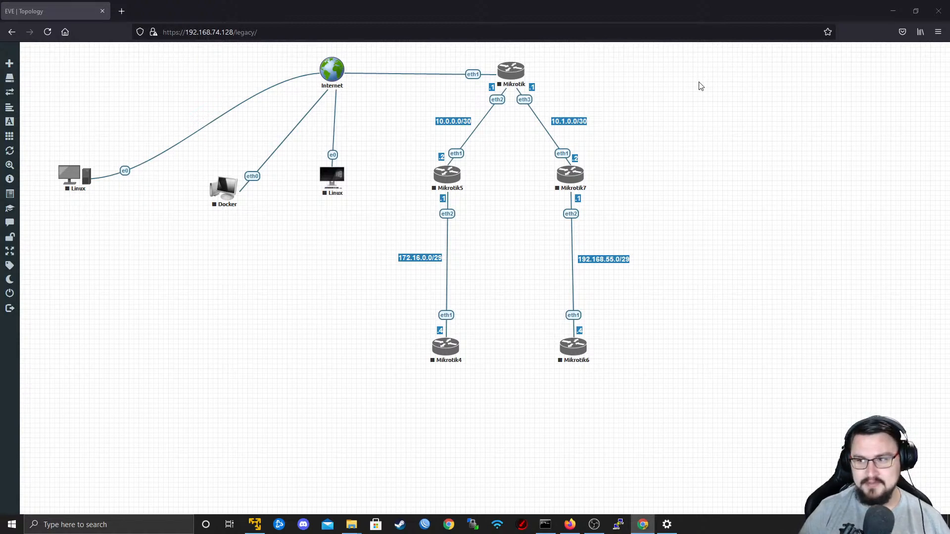
Reposition the five MikroTik routers together with their address labels, and start all five of them.
left_click_drag(414, 49, 600, 424)
left_click_drag(573, 368, 603, 353)
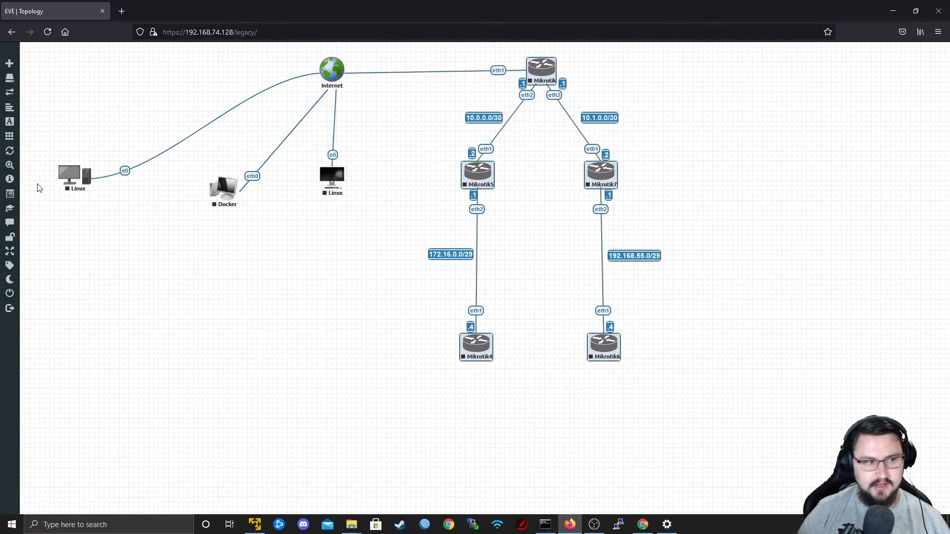
left_click_drag(638, 387, 396, 43)
right_click(546, 69)
left_click(575, 87)
left_click_drag(522, 86, 497, 88)
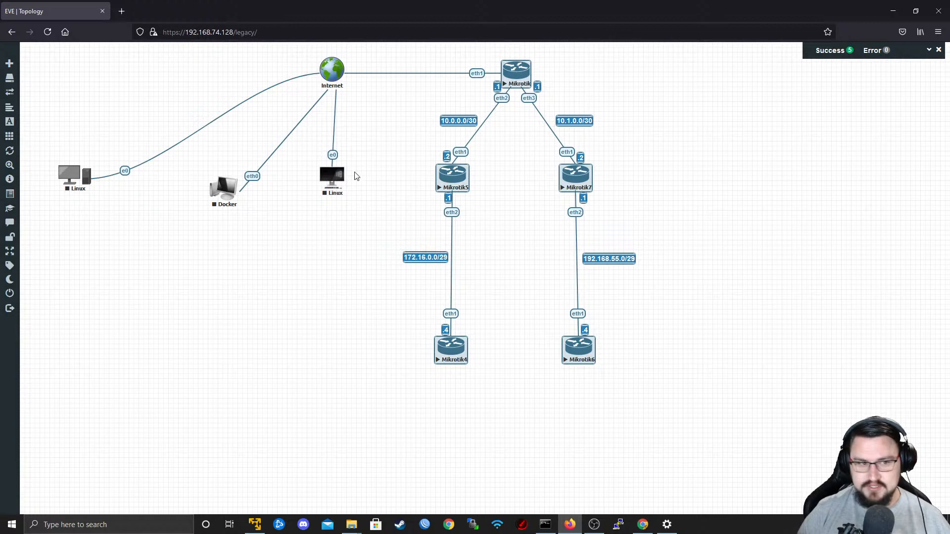
left_click(492, 161)
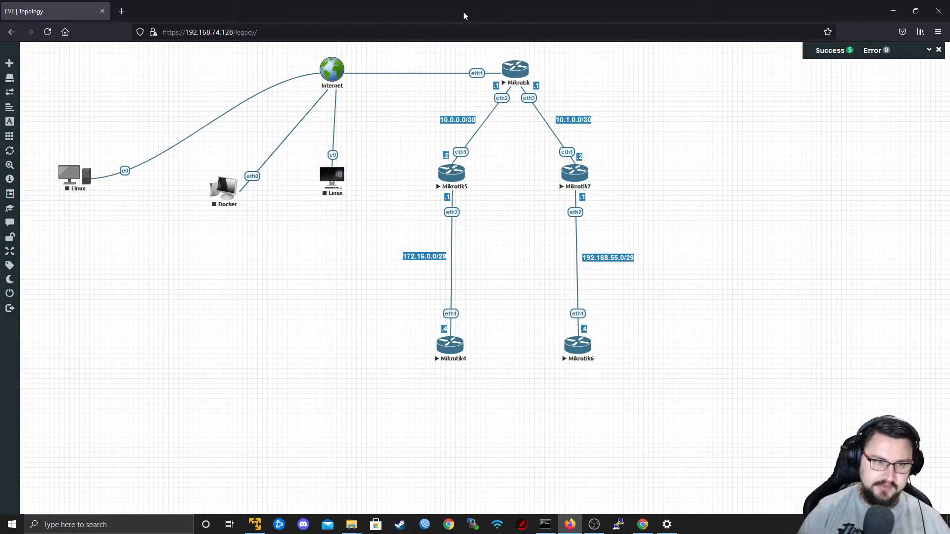
Stop all five running MikroTik routers in the topology.
right_click(519, 72)
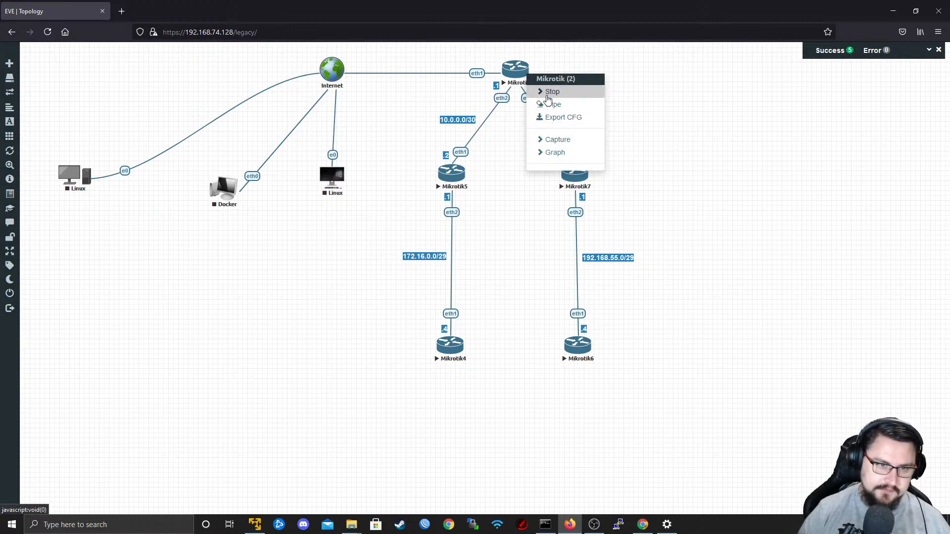
left_click(726, 94)
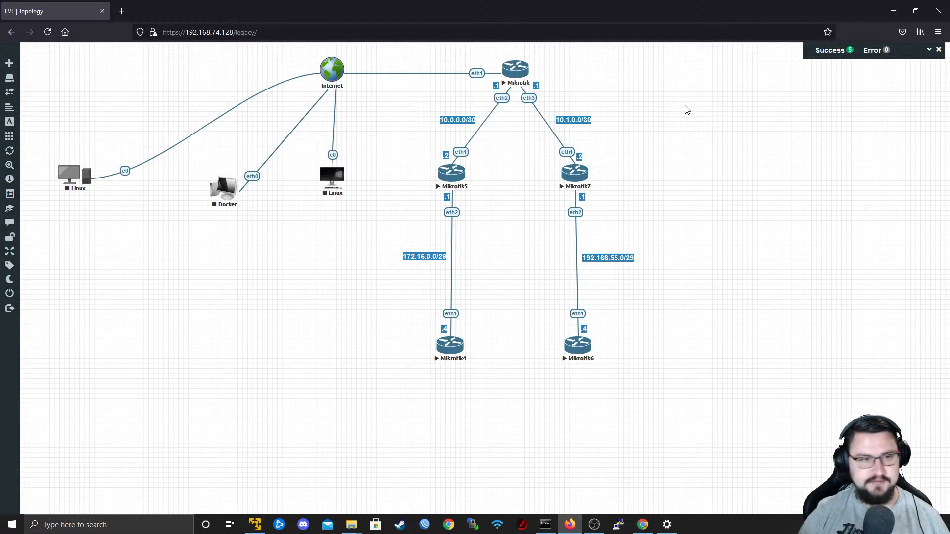
right_click(518, 82)
left_click_drag(656, 50, 394, 443)
right_click(457, 356)
left_click(492, 346)
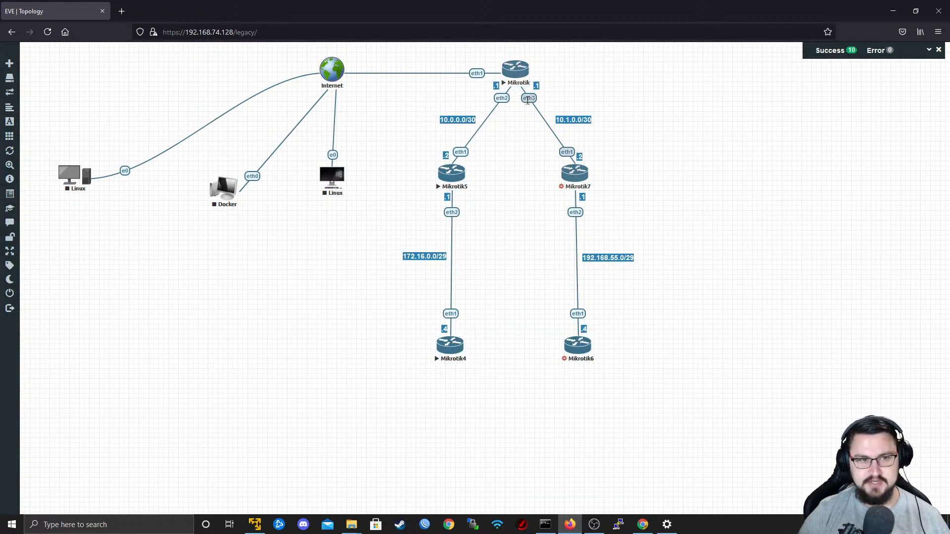
Rename the MikroTik router connected directly to the Internet cloud as P1 and save the node.
right_click(524, 80)
left_click(647, 64)
right_click(526, 60)
right_click(521, 70)
left_click(545, 123)
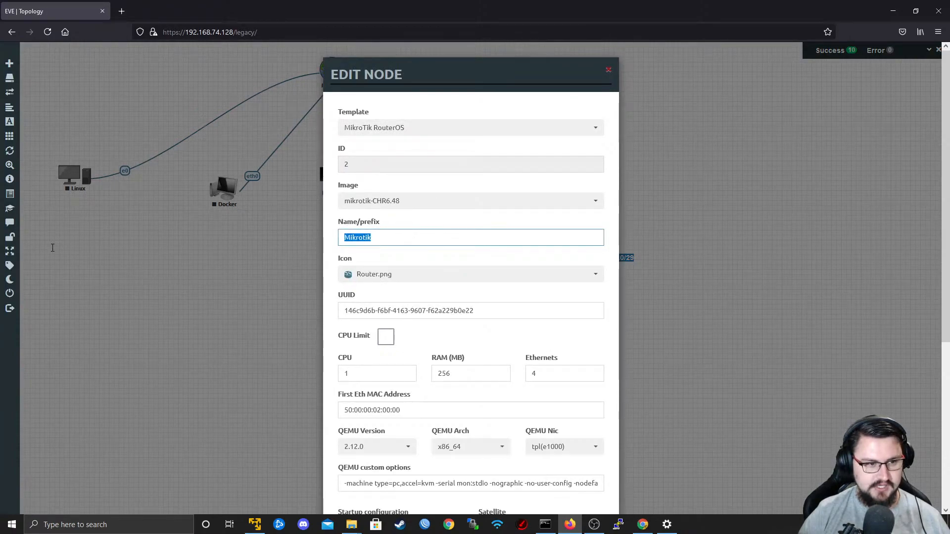
type("P1")
scroll(443, 246, "down", 5)
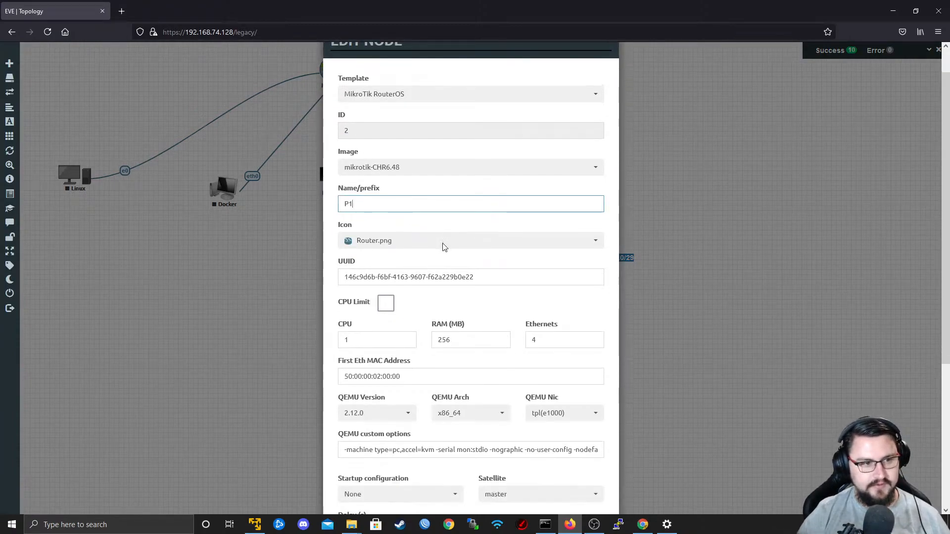
left_click(422, 484)
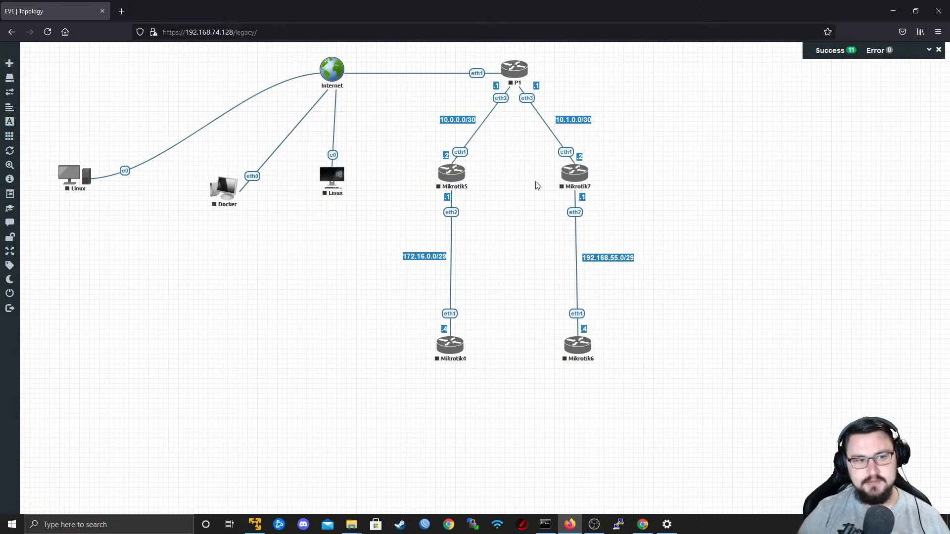
Rename the Mikrotik5 node as PE1 and save it.
right_click(460, 184)
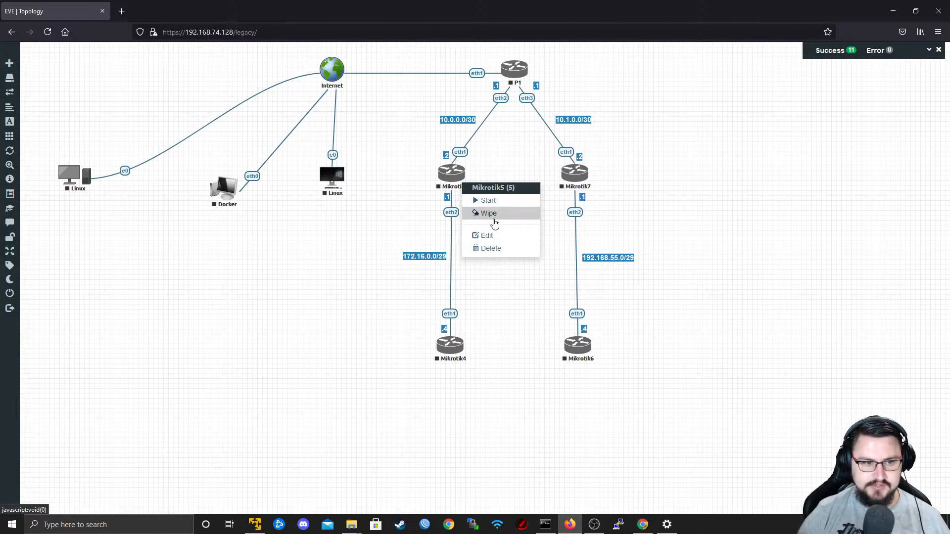
left_click(487, 236)
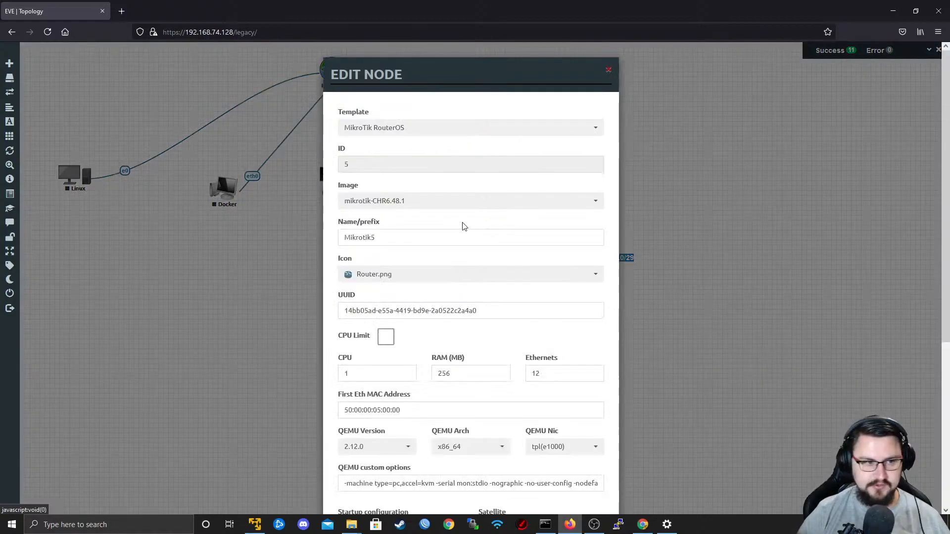
left_click_drag(385, 236, 320, 237)
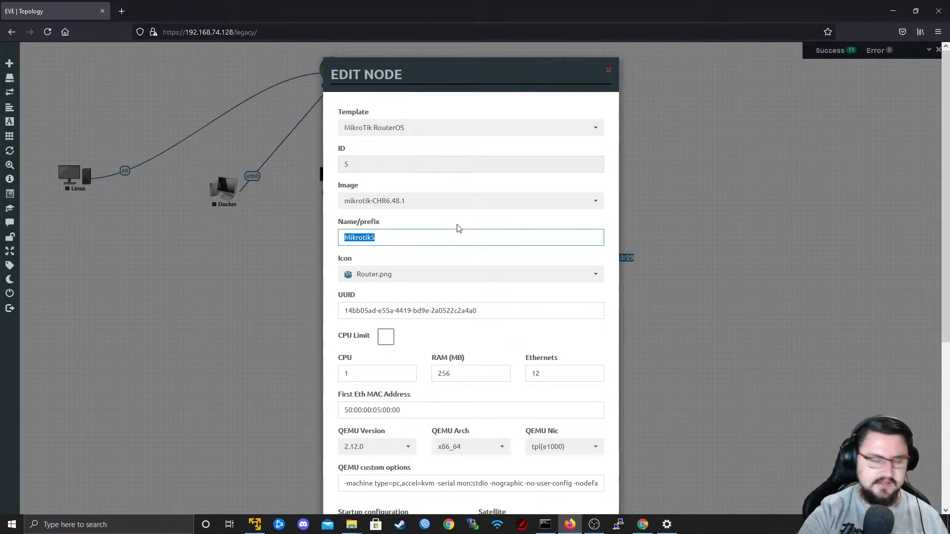
type("PE1")
scroll(457, 228, "down", 5)
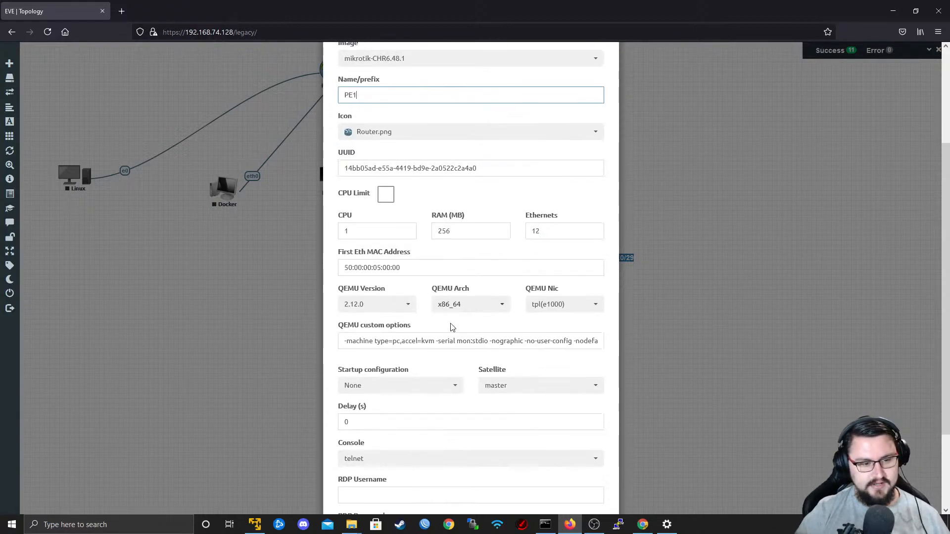
key("Return")
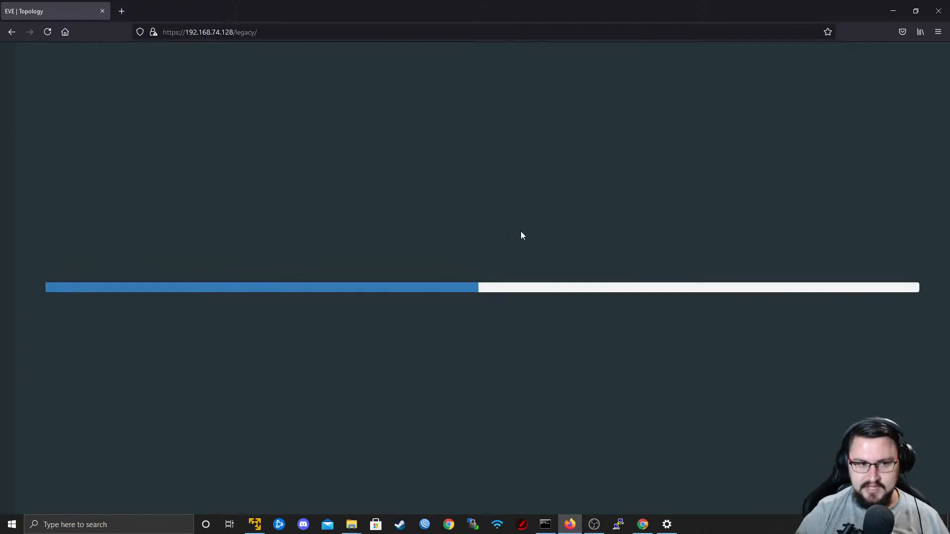
Rename the Mikrotik7 node as PE2 and save it.
right_click(581, 174)
left_click(608, 226)
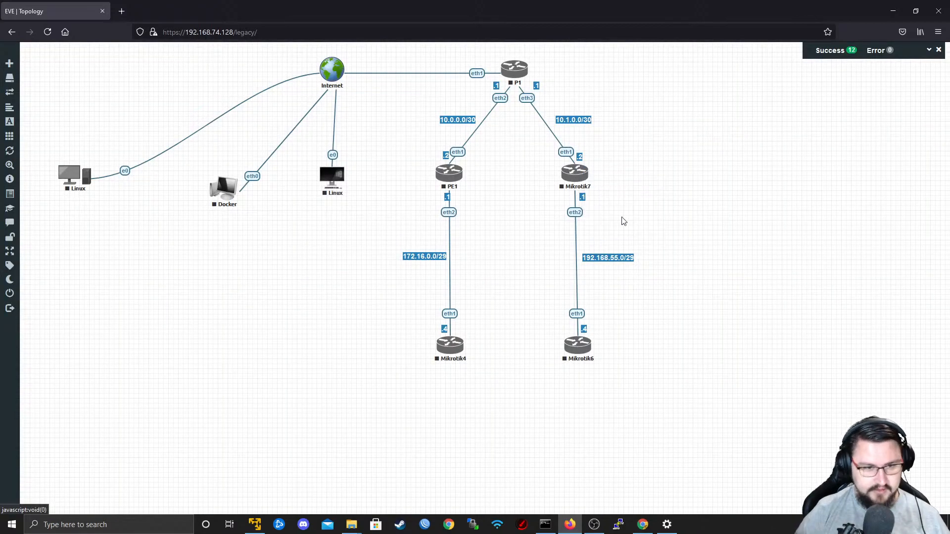
key("ctrl+a")
type("PE2")
scroll(402, 242, "down", 1)
scroll(402, 242, "down", 4)
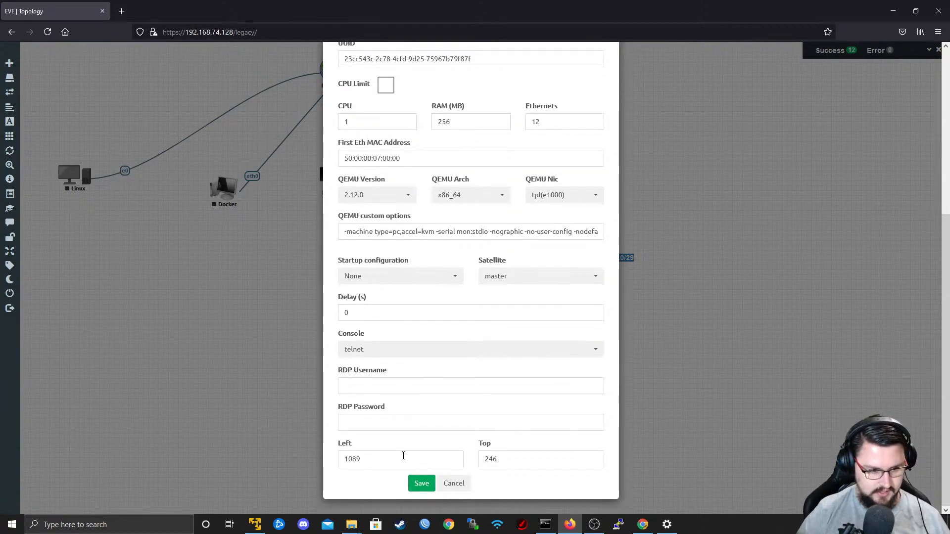
left_click(419, 484)
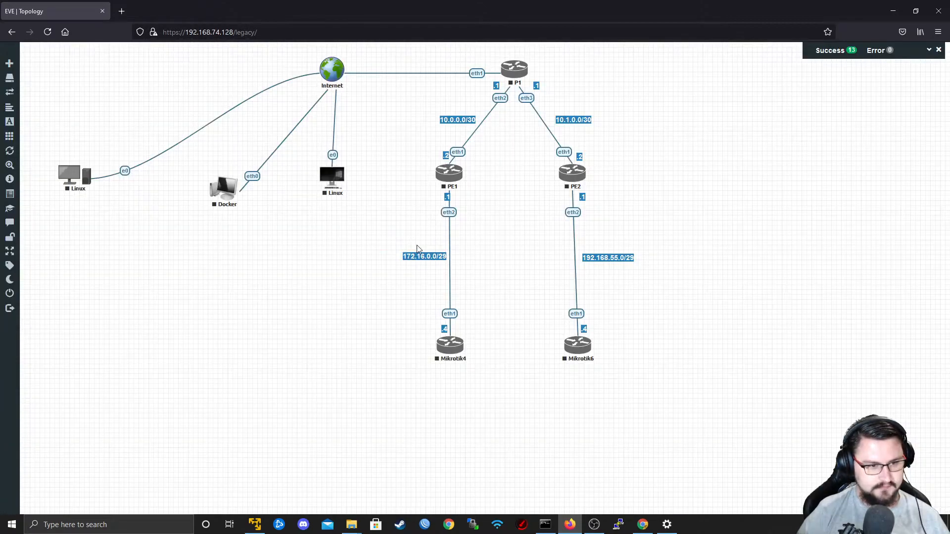
right_click(461, 352)
right_click(454, 350)
left_click(417, 368)
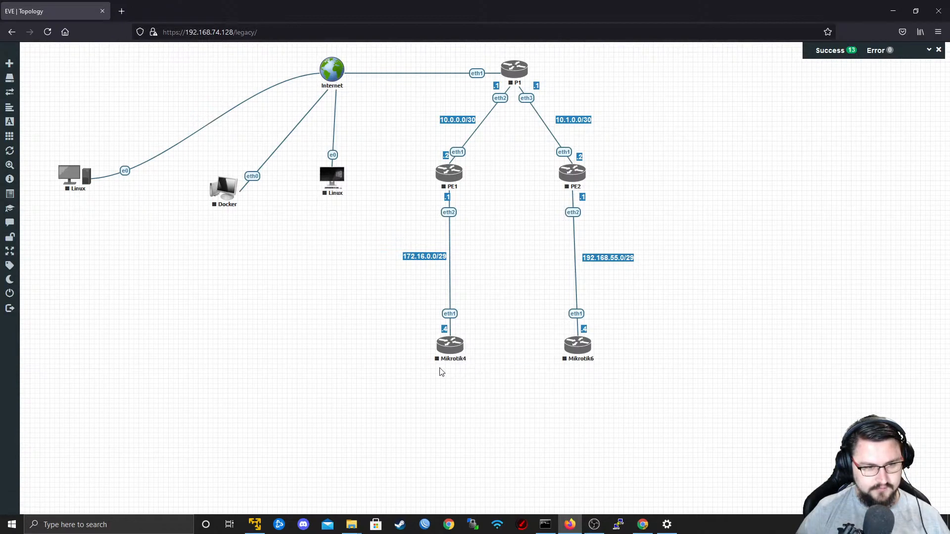
Begin adding two MikroTik RouterOS nodes that use the mikrotik-CHR6.48.1 image.
right_click(378, 372)
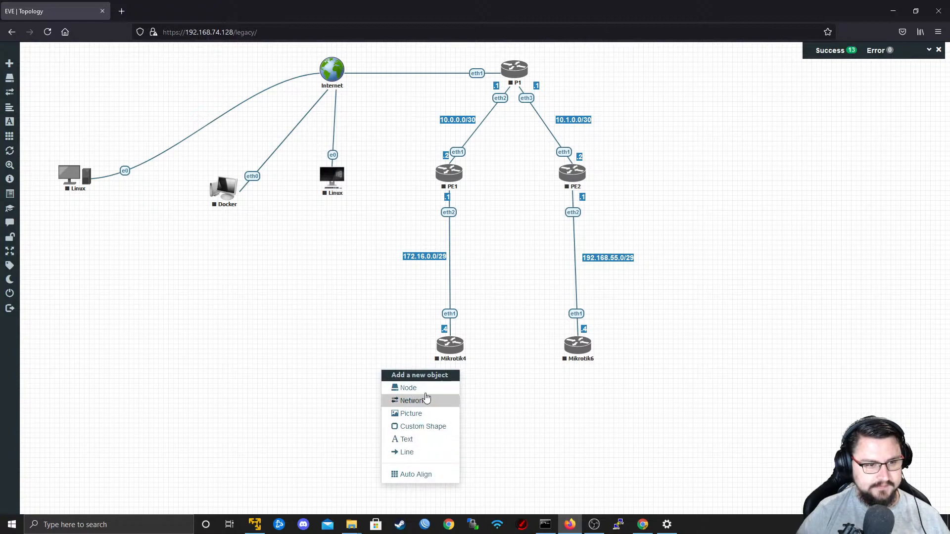
left_click(408, 388)
left_click(390, 317)
double_click(388, 164)
type("2")
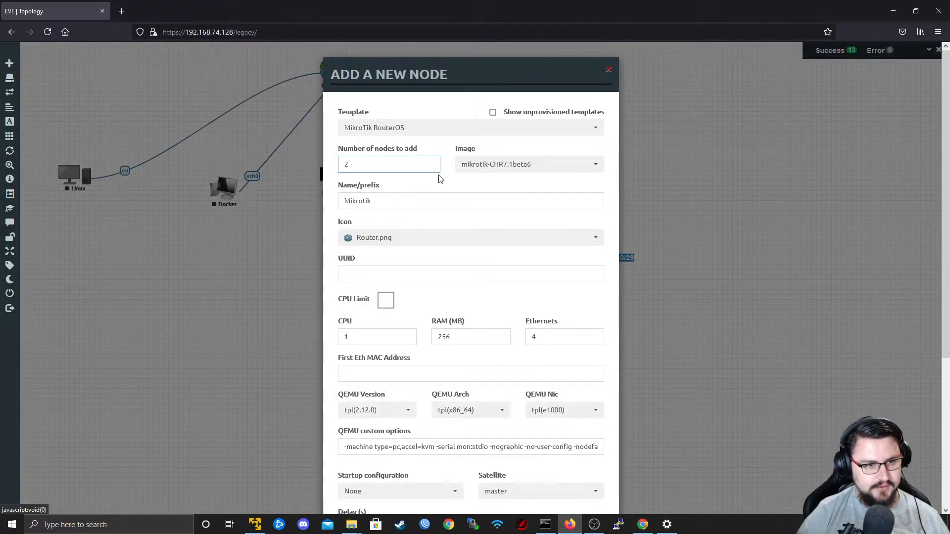
left_click(500, 164)
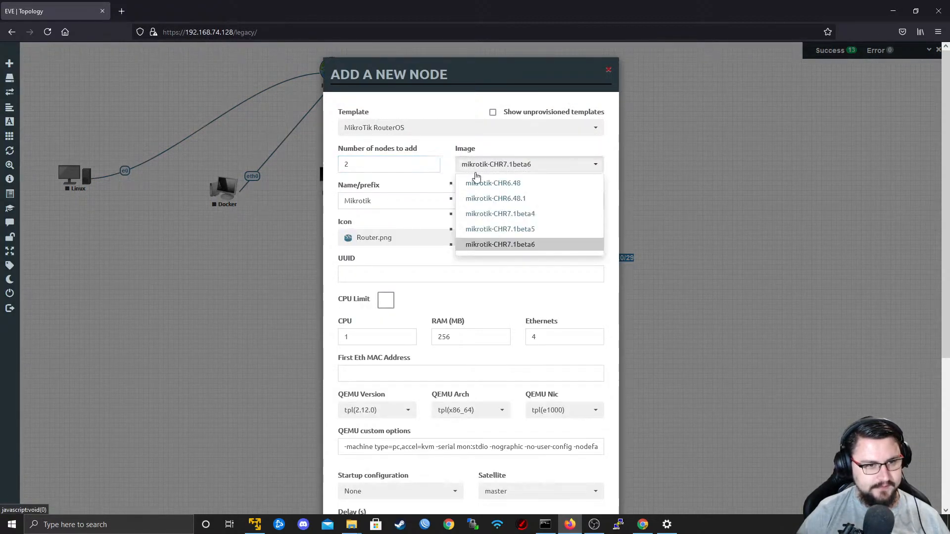
left_click(489, 200)
Set the number of Ethernet interfaces for the new nodes to 12.
left_click(448, 238)
left_click(446, 238)
scroll(479, 224, "down", 3)
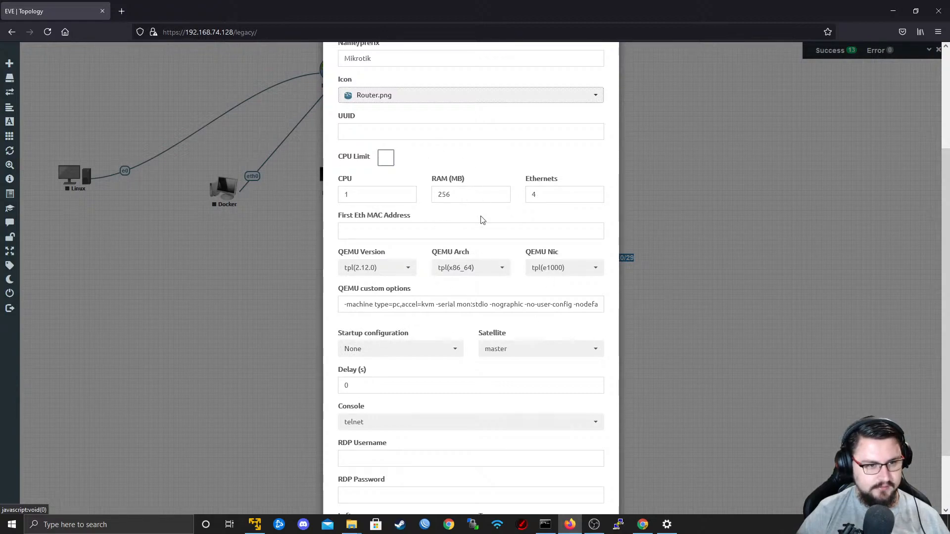
double_click(541, 199)
type("12")
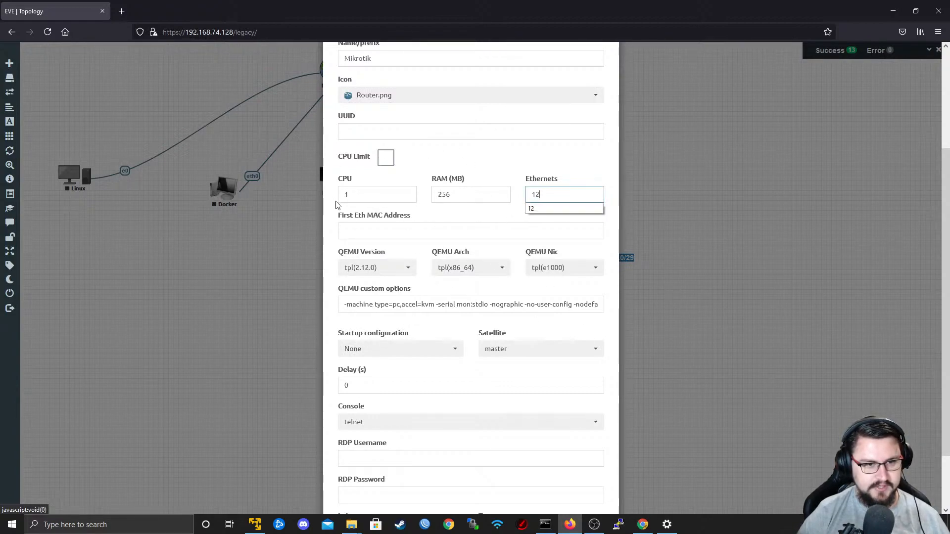
scroll(495, 233, "down", 2)
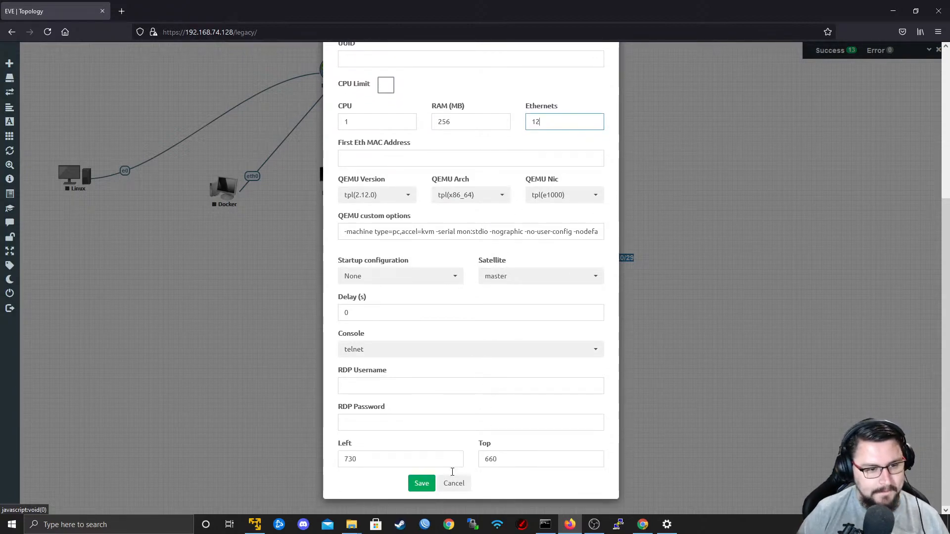
Name the new nodes CPE-Customer1 and save them to the topology.
scroll(407, 341, "up", 5)
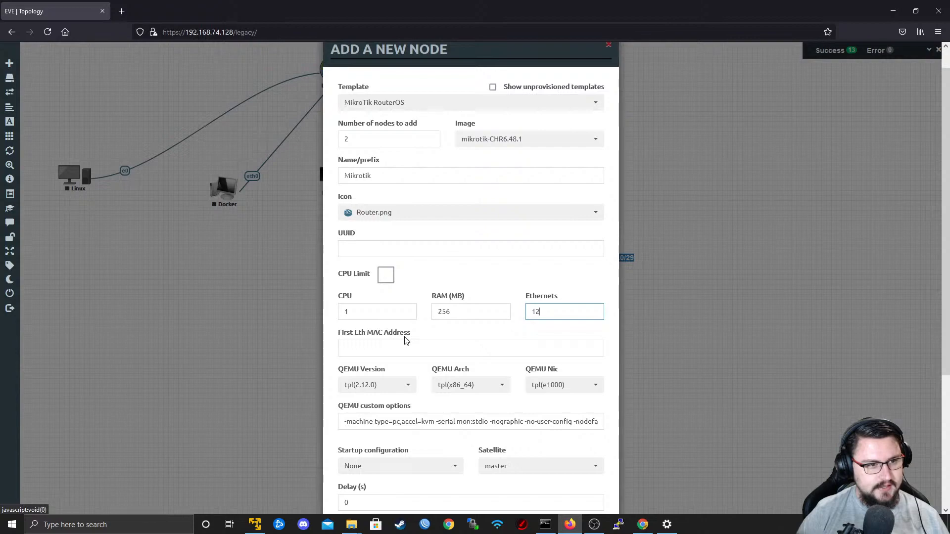
scroll(413, 303, "up", 1)
double_click(391, 198)
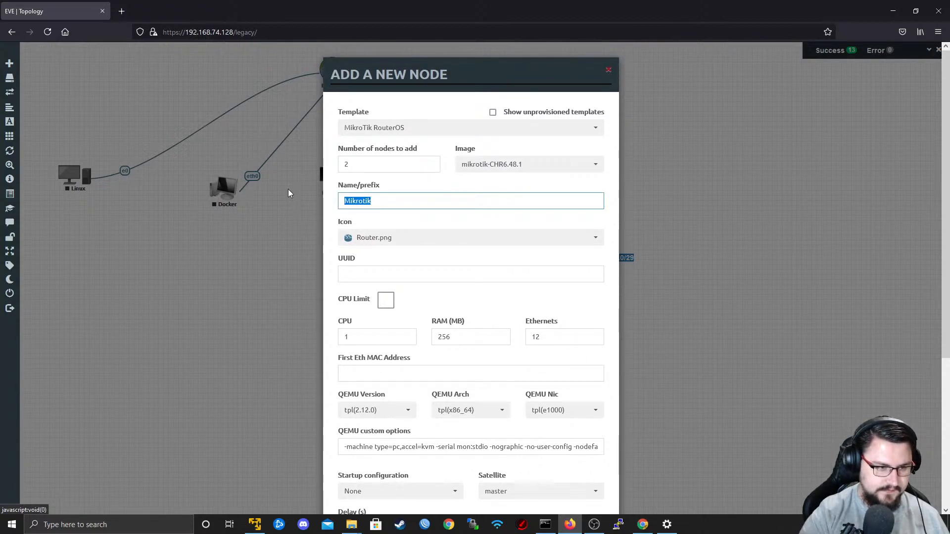
type("Custo")
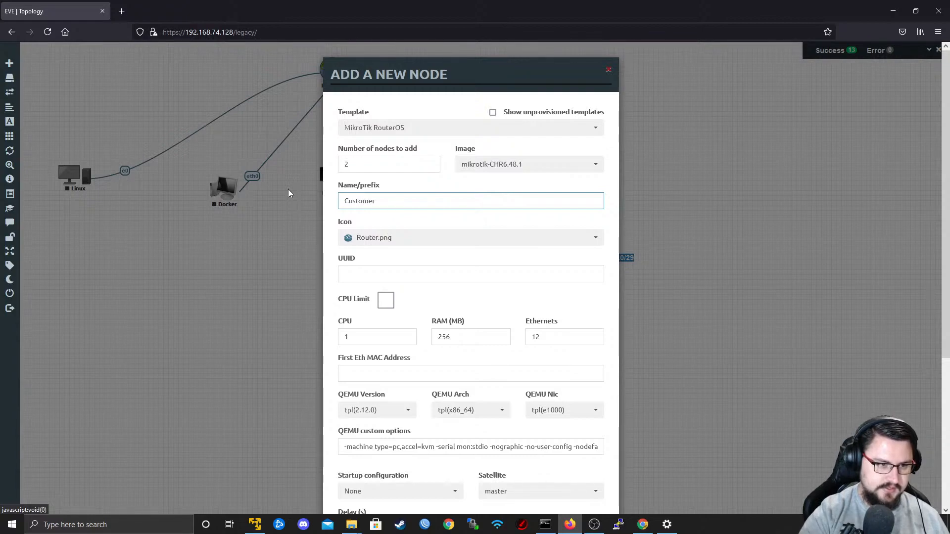
type("mer")
key("BackSpace")
key("BackSpace")
key("BackSpace")
type("mer1")
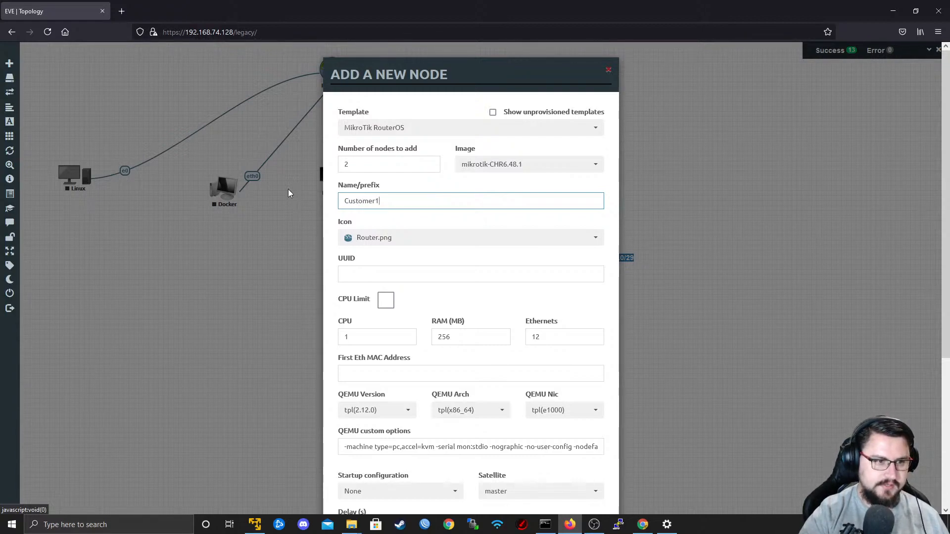
key("Left")
key("Left")
key("Left")
key("Left")
key("Left")
key("Left")
type("CPE")
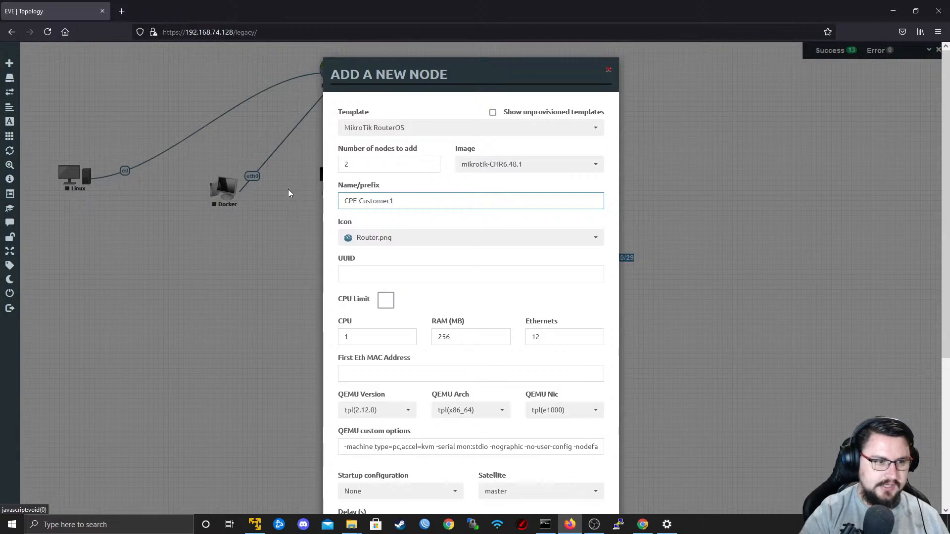
scroll(445, 348, "down", 4)
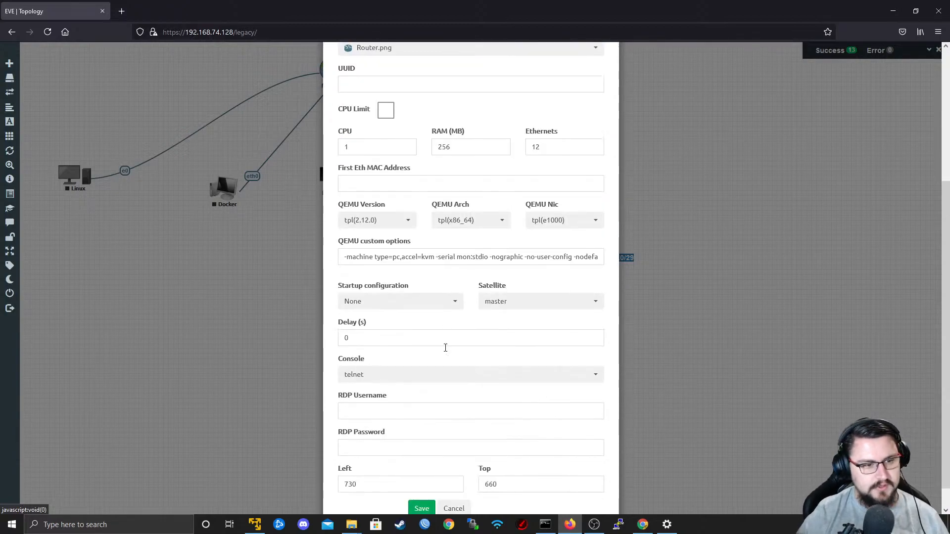
left_click(422, 509)
Move one of the new customer routers to the lower left of Mikrotik4 and rename it CPE1-Customer1.
left_click_drag(408, 380, 351, 361)
right_click(353, 359)
left_click(382, 414)
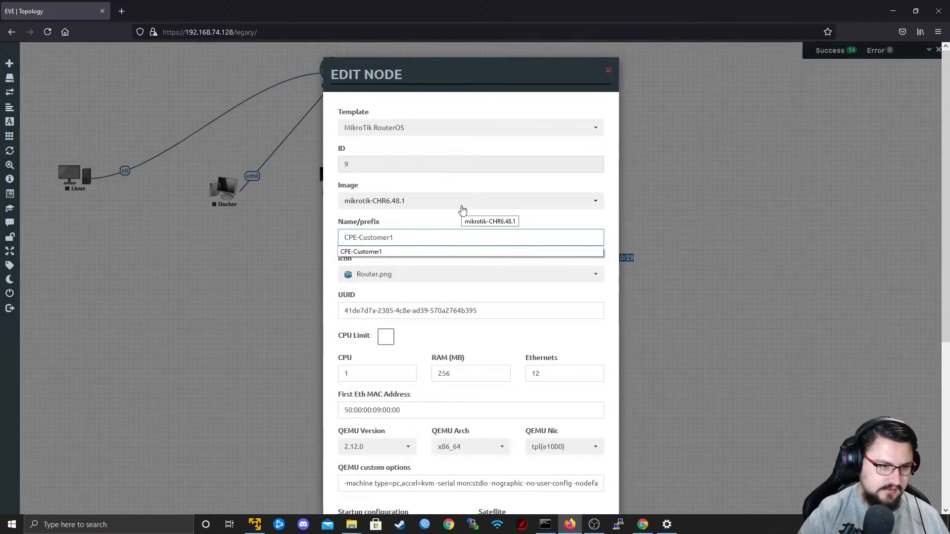
left_click(360, 238)
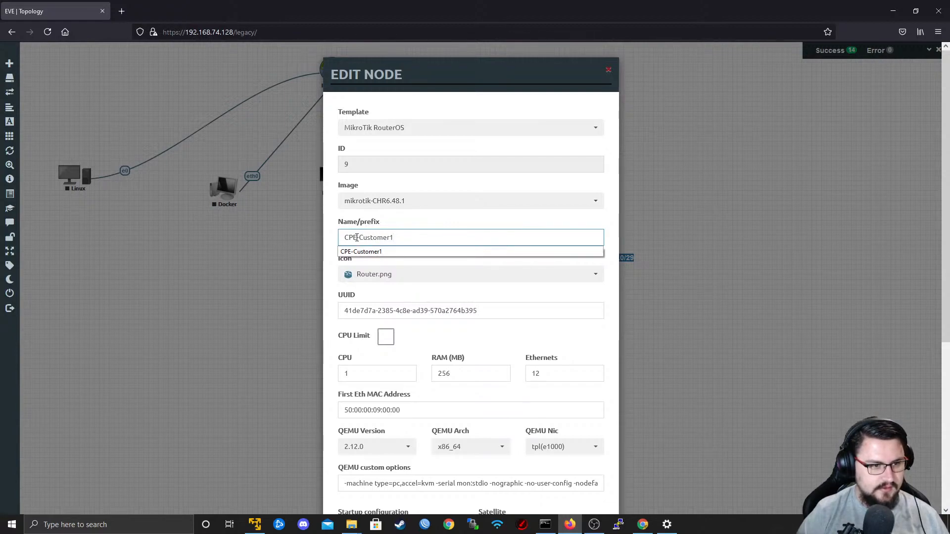
type("1")
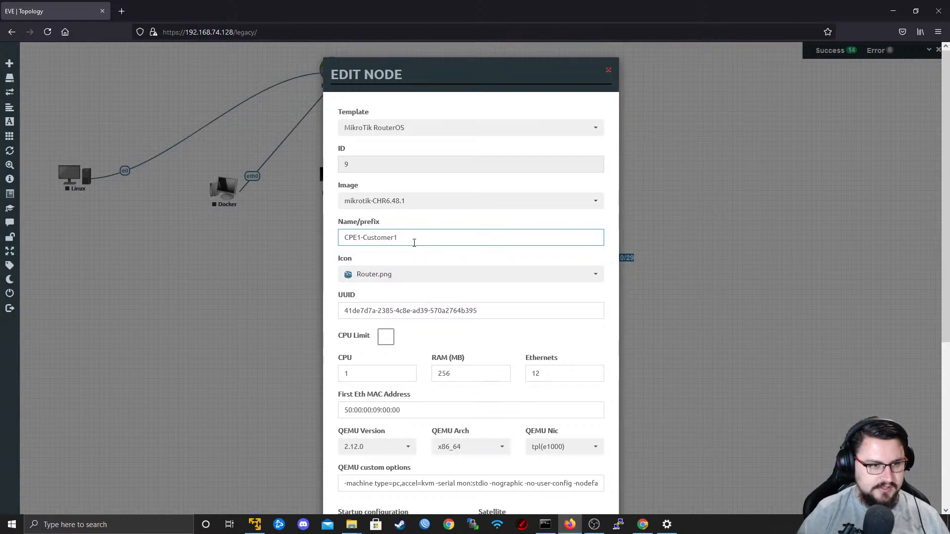
scroll(414, 243, "down", 5)
left_click(422, 484)
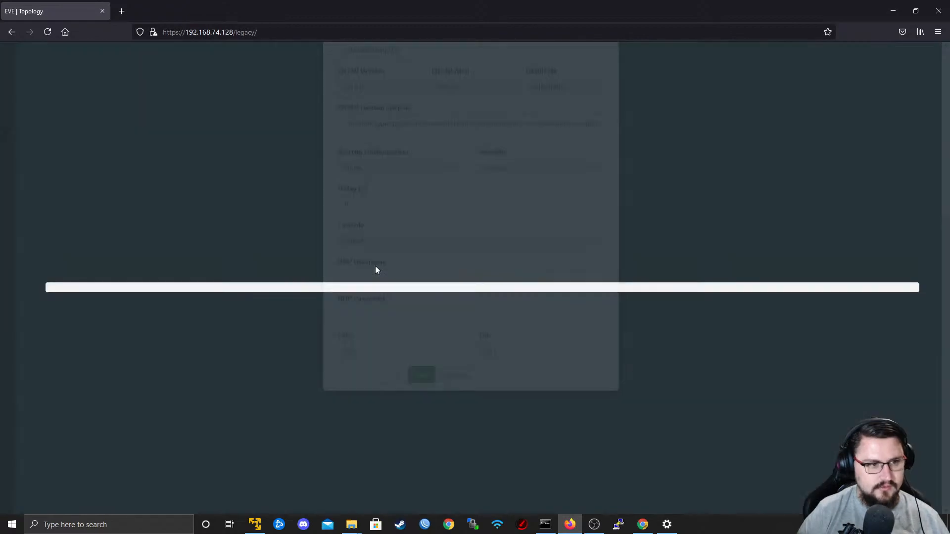
Rename the remaining new customer router, CPE-Customer110, as CPE2-Customer1 and save the node.
right_click(421, 413)
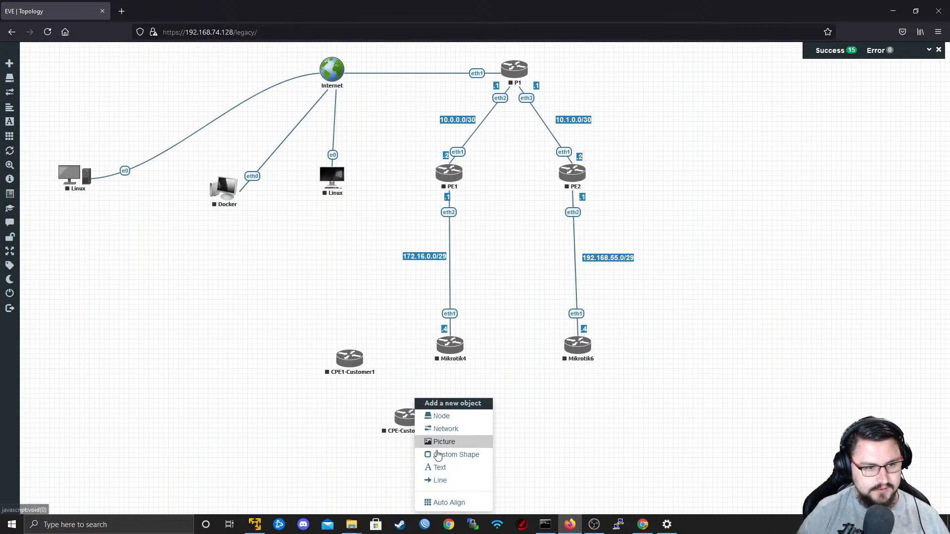
right_click(413, 424)
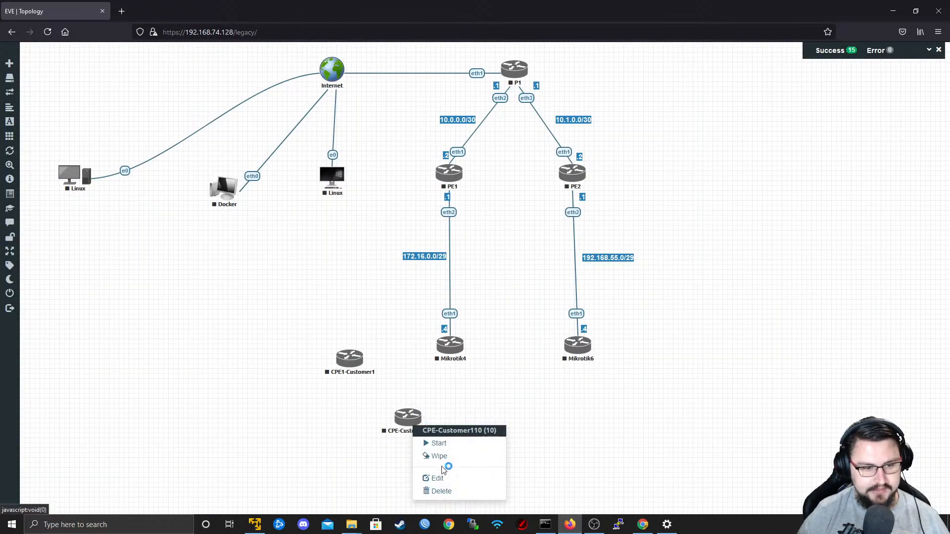
left_click(437, 478)
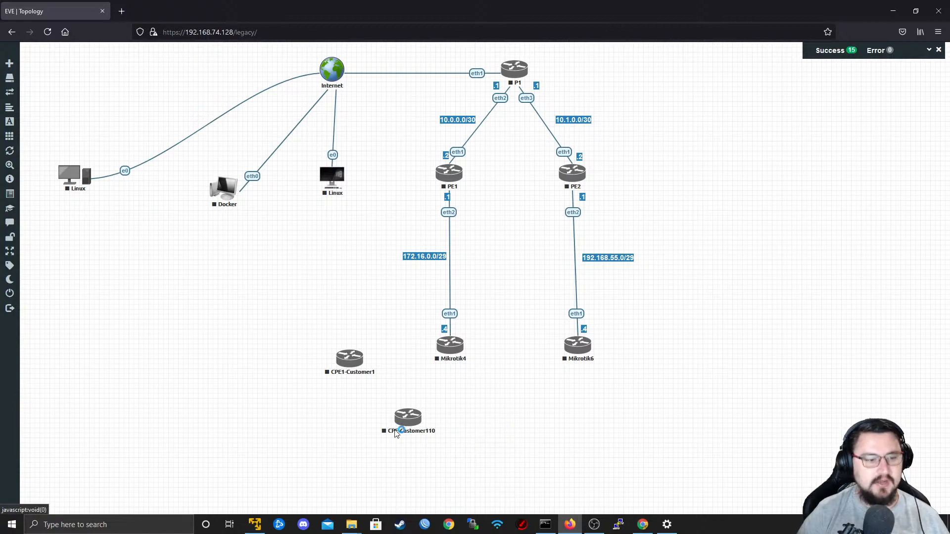
left_click(358, 238)
type("2-Customer1")
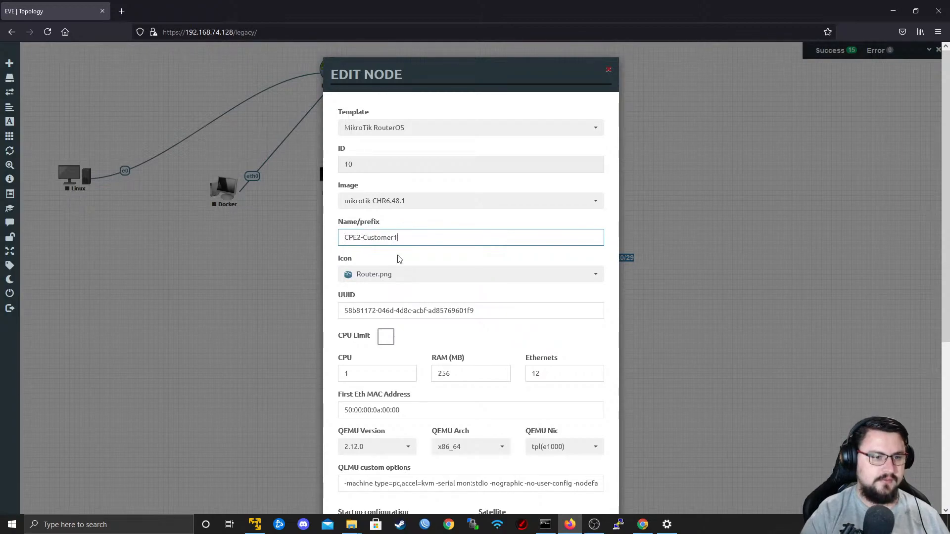
scroll(467, 370, "down", 5)
left_click(421, 484)
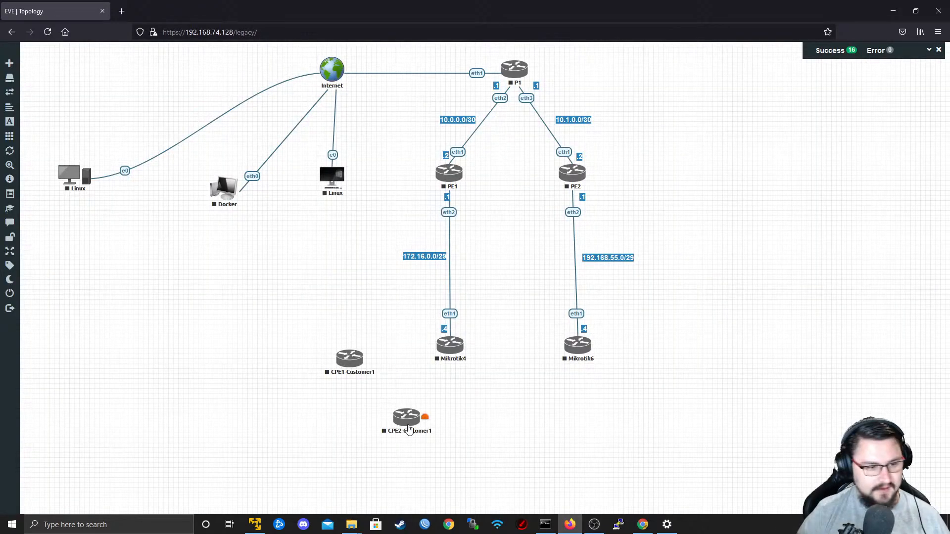
Rename Mikrotik4 as CPE1-Customer2, save it, and realign the router directly beneath PE1.
right_click(449, 354)
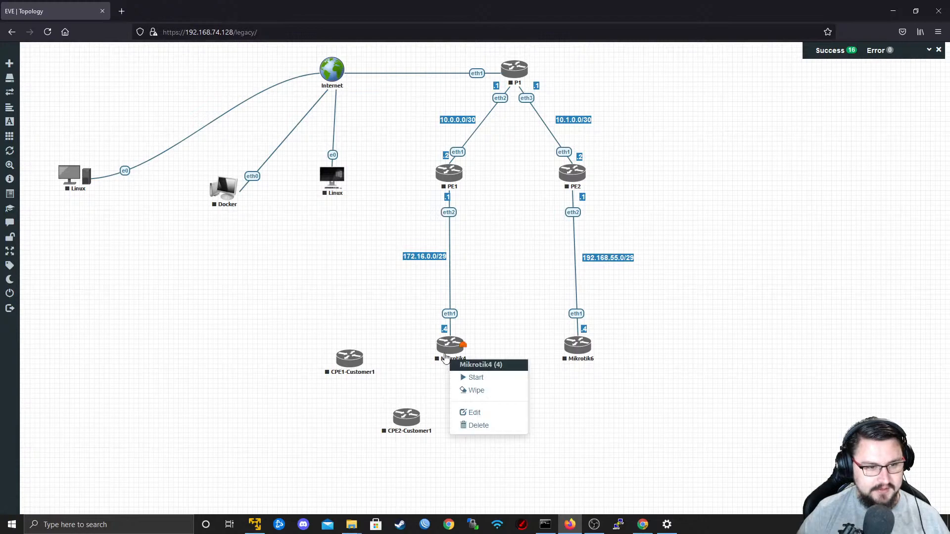
left_click(464, 407)
left_click(352, 242)
key("ctrl+a")
key("BackSpace")
type("CPE1-Customer1")
scroll(444, 465, "down", 5)
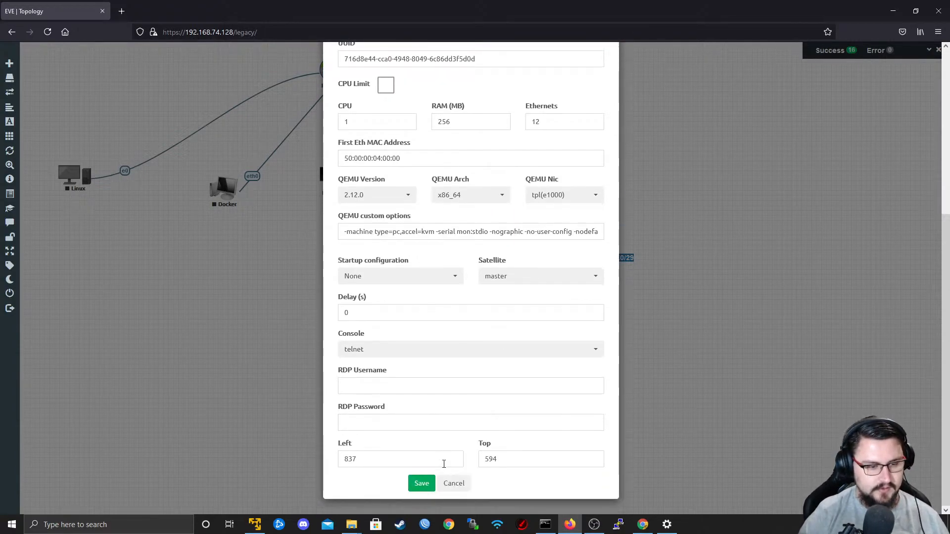
left_click(422, 484)
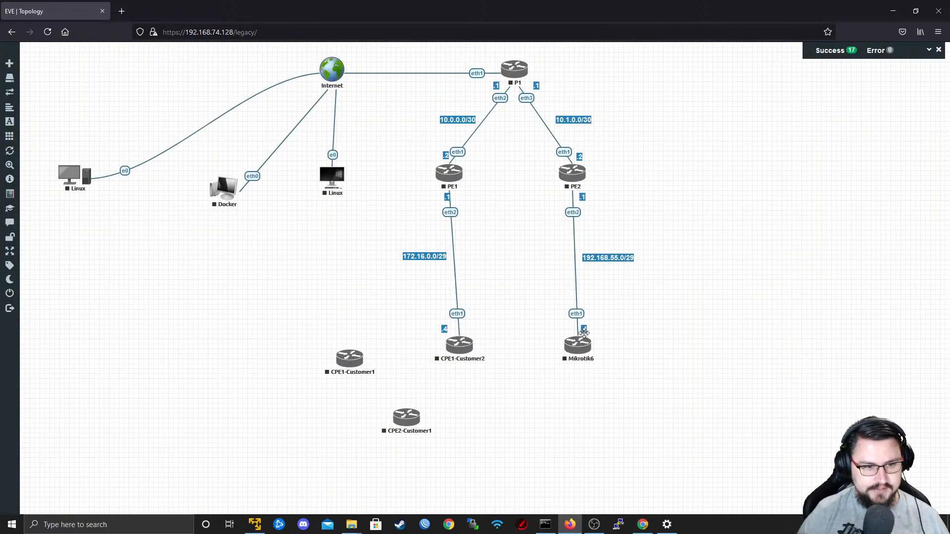
mouse_move(456, 347)
left_mouse_down()
mouse_move(441, 341)
mouse_move(451, 353)
left_mouse_up()
Rename Mikrotik6 as CPE2-Customer2, save it, and realign the router directly beneath PE2.
right_click(579, 348)
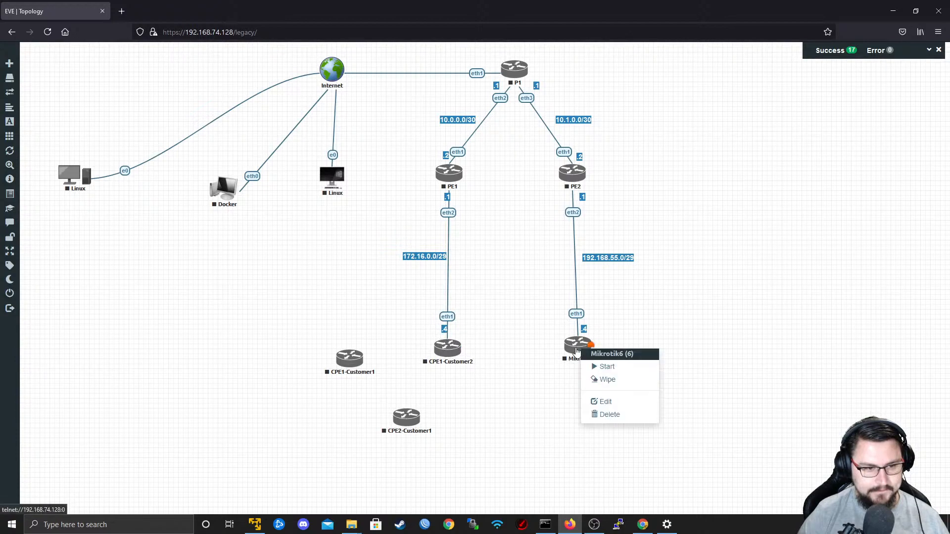
left_click(599, 401)
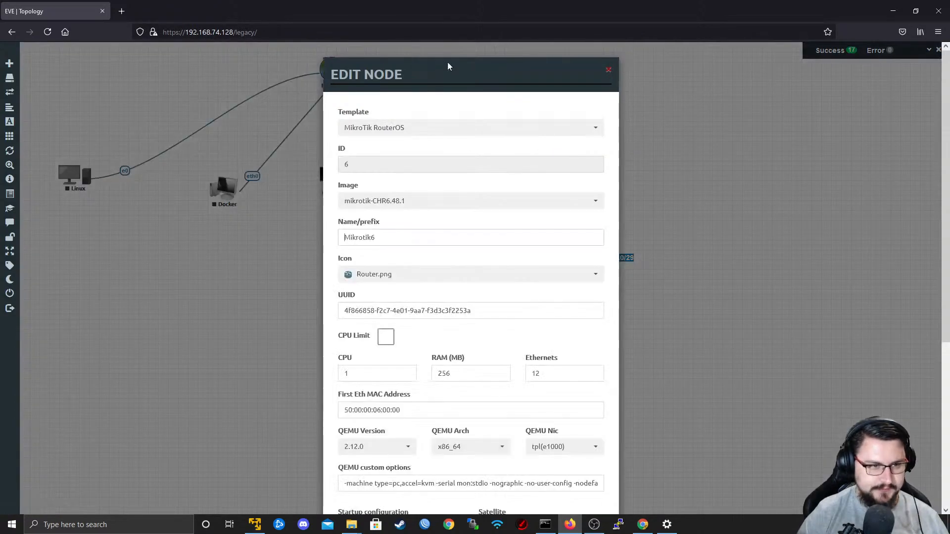
left_click_drag(418, 236, 314, 207)
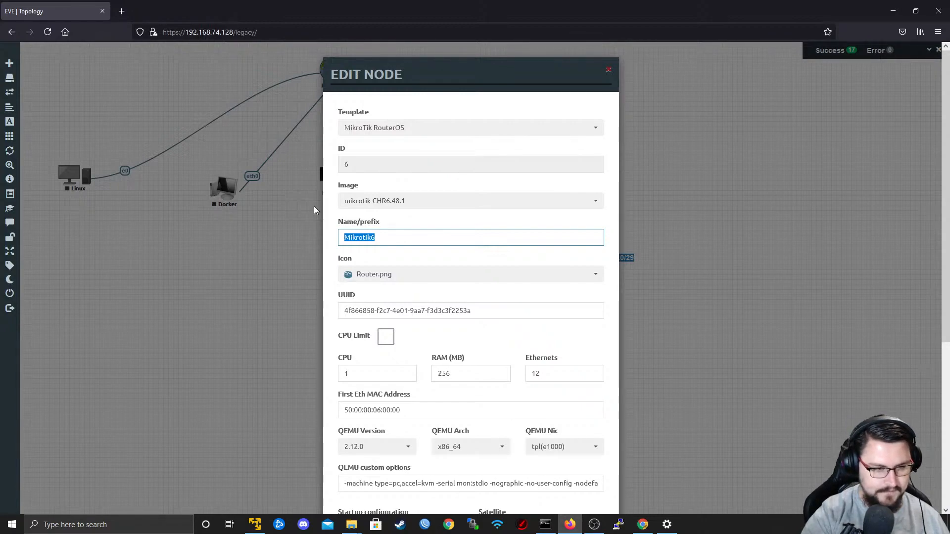
type("Custome")
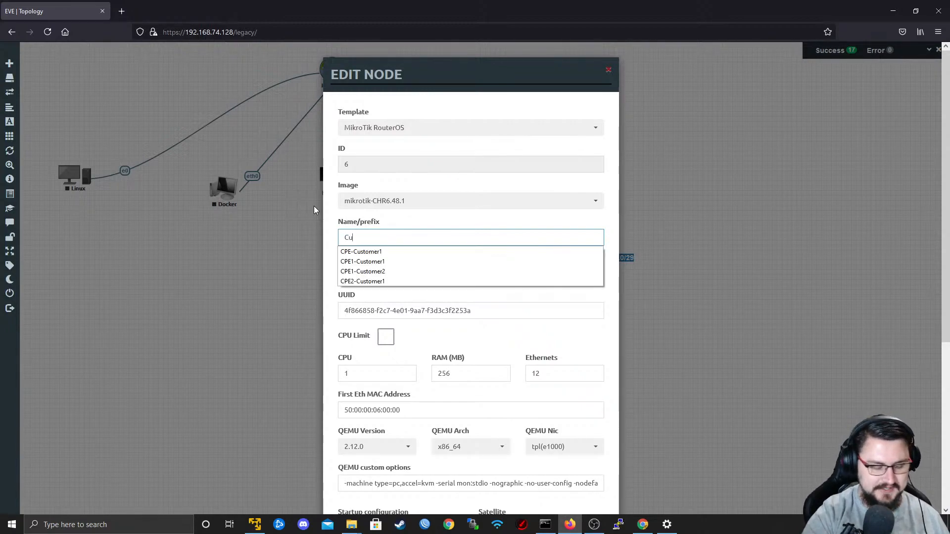
key("BackSpace")
key("BackSpace")
key("BackSpace")
key("BackSpace")
key("BackSpace")
key("BackSpace")
key("BackSpace")
type("CPE")
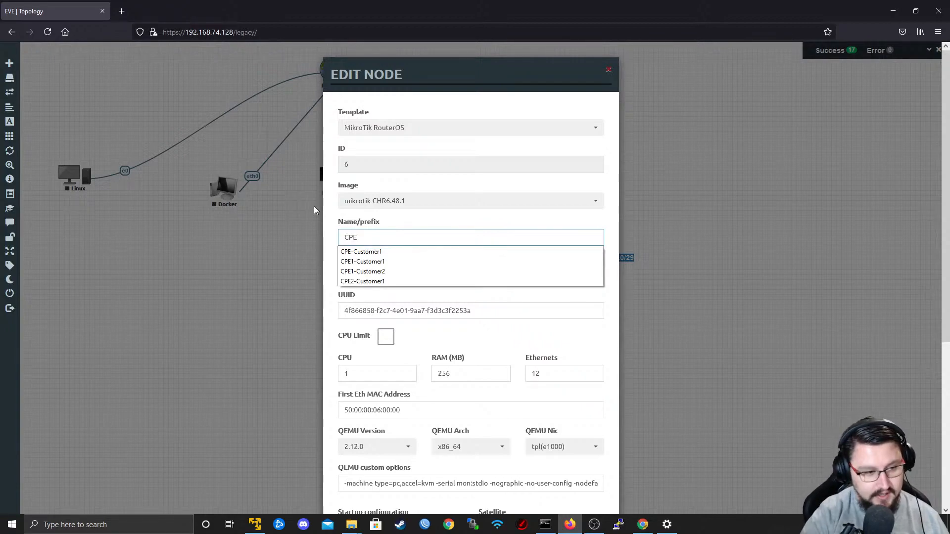
type("2-Custome")
scroll(510, 345, "down", 5)
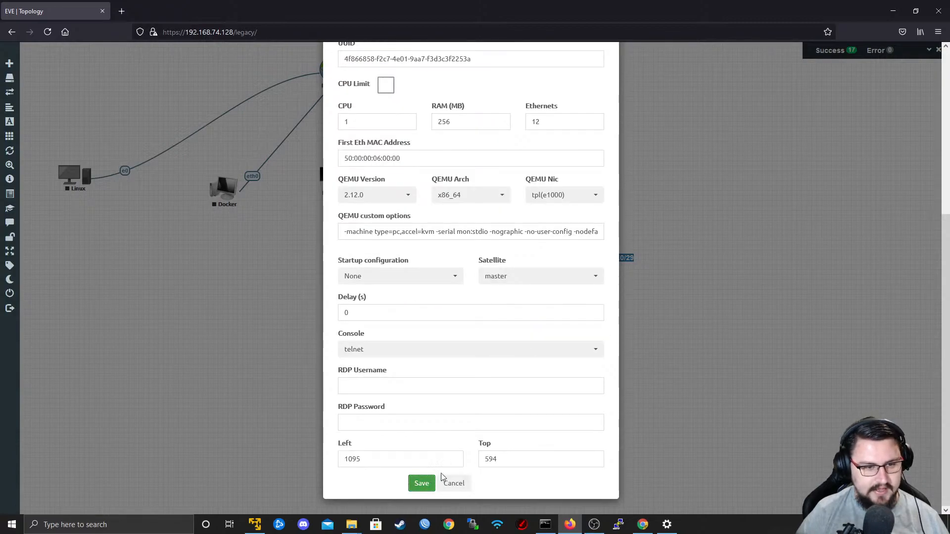
left_click(431, 483)
left_click_drag(599, 360, 582, 360)
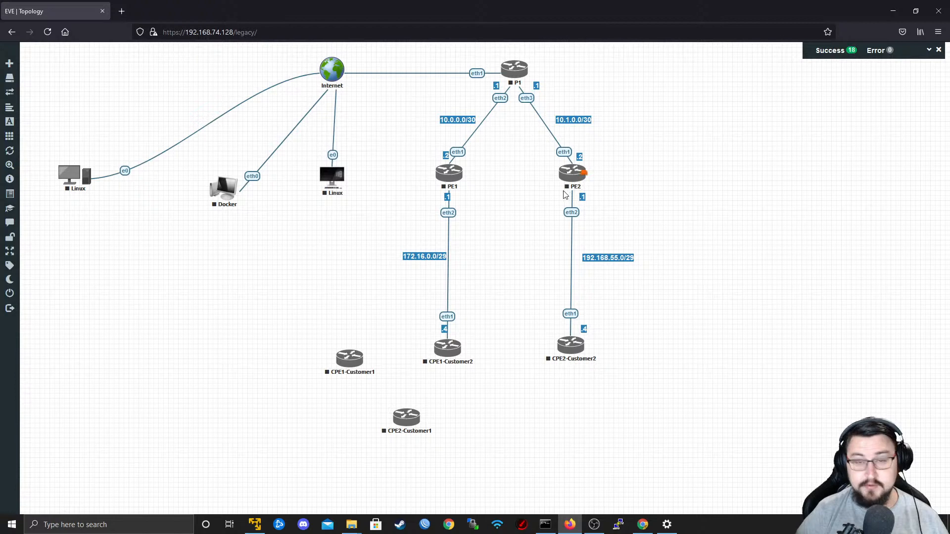
Shift the .4 label beside CPE1-Customer2 clear of its link and connect CPE1-Customer1 eth1 to PE1 eth3.
mouse_move(443, 330)
left_mouse_down()
mouse_move(430, 327)
mouse_move(445, 343)
left_mouse_up()
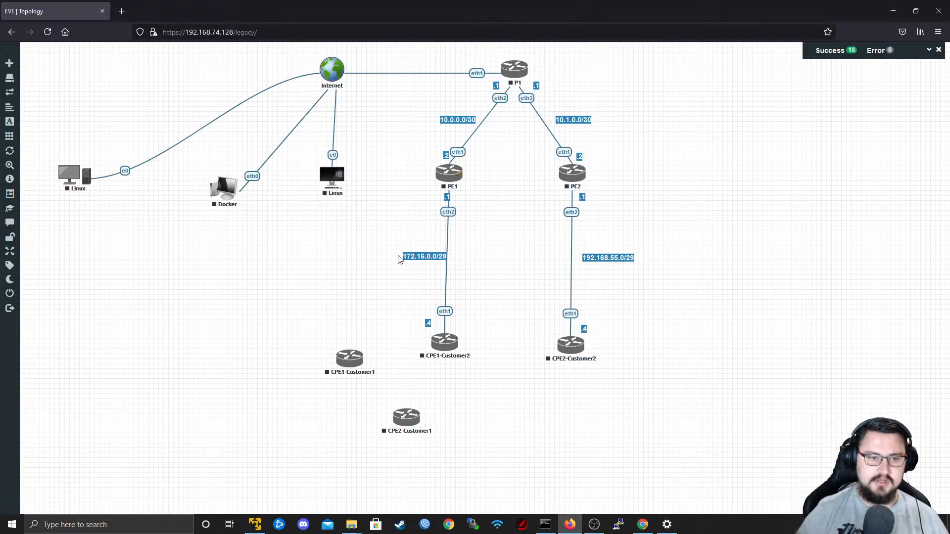
left_click_drag(348, 366, 450, 175)
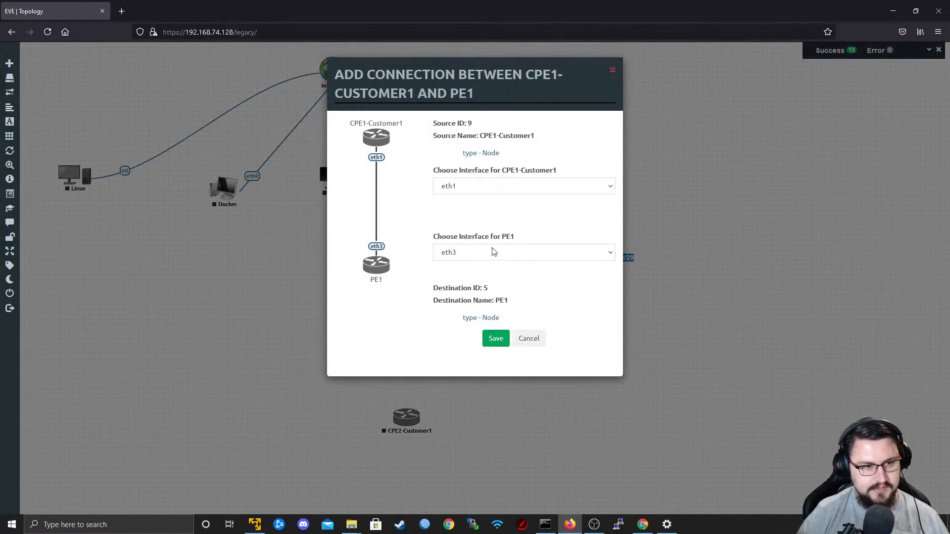
left_click(493, 333)
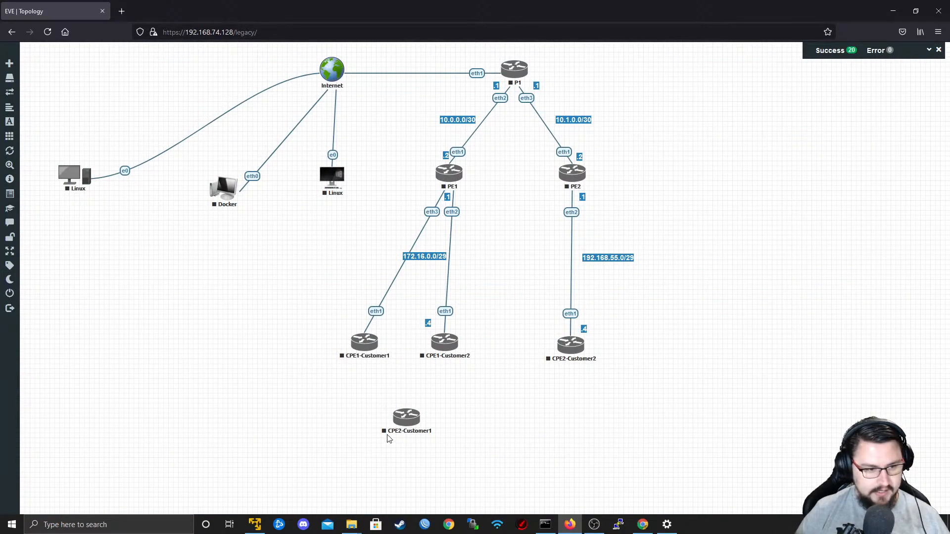
Arrange CPE2-Customer1 and CPE2-Customer2 side by side below PE2 and connect CPE2-Customer1 eth1 to PE2 eth3.
left_click_drag(389, 439, 651, 358)
left_click_drag(574, 356, 573, 172)
left_click(497, 344)
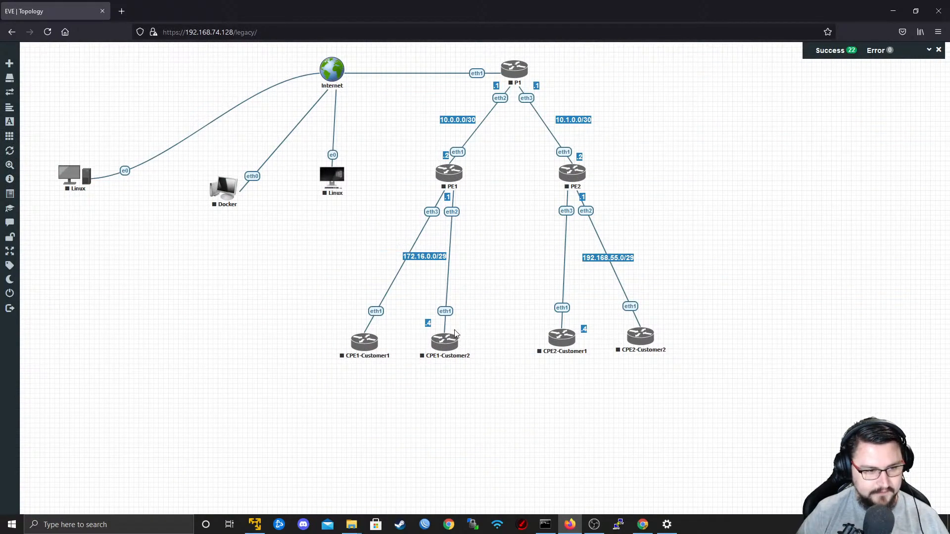
Reposition the .1, .4, 172.16.0.0/29 and 192.168.55.0/29 labels beside the links to the two Customer2 routers.
left_click_drag(449, 351, 435, 320)
left_click_drag(584, 329, 640, 317)
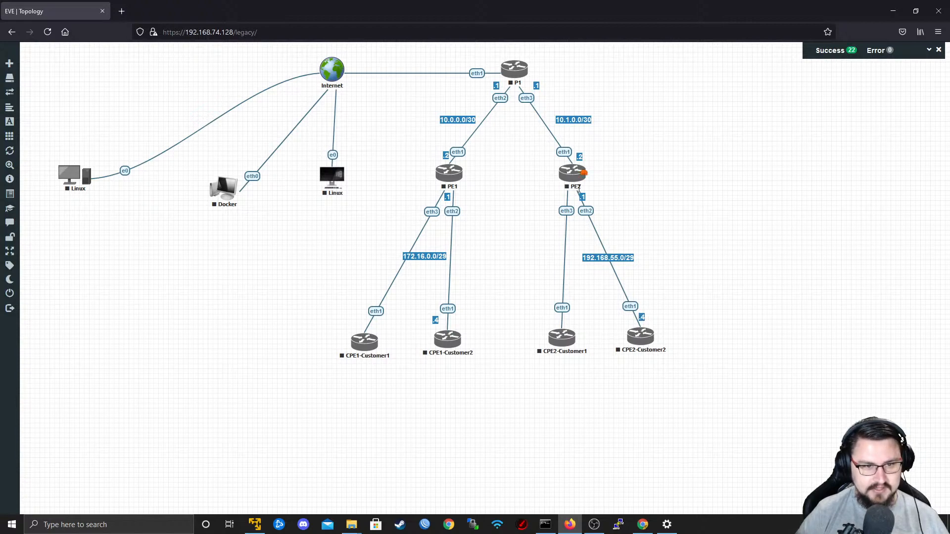
left_click_drag(584, 195, 588, 193)
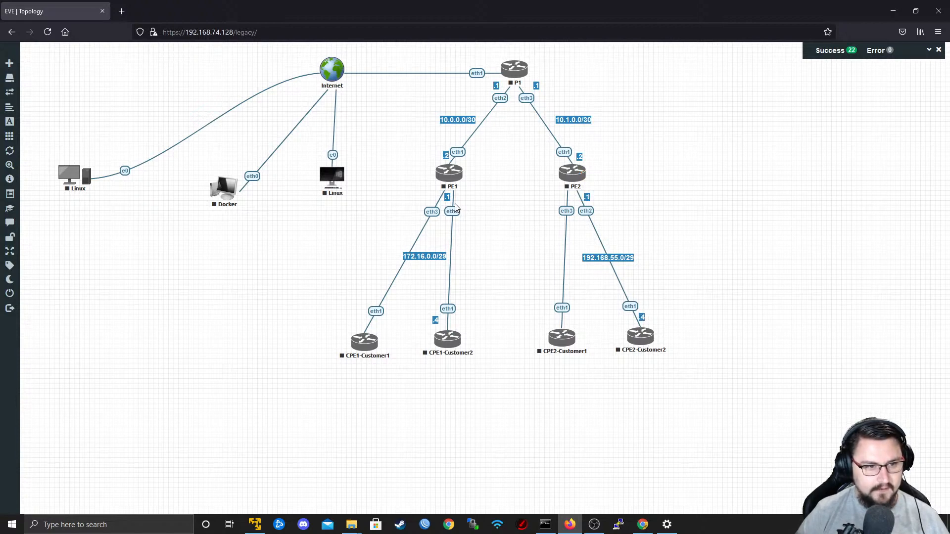
left_click_drag(602, 258, 635, 258)
left_click_drag(430, 255, 486, 256)
left_click_drag(448, 198, 464, 197)
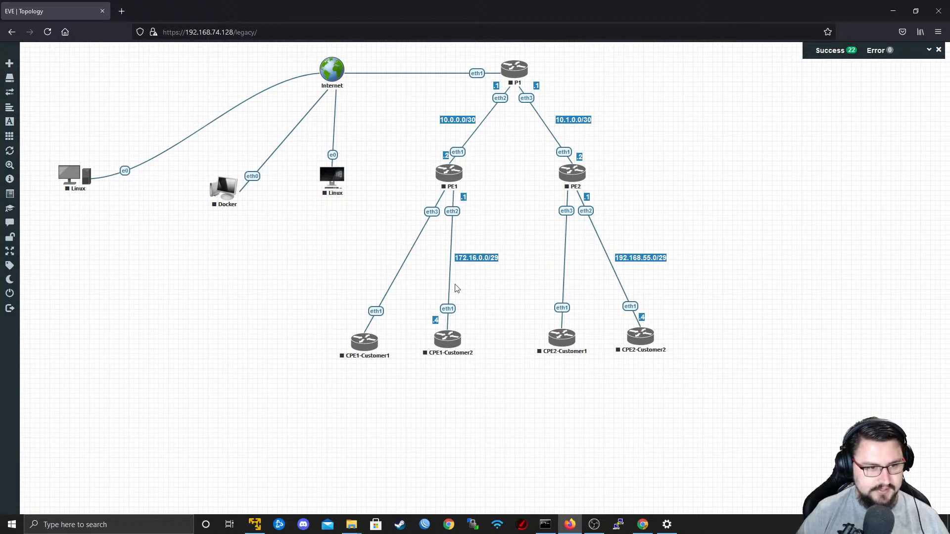
left_click_drag(436, 315, 454, 315)
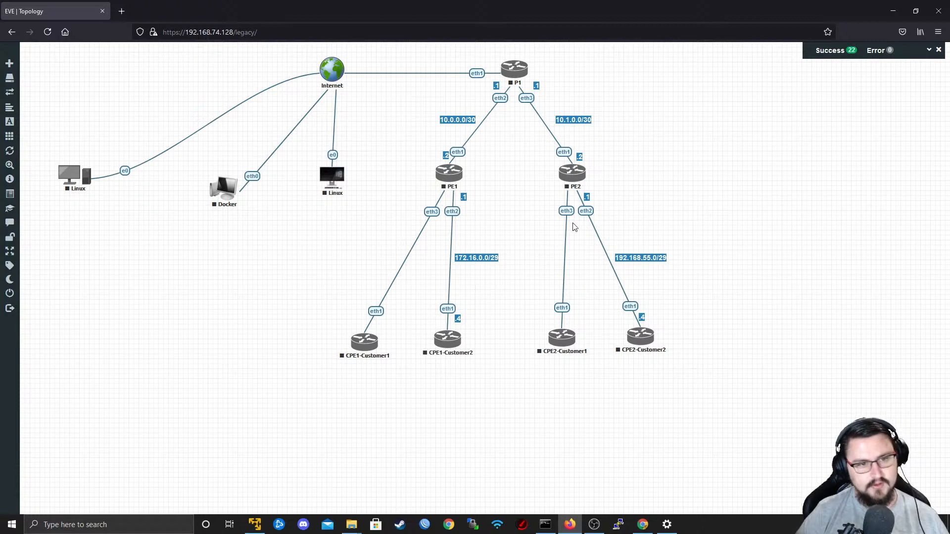
Duplicate the 192.168.55.0/29 label, place it beside the PE2 to CPE2-Customer1 link, and change it to 192.168.54.0/29.
right_click(631, 266)
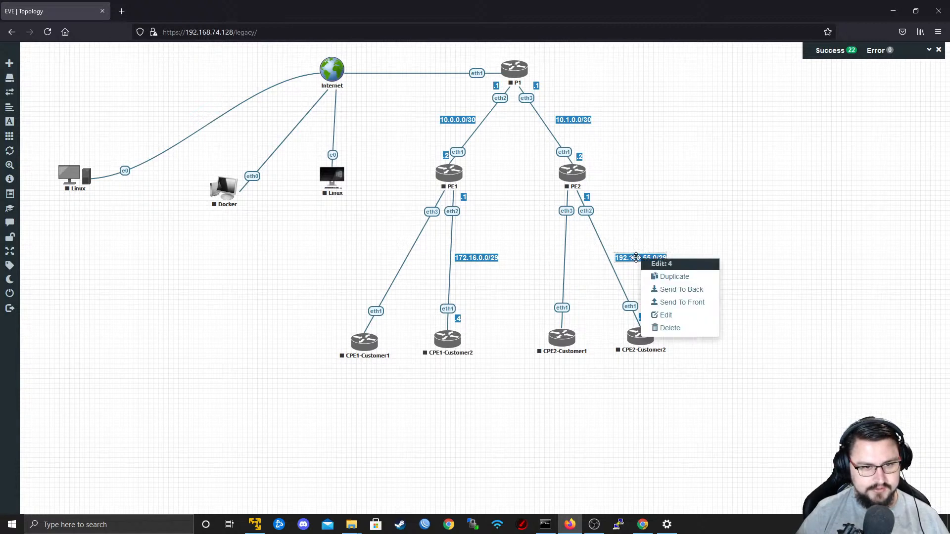
left_click(659, 275)
left_click_drag(640, 282, 530, 257)
double_click(531, 257)
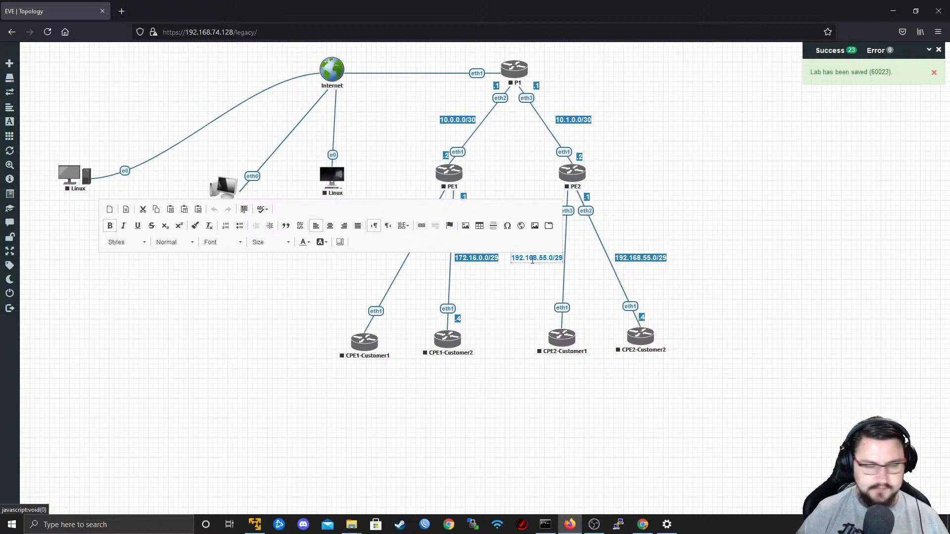
left_click(603, 305)
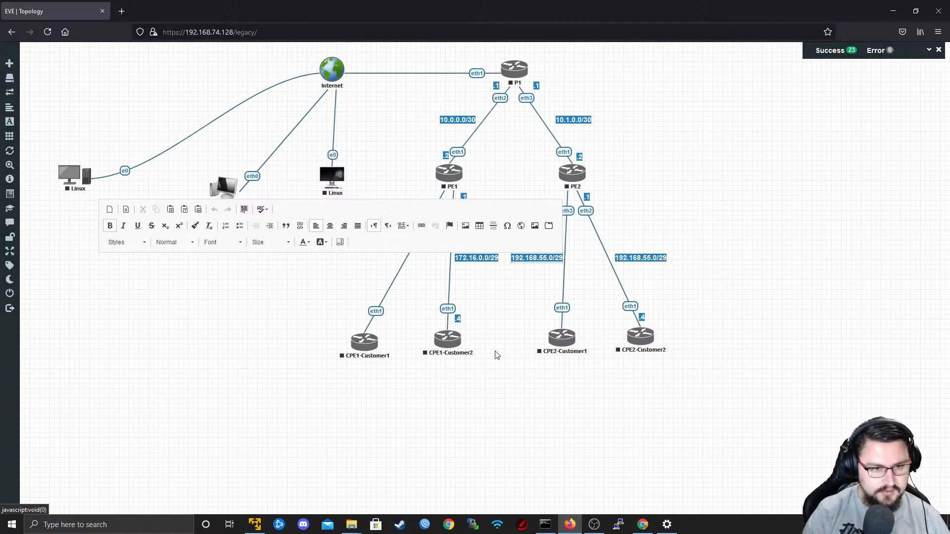
key("BackSpace")
type("4")
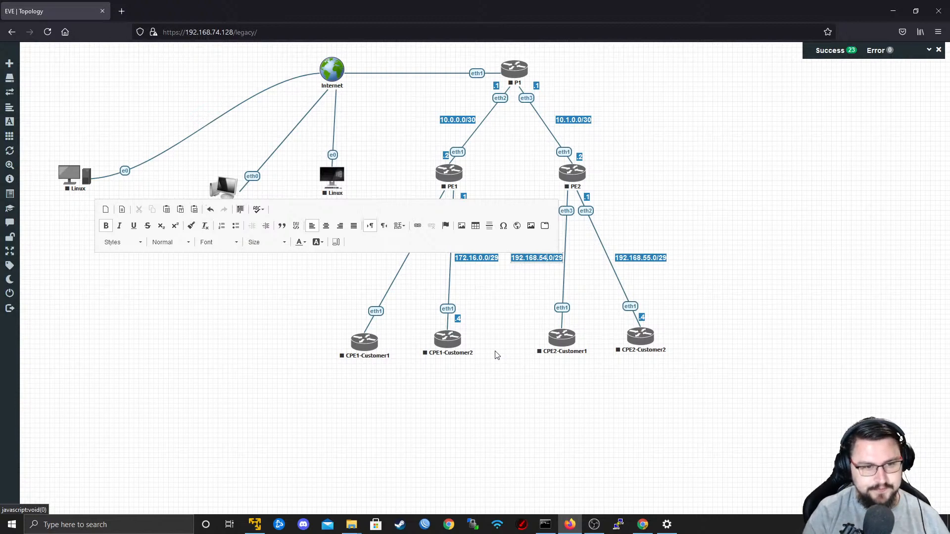
left_click(497, 356)
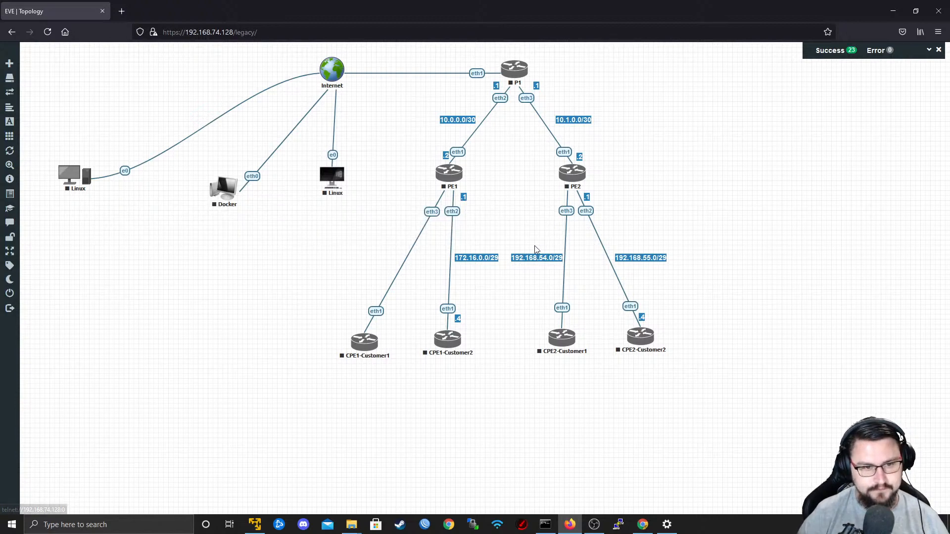
Duplicate the 172.16.0.0/29 label, place it beside the PE1 to CPE1-Customer1 link, and change it to 172.17.0.0/29.
right_click(478, 257)
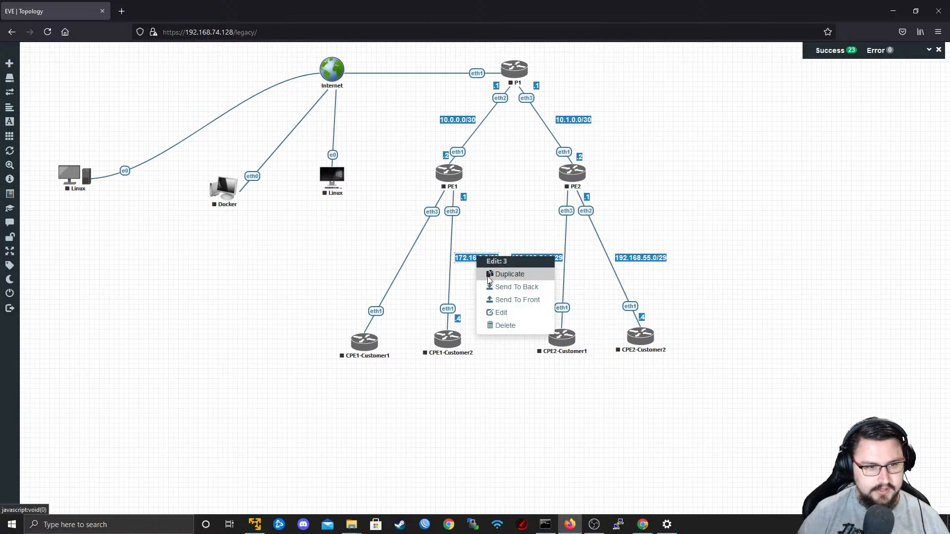
left_click(492, 273)
left_click_drag(475, 280, 374, 259)
right_click(379, 262)
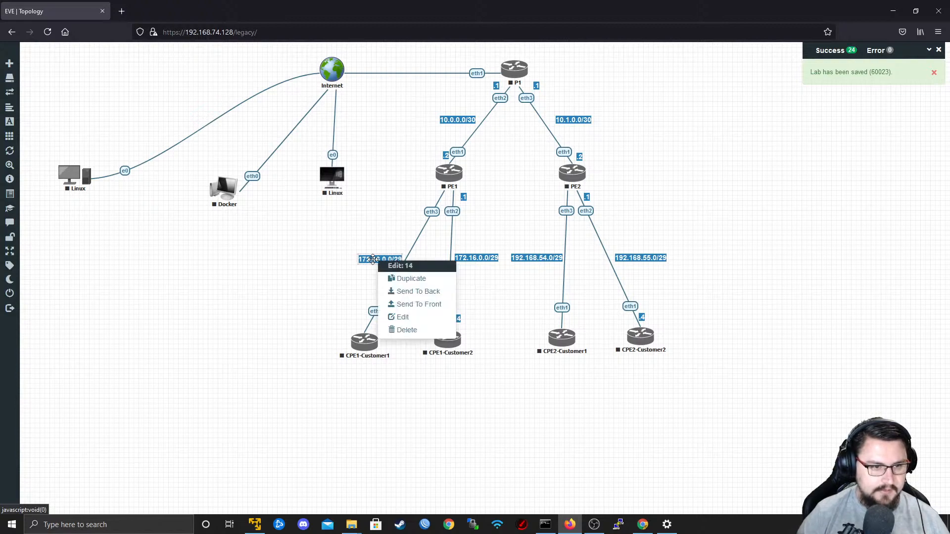
left_click(402, 316)
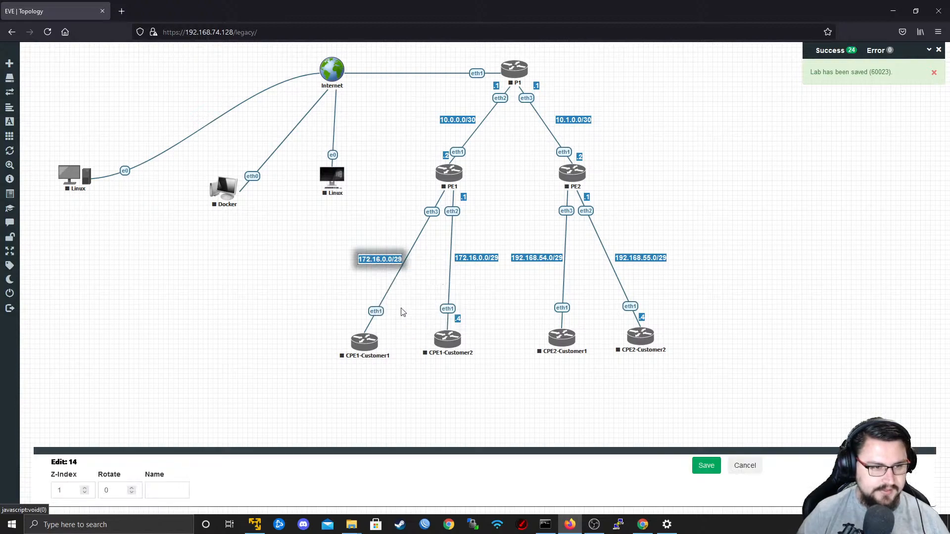
left_click(745, 465)
double_click(386, 259)
triple_click(378, 259)
key("BackSpace")
type("7")
left_click(549, 321)
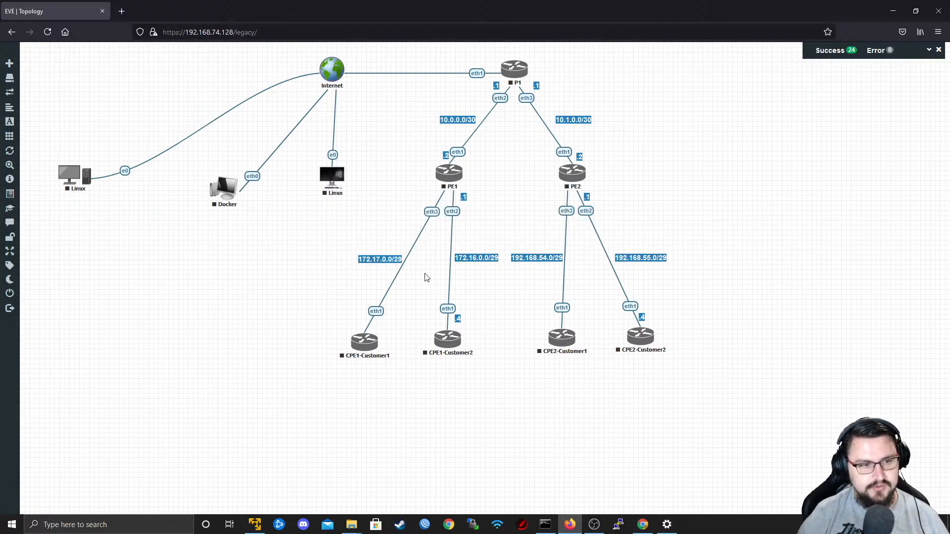
left_click_drag(366, 262, 365, 258)
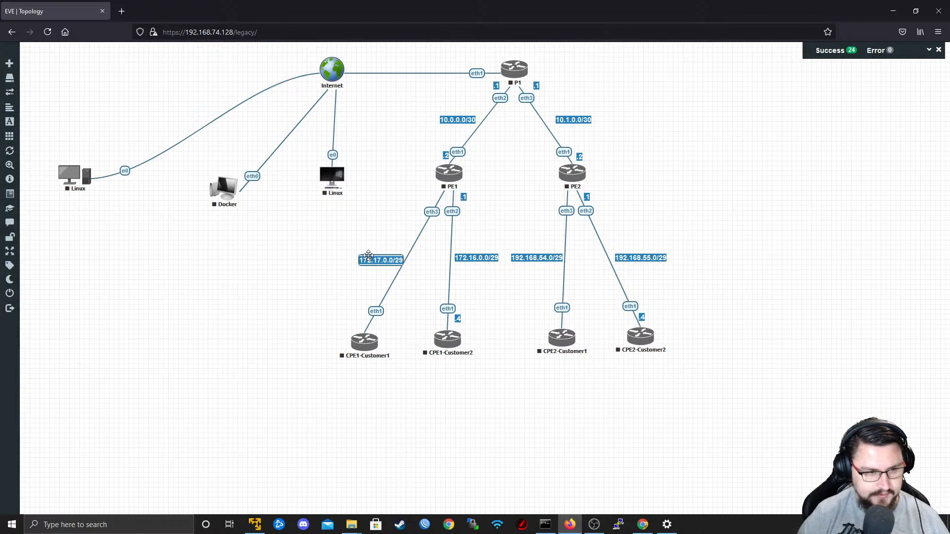
Duplicate the .1 label twice and place the copies beside the eth3 links of PE1 and PE2.
right_click(472, 197)
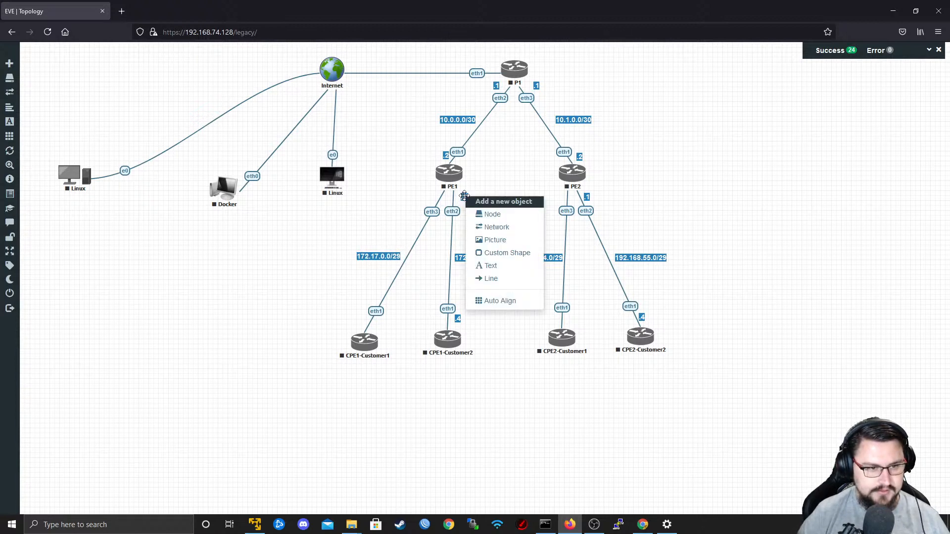
right_click(463, 198)
left_click(476, 213)
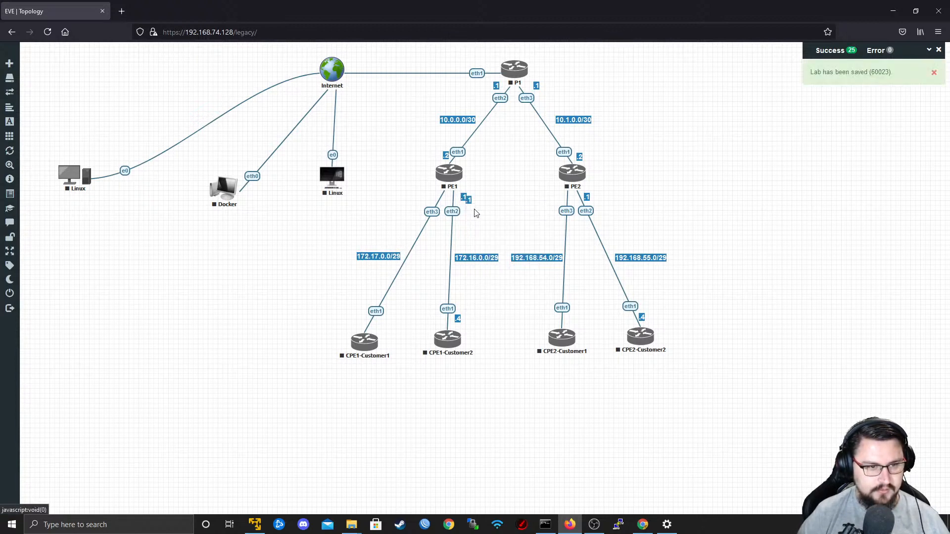
left_click_drag(419, 193, 431, 198)
right_click(431, 198)
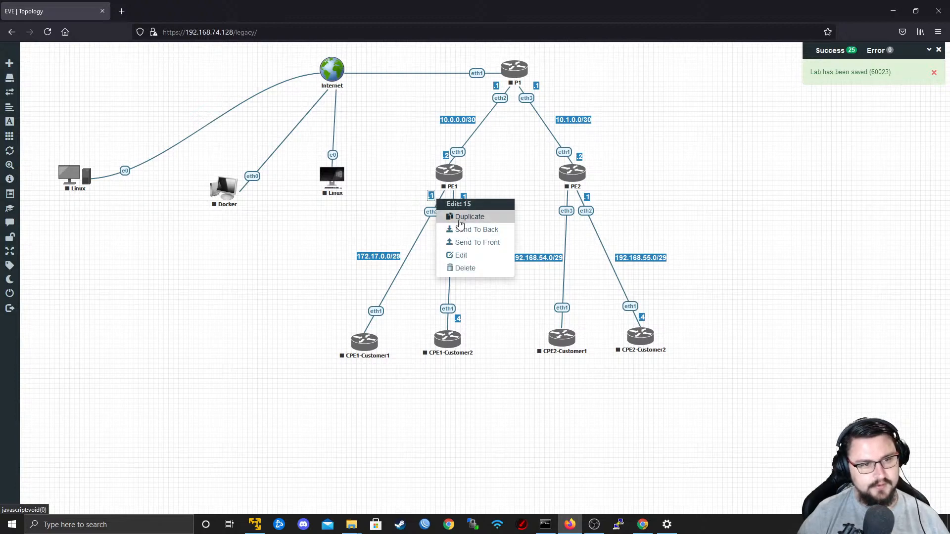
left_click(457, 217)
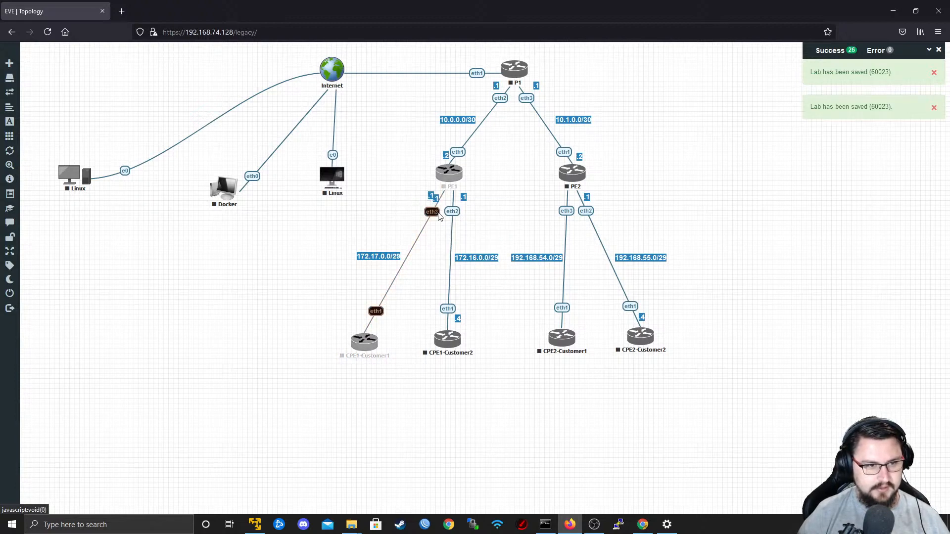
left_click_drag(436, 201, 559, 197)
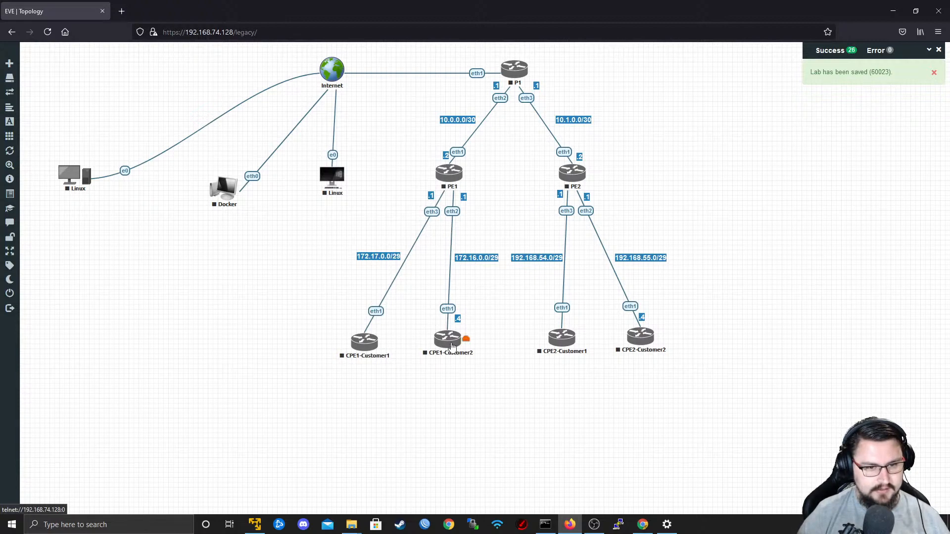
Duplicate the .4 label twice and place the copies beside the eth1 ends at CPE2-Customer1 and CPE1-Customer1.
right_click(459, 321)
left_click(490, 338)
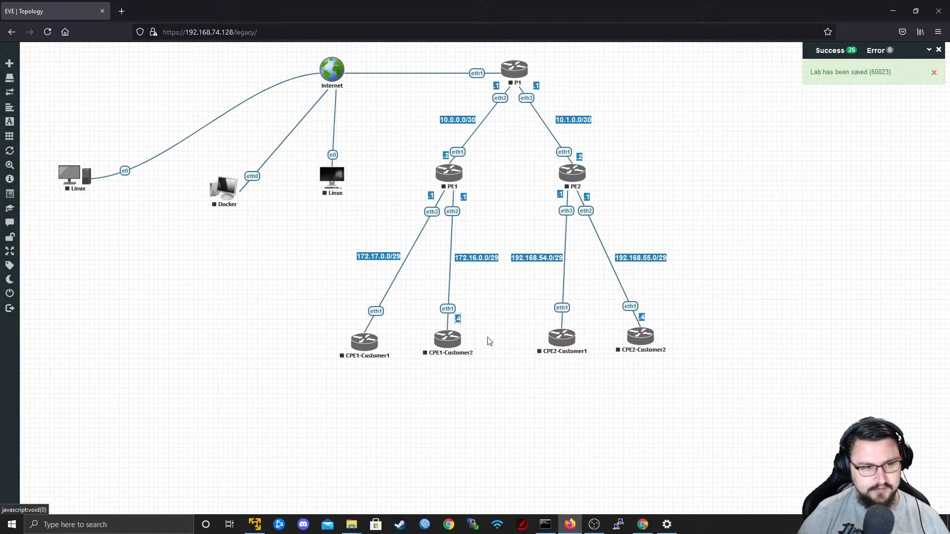
left_click_drag(464, 323, 554, 325)
right_click(553, 321)
left_click(584, 337)
left_click_drag(513, 327, 350, 320)
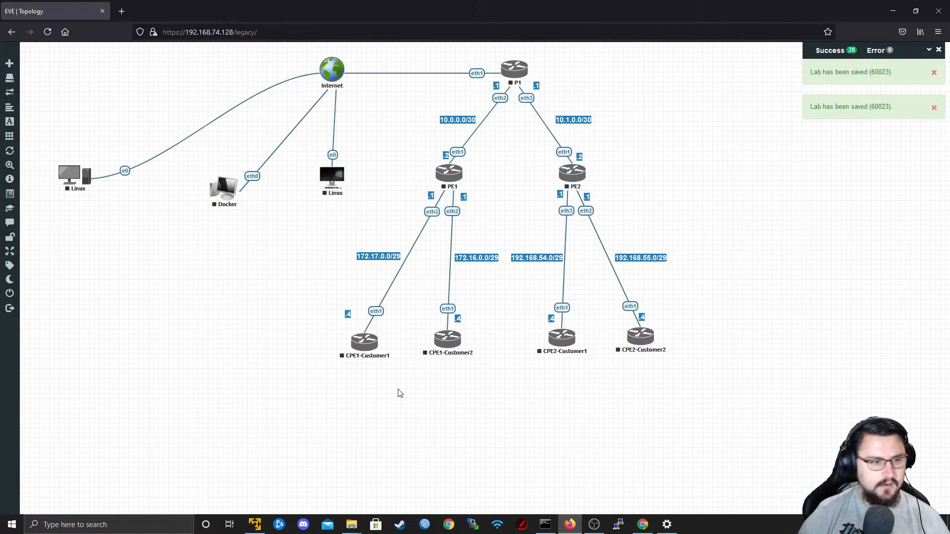
Begin a custom shape below the routers as a rounded square with a solid border of width 2.
right_click(460, 398)
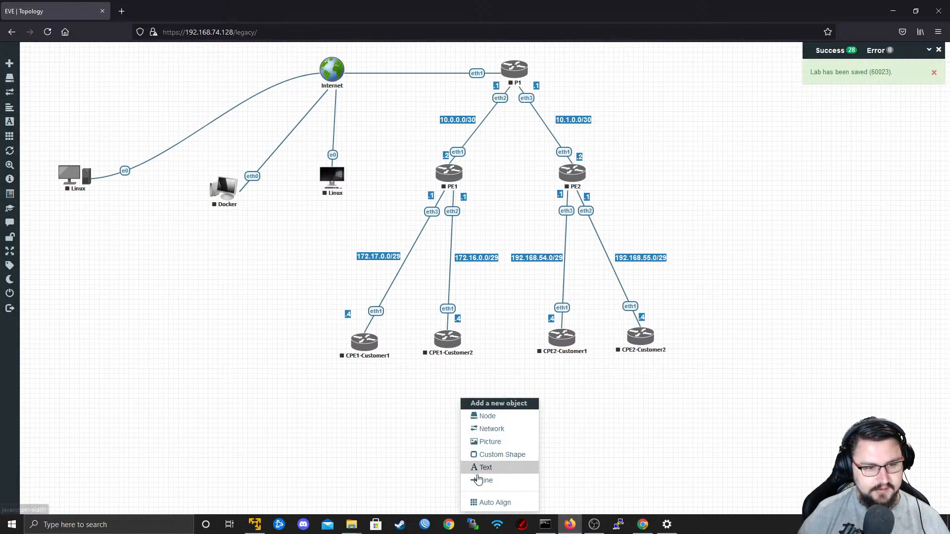
left_click(498, 455)
left_click(483, 107)
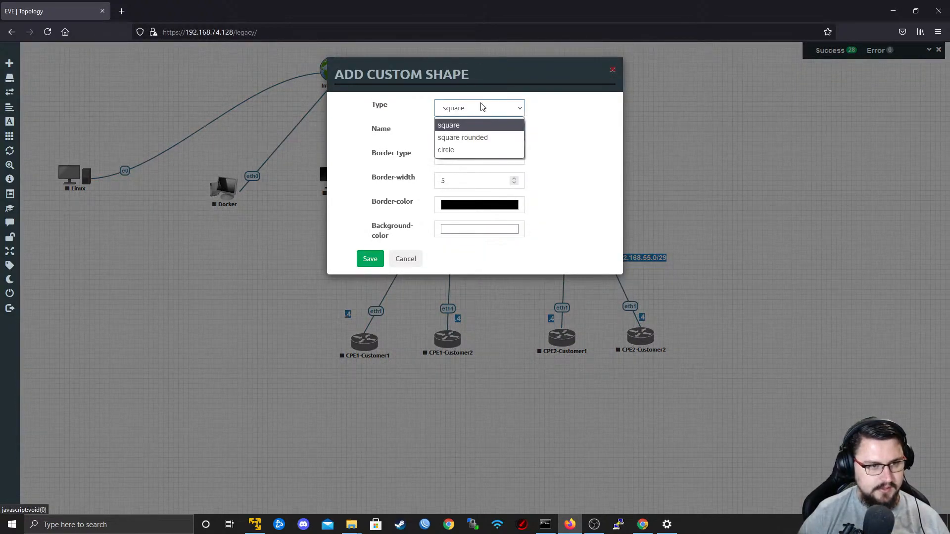
left_click(487, 139)
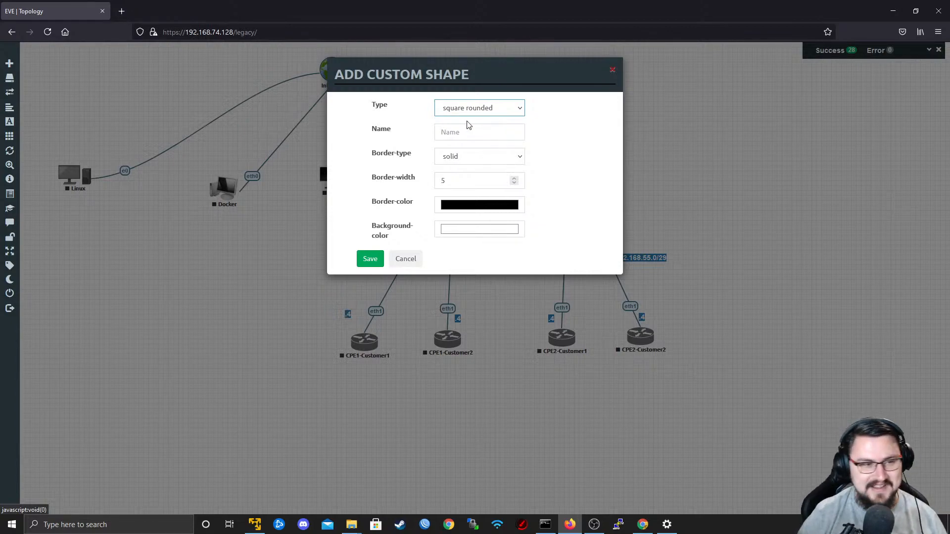
left_click(491, 154)
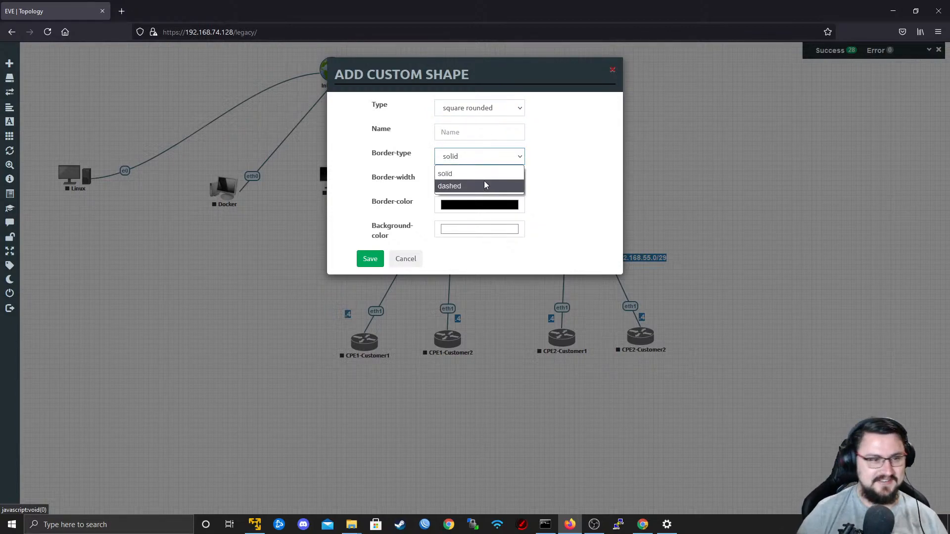
left_click(478, 172)
left_click(509, 182)
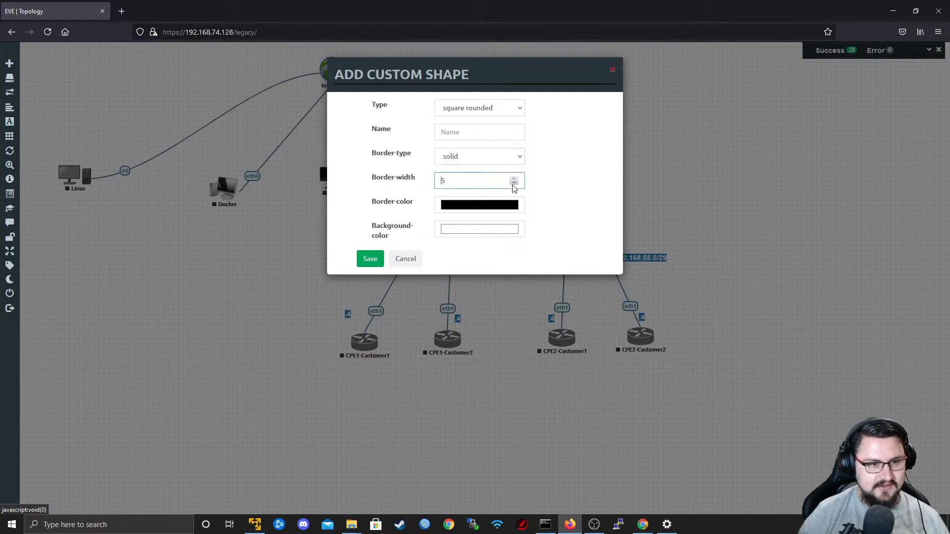
Give the new shape a red border (RGB 202, 0, 0), keep it solid, and save the shape.
left_click(456, 207)
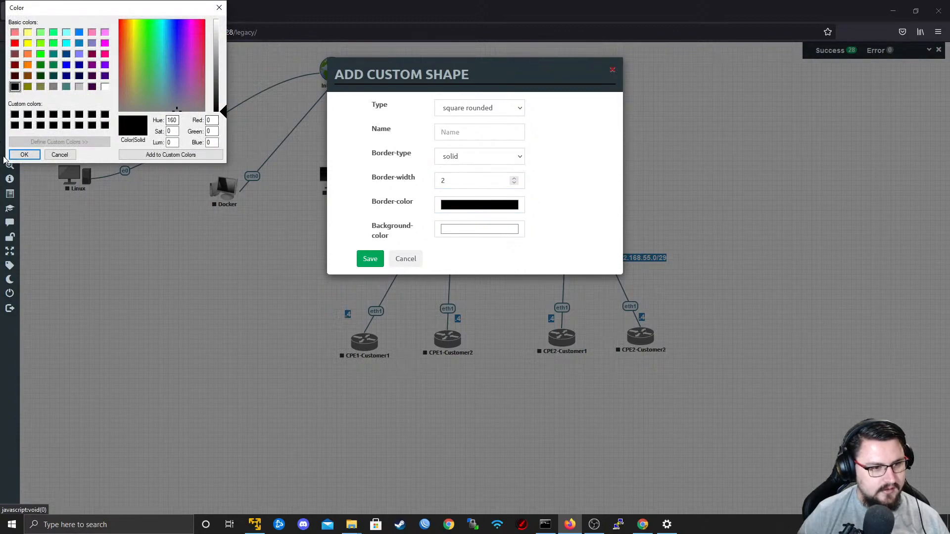
left_click_drag(160, 92, 118, 20)
left_click(216, 73)
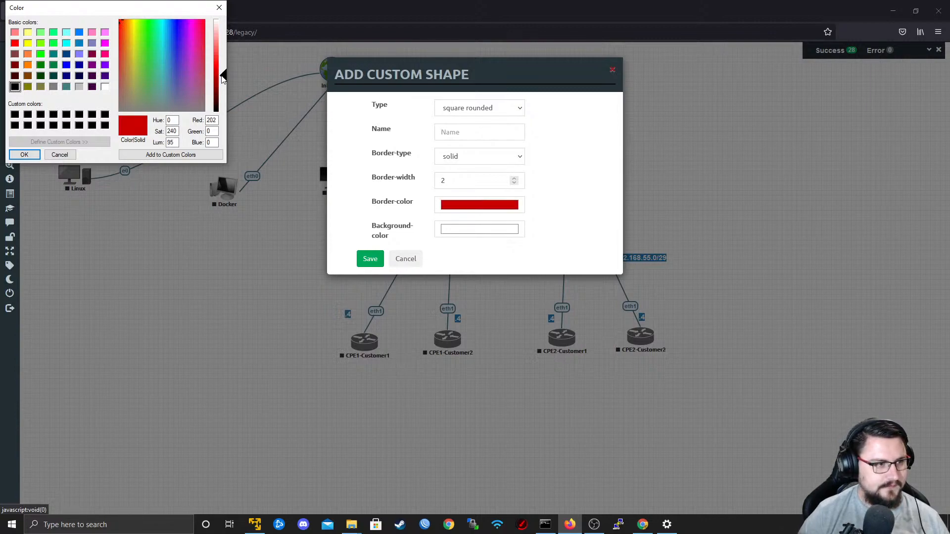
left_click(24, 154)
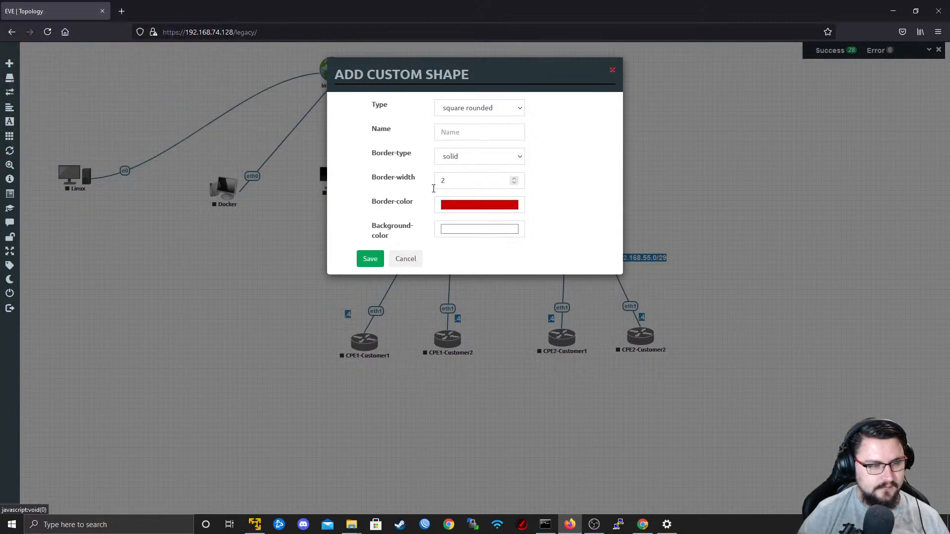
left_click(506, 156)
left_click(460, 173)
left_click(369, 260)
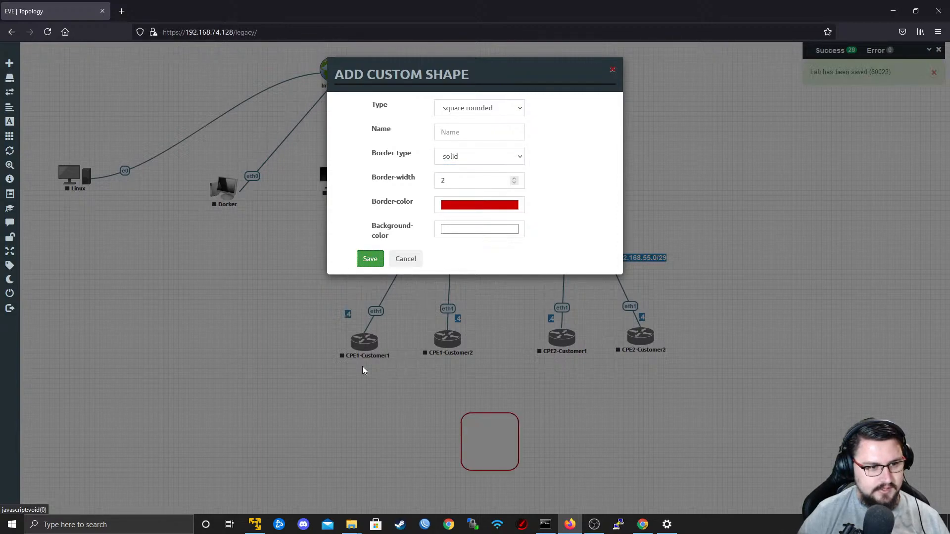
Fit the red rounded box around CPE1-Customer1, then duplicate it and place the copy around CPE2-Customer1.
left_click_drag(507, 455, 367, 353)
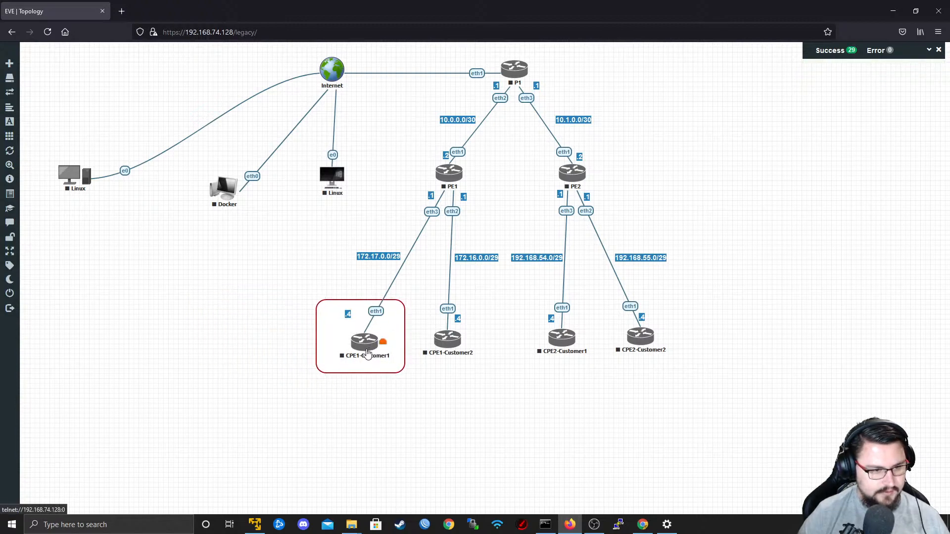
right_click(354, 374)
left_click(395, 389)
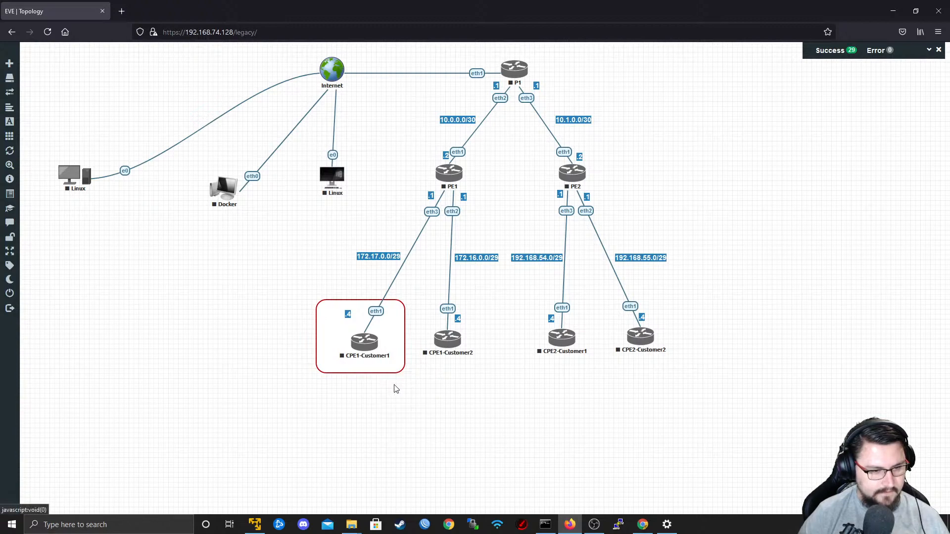
left_click_drag(382, 388, 543, 341)
Duplicate the red box around CPE2-Customer1 and place the copy below CPE1-Customer2.
right_click(539, 357)
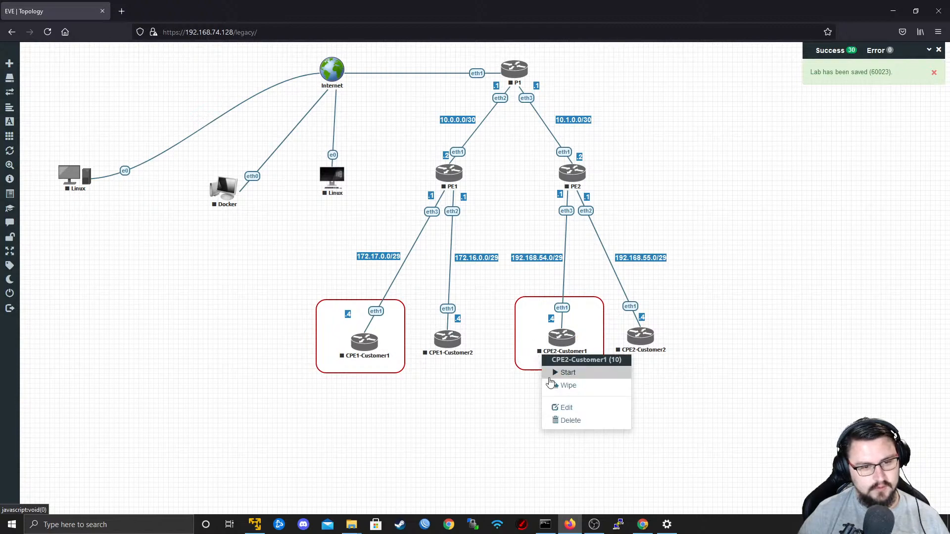
right_click(528, 367)
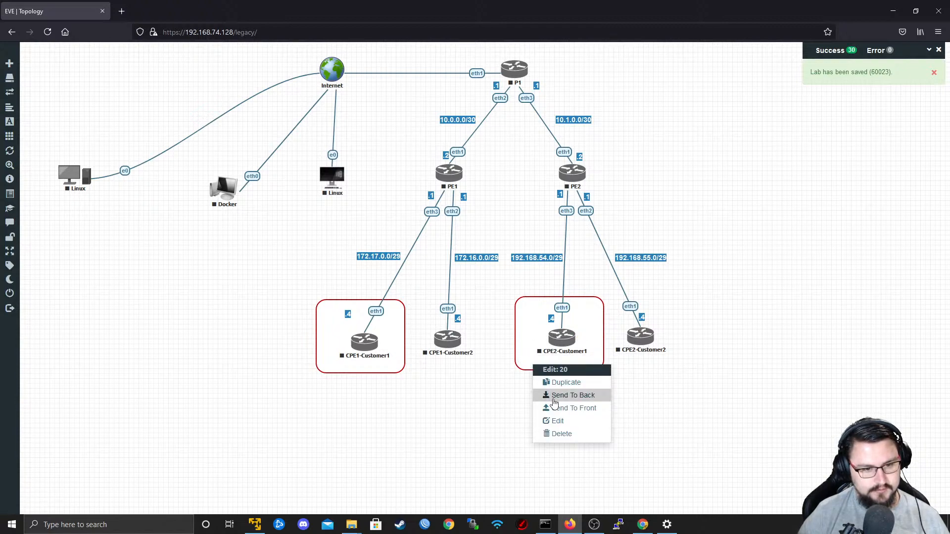
left_click(569, 390)
left_click_drag(582, 404, 448, 414)
Change the border of the box below CPE1-Customer2 to bright yellow (RGB 243, 250, 10) and save it.
right_click(448, 414)
left_click(483, 474)
left_click(219, 490)
left_click_drag(135, 26, 134, 24)
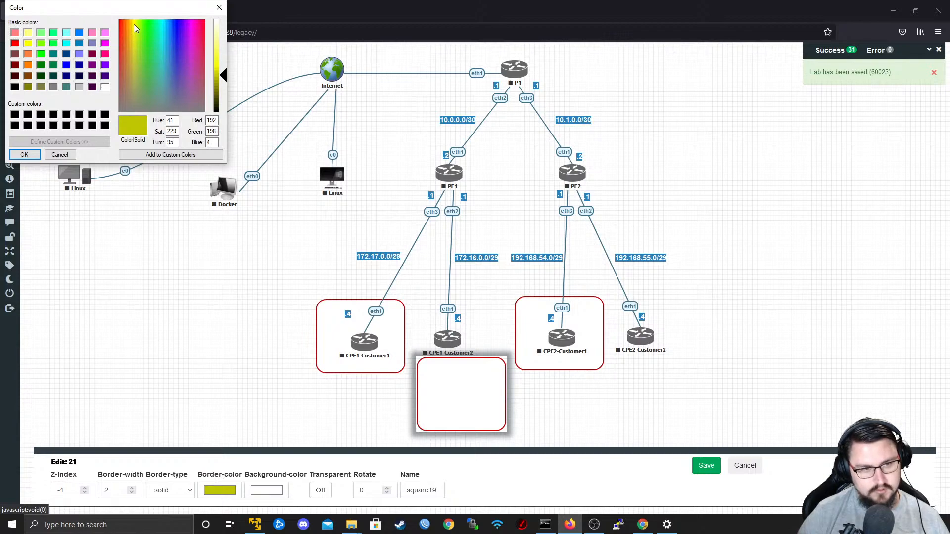
left_click_drag(223, 76, 222, 68)
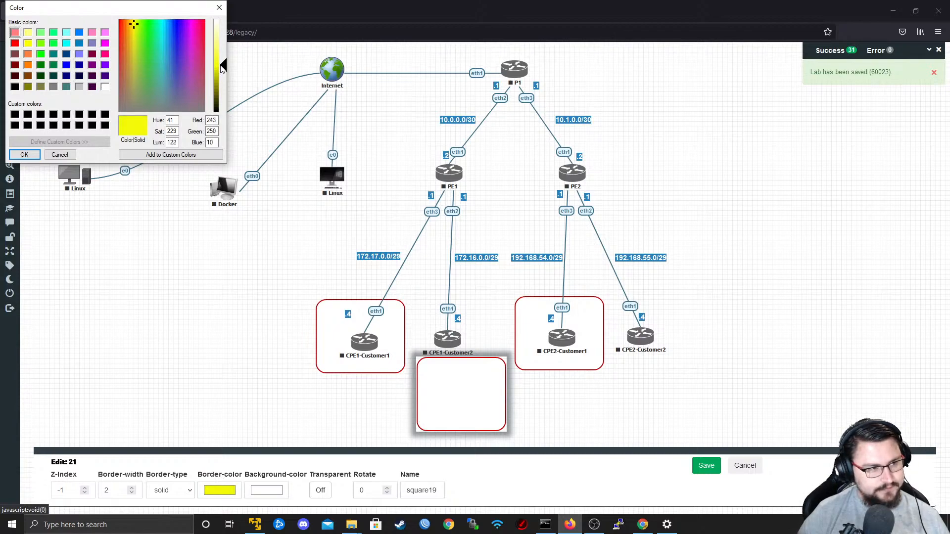
left_click(25, 155)
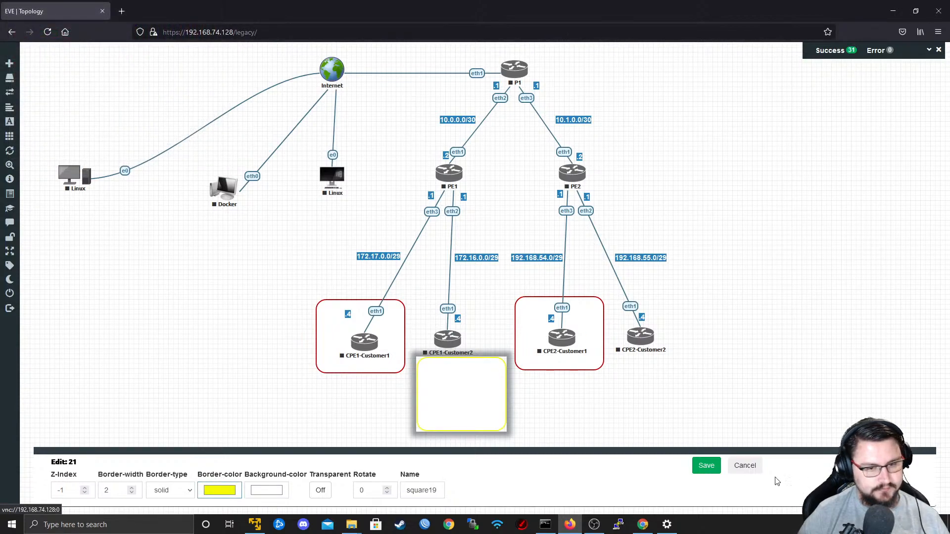
left_click(706, 466)
Set the border colour of the box below CPE1-Customer2 to dark olive (RGB 120, 118, 20) and save it.
right_click(479, 420)
left_click(495, 472)
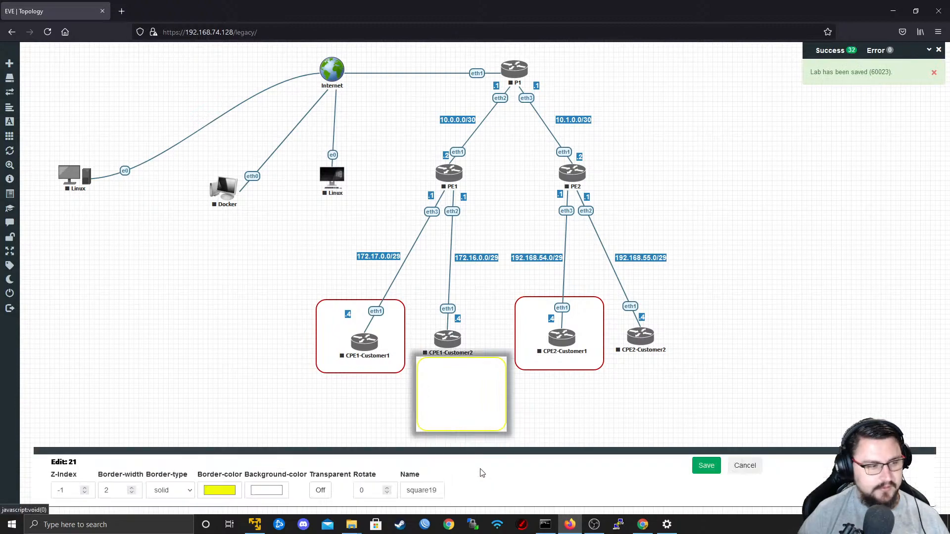
left_click(237, 489)
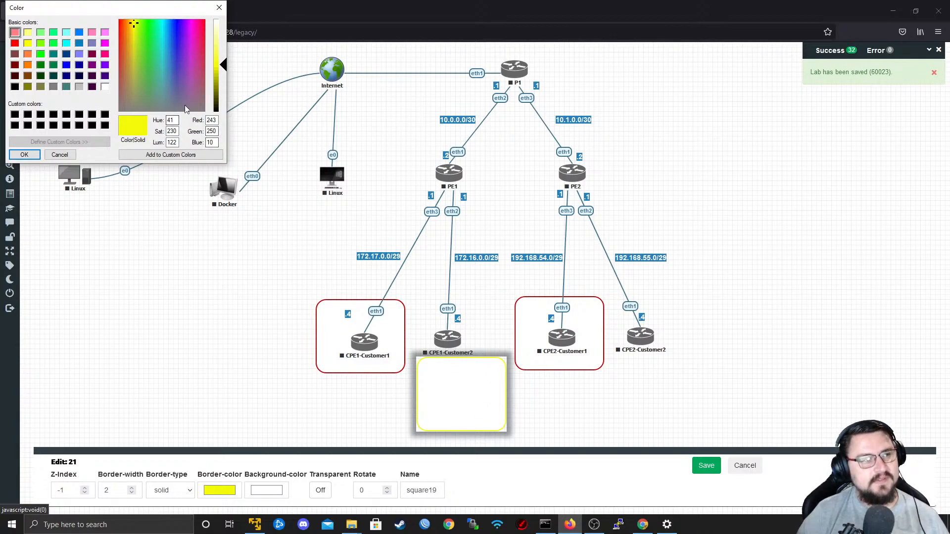
left_click(162, 25)
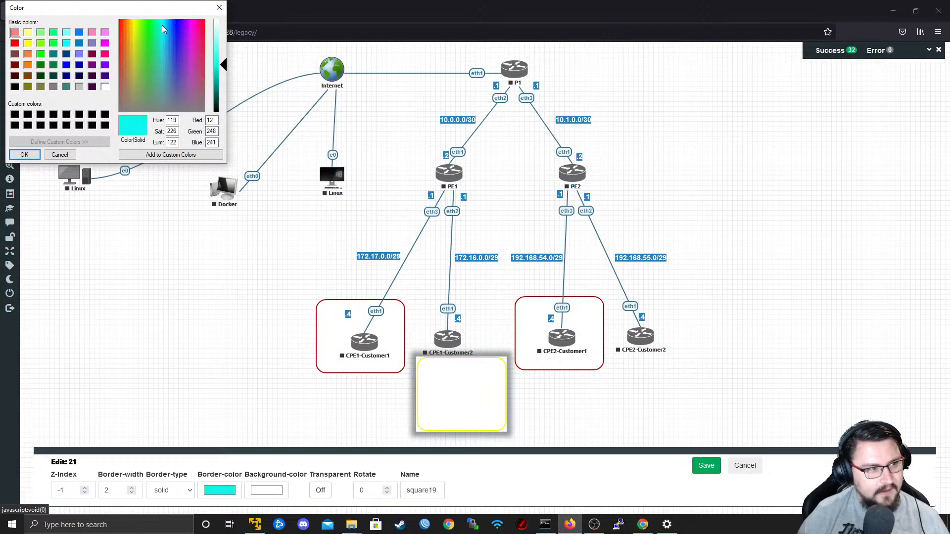
left_click_drag(162, 25, 133, 46)
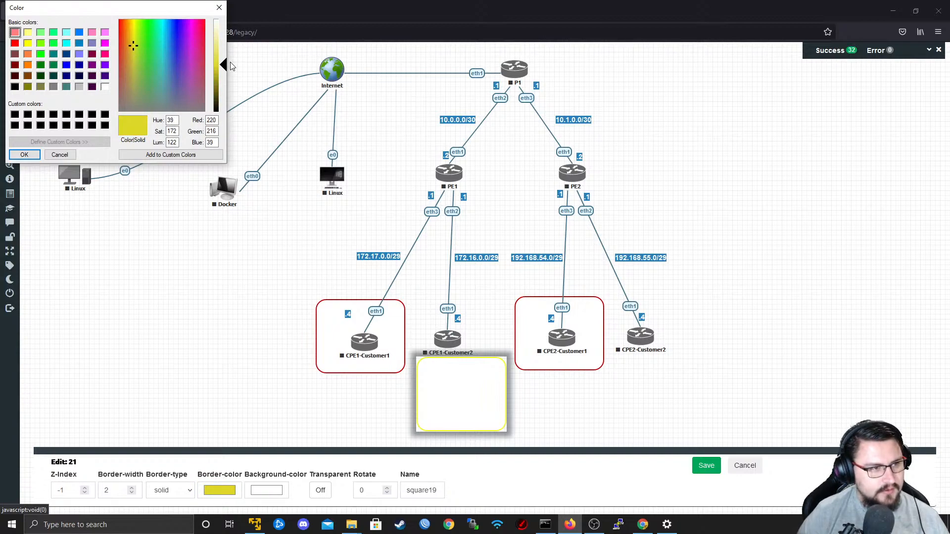
left_click_drag(221, 81, 222, 87)
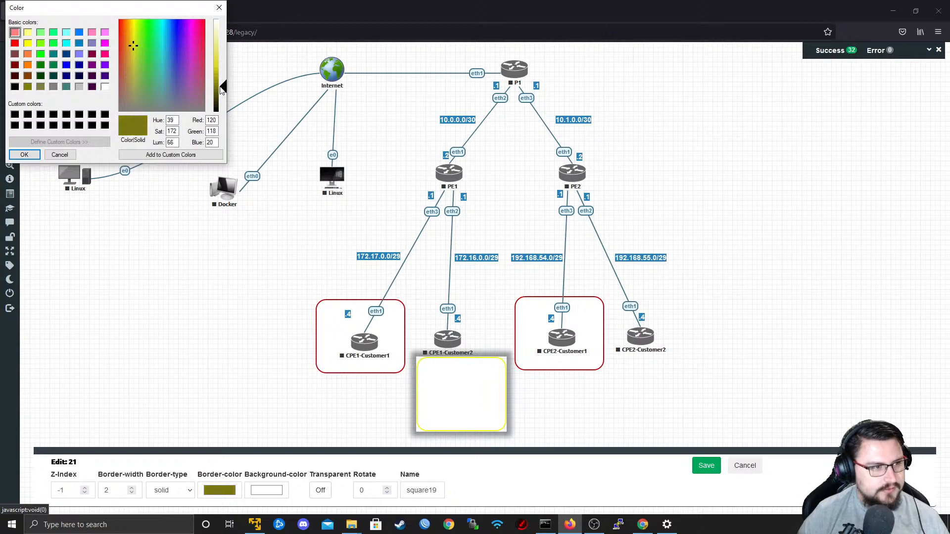
left_click(25, 156)
left_click(706, 466)
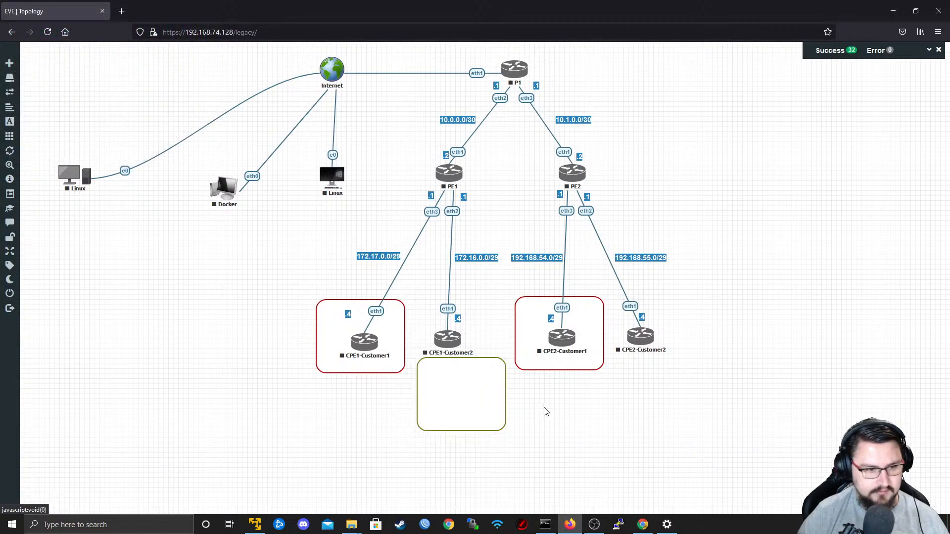
Move the olive box around CPE1-Customer2, then duplicate it and place the copy around CPE2-Customer2.
left_click_drag(462, 413, 459, 364)
right_click(459, 364)
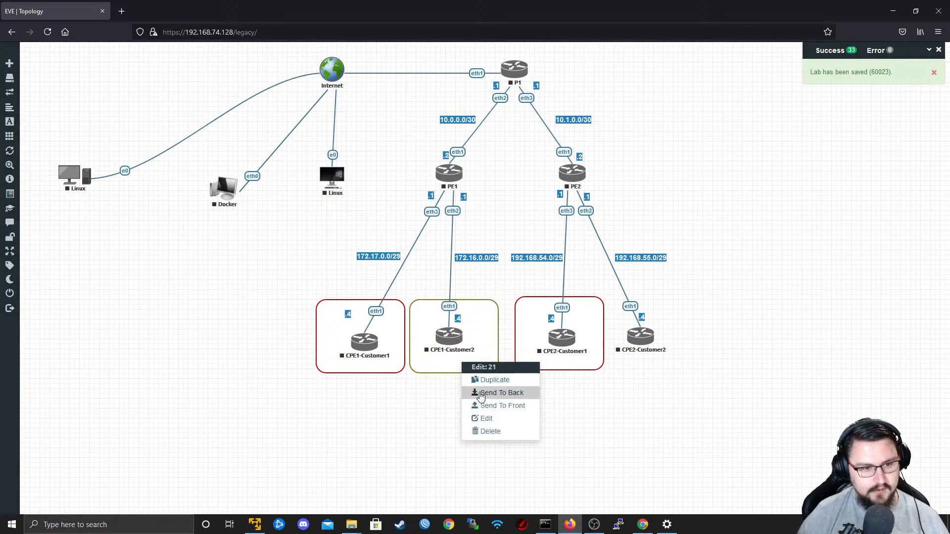
left_click(476, 381)
left_click_drag(662, 380, 635, 350)
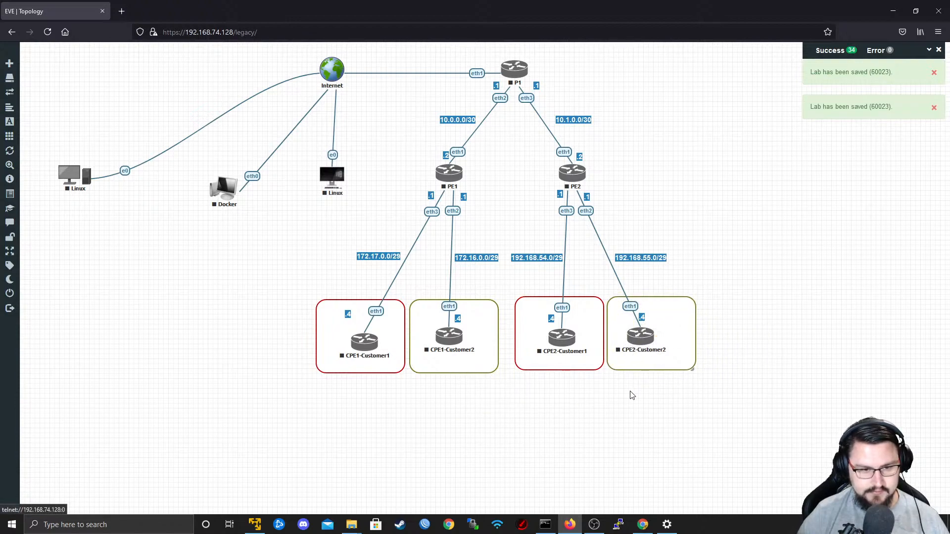
right_click(477, 313)
left_click(506, 309)
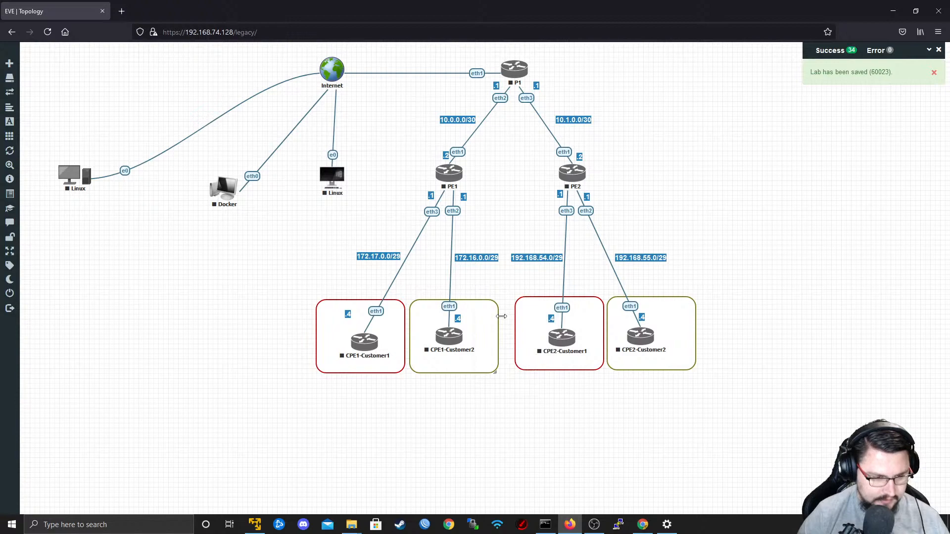
right_click(493, 309)
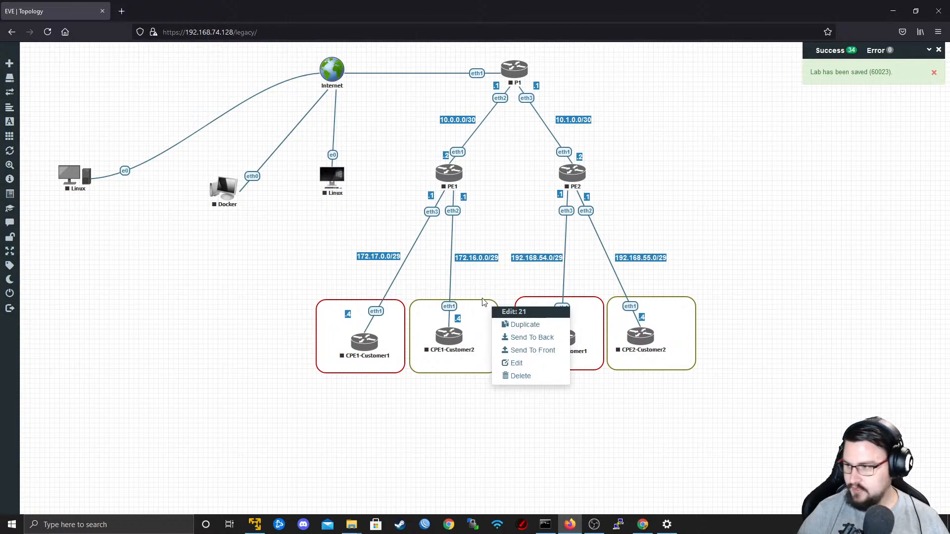
left_click(469, 313)
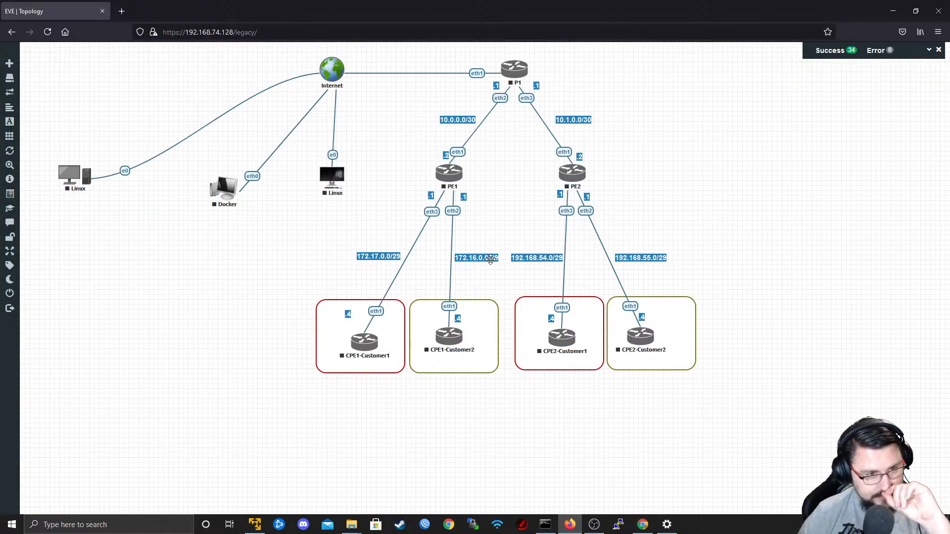
Duplicate the olive box around CPE2-Customer2 and place the copy around P1.
right_click(683, 324)
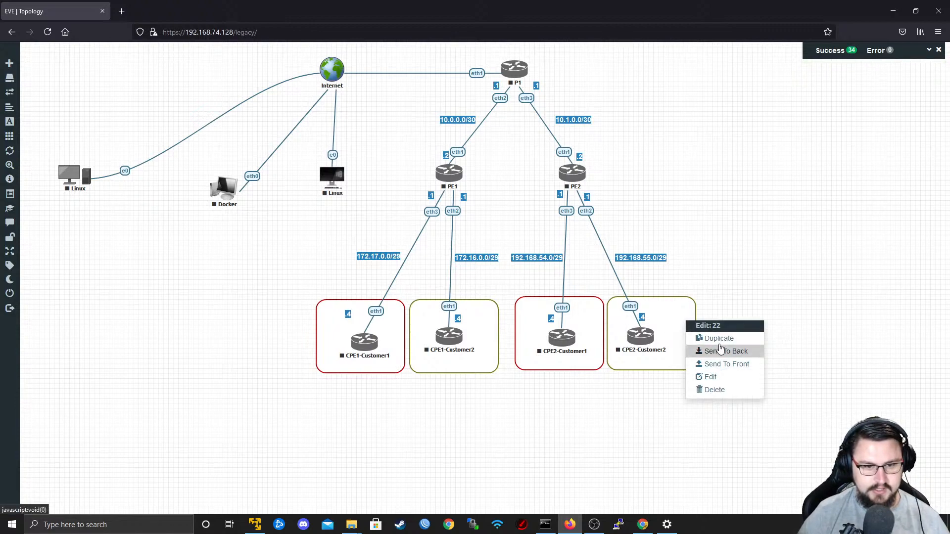
left_click(718, 338)
left_click_drag(672, 349, 518, 101)
Move the entire topology down and slightly left on the canvas, and shift the box around P1 up to centre it on the router.
left_click_drag(738, 451, 23, 46)
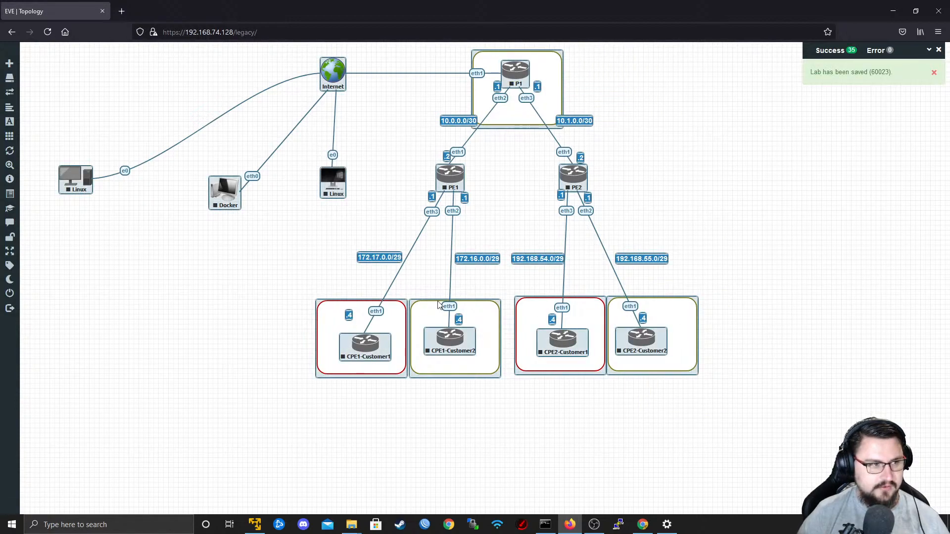
left_click_drag(463, 347, 443, 394)
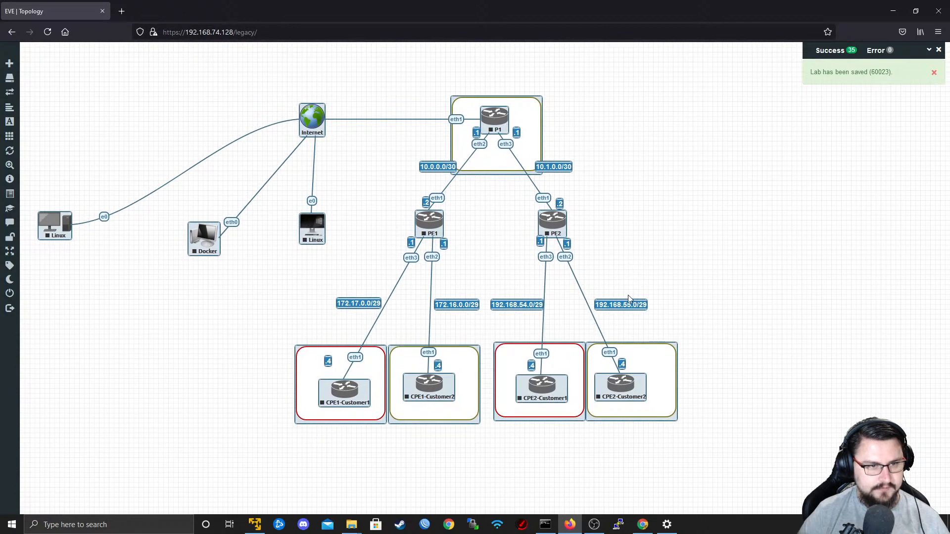
left_click(519, 220)
left_click_drag(497, 172, 493, 156)
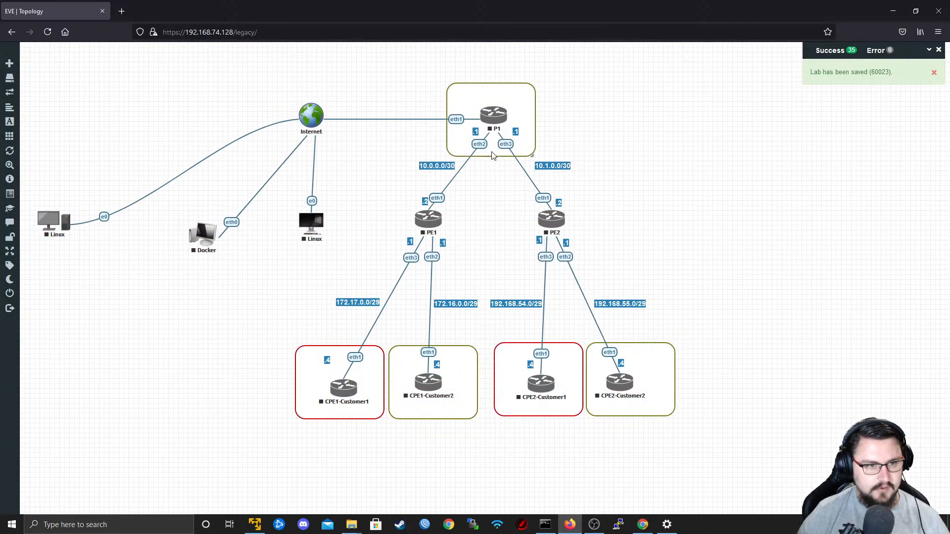
Change the border colour of the box around P1 to blue and save it.
right_click(511, 91)
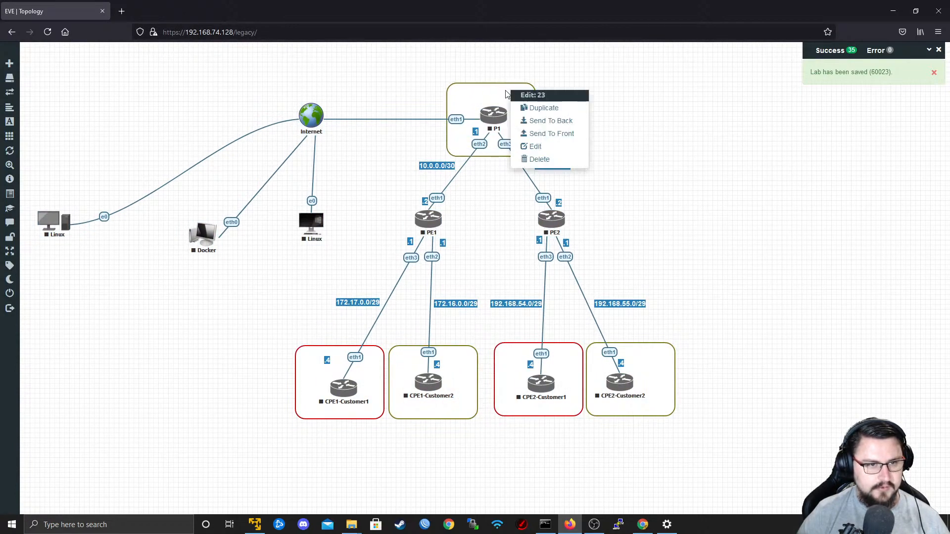
left_click(537, 147)
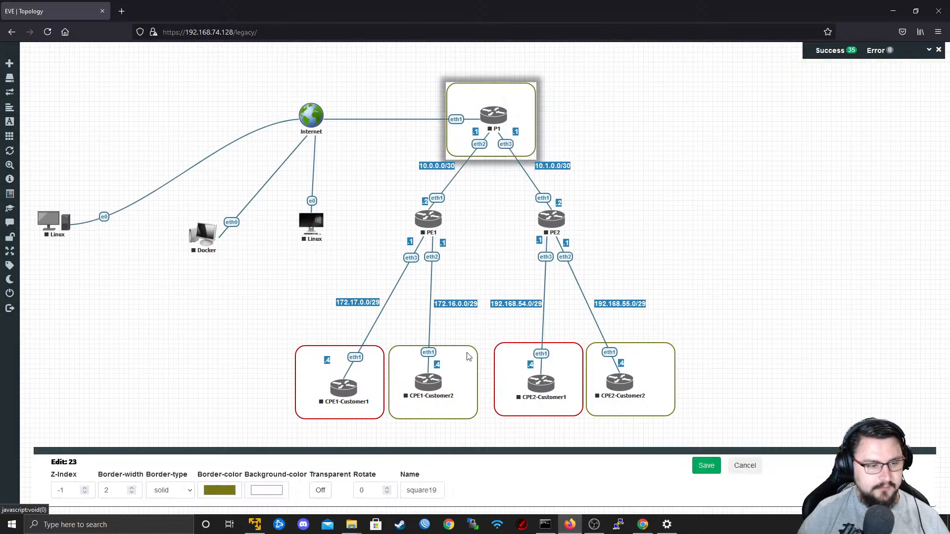
left_click(219, 491)
left_click(174, 36)
left_click(177, 33)
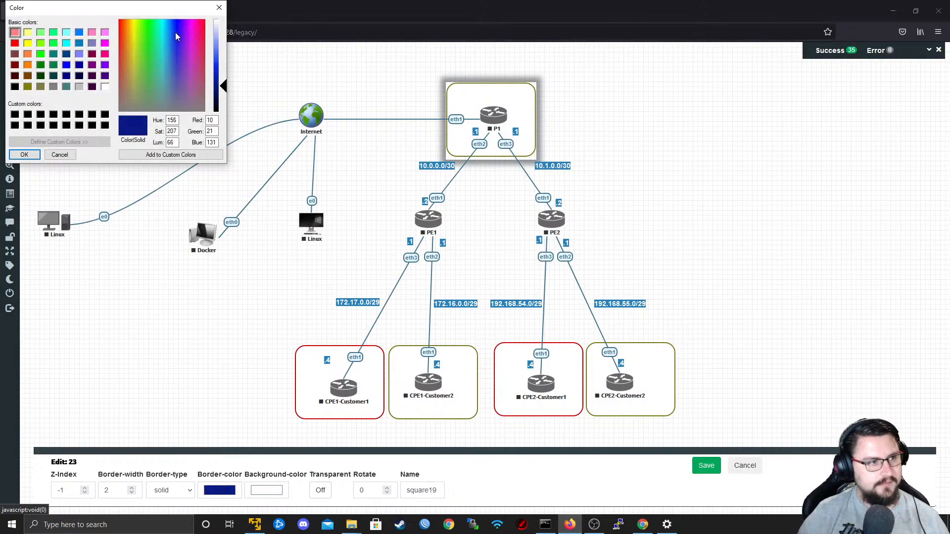
left_click(221, 66)
left_click(24, 155)
left_click(707, 467)
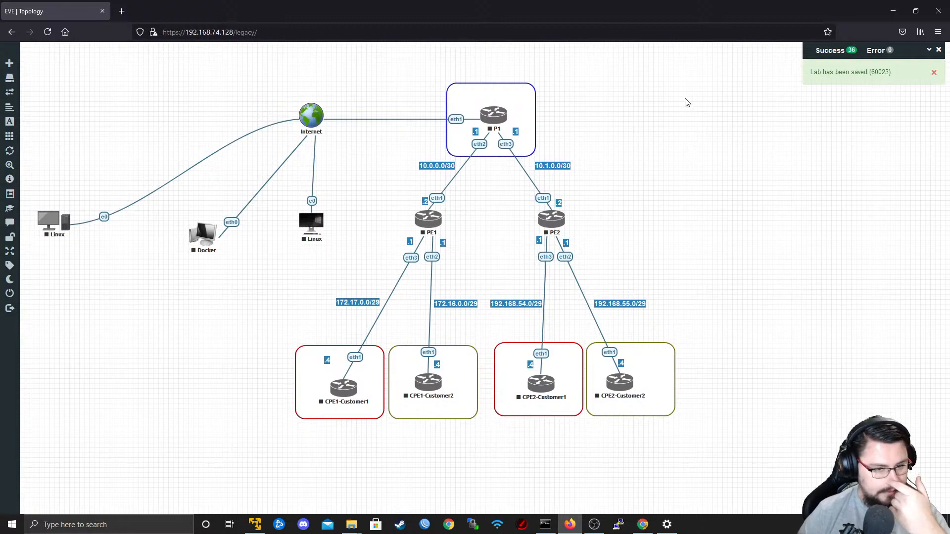
Select the P1, PE1 and PE2 routers together and start them.
left_click_drag(686, 61, 399, 242)
right_click(430, 230)
left_click(483, 249)
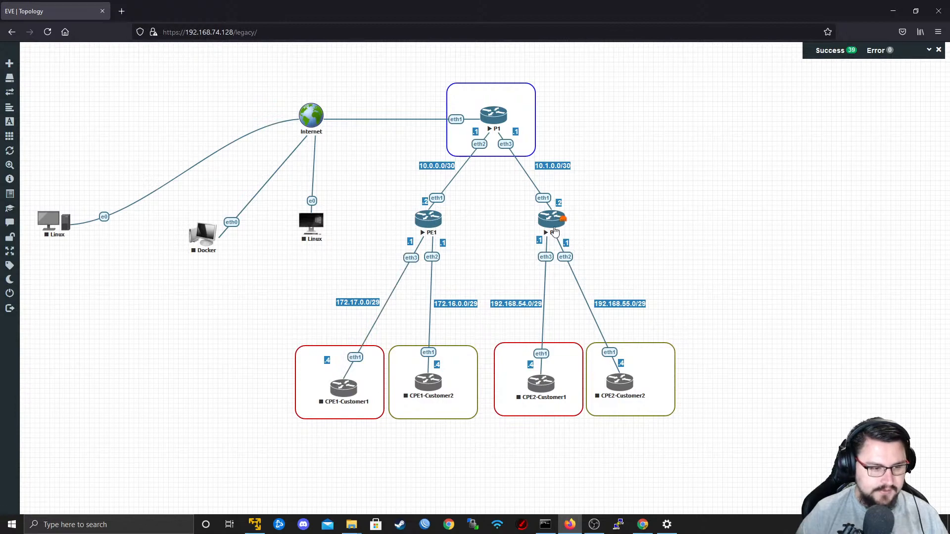
Switch to WinBox, list the neighbours and connect to router R1 by its MAC address with the login admin.
left_click(424, 525)
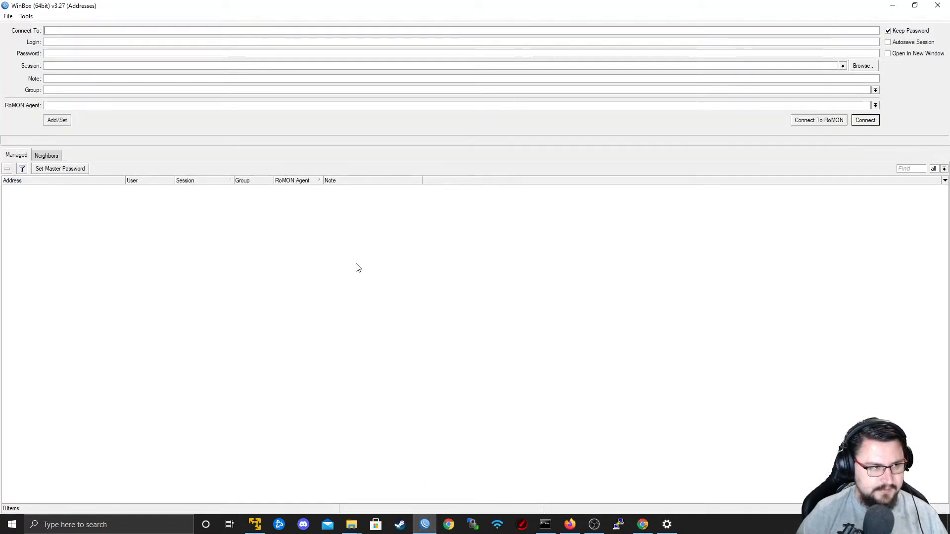
left_click(46, 155)
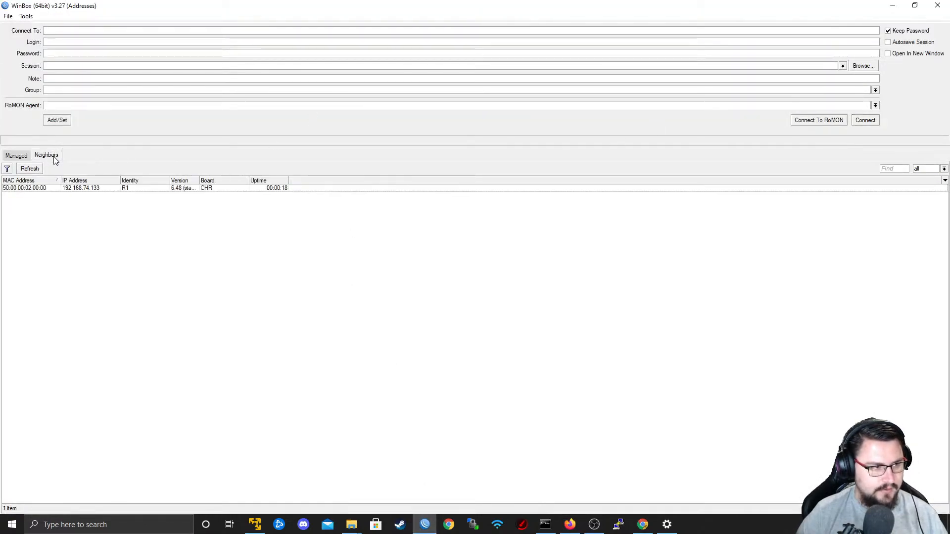
left_click(53, 190)
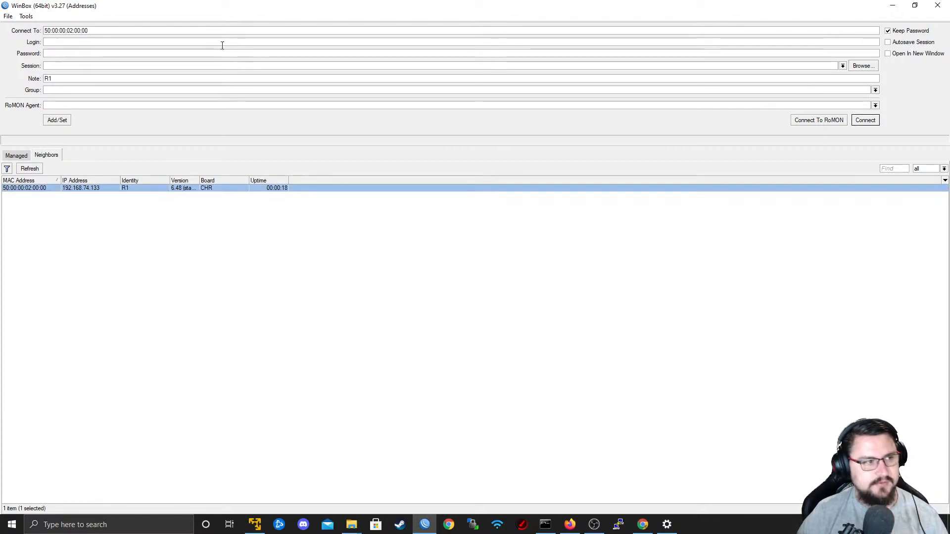
type("in")
key("Return")
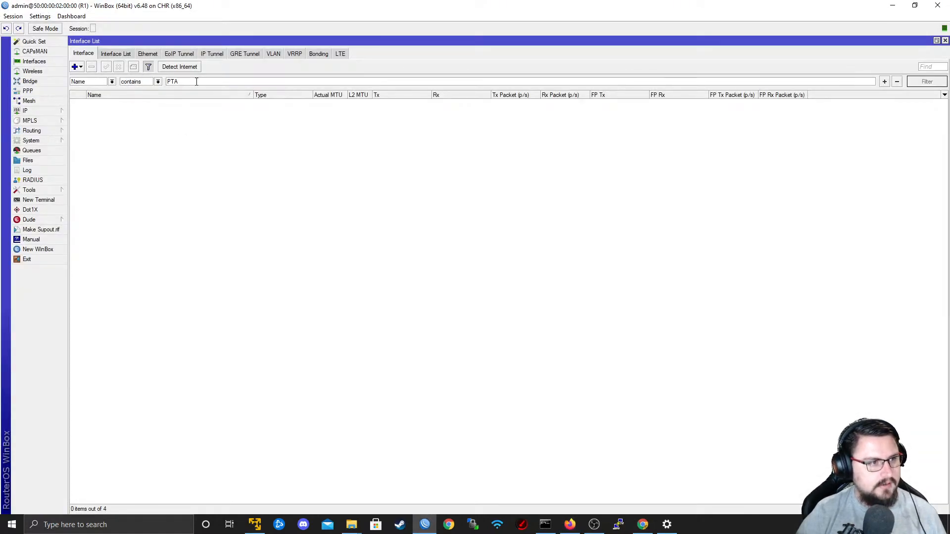
Close the open Interface List window and set the router's identity to P1.
left_click(13, 16)
left_click(24, 90)
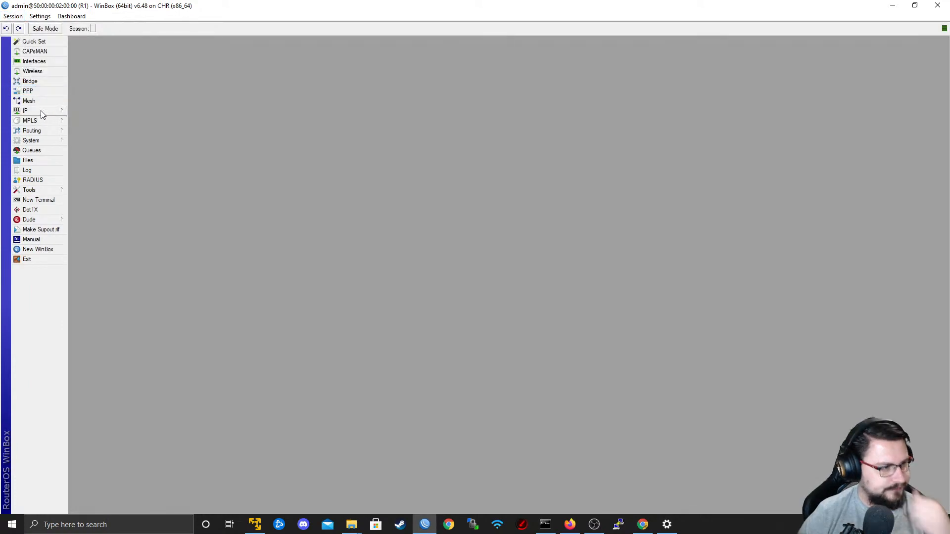
left_click(47, 141)
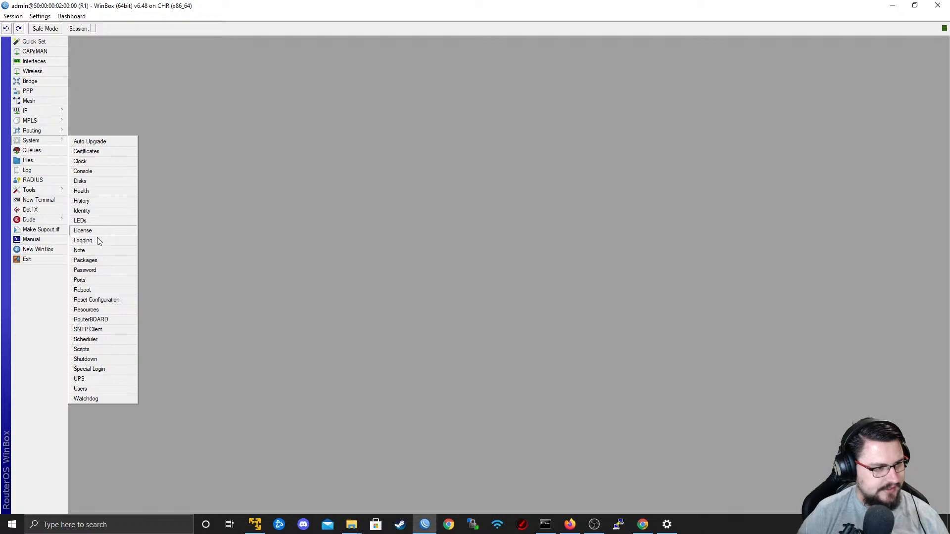
left_click(92, 212)
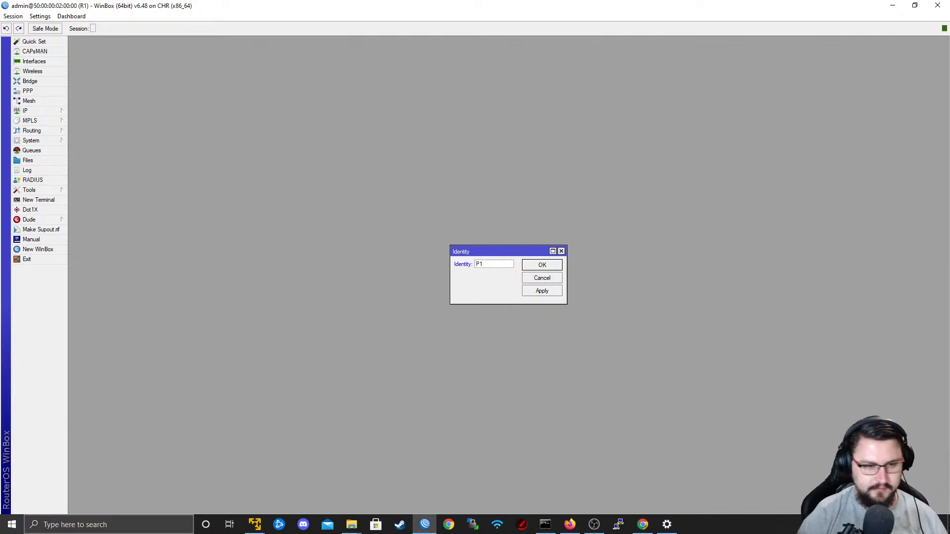
left_click(542, 292)
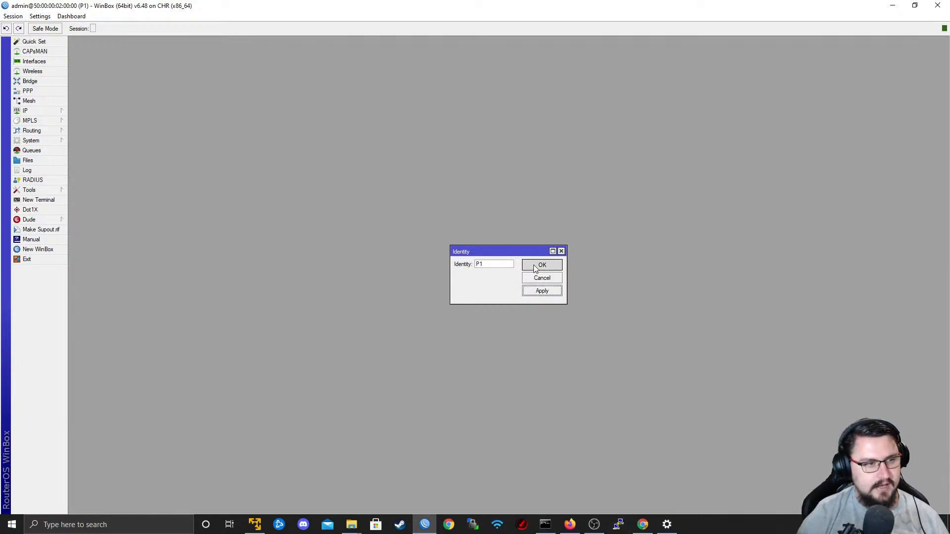
left_click(543, 265)
Enlarge the WinBox interface by zooming in three levels.
left_click(38, 15)
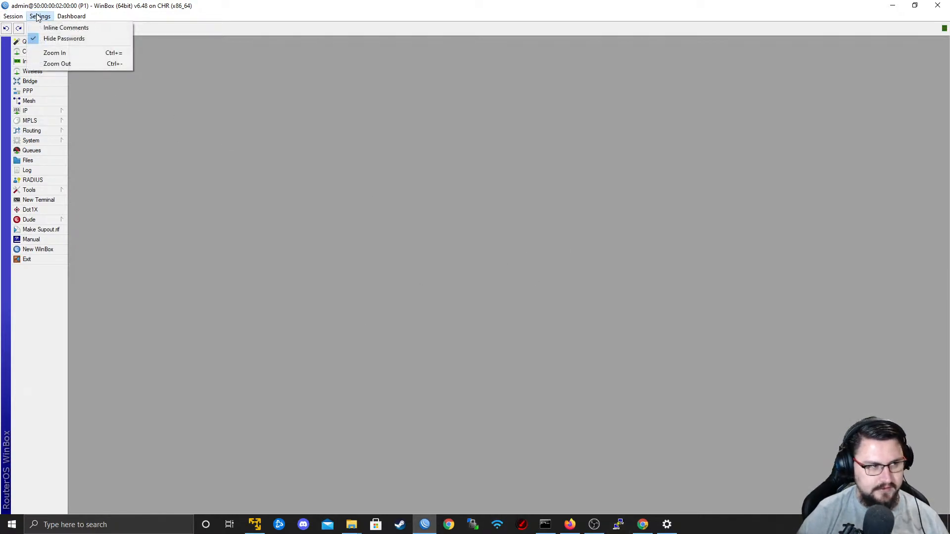
left_click(54, 53)
left_click(40, 16)
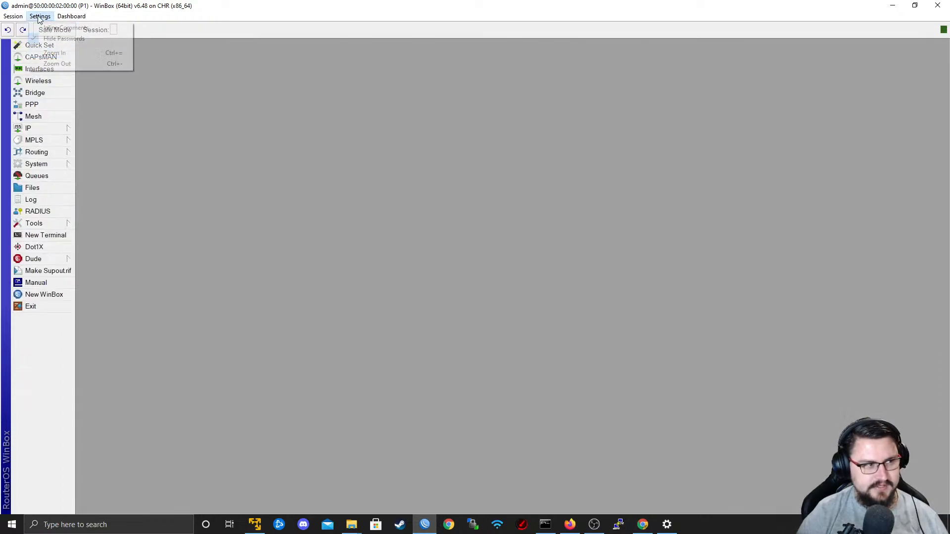
left_click(73, 53)
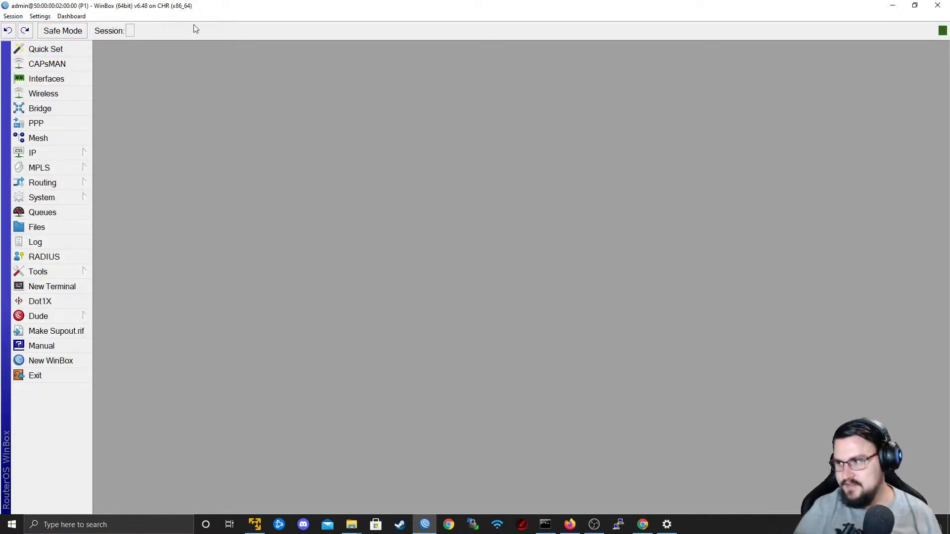
left_click(40, 17)
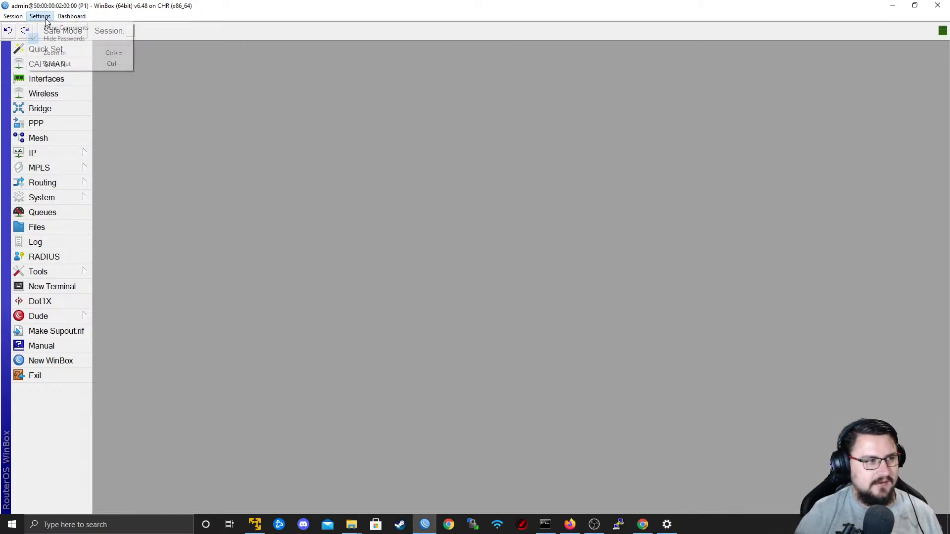
left_click(84, 55)
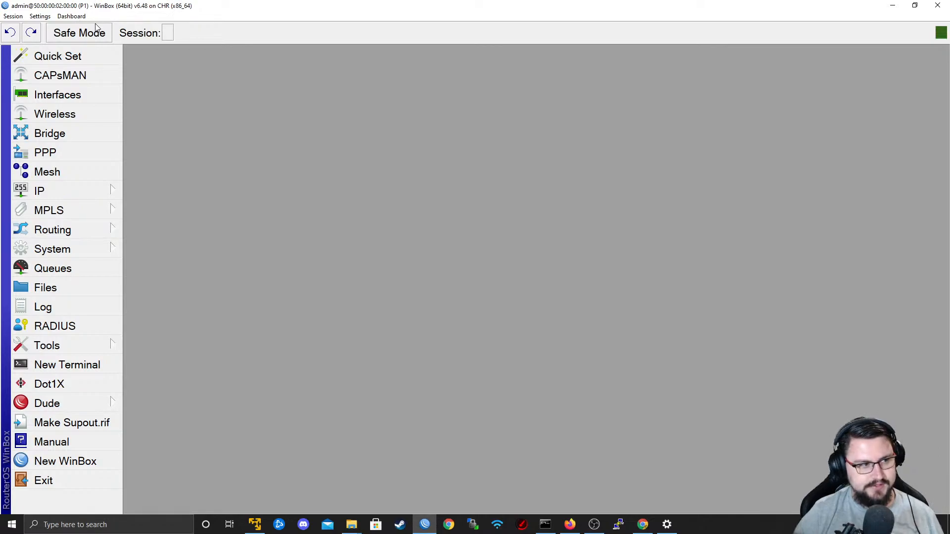
Try the interface zoom one level smaller while checking the IP submenu, and restore the larger zoom.
left_click(70, 191)
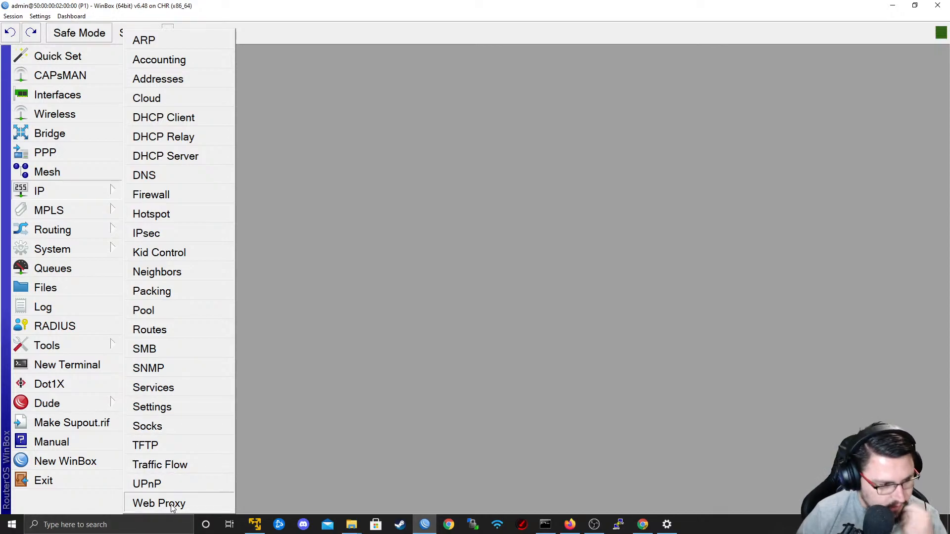
mouse_move(90, 206)
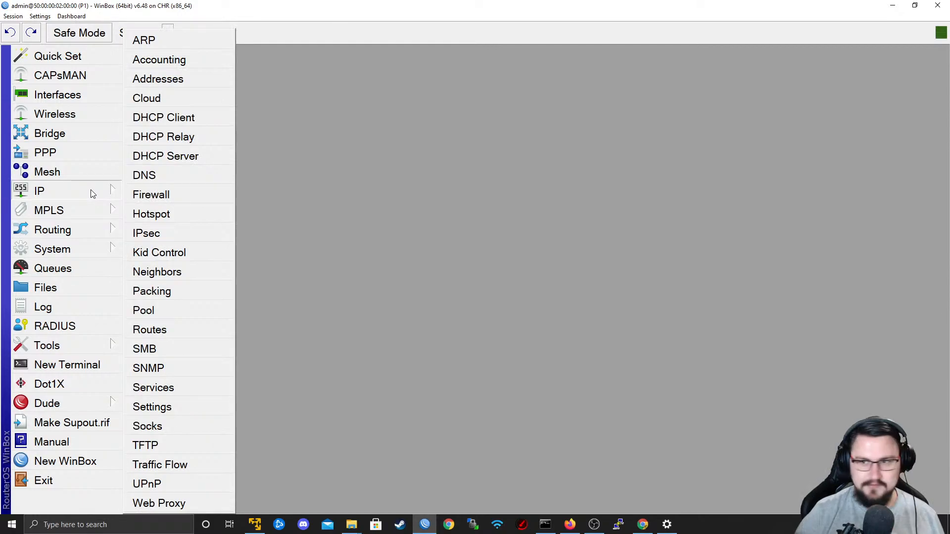
left_click(57, 16)
mouse_move(41, 17)
left_click(49, 61)
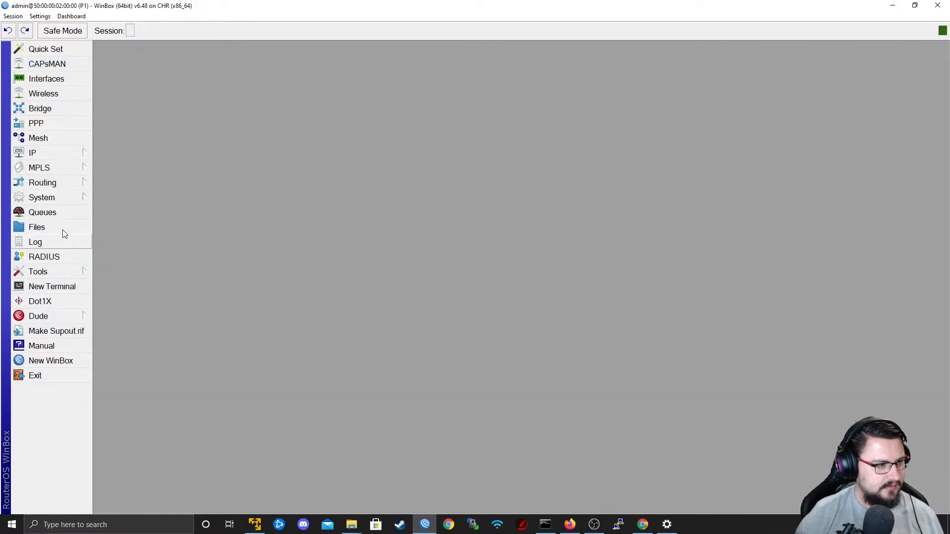
mouse_move(57, 159)
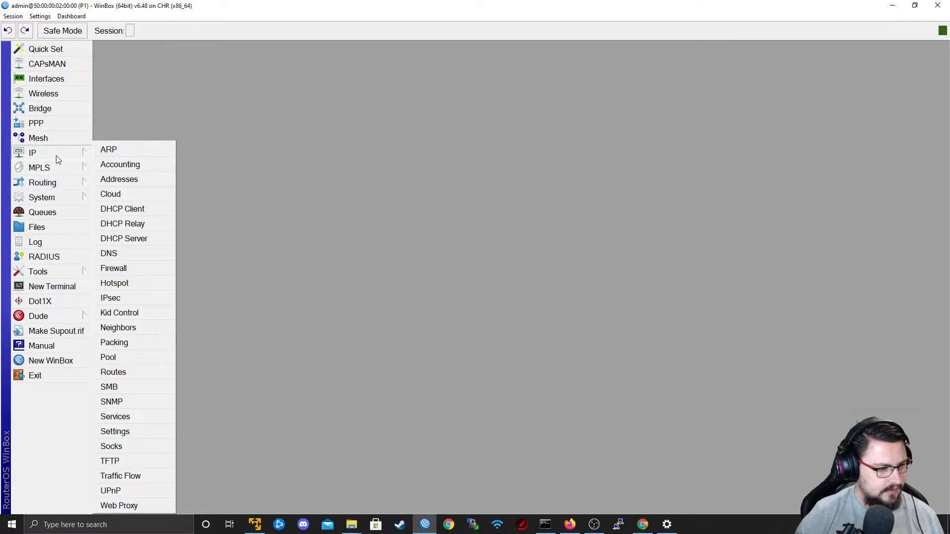
left_click(40, 16)
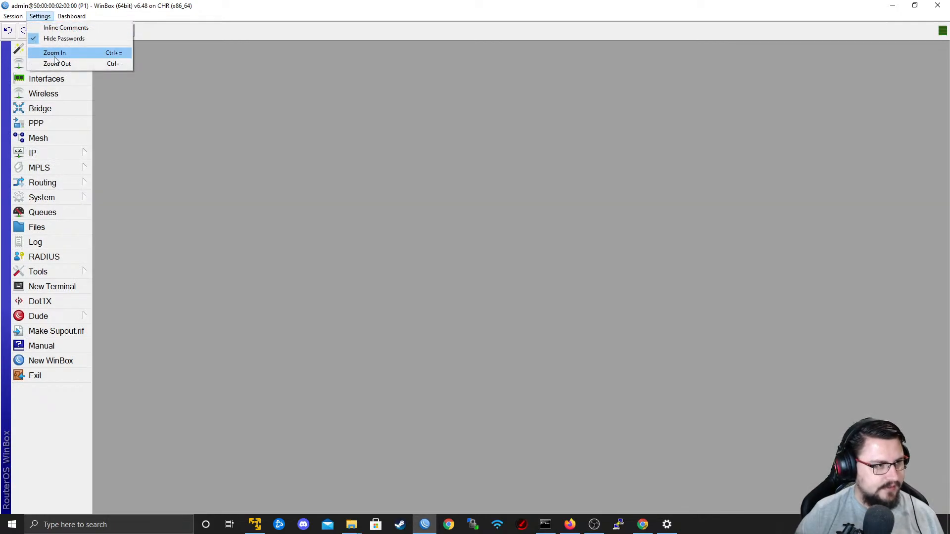
left_click(50, 52)
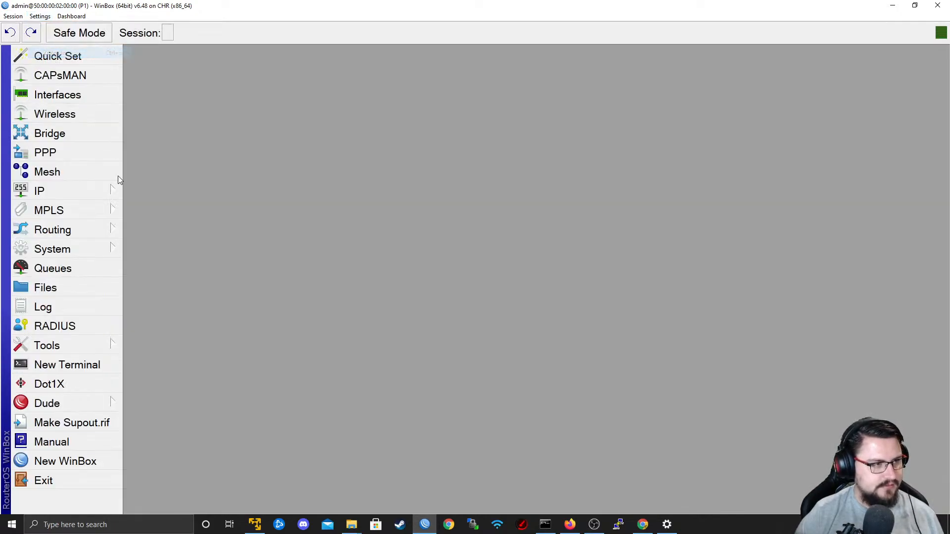
Open the OSPF routing settings and rename the default instance to backbone.
left_click(89, 227)
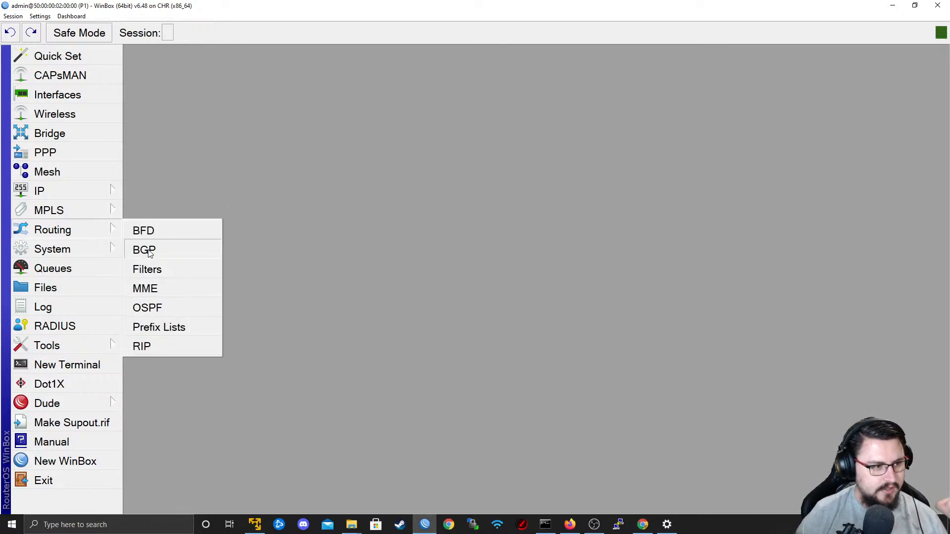
left_click(165, 307)
left_click_drag(265, 152, 231, 142)
left_click(257, 162)
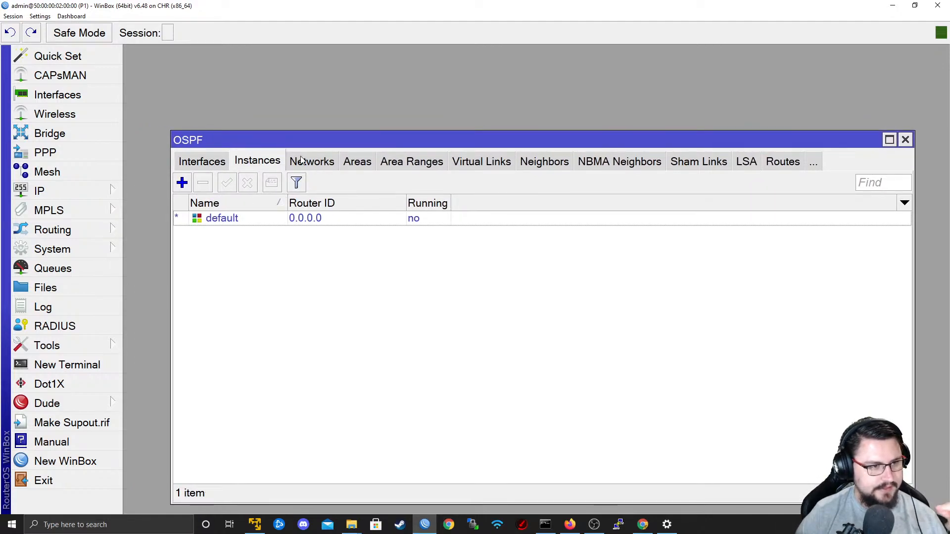
left_click(302, 162)
left_click(219, 163)
left_click(238, 222)
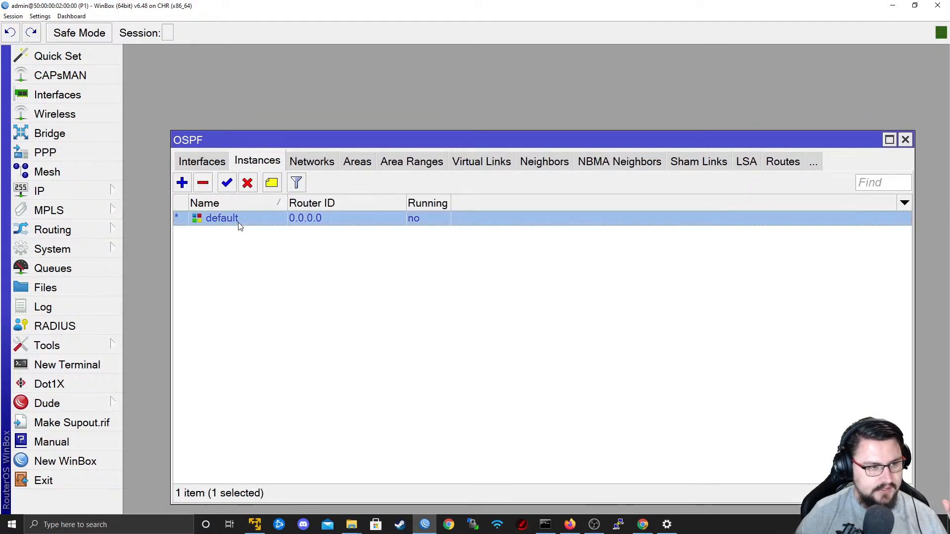
double_click(239, 220)
key("BackSpace")
type("backbone")
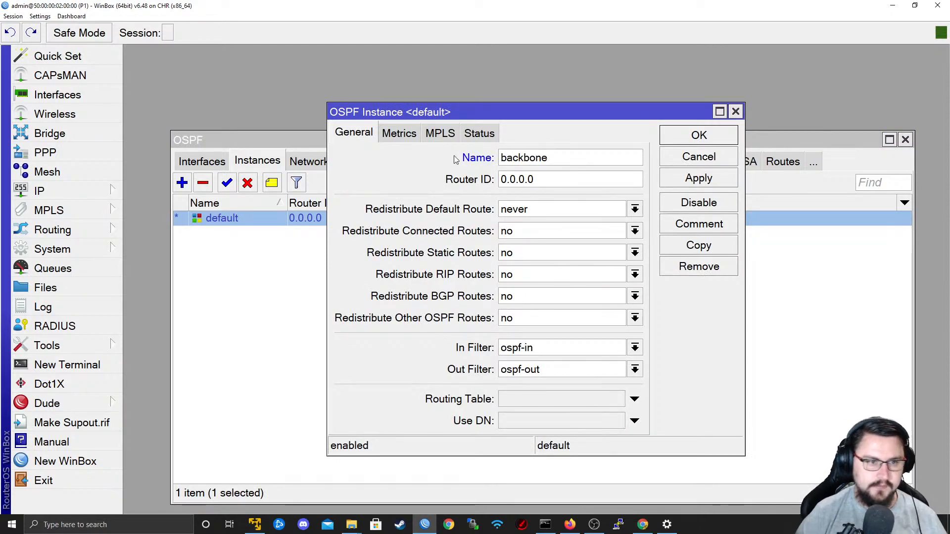
left_click(663, 183)
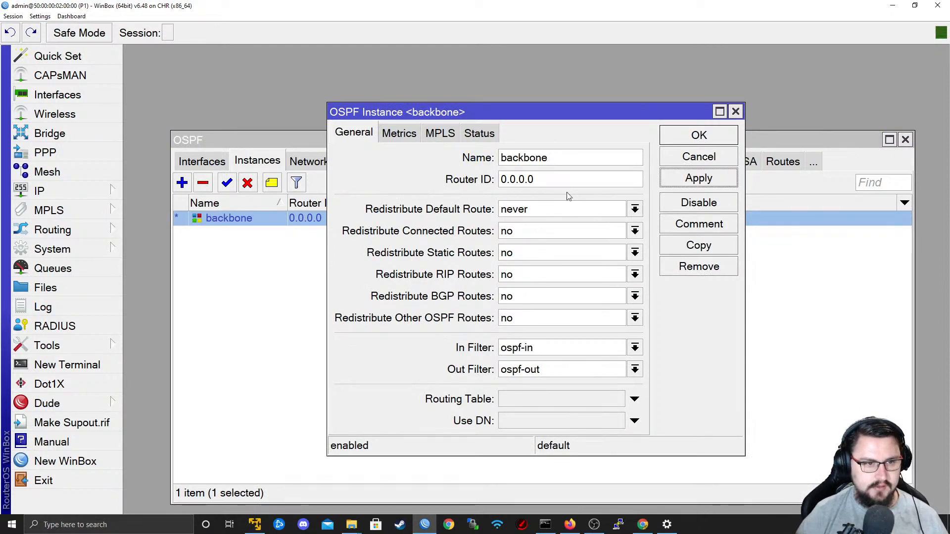
Switch to the EVE-NG topology and add a text label reading 9.9.9.1 in the empty area beside the routers.
left_click_drag(559, 181, 340, 183)
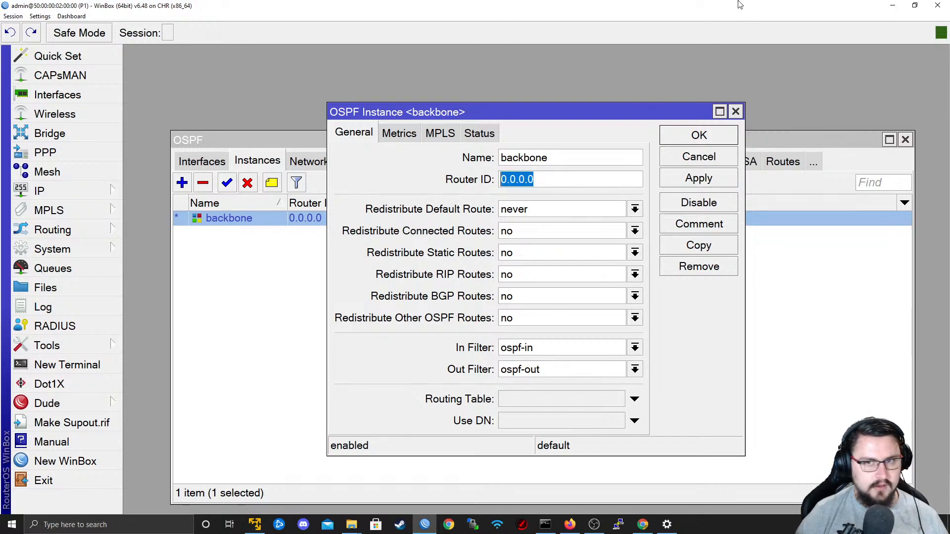
left_click(893, 5)
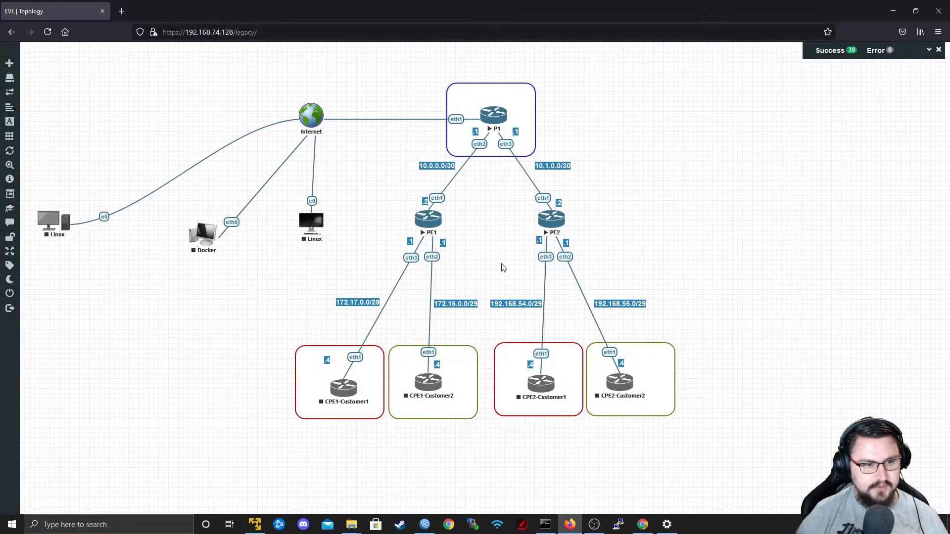
right_click(648, 182)
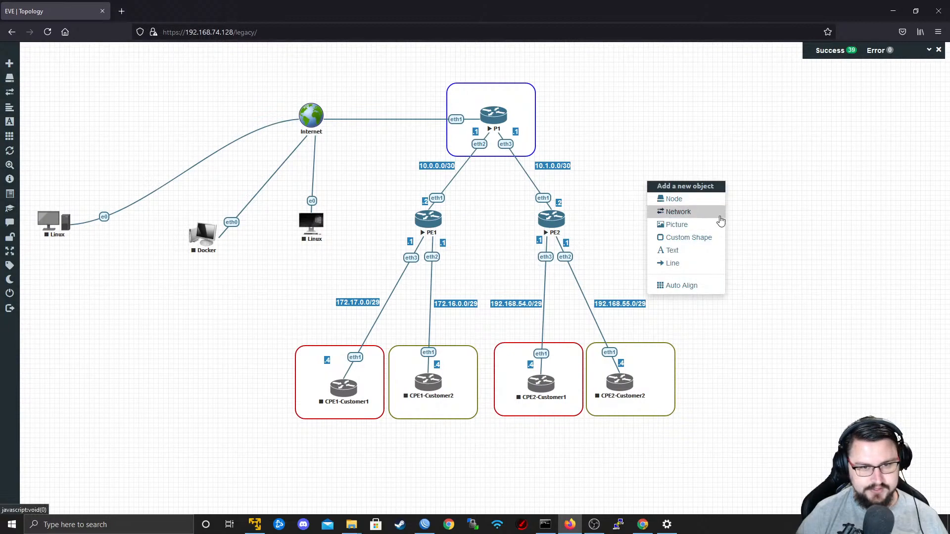
left_click(672, 251)
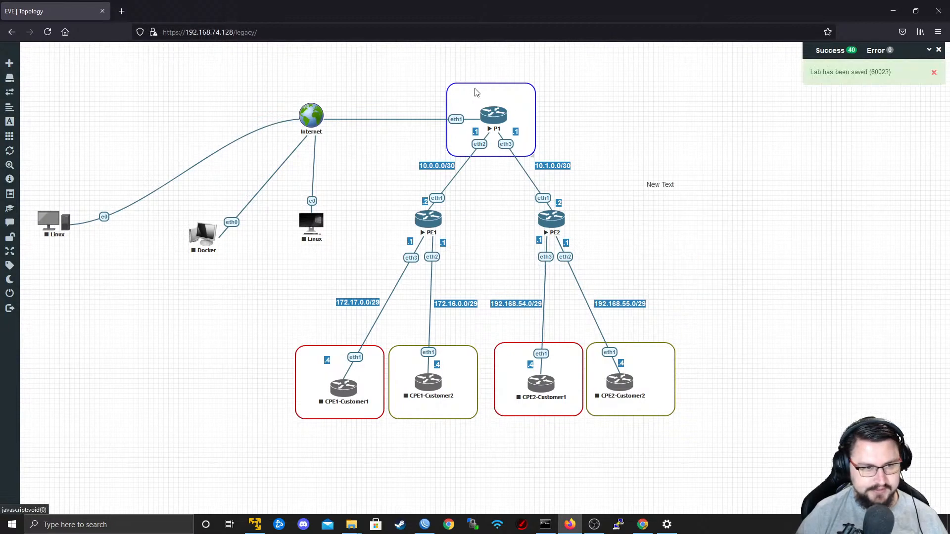
double_click(664, 186)
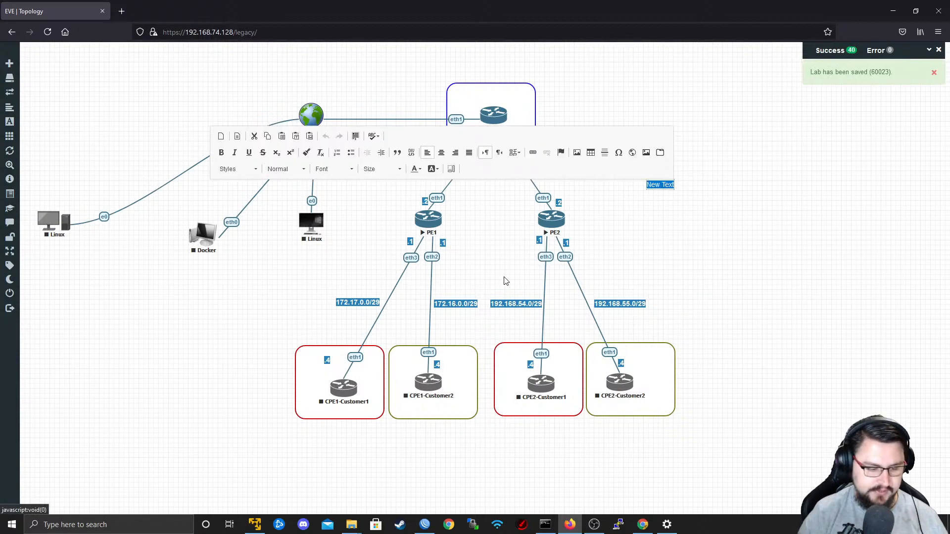
type("9.9.9.1")
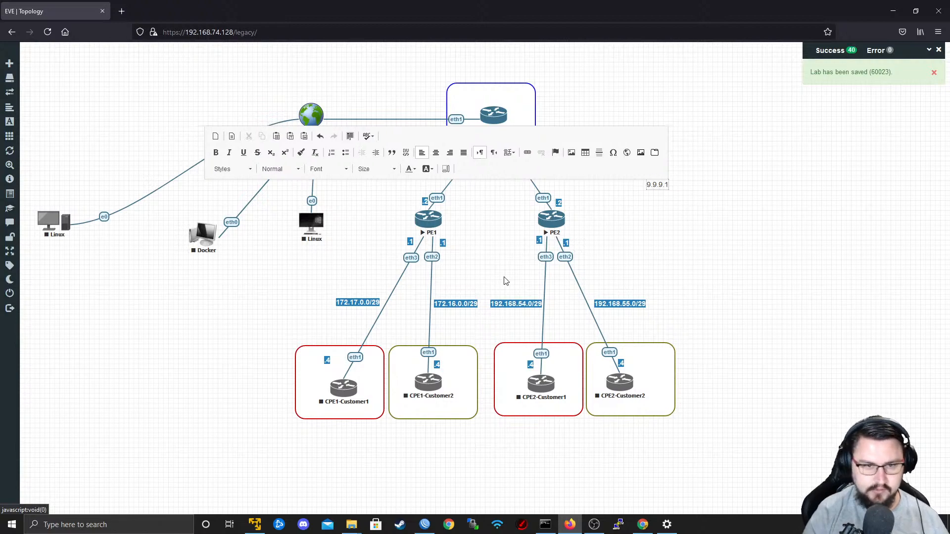
left_click(646, 191)
Make the 9.9.9.1 label bold and Strong Red, and place it directly above router P1.
right_click(655, 186)
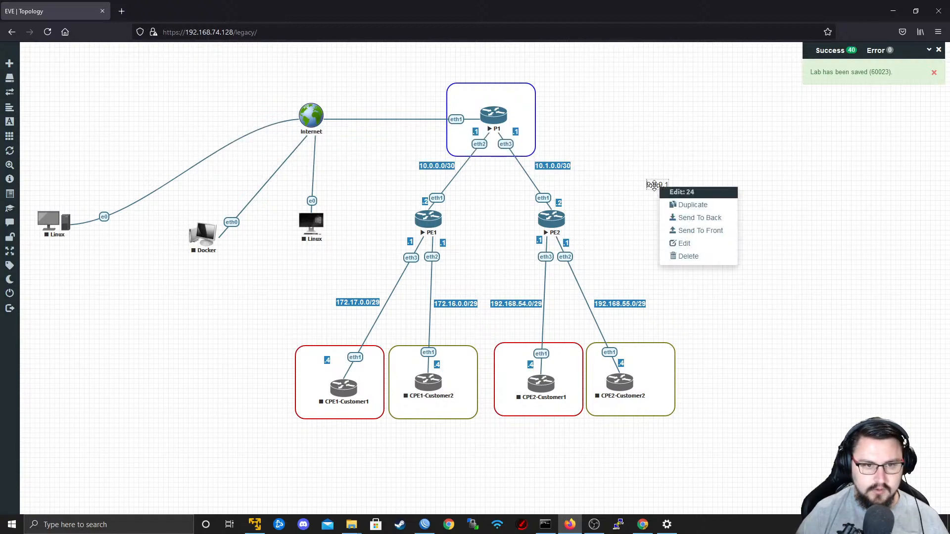
double_click(655, 187)
key("ctrl+b")
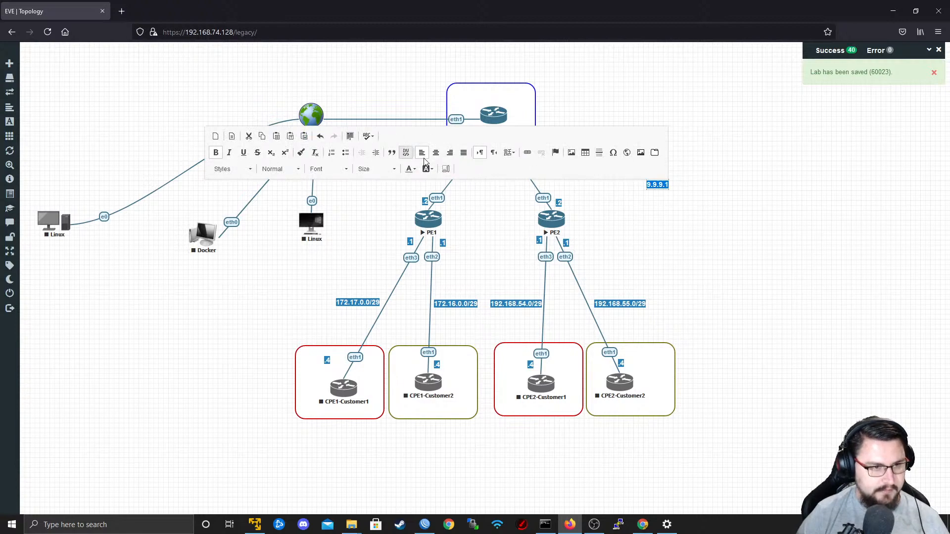
left_click(409, 169)
left_click(425, 241)
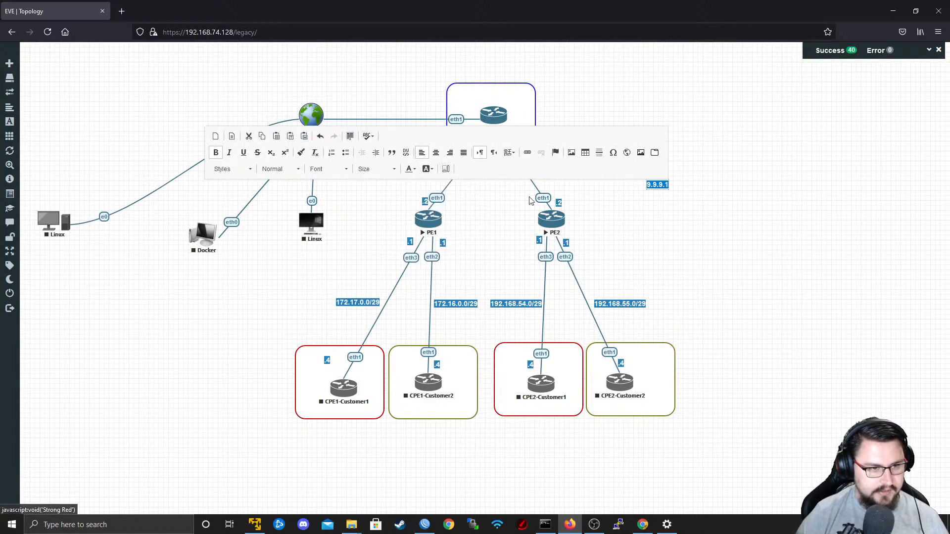
left_click(663, 216)
left_click_drag(659, 185, 503, 120)
left_click_drag(659, 185, 494, 101)
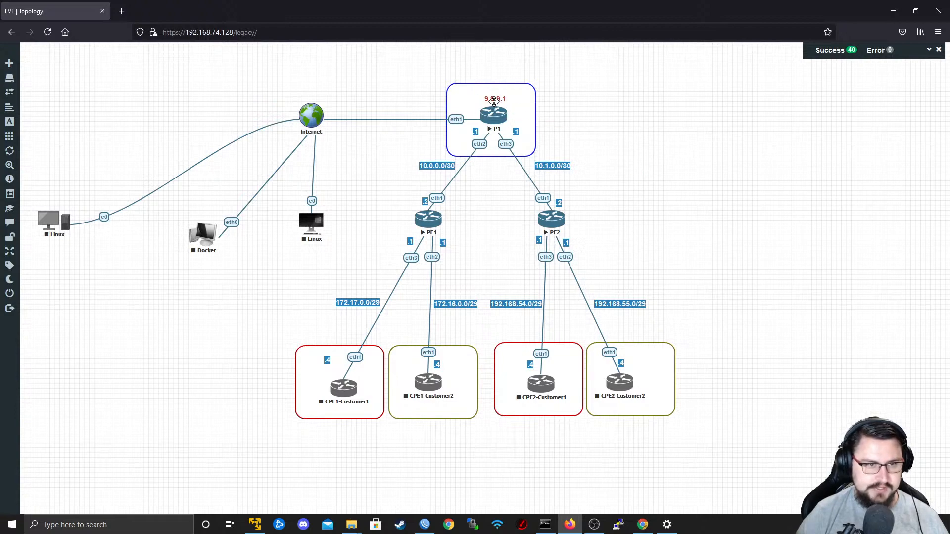
Duplicate the red 9.9.9.1 label twice and place the copies between PE1 and PE2.
right_click(498, 101)
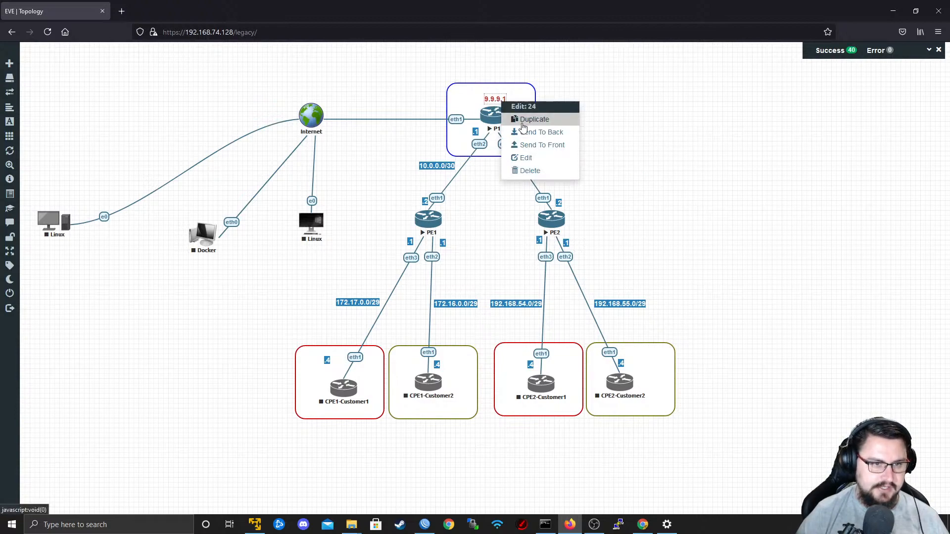
left_click(532, 120)
left_click_drag(487, 176, 502, 209)
right_click(504, 209)
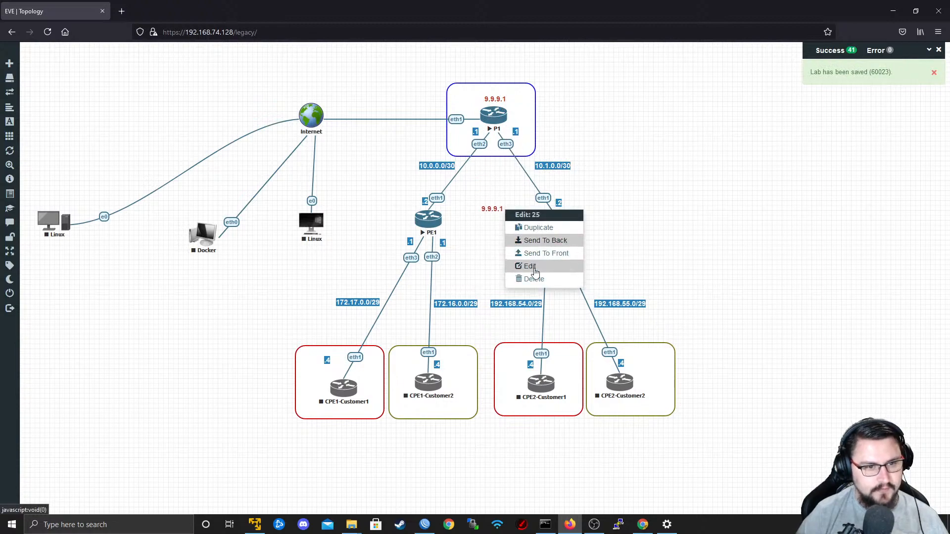
left_click(538, 228)
left_click_drag(494, 210, 475, 211)
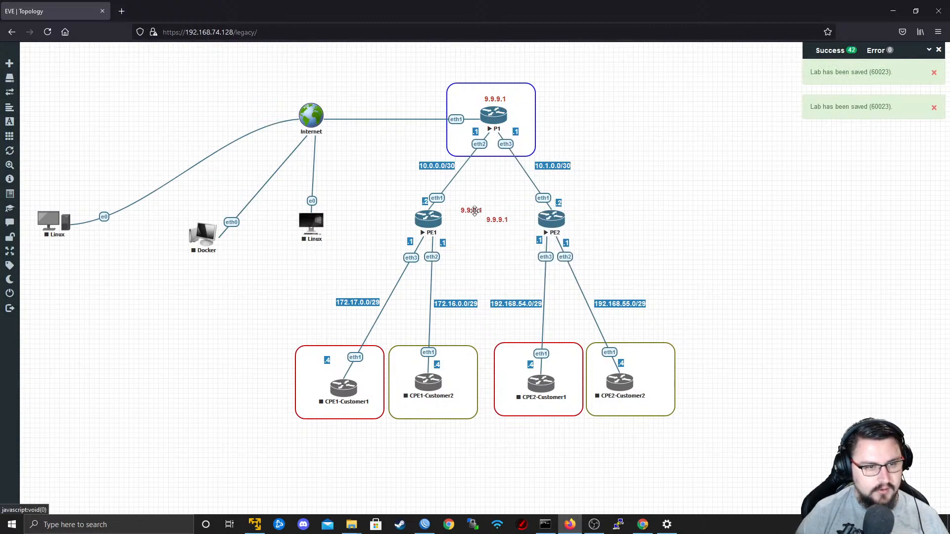
Change the two label copies to 9.9.9.2 and 9.9.9.3, and move them beside PE1 and PE2 respectively.
double_click(475, 211)
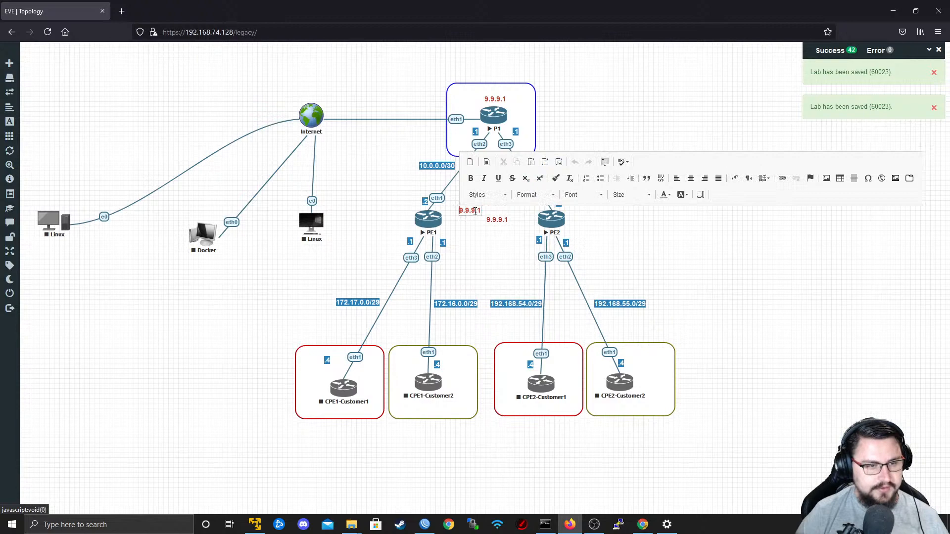
left_click(346, 194)
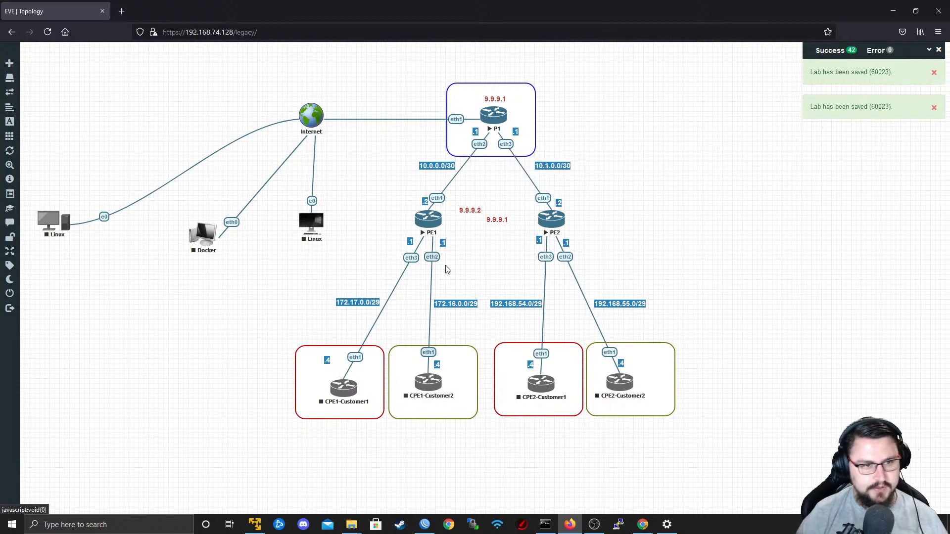
double_click(496, 220)
key("BackSpace")
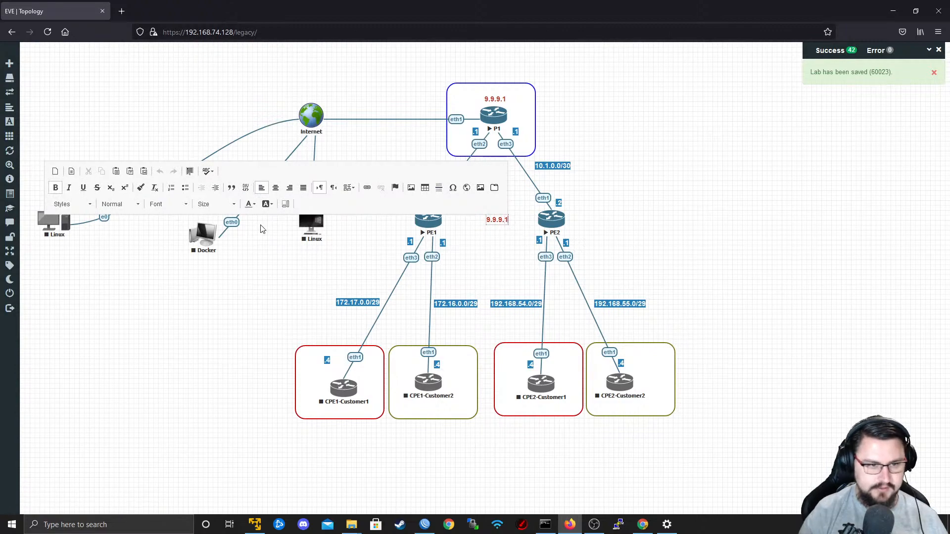
type("3")
left_click(478, 260)
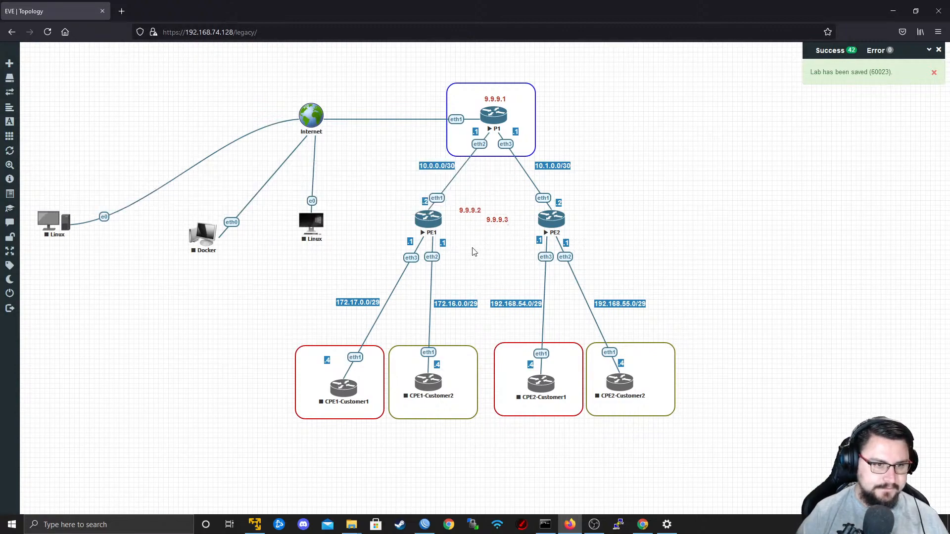
left_click_drag(467, 209, 397, 218)
left_click_drag(499, 221, 578, 221)
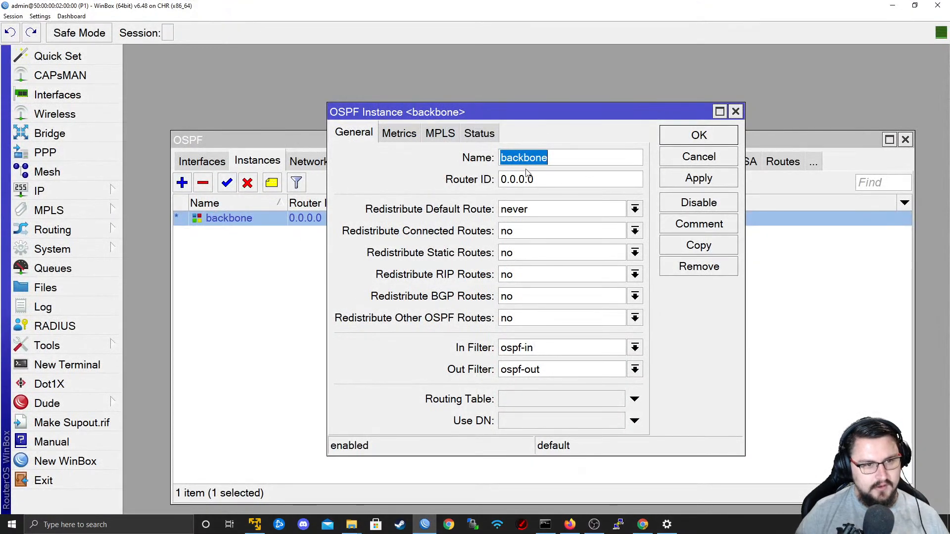
Switch back to WinBox and set the backbone instance's router ID to 9.9.9.1.
key("Tab")
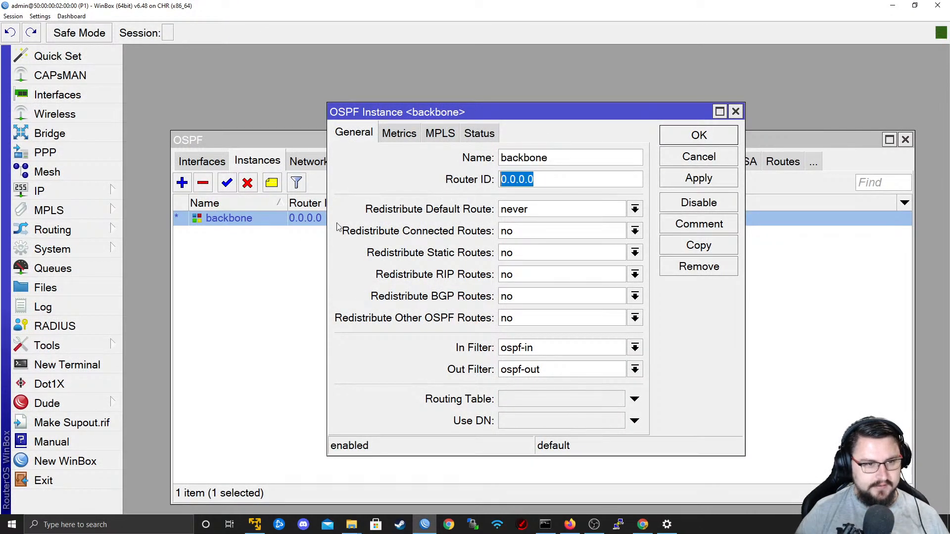
type("9.9.9.1")
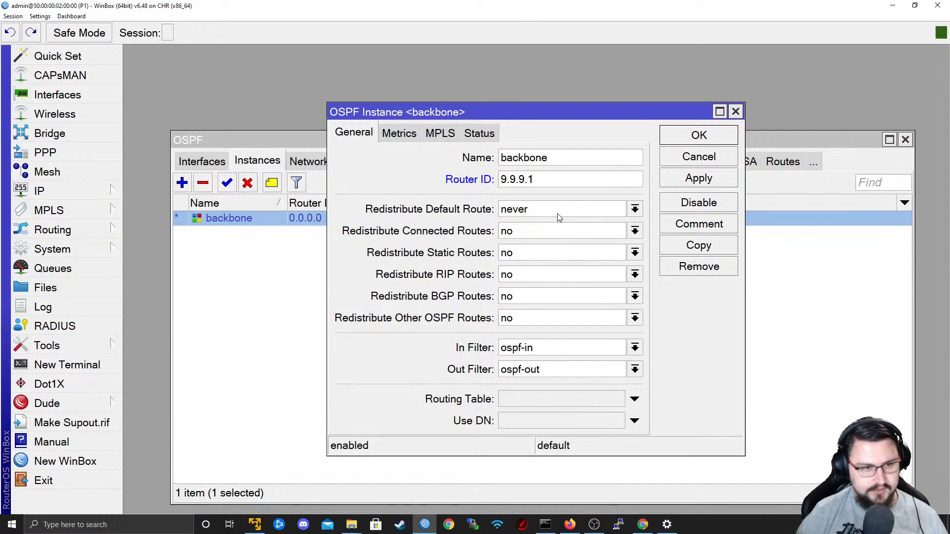
Try redistributing connected and static routes as type 1, and set both options back to no.
left_click(536, 231)
left_click(542, 246)
left_click(536, 255)
left_click(534, 268)
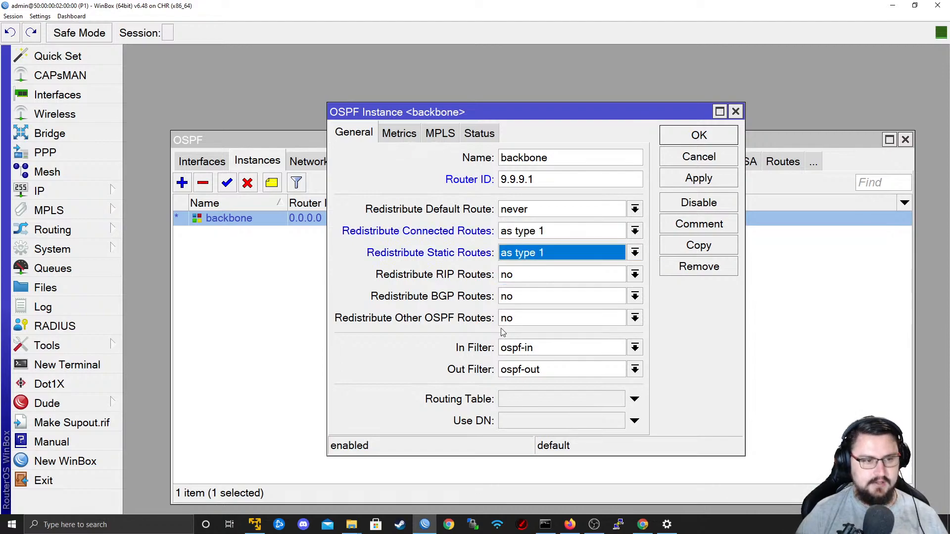
left_click(534, 253)
left_click(555, 234)
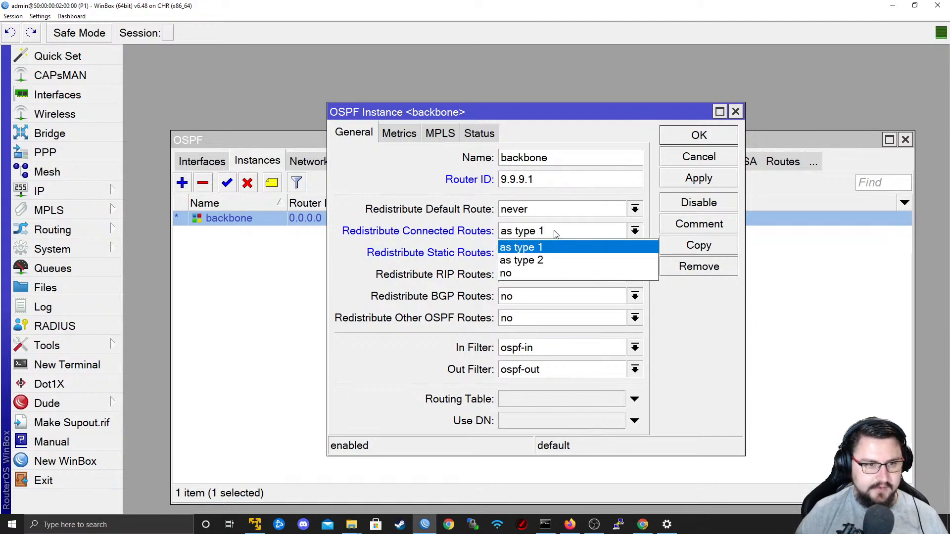
left_click(546, 272)
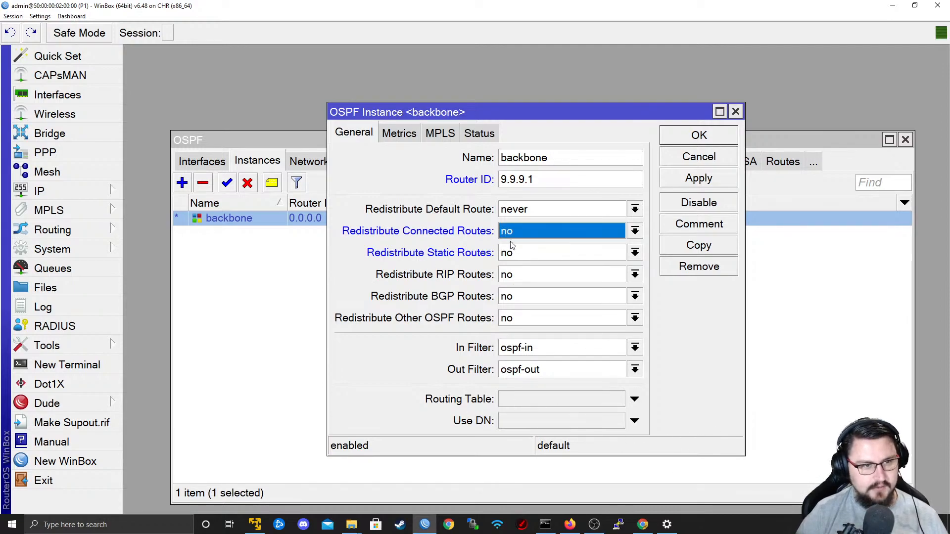
Apply the backbone instance's settings and close its dialog.
left_click(669, 178)
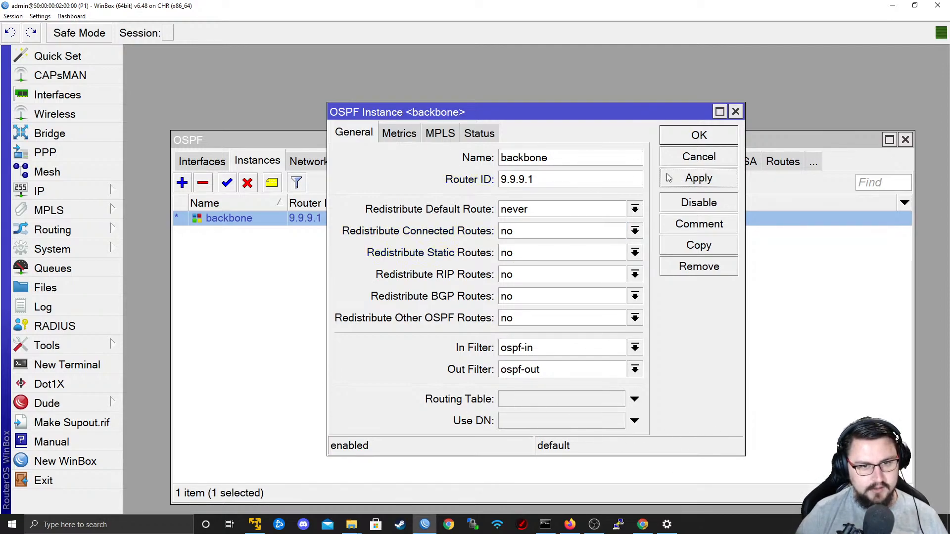
left_click(676, 130)
Check the link subnets in the topology behind WinBox and add the OSPF network 10.0.0.0/30 in area backbone.
left_click(314, 168)
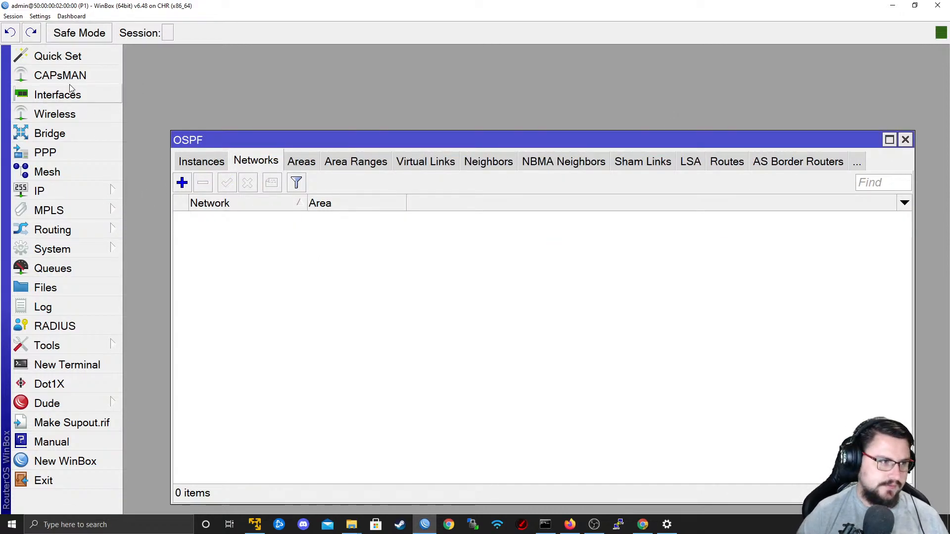
left_click_drag(184, 6, 143, 130)
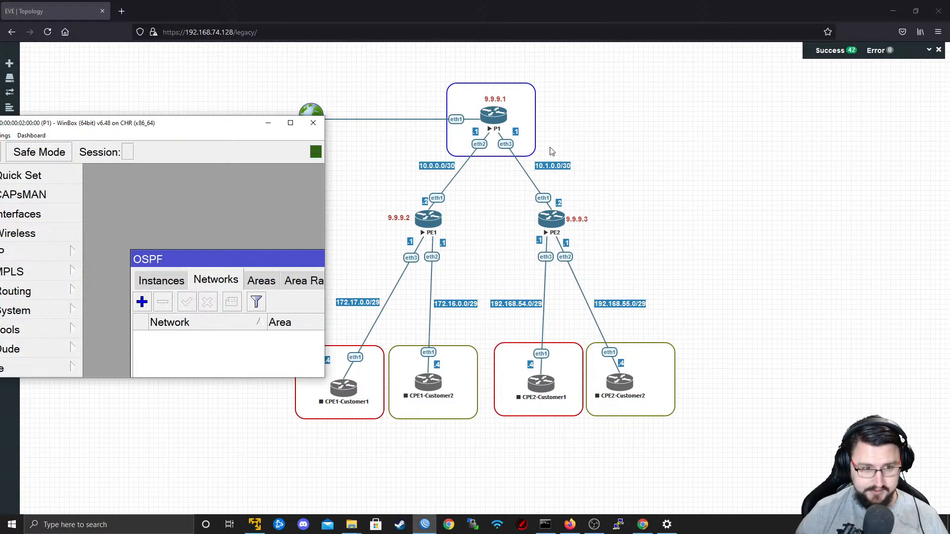
left_click_drag(232, 130, 643, 120)
double_click(643, 120)
left_click(189, 183)
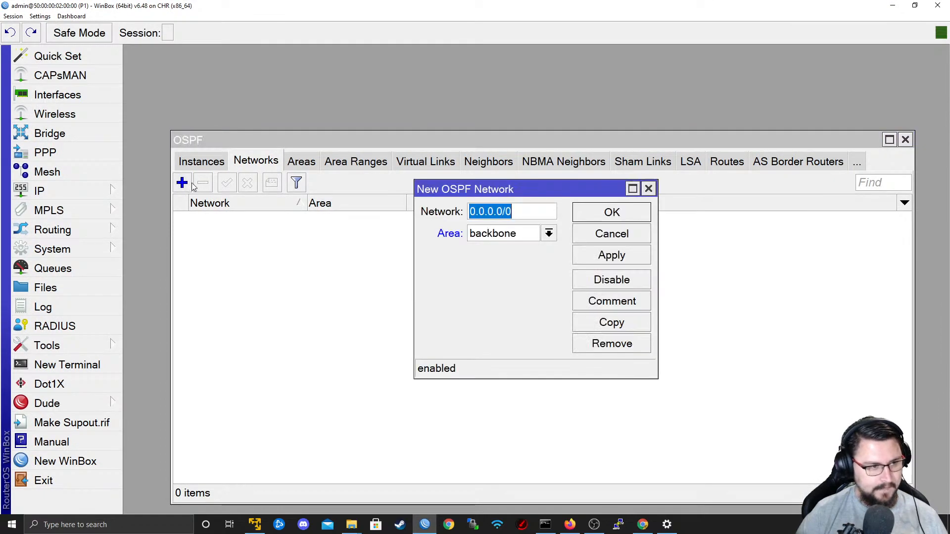
type("10.0.0.0/30")
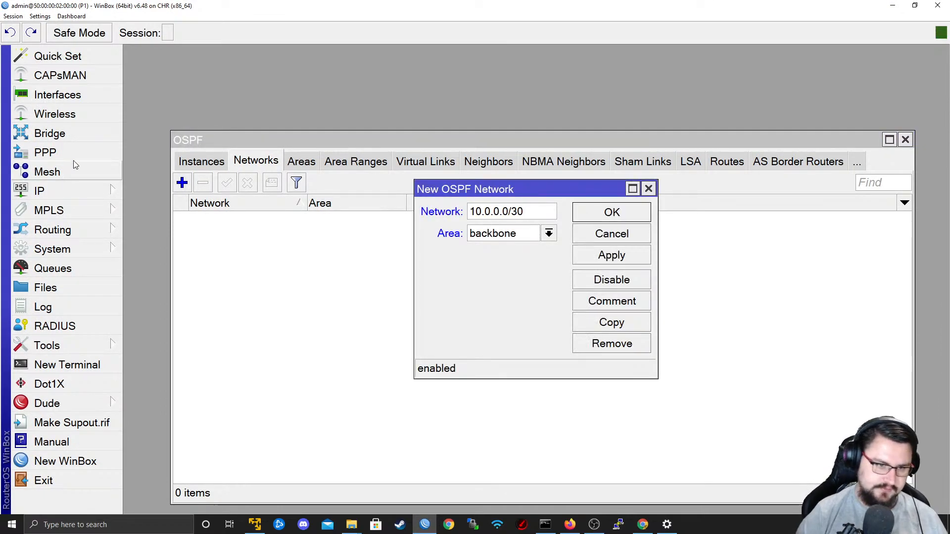
left_click(532, 231)
left_click(539, 240)
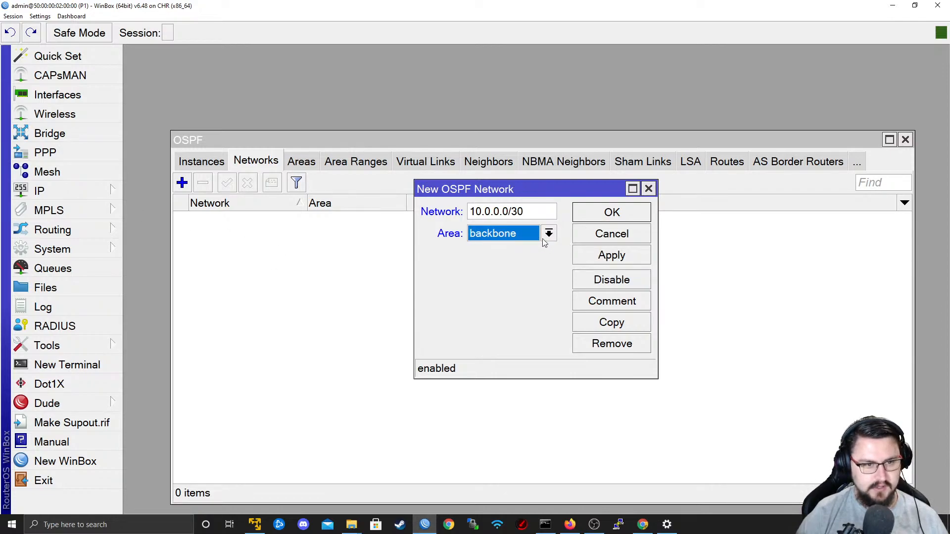
left_click(576, 254)
left_click(601, 221)
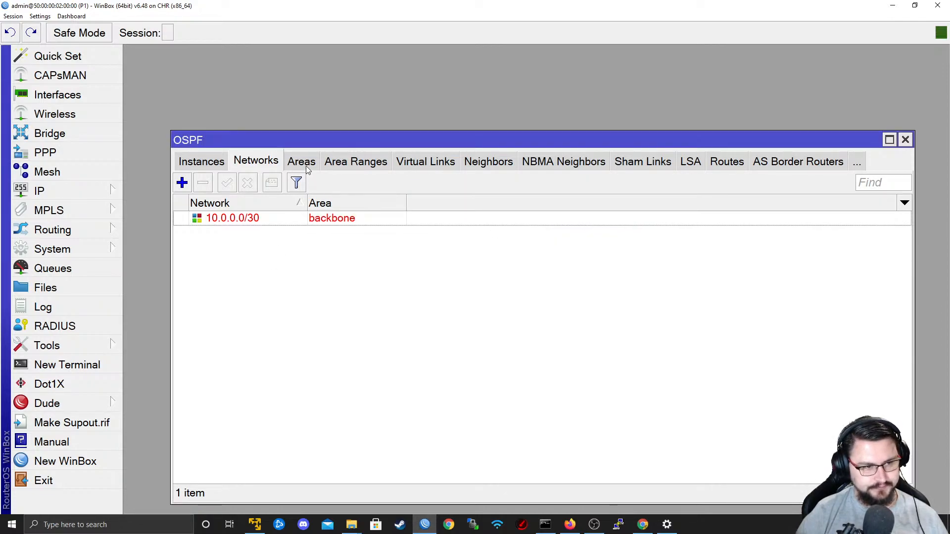
Add the OSPF network 10.1.0.0/30 in area backbone.
left_click(307, 168)
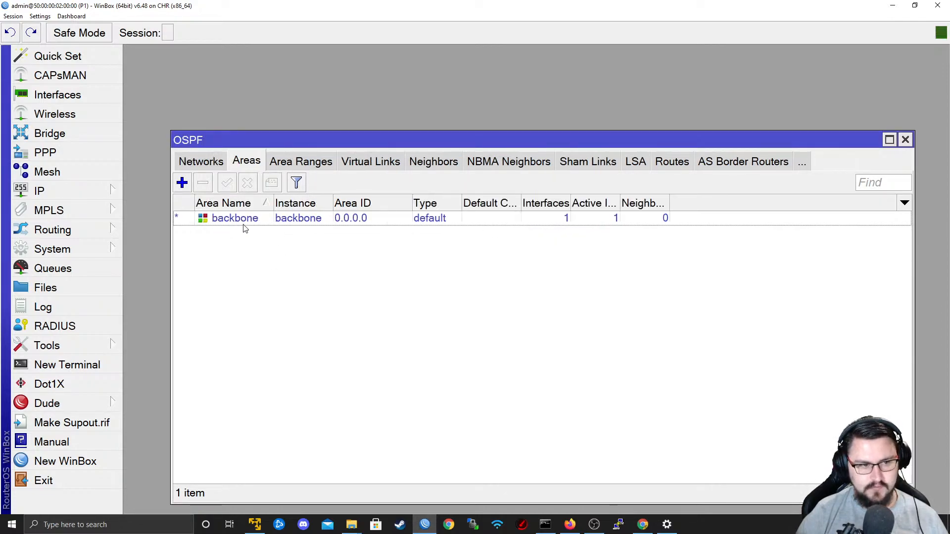
left_click(217, 167)
left_click(181, 183)
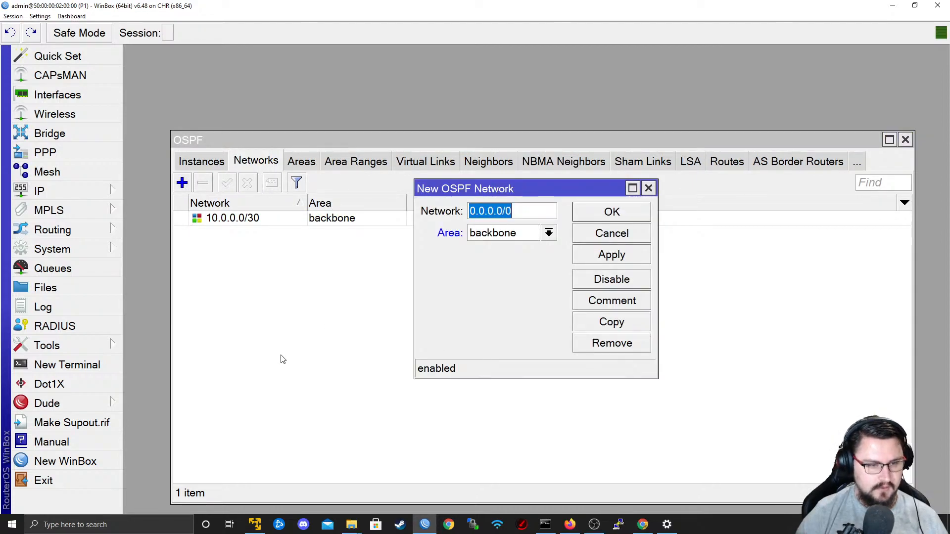
type("10.1.0.0/30")
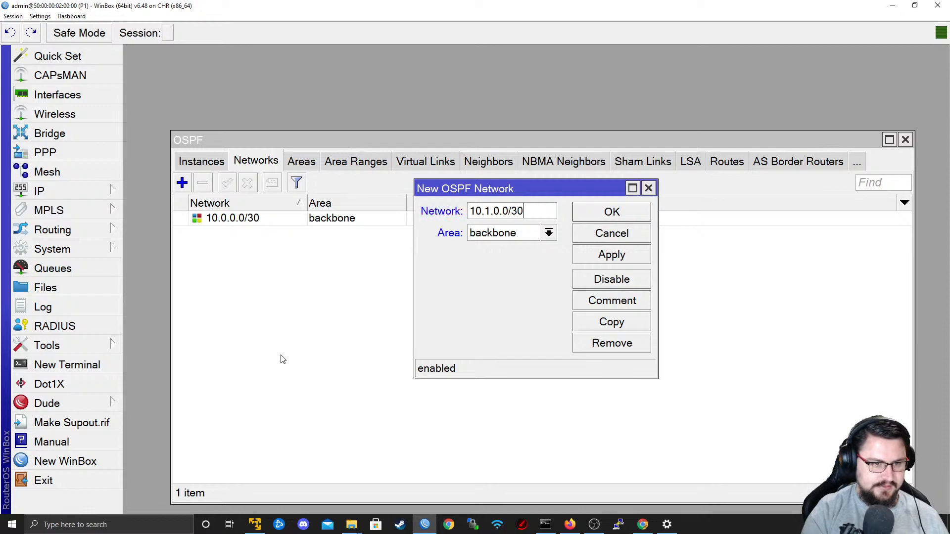
key("Tab")
left_click(593, 259)
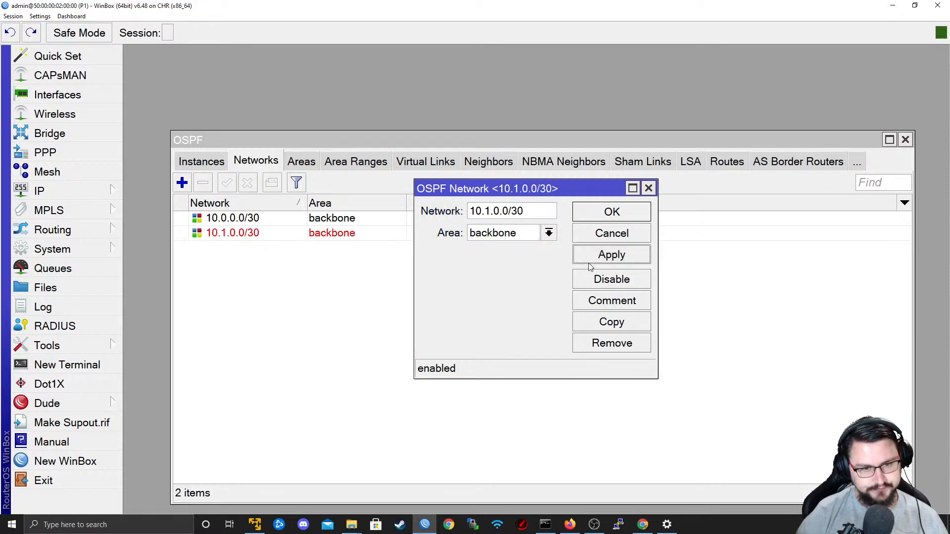
left_click(600, 216)
Review the OSPF instance and interface lists, and compare the interfaces with the router's IP address list.
left_click(214, 164)
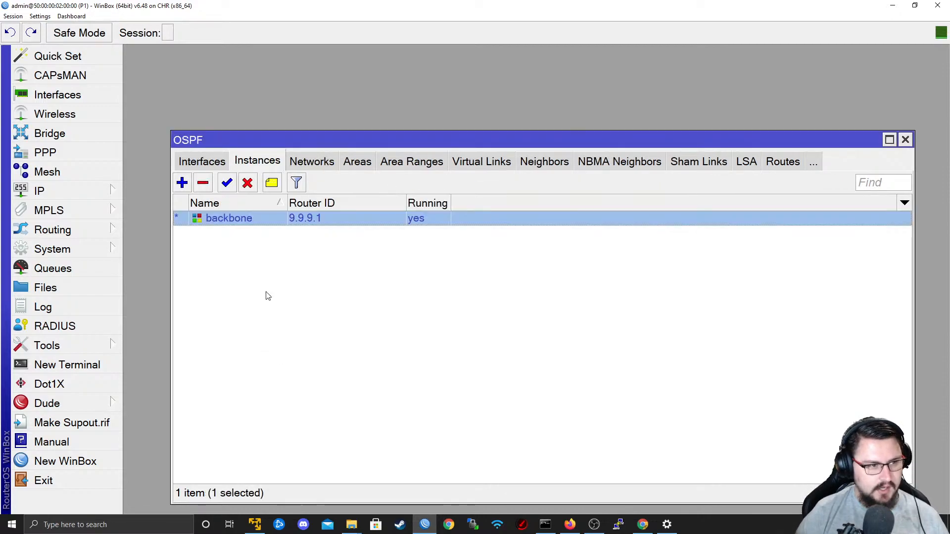
left_click(222, 166)
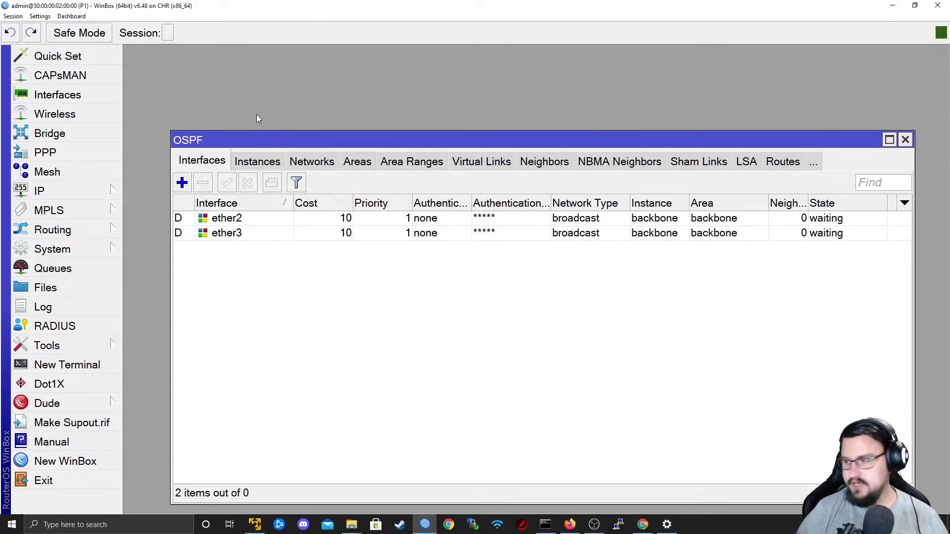
left_click(49, 191)
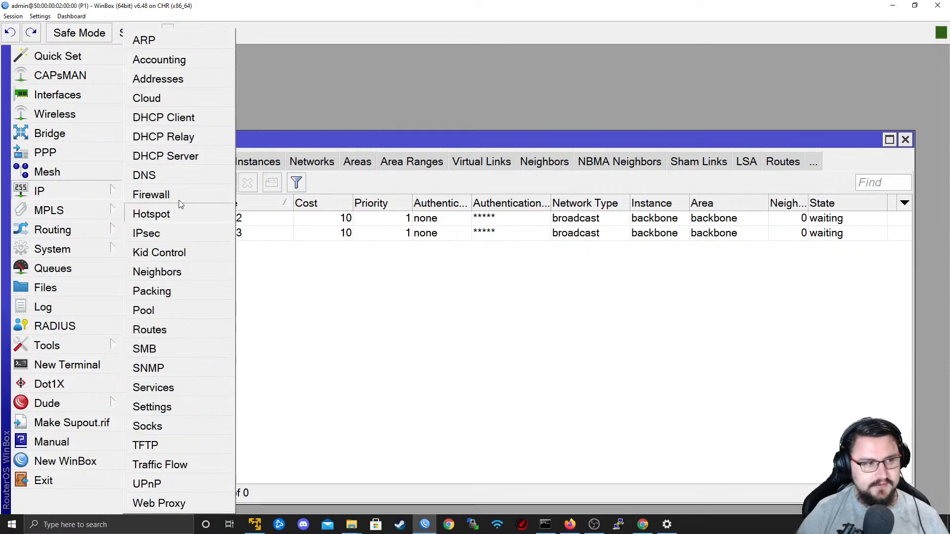
left_click(157, 80)
key("BackSpace")
key("BackSpace")
key("BackSpace")
key("BackSpace")
key("BackSpace")
left_click_drag(629, 243, 701, 243)
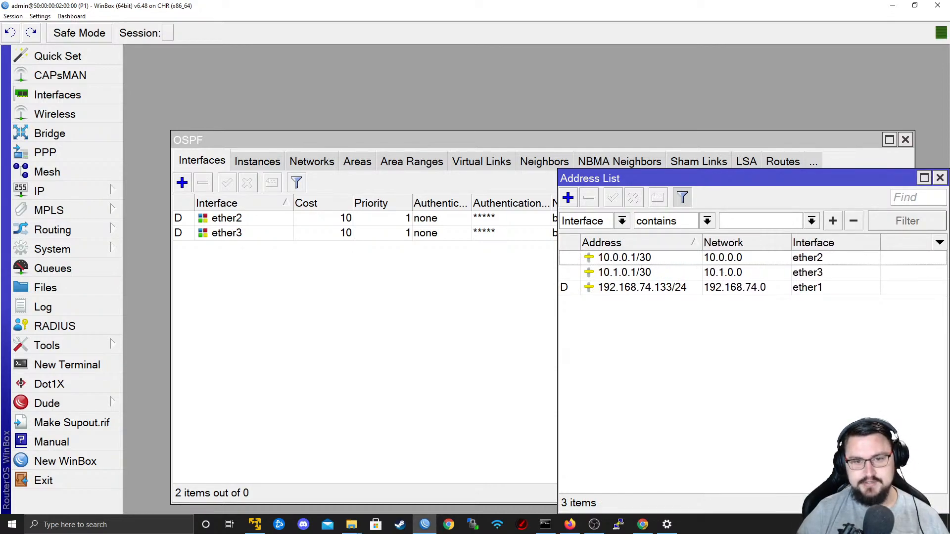
left_click(837, 258)
left_click(606, 273)
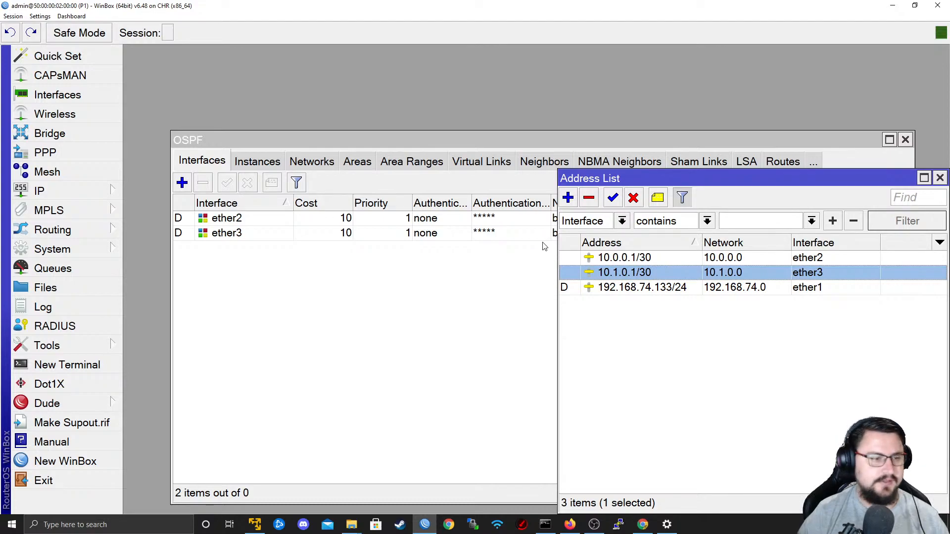
left_click(940, 178)
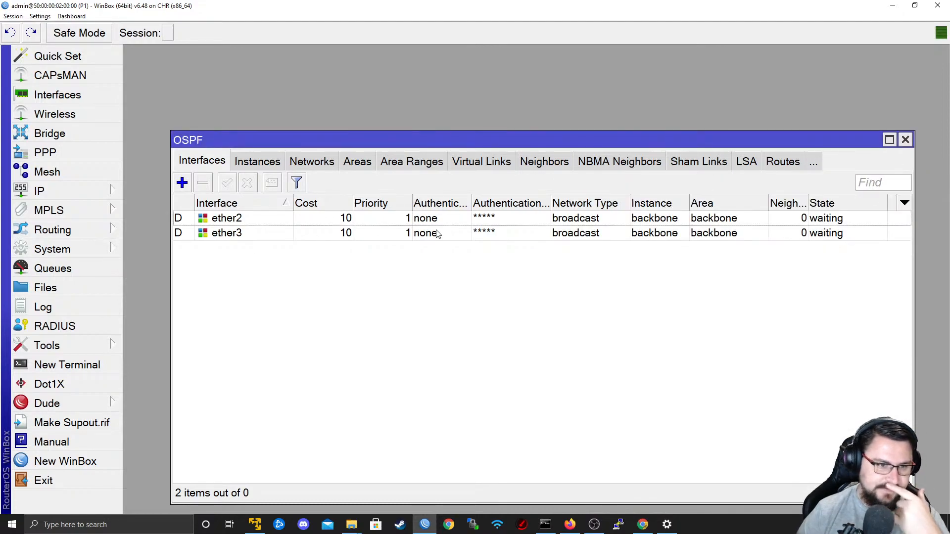
Copy the dynamic ether2 OSPF interface into a static entry with network type point to point.
left_click(359, 228)
double_click(358, 224)
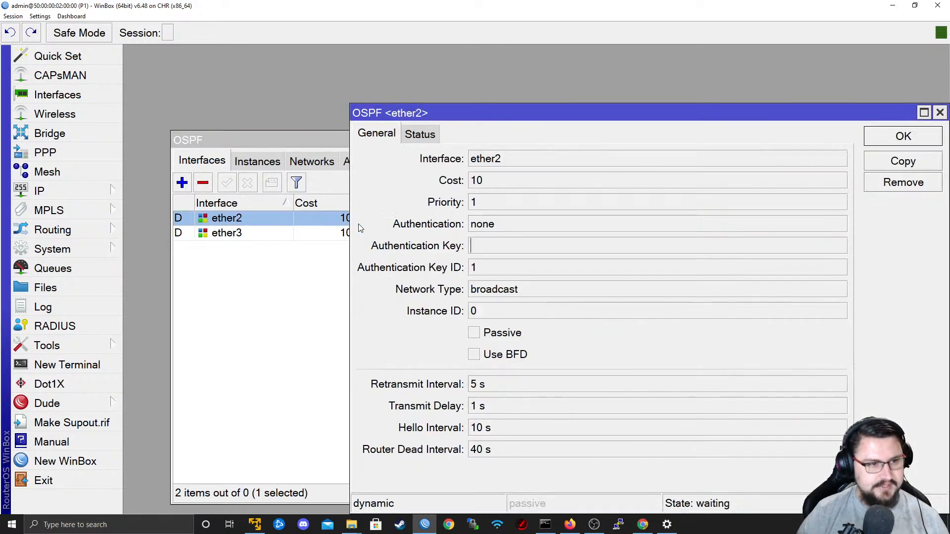
left_click(902, 162)
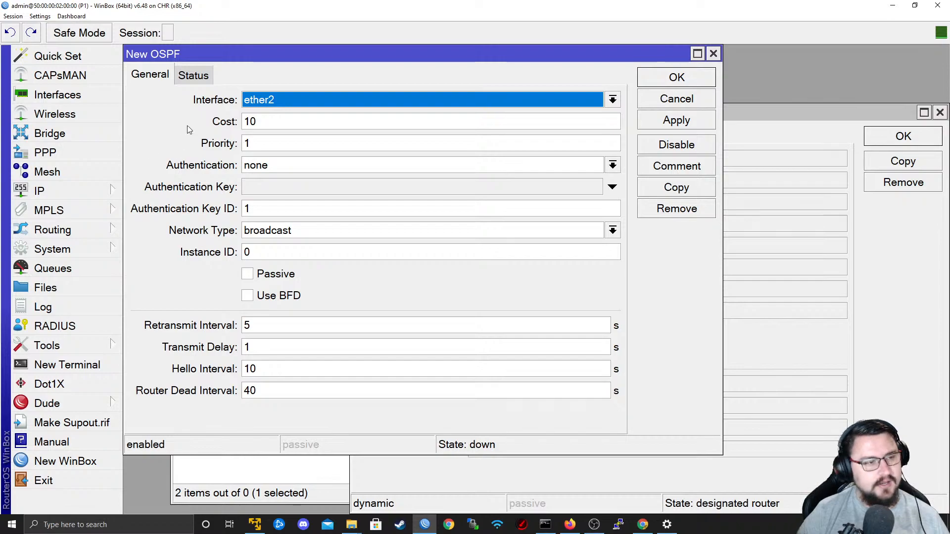
key("Tab")
key("Tab")
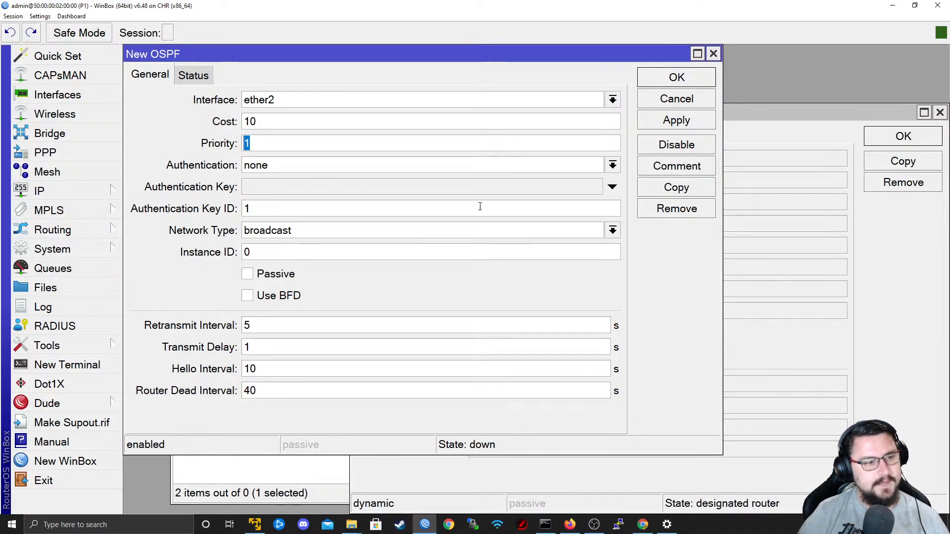
left_click(545, 230)
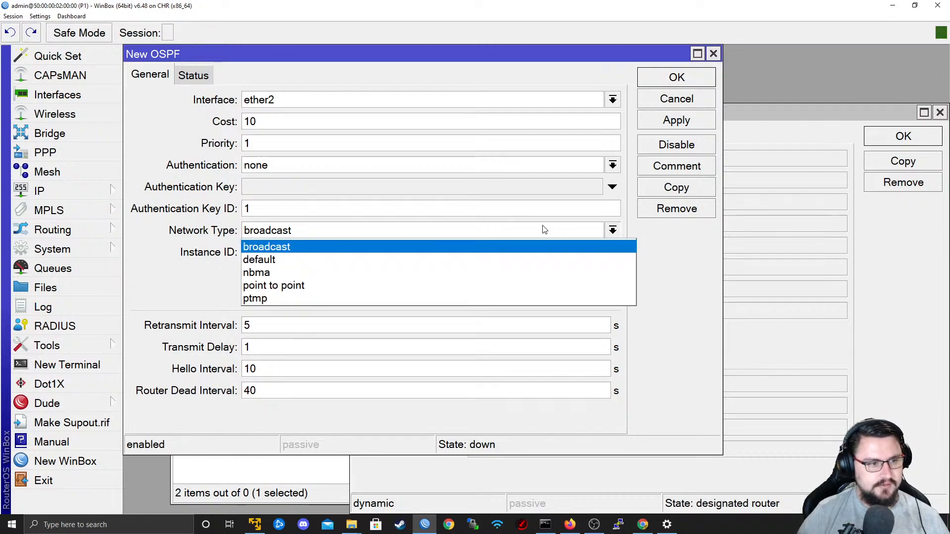
left_click(459, 282)
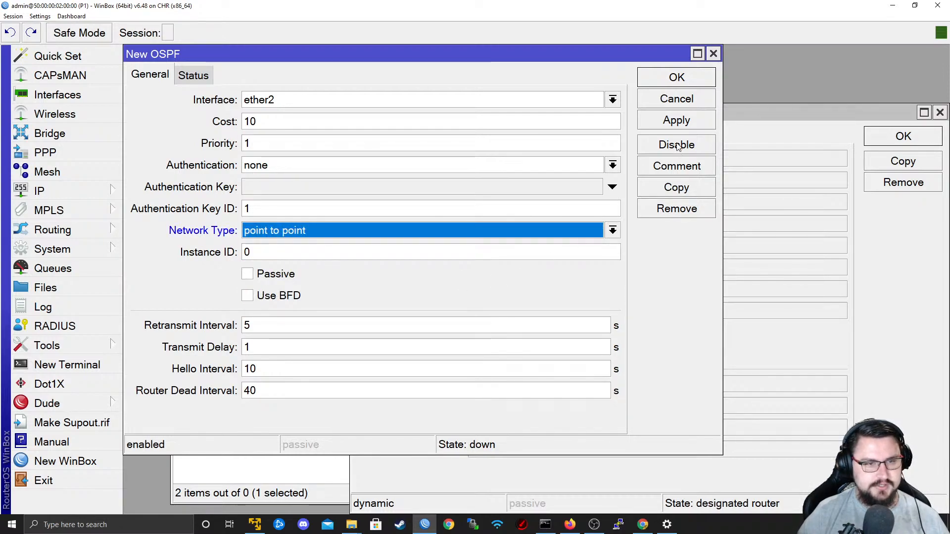
left_click(684, 122)
left_click(676, 77)
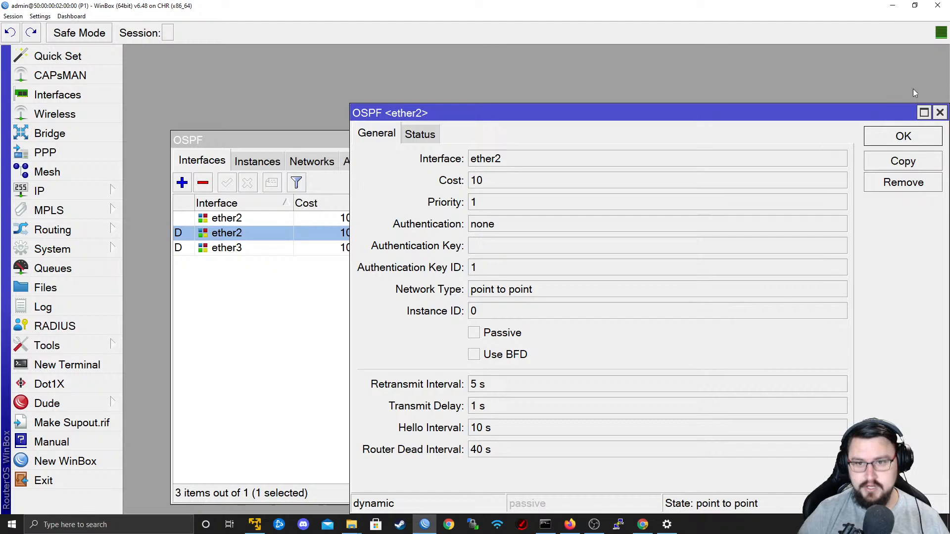
left_click(892, 6)
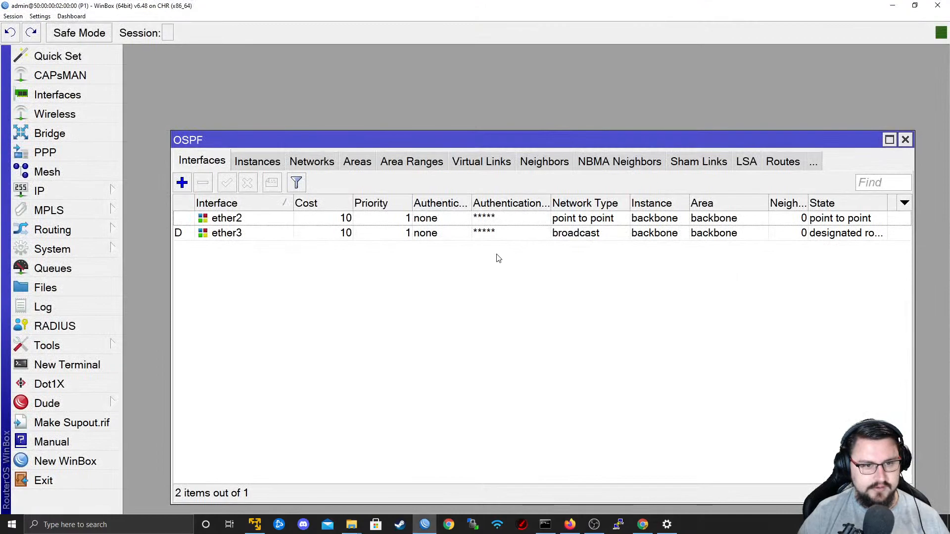
Create a static copy of the dynamic ether3 OSPF interface with network type point to point.
double_click(495, 235)
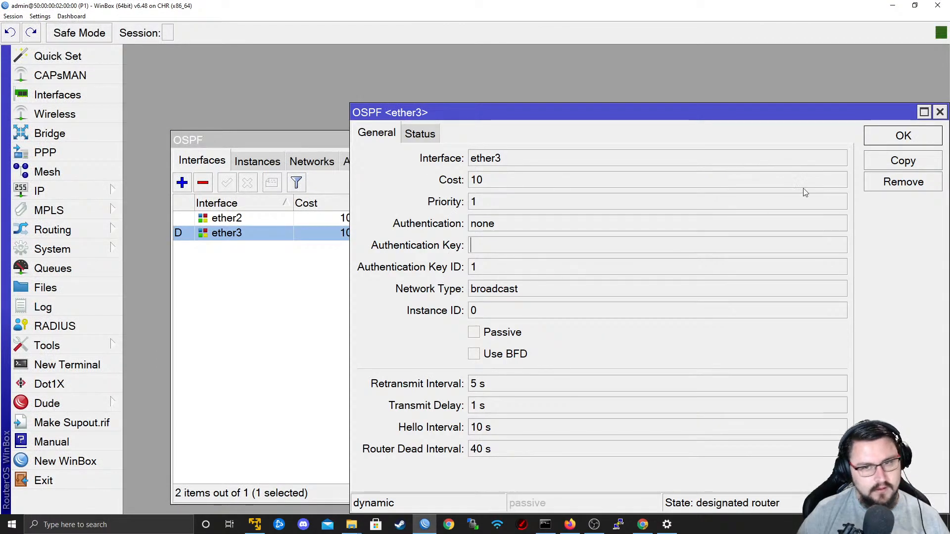
left_click(870, 157)
left_click(369, 224)
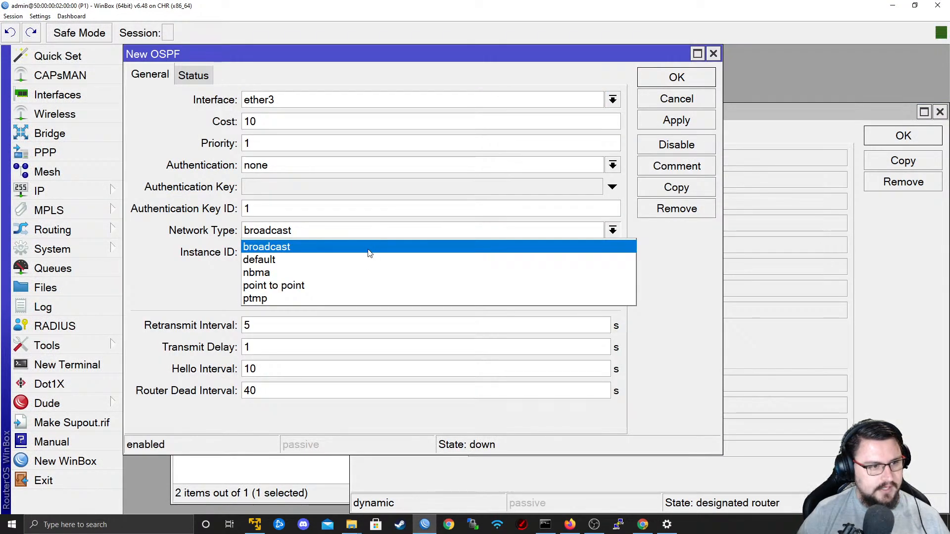
left_click(351, 280)
left_click(673, 121)
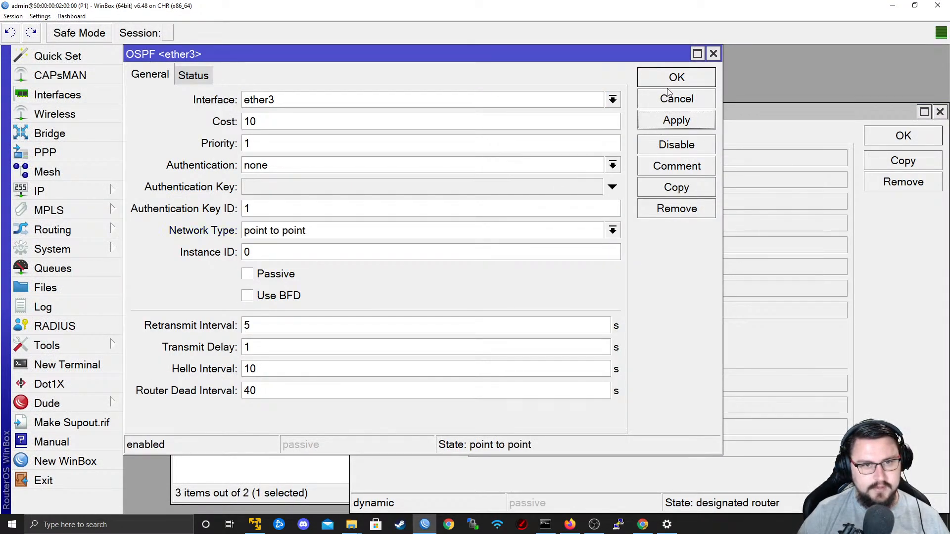
left_click(676, 77)
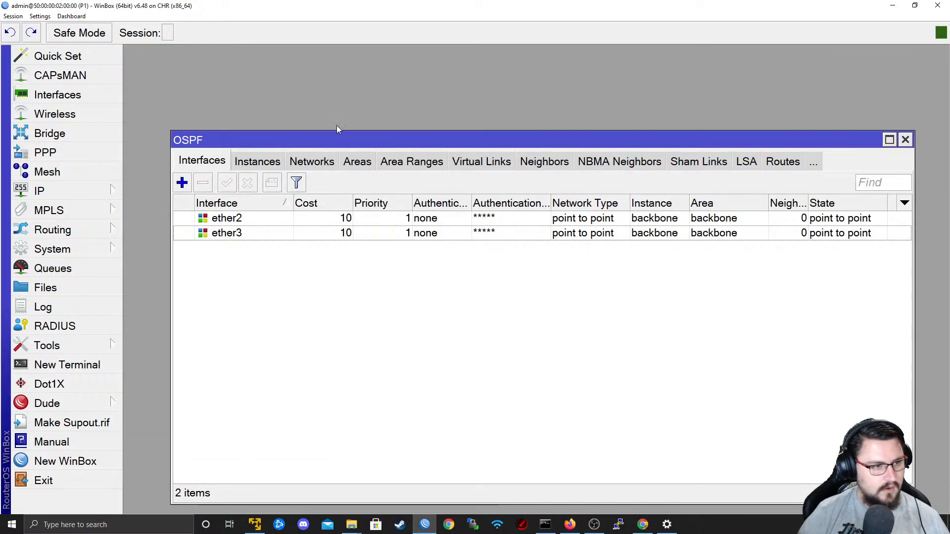
Review the OSPF networks, switch to the EVE-NG topology and open PE1's telnet console with putty.exe.
left_click(296, 165)
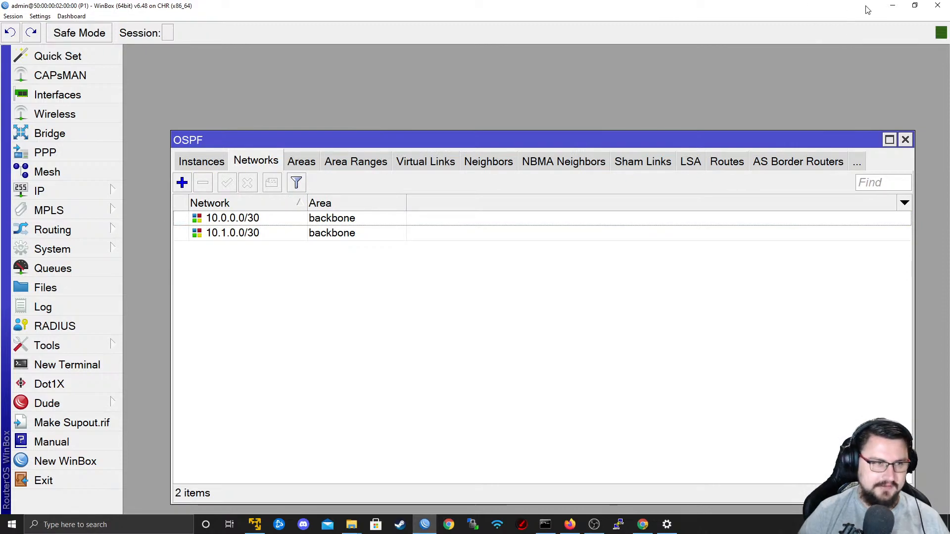
left_click(894, 7)
right_click(427, 217)
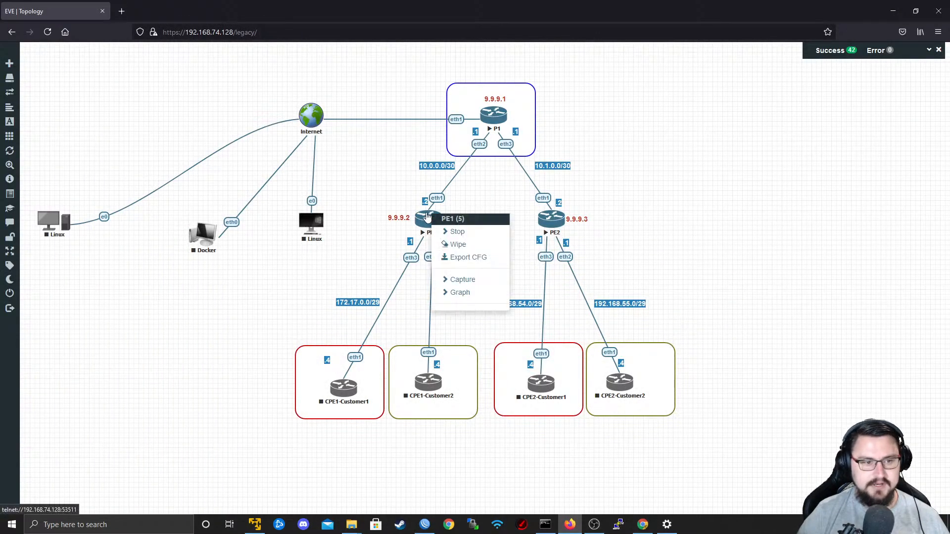
left_click(428, 216)
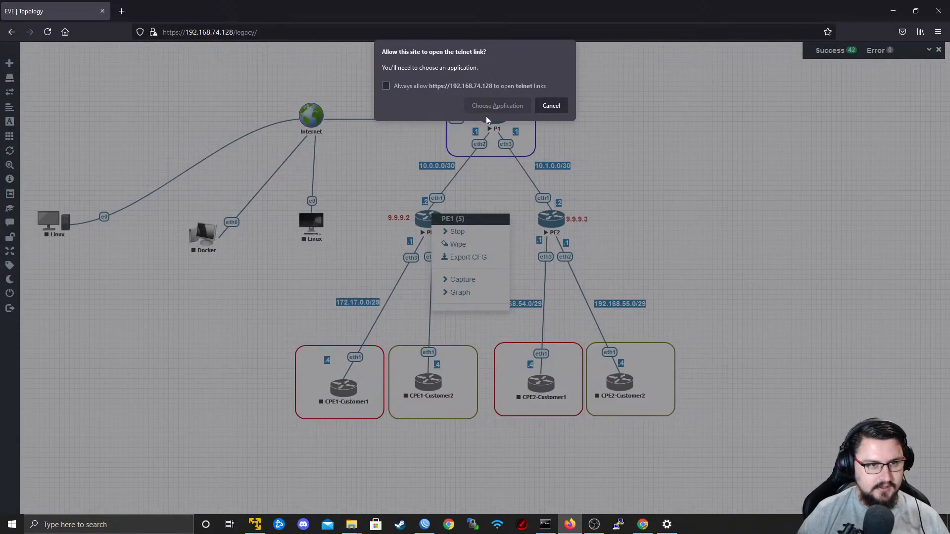
left_click(478, 105)
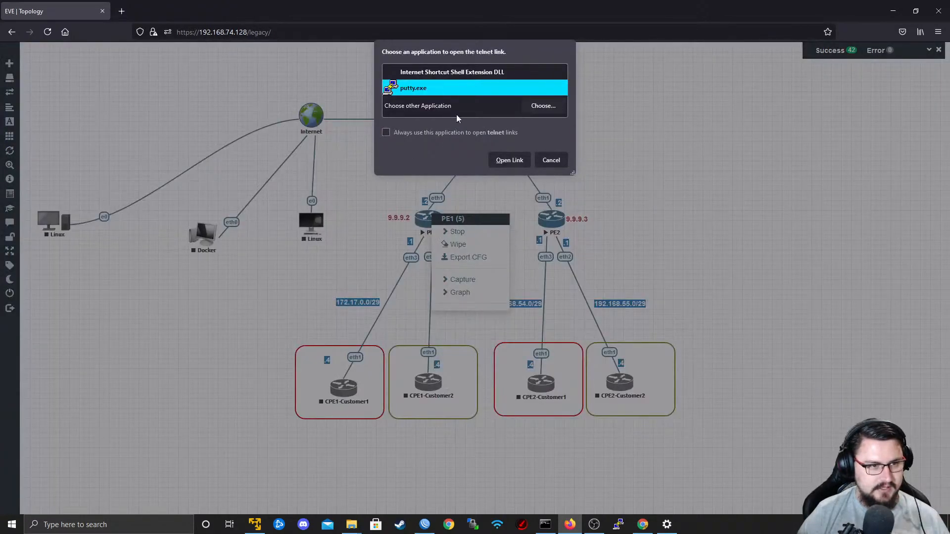
left_click(509, 160)
key("Return")
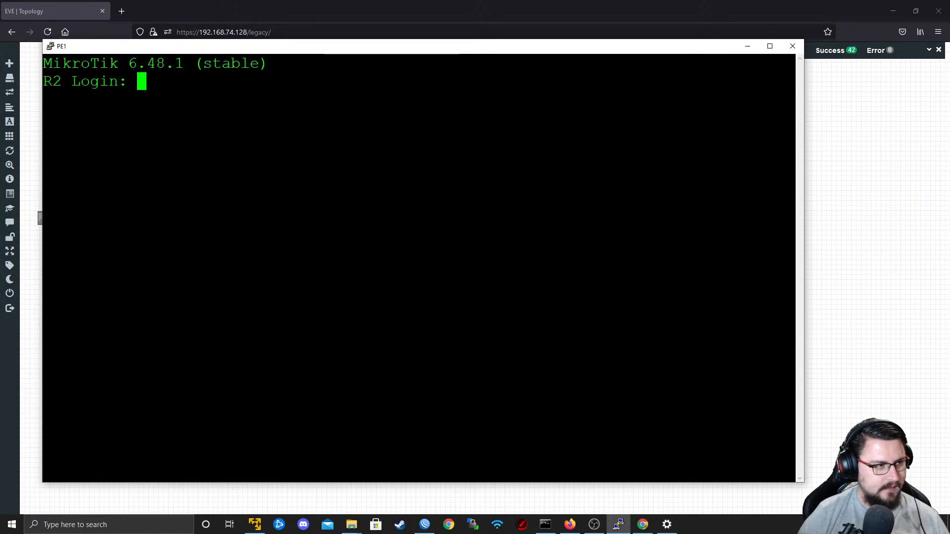
Log in to PE1's console as admin and maximize the terminal window.
type("admin")
key("Return")
key("Return")
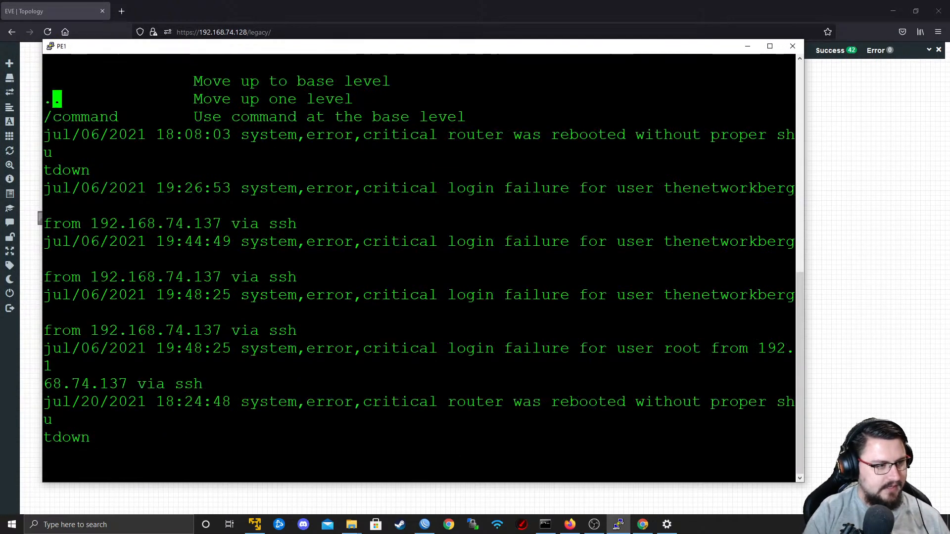
key("Return")
key("Return")
key("Return")
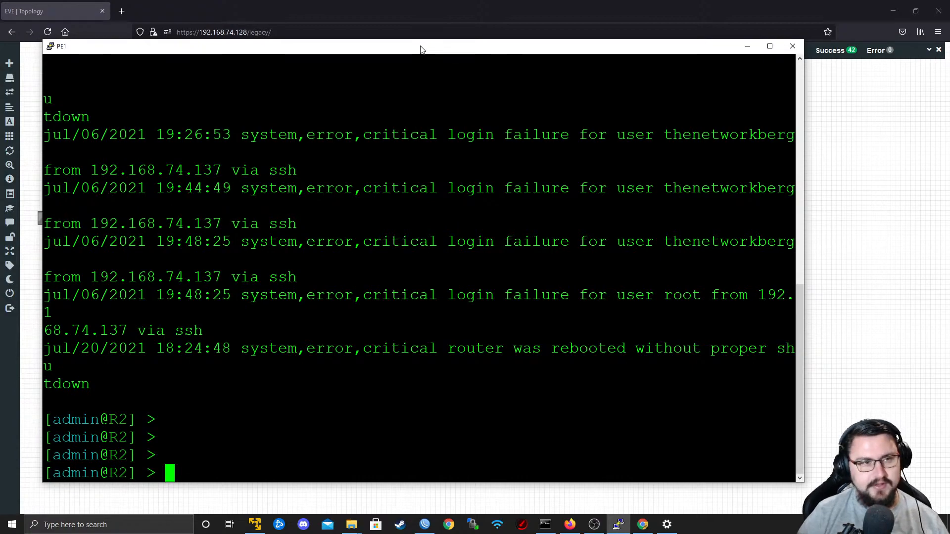
double_click(388, 47)
key("Return")
key("Return")
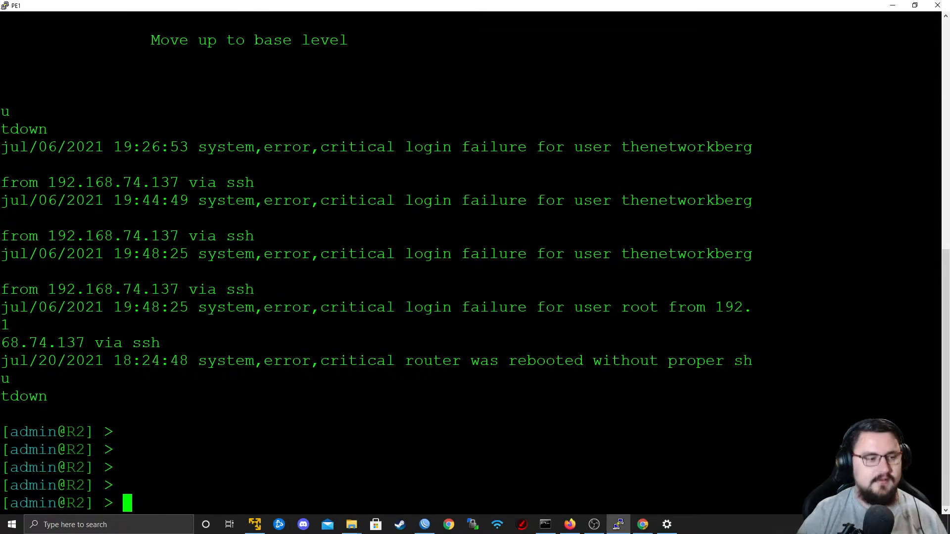
Set the router's system identity name to PE1 from the command line.
type("system ")
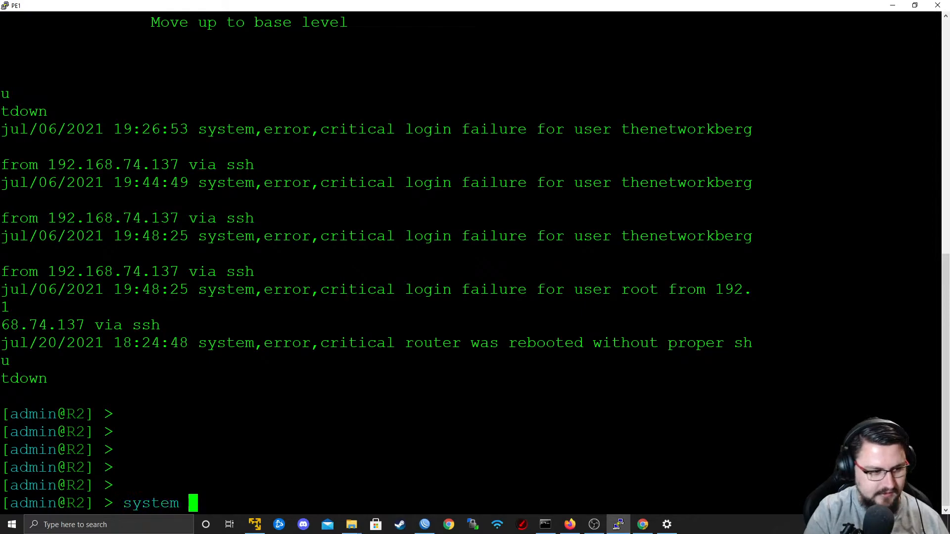
type("identity set na")
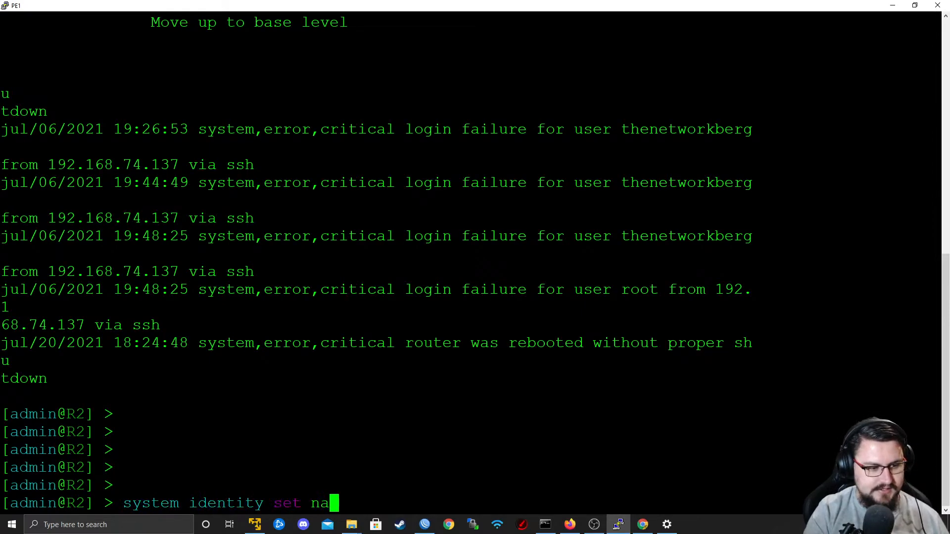
type("me=PE1")
key("Return")
Set OSPF instance 0 on PE1 to name backbone with router ID 9.9.9.2 from the command line.
type("routing ")
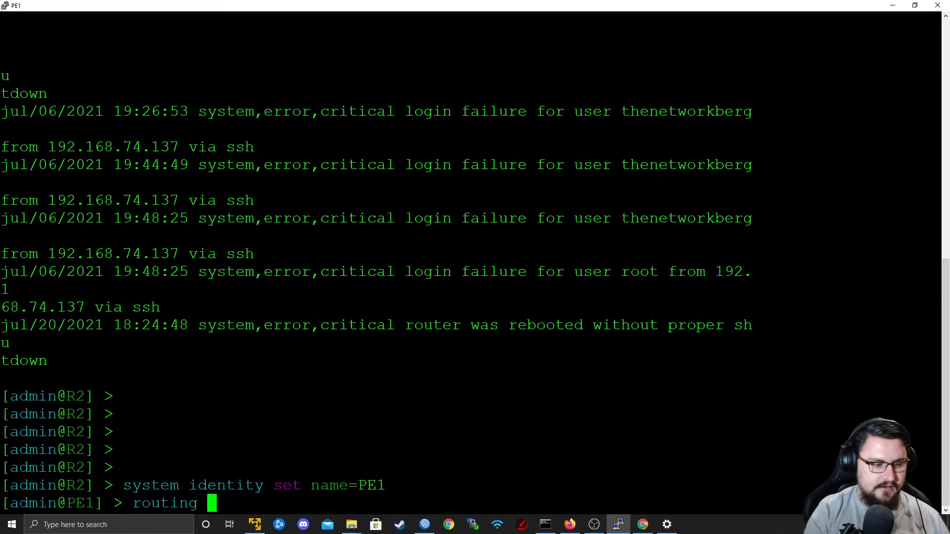
type("ospf instance set ")
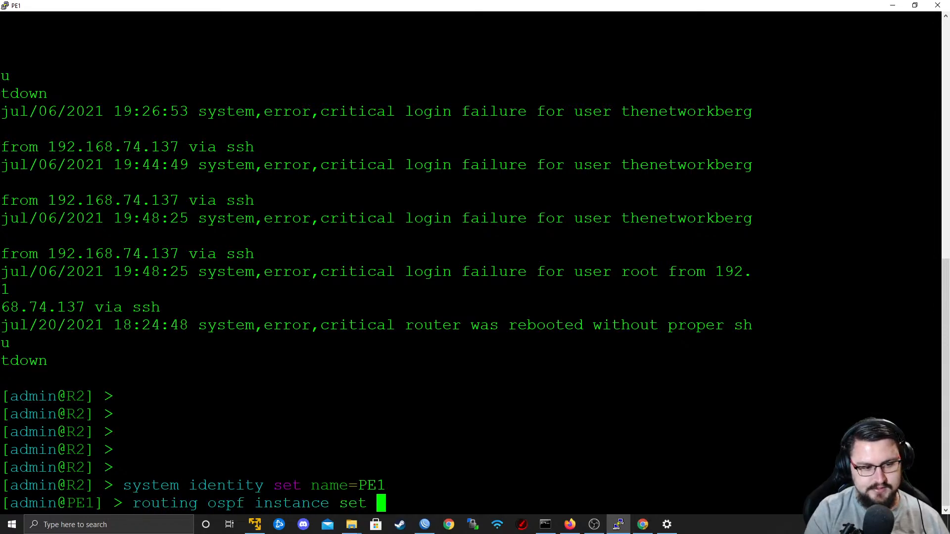
type("name=back")
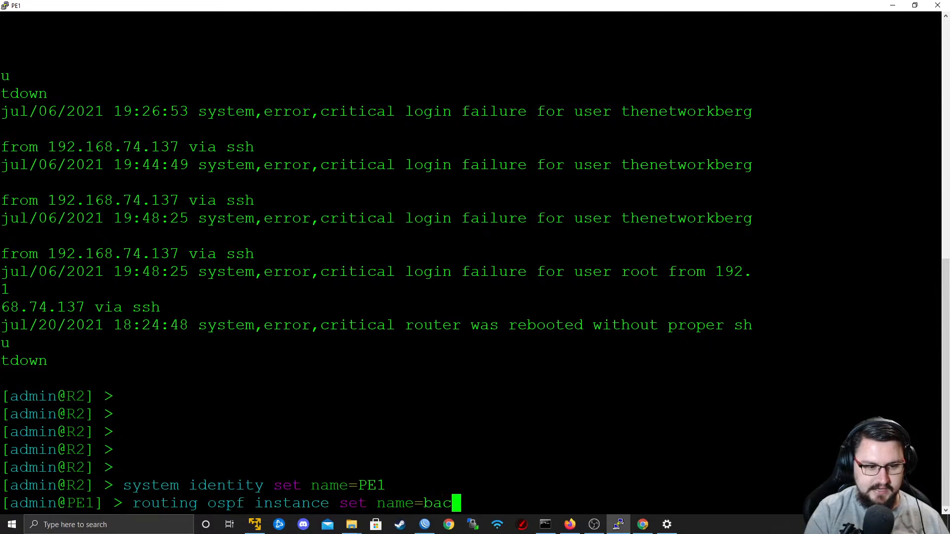
key("BackSpace")
type("kbone router-id=")
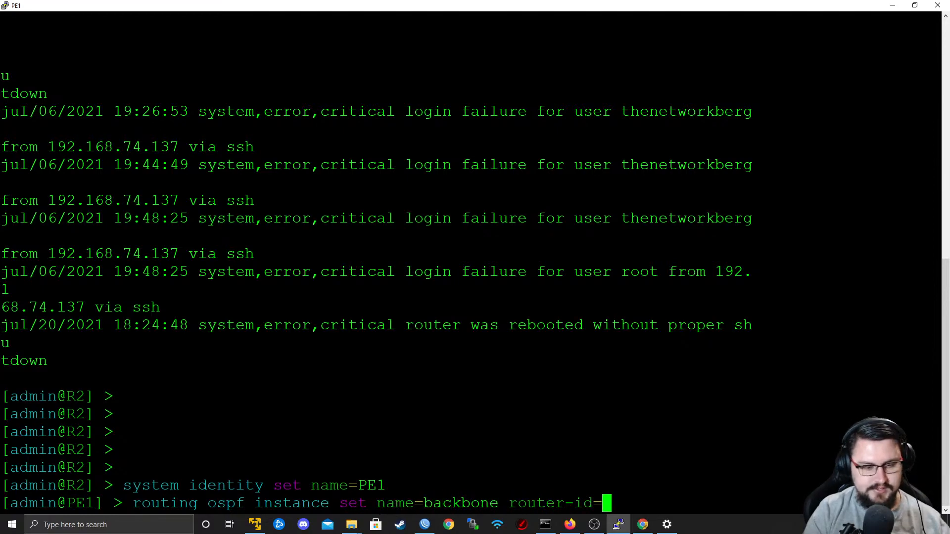
type("9.9.9.2")
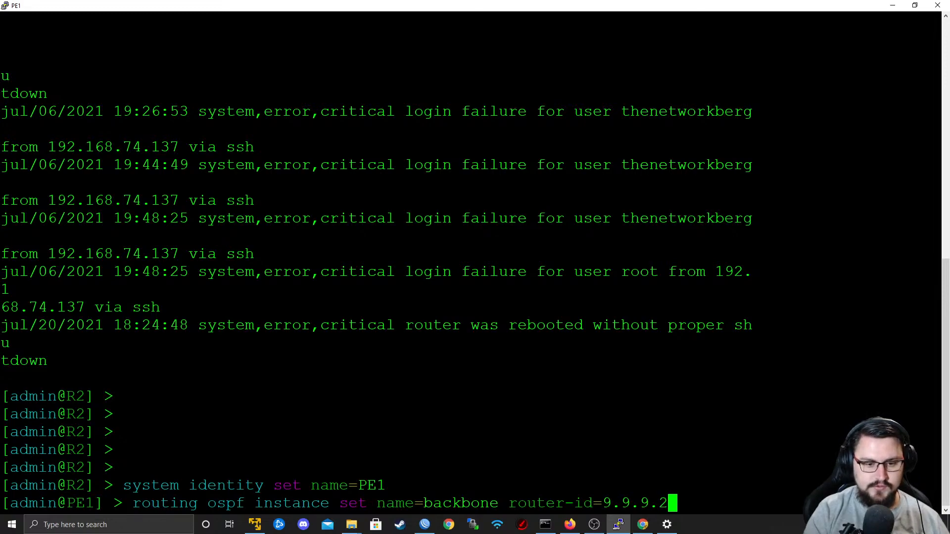
type(" 0")
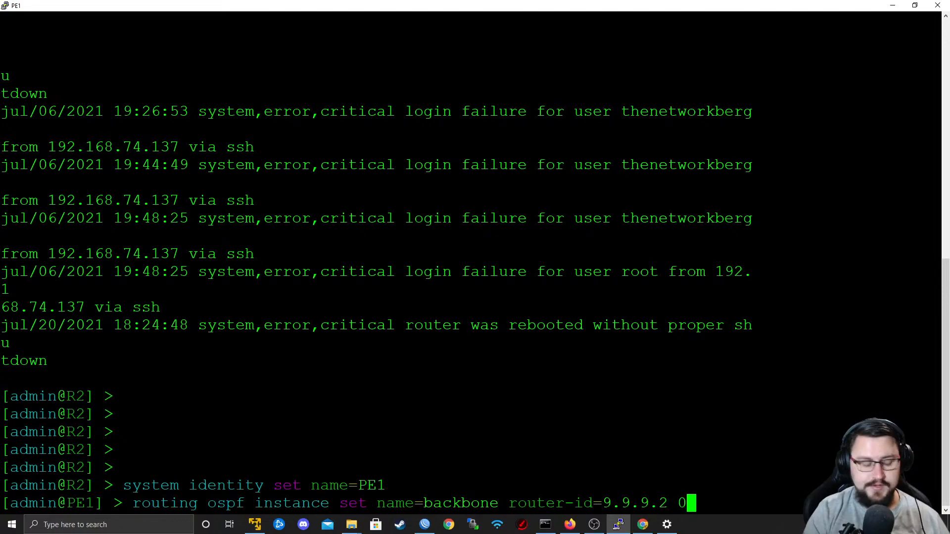
key("Return")
Print the OSPF instances on PE1 and check the entry numbered 0.
type("routing o")
key("BackSpace")
type("ospf instance perint")
key("Return")
left_click_drag(3, 415, 28, 415)
double_click(67, 417)
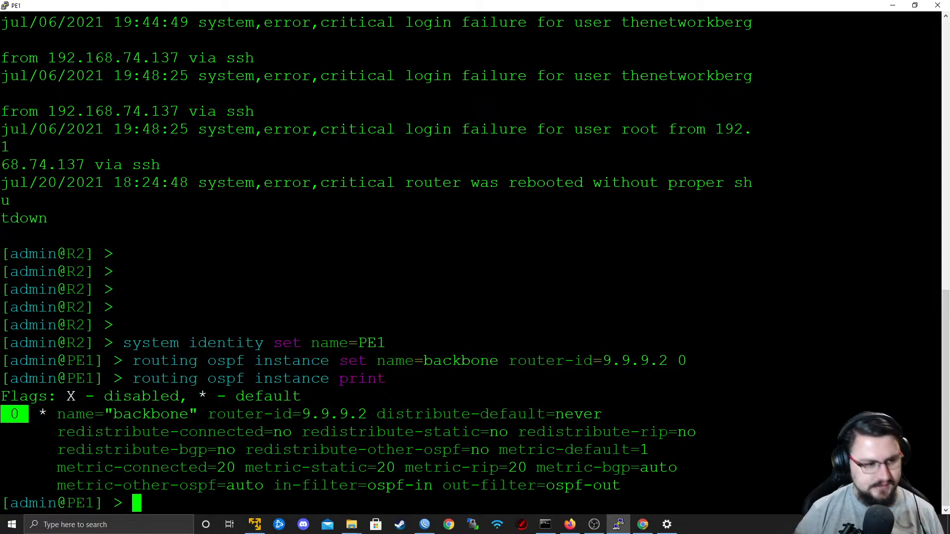
Add the OSPF network 10.0.0.0/30 in area backbone on PE1, checking the subnet against the topology.
type("routin")
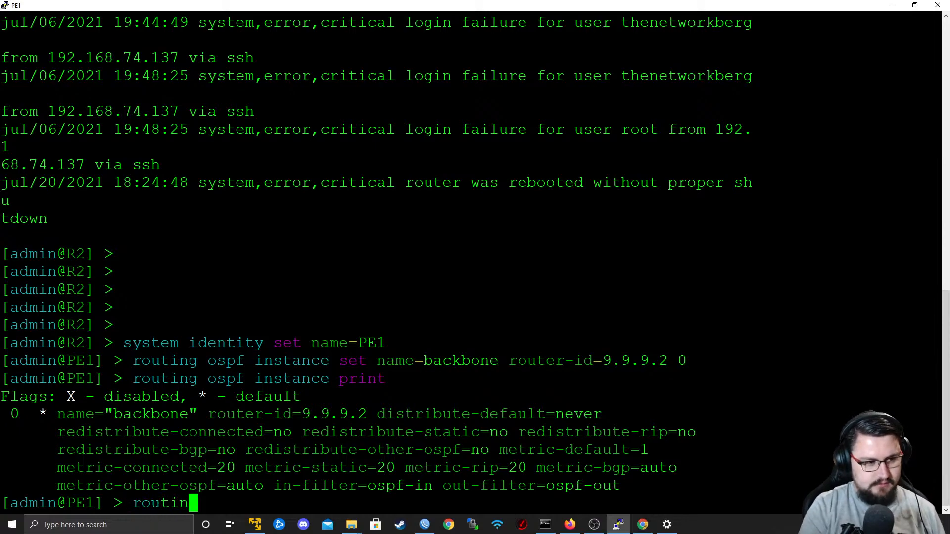
type("g ospf ")
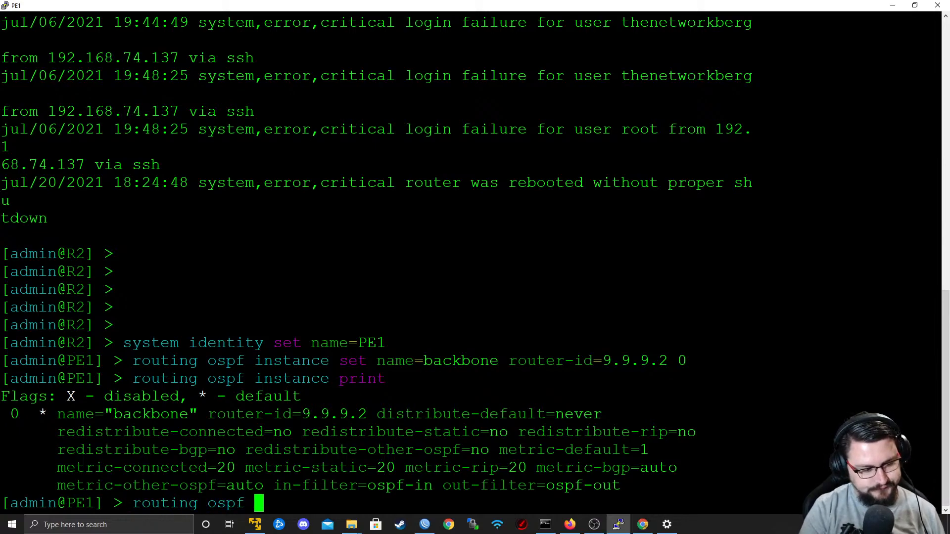
type("network ")
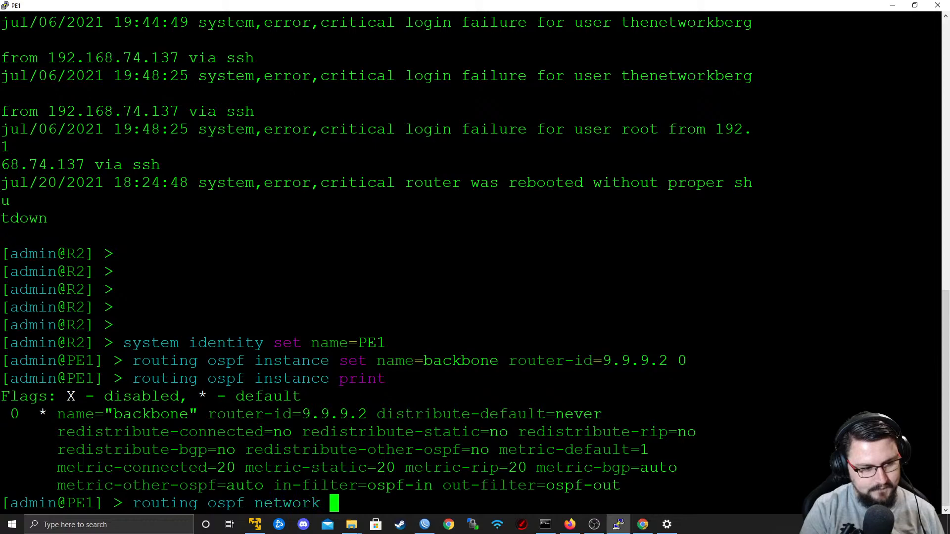
type("add network=")
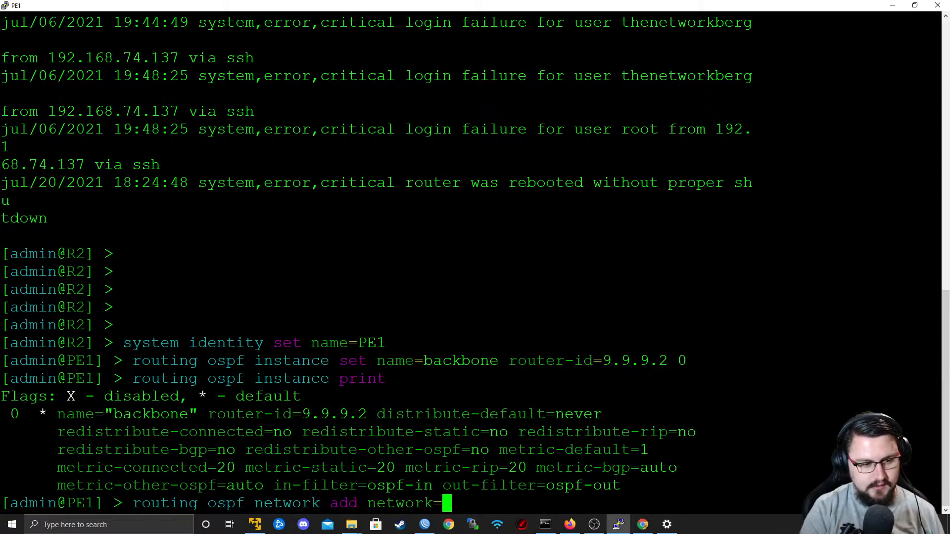
type("10.0")
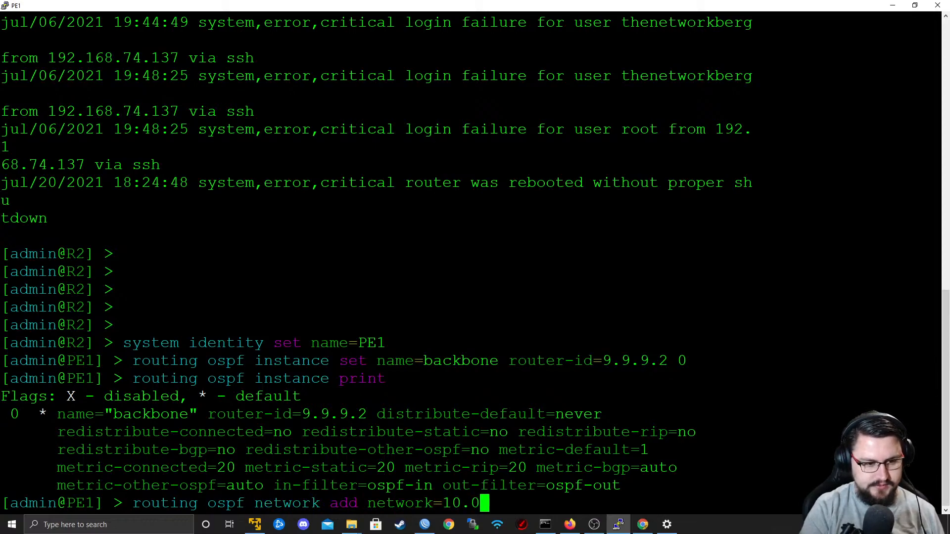
key("alt+Tab")
key("alt+Tab")
type(".0.0/30 interfa")
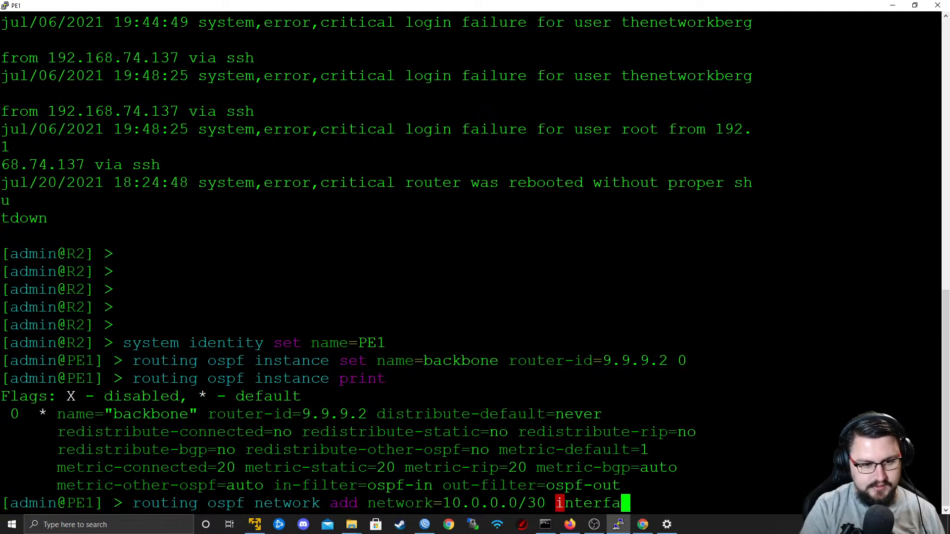
key("BackSpace")
key("BackSpace")
key("BackSpace")
key("BackSpace")
key("BackSpace")
key("BackSpace")
key("BackSpace")
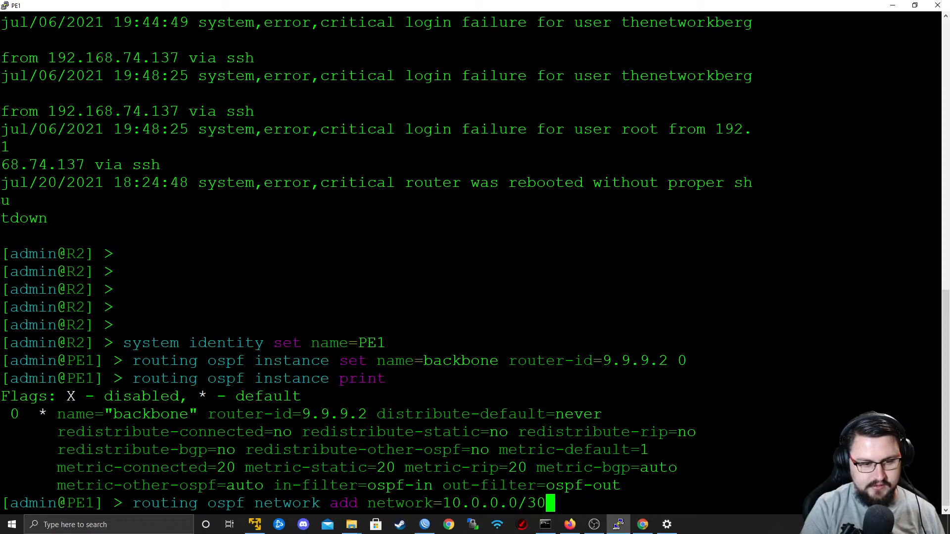
type("area=backbone")
key("Return")
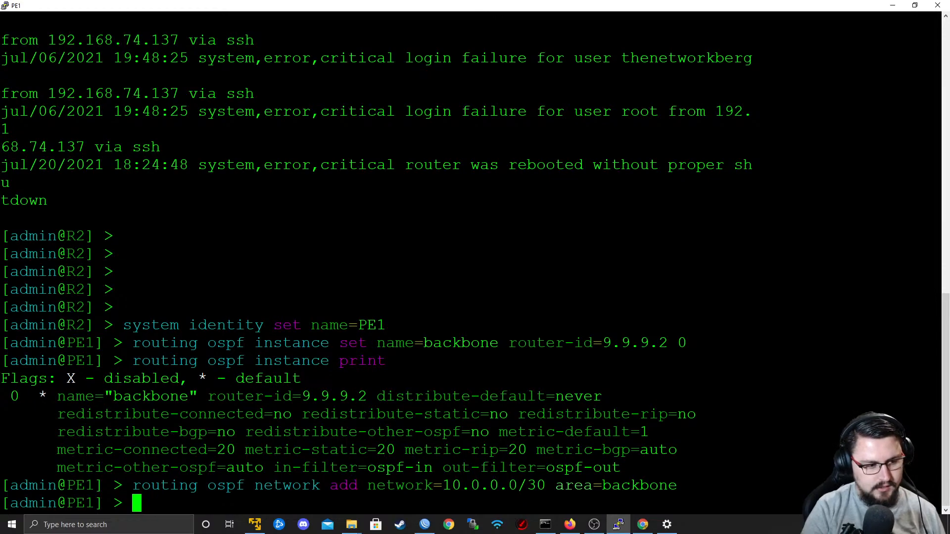
Print PE1's OSPF interfaces and check the interface entry and its network type.
type("routing ")
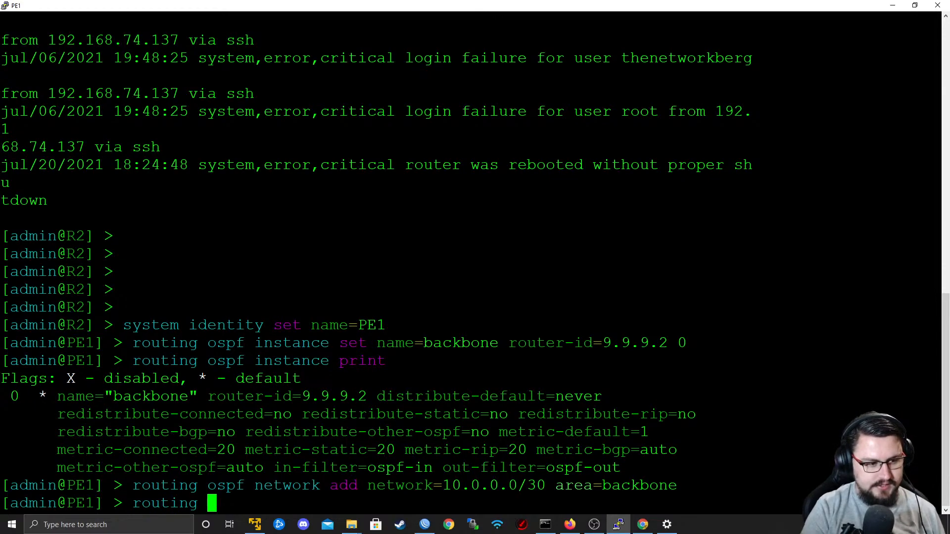
type("ospf interface print")
key("Return")
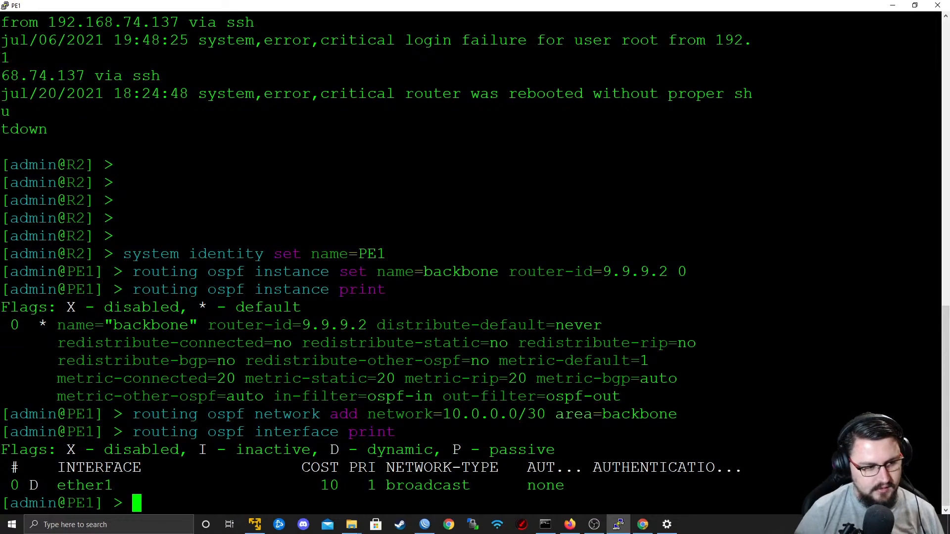
double_click(85, 486)
triple_click(99, 468)
left_click(109, 468)
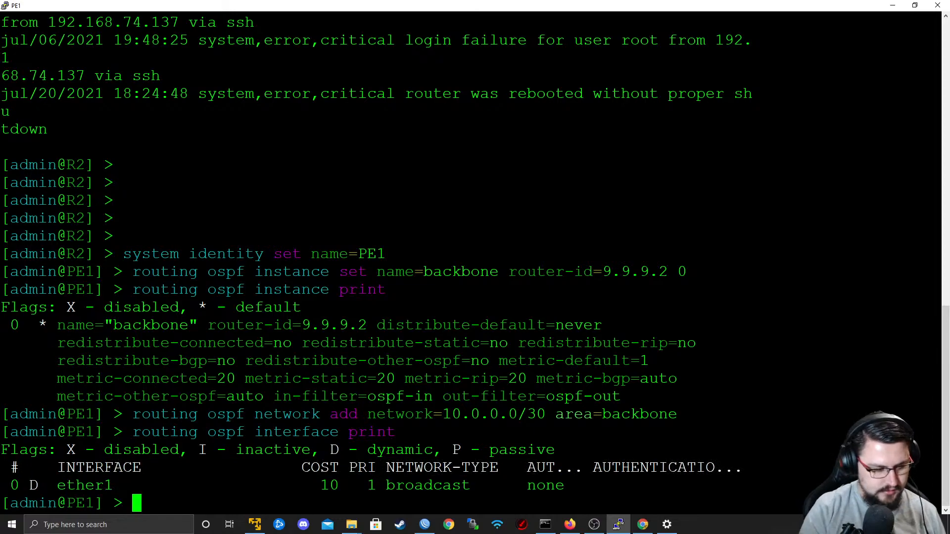
key("Return")
key("Return")
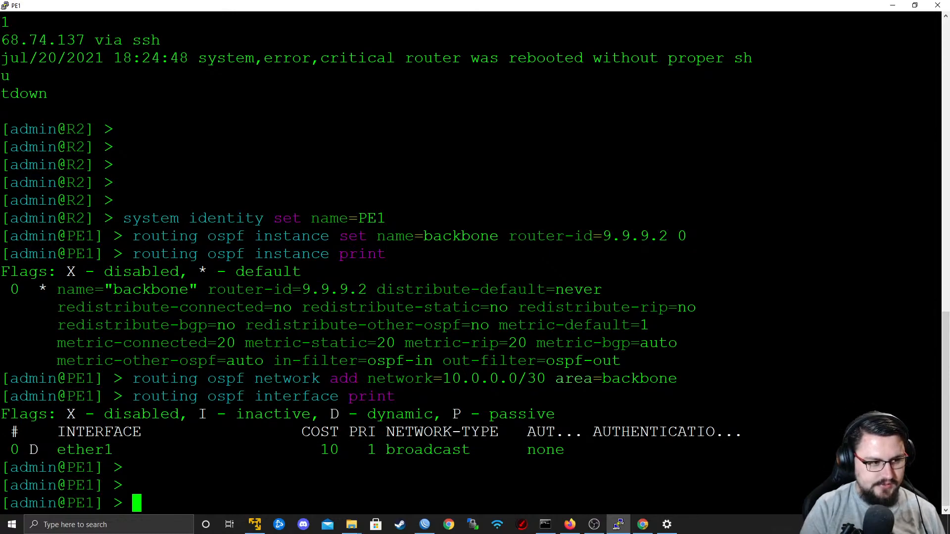
Add ether1 as a static OSPF interface on PE1 with network type point-to-point.
type("interface")
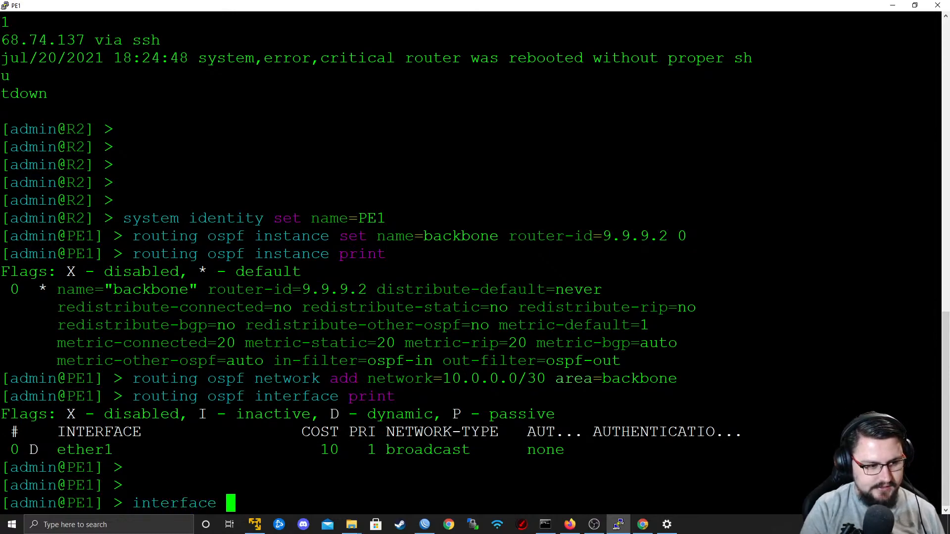
key("BackSpace")
key("BackSpace")
key("BackSpace")
key("BackSpace")
key("BackSpace")
key("BackSpace")
key("BackSpace")
key("BackSpace")
key("BackSpace")
key("BackSpace")
type("routing ")
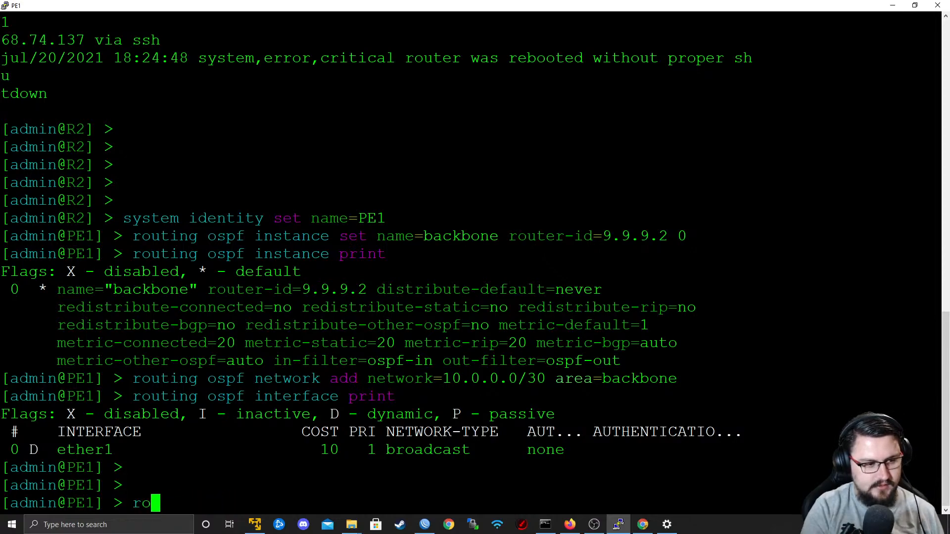
type("ospf interface ad")
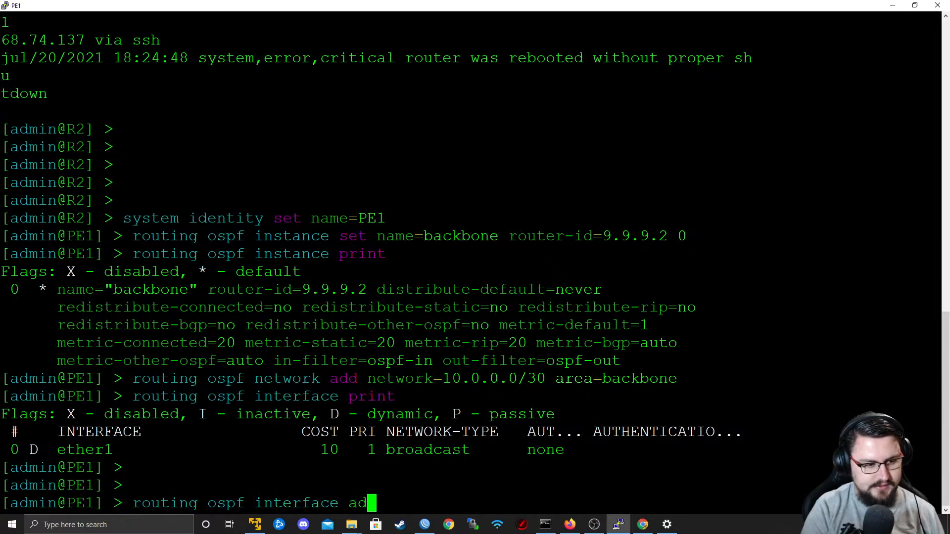
type("d interface=ether1 ")
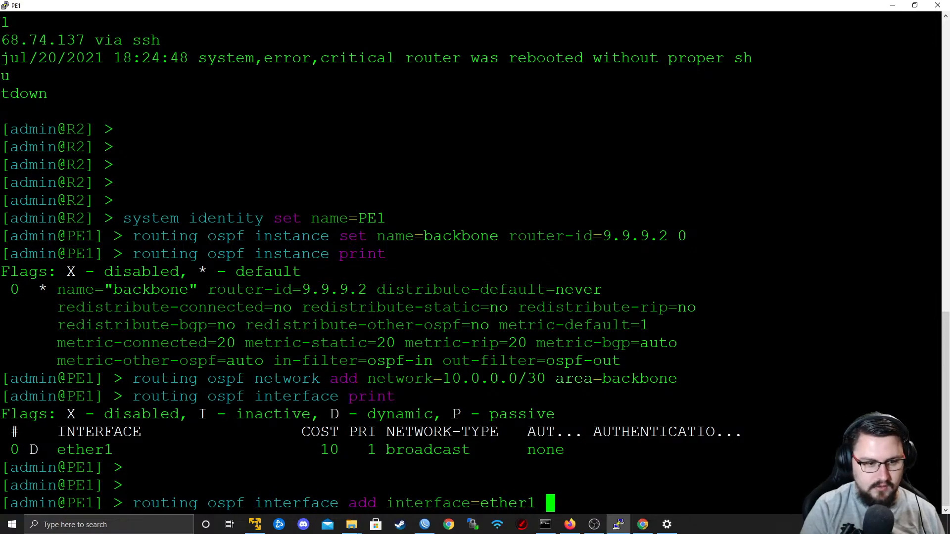
type("network-type=")
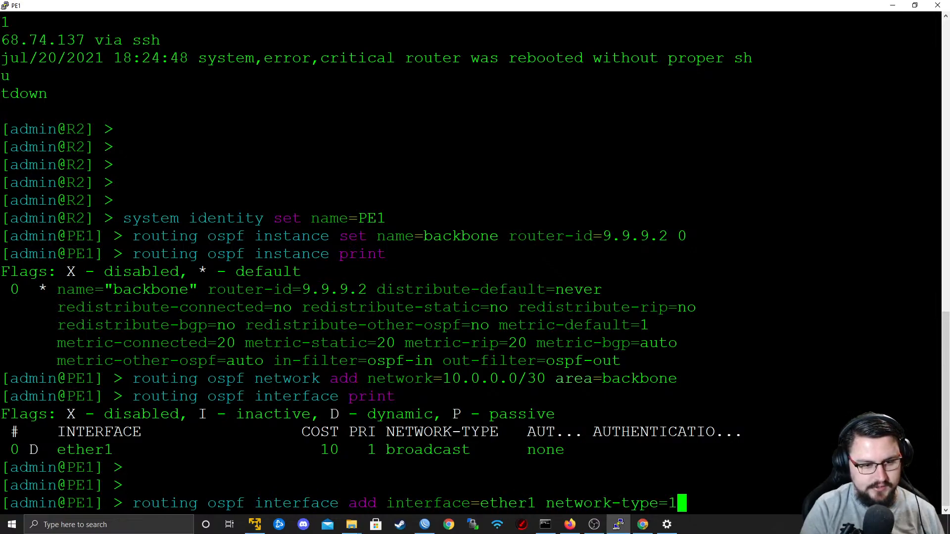
type("po")
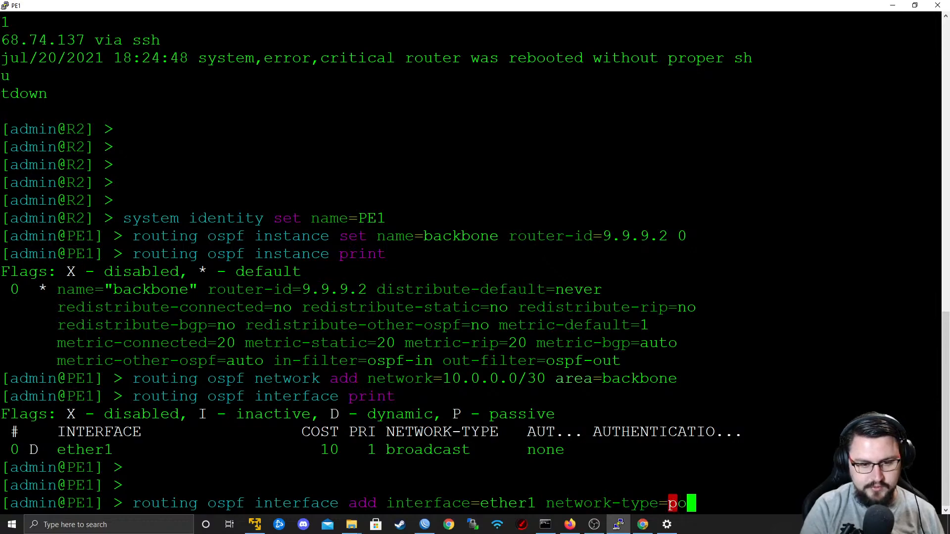
key("Tab")
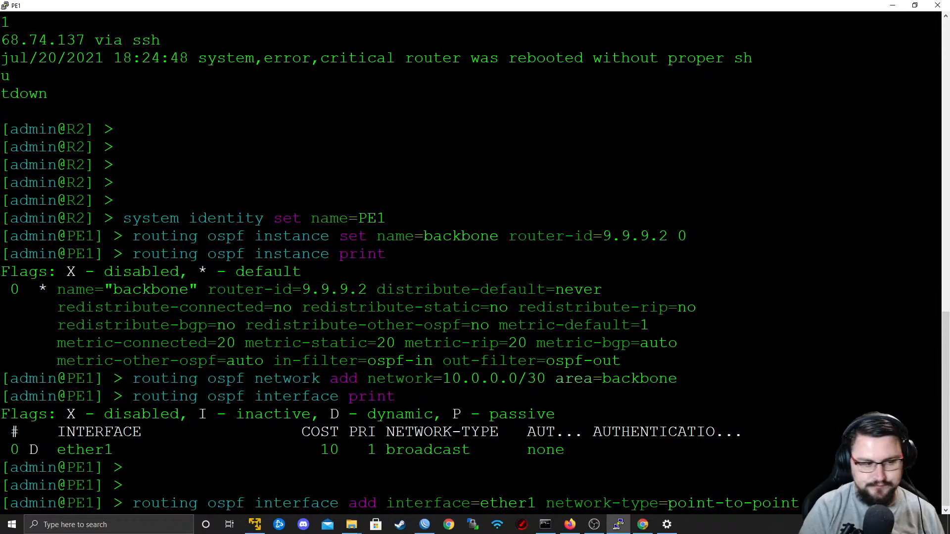
key("Return")
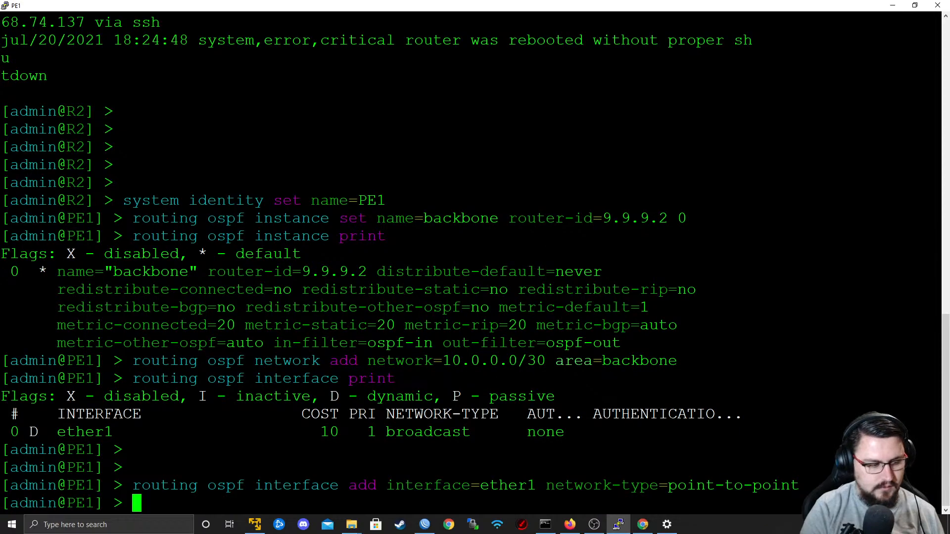
Print PE1's OSPF interfaces again to verify the new static ether1 entry.
key("Up")
key("Up")
key("Return")
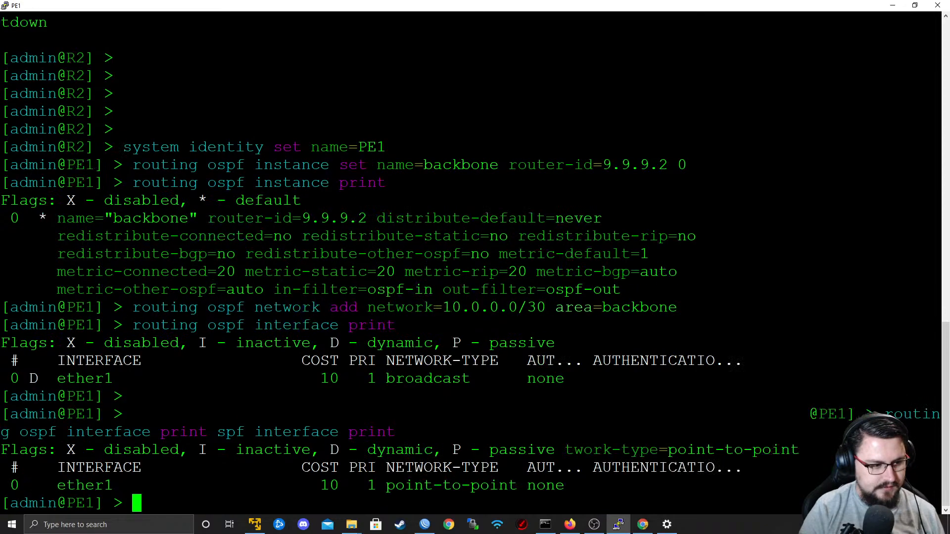
key("Return")
key("Return")
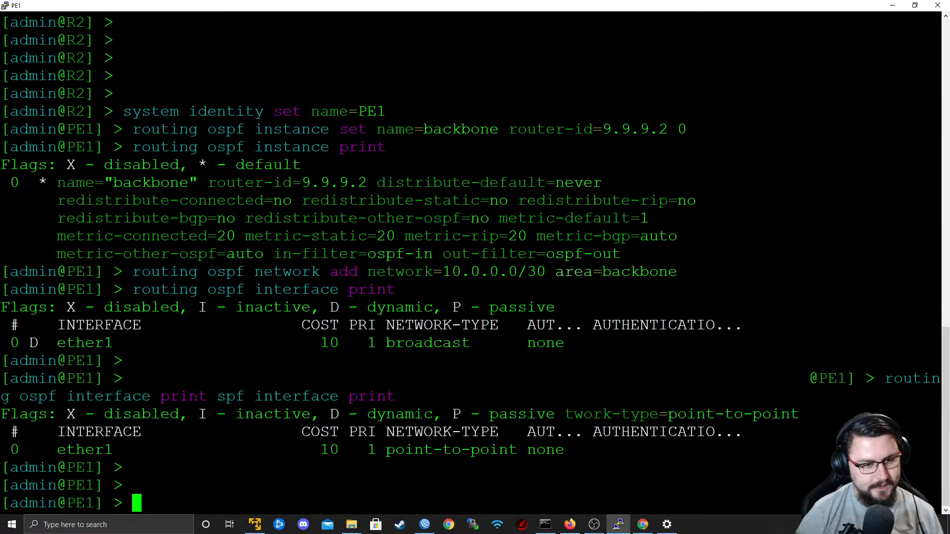
left_click_drag(85, 432, 38, 449)
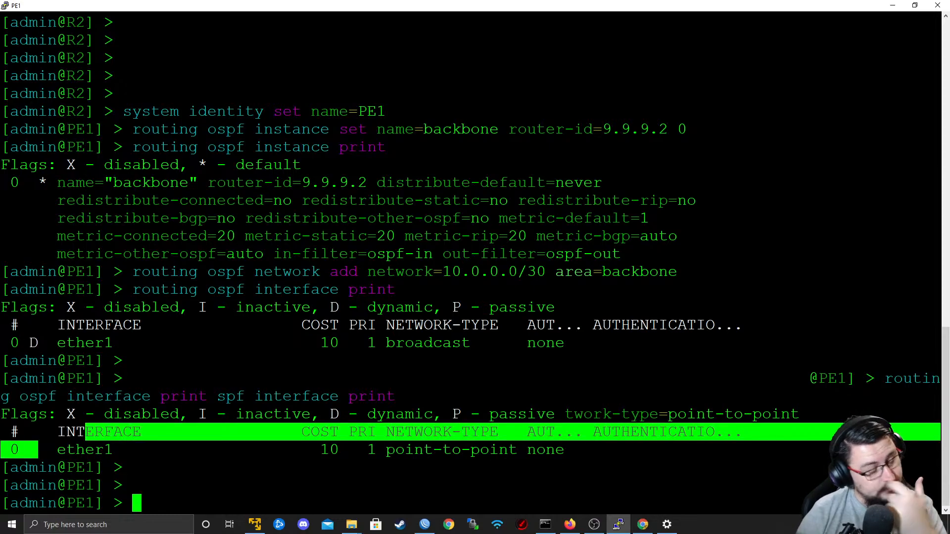
left_click(38, 449)
Switch to P1's WinBox session and add a bridge interface named Lo0.
key("alt+Tab")
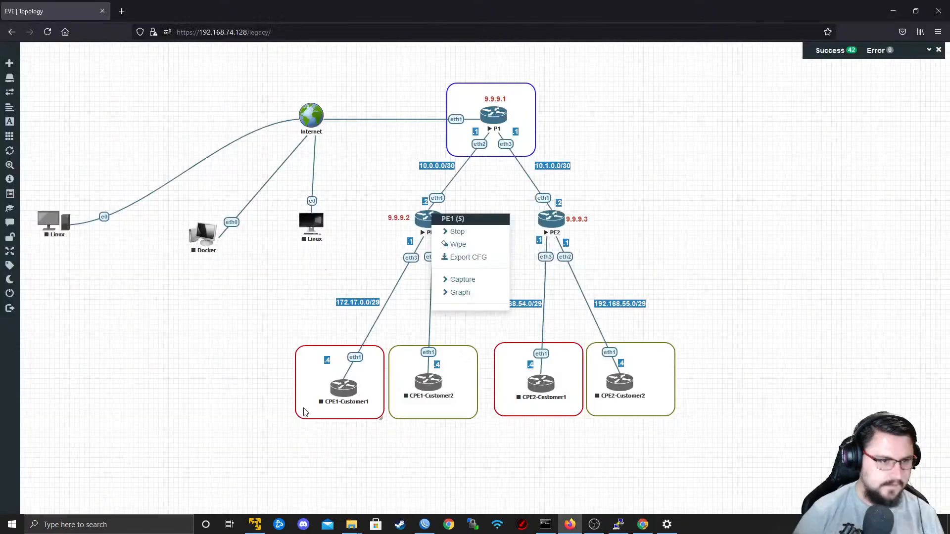
key("alt+Tab")
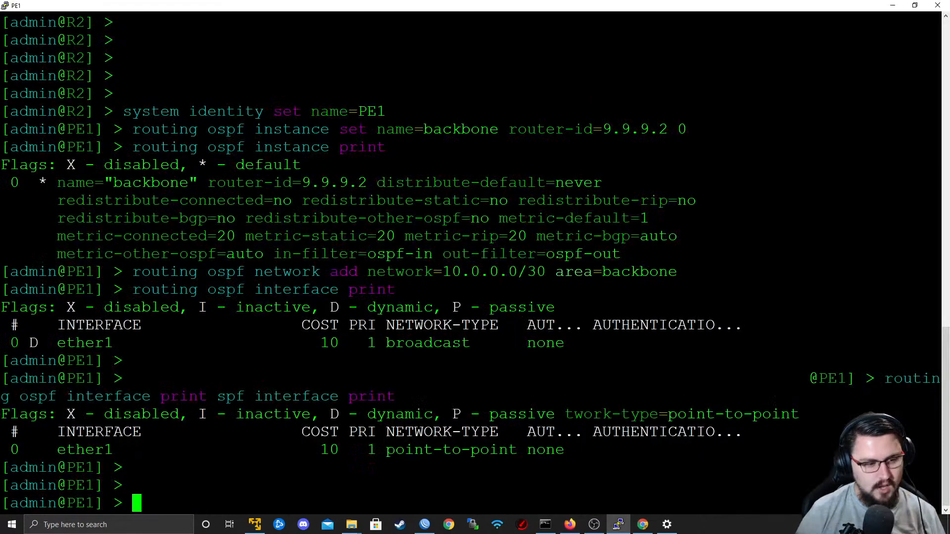
key("alt+Tab")
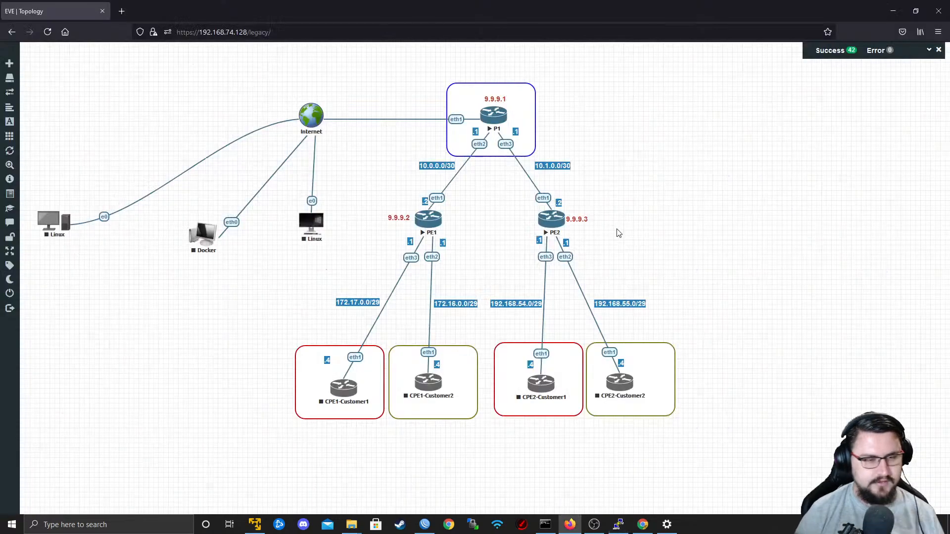
key("alt+Tab")
key("alt+Tab")
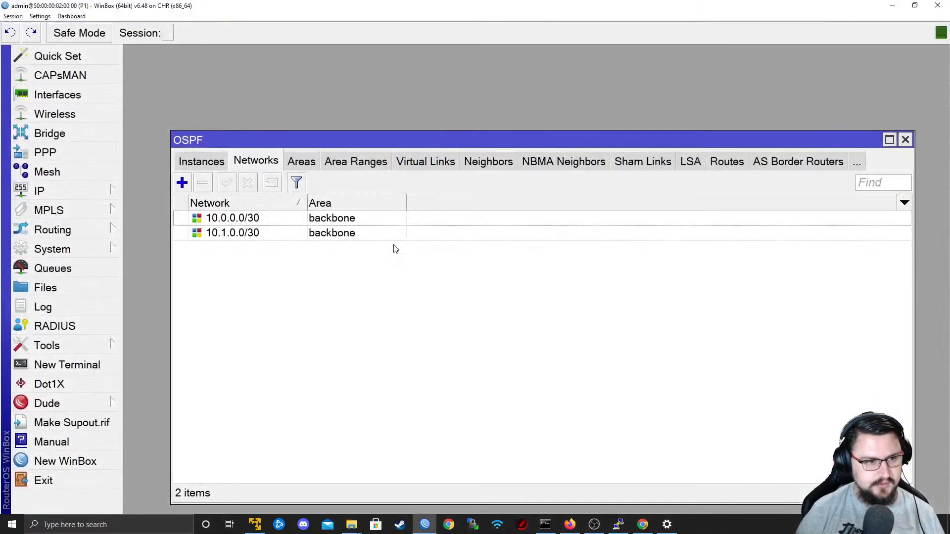
left_click(86, 134)
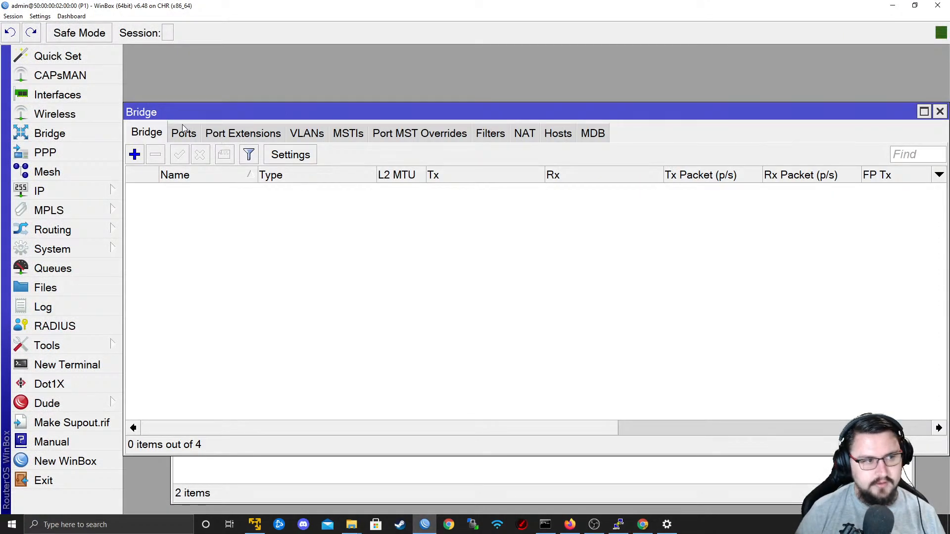
left_click(135, 155)
type("Lo0")
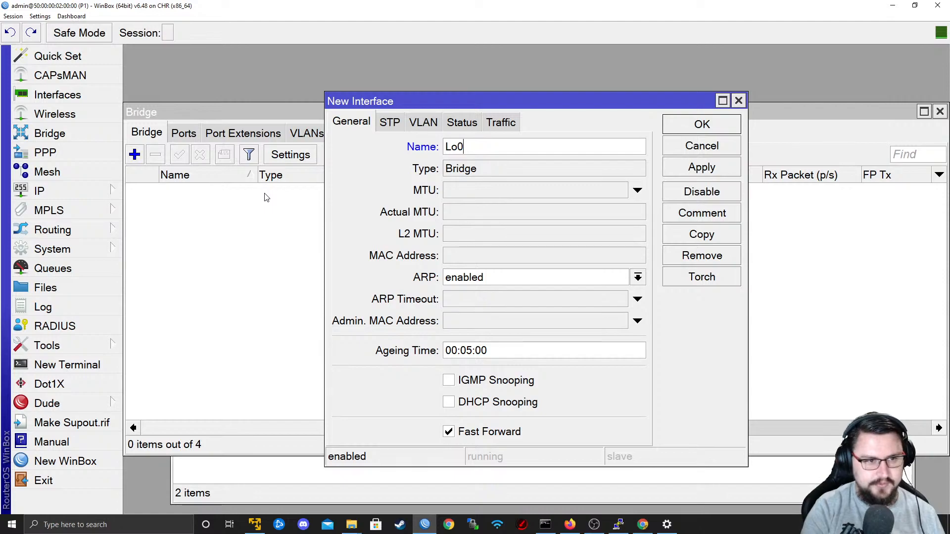
left_click(696, 168)
left_click(702, 124)
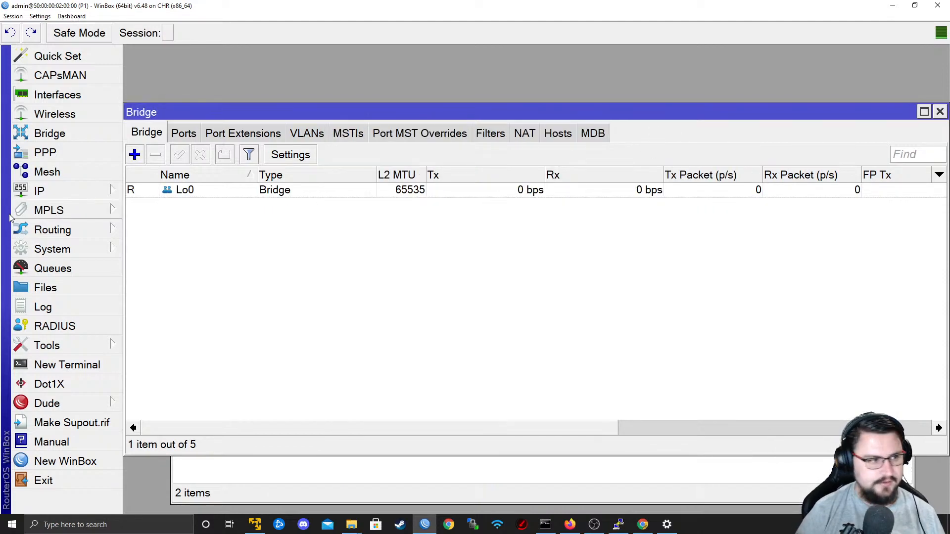
Add the IP address 9.9.9.1 on P1's Lo0 interface.
left_click(50, 191)
left_click(181, 80)
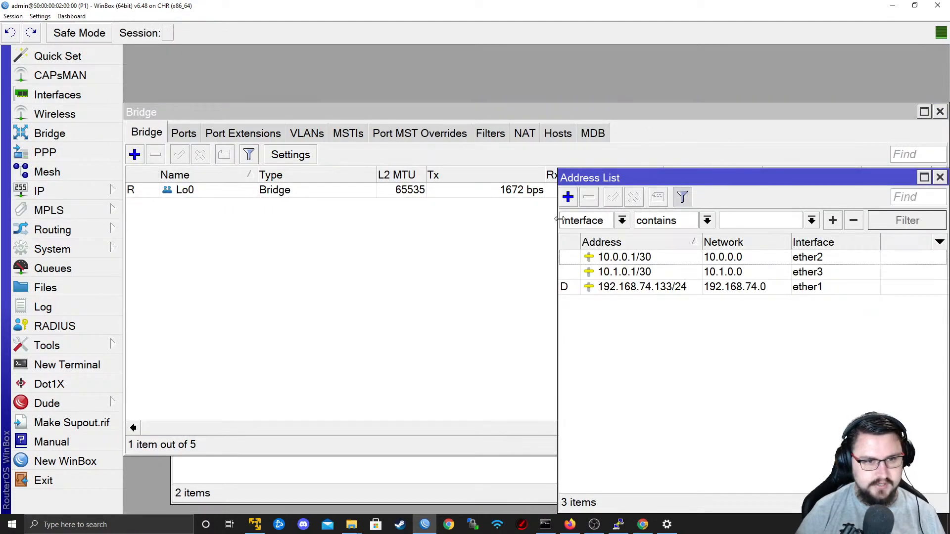
left_click(568, 198)
type("9.9.9.1")
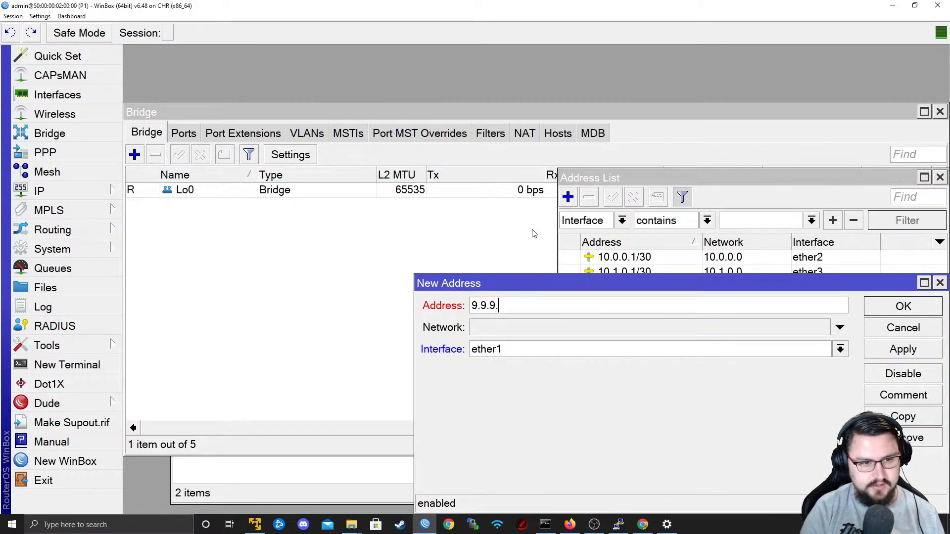
left_click(554, 349)
left_click(554, 365)
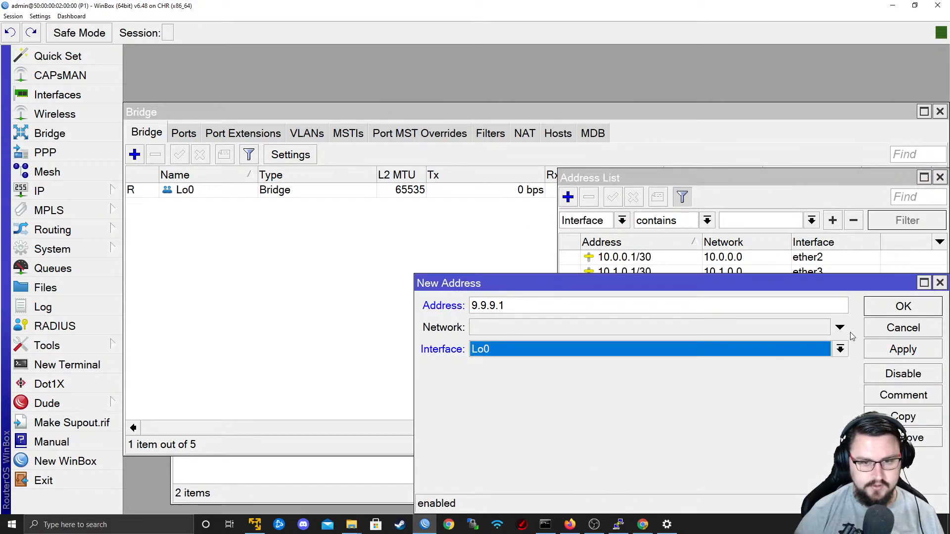
left_click(903, 350)
left_click(903, 307)
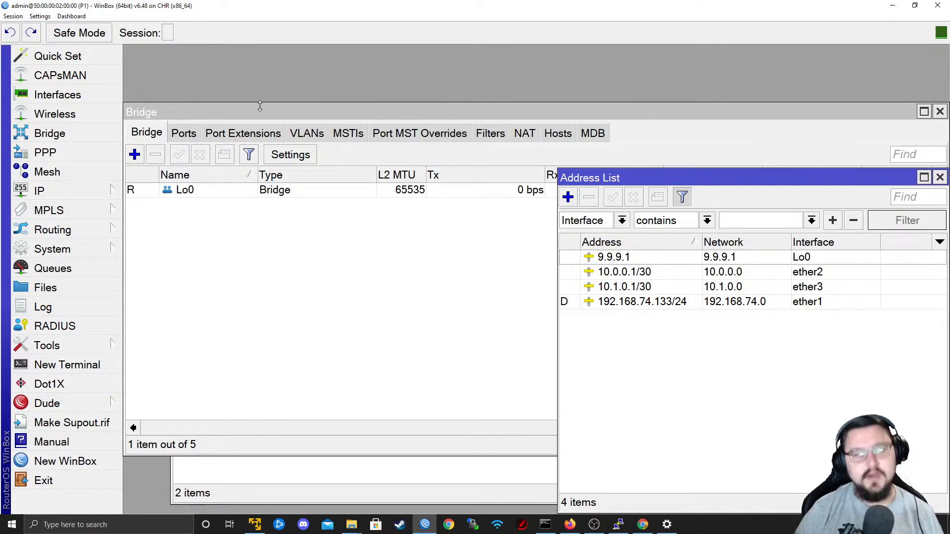
left_click(190, 133)
left_click(156, 133)
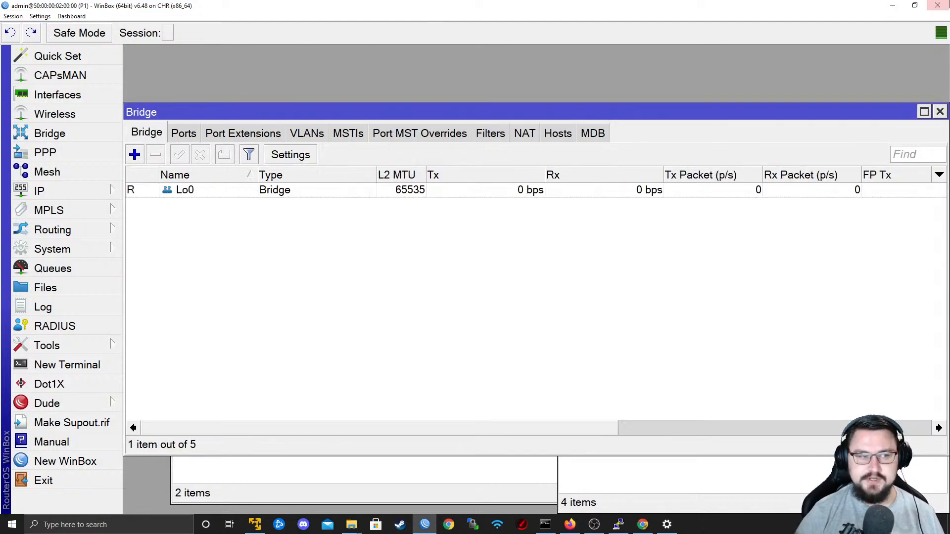
Switch to the PE1 console and add a bridge interface named Lo0.
left_click(896, 5)
key("alt+Tab")
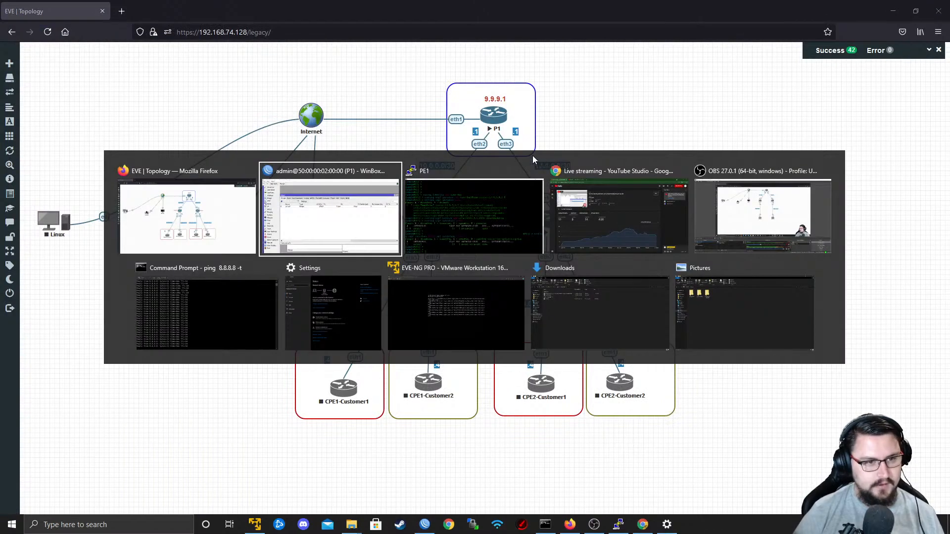
key("Return")
key("Return")
type("interface ")
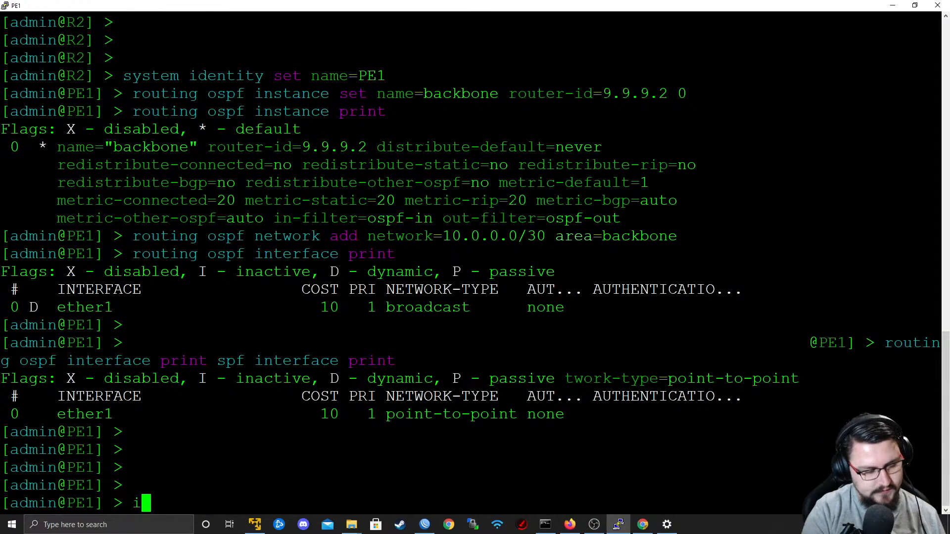
type("bridge ad")
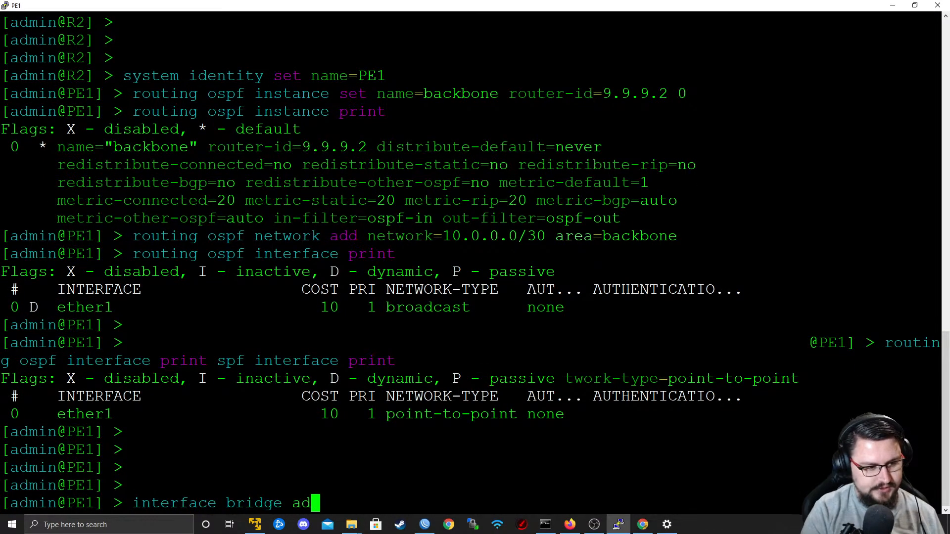
type("d name=Lo0")
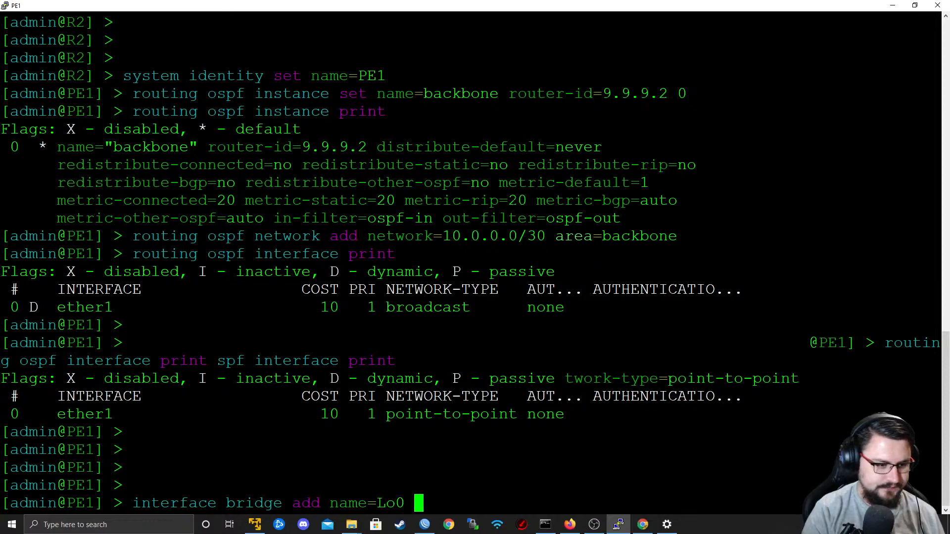
key("Return")
Add the IP address 9.9.9.2 to interface Lo0 on PE1.
type("ip address add ad")
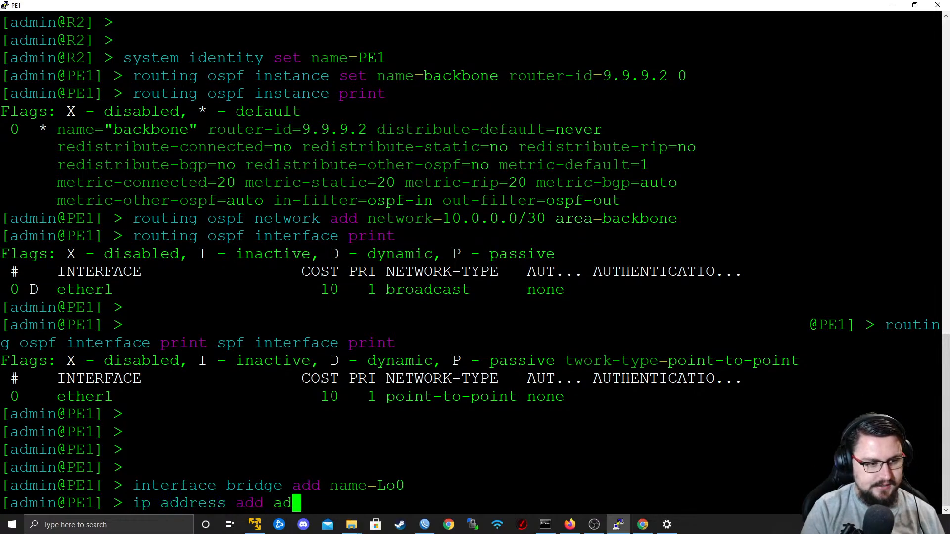
key("Tab")
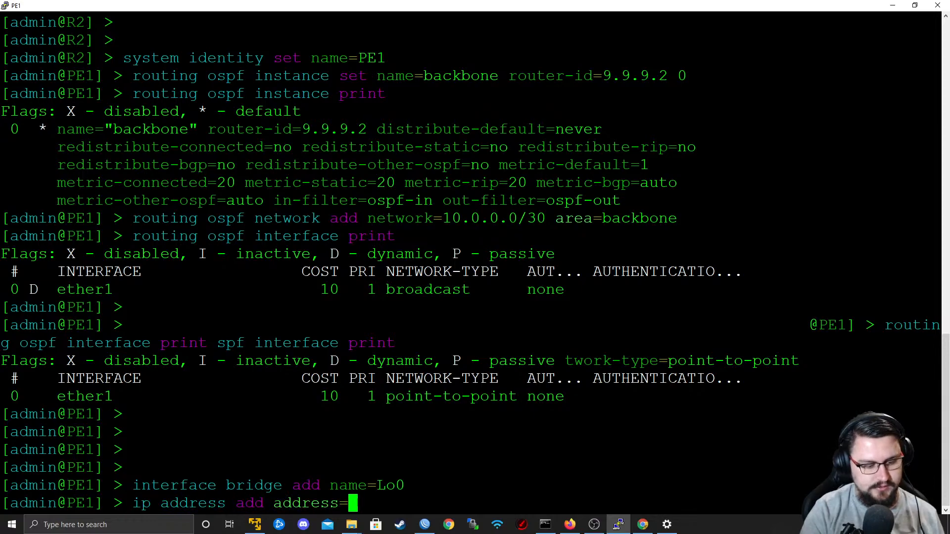
type("9.9.9.2 inter")
key("Tab")
type("Lo0")
key("Return")
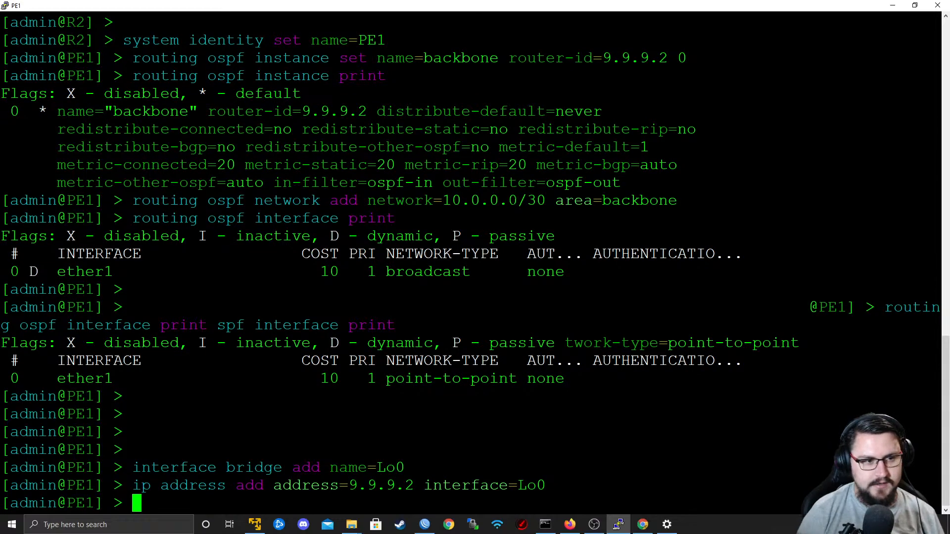
Add the OSPF network 9.9.9.2 in area backbone on PE1, reusing the earlier network add command.
key("Up")
key("Up")
key("Up")
key("Up")
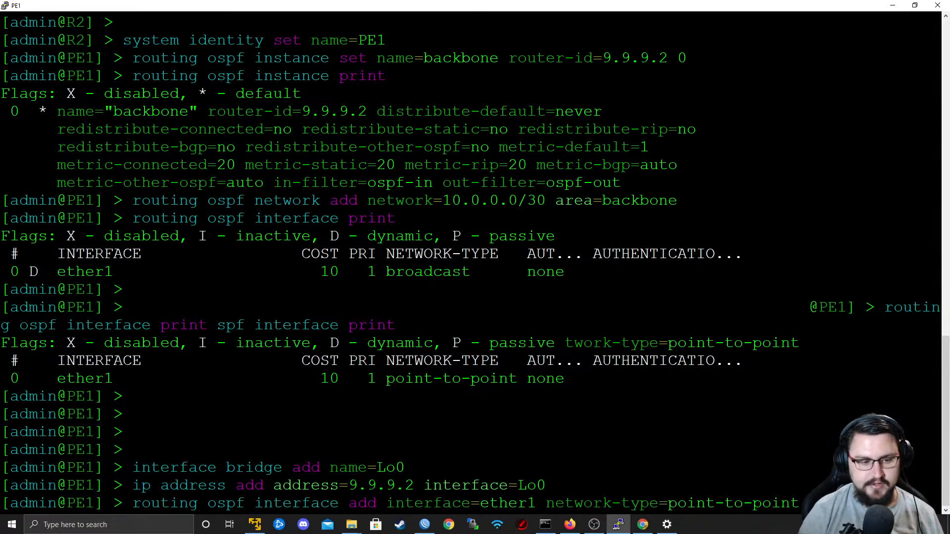
key("Up")
key("Down")
key("Up")
key("Up")
key("Left")
key("Left")
key("Left")
key("Left")
key("Left")
key("Left")
key("Left")
key("Left")
key("Left")
key("Left")
key("Left")
key("Left")
key("Left")
key("Left")
key("Left")
key("Left")
key("Left")
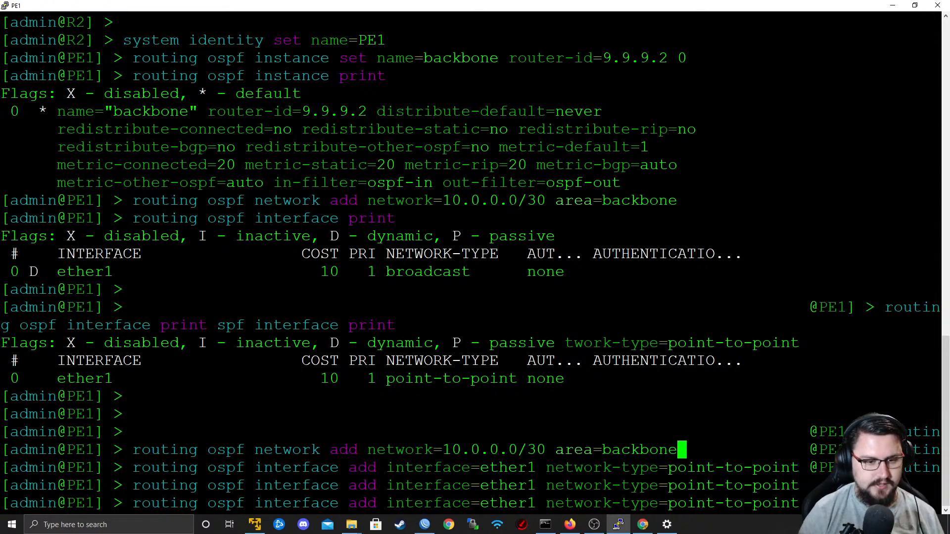
key("Right")
key("Right")
key("BackSpace")
key("BackSpace")
key("BackSpace")
key("BackSpace")
key("BackSpace")
key("BackSpace")
key("BackSpace")
key("BackSpace")
key("BackSpace")
key("BackSpace")
key("BackSpace")
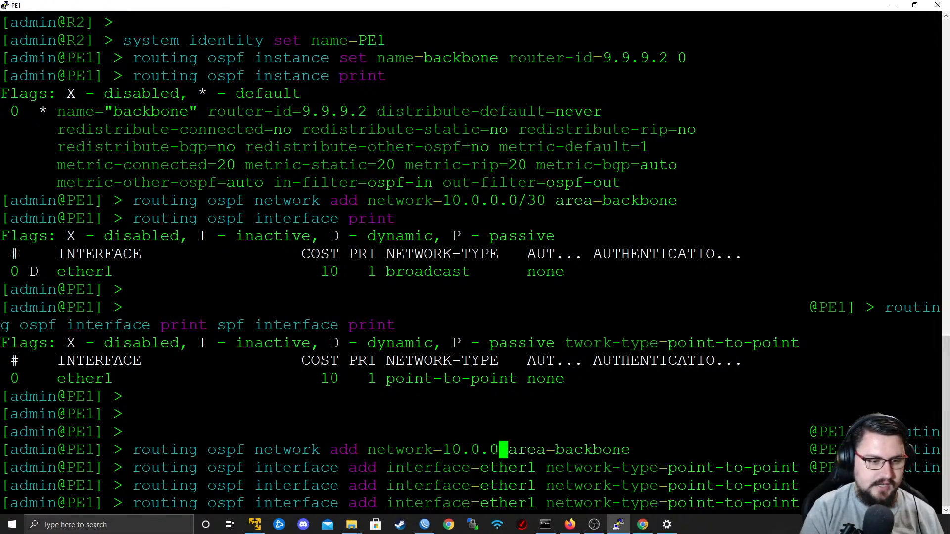
type("9.9.9.2")
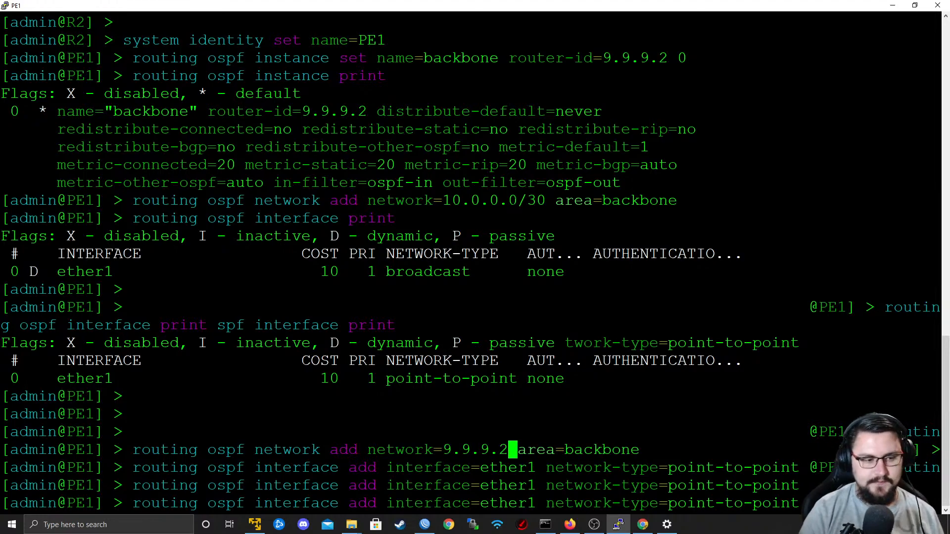
key("Return")
key("Return")
key("Return")
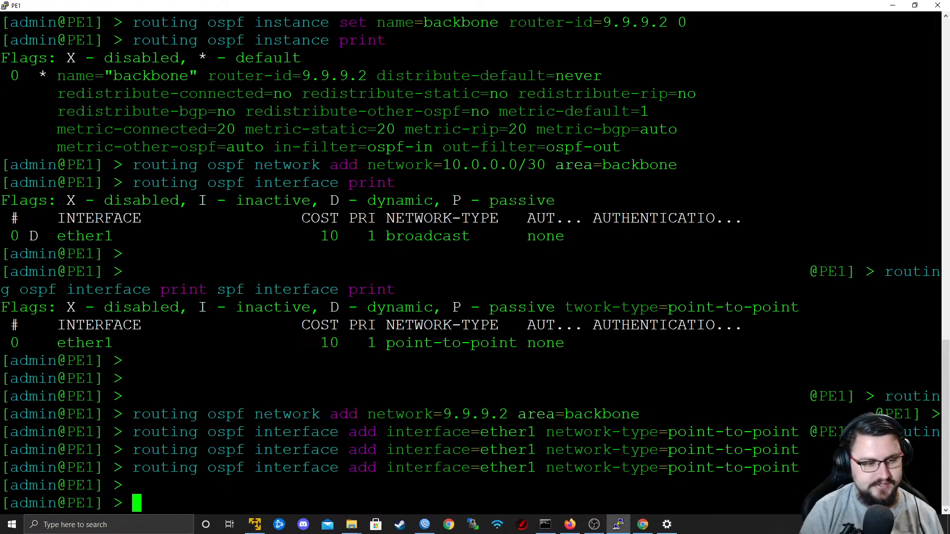
Print PE1's IP routes and examine the 10.1.0.0/30 entry.
type("ip route print")
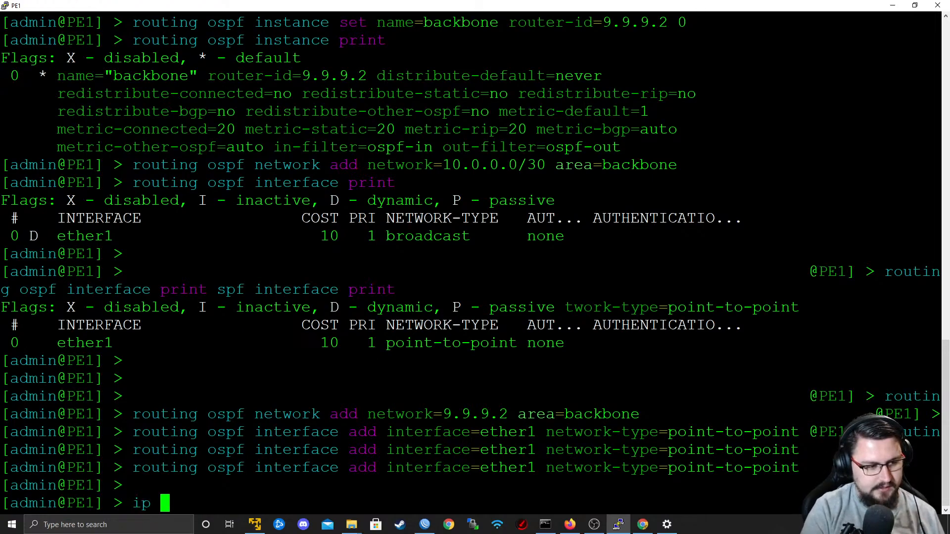
key("Return")
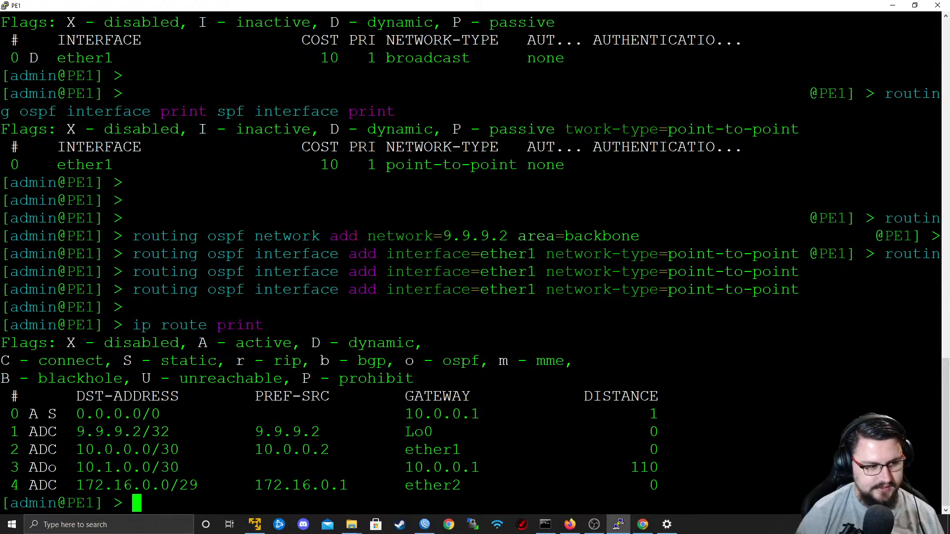
left_click_drag(95, 468, 151, 468)
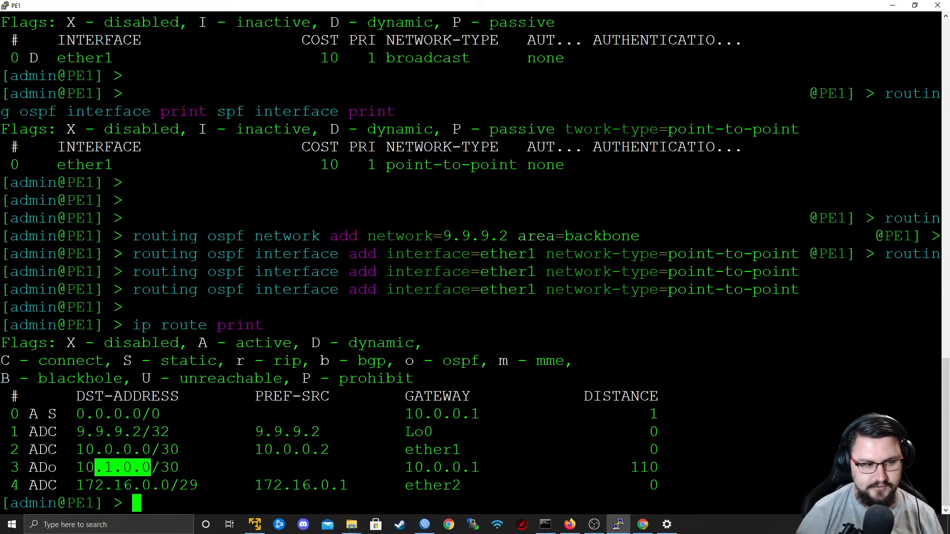
left_click(180, 468)
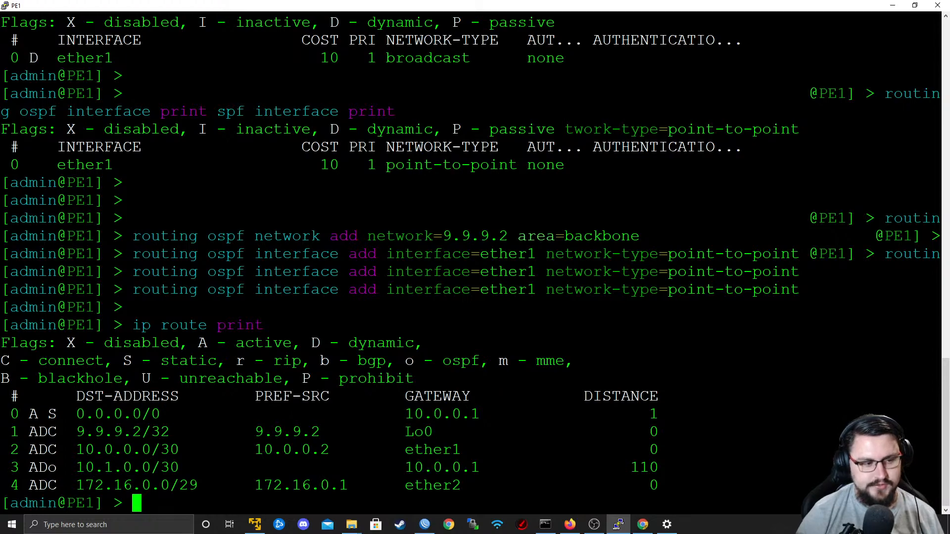
triple_click(151, 468)
left_click(151, 468)
Compare PE1's route output with the EVE-NG topology diagram, and close the PE1 console session.
left_click_drag(444, 3, 16, 79)
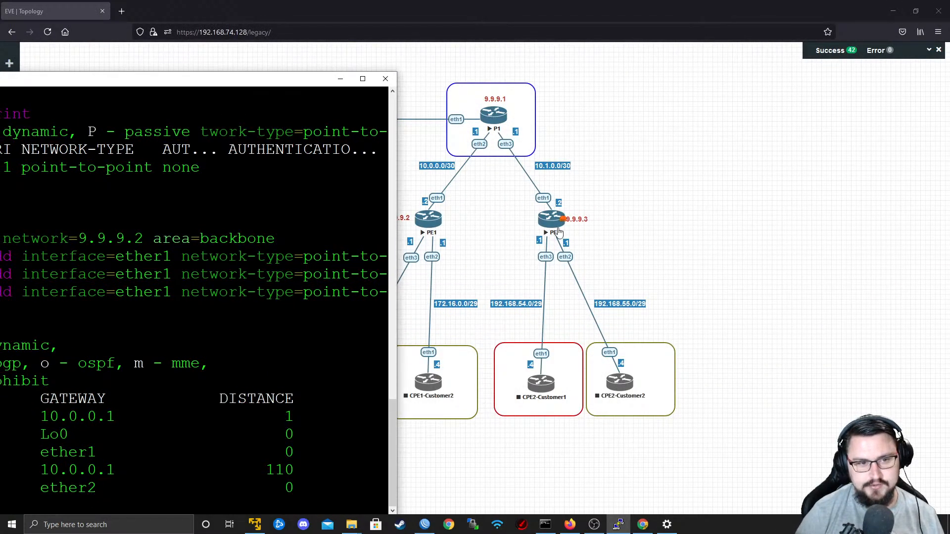
left_click_drag(284, 74, 284, 39)
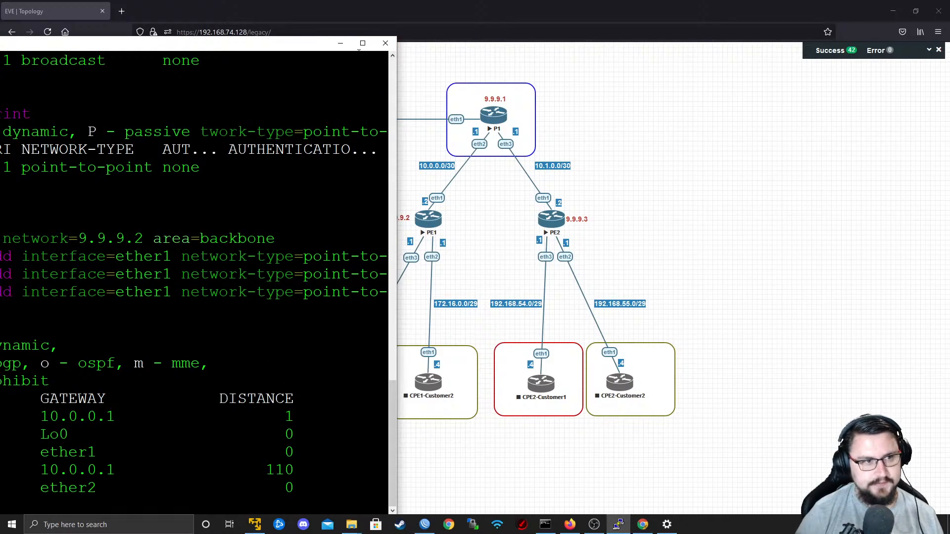
left_click_drag(354, 44, 404, 41)
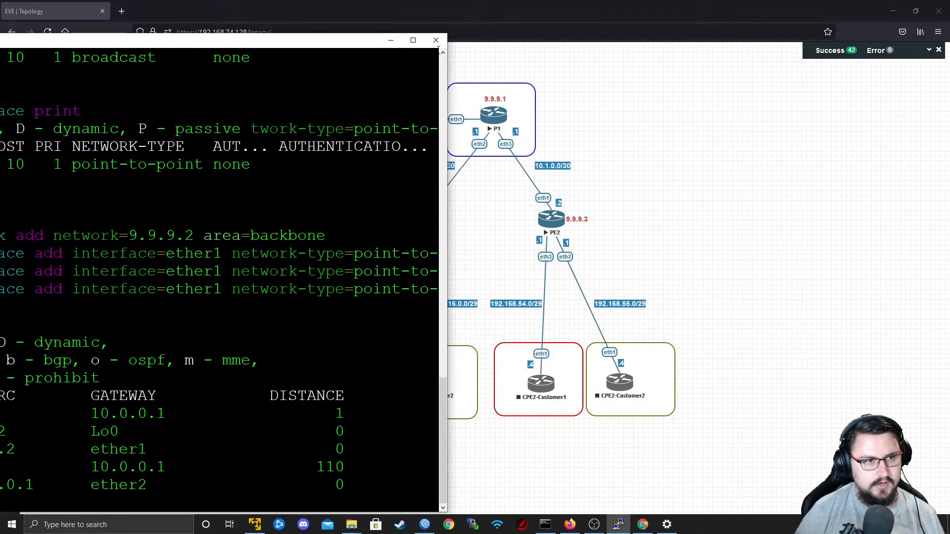
double_click(355, 42)
left_click(934, 5)
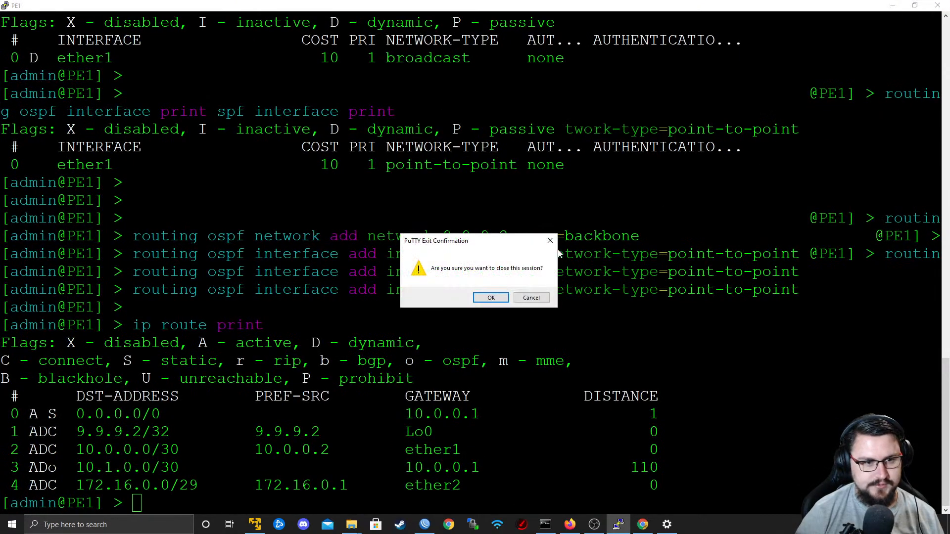
left_click(490, 295)
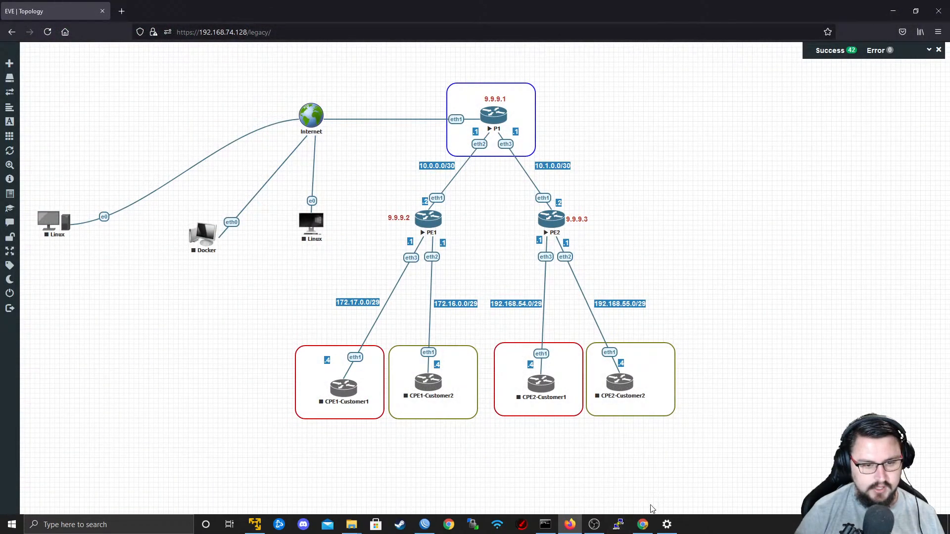
Switch to P1's WinBox session and add the OSPF network 9.9.9.1 in area backbone.
left_click(425, 524)
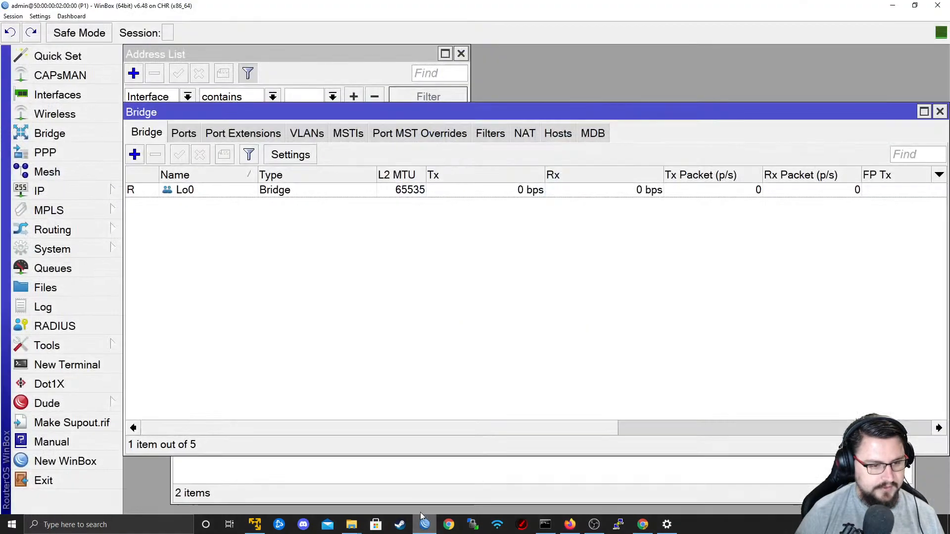
left_click(88, 226)
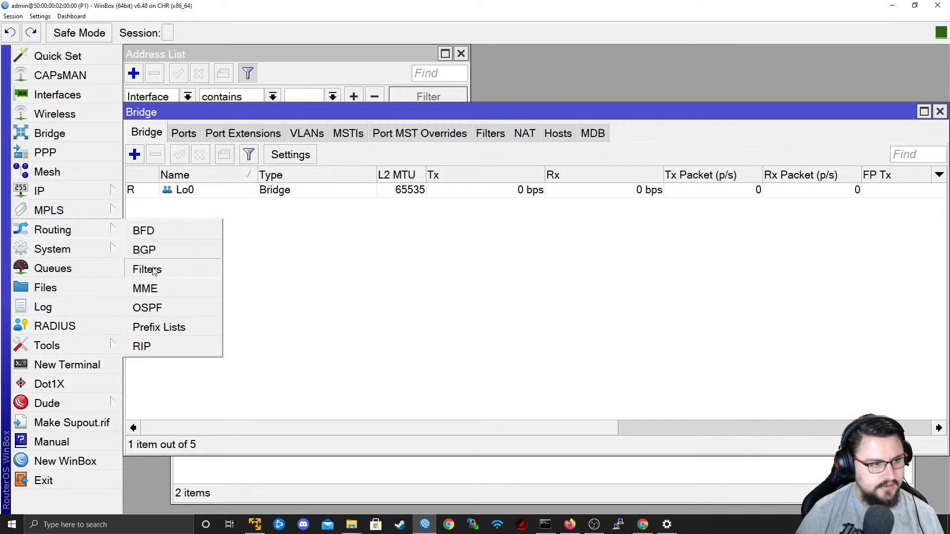
left_click(148, 308)
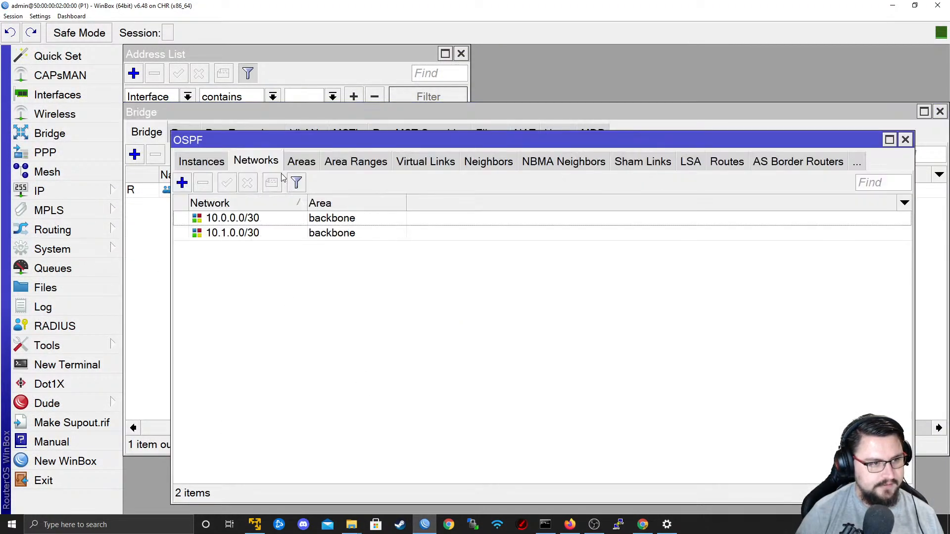
left_click(190, 186)
type("9.9.9.1")
left_click(609, 267)
left_click(609, 225)
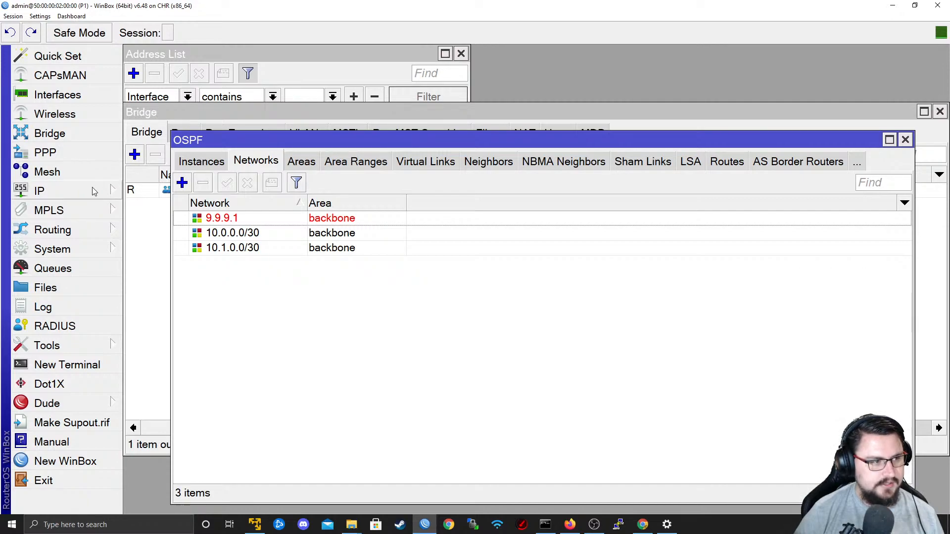
Open P1's route list, clear the destination address filter, and examine the 9.9.9.1 and 9.9.9.2 routes.
left_click(49, 191)
left_click(173, 330)
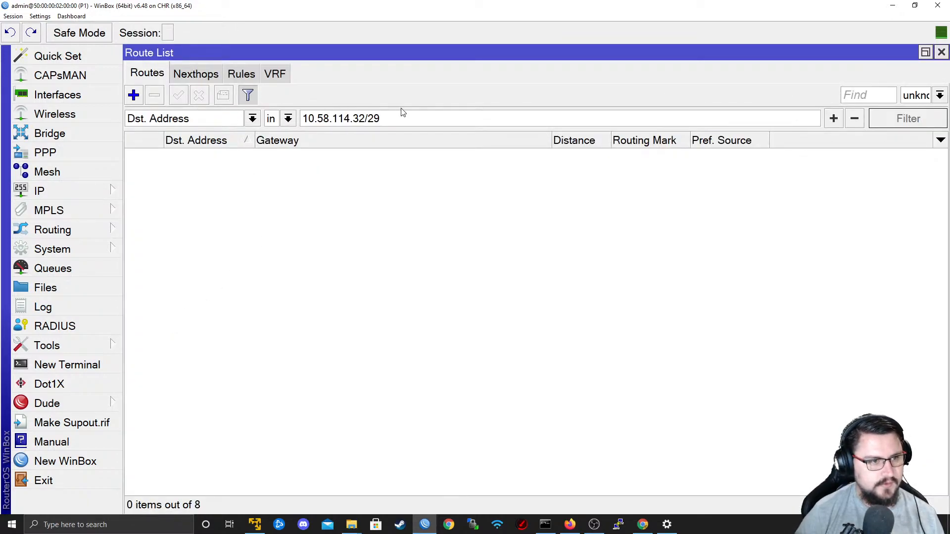
left_click_drag(383, 119, 26, 117)
key("BackSpace")
key("Return")
left_click(272, 172)
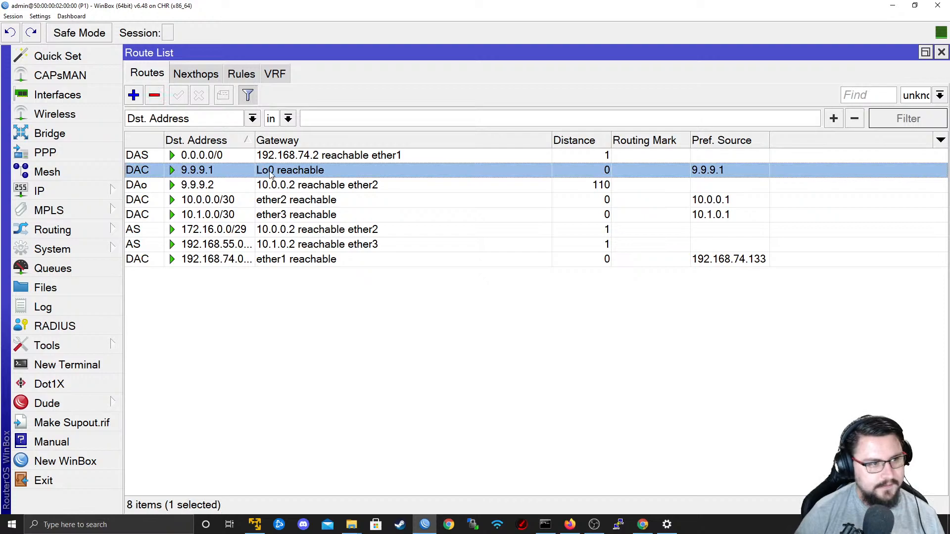
left_click(188, 189)
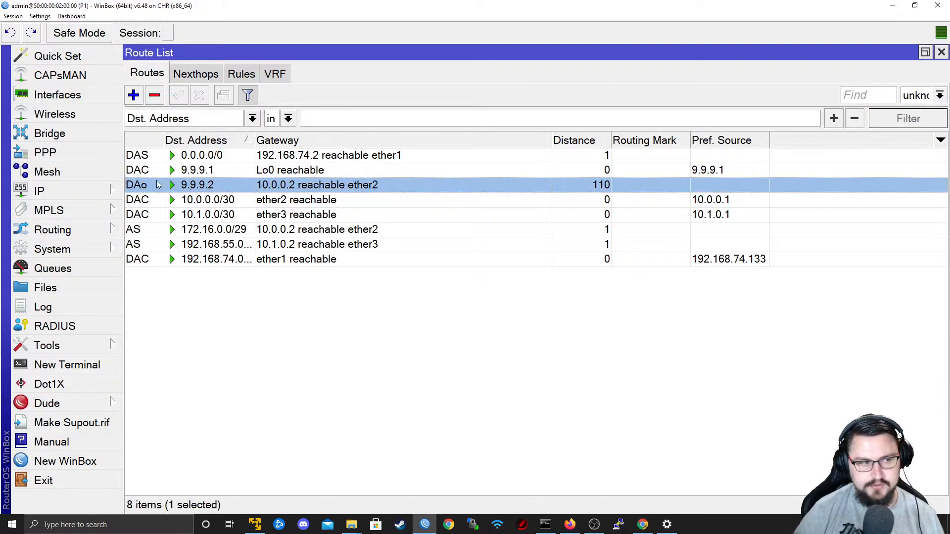
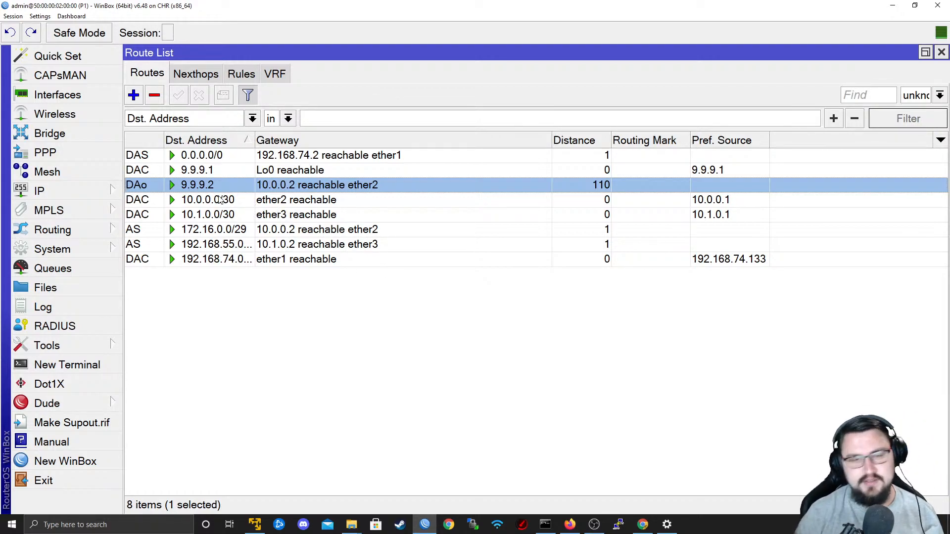
Compare P1's route list with the EVE-NG topology diagram.
left_click(893, 6)
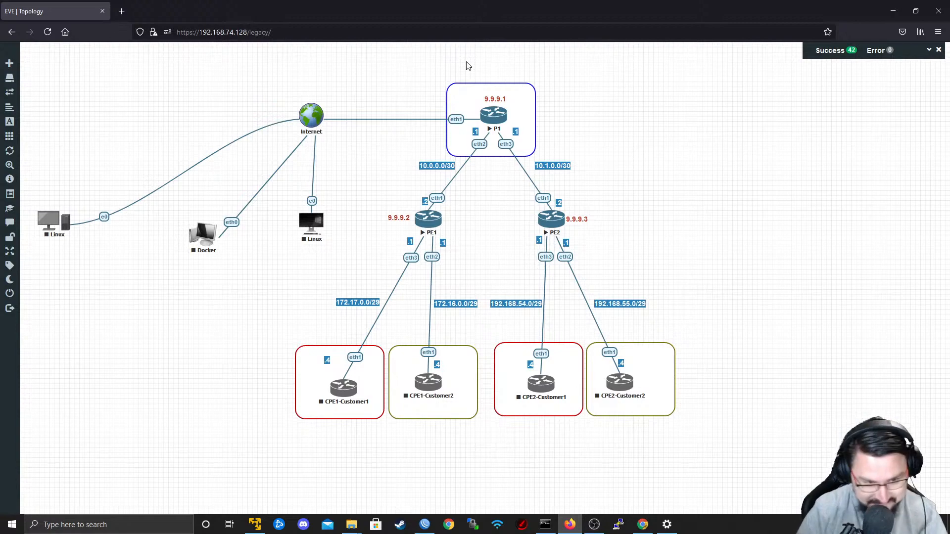
left_click(425, 524)
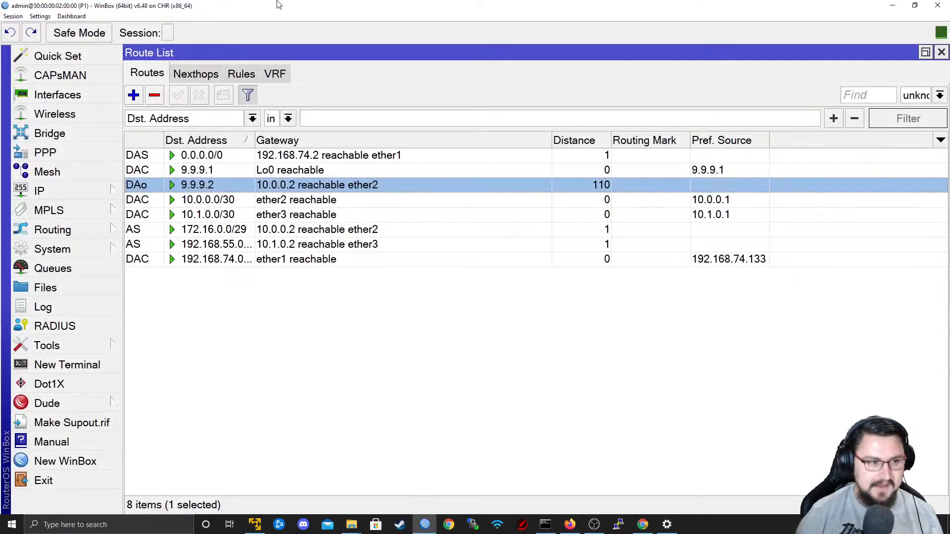
key("alt+Tab")
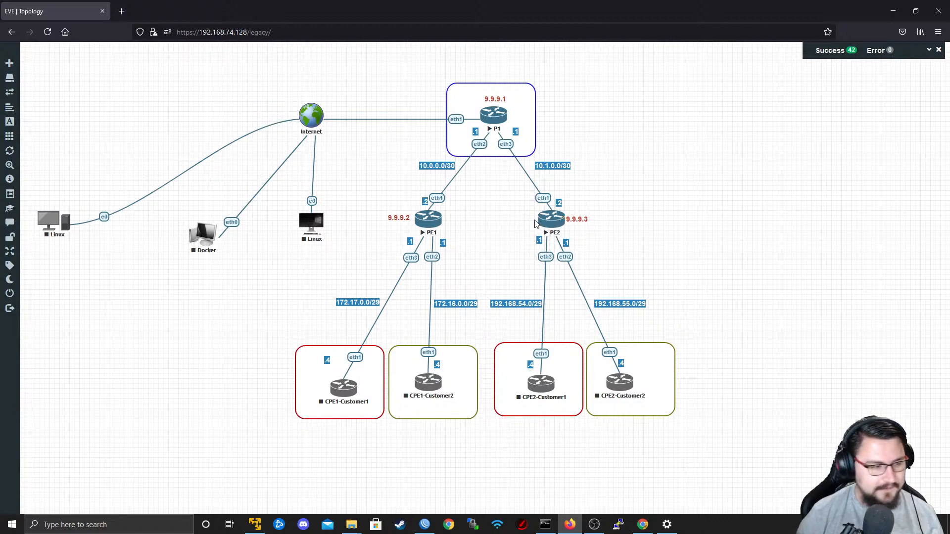
key("alt+Tab")
key("Escape")
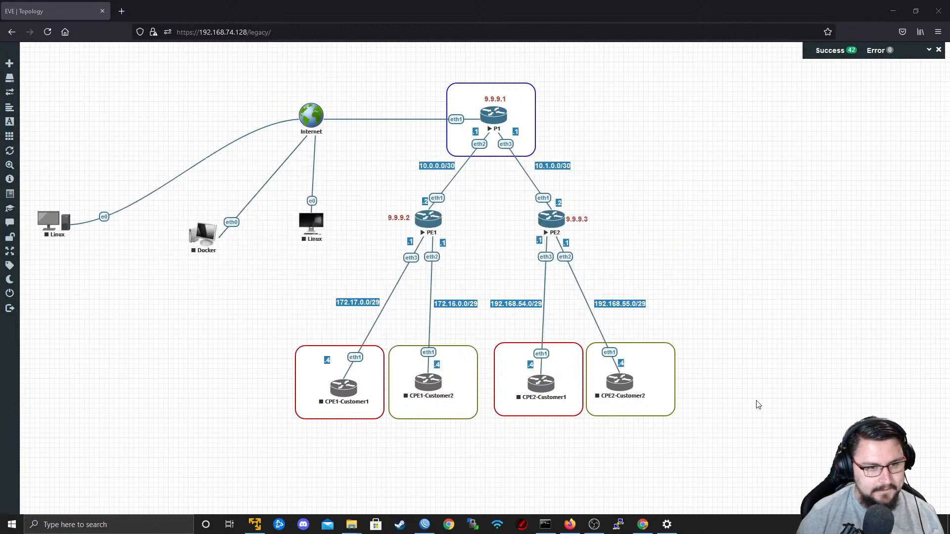
Open PE2's console from the topology in PuTTY, log in as admin, and maximize the terminal window.
left_click(557, 230)
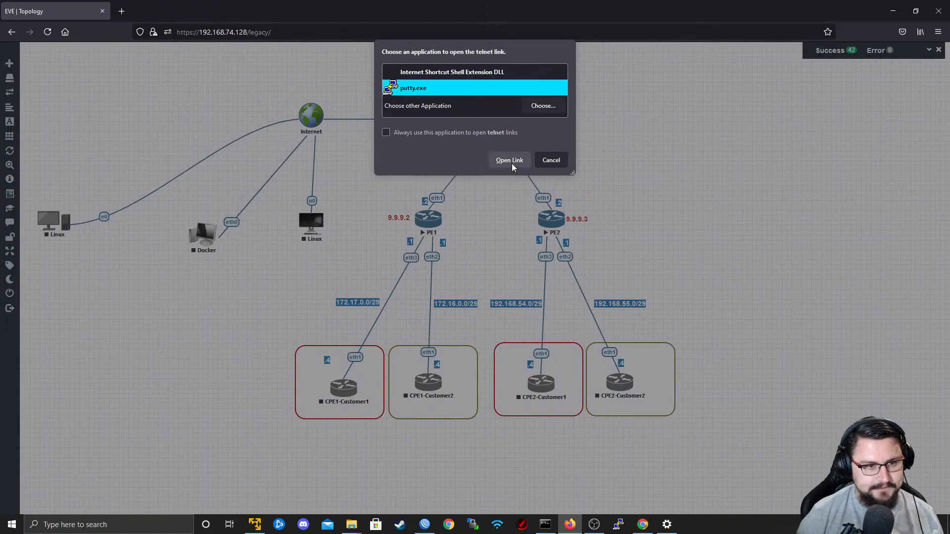
left_click(512, 163)
type("admin")
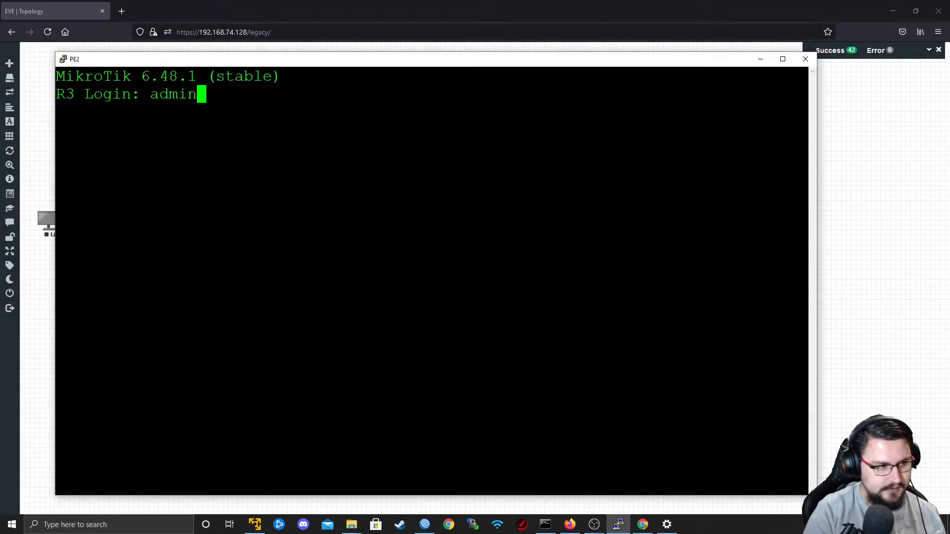
key("Return")
key("Return")
key("Return")
type("router")
key("BackSpace")
key("Left")
key("BackSpace")
key("BackSpace")
key("BackSpace")
key("BackSpace")
key("BackSpace")
key("BackSpace")
key("super+Up")
Set the router's system identity to PE2.
type("system identity set ")
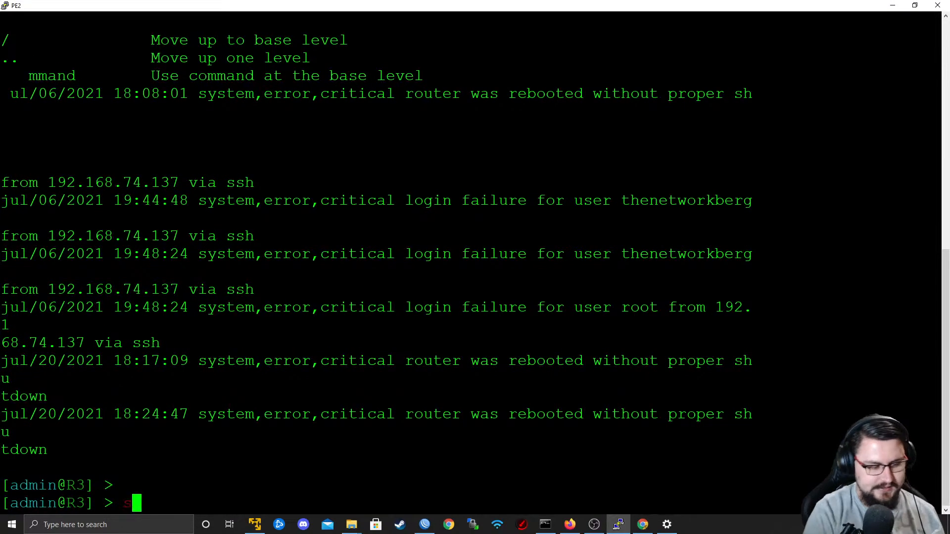
type("name=")
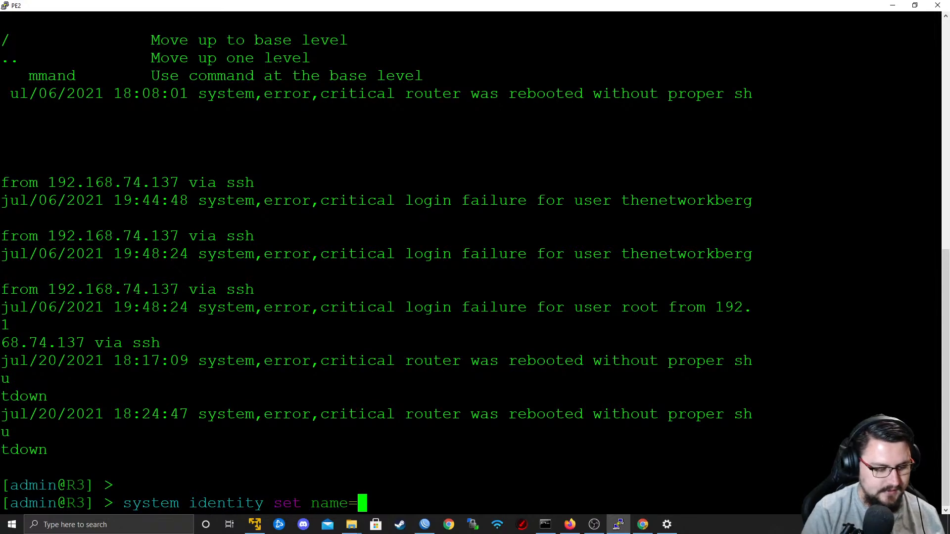
type("PE2")
key("Return")
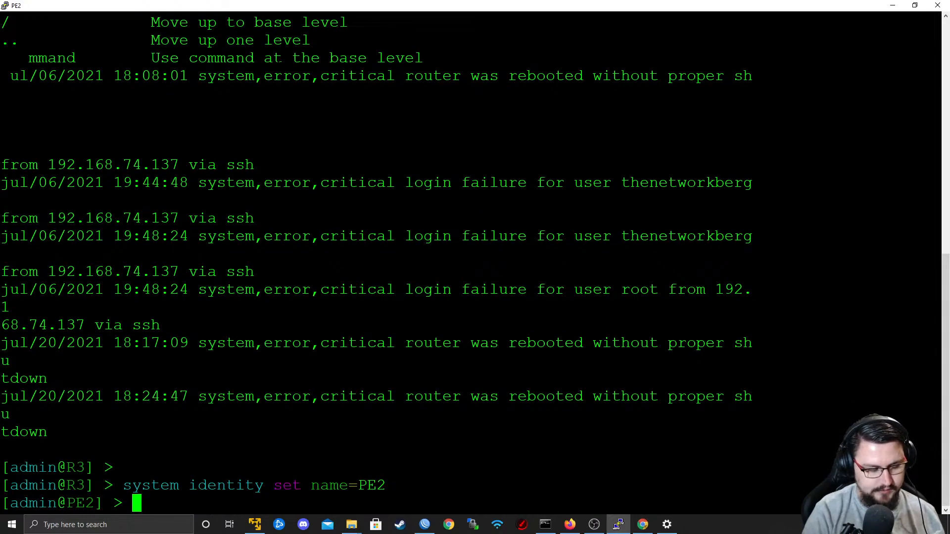
Add a bridge interface named Lo0 on PE2 and assign it the IP address 9.9.9.3.
type("interface b")
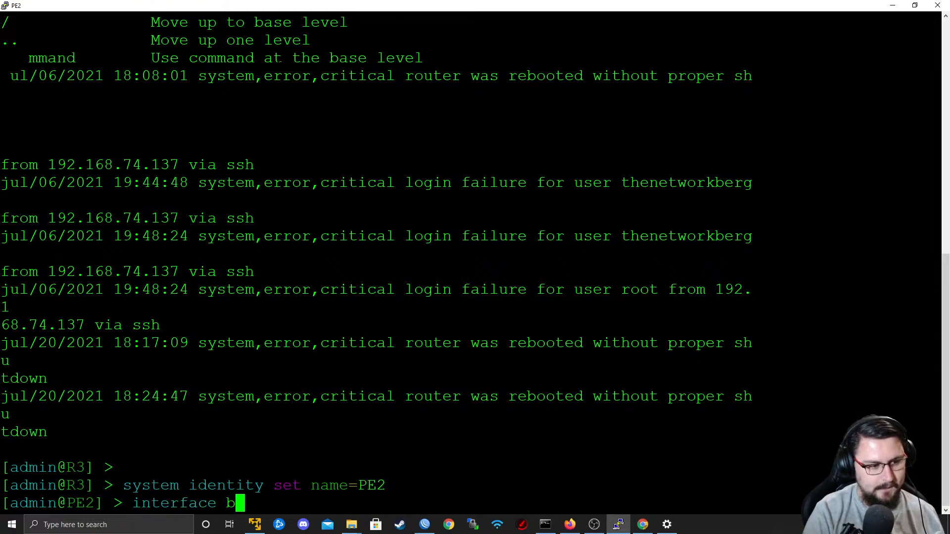
type("ridge add name=Lo0")
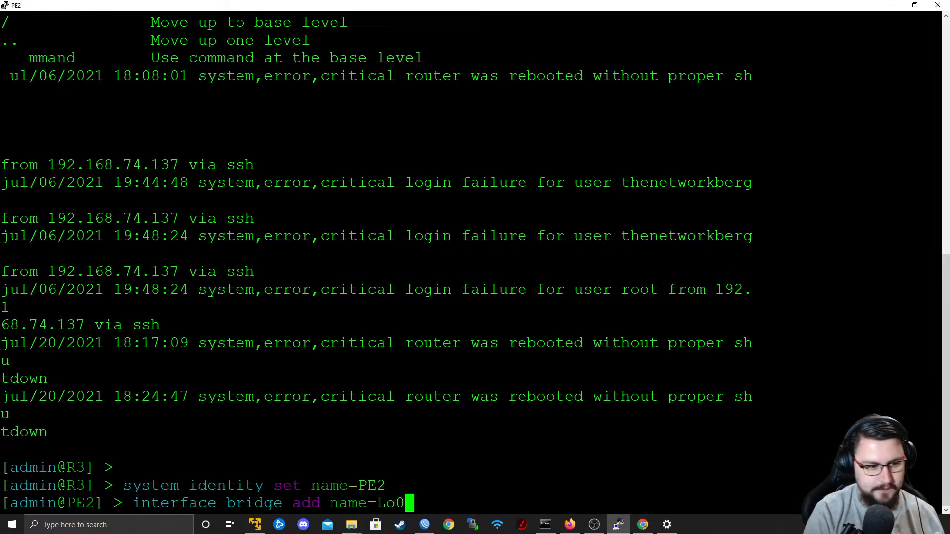
key("Return")
type("ip address add add")
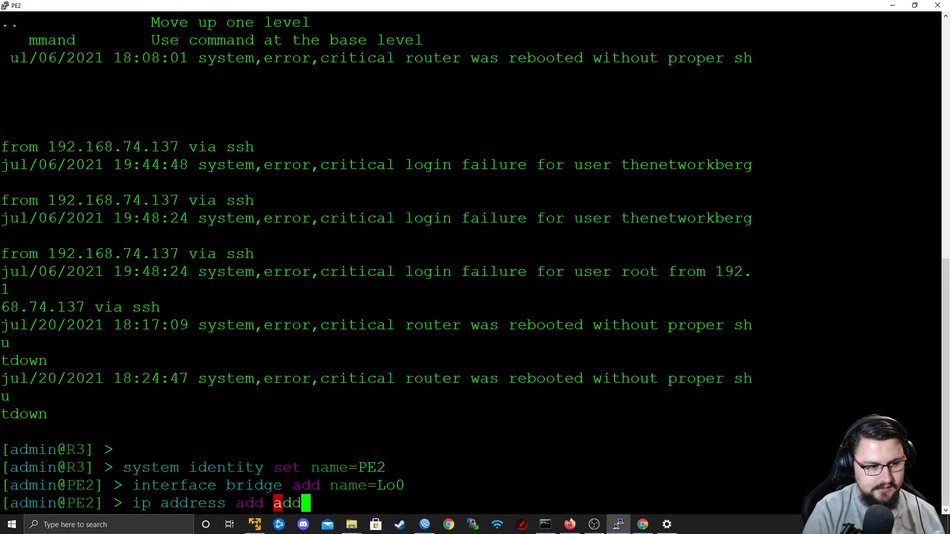
type("ress=9.9.9.3 ")
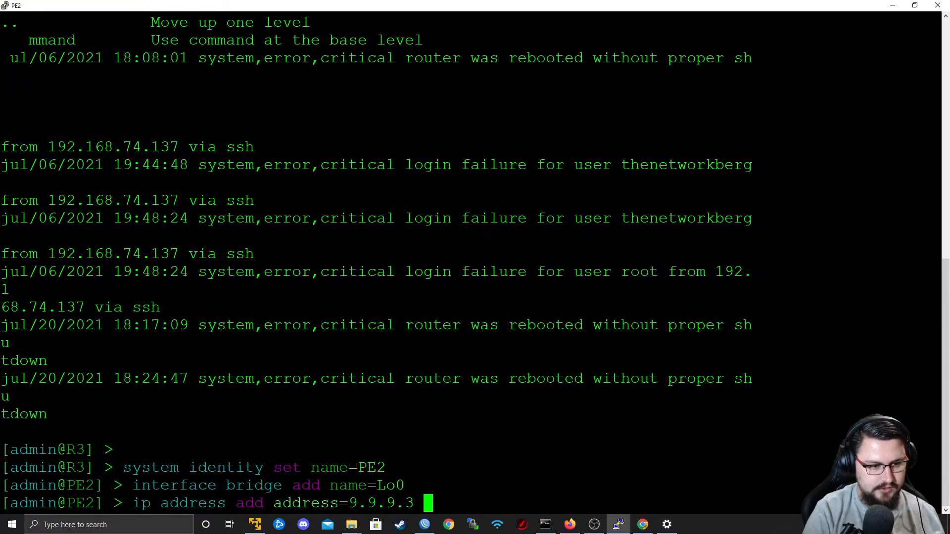
type("interface=Lo0")
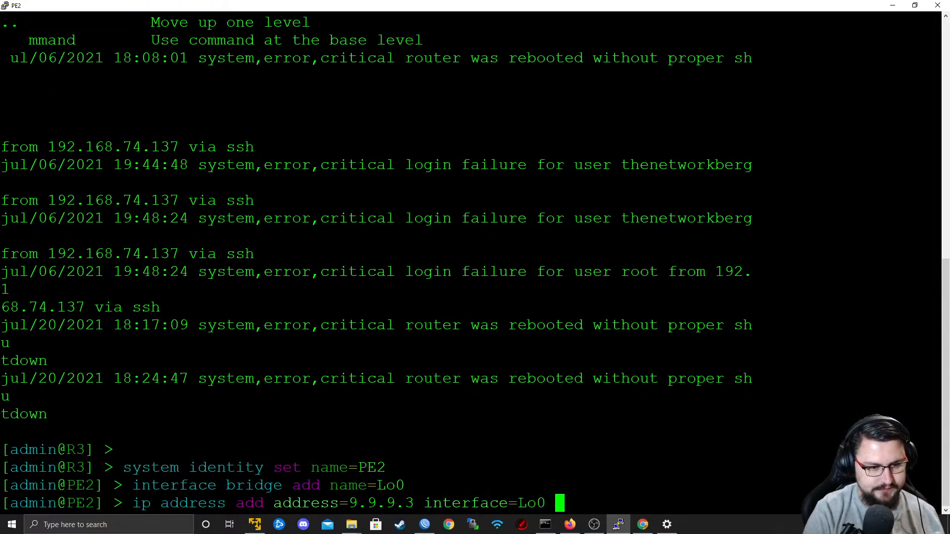
key("Return")
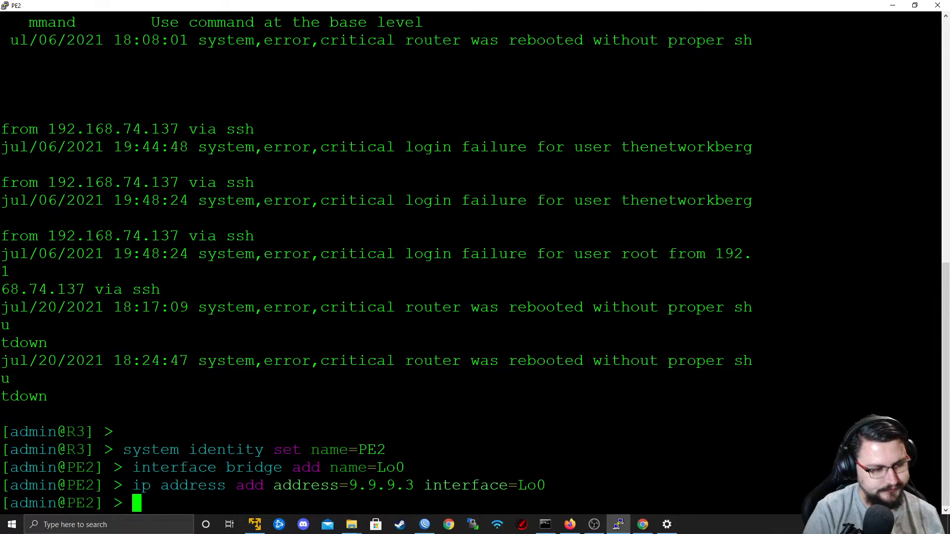
Set OSPF instance 0 on PE2 to name backbone with router ID 9.9.9.3.
type("routing ospf instance set name=backbone router-id=9.9.")
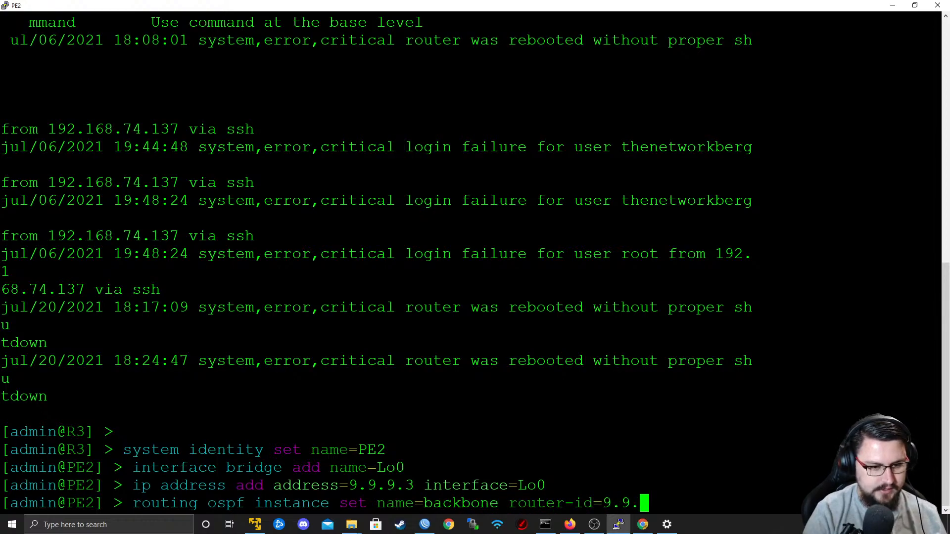
type("9.3 0")
key("Return")
Add the OSPF network 10.1.0.0/30 in area backbone on PE2.
type("routing os")
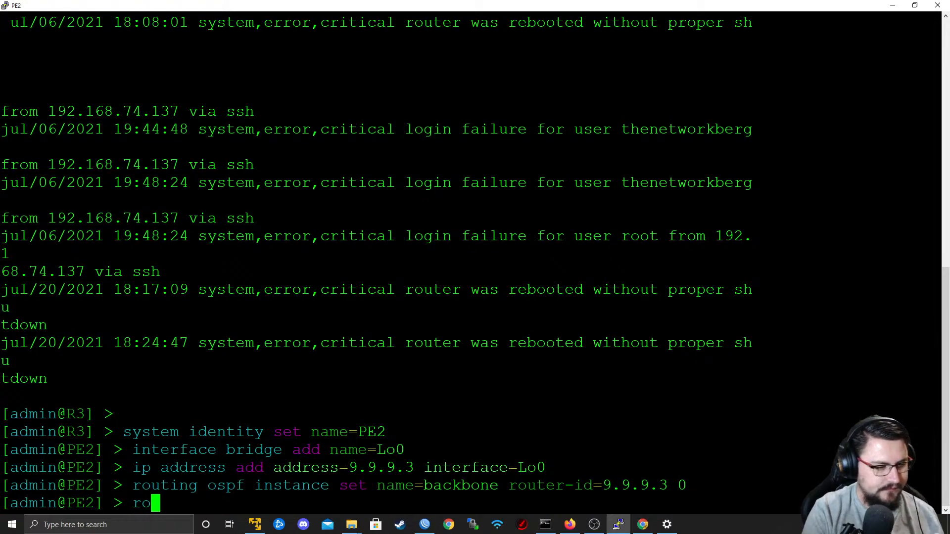
type("pf ")
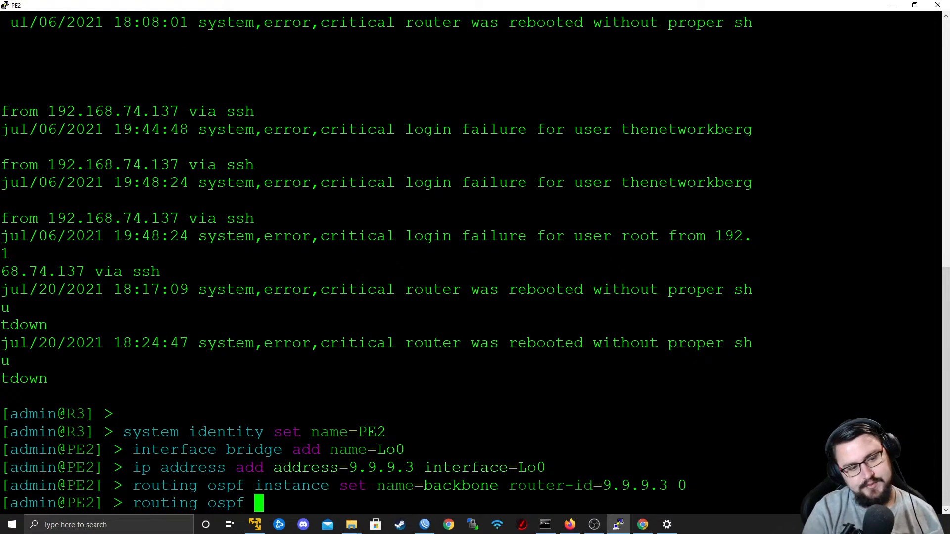
type("network add ne")
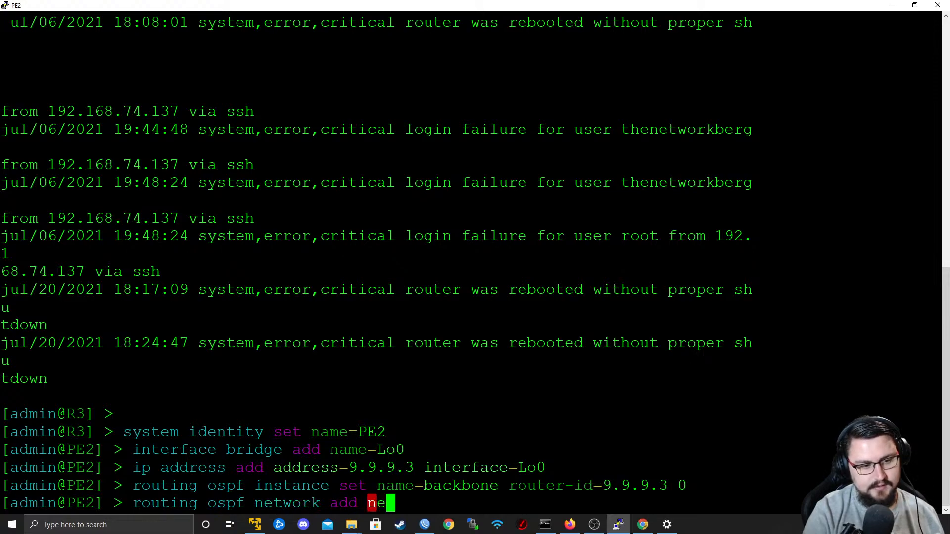
type("twork=10.1.")
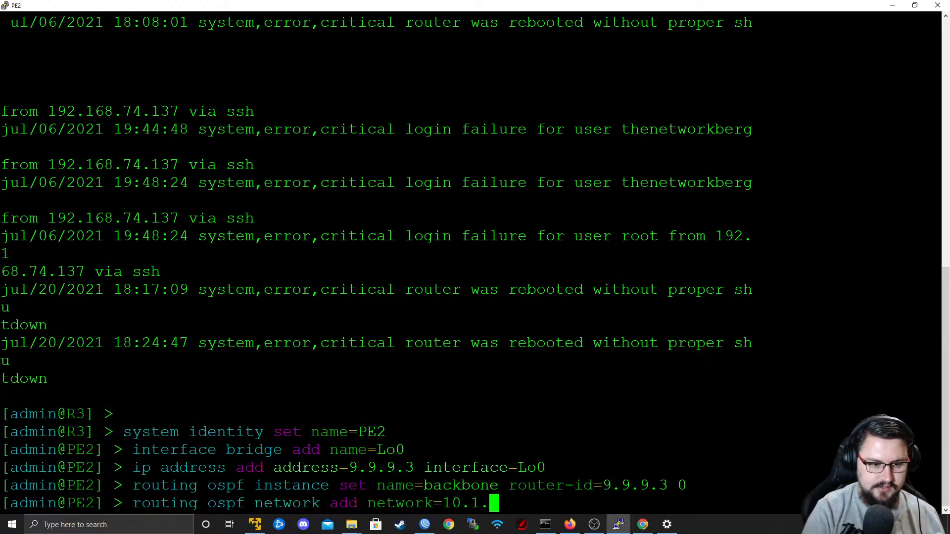
type("0.0/30")
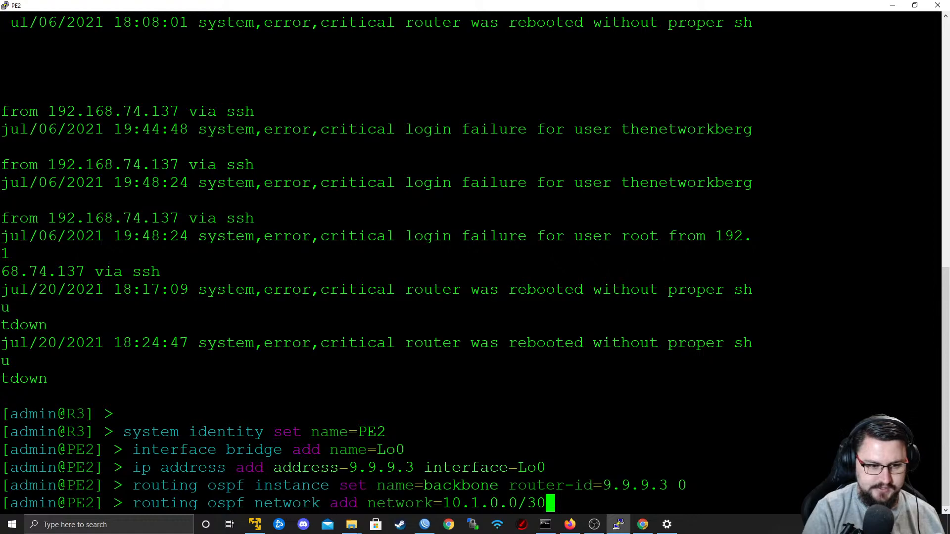
type(" area=backbone")
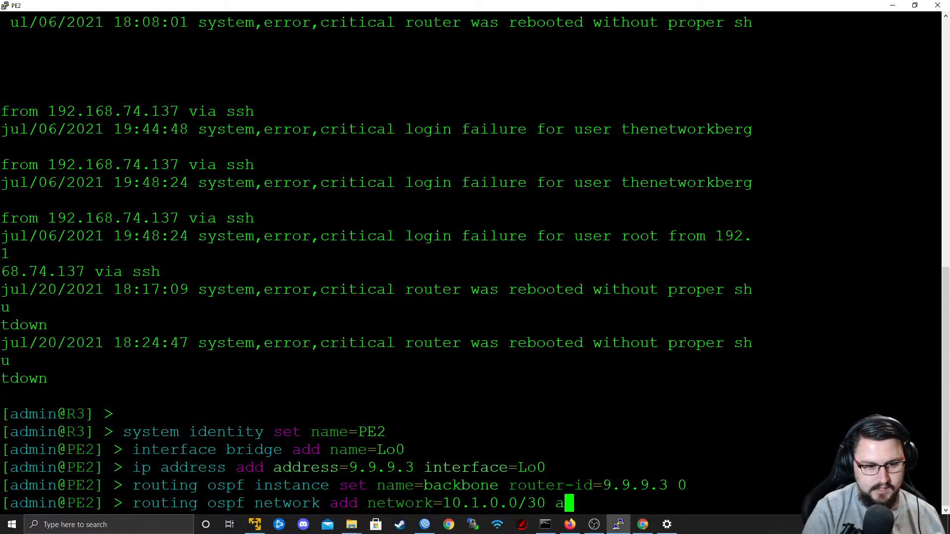
key("Return")
Reuse the previous network command to add PE2's loopback 9.9.9.3 as an OSPF network in area backbone.
key("Up")
key("Left")
key("Left")
key("Left")
key("Left")
key("Left")
key("Left")
key("Left")
key("Left")
key("Left")
key("Left")
key("Left")
key("Left")
key("Left")
key("Left")
key("Left")
key("Left")
key("Left")
key("Left")
key("Left")
key("Left")
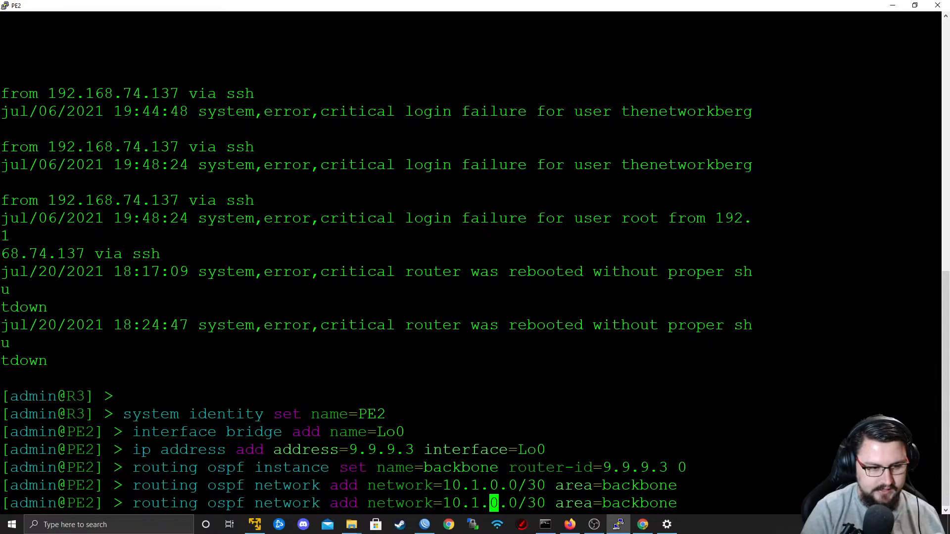
key("Right")
key("Right")
key("Right")
key("Right")
key("Right")
key("Right")
key("Right")
key("BackSpace")
key("BackSpace")
key("BackSpace")
key("BackSpace")
key("BackSpace")
key("BackSpace")
key("BackSpace")
key("BackSpace")
key("BackSpace")
key("BackSpace")
key("BackSpace")
key("BackSpace")
type("9.9.9.3")
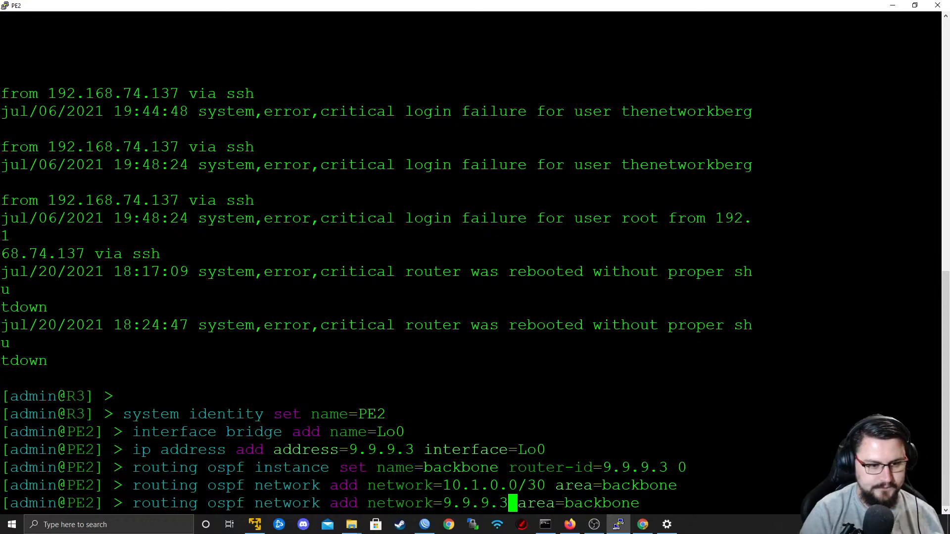
key("Return")
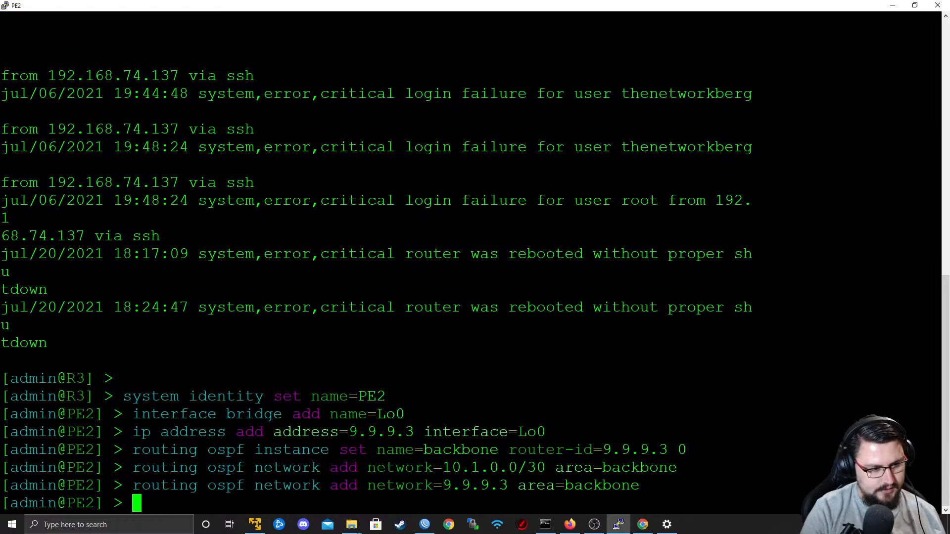
Print PE2's OSPF interfaces.
type("ro")
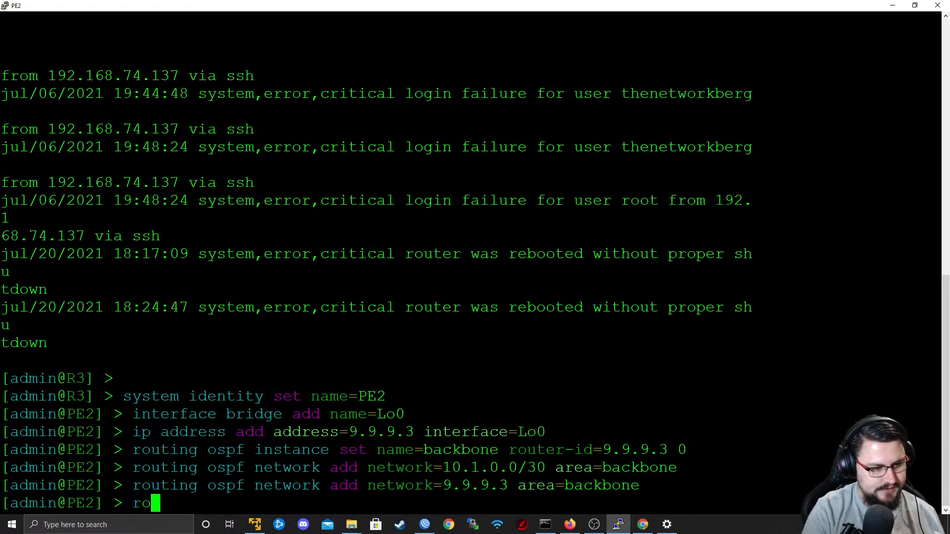
type("uting ospf interface print")
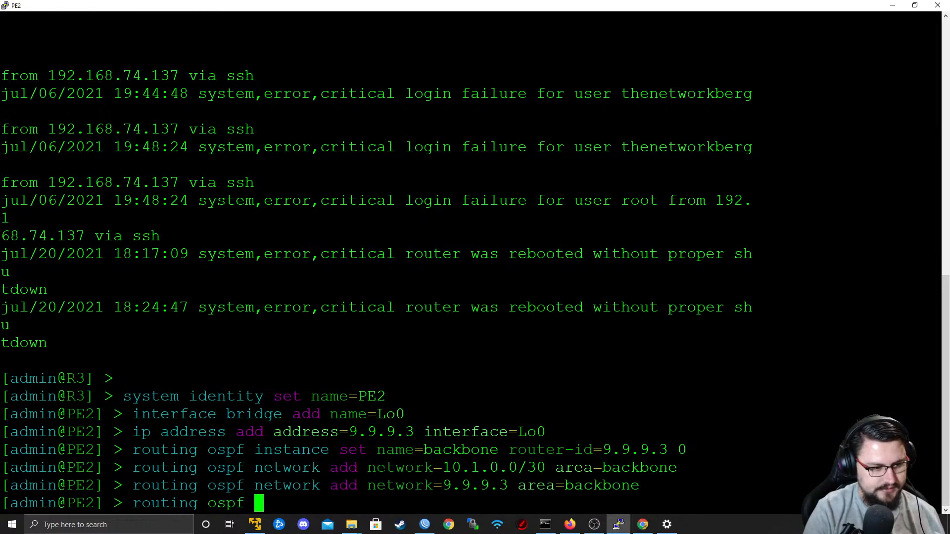
key("Return")
Add an OSPF interface entry for ether1 on PE2 with network type point-to-point.
type("routing ospf")
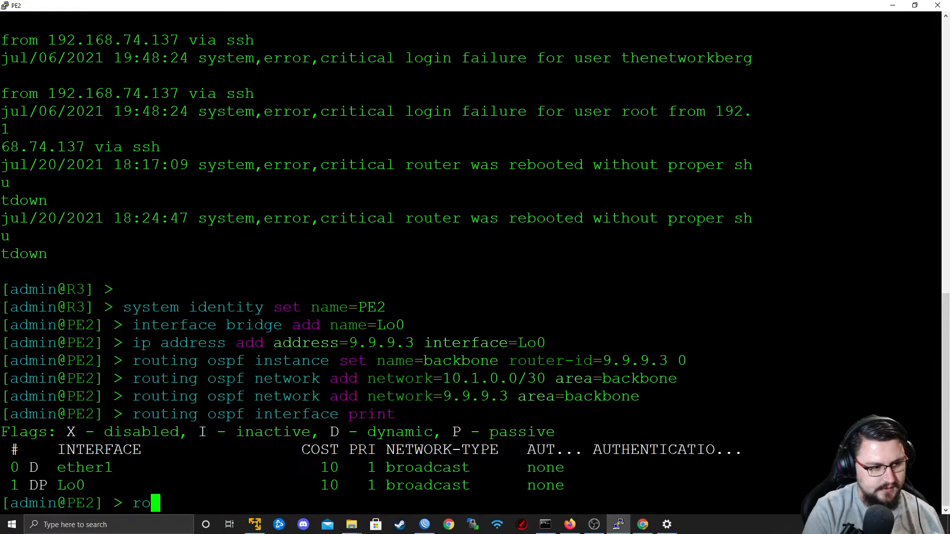
type(" interface ")
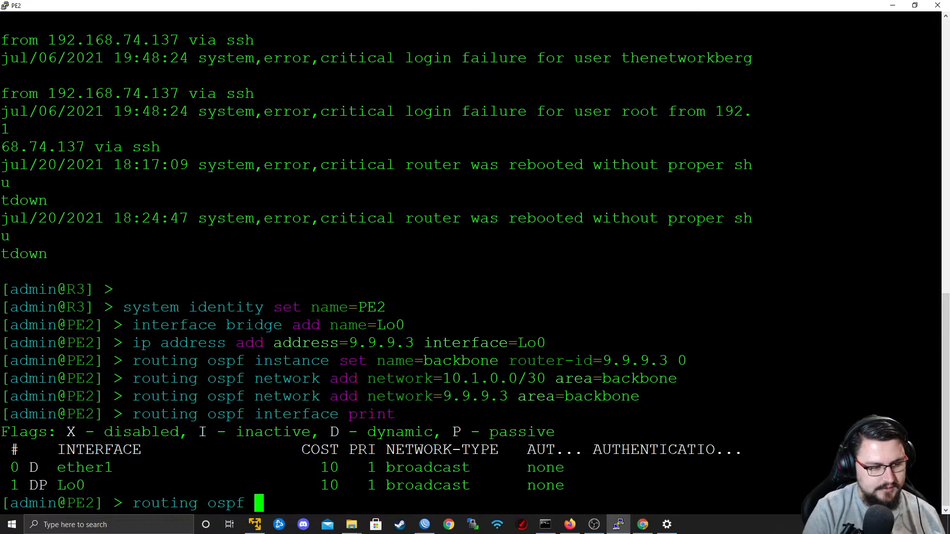
type("ad")
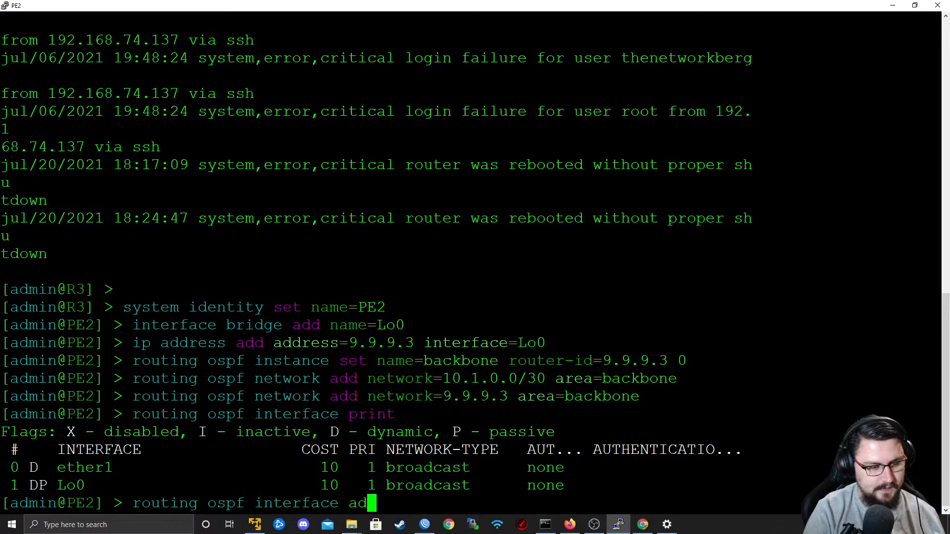
type("d interface=ether")
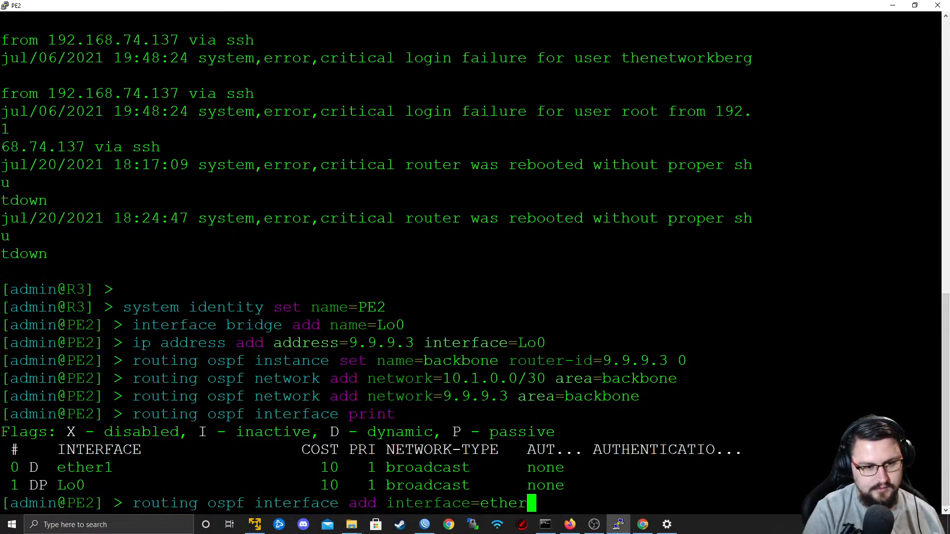
type("1 ")
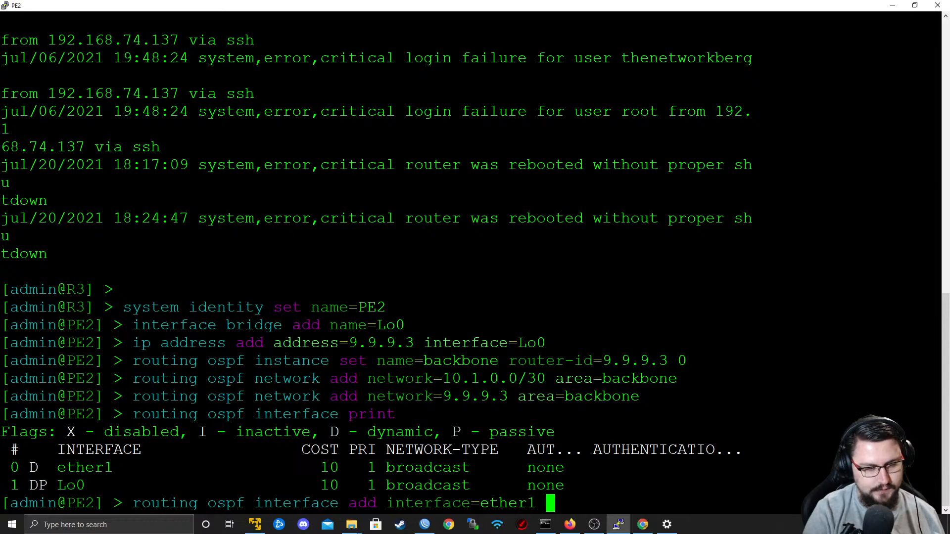
type("netw")
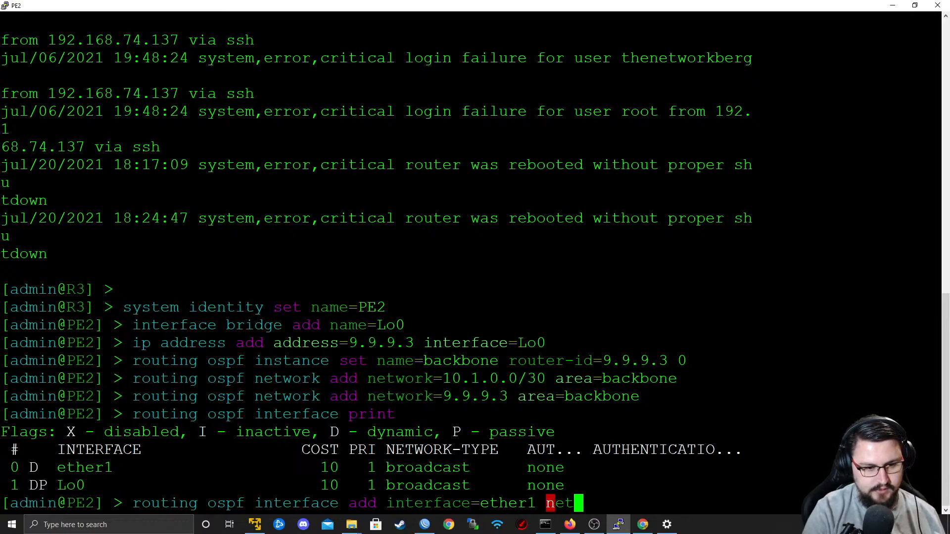
key("Tab")
type("k")
key("BackSpace")
type("pe=po")
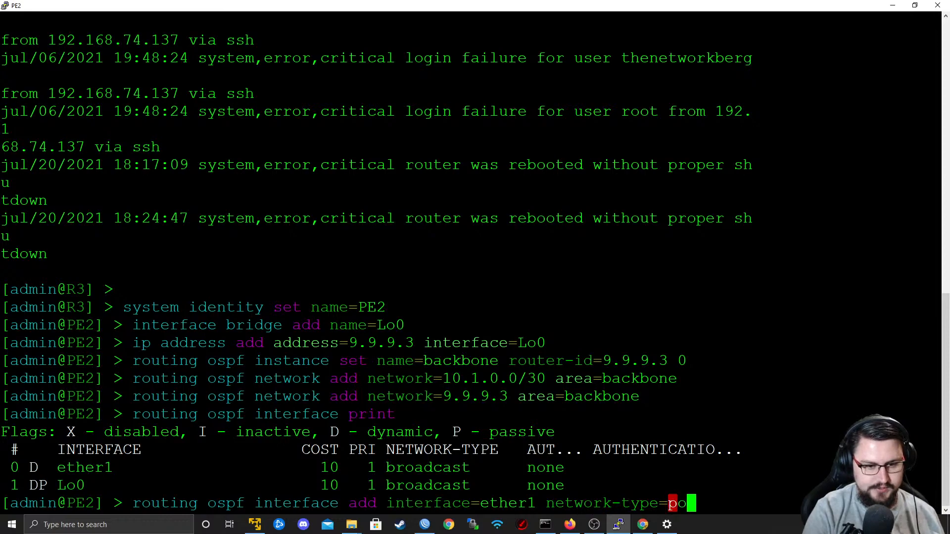
key("Tab")
key("Return")
key("Return")
key("Return")
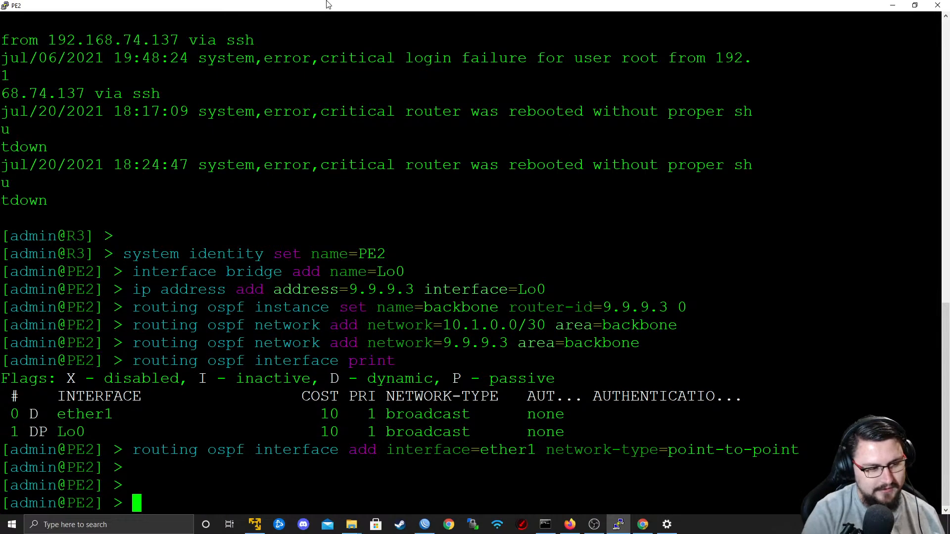
Switch to the WinBox session on P1 and check the status of ether2 among its OSPF interfaces.
key("alt+Tab")
key("alt+Tab")
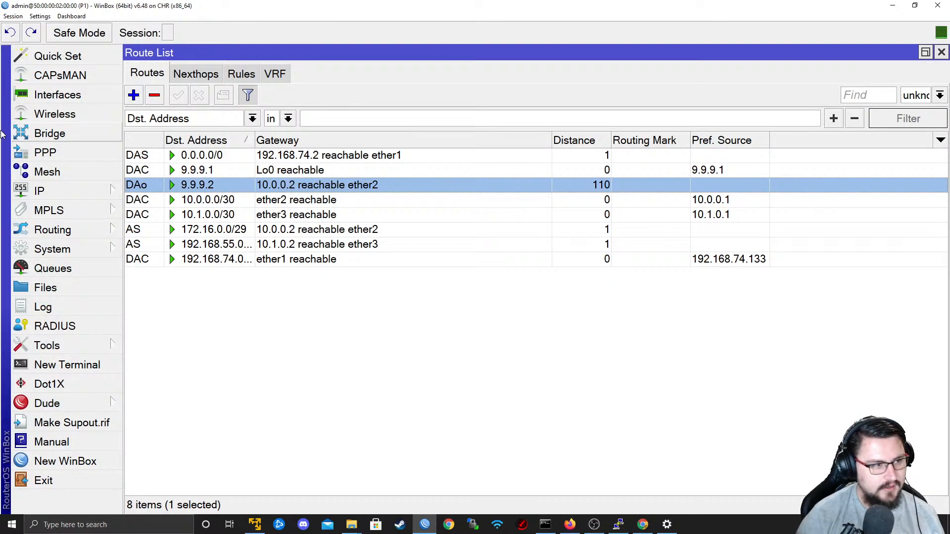
left_click(64, 230)
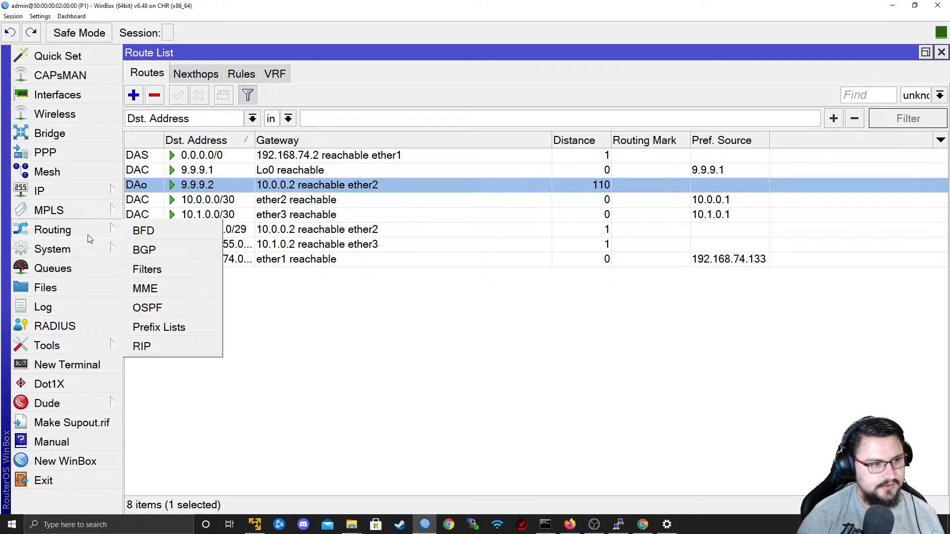
left_click(168, 307)
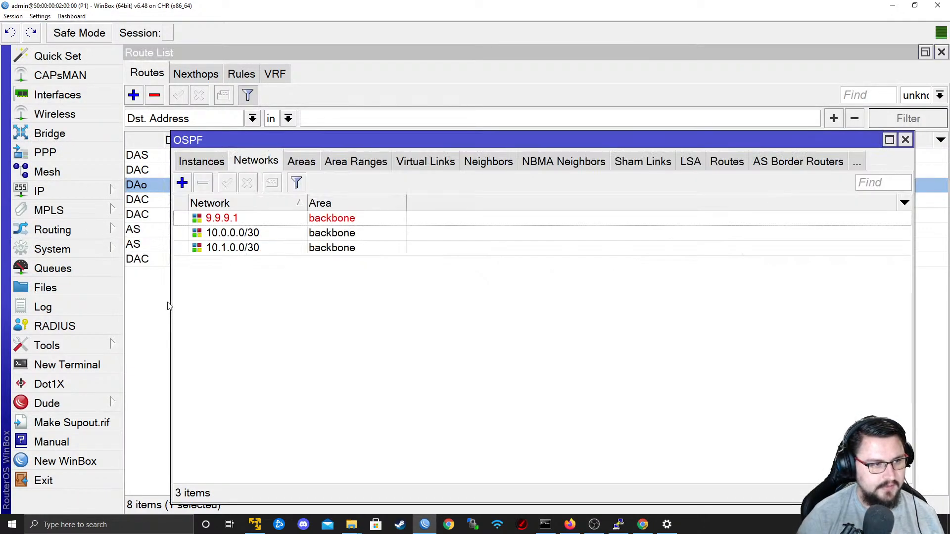
left_click(213, 165)
left_click(213, 165)
left_click(285, 239)
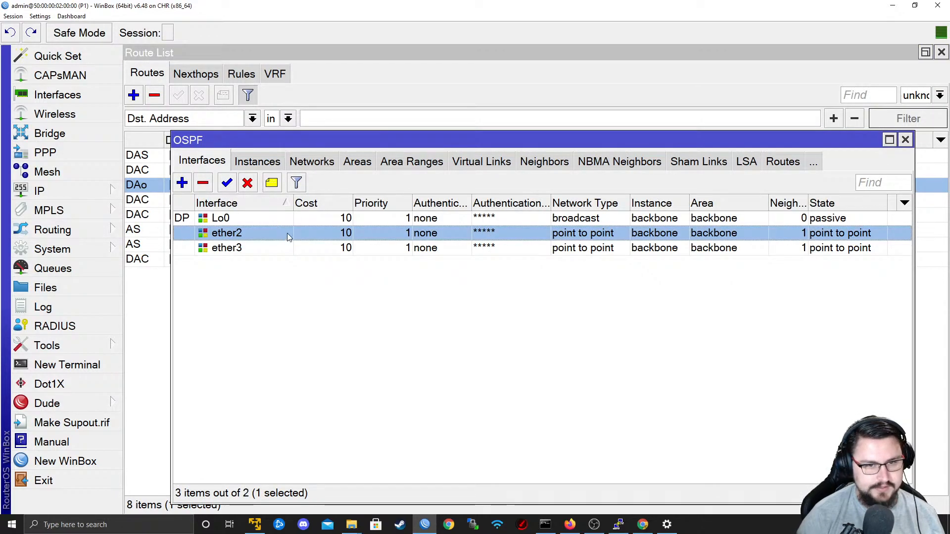
double_click(859, 239)
left_click(415, 131)
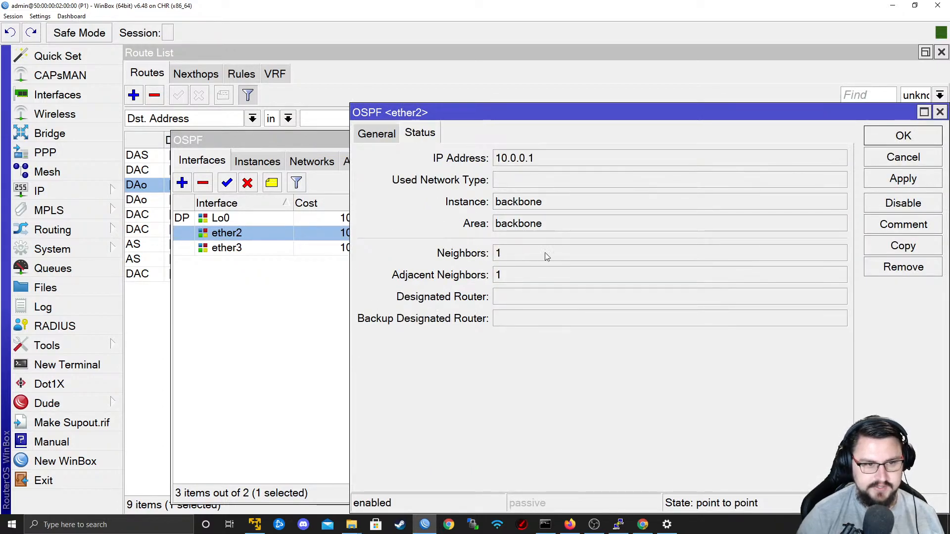
left_click(940, 112)
Review P1's OSPF networks and the router ID, address, interface and state changes of each OSPF neighbor.
left_click(302, 167)
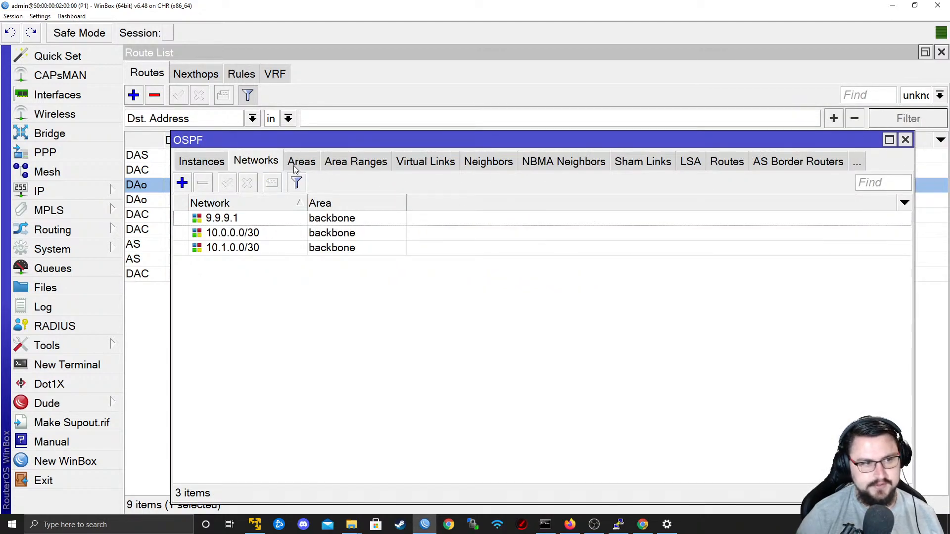
left_click(485, 164)
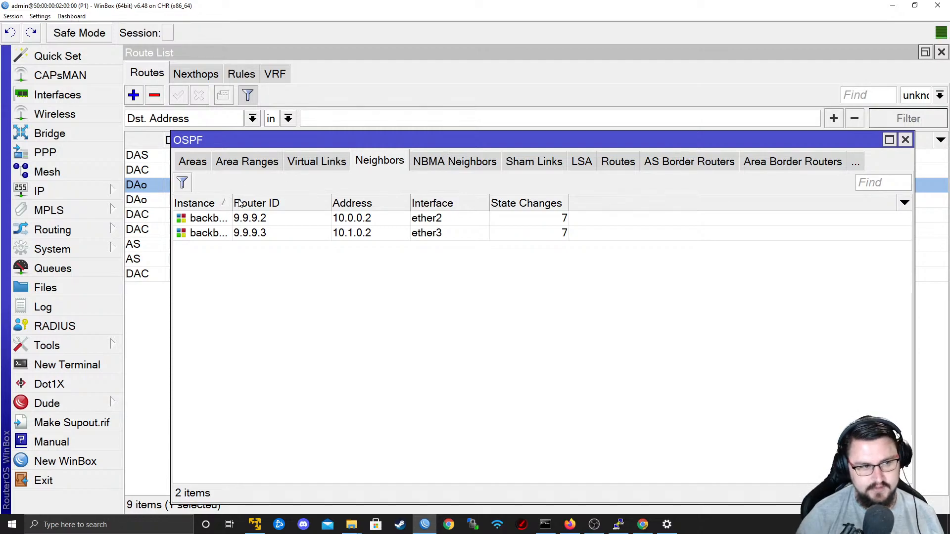
left_click_drag(232, 202, 257, 203)
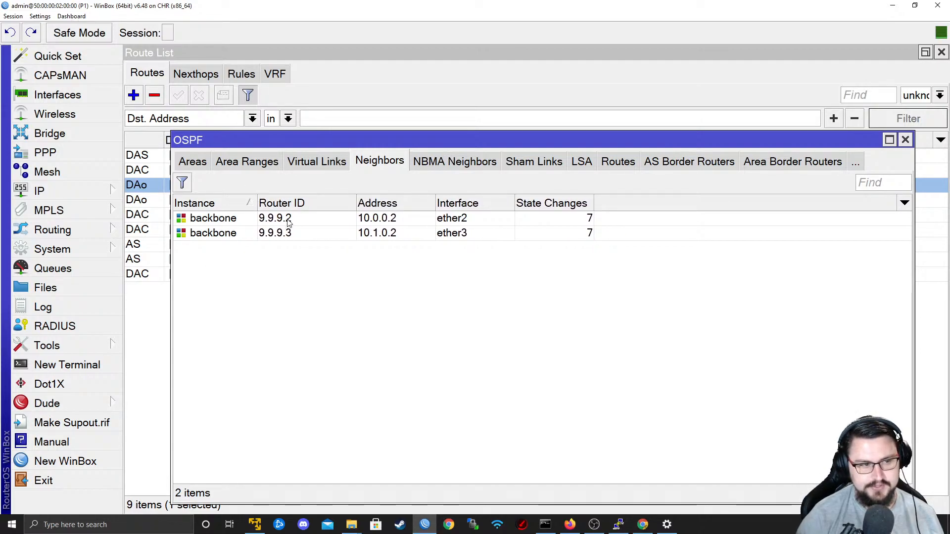
left_click(390, 223)
left_click(380, 231)
left_click(380, 222)
left_click(392, 238)
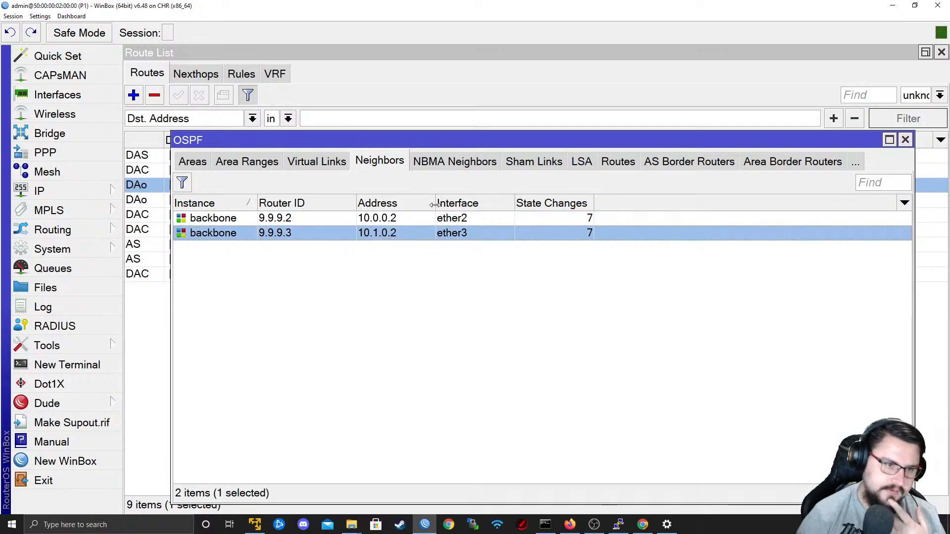
left_click(543, 221)
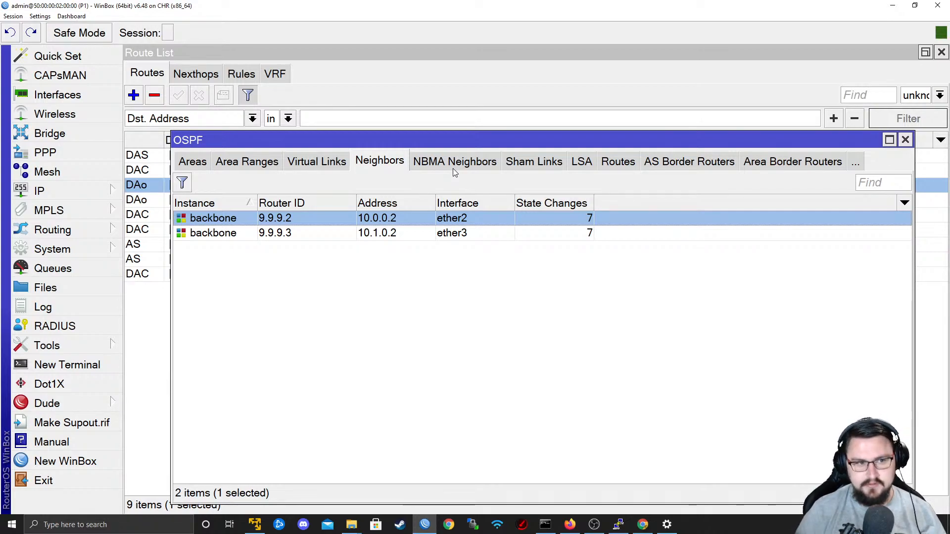
Examine P1's OSPF link-state advertisements and go through each entry in its OSPF routes.
left_click(580, 161)
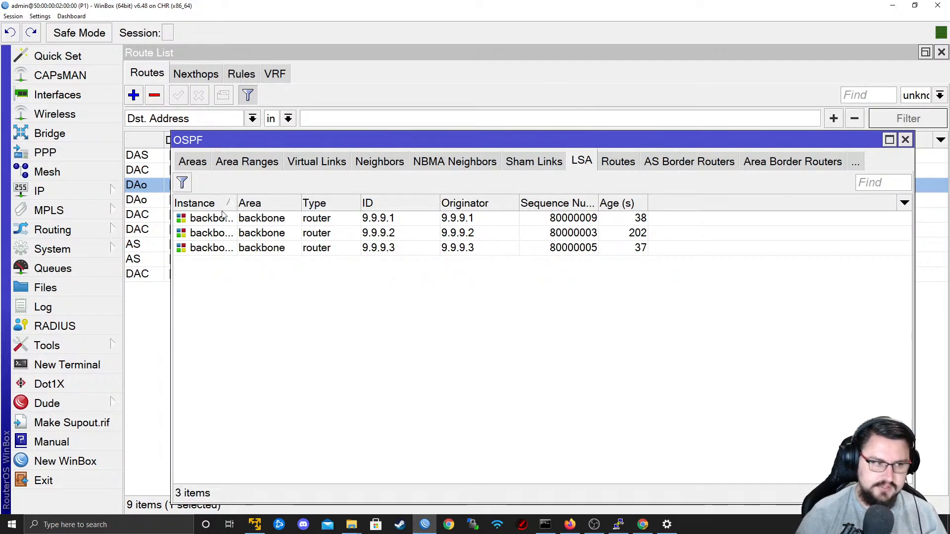
mouse_move(237, 203)
left_mouse_down()
mouse_move(256, 208)
mouse_move(251, 216)
left_mouse_up()
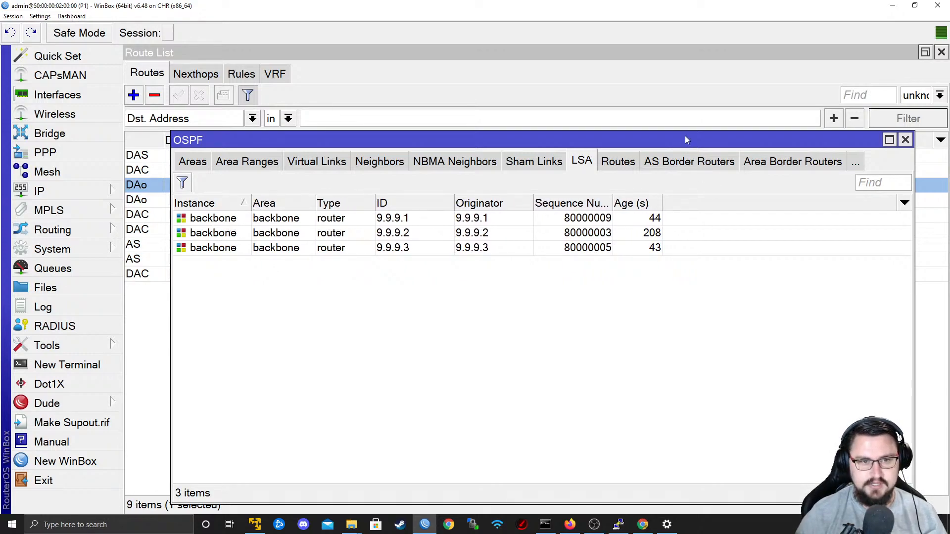
left_click(618, 162)
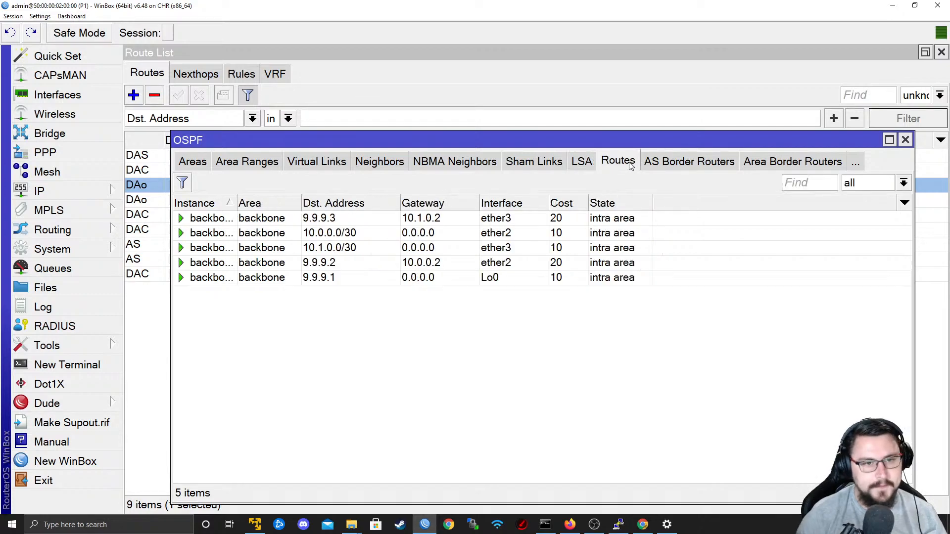
left_click(634, 220)
left_click(628, 238)
left_click(624, 249)
left_click(614, 263)
left_click(611, 278)
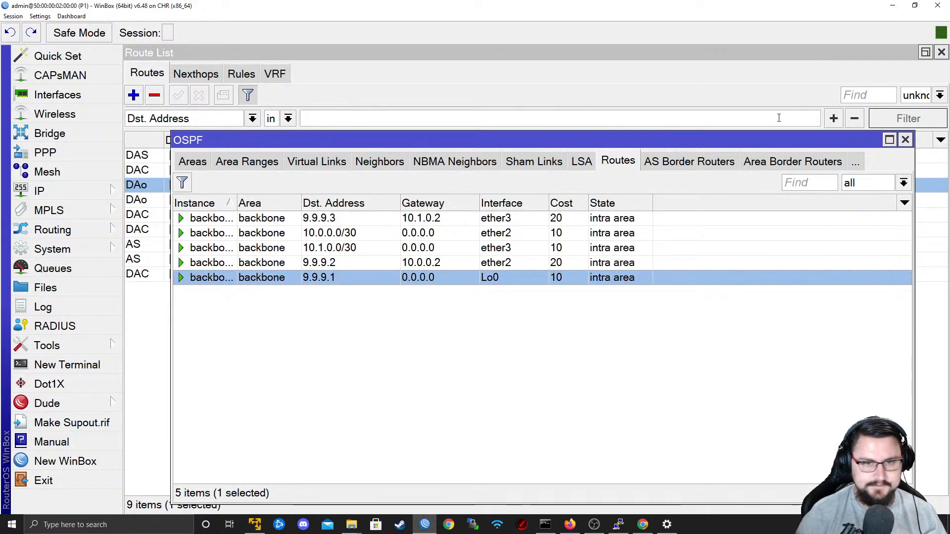
Check P1's OSPF border routers and areas, and return to the main route list to review the learned loopback routes.
left_click(705, 164)
left_click(779, 164)
left_click(192, 161)
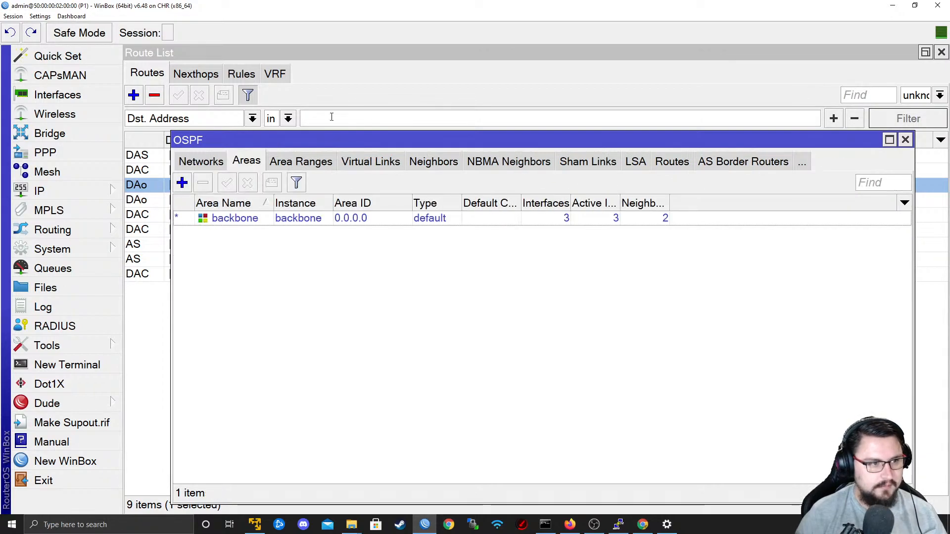
left_click(167, 155)
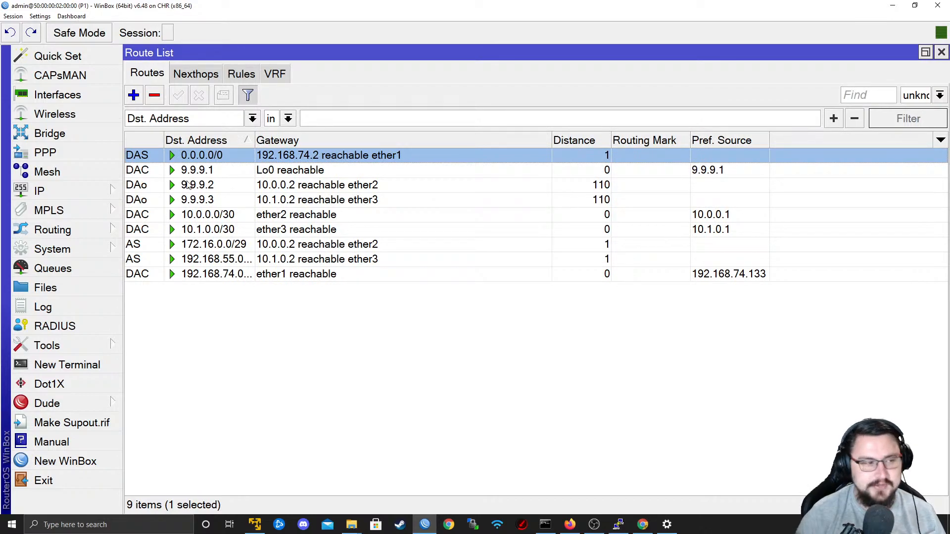
Enable LDP in P1's MPLS configuration with LSR ID 9.9.9.1 and transport address 9.9.9.1.
mouse_move(81, 216)
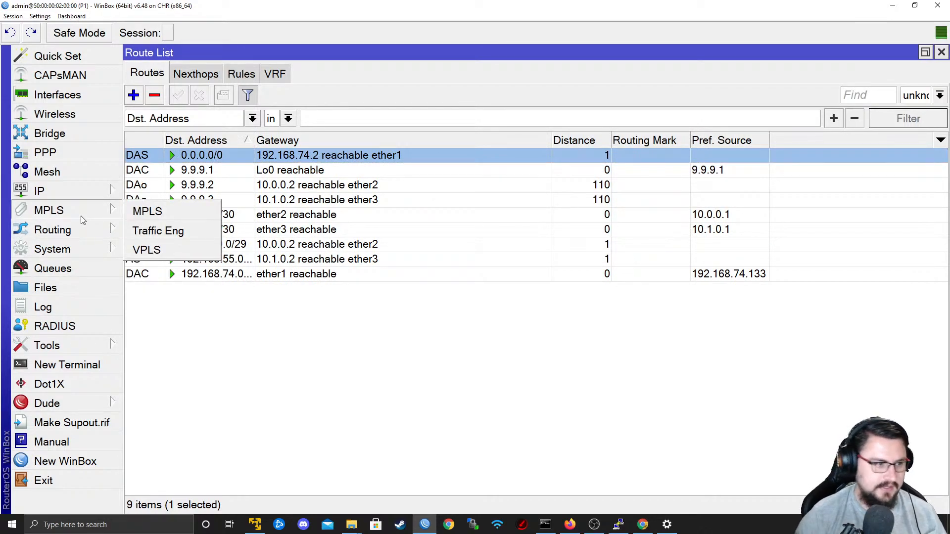
left_click(148, 212)
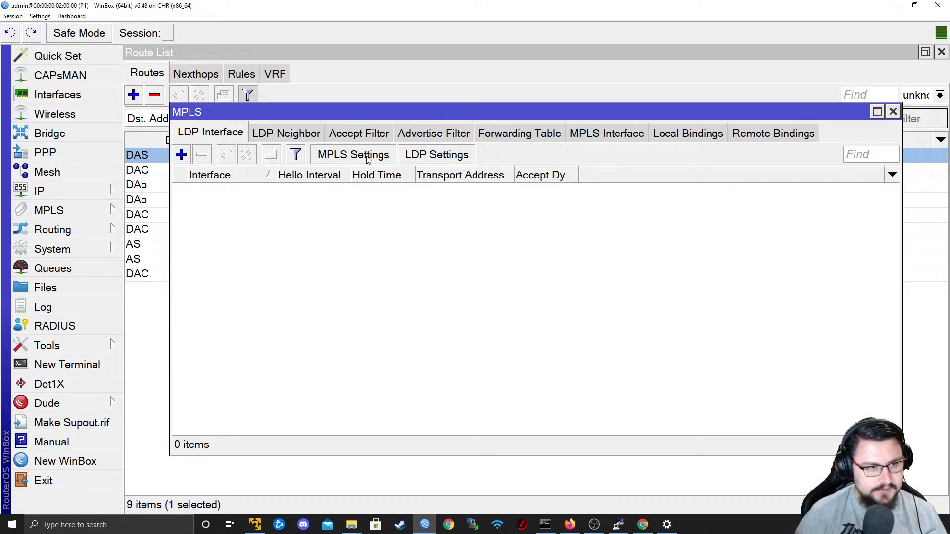
left_click(412, 156)
left_click(482, 213)
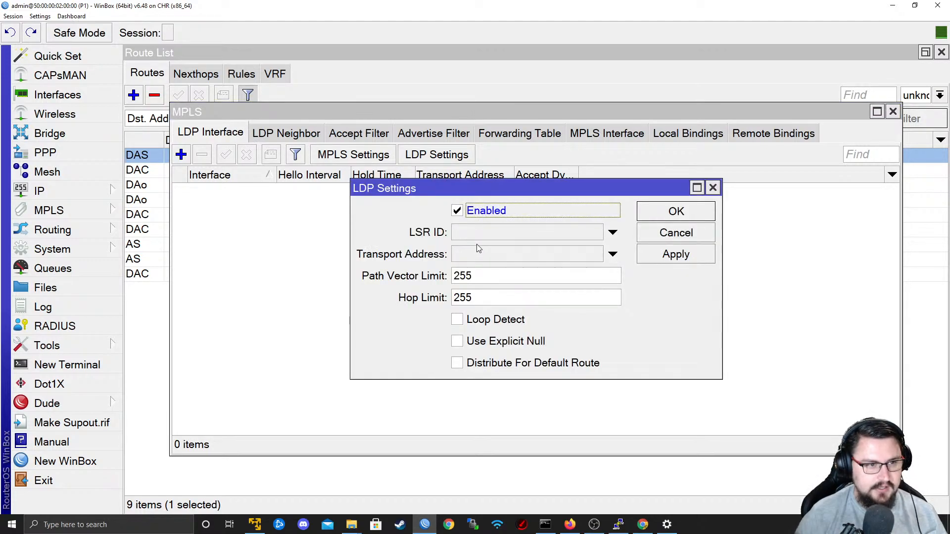
left_click(490, 237)
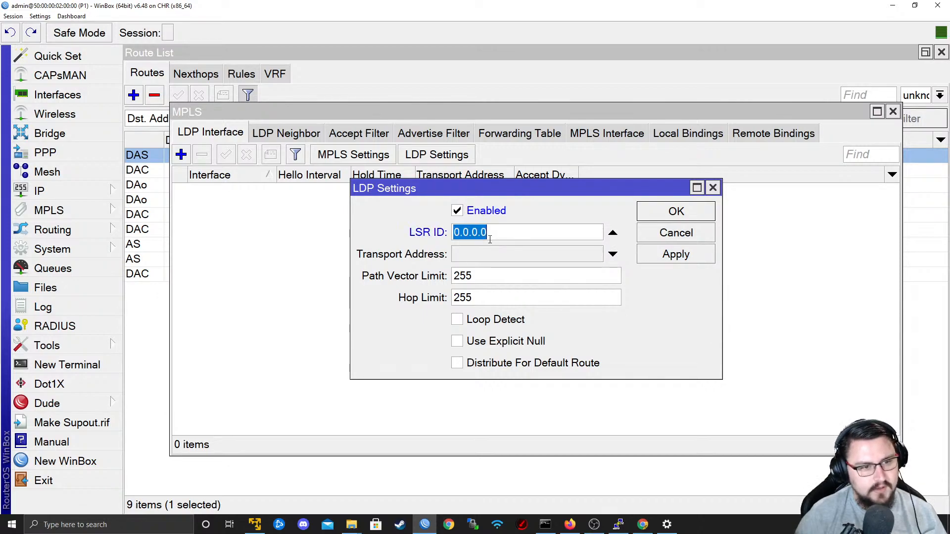
type("9.9.9.1")
key("Tab")
type("9.9.9.1")
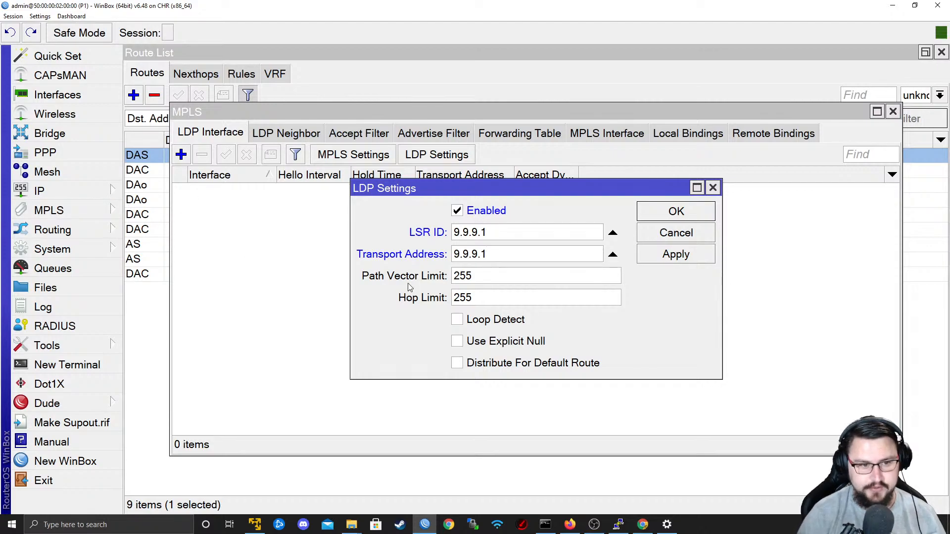
left_click(649, 212)
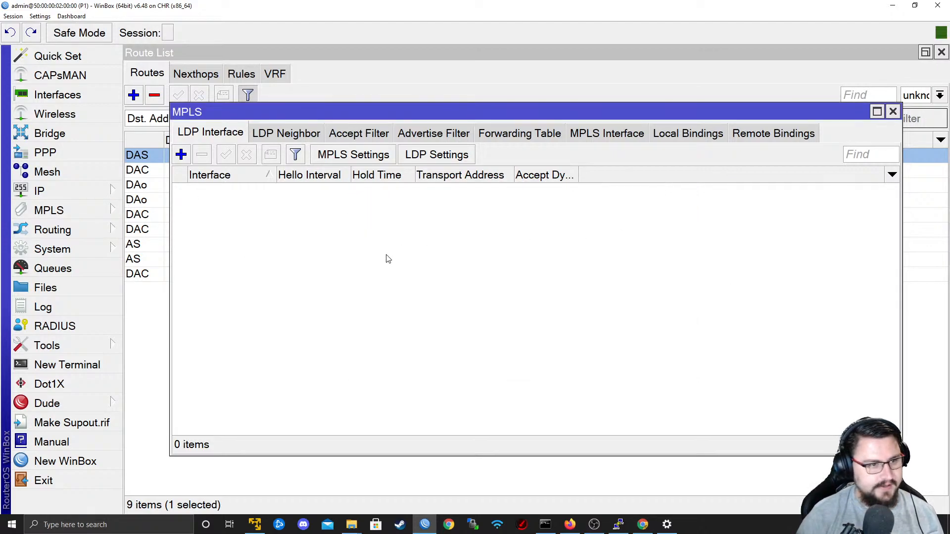
Add an LDP interface for ether2 on P1 with transport address 9.9.9.1.
left_click(192, 160)
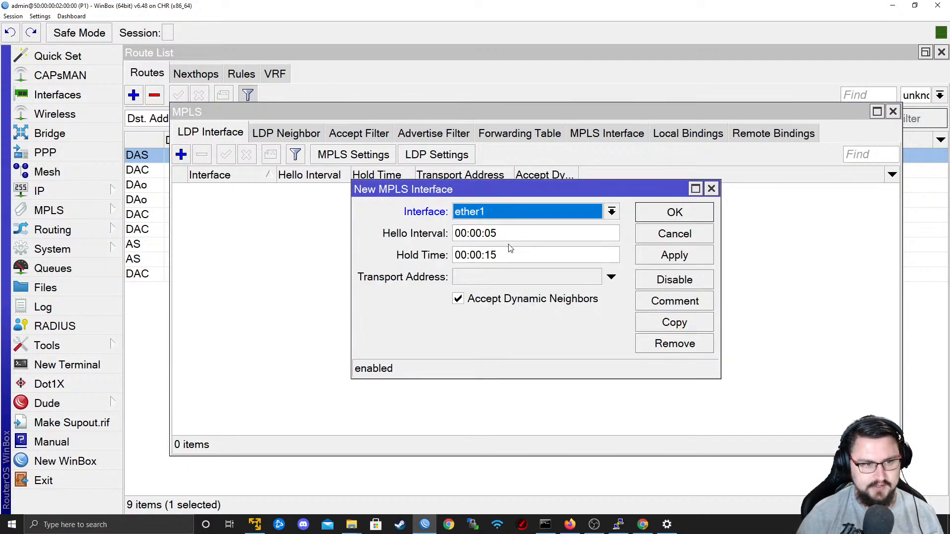
left_click(501, 218)
left_click(502, 221)
left_click(500, 212)
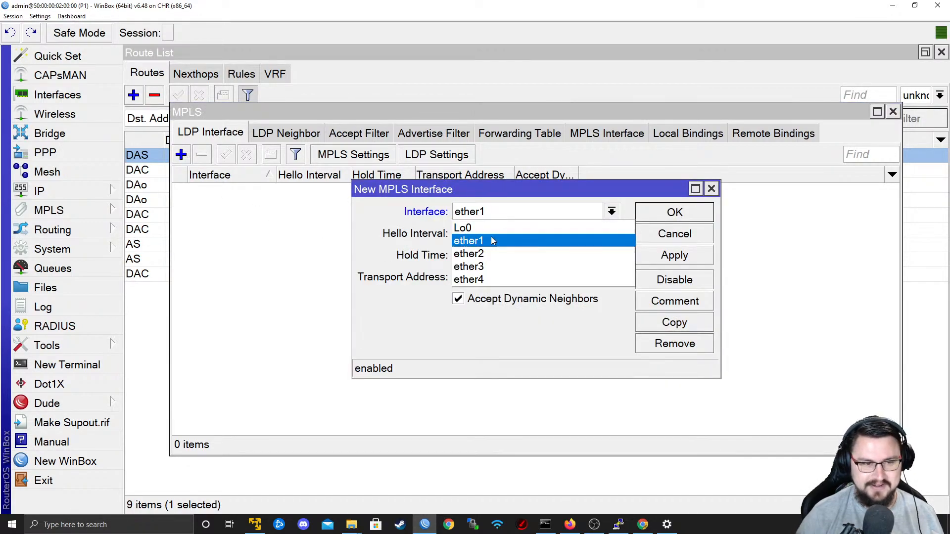
left_click(490, 253)
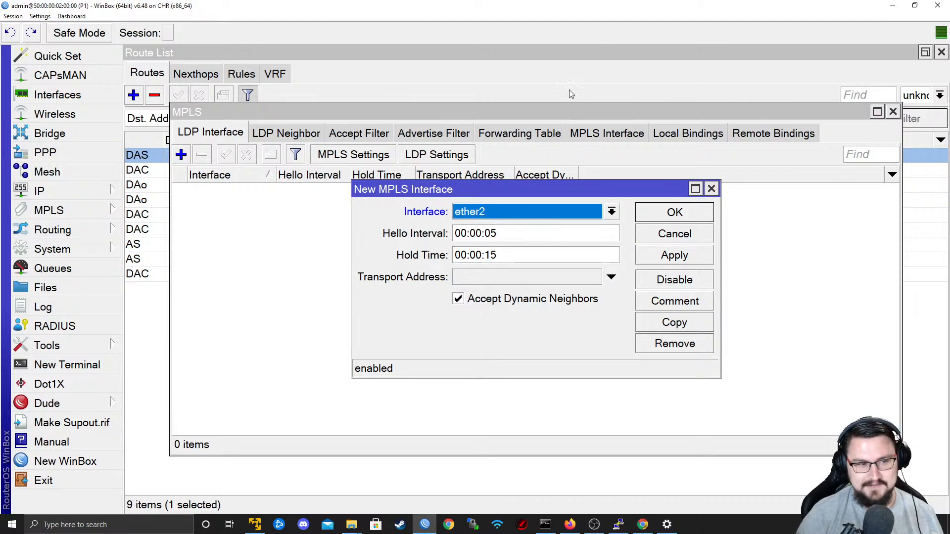
left_click(513, 277)
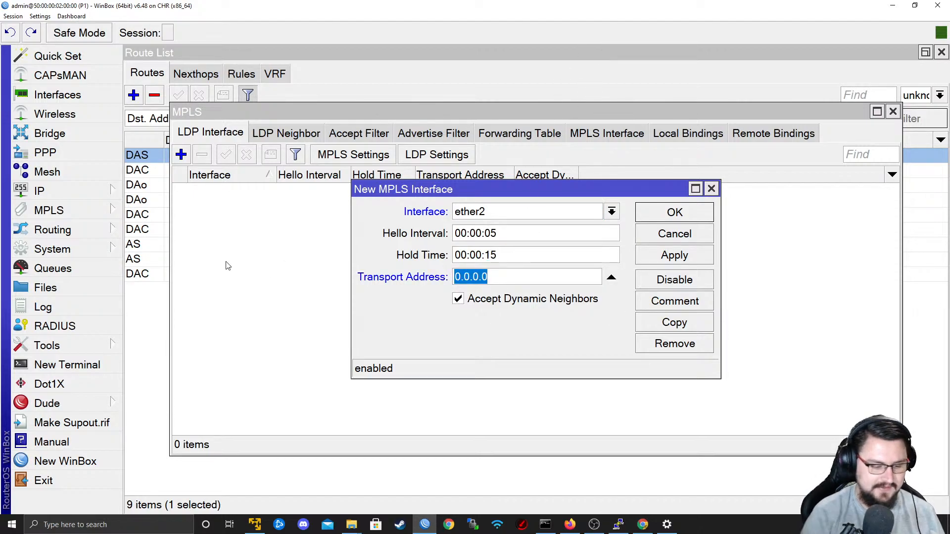
type("9.9.9.1")
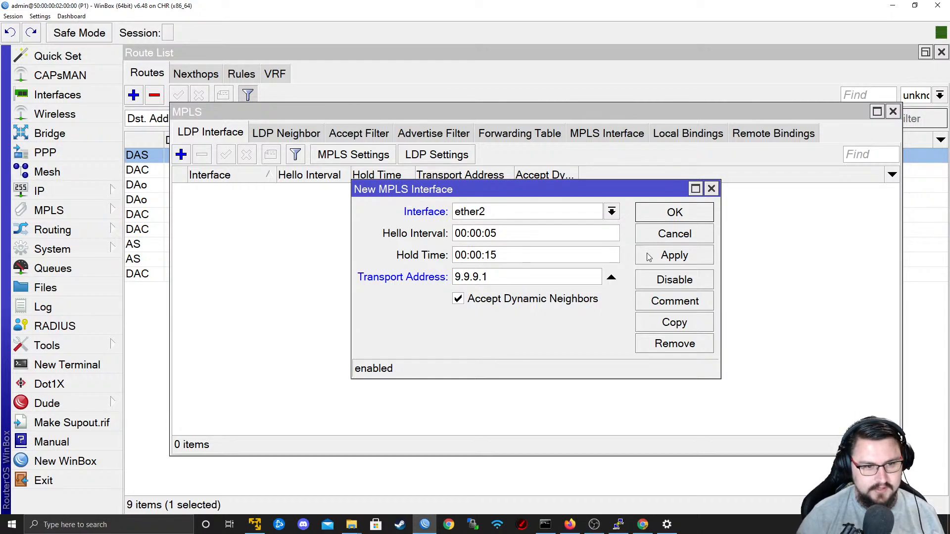
left_click(662, 255)
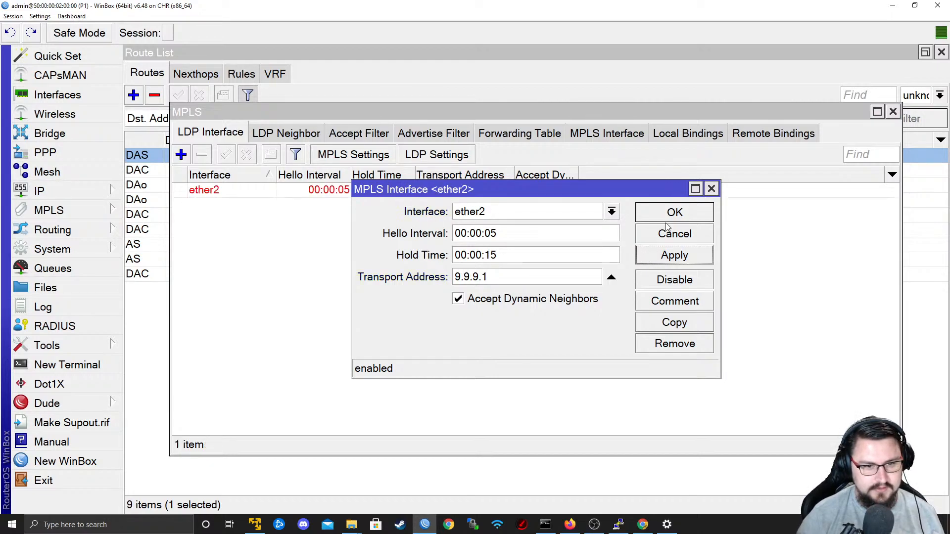
Duplicate the ether2 LDP interface entry for ether3, keeping transport address 9.9.9.1.
left_click(675, 322)
left_click(515, 223)
left_click(529, 281)
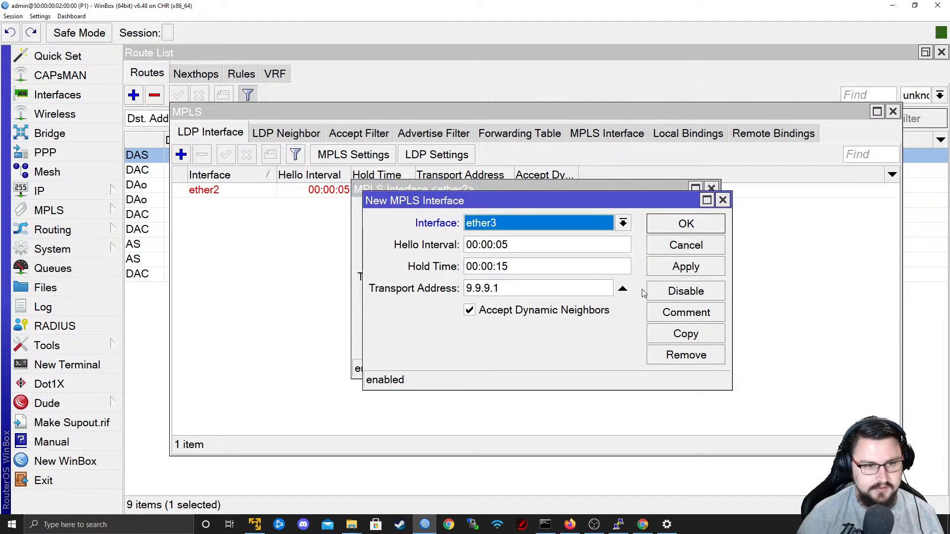
left_click(690, 272)
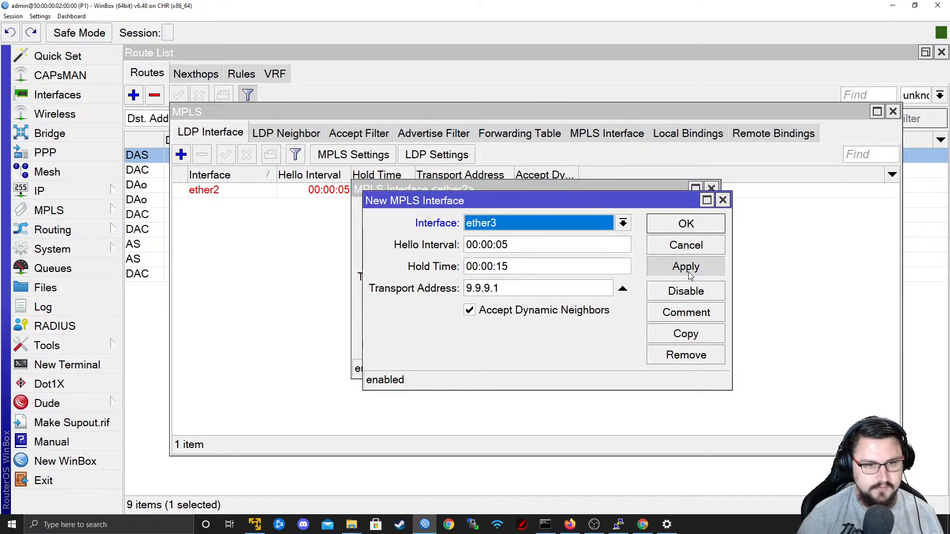
left_click(682, 231)
left_click(661, 229)
Review P1's LDP interfaces and neighbors, local and remote label bindings, and the MPLS interface MTU.
left_click(287, 141)
left_click(228, 136)
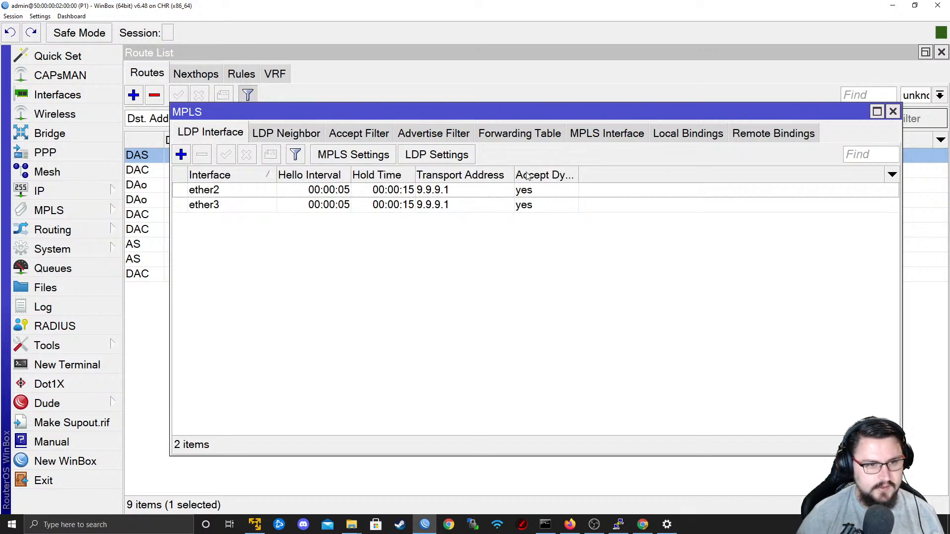
left_click_drag(578, 175, 771, 193)
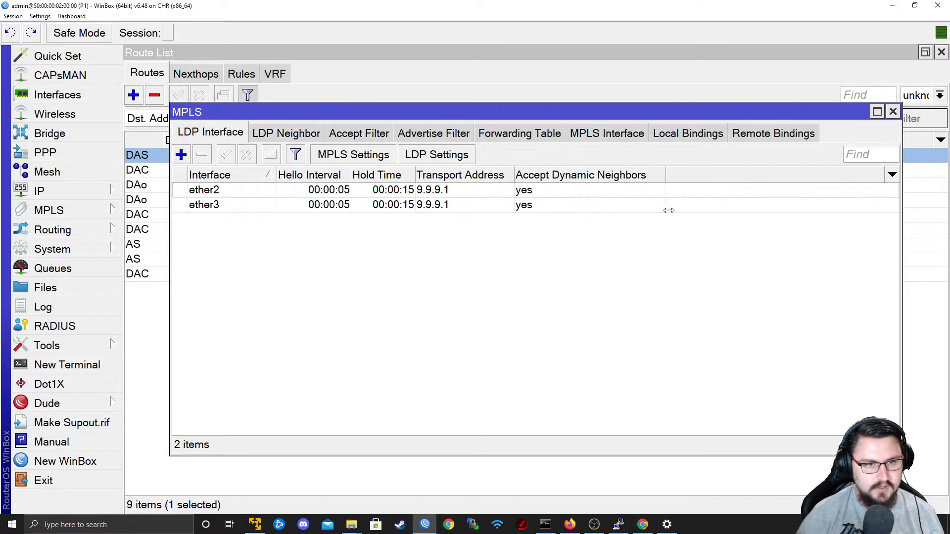
left_click(668, 135)
left_click(770, 141)
left_click(688, 141)
left_click(636, 133)
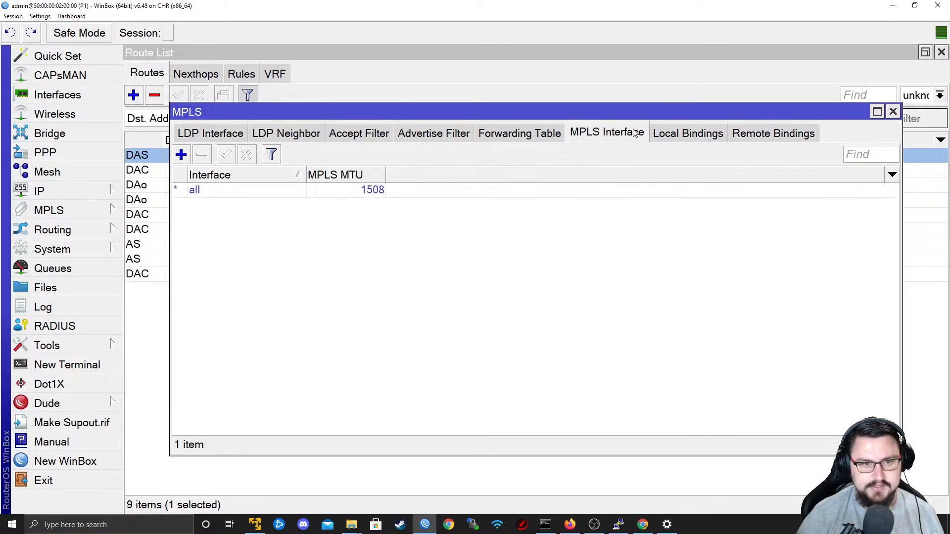
left_click(772, 134)
left_click(665, 133)
left_click(619, 132)
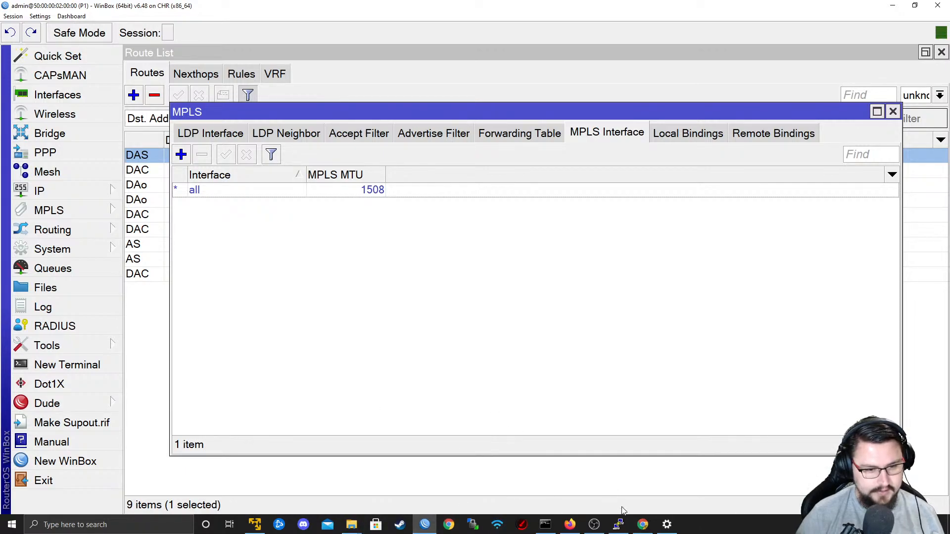
Switch to the EVE-NG topology and open PE1's console in a maximized window.
left_click(569, 525)
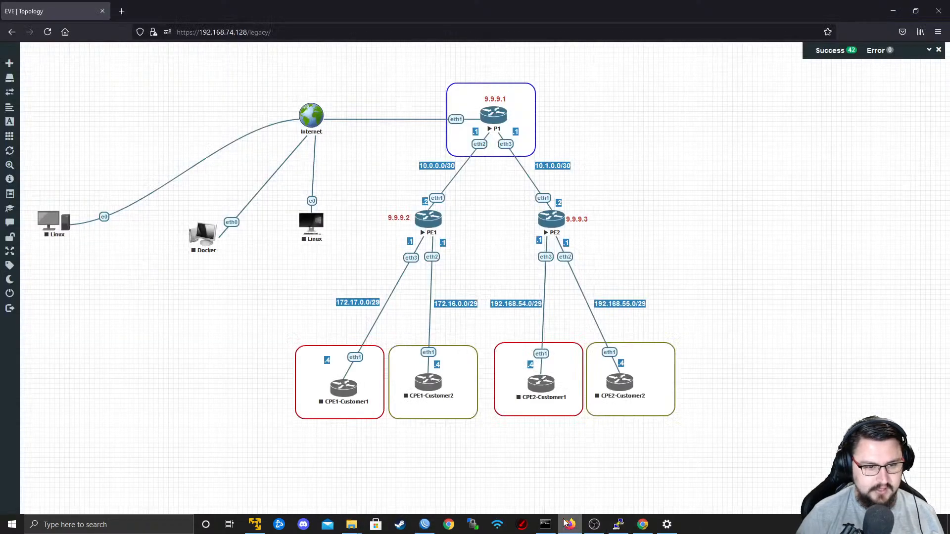
left_click(429, 219)
left_click(509, 160)
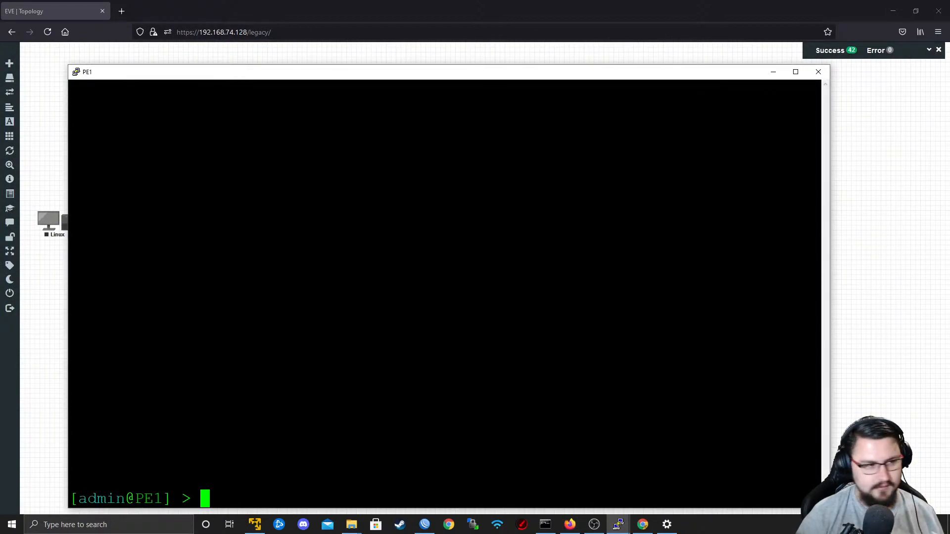
double_click(188, 74)
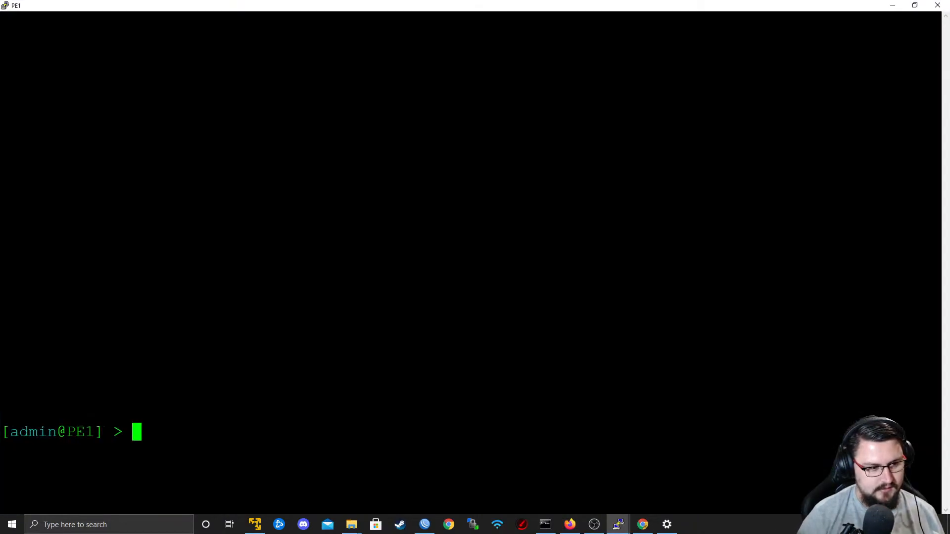
key("Return")
type("routin")
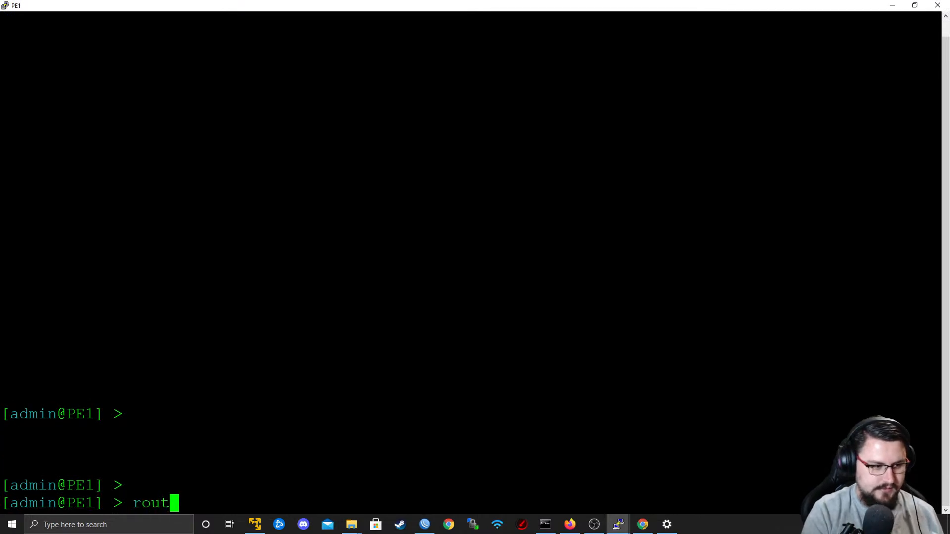
key("BackSpace")
key("BackSpace")
key("BackSpace")
key("BackSpace")
key("BackSpace")
key("BackSpace")
Write an MPLS LDP set command on PE1 with enabled=yes and transport-address=9.9.9.2.
type("mpls ")
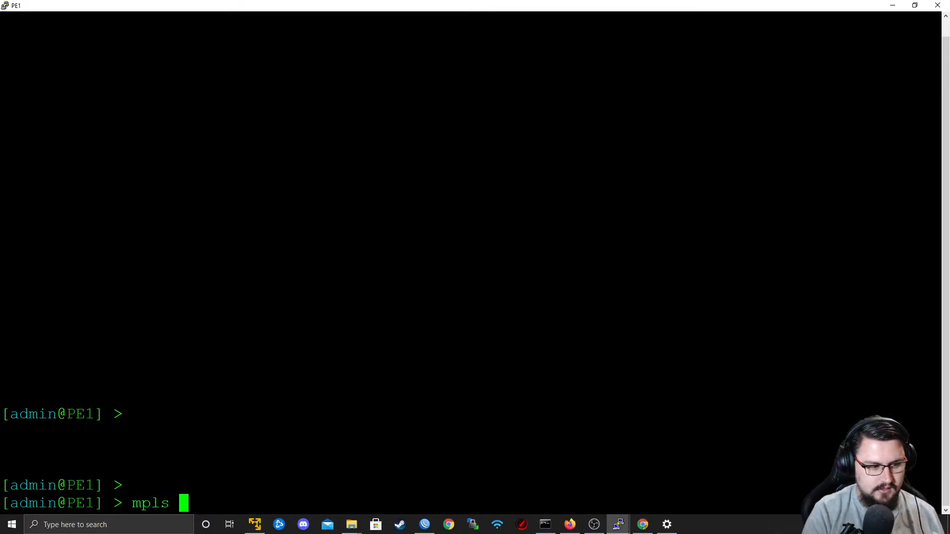
type("set ")
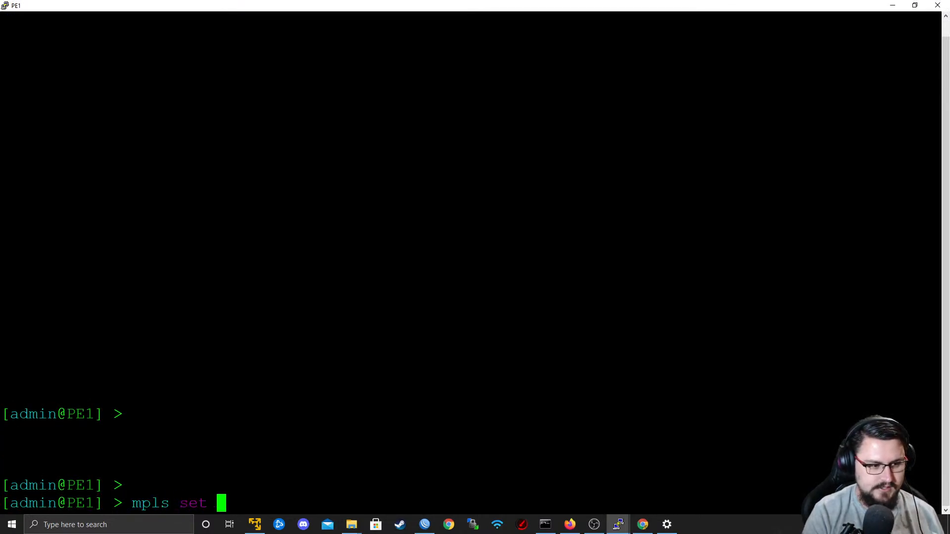
type("dynamic-label-range=")
key("BackSpace")
key("BackSpace")
key("BackSpace")
key("BackSpace")
key("BackSpace")
key("BackSpace")
key("BackSpace")
key("BackSpace")
key("BackSpace")
key("BackSpace")
key("BackSpace")
key("BackSpace")
key("BackSpace")
key("BackSpace")
key("BackSpace")
key("BackSpace")
key("BackSpace")
key("BackSpace")
key("BackSpace")
key("BackSpace")
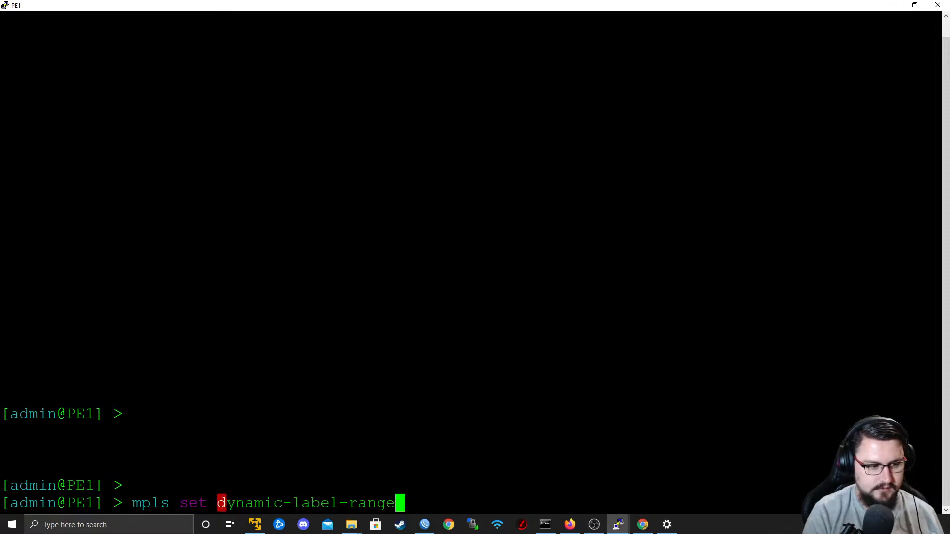
type(";d")
key("BackSpace")
key("BackSpace")
type("ldp set enabled=yes transport-address=")
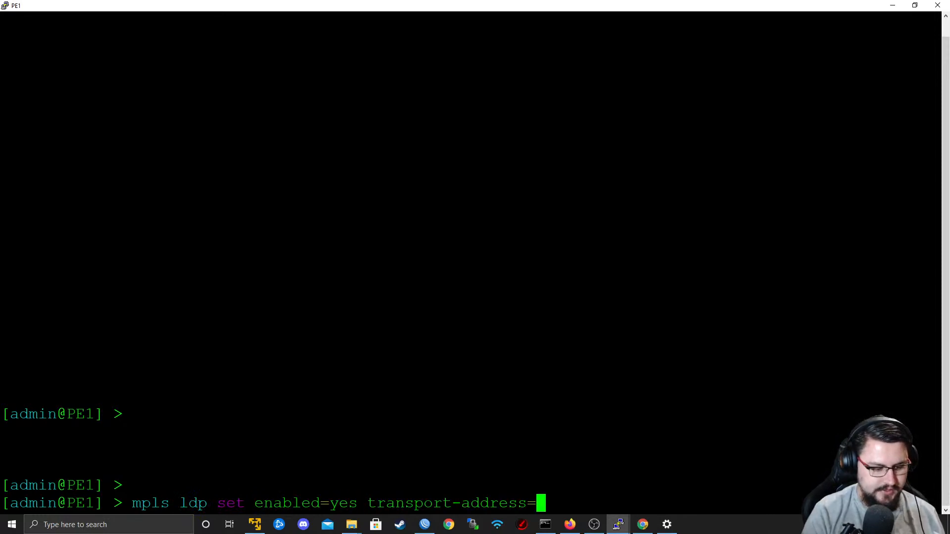
type("9.9.99.")
key("BackSpace")
key("BackSpace")
type(".2 ")
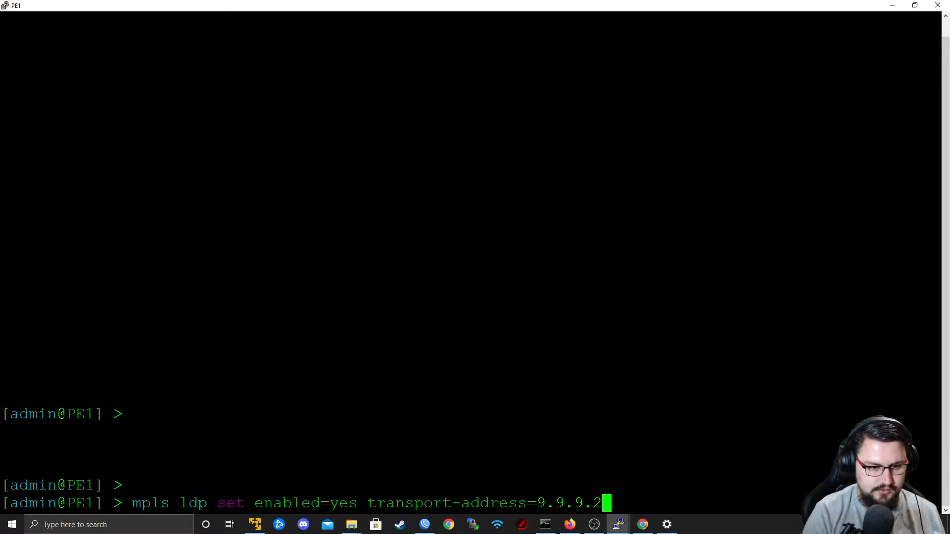
type("l")
Add lsr-id=9.9.9.2 to PE1's LDP set command and run it.
key("Tab")
key("Tab")
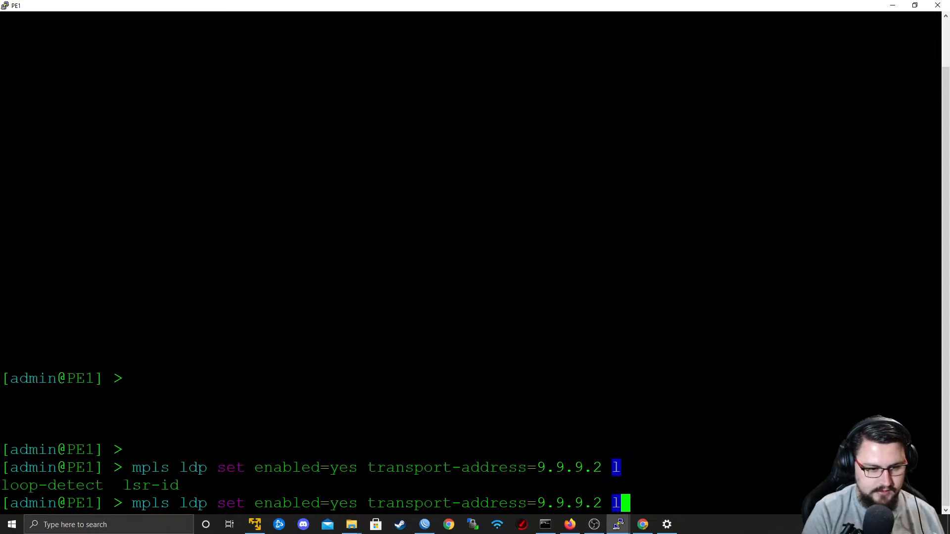
type("s")
key("Tab")
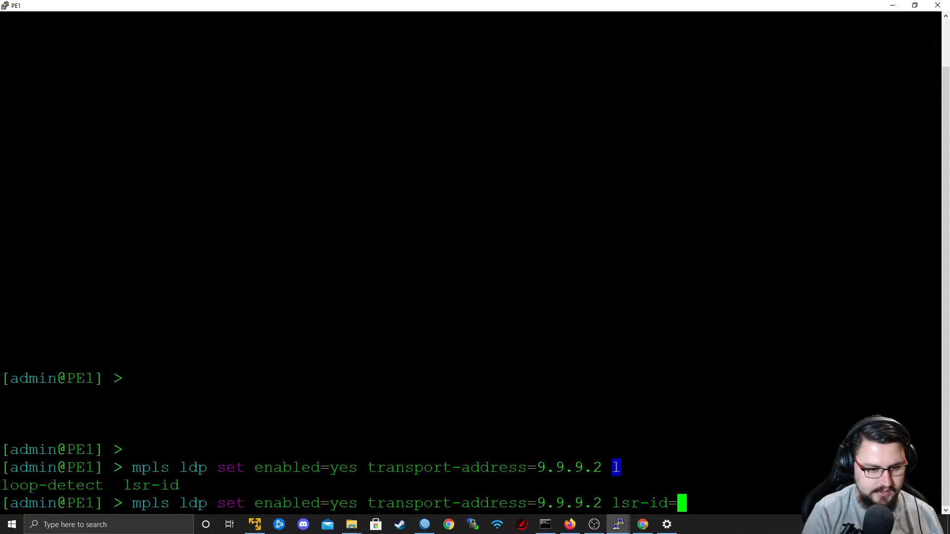
type("9.9.9.")
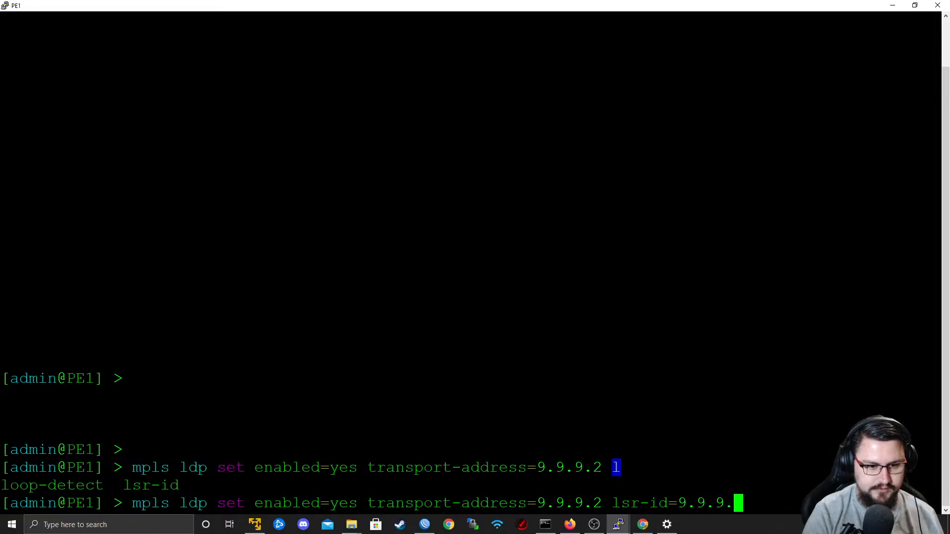
type("2")
key("Return")
Add an MPLS LDP interface for ether1 on PE1, checking the uplink port in the topology.
type("mpls ldp interface ")
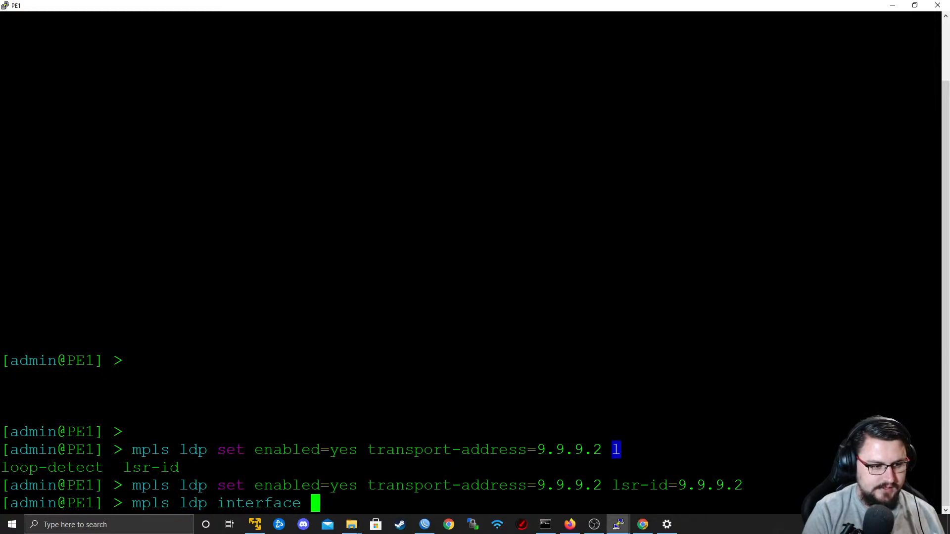
type("add interface=")
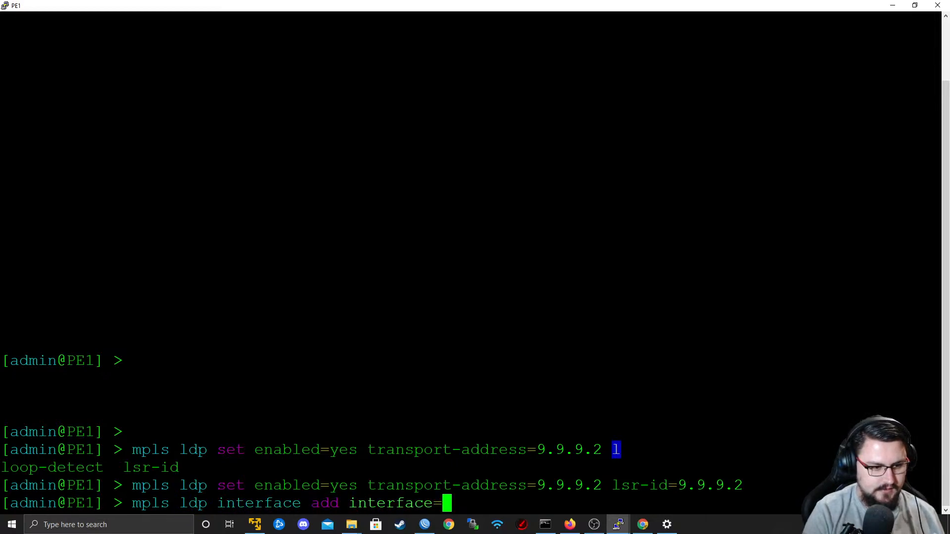
type("ether")
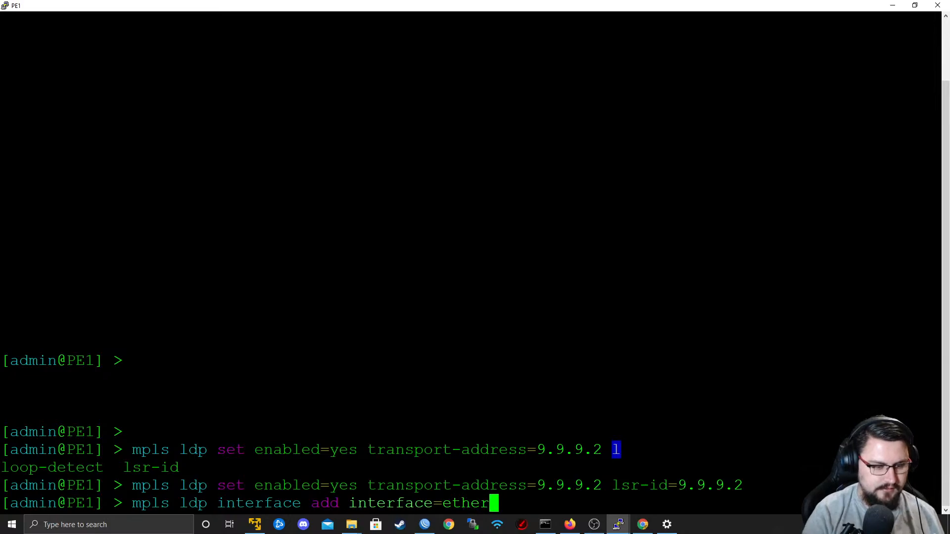
key("alt+Tab")
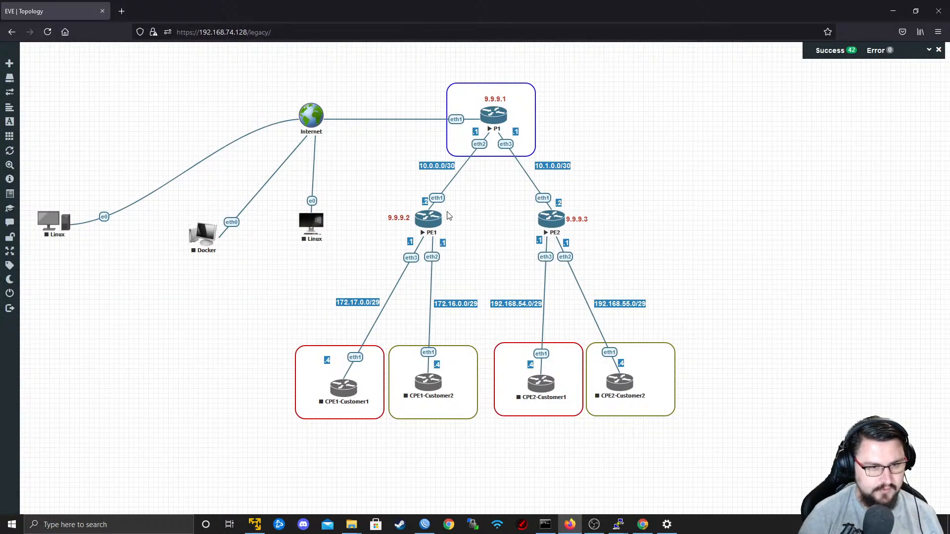
key("alt+Tab")
type("1")
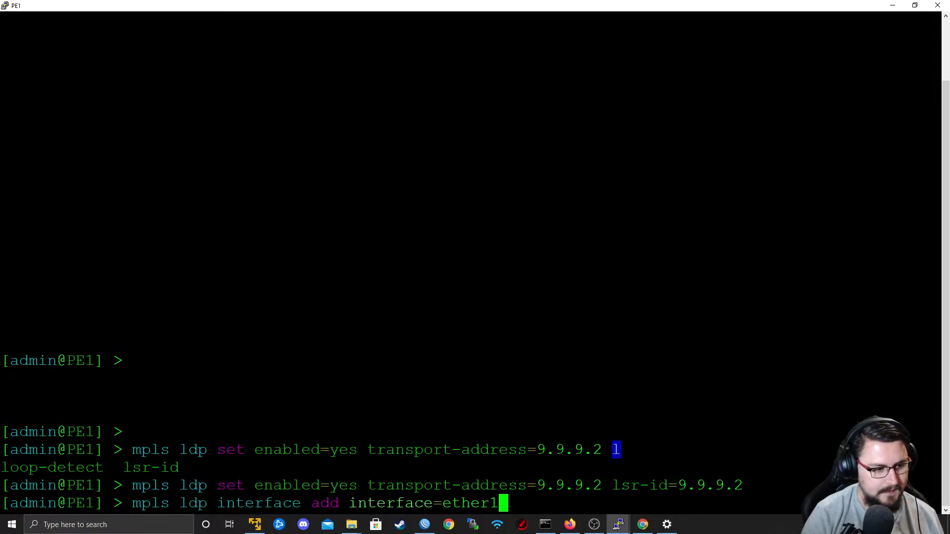
key("Return")
Switch to PE2's console and enable MPLS LDP with LSR ID 9.9.9.3 and transport address 9.9.9.3.
key("alt+Tab")
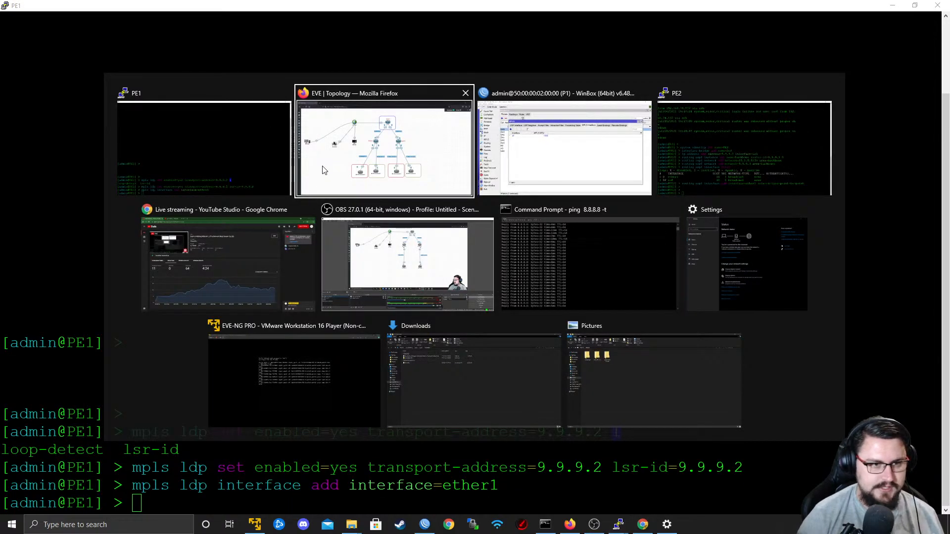
key("alt+Tab")
key("alt+Tab")
key("Return")
key("Return")
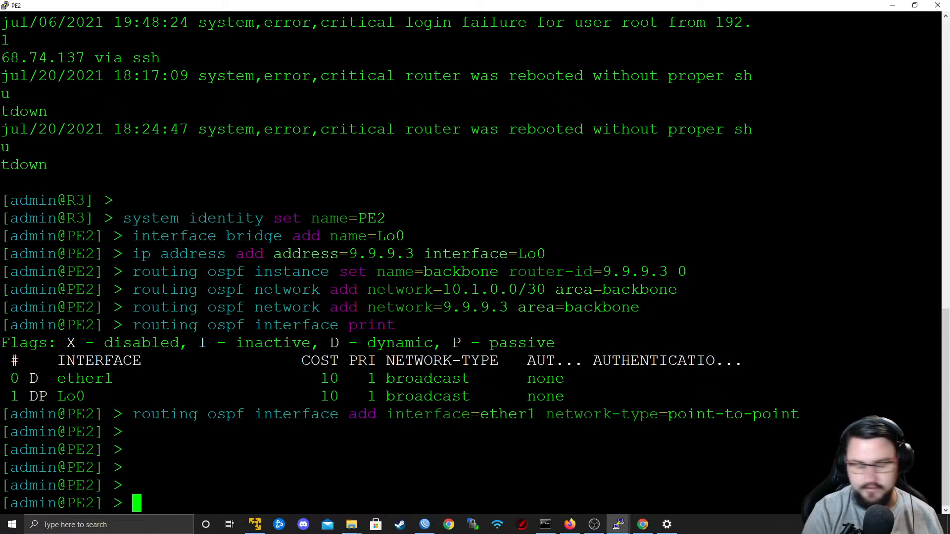
type("mpls local-bindings")
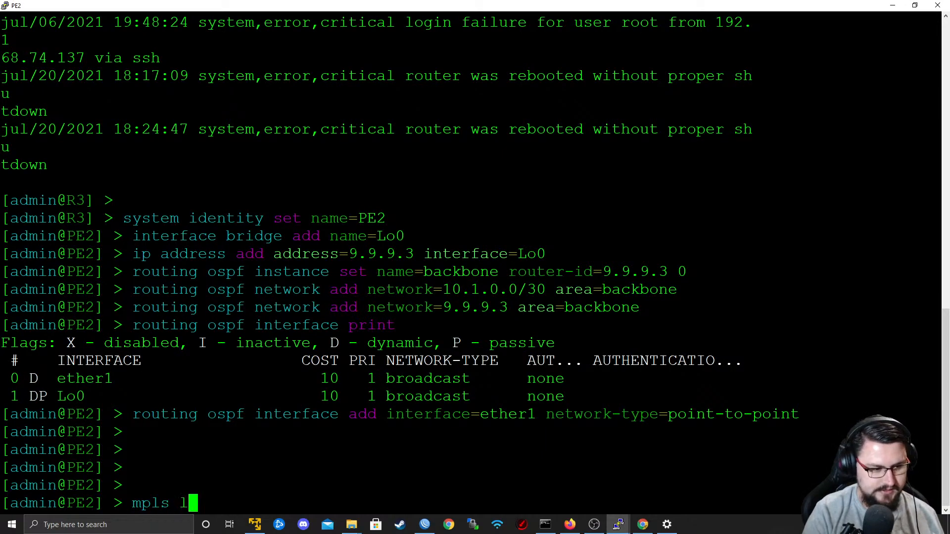
key("BackSpace")
key("BackSpace")
key("BackSpace")
key("BackSpace")
key("BackSpace")
key("BackSpace")
key("BackSpace")
key("BackSpace")
key("BackSpace")
key("BackSpace")
key("BackSpace")
key("BackSpace")
key("BackSpace")
key("BackSpace")
key("BackSpace")
key("BackSpace")
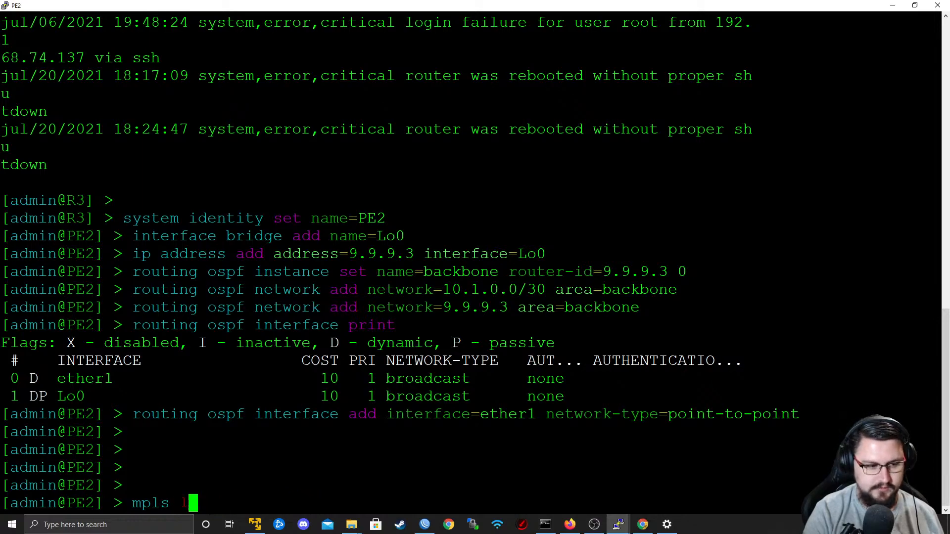
type("ldp se")
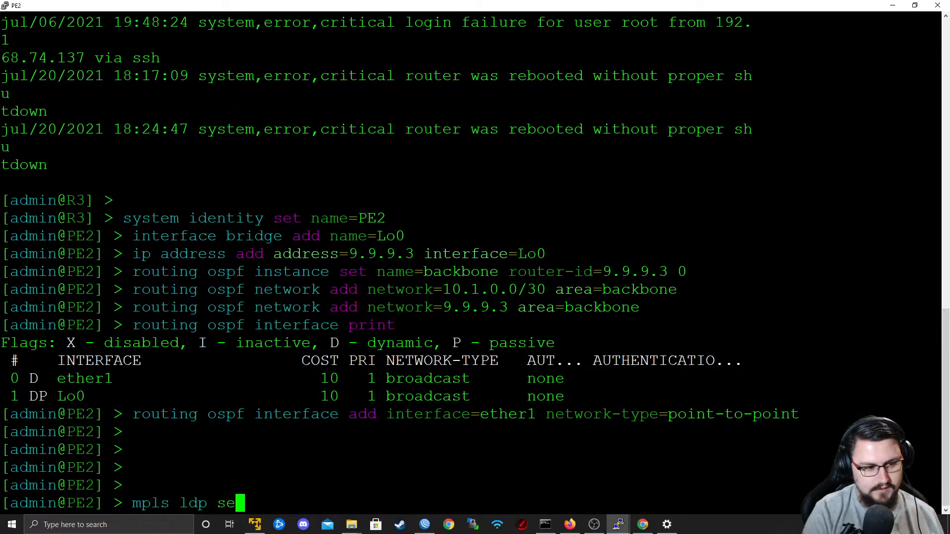
type("t enabled=yes lsr-id=")
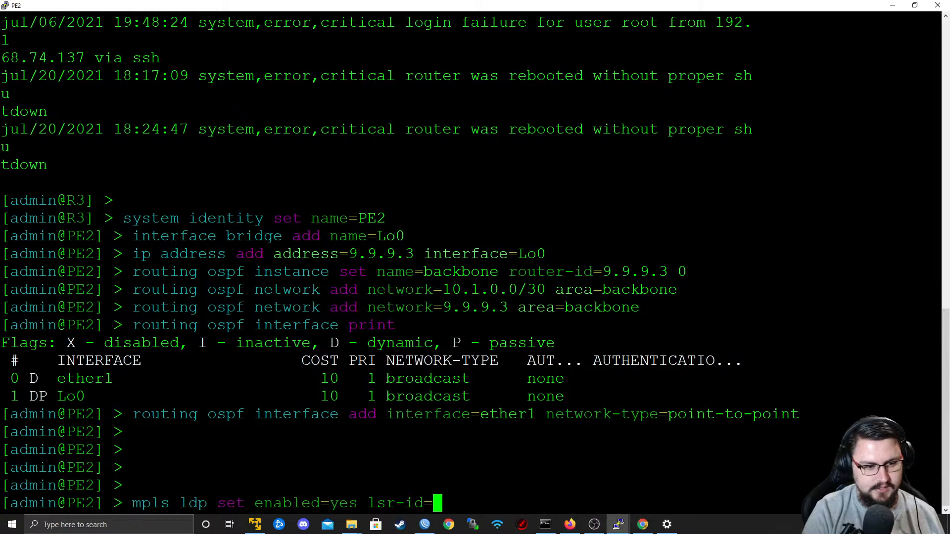
type("9.9.9.")
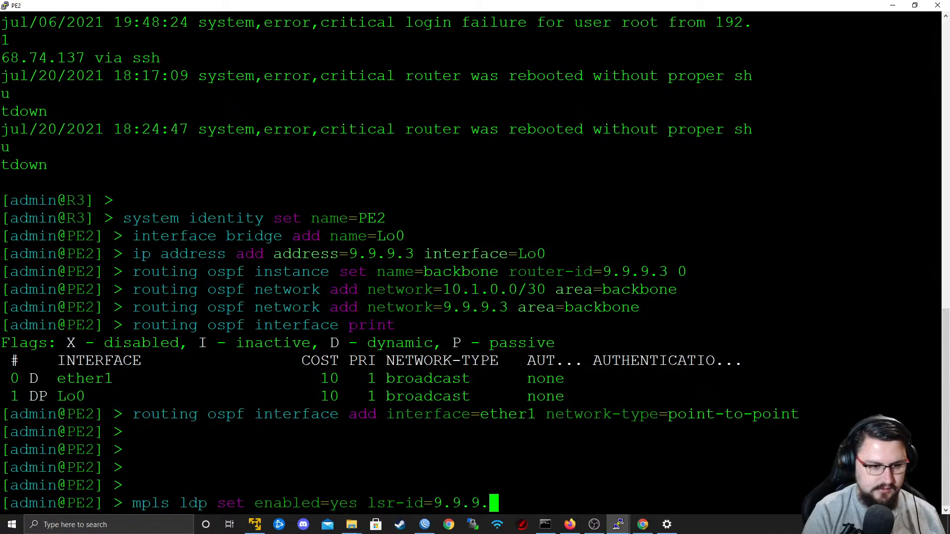
type("3 transport-address=9.9.9.3")
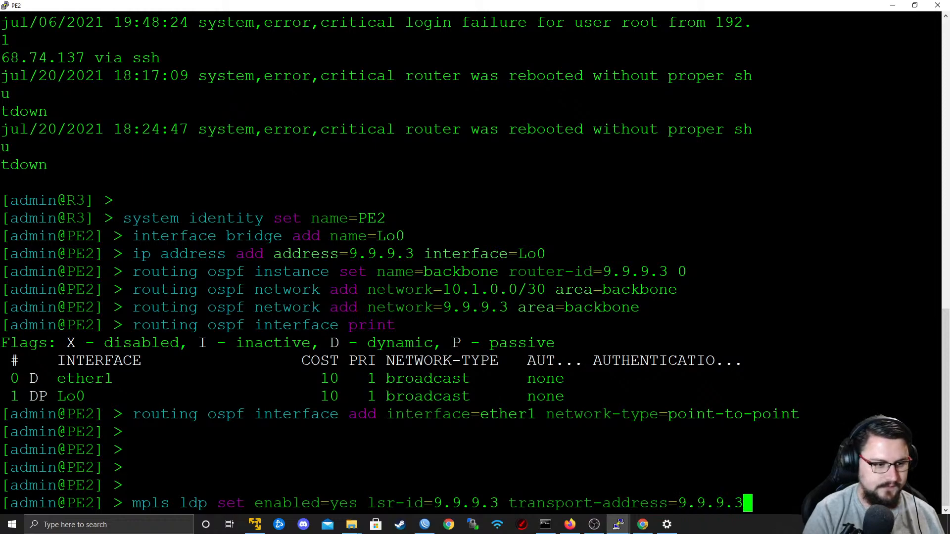
key("Return")
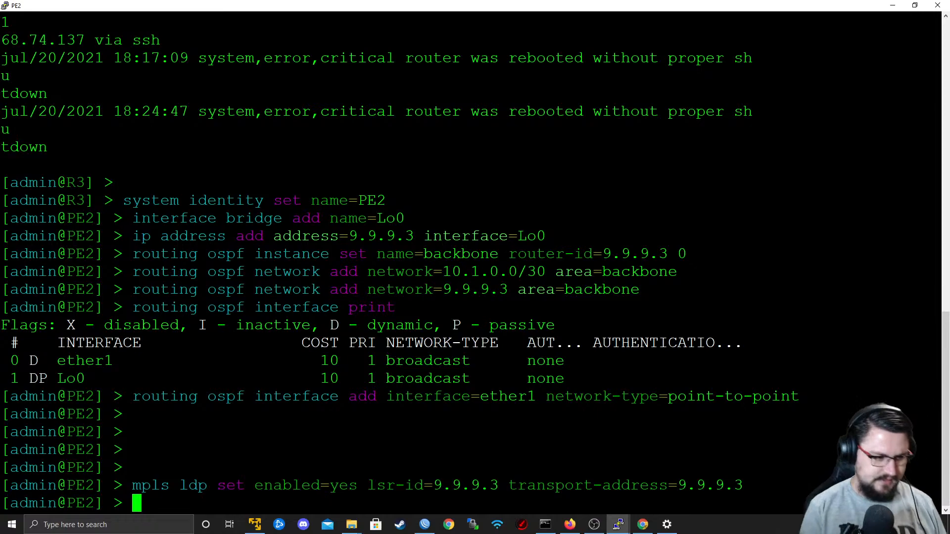
Try to add an MPLS LDP interface for ether1 on PE2 with transport address 9.9.9.3.
type("mpl")
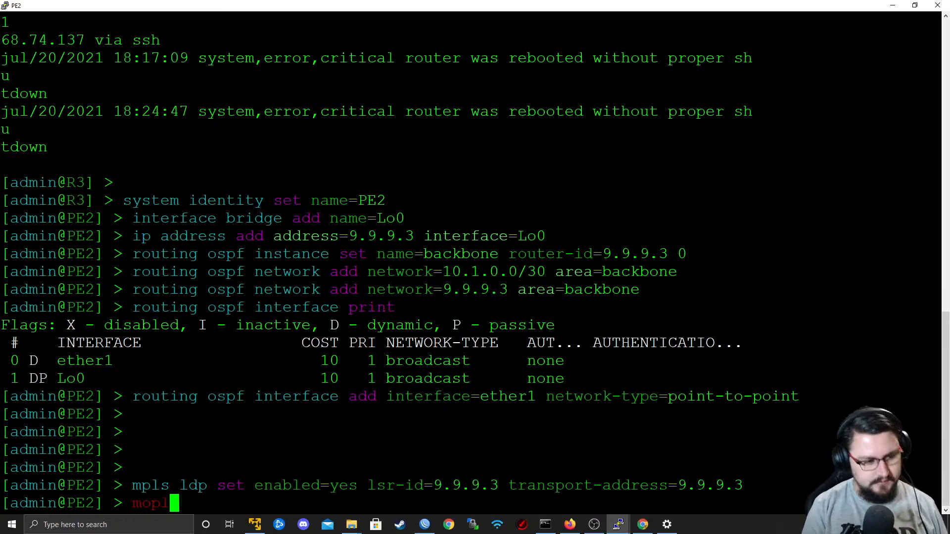
type("s l")
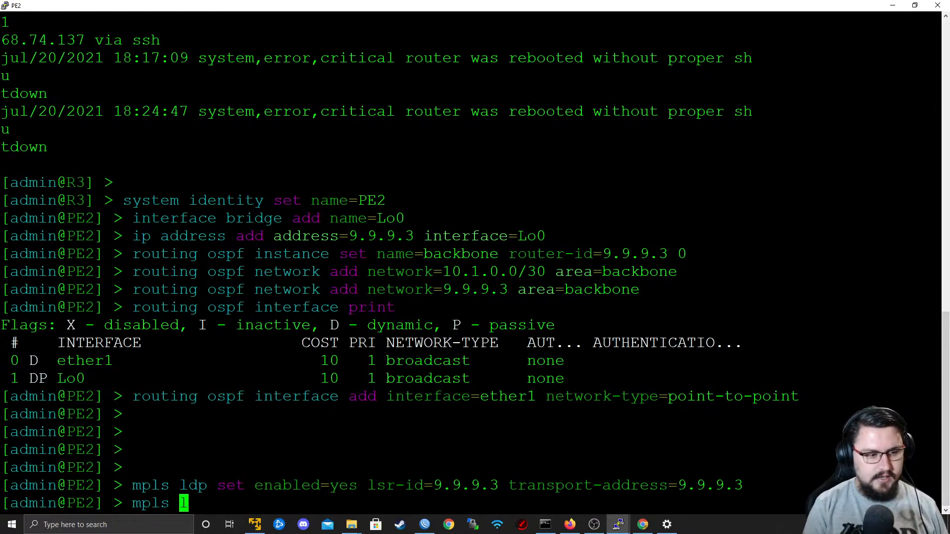
type("dp interface add ")
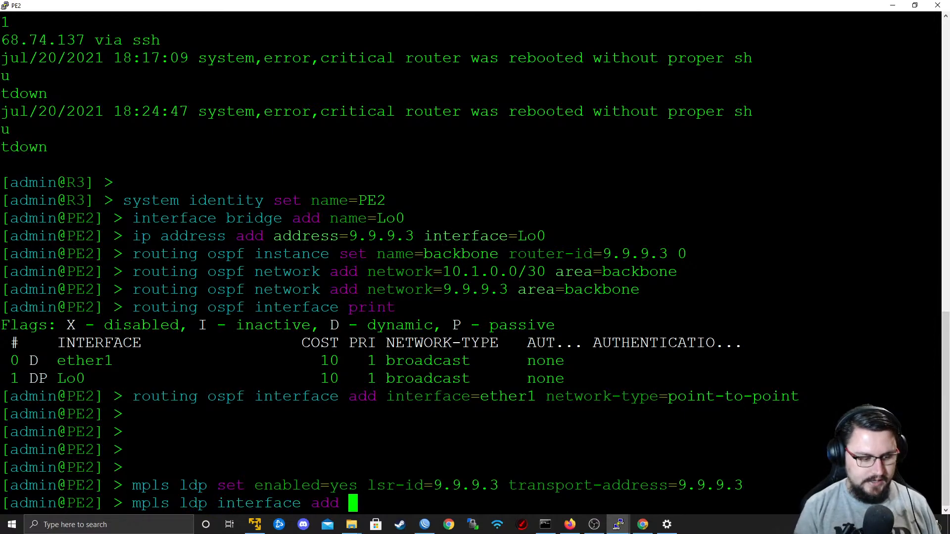
type("interface=")
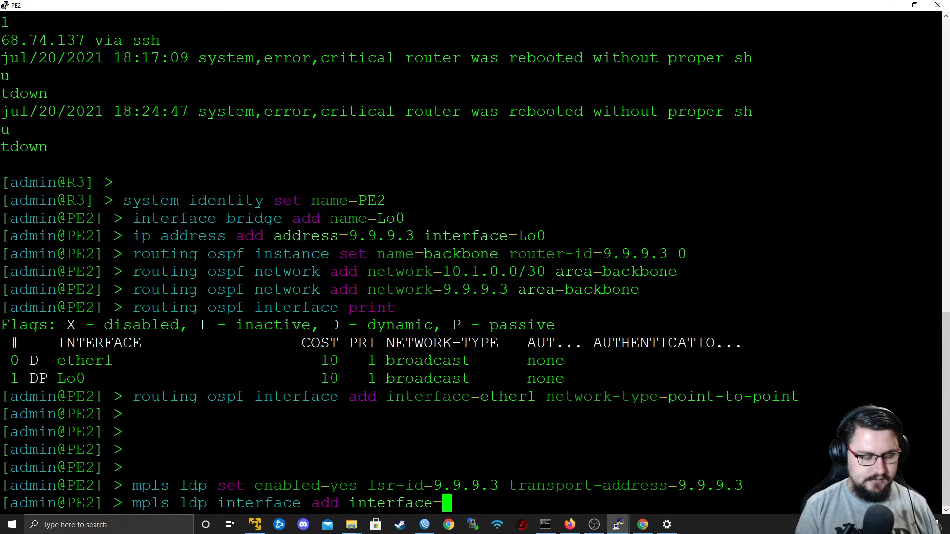
type("ether1 transport-address=")
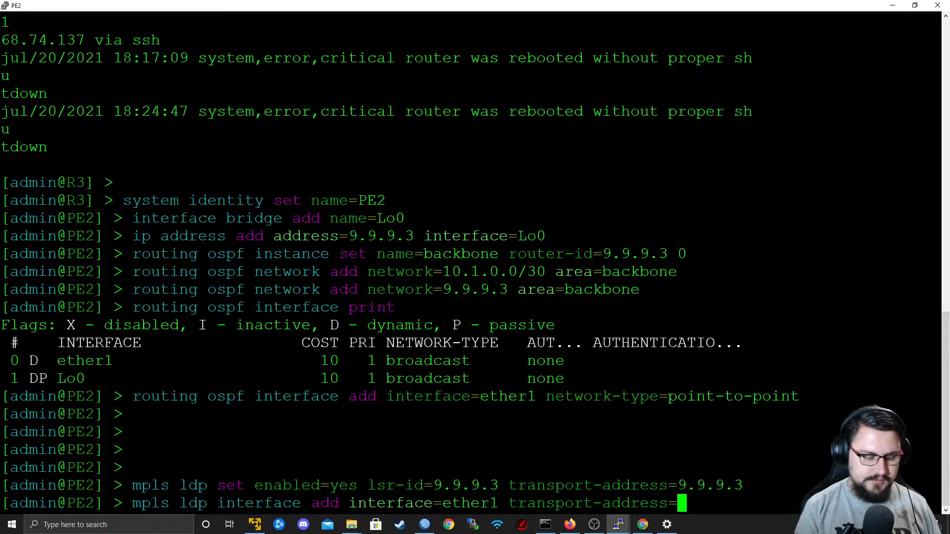
type("9.9.9.3\\")
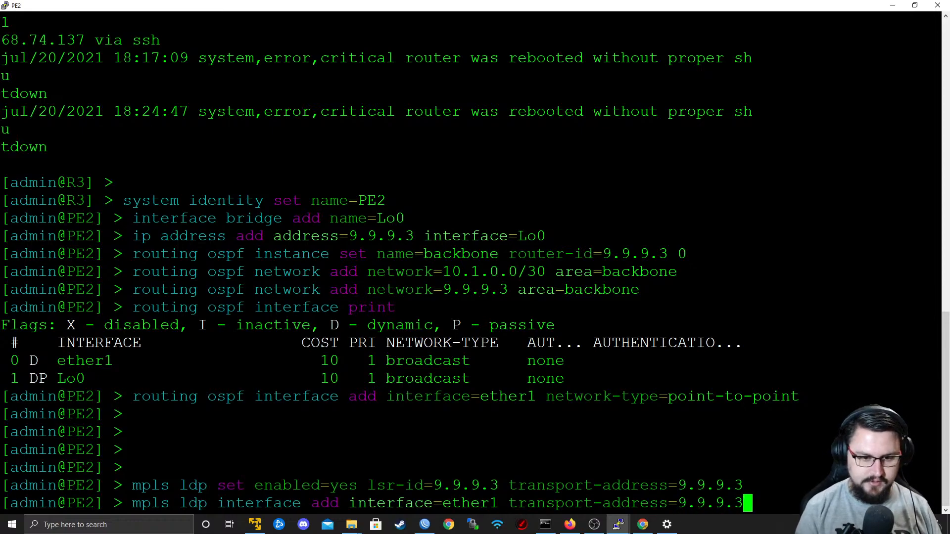
key("Return")
key("Up")
key("ctrl+c")
Rerun PE2's LDP set command with enabled=yes, LSR ID 9.9.9.3 and transport address 9.9.9.3.
key("Up")
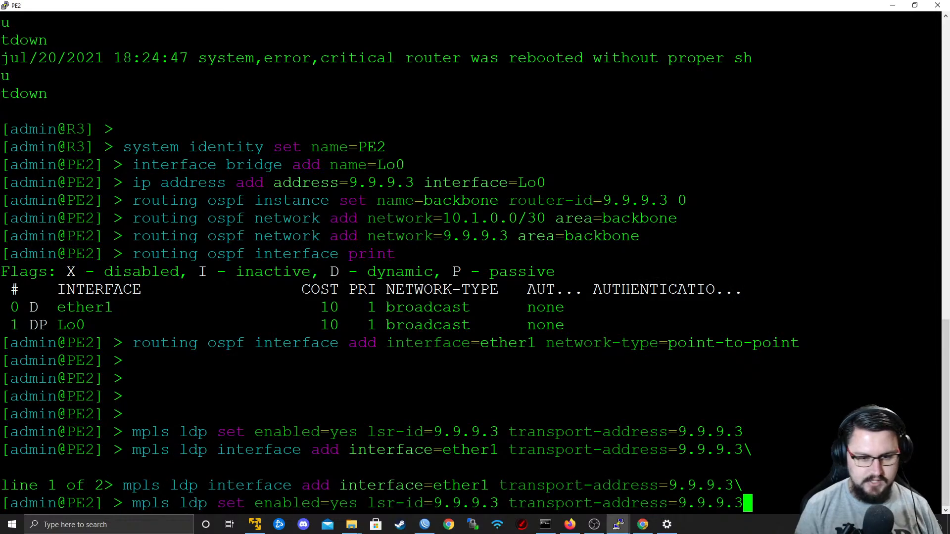
key("BackSpace")
key("Return")
key("Up")
type("3")
key("Return")
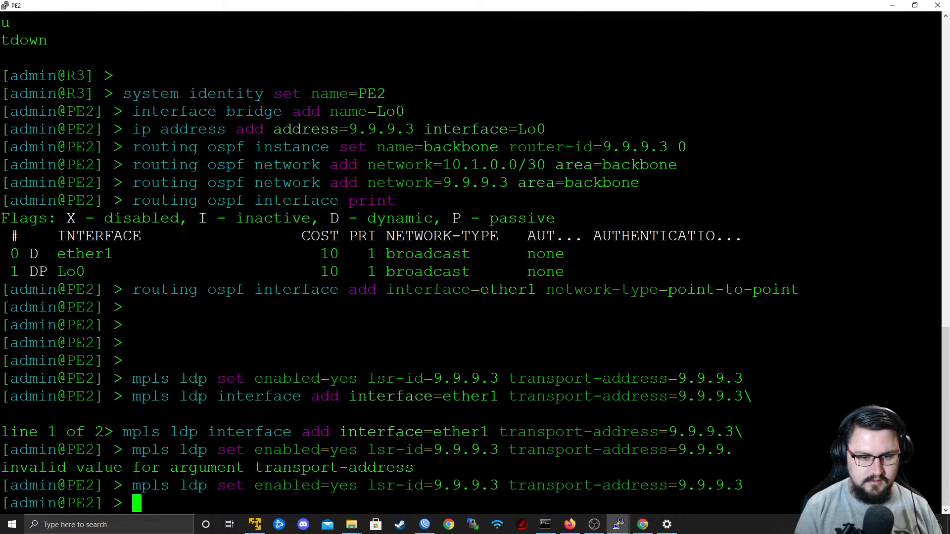
Switch to P1's WinBox session and compare the MPLS local and remote label bindings, checking the peers listed for each destination.
key("Return")
key("Return")
key("Return")
key("alt+Tab")
key("alt+Tab")
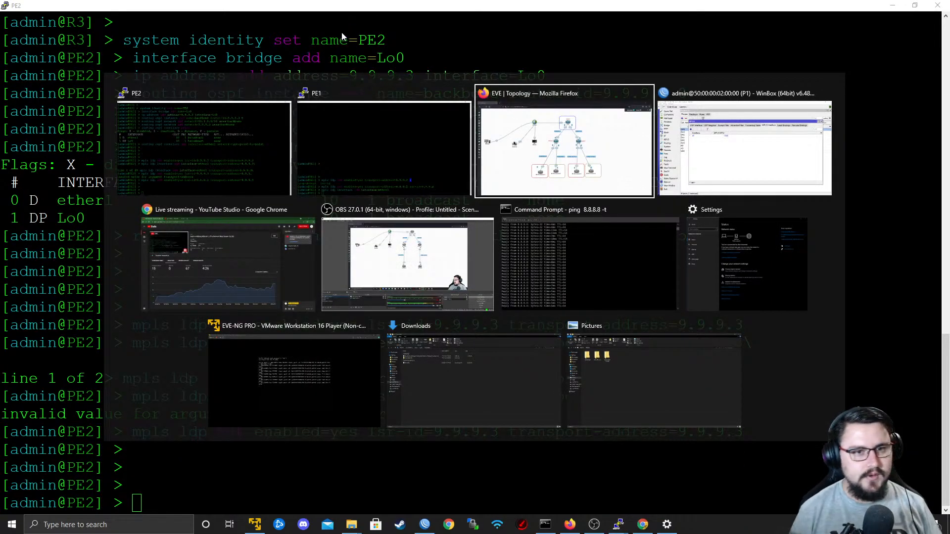
key("alt+Tab")
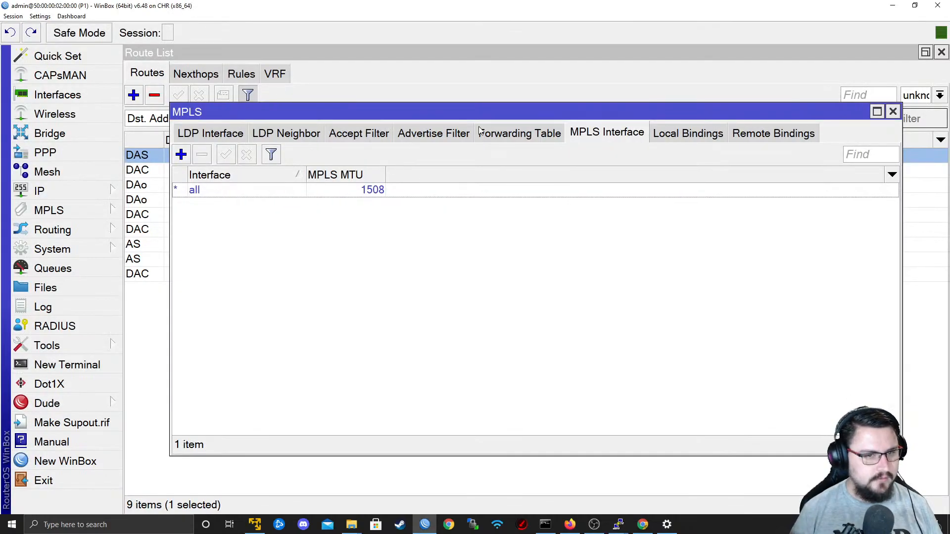
left_click(679, 140)
left_click(745, 141)
left_click(692, 136)
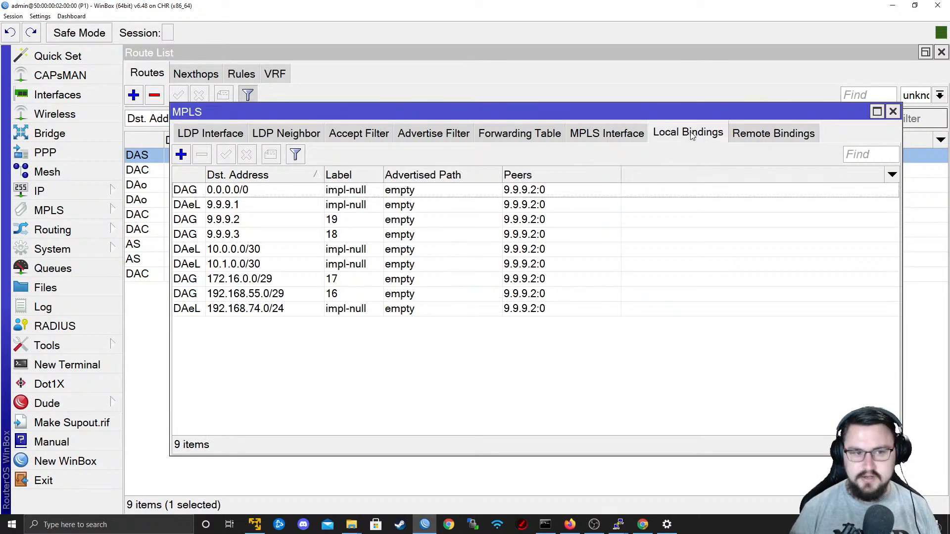
left_click(756, 137)
left_click(692, 131)
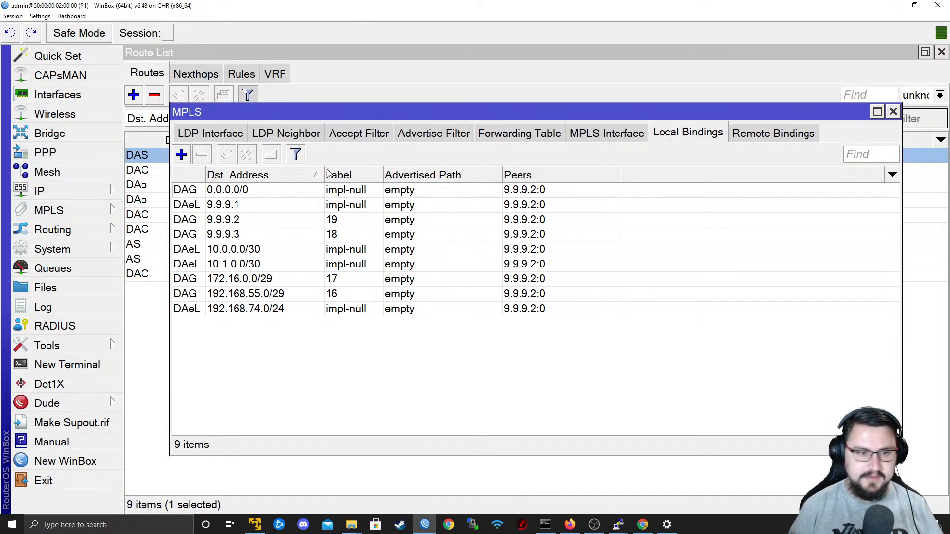
left_click(515, 281)
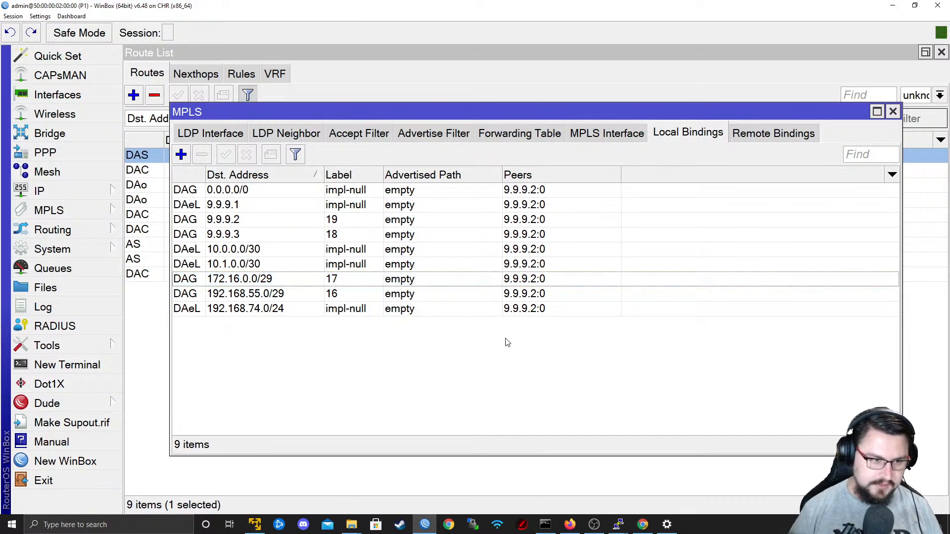
left_click(505, 311)
left_click(545, 221)
left_click(523, 207)
left_click(515, 235)
left_click(768, 135)
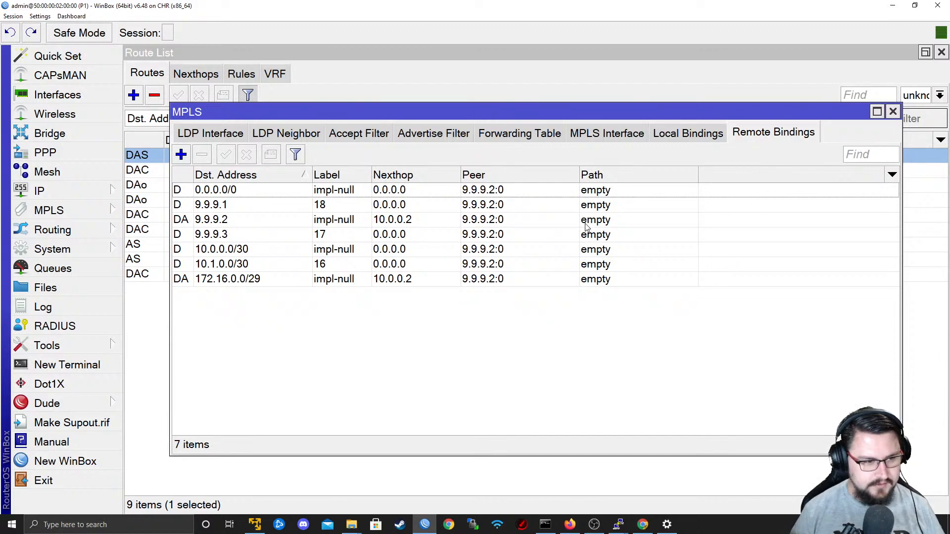
left_click(688, 133)
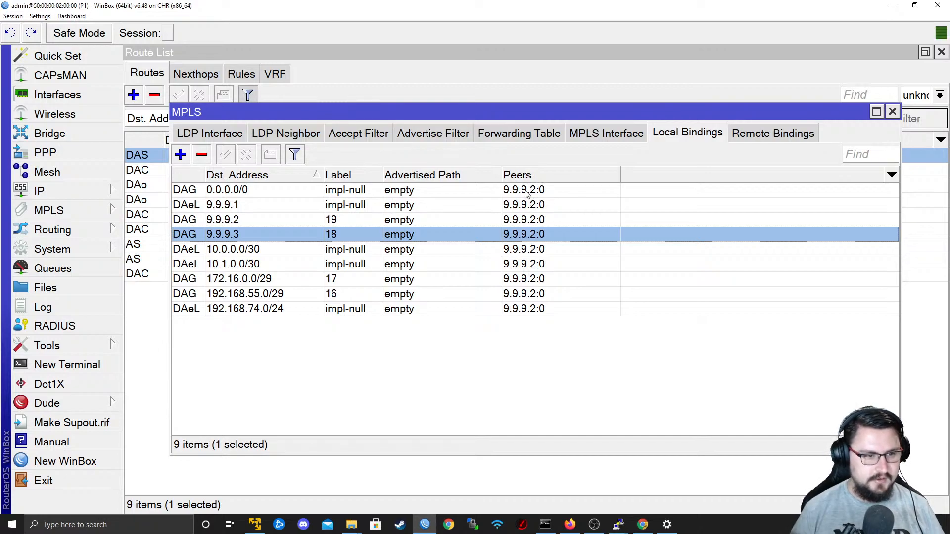
Review P1's LDP interface entries for ether2 and ether3, including their transport addresses.
left_click(601, 133)
left_click(192, 132)
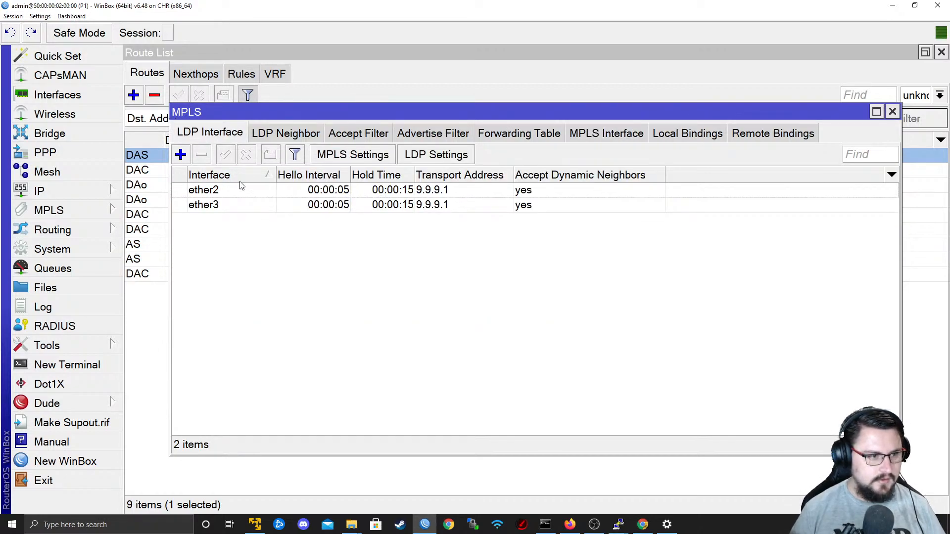
left_click(235, 206)
left_click(250, 191)
left_click(282, 198)
Switch to PE1's console and try to add an MPLS LDP interface for ether1 with transport address 9.9.9.2.
key("alt+Tab")
key("alt+Tab")
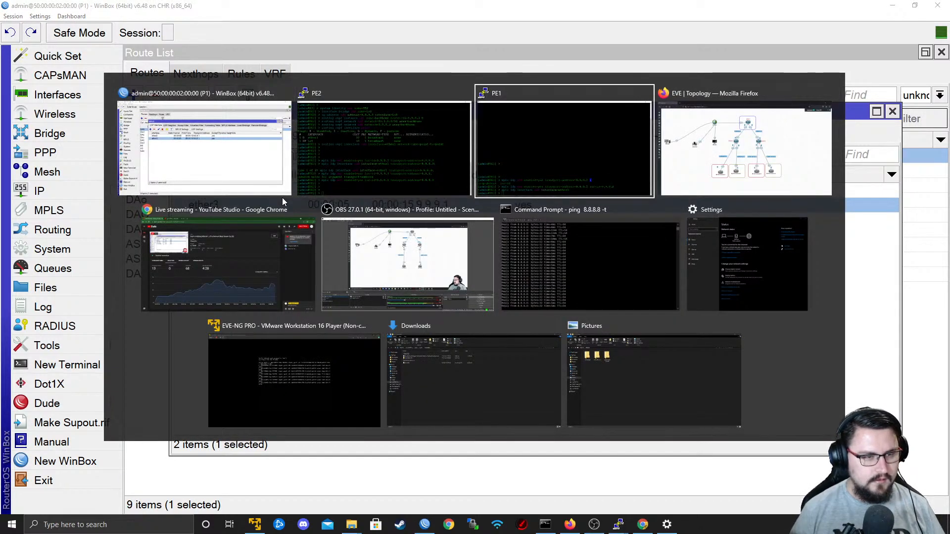
key("Up")
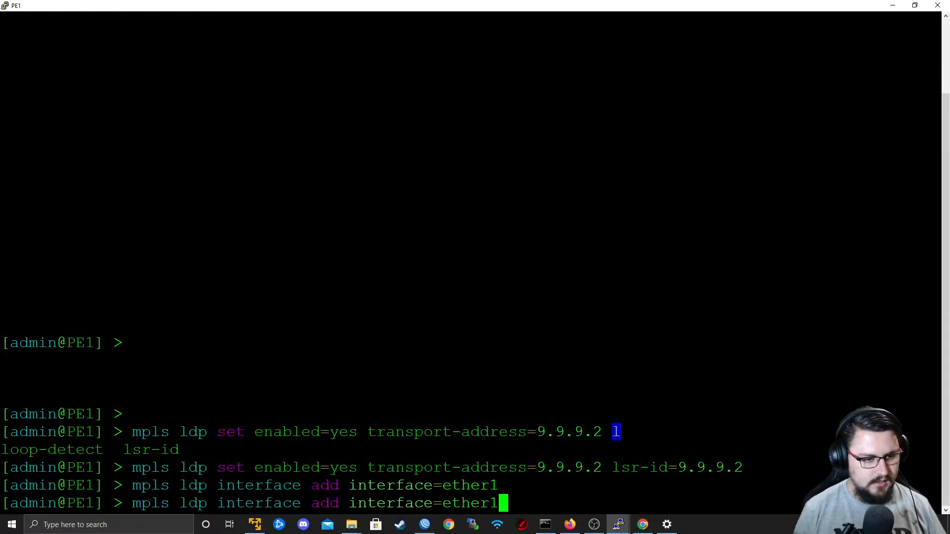
type("transport-address=")
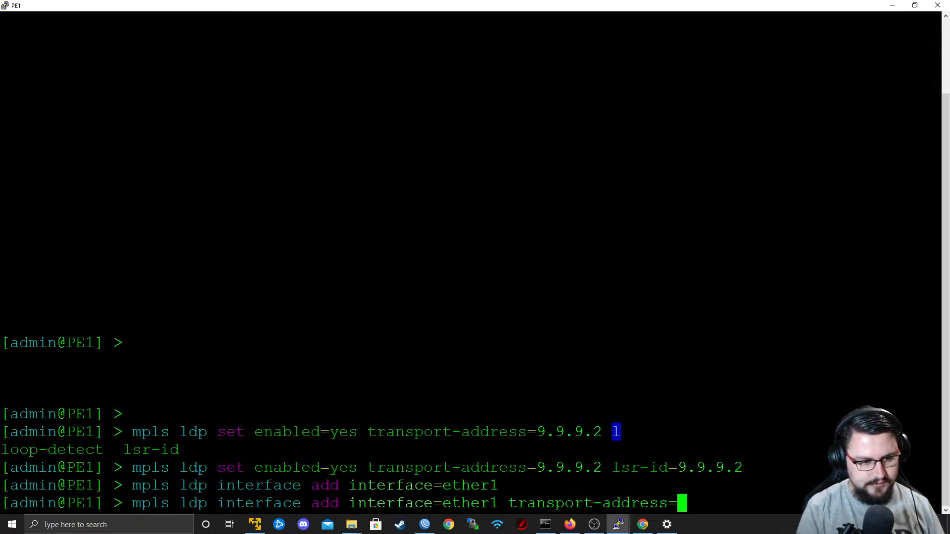
type("9.9.9.2")
key("Return")
Print PE1's MPLS LDP interfaces, first in brief and again in detail, to check ether1's transport address.
key("alt+Tab")
key("alt+Tab")
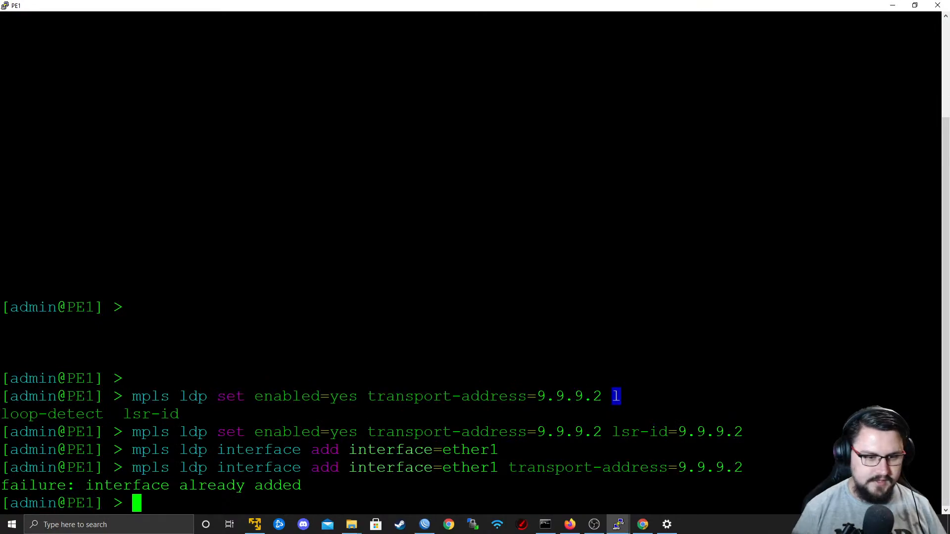
key("alt+Tab")
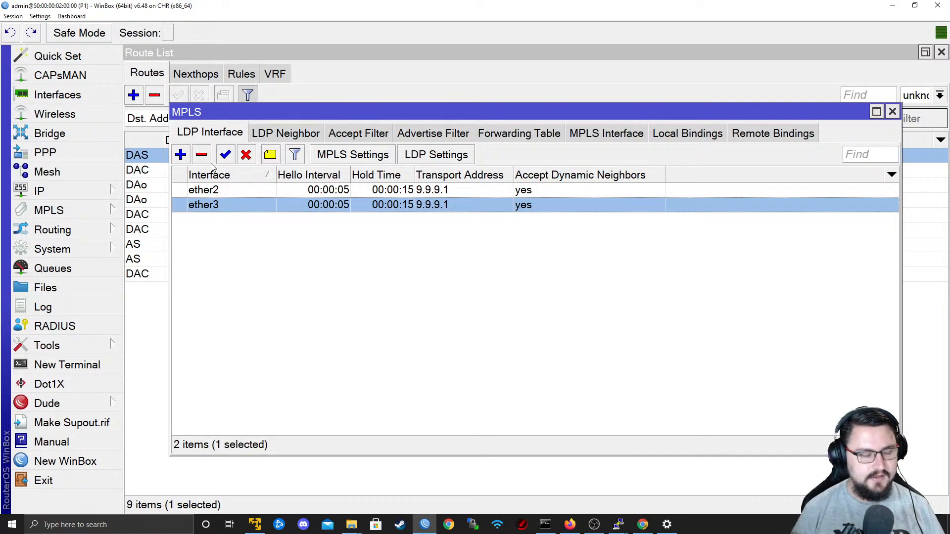
key("alt+Tab")
type("mpls ")
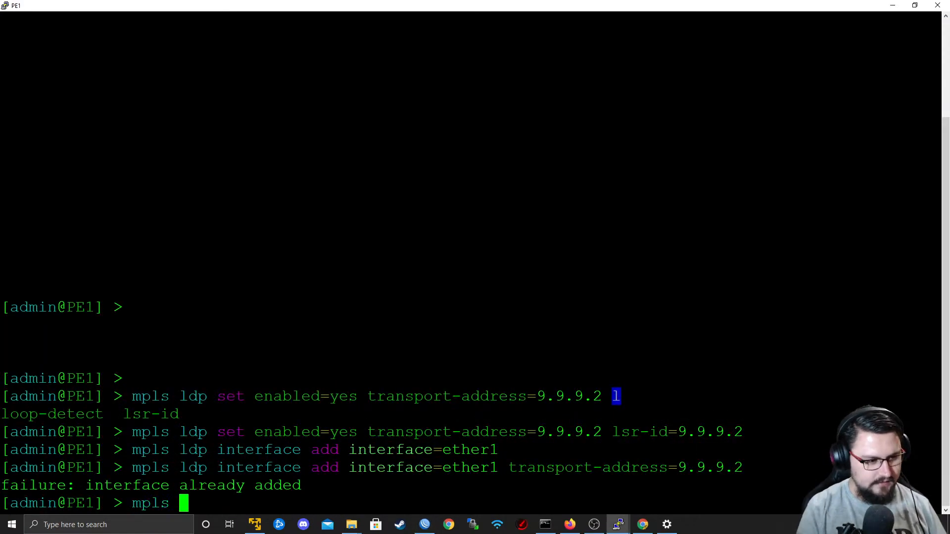
type("ldp interface print")
key("Return")
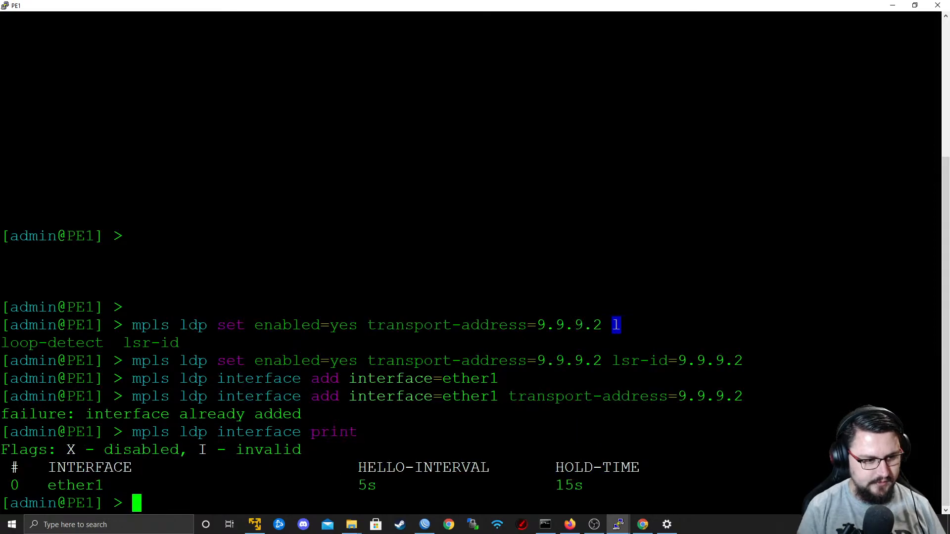
key("Up")
type("de")
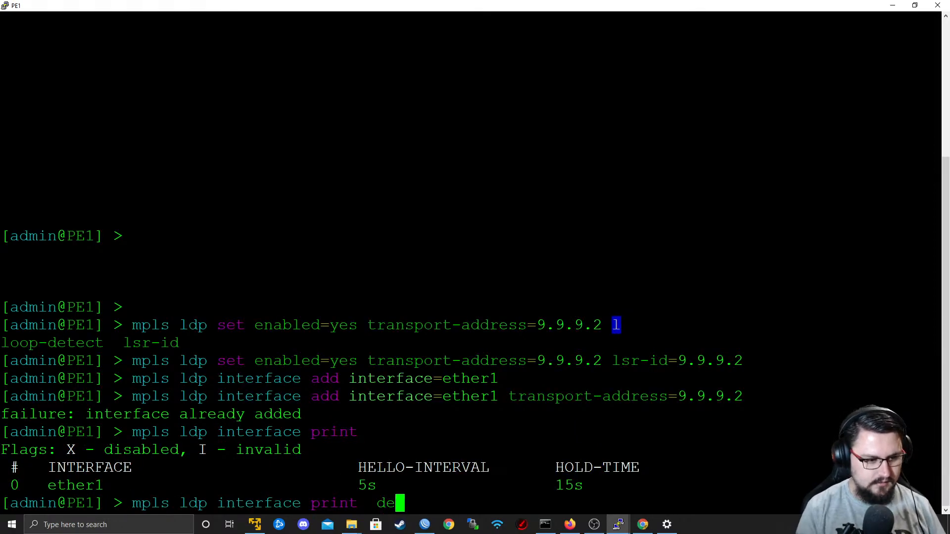
key("Tab")
key("Return")
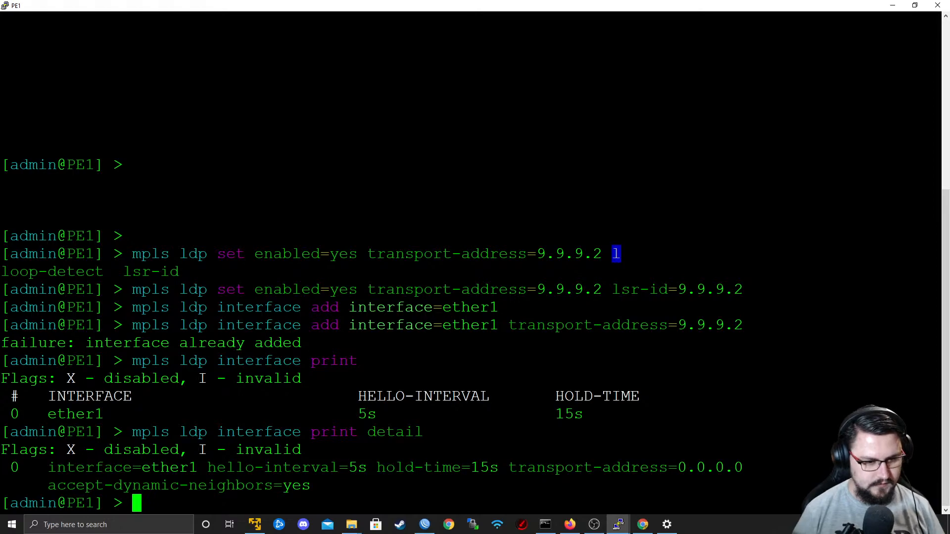
left_click_drag(532, 468, 729, 469)
double_click(729, 469)
left_click(725, 470)
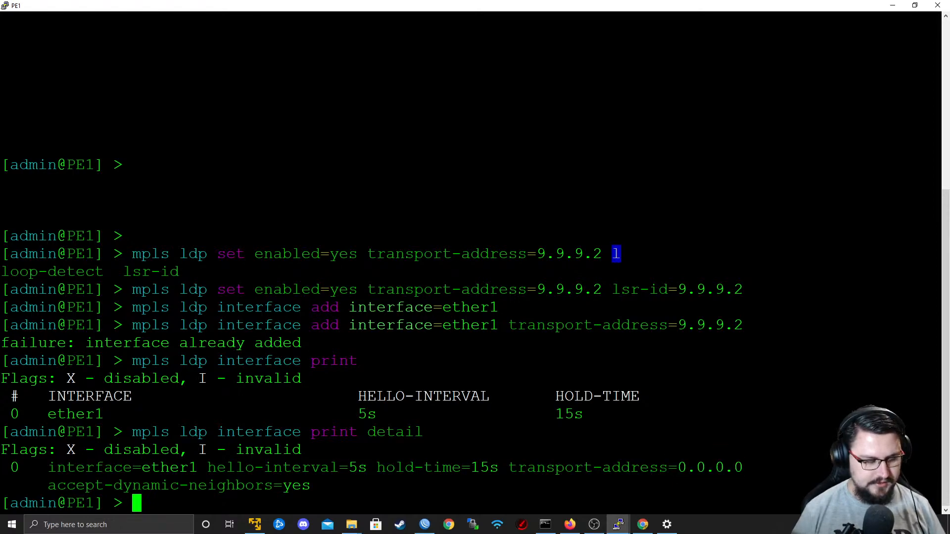
Set the transport address of PE1's MPLS LDP interface entry 0 to 9.9.9.2.
key("Up")
key("Up")
key("Up")
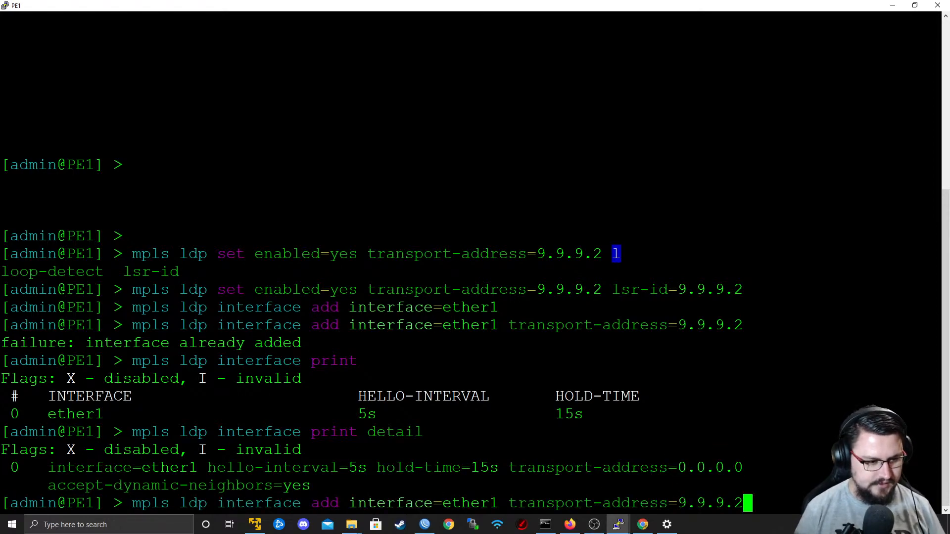
key("Left")
key("Left")
key("Left")
key("Left")
key("Left")
key("Left")
key("Left")
key("Left")
key("Left")
key("Left")
key("Left")
key("Left")
key("Left")
key("Left")
key("Left")
key("Left")
key("Left")
key("Left")
key("Left")
key("Left")
key("Left")
key("Left")
key("Left")
key("Left")
key("Left")
key("Left")
key("BackSpace")
key("BackSpace")
key("BackSpace")
key("BackSpace")
key("BackSpace")
key("BackSpace")
key("BackSpace")
key("BackSpace")
key("BackSpace")
key("BackSpace")
key("BackSpace")
key("BackSpace")
key("BackSpace")
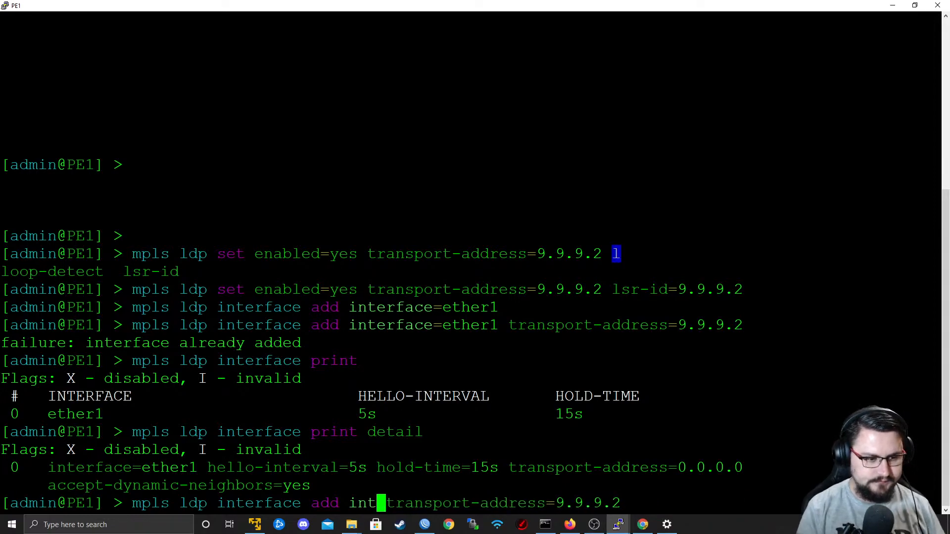
key("BackSpace")
key("BackSpace")
key("BackSpace")
key("BackSpace")
key("BackSpace")
key("BackSpace")
key("BackSpace")
type("set")
key("Right")
key("Right")
key("Right")
key("Right")
key("Right")
key("Right")
key("Right")
key("Right")
key("Right")
key("Right")
key("Right")
key("Right")
key("Right")
key("Right")
key("Right")
key("Right")
key("Right")
key("Right")
key("Right")
key("Right")
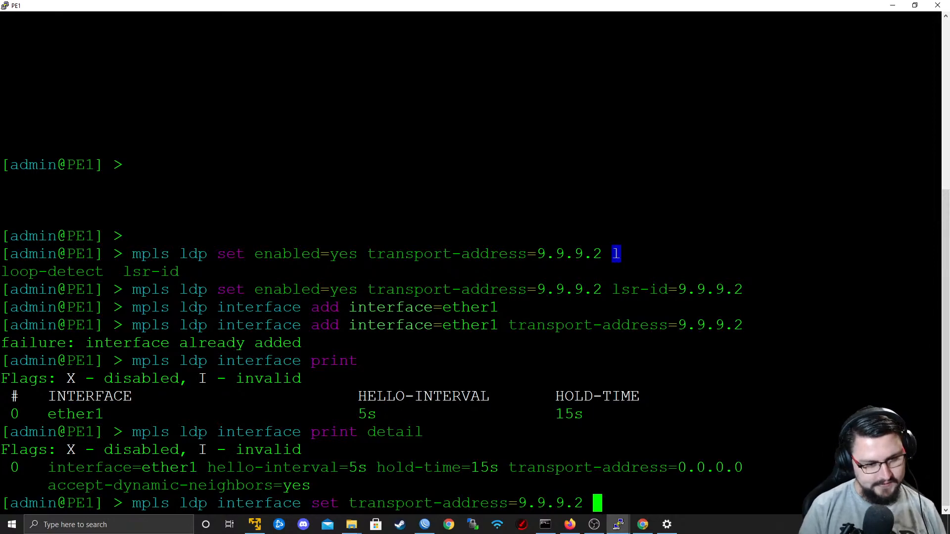
type("0")
key("Return")
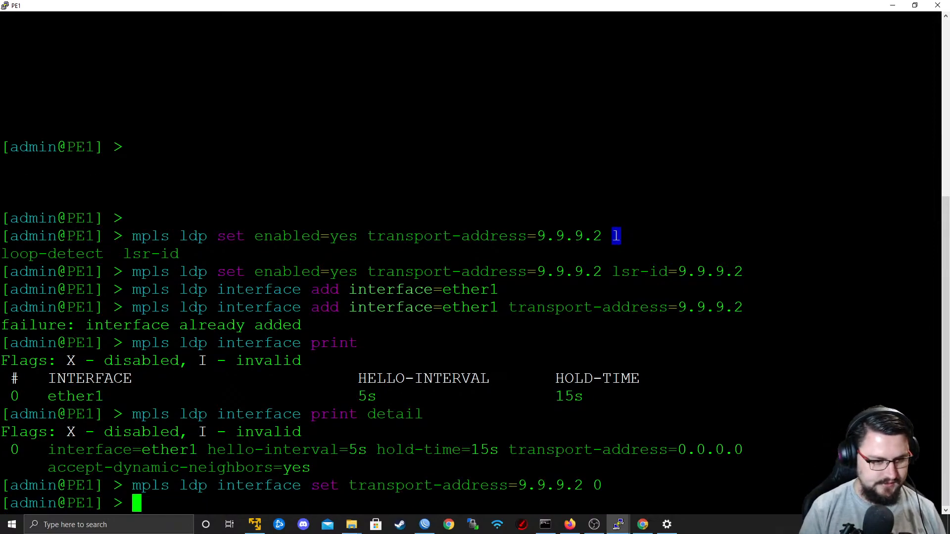
Print PE1's MPLS LDP interface details again to verify ether1's transport address.
key("Up")
key("Up")
key("Return")
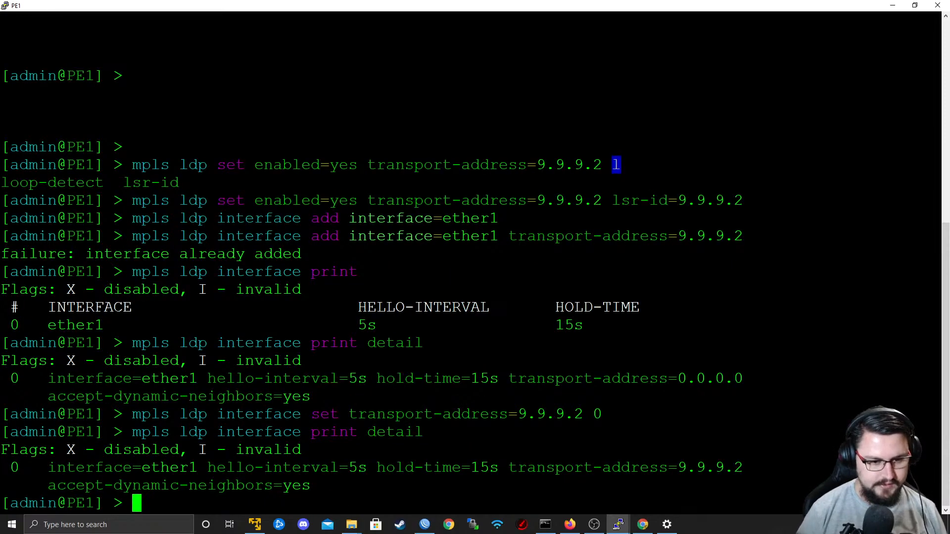
left_click_drag(575, 468, 729, 469)
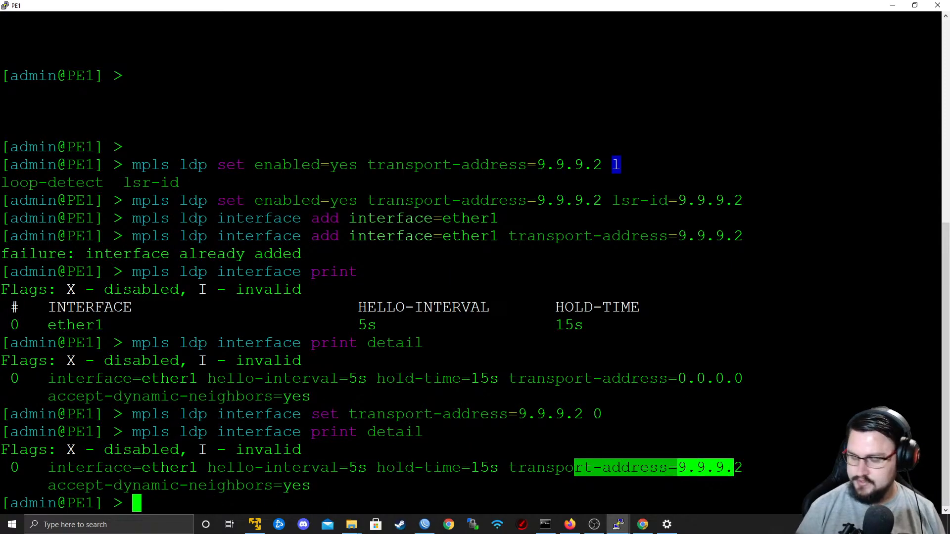
Return to P1's WinBox session and recheck the MPLS local and remote bindings for updated labels and peers.
key("alt+Tab")
key("alt+Tab")
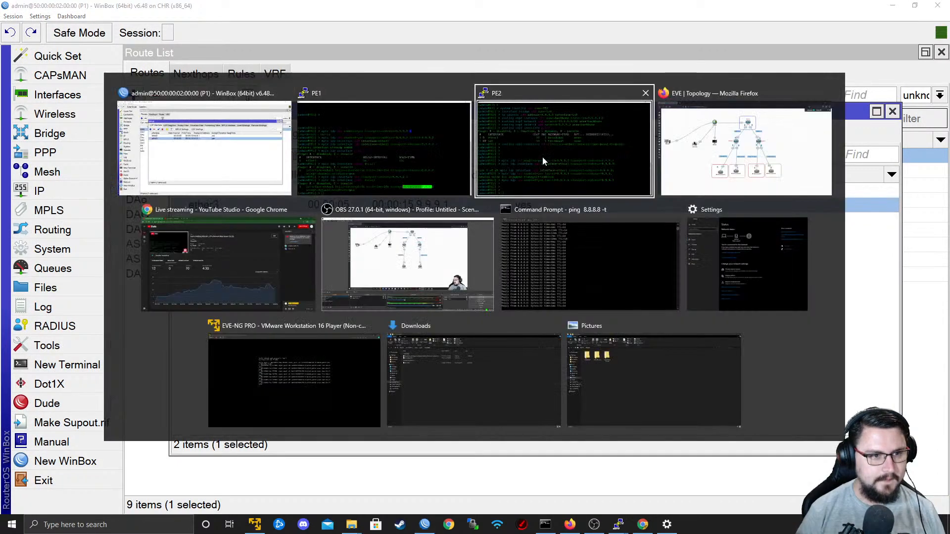
left_click(238, 126)
left_click(713, 132)
left_click(741, 134)
left_click(714, 135)
left_click(736, 133)
left_click(695, 135)
left_click(738, 136)
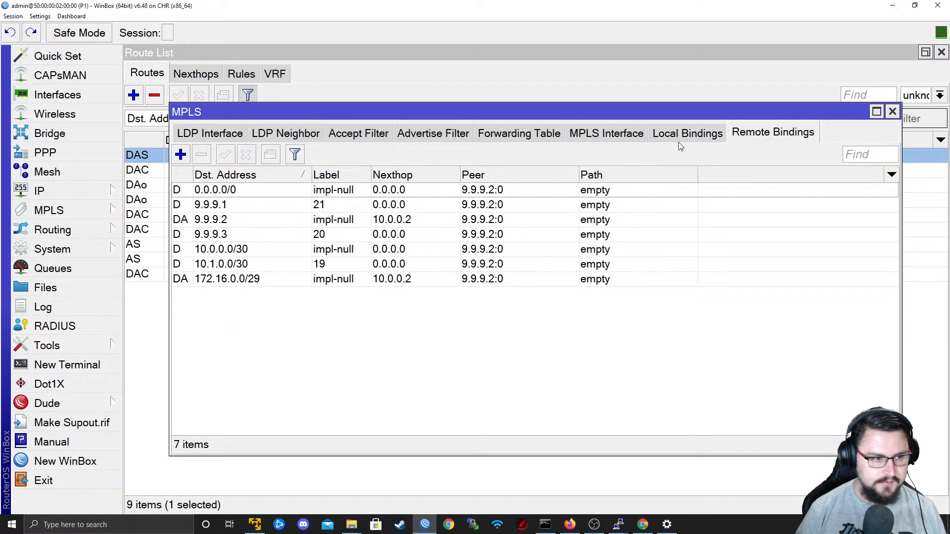
left_click(681, 145)
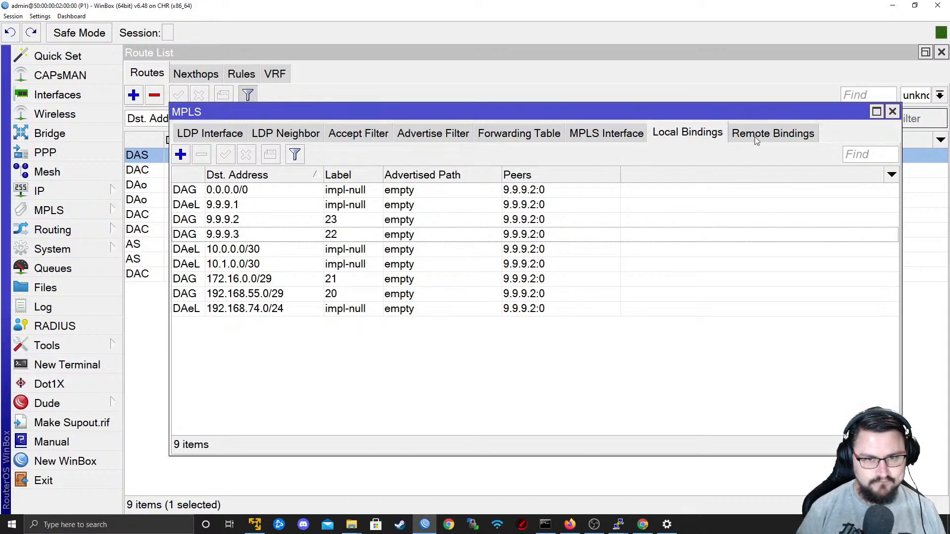
left_click(755, 136)
Close P1's MPLS window and limit the route list to the main routing table.
left_click(893, 111)
left_click(940, 95)
left_click(916, 124)
Ping PE2's loopback 9.9.9.3 from PE1's console and stop the ping after a few replies.
key("alt+Tab")
left_click(582, 177)
key("Return")
key("Return")
type("ping ")
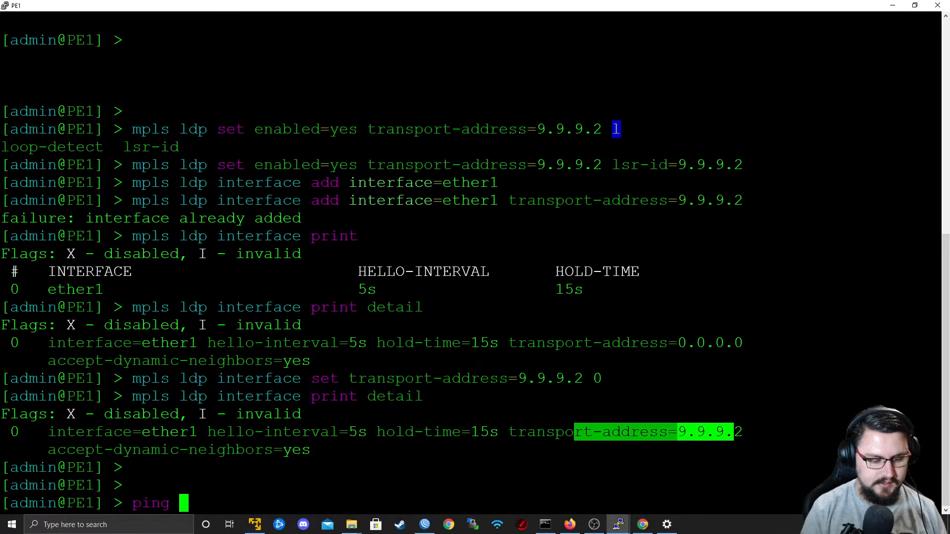
type("9.9.9.3")
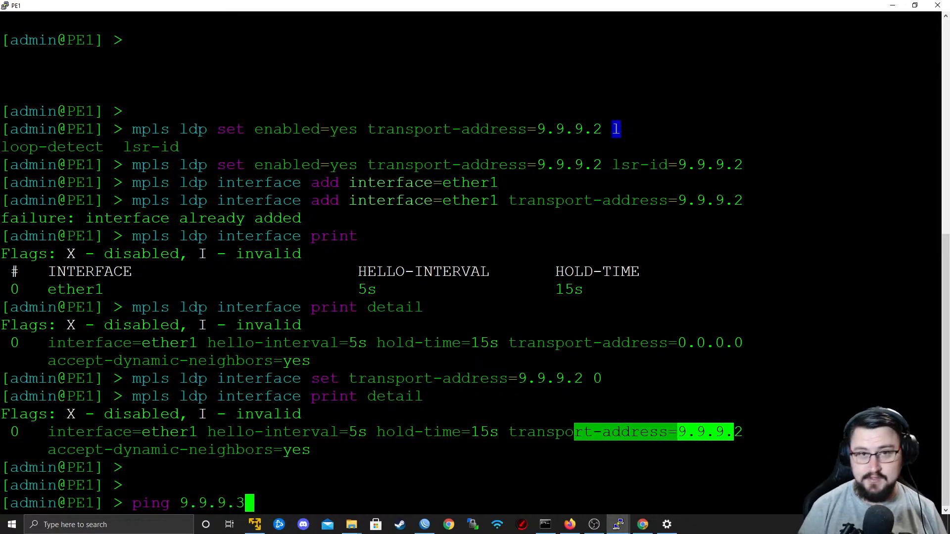
key("Return")
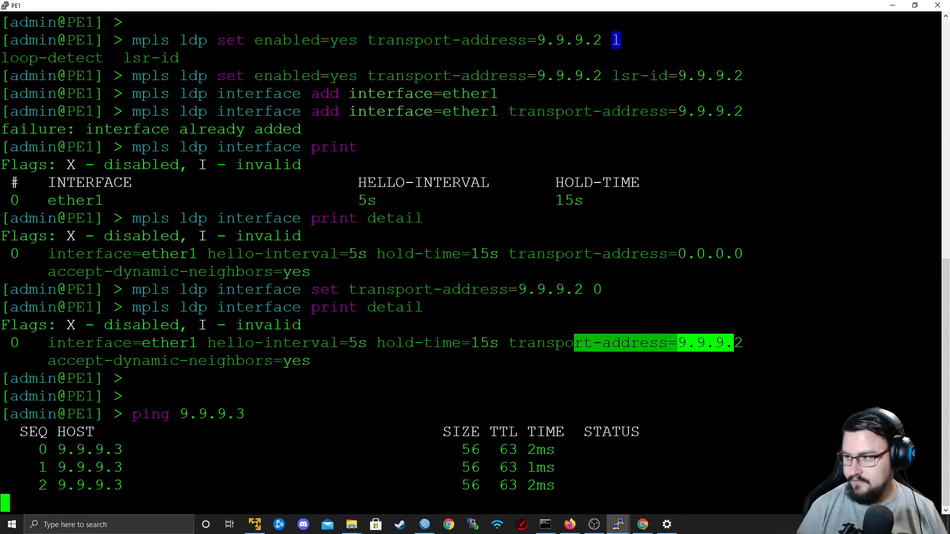
key("ctrl+c")
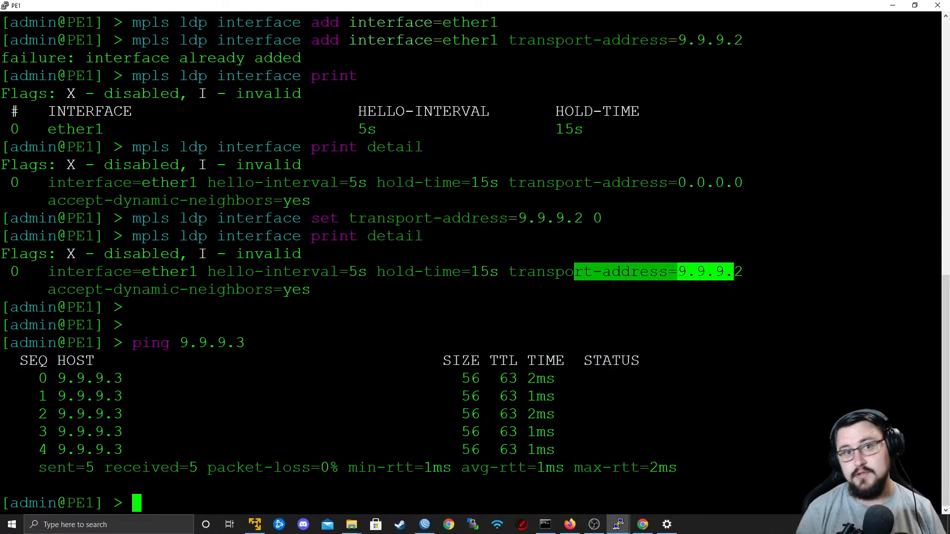
Review the provider and customer routers in the EVE-NG topology and P1's route list in WinBox.
key("alt+Tab")
key("alt+Tab")
key("alt+Tab")
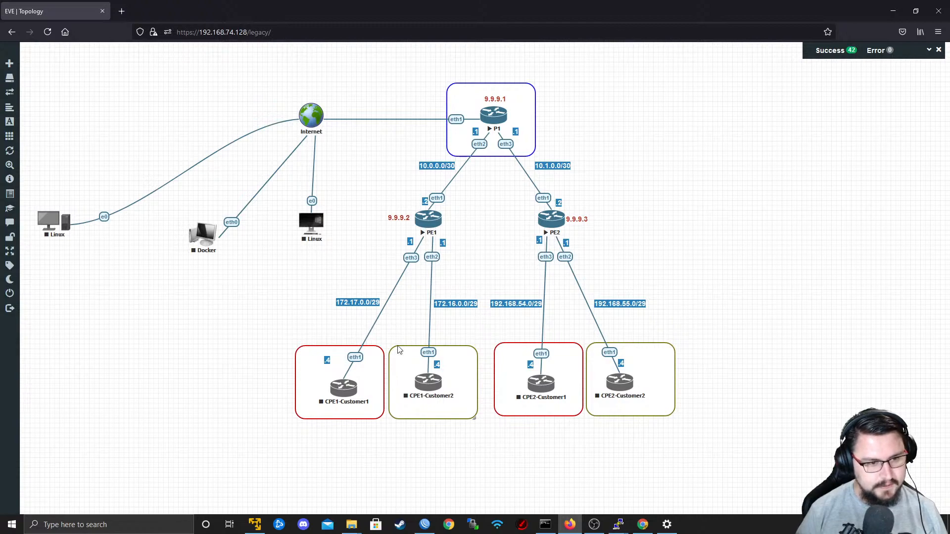
key("alt+Tab")
key("alt+Tab")
key("alt+Tab")
key("alt+Tab")
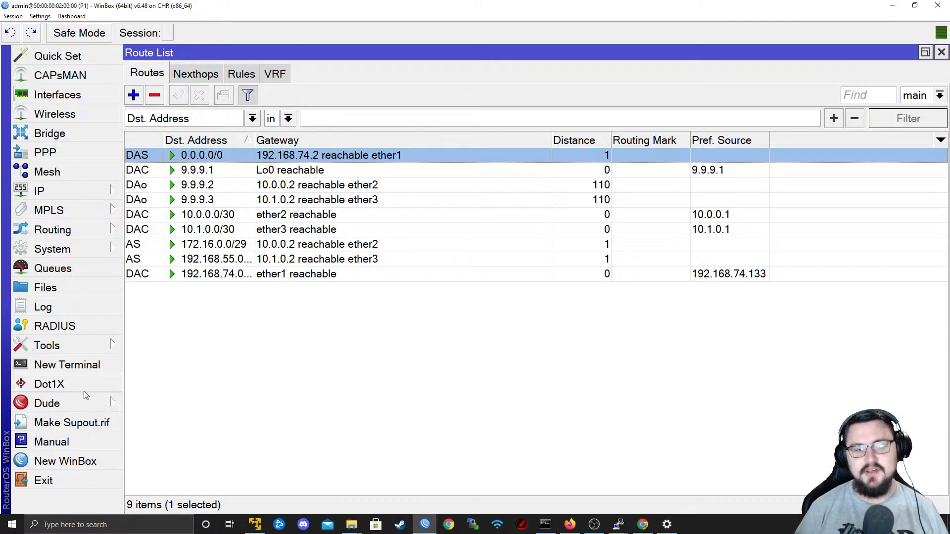
Switch to the EVE-NG topology and start the CPE1-Customer1, CPE1-Customer2, CPE2-Customer1 and CPE2-Customer2 routers.
left_click(892, 5)
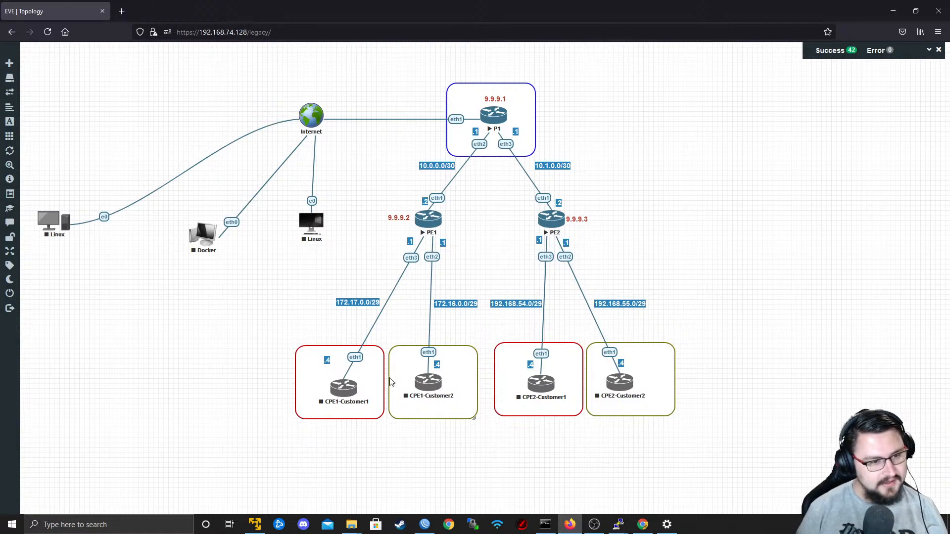
right_click(349, 394)
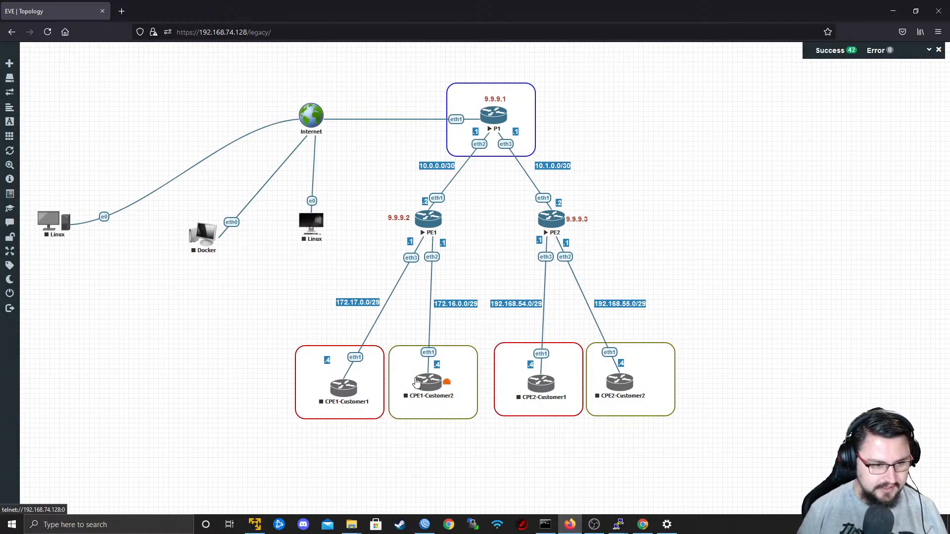
right_click(421, 385)
left_click(450, 400)
right_click(534, 394)
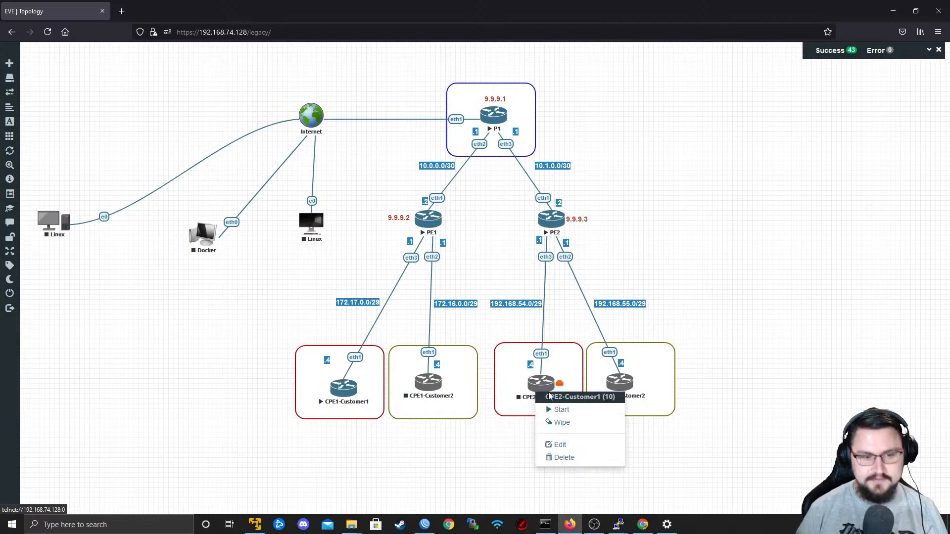
left_click(562, 410)
right_click(618, 384)
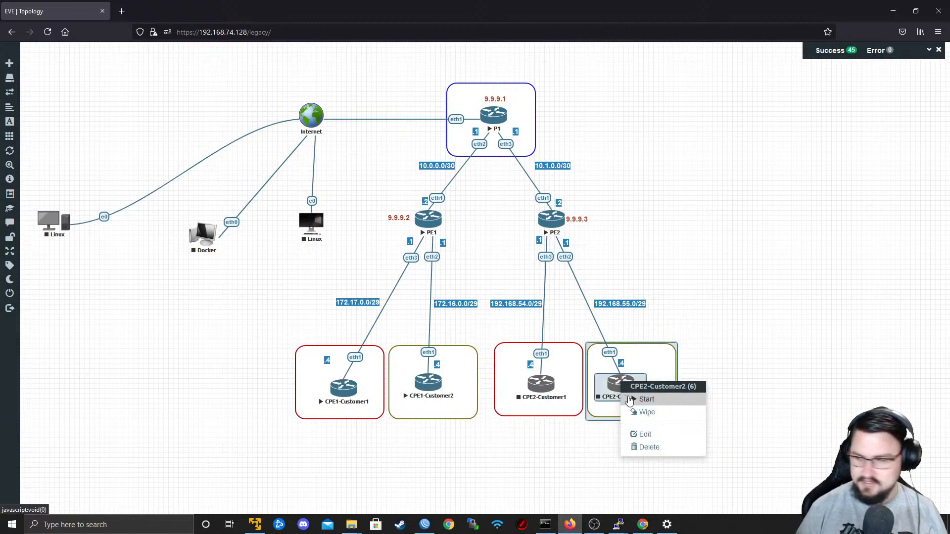
left_click(612, 391)
right_click(616, 388)
left_click(622, 406)
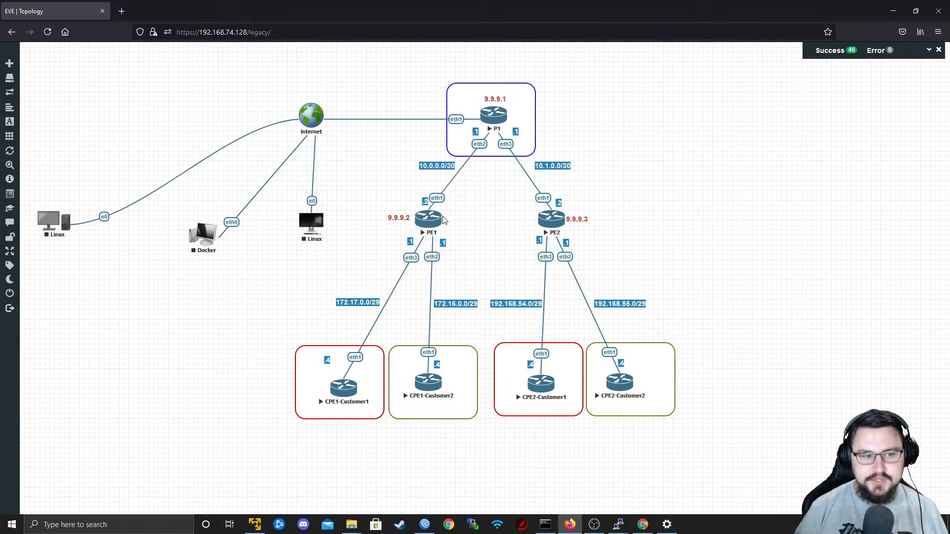
Try to add a direct connection between PE1 and PE2, and cancel it without saving.
left_click_drag(445, 218, 552, 228)
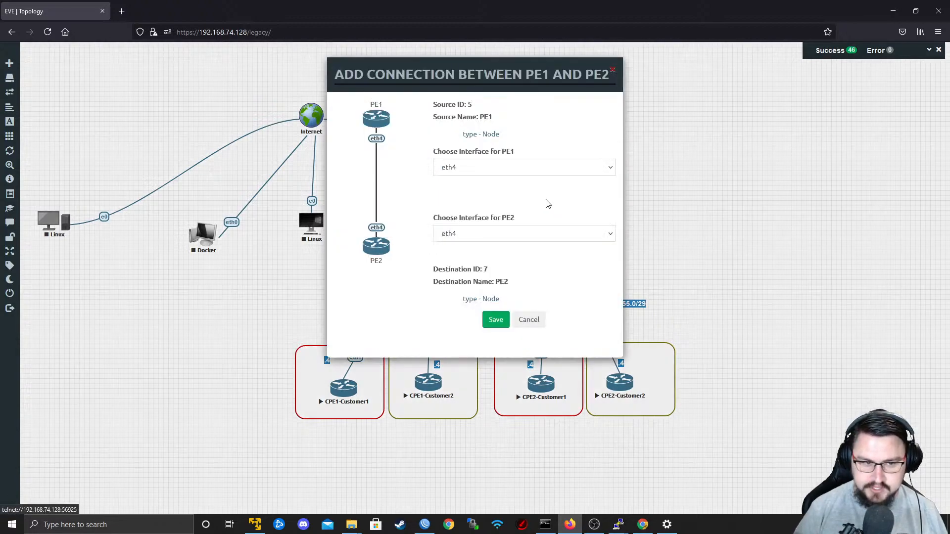
left_click(527, 320)
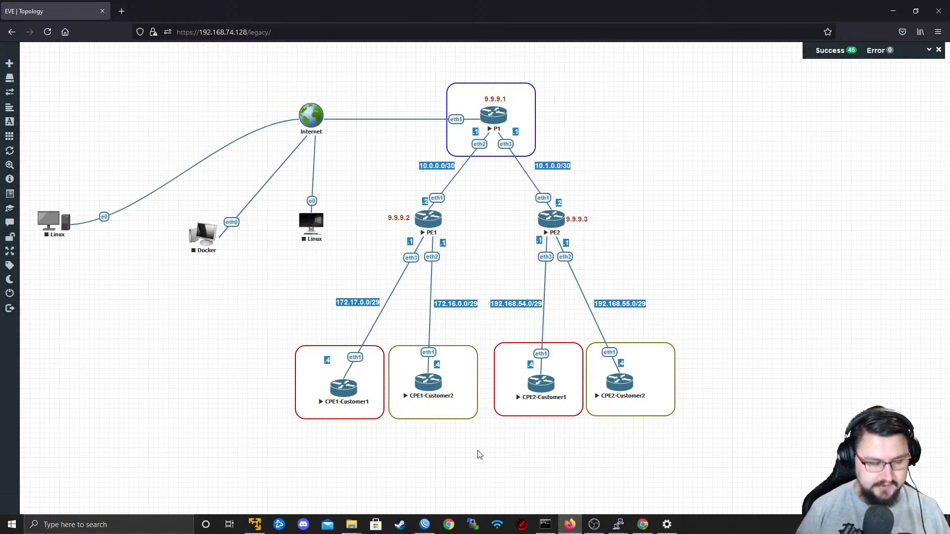
Return to P1's WinBox session and begin a new VRF with the routing mark Customer1_RED and no interfaces.
left_click(425, 520)
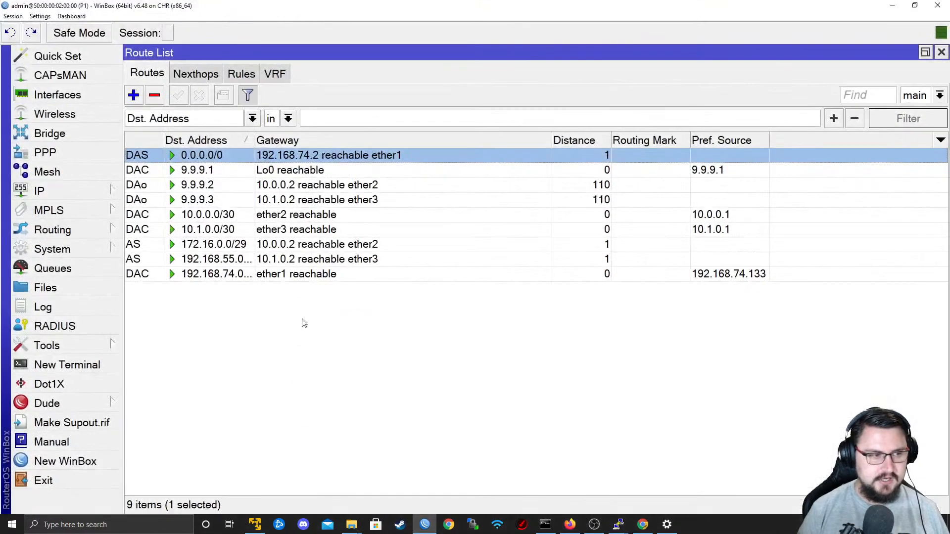
left_click(108, 231)
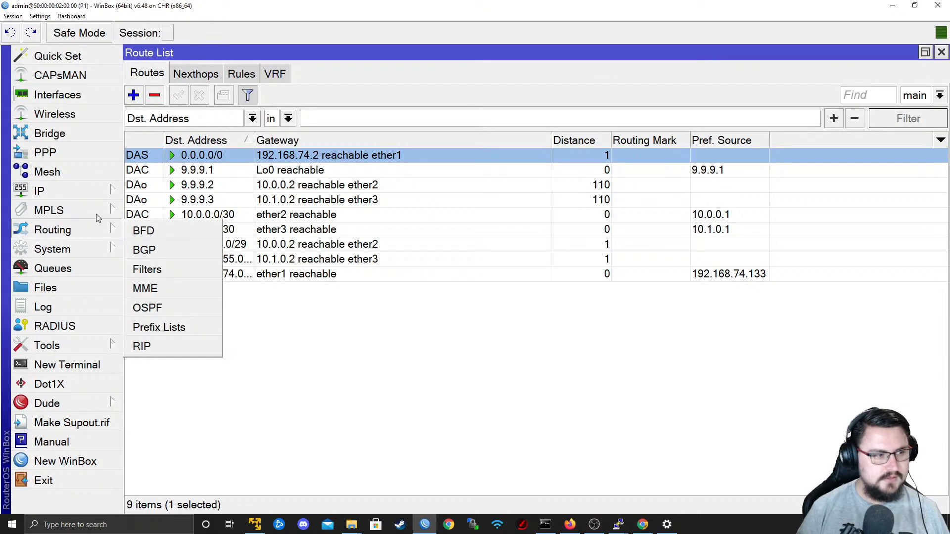
mouse_move(96, 196)
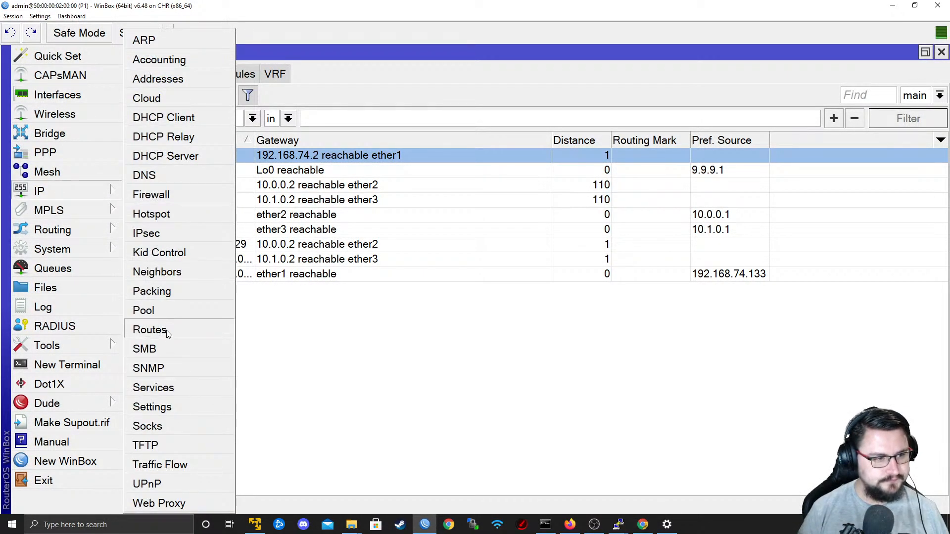
left_click(167, 335)
left_click(275, 74)
left_click(133, 97)
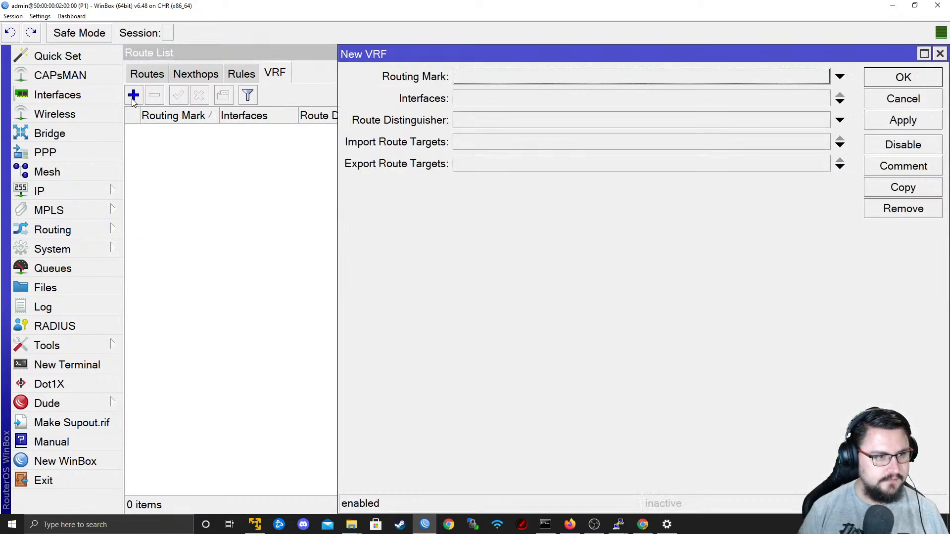
left_click(483, 79)
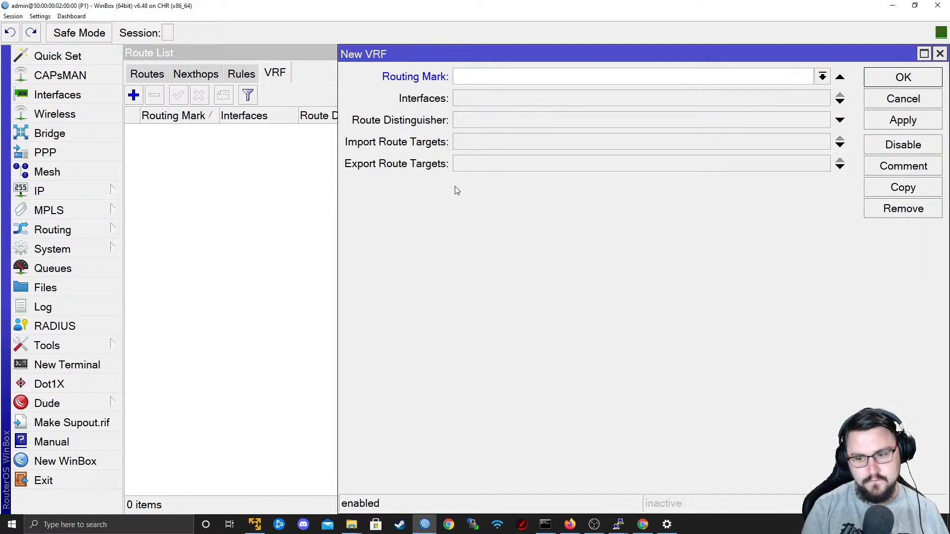
type("Cust")
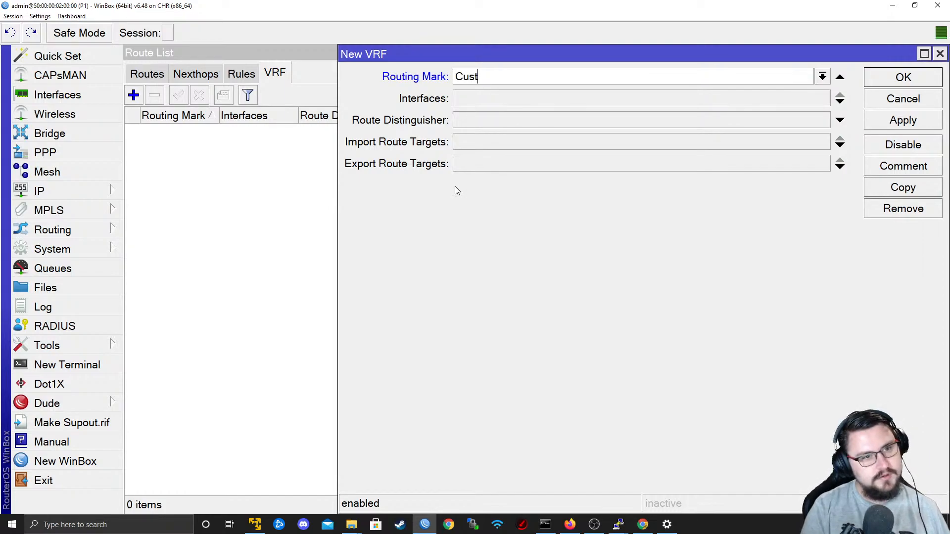
type("omer1_RED")
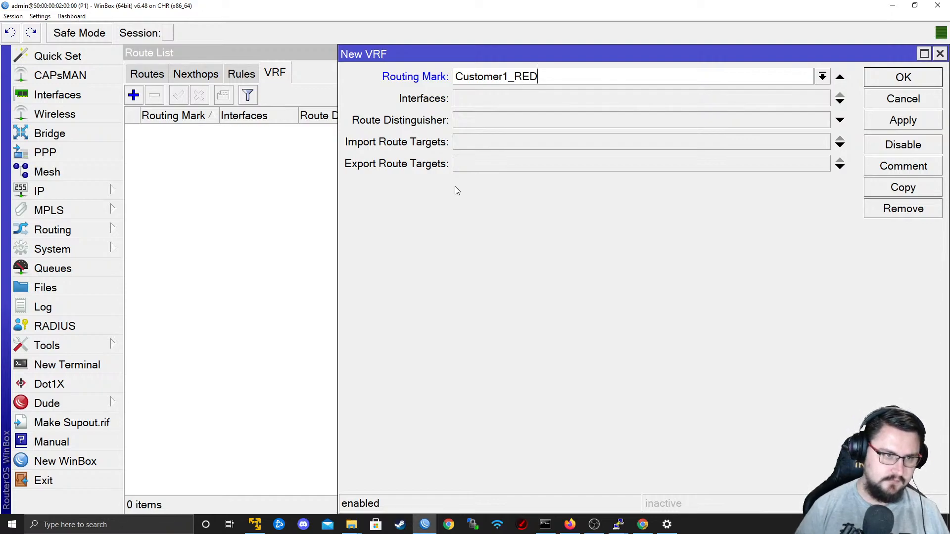
left_click(508, 104)
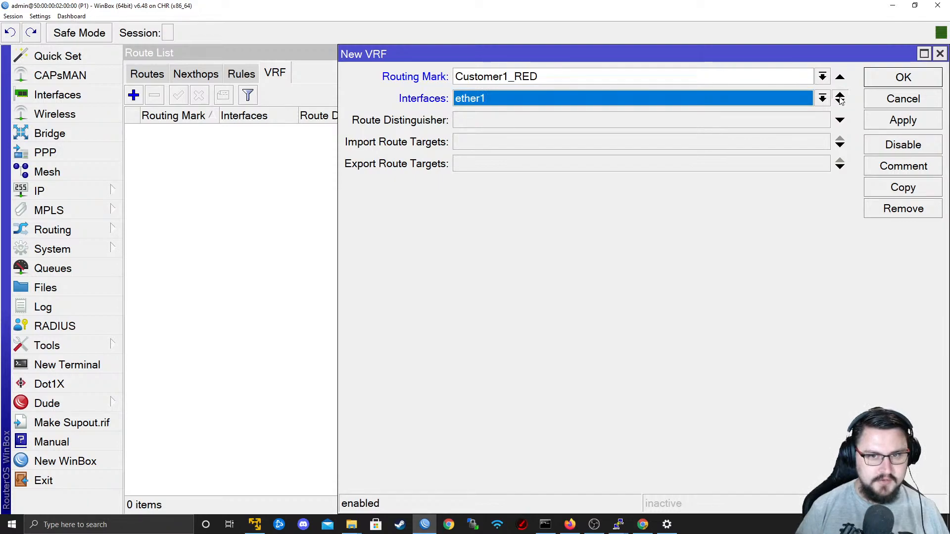
left_click(840, 97)
Set the Customer1_RED VRF's route distinguisher, import route target and export route target to 1:1, and save it.
left_click(514, 120)
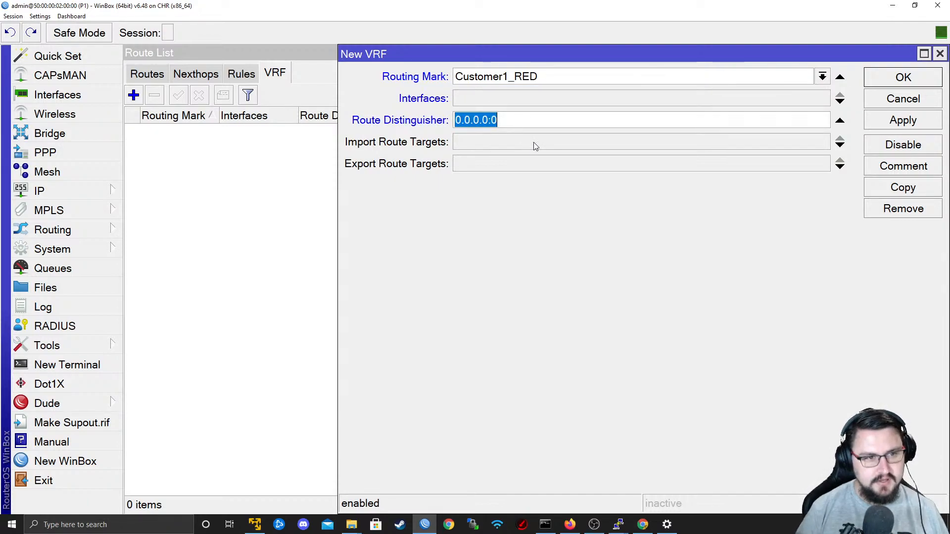
type("1:1")
left_click(506, 142)
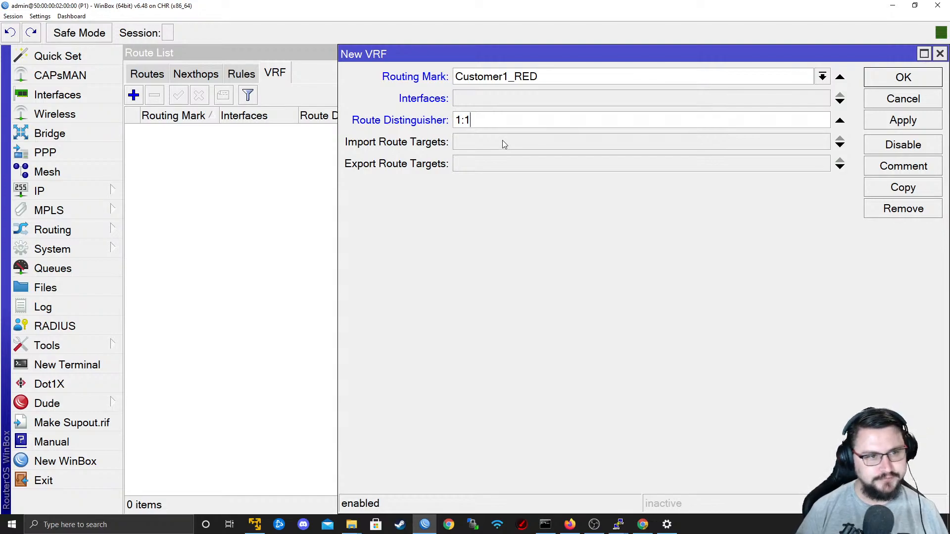
type("1:1")
left_click(535, 164)
type("1")
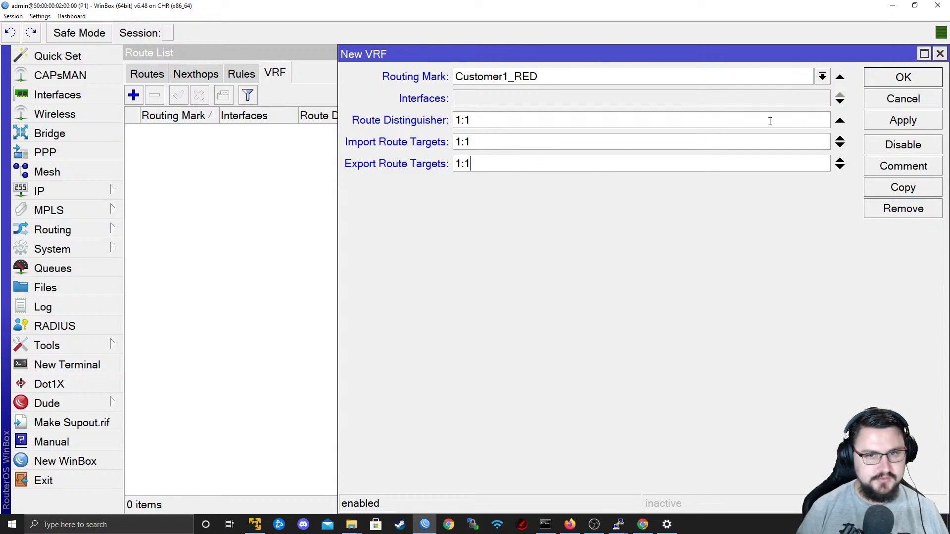
left_click(923, 127)
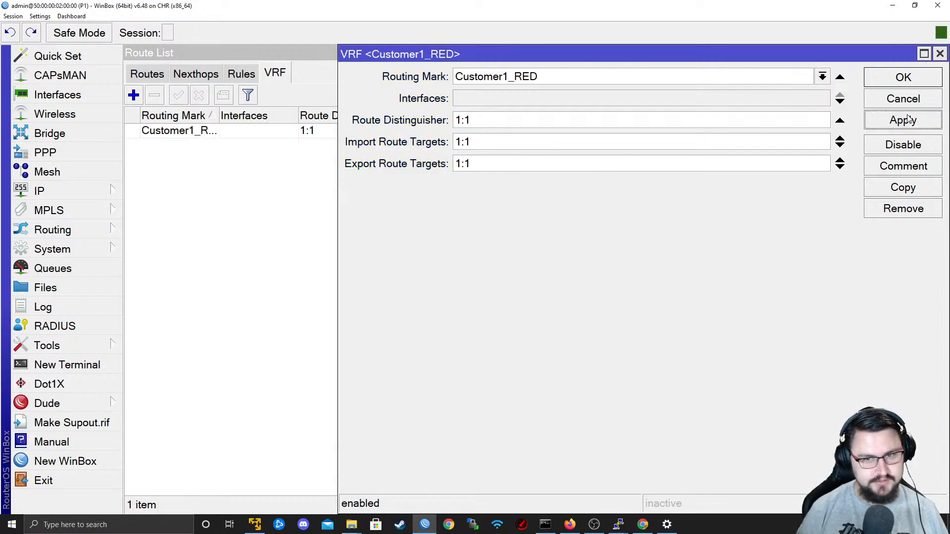
left_click(898, 87)
Widen the routing mark column and begin a second VRF with the routing mark Customer2_GOLD.
left_click_drag(220, 115, 263, 117)
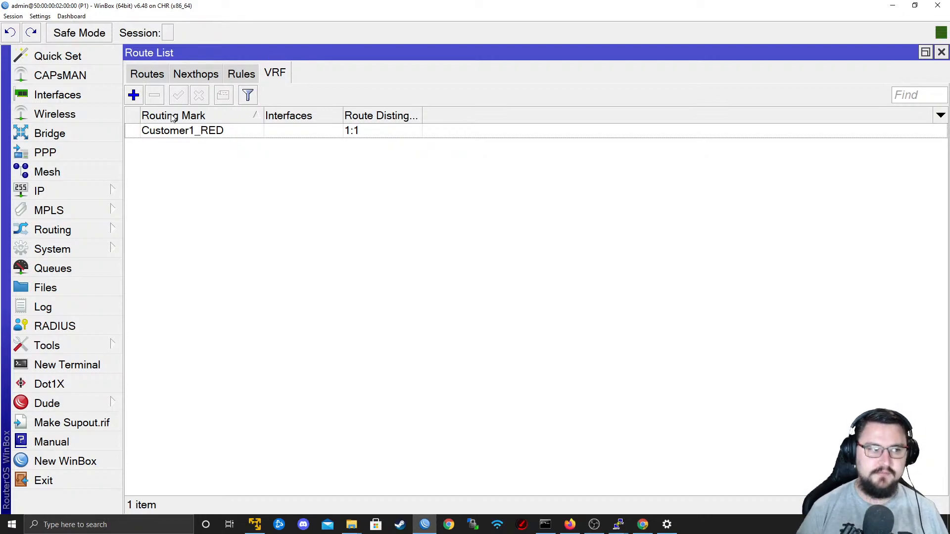
left_click(134, 95)
type("Ci")
key("BackSpace")
type("ustomr")
type("r2_GOLD")
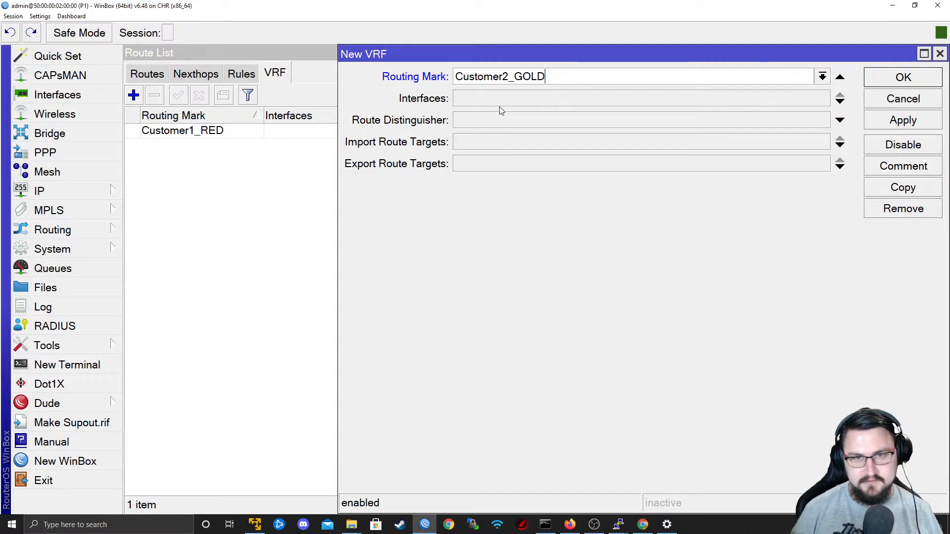
Set the Customer2_GOLD VRF's route distinguisher, import route target and export route target to 1:2, and save it.
left_click(470, 121)
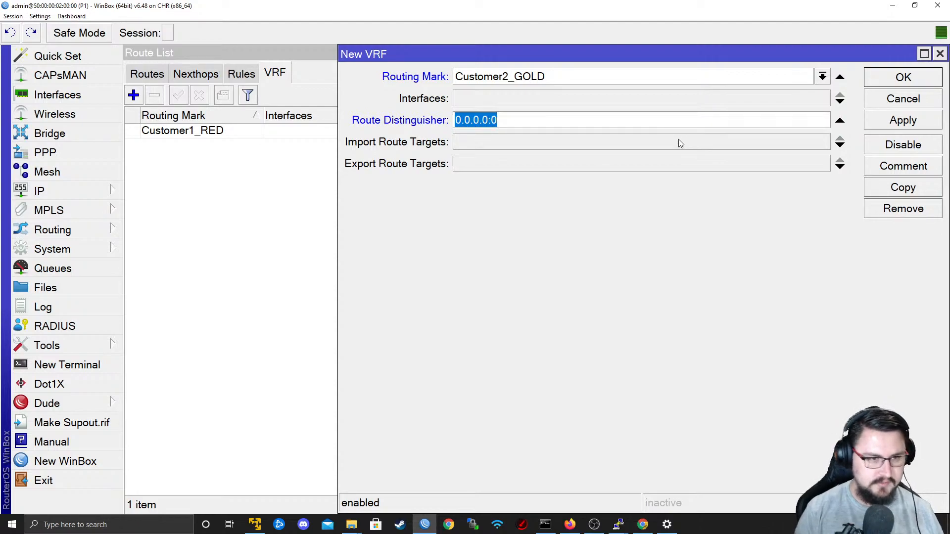
type("1:2")
key("Tab")
type("1:2")
key("Tab")
type("1:")
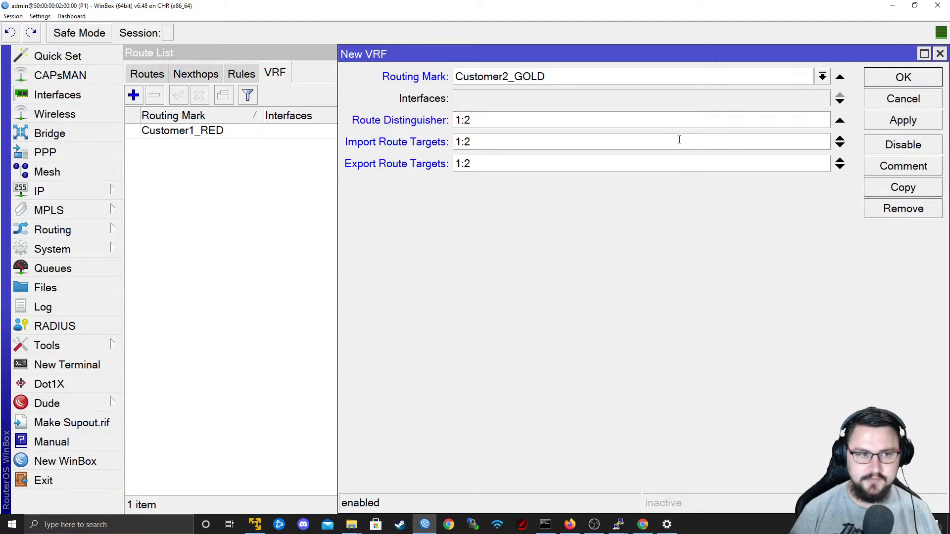
left_click(883, 124)
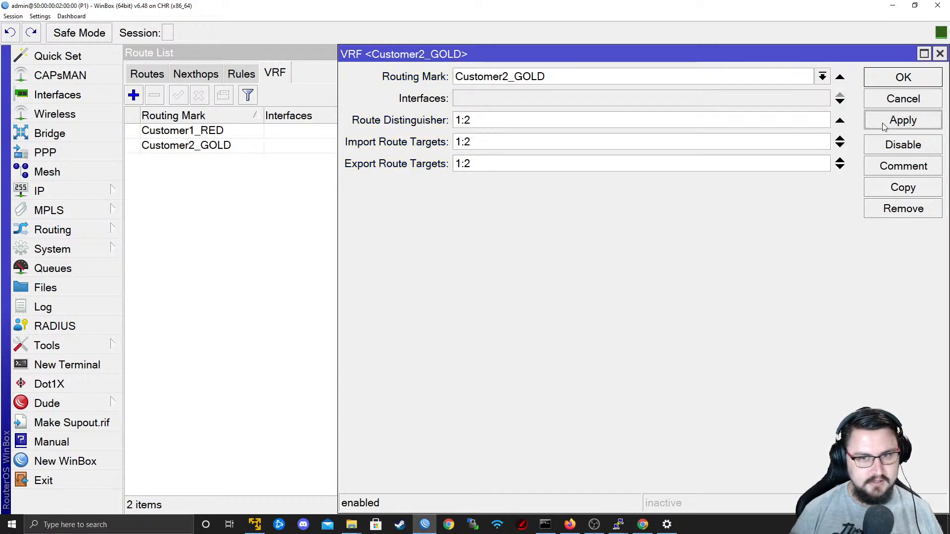
left_click(884, 78)
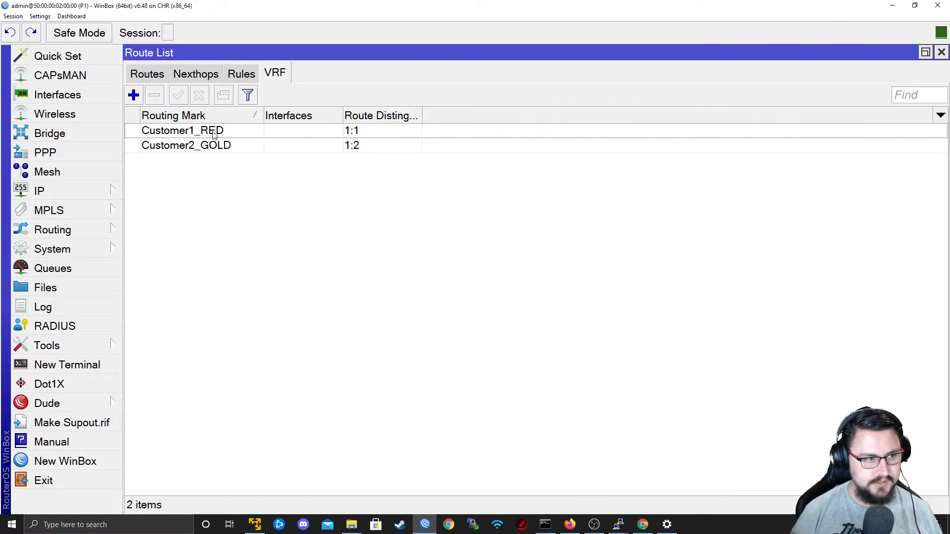
Begin a third VRF on P1 with the routing mark Management_BLUE.
left_click(214, 135)
left_click(213, 158)
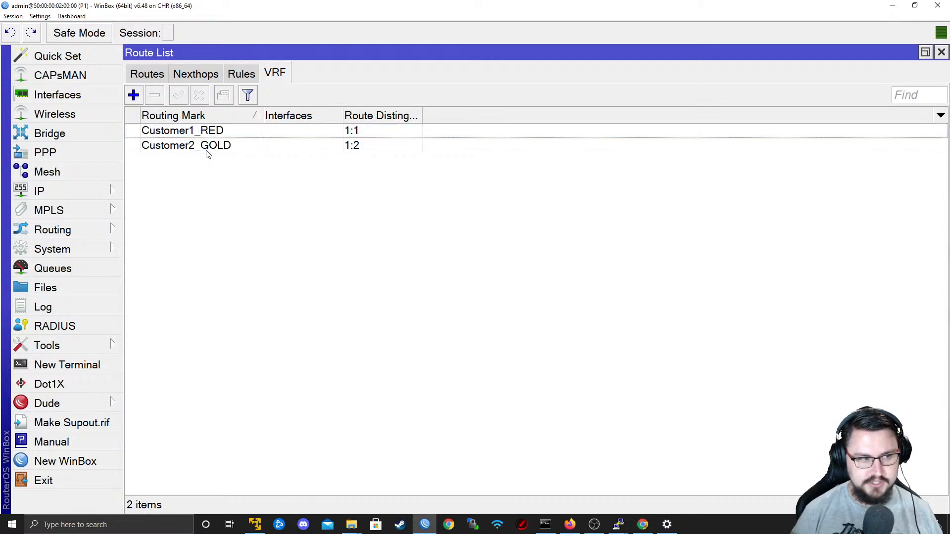
left_click(134, 95)
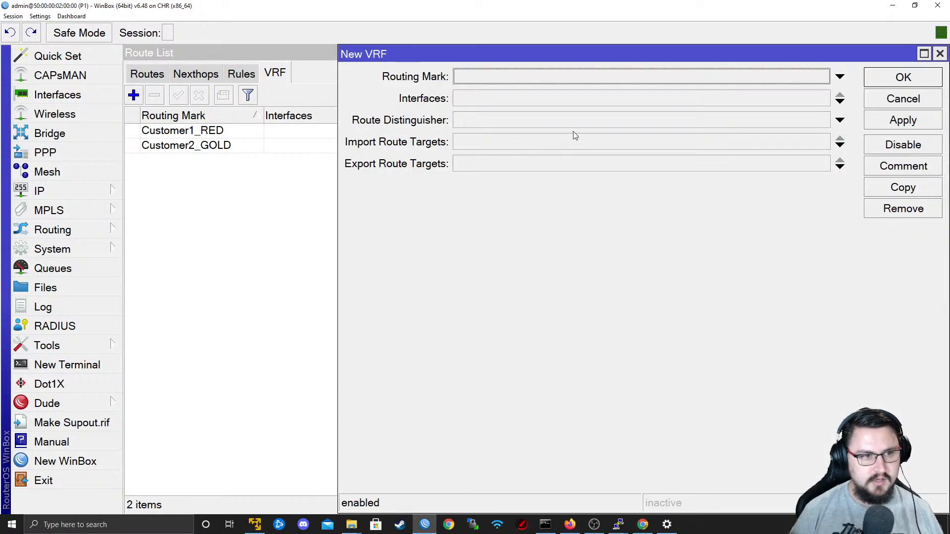
left_click(505, 75)
type("Mang")
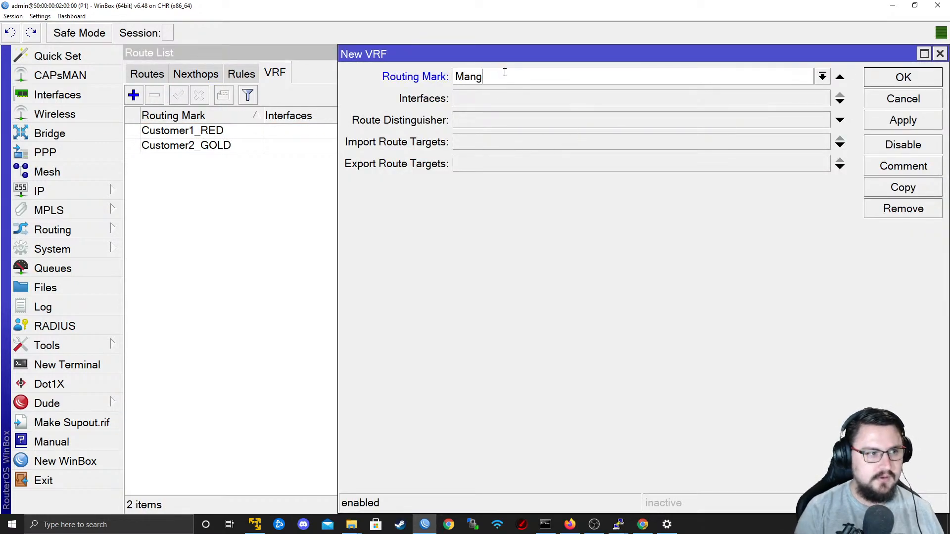
type("agement_BLUE")
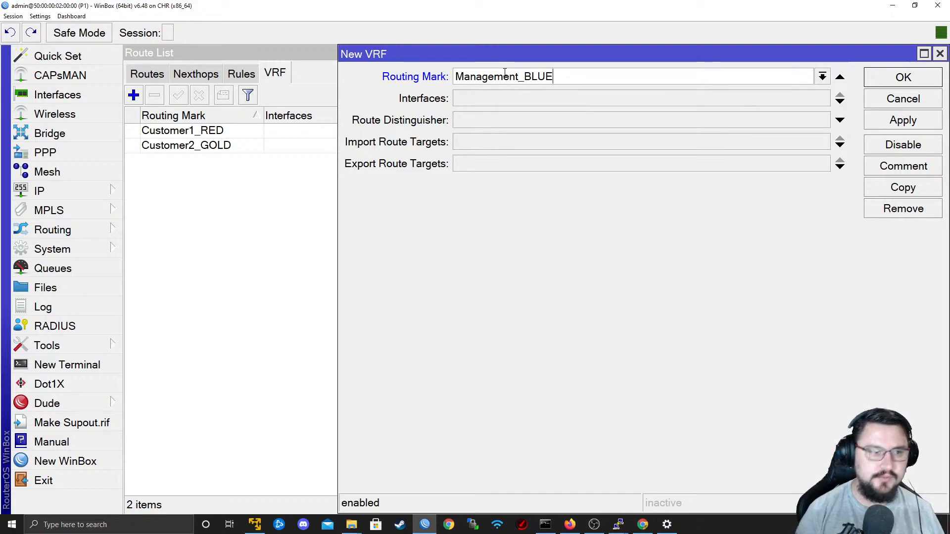
key("Tab")
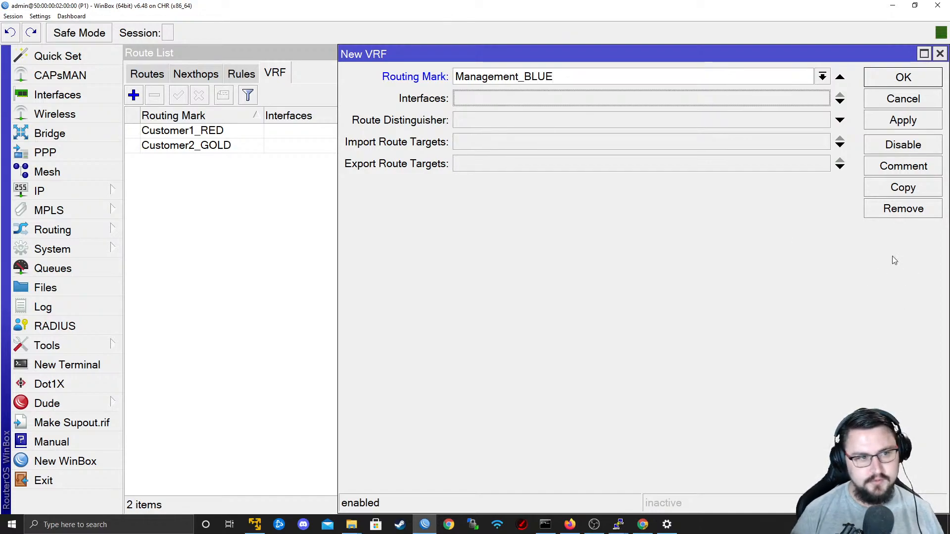
Set the Management_BLUE VRF's route distinguisher, import route target and export route target to 1:1000, and save it.
left_click(513, 125)
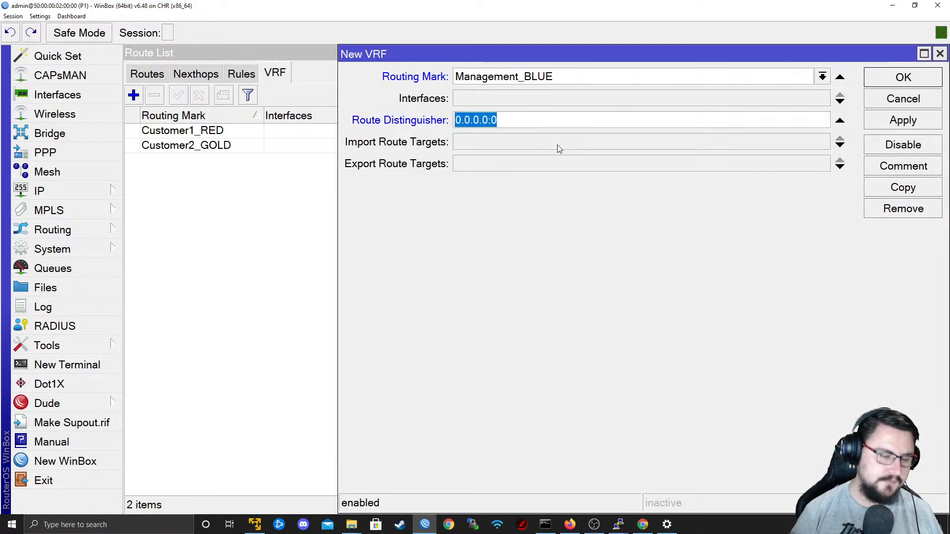
type("1:1000")
key("Tab")
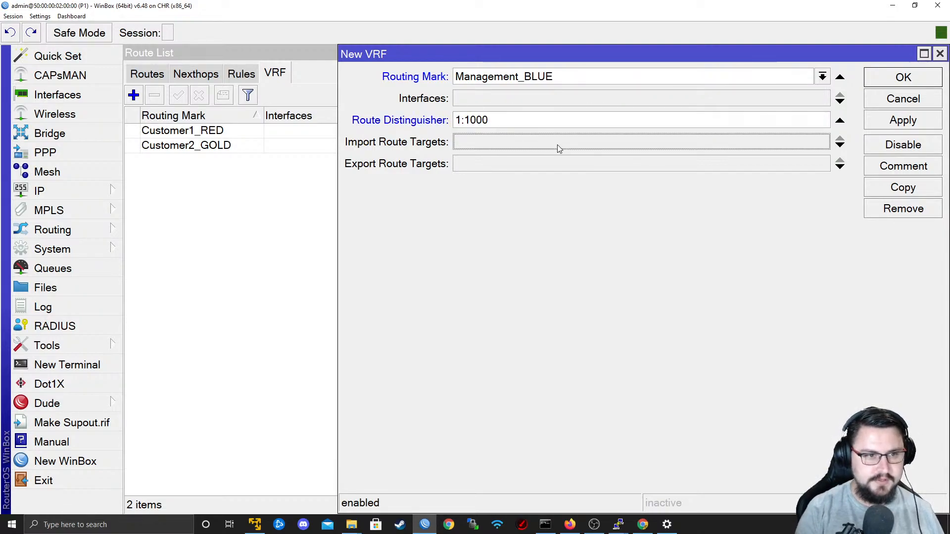
type("1:1000")
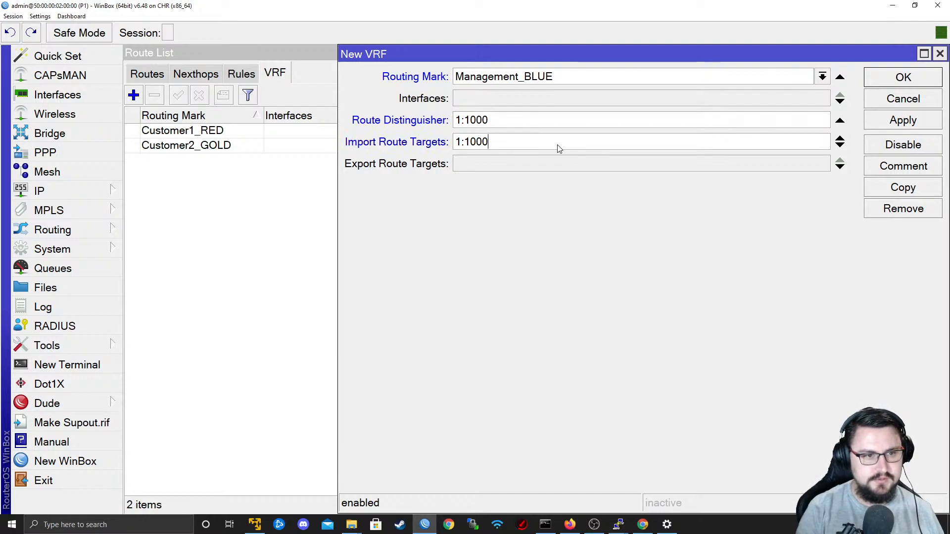
key("Tab")
type("1:1000")
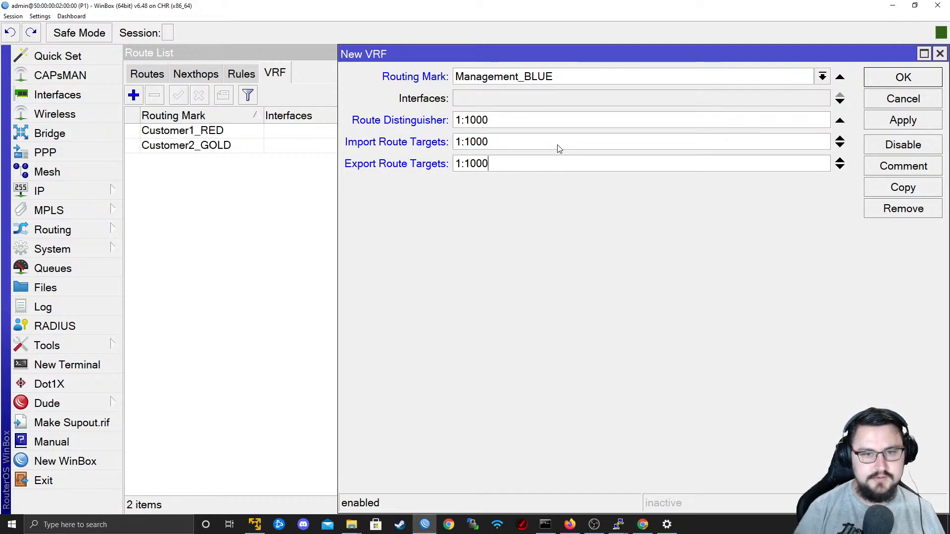
left_click(923, 125)
left_click(922, 79)
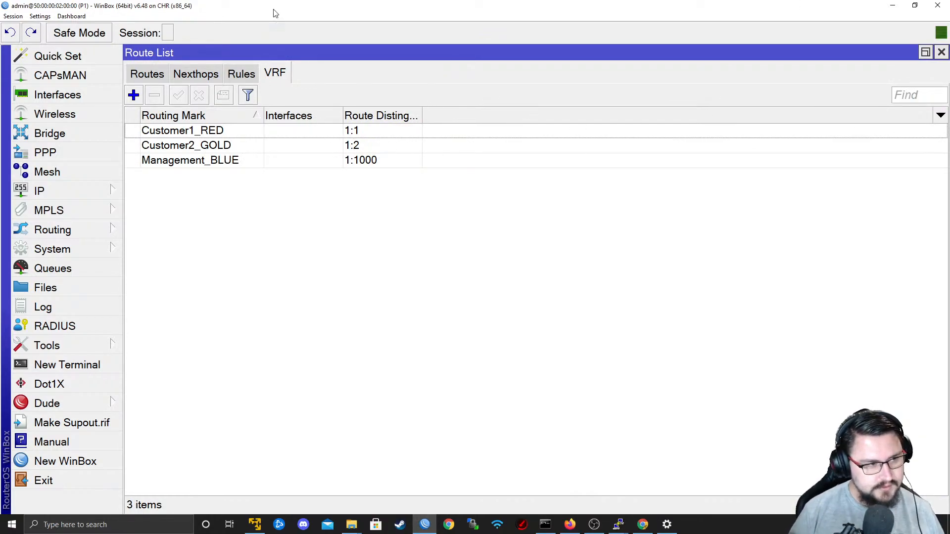
Open P1's BGP configuration at the list of peers.
left_click(252, 135)
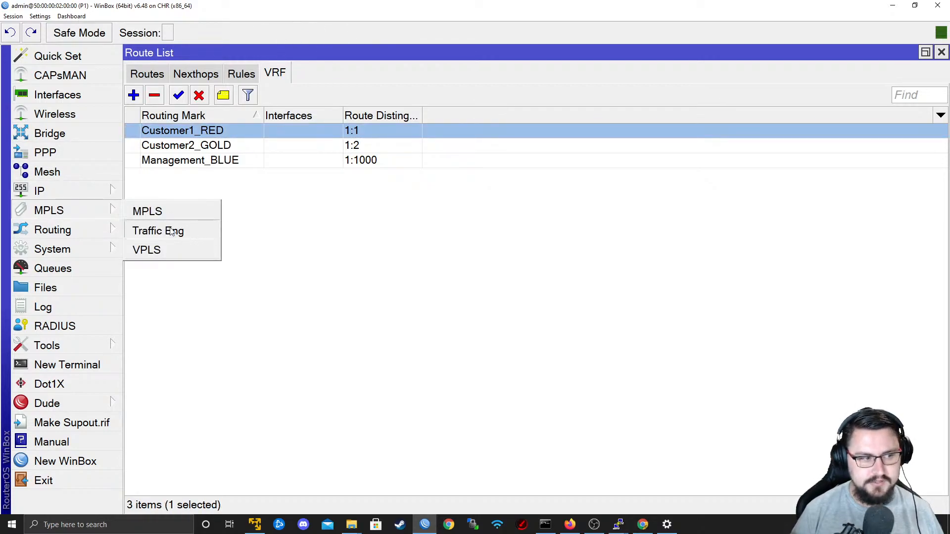
mouse_move(97, 231)
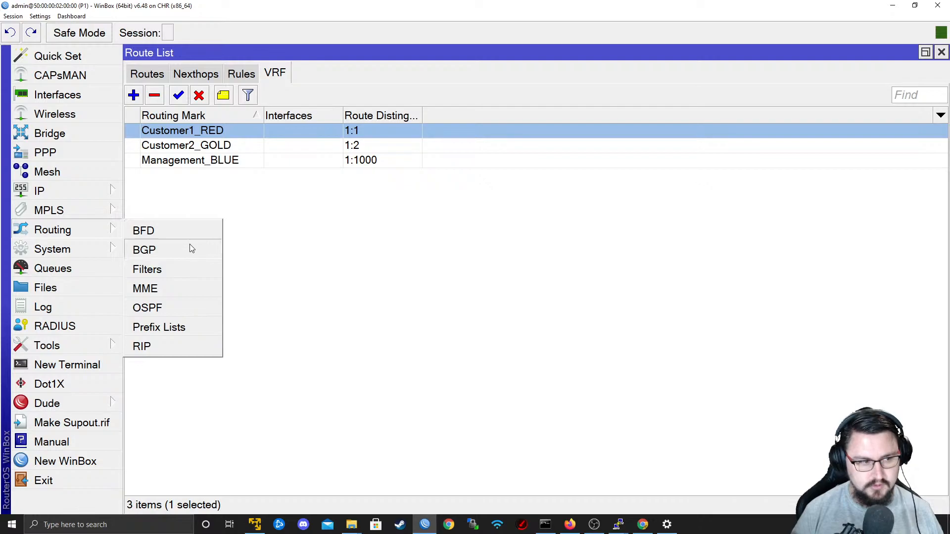
left_click(151, 250)
key("ctrl+a")
key("BackSpace")
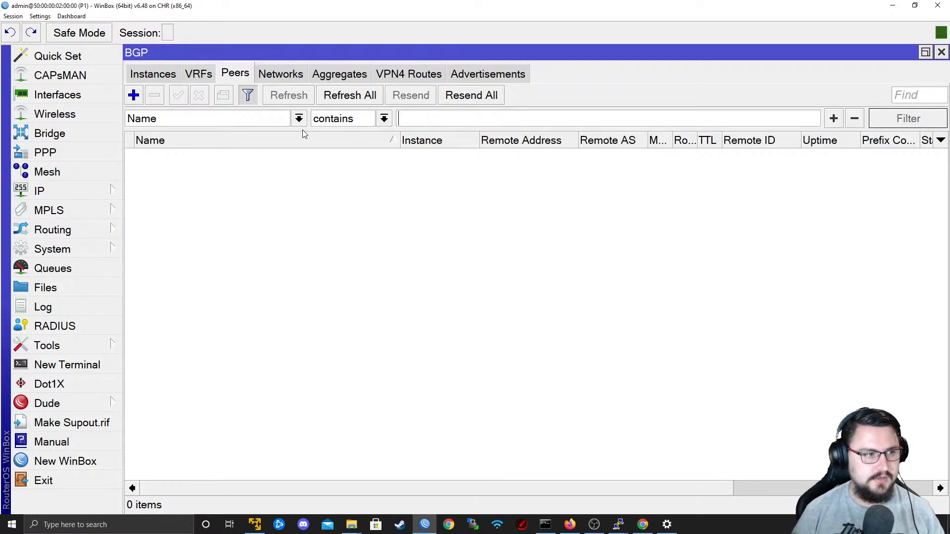
Examine P1's BGP peer and instance lists and the settings offered for a new peer.
left_click(140, 98)
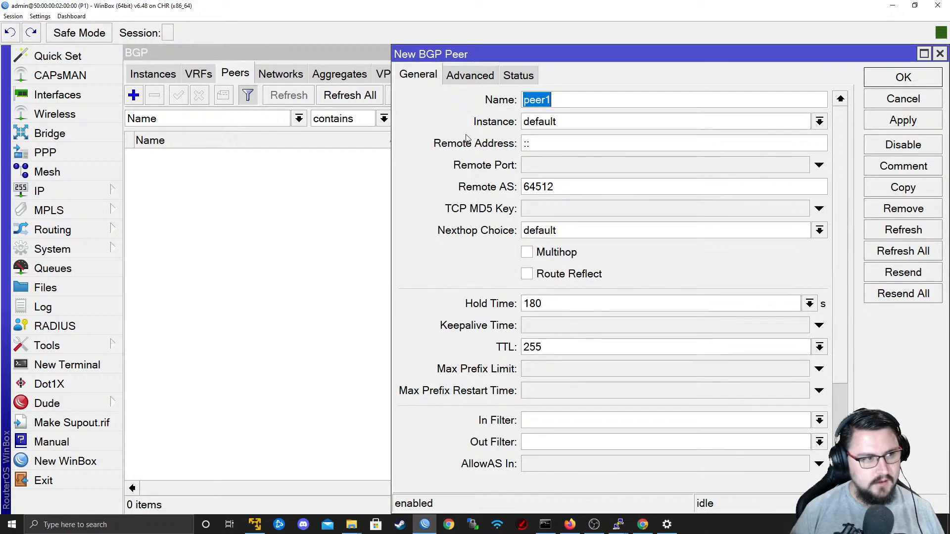
left_click(903, 98)
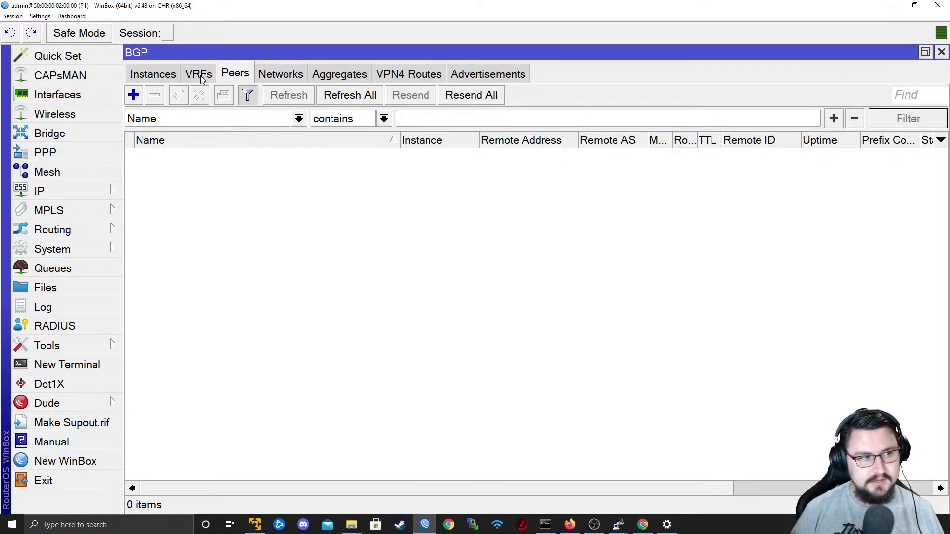
left_click(175, 77)
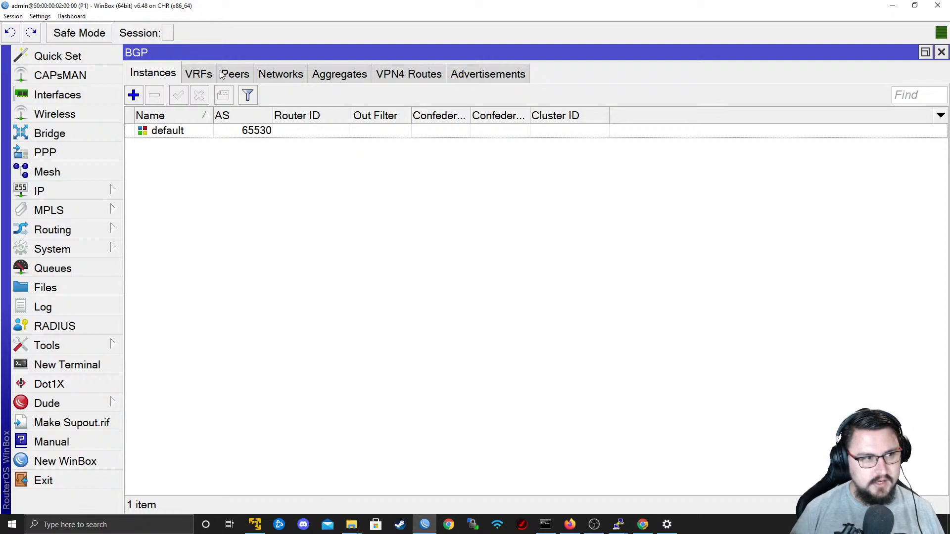
left_click(244, 75)
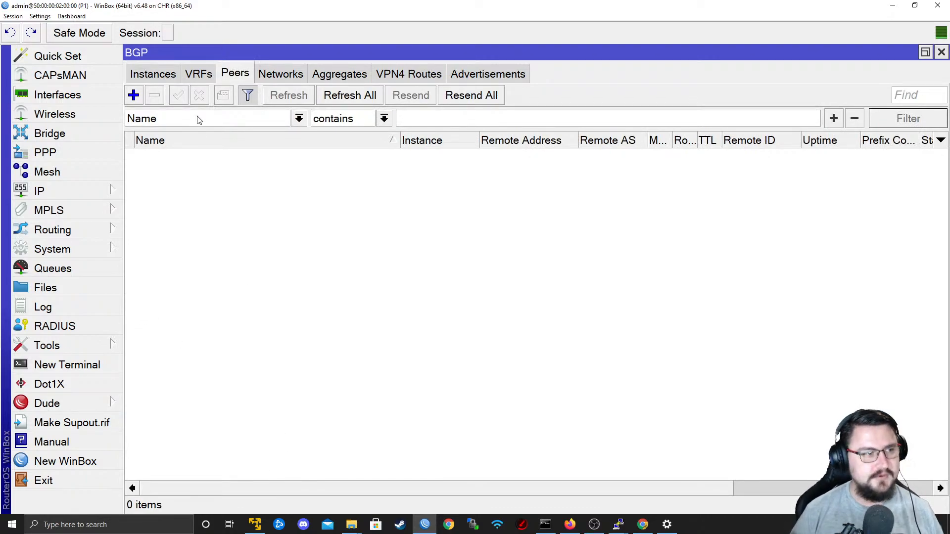
left_click(151, 82)
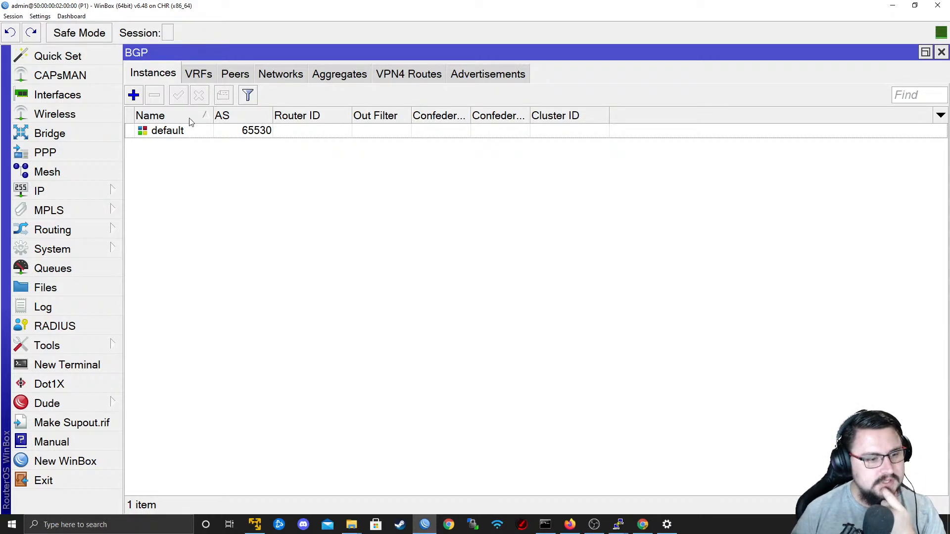
left_click_drag(329, 7, 562, 139)
double_click(562, 138)
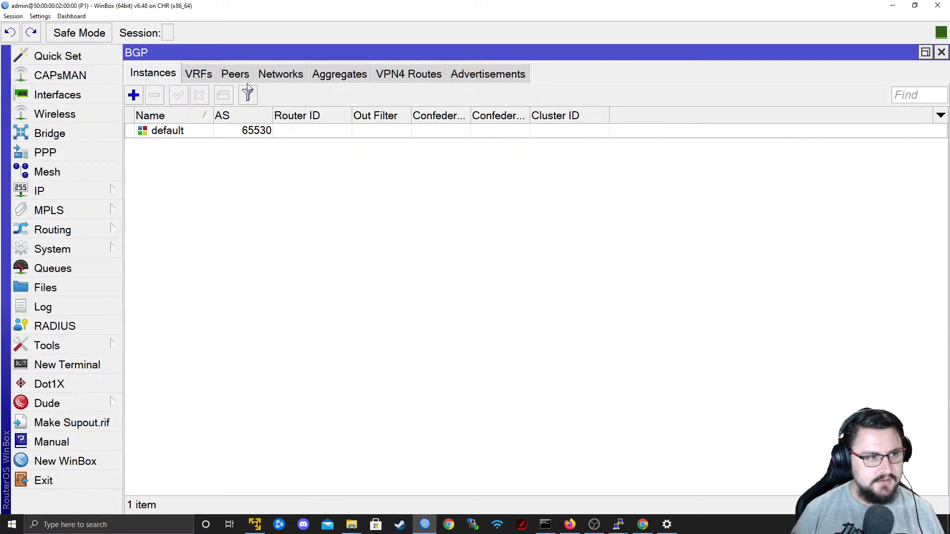
Begin a new BGP peer named PE1_MPLS on the default instance with remote address 10.0.0.2.
left_click(235, 73)
left_click(134, 95)
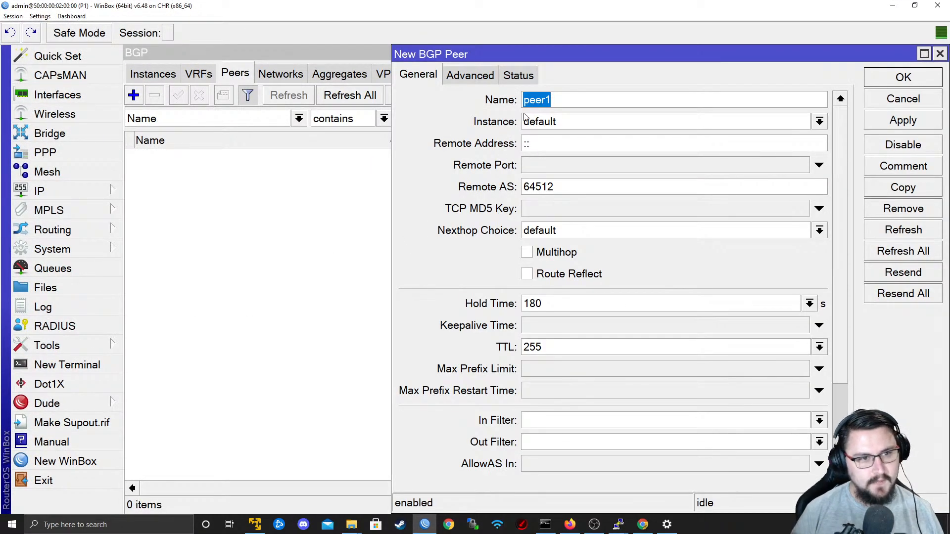
type("PE1_MPLS")
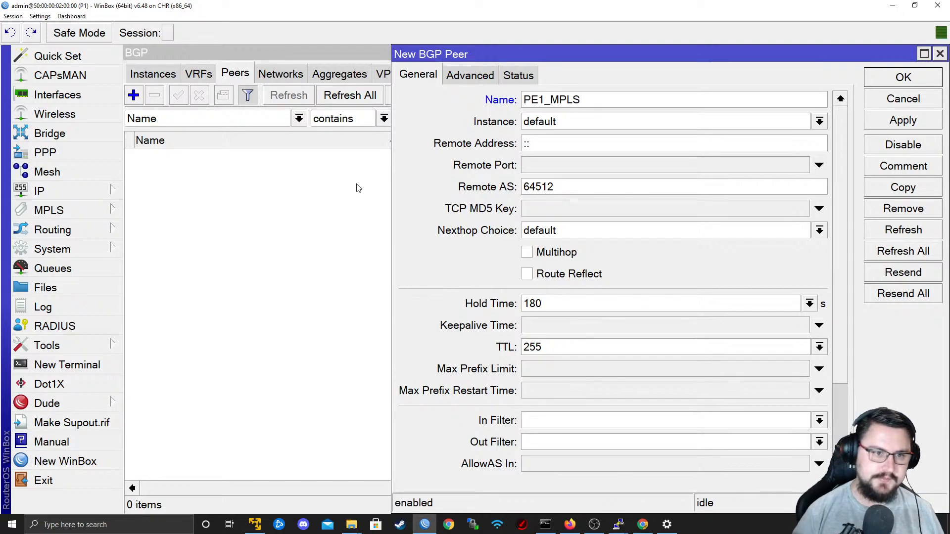
left_click(547, 124)
left_click_drag(547, 141, 490, 149)
type("10.0.0.2")
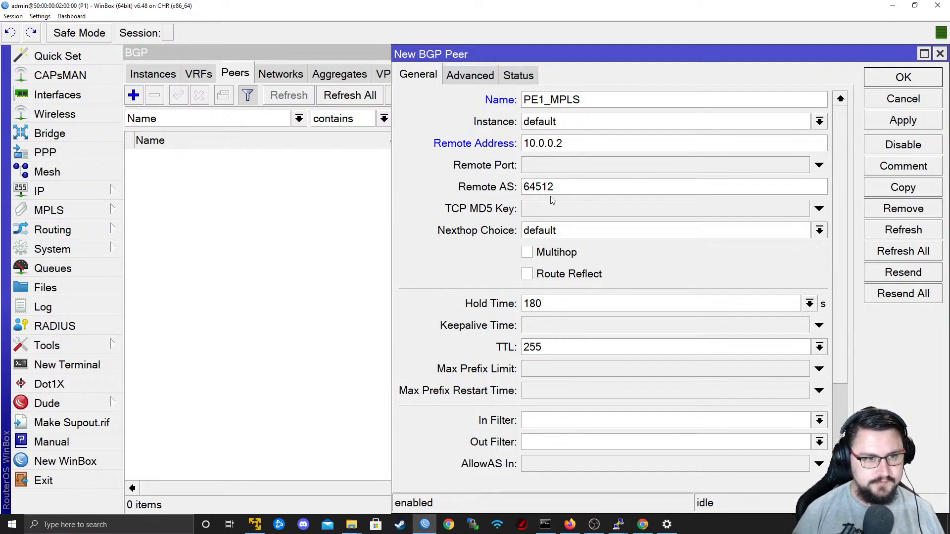
Switch to the EVE-NG topology and enlarge the blue frame around P1 to also enclose PE1 and PE2.
left_click_drag(569, 191, 489, 181)
key("alt+Tab")
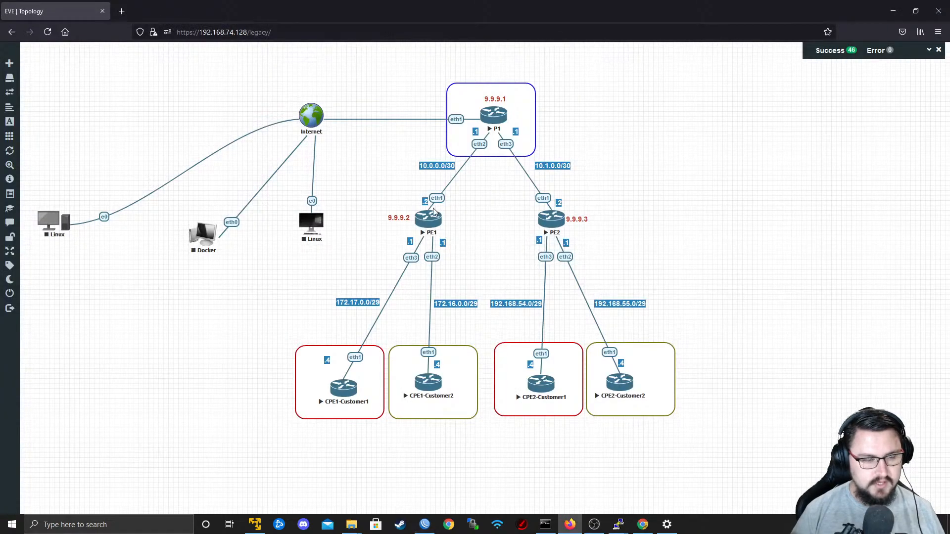
left_click_drag(531, 157, 603, 250)
Duplicate the 9.9.9.3 label, place the copy between PE1 and PE2 inside the blue frame, and change its text to AS65000.
right_click(577, 219)
left_click(603, 245)
left_click_drag(579, 236, 489, 248)
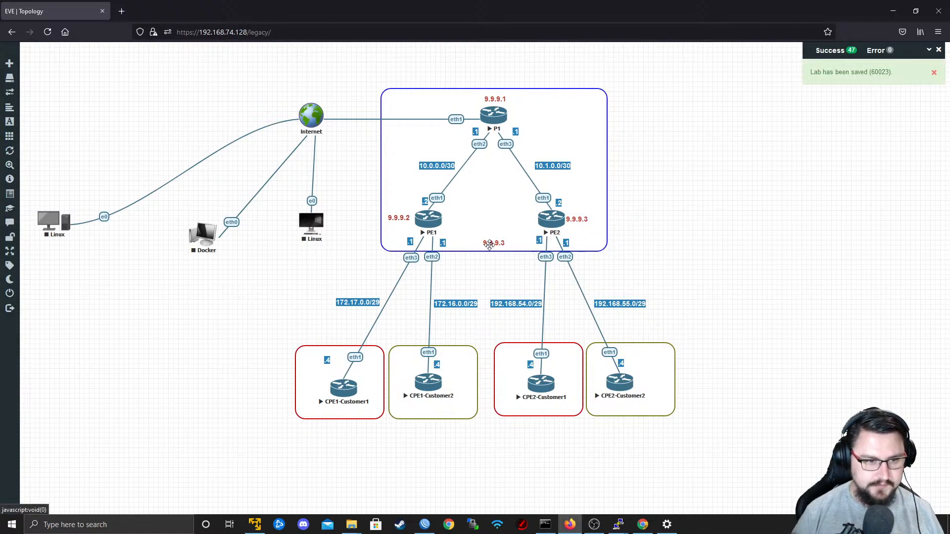
double_click(489, 246)
key("ctrl+a")
type("AS6500")
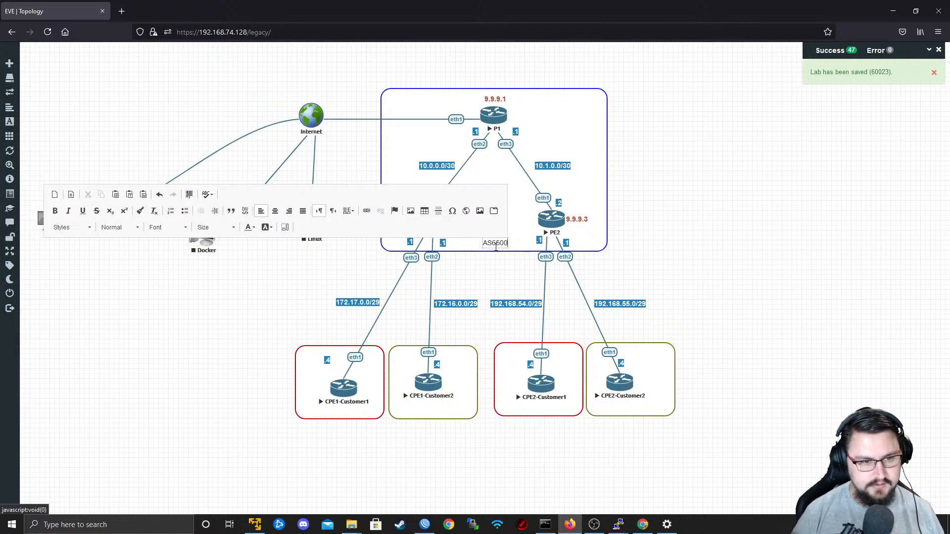
type("0")
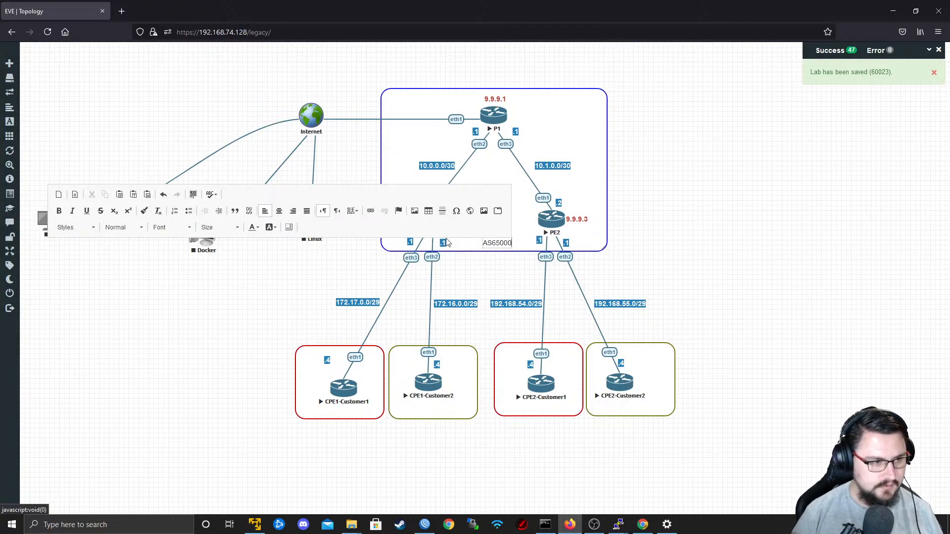
left_click(487, 250)
Make the AS65000 label bold and purple.
double_click(491, 244)
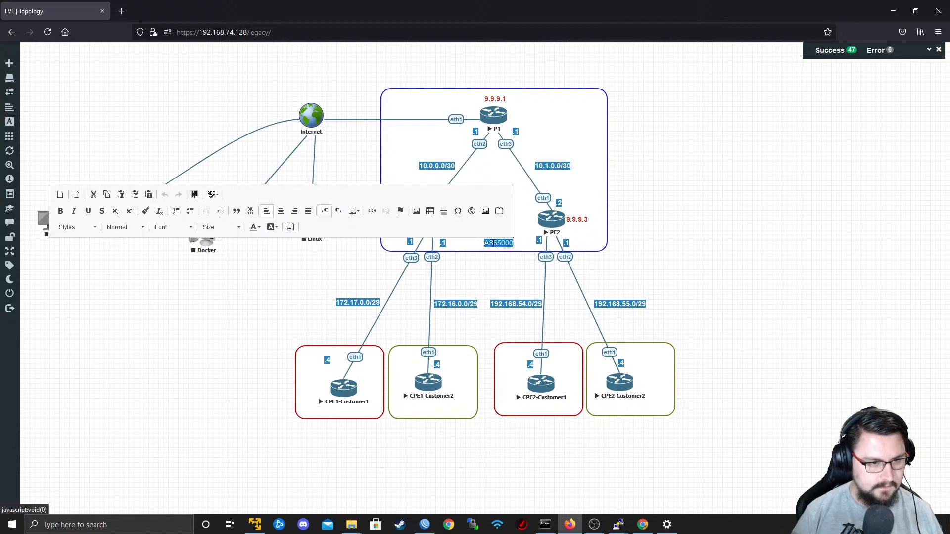
key("ctrl+b")
left_click(255, 228)
left_click(295, 273)
left_click(446, 297)
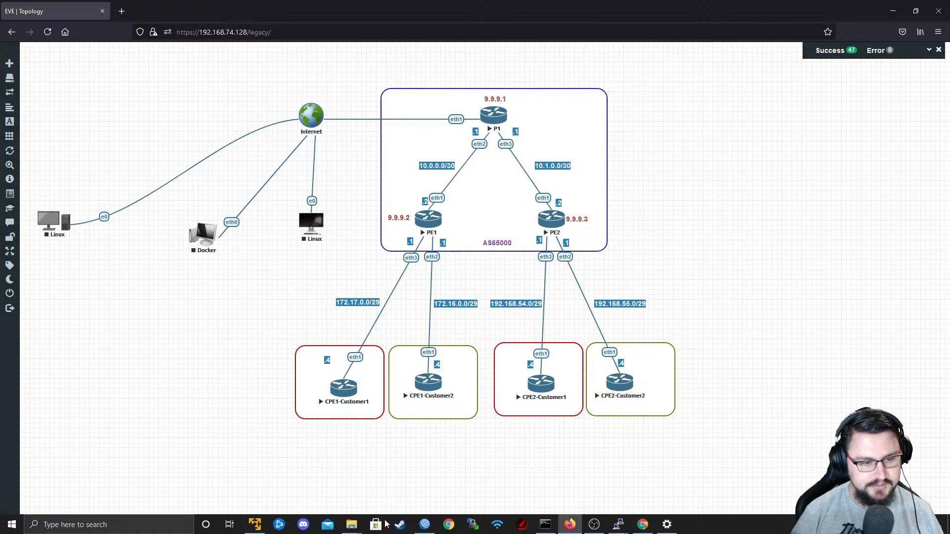
Switch back to WinBox and rename the new BGP peer to TO_PE1_MPLS.
left_click(425, 525)
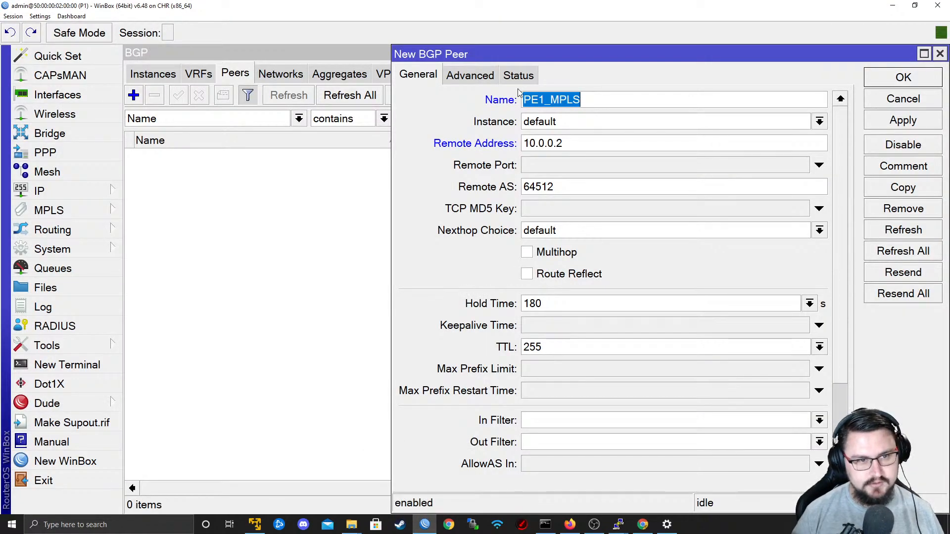
left_click(539, 100)
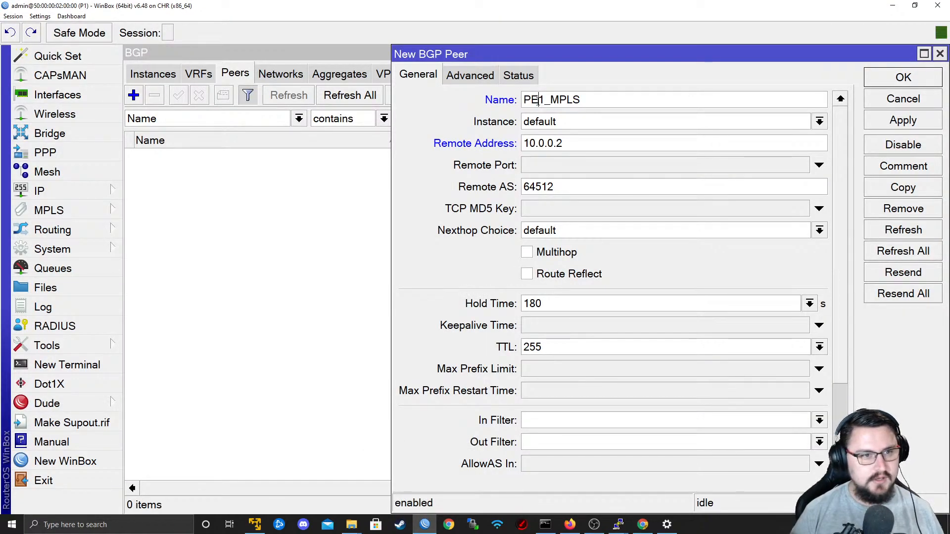
left_click(529, 101)
type("TO_")
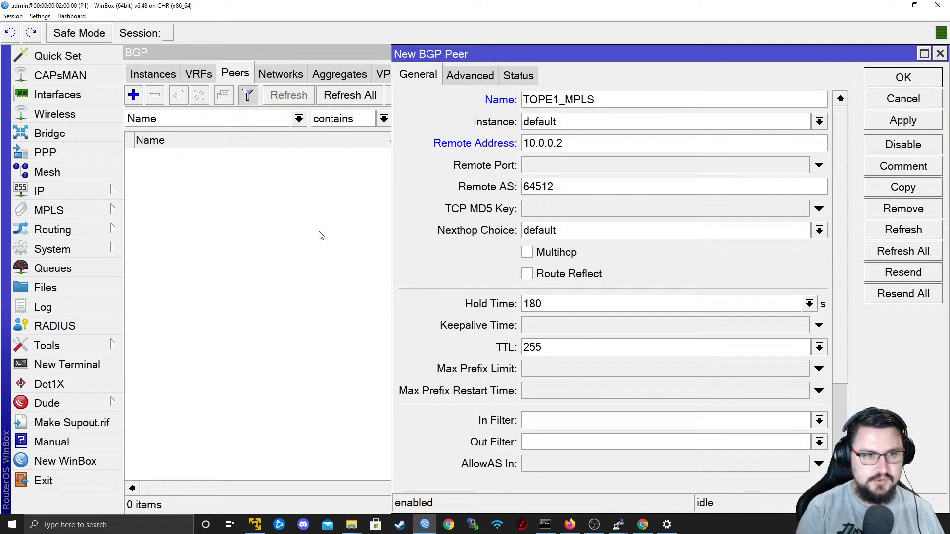
key("Tab")
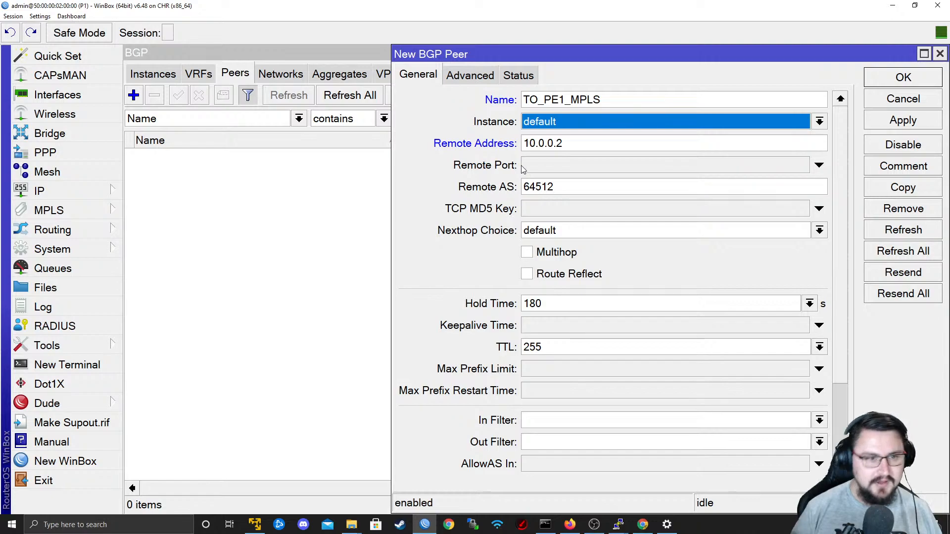
Set the new peer's remote AS to 65000 and enable Route Reflect.
left_click(580, 127)
left_click(580, 138)
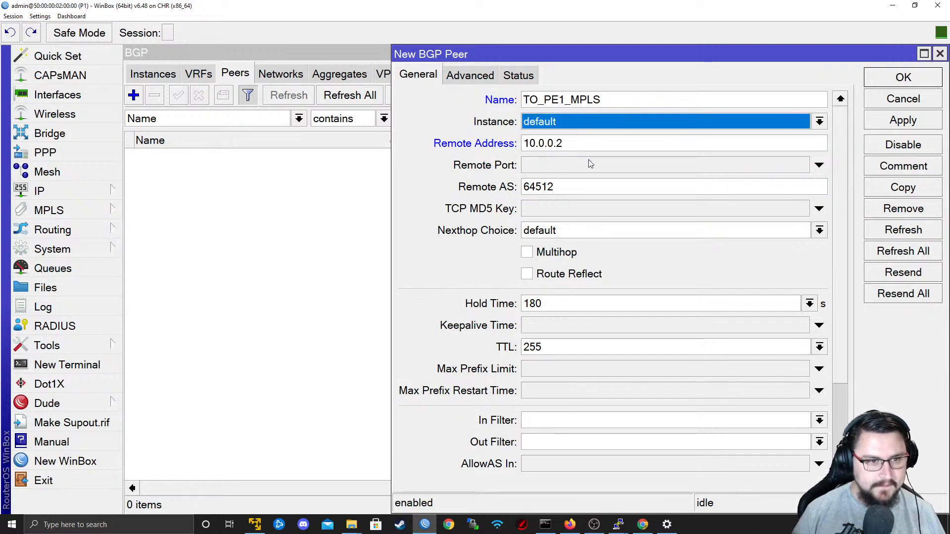
left_click(575, 148)
double_click(537, 190)
type("65000")
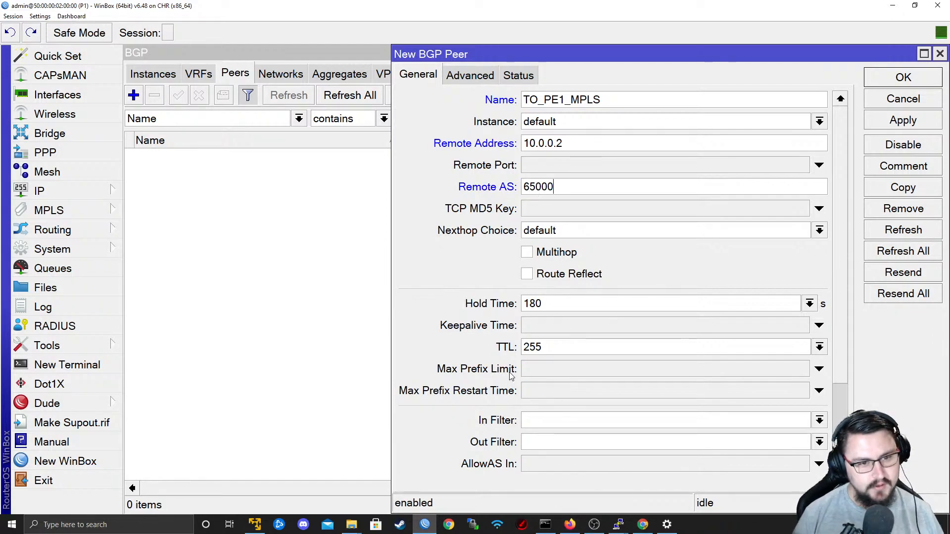
left_click(597, 276)
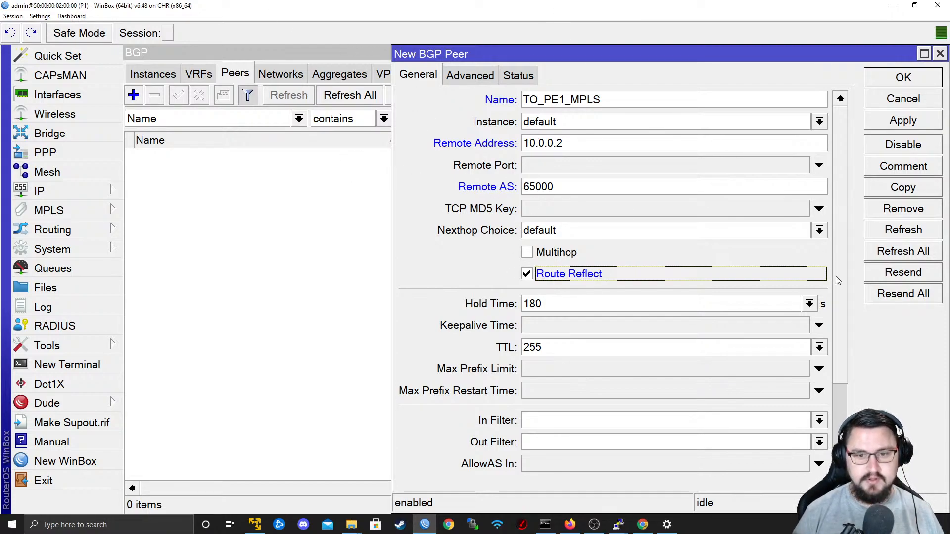
scroll(843, 331, "down", 4)
scroll(844, 331, "up", 4)
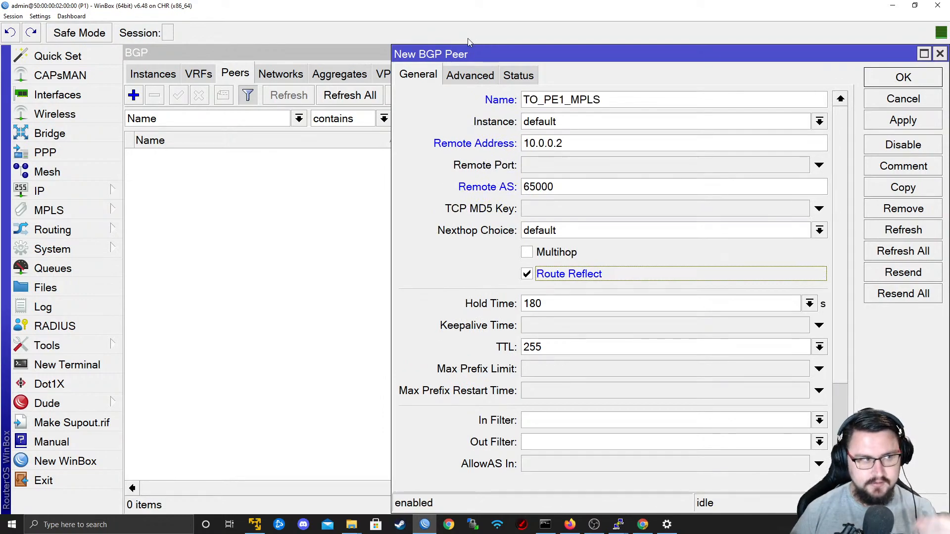
scroll(841, 386, "down", 5)
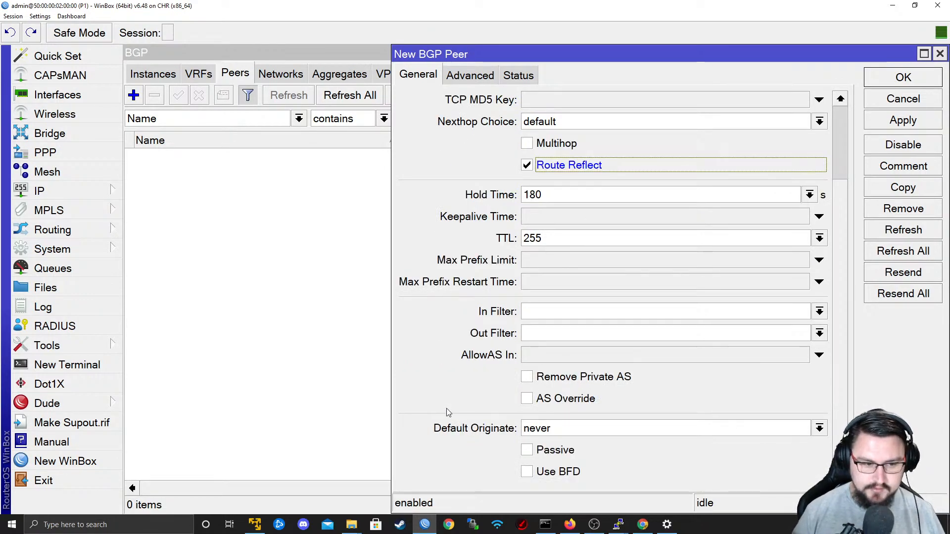
scroll(837, 340, "up", 6)
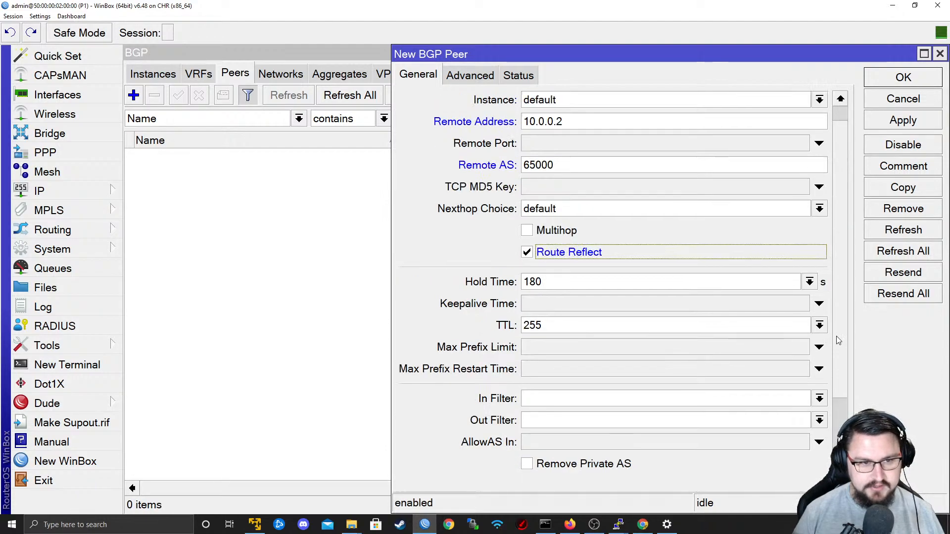
Enable the vpn4 and l2vpn address families for the peer and set its update source to Lo0.
left_click(471, 79)
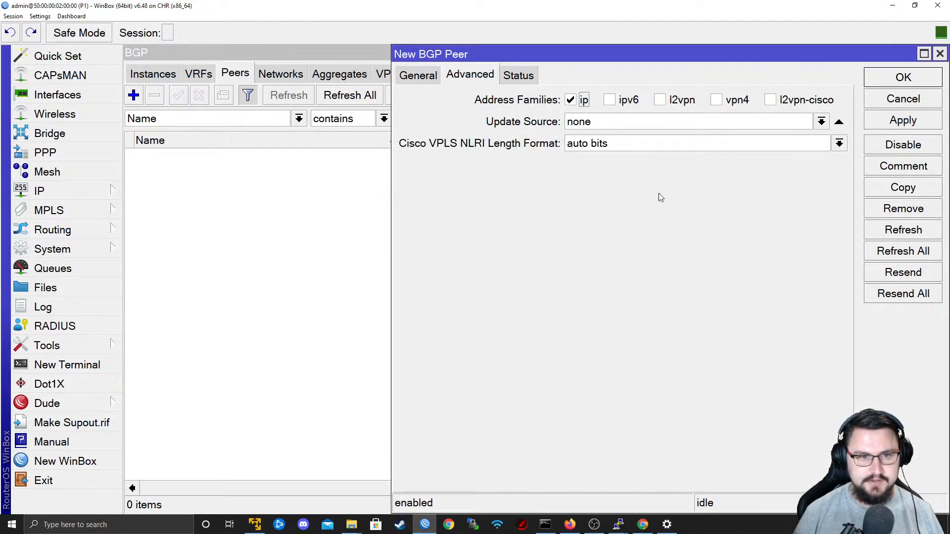
left_click(719, 102)
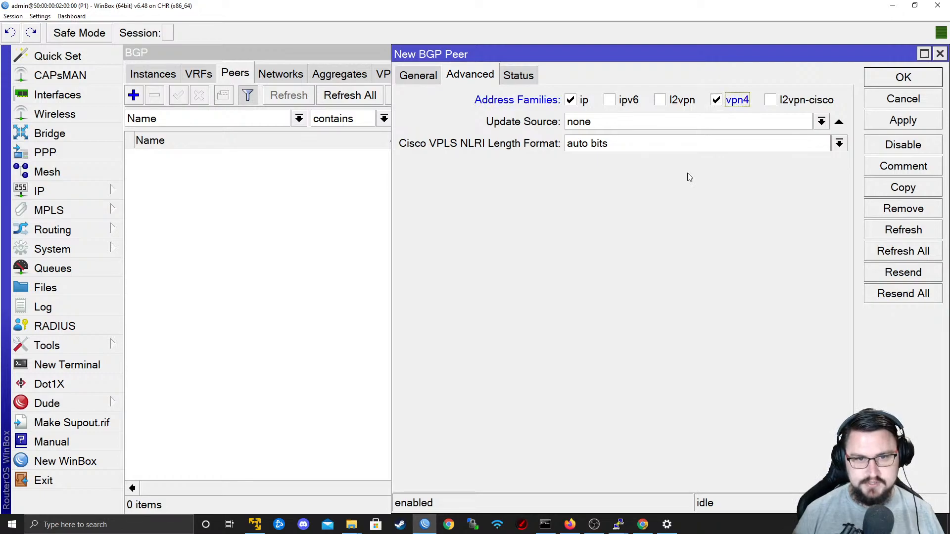
left_click(665, 103)
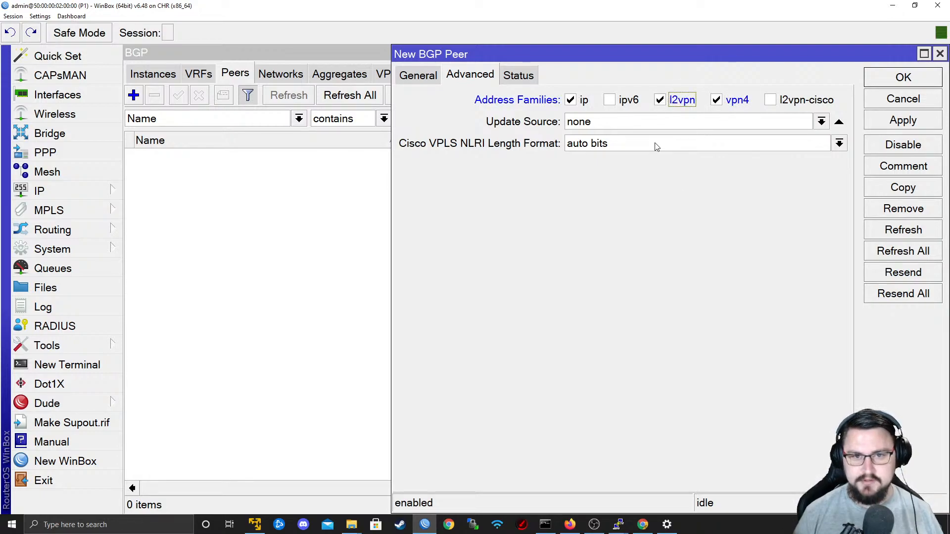
left_click(822, 121)
left_click(781, 137)
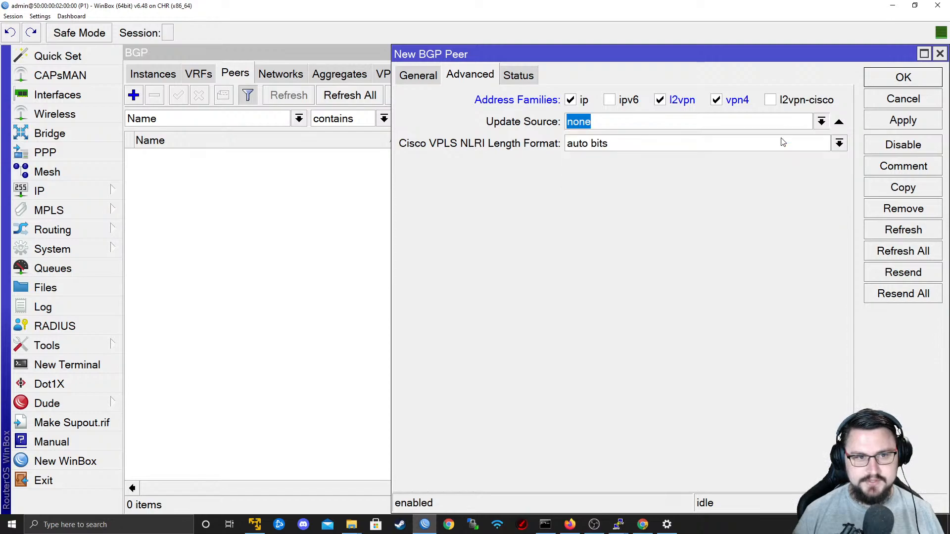
Keep the default instance for the TO_PE1_MPLS peer and save it.
left_click(434, 75)
left_click(711, 127)
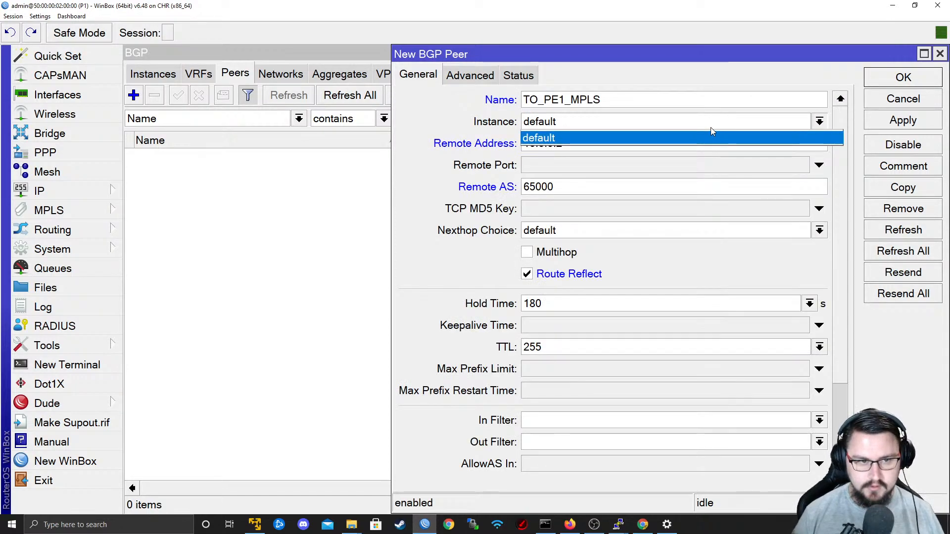
left_click(711, 133)
left_click(899, 123)
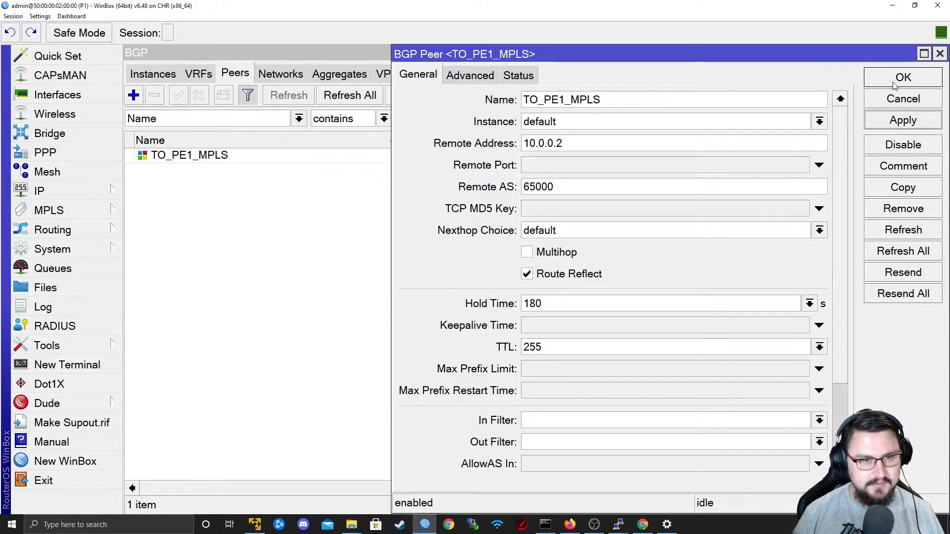
left_click(903, 78)
Set the default BGP instance's AS to 65000 and its router ID to 9.9.9.1, and save it.
left_click(151, 73)
double_click(198, 130)
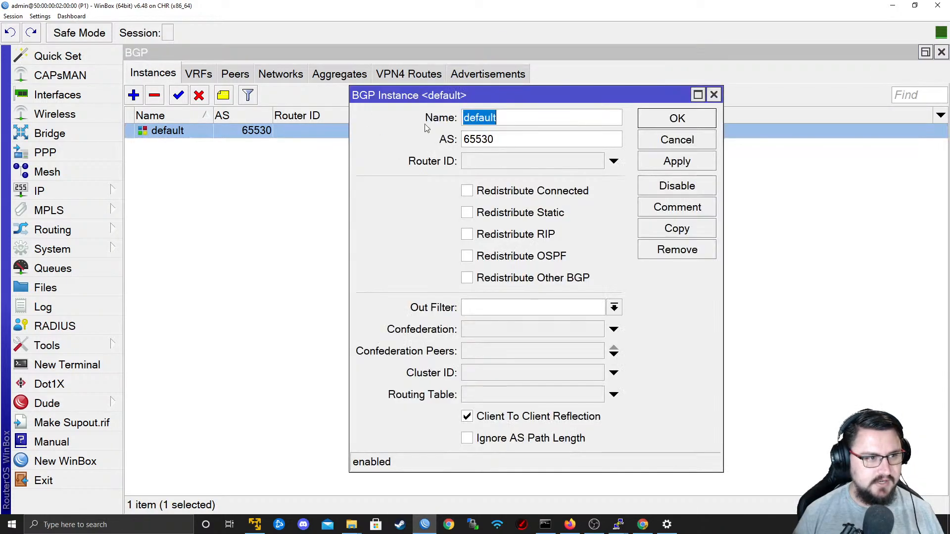
key("Tab")
type("65000")
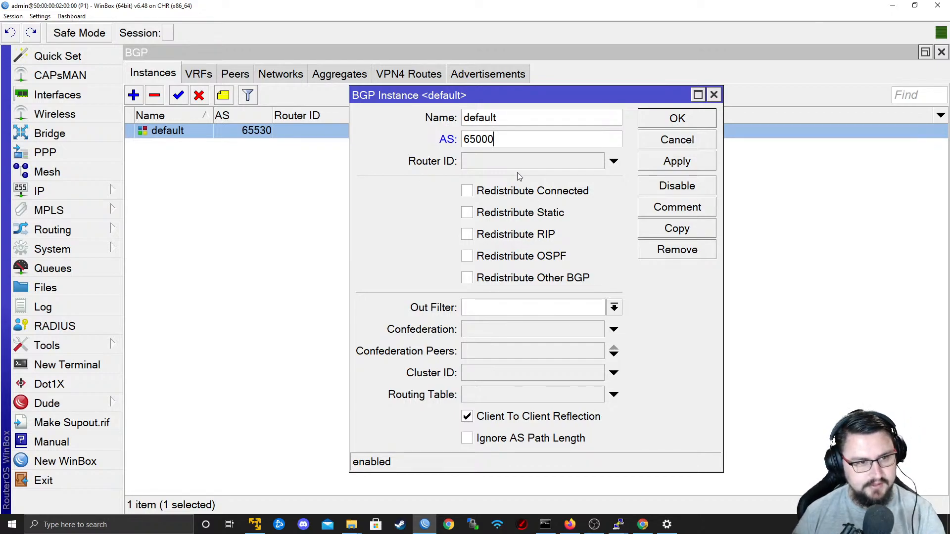
left_click(491, 168)
type("9.9.9.")
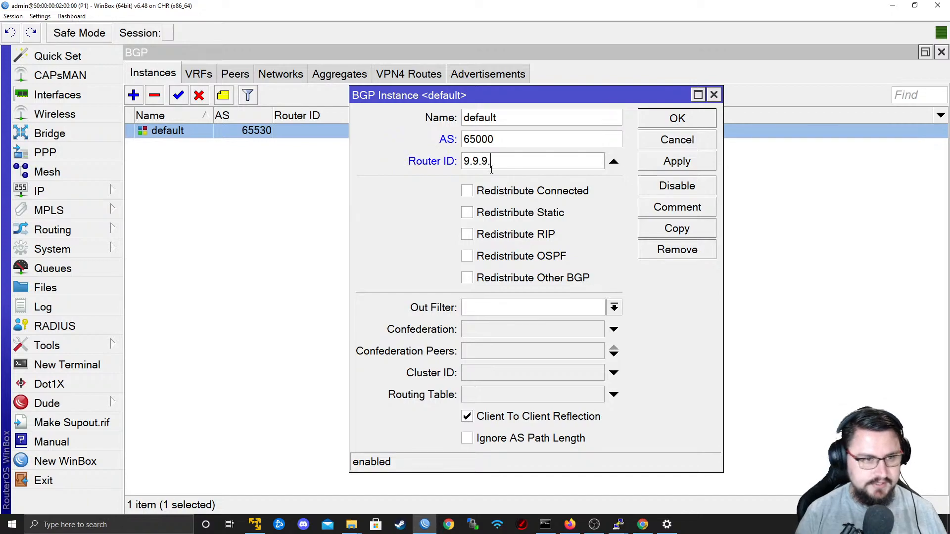
type("1")
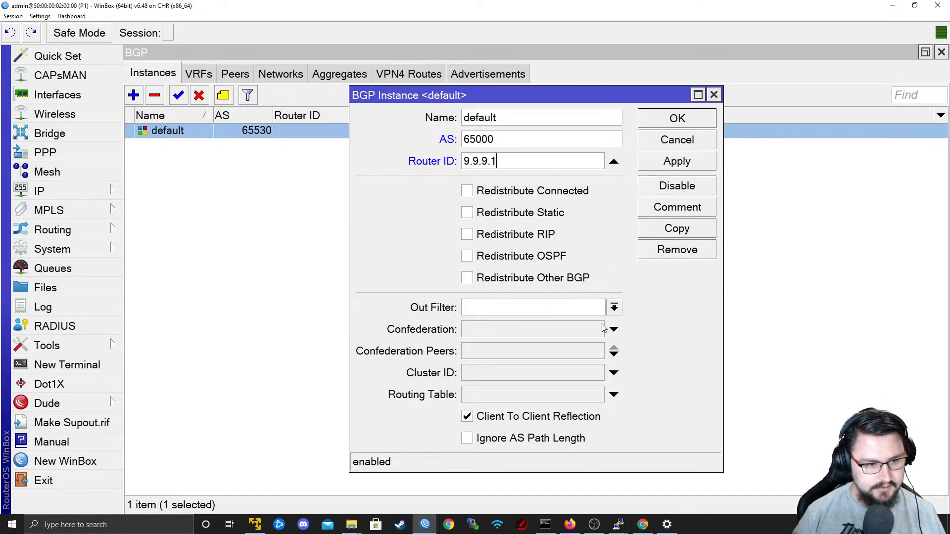
left_click(674, 167)
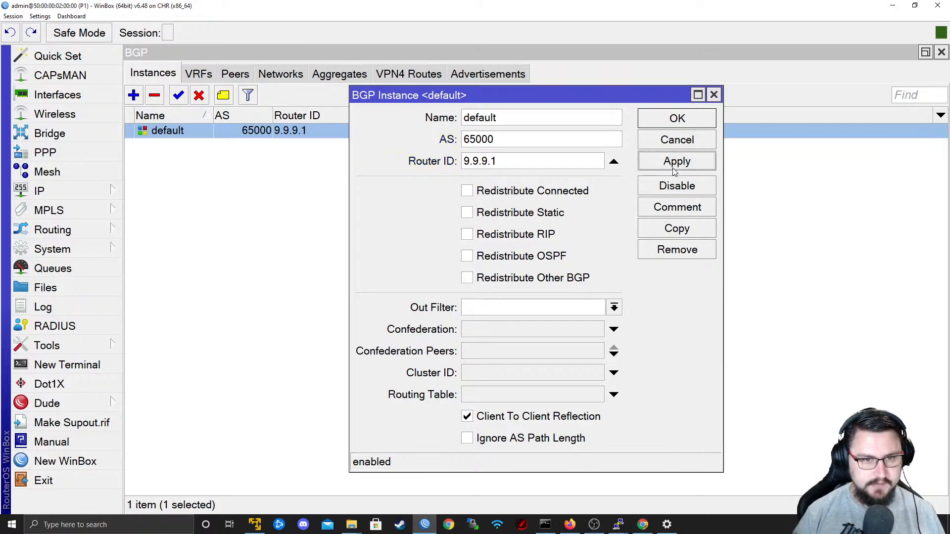
left_click(673, 122)
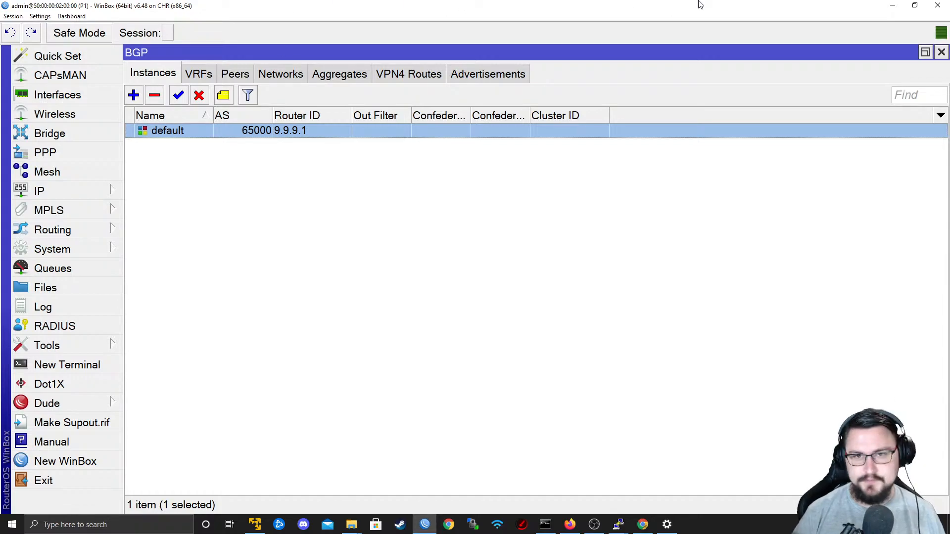
Minimize WinBox and switch to the PE1 console session with a fresh prompt.
left_click_drag(861, 10, 302, 53)
double_click(302, 53)
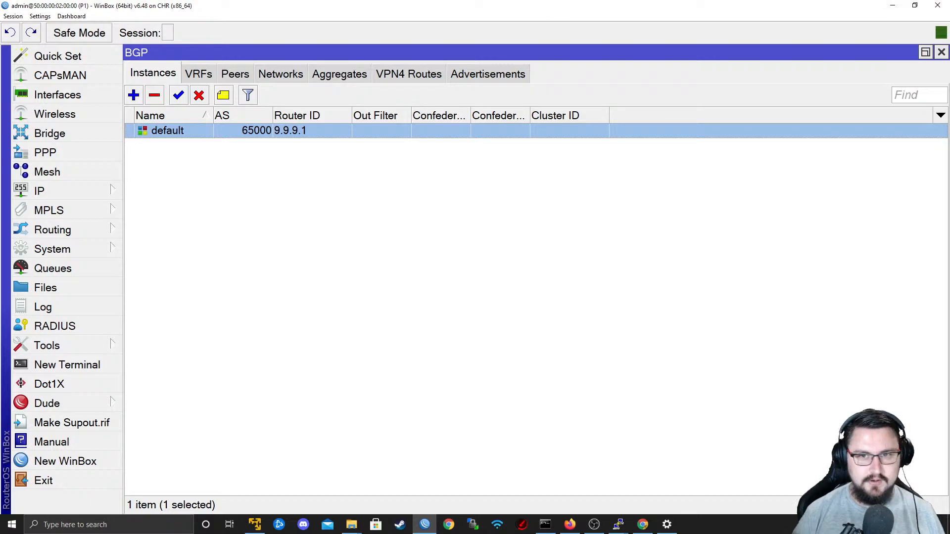
left_click(892, 6)
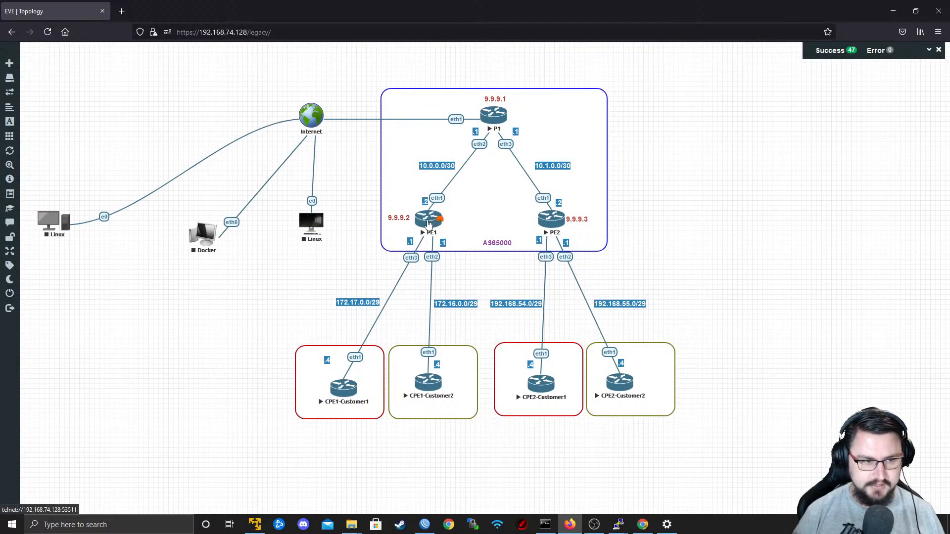
mouse_move(623, 529)
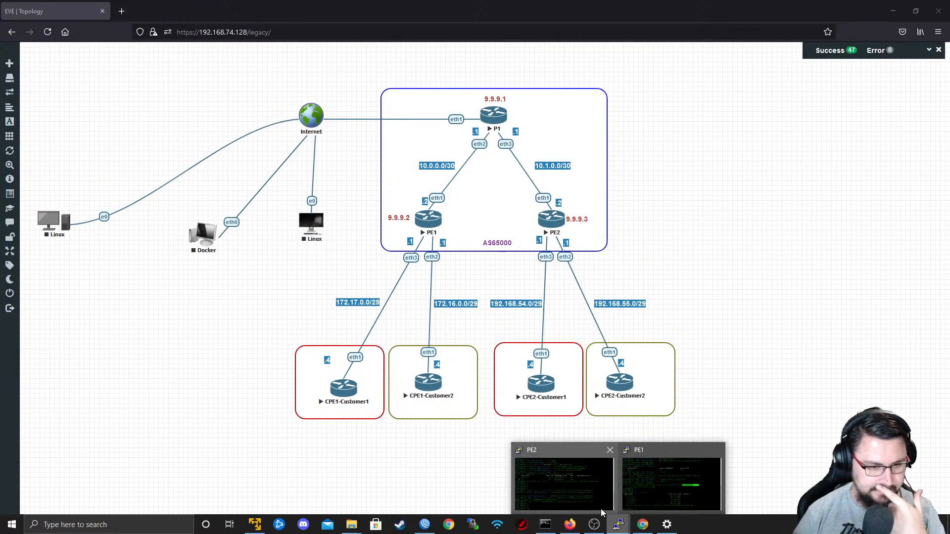
left_click(671, 483)
key("Return")
key("Return")
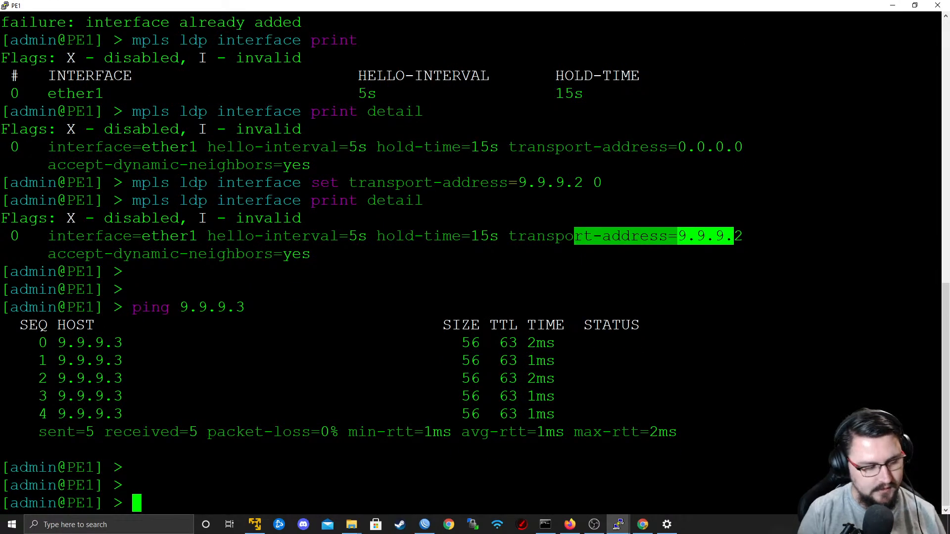
Print PE1's BGP instances and examine the AS and router ID of the default instance.
type("routing ")
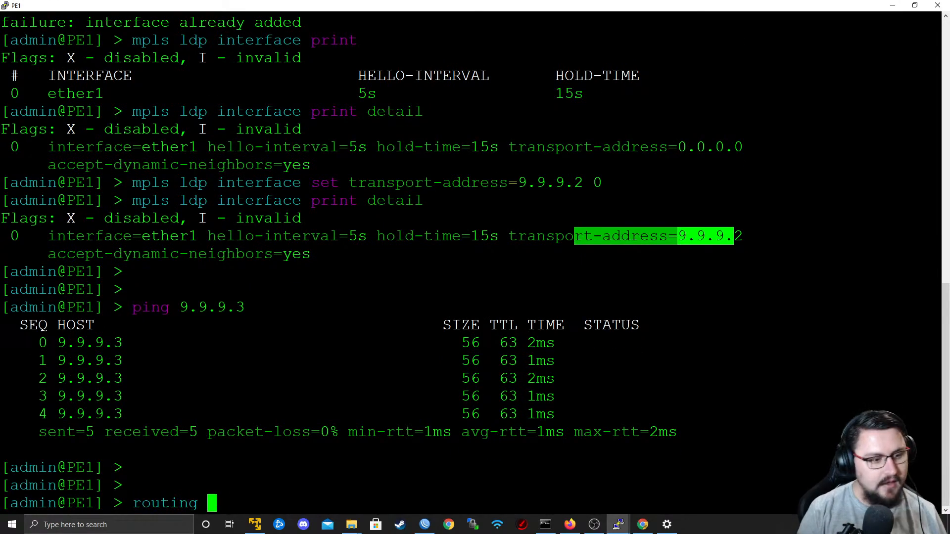
type("bgp instance print")
key("Return")
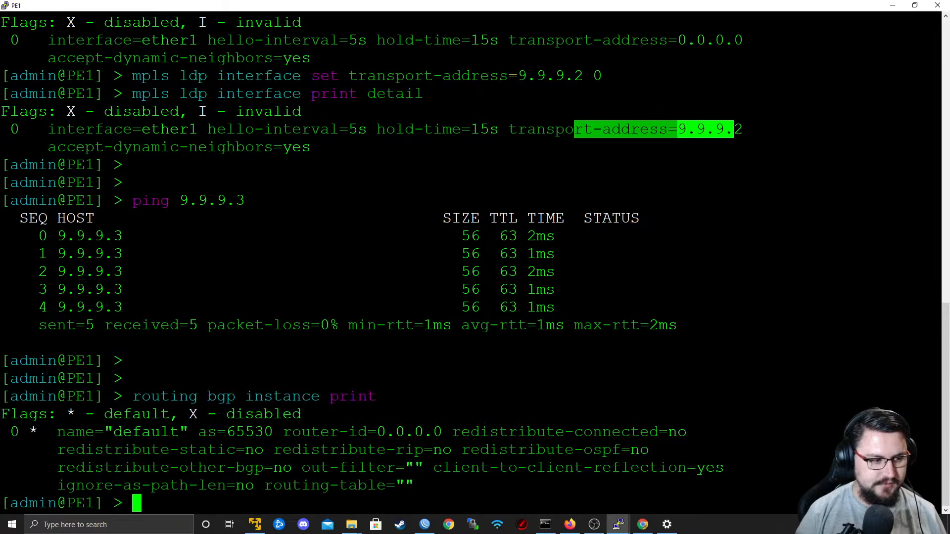
triple_click(240, 435)
triple_click(240, 435)
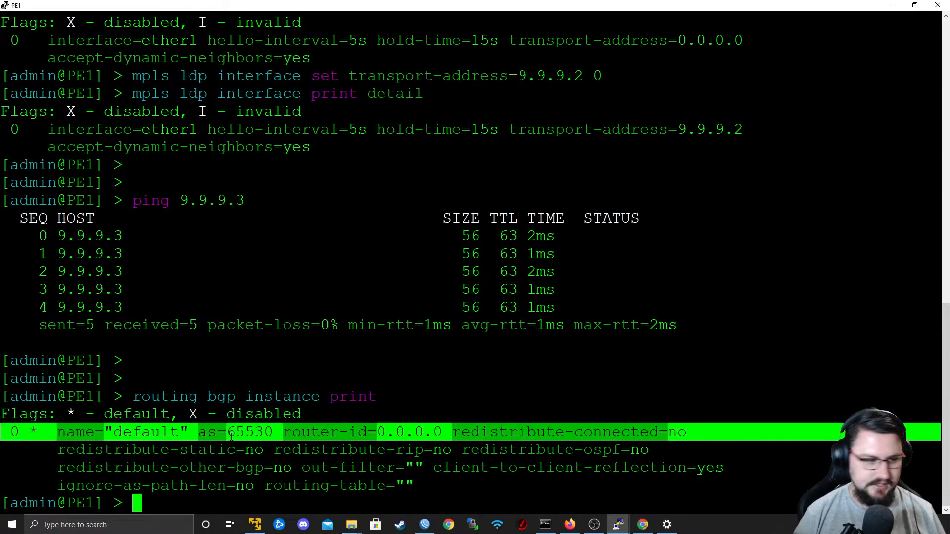
triple_click(240, 436)
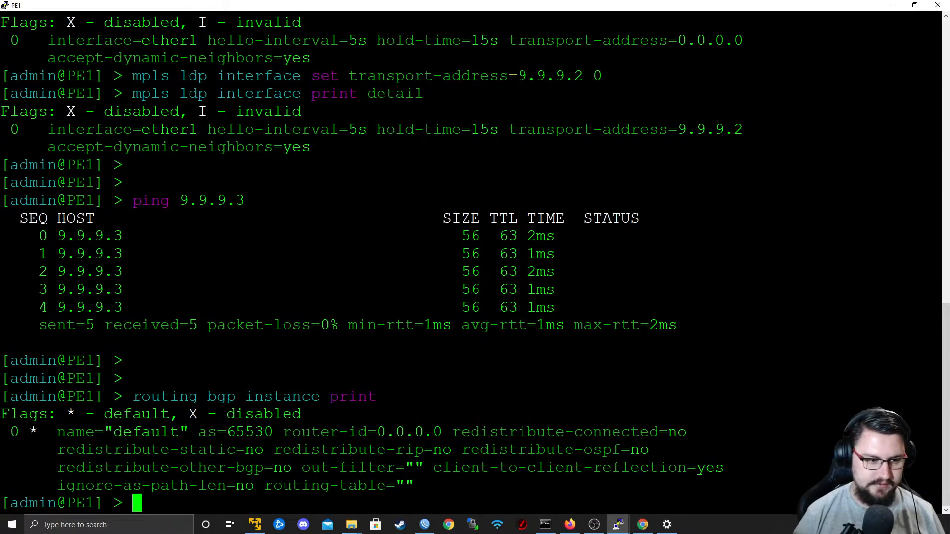
left_click_drag(228, 432, 236, 451)
left_click(282, 432)
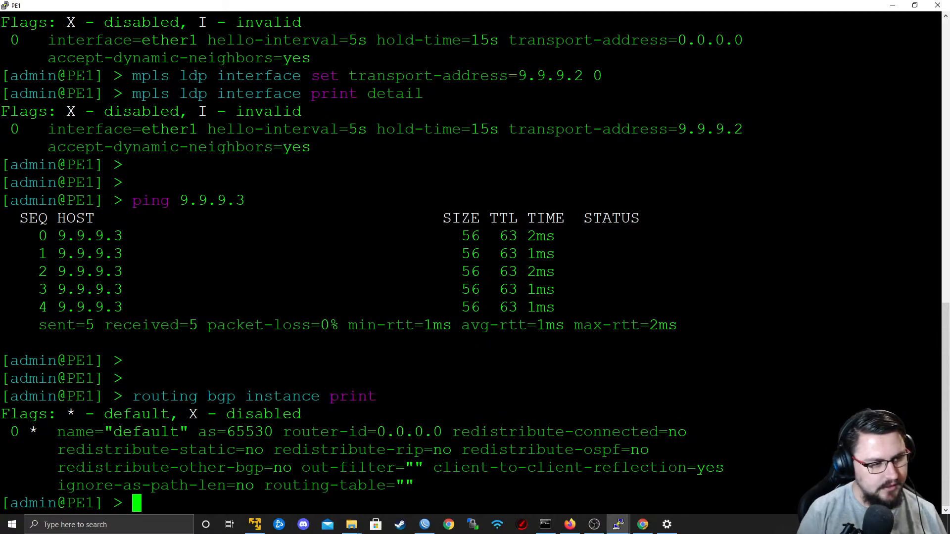
Write PE1's BGP instance set command with as=65000 and begin its router-id parameter.
type("routing bgp ")
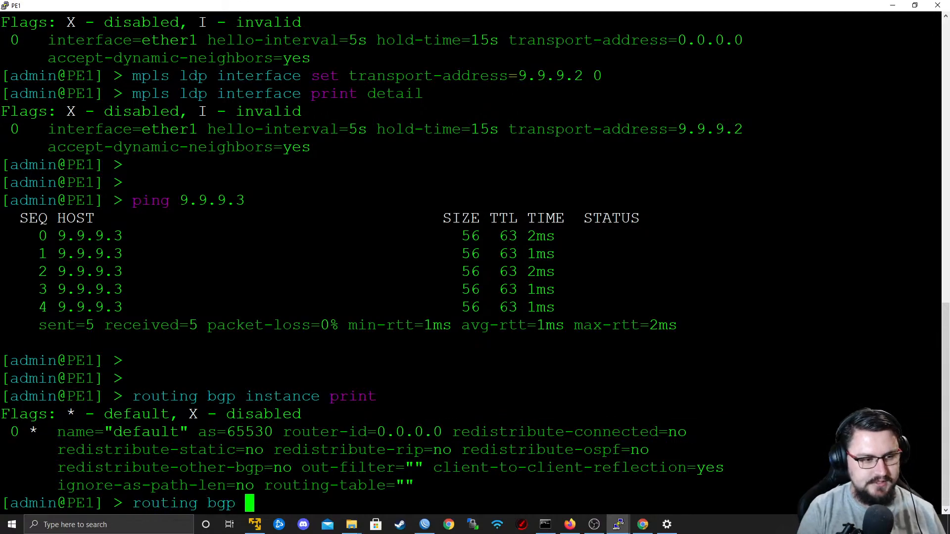
type("instance set name")
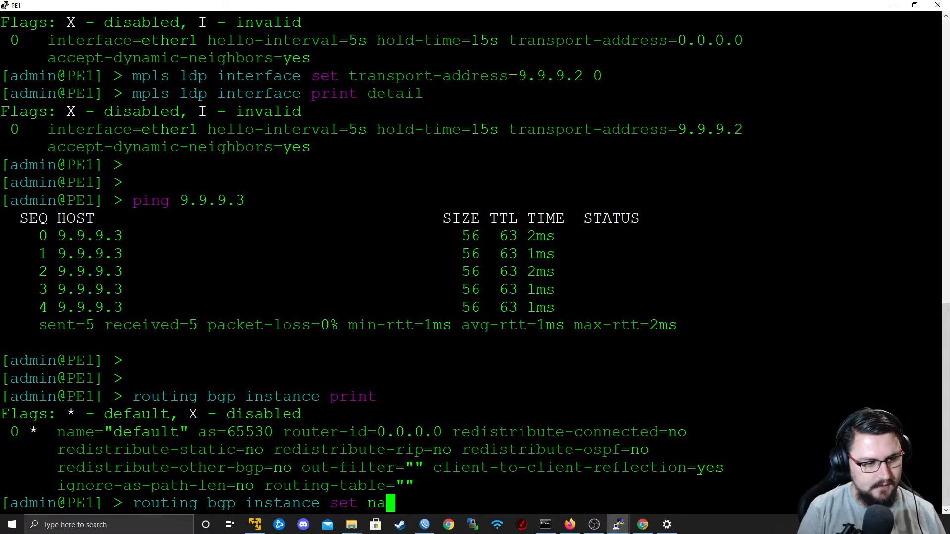
key("BackSpace")
key("BackSpace")
key("BackSpace")
key("BackSpace")
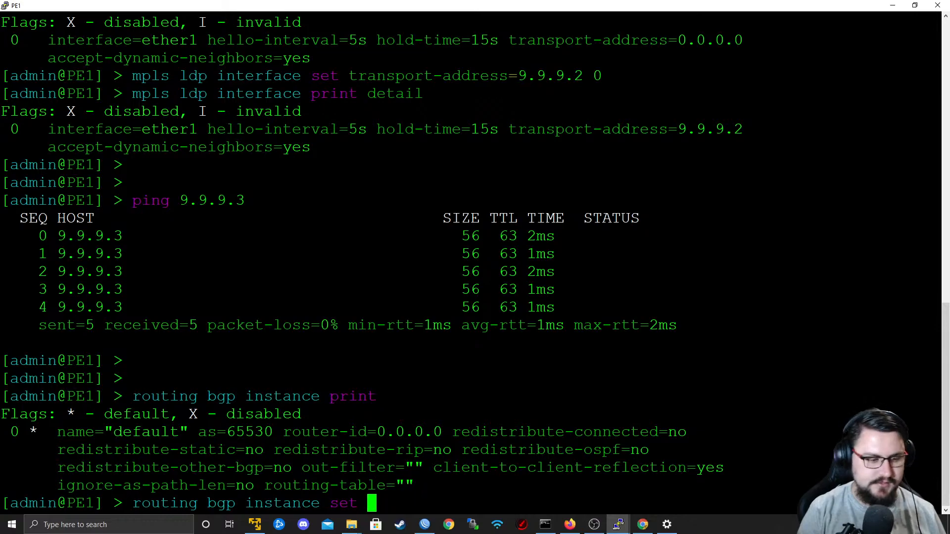
type("as=65000")
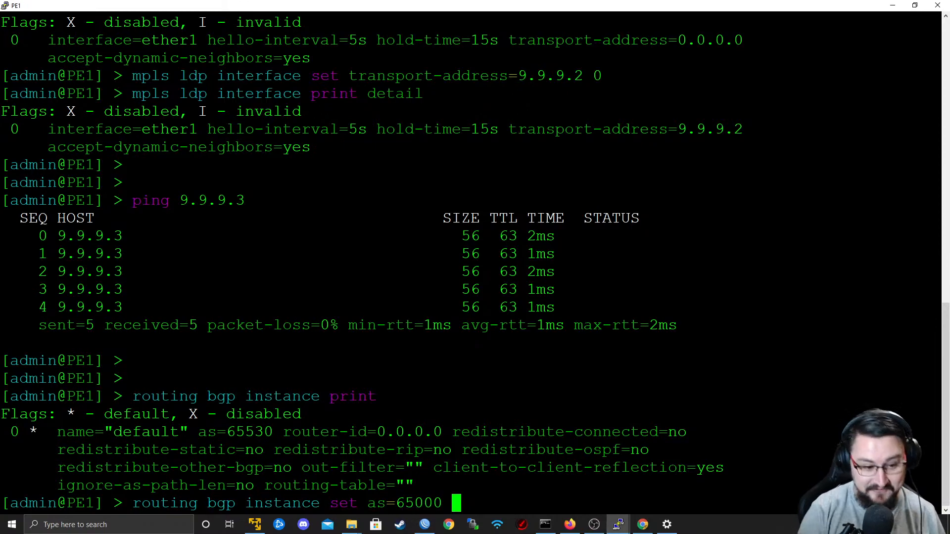
type("router-id=")
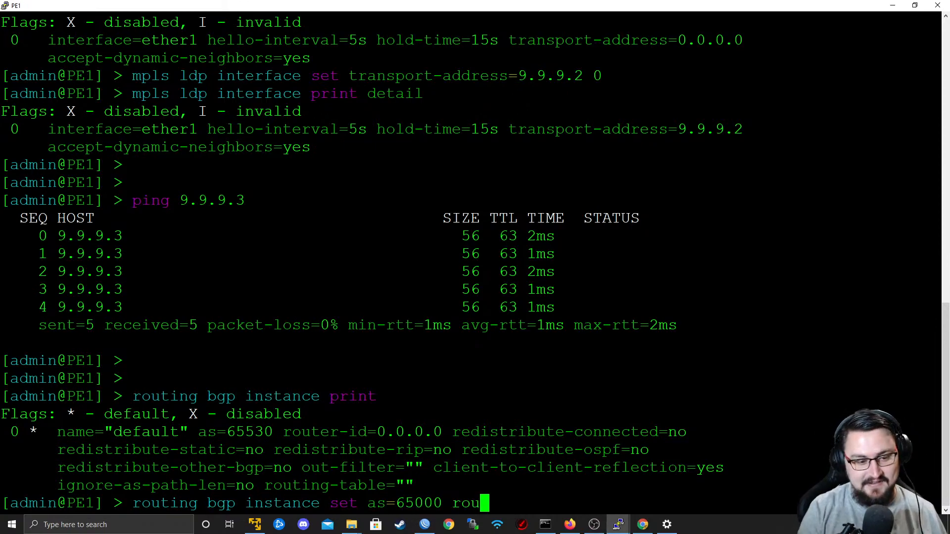
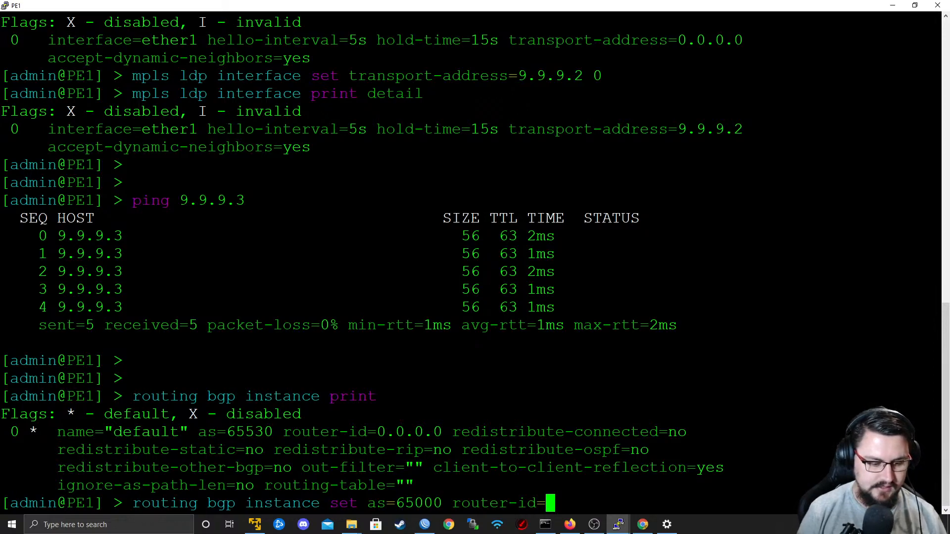
Complete PE1's BGP instance command with router-id=9.9.9.2 for instance 0 and run it.
type("9.9.9.2")
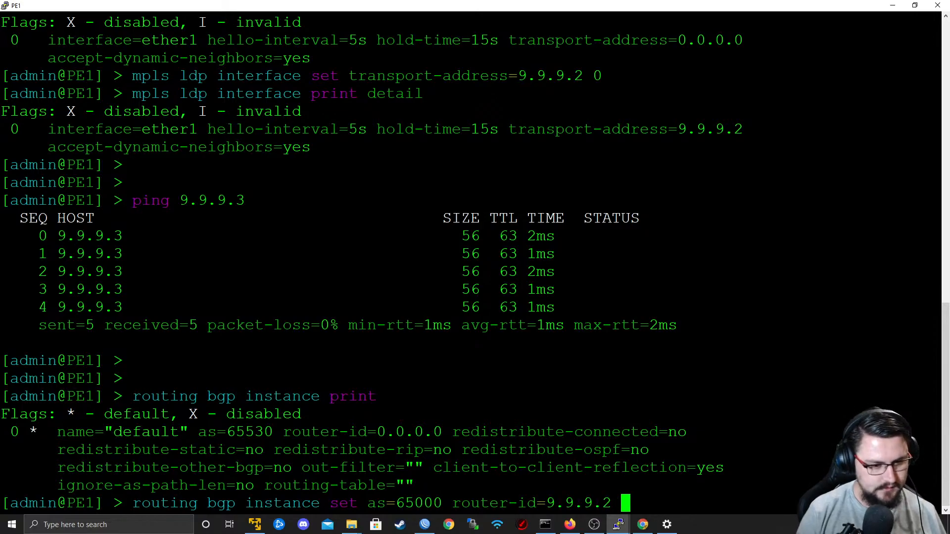
type(" 0")
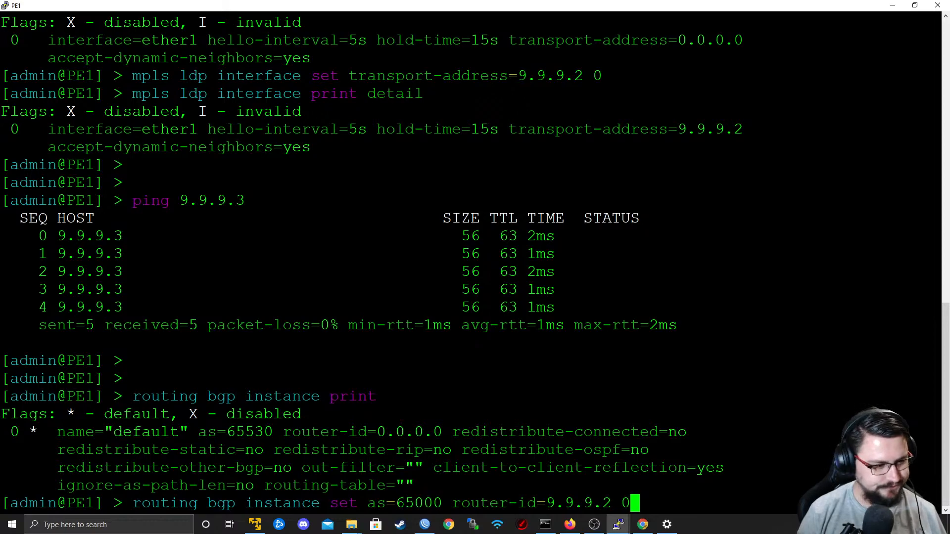
key("Return")
Write a BGP peer add command on PE1 with the name TO_P1_MPLS and remote-address=10.0.0.1.
type("r")
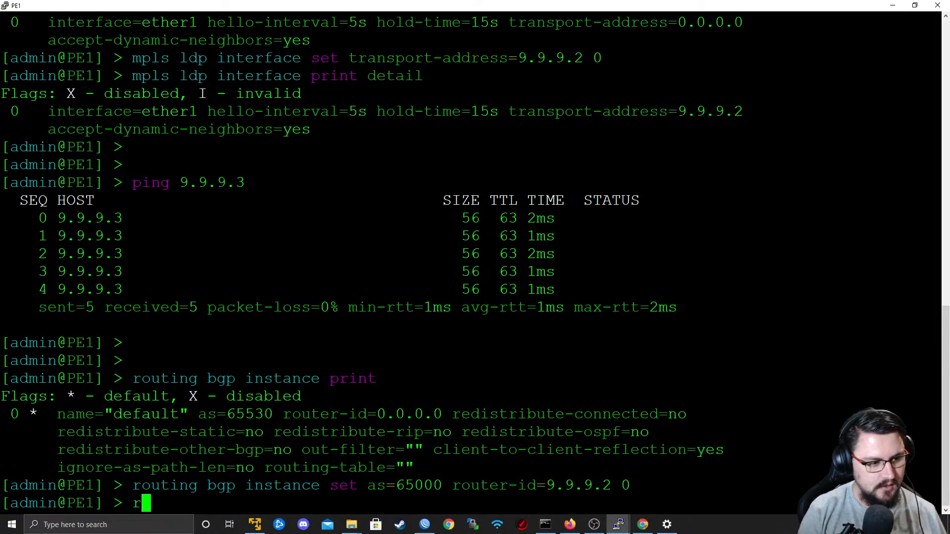
type("outing bgp pe")
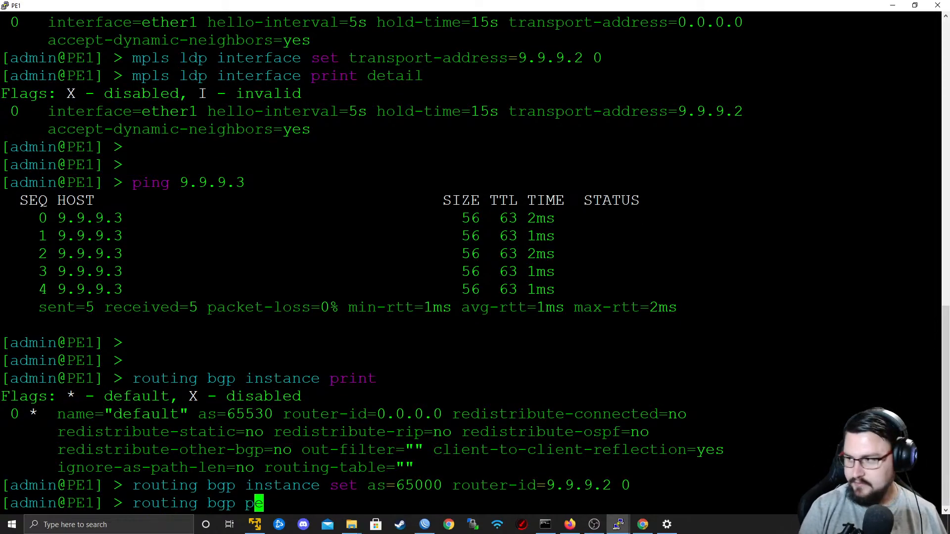
type("er add nam")
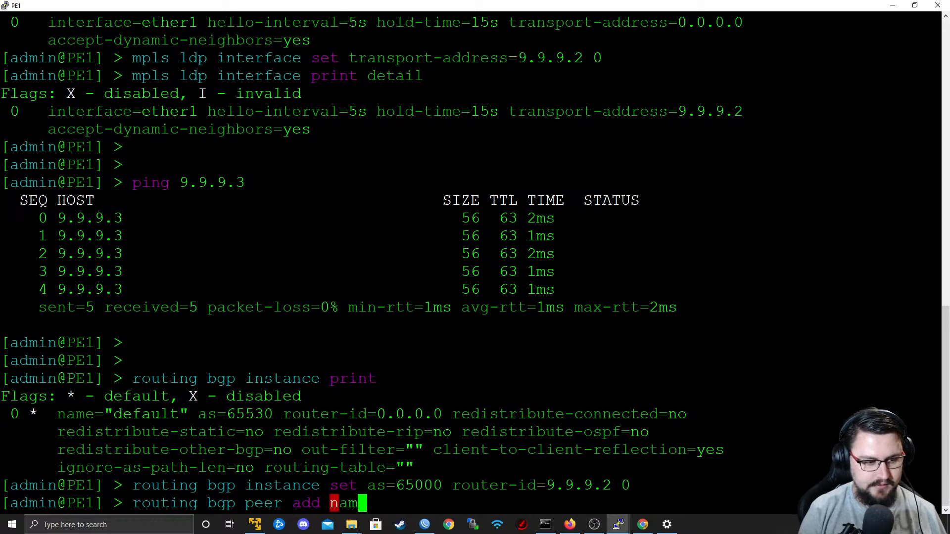
type("e=TO_P")
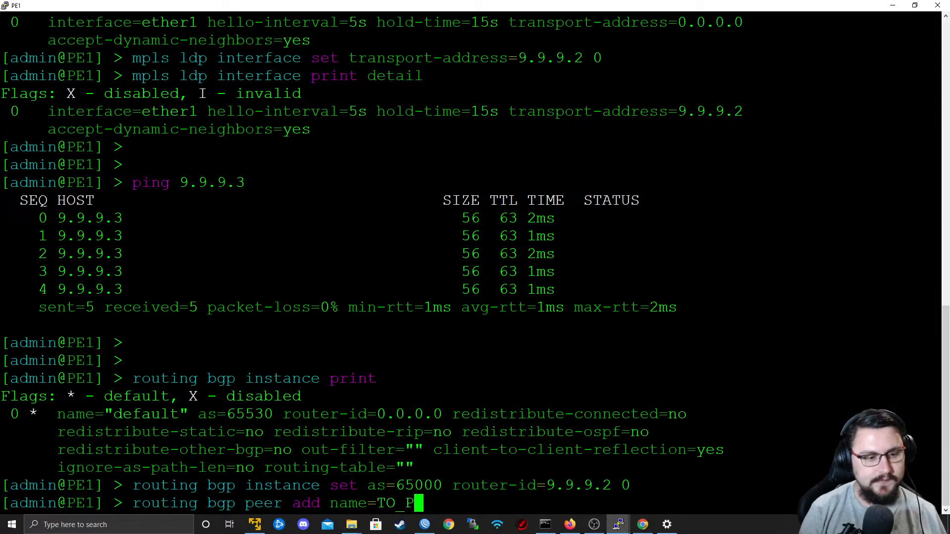
type("1_MPLS")
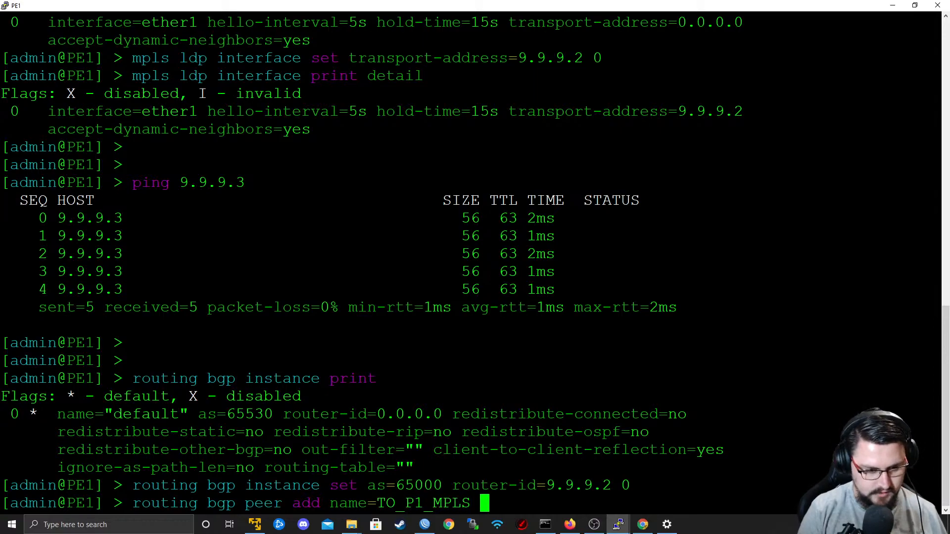
type(" remote-")
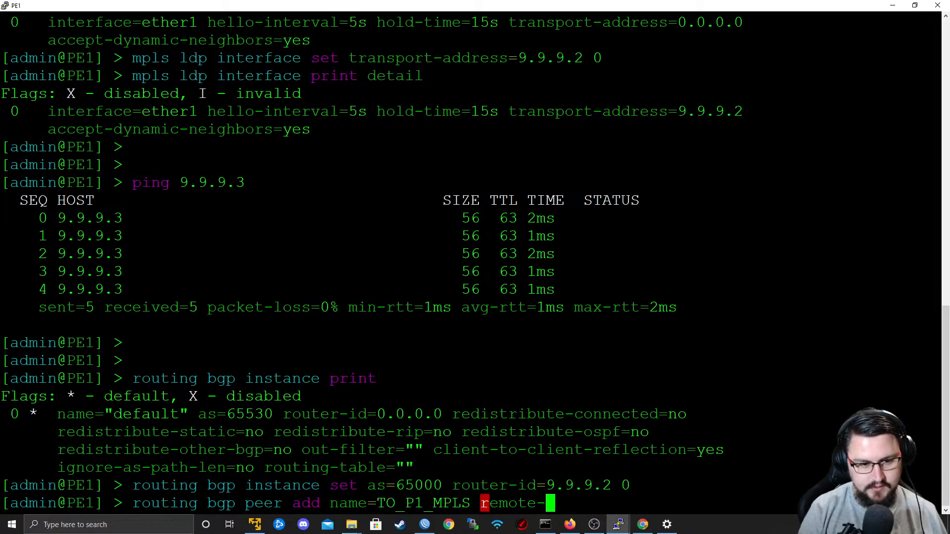
type("address=10.0.0.1 ")
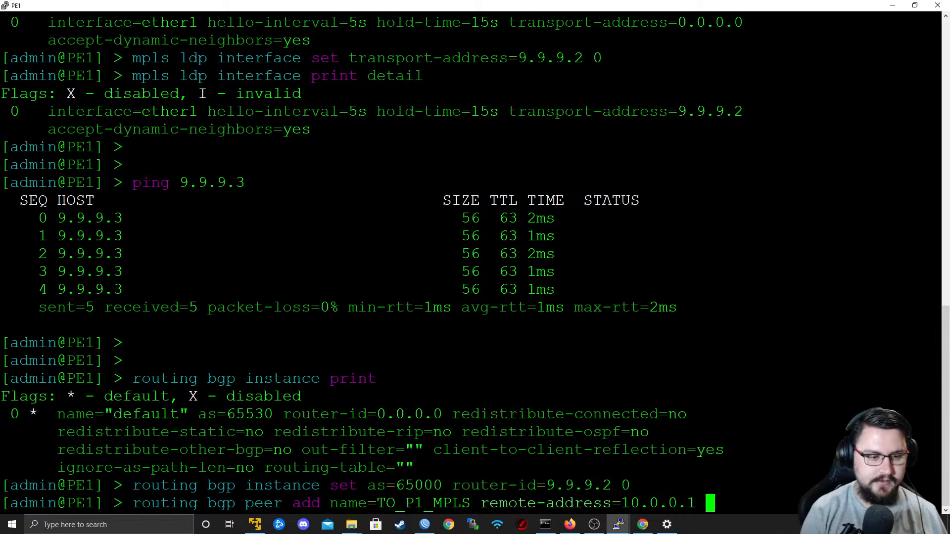
type("remote")
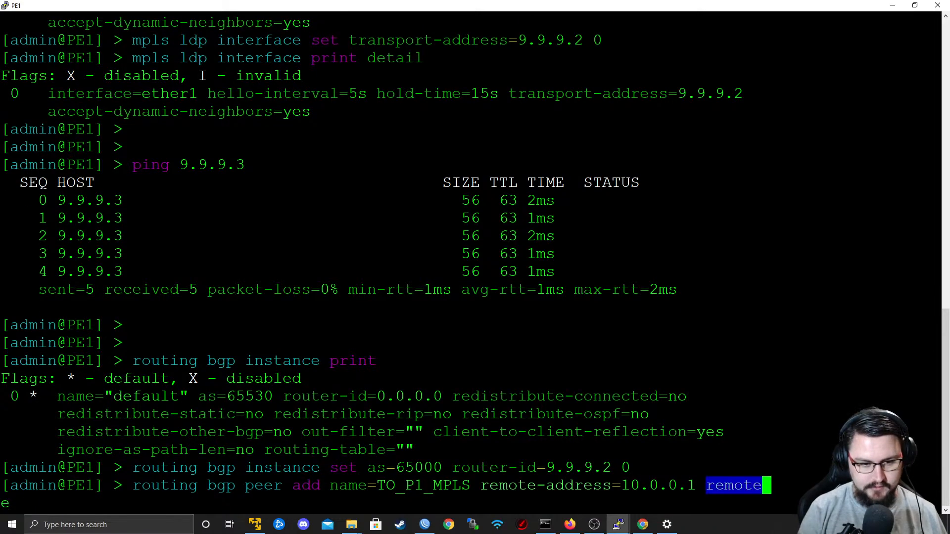
type("-a")
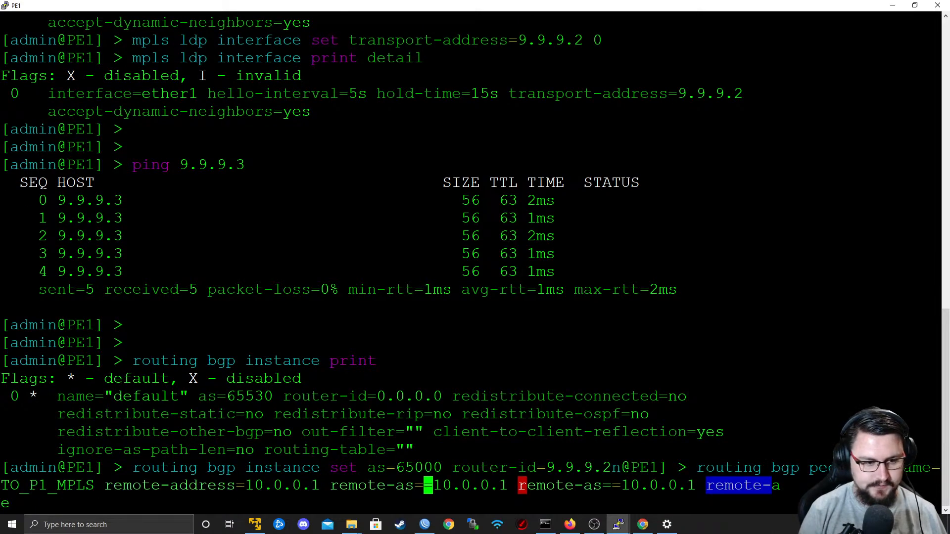
Extend the peer command with remote-as=65000, update-source=Lo0 and instance=default, consulting the inline help for the available parameters.
key("question")
key("question")
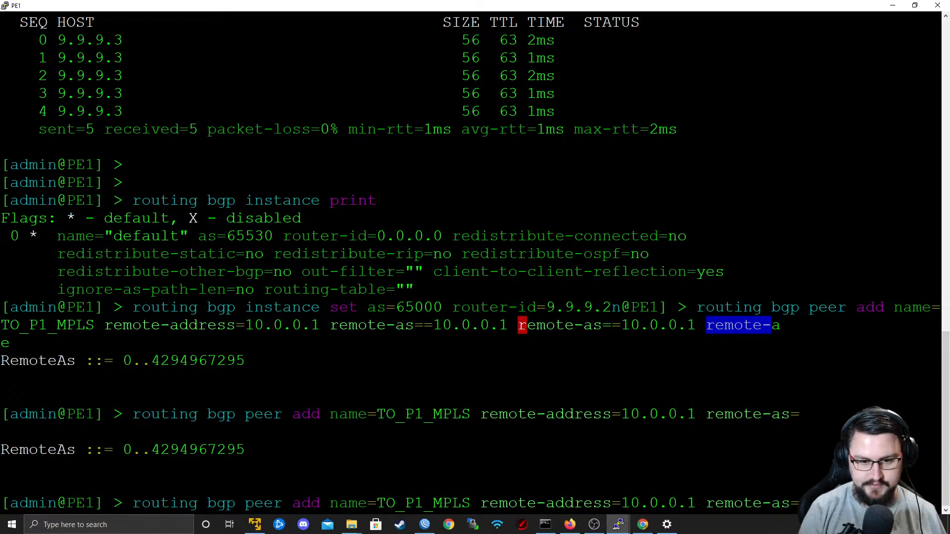
key("question")
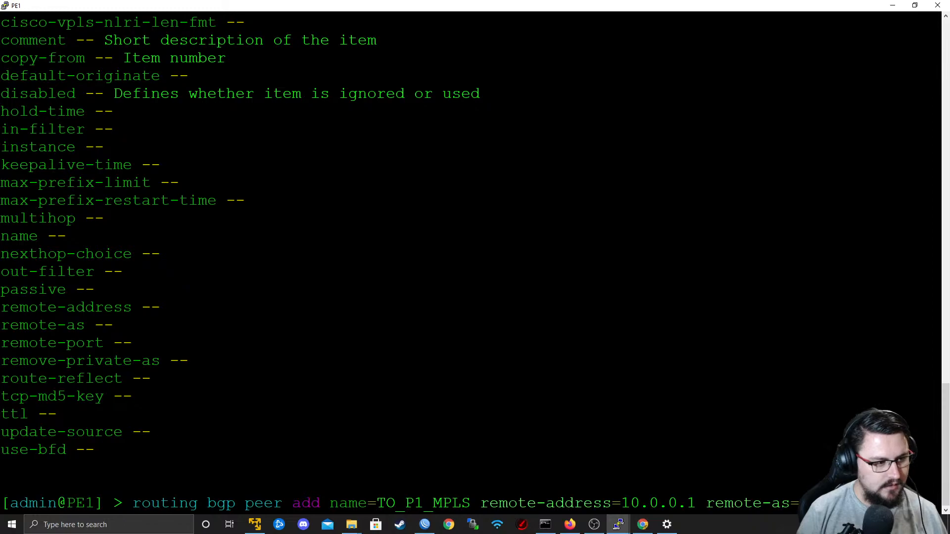
type("65000 update-source=")
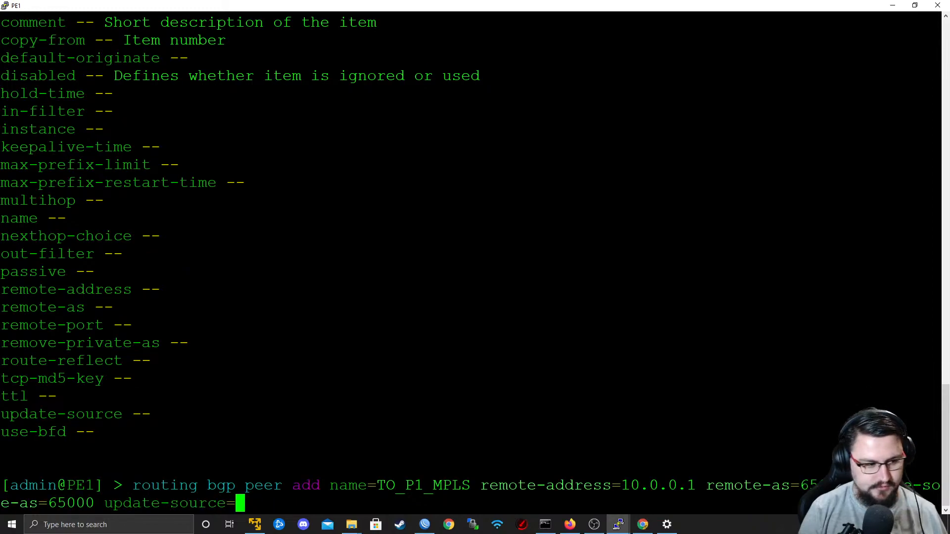
type("Lo0 ")
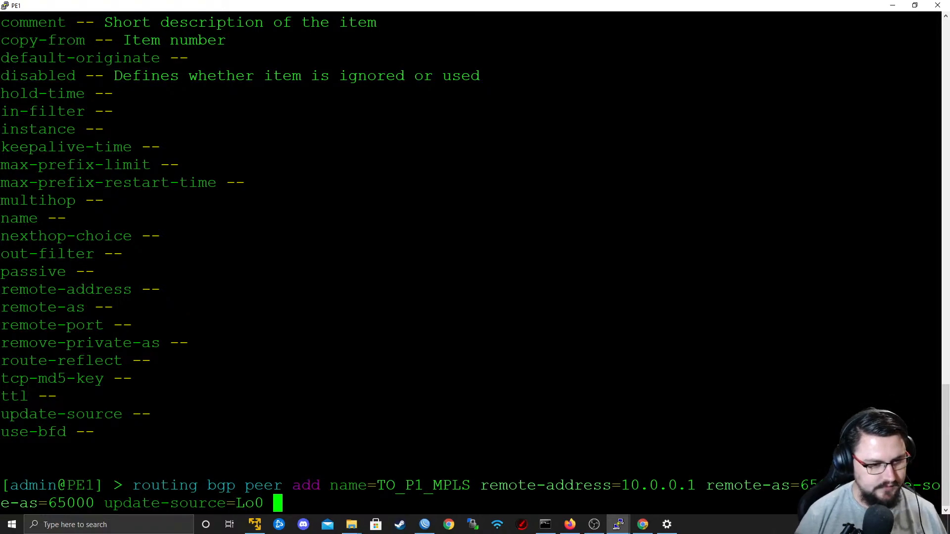
type("ins")
key("Tab")
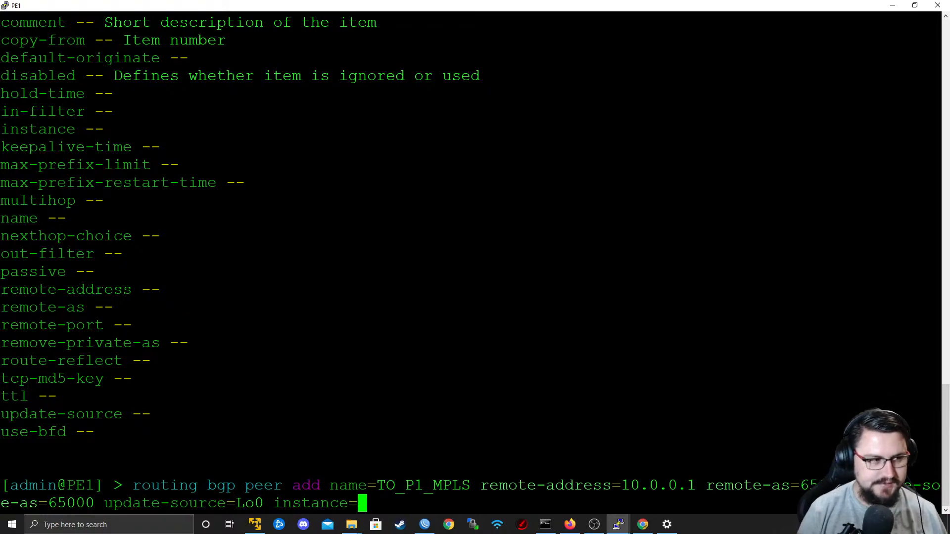
type("default")
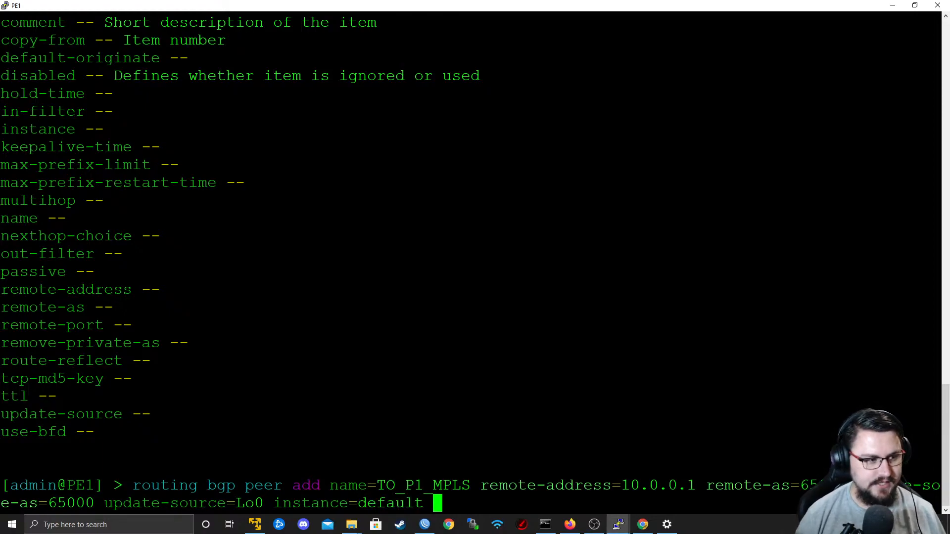
Give the TO_P1_MPLS peer the address families ip,l2vpn,vpnv4 and run the add command.
scroll(470, 247, "up", 5)
scroll(470, 248, "down", 5)
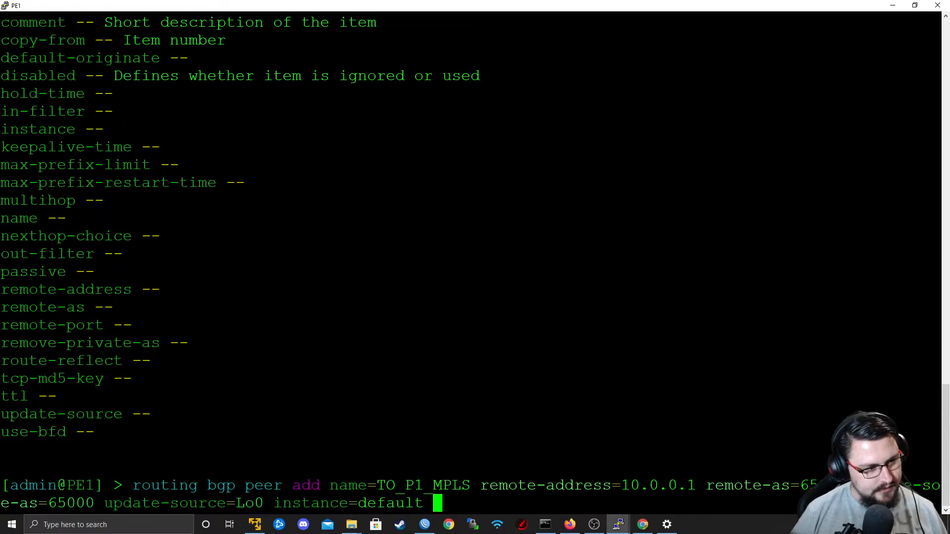
scroll(470, 247, "up", 5)
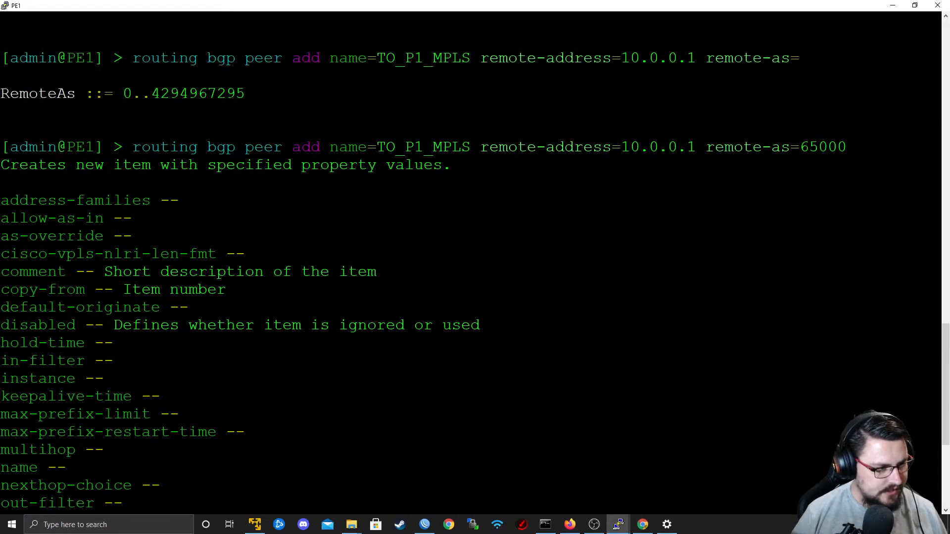
scroll(471, 247, "down", 5)
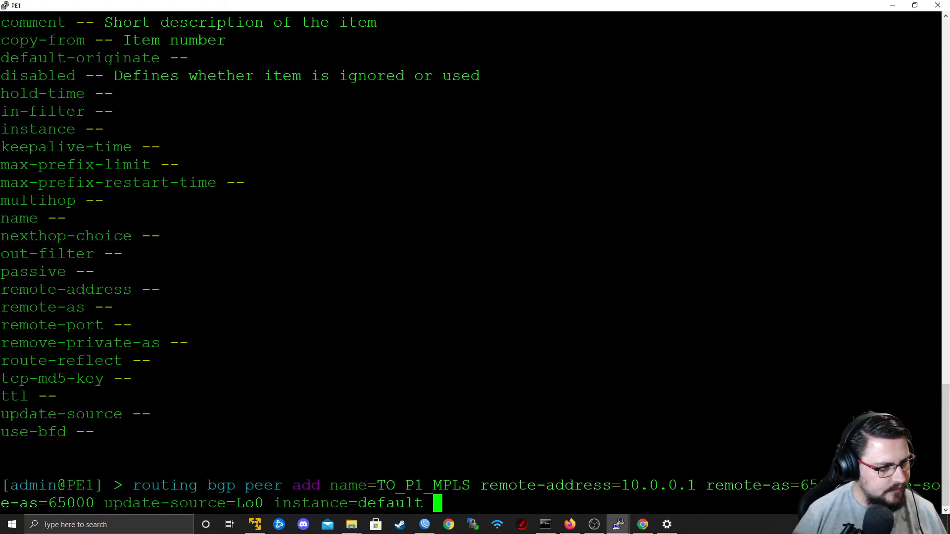
scroll(471, 268, "up", 5)
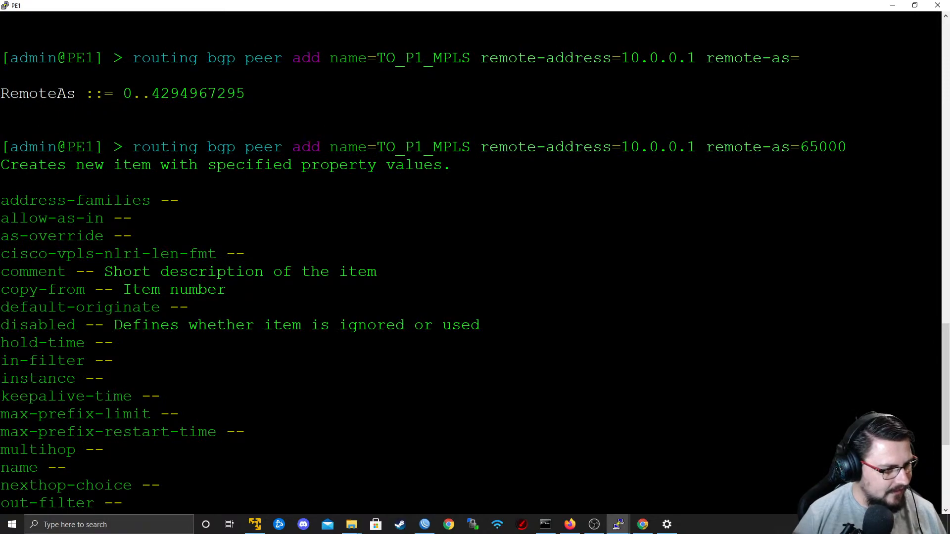
type("address-families=")
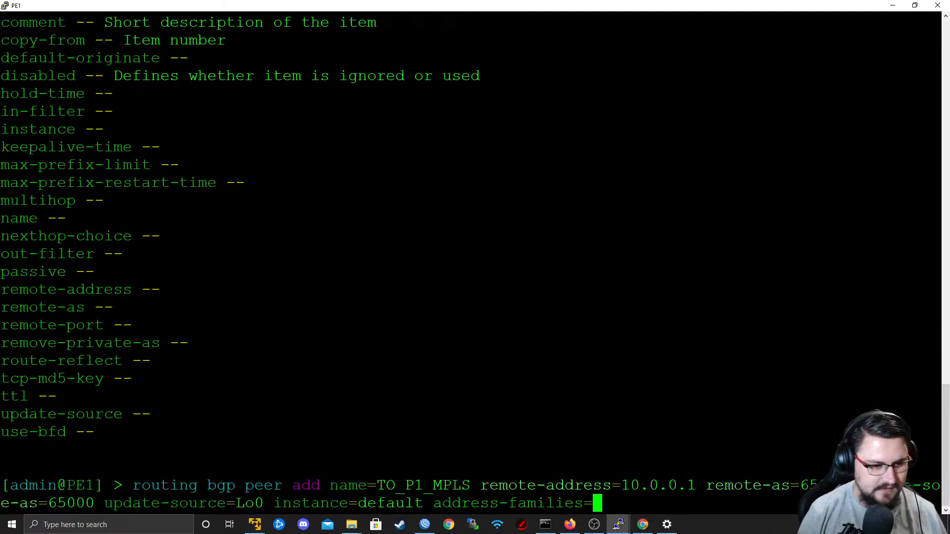
key("question")
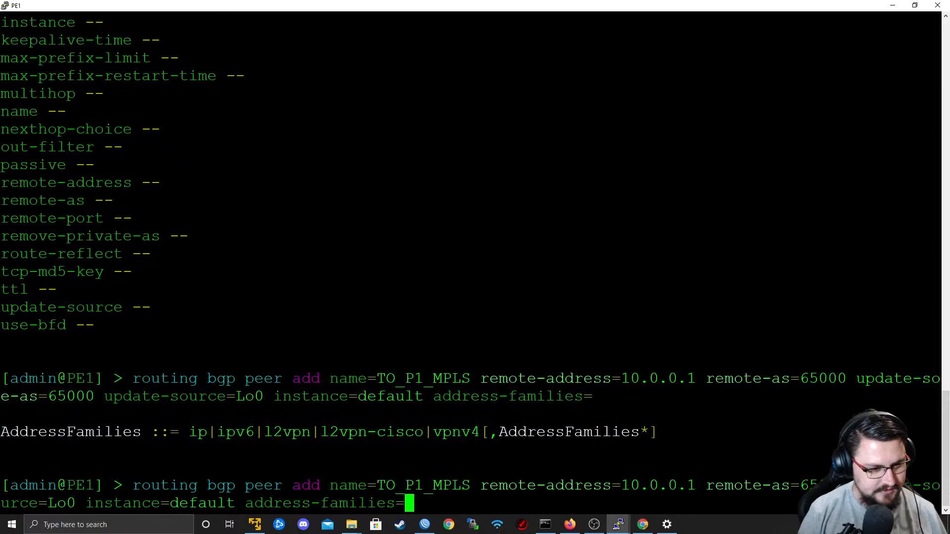
type("ip,")
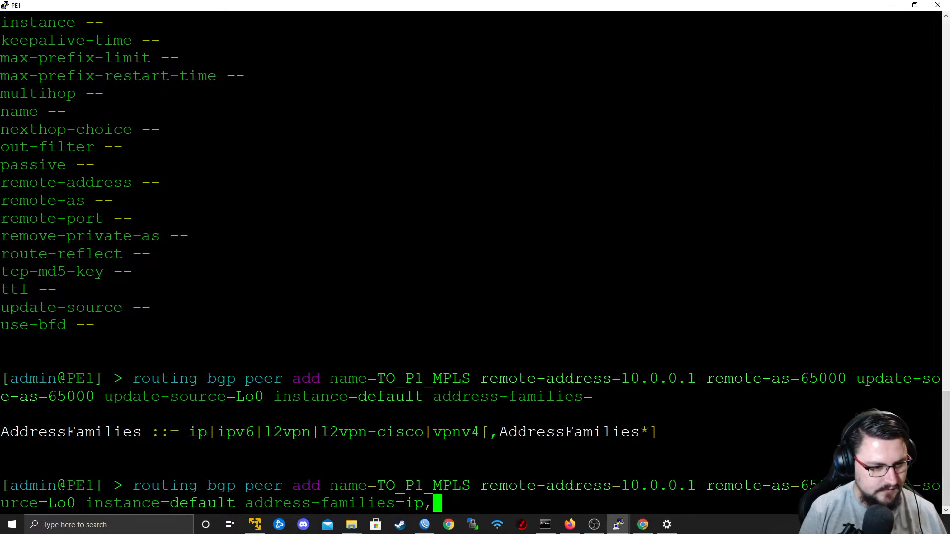
type("l2vpn")
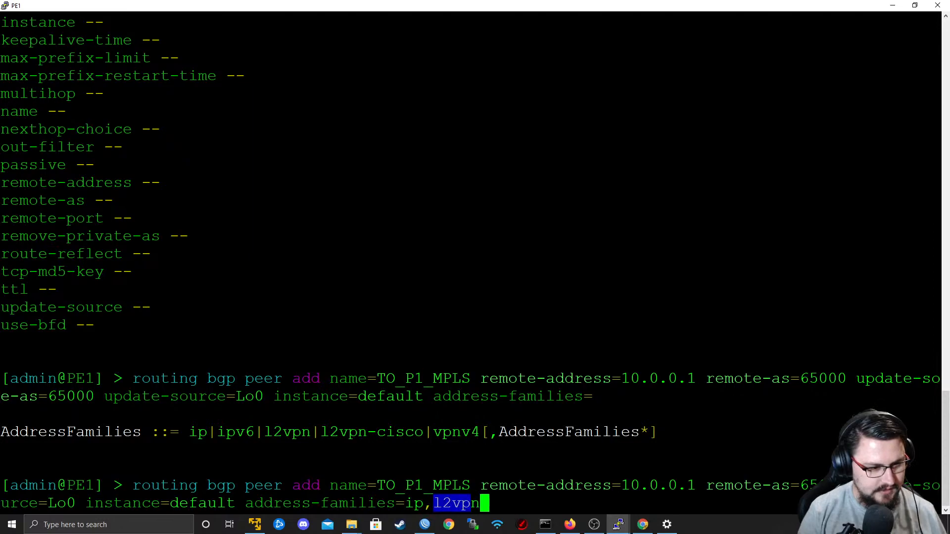
type(",vpnv4")
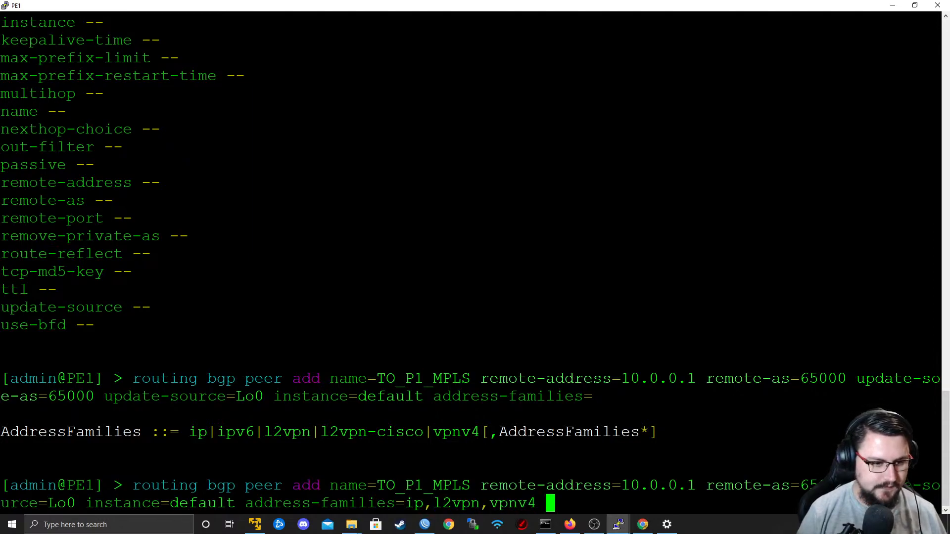
key("BackSpace")
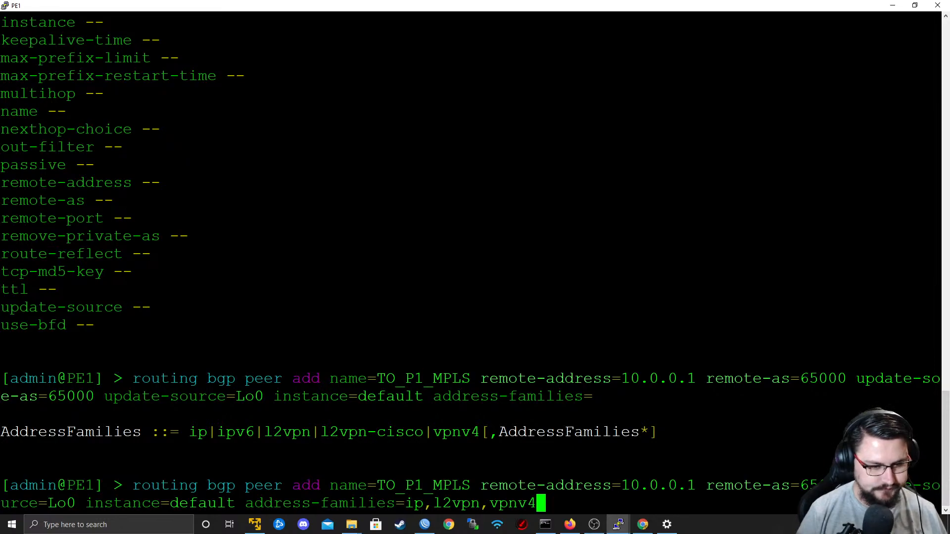
key("Return")
Print PE1's BGP peer list repeatedly to check whether the peer has the established flag.
type("routing bgp peer pr")
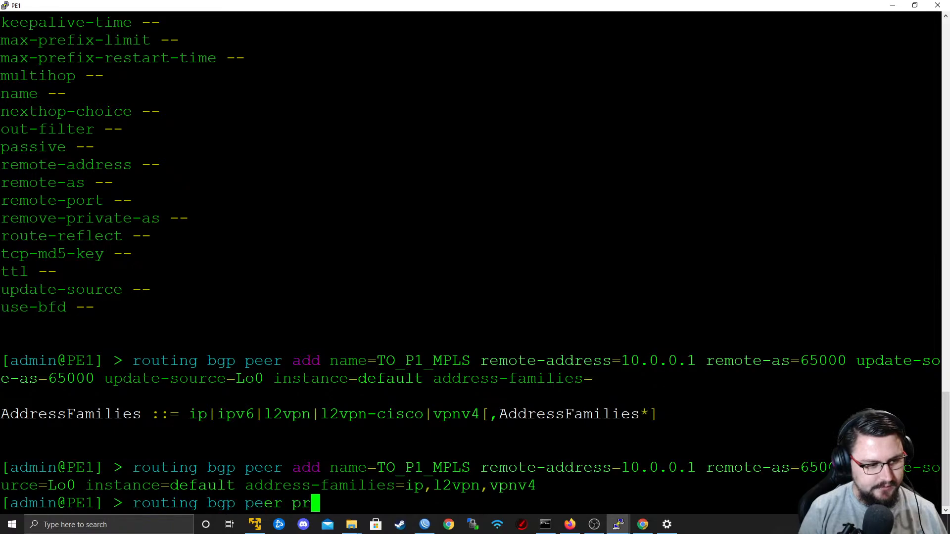
type("int")
key("Return")
key("Up")
key("Return")
key("Up")
key("Return")
key("Up")
key("Return")
key("Return")
key("Return")
key("Up")
key("Return")
key("Return")
key("Return")
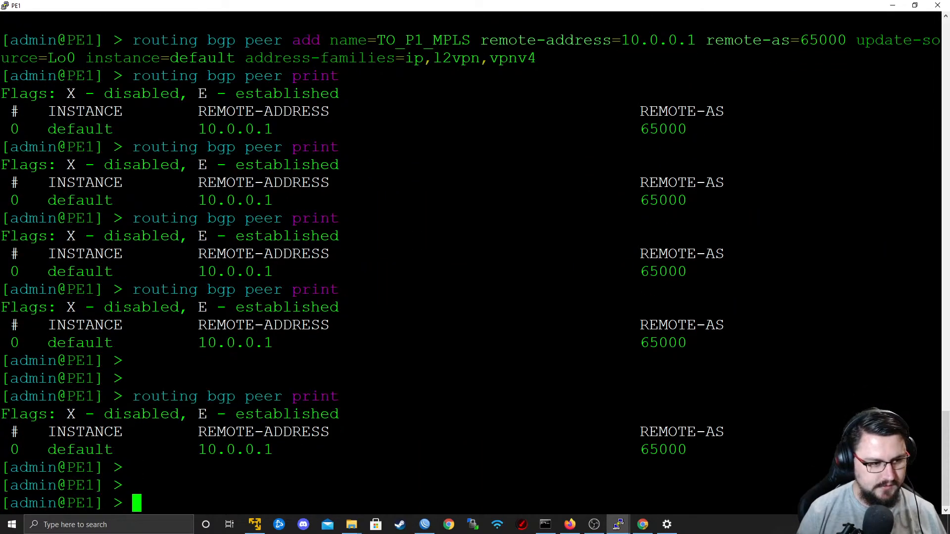
key("Up")
key("Return")
key("Return")
key("Return")
Ping 10.0.0.1 from PE1 to test reachability of the peer address, and stop the ping.
type("ping 10.0.0.1")
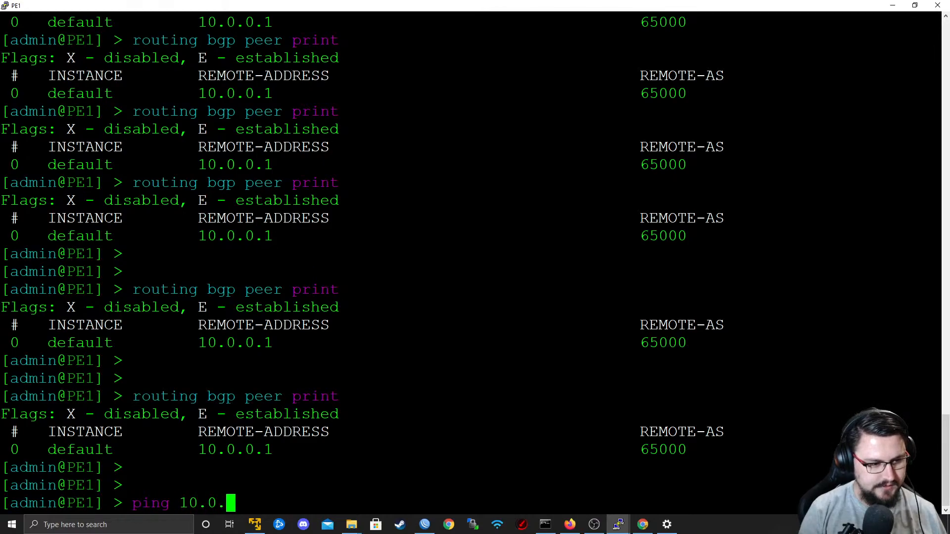
key("Return")
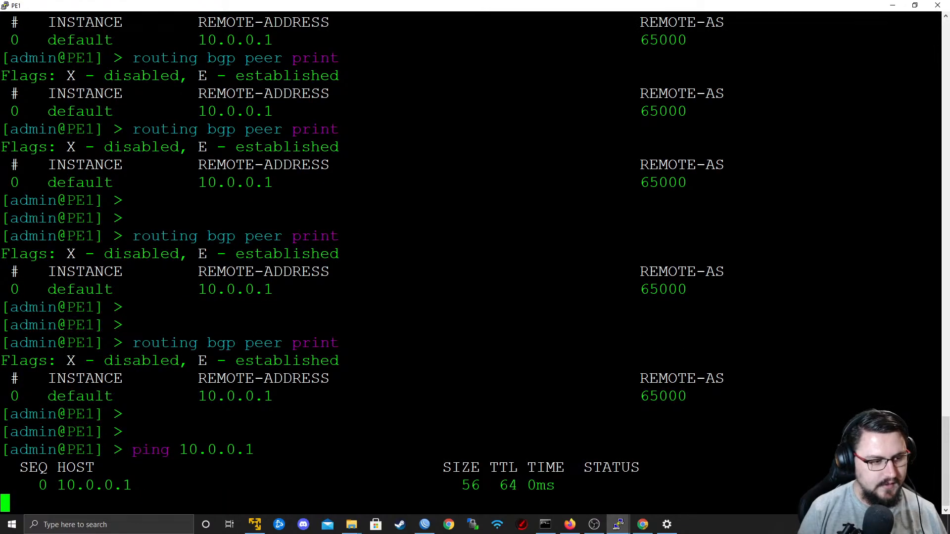
key("ctrl+c")
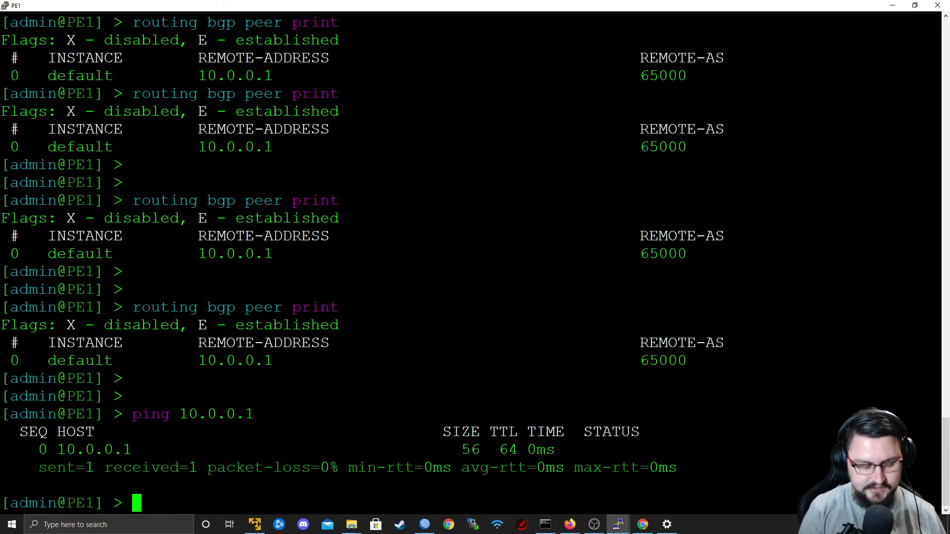
Set the remote address of PE1's BGP peer 0 to 9.9.9.1.
type("ro")
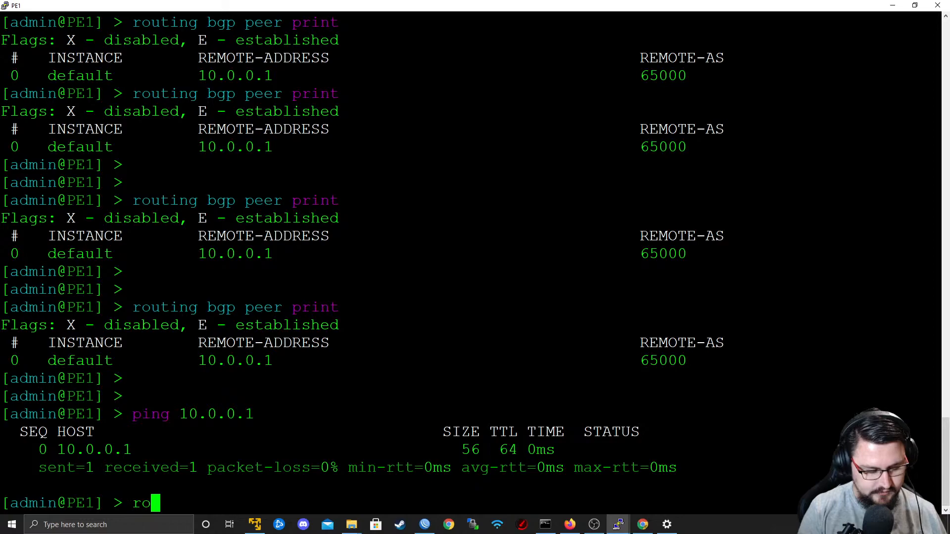
type("uting bgp peer print")
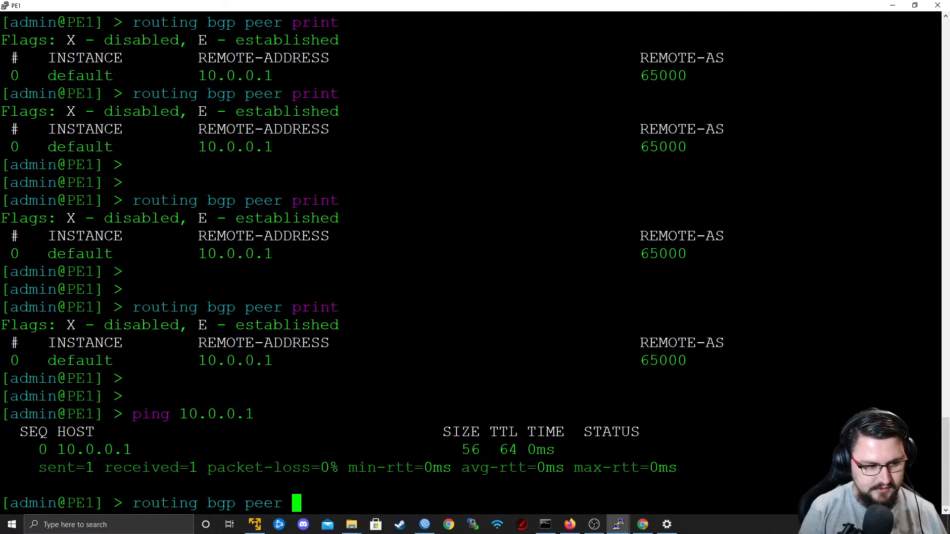
key("BackSpace")
key("BackSpace")
key("BackSpace")
key("BackSpace")
key("BackSpace")
type("set r")
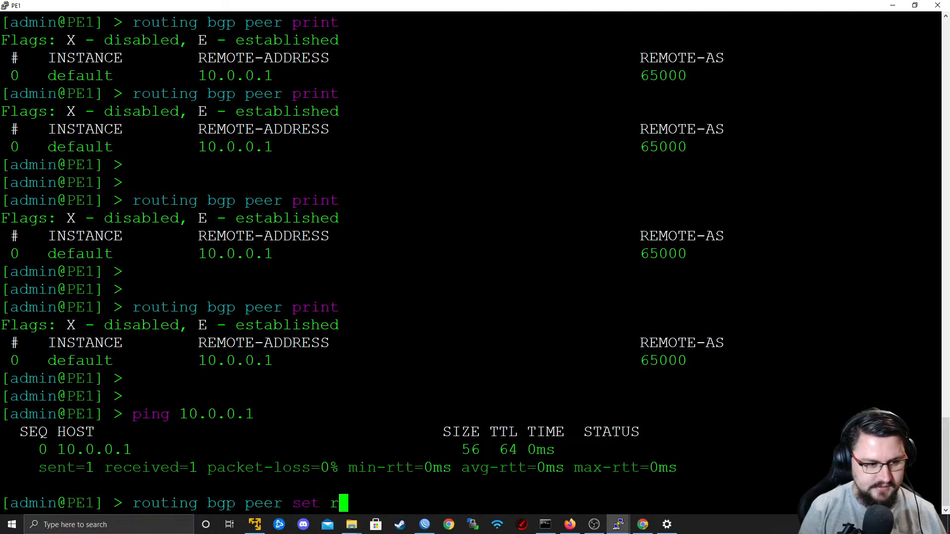
type("emote-address=9.9.9.1")
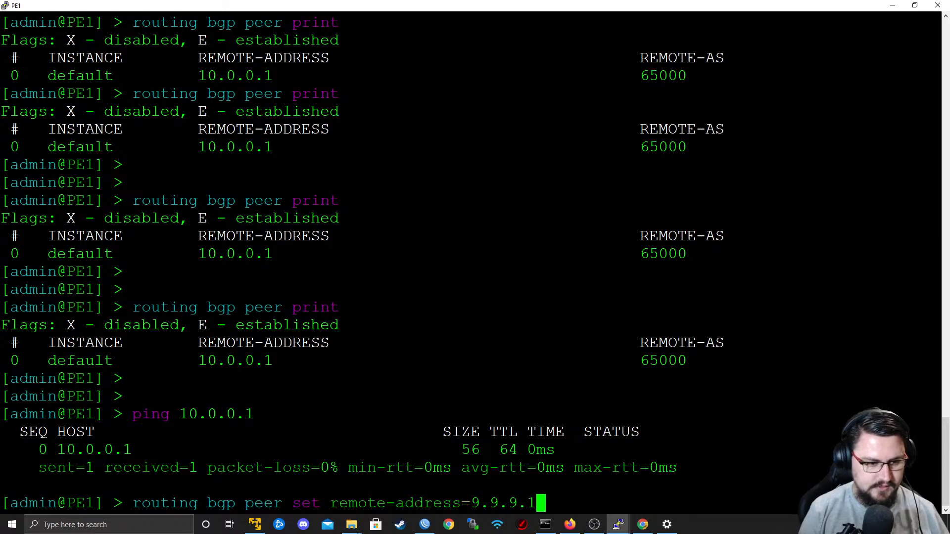
key("Return")
key("alt+Tab")
Switch to P1's WinBox session, set the TO_PE1_MPLS peer's remote address to 9.9.9.2, and check the peer's session state.
key("alt+Tab")
type("0")
key("Return")
key("alt+Tab")
key("alt+Tab")
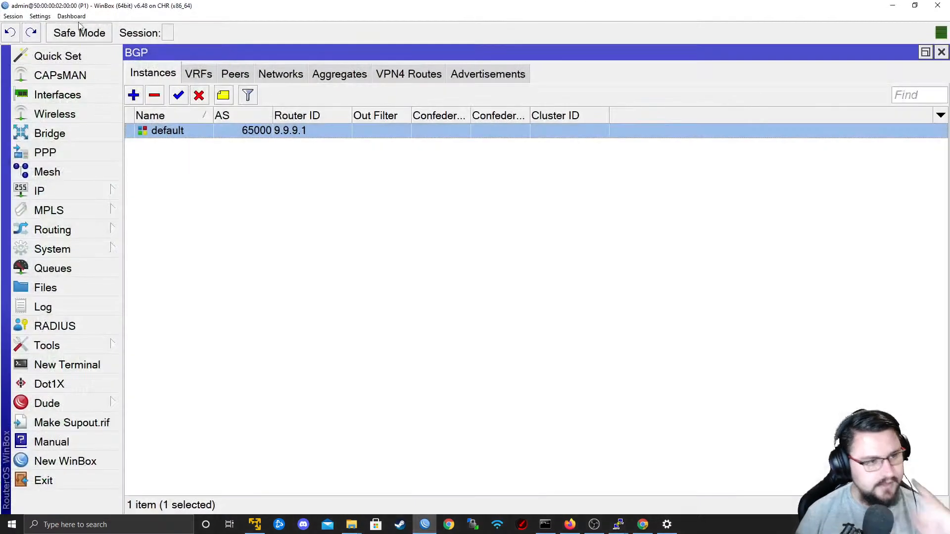
left_click(224, 79)
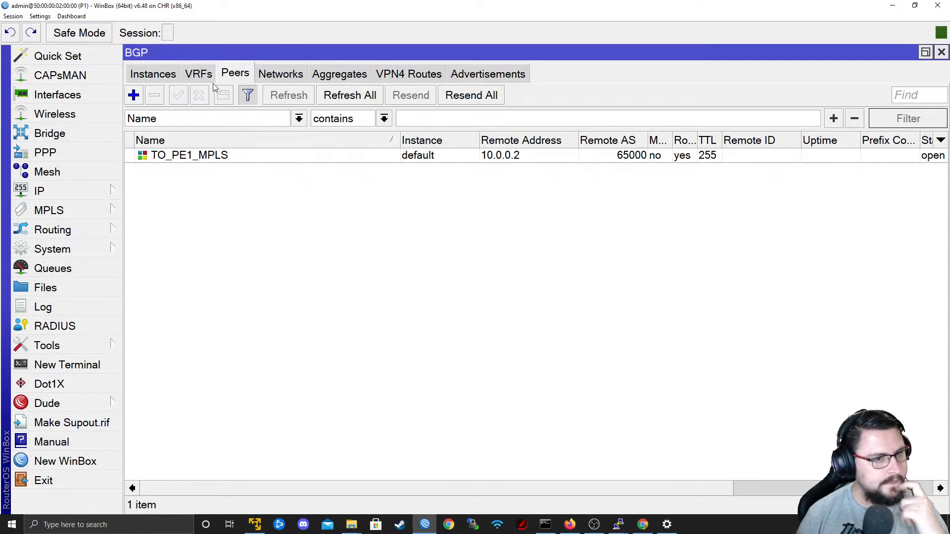
double_click(216, 154)
left_click_drag(562, 145, 432, 184)
type("9.9.9.2")
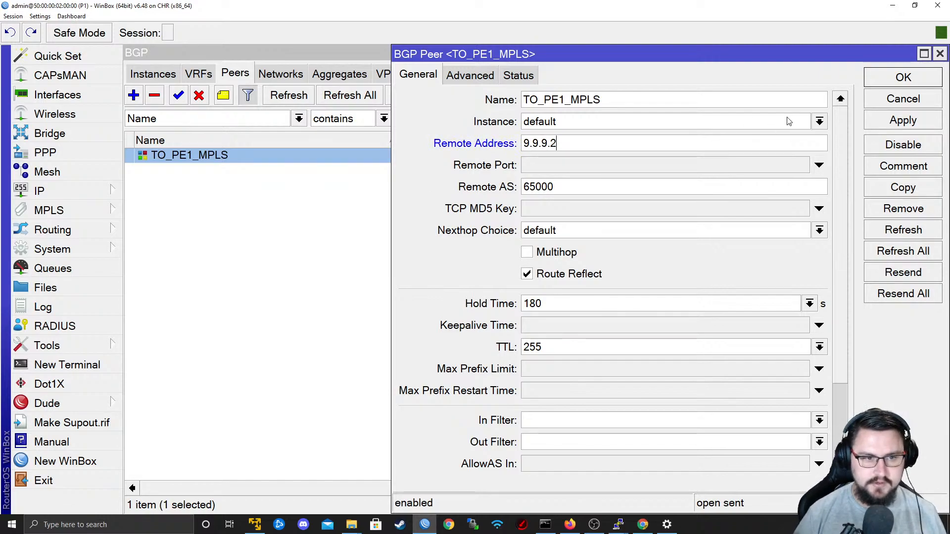
left_click(874, 129)
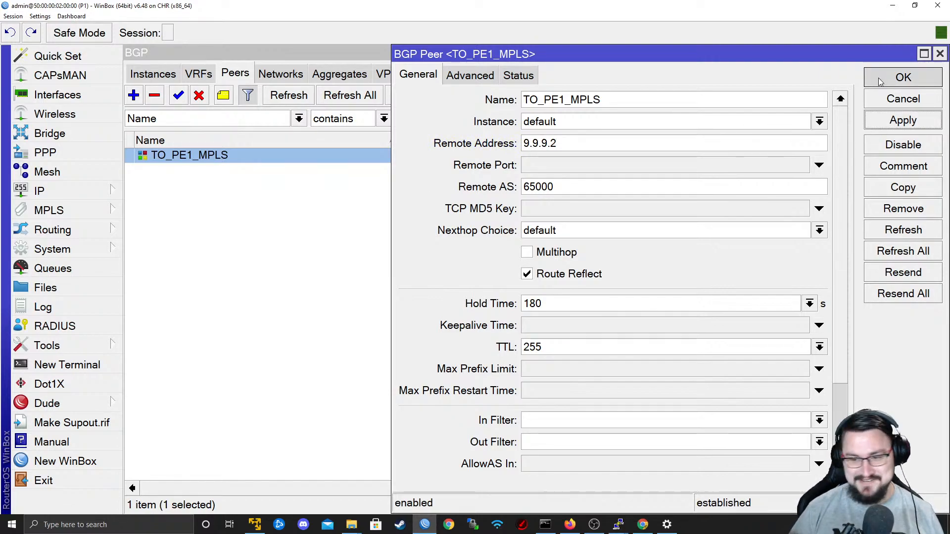
left_click(872, 87)
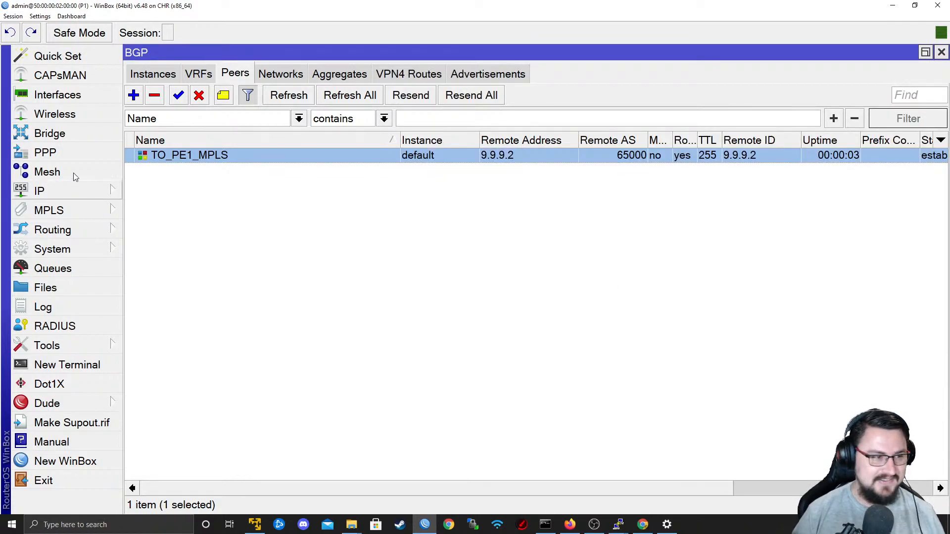
left_click_drag(404, 491, 566, 437)
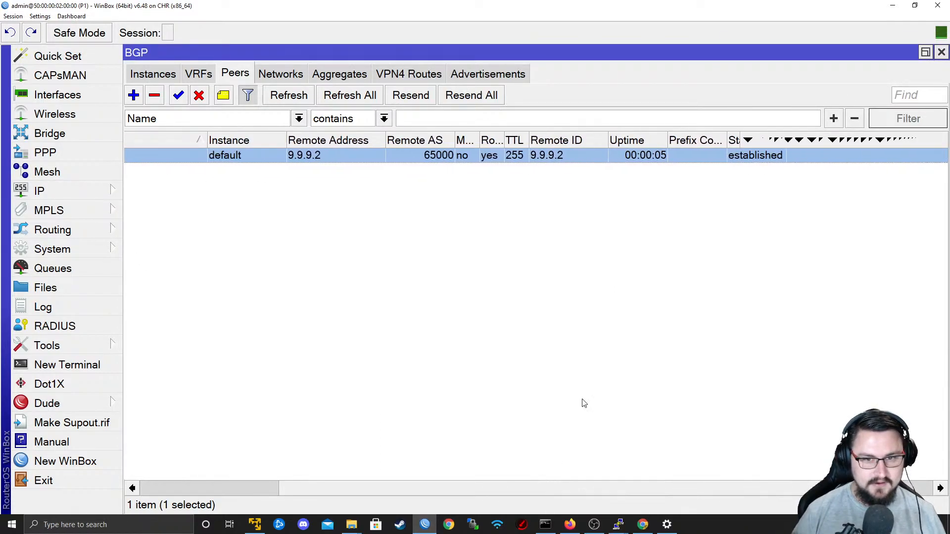
left_click_drag(415, 489, 270, 489)
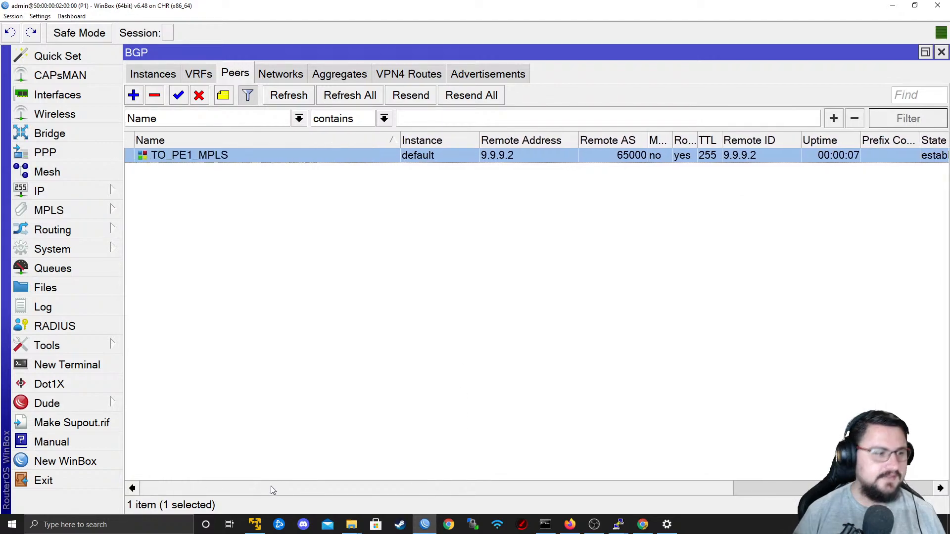
Start a new BGP peer on P1 named TO_PE2_MPLS, keeping the default instance.
left_click(134, 95)
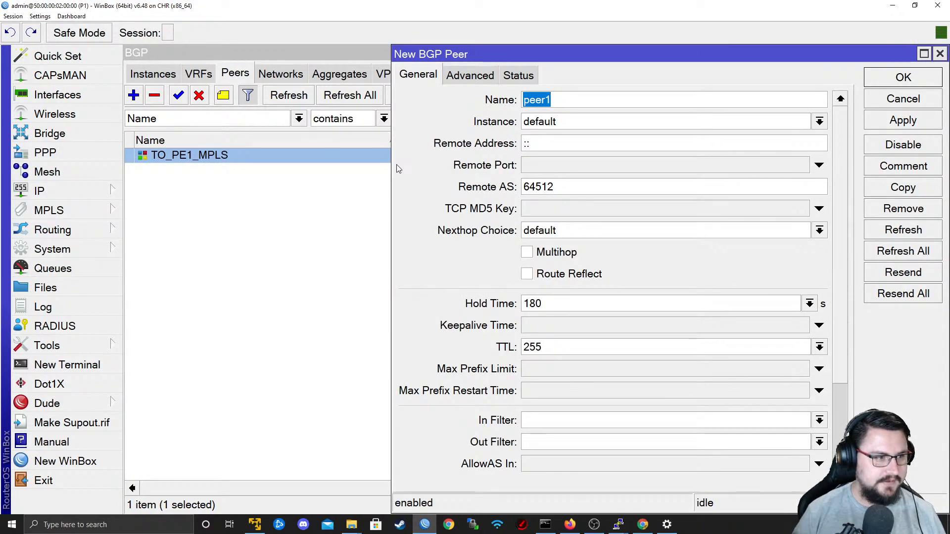
type("TO_PE2_MPLS")
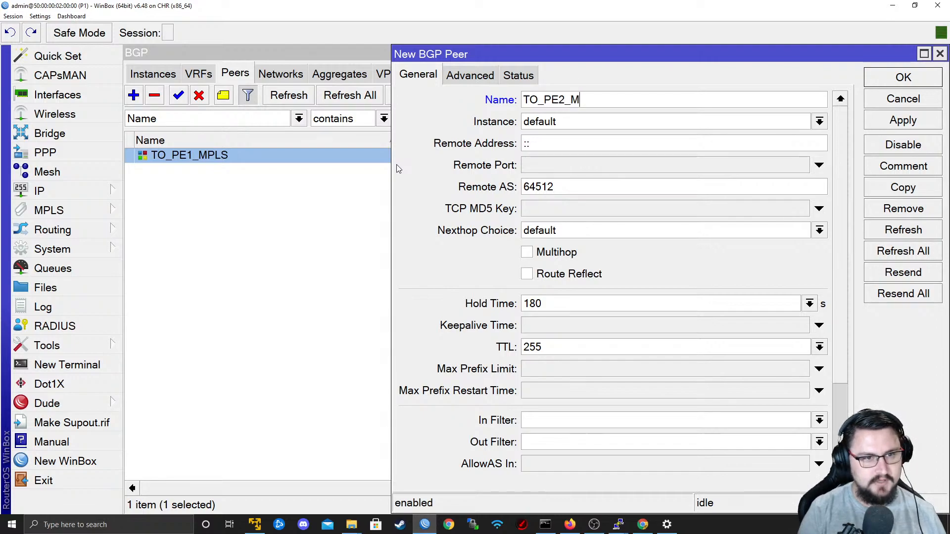
key("Tab")
left_click(610, 121)
left_click(610, 121)
key("Tab")
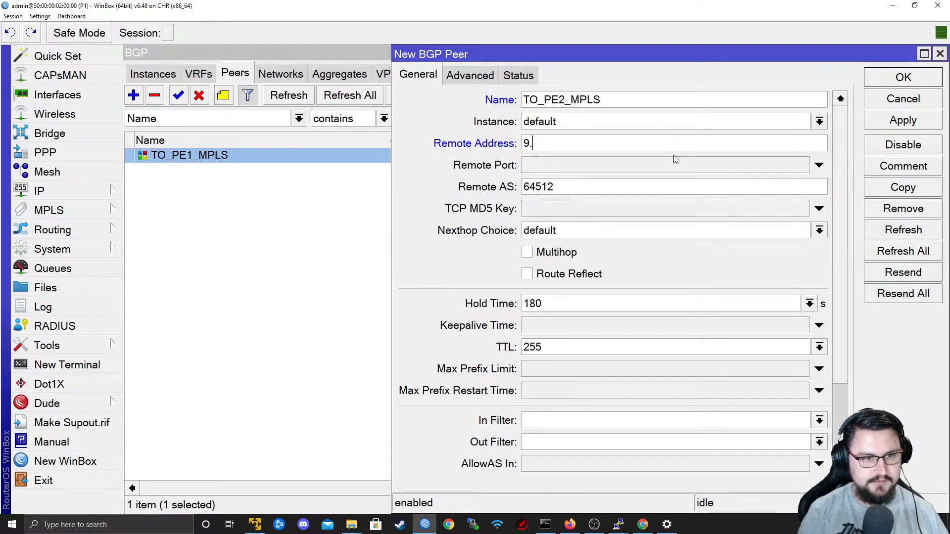
Give the TO_PE2_MPLS peer remote address 9.9.9.3 and remote AS 65000, and enable Route Reflect.
type("9.9.9.3")
key("Tab")
key("Tab")
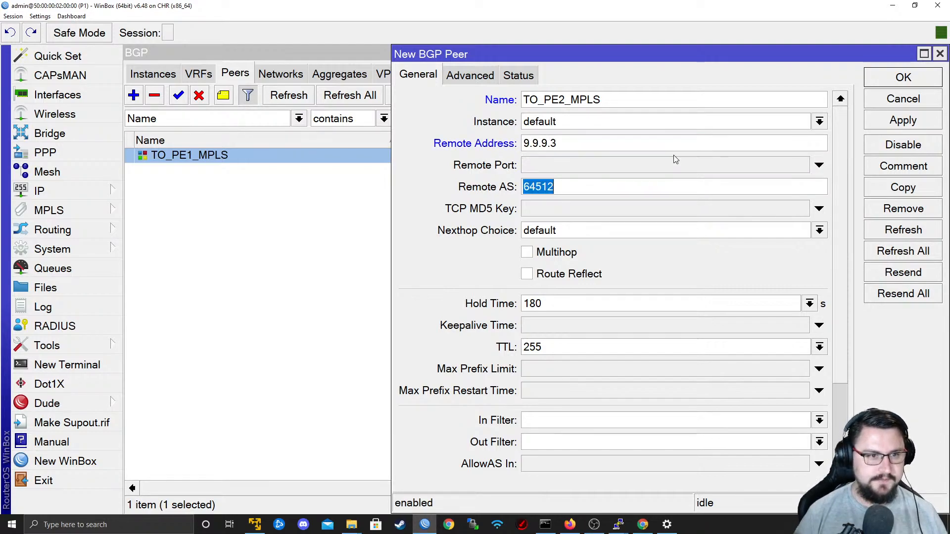
type("65000")
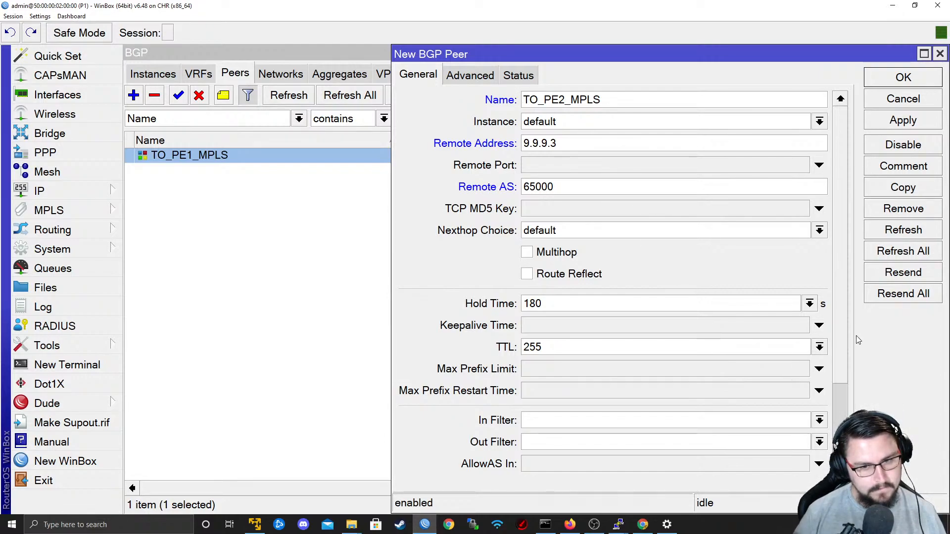
scroll(839, 333, "down", 2)
scroll(841, 388, "down", 1)
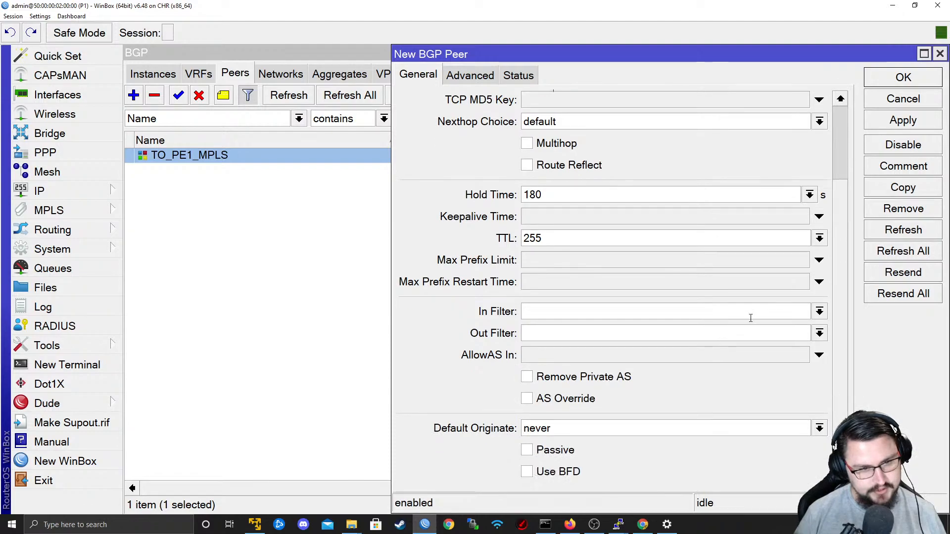
left_click(597, 167)
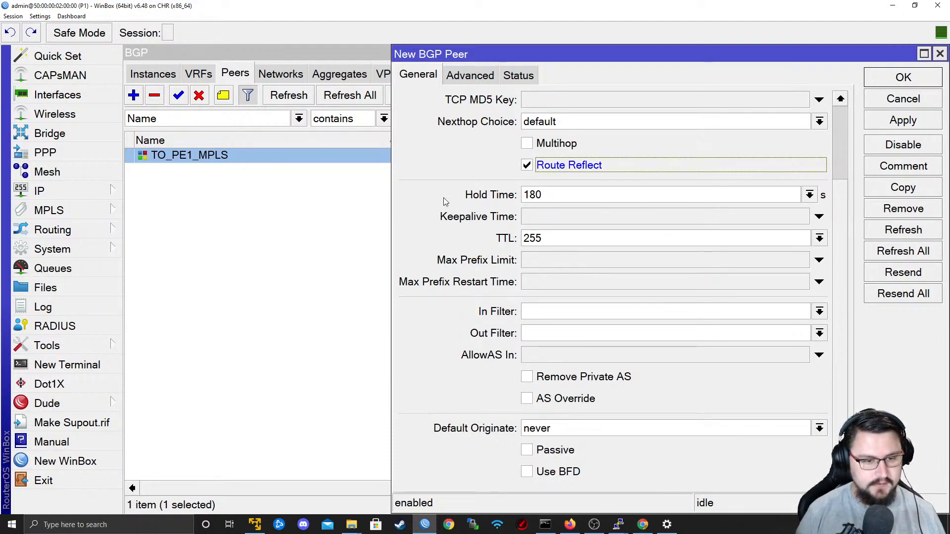
Add the l2vpn and vpn4 address families to TO_PE2_MPLS, set its update source to Lo0, and save the peer.
left_click(470, 75)
left_click(692, 99)
left_click(717, 100)
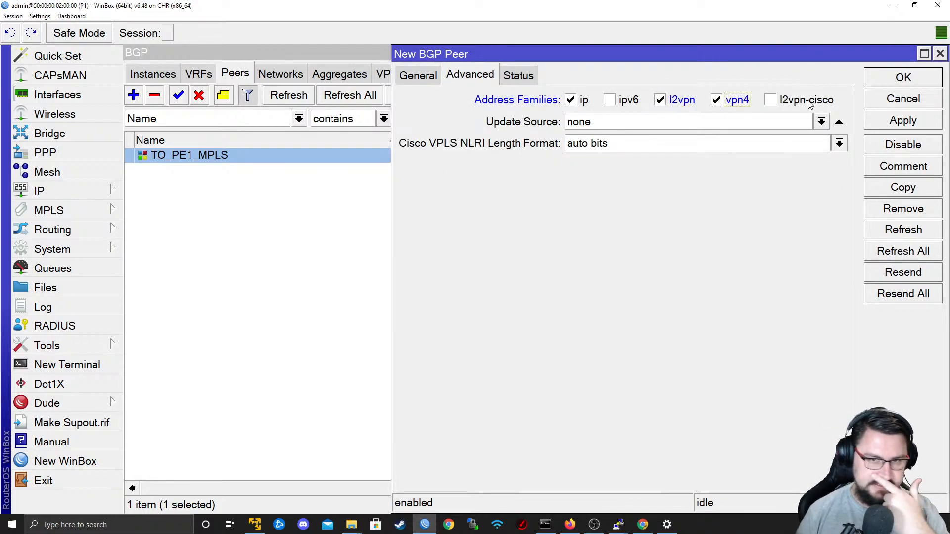
left_click(821, 121)
left_click(784, 138)
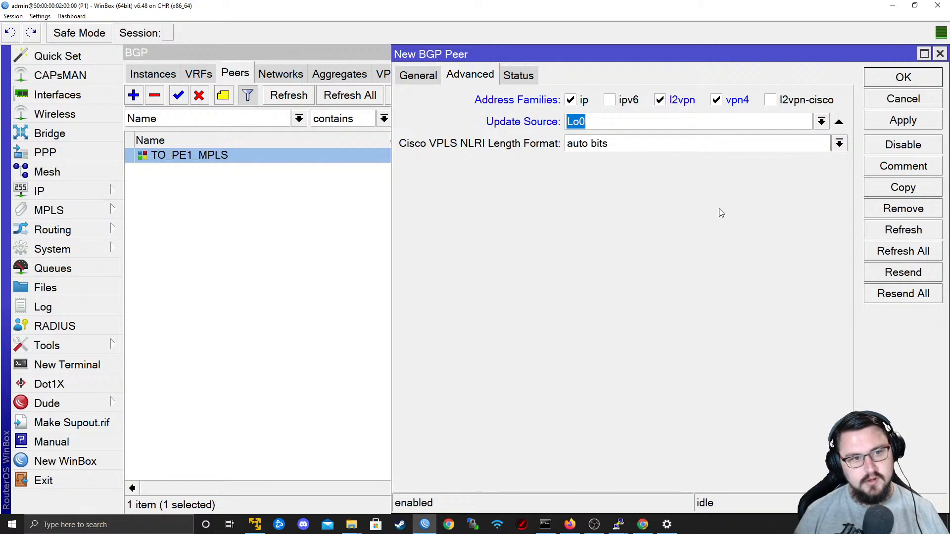
left_click_drag(430, 67, 428, 70)
left_click(425, 75)
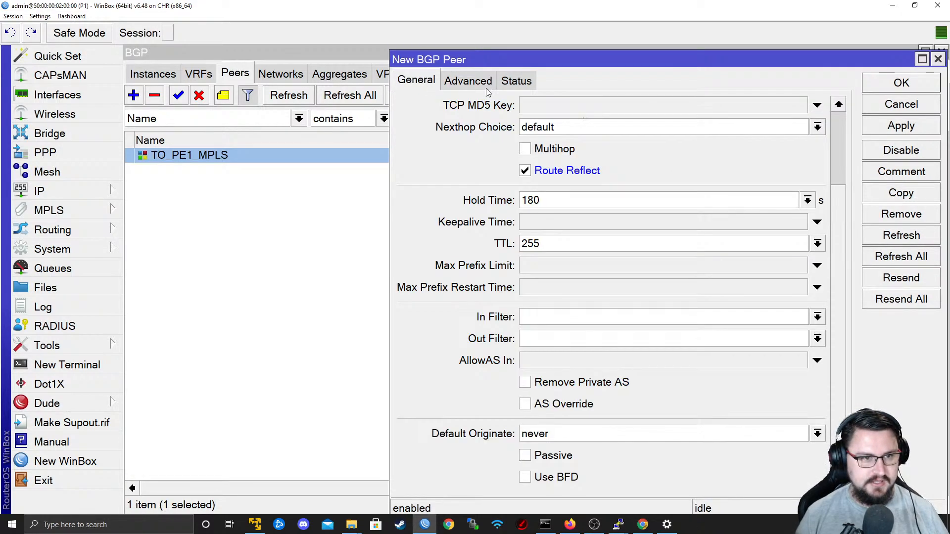
scroll(838, 344, "up", 5)
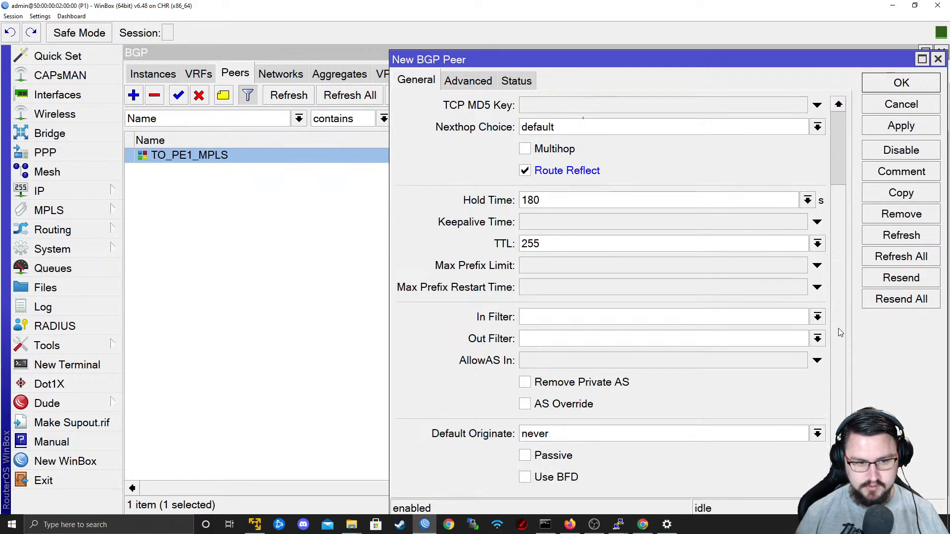
left_click(896, 127)
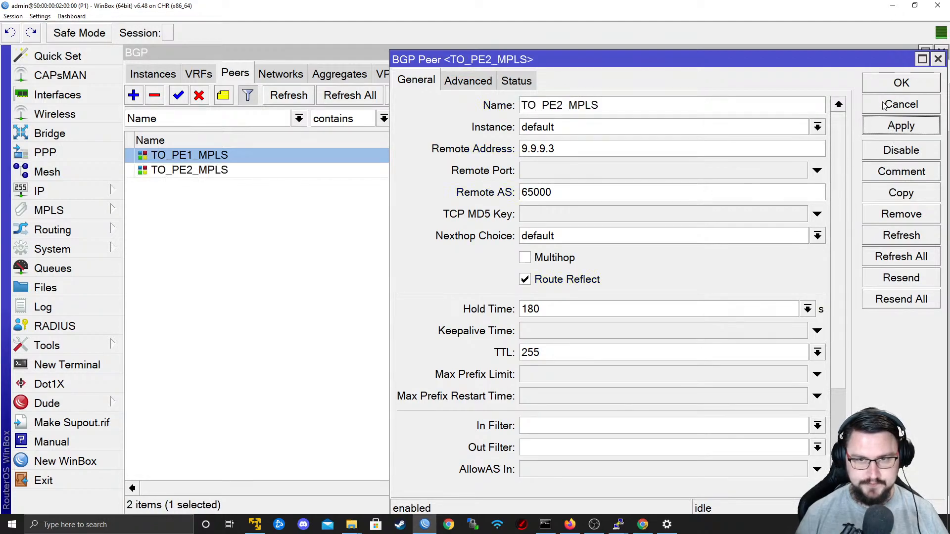
left_click(886, 84)
Switch to the PE2 terminal and set BGP instance 0 to router-id 9.9.9.3 and AS 65000.
key("alt+Tab")
key("alt+Tab")
key("alt+Tab")
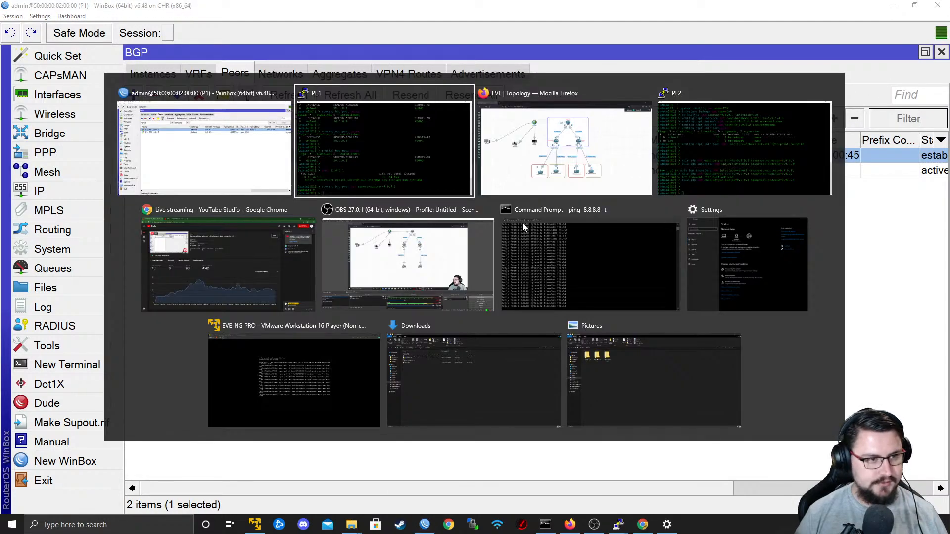
key("Return")
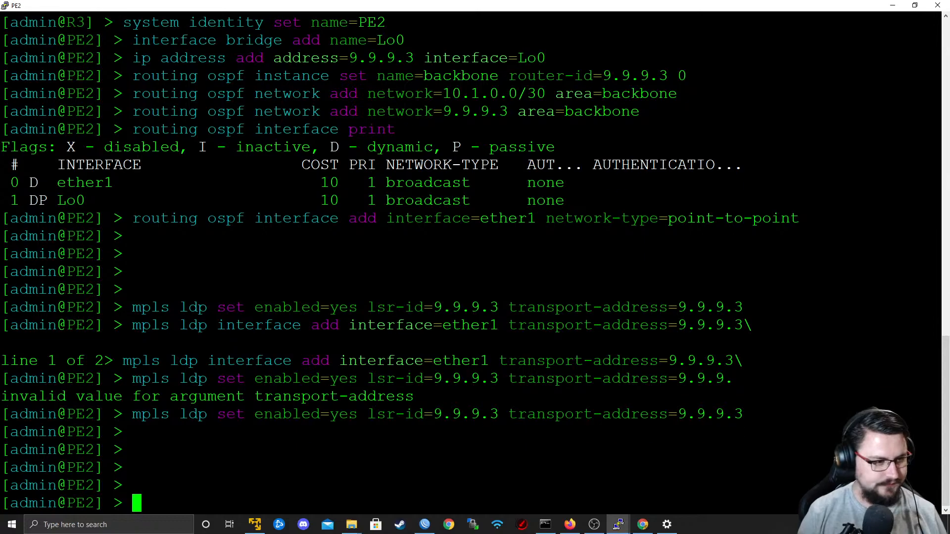
type("routing bgp ")
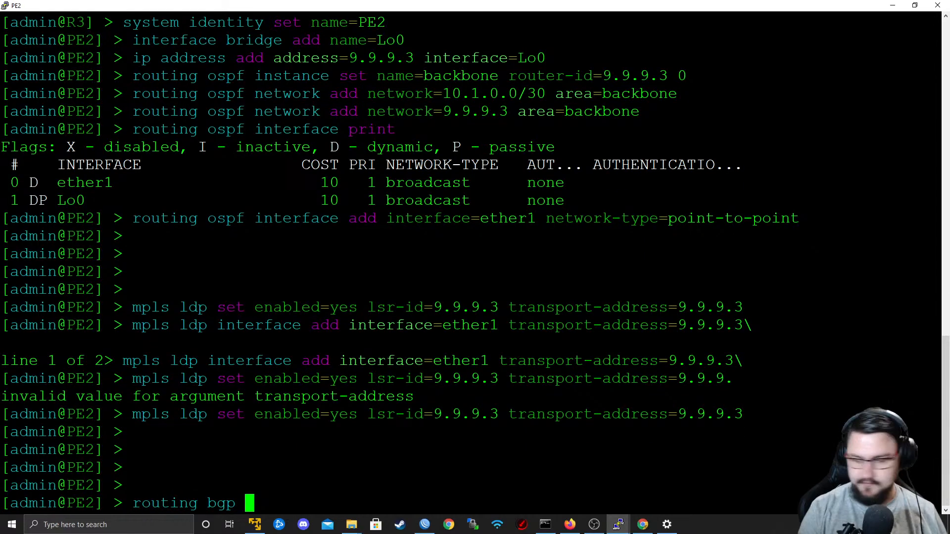
type("instance set ")
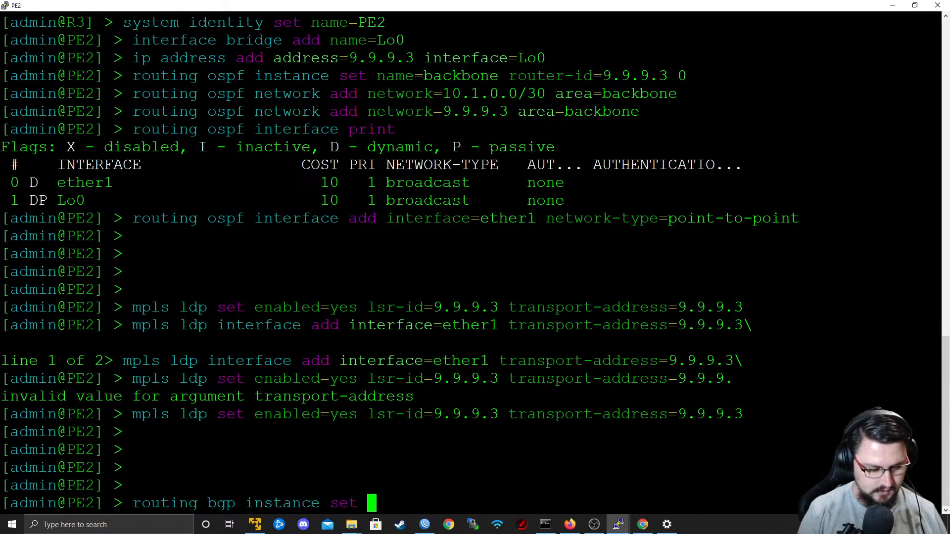
type("router-id=")
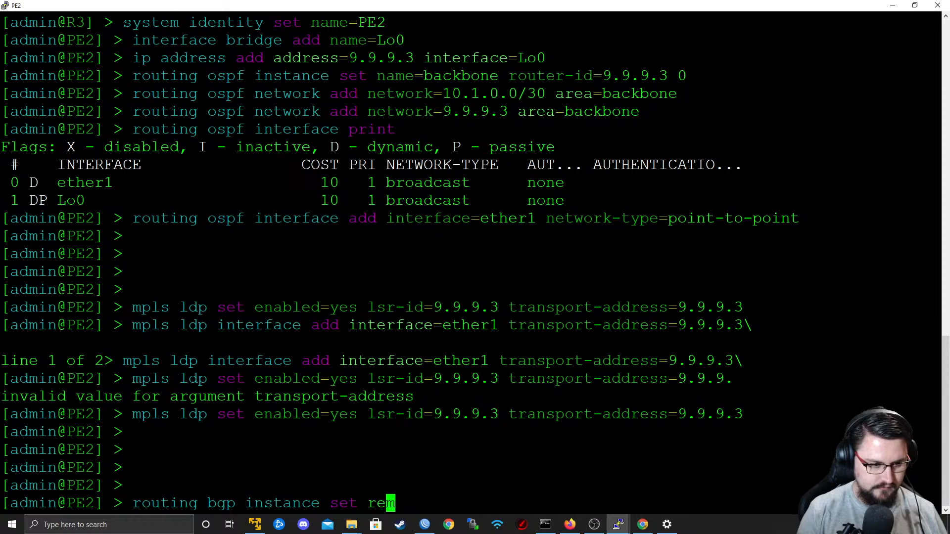
type("9")
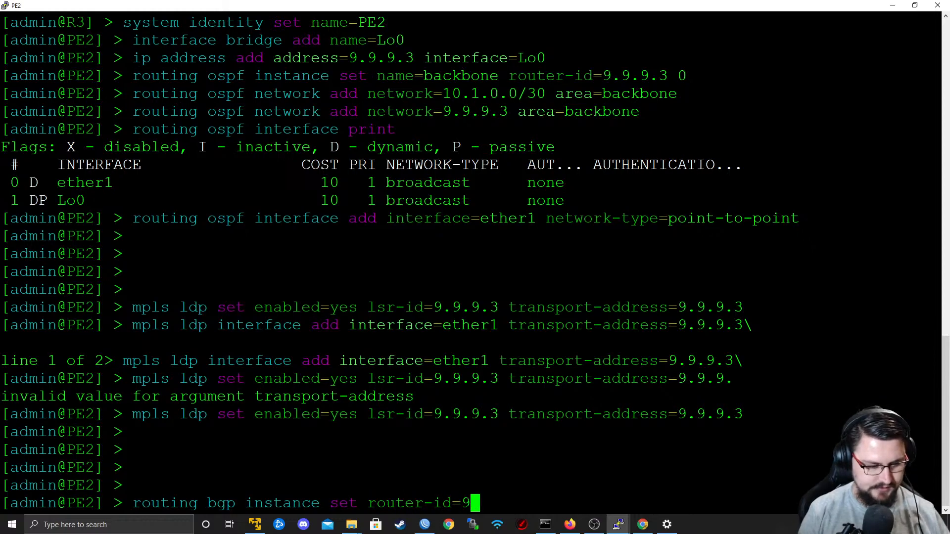
type(".9.9.3")
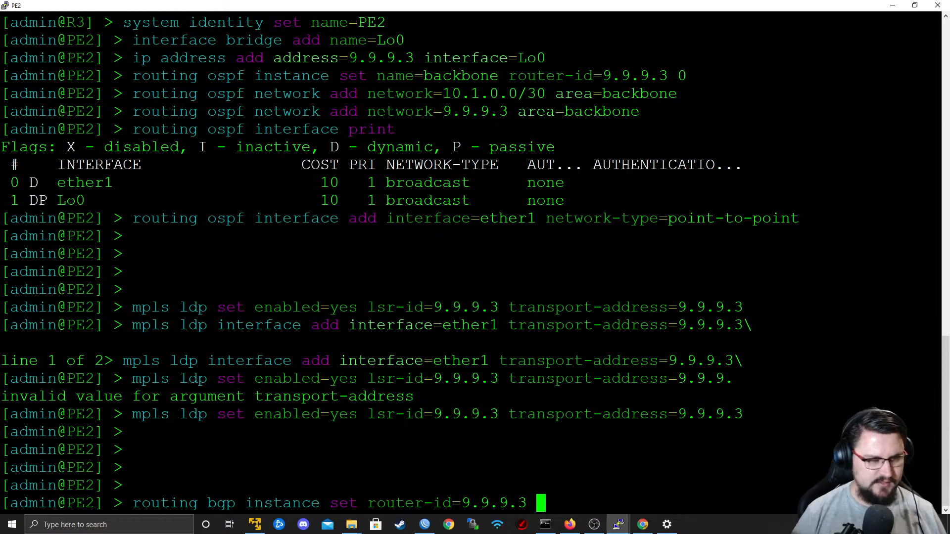
key("Tab")
type("as=65000")
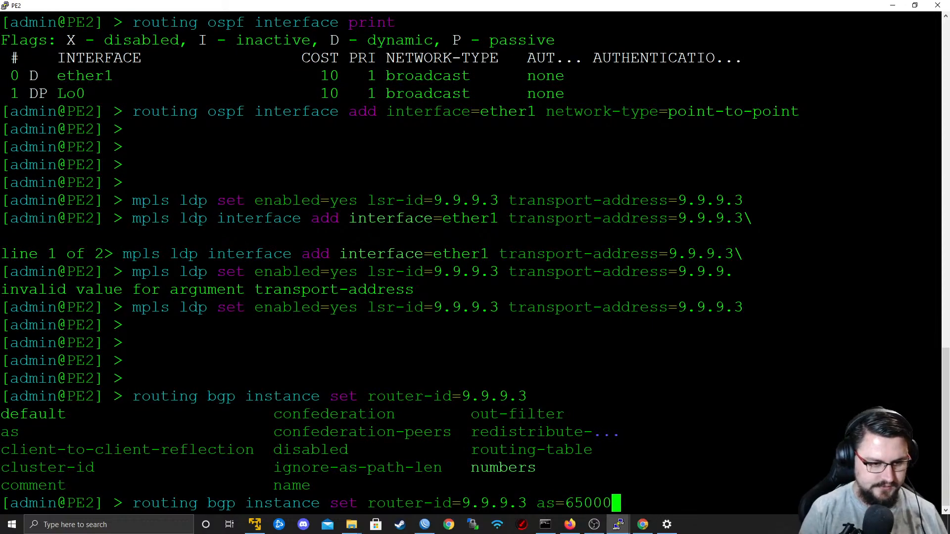
type(" 0")
key("Return")
Compose a BGP peer add command on PE2 with name TO_P1_MPLS and remote address 9.9.9.1.
type("routing ")
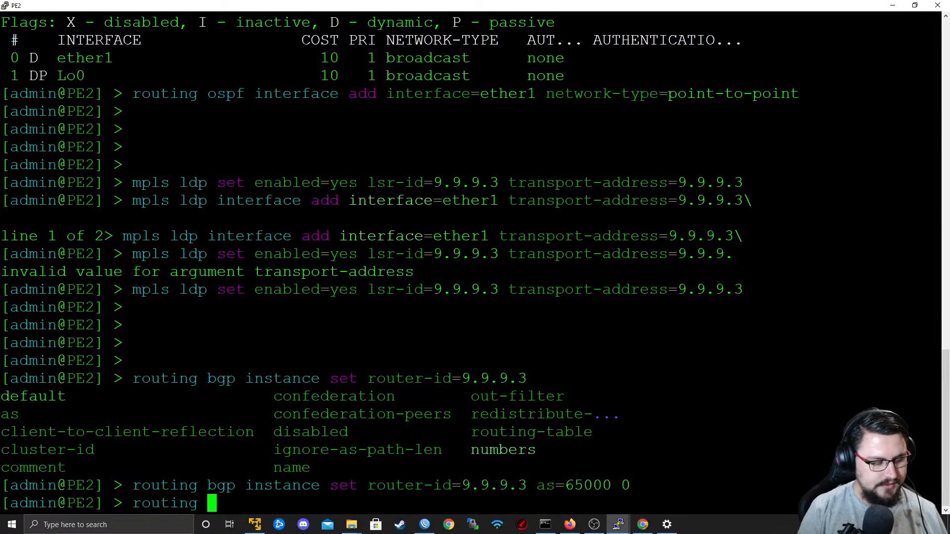
type("bgp peer ad")
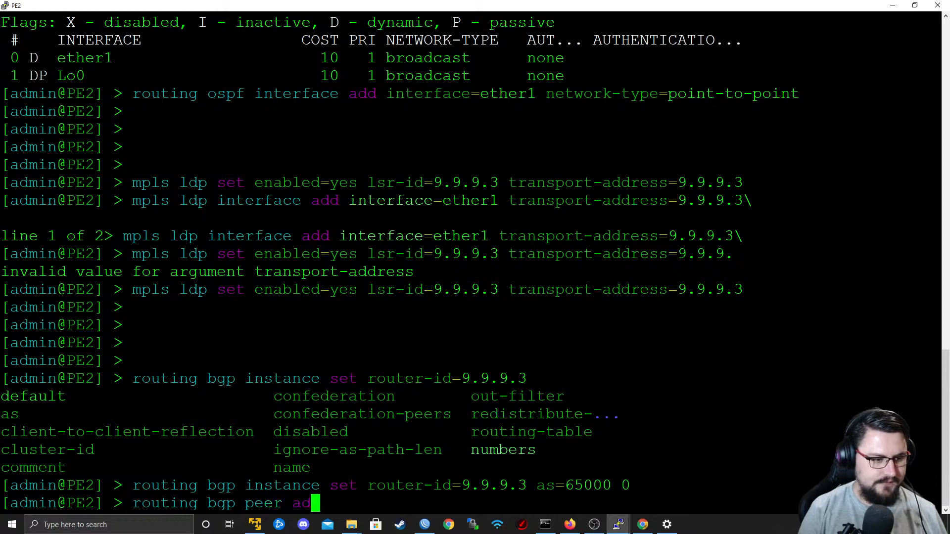
type("d name=PEER")
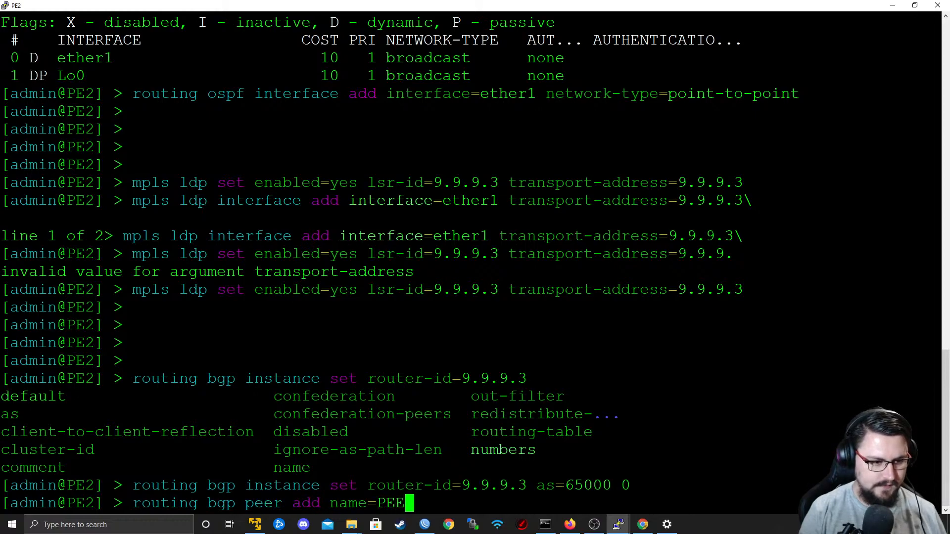
key("BackSpace")
key("BackSpace")
key("BackSpace")
key("BackSpace")
type("TO_P")
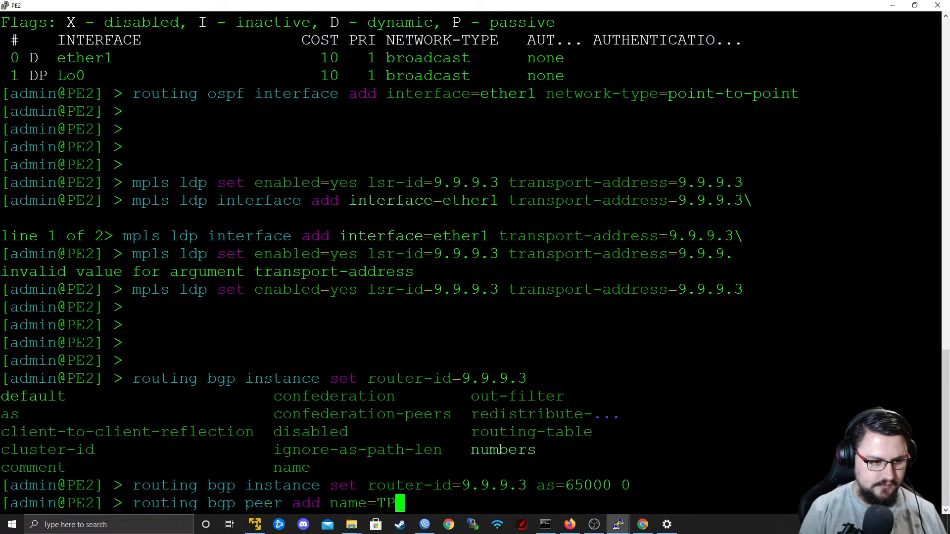
type("1_MPLS ")
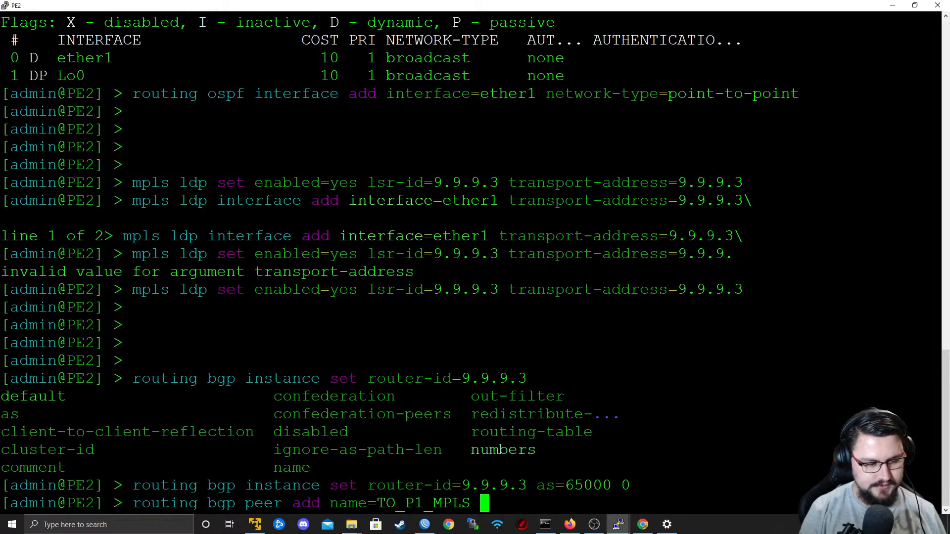
type("remote-address=")
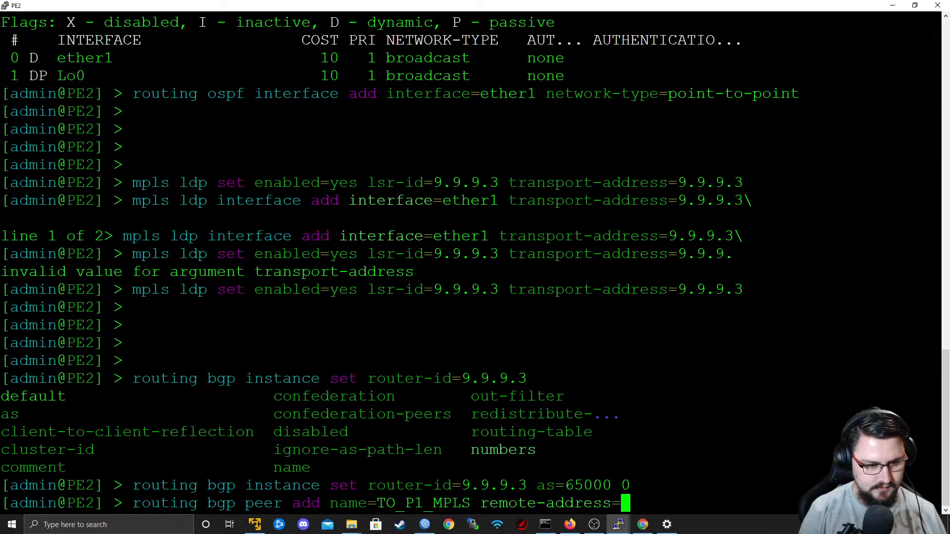
type("9.9.9.1 ")
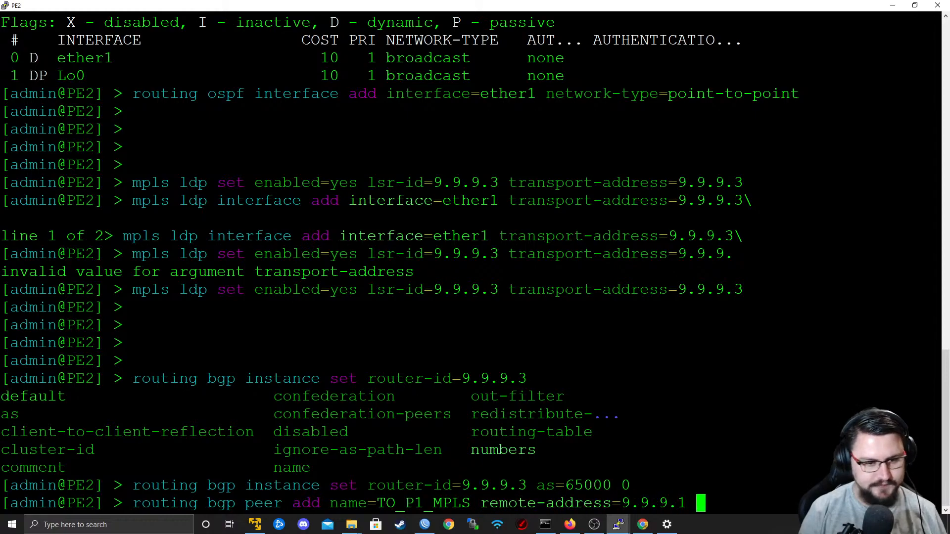
type("remote")
Extend the TO_P1_MPLS peer command with remote AS 65000, update source Lo0, and the default instance.
key("Tab")
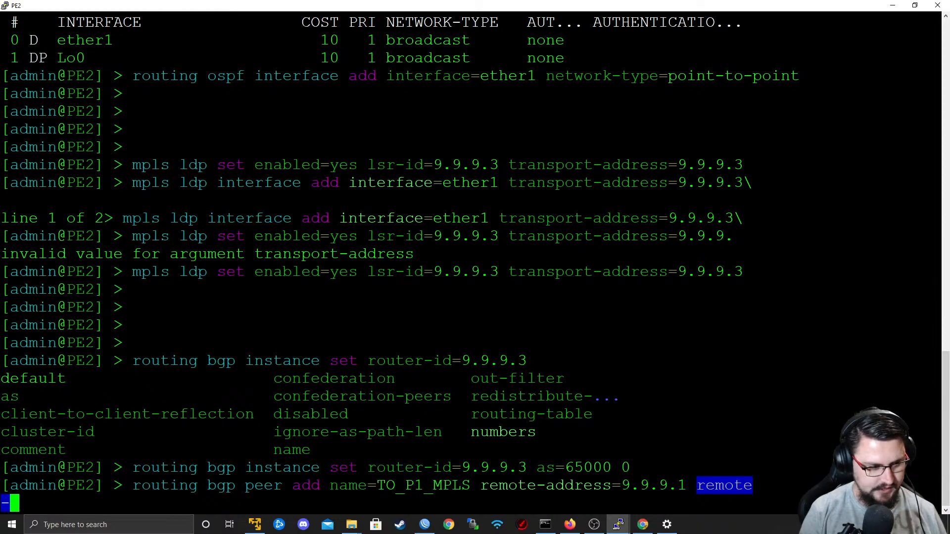
type("a")
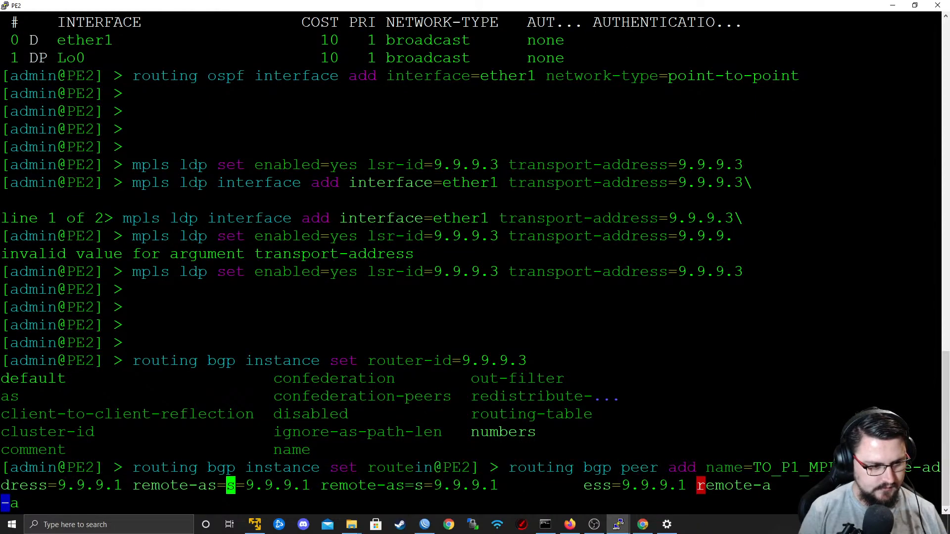
key("Tab")
key("Tab")
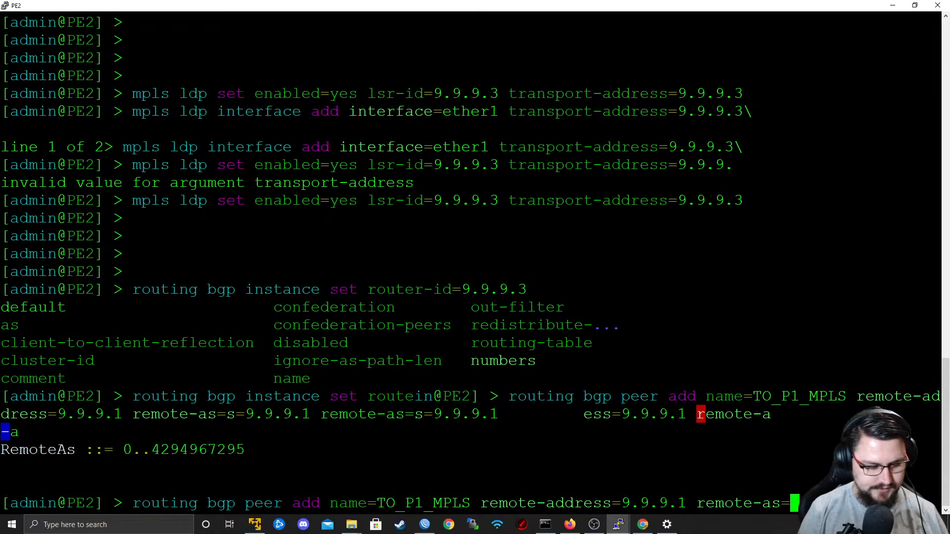
key("question")
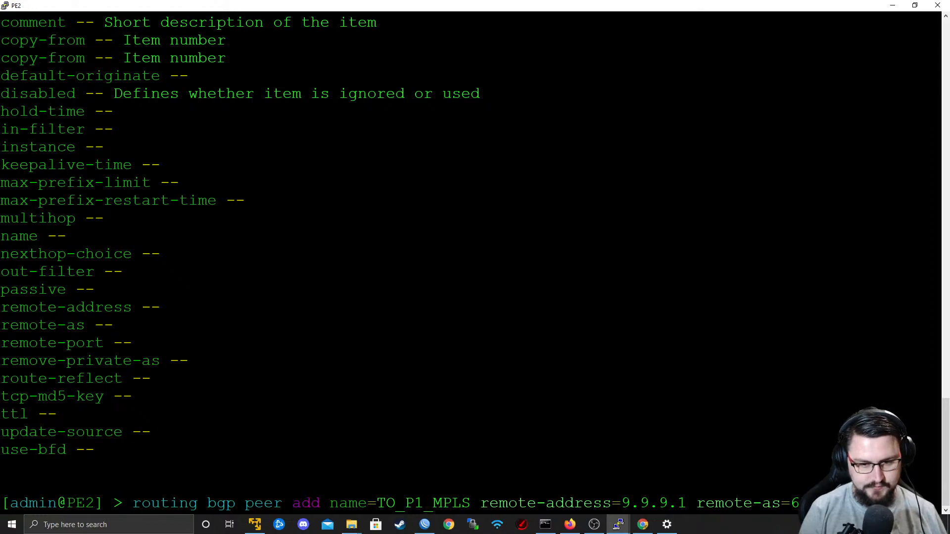
type("5000 update-source=Lo0 ins")
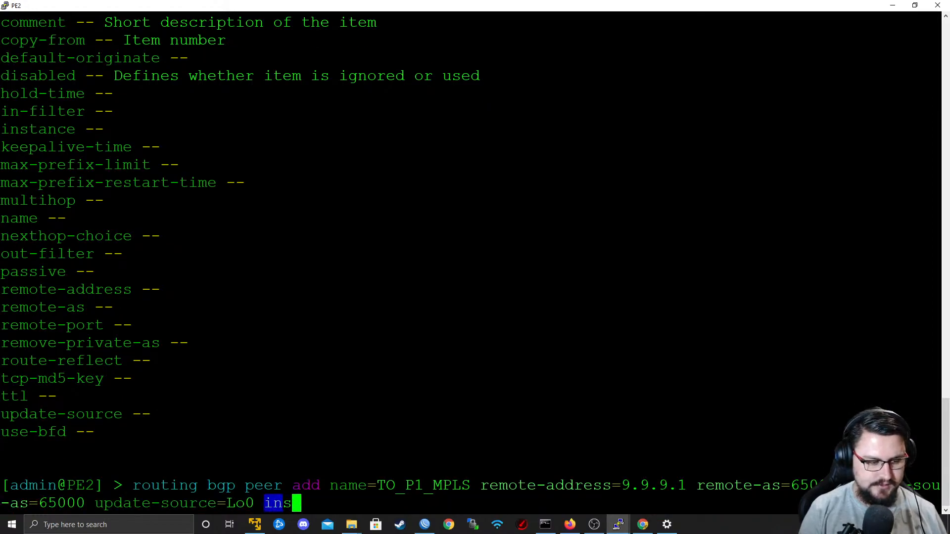
key("Tab")
type("default ")
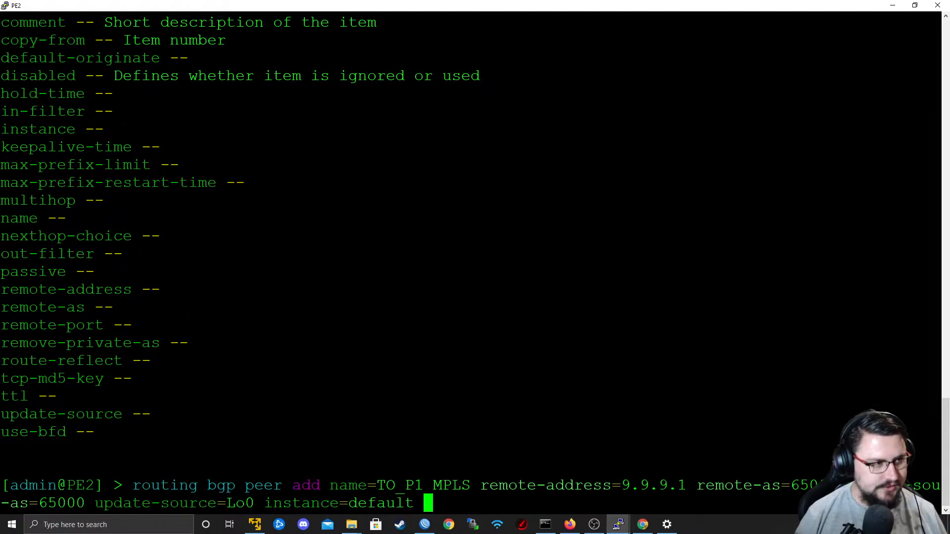
type("add")
Include address families ip, l2vpn and vpnv4 in the TO_P1_MPLS peer command and run it.
key("Tab")
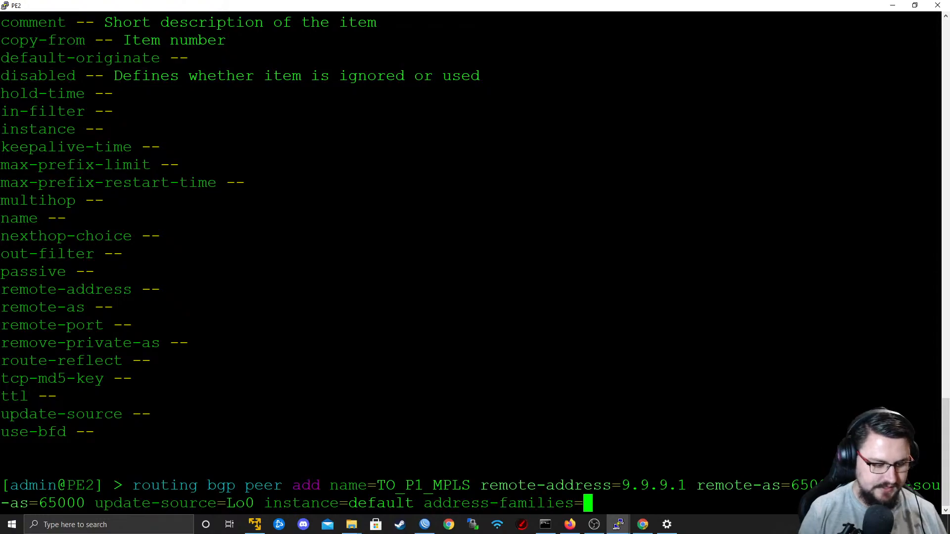
type("ip,")
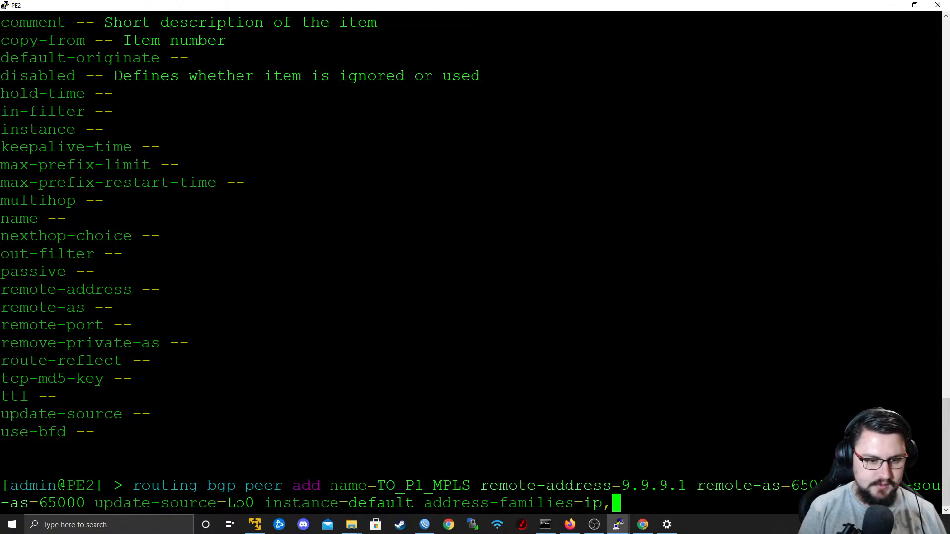
type("l2vpn")
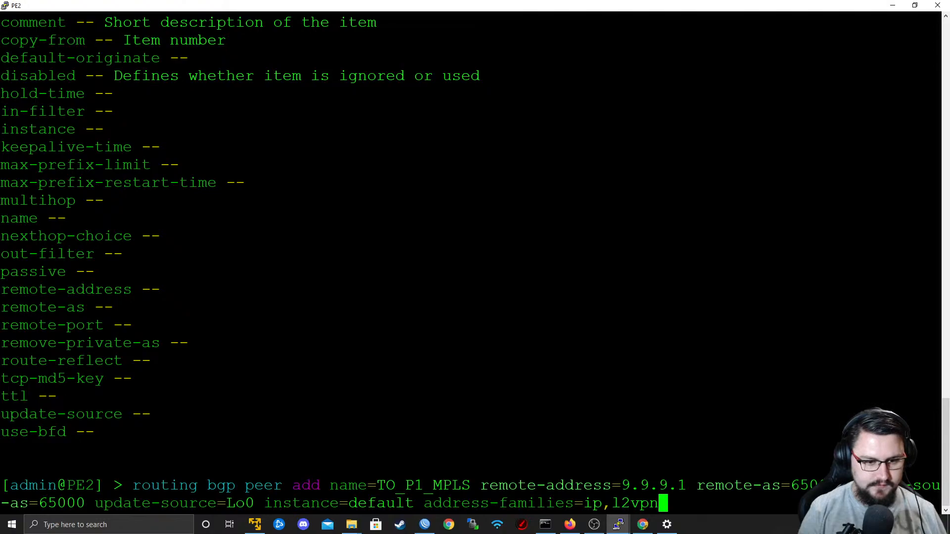
type(",v")
key("Tab")
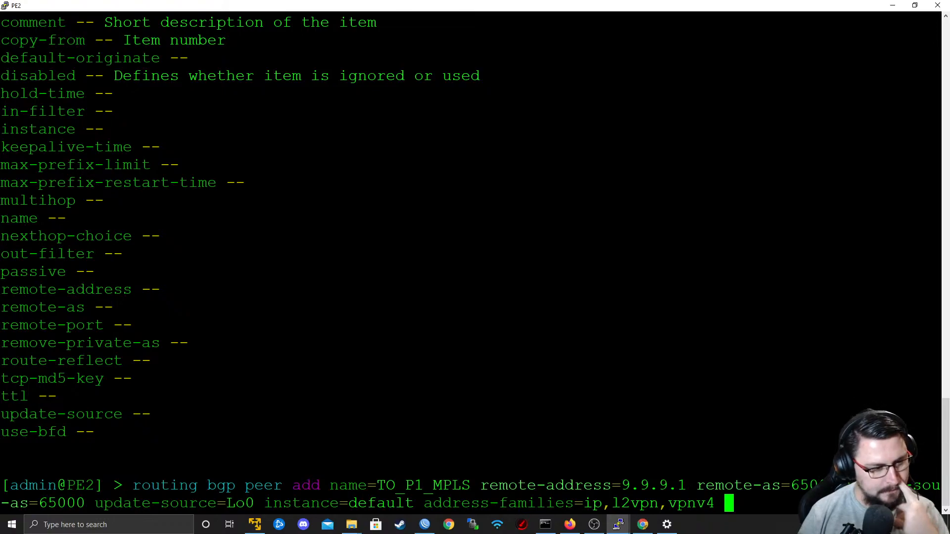
key("Return")
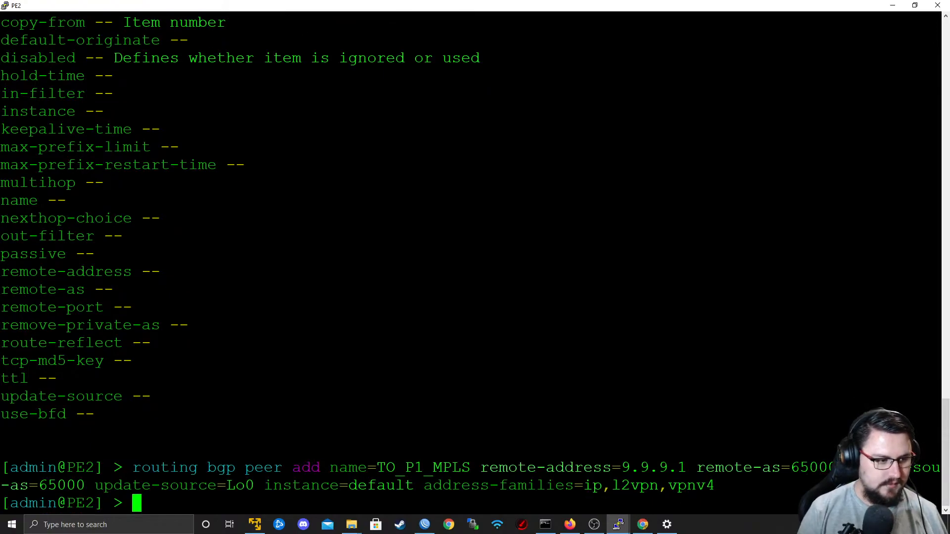
Switch to P1's WinBox session and check the state and uptime of the TO_PE1_MPLS and TO_PE2_MPLS BGP peers.
key("alt+Tab")
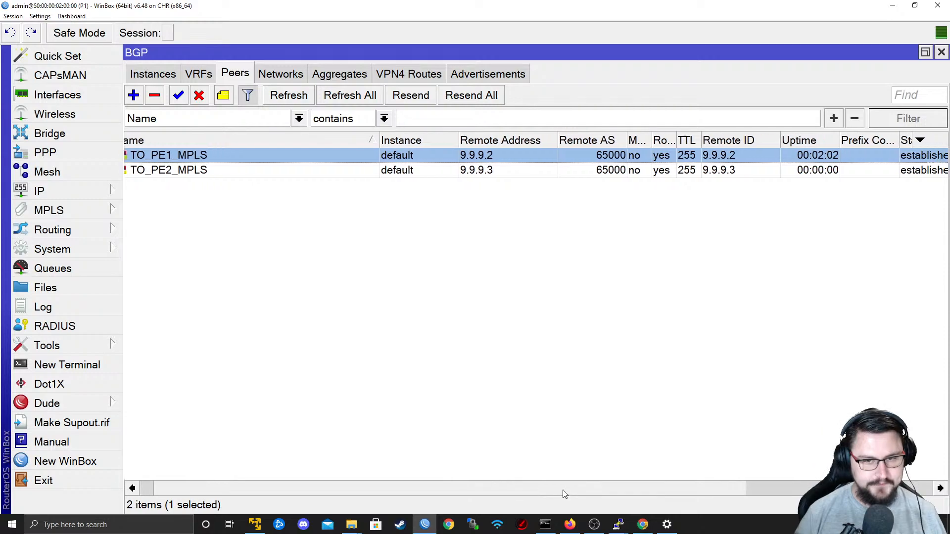
scroll(594, 483, "right", 5)
scroll(711, 471, "left", 5)
scroll(459, 454, "left", 1)
scroll(622, 444, "right", 5)
scroll(743, 435, "left", 5)
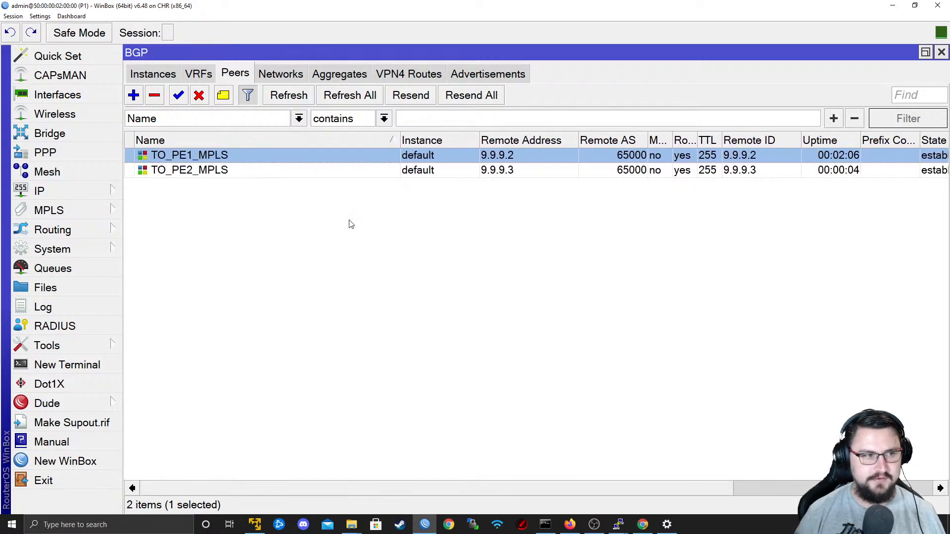
double_click(172, 55)
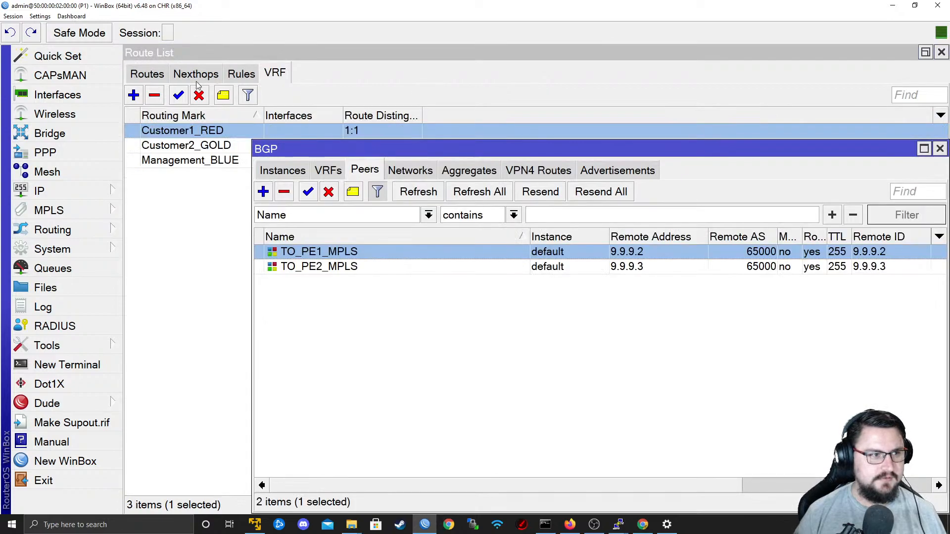
double_click(366, 149)
scroll(503, 488, "right", 5)
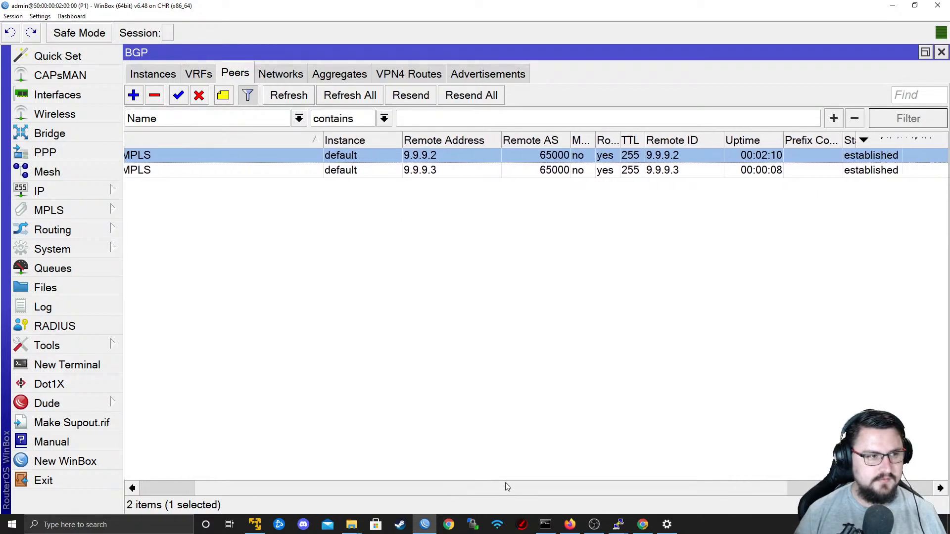
scroll(624, 482, "left", 5)
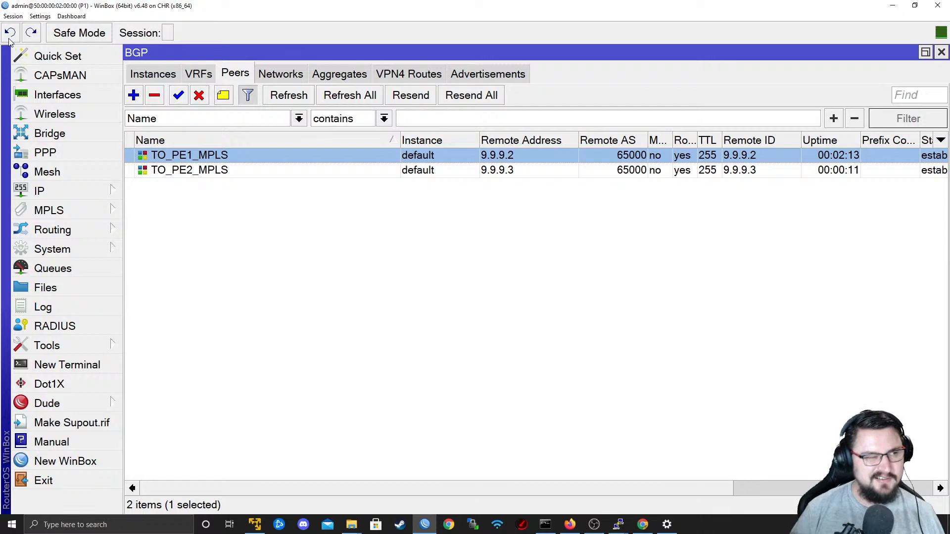
Reduce the WinBox zoom to view every column of the BGP peers table, and restore the larger zoom.
left_click(39, 16)
left_click(56, 64)
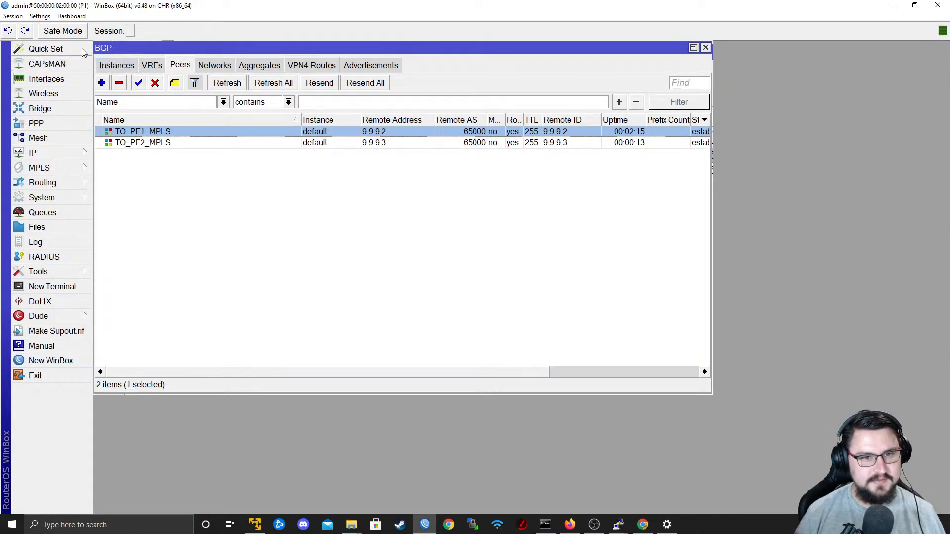
double_click(350, 50)
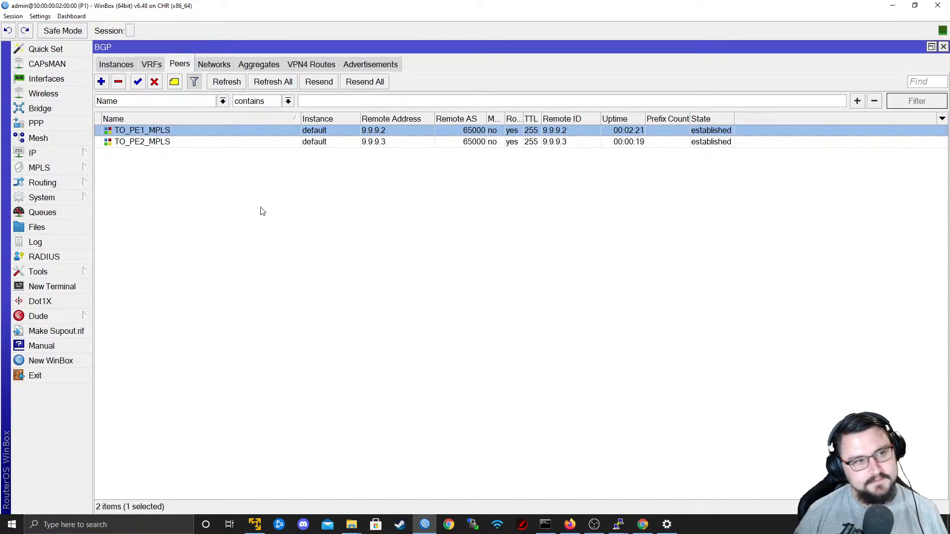
left_click(40, 15)
left_click(54, 53)
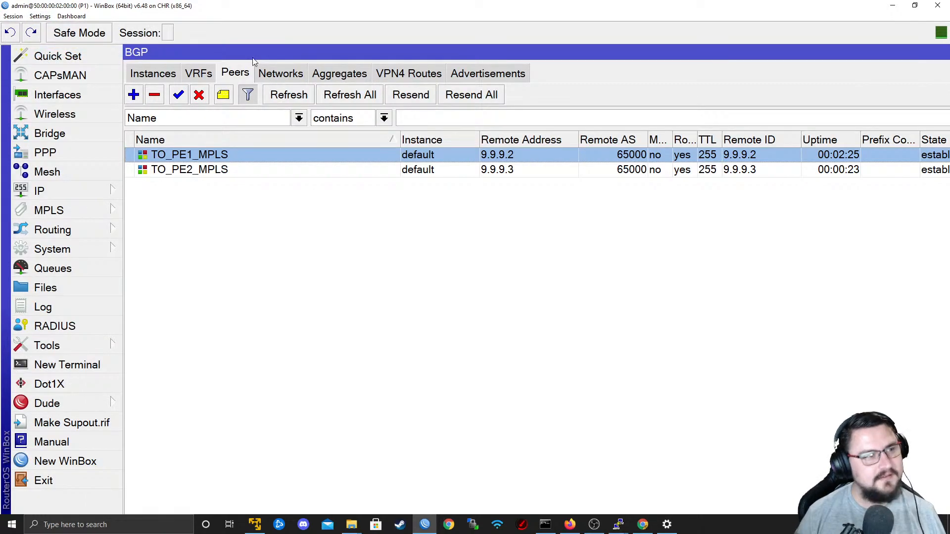
double_click(252, 55)
double_click(324, 145)
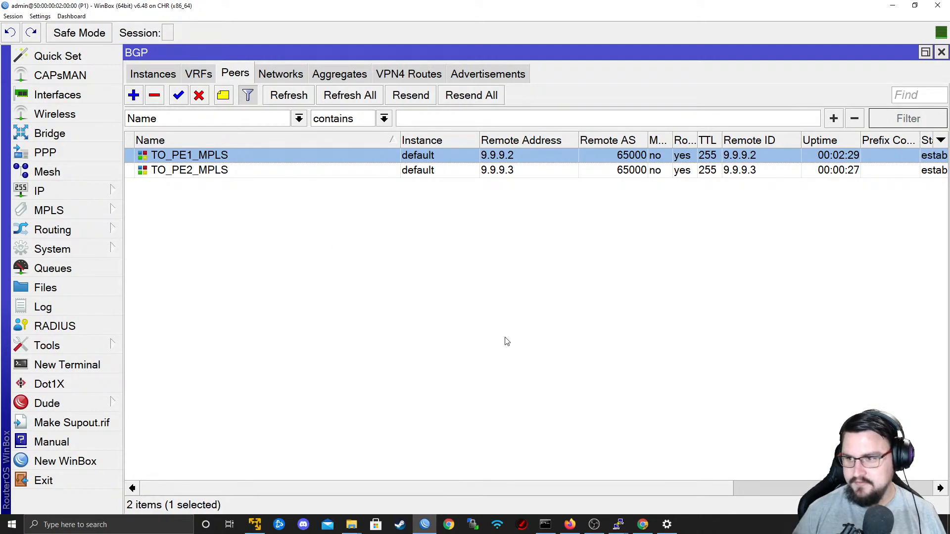
left_click(477, 478)
left_click_drag(562, 488, 476, 486)
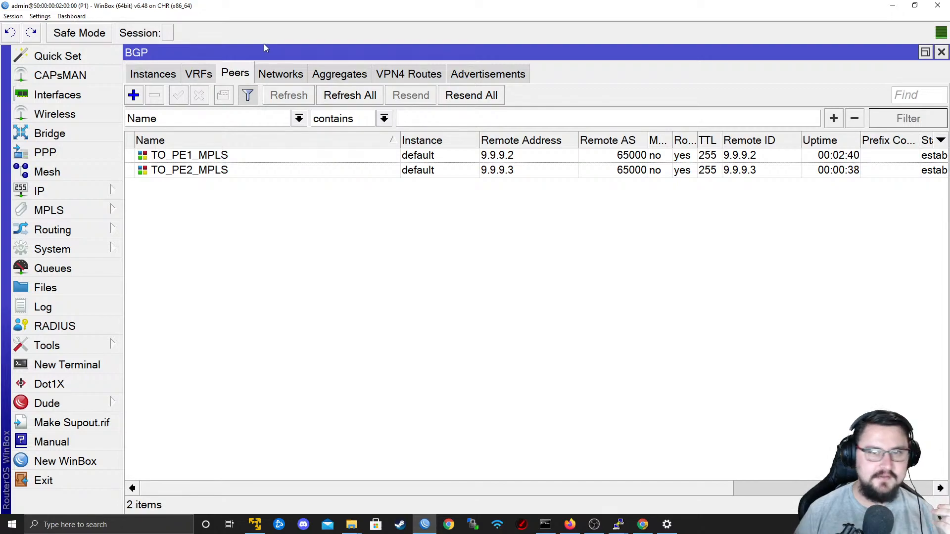
Switch to the WinBox login window, select neighbor P1, and try to connect to it through RoMON.
right_click(426, 513)
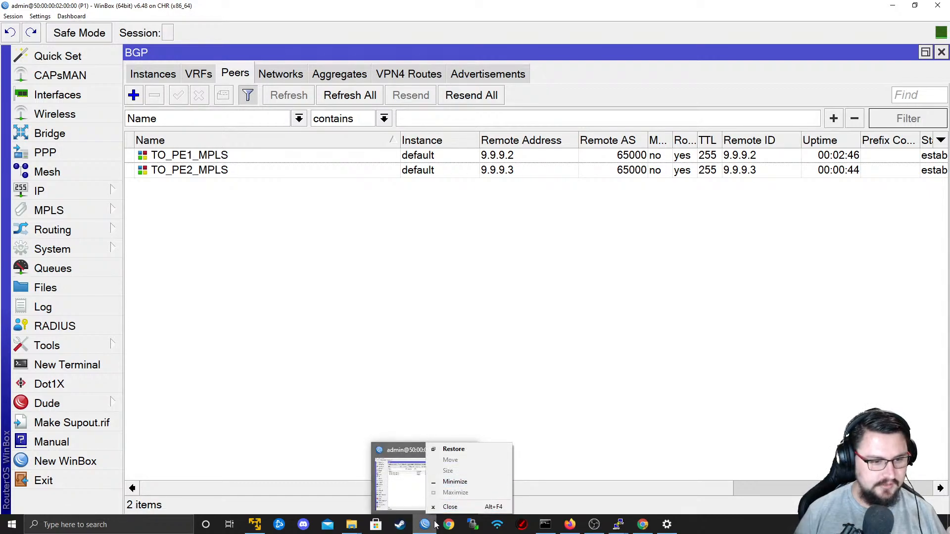
right_click(429, 521)
left_click(420, 474)
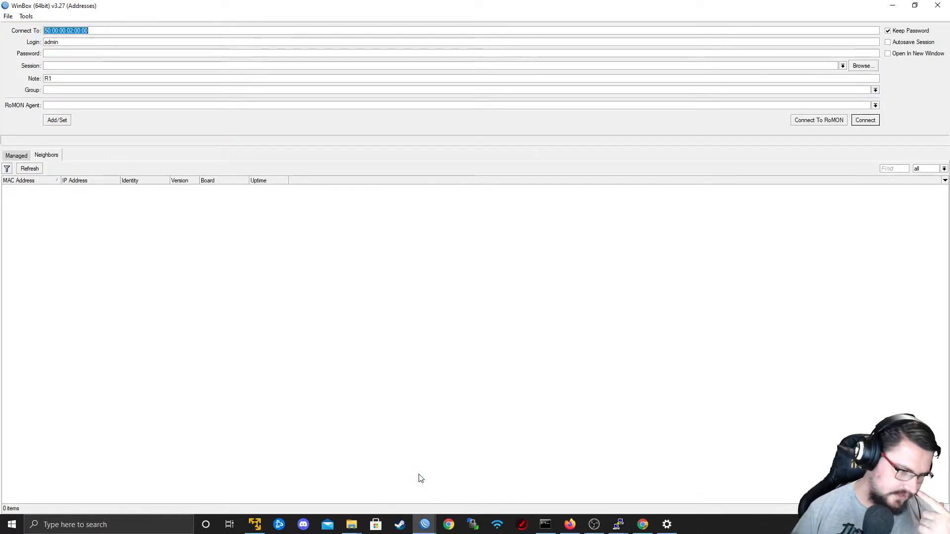
left_click(143, 179)
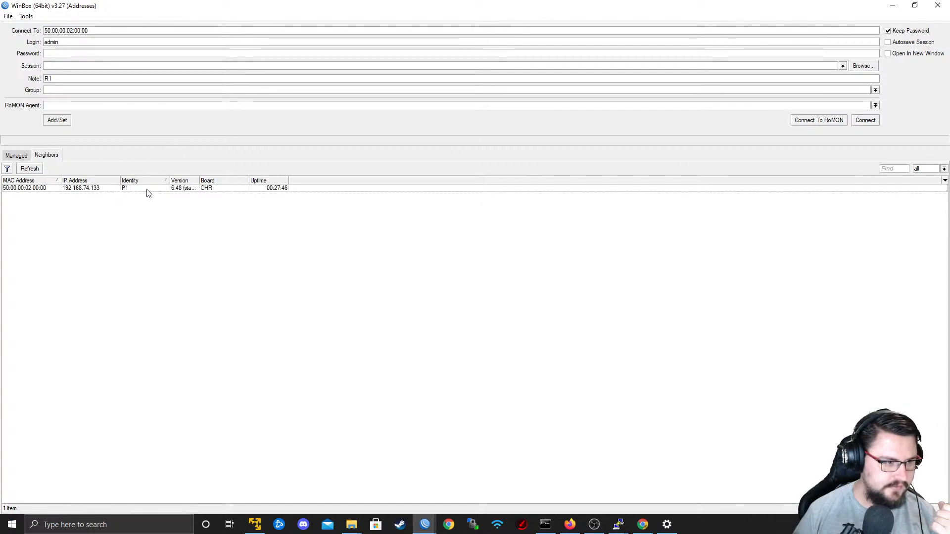
left_click(141, 188)
left_click(828, 120)
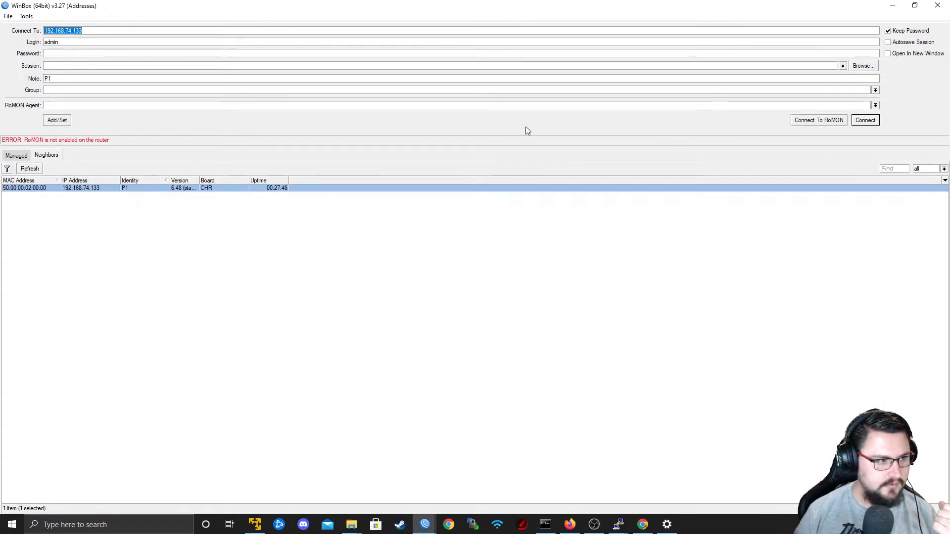
Return to P1's WinBox session and enable RoMON on the router.
key("alt+Tab")
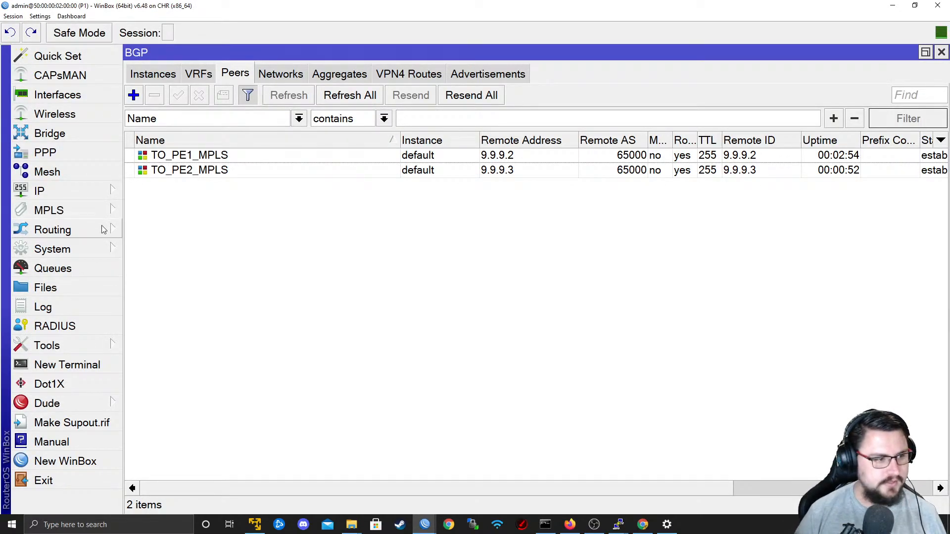
left_click(65, 345)
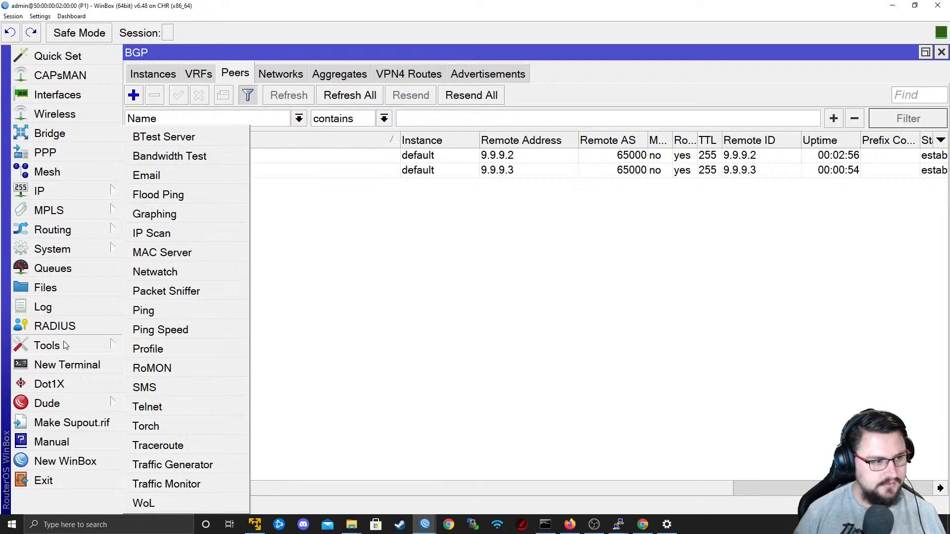
left_click(195, 370)
left_click(506, 232)
left_click(632, 271)
Switch to PE1's console and enable RoMON with the command tool romon set enabled=yes.
key("alt+Tab")
key("alt+Tab")
key("alt+Tab")
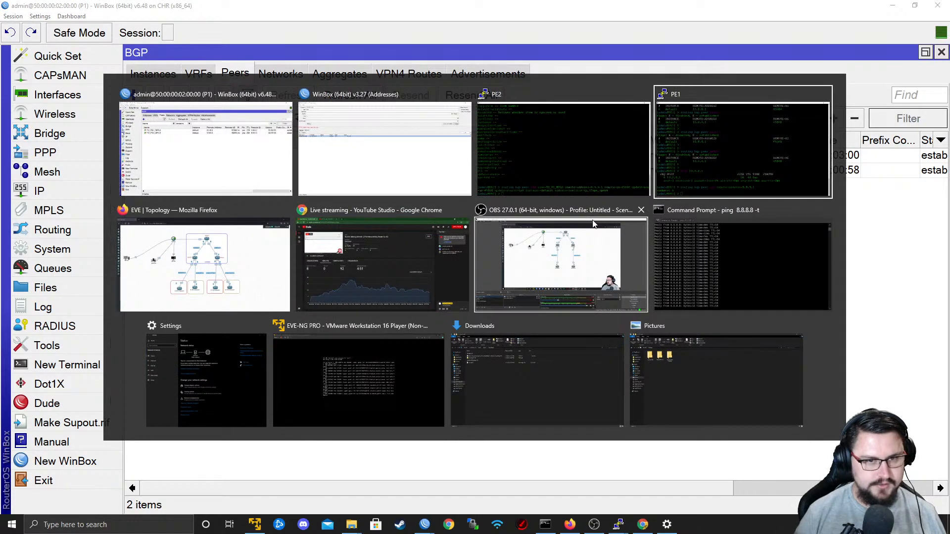
key("Return")
key("Return")
type("routing")
key("BackSpace")
key("BackSpace")
key("BackSpace")
key("BackSpace")
key("BackSpace")
key("BackSpace")
key("BackSpace")
type("tool ro")
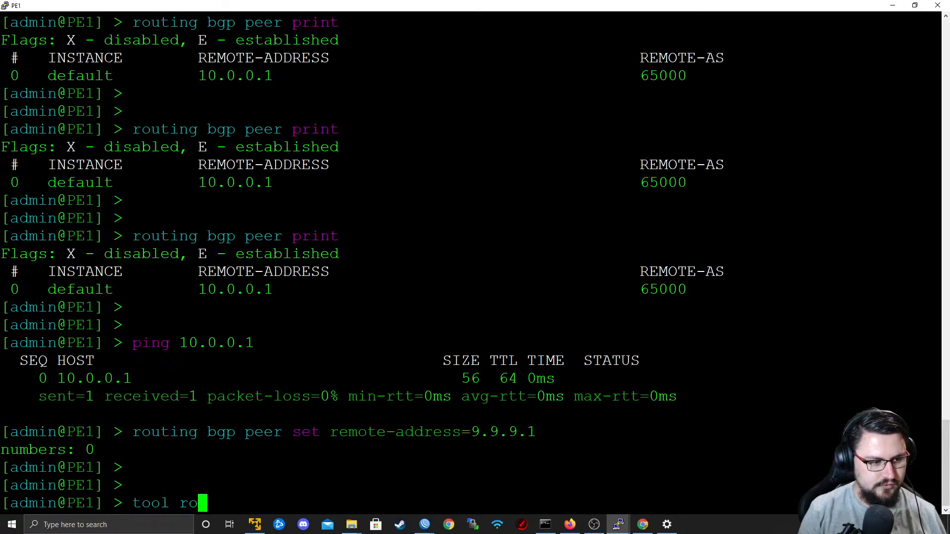
type("mon set enabled=yes")
key("Return")
Switch to the WinBox login window, connect to P1 through RoMON, and open a session to the RoMON neighbor PE1.
key("alt+Tab")
key("alt+Tab")
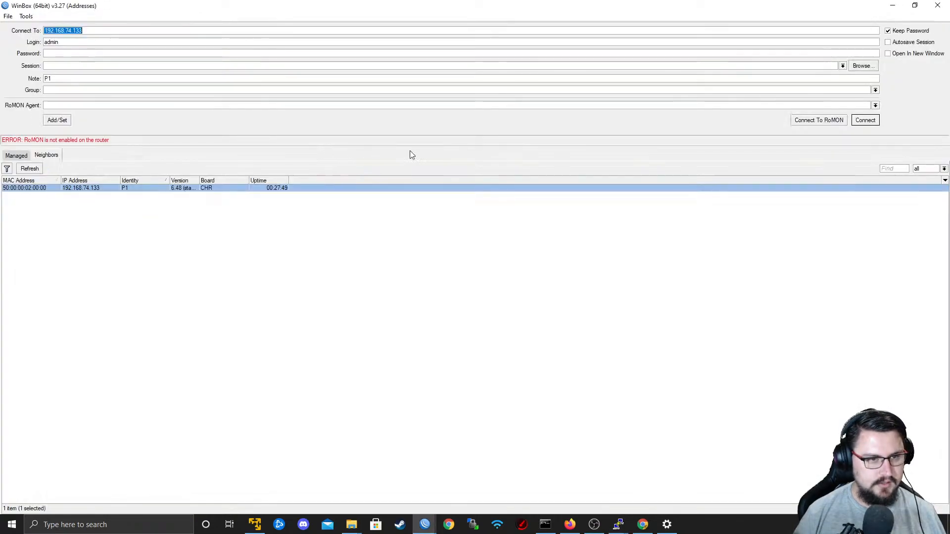
left_click(835, 122)
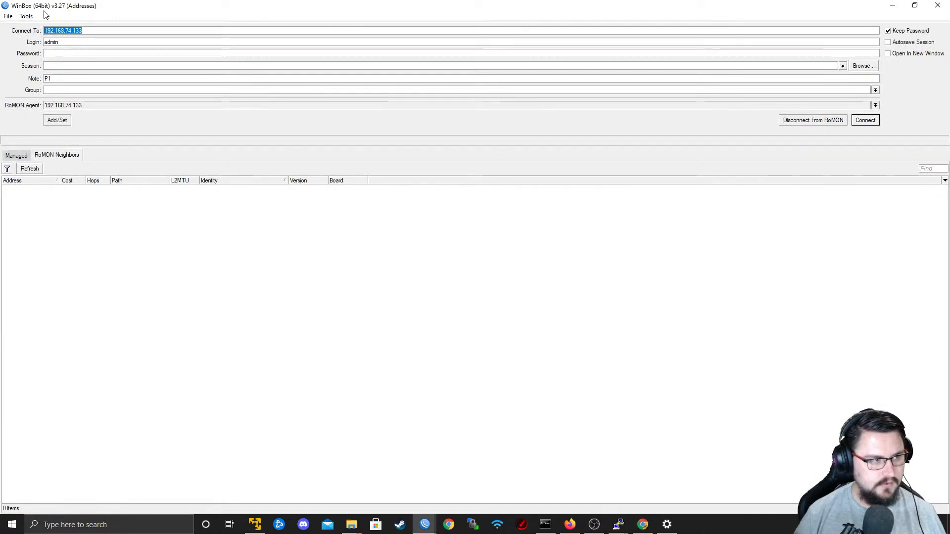
left_click(67, 190)
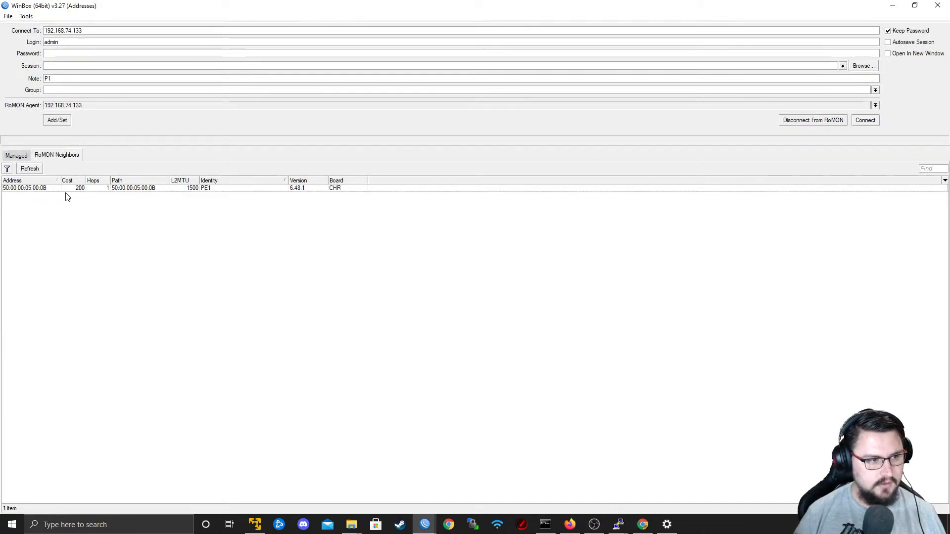
left_click(865, 121)
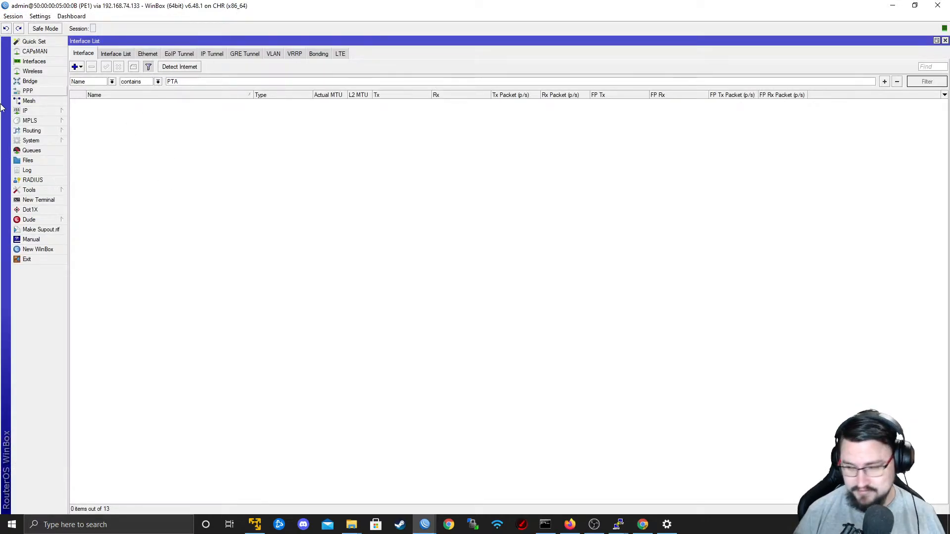
Enlarge the interface zoom of PE1's WinBox session for readability.
left_click(39, 16)
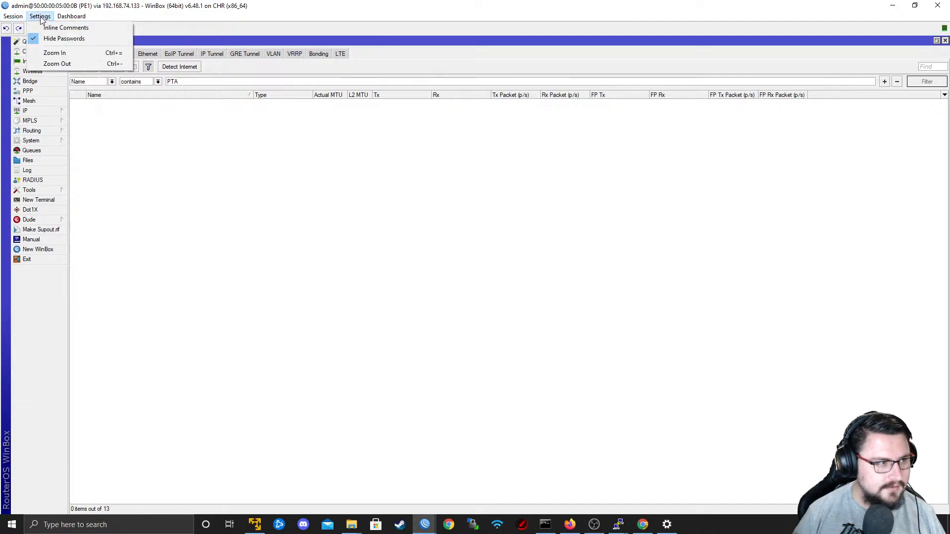
left_click(54, 53)
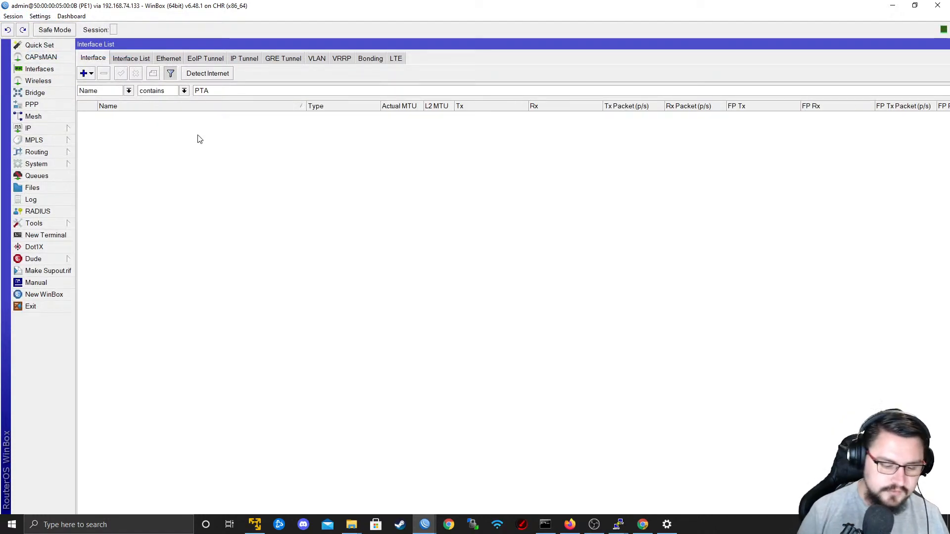
key("ctrl+plus")
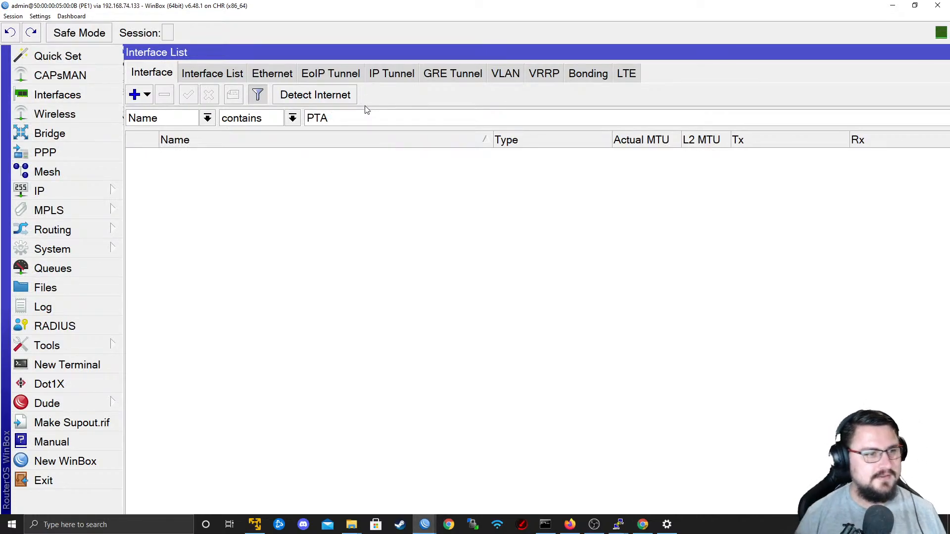
Clear the name filter in PE1's interface list and close all open windows in the session.
key("BackSpace")
key("BackSpace")
key("BackSpace")
left_click(13, 17)
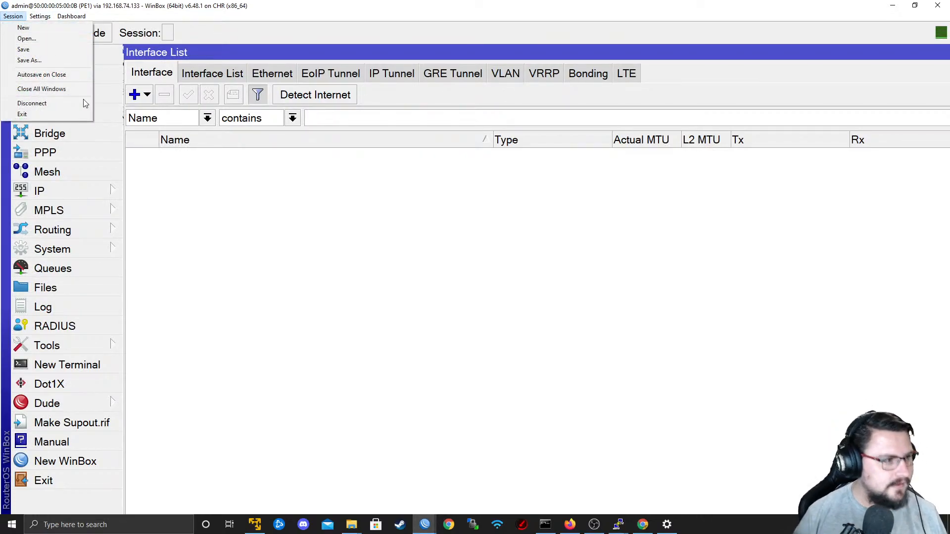
left_click(61, 94)
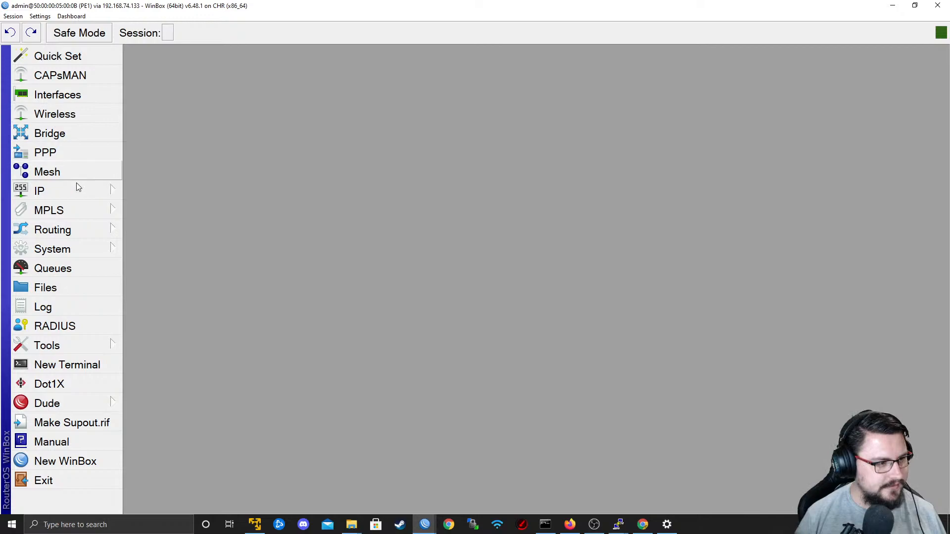
Open PE1's BGP settings, clear the existing filter text, and view the BGP VRFs list.
left_click(74, 230)
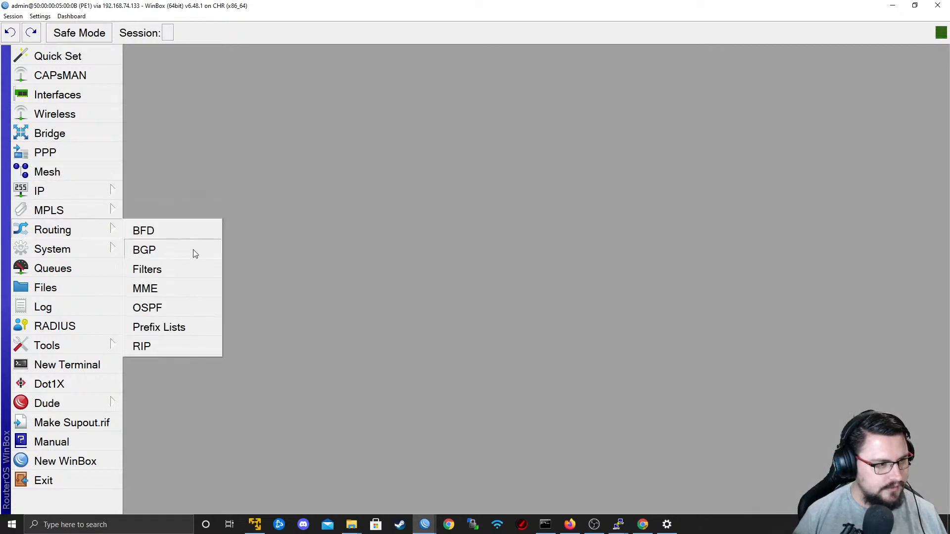
left_click(176, 250)
key("ctrl+a")
key("BackSpace")
left_click(198, 78)
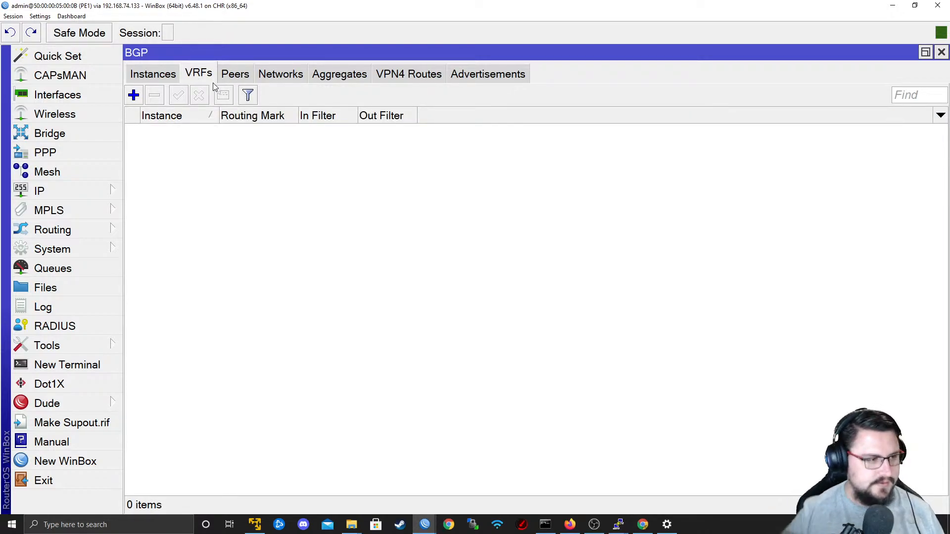
Open PE1's IP route list, clear the destination address filter, and show the VRF entries.
left_click(75, 191)
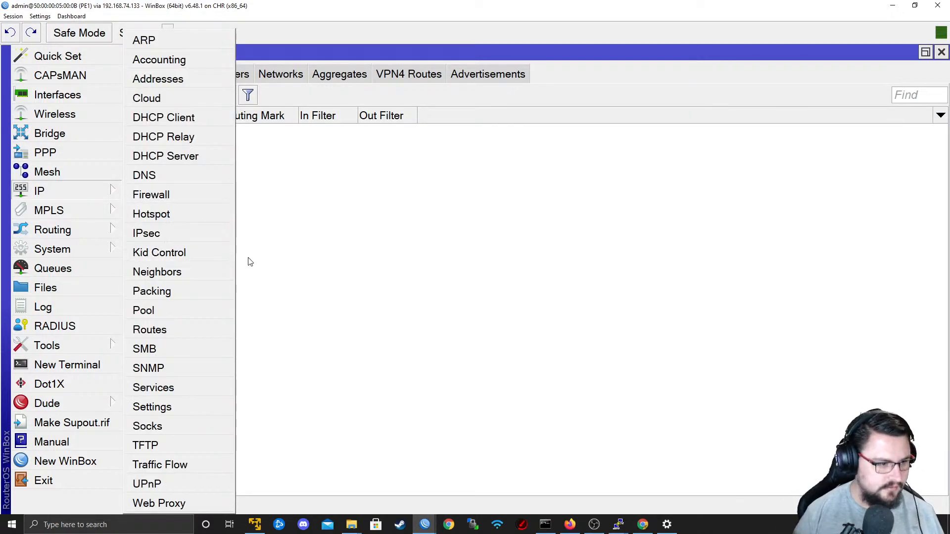
left_click(163, 328)
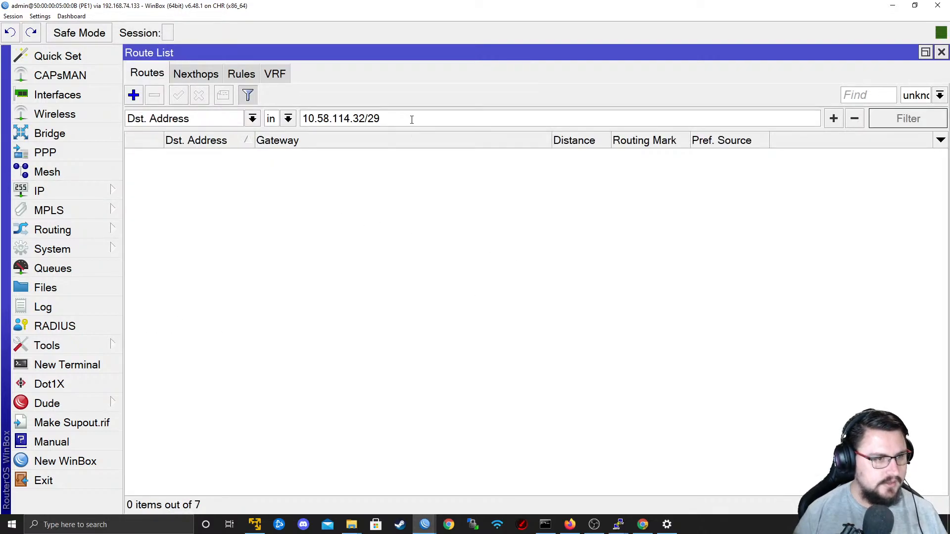
key("ctrl+a")
key("BackSpace")
left_click(241, 73)
left_click(275, 73)
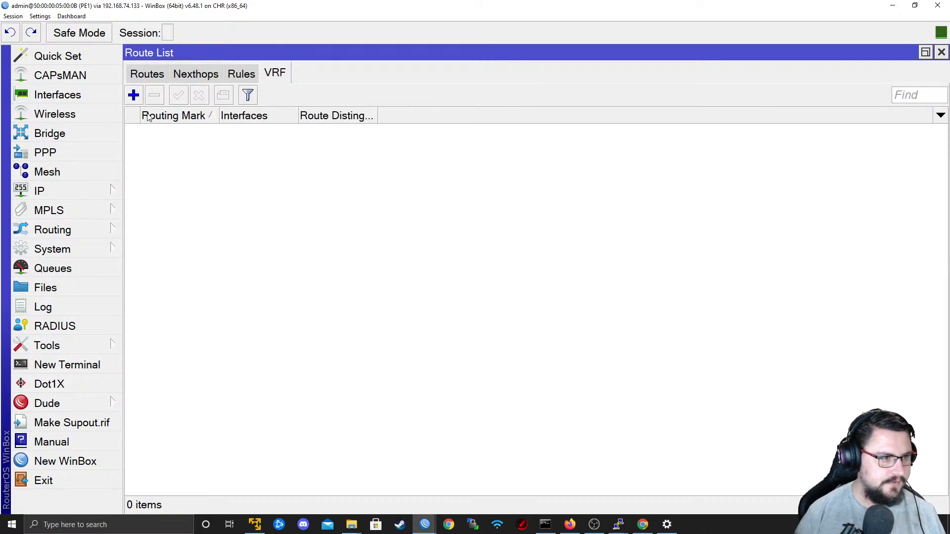
Start a new VRF with routing mark Customer1_RED and assign ether3, checking the EVE-NG topology for the customer-facing port.
left_click(134, 96)
left_click(600, 75)
type("Cus")
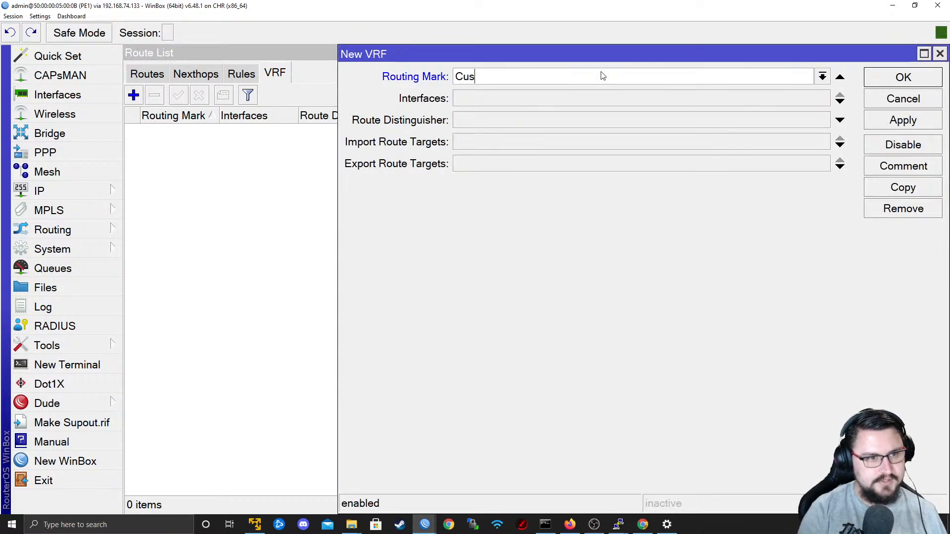
type("tomer1_RED")
key("Tab")
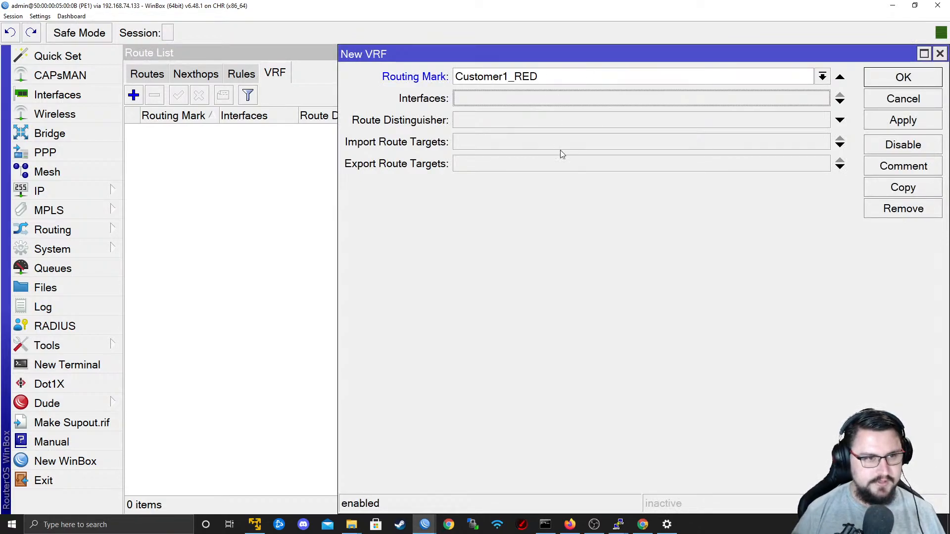
key("alt+Tab")
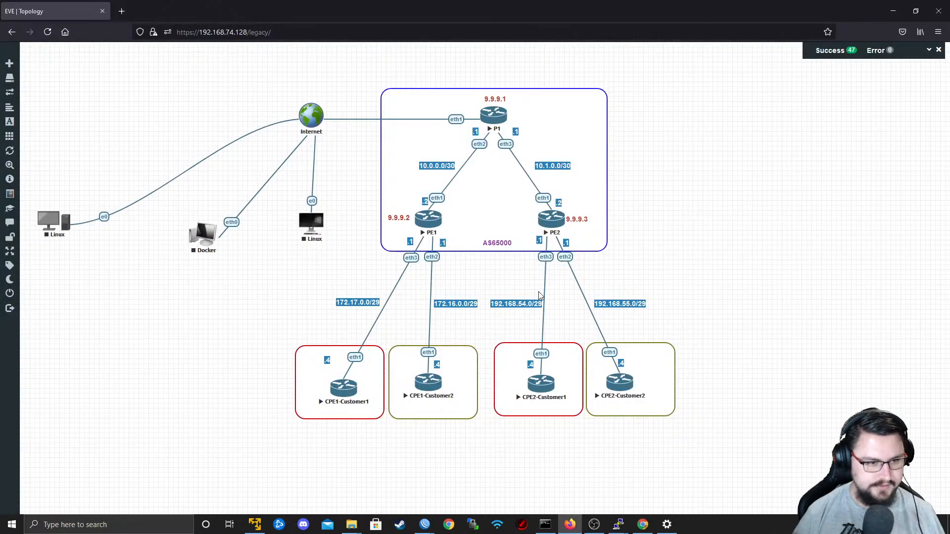
key("alt+Tab")
left_click(548, 102)
left_click(526, 151)
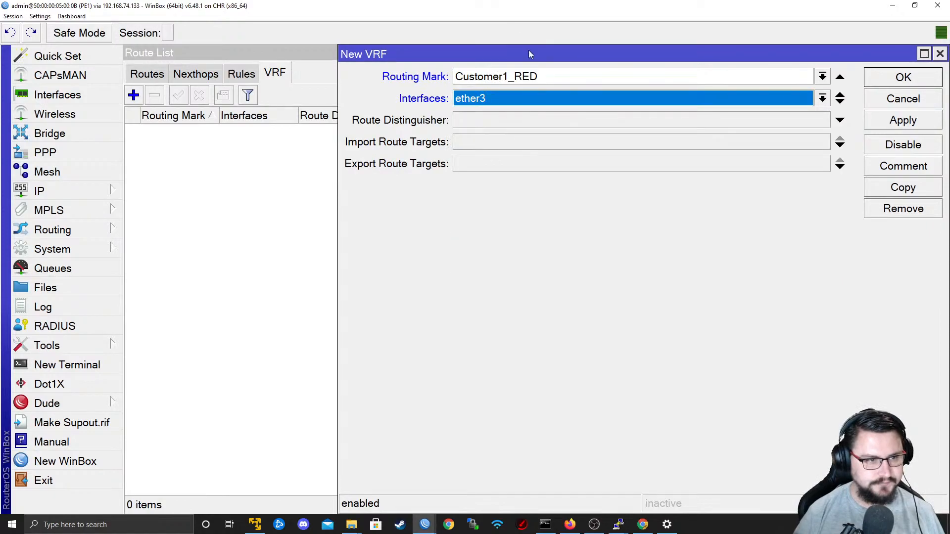
Set the Customer1_RED VRF's route distinguisher, import route target and export route target to 1:1, and save it.
left_click(518, 118)
type("1:1")
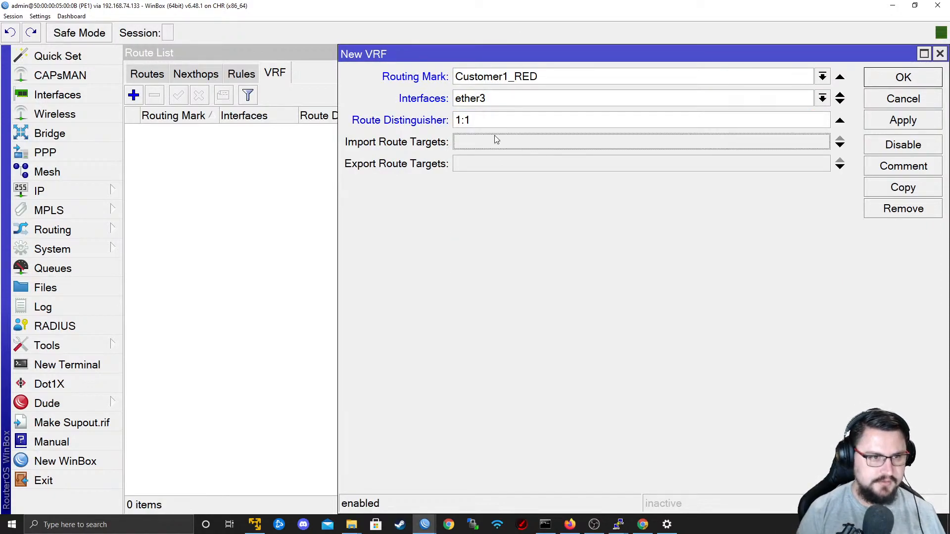
key("Tab")
type("1:1")
key("Tab")
type("1:")
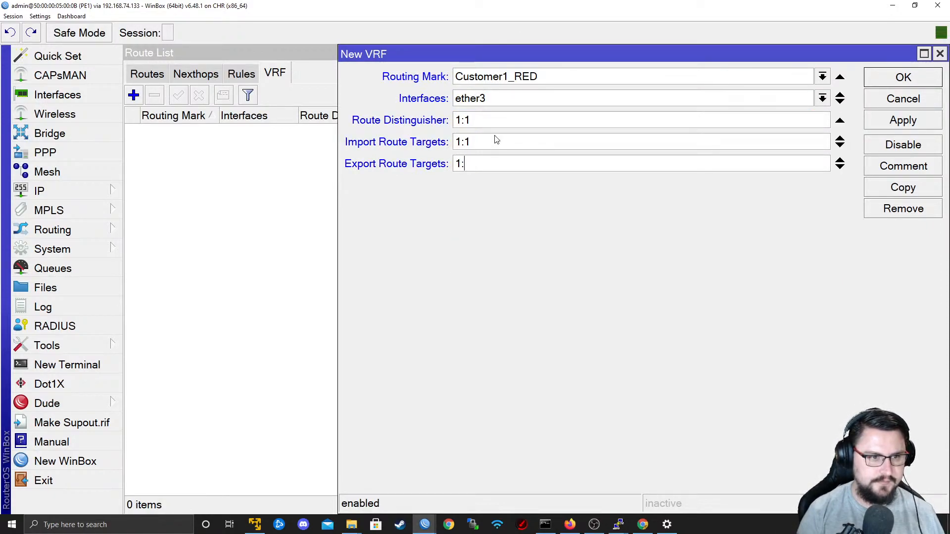
left_click(880, 126)
left_click(888, 81)
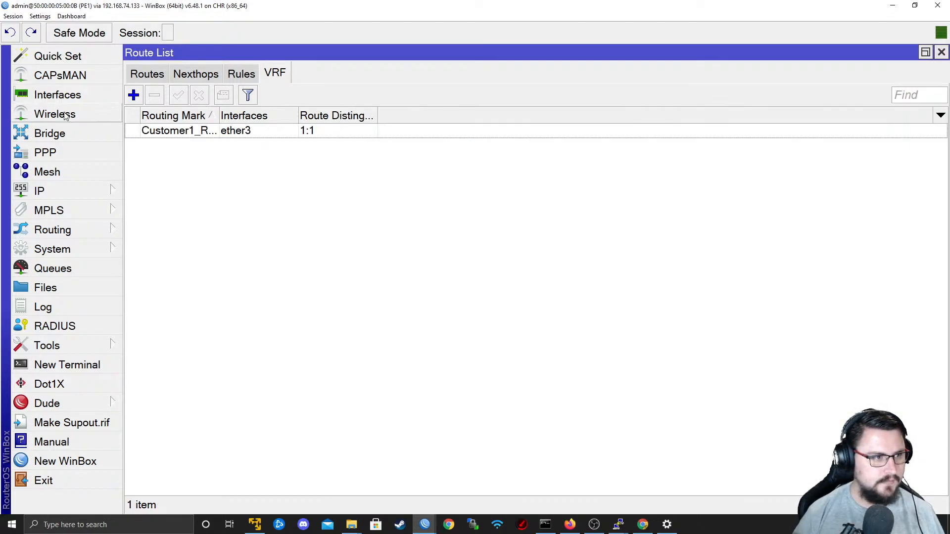
Create a second VRF with routing mark Customer2_GOLD on interface ether2 and apply it.
left_click(133, 95)
type("C")
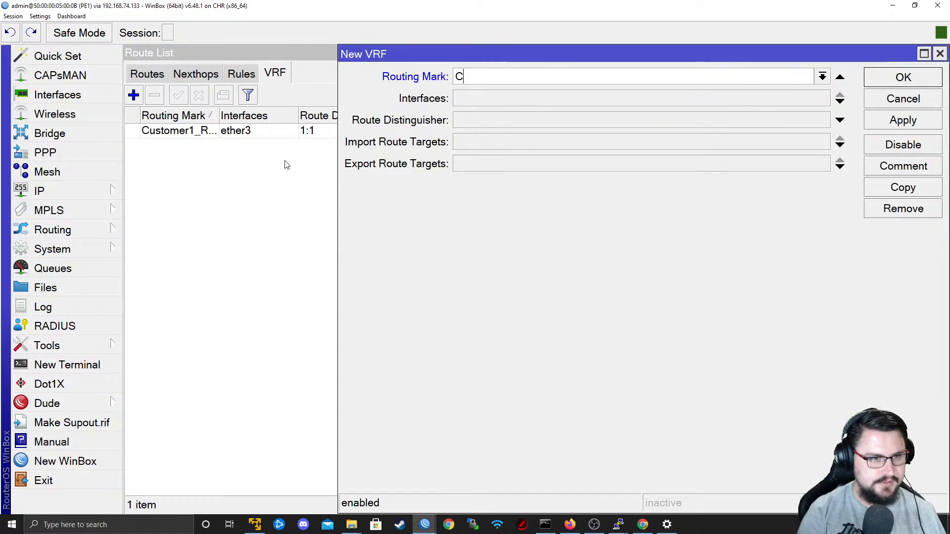
type("ustomer2_GOLD")
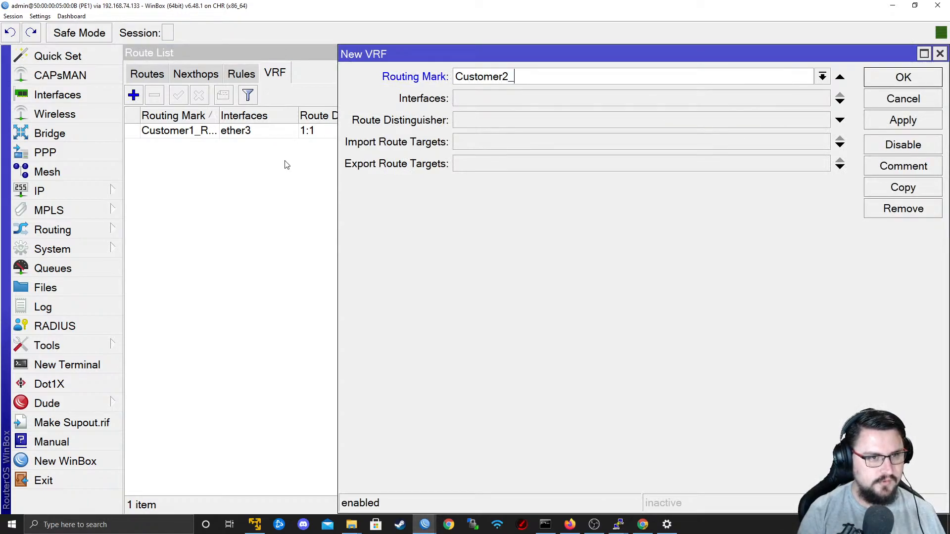
key("Tab")
key("space")
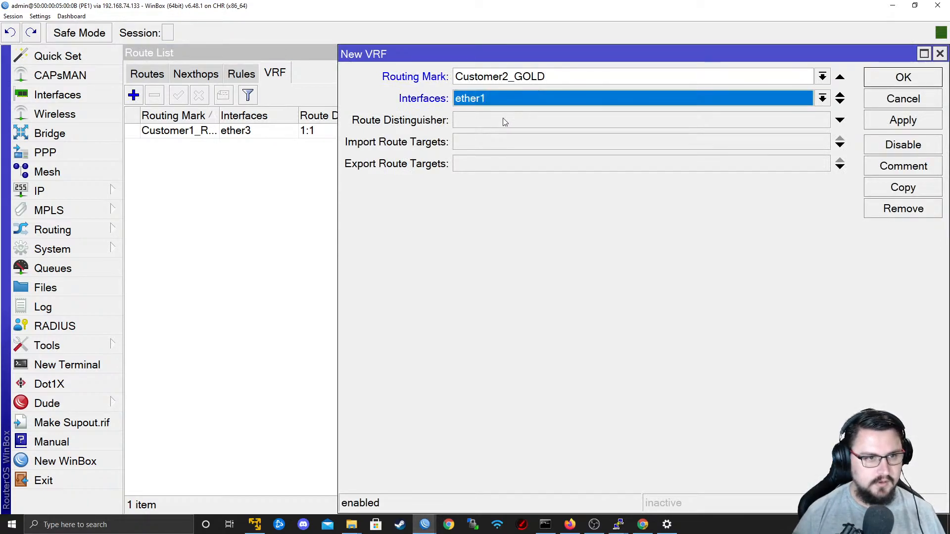
left_click(500, 100)
key("alt+Tab")
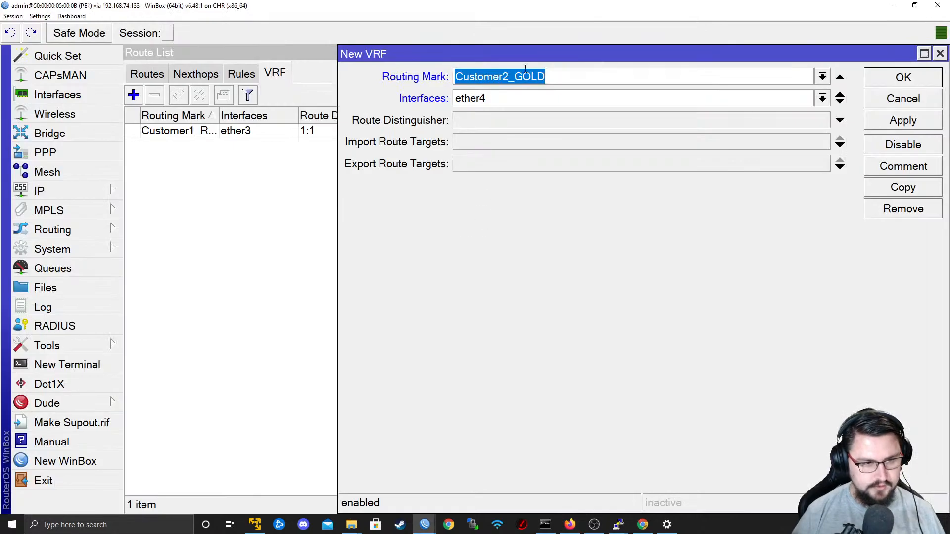
left_click(516, 102)
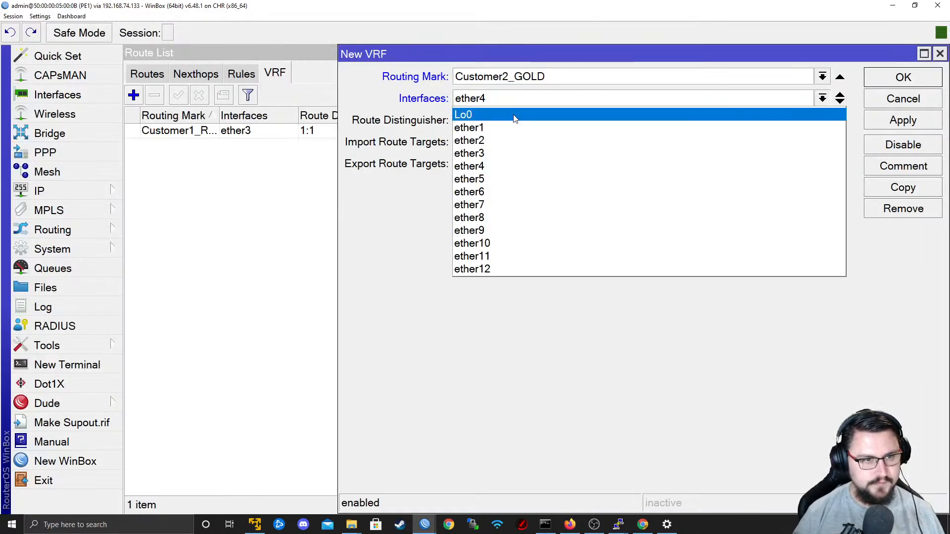
left_click(503, 140)
left_click(918, 121)
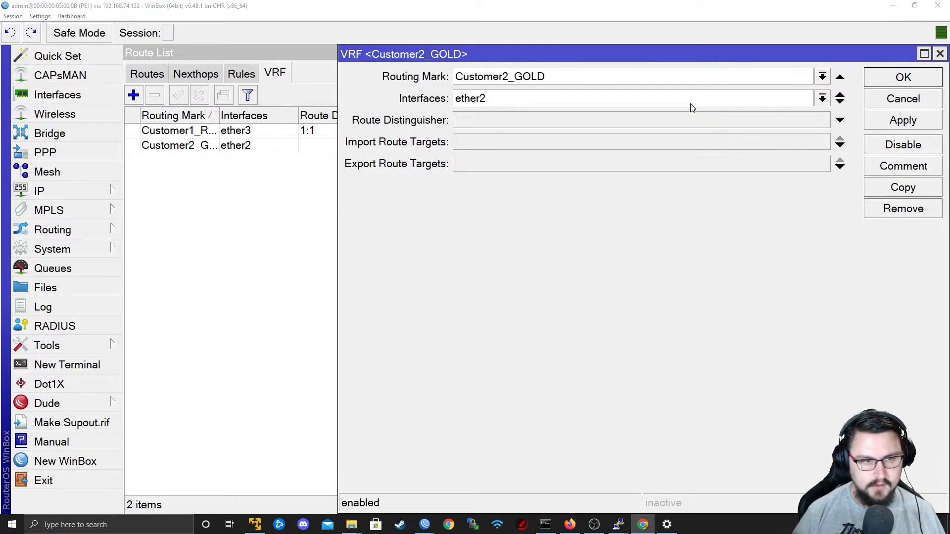
Set the Customer2_GOLD VRF's route distinguisher, import route target and export route target to 1:2, and save it.
left_click(655, 123)
type("1:2")
left_click(659, 143)
type("1:2")
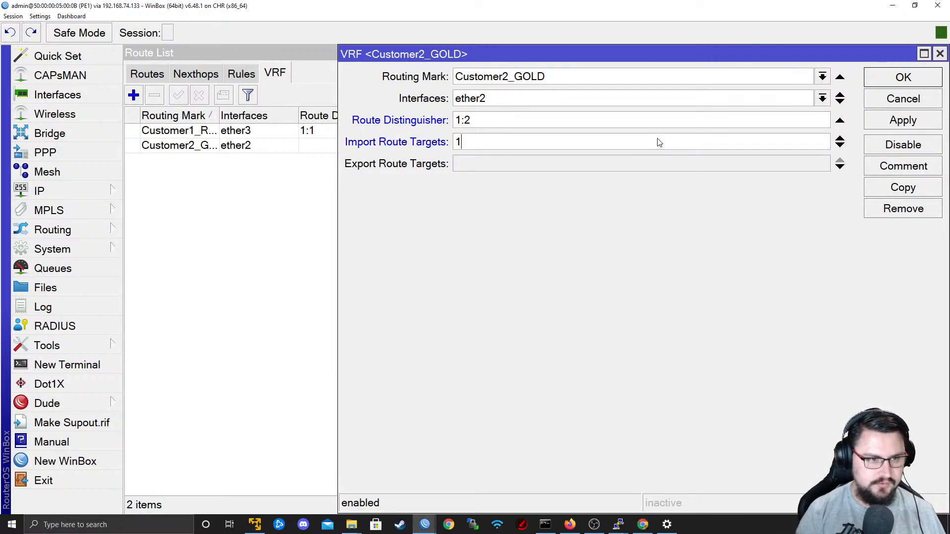
key("Tab")
type("1:2")
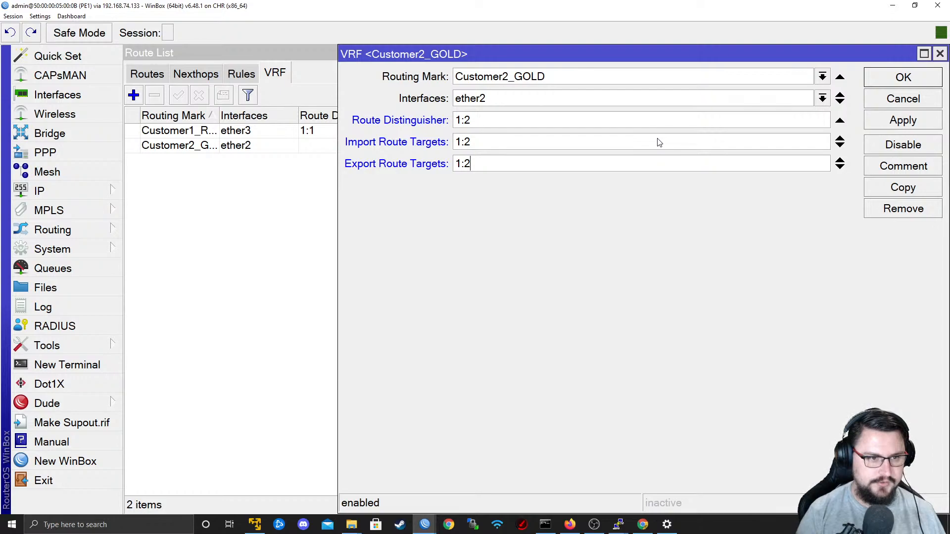
left_click(903, 121)
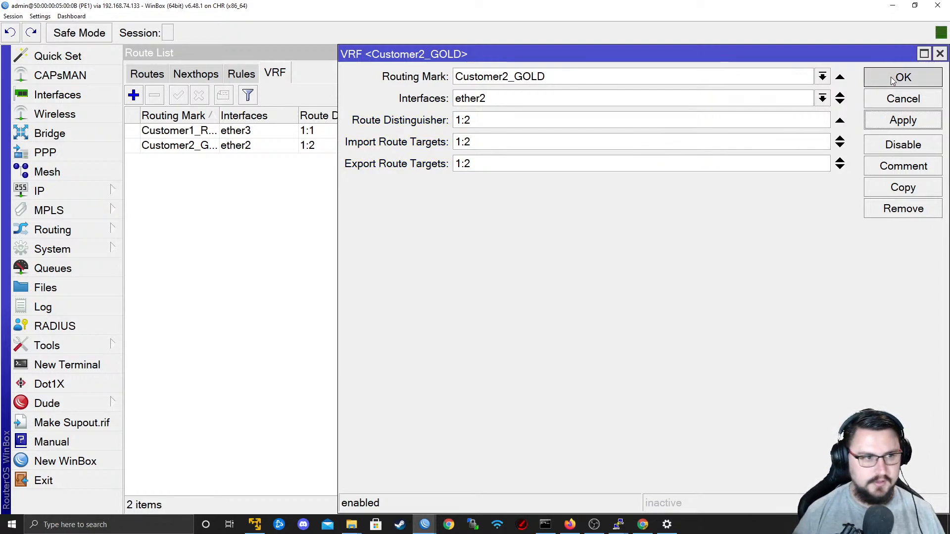
left_click(904, 77)
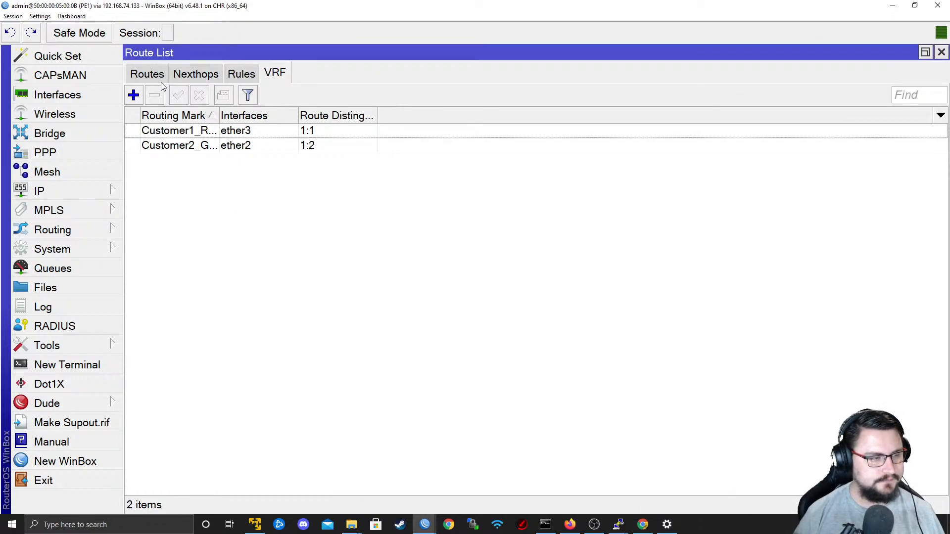
Start a new BGP VRF in the default instance with routing mark Customer1_RED.
left_click(84, 228)
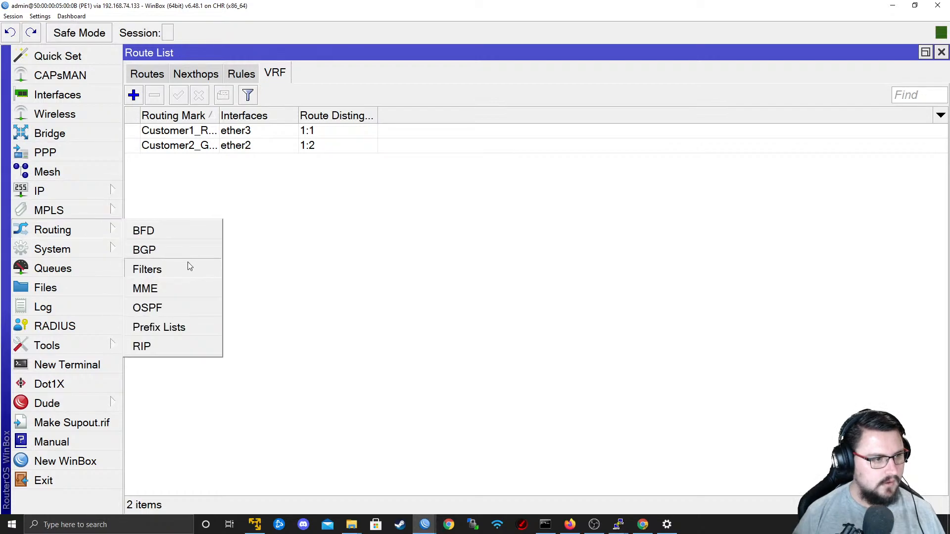
left_click(182, 252)
left_click(134, 96)
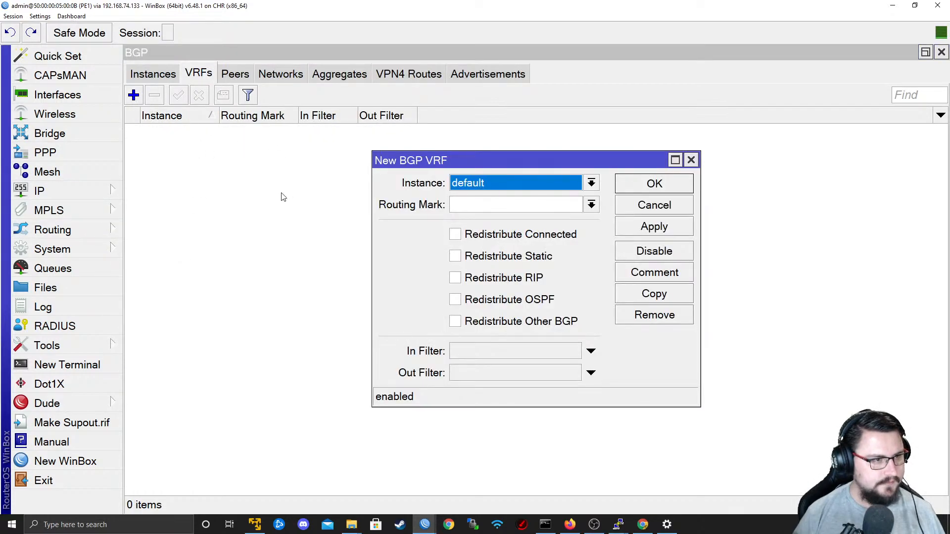
left_click(591, 205)
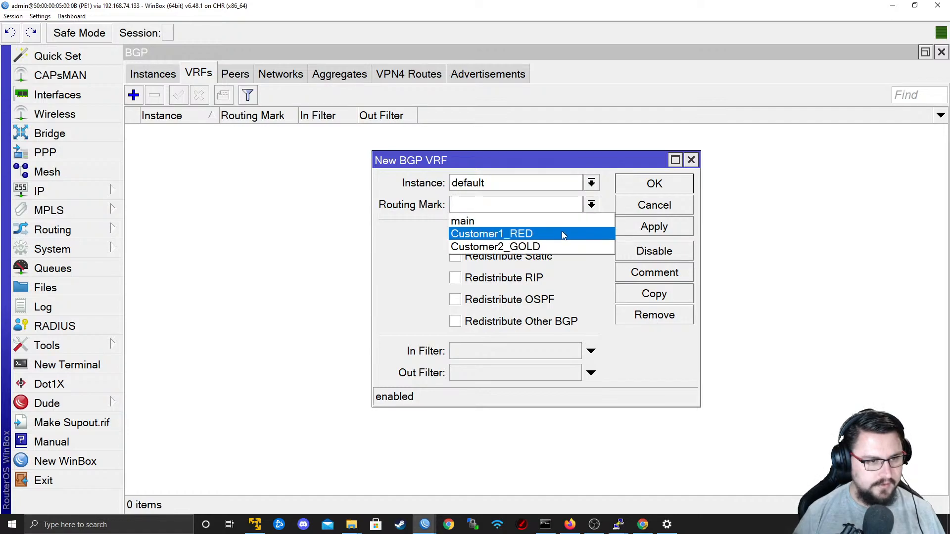
left_click(591, 183)
left_click(591, 183)
left_click(592, 205)
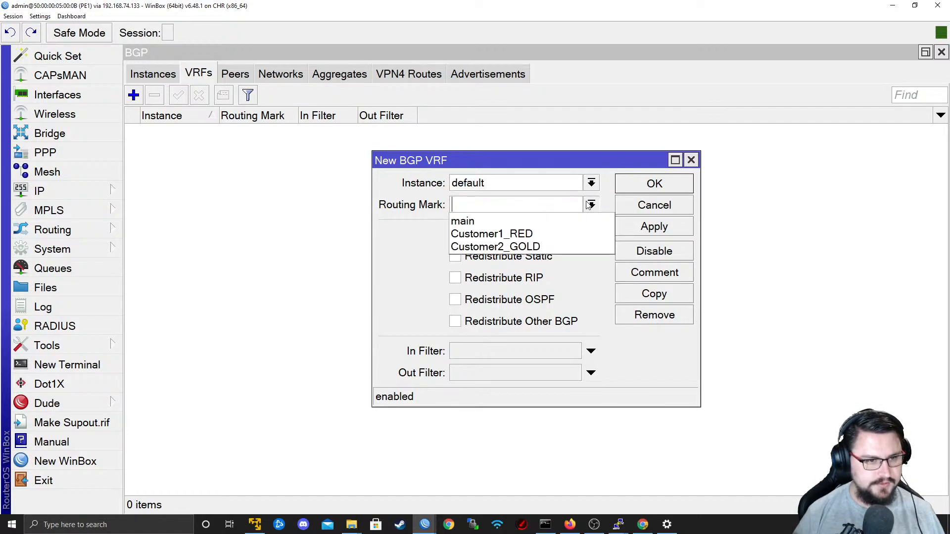
left_click(518, 237)
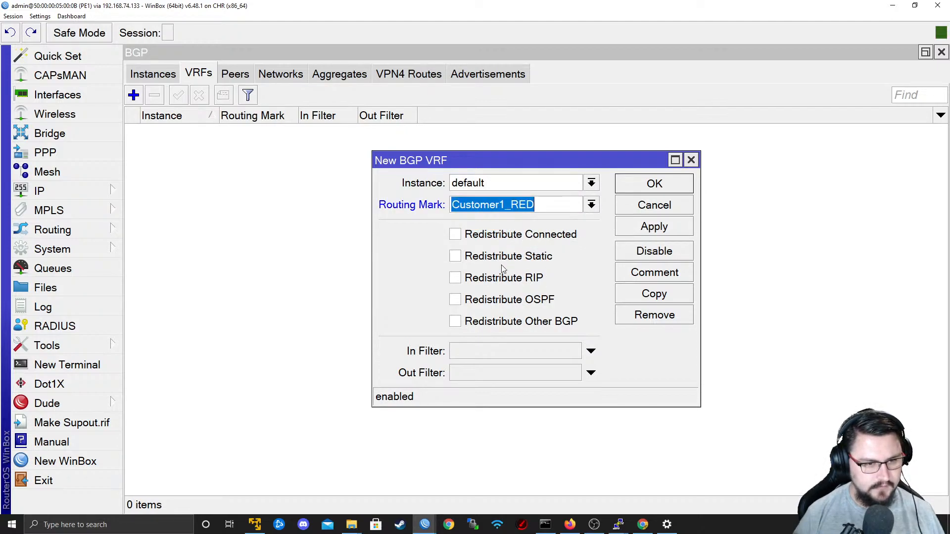
Enable redistribution of connected and static routes for the Customer1_RED BGP VRF and save it.
left_click(510, 239)
left_click(511, 260)
left_click(655, 229)
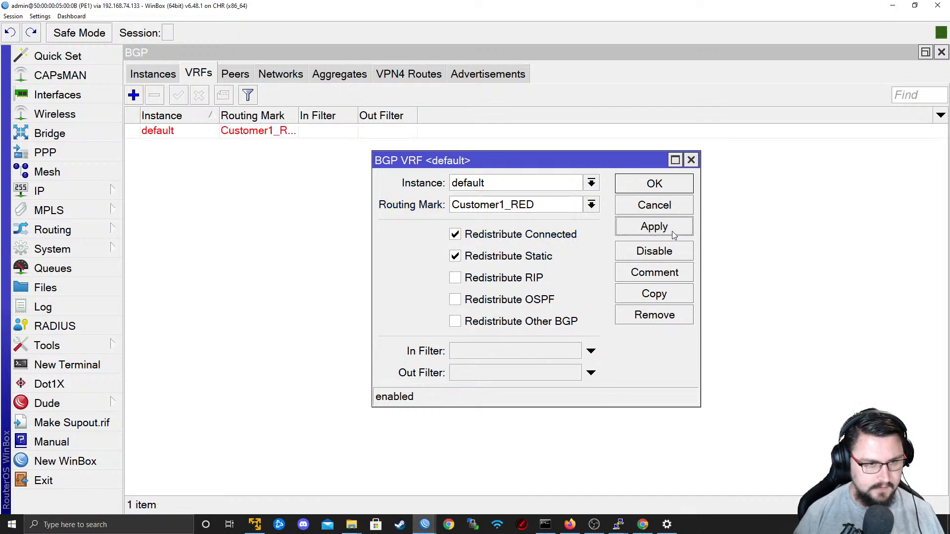
left_click(655, 188)
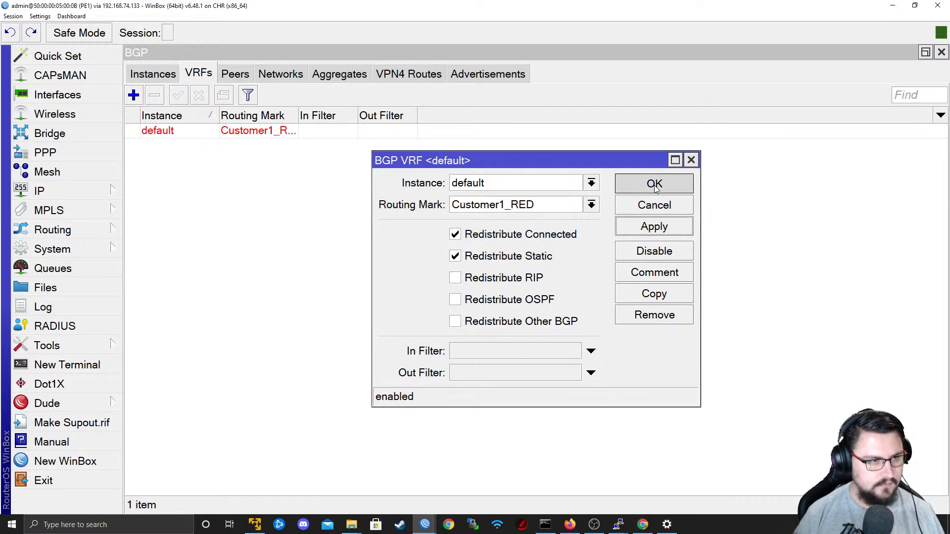
left_click(654, 185)
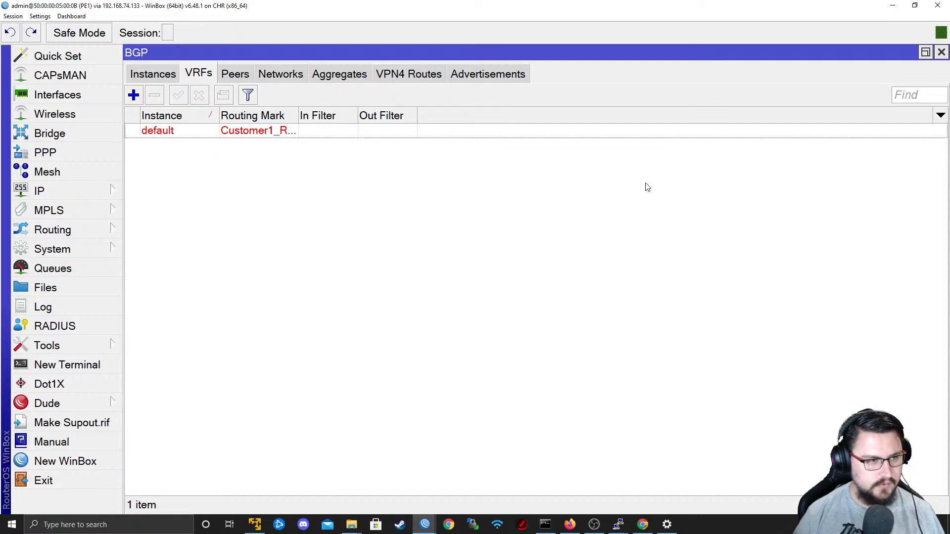
Review the BGP peers, networks, aggregates, VPN4 routes, advertisements and instances, and inspect the Customer1_RED BGP VRF entry.
left_click(244, 72)
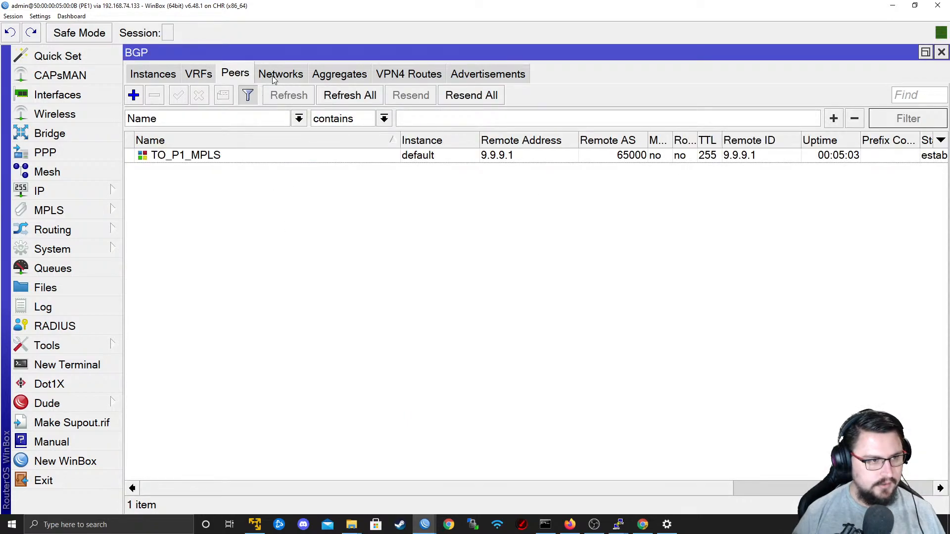
left_click(275, 78)
left_click(402, 75)
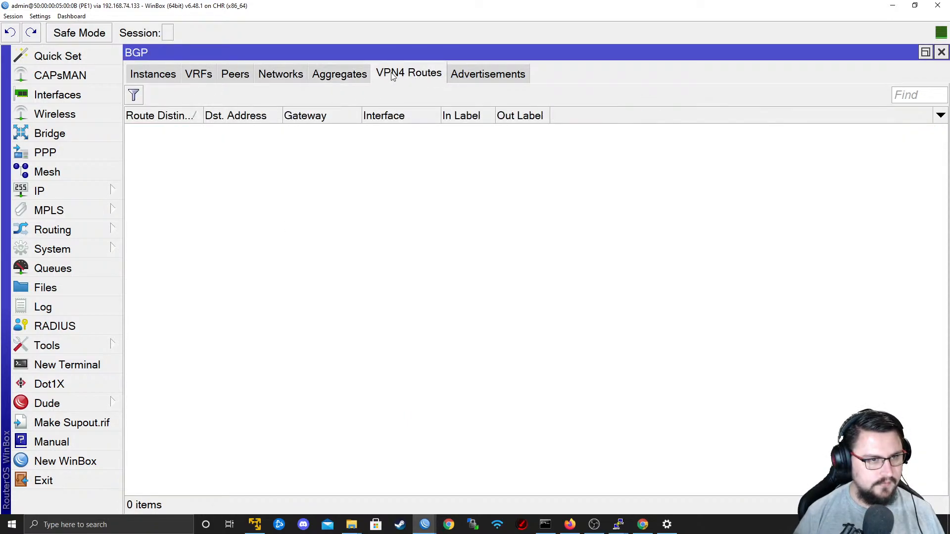
left_click(349, 76)
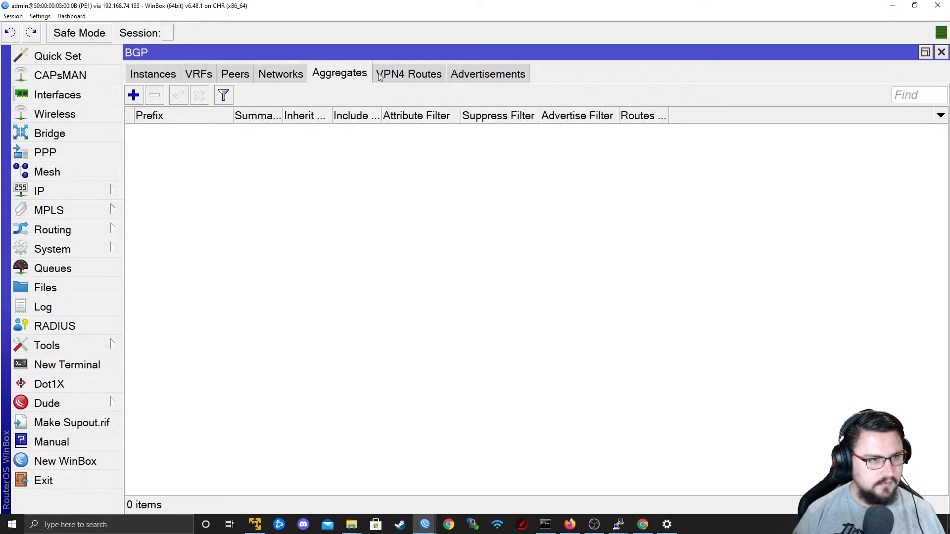
left_click(406, 74)
left_click(486, 76)
left_click(237, 74)
left_click(203, 75)
left_click(166, 74)
left_click(208, 74)
double_click(274, 132)
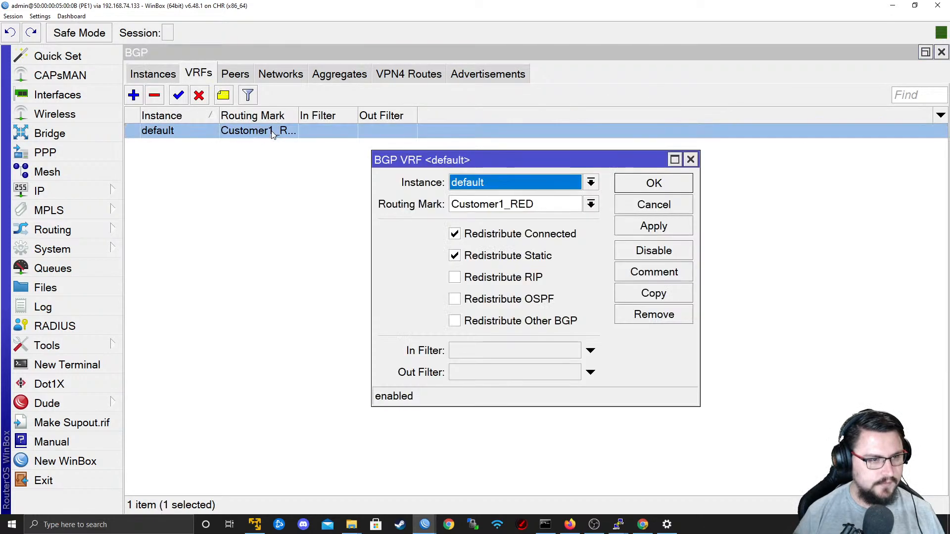
left_click(654, 205)
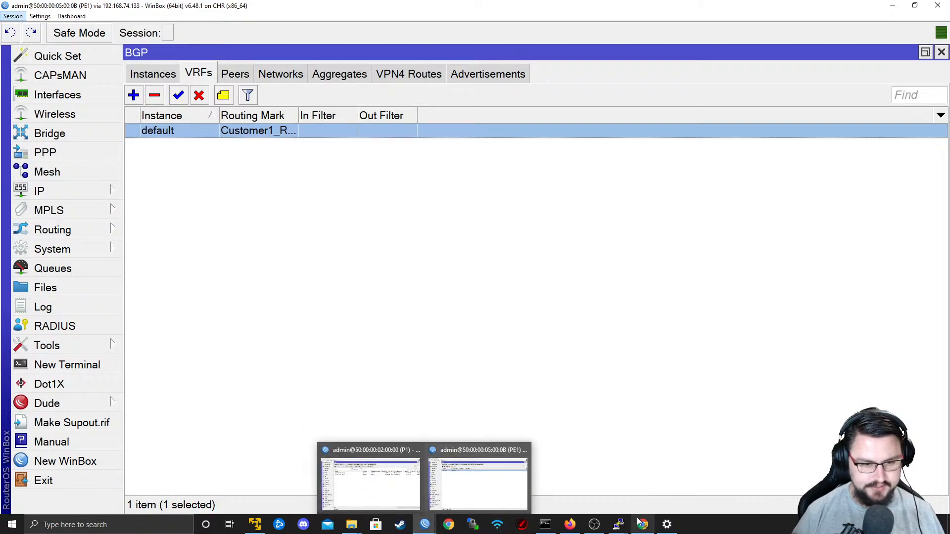
Switch to the PE2 console and begin an ip route vrf add command with routing mark Customer1_RED.
mouse_move(619, 522)
left_click(589, 481)
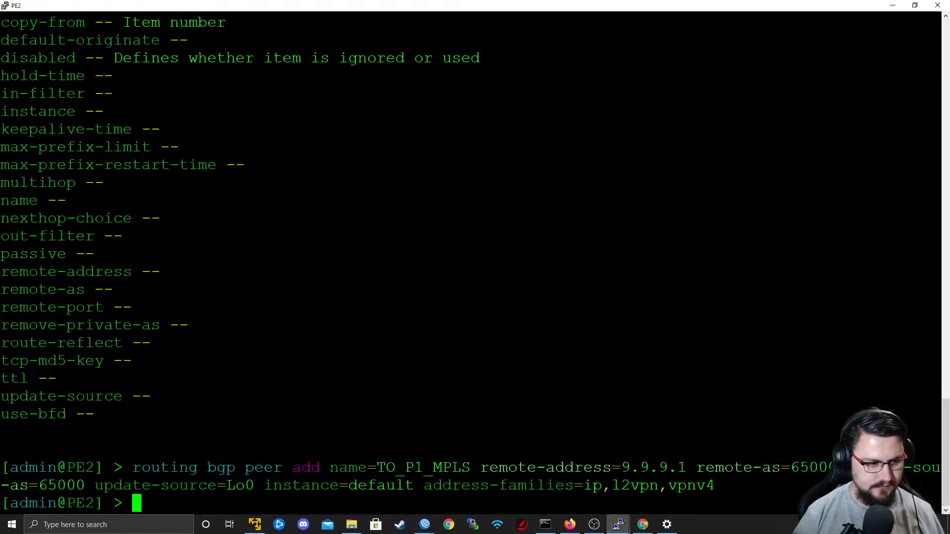
key("Return")
key("Return")
type("routing")
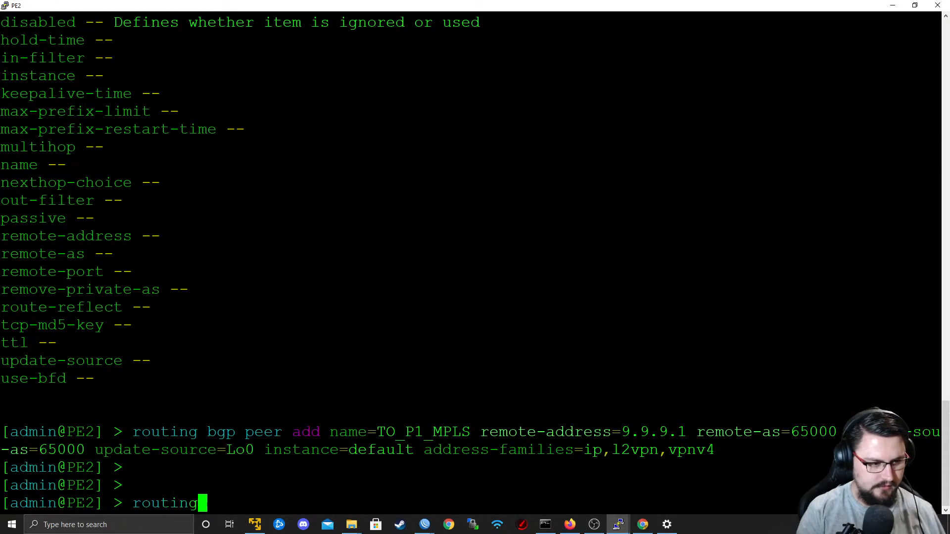
key("BackSpace")
key("BackSpace")
key("BackSpace")
key("BackSpace")
key("BackSpace")
key("BackSpace")
key("BackSpace")
type("ip route")
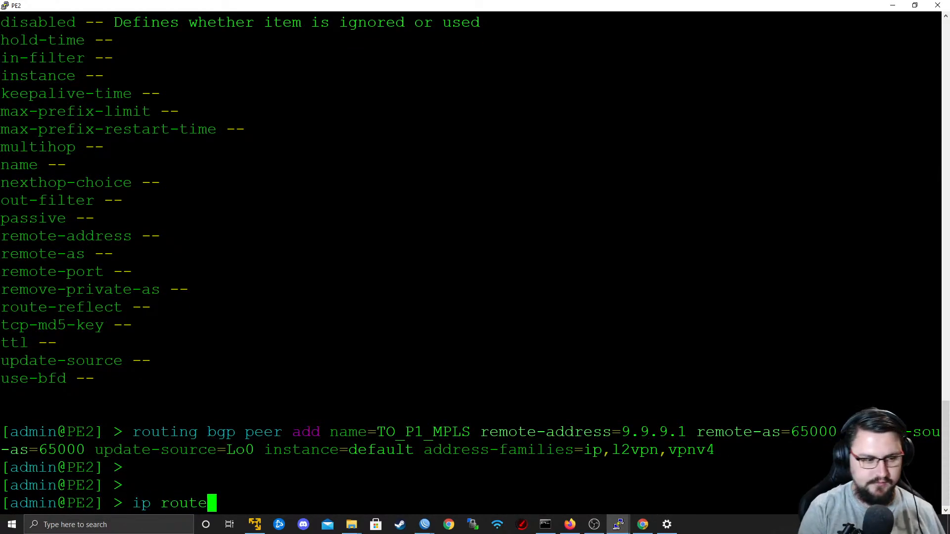
type(" vrf add na")
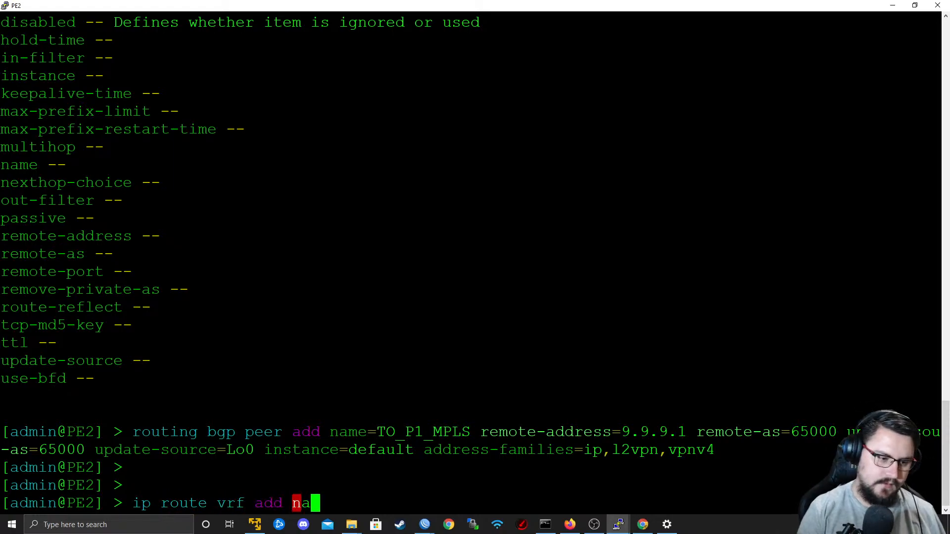
key("BackSpace")
key("BackSpace")
type("routing-mark=Customer1_RED")
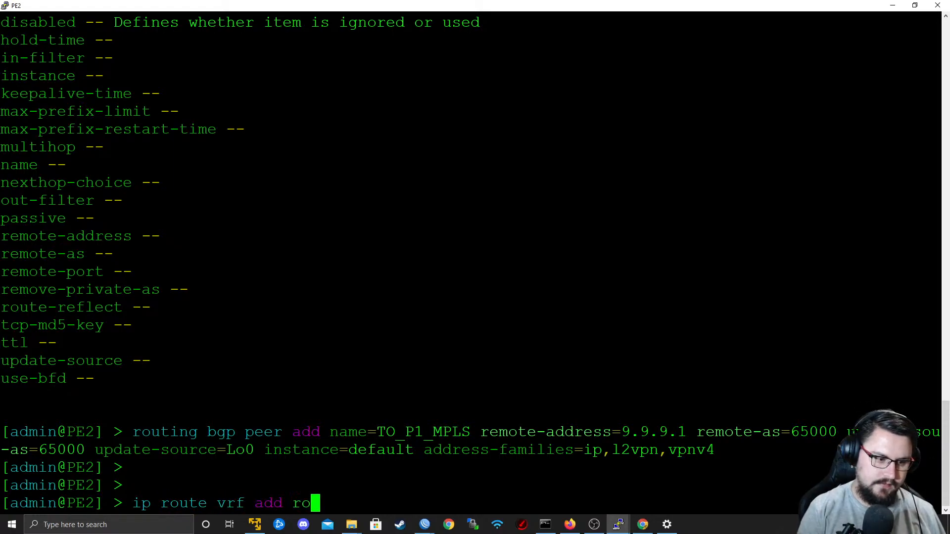
key("Tab")
type("Customer1_RED")
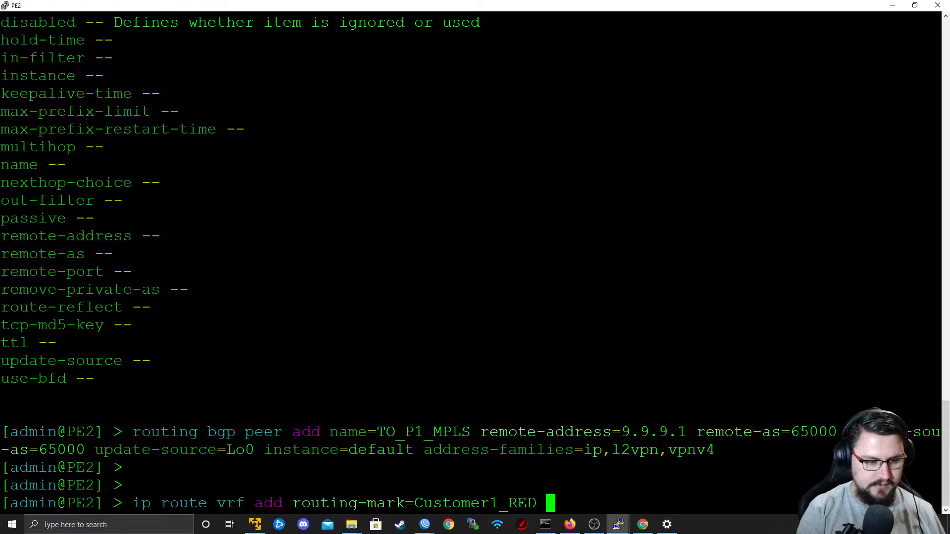
Add route distinguisher, import route targets and export route targets of 1:1 to the Customer1_RED VRF command and run it.
key("Tab")
key("Tab")
type("route")
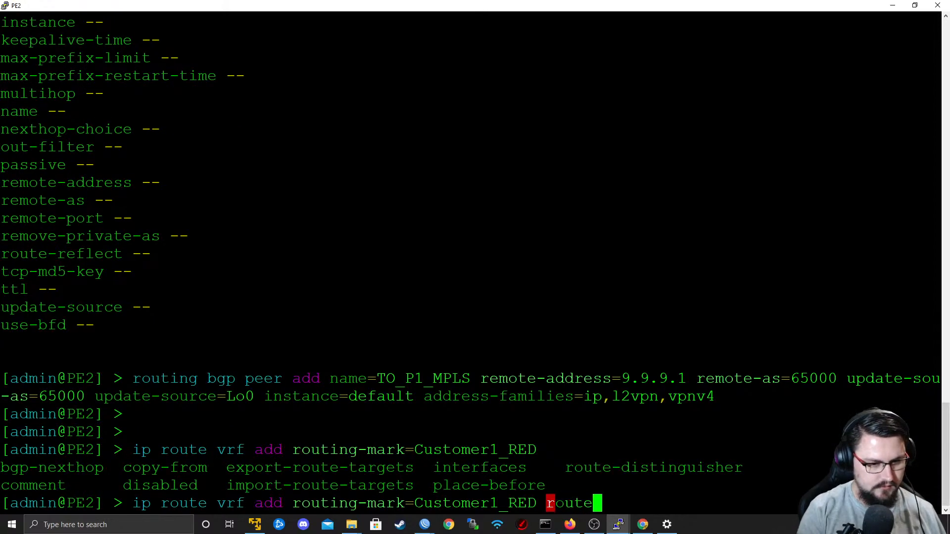
key("Tab")
type("1:1 im")
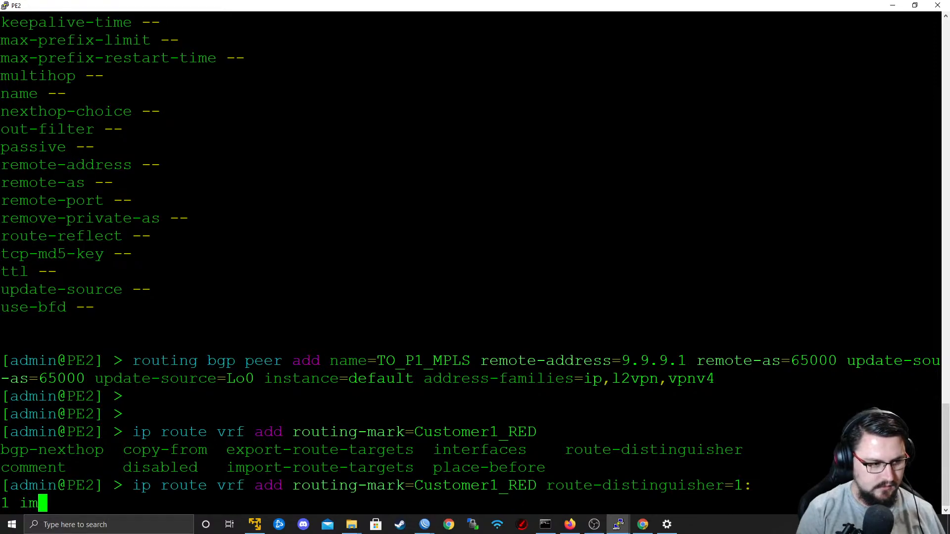
key("Tab")
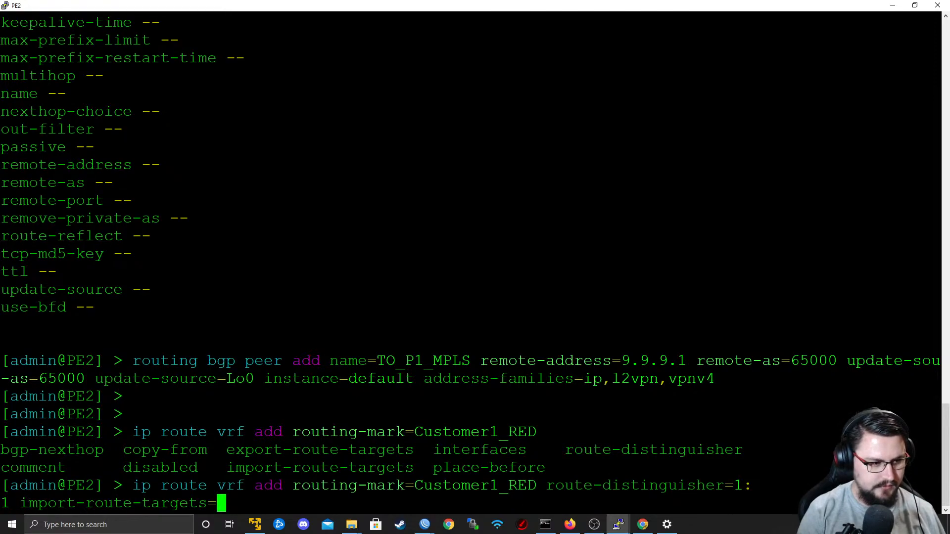
type("1:1 ")
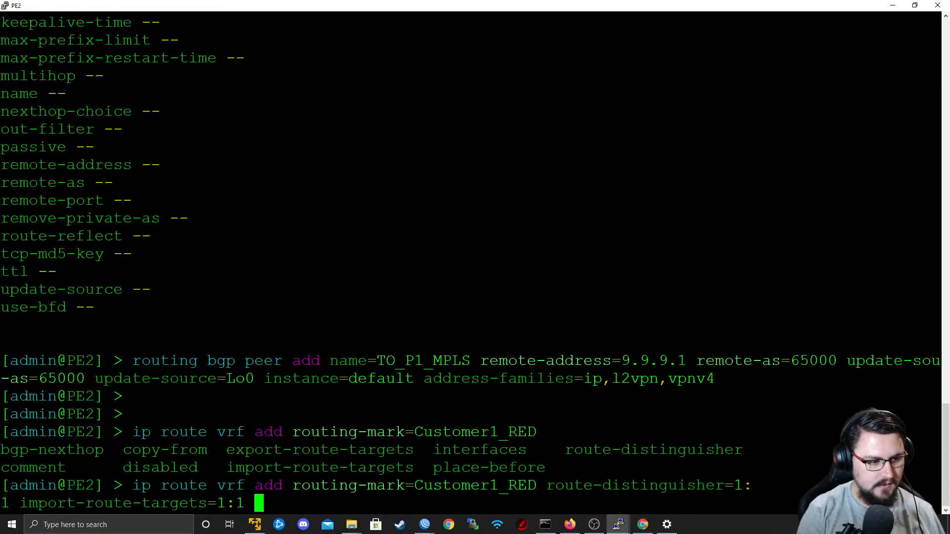
type("ex")
key("Tab")
type("1:1")
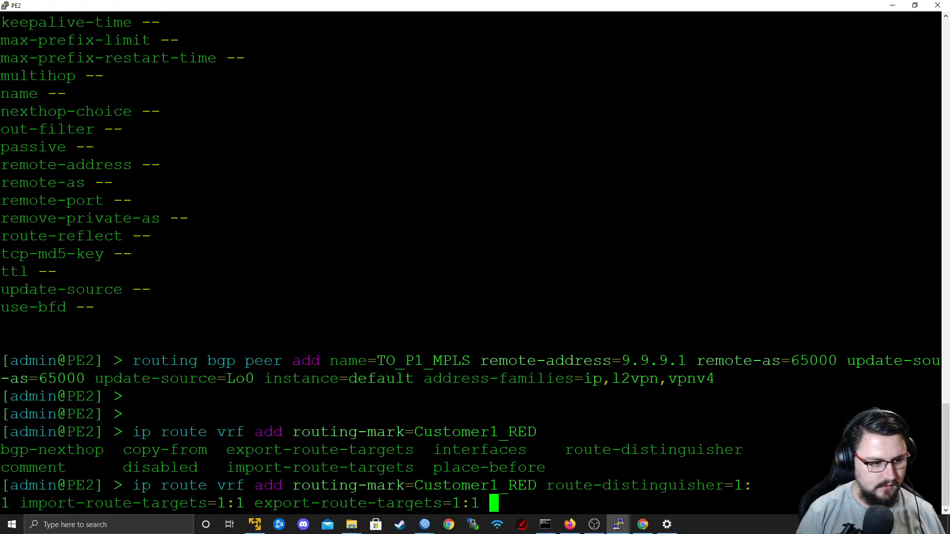
key("Return")
key("Up")
key("Left")
key("Left")
key("Left")
key("Left")
key("Left")
key("Left")
key("Left")
key("Left")
key("Left")
key("Left")
key("Left")
key("Left")
key("Left")
key("Left")
key("Left")
key("Left")
key("Left")
key("Left")
key("Left")
key("Left")
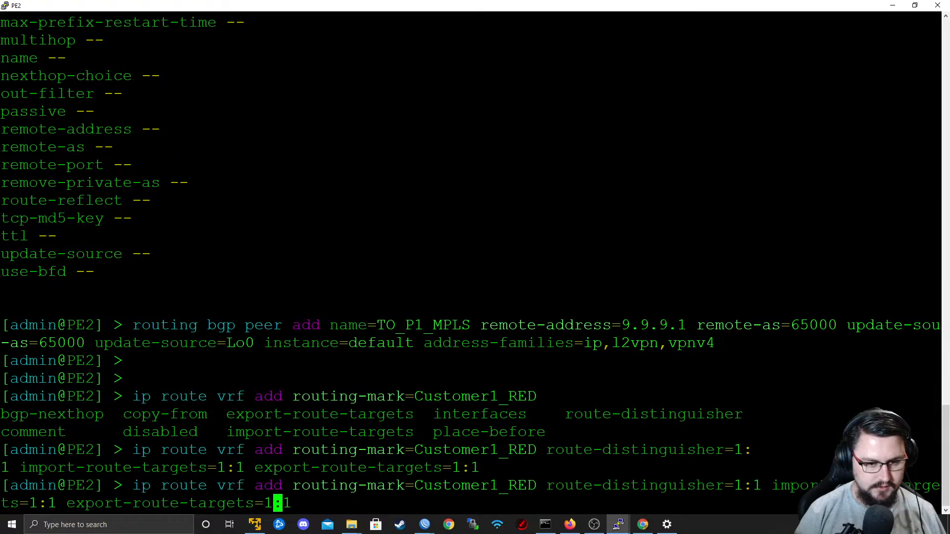
key("Left")
key("Left")
key("Left")
key("Left")
key("Left")
key("Left")
key("Left")
key("Left")
key("Left")
key("Left")
key("Left")
key("Left")
key("Left")
key("Left")
key("Left")
key("Left")
key("Left")
key("Left")
key("Left")
key("Left")
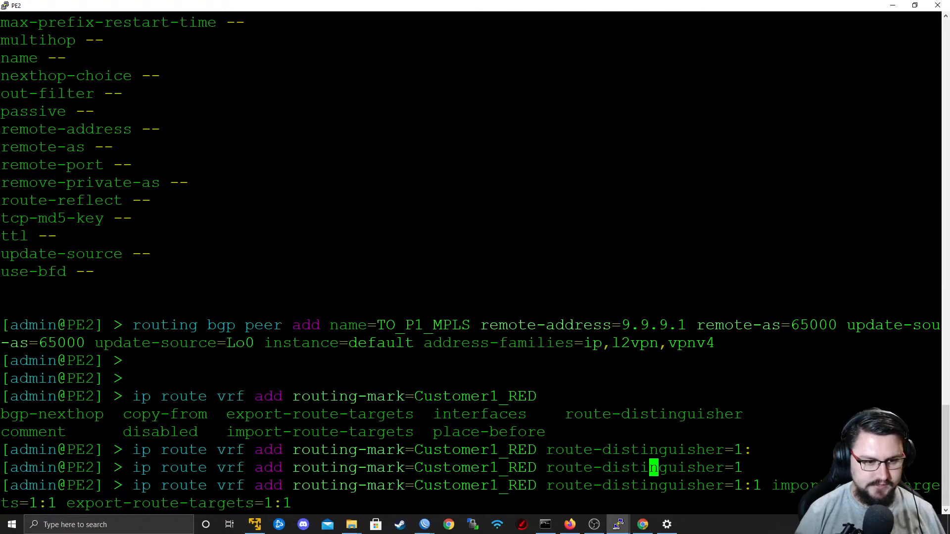
type("2")
key("BackSpace")
key("BackSpace")
key("BackSpace")
type("2")
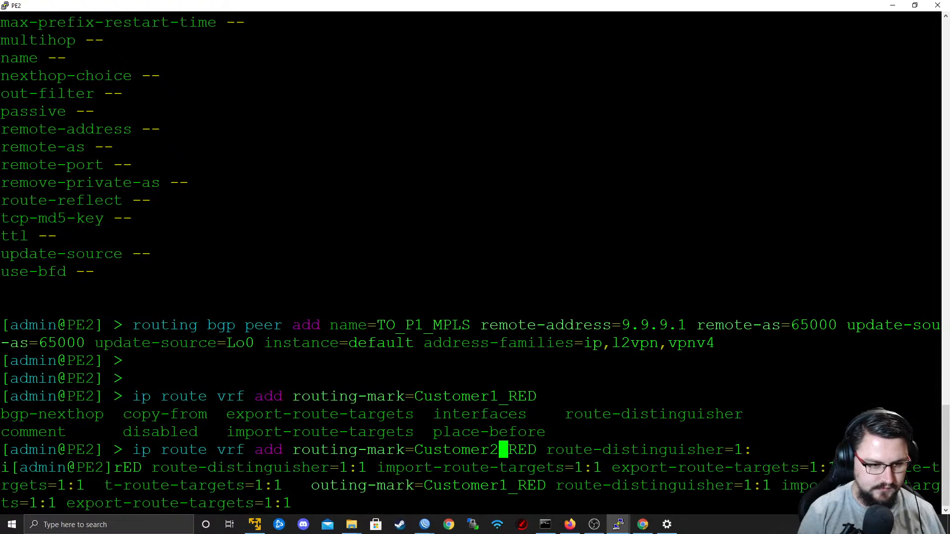
type("_E")
key("Delete")
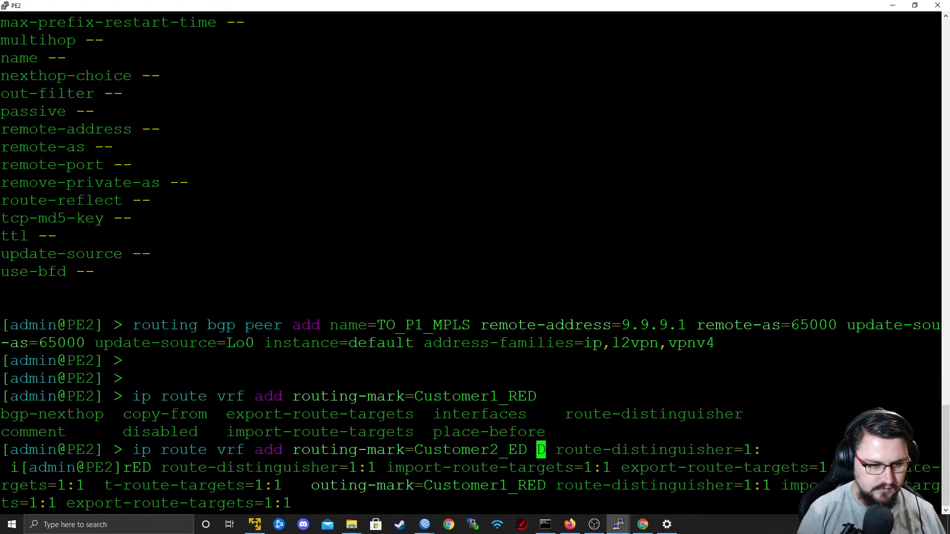
key("Tab")
key("Tab")
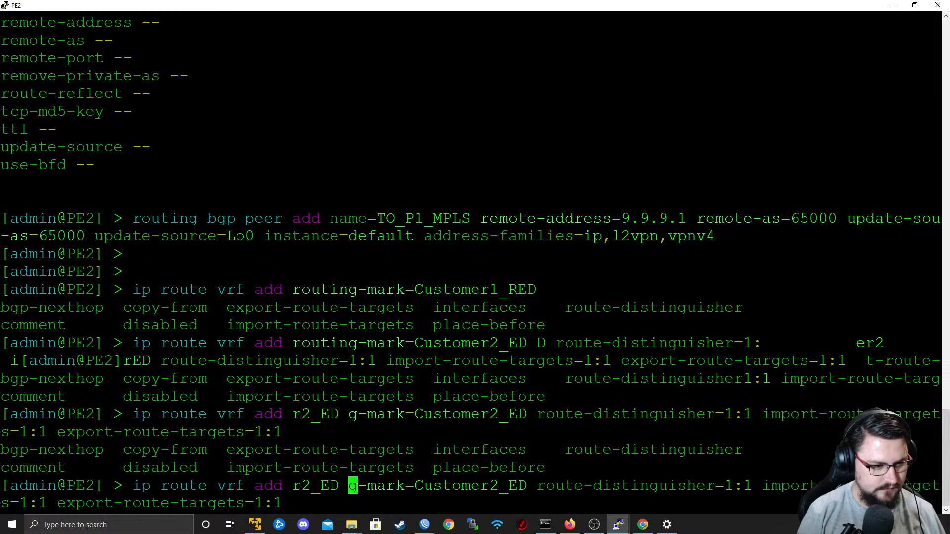
key("Tab")
key("Tab")
key("ctrl+c")
key("Return")
key("Return")
key("Return")
key("Return")
Begin a fresh ip route vrf add command on PE2 with routing mark Customer2_GOLD.
type("rou")
key("BackSpace")
key("BackSpace")
key("BackSpace")
type("ip route vbrf")
key("BackSpace")
key("BackSpace")
key("BackSpace")
type("r")
key("BackSpace")
key("BackSpace")
type("rf add r")
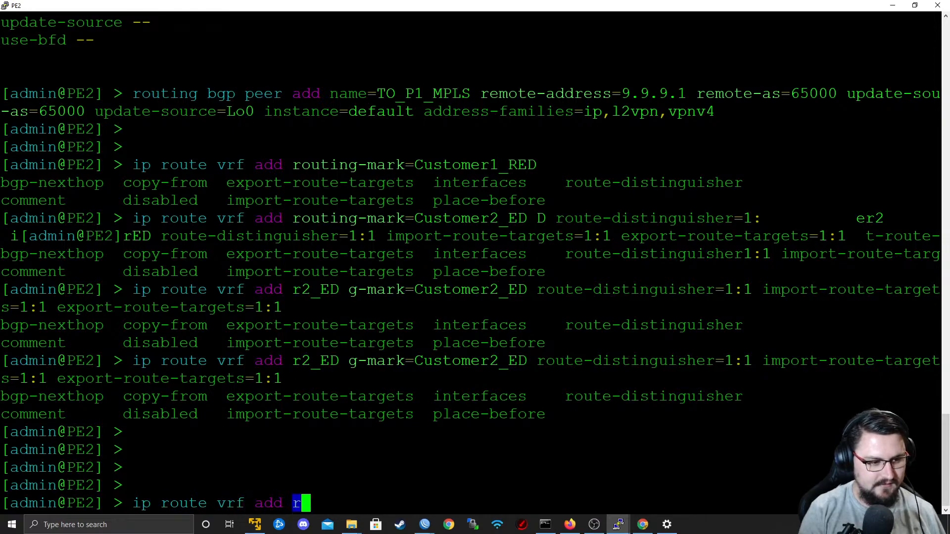
type("outing-mark=Customer2_GOLD")
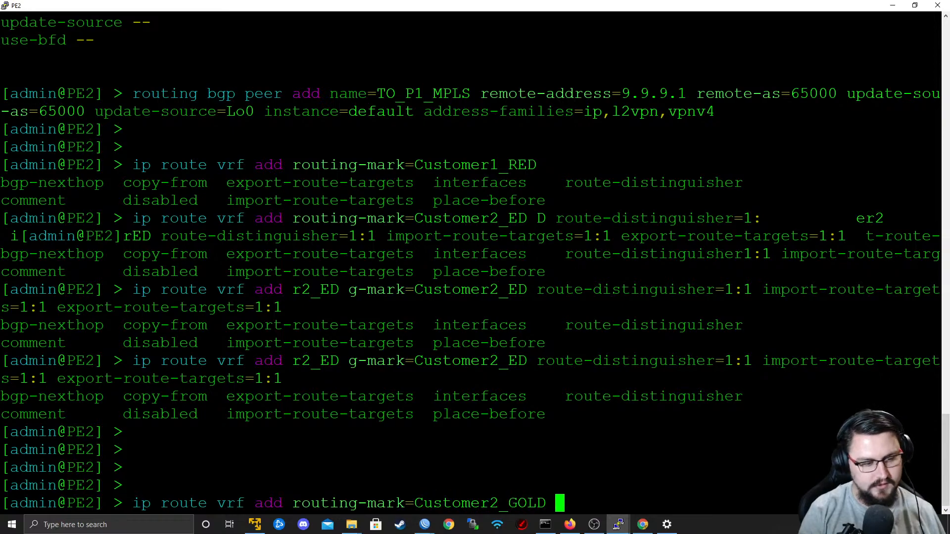
type(" route-distinguisher=")
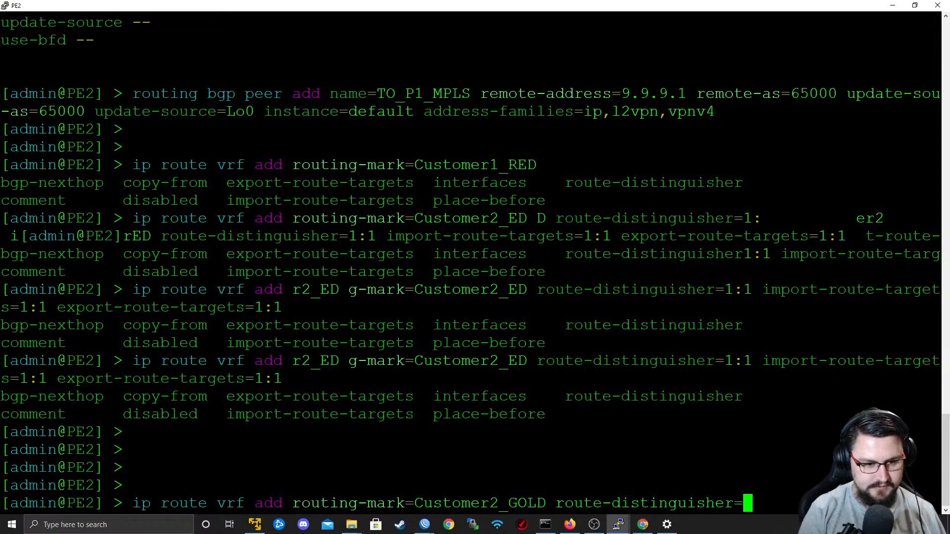
type("1:2 im")
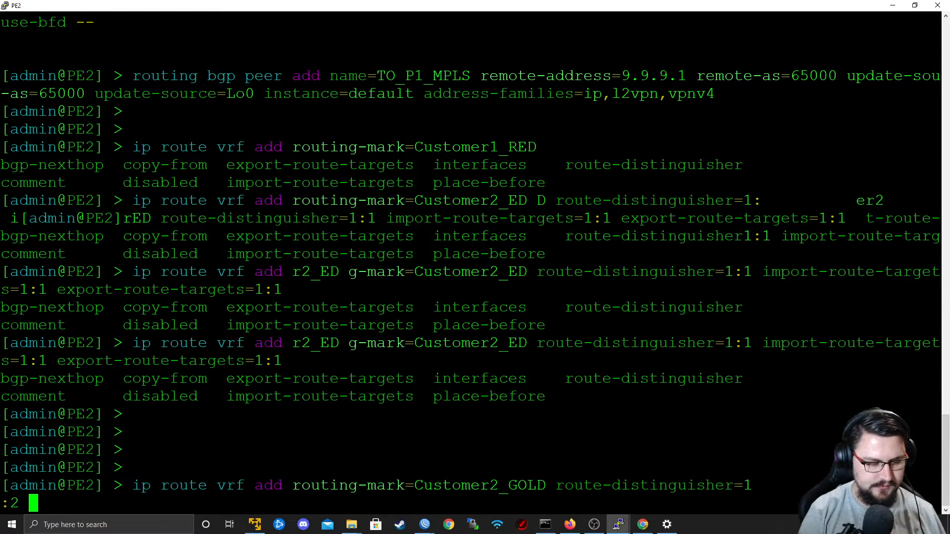
Add route distinguisher, import route targets and export route targets of 1:2 to the Customer2_GOLD VRF command and run it.
key("Tab")
type("1:2 ")
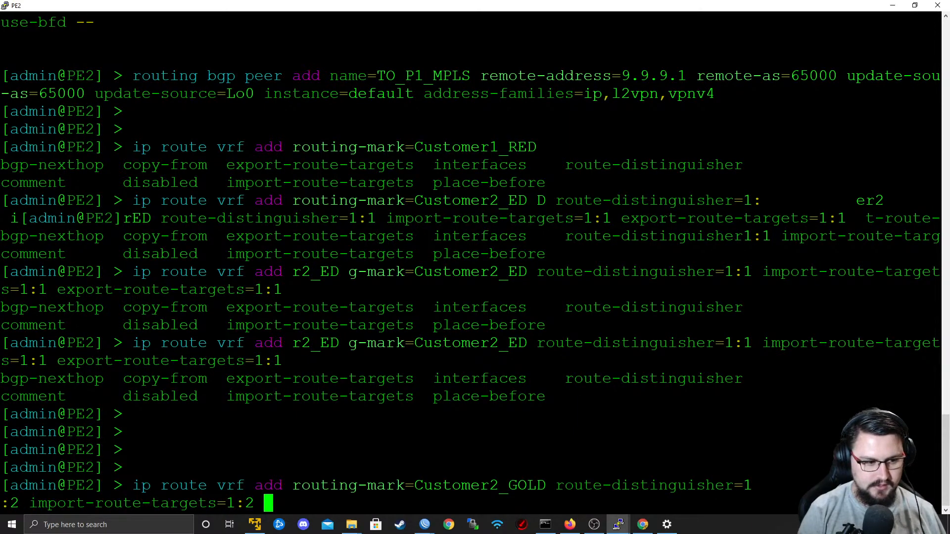
type("ex")
key("Tab")
type("1:2")
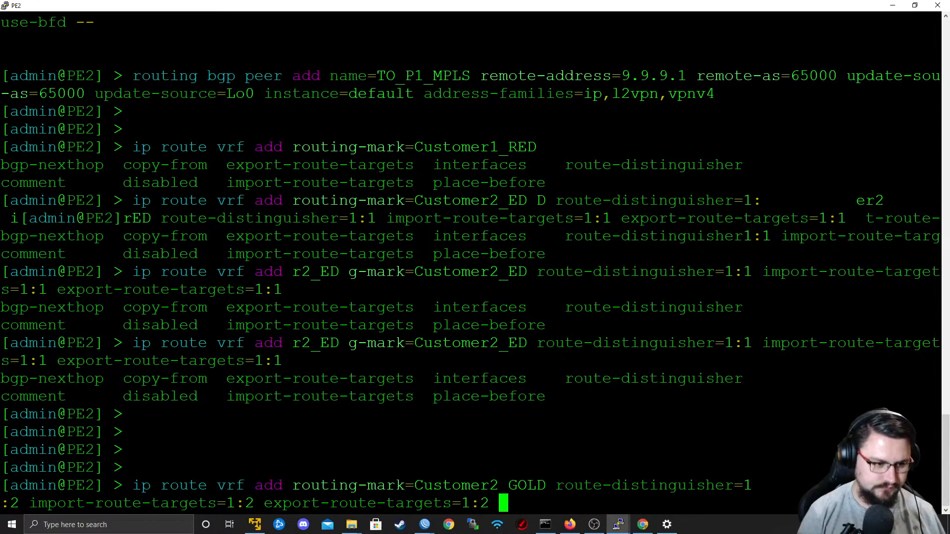
key("Return")
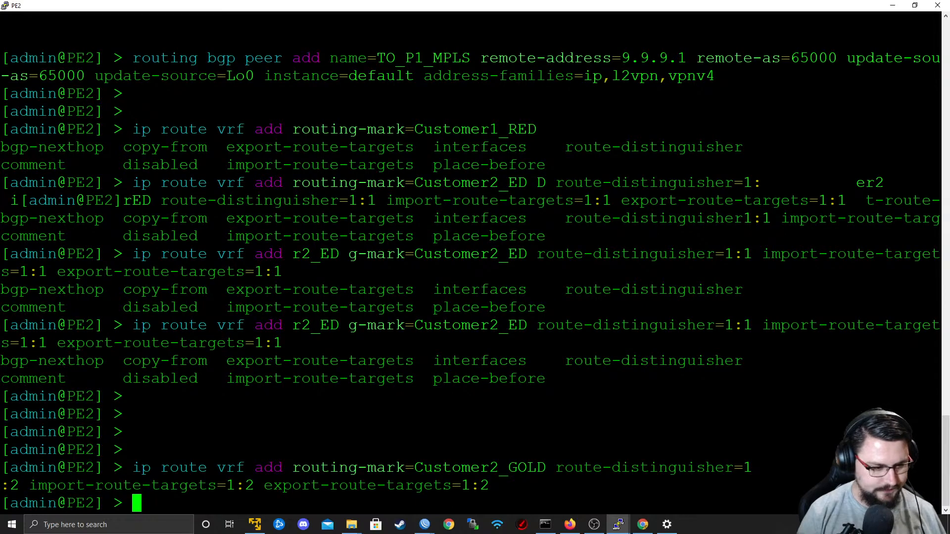
key("Up")
key("Down")
key("Up")
key("Up")
key("Down")
key("Down")
key("Up")
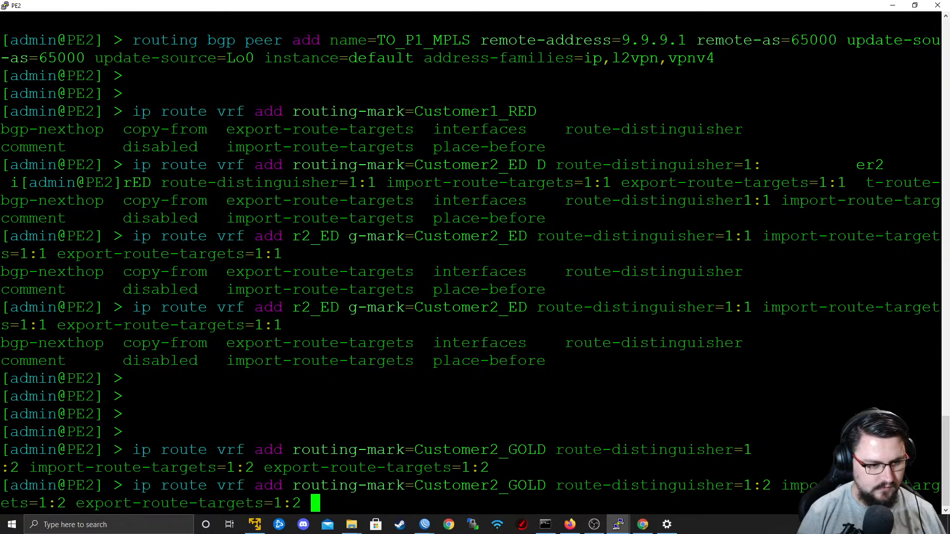
key("Down")
key("Return")
key("Return")
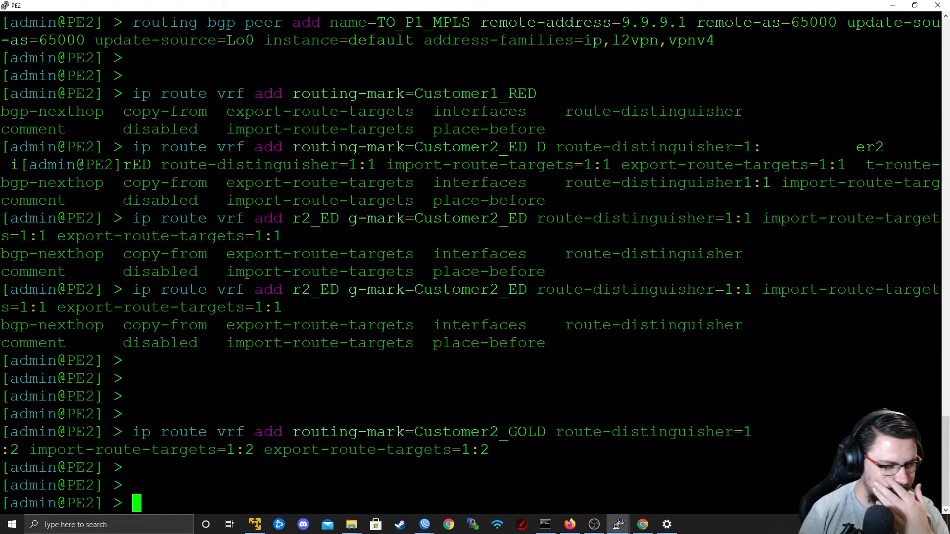
key("Return")
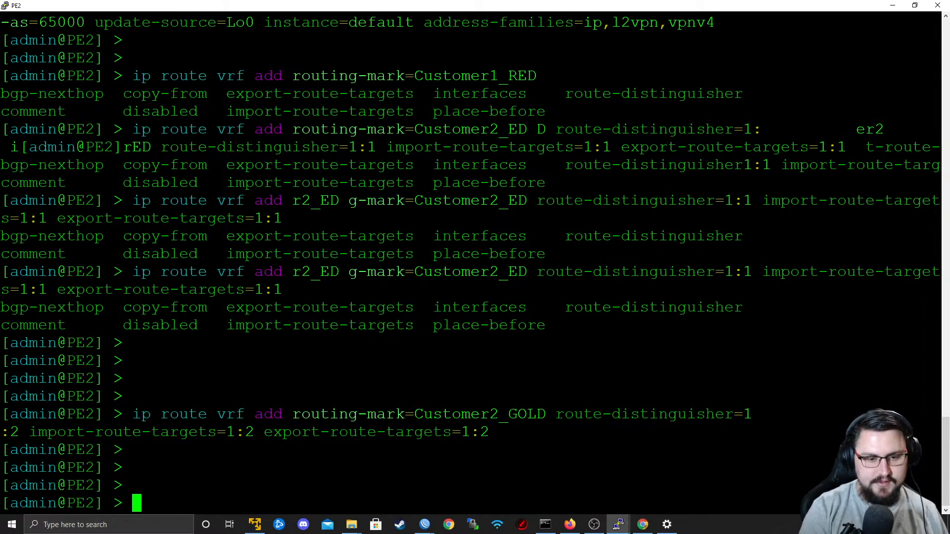
type("ip")
key("BackSpace")
key("BackSpace")
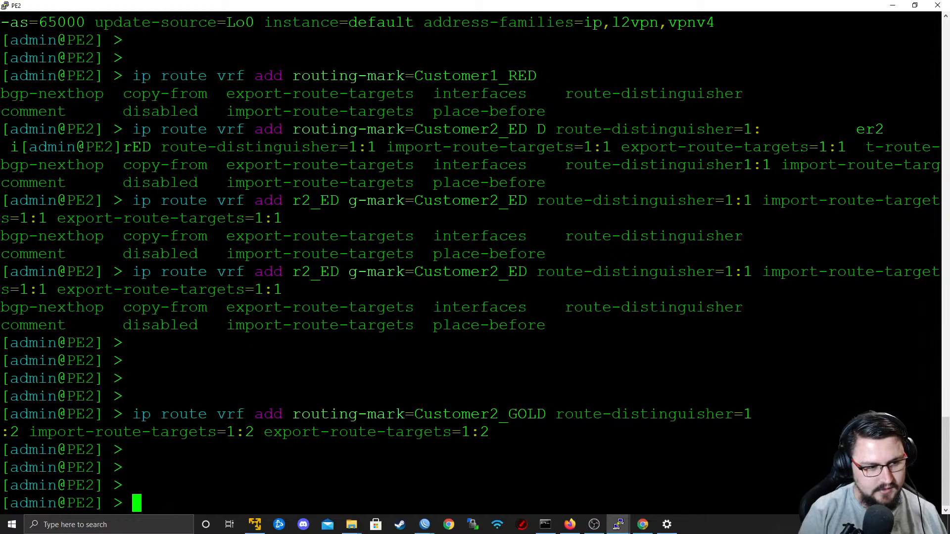
Rework the recalled VRF command into ip route vrf add with an interfaces parameter, and check PE2's customer-facing ports in the EVE-NG topology.
key("Up")
key("BackSpace")
key("BackSpace")
key("BackSpace")
key("BackSpace")
key("BackSpace")
key("BackSpace")
key("BackSpace")
key("BackSpace")
key("BackSpace")
key("BackSpace")
key("BackSpace")
key("BackSpace")
key("BackSpace")
key("BackSpace")
key("BackSpace")
key("BackSpace")
key("BackSpace")
key("BackSpace")
key("BackSpace")
key("BackSpace")
key("BackSpace")
key("BackSpace")
key("BackSpace")
key("BackSpace")
key("BackSpace")
key("BackSpace")
key("BackSpace")
key("BackSpace")
key("BackSpace")
key("BackSpace")
key("BackSpace")
key("BackSpace")
key("BackSpace")
key("BackSpace")
key("BackSpace")
key("BackSpace")
key("BackSpace")
key("BackSpace")
key("BackSpace")
key("BackSpace")
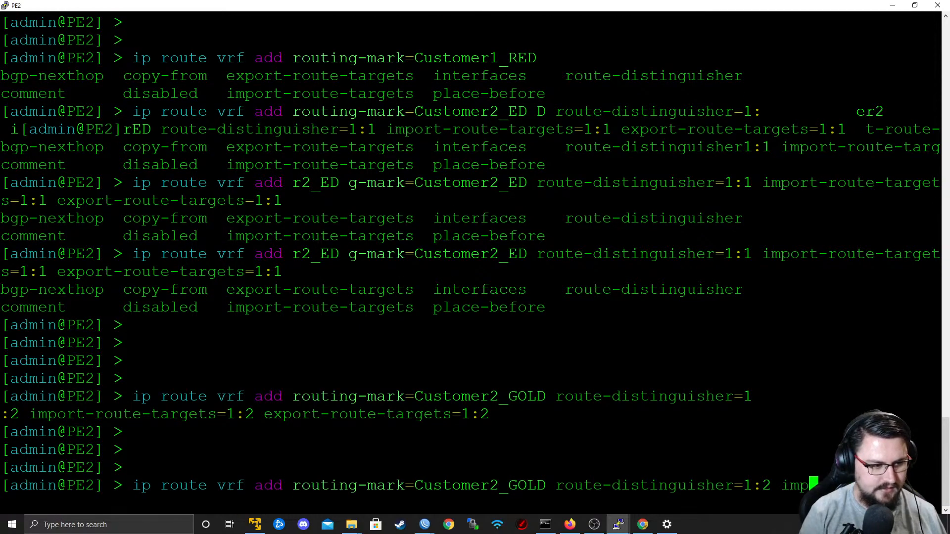
key("BackSpace")
key("BackSpace")
key("BackSpace")
key("BackSpace")
key("BackSpace")
key("BackSpace")
key("BackSpace")
key("BackSpace")
key("BackSpace")
key("BackSpace")
key("BackSpace")
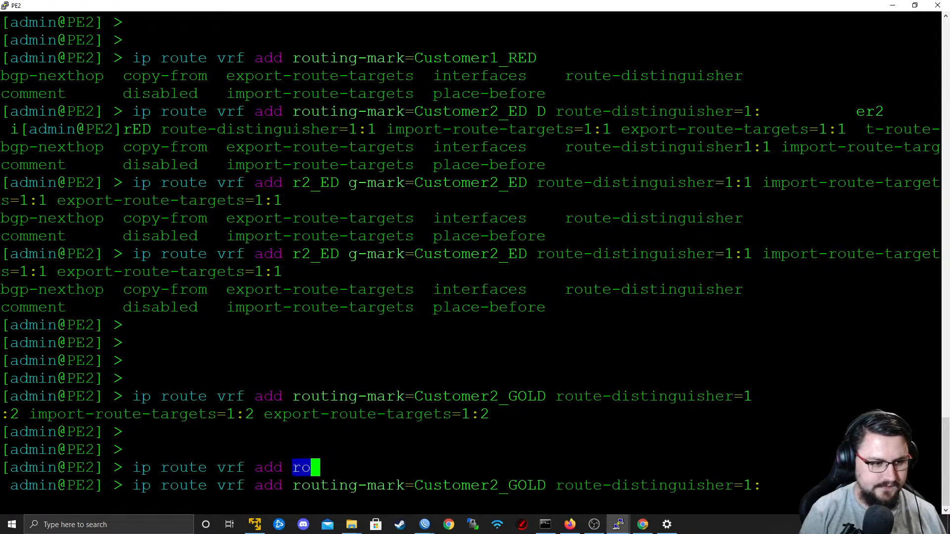
type("inter")
key("Tab")
key("Tab")
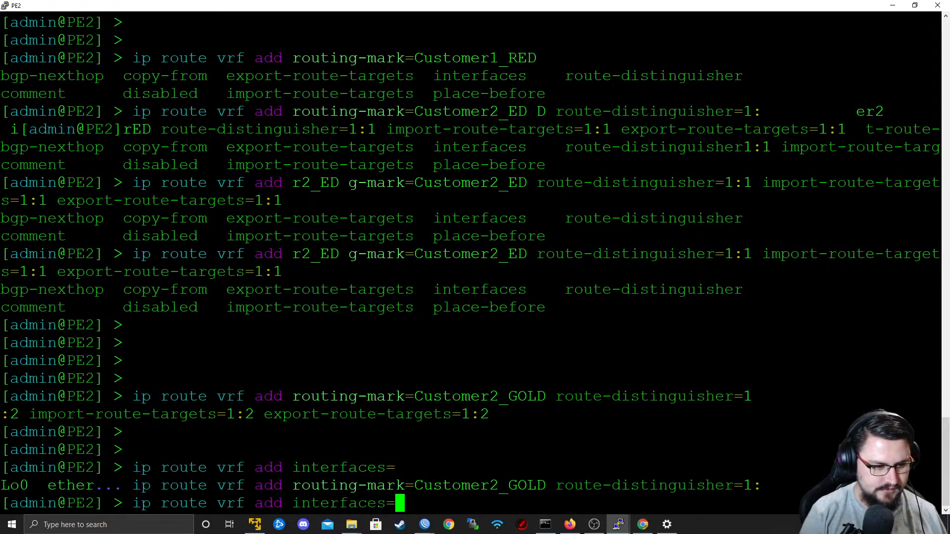
key("alt+Tab")
key("alt+Tab")
key("alt+Tab")
key("alt+Tab")
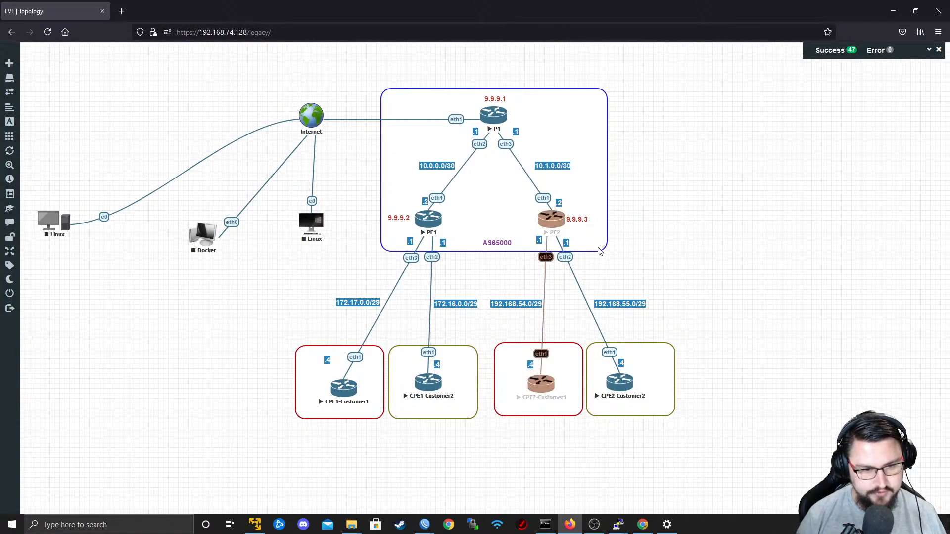
key("alt+Tab")
key("alt+Tab")
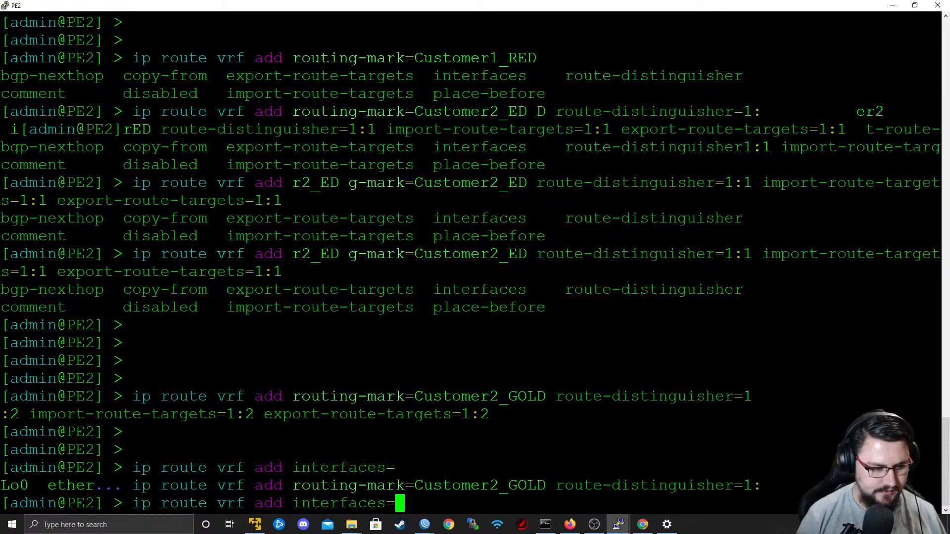
Try to add a VRF on PE2 with interface ether3 and routing mark Customer1_RED.
type("ether3 route")
key("BackSpace")
type("i")
key("Tab")
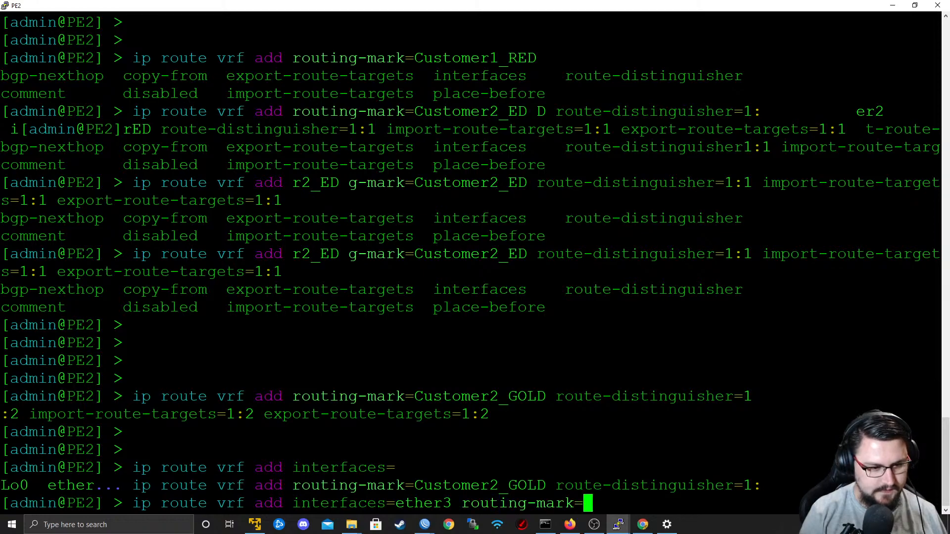
type("Cu")
key("Tab")
type("1")
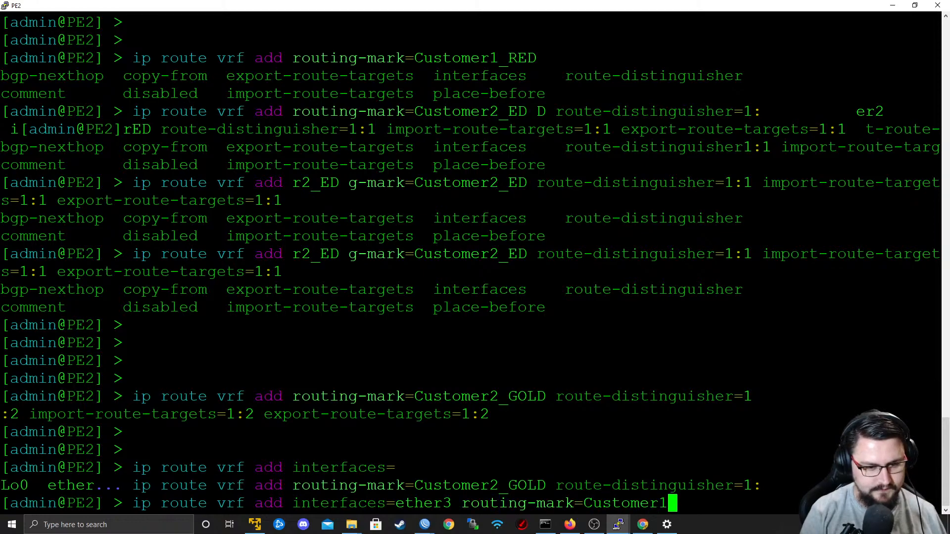
key("Tab")
key("Return")
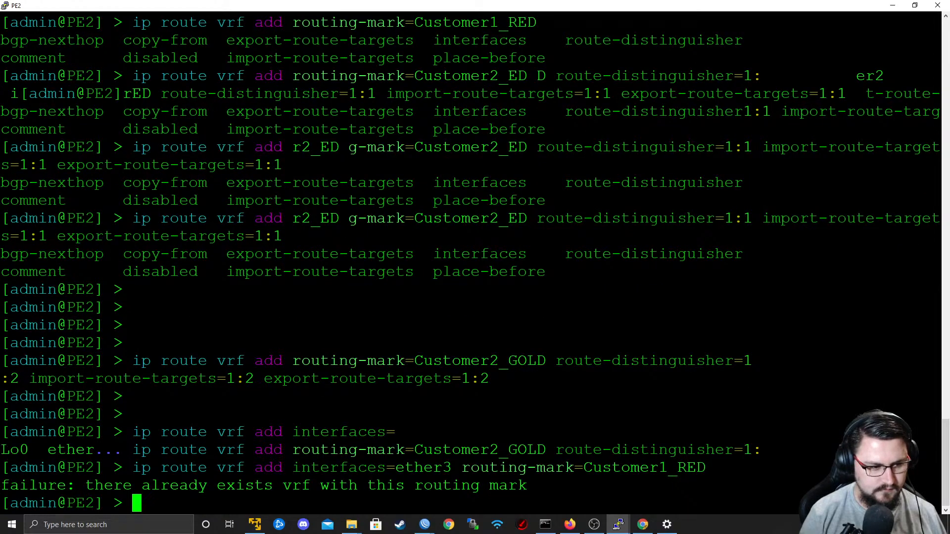
Discard the recalled add command and list the subcommands available under ip route vrf.
key("Up")
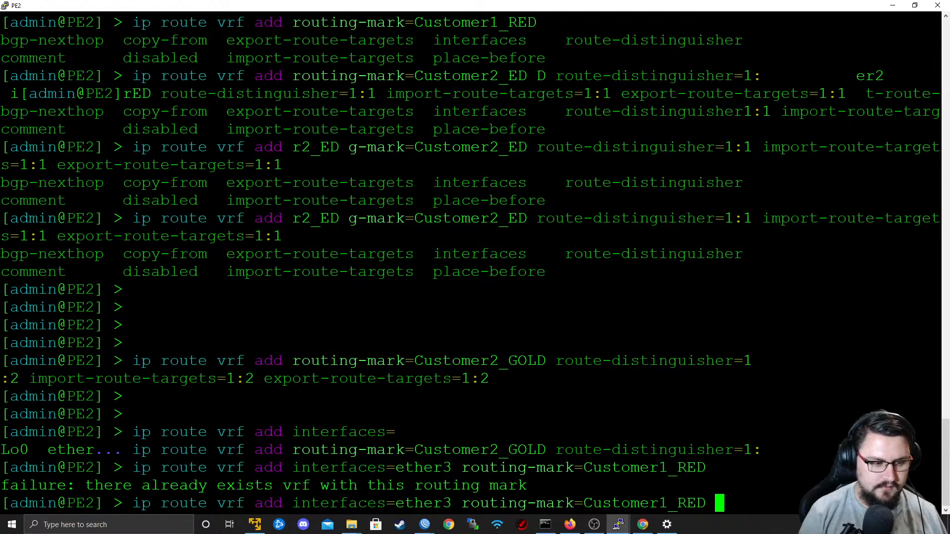
key("ctrl+u")
type("ip r")
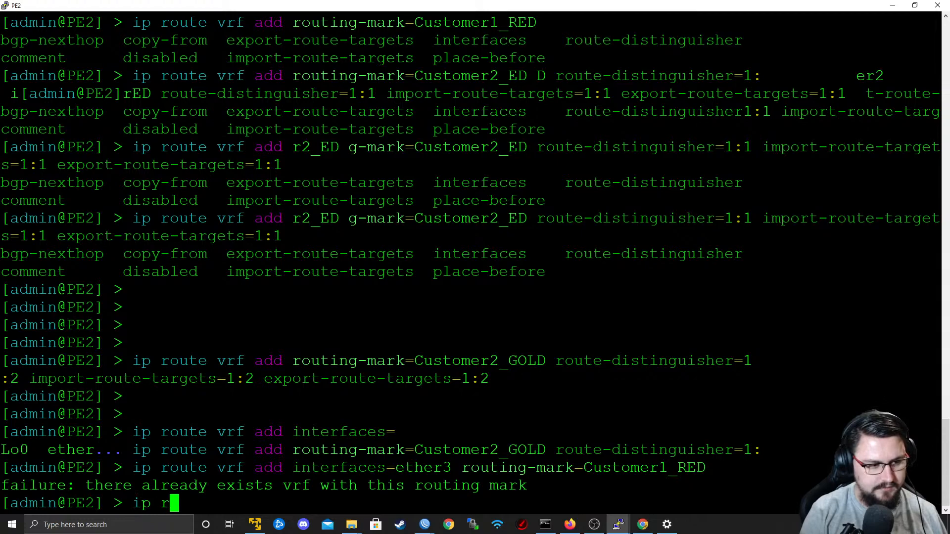
type("oute vrf inter")
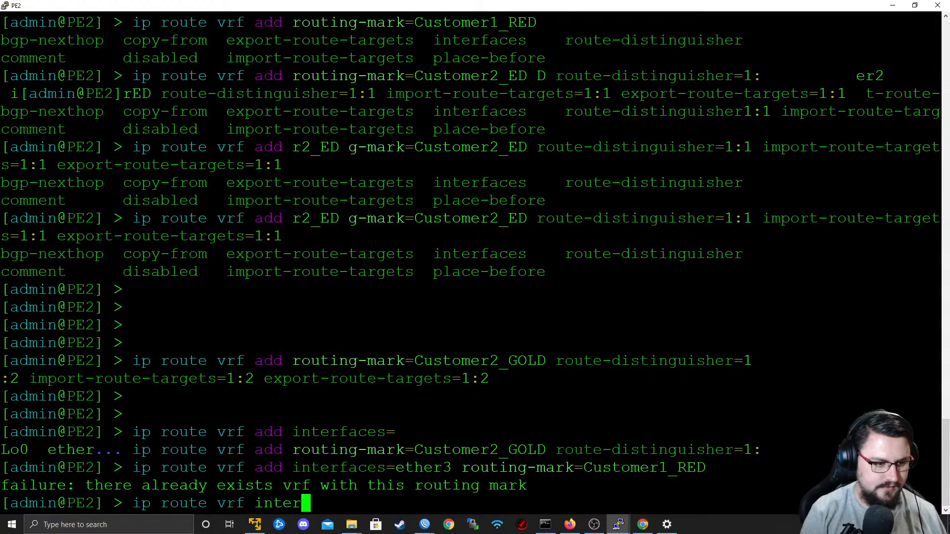
key("question")
key("BackSpace")
key("BackSpace")
key("BackSpace")
key("BackSpace")
key("BackSpace")
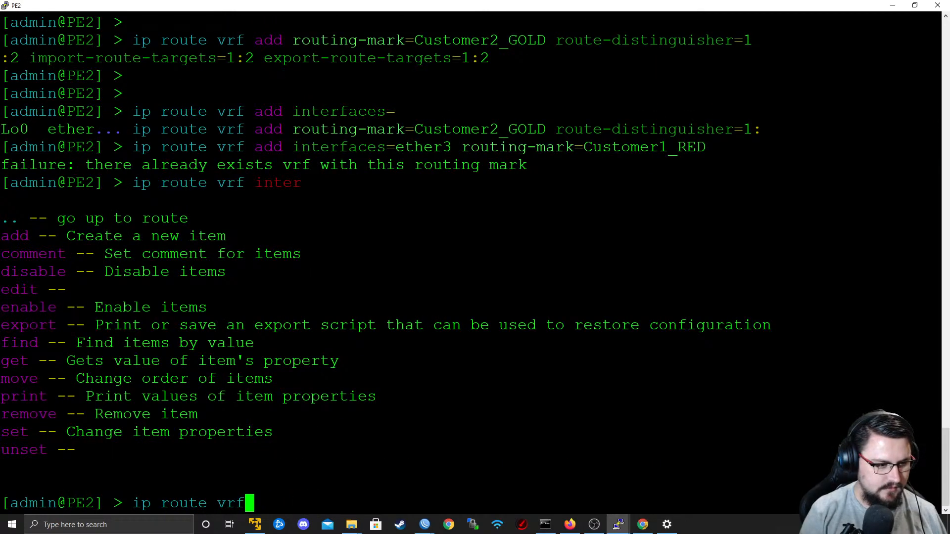
key("question")
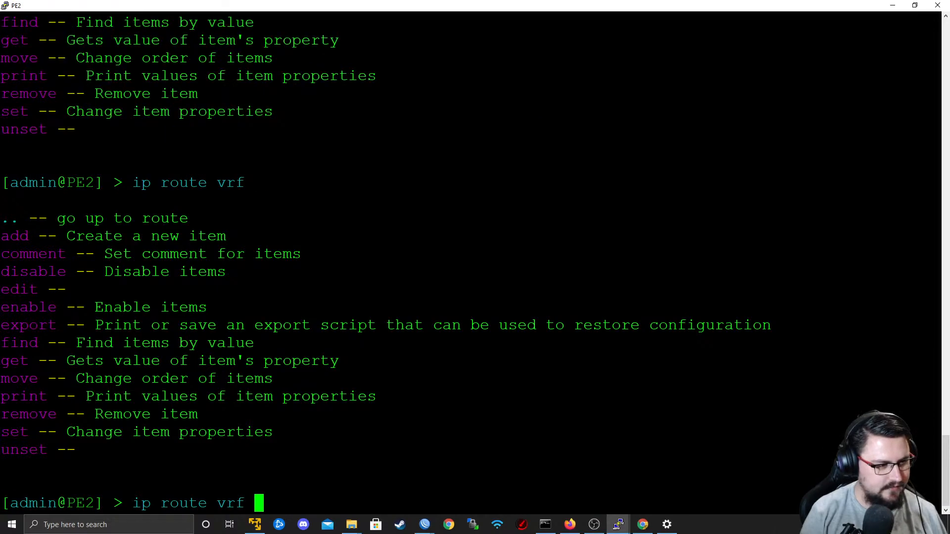
Set the interface of VRF entry 0 on PE2 to ether3.
type("set interfaces=")
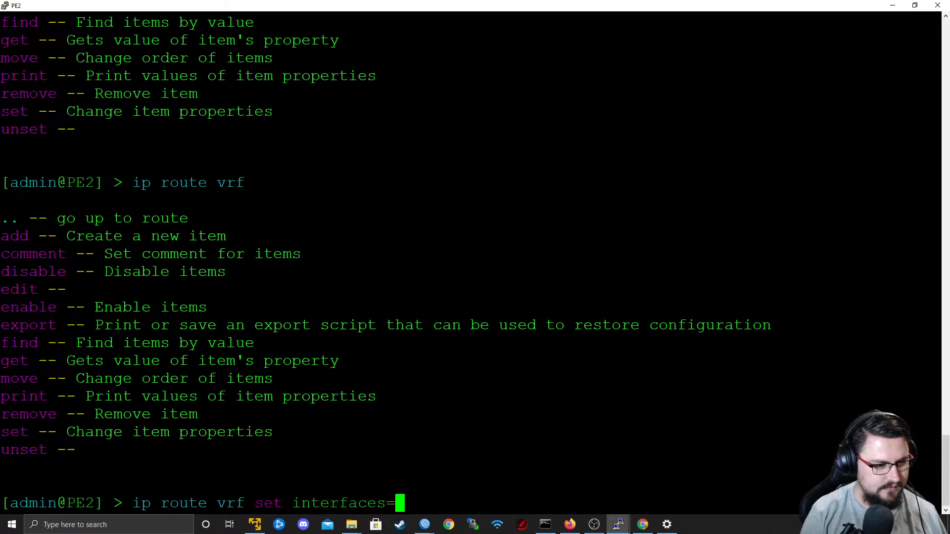
key("Tab")
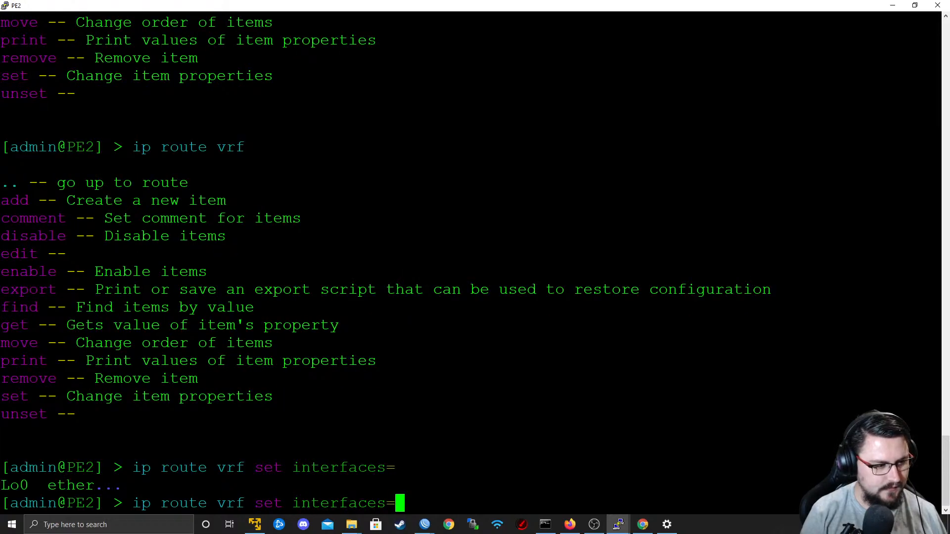
type("ether2")
key("BackSpace")
type("3 ")
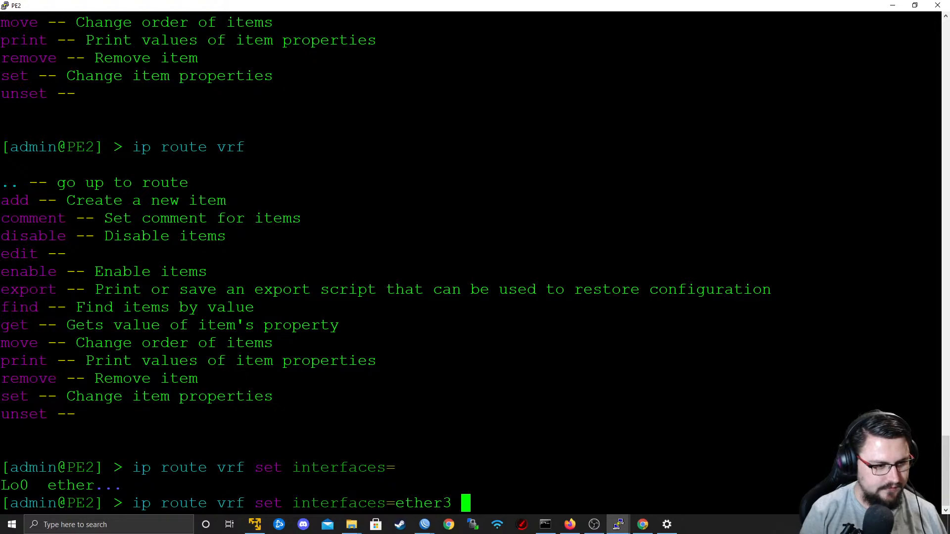
type("0")
key("Return")
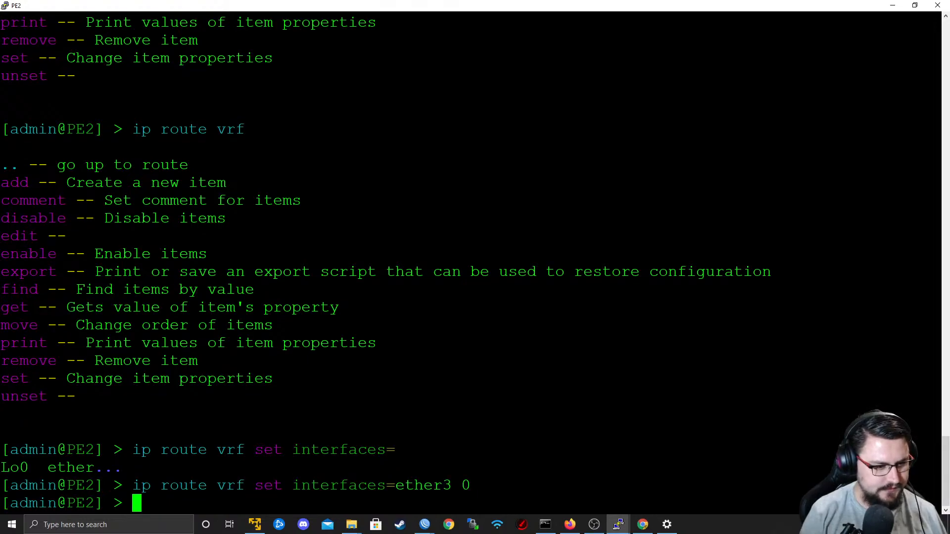
Print PE2's VRF entries to check the interface assignments and entry numbers.
type("ip route vrf p")
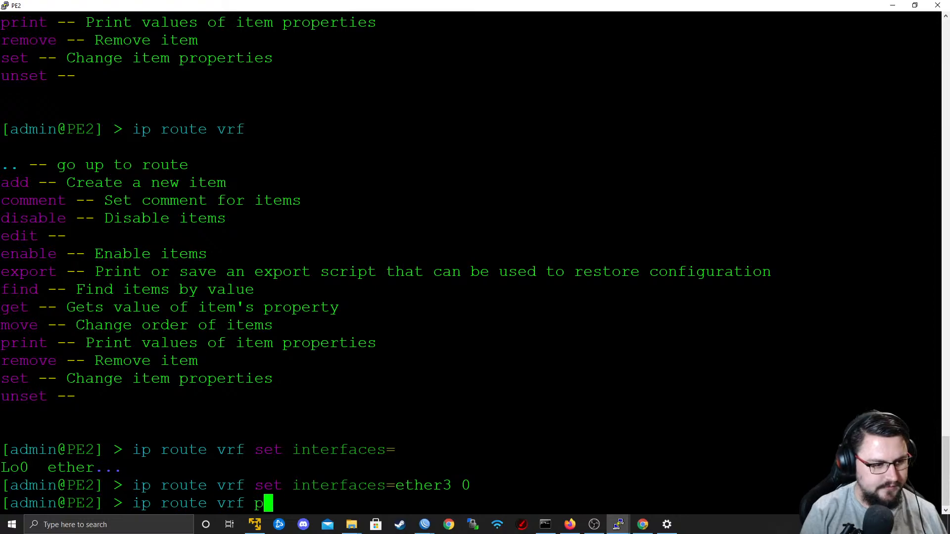
key("Tab")
key("Return")
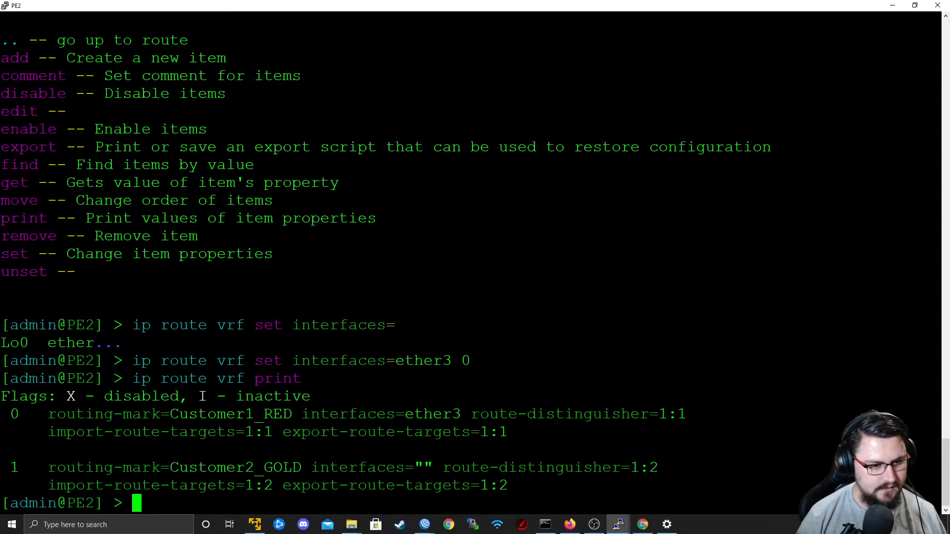
Check PE2's port towards CPE2-Customer2 in the topology and set the interface of VRF entry 1 to ether2.
key("Up")
key("Up")
key("Left")
key("Left")
key("Left")
key("Left")
key("Left")
key("Left")
key("Left")
key("Left")
key("Left")
key("Left")
key("Left")
key("Left")
key("Left")
key("Left")
key("Left")
key("Left")
key("Left")
key("Right")
key("Right")
key("Right")
key("Right")
key("Right")
key("Right")
key("Right")
key("Right")
key("Right")
key("Right")
key("Right")
key("Right")
key("Right")
key("Right")
key("Right")
key("alt+Tab")
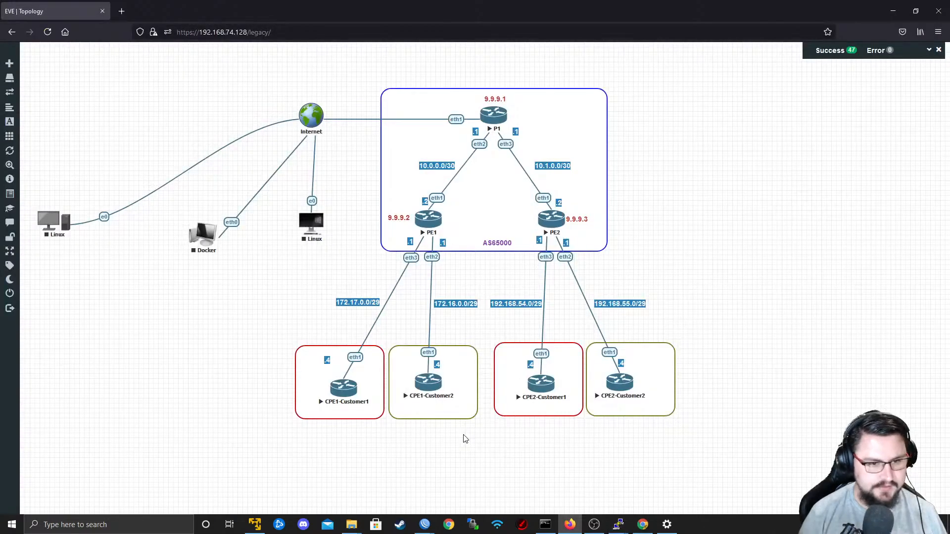
key("alt+Tab")
key("BackSpace")
type("2")
key("Right")
key("Right")
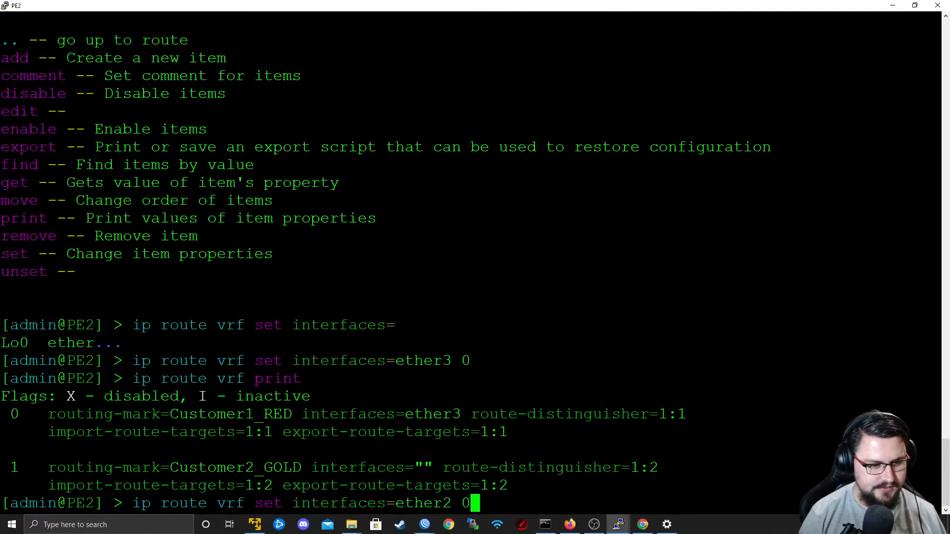
key("BackSpace")
type("1")
key("Return")
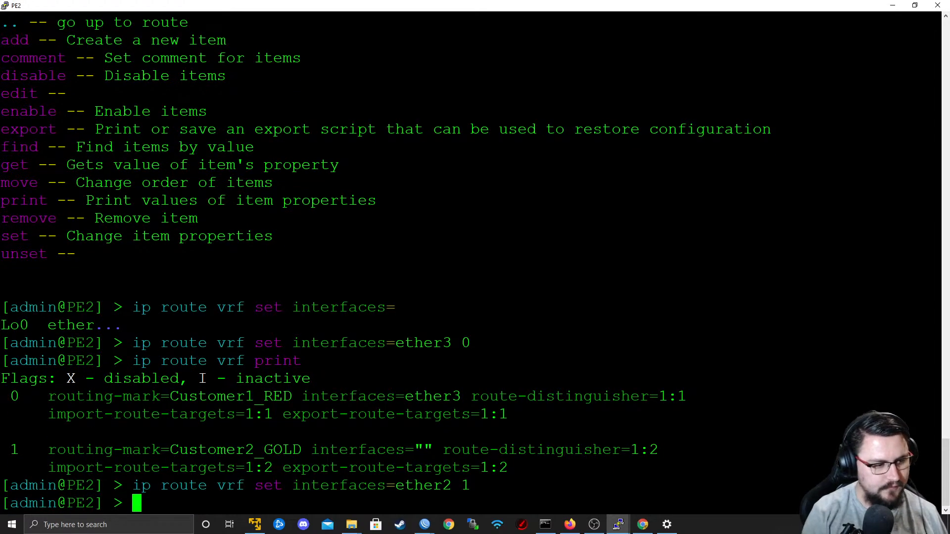
Print the VRF entries again and review both customers' interfaces, route distinguishers and route targets.
type("ip")
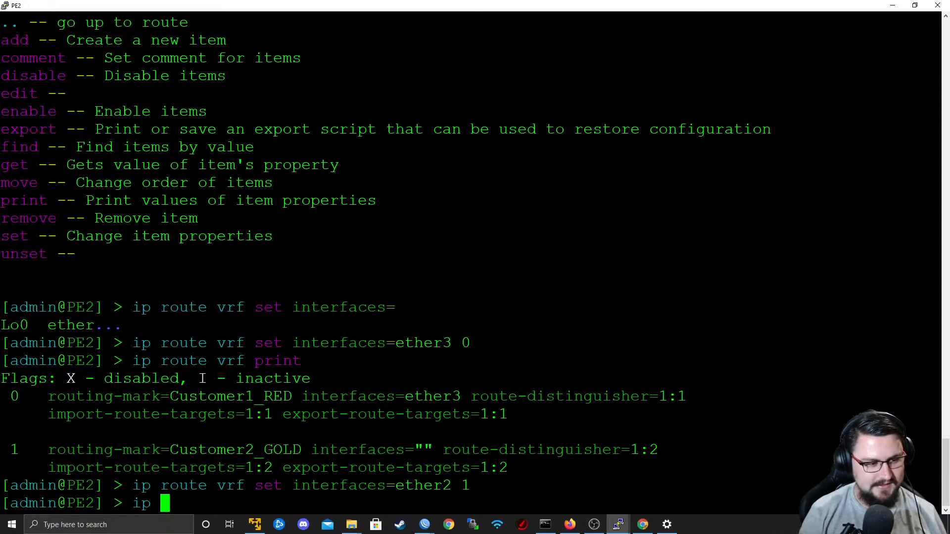
key("BackSpace")
key("BackSpace")
key("BackSpace")
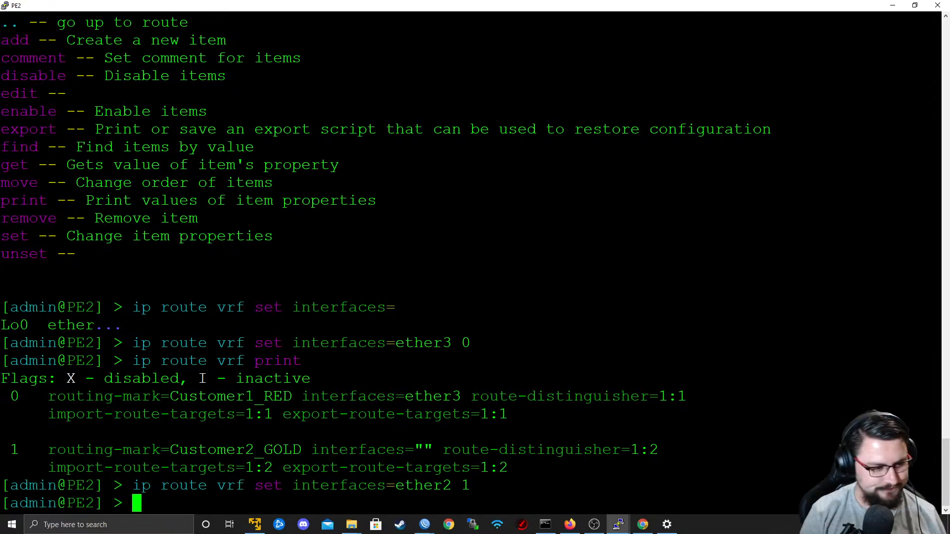
key("Up")
key("Up")
key("Return")
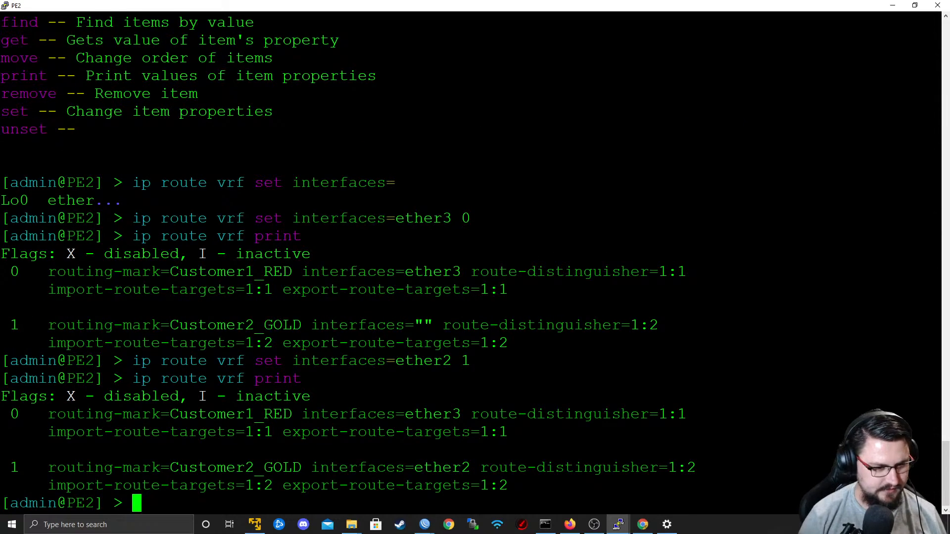
left_click_drag(517, 486, 188, 417)
left_click(250, 419)
Print PE2's IP routes filtered by the routing mark Customer1_RED.
key("Return")
key("Return")
type("ip route print ")
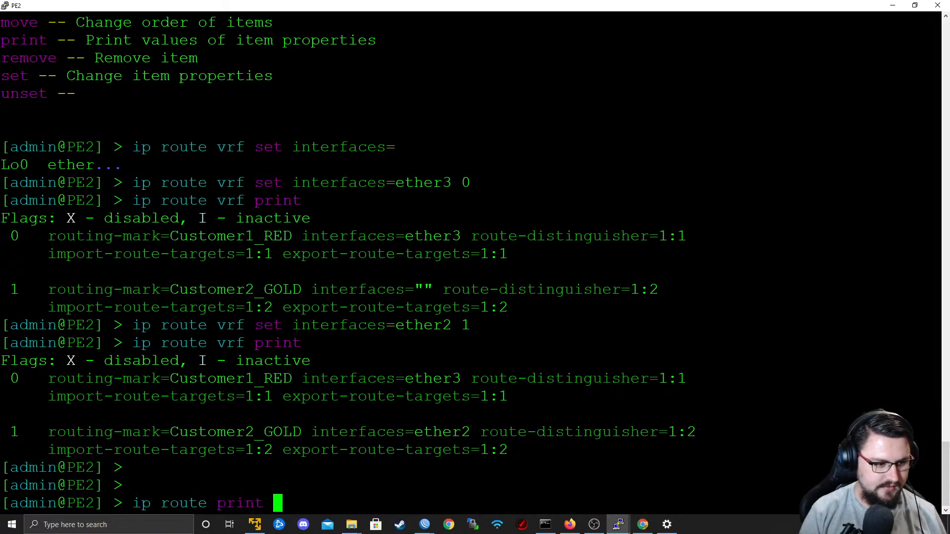
type("where routing-mark")
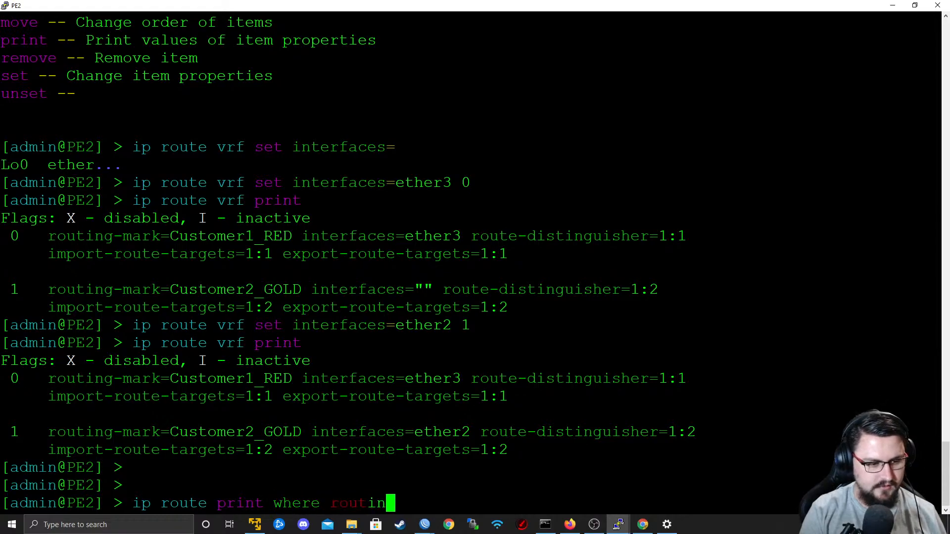
key("BackSpace")
type("=VRF")
key("BackSpace")
key("BackSpace")
key("BackSpace")
type("CU")
key("BackSpace")
key("BackSpace")
type("ustomer")
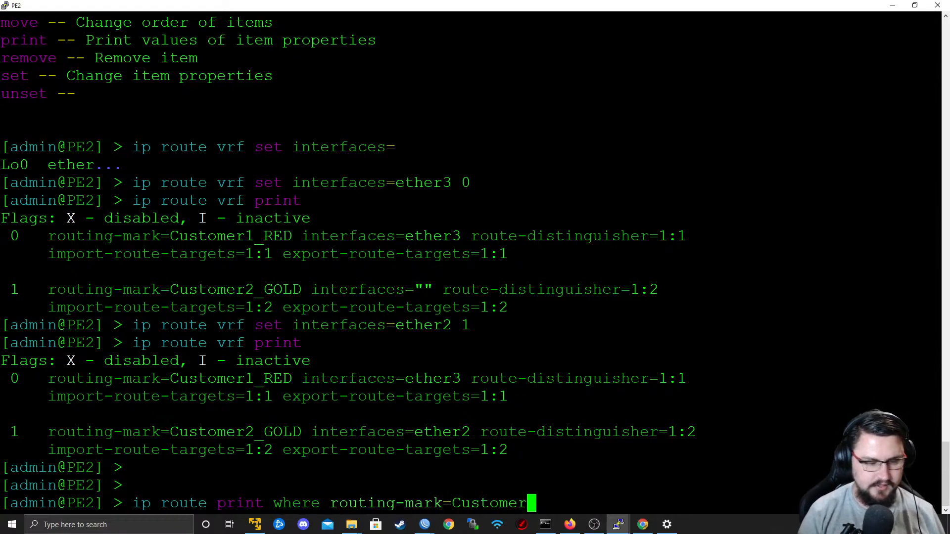
type("1")
key("Tab")
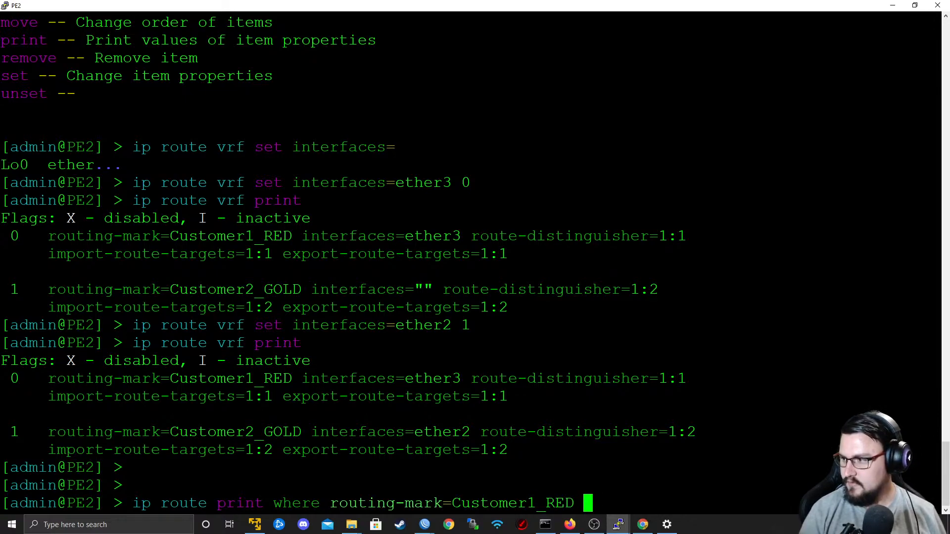
key("Tab")
key("Return")
Print PE2's IP routes filtered by the routing mark Customer2_GOLD.
key("Up")
key("Left")
key("Left")
key("Left")
key("Left")
key("Left")
key("Left")
key("Delete")
type("2")
key("Right")
key("Right")
key("Right")
key("Right")
key("BackSpace")
key("BackSpace")
key("BackSpace")
type("GOLD")
key("Return")
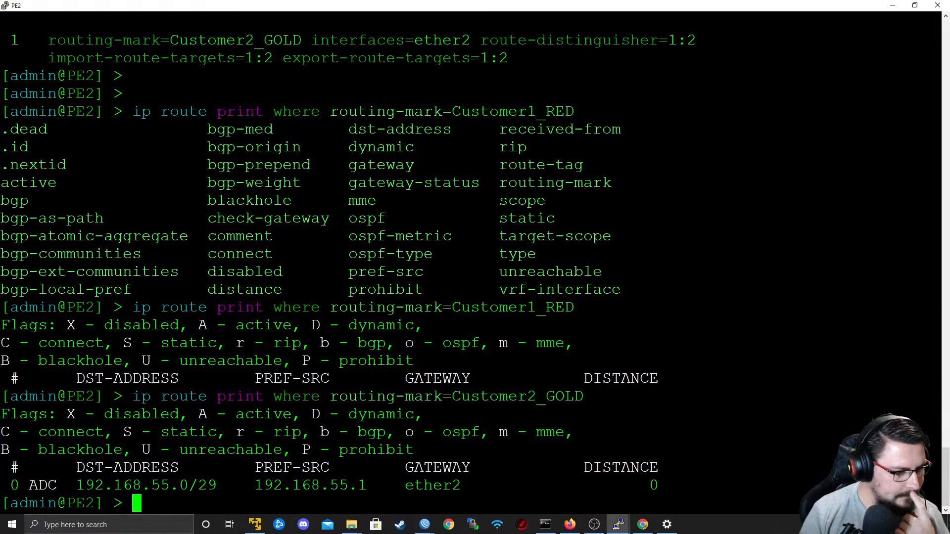
Switch to PE1's WinBox session and check its BGP peers and BGP instance.
key("alt+Tab")
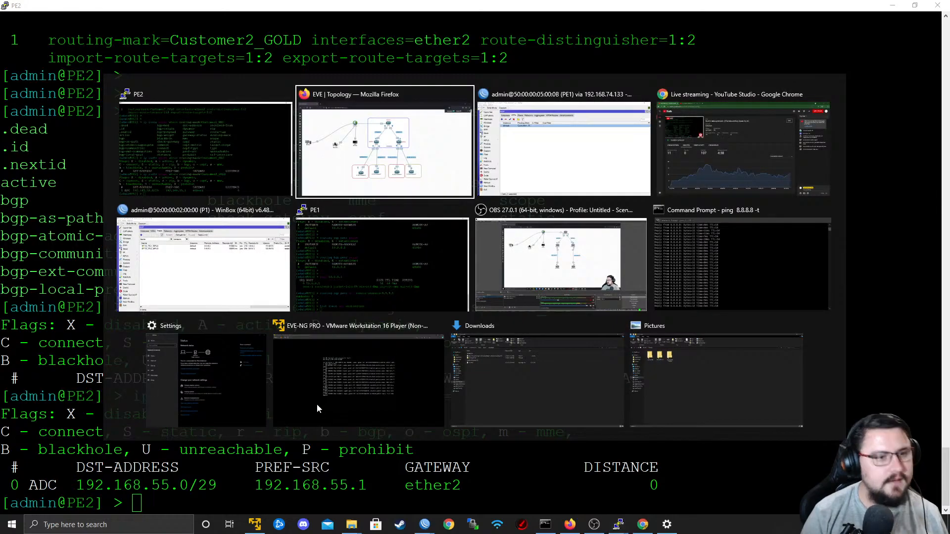
left_click(343, 272)
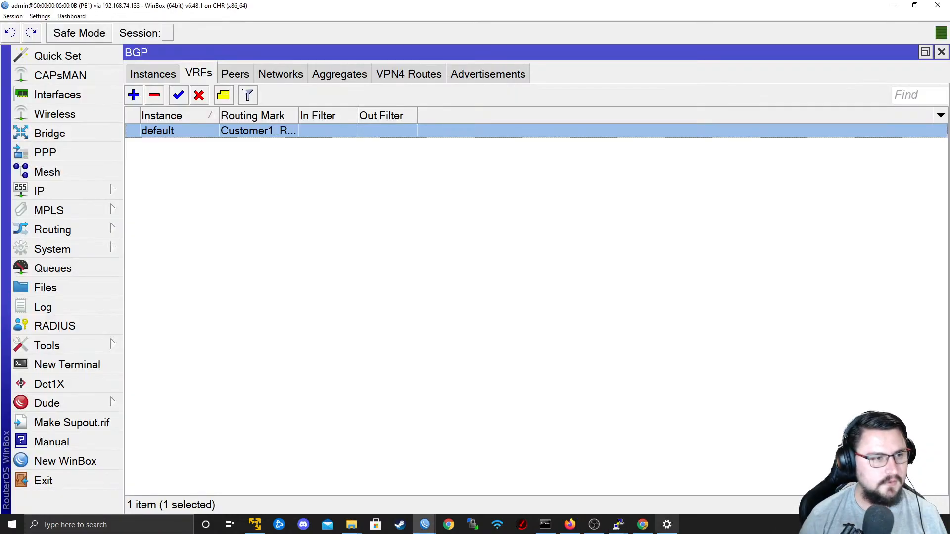
left_click(247, 78)
left_click_drag(492, 490, 399, 446)
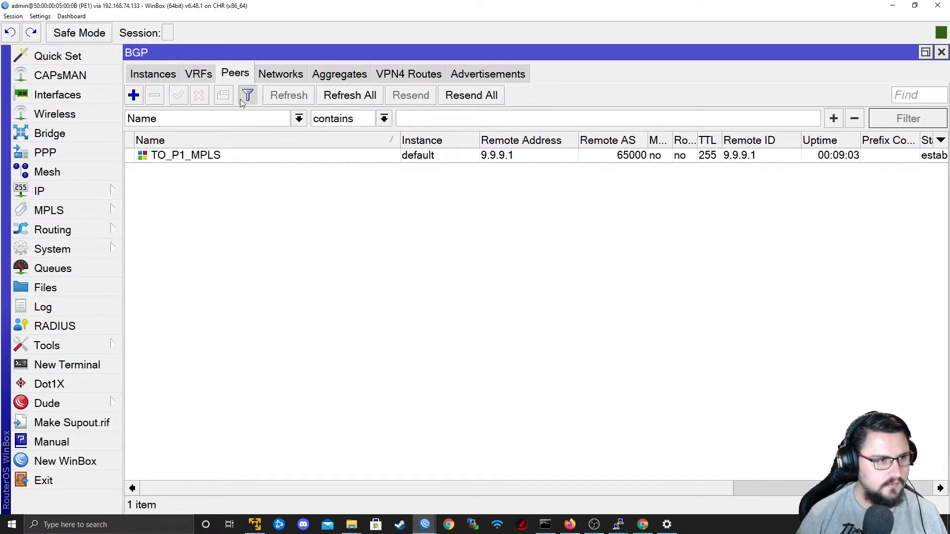
left_click(204, 75)
left_click(155, 74)
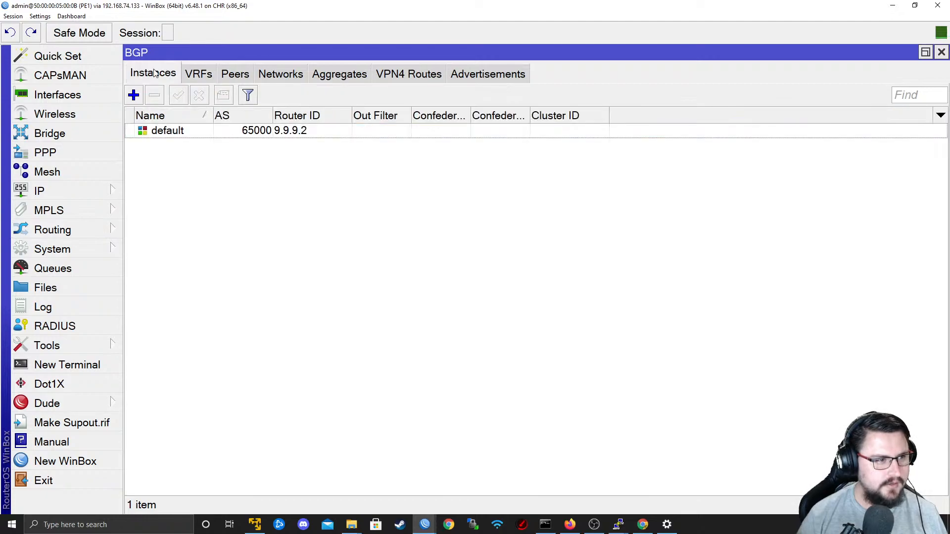
Inspect the routing mark and redistribution settings of PE1's BGP VRF entry, then close it without changes.
left_click(191, 79)
double_click(221, 134)
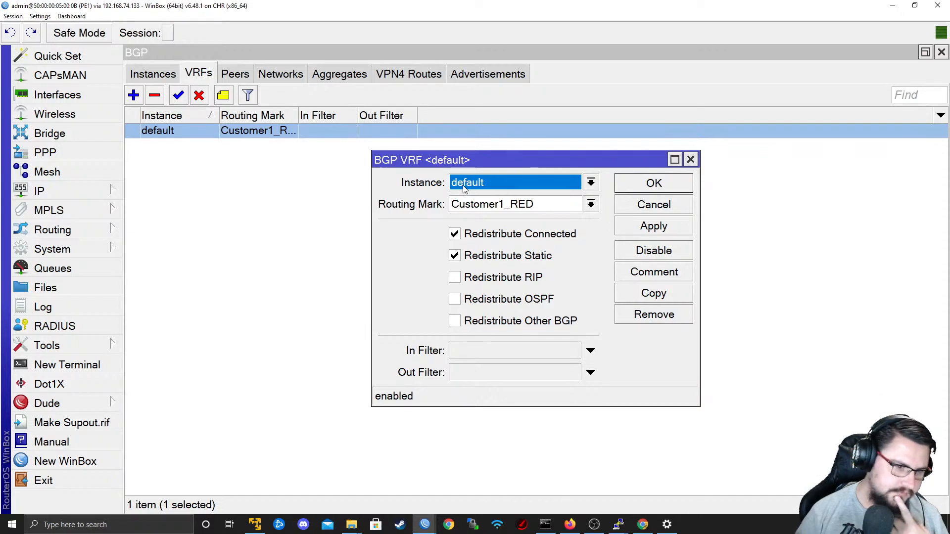
left_click(468, 203)
left_click_drag(555, 204, 489, 204)
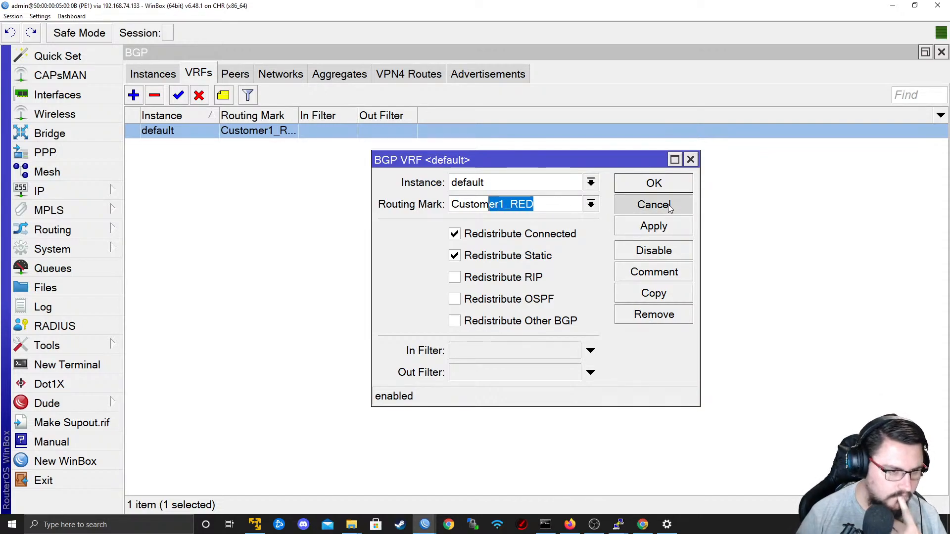
left_click(668, 204)
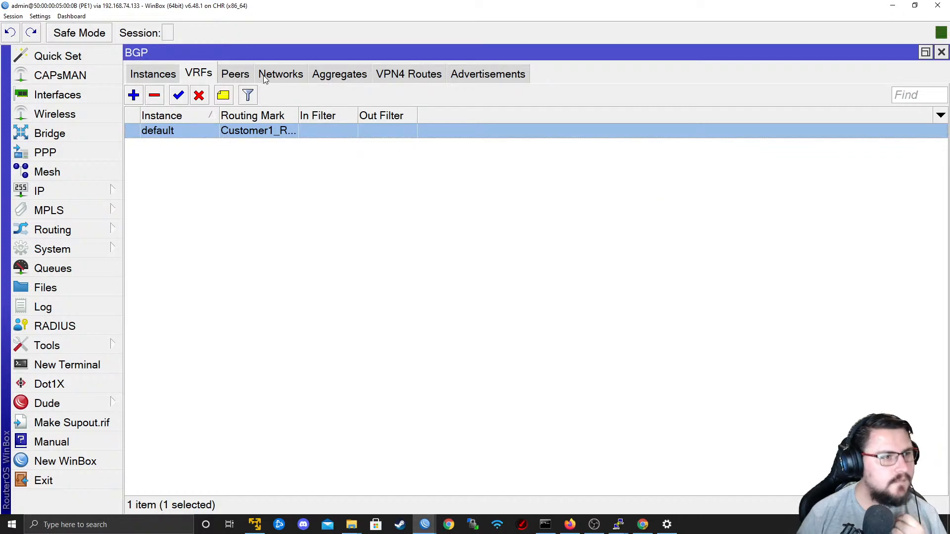
Check PE1's BGP peers, VPNv4 routes and advertisements for exchanged customer prefixes.
left_click(223, 75)
left_click(203, 76)
left_click(239, 78)
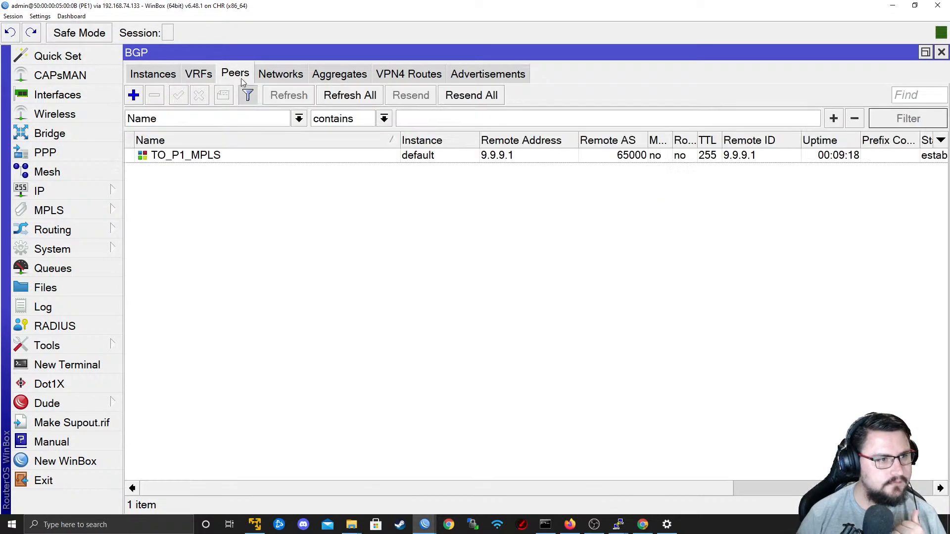
left_click(424, 72)
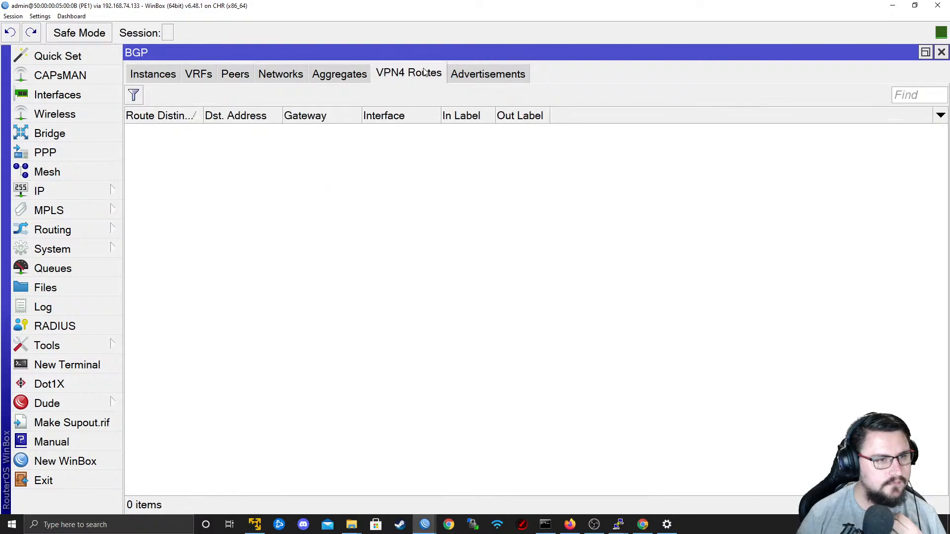
left_click(512, 78)
left_click(409, 75)
left_click(488, 74)
left_click(408, 74)
Recheck PE1's BGP instance and VRF list, widening the Routing Mark column to show the full name.
left_click(143, 80)
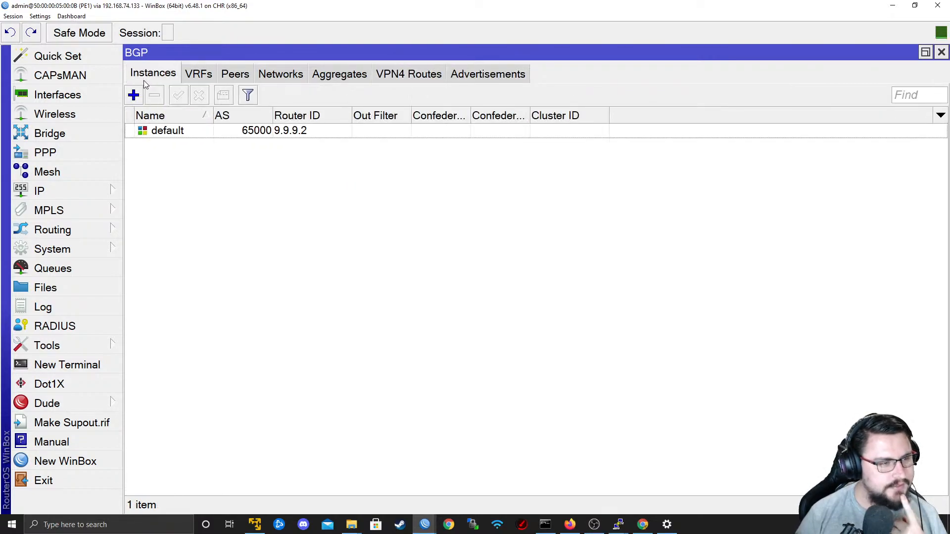
left_click(192, 74)
left_click_drag(220, 114, 218, 115)
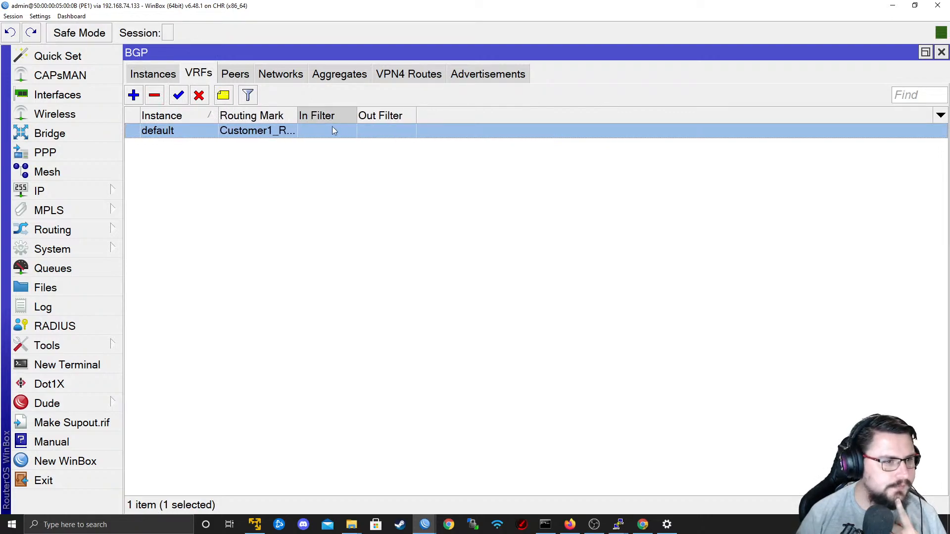
mouse_move(297, 117)
left_mouse_down()
mouse_move(356, 118)
mouse_move(315, 121)
left_mouse_up()
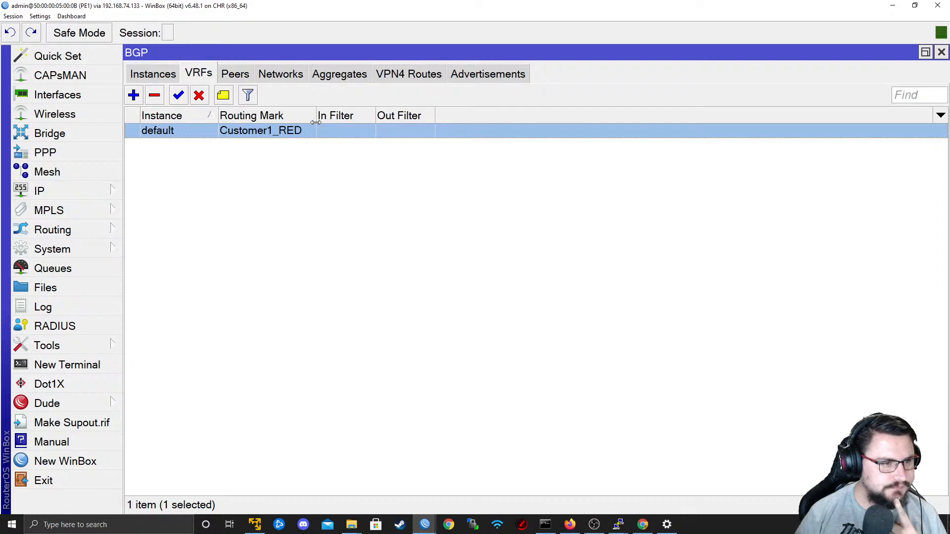
Switch to the EVE-NG topology in Firefox and leave the lab for the TNB Stream labs file list.
left_click(412, 516)
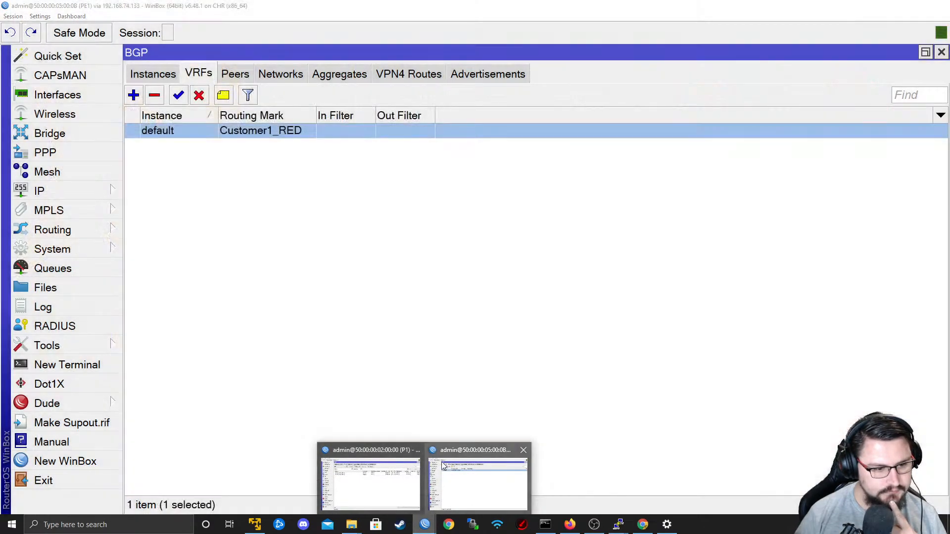
left_click(431, 530)
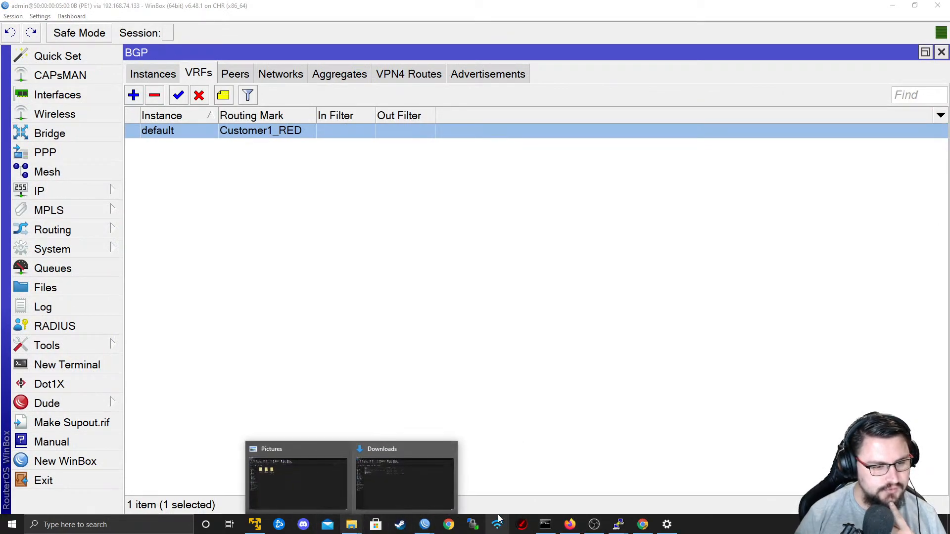
left_click(570, 525)
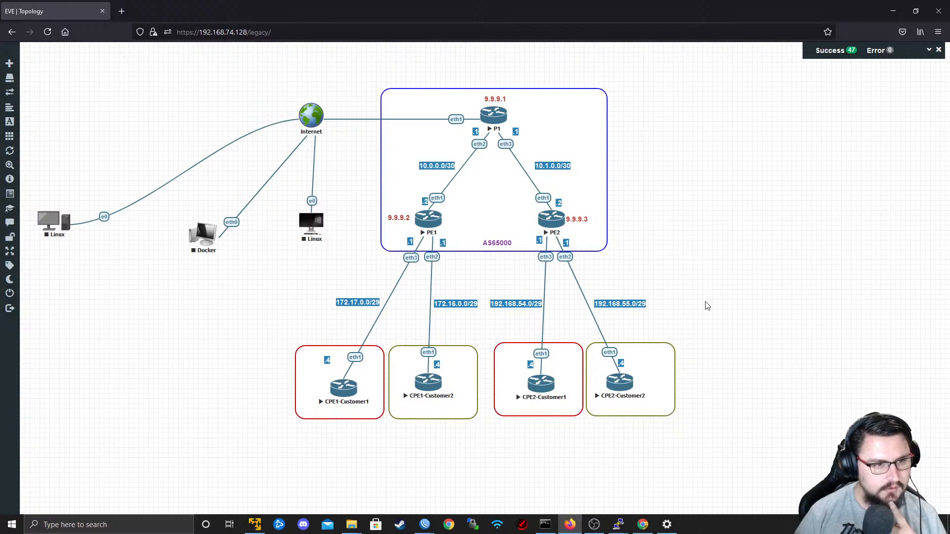
left_click(22, 297)
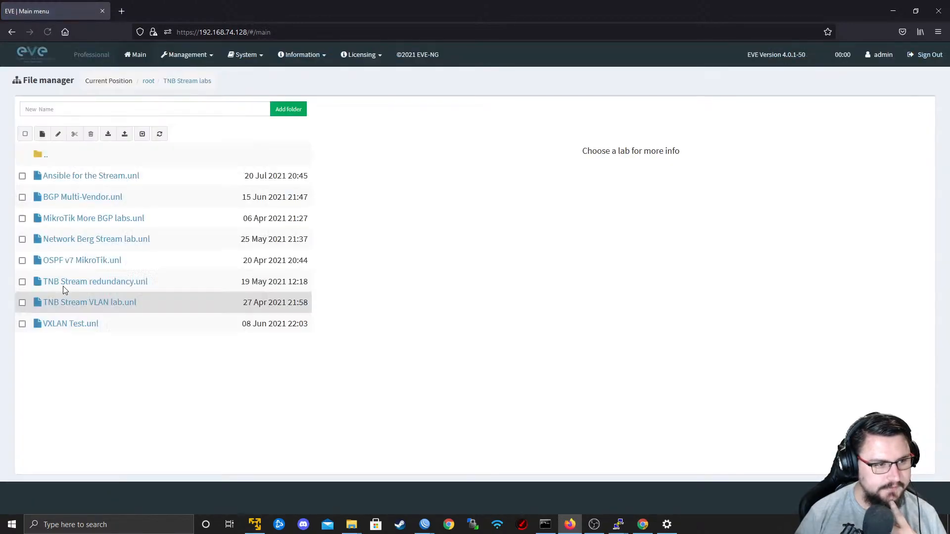
Preview the stored labs, including TNB Stream VLAN lab, and open Network Berg Stream lab.
left_click(89, 286)
left_click(82, 301)
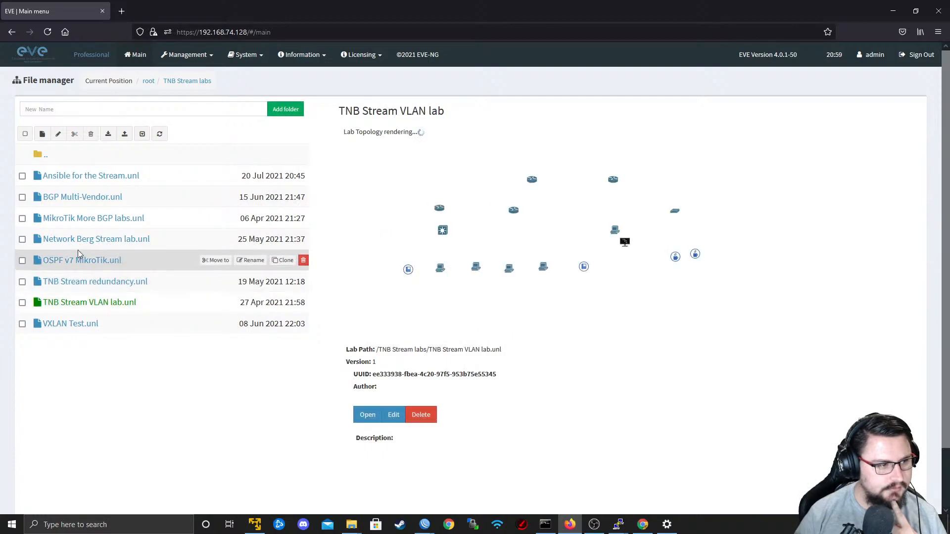
left_click(81, 245)
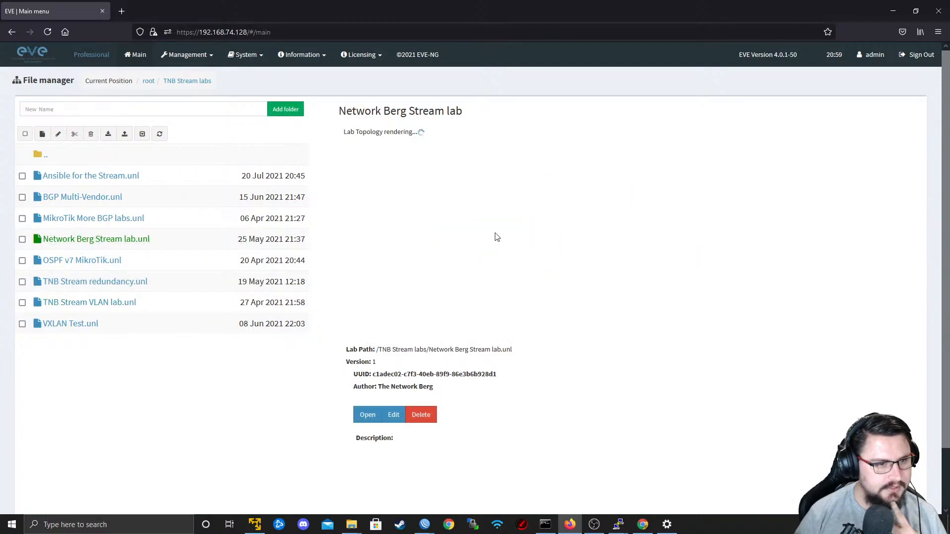
scroll(459, 259, "down", 3)
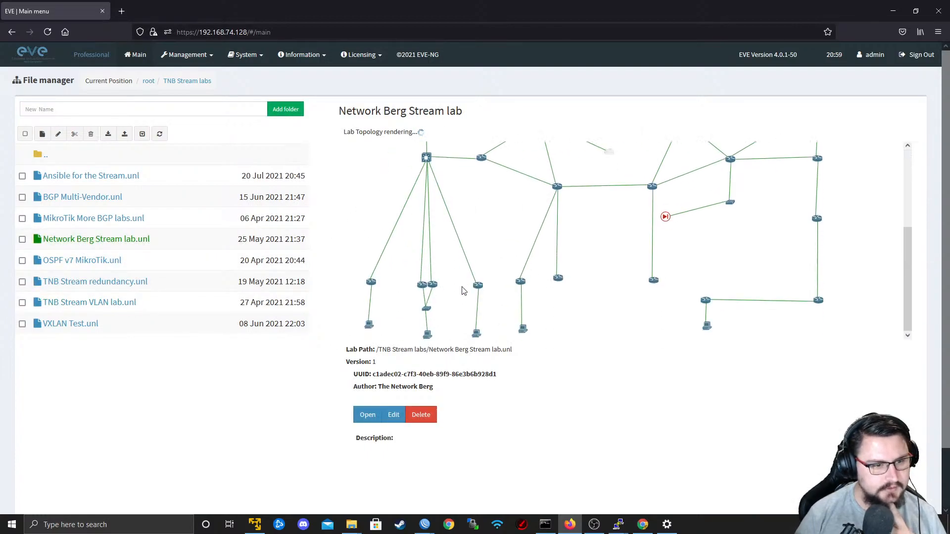
left_click(367, 413)
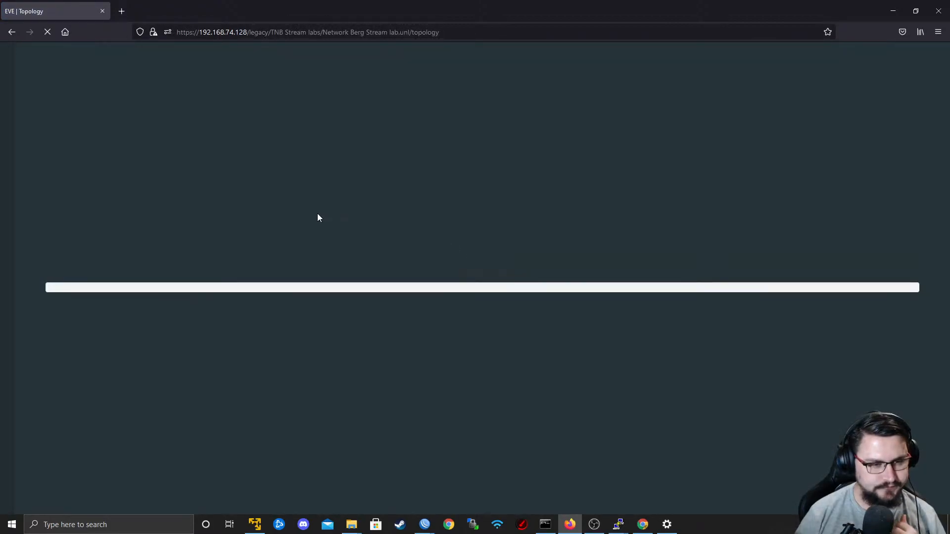
Examine the ISP1 MPLS section of the topology at 80% zoom and view the available actions for router R4.
scroll(490, 291, "down", 5)
scroll(491, 292, "up", 6)
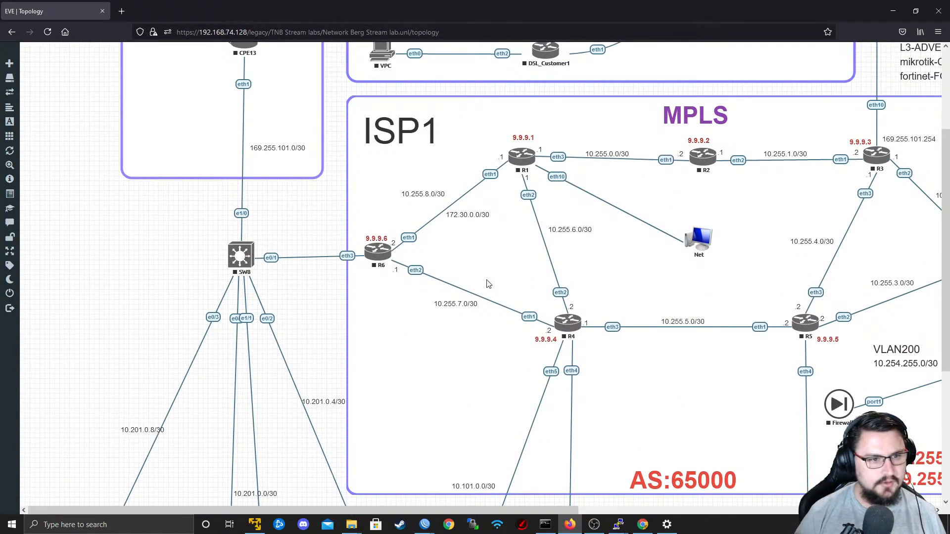
key("ctrl+minus")
key("ctrl+minus")
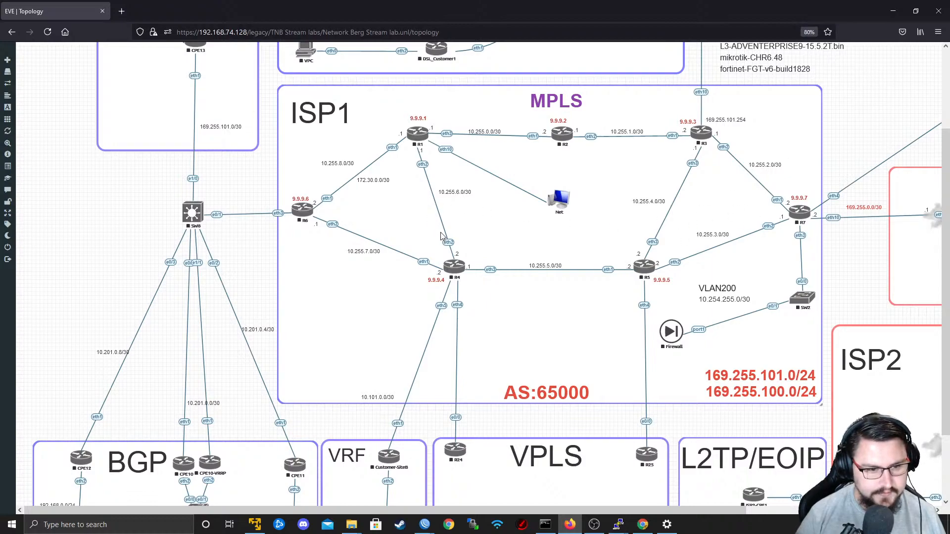
scroll(441, 232, "down", 2)
scroll(455, 242, "up", 1)
scroll(455, 243, "up", 1)
right_click(461, 247)
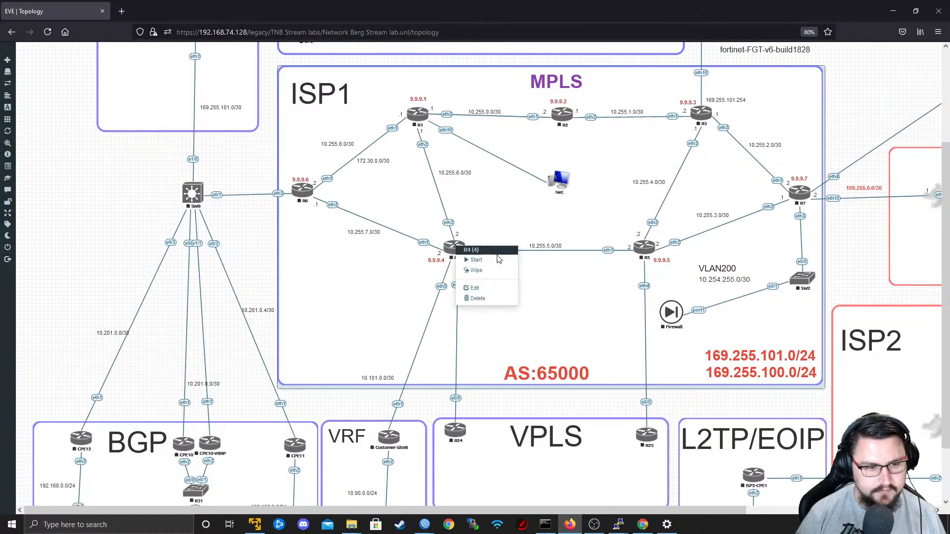
right_click(463, 250)
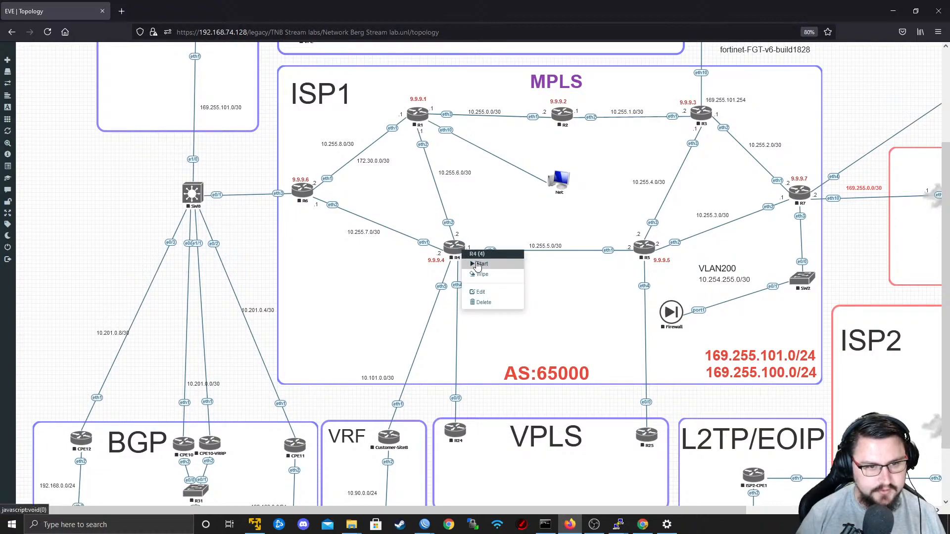
Close the Network Berg Stream lab and return to the lab file list.
scroll(503, 262, "up", 5)
mouse_move(10, 269)
left_click(12, 251)
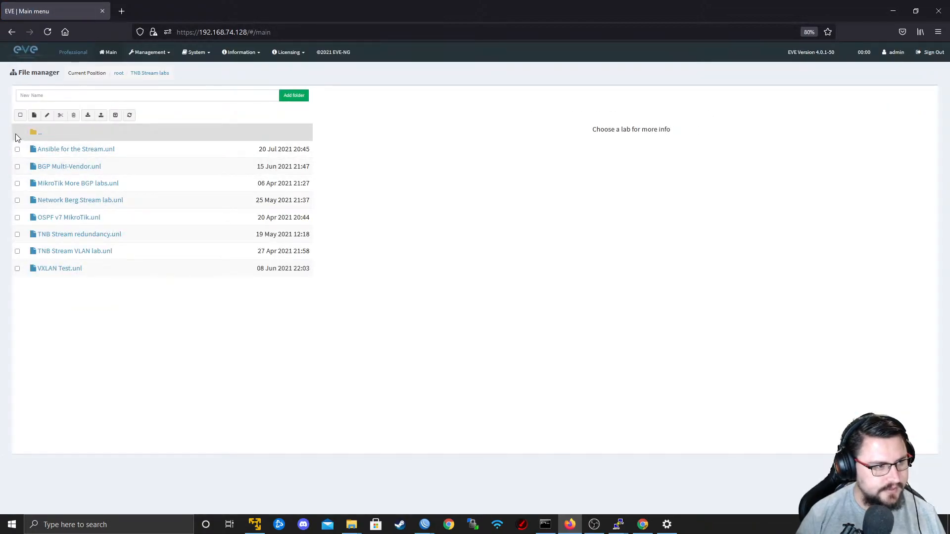
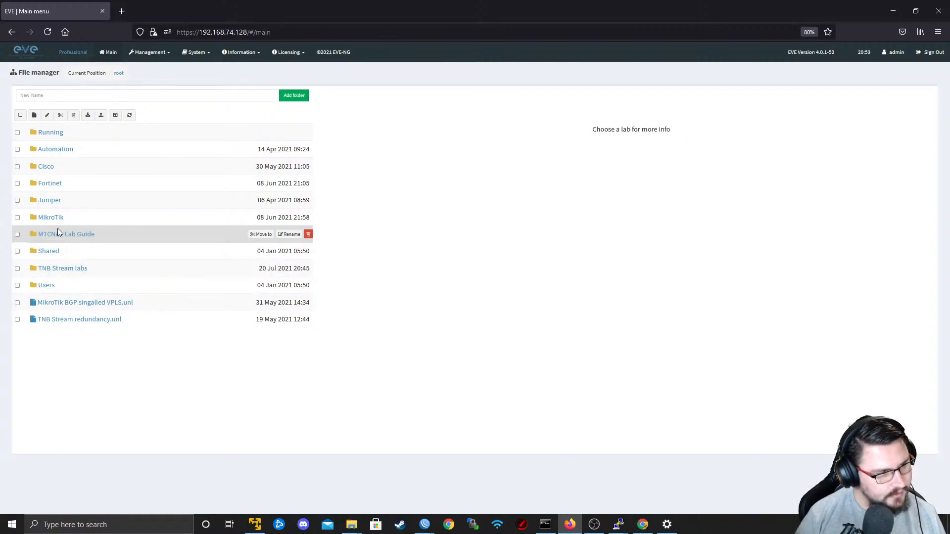
Preview the stored labs, browse into the MikroTik folder and open MikroTik 2021 New Lab.
left_click(70, 320)
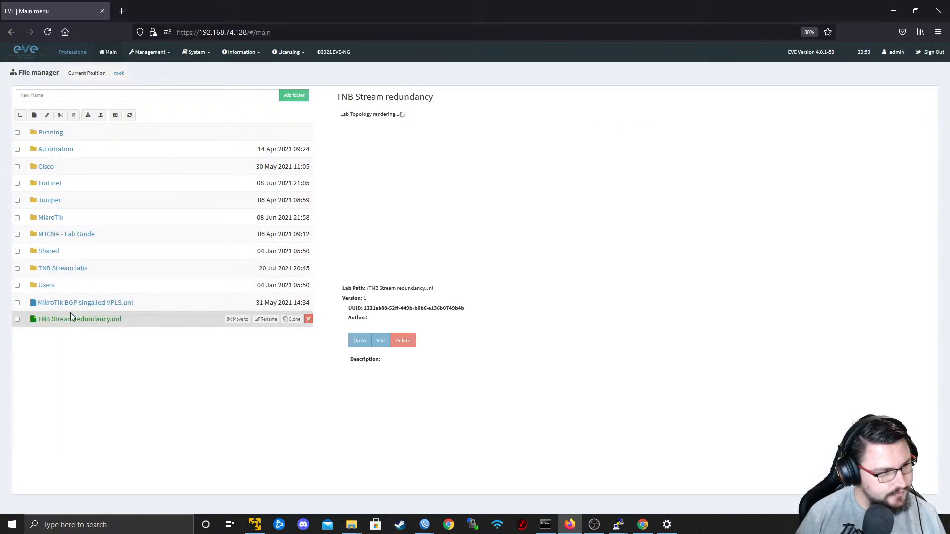
left_click(69, 303)
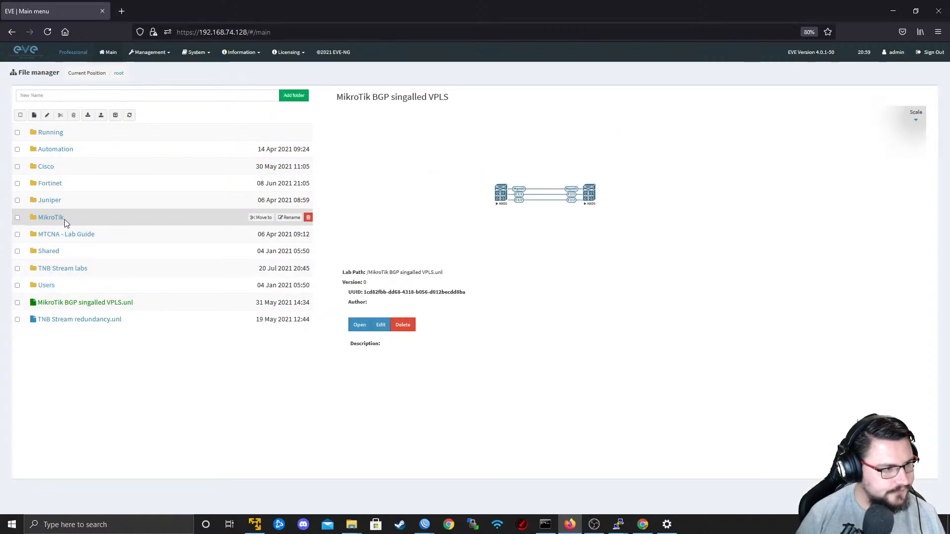
left_click(50, 217)
left_click(51, 218)
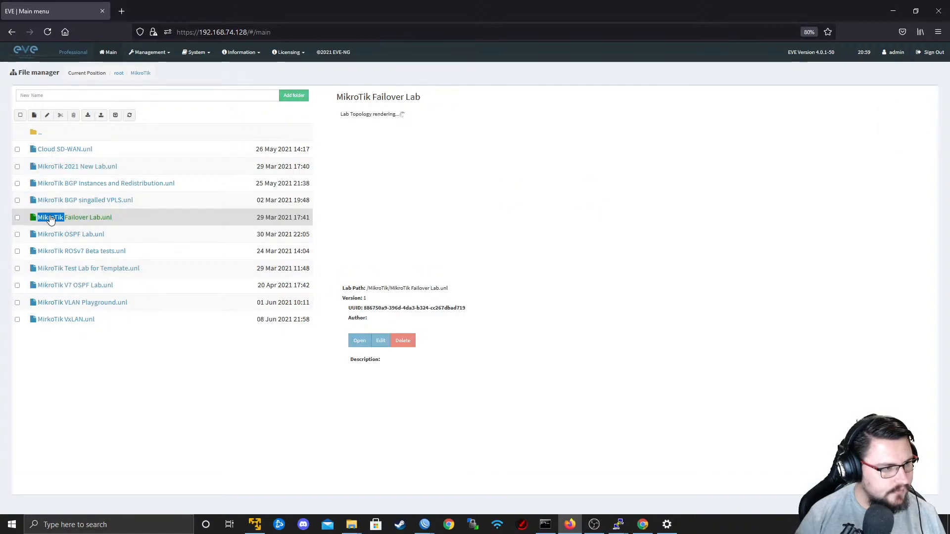
left_click(64, 156)
left_click(66, 170)
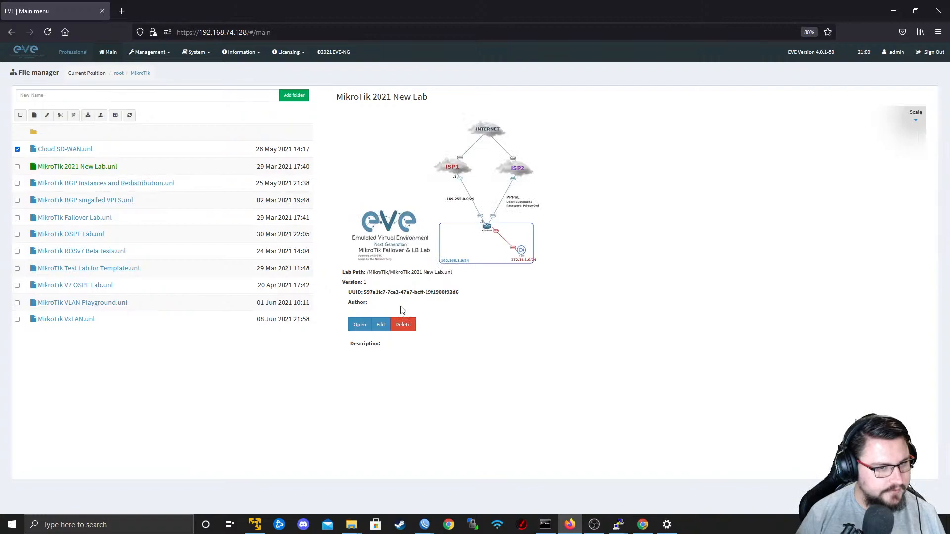
left_click(92, 170)
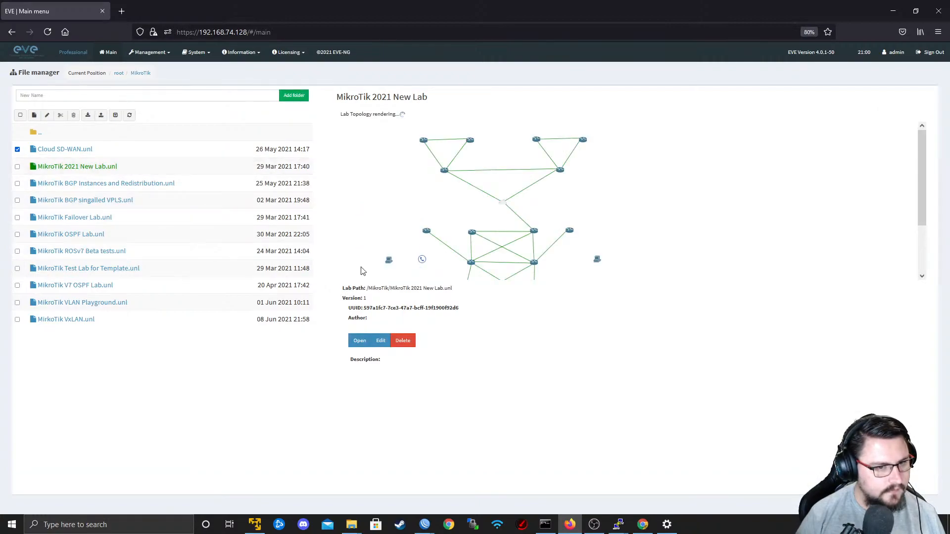
left_click(352, 340)
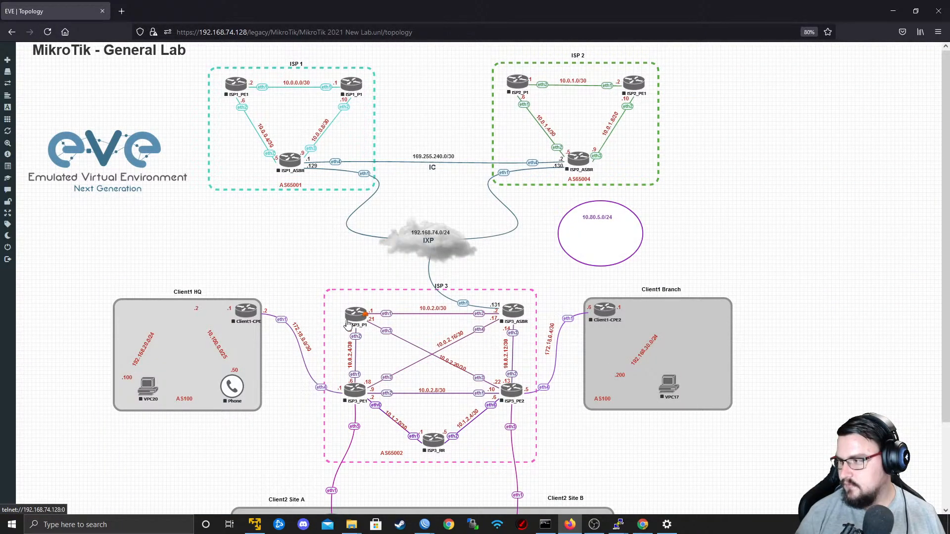
Try to select the ISP 3 routers together in the topology.
scroll(348, 322, "down", 2)
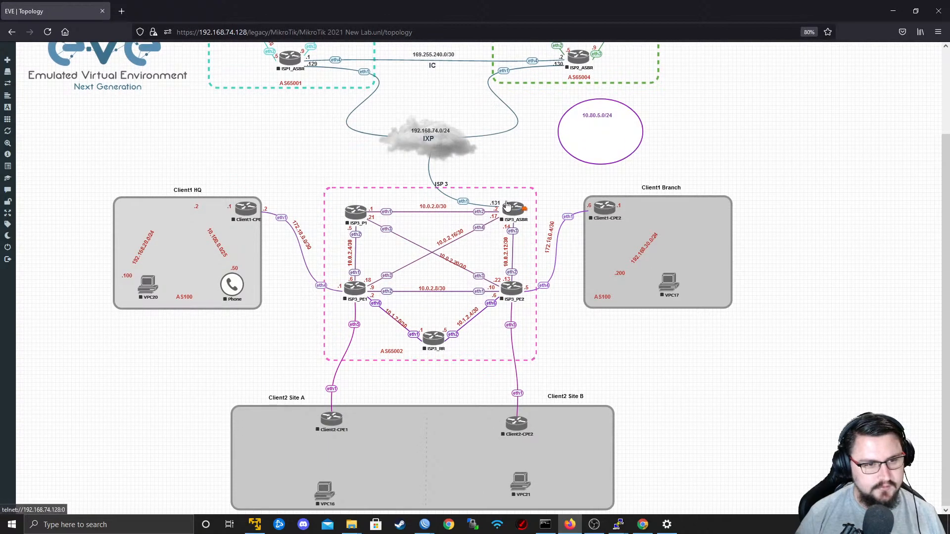
left_click_drag(556, 165, 306, 369)
left_click_drag(589, 370, 313, 183)
left_click(437, 372)
left_click_drag(585, 373, 343, 286)
right_click(438, 348)
left_click(587, 355)
left_click_drag(572, 369, 332, 281)
Start routers ISP3_PE1, ISP3_PE2 and ISP3_RR.
right_click(354, 291)
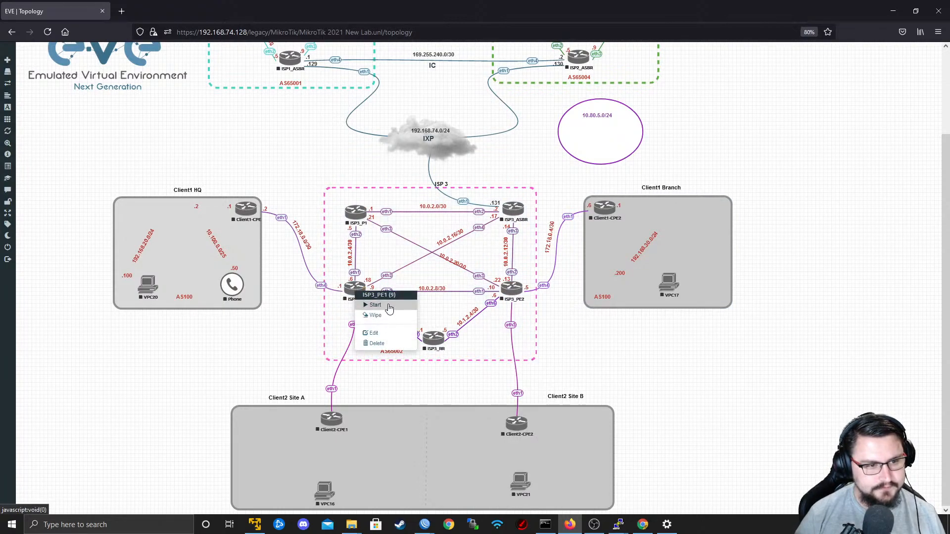
left_click(375, 305)
right_click(514, 290)
left_click(513, 313)
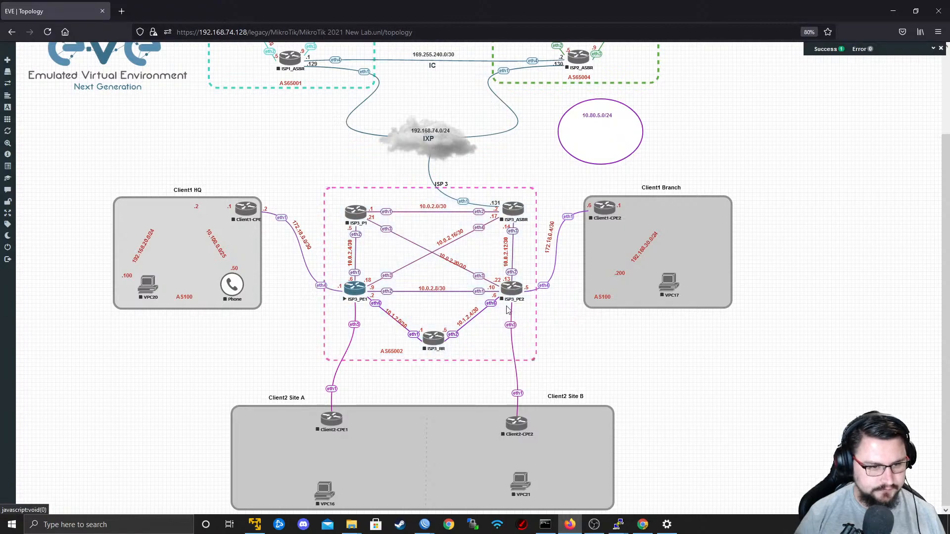
right_click(507, 289)
left_click(525, 304)
right_click(428, 342)
left_click(470, 359)
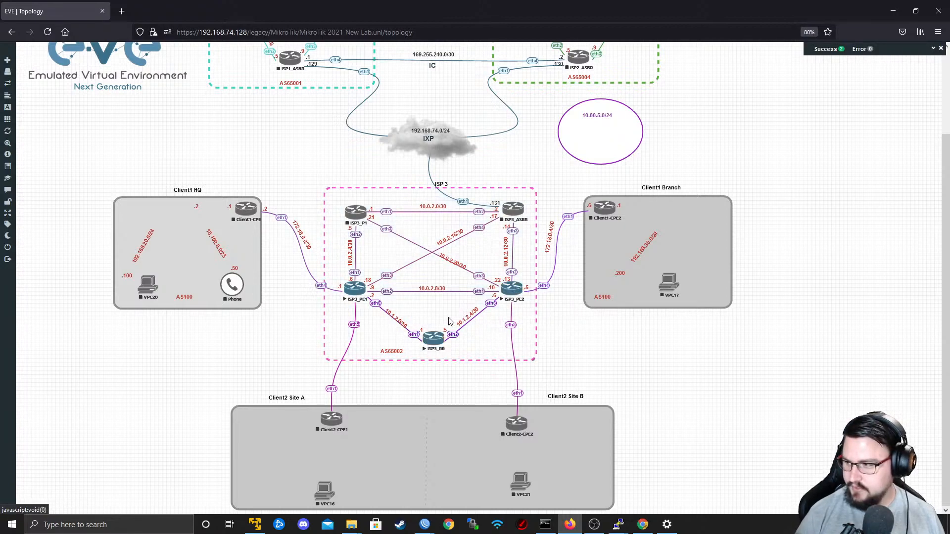
Open the ISP3_RR console in PuTTY and log in as admin with a blank password.
left_click(430, 340)
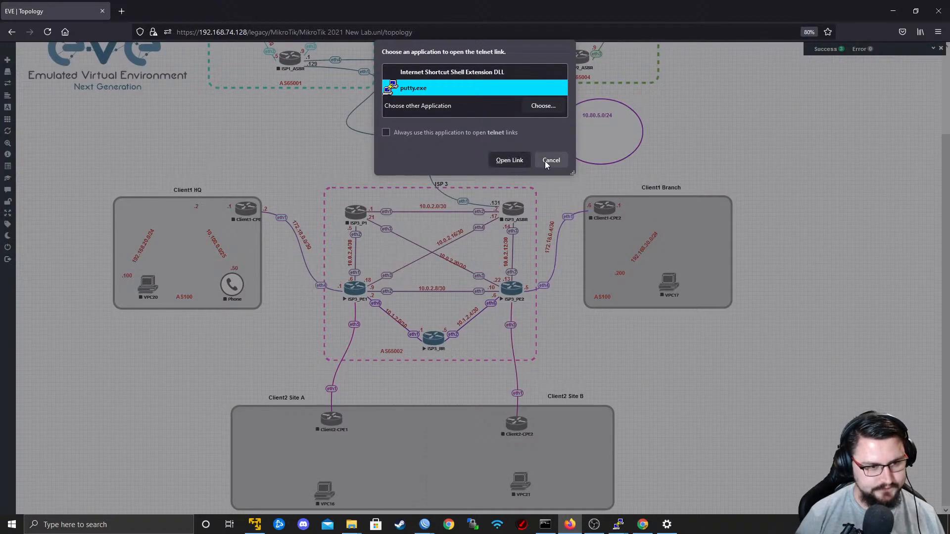
left_click(508, 161)
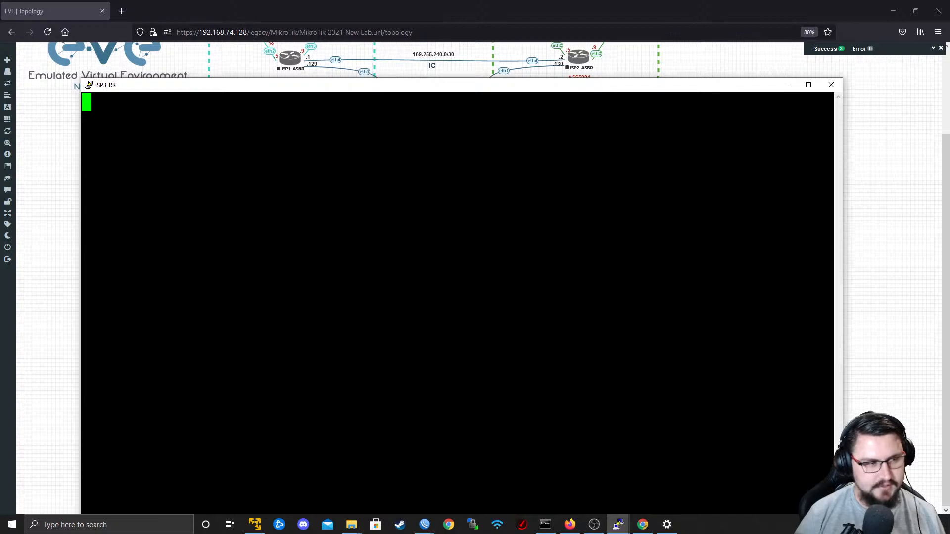
left_click_drag(447, 94, 949, 114)
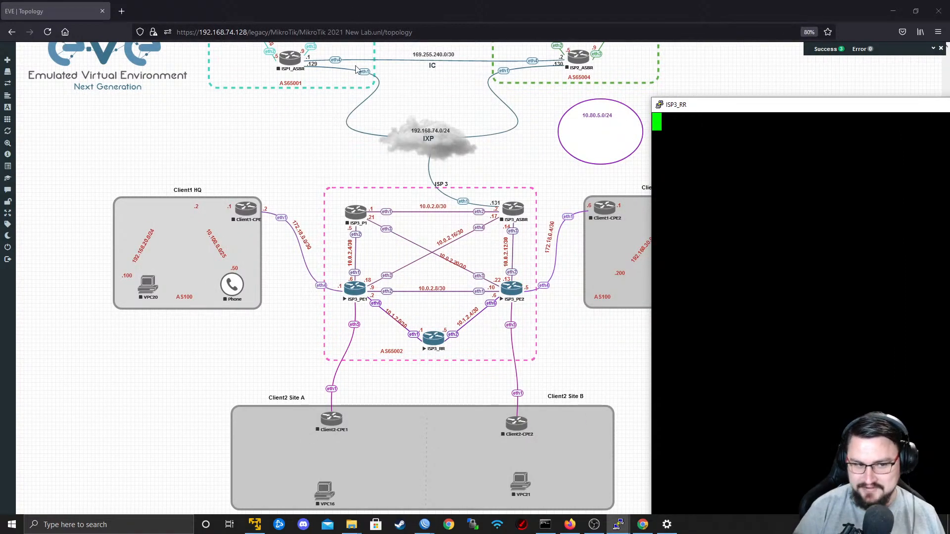
key("Return")
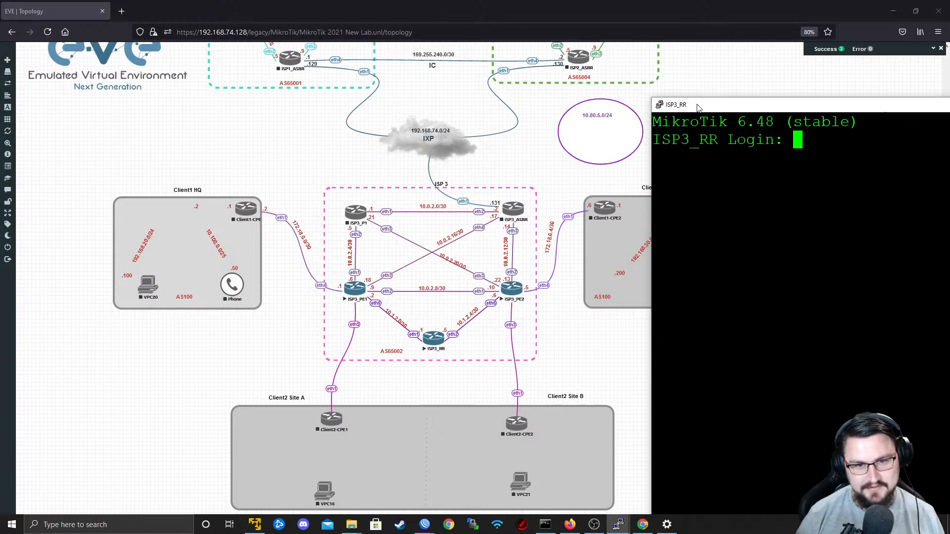
left_click_drag(698, 109, 417, 63)
type("admin")
key("Return")
key("Return")
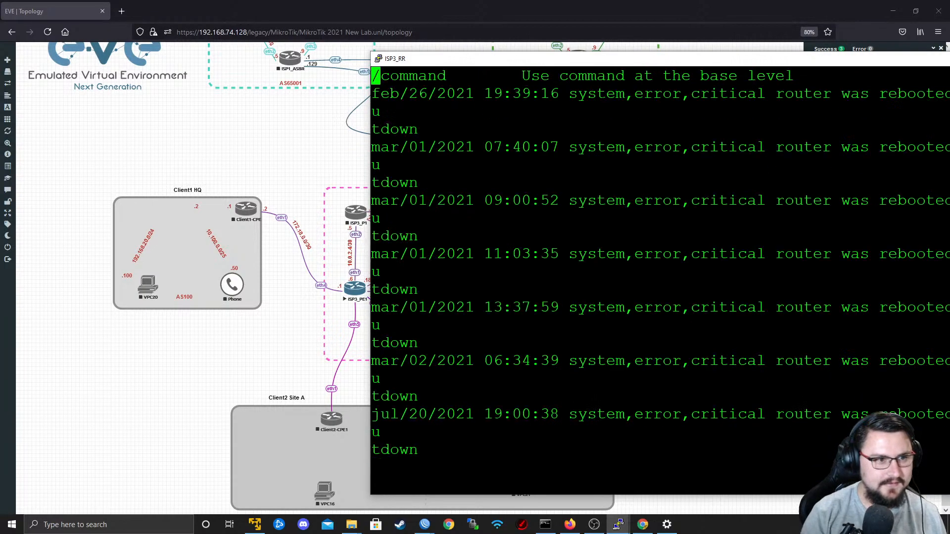
key("Return")
key("Return")
key("Return")
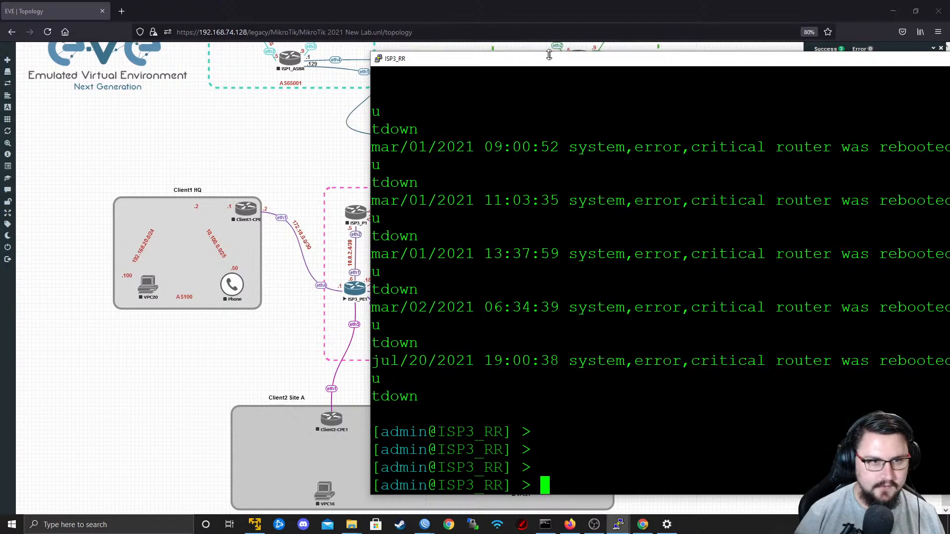
Print the BGP instance VRFs on ISP3_RR, then minimize its console.
left_click_drag(531, 62, 393, 59)
type("routing ")
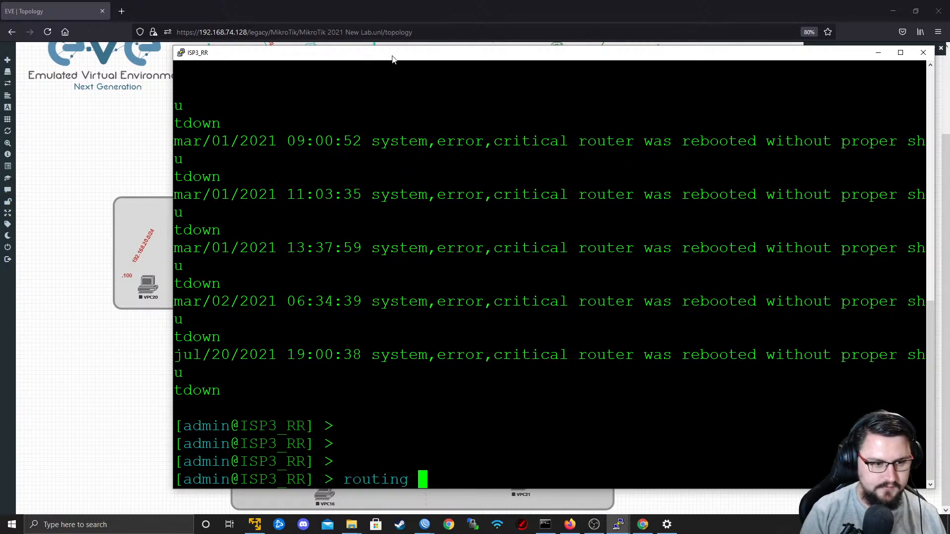
type("bgp v")
key("Tab")
key("BackSpace")
key("BackSpace")
key("BackSpace")
key("BackSpace")
key("BackSpace")
key("BackSpace")
key("BackSpace")
key("BackSpace")
key("BackSpace")
key("BackSpace")
key("BackSpace")
key("BackSpace")
key("BackSpace")
type("in")
key("Tab")
type("vrf print")
key("Return")
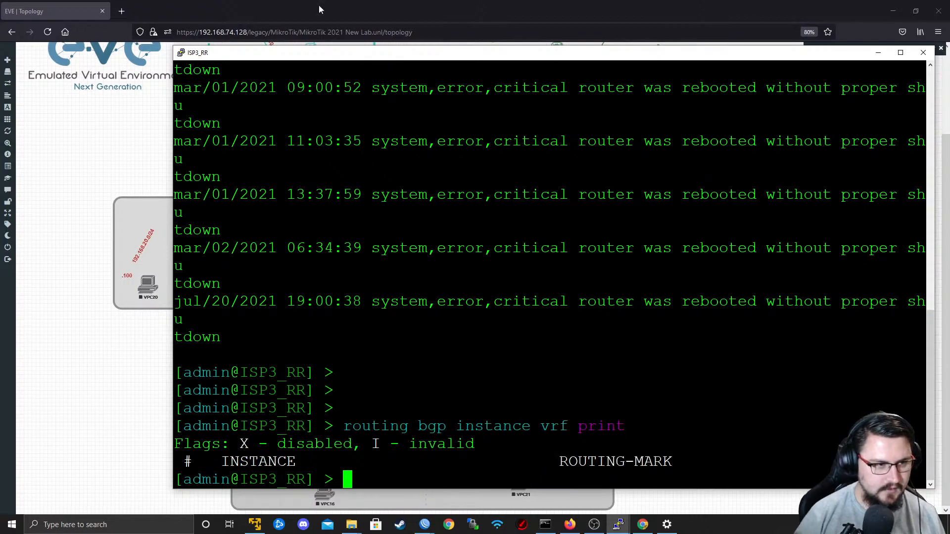
left_click(878, 52)
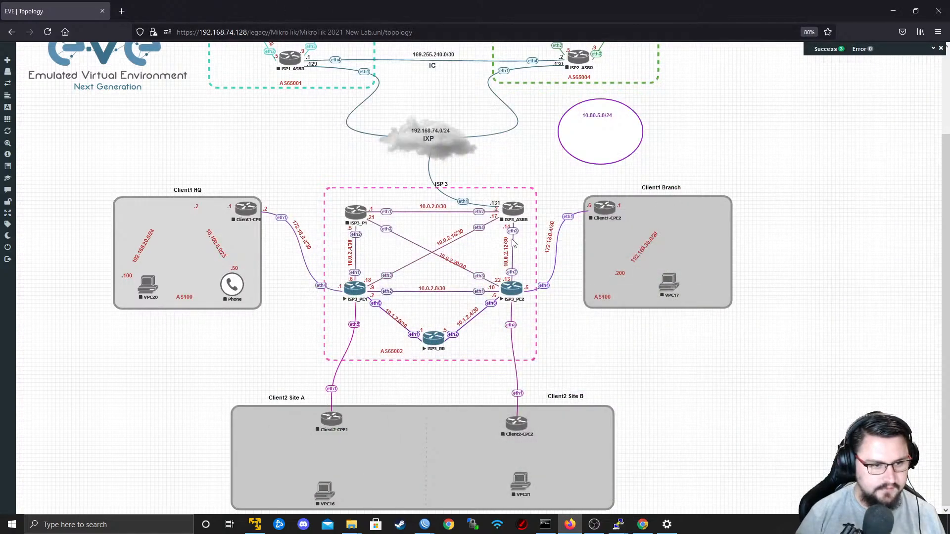
Open the ISP3_PE2 console in PuTTY and log in as admin with a blank password.
left_click(513, 293)
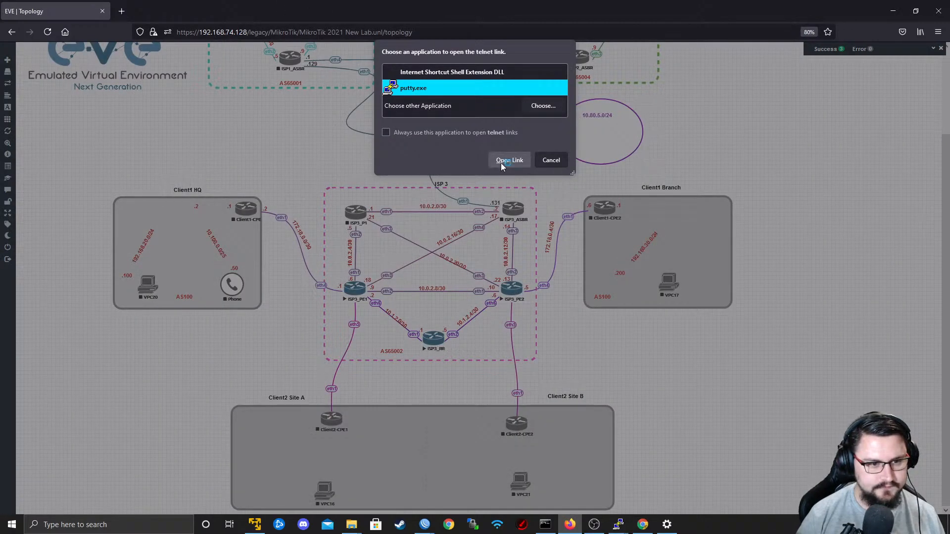
left_click(501, 162)
left_click_drag(331, 98, 313, 28)
type("admin")
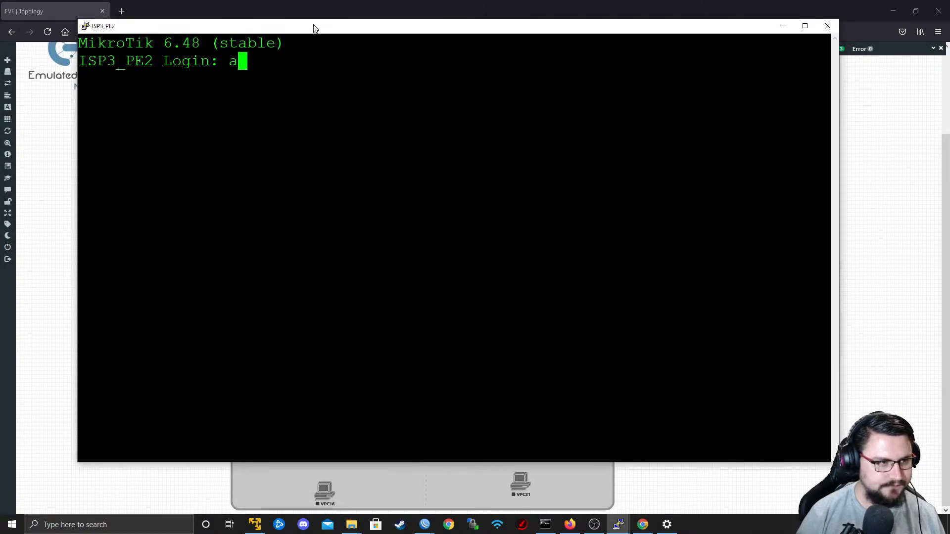
key("Return")
key("Return")
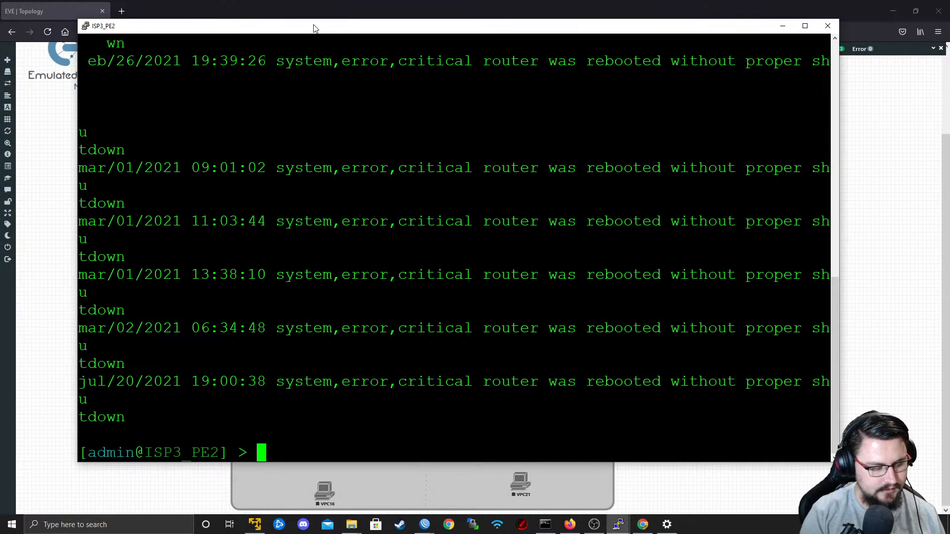
Print the BGP instance VRFs on ISP3_PE2, enlarging its console to read the output.
type("routing bgp instance vrf print")
key("Return")
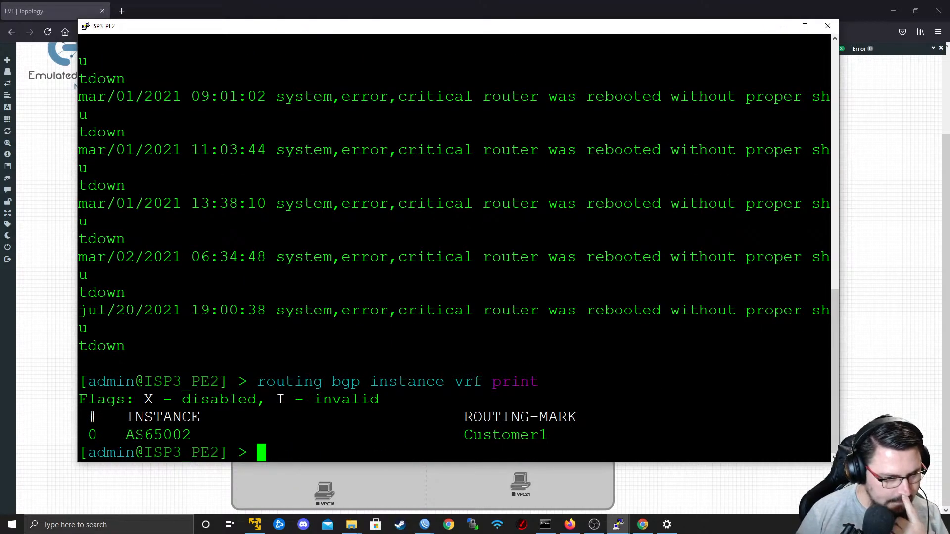
left_click_drag(836, 460, 905, 515)
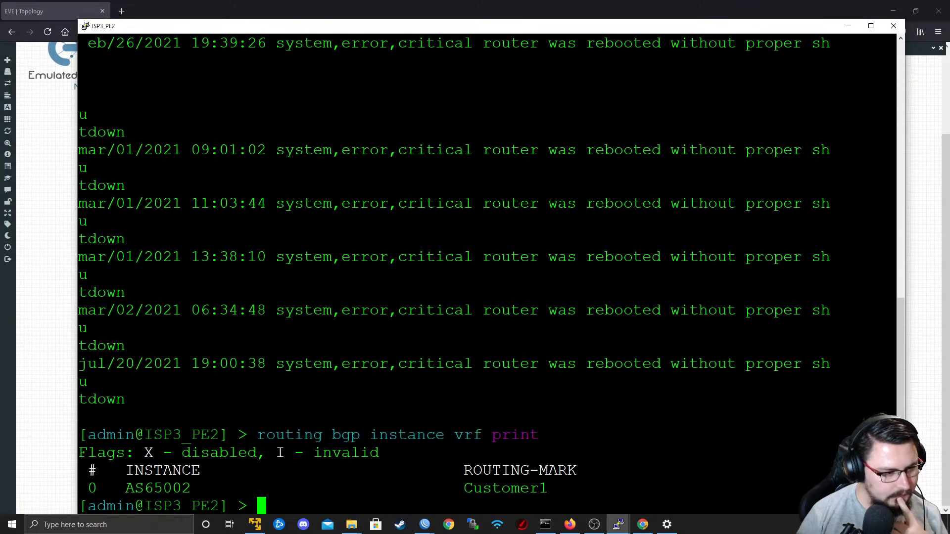
left_click(848, 25)
Switch to the PE1 WinBox session and inspect the Customer1_RED BGP VRF settings and the BGP instances.
key("super+Tab")
left_click(564, 158)
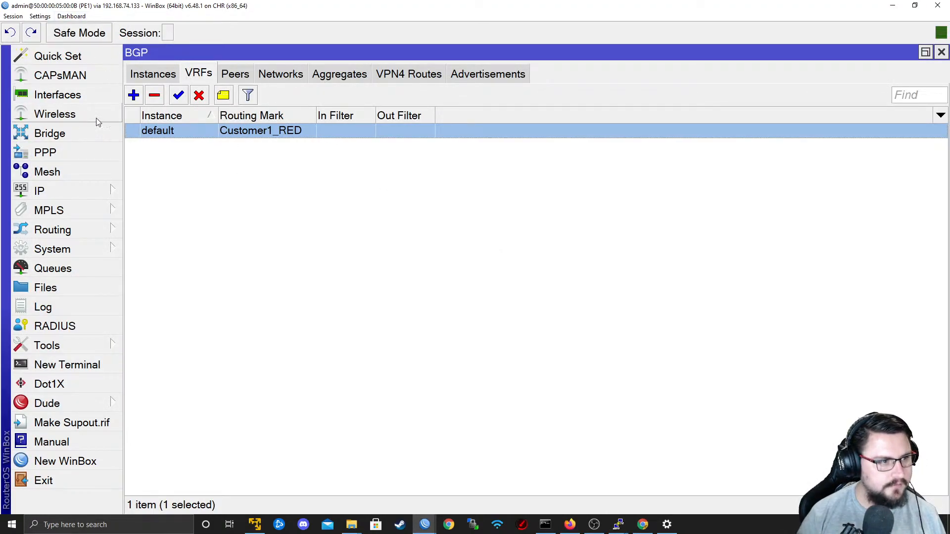
double_click(177, 133)
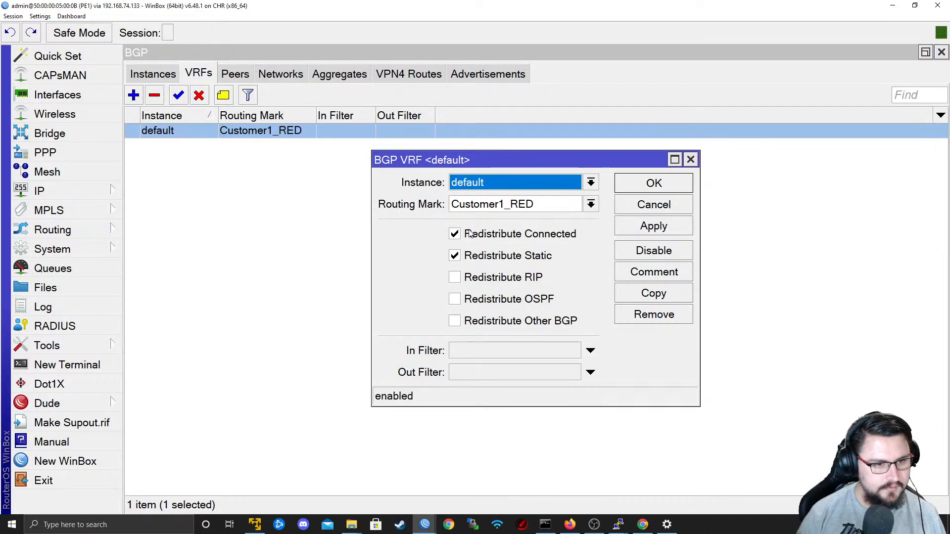
left_click(644, 210)
left_click(84, 191)
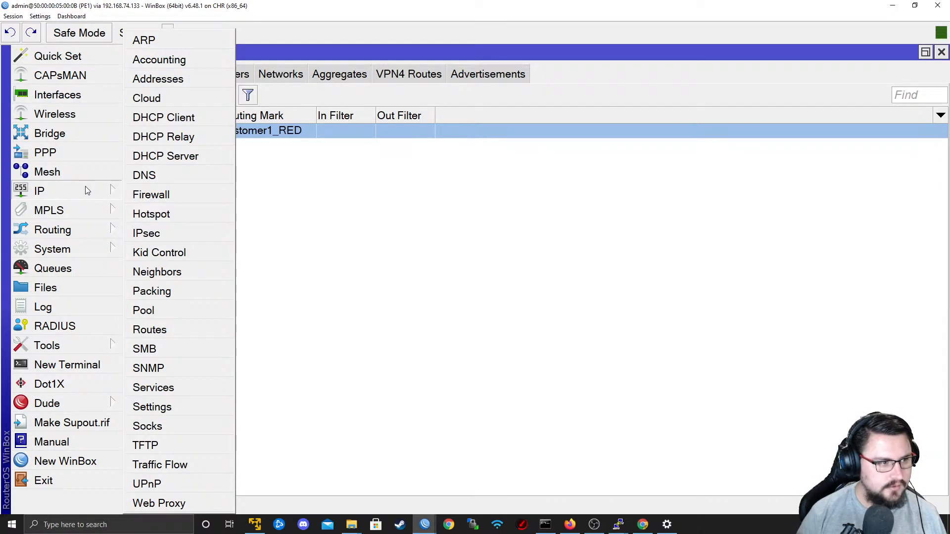
left_click(340, 176)
left_click(177, 73)
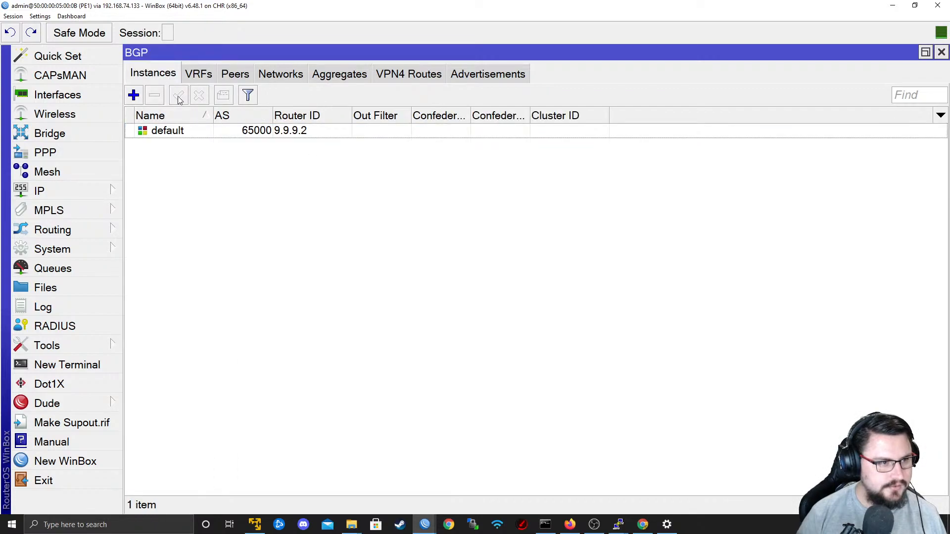
Open PE1's route list and show only the routes in the Customer1_RED routing table.
left_click(81, 196)
left_click(181, 329)
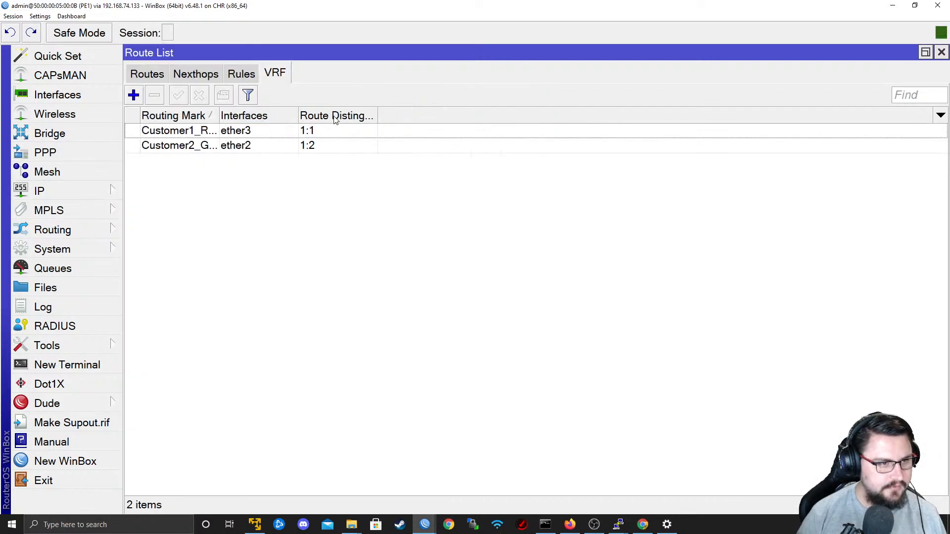
left_click(158, 75)
left_click(940, 95)
left_click(885, 110)
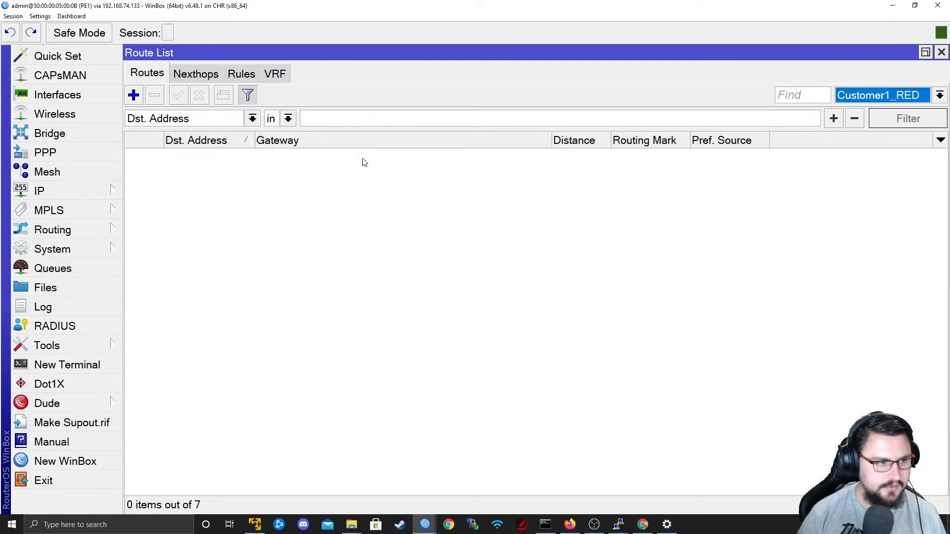
left_click(334, 120)
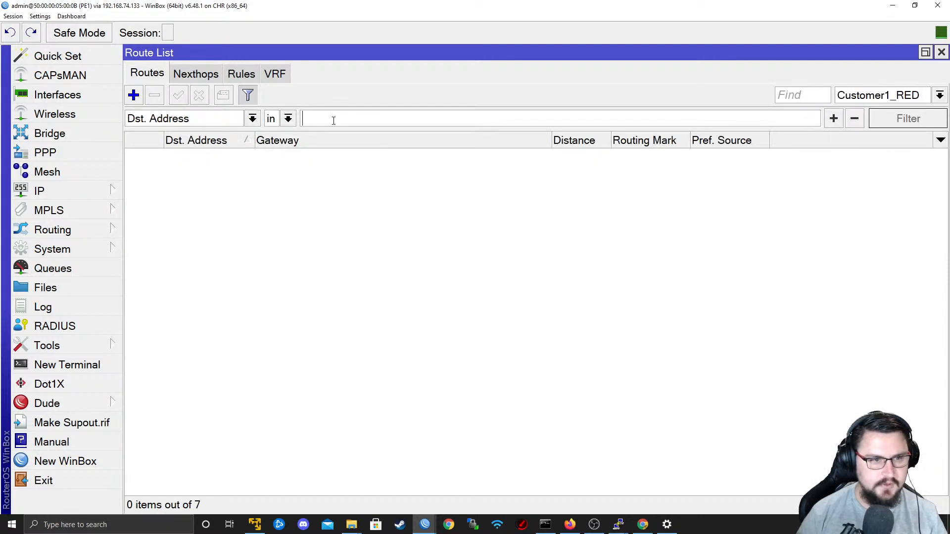
Check the VRF interface assignments on PE1 and list all its IP addresses by clearing the interface filter.
left_click(274, 74)
left_click(69, 191)
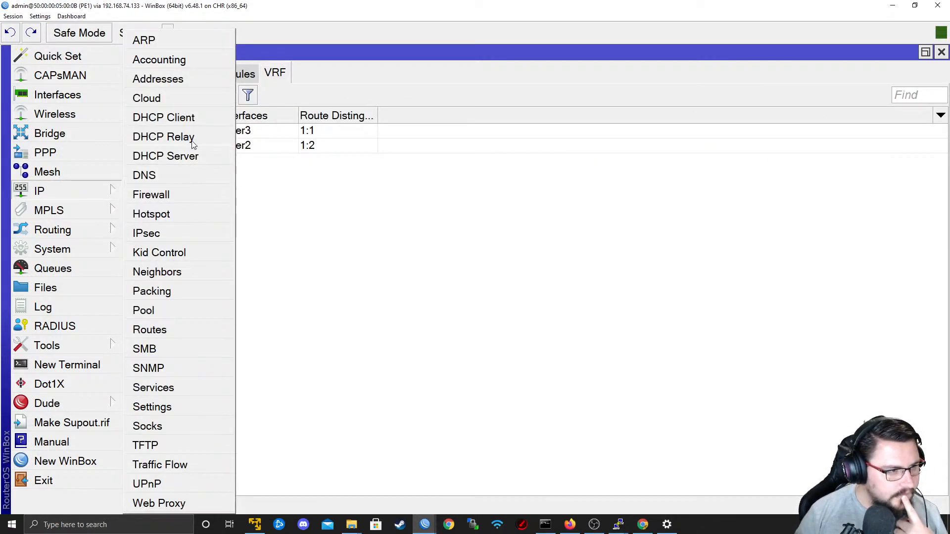
left_click(158, 80)
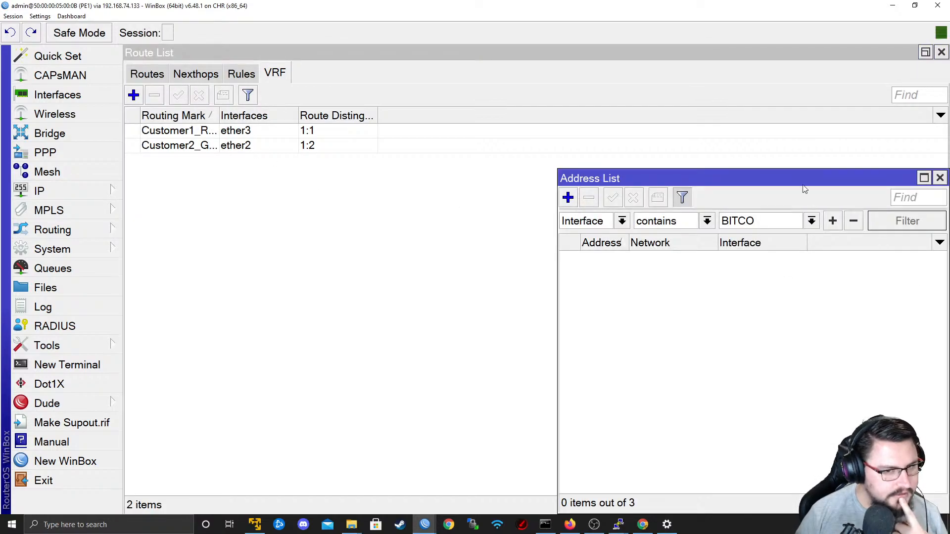
key("ctrl+a")
key("BackSpace")
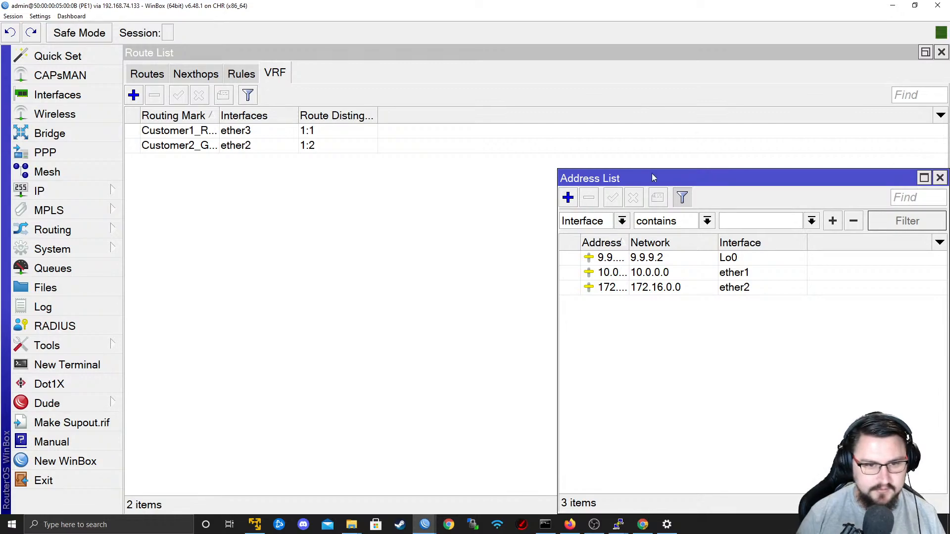
left_click_drag(629, 181, 436, 112)
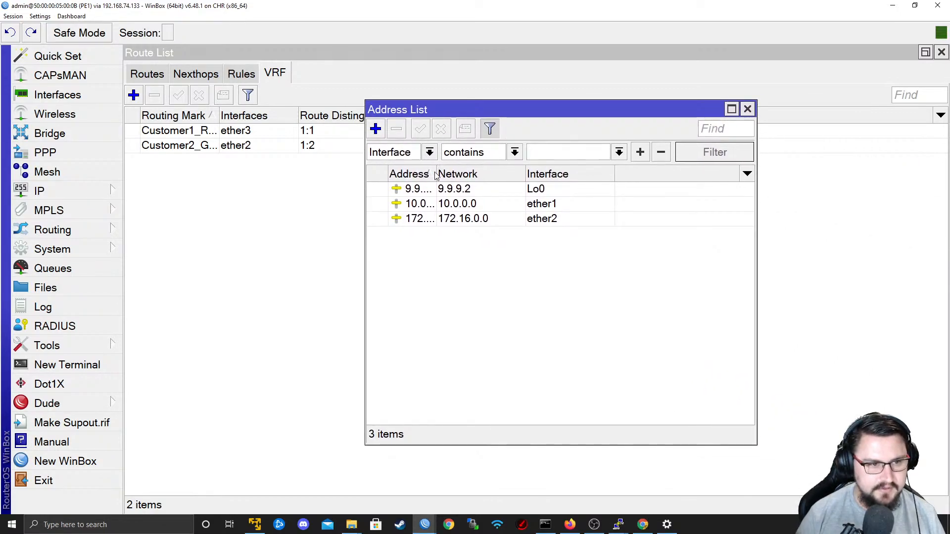
Widen the address column in PE1's address list, then return to EVE-NG and close the MikroTik 2021 New Lab topology.
left_click_drag(435, 175, 484, 172)
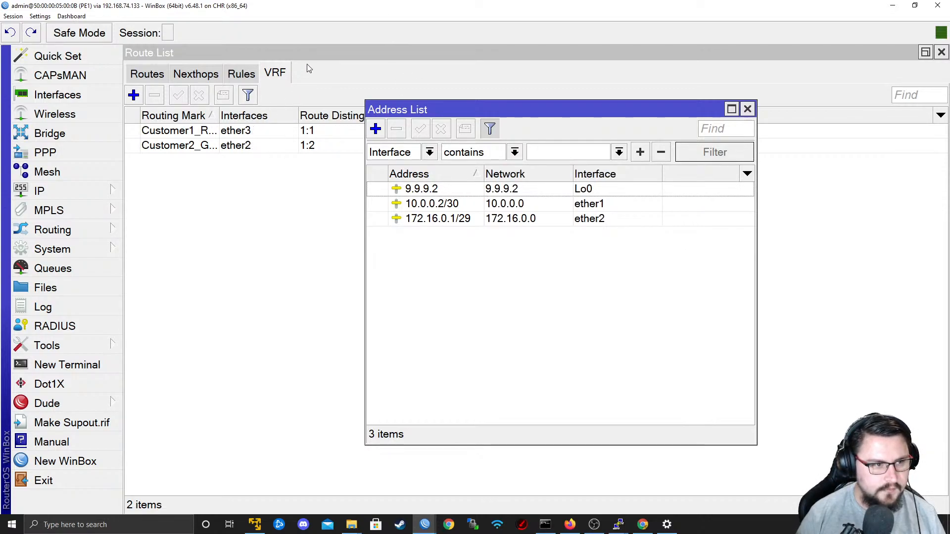
left_click_drag(515, 6, 561, 113)
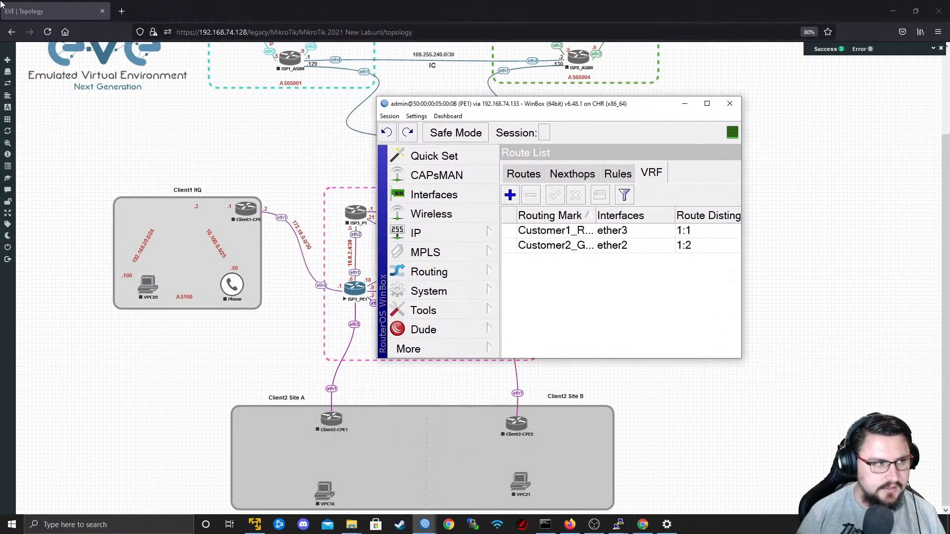
mouse_move(26, 277)
left_click(25, 249)
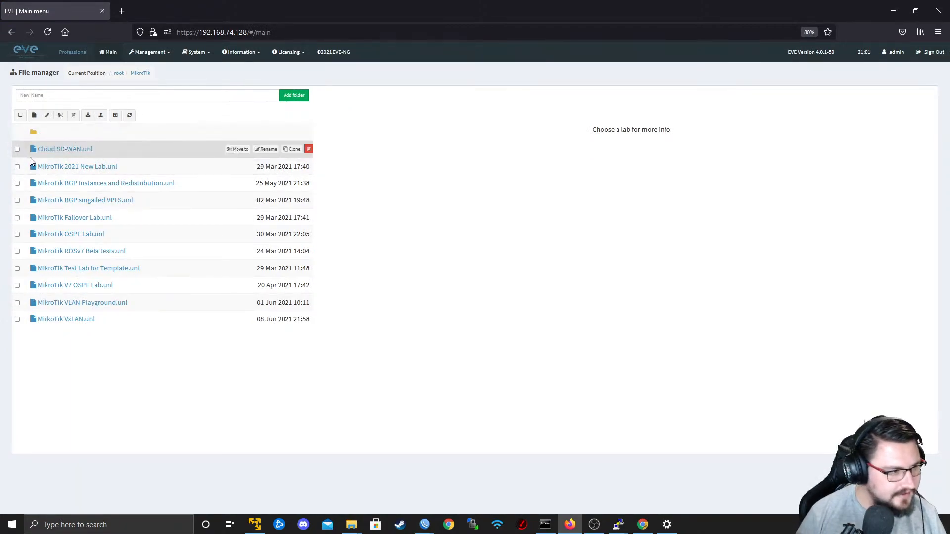
Preview the labs in the MikroTik folder and go to the folder of running labs.
left_click(69, 315)
left_click(74, 303)
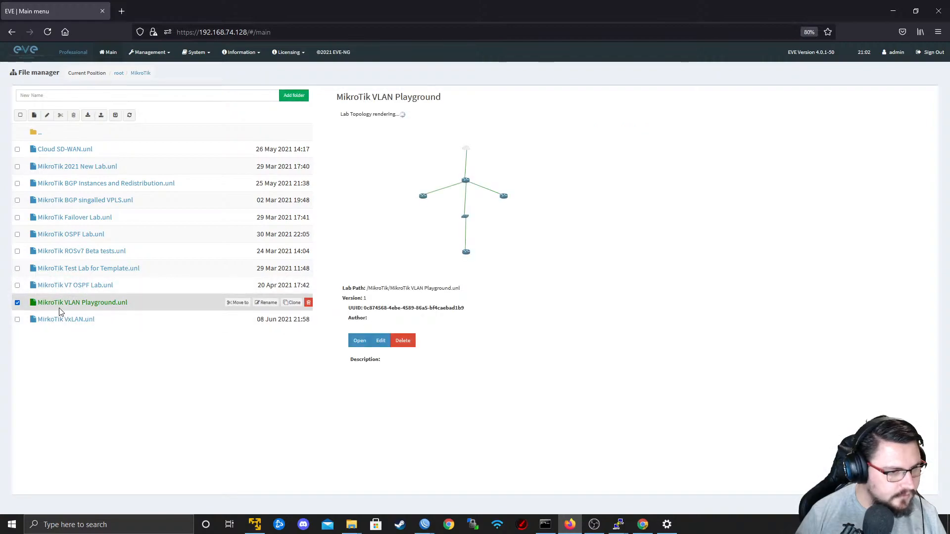
left_click(74, 170)
left_click(80, 186)
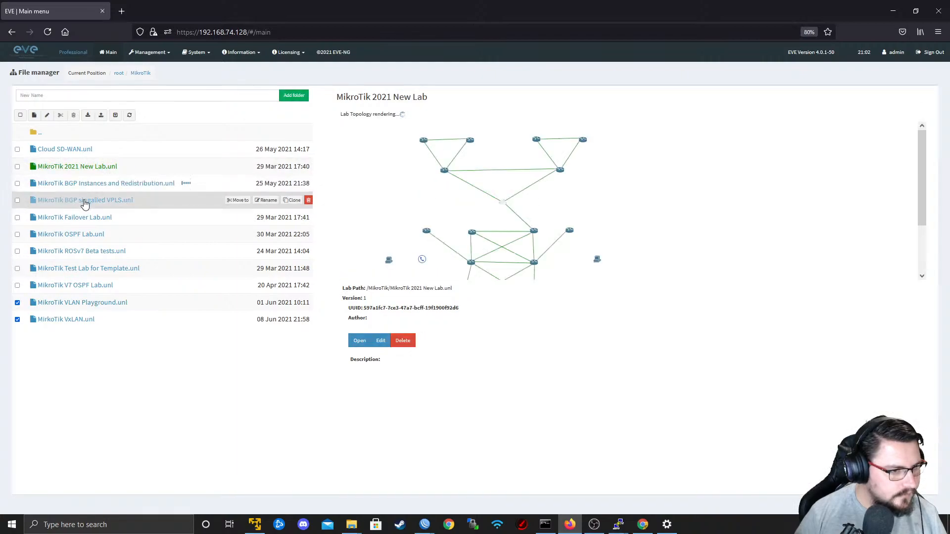
left_click(85, 204)
left_click(90, 219)
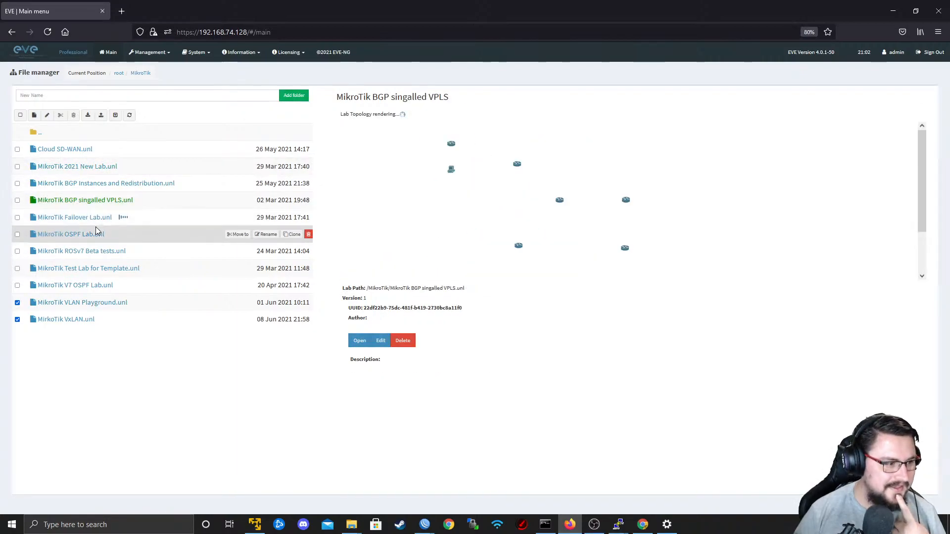
left_click(97, 228)
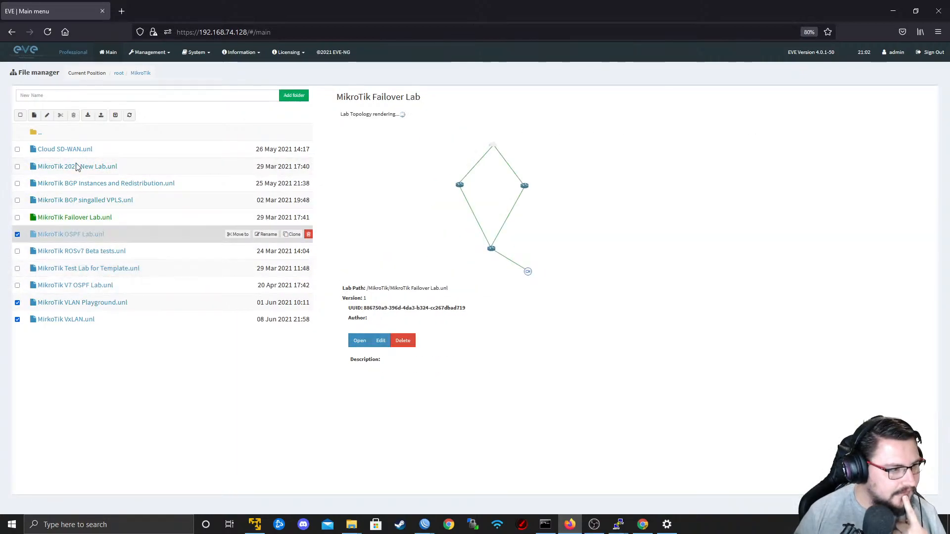
left_click(41, 134)
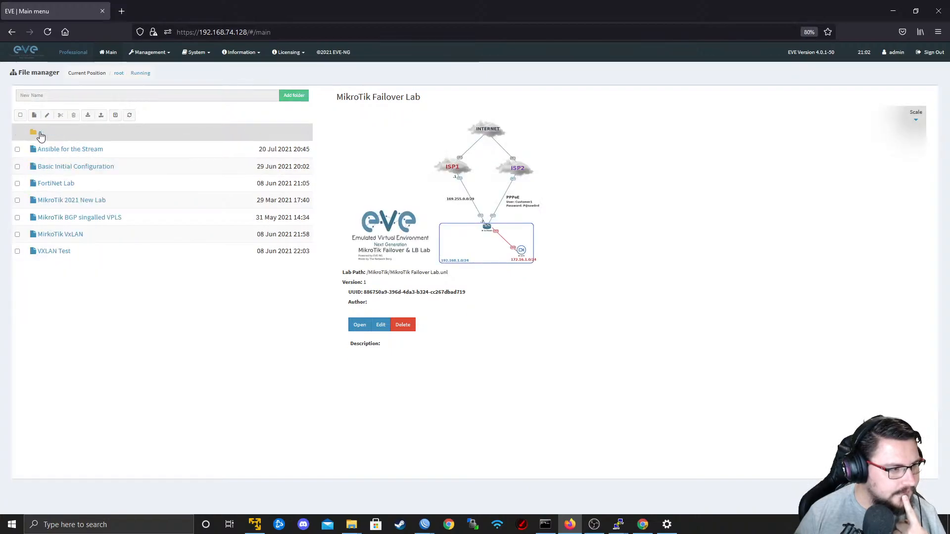
Open the Ansible for the Stream lab and check the subnet label on the link between PE1 and CPE1-Customer1.
left_click(73, 150)
left_click(368, 340)
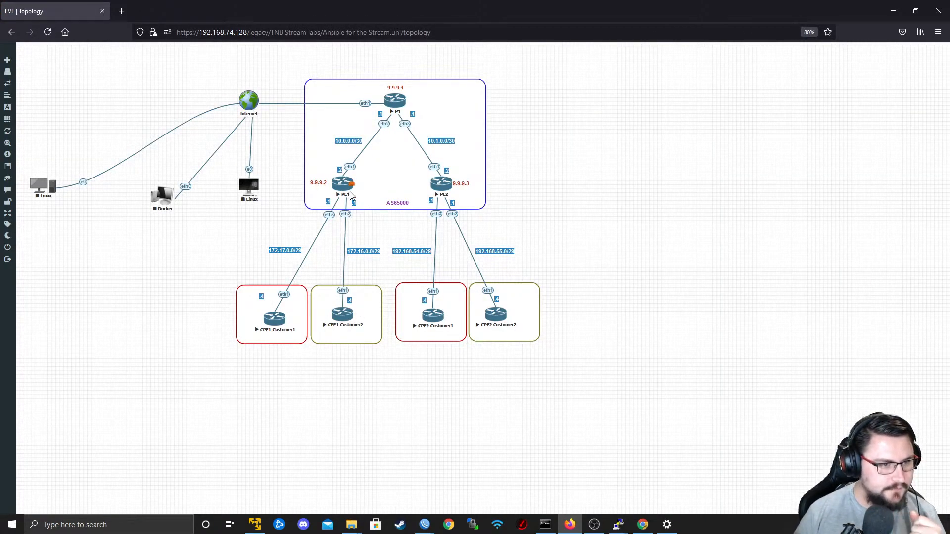
double_click(288, 247)
left_click(267, 248)
double_click(270, 248)
left_click(290, 280)
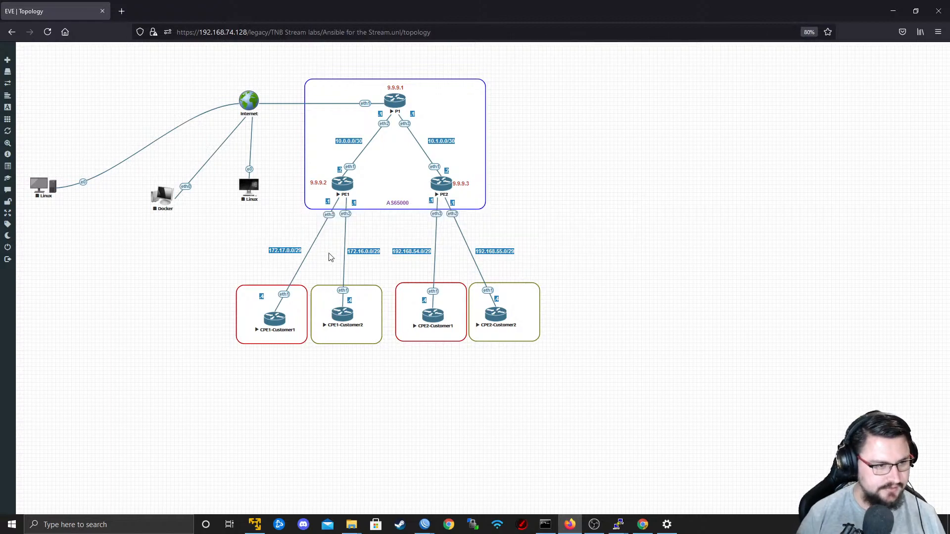
Switch to PE1's WinBox session and add the IP address 172.17.0.1/29 on interface ether3.
key("alt+Tab")
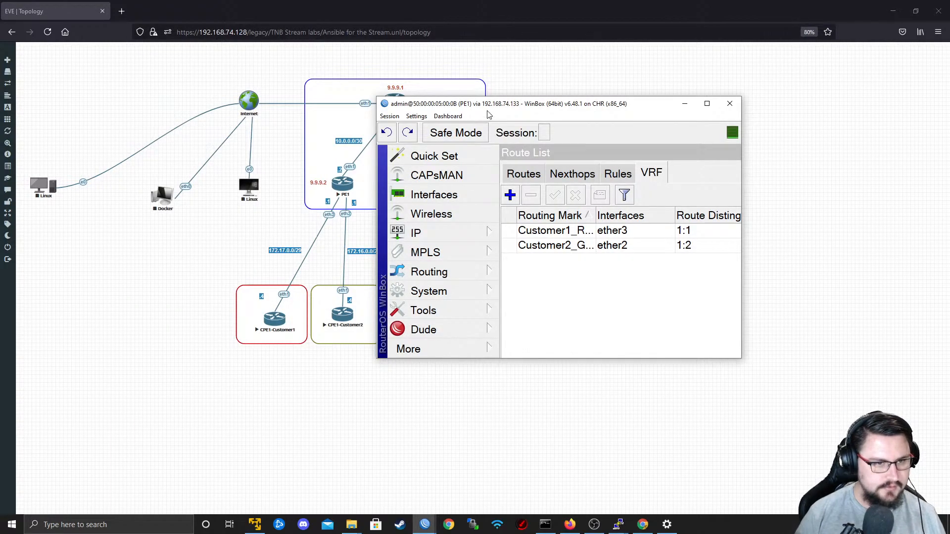
double_click(490, 107)
left_click(49, 191)
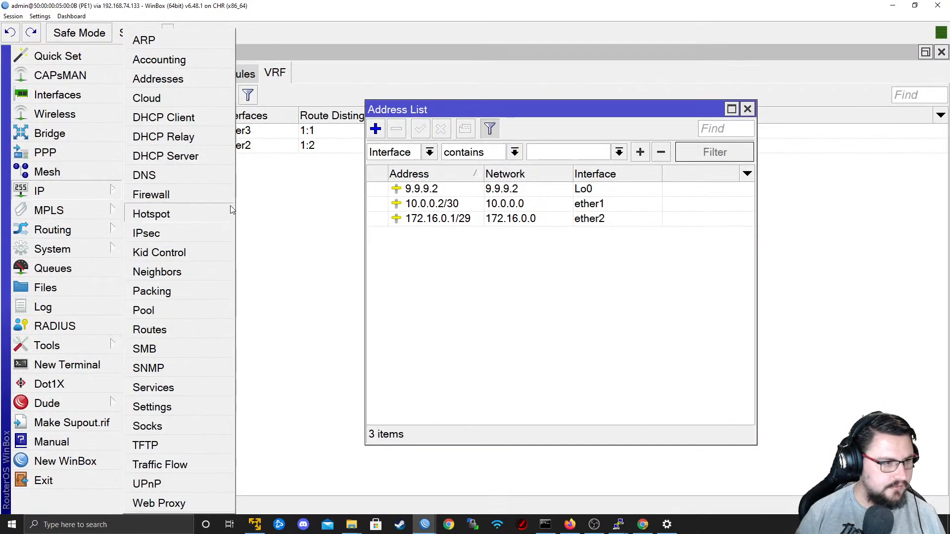
left_click(185, 85)
left_click(102, 195)
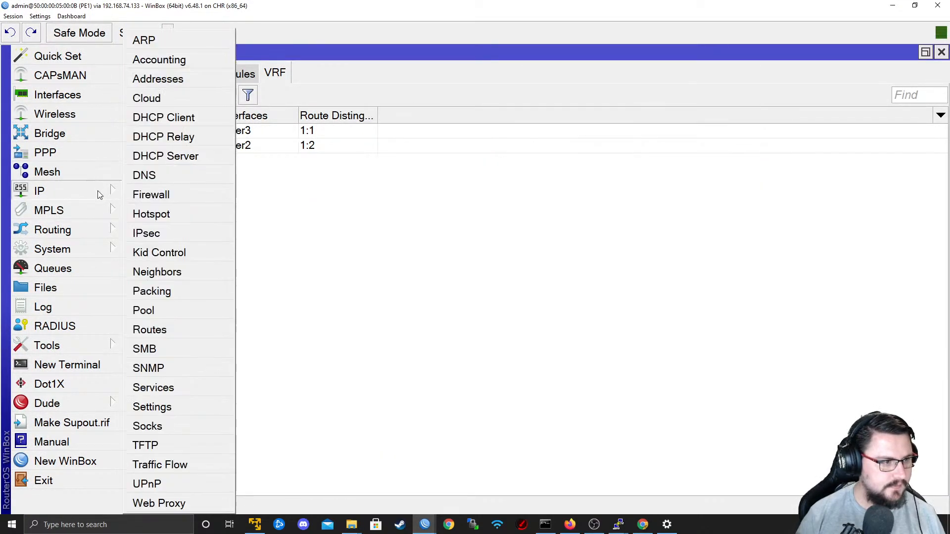
left_click(175, 80)
left_click(375, 129)
type("172.17.0.1/29")
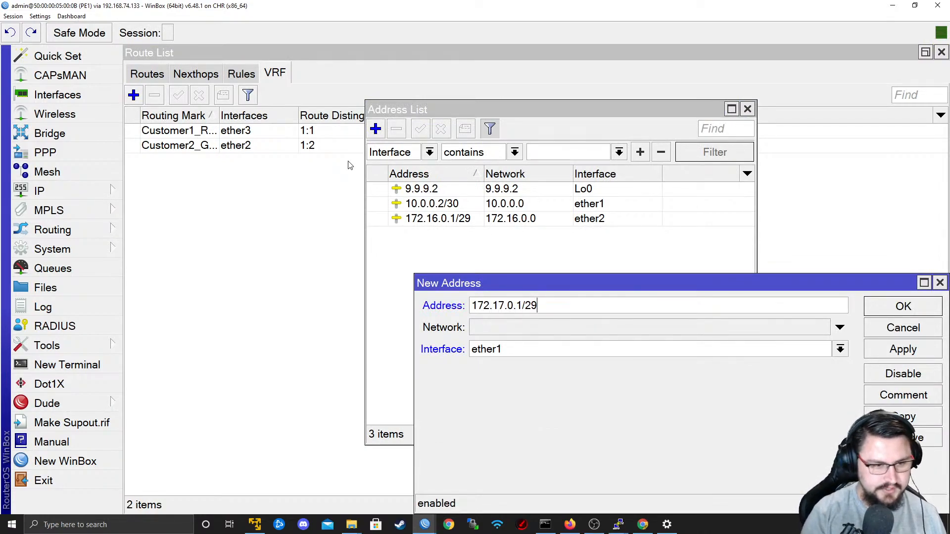
left_click(502, 347)
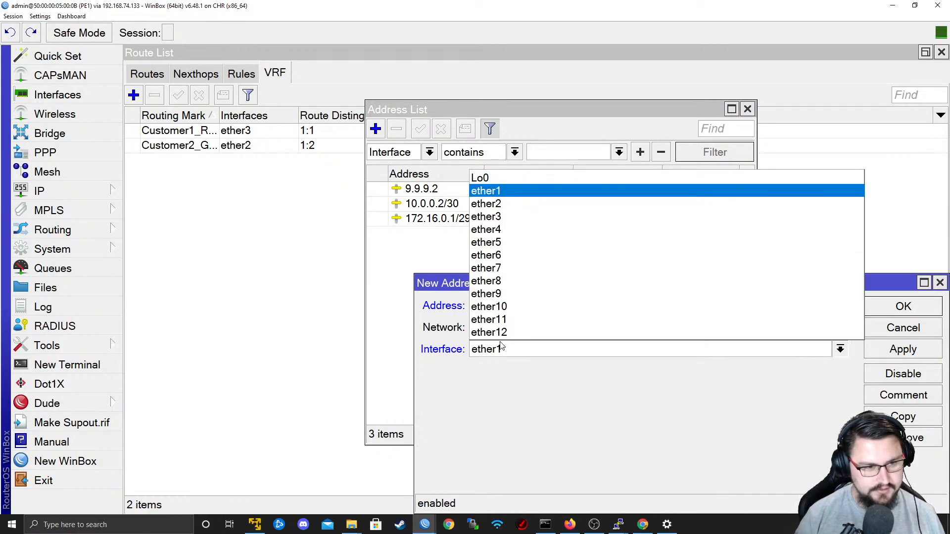
left_click(486, 214)
key("alt+Tab")
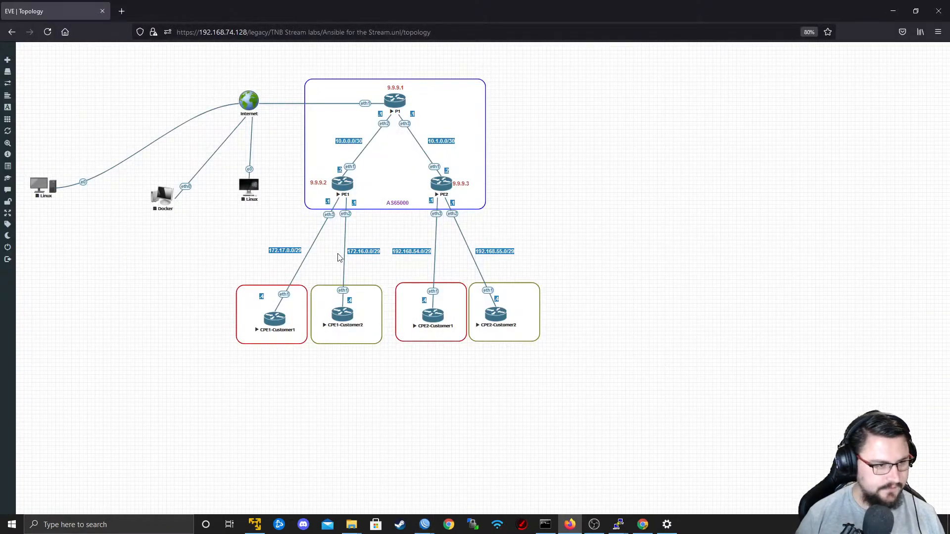
key("alt+Tab")
left_click(904, 350)
left_click(903, 306)
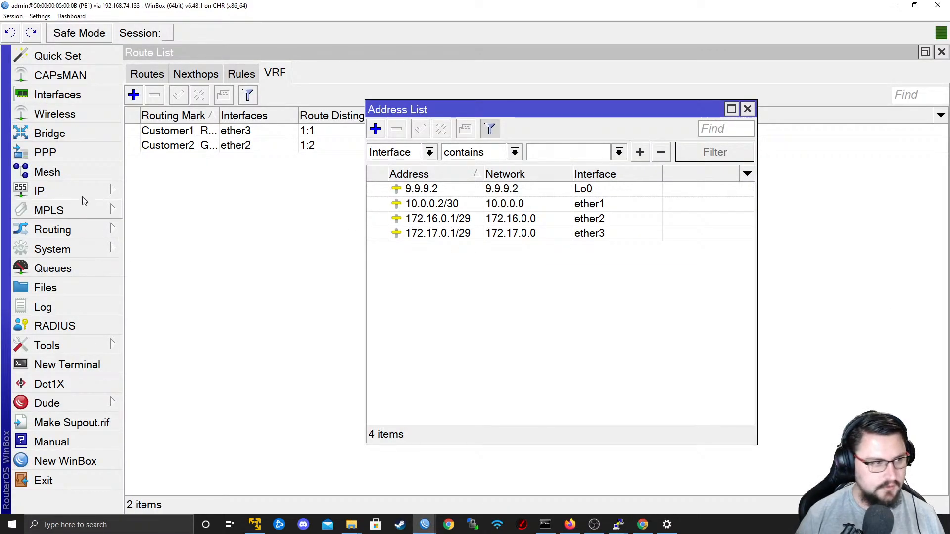
Display the Customer1_RED routes in PE1's route list.
left_click(58, 189)
left_click(160, 328)
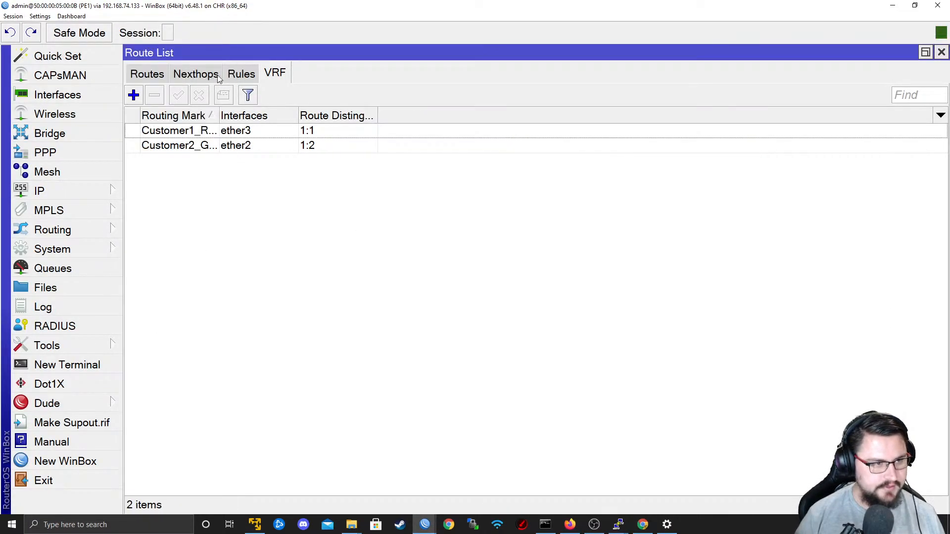
left_click(161, 75)
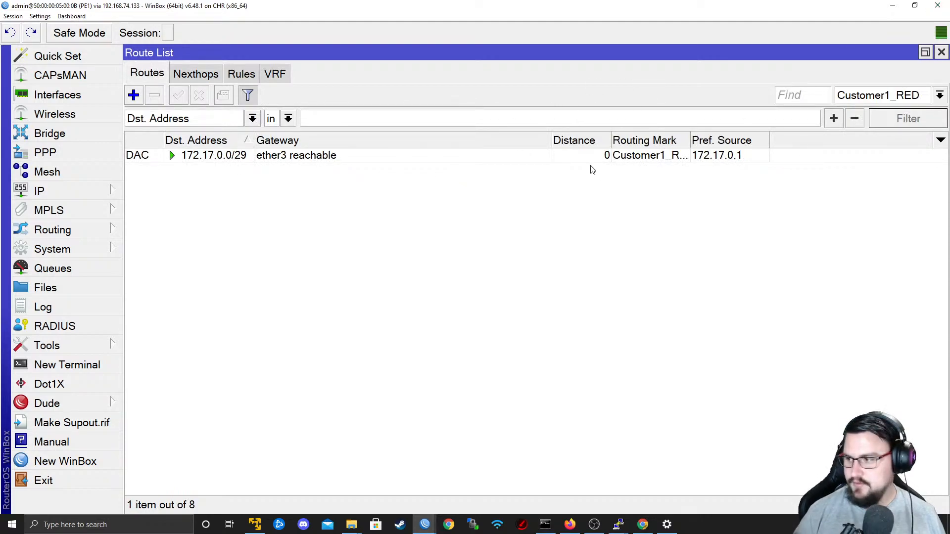
Switch to the ISP3_PE2 console and print the IP routes with routing mark Customer1.
key("alt+Tab")
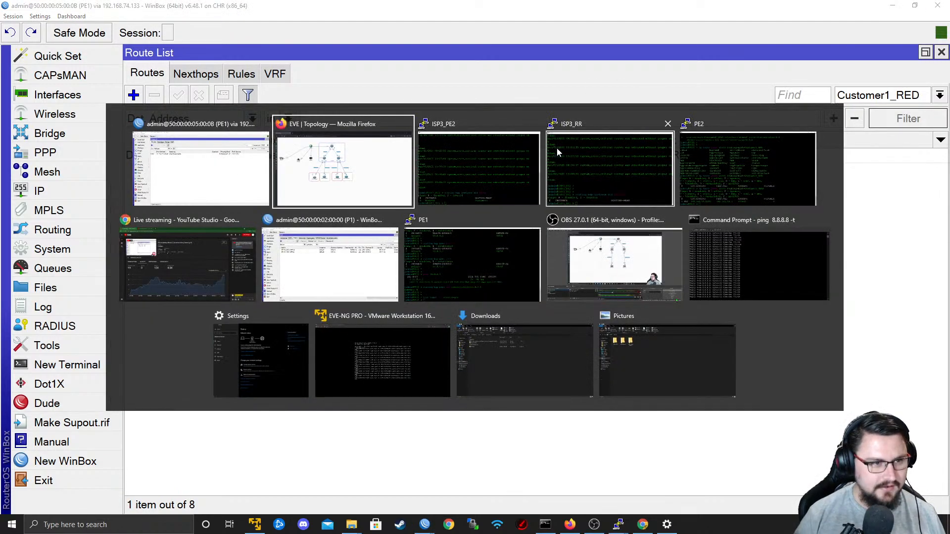
left_click(459, 193)
key("Up")
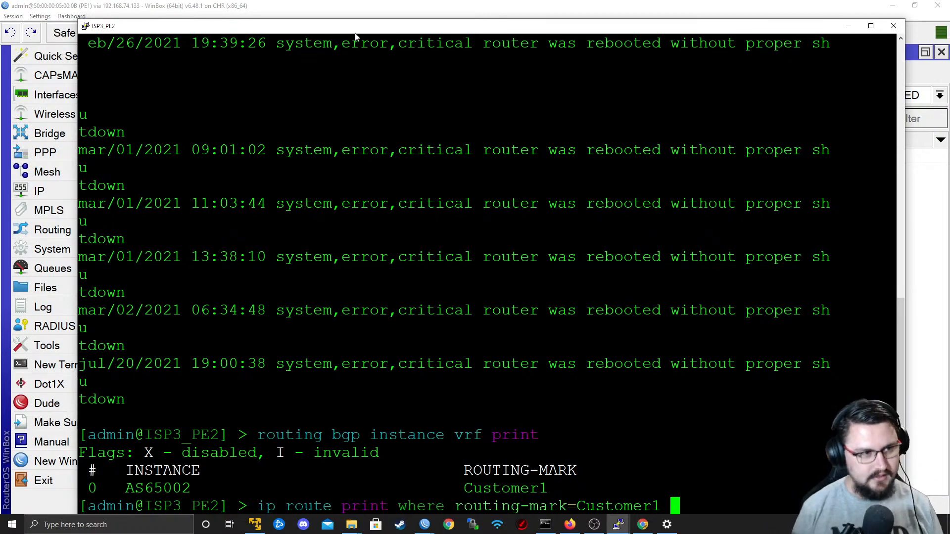
left_click_drag(355, 37, 346, 22)
key("Return")
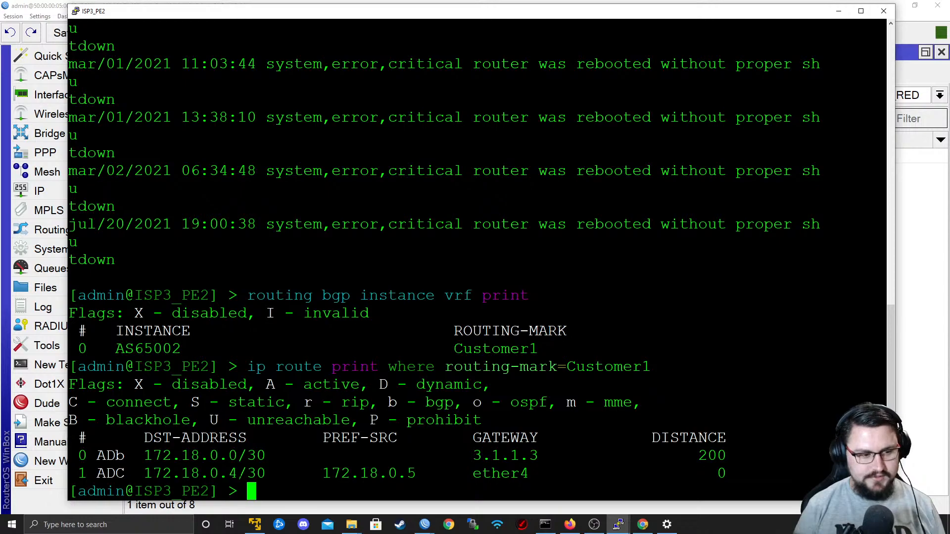
Examine the BGP-learned 172.18.0.0/30 entry and the connected route in ISP3_PE2's Customer1 route output.
left_click_drag(155, 456, 264, 455)
double_click(111, 456)
triple_click(119, 456)
left_click(130, 456)
left_click(264, 456)
triple_click(251, 455)
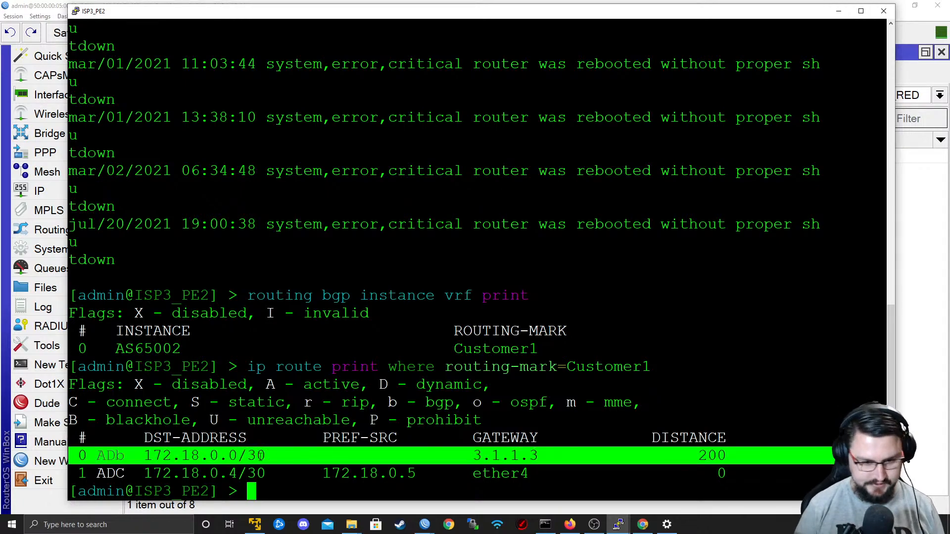
key("Return")
key("Return")
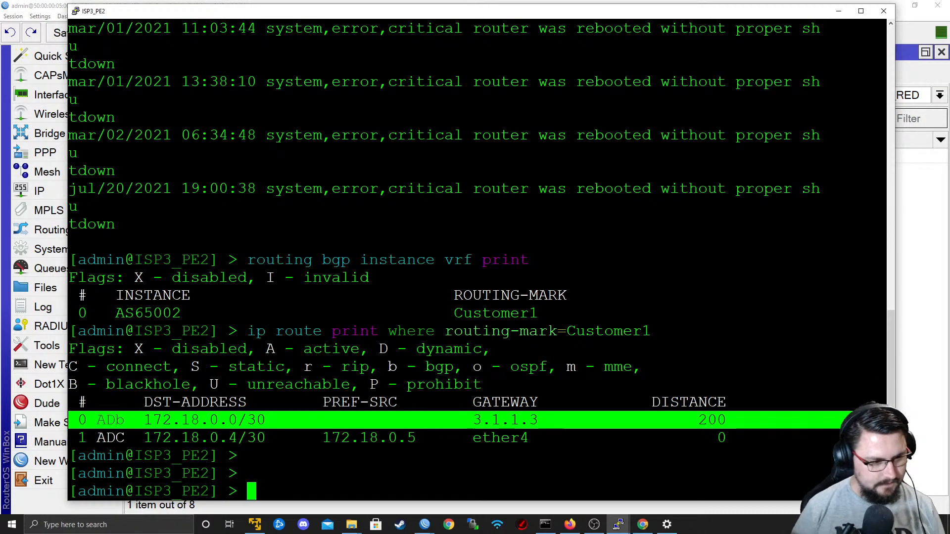
double_click(232, 420)
left_click(228, 438)
triple_click(223, 420)
left_click_drag(204, 439, 205, 455)
left_click(210, 455)
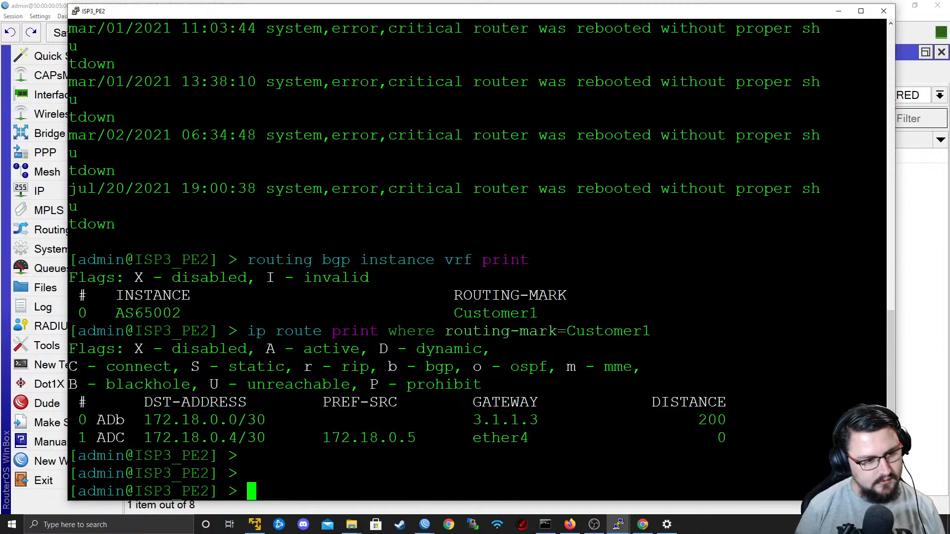
Print the Customer1 routes on ISP3_PE2 once more, then return to PE1's route list.
key("Up")
key("Return")
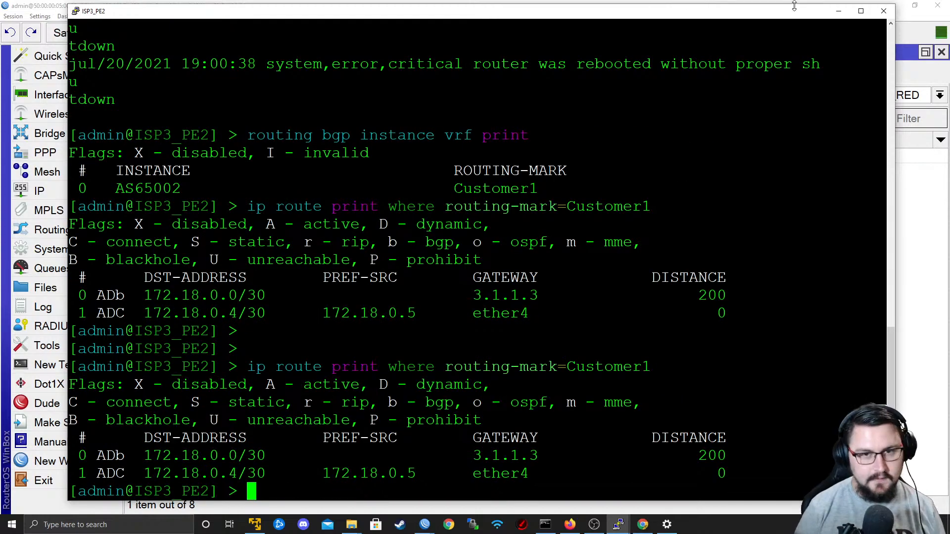
left_click(839, 11)
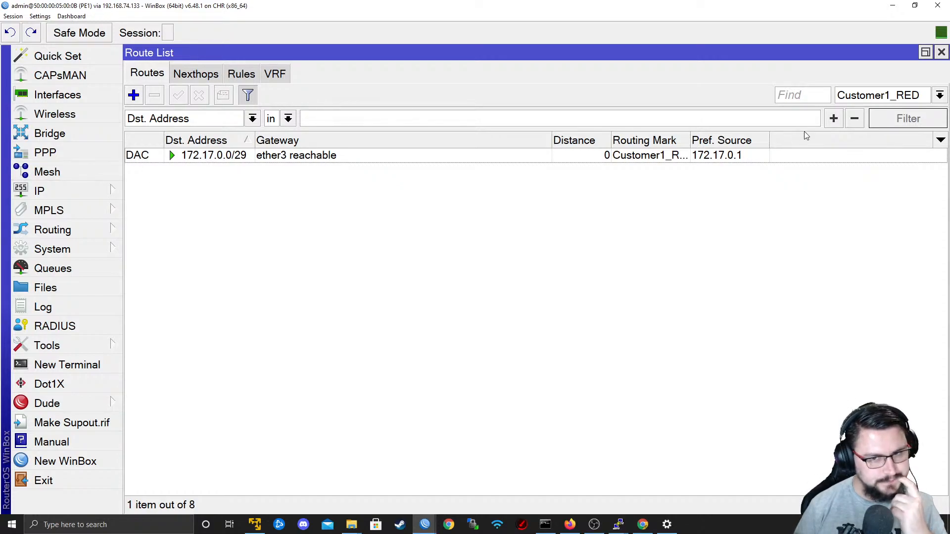
left_click(845, 95)
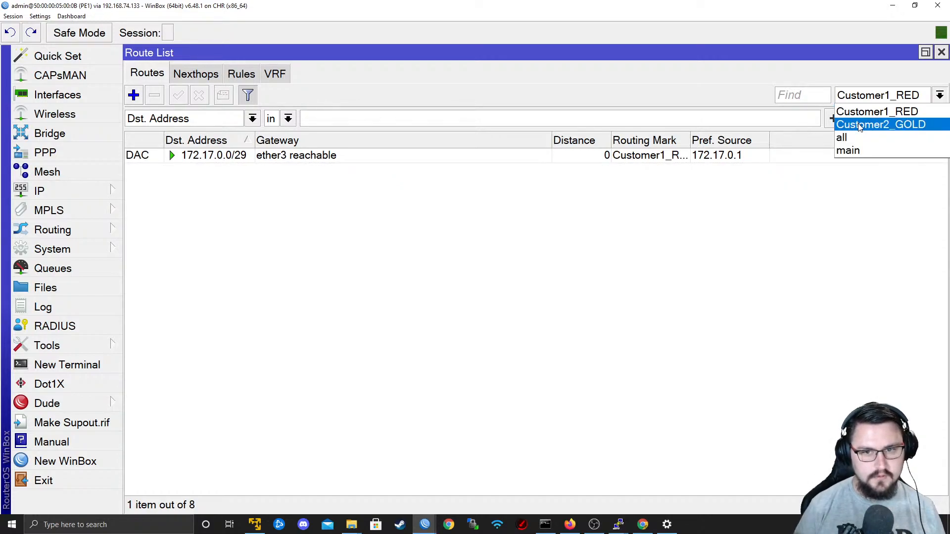
left_click(854, 94)
left_click(423, 525)
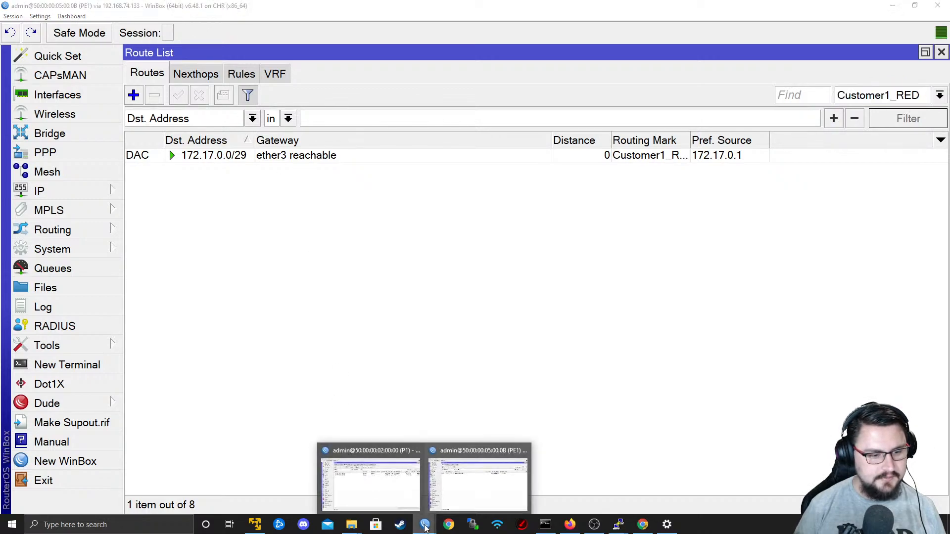
left_click(428, 527)
right_click(428, 528)
Switch to the ISP3_PE2 console, enable RoMON with "tool romon set enabled=yes", and minimize the console.
key("alt+Tab")
key("alt+Tab")
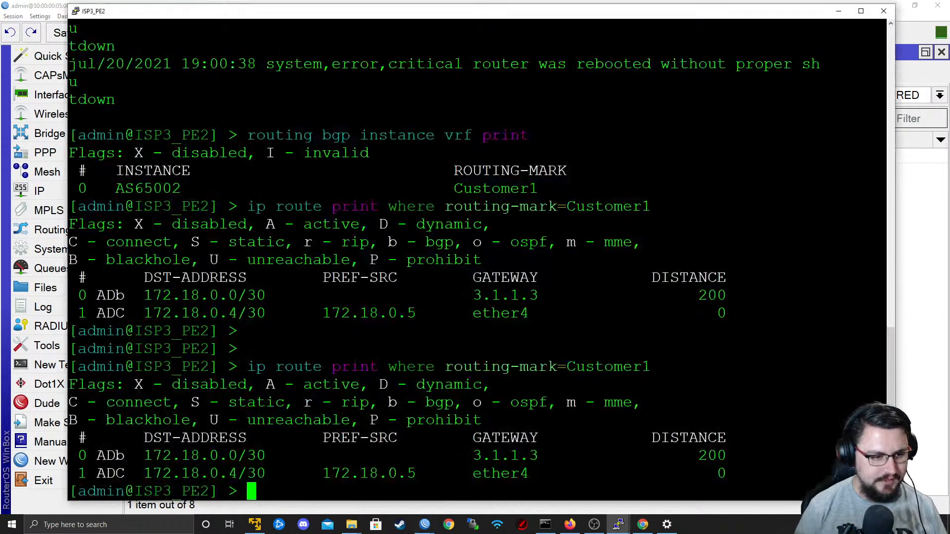
key("Return")
key("Return")
type("tool")
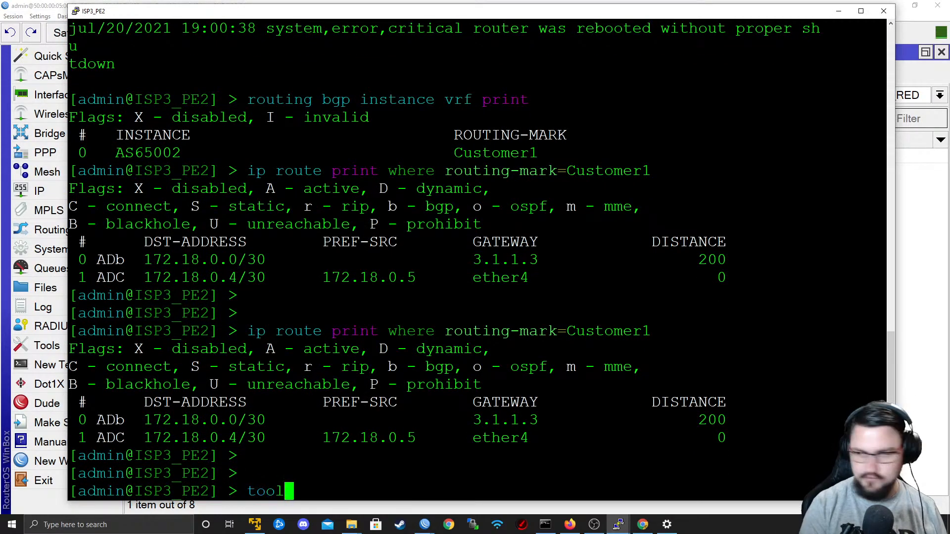
type(" romon set enabled=yes")
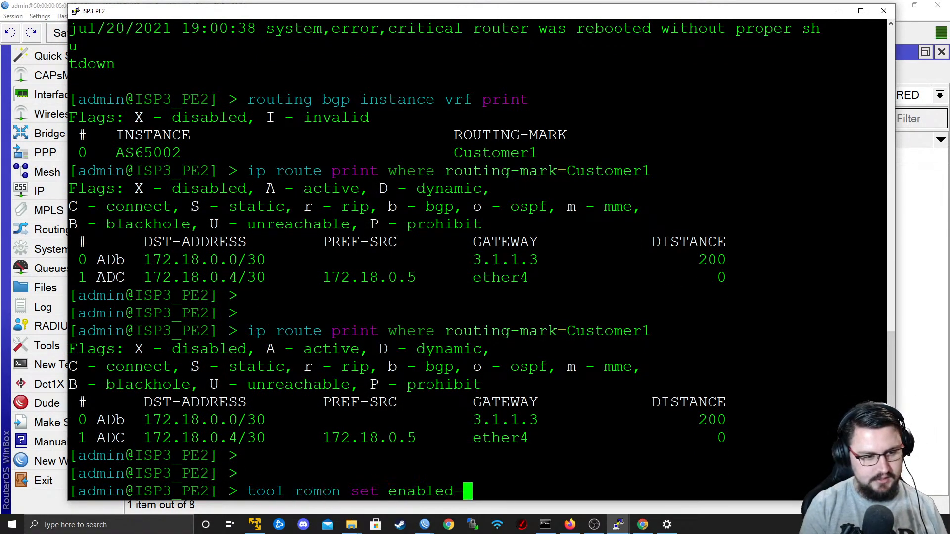
key("Return")
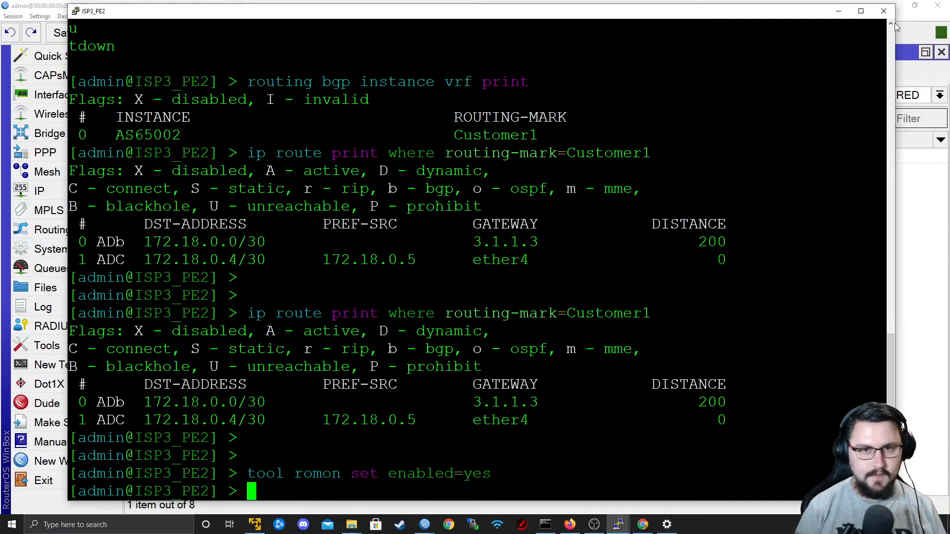
left_click(838, 10)
Launch a new WinBox window and connect to RoMON through the agent 192.168.74.133.
right_click(424, 525)
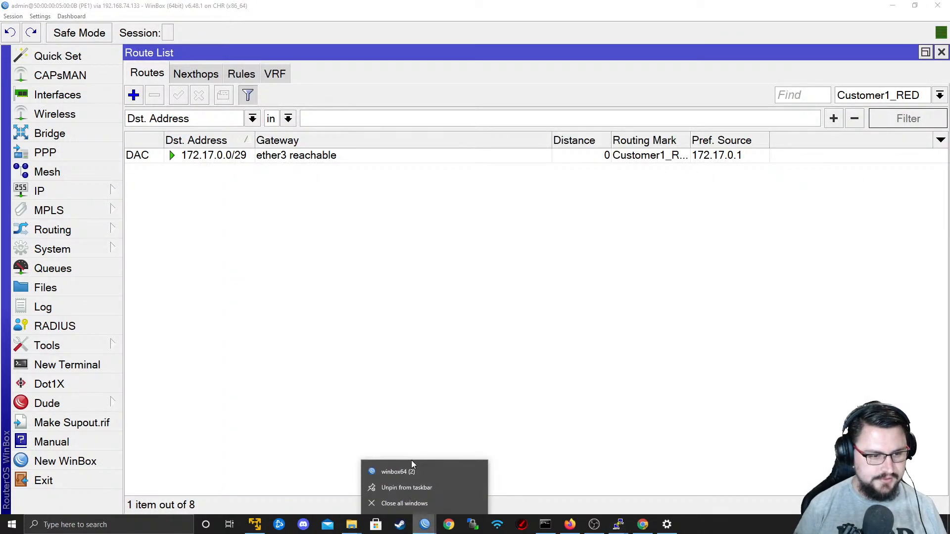
left_click(398, 471)
left_click(822, 121)
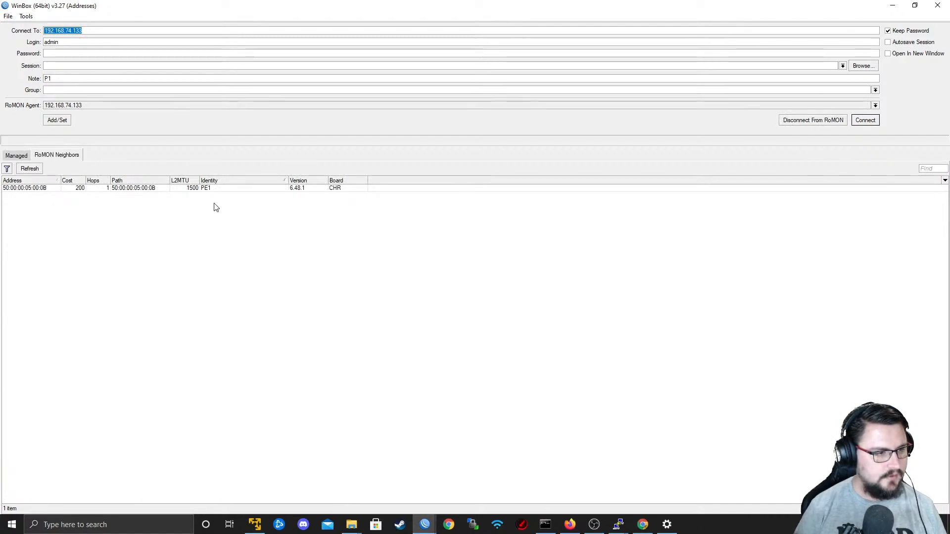
Disconnect WinBox from the RoMON agent and check the "tool romon set enabled=yes" command on the ISP3_PE2 console.
left_click(176, 189)
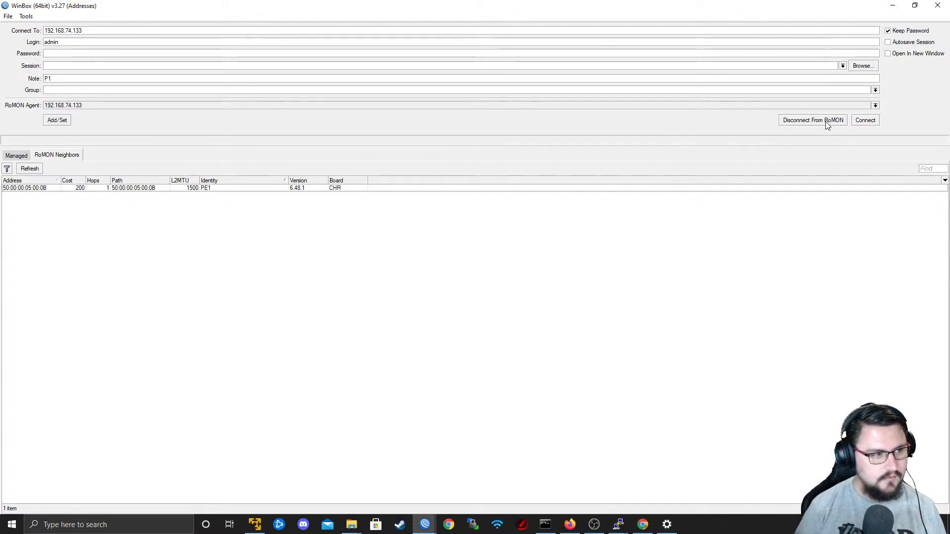
left_click(809, 123)
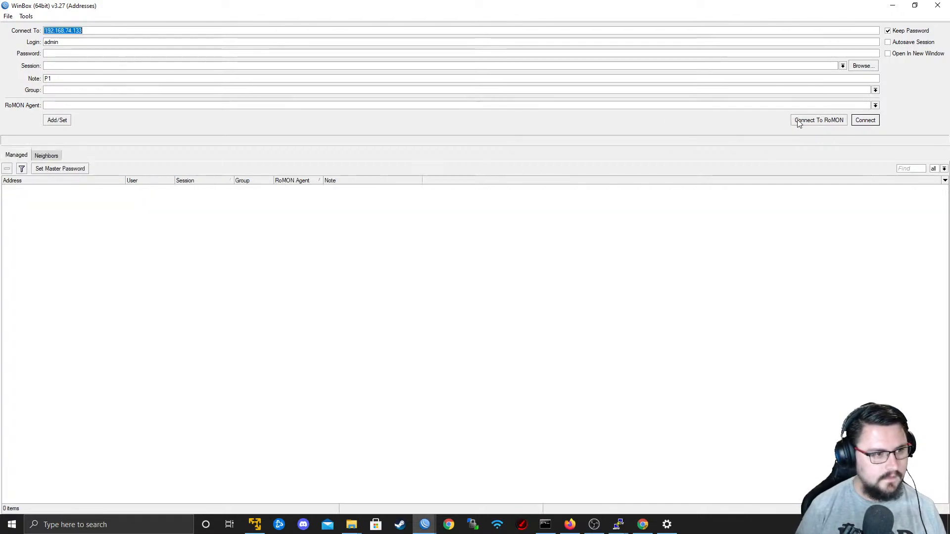
key("alt+Tab")
key("alt+Tab")
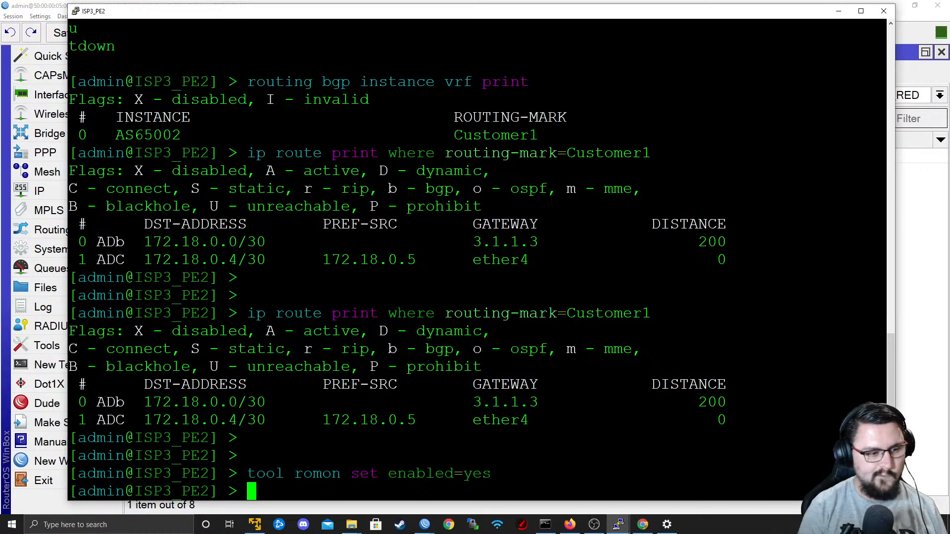
key("Return")
key("alt+Tab")
Bring up a WinBox connection window, connect to RoMON through neighbor 50:00:00:02:00:00, refresh the RoMON neighbors, and put the window away.
mouse_move(424, 525)
left_click(419, 479)
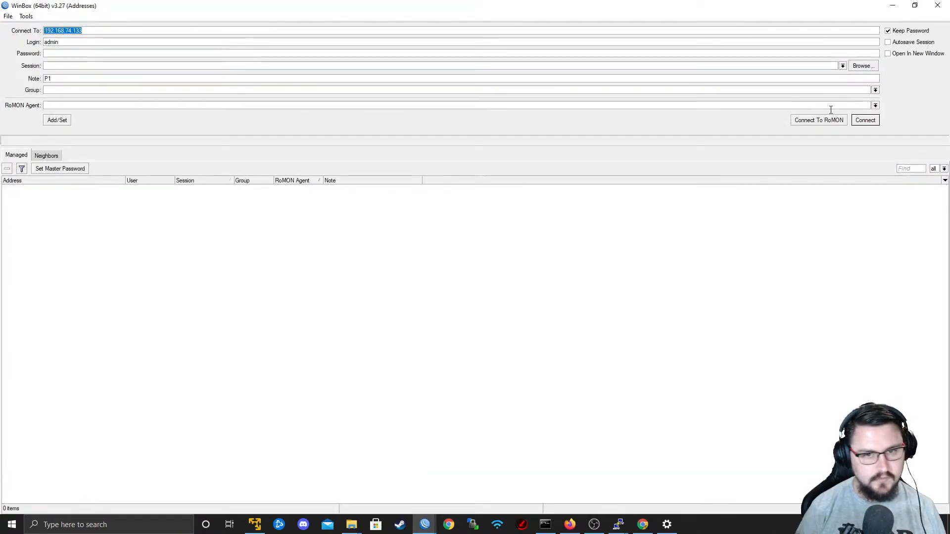
left_click(39, 157)
left_click(57, 188)
left_click(832, 121)
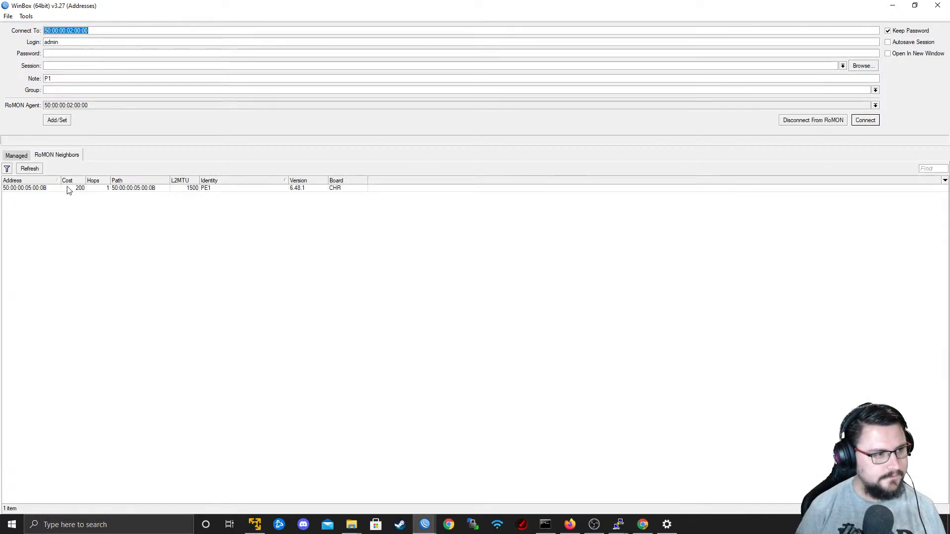
left_click(24, 169)
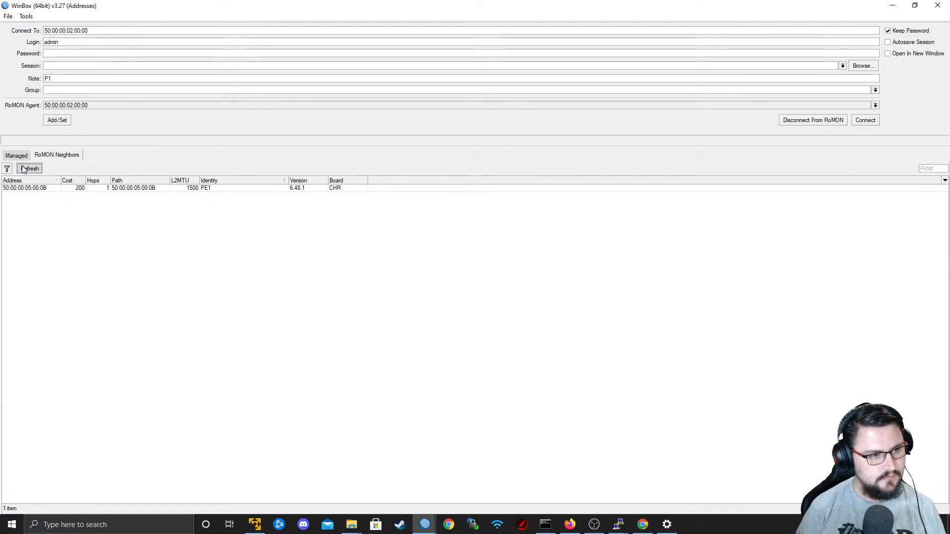
left_click(893, 5)
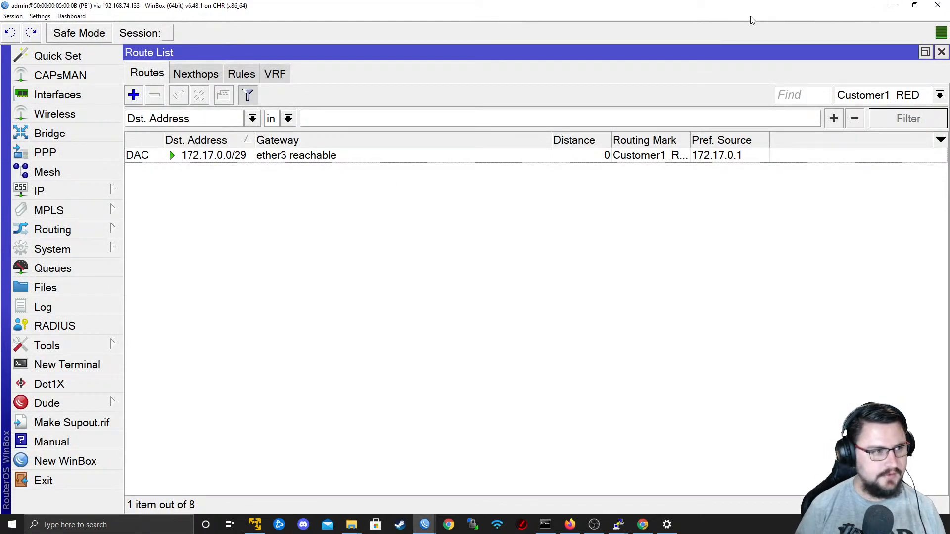
Move PE1's WinBox window aside and print the full route table on ISP3_PE2 with "ip route print".
left_click_drag(404, 4, 459, 76)
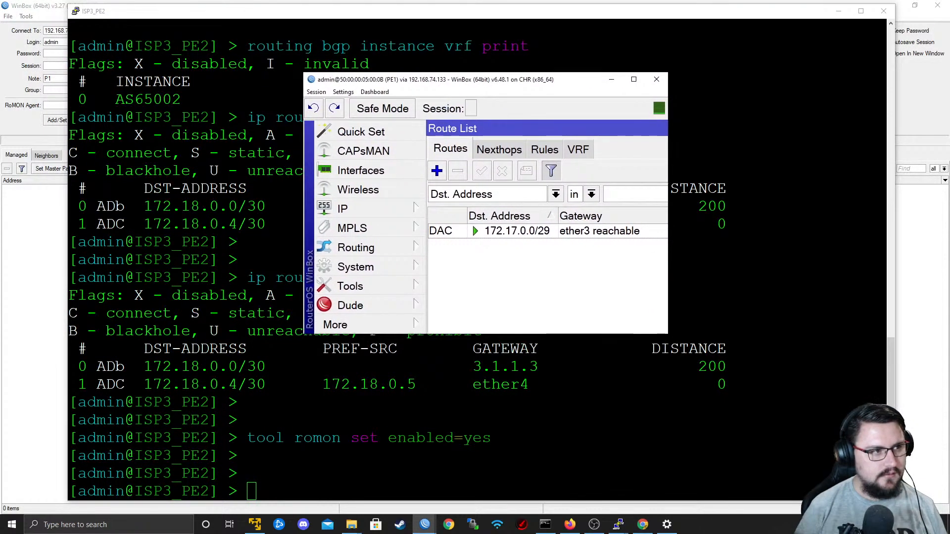
left_click(495, 386)
key("Return")
type("ip rout")
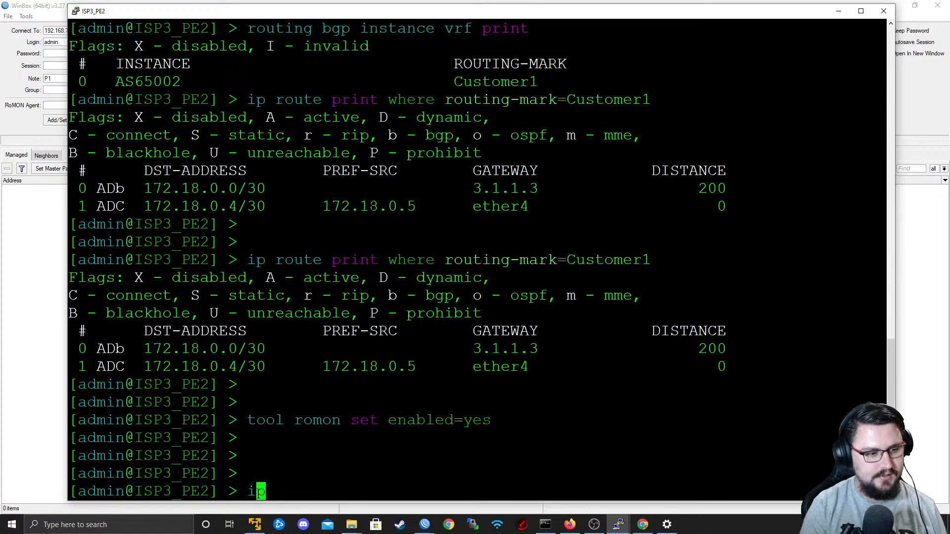
type("e print")
key("Return")
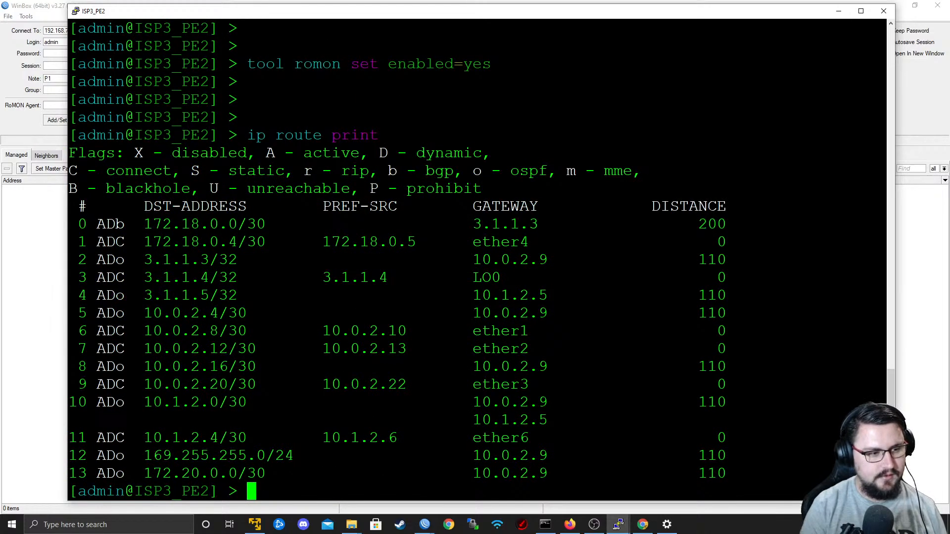
key("Up")
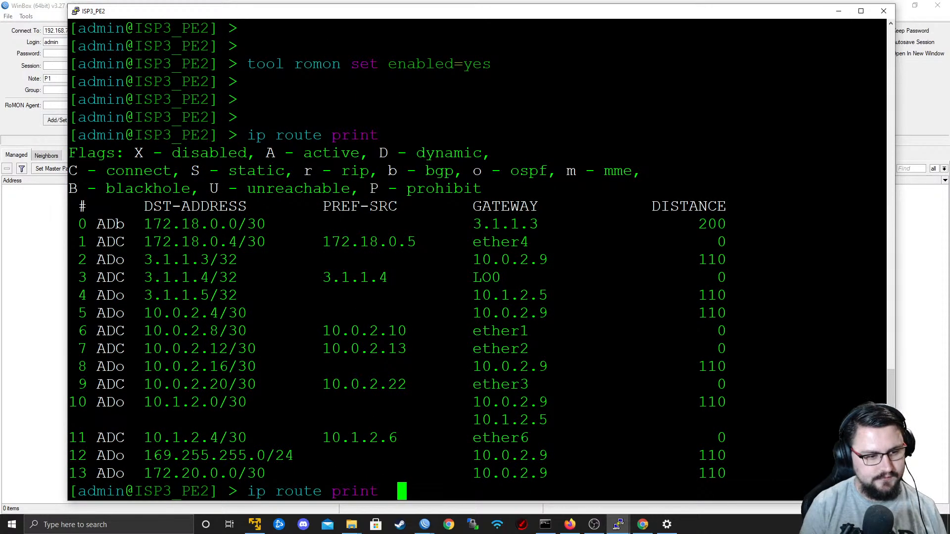
type("routing")
key("BackSpace")
key("BackSpace")
key("BackSpace")
key("BackSpace")
key("BackSpace")
key("BackSpace")
key("BackSpace")
type("w")
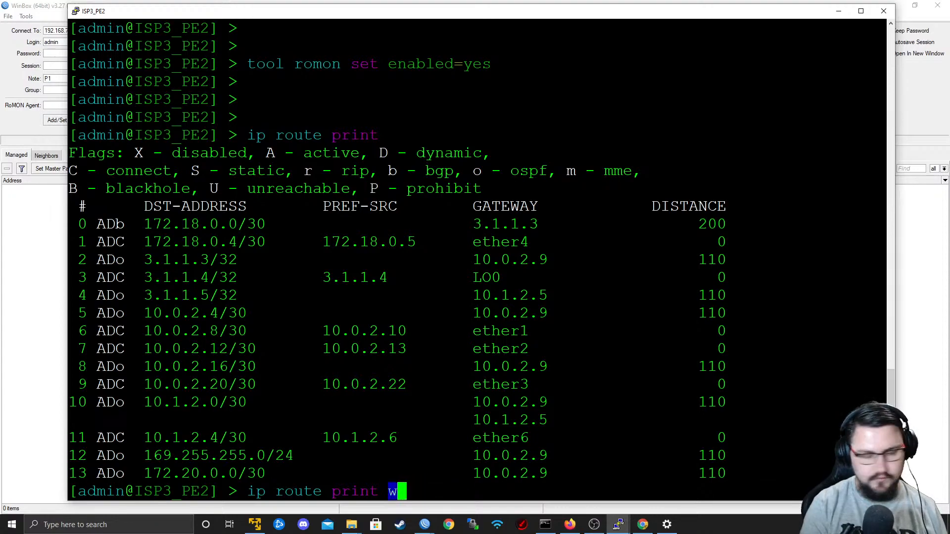
type("here routing-mark")
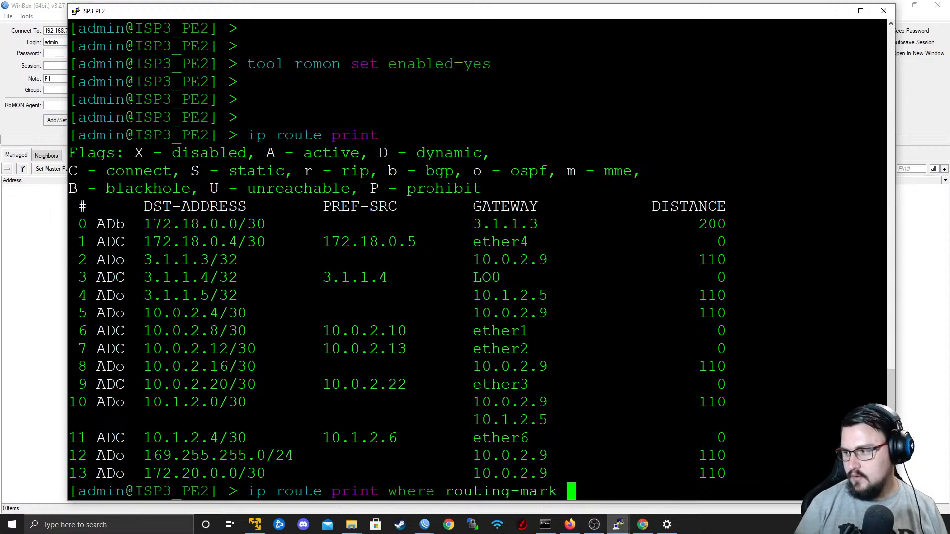
key("alt+Tab")
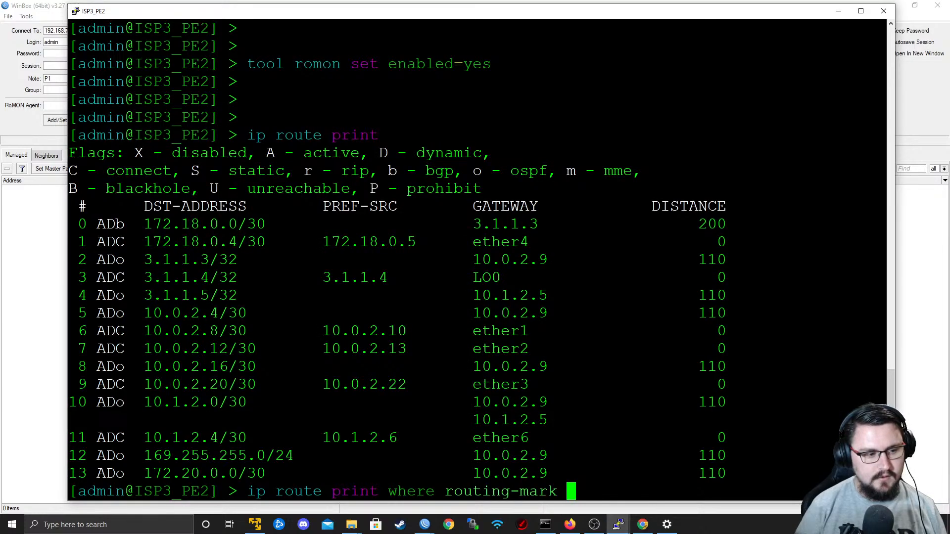
Close the ISP3_PE2 console session and switch to the PE2 console at a fresh prompt.
left_click(884, 11)
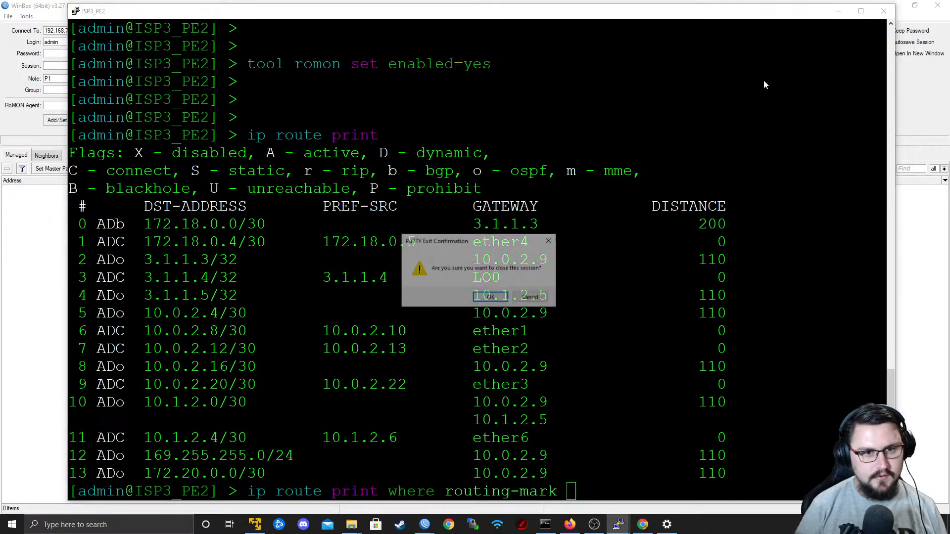
left_click(485, 296)
key("alt+Tab")
key("alt+Tab")
key("alt+Tab")
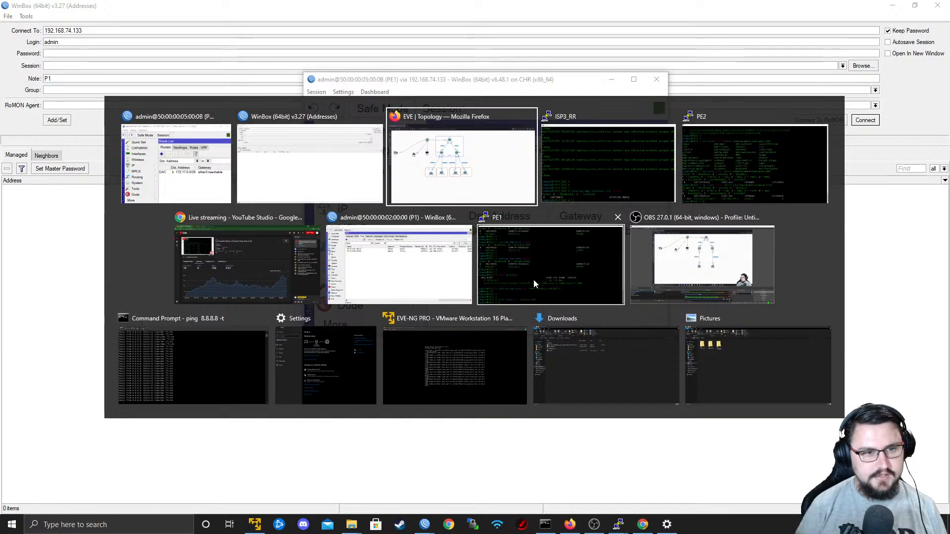
key("alt+Tab")
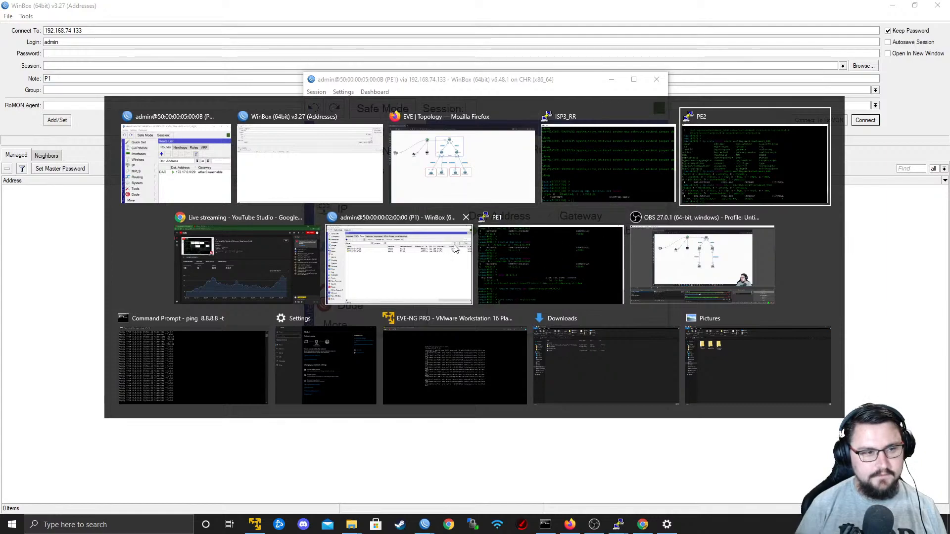
left_click(733, 203)
key("Return")
key("Return")
key("Return")
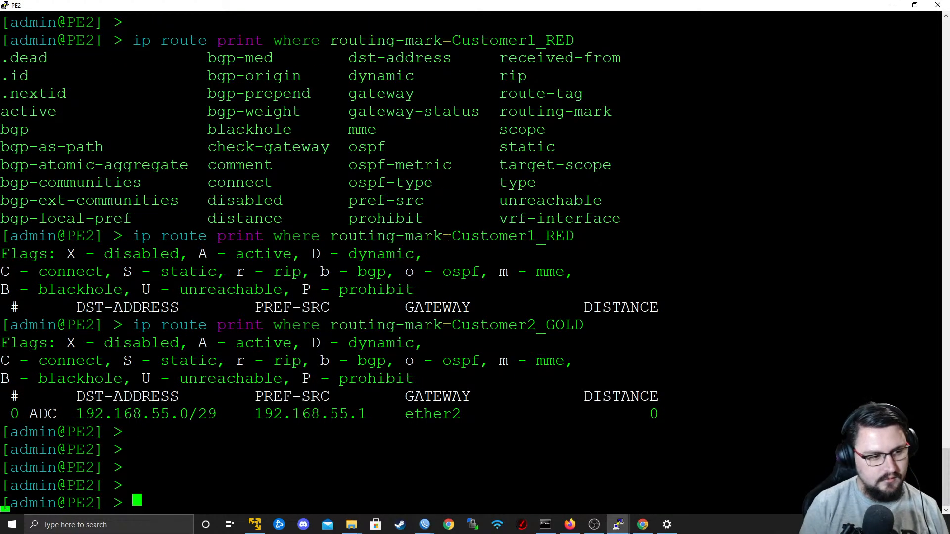
Enable RoMON on PE2 with "tool romon set enabled=yes".
type("tool romon set en")
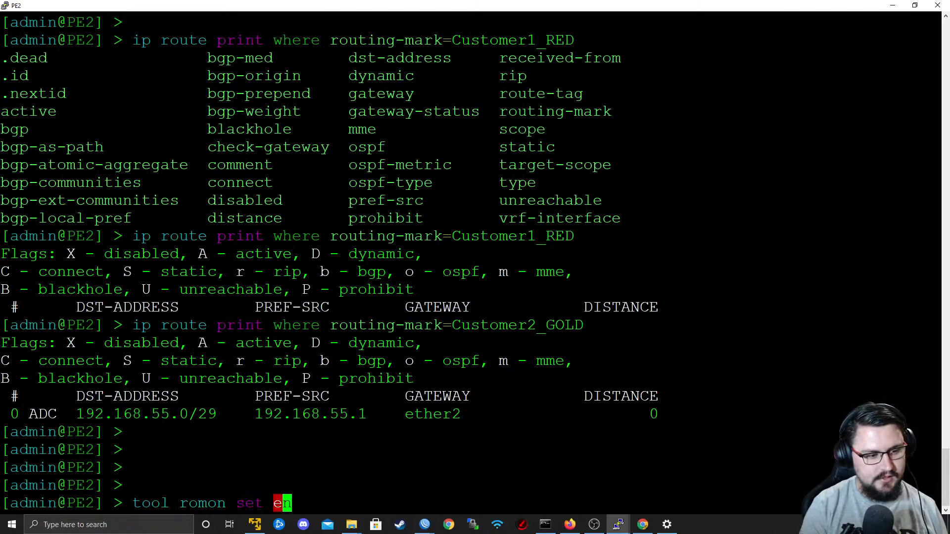
key("Tab")
type("yes")
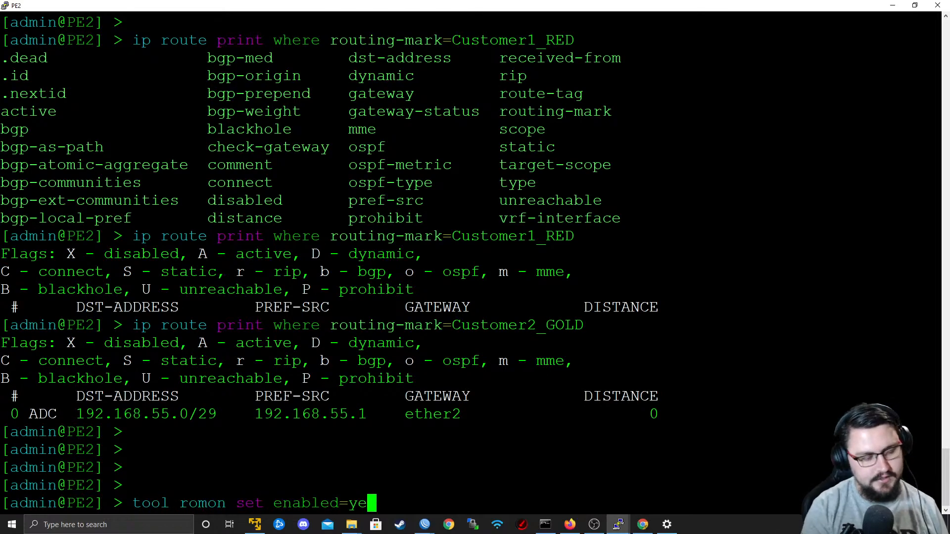
key("Return")
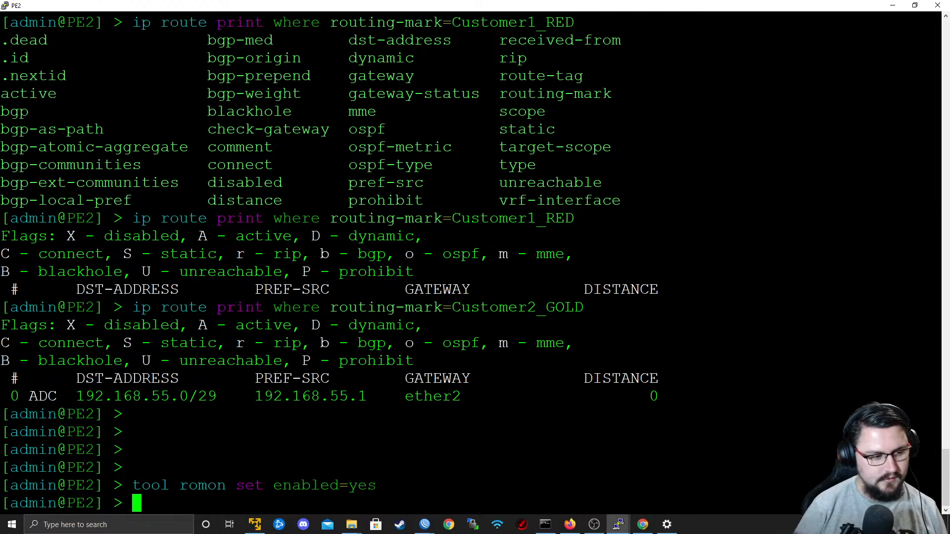
Connect WinBox to RoMON through agent 192.168.74.133, refresh the neighbors, and open a session to PE2.
key("alt+Tab")
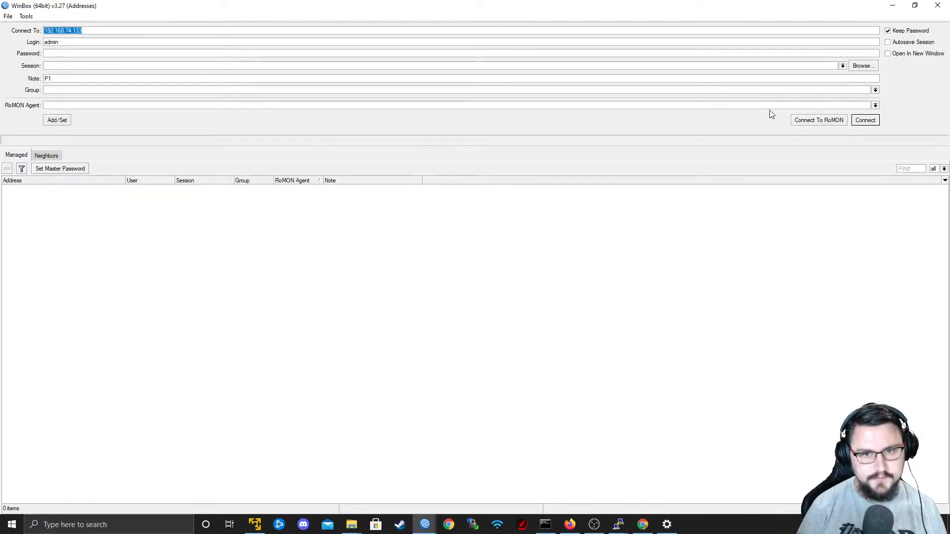
left_click(810, 122)
left_click(29, 169)
left_click(346, 195)
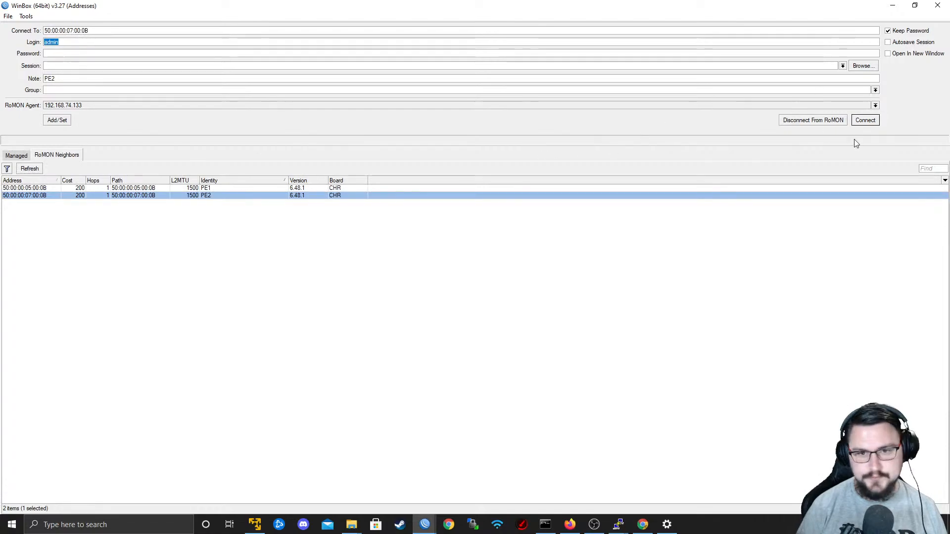
left_click(867, 121)
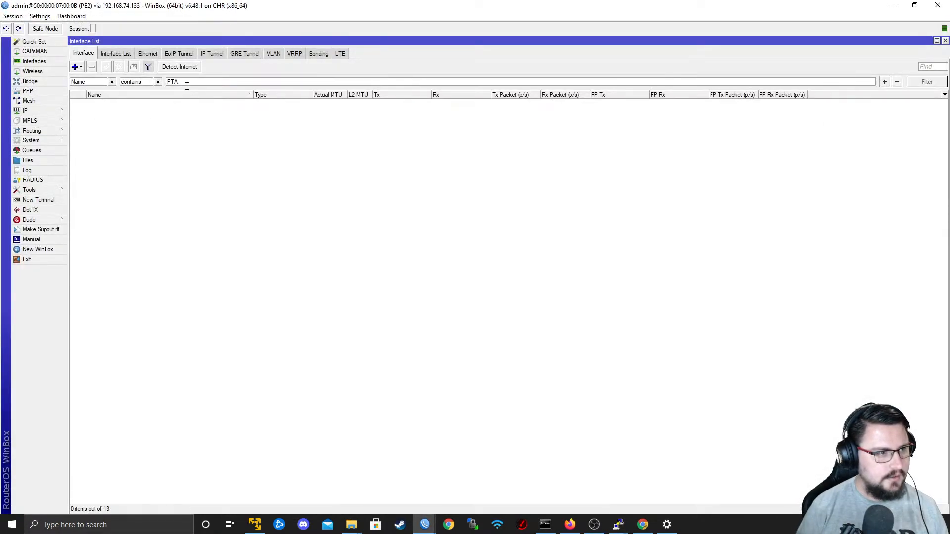
Clear the "PTA" name filter from PE2's interface list.
key("BackSpace")
key("BackSpace")
key("BackSpace")
Open PE2's VRF list, widen the Routing Mark column, and review the Customer1_RED interface, route distinguisher and route targets.
left_click(26, 111)
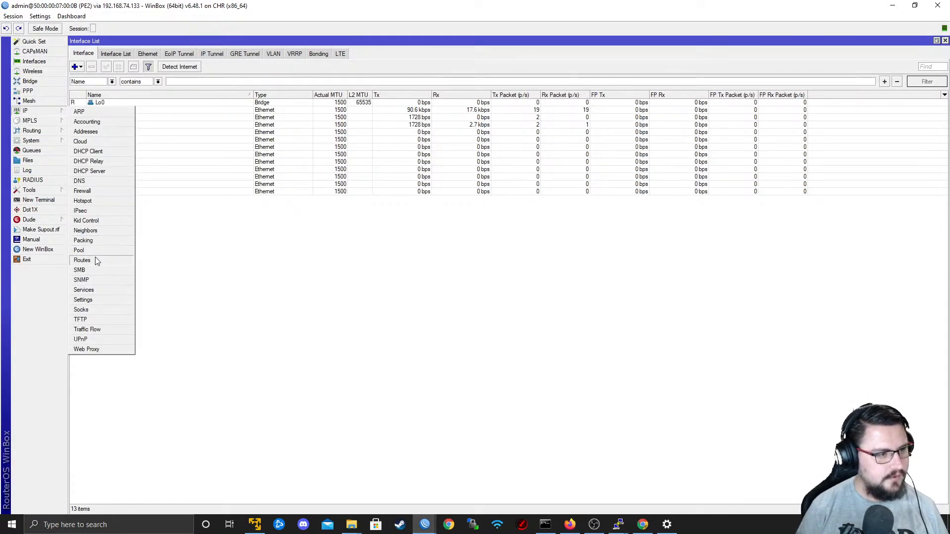
left_click(82, 261)
left_click(151, 54)
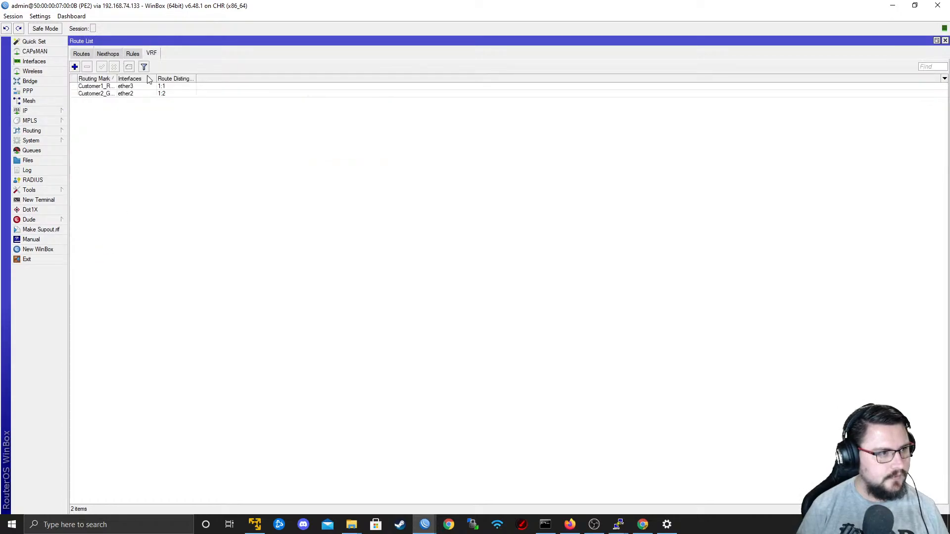
left_click_drag(117, 79, 154, 78)
double_click(138, 87)
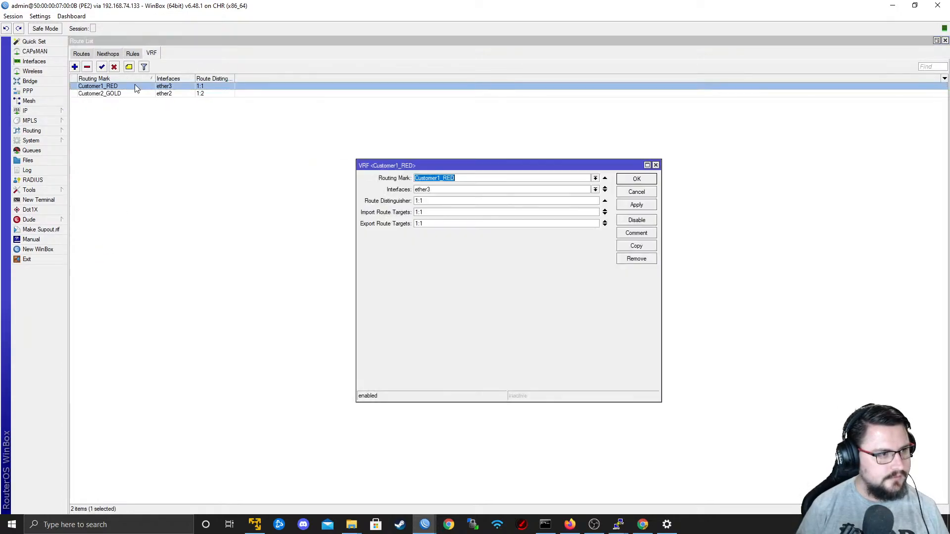
left_click(637, 193)
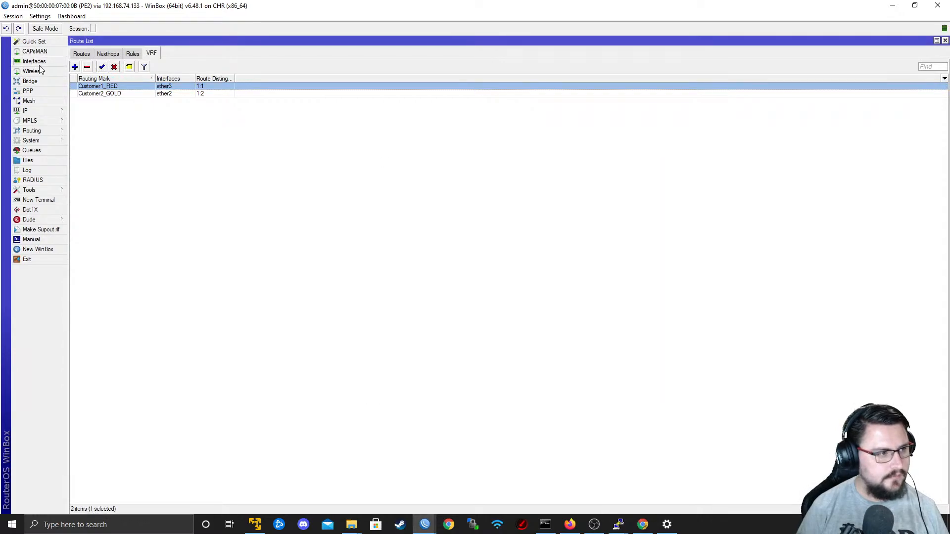
Open PE2's IP address list, clear its interface filter, and adjust the columns.
left_click(30, 111)
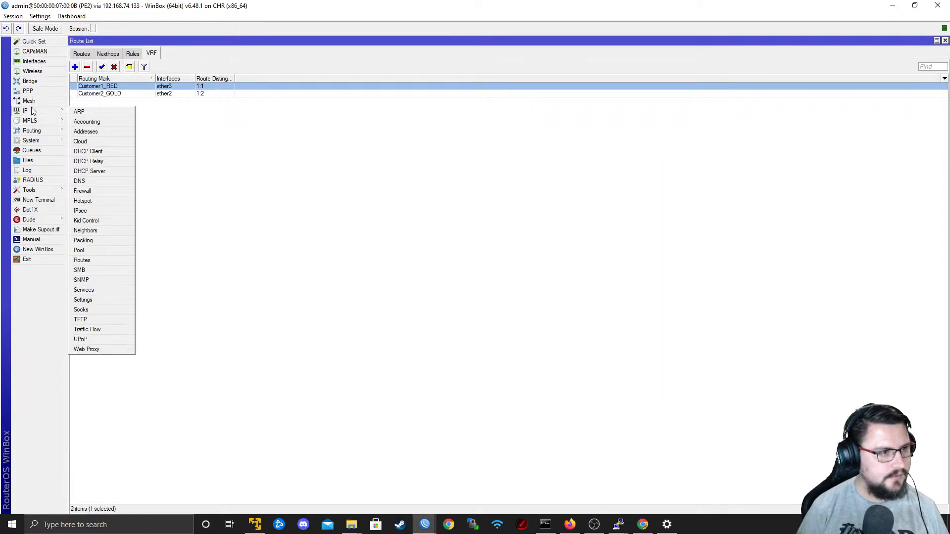
left_click(98, 134)
key("BackSpace")
mouse_move(538, 223)
left_mouse_down()
mouse_move(416, 237)
mouse_move(534, 239)
left_mouse_up()
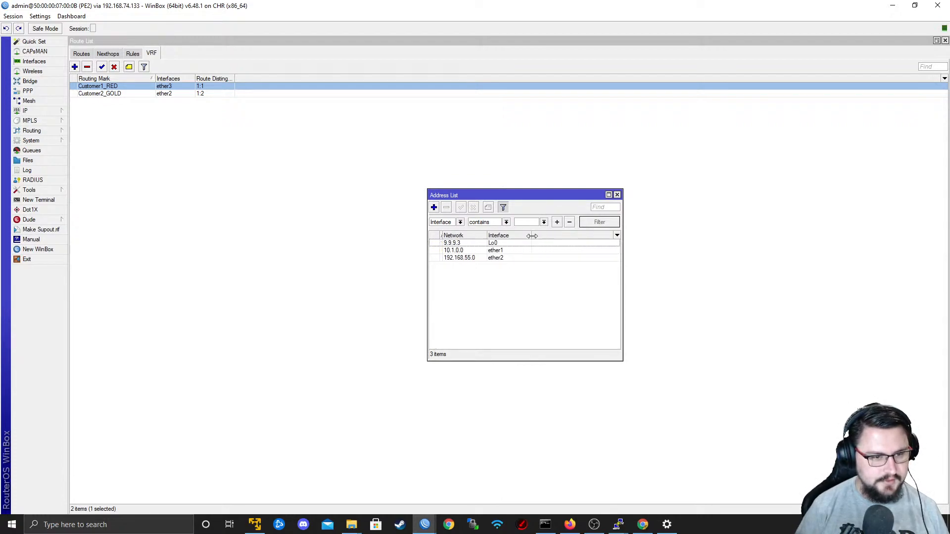
Check the CPE2-Customer1 subnet in the EVE-NG topology and add address 192.168.54.1/29 on PE2's ether3.
left_click(435, 208)
key("alt+Tab")
key("alt+Tab")
key("alt+Tab")
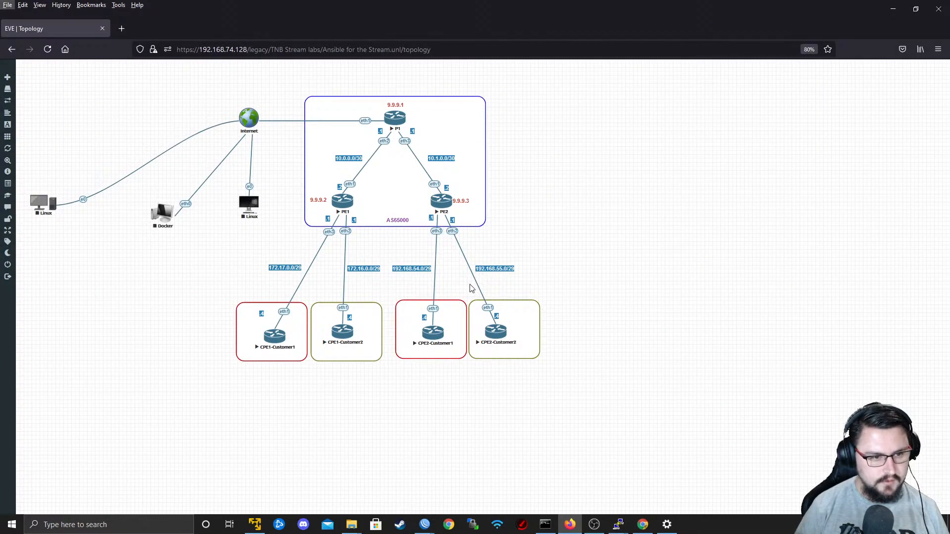
left_click(424, 270)
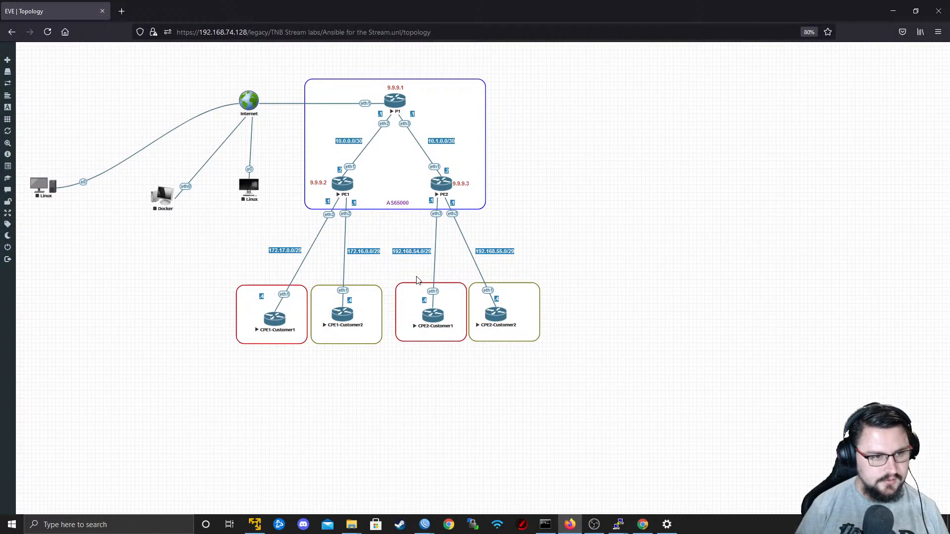
key("alt+Tab")
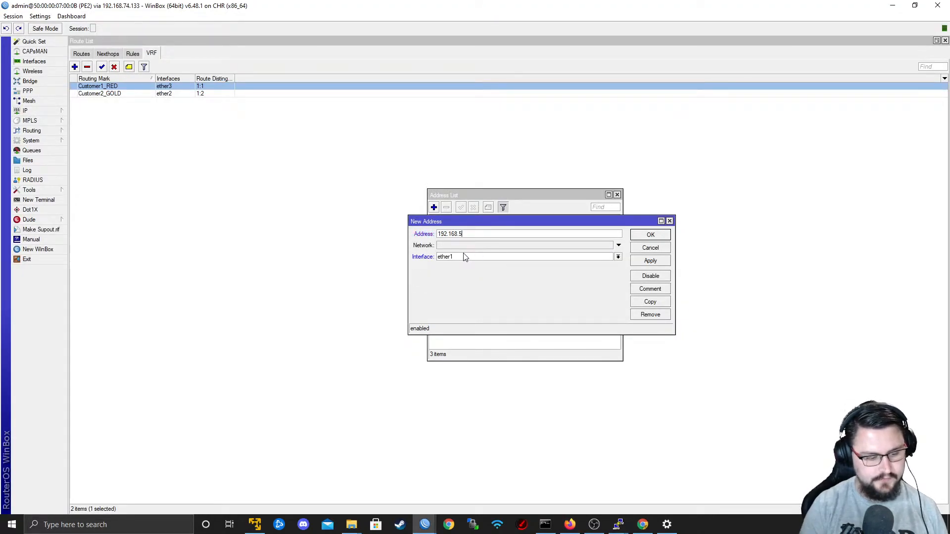
left_click(464, 254)
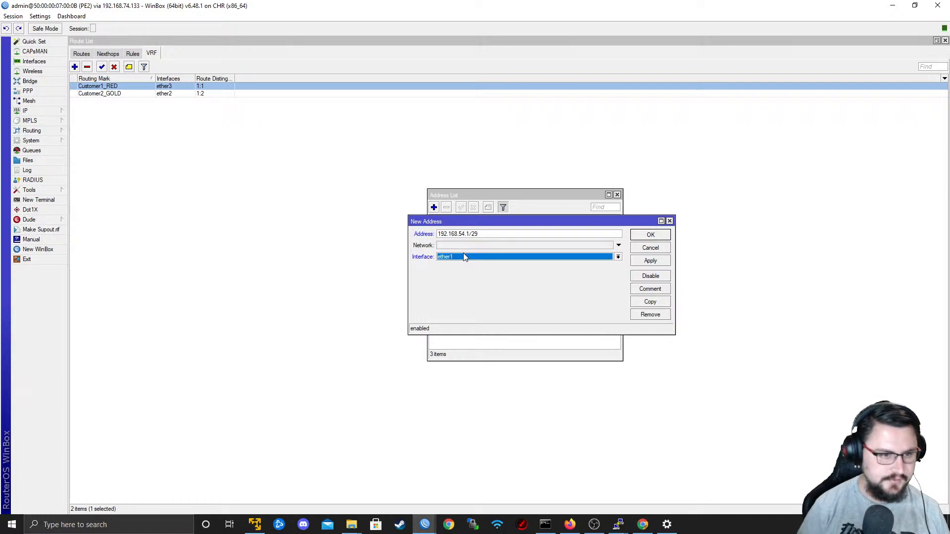
left_click(448, 286)
left_click(652, 262)
left_click(649, 236)
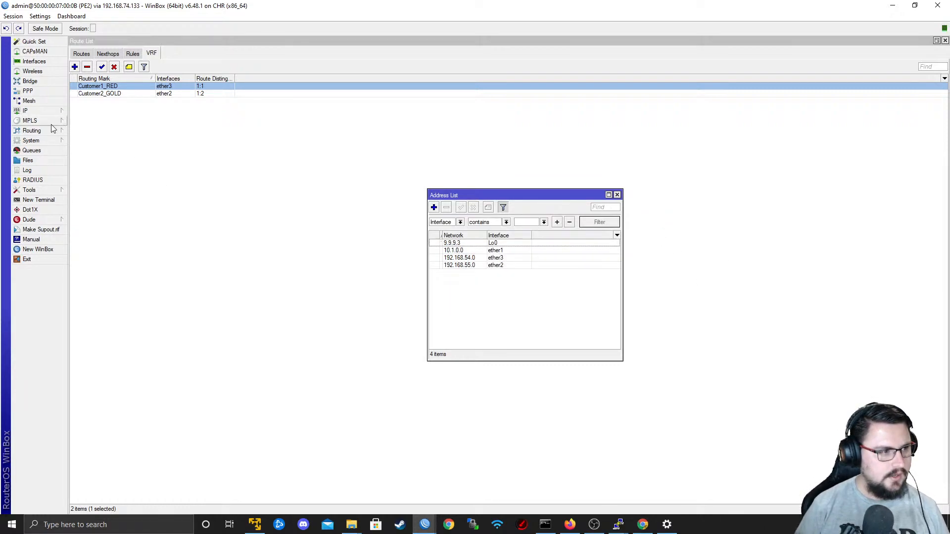
Open PE2's BGP settings and show the list of BGP VRFs.
left_click(32, 131)
left_click(88, 144)
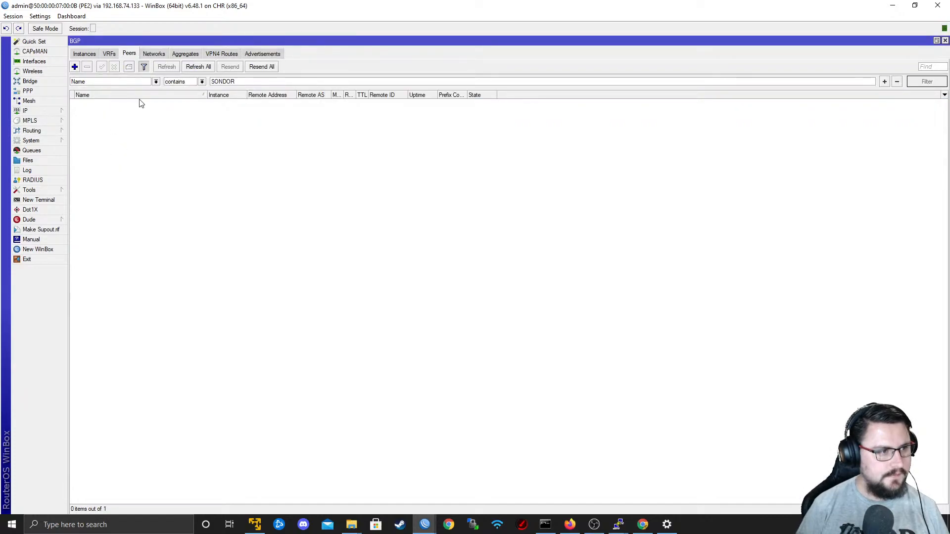
key("BackSpace")
key("BackSpace")
key("BackSpace")
key("BackSpace")
key("BackSpace")
key("BackSpace")
left_click(110, 53)
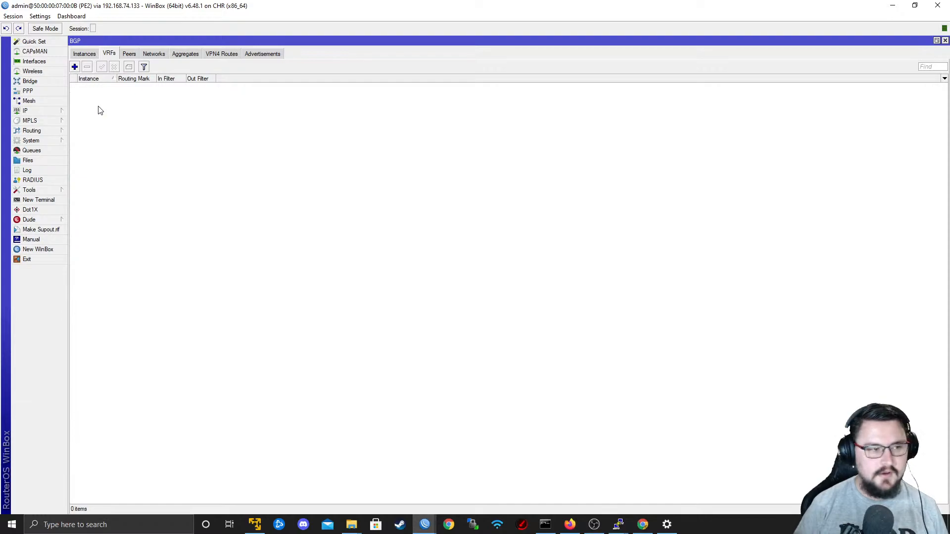
Check the BGP instance VRF output in the ISP3_RR console and return to PE2's WinBox session.
key("alt+Tab")
key("alt+Tab")
key("alt+Tab")
key("alt+Tab")
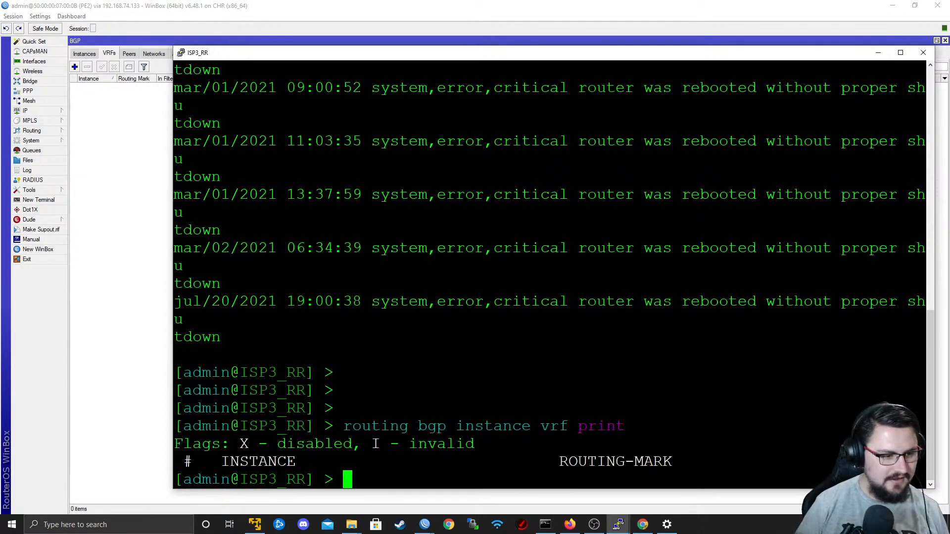
key("alt+Tab")
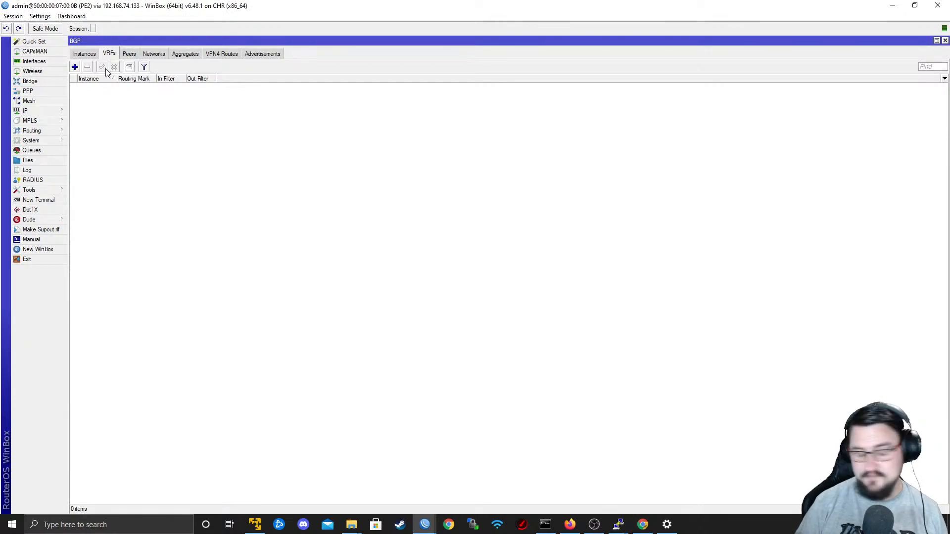
Add a BGP VRF on PE2's default instance with routing mark Customer1_RED, redistributing connected and static routes.
left_click(75, 66)
key("alt+Tab")
key("alt+Tab")
left_click(506, 238)
left_click(535, 237)
left_click(495, 245)
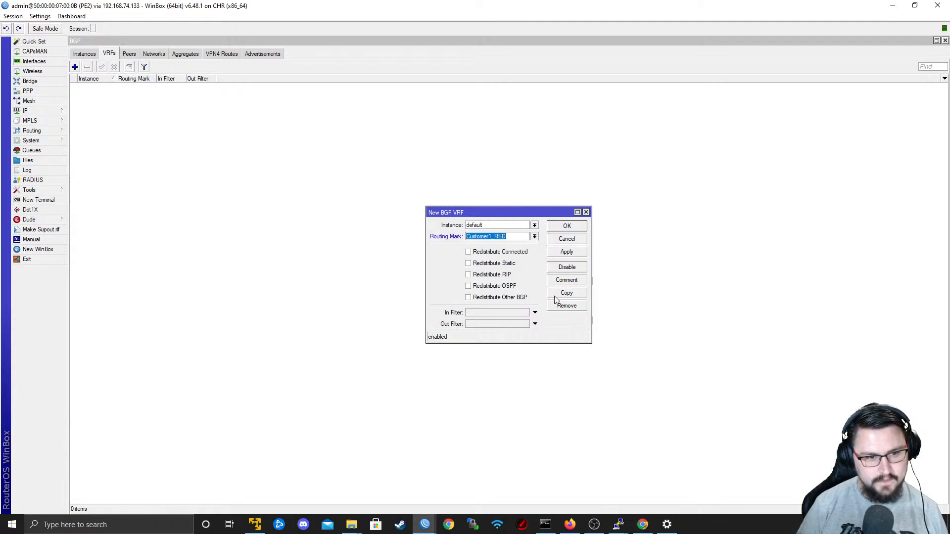
left_click(503, 263)
left_click(492, 277)
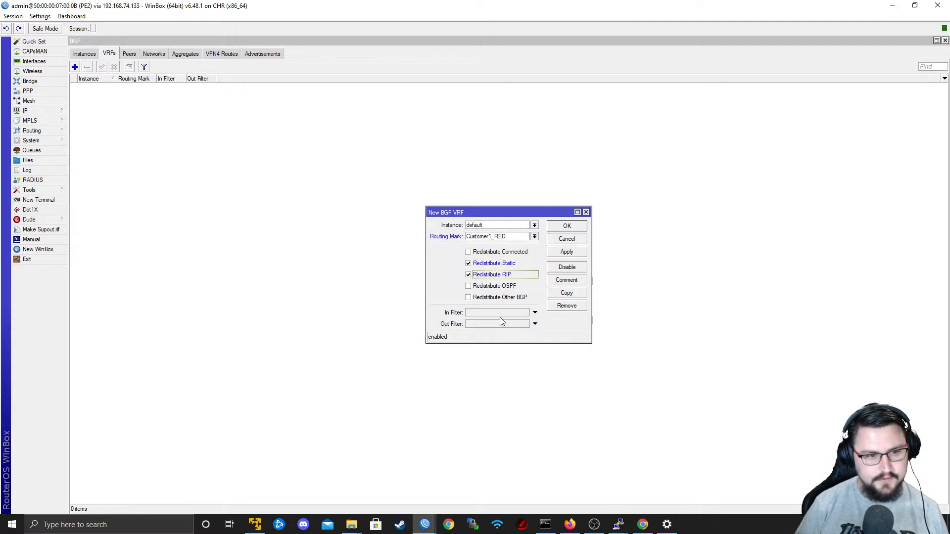
left_click(494, 276)
left_click(498, 252)
left_click(559, 254)
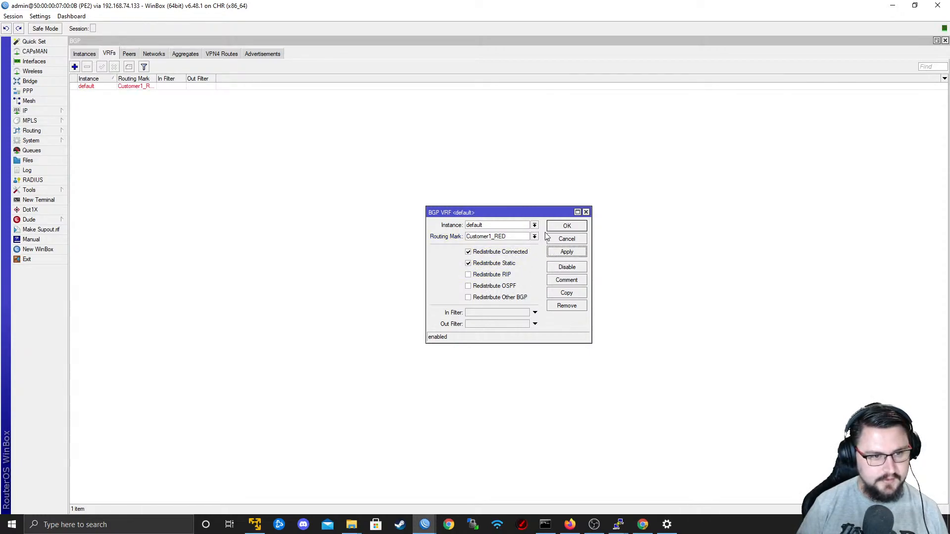
Copy the Customer1_RED BGP VRF entry, set the copy's routing mark to Customer2_GOLD, and save both entries.
left_click(567, 293)
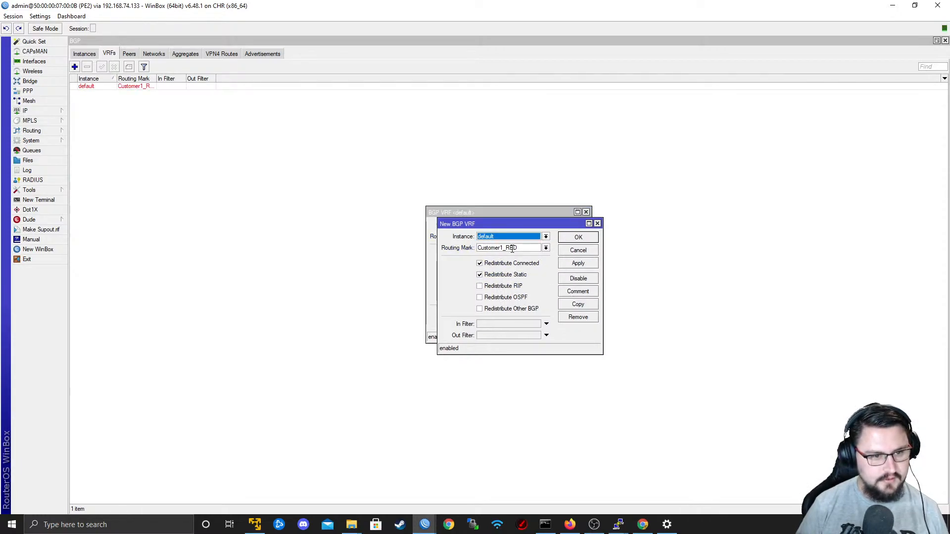
left_click(546, 248)
left_click(526, 268)
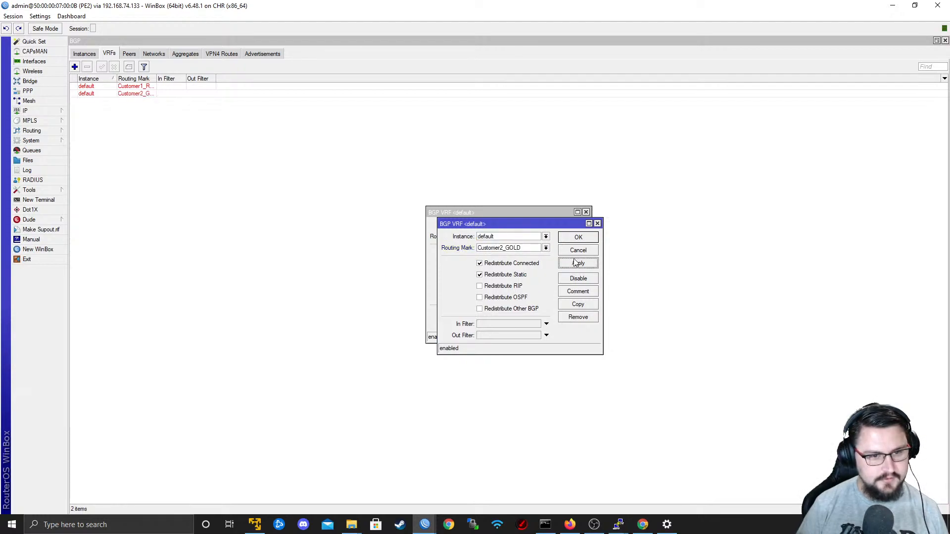
left_click(579, 237)
left_click(567, 225)
left_click(84, 54)
left_click(105, 53)
Open PE2's route list, show only the Customer1_RED table, widen the columns, and examine the BGP route to 172.17.0.0/29.
left_click(44, 112)
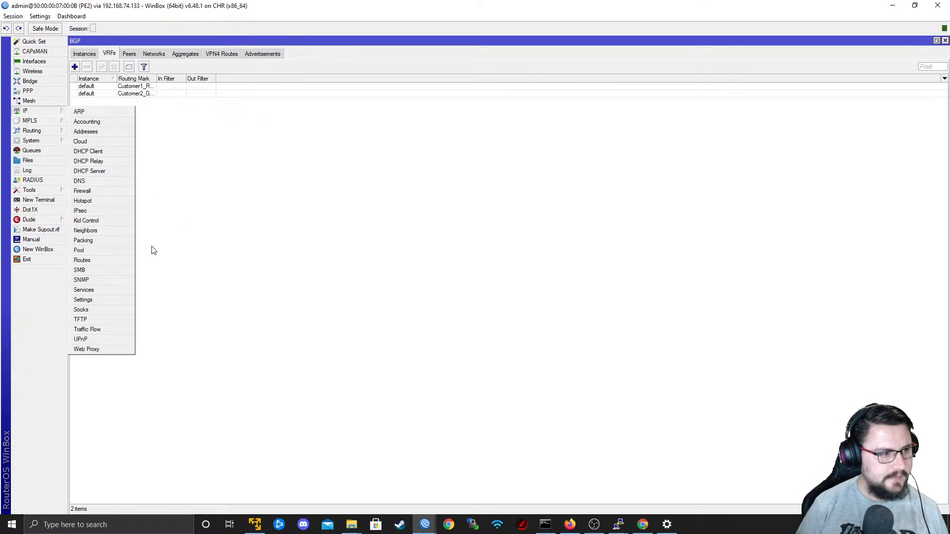
left_click(116, 258)
left_click(93, 55)
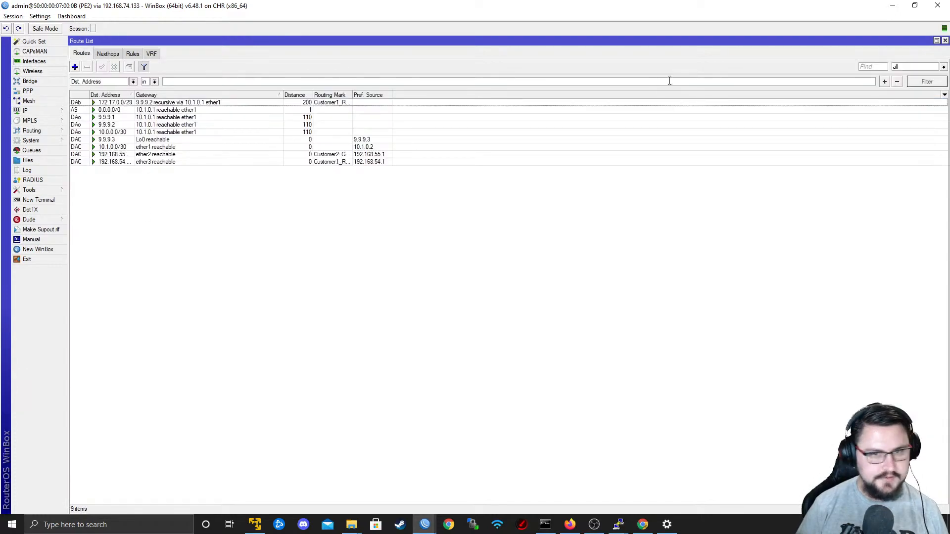
left_click(945, 70)
left_click(911, 77)
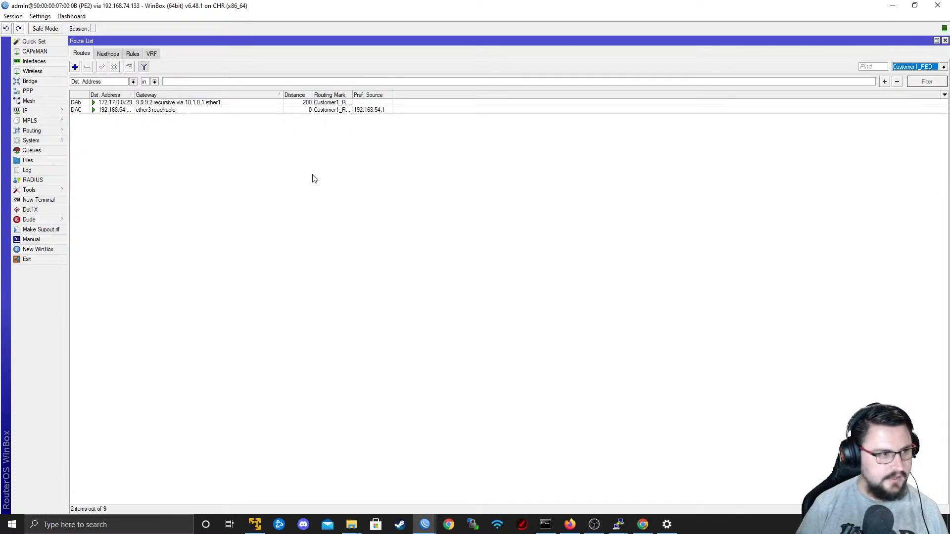
left_click_drag(88, 95, 126, 102)
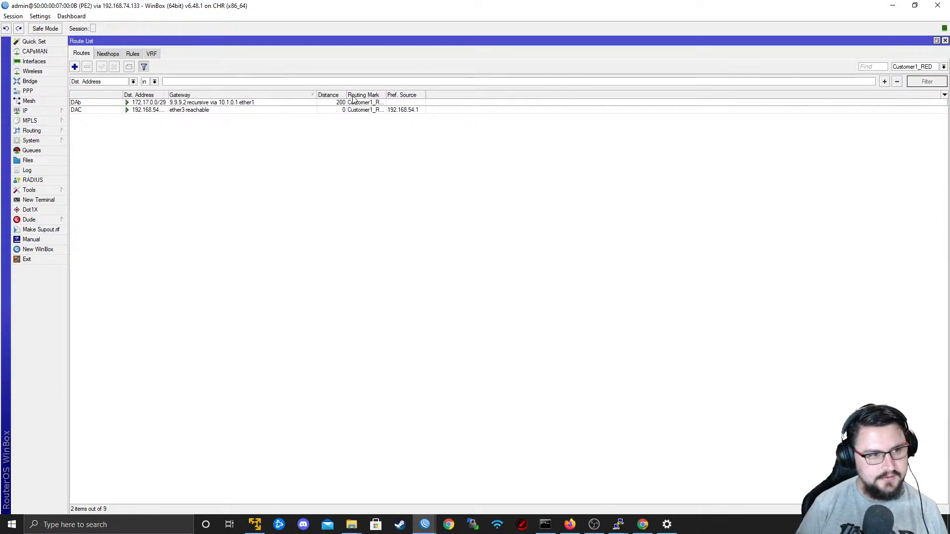
left_click_drag(346, 95, 423, 95)
left_click(102, 104)
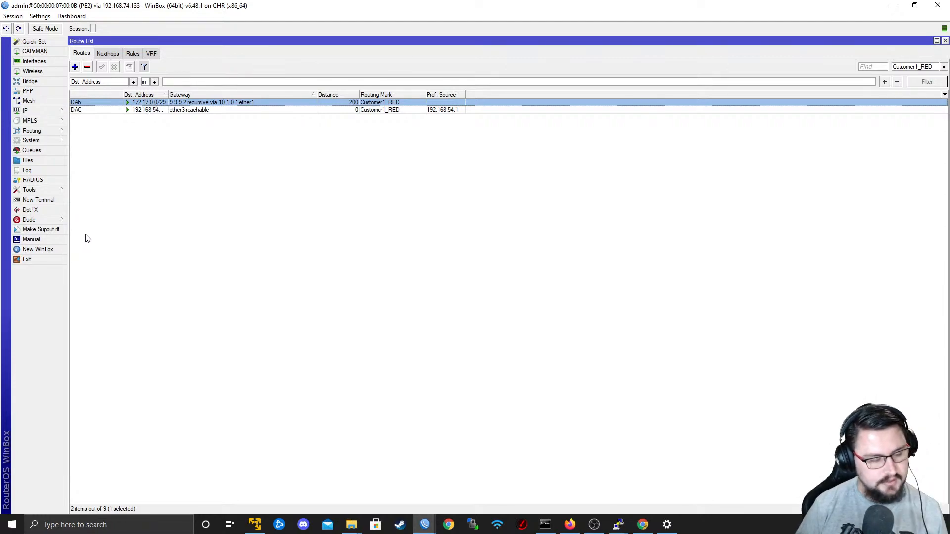
Switch to the EVE-NG topology, log in to CPE2-Customer1's PuTTY console as admin, decline the software license, and minimize the console.
key("alt+Tab")
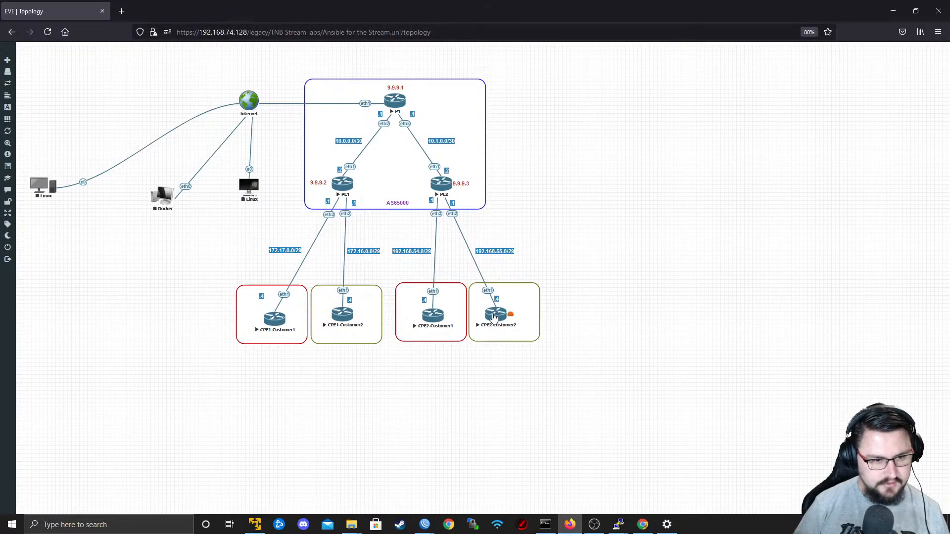
left_click(439, 317)
left_click(510, 160)
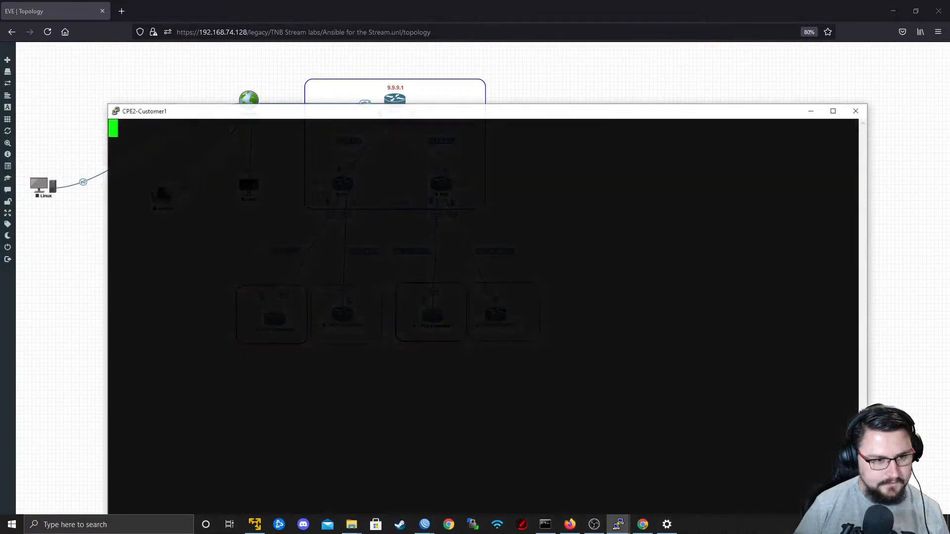
type("admin")
key("Return")
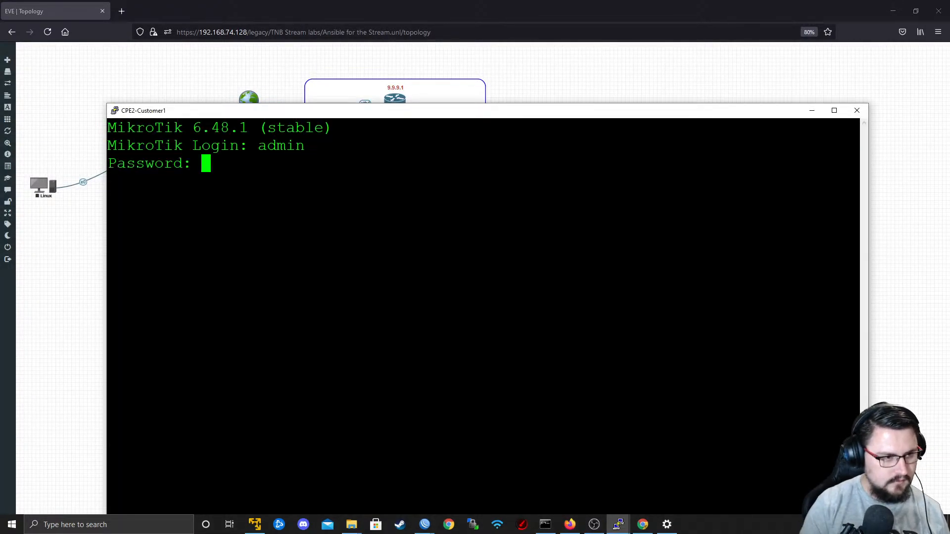
key("Return")
type("n")
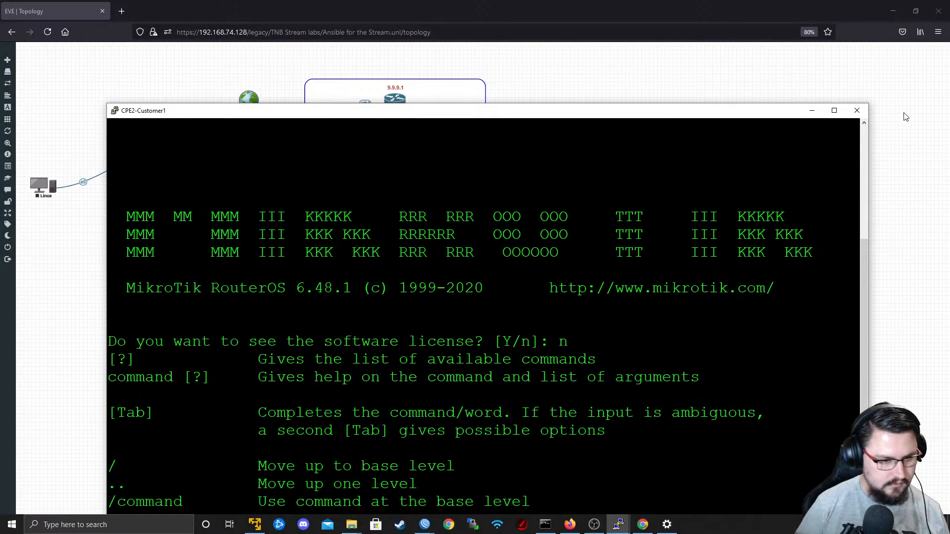
left_click(812, 111)
Log in to CPE2-Customer2's PuTTY console as admin, check its command prompt, and close the session.
left_click(513, 314)
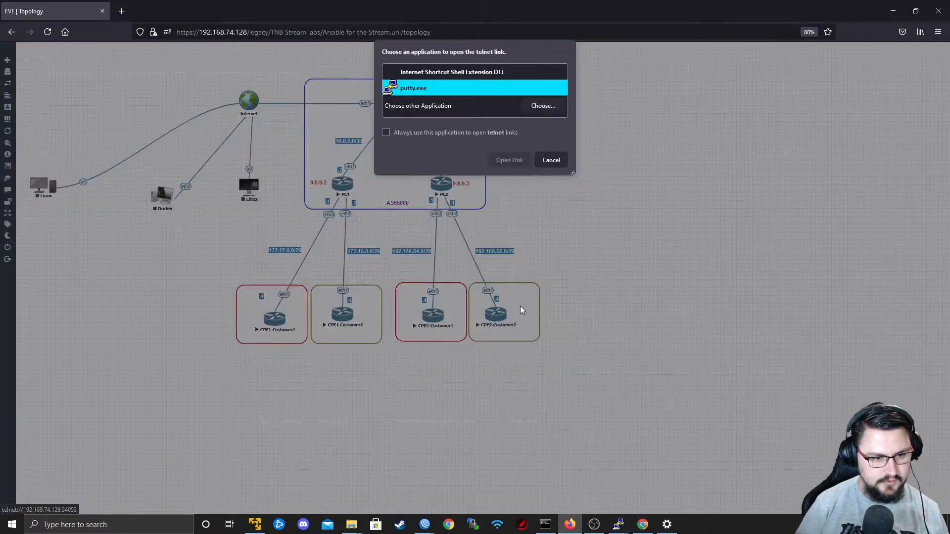
left_click(509, 160)
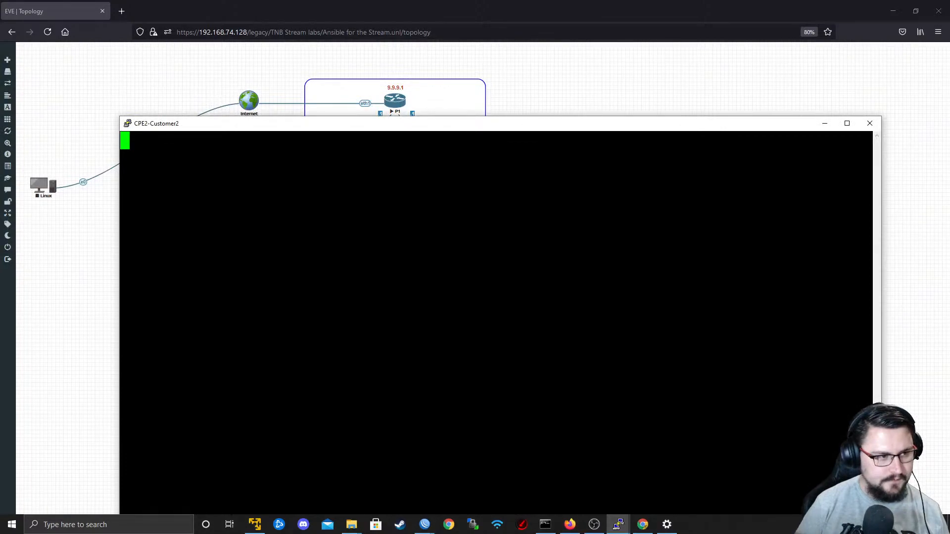
key("Return")
type("admin")
key("Return")
key("Return")
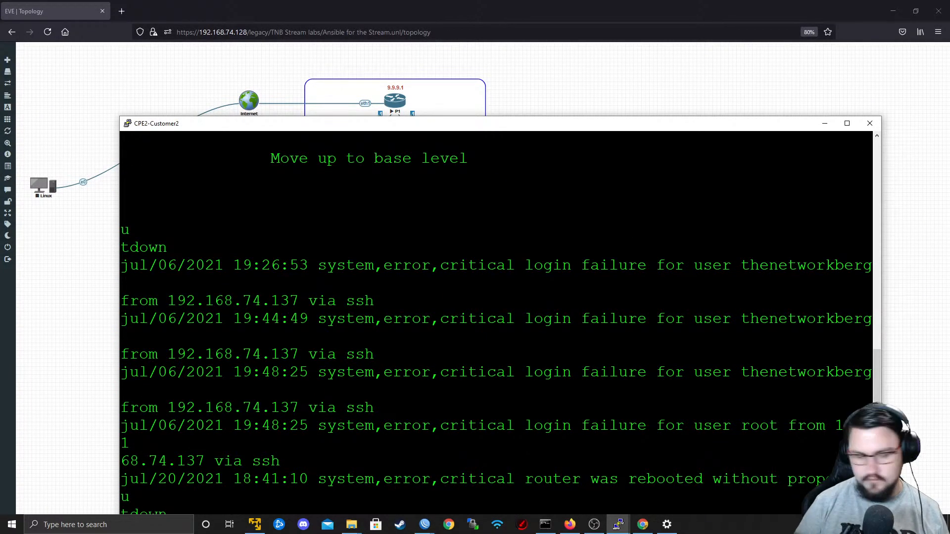
left_click_drag(416, 134, 397, 49)
key("Return")
key("Return")
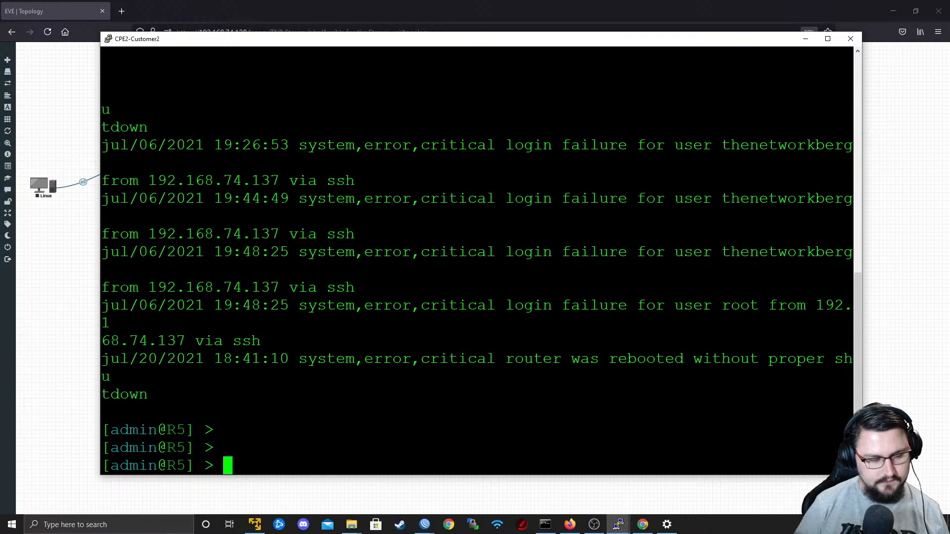
left_click(851, 38)
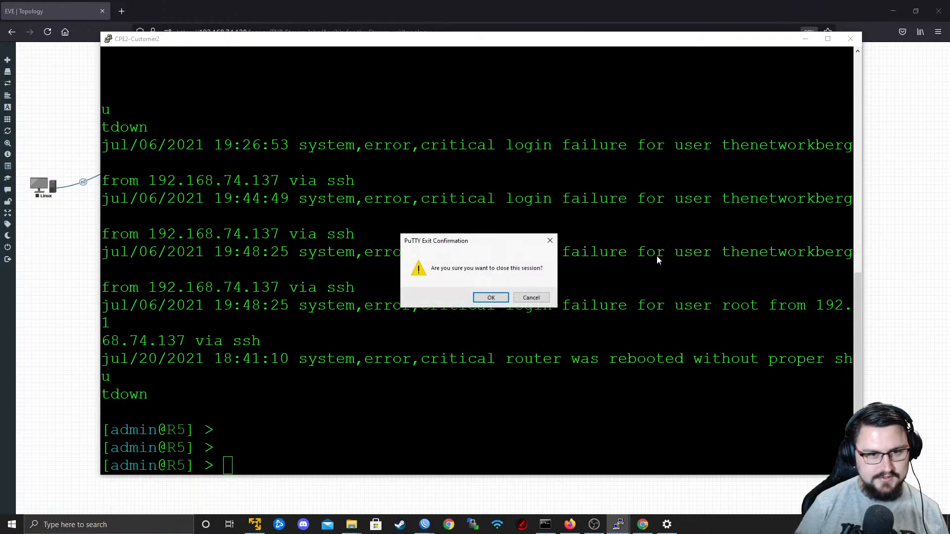
left_click(491, 296)
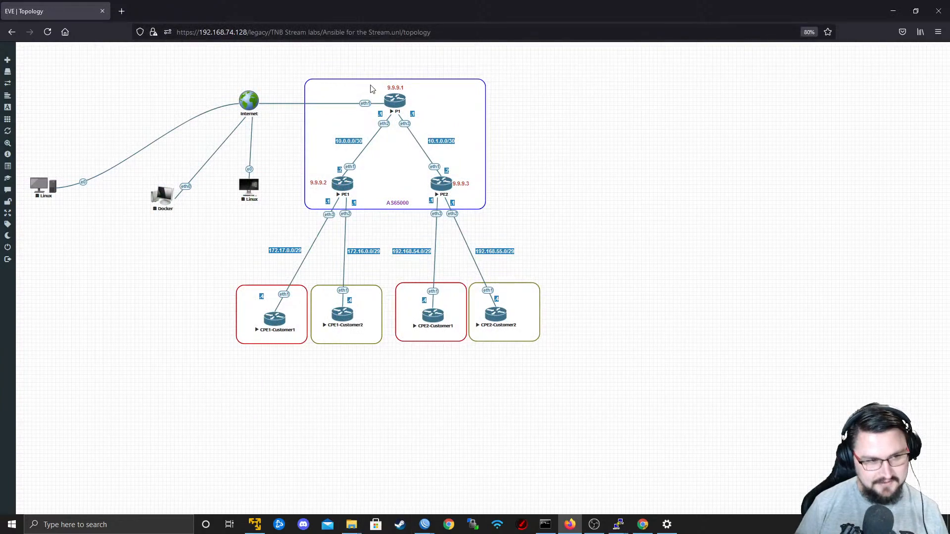
Cancel the telnet link for P1, open CPE1-Customer2's PuTTY console to check its login prompt, and close that session.
left_click(398, 101)
left_click(550, 159)
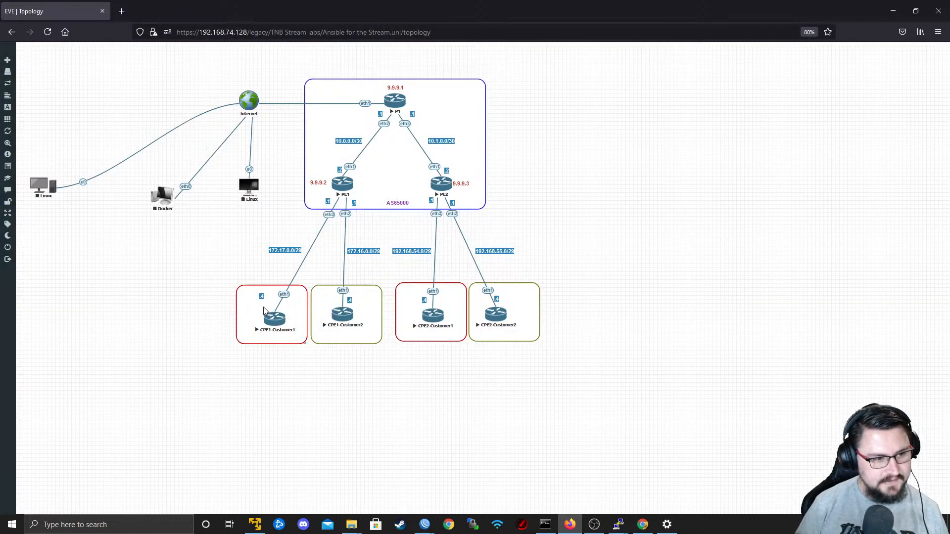
left_click(343, 316)
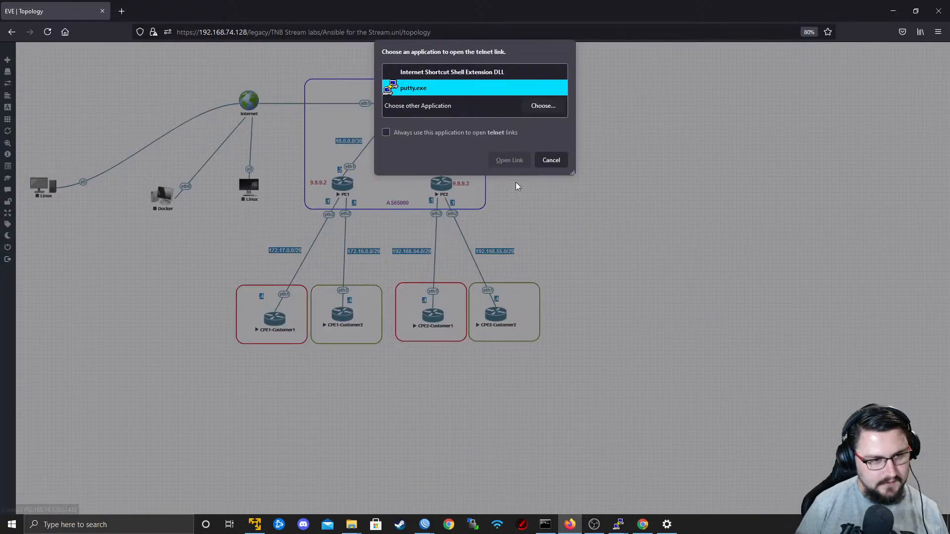
left_click(509, 161)
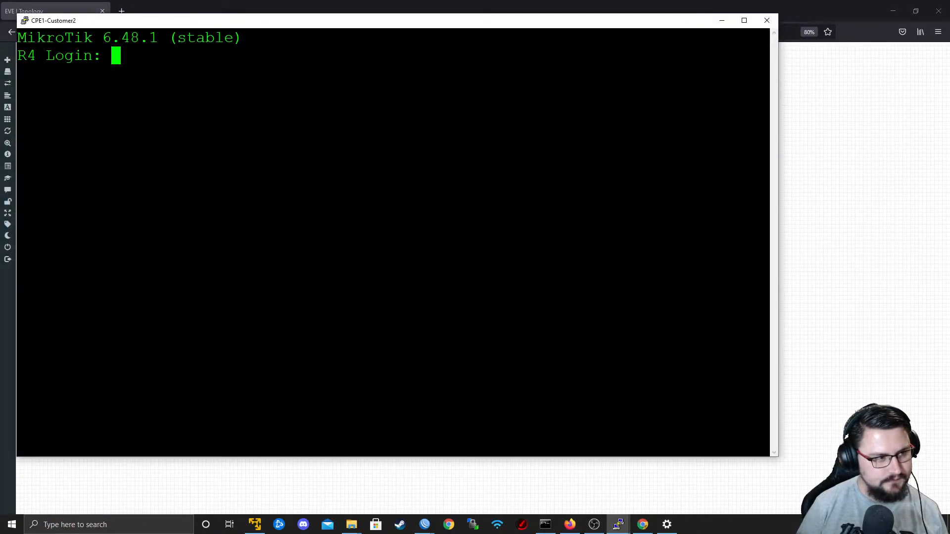
left_click(767, 20)
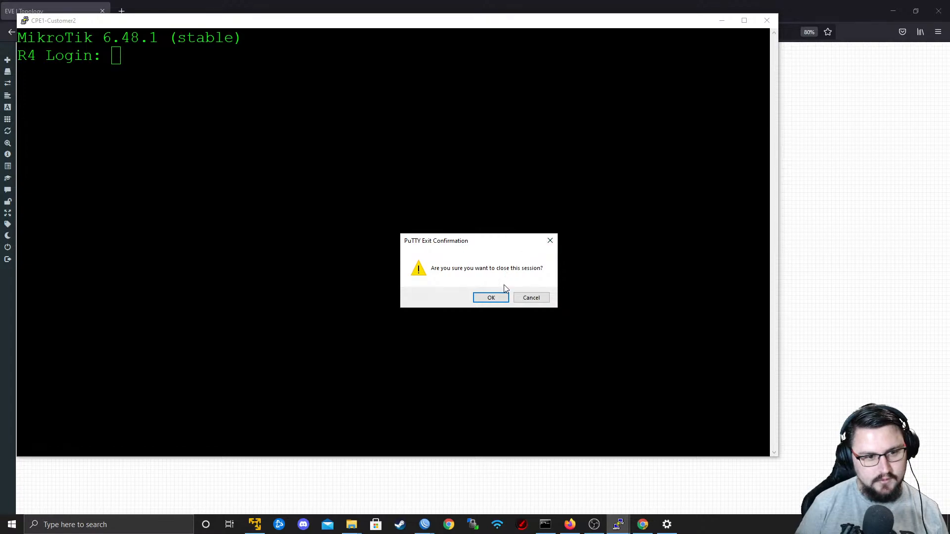
left_click(491, 298)
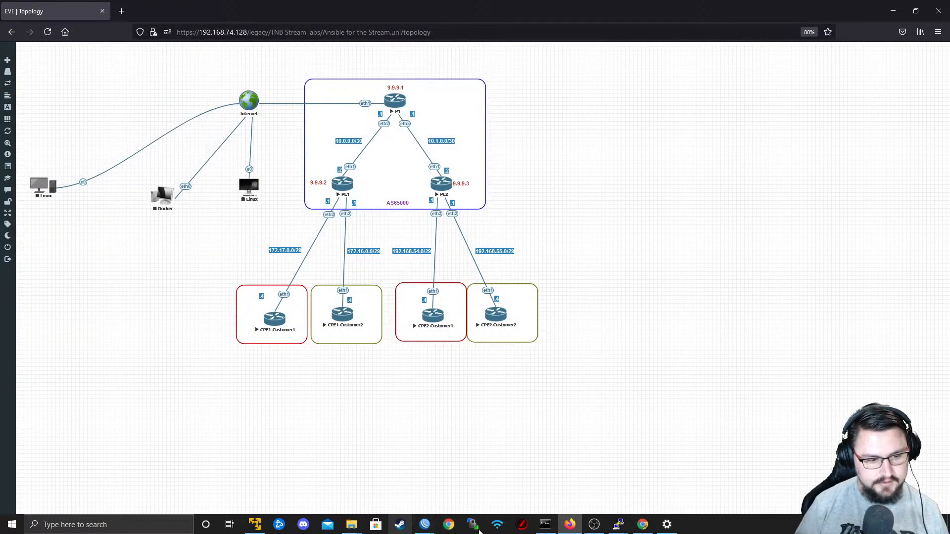
Leave the current lab and open MikroTik 2021 New Lab from the Running folder to view its ISP 3 topology.
mouse_move(633, 527)
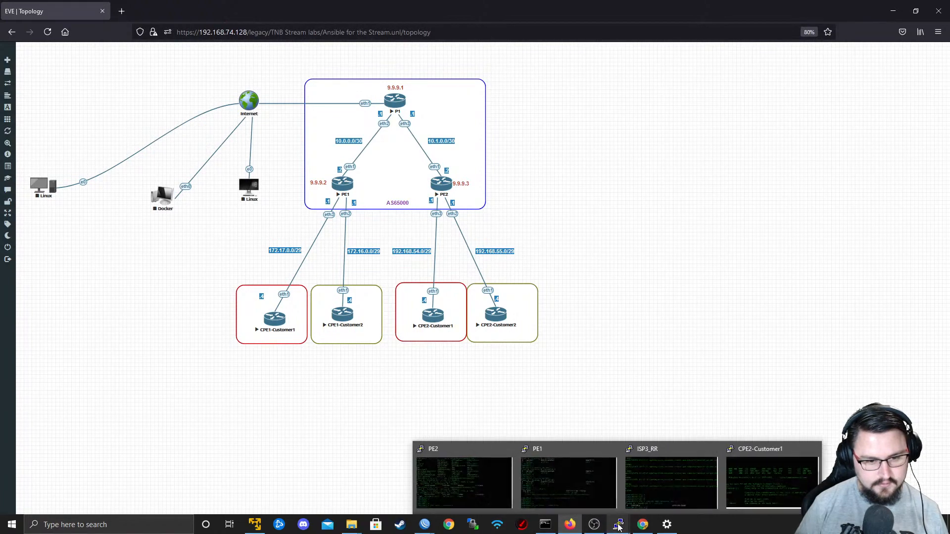
mouse_move(673, 486)
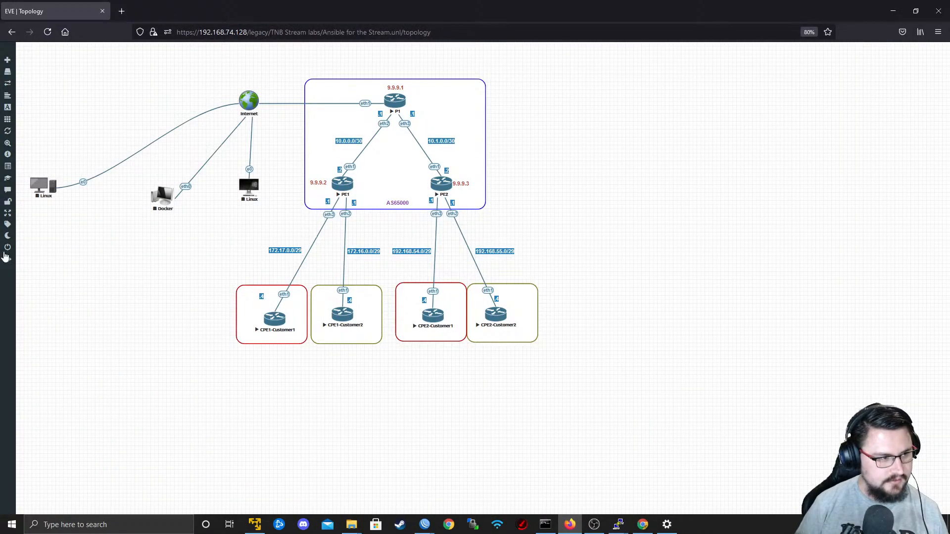
left_click(15, 248)
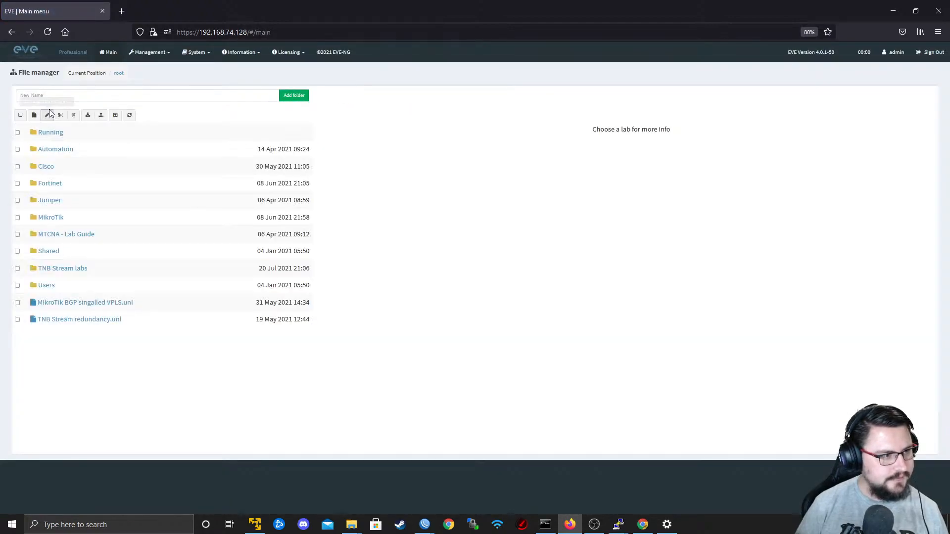
left_click(48, 132)
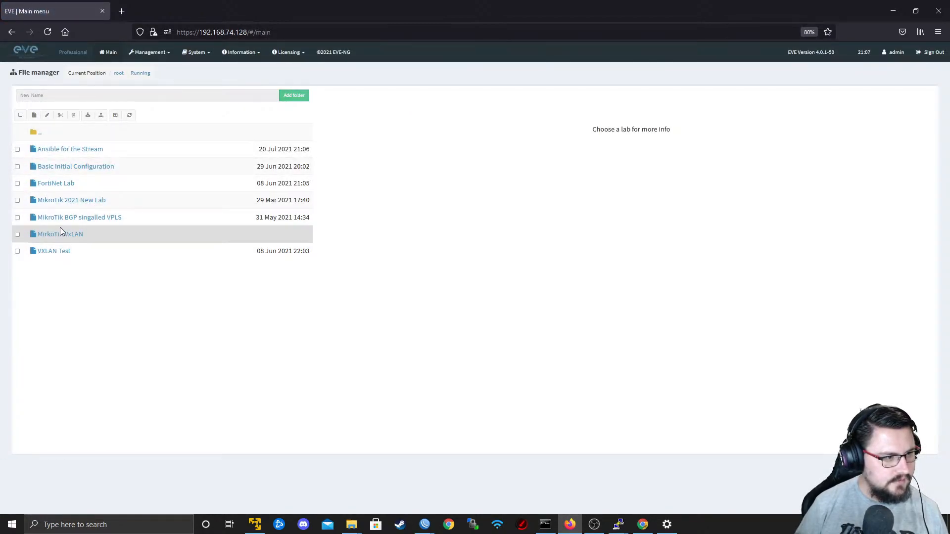
left_click(76, 201)
left_click(360, 340)
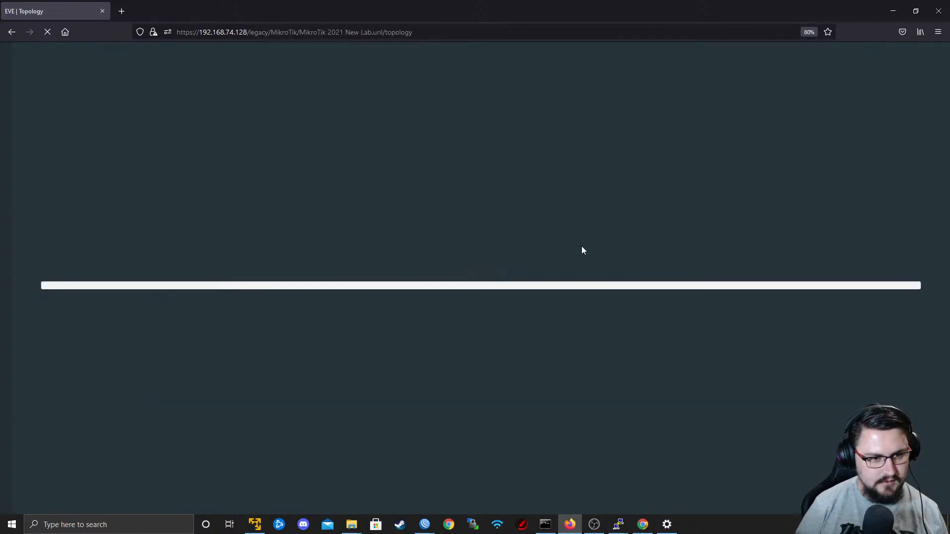
scroll(561, 372, "down", 3)
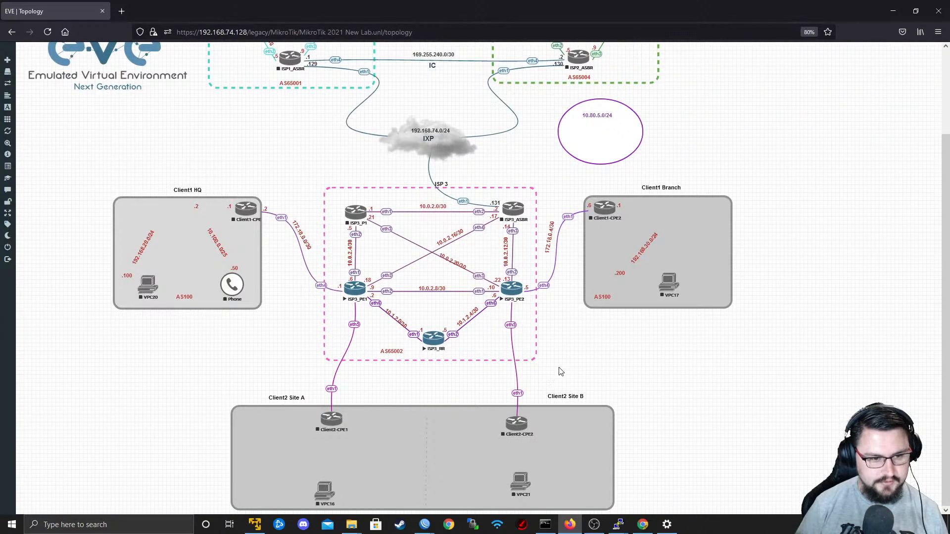
Select all the nodes in the ISP 3 area of the topology and stop them.
left_click_drag(561, 371, 322, 186)
right_click(359, 297)
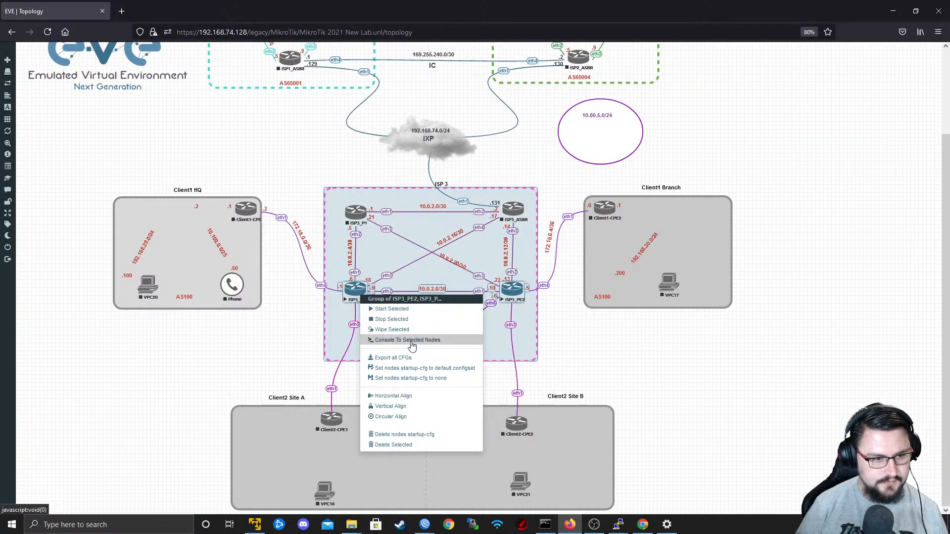
left_click(578, 370)
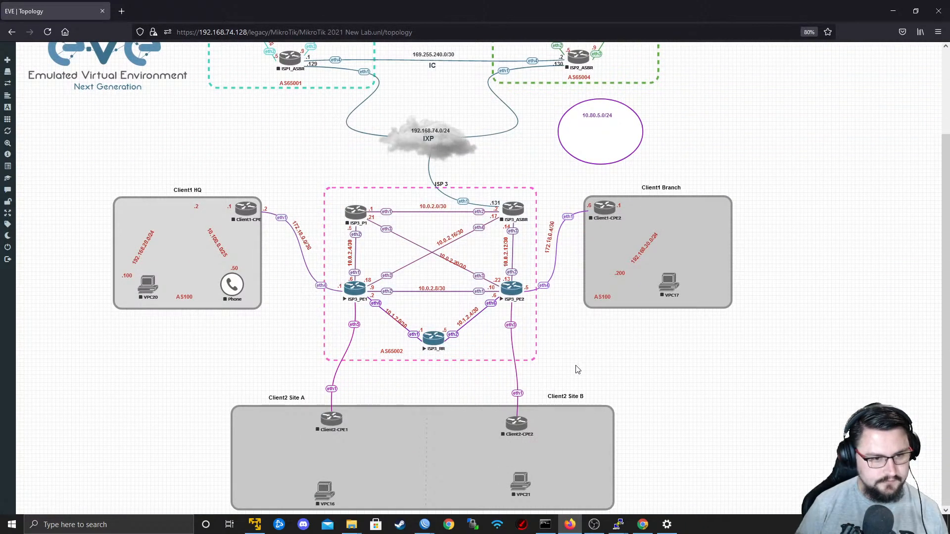
left_click_drag(577, 370, 323, 186)
right_click(354, 292)
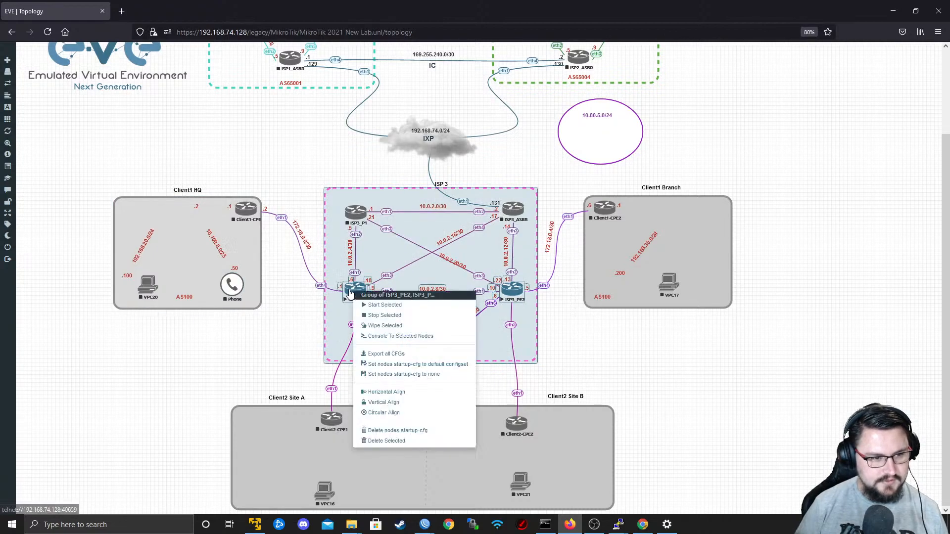
left_click(402, 316)
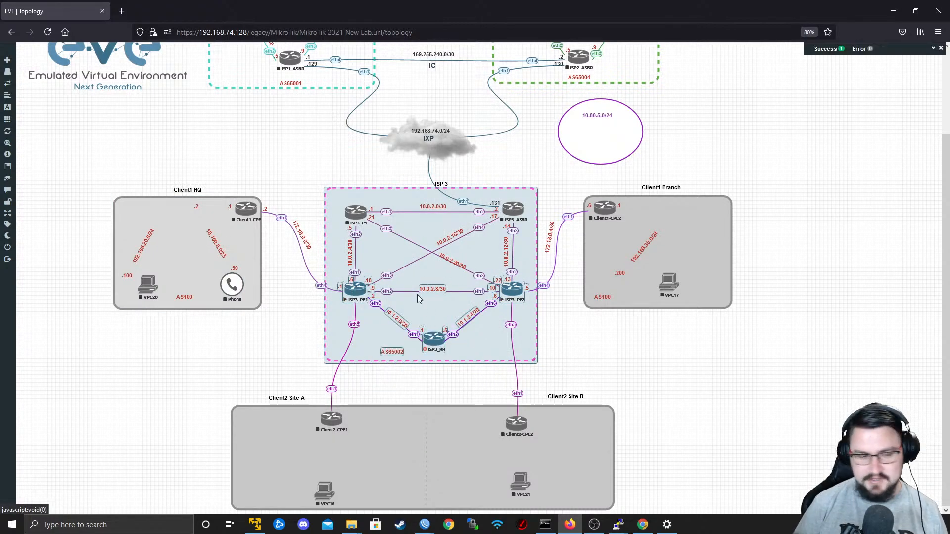
left_click(320, 243)
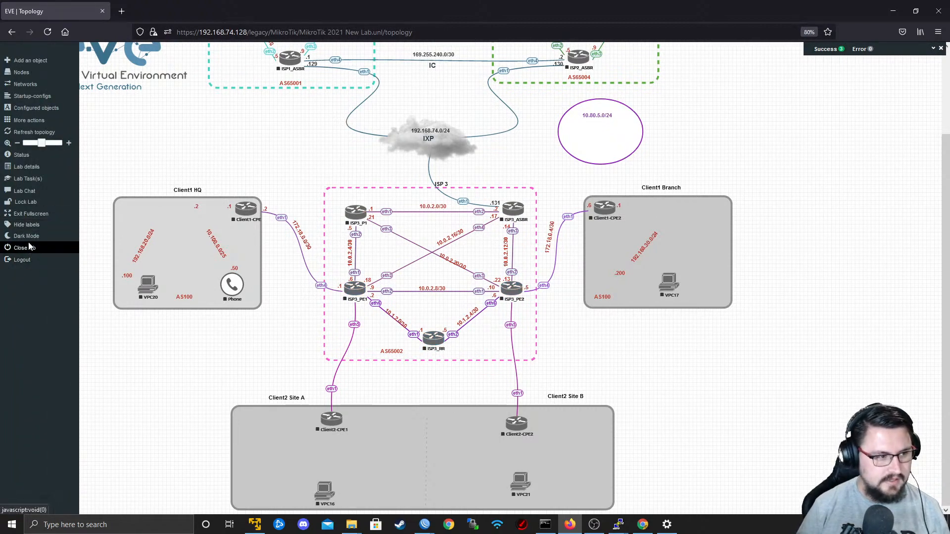
Close the current lab and open Ansible for the Stream from the Running folder.
left_click(29, 248)
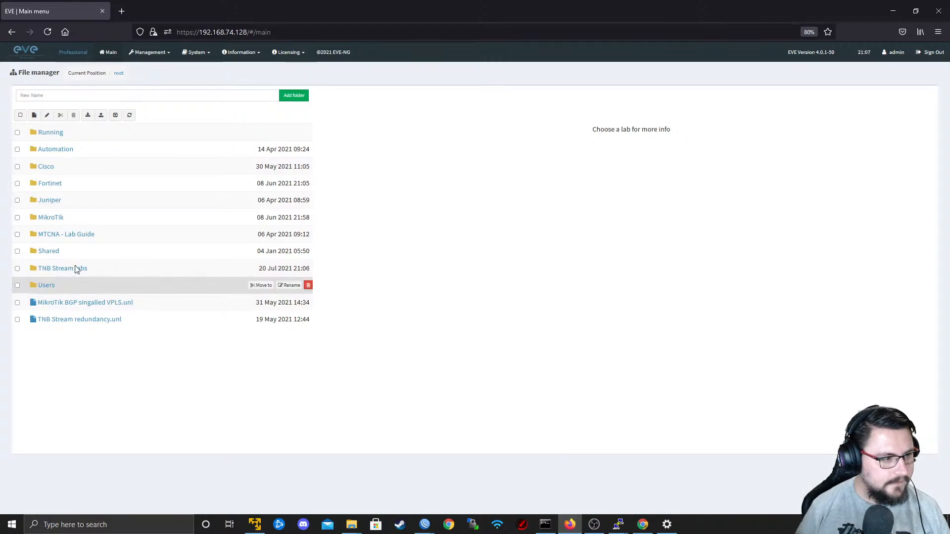
left_click(52, 132)
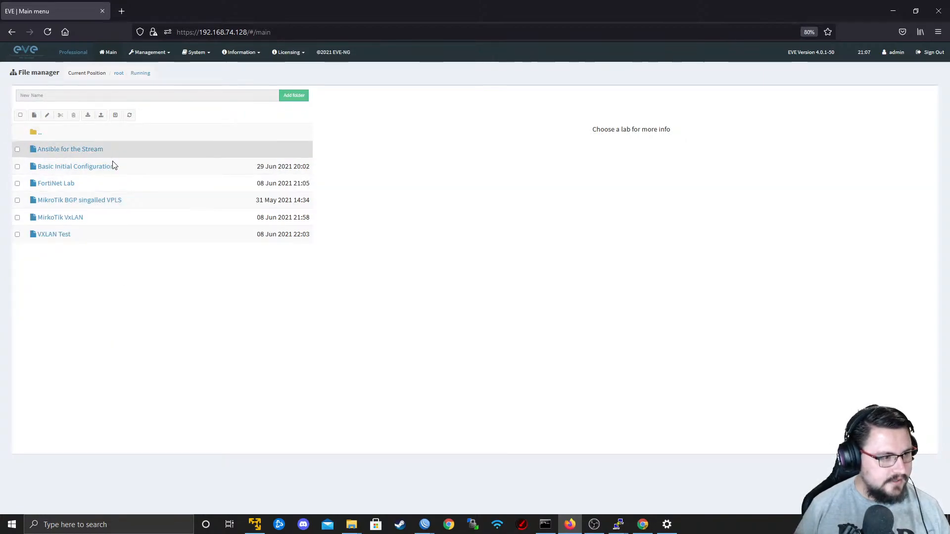
left_click(77, 152)
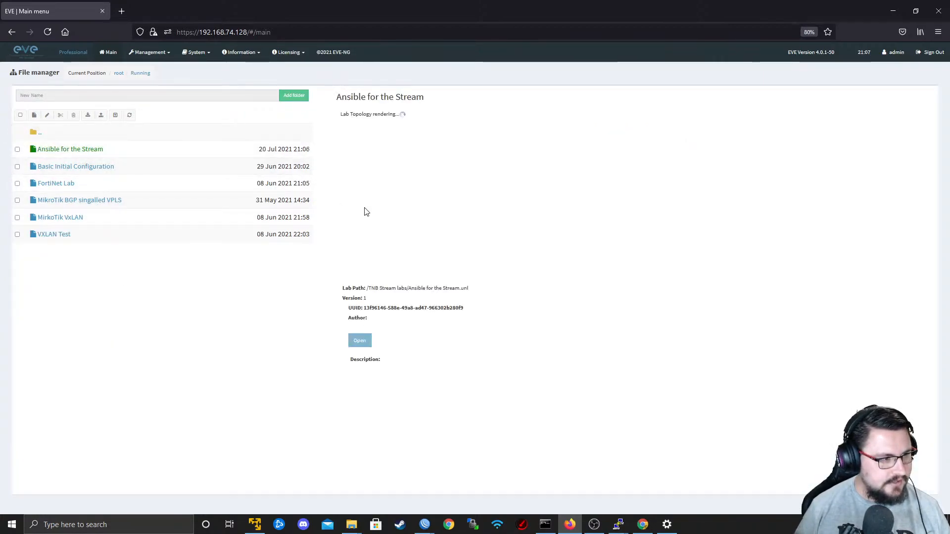
left_click(360, 340)
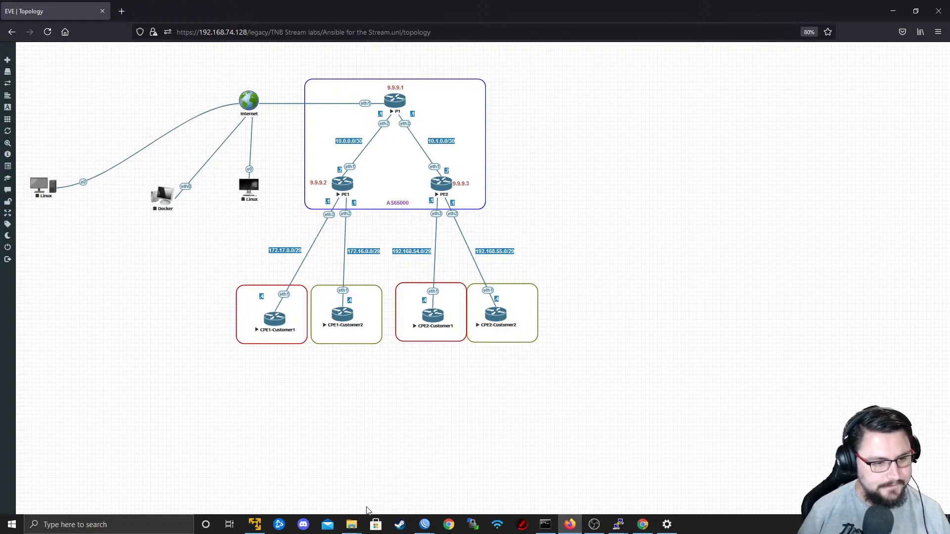
Switch to PE1's WinBox session, maximize it, and view the full routing marks in the route list's VRF entries.
mouse_move(425, 523)
mouse_move(348, 475)
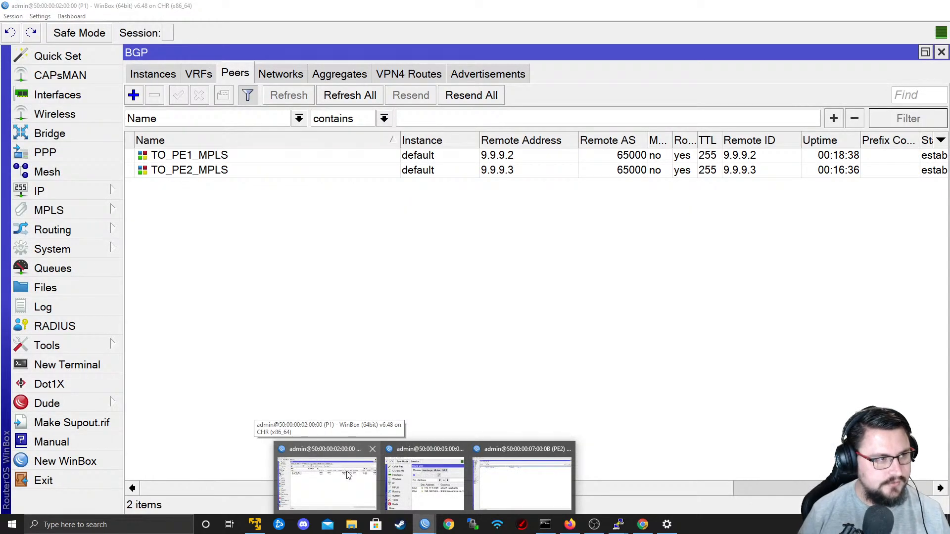
mouse_move(430, 475)
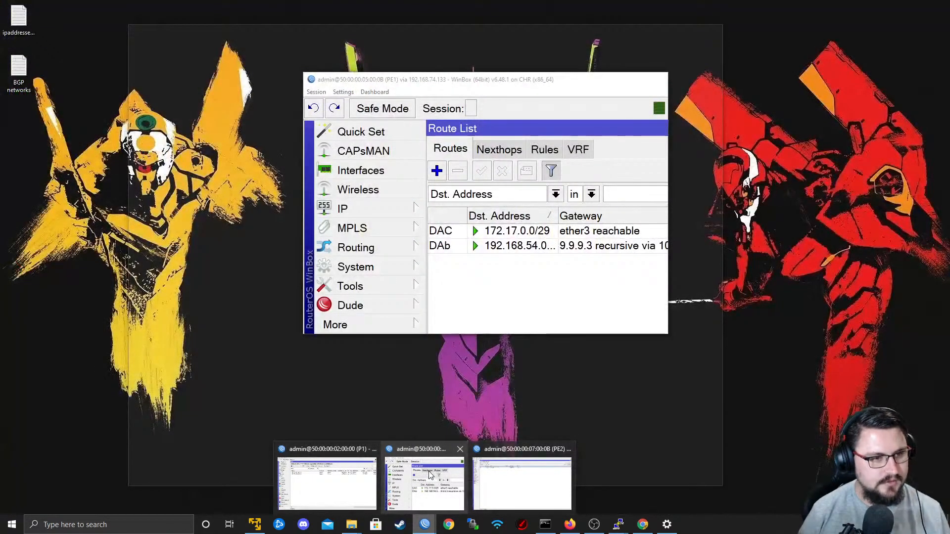
left_click(430, 475)
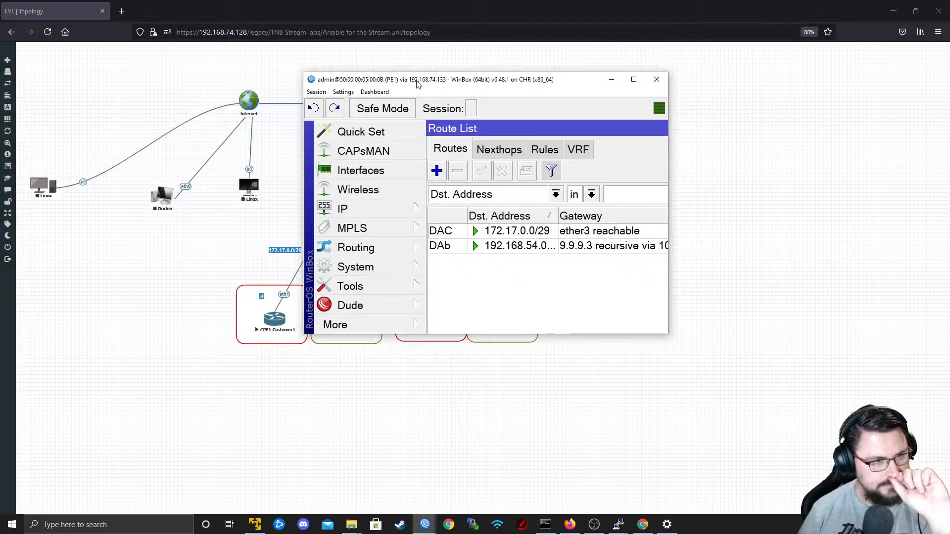
double_click(418, 83)
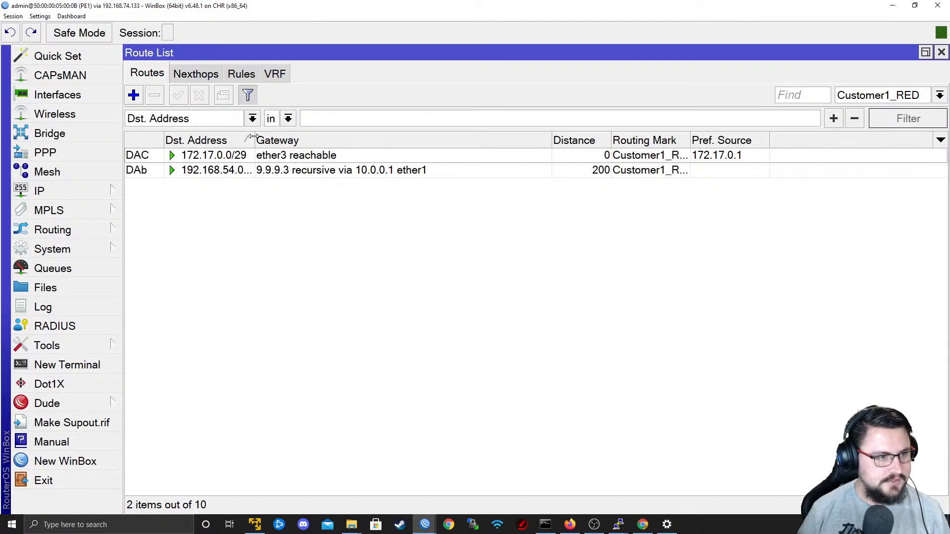
left_click(276, 82)
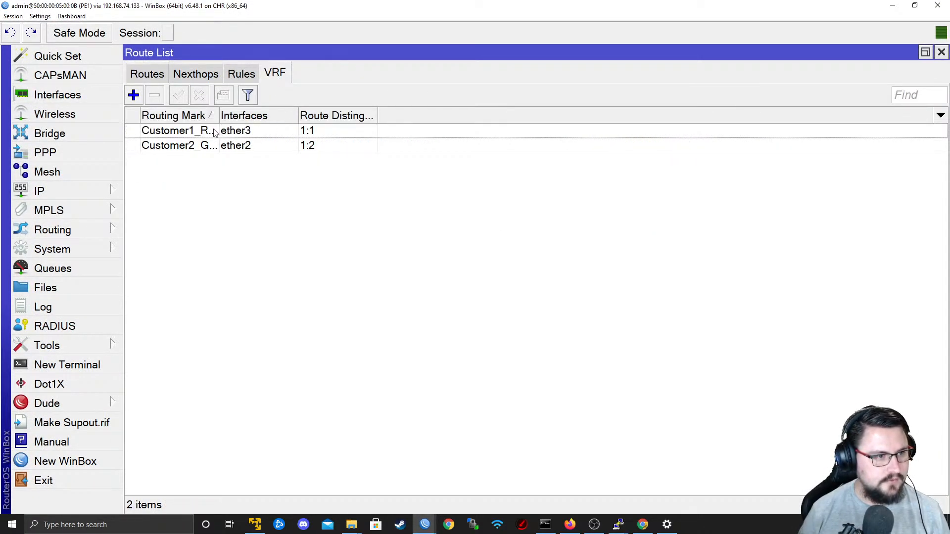
left_click_drag(220, 116, 285, 115)
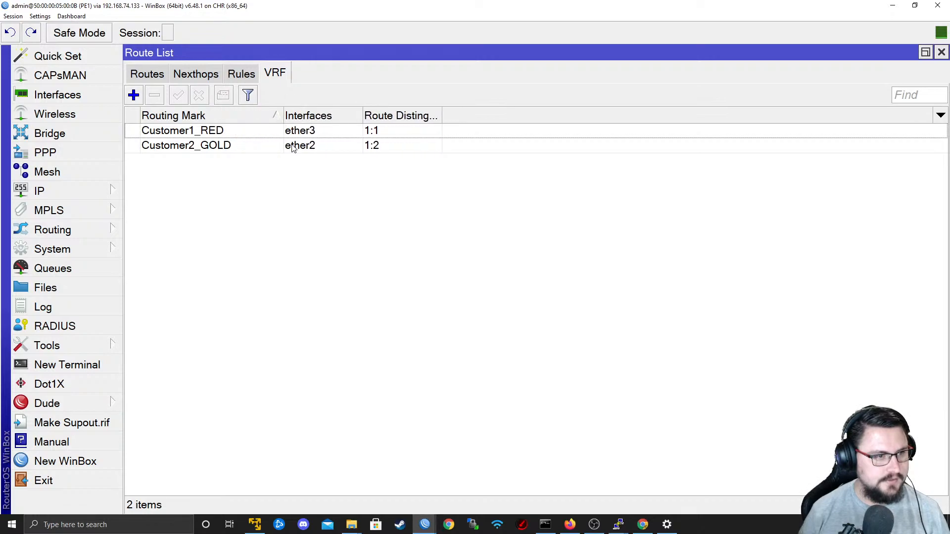
Check the IP address assigned to ether2, the interface of the Customer2_GOLD VRF on PE1.
left_click(290, 145)
left_click(54, 191)
left_click(154, 80)
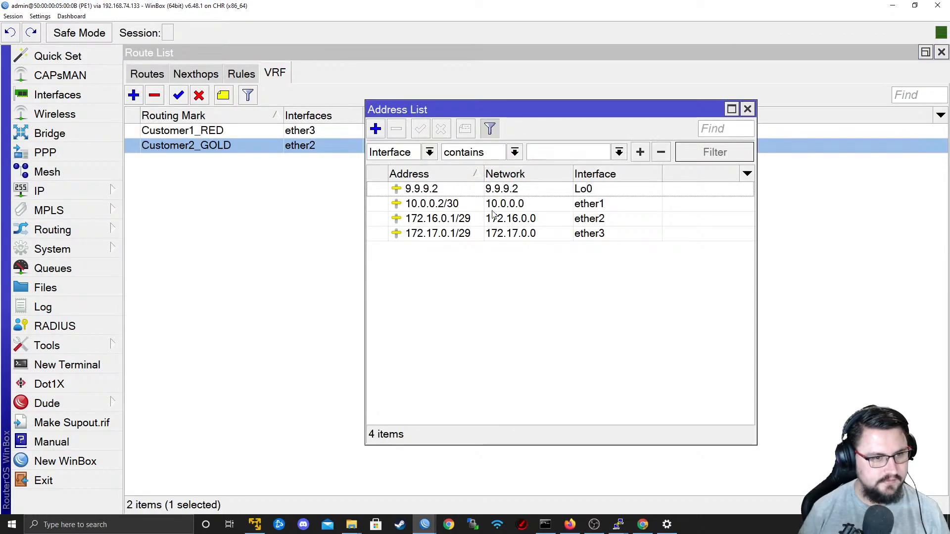
left_click(404, 220)
Copy PE1's Customer1_RED BGP VRF entry with routing mark Customer2_GOLD, keeping connected and static redistribution enabled.
left_click(78, 230)
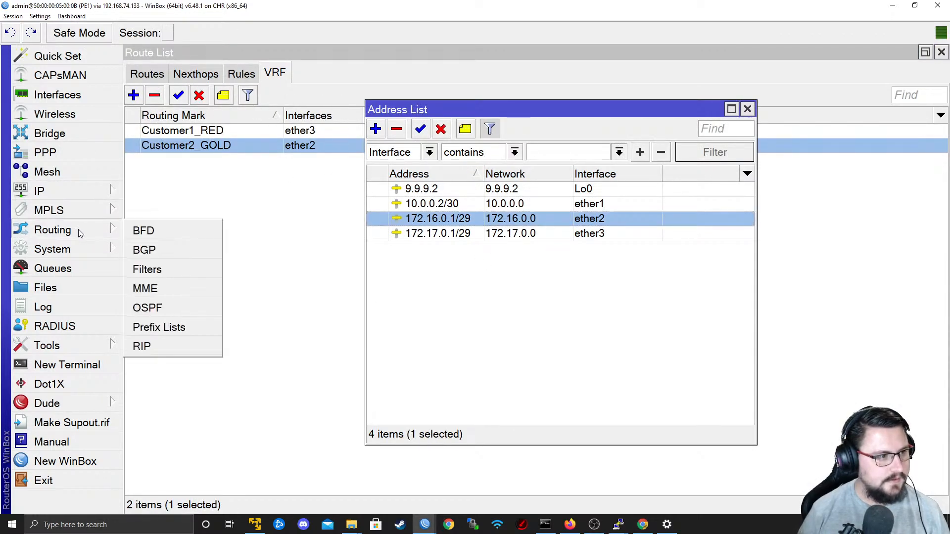
left_click(182, 250)
left_click(191, 74)
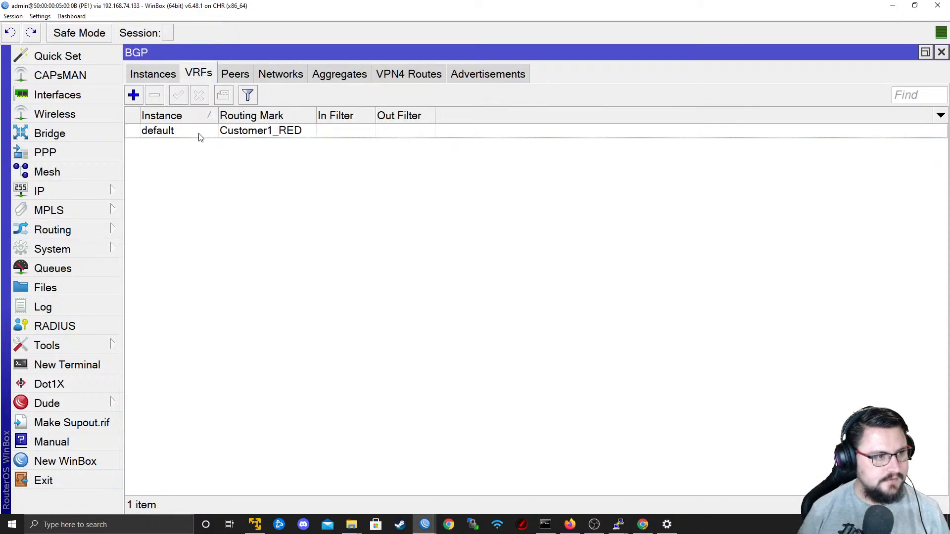
left_click_drag(214, 115, 247, 114)
double_click(328, 132)
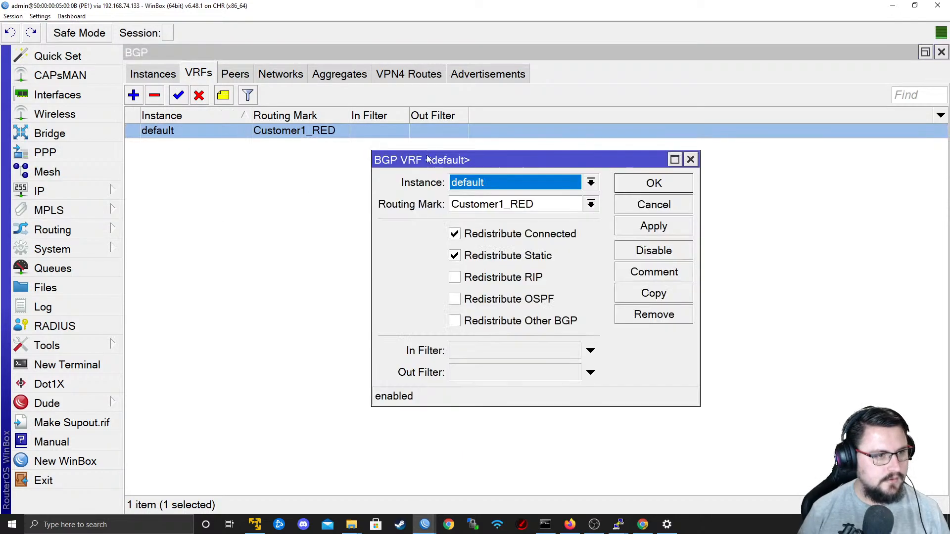
left_click(652, 296)
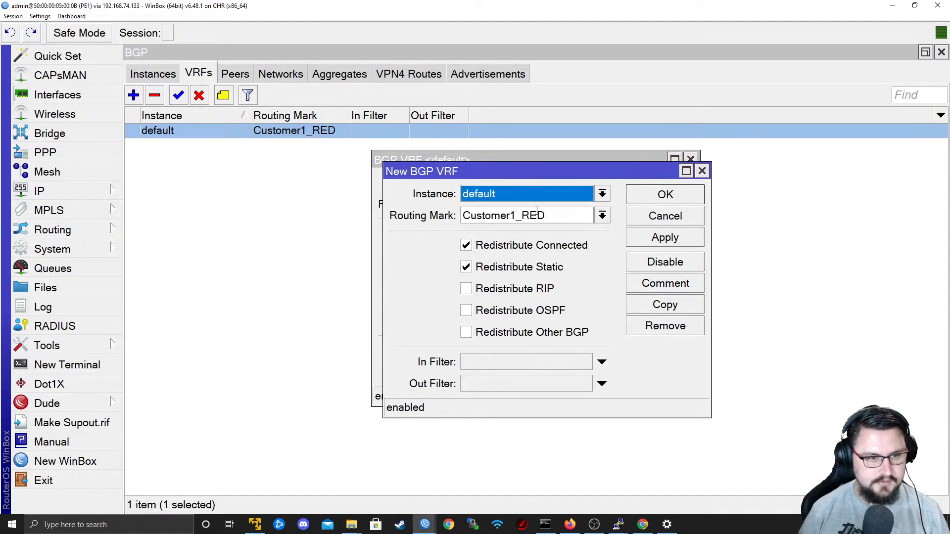
left_click(602, 215)
left_click(563, 253)
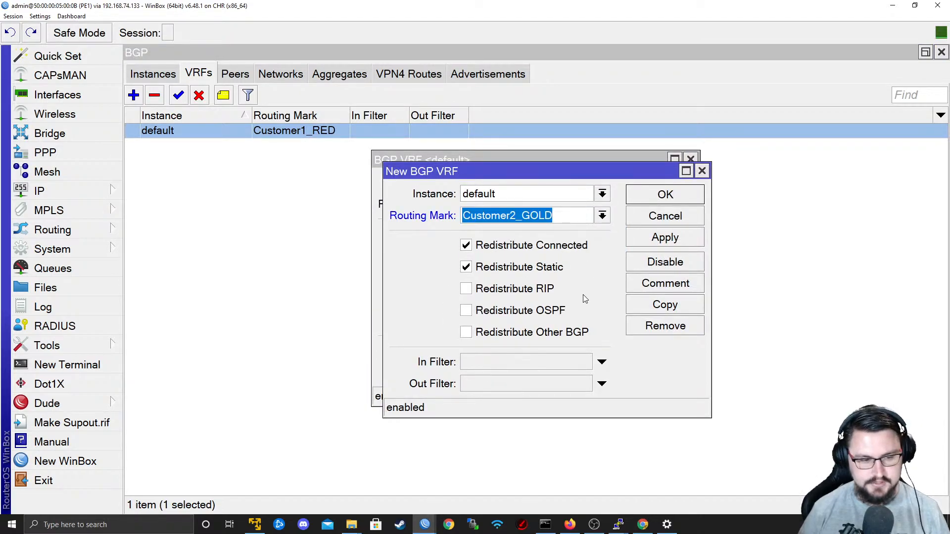
left_click(682, 239)
left_click(665, 193)
left_click(663, 191)
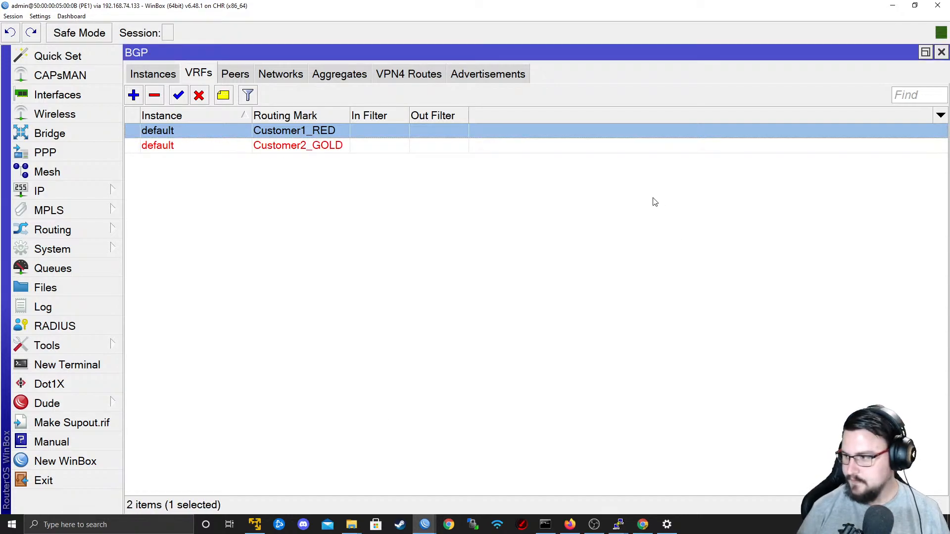
Switch to PE2's WinBox session and enlarge its interface zoom to make the route list easier to read.
left_click(425, 524)
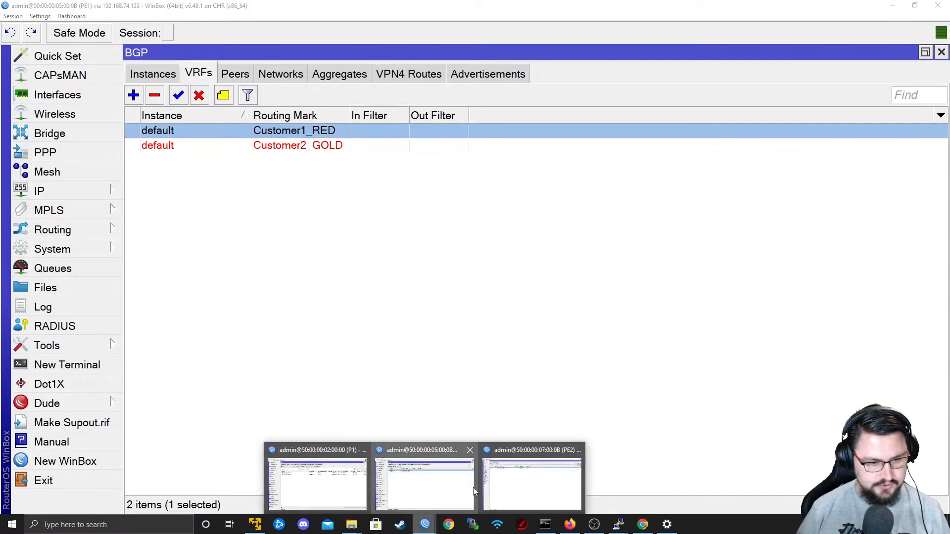
left_click(507, 487)
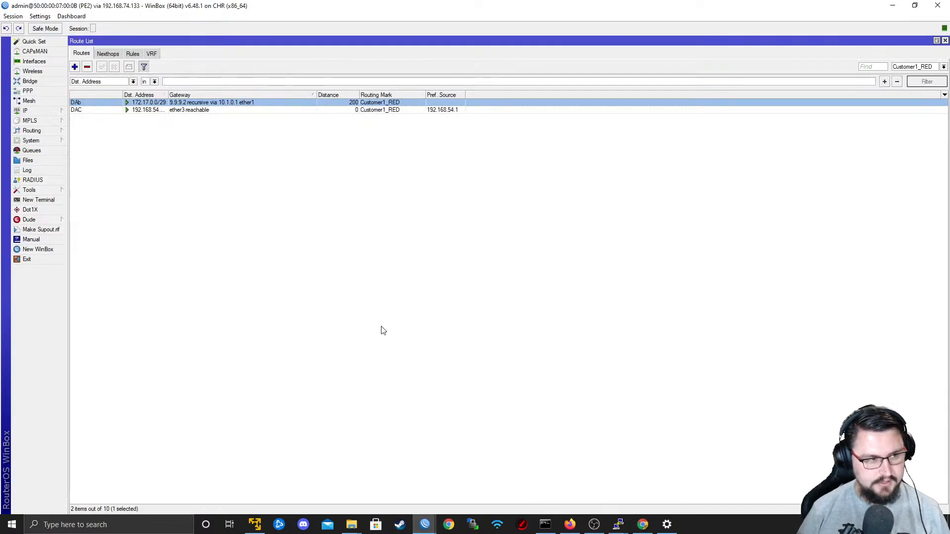
left_click(43, 17)
left_click(29, 52)
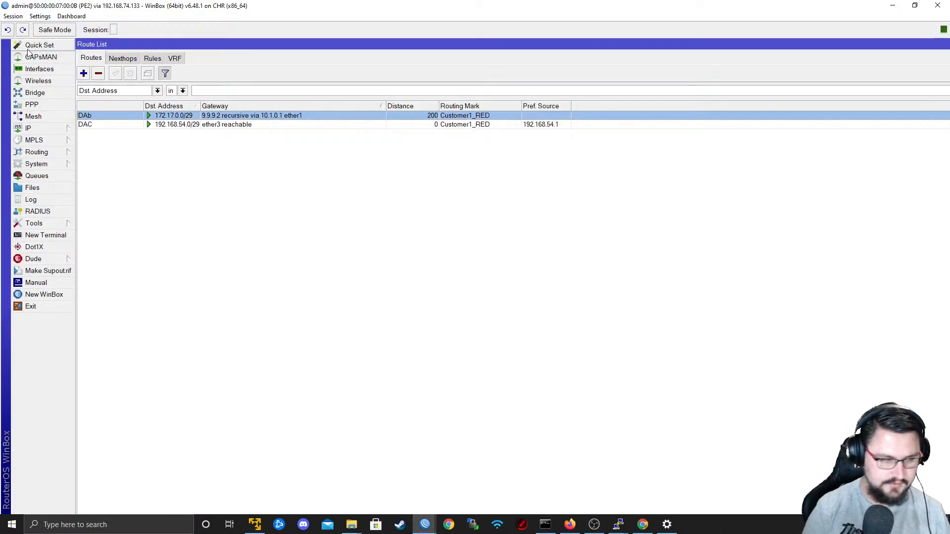
left_click(132, 365)
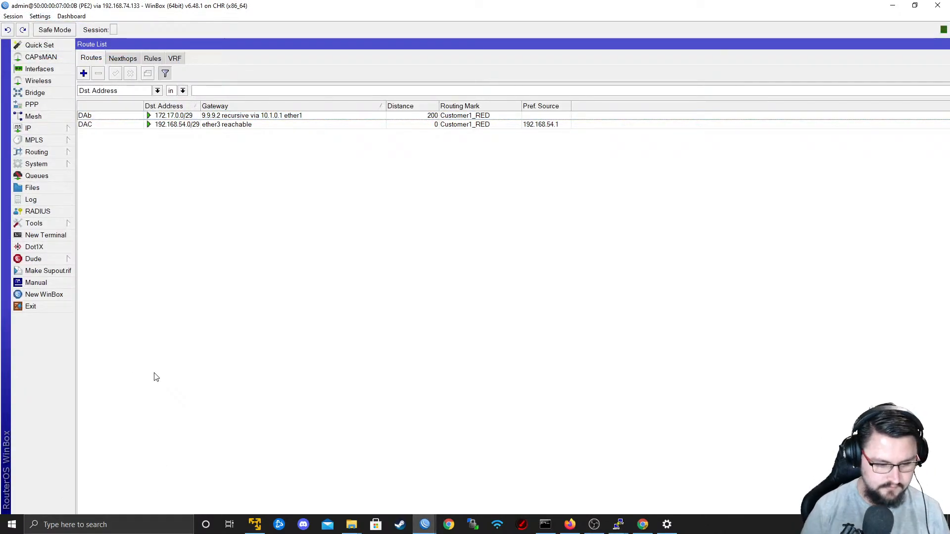
scroll(154, 378, "up", 4)
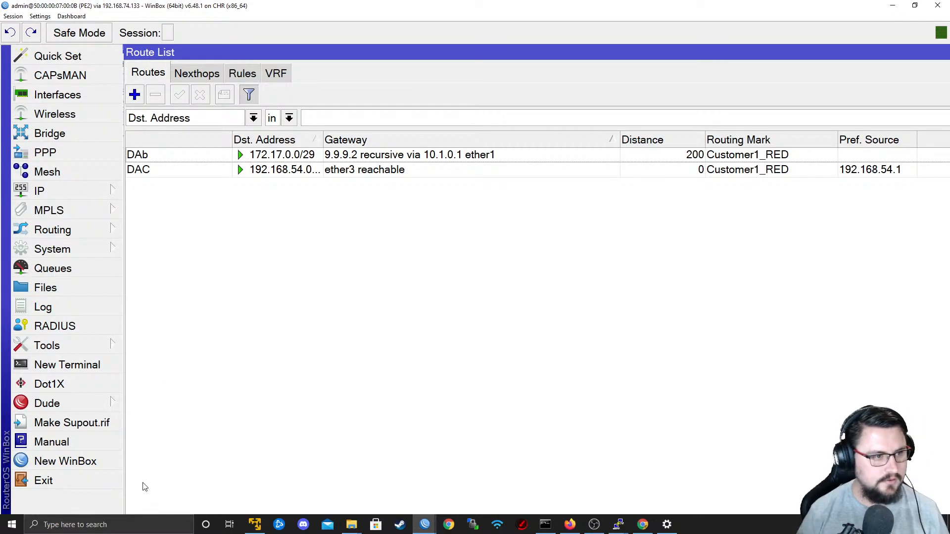
Open PE2's BGP VRFs, widen the Instance and Routing Mark columns, and check the Customer1_RED and Customer2_GOLD entries.
left_click(72, 232)
mouse_move(64, 240)
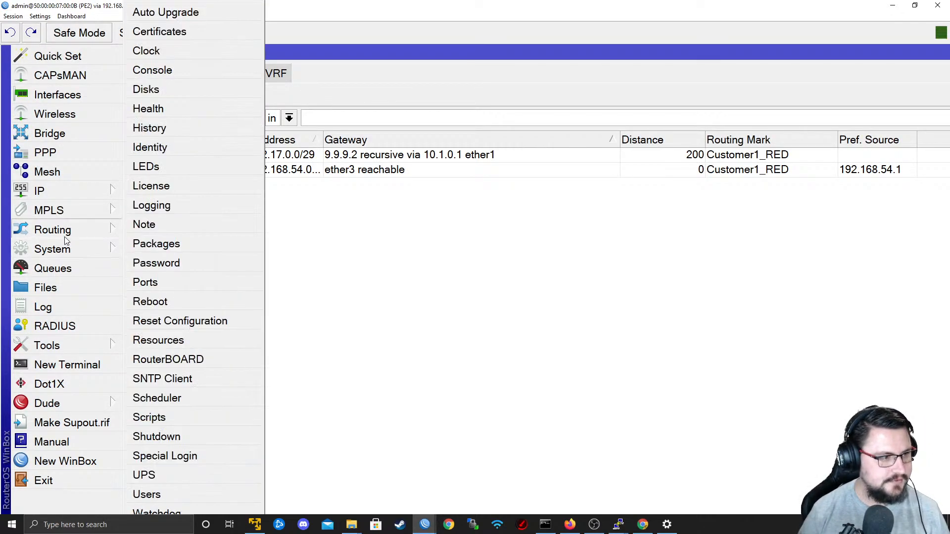
left_click(140, 249)
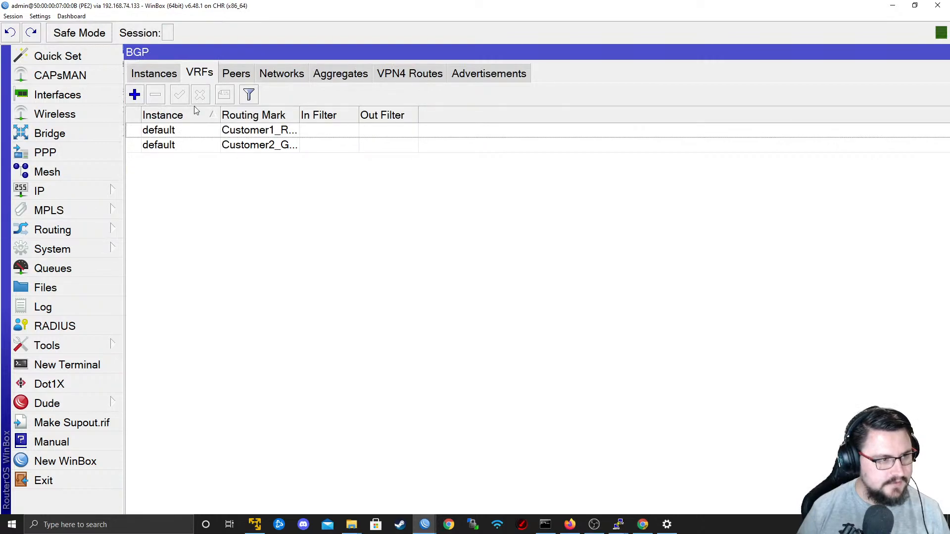
left_click_drag(219, 114, 317, 115)
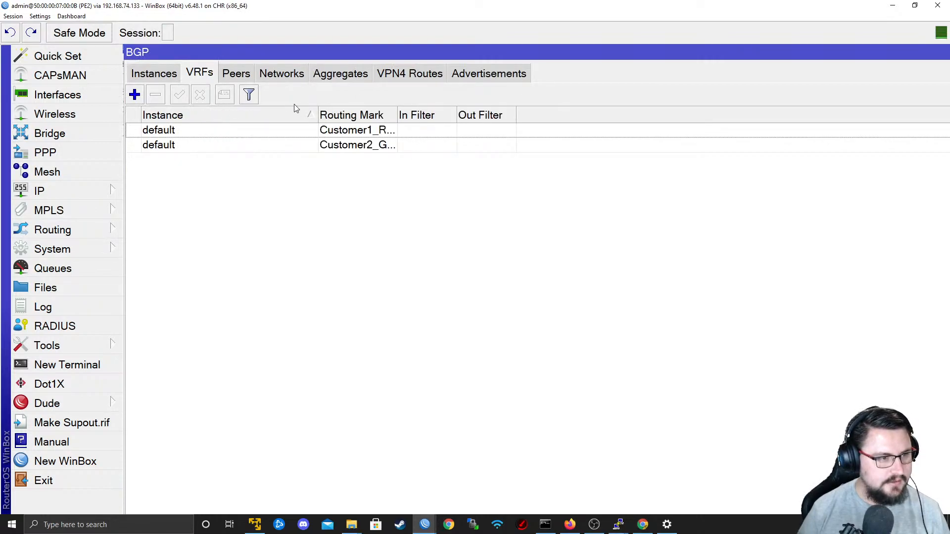
left_click_drag(401, 121, 451, 117)
double_click(411, 146)
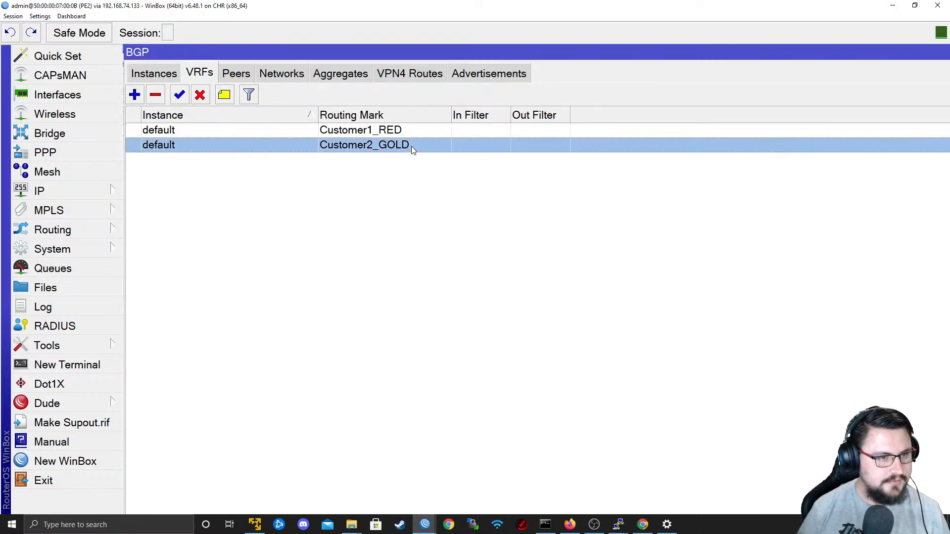
left_click(884, 261)
left_click(445, 129)
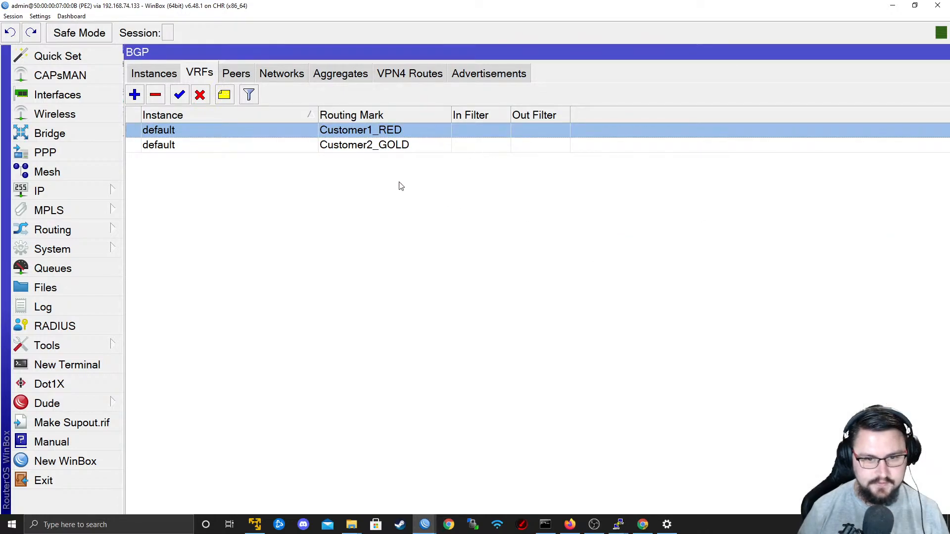
Examine PE2's BGP networks and VPN4 routes, widening the Route Distinguisher column.
left_click(281, 73)
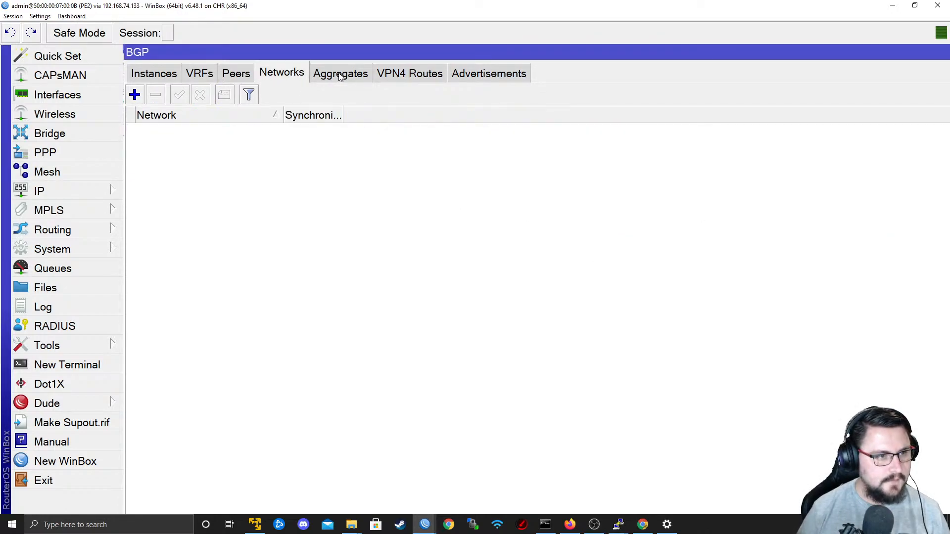
left_click(411, 74)
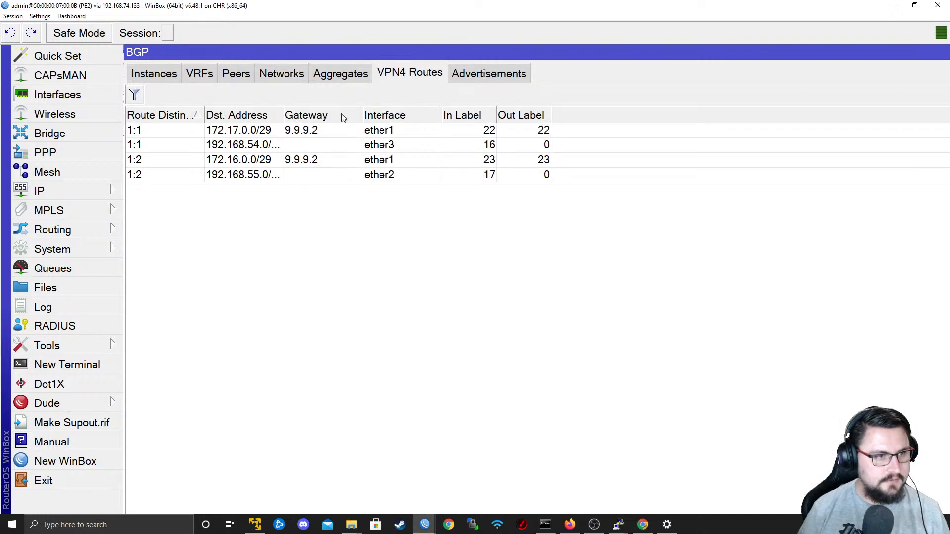
left_click_drag(204, 114, 250, 115)
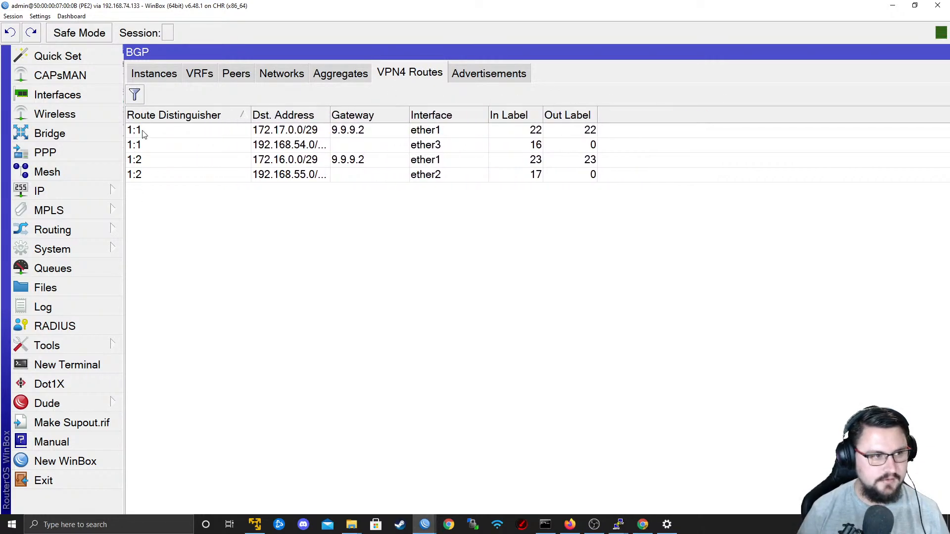
Check PE2's route list for the Customer1_RED routing table, then filter it to the Customer2_GOLD table.
left_click(193, 144)
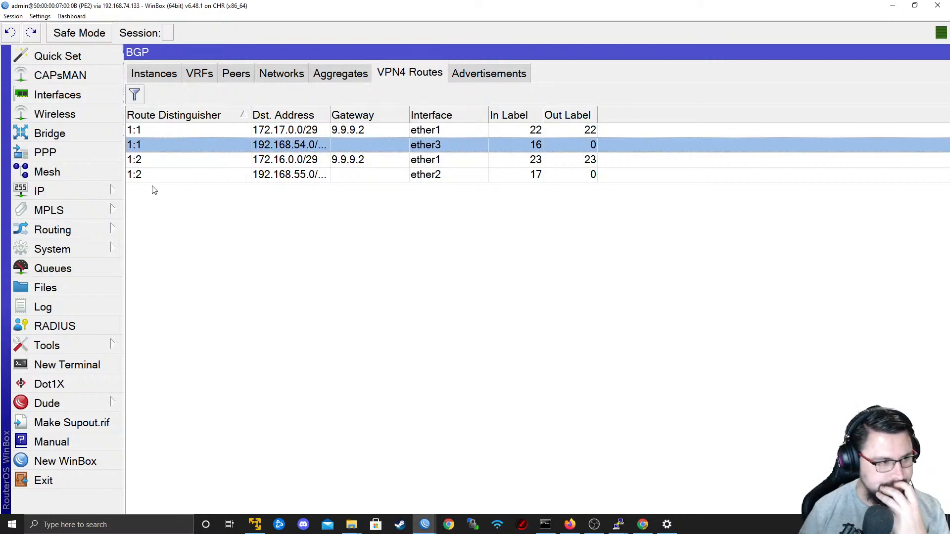
left_click(114, 194)
left_click(179, 329)
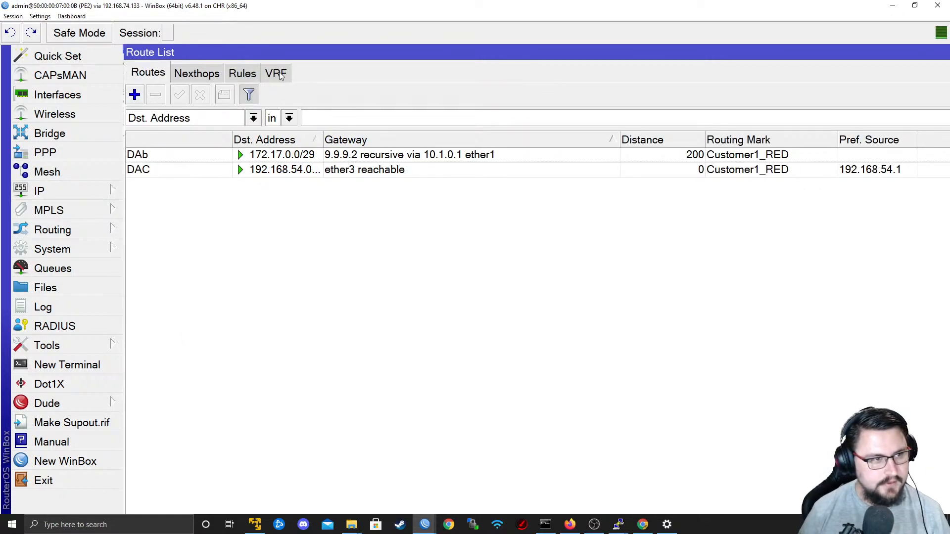
left_click(276, 73)
left_click(148, 73)
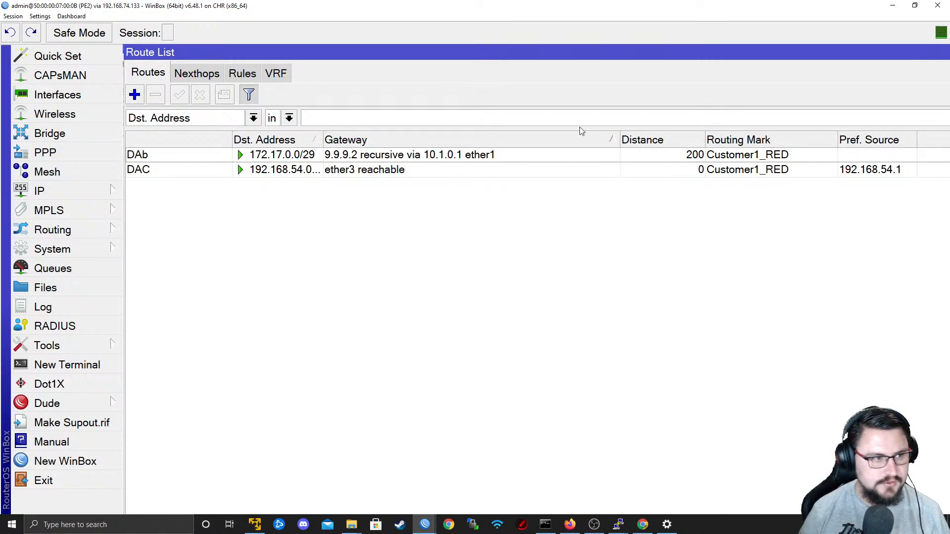
double_click(729, 52)
double_click(639, 123)
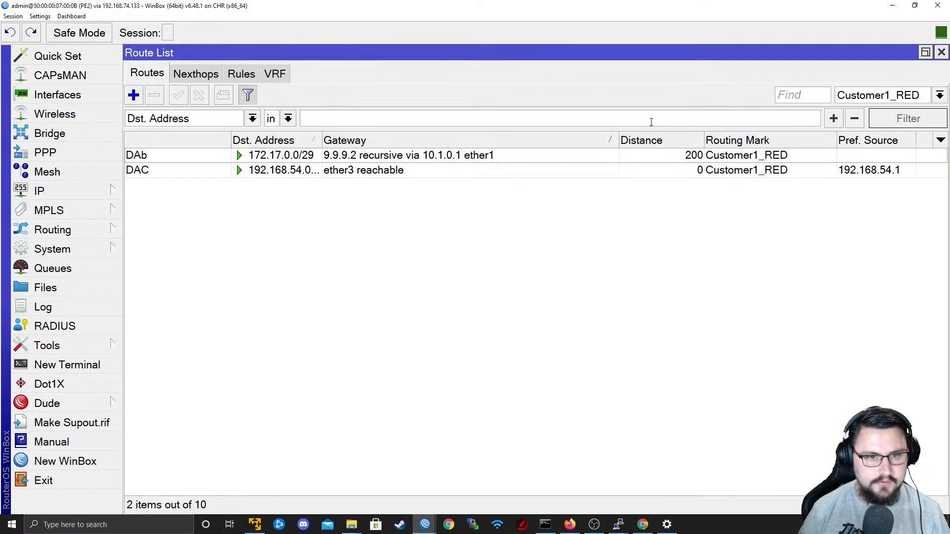
left_click(884, 94)
left_click(871, 125)
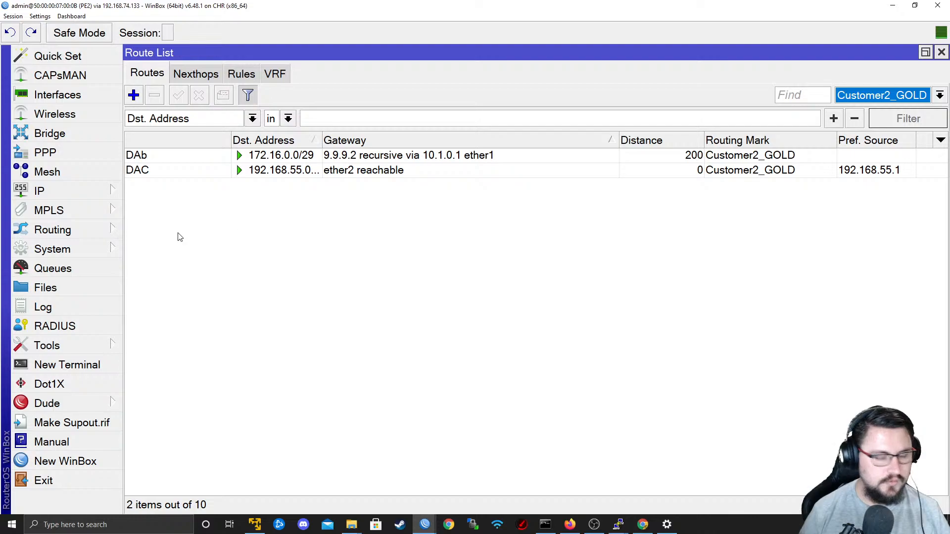
Leave the PE2 and PE1 WinBox sessions and open CPE1-Customer1's telnet console from the EVE-NG topology with putty.exe.
left_click(892, 5)
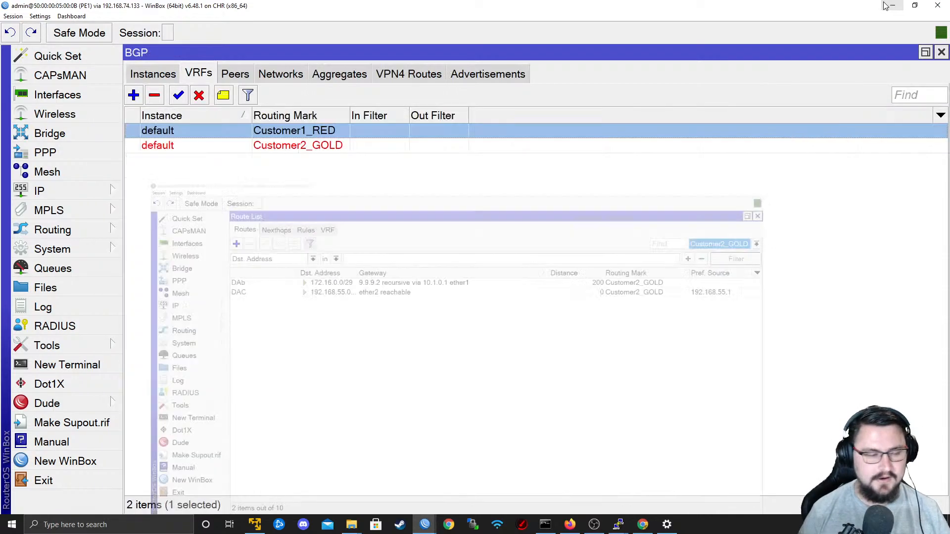
left_click(166, 76)
left_click(184, 74)
left_click(892, 6)
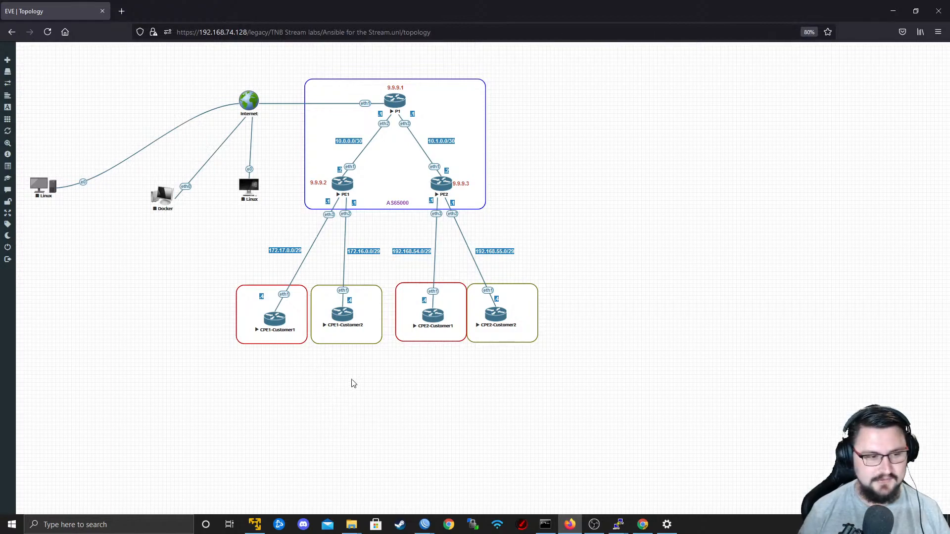
left_click(273, 326)
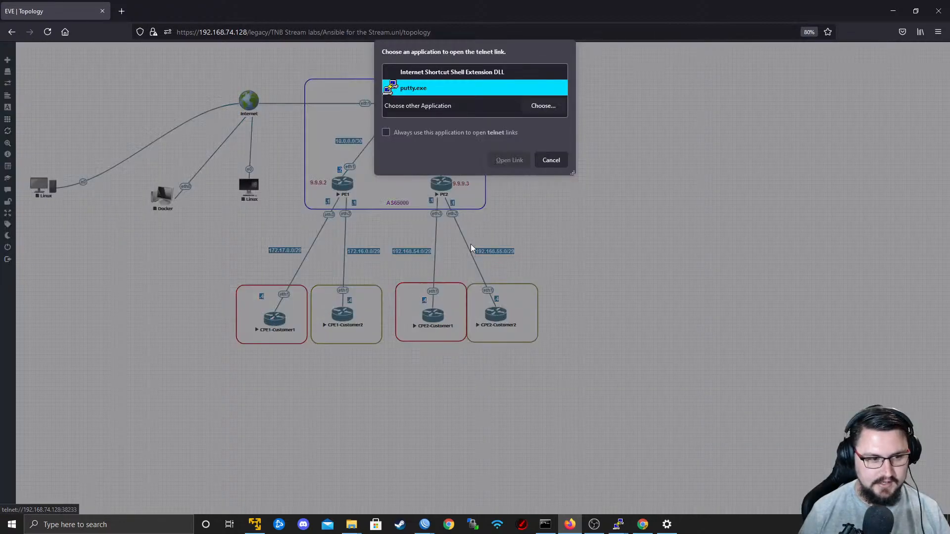
left_click(508, 160)
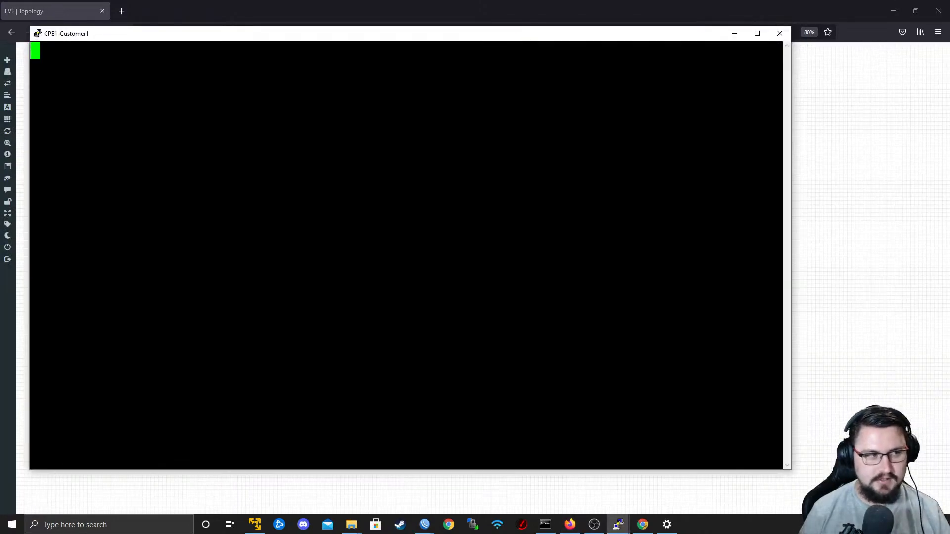
Log in to the CPE1-Customer1 console as admin and decline viewing the software license.
type("admin")
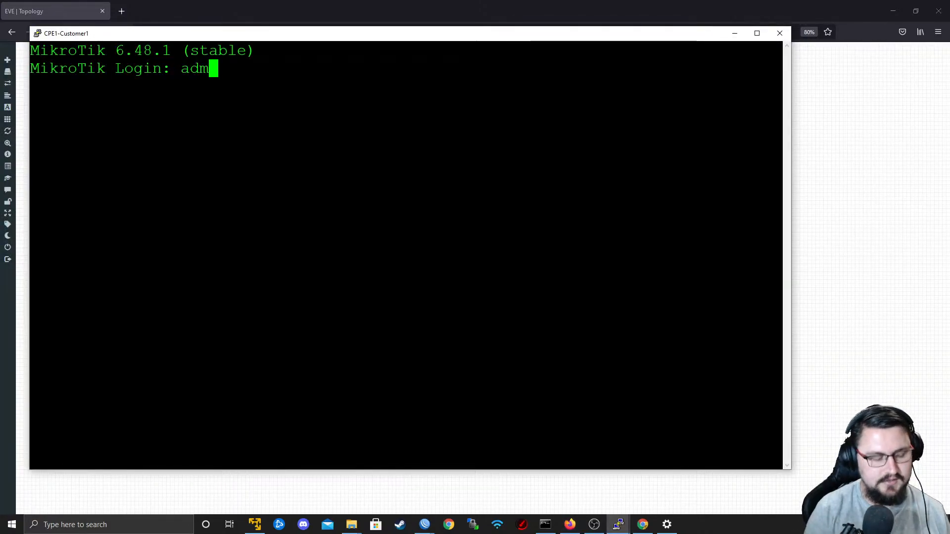
key("Return")
key("Return")
type("n")
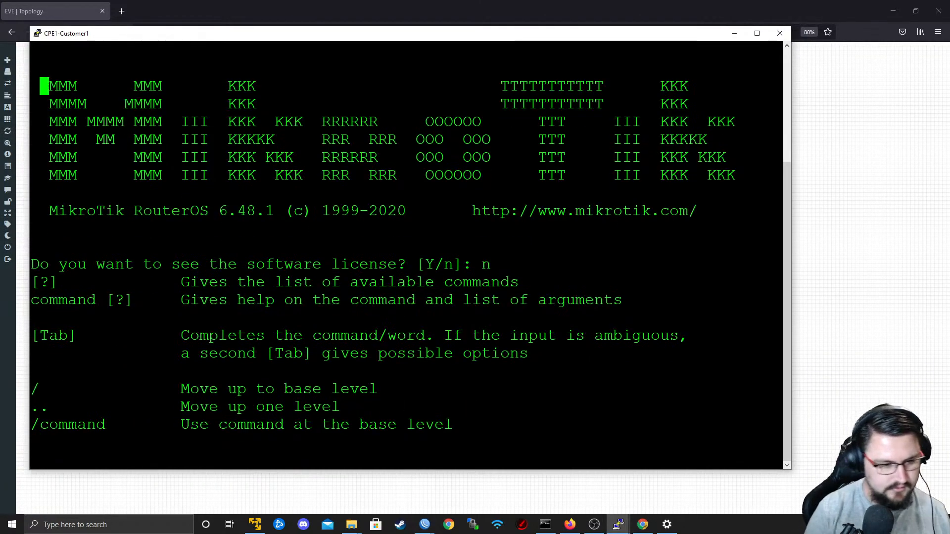
key("Return")
key("Return")
Set the router's system identity to CPE1-Customer1.
type("system identity set ")
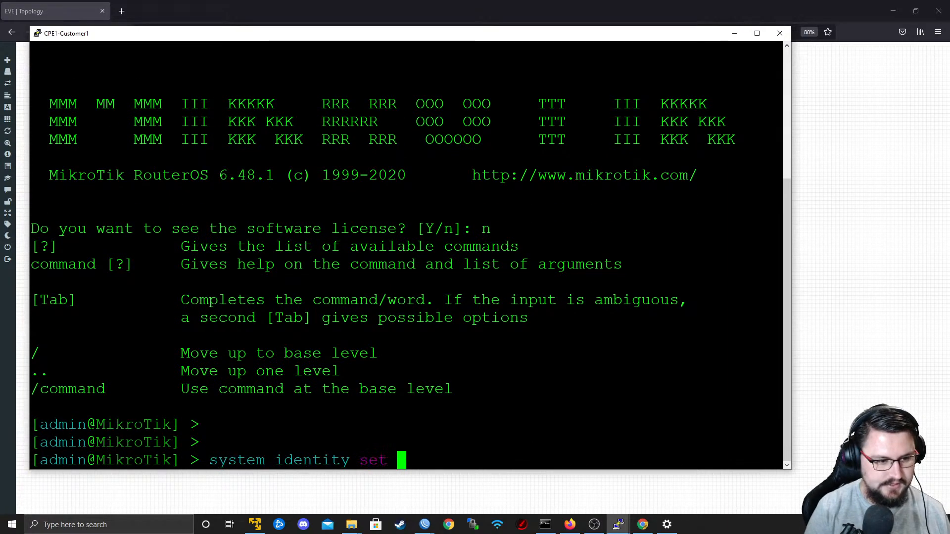
type("name=CPE1")
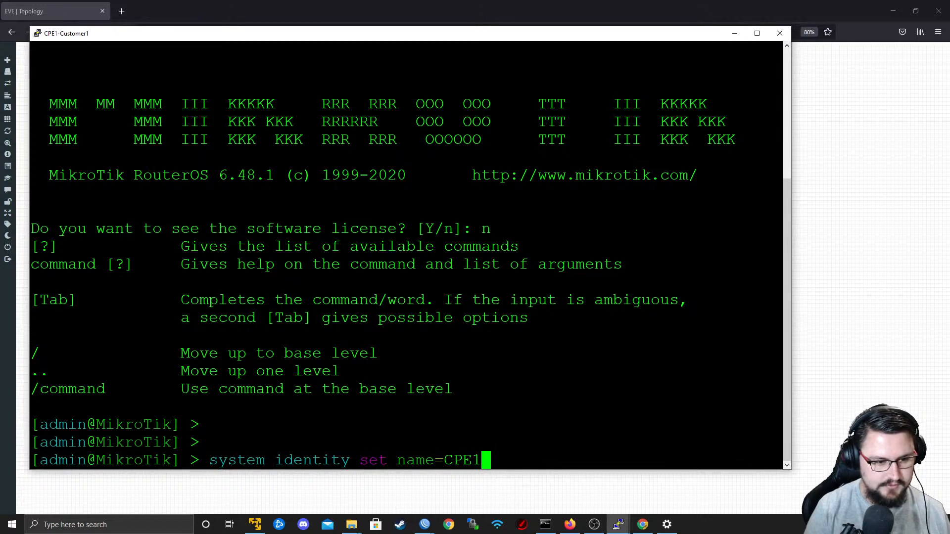
type("-Customer1")
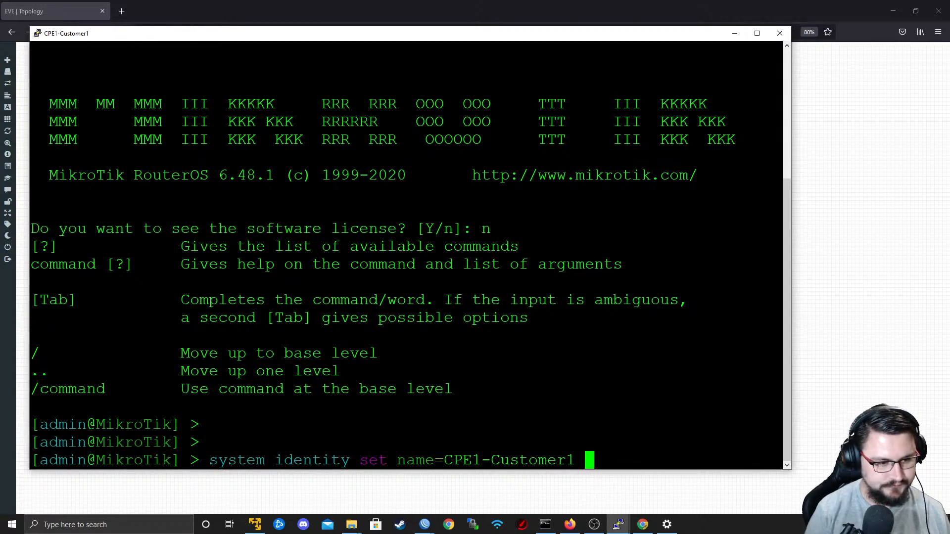
key("Return")
Add IP address 172.17.0.4/29 to ether1 on CPE1-Customer1, consulting the EVE-NG topology for the addressing and interface.
key("alt+Tab")
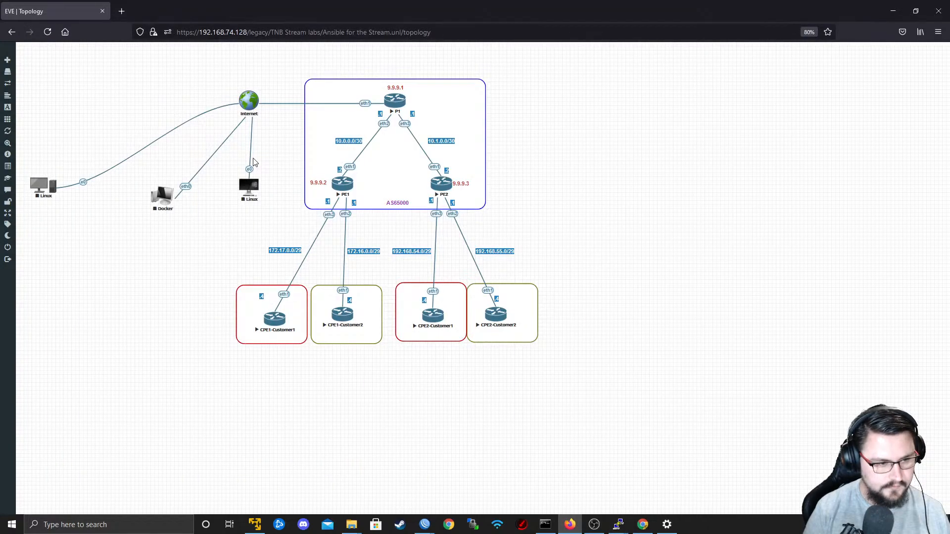
key("alt+Tab")
key("Return")
key("Return")
type("ip a")
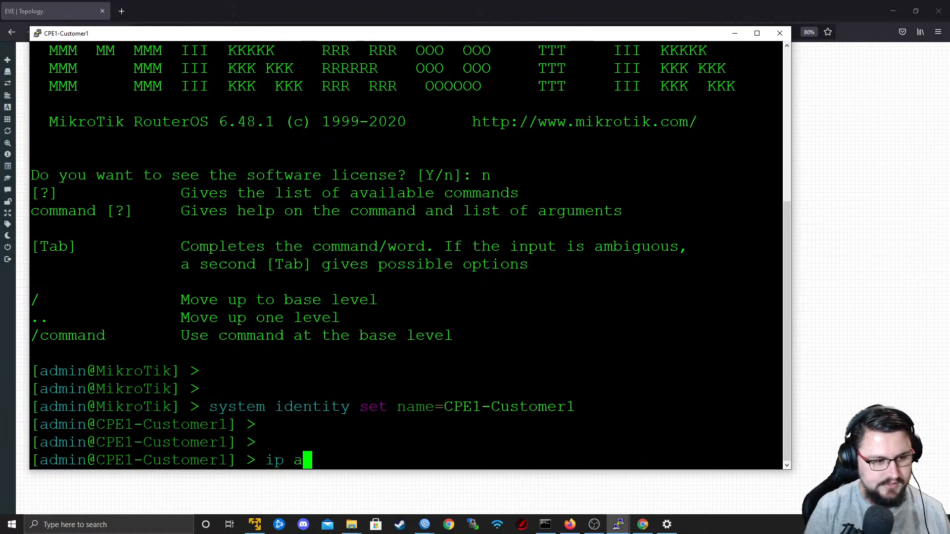
type("ddress add address=")
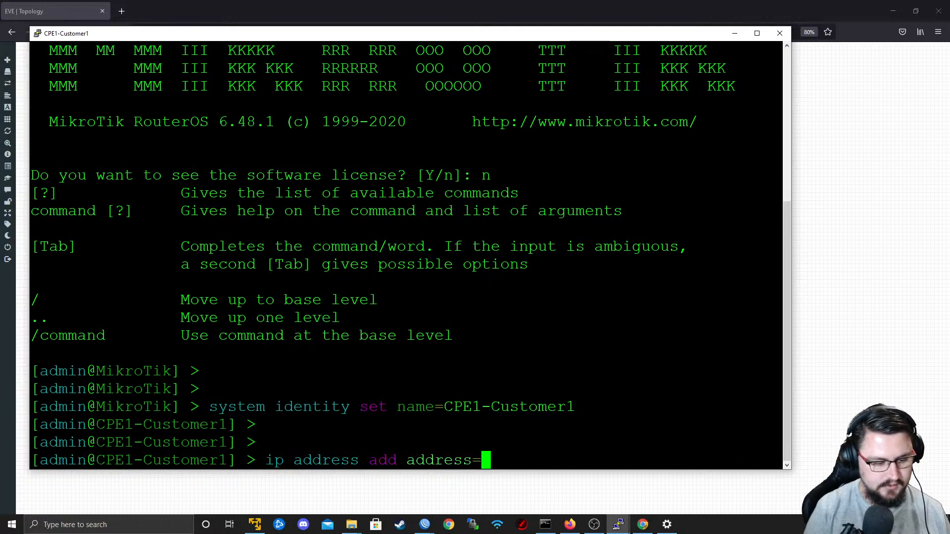
type("1")
type("72")
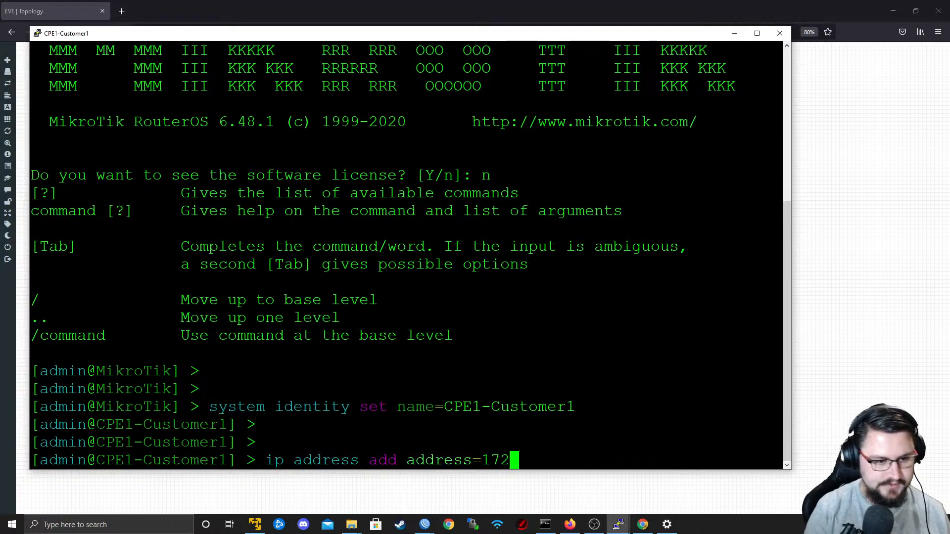
type(".17.0.4")
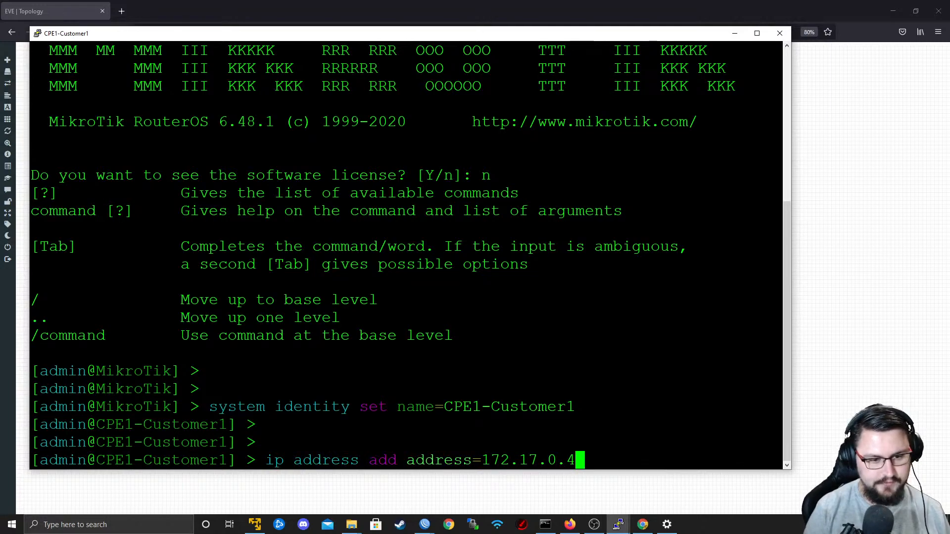
type("/29 interface=ether")
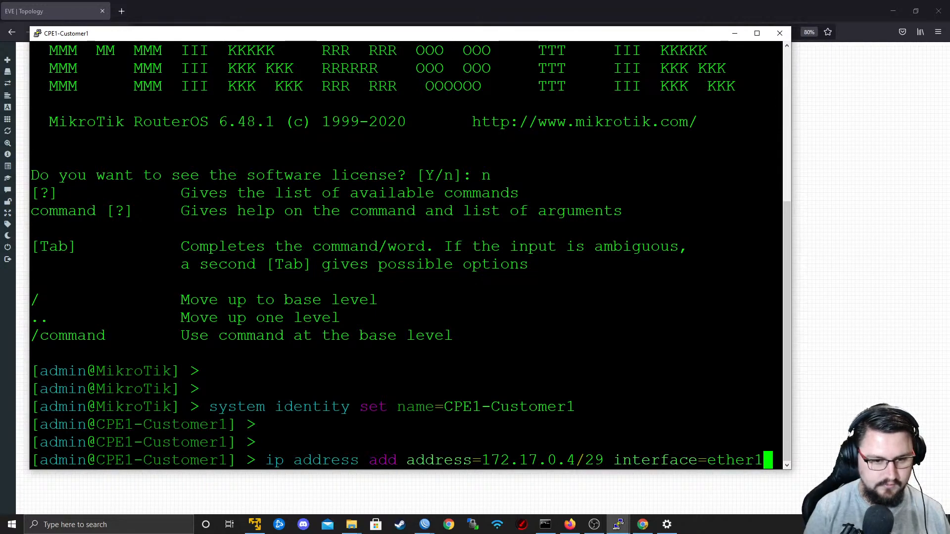
key("alt+Tab")
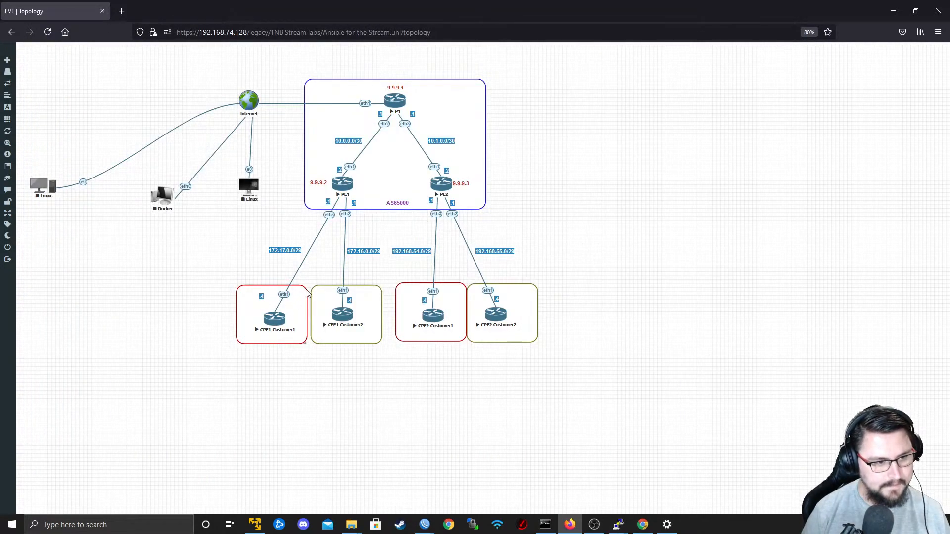
key("alt+Tab")
type("1")
key("Return")
Ping PE1's customer-facing address 172.17.0.1 from CPE1-Customer1, stopping after a few replies.
type("ping 172.")
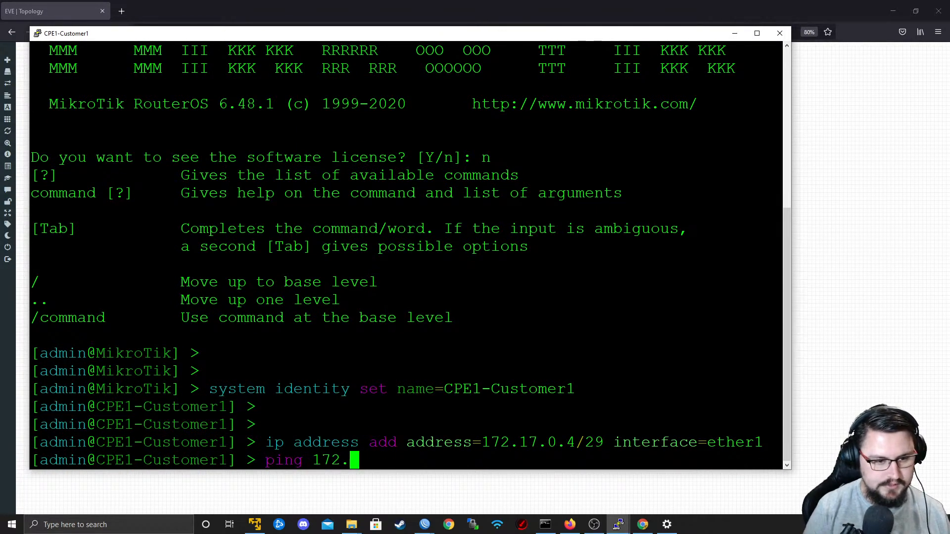
type("17.")
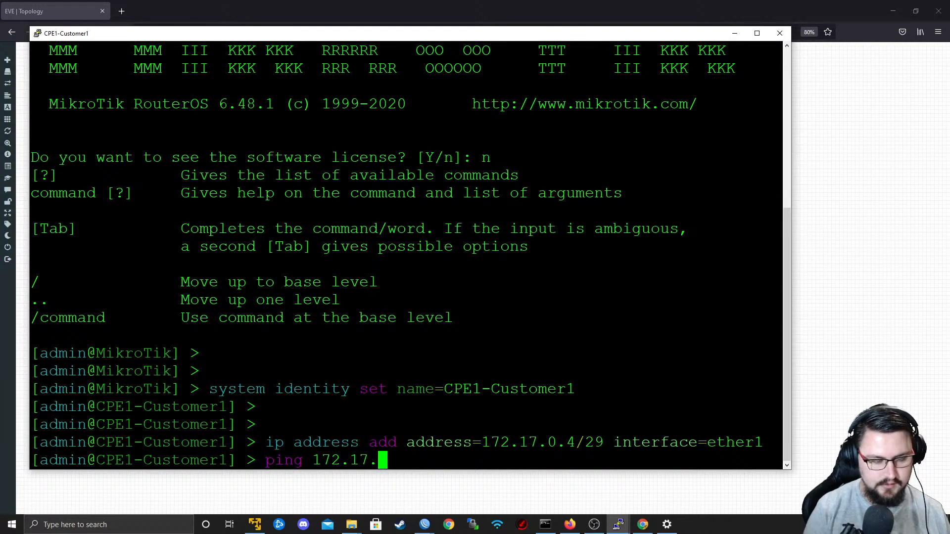
type("0.")
type("1")
key("Return")
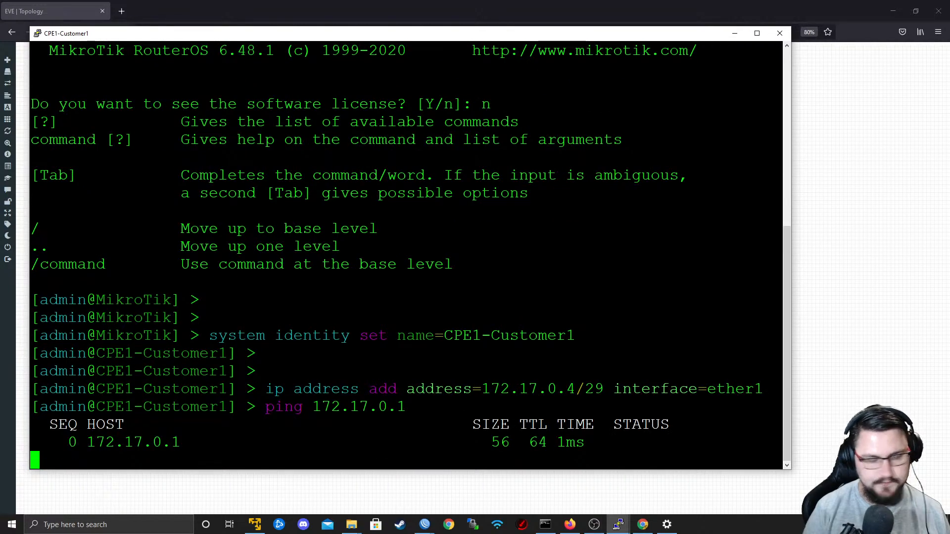
key("ctrl+c")
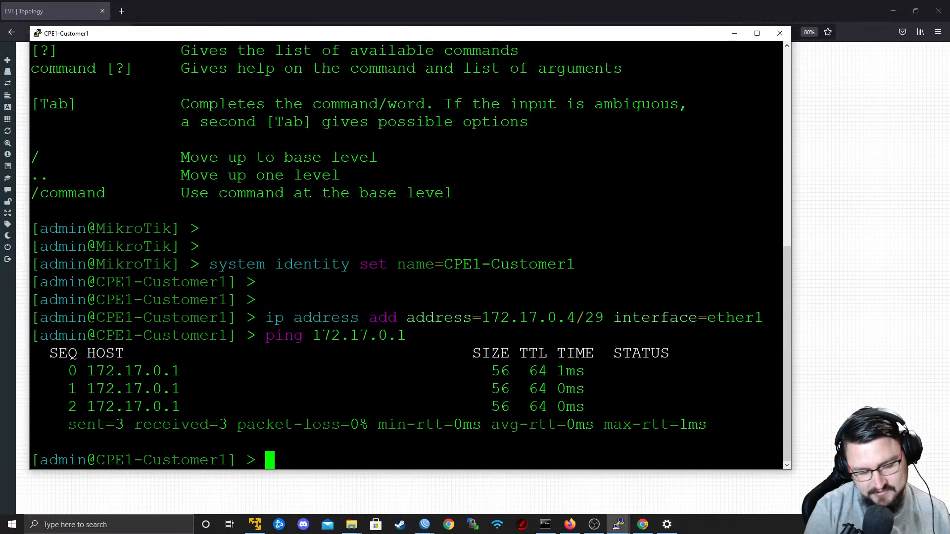
Ping PE2's Customer1 address 192.168.54.1 from CPE1-Customer1, checking the address in the EVE-NG topology, and stop the ping.
type("ping")
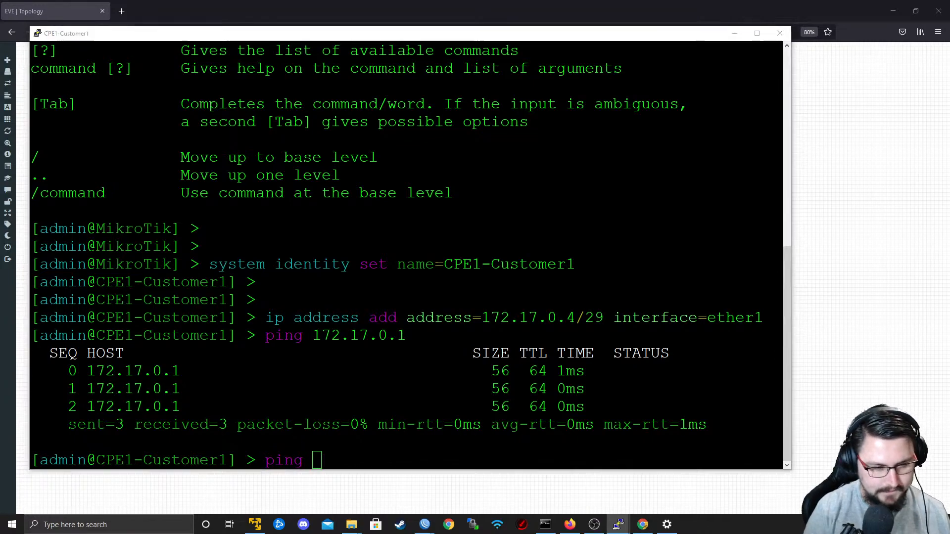
key("alt+Tab")
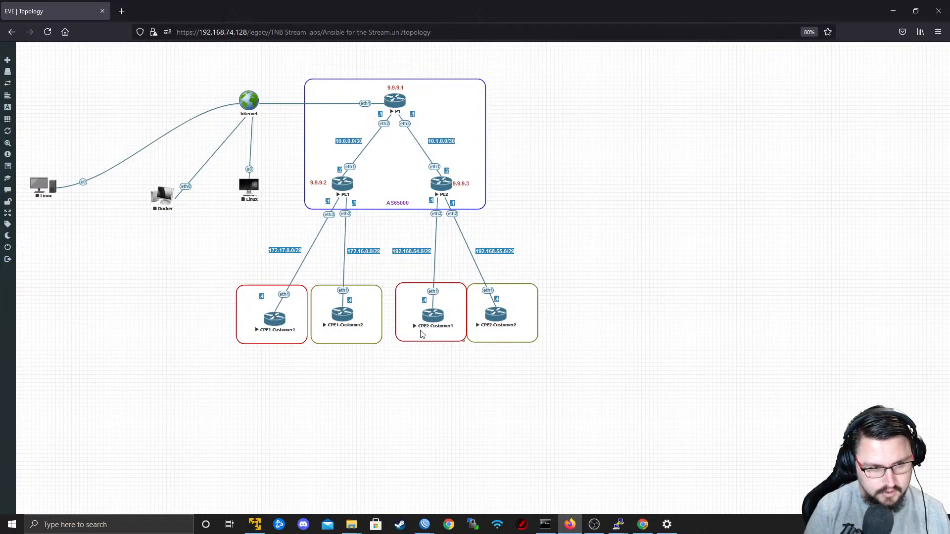
key("alt+Tab")
type("192.168.")
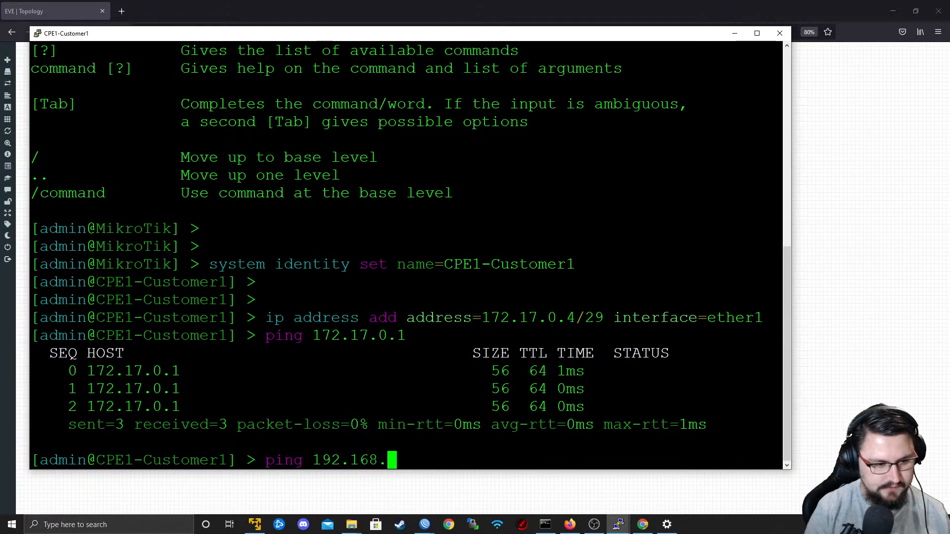
type("54.")
key("alt+Tab")
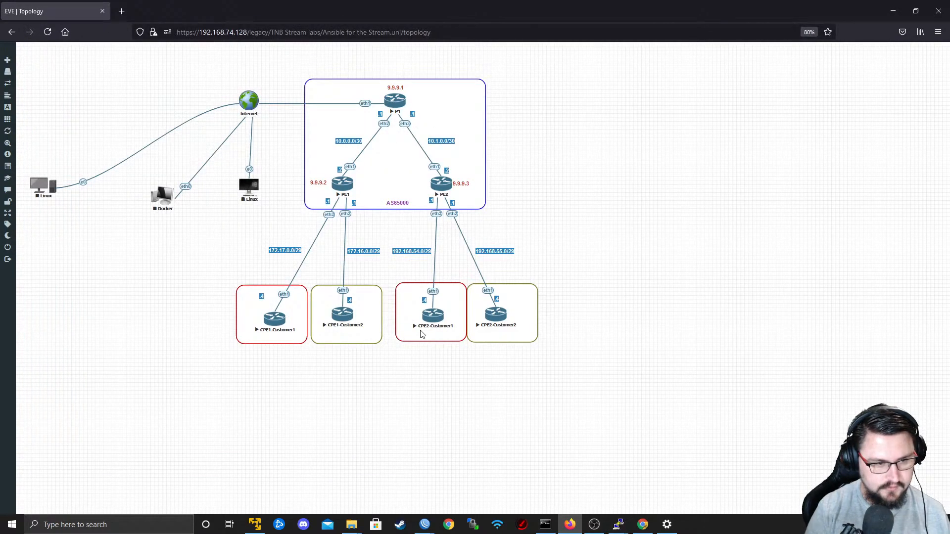
key("alt+Tab")
type("1")
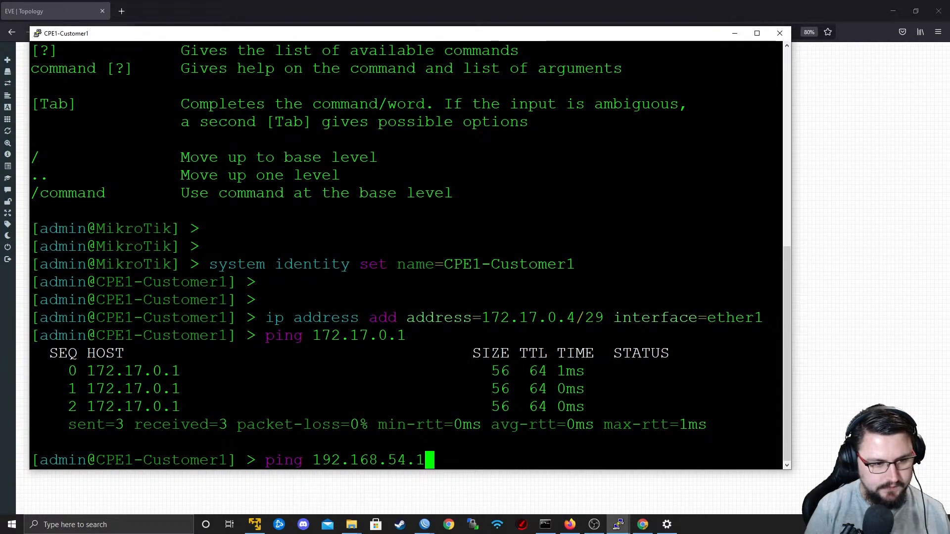
key("Return")
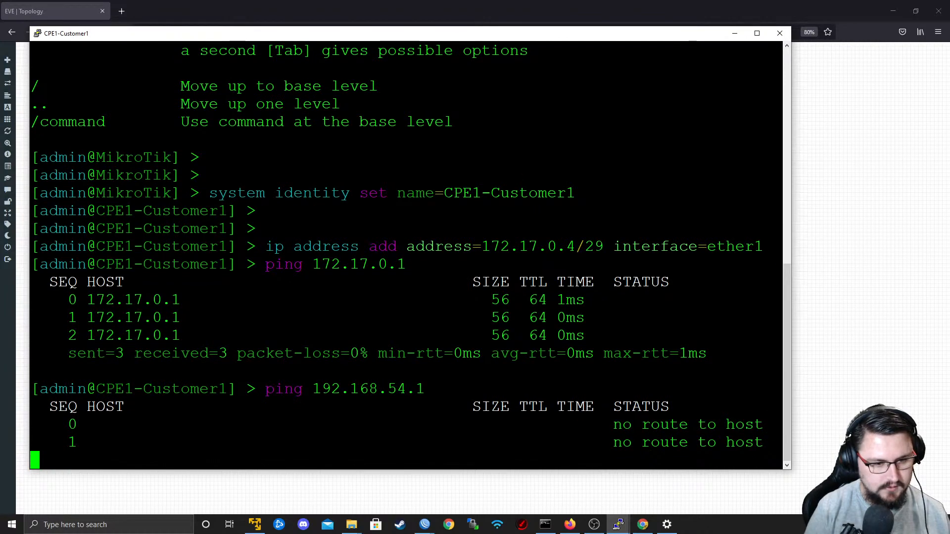
key("ctrl+c")
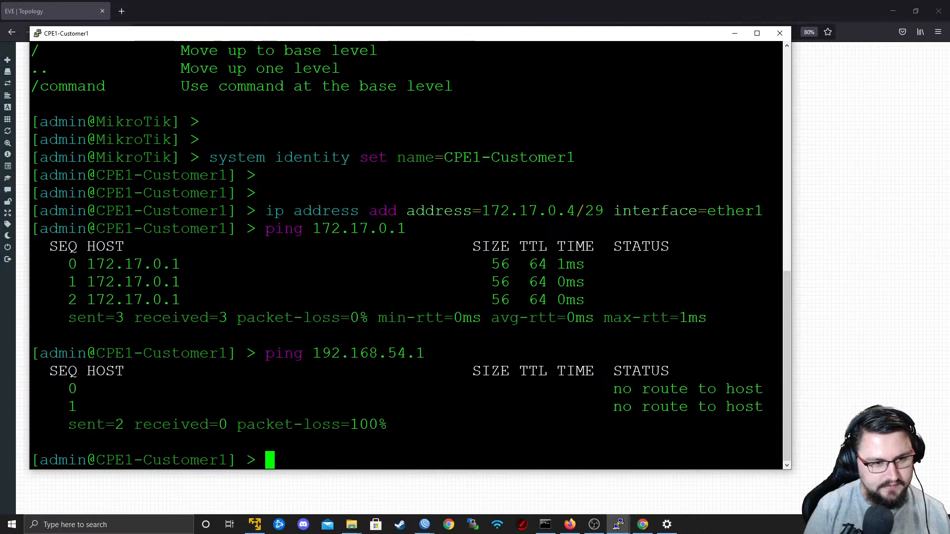
type("ip address a")
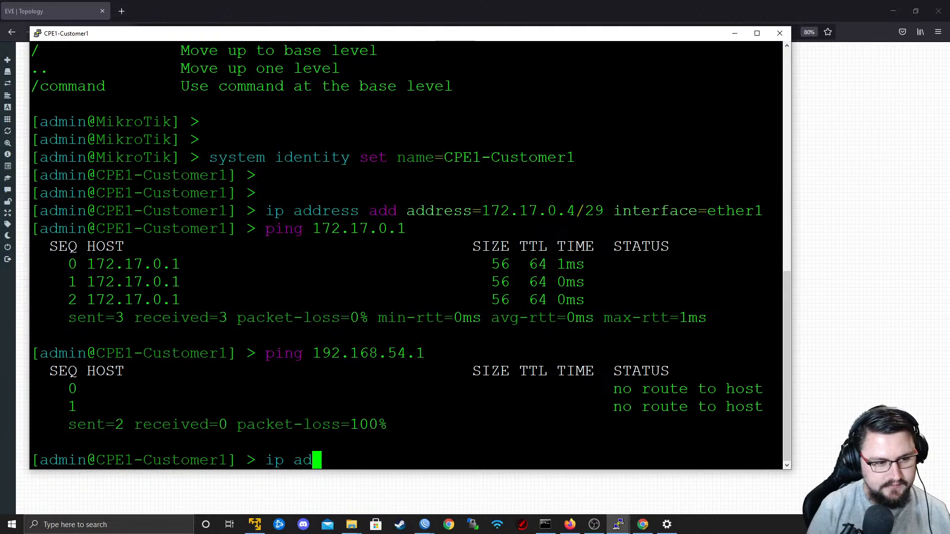
key("BackSpace")
key("BackSpace")
key("BackSpace")
key("BackSpace")
key("BackSpace")
key("BackSpace")
key("BackSpace")
key("BackSpace")
key("BackSpace")
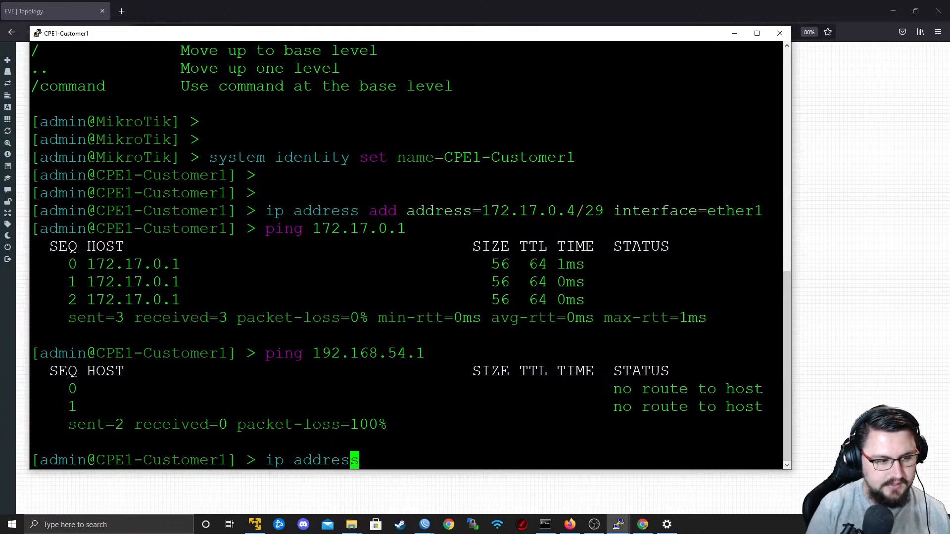
type("route ad")
key("BackSpace")
key("BackSpace")
key("BackSpace")
key("BackSpace")
key("BackSpace")
type("ute add dst-address=")
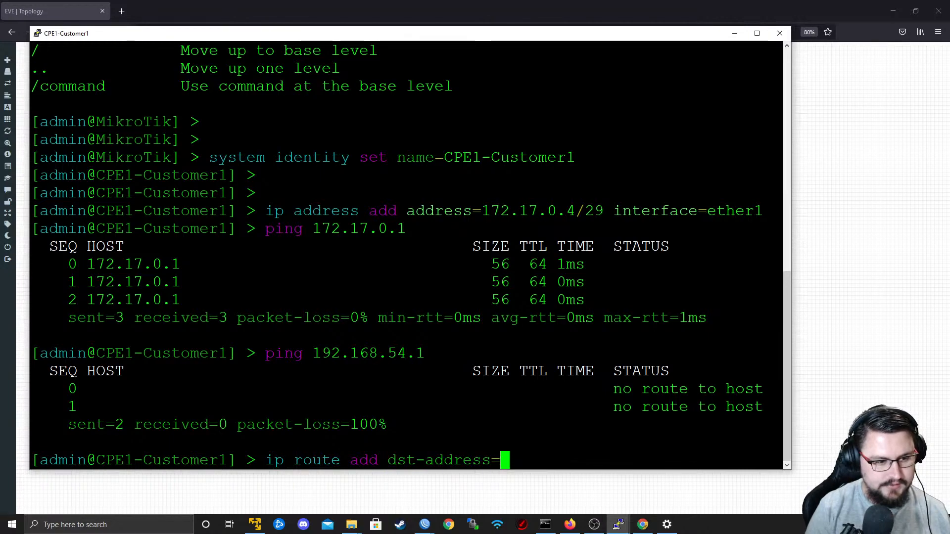
key("BackSpace")
key("BackSpace")
key("BackSpace")
key("BackSpace")
key("BackSpace")
key("BackSpace")
key("BackSpace")
key("BackSpace")
key("BackSpace")
key("BackSpace")
key("BackSpace")
key("BackSpace")
key("BackSpace")
key("BackSpace")
key("BackSpace")
key("BackSpace")
key("BackSpace")
key("BackSpace")
key("BackSpace")
key("BackSpace")
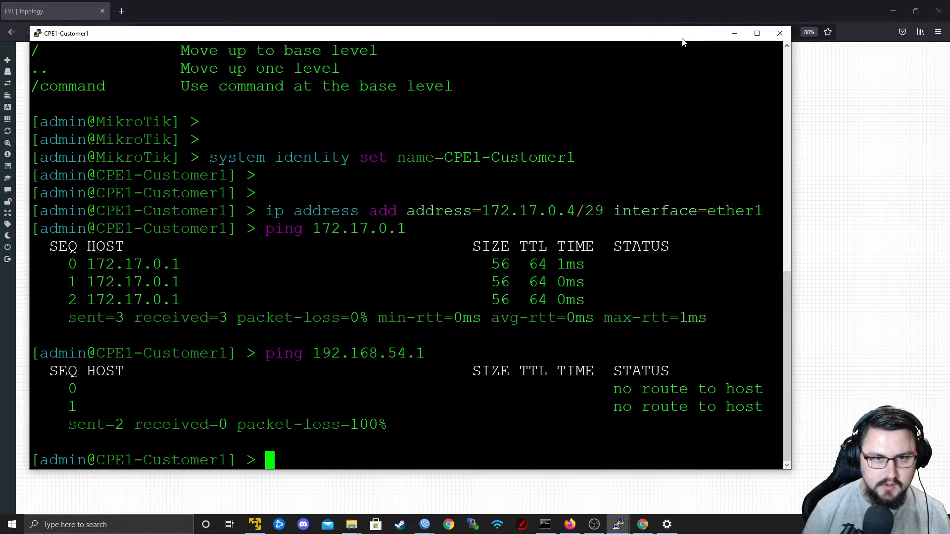
Duplicate the AS65000 label in the EVE-NG topology, place the copy under CPE1-Customer1 and change its text to AS65001.
left_click(735, 33)
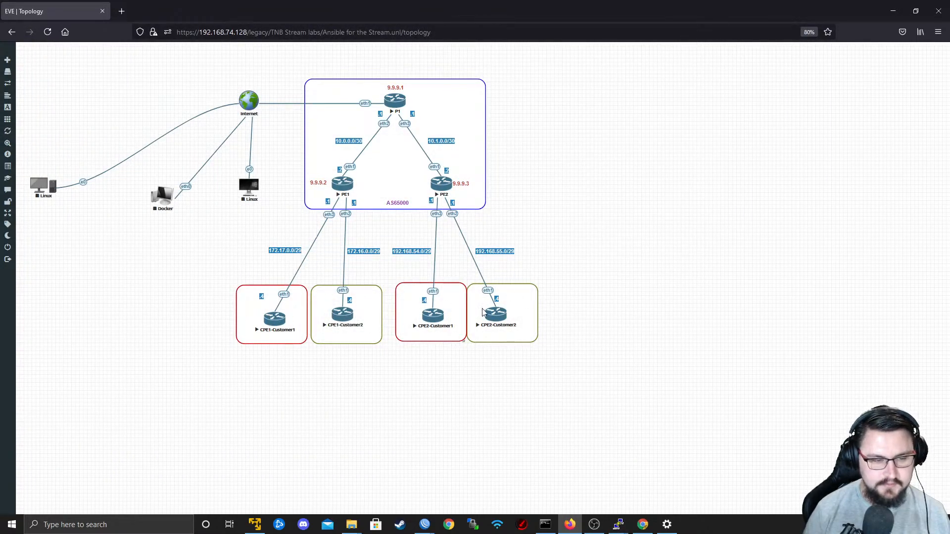
right_click(412, 206)
left_click(428, 218)
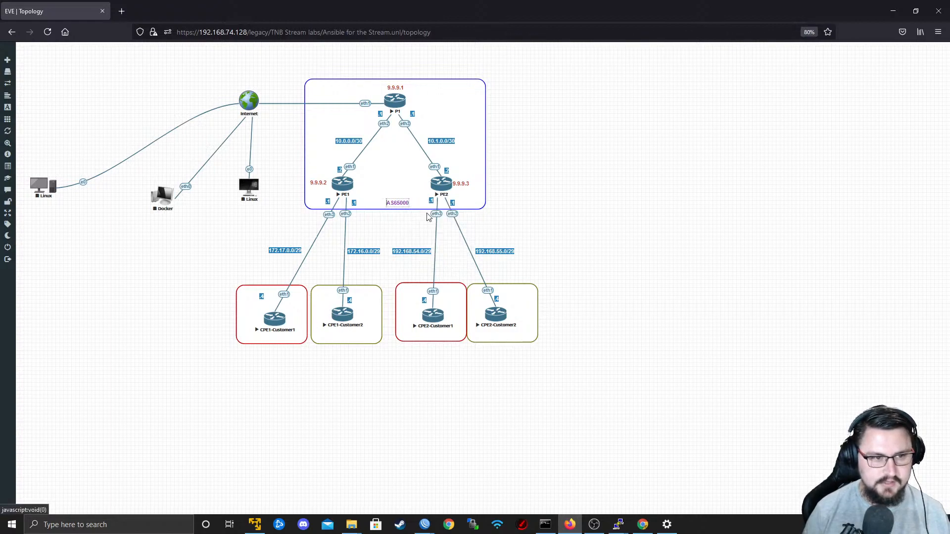
left_click_drag(403, 214, 272, 338)
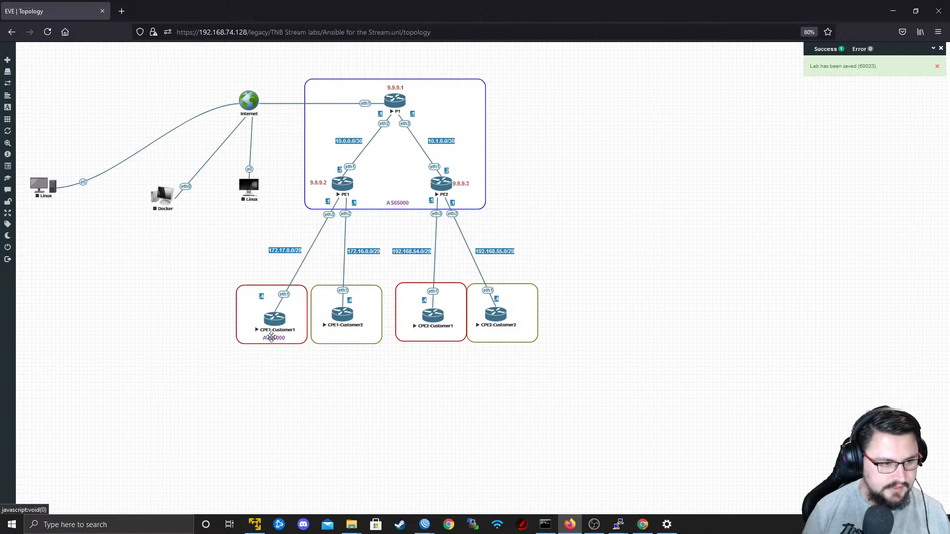
double_click(272, 338)
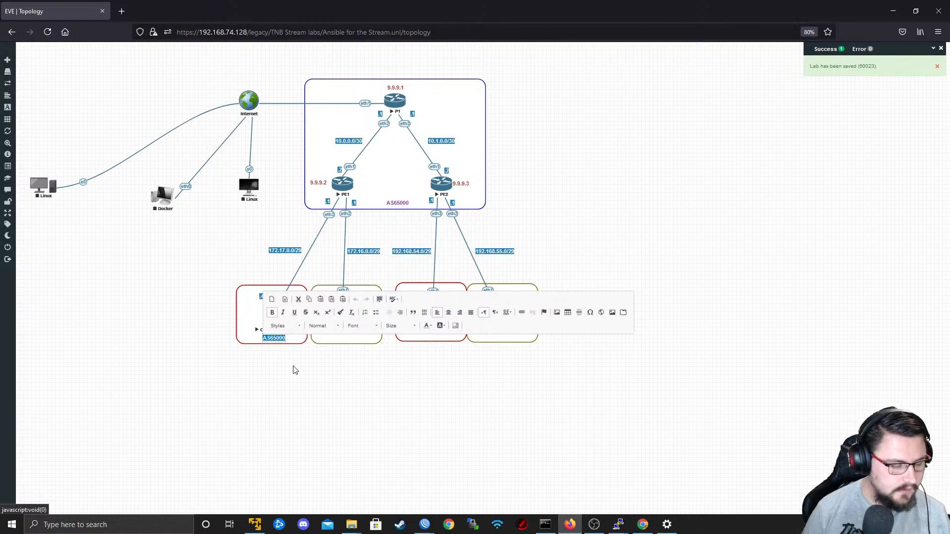
type("AS")
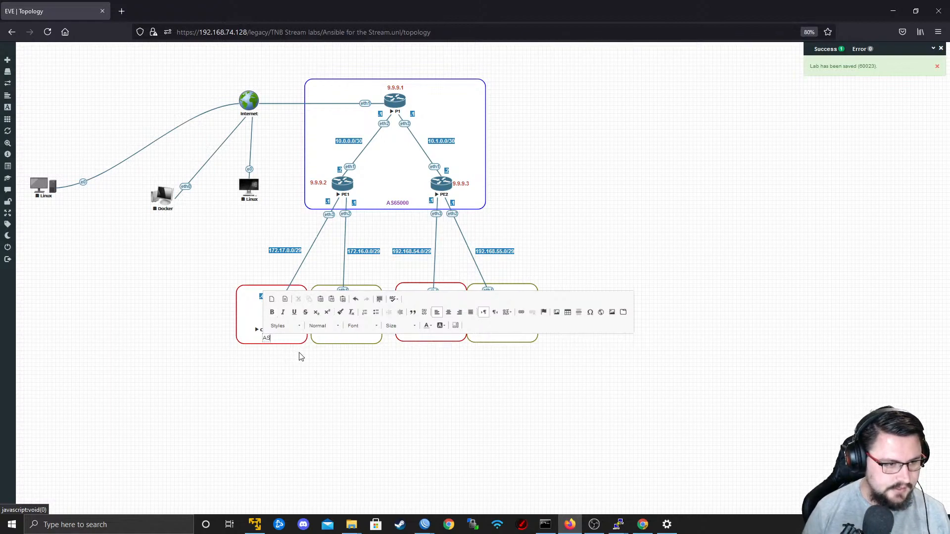
key("ctrl+z")
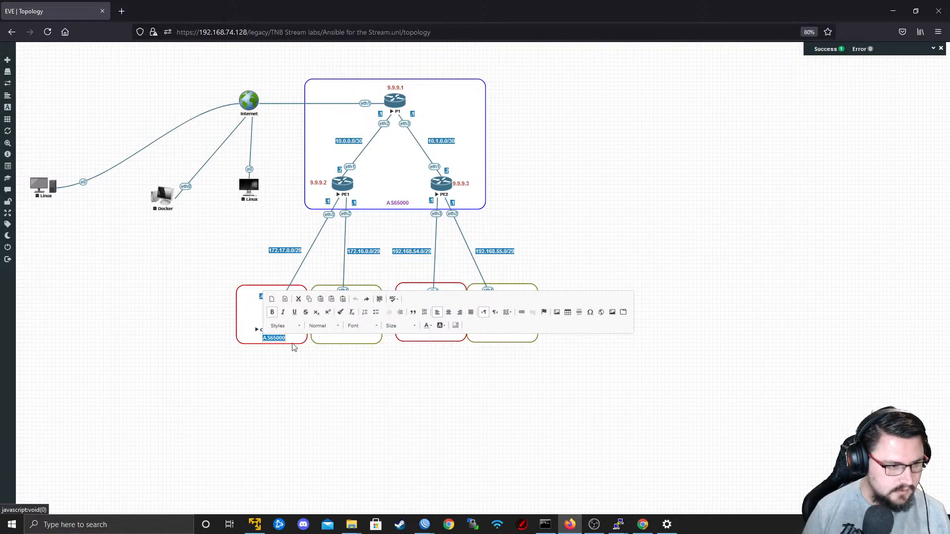
key("ctrl+y")
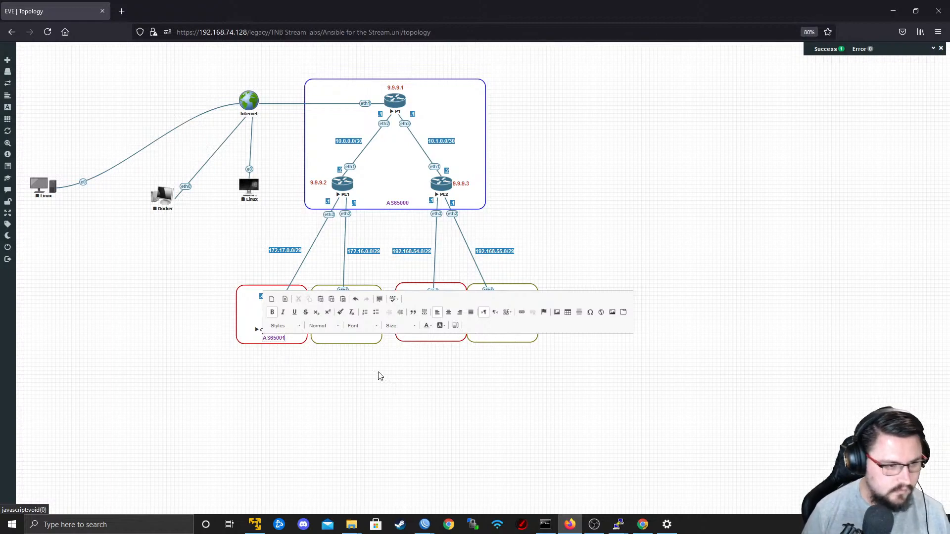
left_click(379, 376)
Duplicate the AS65001 label and place copies under CPE2-Customer1, CPE1-Customer2 and CPE2-Customer2.
right_click(279, 336)
left_click(284, 352)
left_click_drag(289, 348, 439, 335)
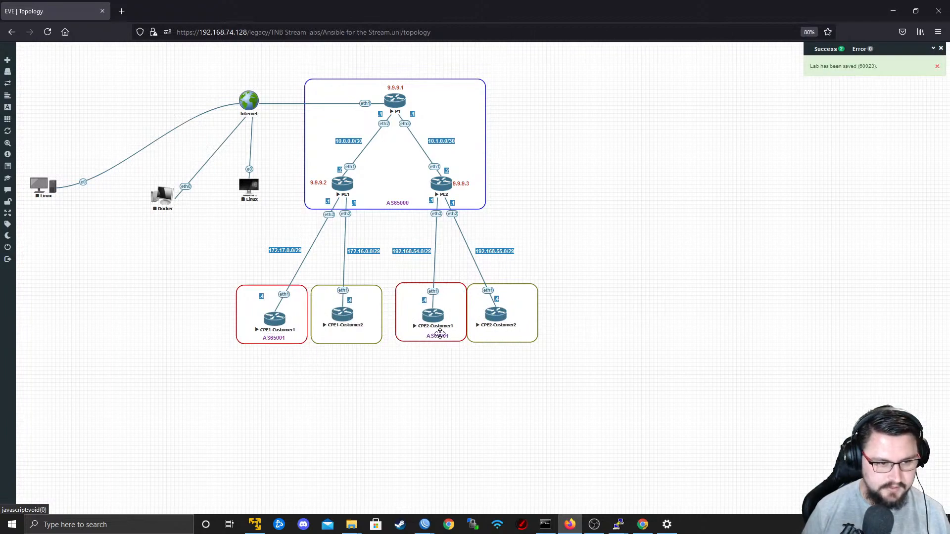
right_click(439, 339)
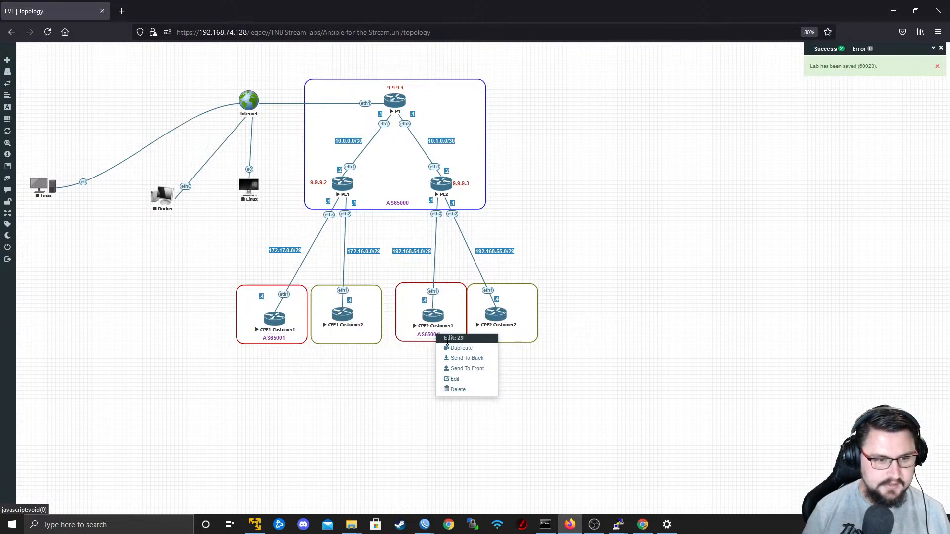
left_click(461, 348)
left_click_drag(432, 346, 342, 336)
right_click(342, 336)
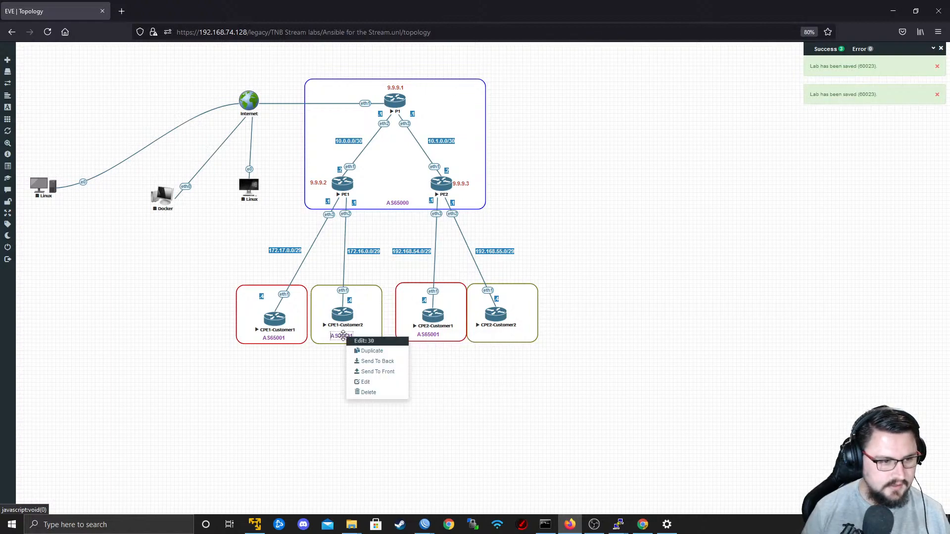
left_click(365, 350)
left_click_drag(465, 361, 500, 335)
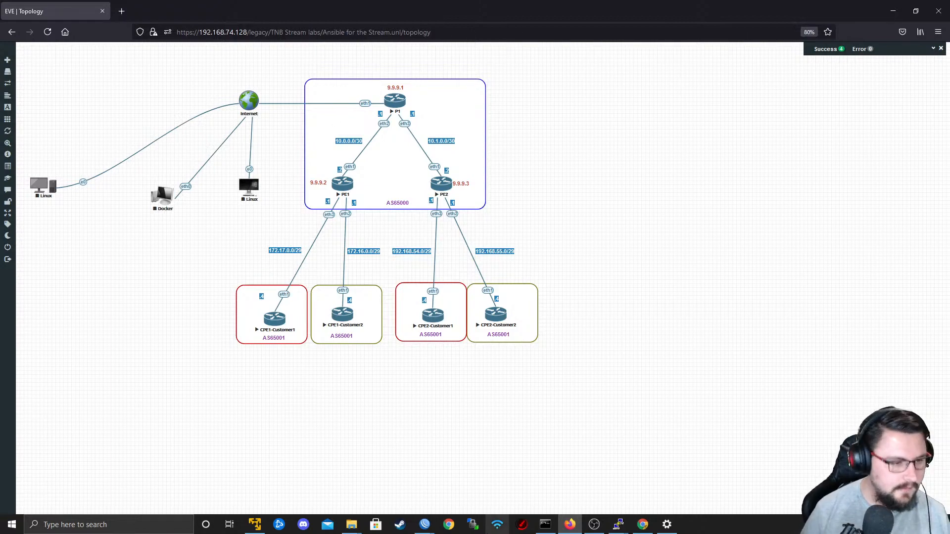
Open the CPE1-Customer1 console from the topology and bring up its command prompt.
left_click(270, 321)
left_click(509, 159)
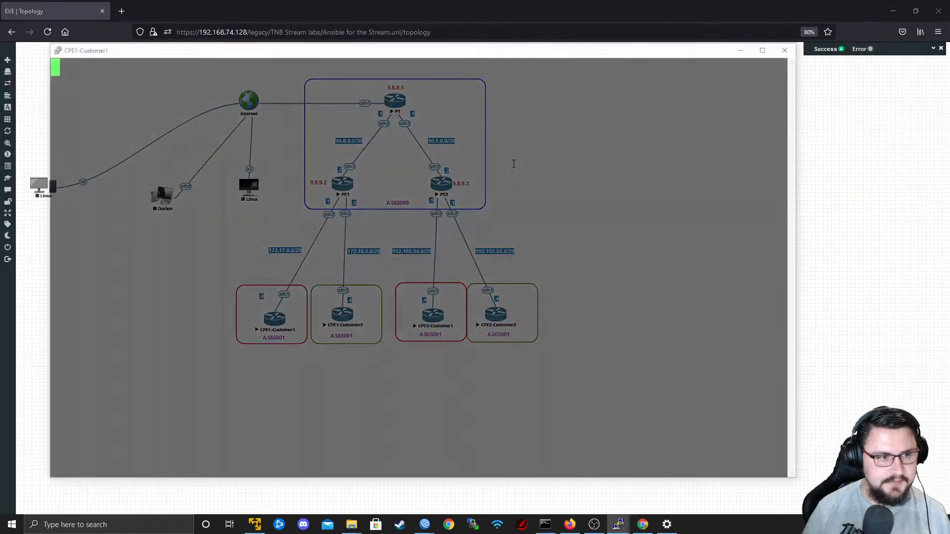
left_click_drag(258, 51, 276, 46)
key("Return")
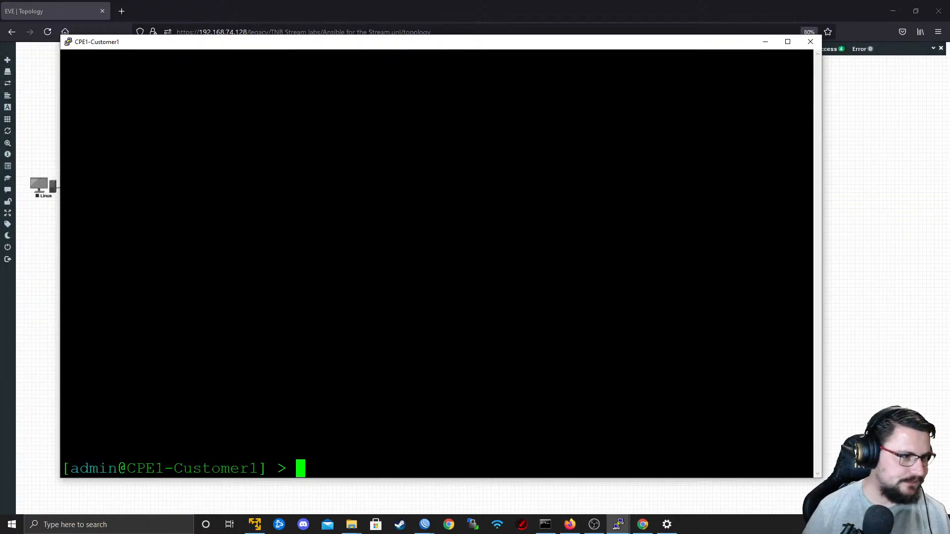
key("Return")
key("Return")
Begin a BGP instance set command on CPE1-Customer1 and list its available parameters.
type("routing")
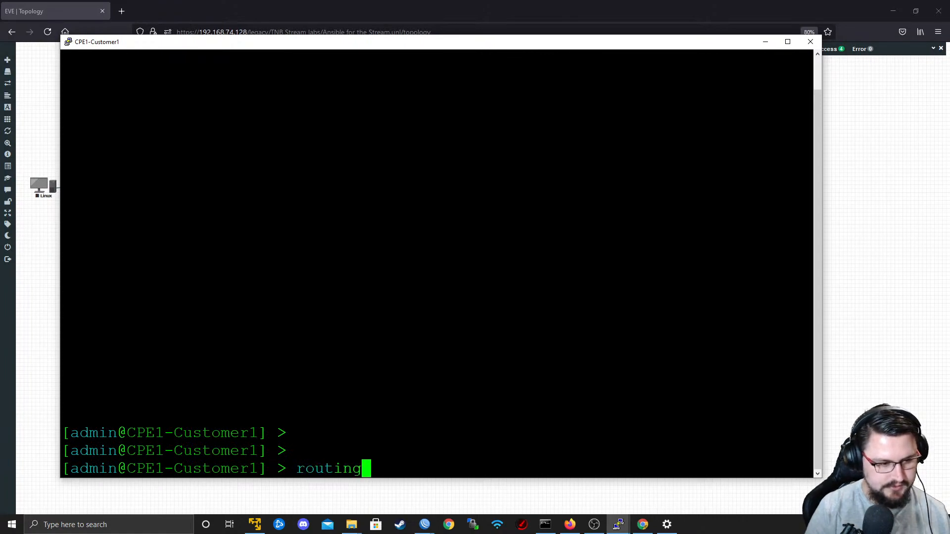
type(" bgp peer")
key("BackSpace")
key("BackSpace")
key("BackSpace")
key("BackSpace")
type("instance se")
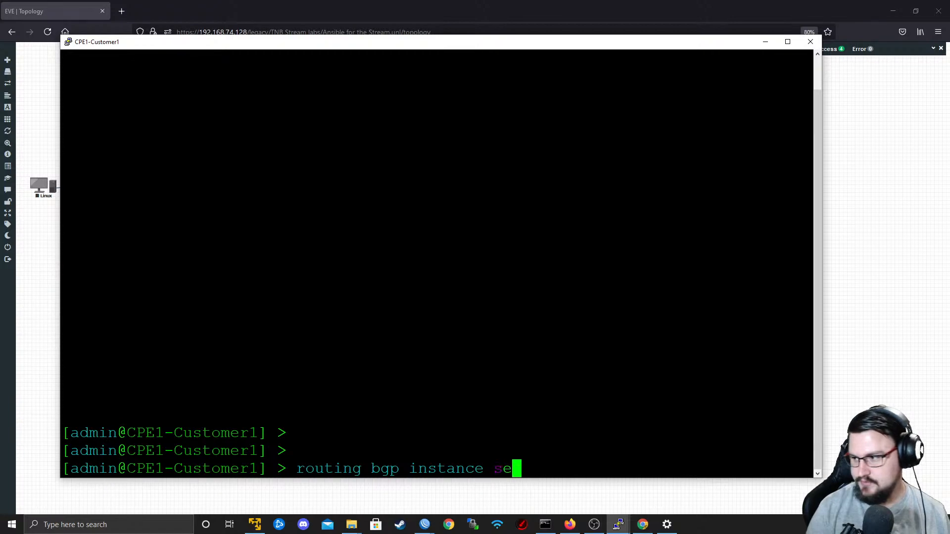
type("t name=")
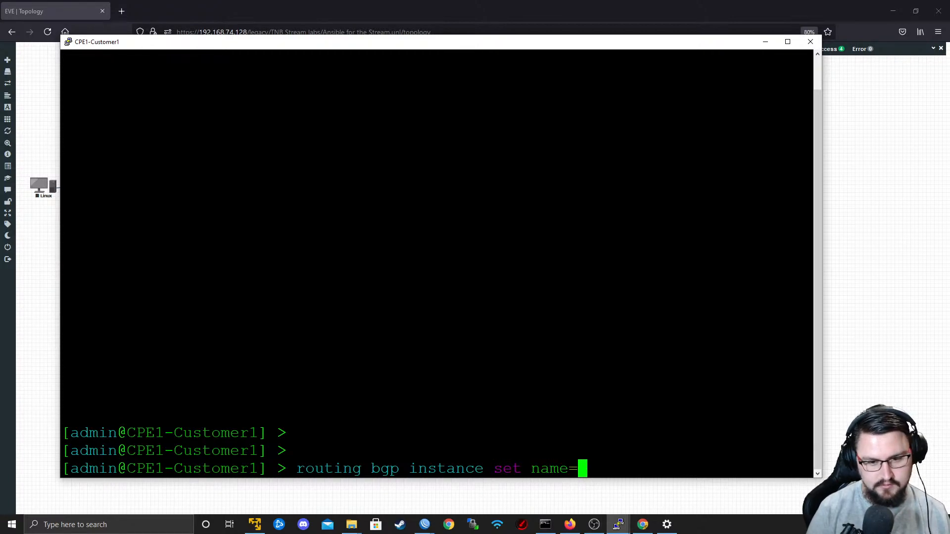
key("BackSpace")
key("BackSpace")
key("BackSpace")
key("BackSpace")
key("BackSpace")
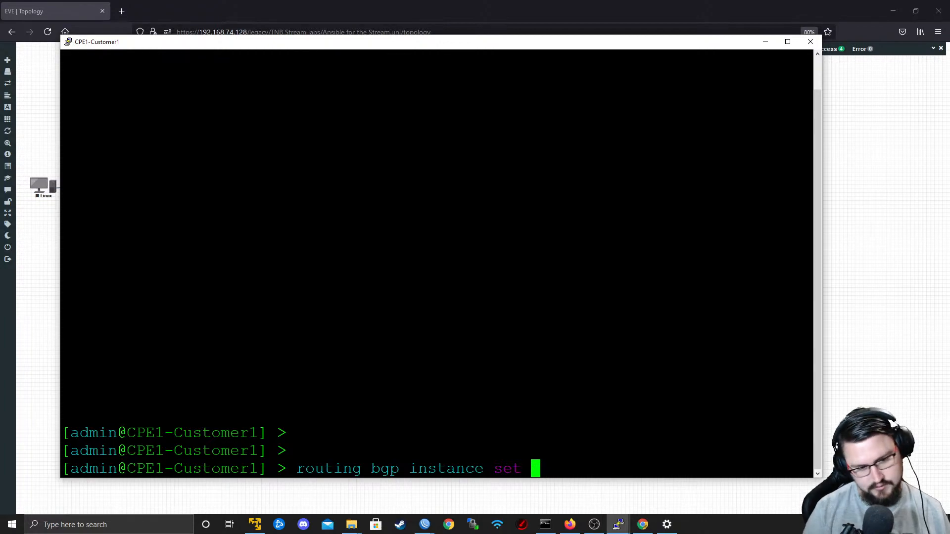
key("Tab")
Specify router-id 172.17.0.4 in the BGP instance command, checking CPE1-Customer1's addressing in the topology.
type("roter")
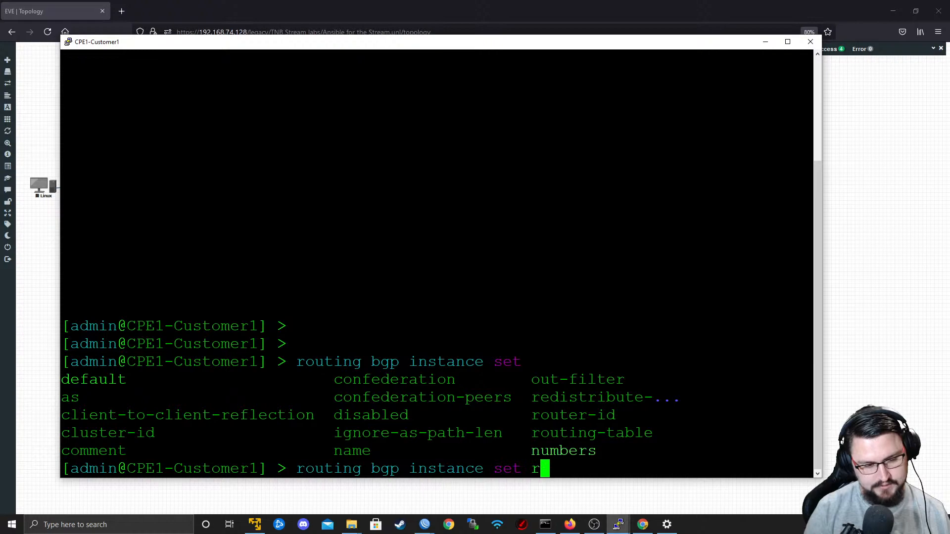
key("BackSpace")
key("BackSpace")
key("BackSpace")
type("uter-id=")
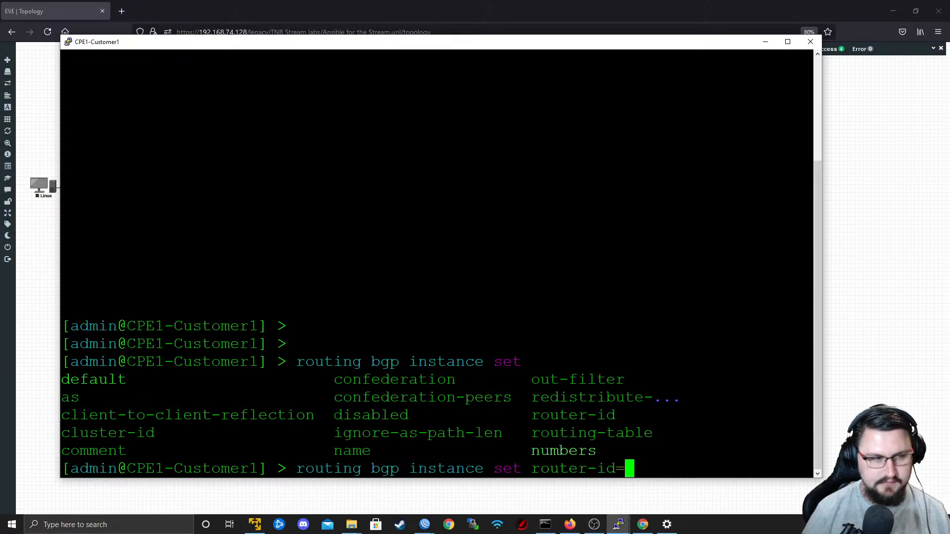
left_click_drag(282, 43, 609, 71)
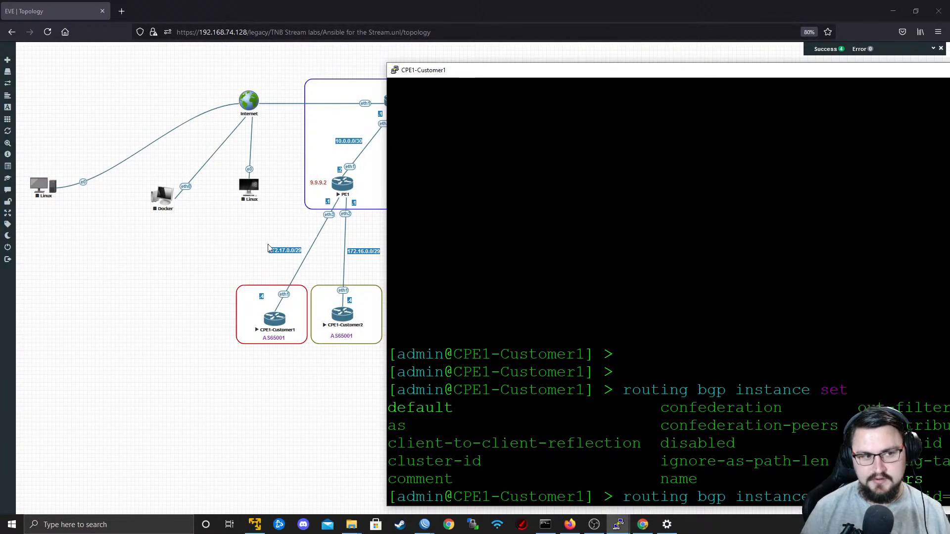
left_click_drag(482, 75, 205, 24)
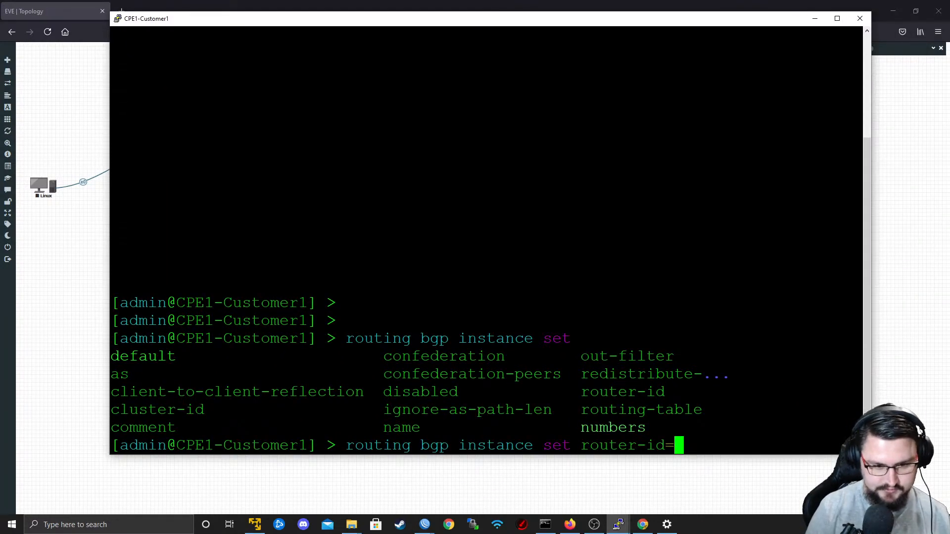
type("172")
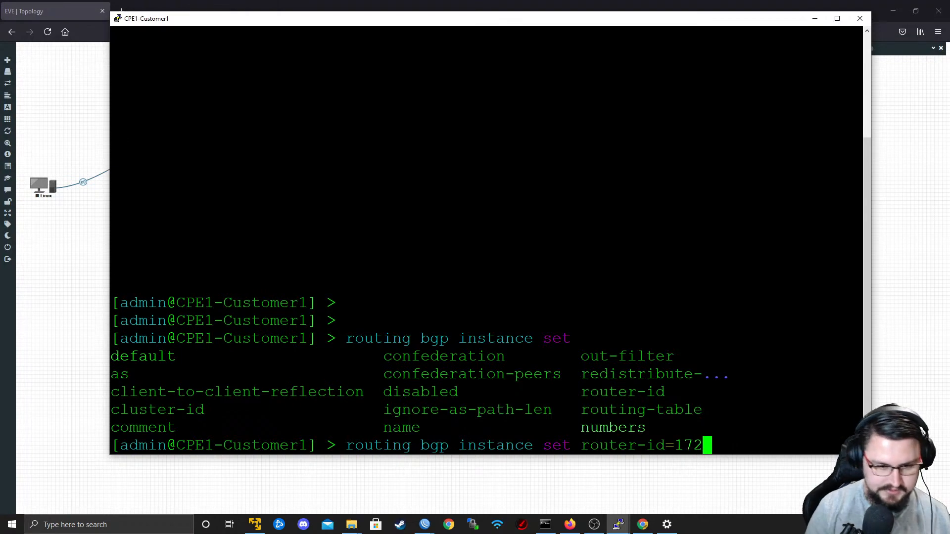
type(".17.0.4")
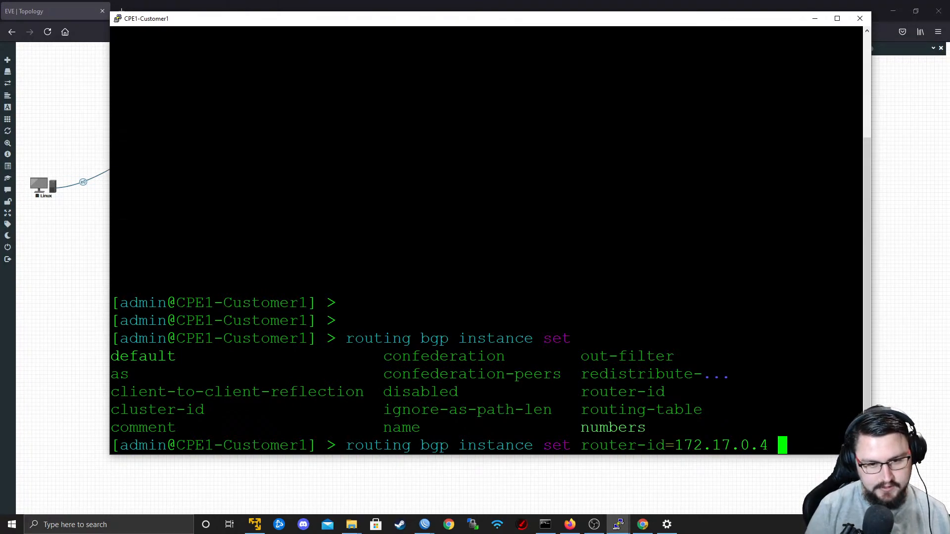
List the remaining instance options, specify AS 65001 for BGP instance 0 and run the command.
key("question")
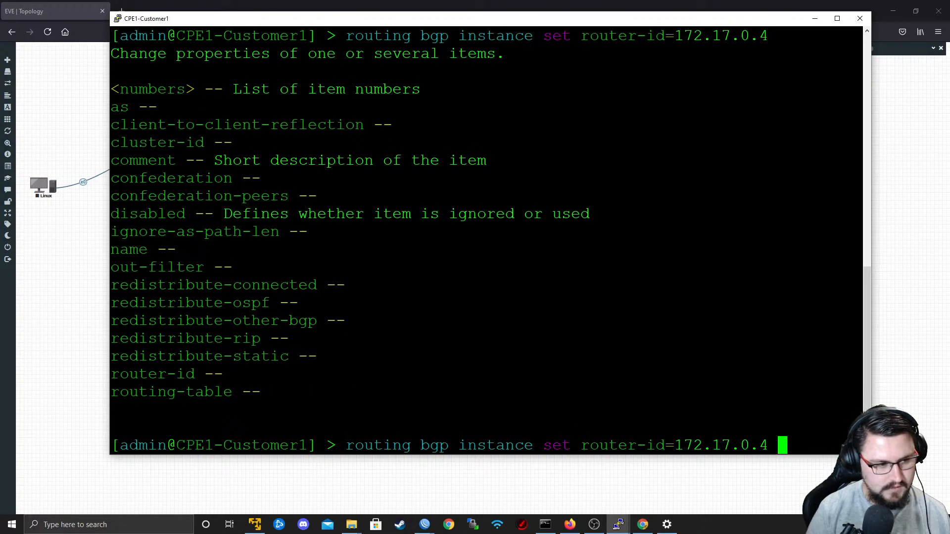
type("as=")
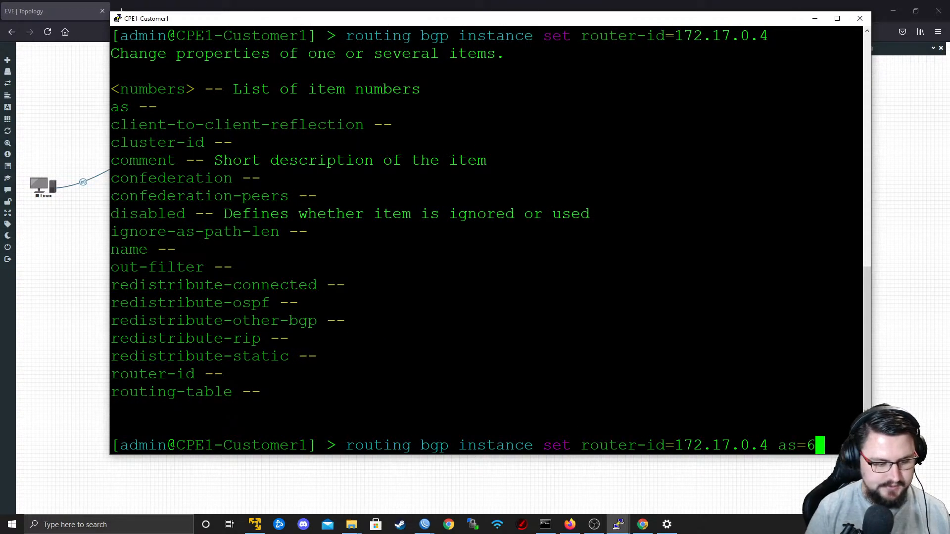
type("650010")
key("Return")
Begin a BGP peer add command on CPE1-Customer1 with the peer name TO_PE1.
type("routing bgp pe")
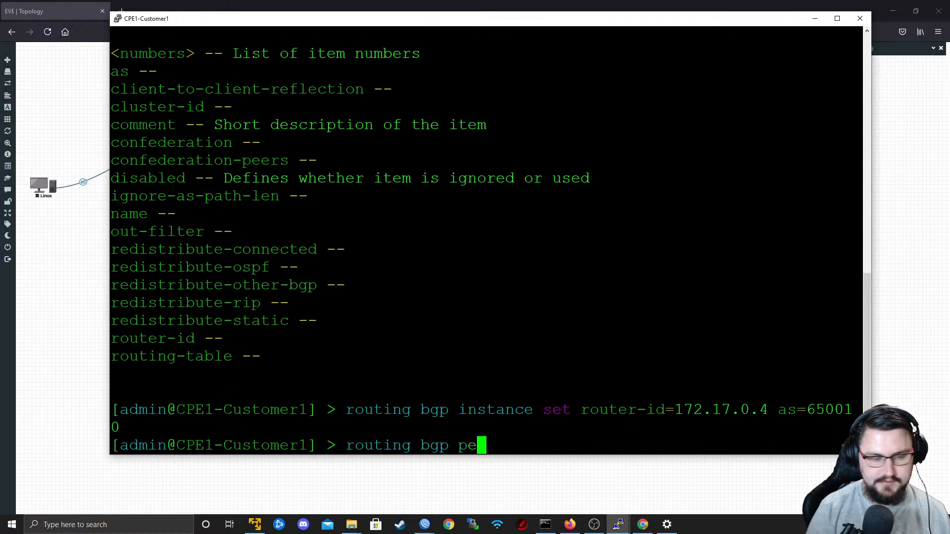
type("er add name=")
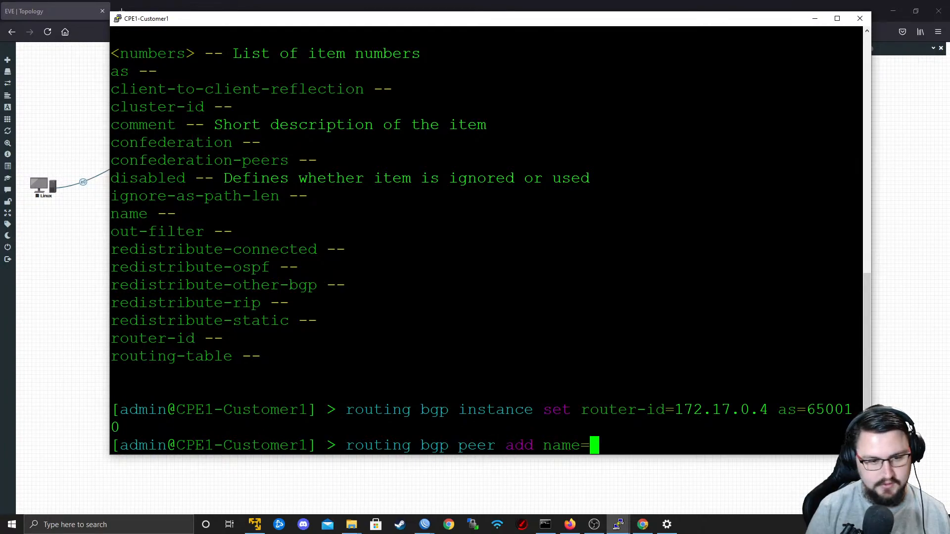
type("TO_PE1")
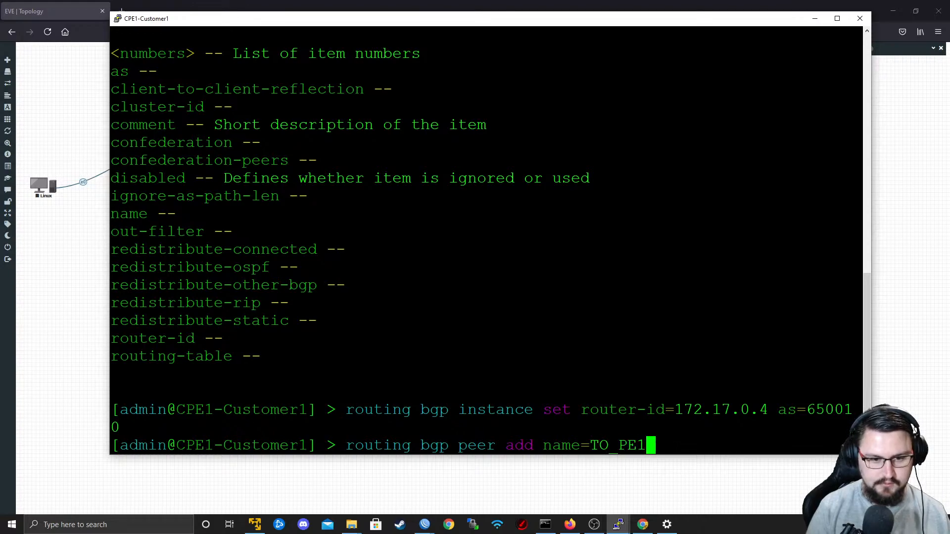
type(" MPLS")
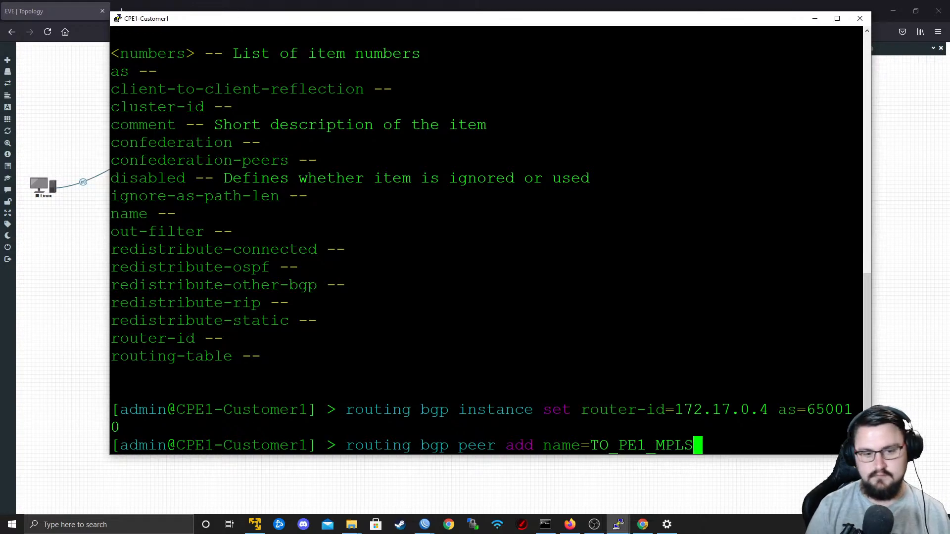
key("BackSpace")
key("BackSpace")
key("BackSpace")
key("BackSpace")
key("BackSpace")
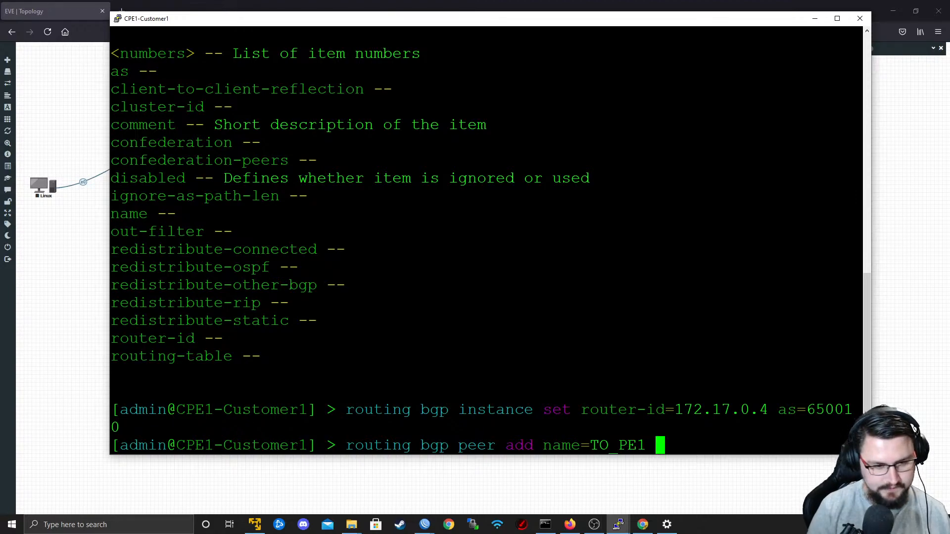
Specify remote-address 172.17.0.1 and remote-as 65000 in the BGP peer command.
type("remote-address=")
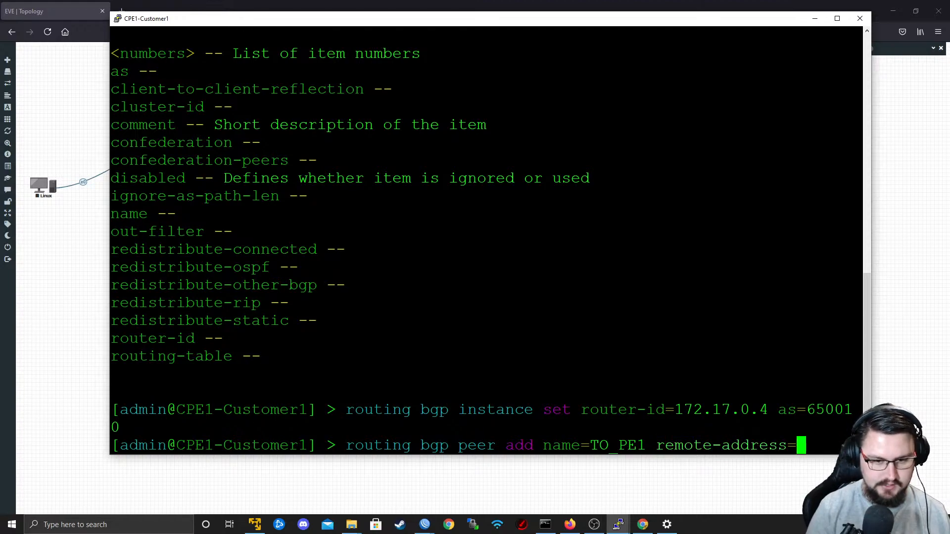
type("172.17.0.1 ")
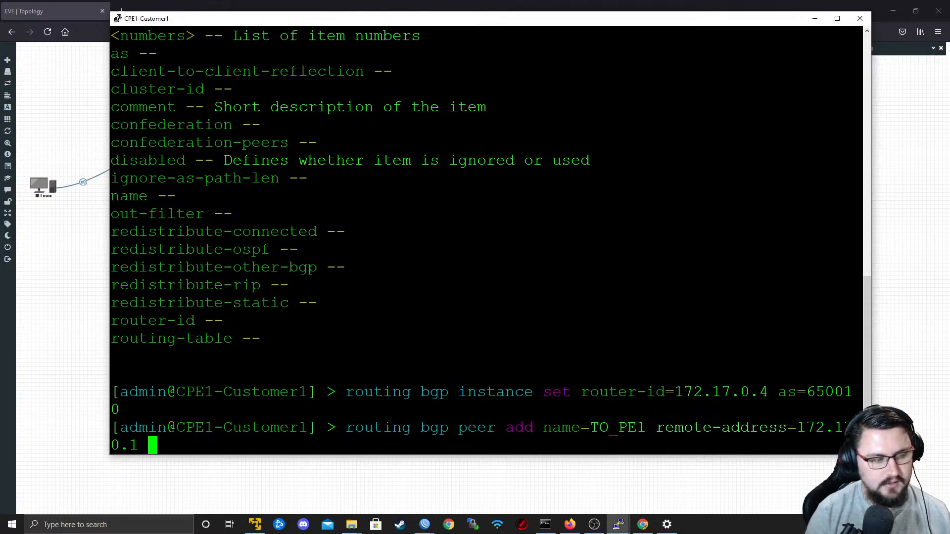
type("remote")
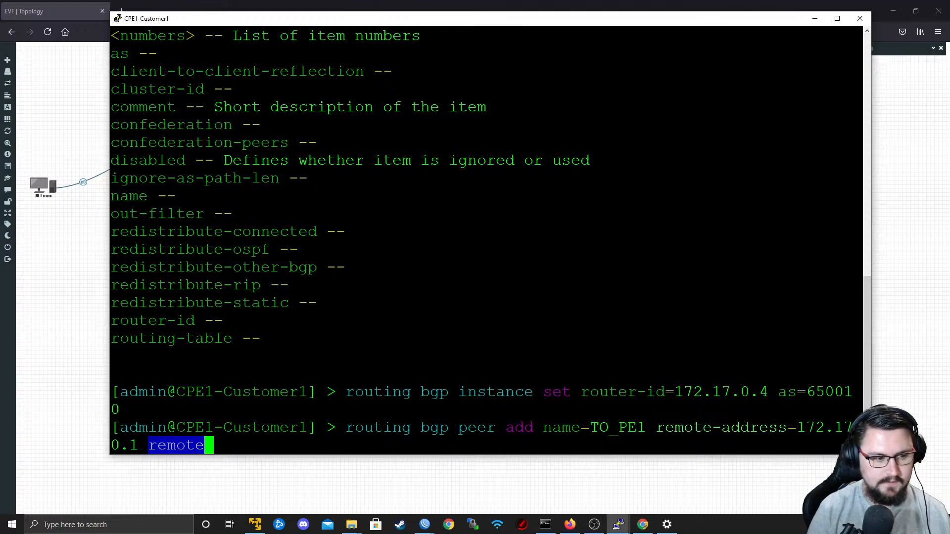
type("-as=")
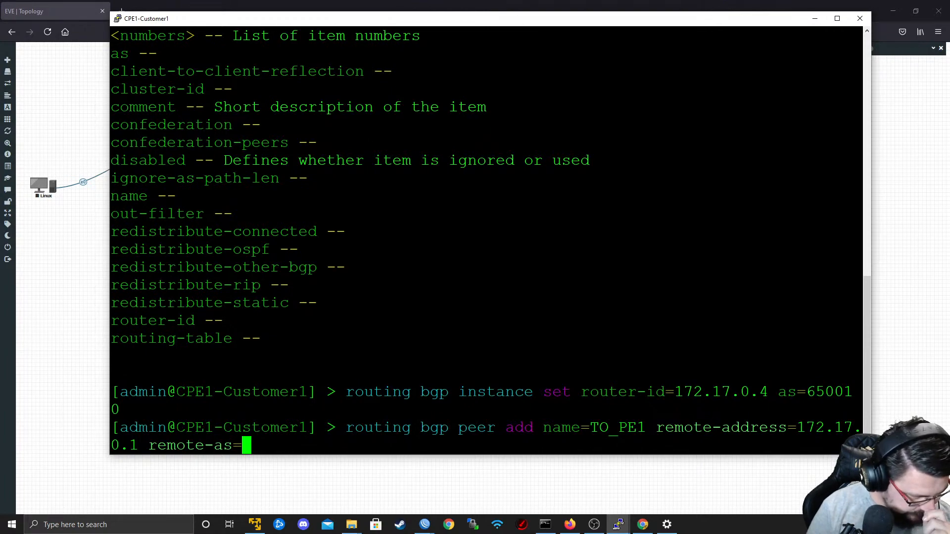
type("65000 ")
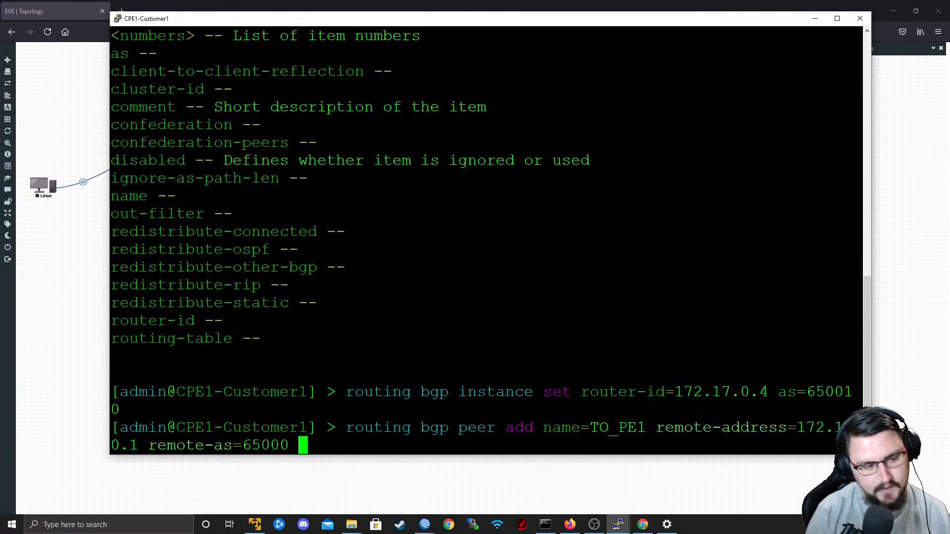
type("remo")
Assign the peer to the default BGP instance and list the remaining peer options.
key("BackSpace")
key("BackSpace")
key("BackSpace")
key("BackSpace")
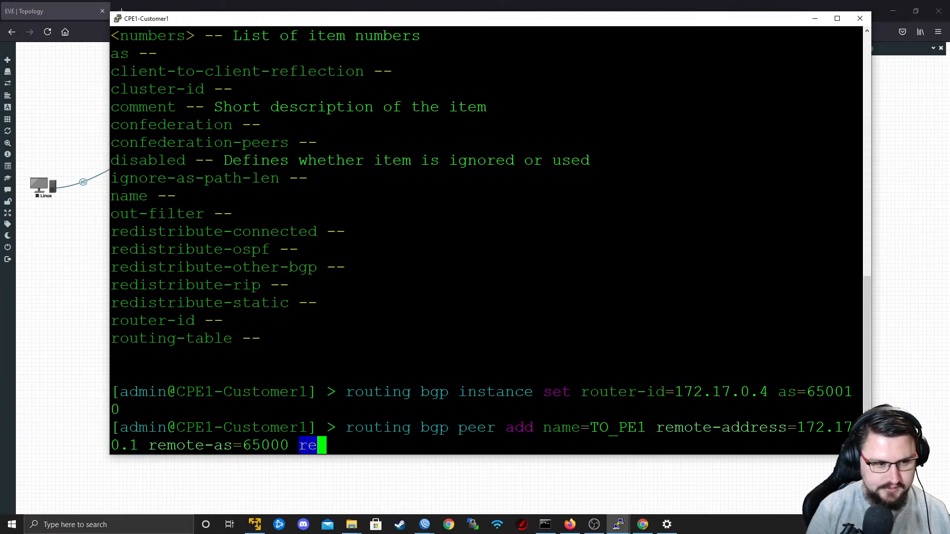
type("instance=default")
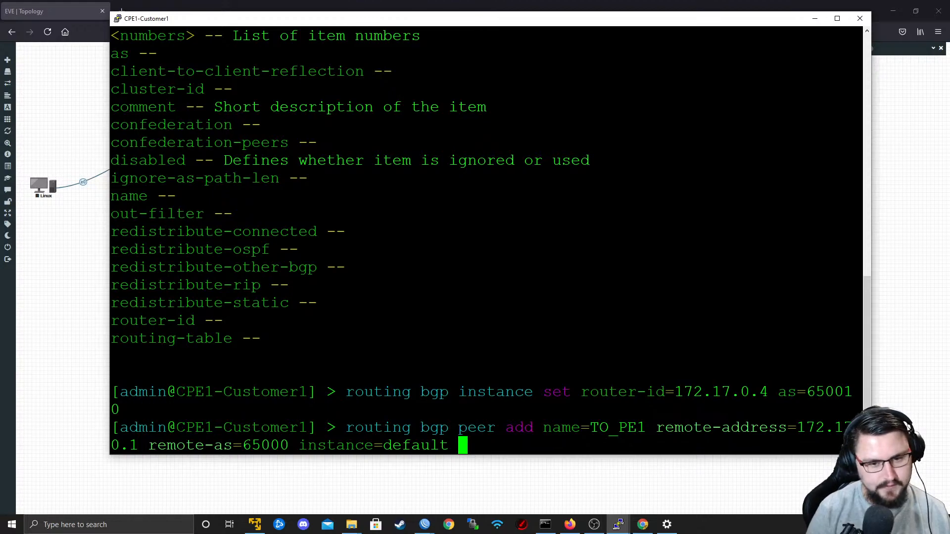
key("question")
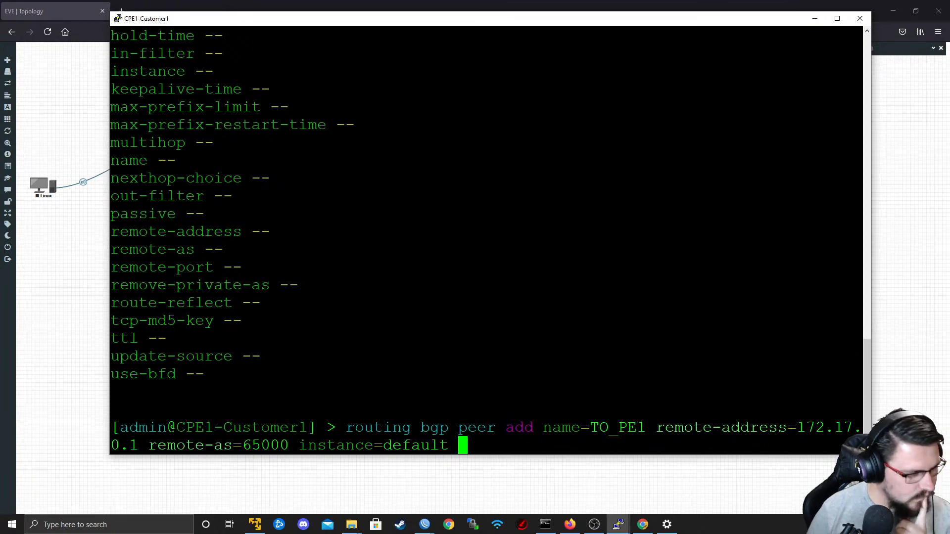
Specify ether1 as the peer's update-source and look through the listed peer options.
type("upd")
key("Tab")
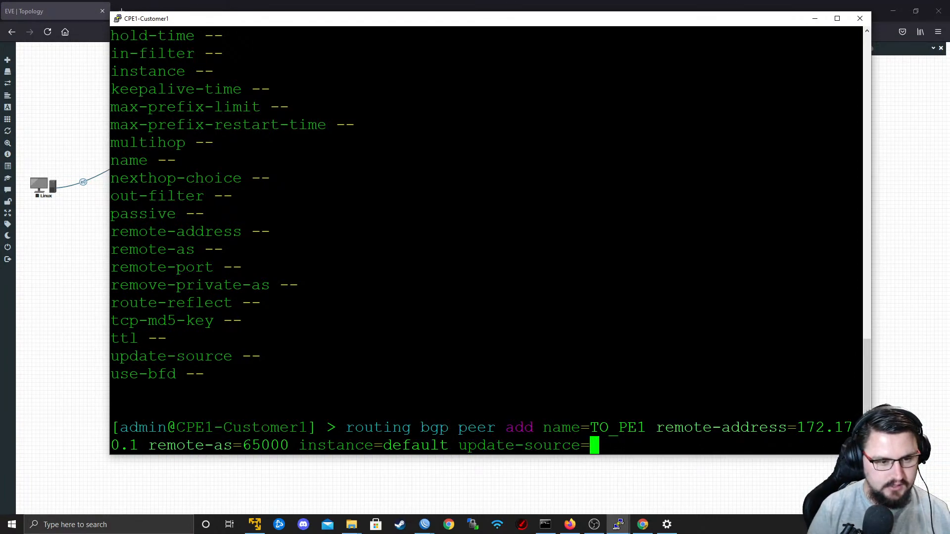
type("et")
key("Tab")
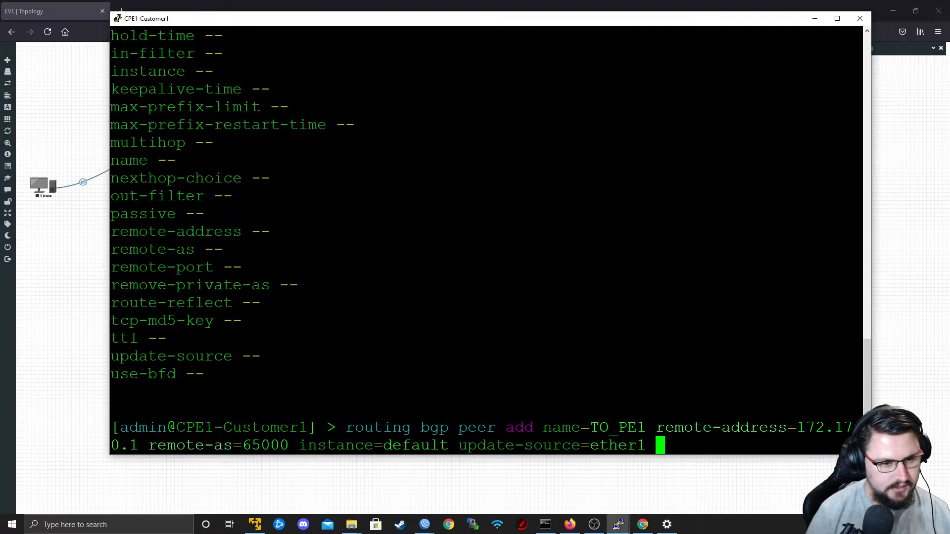
scroll(486, 240, "up", 4)
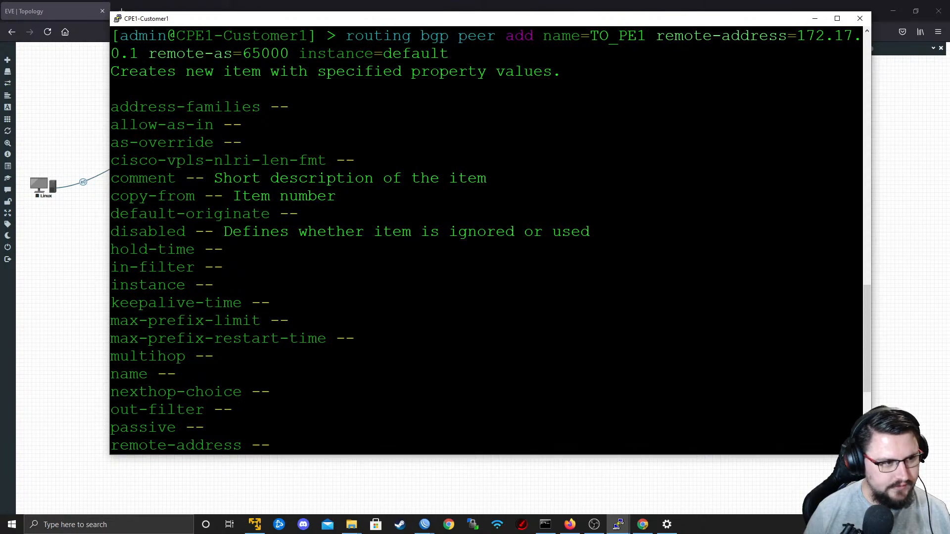
scroll(486, 241, "down", 4)
scroll(487, 240, "up", 4)
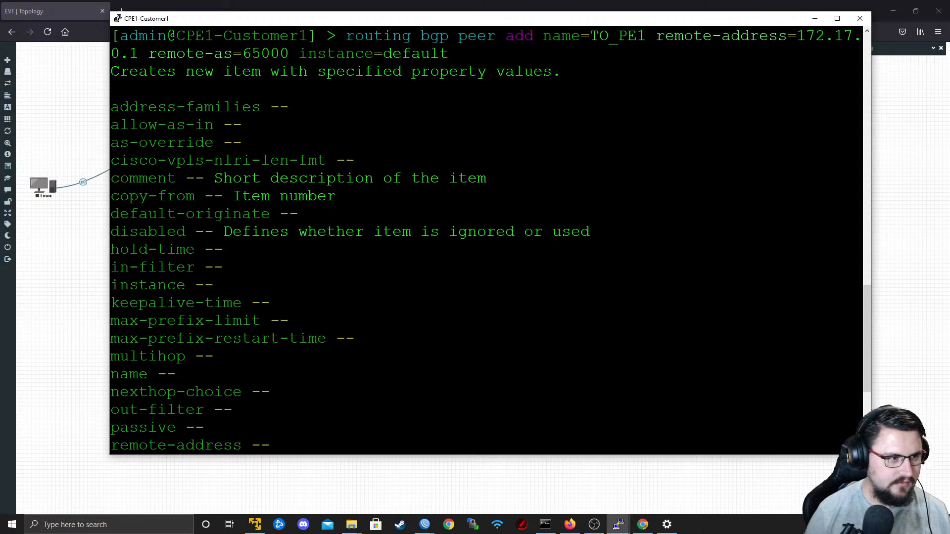
Try adding an address-families option, remove it from the command, and run the TO_PE1 peer add command.
type("address-families=ip")
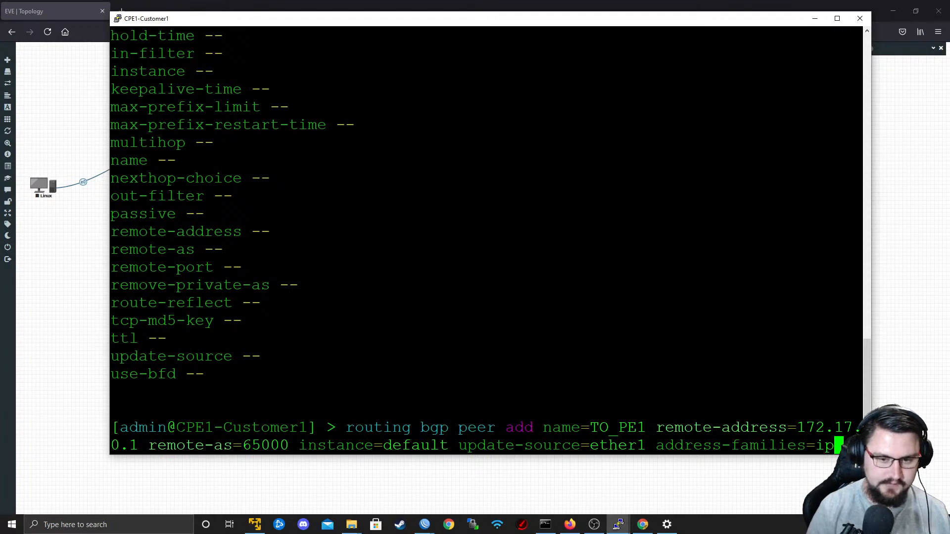
type("i")
key("BackSpace")
key("BackSpace")
key("BackSpace")
key("BackSpace")
key("BackSpace")
key("BackSpace")
key("BackSpace")
key("BackSpace")
key("BackSpace")
key("BackSpace")
key("BackSpace")
key("BackSpace")
key("BackSpace")
key("BackSpace")
key("BackSpace")
key("BackSpace")
key("BackSpace")
key("BackSpace")
key("BackSpace")
key("Return")
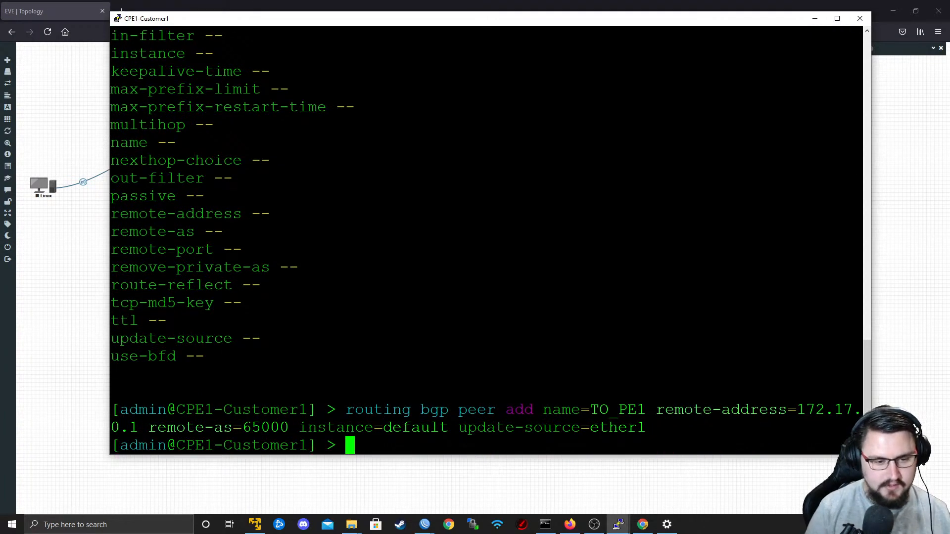
Print the detailed BGP peer configuration on CPE1-Customer1.
type("routing b")
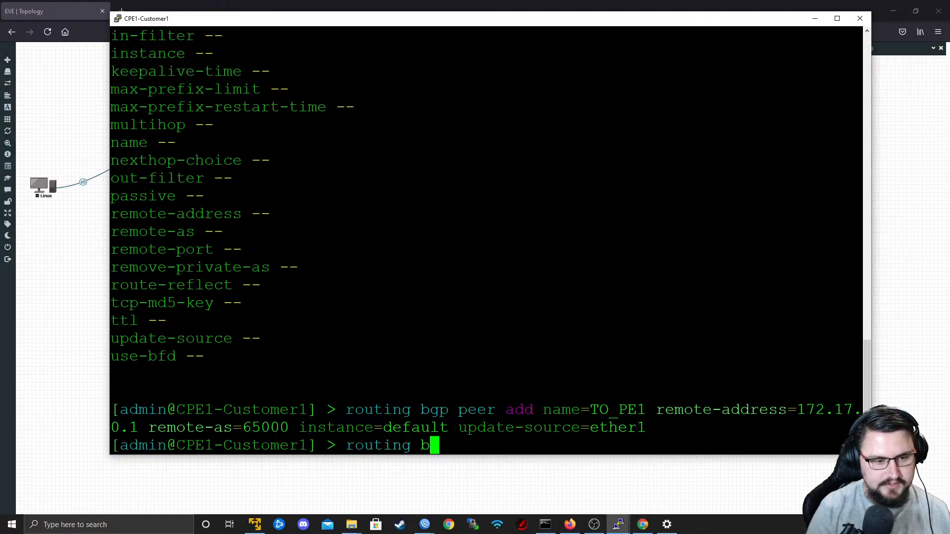
type("gp peer print detail")
key("Return")
Print the BGP peer status on CPE1-Customer1 and examine the peer's address-families setting.
key("Up")
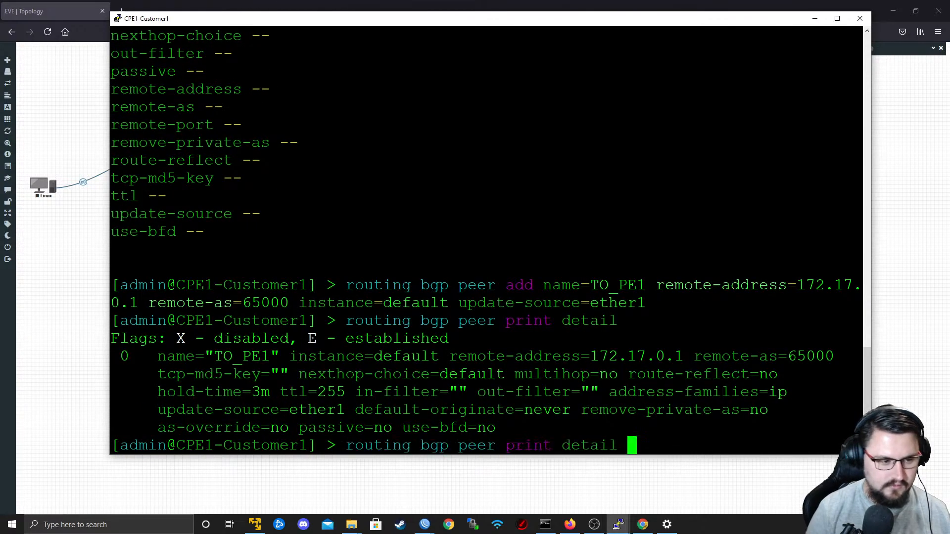
key("BackSpace")
key("BackSpace")
key("BackSpace")
key("BackSpace")
key("BackSpace")
key("BackSpace")
type("status")
key("Return")
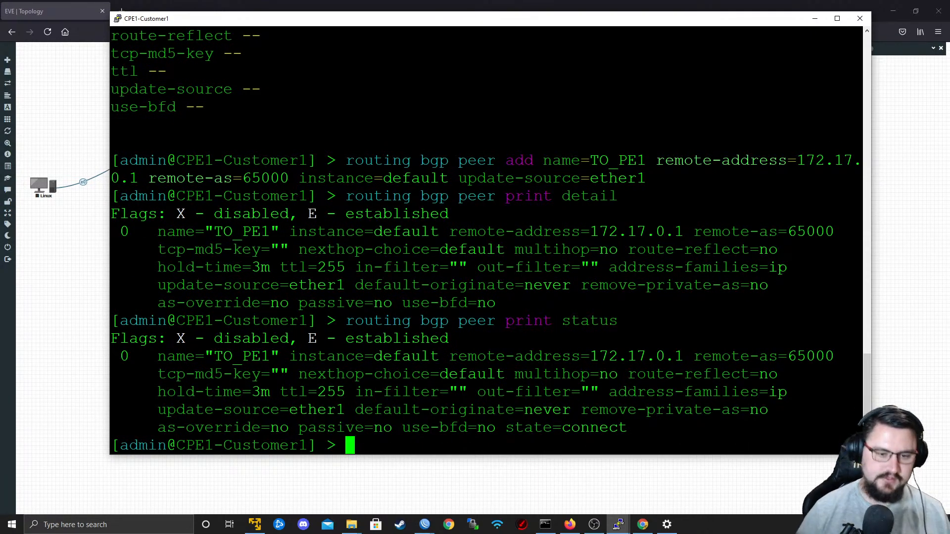
left_click_drag(618, 392, 861, 394)
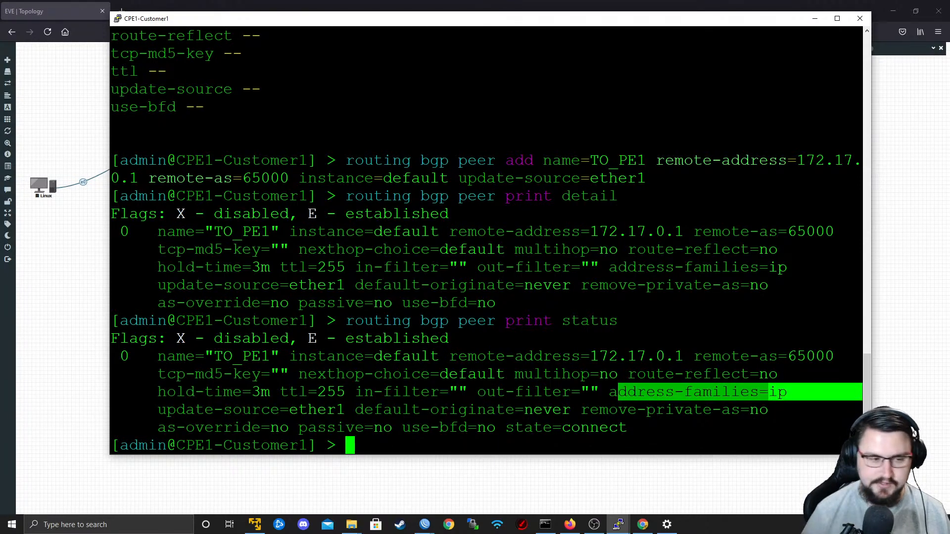
left_click(703, 393)
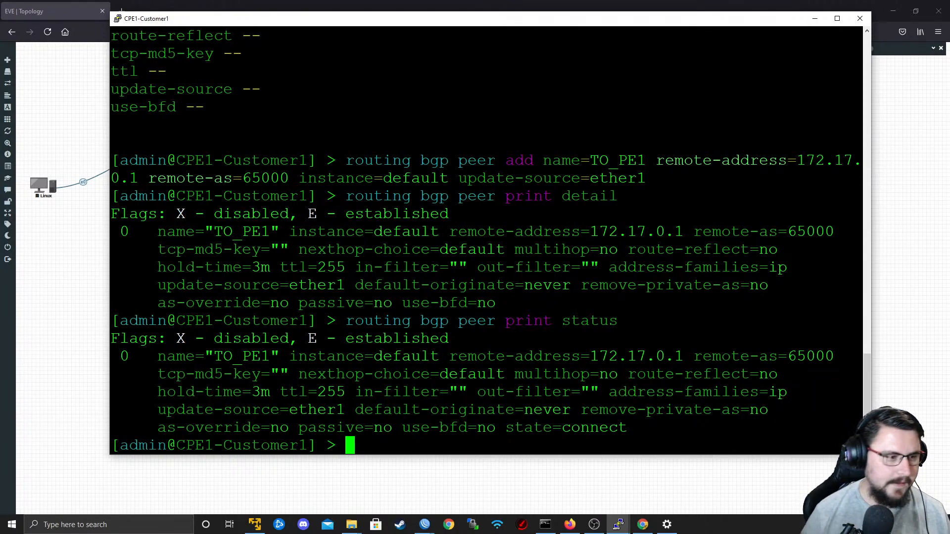
Minimize the CPE1-Customer1 console and shift the CPE routers slightly within their customer boxes on the topology.
left_click(815, 23)
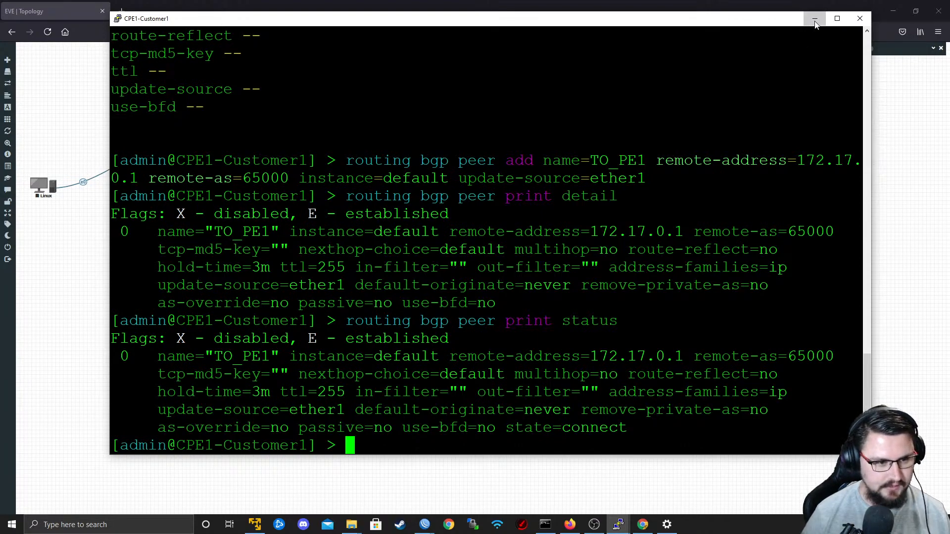
key("Return")
key("Return")
left_click(815, 19)
left_click_drag(281, 321, 284, 313)
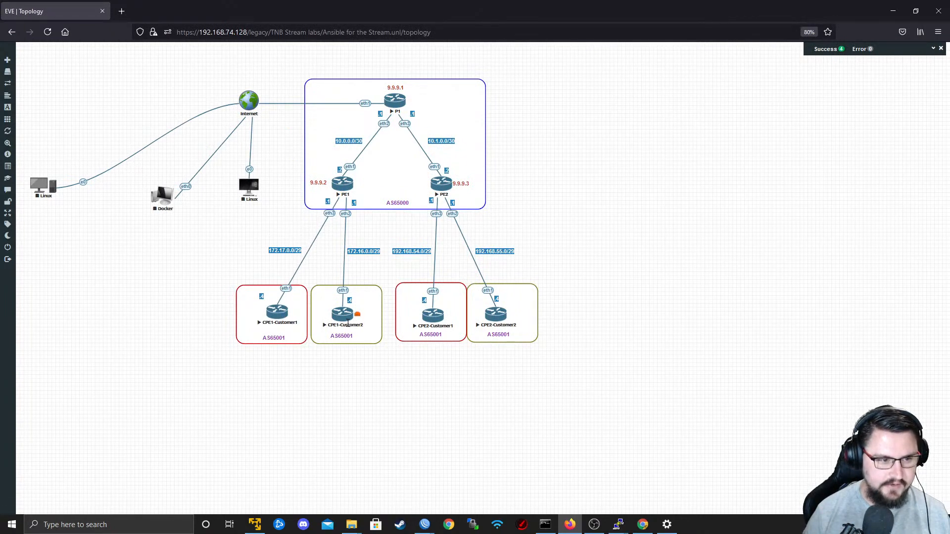
left_click_drag(345, 322, 345, 317)
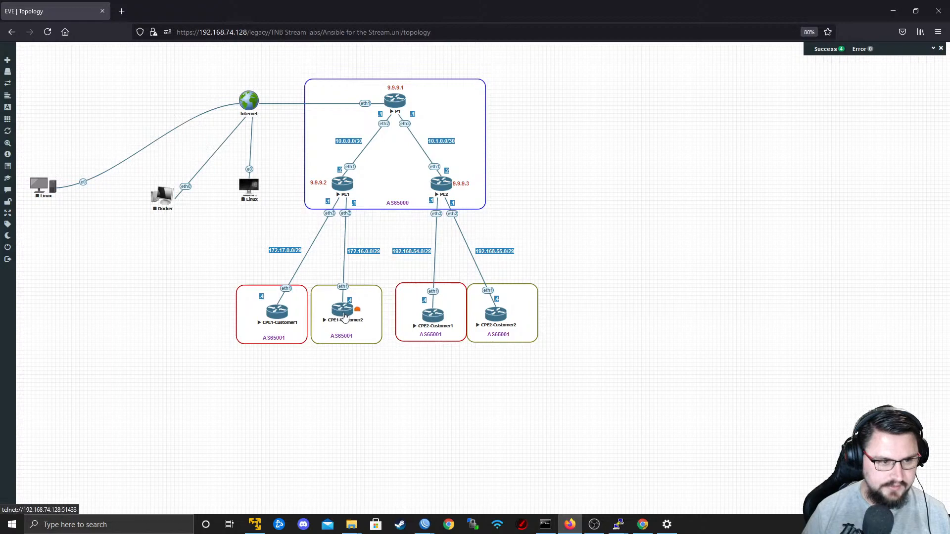
left_click_drag(432, 319, 424, 299)
left_click_drag(497, 317, 505, 295)
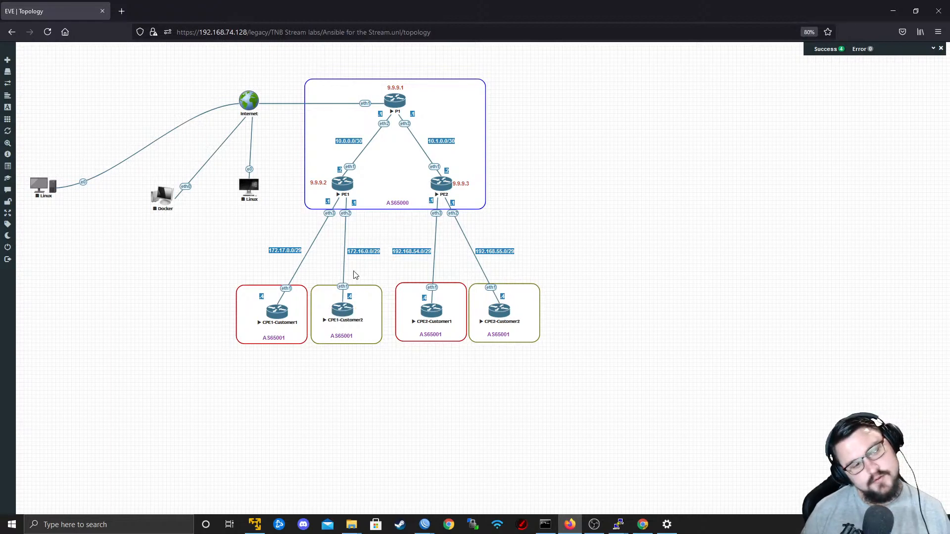
Duplicate the 172.16.0.0/29 label, place the copy below the CPE2 customer boxes, and start editing its text.
right_click(357, 251)
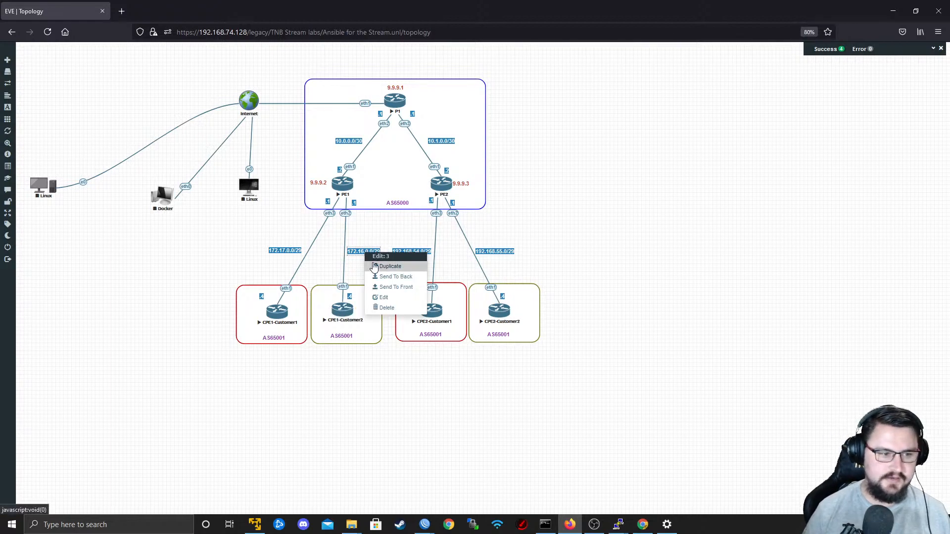
left_click(374, 267)
left_click_drag(371, 267, 477, 383)
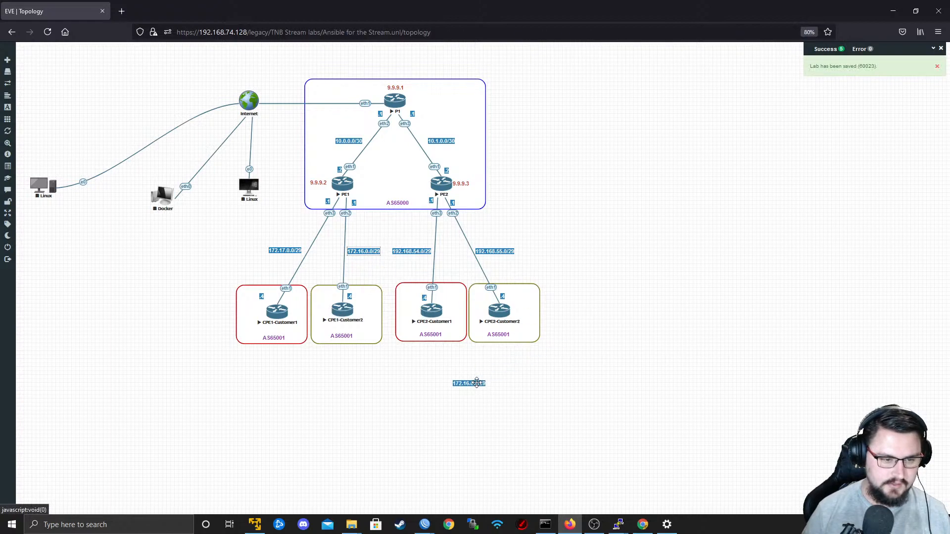
double_click(477, 383)
key("BackSpace")
key("BackSpace")
key("BackSpace")
key("BackSpace")
key("BackSpace")
key("BackSpace")
key("BackSpace")
key("BackSpace")
key("BackSpace")
key("BackSpace")
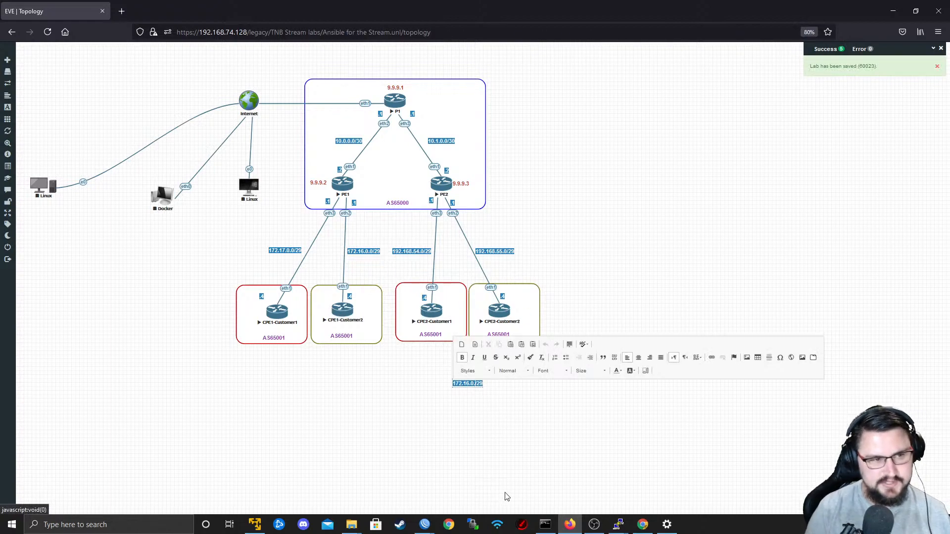
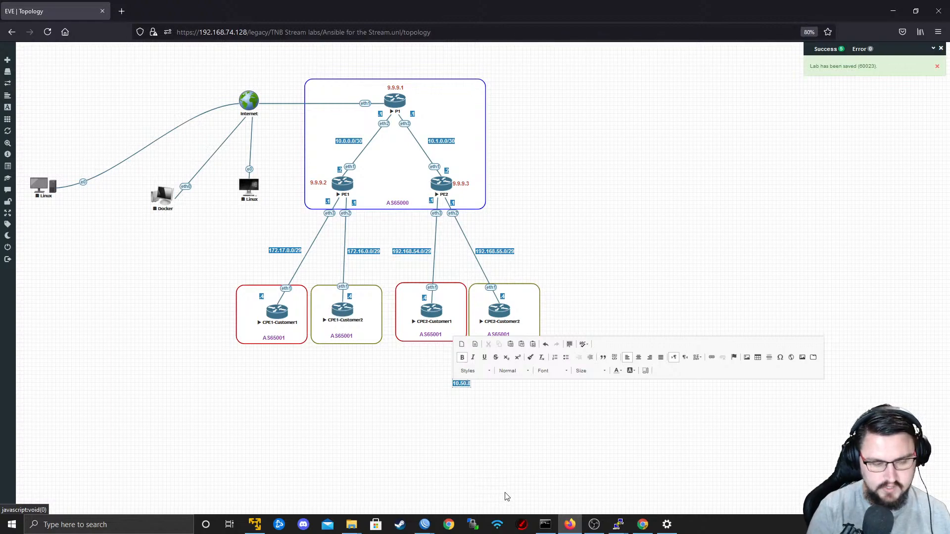
Complete the text of the new label below the customer routers as 10.50.88.0/24.
type("0/24")
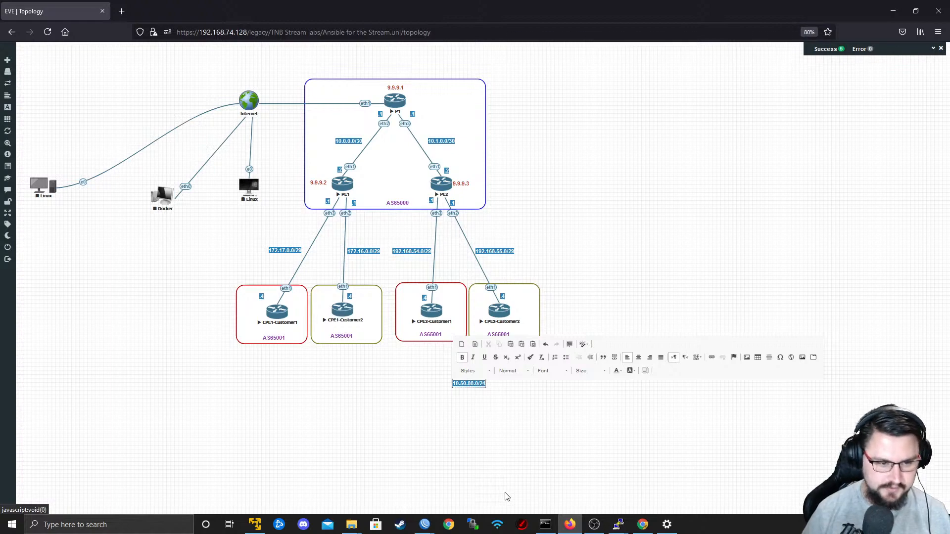
left_click(488, 418)
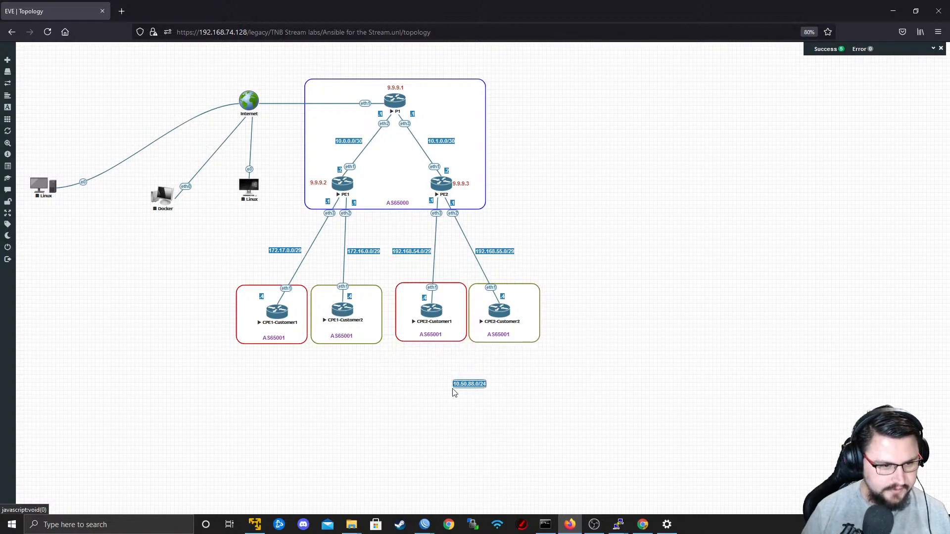
Try to restyle the 10.50.88.0/24 label by resetting its background and colouring its text strong red.
right_click(480, 385)
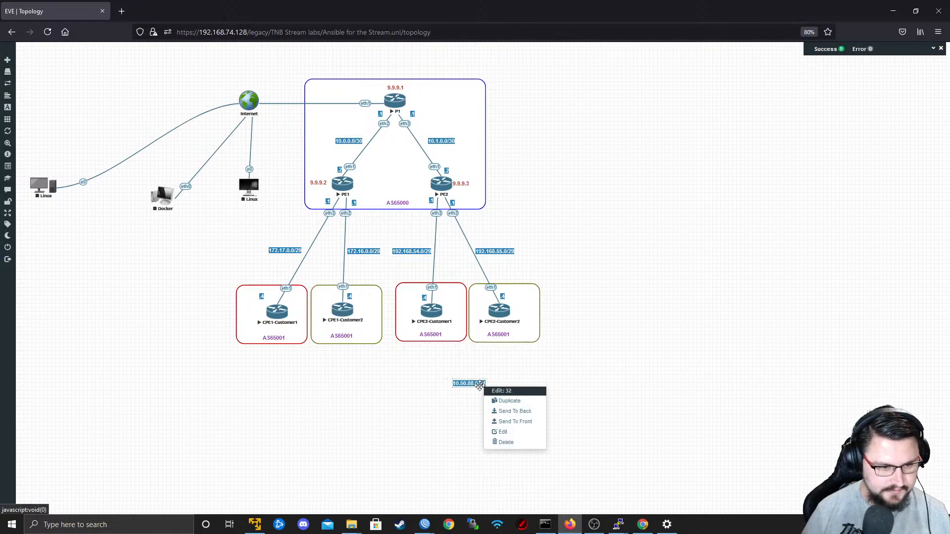
left_click(505, 433)
left_click(741, 477)
double_click(478, 385)
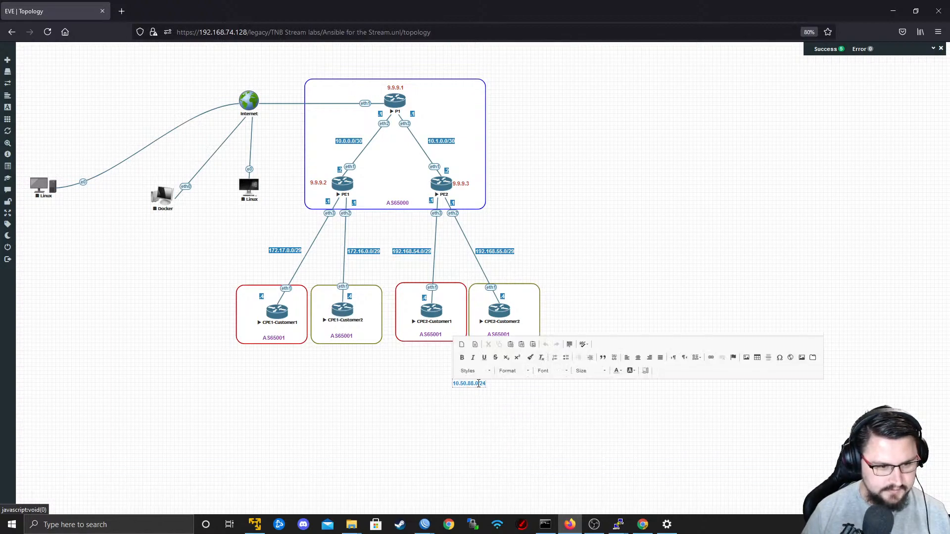
left_click(633, 371)
left_click(634, 385)
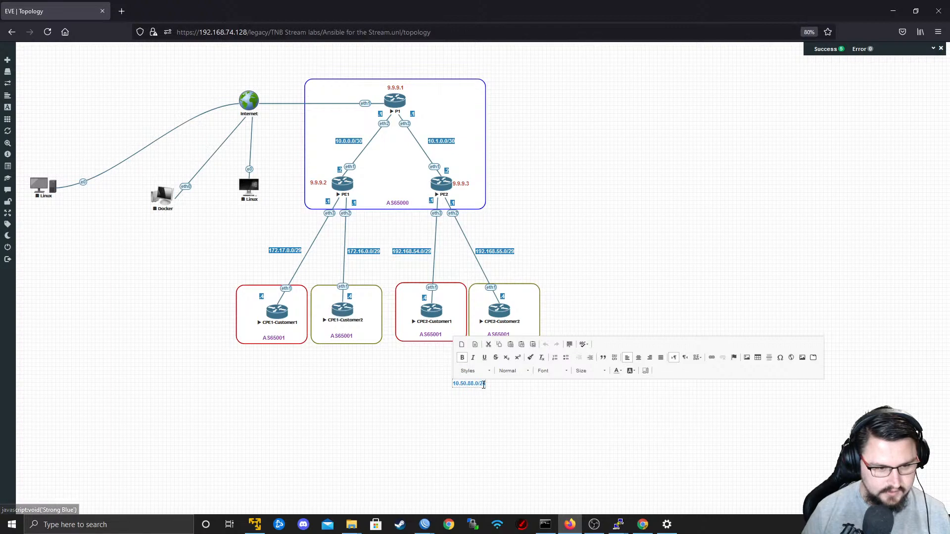
left_click(618, 372)
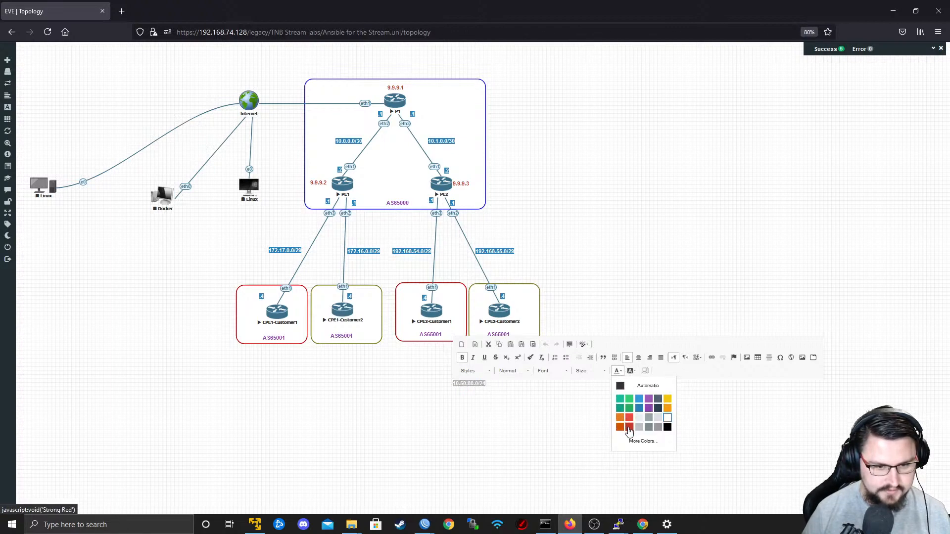
left_click(627, 426)
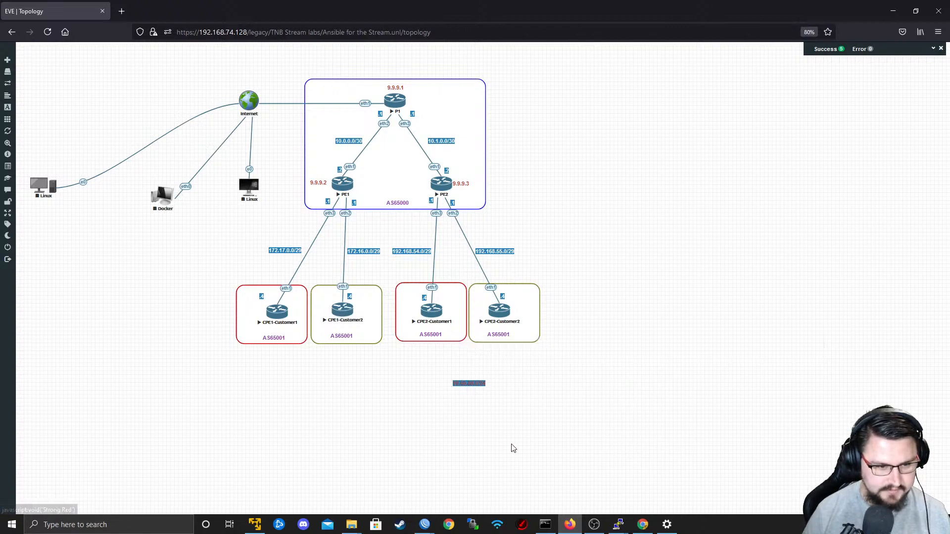
Try to give the 10.50.88.0/24 label white text on a strong red background.
double_click(476, 382)
double_click(477, 382)
double_click(478, 383)
triple_click(477, 385)
double_click(478, 384)
left_click(454, 387)
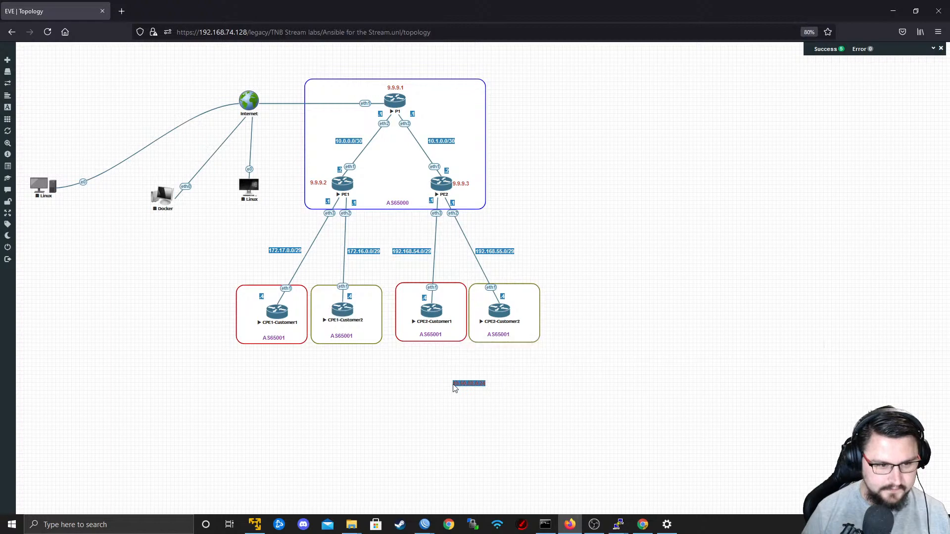
double_click(468, 382)
triple_click(468, 382)
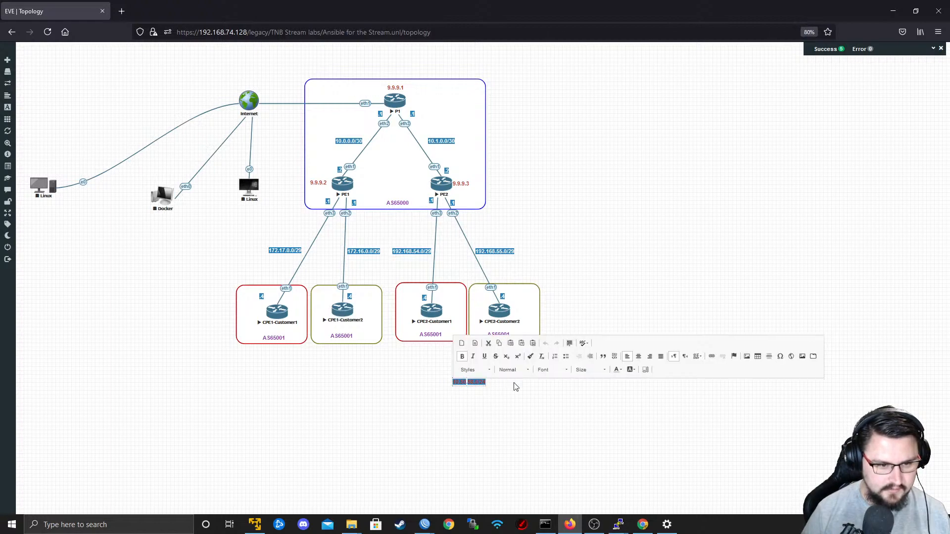
left_click(617, 369)
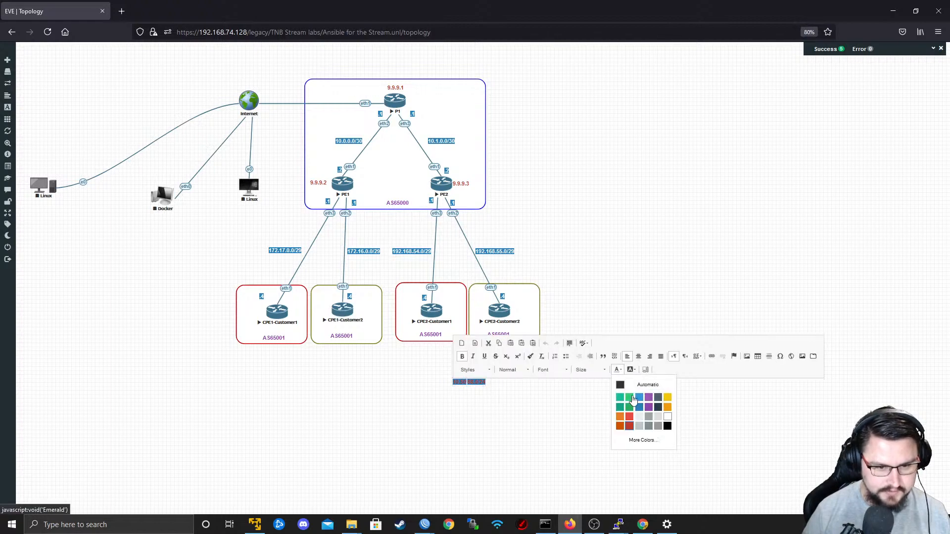
left_click(668, 417)
left_click(631, 371)
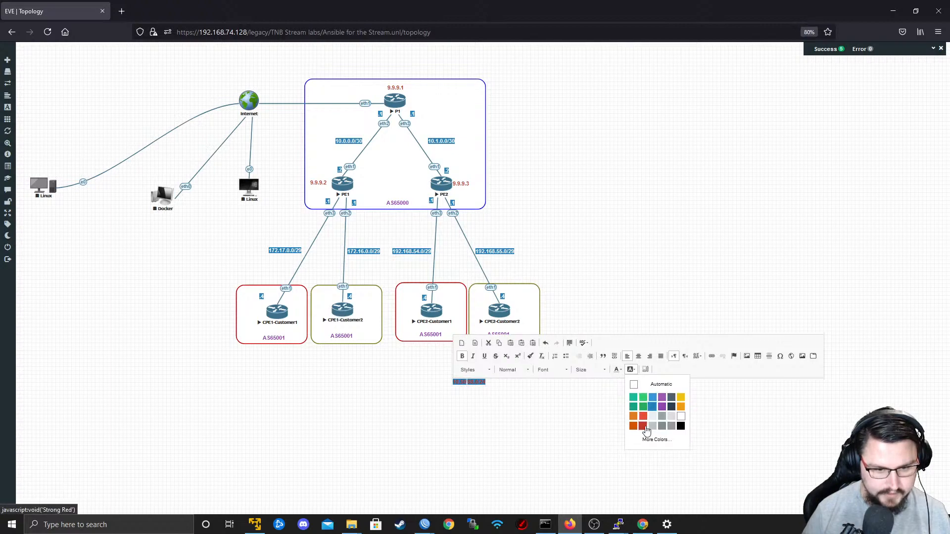
left_click(645, 427)
left_click(562, 440)
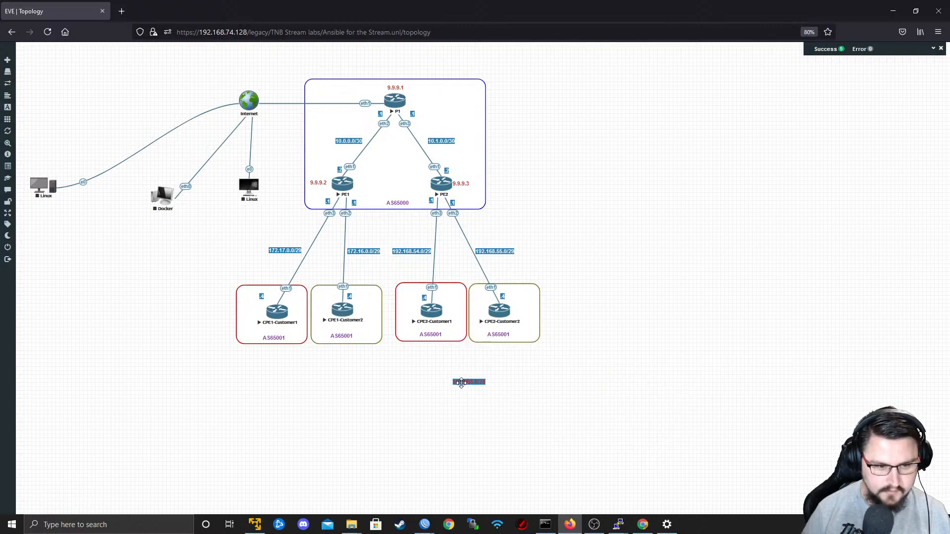
Select the entire 10.50.88.0/24 label text and format it white on a strong red background.
double_click(463, 384)
double_click(470, 383)
triple_click(471, 382)
double_click(470, 383)
left_click(481, 383)
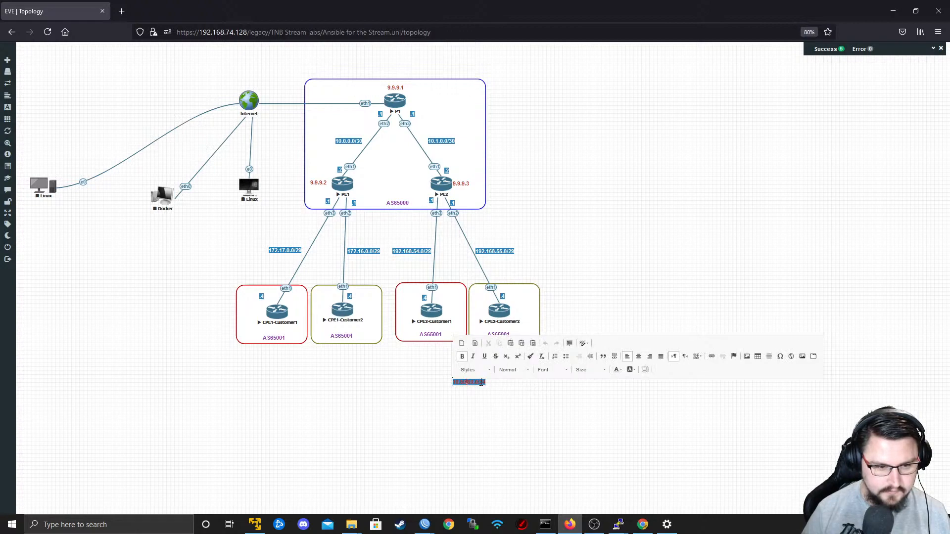
left_click_drag(483, 383, 555, 382)
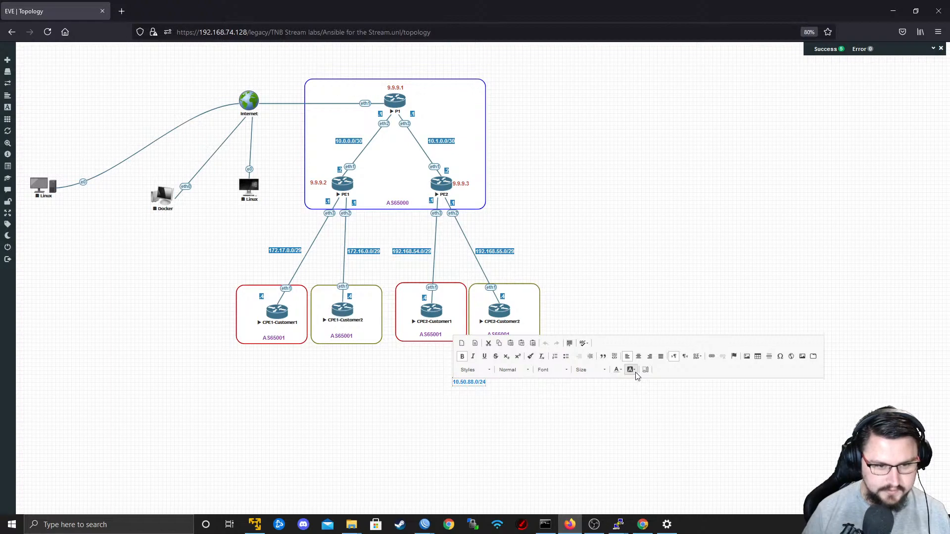
left_click(623, 372)
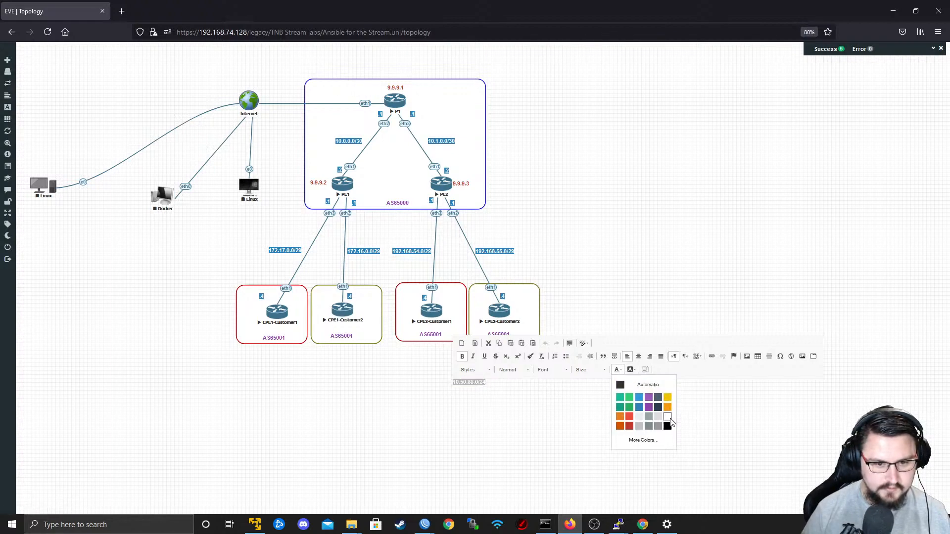
left_click(668, 424)
left_click(631, 370)
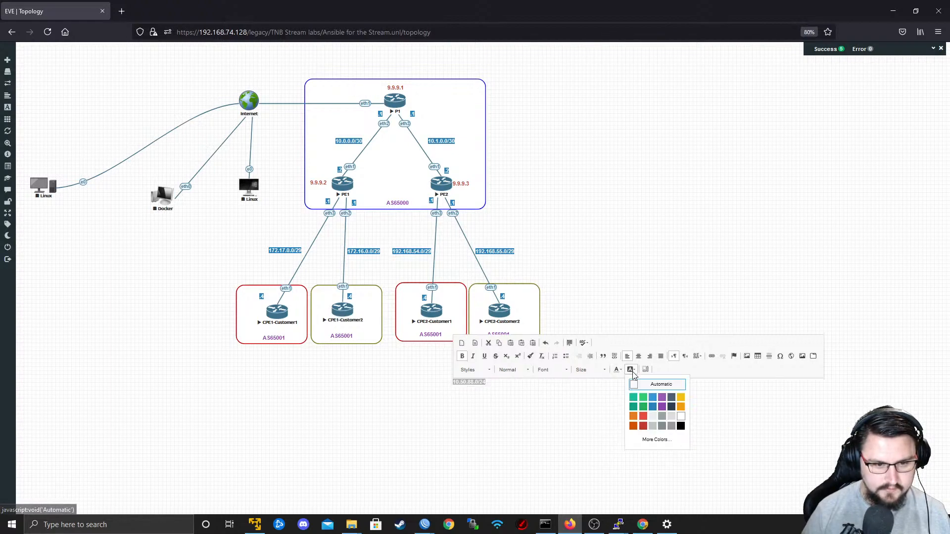
left_click(642, 425)
left_click(577, 440)
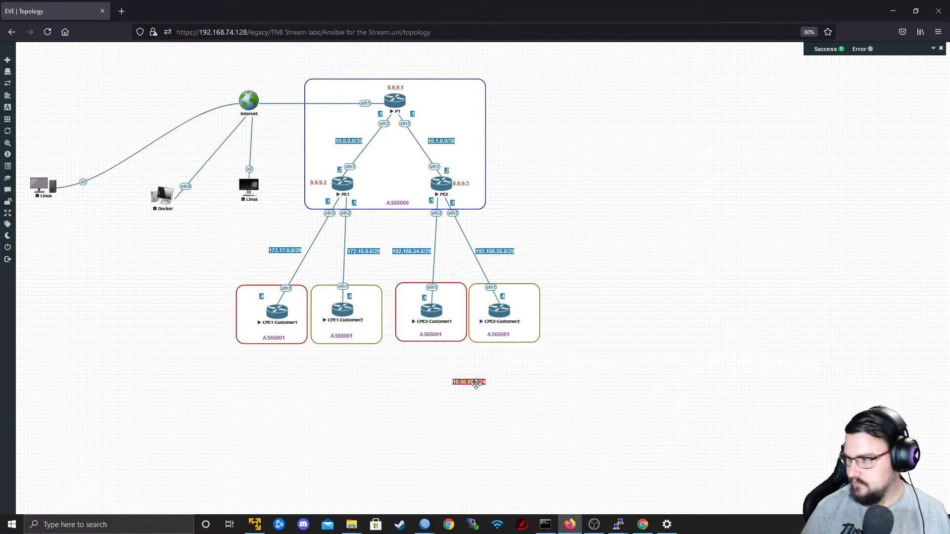
Place the red 10.50.88.0/24 label under CPE1-Customer1 and a duplicate of it under CPE2-Customer1.
left_click_drag(477, 385, 436, 326)
left_click(498, 412)
right_click(285, 333)
left_click(308, 349)
Change the duplicated label under CPE2-Customer1 to 10.50.99.0/24.
double_click(436, 327)
type("99")
left_click(595, 425)
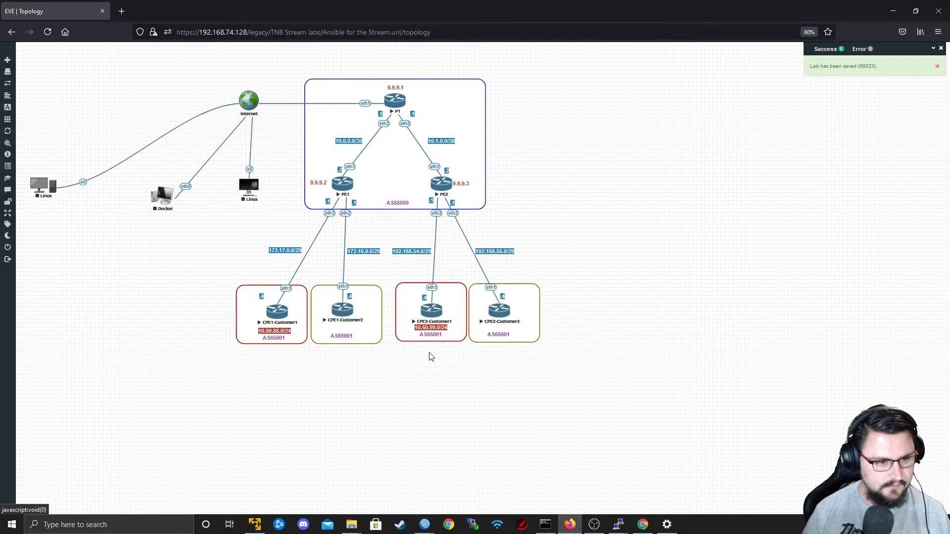
In the CPE1-Customer1 terminal, add IP address 10.50.88.1/24 to interface ether2, checking the subnet against the topology.
key("alt+Tab")
key("alt+Tab")
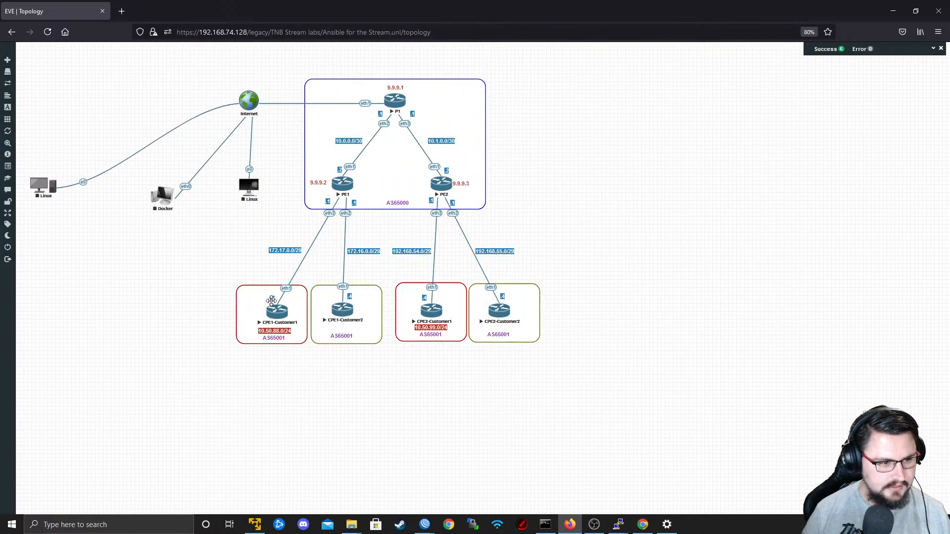
key("alt+Tab")
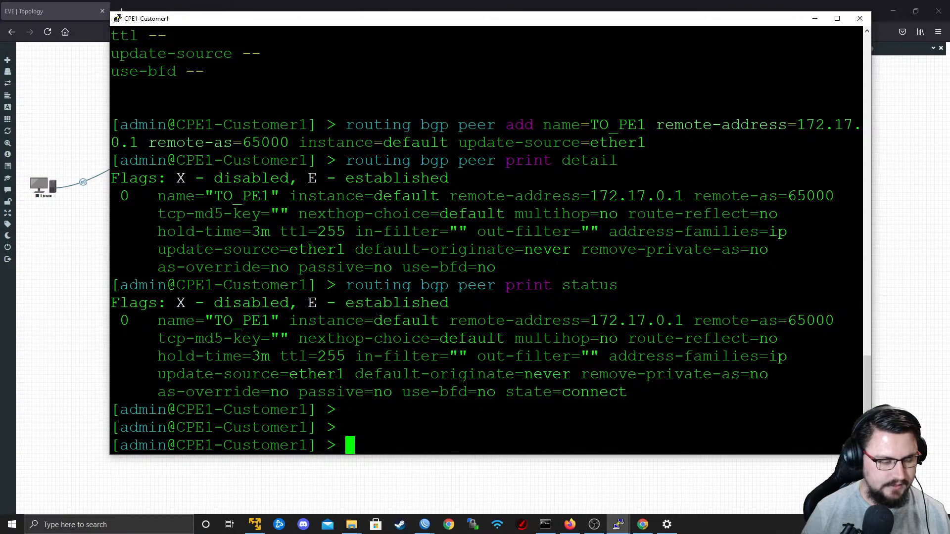
key("Return")
key("Return")
type("ip address ")
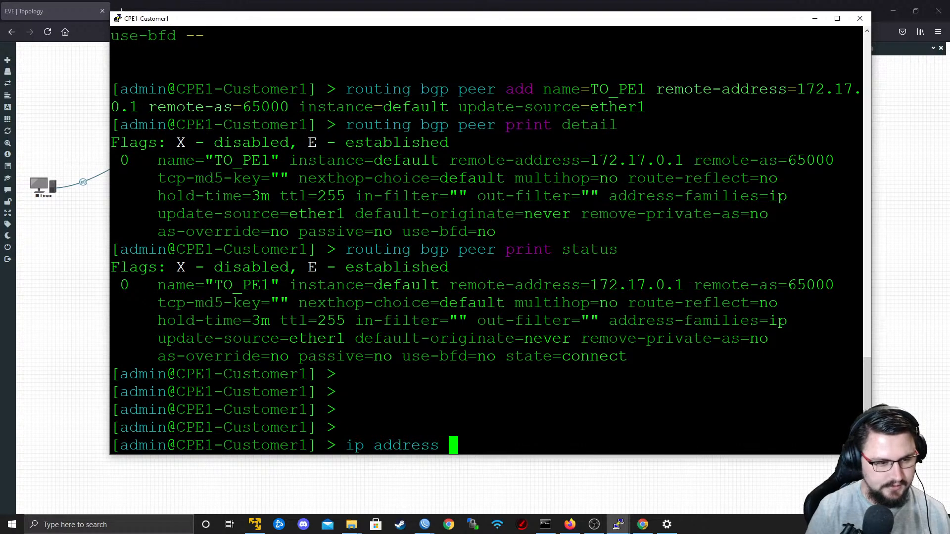
type("add ")
type("add")
key("Tab")
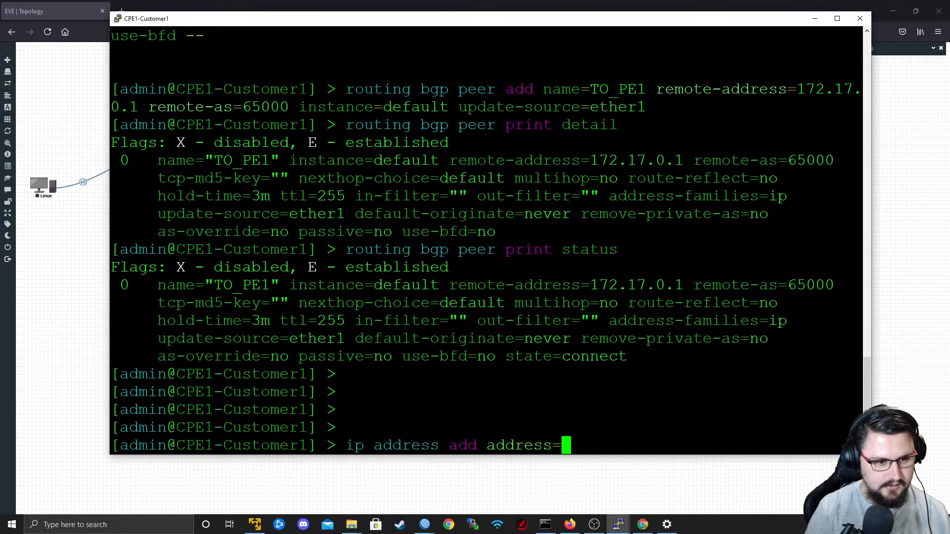
type("10.")
key("alt+Tab")
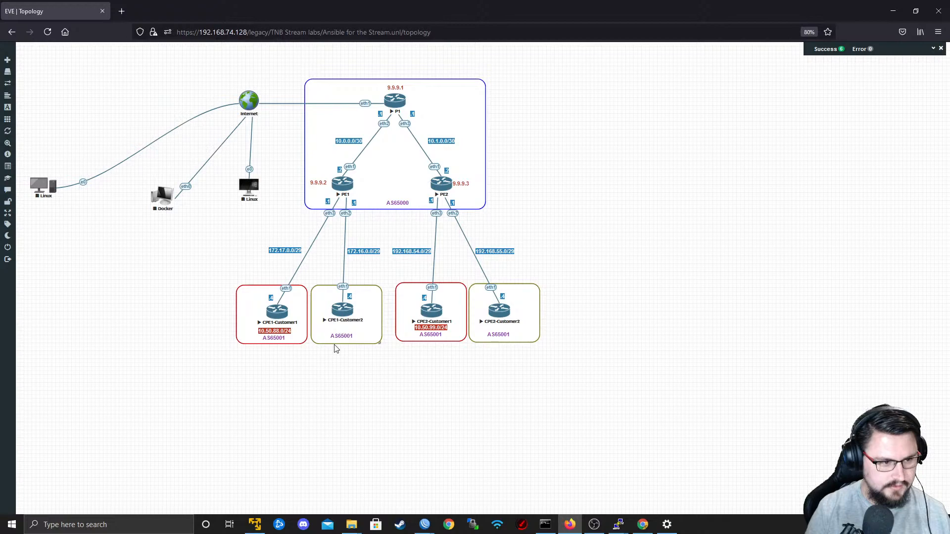
key("alt+Tab")
type("50.88.1")
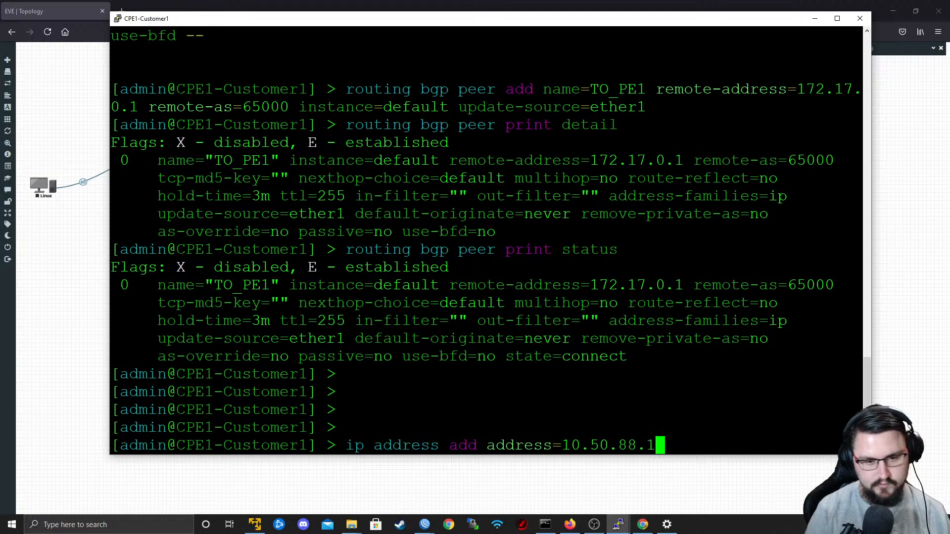
type("/24 interface=etrh")
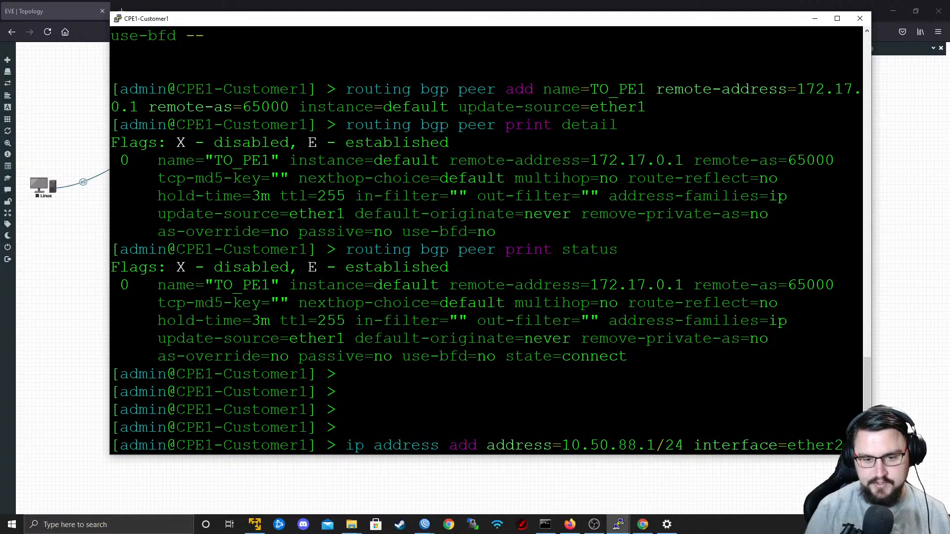
key("alt+Tab")
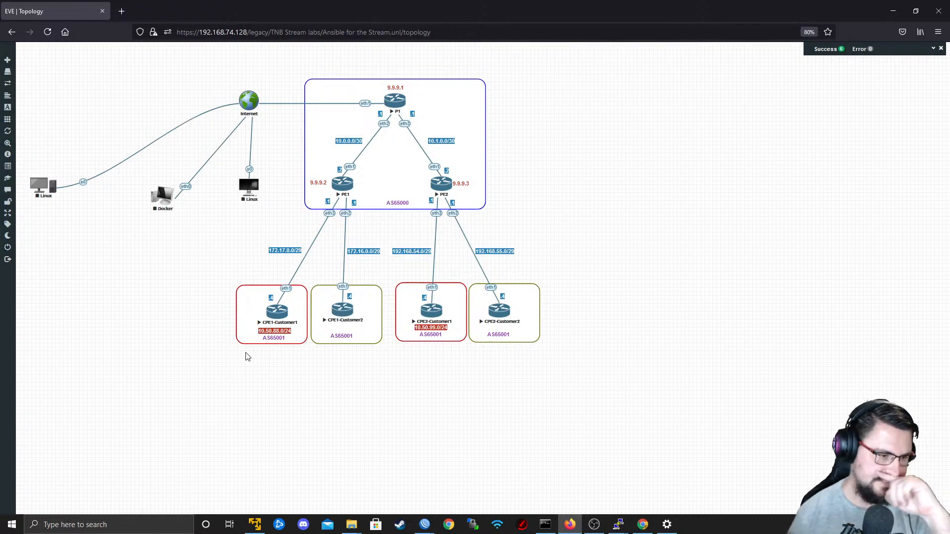
key("alt+Tab")
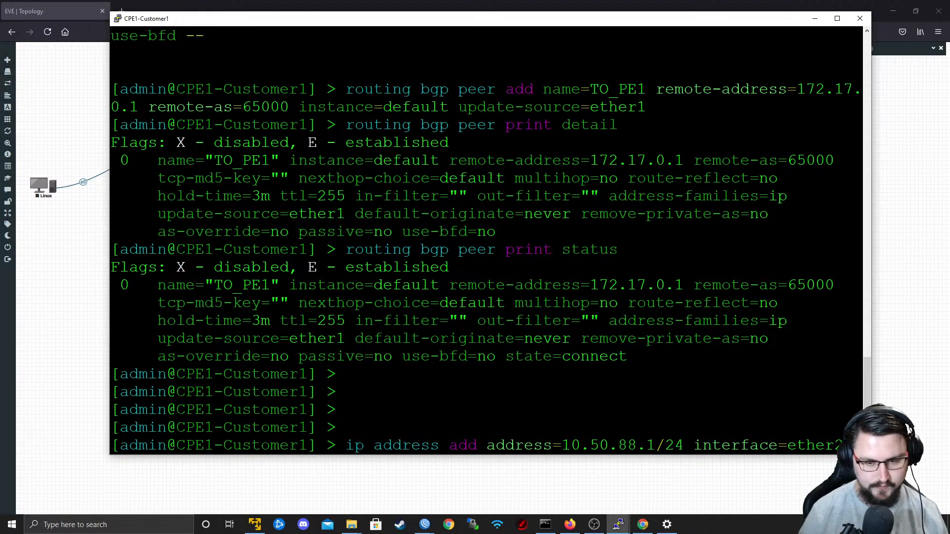
key("Return")
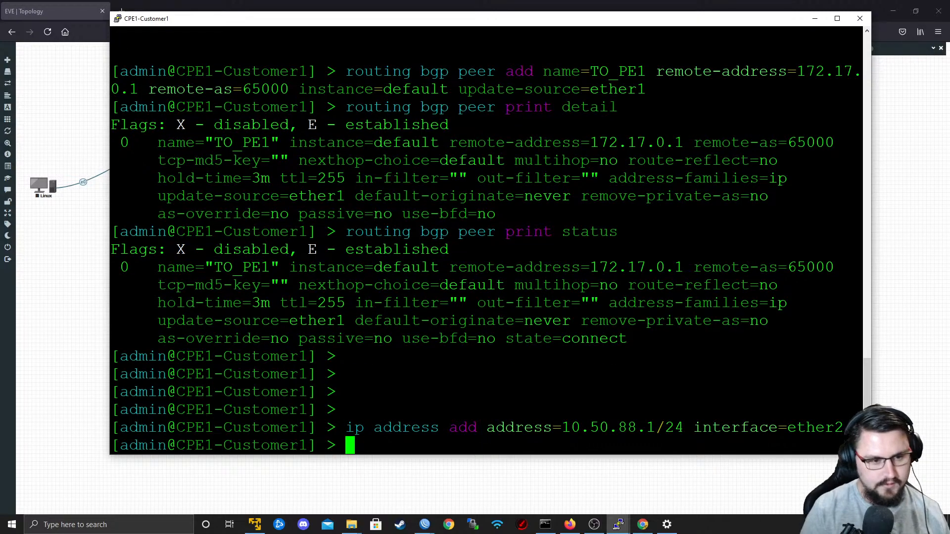
Add 10.50.88.0/24 as a BGP network on CPE1-Customer1.
type("routing bgp ")
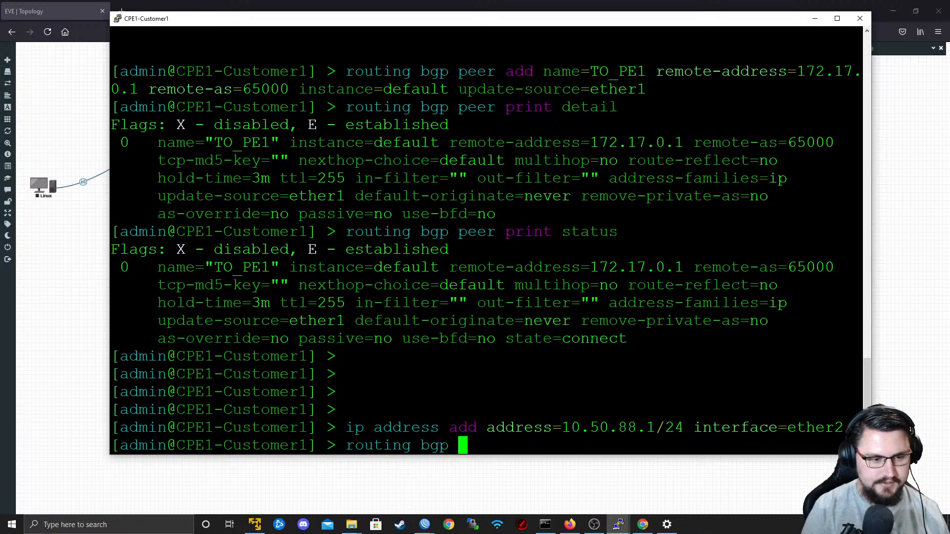
type("network add n")
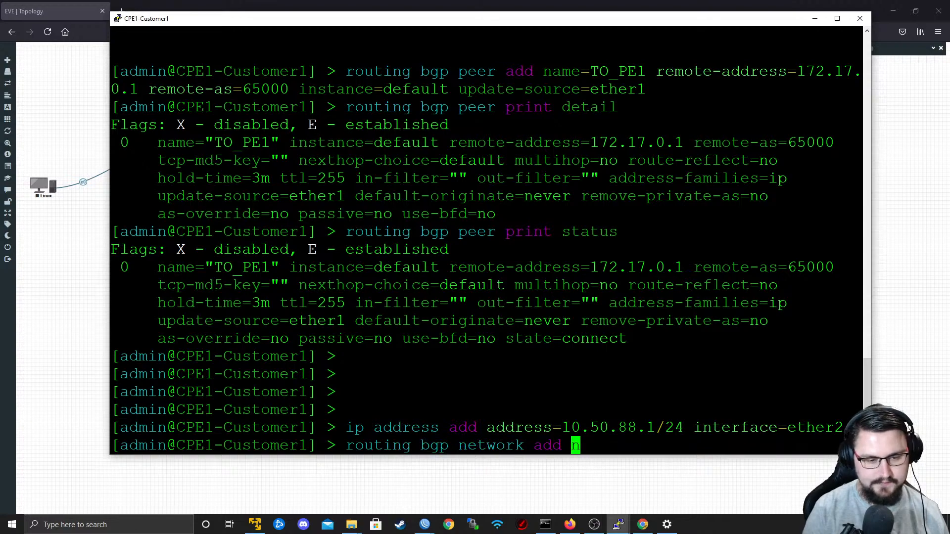
type("etwork=10.50.88.0/24")
key("Return")
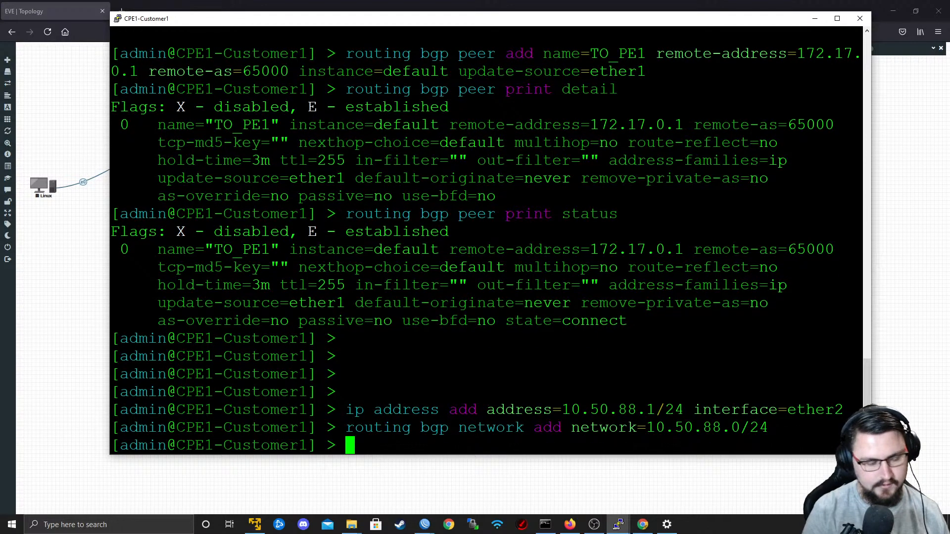
Switch to the PE1 WinBox window and start a new BGP instance named Customer1_RED with AS 65000.
key("alt+Tab")
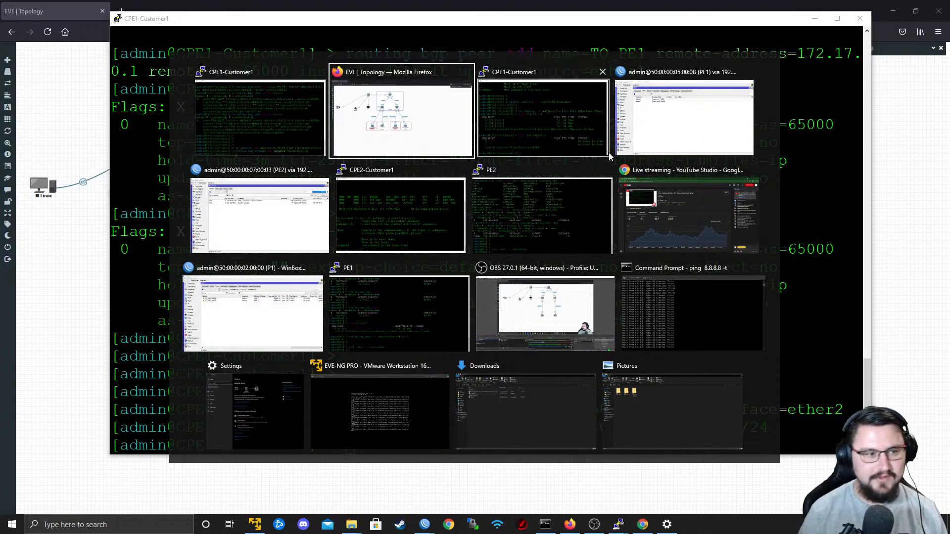
left_click(673, 126)
left_click(167, 69)
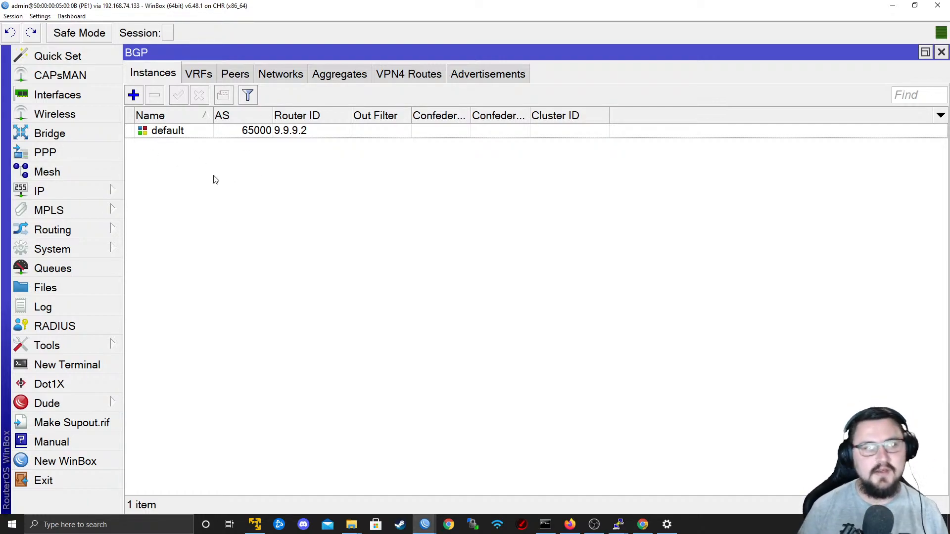
left_click(132, 96)
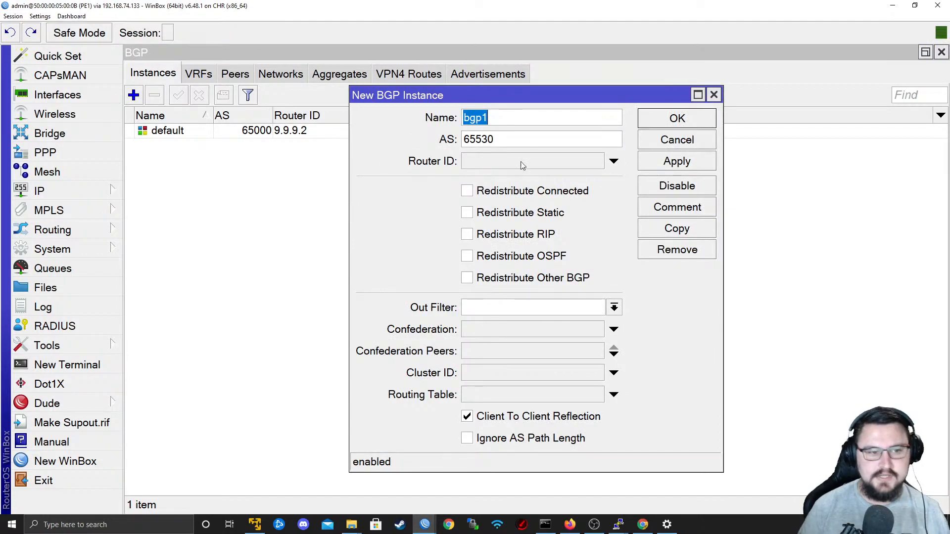
type("Cus")
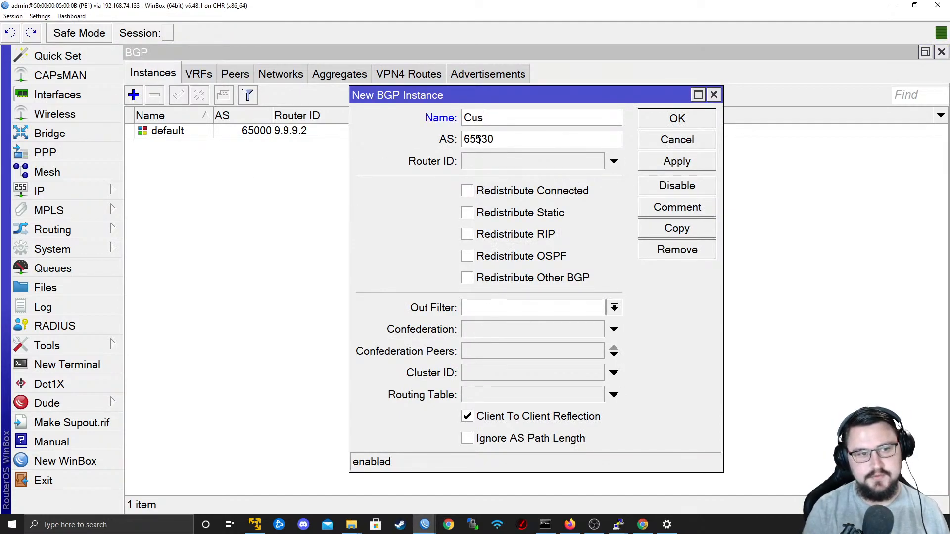
type("tomer1_RED")
key("Tab")
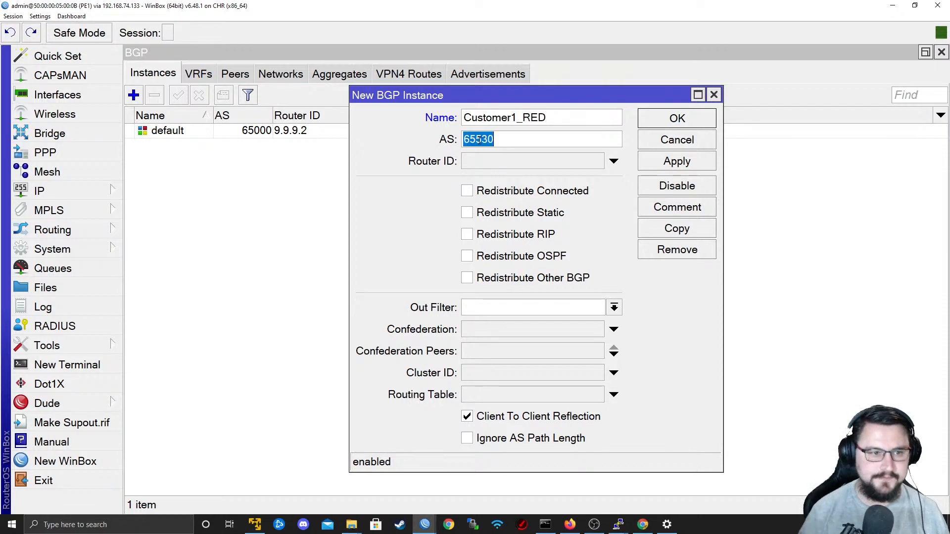
type("65000")
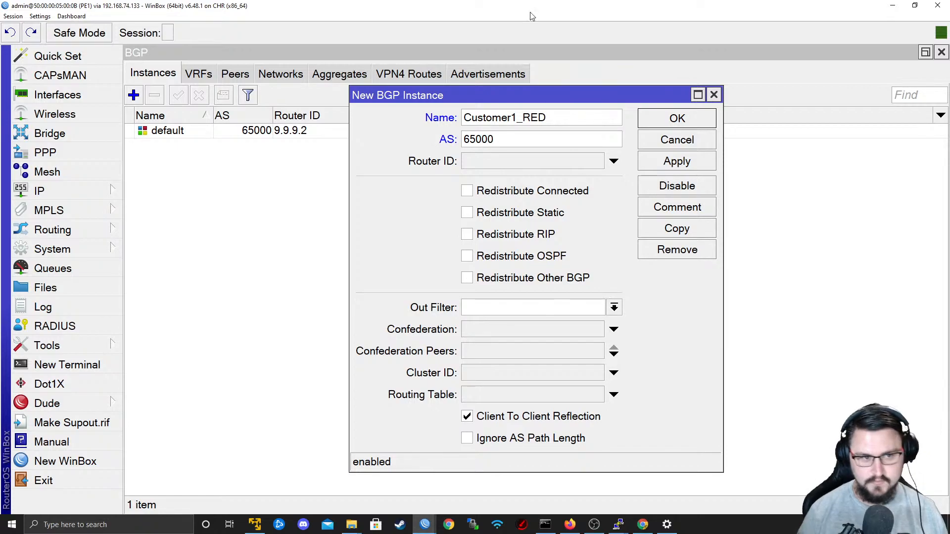
Enter 172.17.0.1 as the router ID of the new Customer1_RED instance.
left_click(506, 165)
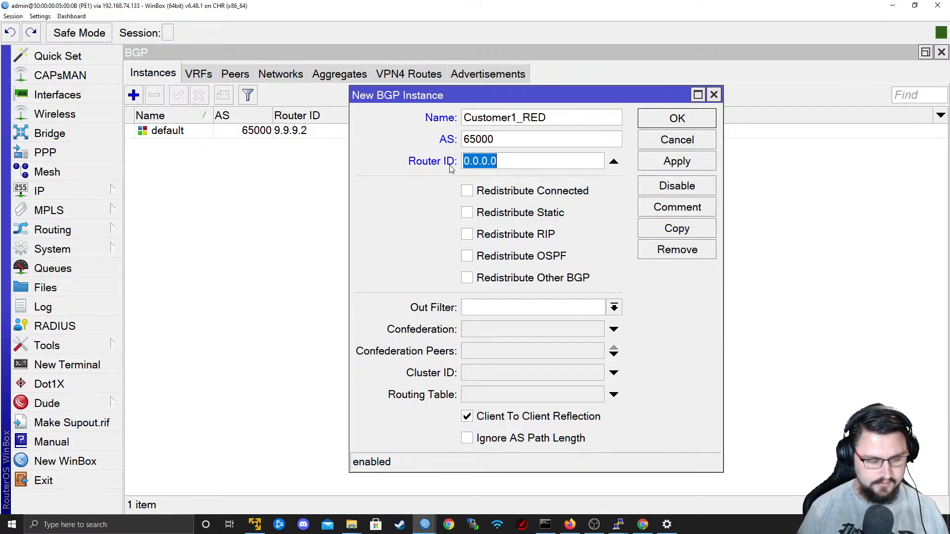
type("172.2")
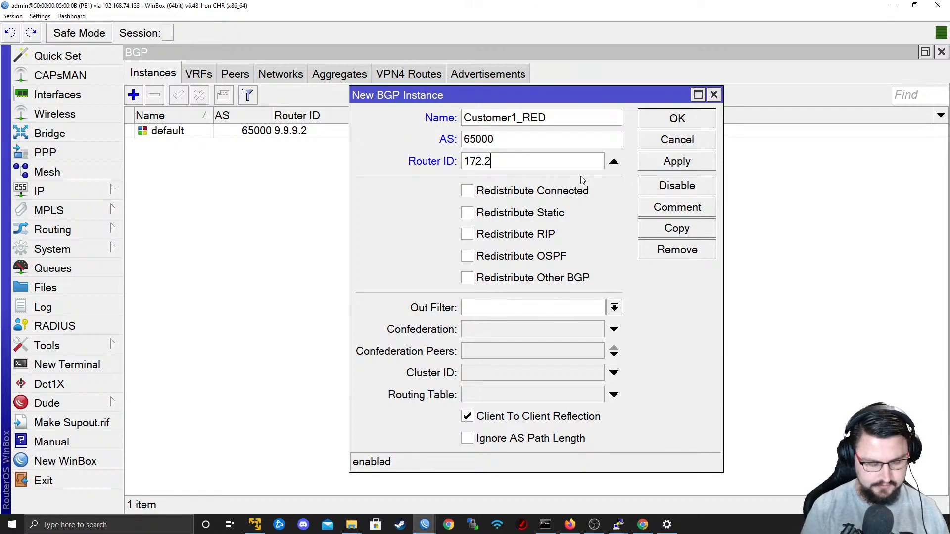
key("BackSpace")
type("17.0.1")
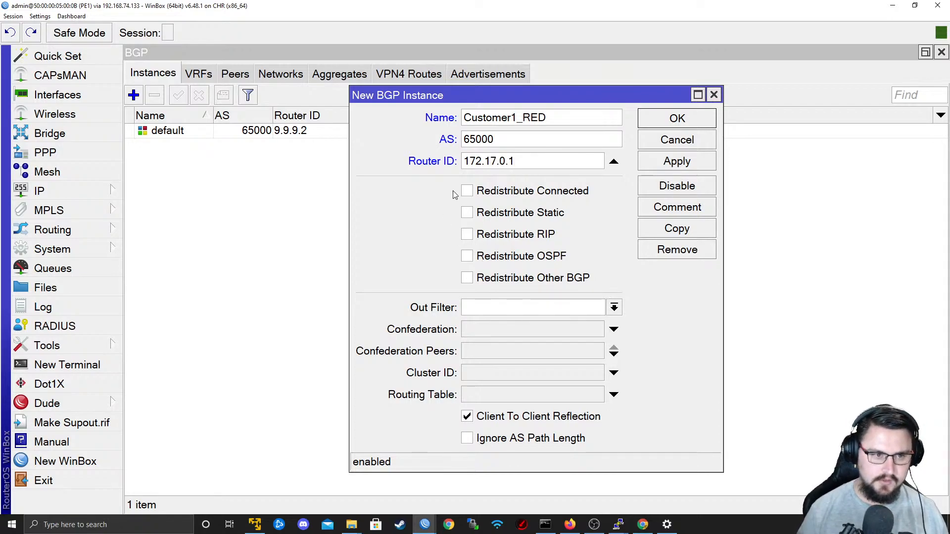
Replace the new instance's router ID with 9.9.9.2.
left_click_drag(523, 162, 348, 142)
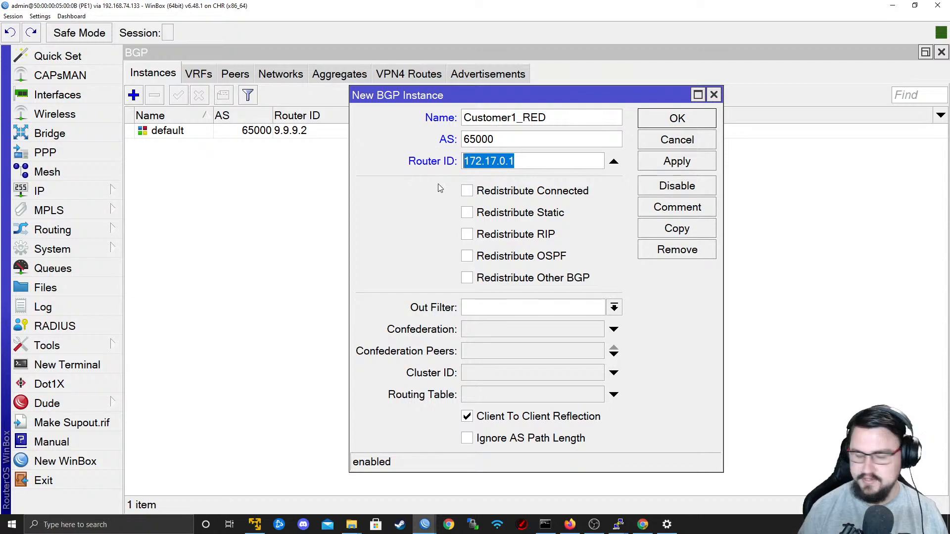
left_click(522, 165)
left_click_drag(532, 163, 157, 138)
type("9.9.9.2")
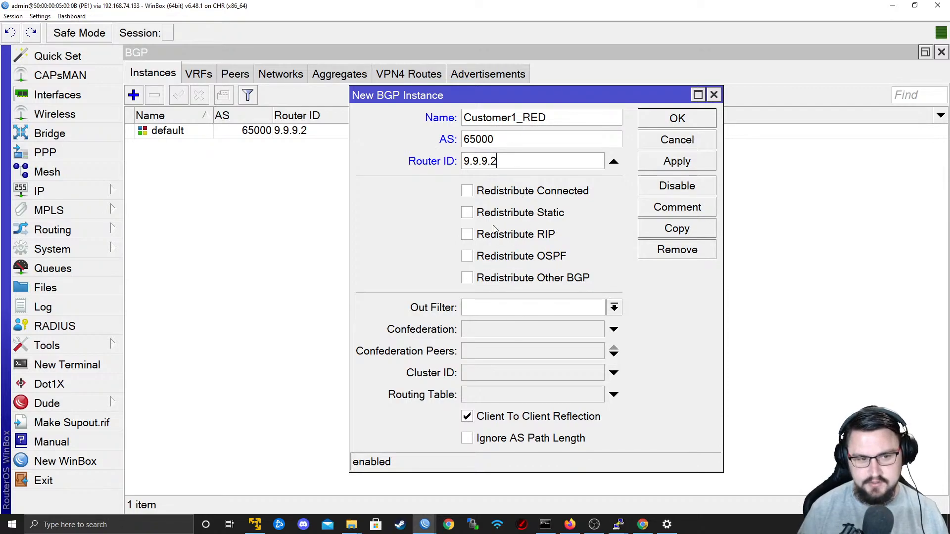
Assign the Customer1_RED routing table to the new BGP instance and try to apply it.
left_click(614, 394)
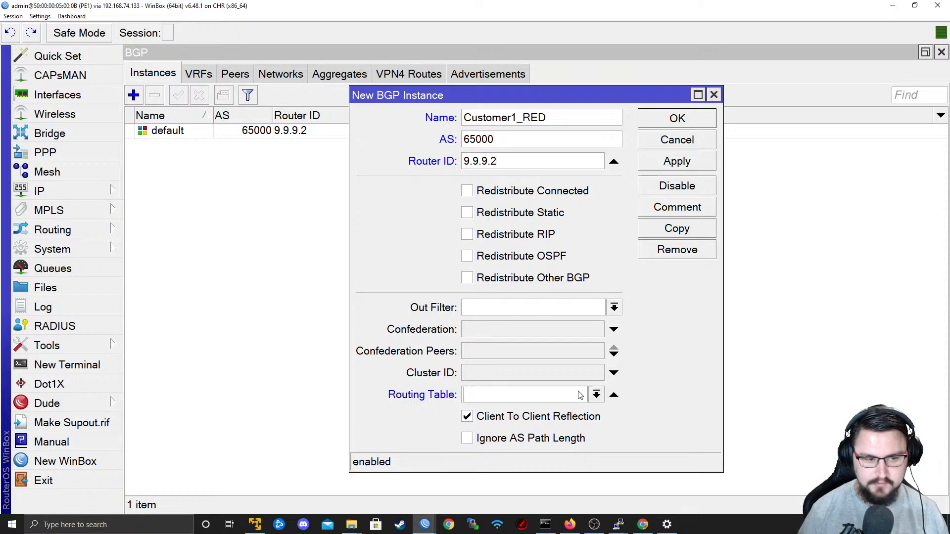
left_click(598, 395)
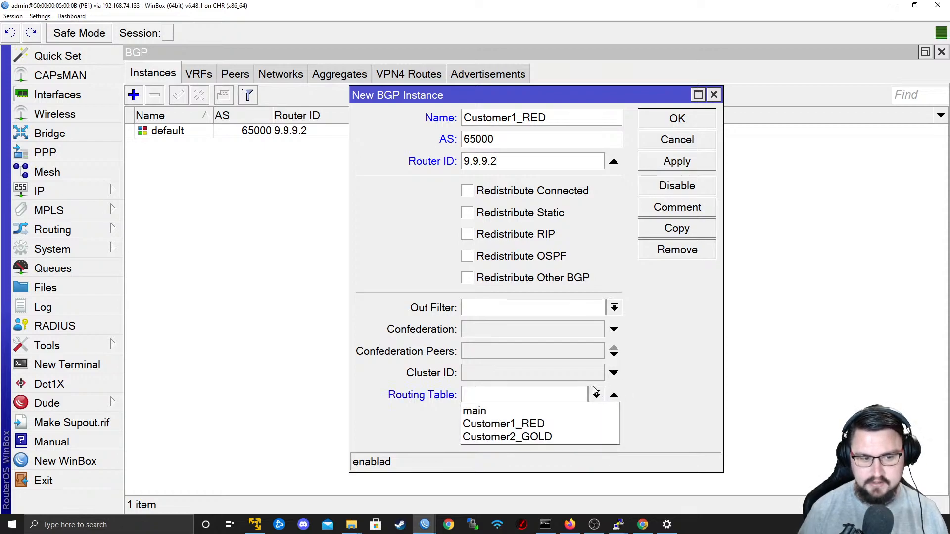
left_click(572, 419)
left_click(657, 160)
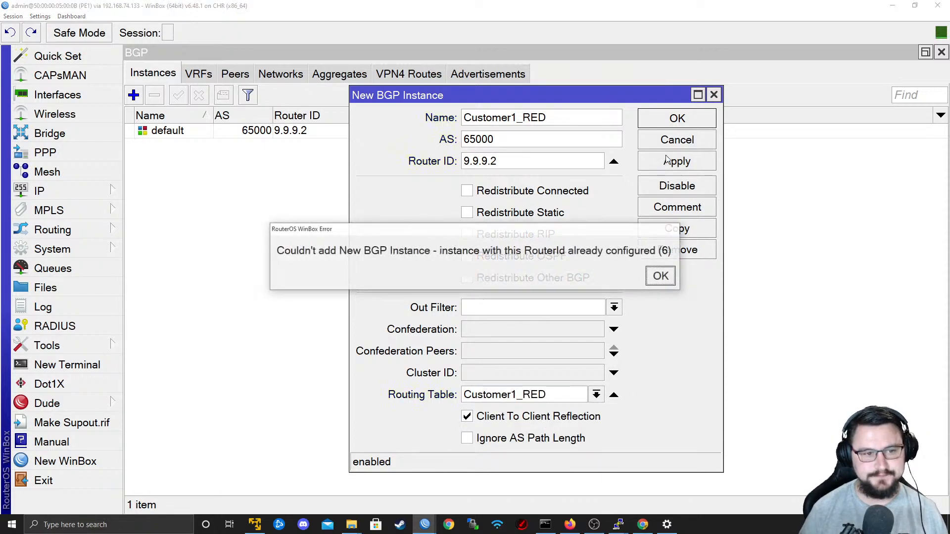
left_click(661, 276)
Set the Customer1_RED instance's router ID to 172.17.0.1, save it, and fit the Name column to its contents.
double_click(488, 161)
key("Delete")
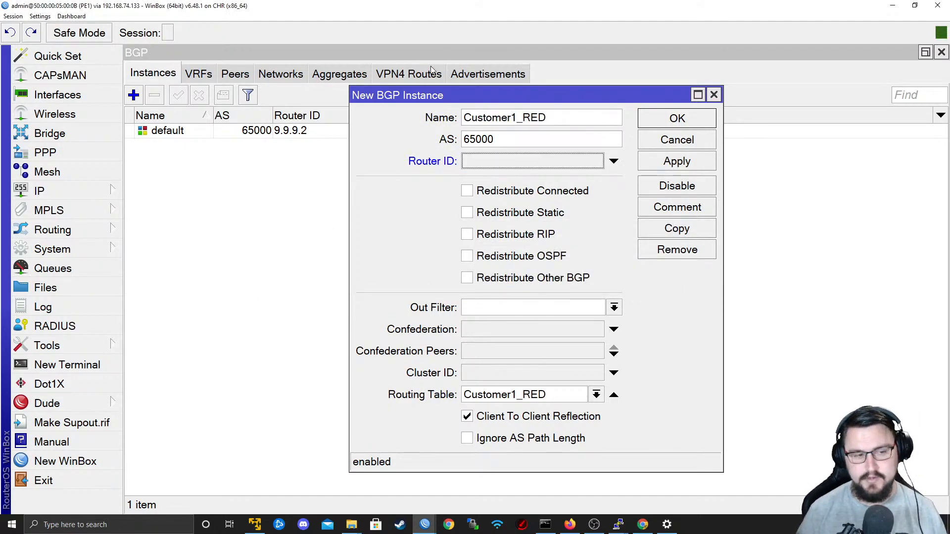
key("ctrl+z")
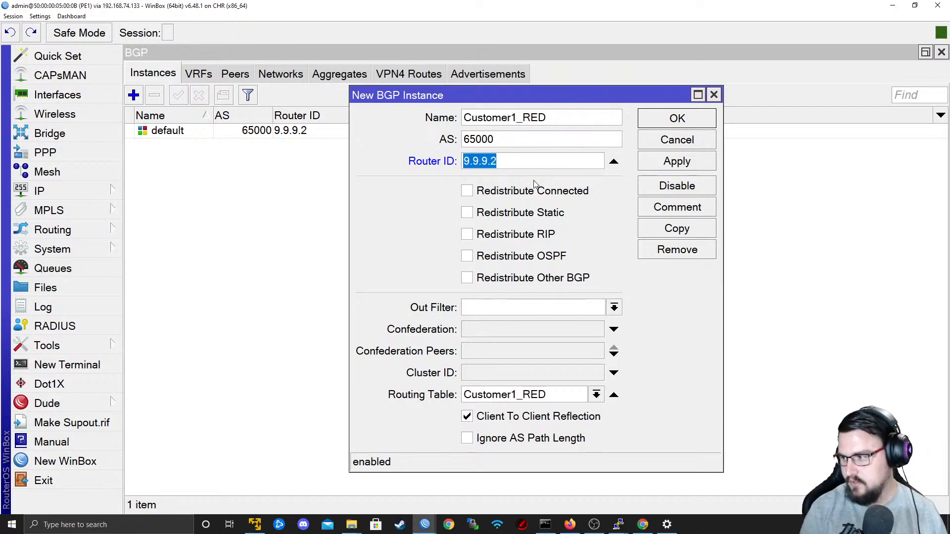
type("172,")
type("17.0.")
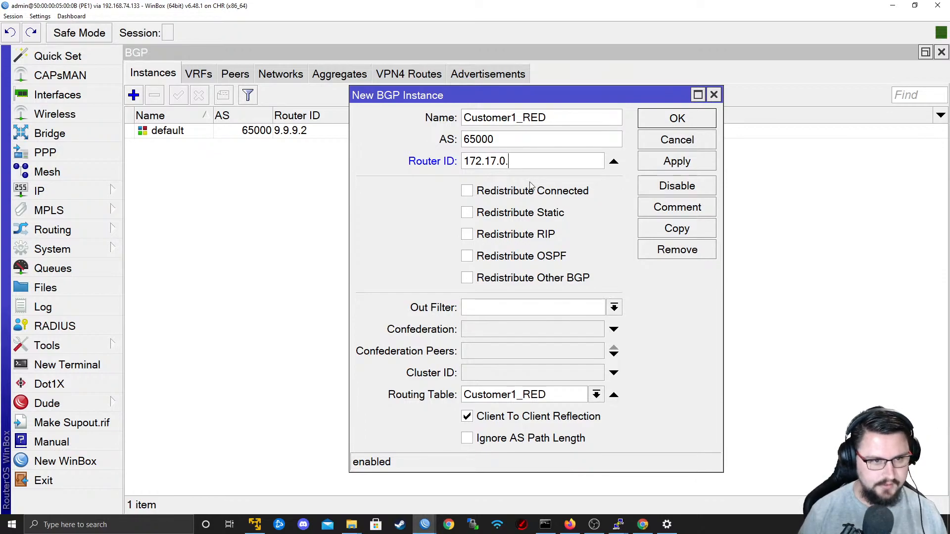
double_click(517, 168)
left_click(543, 164)
type("1")
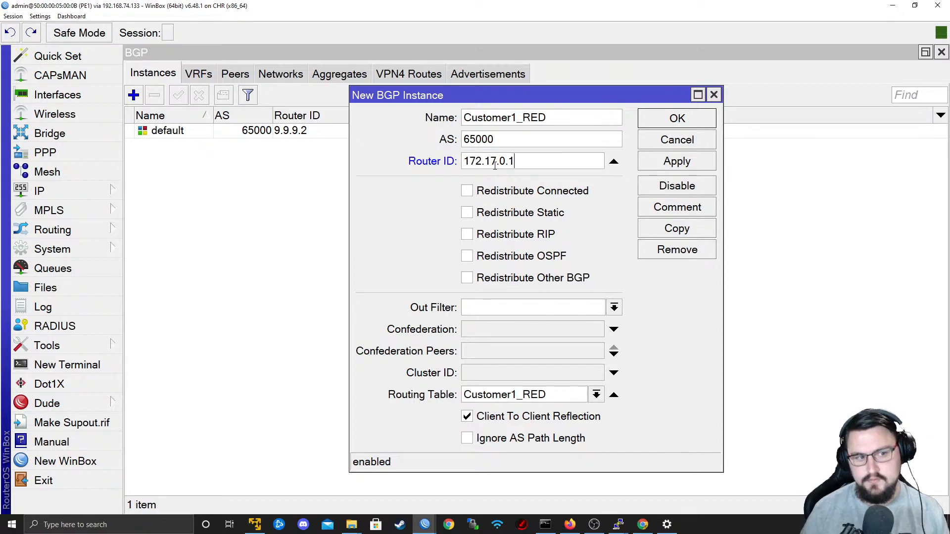
left_click(682, 162)
left_click(670, 126)
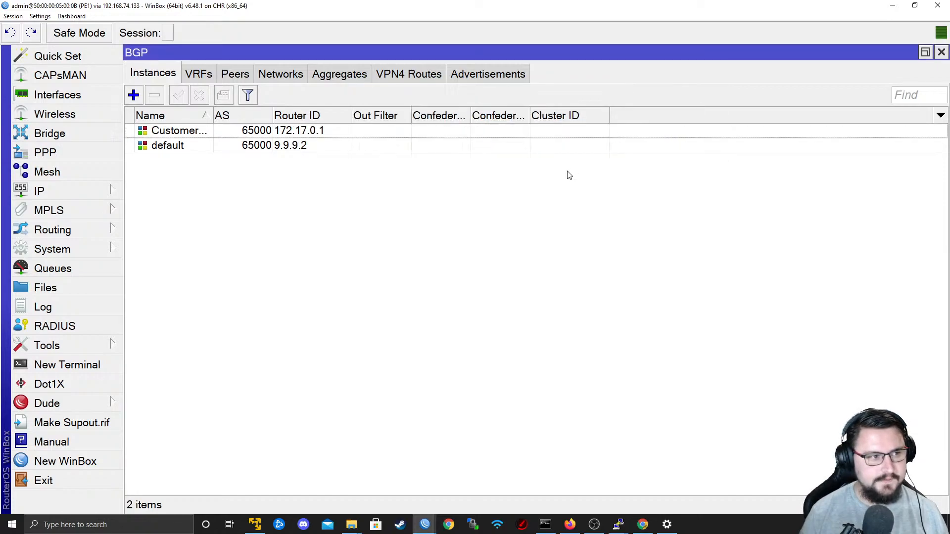
double_click(215, 115)
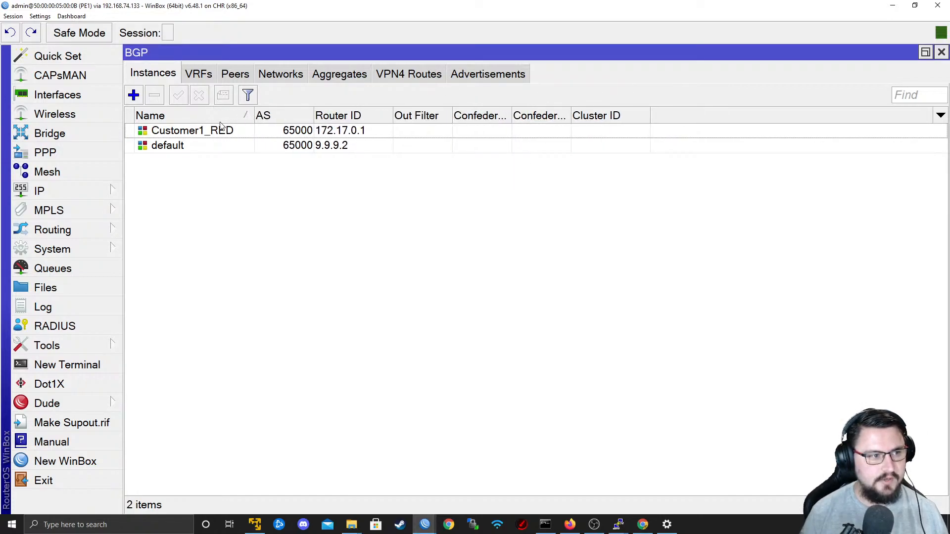
left_click(287, 134)
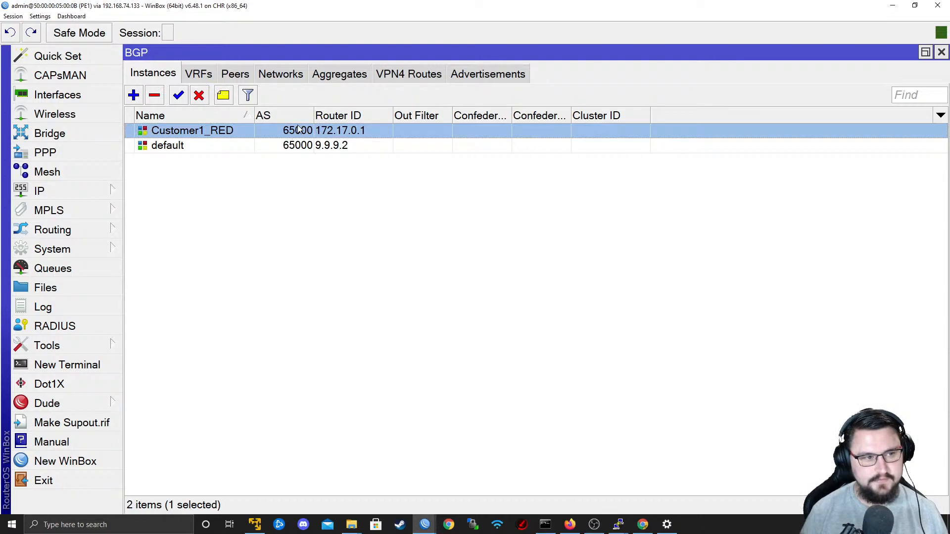
Start a new BGP peer on PE1 named TO_CPE1_CUSTOMER1 and assign it to the Customer1_RED instance.
left_click(235, 74)
left_click(134, 95)
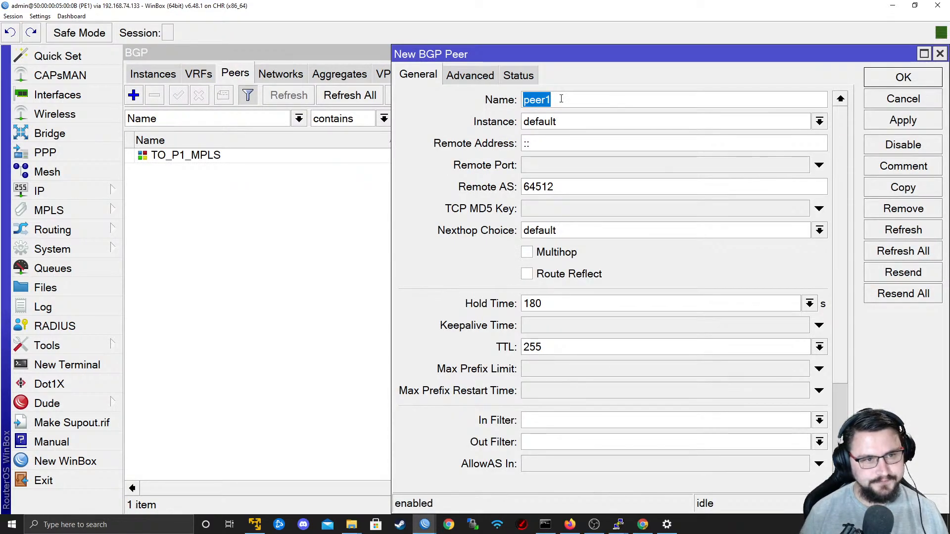
type("TO_")
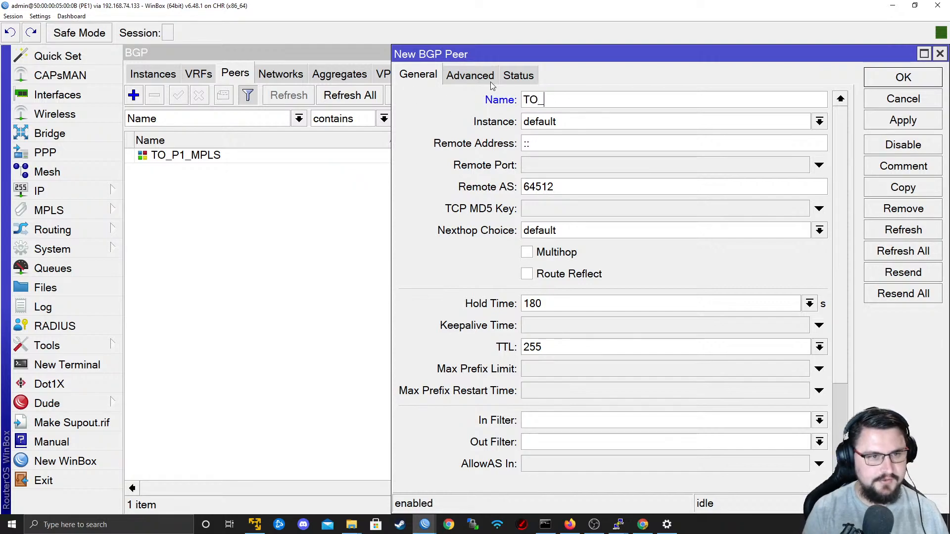
type("CPE1_C")
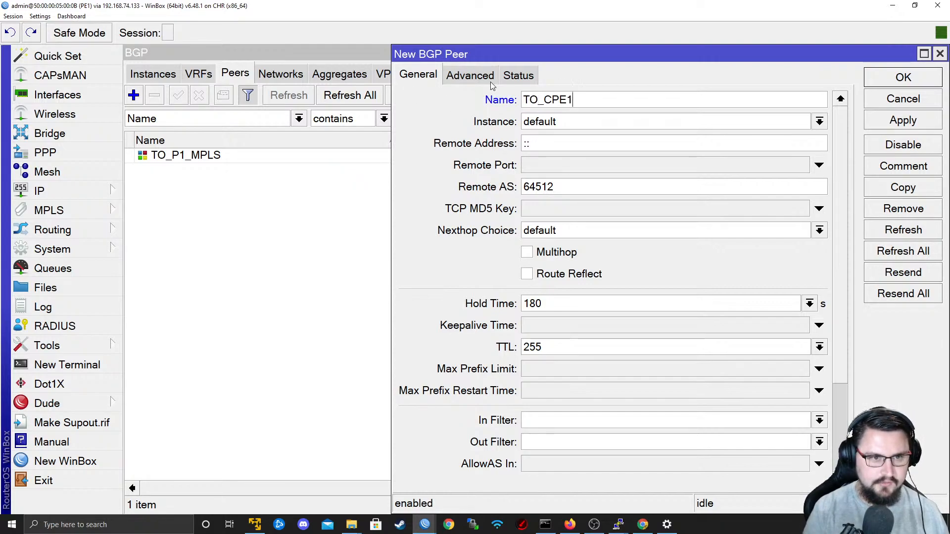
type("CUSTOMER1")
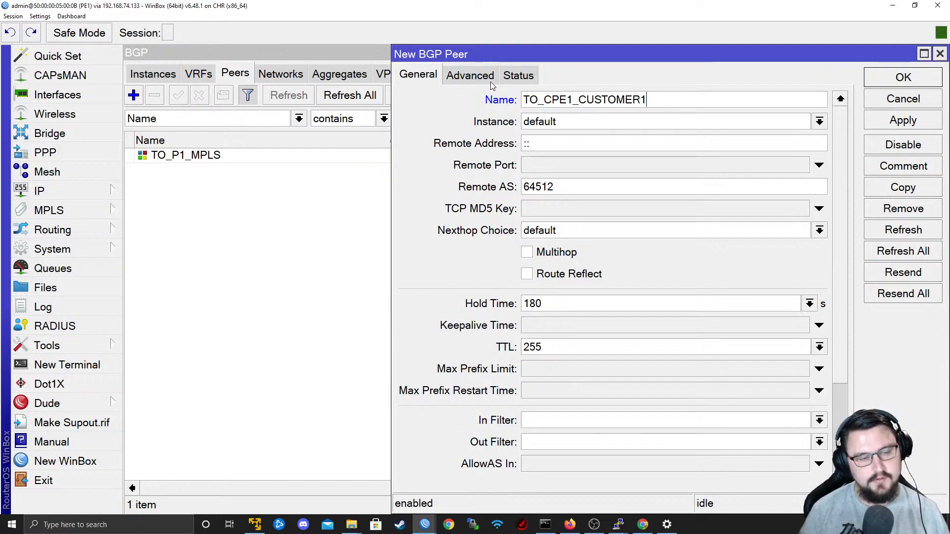
left_click(598, 123)
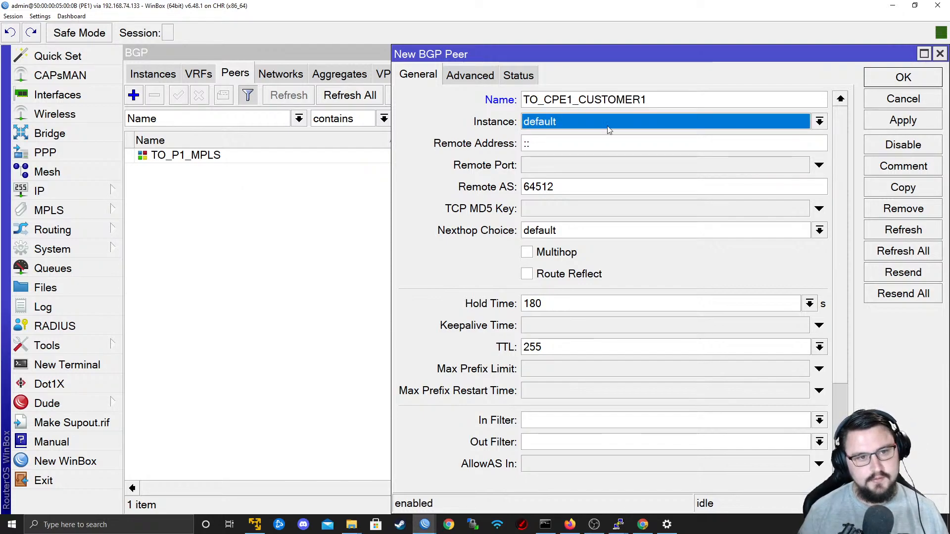
left_click(590, 139)
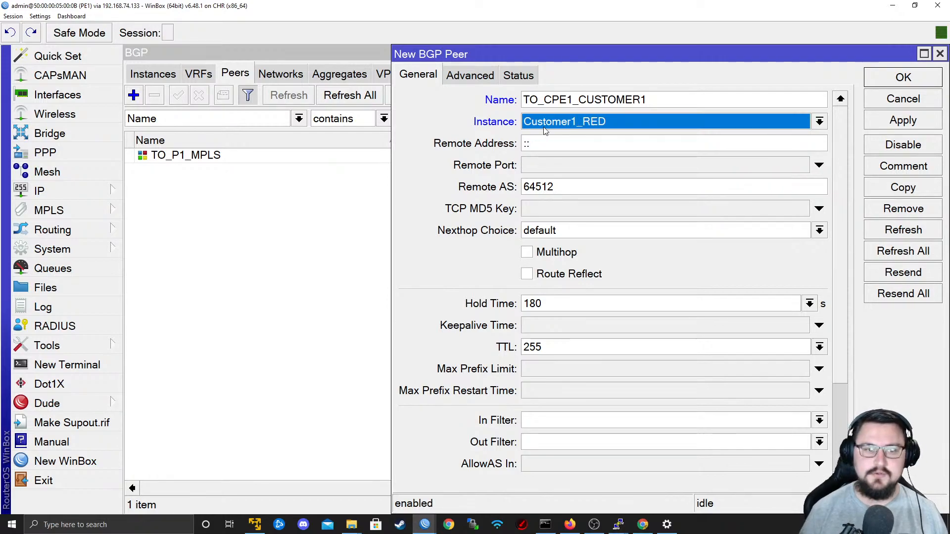
Set the new peer's remote address to 172.17.0.4 and its remote AS to 65001.
left_click(573, 149)
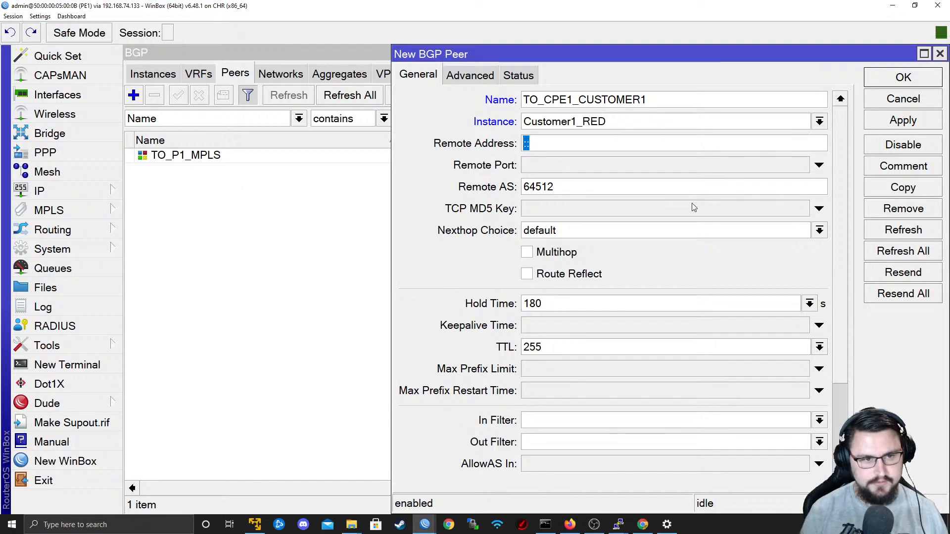
type("172.17.0.4")
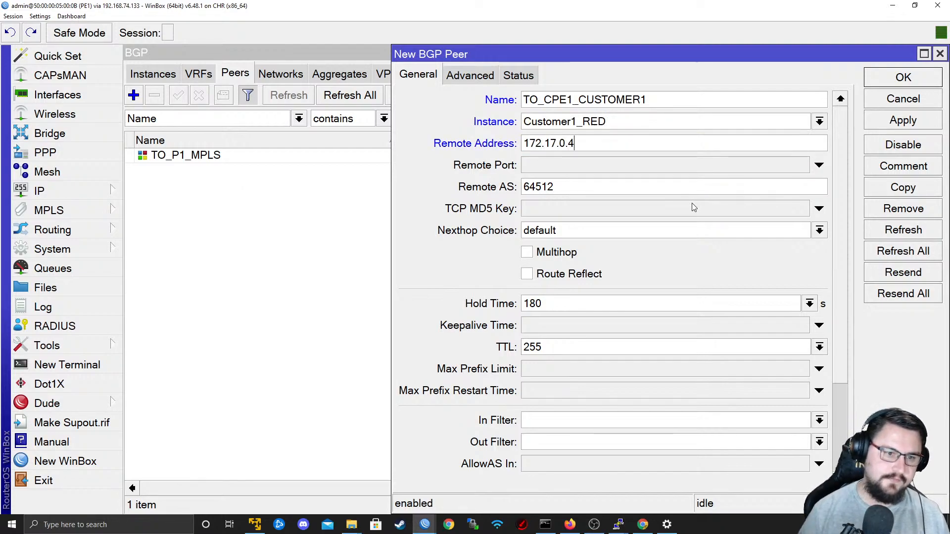
key("Tab")
type("65001")
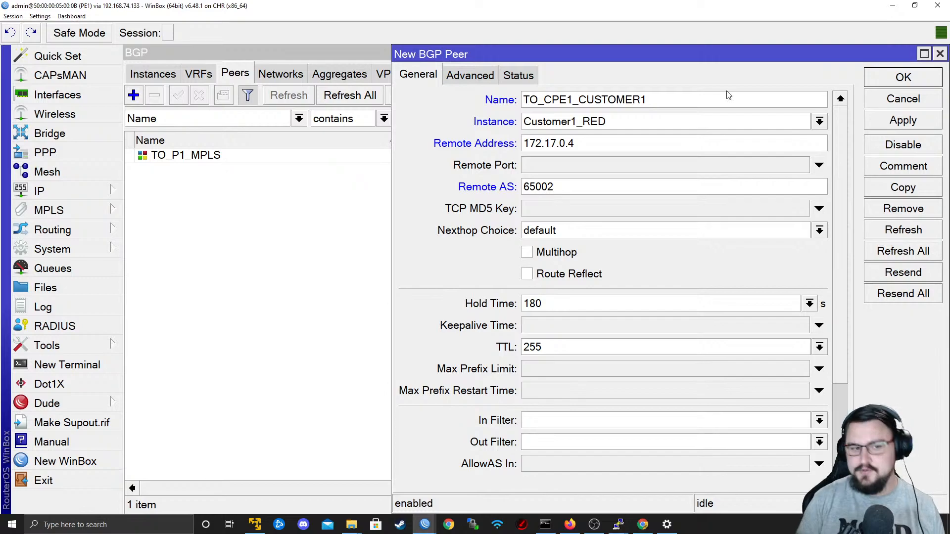
key("BackSpace")
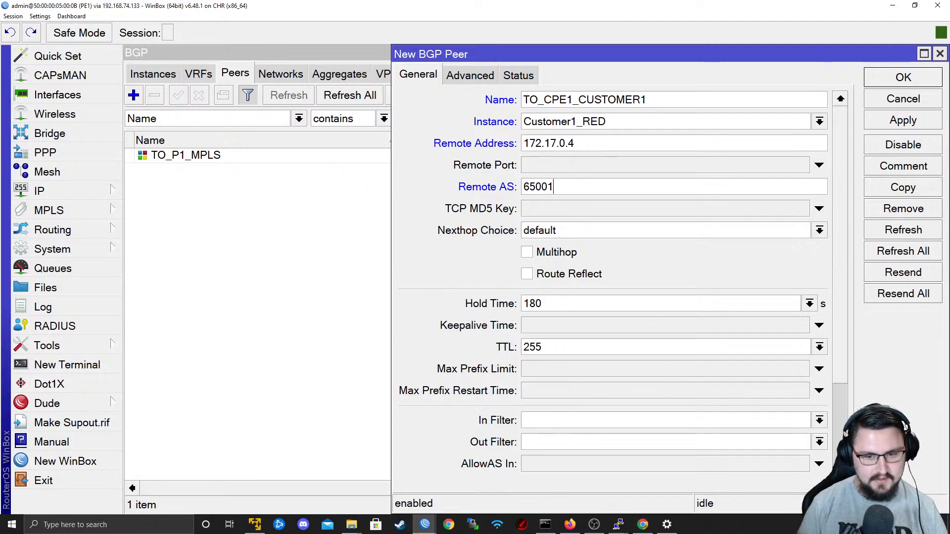
Set Default Originate to always for the TO_CPE1_CUSTOMER1 peer.
scroll(569, 277, "down", 3)
left_click(682, 427)
left_click(642, 447)
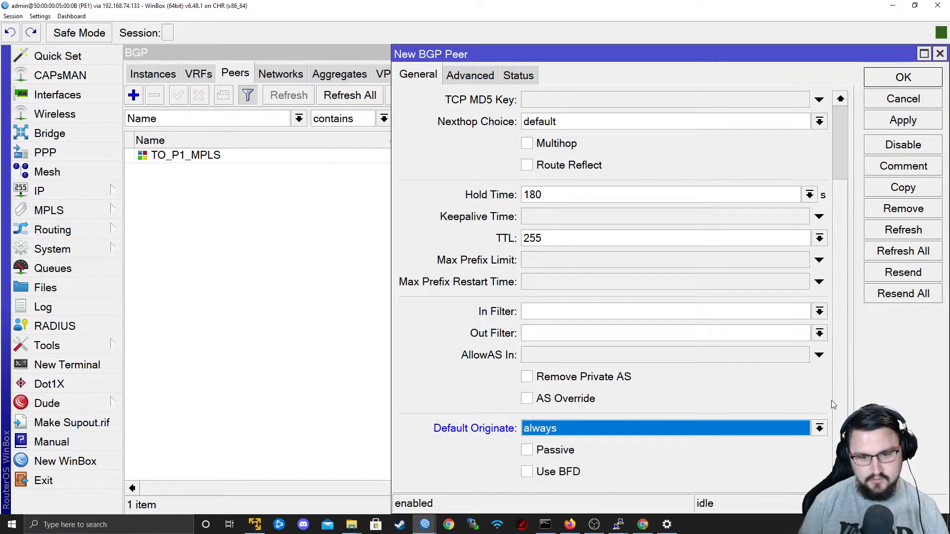
scroll(839, 405, "up", 3)
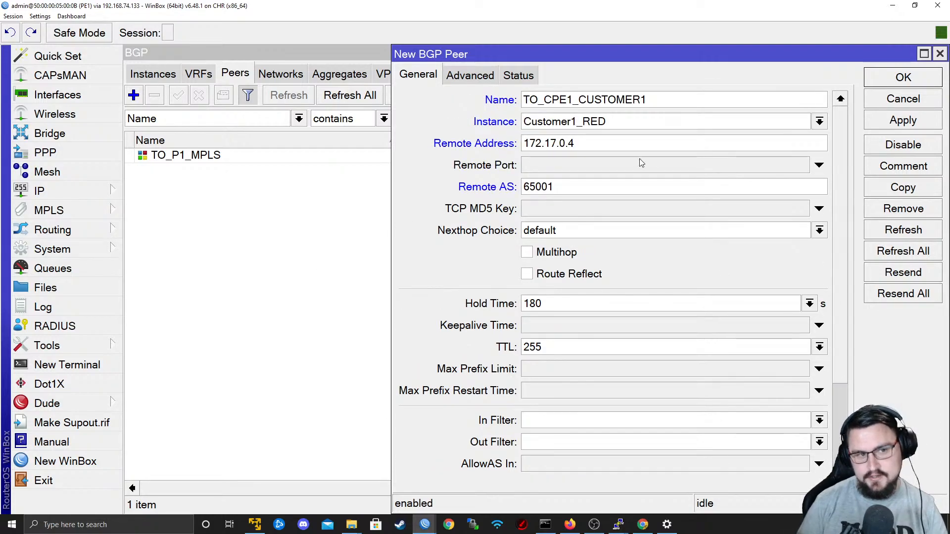
Show the TO_CPE1_CUSTOMER1 peer's update source options and consult the EVE topology for PE1's interface toward CPE1-Customer1.
left_click(478, 79)
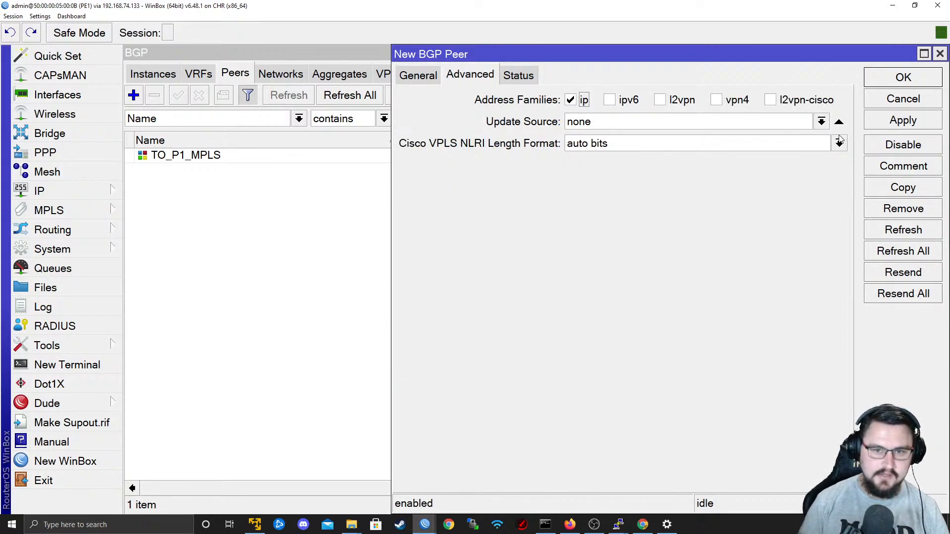
left_click(823, 123)
left_click(822, 123)
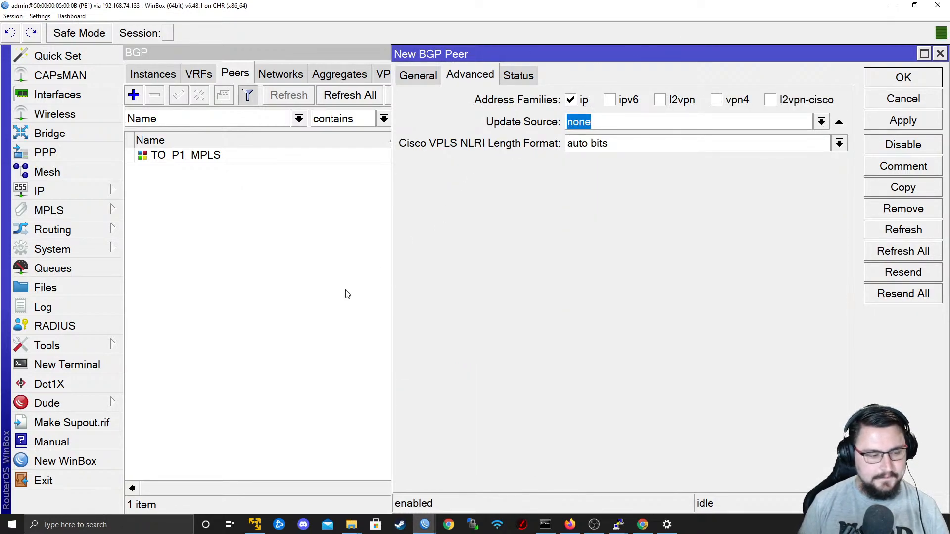
left_click(891, 9)
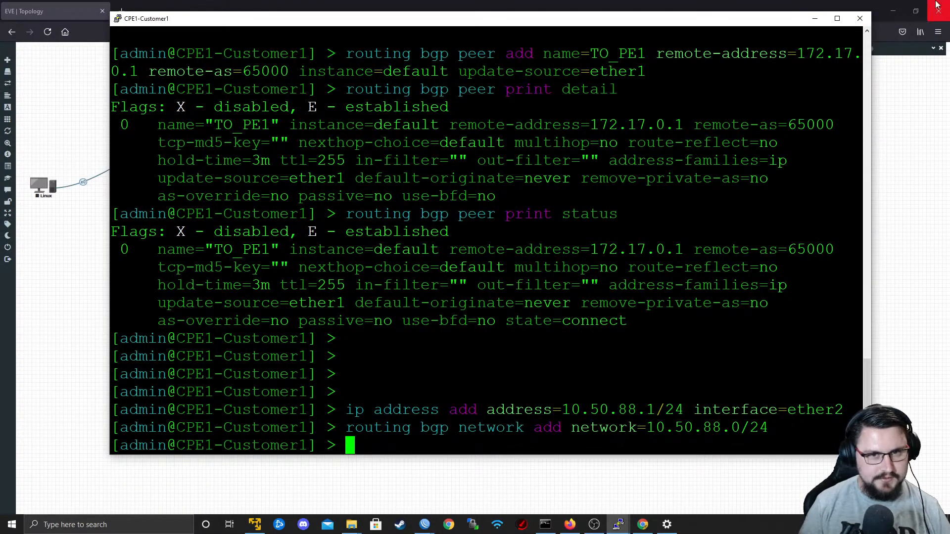
left_click(815, 19)
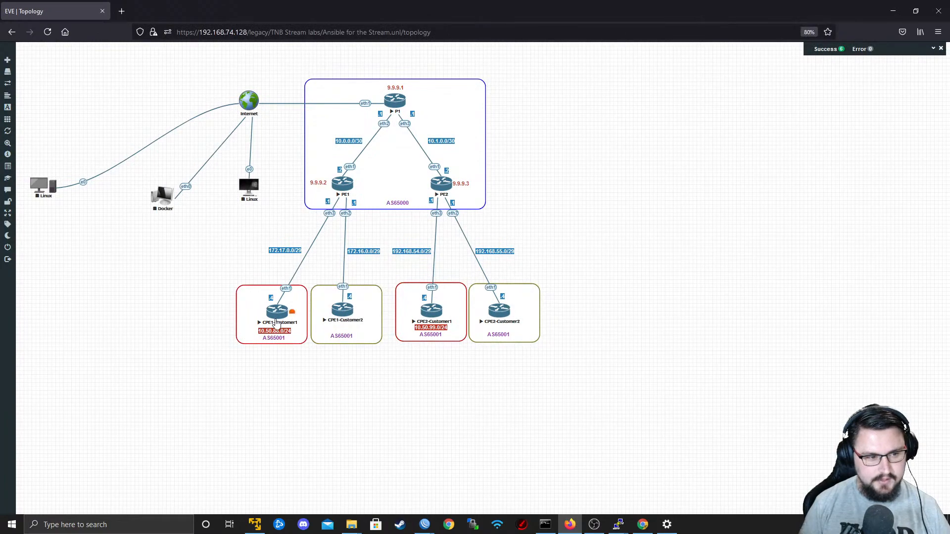
Return to PE1's WinBox, choose an update source for the TO_CPE1_CUSTOMER1 peer, and save the peer.
key("alt+Tab")
key("alt+Tab")
key("alt+Tab")
key("alt+Tab")
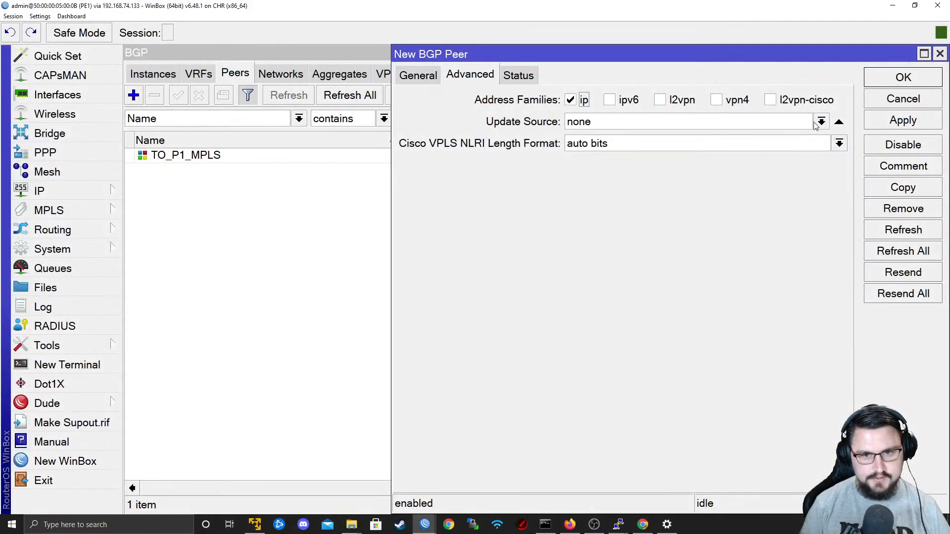
left_click(821, 121)
left_click(767, 173)
left_click(903, 120)
left_click(903, 77)
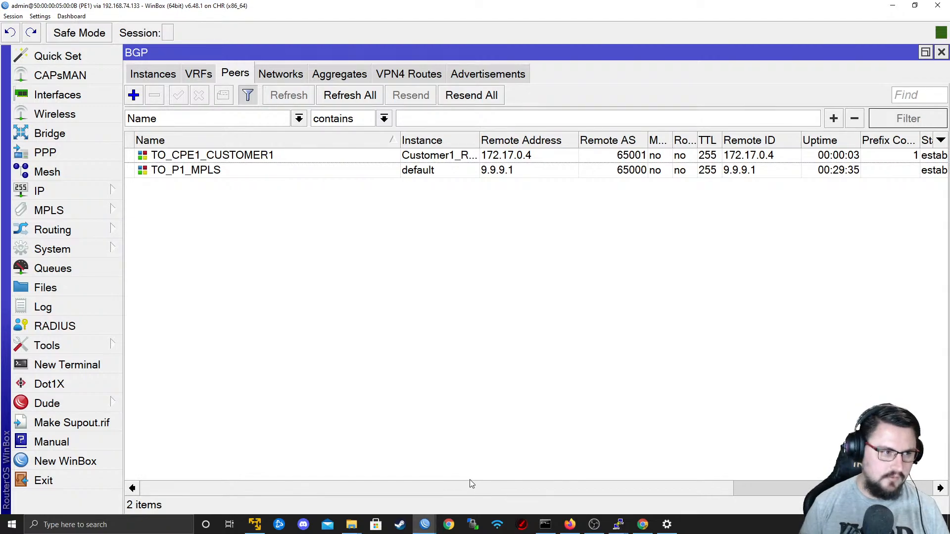
Check the TO_CPE1_CUSTOMER1 peer's prefix count and state, and review PE1's VPN4 routes.
left_click(333, 156)
left_click_drag(485, 494, 624, 488)
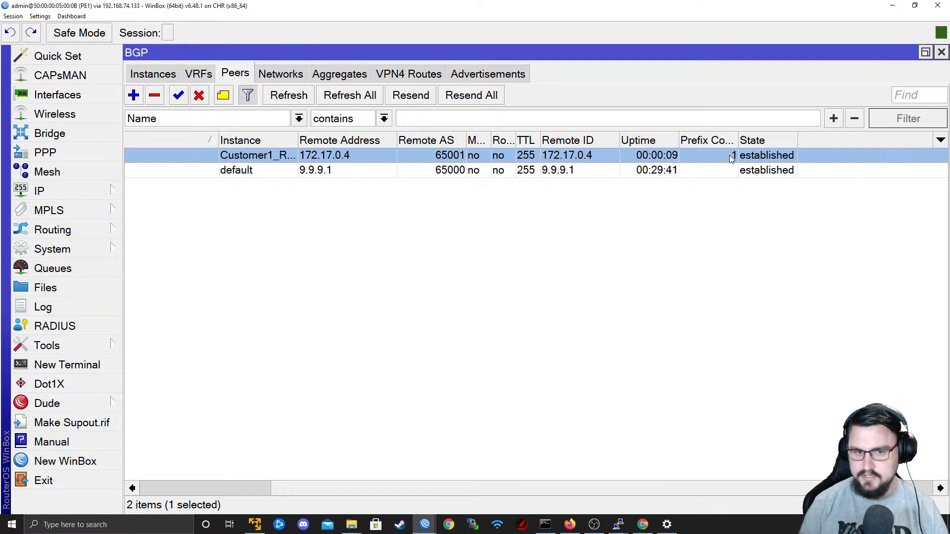
left_click(399, 76)
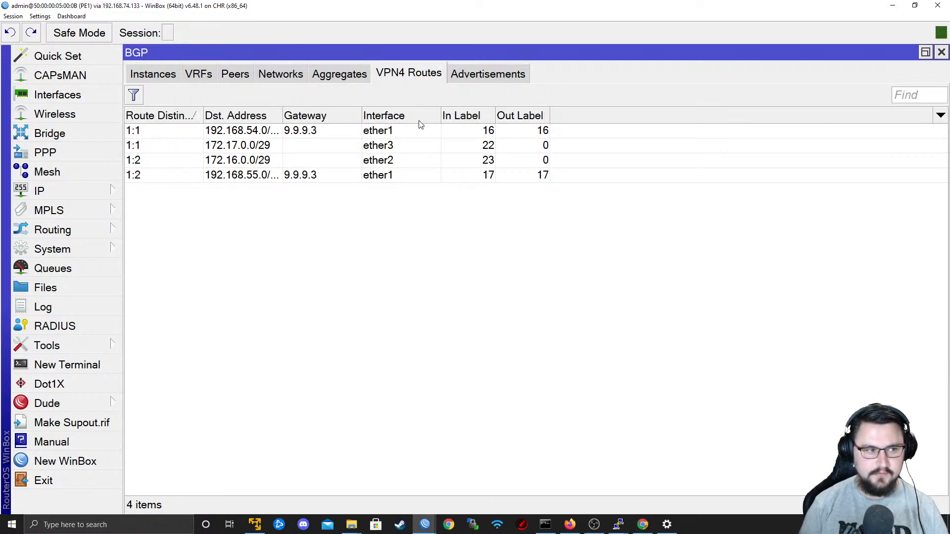
Filter PE1's BGP advertisements to the TO_CPE1_CUSTOMER1 peer.
left_click(470, 76)
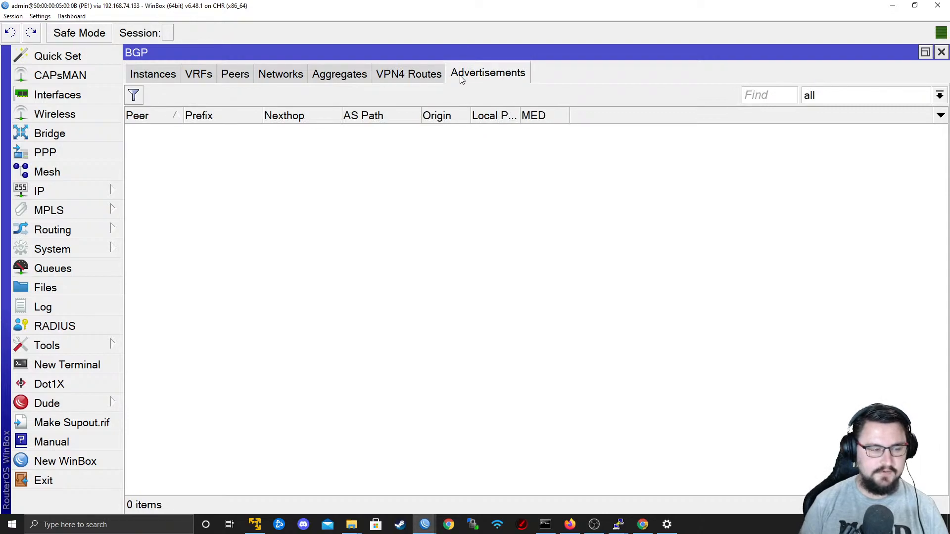
left_click(843, 94)
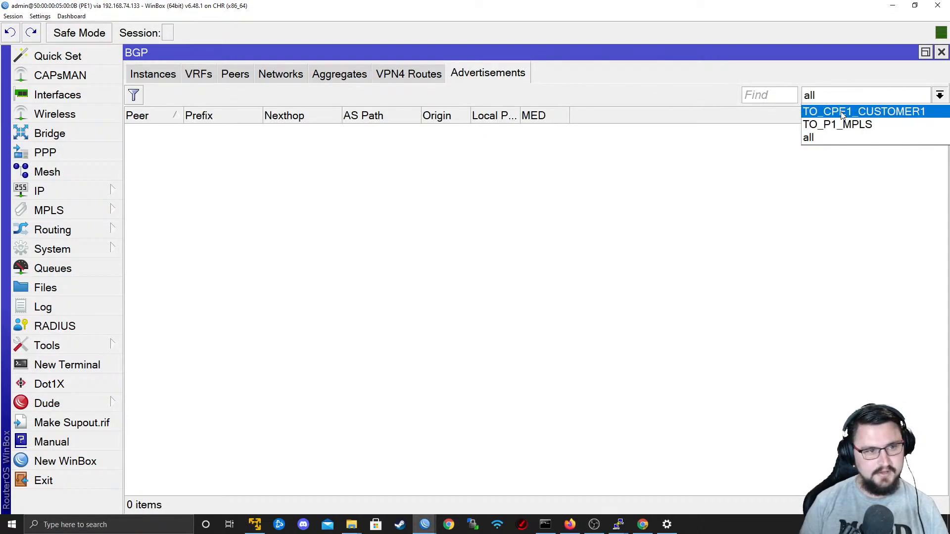
left_click(924, 109)
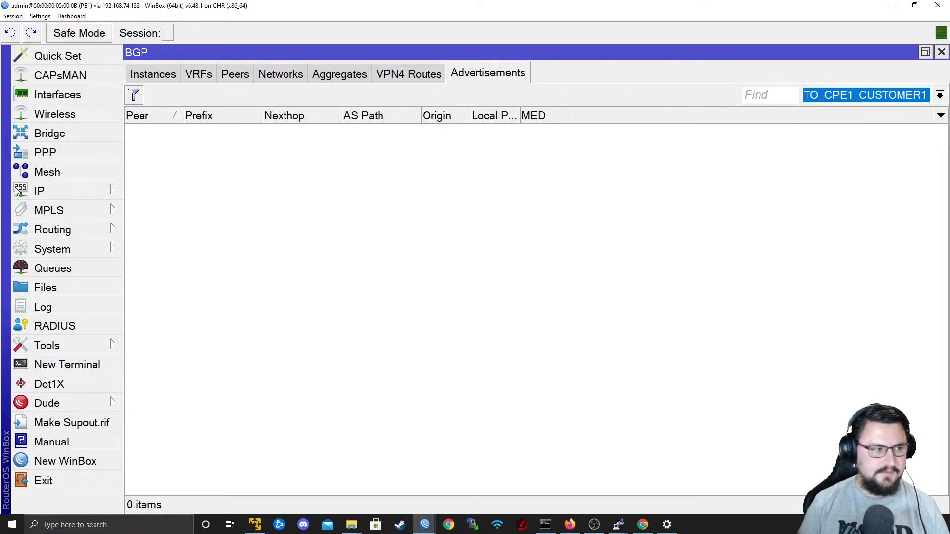
In a new PE1 terminal, run ip route print where routing-mark=Customer1_RED and examine the 10.50.88.0/24 route.
left_click(77, 364)
key("Return")
key("Return")
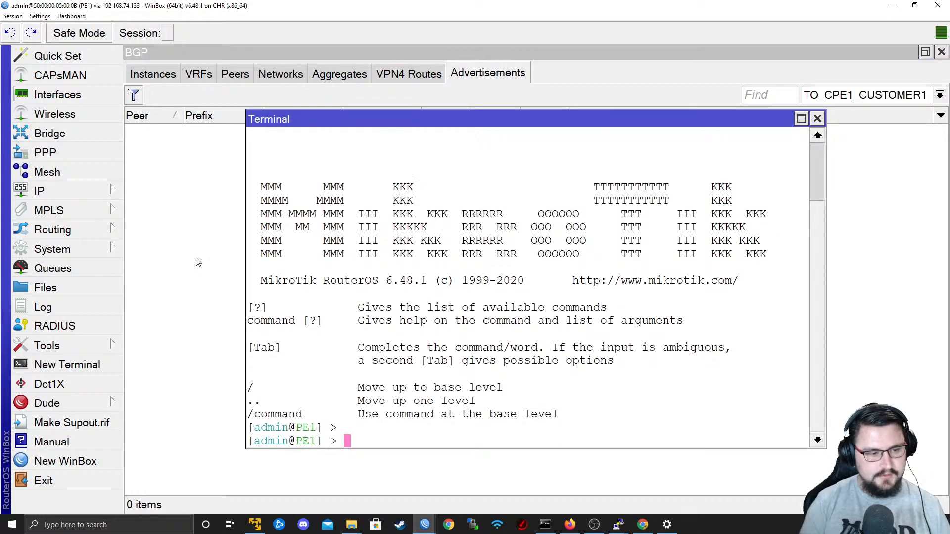
type("ip route print routin")
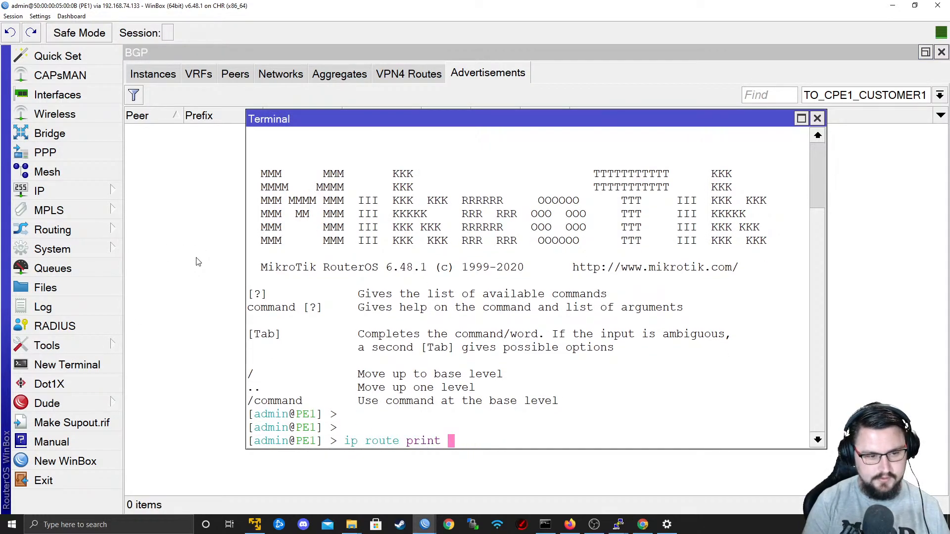
key("BackSpace")
key("BackSpace")
key("BackSpace")
key("BackSpace")
key("BackSpace")
key("BackSpace")
type("where ra")
type("l")
key("BackSpace")
key("BackSpace")
type("outi")
key("Tab")
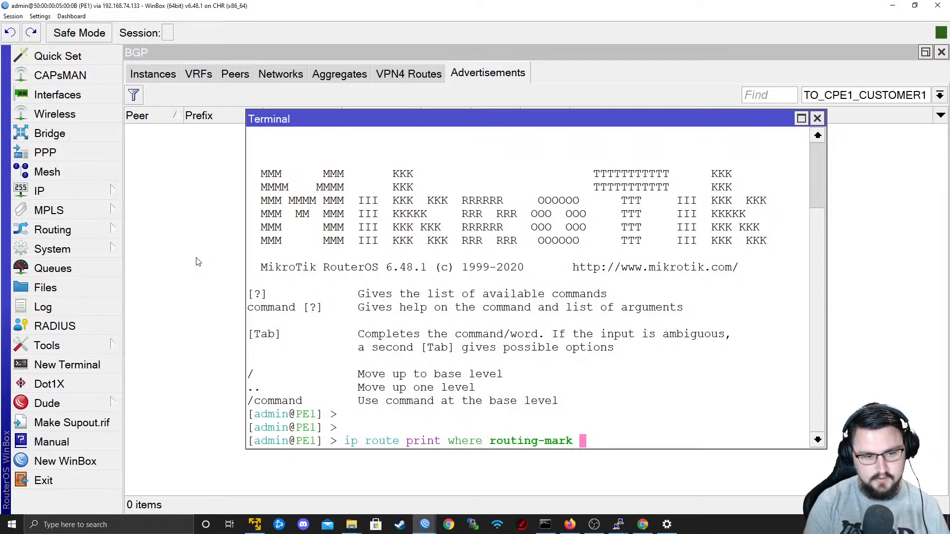
type("=C")
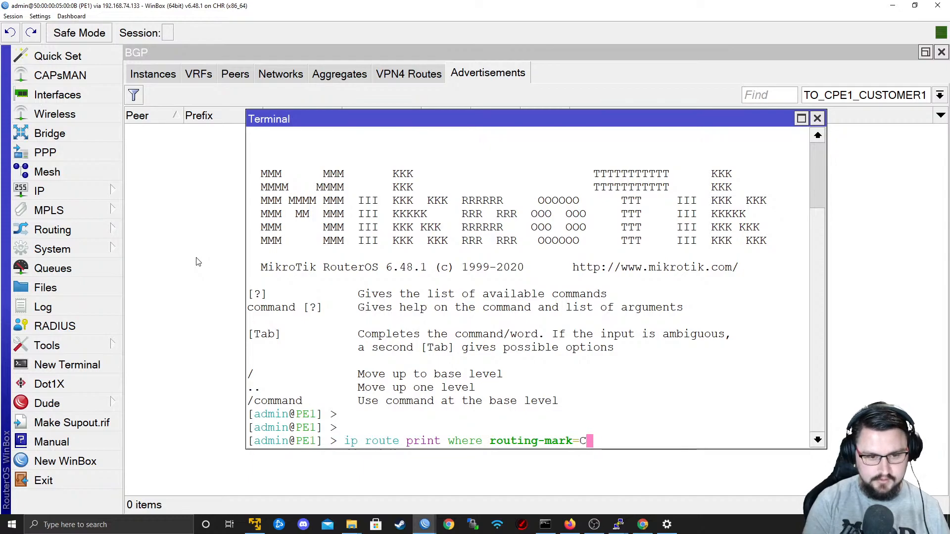
type("ustomer1_RED")
key("Return")
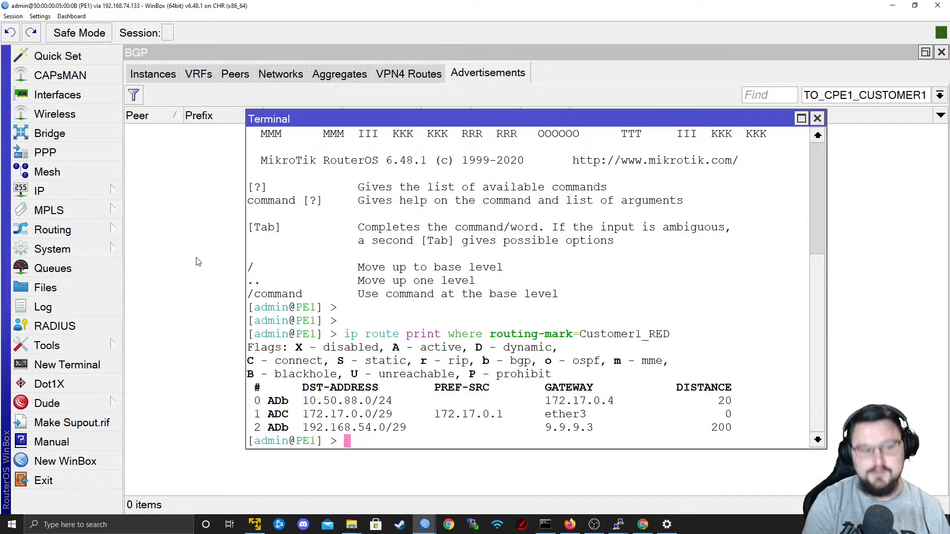
left_click_drag(304, 402, 377, 391)
List the routes learned from the CPE1 peer with ip route print where received-from=TO_CPE1_CUSTOMER1.
key("Return")
key("Return")
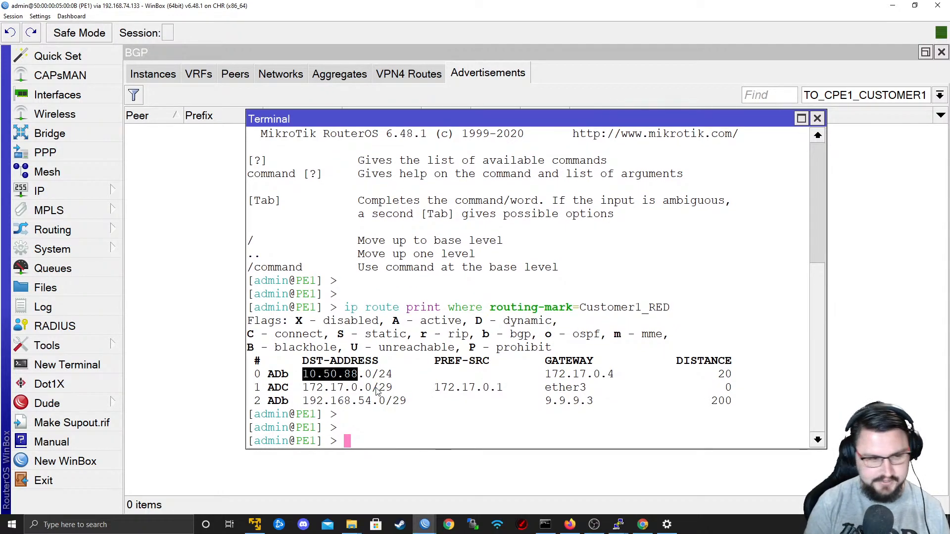
type("ip route p")
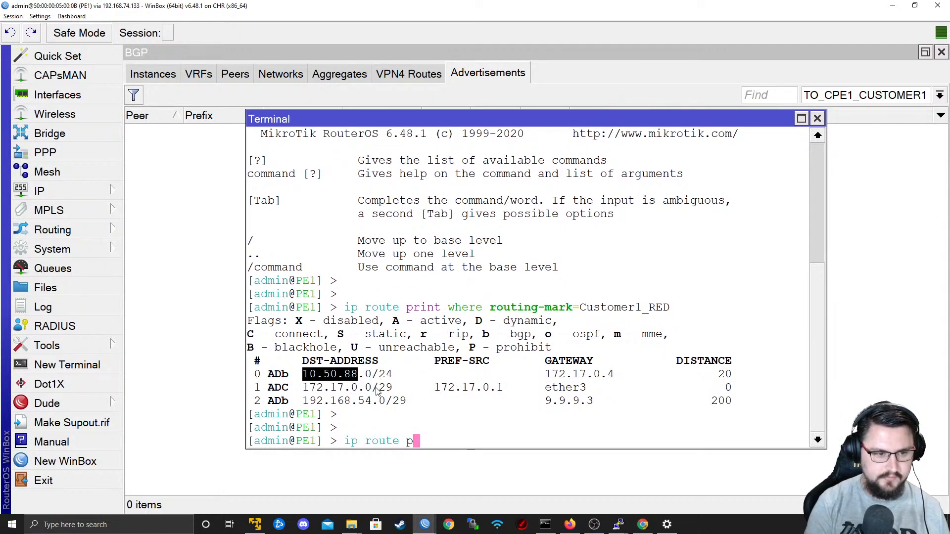
type("rint where received-from")
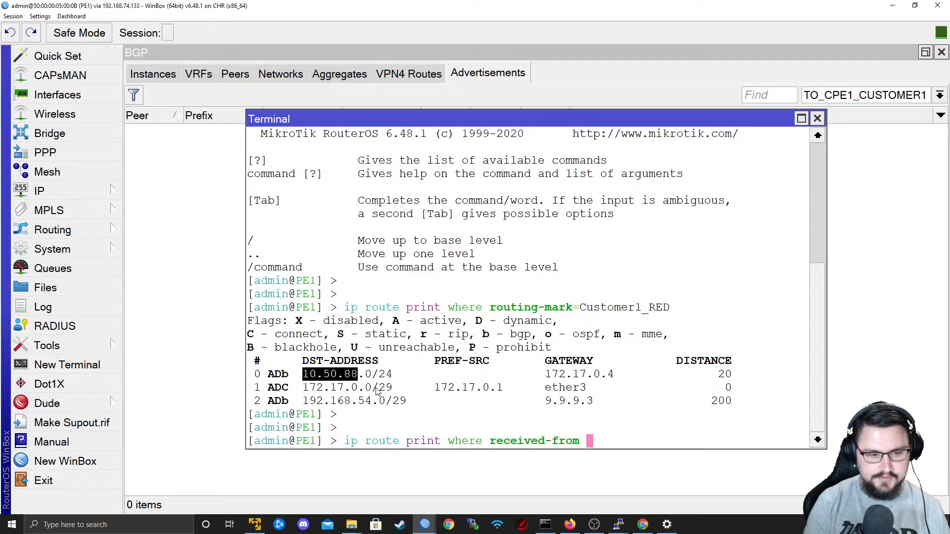
type("=TO_")
key("Tab")
key("Tab")
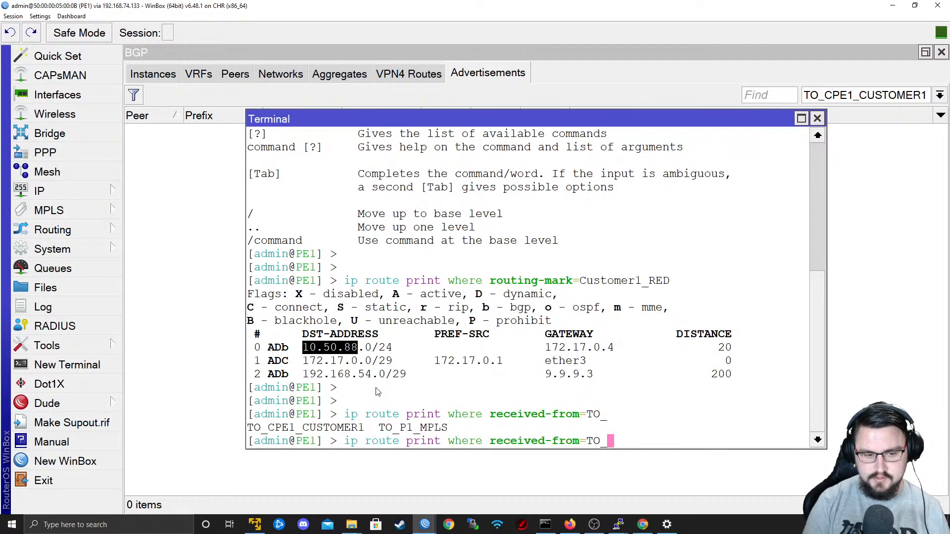
key("question")
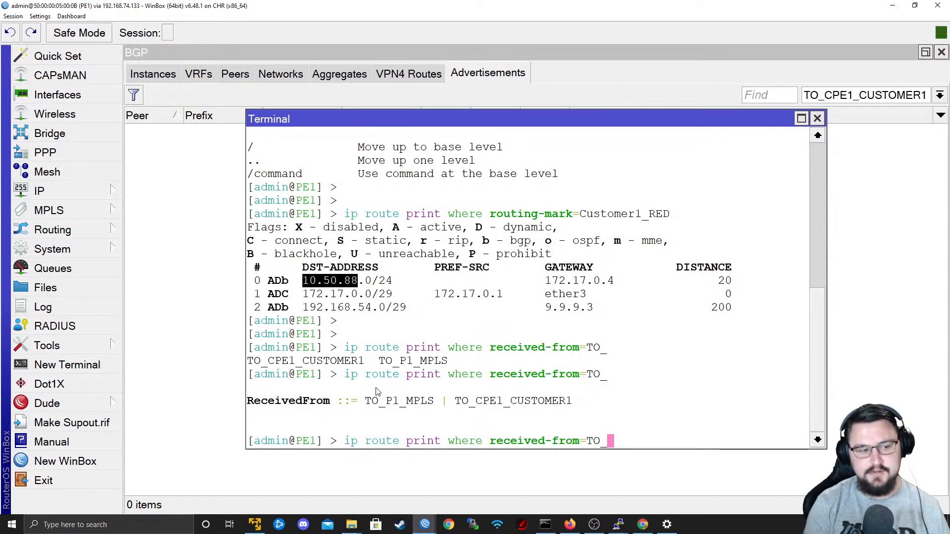
type("CP")
key("Tab")
key("Return")
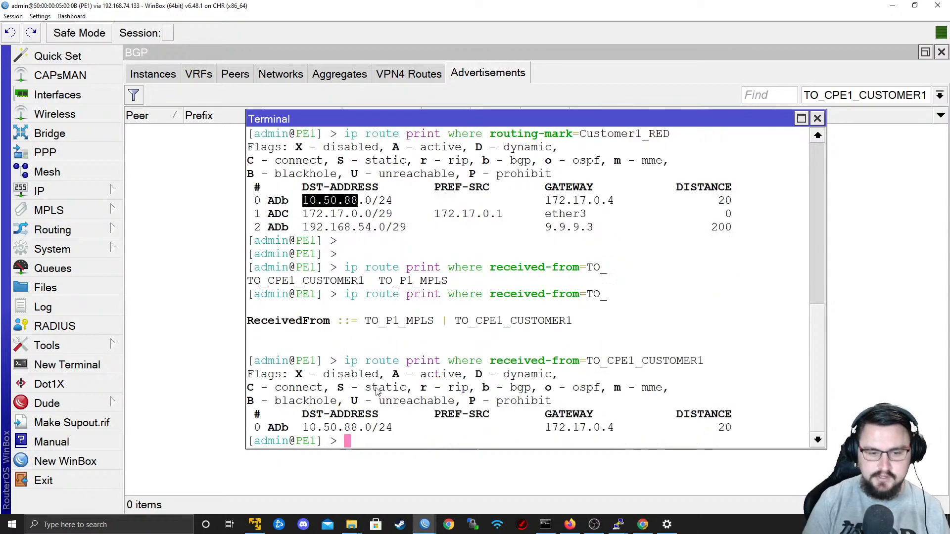
left_click_drag(707, 415, 448, 403)
left_click(447, 421)
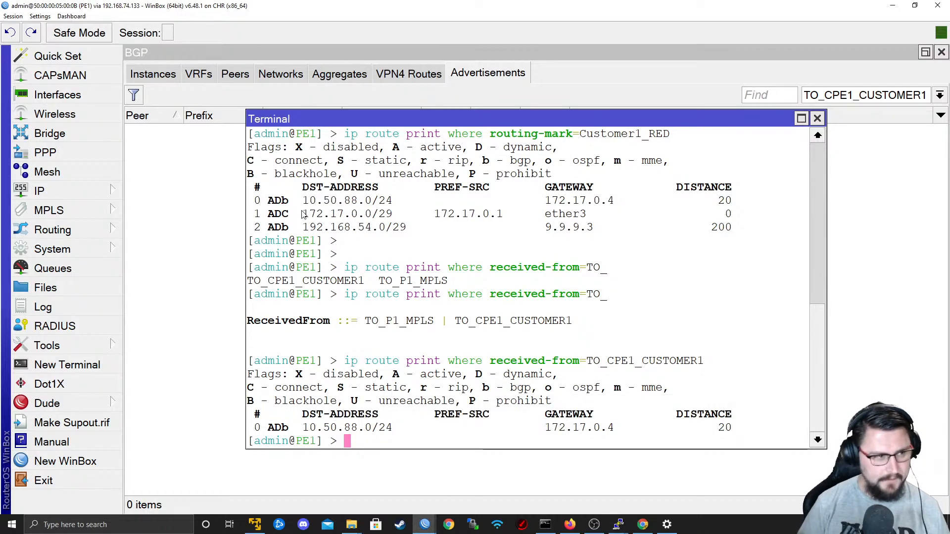
Switch to PE2's WinBox and filter its route list to the Customer1_RED routing table.
key("alt+Tab")
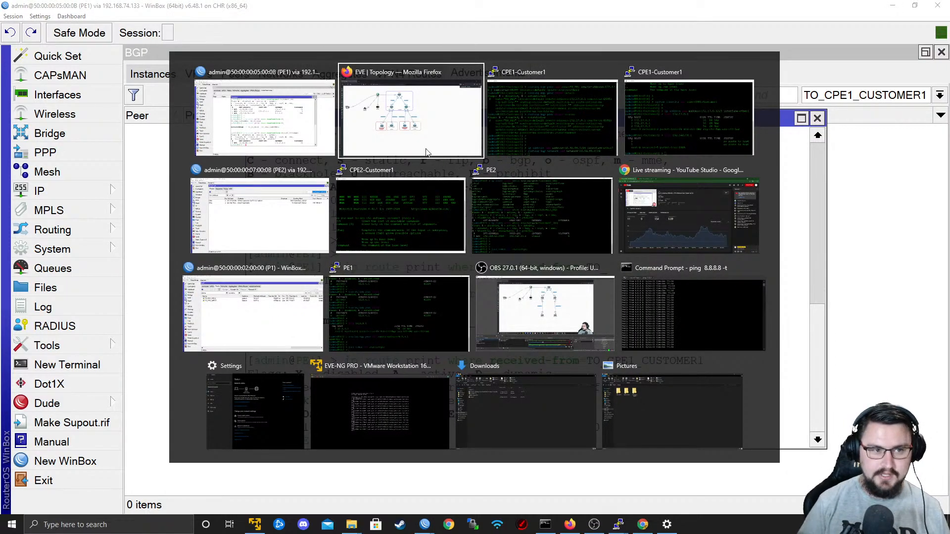
left_click(268, 178)
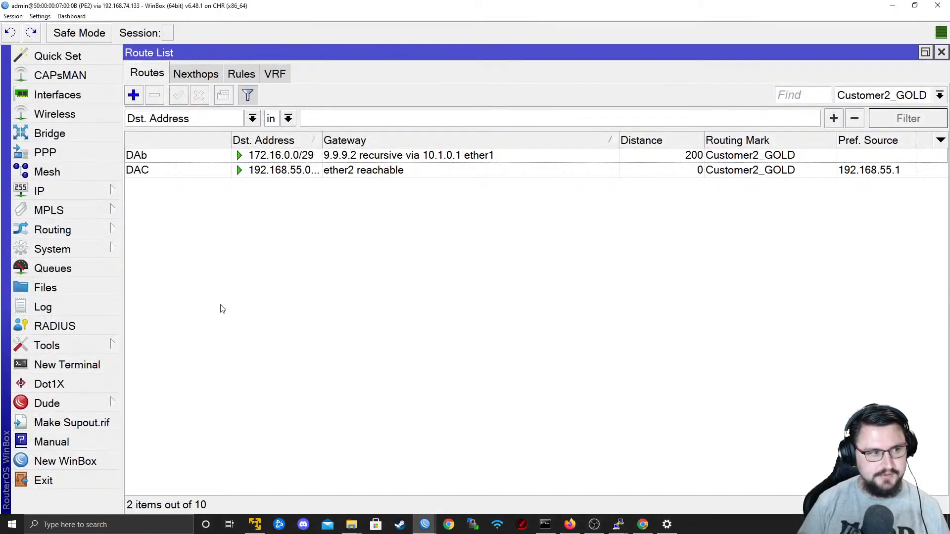
left_click(843, 95)
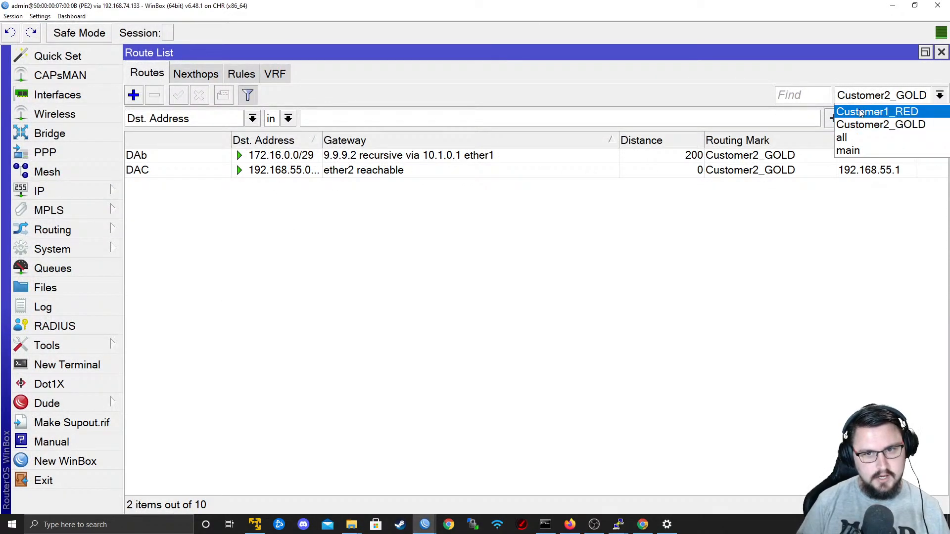
left_click(856, 108)
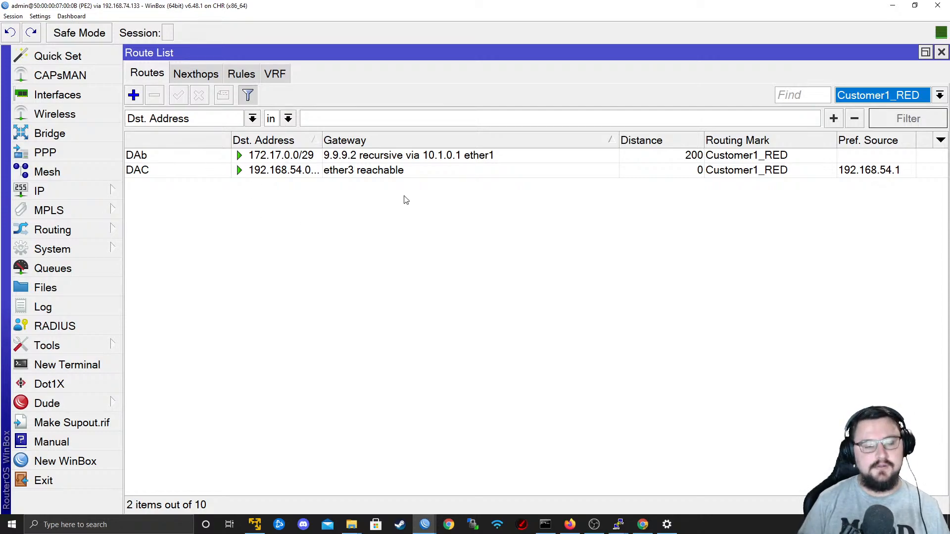
On PE1, enable Redistribute Other BGP for the BGP VRF with routing mark Customer1_RED and save it.
key("alt+Tab")
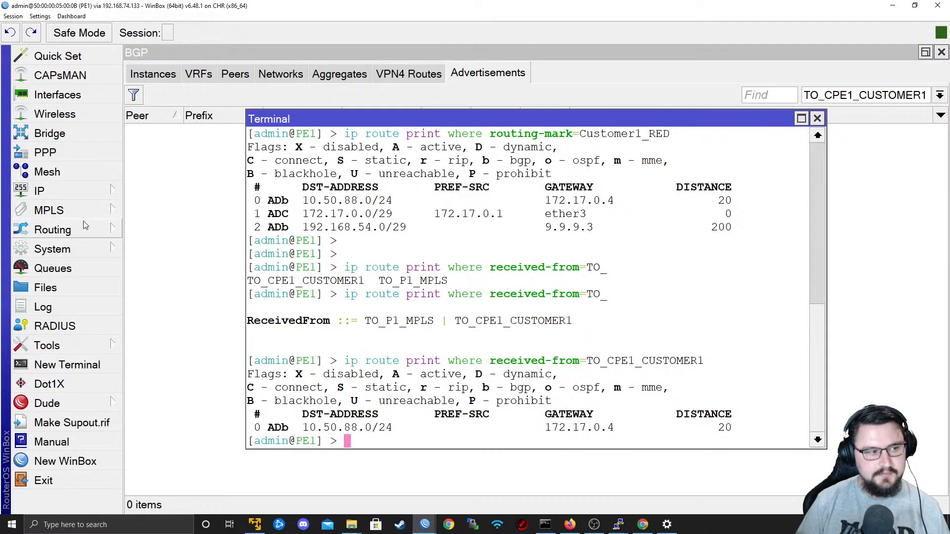
left_click(77, 231)
left_click(167, 251)
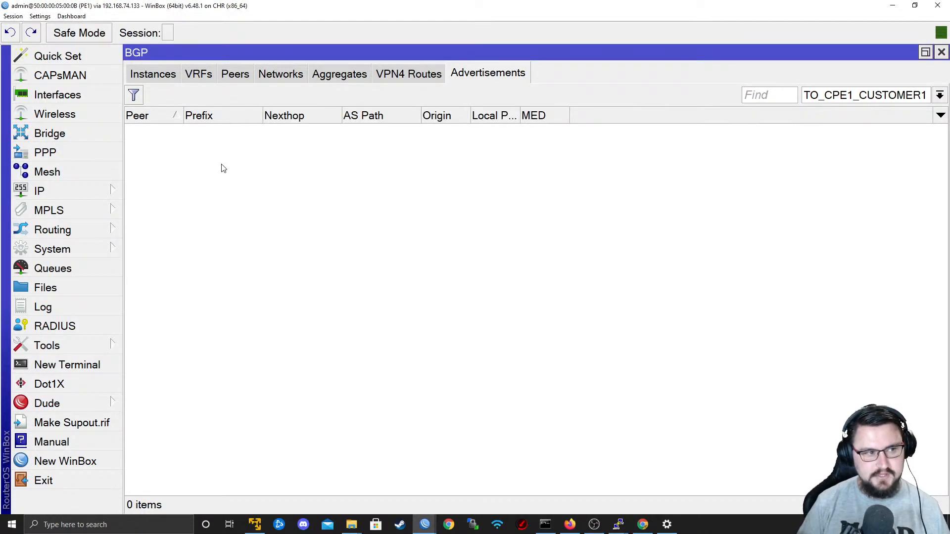
left_click(199, 75)
double_click(206, 130)
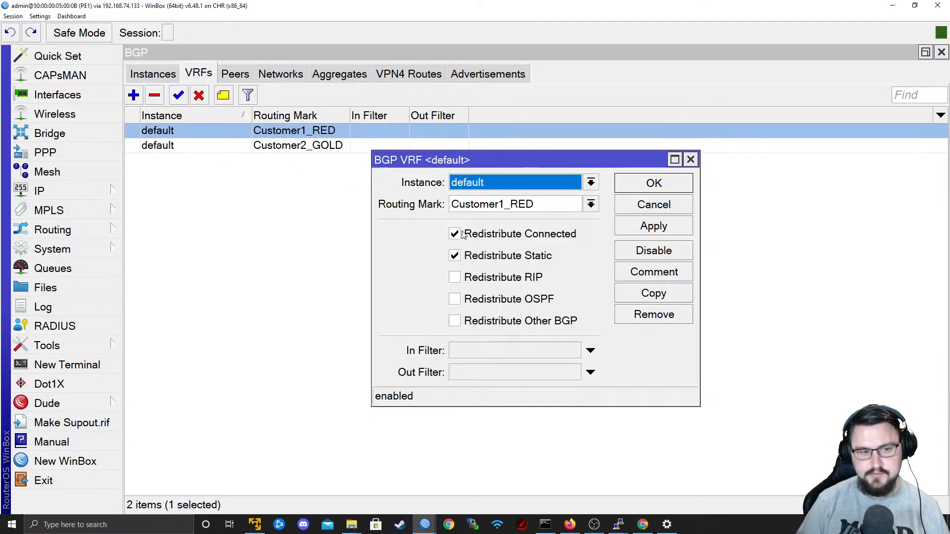
left_click(457, 321)
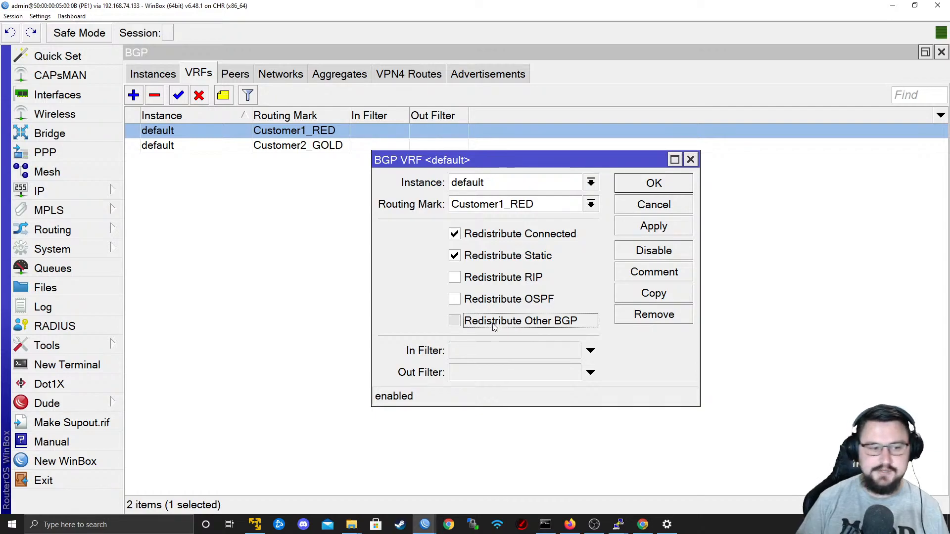
left_click(668, 227)
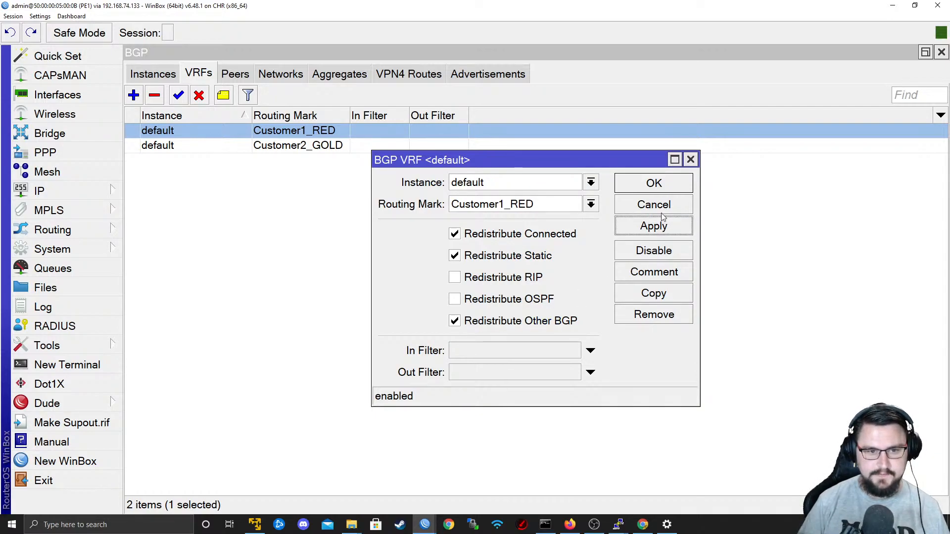
left_click(660, 185)
Check PE2's Customer1_RED routes for 10.50.88.0/24 and switch to the CPE1-Customer1 terminal.
key("alt+Tab")
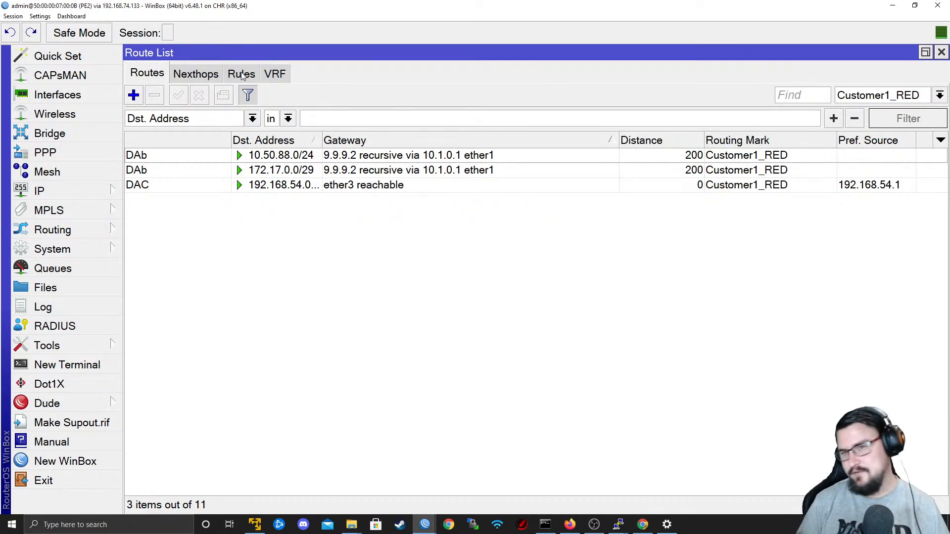
mouse_move(220, 159)
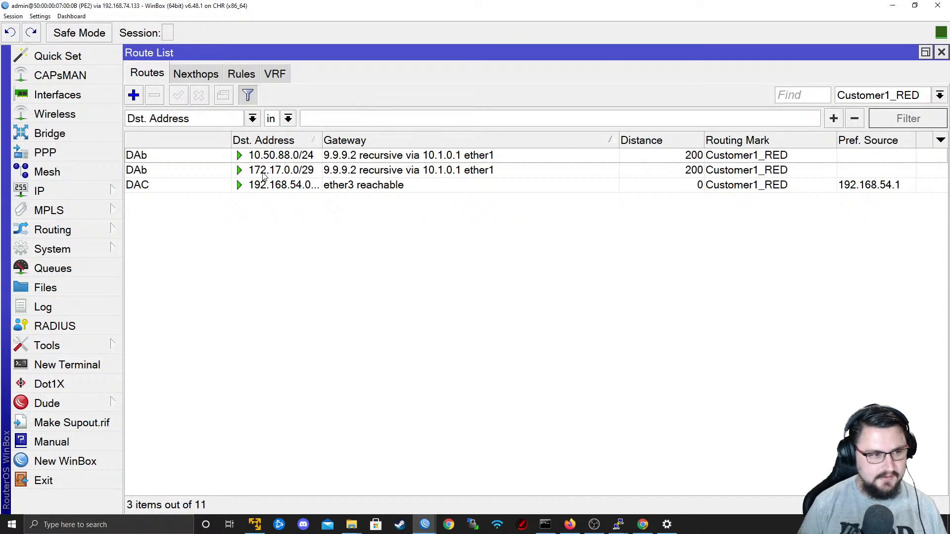
key("alt+Tab")
key("alt+Tab")
key("alt+Tab")
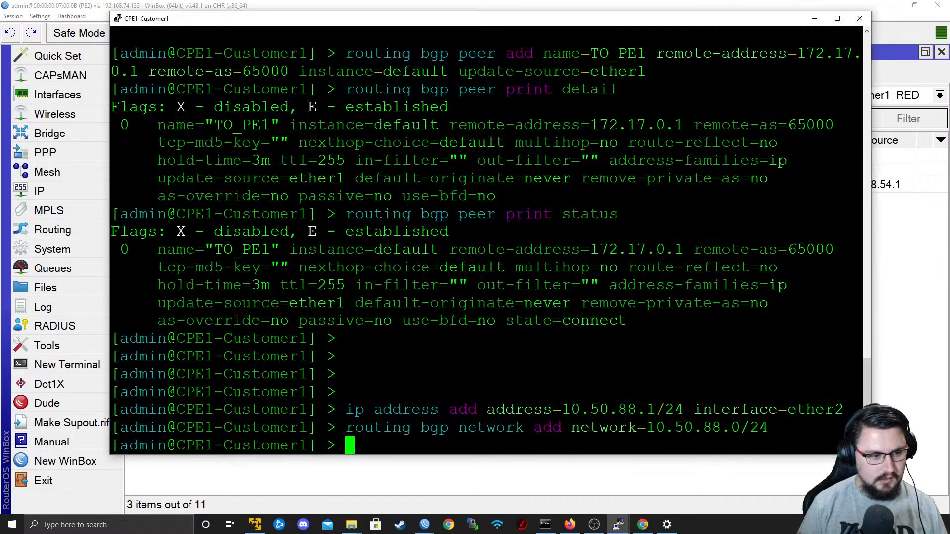
Ping 192.168.54.1 from the CPE1-Customer1 terminal.
key("Return")
key("Return")
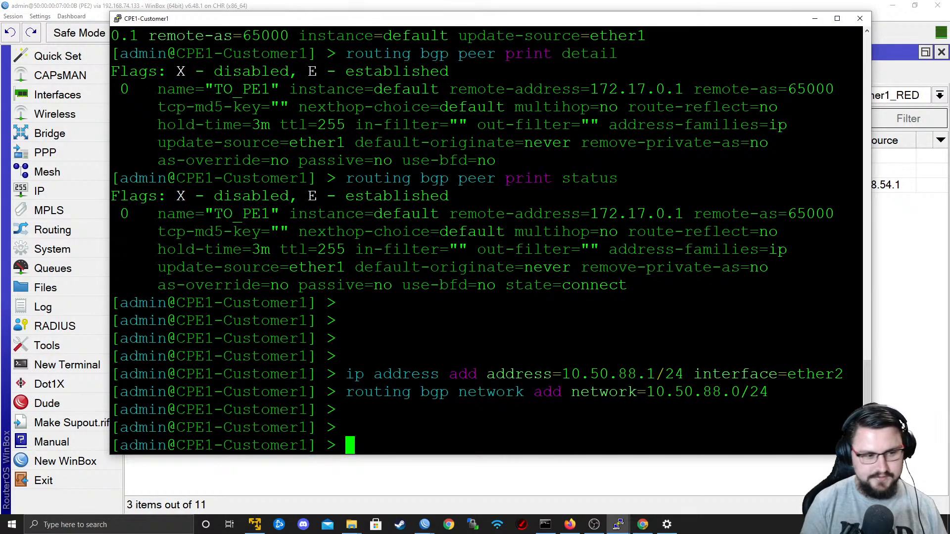
key("Up")
key("Up")
key("Up")
key("Up")
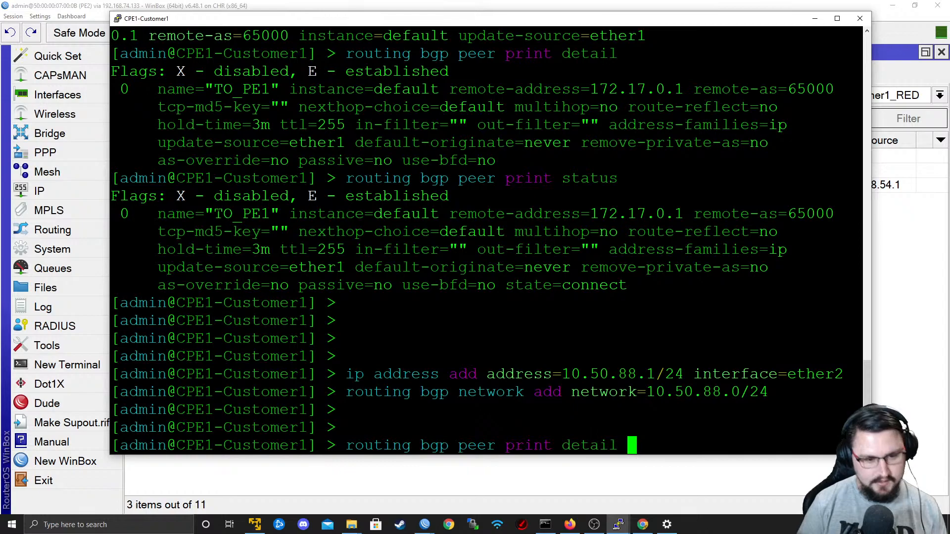
key("Up")
key("Up")
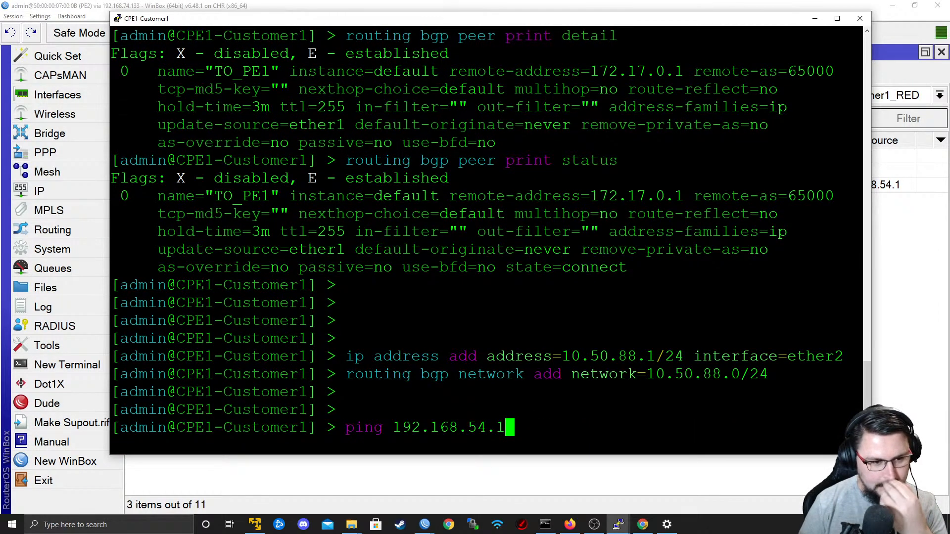
key("Return")
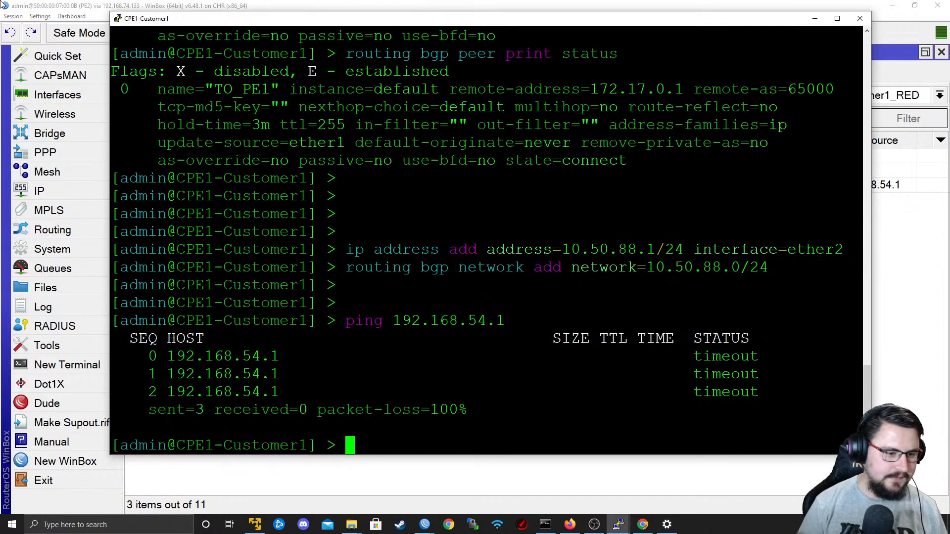
Switch to PE1's WinBox and check its Customer1_RED routes, widening the Dst. Address column to read the full 192.168.54.0 prefix.
left_click(106, 44)
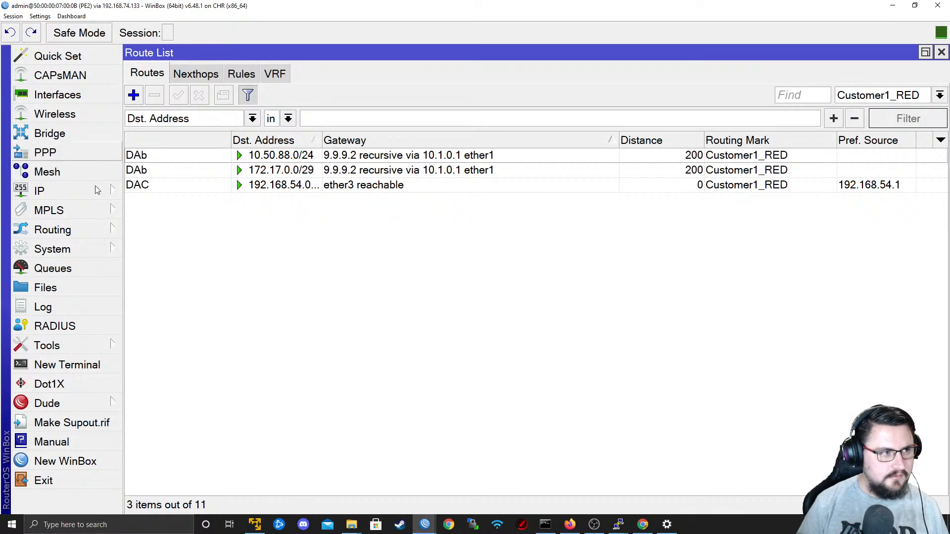
key("alt+Tab")
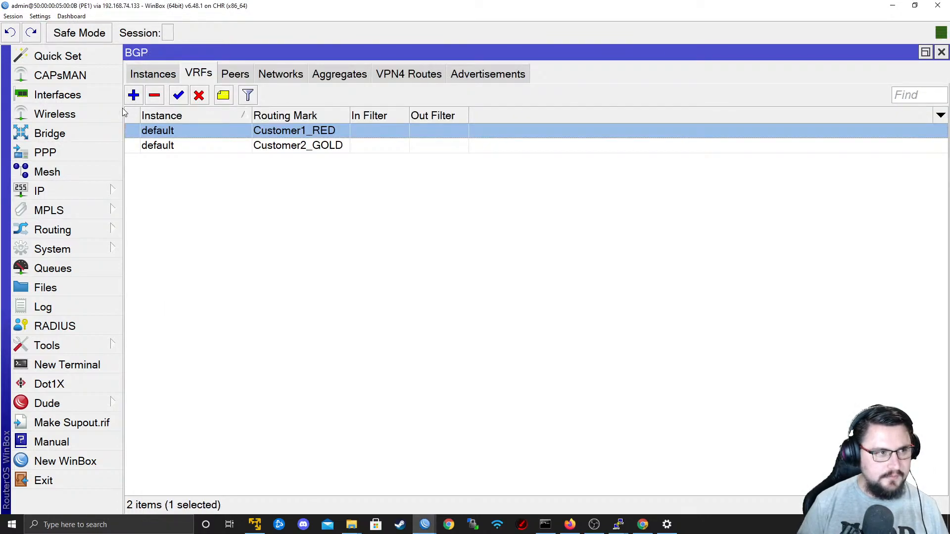
left_click(75, 194)
left_click(163, 329)
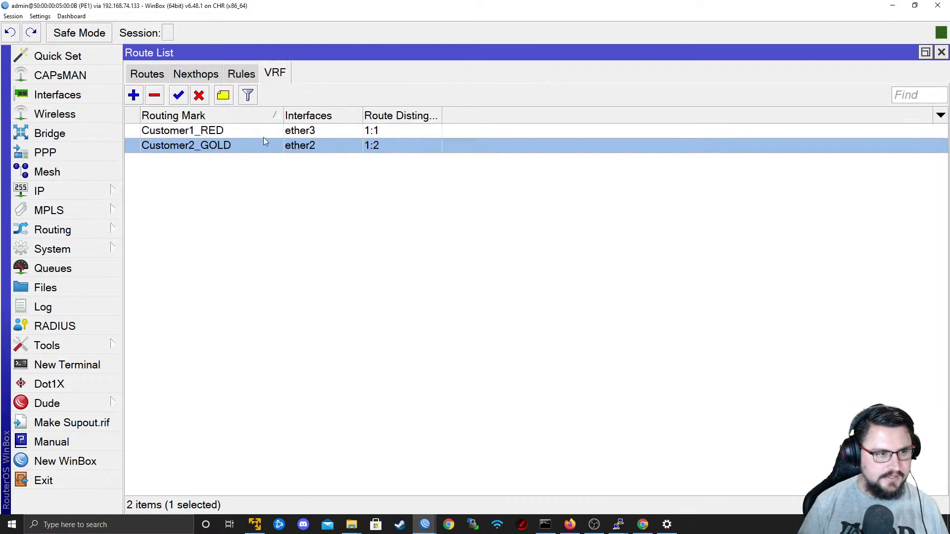
left_click(144, 74)
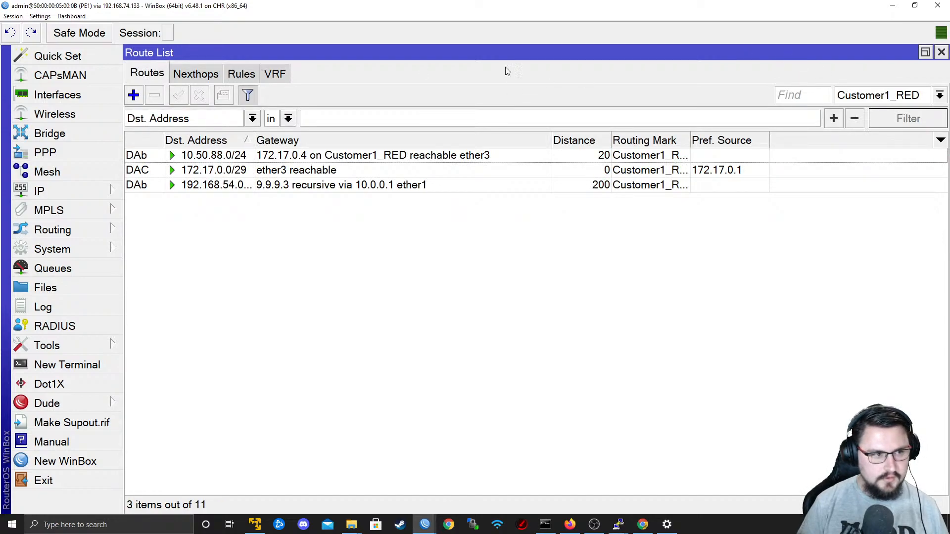
left_click(230, 186)
left_click_drag(256, 141, 288, 142)
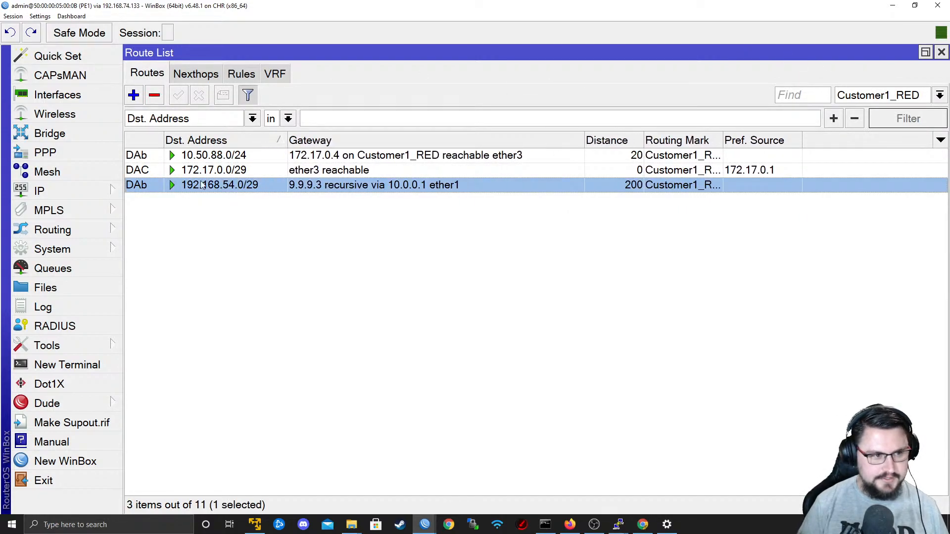
left_click(218, 171)
left_click(223, 223)
In a new PE1 terminal, ping 192.168.54.1 with routing-table=Customer1_RED and stop the ping.
left_click(74, 365)
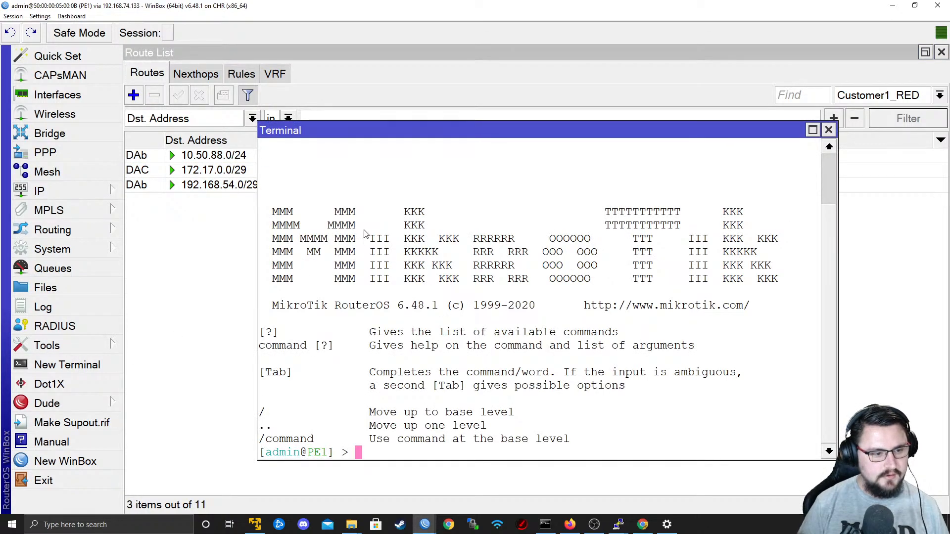
type("ping 192.1678")
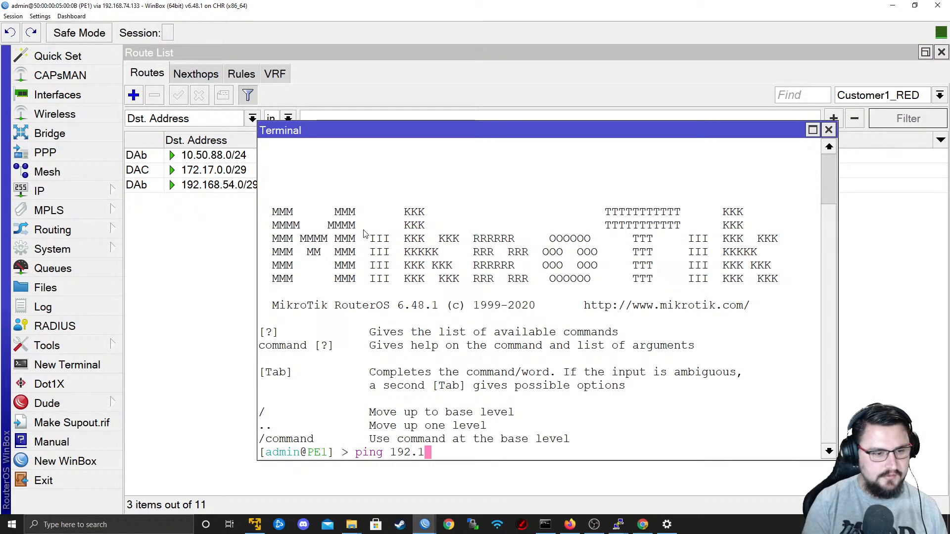
key("BackSpace")
key("BackSpace")
type("8.")
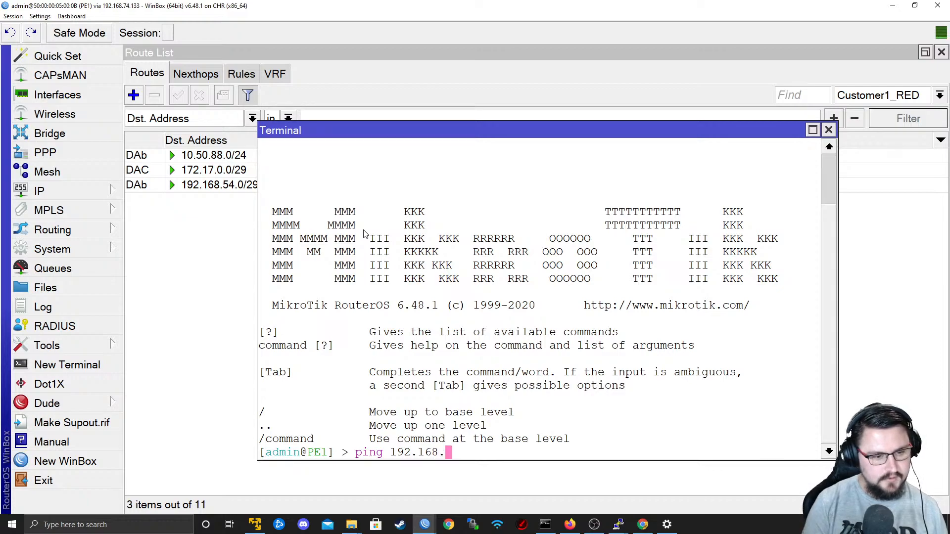
type("54.1 routing-table=VRF")
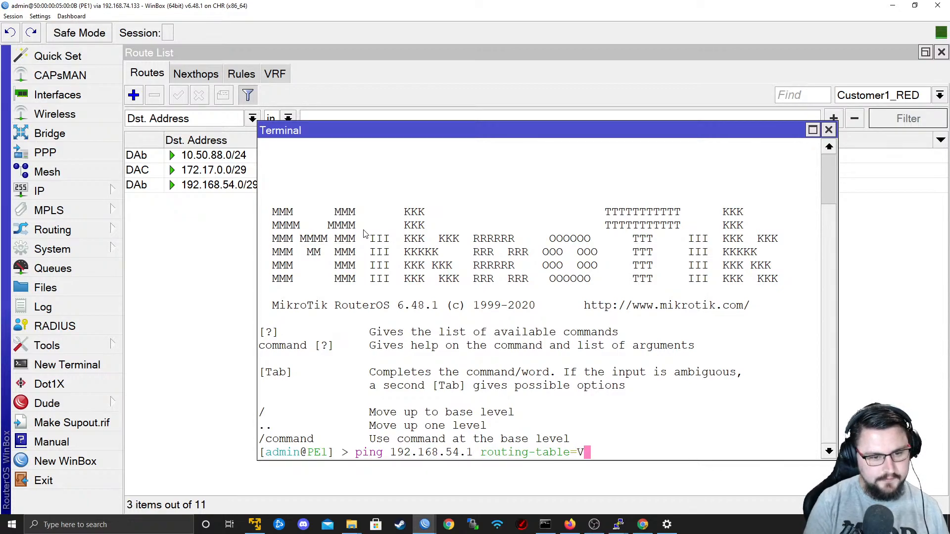
key("BackSpace")
key("BackSpace")
key("BackSpace")
type("Customer1_RED")
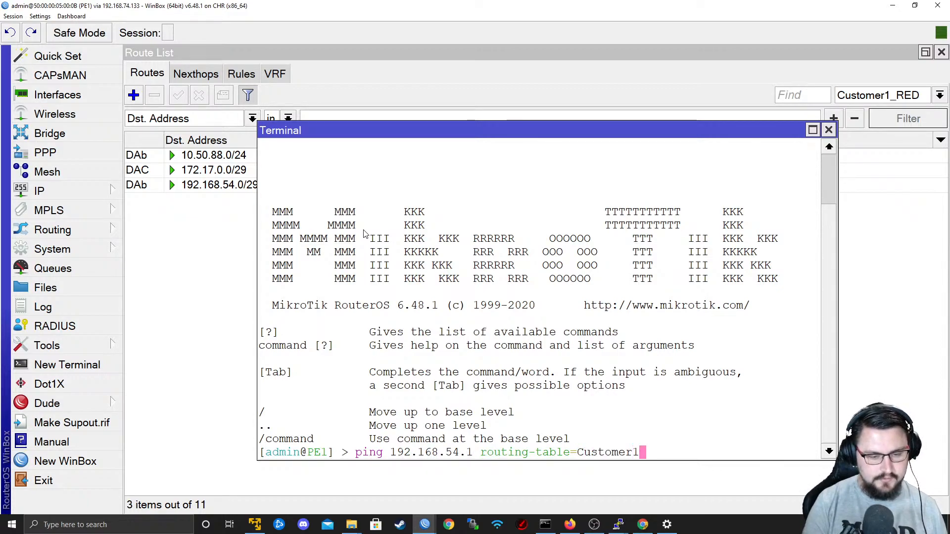
key("Return")
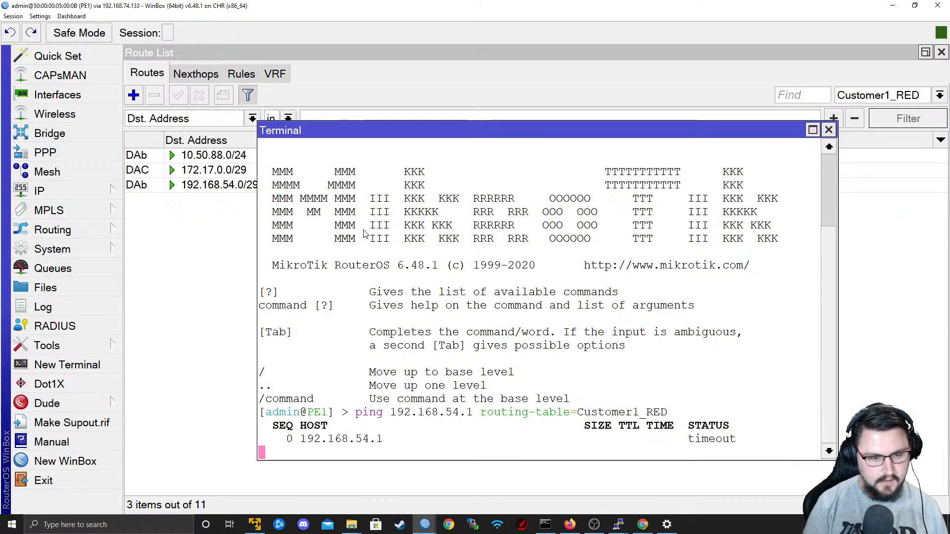
key("ctrl+c")
Ping 192.168.54.4 with routing-table=Customer1_RED from PE1, stop the ping and close the terminal.
key("Up")
key("Left")
key("Left")
key("Left")
key("Left")
key("Left")
key("Left")
key("Left")
key("Left")
key("Left")
key("Left")
key("Left")
key("Left")
key("Left")
key("Left")
key("Left")
key("Left")
key("Left")
key("Left")
key("Left")
key("Left")
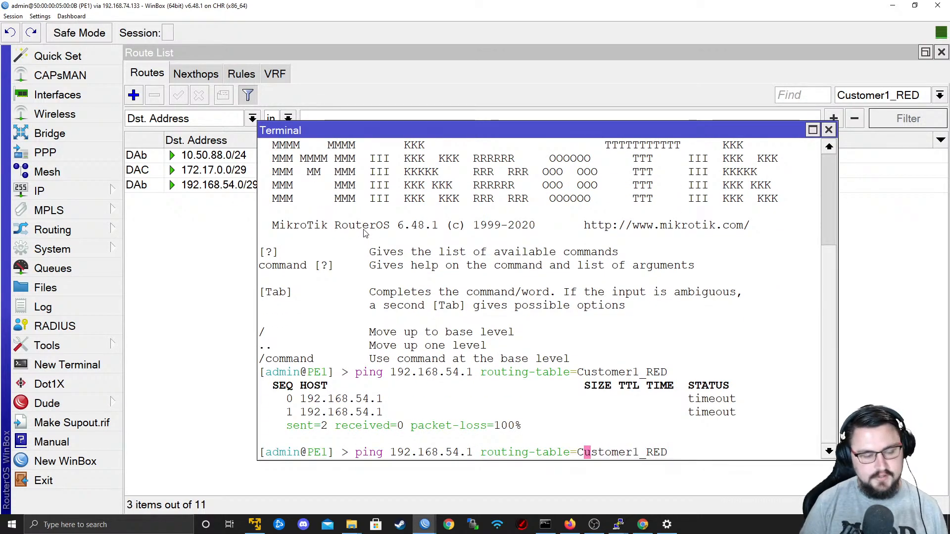
key("BackSpace")
type("4")
key("Return")
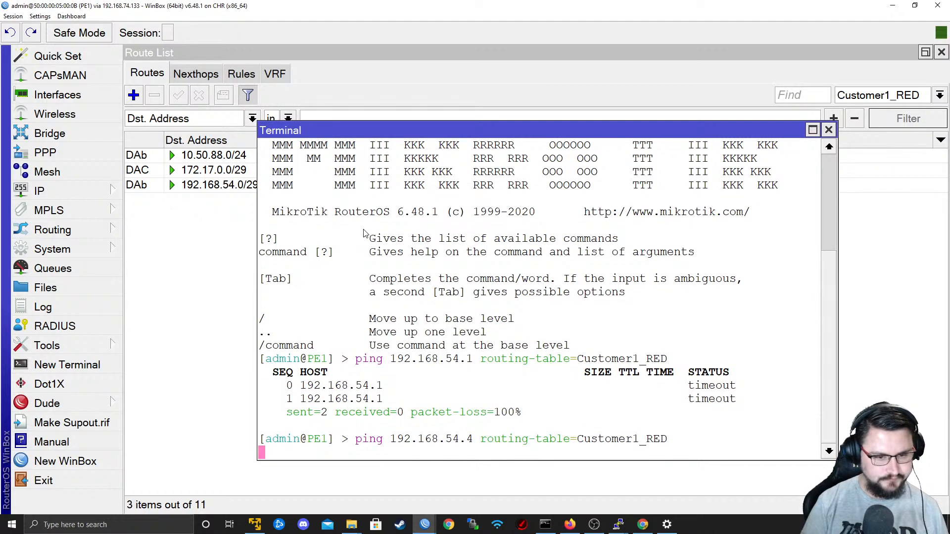
key("ctrl+c")
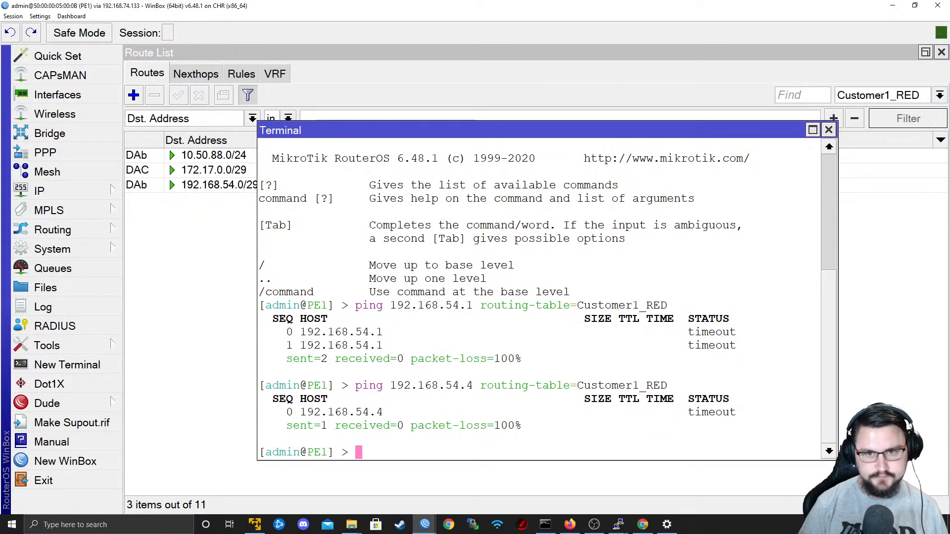
left_click_drag(837, 125, 835, 126)
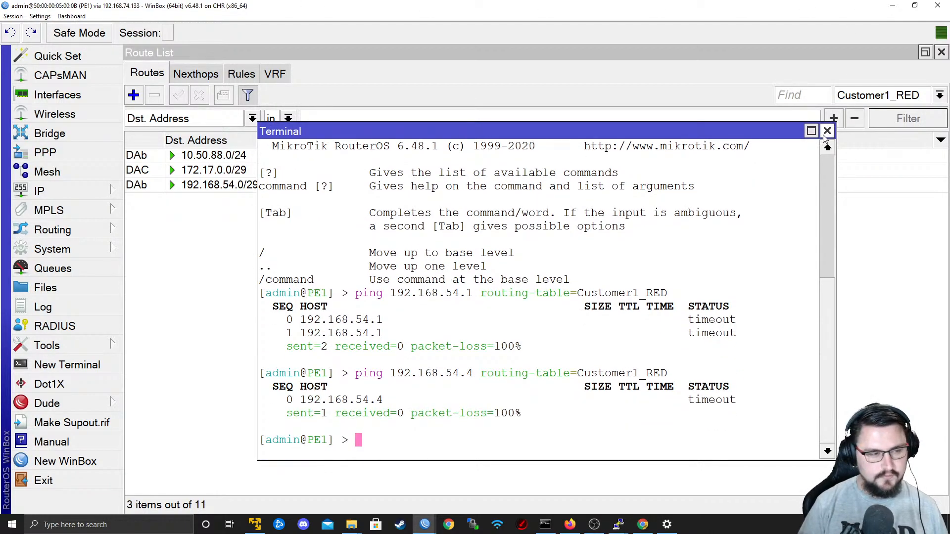
left_click(827, 132)
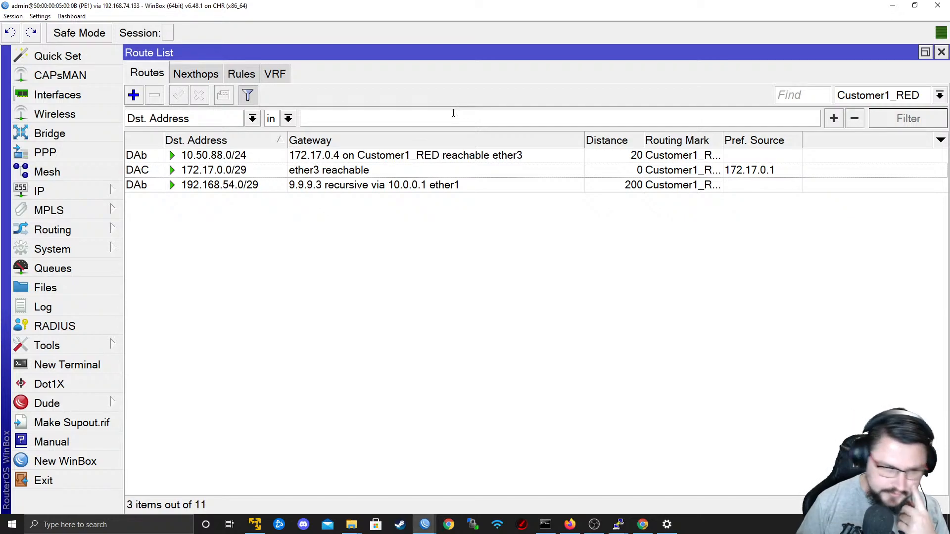
Switch to the EVE topology in Firefox and open the console of CPE2-Customer1.
mouse_move(283, 141)
left_mouse_down()
mouse_move(293, 142)
mouse_move(276, 141)
left_mouse_up()
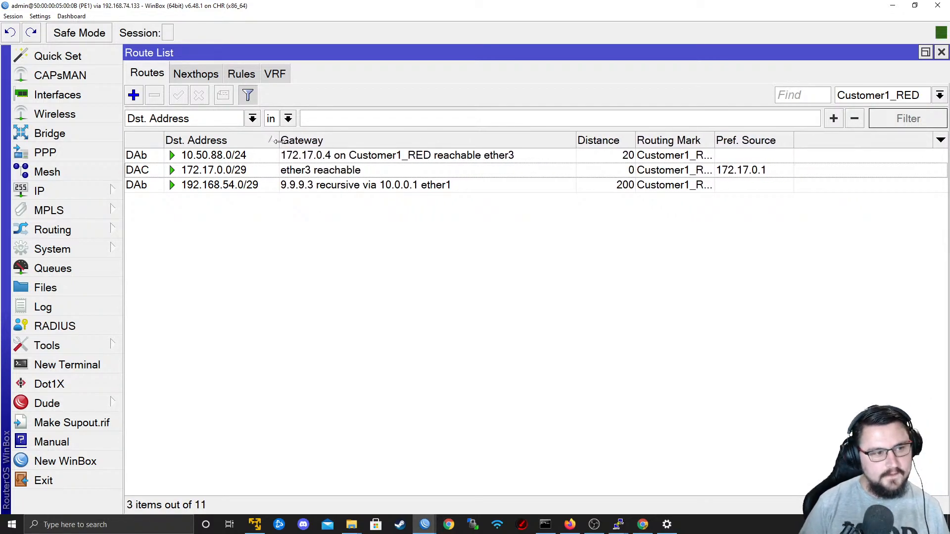
key("alt+Tab")
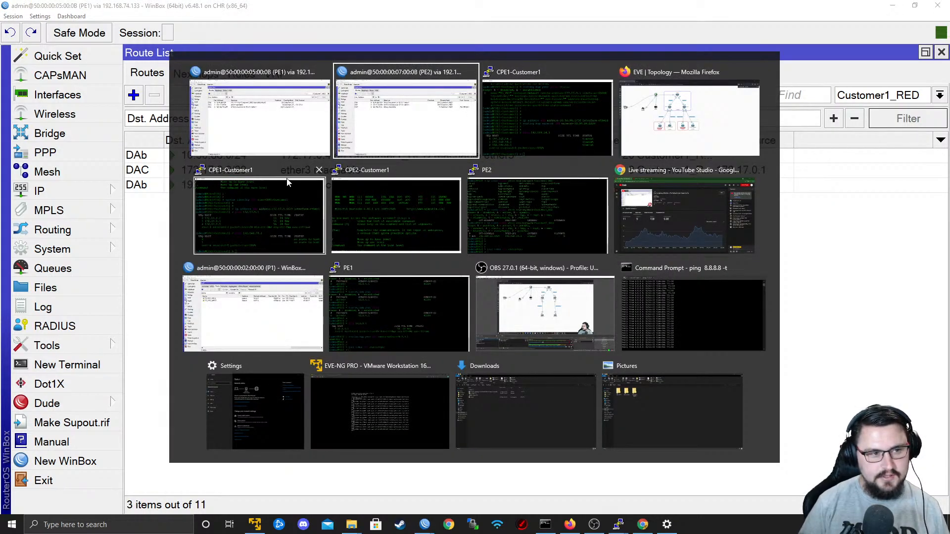
key("alt+Tab")
key("alt+Tab")
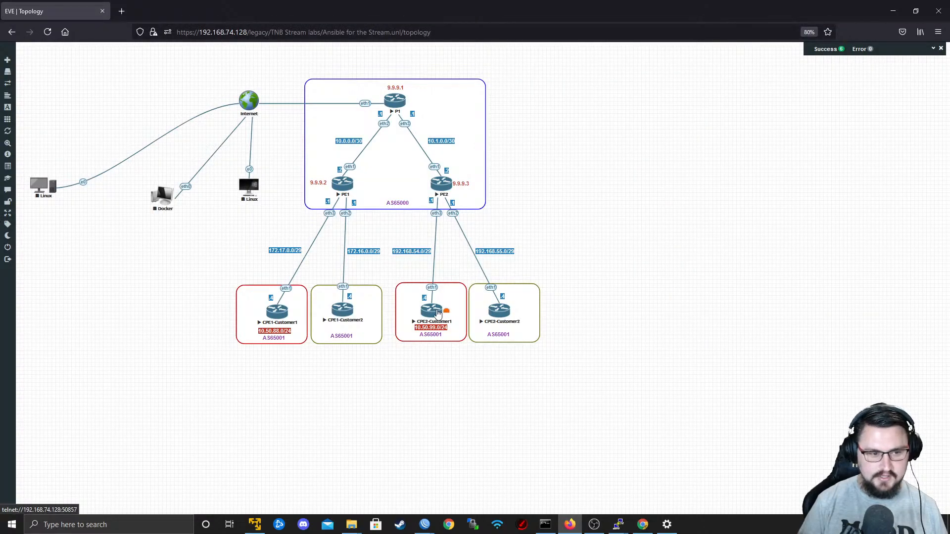
left_click(434, 311)
left_click(501, 160)
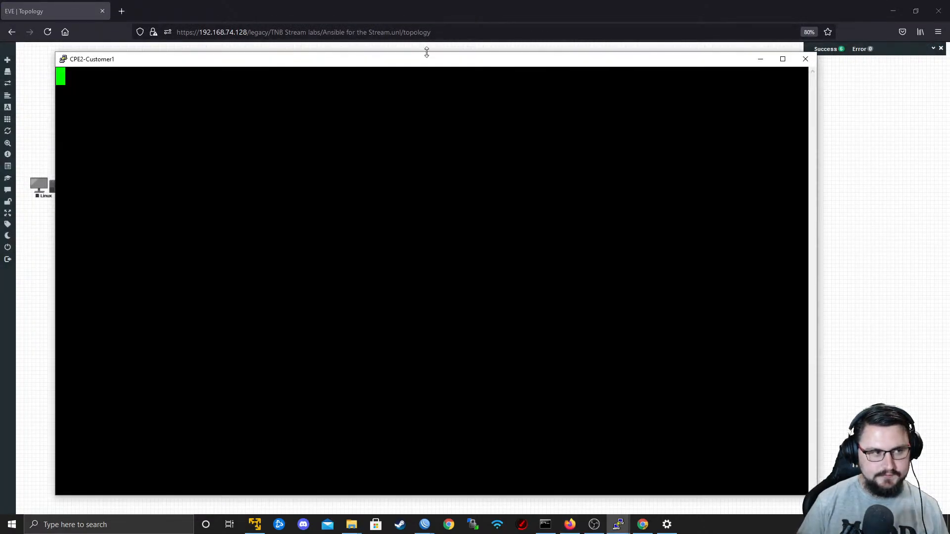
left_click_drag(407, 64, 622, 62)
key("Return")
key("Return")
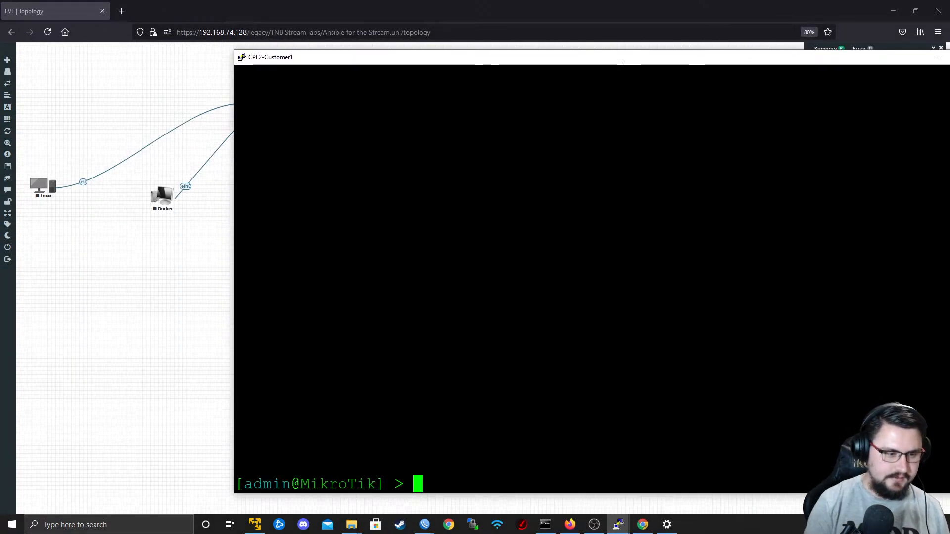
Maximize the CPE2-Customer1 console and set the router's system identity name to CPE2-Customer1.
key("Return")
type("system ")
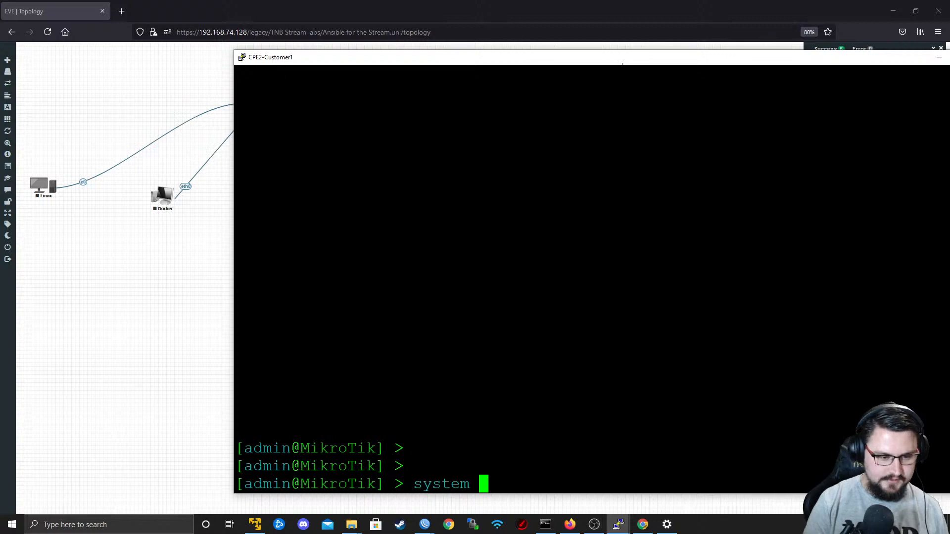
type("na")
key("BackSpace")
key("BackSpace")
type("n")
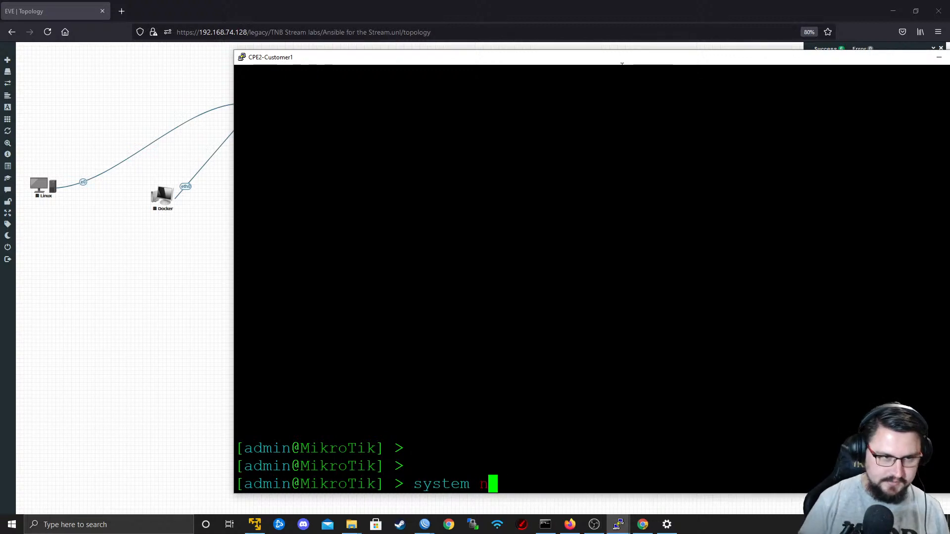
scroll(360, 60, "up", 2)
scroll(349, 68, "down", 2)
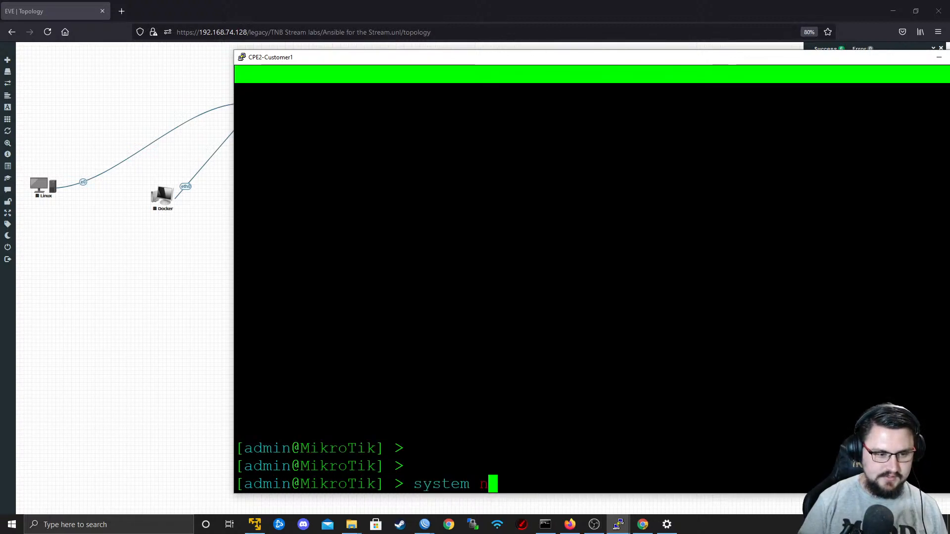
double_click(399, 62)
key("BackSpace")
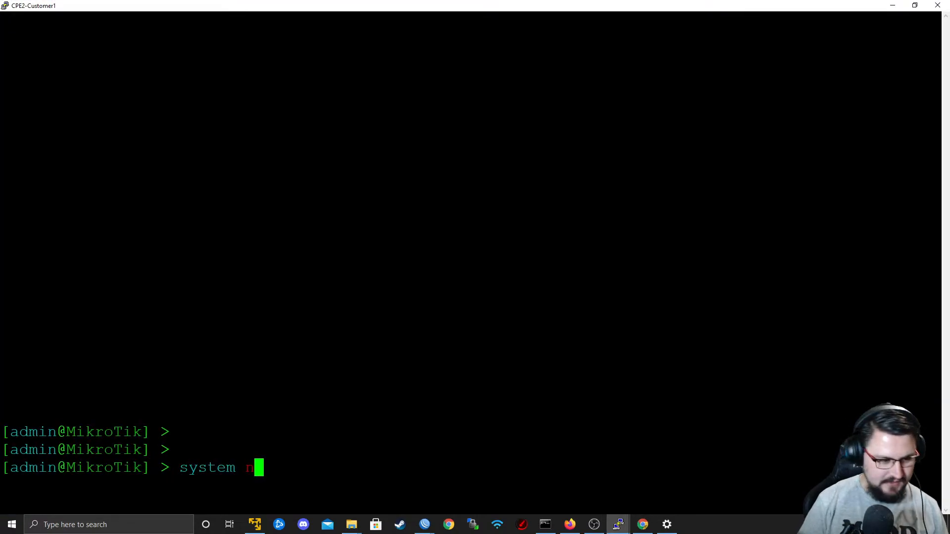
type("identity set name=")
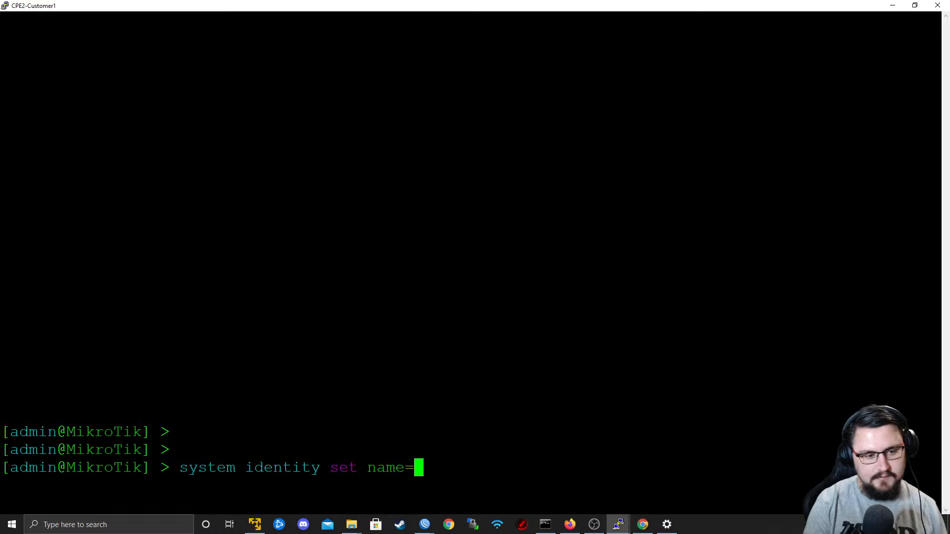
type("CPE2-CUS")
key("BackSpace")
key("BackSpace")
type("ustomer1")
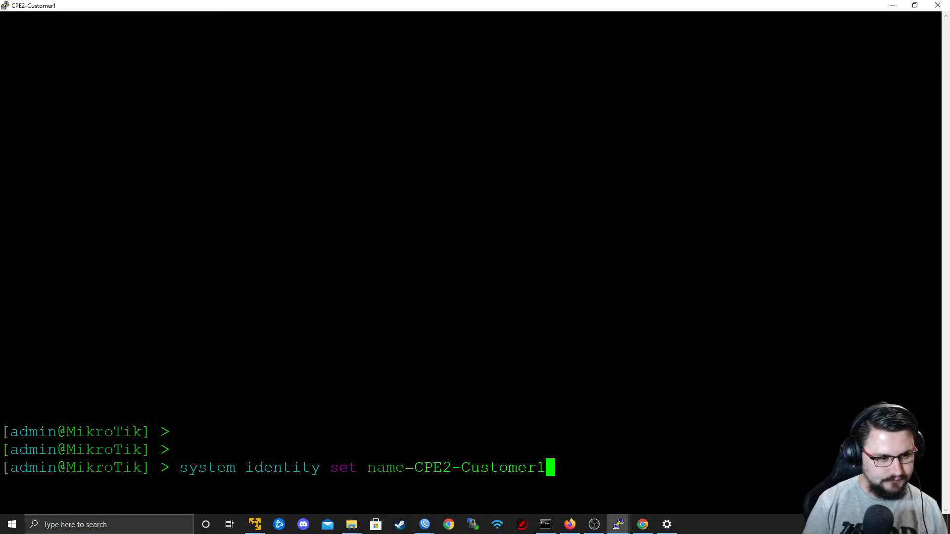
key("Return")
Add a default route on CPE2-Customer1 with dst-address 0.0.0.0/0 and gateway 192.168.54.1.
type("ip")
key("BackSpace")
type("p route add")
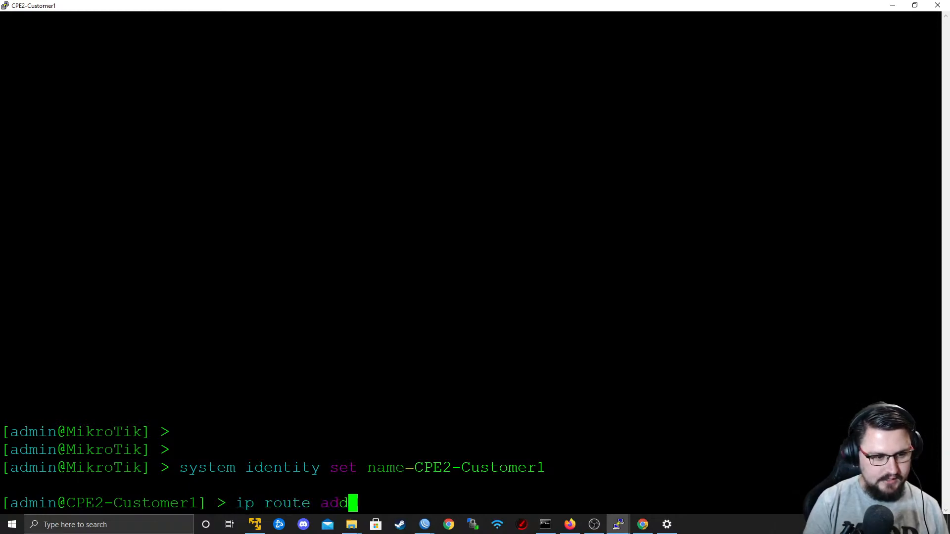
type(" dst-address=0.0.0.0/0 gateway=")
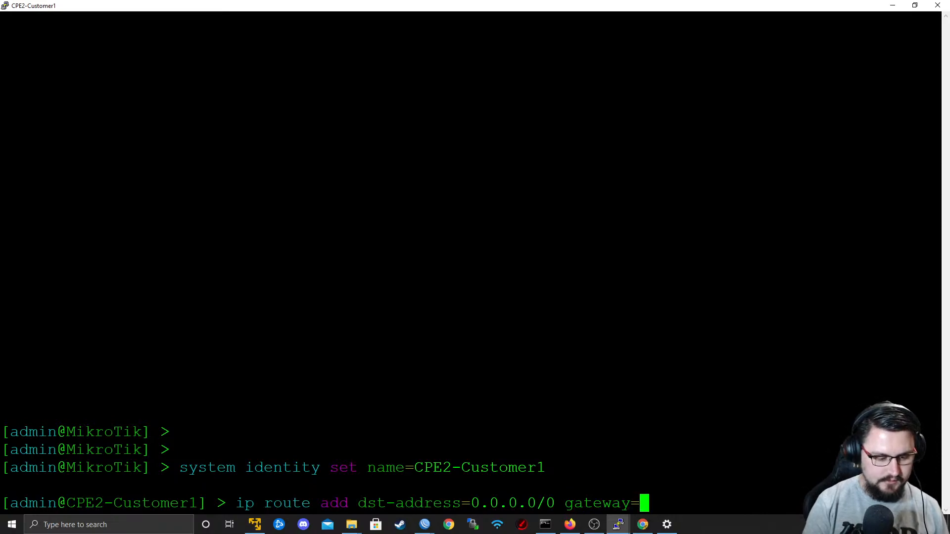
type("192.168.5")
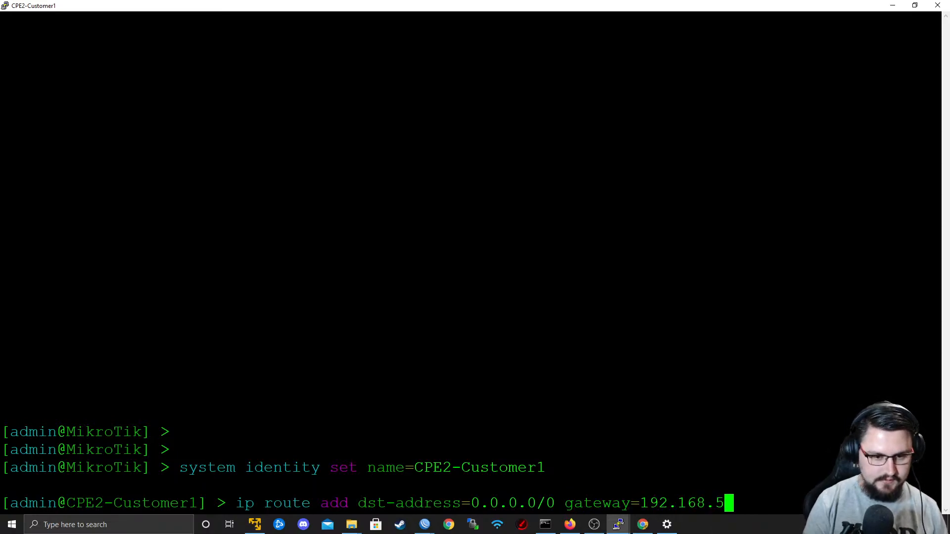
type("4.")
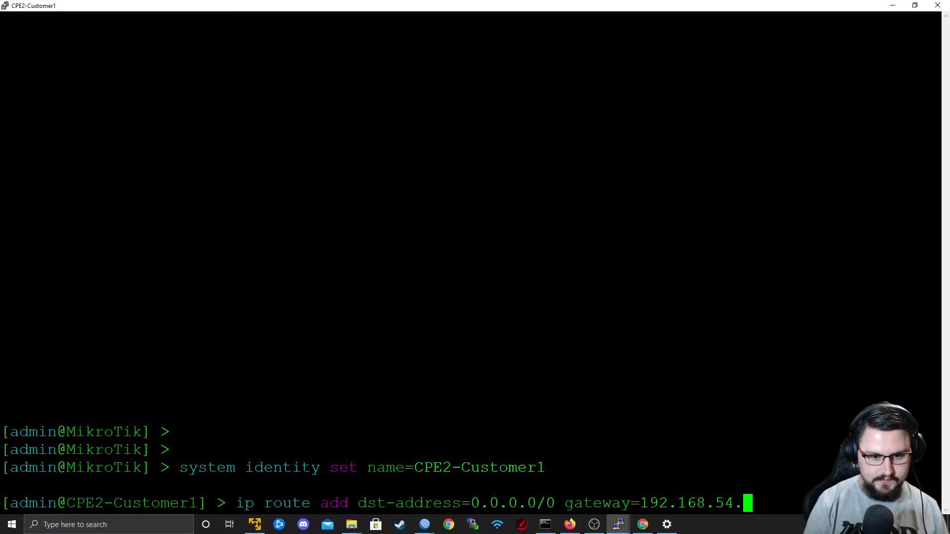
type("1")
key("Return")
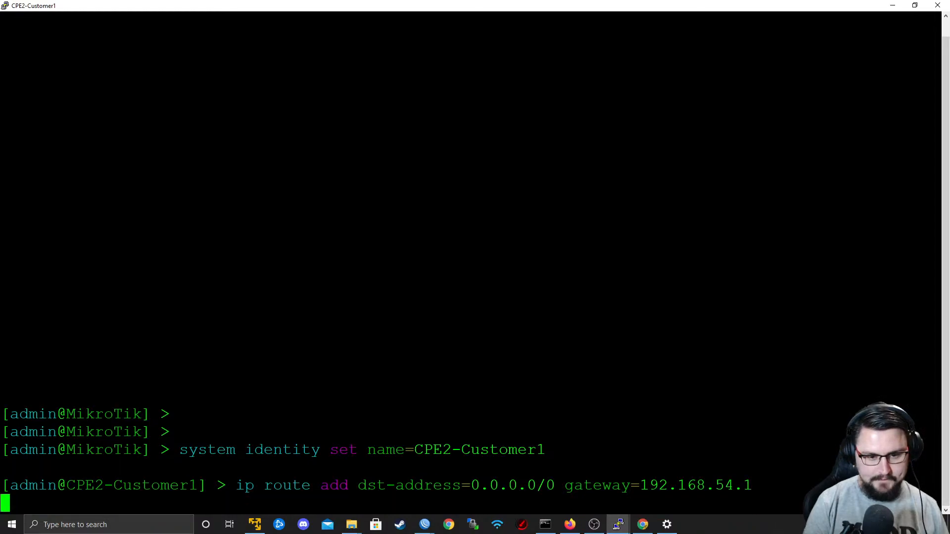
Switch to the PE2 WinBox session, open the IP address list and enlarge it to read the interface addresses.
key("alt+Tab")
key("alt+Tab")
key("alt+Tab")
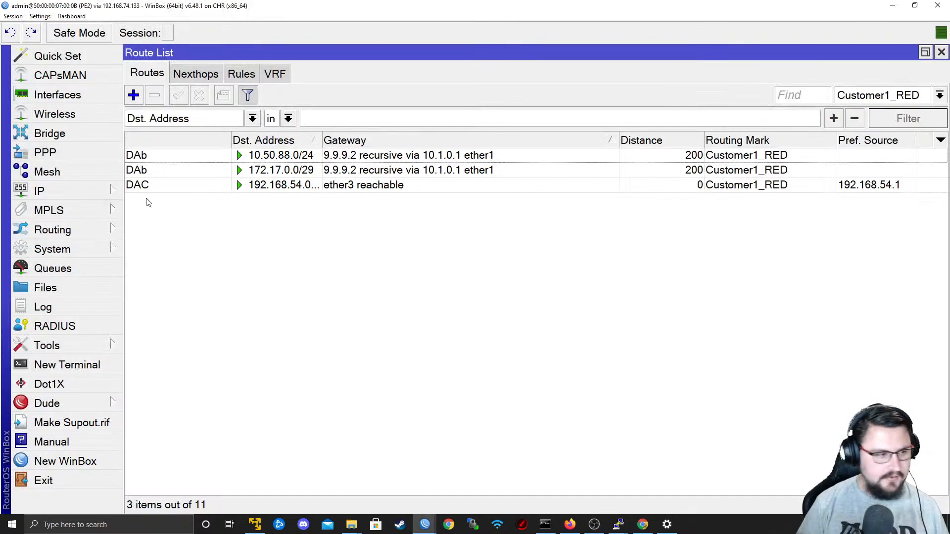
left_click(92, 191)
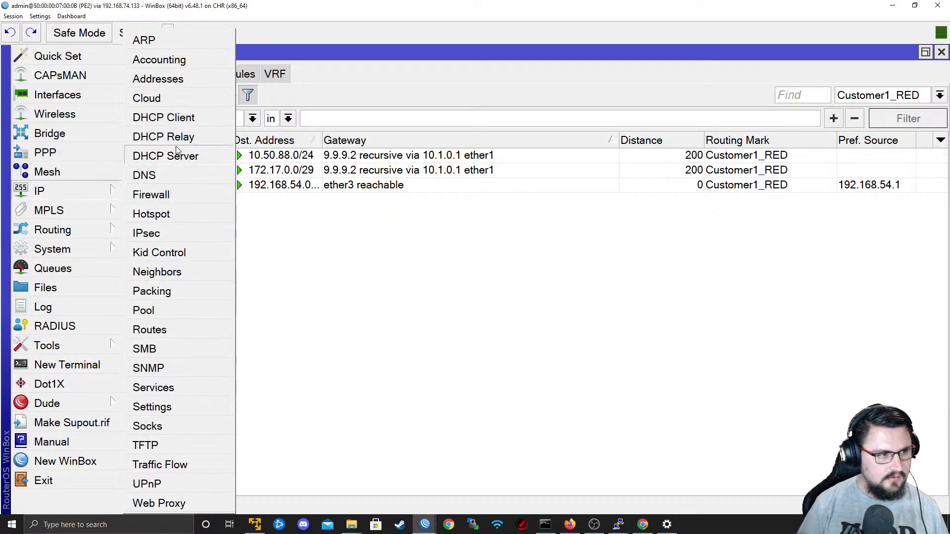
left_click(171, 86)
left_click_drag(469, 190, 715, 334)
left_click_drag(153, 112, 297, 130)
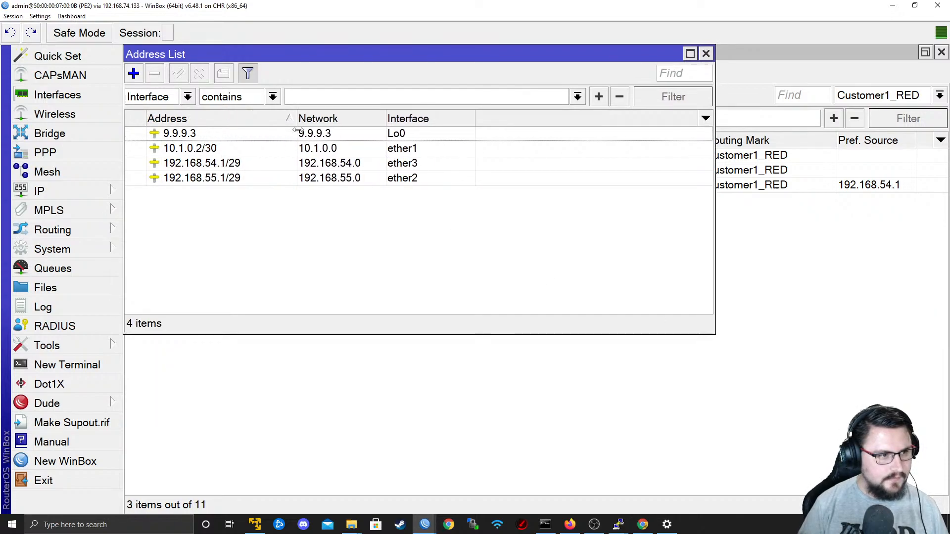
In a new PE2 terminal, ping 192.168.54.4 with routing-table=Customer1_RED and stop the ping.
left_click(72, 366)
type("ping 192.")
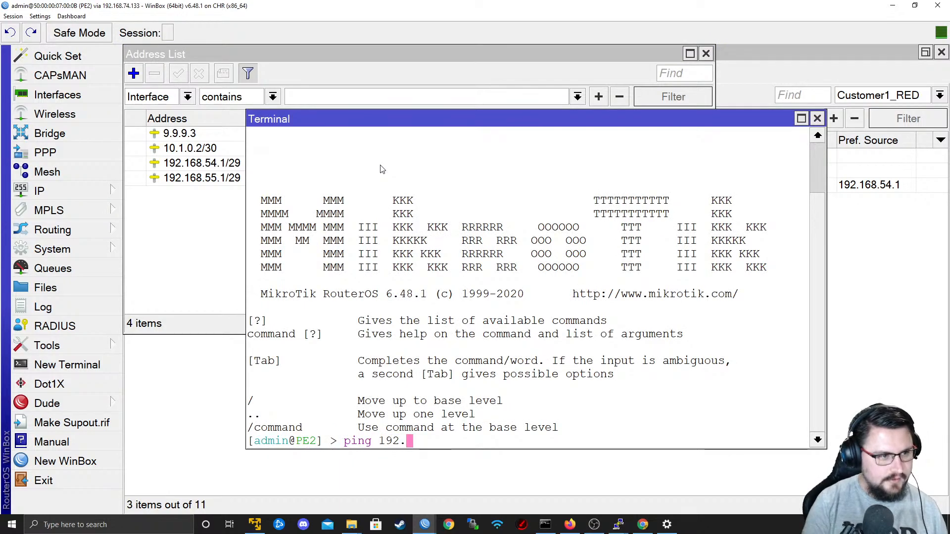
type("168.54.")
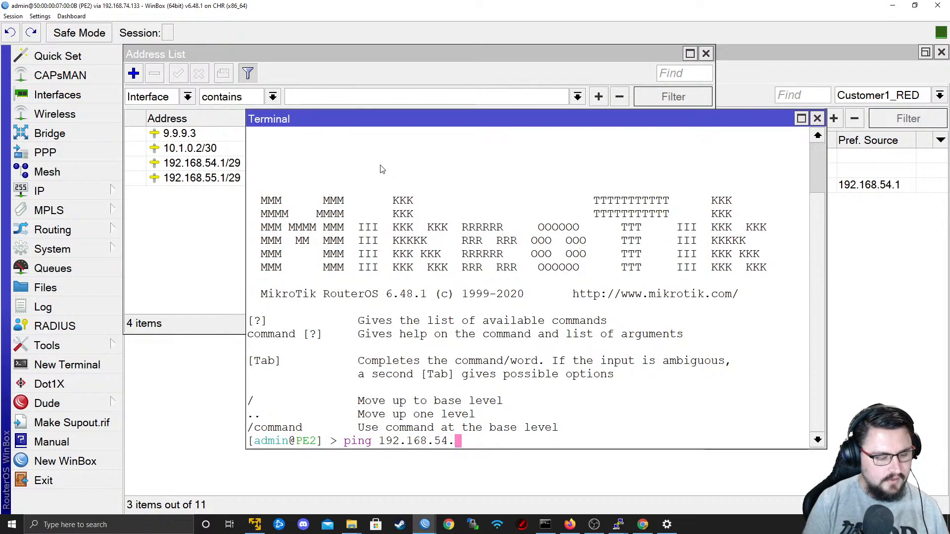
type("4 ro")
key("Tab")
type("Cu")
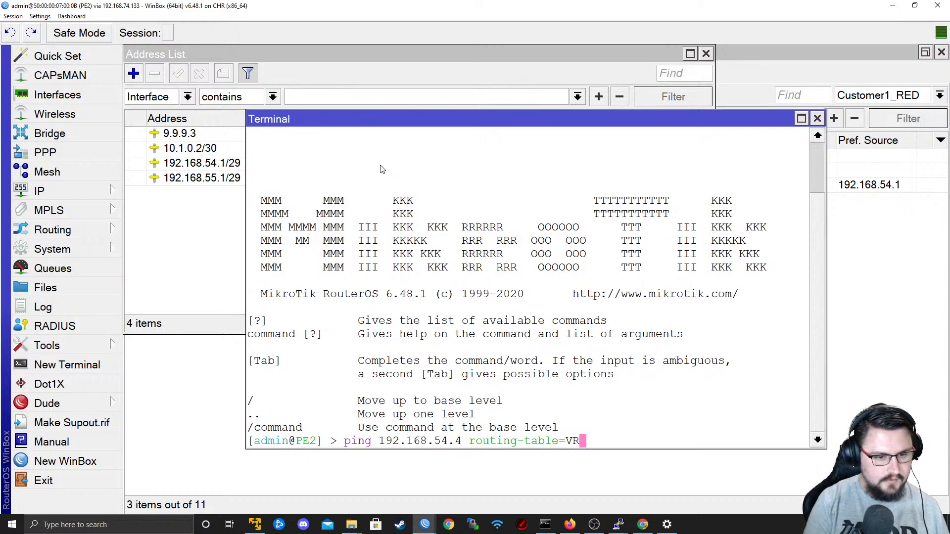
key("Tab")
type("1")
key("Tab")
key("Return")
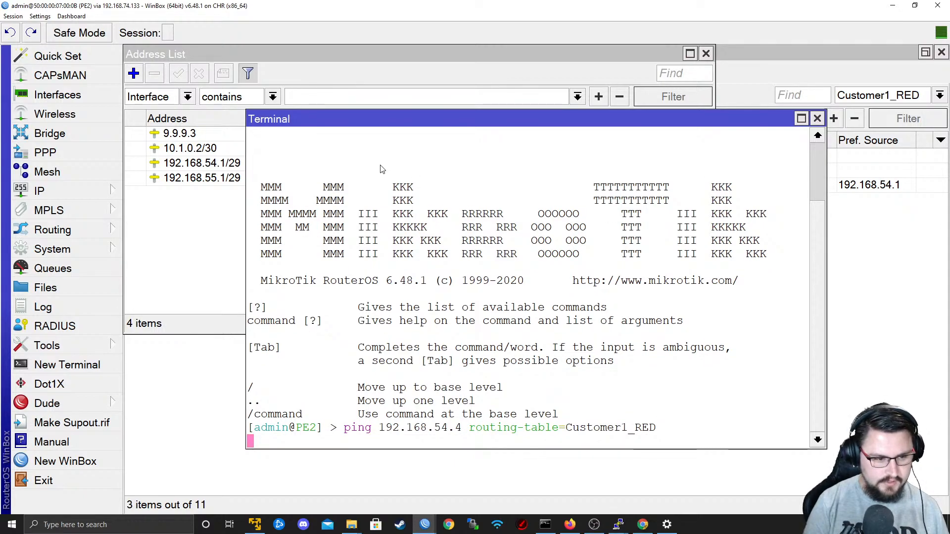
key("ctrl+c")
Ping 192.168.54.4 from PE2 again without the routing-table argument.
key("Up")
key("BackSpace")
key("BackSpace")
key("BackSpace")
key("BackSpace")
key("BackSpace")
key("BackSpace")
key("BackSpace")
key("BackSpace")
key("BackSpace")
key("BackSpace")
key("BackSpace")
key("BackSpace")
key("BackSpace")
key("BackSpace")
key("BackSpace")
key("BackSpace")
key("BackSpace")
key("BackSpace")
key("BackSpace")
key("BackSpace")
key("BackSpace")
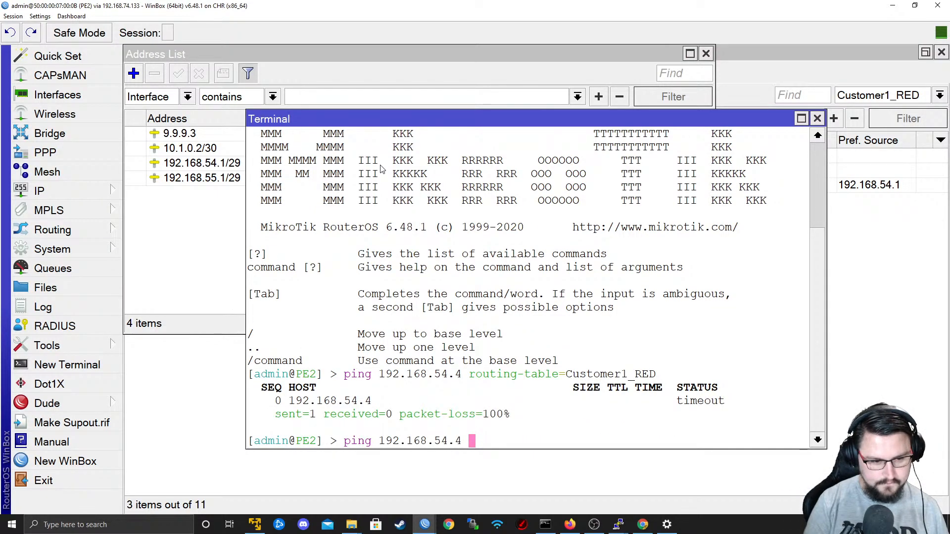
key("Return")
Switch back to the CPE2-Customer1 console and add IP address 192.168.54.4/29 on interface ether1.
key("alt+Tab")
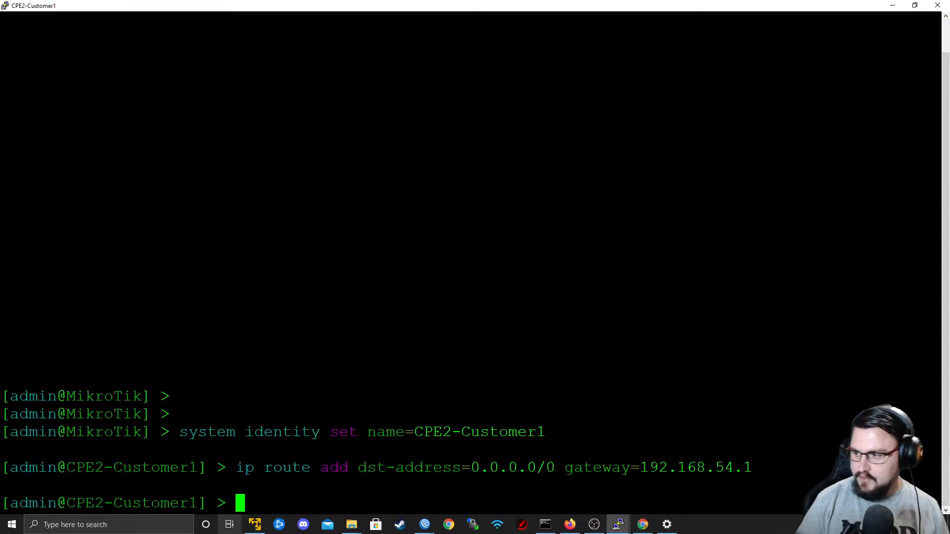
type("ip address add ad")
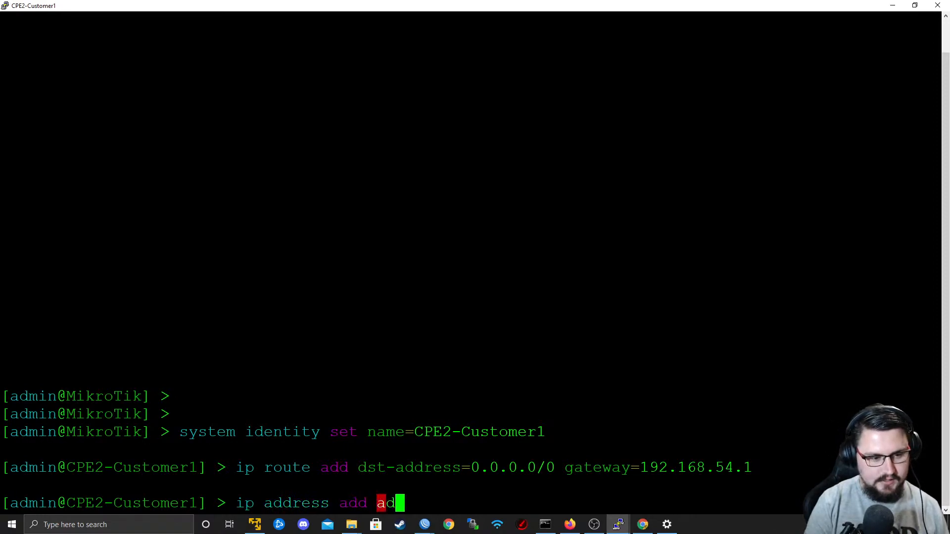
key("Tab")
type("192.168")
type(".54.")
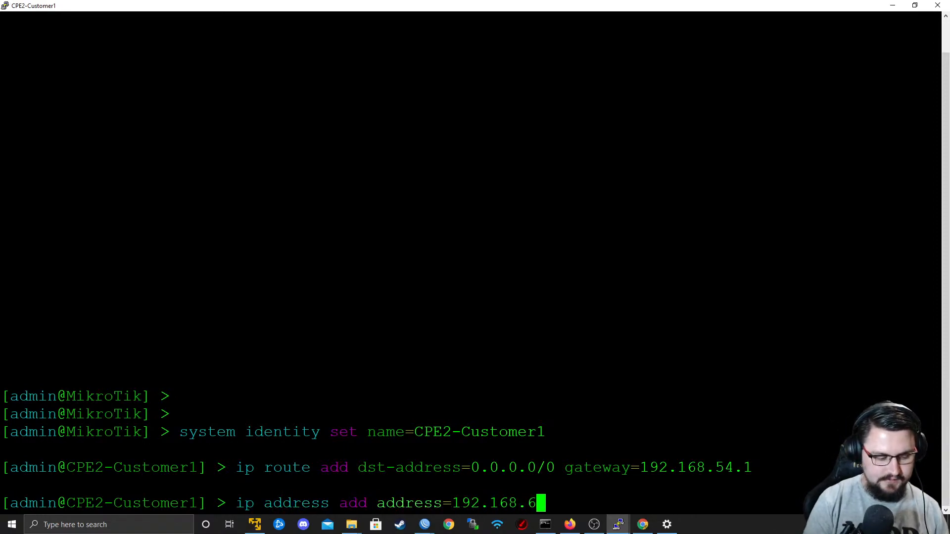
type("4")
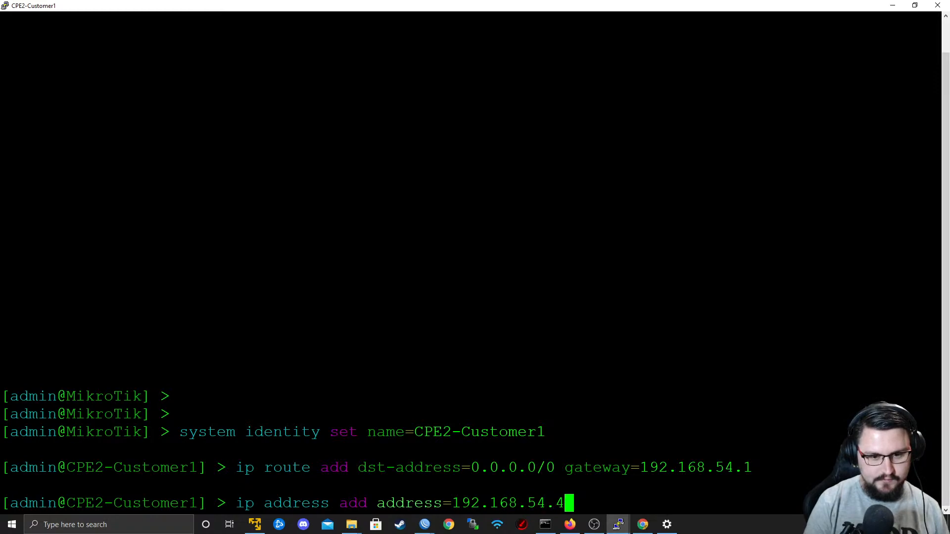
type("/29 in")
key("Tab")
type("etehr")
key("BackSpace")
key("BackSpace")
key("BackSpace")
type("her1")
key("Return")
key("Up")
key("Return")
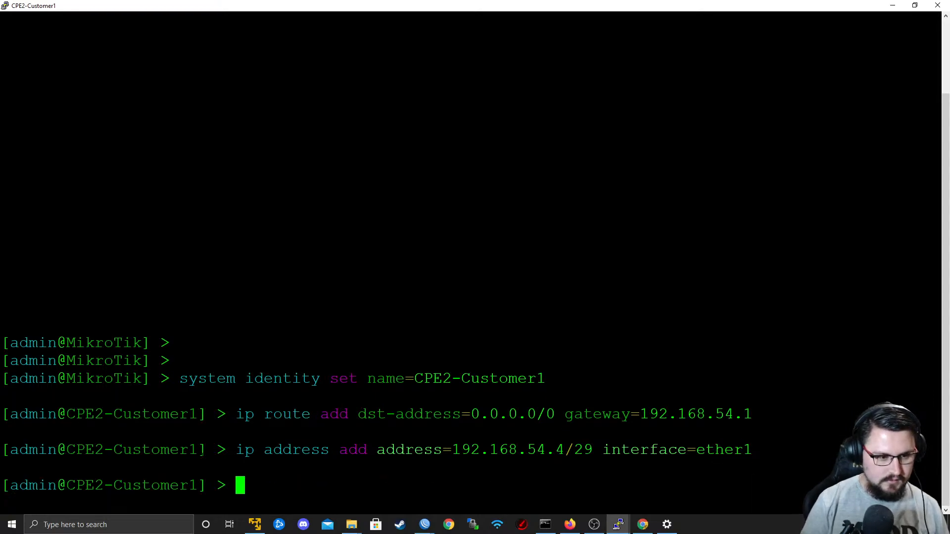
Ping 192.168.54.1 from CPE2-Customer1 and stop the ping.
type("ping 192.168")
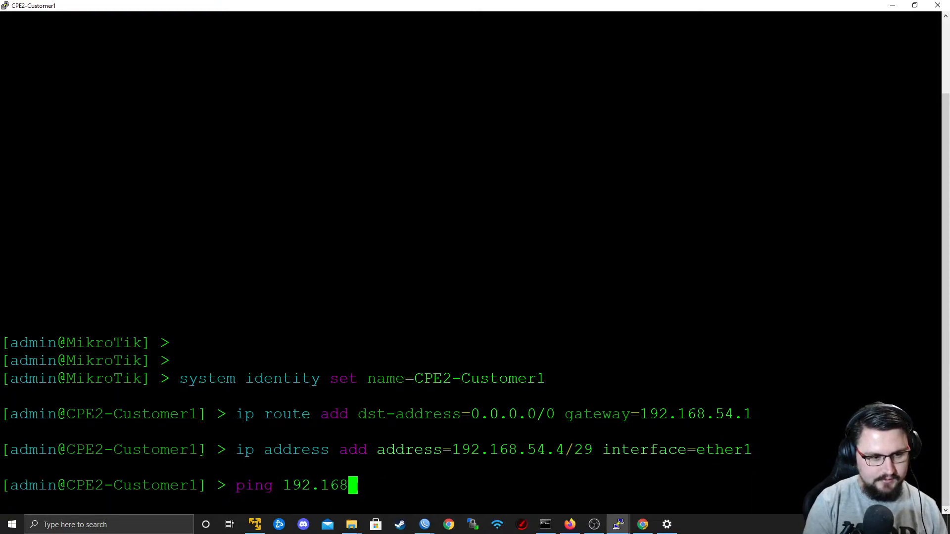
type(".54.1")
key("Return")
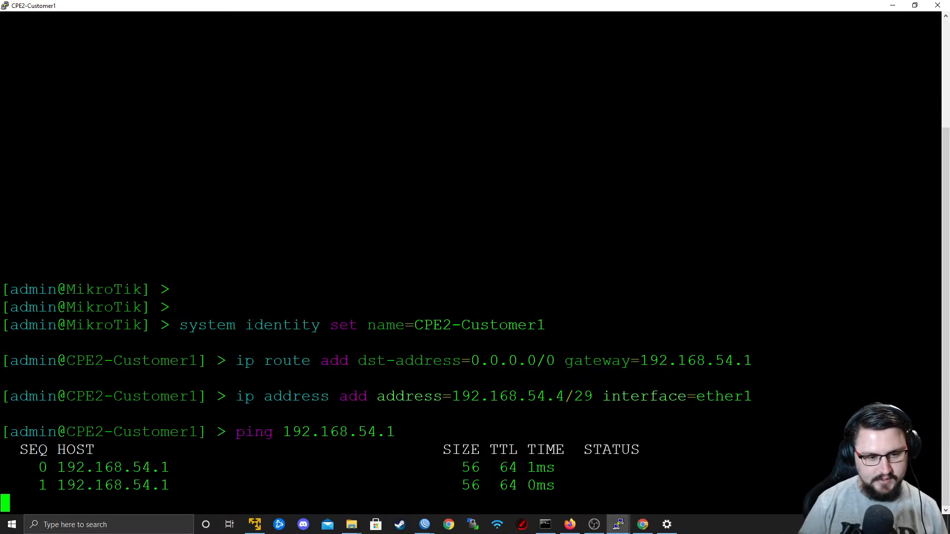
key("ctrl+c")
Switch to the PE2 terminal, rerun the ping to 192.168.54.4 with routing-table=Customer1_RED and stop it.
key("alt+Tab")
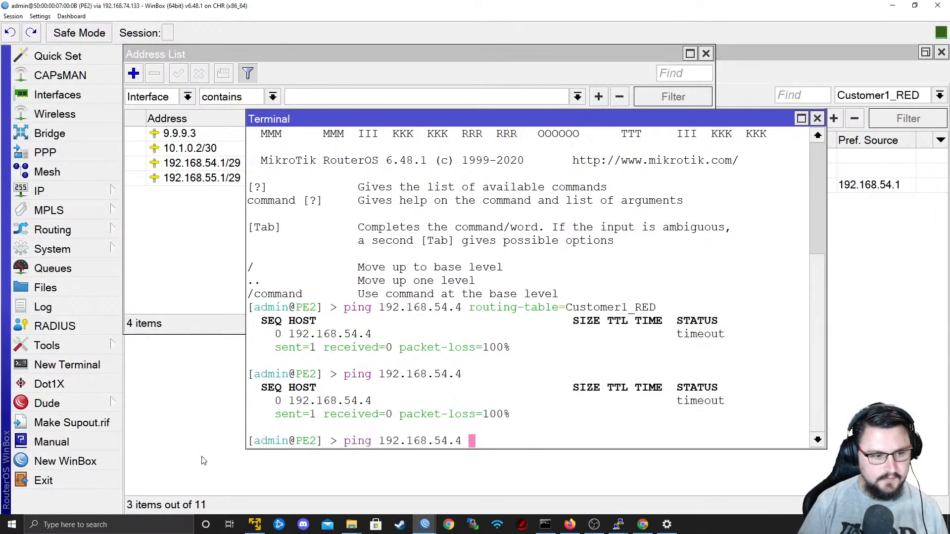
key("Up")
key("Return")
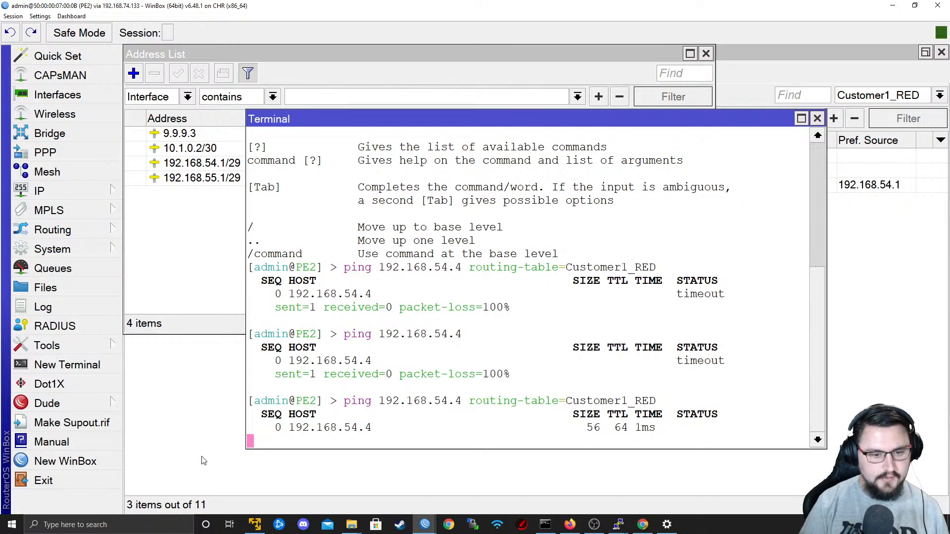
key("ctrl+c")
Return to the CPE2-Customer1 console and add IP address 10.50.99.1/24 on interface ether2, checking the subnet in the EVE topology.
key("alt+Tab")
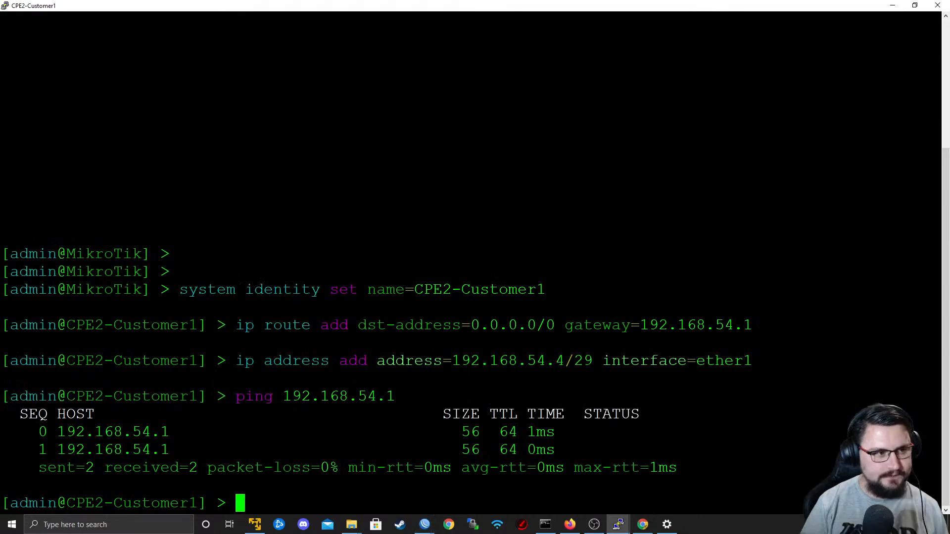
type("ip address ")
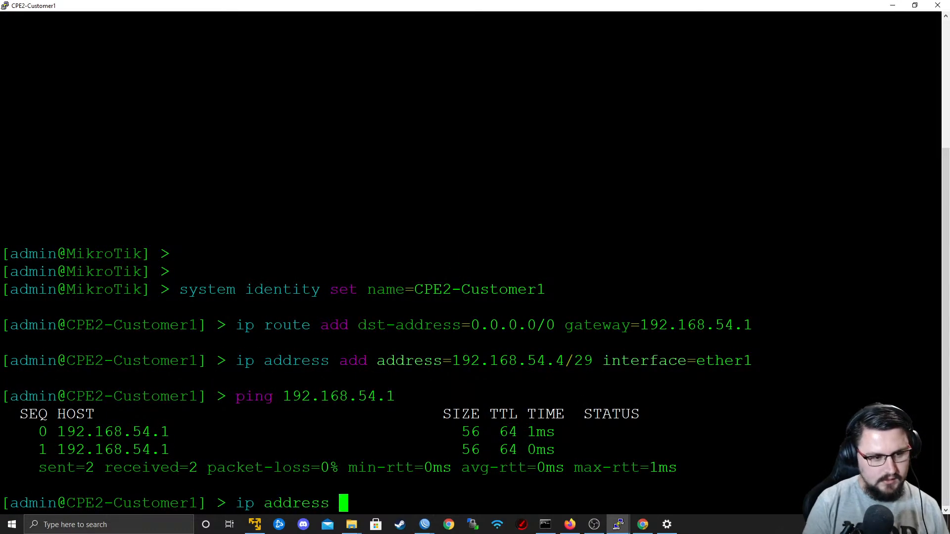
type("add address=ad/")
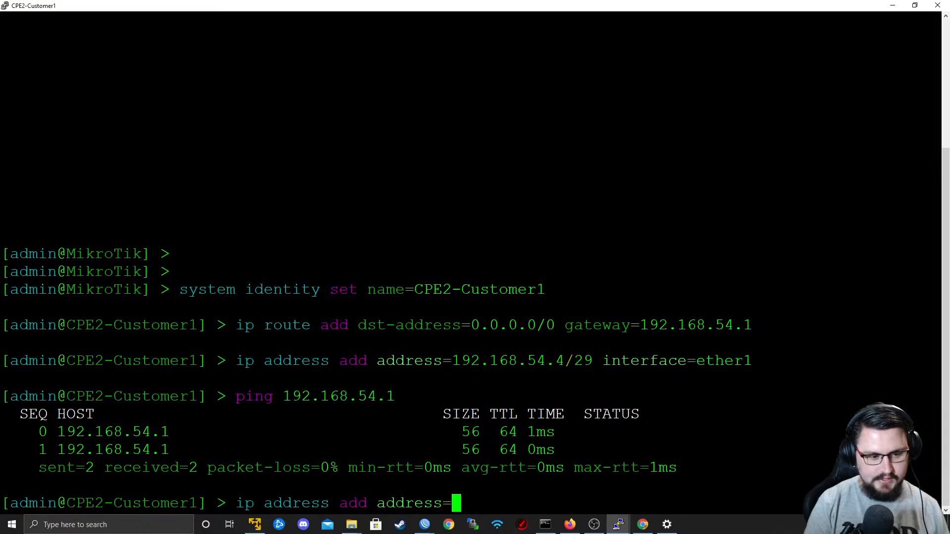
key("BackSpace")
key("BackSpace")
key("BackSpace")
type("10.")
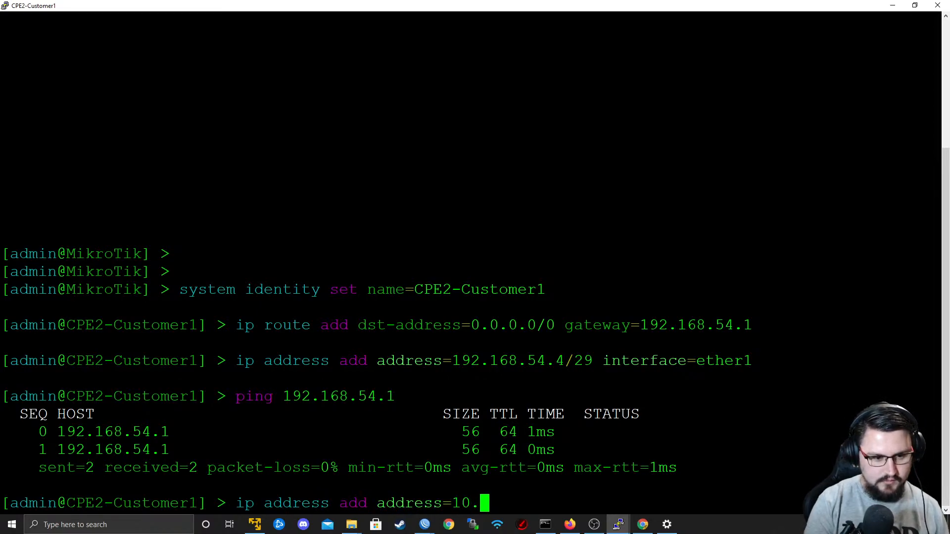
type("50.")
key("alt+Tab")
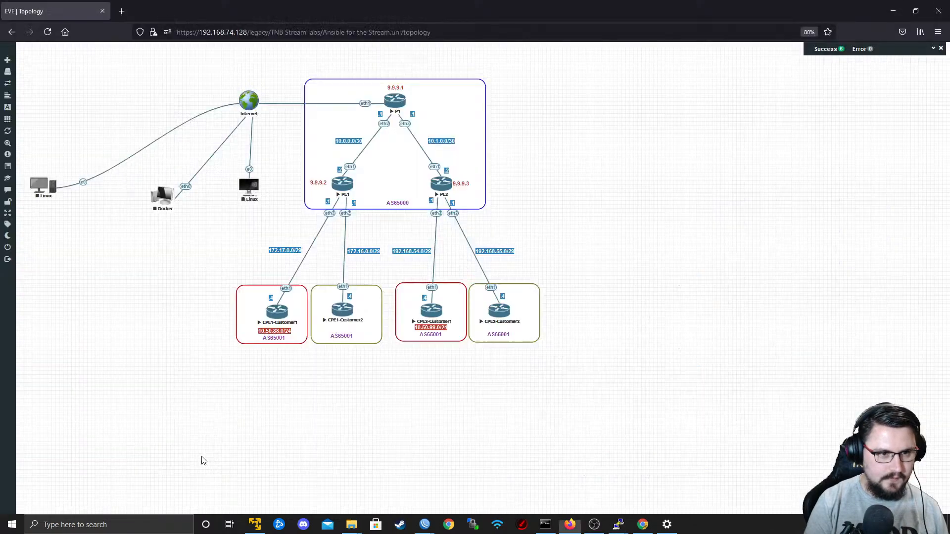
key("alt+Tab")
key("alt+Tab")
key("alt+Tab")
key("alt+Tab")
key("alt+Tab")
type("99.")
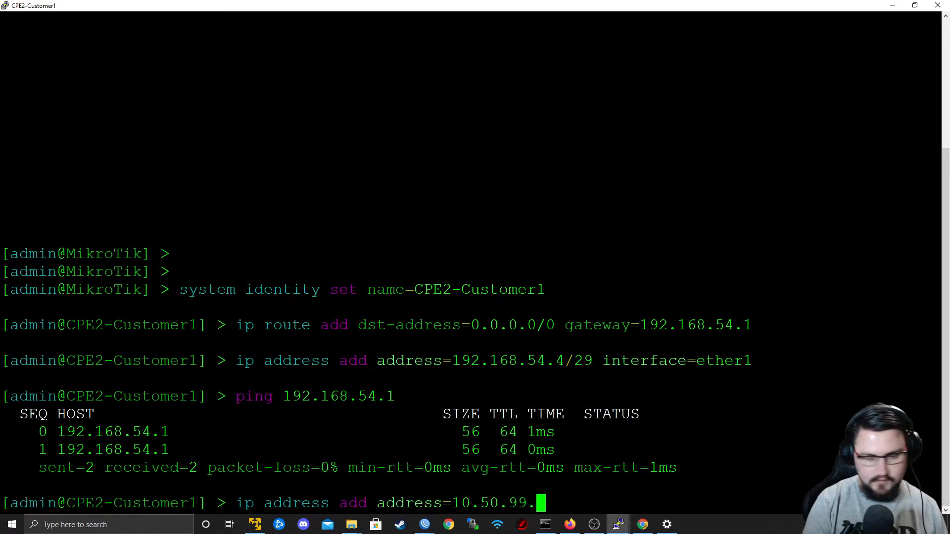
type("1/24 interface=ether2")
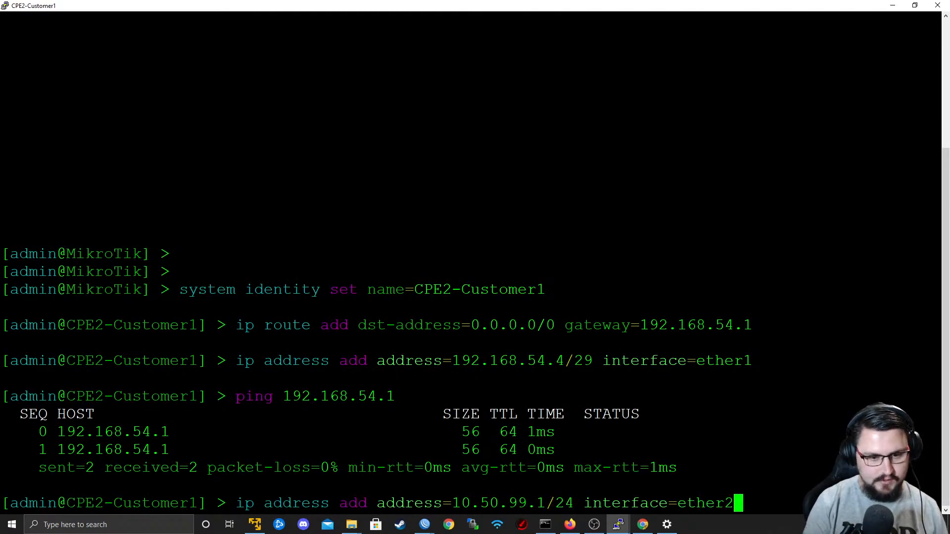
key("Return")
Switch to PE2's WinBox, open the Customer1_RED route list and start a new route with destination 10.50.99.0/24.
key("alt+Tab")
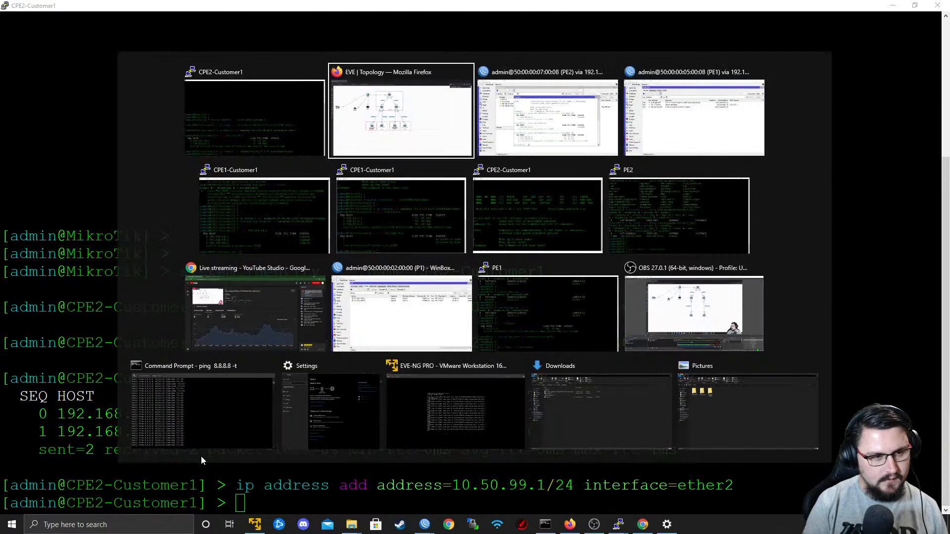
key("alt+Tab")
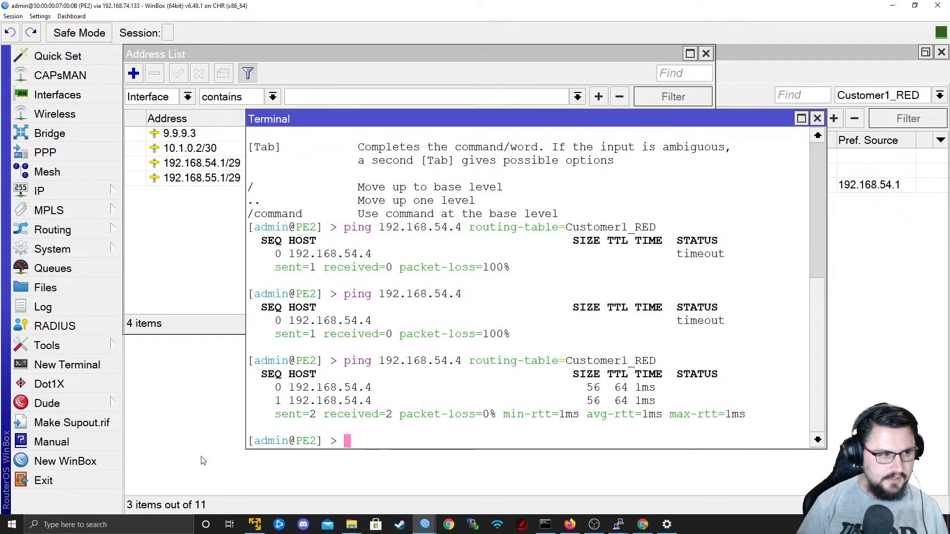
left_click(67, 197)
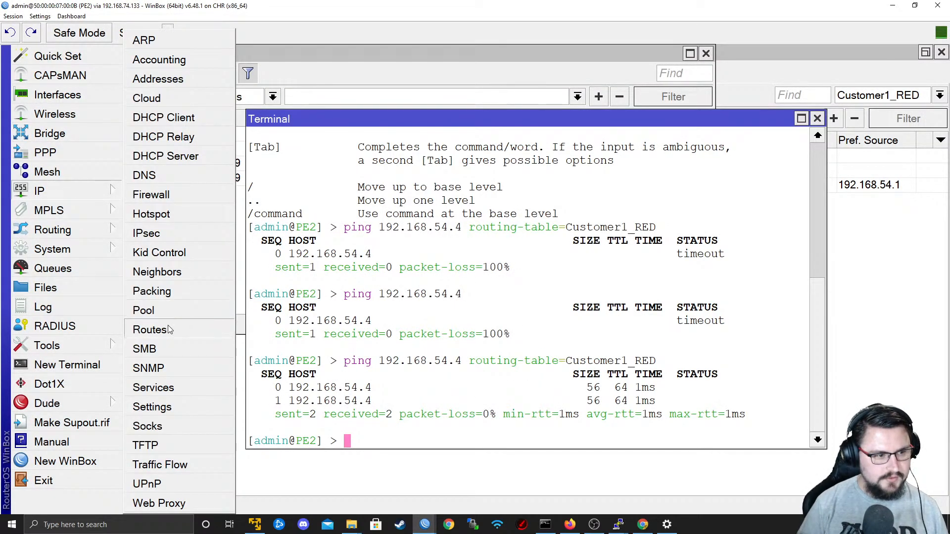
left_click(143, 328)
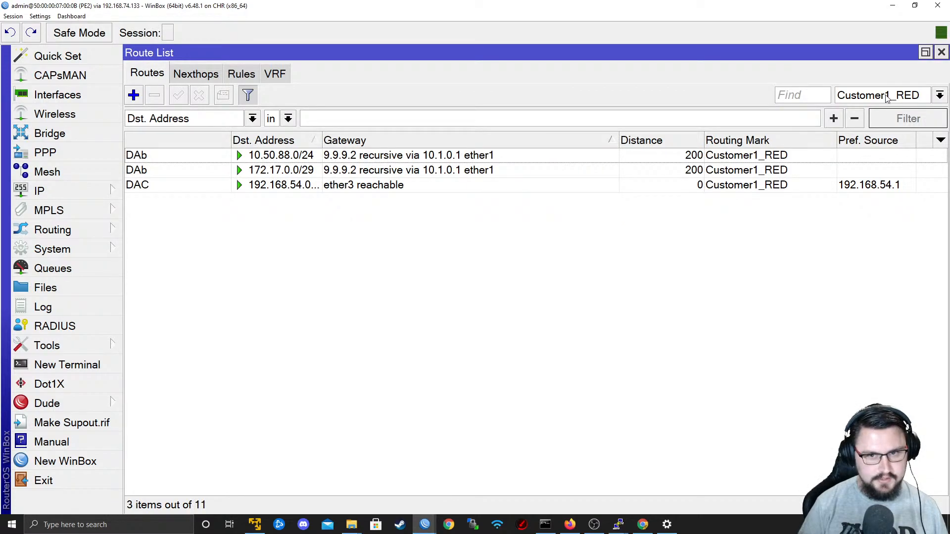
left_click(141, 93)
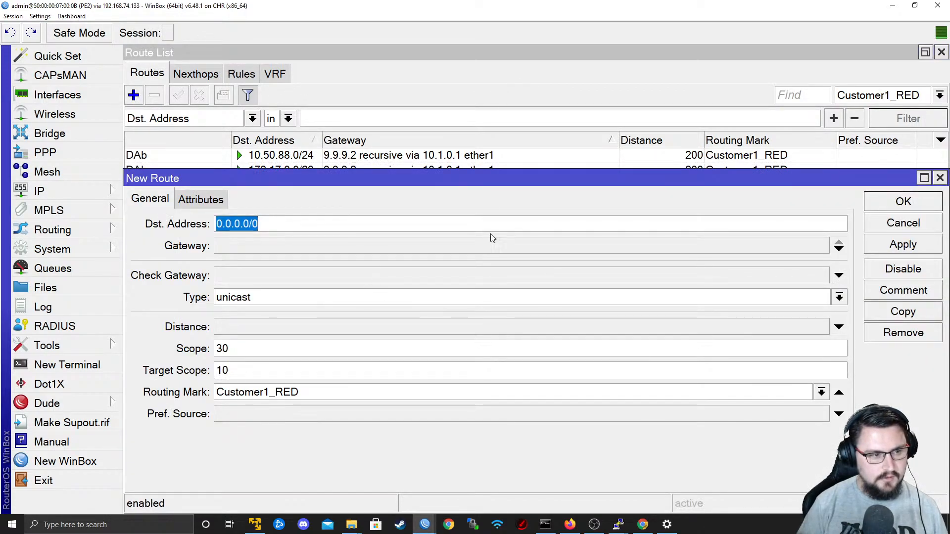
type("192.1")
key("BackSpace")
key("BackSpace")
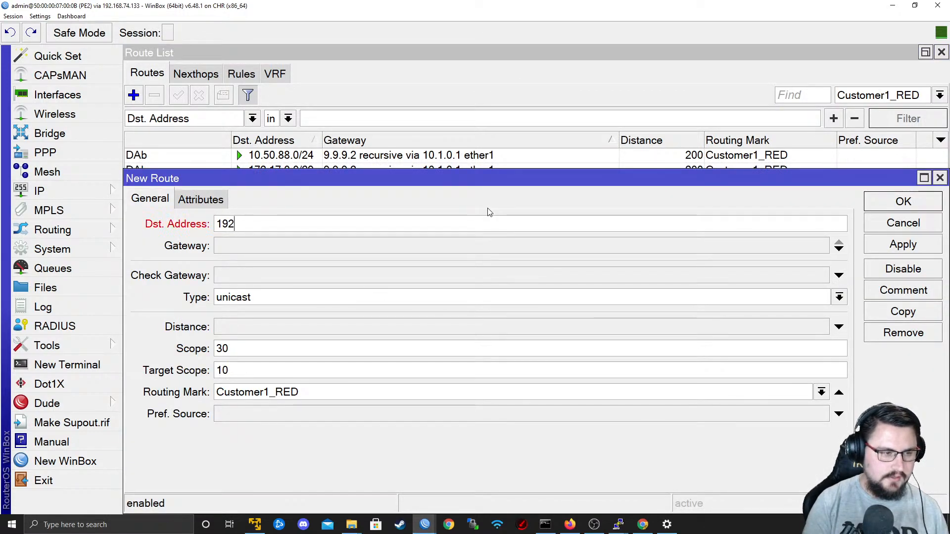
type("0.50.99.0/24")
key("Tab")
Set the new route's gateway to 192.168.54.4, check the addressing against the EVE topology, and save the route.
type("19")
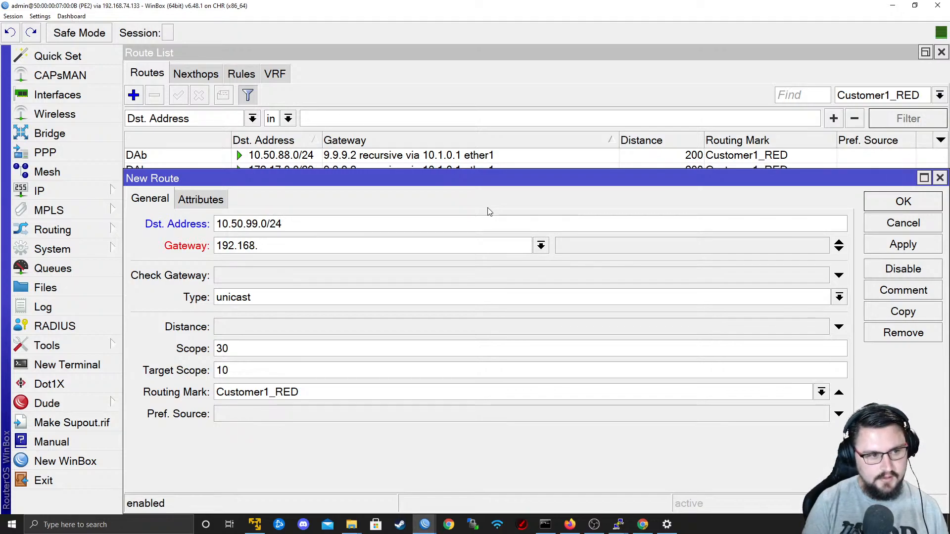
type("2.168.54.4")
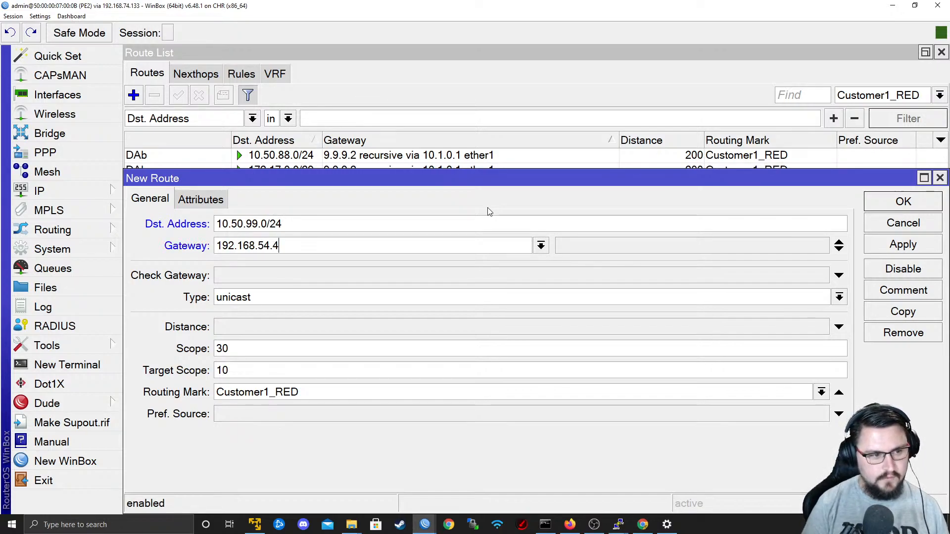
key("alt+Tab")
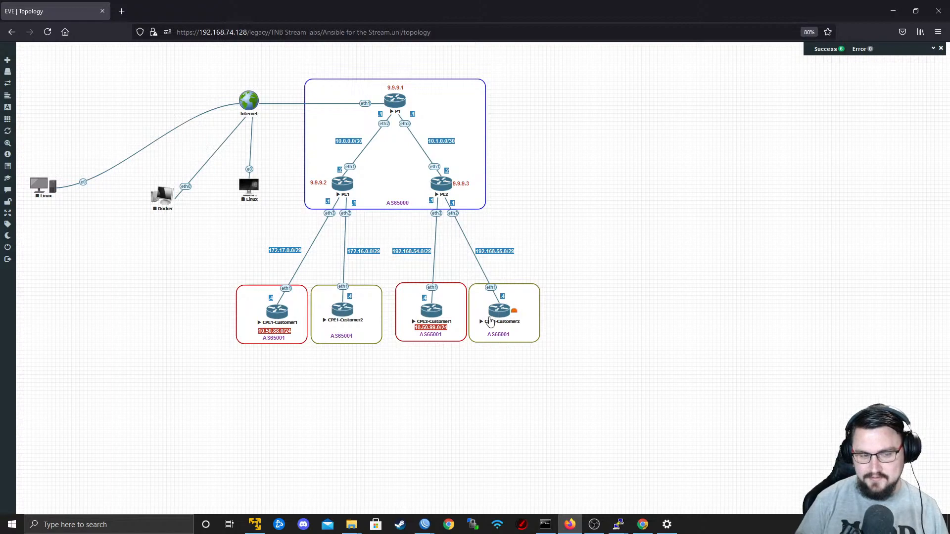
key("alt+Tab")
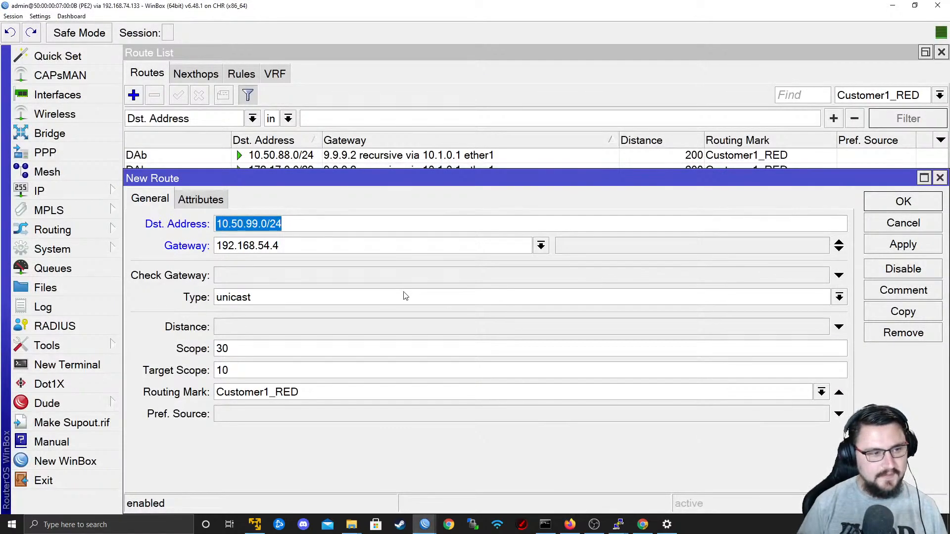
left_click(880, 250)
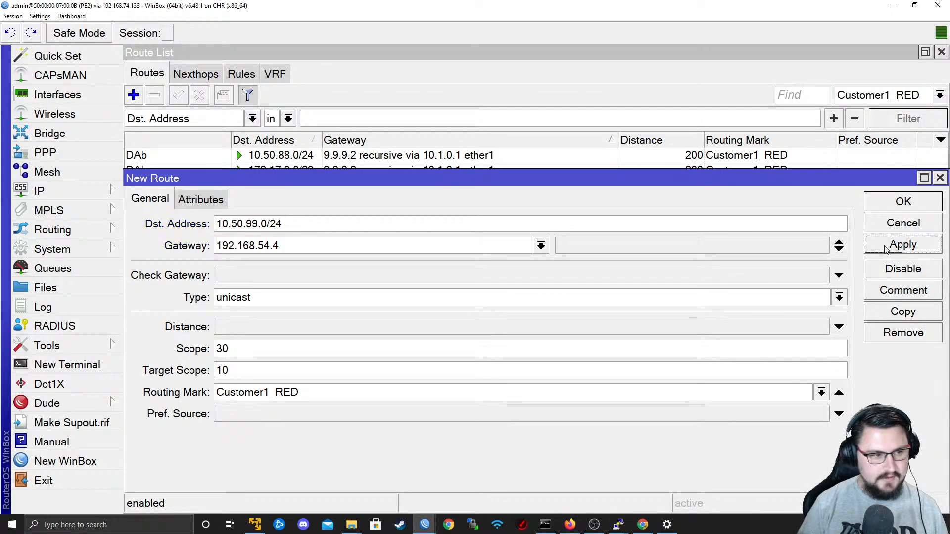
left_click(884, 208)
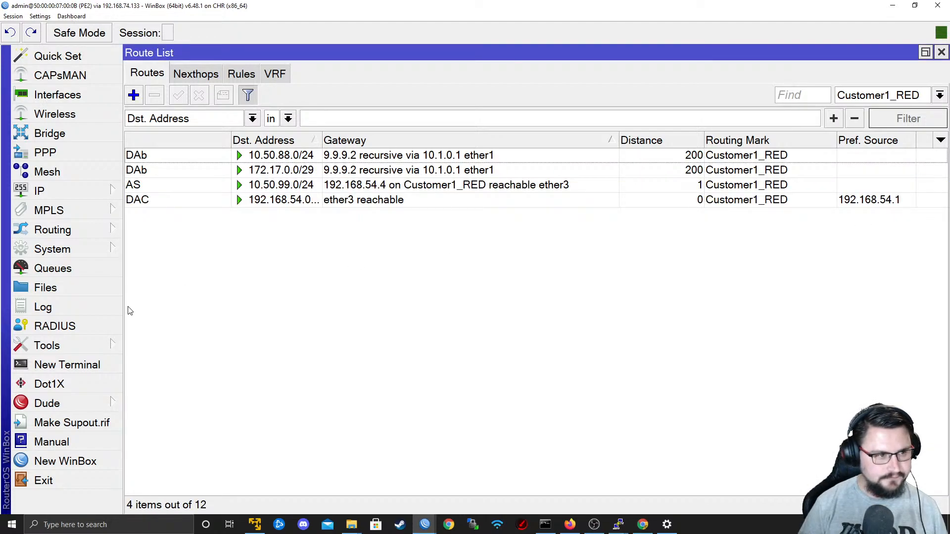
In a new terminal on PE2, ping 10.50.99.1 with routing-table=Customer1_RED and stop the ping.
left_click(99, 366)
key("Return")
key("Return")
type("ping 10.50.99.")
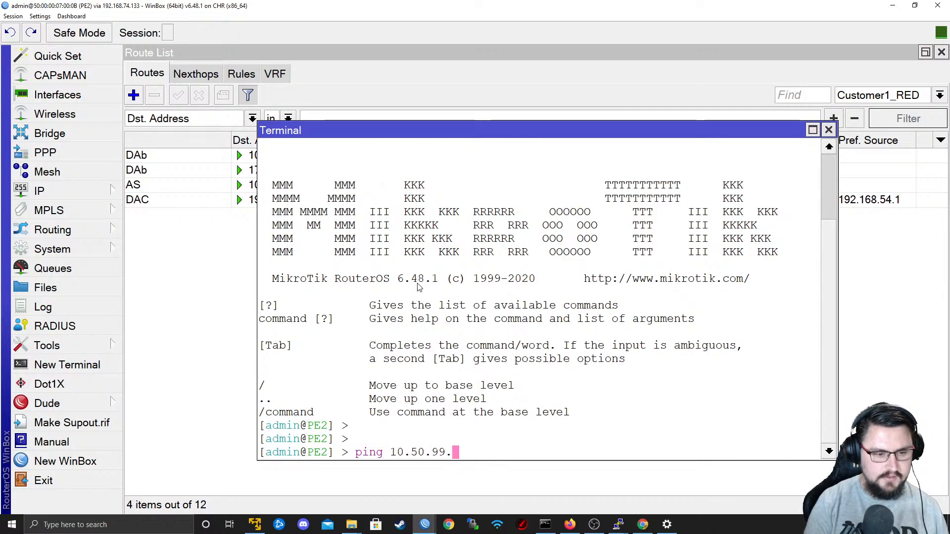
type("1 routing-table=CU")
key("BackSpace")
key("BackSpace")
key("BackSpace")
type("Customer1")
key("Tab")
type("1")
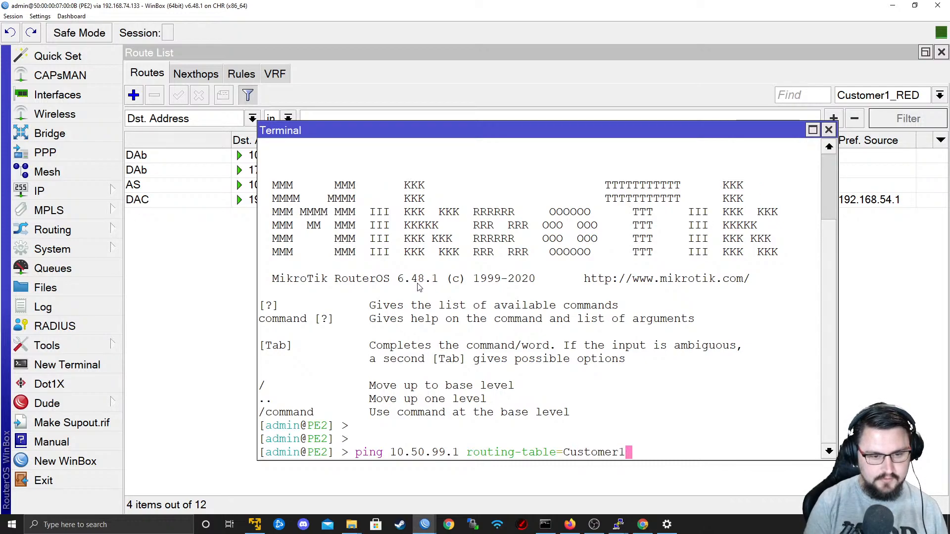
key("Tab")
key("Return")
key("ctrl+c")
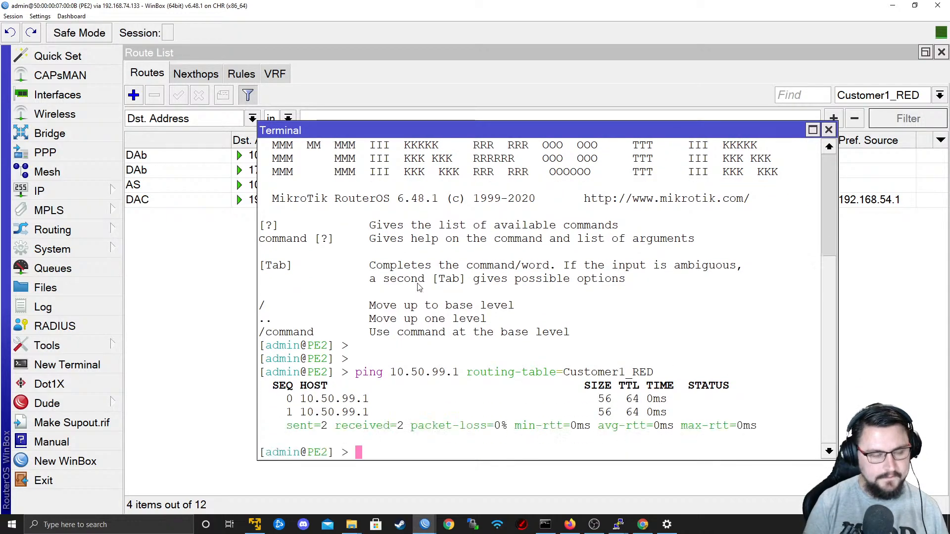
Switch to the CPE1-Customer1 console, ping 10.50.99.1 and stop the ping.
key("alt+Tab")
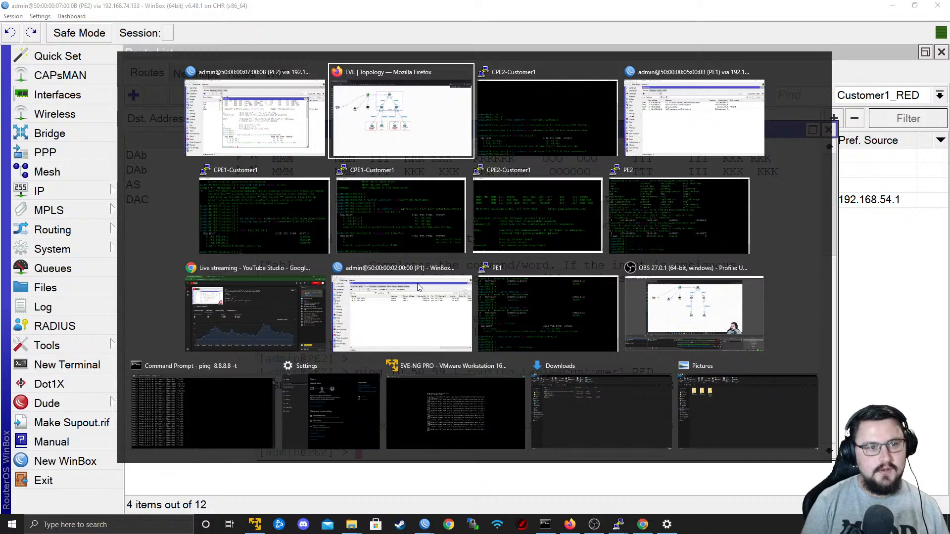
key("Tab")
key("Tab")
key("Tab")
key("Tab")
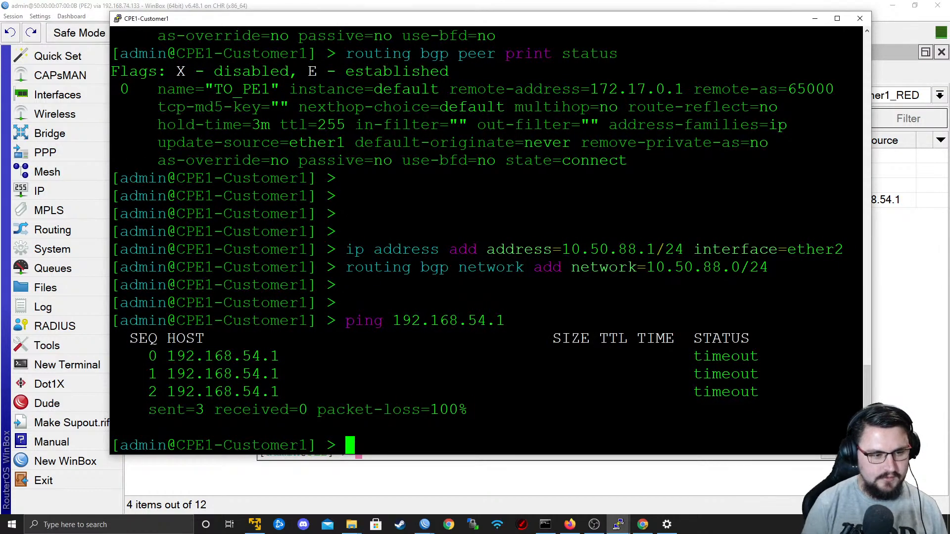
type("ping 10.50.")
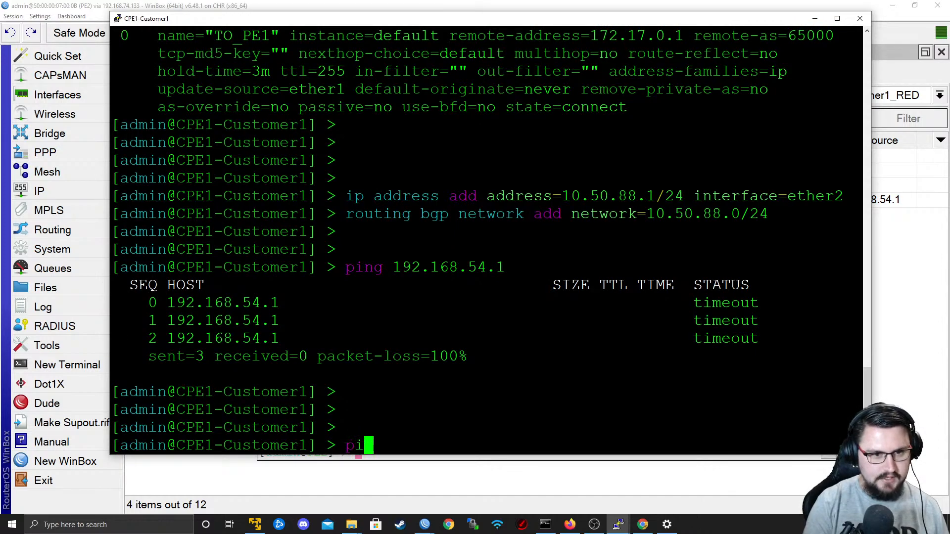
type("99.1")
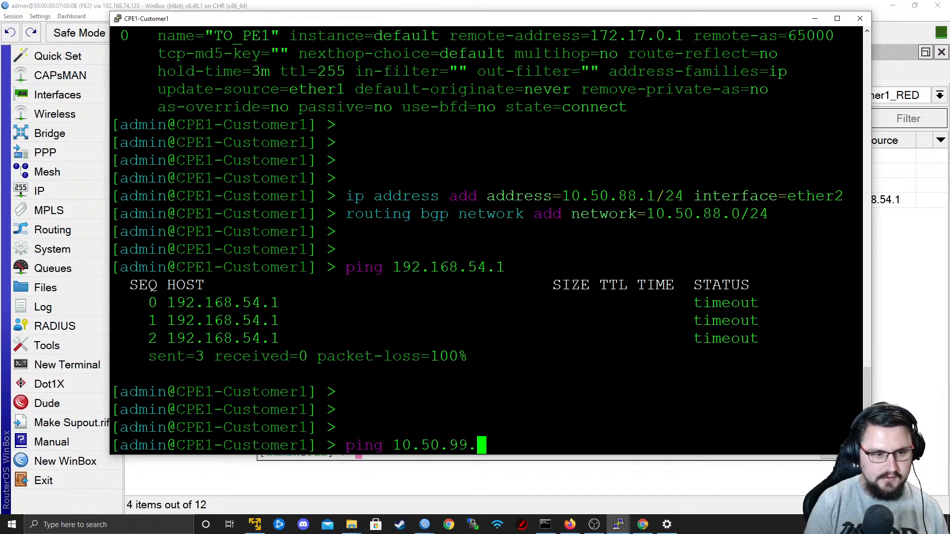
key("Return")
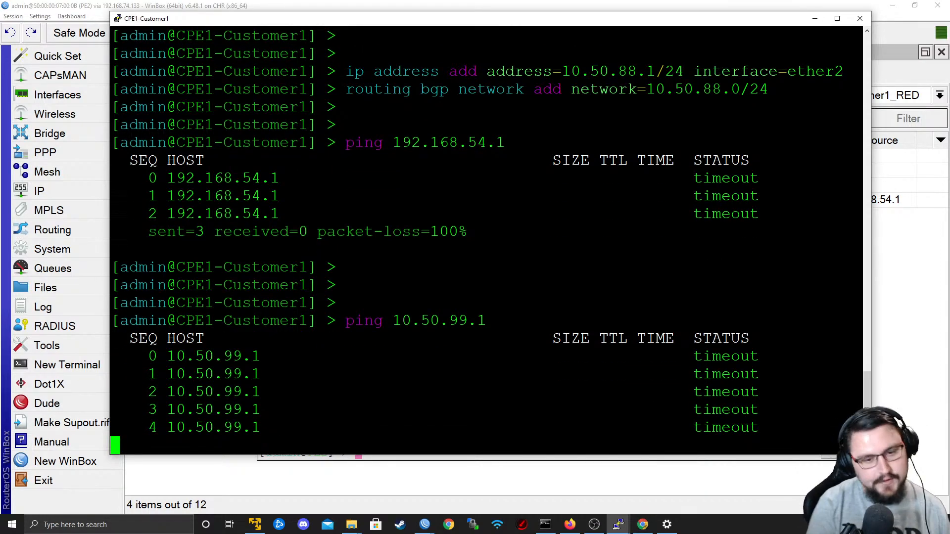
key("ctrl+c")
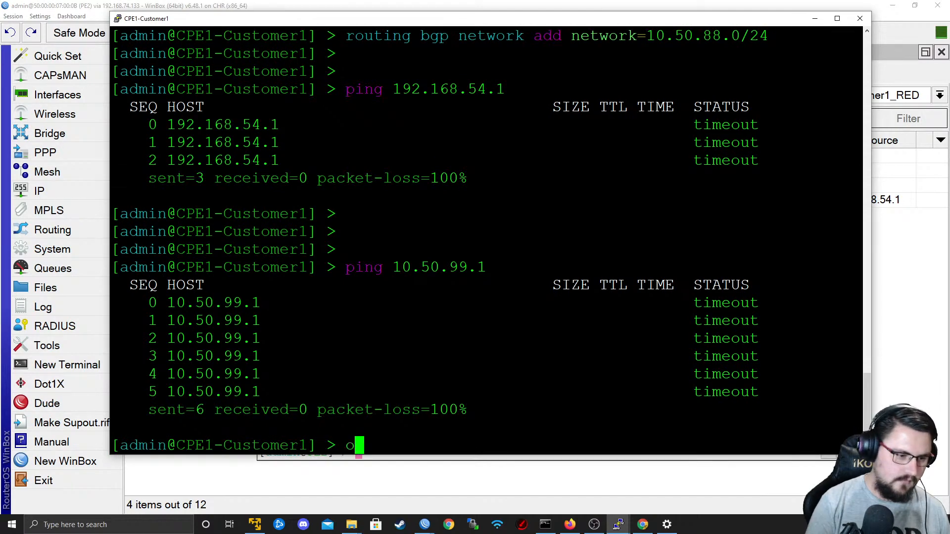
type("tool")
key("BackSpace")
key("BackSpace")
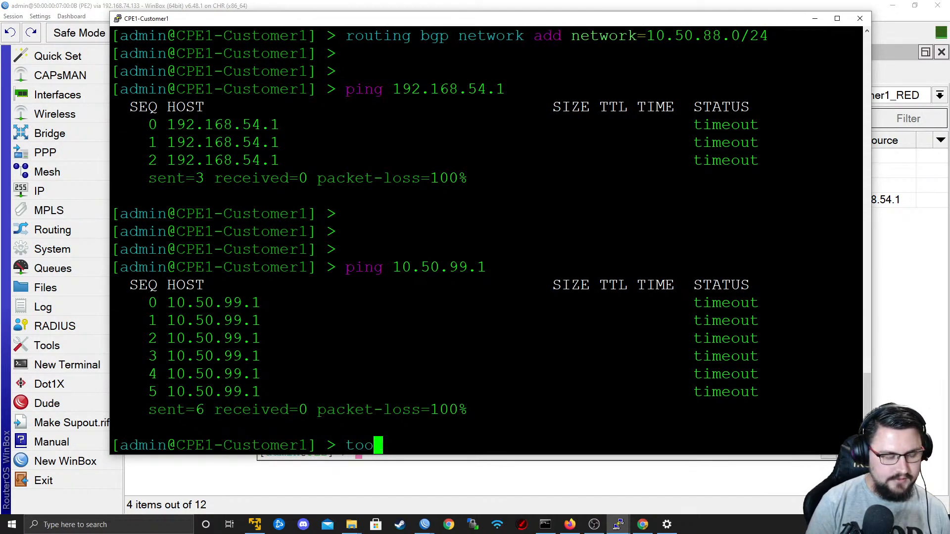
key("BackSpace")
key("BackSpace")
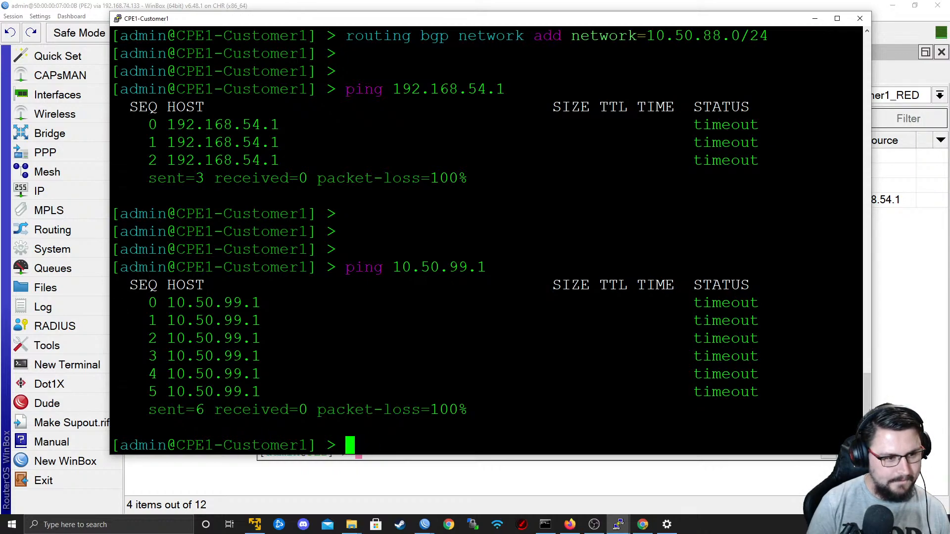
List the available root commands on CPE1-Customer1 and rerun the ping to 10.50.99.1.
key("Tab")
key("Tab")
key("Up")
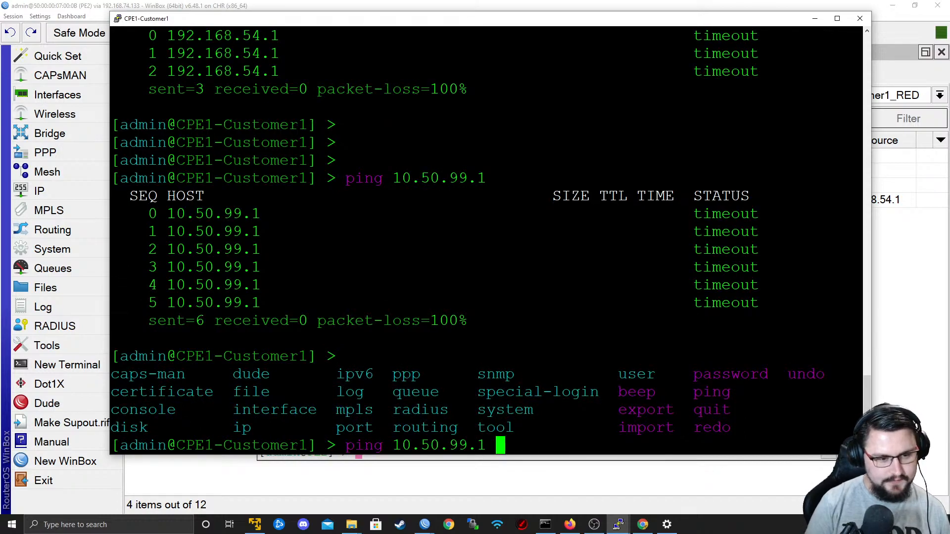
key("Return")
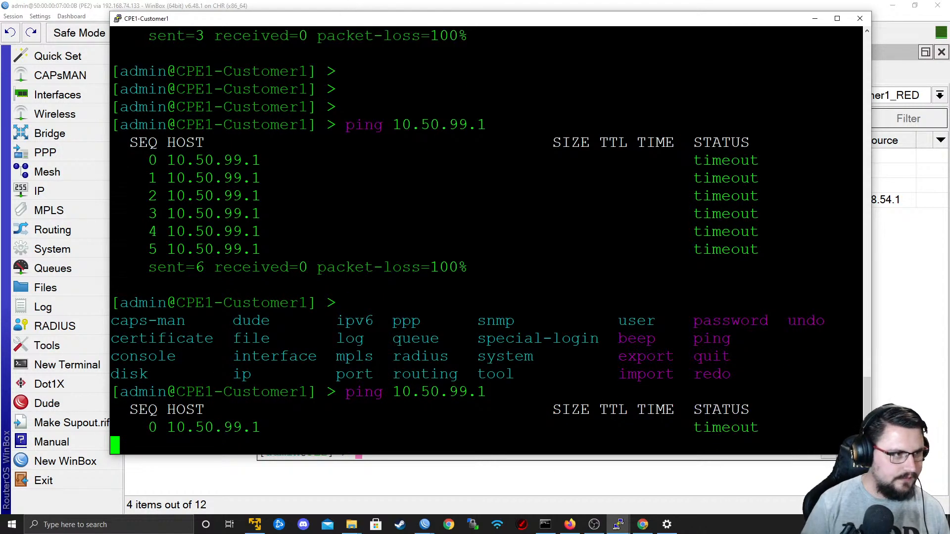
Switch to PE1's WinBox and examine the Customer1_RED routes and their gateways.
key("alt+Tab")
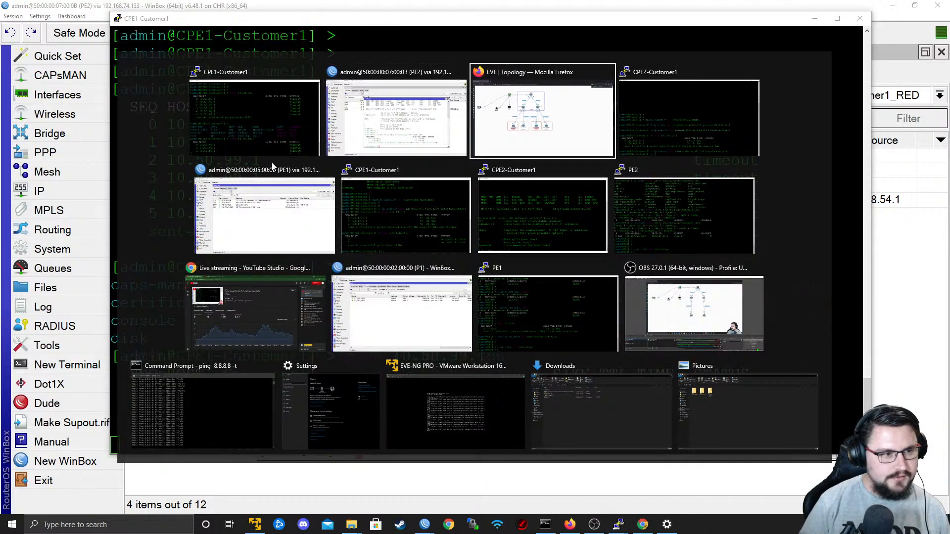
left_click(244, 220)
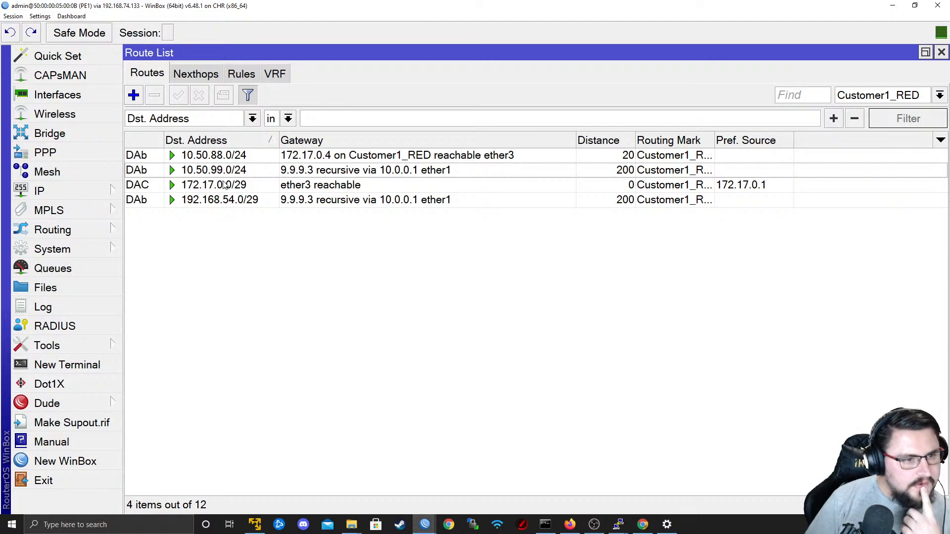
mouse_move(224, 185)
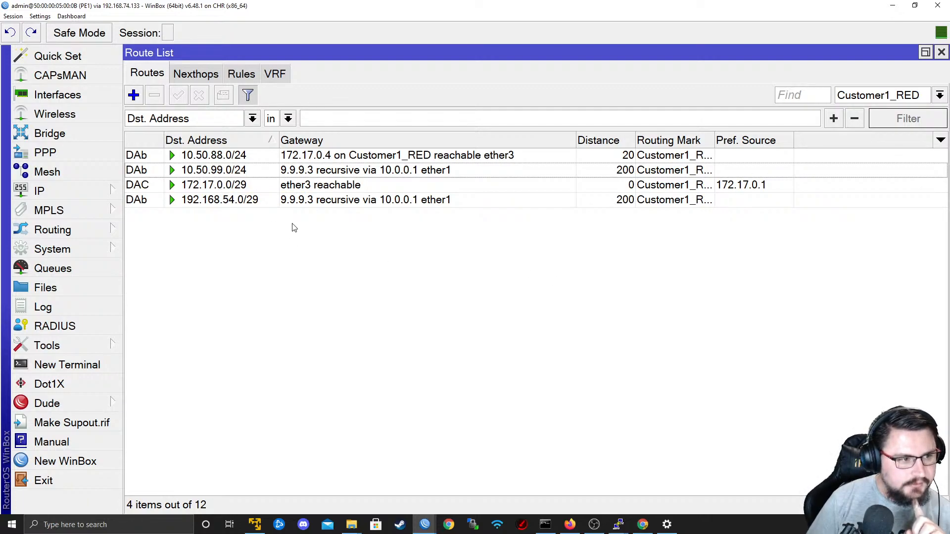
Ping 9.9.9.3 from a new terminal on PE1, close it, and widen the route list's Routing Mark column.
left_click(99, 365)
type("ping ")
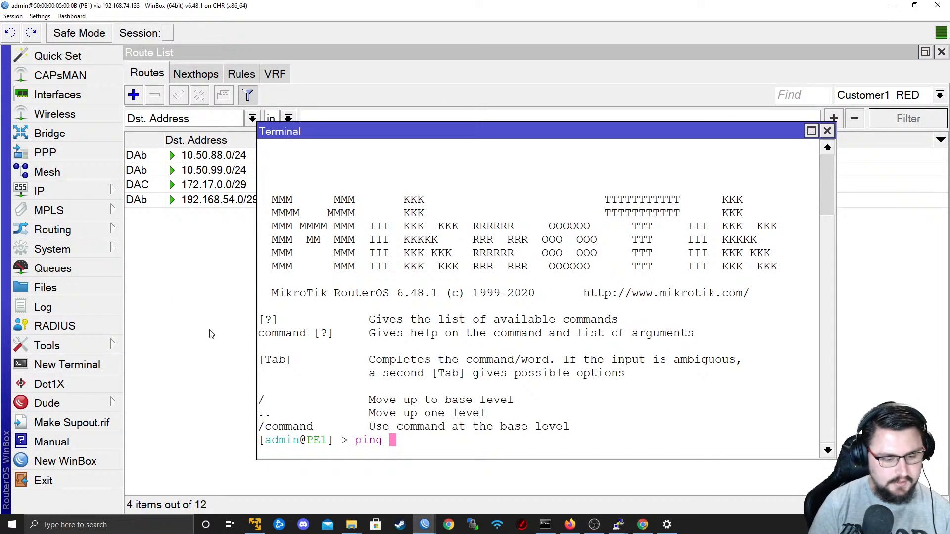
type("9.9.9.3")
key("Return")
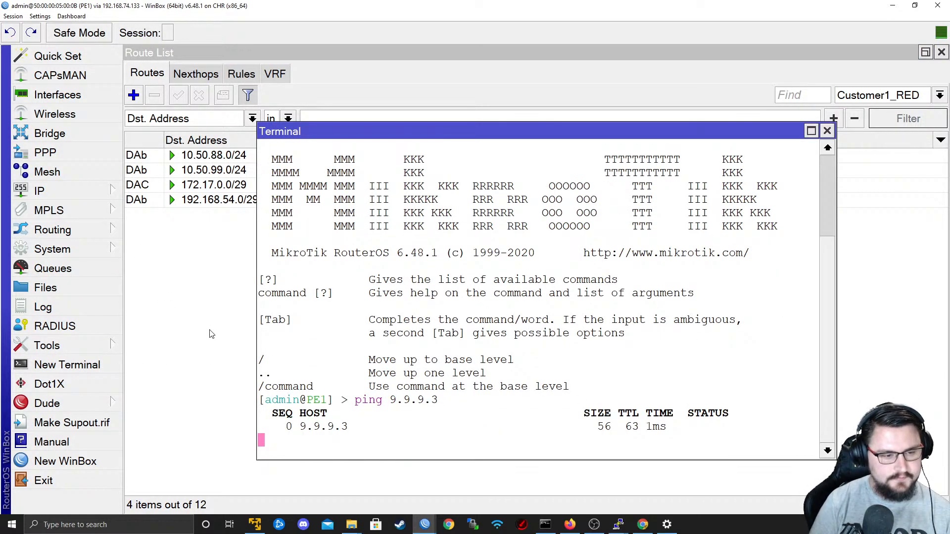
left_click(827, 131)
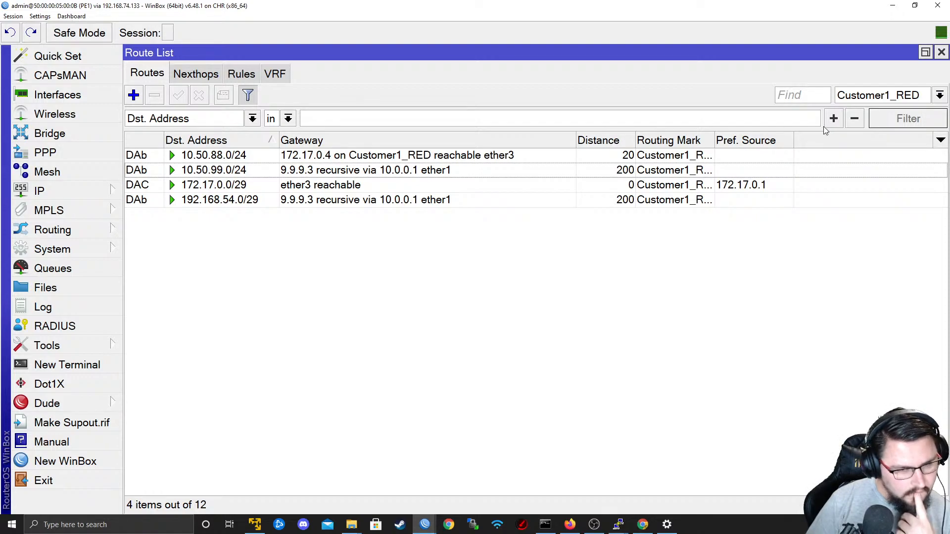
mouse_move(715, 140)
left_mouse_down()
mouse_move(744, 140)
mouse_move(725, 140)
left_mouse_up()
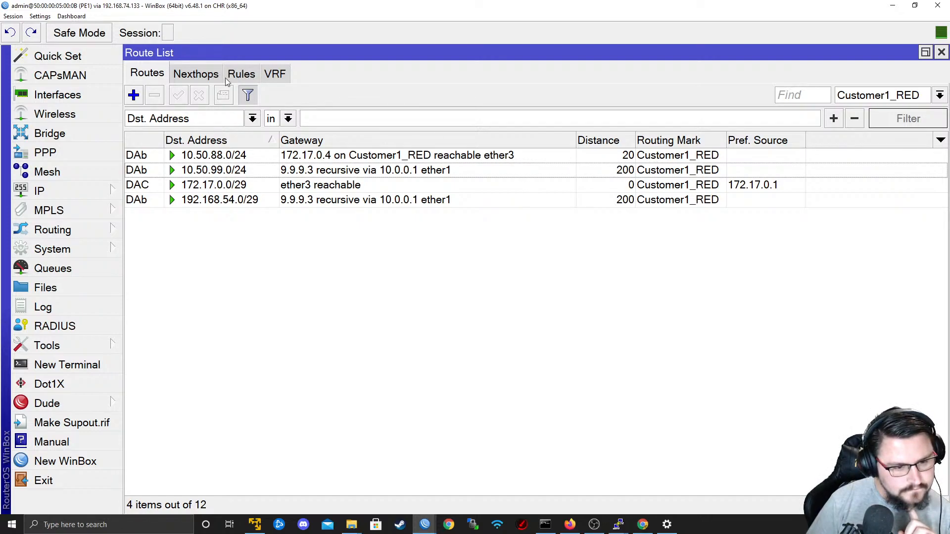
Switch to P1's WinBox and add a BGP VRF on the default instance with routing mark Customer1_RED, redistributing connected routes.
mouse_move(425, 525)
left_click(337, 481)
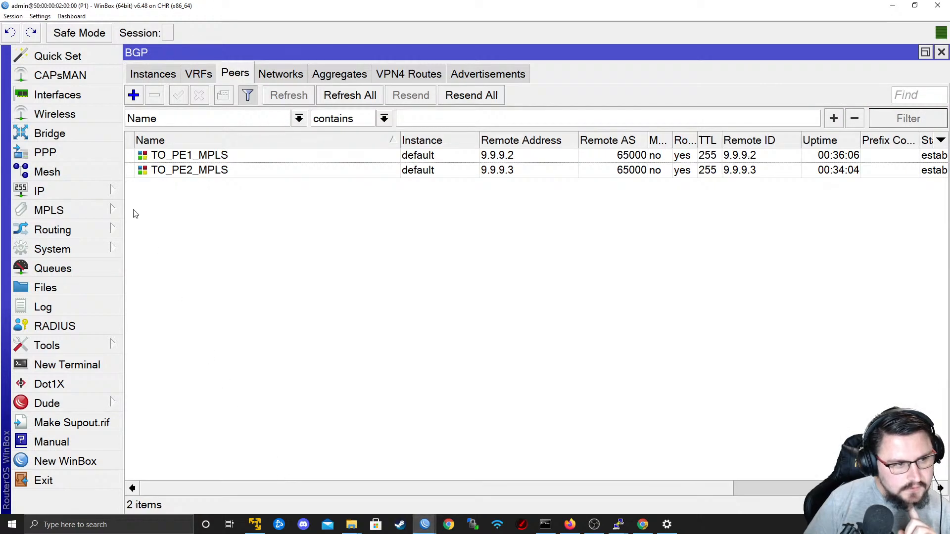
left_click(193, 77)
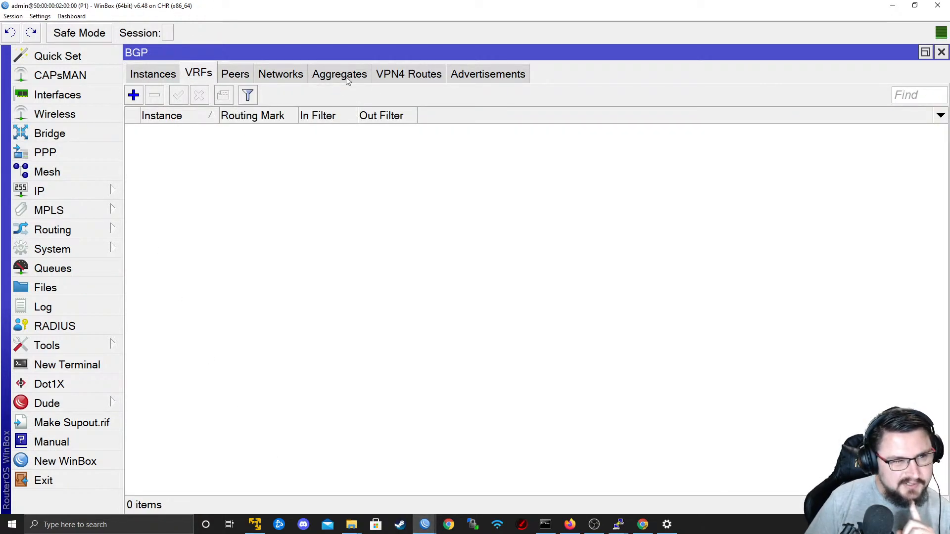
left_click(226, 78)
left_click(201, 75)
left_click(135, 95)
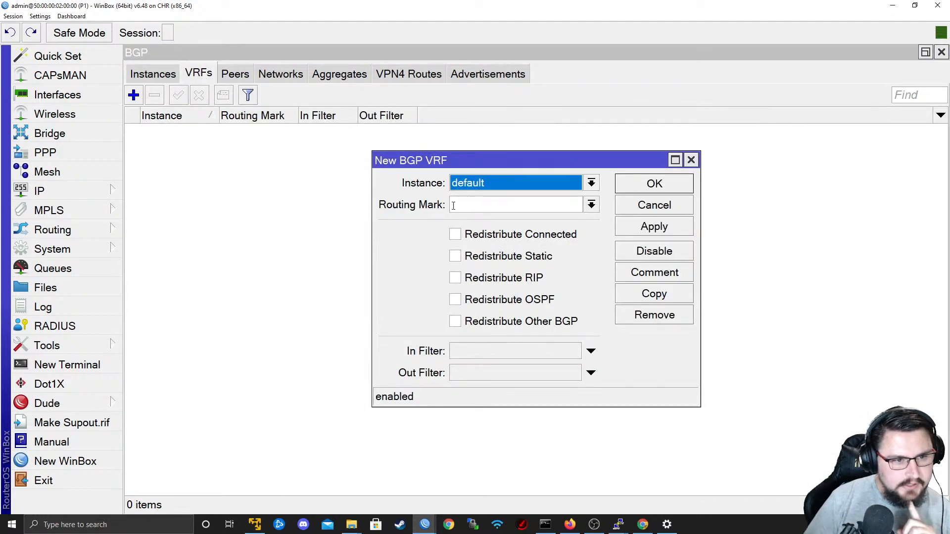
left_click(563, 184)
left_click(556, 198)
left_click(592, 205)
left_click(549, 236)
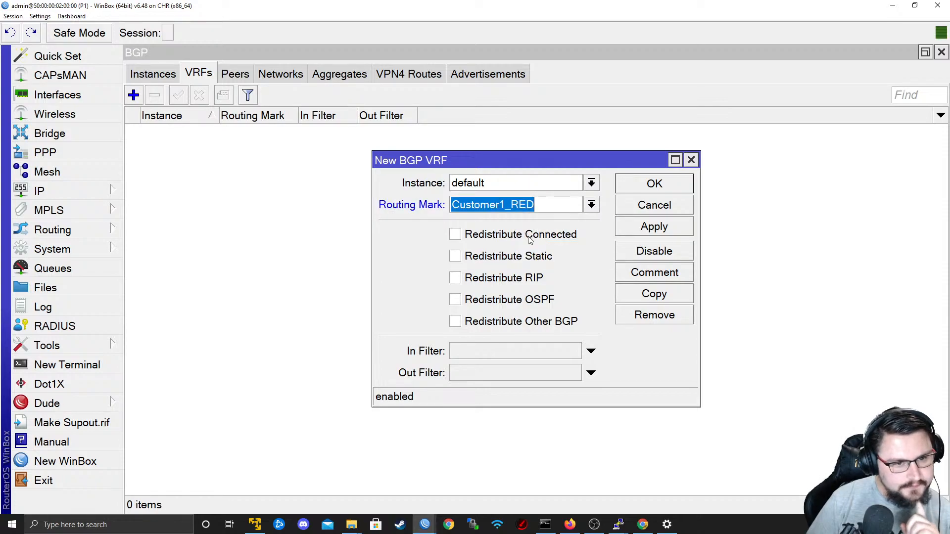
left_click(650, 231)
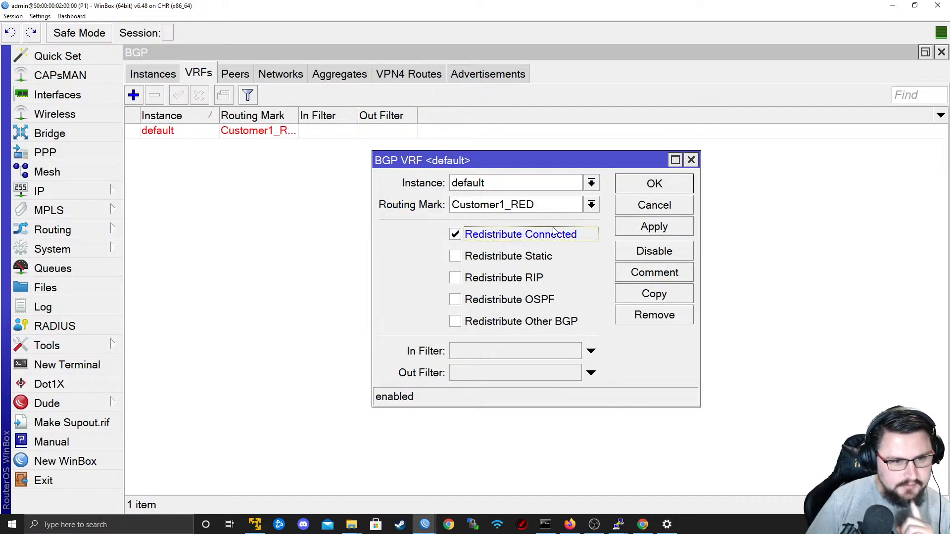
left_click(655, 186)
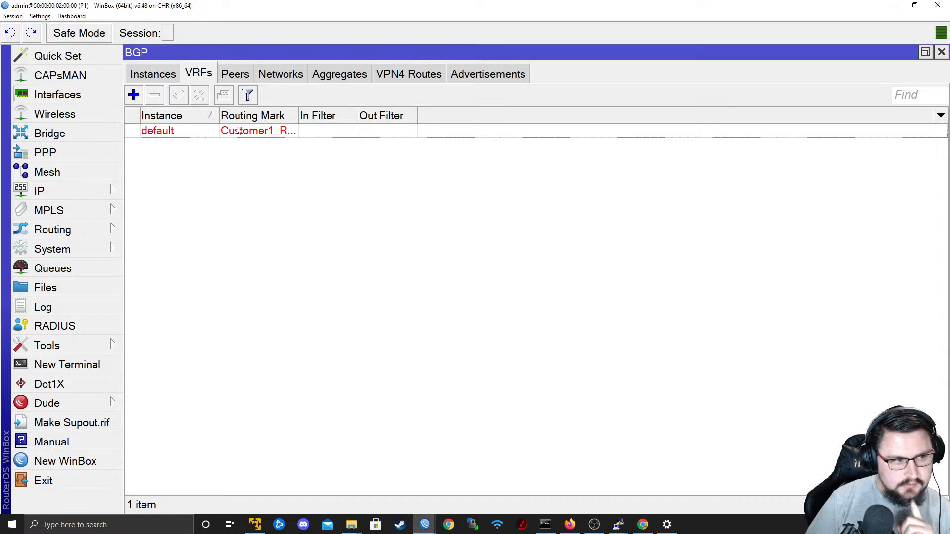
Check P1's BGP VRF entry, the running ping on the CPE1-Customer1 console, and the 10.50.99.0/24 route on PE1.
left_click(222, 76)
left_click(194, 69)
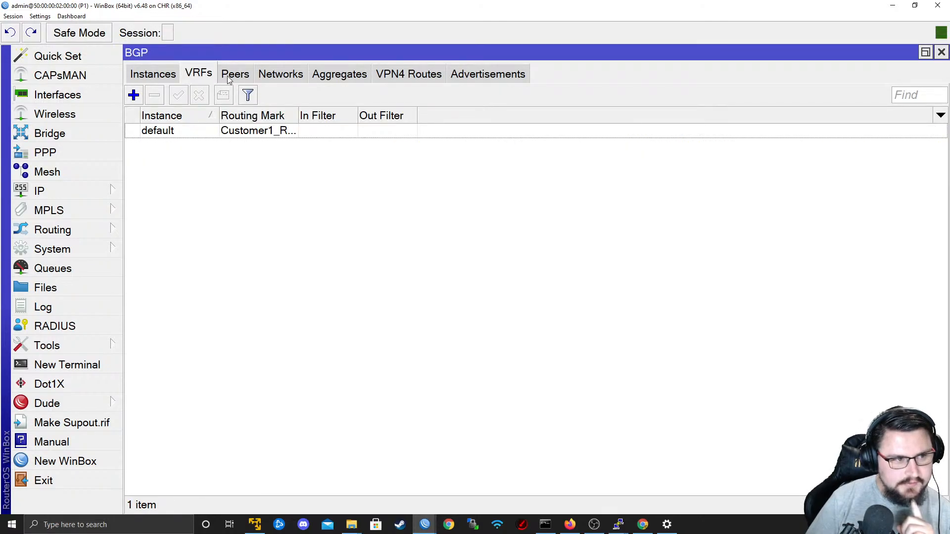
left_click(304, 141)
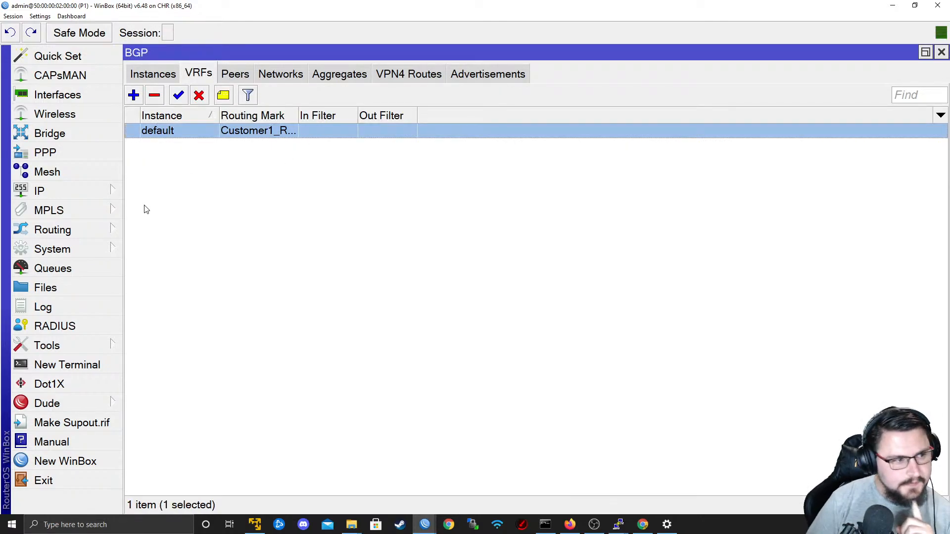
key("alt+Tab")
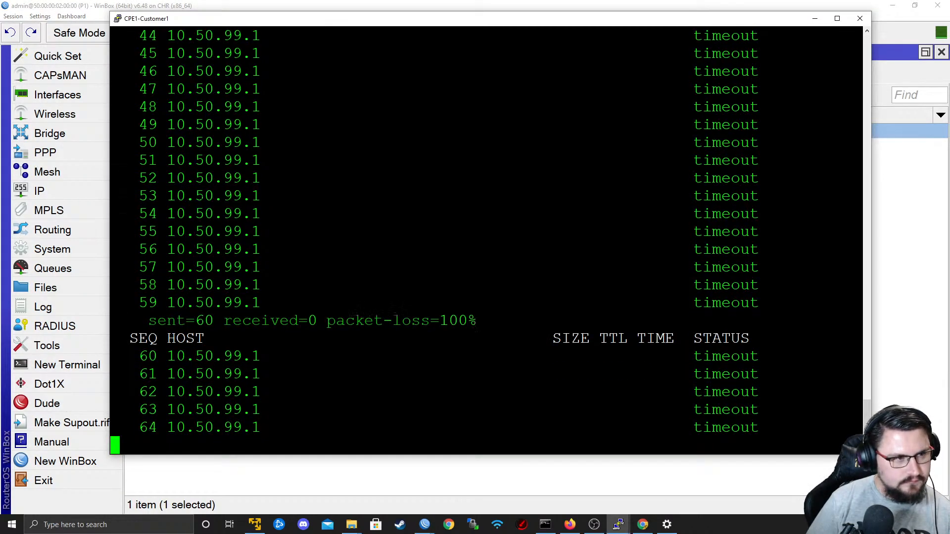
key("alt+Tab")
key("alt+Tab")
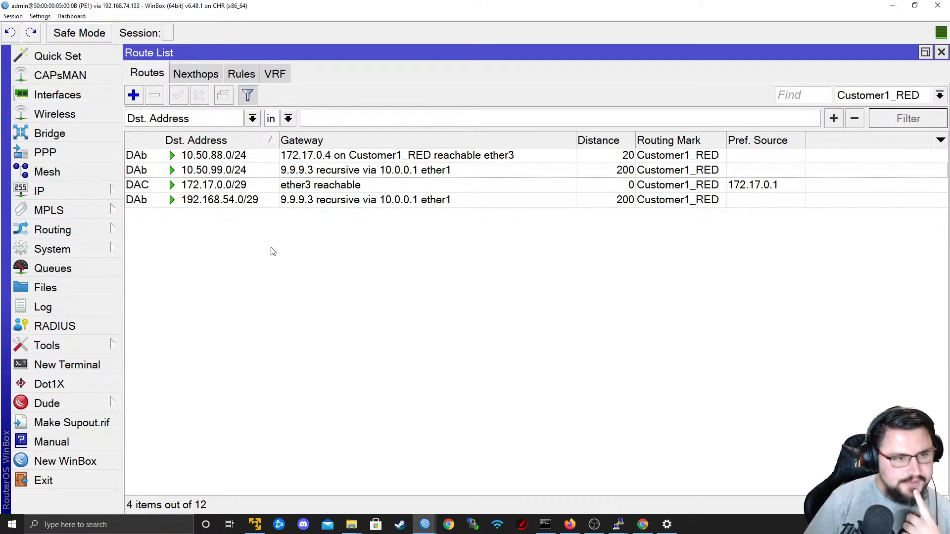
left_click(204, 171)
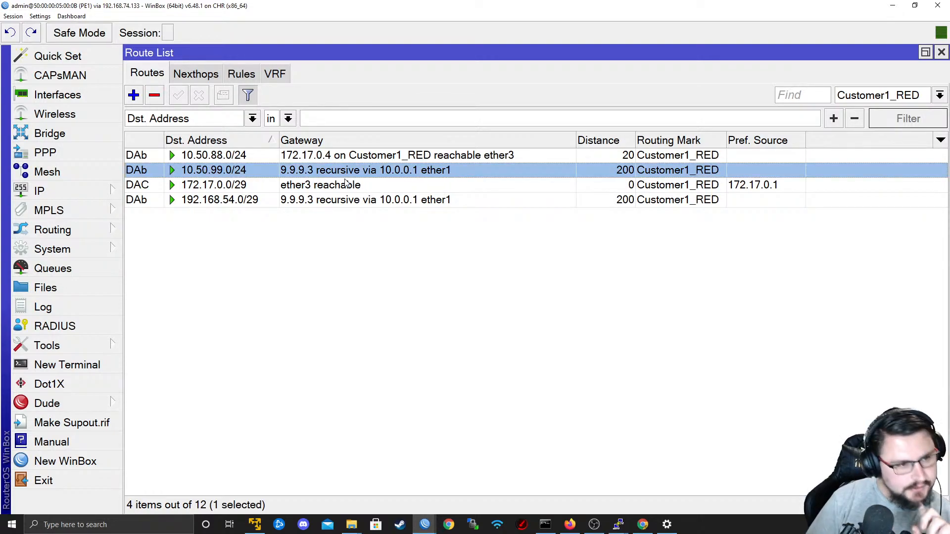
Examine PE1's BGP peers, VPN4 routes and advertisements, widening the VPN4 Dst. Address column to read the full prefixes.
left_click(94, 227)
mouse_move(84, 211)
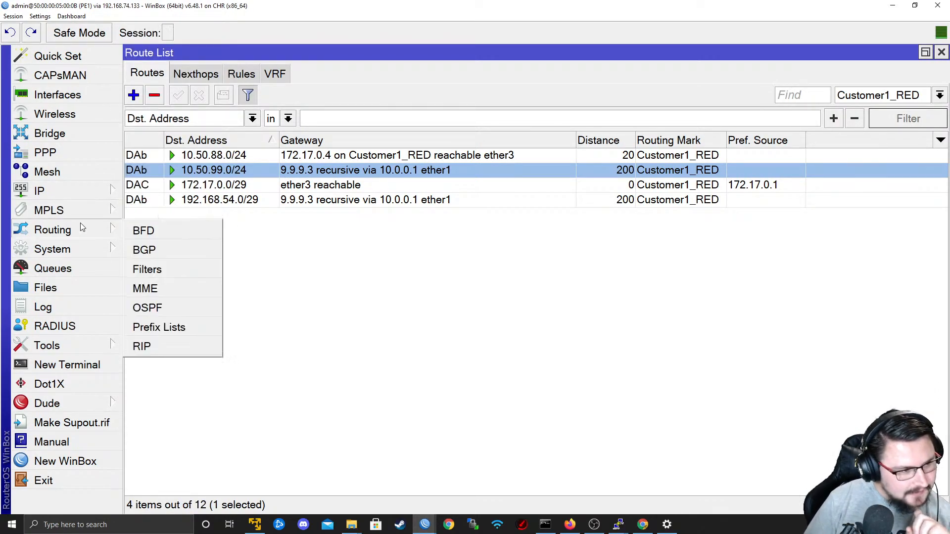
left_click(150, 256)
left_click(241, 77)
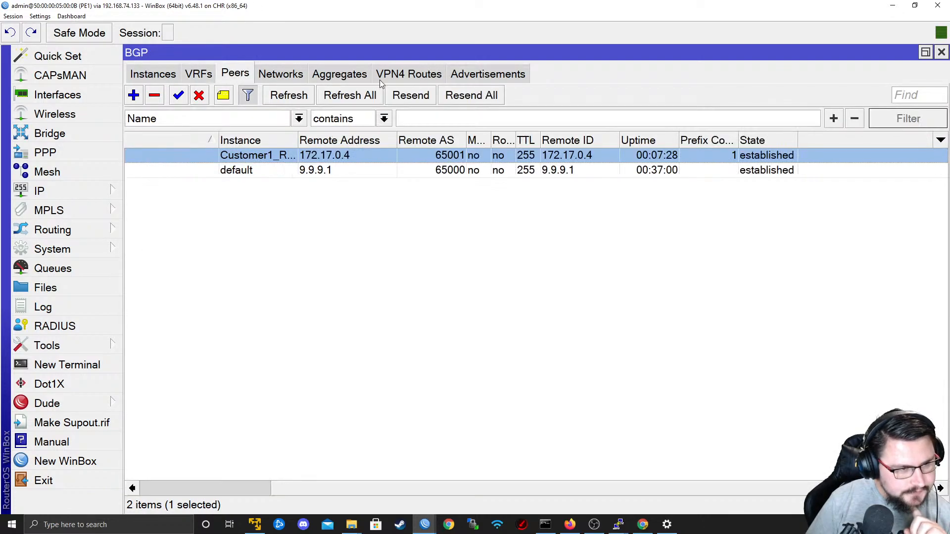
left_click(391, 76)
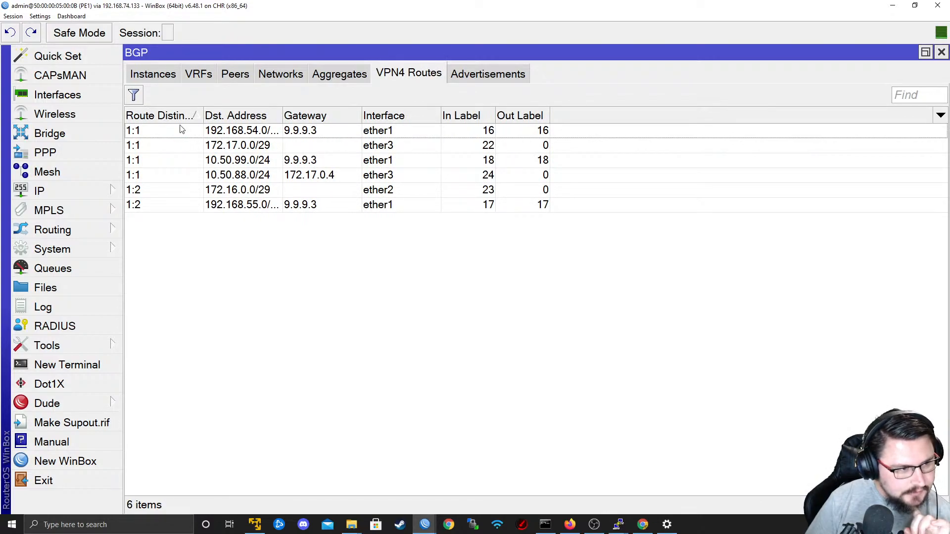
left_click_drag(283, 121, 306, 120)
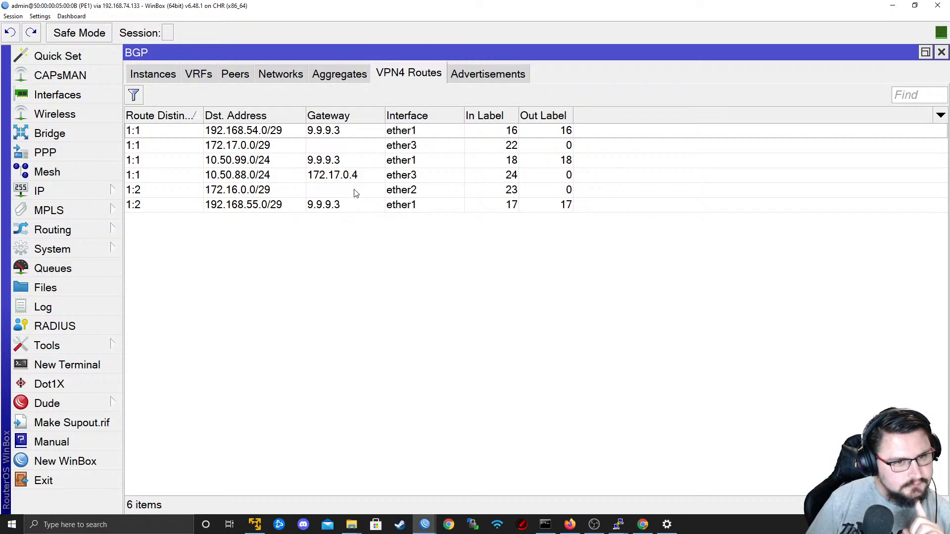
left_click(501, 144)
left_click(507, 133)
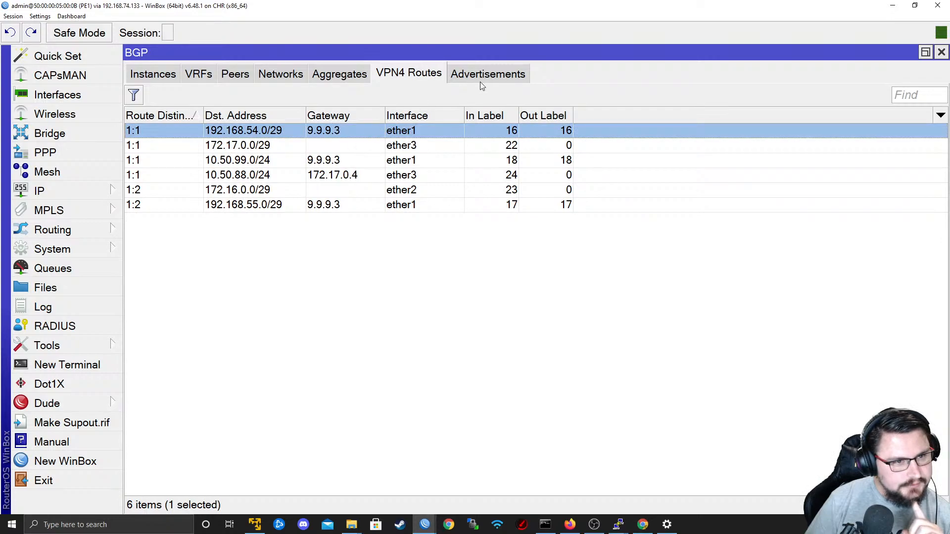
left_click(504, 71)
left_click(431, 74)
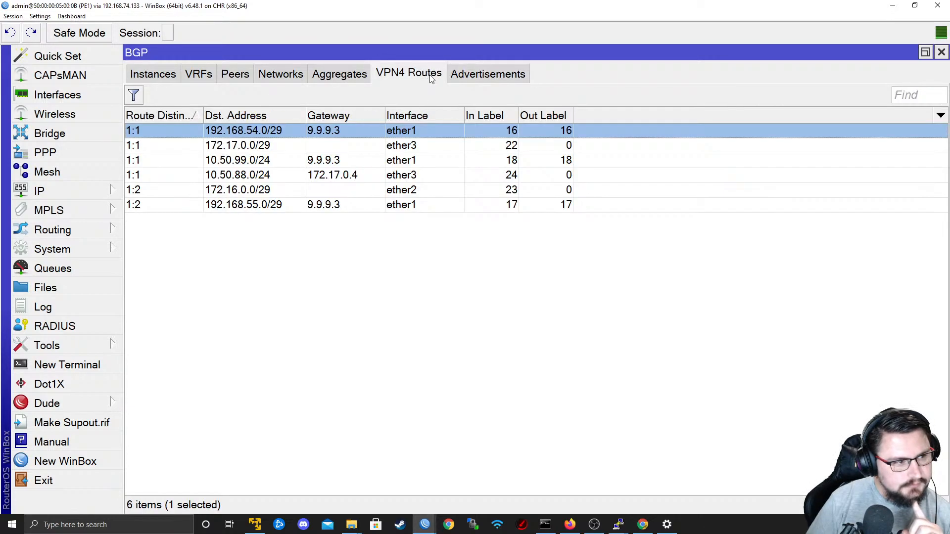
Return to P1's WinBox and disable the Customer1_RED BGP VRF.
left_click(116, 211)
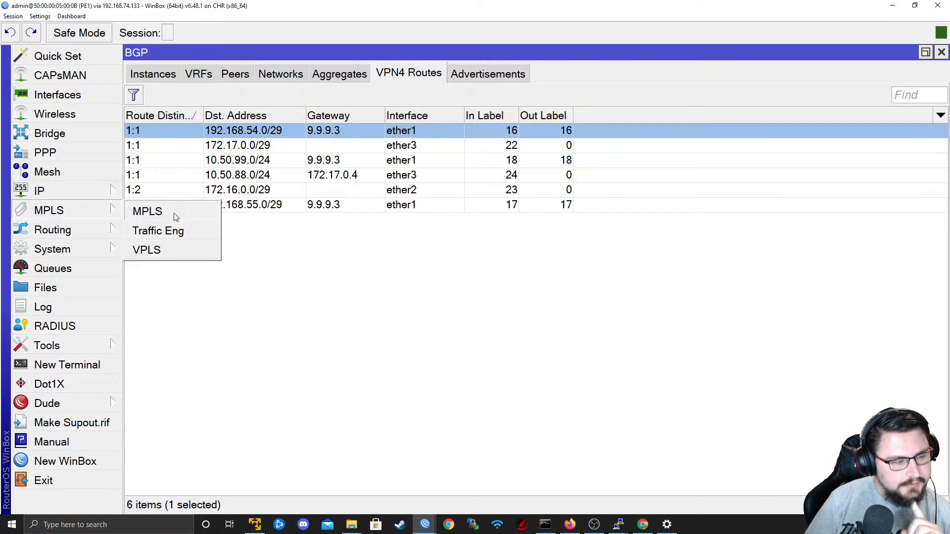
mouse_move(425, 524)
left_click(335, 481)
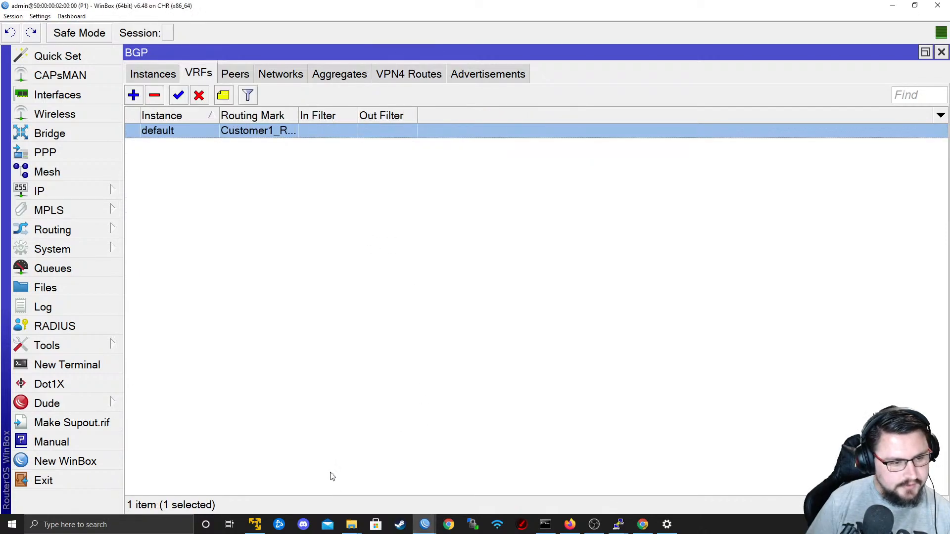
left_click(199, 96)
Examine the local and remote MPLS label bindings, the MPLS interface entry and the forwarding table on P1.
left_click(70, 229)
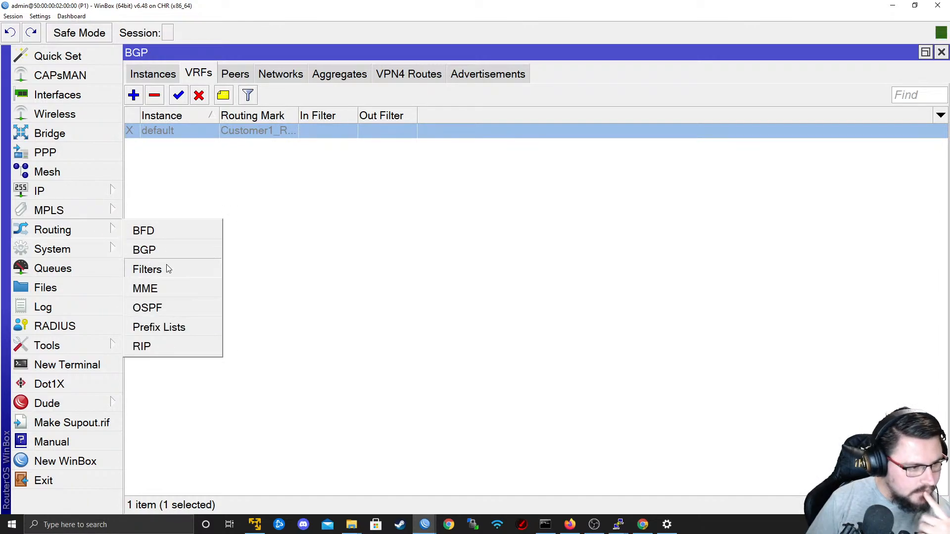
left_click(70, 210)
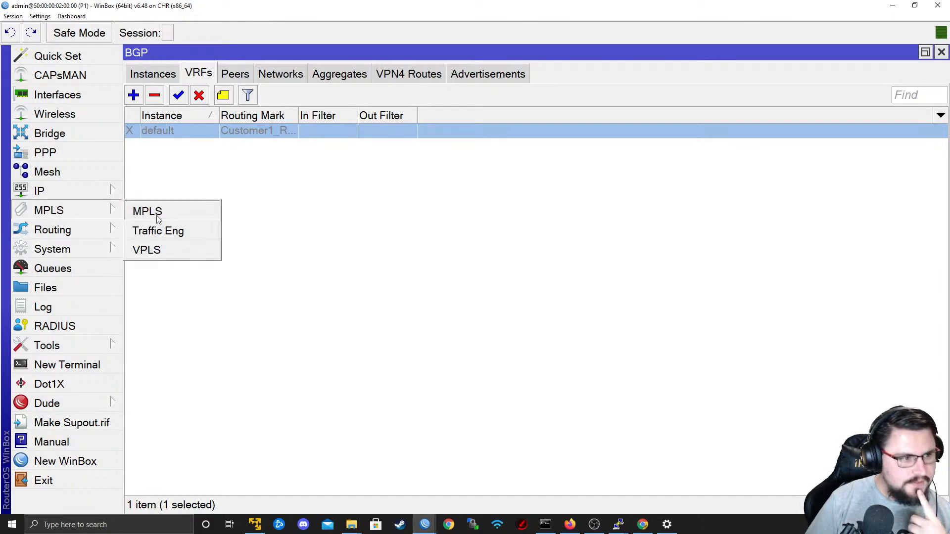
left_click(141, 210)
left_click(686, 132)
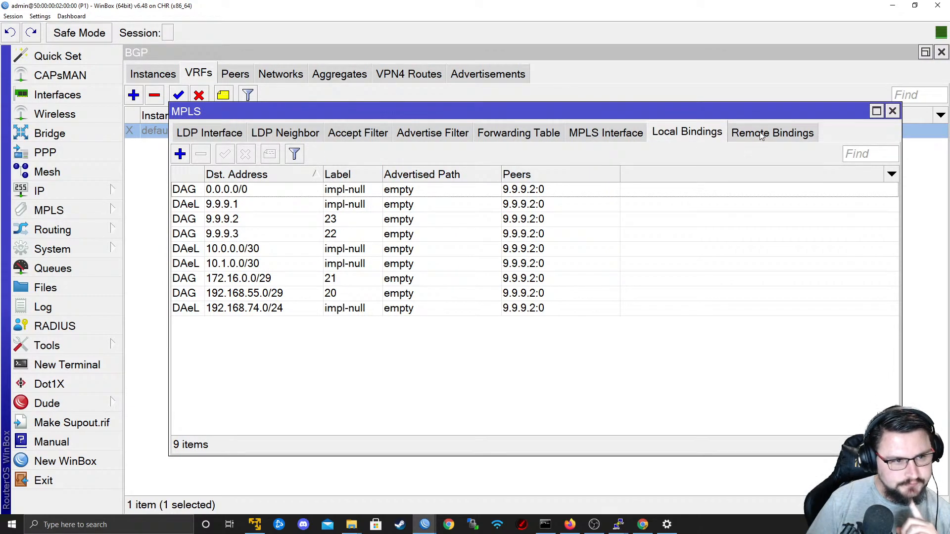
left_click(761, 135)
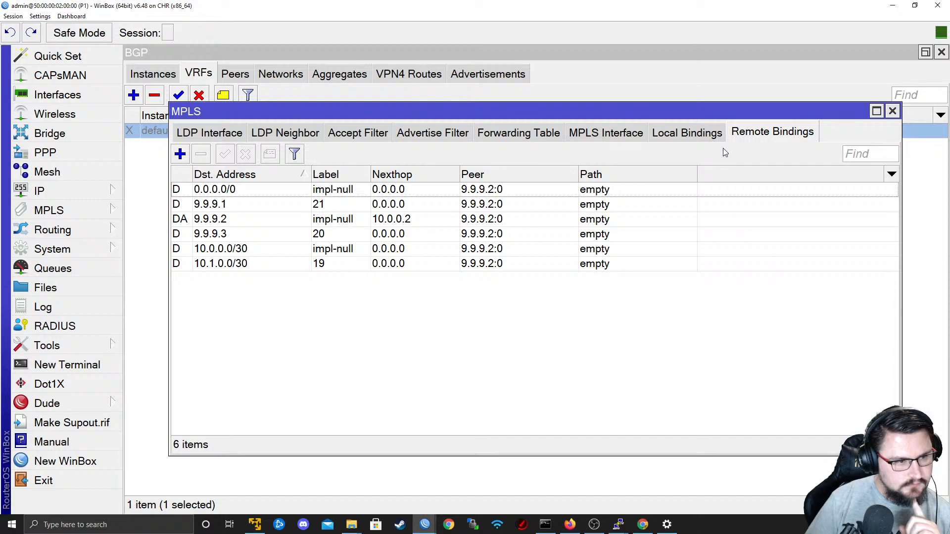
left_click(704, 135)
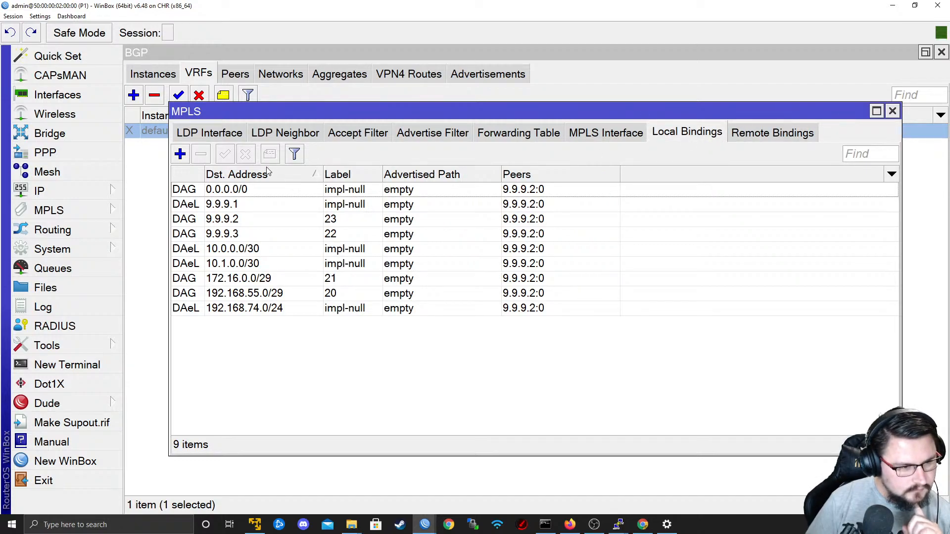
left_click(618, 138)
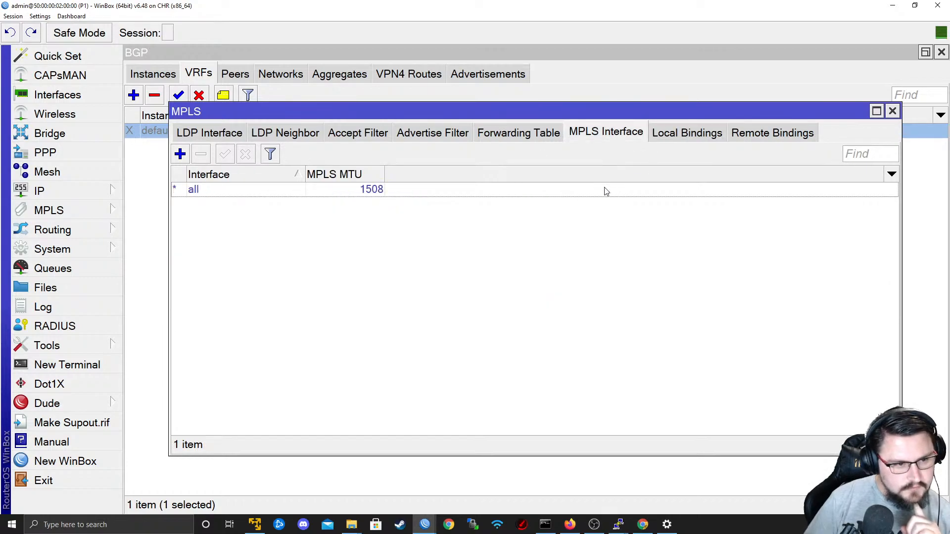
left_click(535, 127)
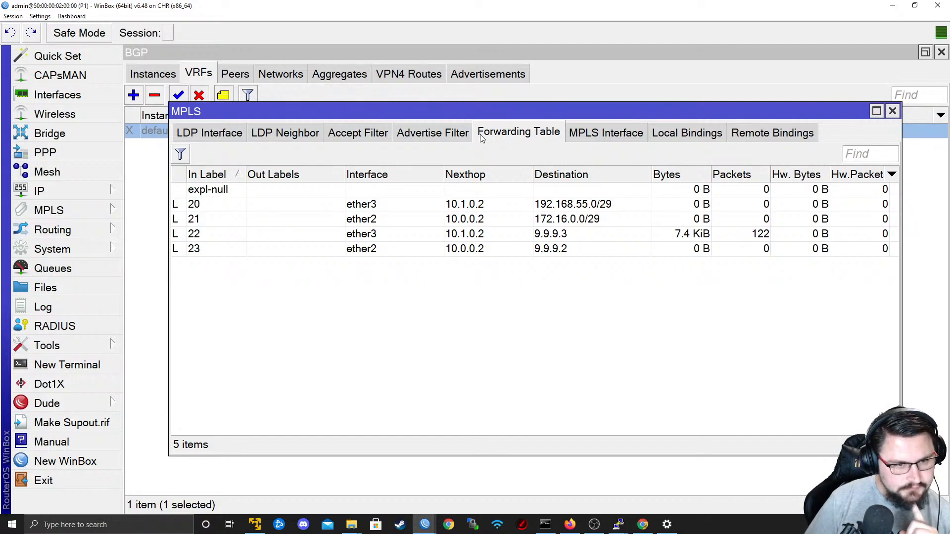
Check P1's MPLS advertise and accept filters, LDP neighbors and LDP interfaces.
left_click(432, 135)
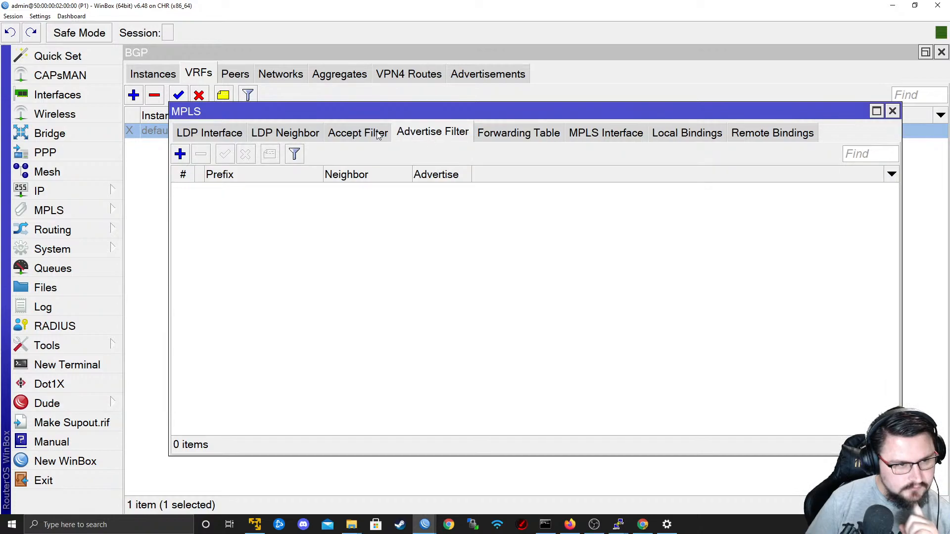
left_click(358, 133)
left_click(280, 138)
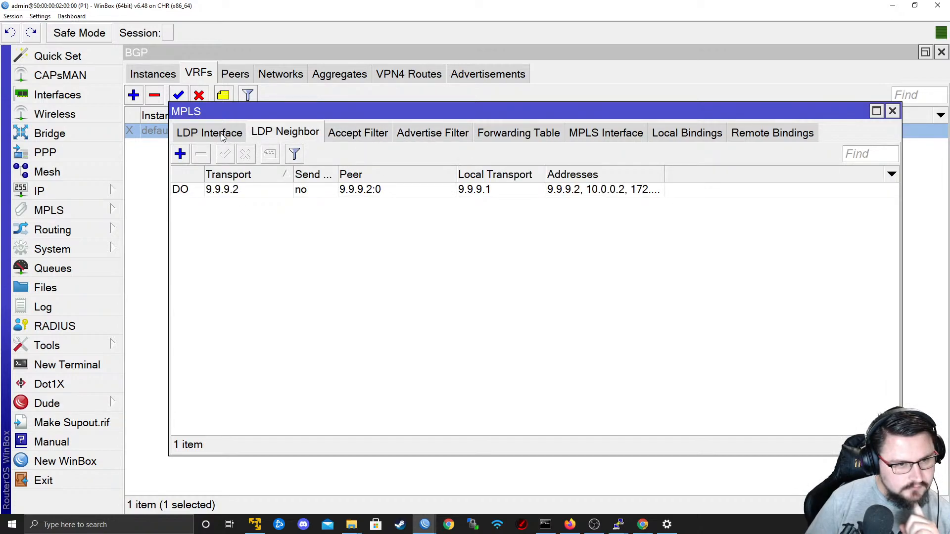
left_click(222, 136)
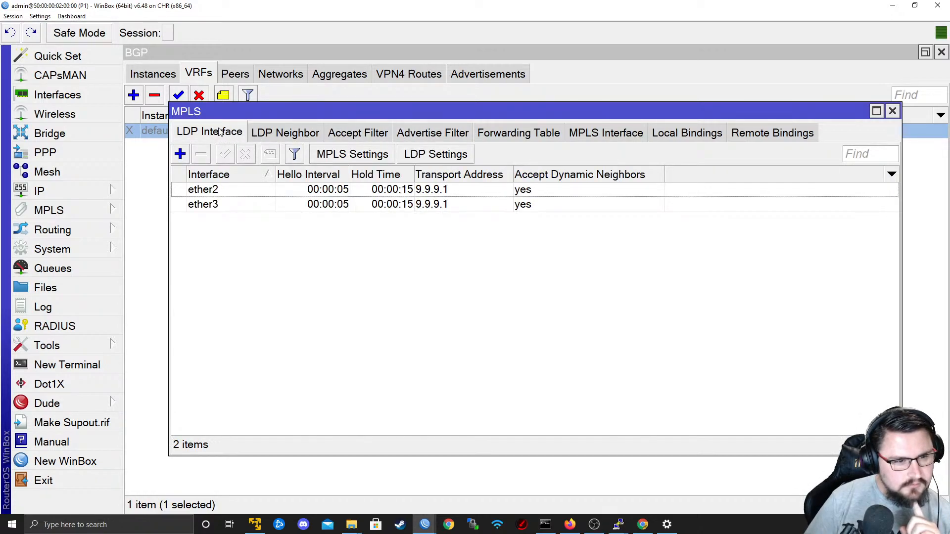
left_click(282, 134)
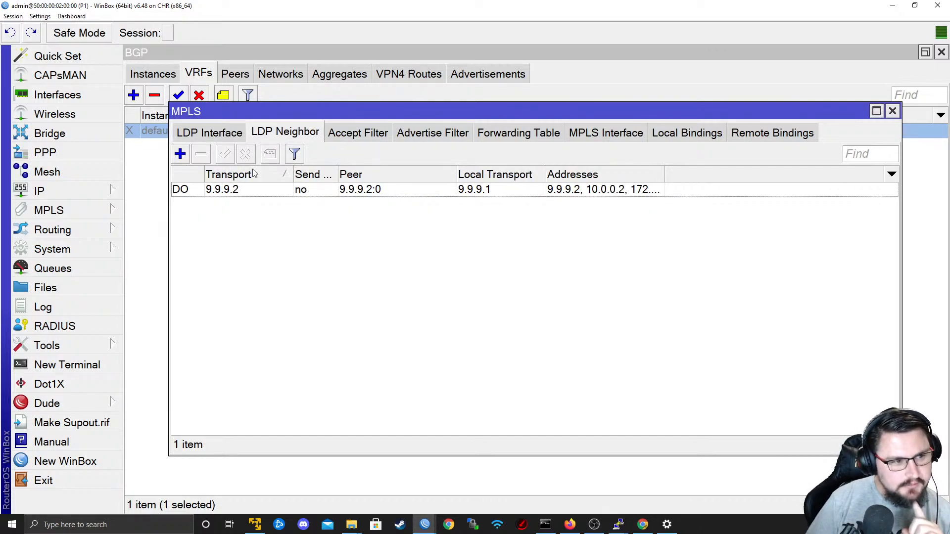
left_click(215, 134)
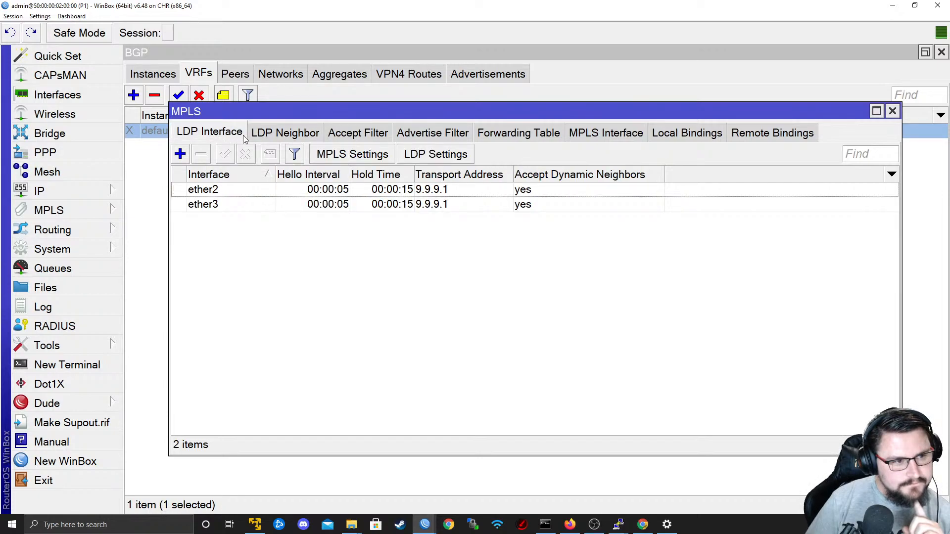
Switch to PE2's WinBox and inspect its MPLS LDP neighbors and LDP interfaces.
key("alt+Tab")
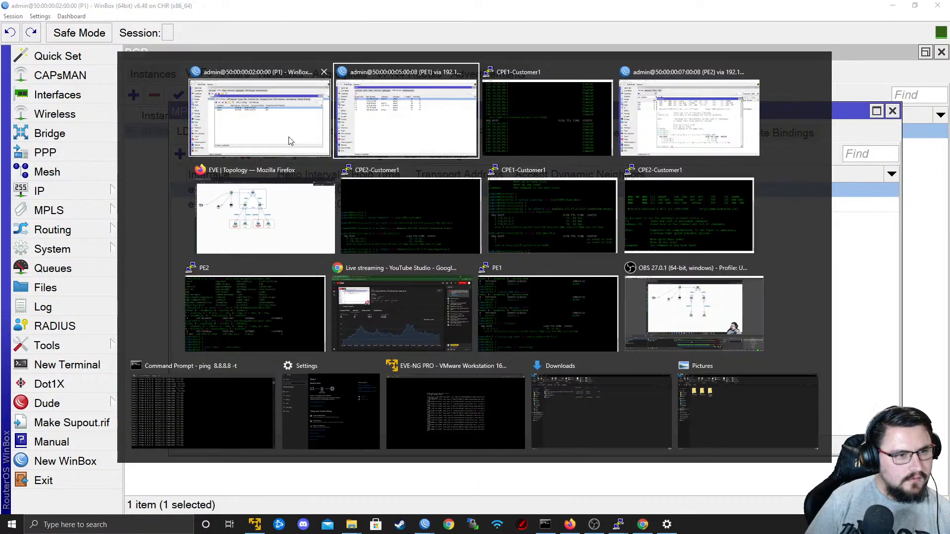
key("alt+Tab")
key("alt+Tab")
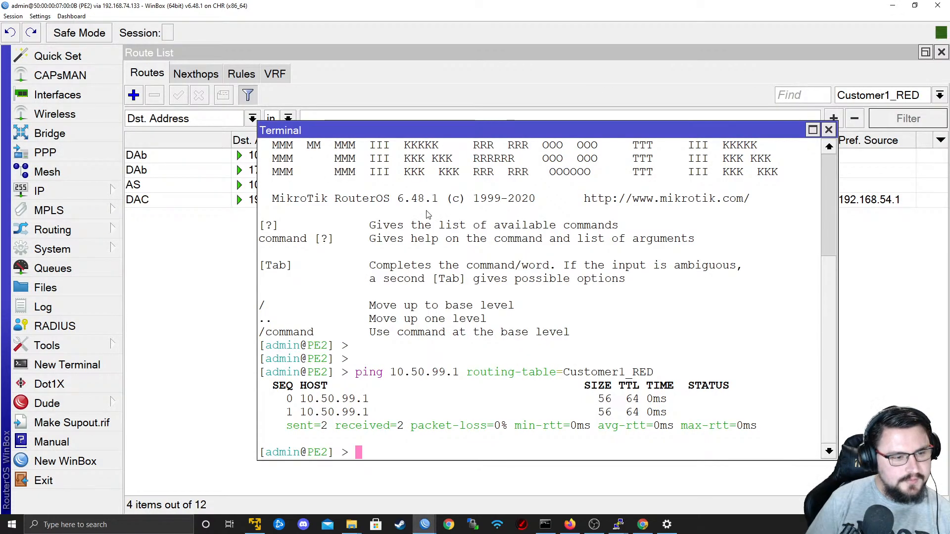
left_click(49, 211)
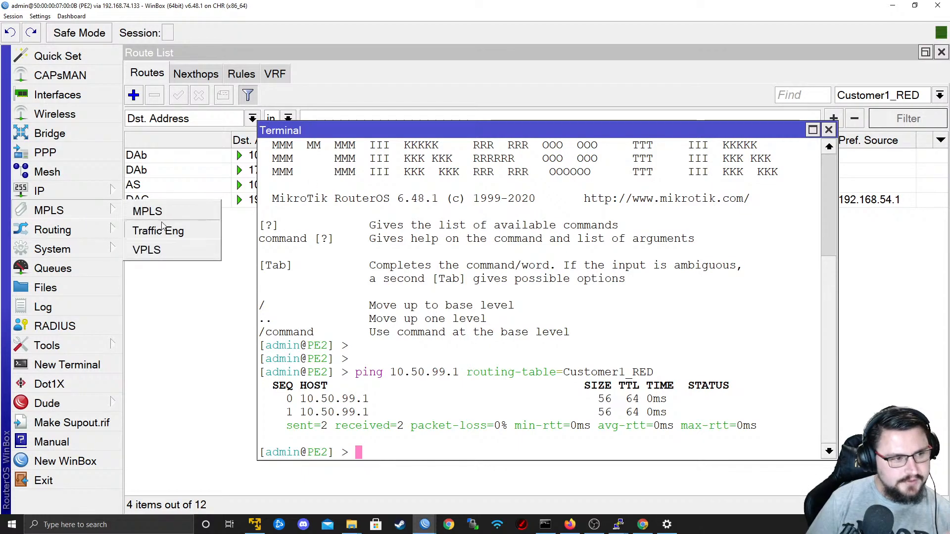
left_click(141, 209)
left_click(290, 138)
left_click(224, 130)
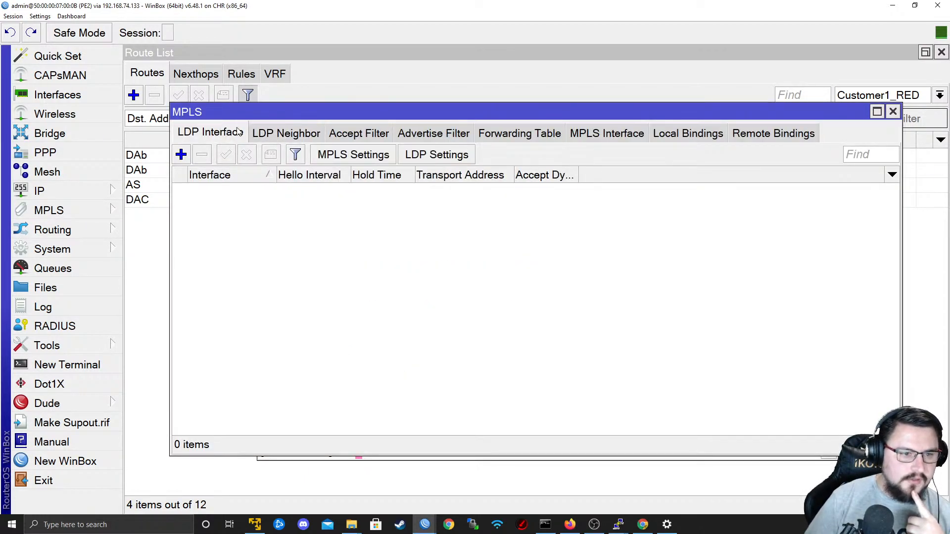
Inspect PE2's LDP settings, LDP neighbors, accept and advertise filters, MPLS interfaces, forwarding table and remote bindings.
left_click(436, 155)
left_click(673, 236)
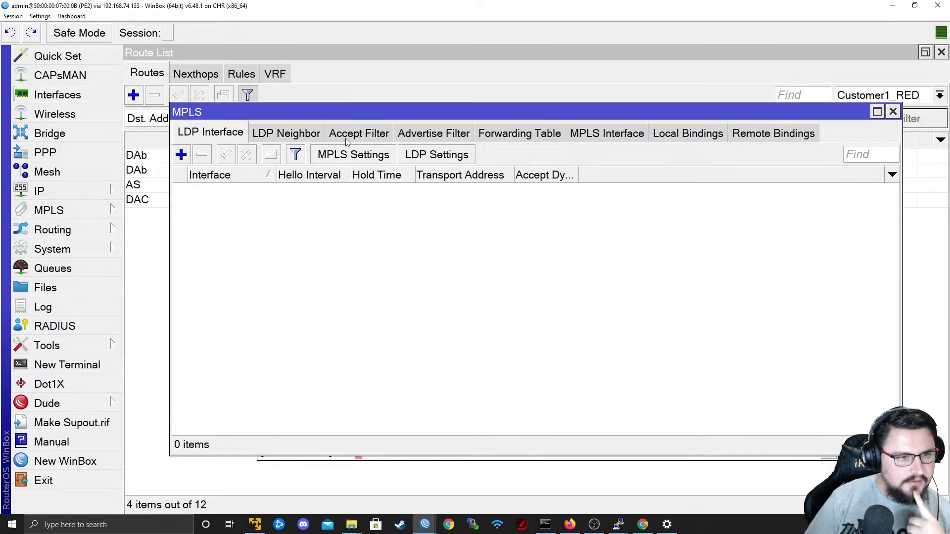
left_click(271, 137)
left_click(361, 137)
left_click(436, 135)
left_click(540, 140)
left_click(599, 140)
left_click(503, 141)
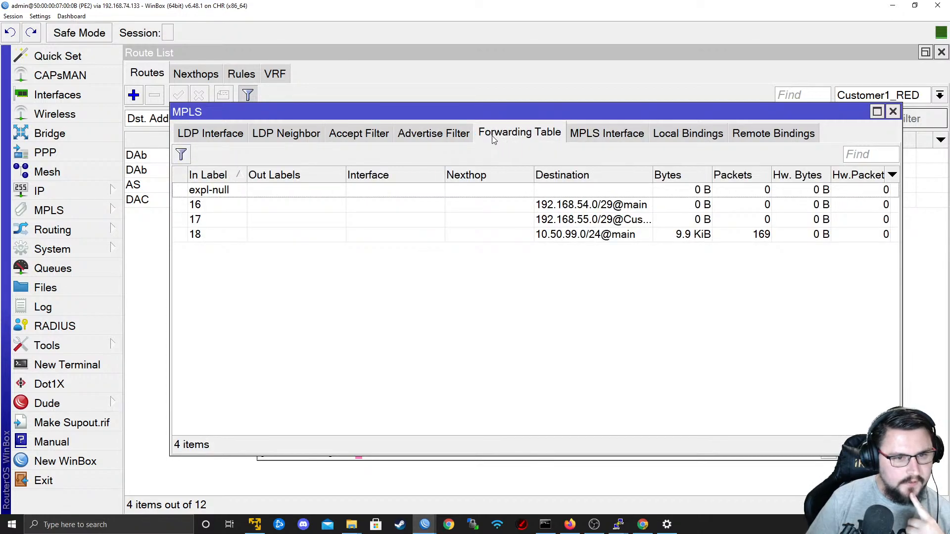
left_click(727, 135)
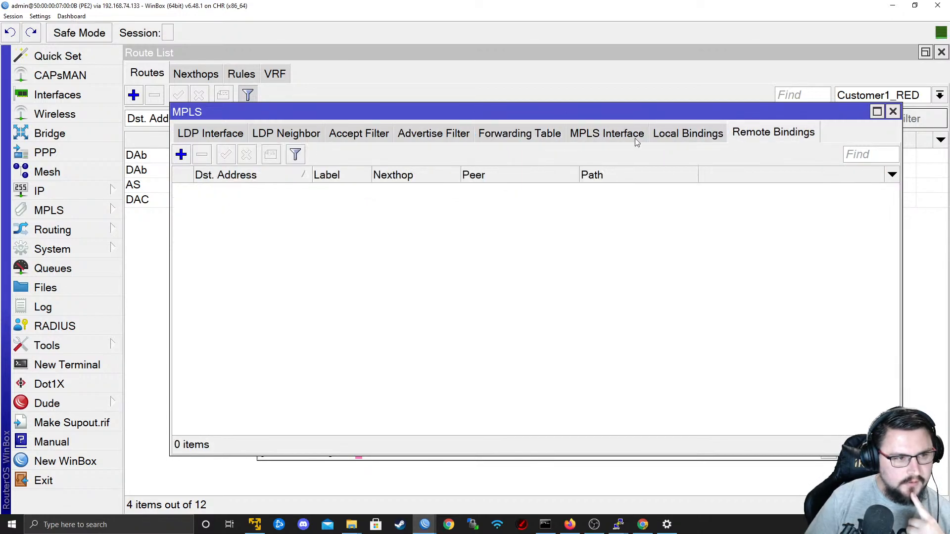
Add an LDP interface on PE2 for ether1 with transport address 9.9.9.3.
left_click(233, 136)
left_click(180, 154)
left_click(479, 213)
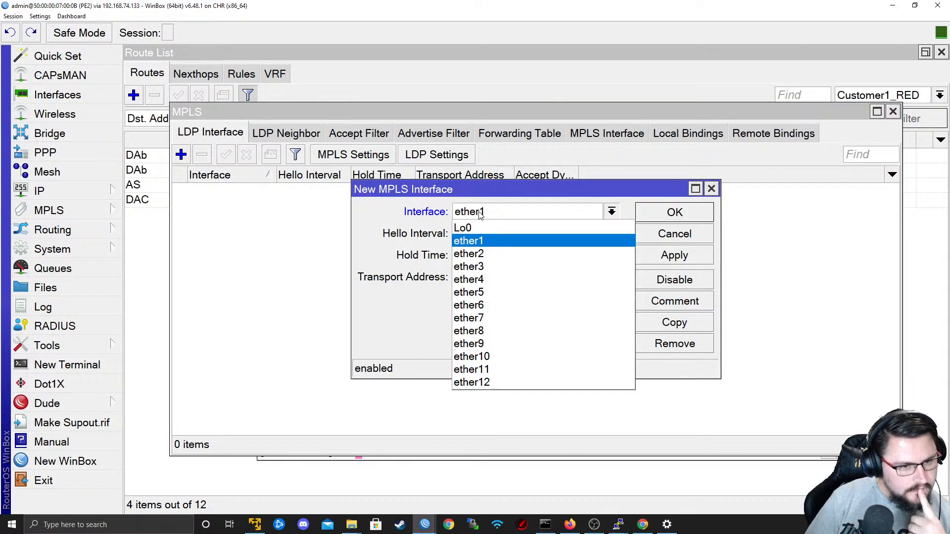
key("alt+Tab")
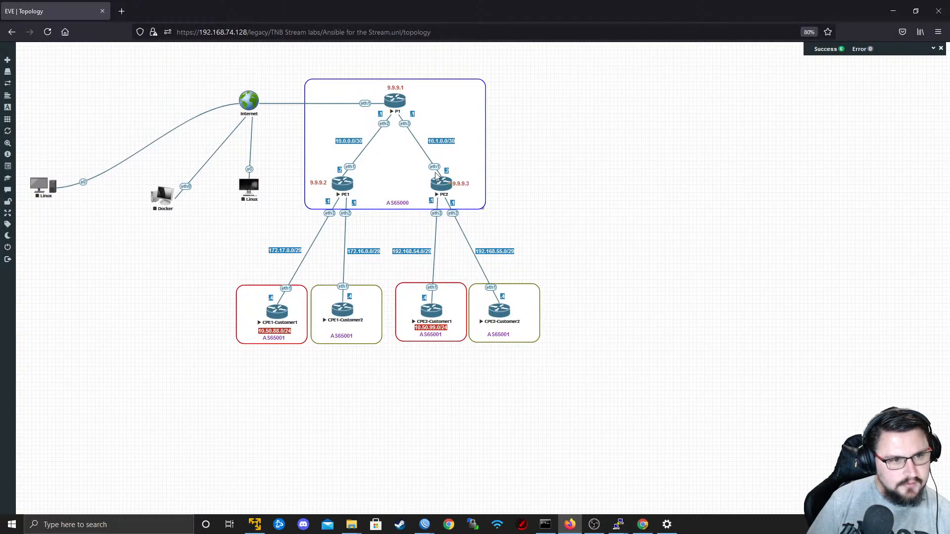
key("alt+Tab")
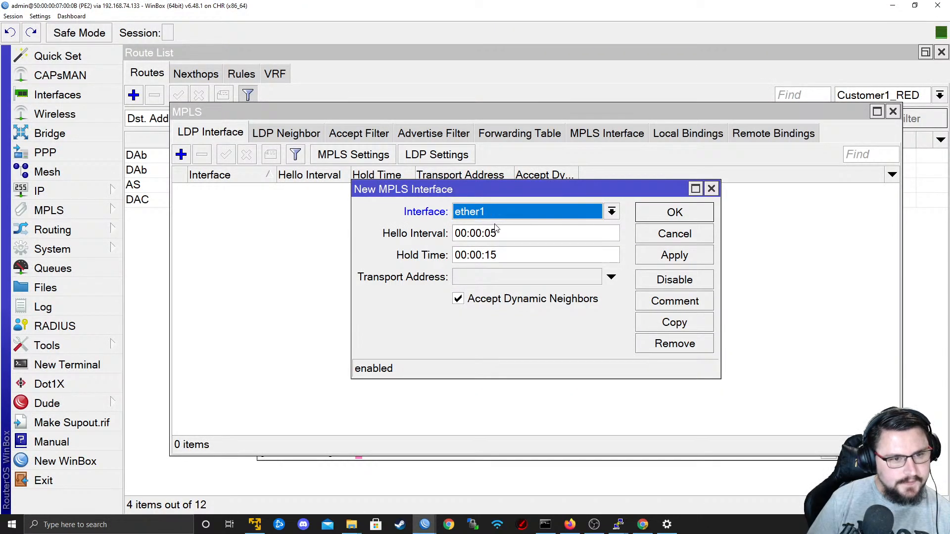
left_click(511, 278)
type("9.9.9")
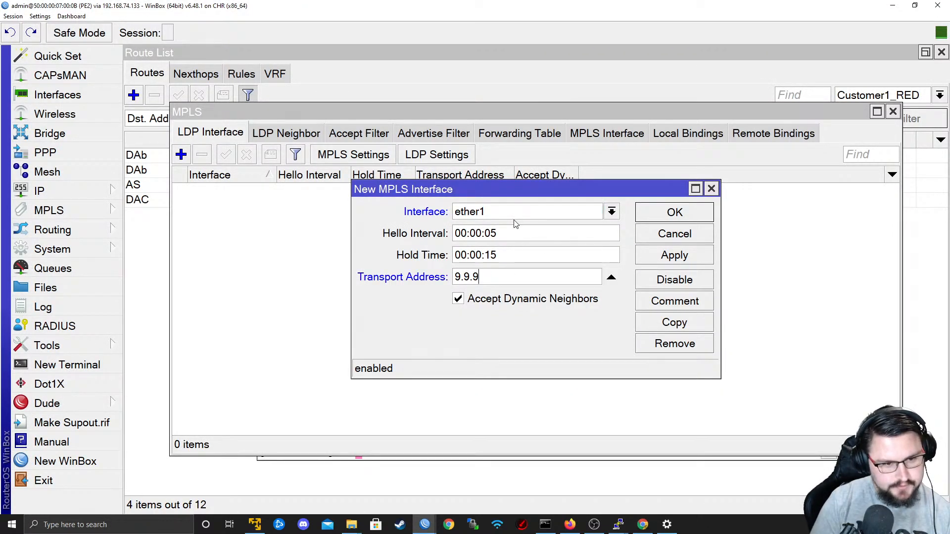
type(".3")
left_click(674, 255)
left_click(675, 212)
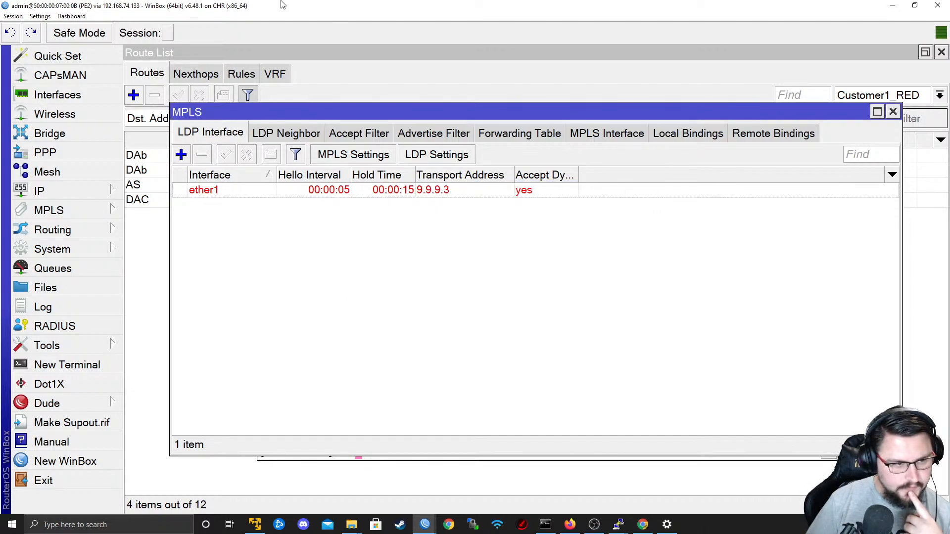
Check PE2's LDP neighbors, LDP interface entry and accept filters for a new LDP session.
left_click(272, 136)
left_click(216, 133)
left_click(352, 133)
left_click(303, 133)
left_click(232, 133)
left_click(287, 135)
Switch to P1's WinBox and check its LDP neighbor entries for PE1 and PE2.
key("super+Tab")
key("Right")
key("Return")
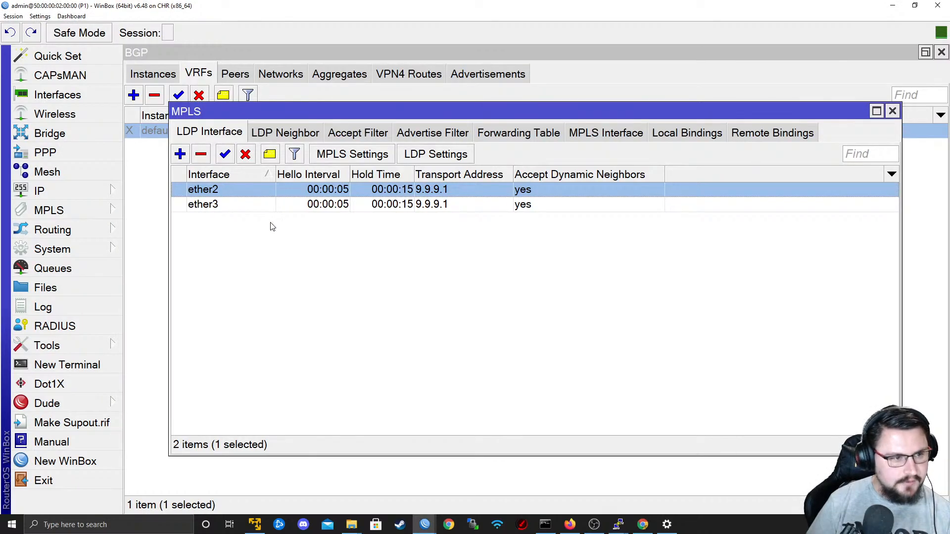
left_click(287, 135)
left_click(280, 203)
left_click(276, 192)
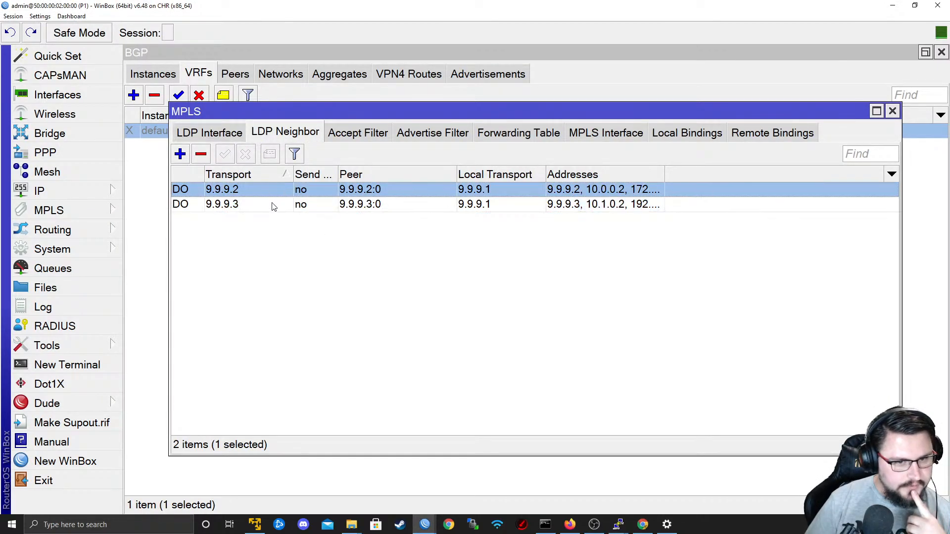
Compare the local and remote MPLS label bindings on P1.
left_click_drag(596, 117, 593, 129)
left_click(603, 144)
left_click(684, 144)
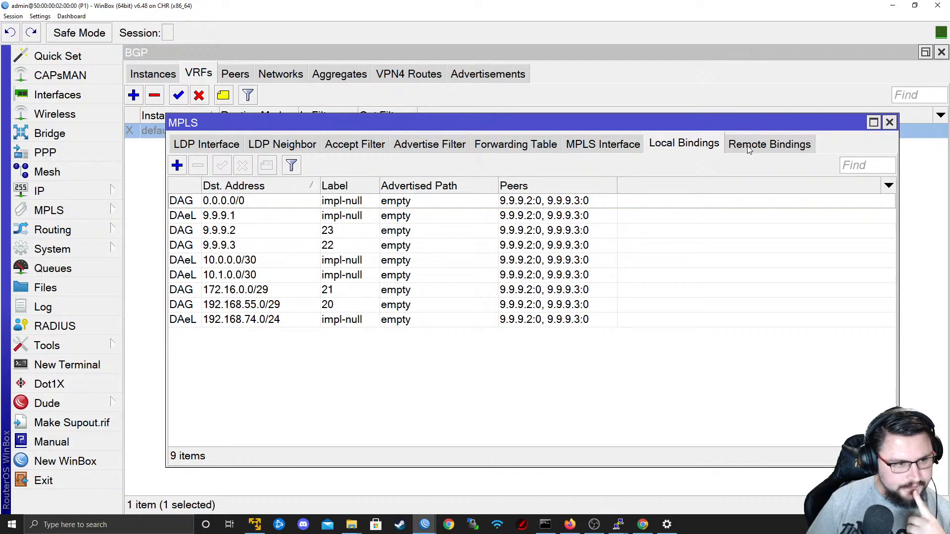
left_click(756, 147)
left_click(697, 149)
left_click(742, 145)
left_click(692, 146)
left_click(732, 146)
left_click(681, 150)
Switch to the CPE1-Customer1 terminal, stop the running ping and start a new ping to 10.50.99.1.
key("alt+Tab")
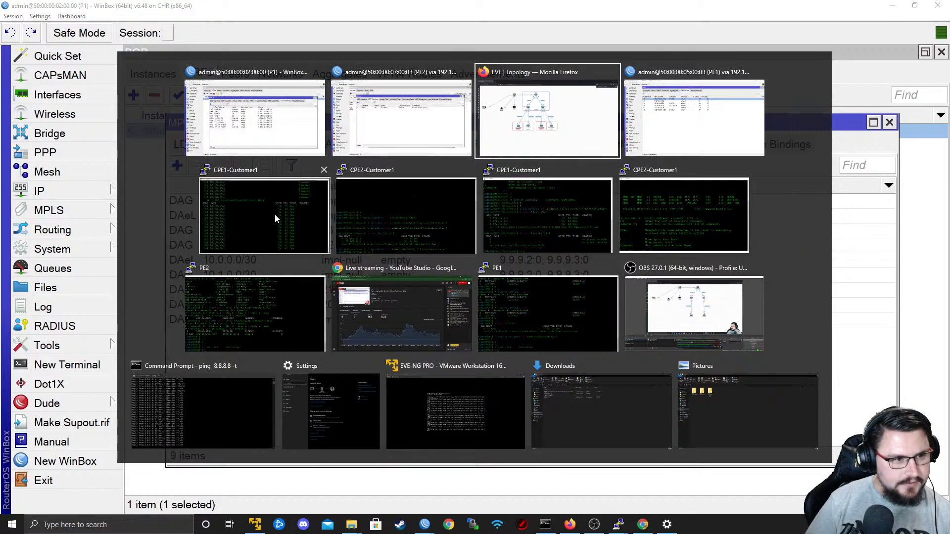
left_click(276, 218)
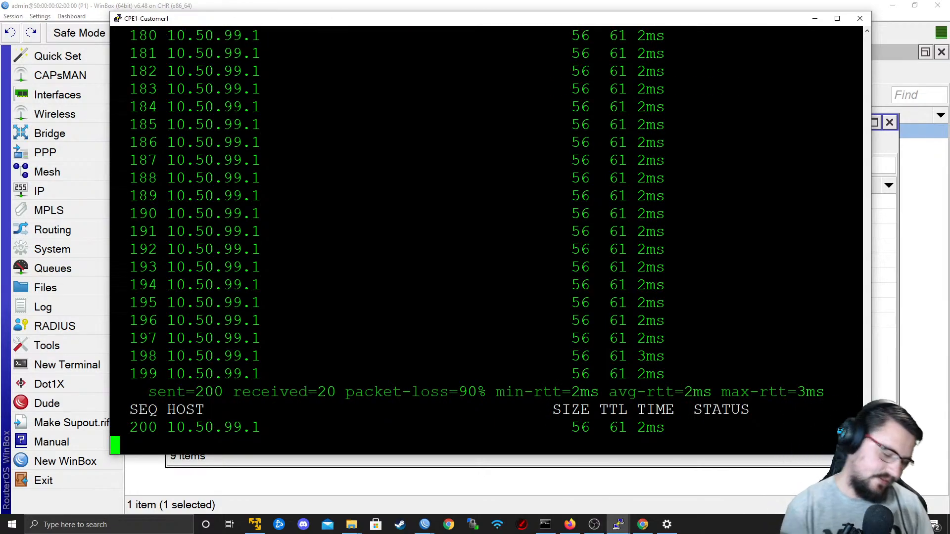
key("ctrl+c")
type("ping 10.50.99.1")
key("Return")
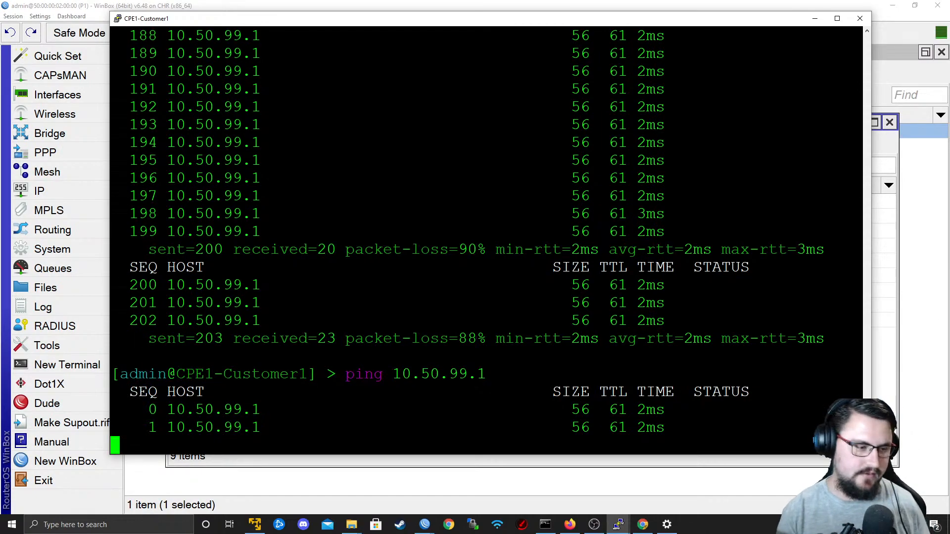
Return to PE2's WinBox and review its LDP interface and the LSR ID and transport address in the LDP settings.
key("alt+Tab")
key("alt+Tab")
key("alt+Tab")
key("alt+Tab")
key("alt+Tab")
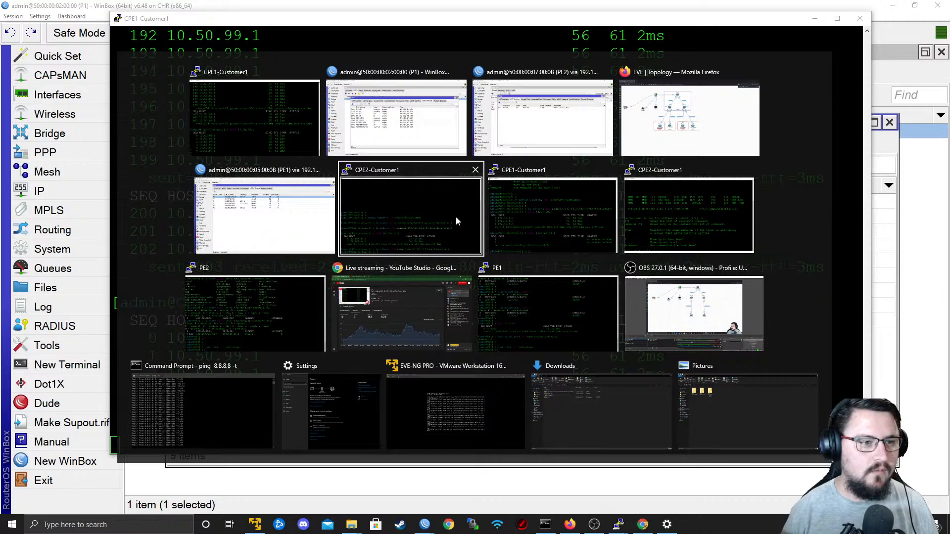
left_click(533, 104)
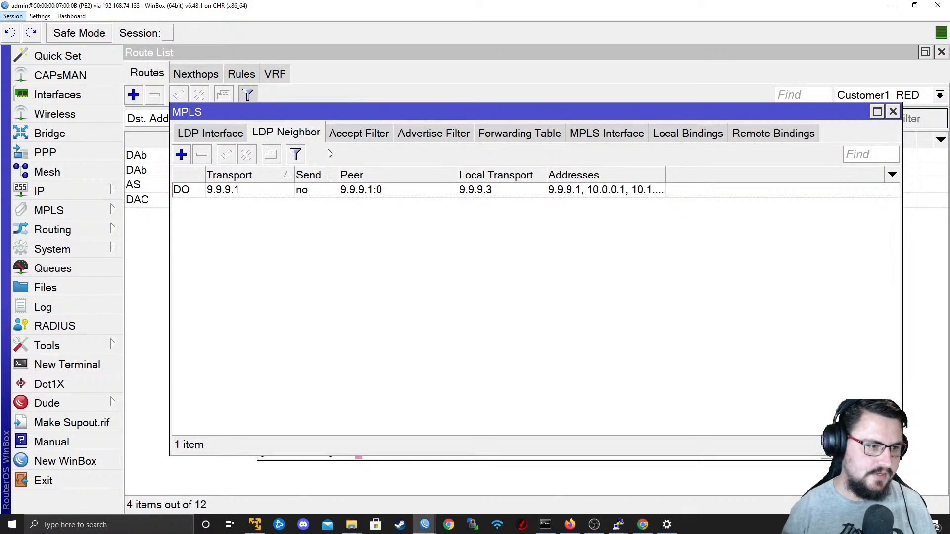
left_click(232, 138)
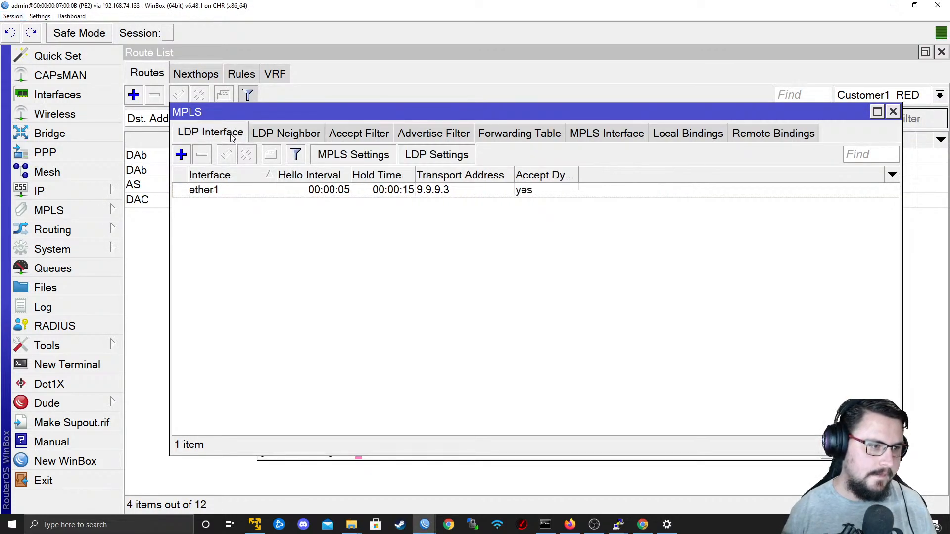
left_click(426, 157)
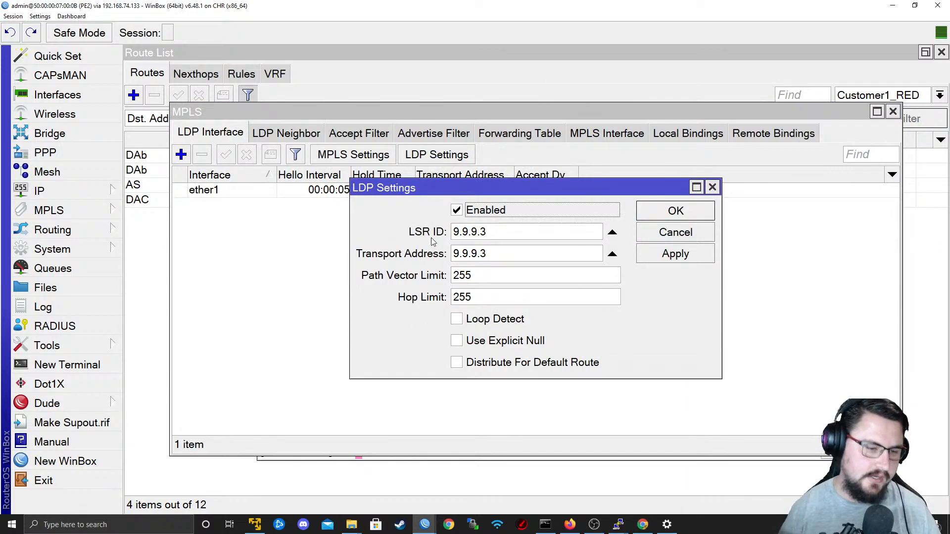
key("Tab")
key("Tab")
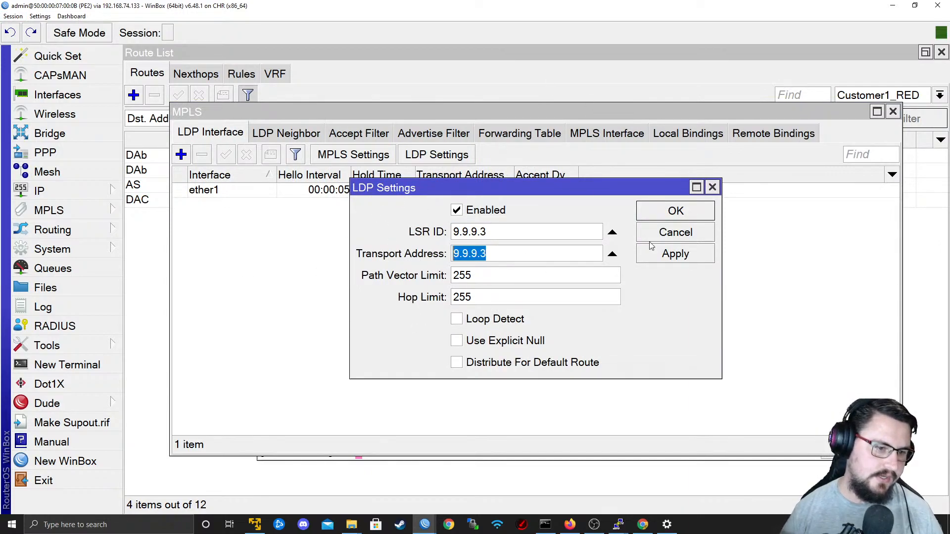
left_click(676, 233)
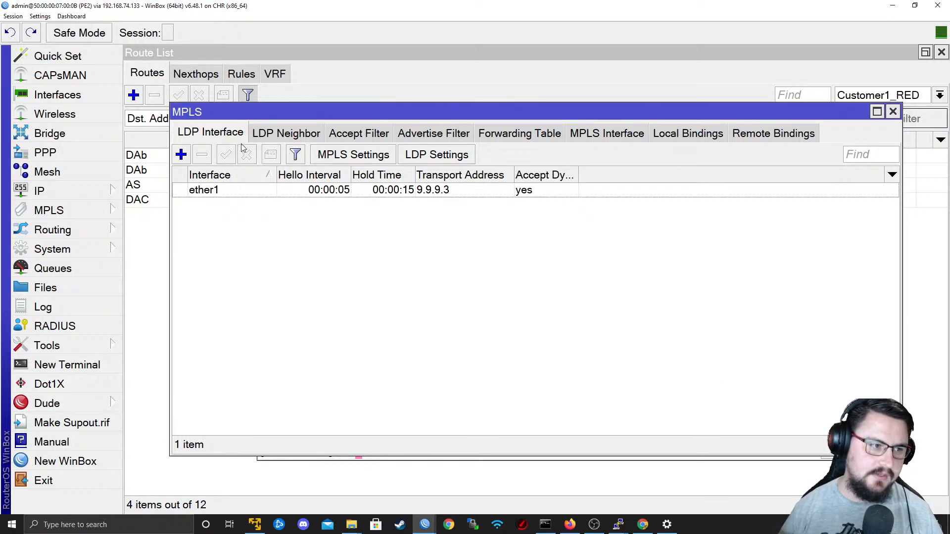
Close PE2's MPLS window and clear the CPE1 terminal and P1 WinBox away to return to the EVE topology.
left_click(274, 190)
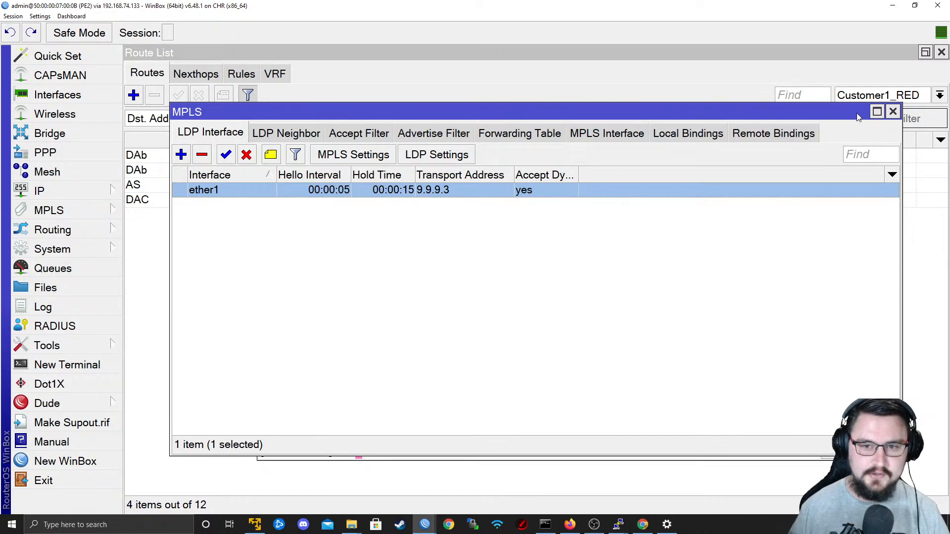
left_click(894, 112)
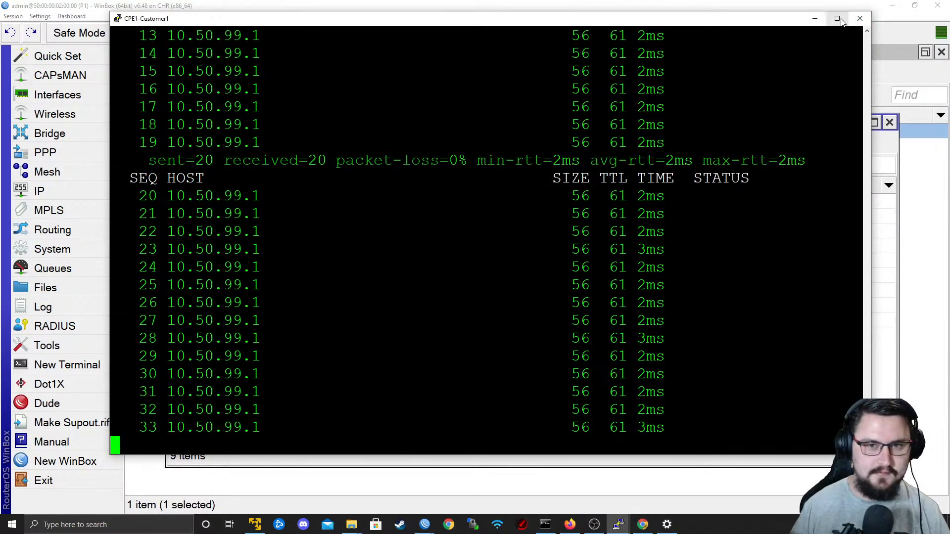
left_click(815, 18)
left_click(892, 5)
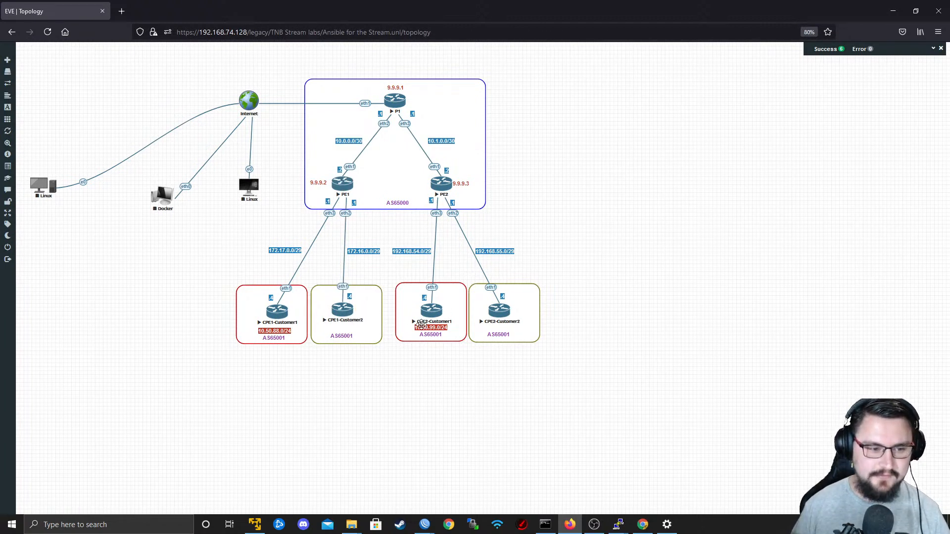
Duplicate the 10.50.99.0/24 label of CPE2-Customer1 and move the copy to the empty area below the customer boxes.
right_click(419, 328)
left_click(448, 342)
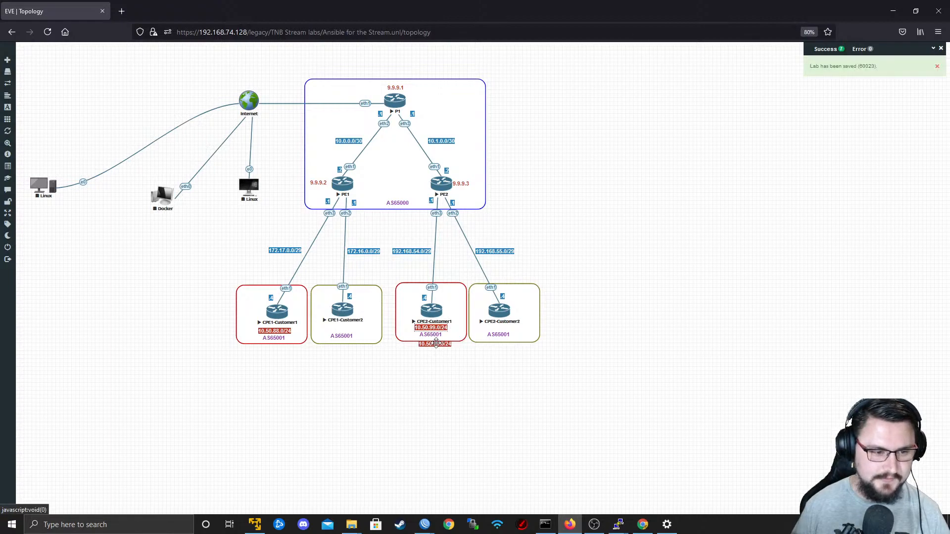
left_click_drag(432, 351, 439, 404)
Change the text background of the duplicated 10.50.99.0/24 label to the Pumpkin orange colour.
right_click(431, 399)
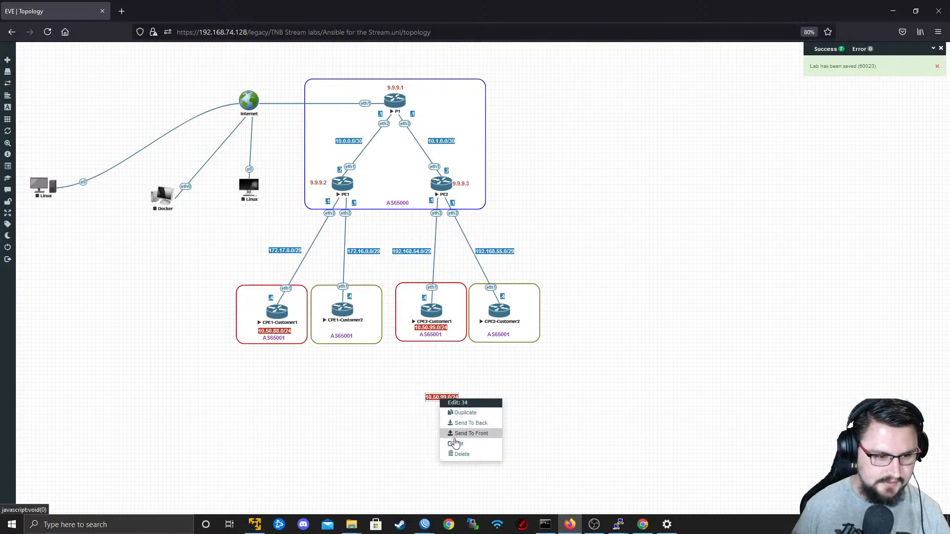
double_click(432, 398)
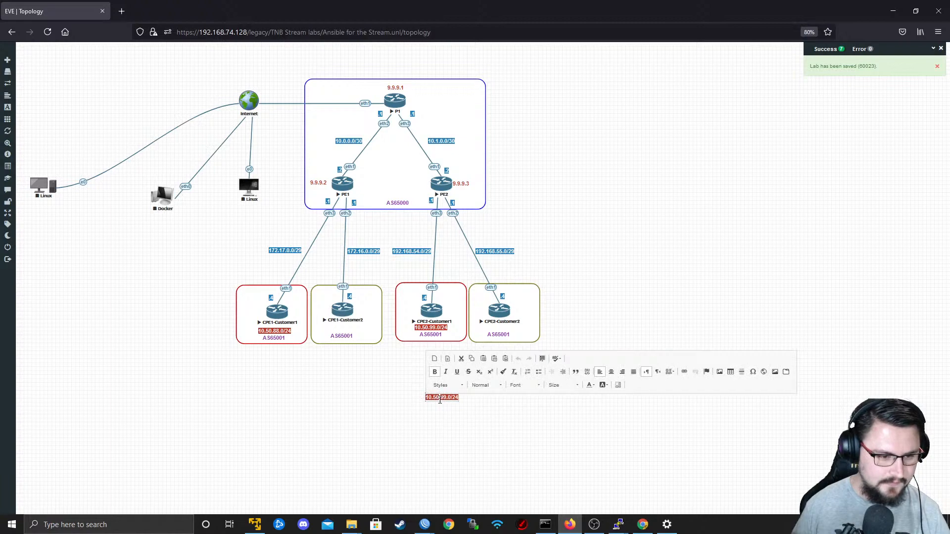
triple_click(440, 399)
triple_click(440, 400)
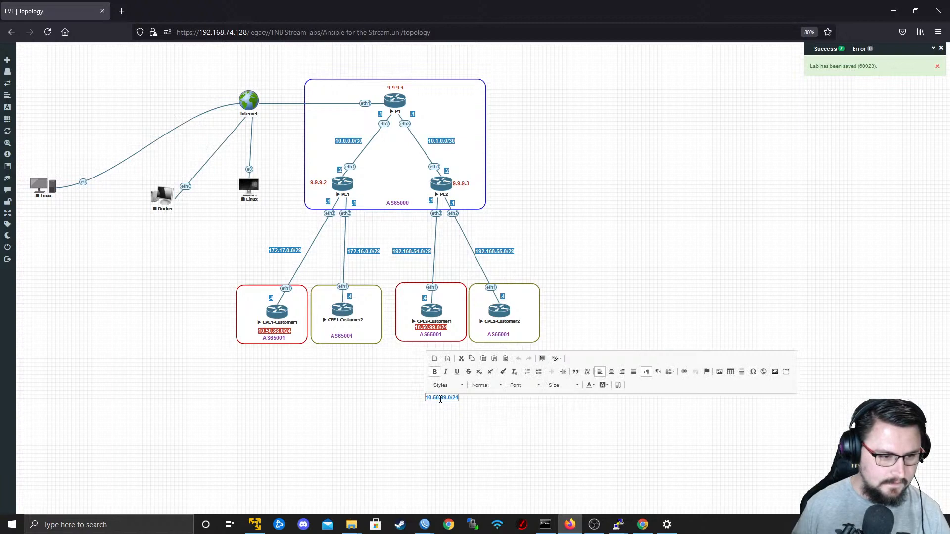
left_click(608, 385)
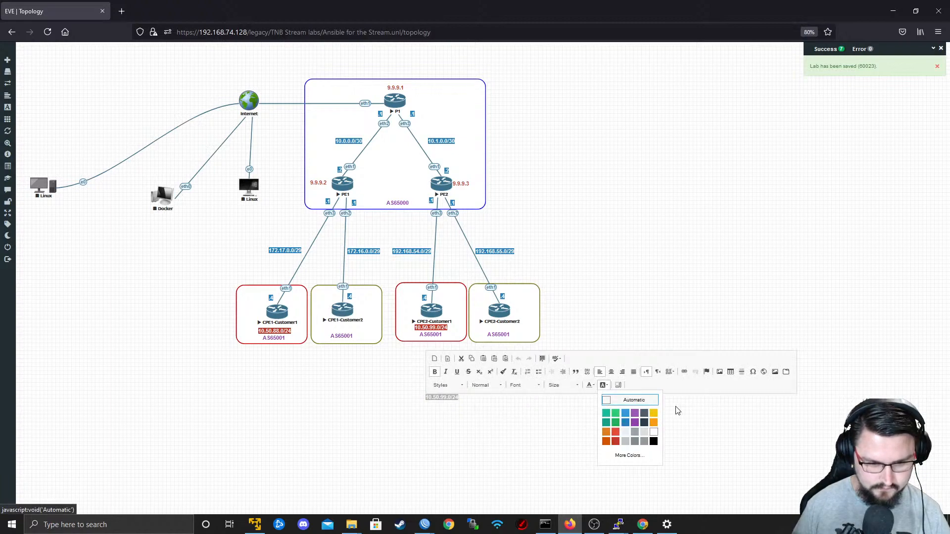
left_click(608, 443)
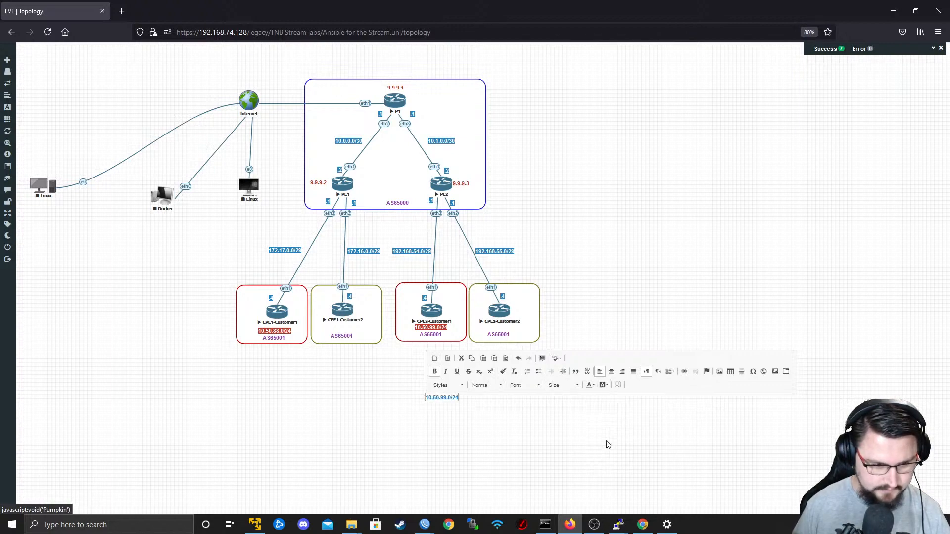
left_click(549, 441)
Move the orange 10.50.99.0/24 label into the CPE1-Customer2 box, directly beneath the router name.
left_click_drag(449, 396, 379, 355)
left_click(442, 397)
left_click_drag(447, 402, 352, 331)
right_click(371, 340)
right_click(367, 340)
left_click(406, 386)
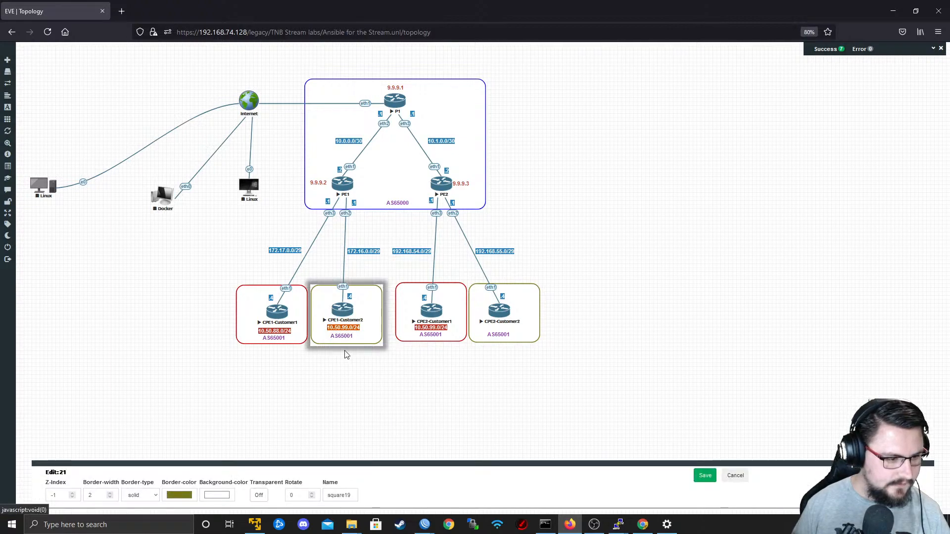
left_click(728, 478)
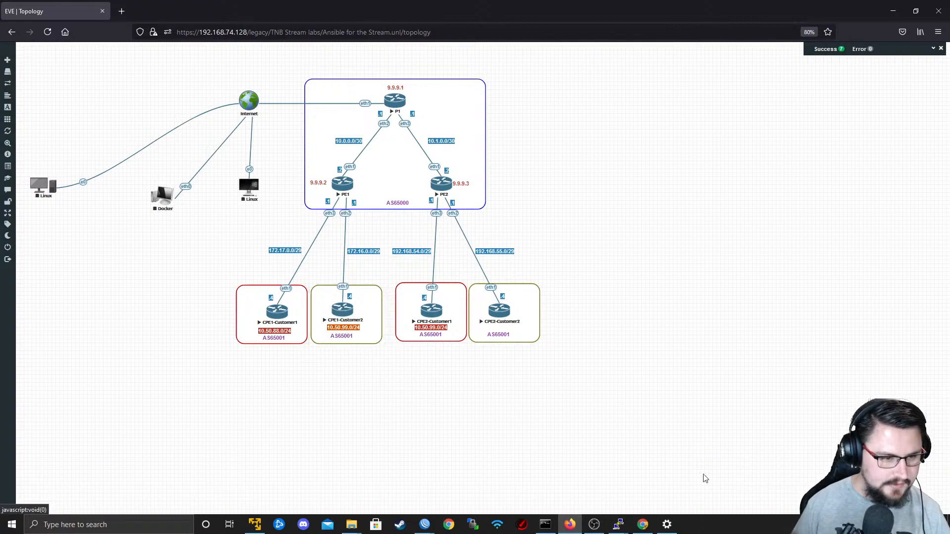
right_click(330, 327)
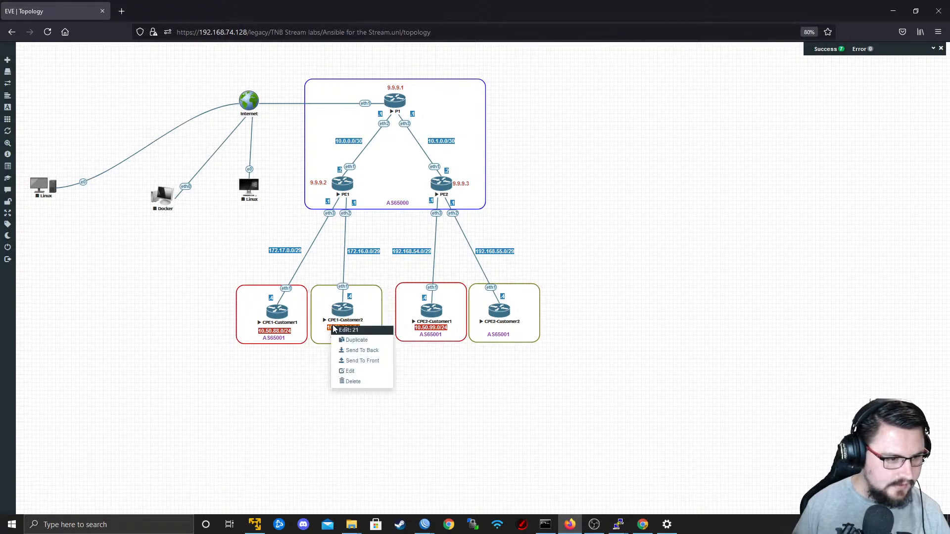
left_click(358, 377)
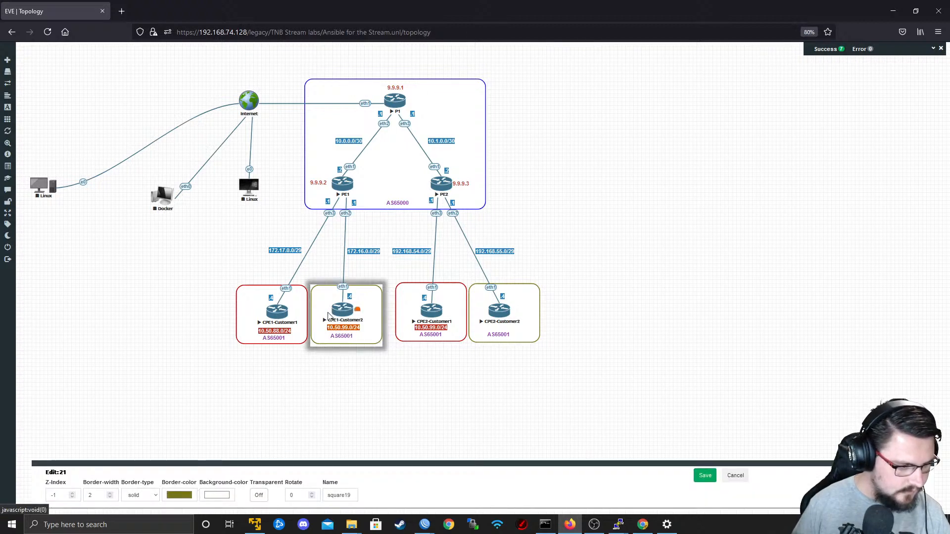
left_click(735, 475)
right_click(341, 329)
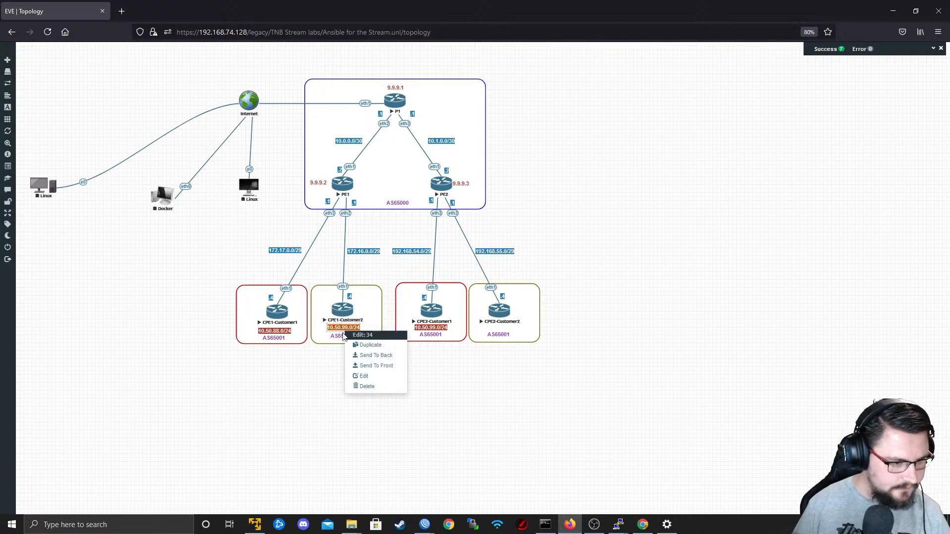
left_click(364, 376)
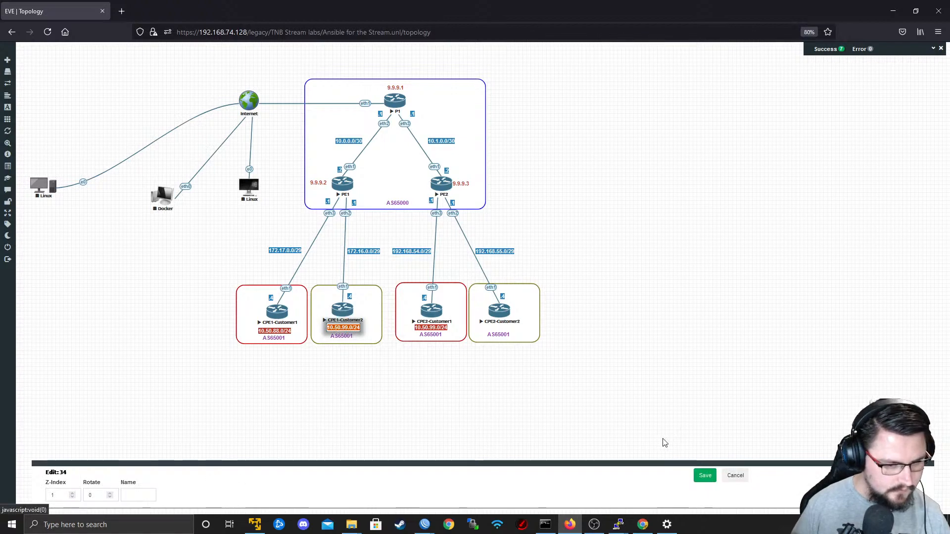
left_click(736, 475)
double_click(355, 328)
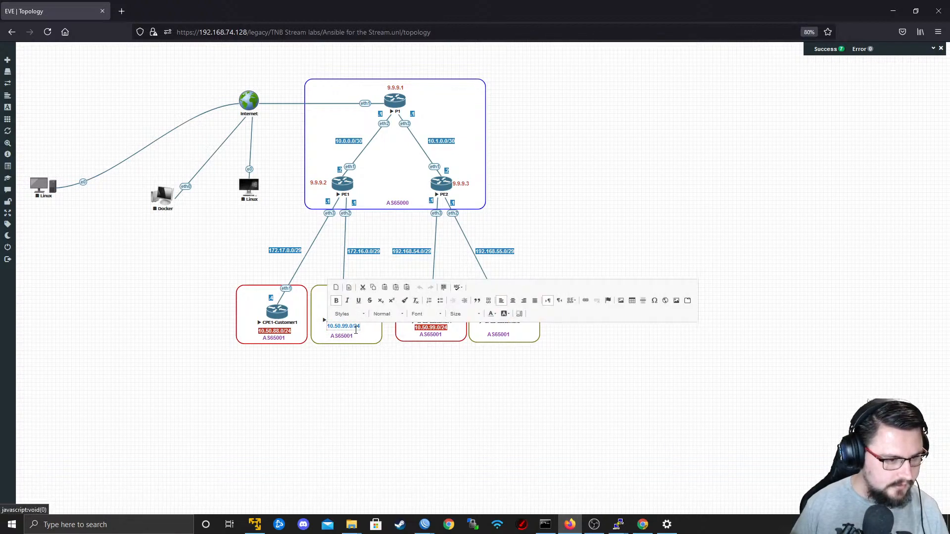
key("ctrl+a")
left_click(504, 314)
left_click(525, 384)
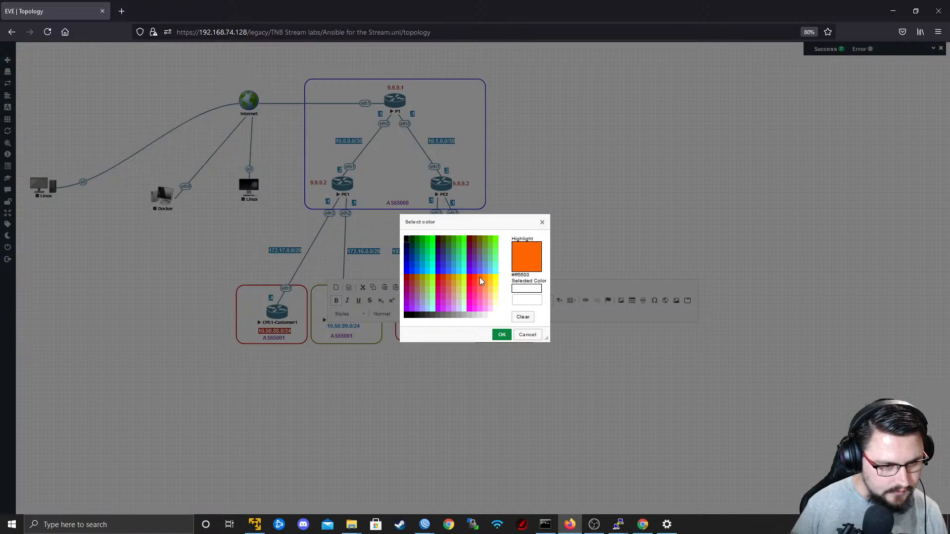
left_click(528, 334)
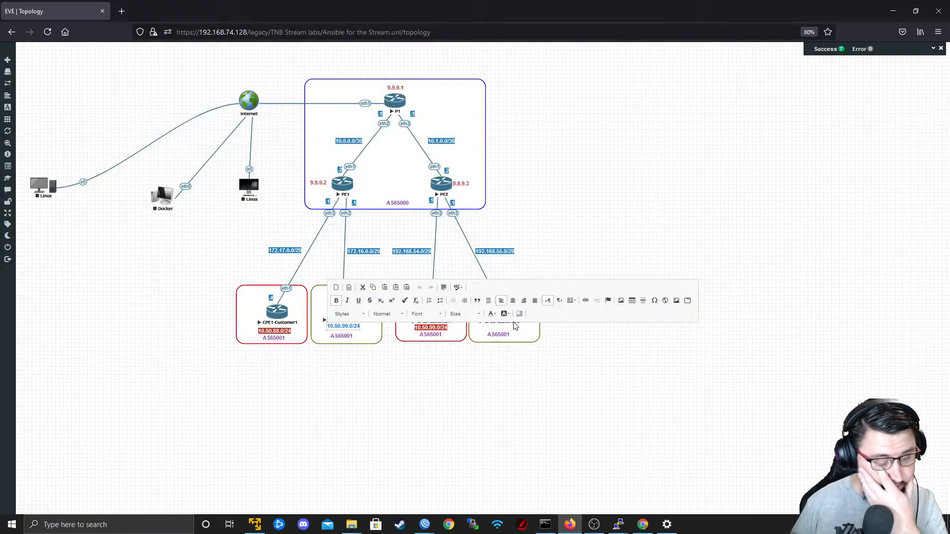
left_click(469, 377)
Change the border colour of the box around CPE1-Customer2 to the basic orange and save the shape.
right_click(381, 343)
left_click(415, 385)
left_click(184, 496)
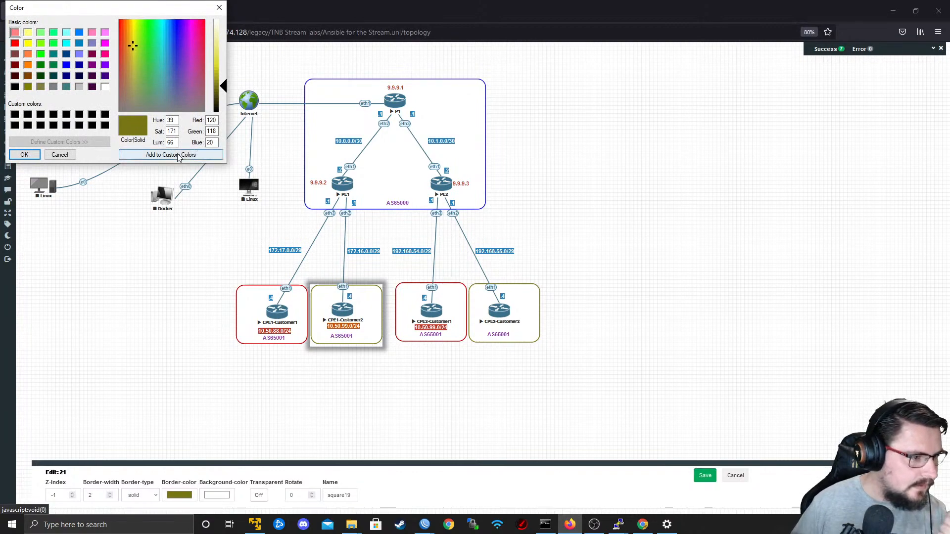
left_click(28, 65)
left_click(25, 154)
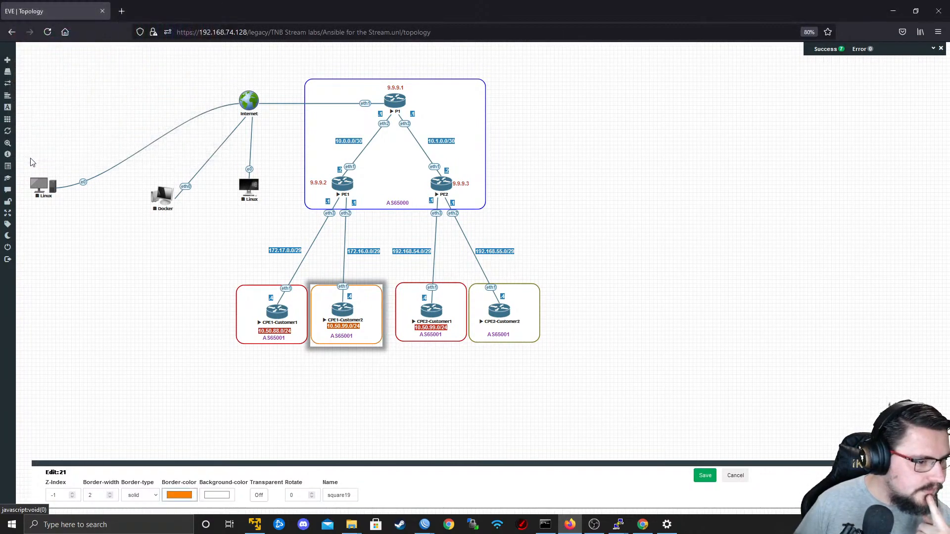
left_click(704, 476)
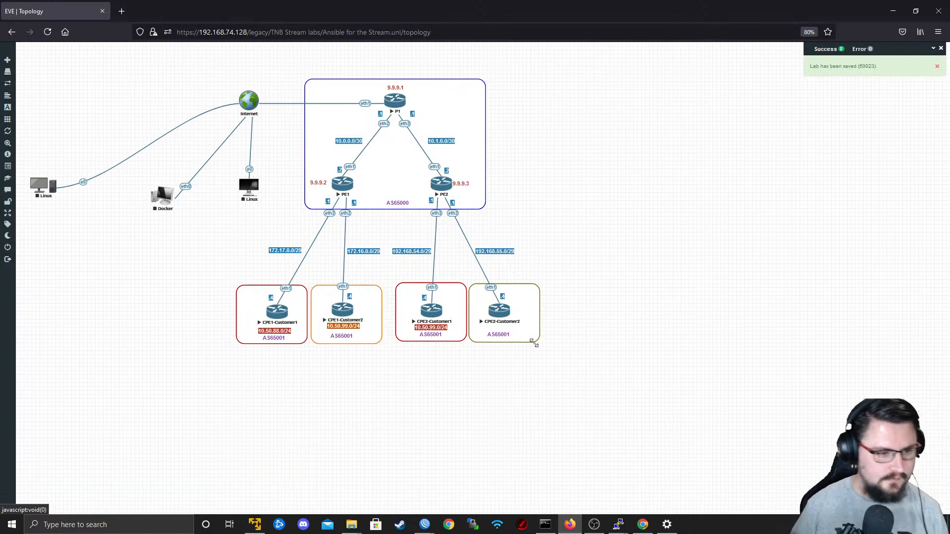
Give the box around CPE2-Customer2 the basic orange border colour (RGB 255, 128, 0) and save it.
right_click(526, 333)
left_click(554, 371)
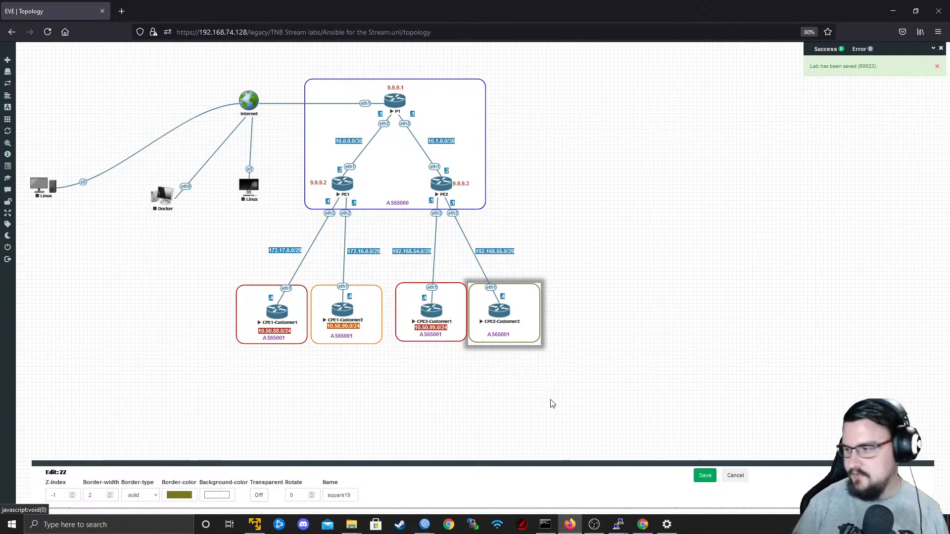
left_click(182, 495)
left_click(28, 65)
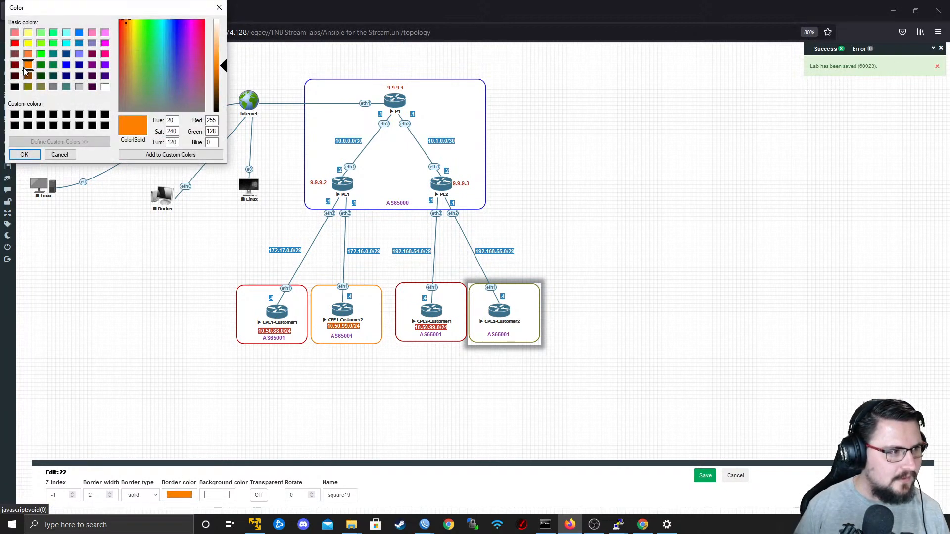
left_click(25, 155)
left_click(705, 476)
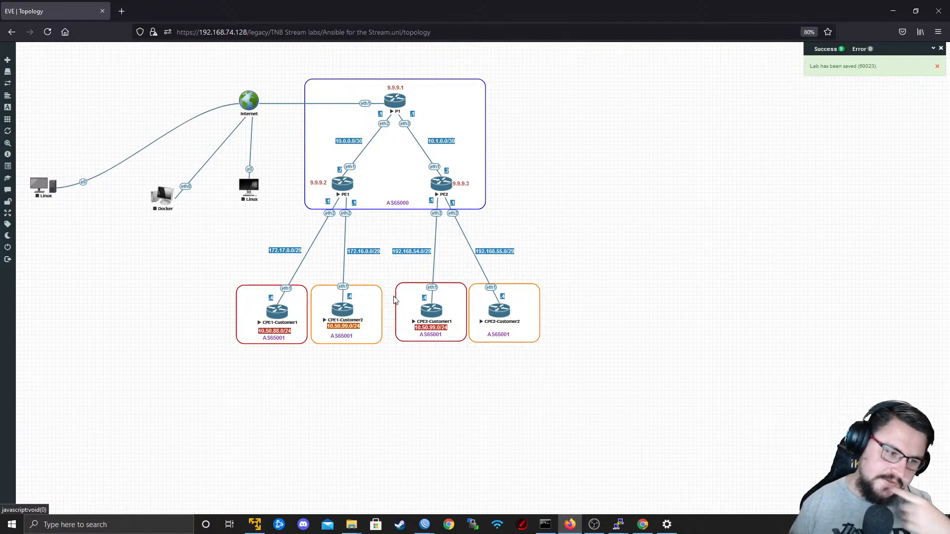
Nudge the orange network label in the CPE1-Customer2 box slightly down and rewrite its text to begin with 10.10.99.
left_click_drag(350, 325, 351, 327)
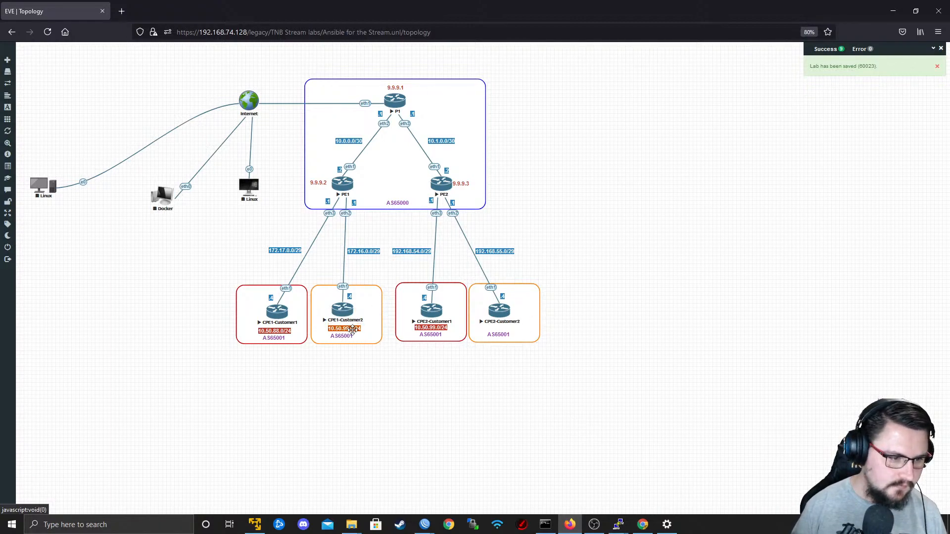
double_click(352, 329)
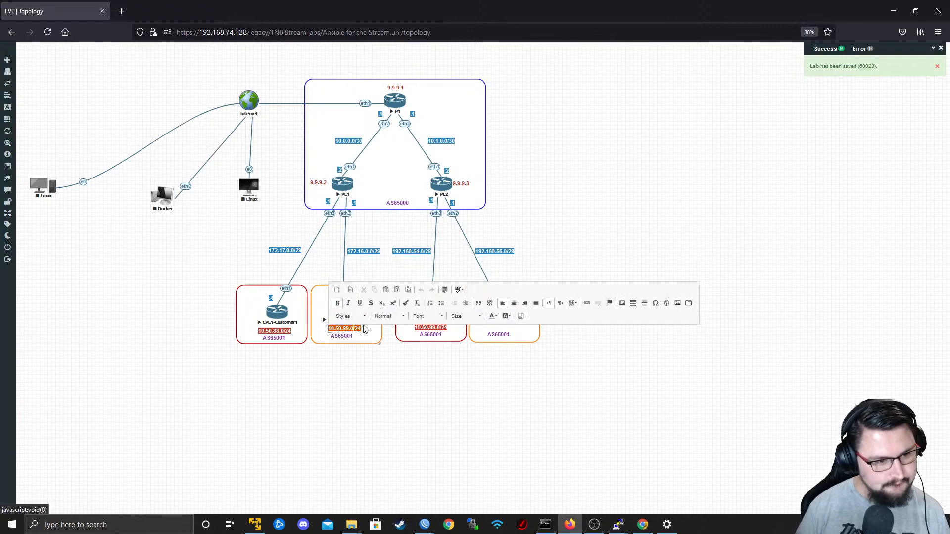
key("BackSpace")
key("BackSpace")
key("BackSpace")
key("BackSpace")
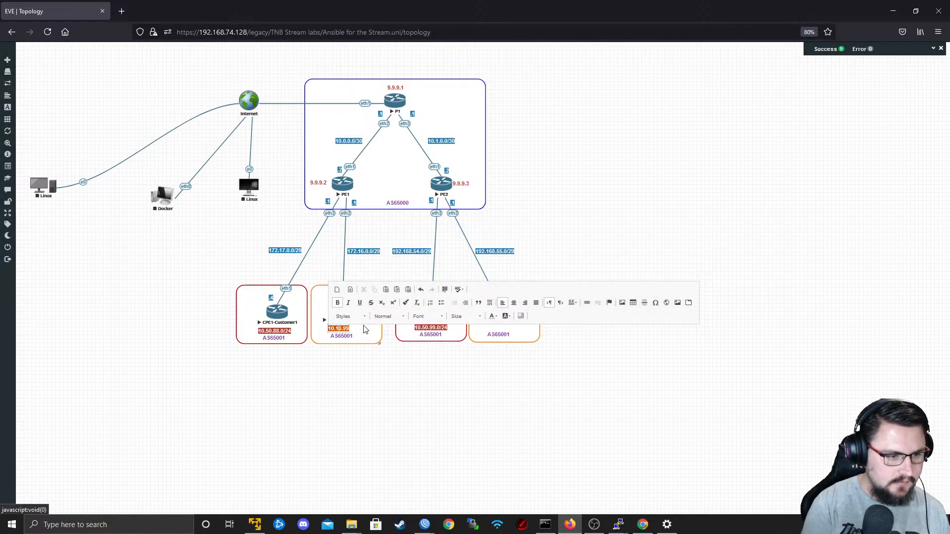
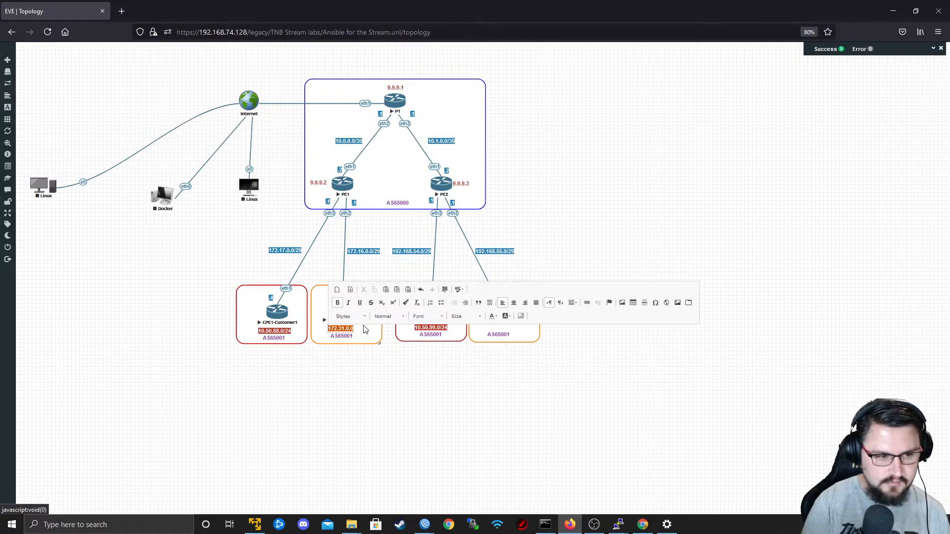
Label the CPE2-Customer2 box 172.31.1.0/24 using a duplicate of the orange 172.31.0.0/24 label, placed directly beneath the router name.
left_click(400, 396)
right_click(356, 330)
left_click(372, 346)
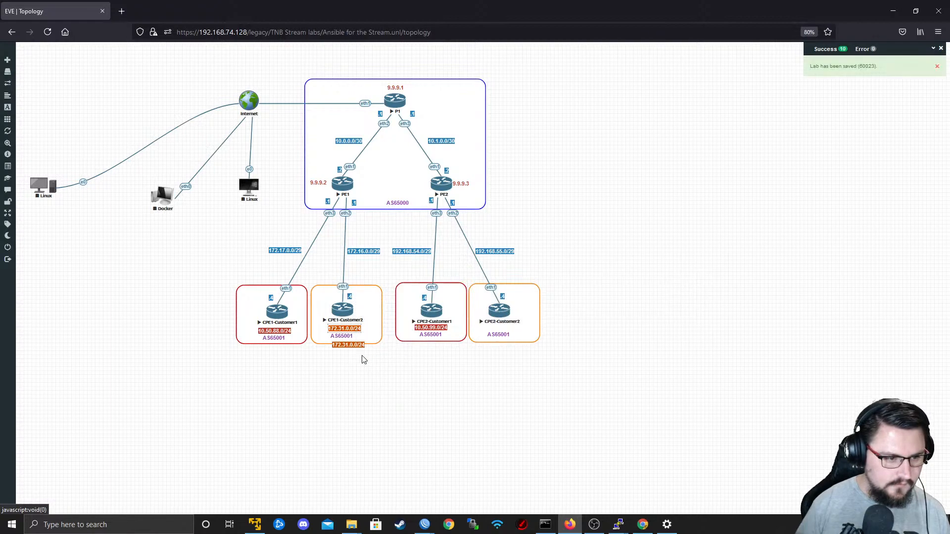
left_click_drag(352, 345, 505, 329)
double_click(505, 330)
type("1")
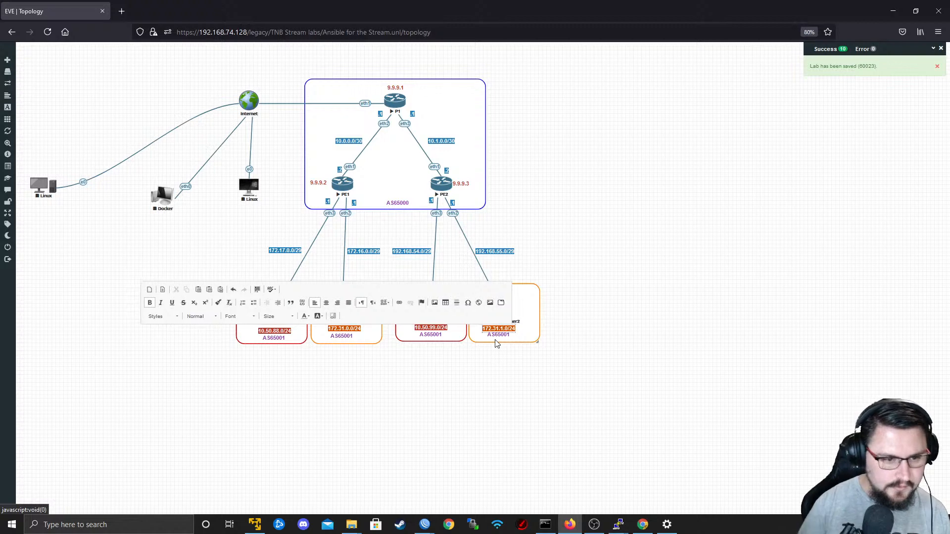
left_click(561, 394)
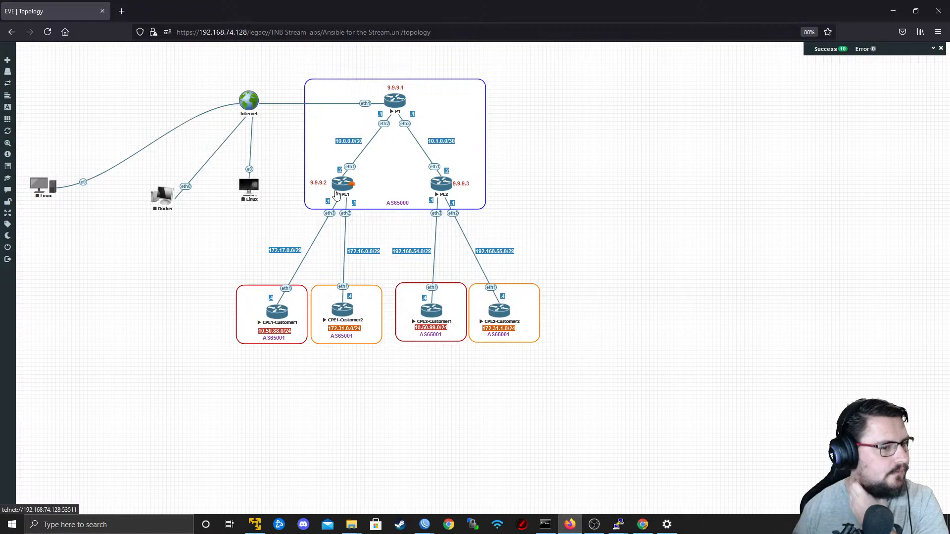
Switch to the PE1 session in WinBox and open its list of BGP instances.
mouse_move(425, 524)
left_click(365, 492)
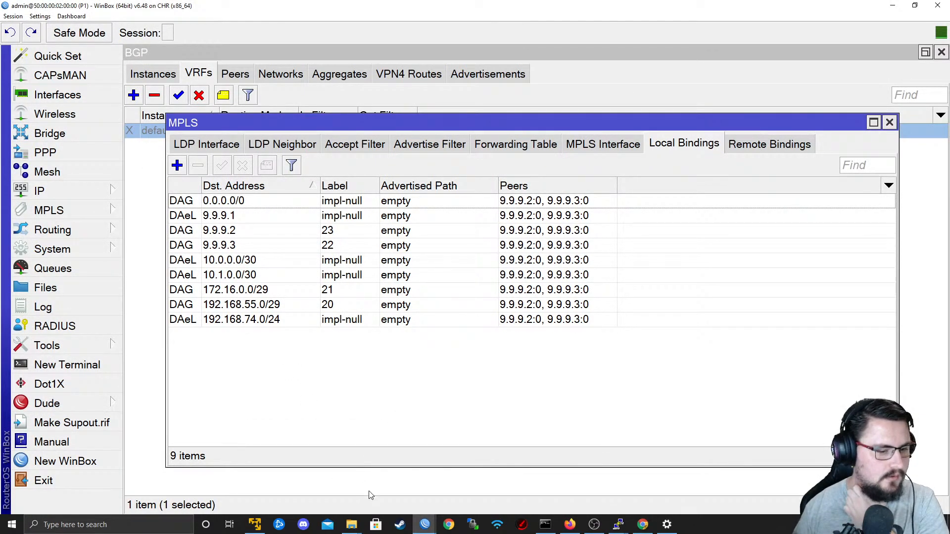
mouse_move(421, 526)
left_click(424, 492)
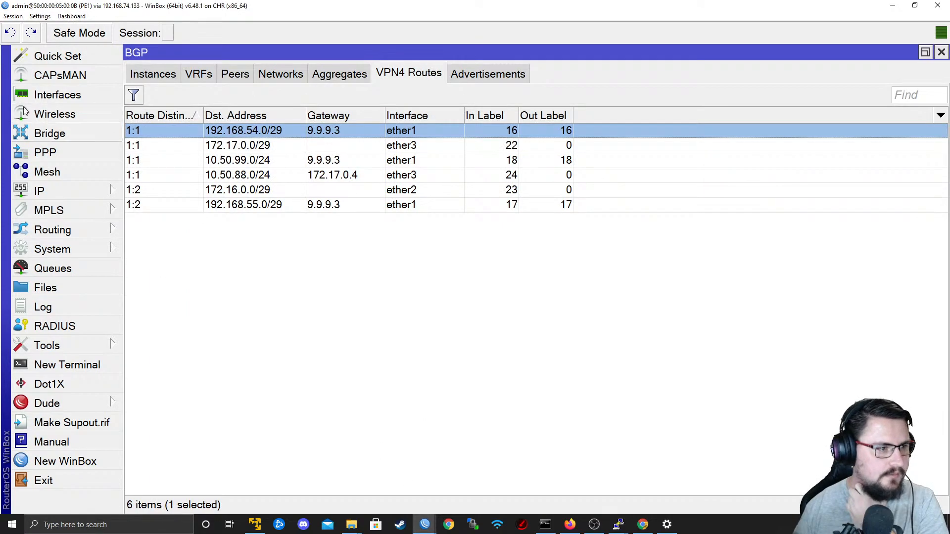
left_click(89, 230)
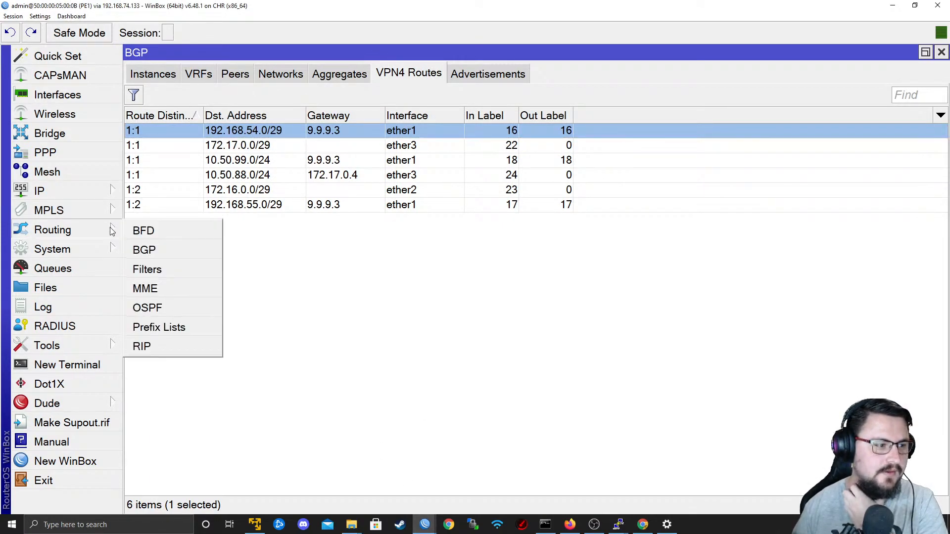
left_click(170, 249)
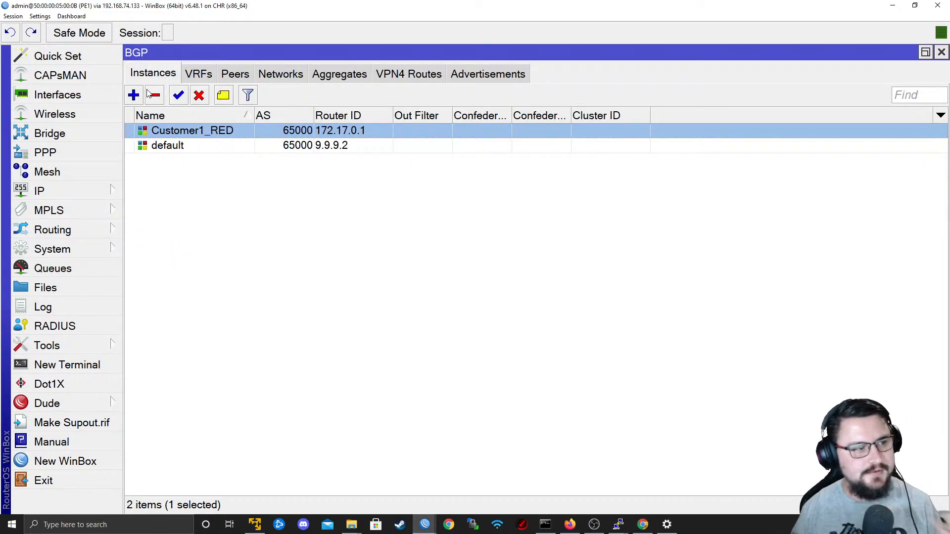
Start a new BGP instance on PE1 named Customer2_GOLD with AS 65000.
left_click(133, 95)
type("Cu")
key("BackSpace")
type("ustomer2_")
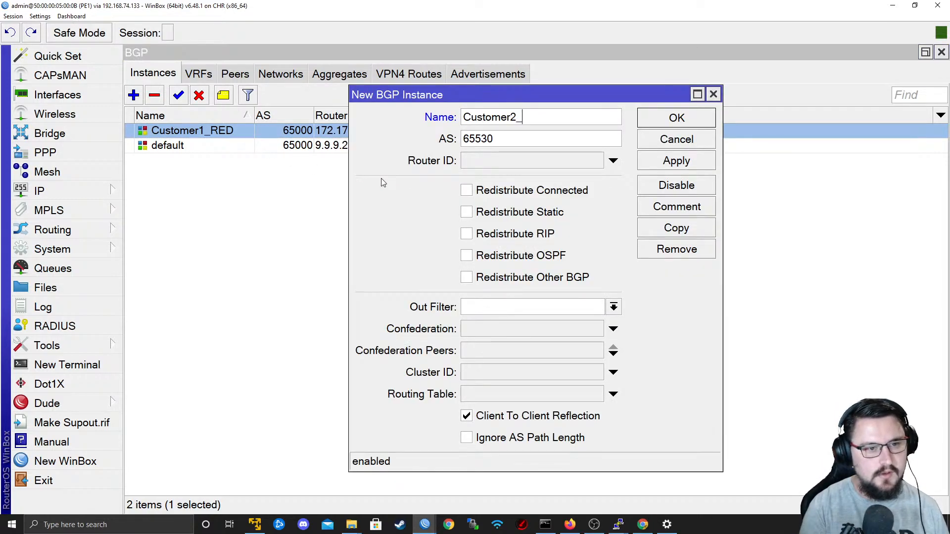
type("GOLD")
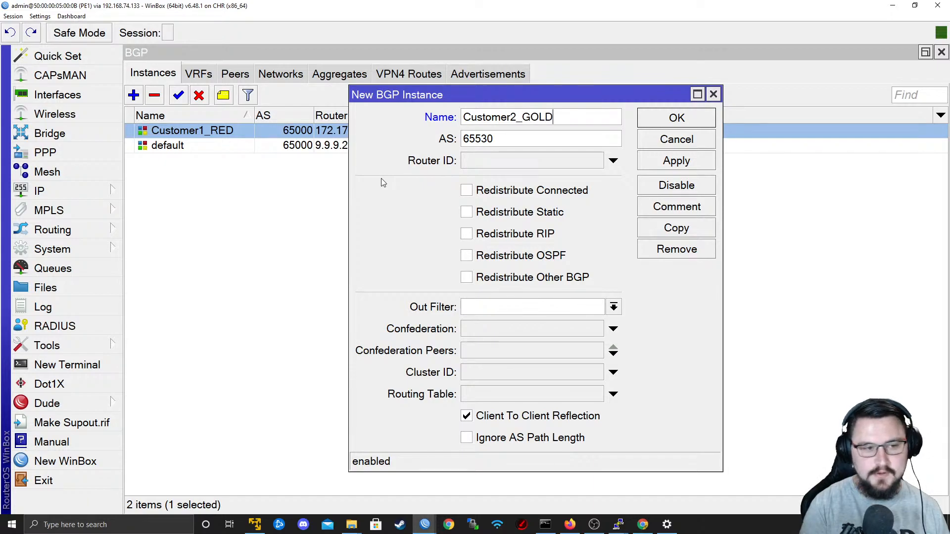
key("Tab")
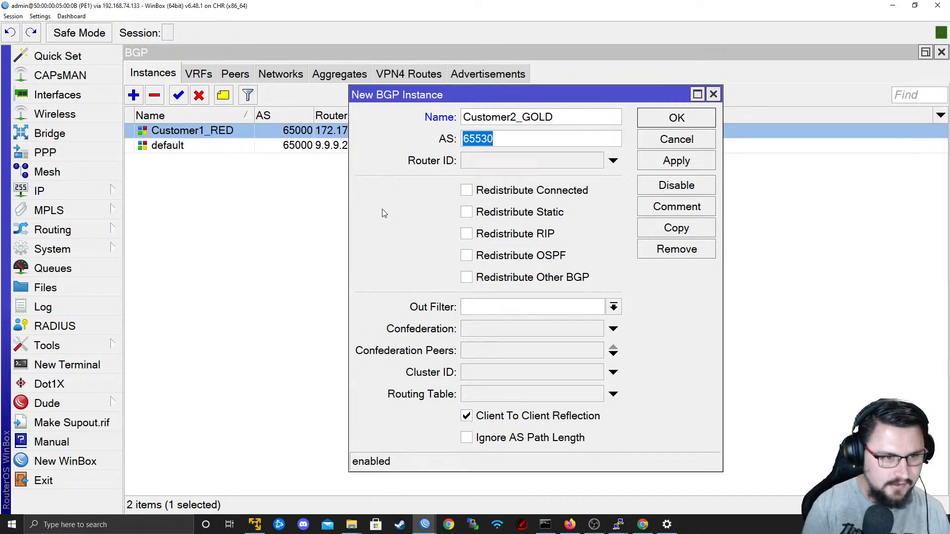
type("65000")
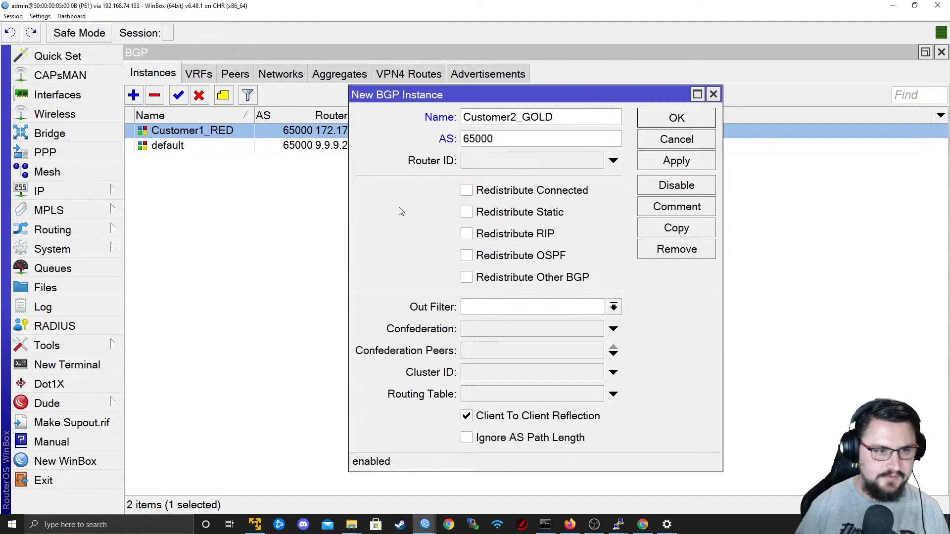
key("Tab")
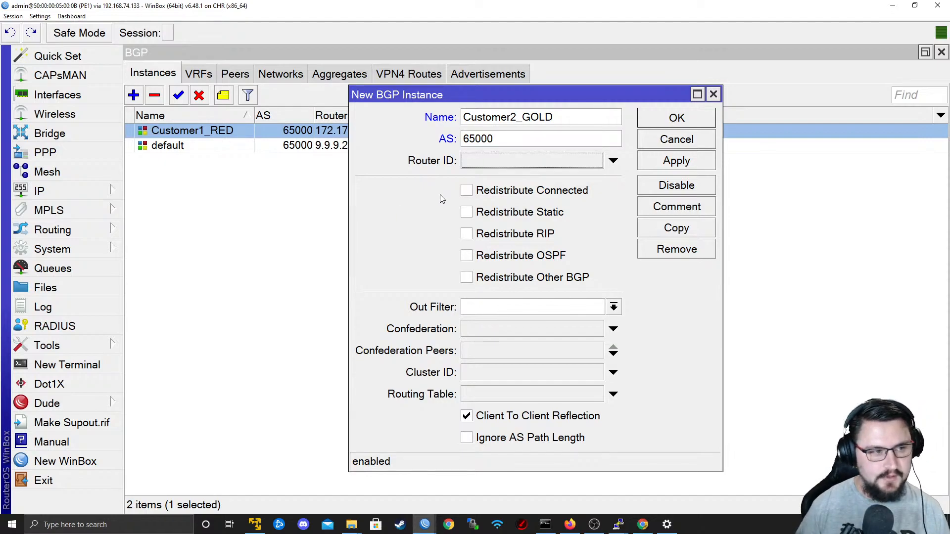
Check PE1's link to CPE1-Customer2 in the EVE topology and set the new instance's router ID to 172.16.0.1.
key("alt+Tab")
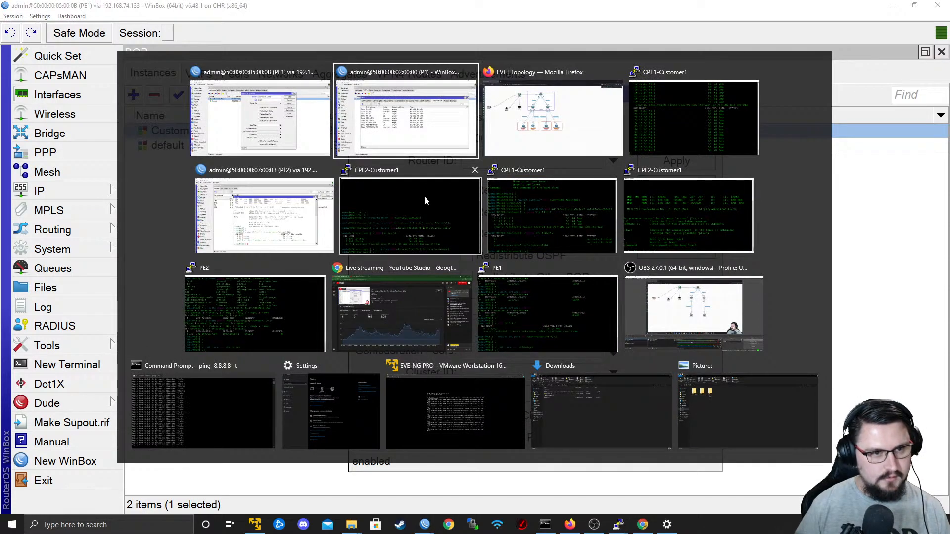
key("alt+Tab")
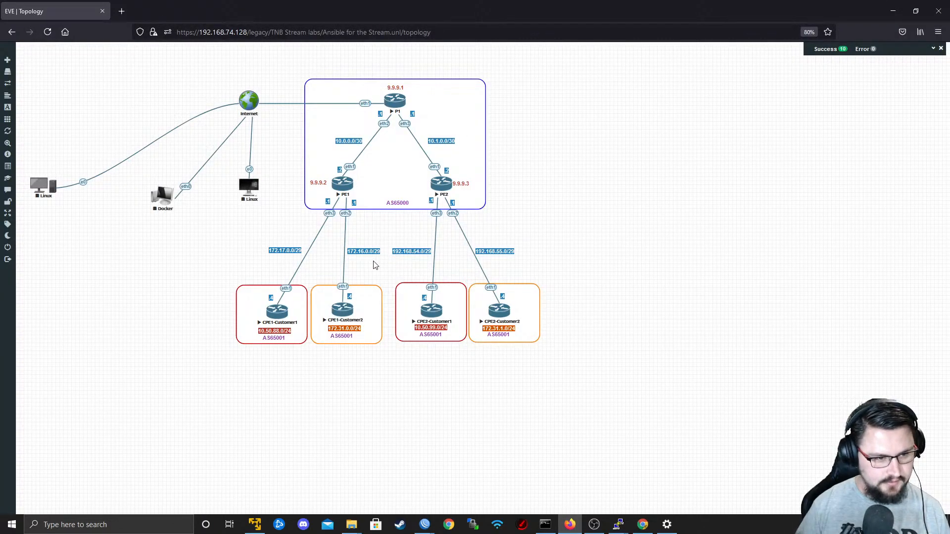
key("alt+Tab")
left_click(495, 163)
type("172.16.0.1")
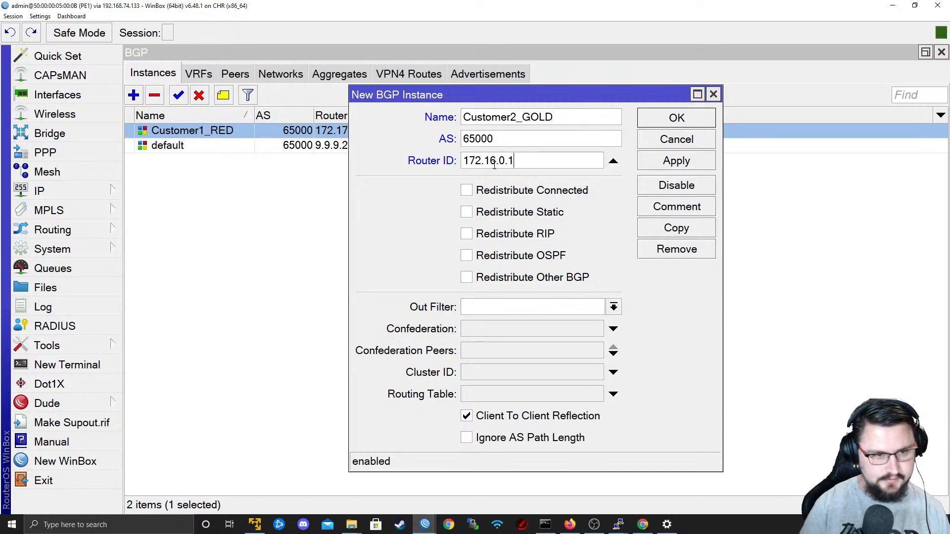
Assign the Customer2_GOLD routing table to the new BGP instance and save it.
left_click(613, 395)
left_click(596, 395)
left_click(544, 438)
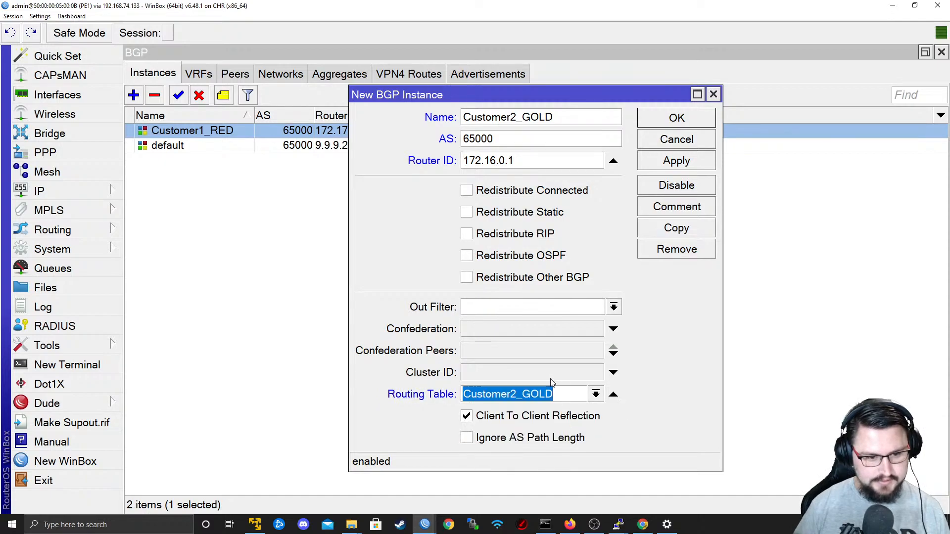
left_click(696, 163)
left_click(668, 114)
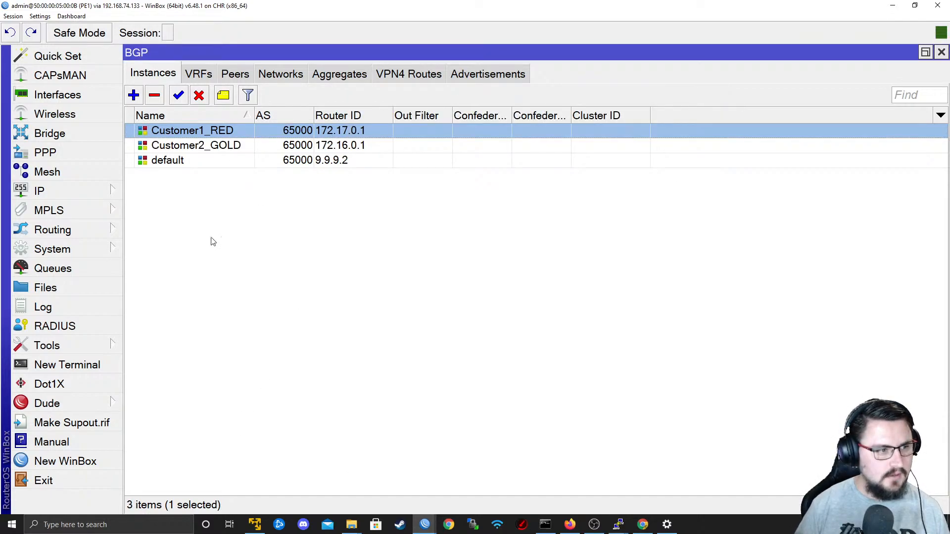
left_click(187, 144)
left_click(185, 136)
left_click(185, 145)
left_click(184, 134)
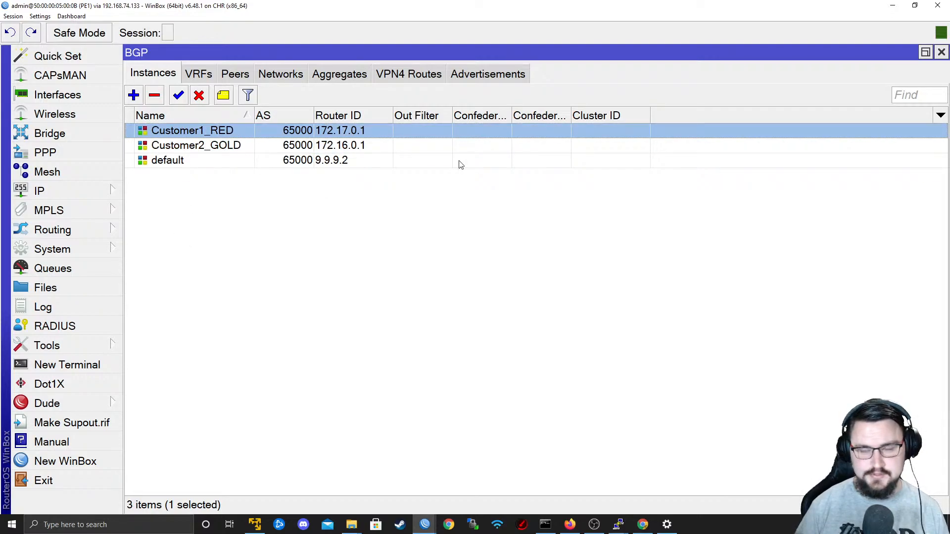
key("alt+Tab")
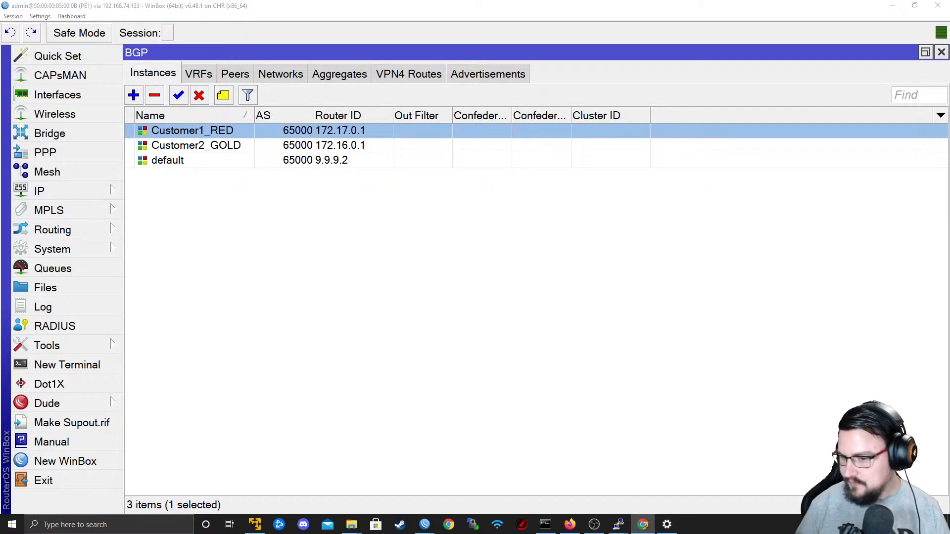
left_click(470, 244)
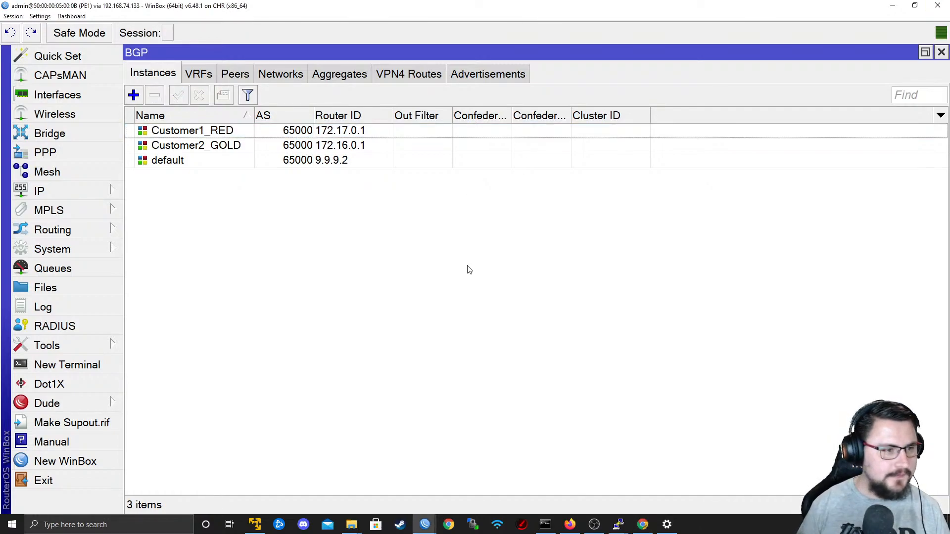
Start a new BGP peer on PE1 and select its update source after checking the topology for the interface facing CPE1-Customer2.
left_click(230, 73)
left_click_drag(269, 483, 151, 486)
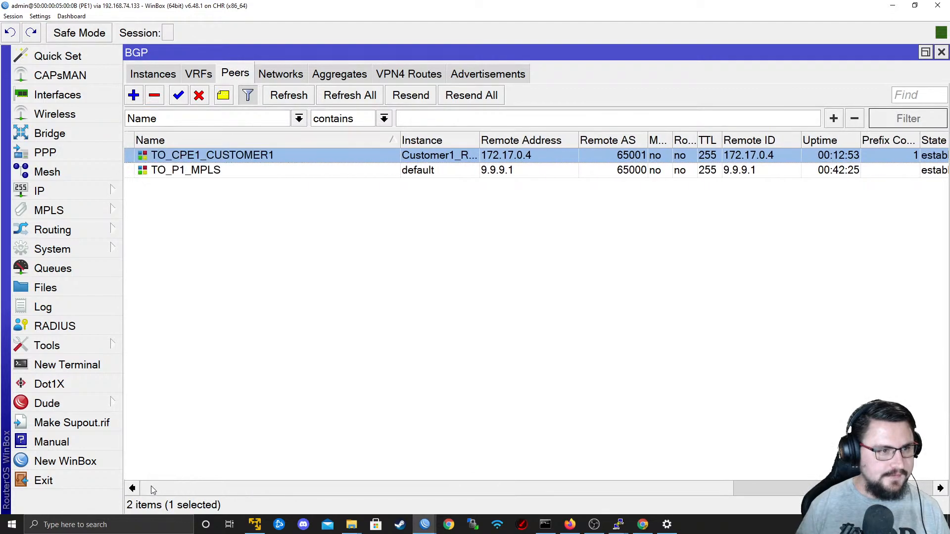
left_click(133, 95)
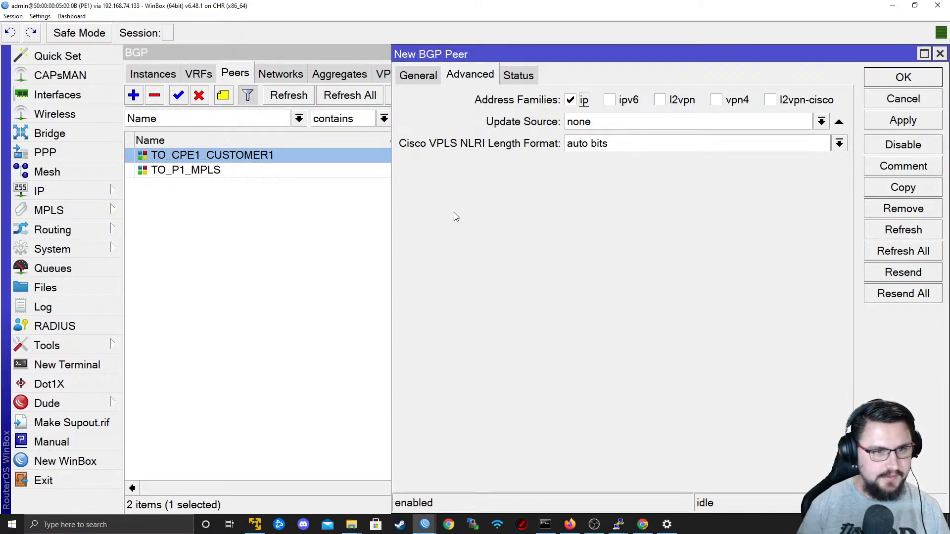
left_click(419, 78)
left_click(470, 75)
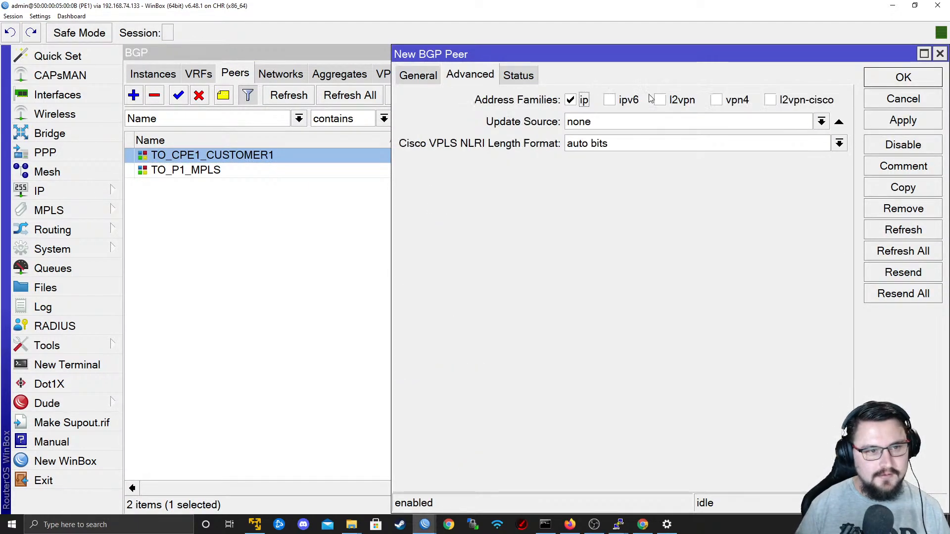
left_click(821, 121)
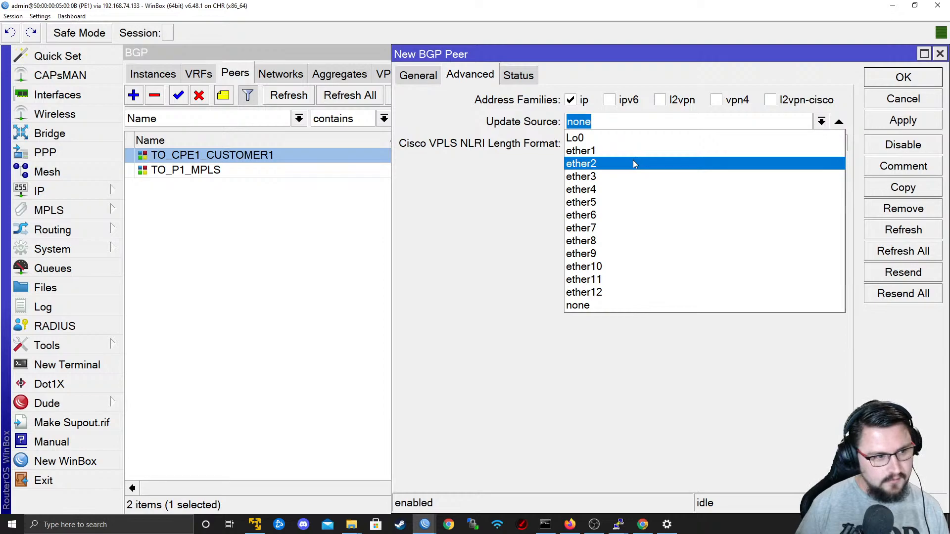
key("alt+Tab")
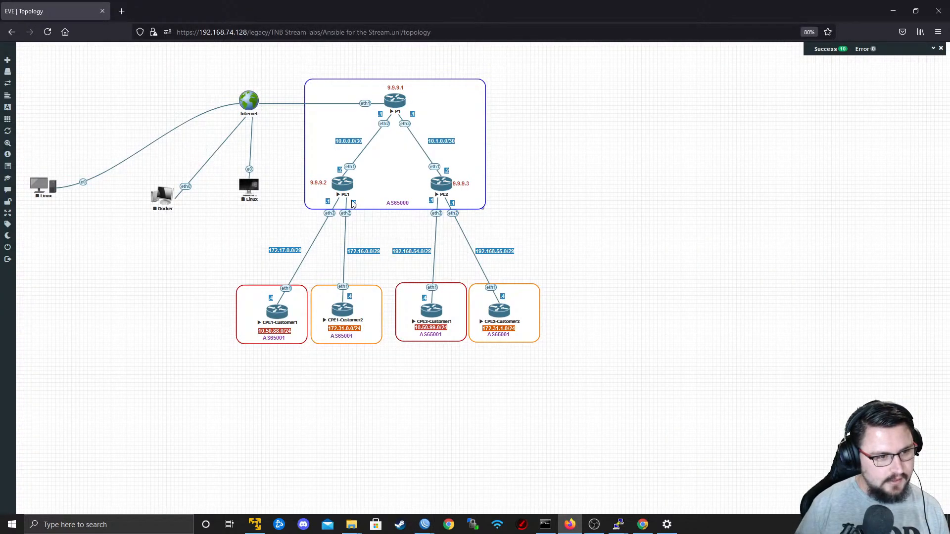
key("alt+Tab")
left_click(821, 122)
left_click(733, 153)
Name the new BGP peer TO_CPE1_CUSTOMER2 and assign it to the Customer2_GOLD instance.
left_click(422, 79)
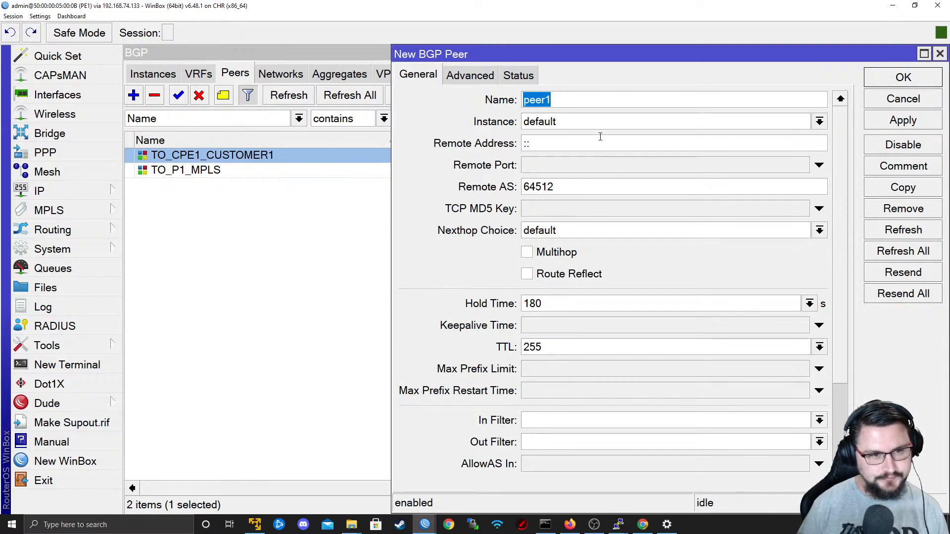
type("TO_C")
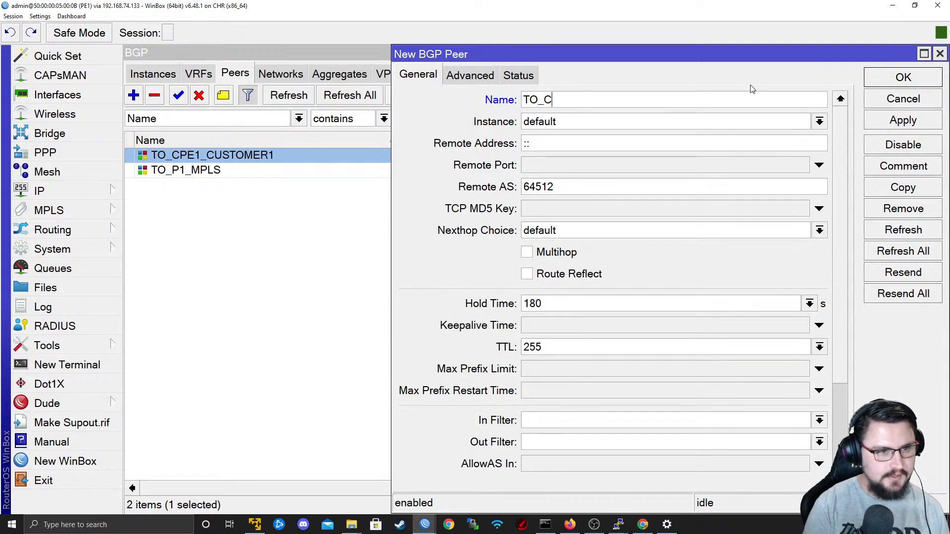
type("PE1_CUSTOMER2")
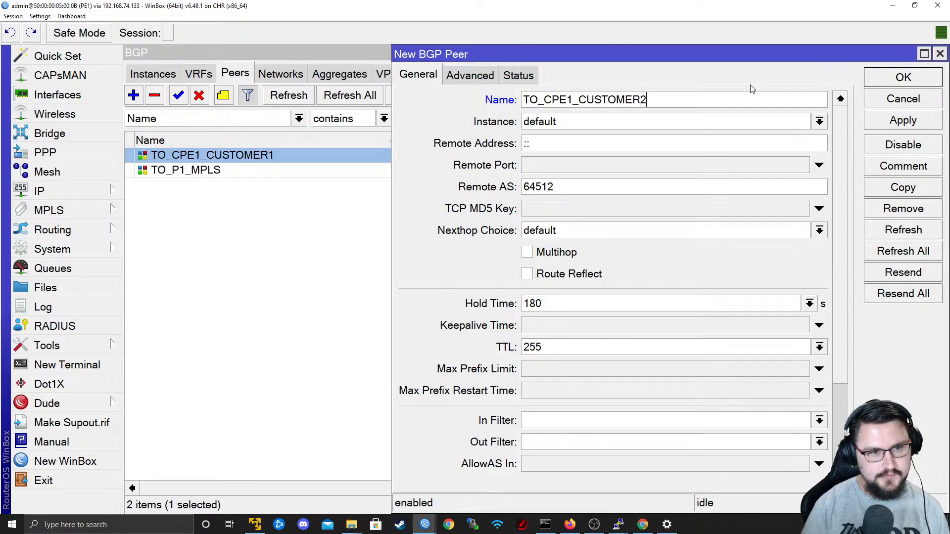
key("Tab")
left_click(630, 119)
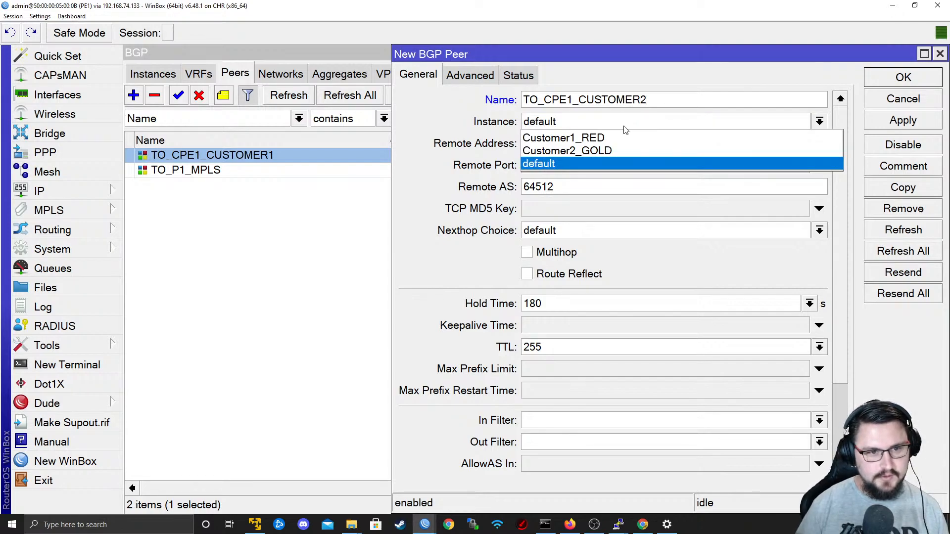
left_click(603, 149)
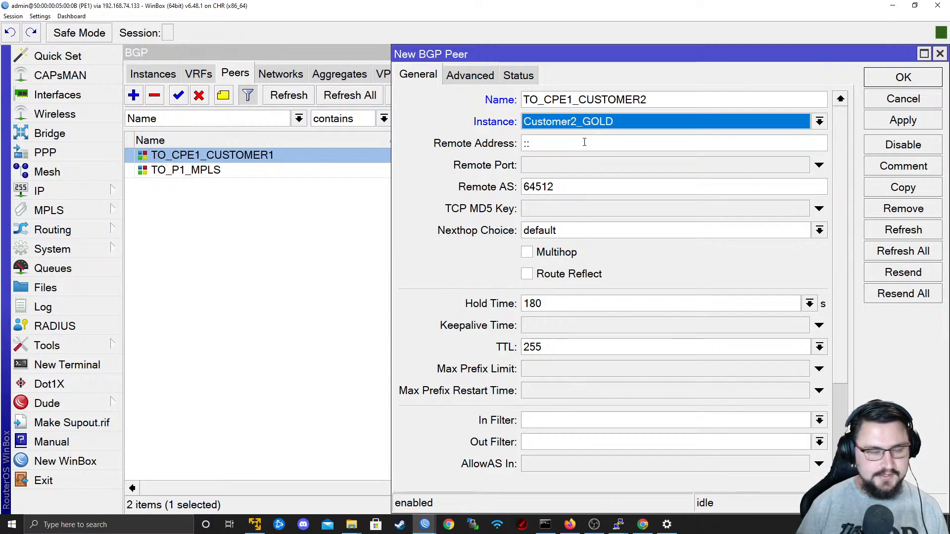
Set the peer's remote address to 172.16.0.4 and its remote AS to 65001.
key("Tab")
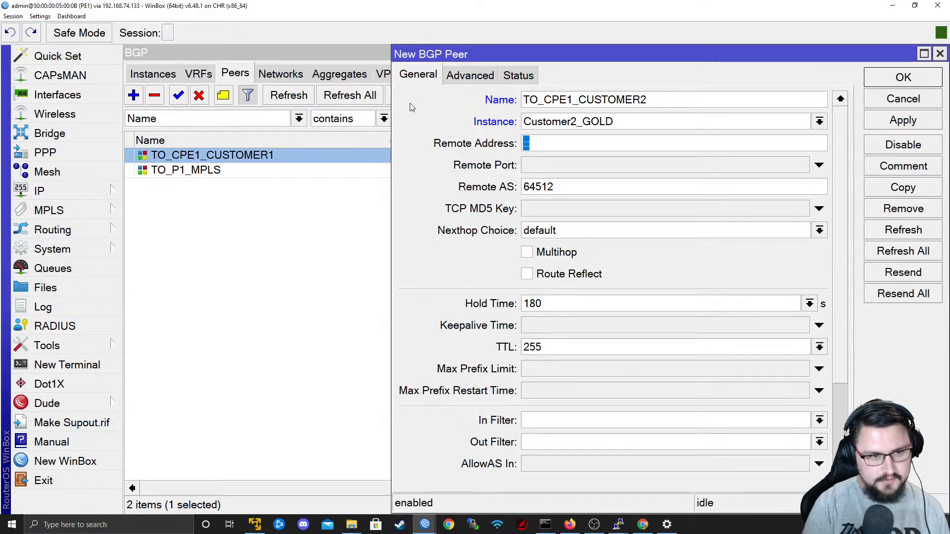
type("172,1")
key("BackSpace")
key("BackSpace")
type(".16.0.4")
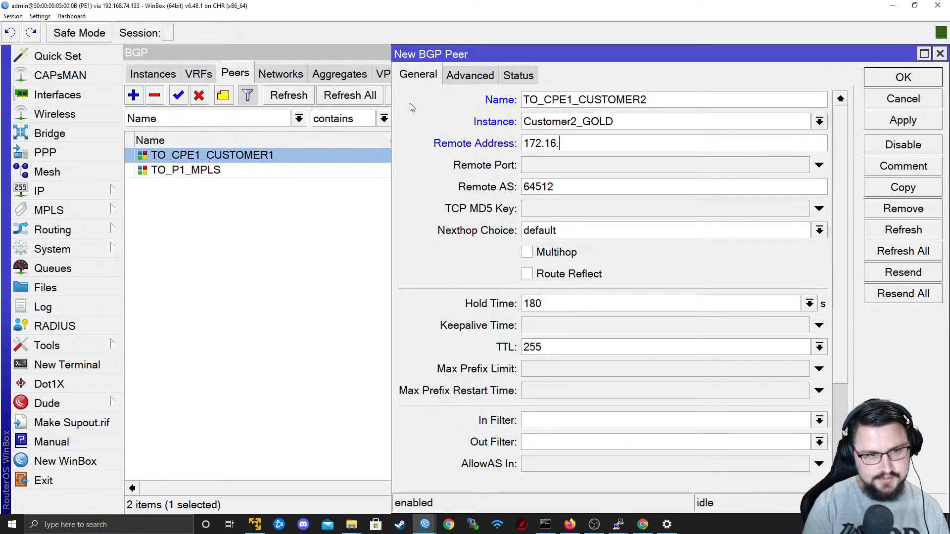
key("Tab")
key("Tab")
type("65001")
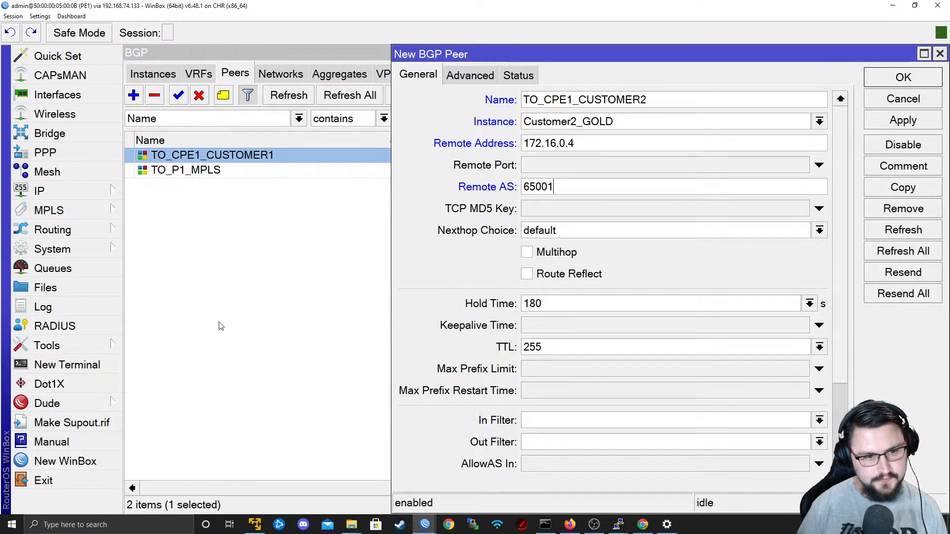
Set the peer's Default Originate option to always.
scroll(838, 402, "down", 3)
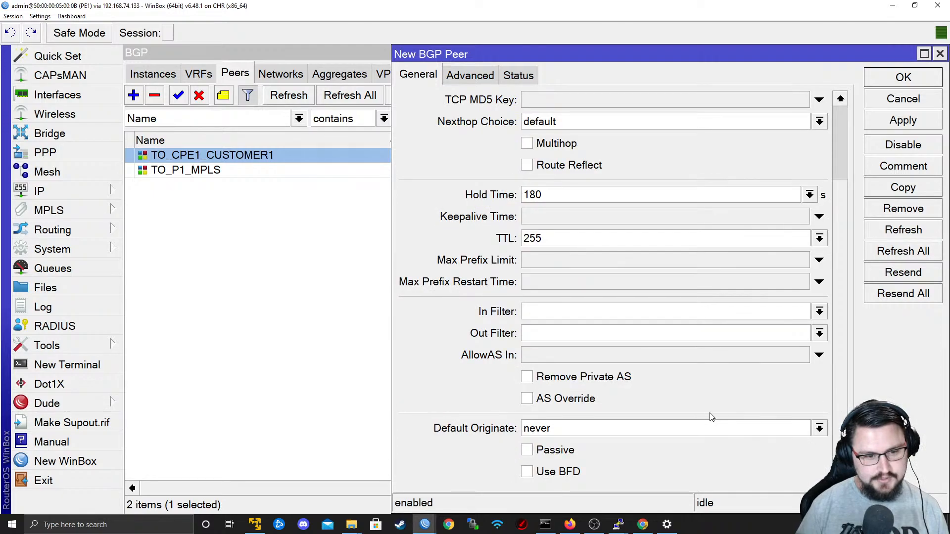
left_click(693, 429)
left_click(668, 445)
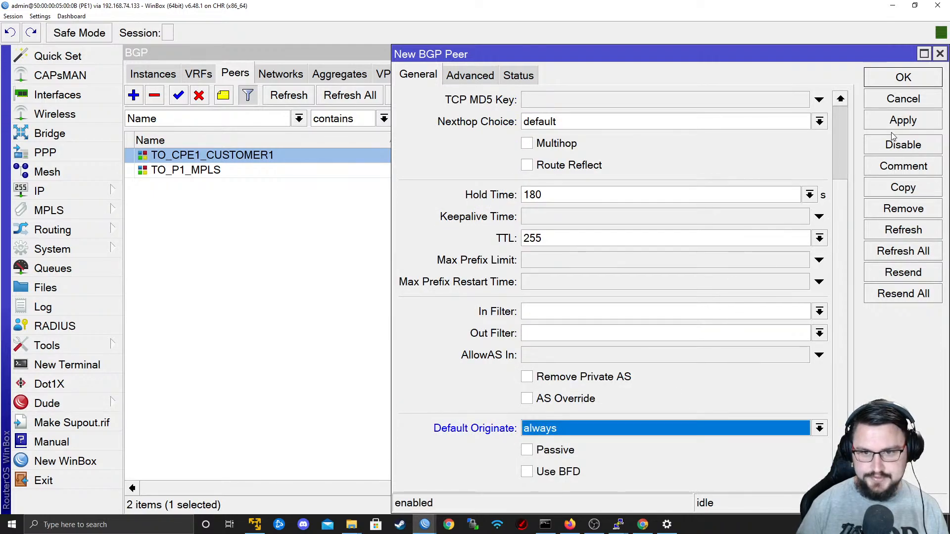
Save the new TO_CPE1_CUSTOMER2 BGP peer and close its settings.
left_click(903, 120)
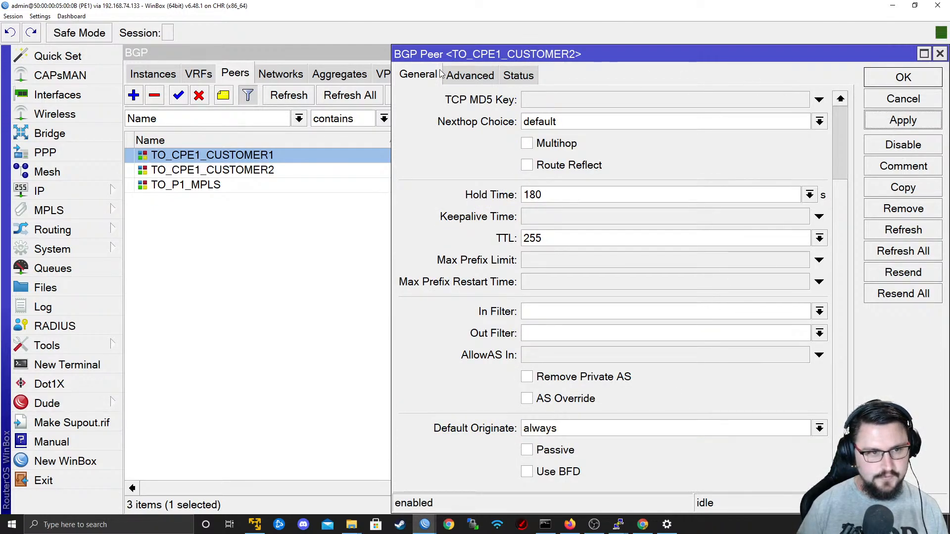
left_click(491, 79)
left_click(881, 78)
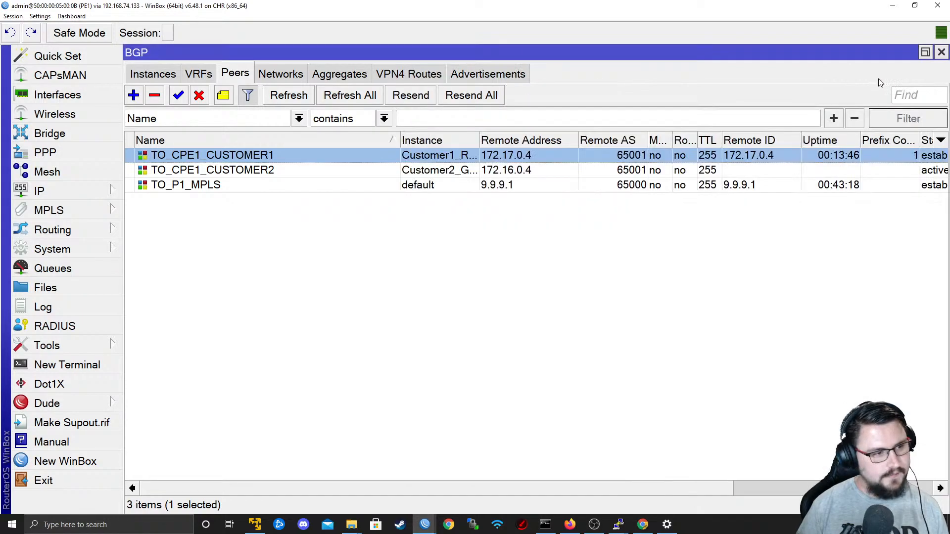
Switch to the EVE topology in Firefox and open the CPE1-Customer2 console with putty.exe.
key("alt+Tab")
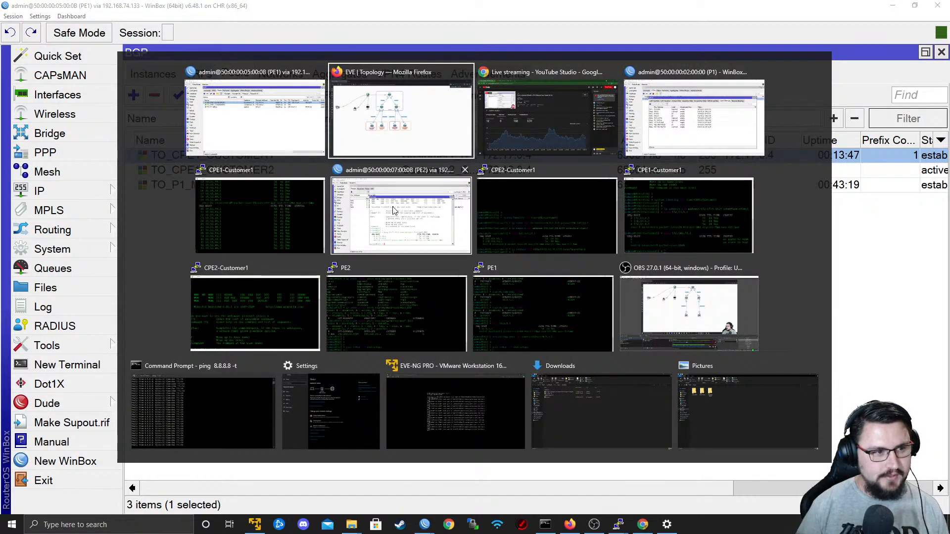
left_click(422, 129)
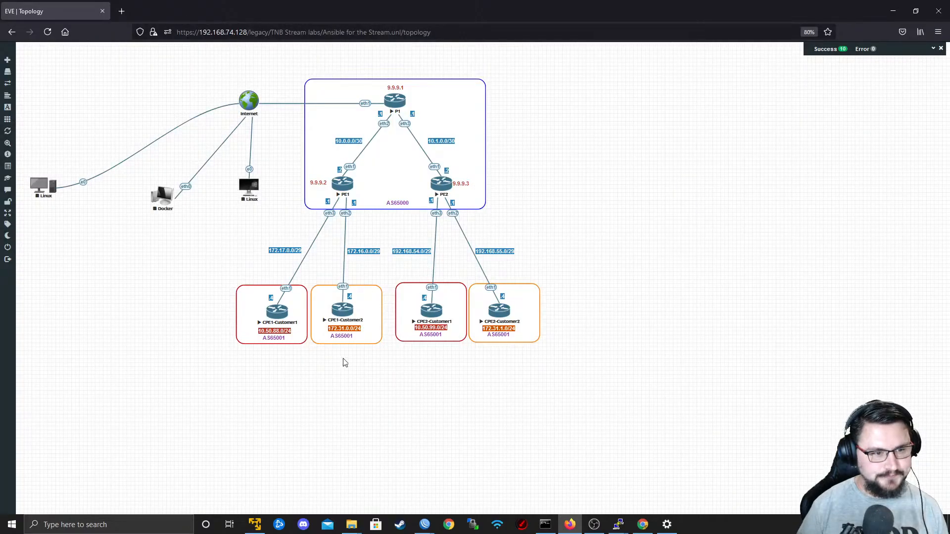
left_click(341, 305)
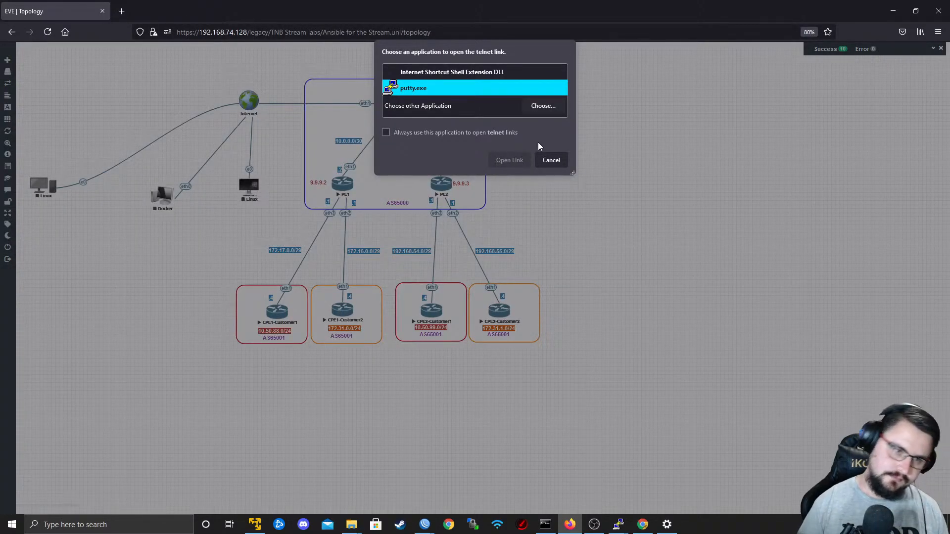
left_click(508, 156)
left_click_drag(372, 75, 394, 48)
Log in to the CPE1-Customer2 router console as admin with a blank password.
key("Return")
type("admin")
key("Return")
key("Return")
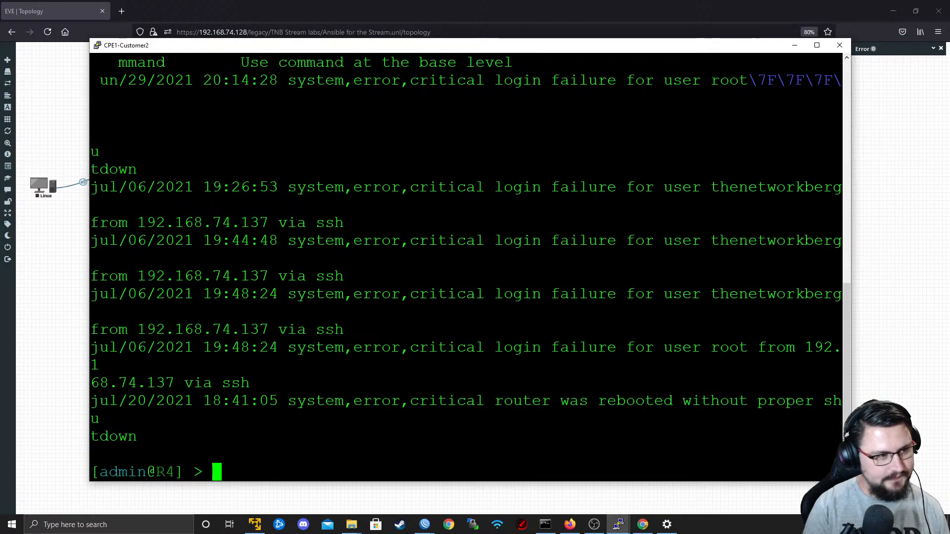
key("Return")
key("Return")
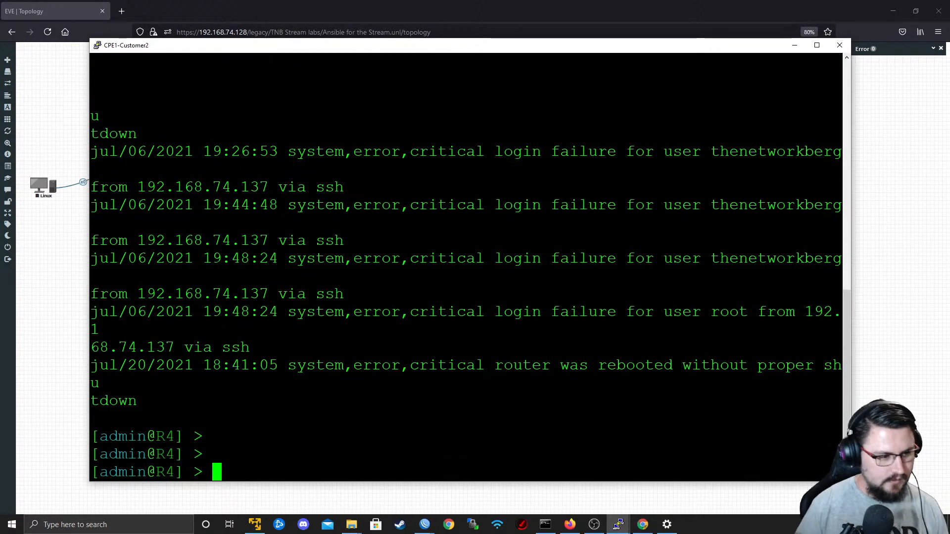
Maximize the console and set the router's system identity to CPE1-Customer2.
double_click(276, 48)
type("system identity set name=")
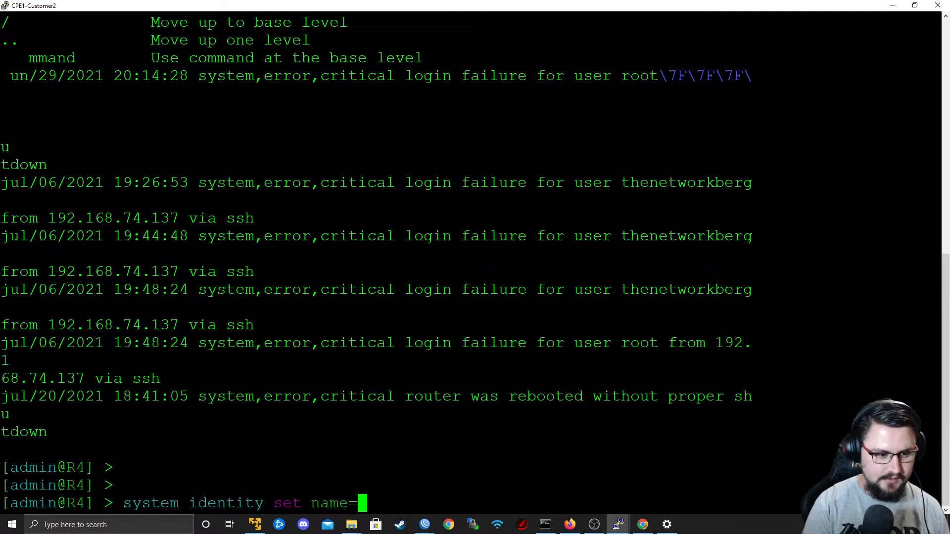
type("CPE1-Customer2")
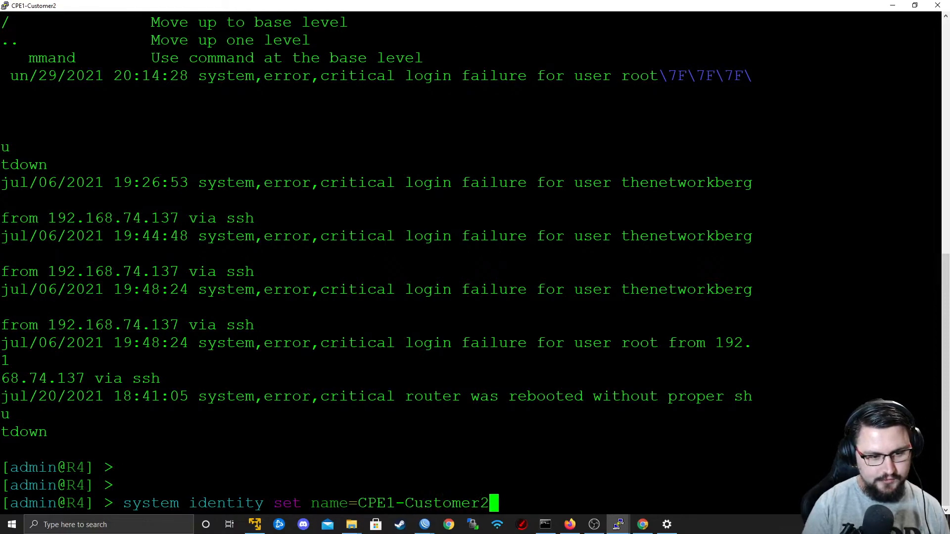
key("Return")
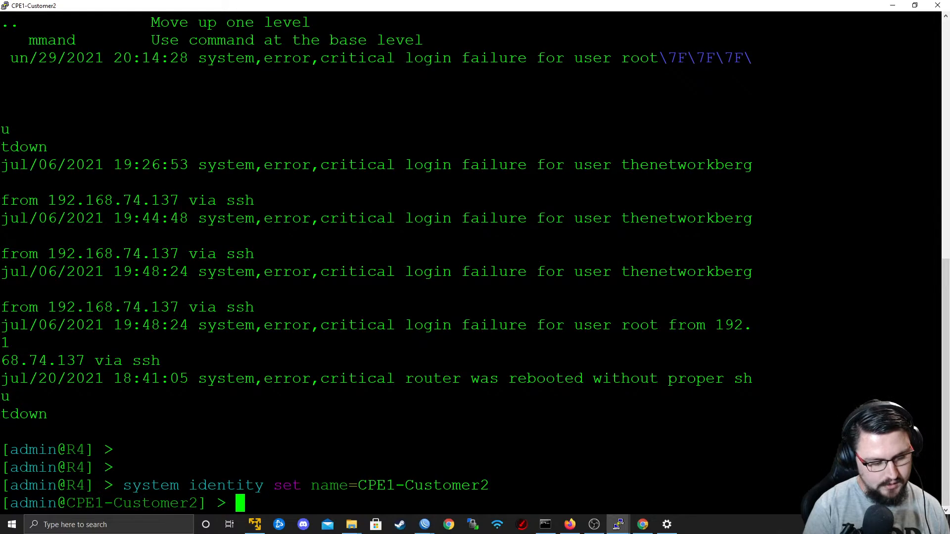
Configure BGP instance 0 on CPE1-Customer2 with AS 65001 and router ID 172.16.0.4.
type("routing bgp in")
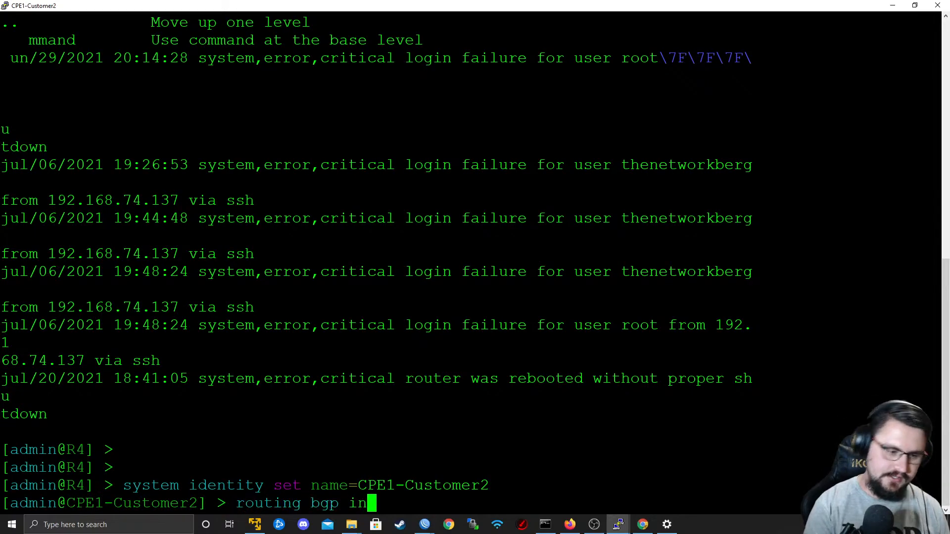
key("Tab")
type("set ")
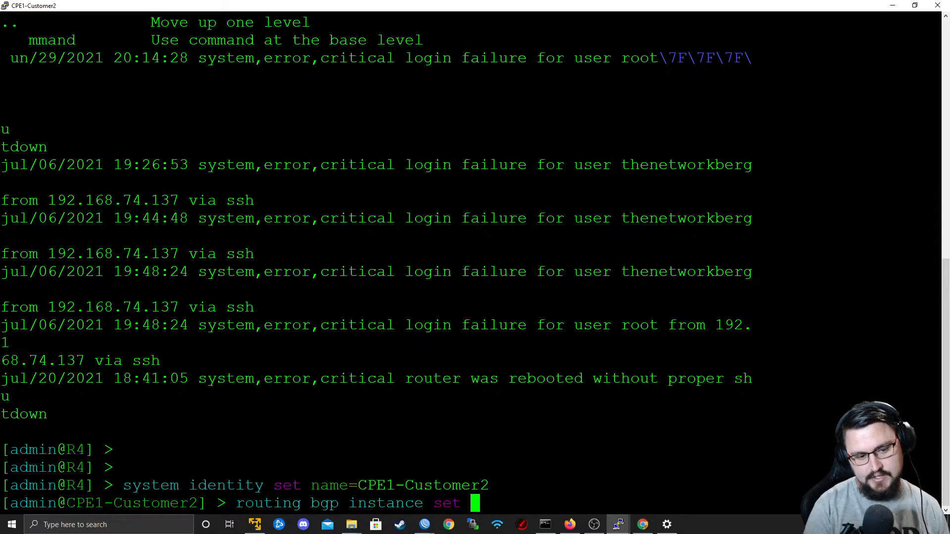
type("as=65001 ")
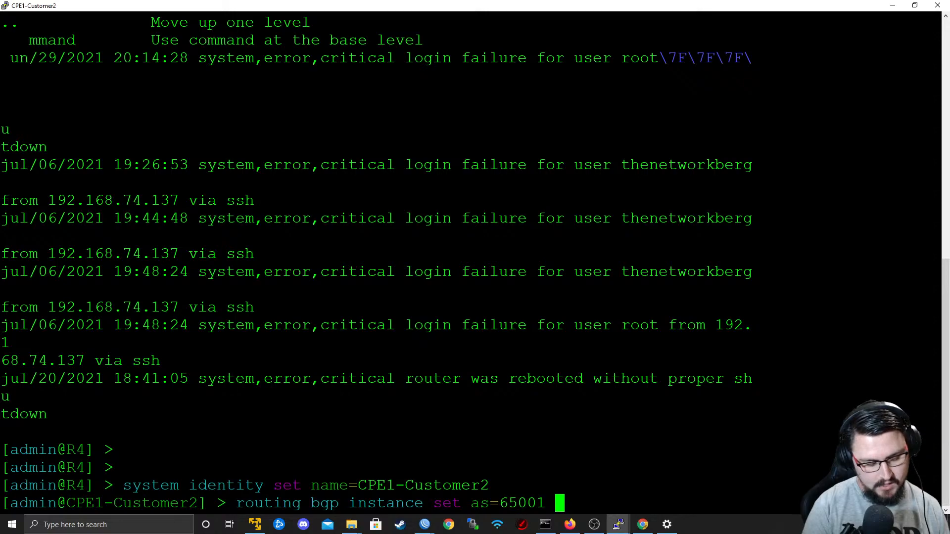
type("router-id=")
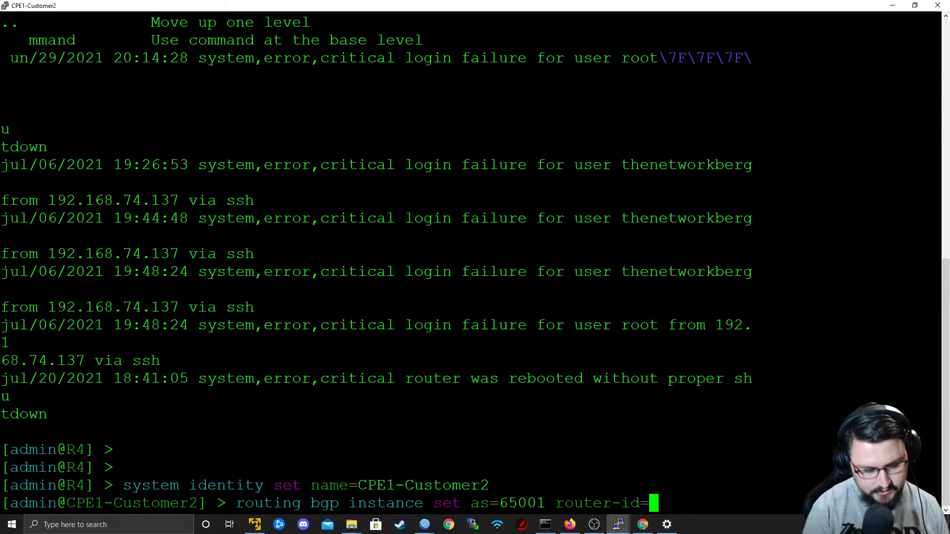
type("172.16.0.4")
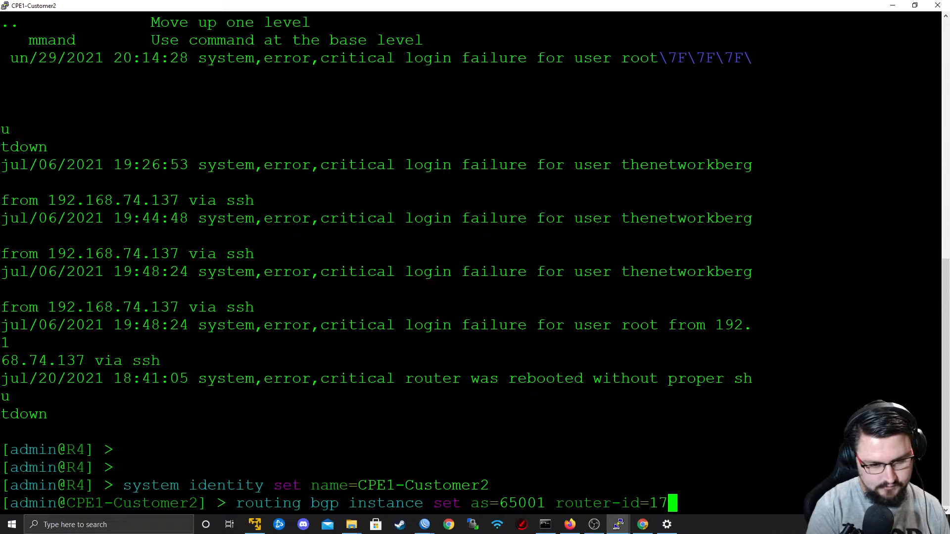
key("Return")
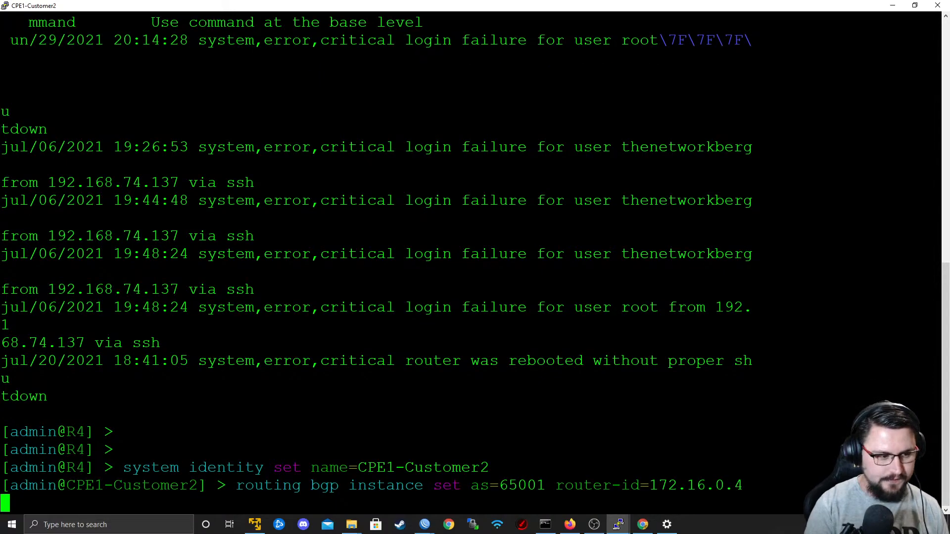
type("0")
key("Return")
Begin a command that adds a BGP peer named To_PE1 on CPE1-Customer2.
type("routing bgp peer add n")
key("BackSpace")
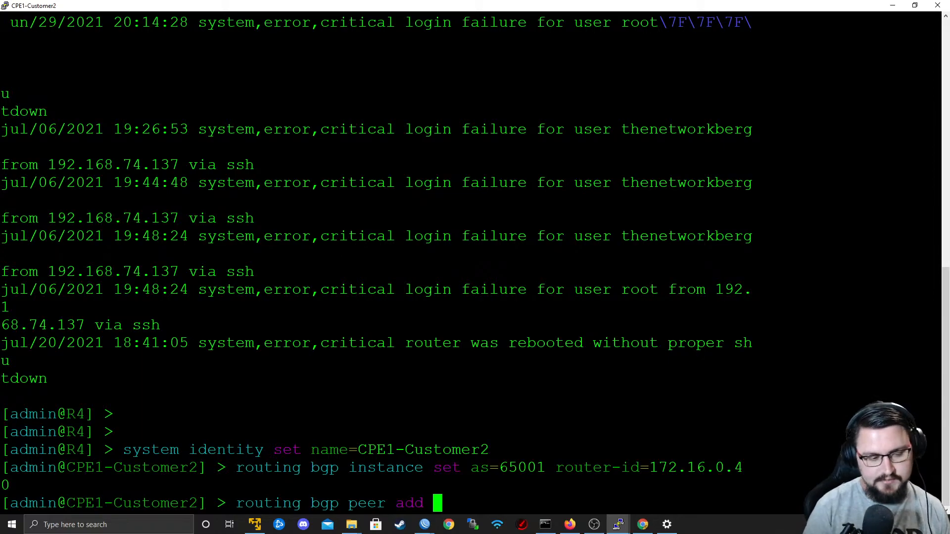
type("ddress-families=")
key("BackSpace")
key("BackSpace")
key("BackSpace")
key("BackSpace")
key("BackSpace")
key("BackSpace")
key("BackSpace")
key("BackSpace")
key("BackSpace")
key("BackSpace")
key("BackSpace")
key("BackSpace")
key("BackSpace")
key("BackSpace")
key("BackSpace")
key("BackSpace")
key("BackSpace")
type("name=")
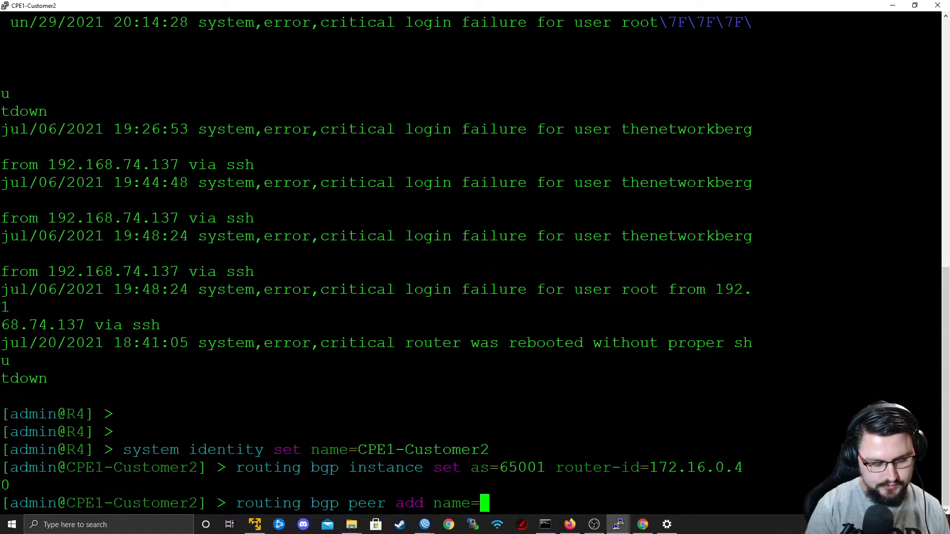
type("To_PE1 ")
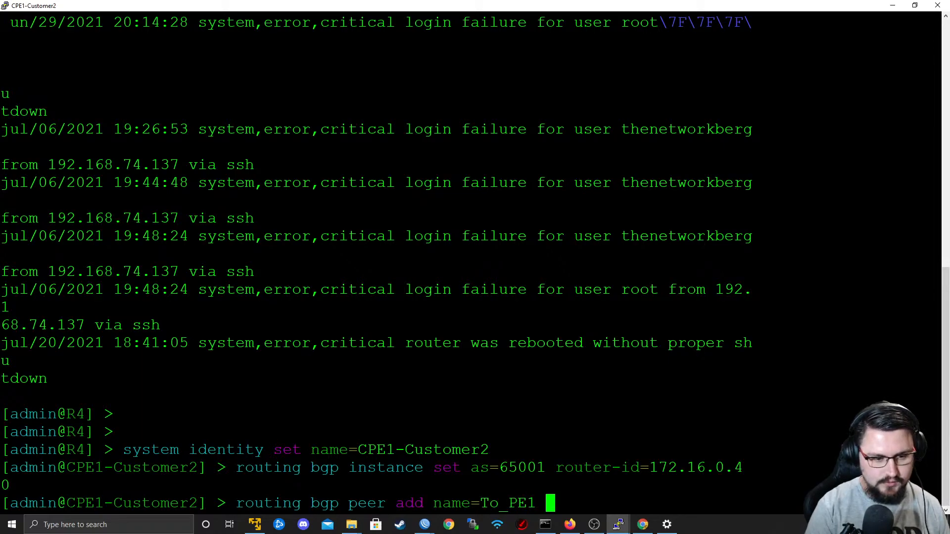
type("instance=default")
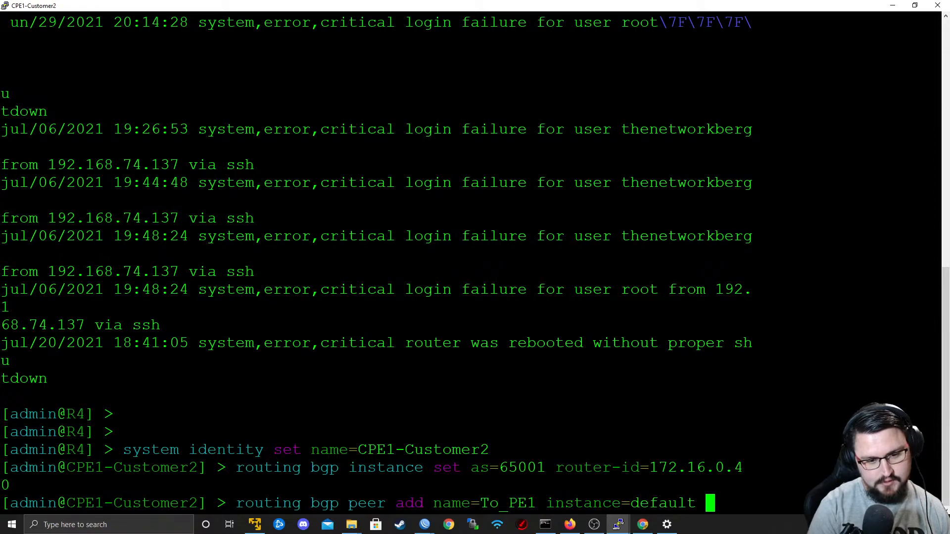
key("BackSpace")
key("BackSpace")
key("BackSpace")
key("BackSpace")
key("BackSpace")
key("BackSpace")
key("BackSpace")
key("BackSpace")
key("BackSpace")
key("BackSpace")
key("BackSpace")
key("BackSpace")
key("BackSpace")
key("BackSpace")
key("BackSpace")
key("BackSpace")
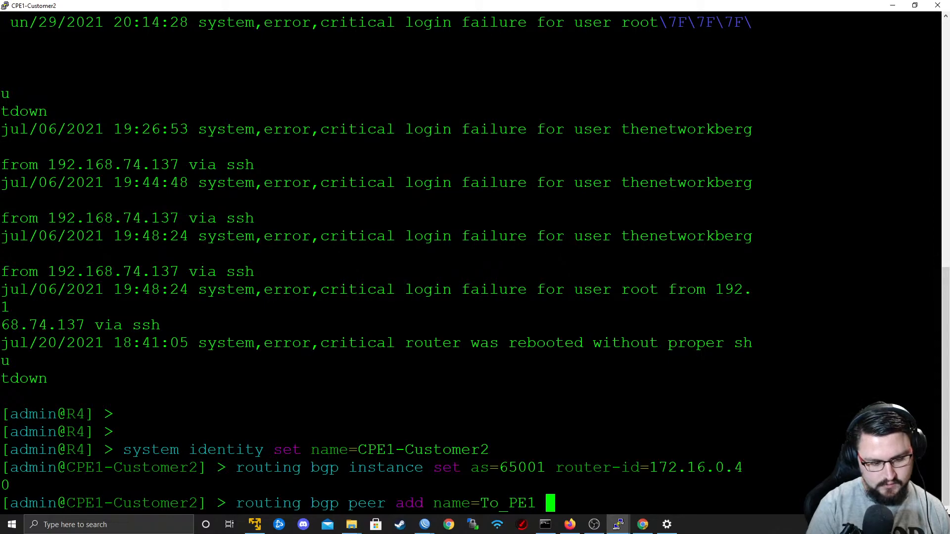
Complete and run the peer command with remote address 172.16.0.1, remote AS 65000 and update source ether1.
type("remote-address=")
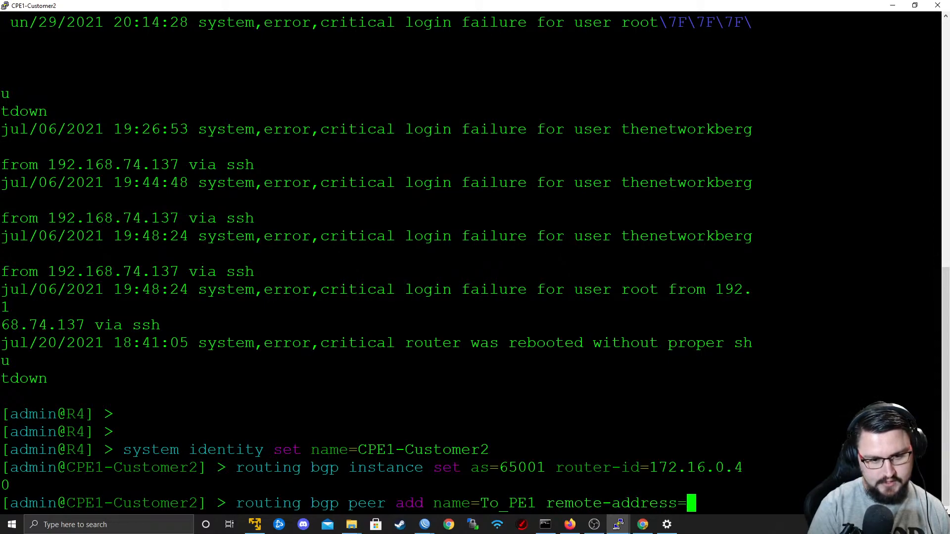
type("172.16.0.1 remote-as=65000 ")
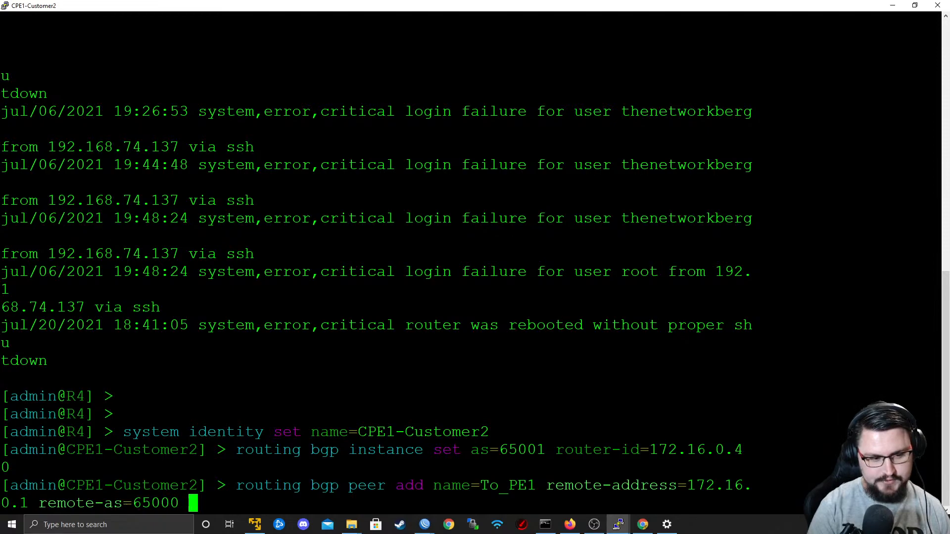
type("upda")
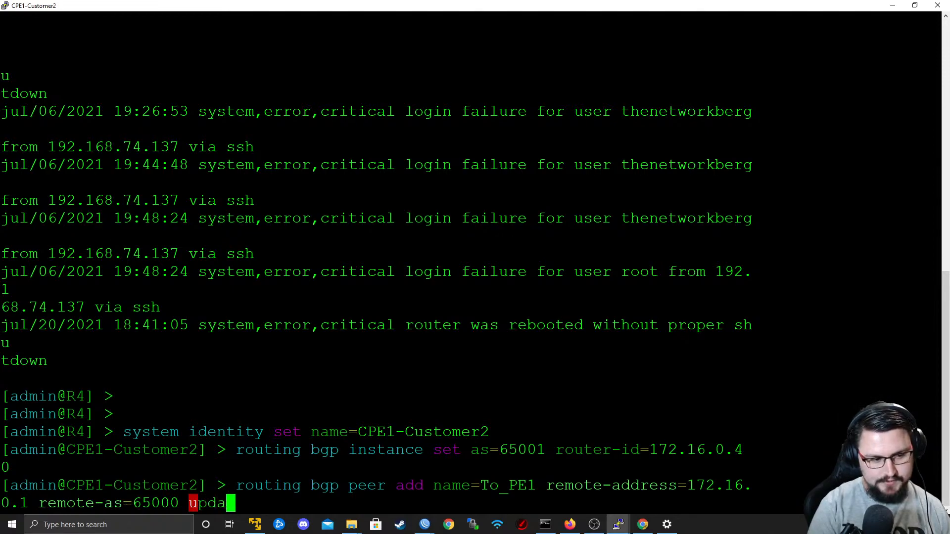
type("te-source=ether1")
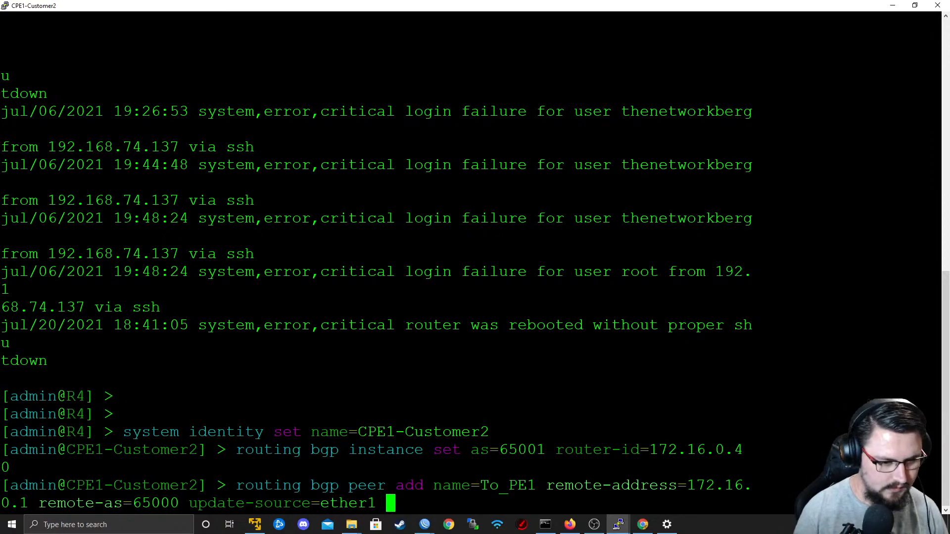
key("Tab")
key("Tab")
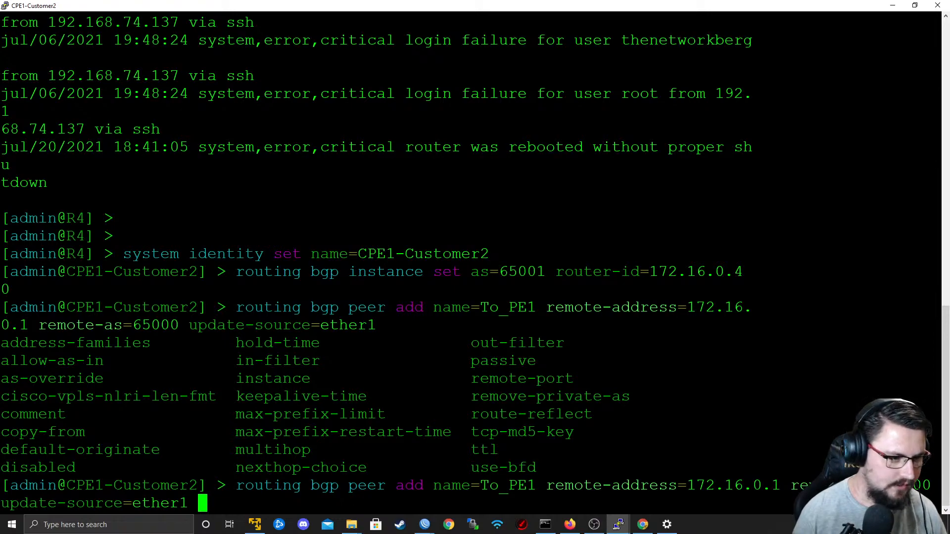
key("Return")
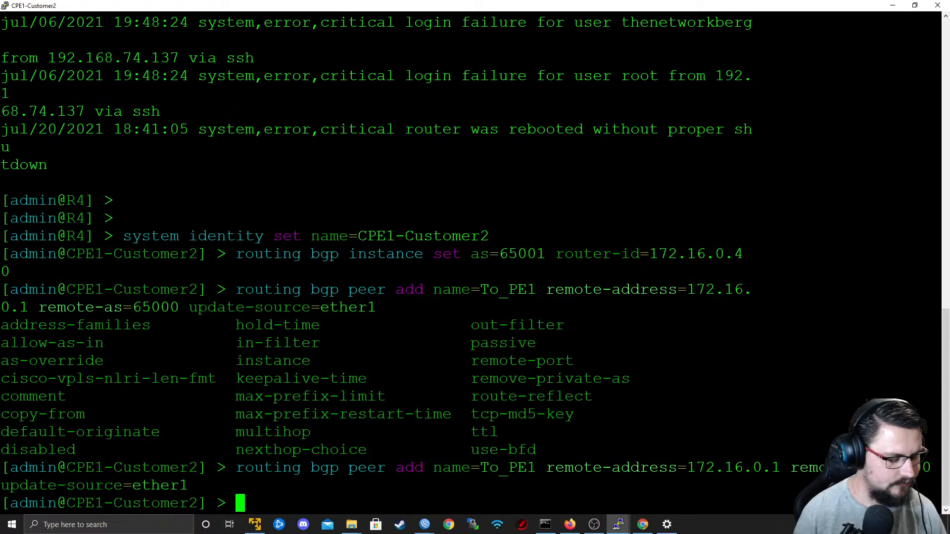
Print the BGP peer list on CPE1-Customer2 repeatedly to check whether the session to PE1 is established.
type("routing bgp p")
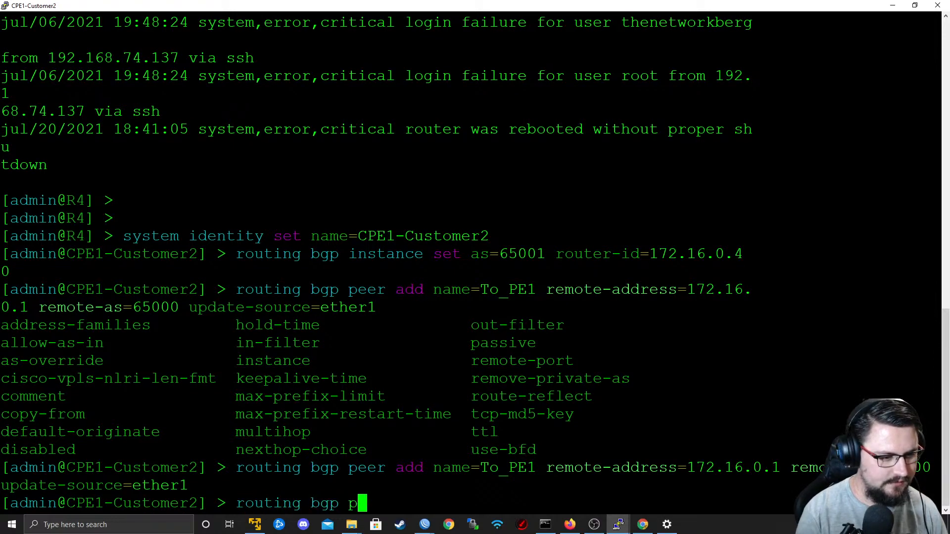
type("eer print")
key("Return")
key("Up")
key("Return")
key("Up")
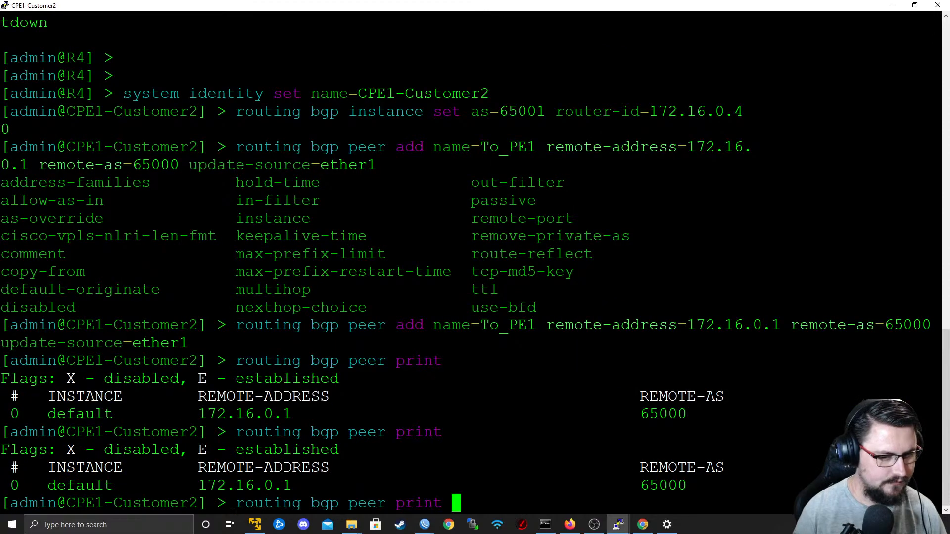
key("Return")
key("Return")
key("Up")
key("Return")
key("Return")
key("Return")
Ping 172.16.0.1 to test reachability of PE1, stop the ping and print the BGP peer list again.
type("ping 172.16.0.1")
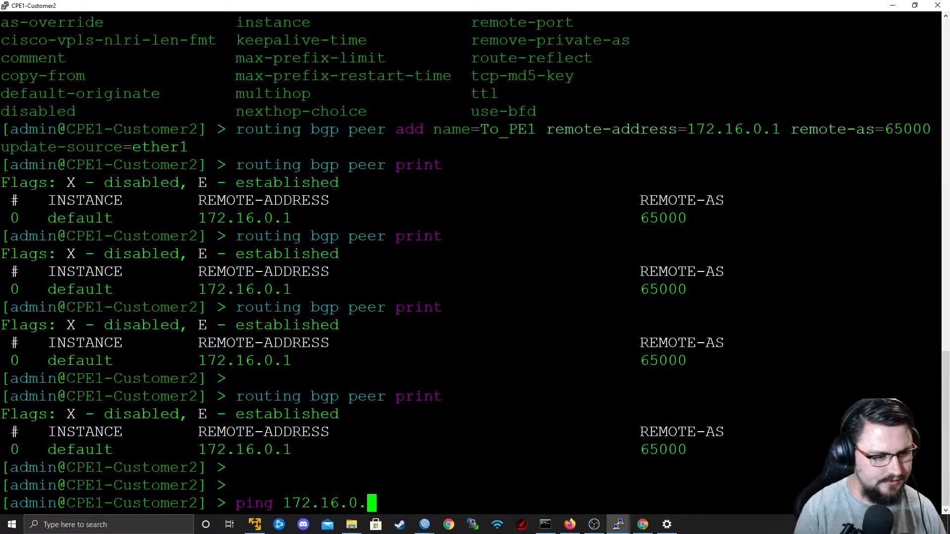
key("Return")
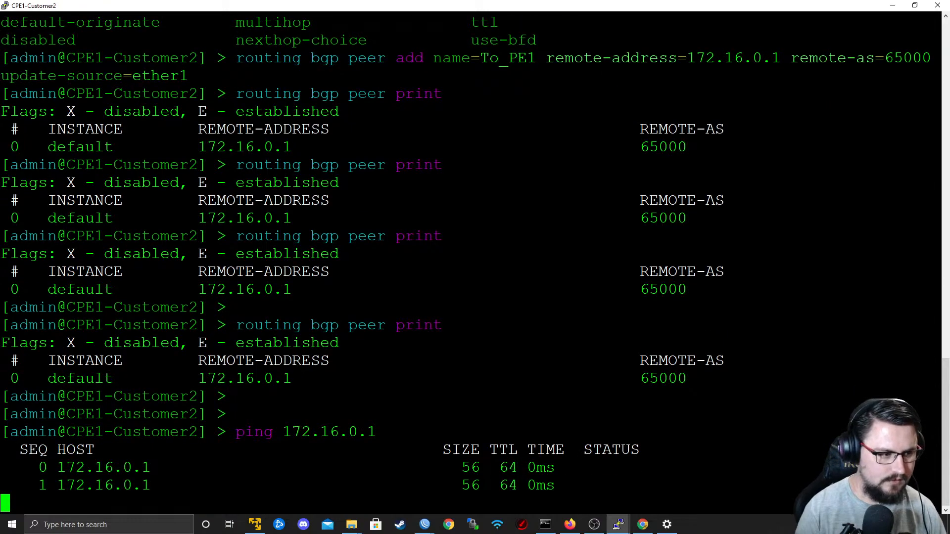
key("ctrl+c")
key("Up")
key("Up")
key("Return")
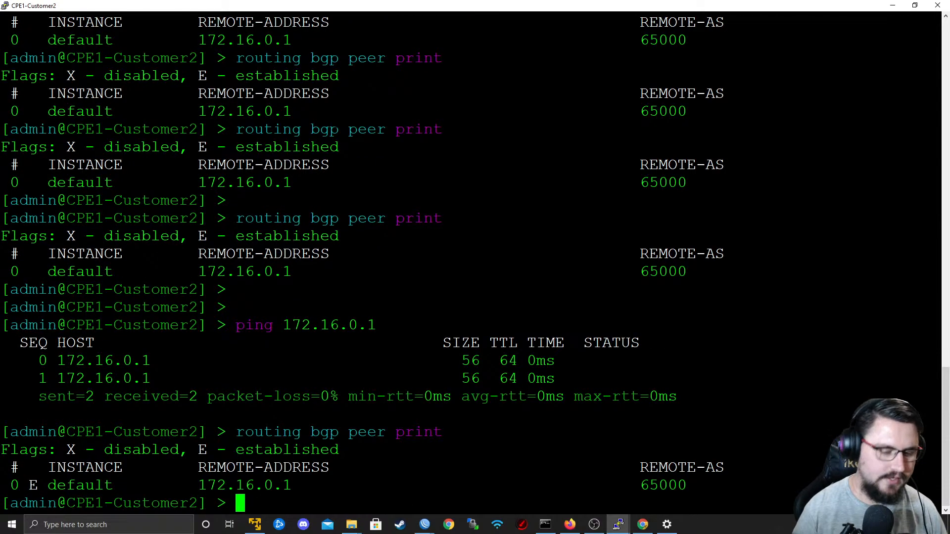
Highlight the peer's state flag in the output, and switch to PE1's WinBox window to check its BGP peers.
double_click(33, 485)
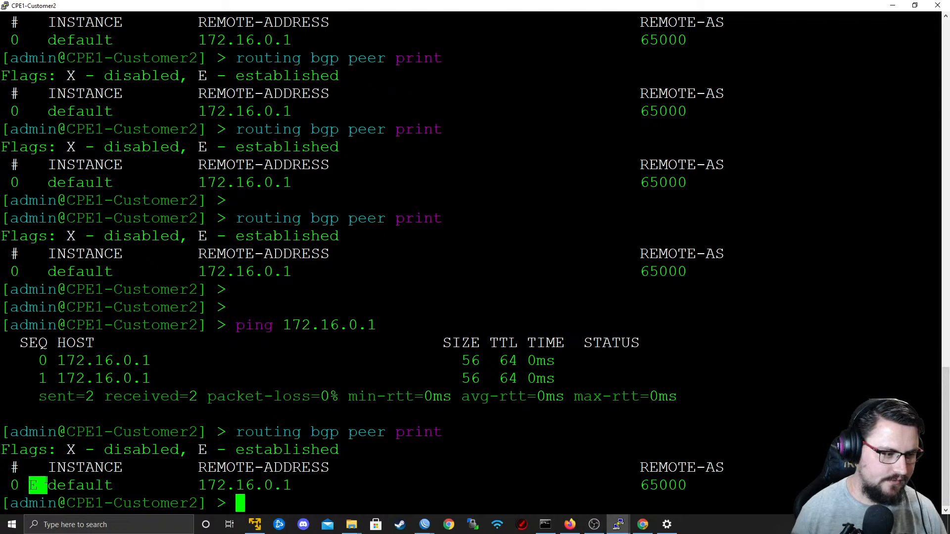
double_click(85, 468)
key("super+Tab")
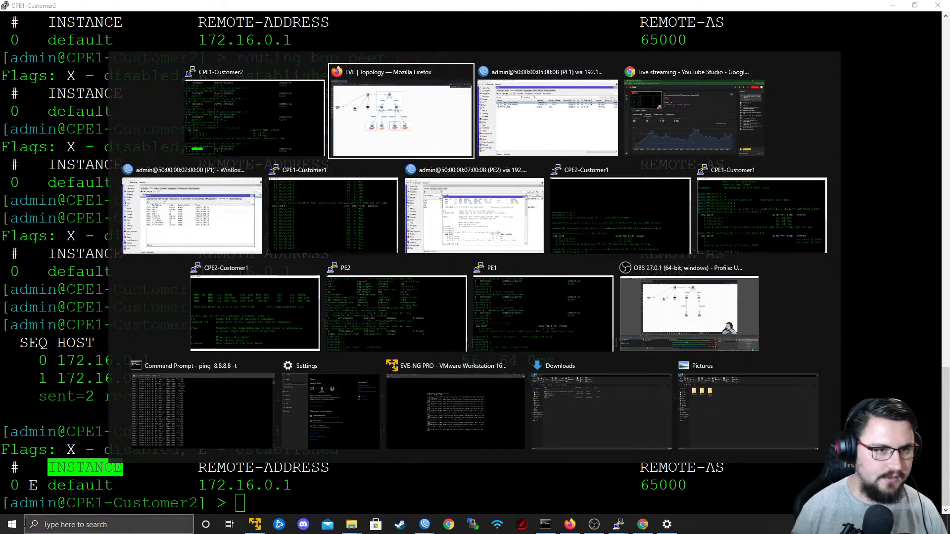
key("alt+Tab")
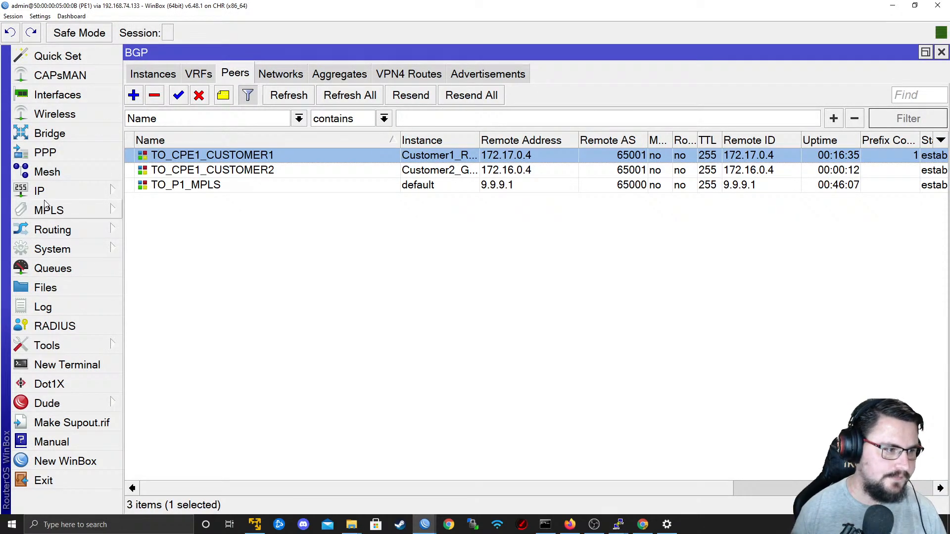
Show PE1's IP routes for the Customer2_GOLD routing table and select the 192.168.55.0/29 route.
left_click(60, 193)
left_click(189, 334)
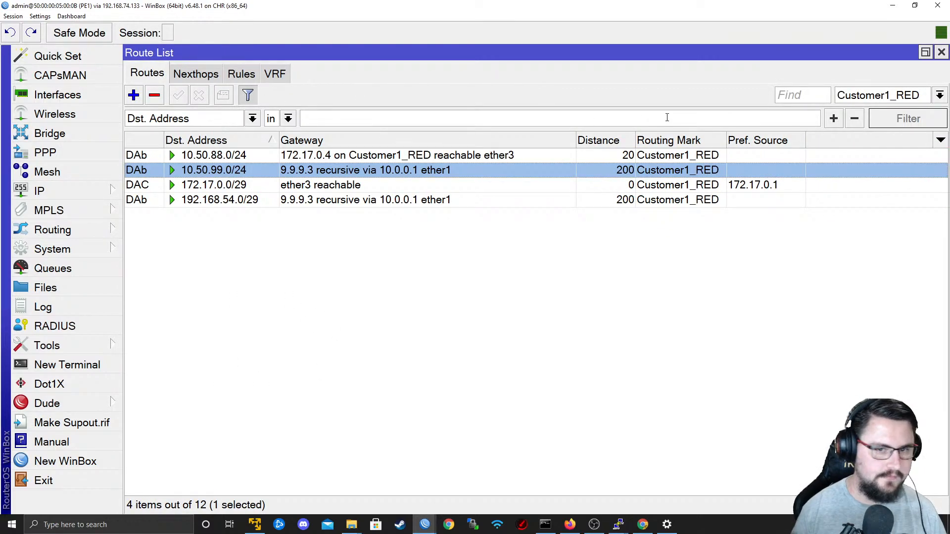
left_click(866, 96)
left_click(858, 129)
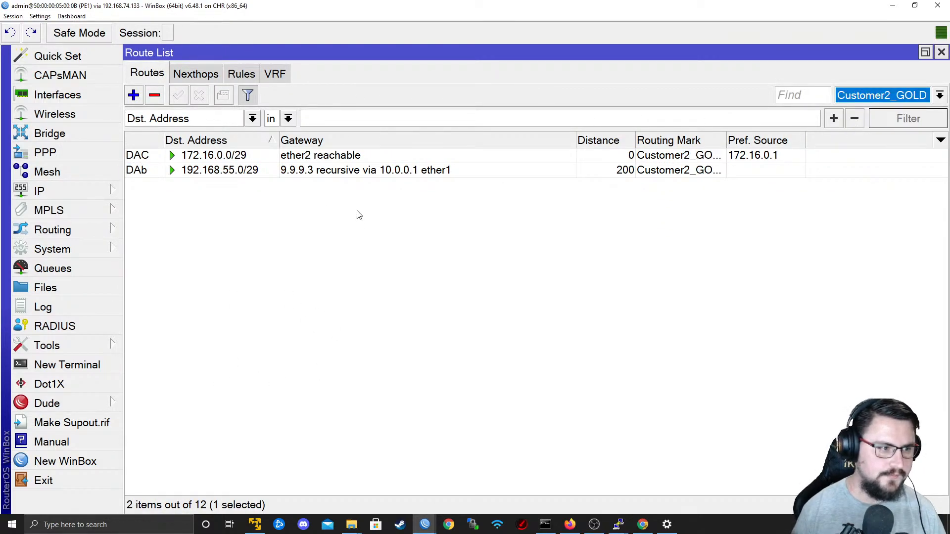
left_click(272, 169)
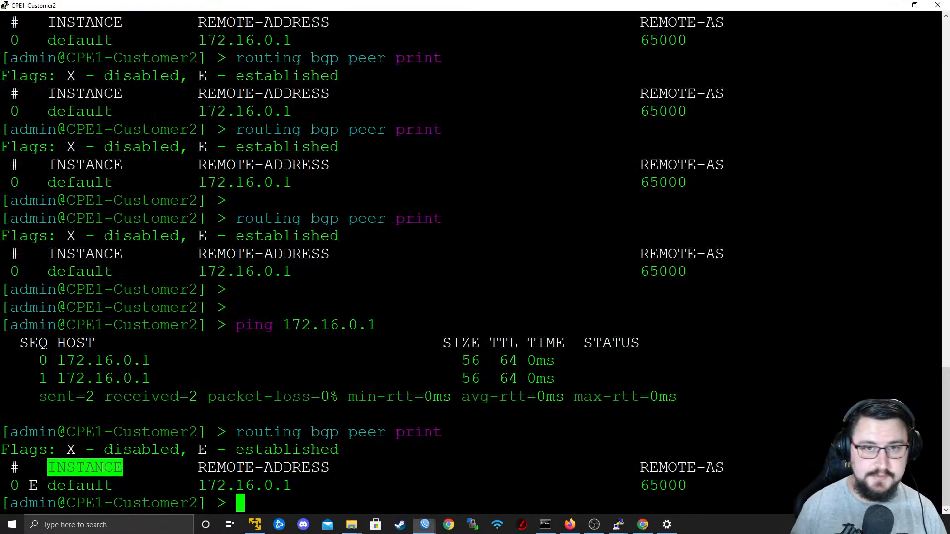
Switch to the CPE1-Customer2 terminal and enable redistribution of connected routes on BGP instance 0.
key("alt+Tab")
left_click(240, 256)
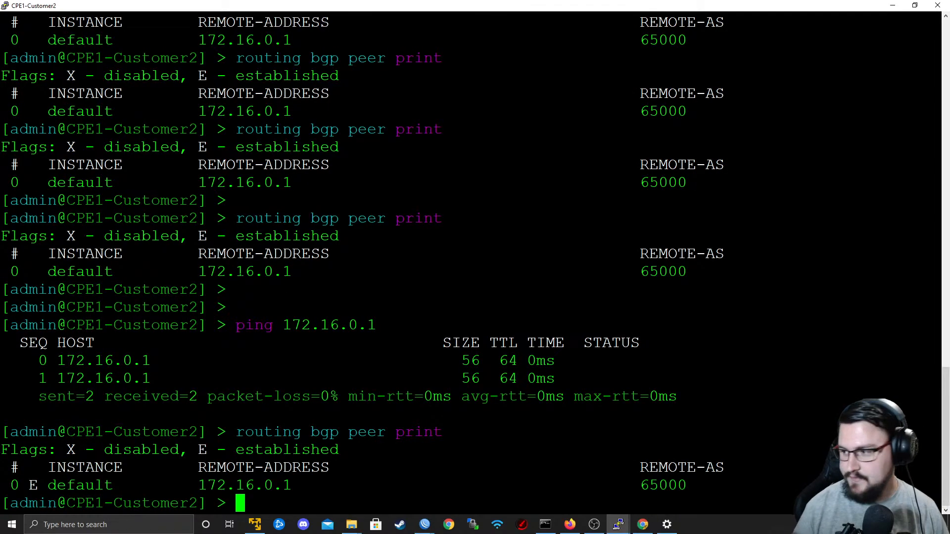
scroll(471, 258, "up", 10)
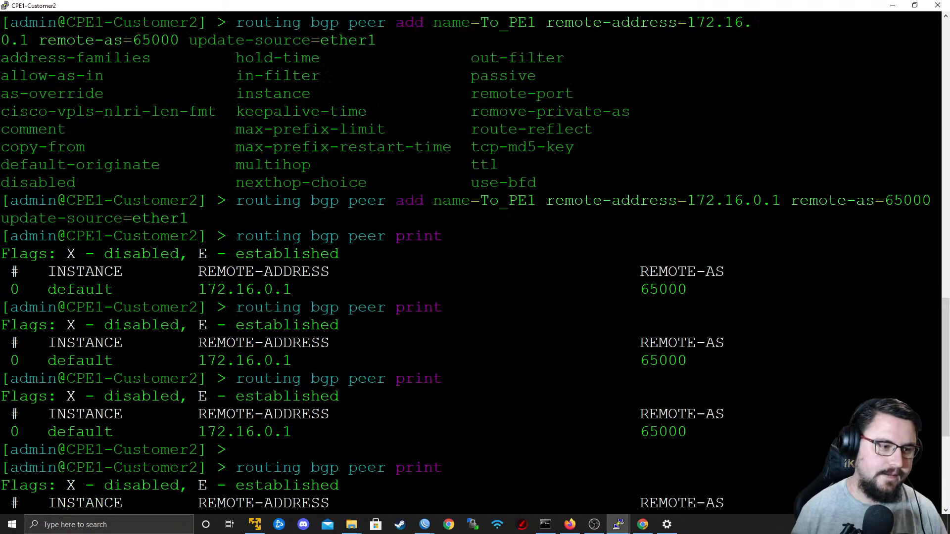
scroll(471, 258, "down", 10)
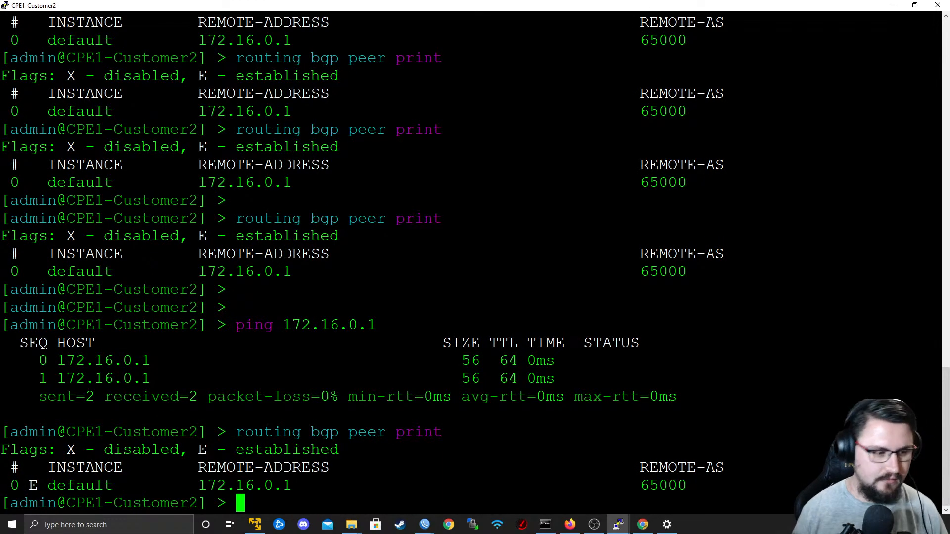
type("routing bgp ")
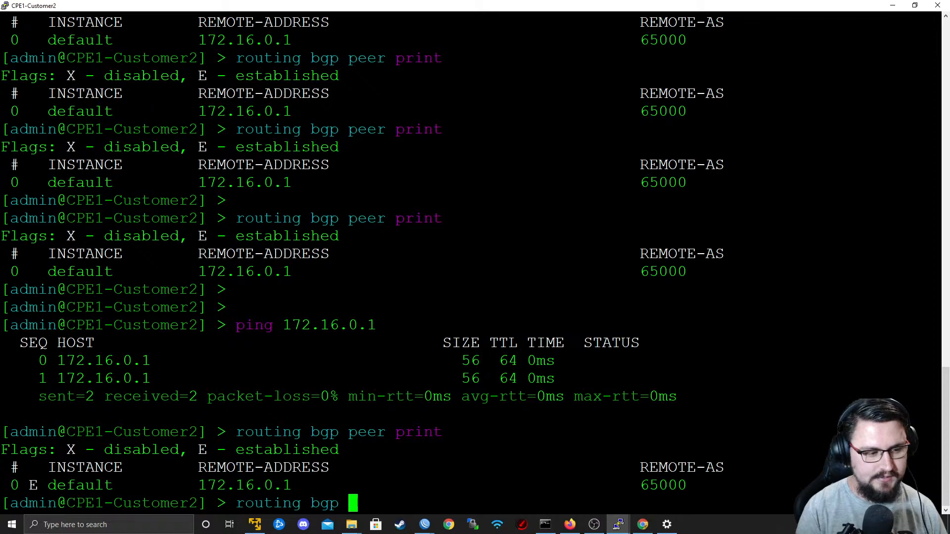
type("instance set red")
key("Tab")
type("c")
key("Tab")
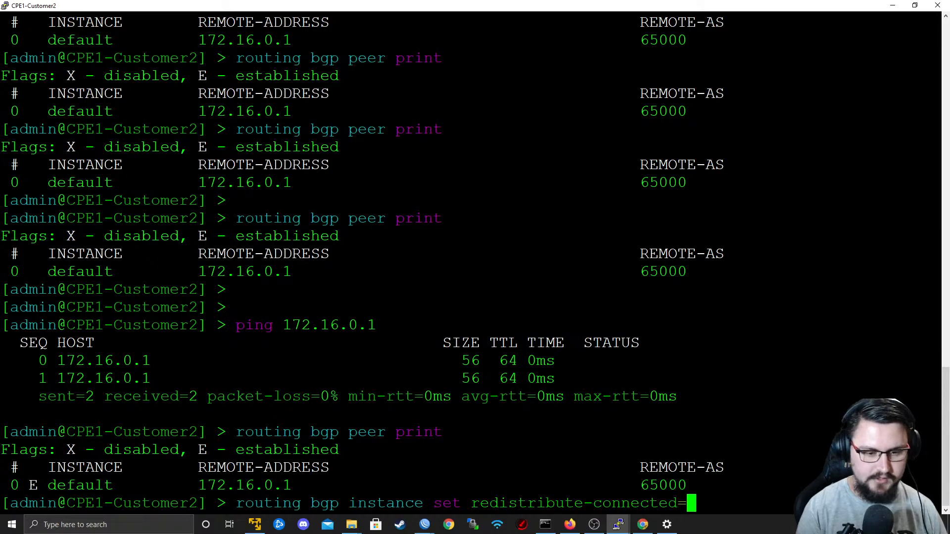
type("yes -0")
key("BackSpace")
key("BackSpace")
type("0")
key("Return")
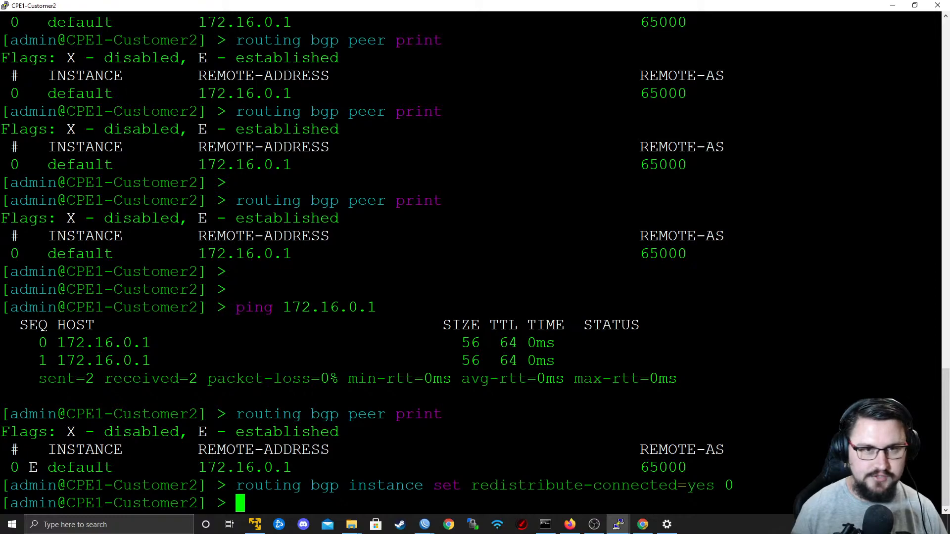
Check PE1's Customer2_GOLD routes in WinBox, and print the IP addresses configured on CPE1-Customer2.
key("alt+Tab")
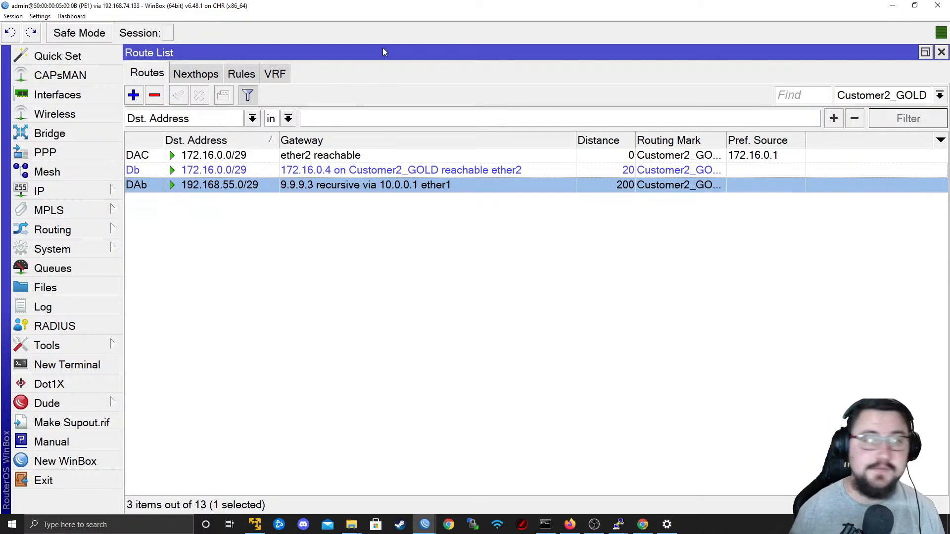
key("alt+Tab")
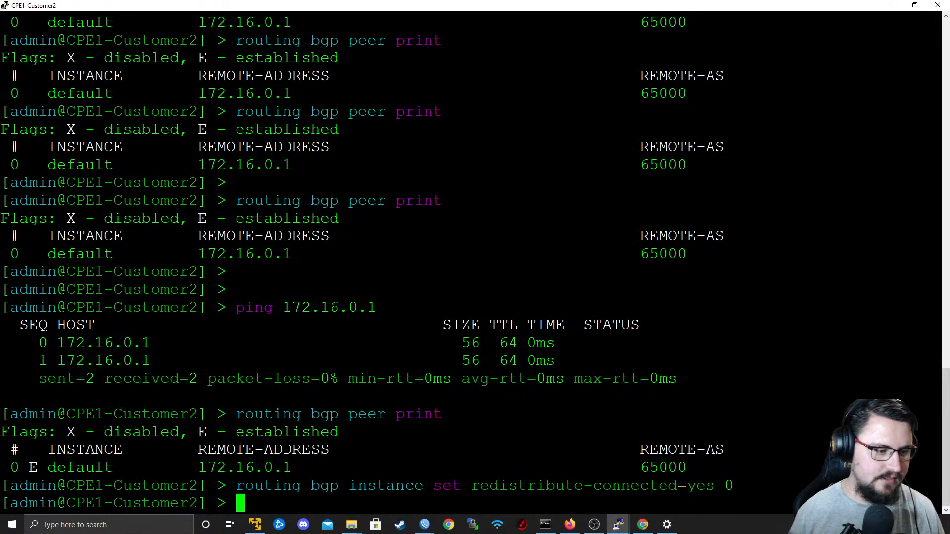
type("routing")
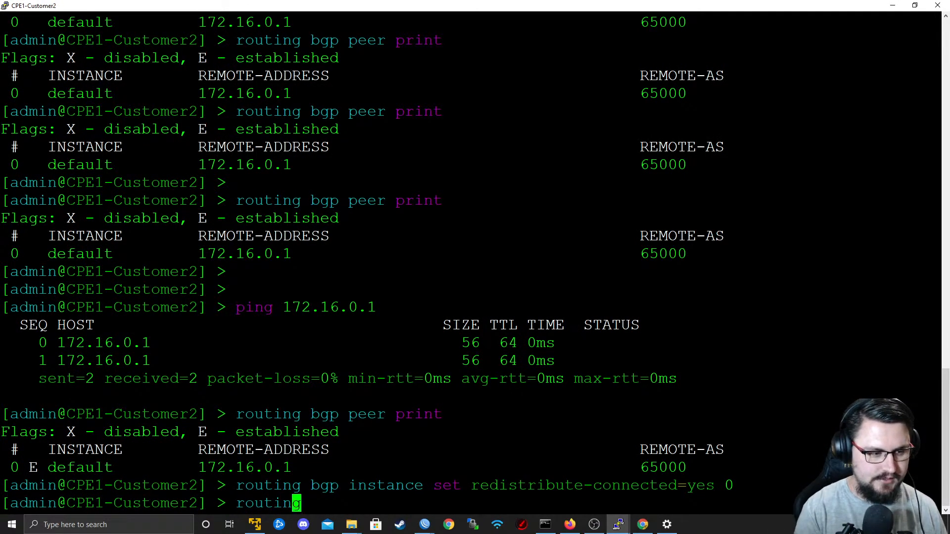
key("BackSpace")
key("BackSpace")
key("BackSpace")
key("BackSpace")
key("BackSpace")
key("BackSpace")
type("ip address print")
key("Return")
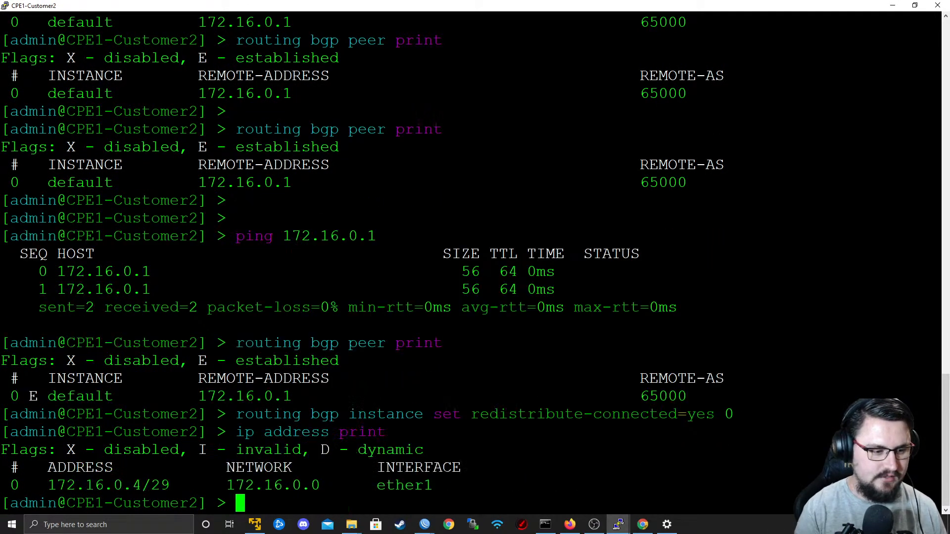
Add address 172.31.0.1/24 to ether2 on CPE1-Customer2, and check for the 172.31.0.0/24 route in PE1's route list.
type("ip address ")
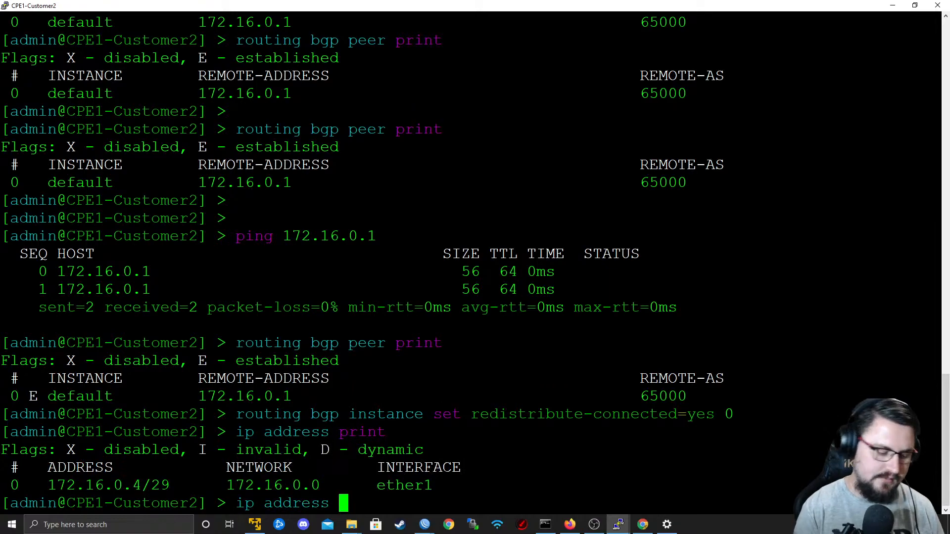
type("add ")
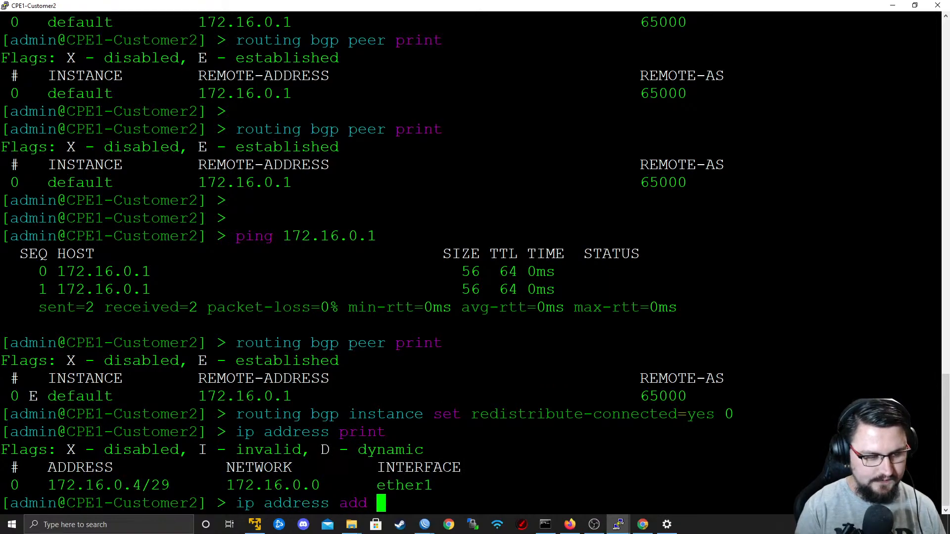
type("address=172.3")
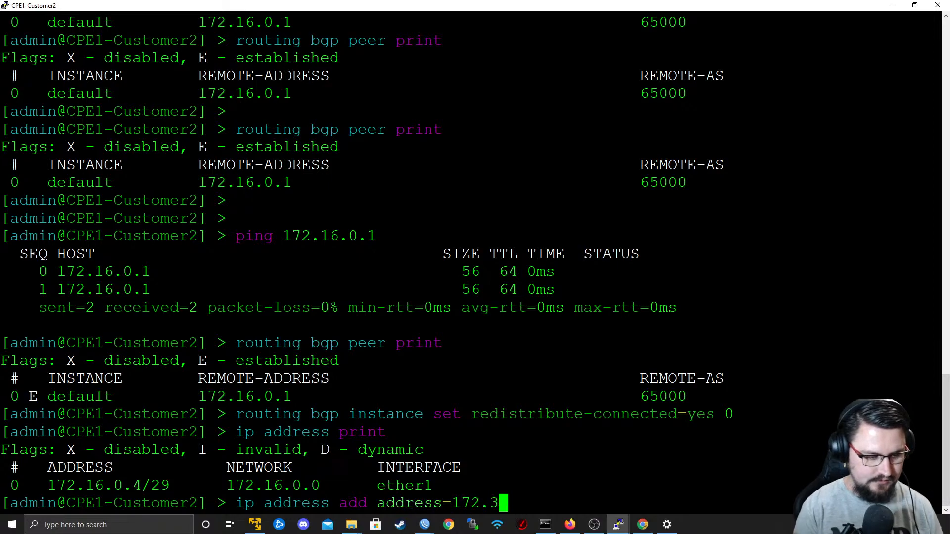
type("1.0.1/24 interface=ether2")
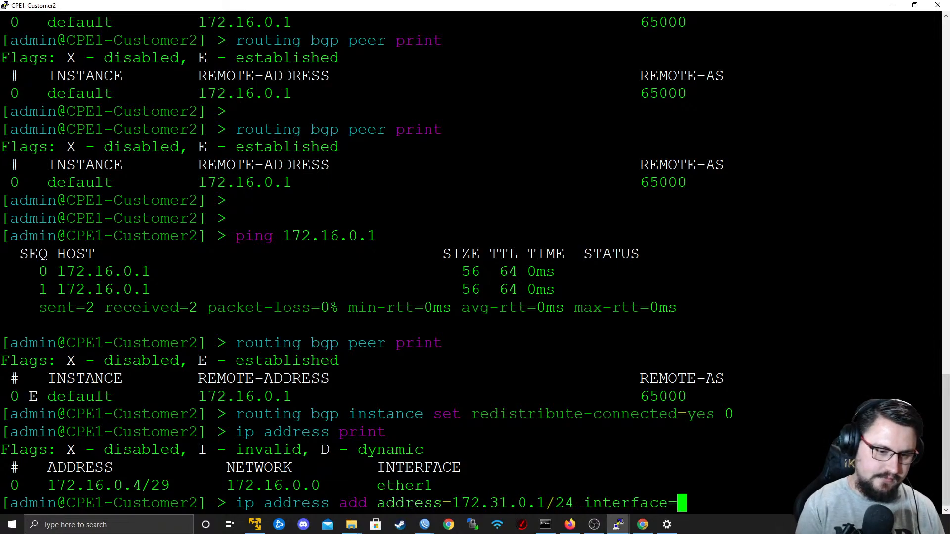
key("Return")
key("alt+Tab")
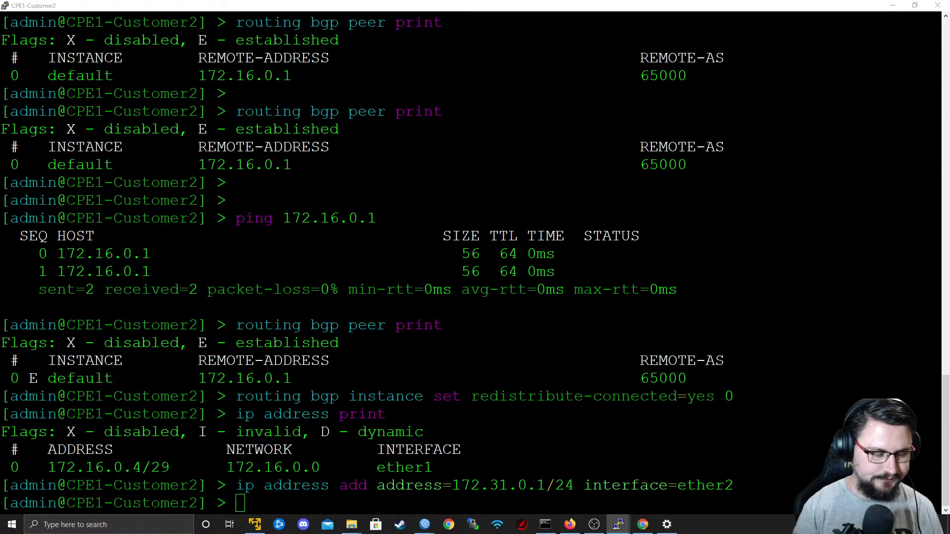
left_click(175, 185)
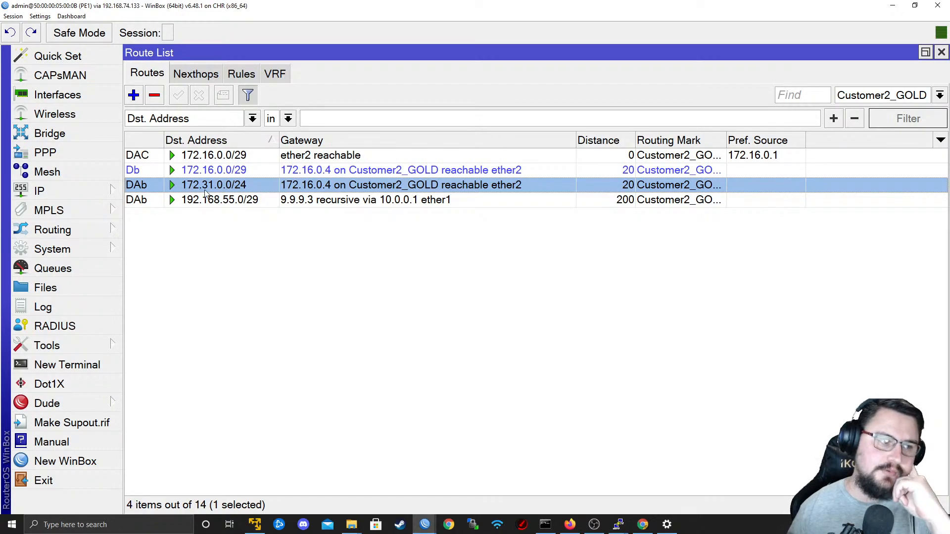
Enable Redistribute Other BGP in PE1's BGP VRF entry for Customer2_GOLD and save it.
left_click(52, 229)
left_click(144, 276)
left_click(204, 73)
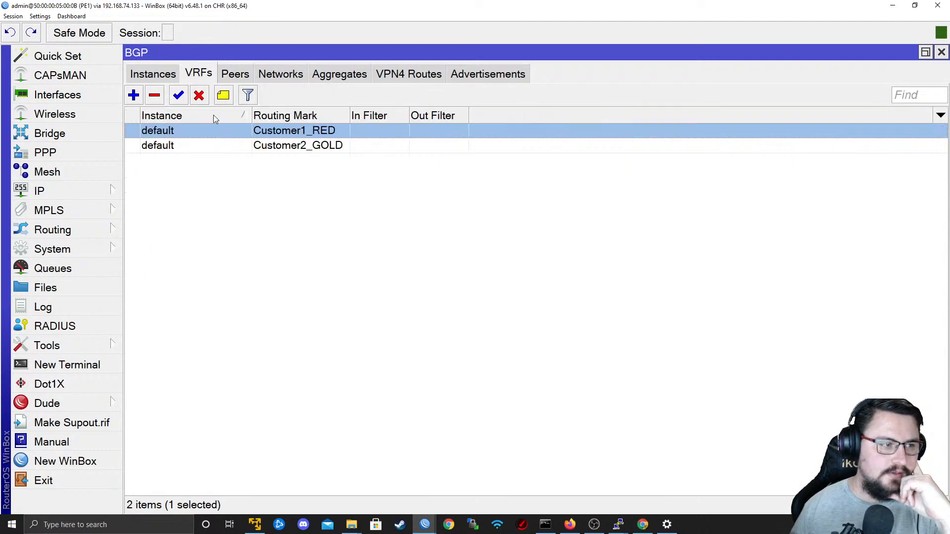
double_click(210, 146)
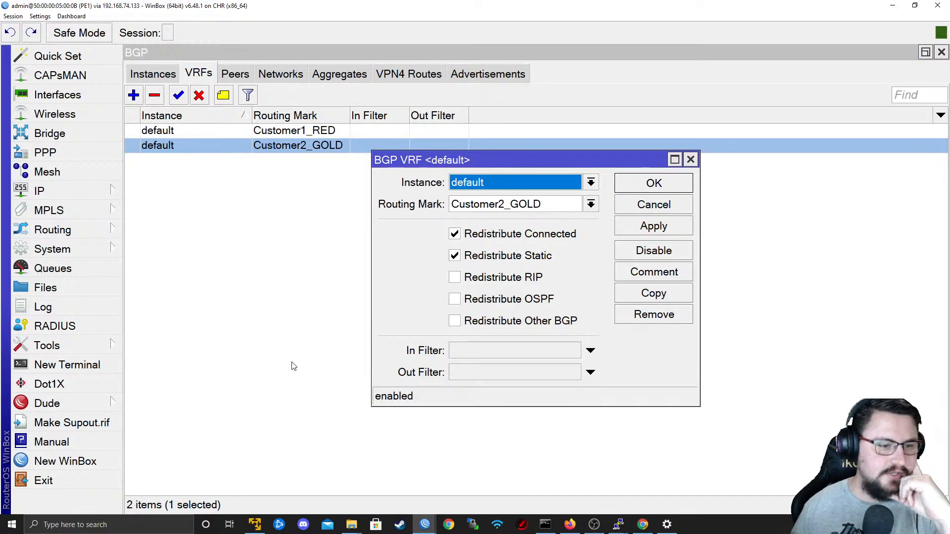
left_click(499, 322)
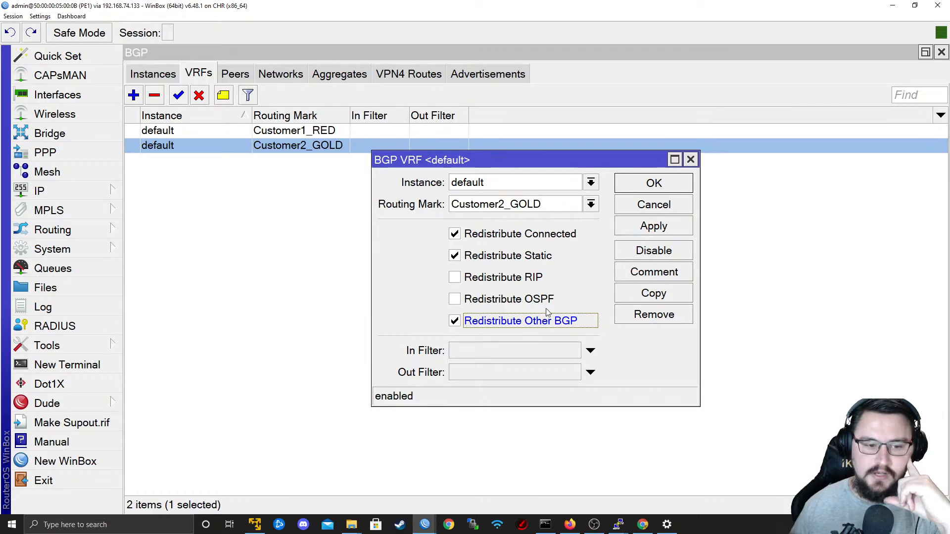
left_click(655, 230)
left_click(654, 184)
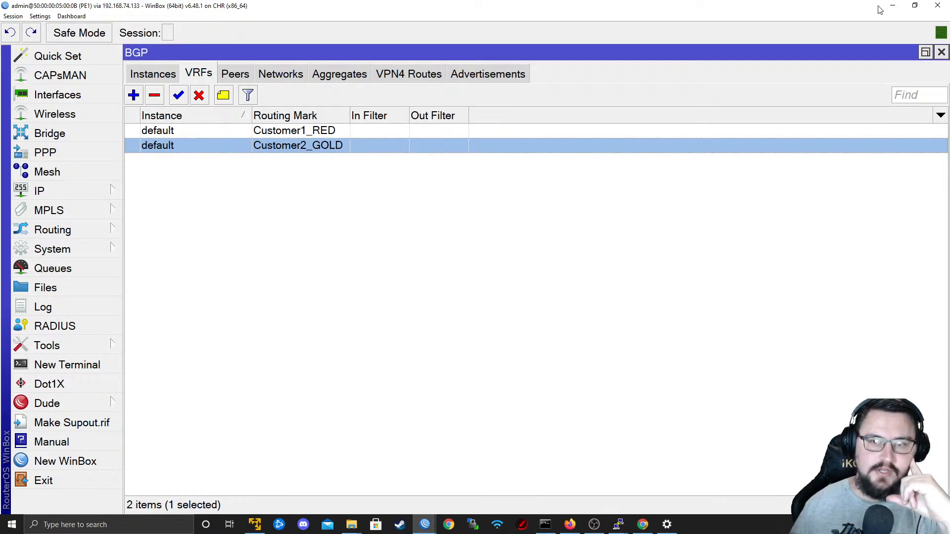
Switch to PE2's WinBox window and close its open terminal.
left_click(893, 6)
key("alt+Tab")
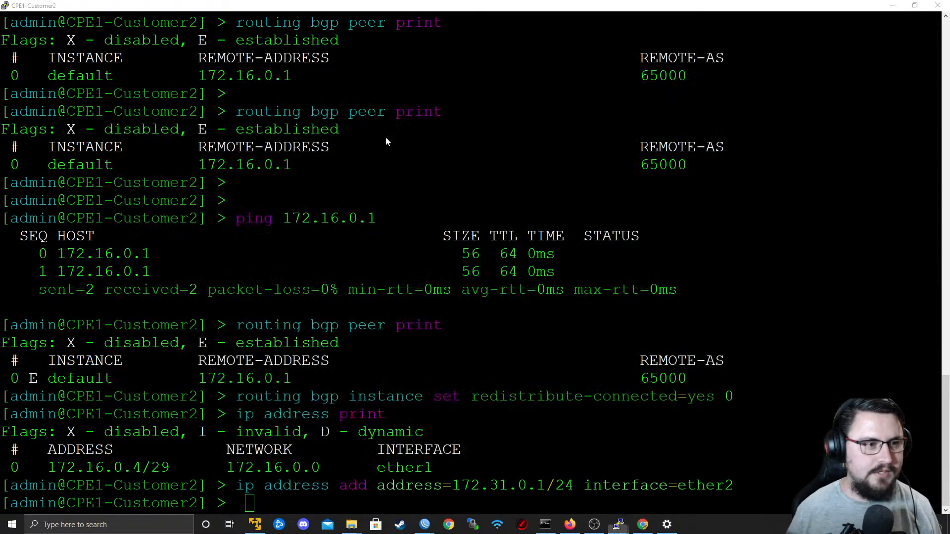
key("alt+Tab")
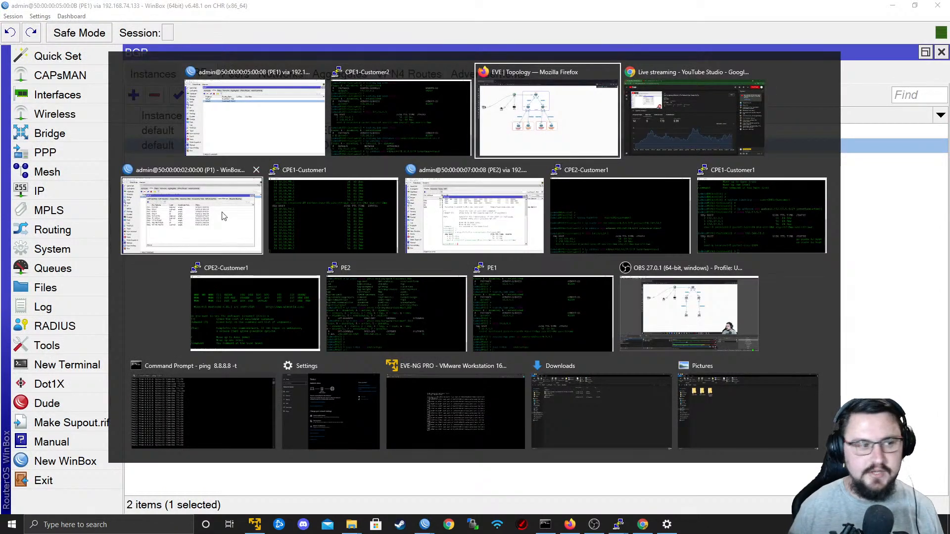
left_click(254, 226)
key("alt+Tab")
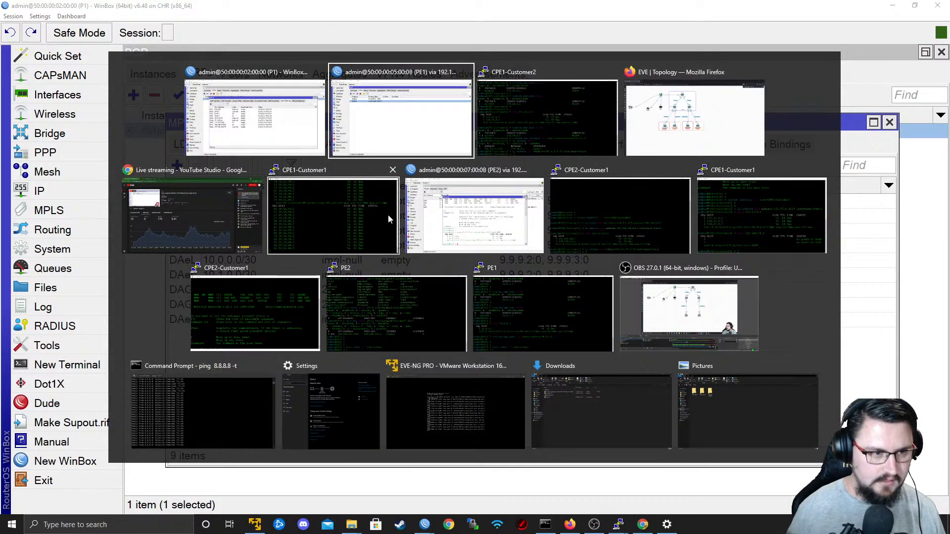
left_click(494, 231)
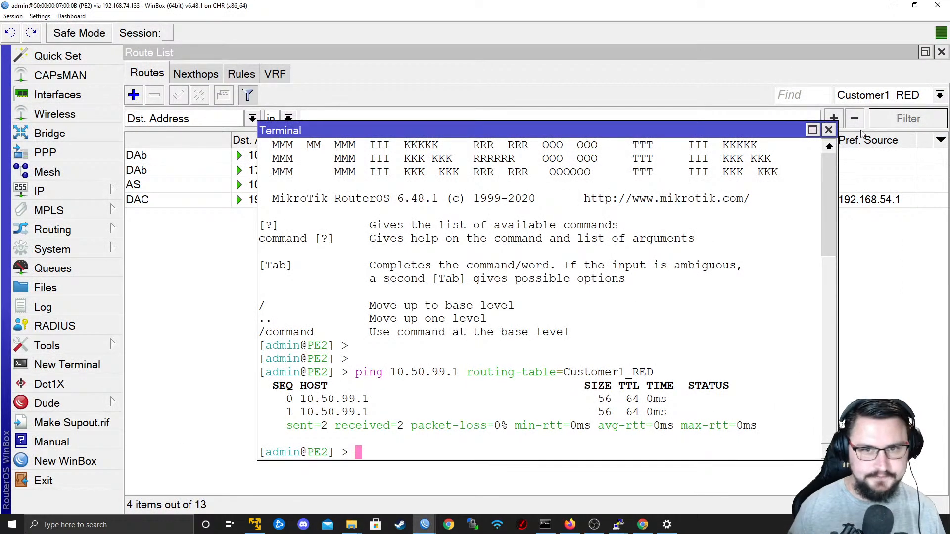
left_click(829, 129)
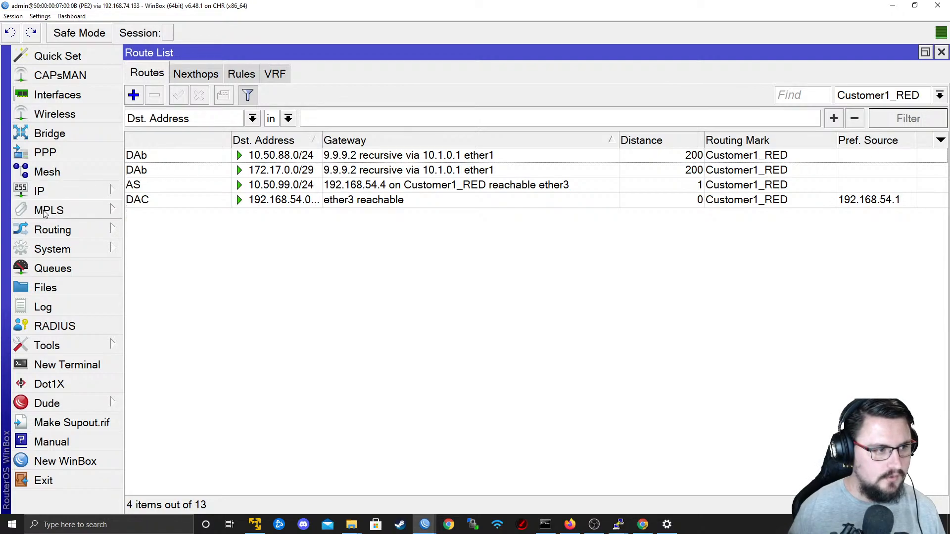
Examine PE2's BGP VPN4 routes and its BGP instances.
left_click(49, 230)
left_click(173, 251)
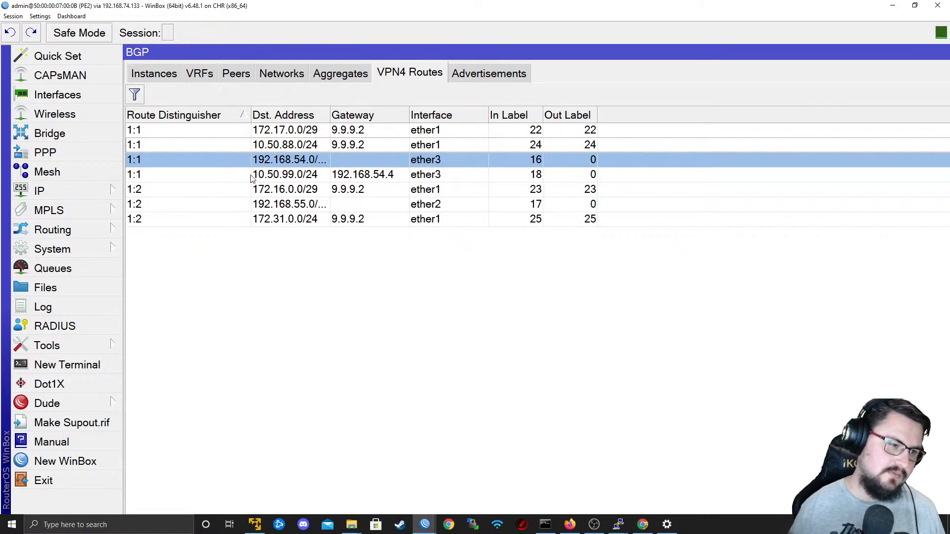
left_click(153, 75)
Compare PE2's Customer1_RED and Customer2_GOLD route lists, and select the 172.31.0.0/24 route in Customer2_GOLD.
left_click(50, 192)
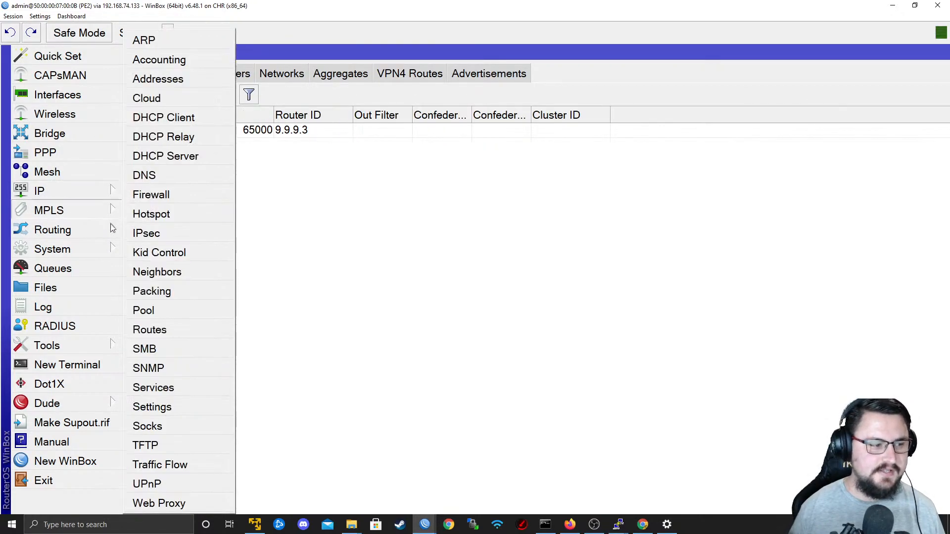
left_click(167, 332)
left_click(850, 97)
left_click(850, 124)
left_click(859, 96)
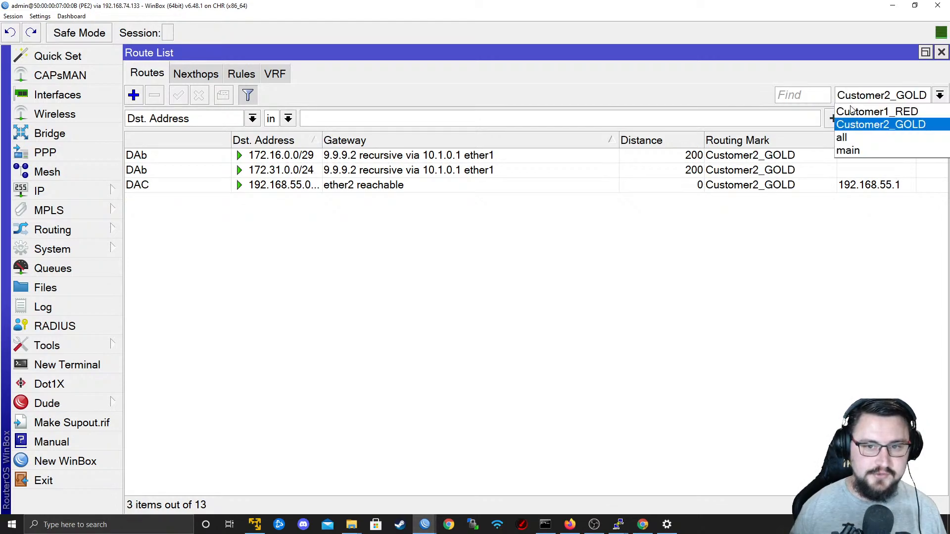
left_click(864, 112)
left_click(866, 96)
left_click(857, 124)
left_click(859, 96)
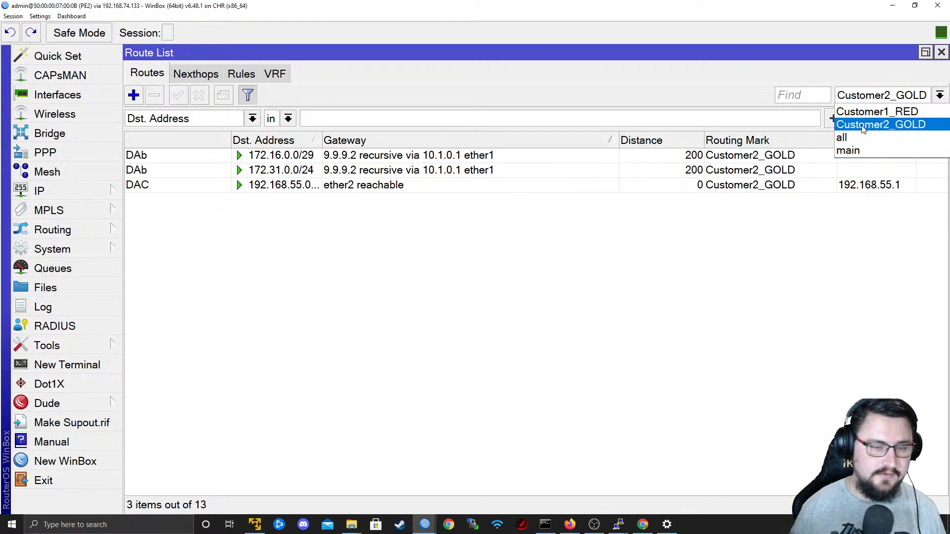
left_click(864, 112)
left_click(861, 96)
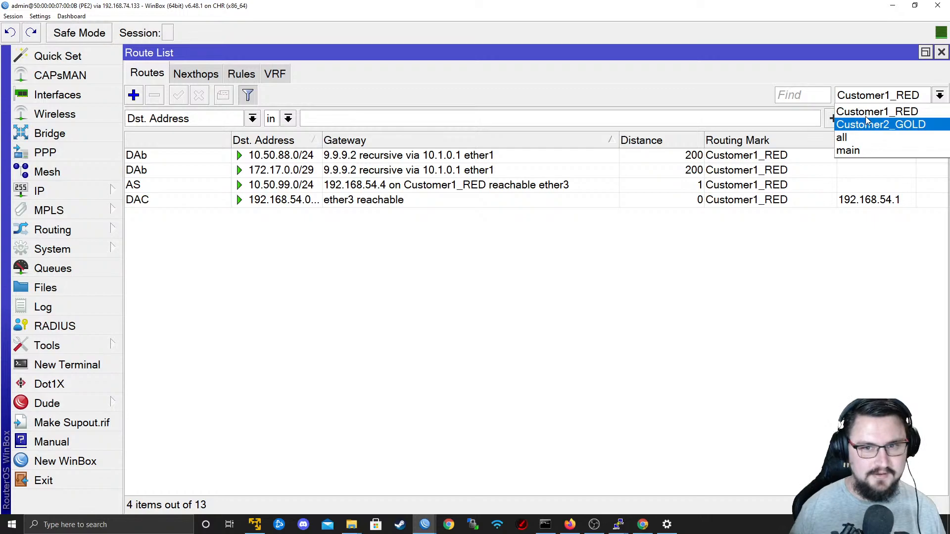
left_click(861, 124)
left_click(186, 173)
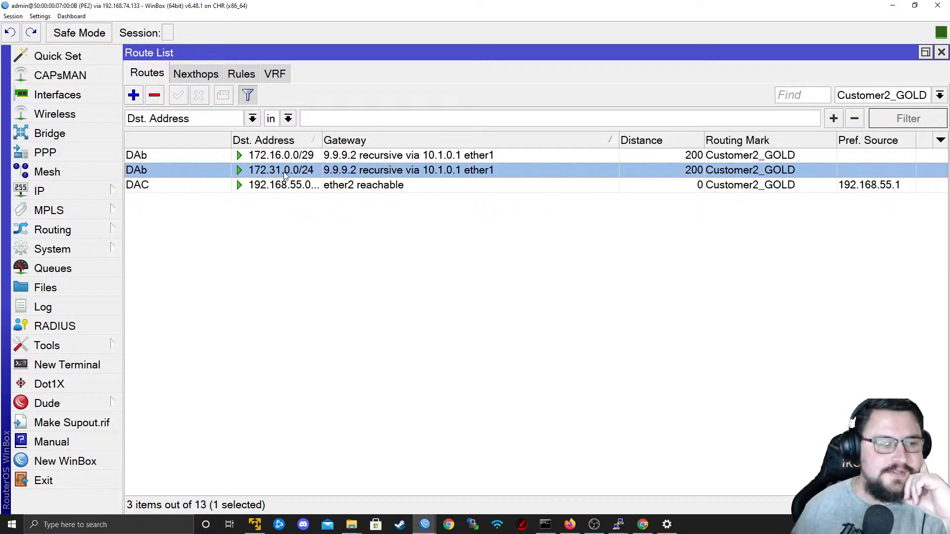
Add a static route on PE2 to 172.31.1.0/24 via gateway 192.168.55.4 with routing mark Customer2_GOLD.
left_click(144, 97)
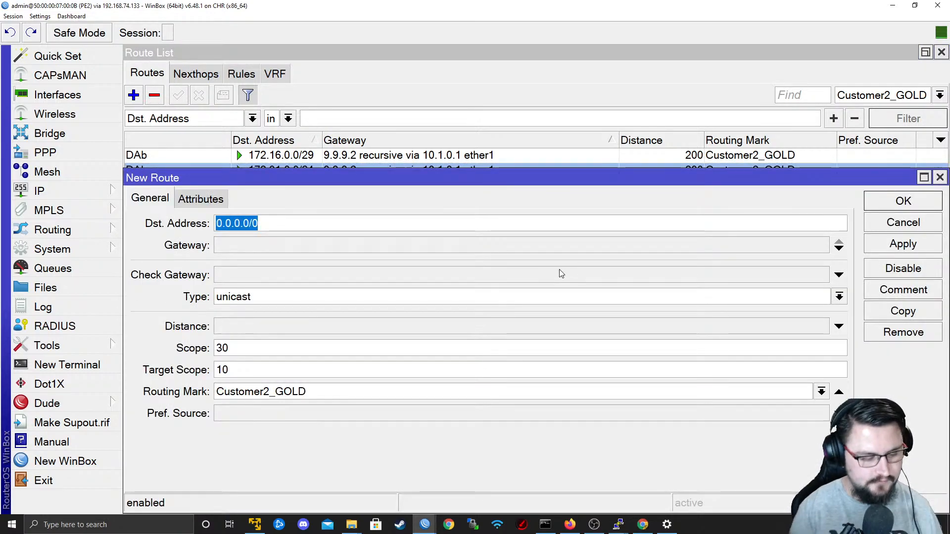
type("172.31.1.0/24")
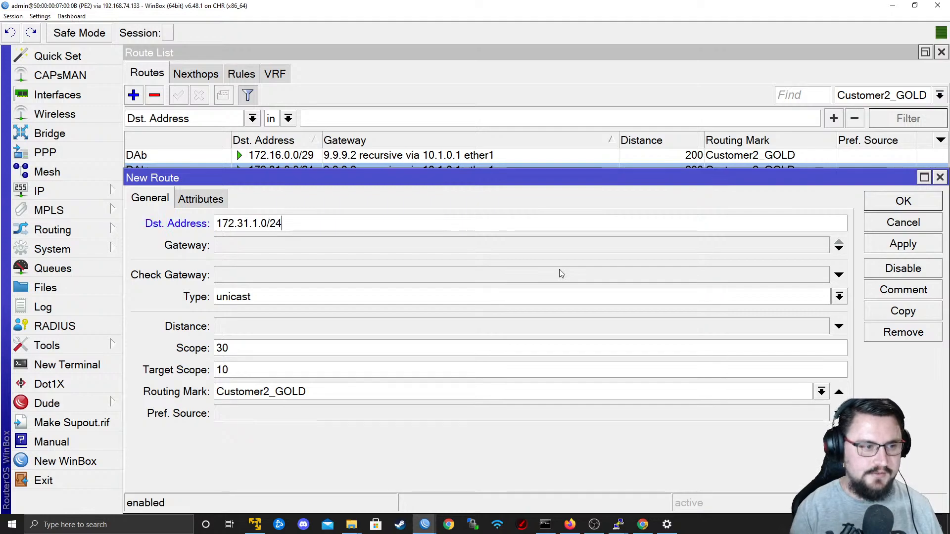
key("Tab")
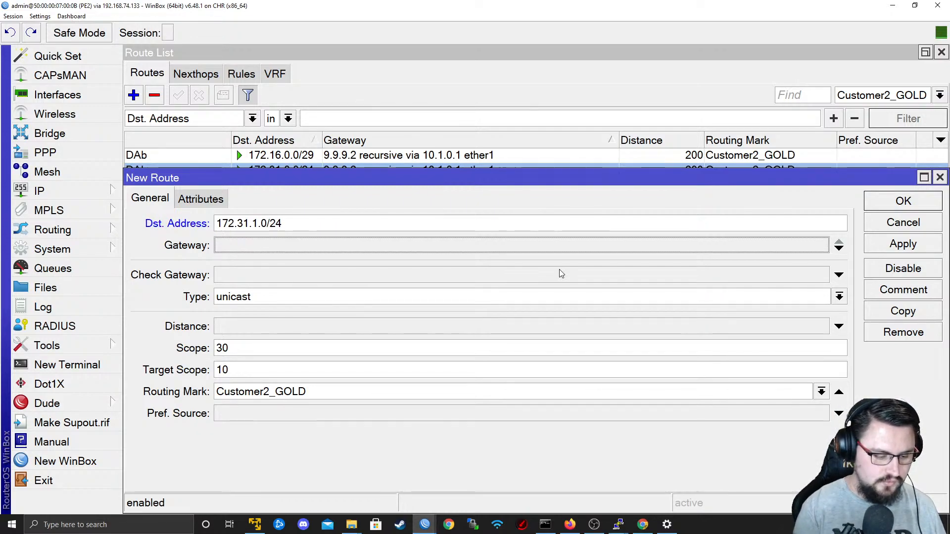
type("192.168.55.")
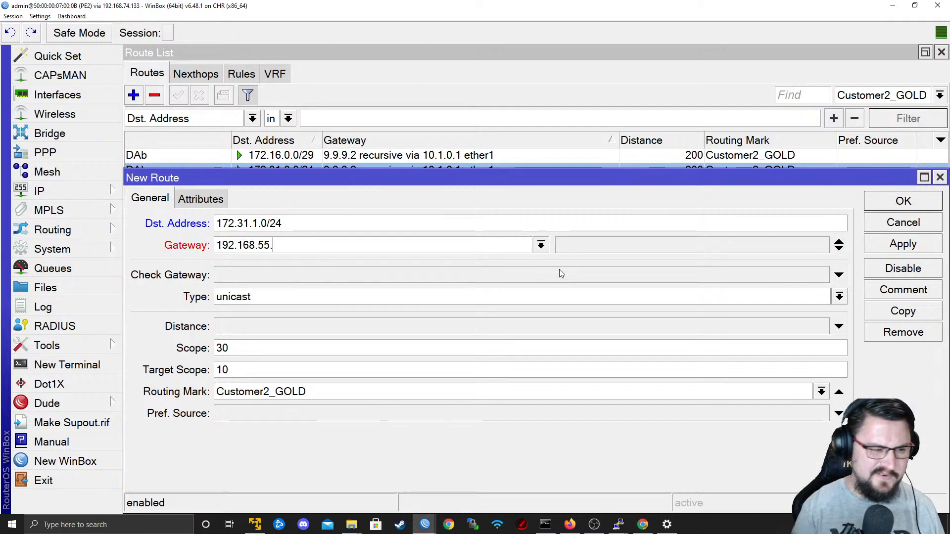
type("4")
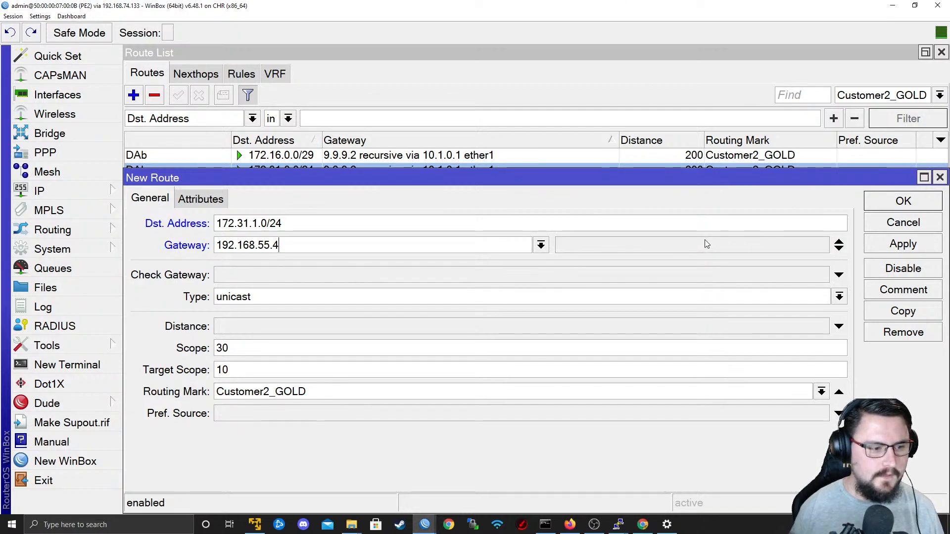
left_click(881, 247)
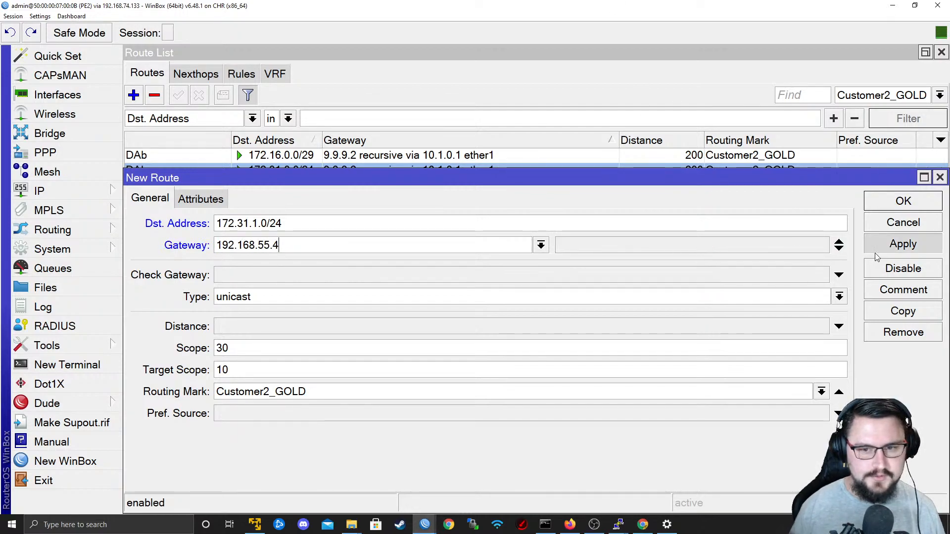
left_click(886, 210)
Switch to the EVE topology in Firefox and open CPE2-Customer2's console in PuTTY, moving its window fully into view.
key("alt+Tab")
key("alt+Tab")
key("alt+Tab")
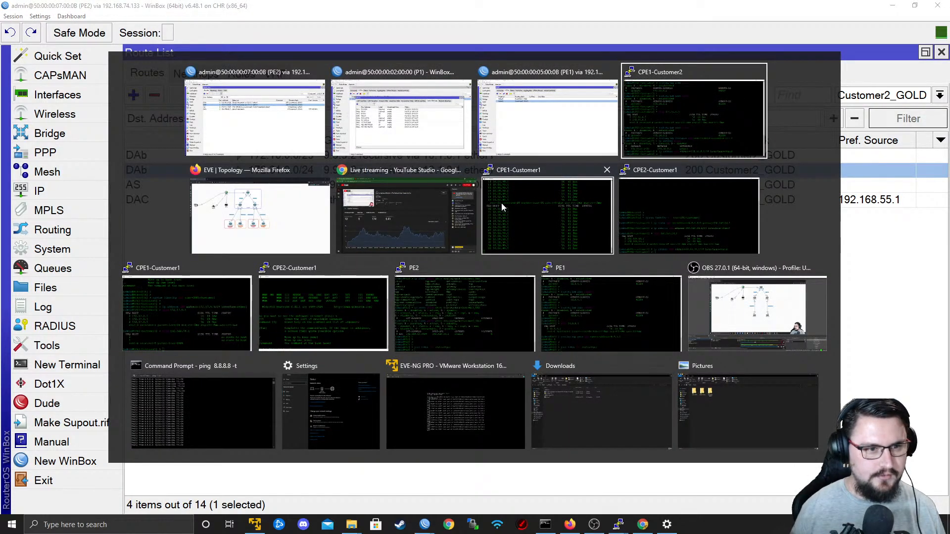
left_click(260, 217)
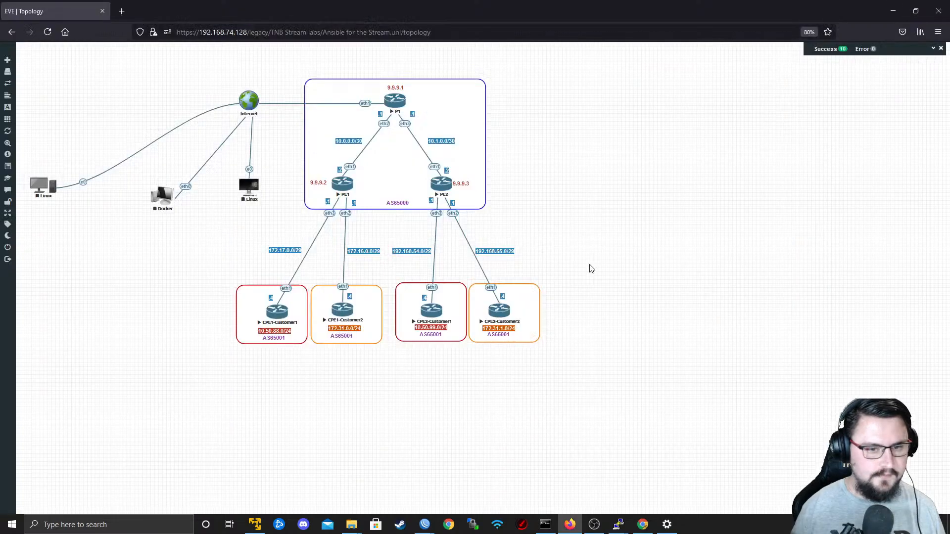
left_click(499, 312)
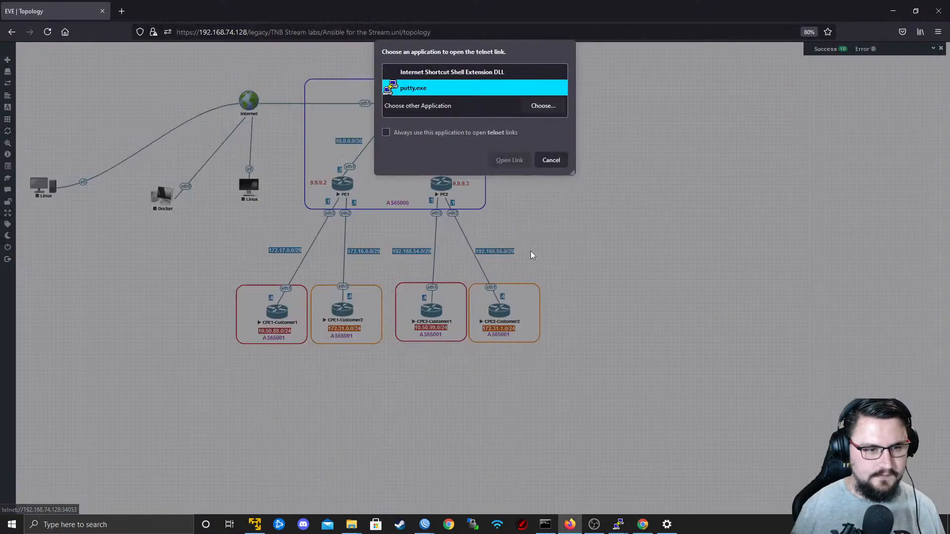
left_click(506, 159)
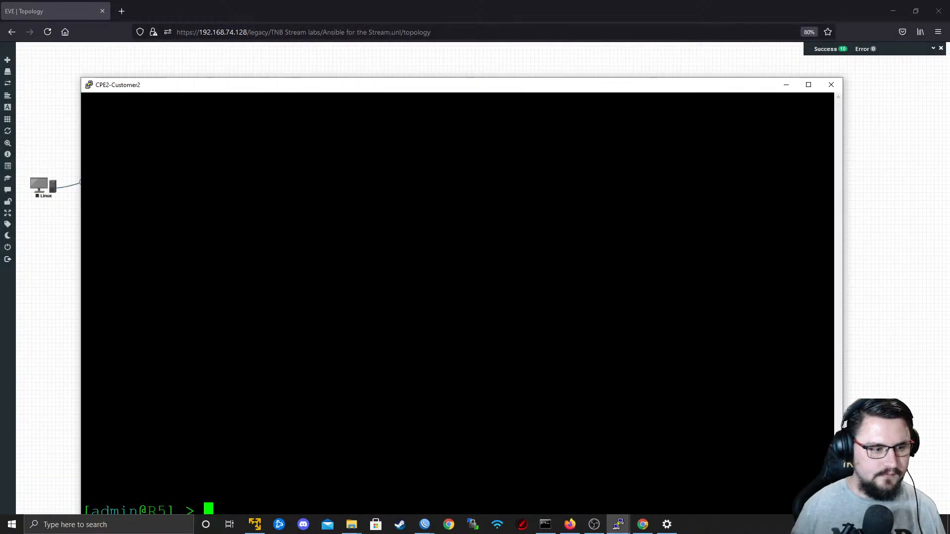
left_click_drag(333, 85, 330, 47)
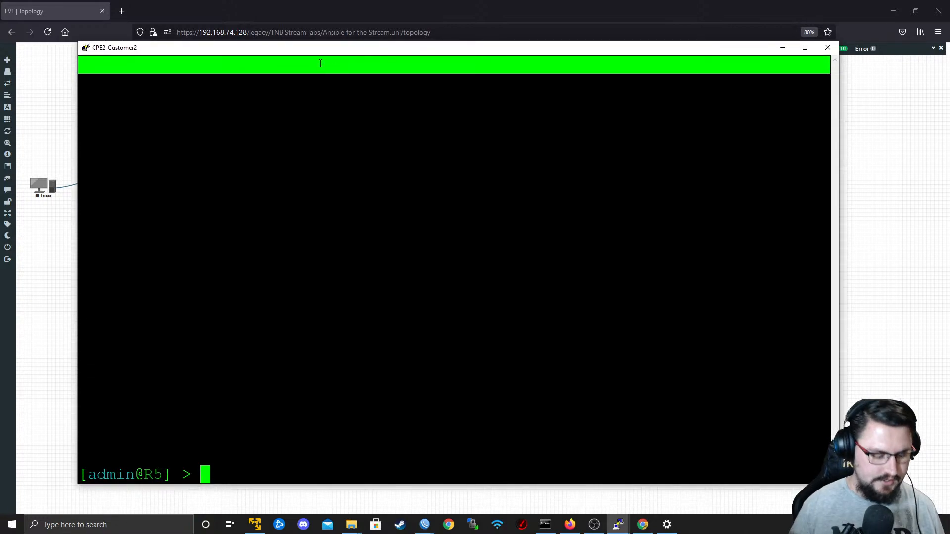
Set the router's system identity to CPE2-Customer2.
key("Return")
type("system set")
key("BackSpace")
key("BackSpace")
key("BackSpace")
key("BackSpace")
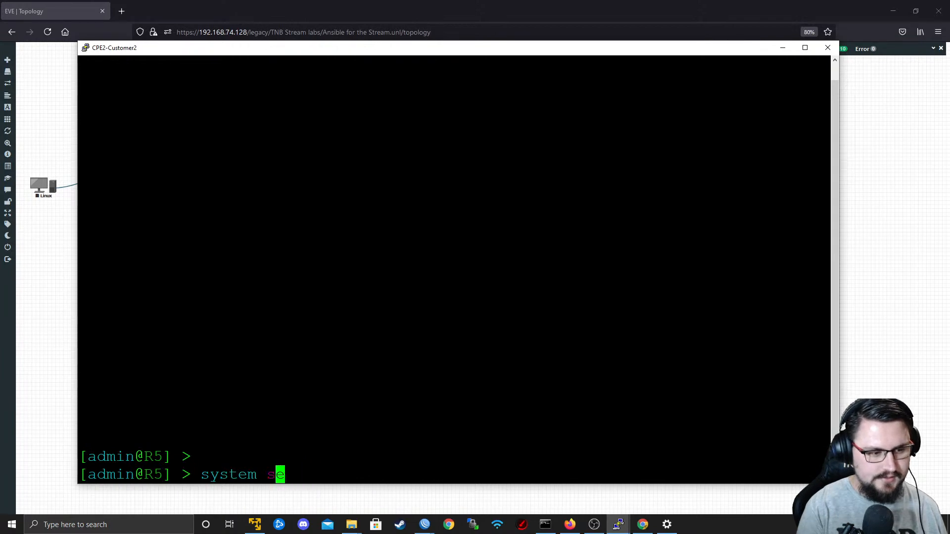
type("identity set nsa")
key("BackSpace")
key("BackSpace")
type("ame=")
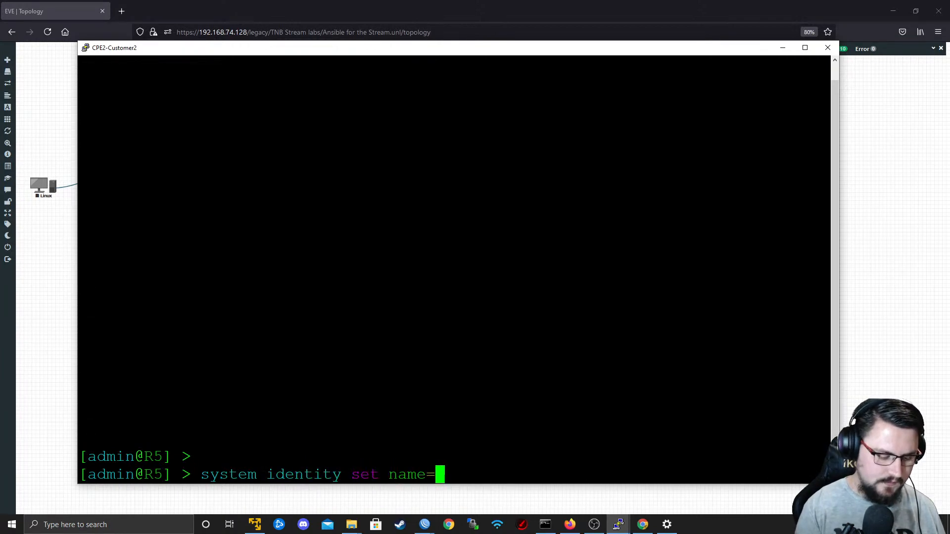
type("CPE2")
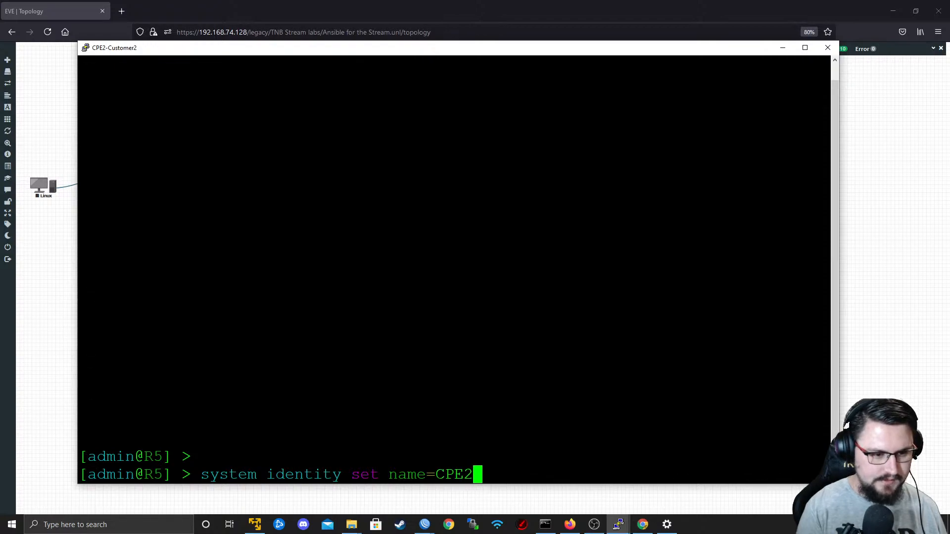
type("-Customer2")
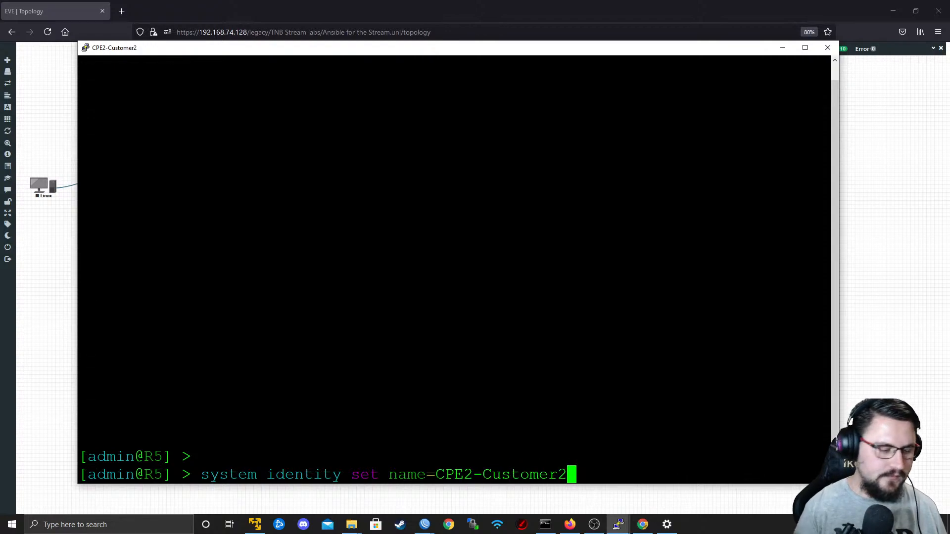
key("Return")
Add the IP address 172.31.1.1/24 to interface ether2 on CPE2-Customer2.
type("ip address add ad")
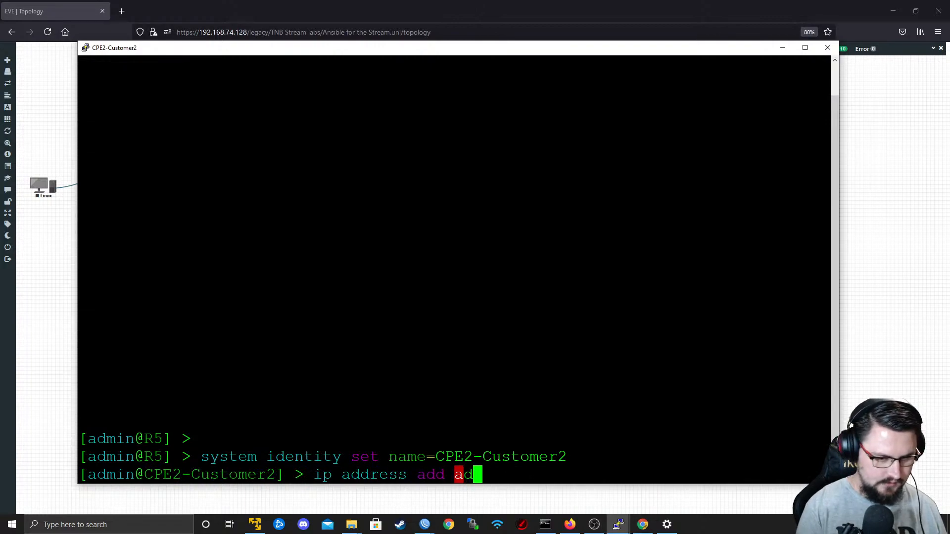
type("dress=172.31.1.1/24")
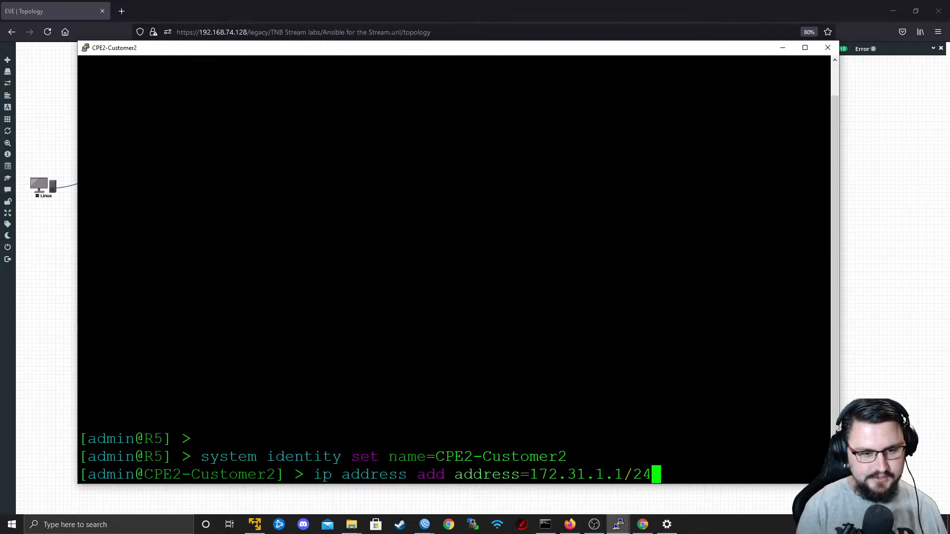
type(" interface=ether2")
key("Return")
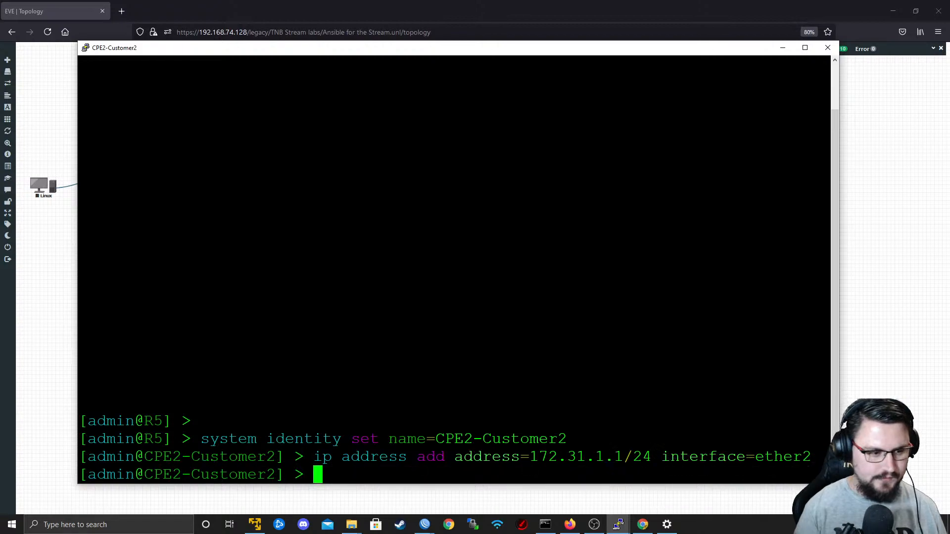
Switch to PE1's WinBox window and check its Customer2_GOLD route list for the 192.168.55.0/29 and 172.31.1.0/24 routes.
key("alt+Tab")
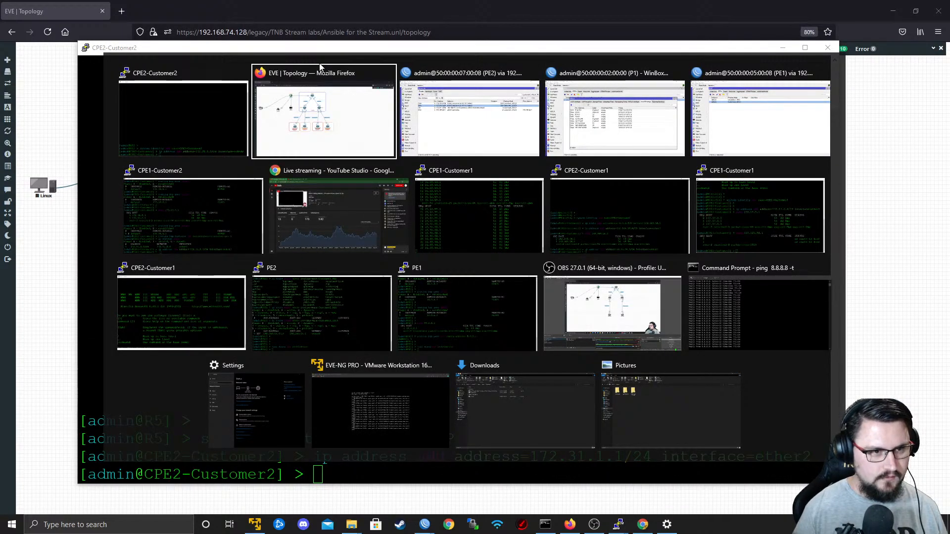
key("alt+Tab")
key("alt+Tab")
key("alt+Tab")
key("alt+Tab")
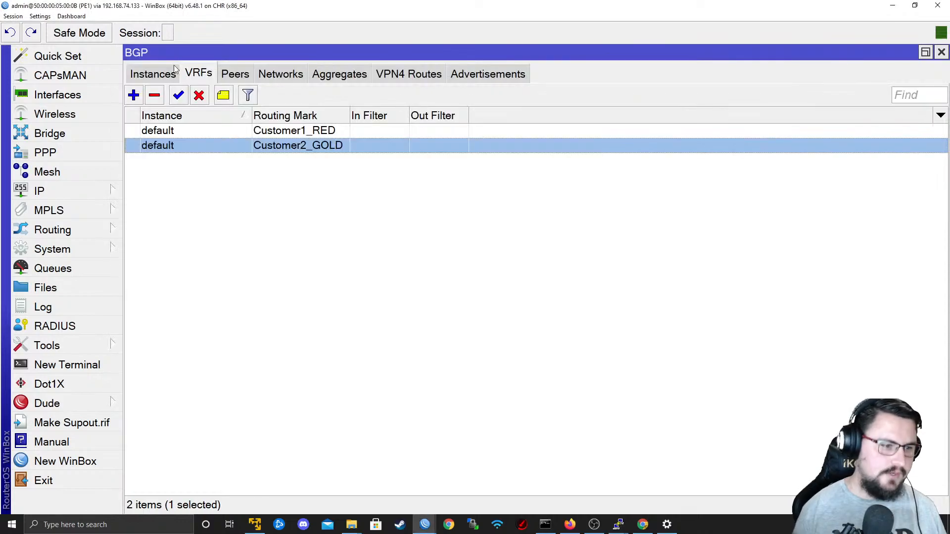
left_click(91, 191)
left_click(200, 330)
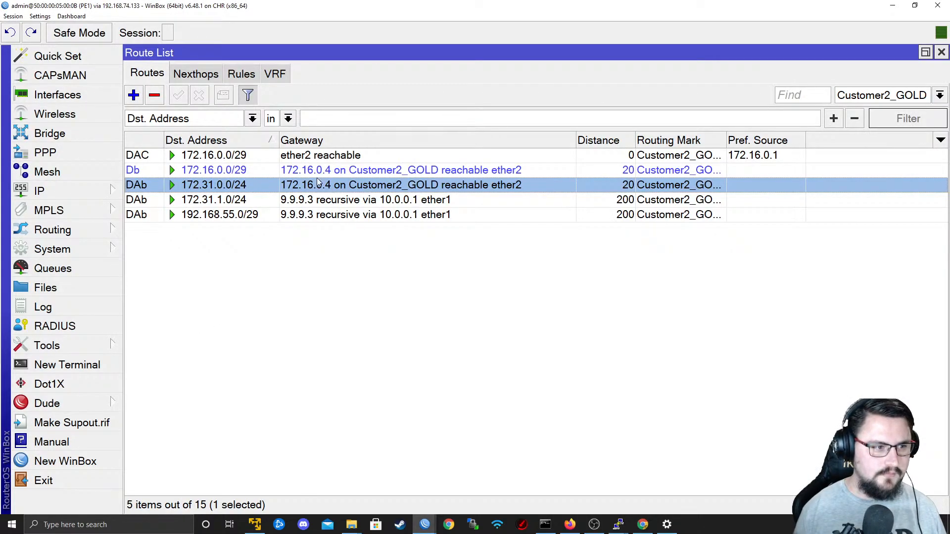
left_click(238, 217)
left_click(222, 203)
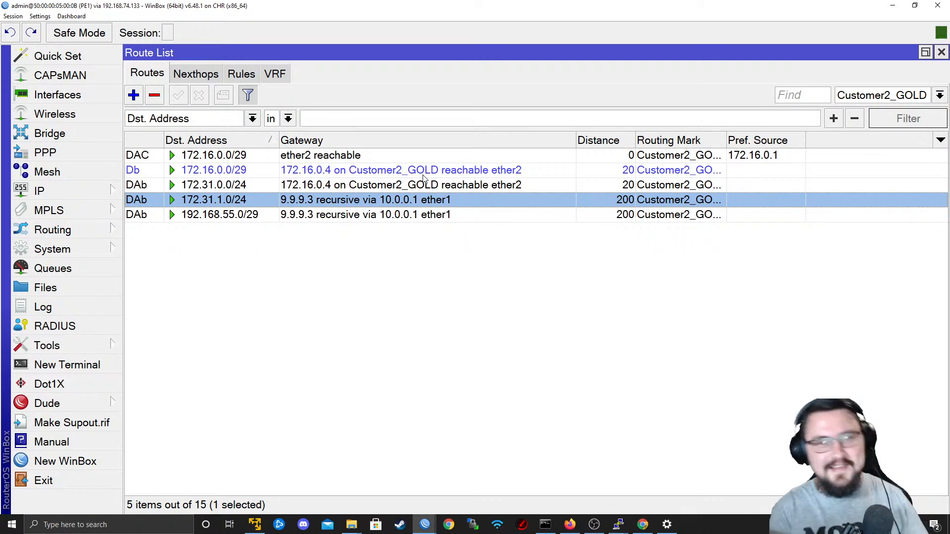
key("alt+space")
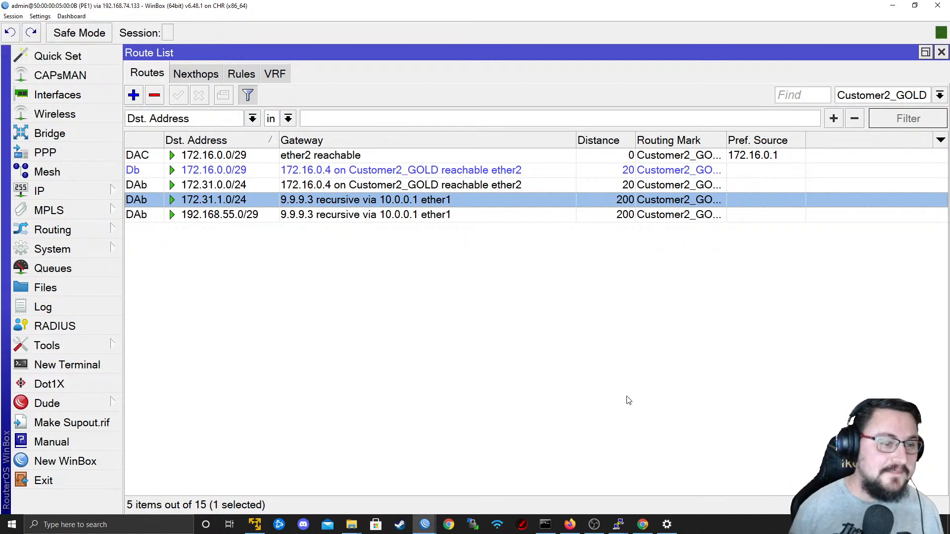
Return to the CPE2-Customer2 console and ping 172.31.0.1, stopping after a few replies.
key("alt+Tab")
key("alt+Tab")
key("alt+Tab")
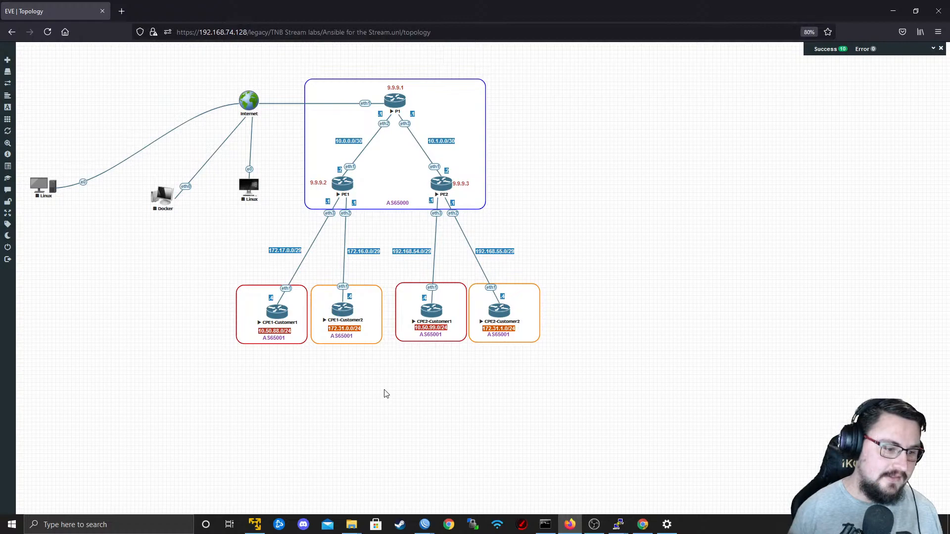
key("alt+Tab")
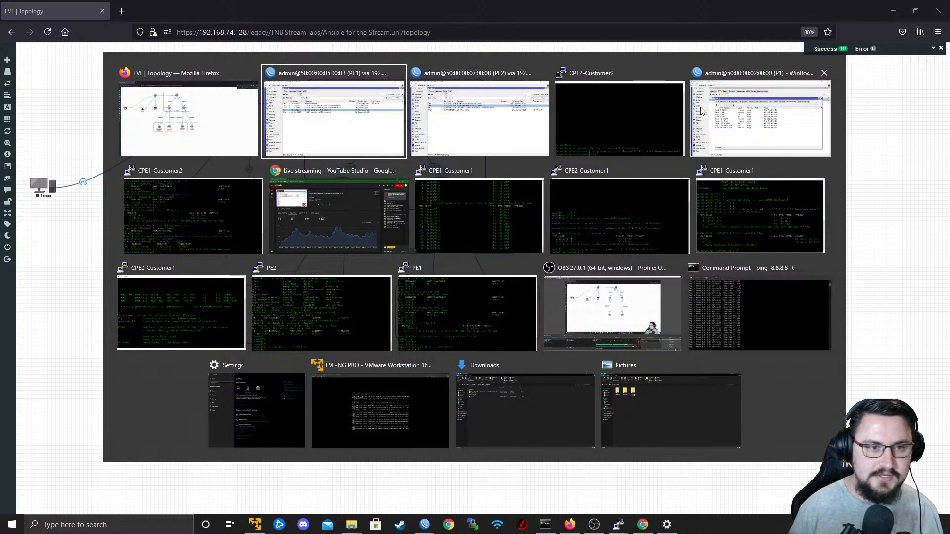
left_click(622, 126)
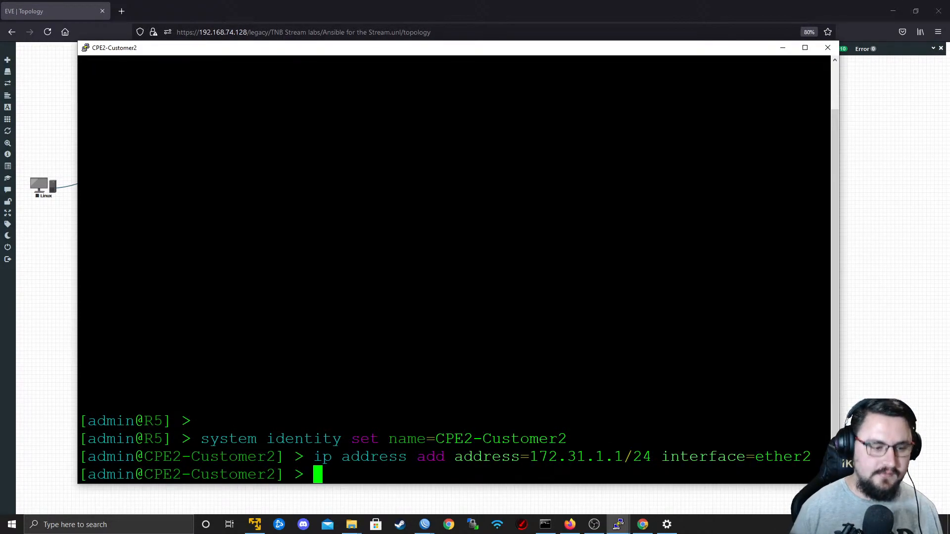
key("Return")
key("Return")
type("ping 172.31.0.1")
key("Return")
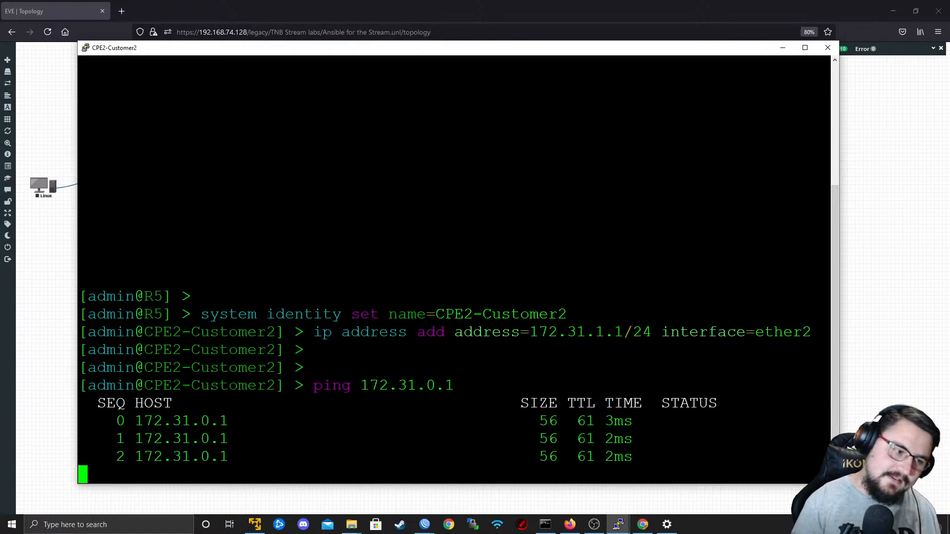
key("ctrl+c")
Print CPE2-Customer2's IP routing table and highlight the 172.31.1.0/24 route line.
type("ip route pr")
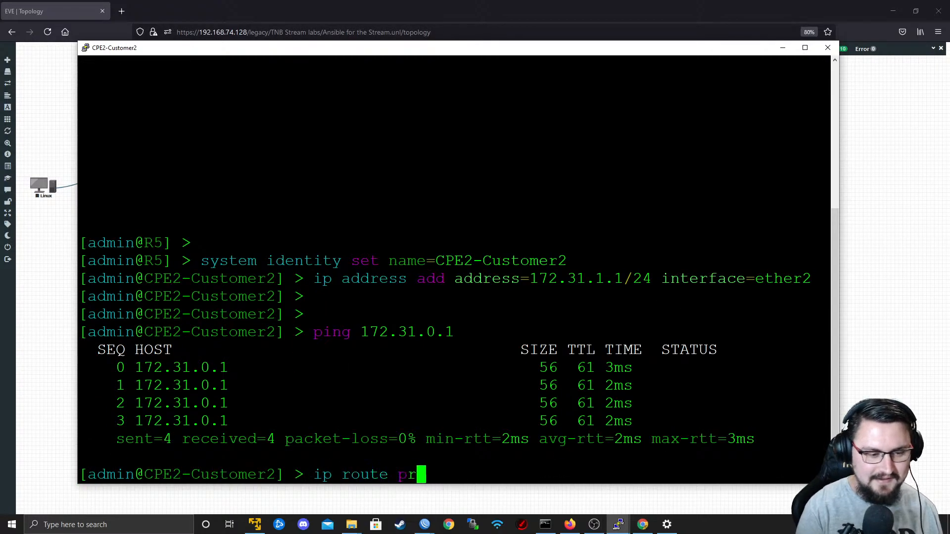
type("int")
key("Return")
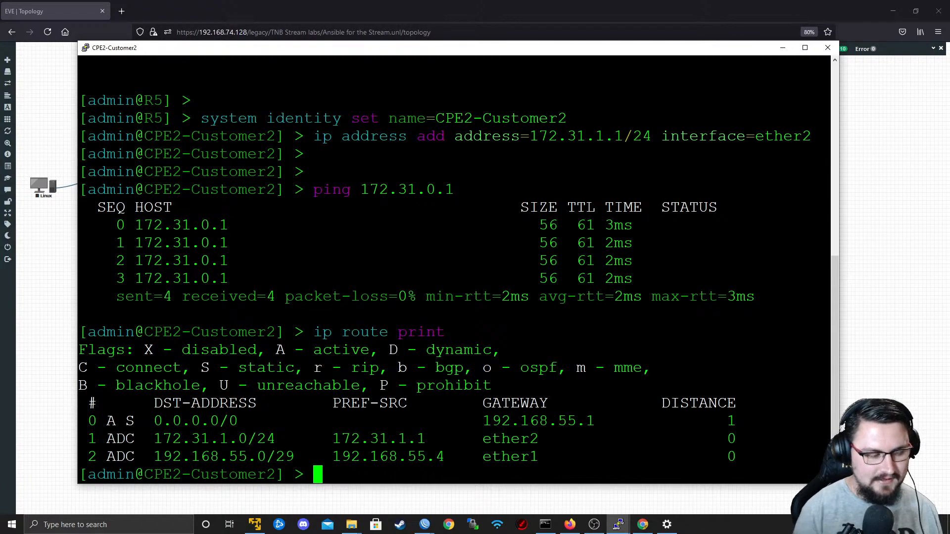
left_click_drag(136, 439, 294, 457)
double_click(283, 441)
triple_click(243, 445)
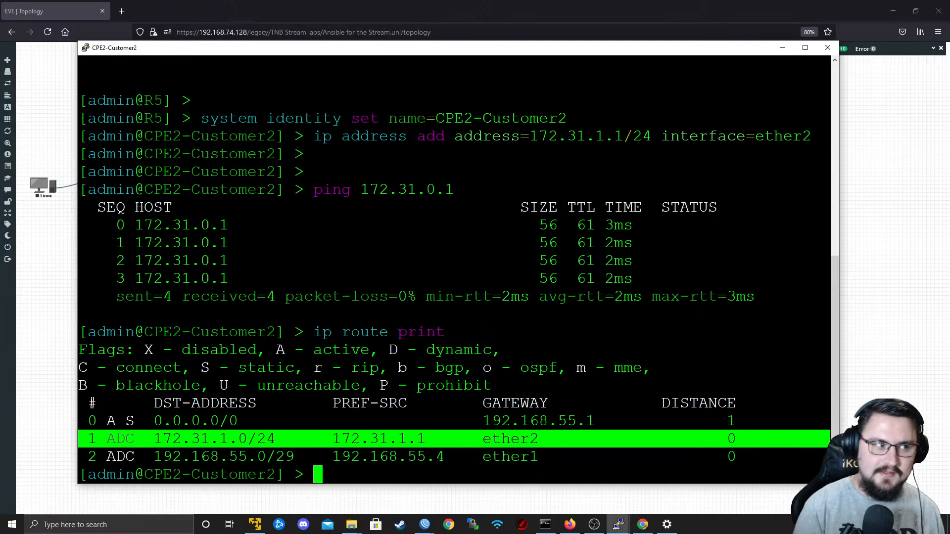
Ping Customer1's address 10.50.88.1 from CPE2-Customer2 and stop after a couple of attempts.
key("Return")
key("Return")
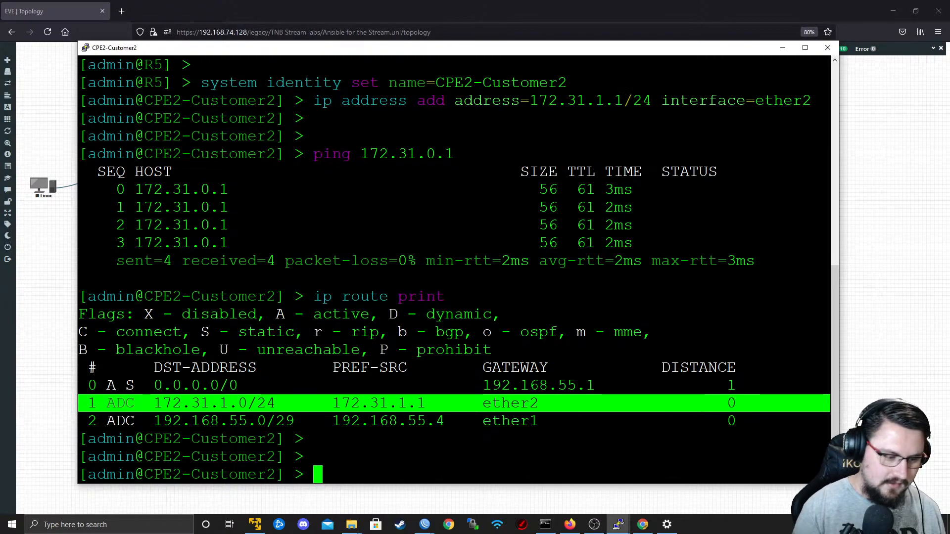
type("ping ")
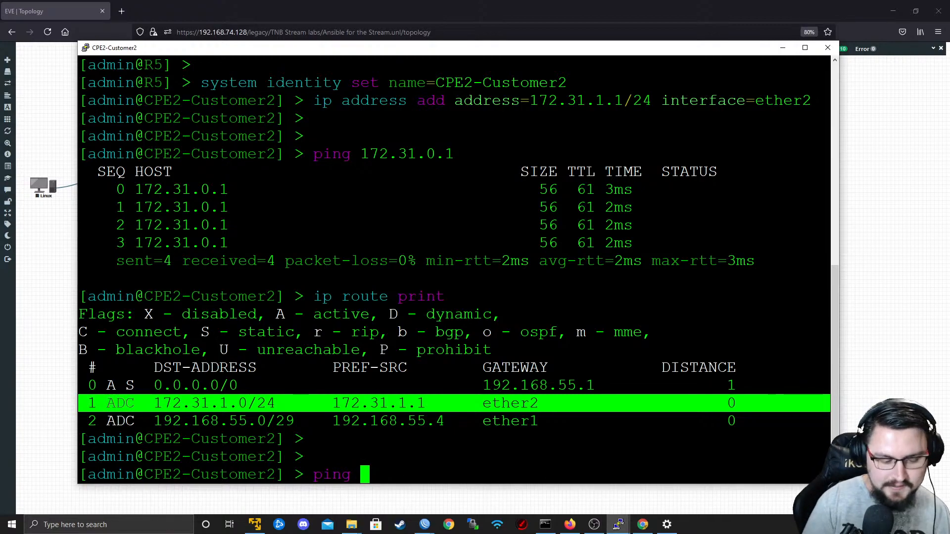
type("10")
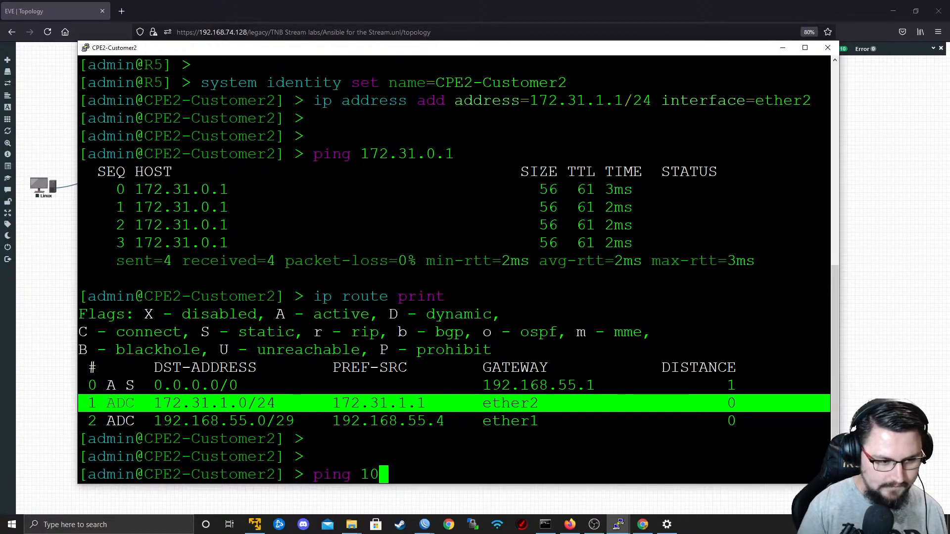
key("BackSpace")
key("BackSpace")
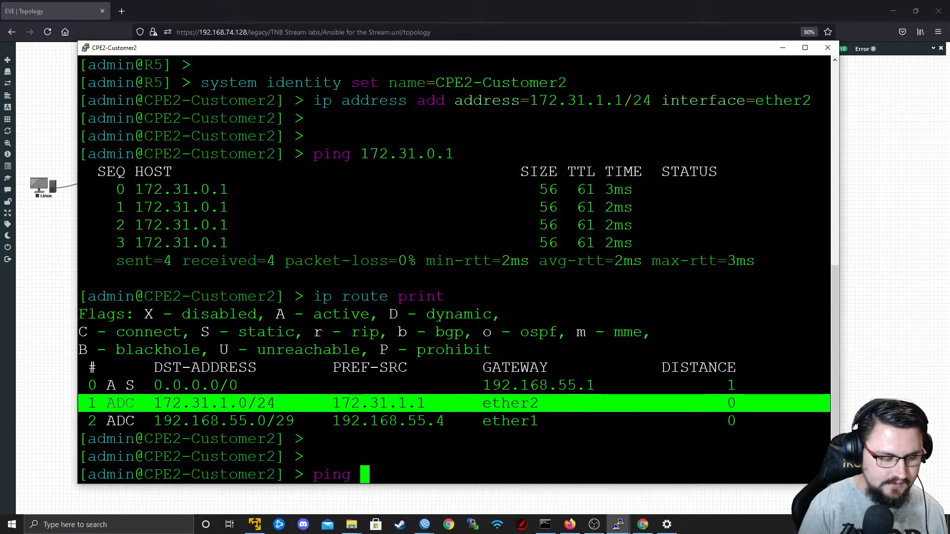
type("10.5")
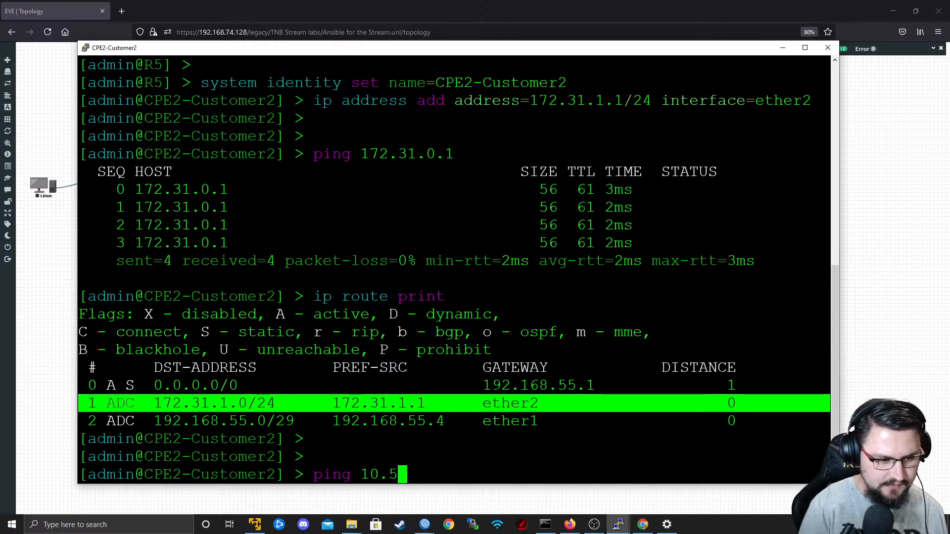
type("0.88.1")
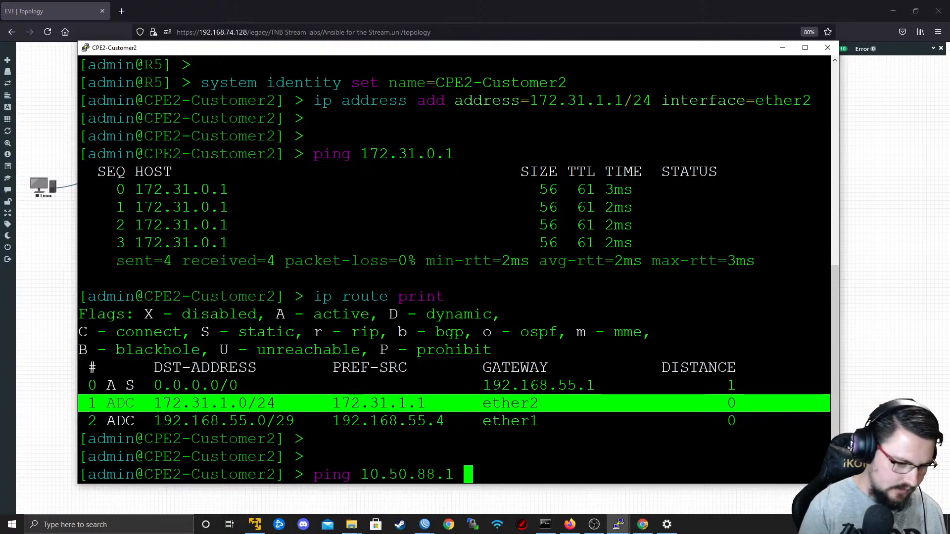
key("Return")
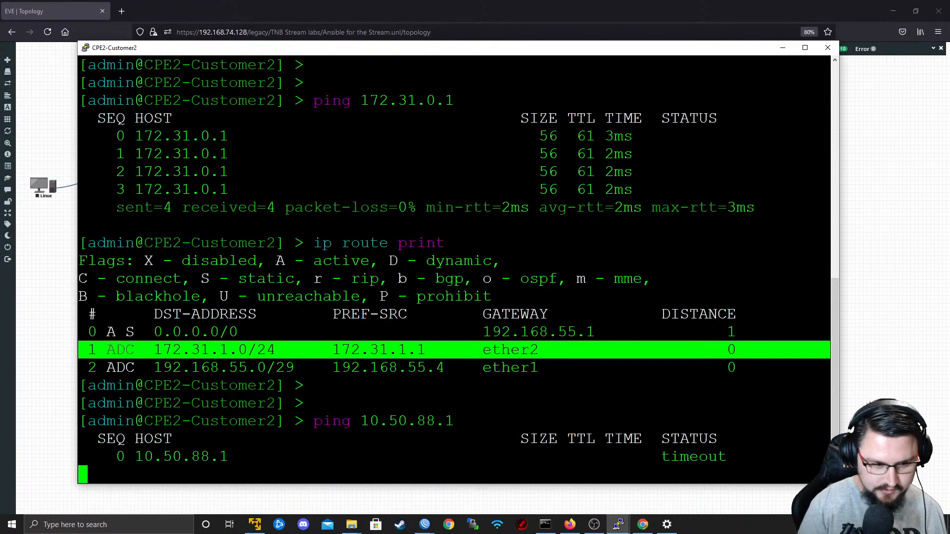
key("ctrl+c")
Return to the EVE topology, duplicate the blue AS65000 frame, and place a smaller copy beside the provider network, level with P1.
key("alt+Tab")
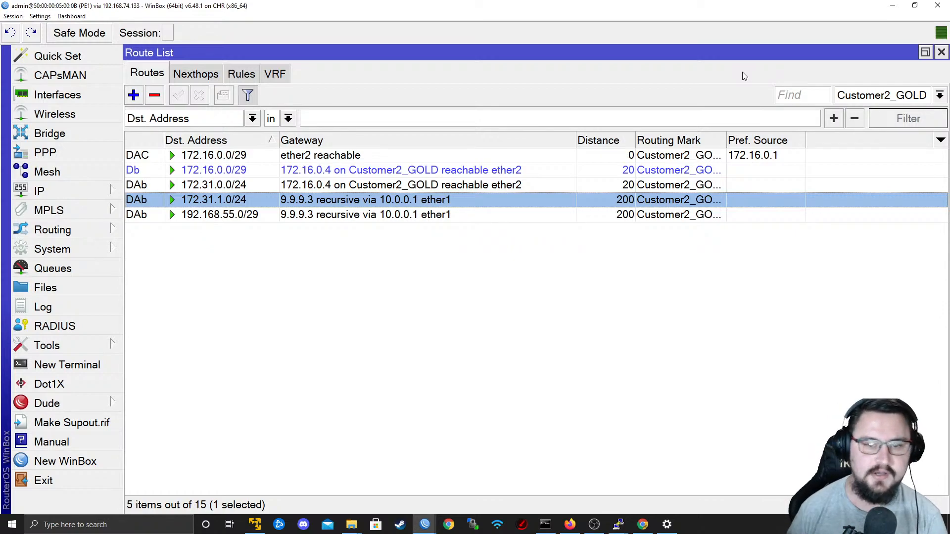
left_click(886, 6)
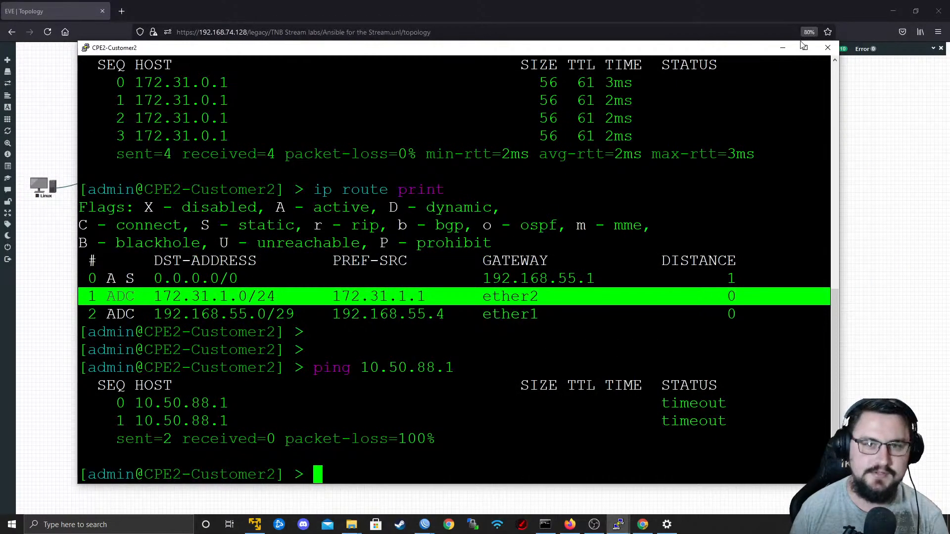
left_click(783, 48)
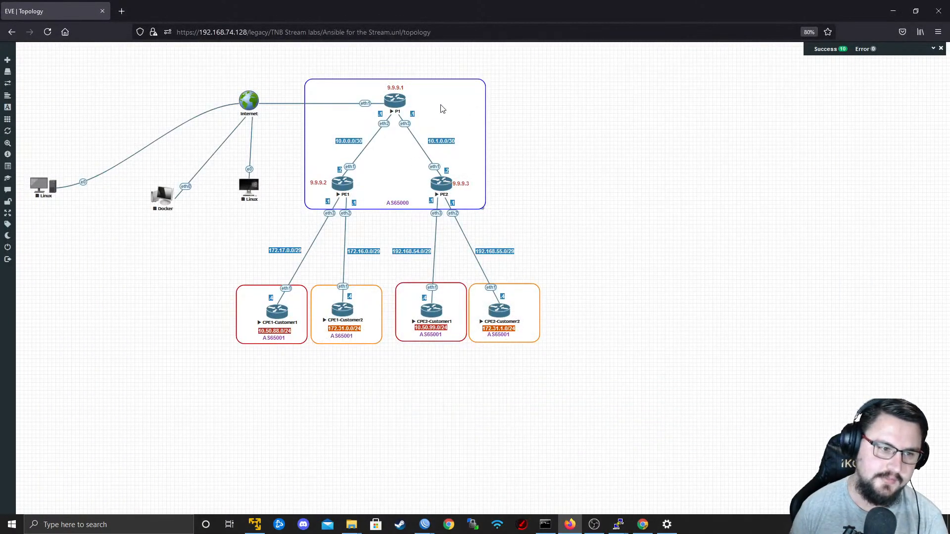
right_click(572, 171)
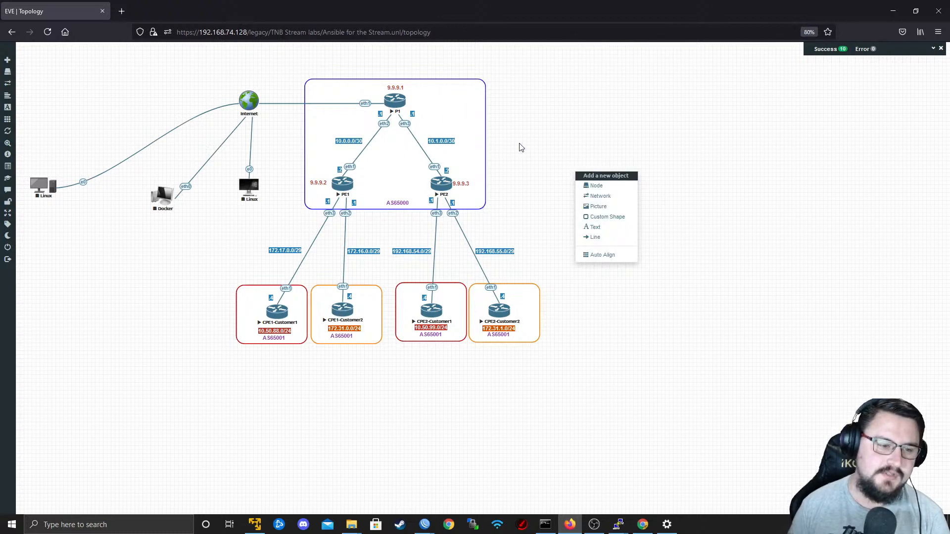
right_click(494, 114)
right_click(462, 110)
left_click(487, 125)
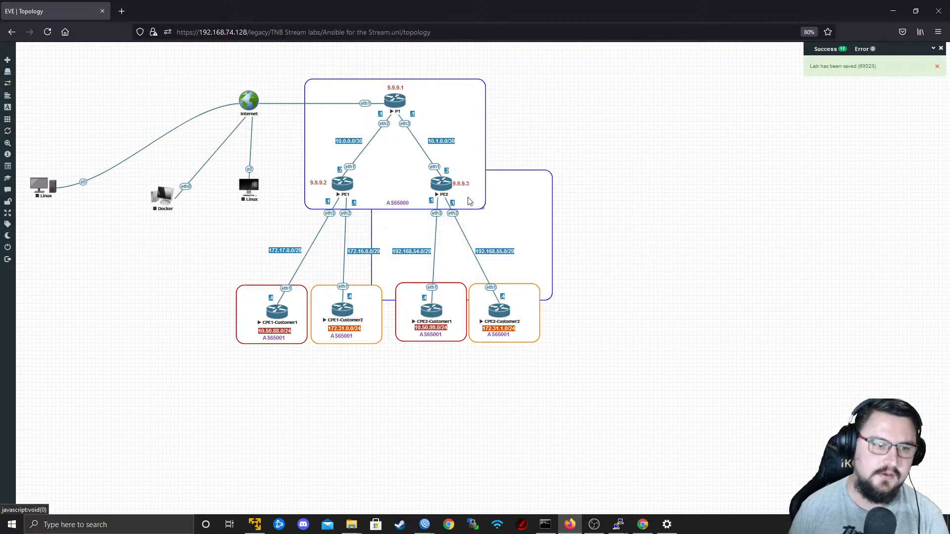
left_click_drag(556, 227, 731, 113)
left_click_drag(746, 189, 607, 135)
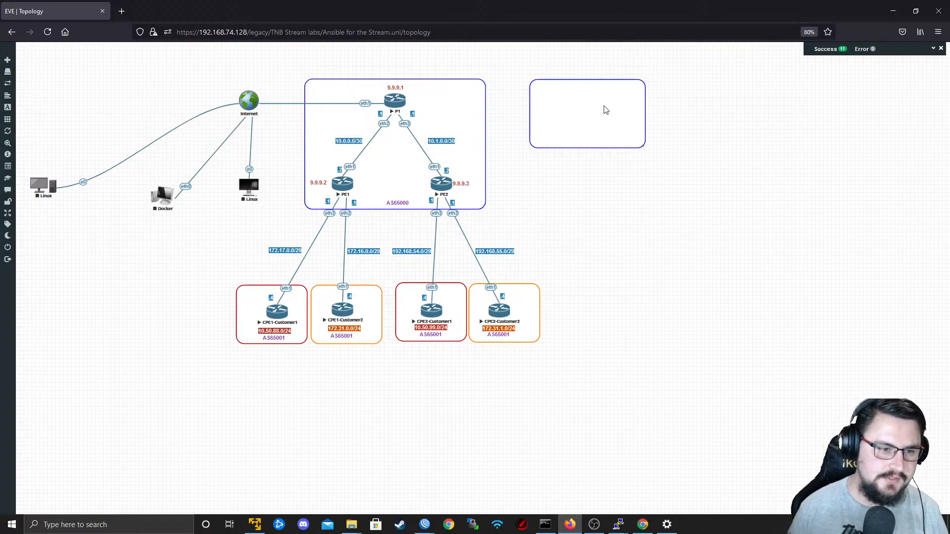
Start a new node from the MikroTik RouterOS template with the mikrotik-CHR6.48.1 image.
right_click(596, 240)
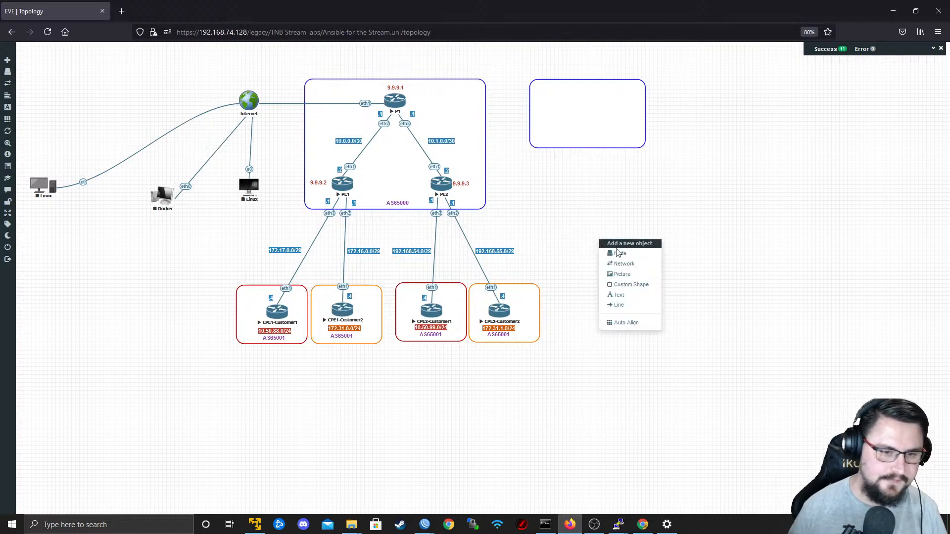
left_click(620, 254)
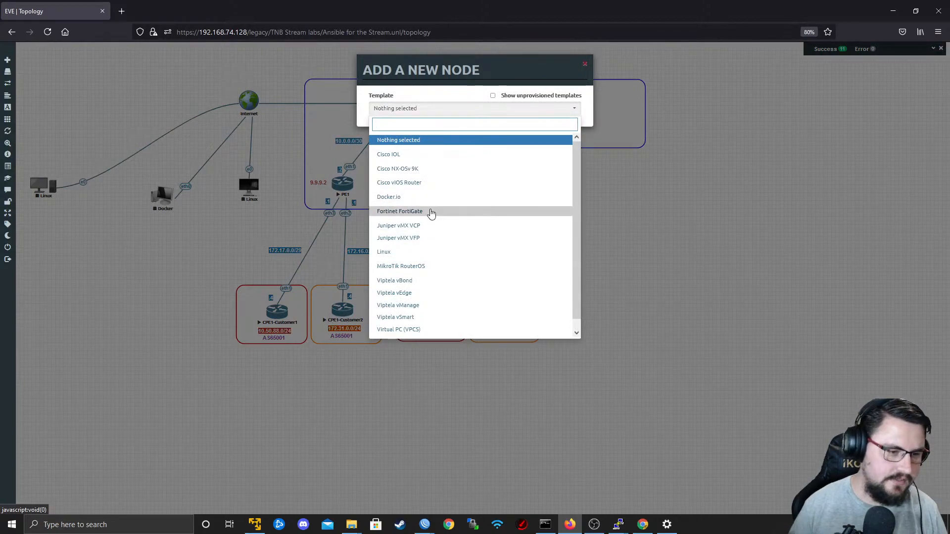
scroll(448, 223, "down", 1)
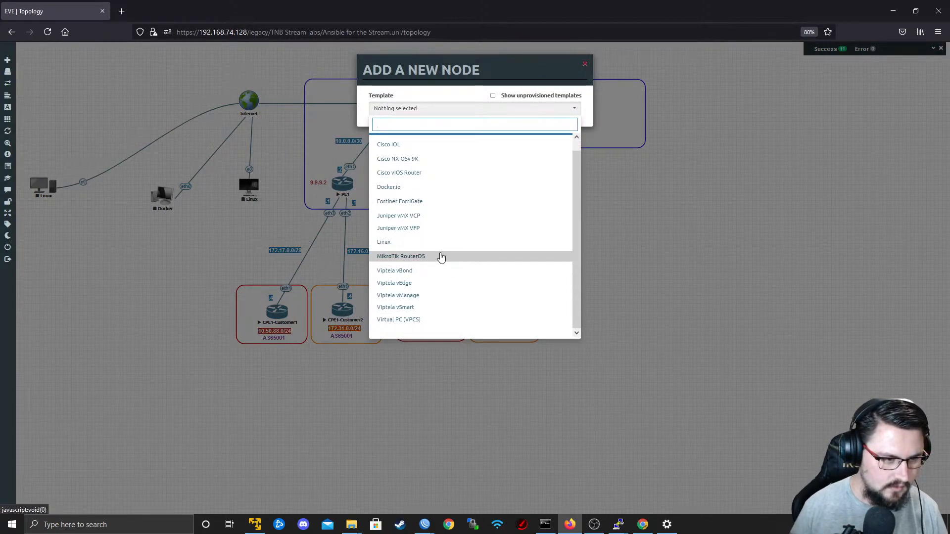
scroll(439, 256, "up", 1)
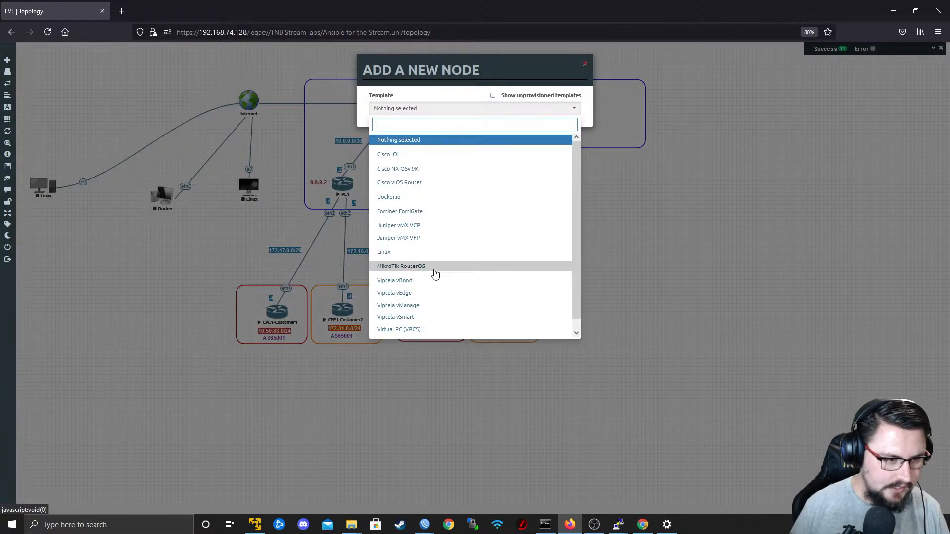
left_click(434, 273)
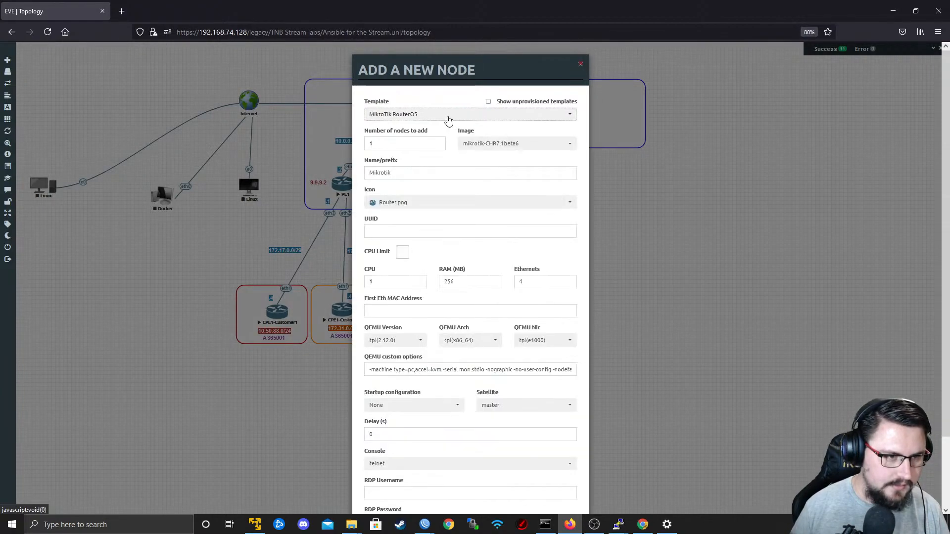
left_click(529, 143)
left_click(524, 173)
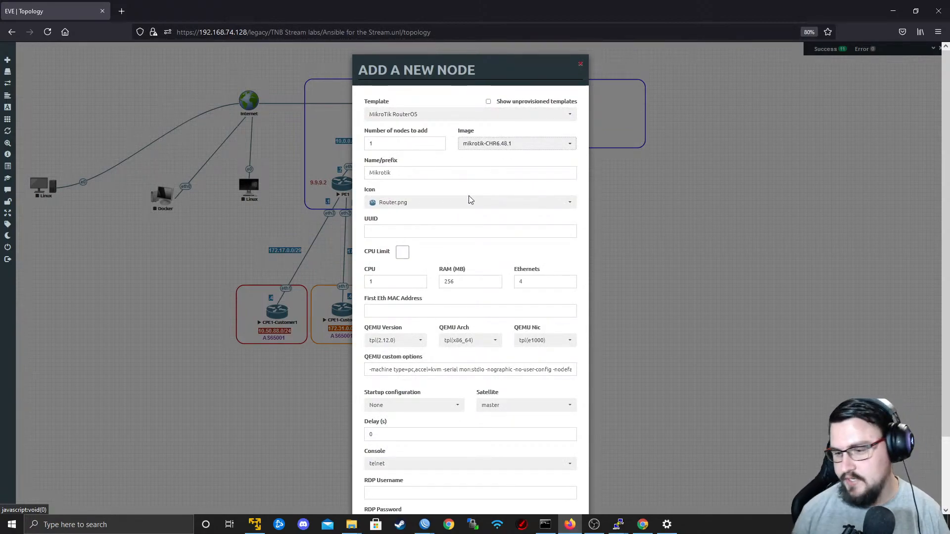
Set the new MikroTik node's number of Ethernet interfaces to 12.
scroll(475, 213, "down", 3)
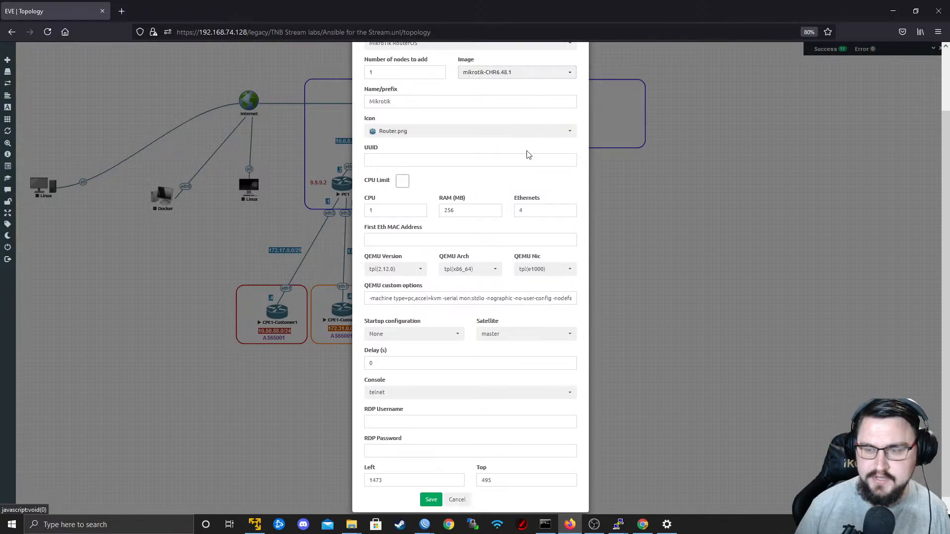
scroll(496, 310, "up", 2)
double_click(549, 236)
type("12")
scroll(490, 208, "down", 1)
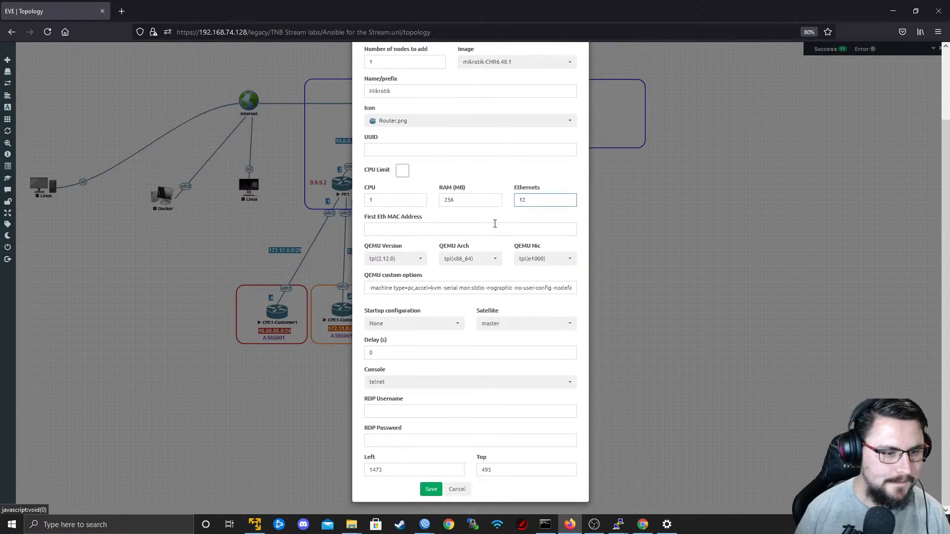
Name the new node Data-Center, save it, and move it into the small blue frame.
scroll(456, 410, "up", 2)
scroll(453, 435, "down", 3)
scroll(436, 296, "up", 3)
double_click(401, 162)
type("DA")
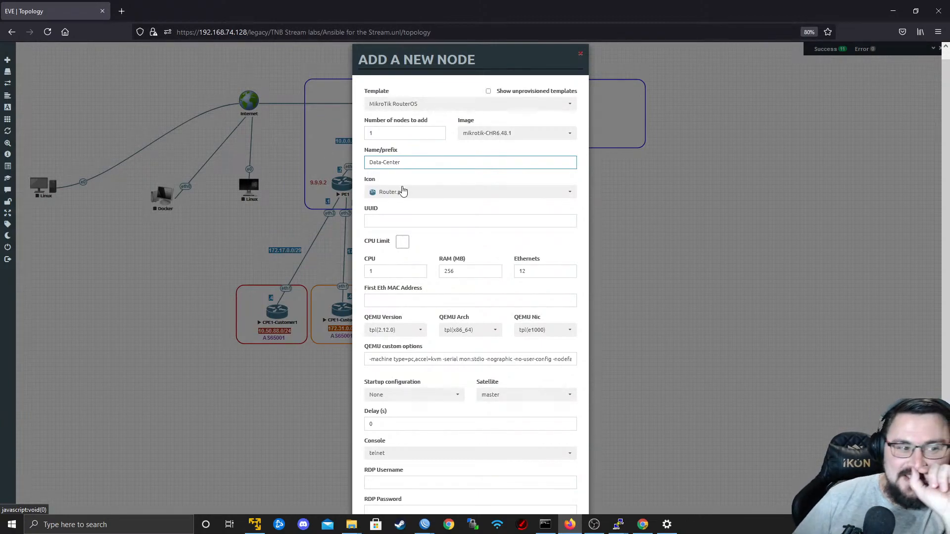
scroll(432, 213, "down", 2)
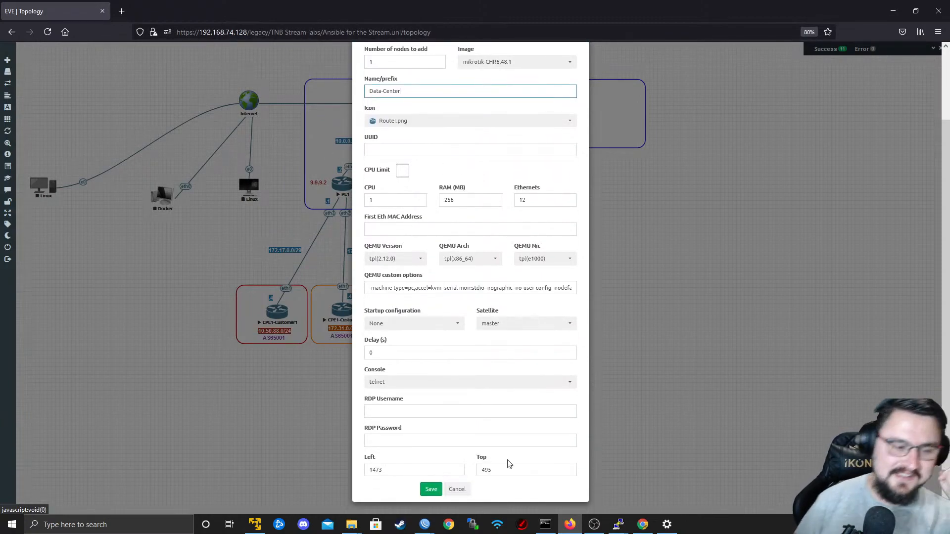
left_click(431, 489)
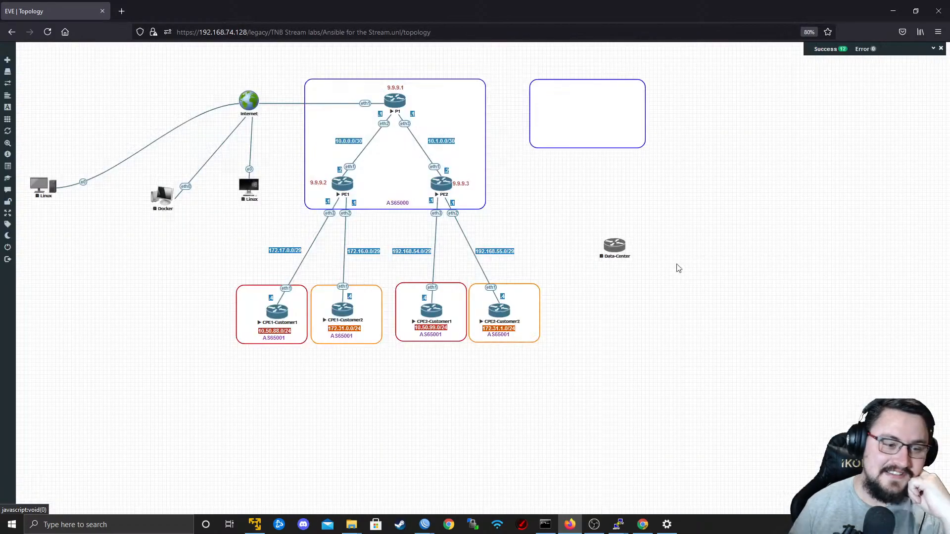
left_click_drag(614, 250, 595, 102)
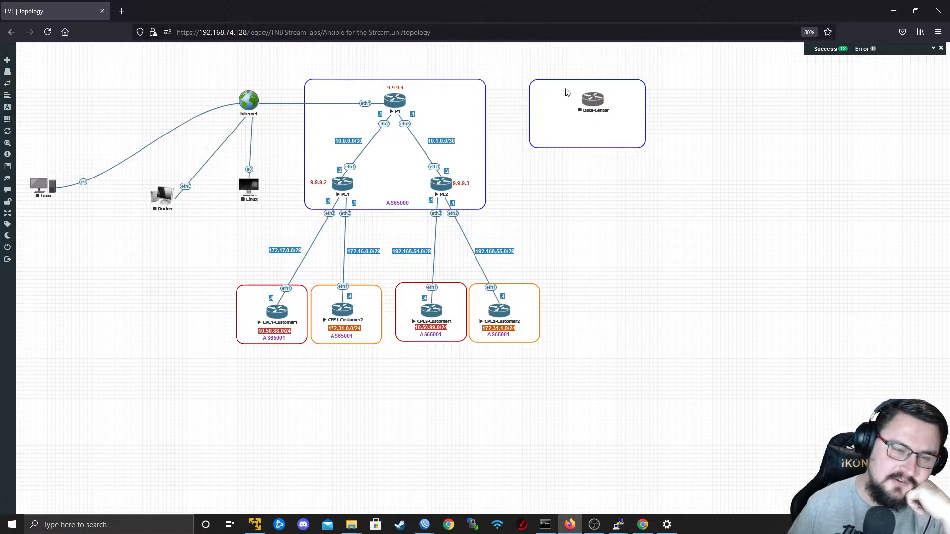
Connect Data-Center's eth1 to P1's eth4 and start the Data-Center node.
mouse_move(606, 97)
left_mouse_down()
mouse_move(396, 85)
mouse_move(396, 101)
left_mouse_up()
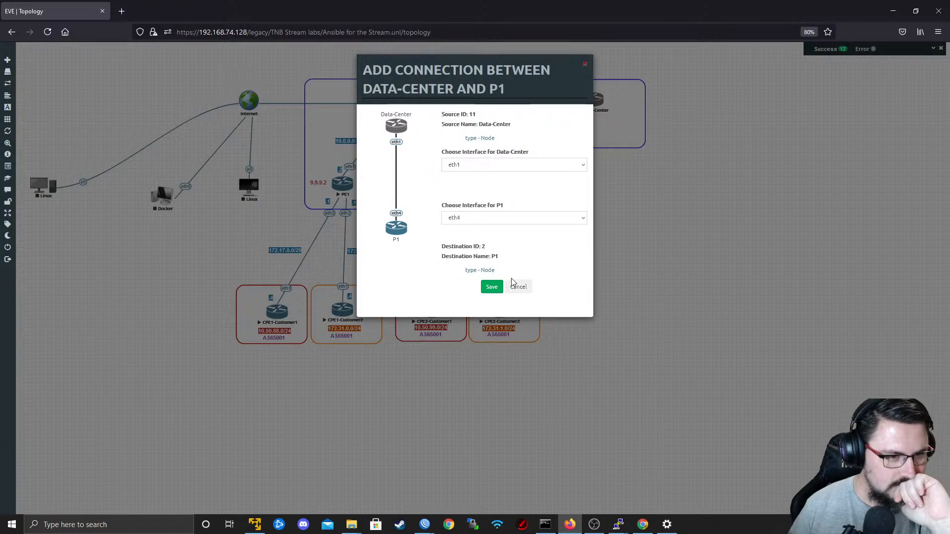
left_click(491, 168)
left_click(490, 170)
left_click(525, 216)
left_click(516, 213)
left_click(492, 288)
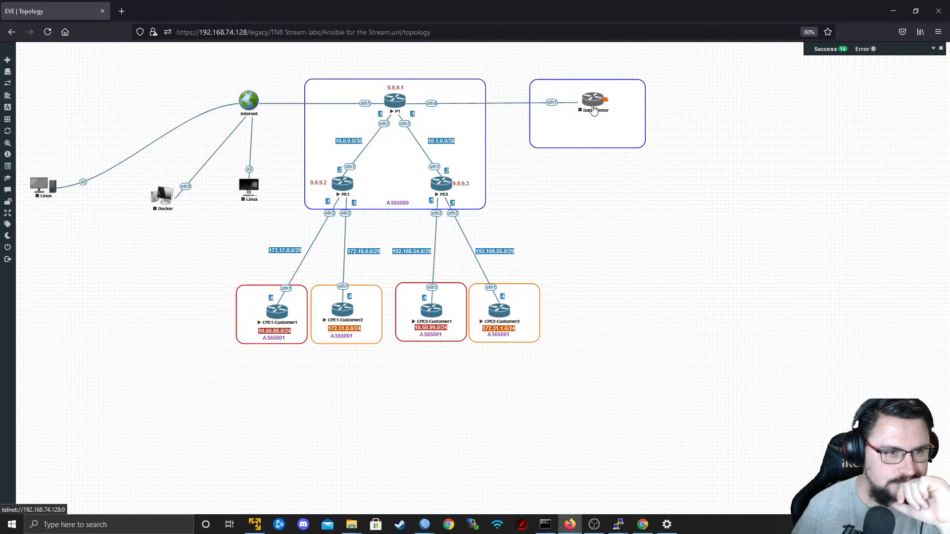
right_click(594, 110)
left_click(604, 123)
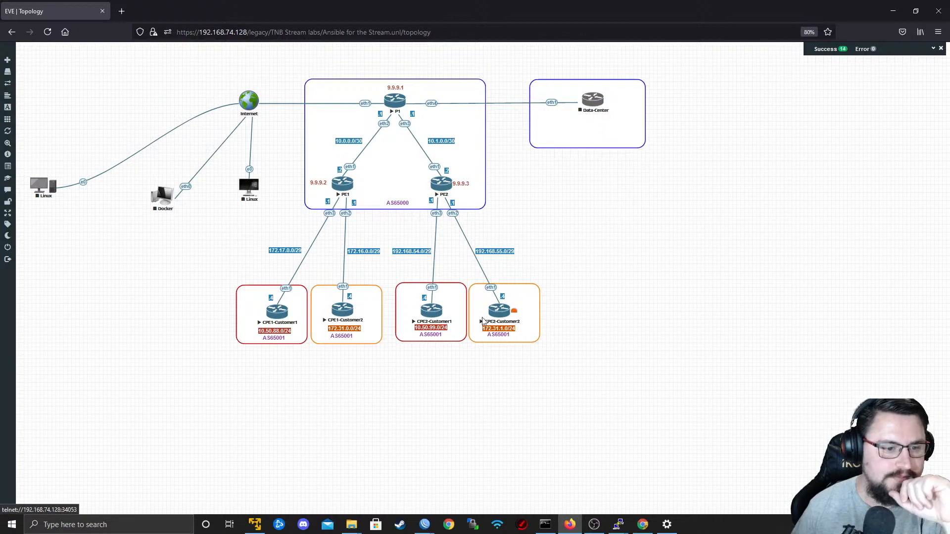
Duplicate CPE2-Customer2's orange 172.31.1.0/24 label and place the copy below the Data-Center node.
right_click(495, 334)
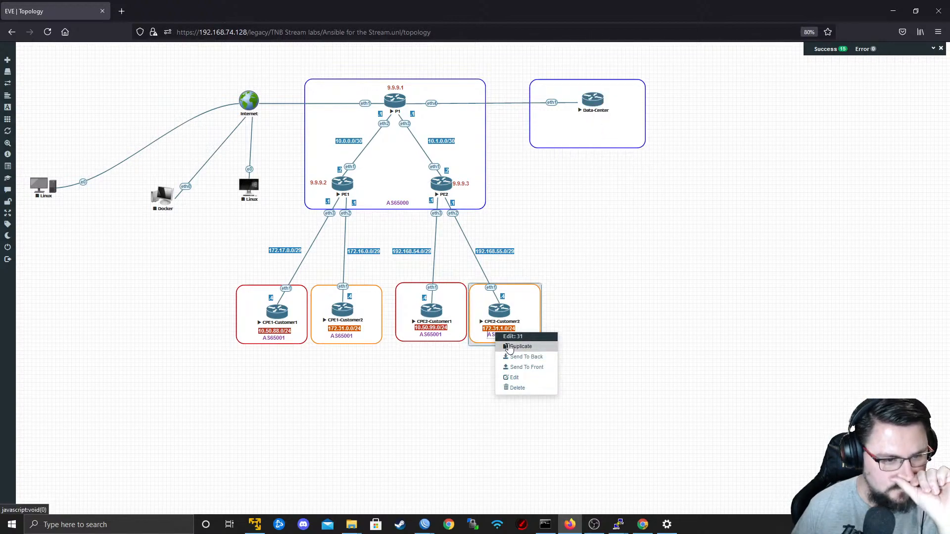
left_click(495, 327)
right_click(496, 328)
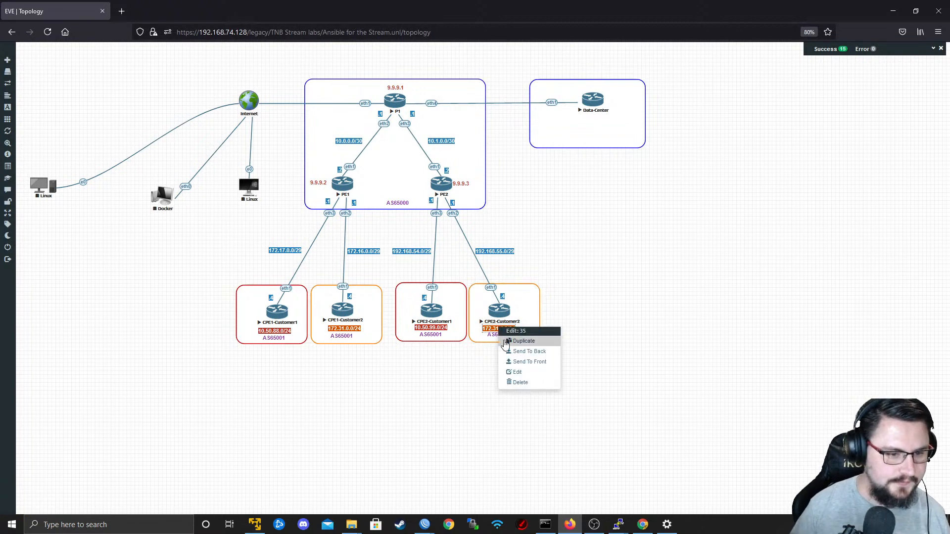
left_click(507, 342)
left_click_drag(507, 341, 587, 129)
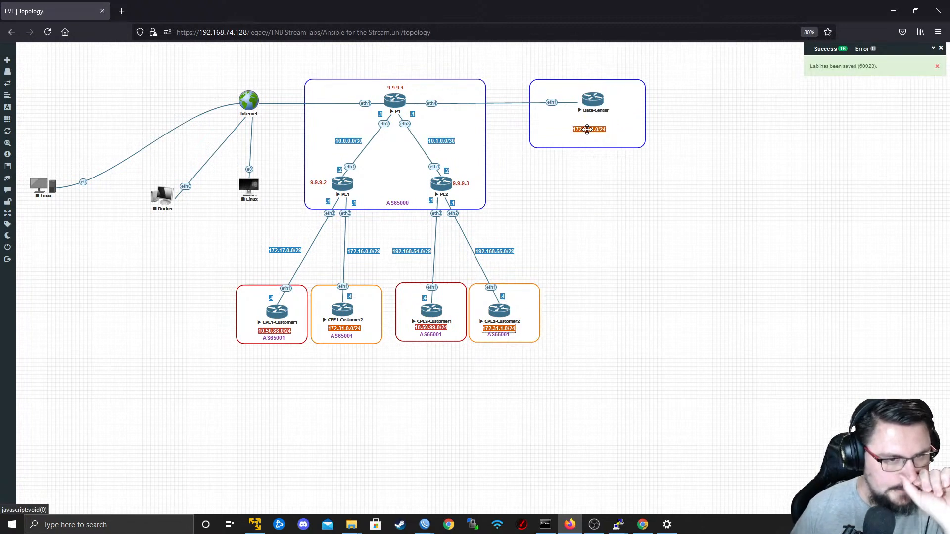
left_click_drag(587, 129, 587, 132)
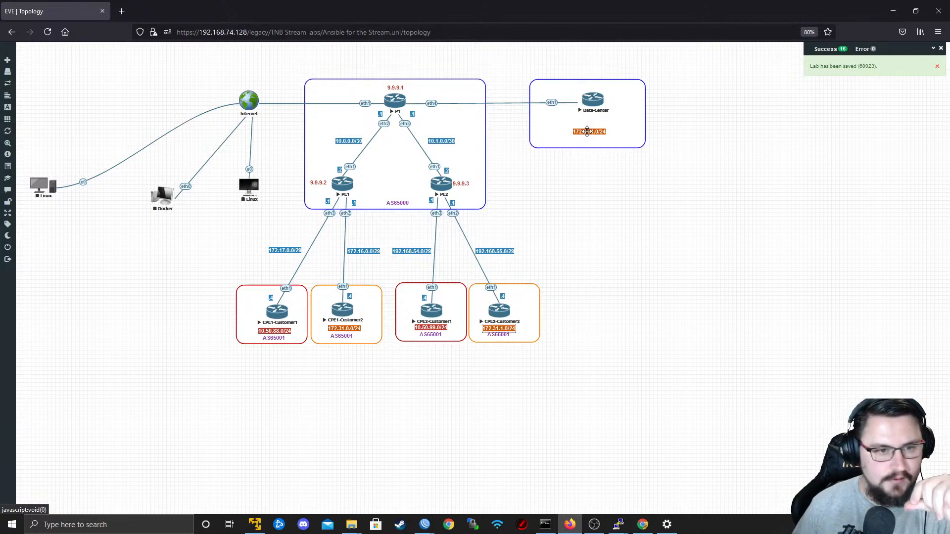
Change the text of the orange label below the Data-Center node to 192.168.90.0/24.
double_click(588, 131)
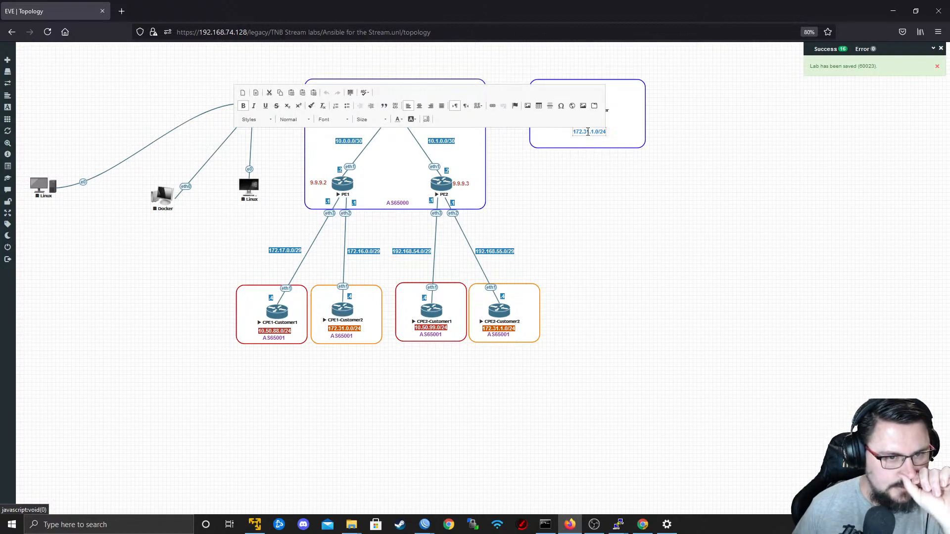
key("ctrl+a")
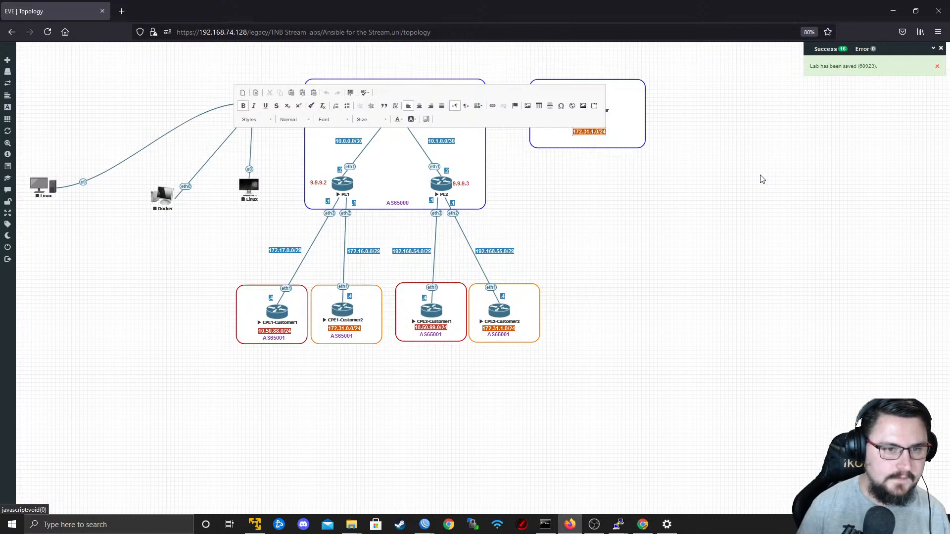
key("BackSpace")
key("BackSpace")
key("BackSpace")
key("BackSpace")
key("BackSpace")
key("BackSpace")
key("BackSpace")
key("BackSpace")
key("BackSpace")
key("BackSpace")
key("BackSpace")
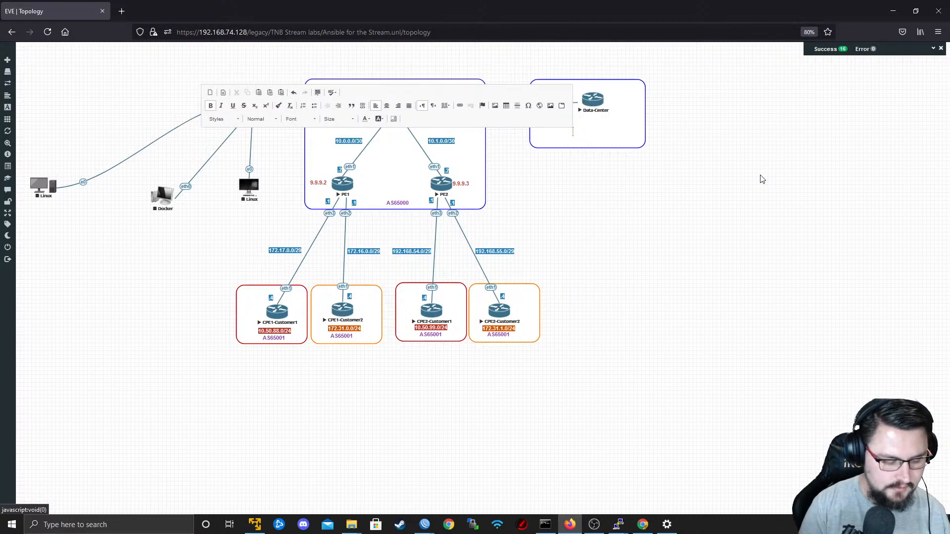
type("192")
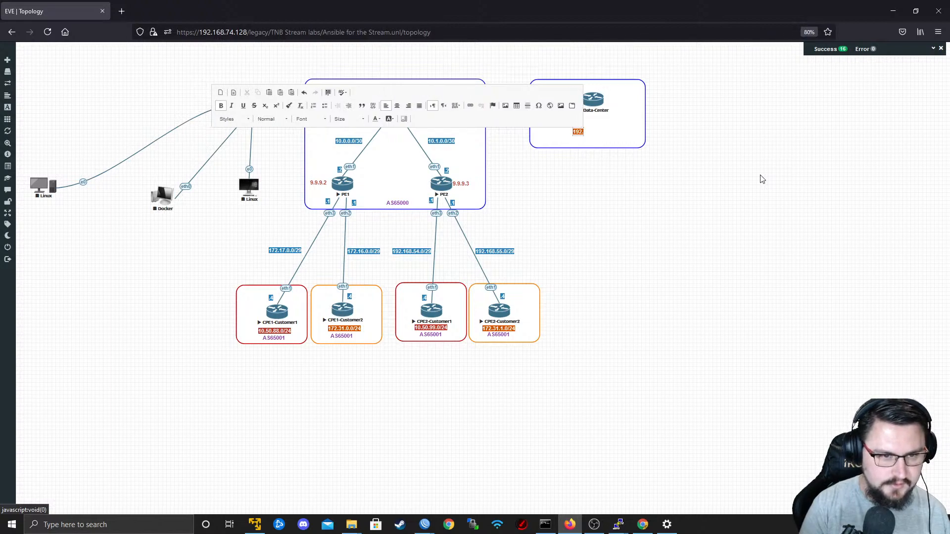
type(".168.")
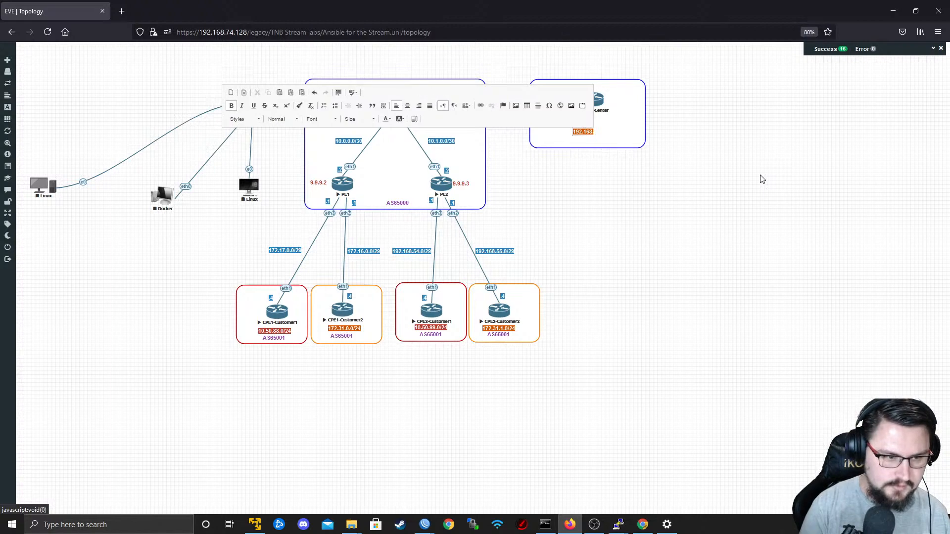
type("90")
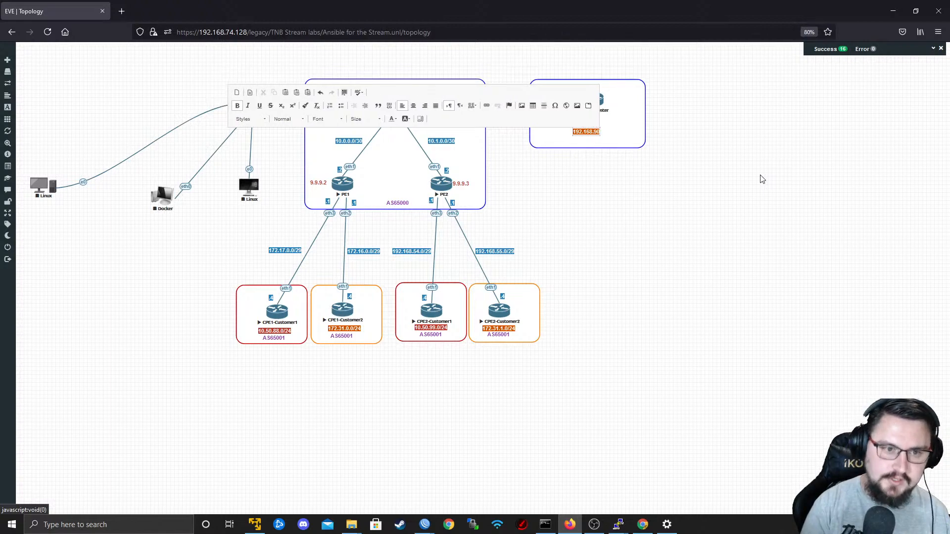
type(".0/24")
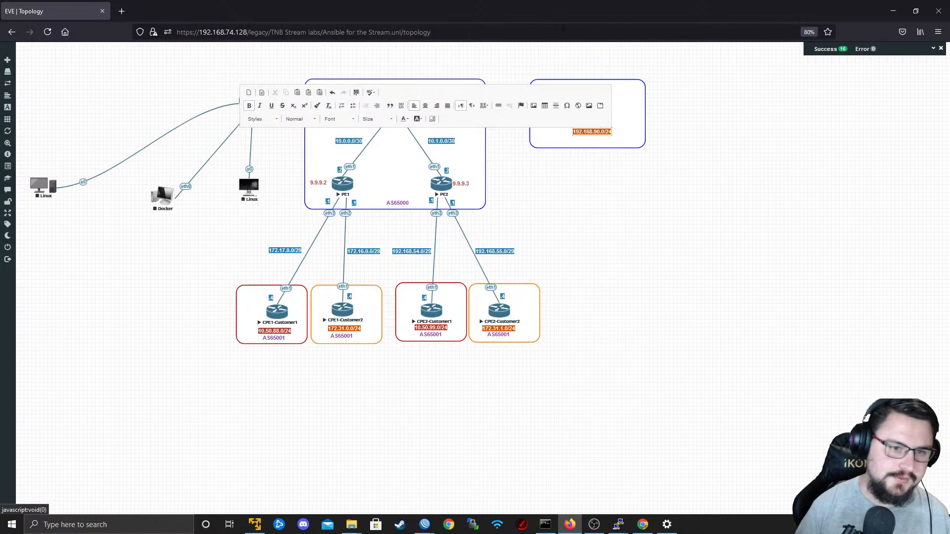
Highlight the 192.168.90.0/24 label in Strong Blue and center it beneath the Data-Center node.
key("ctrl+a")
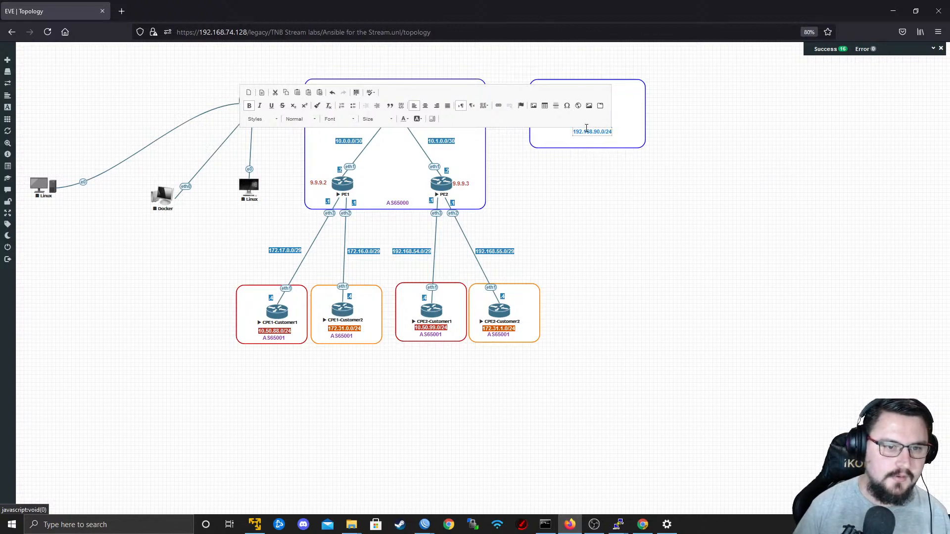
left_click(418, 119)
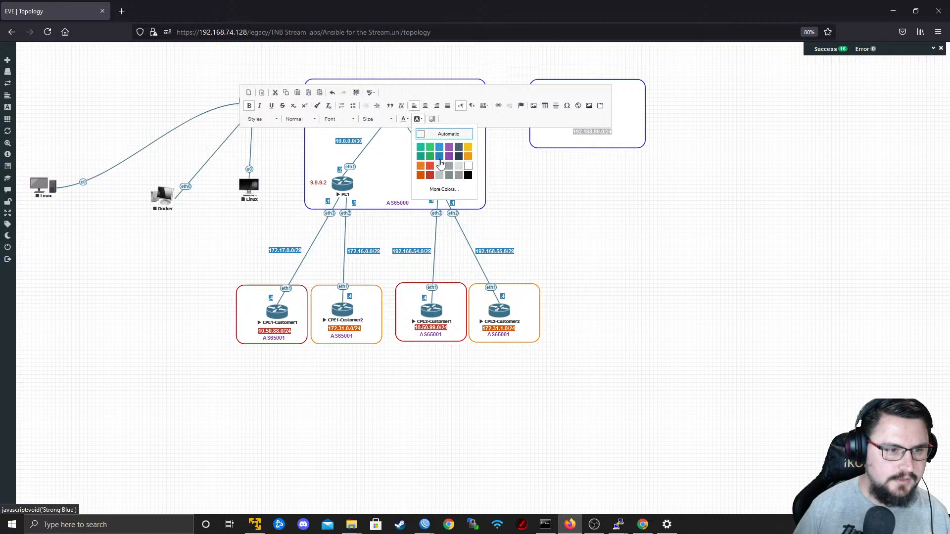
left_click(439, 157)
left_click(647, 215)
left_click_drag(594, 134, 597, 131)
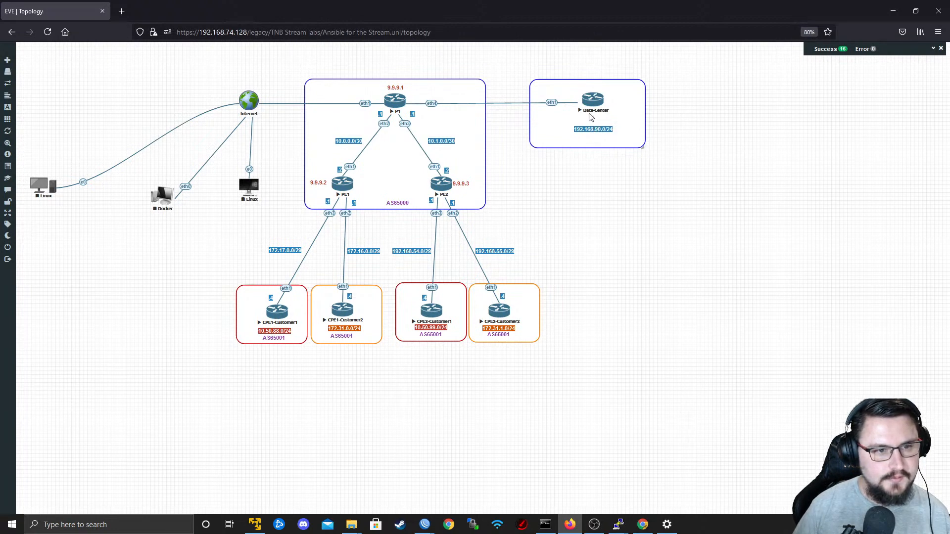
left_click(590, 109)
left_click(547, 157)
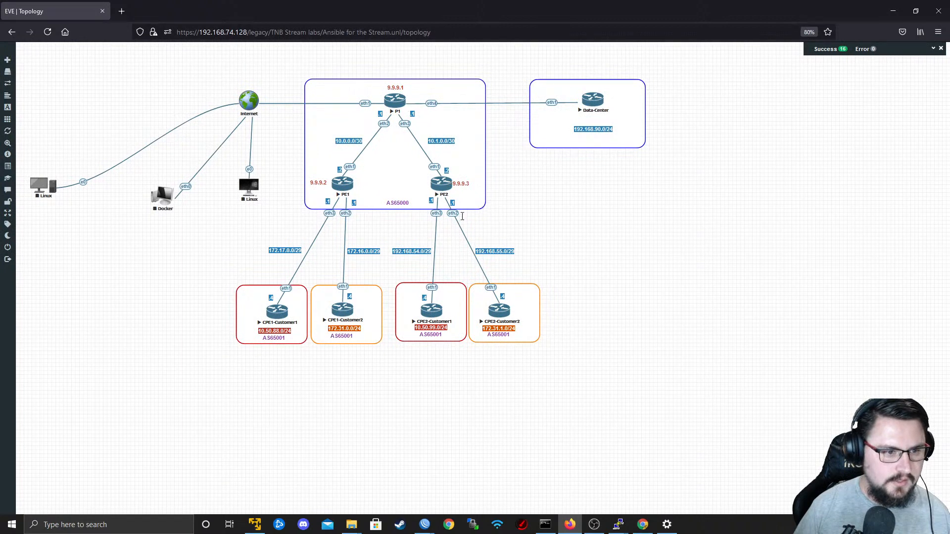
Duplicate PE2's 192.168.55.0/29 label onto the P1 to Data-Center link and shift the framed Data-Center group farther from P1.
right_click(494, 252)
mouse_move(501, 264)
left_mouse_down()
mouse_move(490, 107)
mouse_move(508, 219)
mouse_move(500, 98)
left_mouse_up()
left_click_drag(672, 49, 566, 139)
left_click_drag(507, 99, 525, 100)
right_click(530, 100)
left_click(447, 120)
Duplicate P1's .1 address label and place the copy beside P1, above its eth4 link.
right_click(415, 117)
left_click(428, 132)
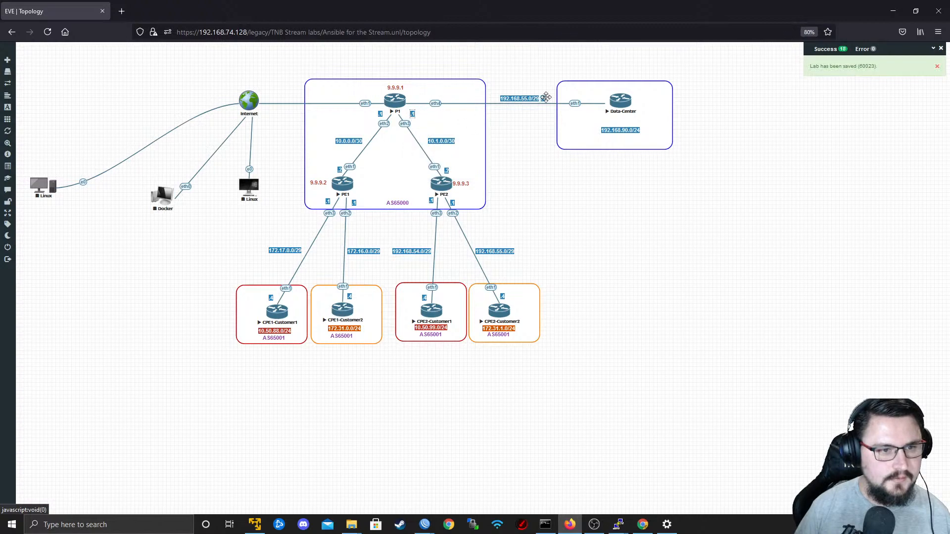
left_click_drag(598, 96, 416, 98)
Duplicate P1's .1 label again, place the copy beside Data-Center's eth1 link, and change its text to .2.
right_click(418, 112)
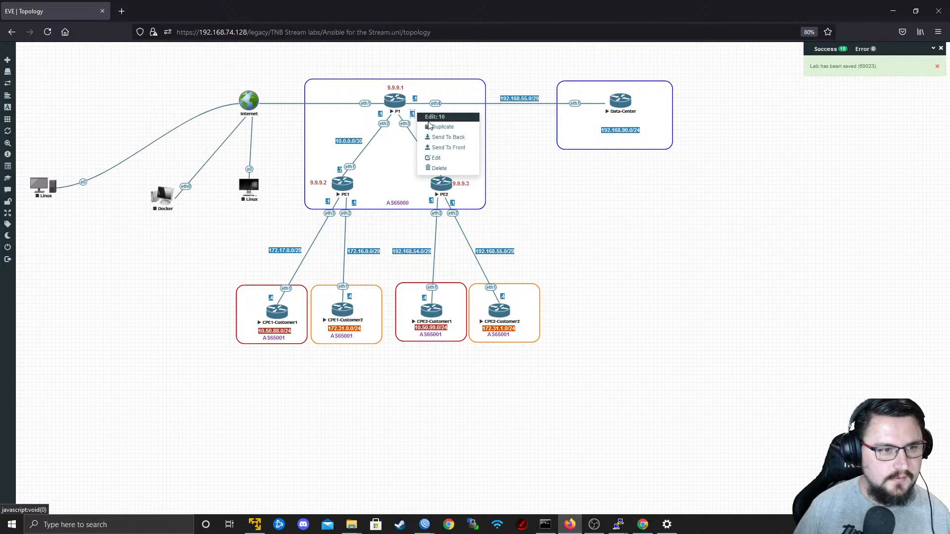
left_click(430, 129)
right_click(414, 114)
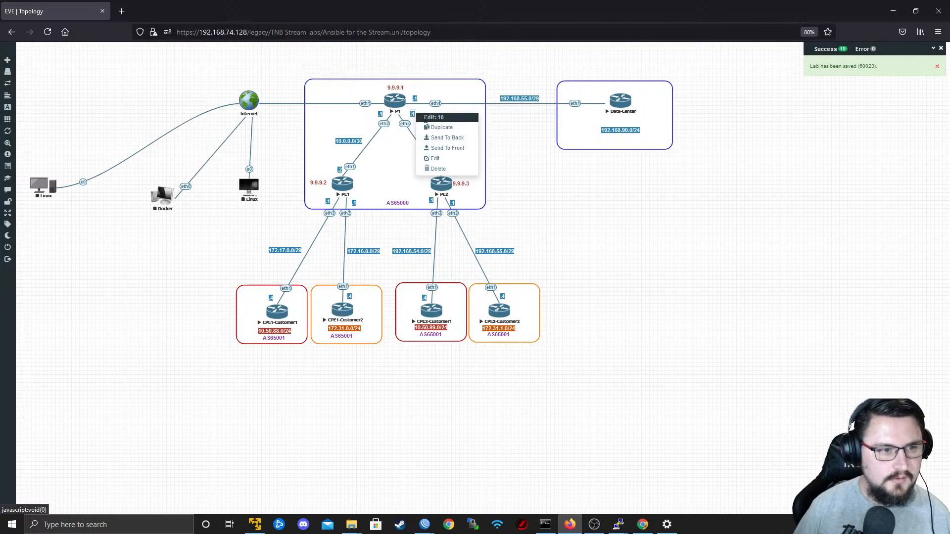
left_click(435, 130)
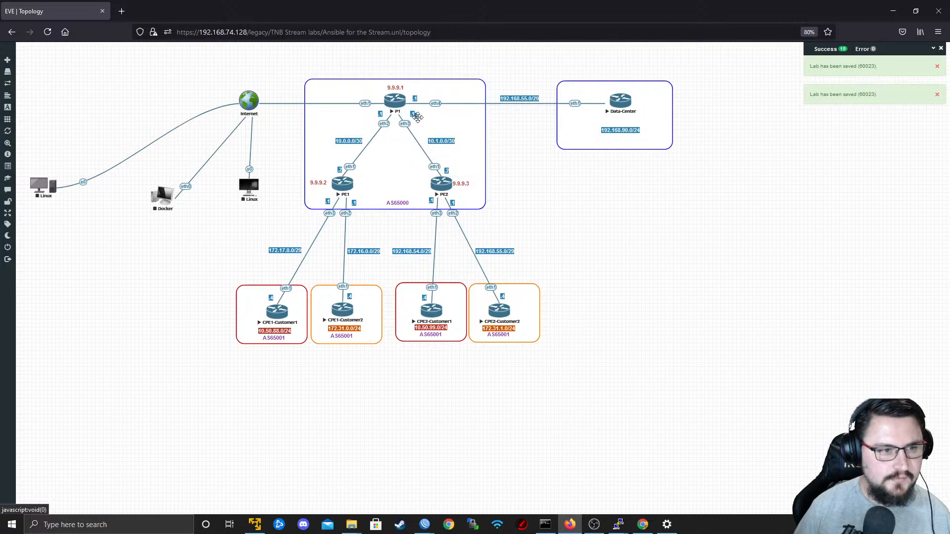
double_click(603, 99)
type("2")
left_click(597, 125)
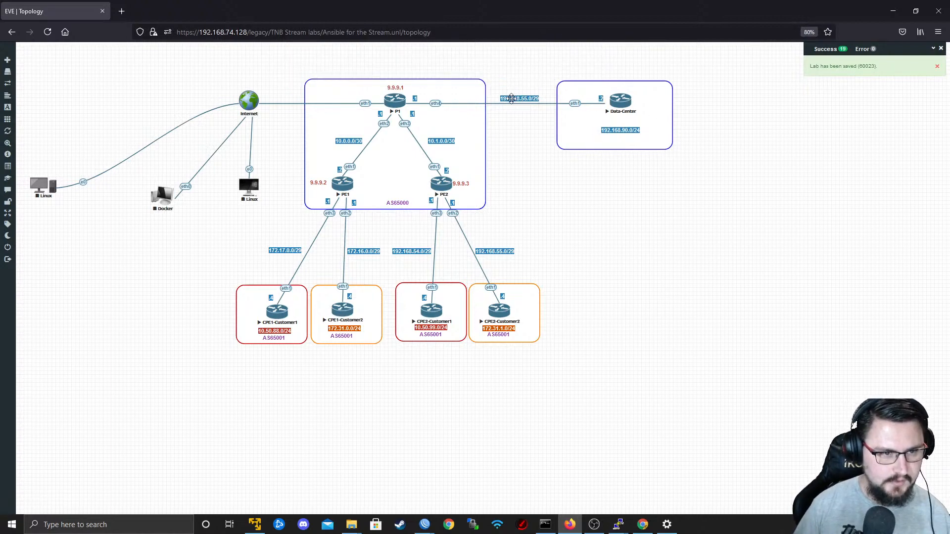
Change the network label on the P1 to Data-Center link to 10.1.2.0/30.
double_click(511, 99)
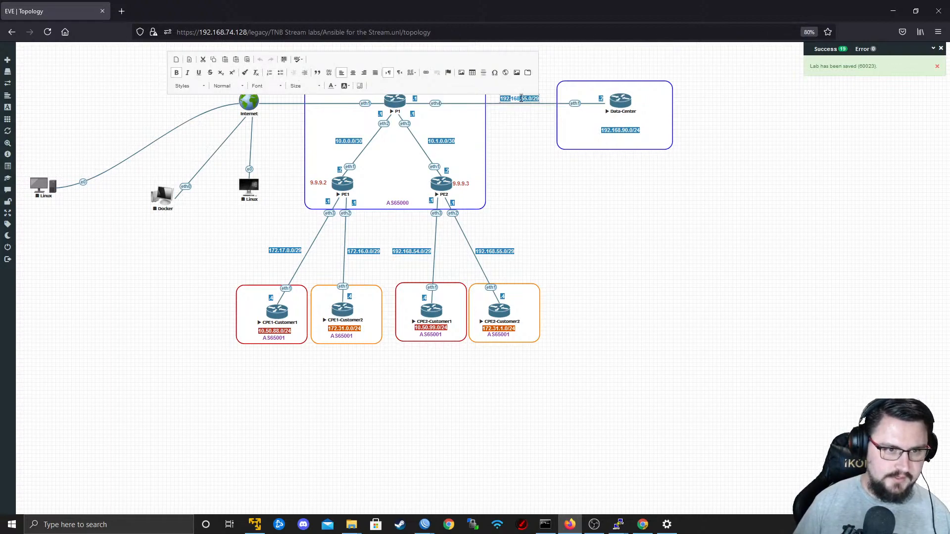
type("10.")
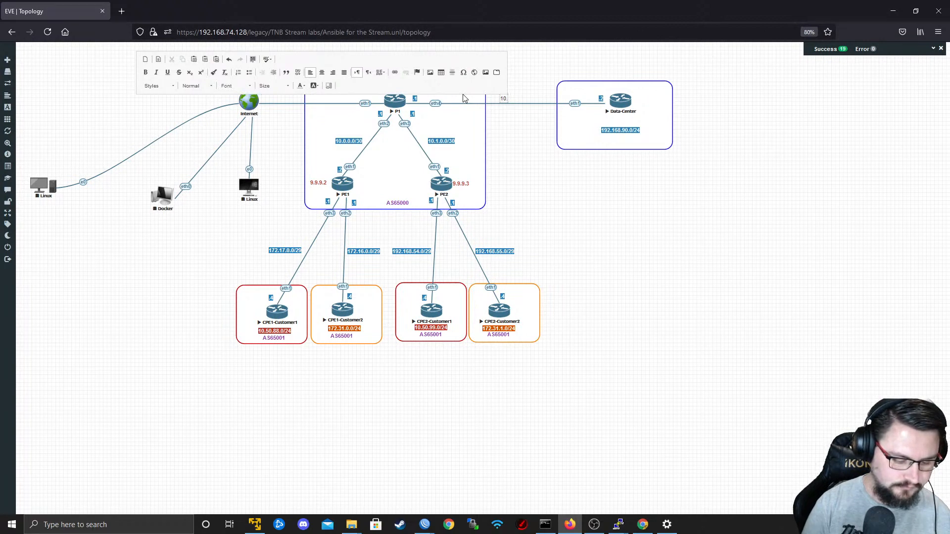
type("1")
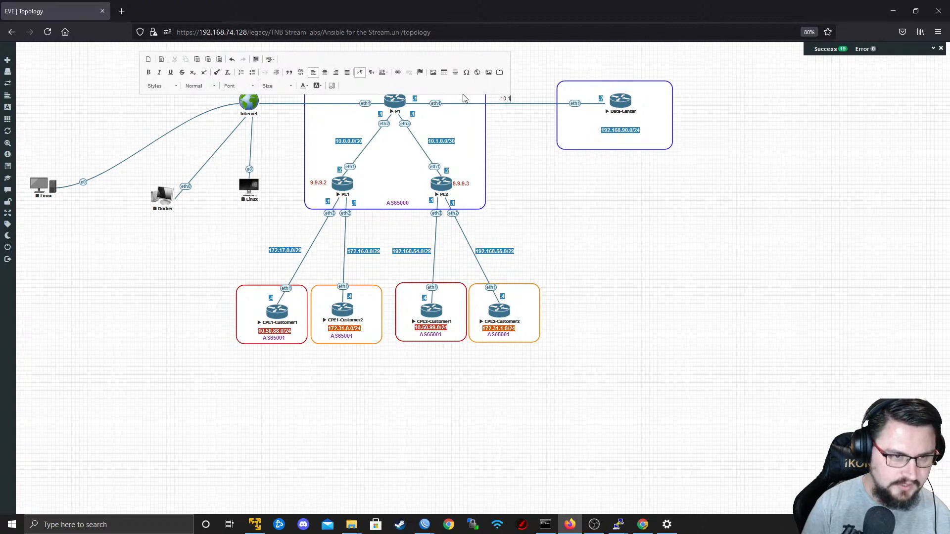
type(".2")
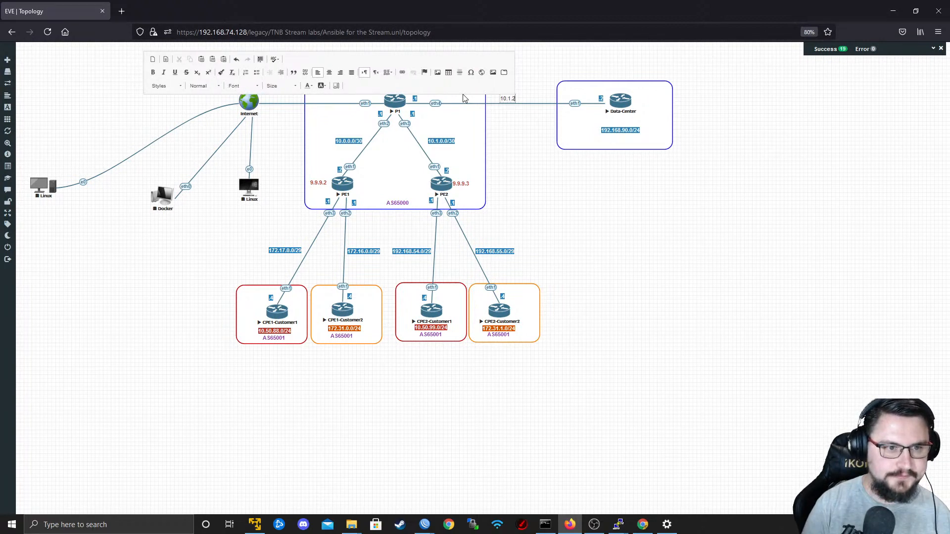
type(".0/30")
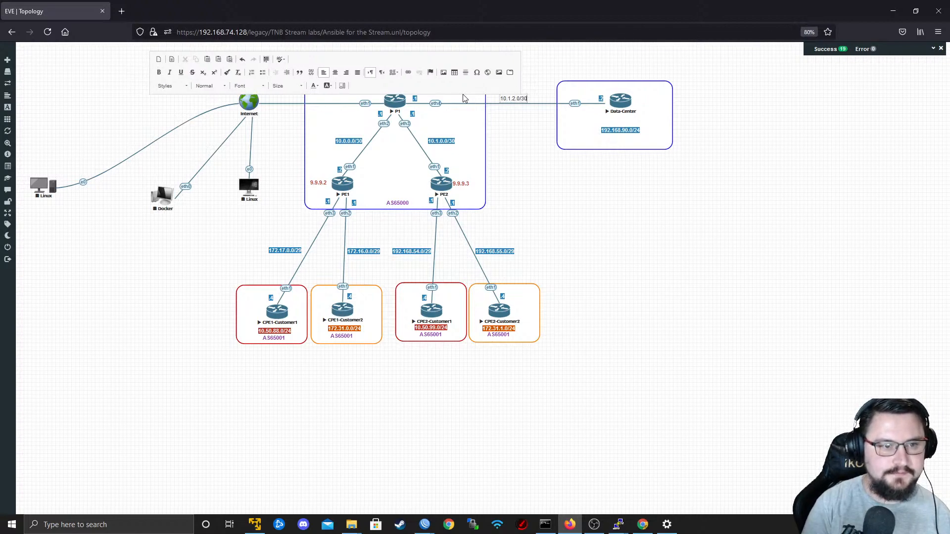
Make the 10.1.2.0/30 link label bold with a blue highlight.
triple_click(507, 95)
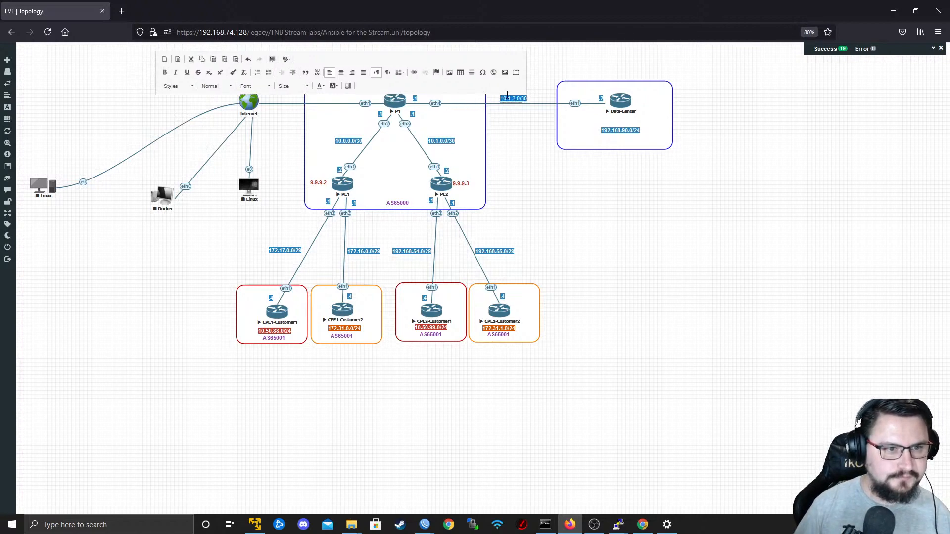
left_click(333, 86)
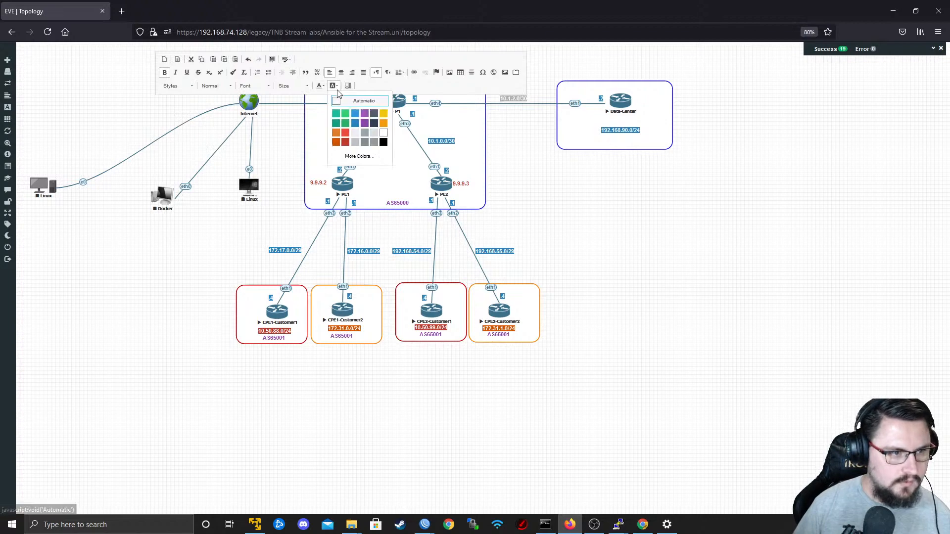
left_click(353, 136)
left_click(566, 185)
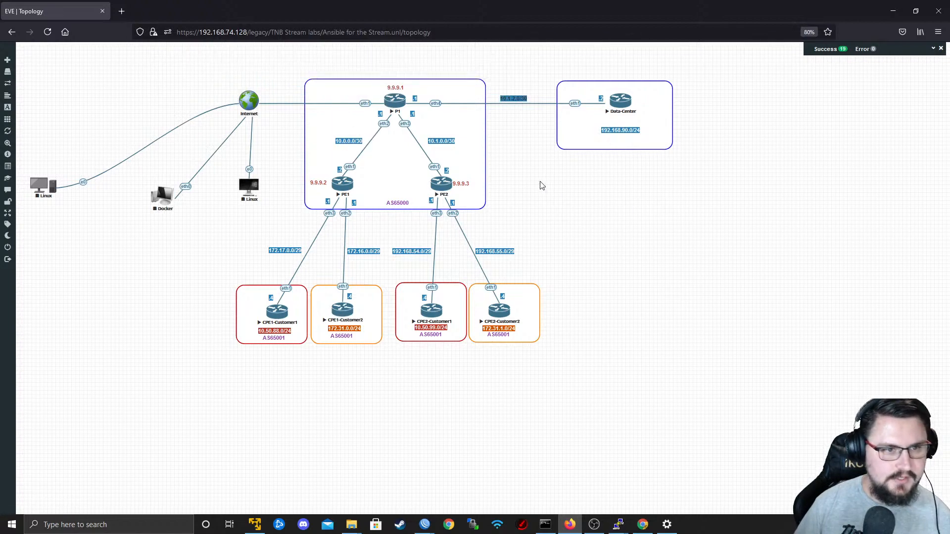
Try to change the text color of the 10.1.2.0/30 link label.
double_click(515, 99)
triple_click(516, 99)
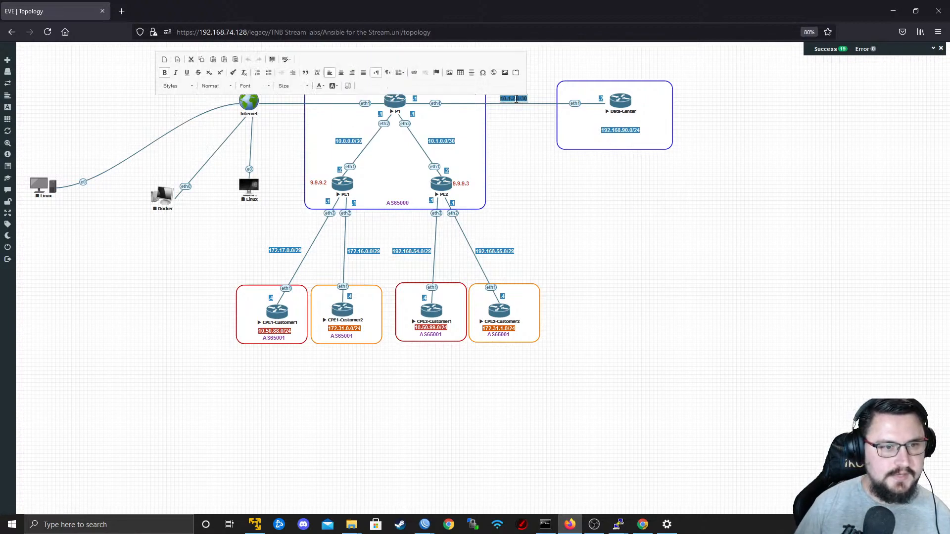
left_click(321, 88)
left_click(370, 134)
left_click(527, 168)
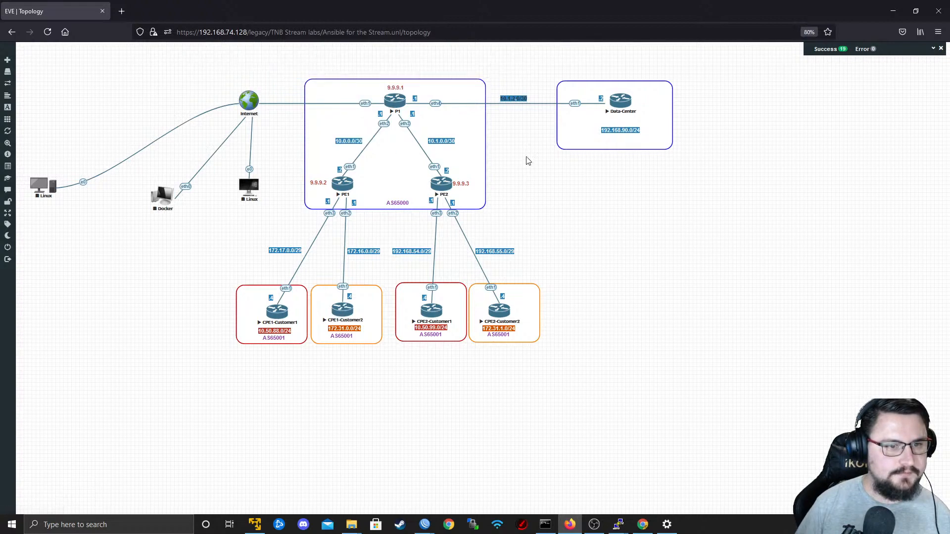
Set the 10.1.2.0/30 link label's text color to White.
double_click(509, 101)
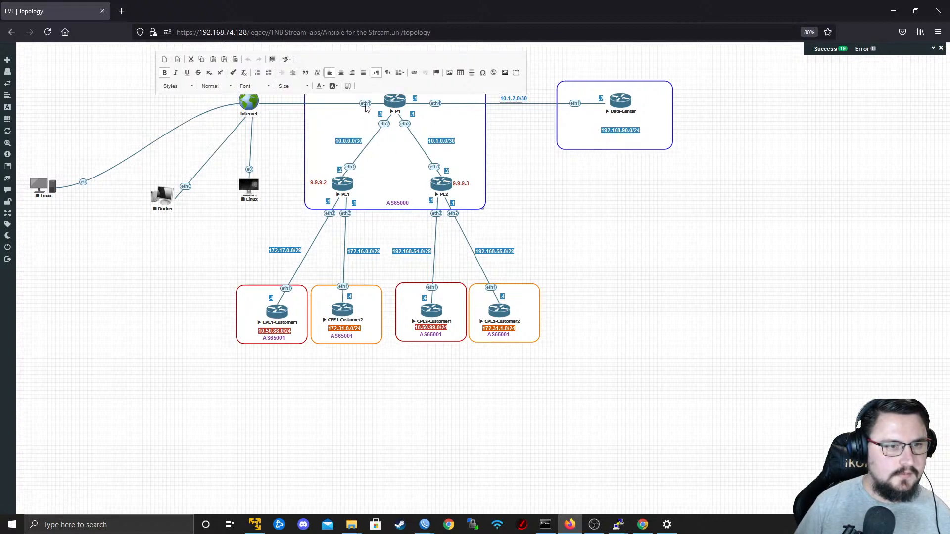
left_click(321, 86)
left_click(371, 141)
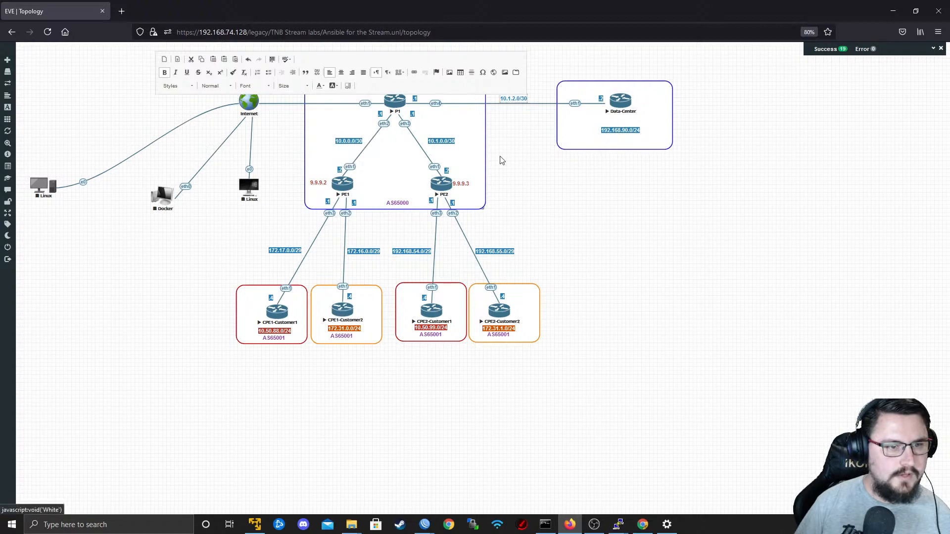
left_click(482, 156)
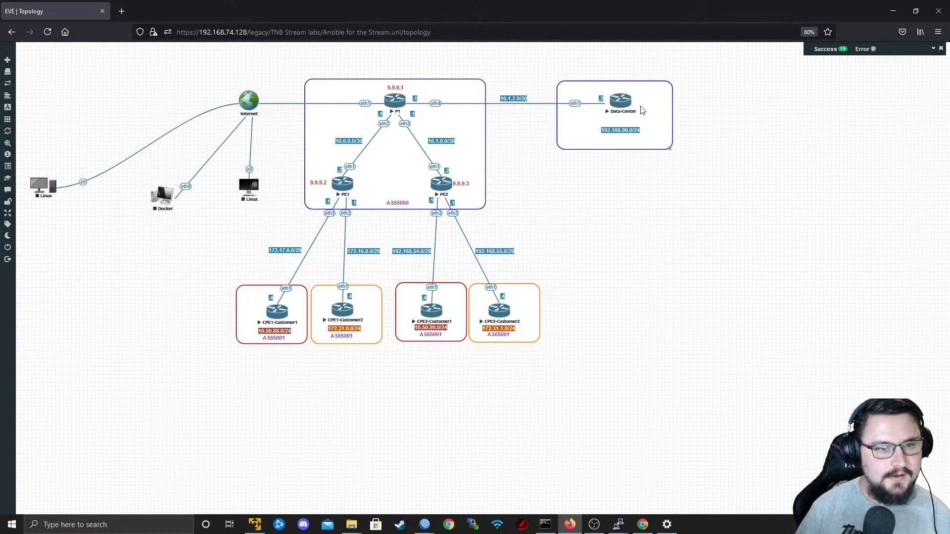
Open the Data-Center node's telnet console in PuTTY and reposition its window.
left_click(621, 102)
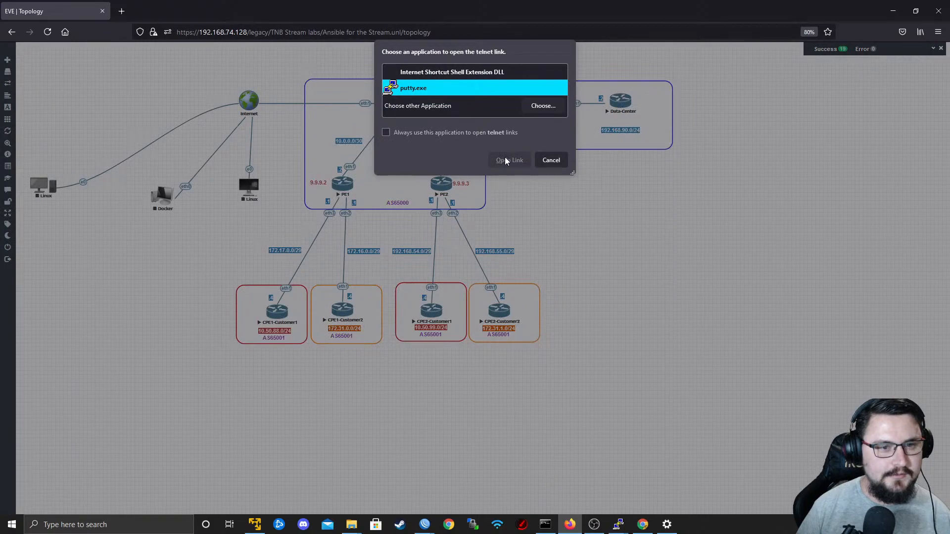
left_click(505, 161)
left_click_drag(436, 102, 442, 41)
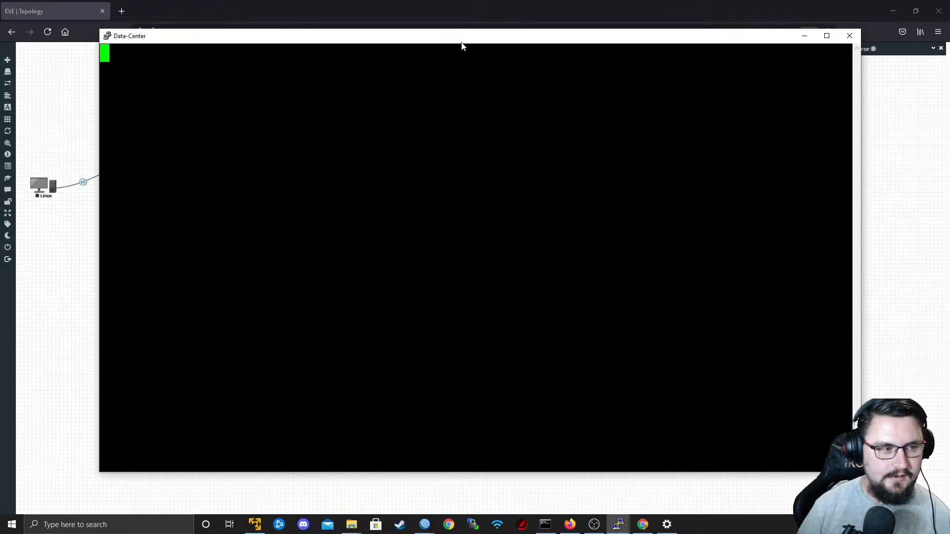
Log in to the Data-Center router as admin, leaving the password blank, and decline viewing the software license.
type("ad")
type("n")
key("Return")
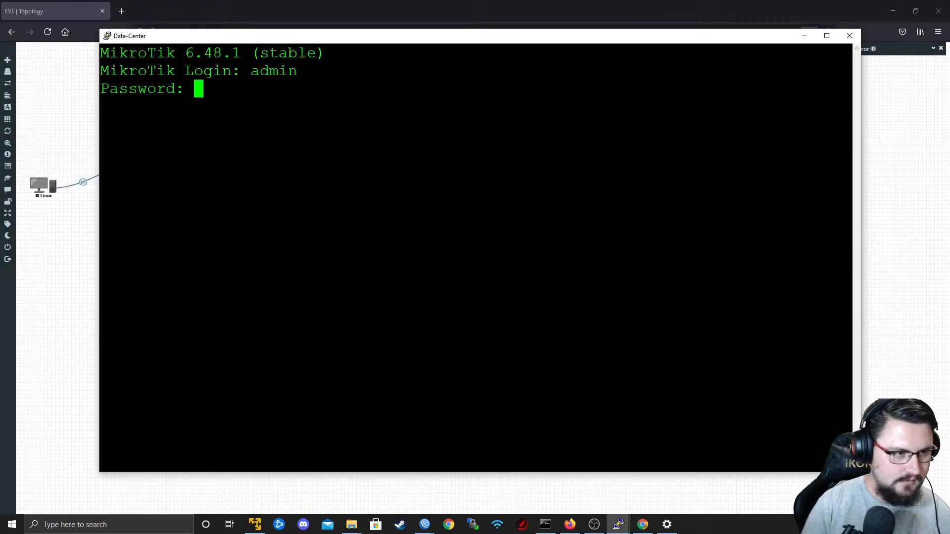
key("Return")
type("n")
key("Return")
key("Return")
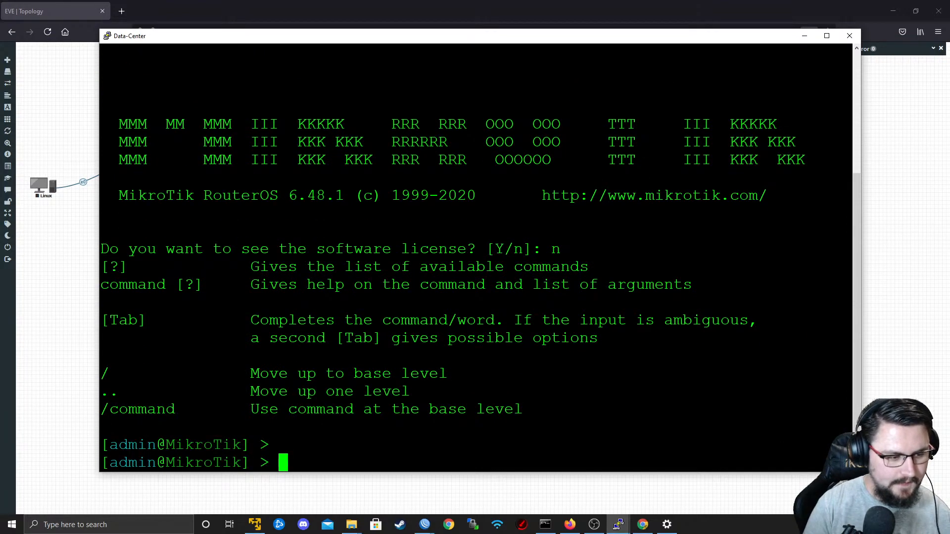
Set the Data-Center router's system identity to DC.
type("system identity set ")
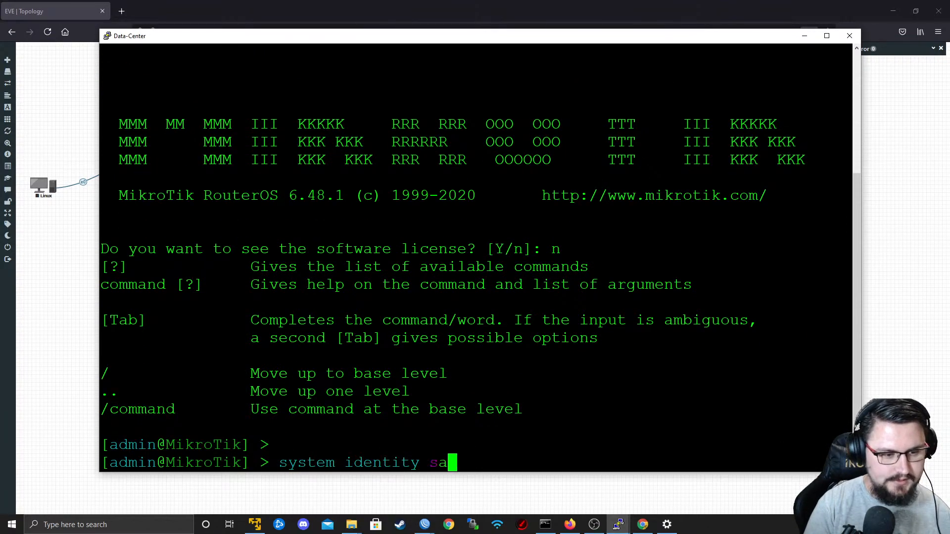
type("name=")
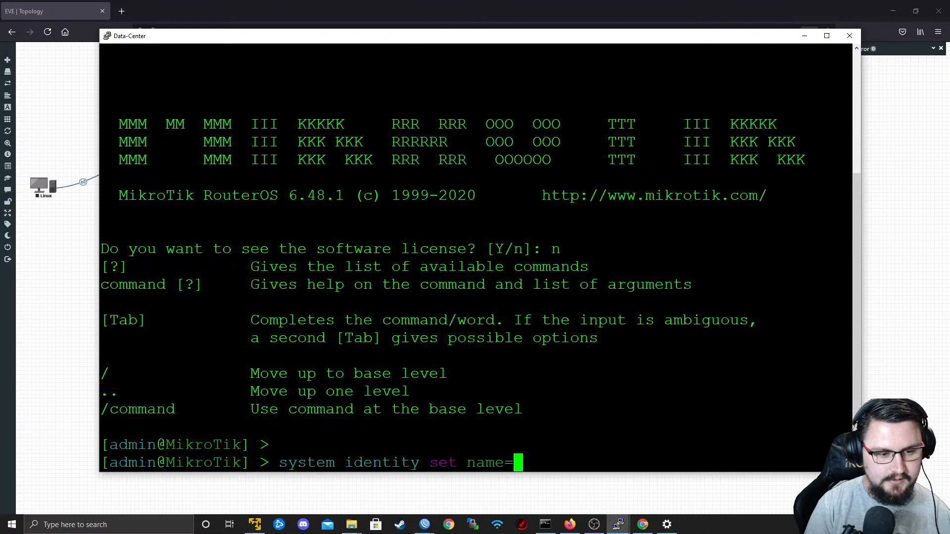
type("DC")
key("Return")
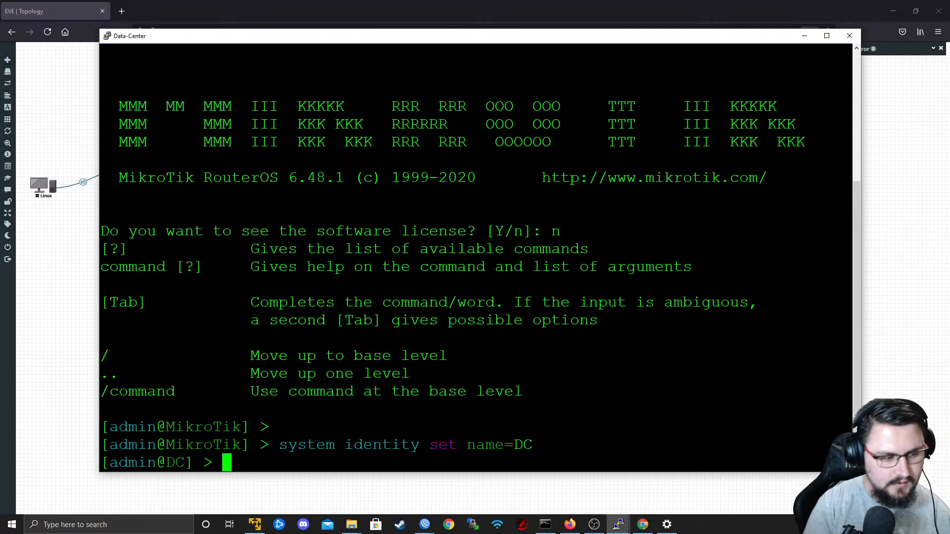
Add the IP address 10.1.2.2/30 to interface ether1 on the DC router.
type("ip add")
key("Tab")
type("add add")
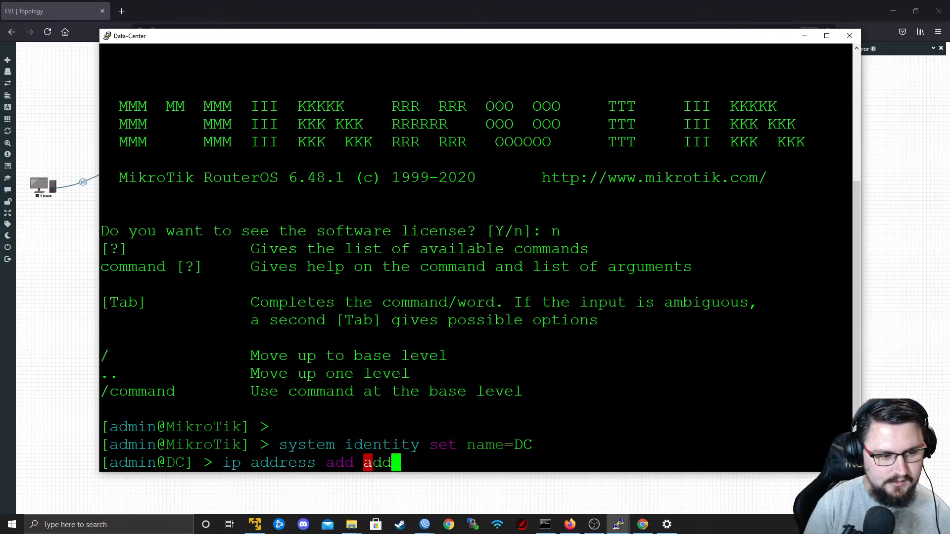
key("Tab")
type("10.")
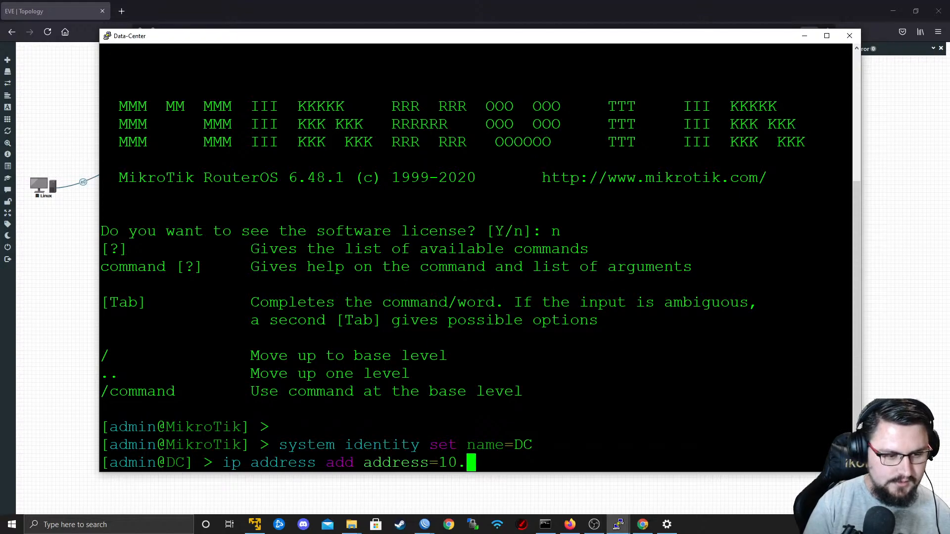
type("1.2.2/30 interface=ether1")
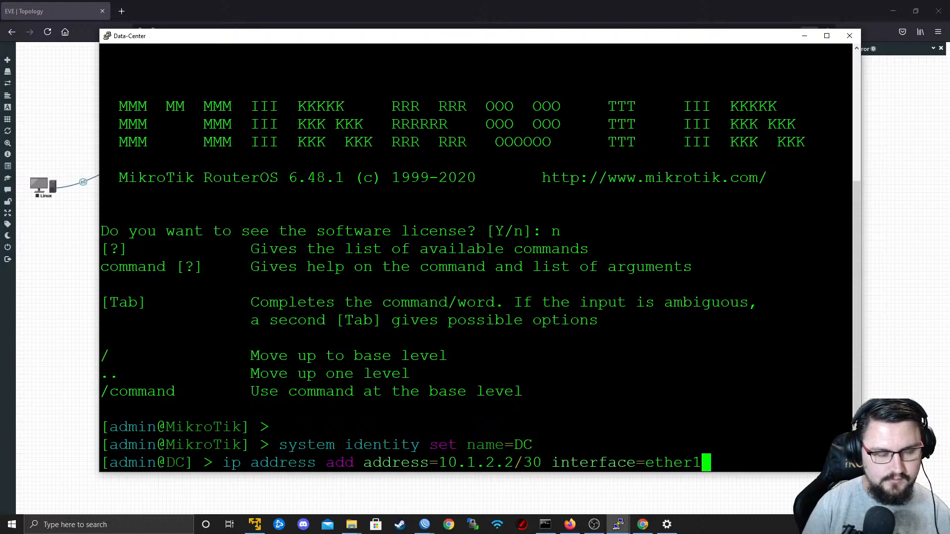
key("Return")
Add the IP address 192.168.90.1/24 to interface ether2 on the DC router.
type("ip address add address=")
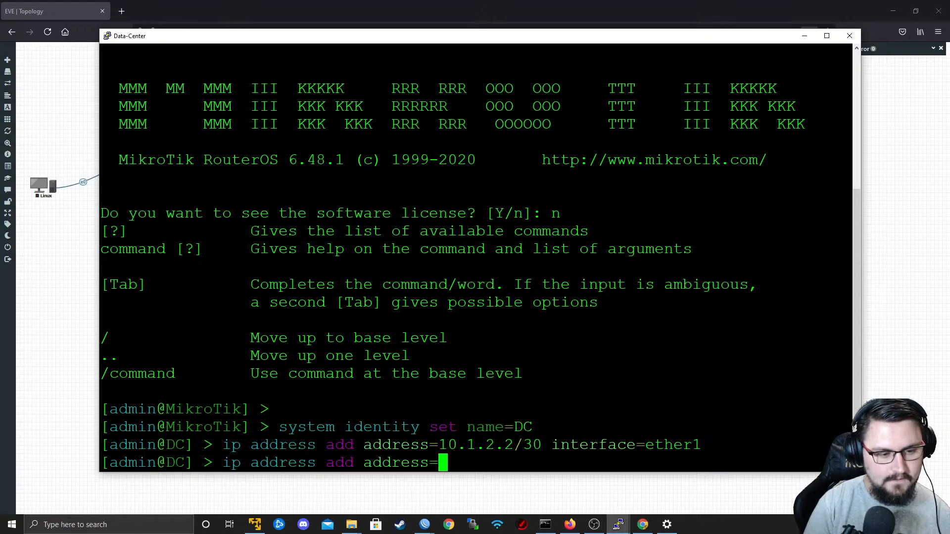
type("192.168.")
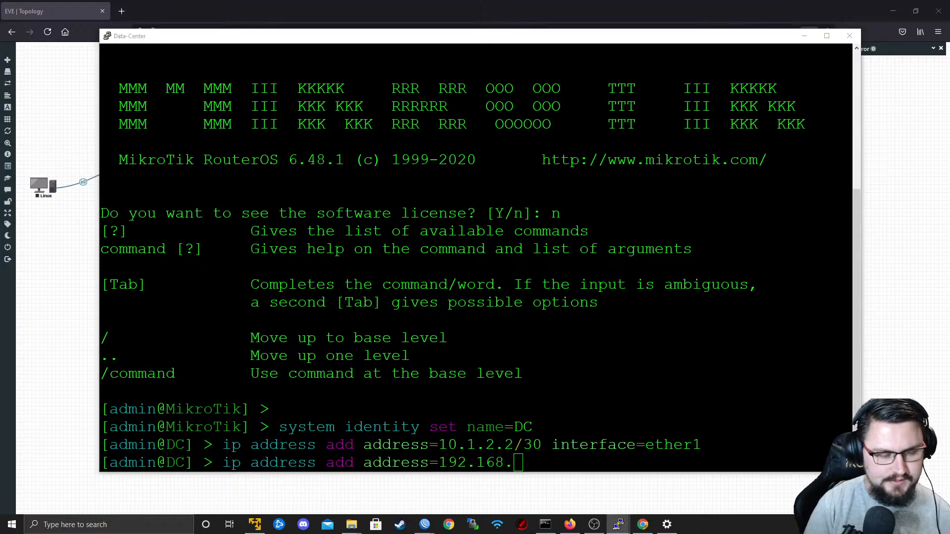
key("alt+Tab")
key("alt+Tab")
type(".90.1")
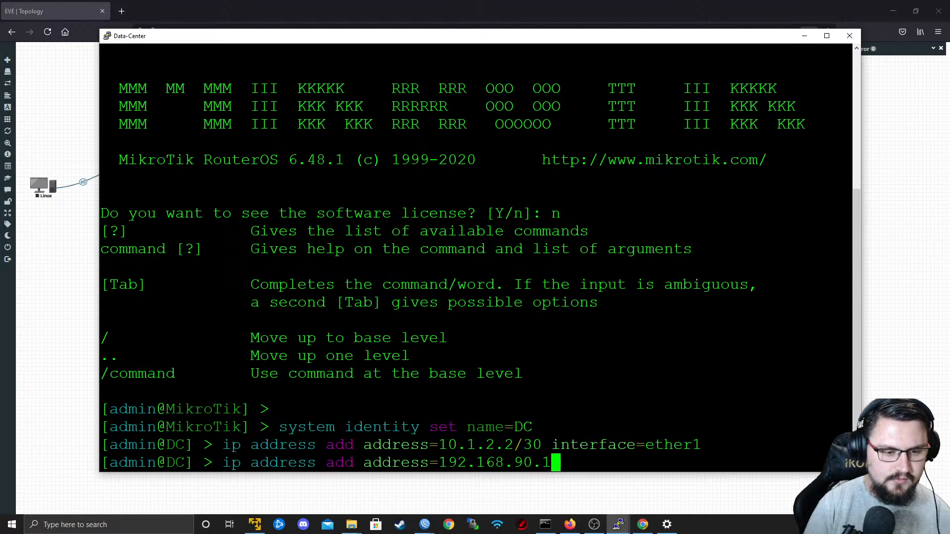
type("/24 interf")
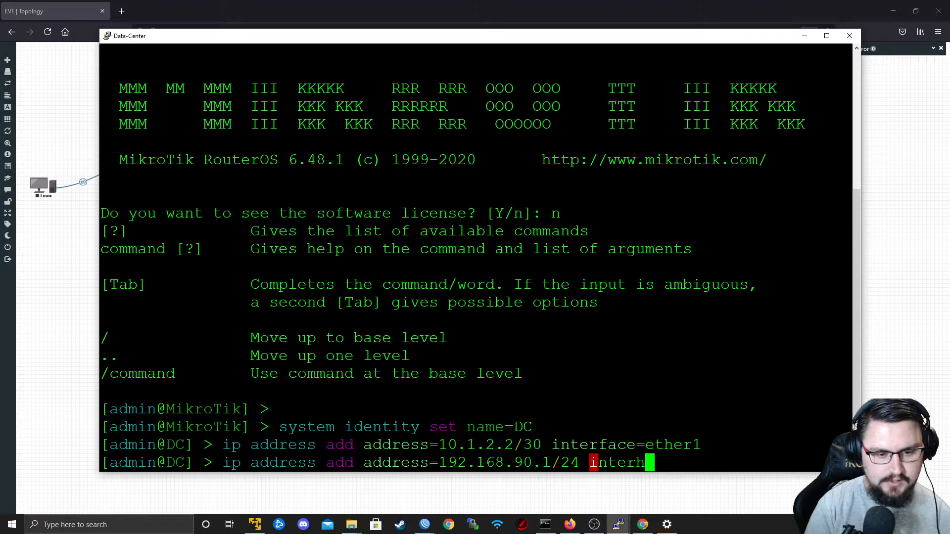
key("BackSpace")
key("BackSpace")
key("BackSpace")
key("BackSpace")
key("BackSpace")
key("BackSpace")
key("BackSpace")
type("interf")
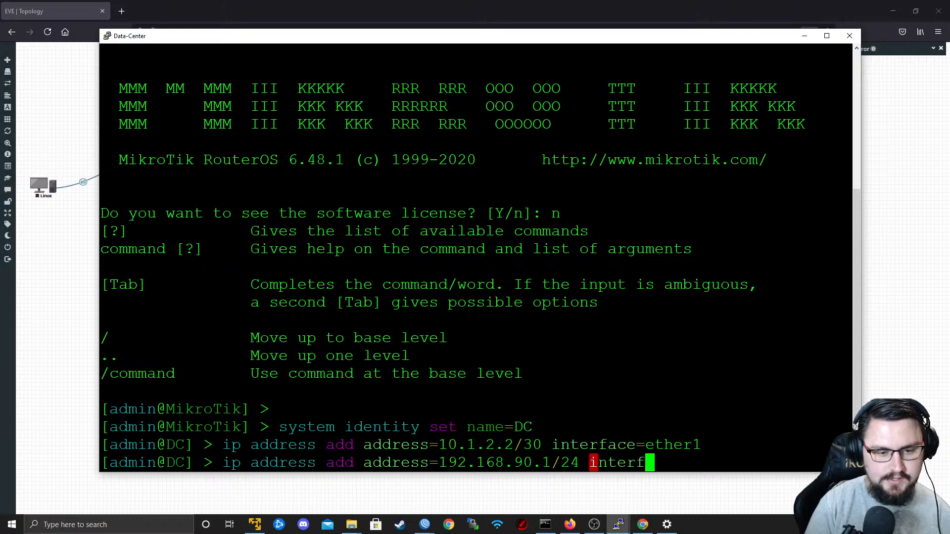
key("Tab")
type("ether2")
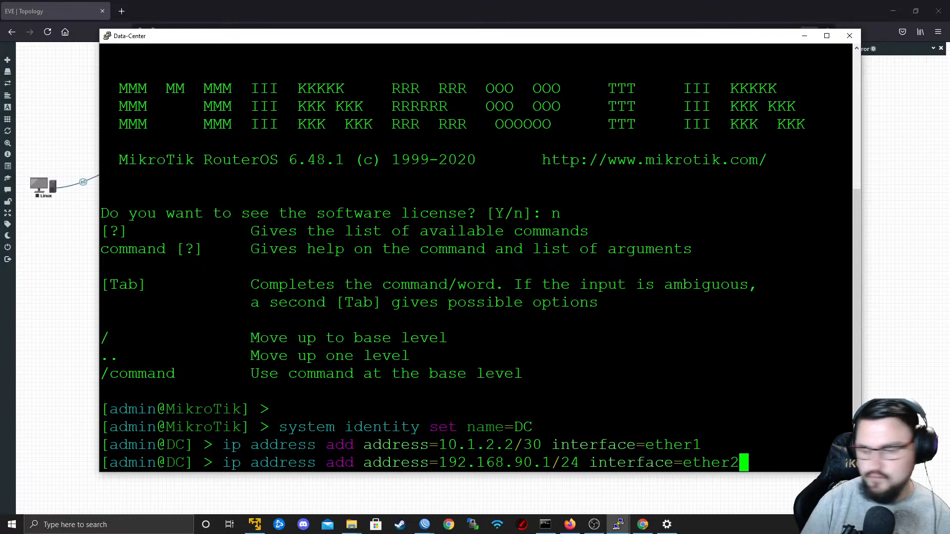
key("Return")
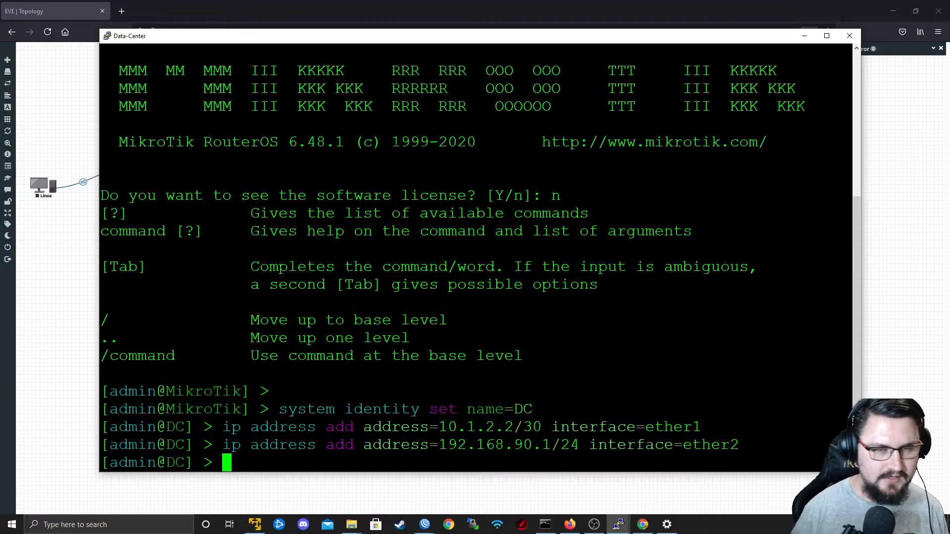
left_click(804, 36)
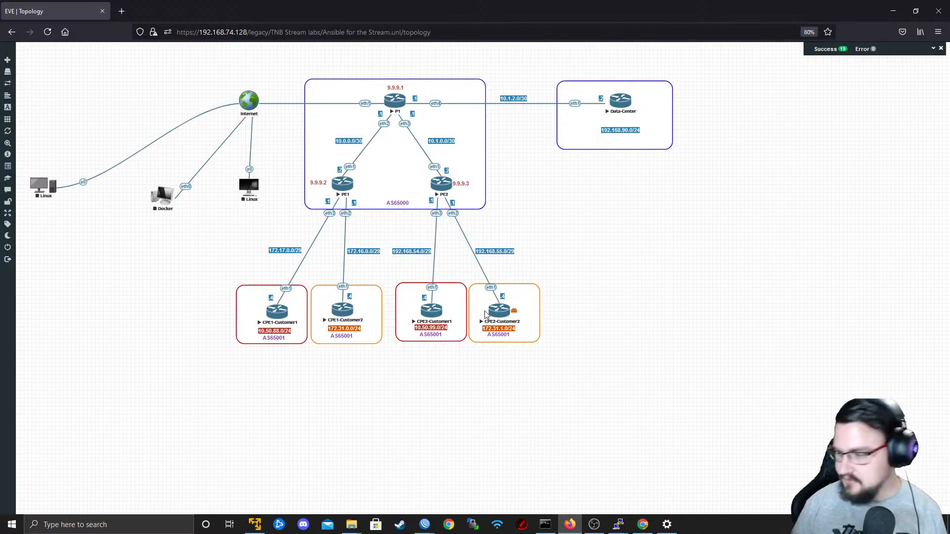
key("alt+Tab")
key("Return")
key("Return")
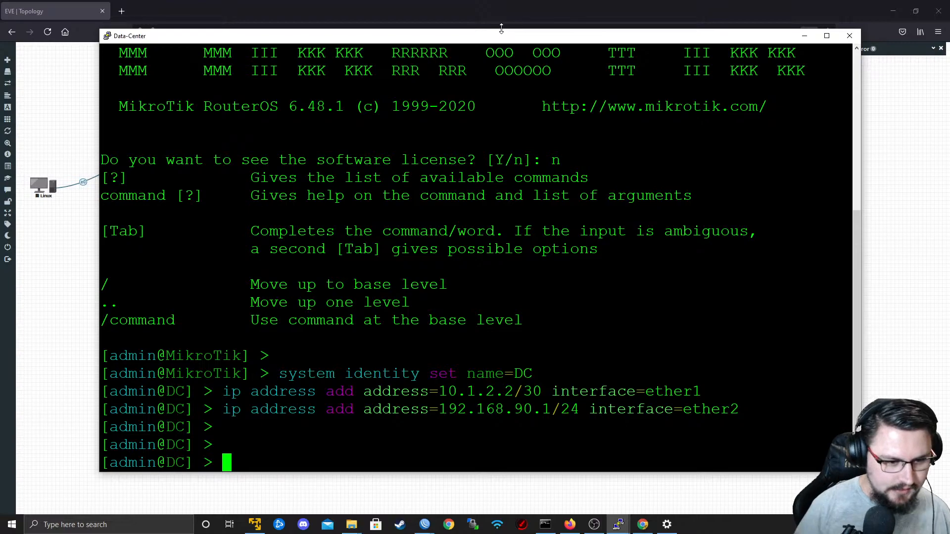
Return to the EVE topology, open the P1 node's telnet console in PuTTY and maximize its window.
left_click(804, 35)
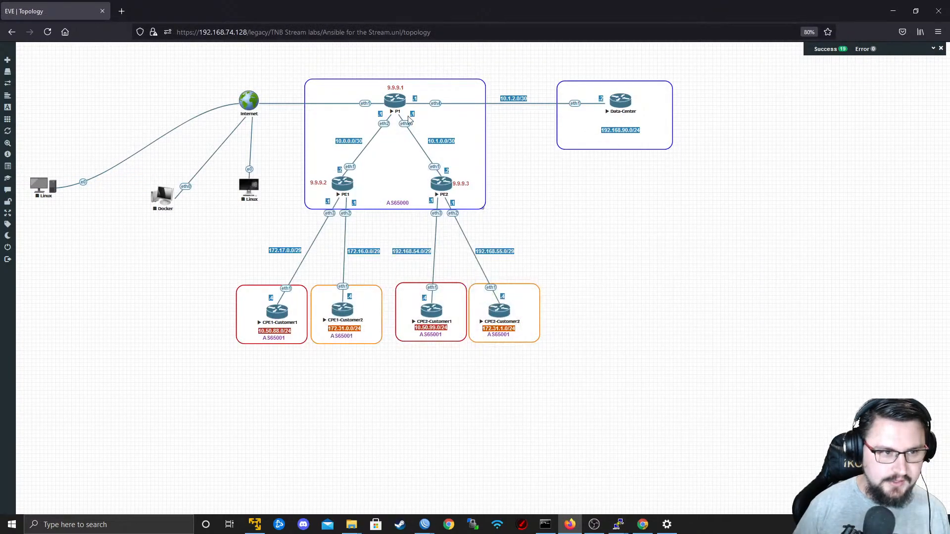
left_click(398, 112)
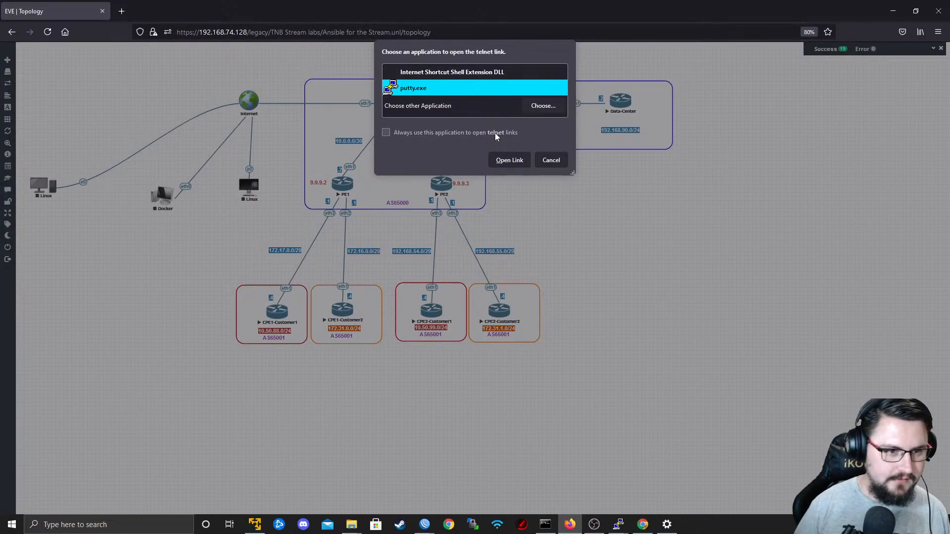
left_click(510, 160)
key("Return")
left_click_drag(437, 112, 418, 1)
Log in to the P1 router as admin, leaving the password blank.
type("admin")
key("Return")
key("Return")
key("Return")
key("Return")
Add the IP address 10.1.2.1/30 to interface ether4 on P1, checking the addressing and port against the topology.
type("ip address add ad")
key("Tab")
type("10.")
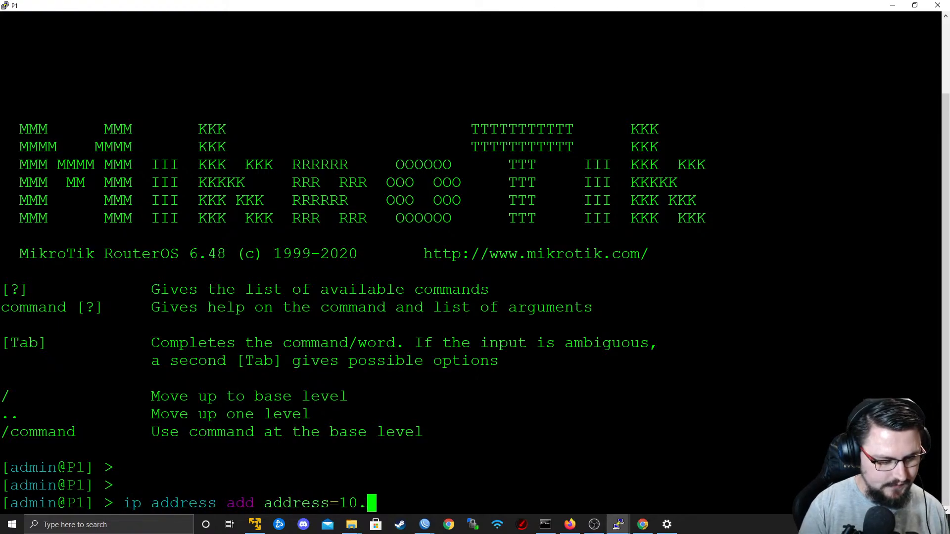
key("alt+Tab")
key("alt+Tab")
type("1.2.1/30 in")
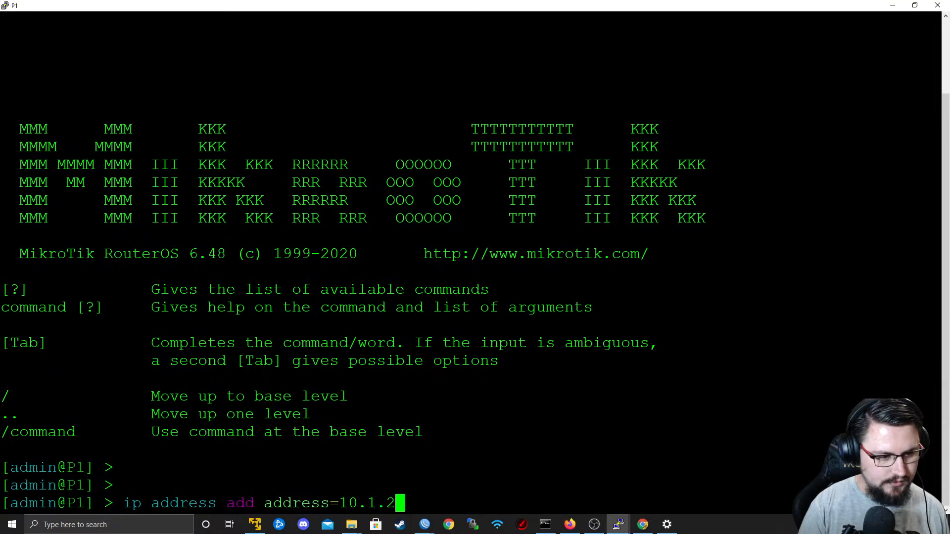
key("Tab")
type("ether")
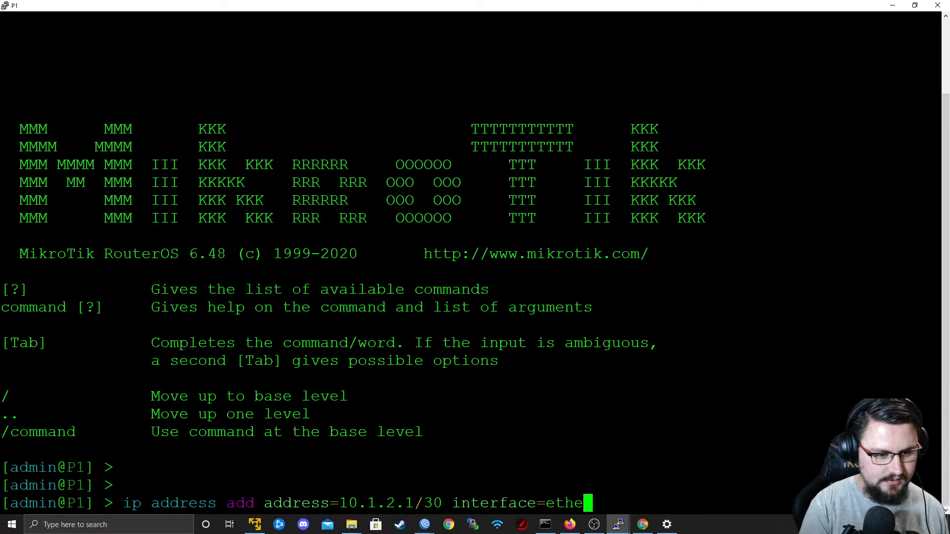
key("alt+Tab")
key("alt+Tab")
type("4")
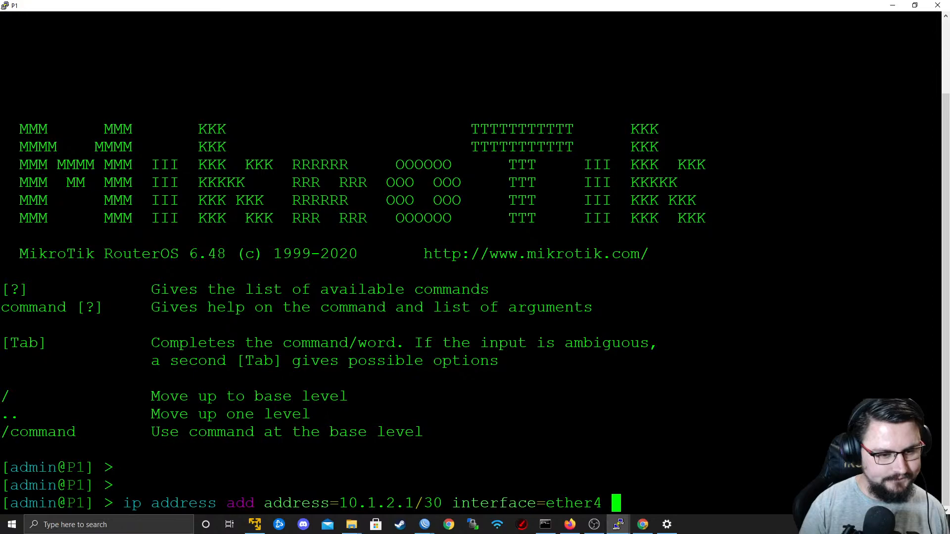
key("alt+Tab")
key("alt+Tab")
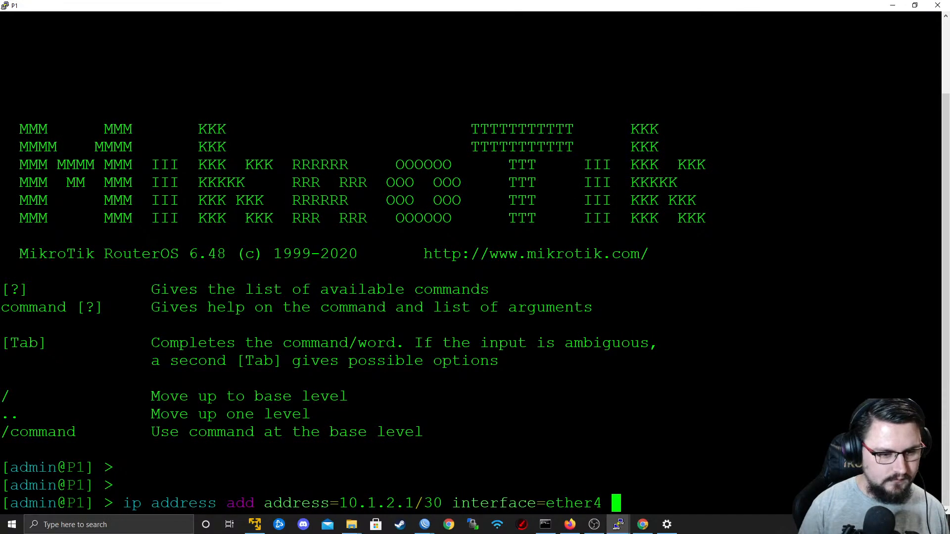
key("Return")
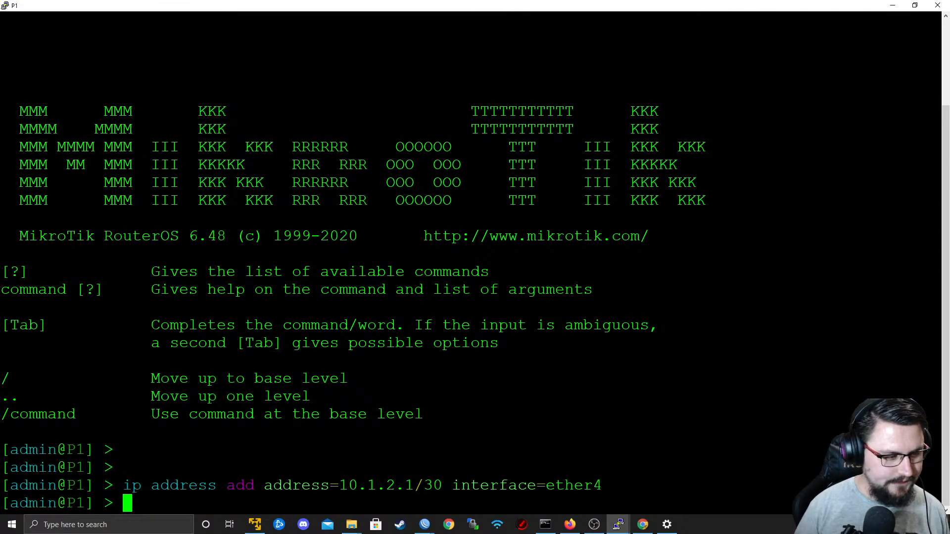
Ping 10.1.2.1 and 10.1.2.2 from P1 to test the Data-Center link, stopping each ping.
type("ping ")
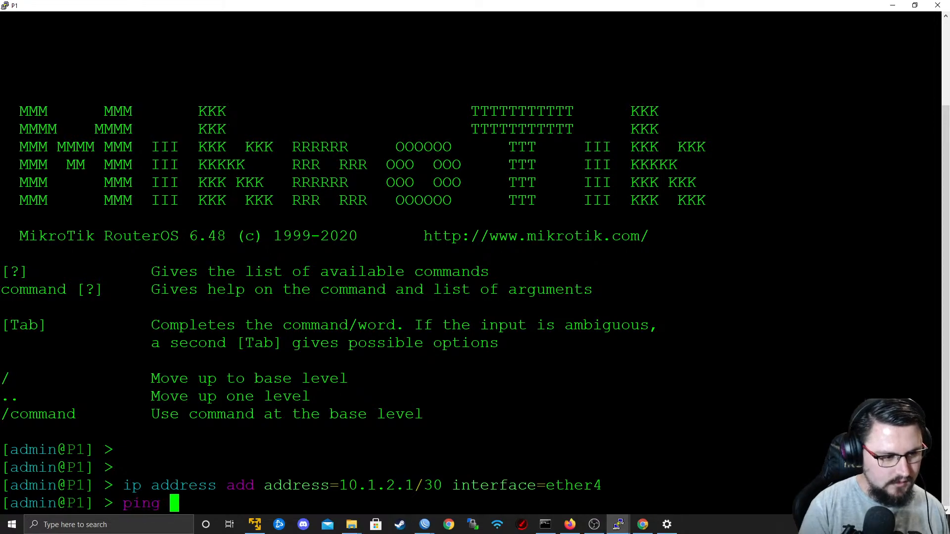
type("10.1.2.1")
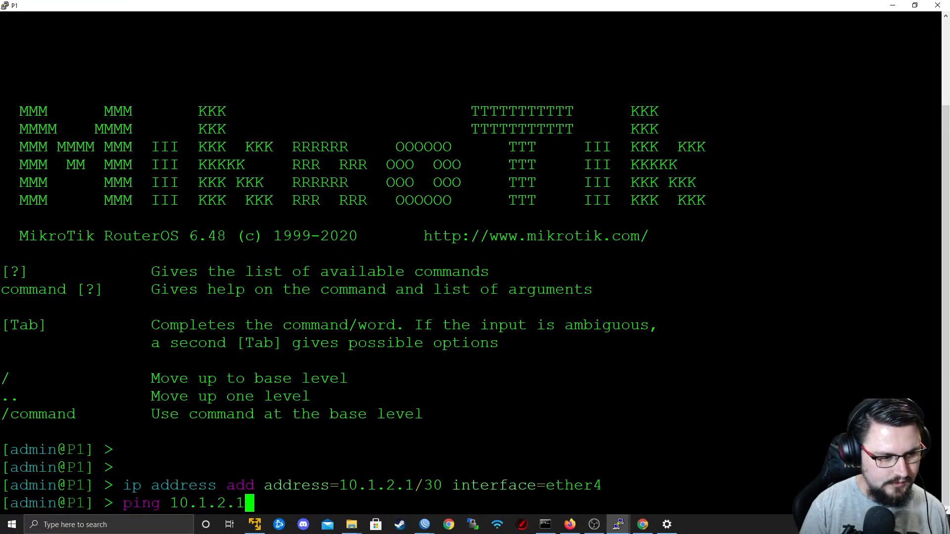
key("Return")
key("ctrl+c")
key("Up")
key("BackSpace")
type("2.2")
key("Return")
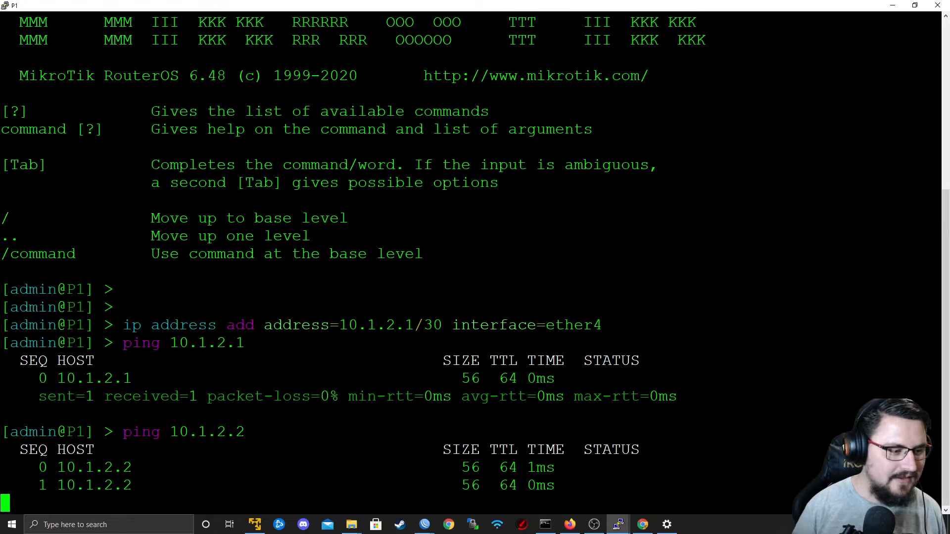
key("ctrl+c")
Switch to P1's WinBox session and open the VRF entries of the IP route list.
key("alt+Tab")
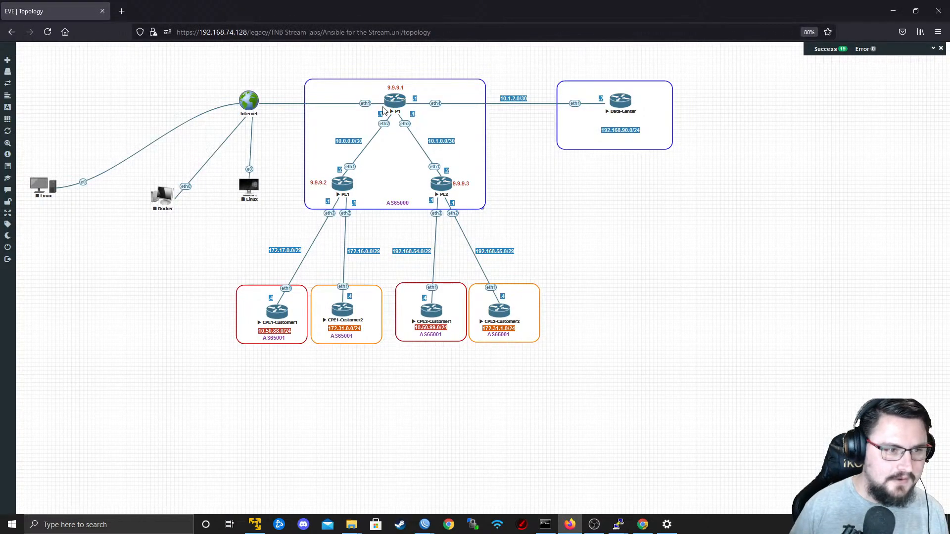
mouse_move(416, 526)
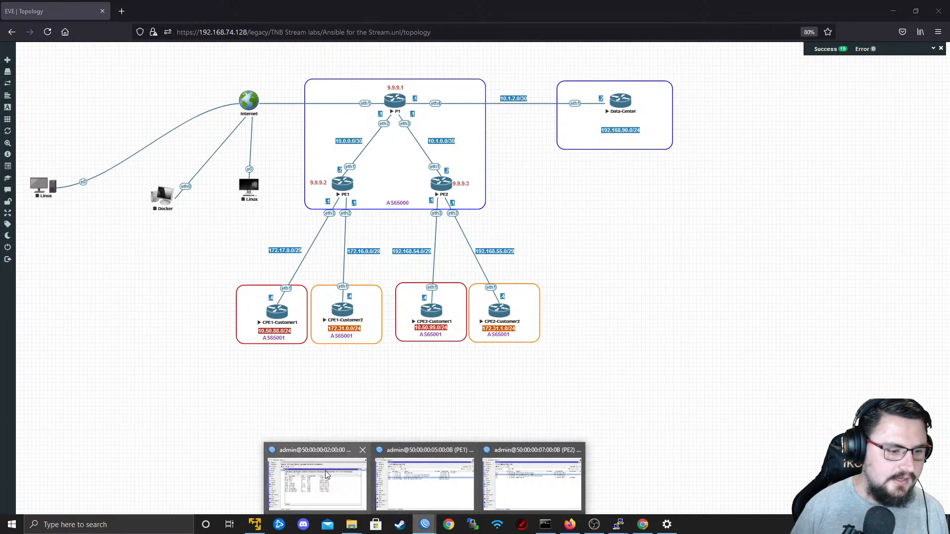
mouse_move(327, 475)
mouse_move(456, 466)
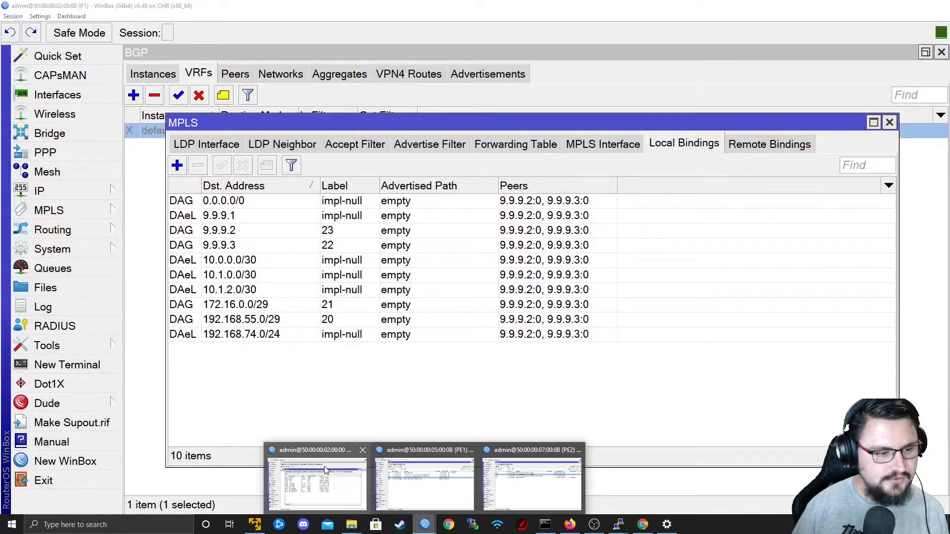
left_click(325, 470)
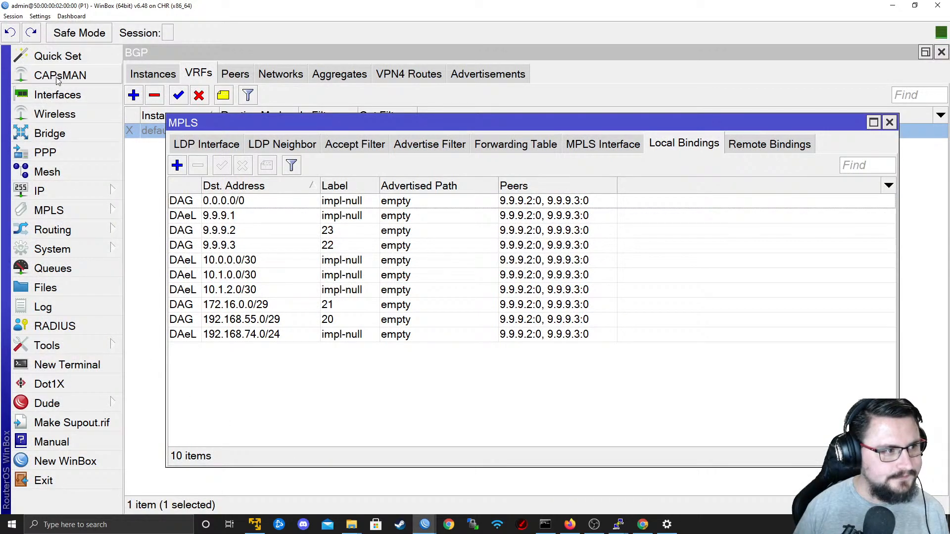
left_click(80, 233)
left_click(75, 191)
left_click(168, 364)
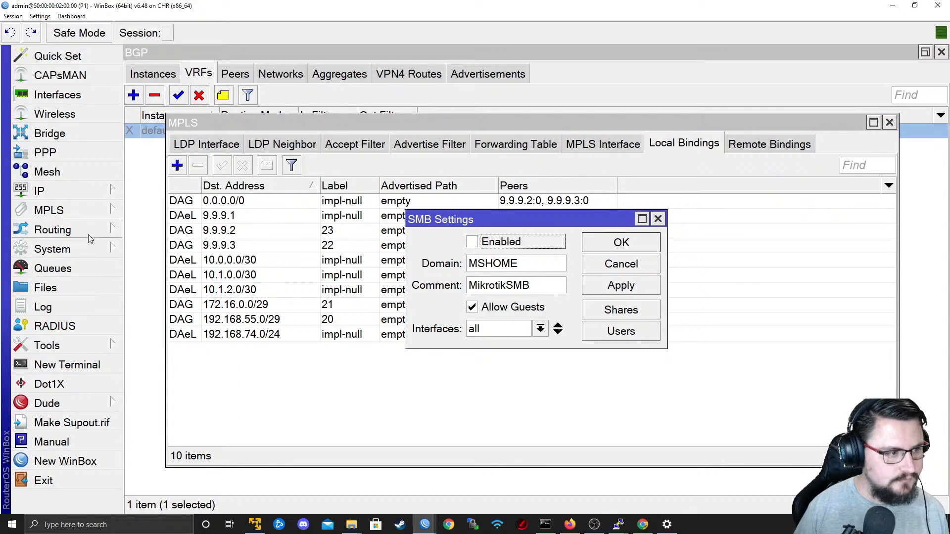
left_click(81, 193)
left_click(149, 330)
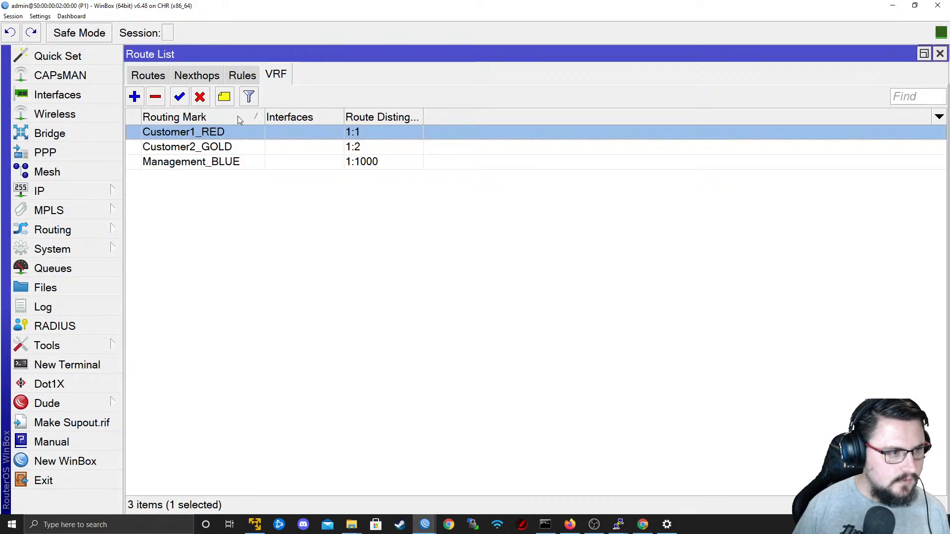
Change the routing mark of the Management_BLUE VRF to DataCenter_BLUE.
double_click(214, 162)
left_click_drag(521, 77, 405, 84)
type("DC")
key("BackSpace")
type("ataCenter_BLUE")
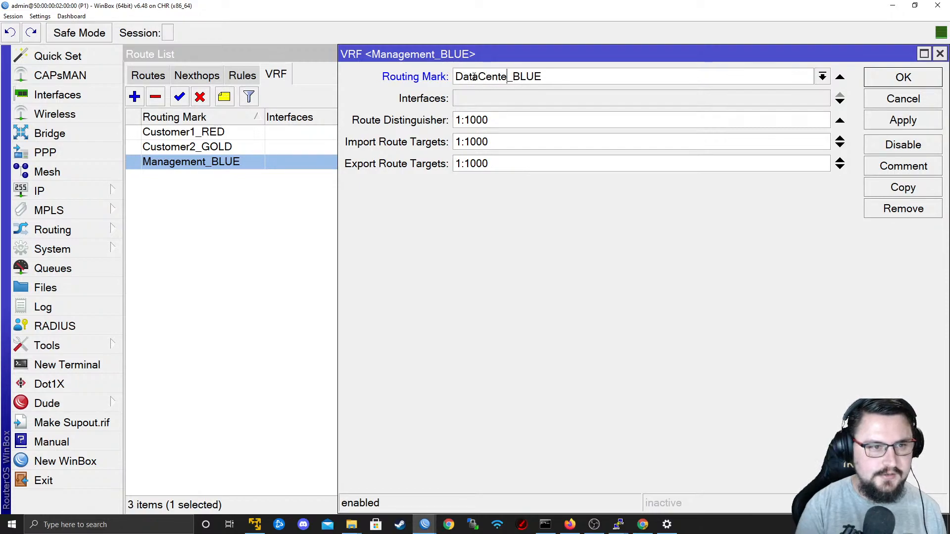
Assign interface ether4 to the DataCenter_BLUE VRF, then apply and save the VRF settings.
left_click(470, 101)
left_click(479, 103)
left_click(495, 167)
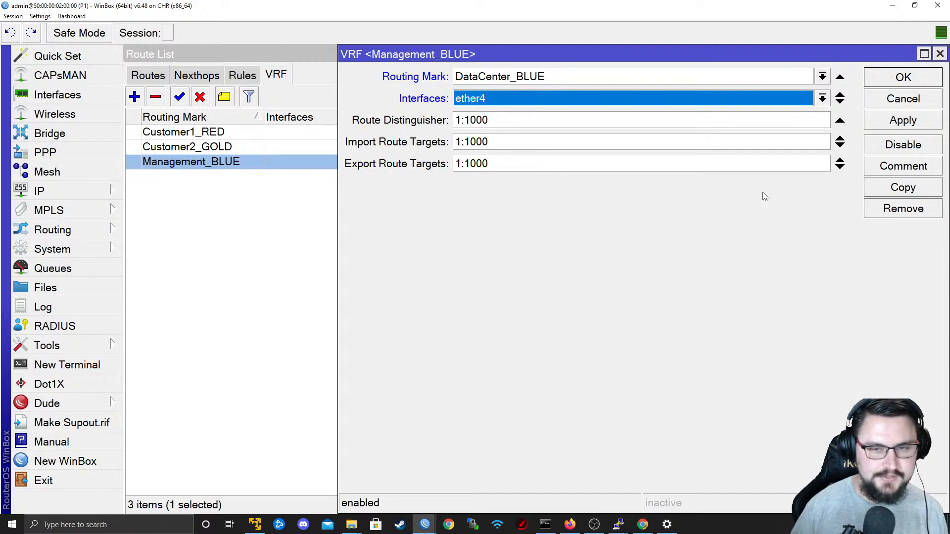
left_click(886, 119)
left_click(882, 82)
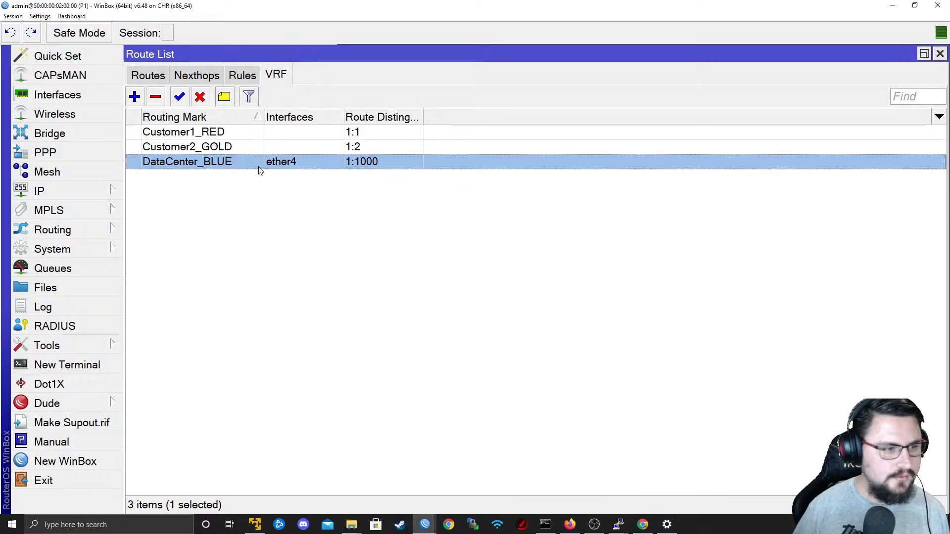
Widen the Routing Mark, Interfaces and Route Distinguisher columns of the VRF list.
mouse_move(264, 117)
left_mouse_down()
mouse_move(284, 117)
mouse_move(268, 116)
left_mouse_up()
left_click_drag(428, 117, 480, 117)
left_click_drag(348, 117, 363, 117)
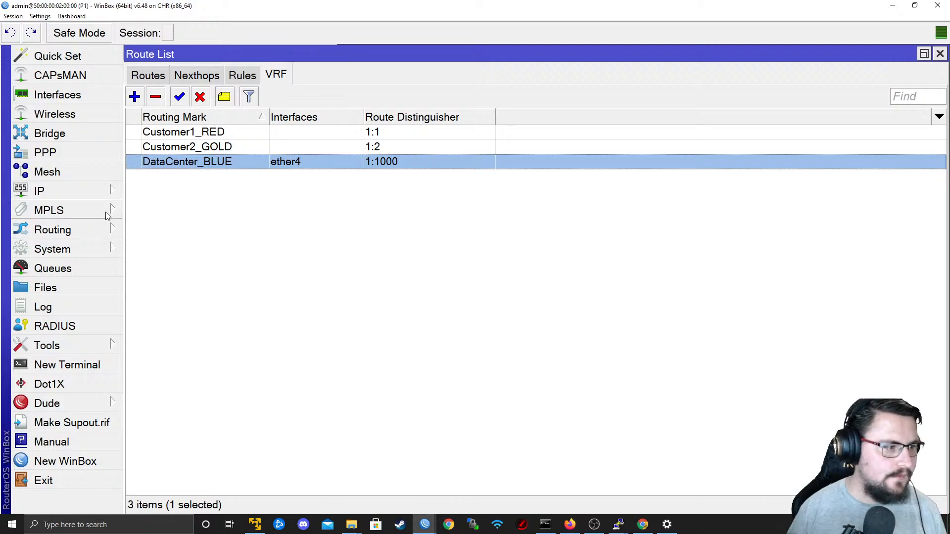
Ping 10.1.2.2 from a new P1 terminal using the DataCenter_BLUE routing table, and stop the ping.
left_click(82, 189)
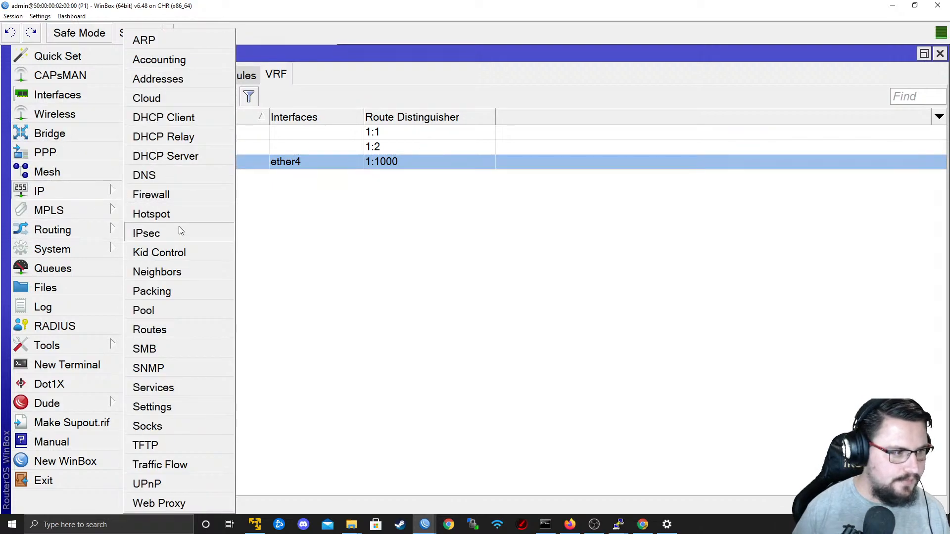
left_click(68, 365)
type("ping 10.1.2.2 routing-table=")
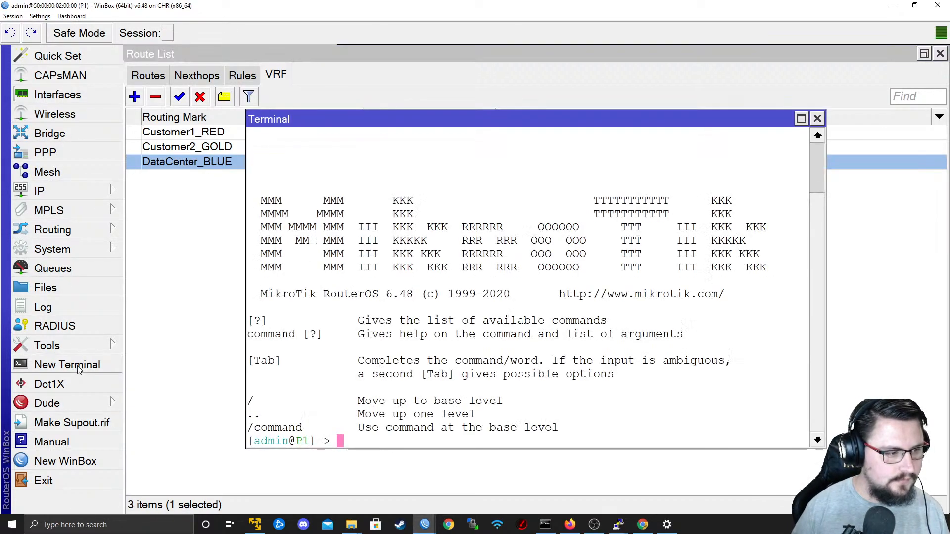
type("DataCenter_BLUE")
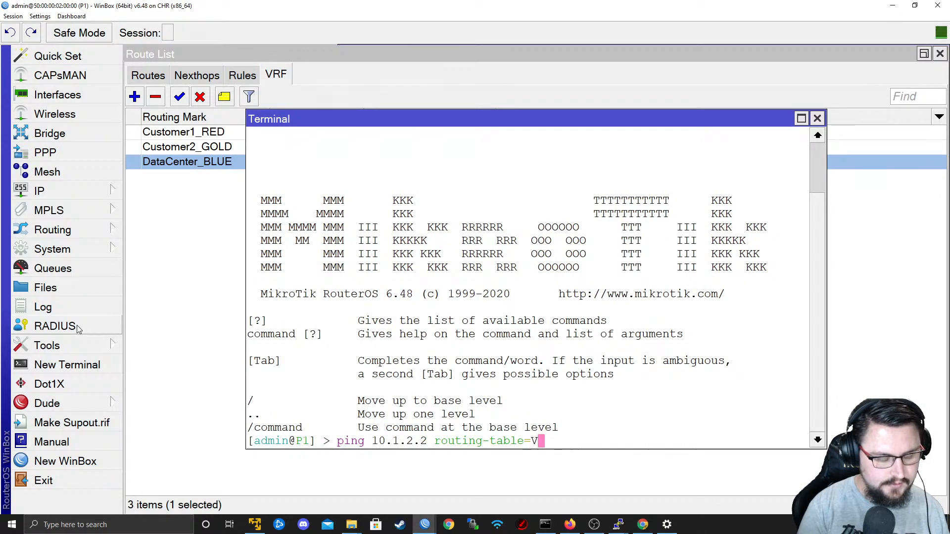
key("Return")
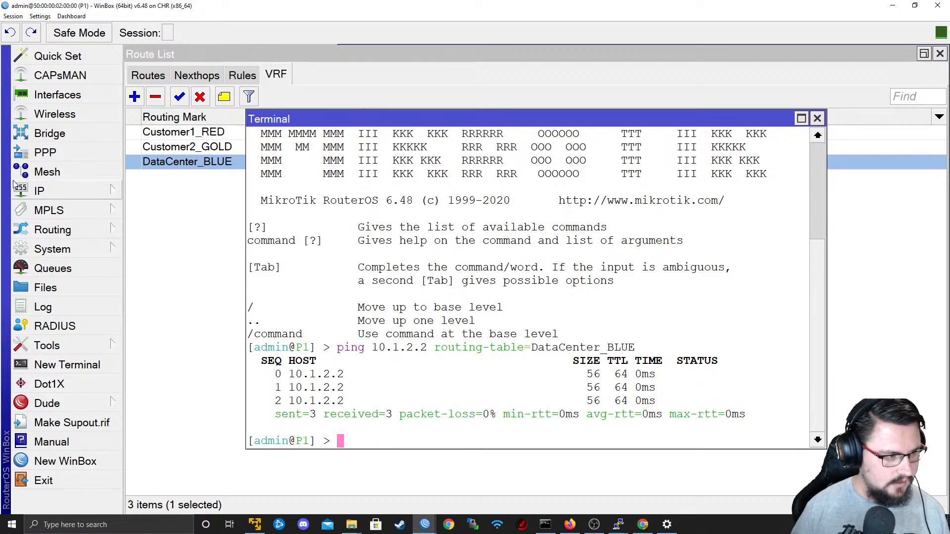
Open P1's IP routes and check the entries filtered by the DataCenter_BLUE and Management_BLUE routing tables.
left_click(74, 191)
left_click(160, 336)
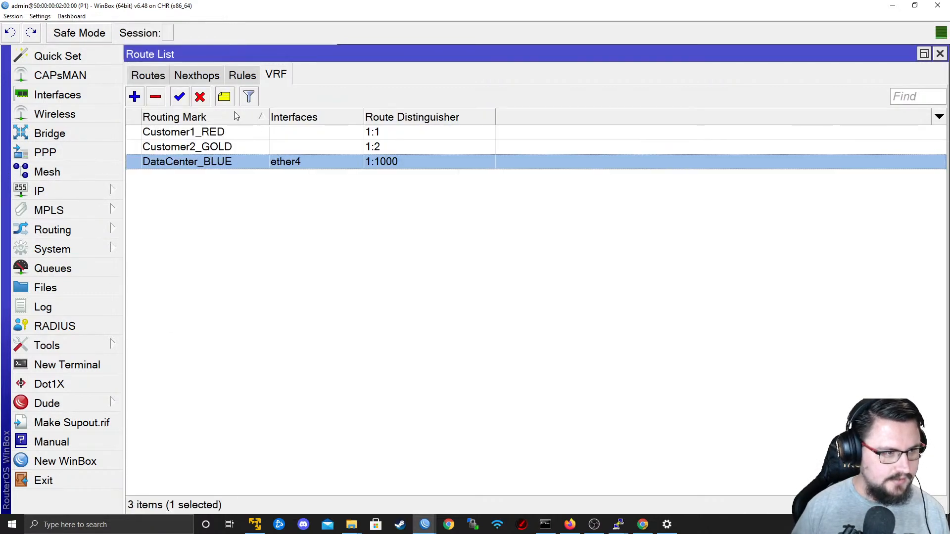
left_click(150, 76)
left_click(832, 99)
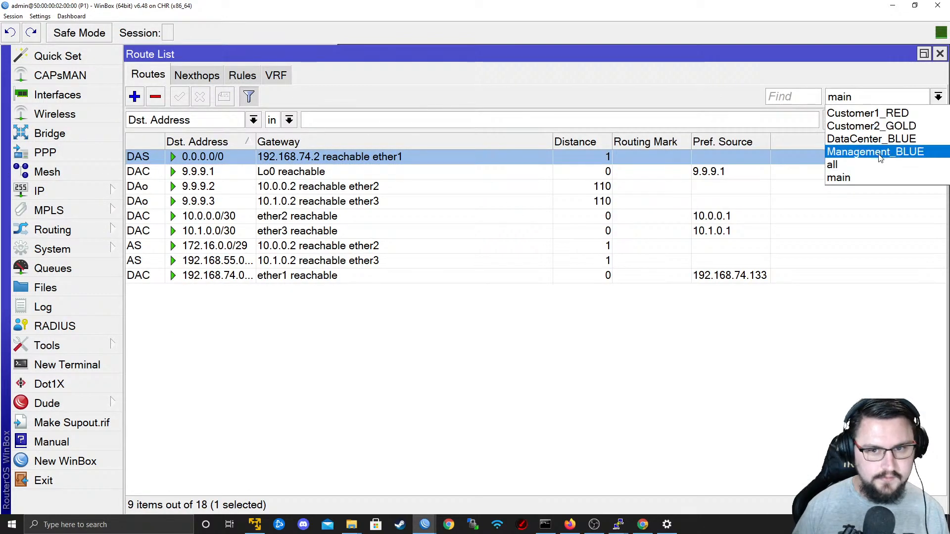
left_click(864, 139)
left_click(871, 97)
left_click(859, 153)
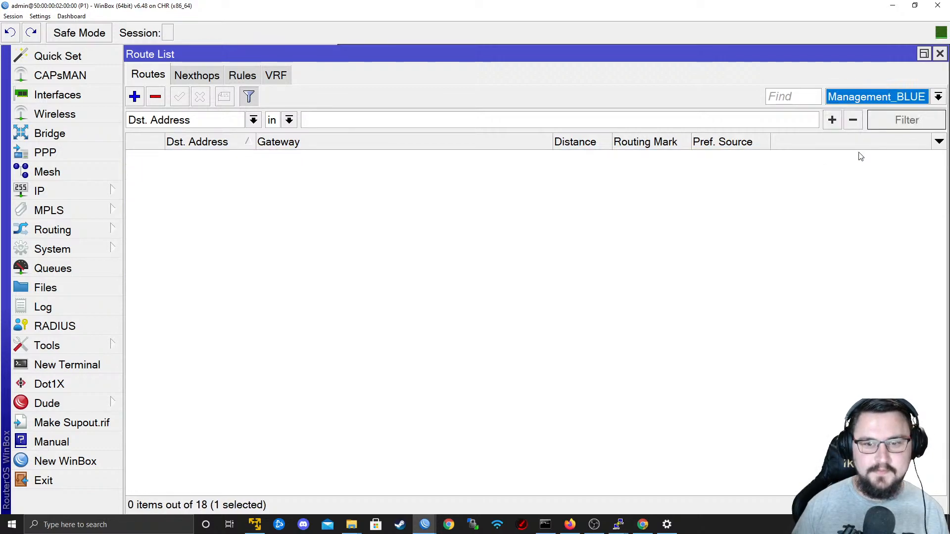
Compare the DataCenter_BLUE and Management_BLUE route tables again, leaving the route list filtered to DataCenter_BLUE.
left_click(874, 99)
left_click(871, 139)
left_click(858, 98)
left_click(854, 144)
left_click(859, 102)
left_click(861, 152)
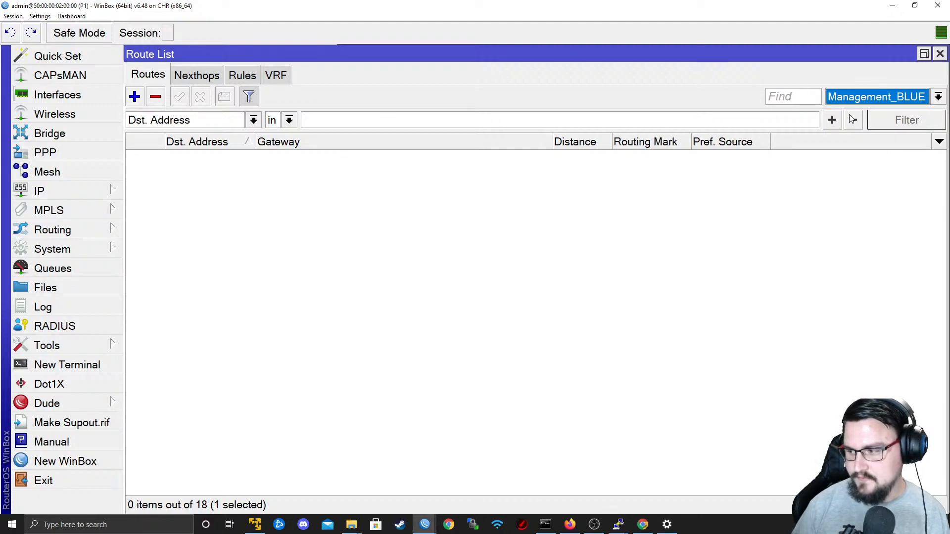
left_click(879, 100)
left_click(867, 138)
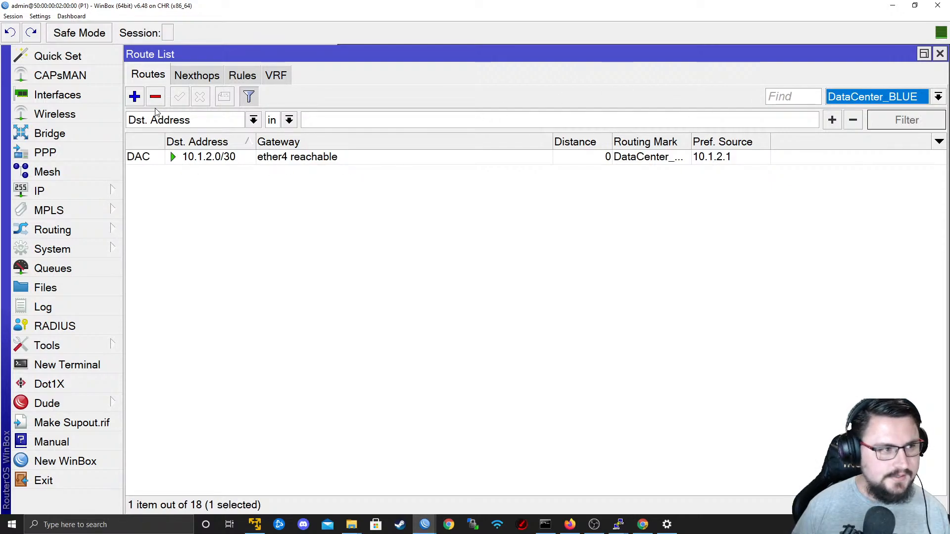
Add a static route to 192.168.90.0/24 via gateway 10.1.2.2 with routing mark DataCenter_BLUE, apply it and close the route dialog.
left_click(135, 97)
type("192.1")
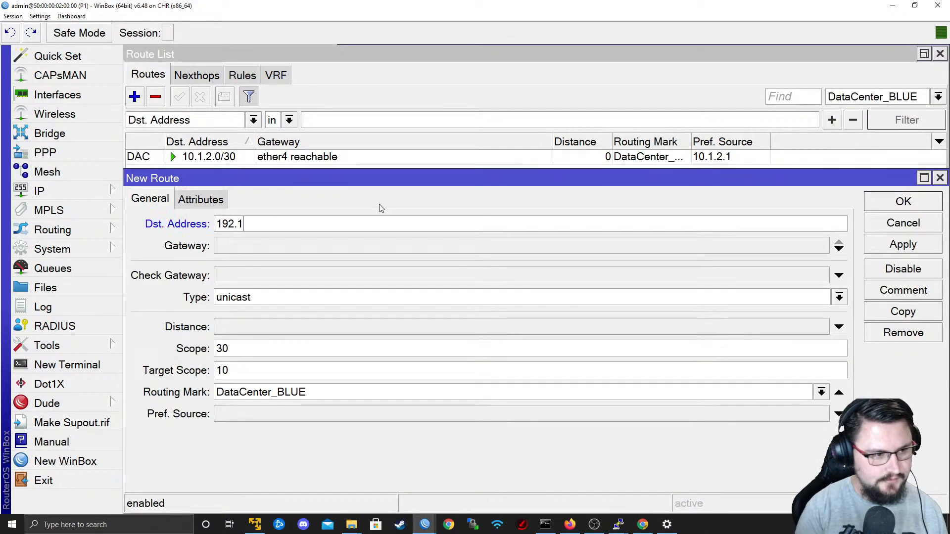
type("68.90.0/24")
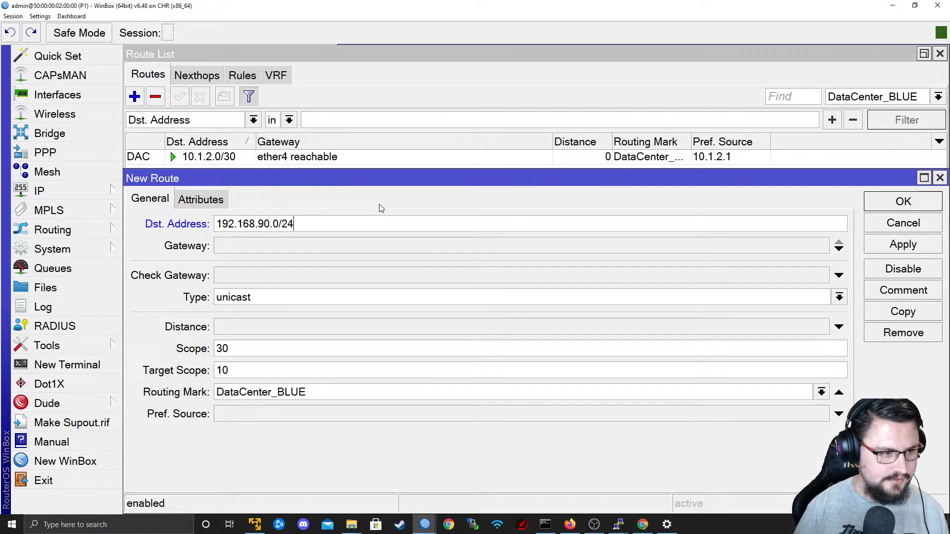
key("Tab")
left_click(476, 245)
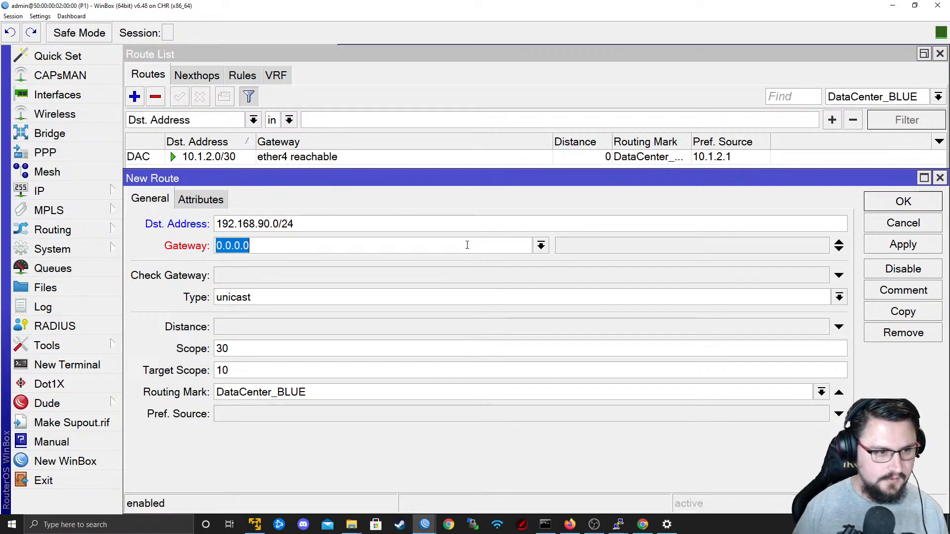
type("10.1.2.1")
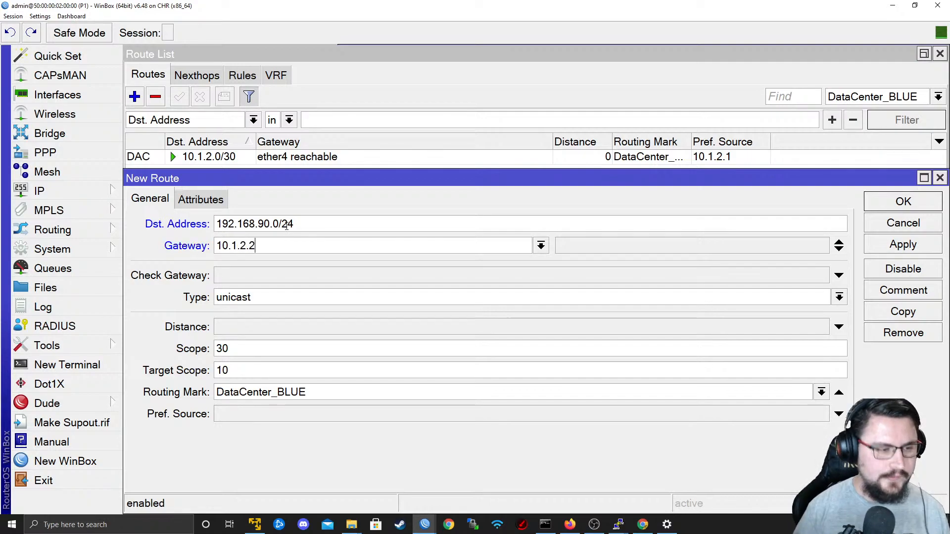
left_click(909, 246)
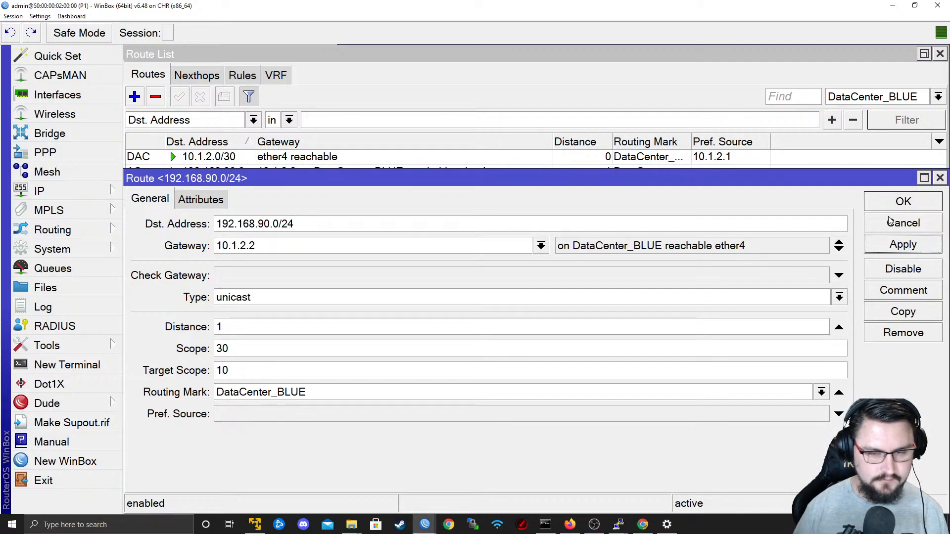
left_click(891, 223)
Ping 192.168.90.1 from a new P1 terminal using the DataCenter_BLUE routing table, and stop the ping.
left_click(47, 370)
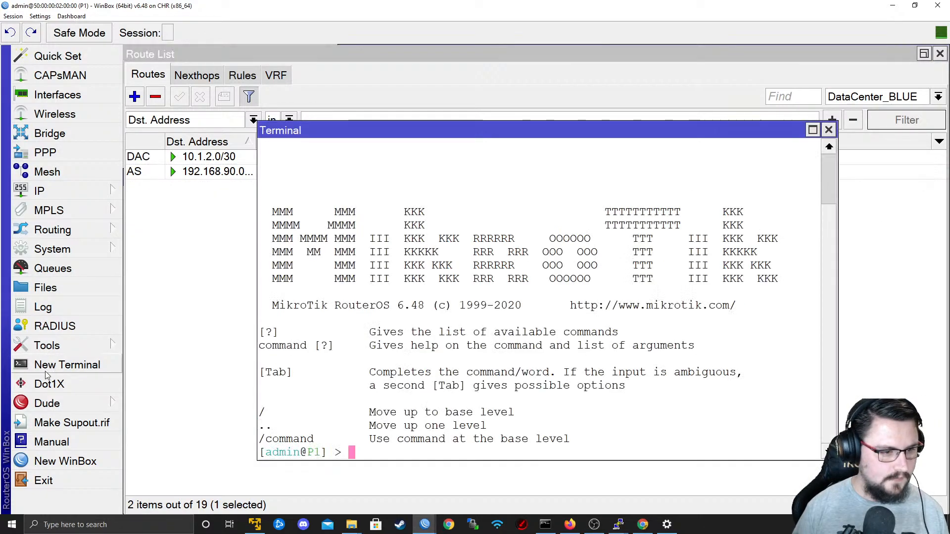
type("ping 10.1.2.2 routing-table=DataCenter_BLUE")
key("Left")
key("Left")
key("Left")
key("Left")
key("Left")
key("Left")
key("Left")
key("Left")
key("Left")
key("Left")
key("Left")
key("Left")
key("Left")
key("Left")
key("Left")
key("Left")
key("Left")
key("Left")
key("Left")
key("Left")
key("Left")
key("Left")
key("Left")
key("Left")
key("Left")
key("Left")
key("Left")
key("Left")
key("Left")
key("BackSpace")
key("BackSpace")
key("BackSpace")
key("BackSpace")
key("BackSpace")
key("BackSpace")
key("BackSpace")
key("BackSpace")
key("BackSpace")
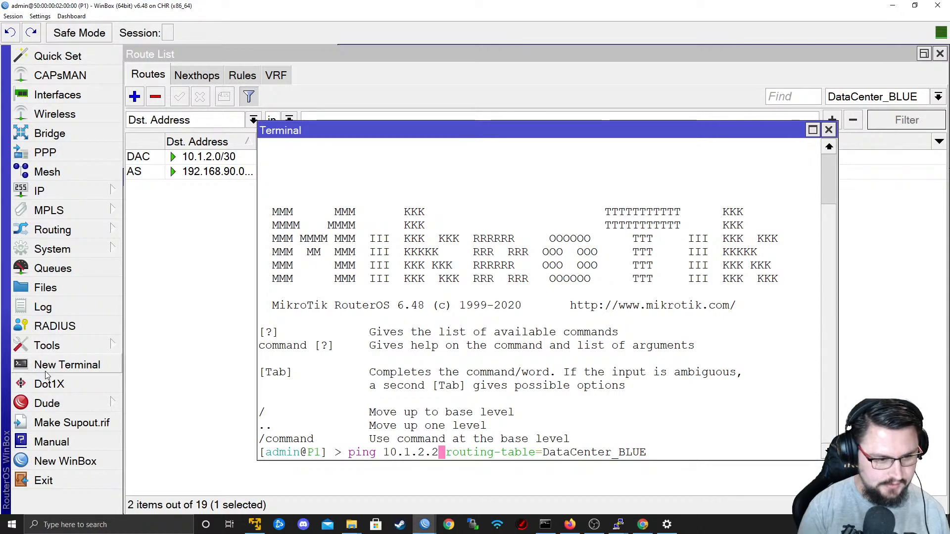
type("192.169.")
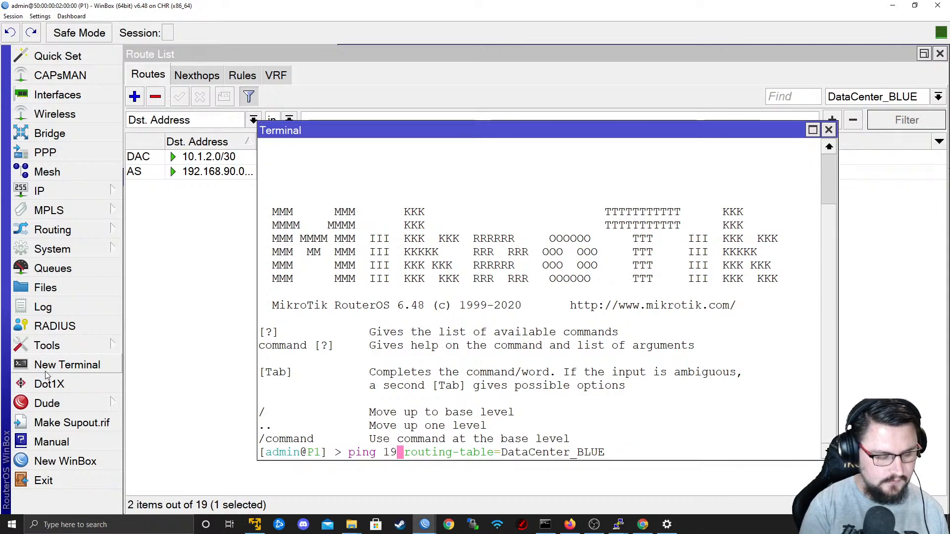
key("BackSpace")
key("BackSpace")
type("8.90.1")
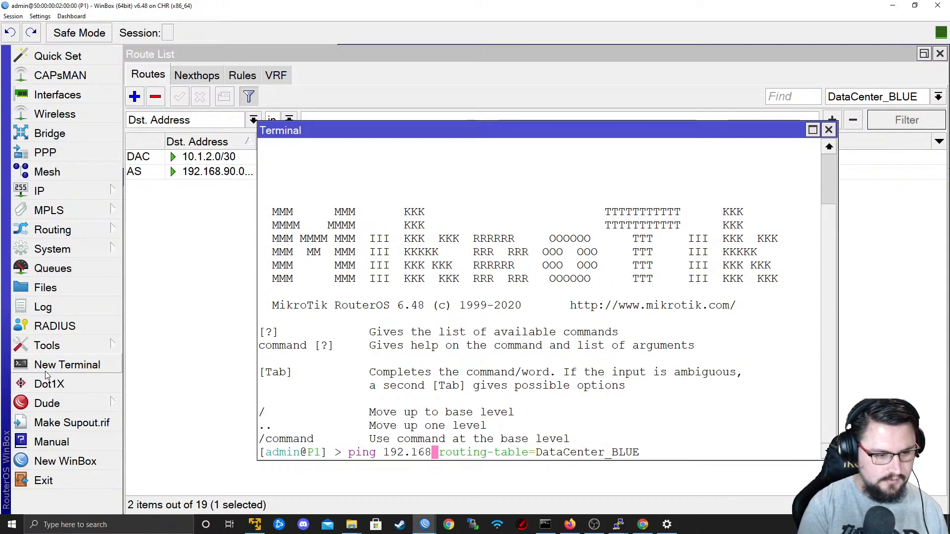
key("Return")
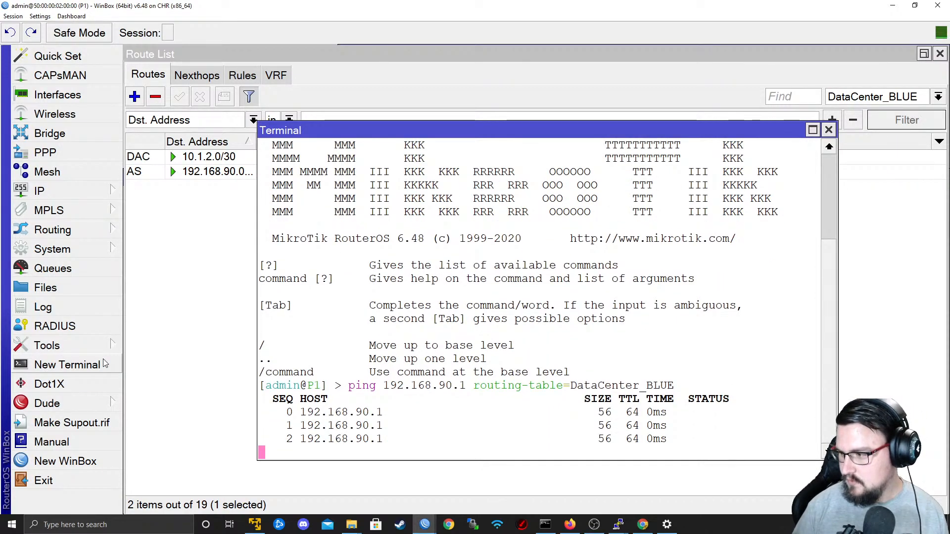
key("ctrl+c")
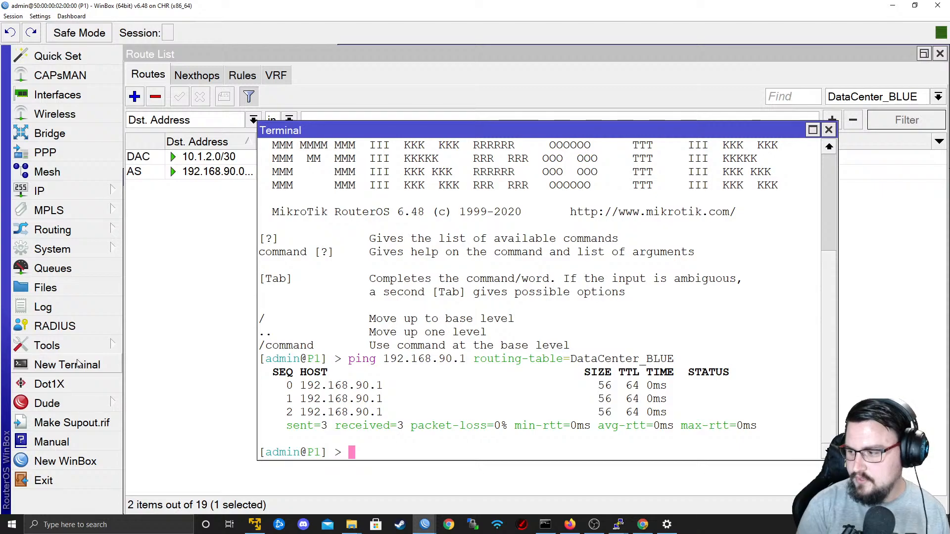
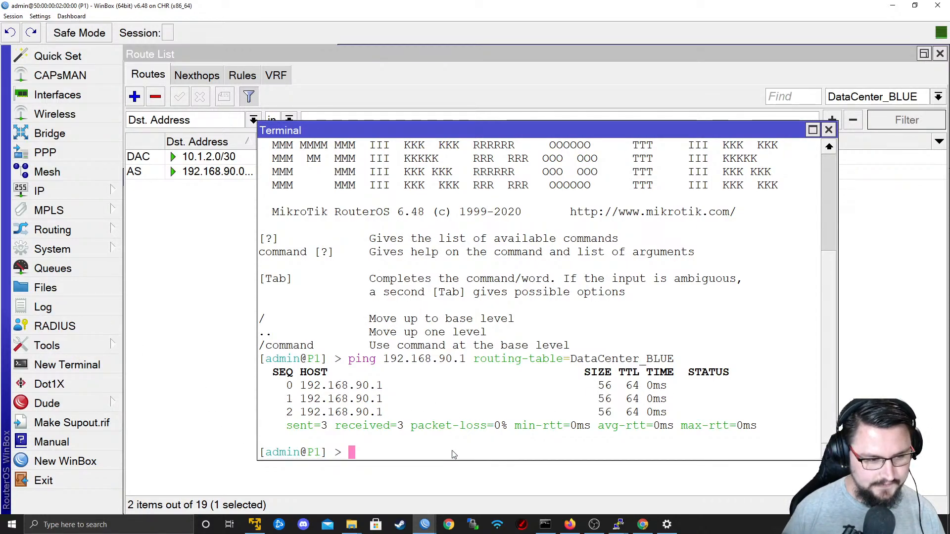
Close P1's terminal and return to its list of routes.
left_click(829, 130)
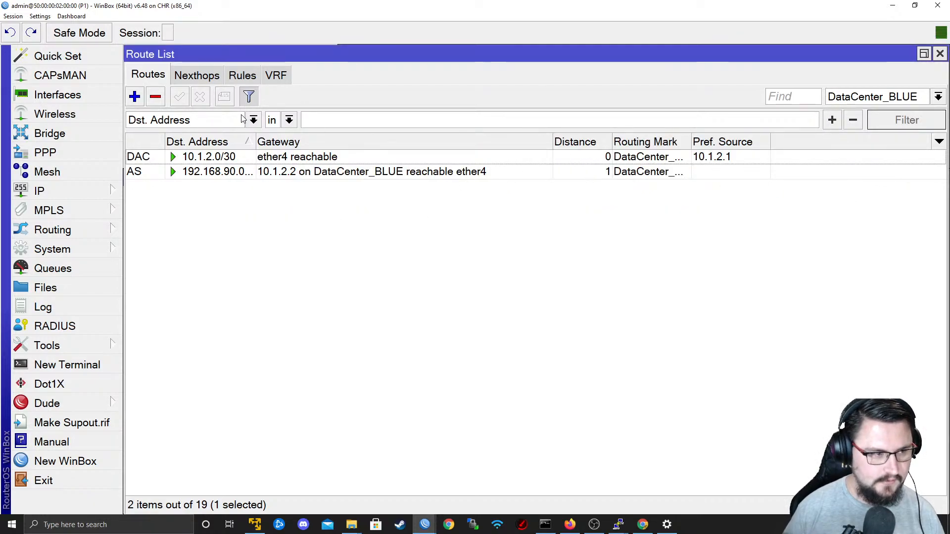
left_click(242, 75)
left_click(148, 76)
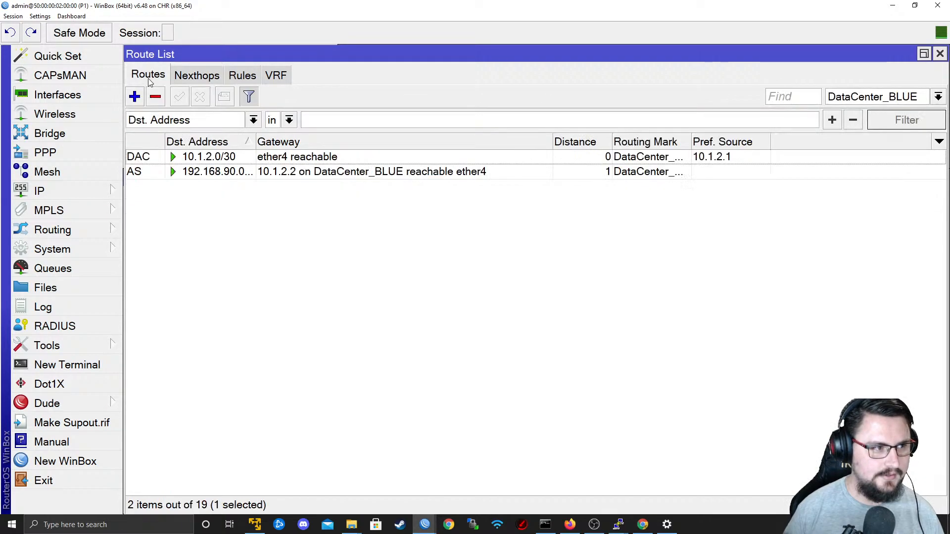
Switch to PE1's WinBox session and check the redistribution settings of the Customer2_GOLD BGP VRF, closing it without changes.
key("alt+Tab")
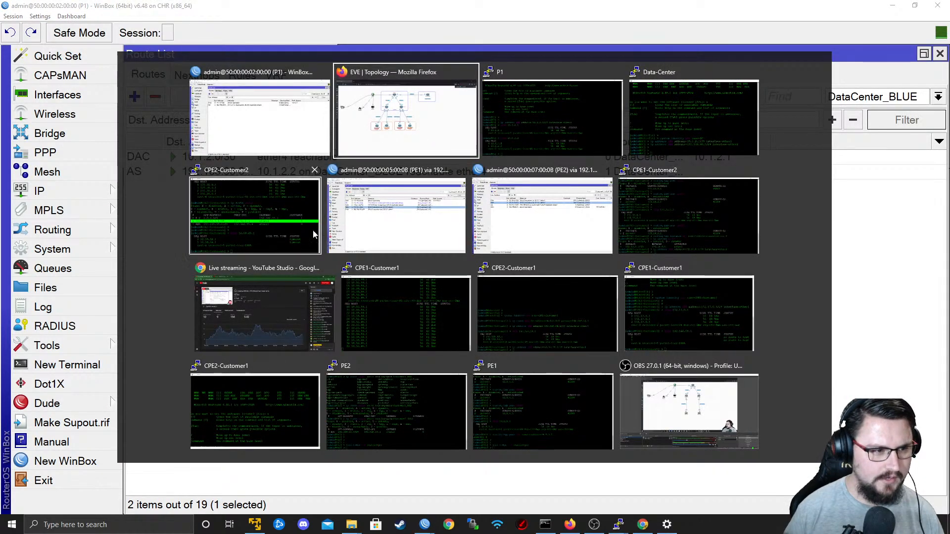
left_click(440, 208)
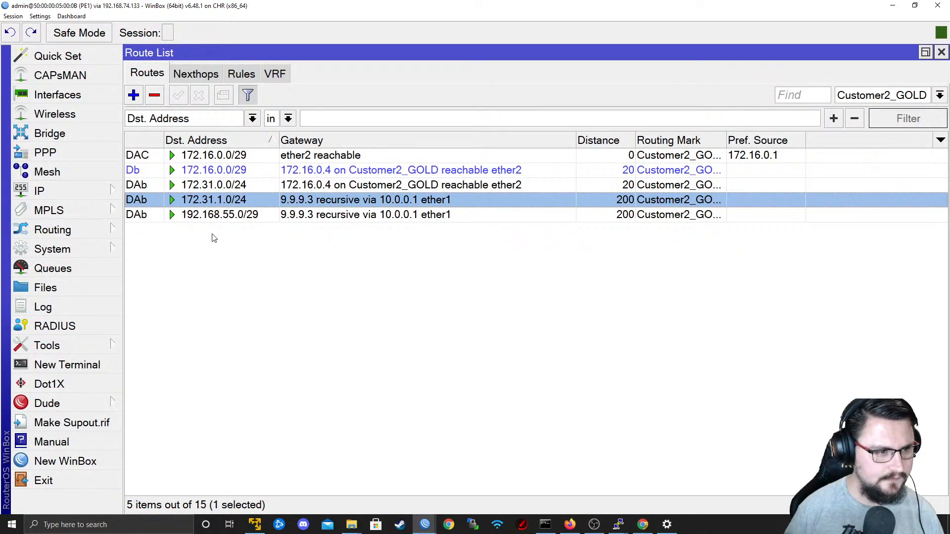
left_click(84, 229)
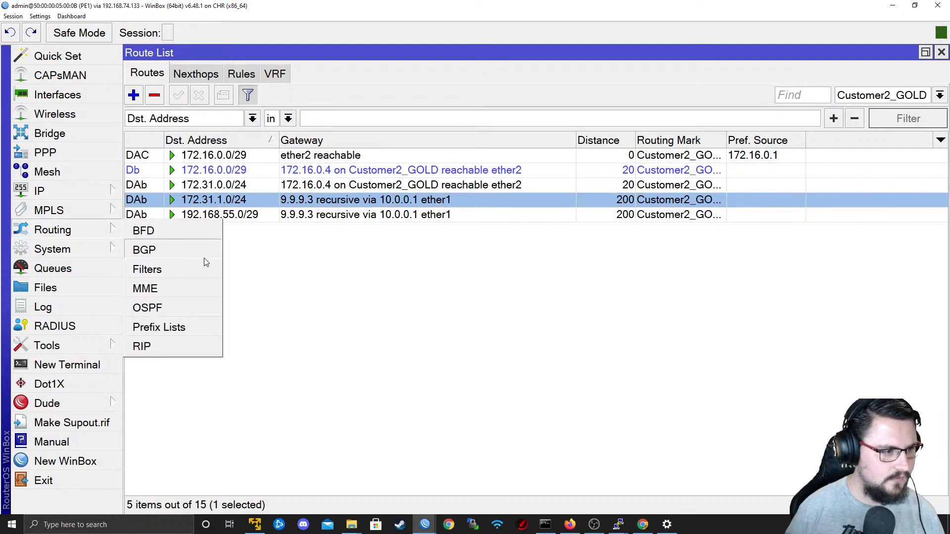
left_click(163, 250)
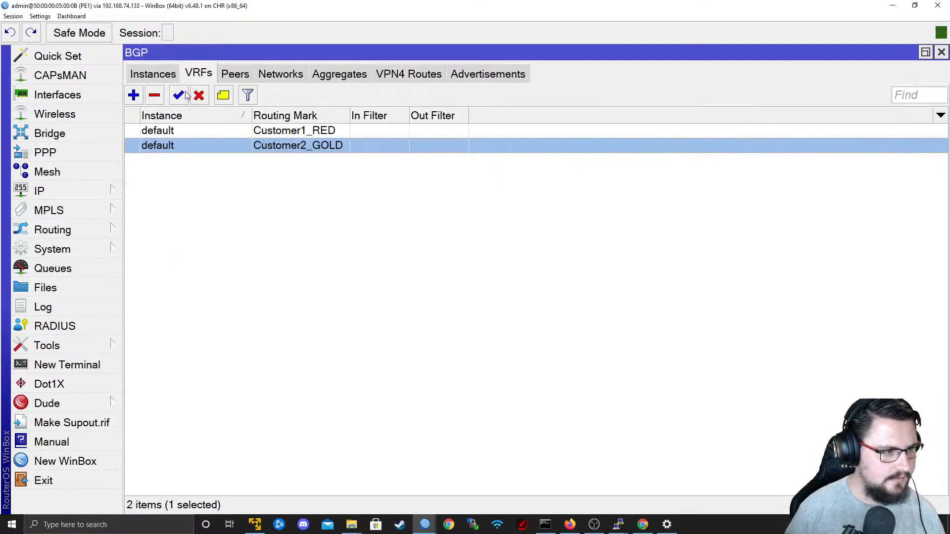
double_click(212, 145)
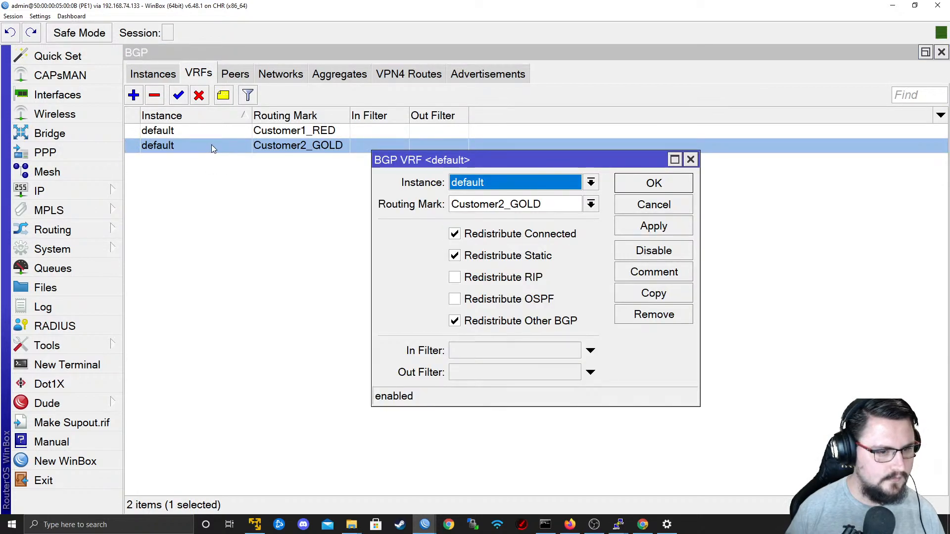
left_click(643, 200)
left_click(186, 137)
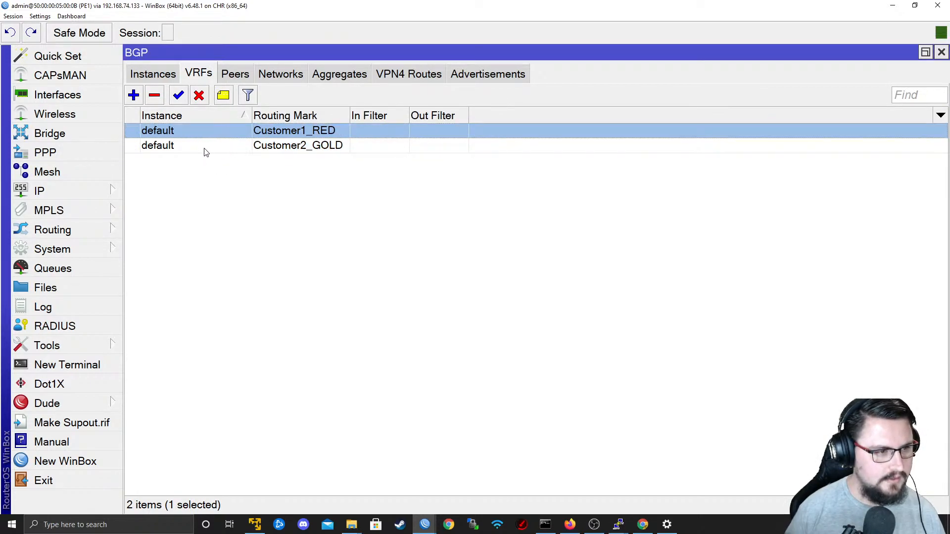
Review PE1's BGP instances and peers, and check the Customer1_RED BGP VRF settings, cancelling without changes.
left_click(173, 74)
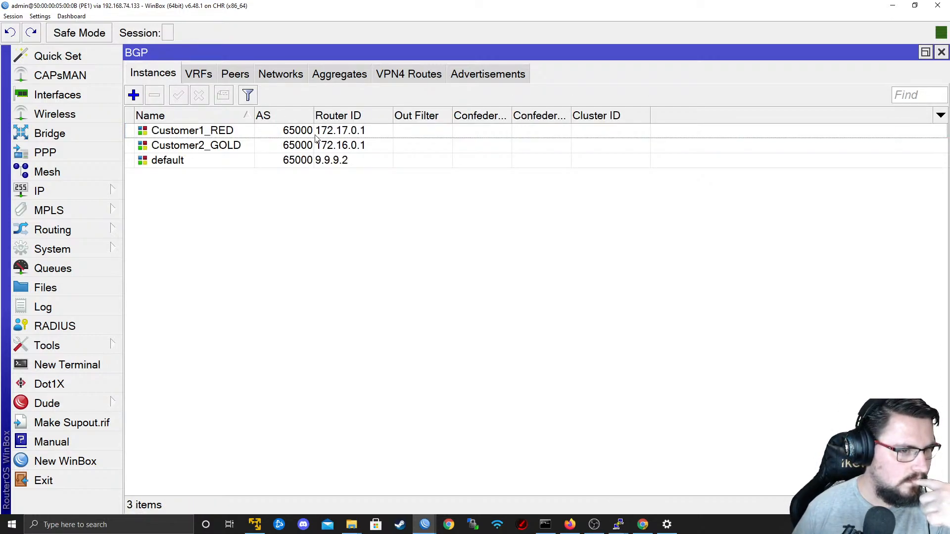
left_click(235, 74)
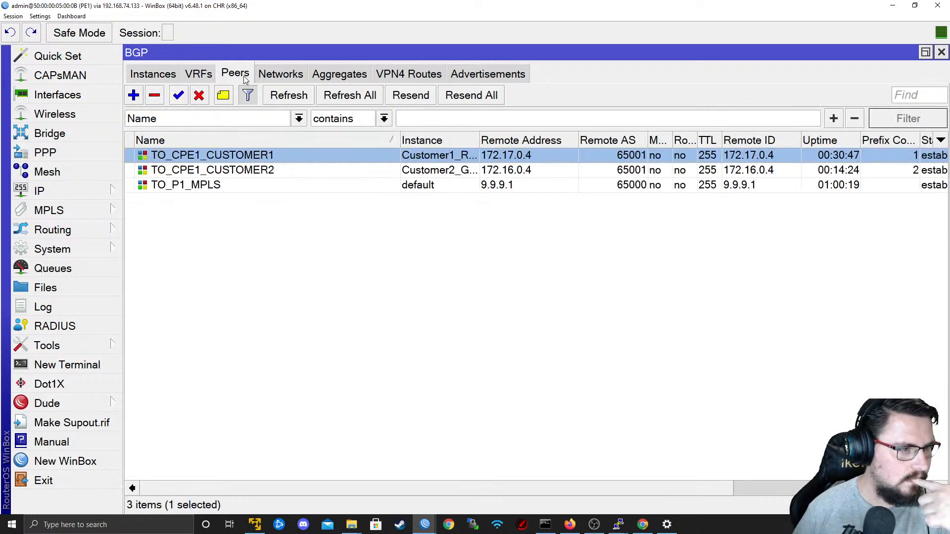
left_click(184, 74)
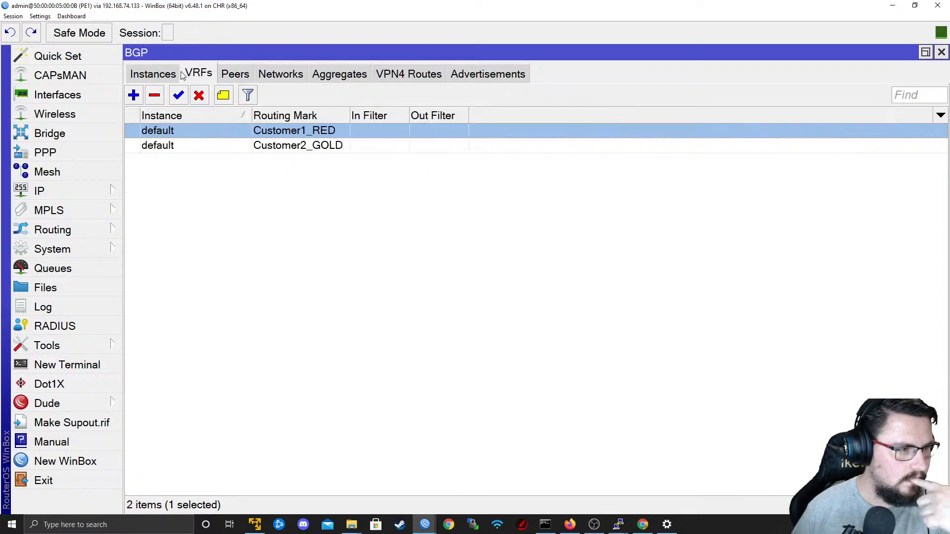
double_click(276, 137)
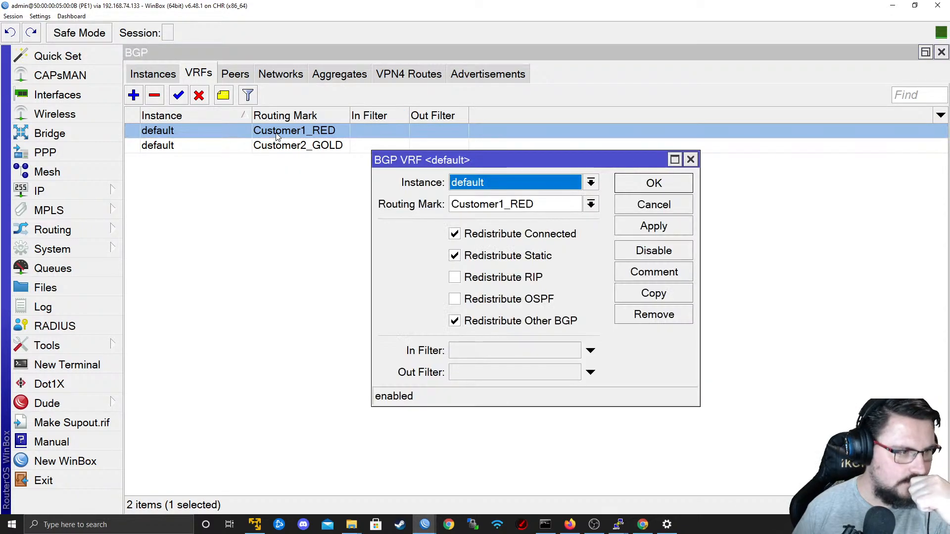
left_click(549, 209)
left_click(591, 204)
left_click(591, 204)
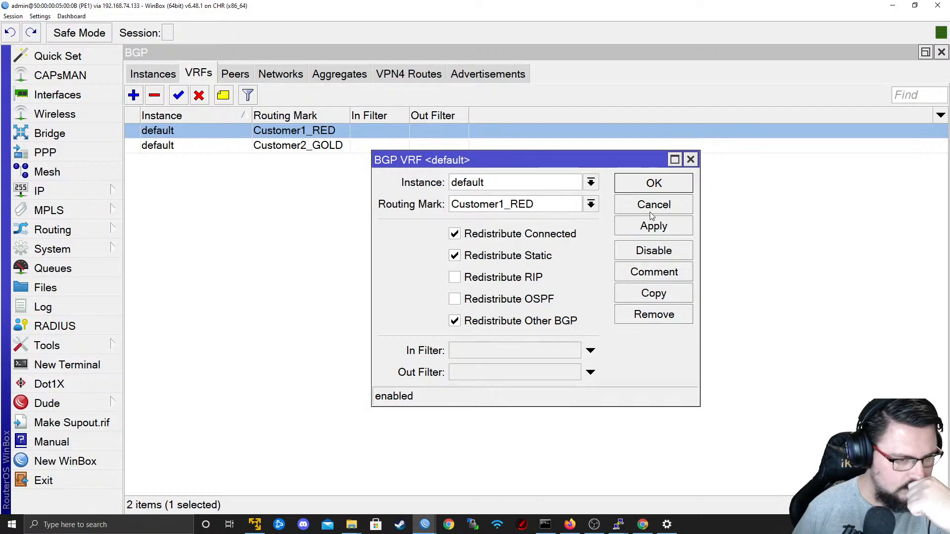
left_click(654, 205)
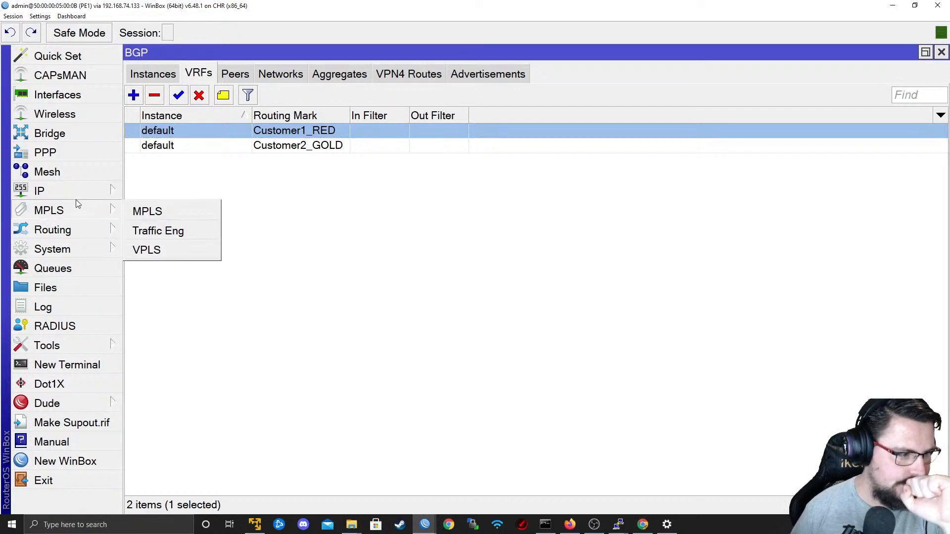
Open the Customer1_RED VRF in PE1's IP routes and add 1:1000 as a second import route target.
mouse_move(79, 200)
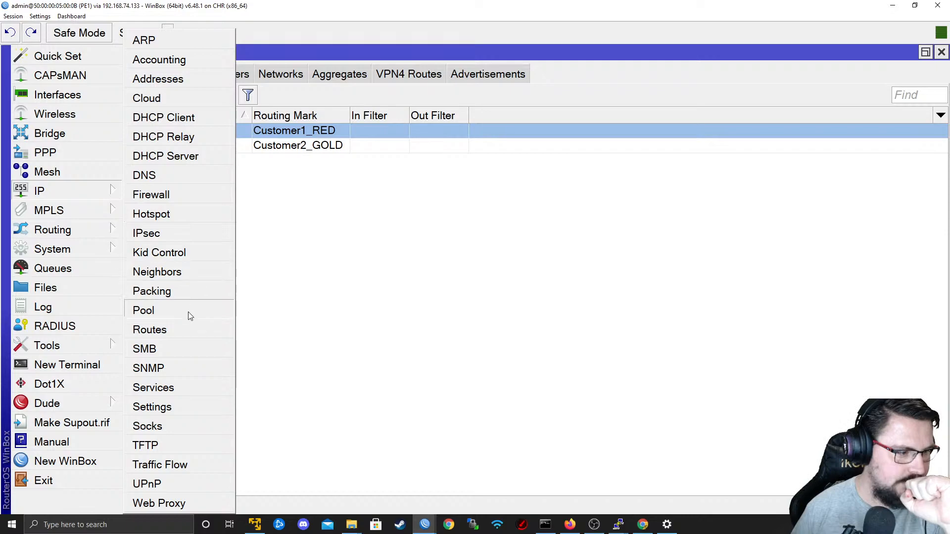
left_click(185, 329)
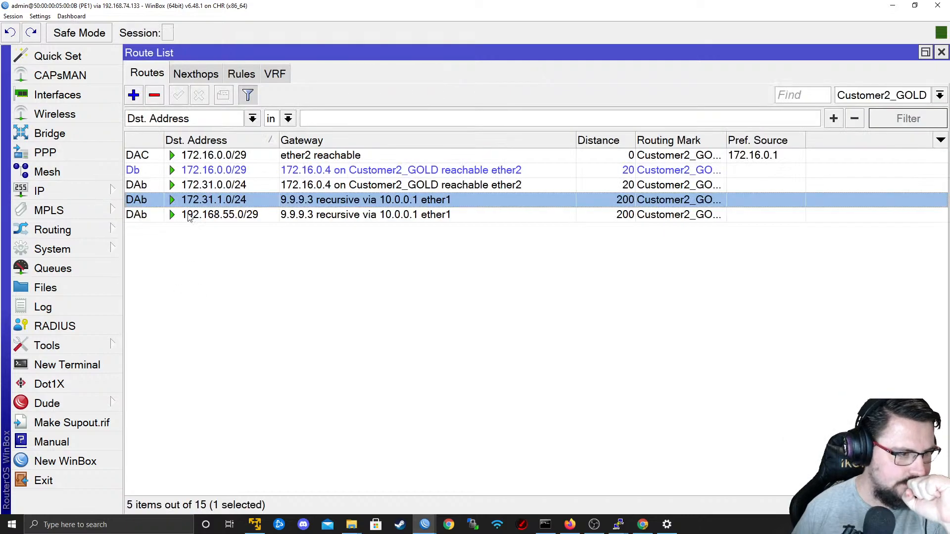
left_click(264, 79)
double_click(235, 131)
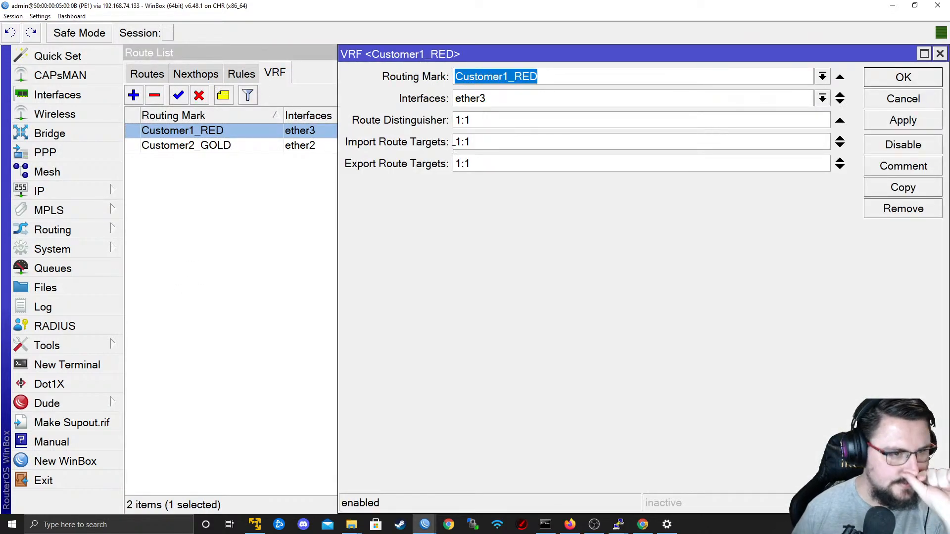
left_click(505, 143)
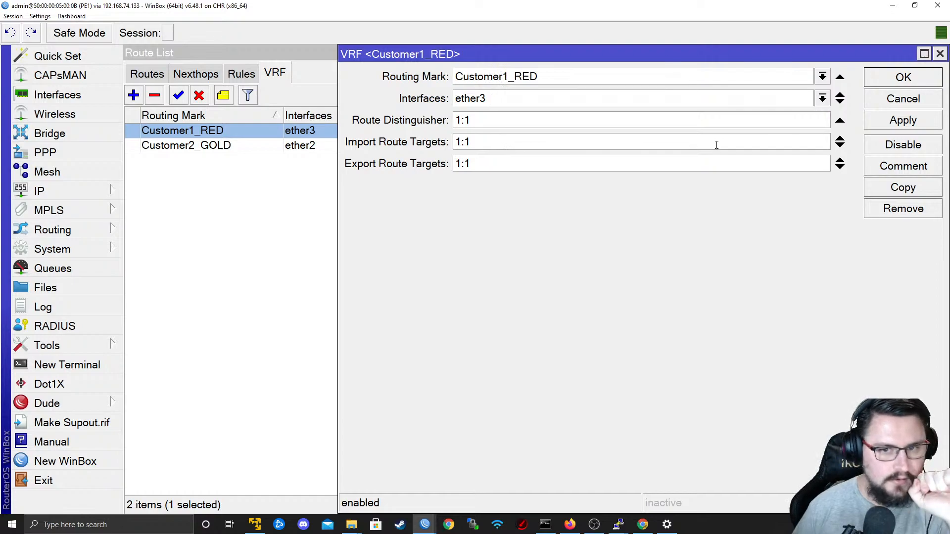
left_click(840, 146)
left_click(841, 188)
double_click(494, 163)
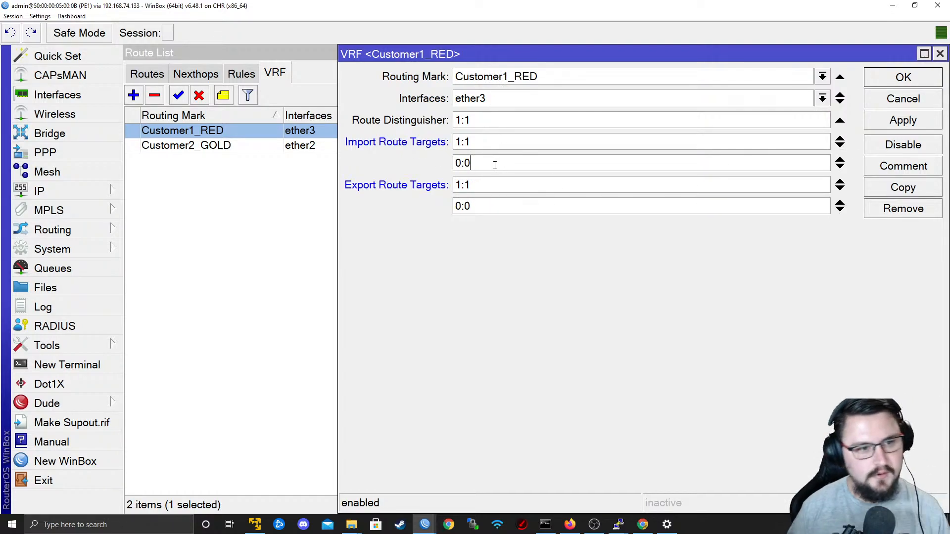
type("1:1000")
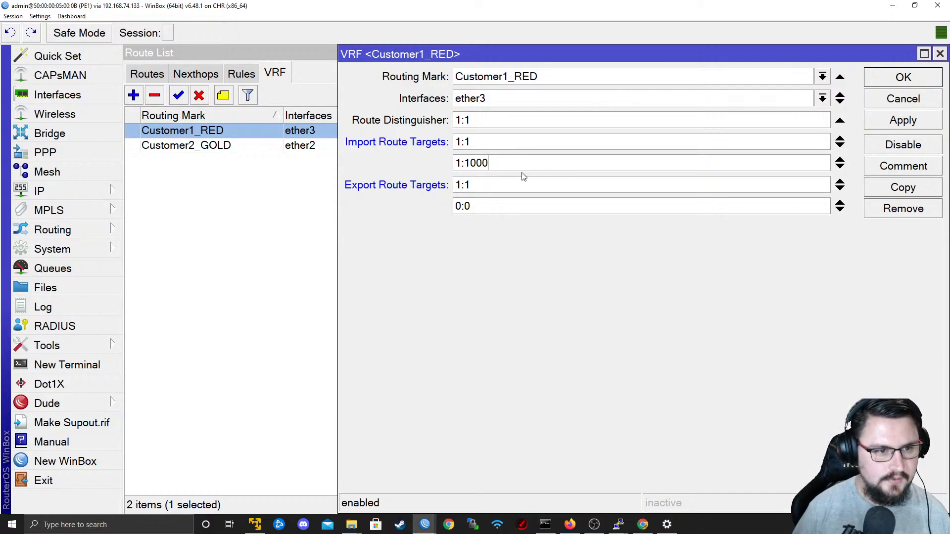
Remove the extra 0:0 export route target from PE1's Customer1_RED VRF, apply the changes and close it.
left_click_drag(515, 167, 411, 180)
left_click(840, 210)
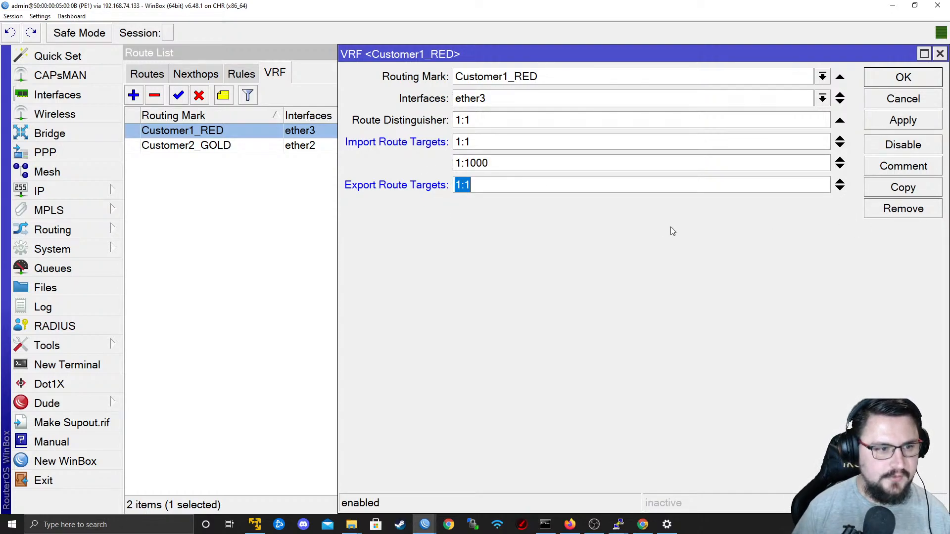
left_click(910, 124)
left_click(903, 80)
Filter PE1's route list to the Customer1_RED routing table and check its entries.
left_click(18, 198)
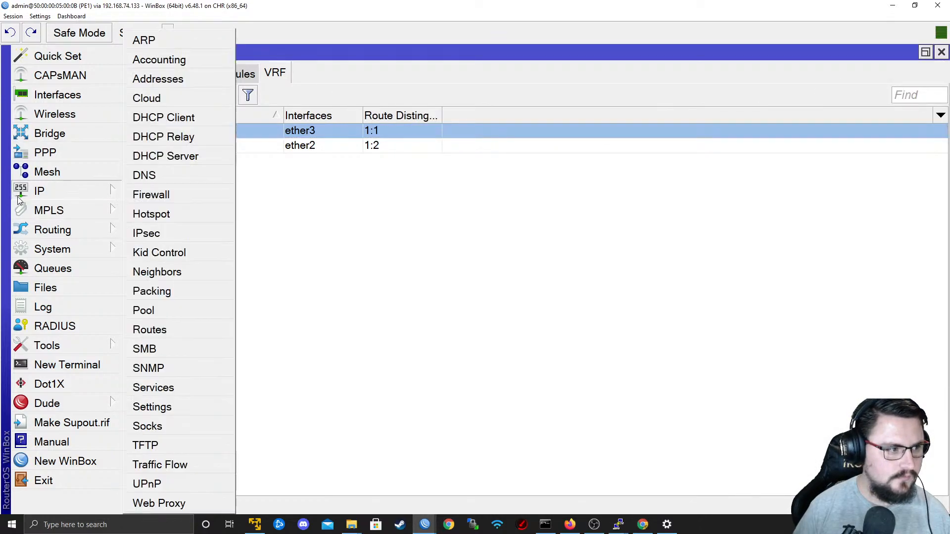
left_click(200, 332)
left_click(151, 74)
left_click(845, 95)
left_click(856, 111)
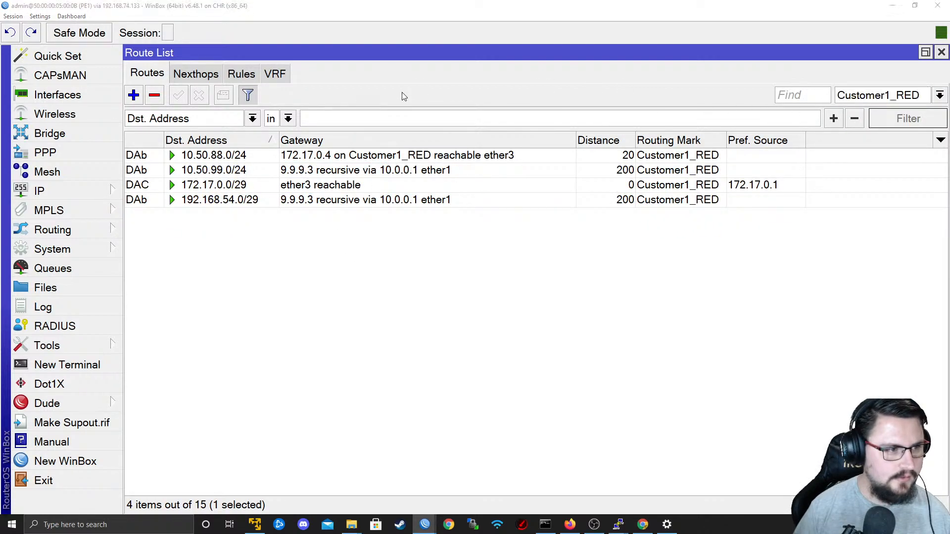
Switch to PE2's WinBox session and add 1:1000 as a second import route target of the Customer1_RED VRF.
key("alt+Tab")
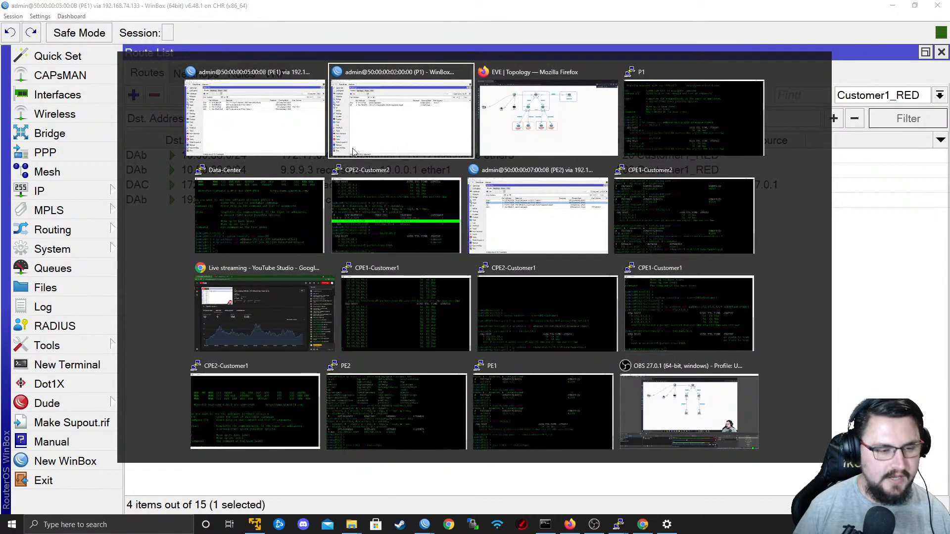
left_click(539, 195)
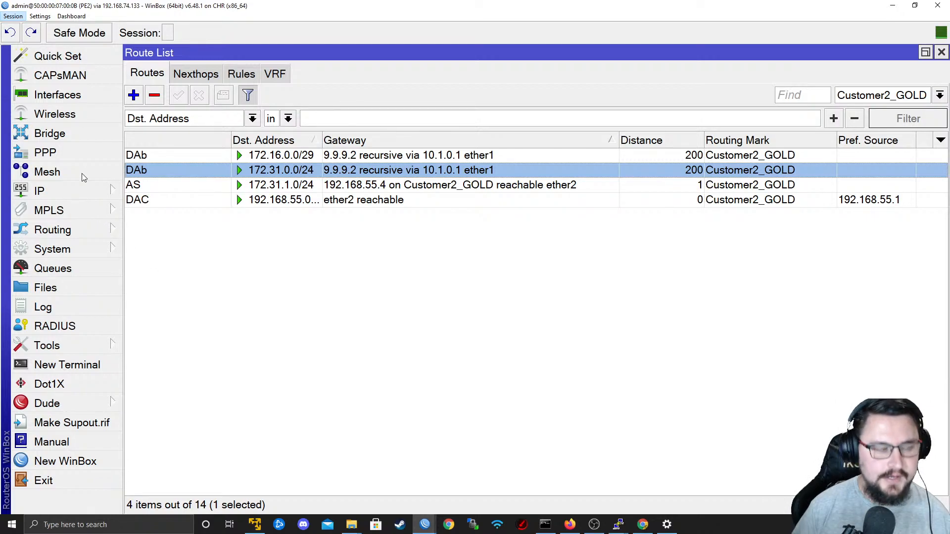
left_click(275, 74)
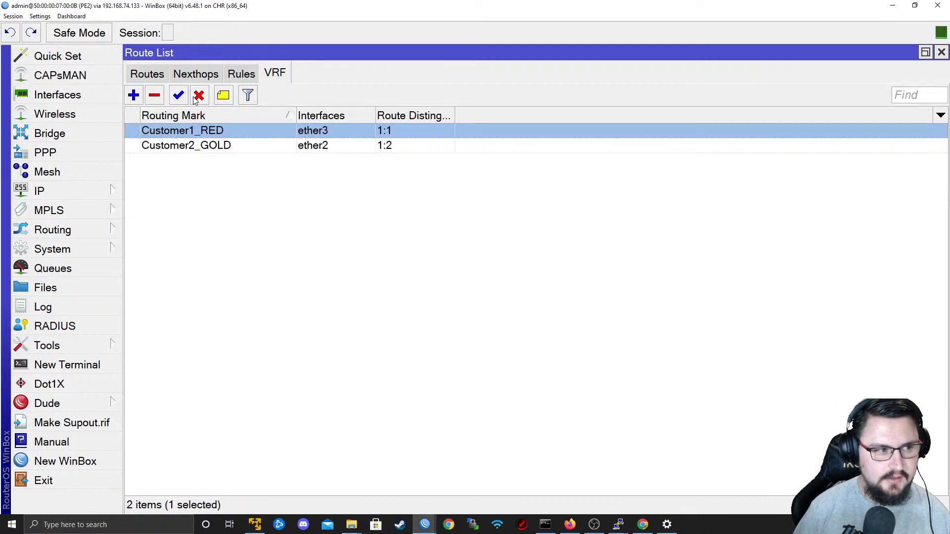
double_click(208, 131)
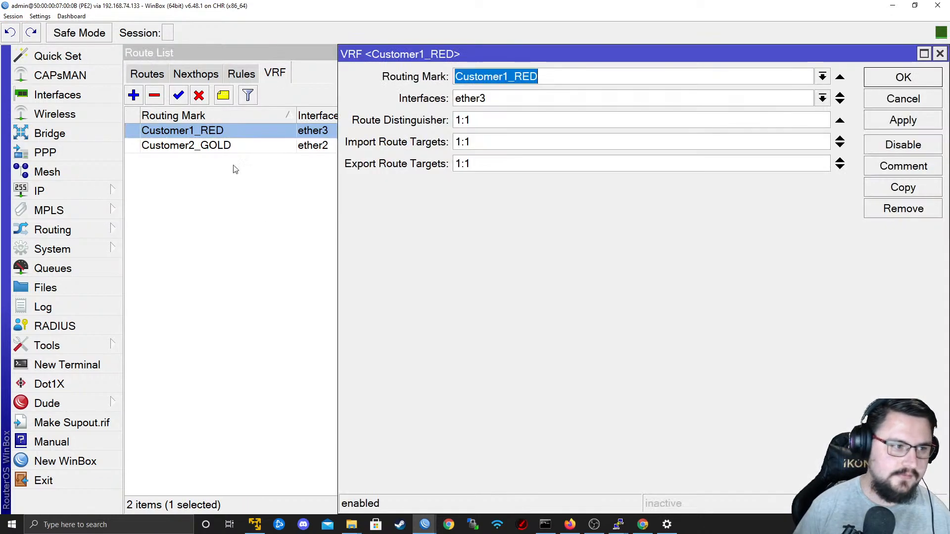
left_click(474, 122)
left_click(840, 146)
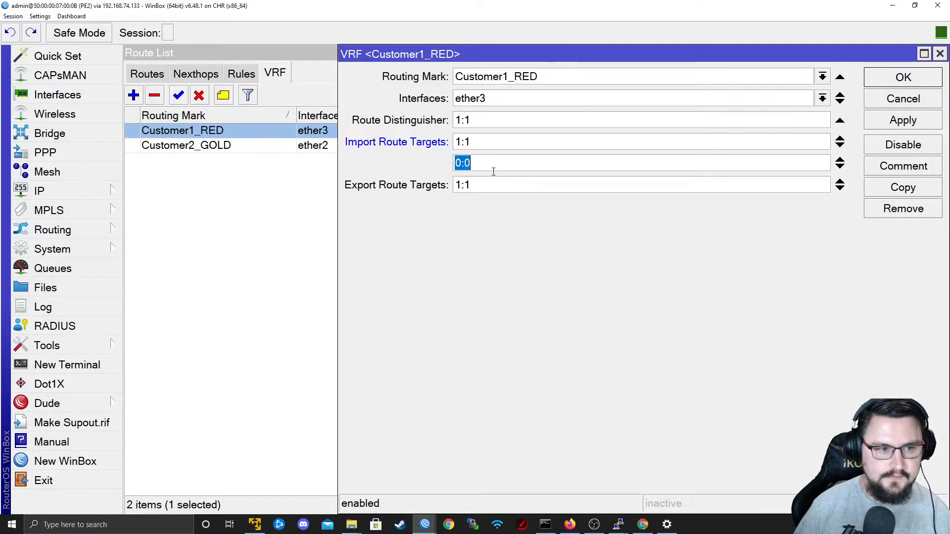
type("1:1000")
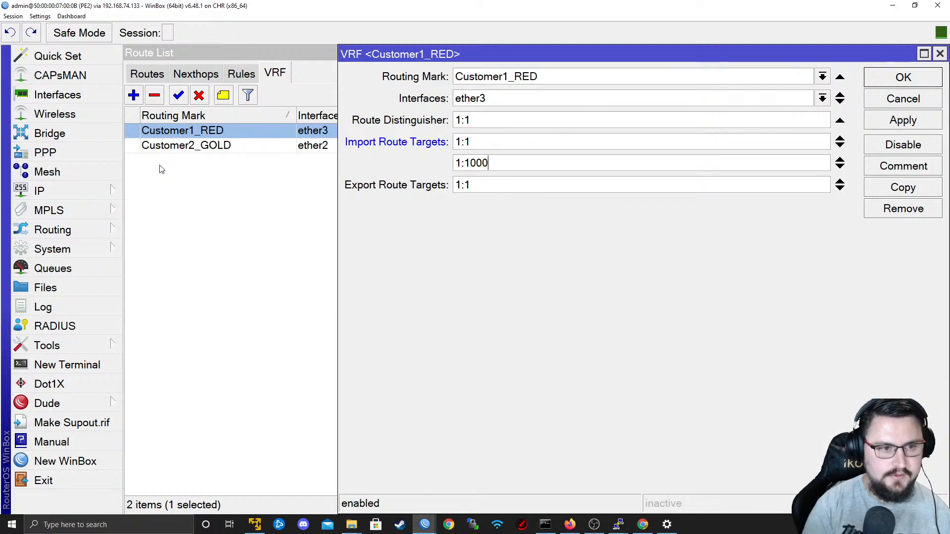
Copy the 1:1000 import route target, then apply and close PE2's Customer1_RED VRF.
left_click_drag(493, 165, 461, 163)
double_click(541, 168)
left_click(543, 168)
double_click(547, 167)
key("ctrl+c")
left_click(902, 122)
left_click(896, 82)
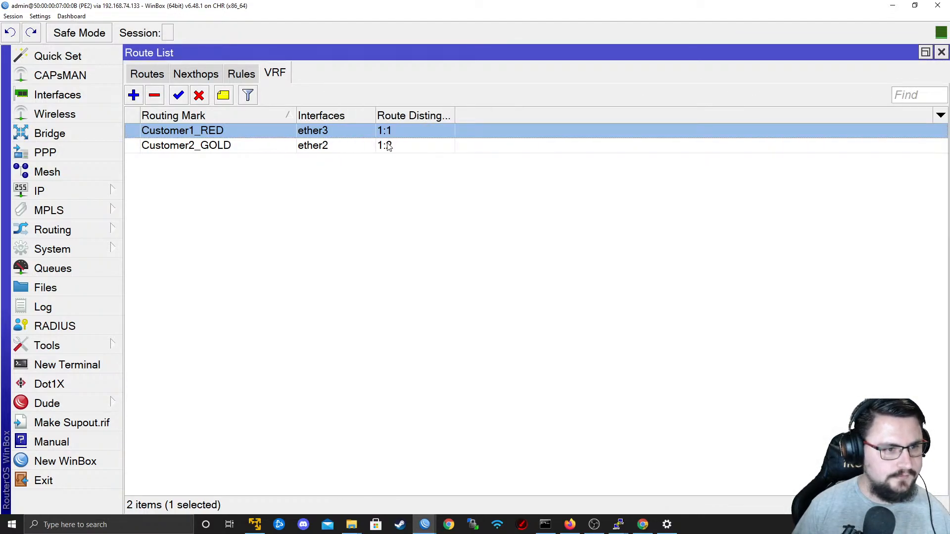
Add 1:1000 as a second import route target to PE2's Customer2_GOLD VRF, apply it and close the VRF.
double_click(198, 145)
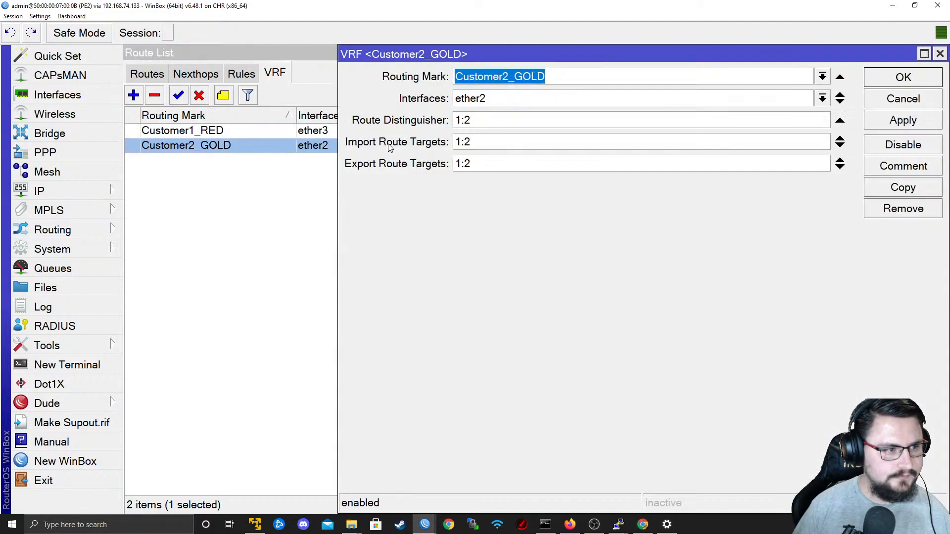
left_click(839, 147)
key("ctrl+v")
left_click(889, 122)
left_click(879, 81)
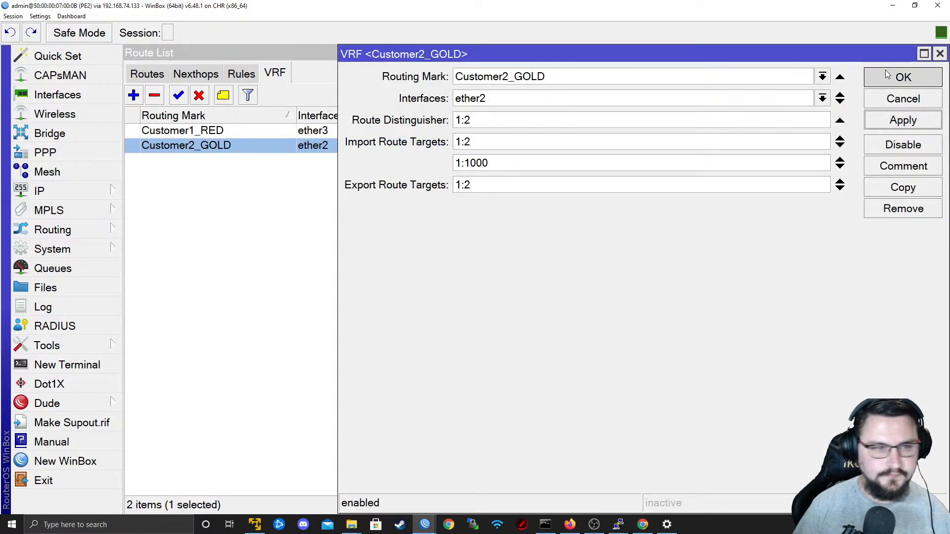
Switch to PE1's WinBox session and add 1:1000 as a second import route target of the Customer2_GOLD VRF.
key("alt+Tab")
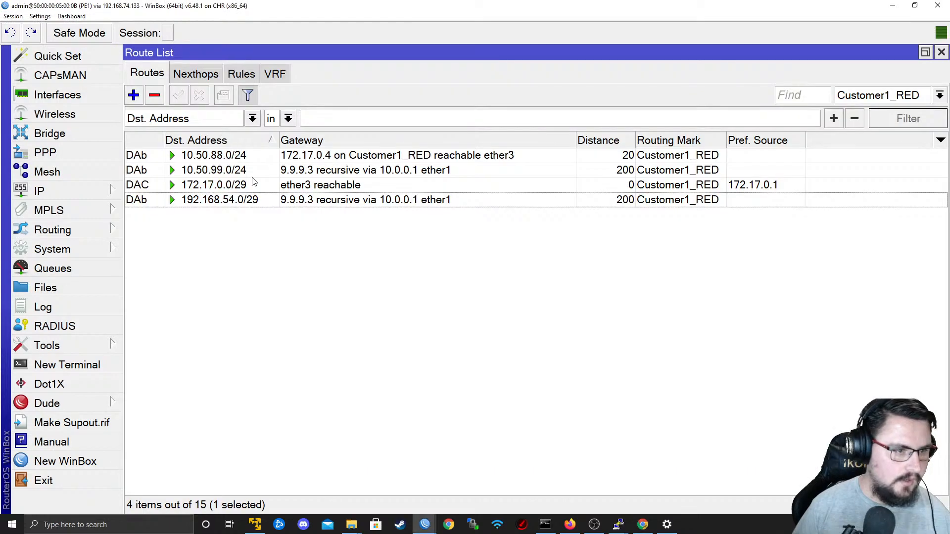
left_click(846, 100)
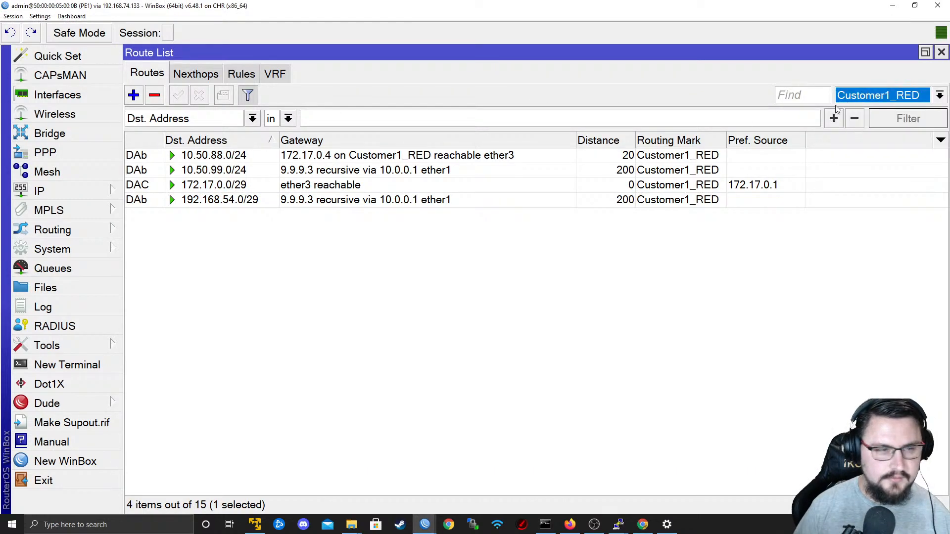
left_click(273, 74)
double_click(235, 144)
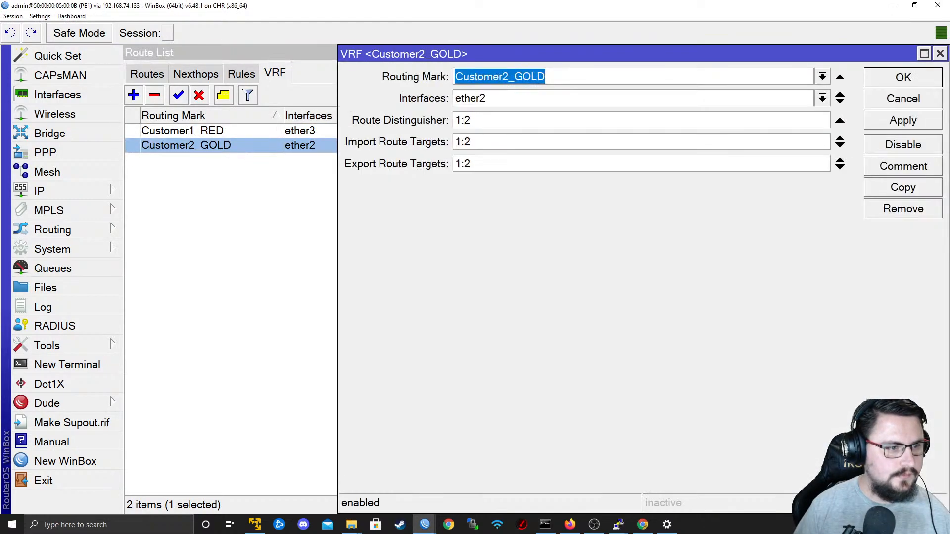
left_click(840, 146)
type("1:1000")
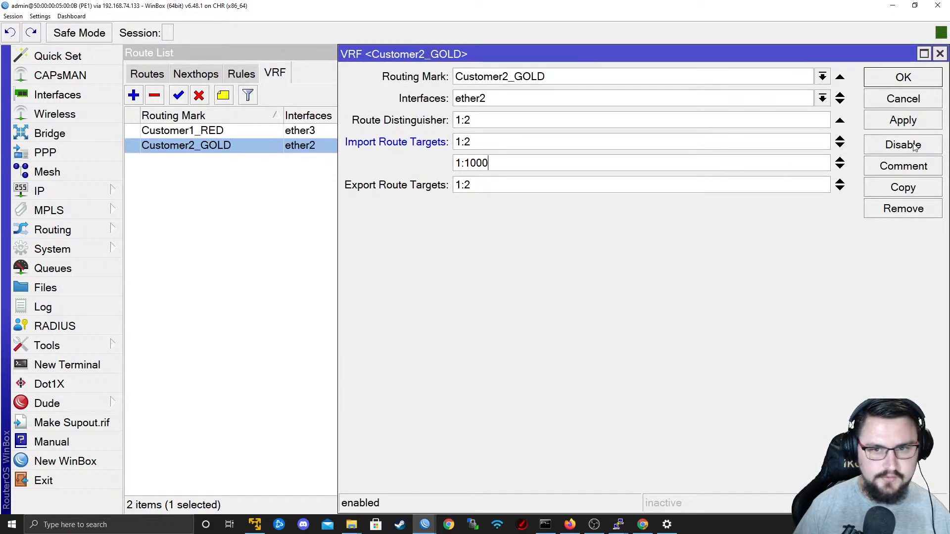
left_click(904, 121)
left_click(904, 79)
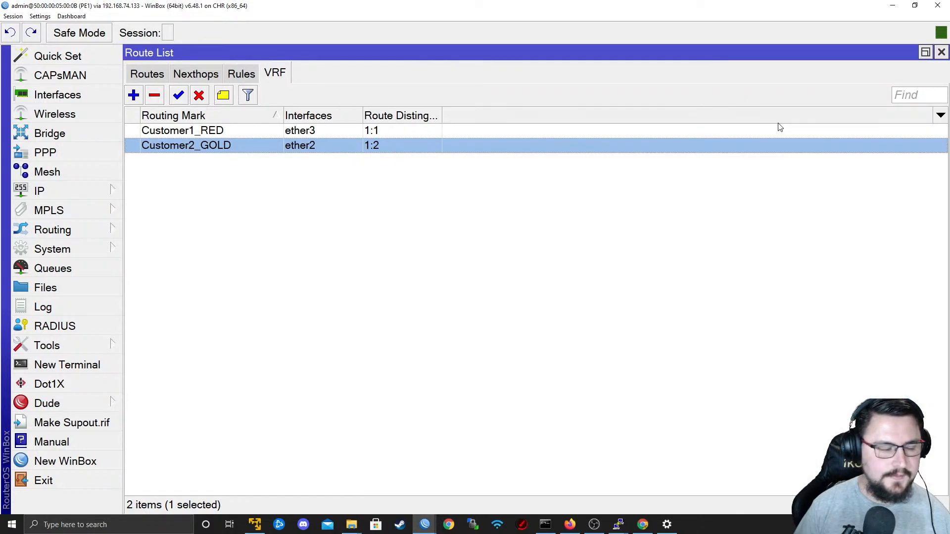
Switch to P1's WinBox session and add two more export route targets to the DataCenter_BLUE VRF, starting with 1:1.
key("alt+Tab")
left_click(584, 87)
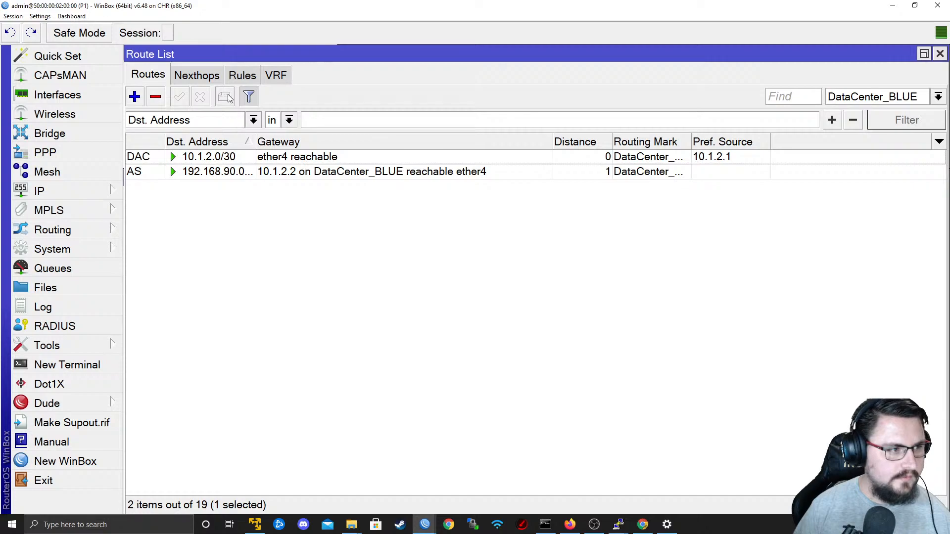
left_click(66, 195)
left_click(166, 333)
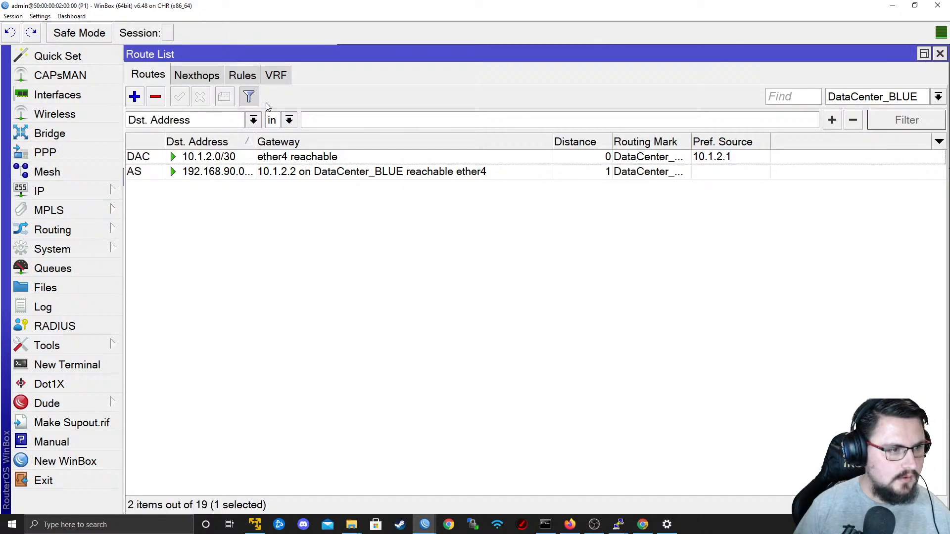
left_click(275, 75)
double_click(223, 166)
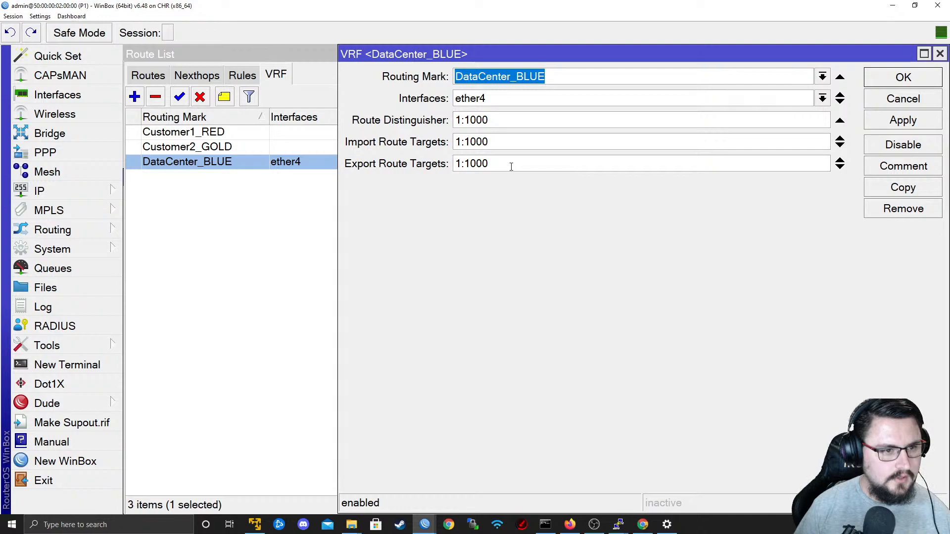
left_click(841, 168)
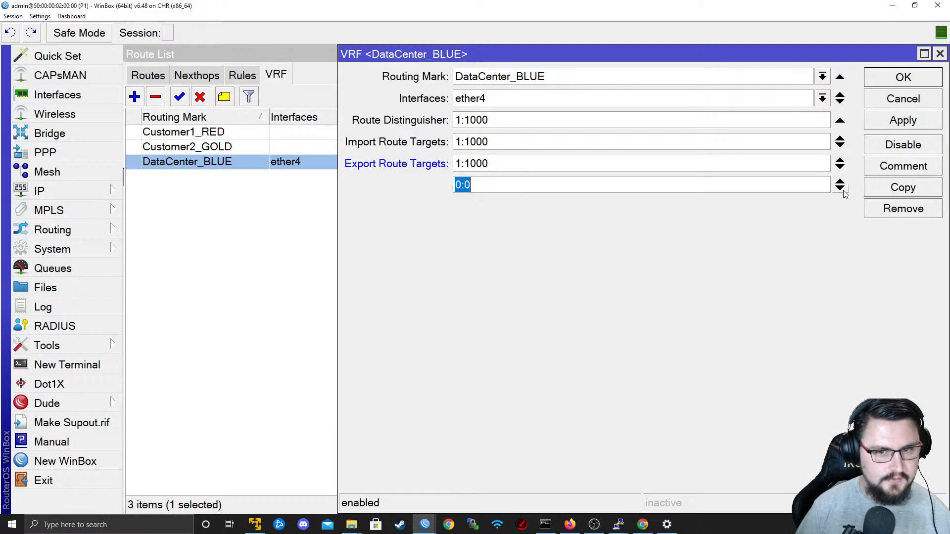
left_click(840, 188)
type("1:1")
key("Tab")
type("1:")
left_click(903, 78)
Switch to PE1's WinBox session and check the routes in the Customer1_RED routing table.
key("alt+Tab")
key("alt+Tab")
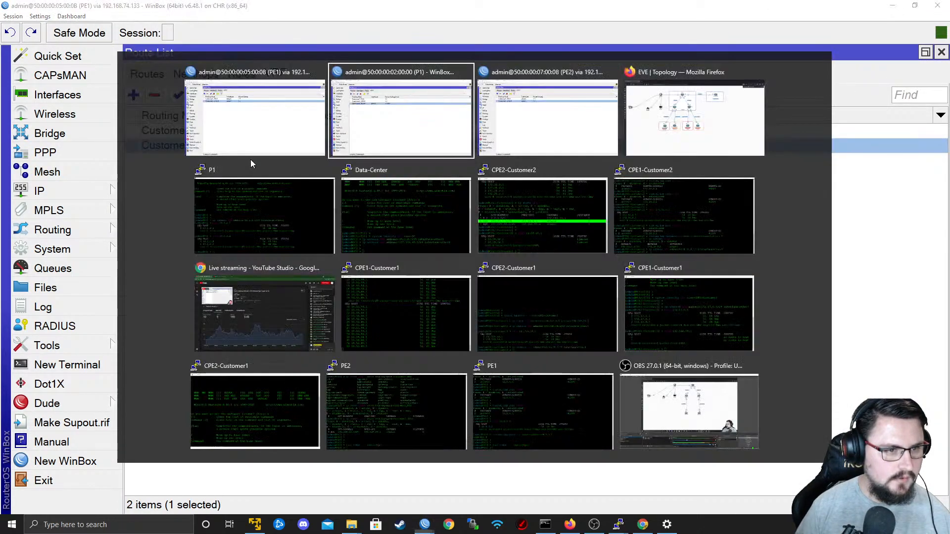
left_click(358, 143)
key("alt+Tab")
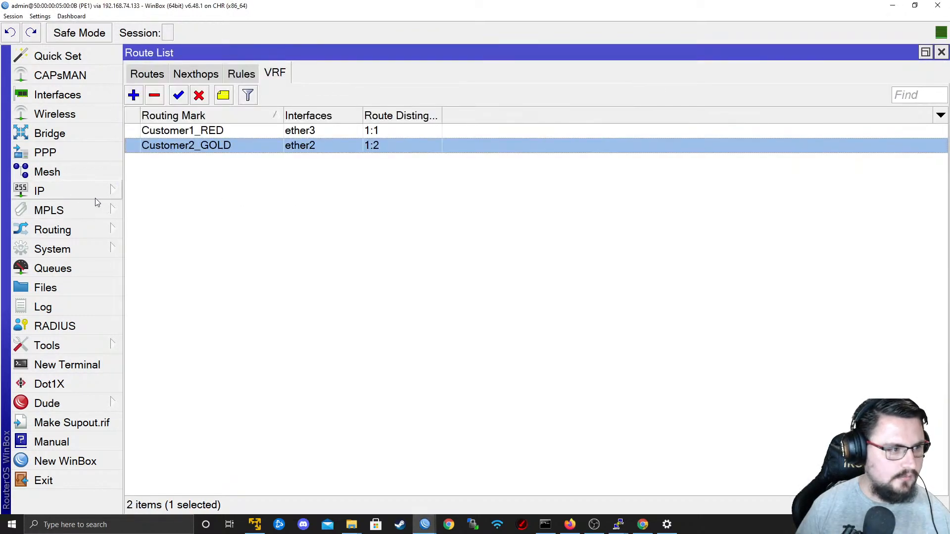
left_click(86, 198)
left_click(318, 248)
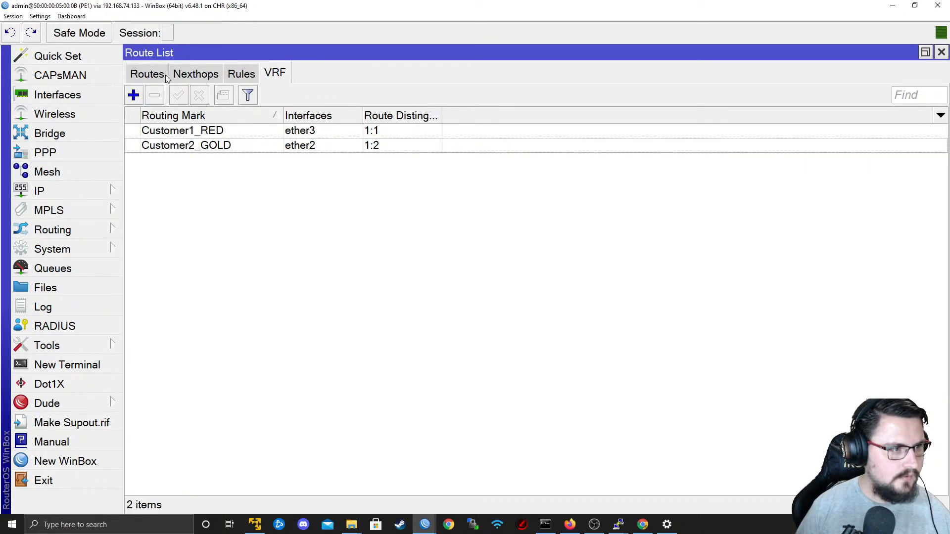
left_click(163, 75)
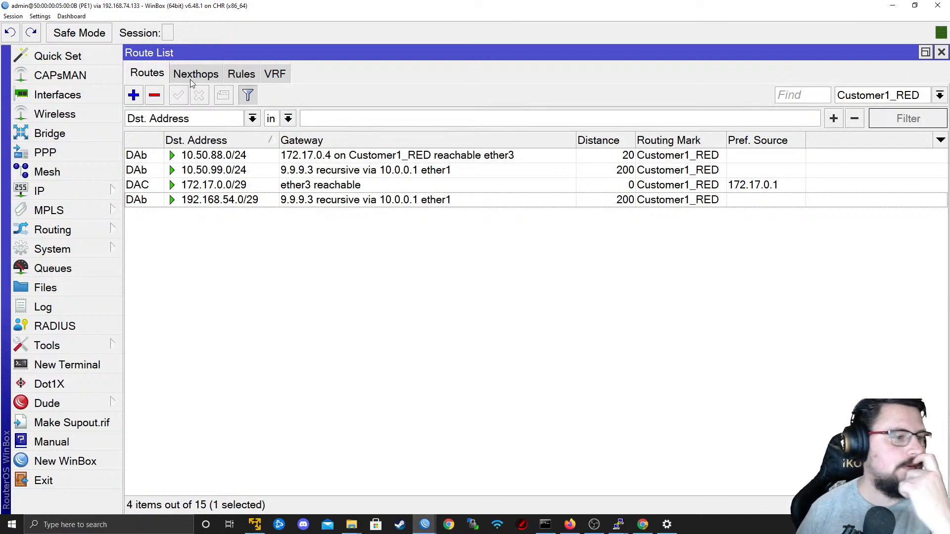
left_click(851, 96)
left_click(866, 108)
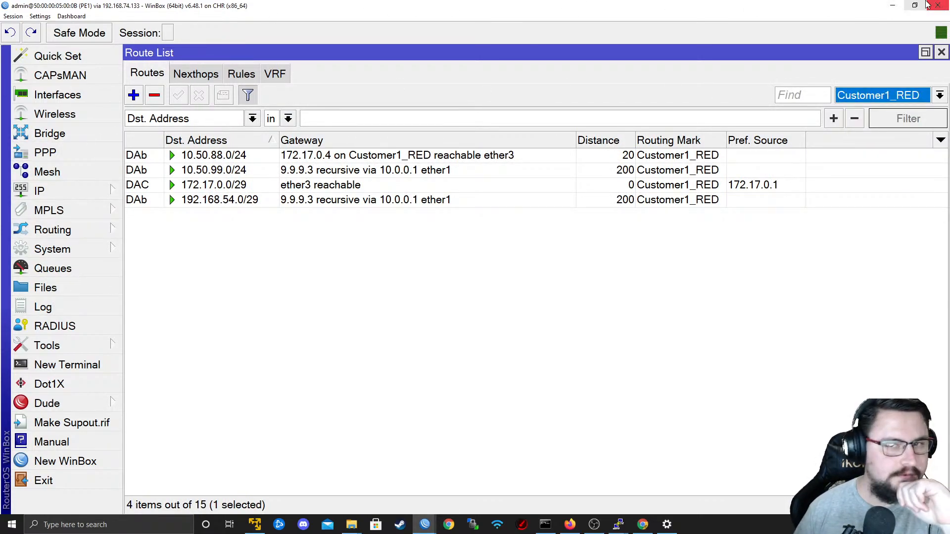
Return to P1's WinBox session and open its BGP VRF list.
left_click(892, 6)
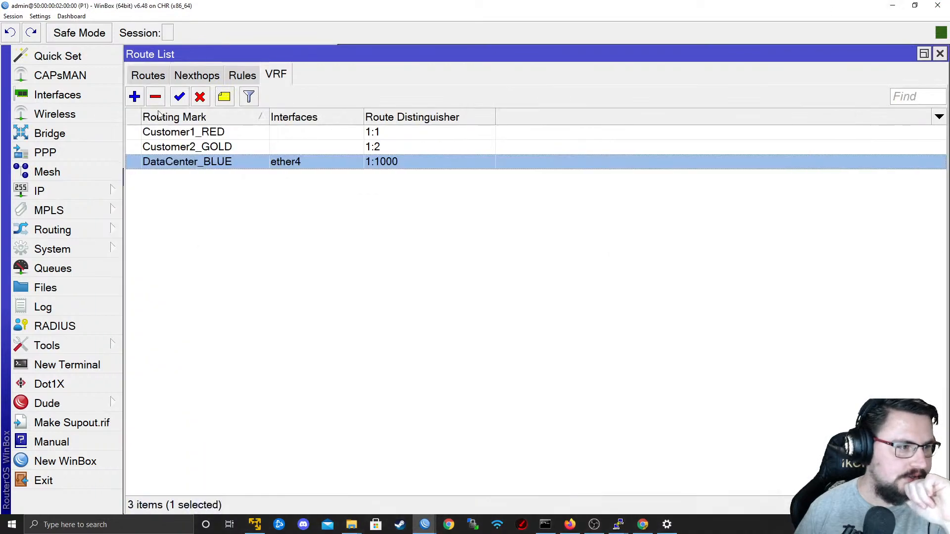
left_click(892, 6)
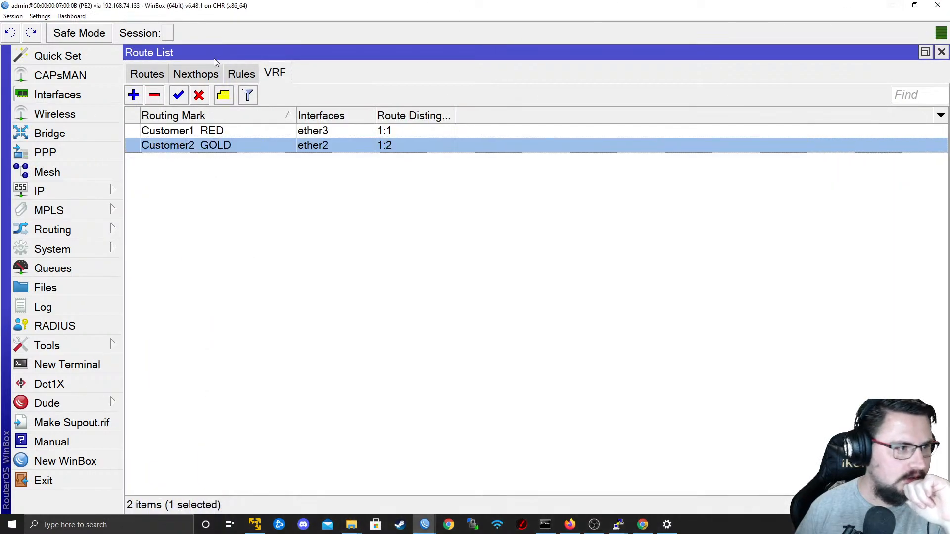
left_click(893, 6)
key("alt+Tab")
key("alt+Tab")
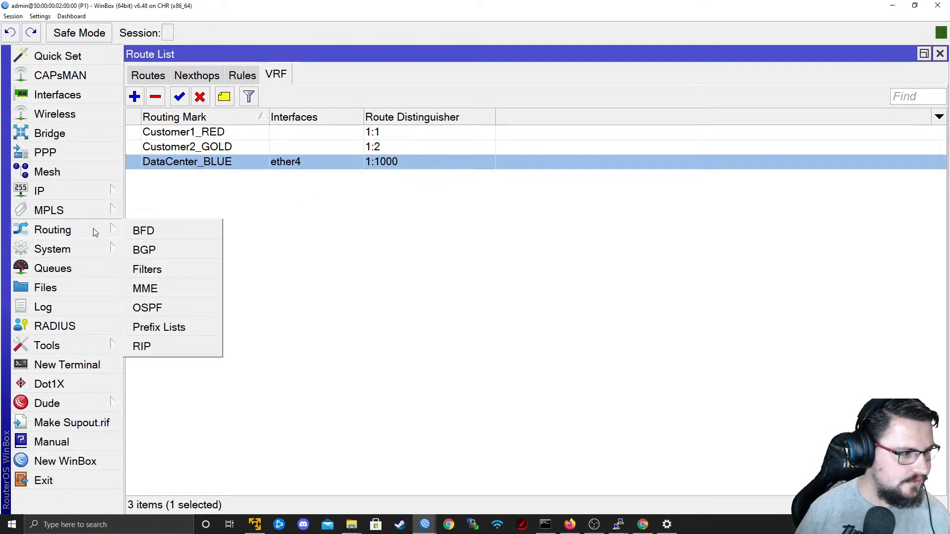
mouse_move(80, 231)
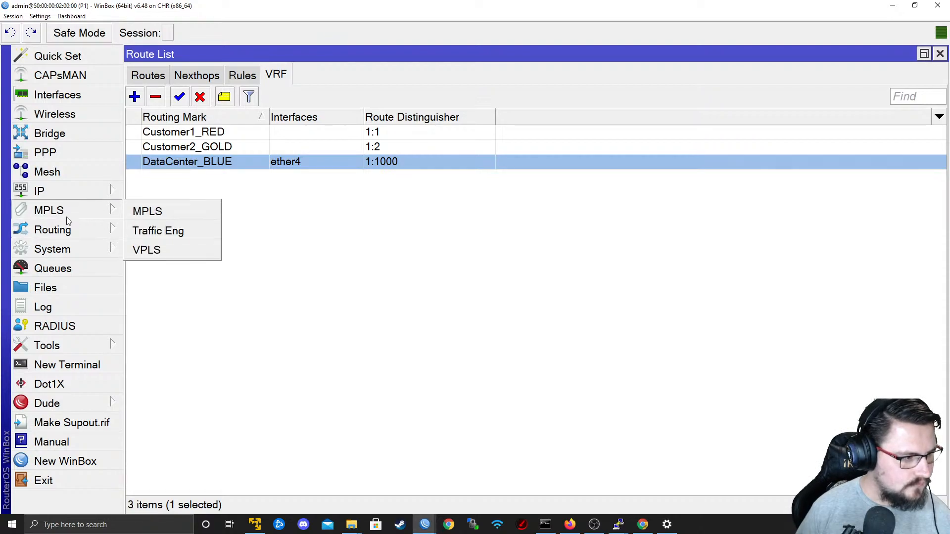
left_click(144, 251)
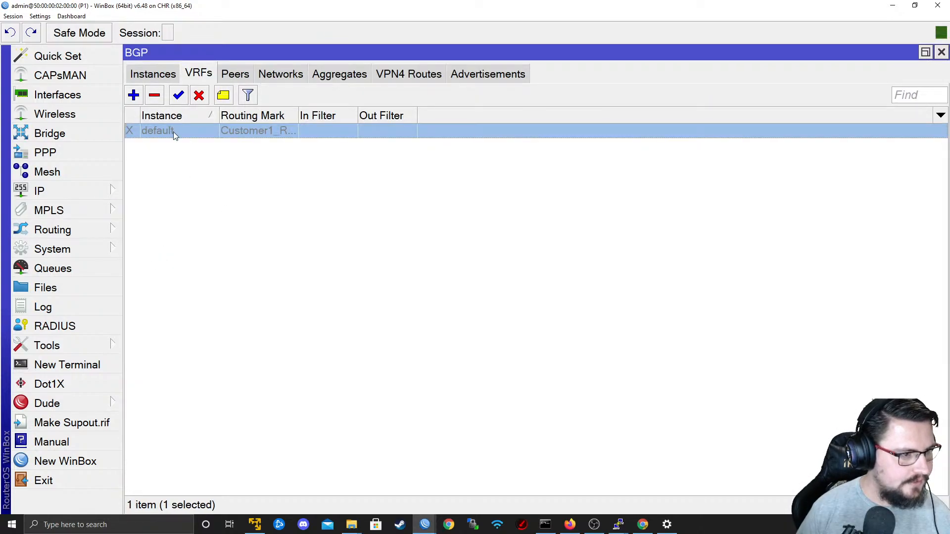
Add a BGP VRF on the default instance for DataCenter_BLUE, redistributing connected and static routes.
left_click_drag(216, 116, 249, 124)
left_click(133, 95)
left_click(574, 181)
left_click(569, 198)
left_click(590, 205)
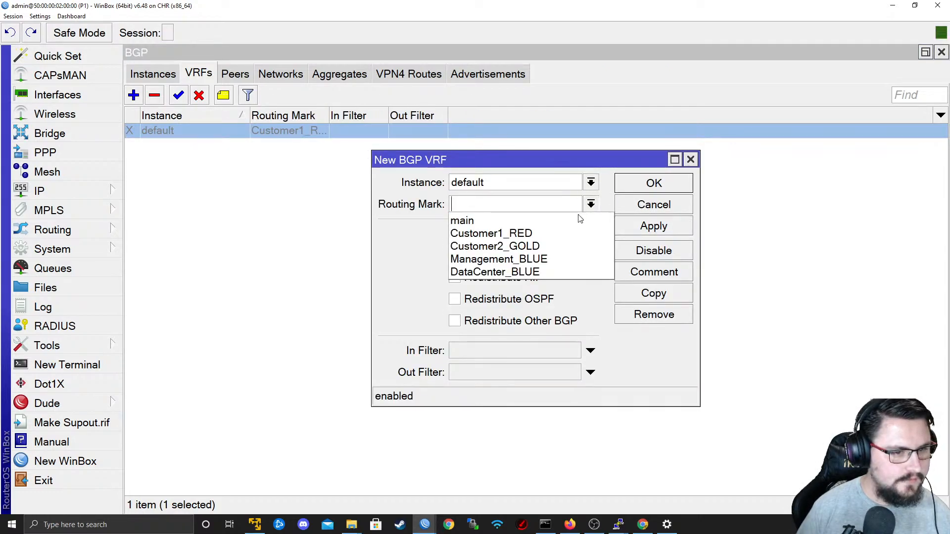
left_click(551, 272)
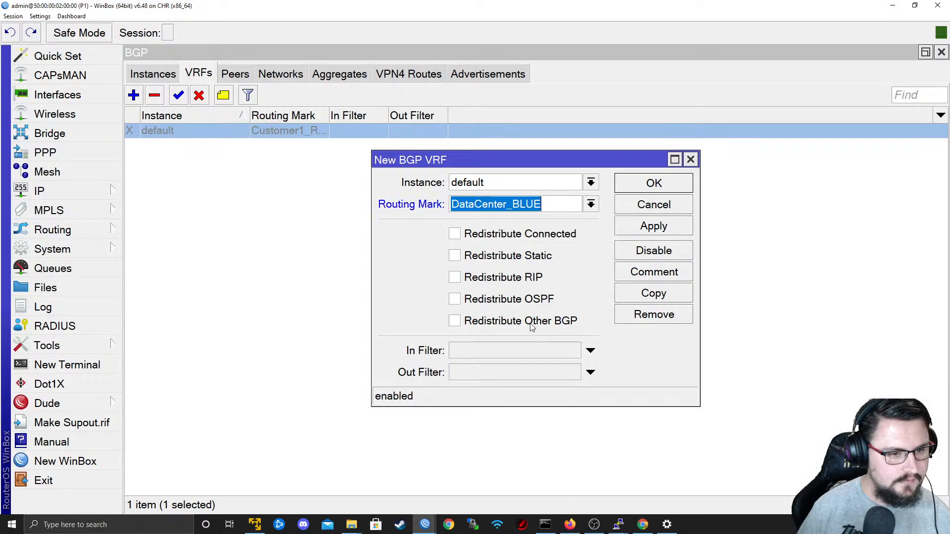
left_click(539, 257)
left_click(520, 234)
left_click(643, 227)
left_click(635, 187)
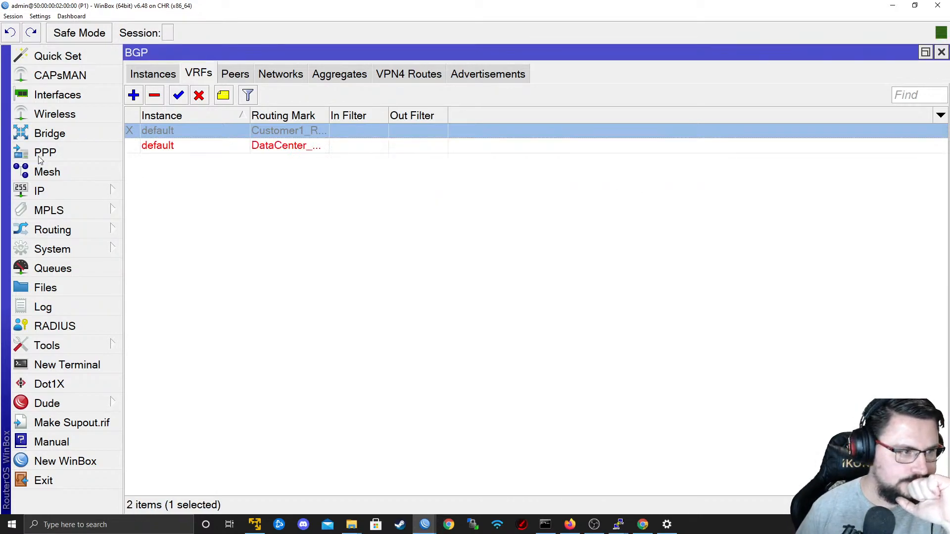
Review the disabled Customer1_RED BGP VRF on P1 and enable it.
double_click(178, 133)
left_click(640, 206)
left_click(179, 97)
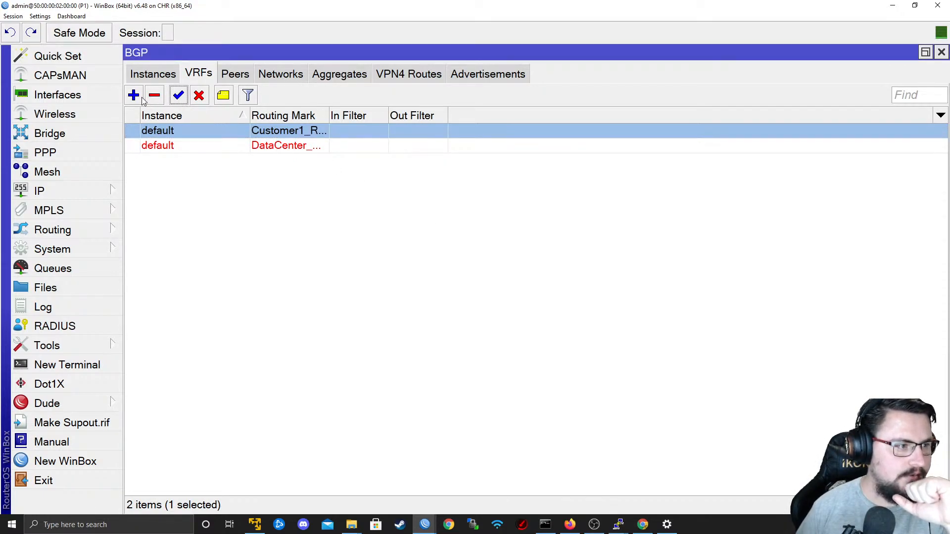
Add a BGP VRF on the default instance for the Customer2_GOLD routing mark.
left_click(133, 95)
left_click(591, 205)
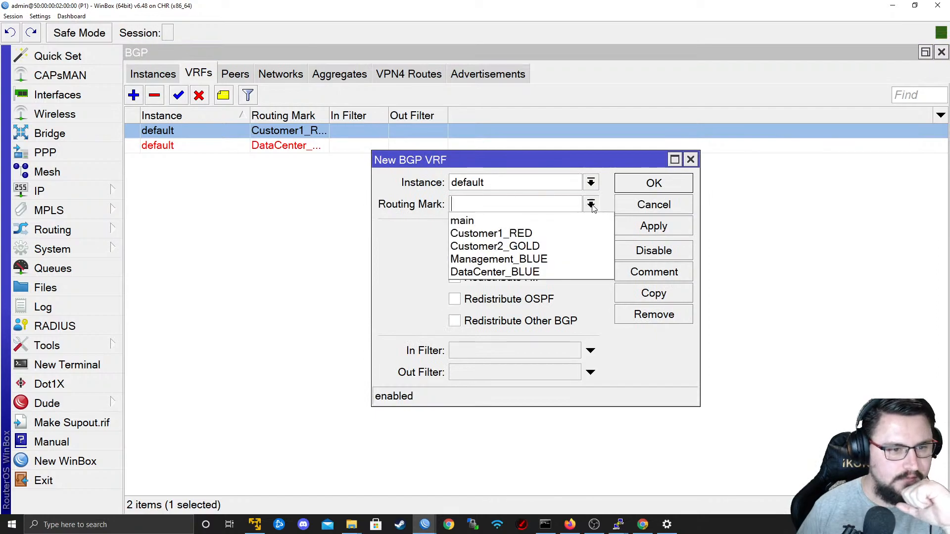
left_click(556, 246)
left_click(648, 227)
left_click(654, 183)
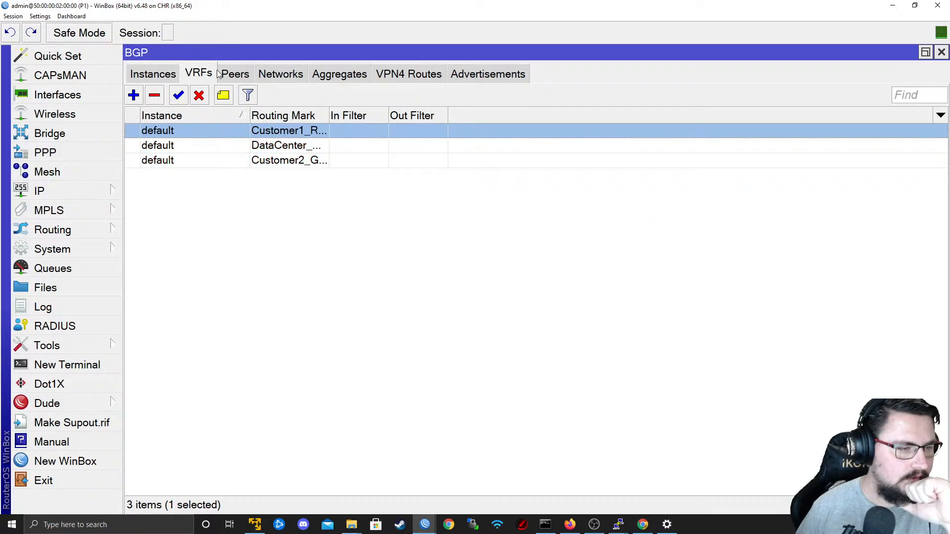
Check P1's routes in the Customer1_RED, Customer2_GOLD, DataCenter_BLUE and Management_BLUE routing tables.
left_click(91, 190)
left_click(194, 326)
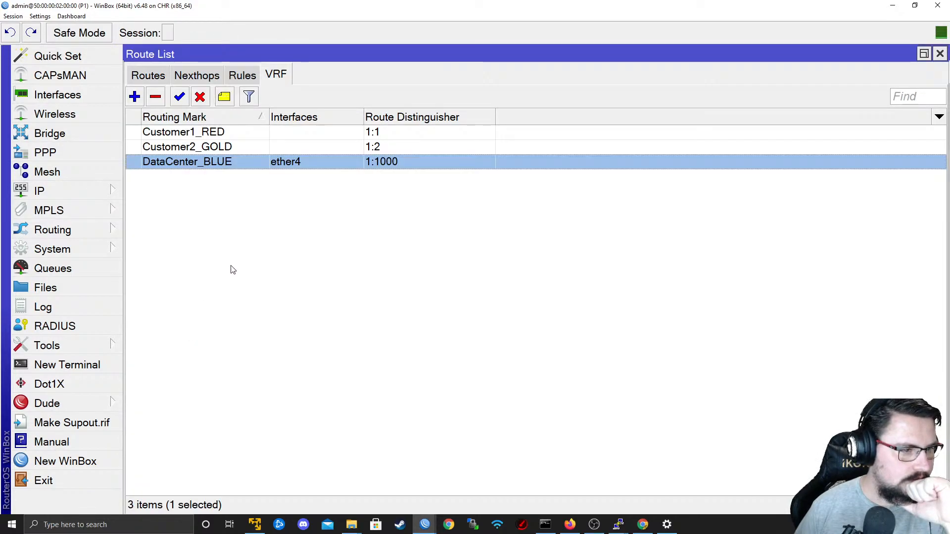
left_click(159, 77)
left_click(845, 96)
left_click(851, 110)
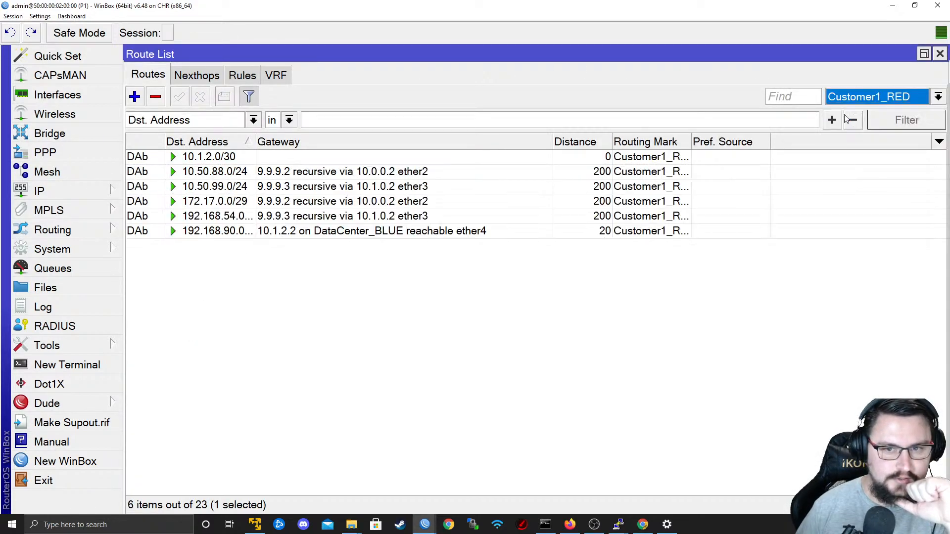
left_click(844, 97)
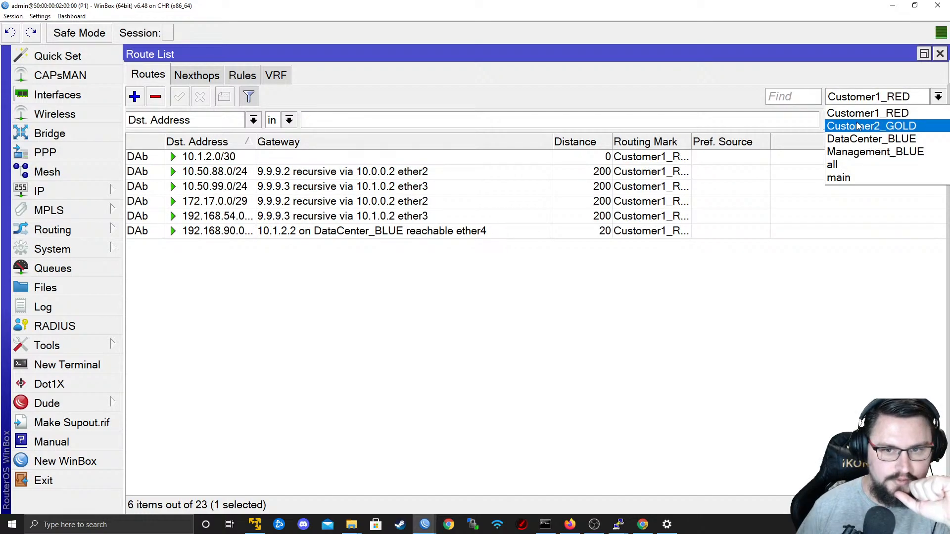
left_click(864, 126)
left_click(864, 99)
left_click(872, 143)
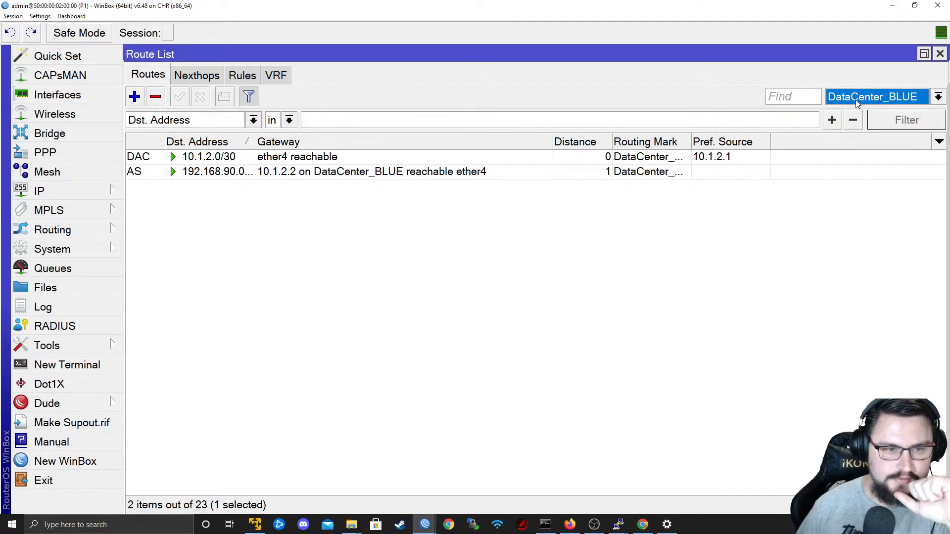
left_click(855, 99)
left_click(867, 152)
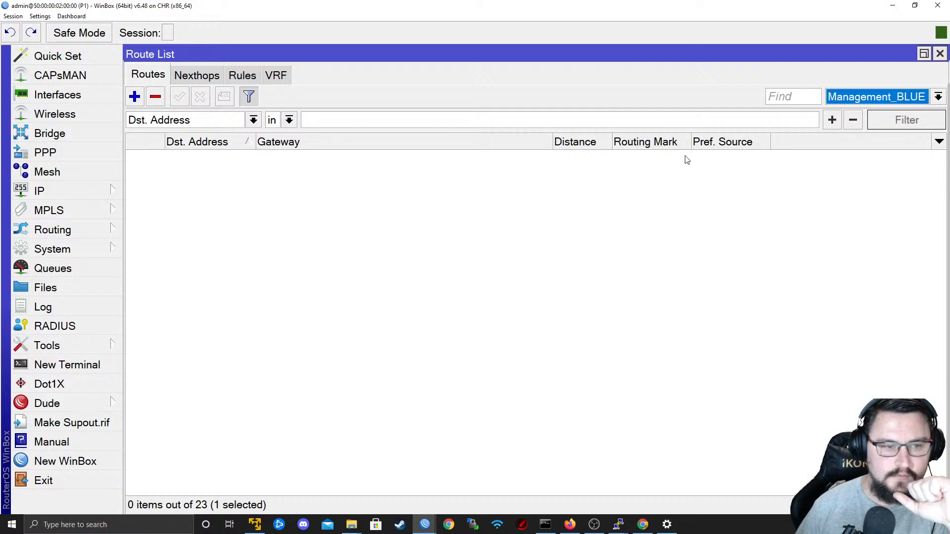
left_click(923, 98)
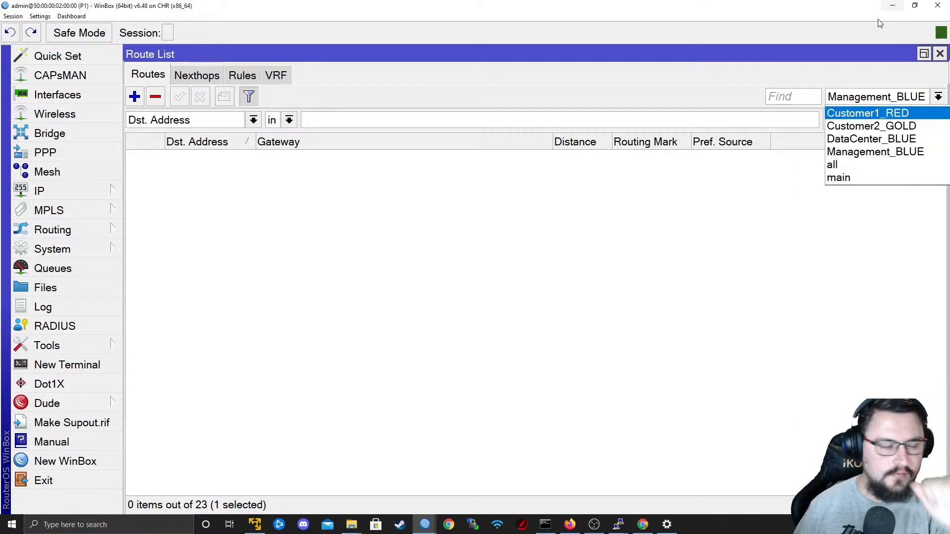
Switch to PE2's WinBox session and check the Customer2_GOLD routes for the Data-Center subnets, widening the destination address column.
key("alt+Tab")
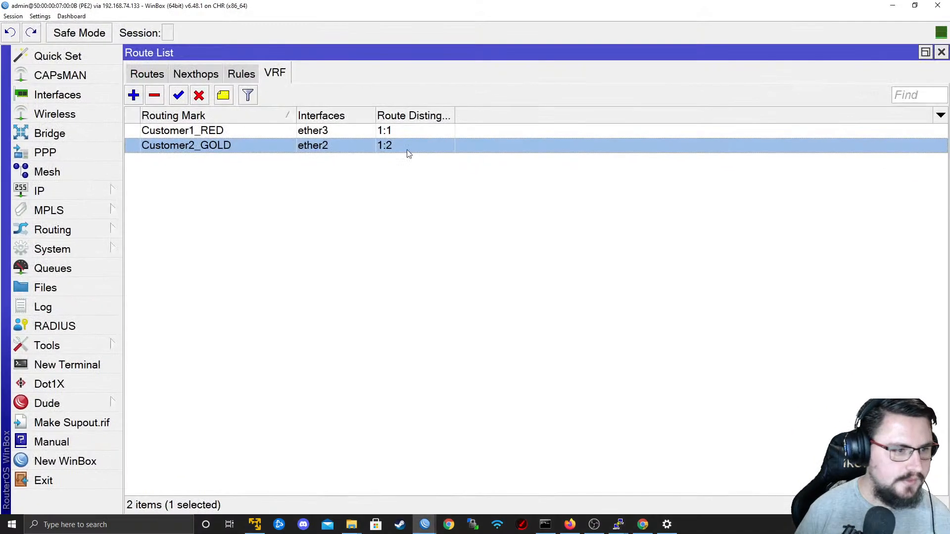
left_click(148, 74)
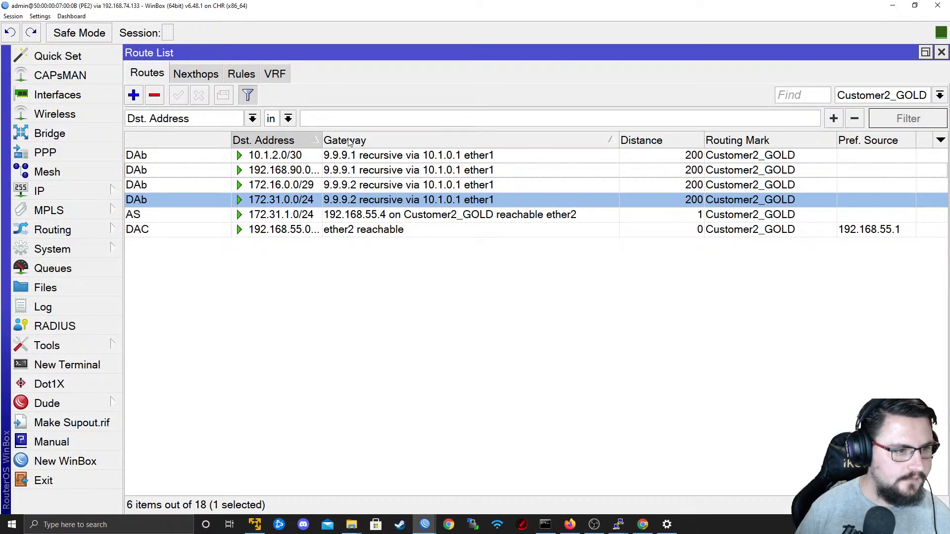
left_click_drag(319, 138, 361, 152)
left_click(307, 220)
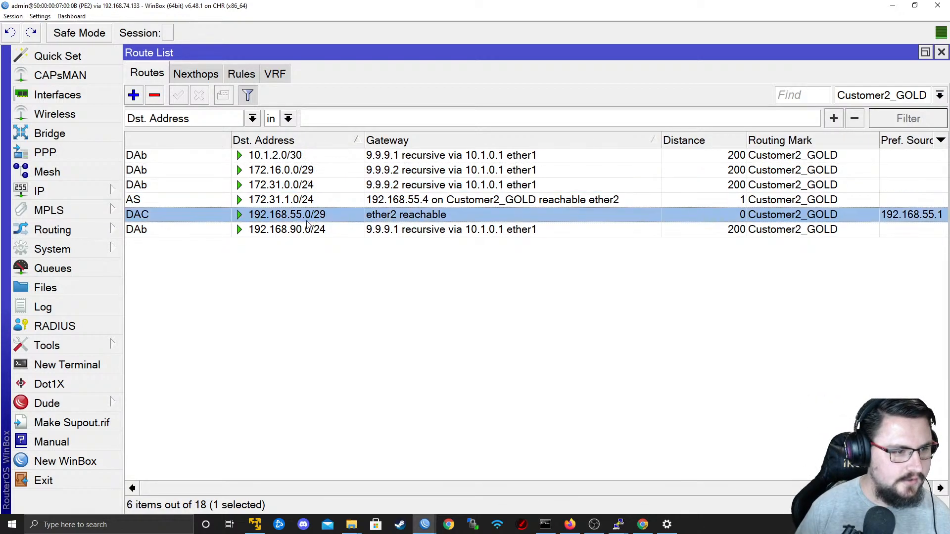
left_click(421, 233)
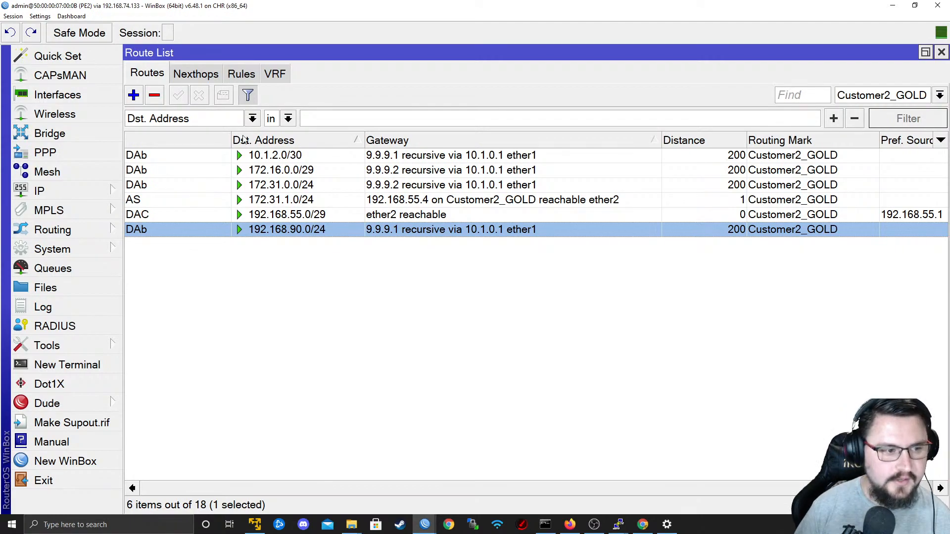
Switch to P1's WinBox session and disable the Customer1_RED and Customer2_GOLD BGP VRFs, widening the routing mark column.
key("alt+Tab")
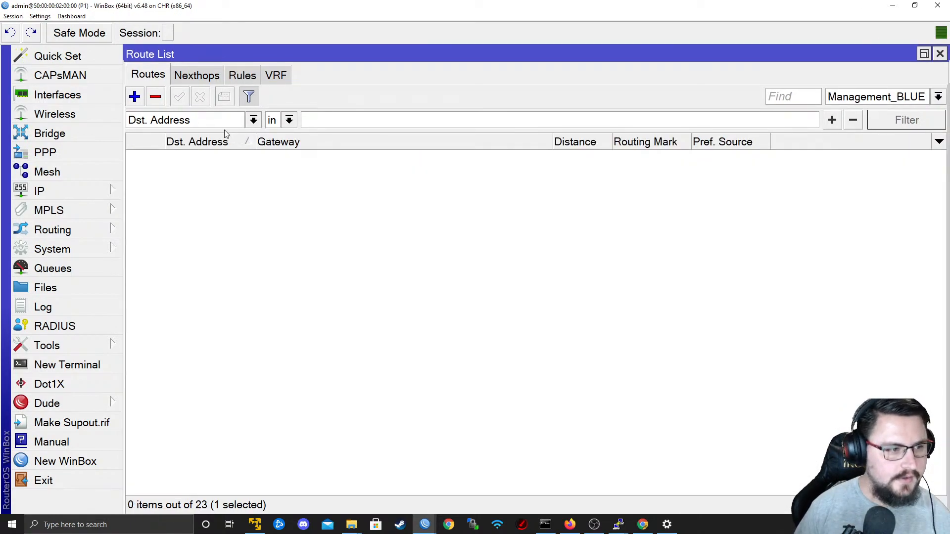
key("alt+Tab")
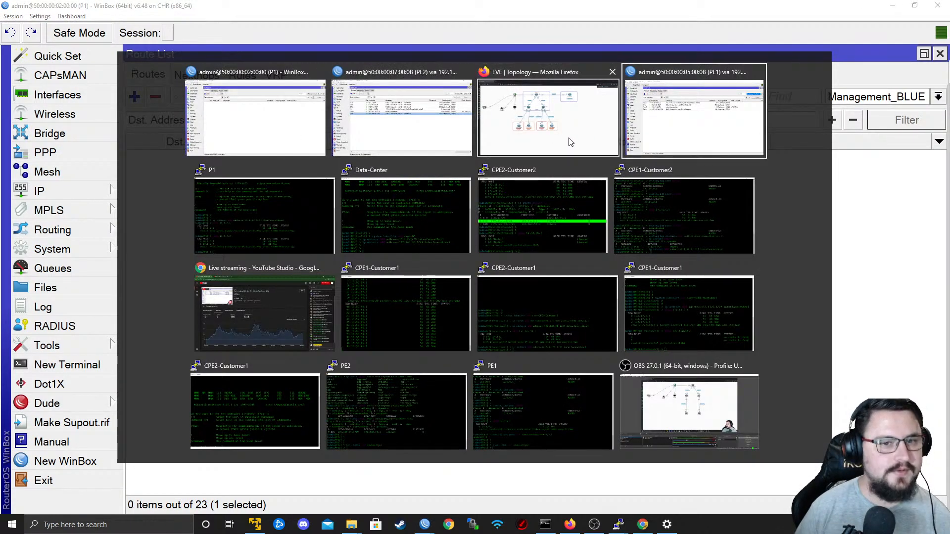
left_click(274, 132)
left_click(74, 230)
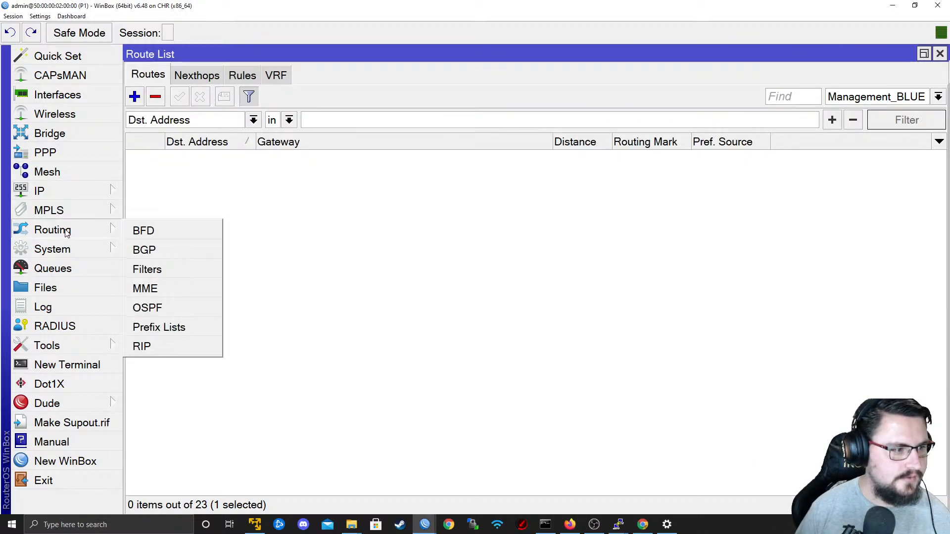
left_click(158, 251)
left_click(198, 147)
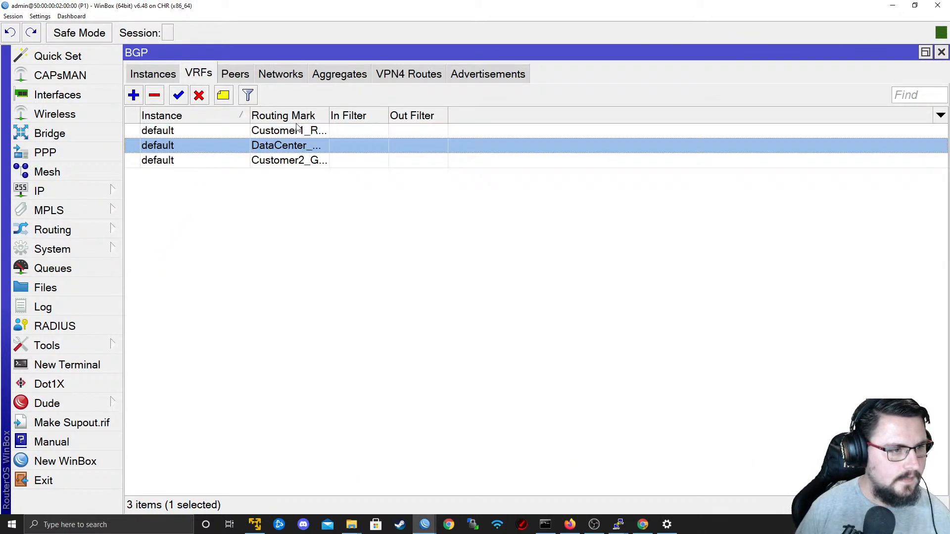
left_click_drag(328, 111, 406, 111)
left_click(356, 131)
left_click(317, 160, "ctrl")
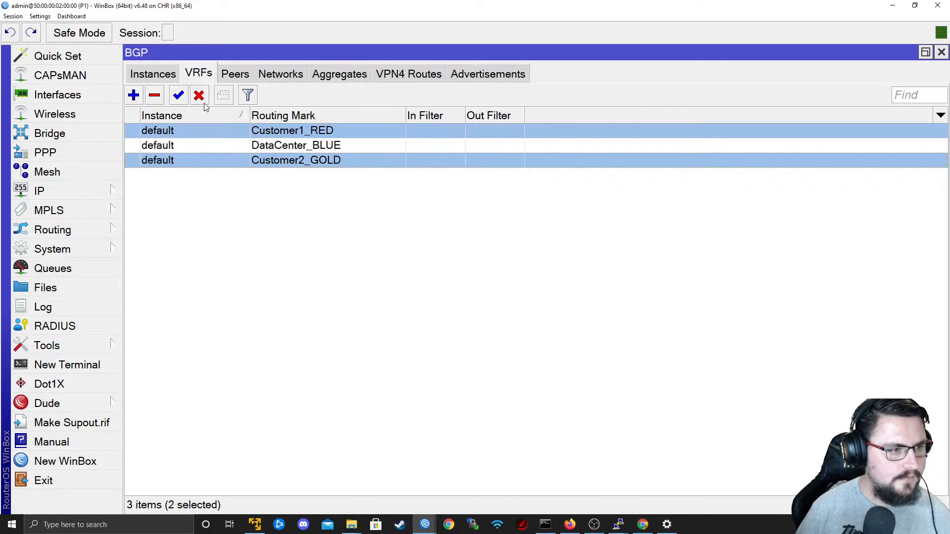
left_click(199, 96)
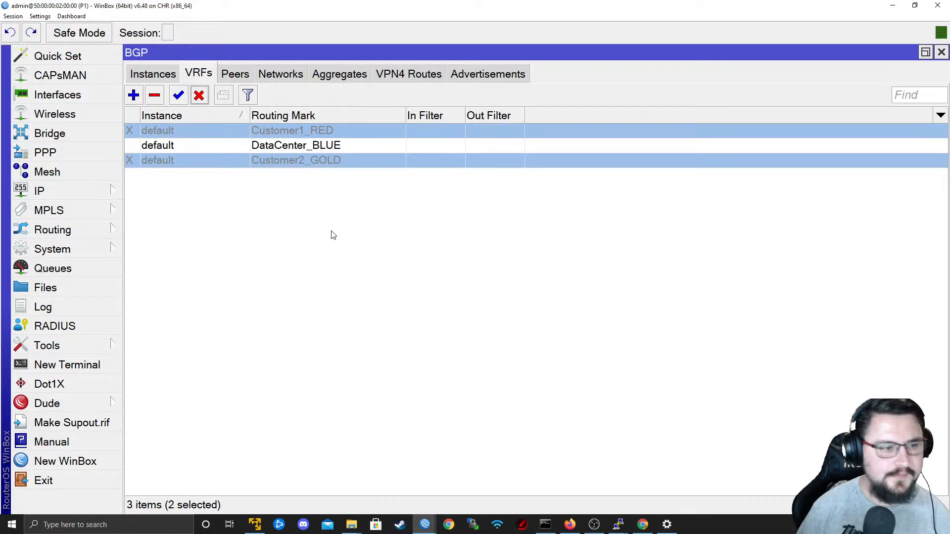
Check the Customer2_GOLD routes on PE2 and the Customer1_RED routes on PE1 for the Data-Center subnets, and view the EVE topology.
left_click(112, 197)
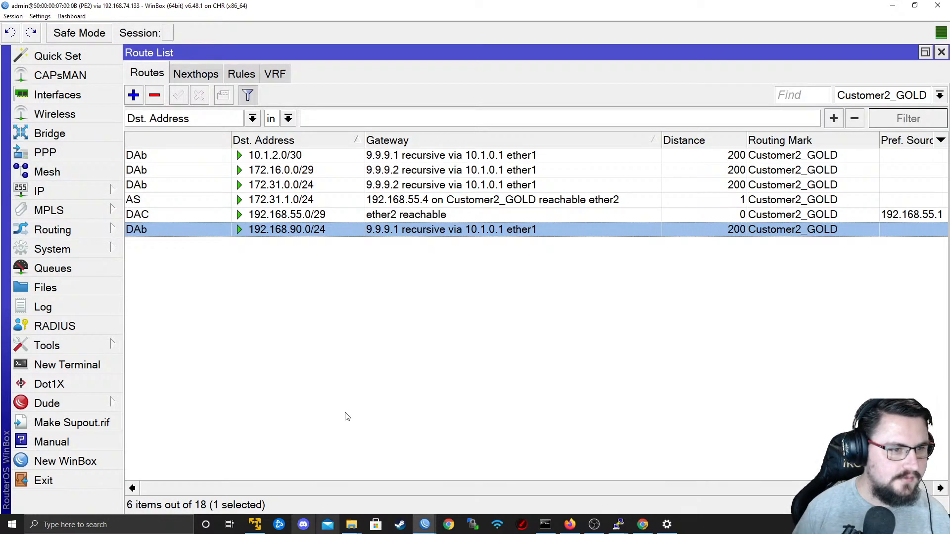
left_click(230, 216)
left_click(243, 233)
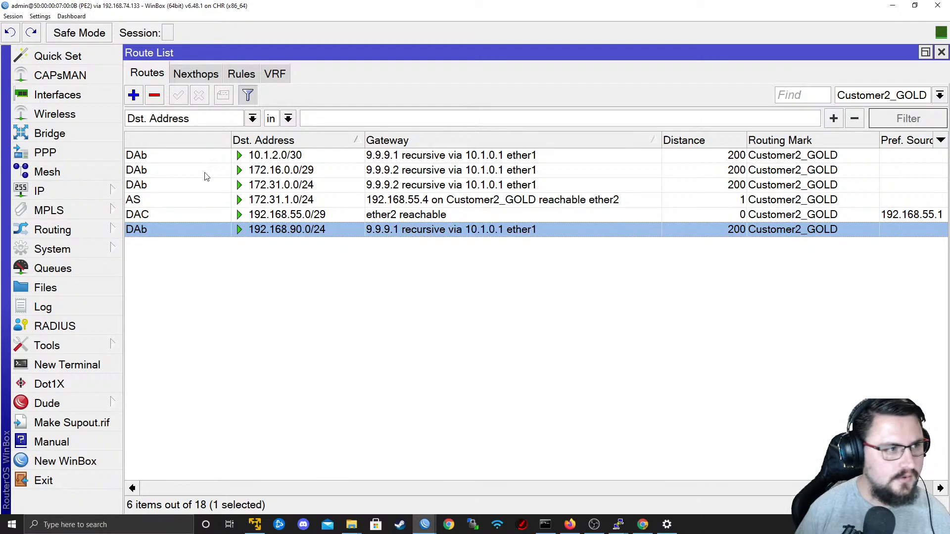
key("alt+Tab")
key("alt+Tab")
key("alt+Tab")
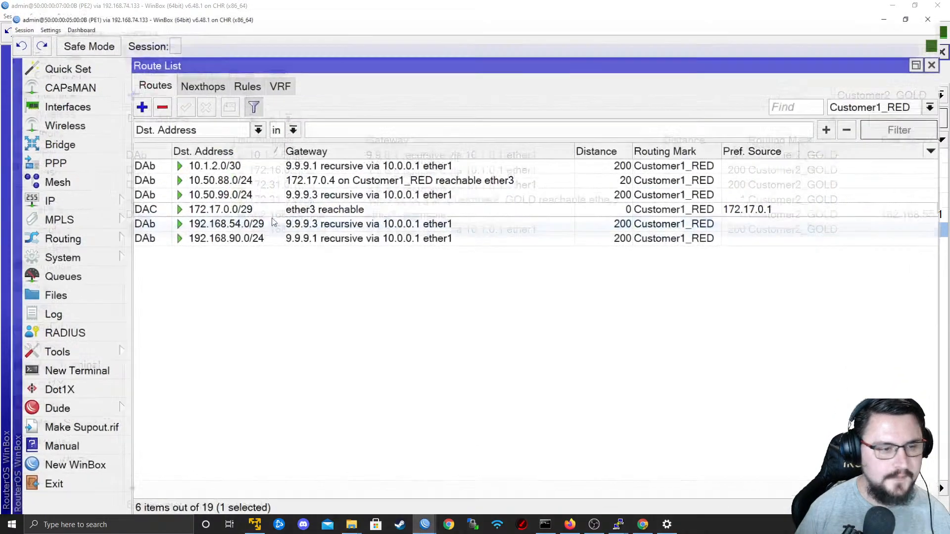
key("alt+Tab")
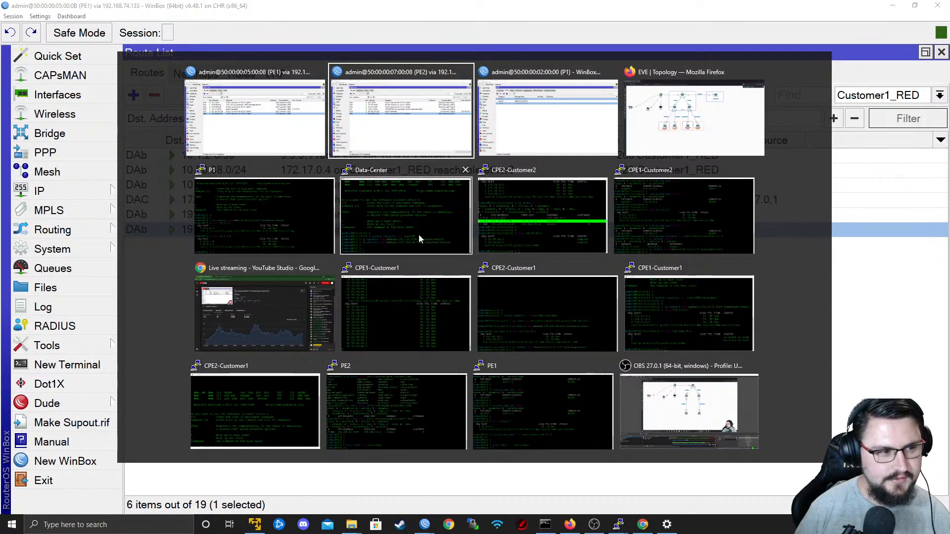
key("alt+Tab")
key("alt+Tab")
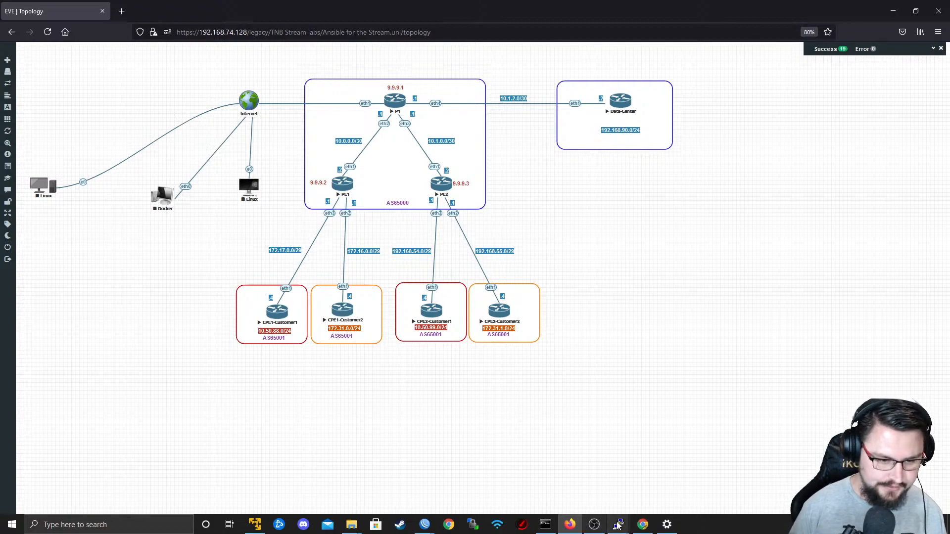
Stop the running ping in the CPE1-Customer1 console and ping the Data-Center address 192.168.90.1, repeating the test.
mouse_move(618, 526)
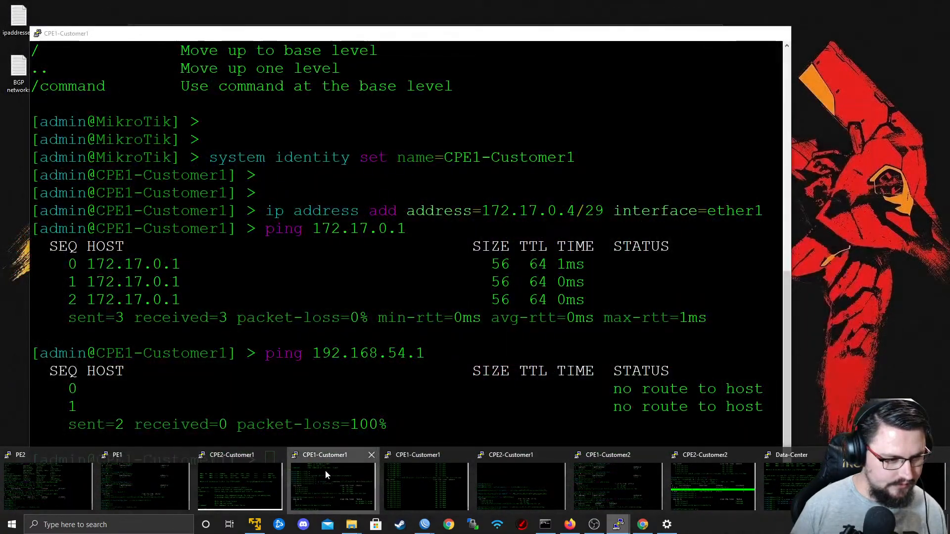
left_click(325, 471)
key("ctrl+c")
key("Return")
key("Return")
key("Return")
type("ping 192.168.90.1")
key("Return")
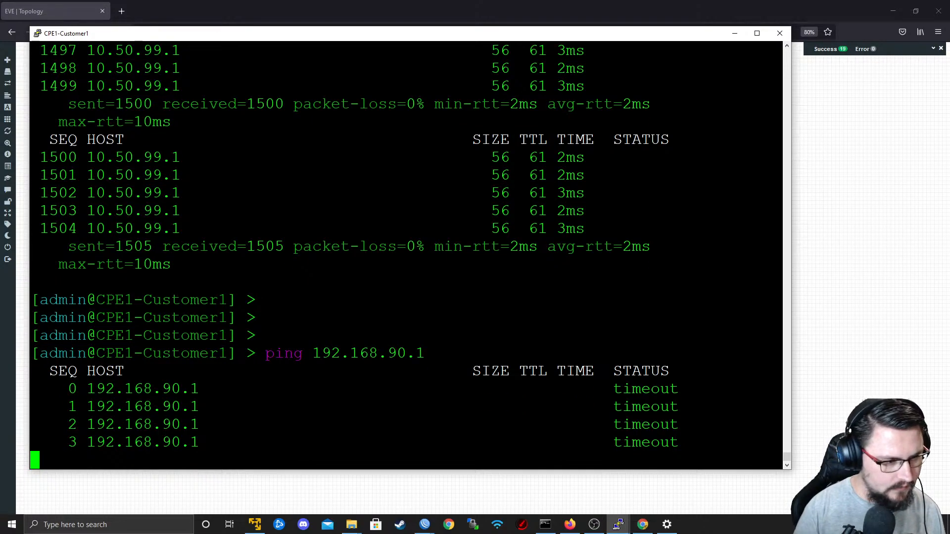
key("ctrl+c")
key("Up")
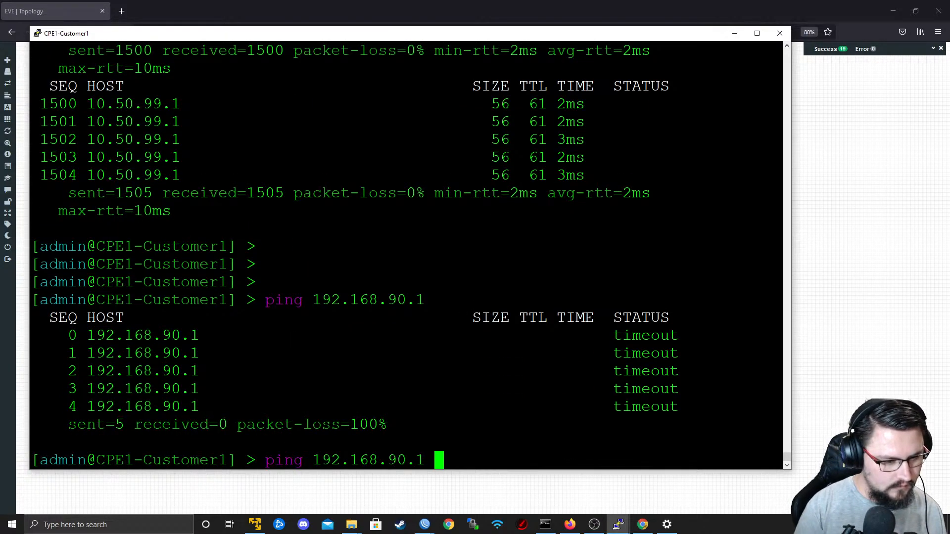
key("Return")
Return to P1's WinBox session and examine the BGP VPN4 routes and advertisements, widening the route distinguisher and destination address columns.
key("alt+Tab")
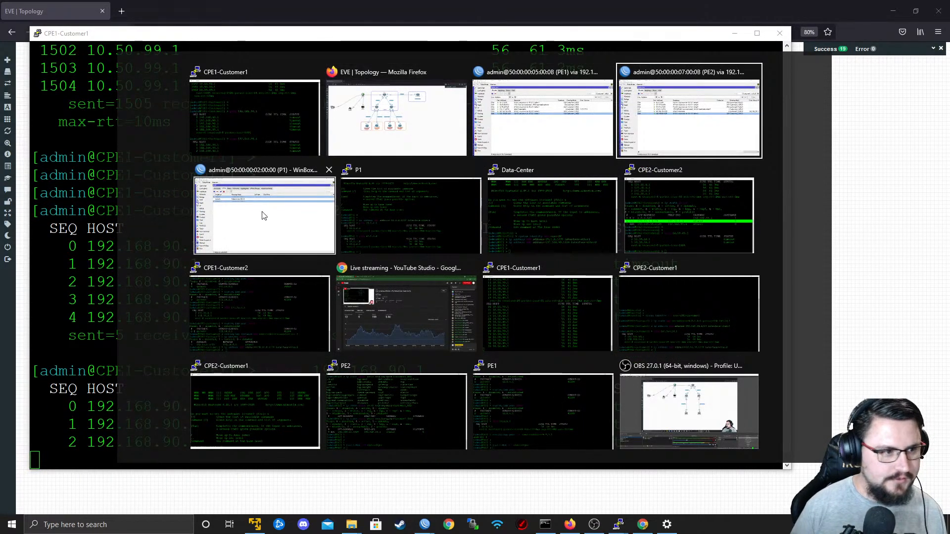
left_click(216, 249)
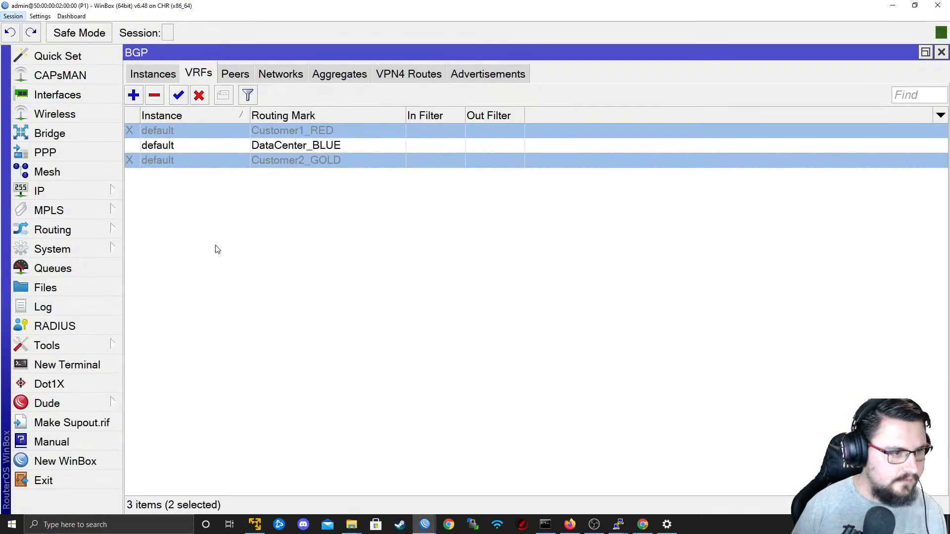
left_click(401, 78)
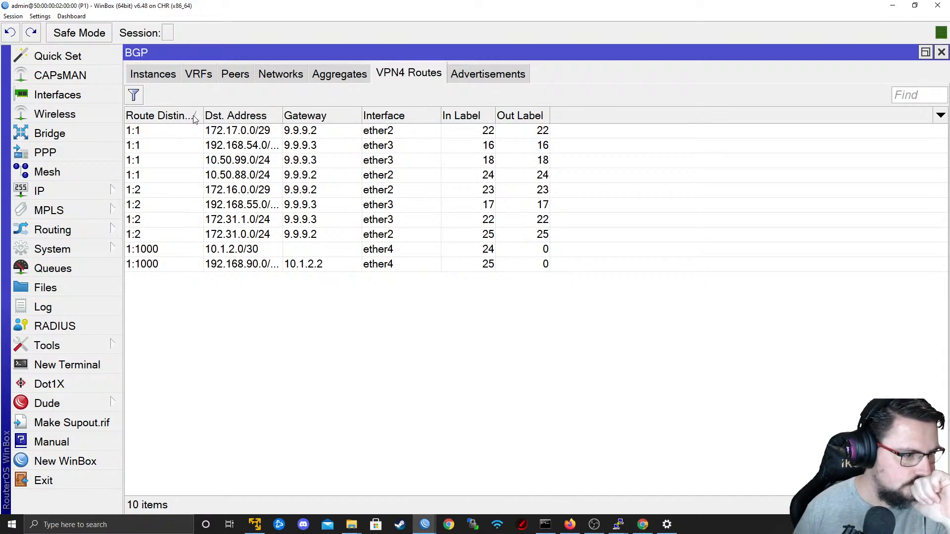
left_click_drag(204, 114, 223, 115)
left_click_drag(302, 118, 333, 123)
left_click(500, 71)
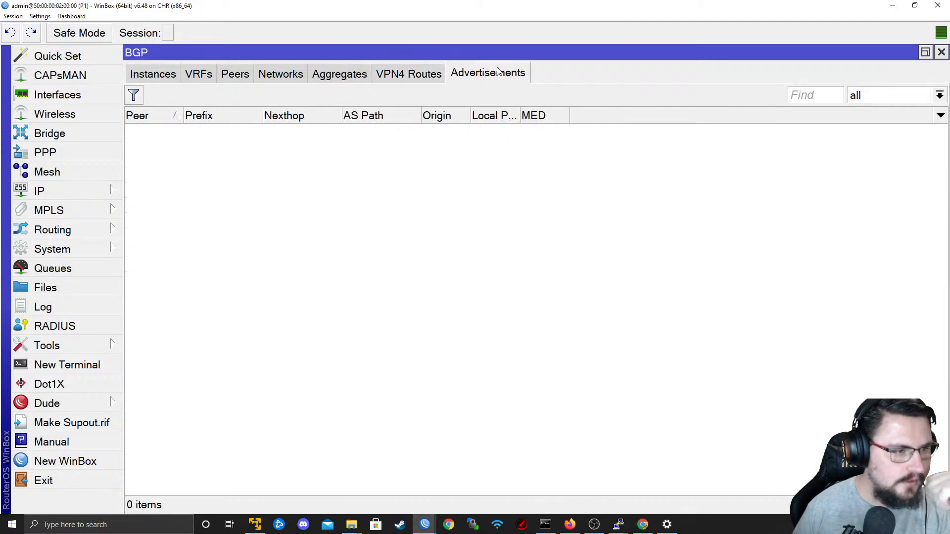
left_click(423, 77)
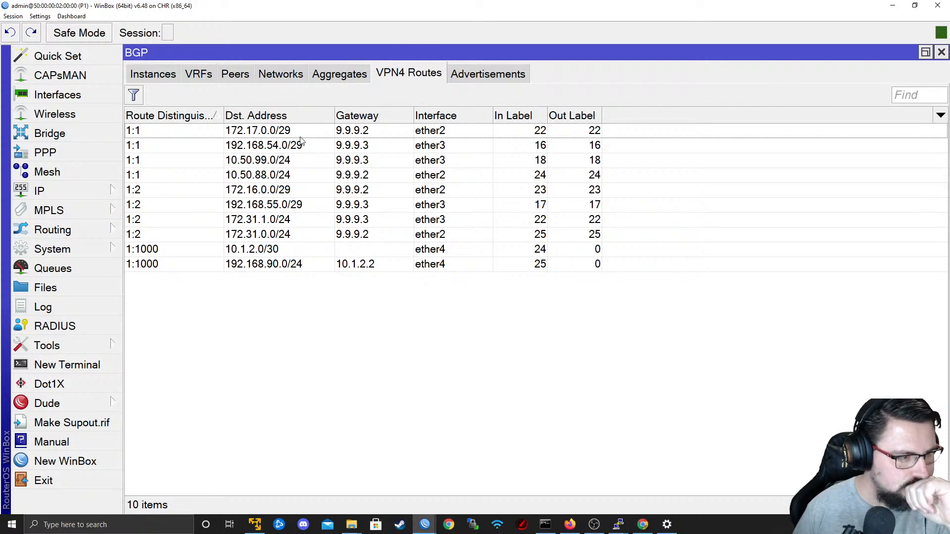
Examine the MPLS local and remote label bindings on P1.
left_click(60, 231)
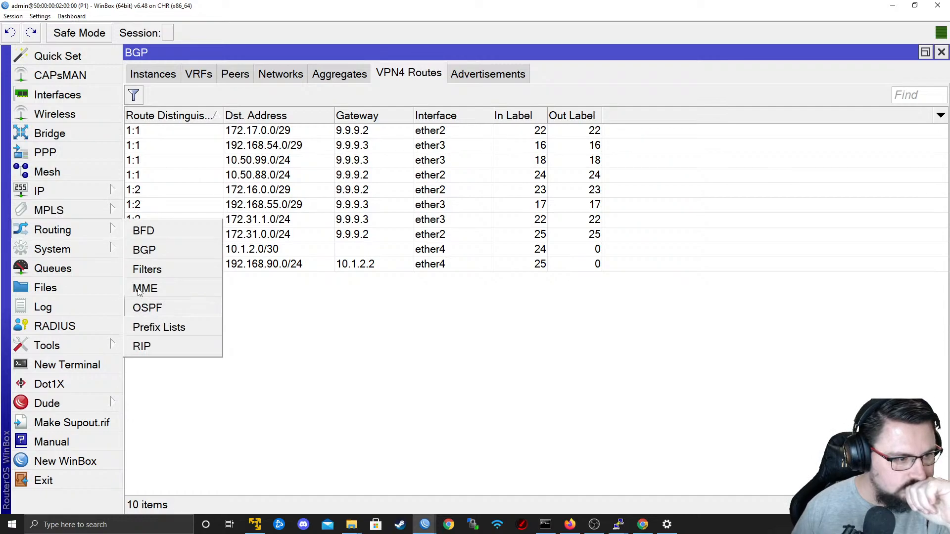
left_click(49, 210)
left_click(143, 209)
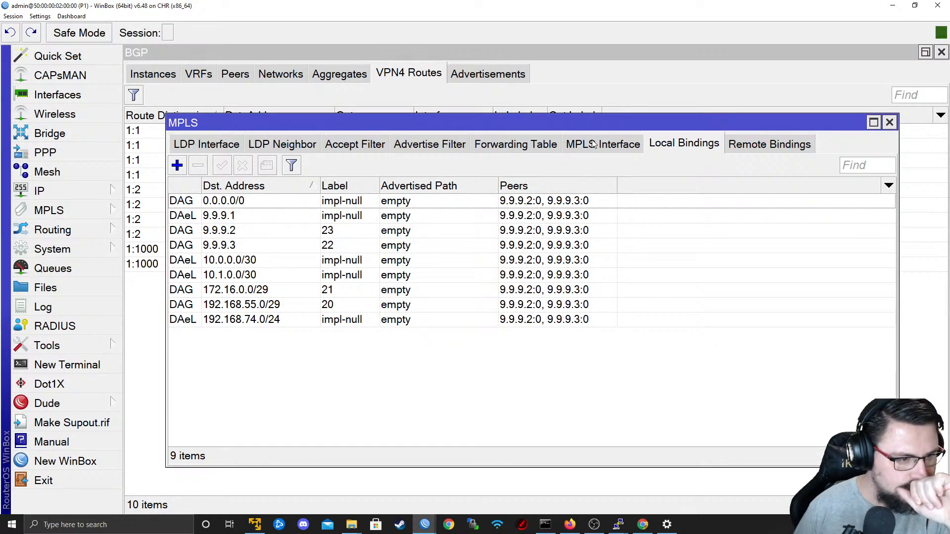
left_click(789, 145)
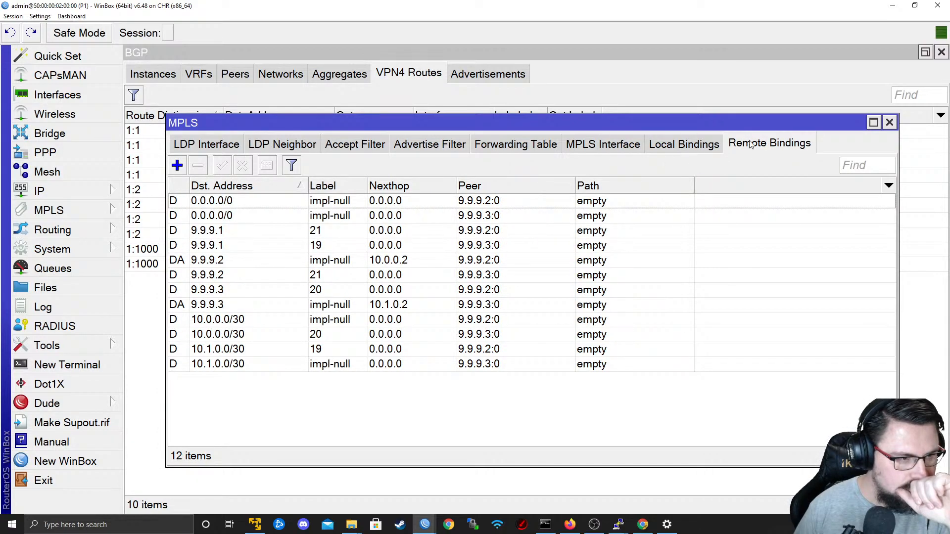
Enable the Customer1_RED and Customer2_GOLD BGP VRFs on P1 and check the running ping in the CPE1-Customer1 console.
left_click(73, 222)
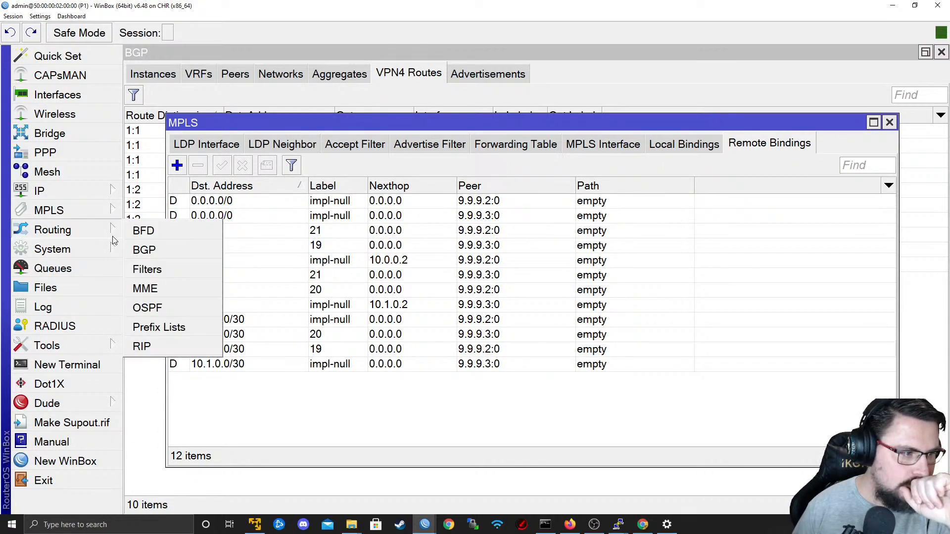
left_click(159, 246)
left_click(196, 76)
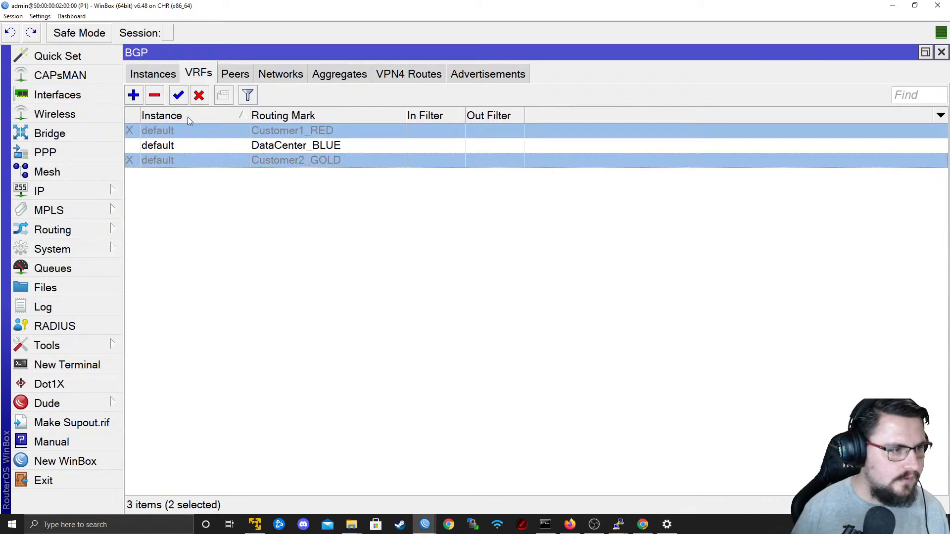
key("alt+Tab")
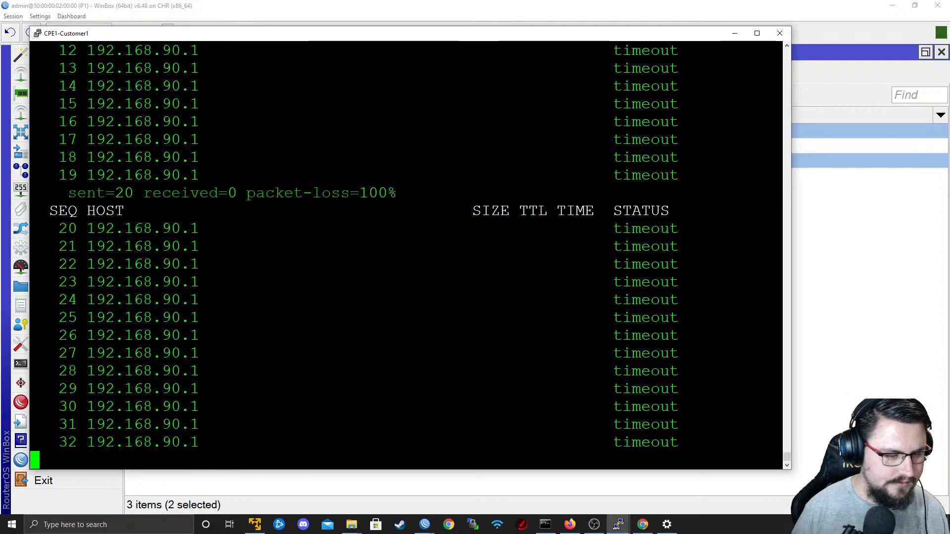
key("alt+Tab")
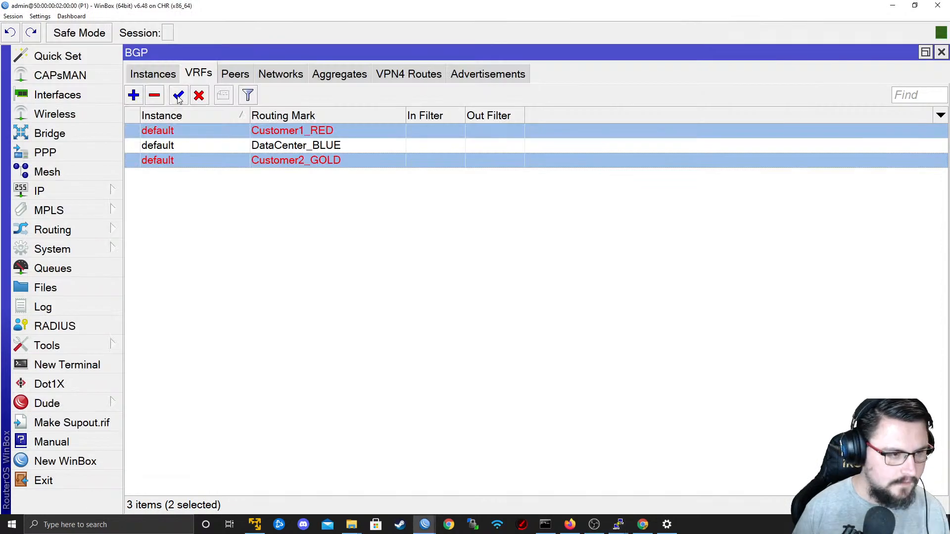
left_click(330, 190)
key("alt+Tab")
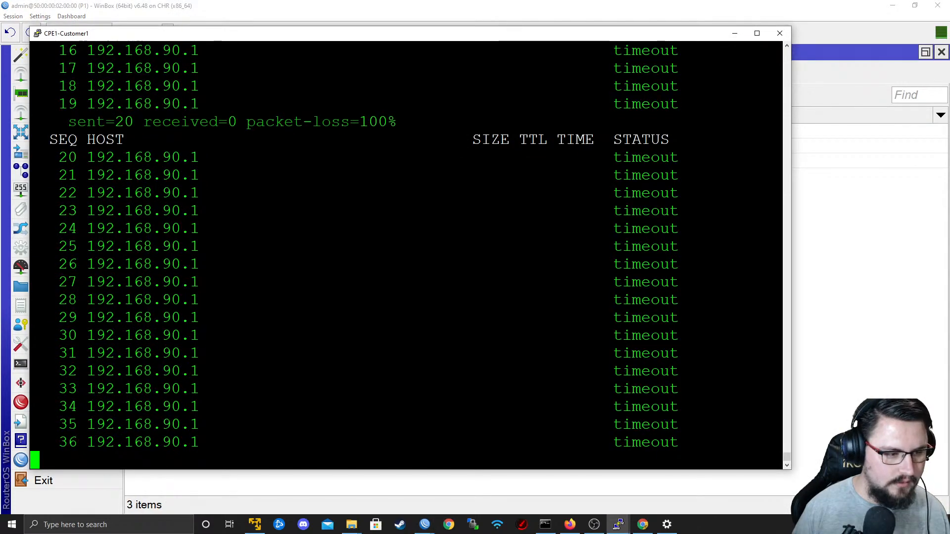
Disable the Customer1_RED and Customer2_GOLD BGP VRFs on P1 again and recheck the CPE1-Customer1 ping.
key("alt+Tab")
left_click(217, 155)
left_click(208, 131, "ctrl")
left_click(199, 95)
key("alt+Tab")
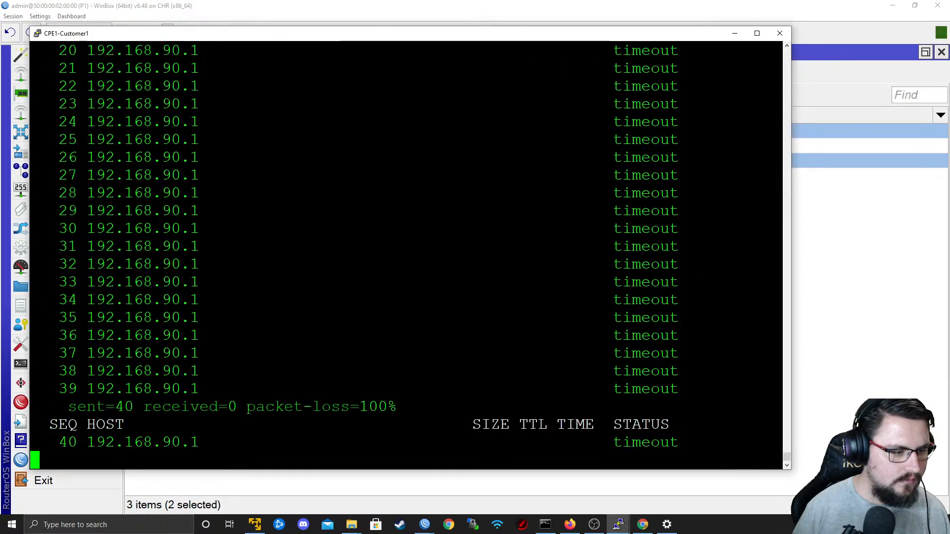
Review the EVE topology around P1, and return to P1's WinBox session to look at its BGP instances.
key("alt+Tab")
key("alt+Tab")
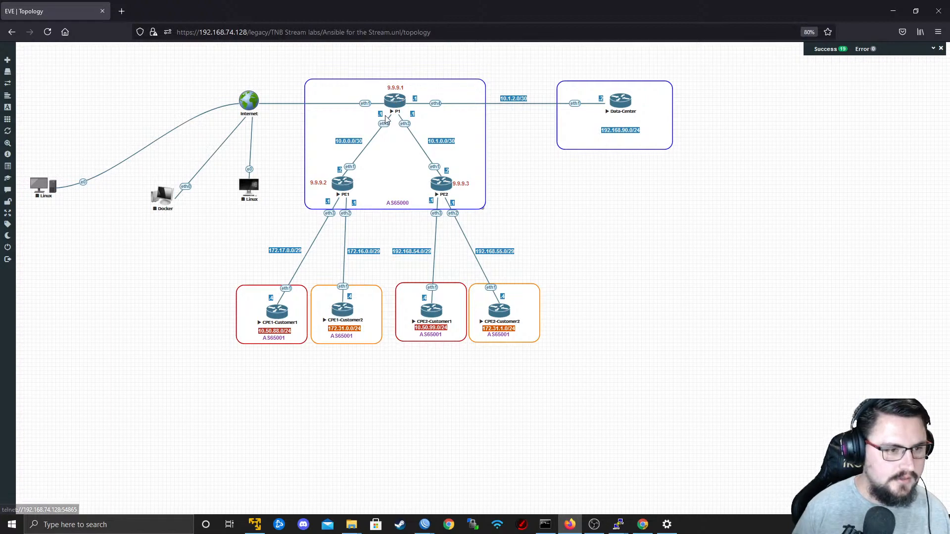
key("alt+Tab")
key("alt+Tab")
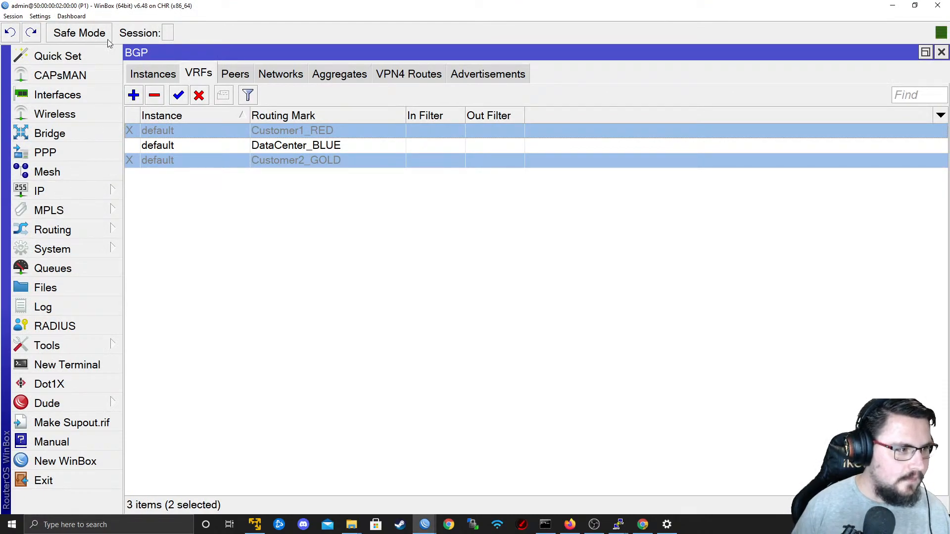
left_click(64, 195)
left_click(283, 57)
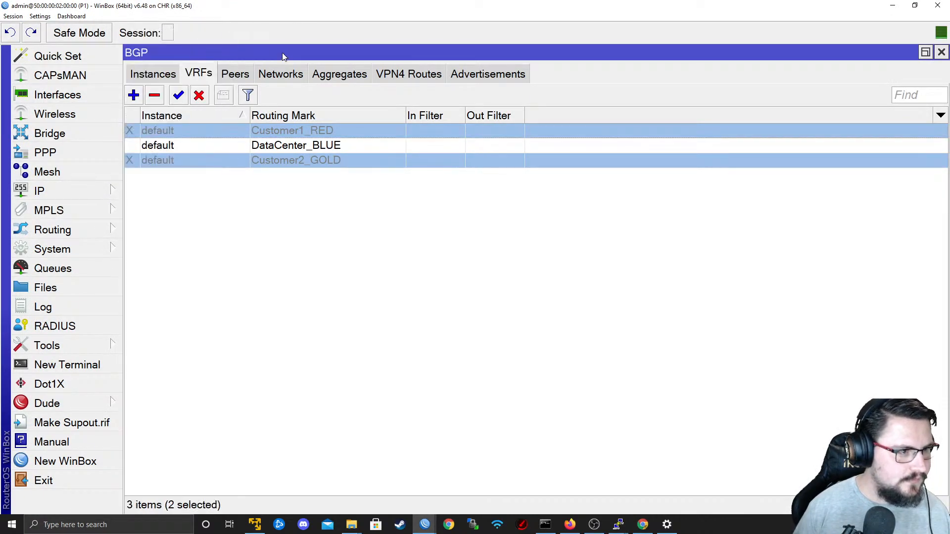
left_click(167, 78)
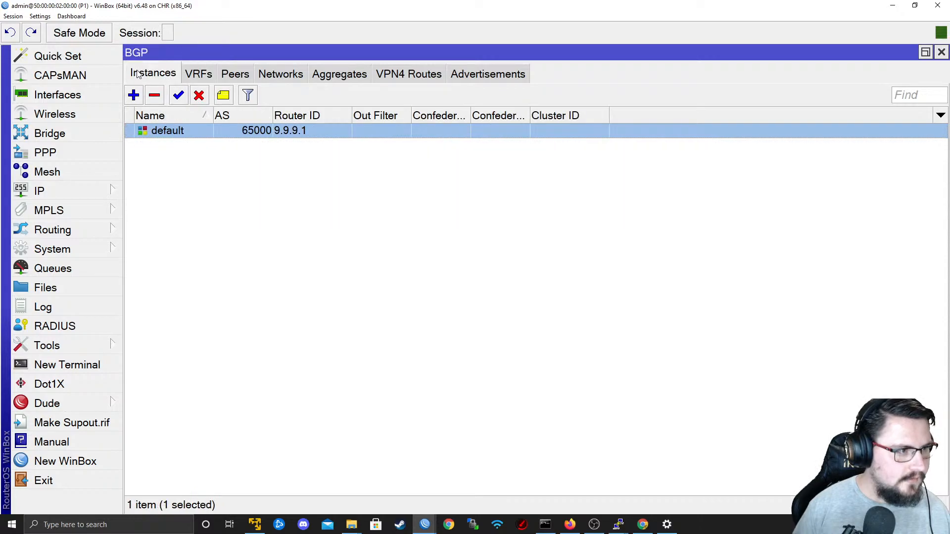
Add import route targets 1:1 and 1:2 to the DataCenter_BLUE VRF on P1.
left_click(64, 193)
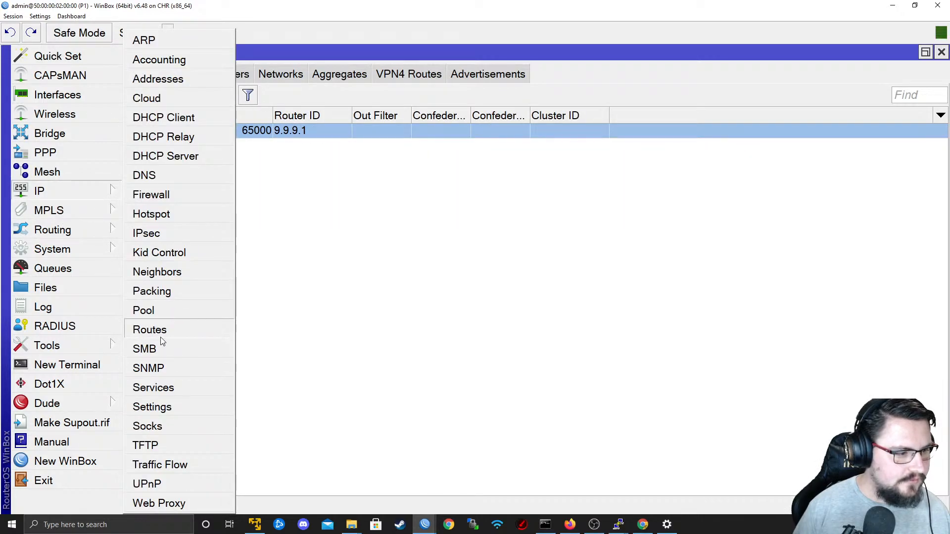
left_click(150, 331)
left_click(271, 77)
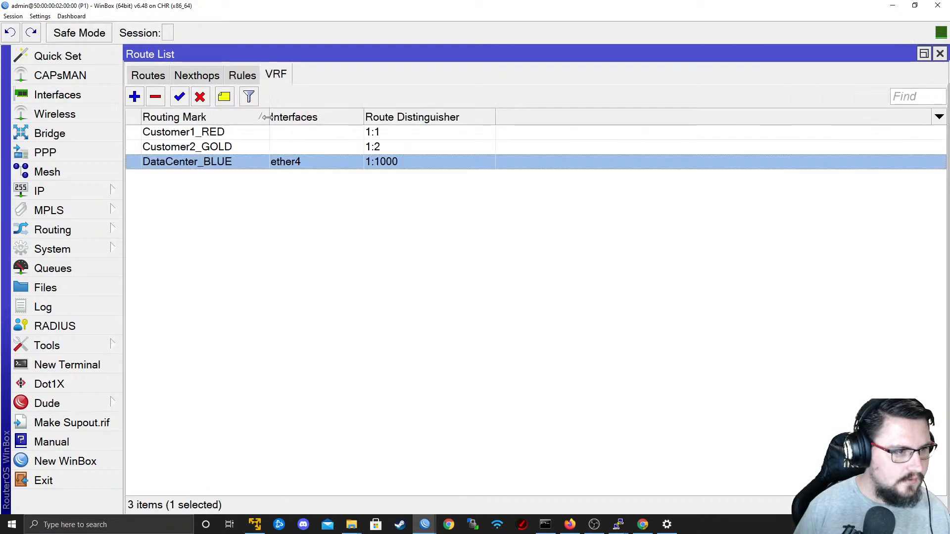
left_click(204, 179)
double_click(206, 163)
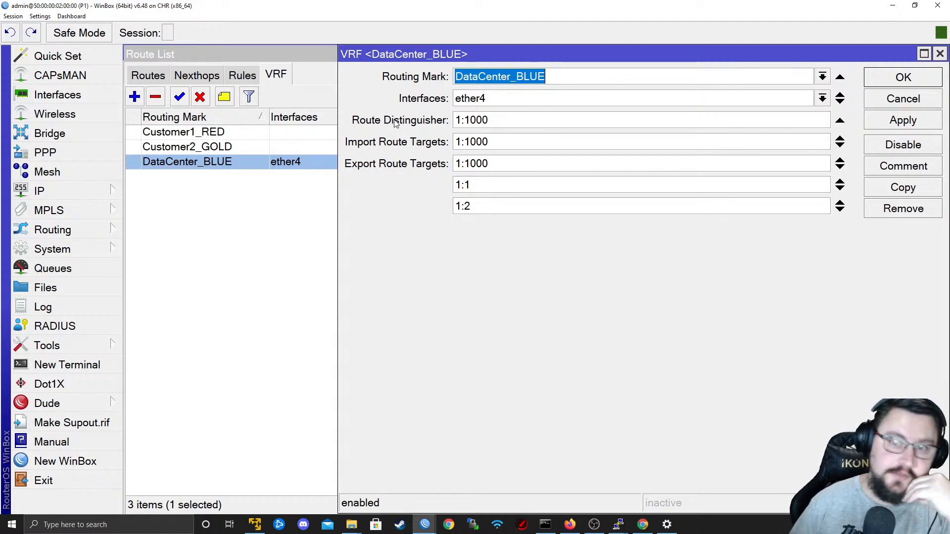
left_click(840, 145)
left_click(840, 166)
left_click_drag(489, 165, 170, 181)
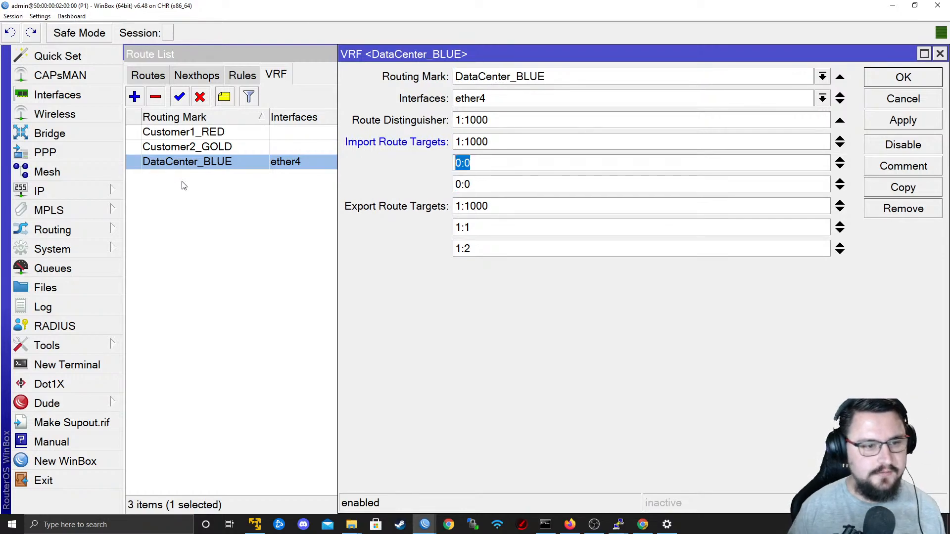
type("1")
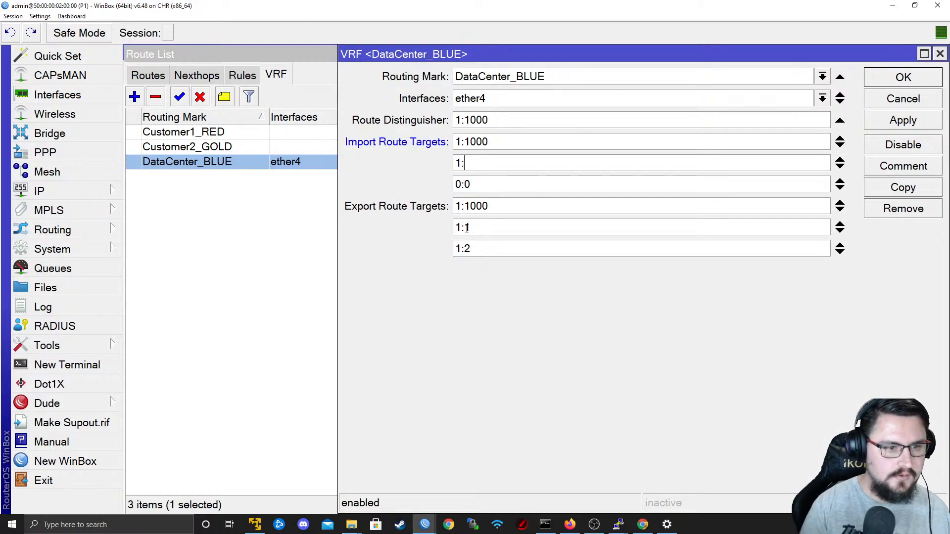
type(":2")
key("BackSpace")
type("1")
key("Tab")
type("1")
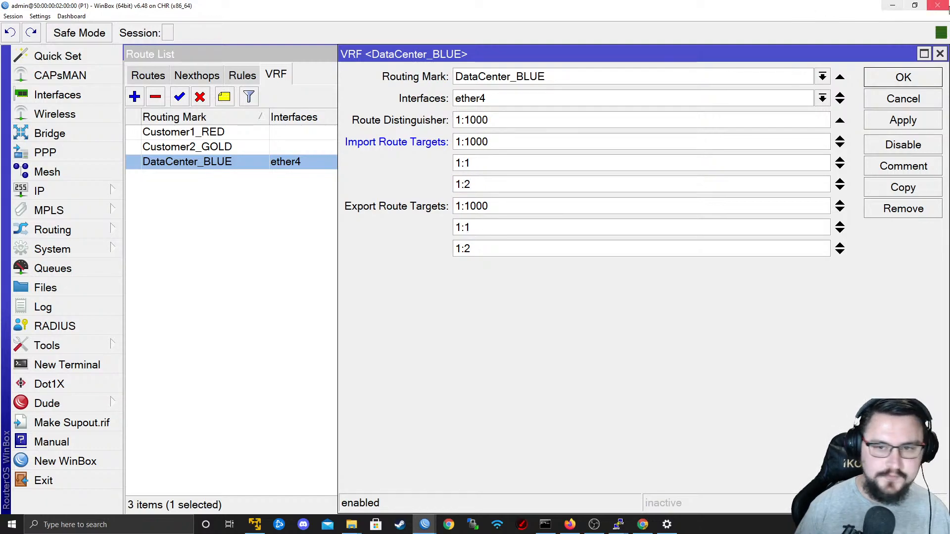
left_click(900, 82)
Check the running ping in the CPE1-Customer1 console and review the DataCenter_BLUE VRF's route targets on P1.
key("alt+Tab")
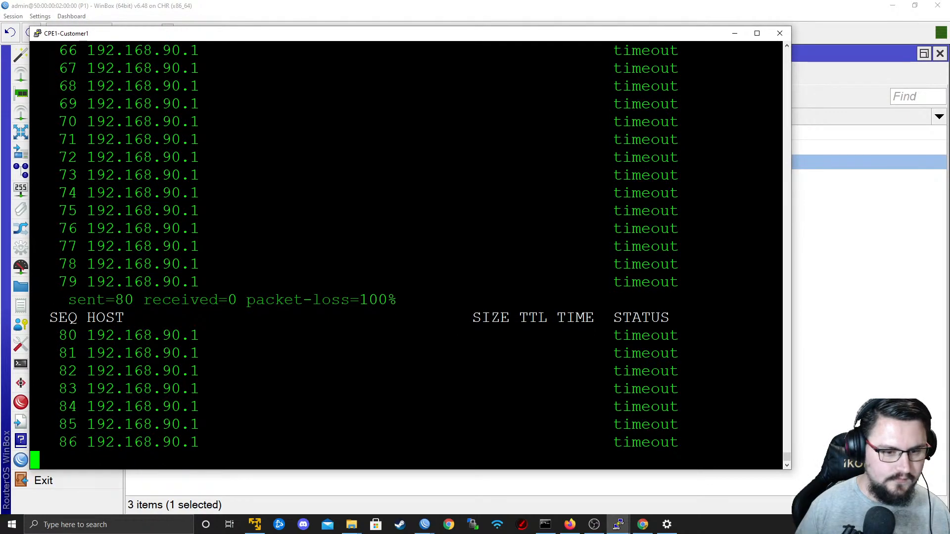
key("alt+Tab")
key("alt+Tab")
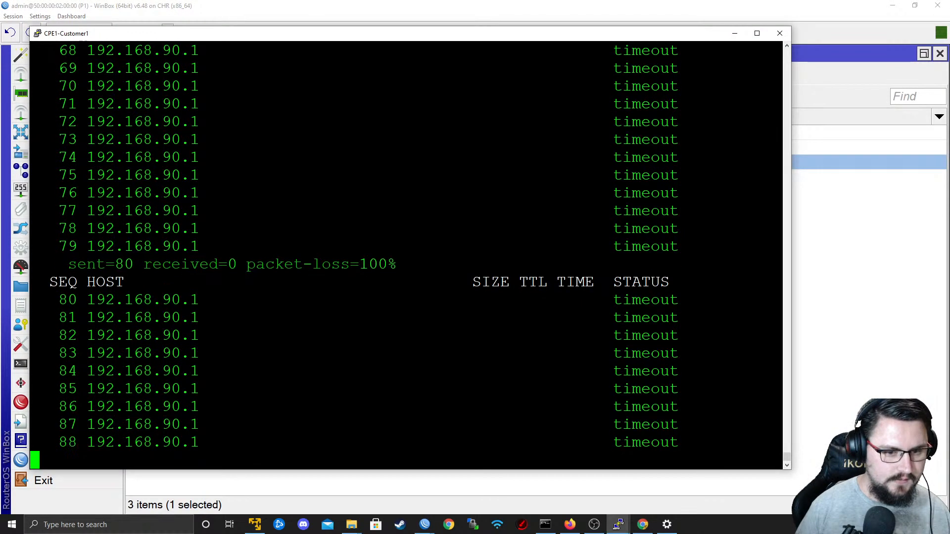
key("alt+Tab")
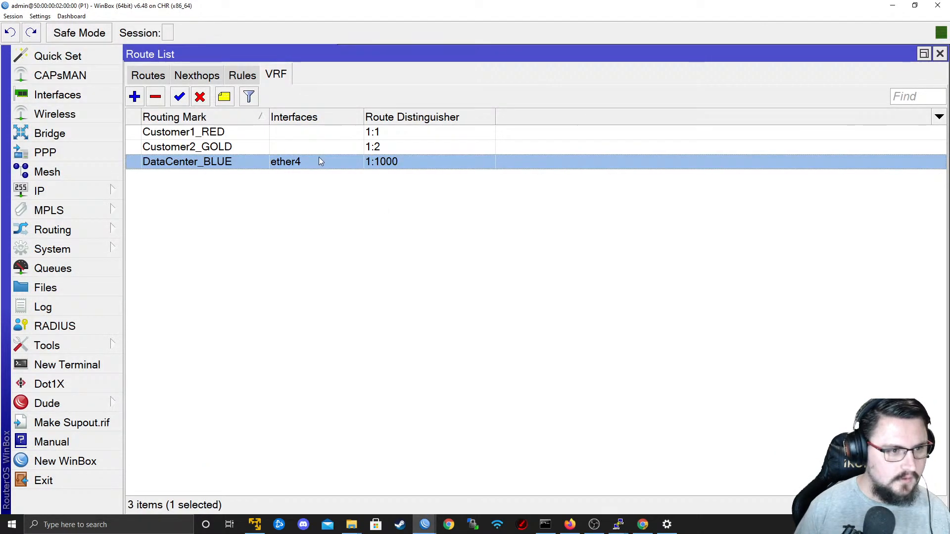
double_click(317, 162)
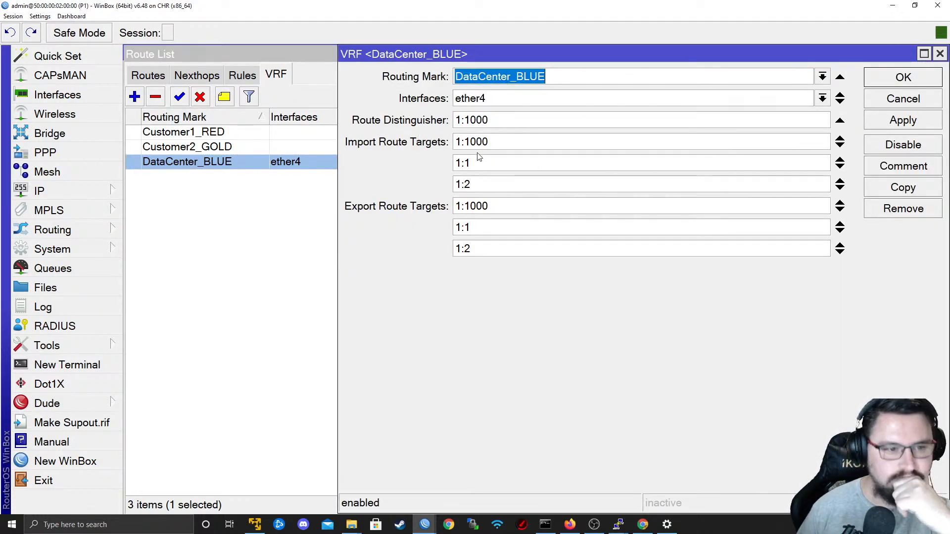
left_click(873, 102)
Filter P1's route list to the DataCenter_BLUE routing table.
left_click(54, 191)
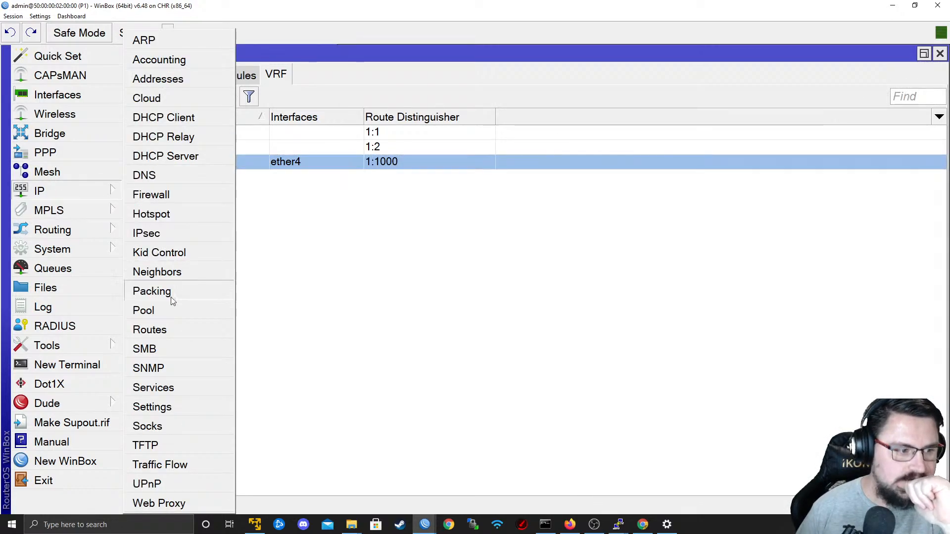
left_click(166, 331)
left_click(914, 99)
left_click(914, 101)
left_click(891, 107)
left_click(864, 154)
left_click(874, 97)
left_click(872, 139)
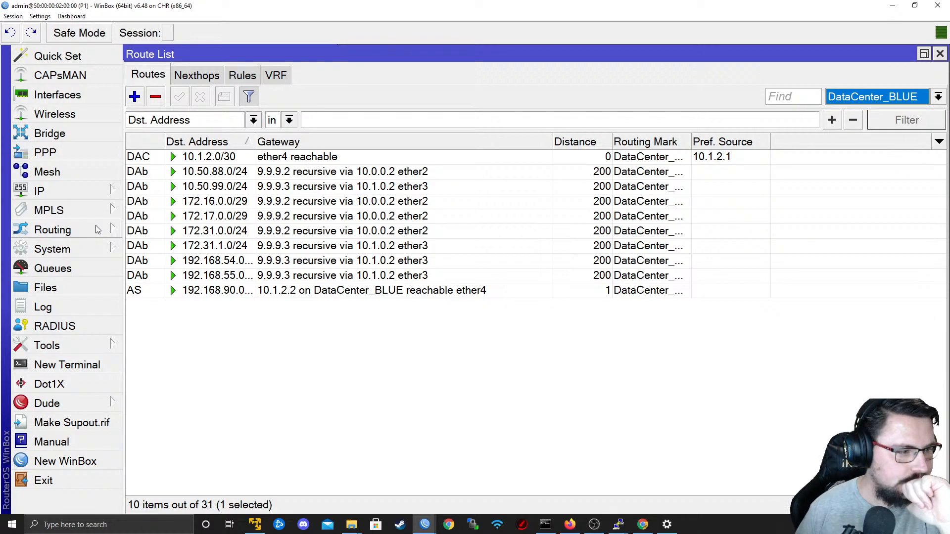
Recheck the DataCenter_BLUE VRF settings, then widen the destination address column in P1's route list to read the full prefixes.
left_click(88, 193)
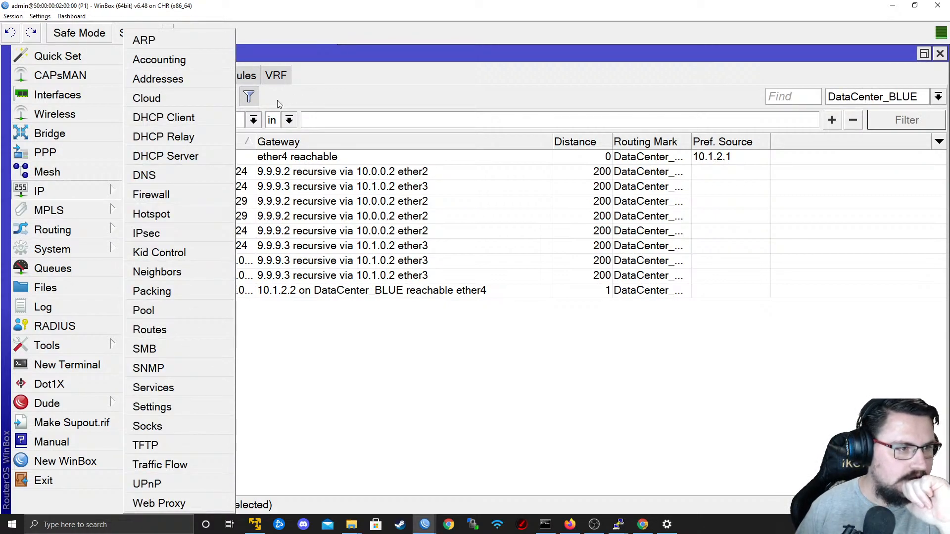
left_click(276, 75)
double_click(187, 162)
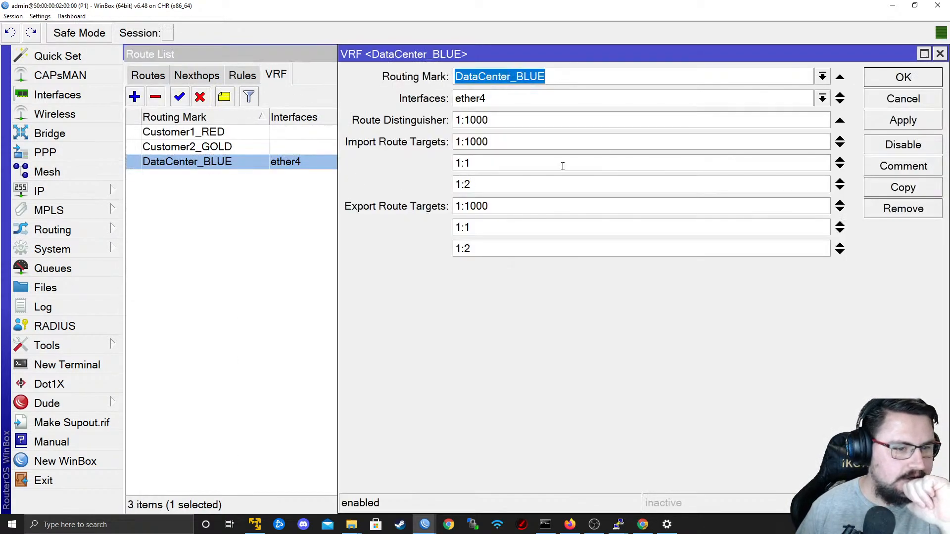
left_click(903, 99)
left_click(147, 75)
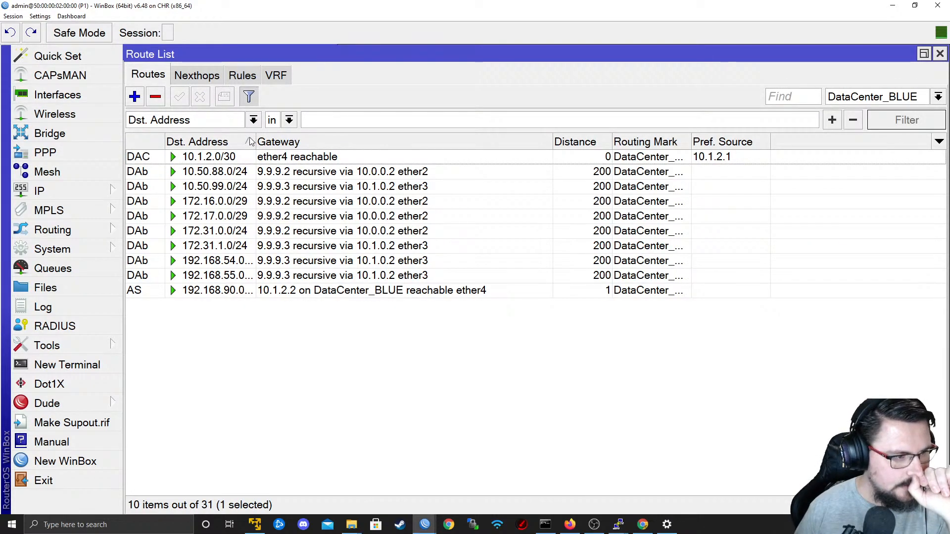
left_click_drag(253, 142, 291, 142)
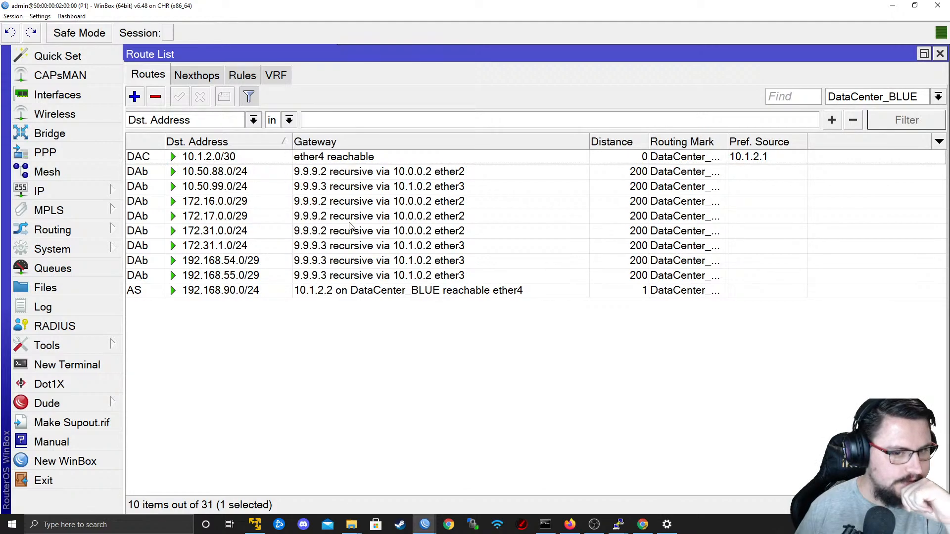
Ping 172.17.0.1 from a P1 terminal using routing table DataCenter_BLUE, and stop the ping after a few attempts.
left_click(76, 363)
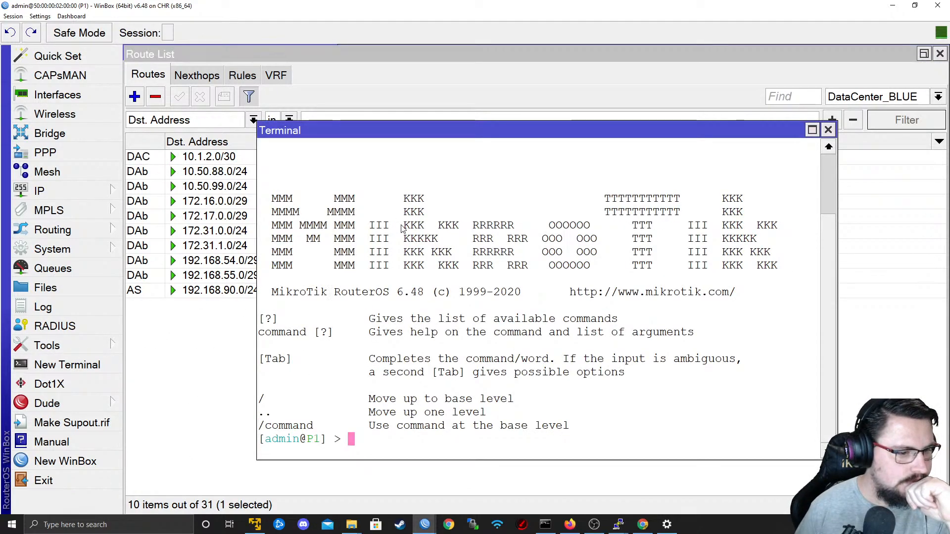
key("Return")
key("Return")
type("ping ")
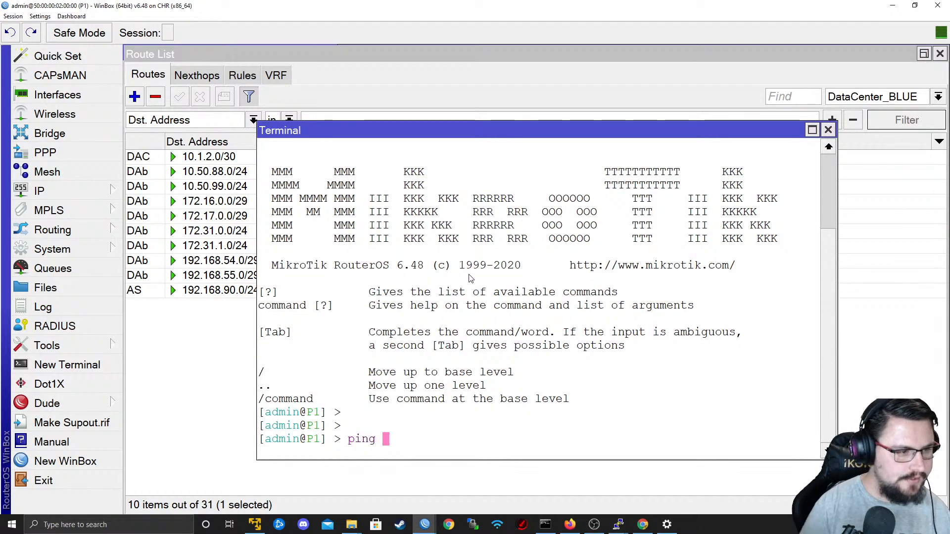
type("172.17..0")
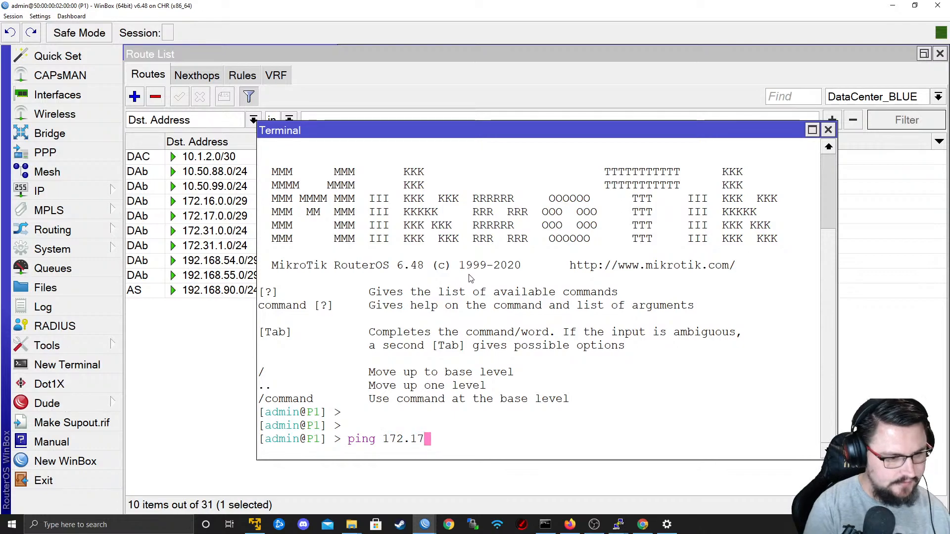
key("BackSpace")
key("BackSpace")
type("0.1 ro")
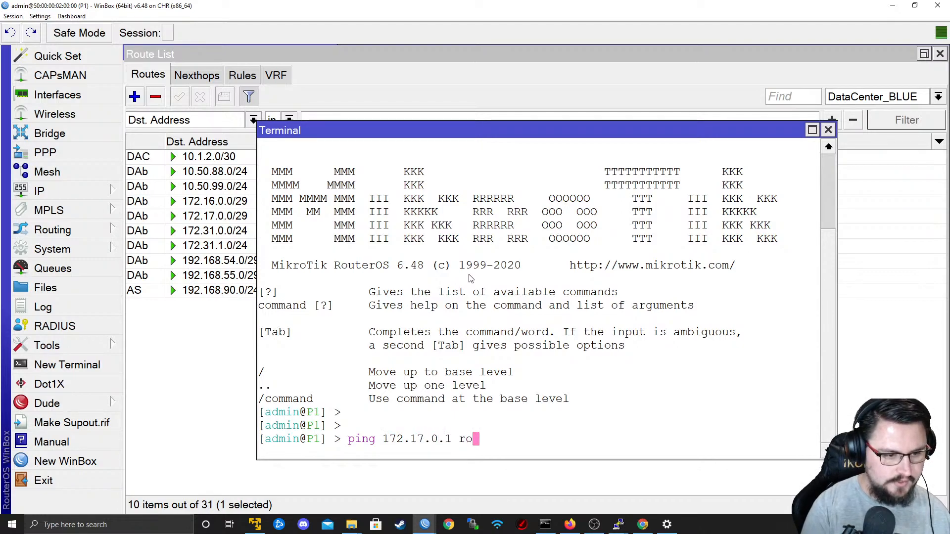
key("Tab")
type("Da")
key("Tab")
key("Return")
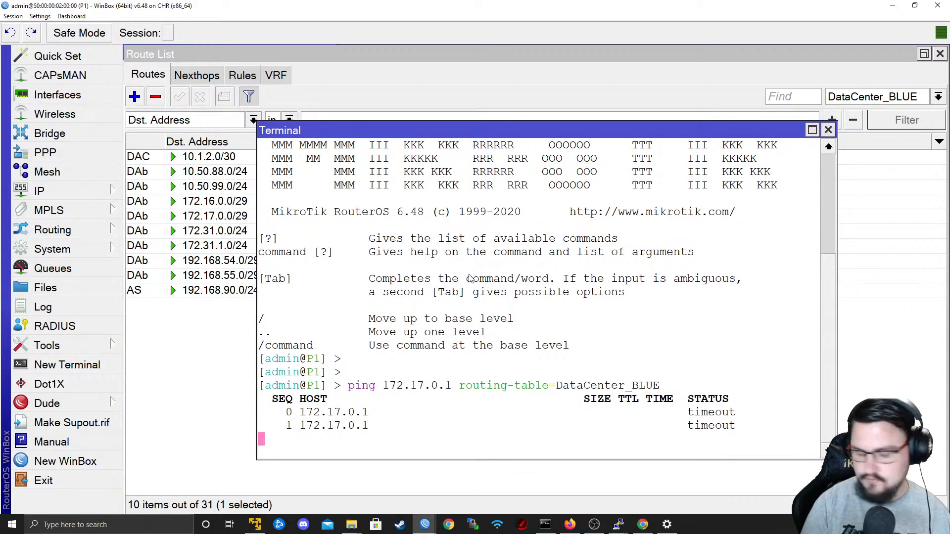
key("ctrl+c")
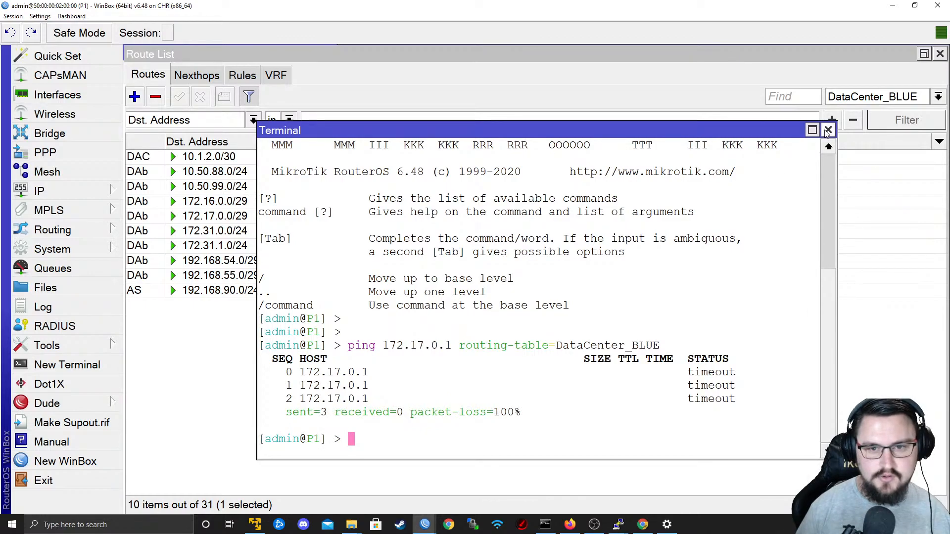
Close P1's terminal, review the EVE topology, and recheck the running ping in the CPE1-Customer1 console.
key("alt+Tab")
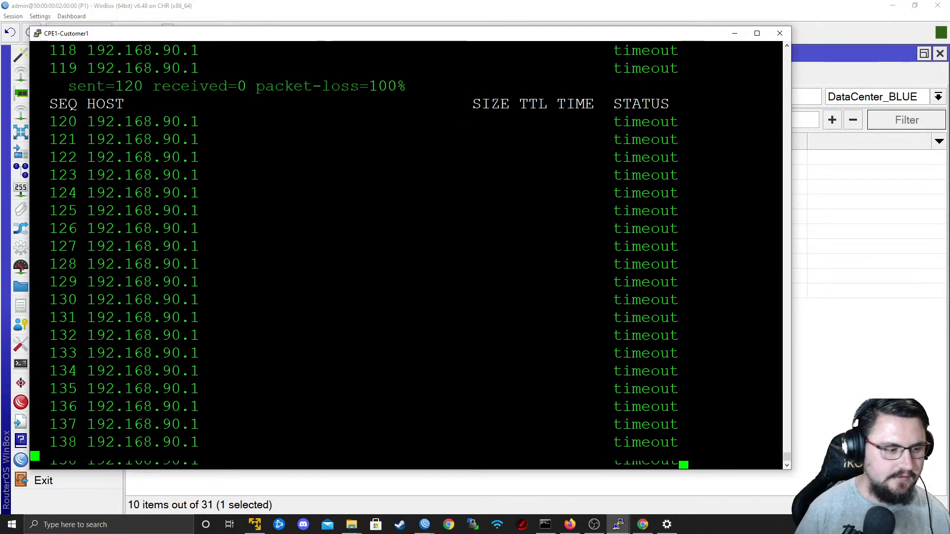
key("alt+Tab")
key("alt+Tab")
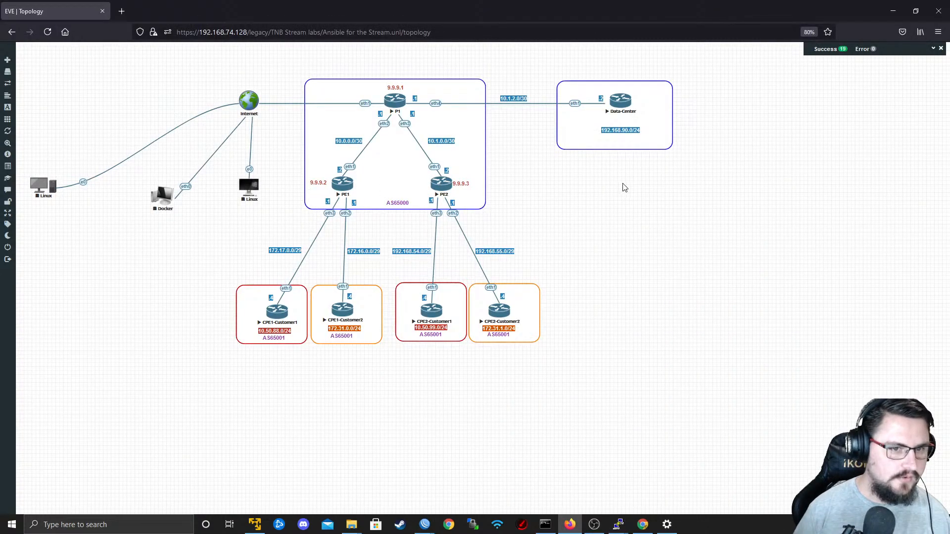
key("alt+Tab")
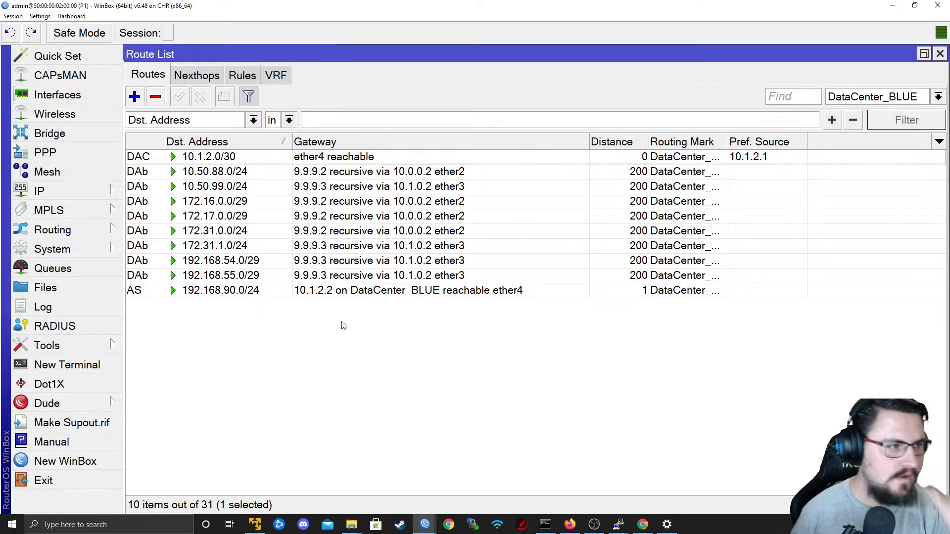
key("alt+Tab")
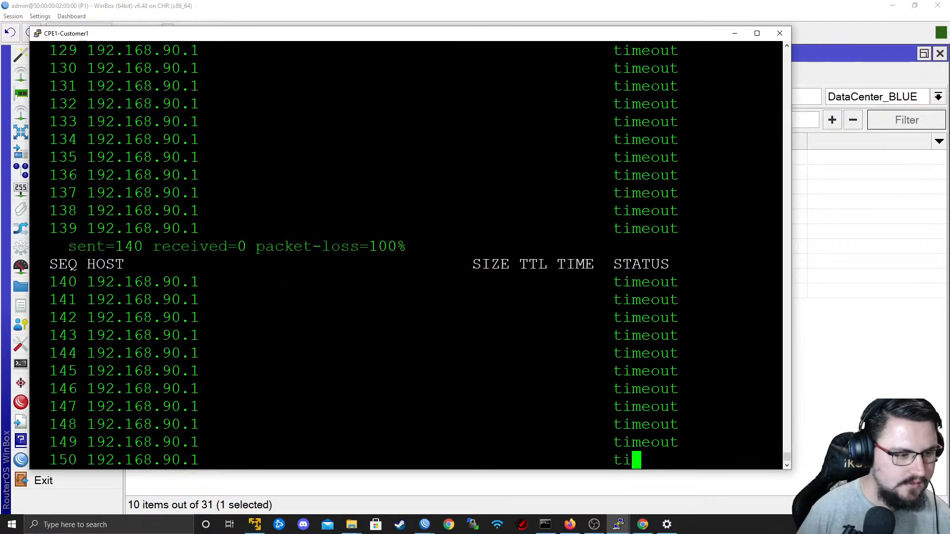
Switch to PE1's WinBox session and clear the VRF_TRAC name filter from its interface list.
key("alt+Tab")
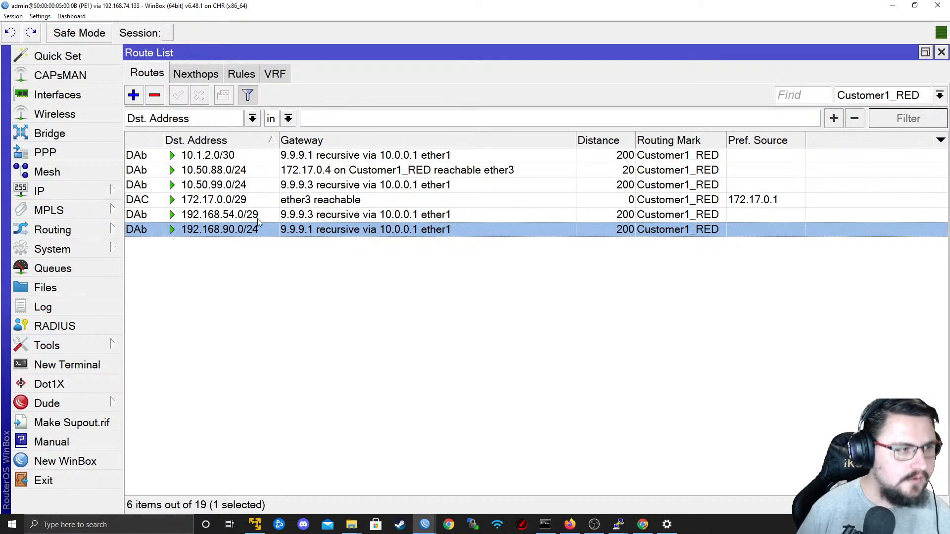
left_click(58, 94)
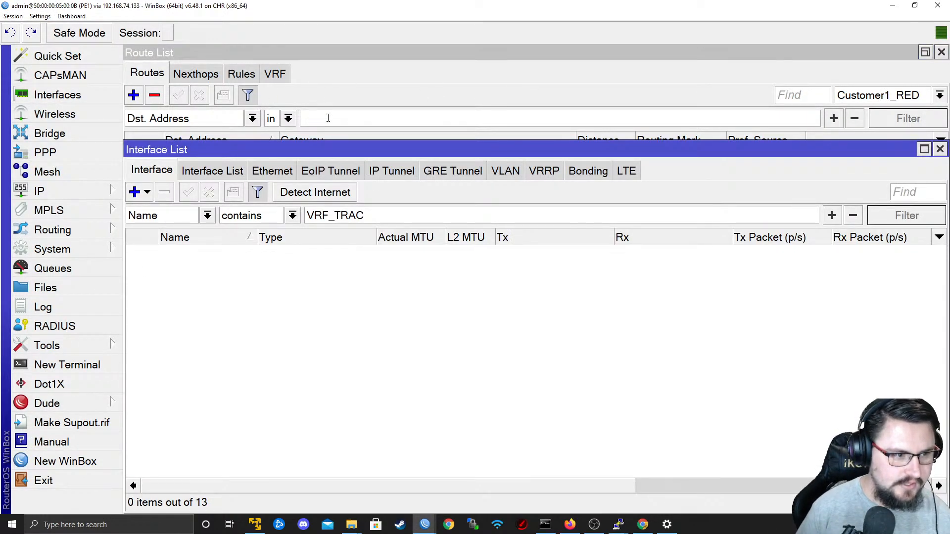
key("ctrl+a")
key("BackSpace")
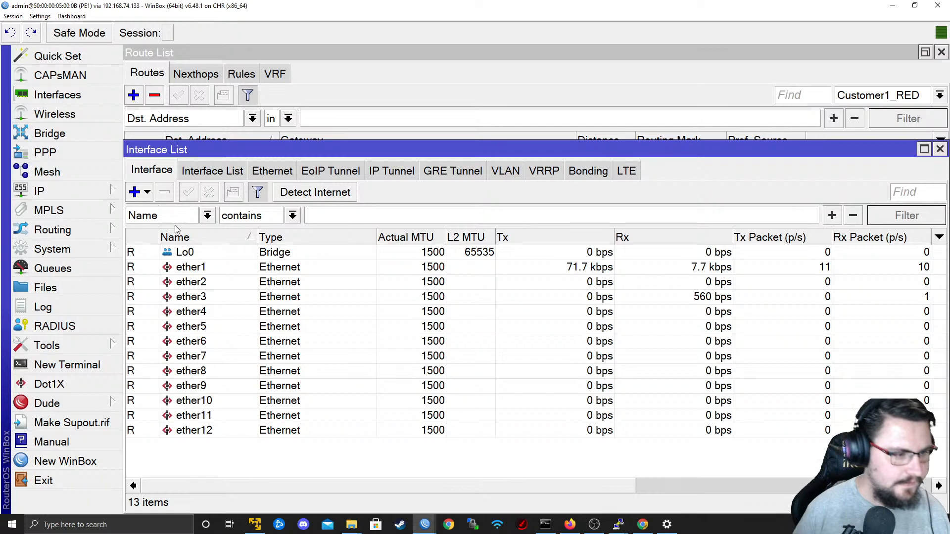
left_click_drag(303, 483, 263, 467)
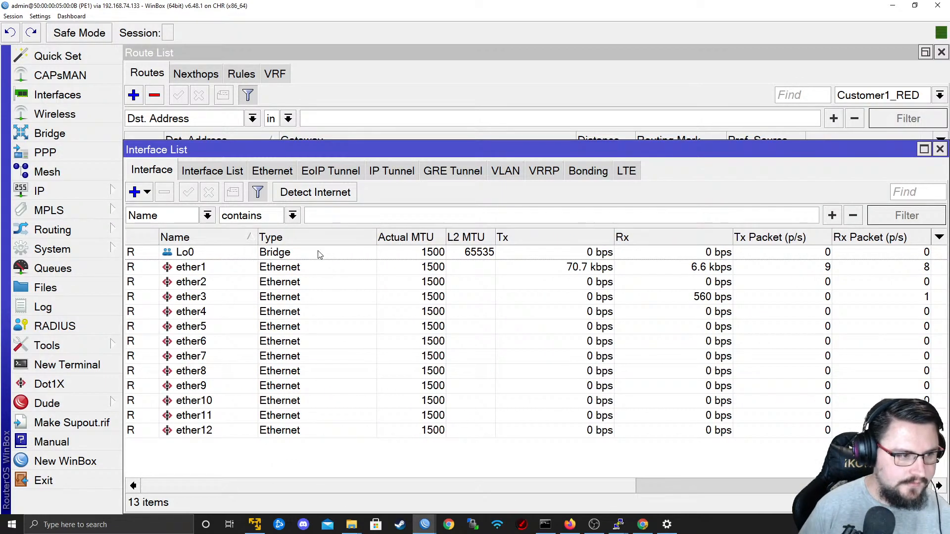
Run Torch on PE1's ether1 interface to inspect its traffic, and close the tool and interface windows.
left_click(314, 265)
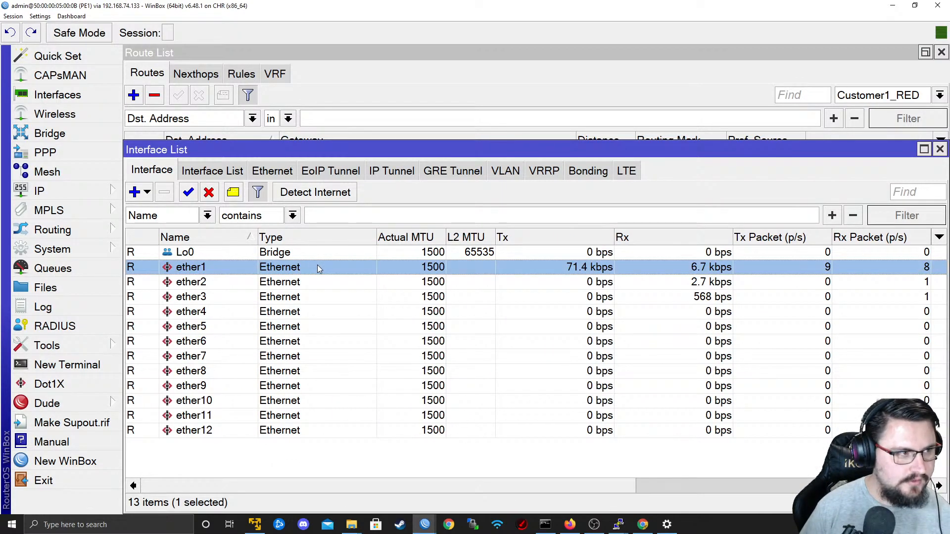
double_click(325, 267)
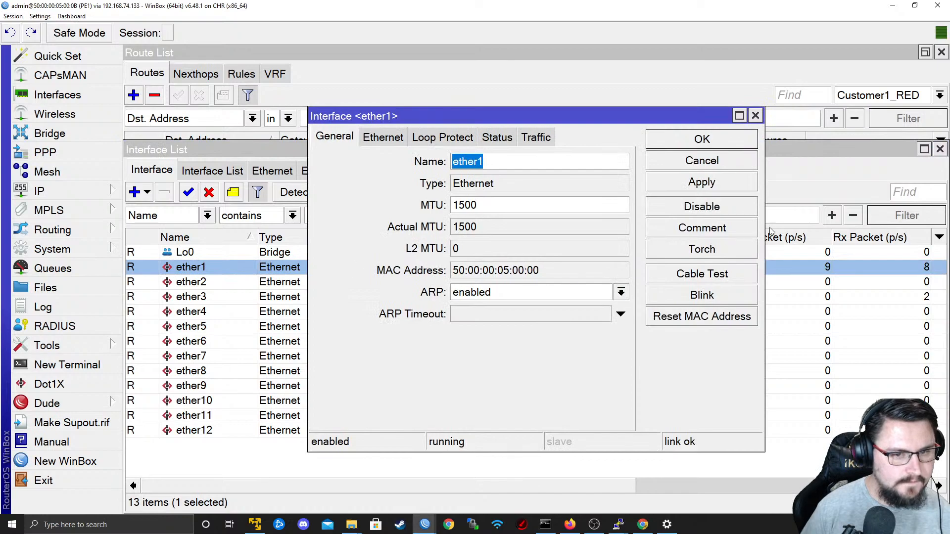
left_click(705, 250)
left_click(902, 78)
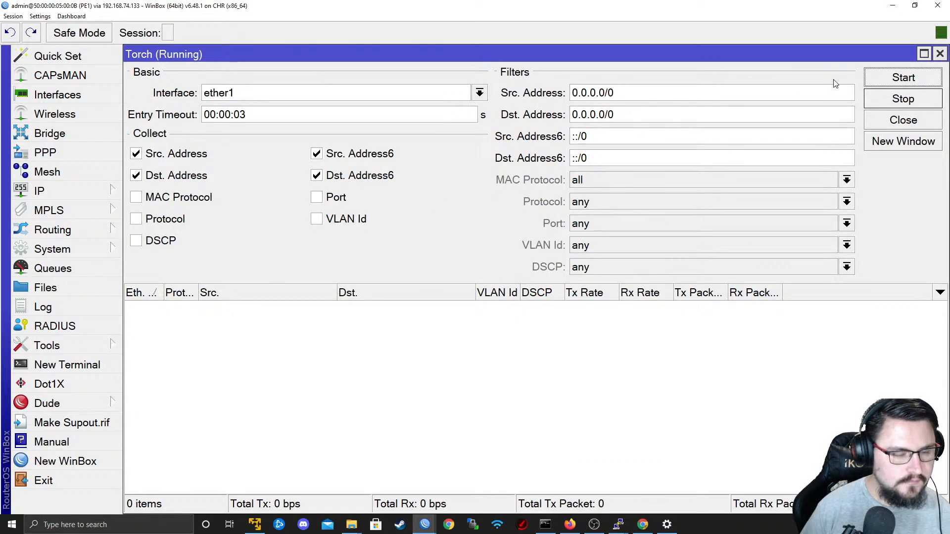
left_click(940, 54)
left_click(756, 116)
Return to the EVE topology in Firefox and examine the path from CPE1-Customer1 to the Data-Center.
key("alt+Tab")
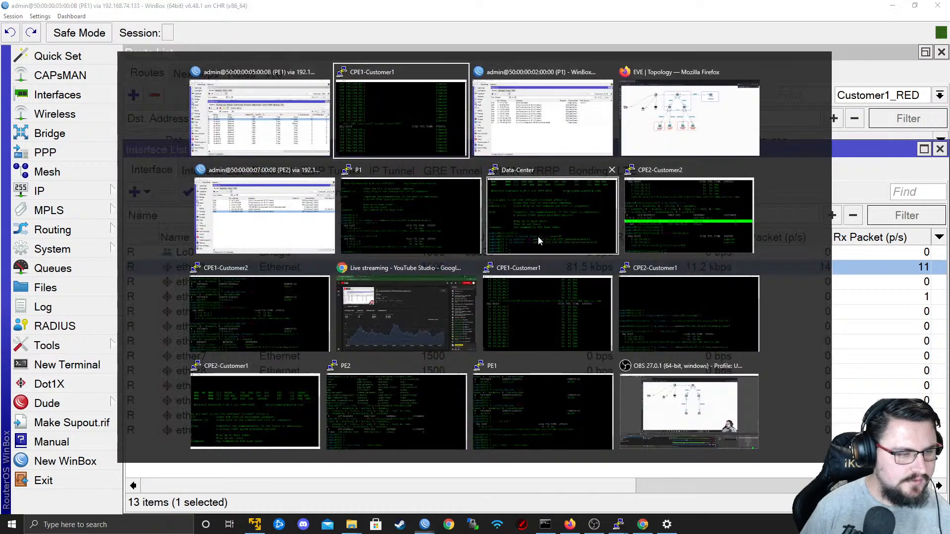
key("alt+Tab")
key("alt+Tab")
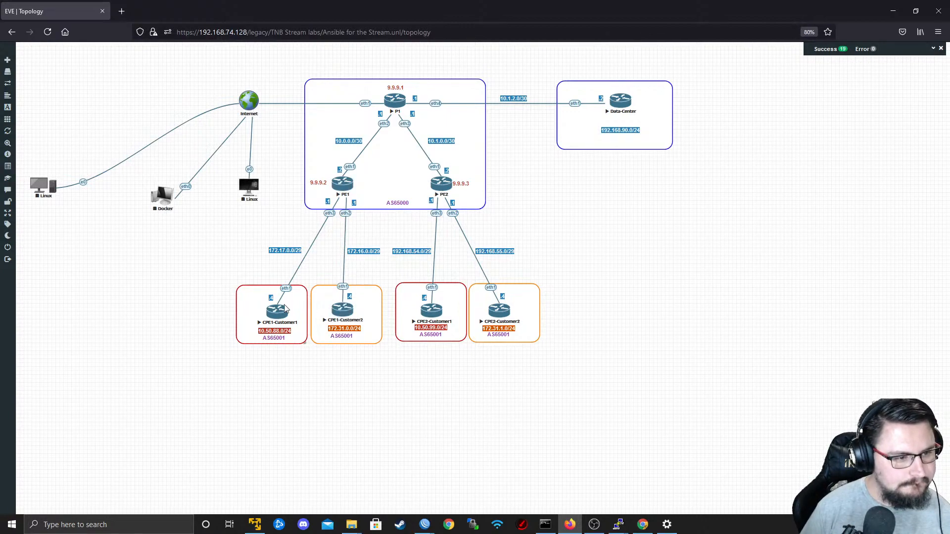
Switch to PE1's WinBox session, run Torch on ether3 to inspect its traffic, and close the tool and interface windows.
key("alt+Tab")
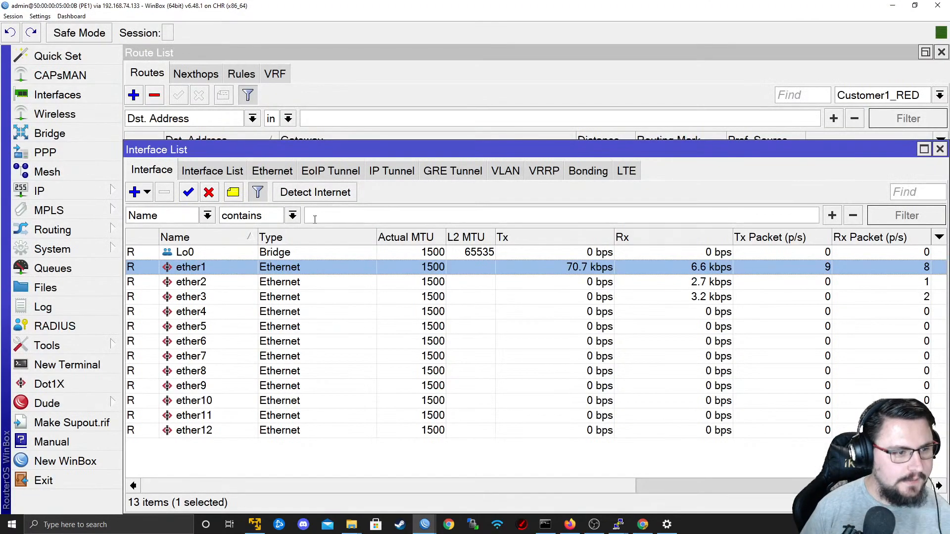
left_click(215, 298)
double_click(215, 297)
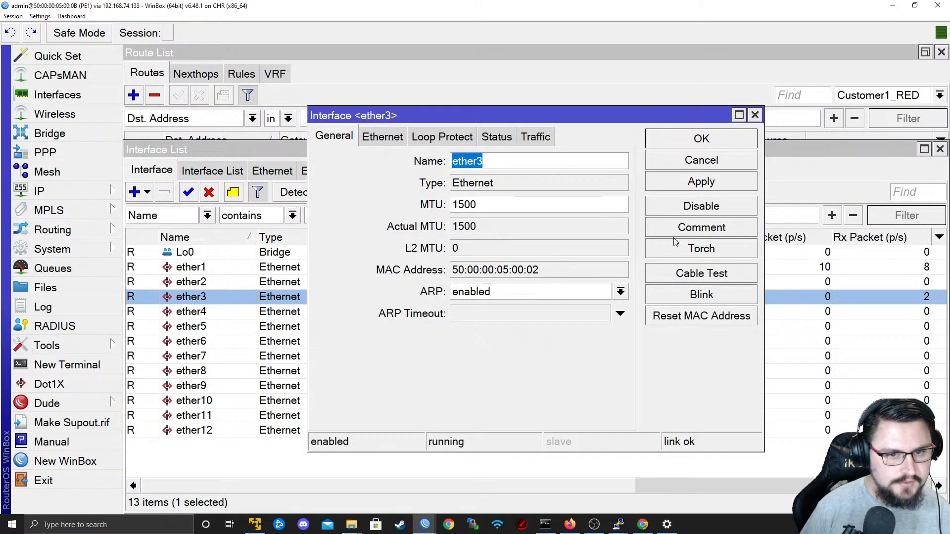
left_click(683, 254)
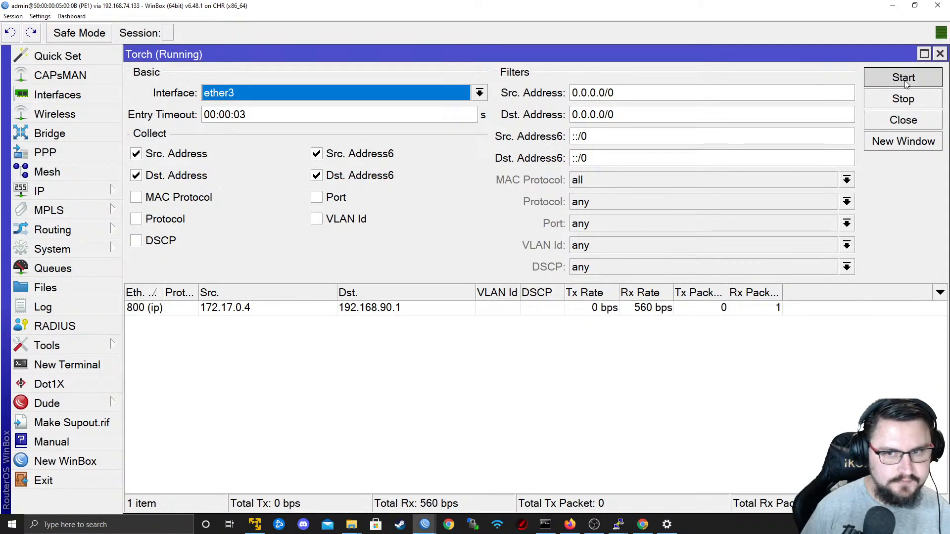
left_click(381, 154)
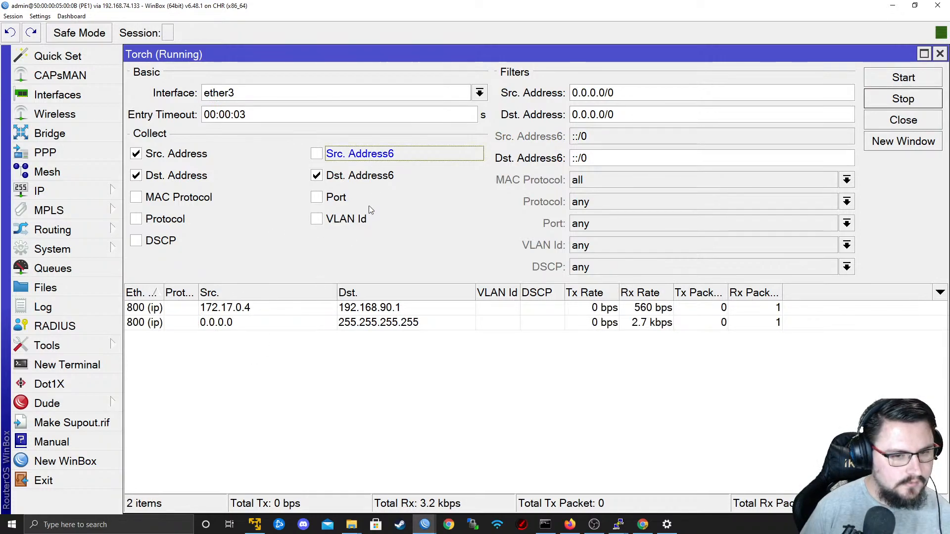
left_click(940, 55)
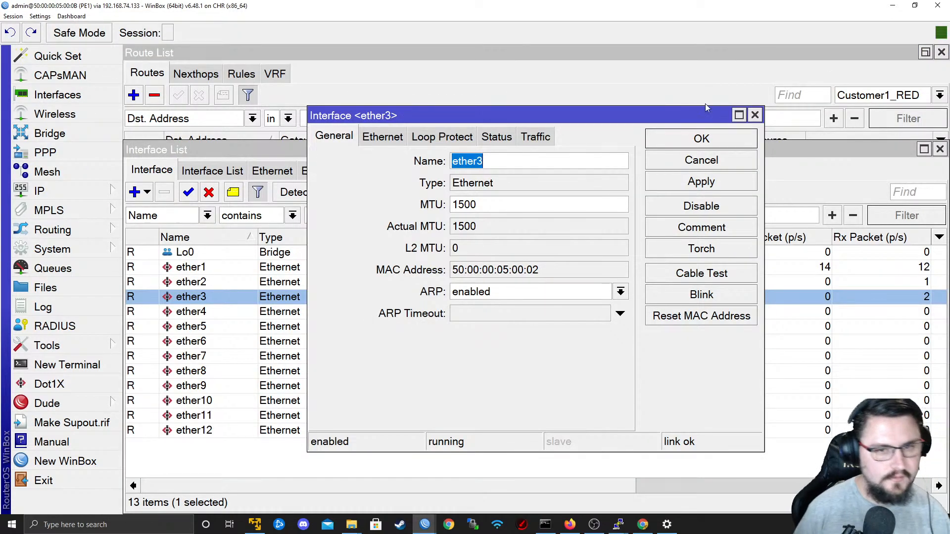
left_click(755, 115)
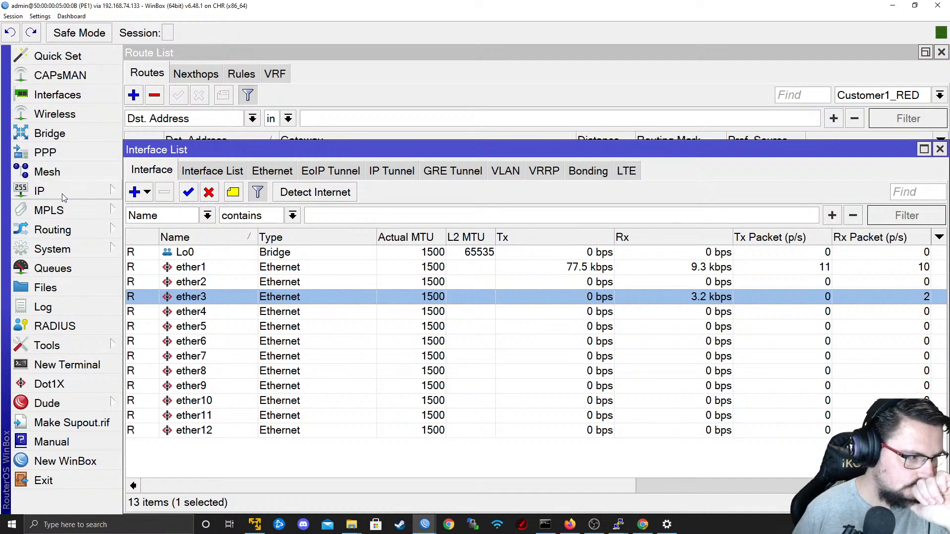
Open PE1's route list filtered to Customer1_RED and examine the 192.168.90.0/24 route.
left_click(80, 192)
left_click(180, 330)
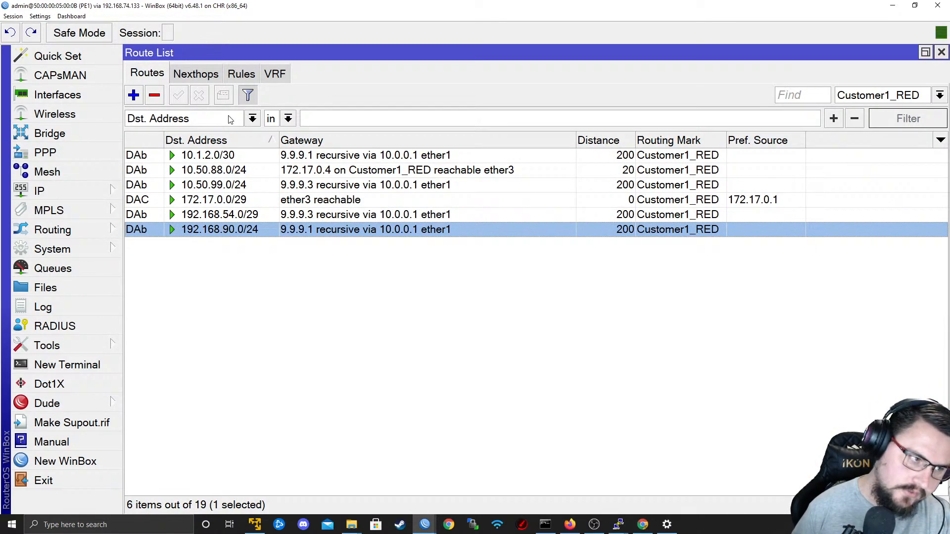
left_click(877, 96)
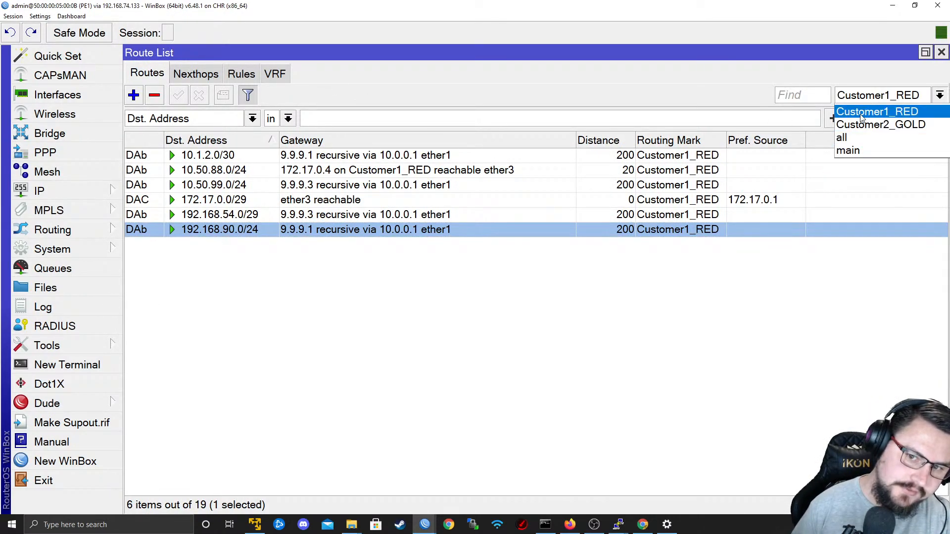
left_click(871, 109)
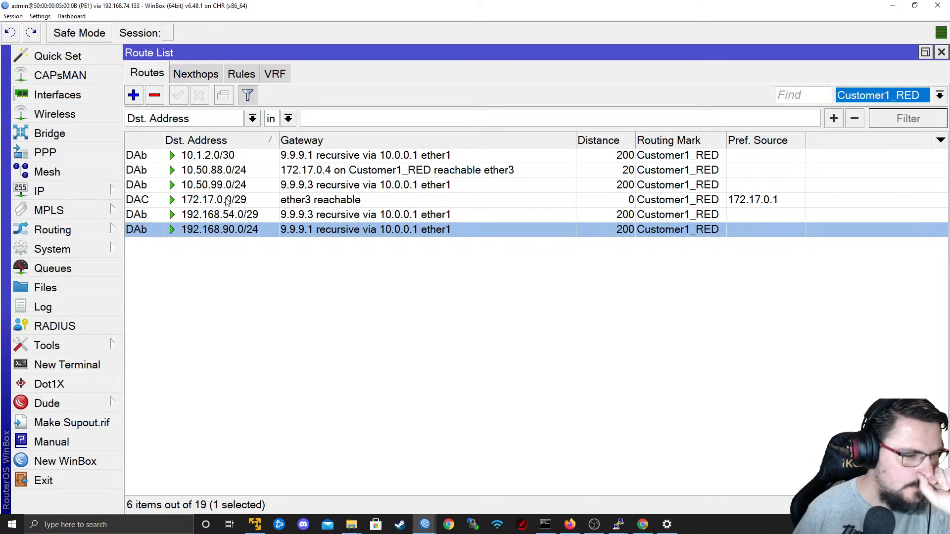
left_click(216, 241)
left_click(213, 234)
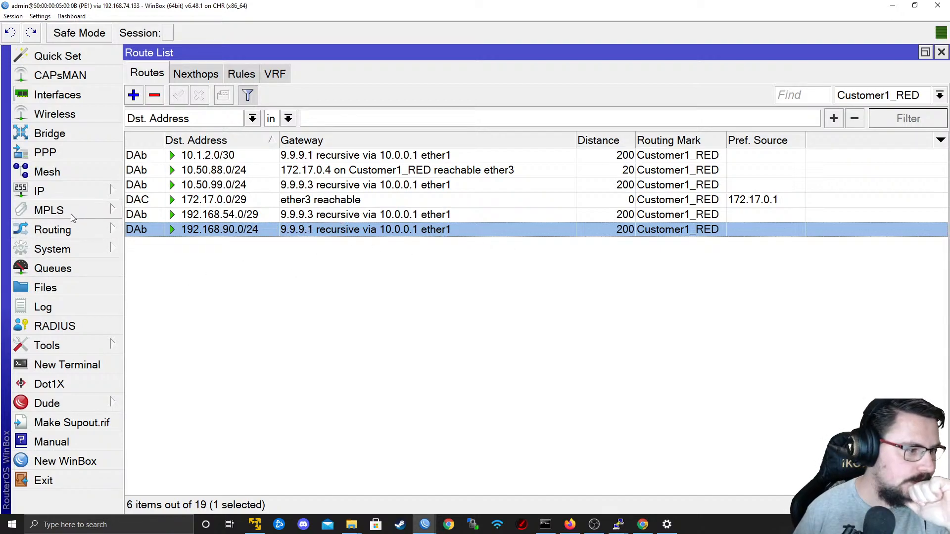
Add 1:1000 as a second export route target on PE1's Customer1_RED VRF and save it.
left_click(59, 196)
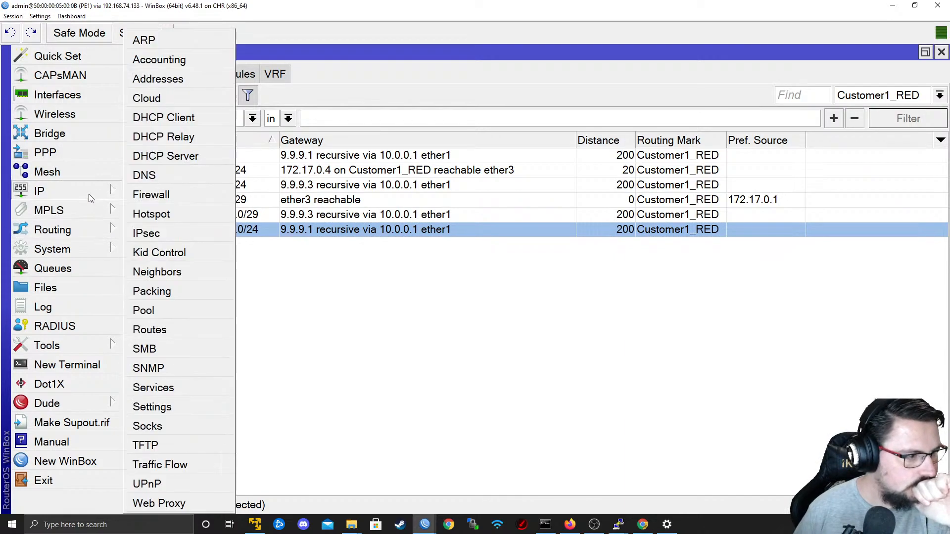
left_click(169, 332)
left_click(271, 77)
double_click(208, 130)
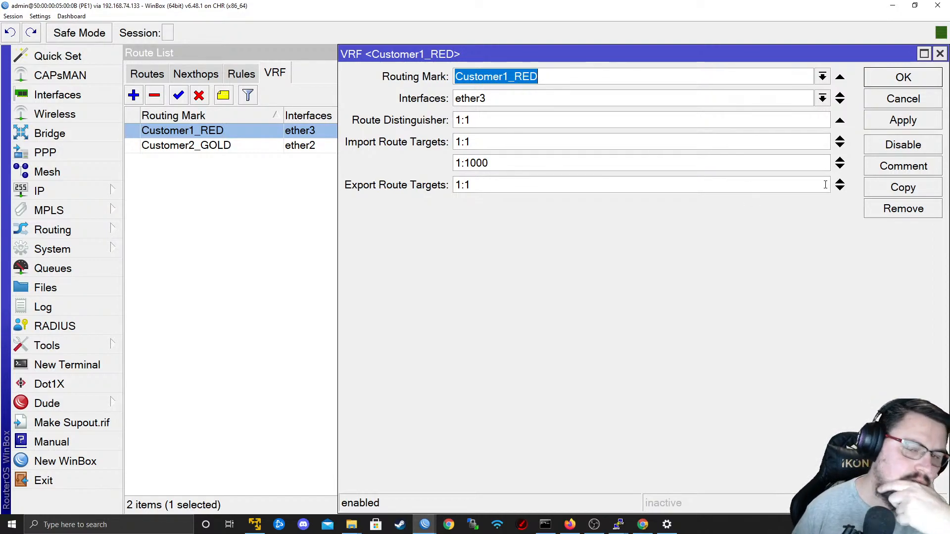
left_click(840, 189)
type("1:1000")
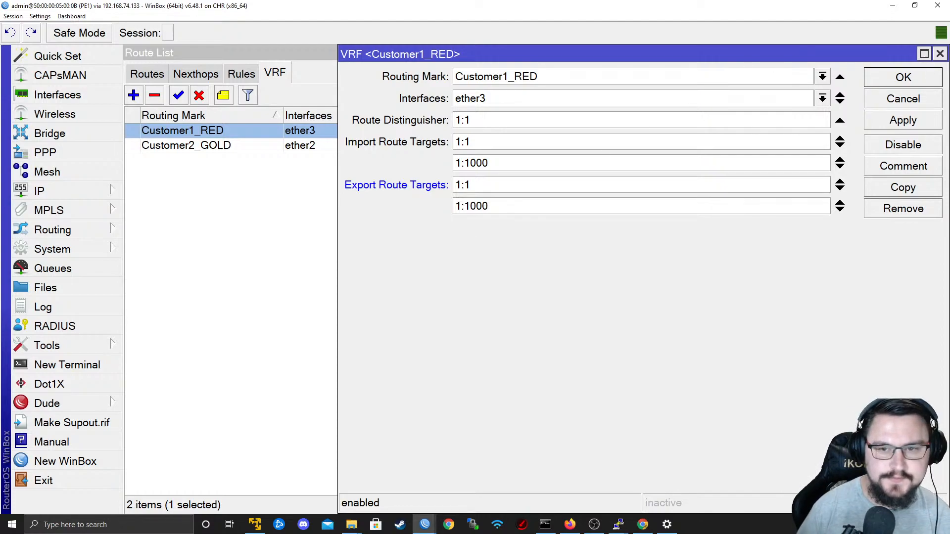
left_click(915, 116)
left_click(907, 82)
Check the running ping in the CPE1-Customer1 console and return to PE1's WinBox session.
key("alt+Tab")
key("alt+Tab")
key("alt+Tab")
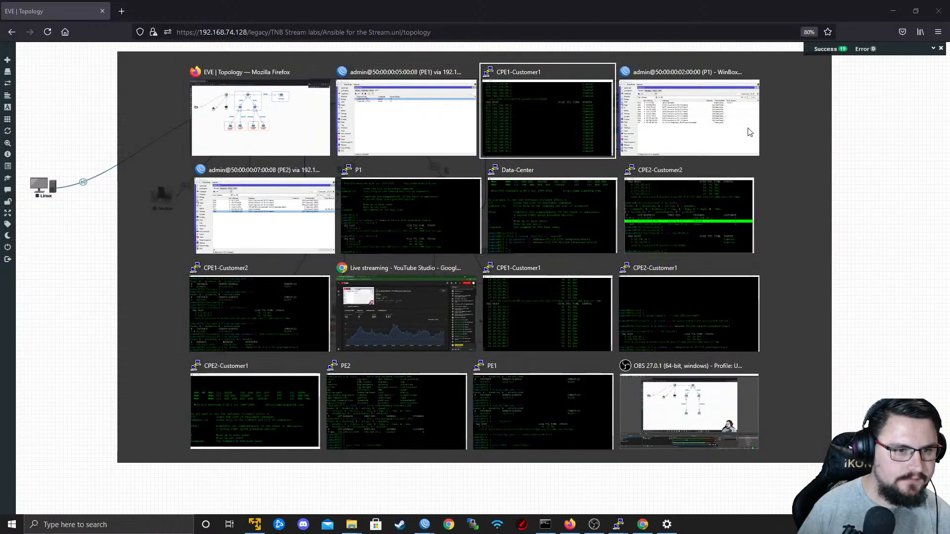
key("alt+Tab")
key("alt+Tab")
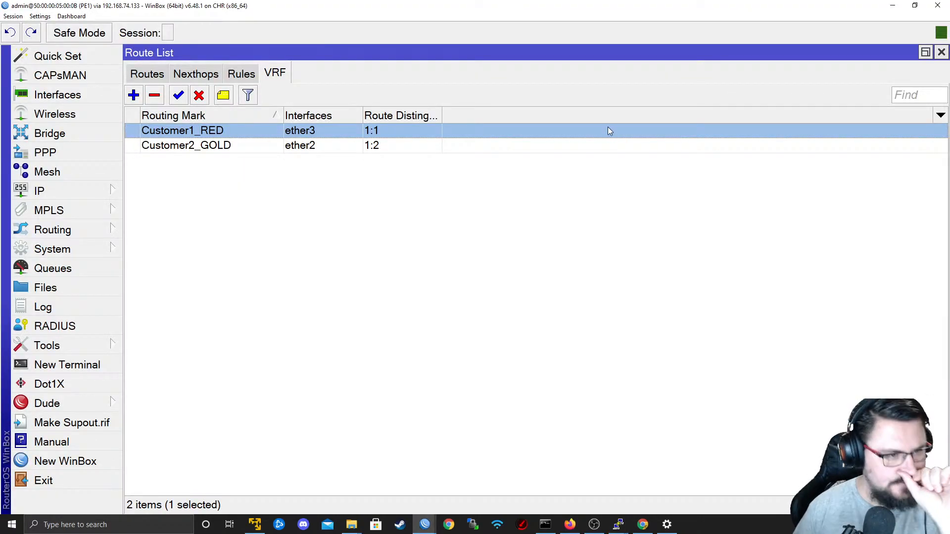
Remove the 1:1000 export route target from PE1's Customer1_RED VRF and save it.
double_click(609, 130)
left_click(840, 203)
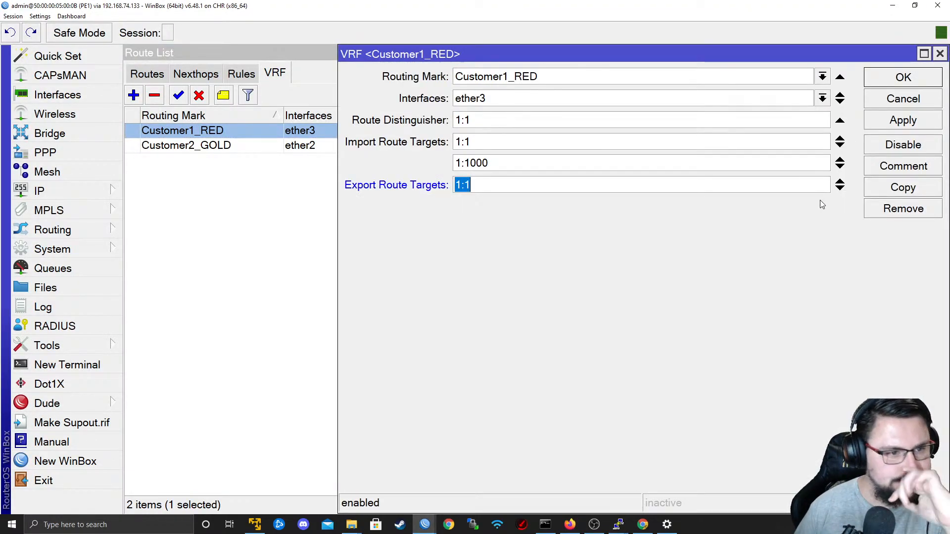
left_click(933, 124)
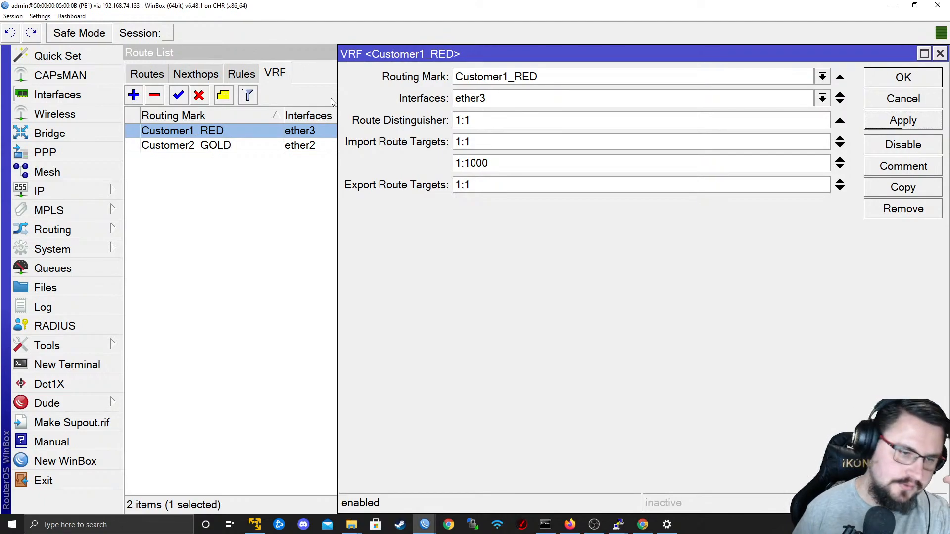
left_click(899, 78)
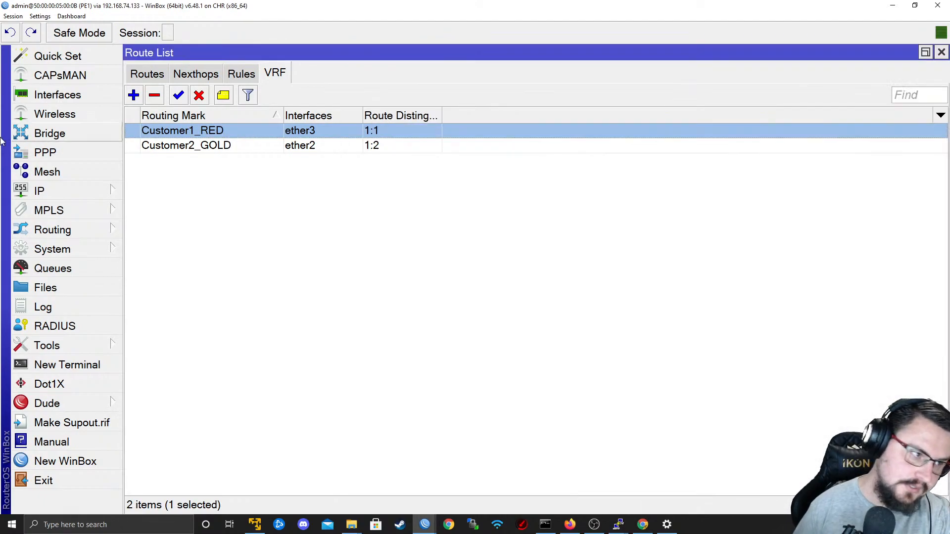
Open the Customer1_RED entry among PE1's BGP VRFs to review its redistribution settings, and close it without changes.
left_click(47, 231)
left_click(166, 249)
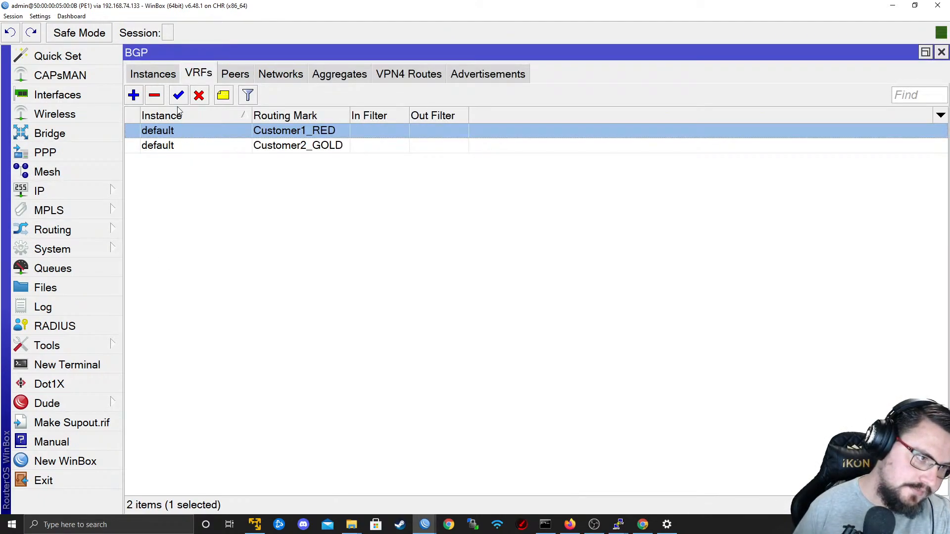
double_click(237, 136)
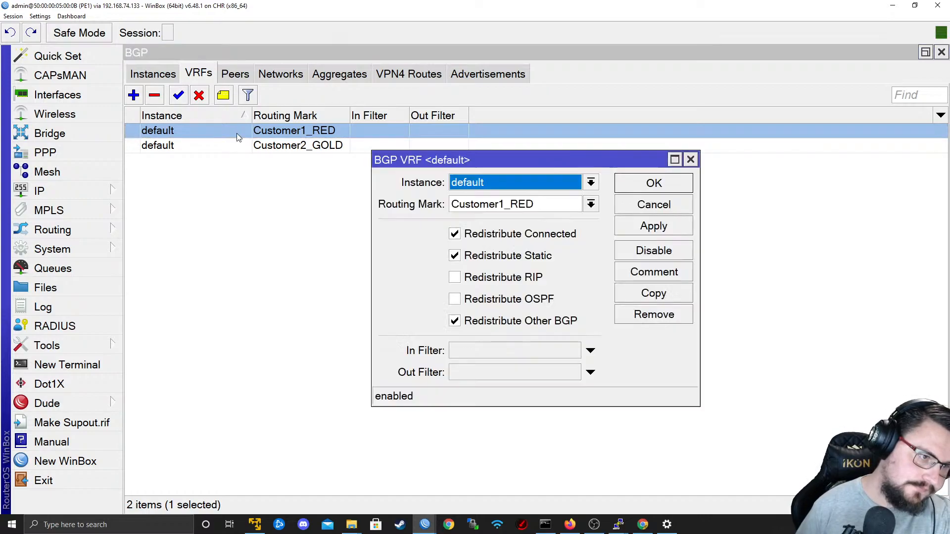
left_click(654, 213)
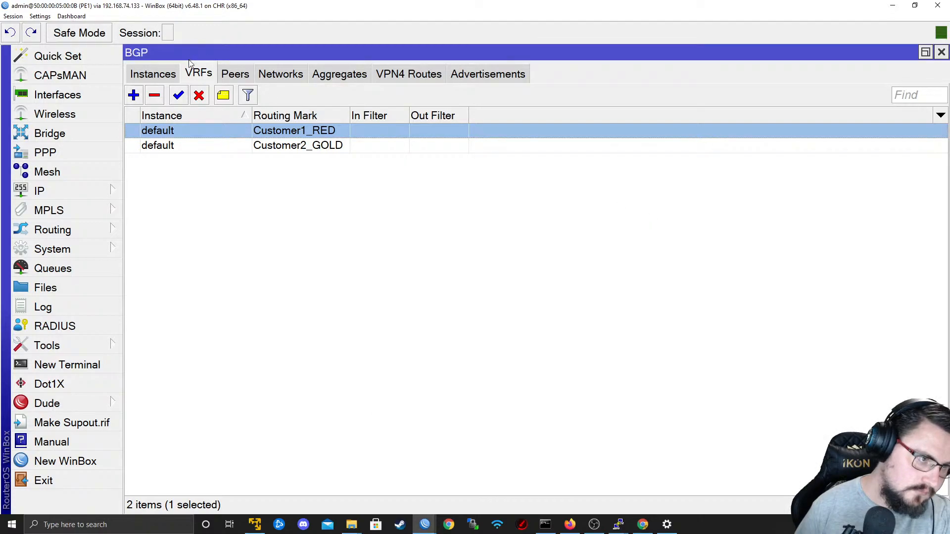
Look through PE1's BGP networks, aggregates and VPN4 routes, and inspect the details of the 192.168.90.0/24 VPN4 route.
left_click(280, 78)
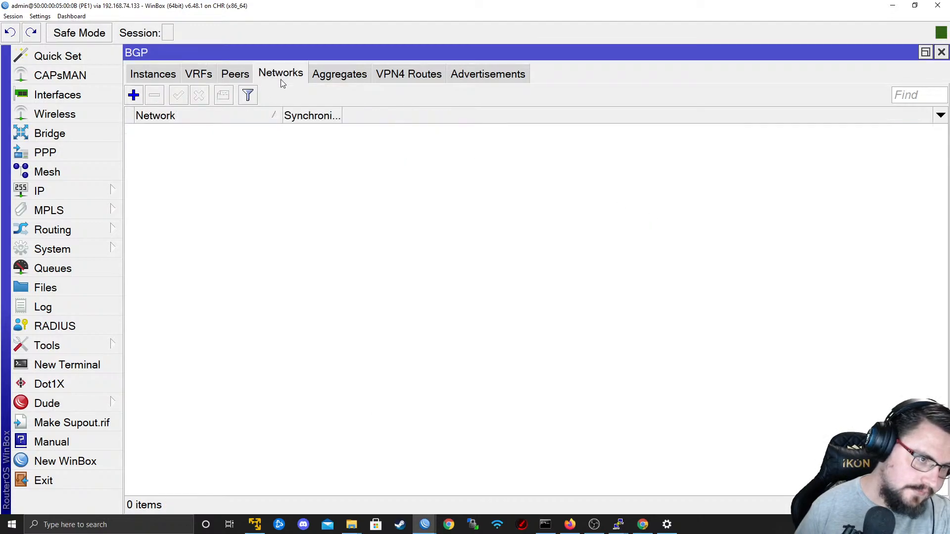
left_click(316, 79)
left_click(410, 77)
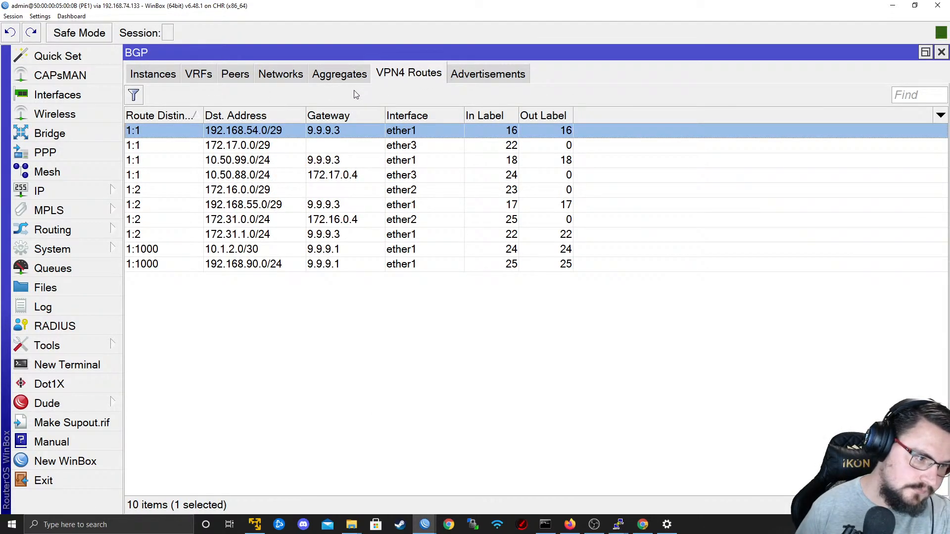
left_click(346, 255)
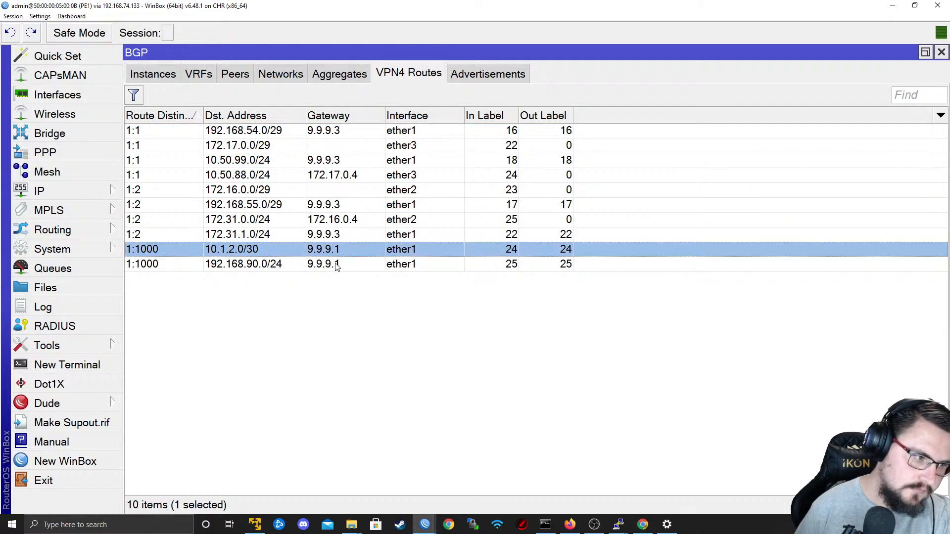
double_click(321, 267)
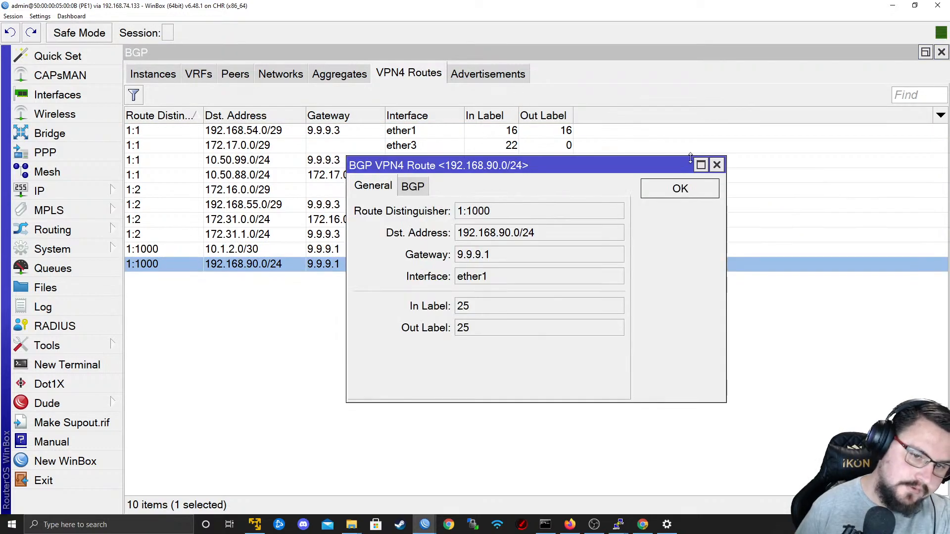
left_click(717, 165)
Filter PE1's BGP advertisements to the TO_P1_MPLS peer and check for advertised prefixes.
left_click(479, 79)
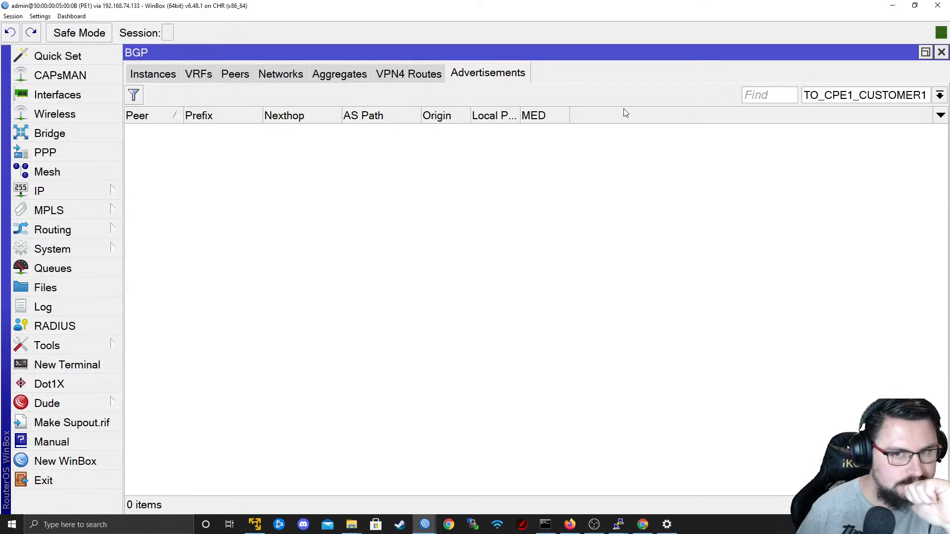
left_click(852, 94)
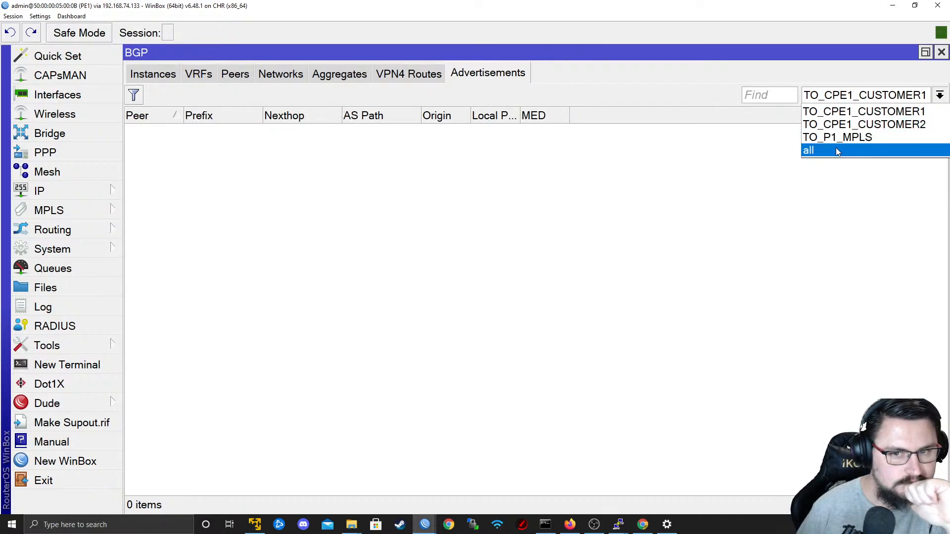
left_click(837, 137)
left_click(831, 99)
left_click(833, 100)
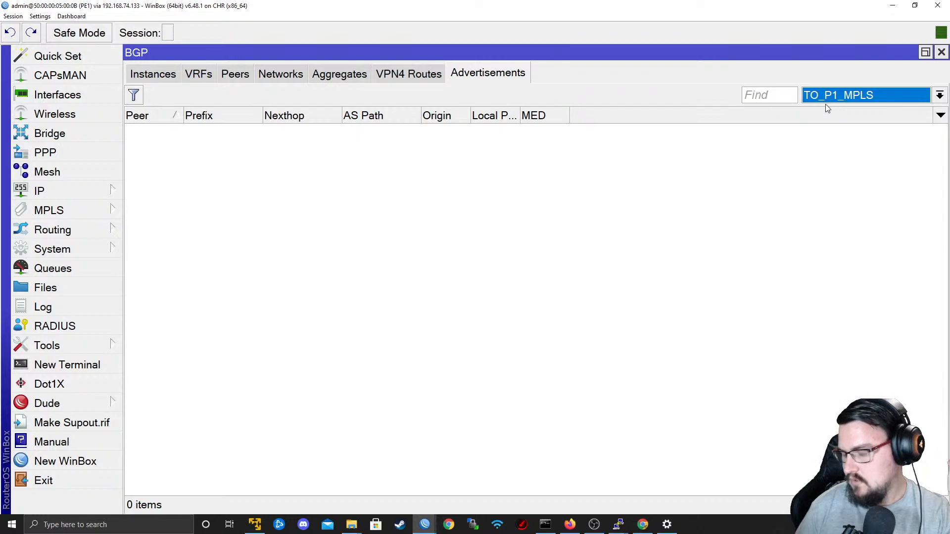
Switch to the CPE2-Customer1 console, maximize it, and print its IP routing table with ip route print.
left_click(424, 528)
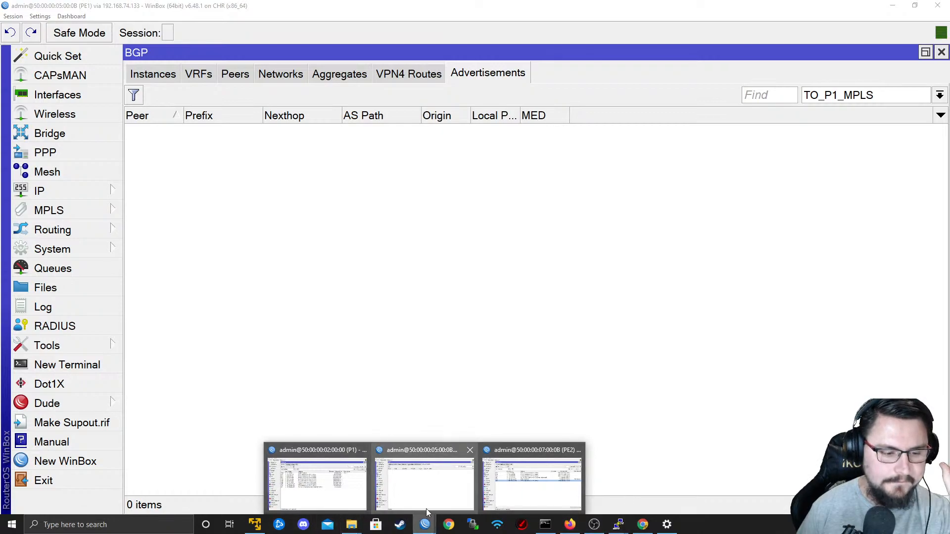
left_click(643, 407)
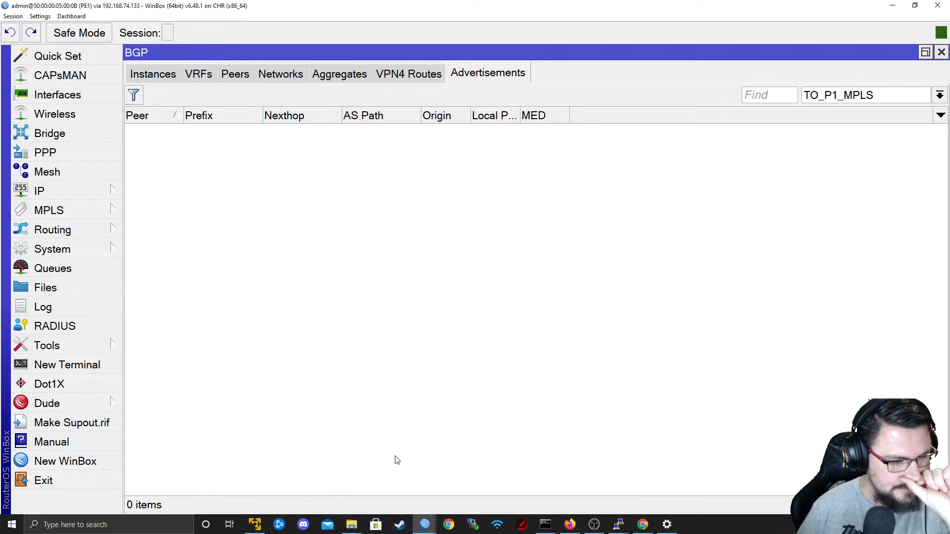
left_click(619, 524)
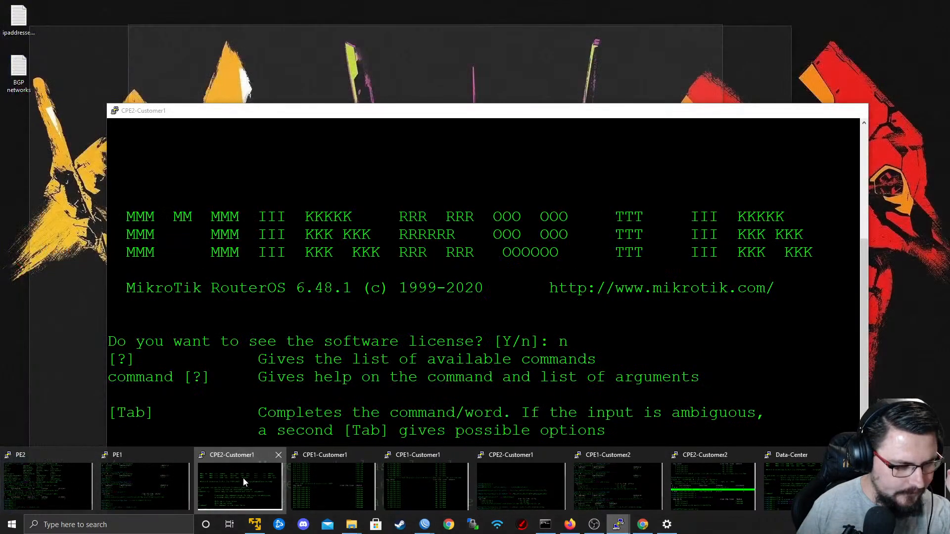
left_click(242, 477)
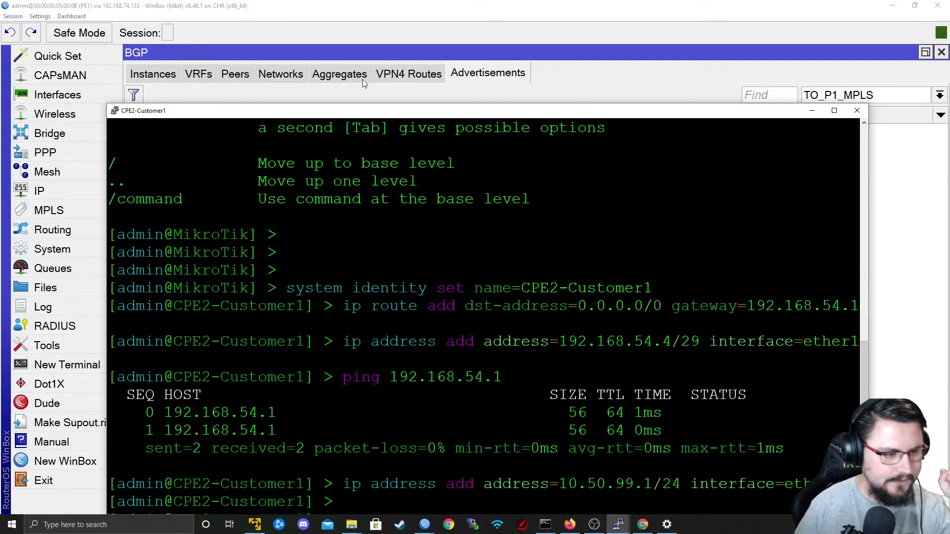
double_click(333, 110)
type("ip r")
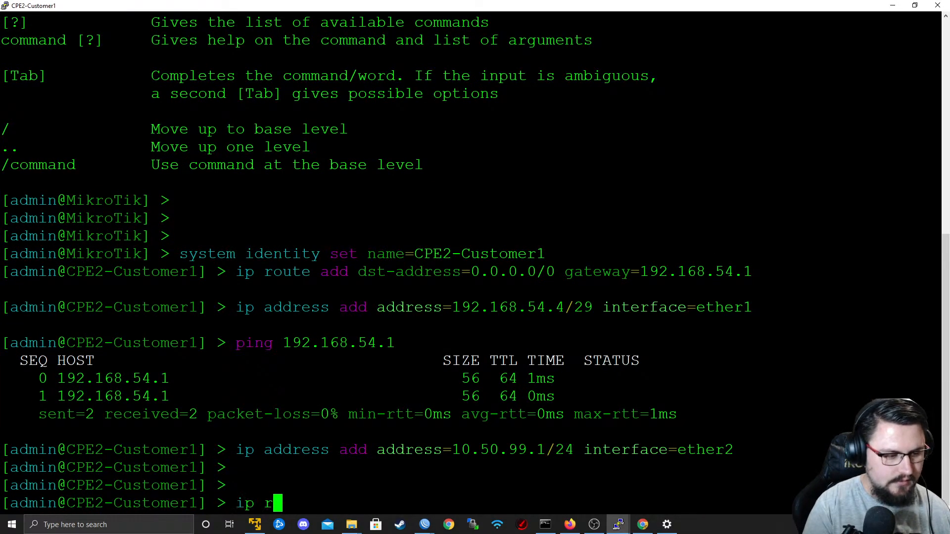
type("oute print")
key("Return")
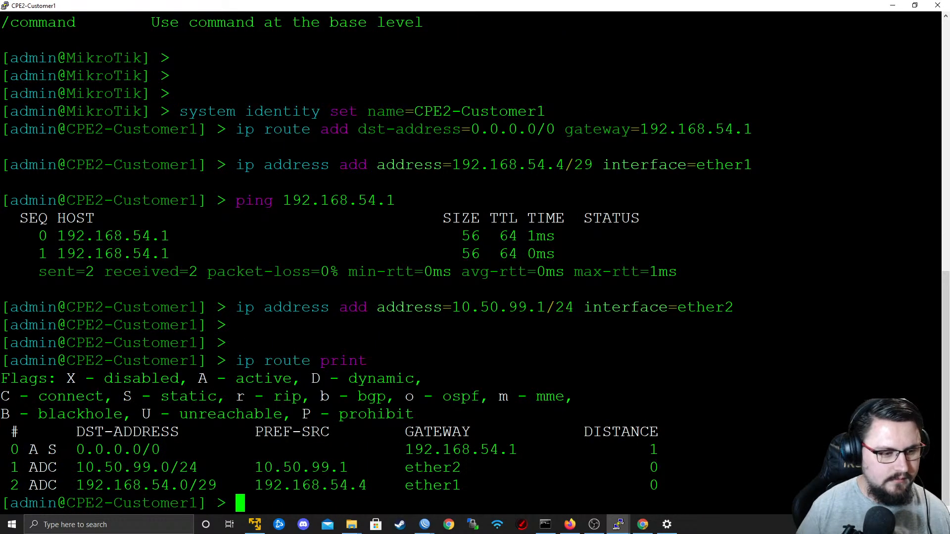
key("alt+Tab")
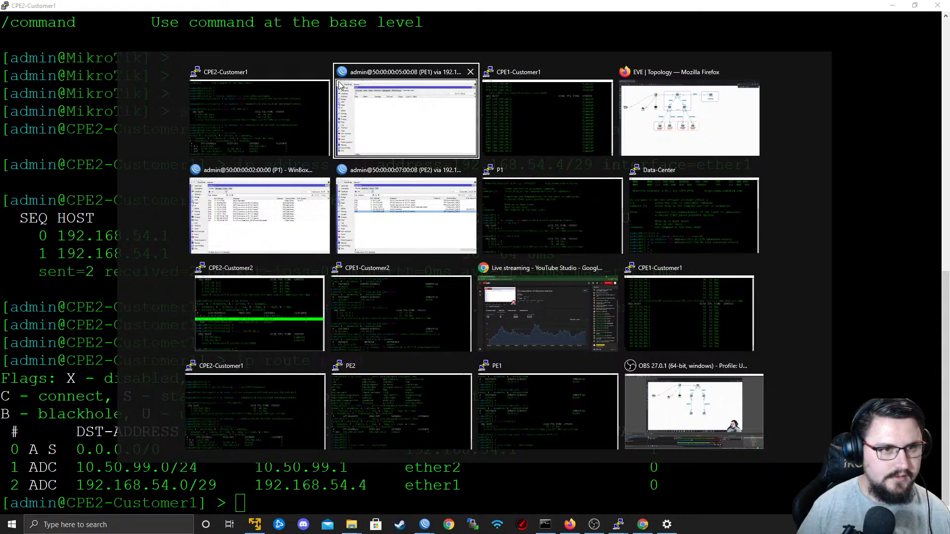
Switch to the CPE1-Customer1 console, stop the running ping, print the routing table with ip route print, and check the default route's gateway.
left_click(547, 119)
key("ctrl+c")
key("Return")
type("ip route print")
key("Return")
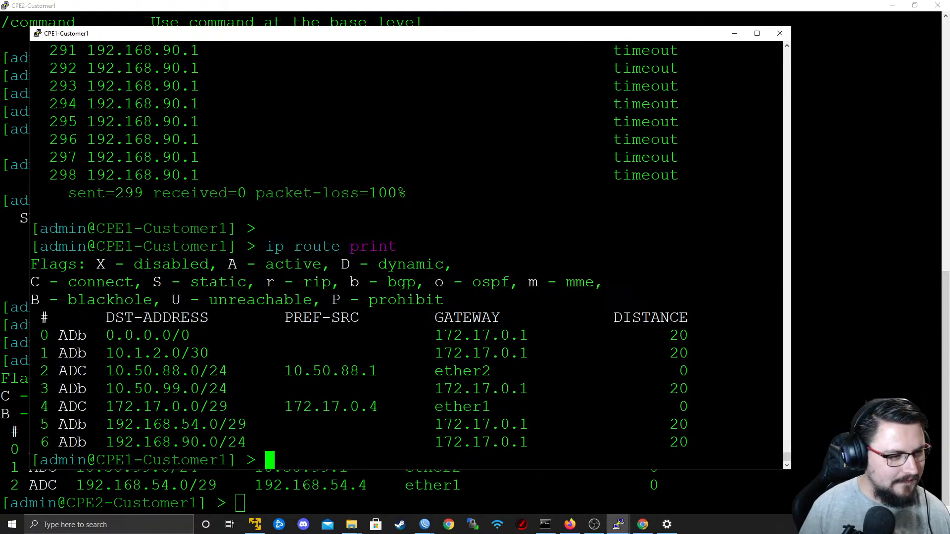
left_click_drag(116, 335, 285, 335)
double_click(495, 336)
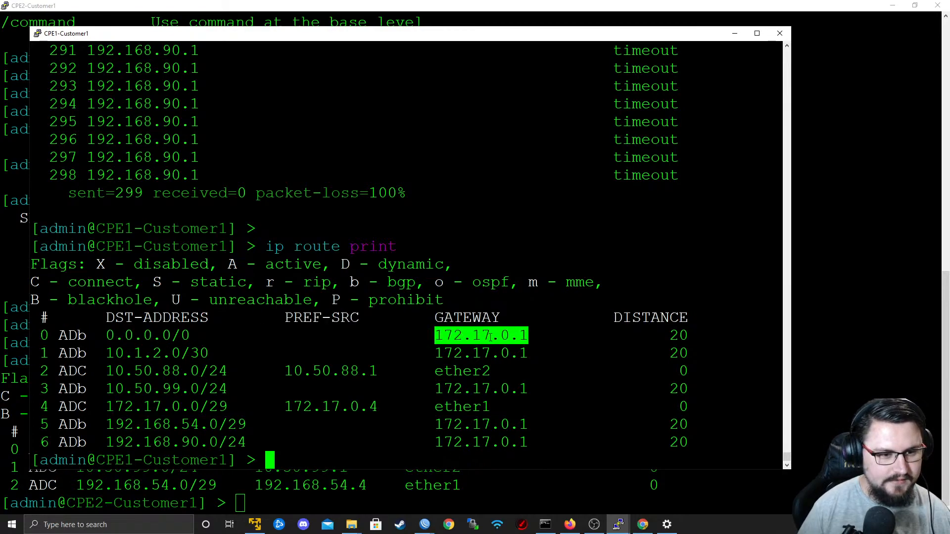
type("tool trac")
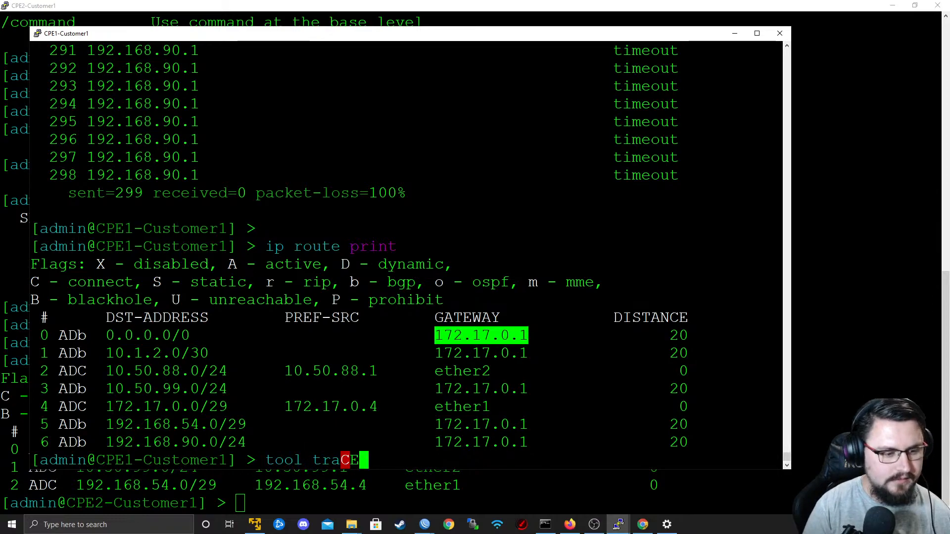
key("Tab")
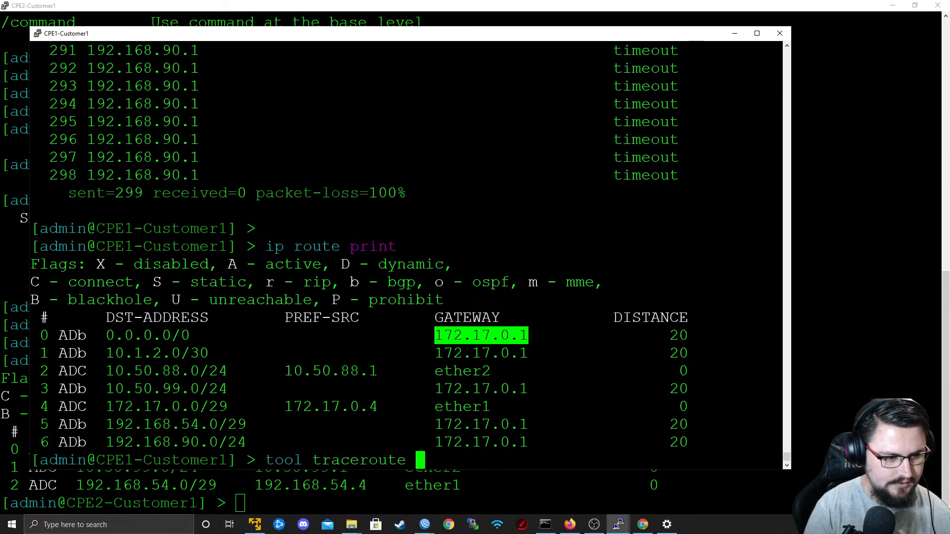
type("192.16")
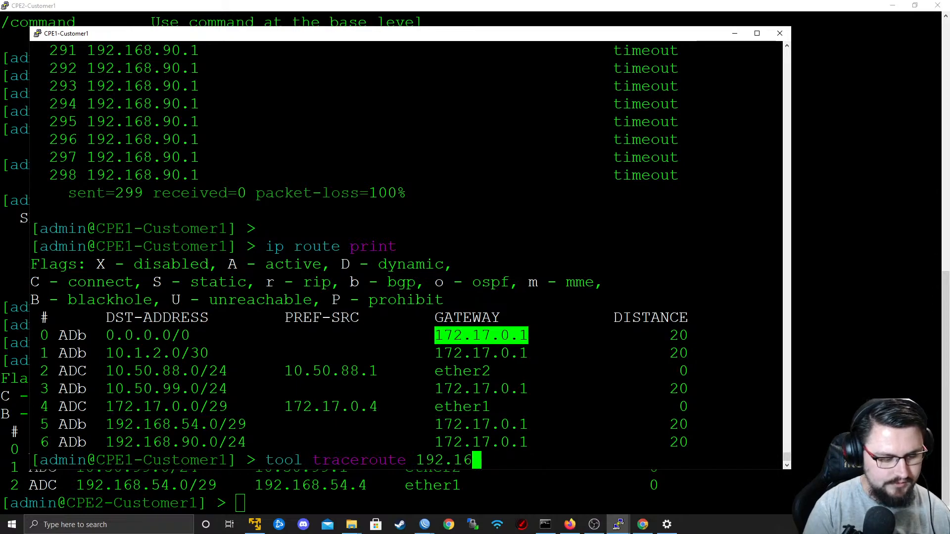
type("8.90.1 sr")
key("Tab")
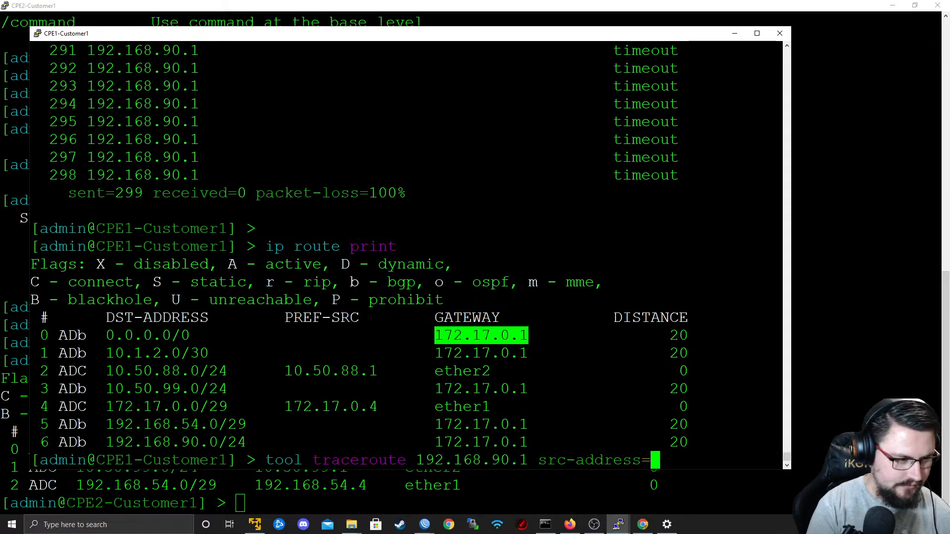
key("BackSpace")
key("BackSpace")
key("BackSpace")
key("BackSpace")
key("BackSpace")
key("BackSpace")
key("BackSpace")
key("BackSpace")
key("BackSpace")
key("BackSpace")
key("BackSpace")
key("BackSpace")
key("BackSpace")
key("BackSpace")
key("BackSpace")
key("BackSpace")
key("BackSpace")
key("BackSpace")
key("BackSpace")
key("BackSpace")
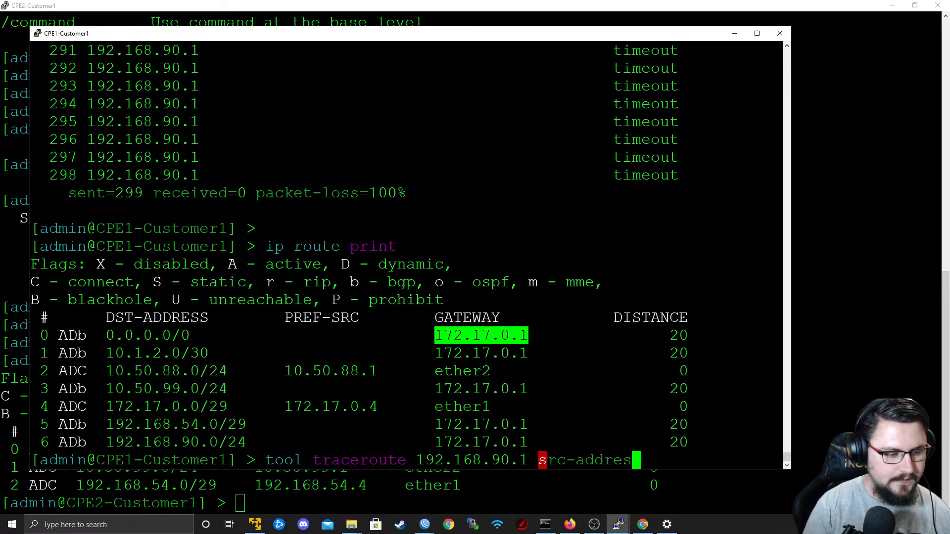
Ping 192.168.90.1 from CPE1-Customer1 with src-address=10.50.88.1, and stop it after a couple of attempts.
key("Up")
key("Up")
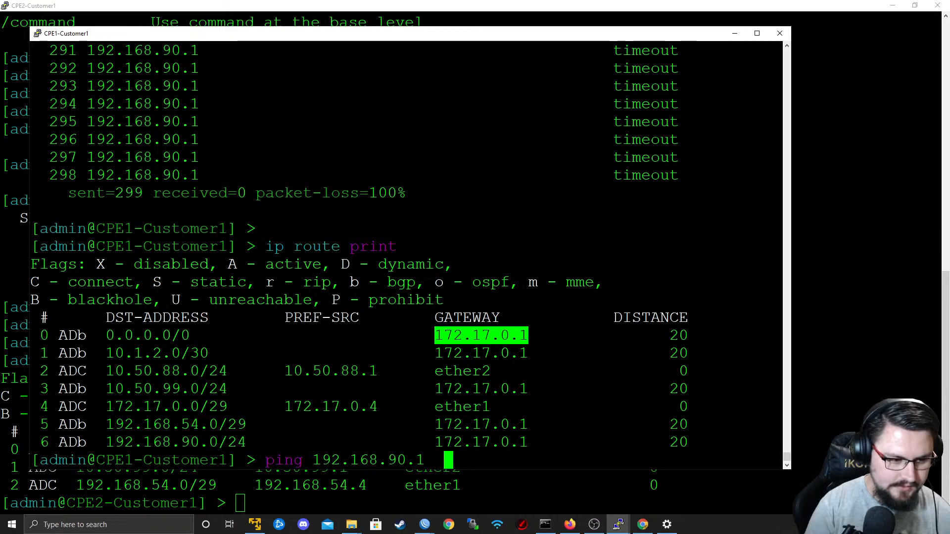
type("src-address=")
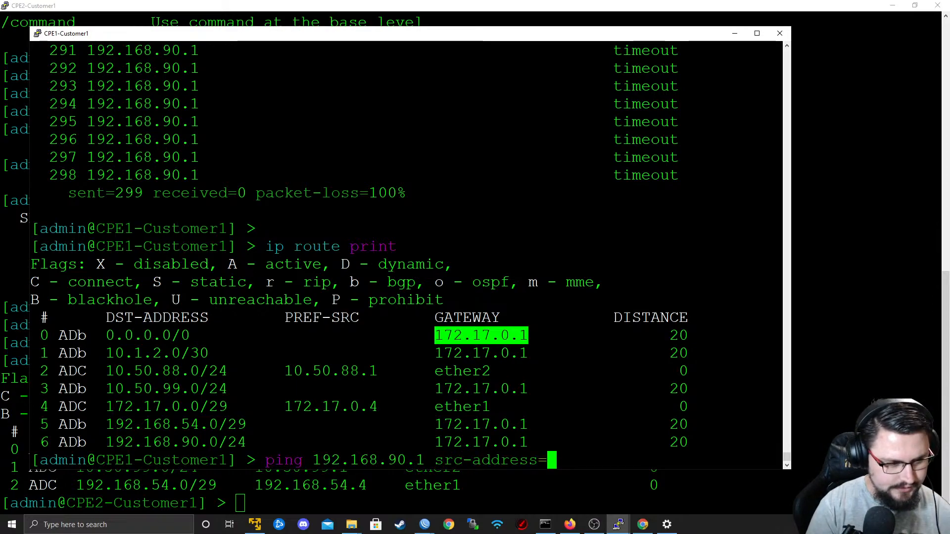
type("10.50.88")
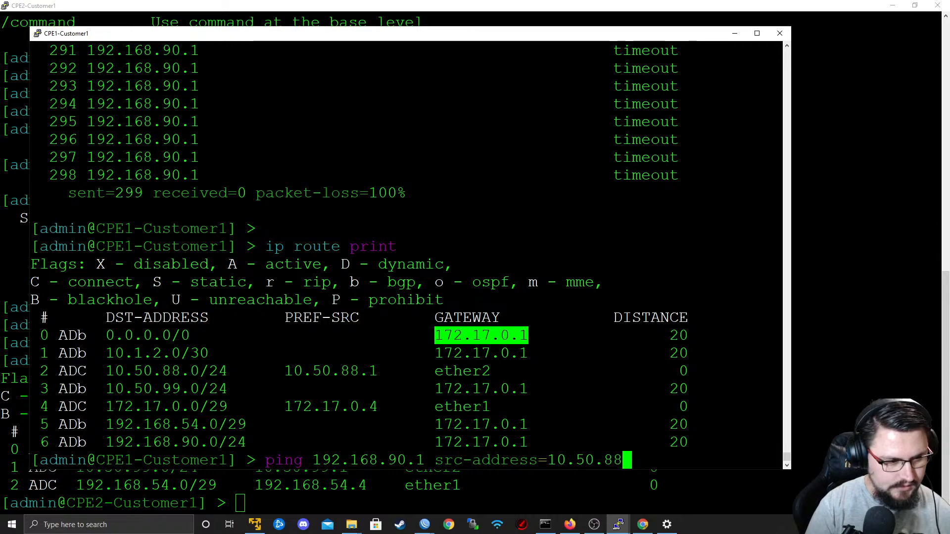
type(".1")
key("Return")
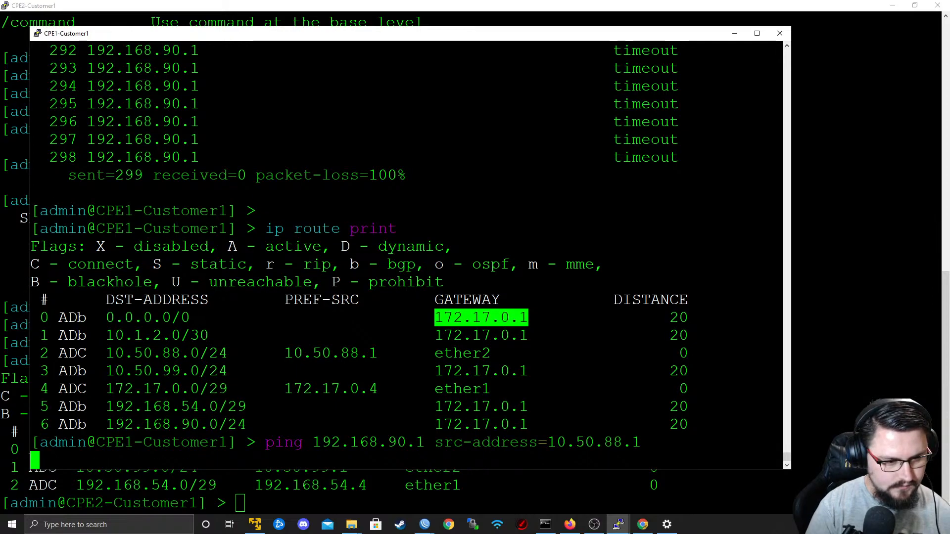
key("ctrl+c")
key("Up")
key("Up")
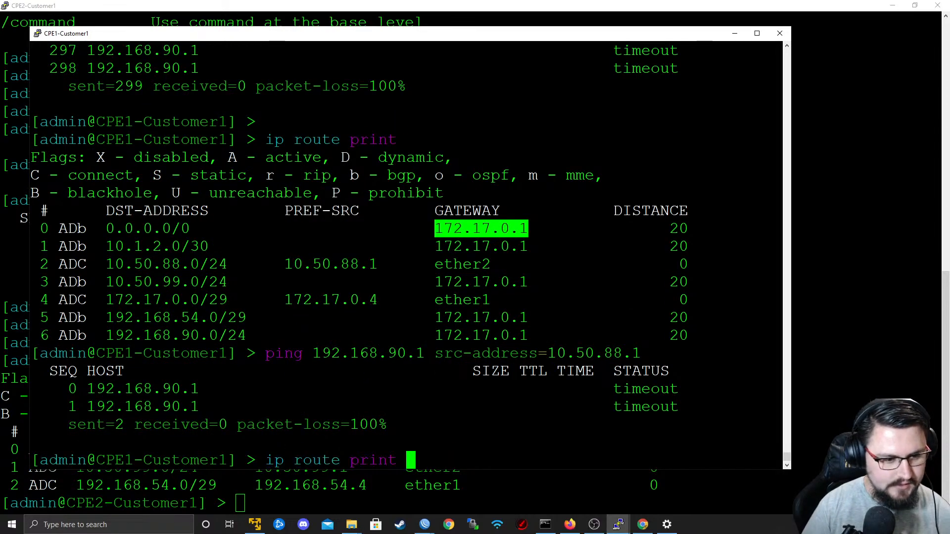
key("BackSpace")
key("BackSpace")
key("BackSpace")
key("BackSpace")
key("BackSpace")
key("BackSpace")
key("BackSpace")
key("BackSpace")
key("BackSpace")
key("BackSpace")
key("BackSpace")
key("BackSpace")
key("BackSpace")
key("BackSpace")
key("BackSpace")
key("BackSpace")
key("BackSpace")
key("BackSpace")
key("BackSpace")
key("BackSpace")
key("BackSpace")
key("BackSpace")
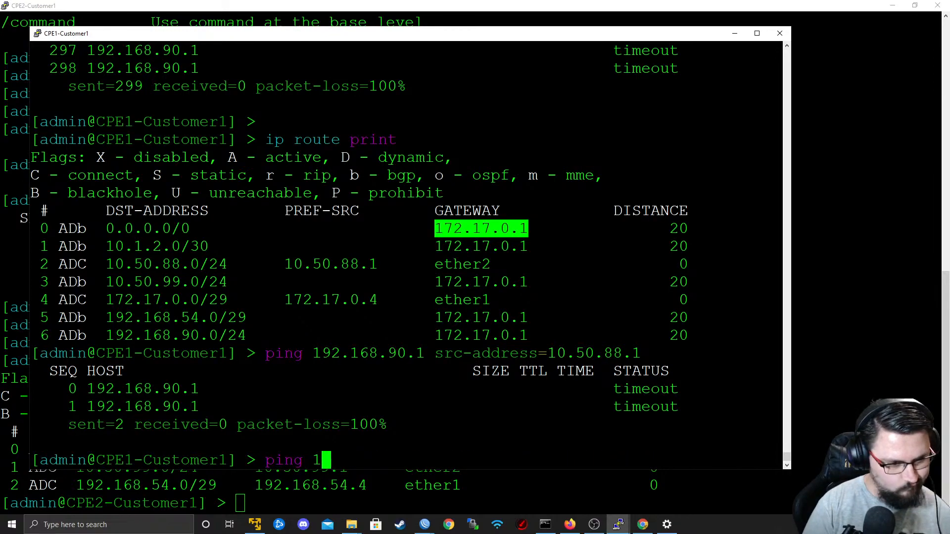
key("BackSpace")
key("BackSpace")
key("BackSpace")
key("BackSpace")
key("BackSpace")
key("BackSpace")
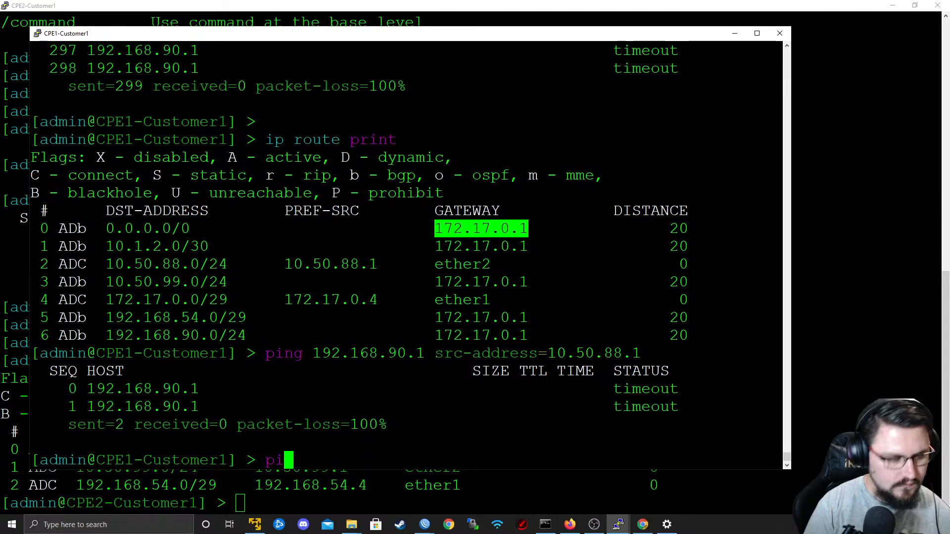
Run tool traceroute 192.168.90.1 src-address=10.50.88.1 on CPE1-Customer1, and quit it after several hops are listed.
type("tool trac")
key("Tab")
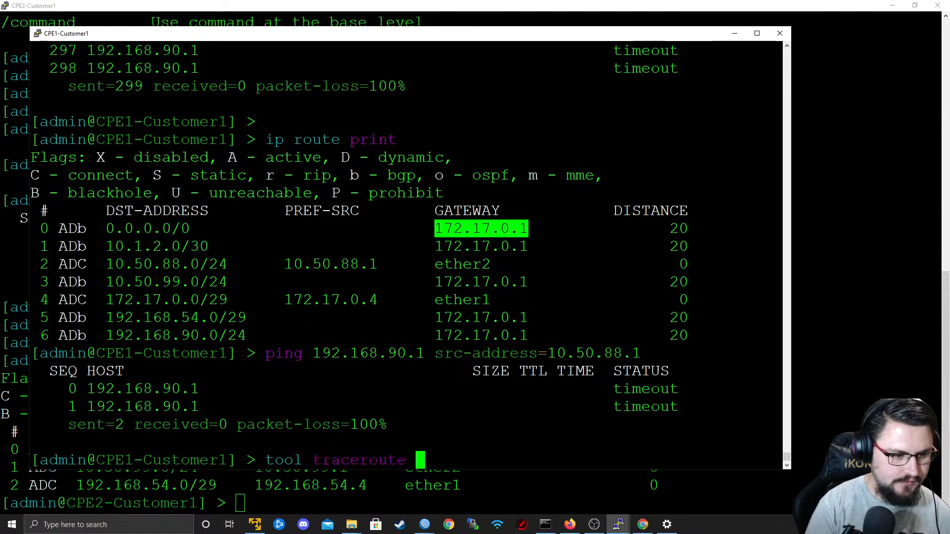
type("192.168.")
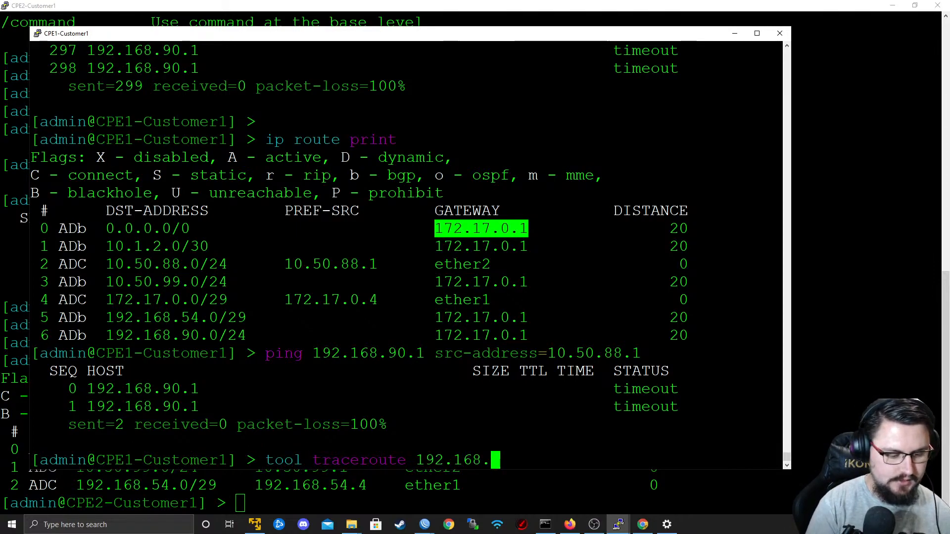
type("90.1 routing-table=")
key("BackSpace")
key("BackSpace")
key("BackSpace")
key("BackSpace")
key("BackSpace")
key("BackSpace")
key("BackSpace")
key("BackSpace")
key("BackSpace")
key("BackSpace")
key("BackSpace")
key("BackSpace")
key("BackSpace")
key("BackSpace")
key("BackSpace")
type("src-address=10")
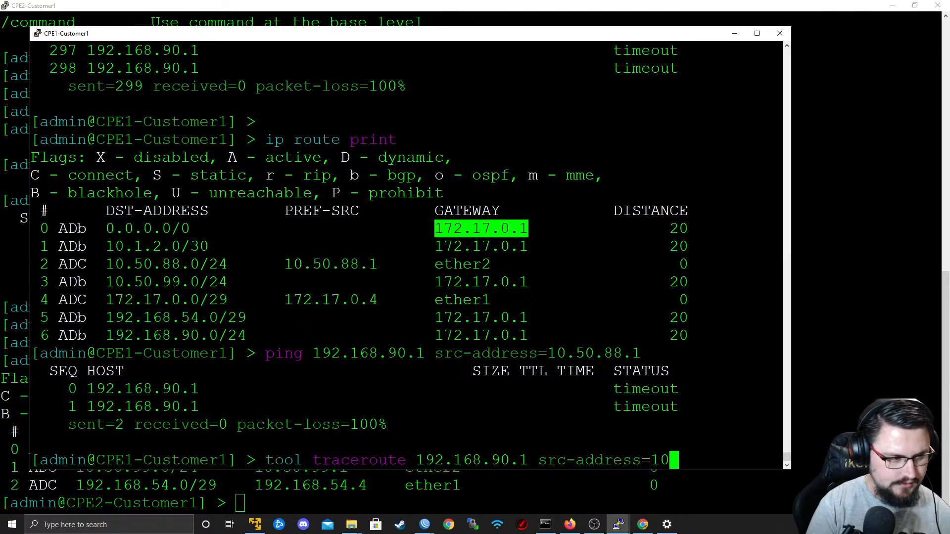
type(".50.88.")
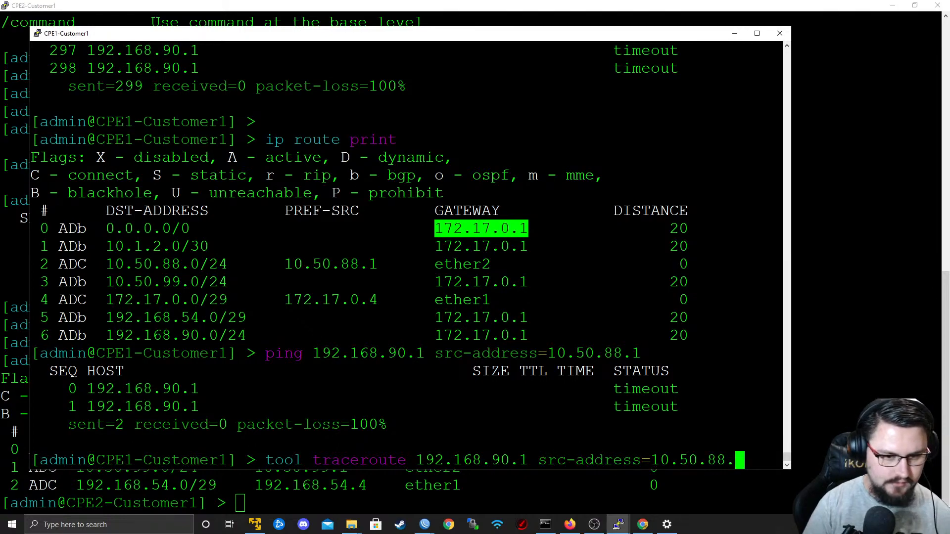
type("1")
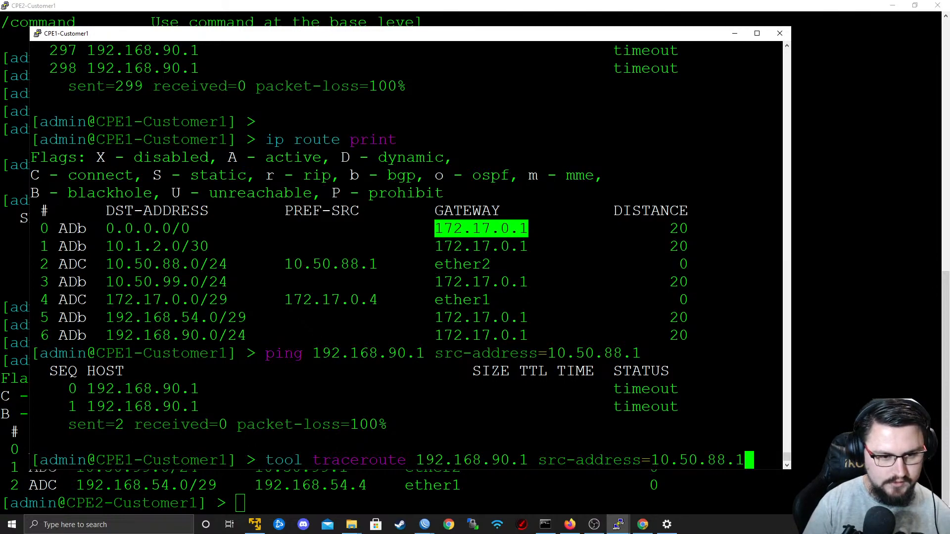
key("Return")
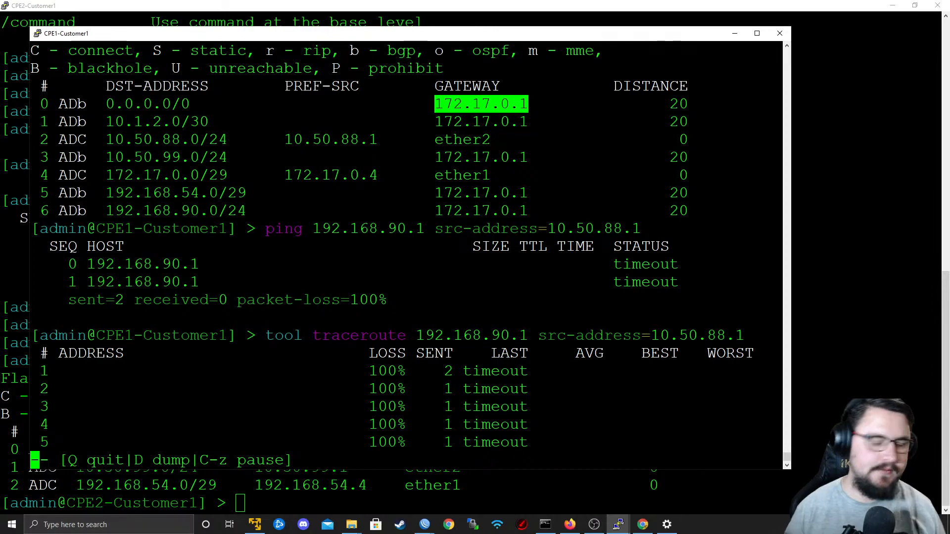
key("q")
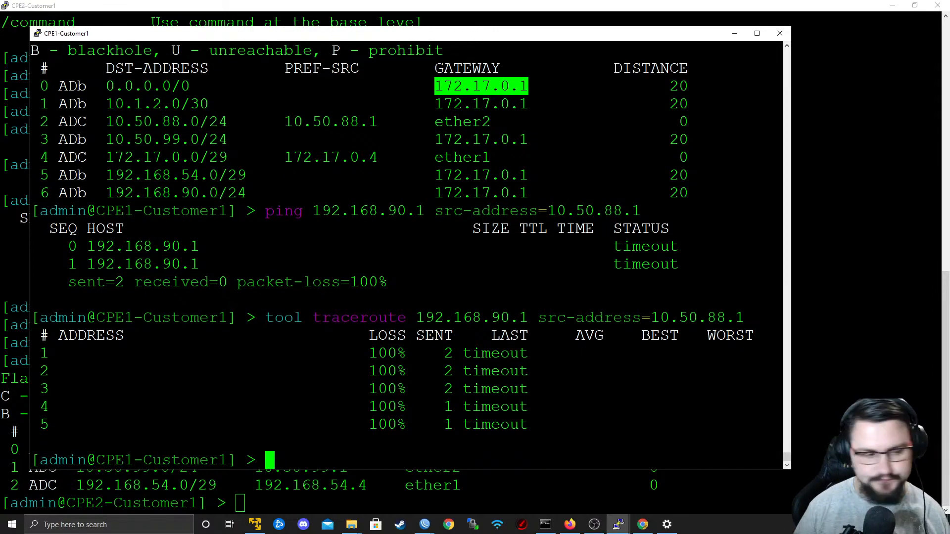
Rerun the ping to 192.168.90.1 from source 10.50.88.1 on CPE1-Customer1 and leave it running.
key("alt+Tab")
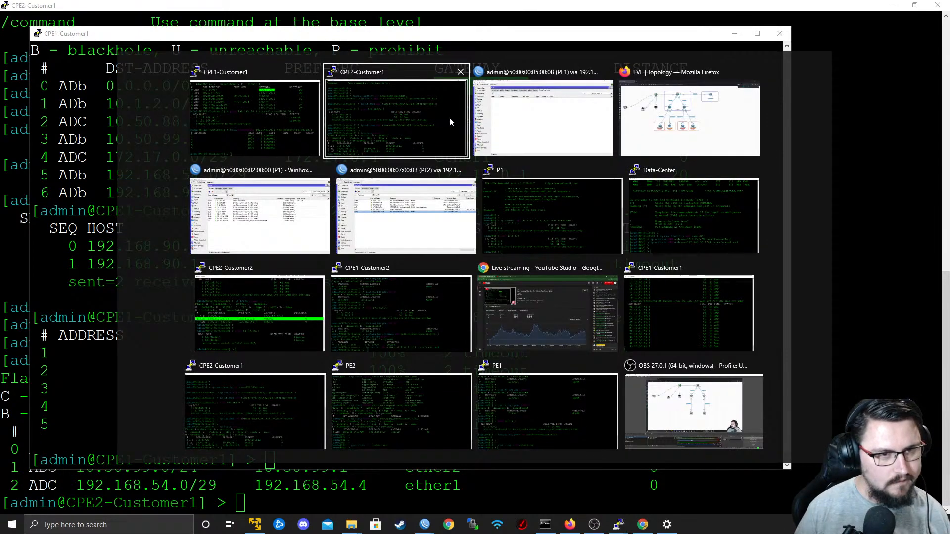
key("Escape")
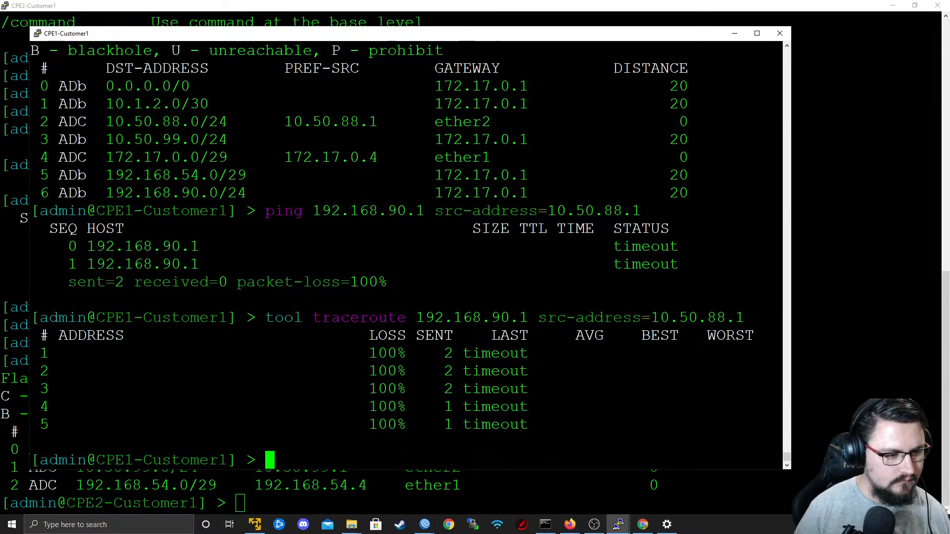
key("Return")
key("Return")
key("Up")
key("Up")
key("Up")
key("Down")
key("Return")
Switch to P1's WinBox session, open its interface list, and clear the VRF_TRAC name filter.
key("alt+Tab")
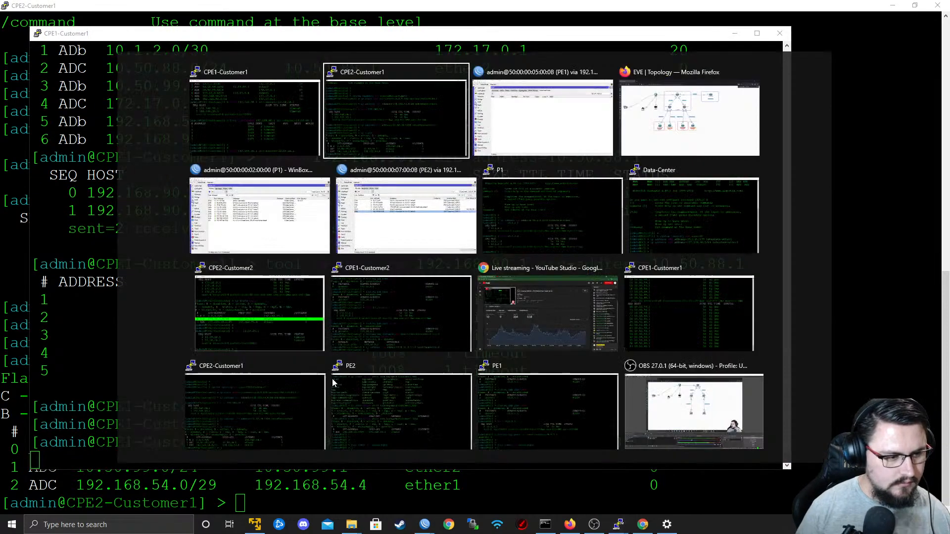
left_click(260, 215)
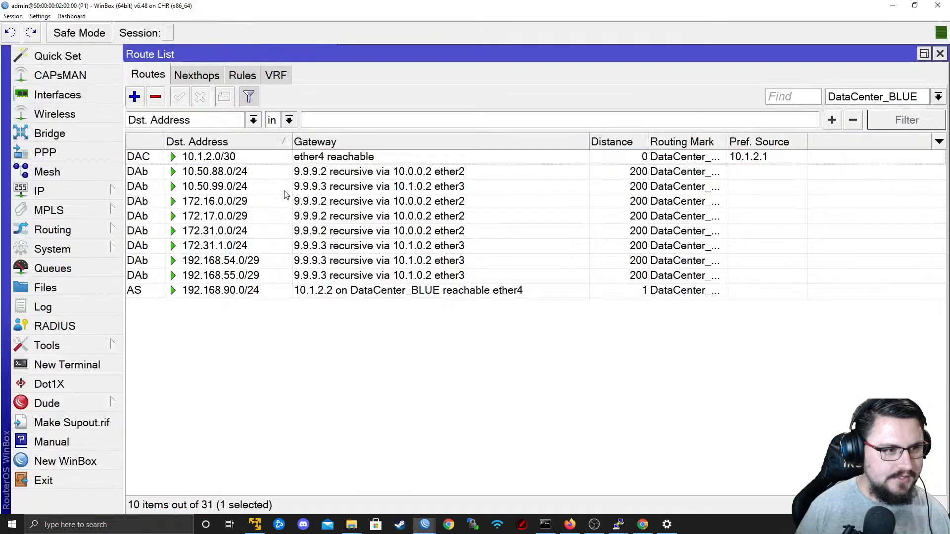
left_click(91, 100)
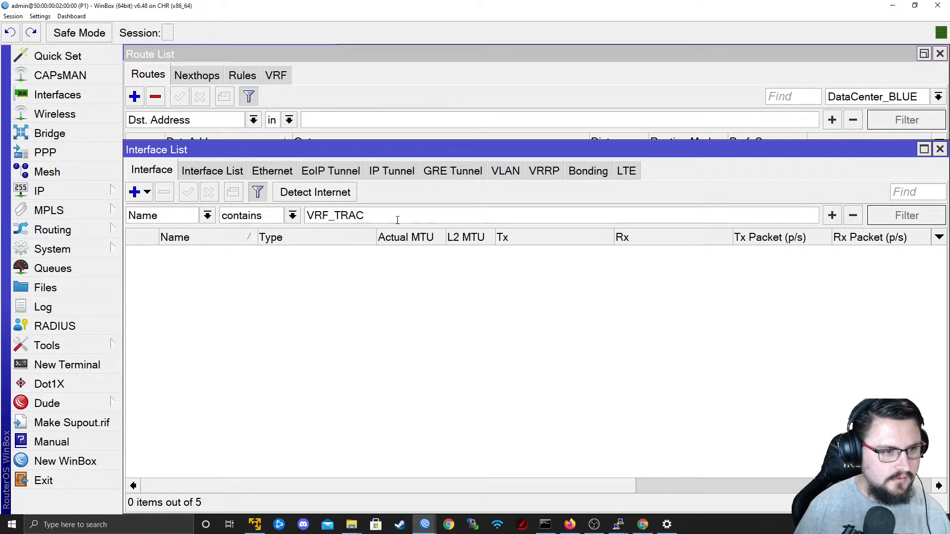
left_click_drag(396, 219, 89, 247)
key("BackSpace")
key("Return")
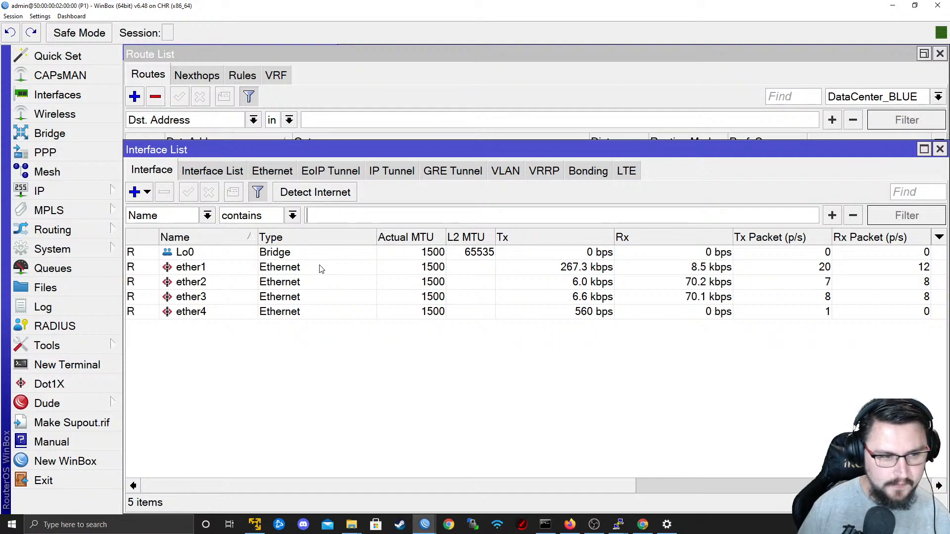
Check P1's link to PE1 in the EVE topology, and open Torch on P1's ether2 interface.
left_click(271, 286)
key("alt+Tab")
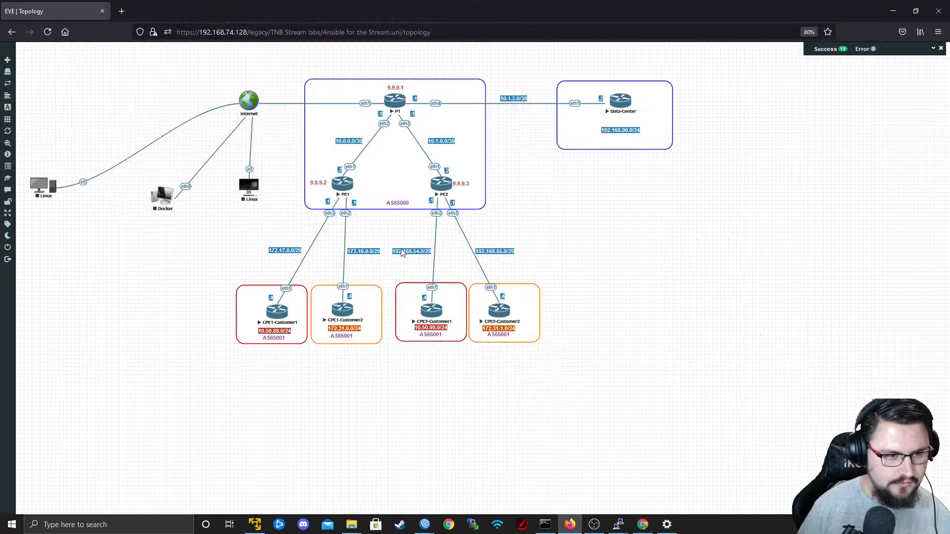
key("alt+Tab")
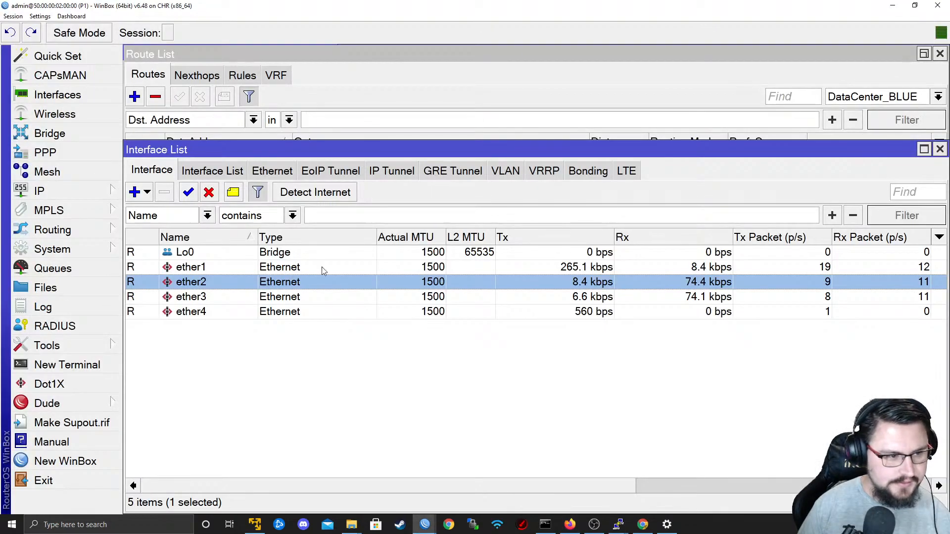
double_click(312, 281)
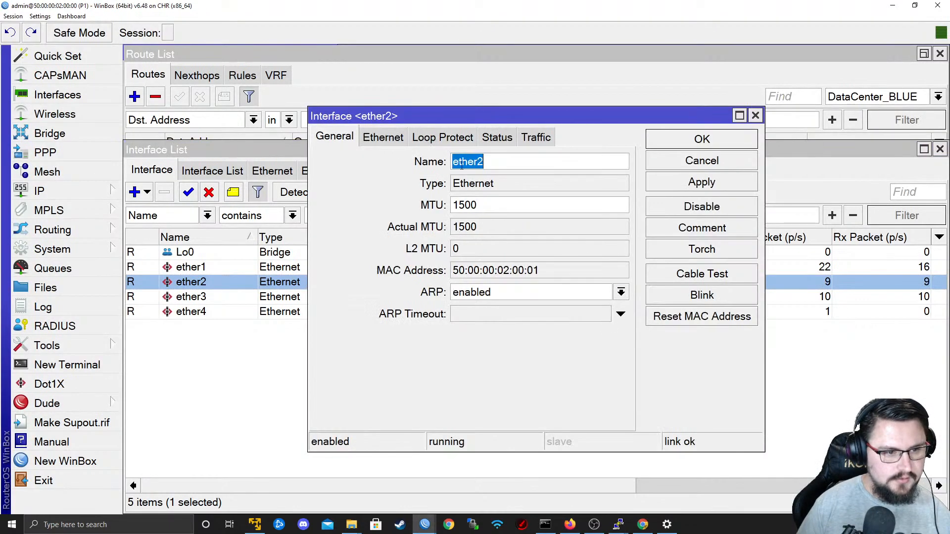
left_click(702, 249)
Set Torch to stop collecting Src. Address6 and Dst. Address6, collect Port and Protocol instead, and restart the capture on ether2.
left_click(317, 154)
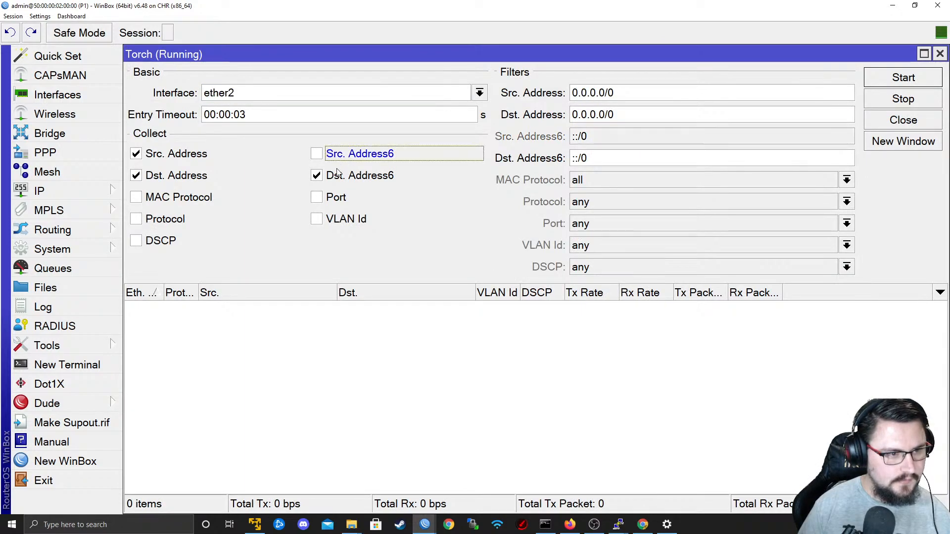
left_click(317, 176)
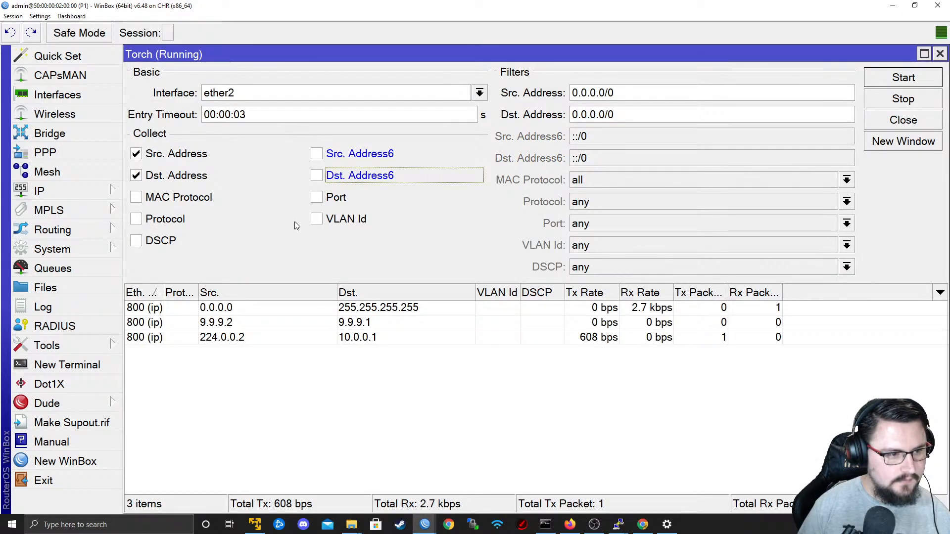
left_click(317, 198)
left_click(315, 221)
left_click(322, 198)
left_click(317, 219)
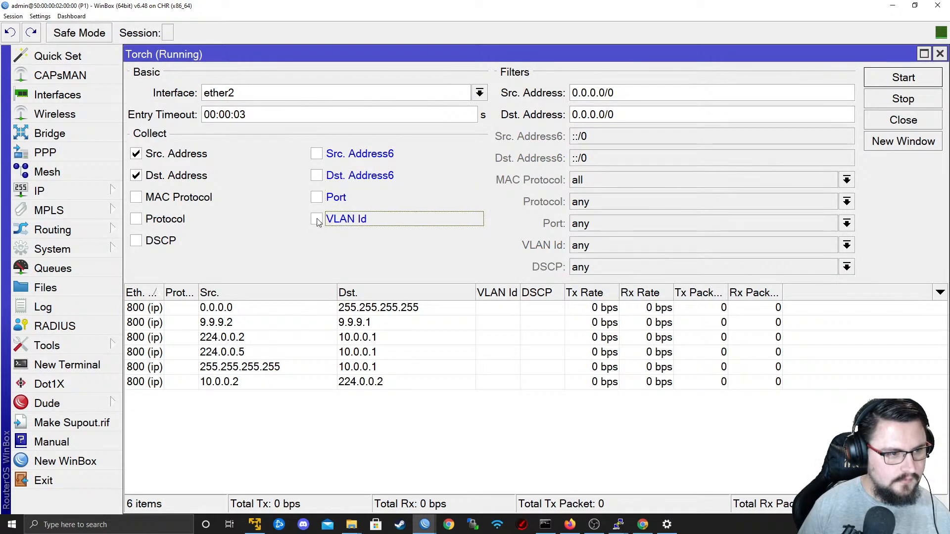
left_click(316, 198)
left_click(174, 221)
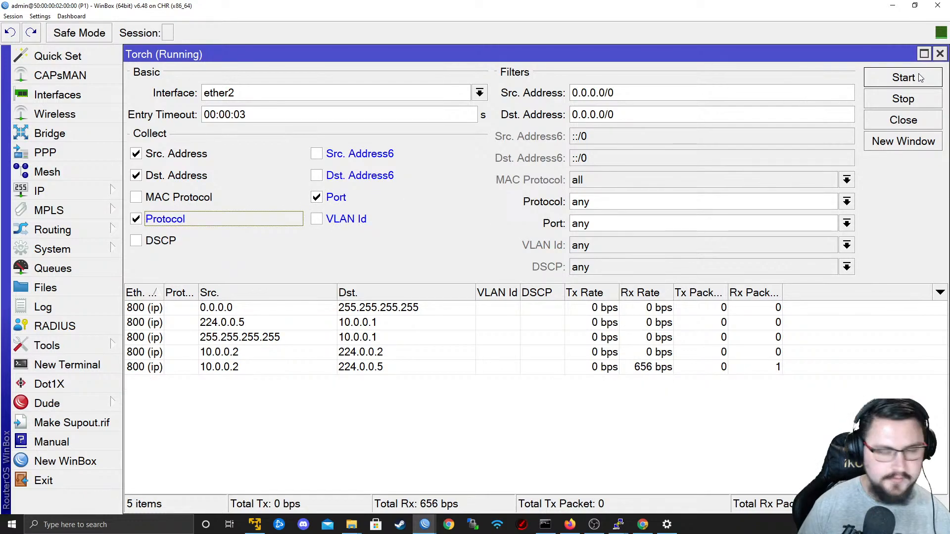
left_click(904, 78)
Set Torch's entry timeout to 00:10:03.
left_click(226, 115)
key("BackSpace")
type("1")
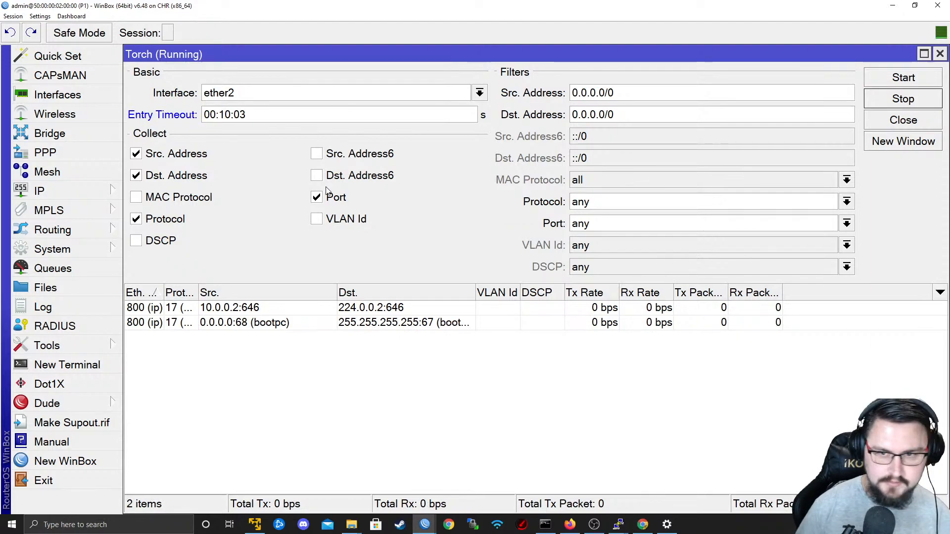
Restart the Torch capture on ether2 and examine its traffic sorted by protocol, with the Protocol column widened.
left_click(875, 78)
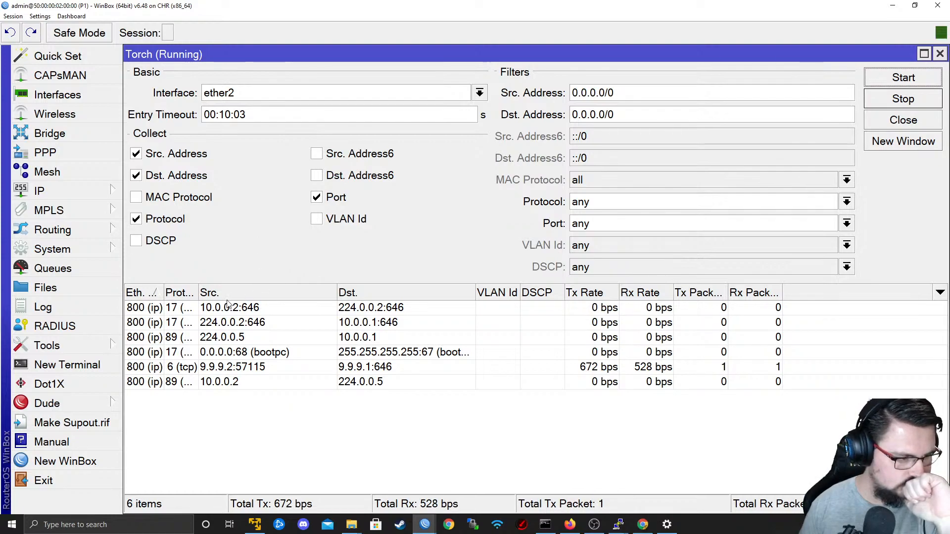
left_click(197, 293)
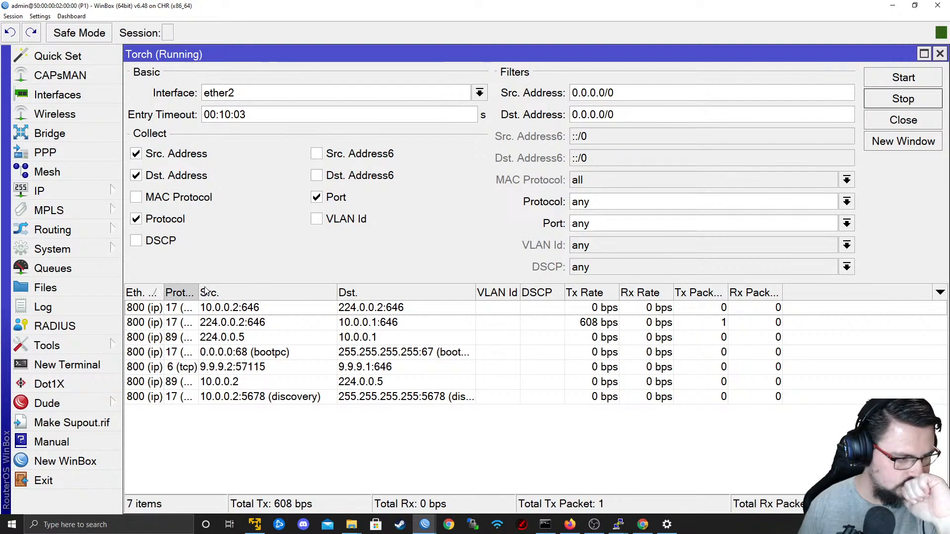
left_click_drag(199, 292, 251, 297)
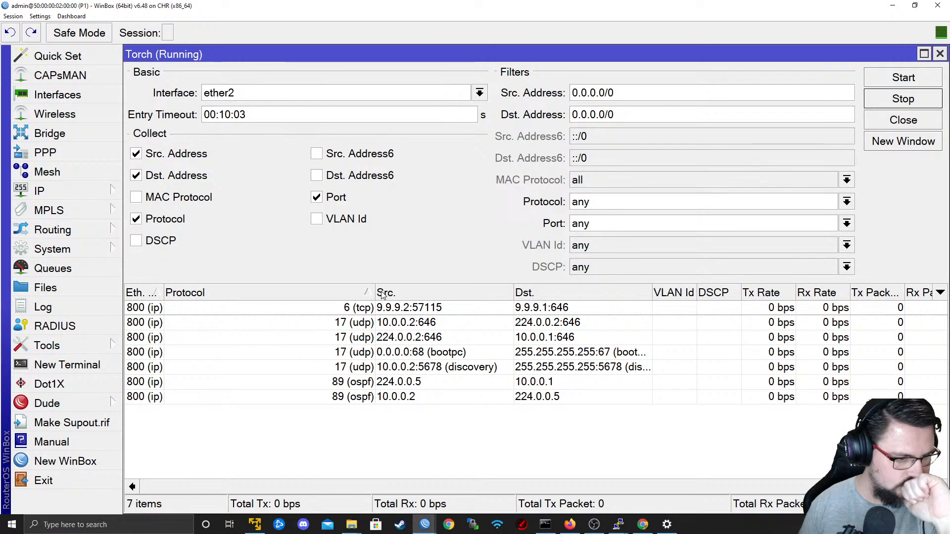
left_click_drag(374, 293, 248, 309)
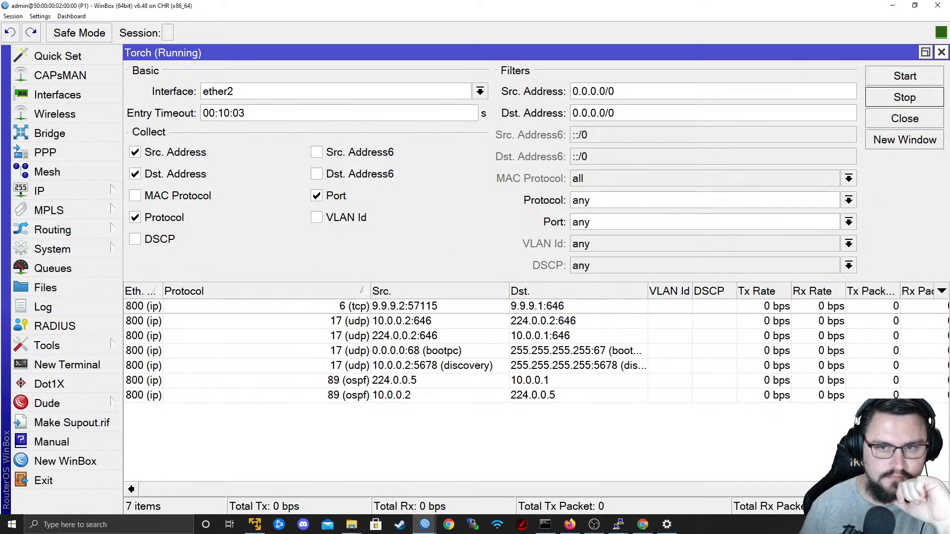
left_click_drag(901, 59, 803, 227)
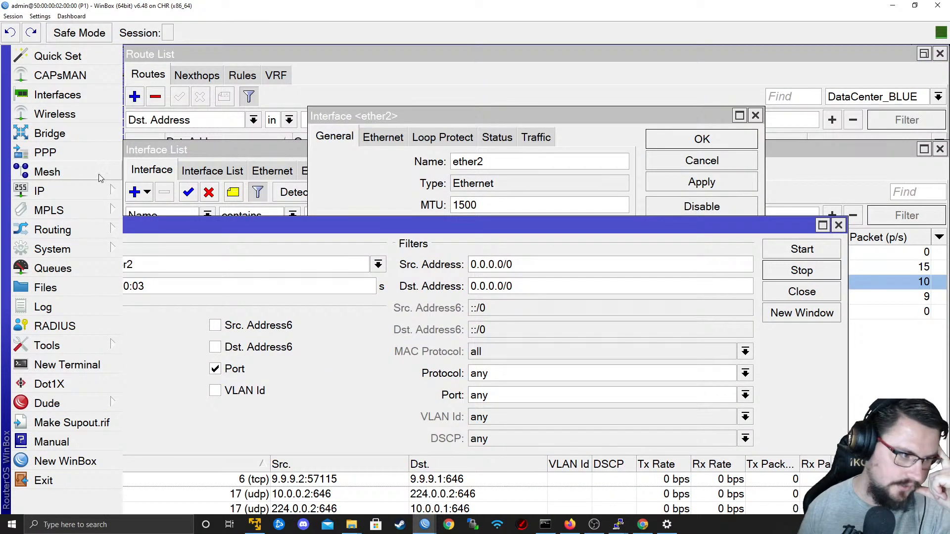
Check the import and export route targets of the DataCenter_BLUE VRF in P1's route settings.
left_click(54, 198)
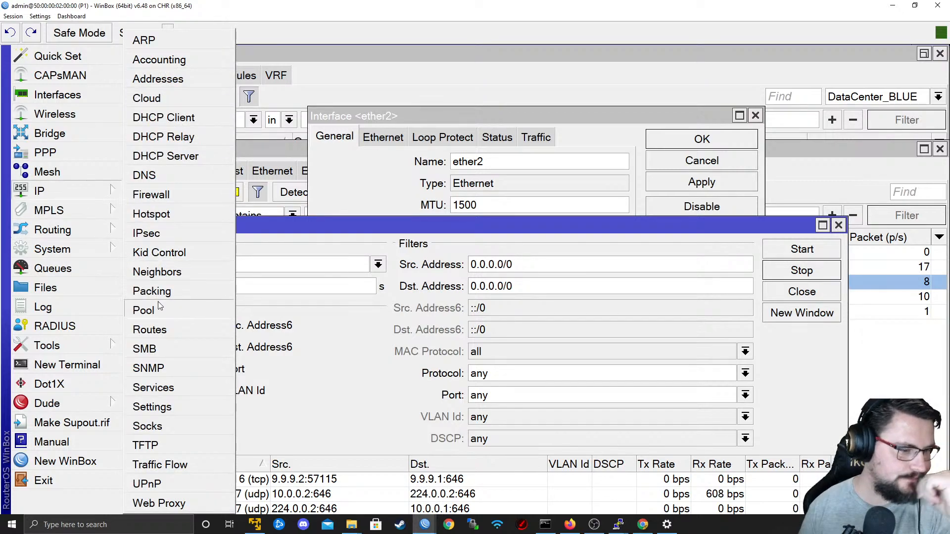
left_click(149, 330)
left_click(275, 75)
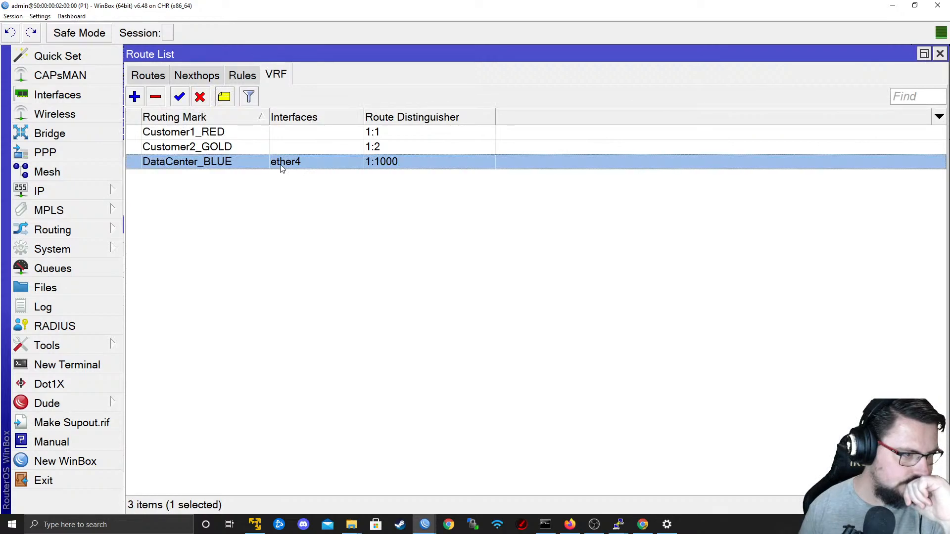
double_click(279, 166)
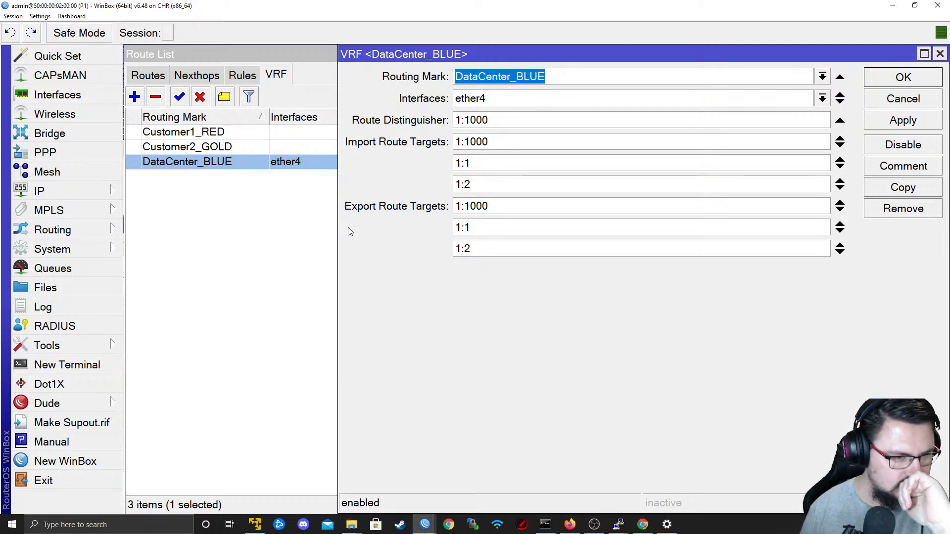
left_click(903, 99)
Enable the Customer1_RED and Customer2_GOLD entries among P1's BGP VRFs.
left_click(94, 230)
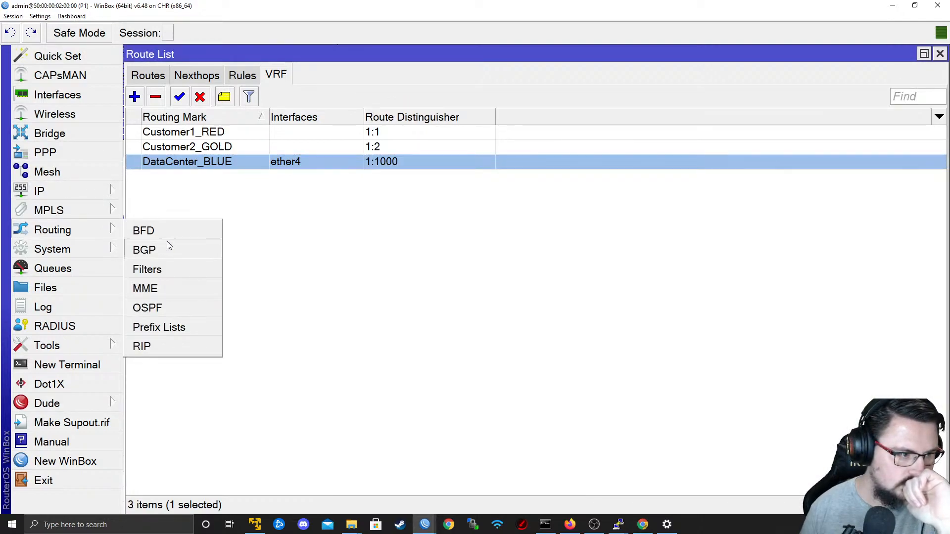
left_click(168, 250)
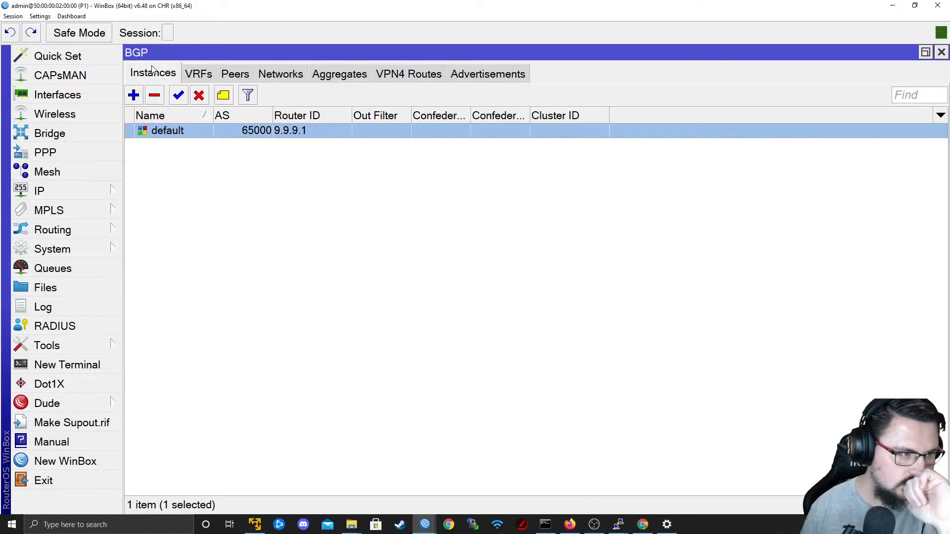
left_click(198, 73)
left_click(174, 101)
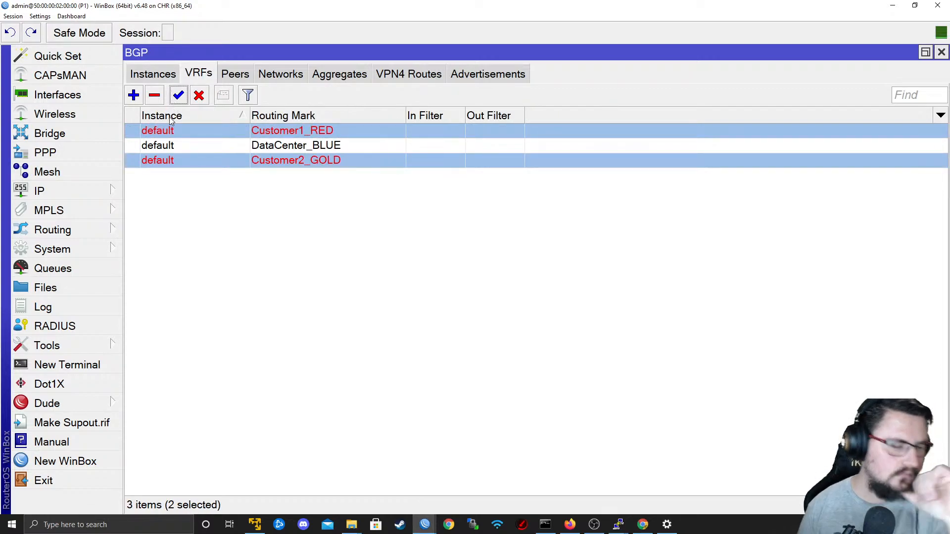
Switch to PE1's WinBox session and check its BGP VRF entries.
key("alt+Tab")
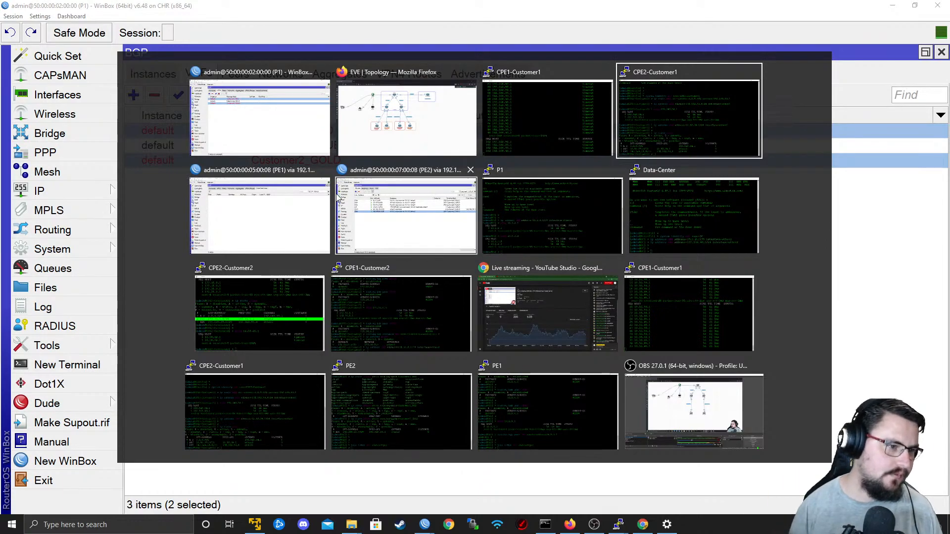
left_click(312, 204)
left_click(199, 77)
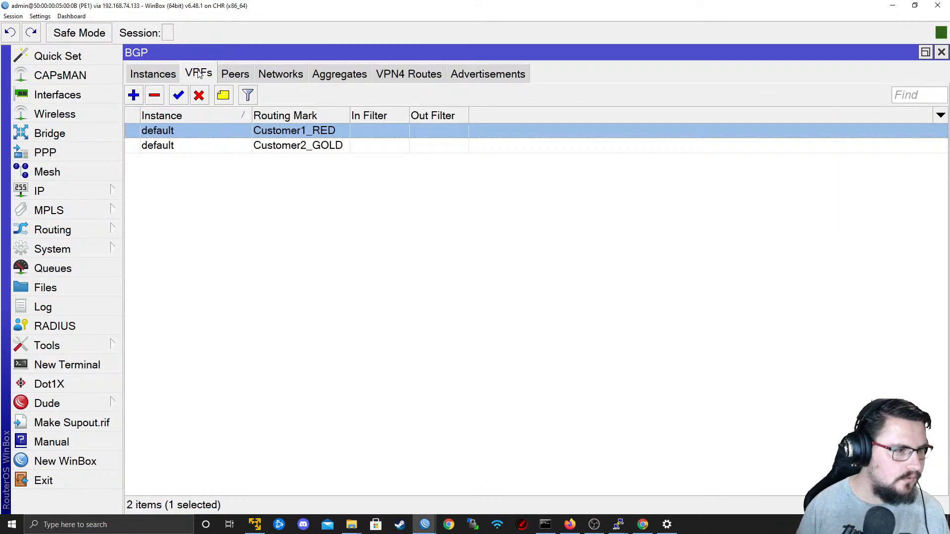
left_click(229, 73)
left_click(198, 73)
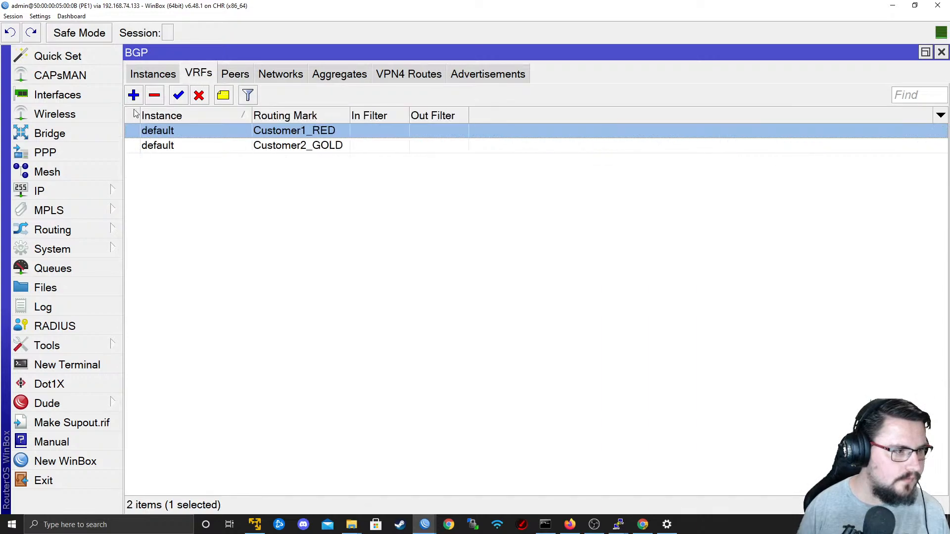
Add 1:1000 as a second export route target to PE1's Customer1_RED VRF and apply it.
left_click(85, 198)
left_click(149, 330)
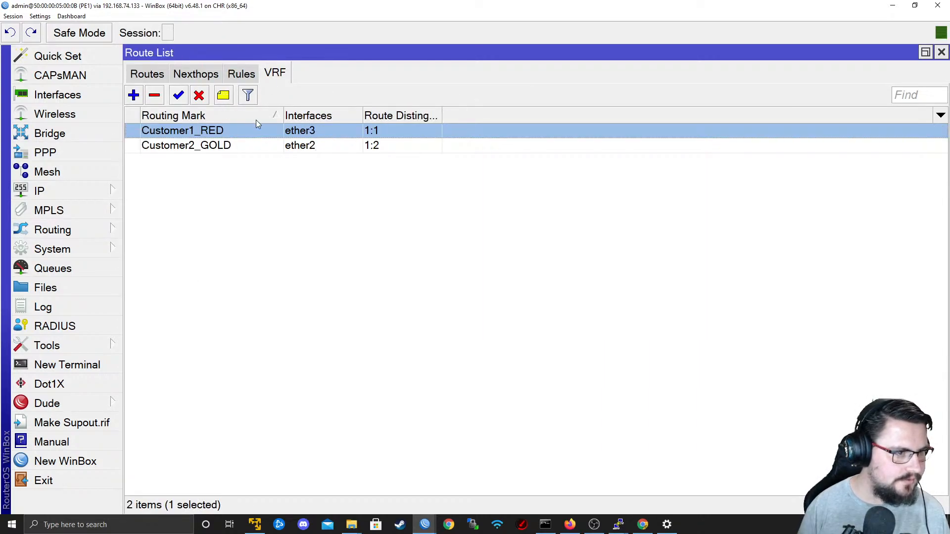
double_click(248, 136)
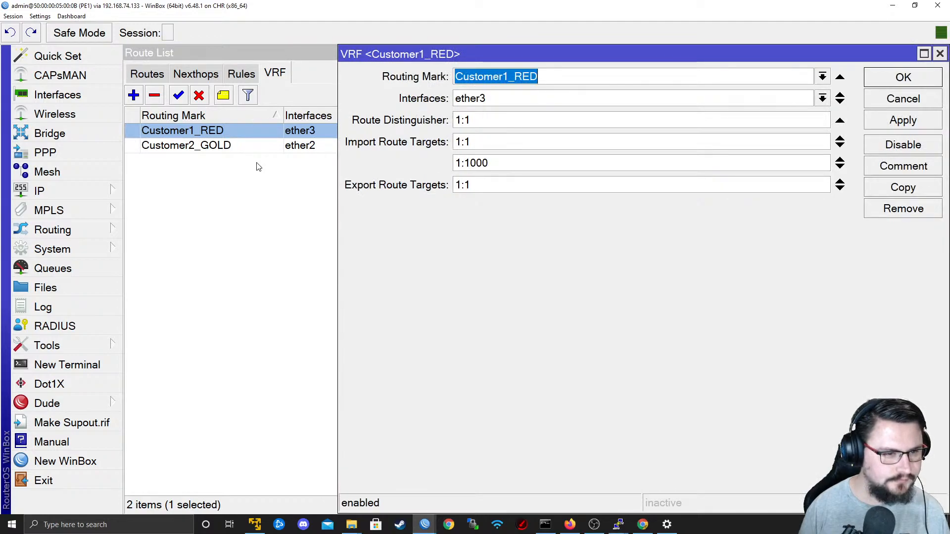
left_click(840, 189)
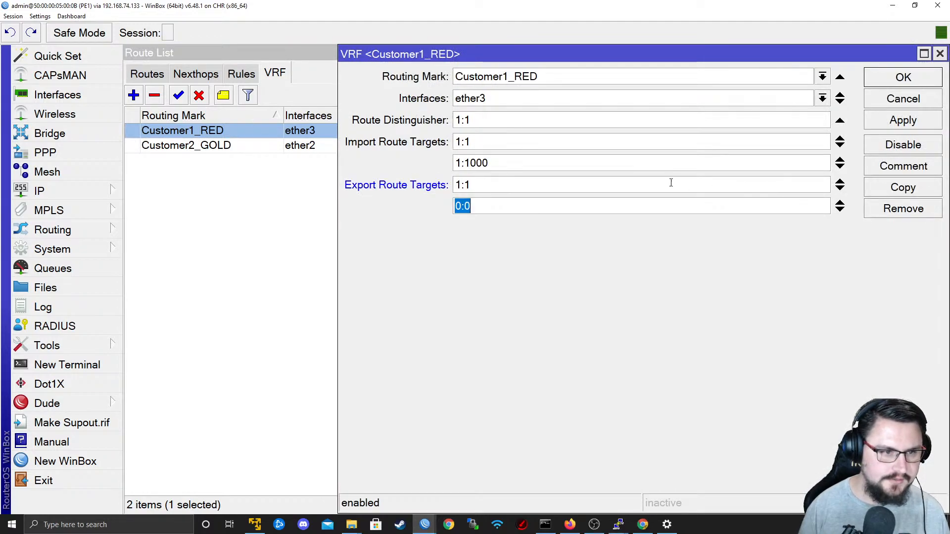
type("1:1000")
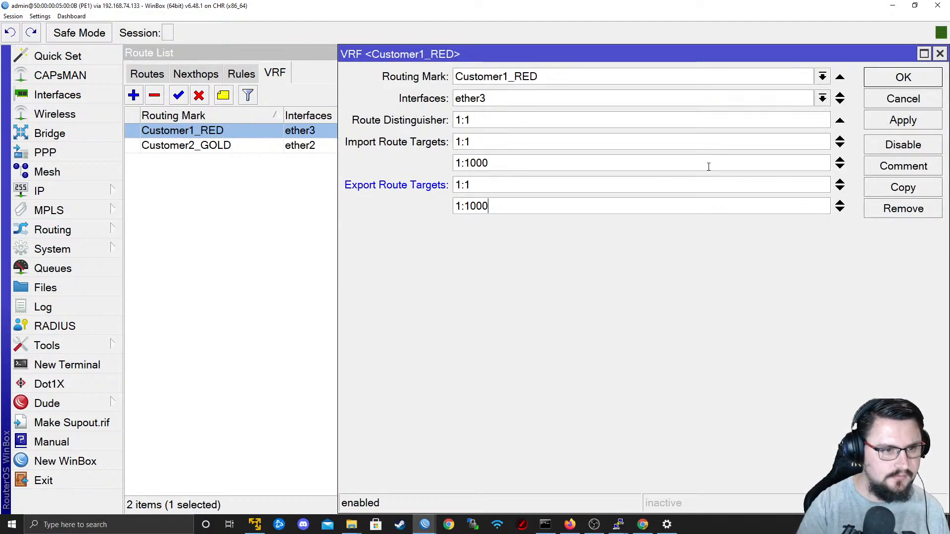
left_click(893, 119)
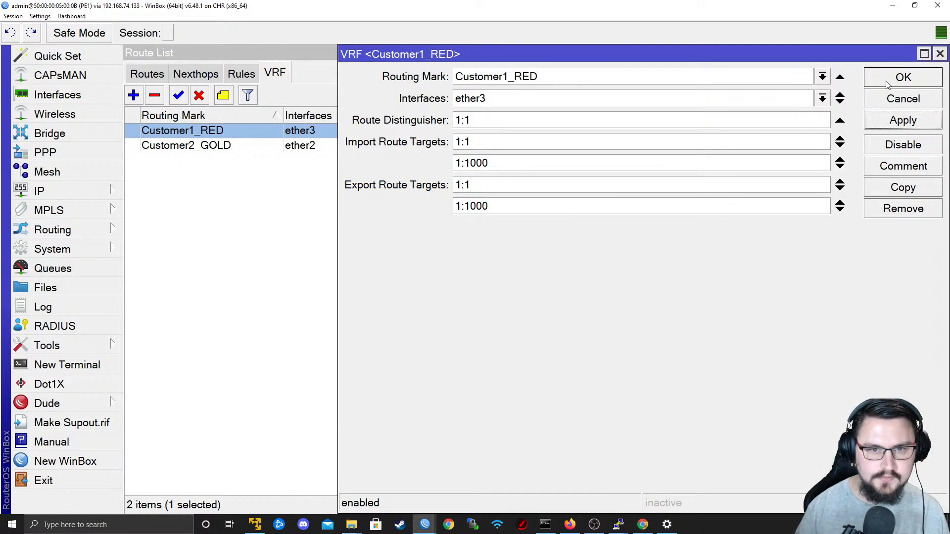
left_click(887, 84)
Switch back to P1's WinBox session and open the DataCenter_BLUE VRF to review its route targets.
key("alt+Tab")
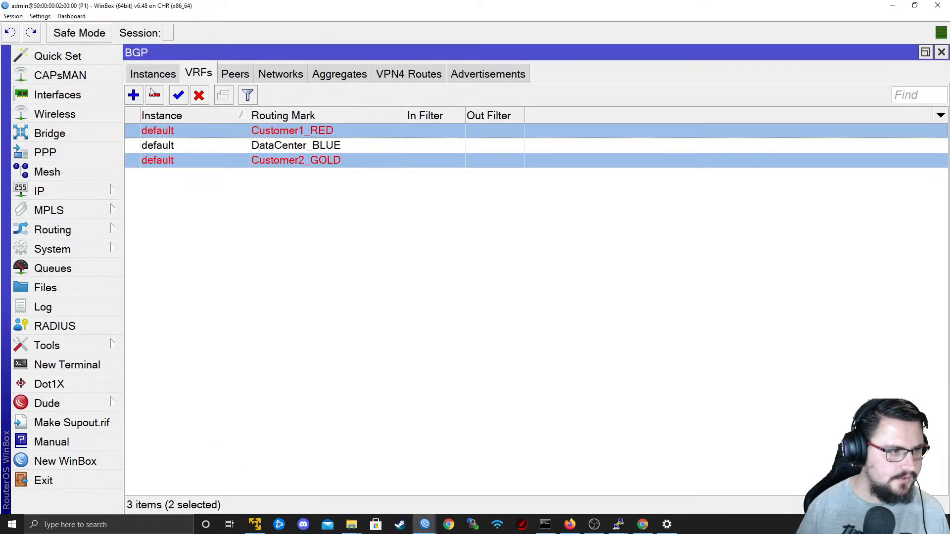
left_click(91, 193)
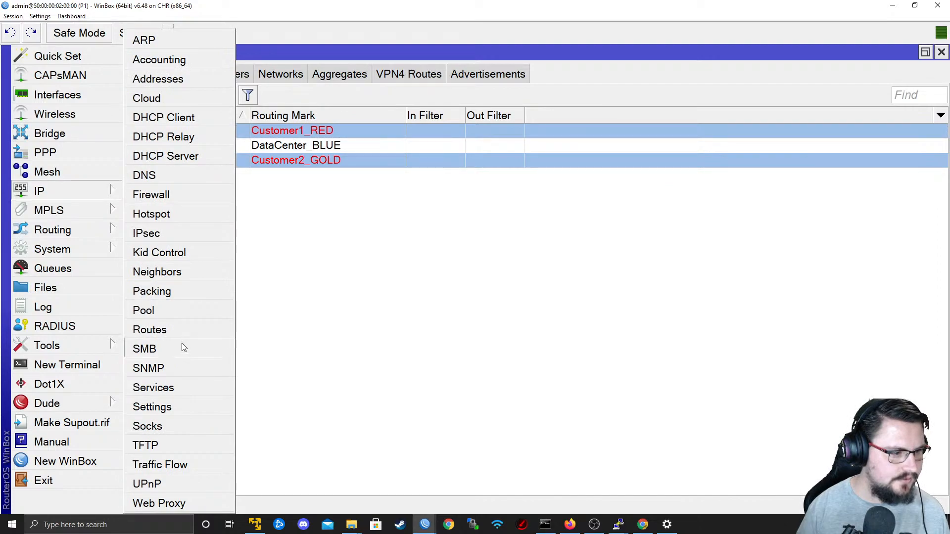
left_click(183, 335)
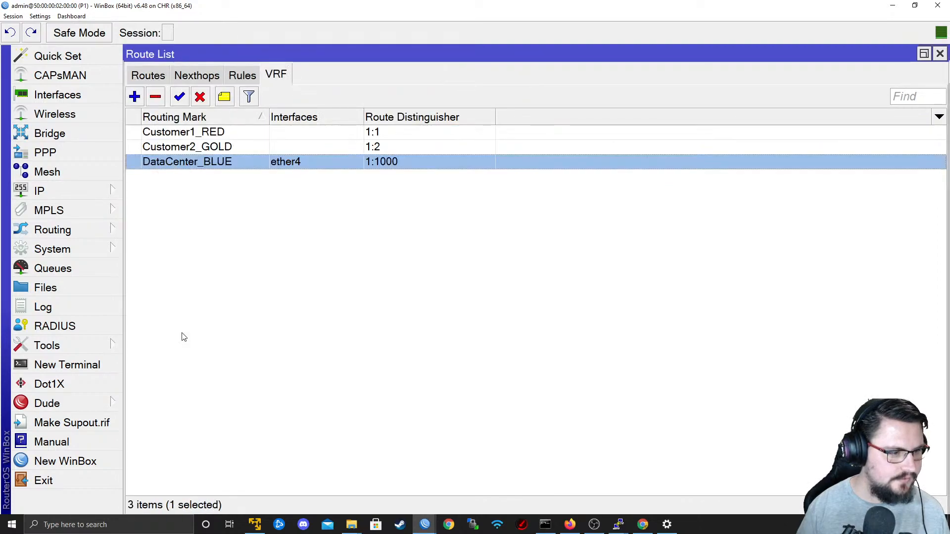
double_click(331, 161)
Rerun the ping from CPE1-Customer1 to 192.168.90.1 with source address 10.50.88.1, stop it, and minimize the terminal.
key("alt+Tab")
key("Tab")
key("Tab")
key("ctrl+c")
key("Up")
key("Return")
key("ctrl+c")
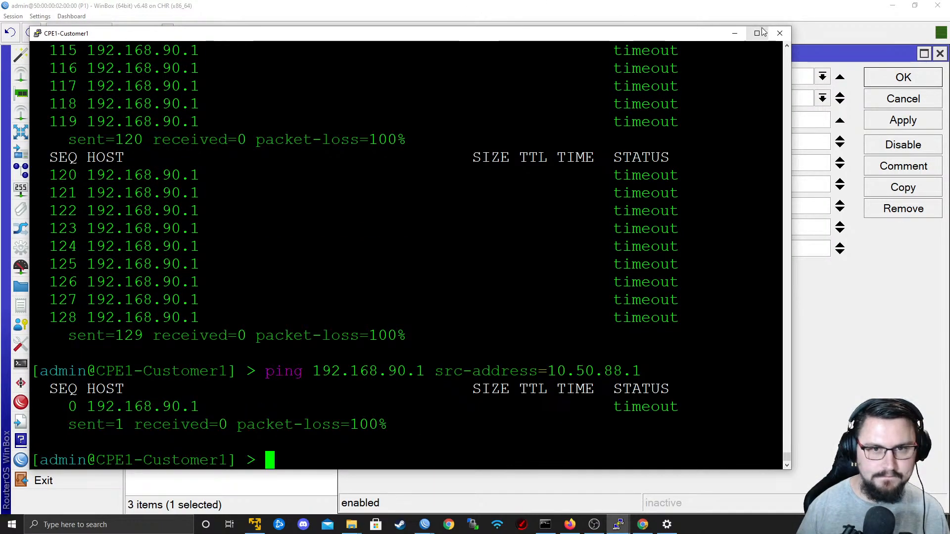
left_click(735, 33)
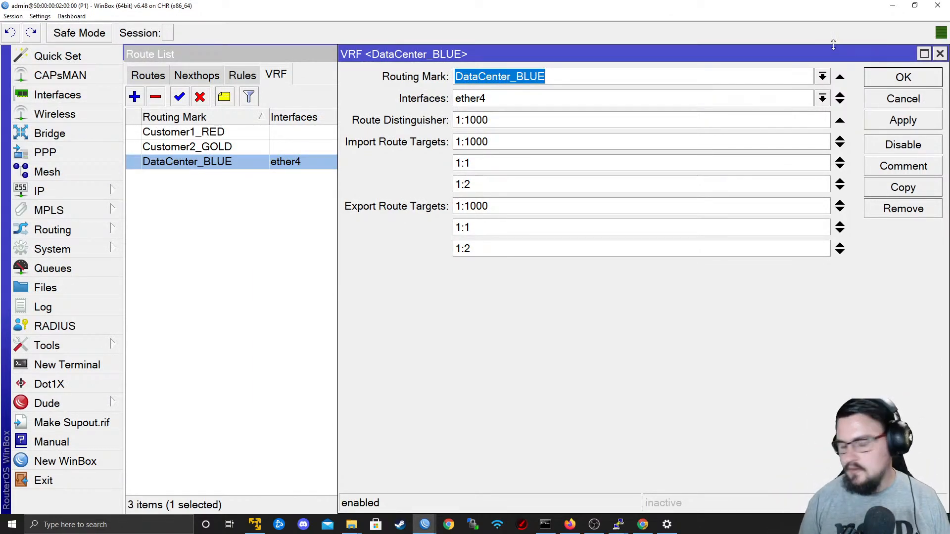
Switch to P1's terminal, ping 192.168.90.1 using the DataCenter_BLUE routing table, and stop after a few replies.
key("alt+Tab")
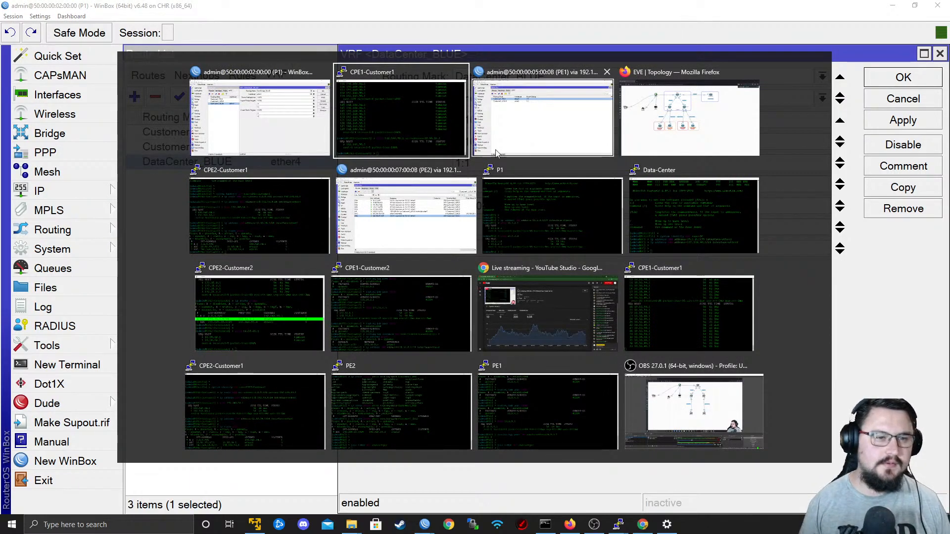
left_click(530, 204)
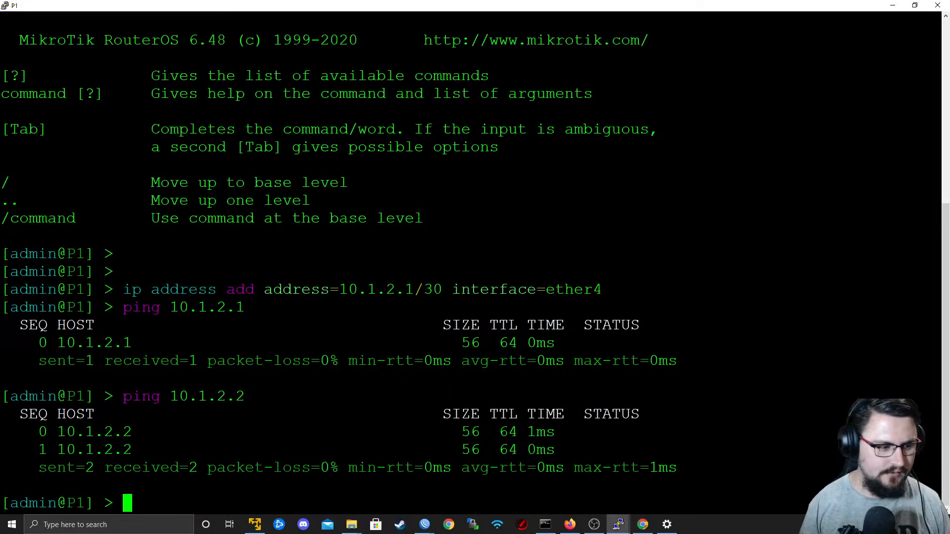
key("Return")
key("Return")
key("Up")
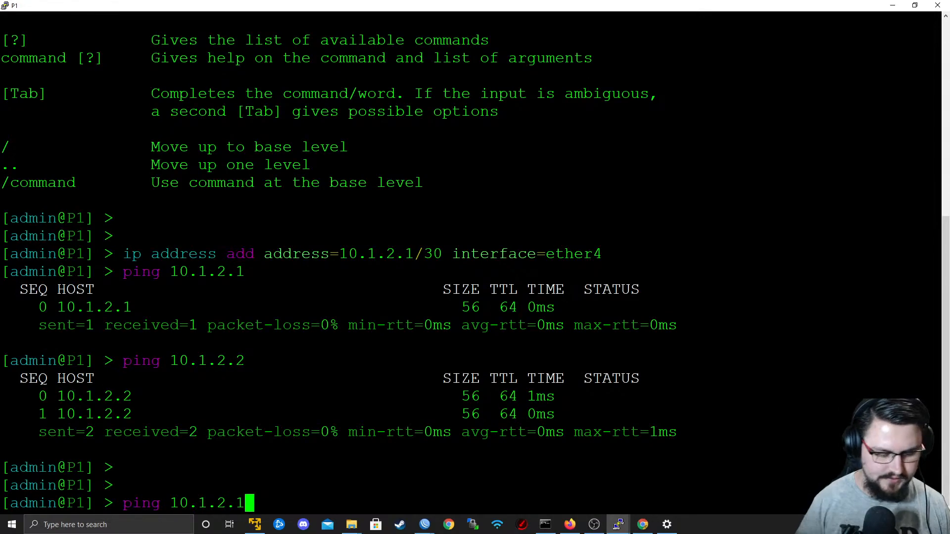
key("BackSpace")
key("BackSpace")
key("BackSpace")
key("BackSpace")
key("BackSpace")
key("BackSpace")
key("BackSpace")
key("BackSpace")
key("BackSpace")
key("BackSpace")
key("BackSpace")
key("BackSpace")
key("BackSpace")
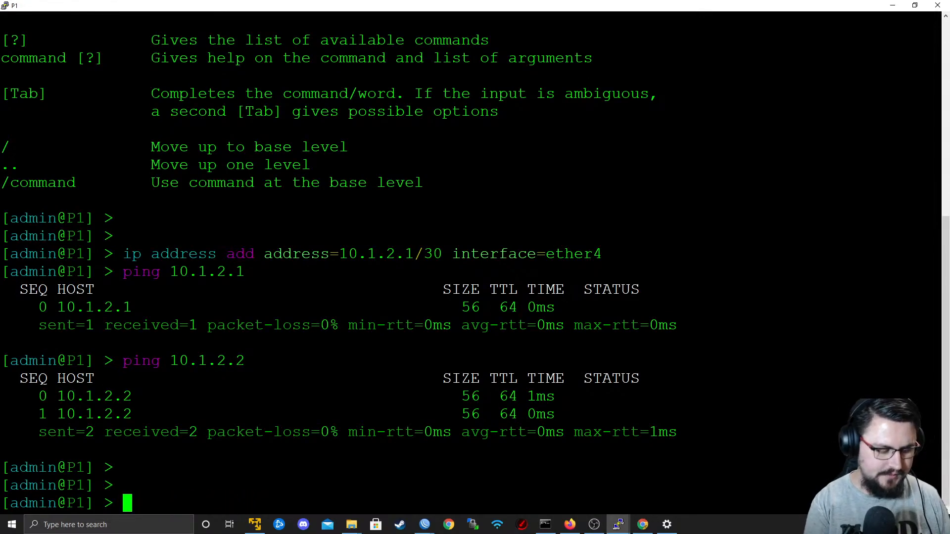
key("Return")
key("Return")
key("Return")
type("ping 192.168.90.1 ro")
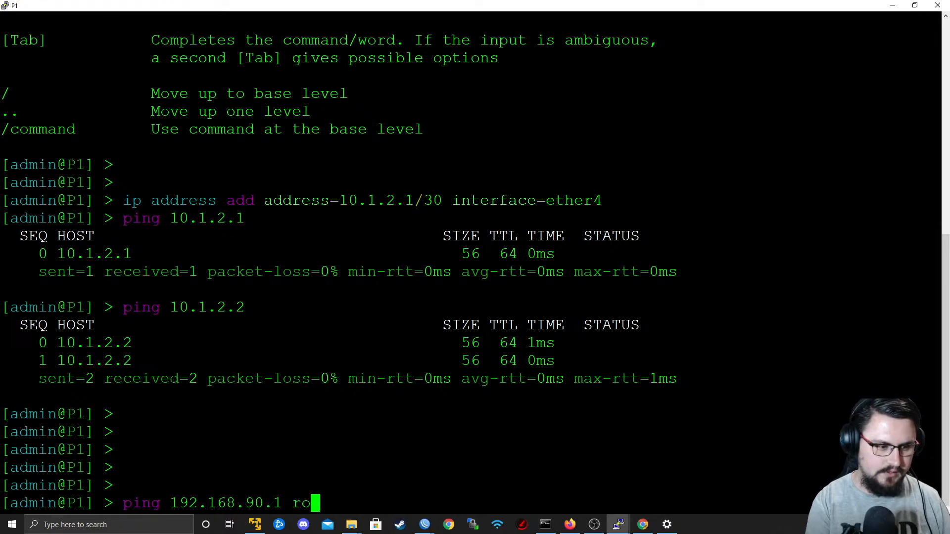
key("Tab")
type("D")
key("Tab")
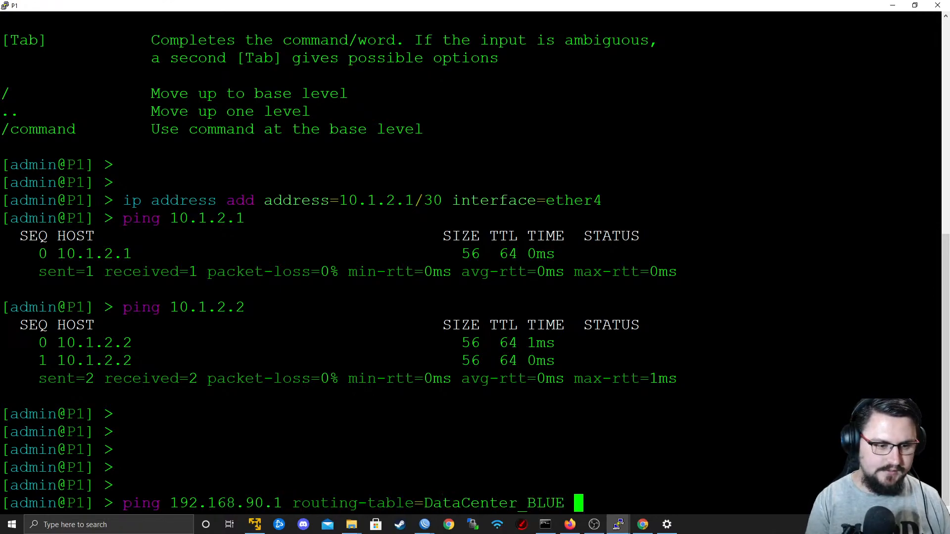
key("Return")
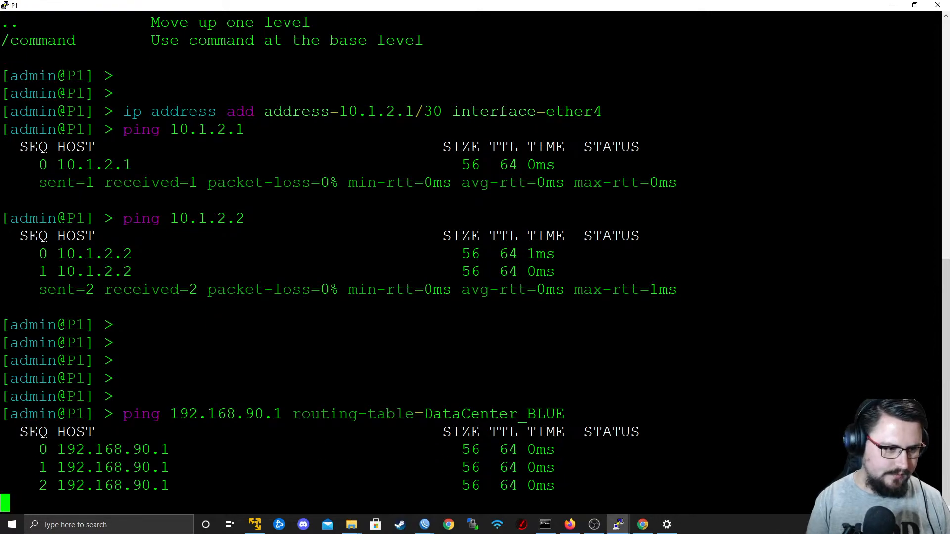
key("ctrl+c")
key("Up")
key("Left")
key("Left")
key("Left")
key("Left")
key("Left")
key("Left")
key("Left")
key("Left")
key("Left")
key("Left")
key("Left")
key("Left")
key("Left")
key("Left")
key("Left")
key("Left")
key("Left")
key("Left")
key("Left")
key("Left")
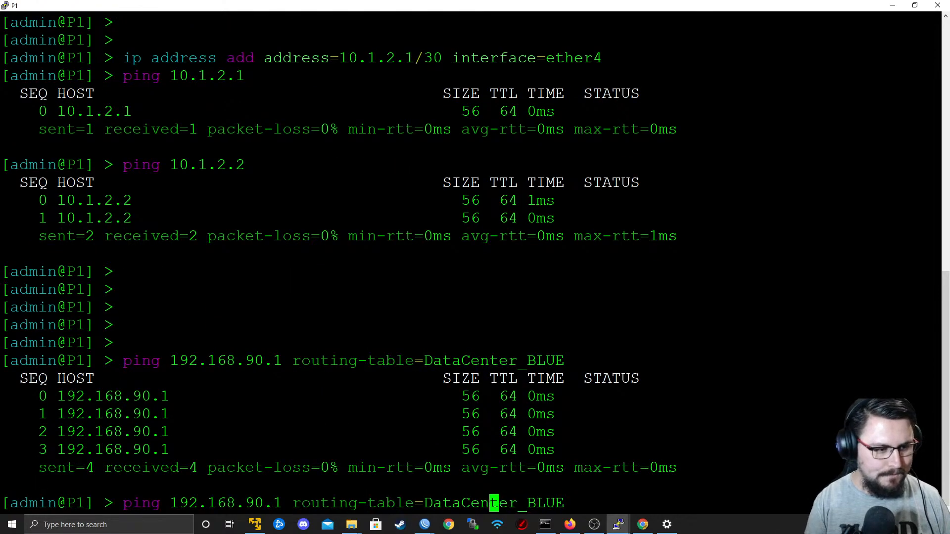
key("Left")
key("Left")
key("Left")
key("Left")
key("Left")
key("Left")
key("Left")
key("Left")
key("Left")
key("Down")
Print P1's routes whose routing mark is DataCenter_BLUE and examine the BGP-learned customer prefixes.
type("ip ")
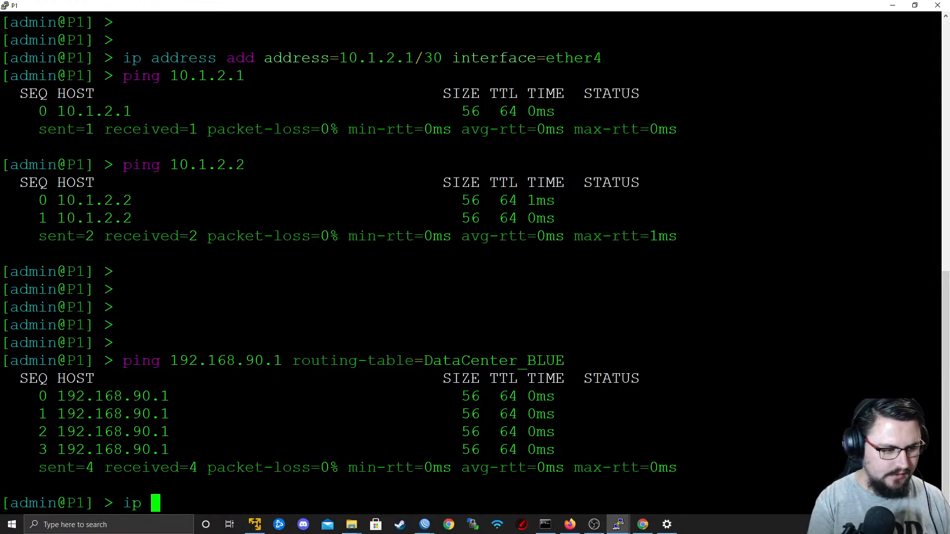
type("route print wher")
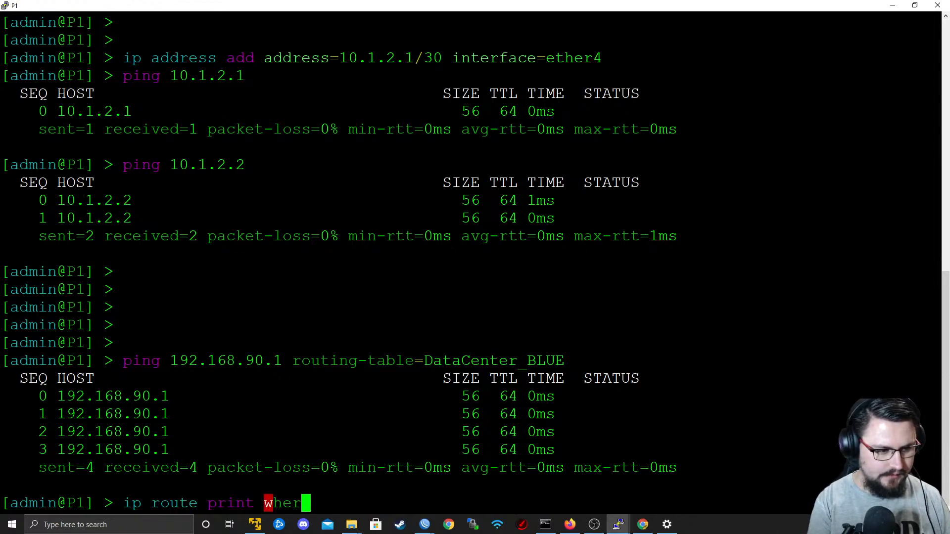
type("e routing-mark ")
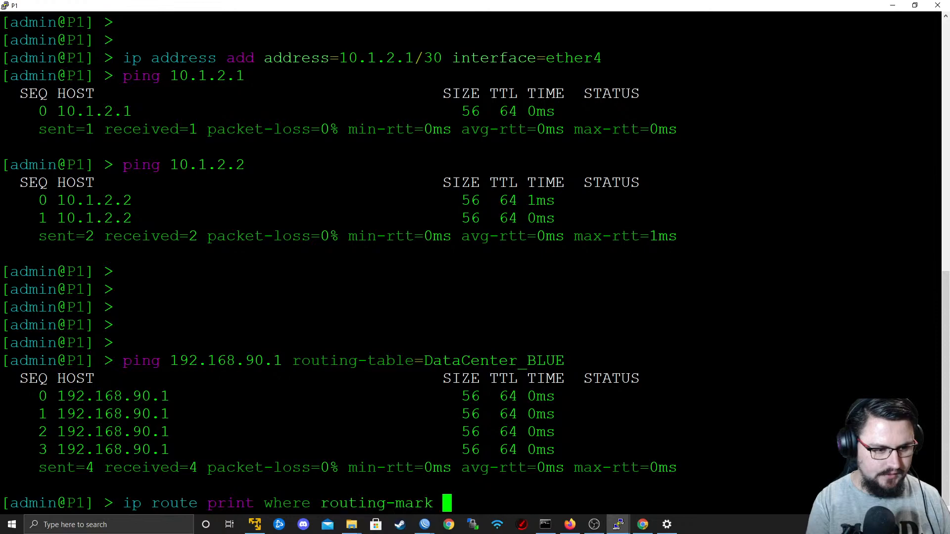
type("=DataCenter_BLUE")
key("Return")
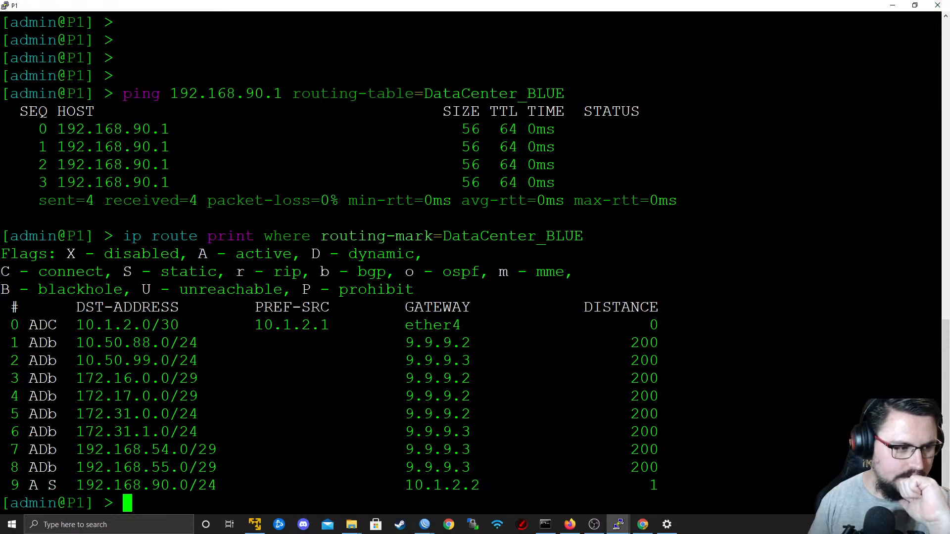
left_click_drag(104, 414, 264, 467)
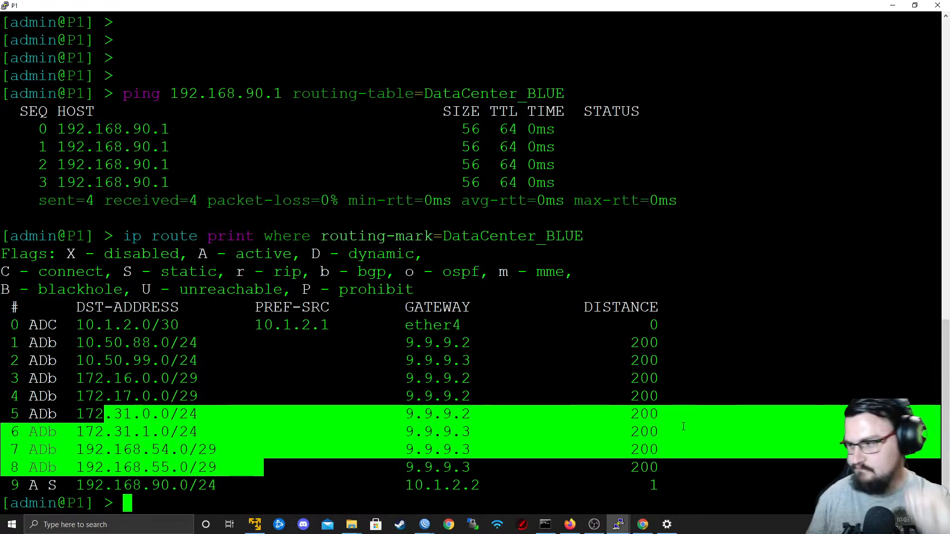
Switch to PE1's terminal session and add a few blank prompt lines.
key("alt+Tab")
key("alt+Tab")
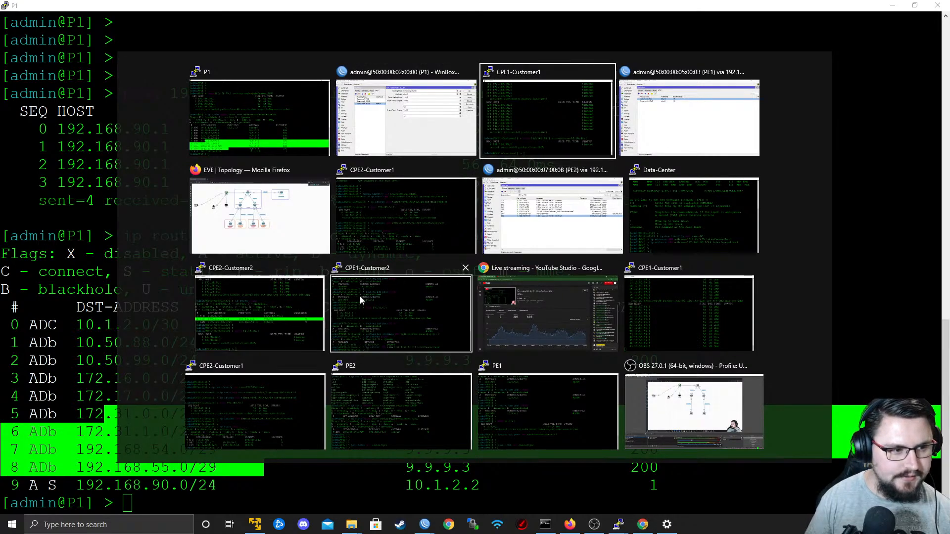
left_click(495, 409)
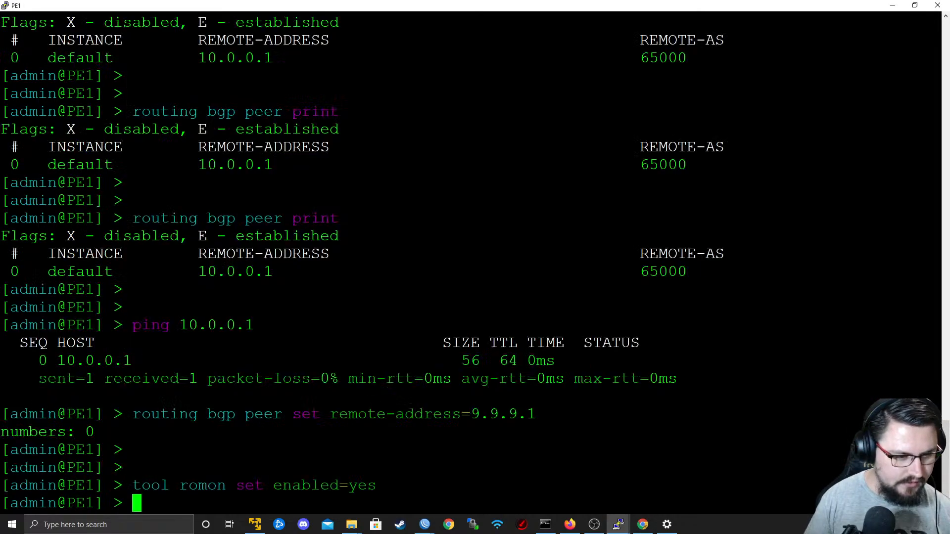
key("Return")
key("Return")
key("Return")
key("Return")
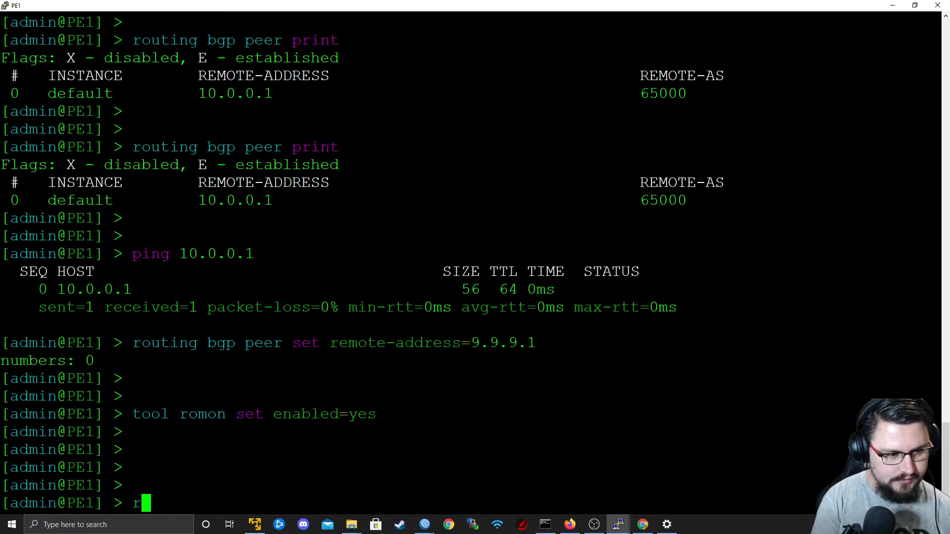
Print PE1's routes whose routing mark is Customer1_RED and highlight the 192.168.90.0/24 entry.
type("ip route print wherew")
key("BackSpace")
type("routin")
key("Tab")
type("=C")
key("Tab")
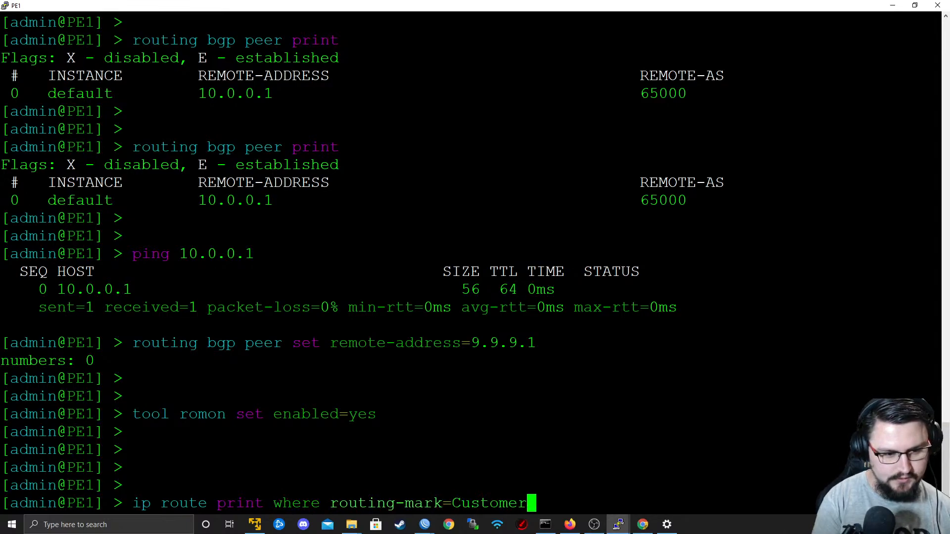
type("1")
key("Tab")
key("Return")
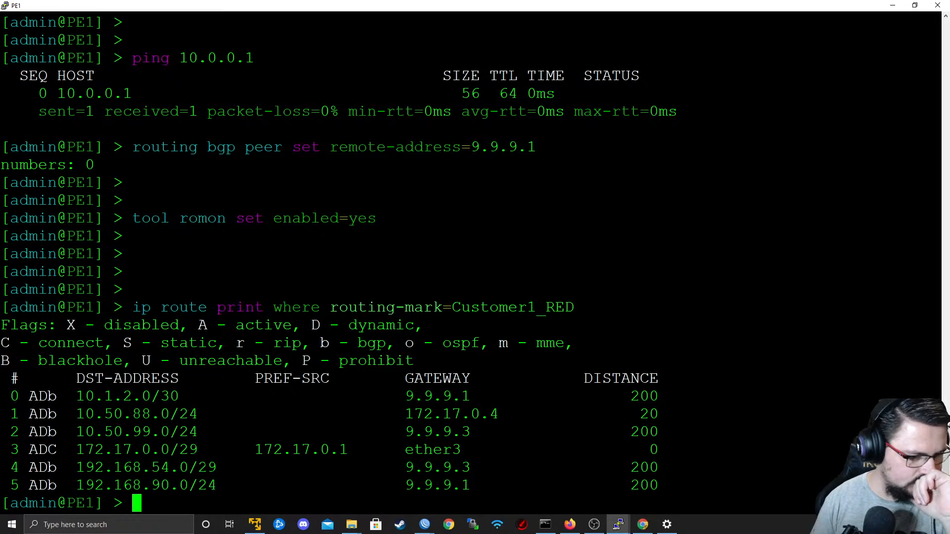
left_click_drag(85, 485, 217, 485)
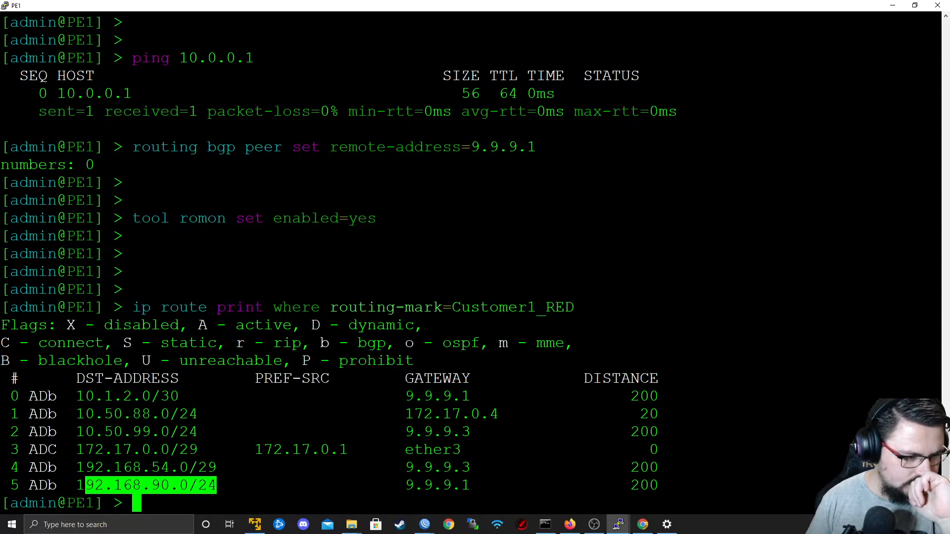
left_click_drag(77, 485, 258, 481)
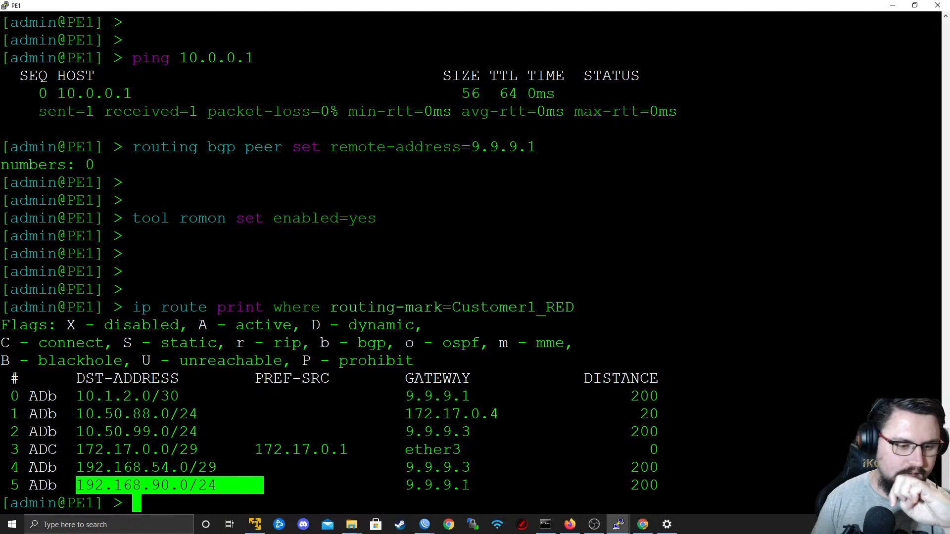
In PE1's WinBox session, remove export route target 1:1000 from the Customer1_RED VRF, apply it, and close the VRF.
mouse_move(425, 524)
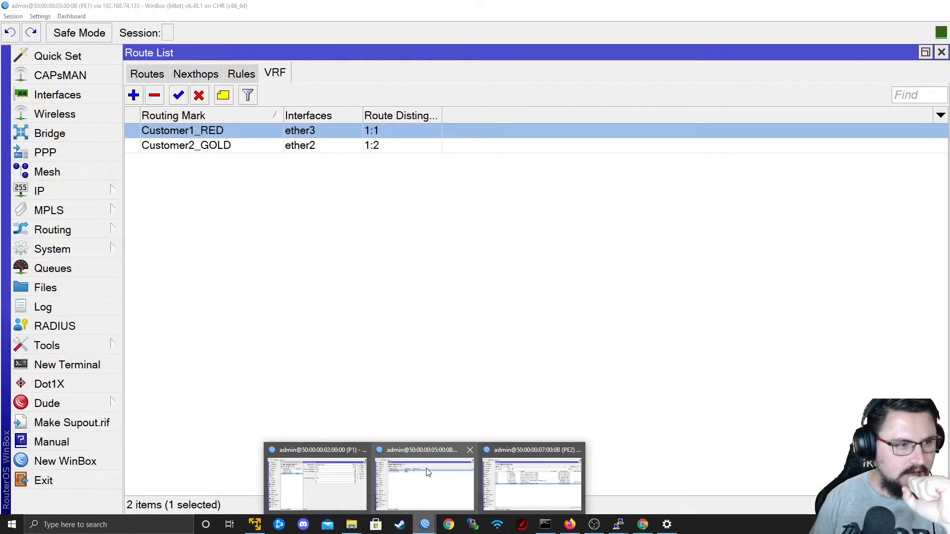
left_click(467, 469)
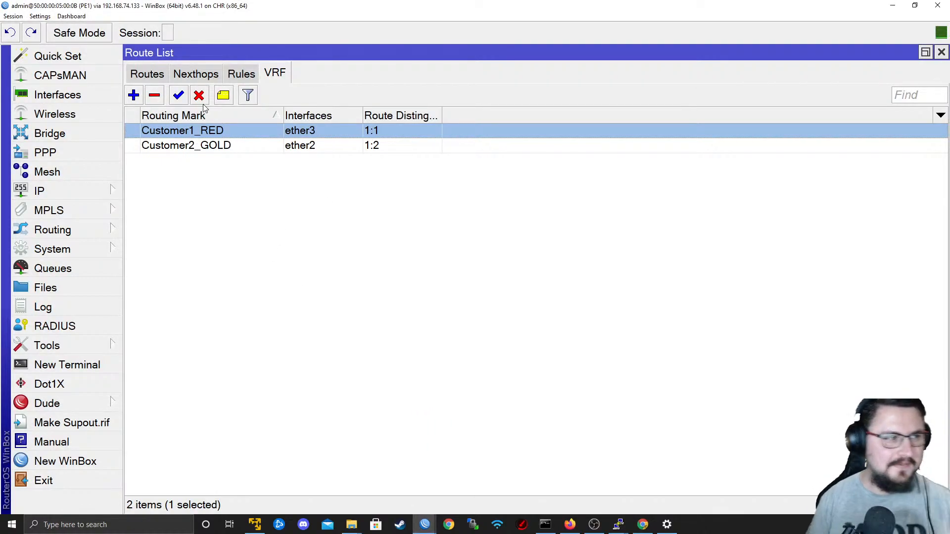
double_click(251, 127)
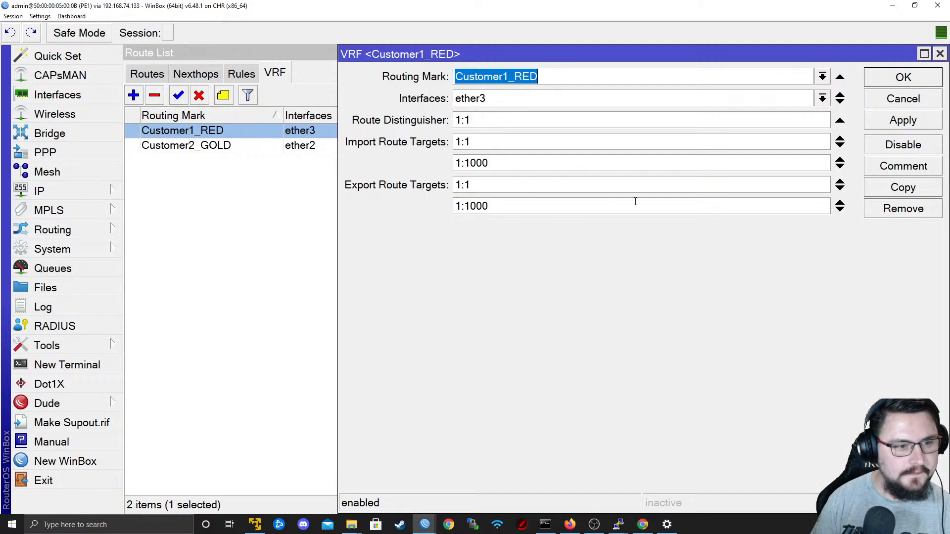
left_click(839, 209)
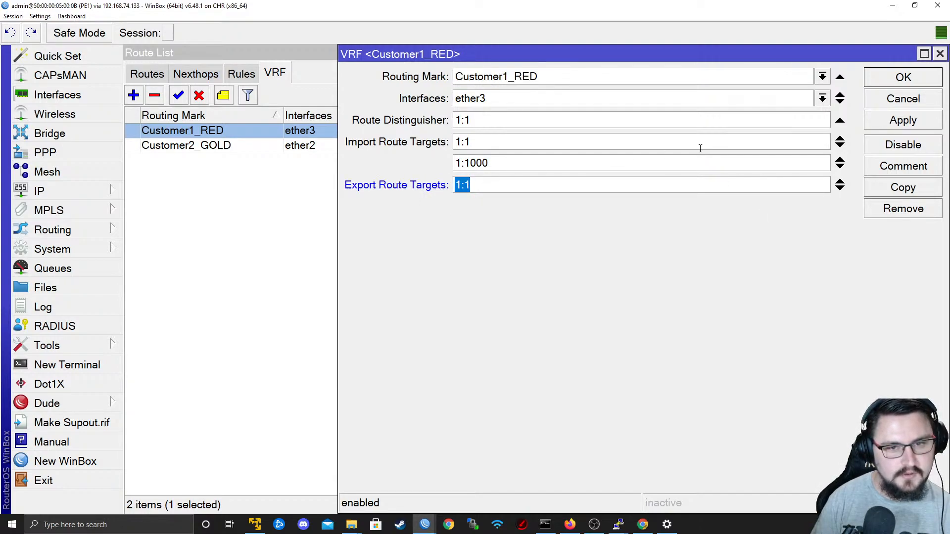
left_click(871, 126)
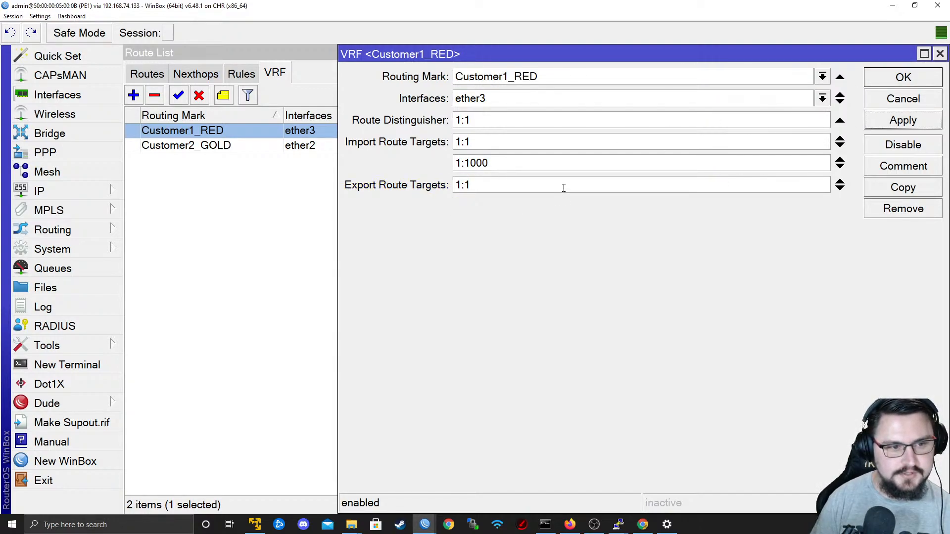
left_click_drag(498, 168, 317, 155)
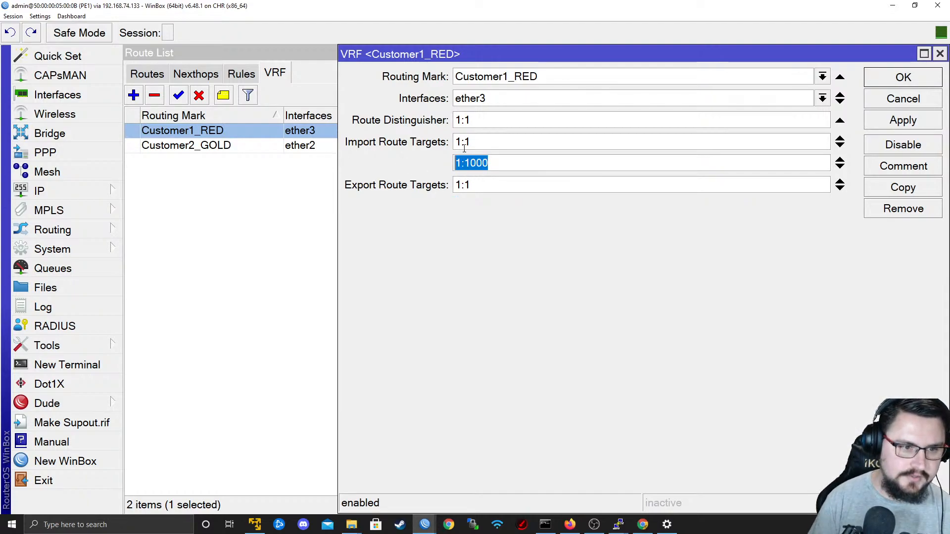
left_click(901, 79)
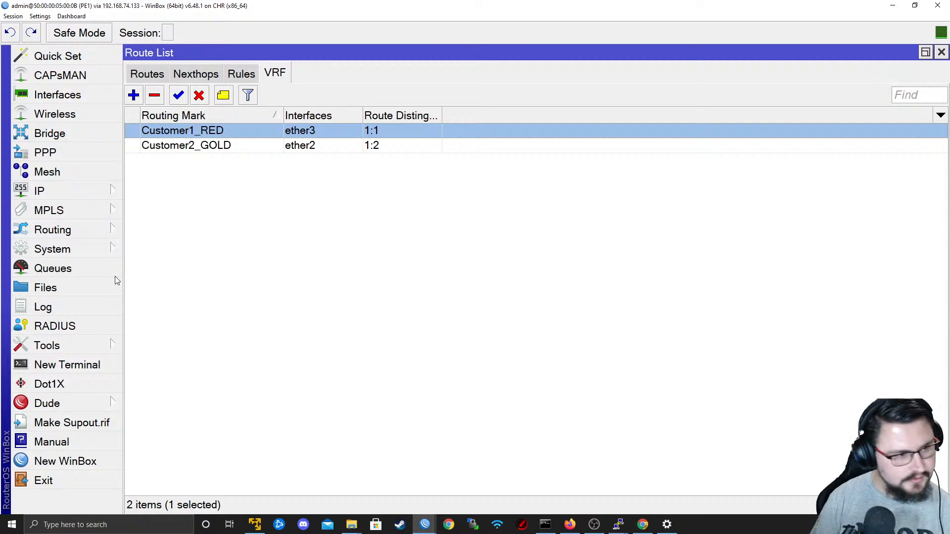
Switch to P1's WinBox session showing the DataCenter_BLUE VRF to review its route targets.
key("alt+Tab")
key("alt+Tab")
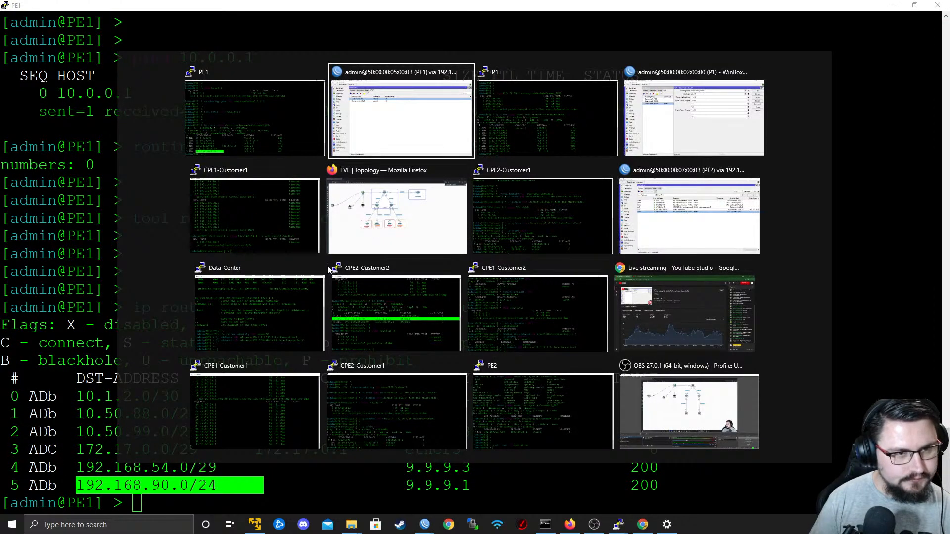
key("alt+Tab")
key("alt+Tab")
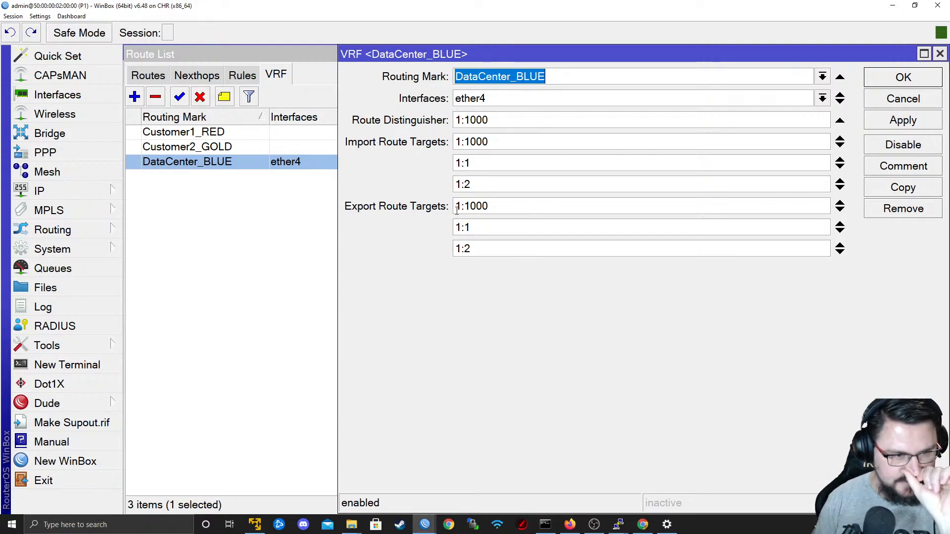
Remove import route targets 1:1 and 1:2 from P1's DataCenter_BLUE VRF, apply the change, and close the VRF.
left_click(460, 164)
left_click(455, 185)
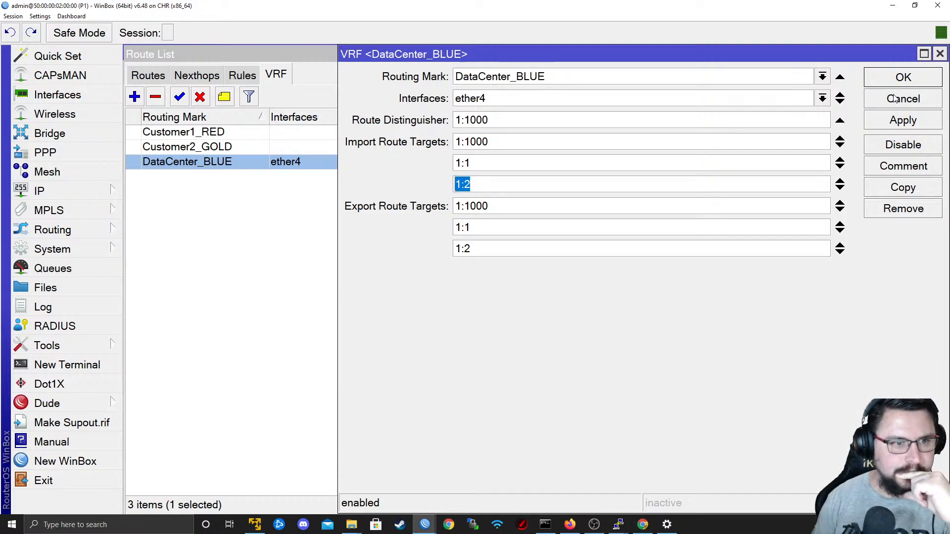
left_click(840, 160)
left_click(839, 159)
left_click(903, 120)
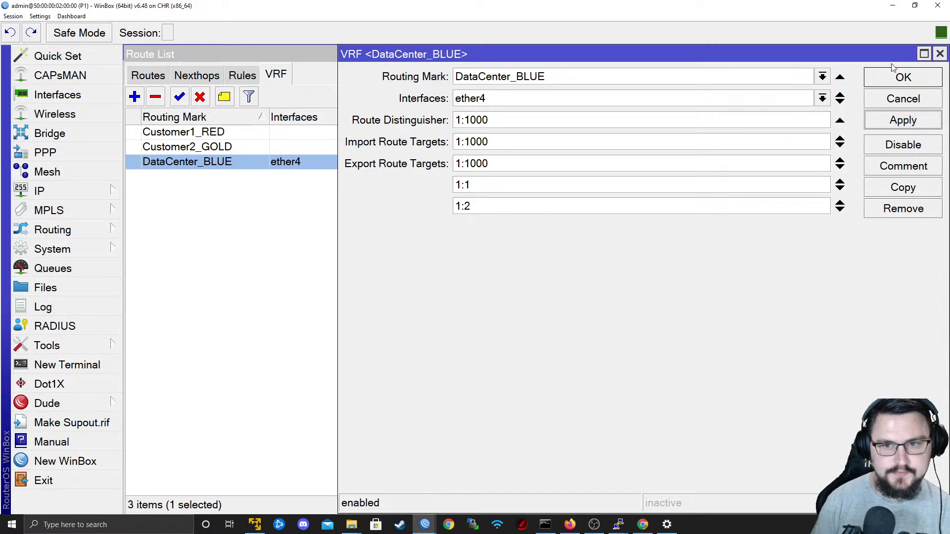
left_click(904, 77)
Check the DataCenter_BLUE routes in P1's route list.
left_click(41, 191)
left_click(150, 329)
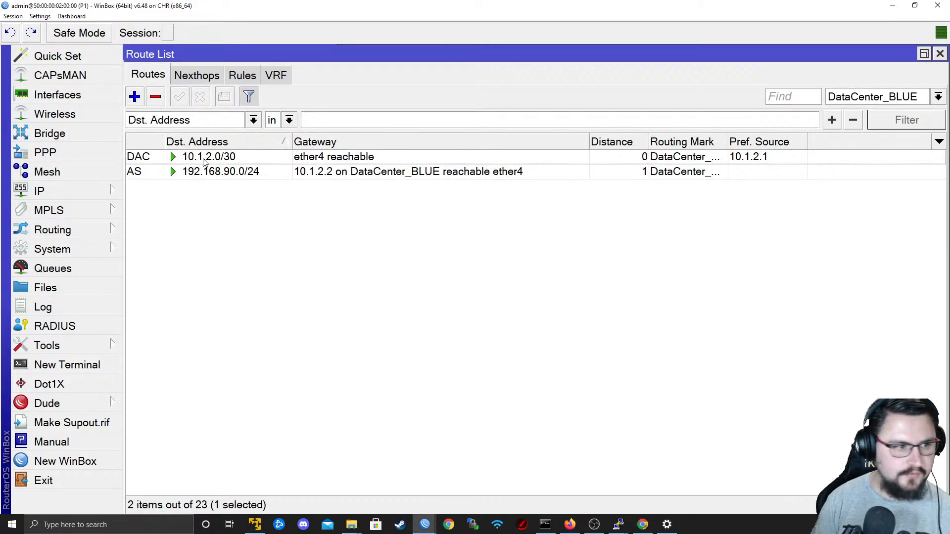
left_click(103, 225)
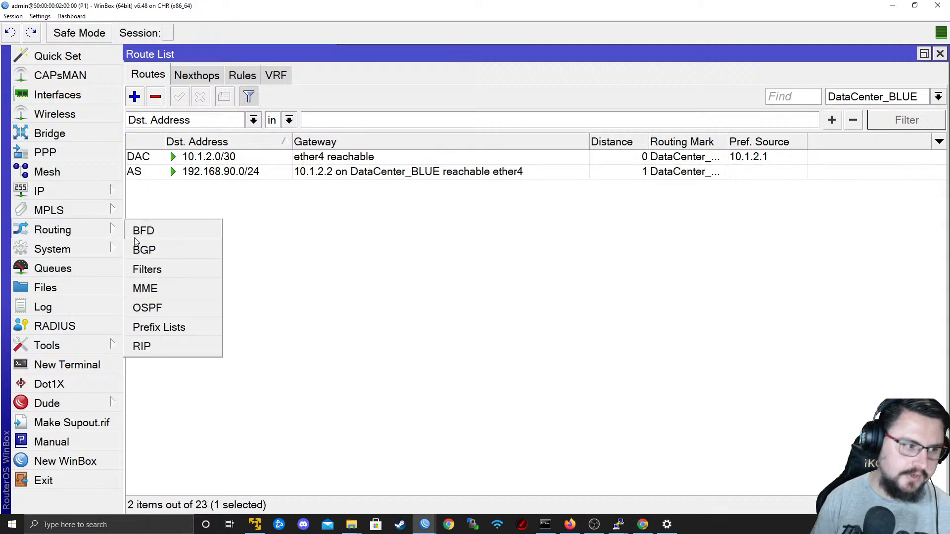
Reopen P1's DataCenter_BLUE VRF and add 1:1 and 1:2 as import route targets alongside 1:1000.
left_click(79, 191)
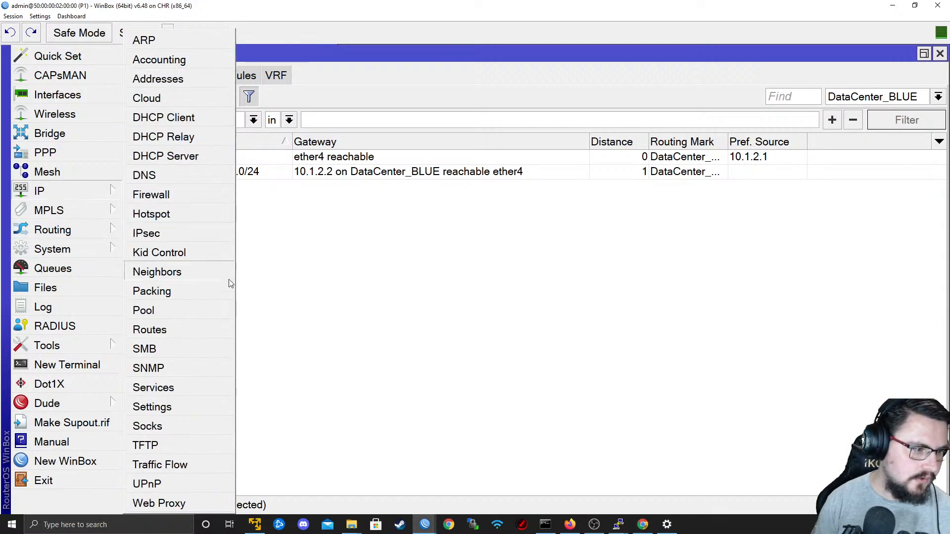
left_click(161, 330)
left_click(275, 75)
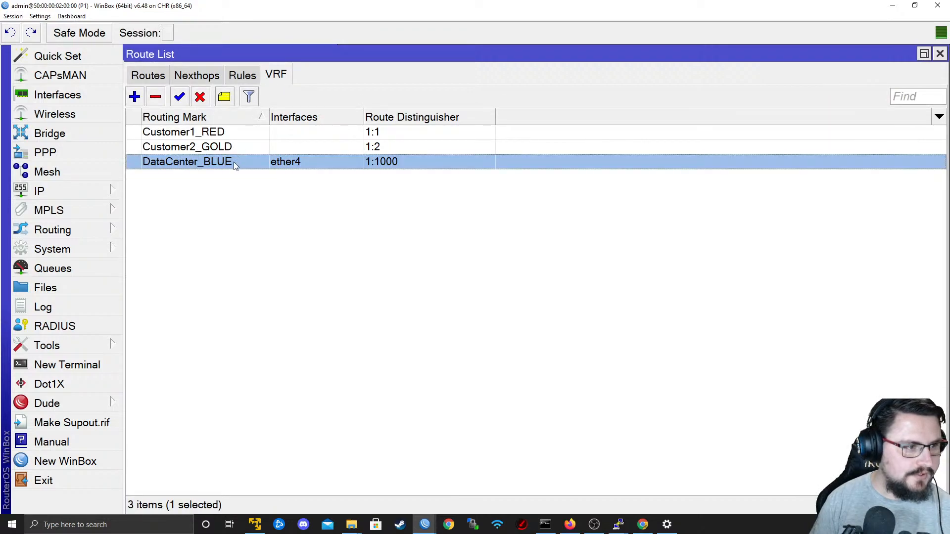
double_click(461, 166)
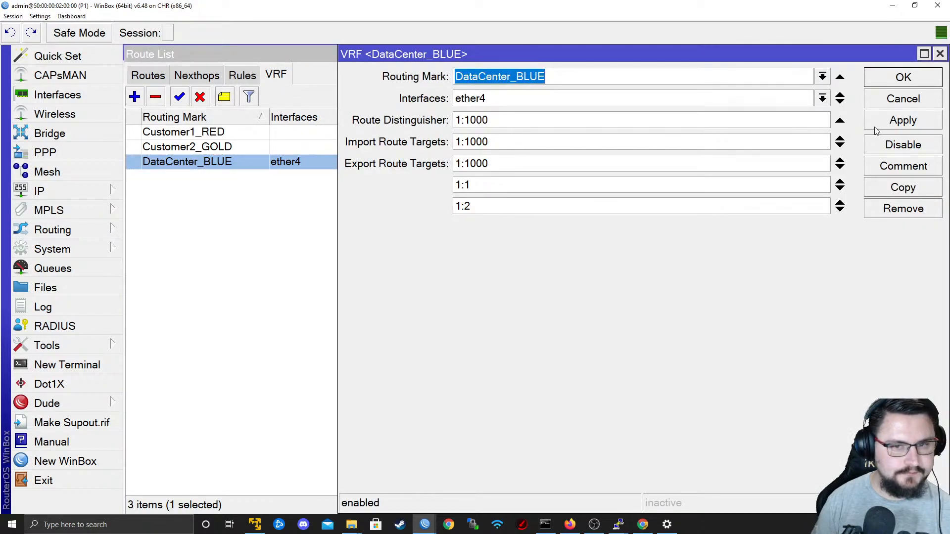
left_click(840, 146)
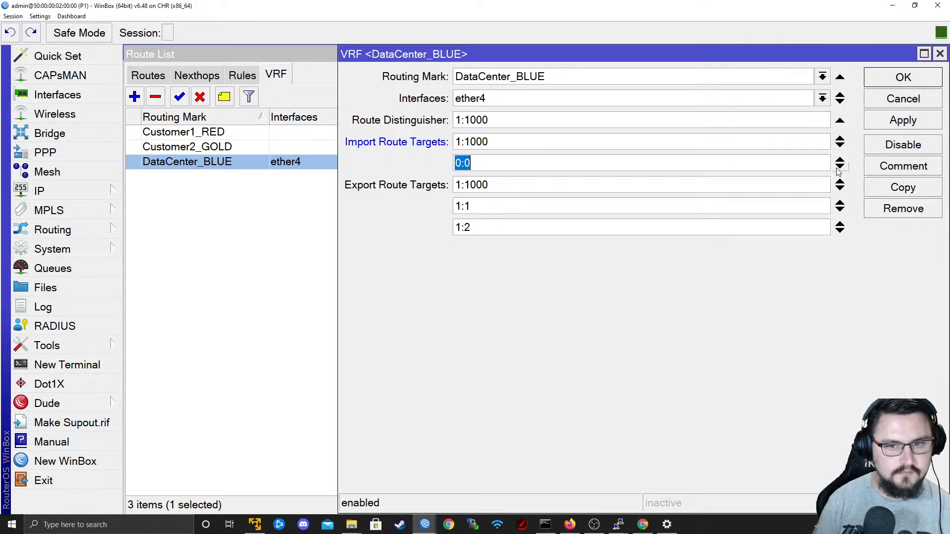
left_click(840, 167)
key("shift+Tab")
type("1:")
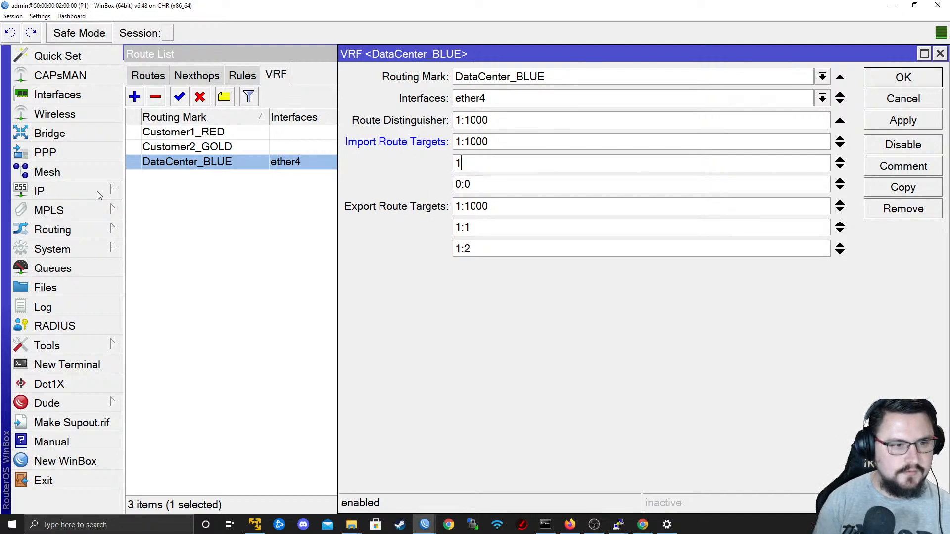
key("Tab")
type("1:2")
key("Tab")
key("Tab")
Remove export route targets 1:1 and 1:2 from the DataCenter_BLUE VRF, keeping only 1:1000, then apply and close it.
left_click(840, 223)
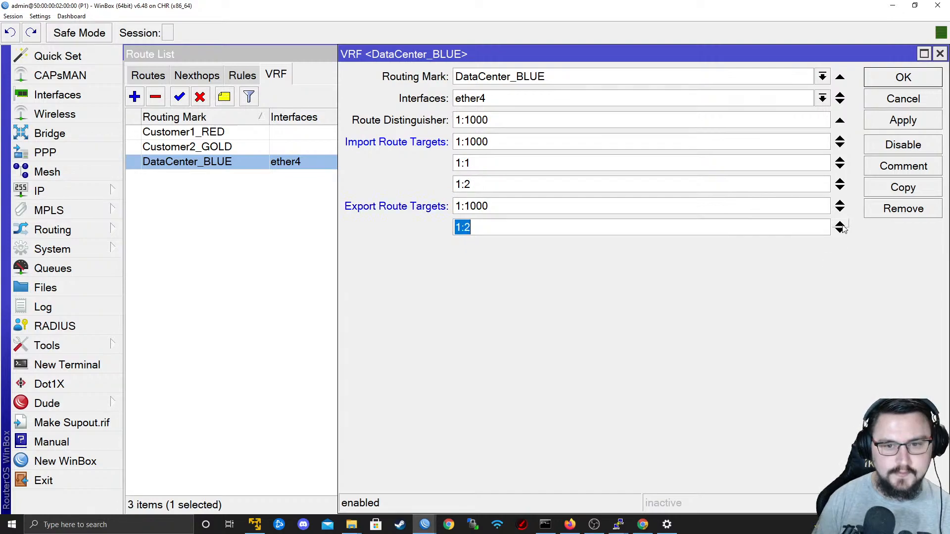
left_click(839, 223)
left_click(903, 120)
left_click(903, 77)
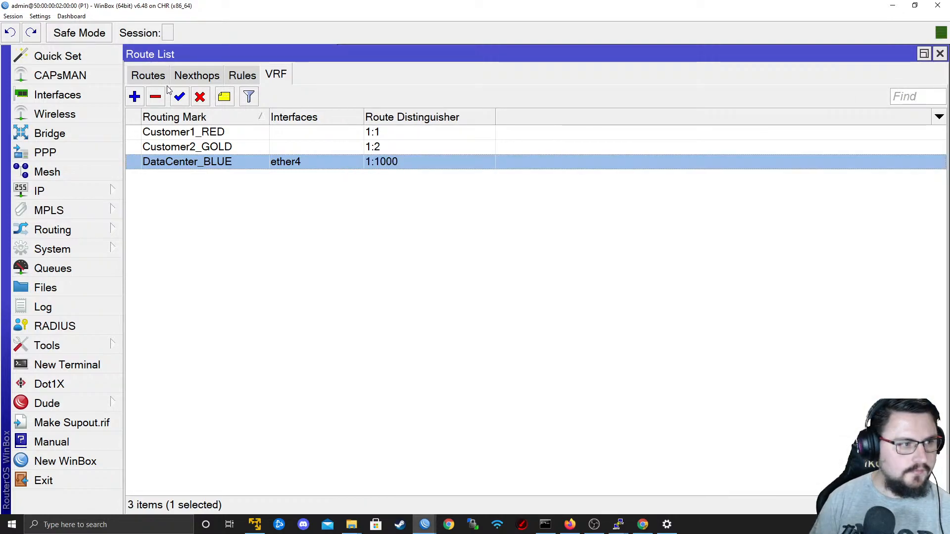
Review P1's DataCenter_BLUE routes, then switch to PE1's WinBox session and inspect its Customer1_RED routes.
left_click(149, 75)
key("alt+Tab")
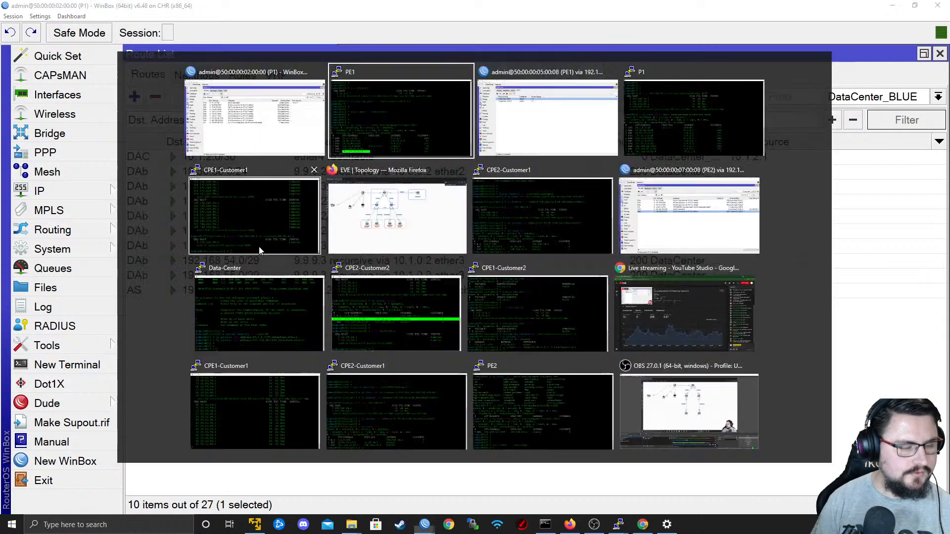
key("Tab")
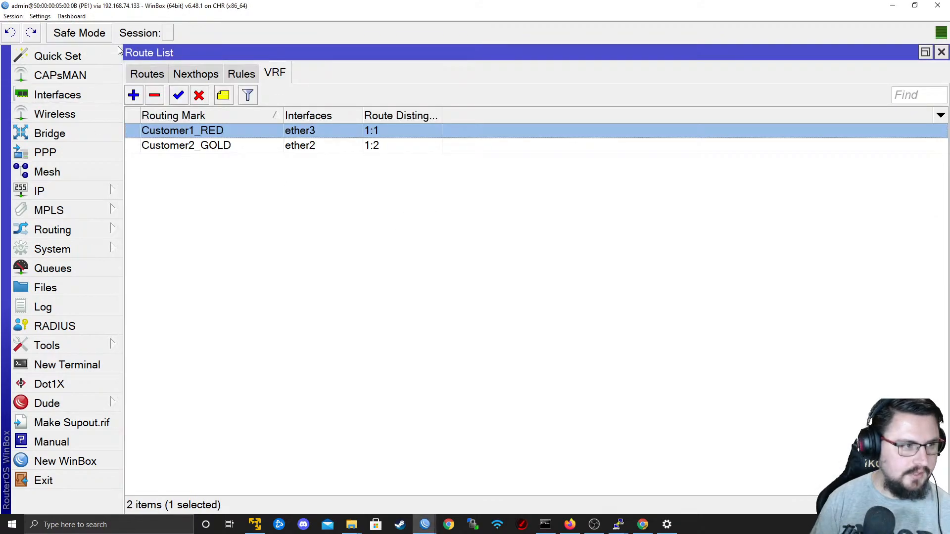
left_click(147, 74)
left_click(303, 214)
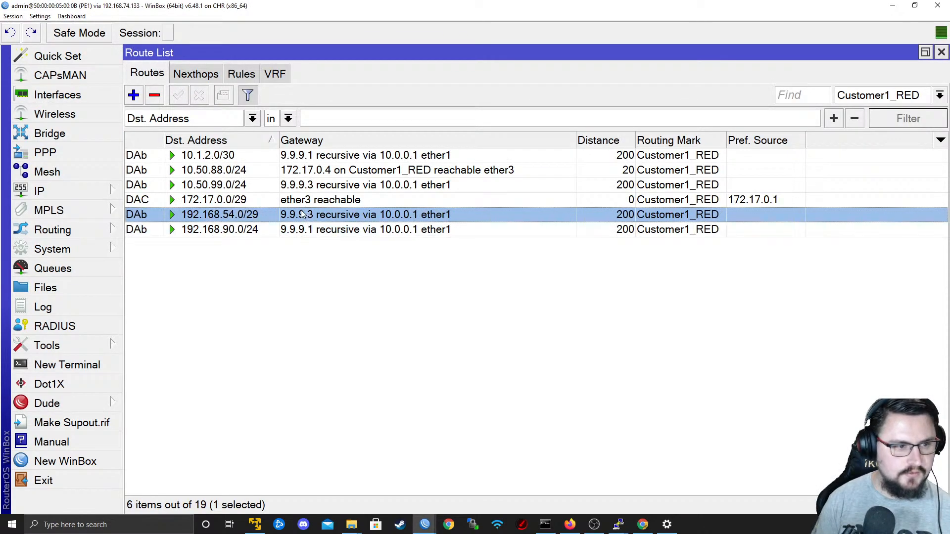
Switch to the CPE1-Customer1 terminal and rerun the ping to 192.168.90.1 with source address 10.50.88.1.
left_click(297, 229)
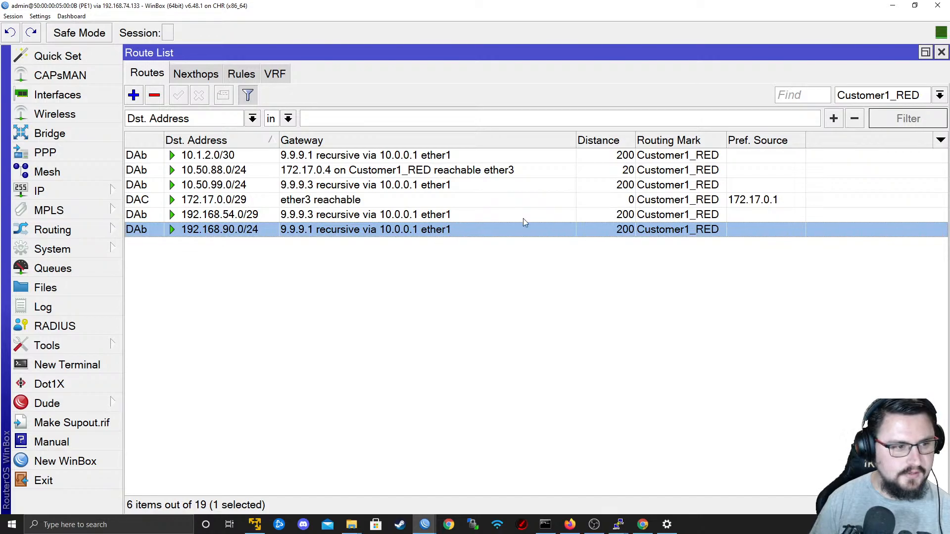
key("alt+Tab")
key("alt+Tab")
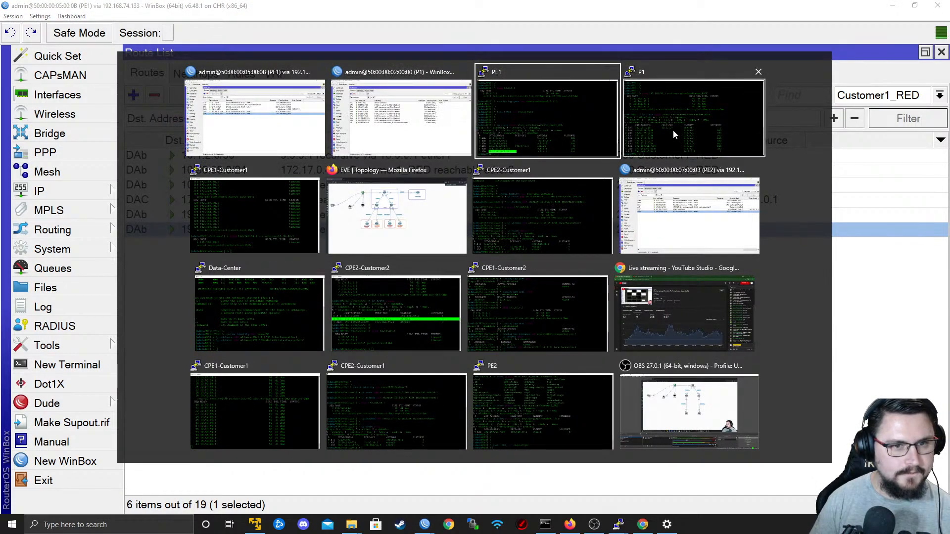
left_click(256, 230)
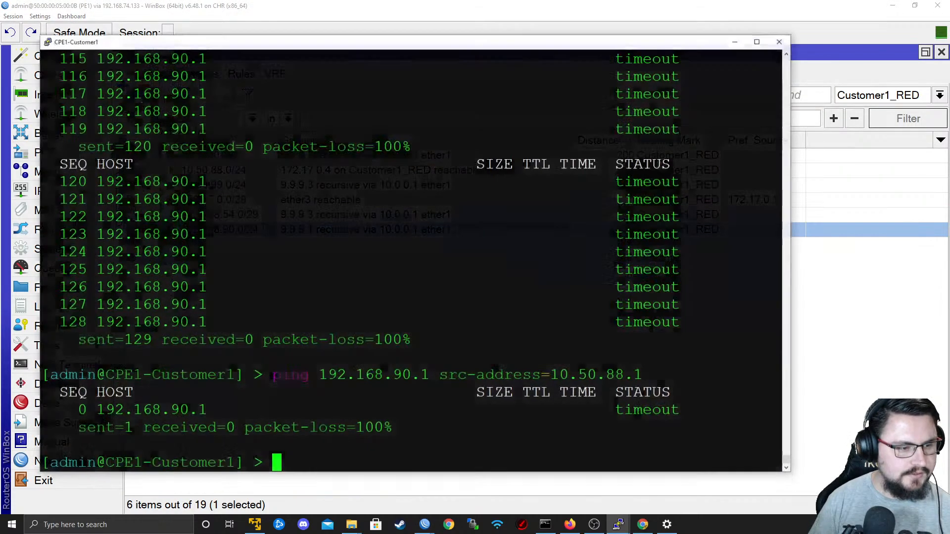
key("Up")
key("Home")
key("Return")
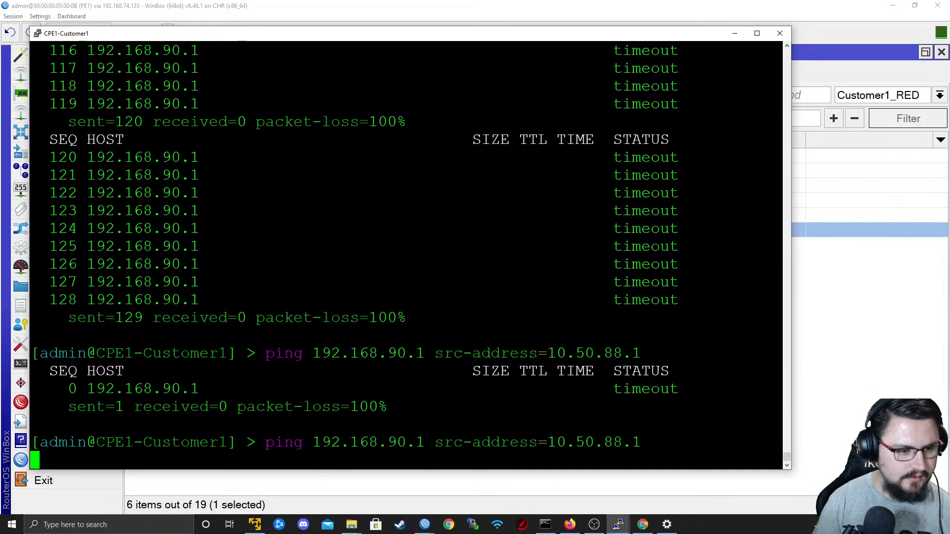
Return to PE1's WinBox session and examine its routing next hops, rules and VRF entries.
key("alt+Tab")
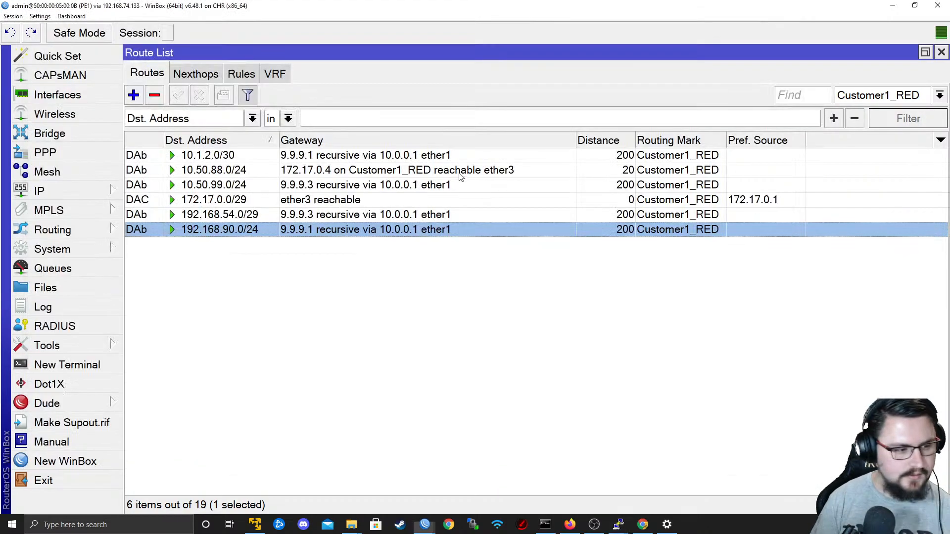
left_click(216, 74)
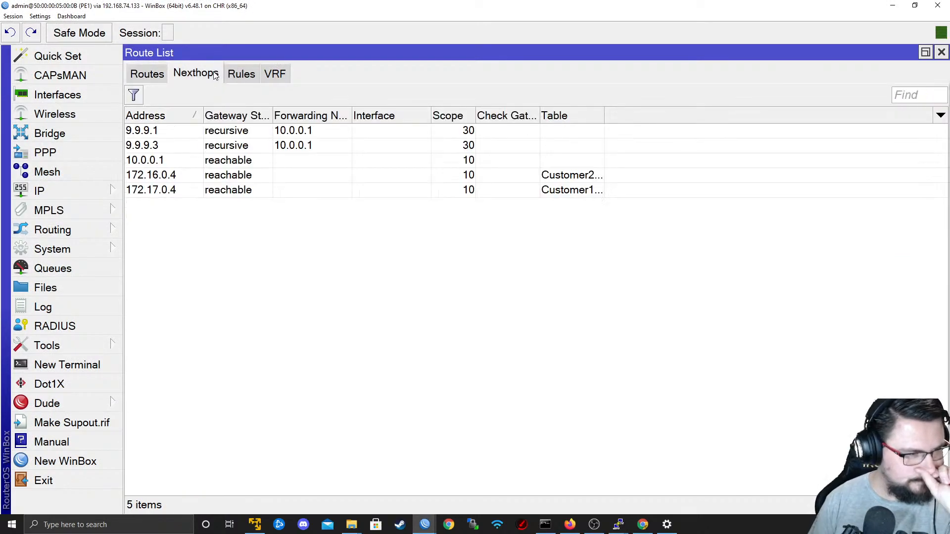
left_click(252, 76)
left_click(275, 73)
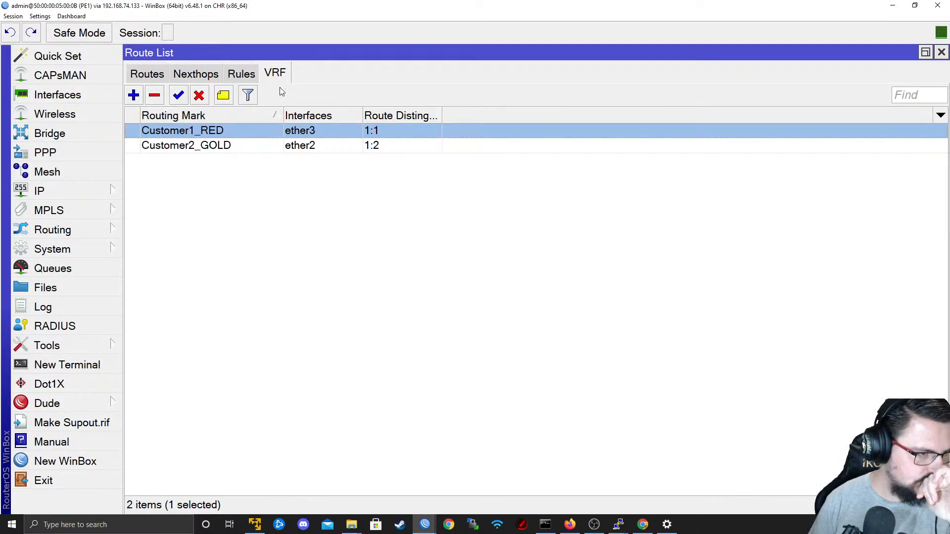
left_click(242, 77)
left_click(196, 75)
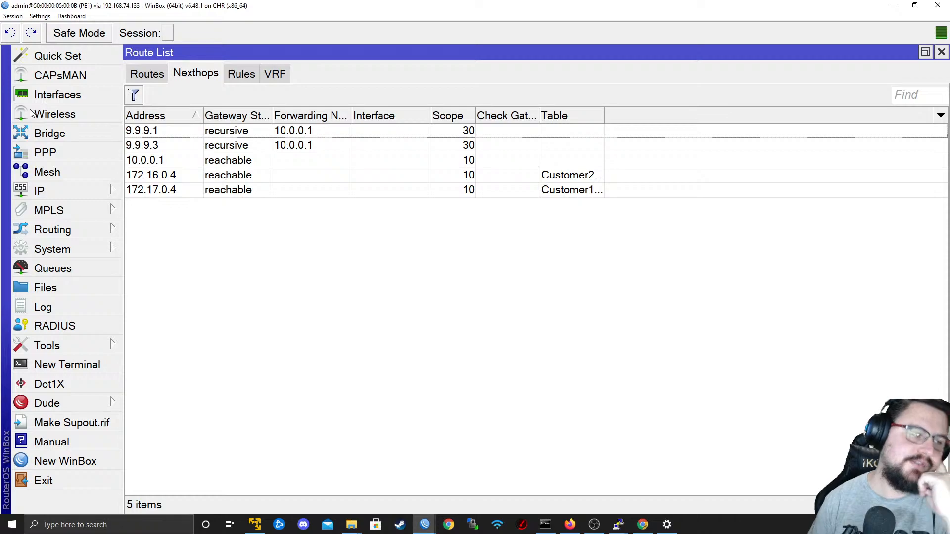
Open PE1's BGP settings and check the VRF instances and peers.
left_click(102, 232)
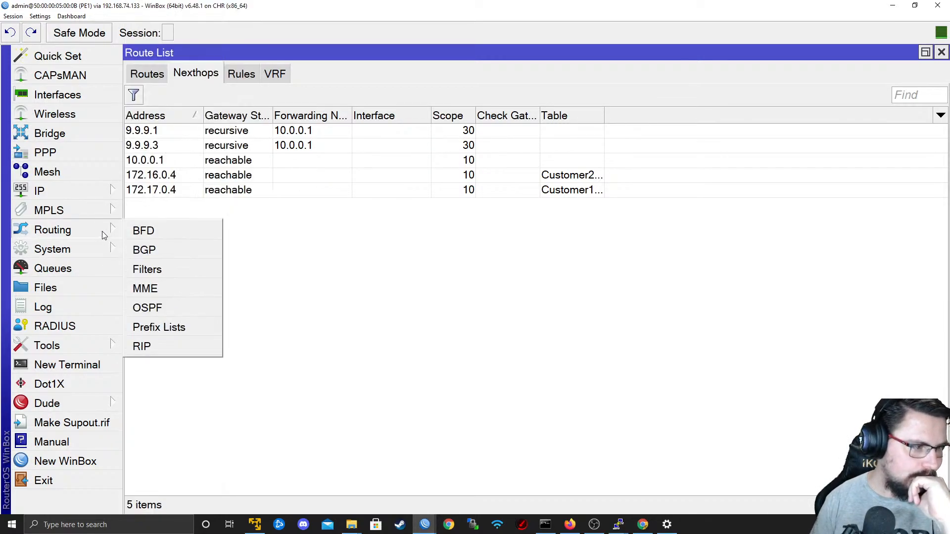
left_click(172, 253)
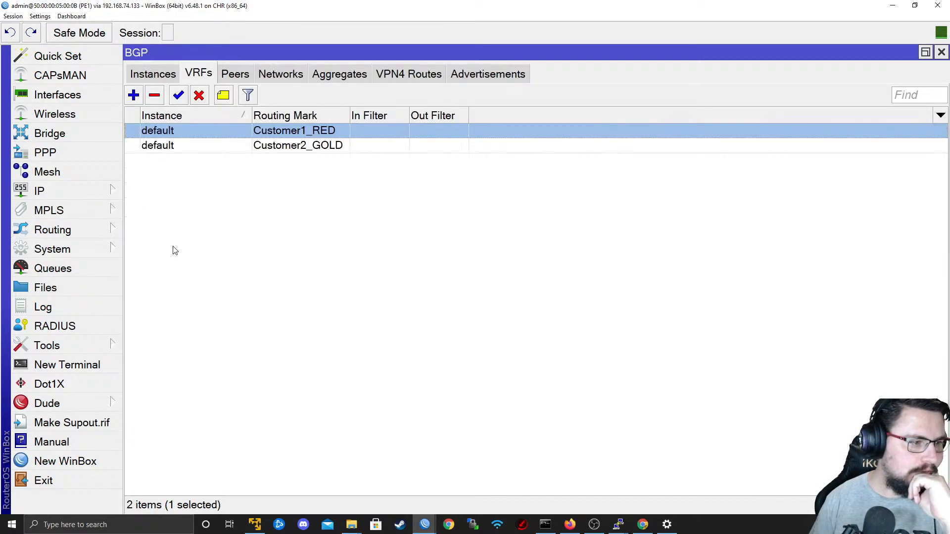
left_click(232, 73)
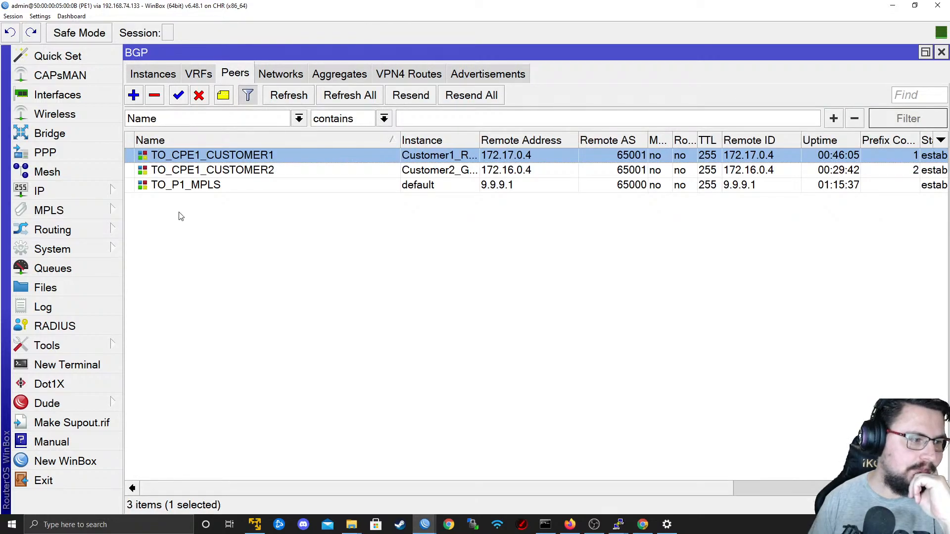
Open PE1's MPLS settings and review the LDP interfaces, neighbors, accept and advertise filters, forwarding table and MPLS interfaces.
left_click(54, 191)
left_click(59, 210)
left_click(149, 212)
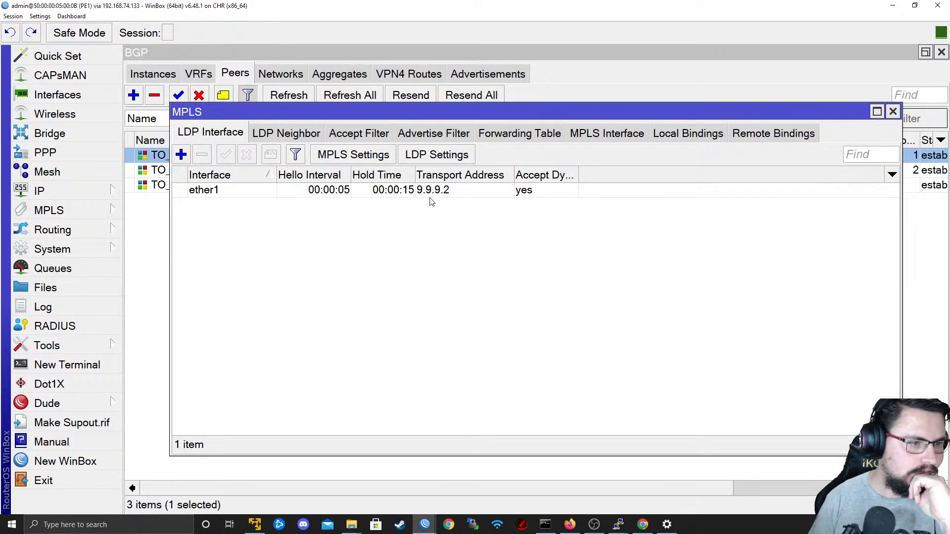
left_click(291, 138)
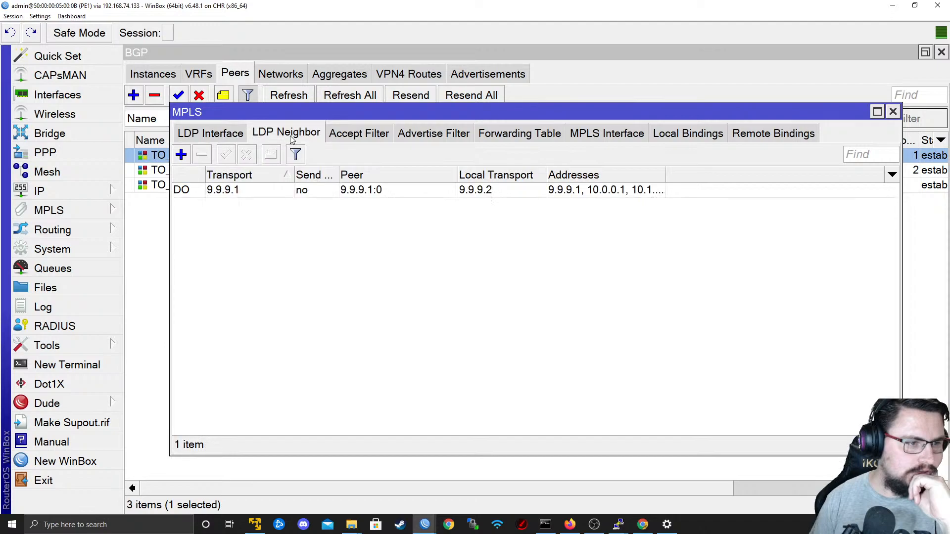
left_click(356, 133)
left_click(432, 133)
left_click(520, 134)
left_click(614, 133)
Compare PE1's local and remote MPLS label bindings.
left_click(688, 134)
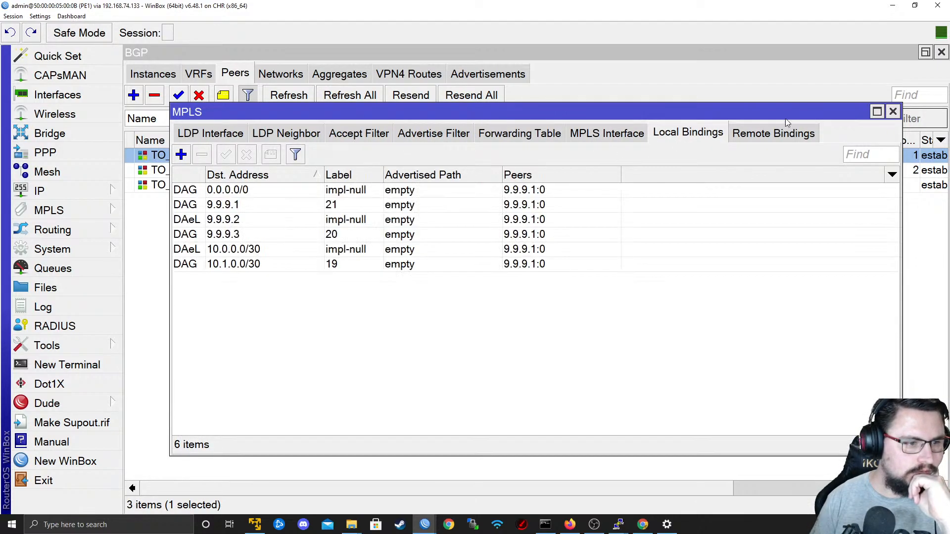
left_click(774, 133)
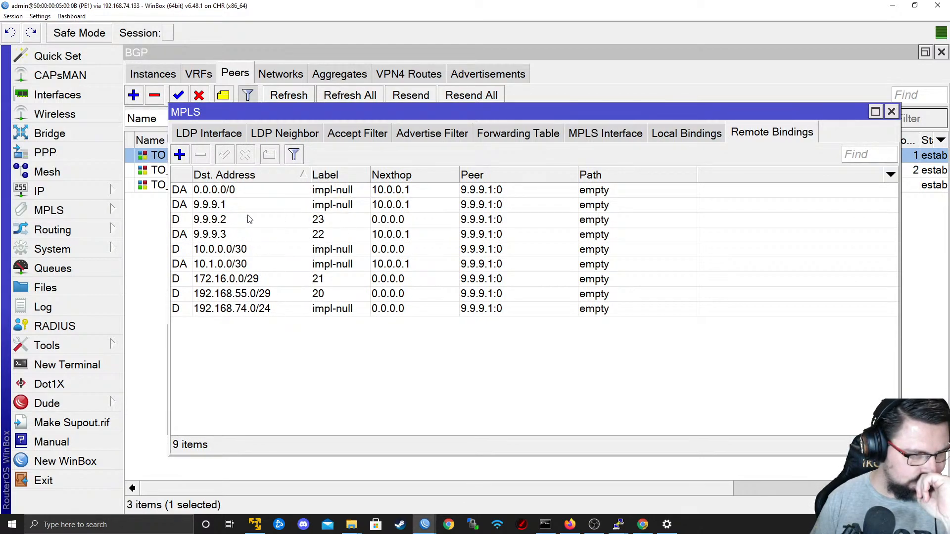
left_click(672, 128)
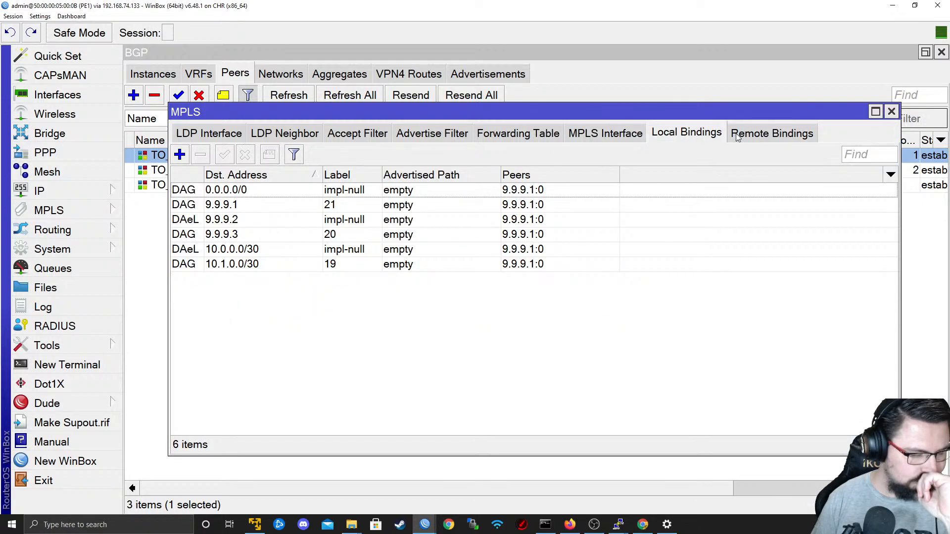
left_click(736, 134)
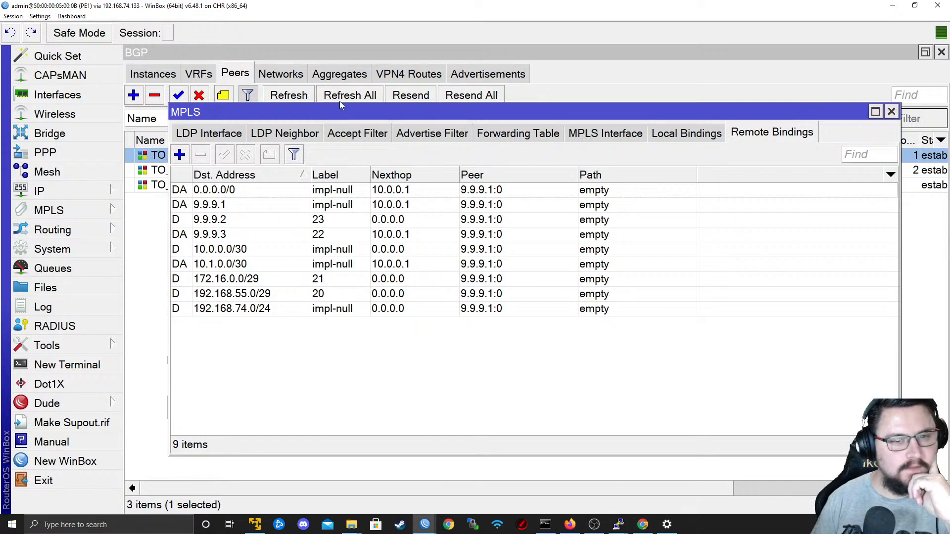
left_click_drag(296, 103, 250, 125)
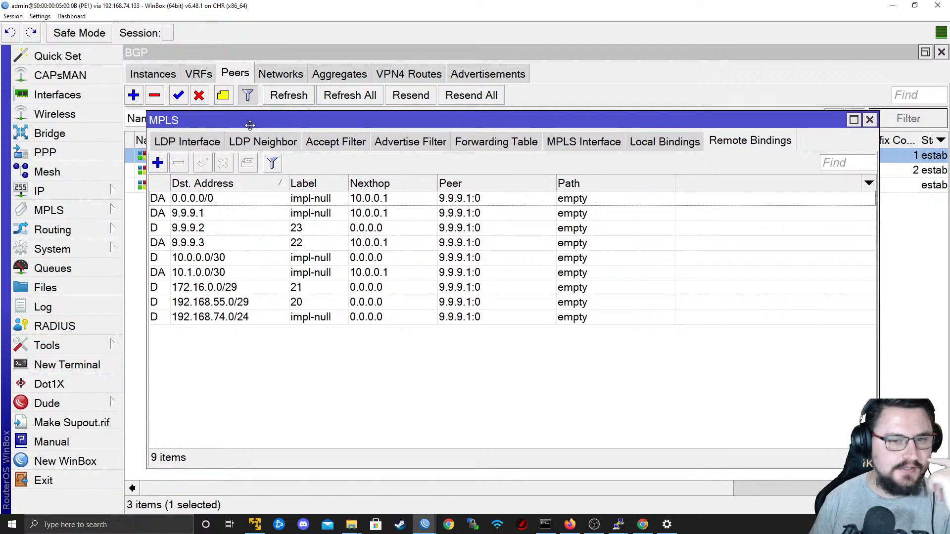
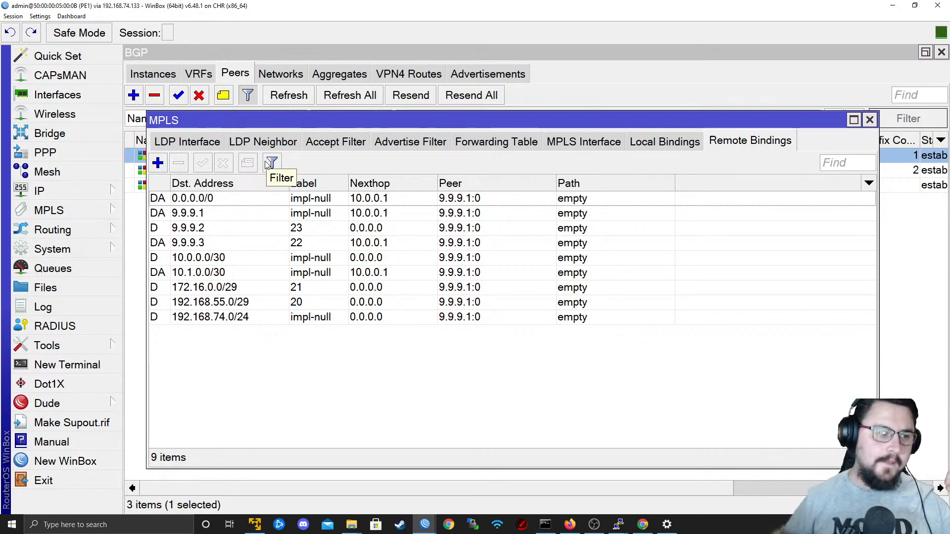
Compare PE1's local and remote MPLS label bindings and check its MPLS interface list.
left_click(671, 149)
left_click(737, 143)
left_click(668, 143)
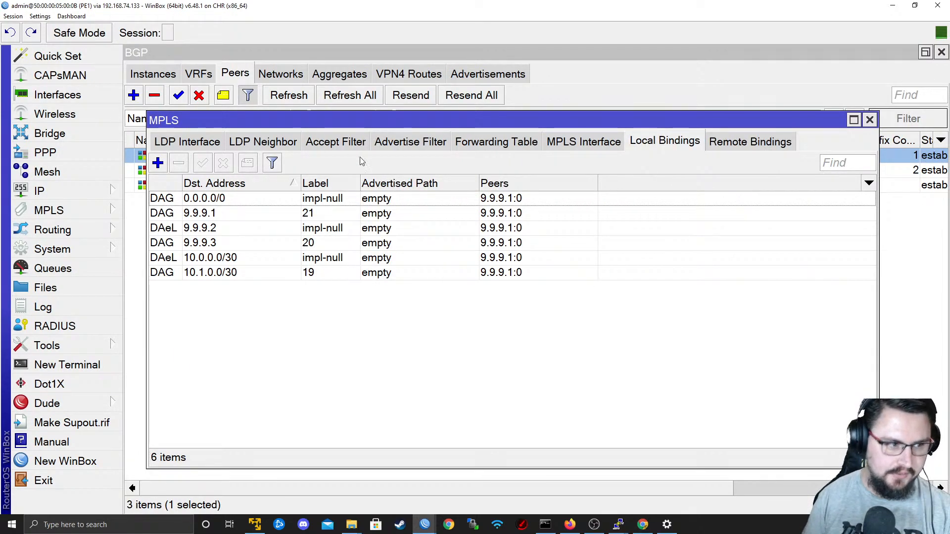
left_click(712, 141)
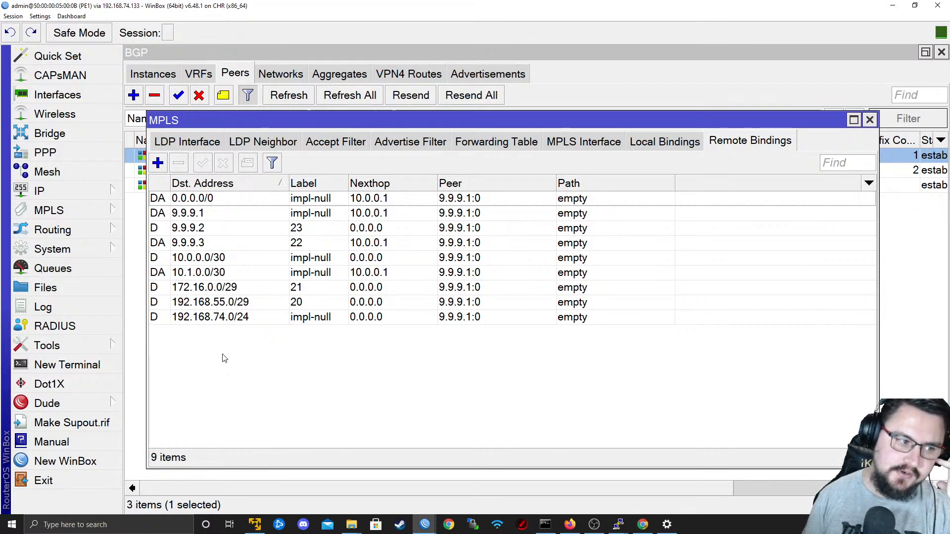
left_click(664, 142)
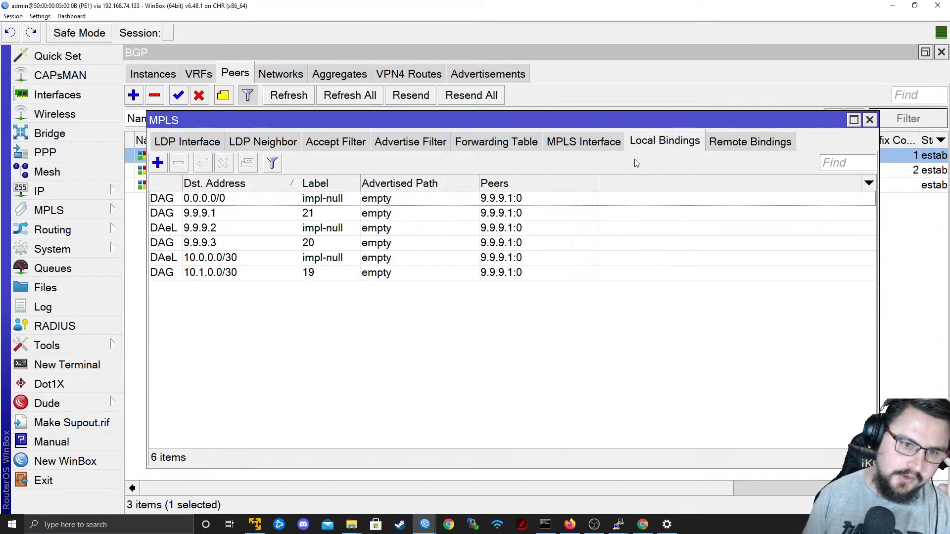
left_click(583, 144)
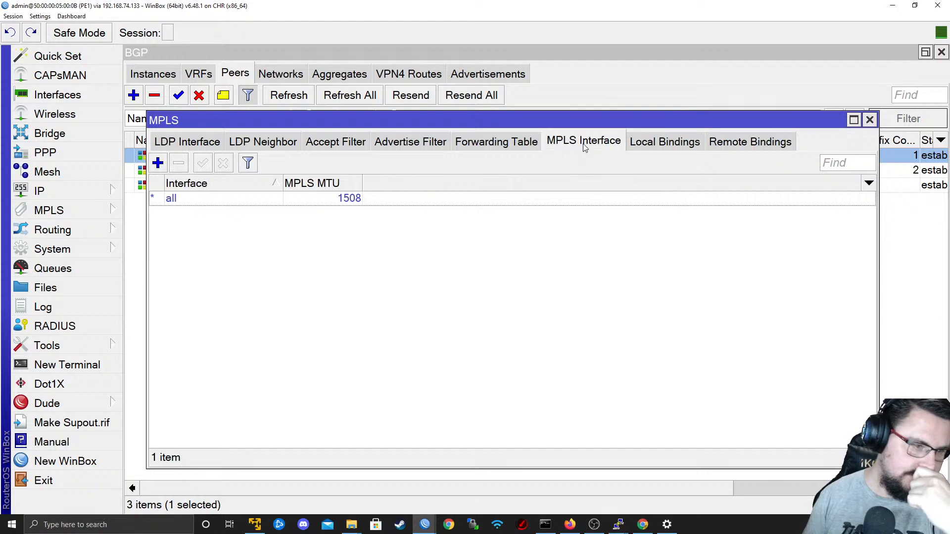
left_click(689, 140)
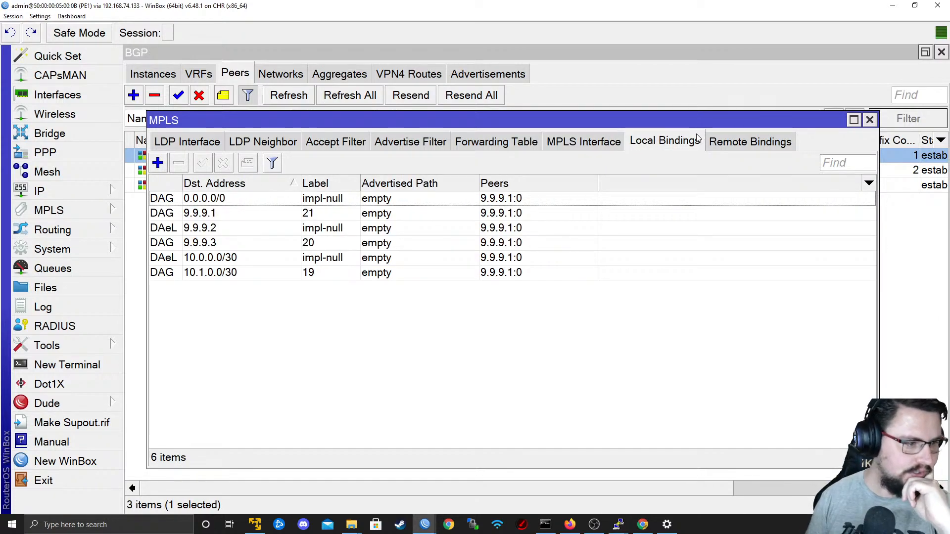
left_click(722, 142)
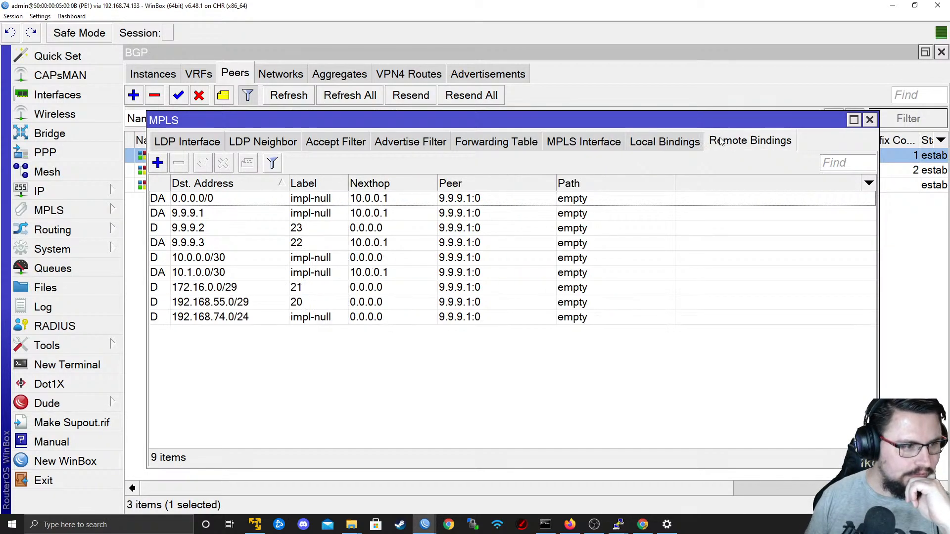
Switch to the P1 router's session and examine its remote and local MPLS bindings.
mouse_move(423, 525)
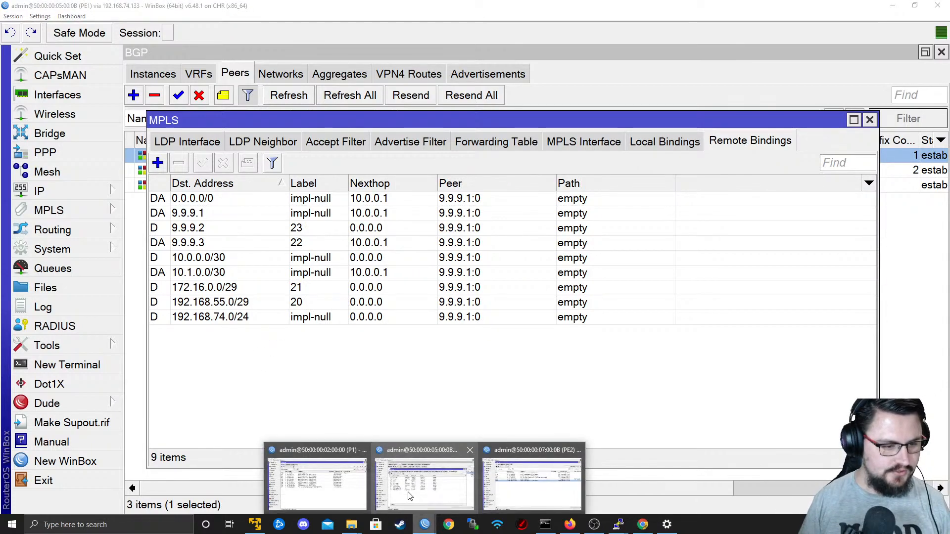
left_click(361, 475)
left_click(50, 210)
left_click(213, 215)
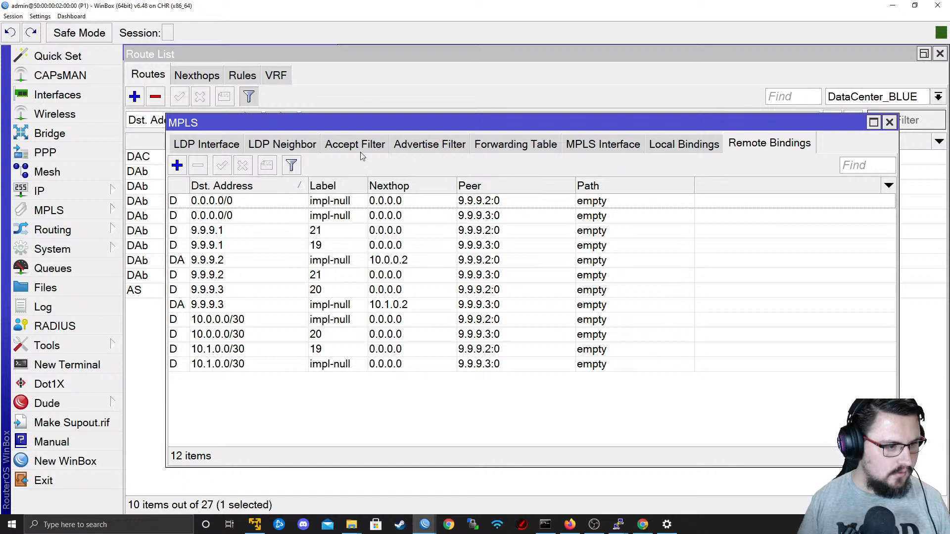
left_click(702, 143)
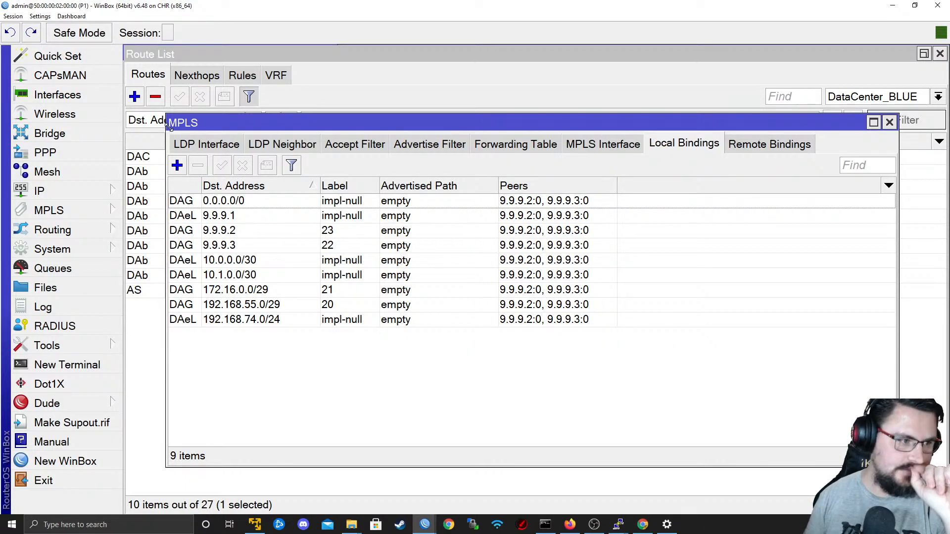
left_click(204, 141)
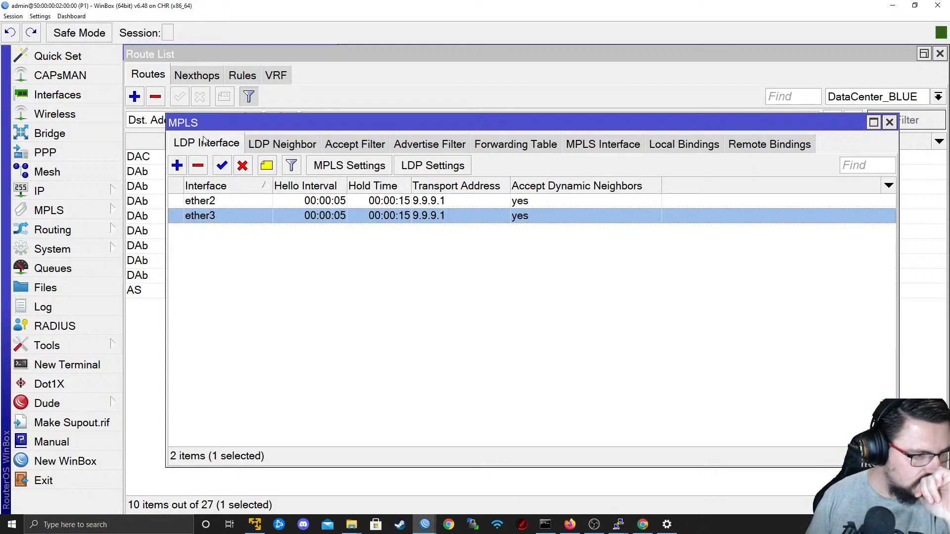
left_click(181, 165)
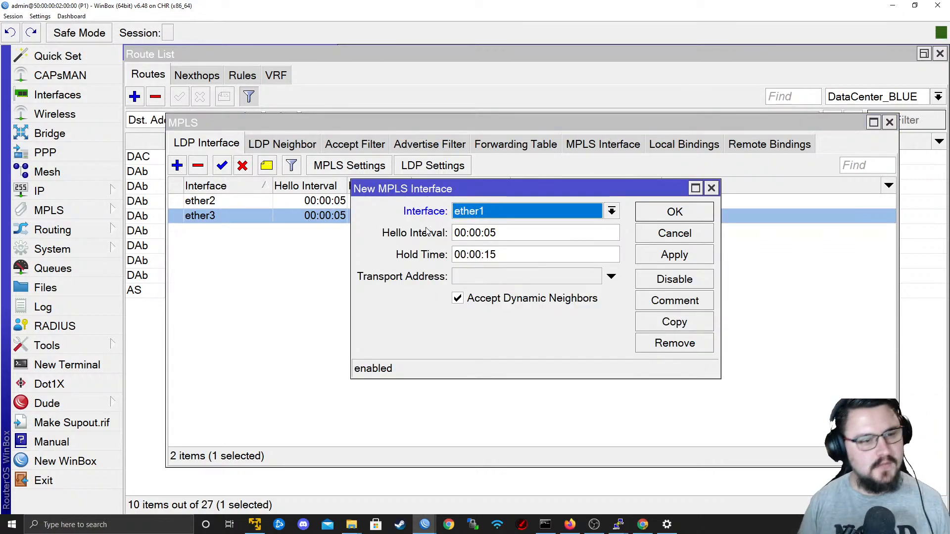
left_click(512, 211)
left_click(468, 278)
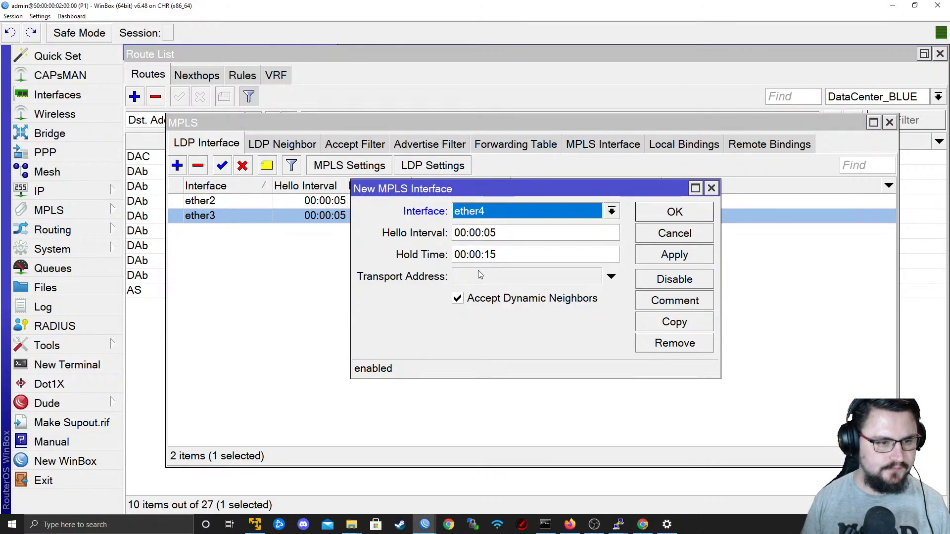
left_click(523, 278)
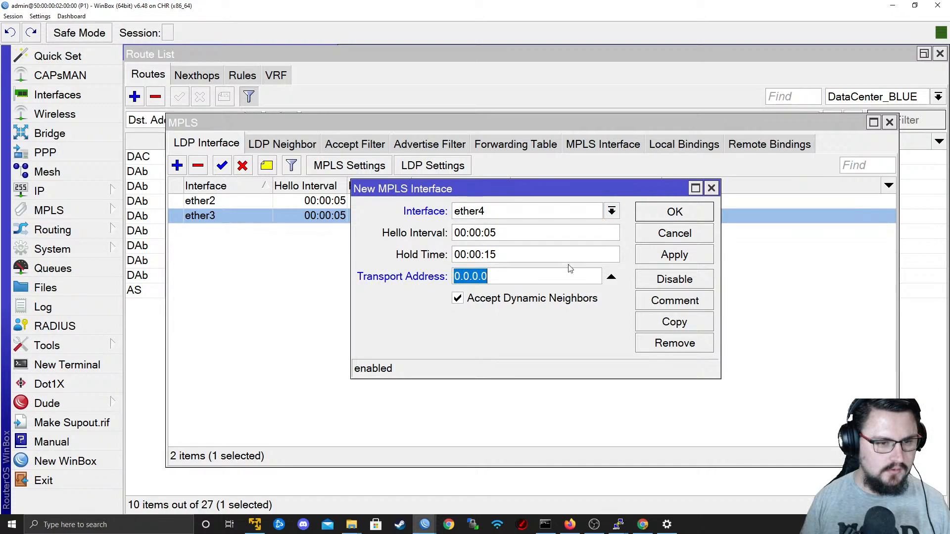
left_click(689, 233)
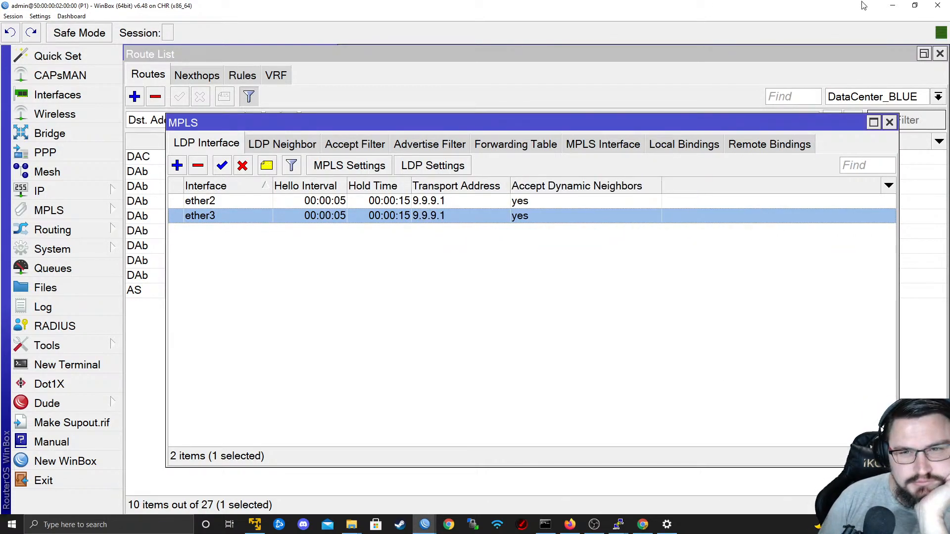
Put the P1 and PE1 router windows away and bring up the EVE network topology diagram in Firefox.
left_click(891, 4)
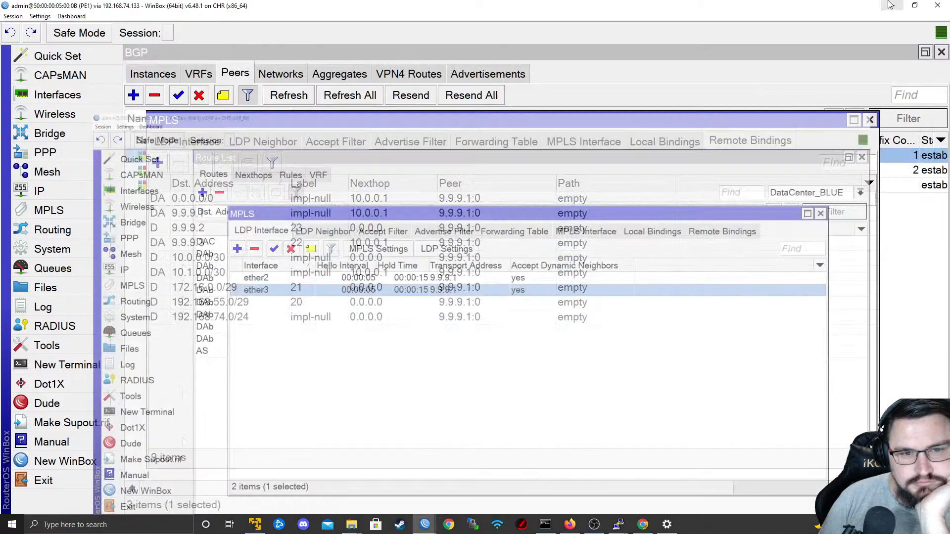
left_click(891, 5)
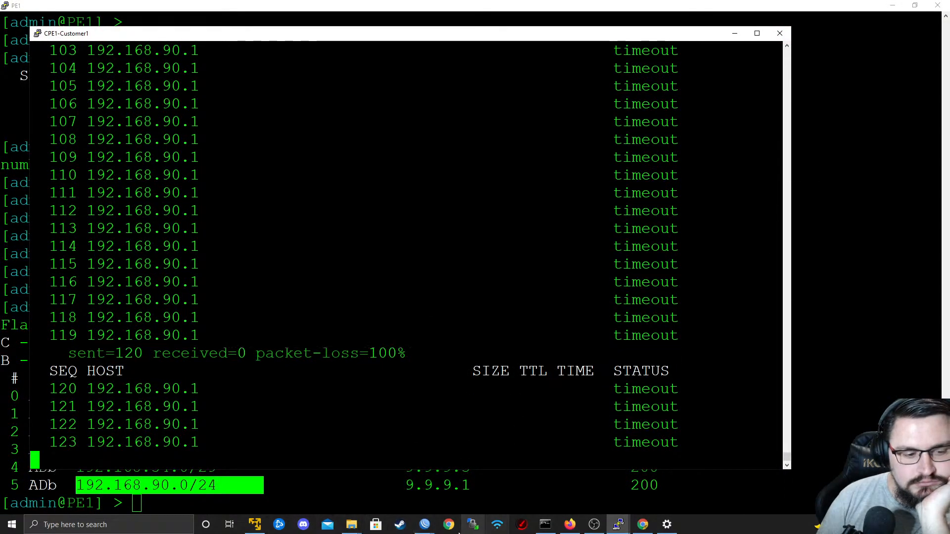
left_click(574, 527)
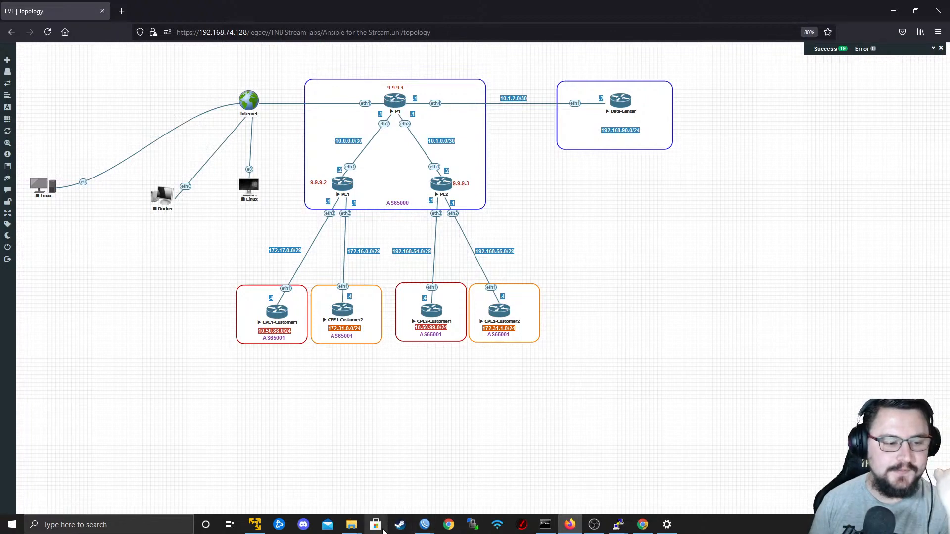
Return to the P1 session in WinBox and open the DataCenter_BLUE entry among its BGP VRFs.
mouse_move(426, 521)
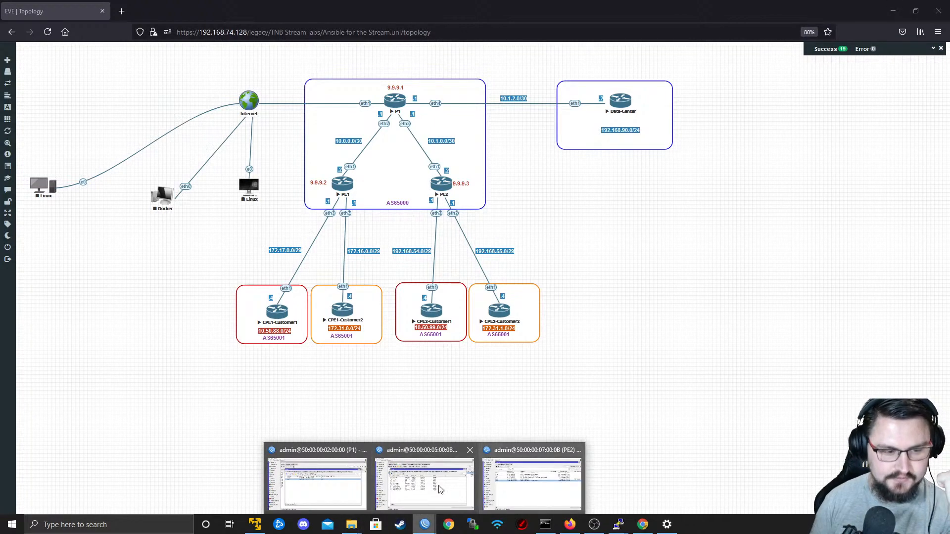
left_click(342, 497)
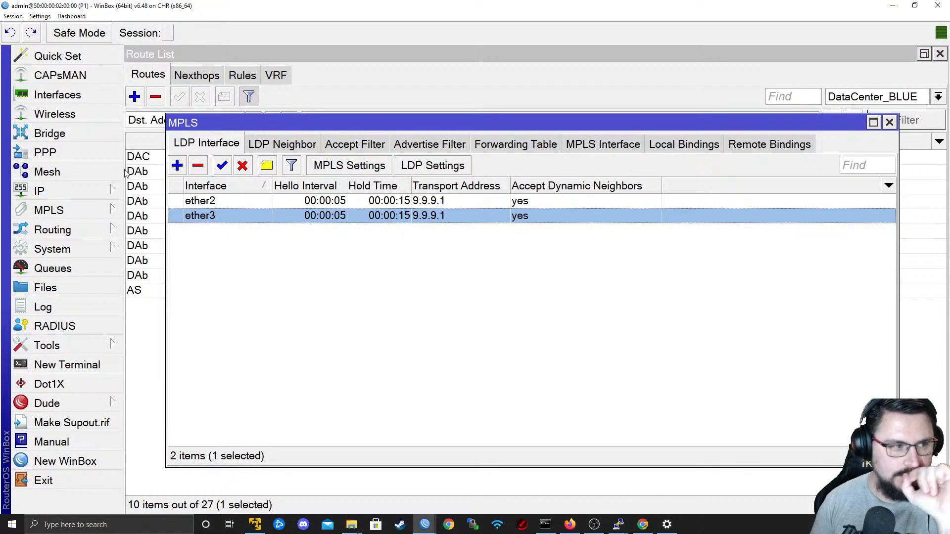
left_click(58, 95)
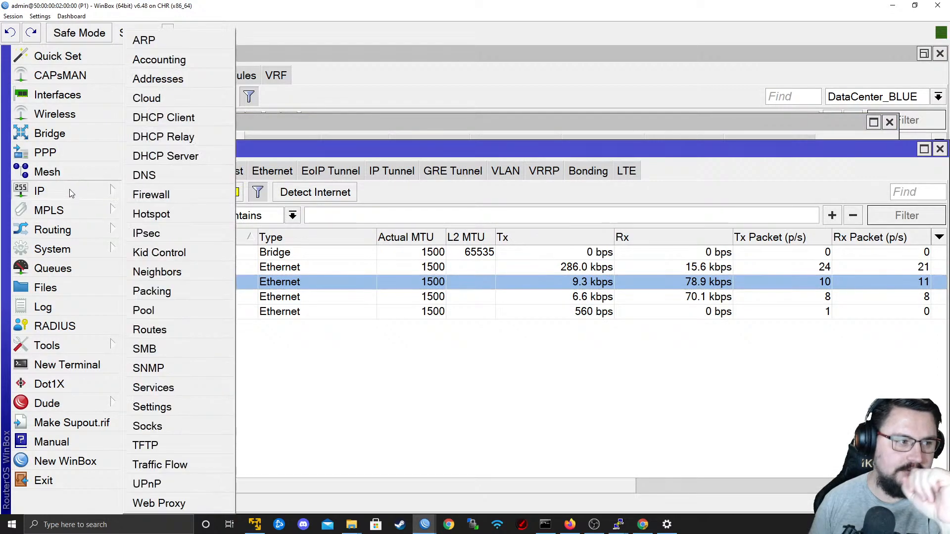
mouse_move(87, 225)
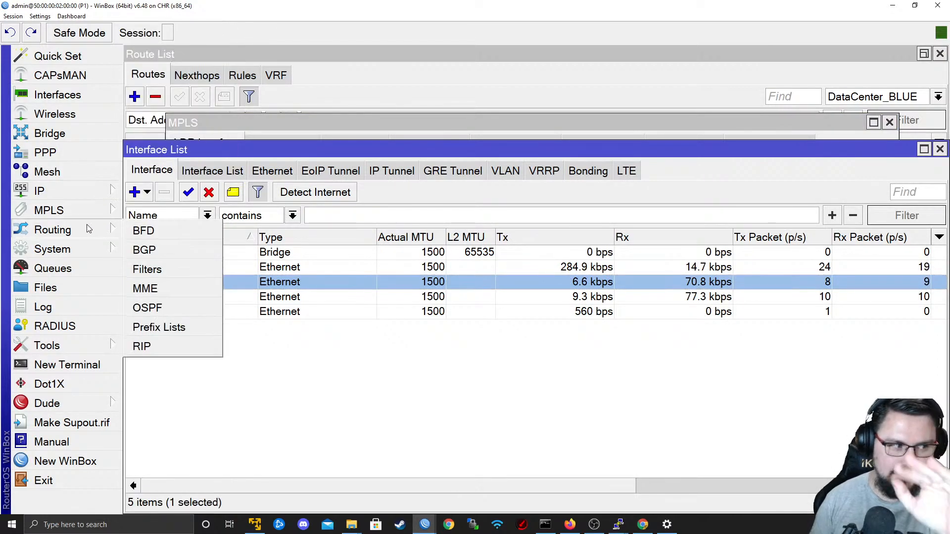
left_click(144, 250)
left_click(229, 76)
left_click(201, 75)
left_click(225, 147)
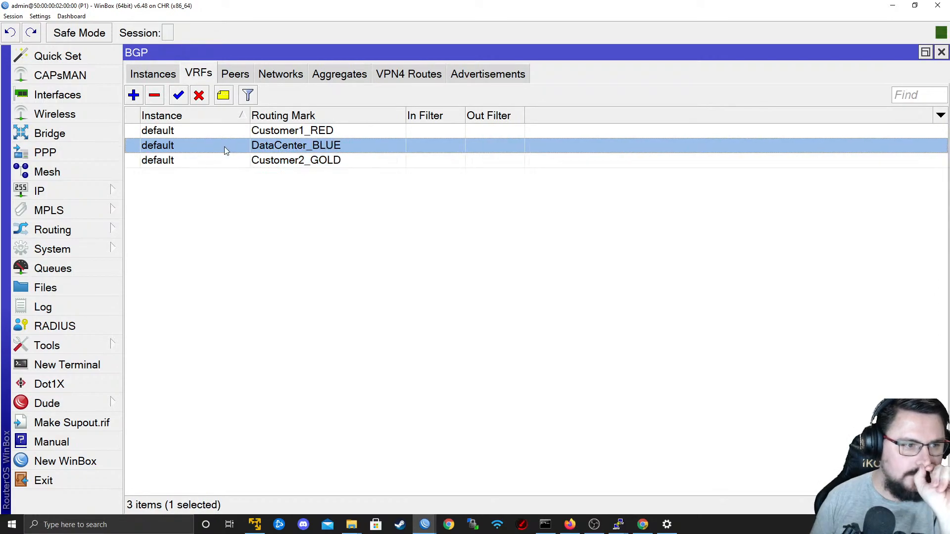
double_click(226, 147)
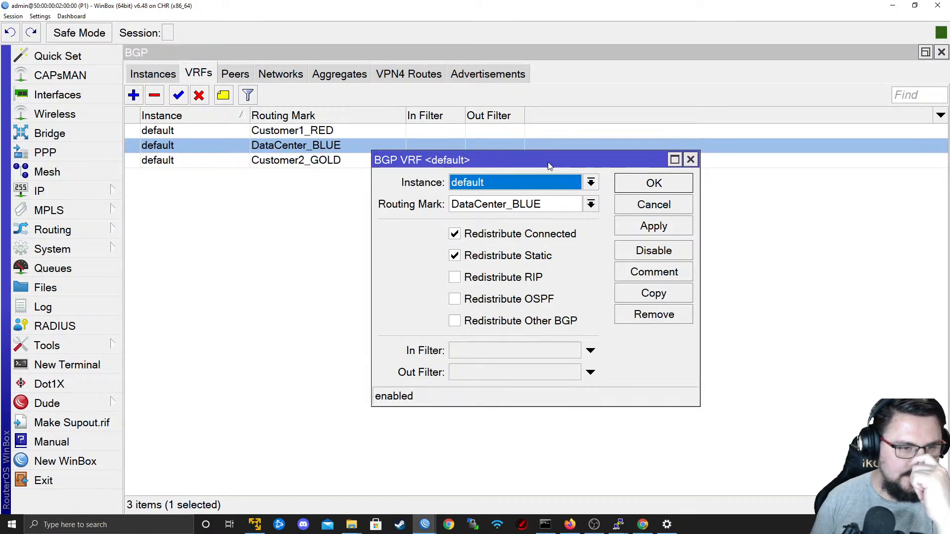
Review the instance, routing mark and redistribution options of the DataCenter_BLUE VRF, keep Redistribute Connected enabled, and accept the entry.
left_click(473, 181)
left_click(473, 181)
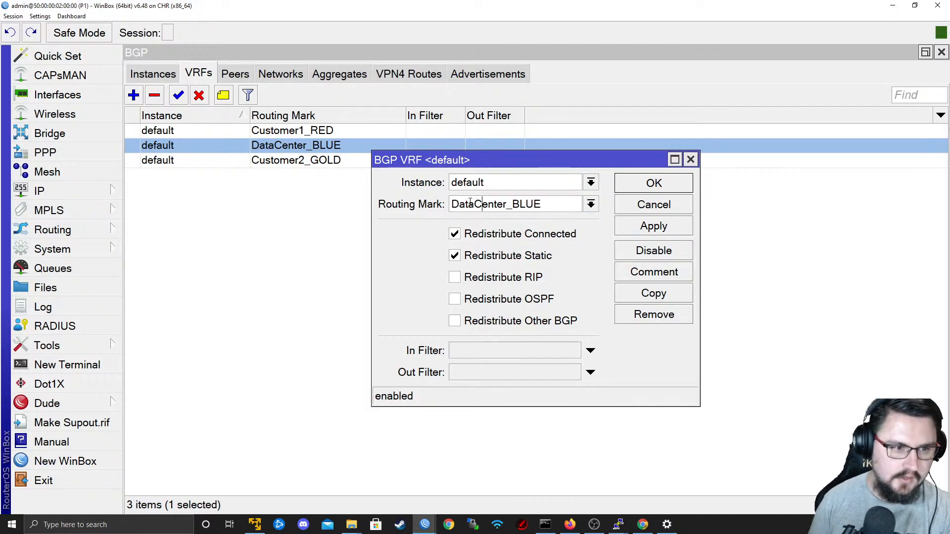
left_click(591, 204)
left_click(591, 207)
left_click(483, 204)
left_click(483, 204)
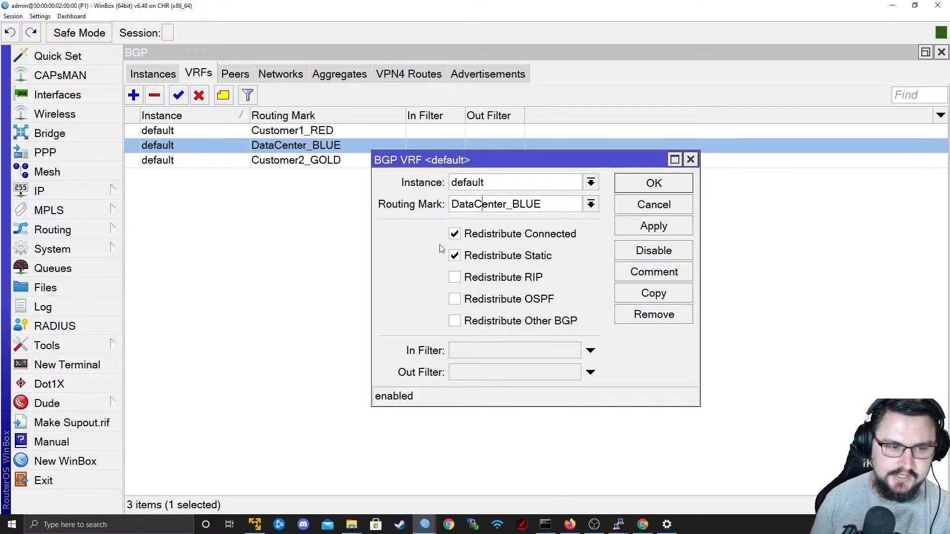
left_click(544, 236)
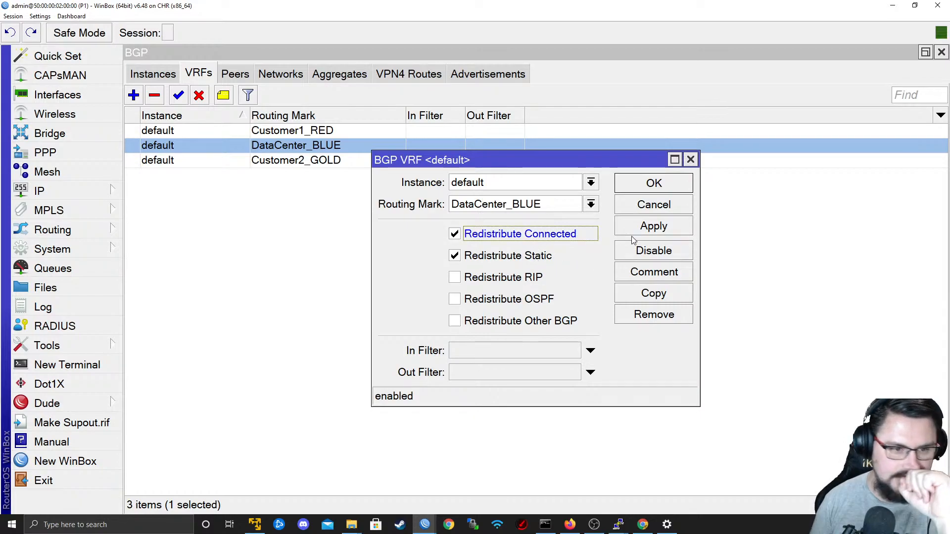
left_click(652, 184)
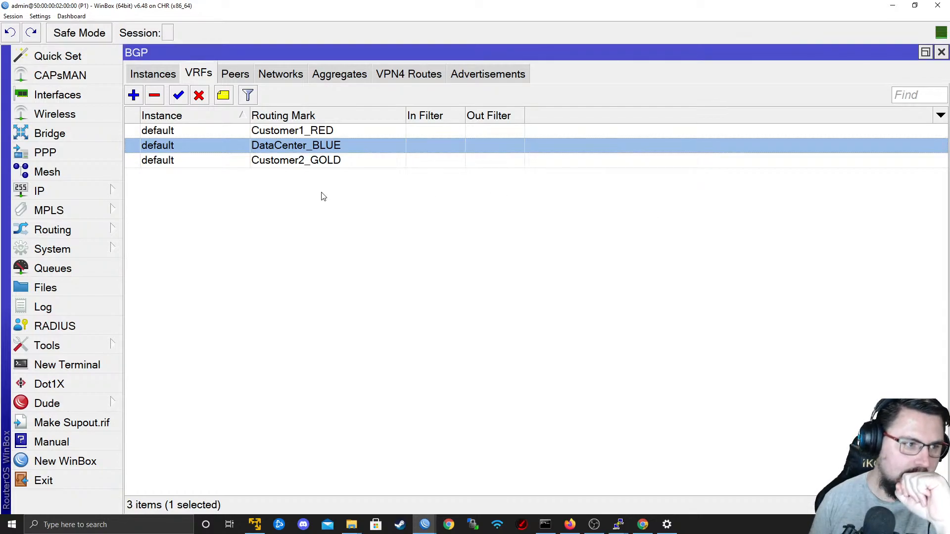
Remove the Customer1_RED and Customer2_GOLD VRFs from P1's BGP configuration.
left_click(230, 161)
left_click(208, 131, "ctrl")
left_click(156, 95)
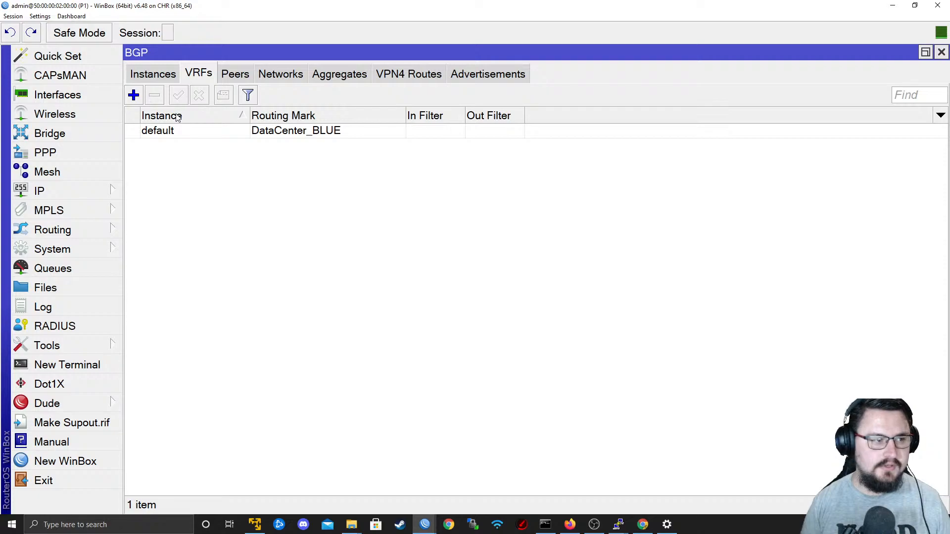
Check P1's BGP instance, peers and VPN4 routes, singling out the 192.168.90.0/24 route.
left_click(164, 78)
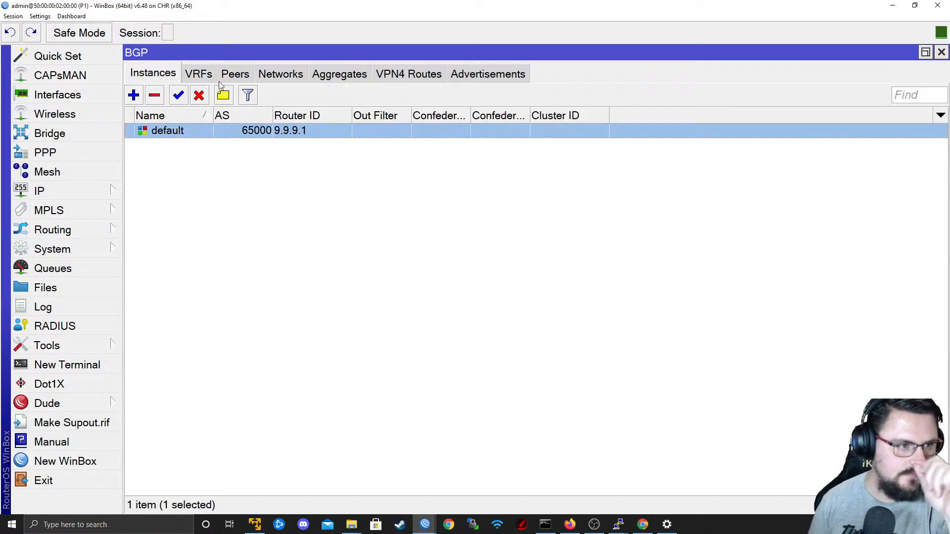
left_click(235, 74)
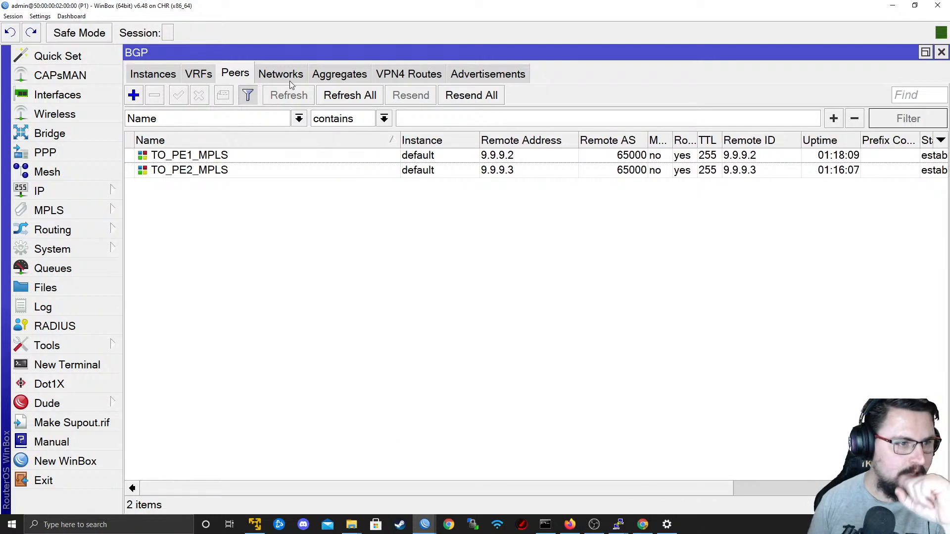
left_click(427, 74)
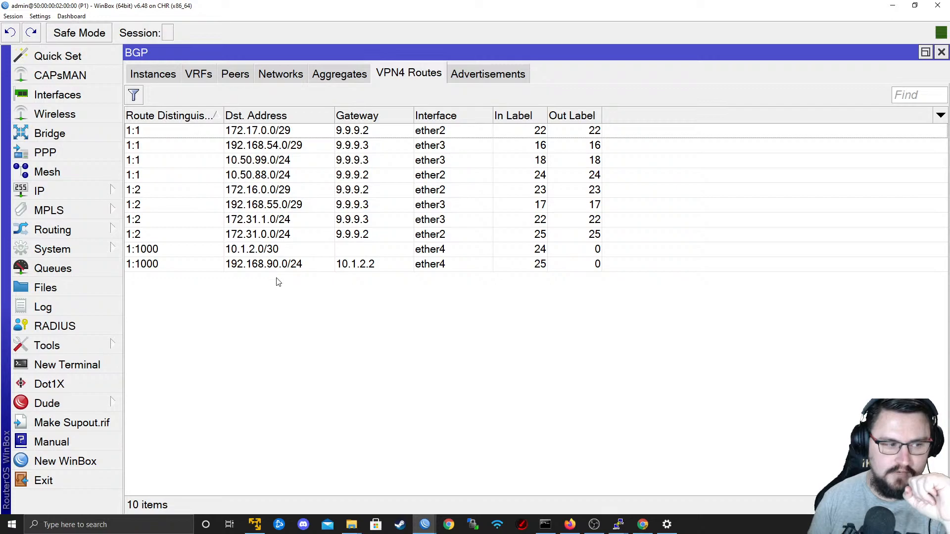
left_click(268, 265)
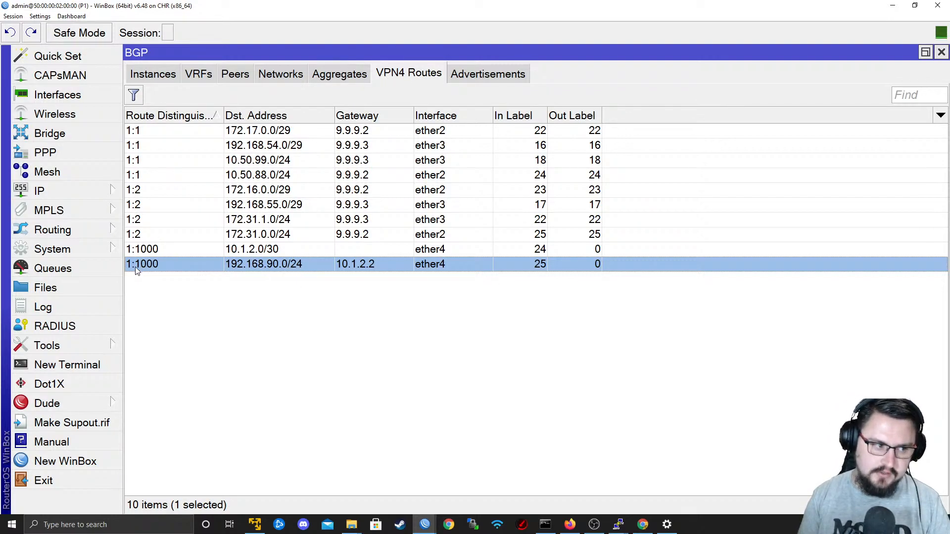
Switch to the PE1 session and examine its BGP VPN4 routes.
mouse_move(423, 528)
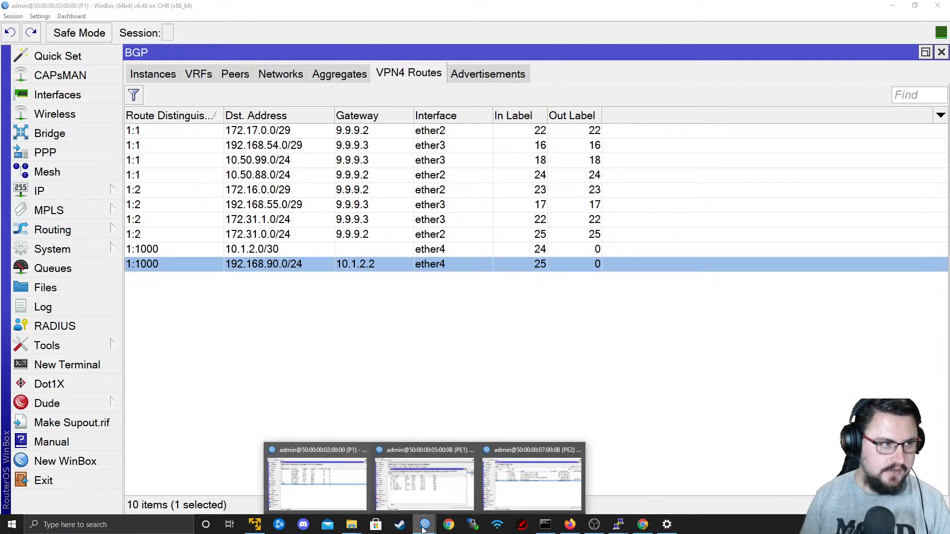
left_click(429, 498)
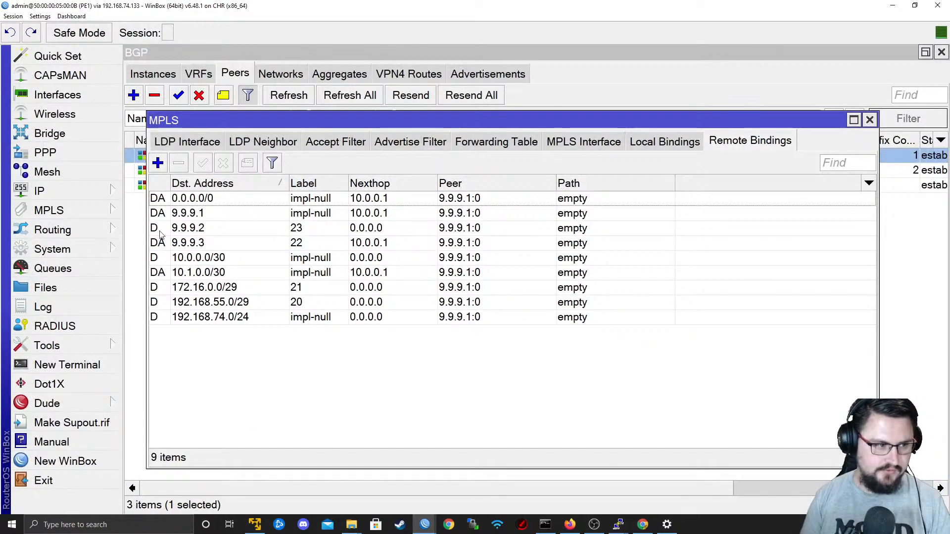
left_click(55, 229)
left_click(143, 248)
left_click(419, 79)
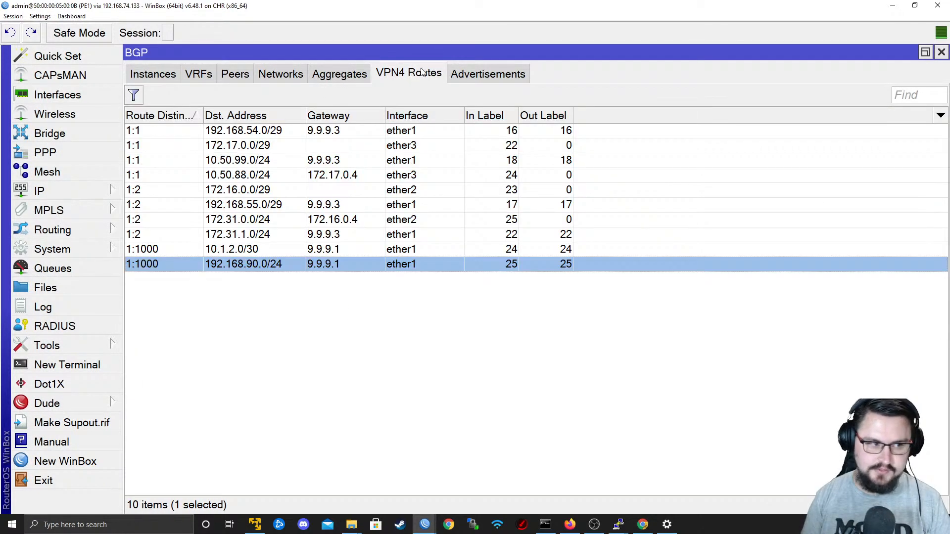
Examine PE1's MPLS local and remote bindings and compare them with its BGP VPN4 routes.
left_click(324, 333)
left_click(141, 267)
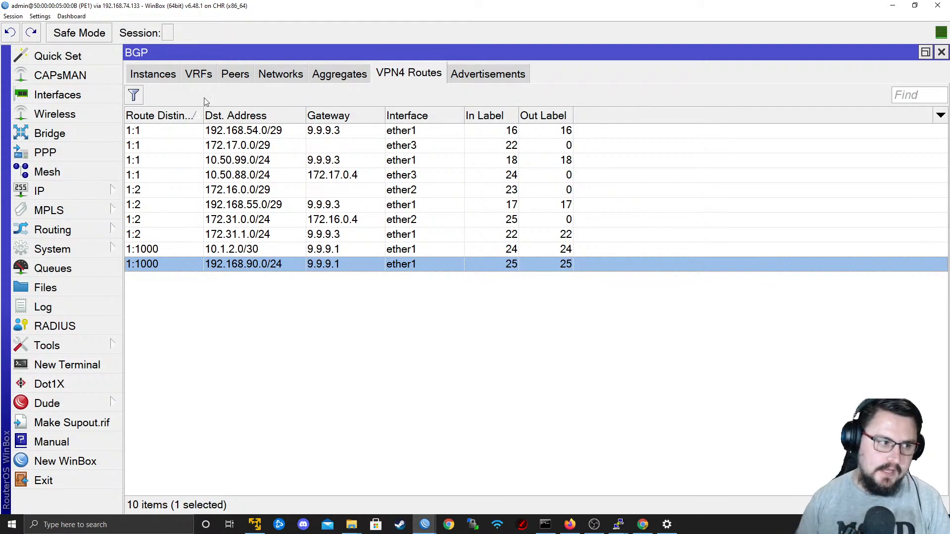
left_click(62, 196)
left_click(61, 211)
left_click(148, 211)
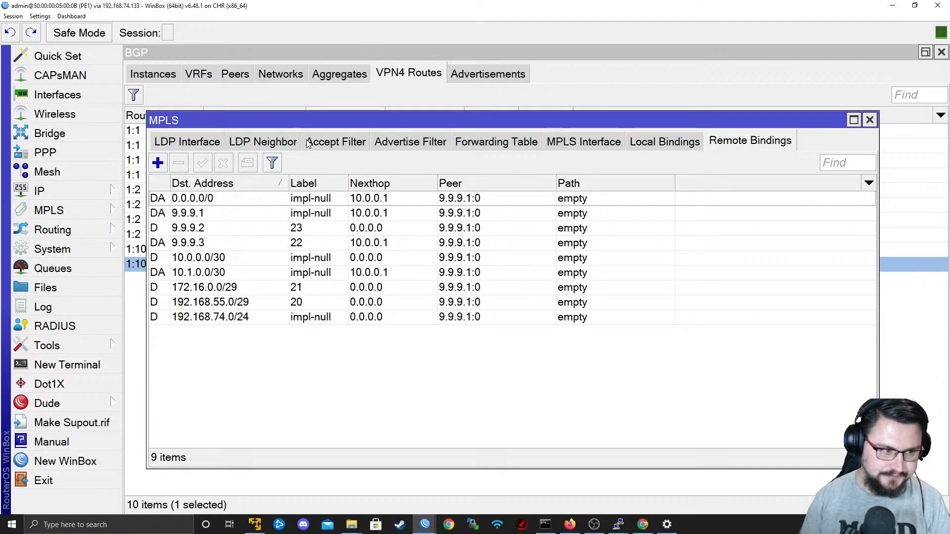
left_click(688, 145)
left_click(710, 143)
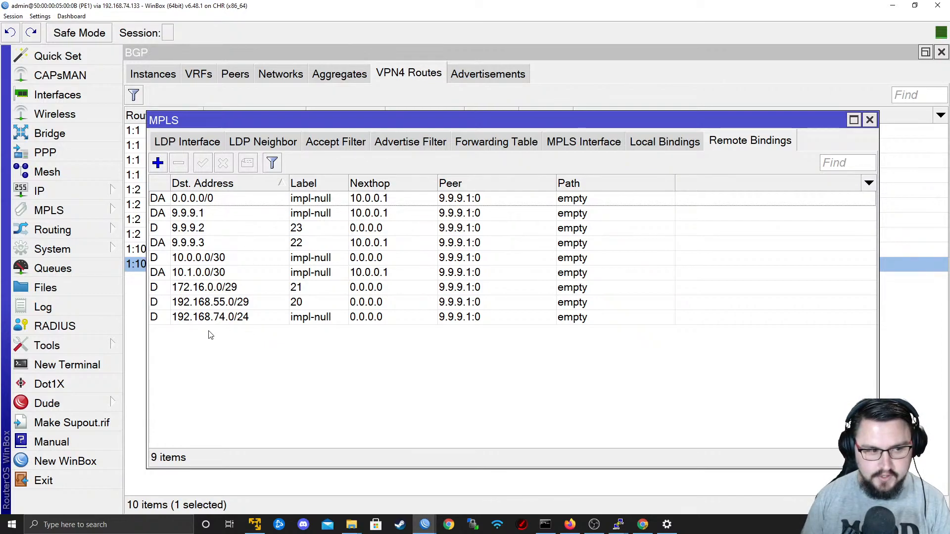
left_click_drag(246, 123, 295, 331)
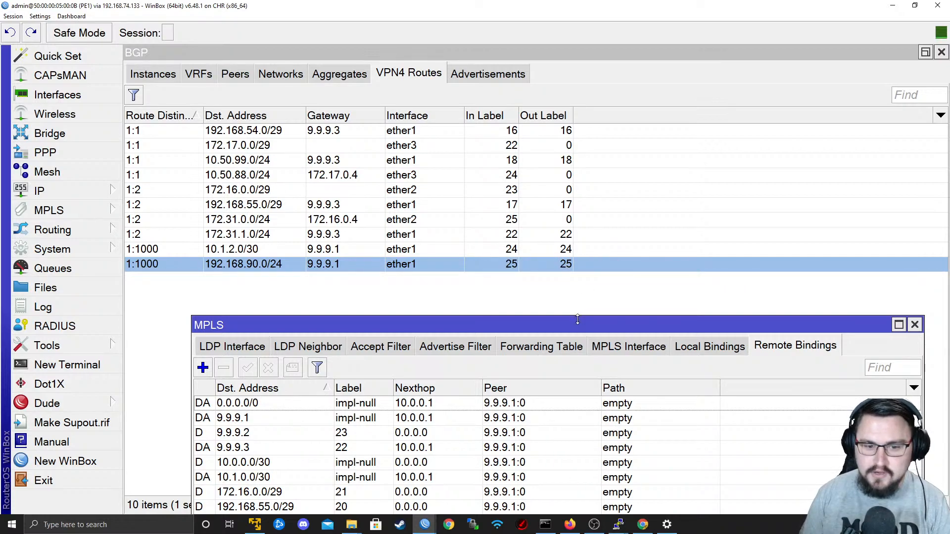
left_click_drag(578, 319, 577, 105)
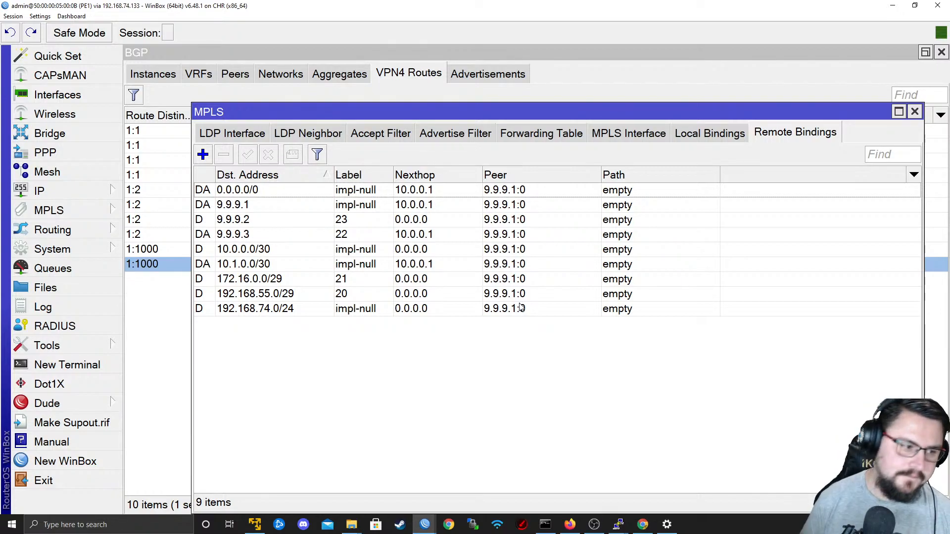
Consult the EVE topology in the browser and return to the P1 WinBox session.
mouse_move(424, 523)
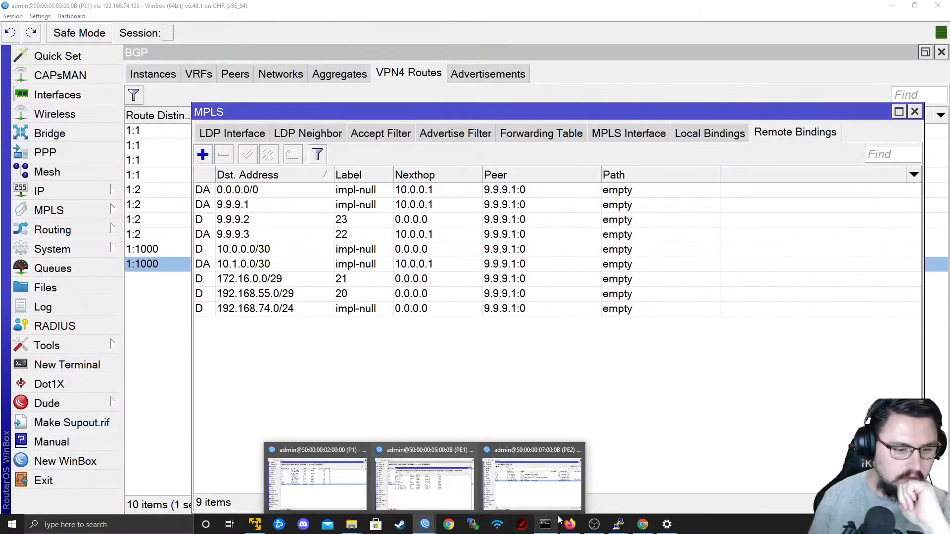
left_click(570, 524)
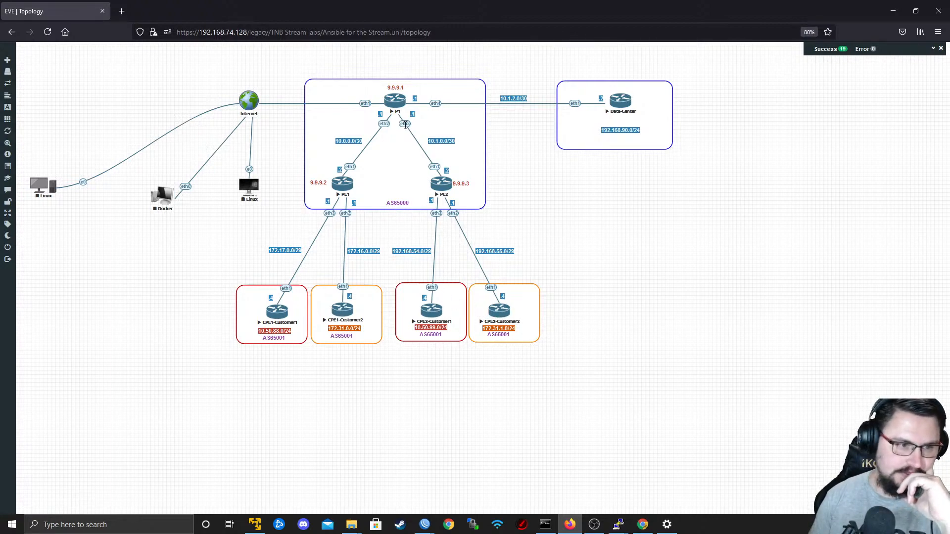
left_click(425, 524)
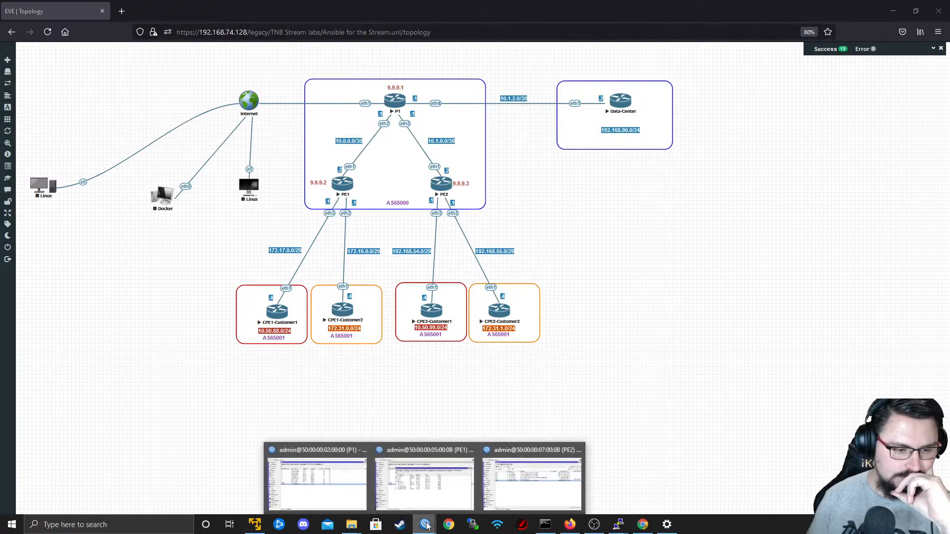
left_click(333, 486)
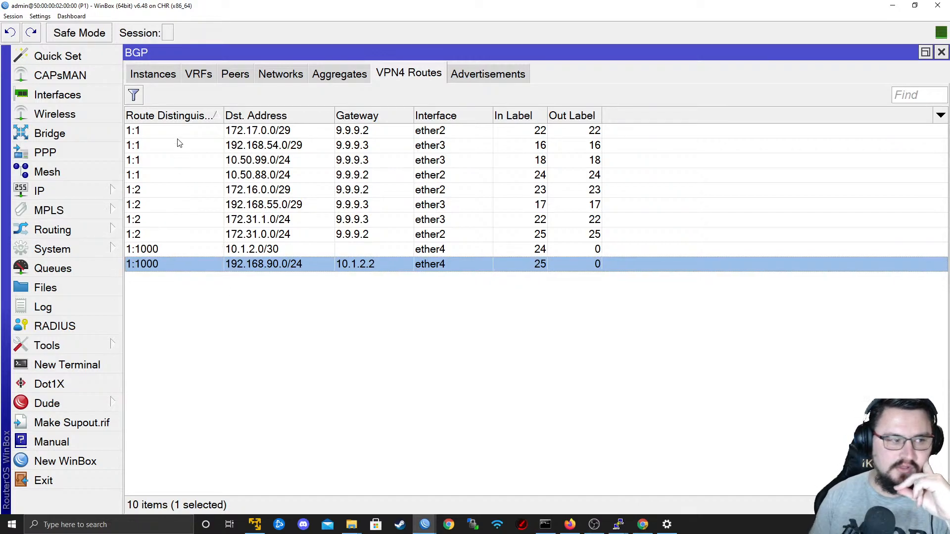
Review P1's BGP instances, peers and the DataCenter_BLUE VRF entry, closing the entry without changes.
left_click(165, 77)
left_click(232, 74)
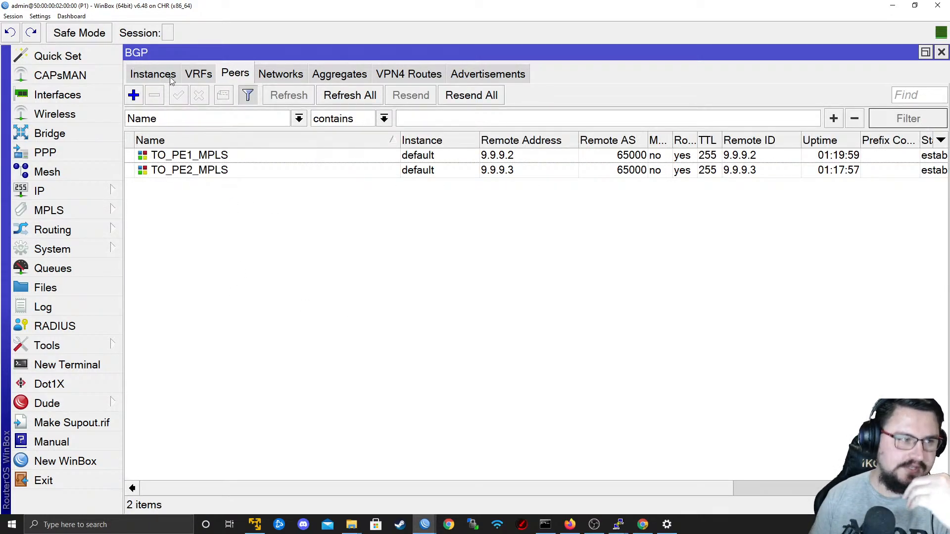
left_click(198, 74)
double_click(227, 131)
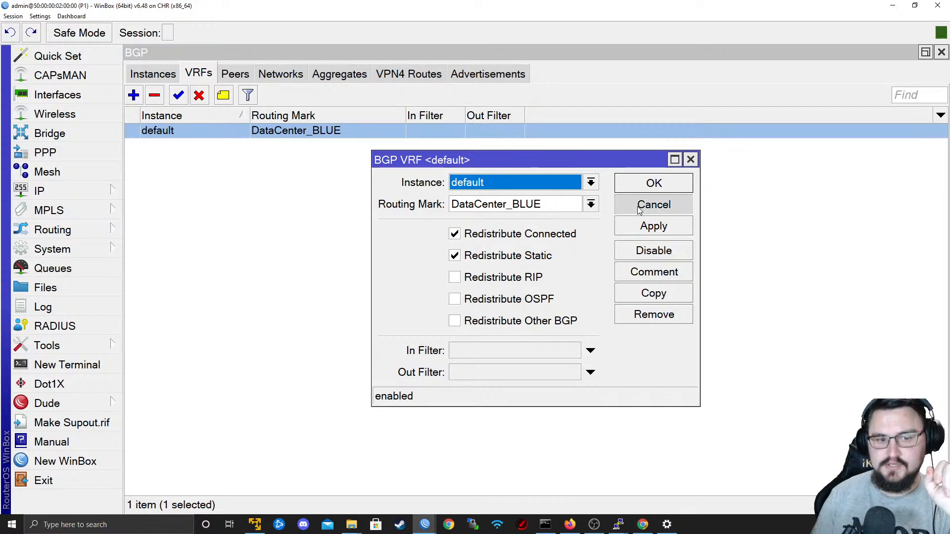
left_click(654, 204)
Open the Data-Center router's console from the EVE topology and maximize the terminal window.
left_click(892, 5)
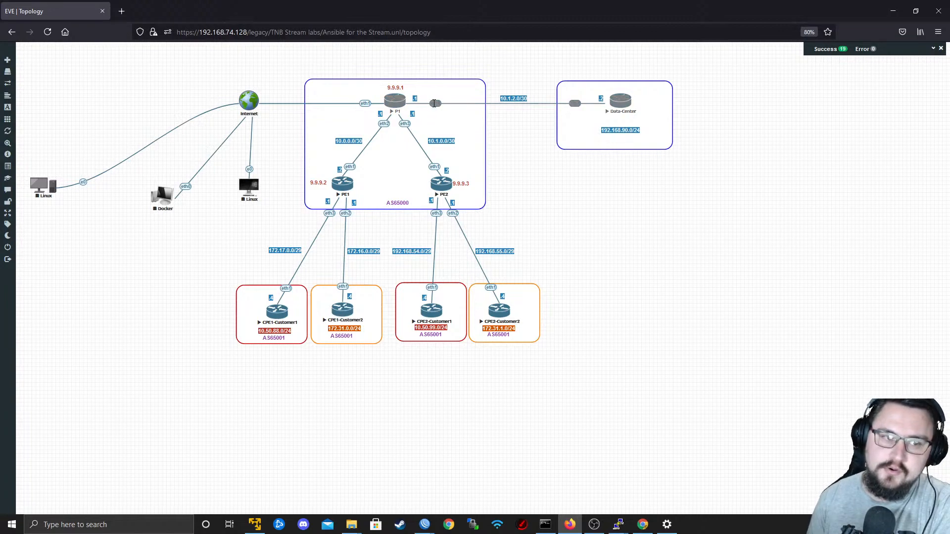
left_click(621, 100)
left_click(514, 163)
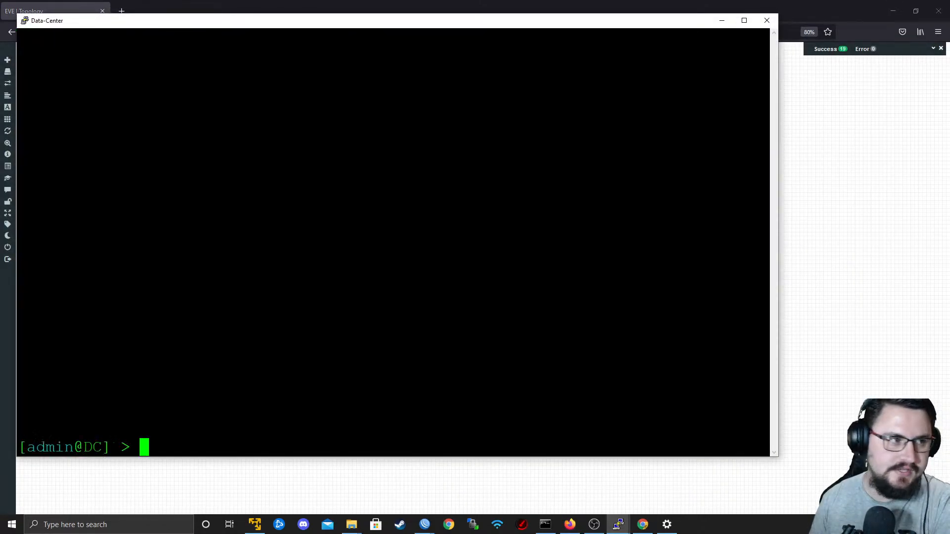
key("Return")
key("Return")
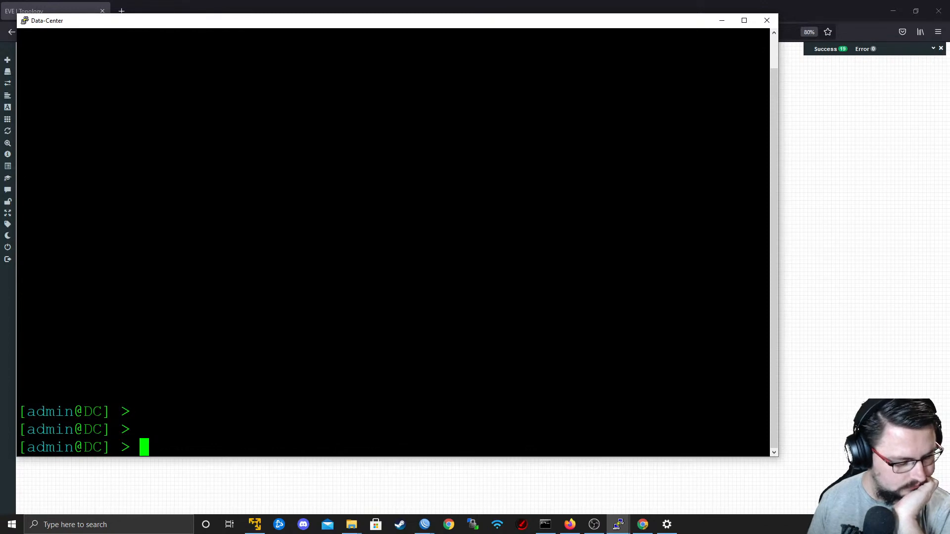
left_click_drag(425, 29, 544, 1)
Enter an OSPF instance set command with router-id=9.9.9.4 on the Data-Center router, leaving it unexecuted.
type("routing ospf ins")
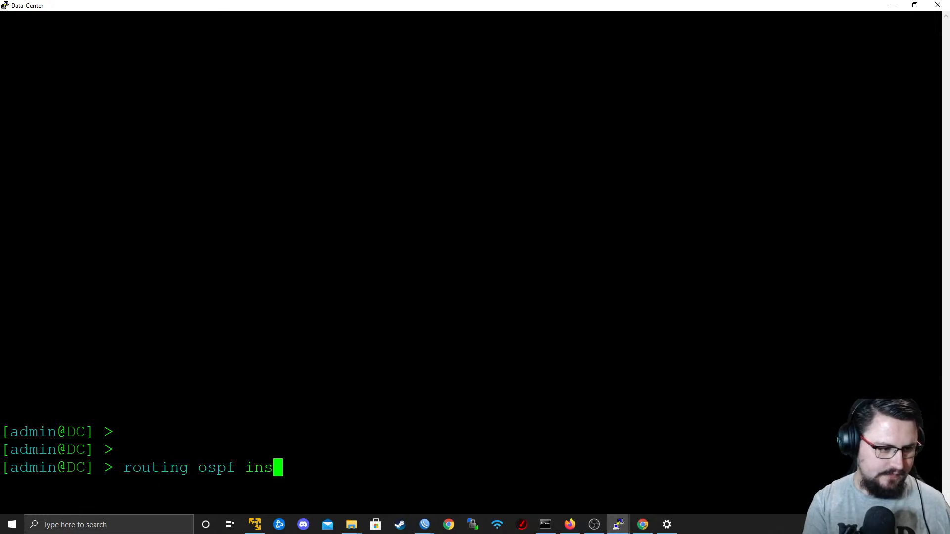
key("Tab")
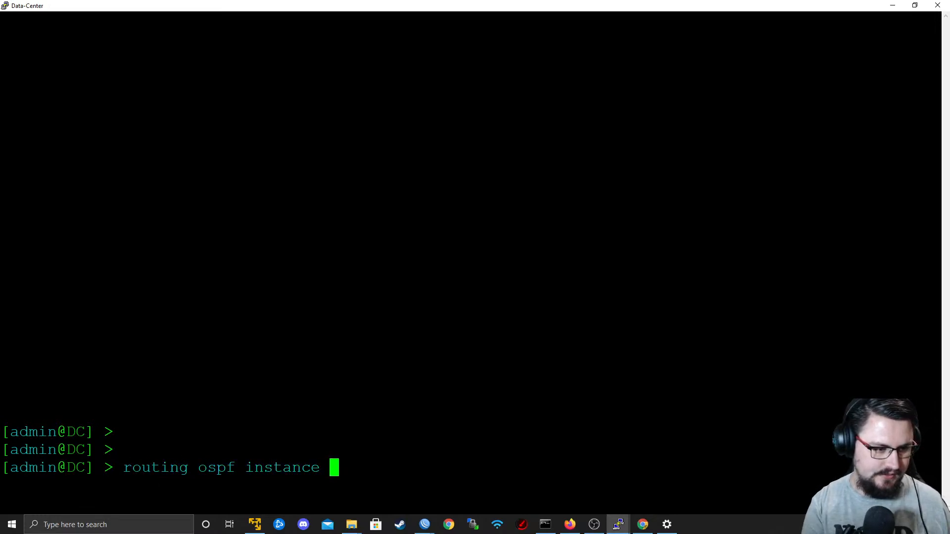
type("set ")
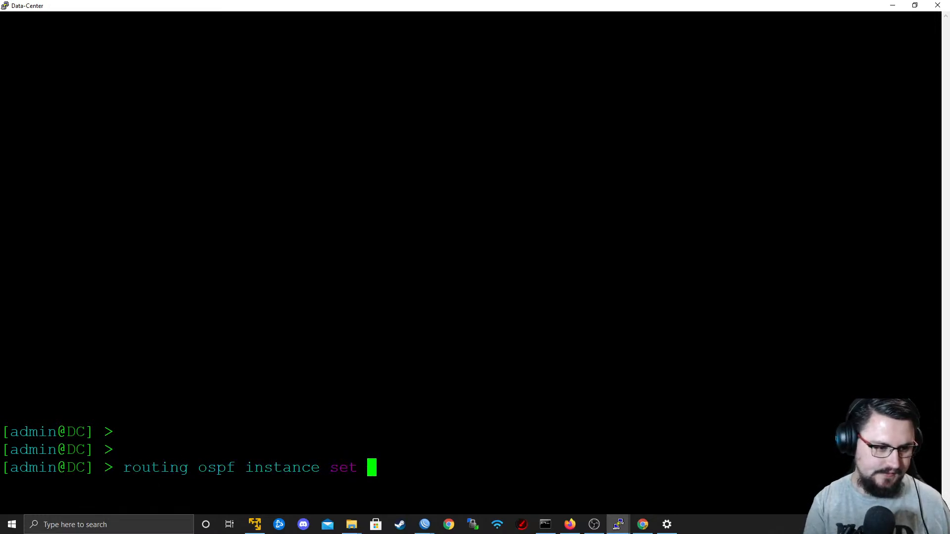
type("router-id=")
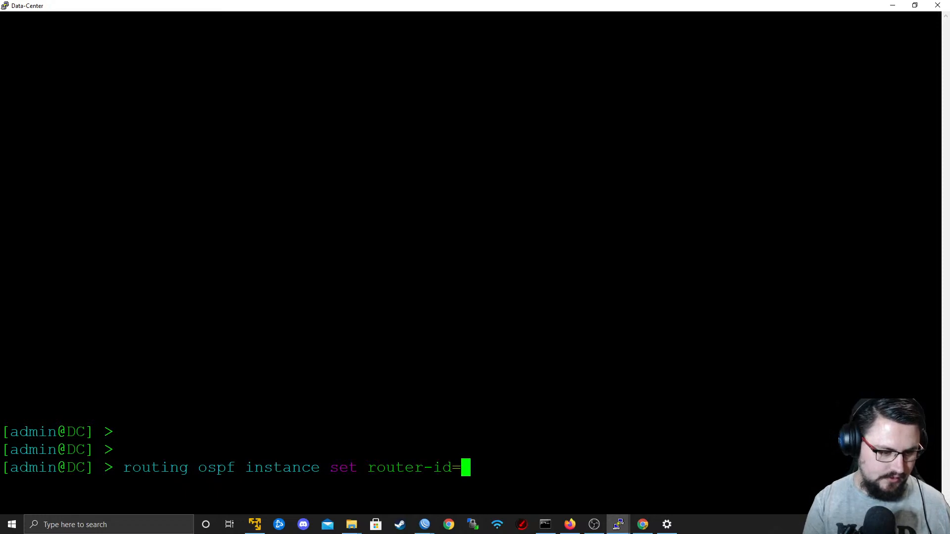
type("9.9.94")
key("BackSpace")
key("BackSpace")
type(".4")
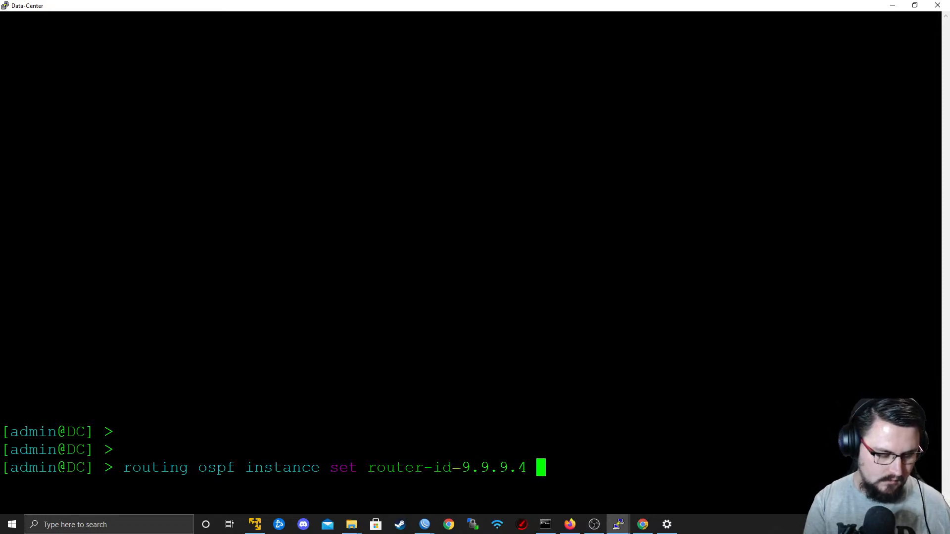
List the properties available for the OSPF instance set command and look through them.
key("question")
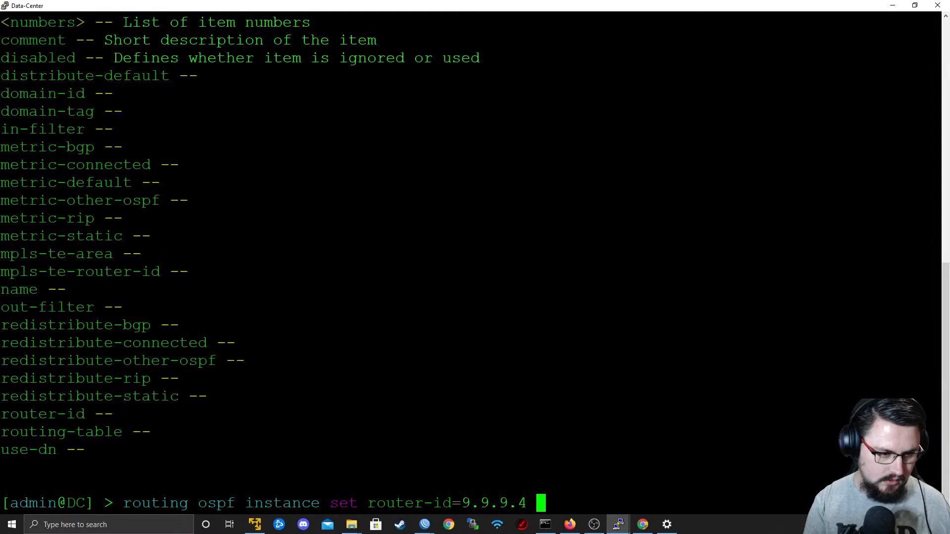
type("ro")
key("BackSpace")
key("BackSpace")
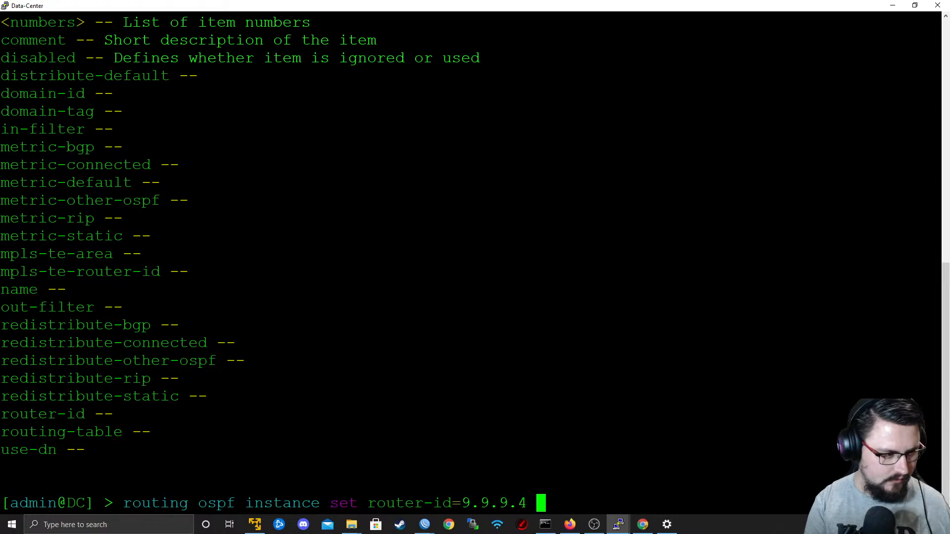
scroll(470, 262, "up", 1)
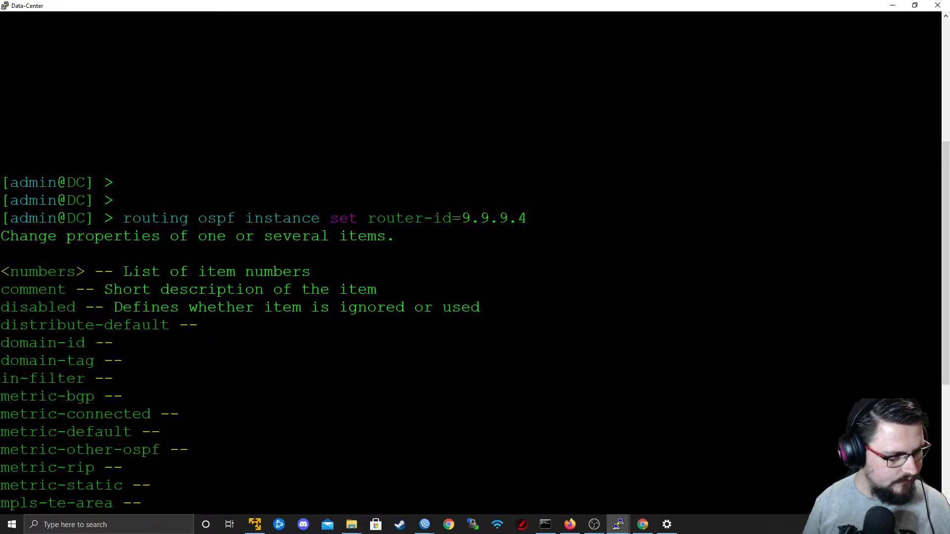
scroll(470, 262, "down", 5)
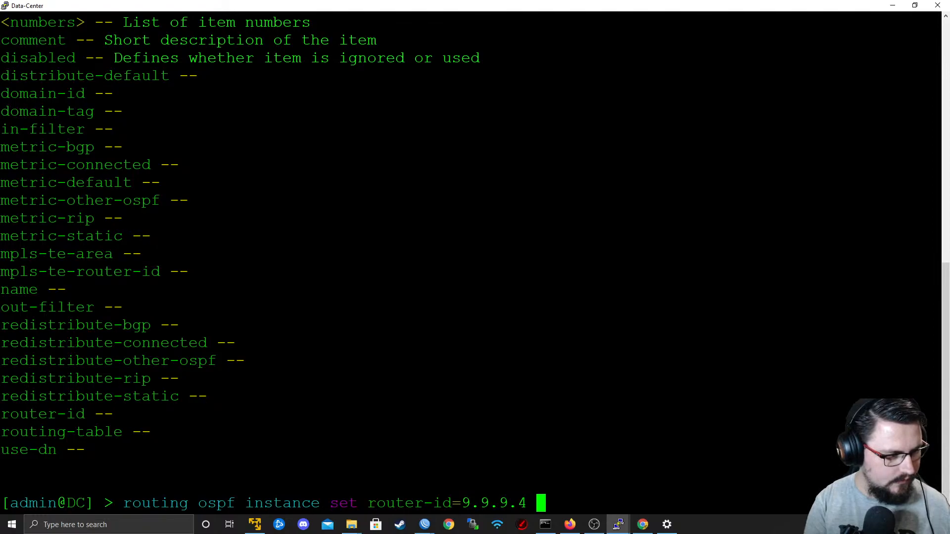
Complete the OSPF instance command with name=backbone for item 0 and run it.
type("name=")
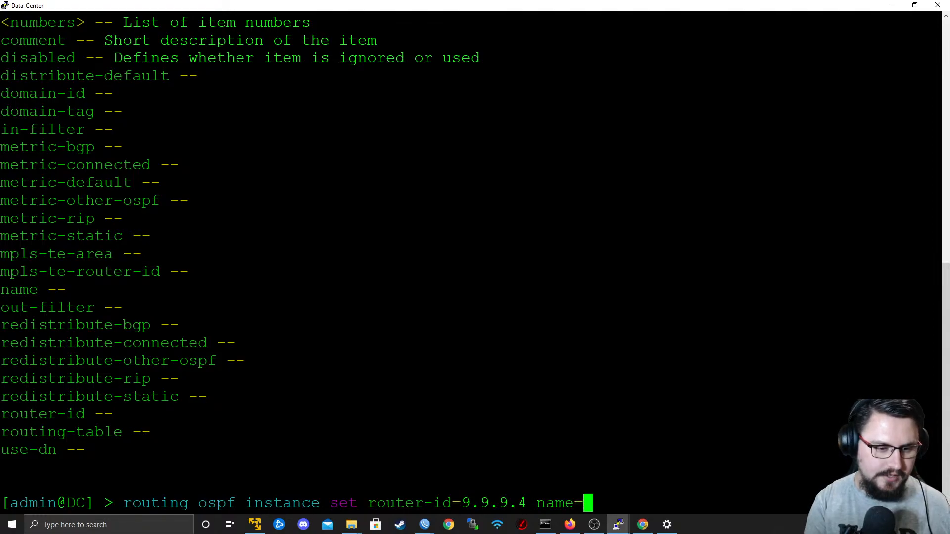
type("backbone -")
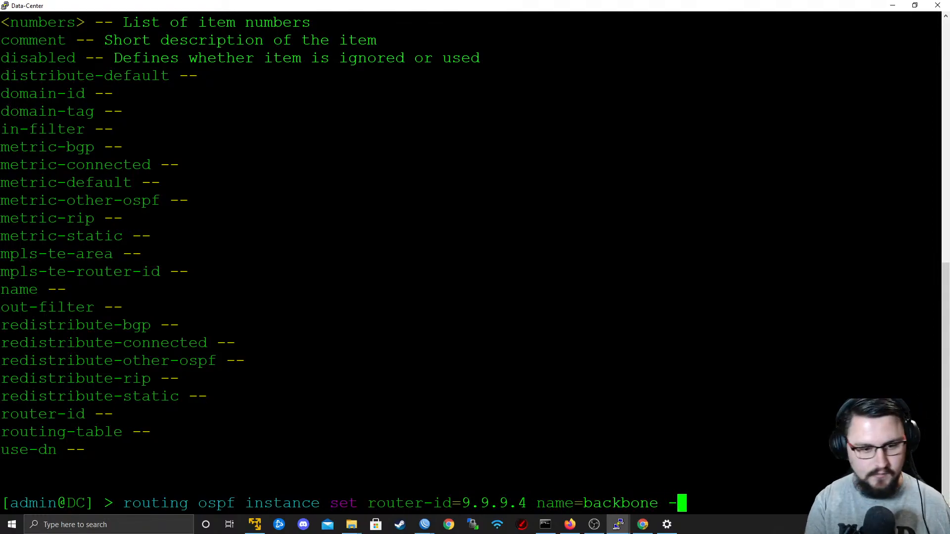
key("BackSpace")
type("0")
key("Return")
Add the 10.1.2.0/30 network to OSPF area backbone on the Data-Center router, checking the subnet in the topology.
type("r")
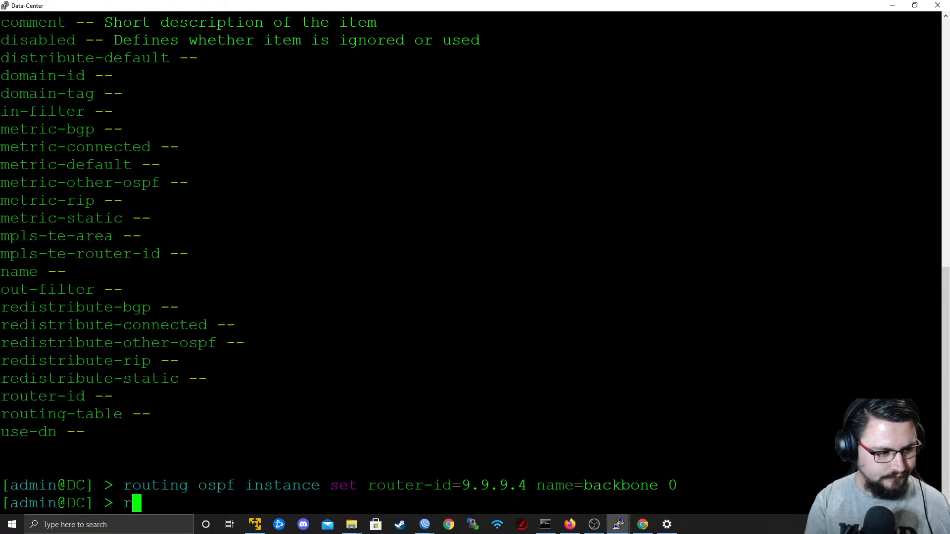
type("outing o")
type("network ")
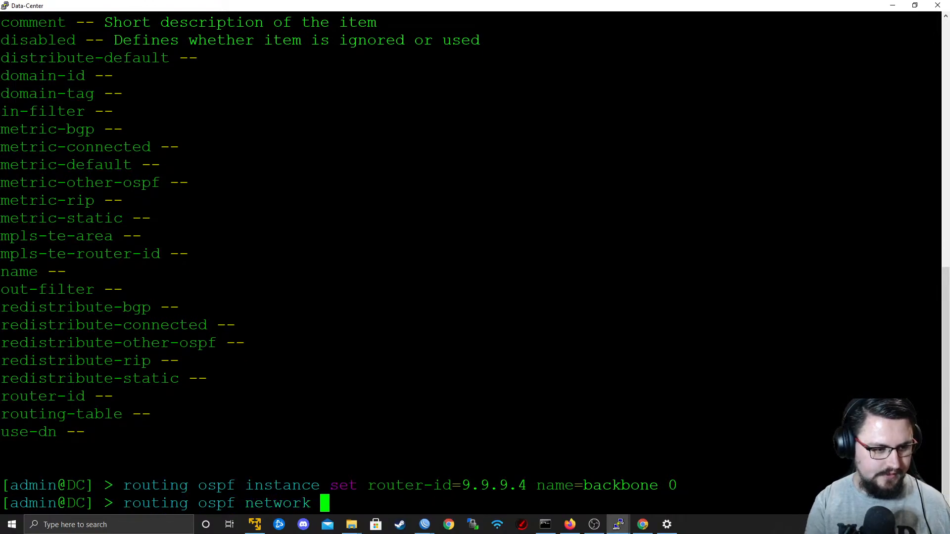
type("add net")
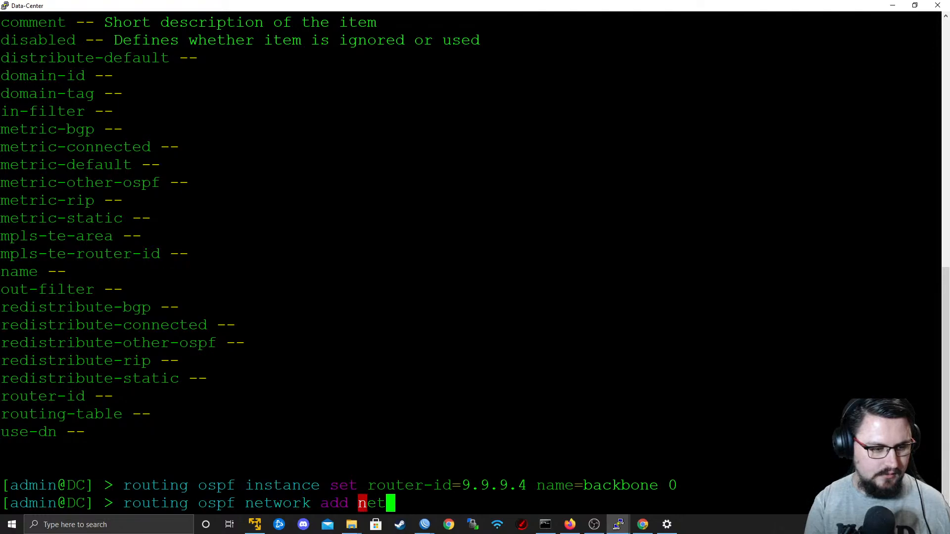
key("Tab")
key("alt+Tab")
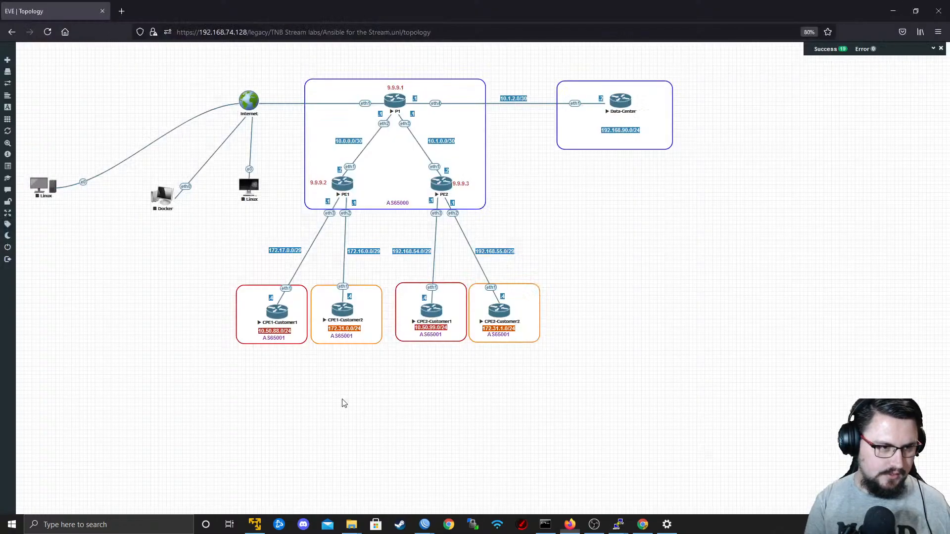
key("alt+Tab")
type("10.1.2.0/30 ")
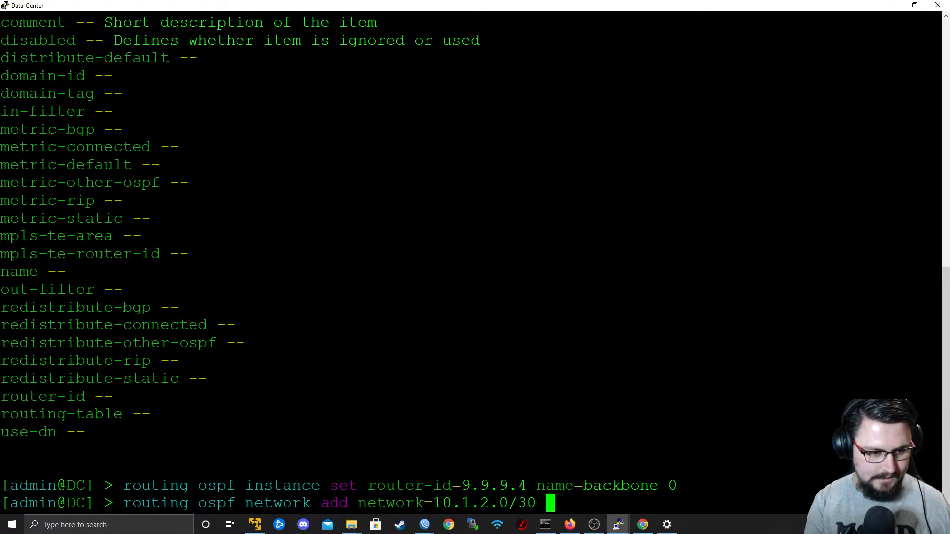
type("area=backbone")
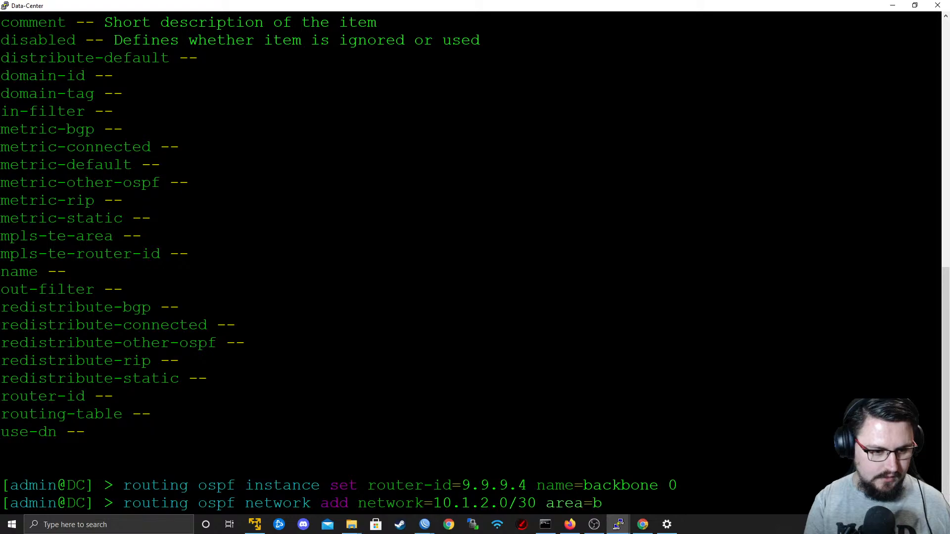
key("Return")
Reuse the previous command to add network 9.9.9.4 to OSPF area backbone.
key("Up")
key("ctrl+Left")
key("ctrl+Left")
key("Left")
key("Left")
key("Right")
key("BackSpace")
key("BackSpace")
key("BackSpace")
key("BackSpace")
key("BackSpace")
key("BackSpace")
key("BackSpace")
key("BackSpace")
key("BackSpace")
key("BackSpace")
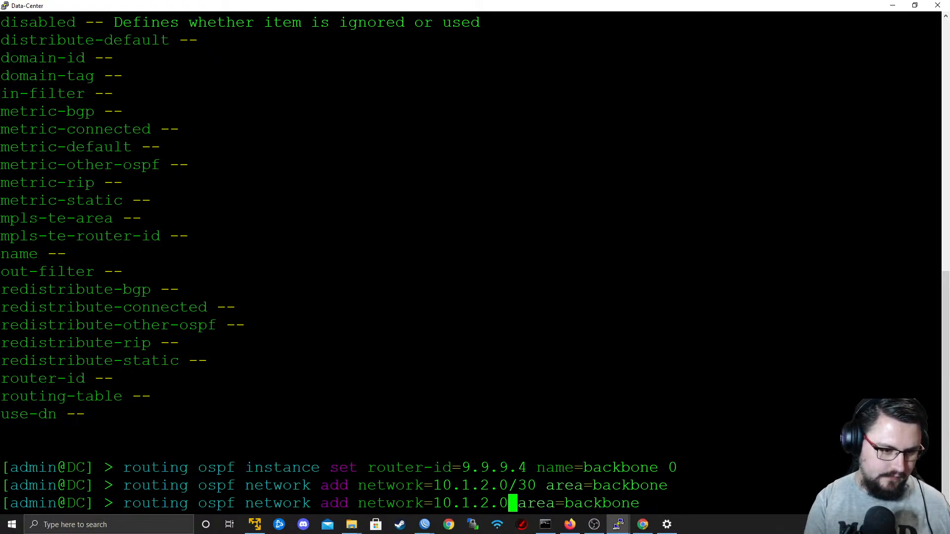
key("BackSpace")
type("9.9.9.4")
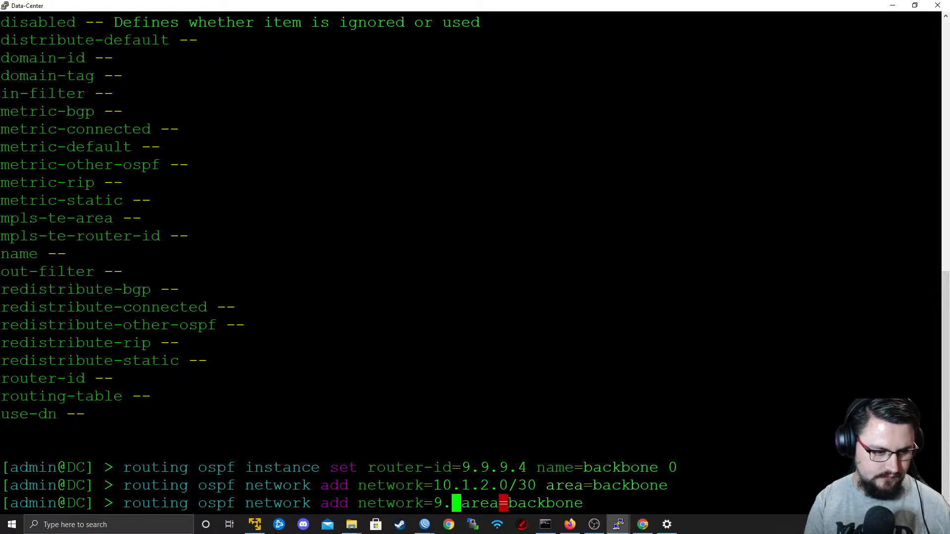
key("Right")
key("Return")
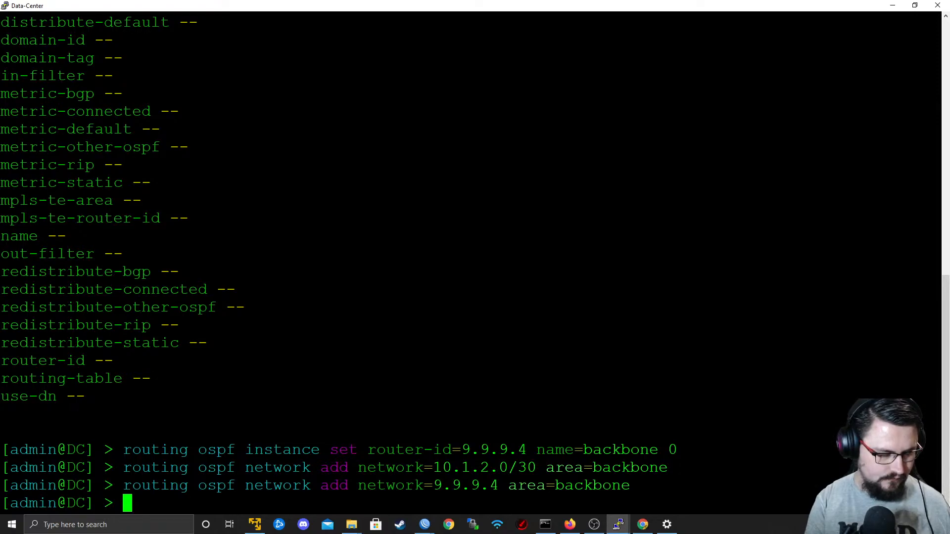
type("routing ospf")
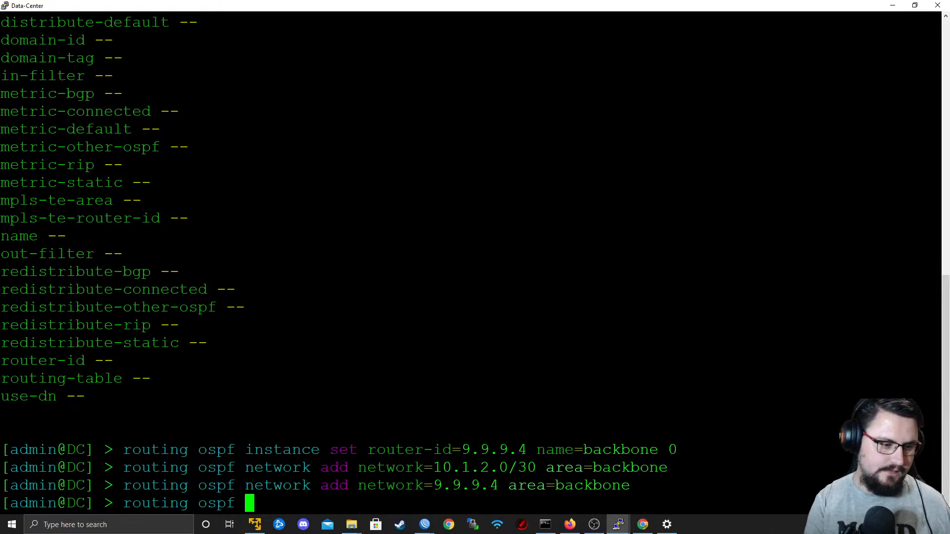
scroll(470, 268, "up", 10)
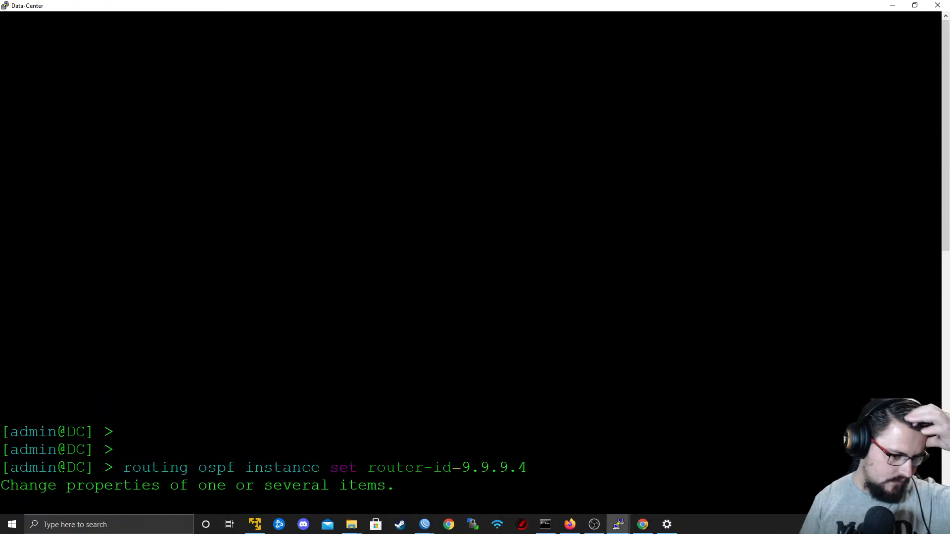
scroll(470, 267, "down", 5)
scroll(470, 267, "down", 6)
key("BackSpace")
key("BackSpace")
key("BackSpace")
key("BackSpace")
key("BackSpace")
key("BackSpace")
key("BackSpace")
key("BackSpace")
key("BackSpace")
key("BackSpace")
key("BackSpace")
key("BackSpace")
key("BackSpace")
Print the IP address list of the Data-Center router.
type("ip address p")
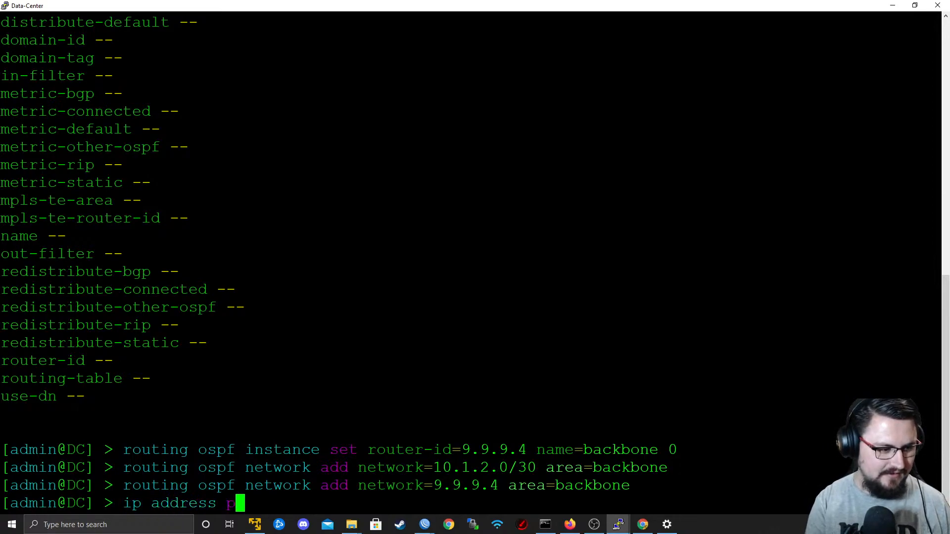
type("rint")
key("Return")
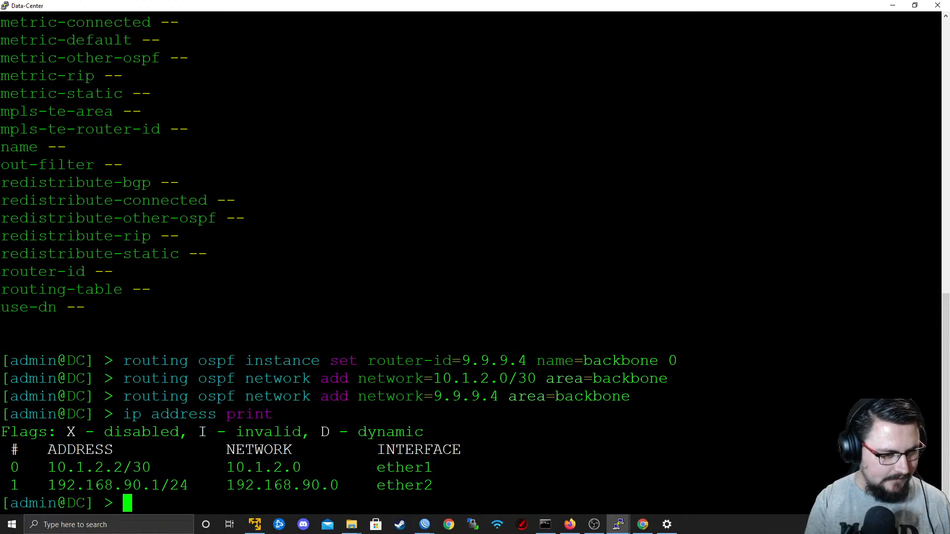
Create a bridge interface named Lo0 on the Data-Center router.
type("interface b")
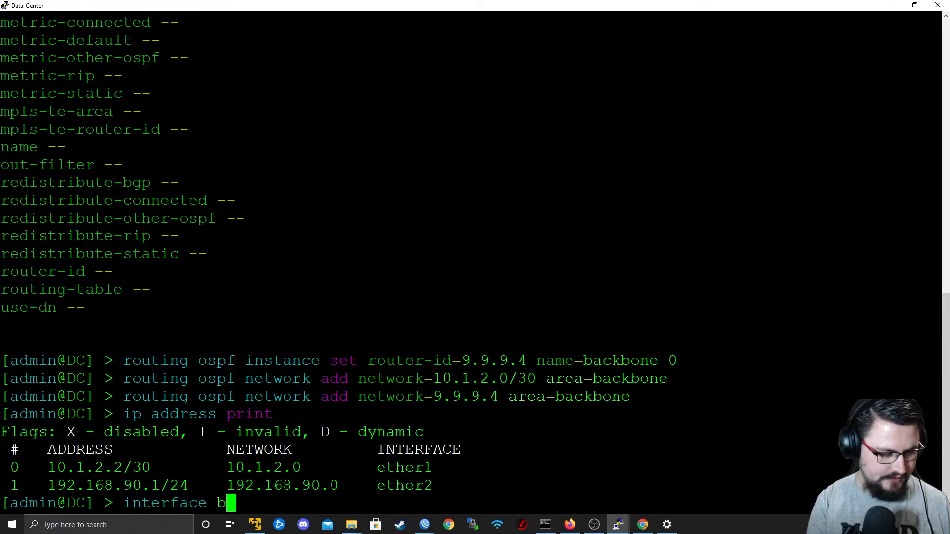
type("ridge add name=Lo0")
key("Return")
Assign IP address 9.9.9.4 to interface Lo0 on the Data-Center router.
type("ip address add ")
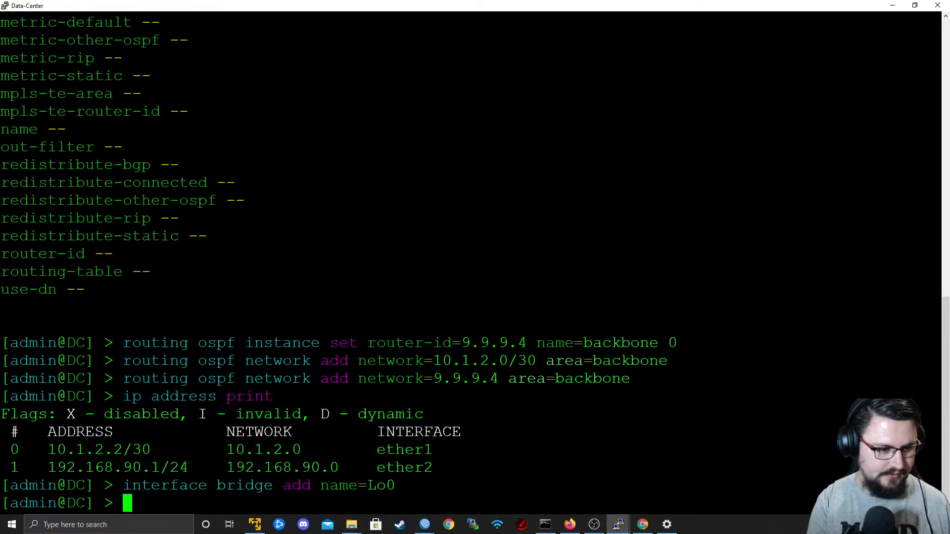
type("address=9.9.945")
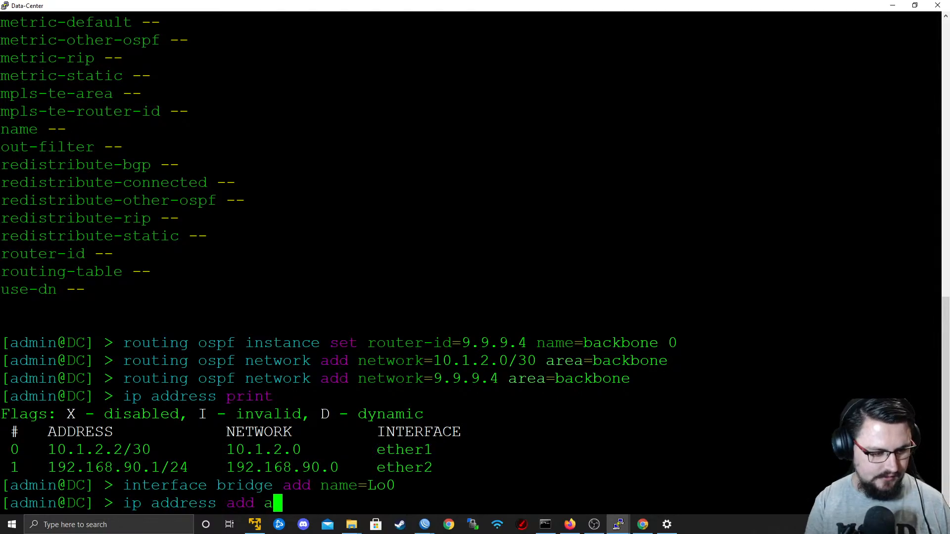
key("BackSpace")
key("BackSpace")
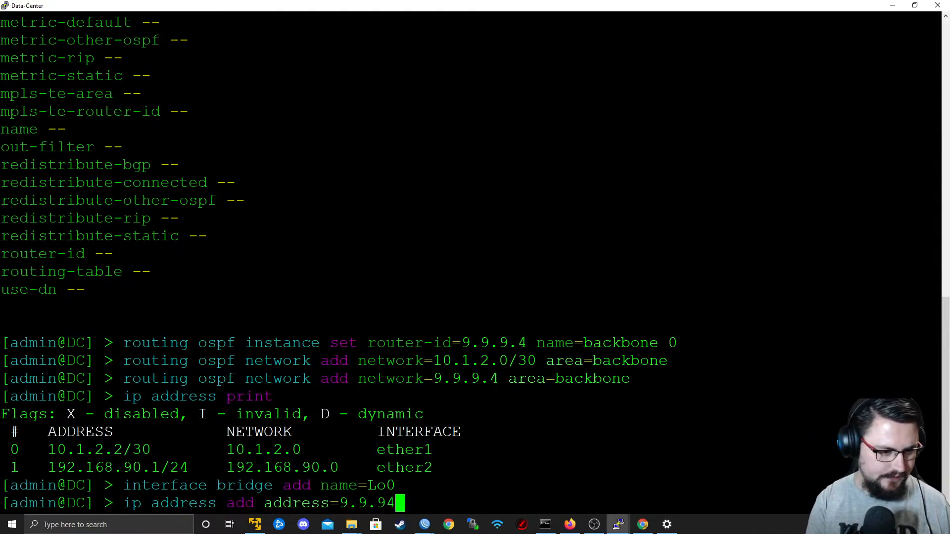
type(".4")
key("Return")
type("Lo0")
key("Return")
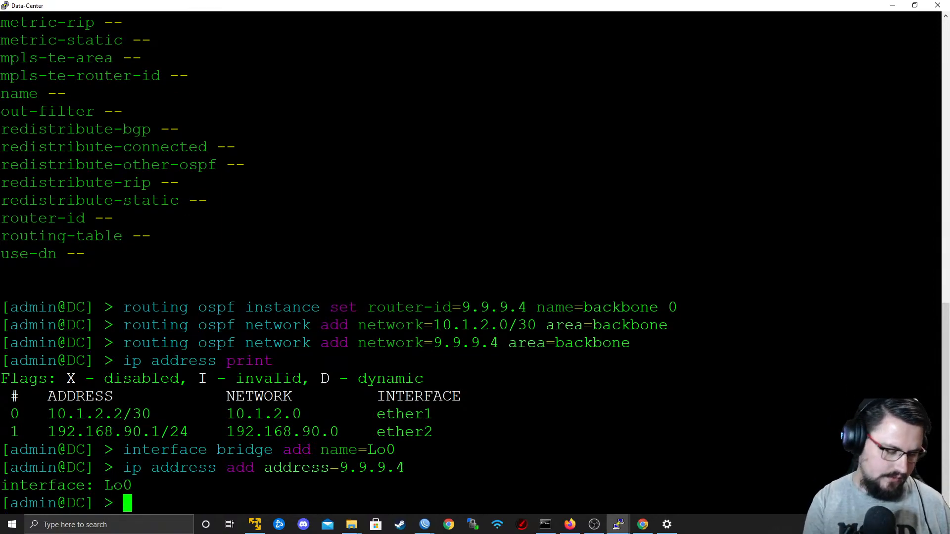
Try to set OSPF interface item 0 to interface ether1 with network type point-to-point using the set command.
type("ro")
key("BackSpace")
key("BackSpace")
type("rout")
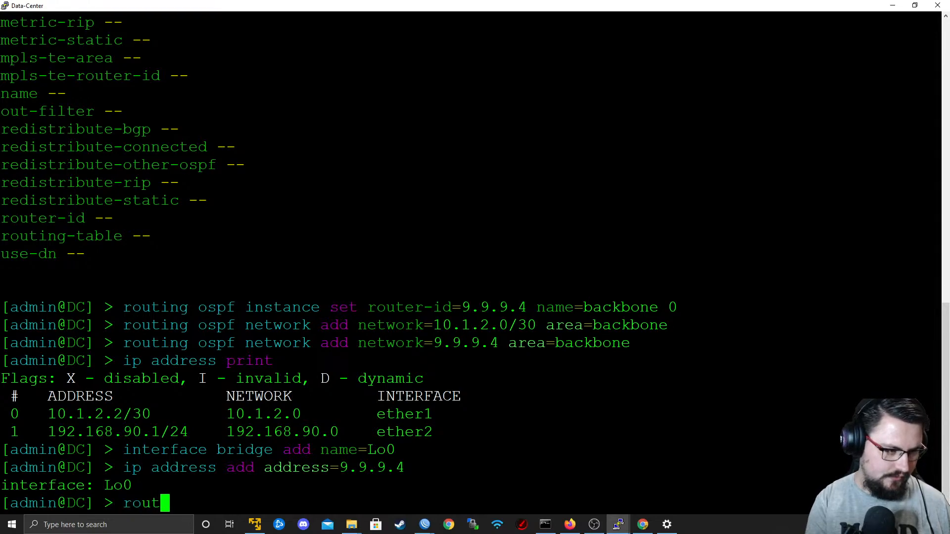
type("ing ospf inter")
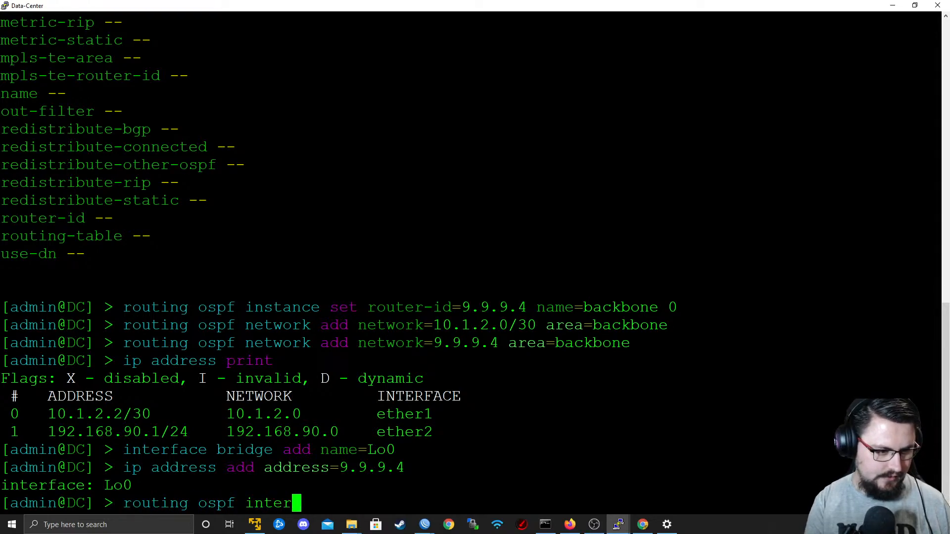
type("face set inte")
key("Tab")
type("ether1 ")
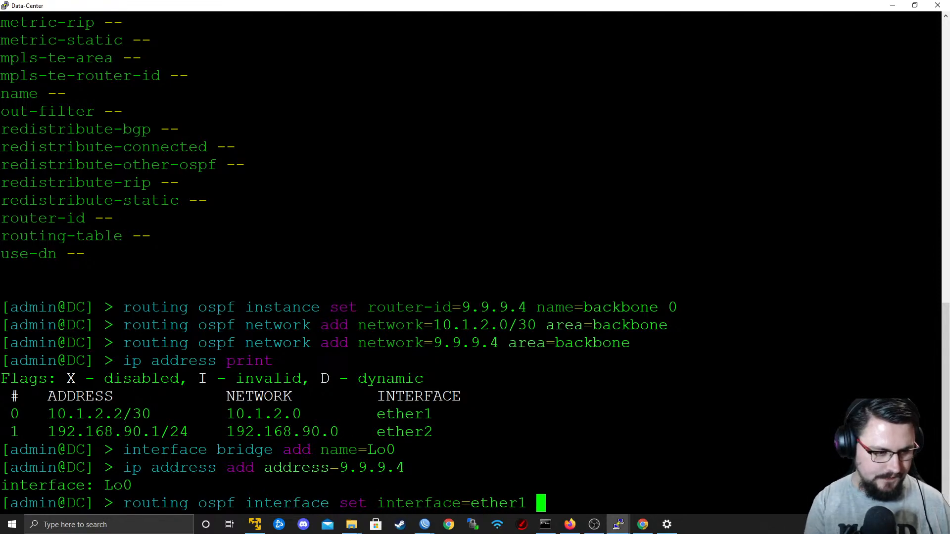
type("ne")
key("Tab")
type("po")
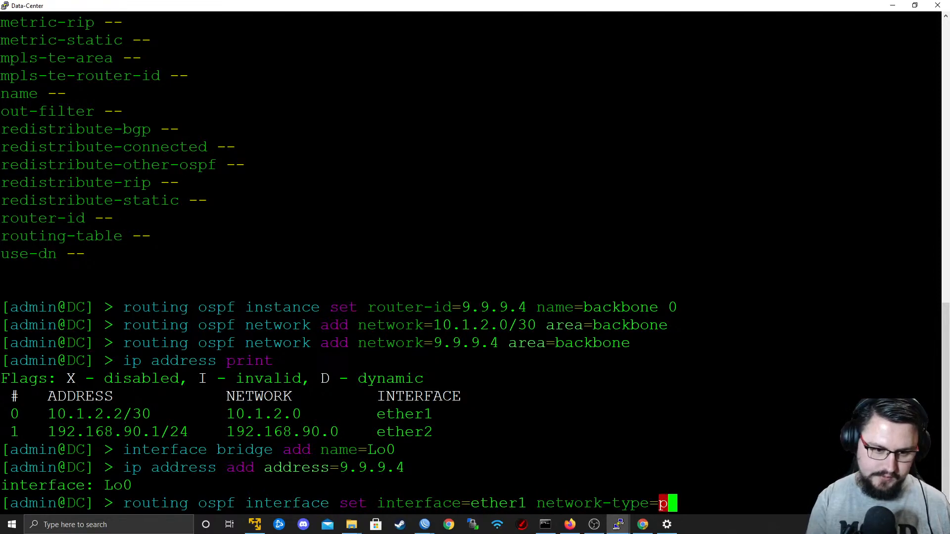
key("Tab")
key("Return")
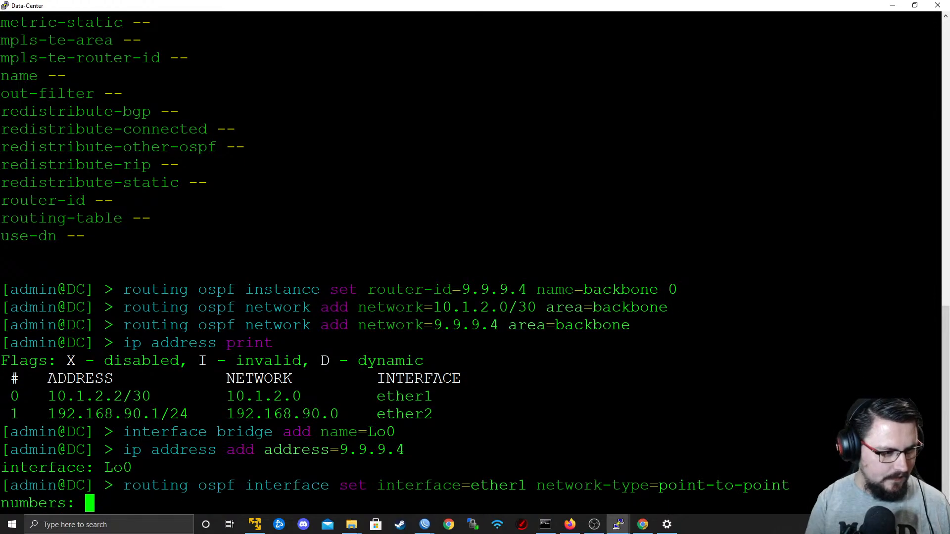
type("0")
key("Return")
key("Up")
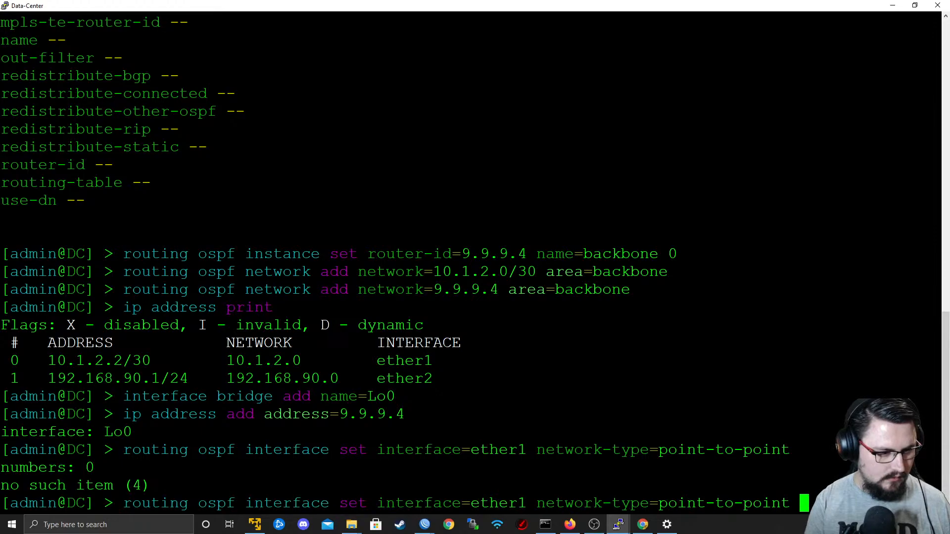
key("question")
key("Left")
key("Left")
key("Left")
key("Left")
key("Left")
key("Left")
key("Left")
key("Left")
key("Left")
key("Left")
key("Left")
key("Left")
key("Left")
key("Left")
key("Left")
key("Left")
key("Left")
key("Left")
key("Left")
key("Left")
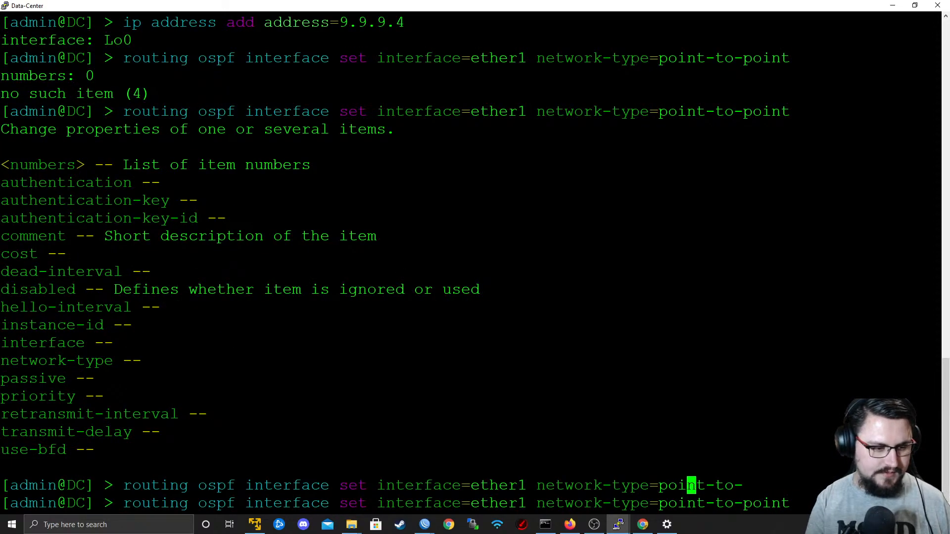
key("Right")
key("BackSpace")
key("BackSpace")
key("BackSpace")
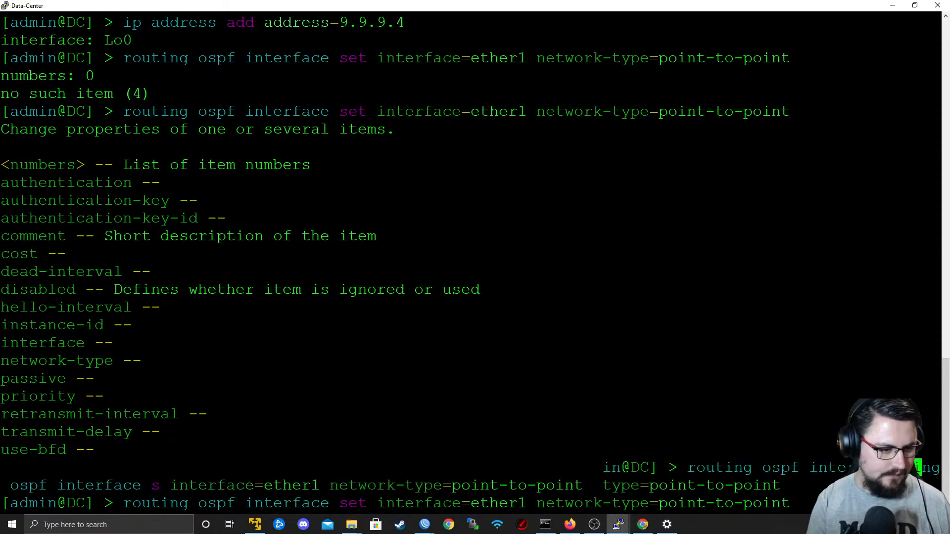
key("Tab")
key("Tab")
key("Tab")
key("Tab")
key("question")
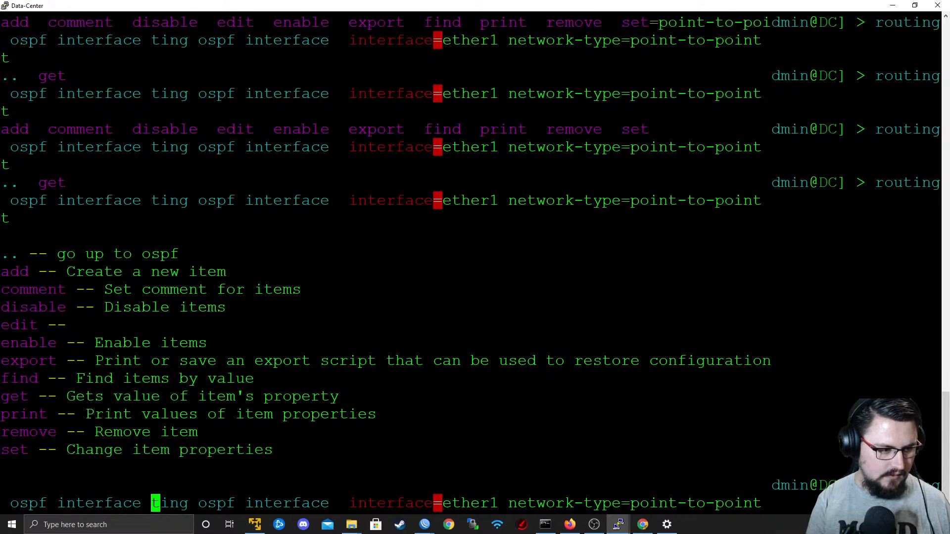
key("Right")
key("Right")
key("Right")
key("Right")
key("Right")
key("Right")
key("Right")
key("Right")
key("Right")
key("Right")
key("Right")
key("Right")
key("Right")
key("Right")
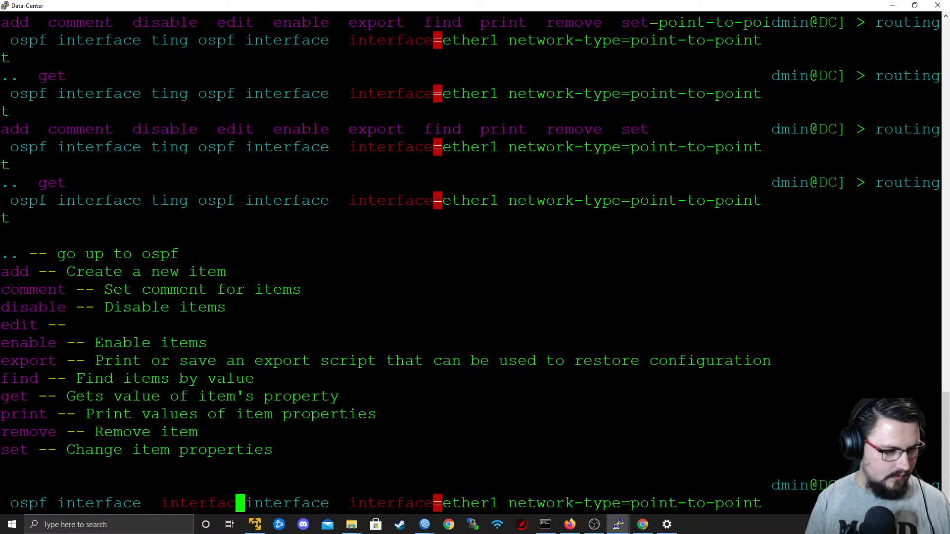
key("ctrl+c")
key("Return")
key("Return")
key("Return")
key("Return")
Add ether1 as an OSPF interface with network type point-to-point on the Data-Center router.
type("console")
key("BackSpace")
key("BackSpace")
key("BackSpace")
key("BackSpace")
key("BackSpace")
key("BackSpace")
key("BackSpace")
key("BackSpace")
type("routing ")
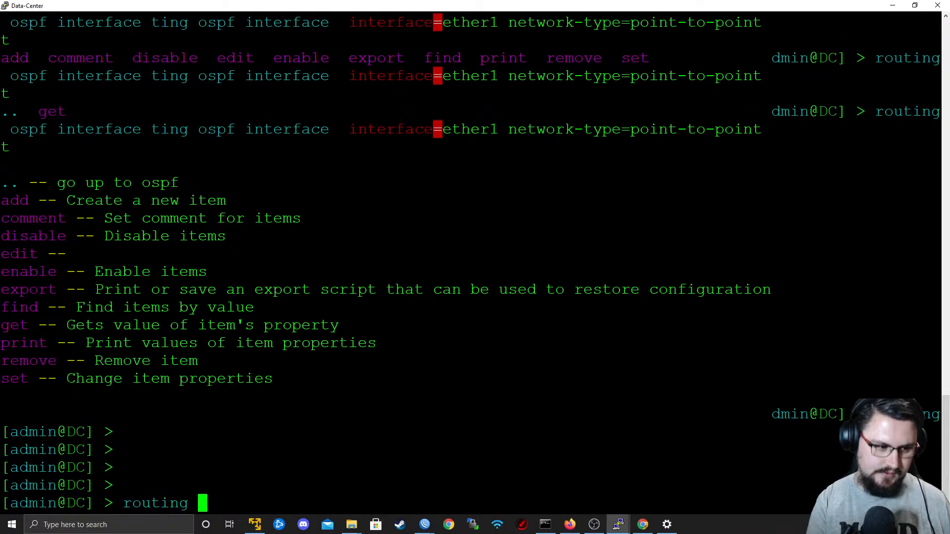
type("ospf interface add ")
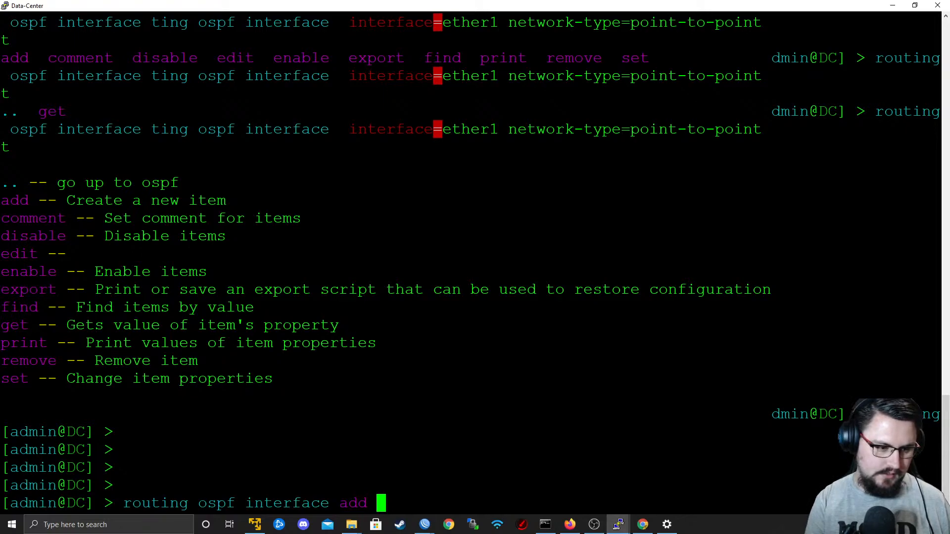
type("interface=ether1")
key("Tab")
key("Tab")
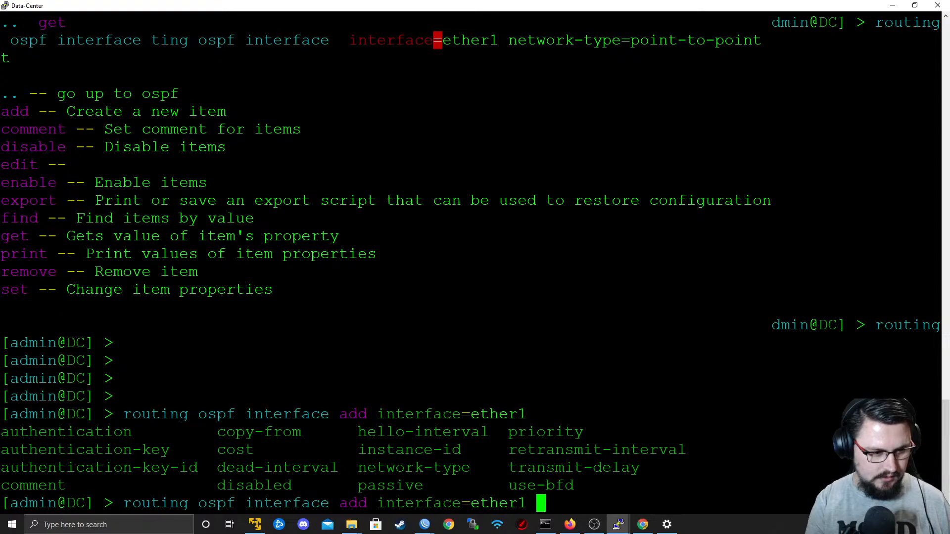
type("network-type=")
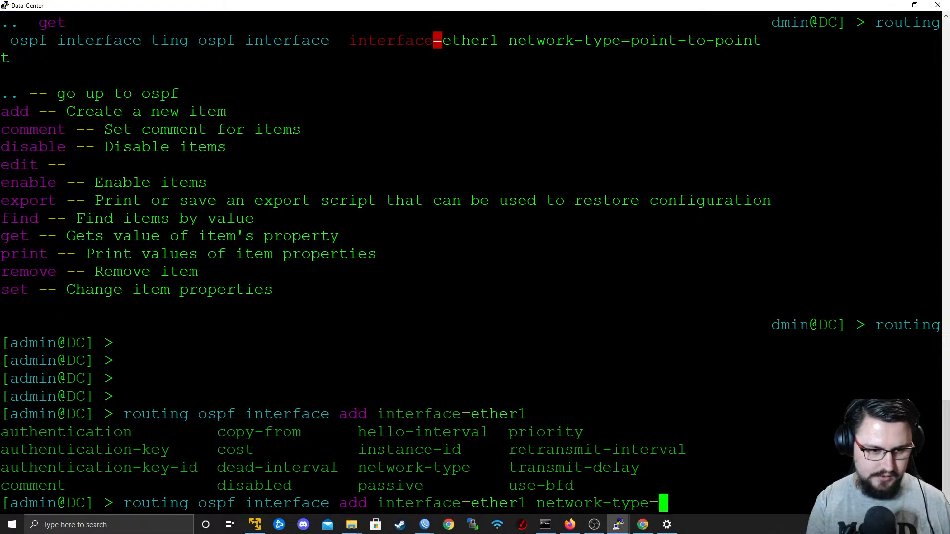
type("po")
key("Tab")
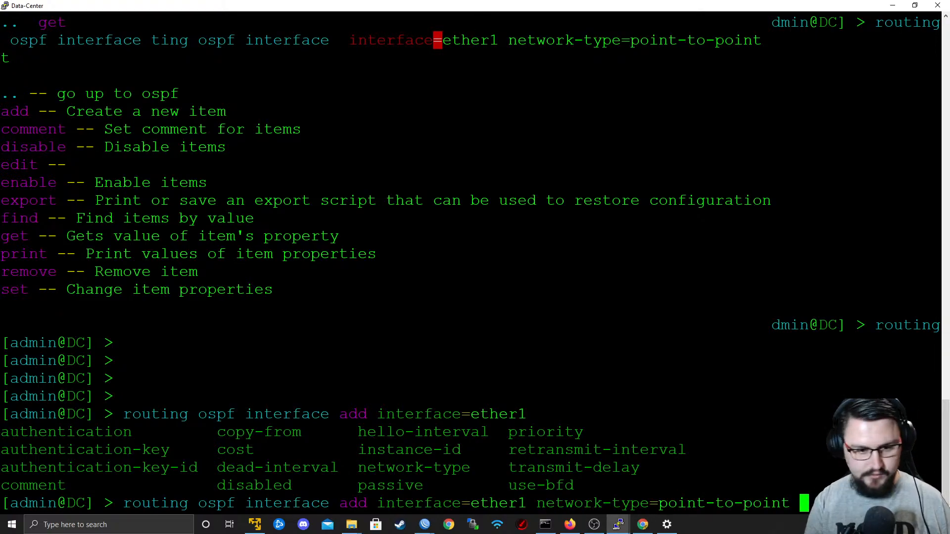
key("Return")
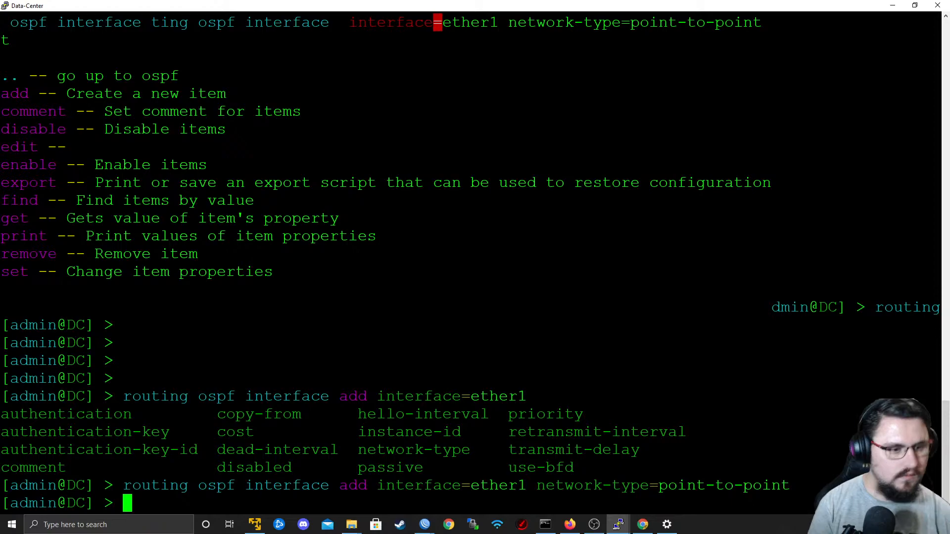
Switch to the P1 WinBox session and add network 10.1.2.0/30 to OSPF area backbone.
key("alt+Tab")
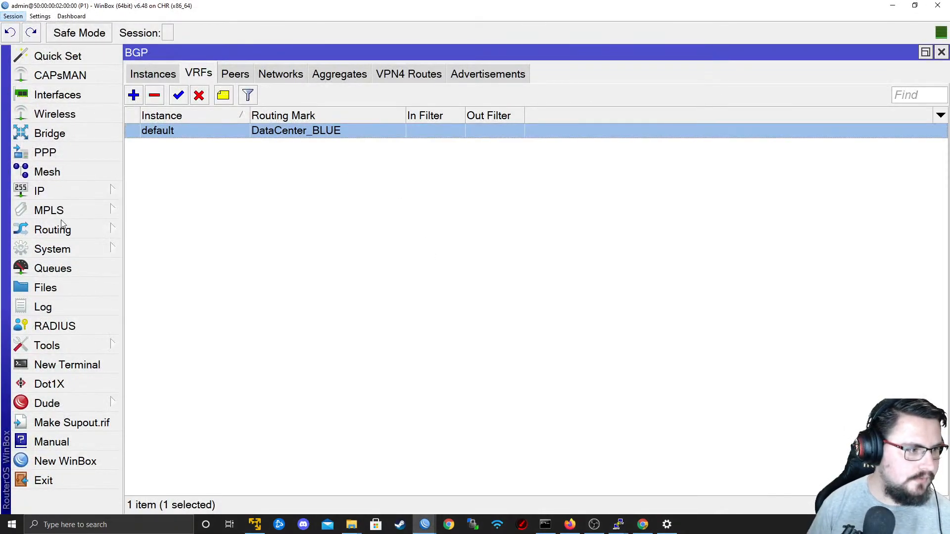
left_click(63, 227)
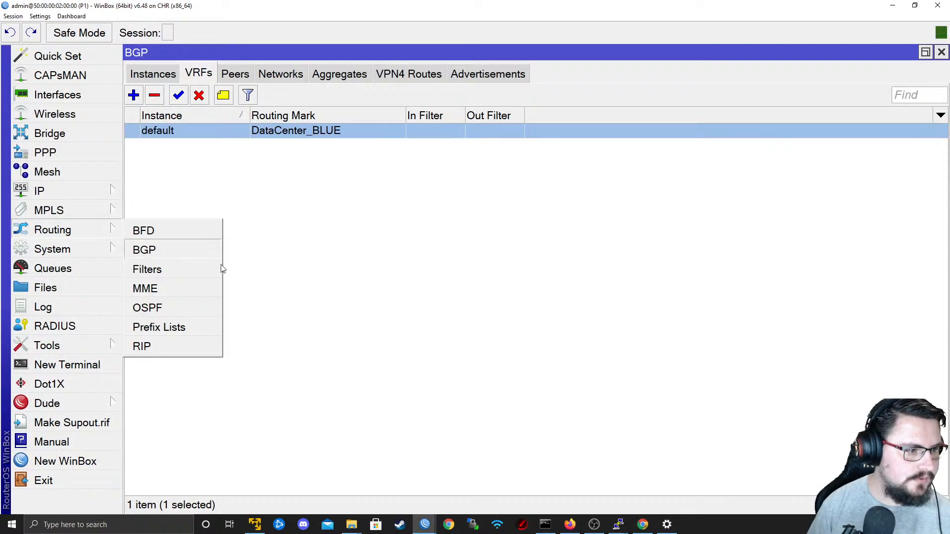
left_click(171, 308)
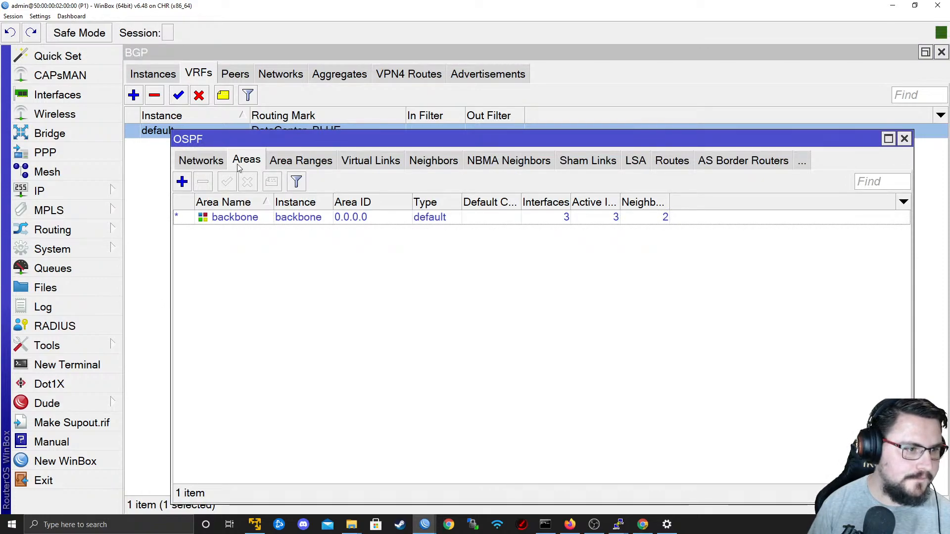
left_click(206, 161)
left_click(182, 182)
type("10.1.2.0/30")
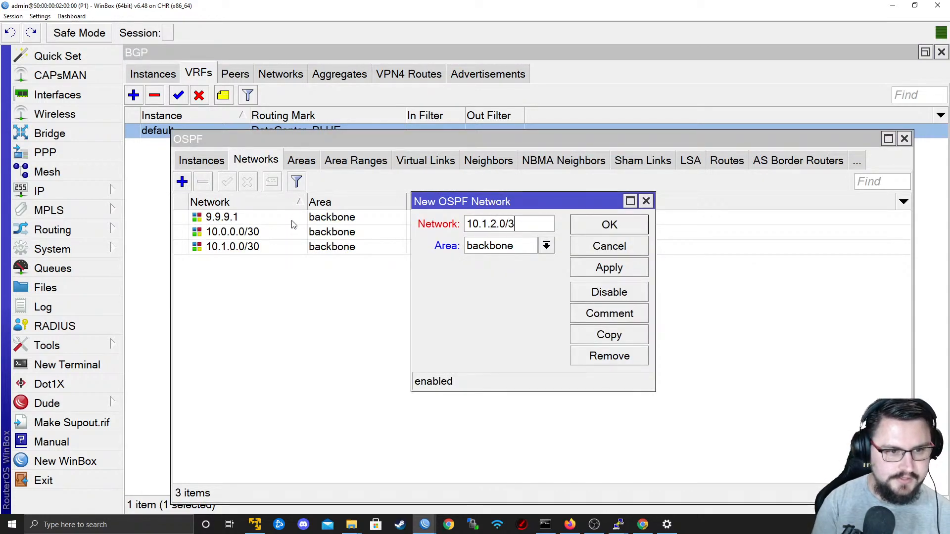
left_click(606, 268)
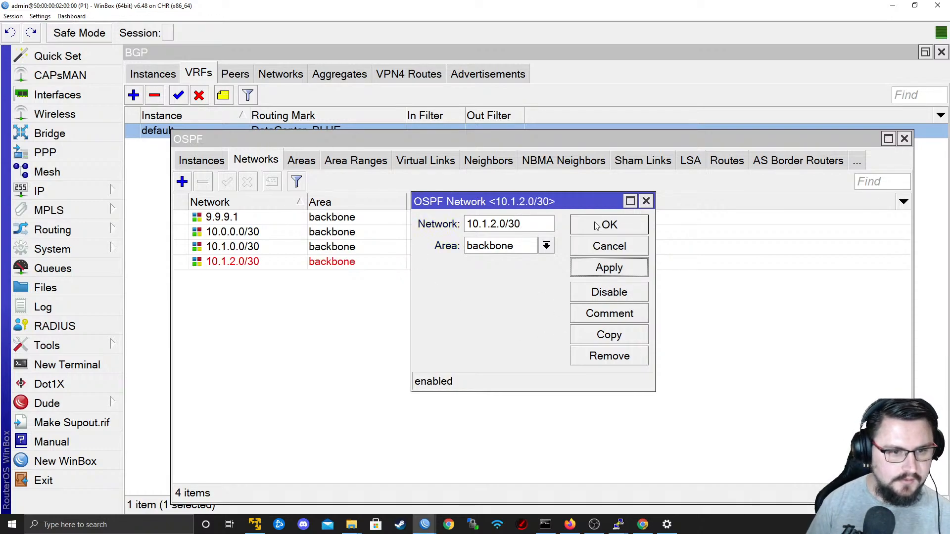
left_click(609, 225)
Check P1's OSPF interfaces against its IP address list to identify the interface carrying the 10.1.2.0/30 subnet.
left_click(198, 163)
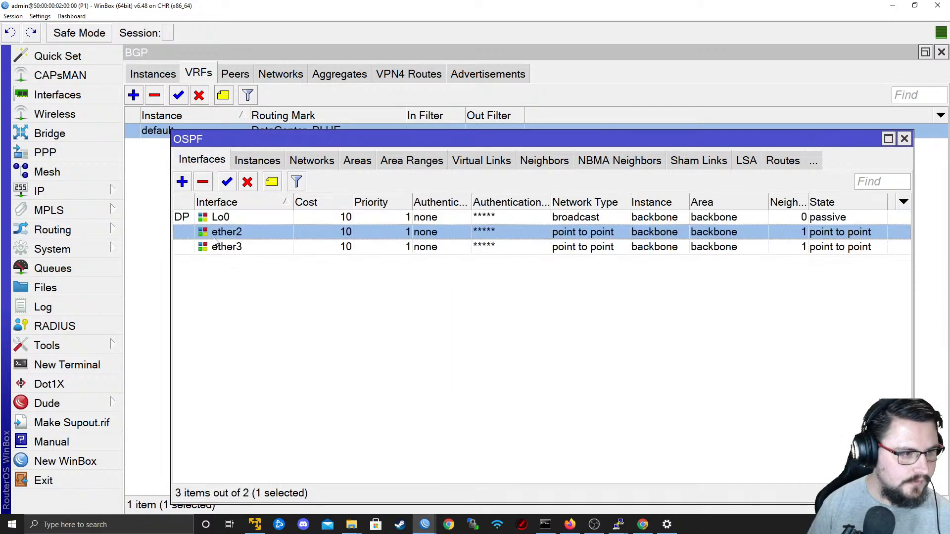
left_click(239, 218)
left_click(242, 247)
left_click(243, 233)
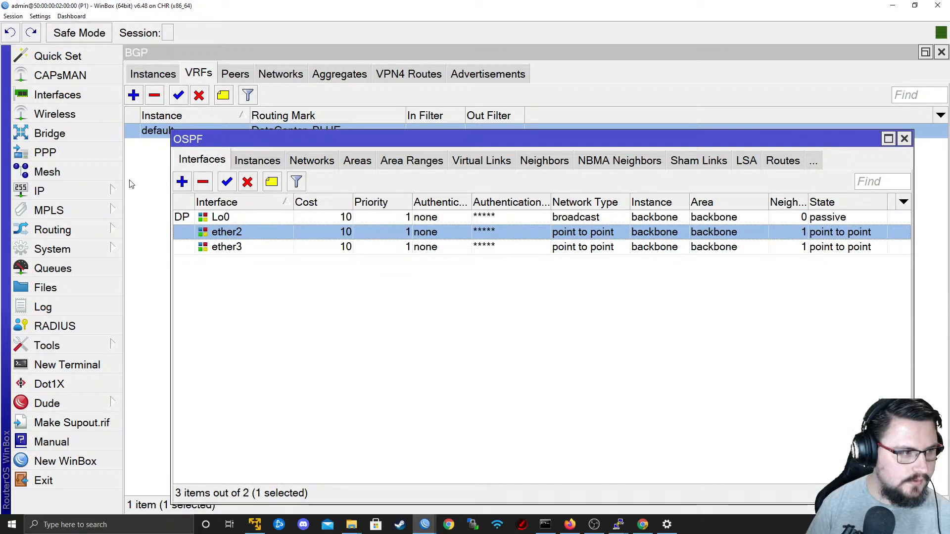
left_click(104, 197)
left_click(158, 78)
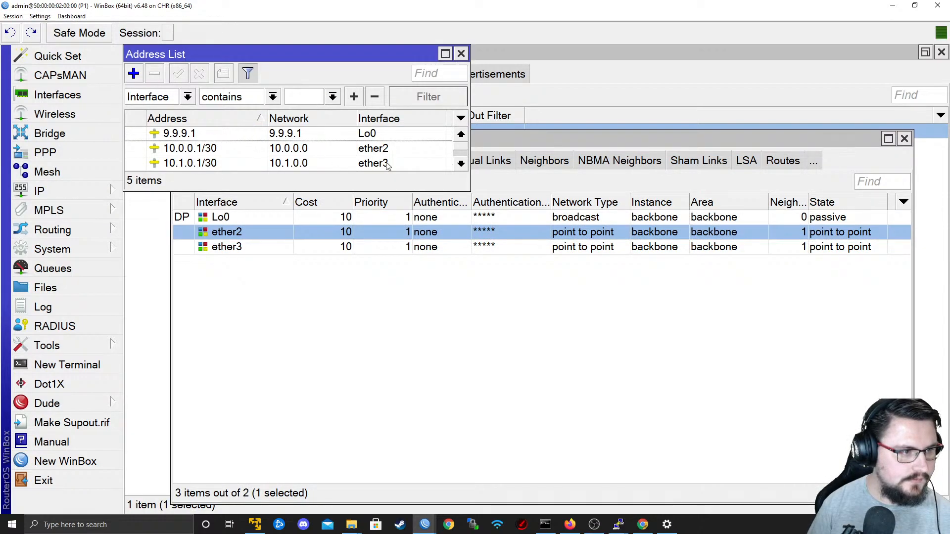
left_click_drag(469, 192, 552, 276)
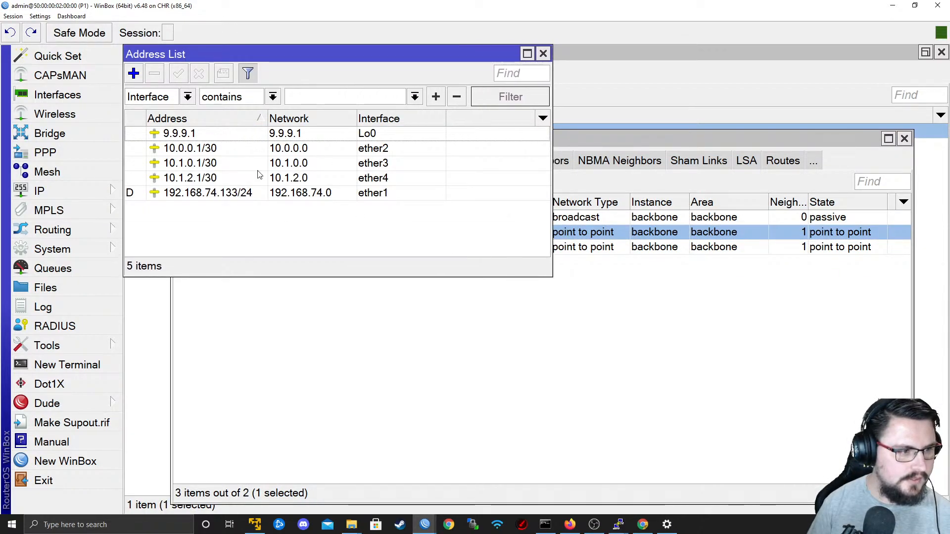
left_click(221, 183)
left_click(280, 346)
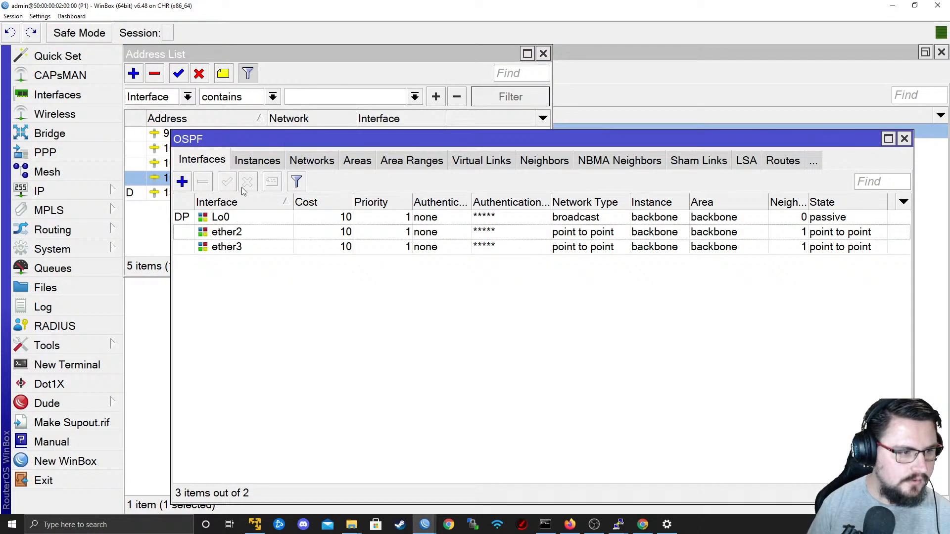
Add ether4 as an OSPF interface on P1 with network type point to point.
left_click(314, 164)
left_click(275, 263)
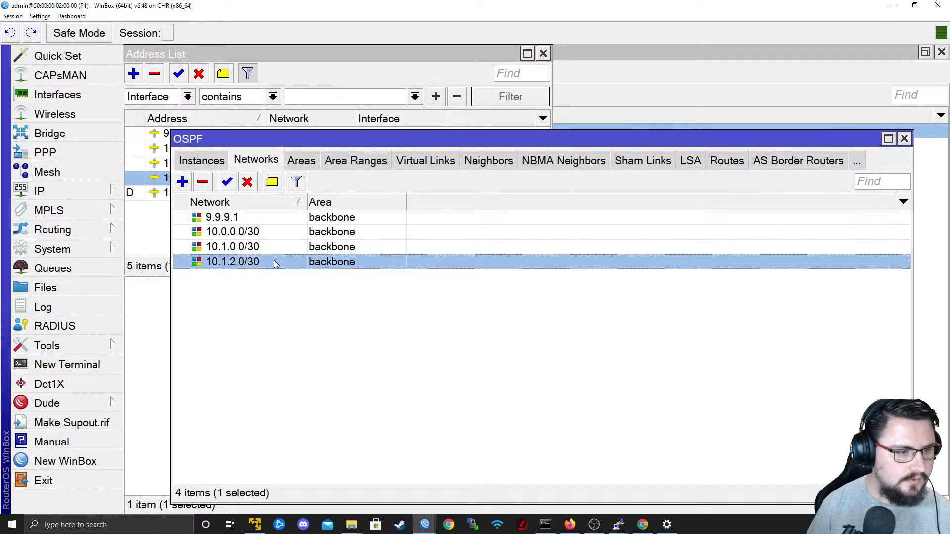
left_click(208, 159)
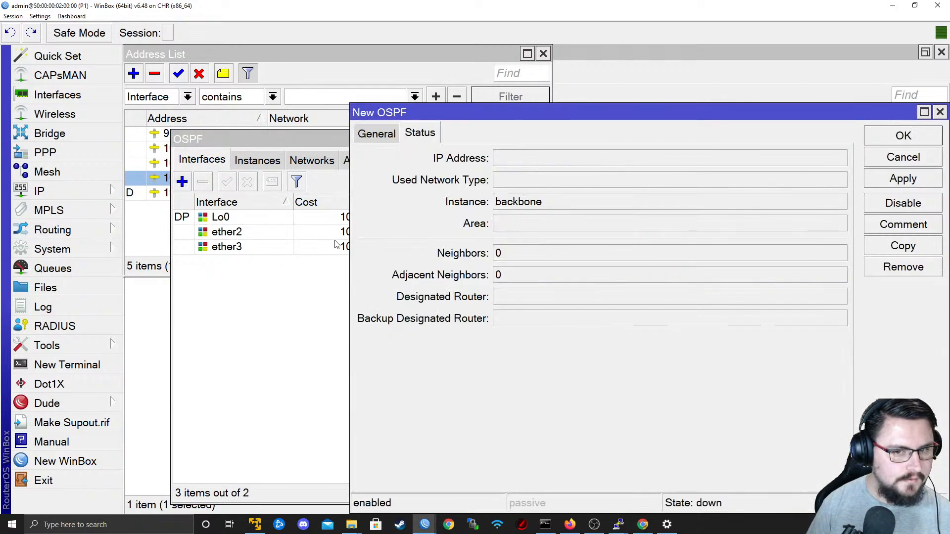
left_click(181, 181)
left_click(378, 134)
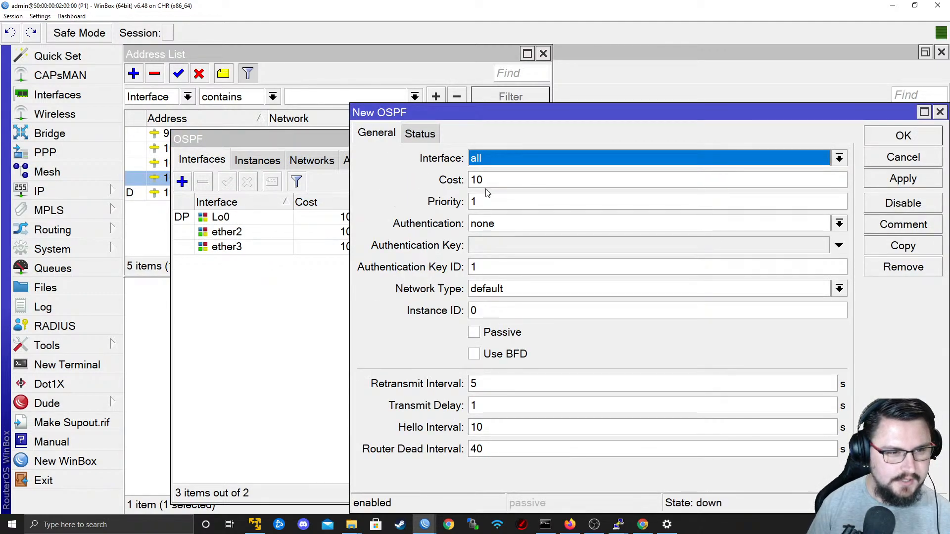
left_click(541, 159)
left_click(537, 239)
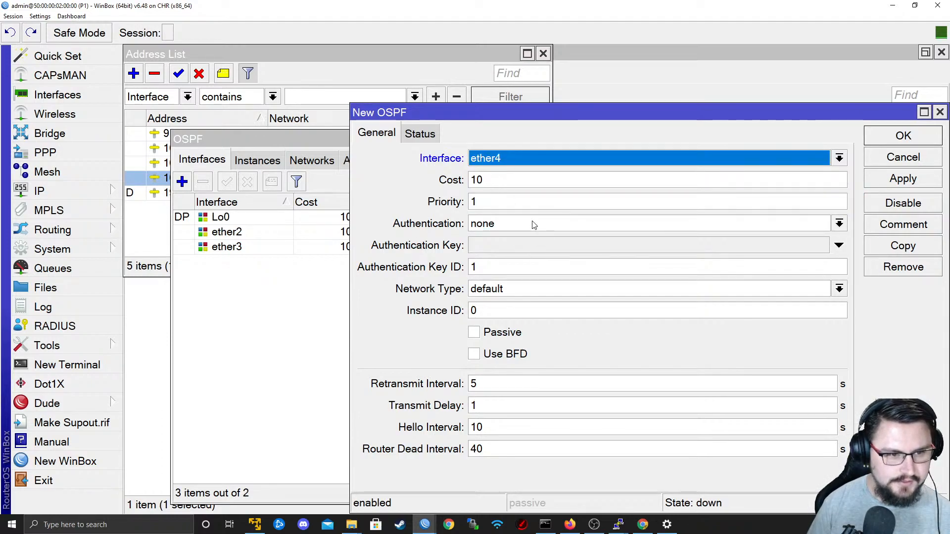
left_click(573, 289)
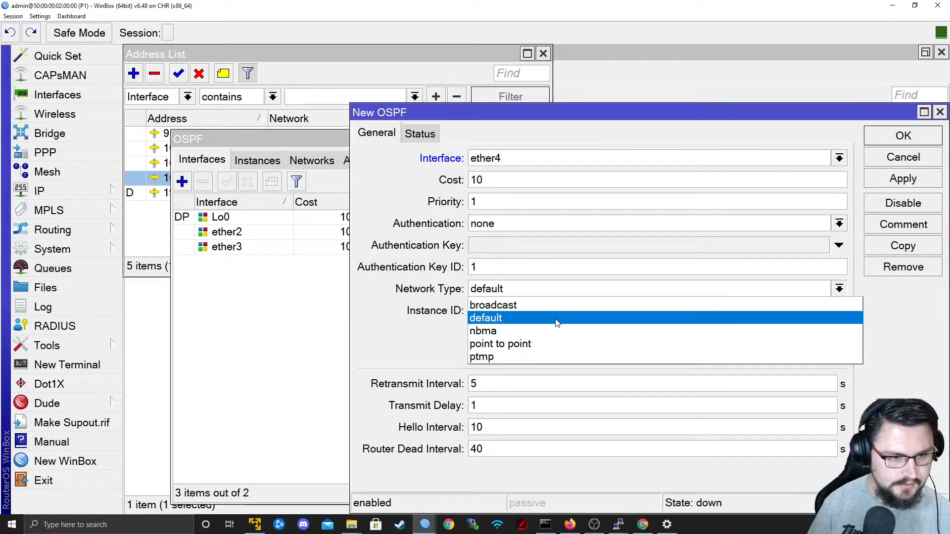
left_click(558, 344)
left_click(903, 178)
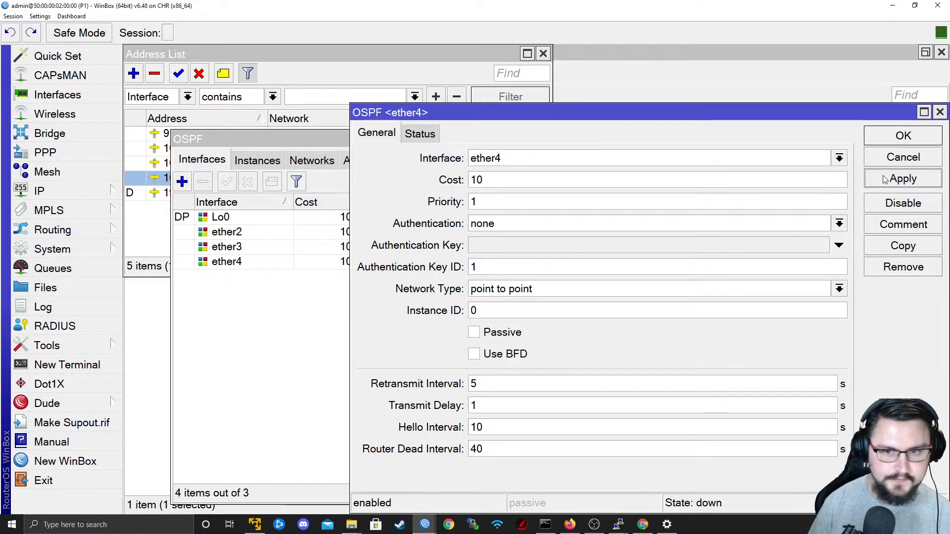
left_click(891, 141)
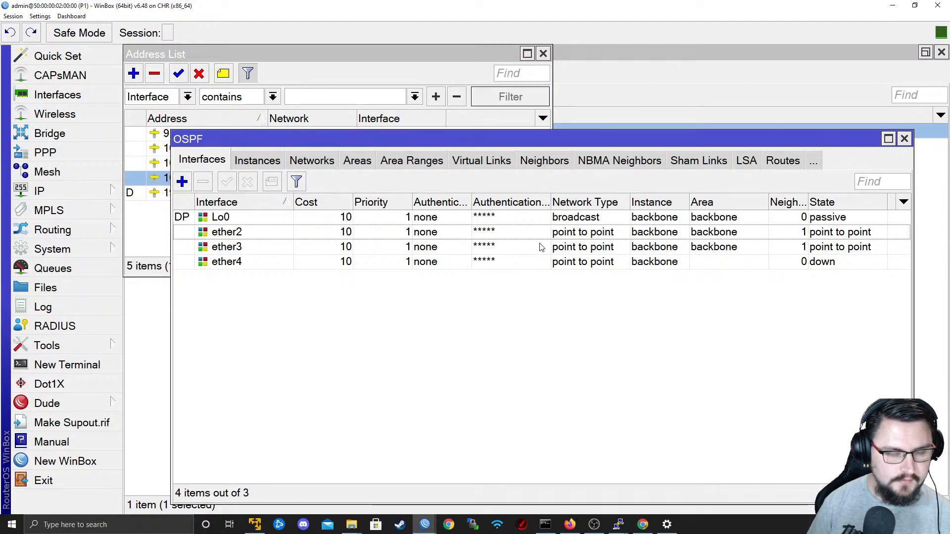
Examine P1's OSPF instance, networks, areas and neighbor settings for why the ether4 interface is not active.
left_click(792, 263)
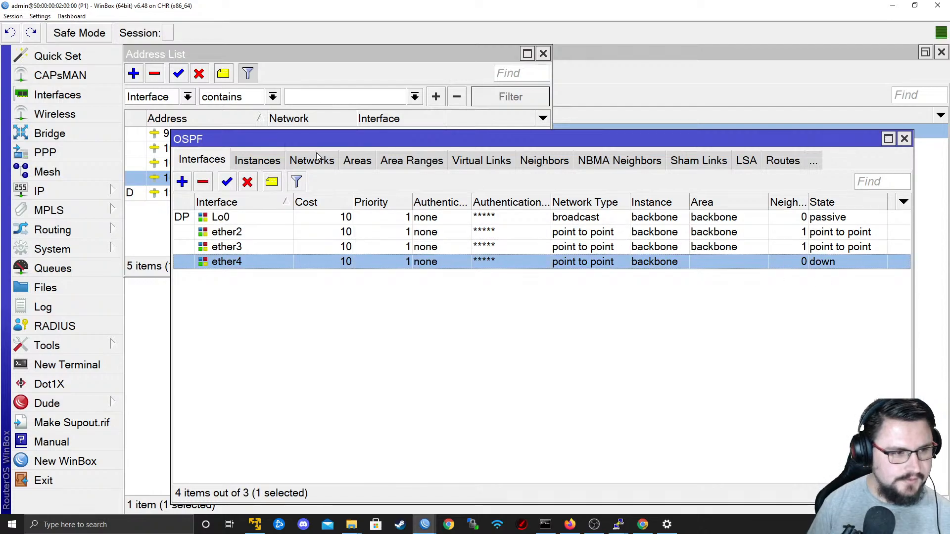
left_click(260, 160)
left_click(297, 162)
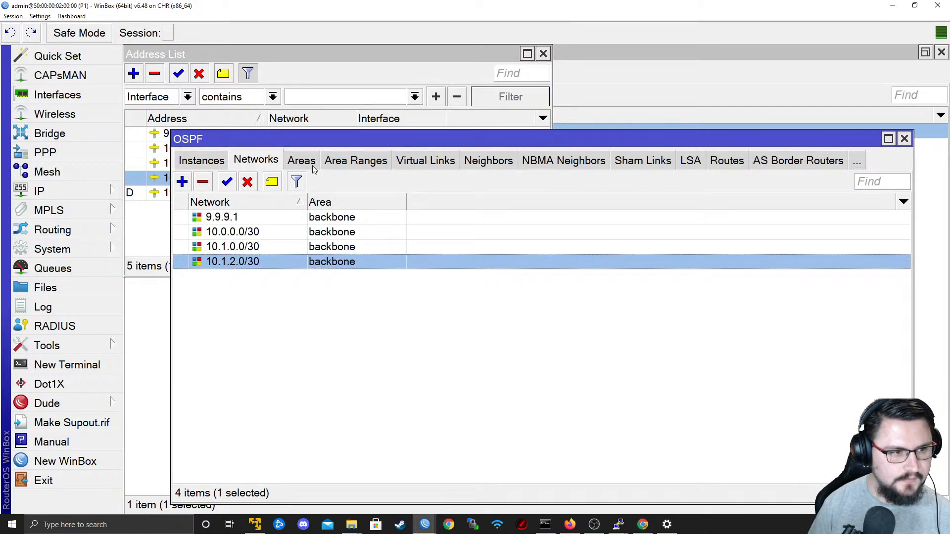
left_click(309, 164)
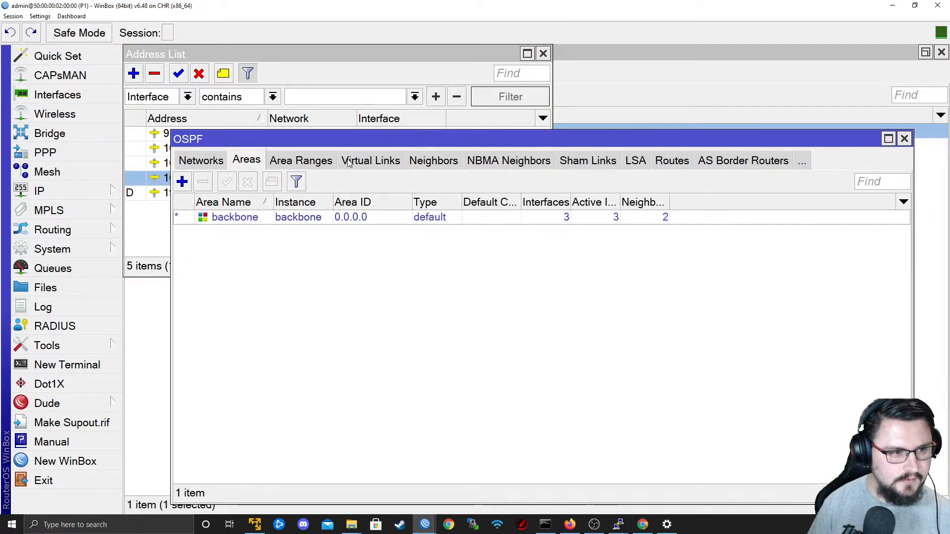
left_click(315, 166)
left_click(317, 163)
left_click(376, 164)
left_click(418, 164)
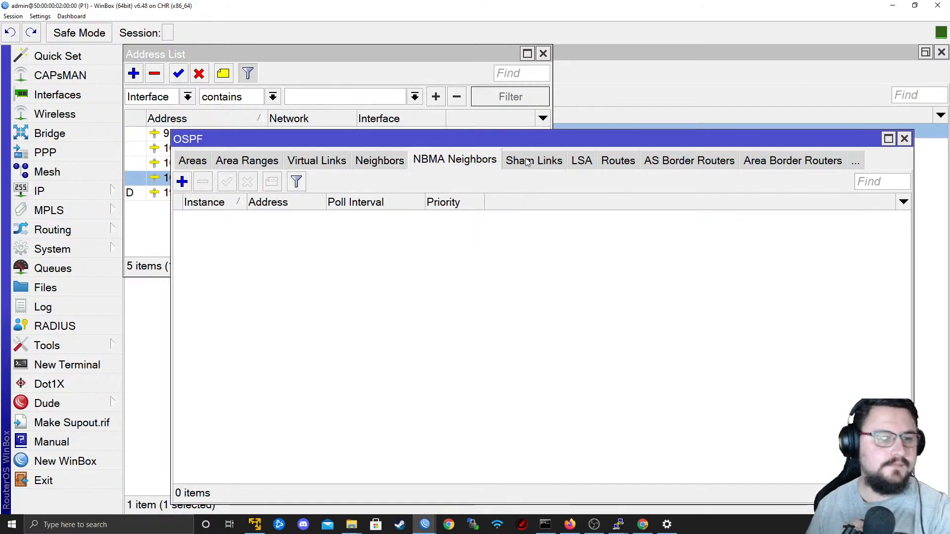
left_click(223, 163)
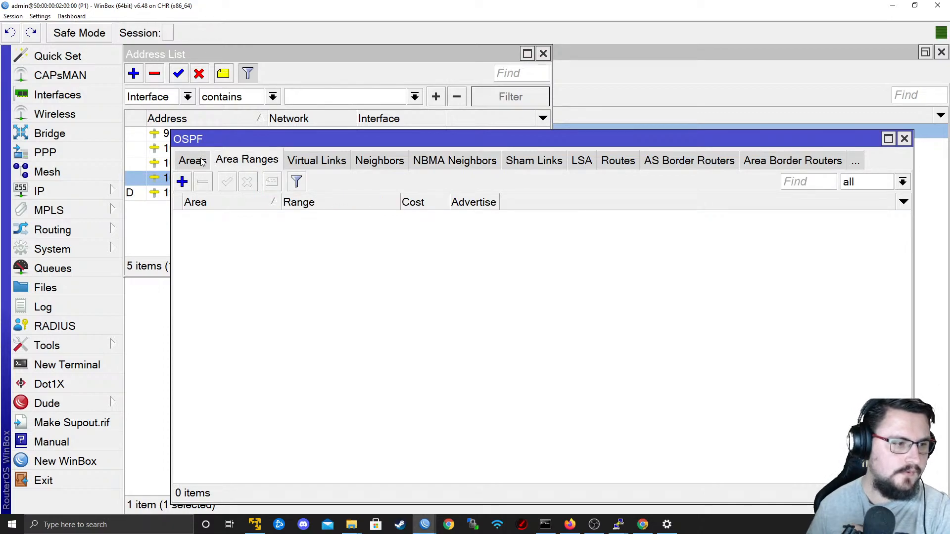
left_click(203, 162)
left_click(212, 162)
left_click(206, 165)
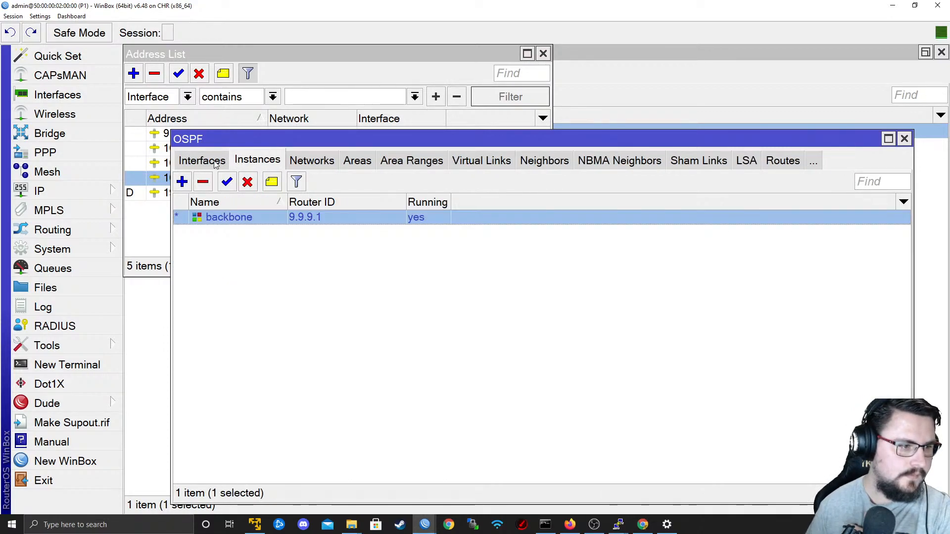
left_click(212, 163)
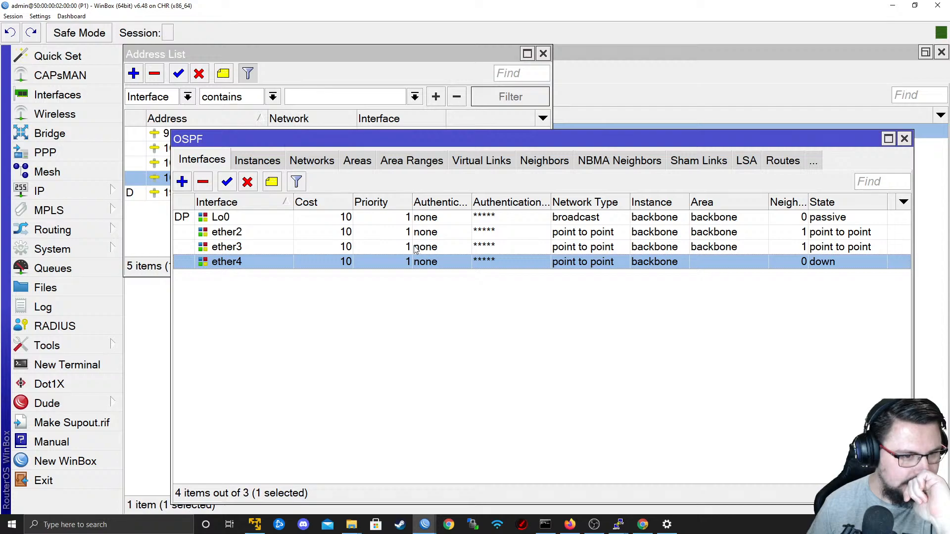
Inspect the ether4 OSPF interface settings and recheck them against P1's OSPF instance and networks.
double_click(395, 262)
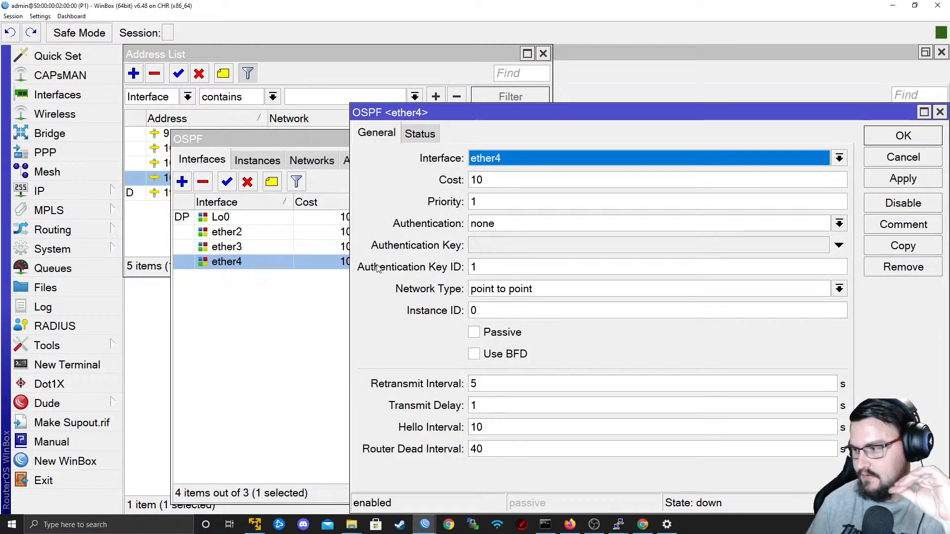
left_click(901, 159)
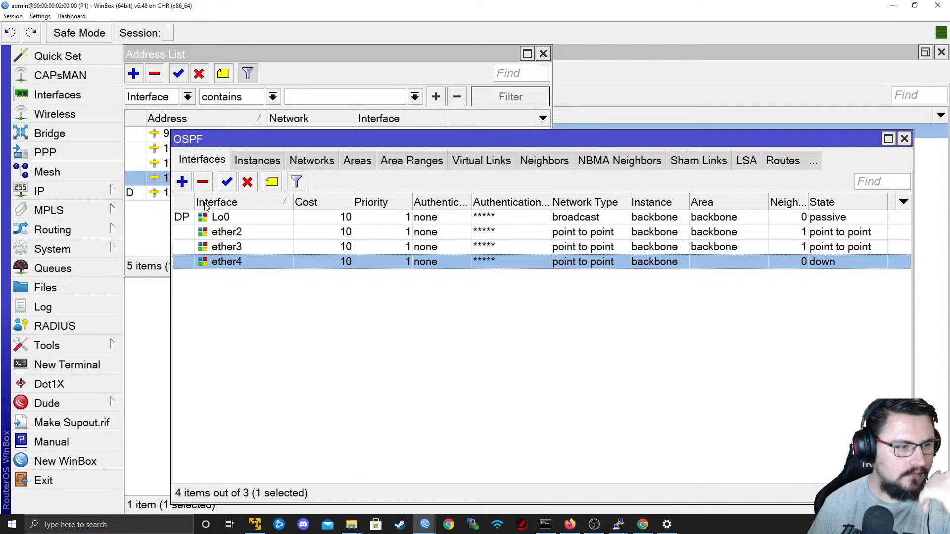
mouse_move(85, 195)
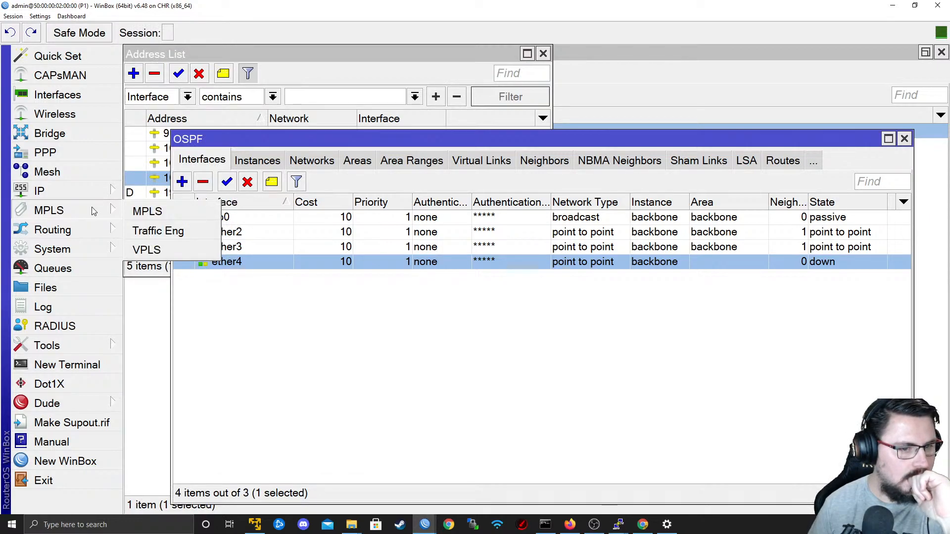
left_click(262, 163)
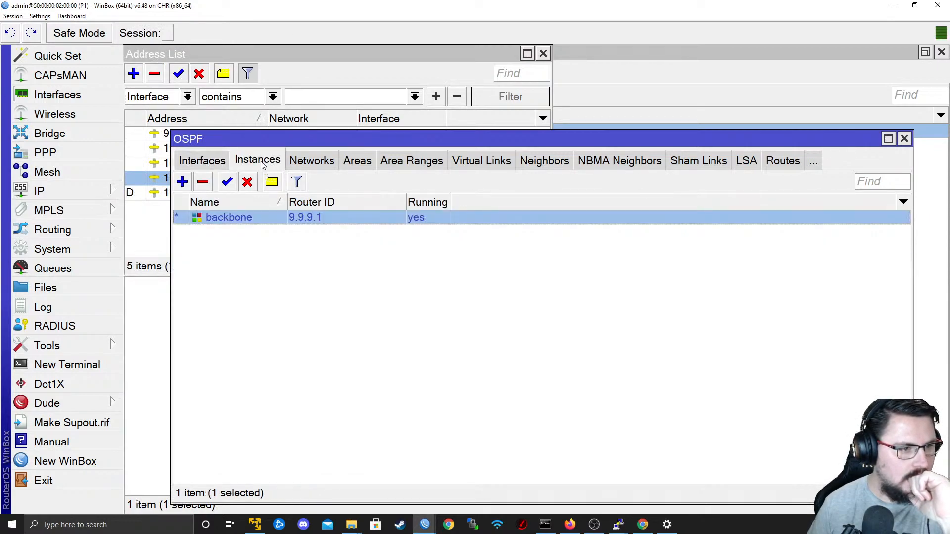
left_click(304, 168)
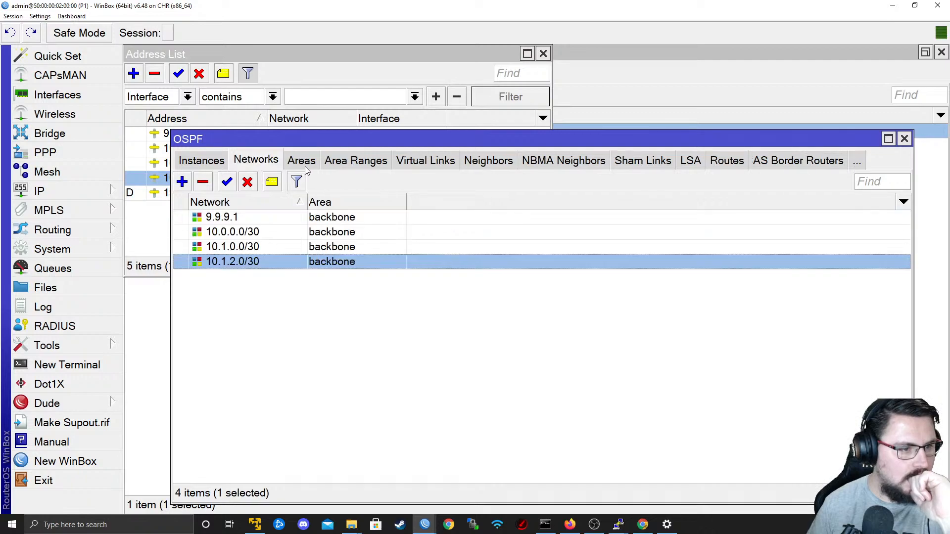
left_click(219, 163)
left_click(213, 164)
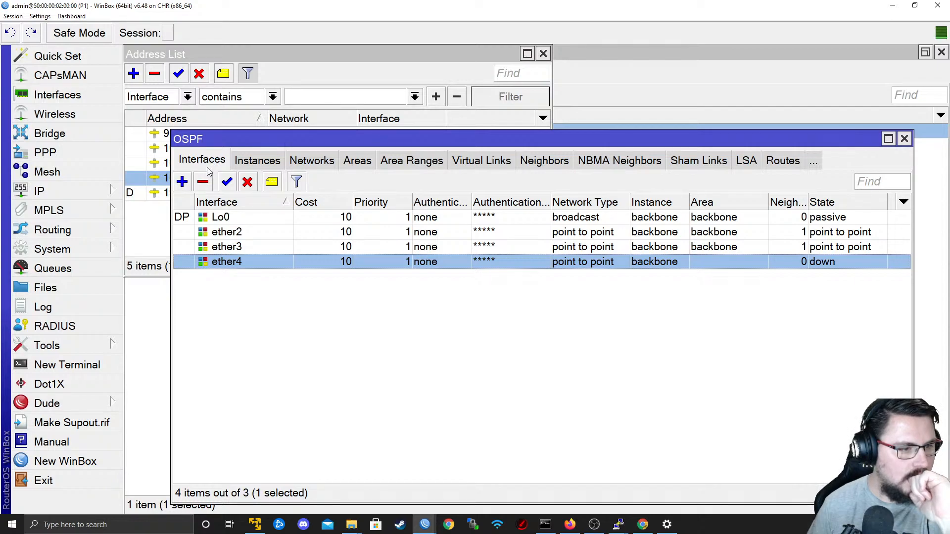
Remove interface ether4 from the DataCenter_BLUE VRF on P1.
left_click(59, 191)
left_click(148, 328)
left_click(276, 76)
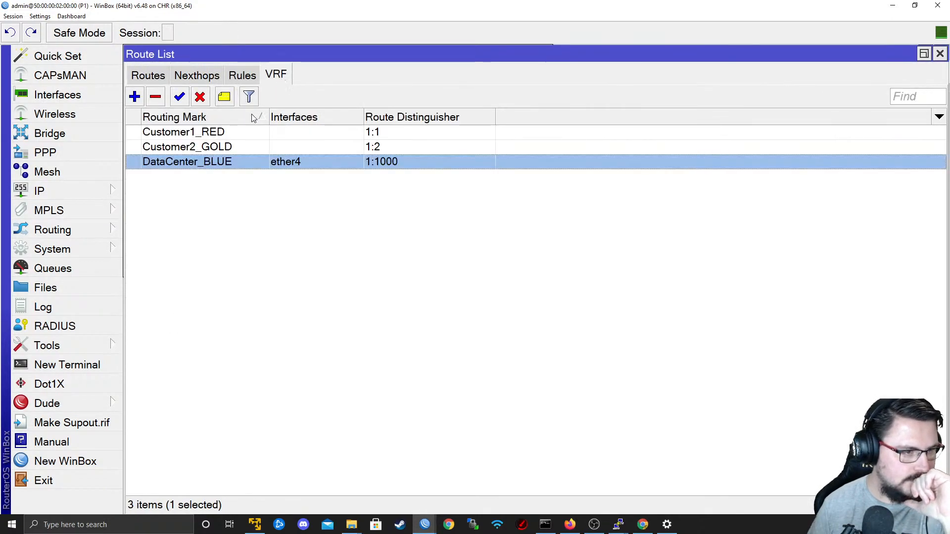
double_click(198, 165)
left_click(840, 98)
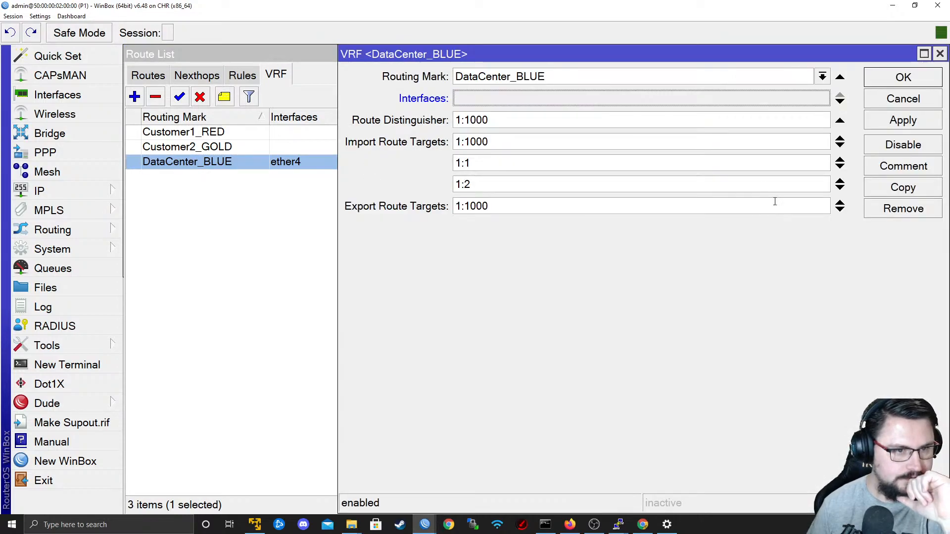
left_click(904, 120)
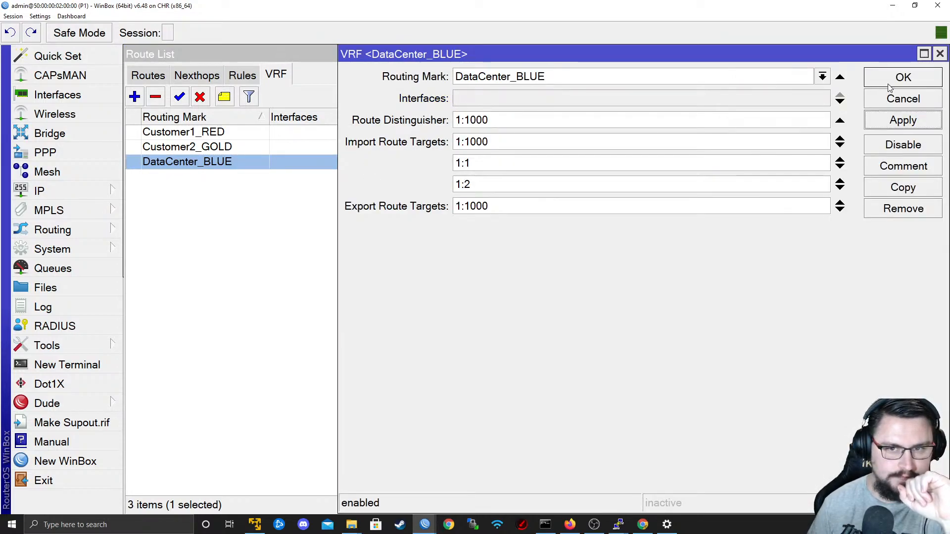
left_click(903, 78)
Delete the static route to 192.168.90.0/24 from the DataCenter_BLUE routing table.
left_click(159, 82)
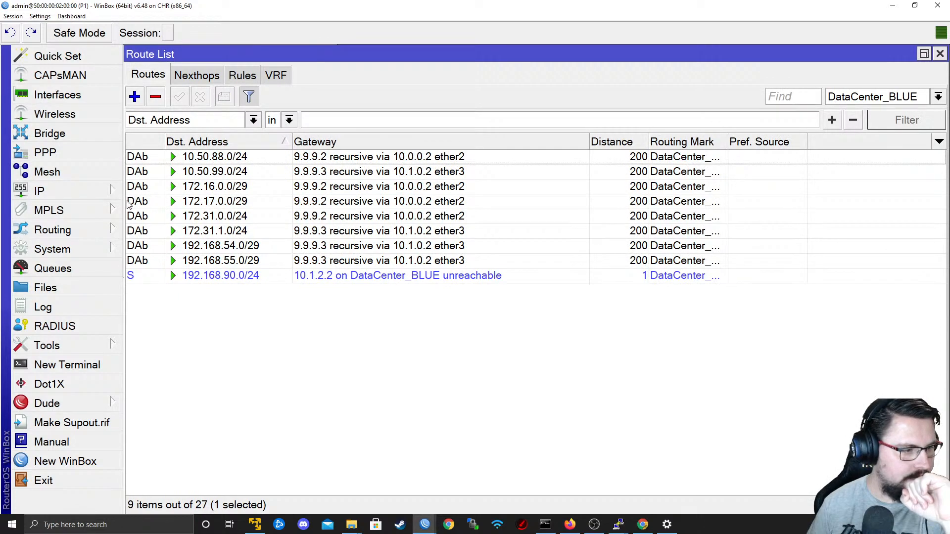
left_click(92, 197)
left_click(181, 333)
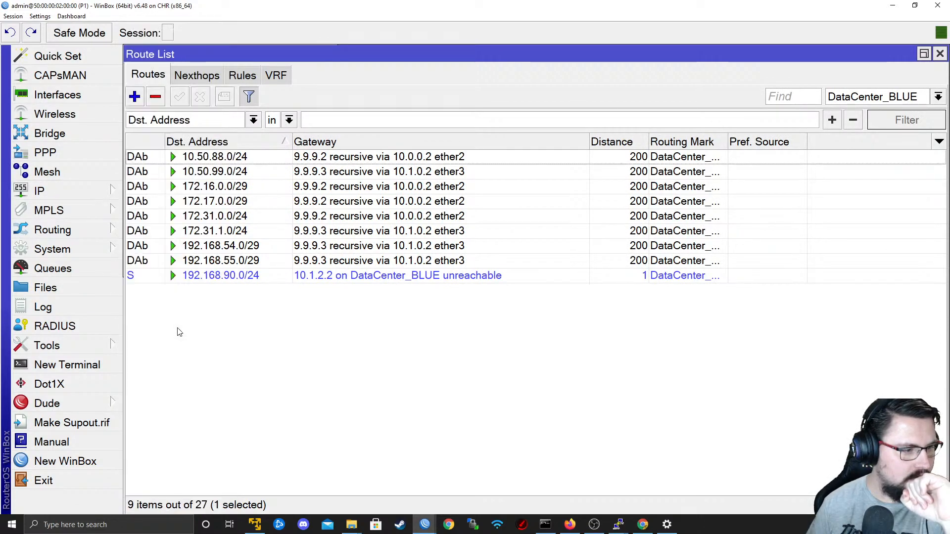
left_click(74, 193)
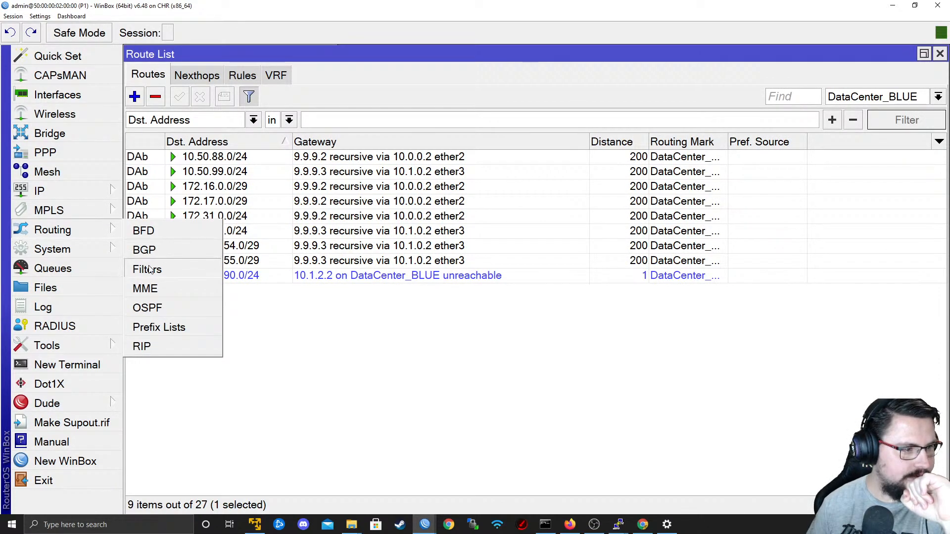
left_click(353, 286)
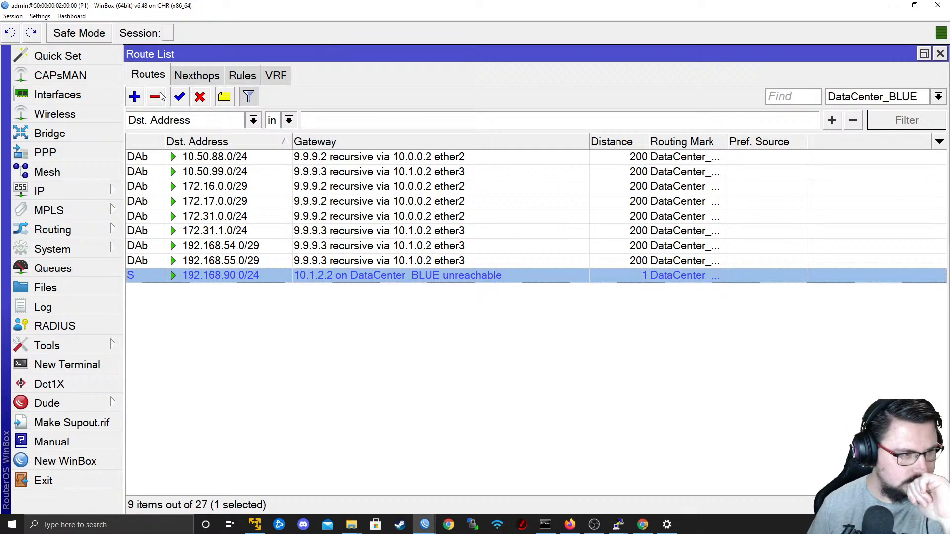
key("Delete")
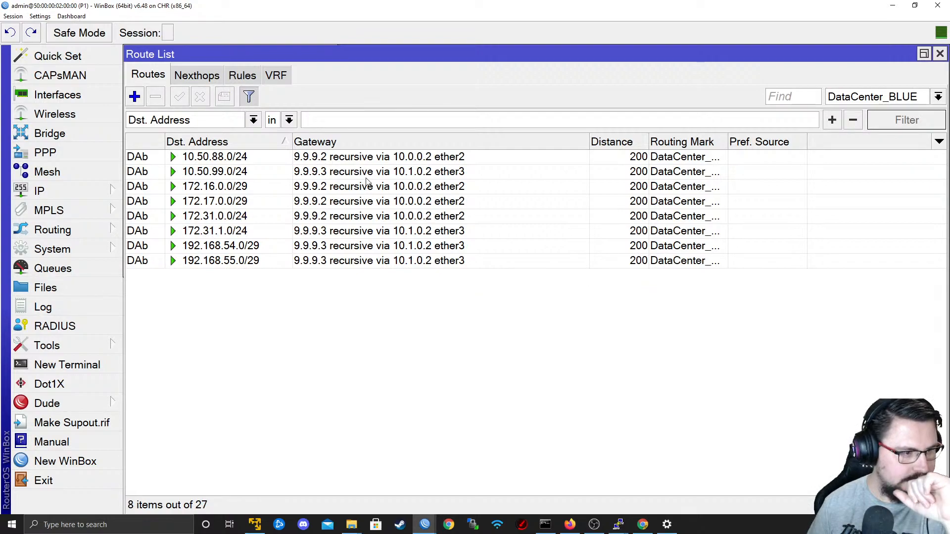
Recheck P1's OSPF interfaces, instance and networks for the state of the ether4 adjacency.
left_click(107, 230)
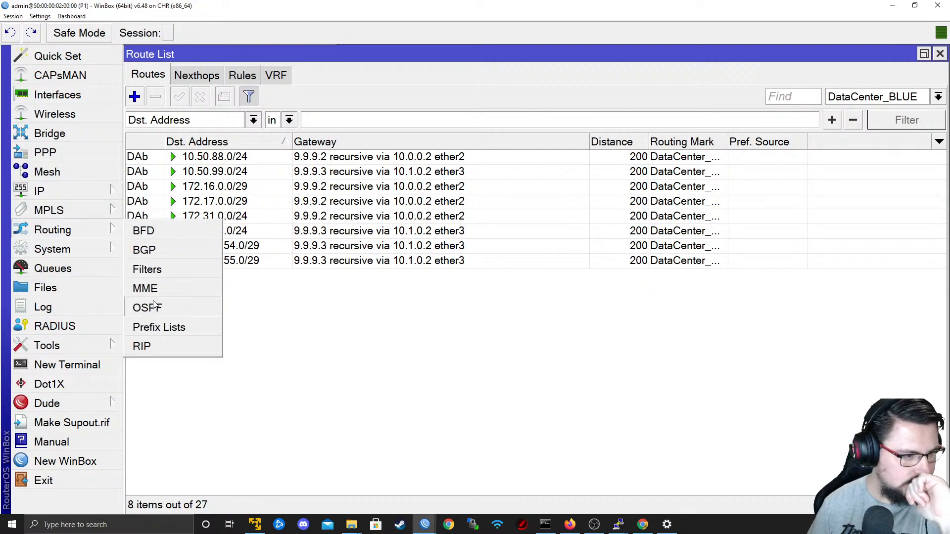
left_click(61, 189)
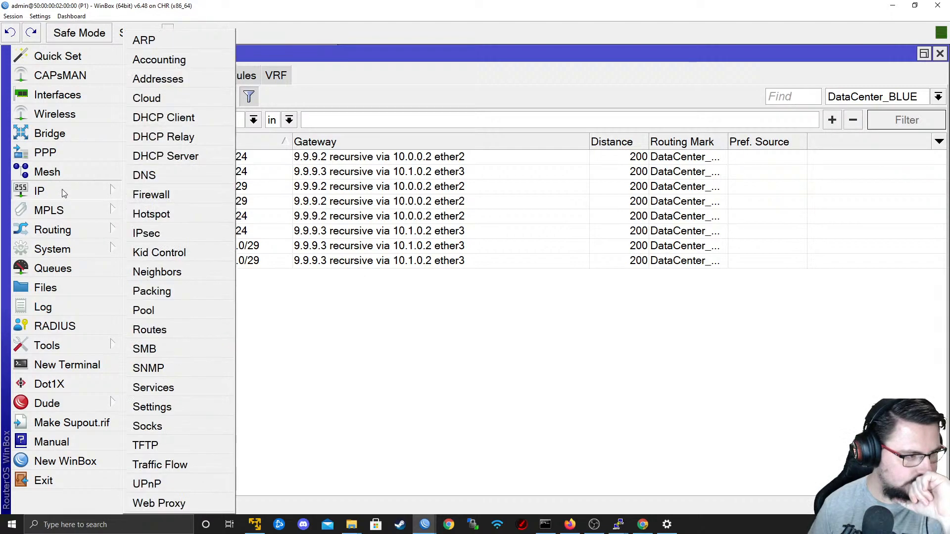
left_click(81, 101)
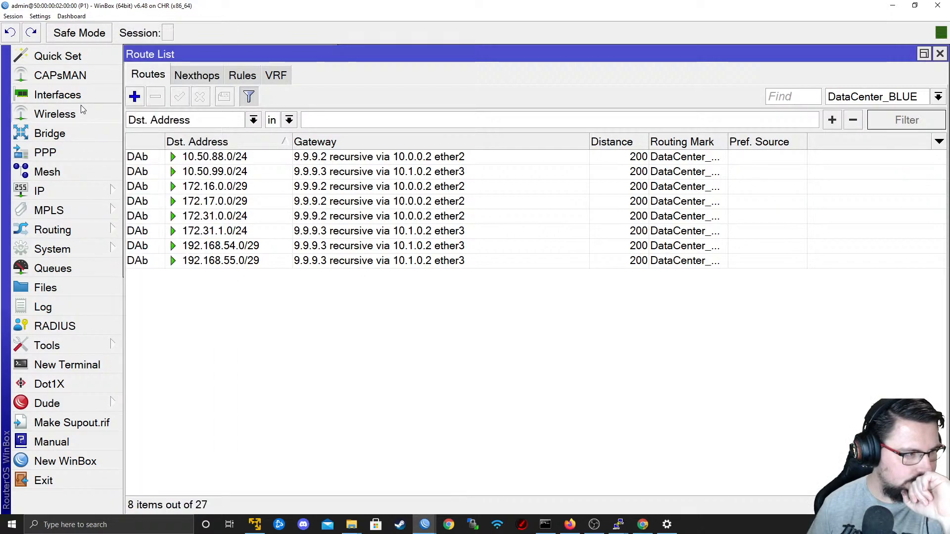
left_click(84, 228)
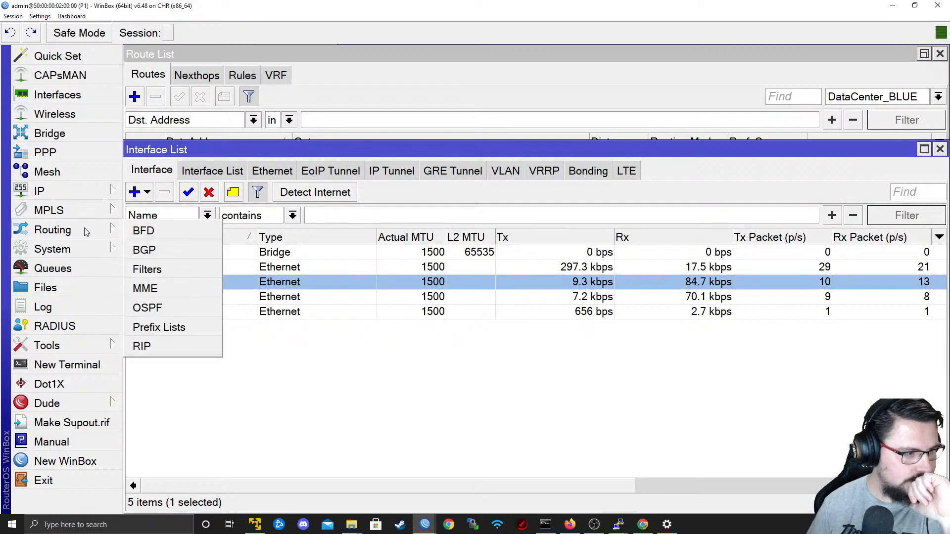
left_click(149, 307)
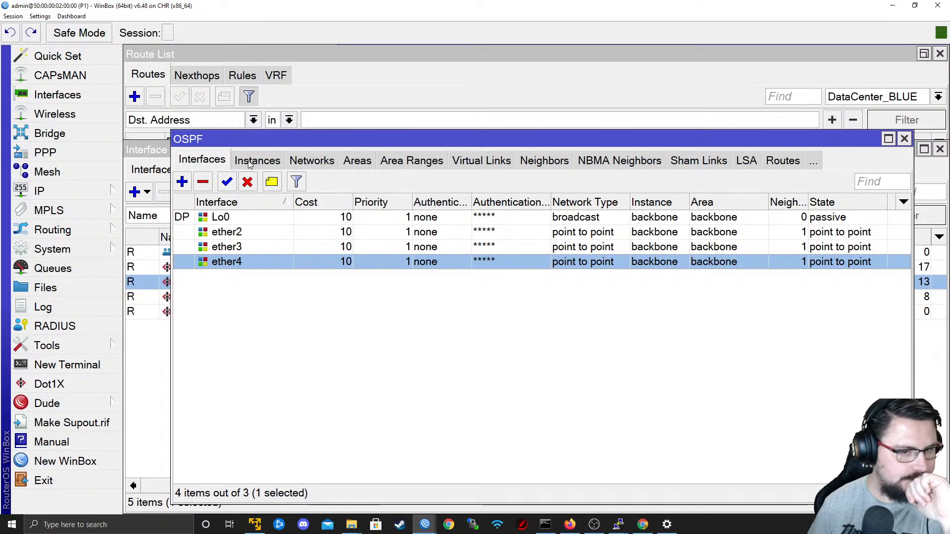
left_click(252, 161)
left_click(294, 164)
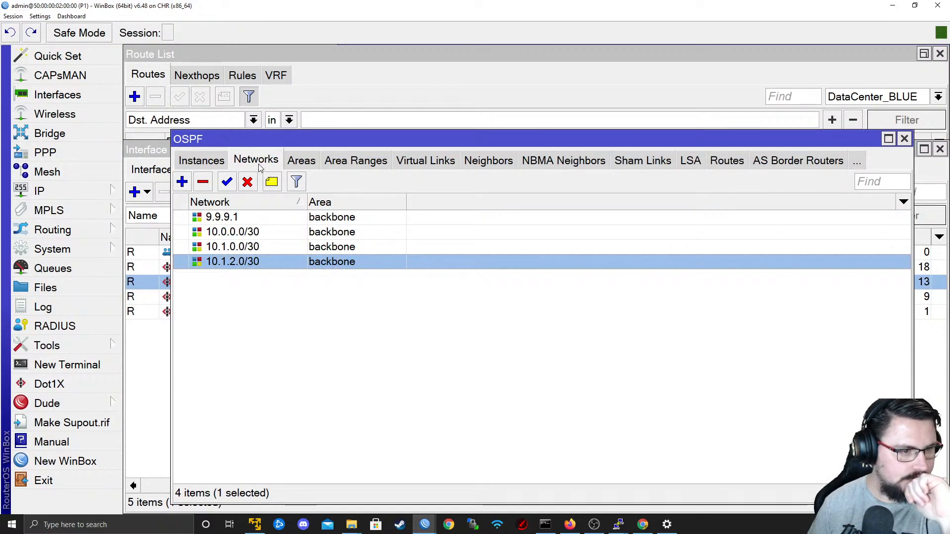
left_click(239, 161)
left_click(211, 161)
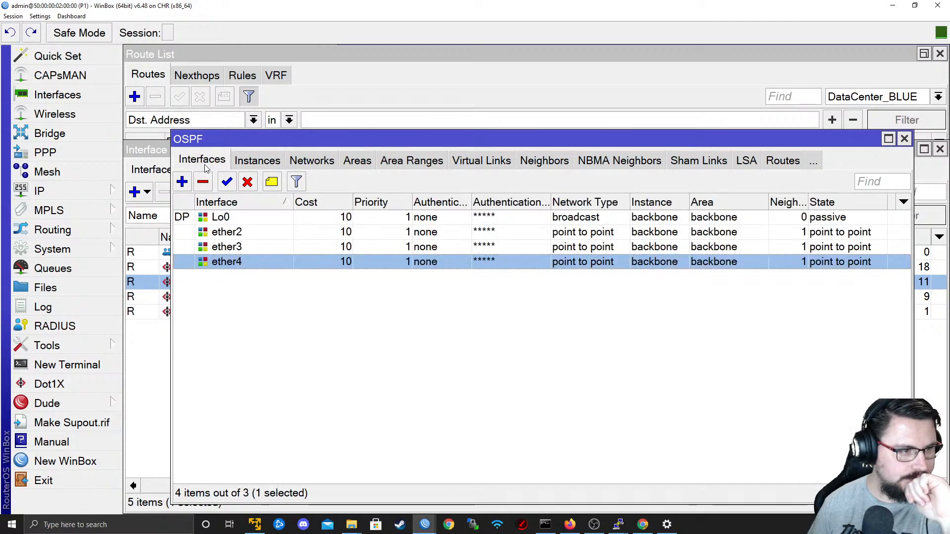
Check P1's OSPF networks and neighbors against the topology diagram for the Data-Center link.
left_click(328, 161)
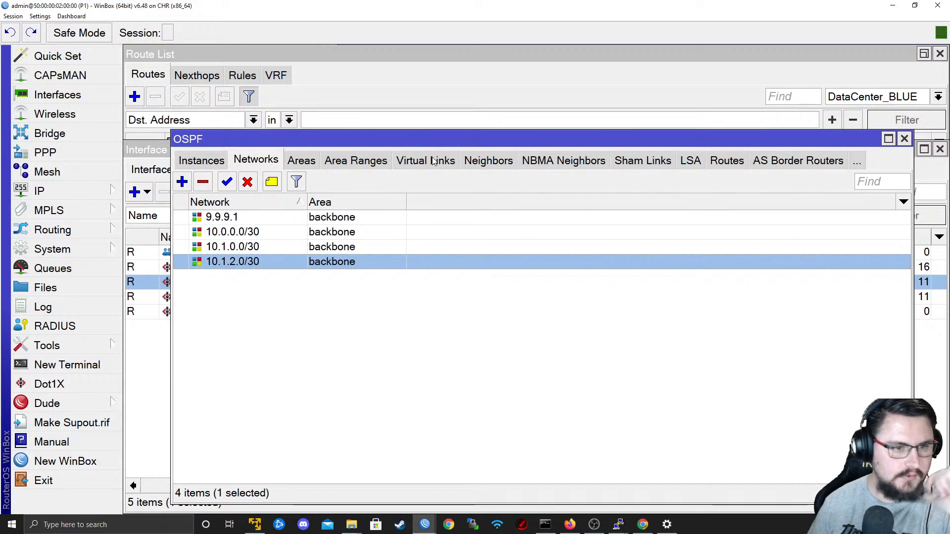
left_click(476, 161)
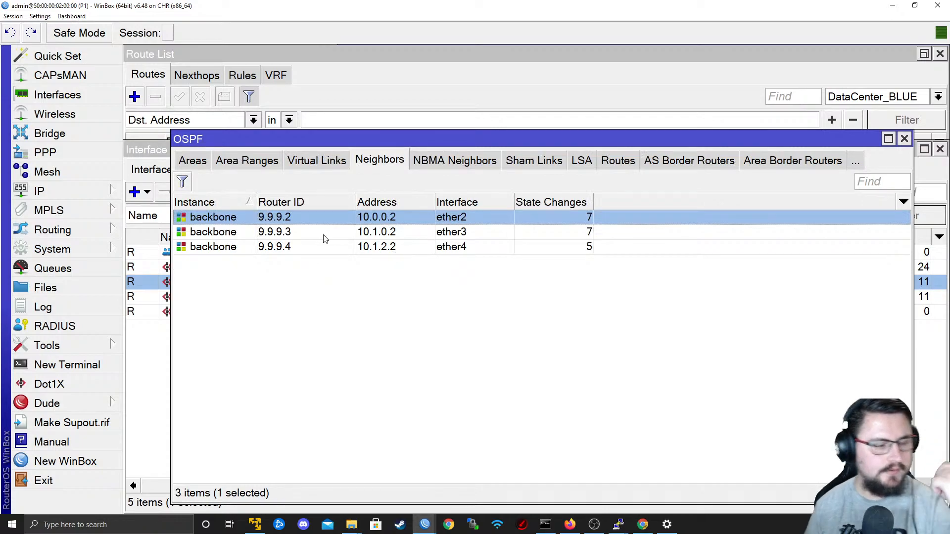
key("alt+Tab")
key("alt+Tab")
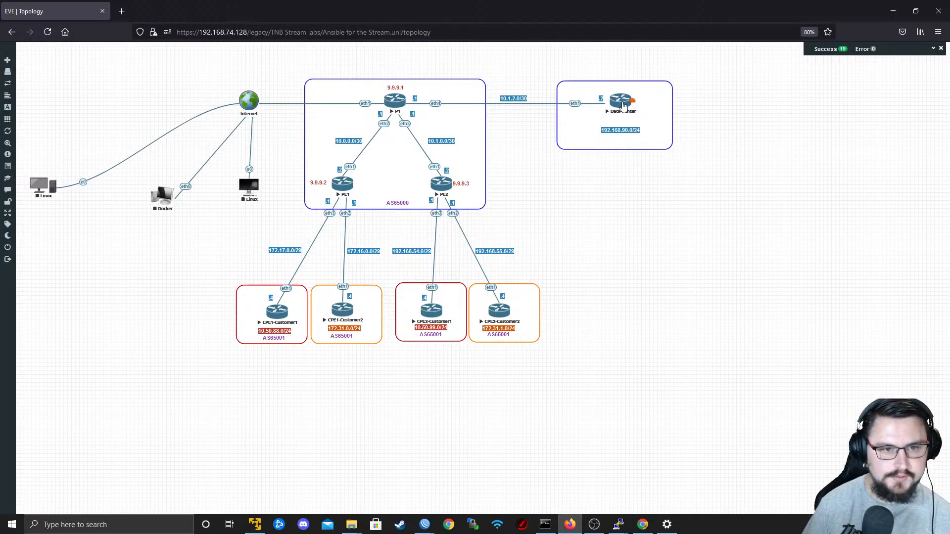
key("alt+Tab")
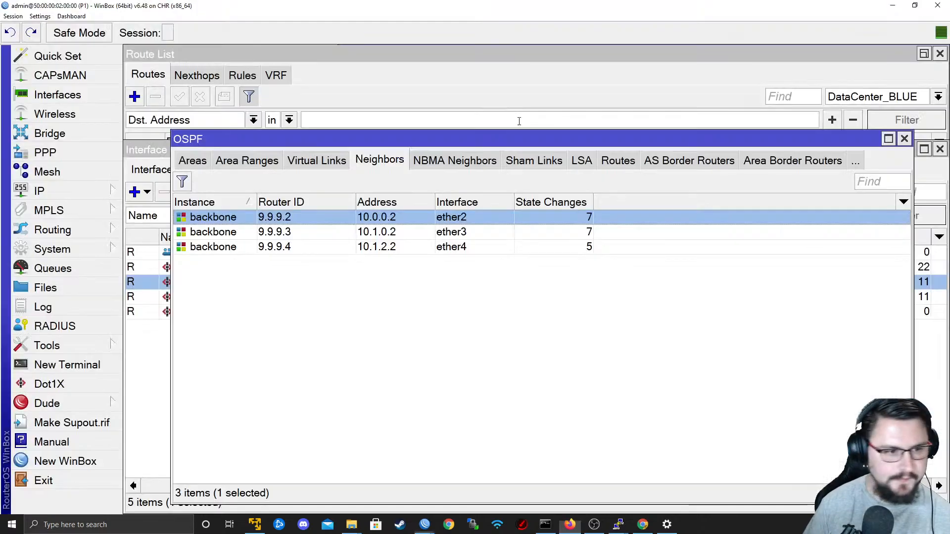
left_click(208, 166)
left_click(213, 165)
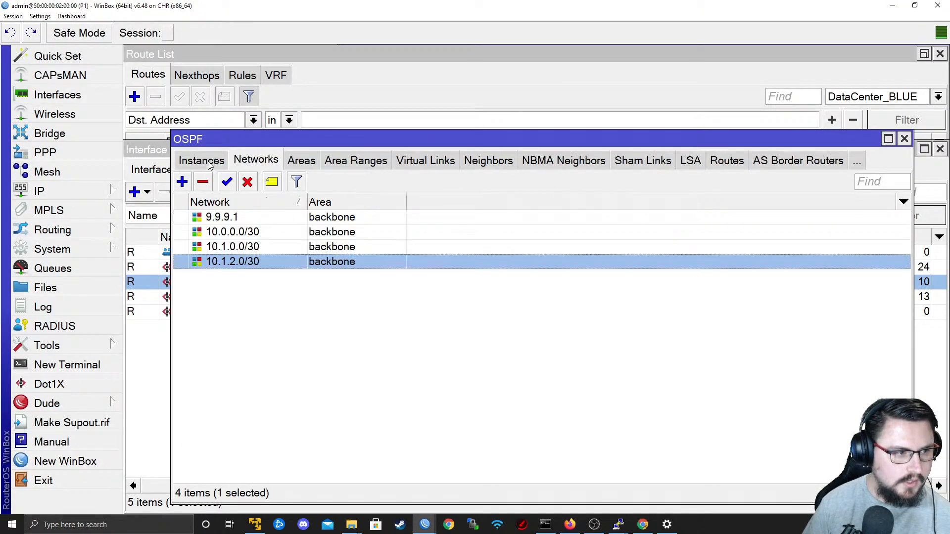
Enable MPLS LDP on the Data-Center router's console with LSR ID 9.9.9.4 and transport address 9.9.9.4.
key("alt+Tab")
key("alt+Tab")
key("Return")
key("Return")
type("mpls ")
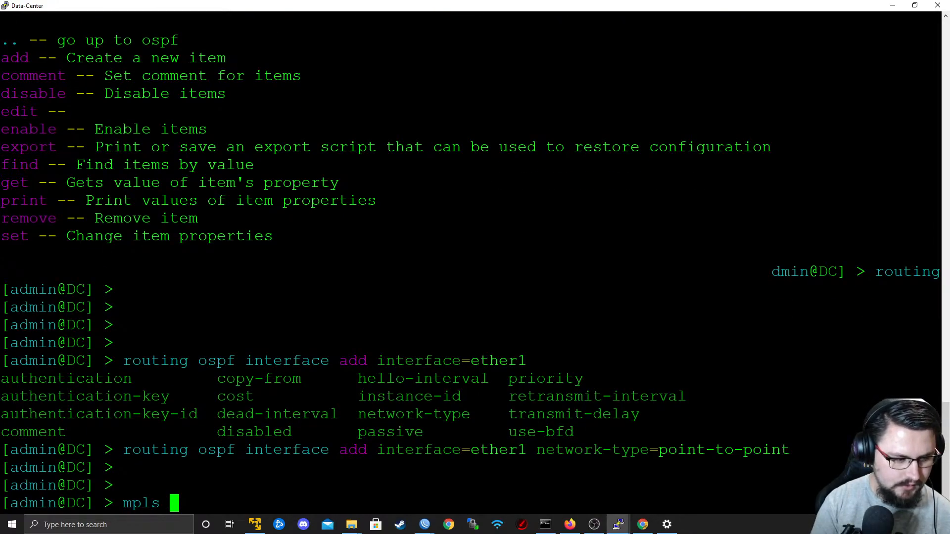
type("ldp set e")
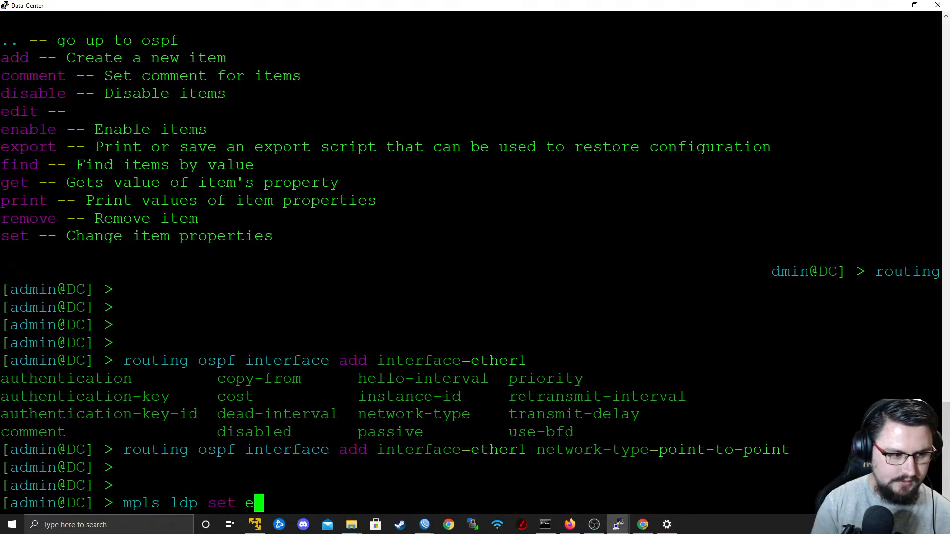
key("Tab")
type("yes ")
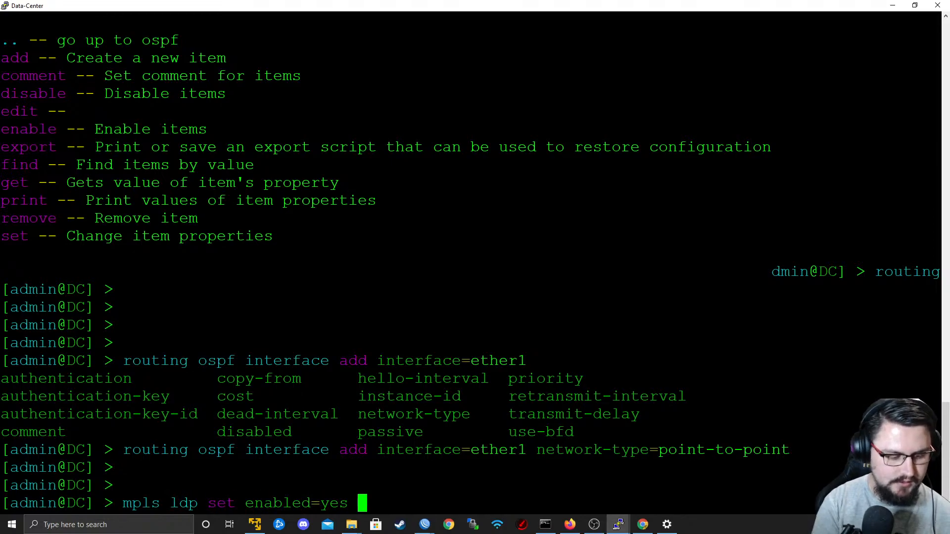
type("lsr-id=9.9.9.4 ")
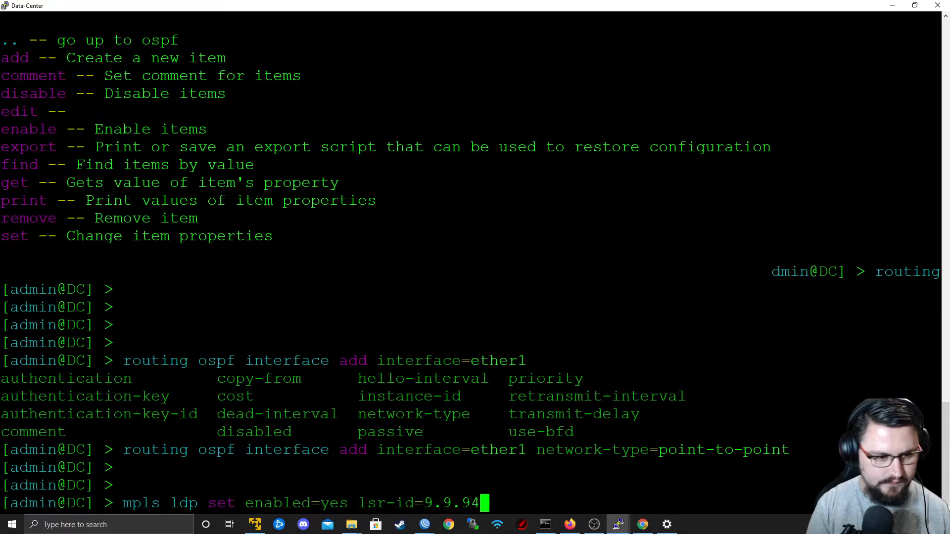
type("tr")
key("Tab")
type("9.9.9.4")
key("Return")
Add ether1 as an MPLS LDP interface on the Data-Center router.
type("mpls ldp i")
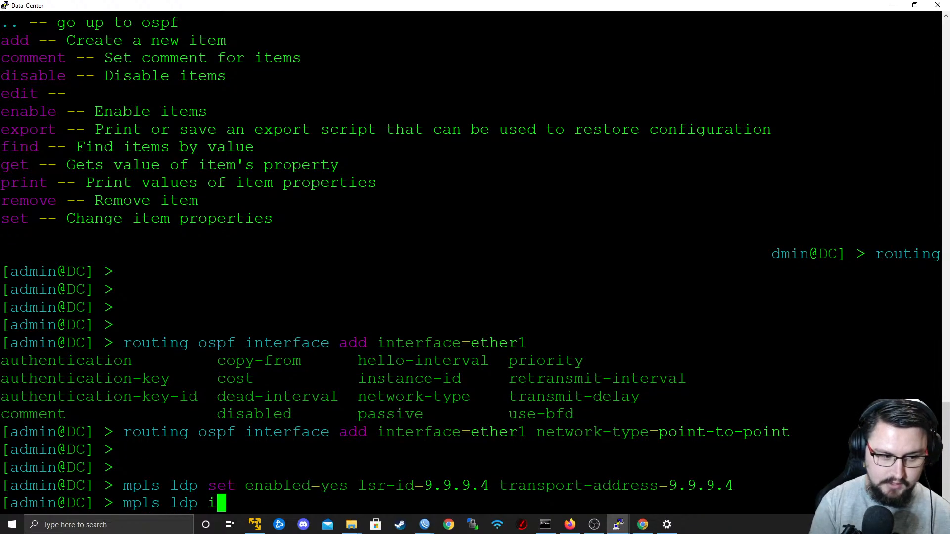
type("nterface add interface=ether")
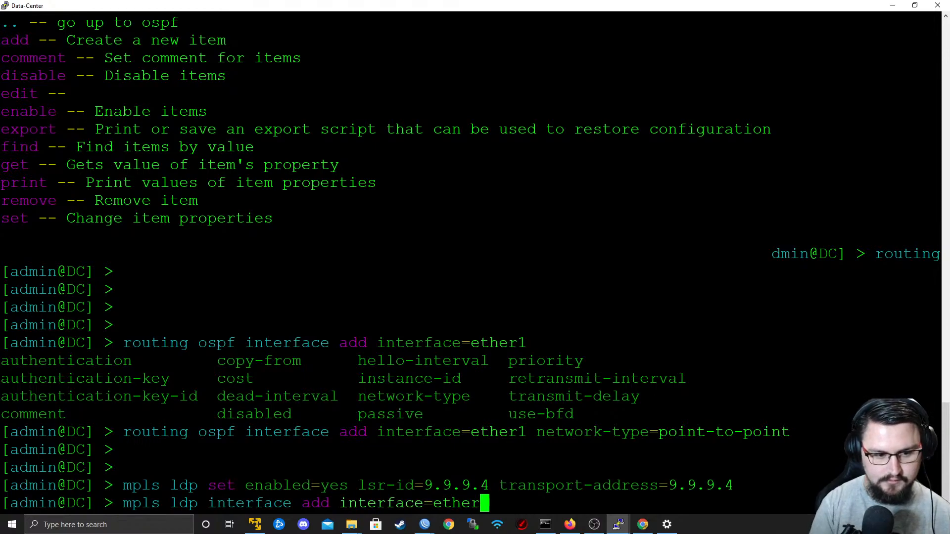
type("1")
key("alt+Tab")
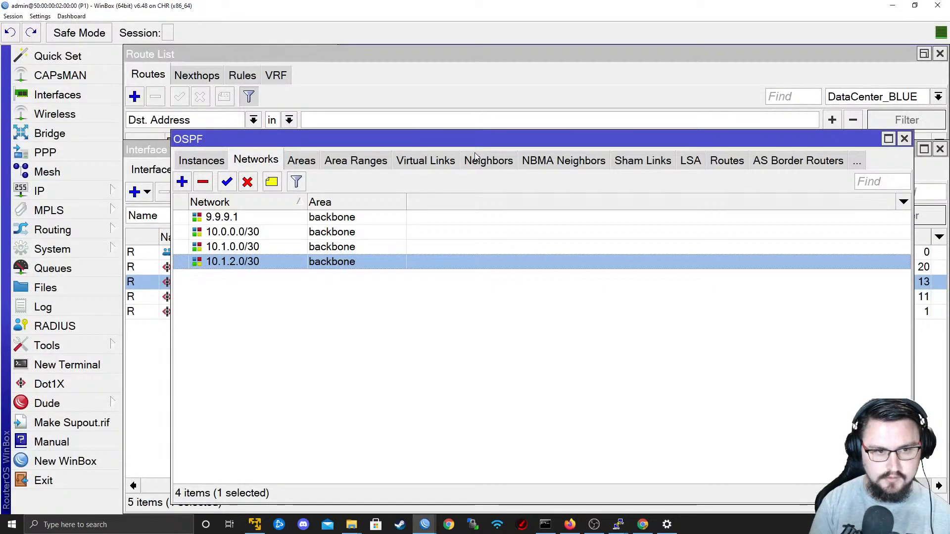
key("alt+Tab")
key("alt+Tab")
key("alt+Tab")
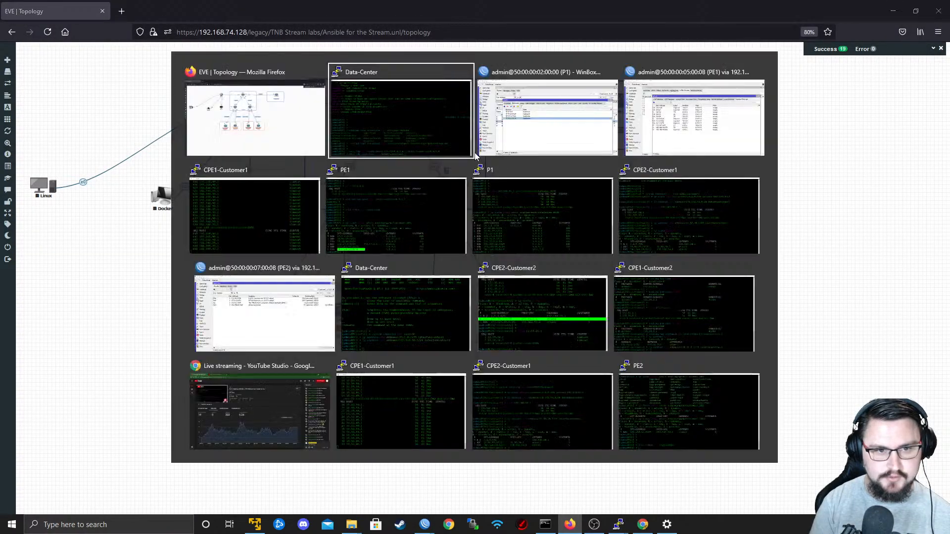
key("alt+Tab")
key("alt+Tab")
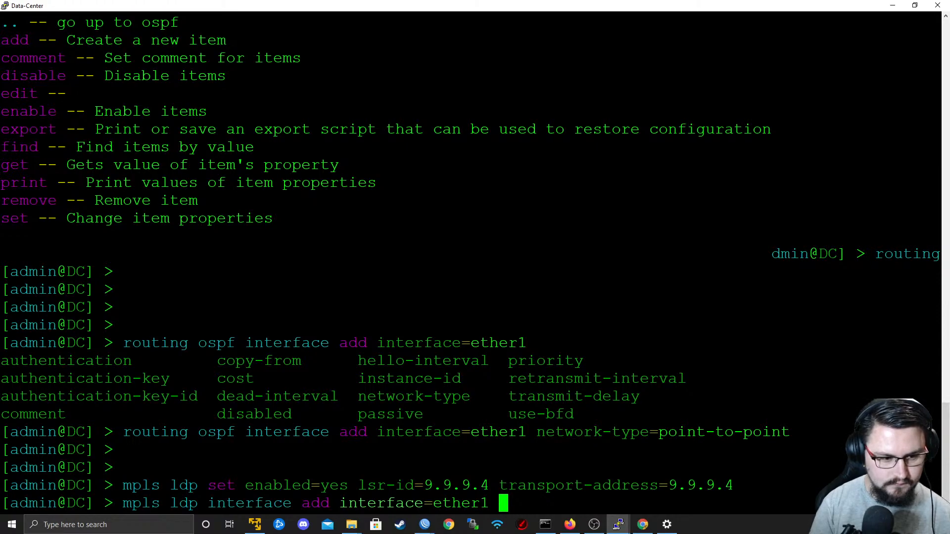
key("Return")
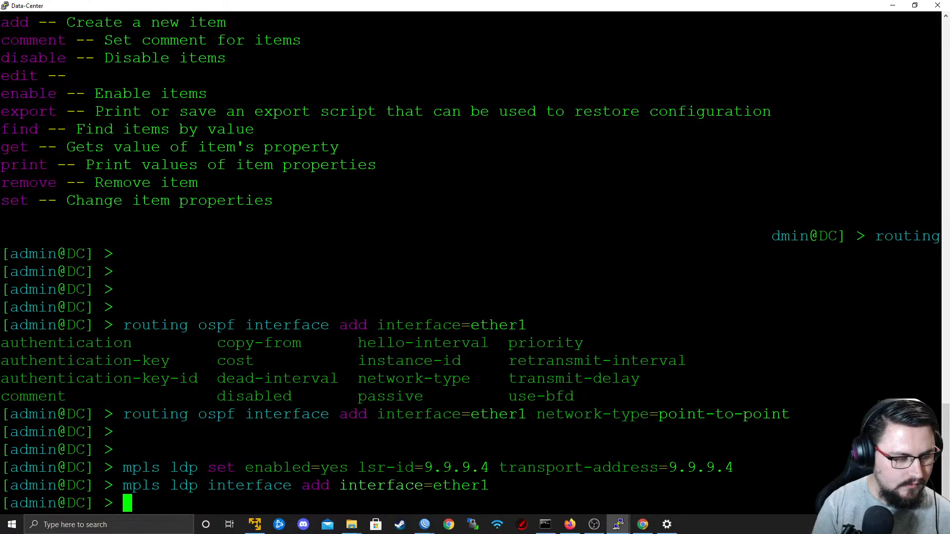
Enable RoMON on the Data-Center router from its console.
key("alt+Tab")
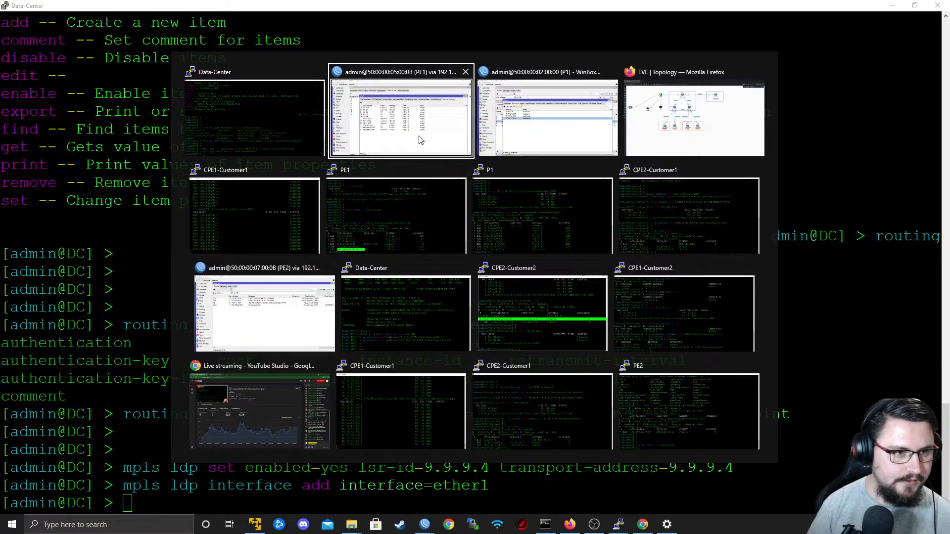
key("Escape")
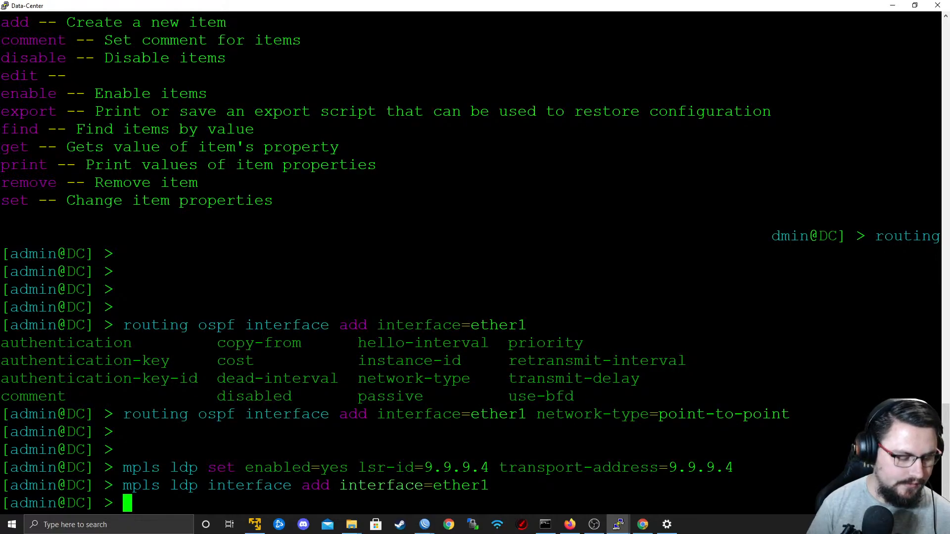
type("set")
key("BackSpace")
key("BackSpace")
key("BackSpace")
key("BackSpace")
type("tool")
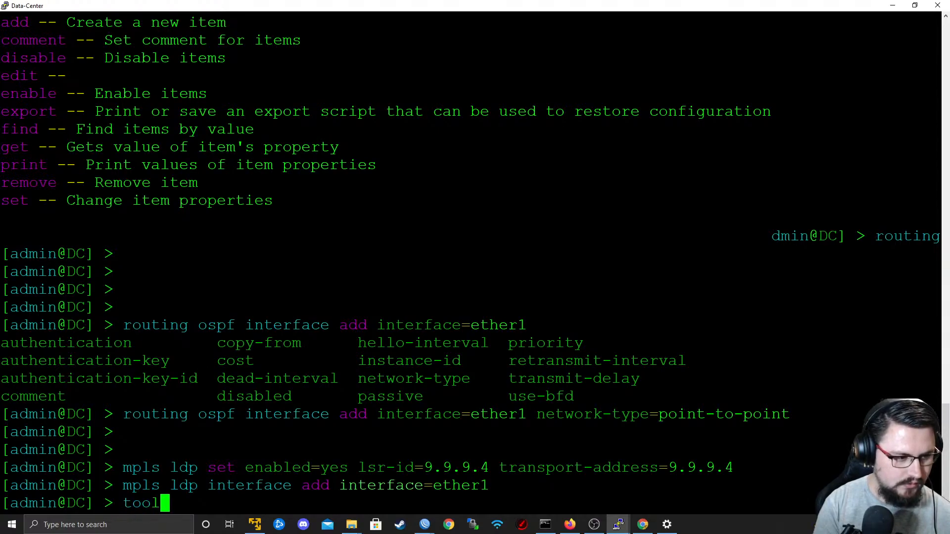
type(" romon   set enabled=yes")
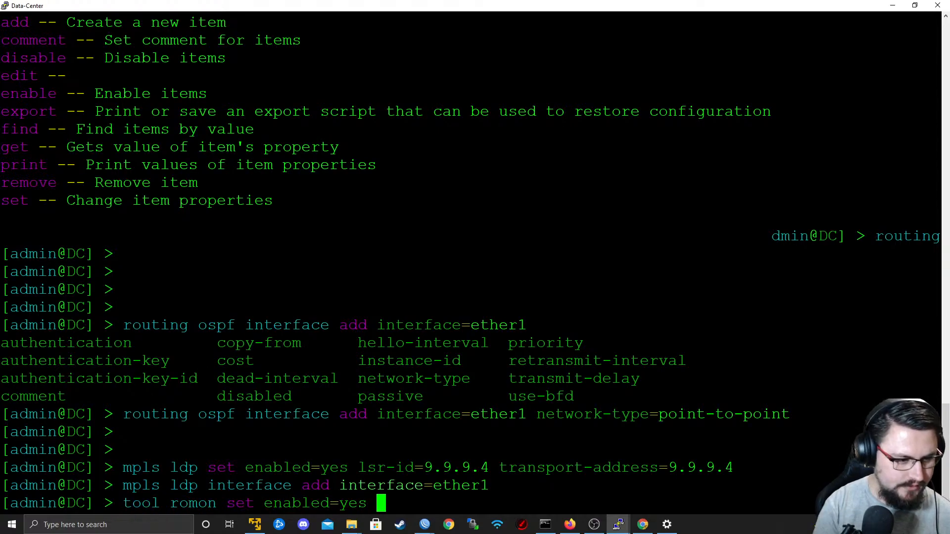
key("Return")
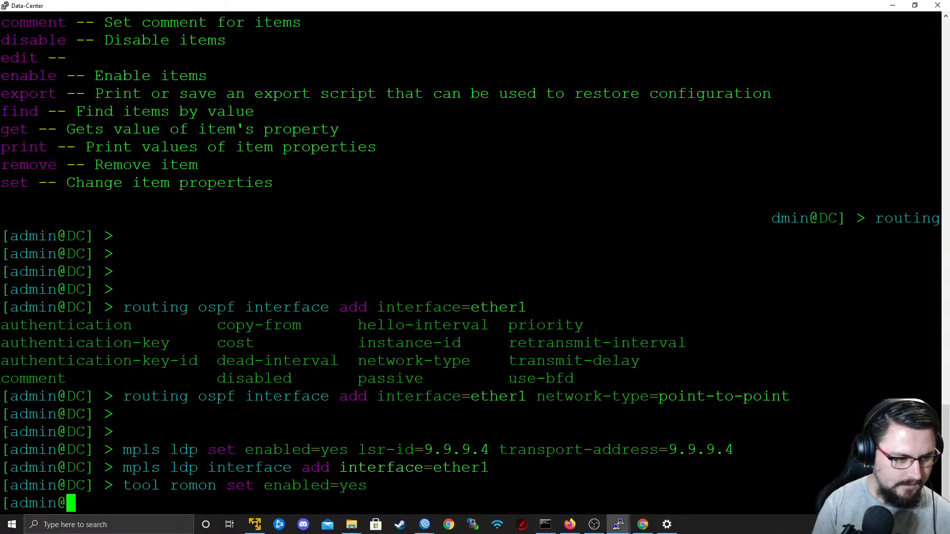
key("Return")
key("Return")
Open a new WinBox session to the DC router through the RoMON agent 192.168.74.133.
key("alt+Tab")
key("alt+Tab")
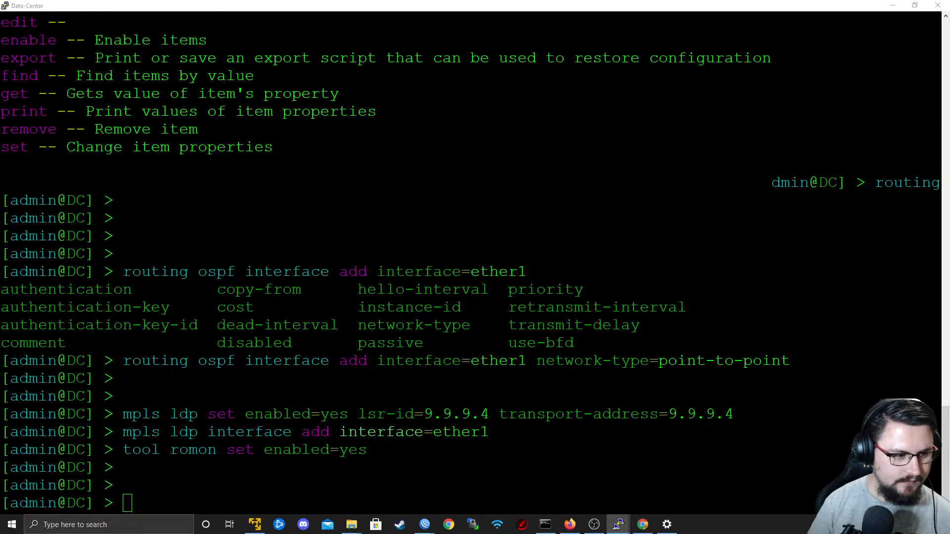
key("alt+Tab")
key("alt+Tab")
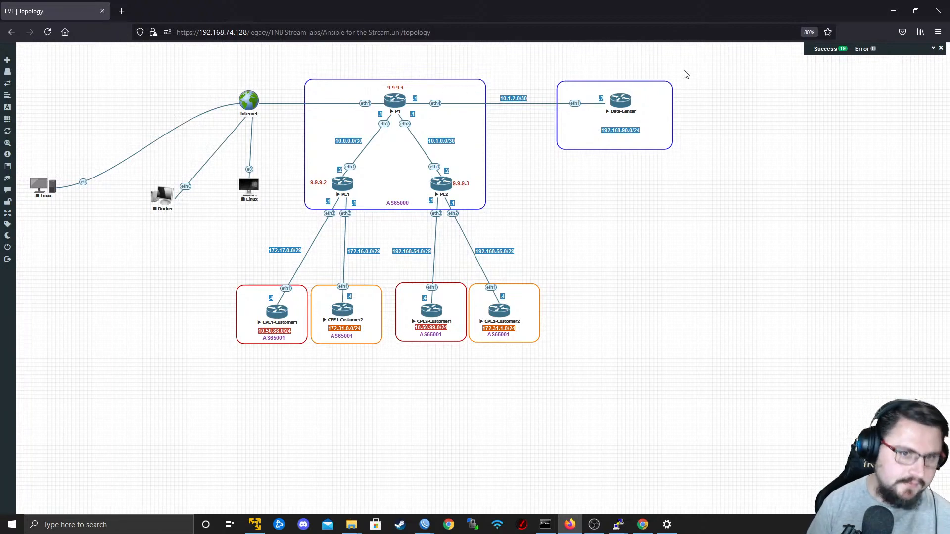
left_click(619, 104)
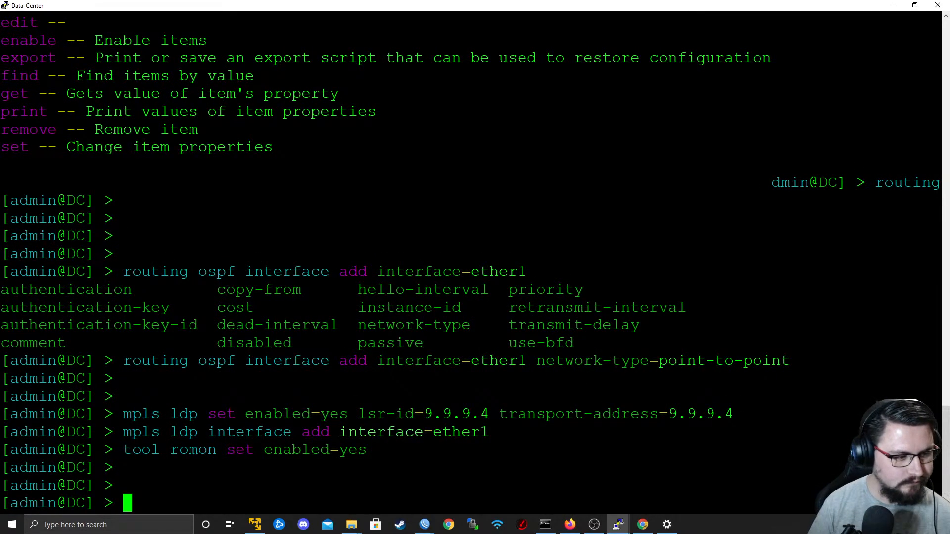
mouse_move(424, 524)
left_click(405, 471)
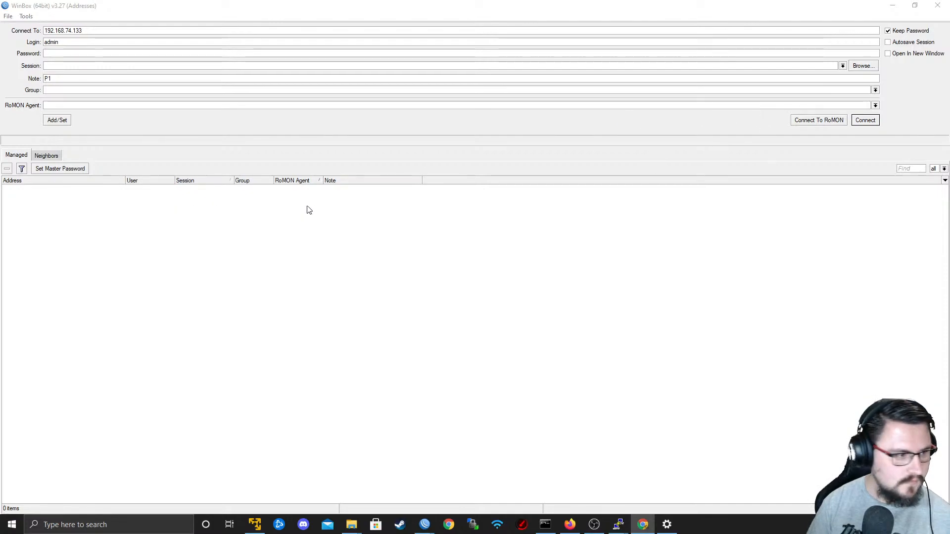
left_click(812, 120)
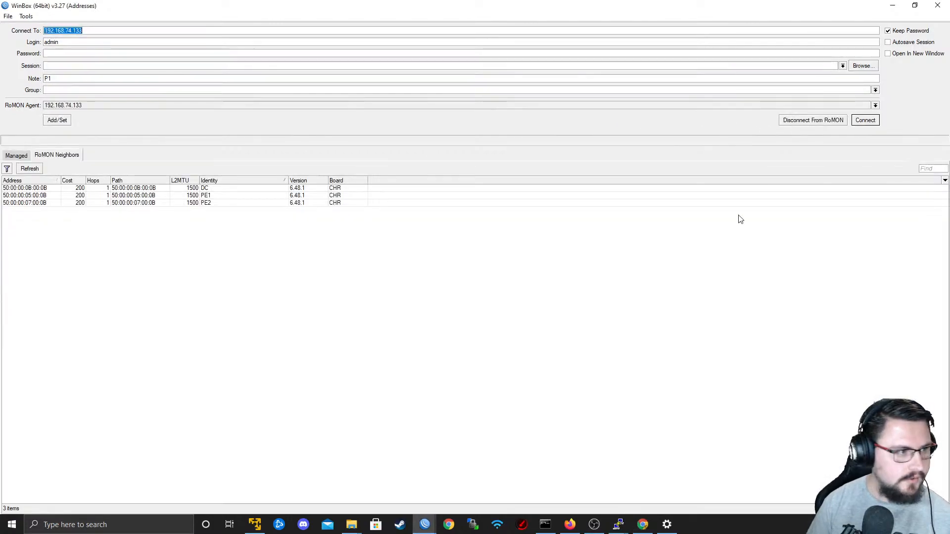
left_click(317, 189)
left_click(865, 120)
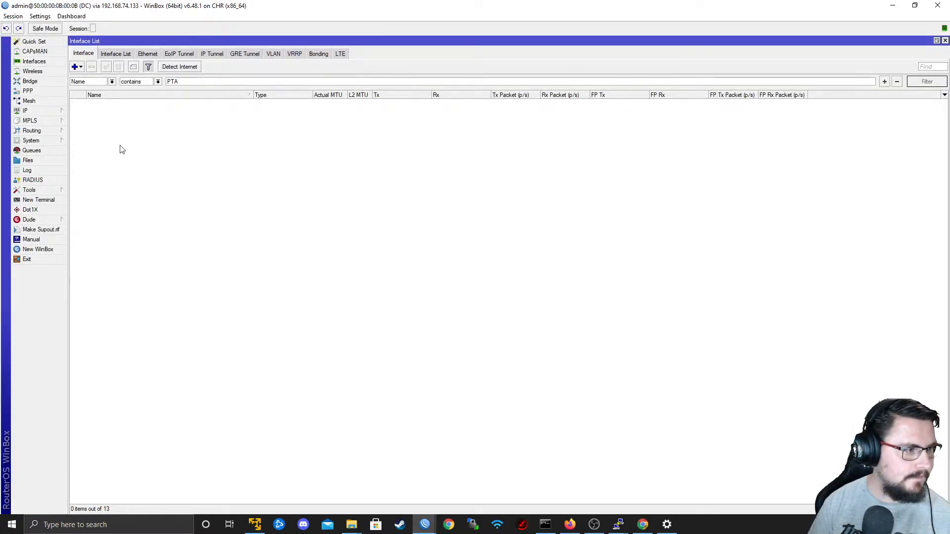
Clear the PTA name filter from the DC router's interface list.
left_click_drag(185, 84, 16, 66)
key("BackSpace")
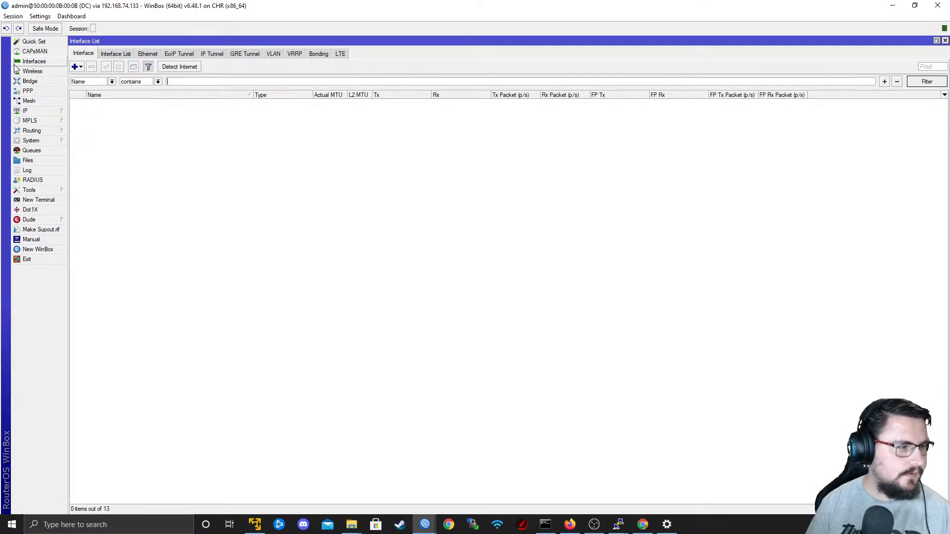
key("Return")
Review the DC router's IP address list with its interface filter cleared and the Address column widened.
left_click(25, 110)
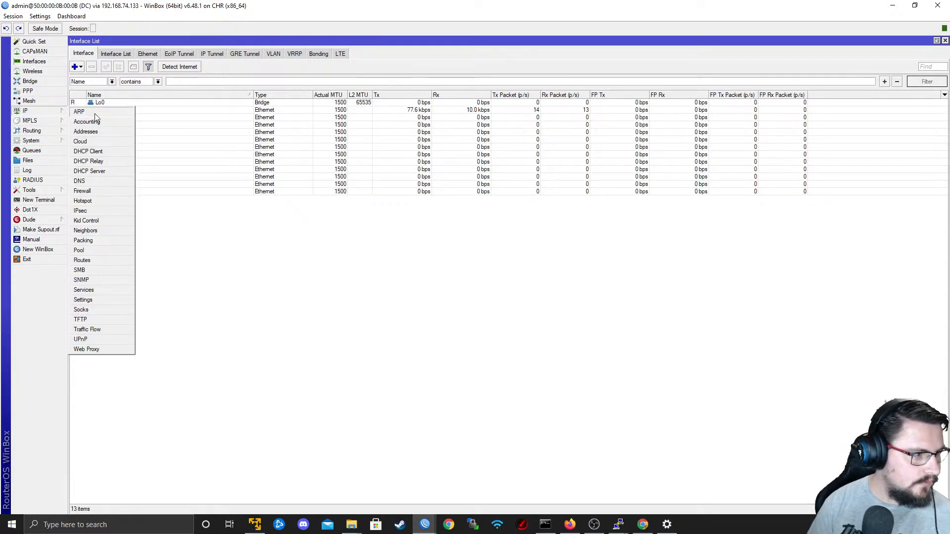
left_click(84, 111)
left_click_drag(534, 223, 650, 252)
key("BackSpace")
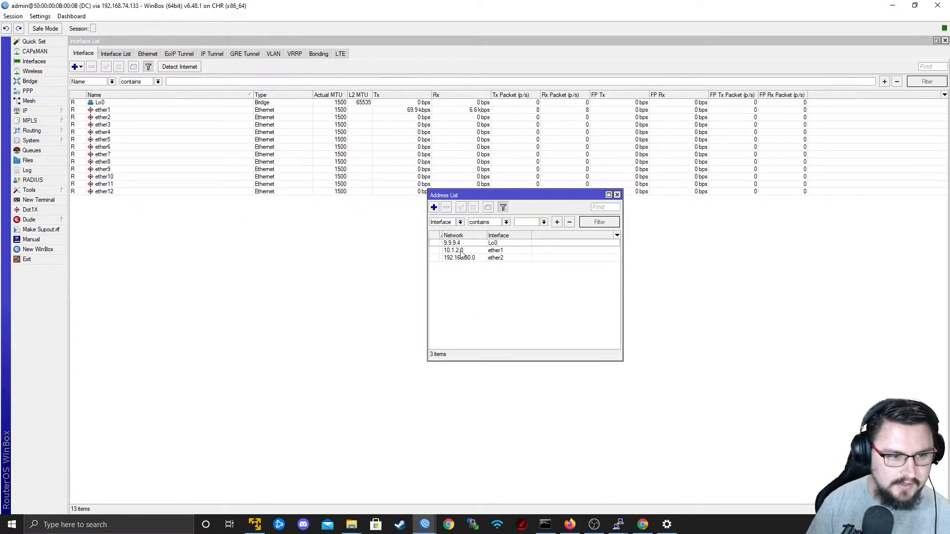
left_click_drag(445, 237, 493, 237)
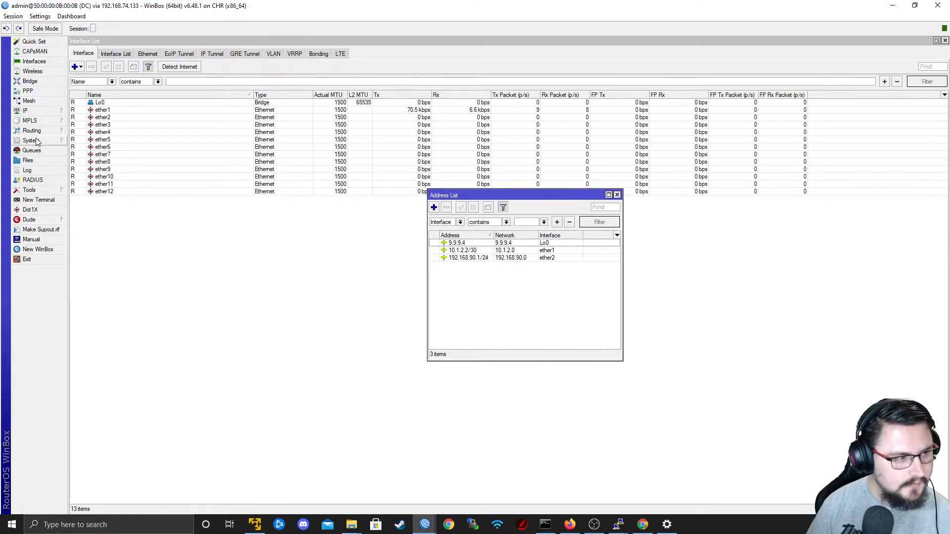
Start a new VRF on the DC router with routing mark DataCenter_BLUE, interface ether2 and route distinguisher 1:1000.
left_click(27, 111)
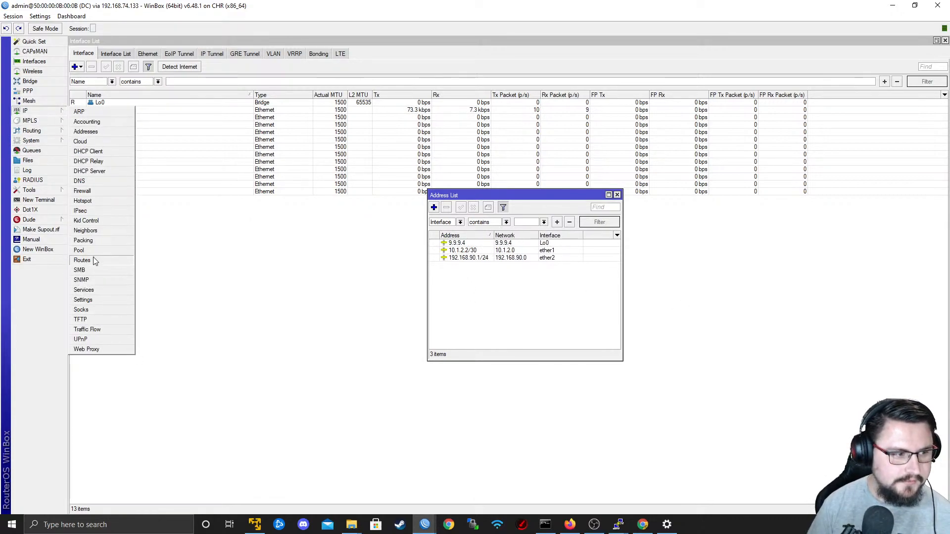
left_click(82, 260)
left_click(152, 53)
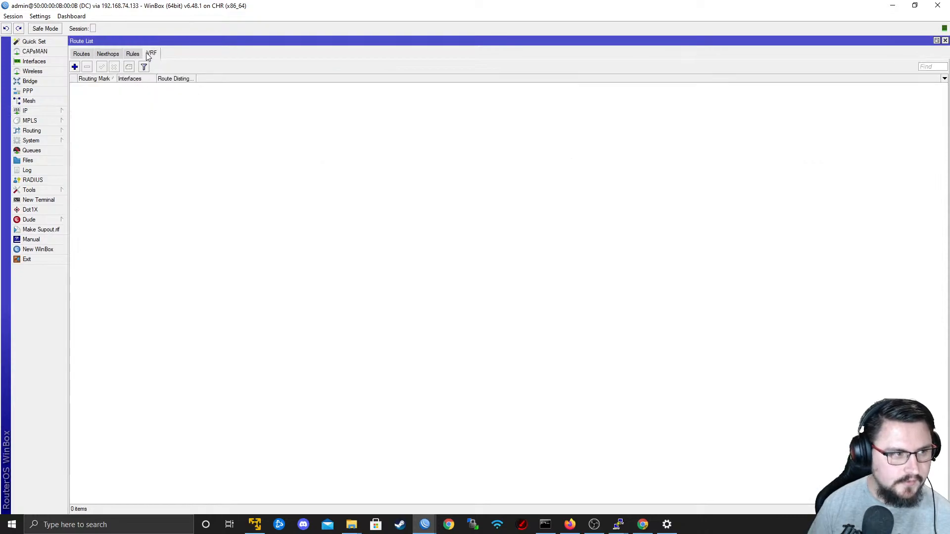
left_click(74, 66)
left_click(461, 179)
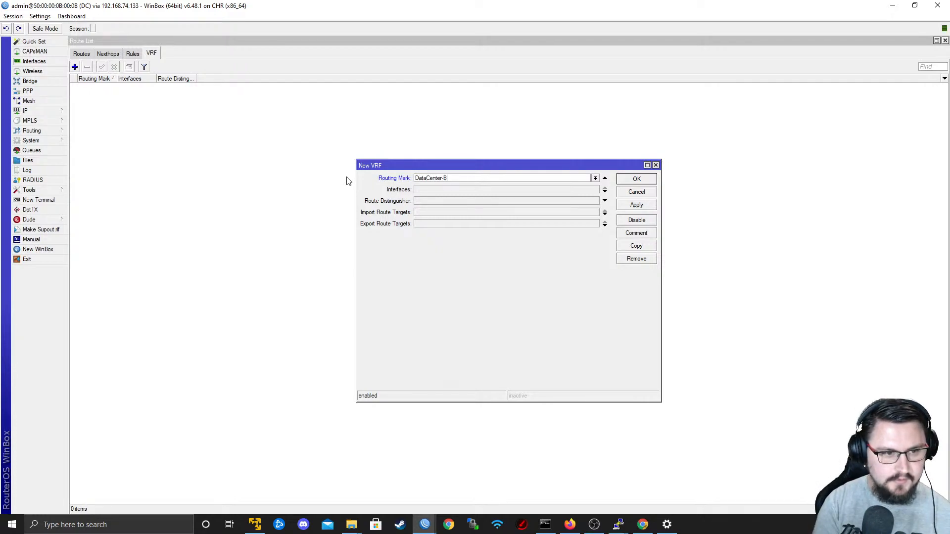
type("DataCenter_BLUE")
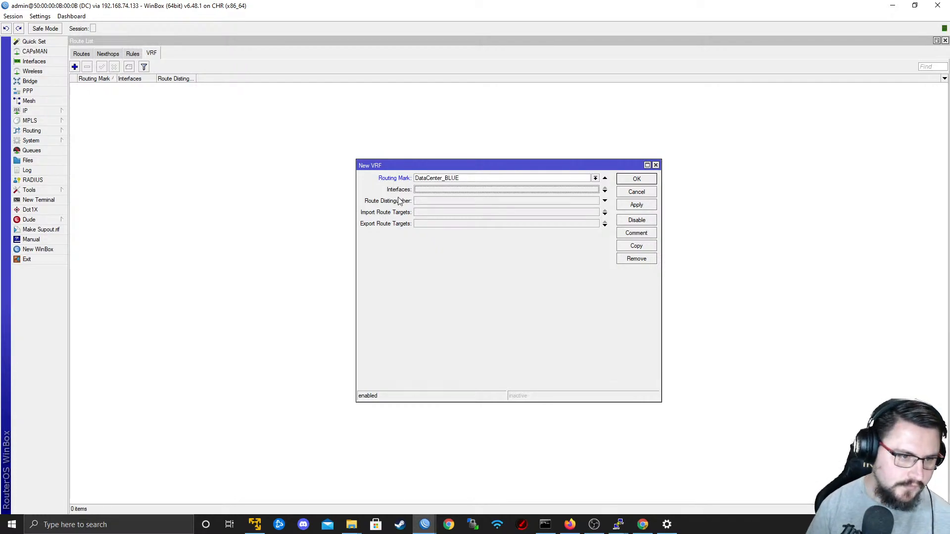
left_click(423, 190)
left_click(422, 192)
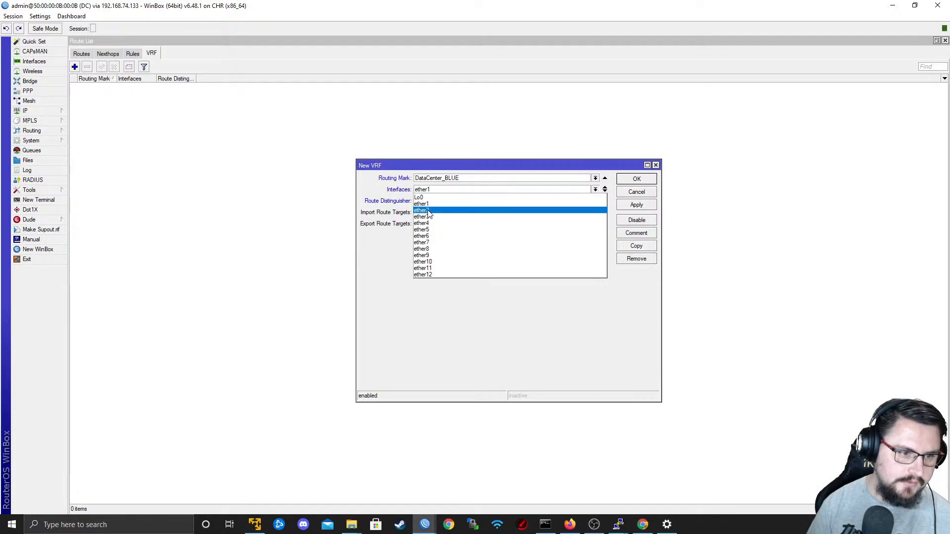
left_click(435, 208)
key("Tab")
type("1:1000")
key("Tab")
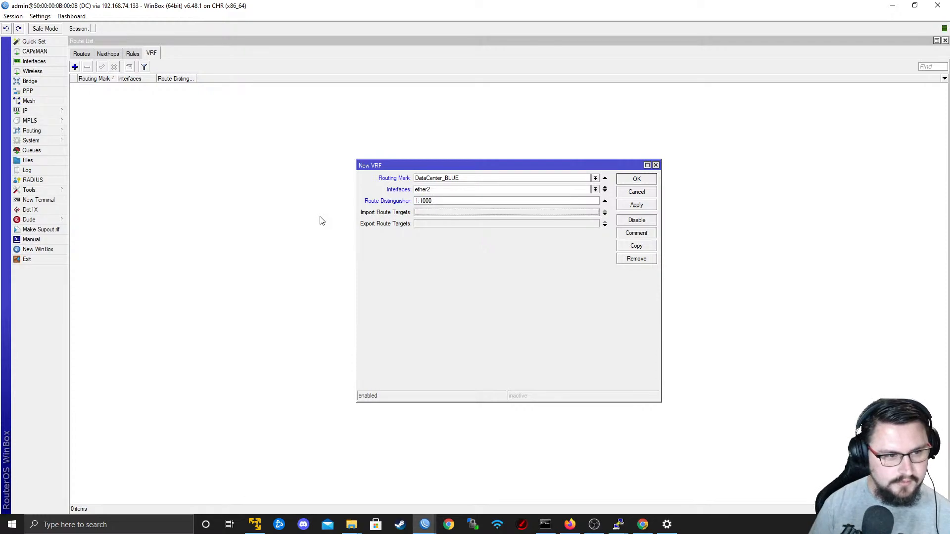
Give the DataCenter_BLUE VRF import route targets 1:1000, 1:1 and 1:2 and export route target 1:1000, and save it.
type("1:1000")
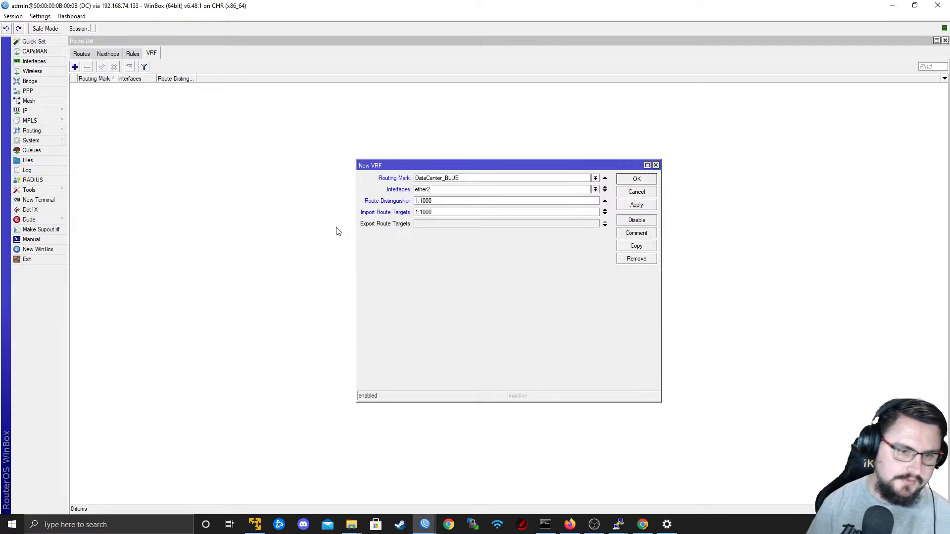
left_click(605, 214)
type("1:1")
left_click(605, 226)
type("1")
left_click(434, 246)
type("1:")
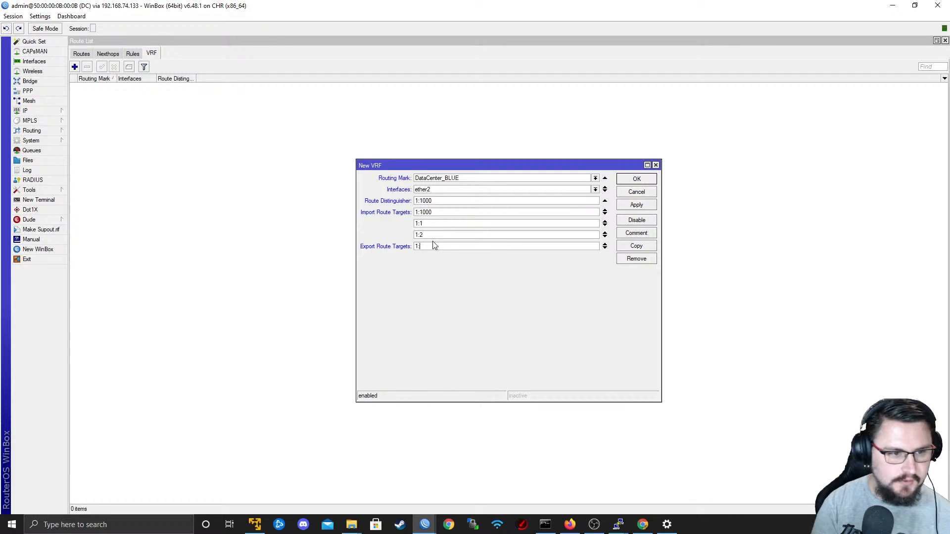
left_click(634, 204)
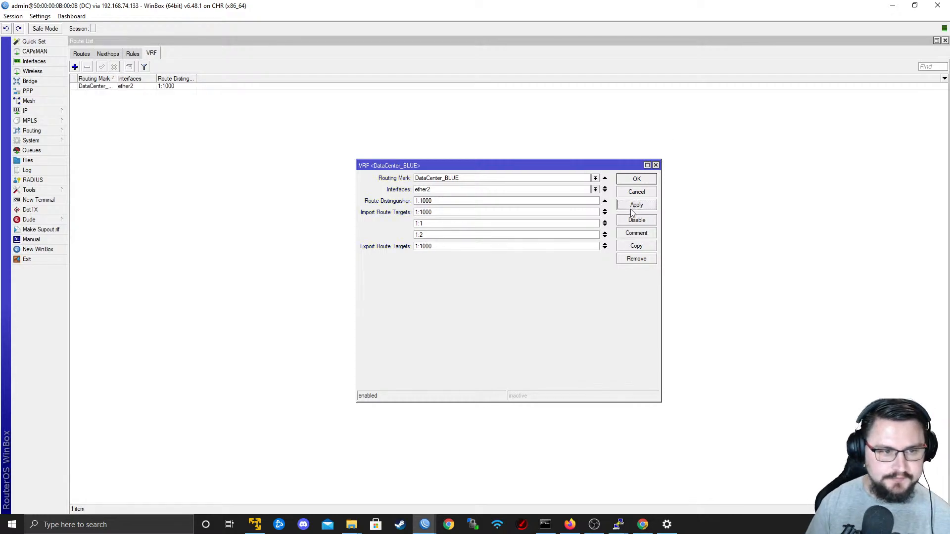
left_click(630, 189)
Check the DC router's route list for the 192.168.90.0/24 route and its routing mark.
left_click(81, 54)
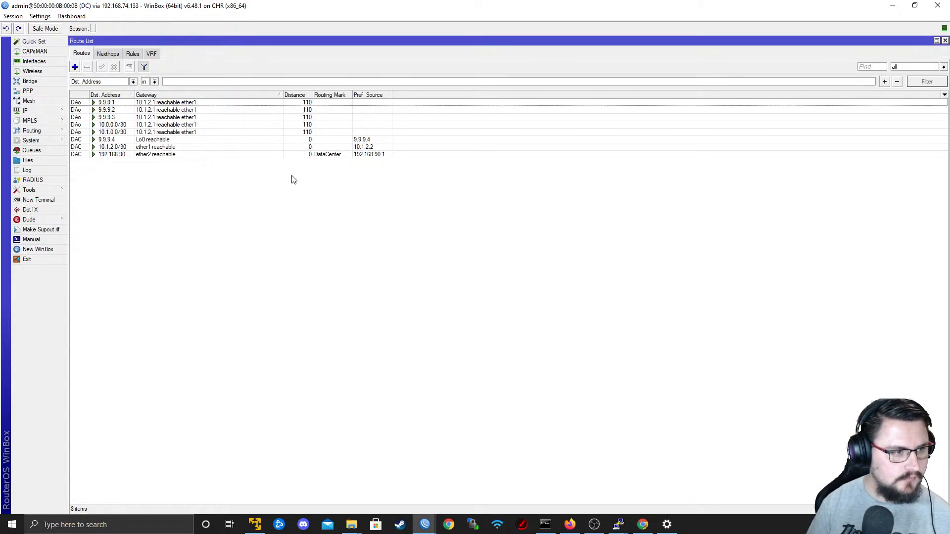
left_click(263, 154)
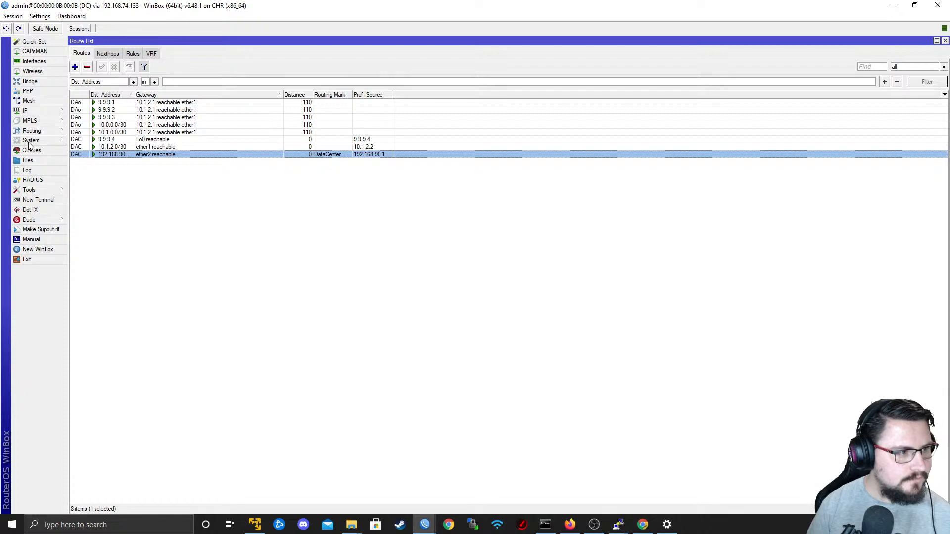
mouse_move(50, 110)
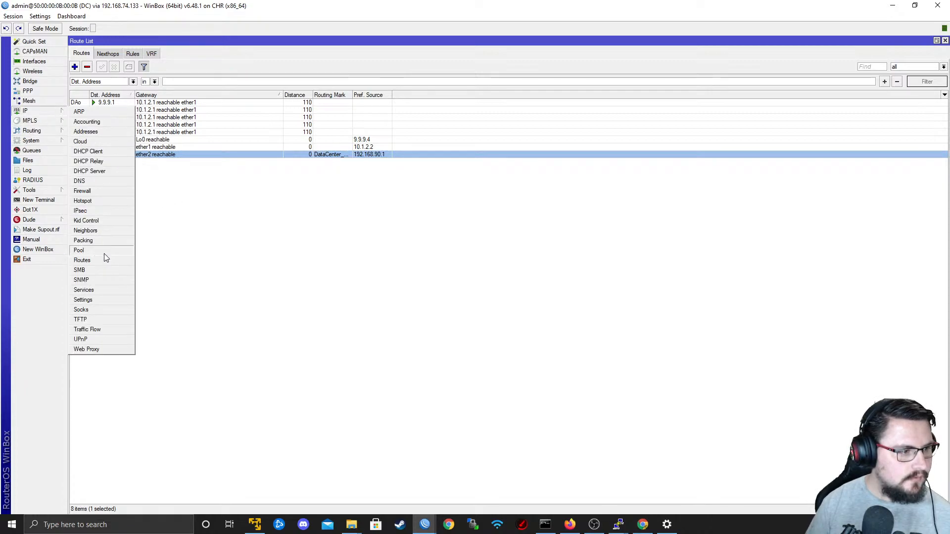
left_click(84, 260)
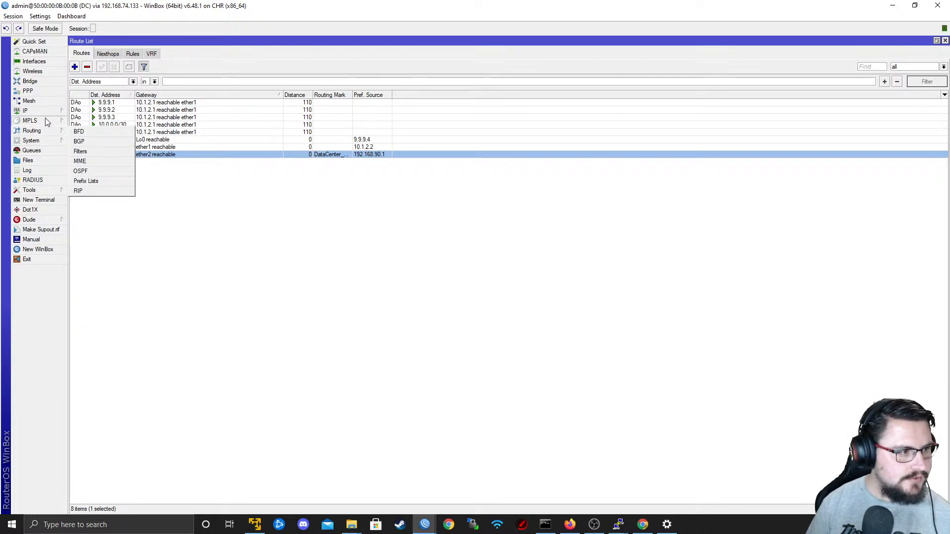
Clear the name filter from the DC router's BGP peer list.
mouse_move(44, 131)
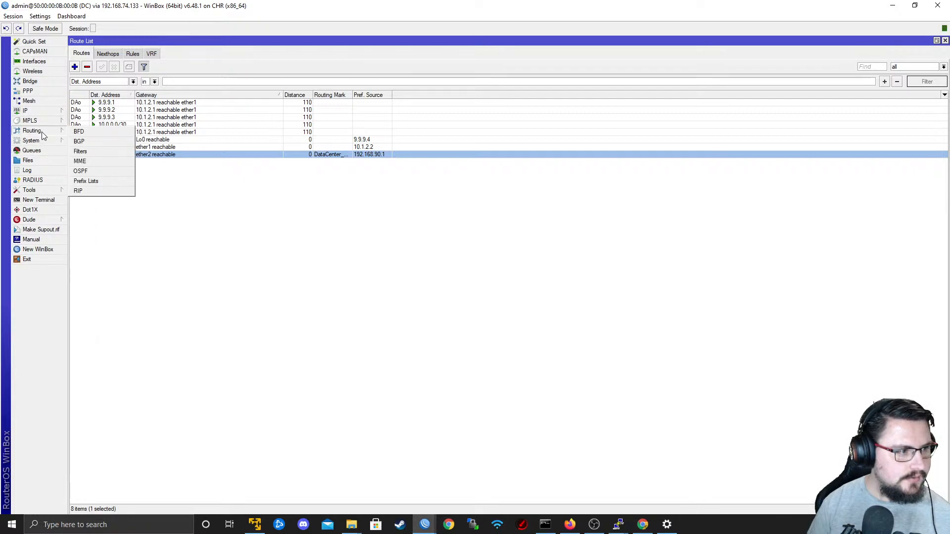
left_click(90, 141)
left_click(105, 54)
left_click(127, 54)
left_click_drag(236, 81, 31, 87)
key("BackSpace")
Set the default BGP instance on the DC router to AS 65000 with router ID 9.9.9.4.
left_click(84, 55)
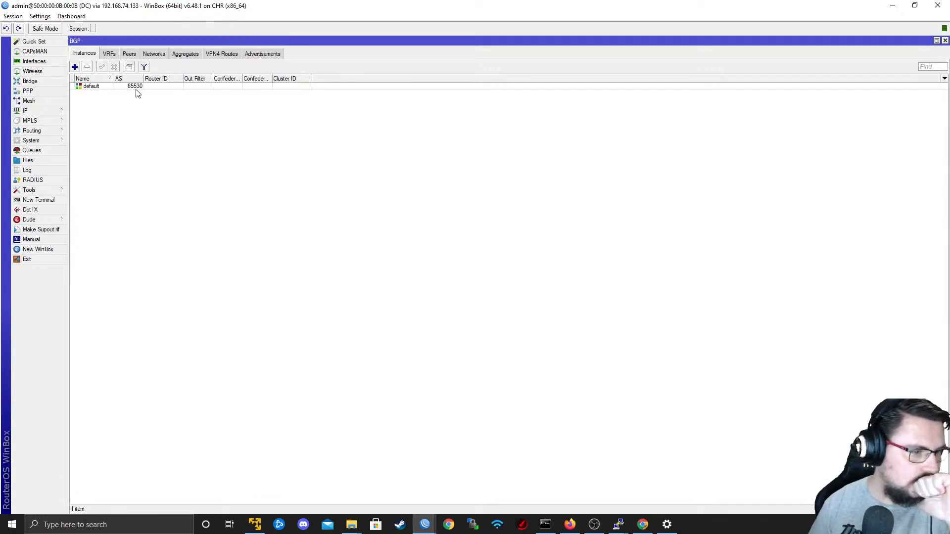
double_click(105, 86)
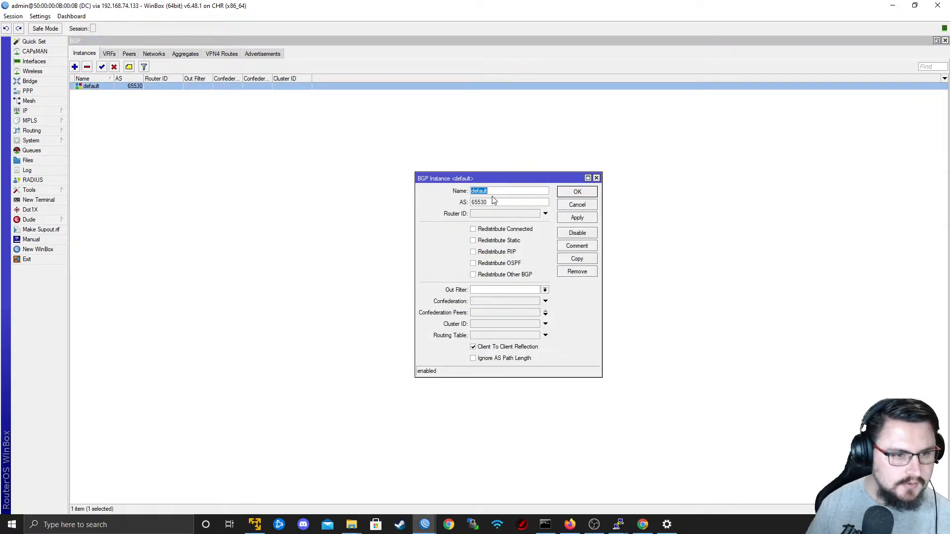
double_click(493, 199)
type("6")
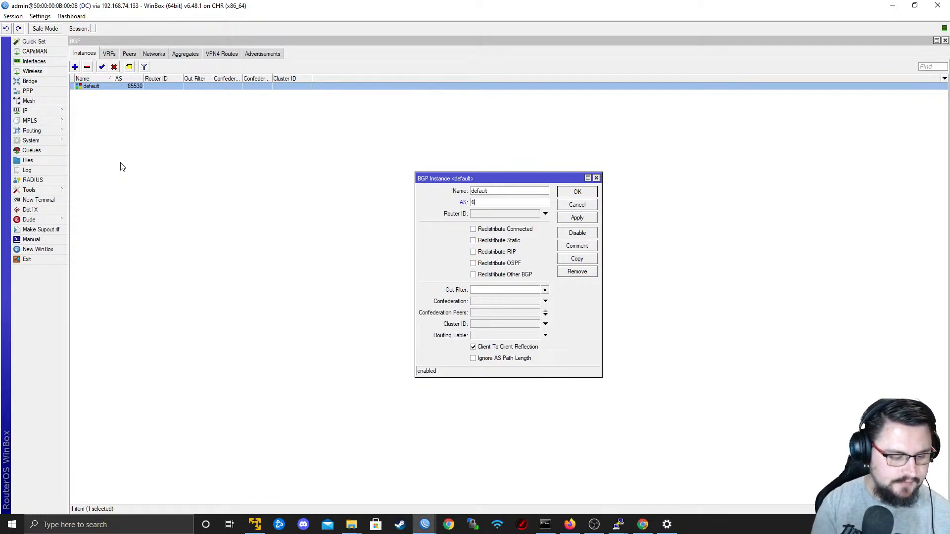
key("Tab")
type("9.9.9")
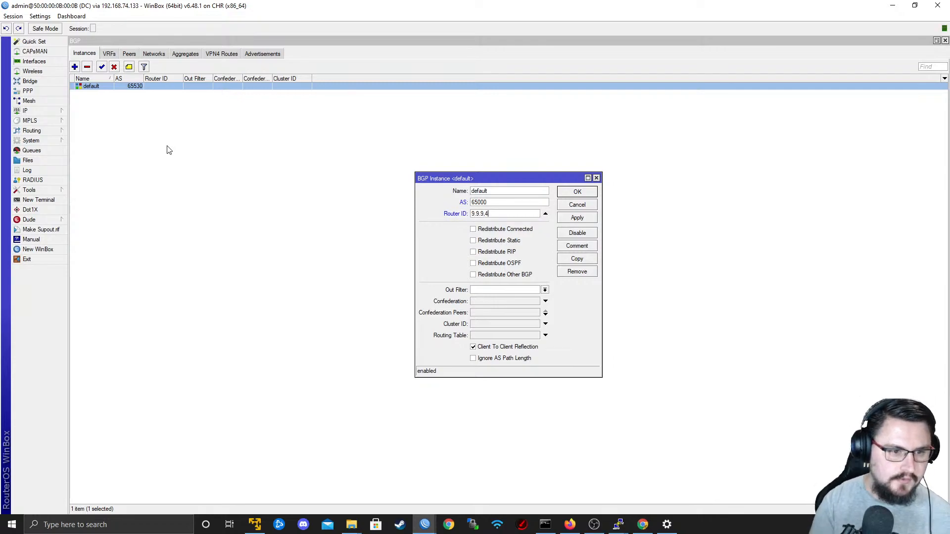
type(".4")
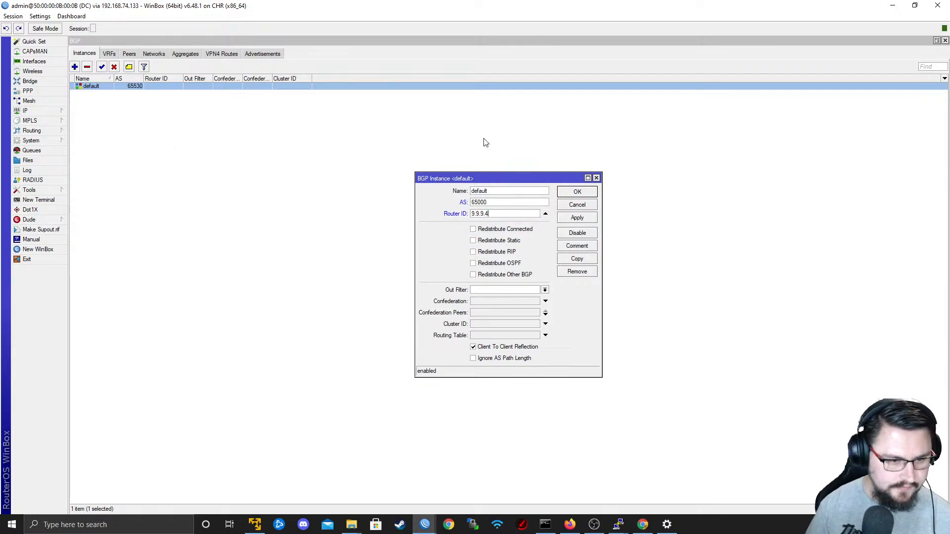
left_click(577, 218)
left_click(575, 193)
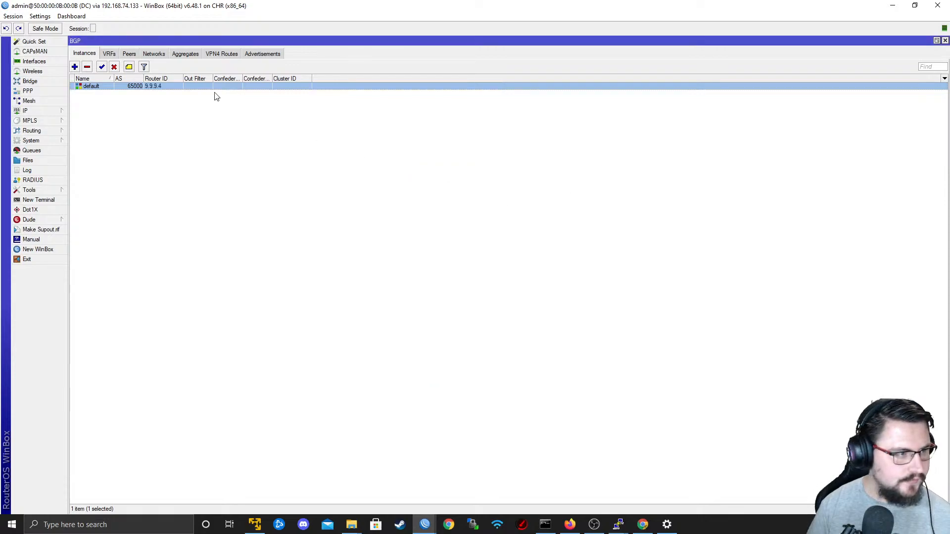
Start a new BGP peer named TO_P1_MPLS on the default instance with remote address 9.9.9.1 and remote AS 65000.
left_click(130, 54)
left_click(75, 67)
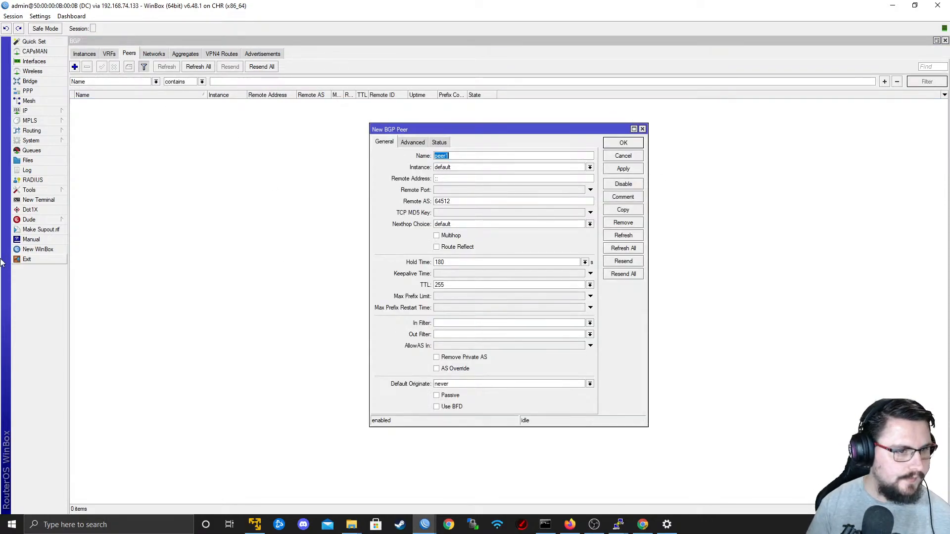
type("TO")
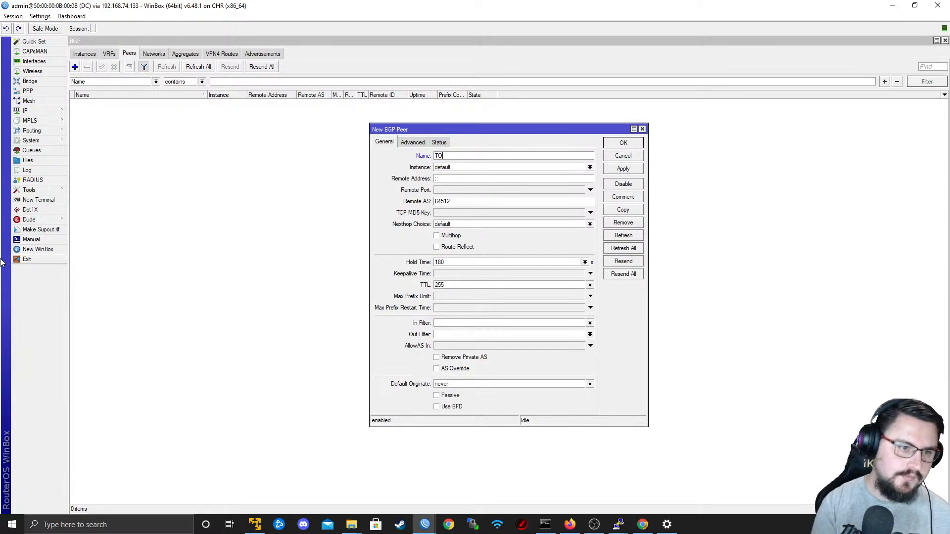
type("_P1_MPLS")
key("Tab")
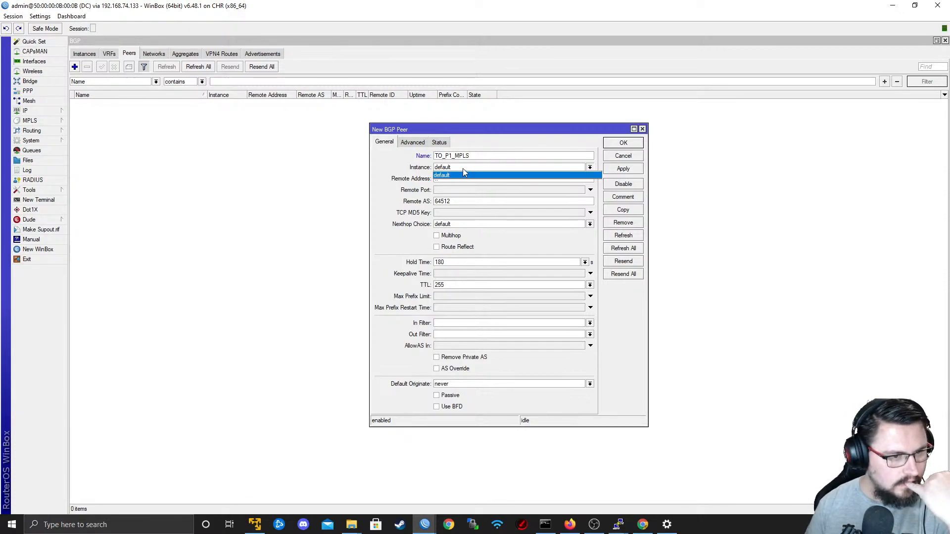
key("Tab")
type("9.9.9.1")
double_click(440, 201)
type("65000")
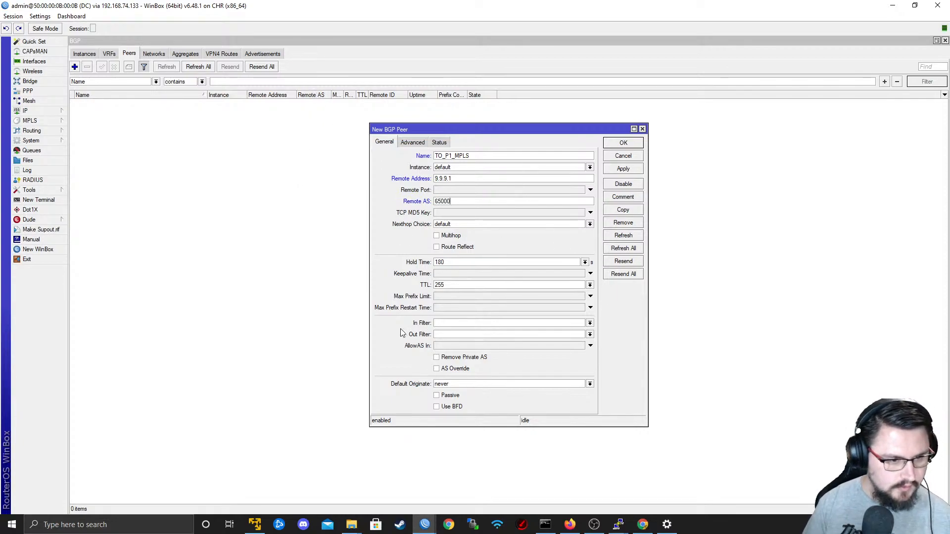
Enable the l2vpn and vpn4 address families on the TO_P1_MPLS peer, set its update source to Lo0 and save it.
left_click(412, 142)
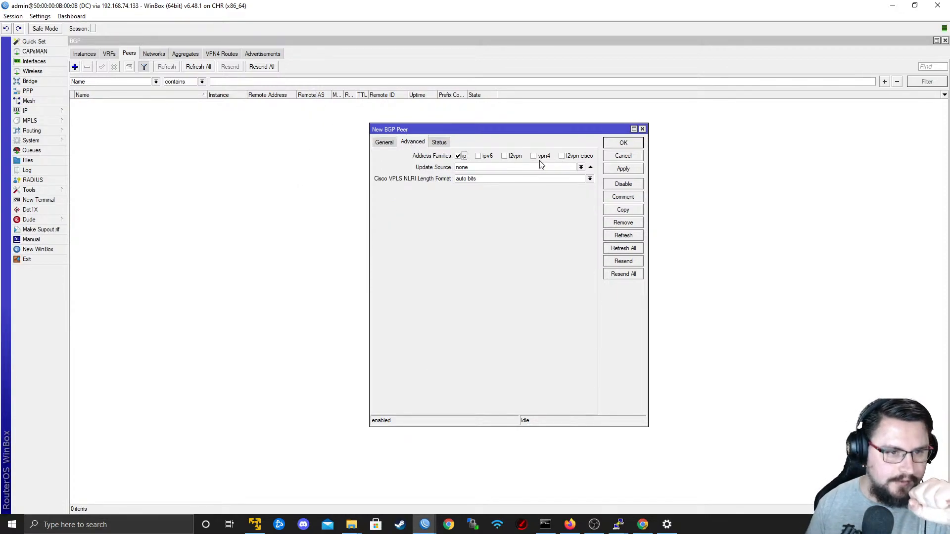
left_click(518, 157)
left_click(535, 156)
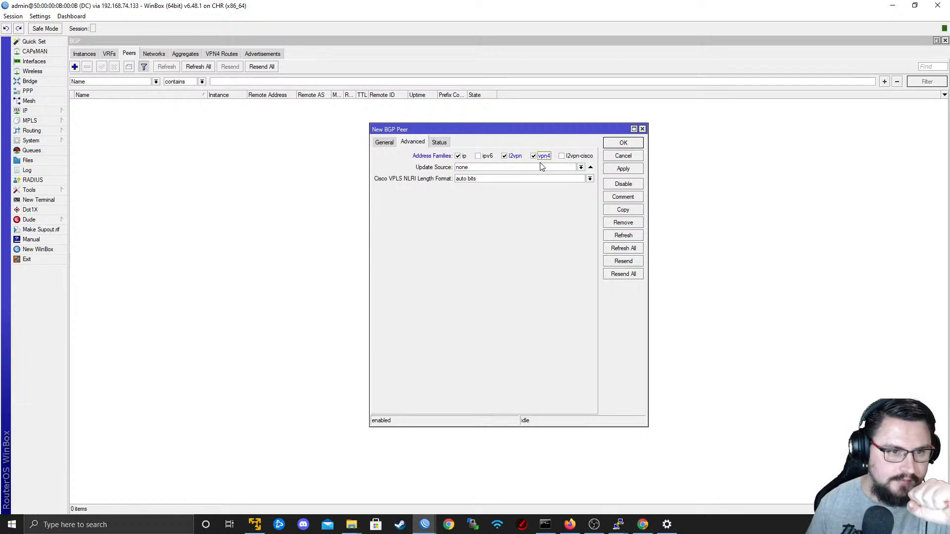
left_click(581, 167)
left_click(568, 177)
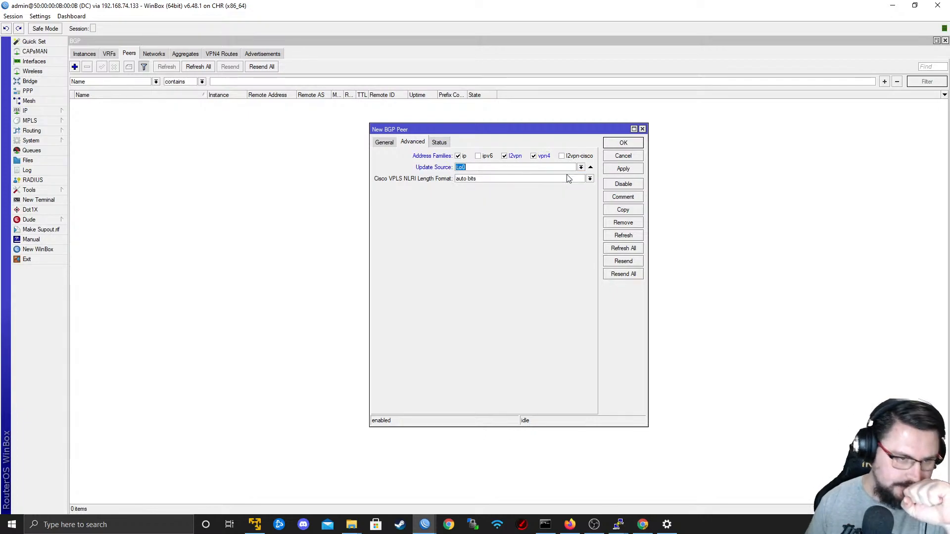
left_click(623, 170)
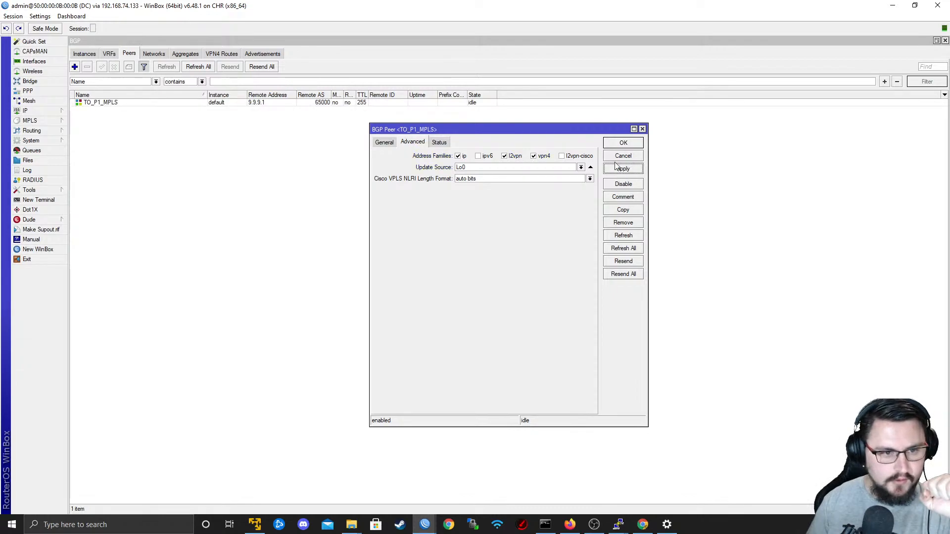
left_click(610, 144)
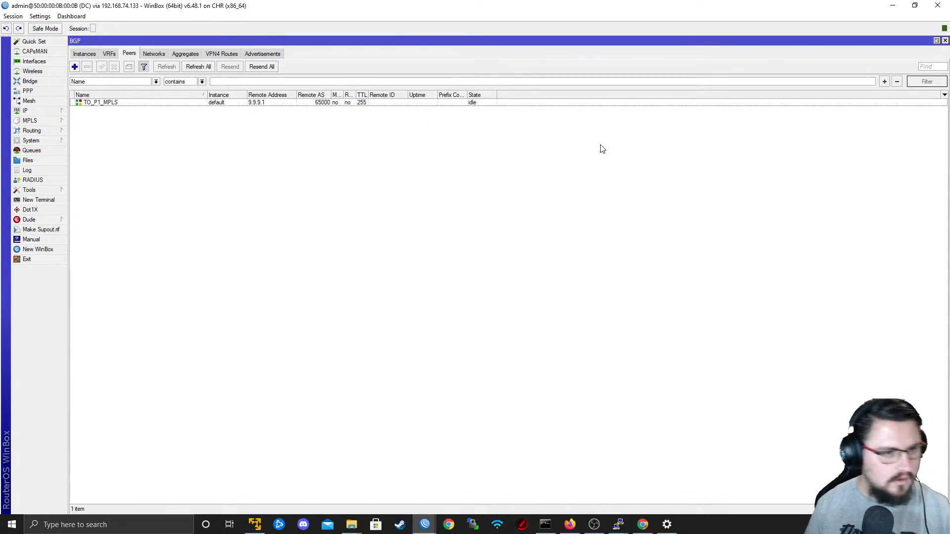
Switch to the P1 router's WinBox session and open its BGP configuration.
key("alt+Tab")
key("alt+Tab")
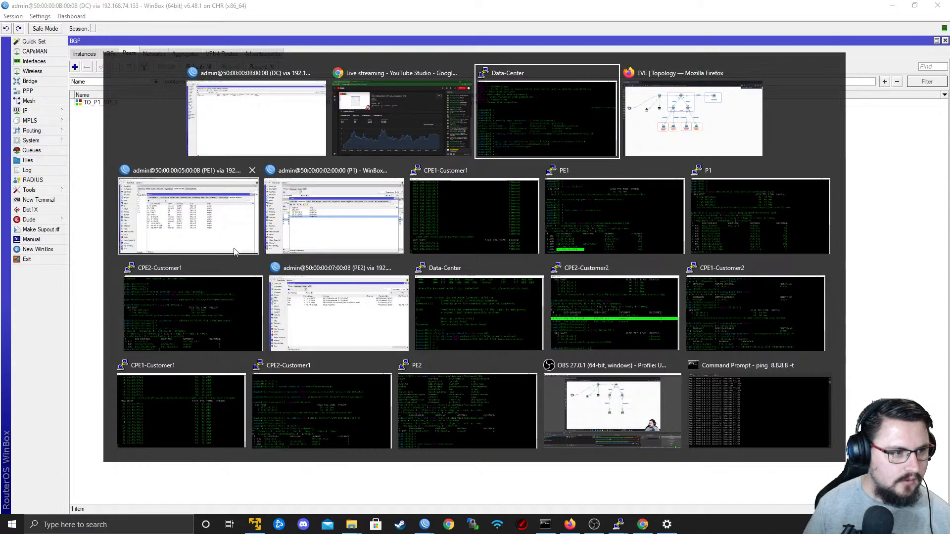
left_click(343, 165)
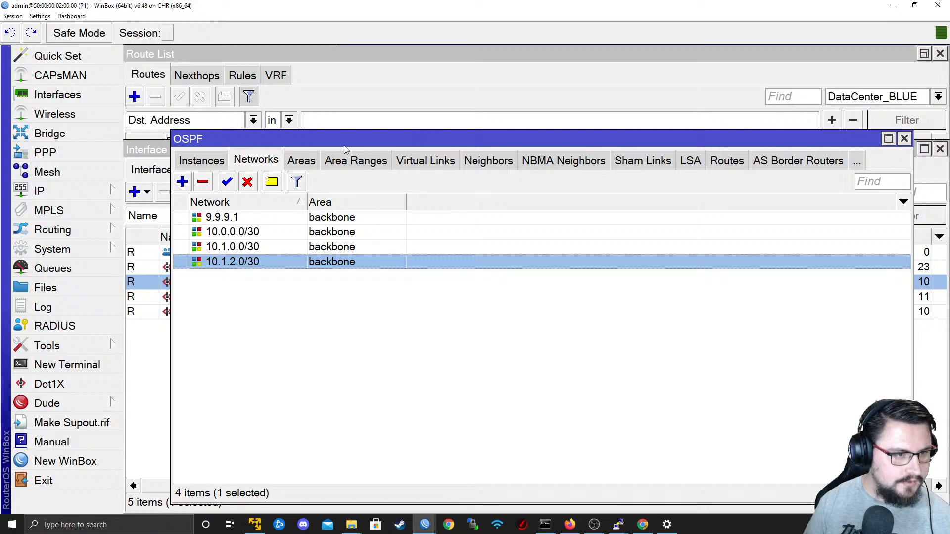
left_click(217, 163)
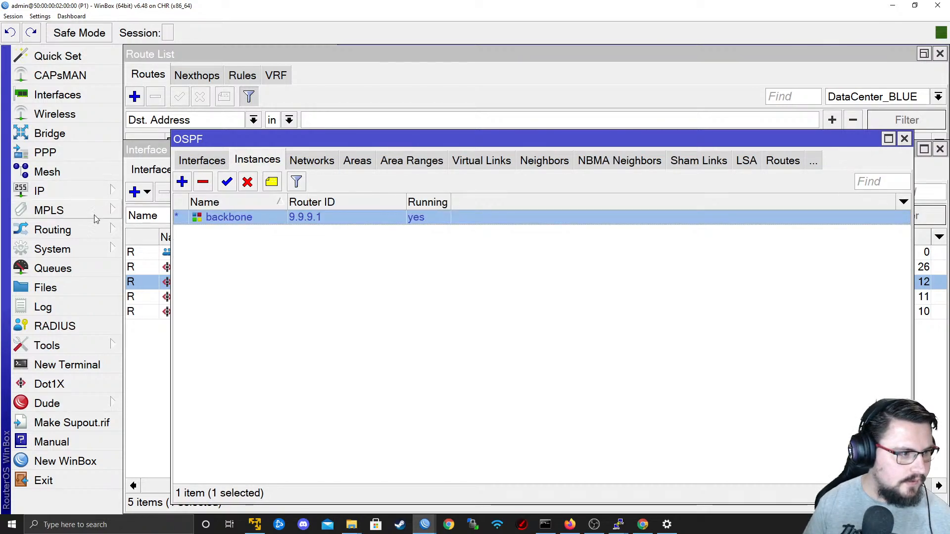
left_click(92, 230)
left_click(145, 250)
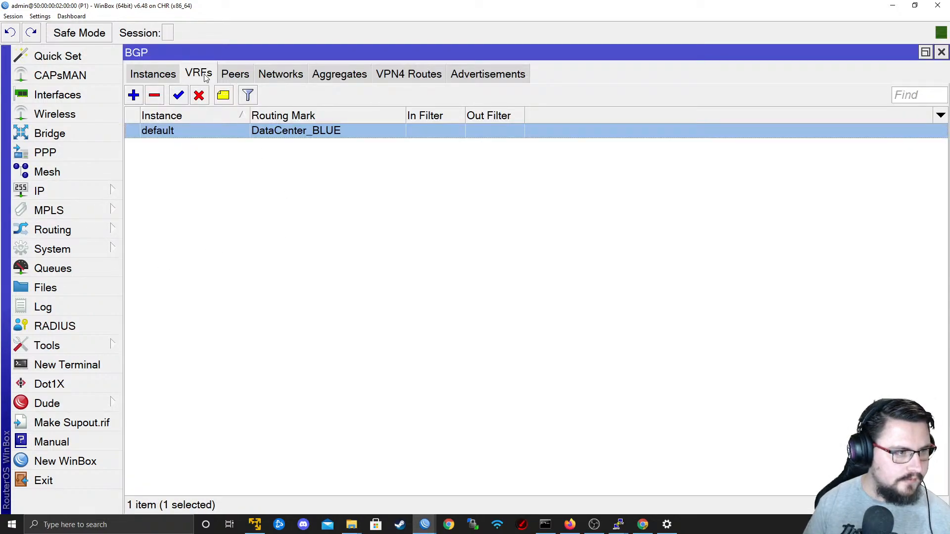
Copy the TO_PE1_MPLS BGP peer on P1 and name the new peer TO_DC_MPLS.
left_click(236, 74)
double_click(218, 154)
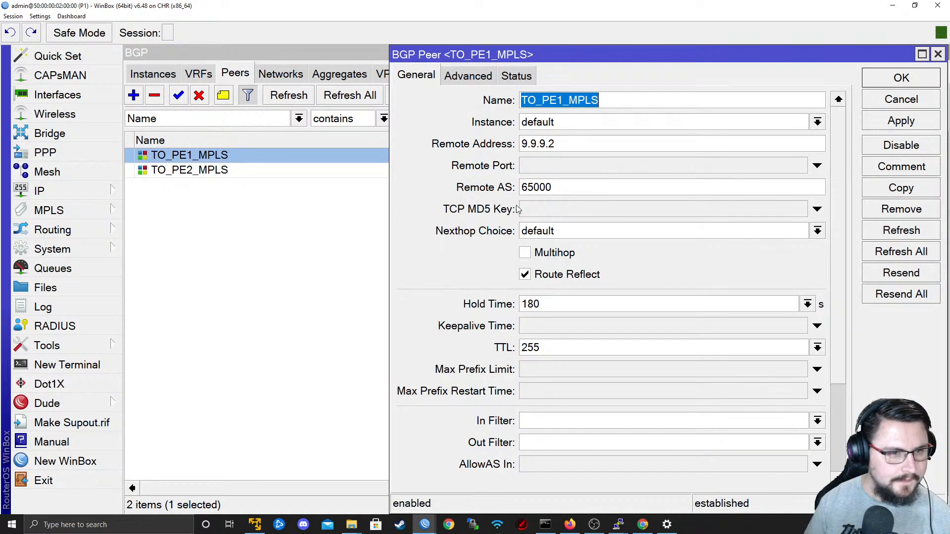
left_click(901, 188)
type("To")
left_click_drag(407, 55, 676, 39)
key("BackSpace")
key("BackSpace")
type("TO_")
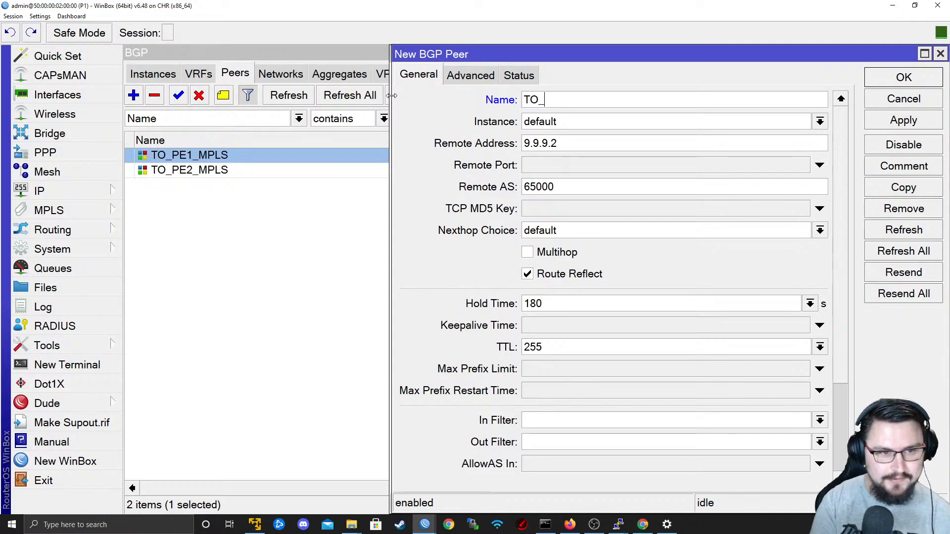
type("DC_MPLS")
key("Tab")
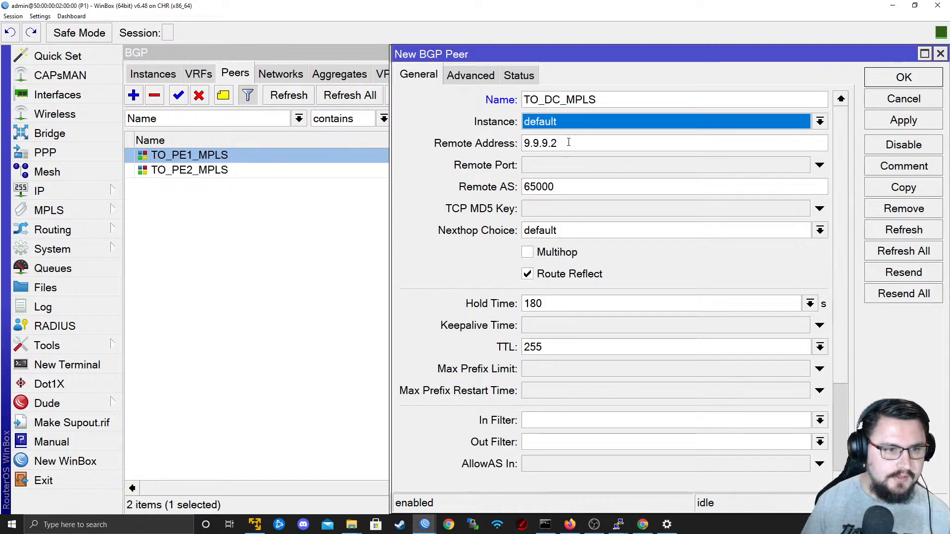
Set the TO_DC_MPLS peer's remote address to 9.9.9.4, review its address families and update source, and save it.
left_click(570, 143)
key("Tab")
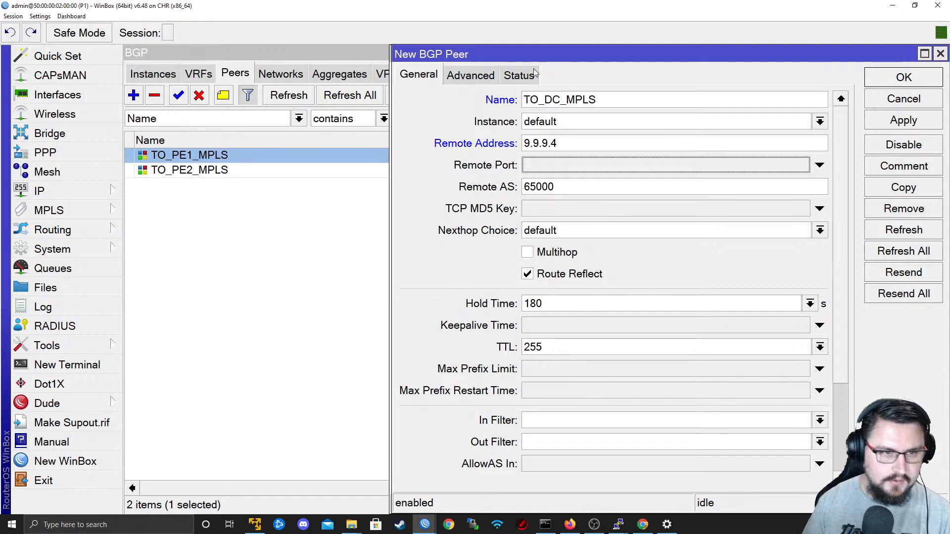
left_click_drag(525, 56, 424, 55)
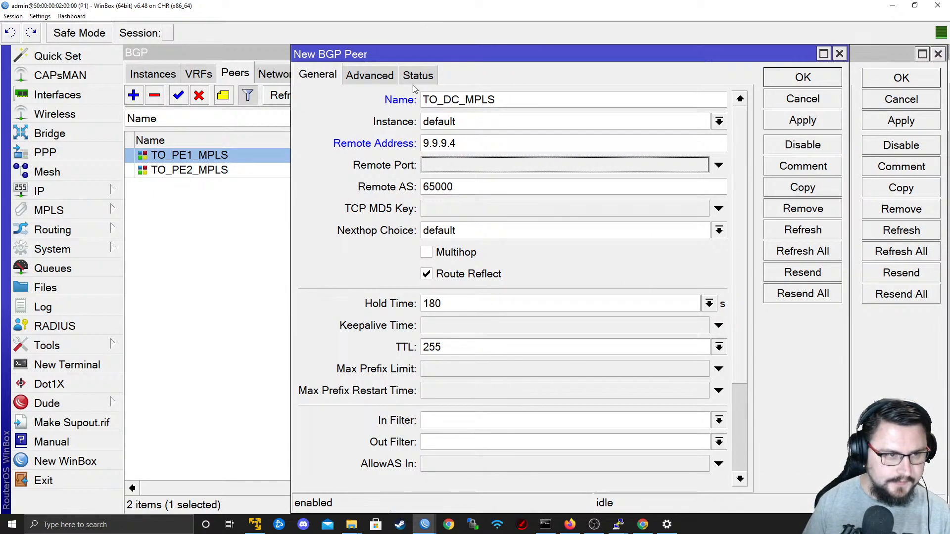
left_click(379, 75)
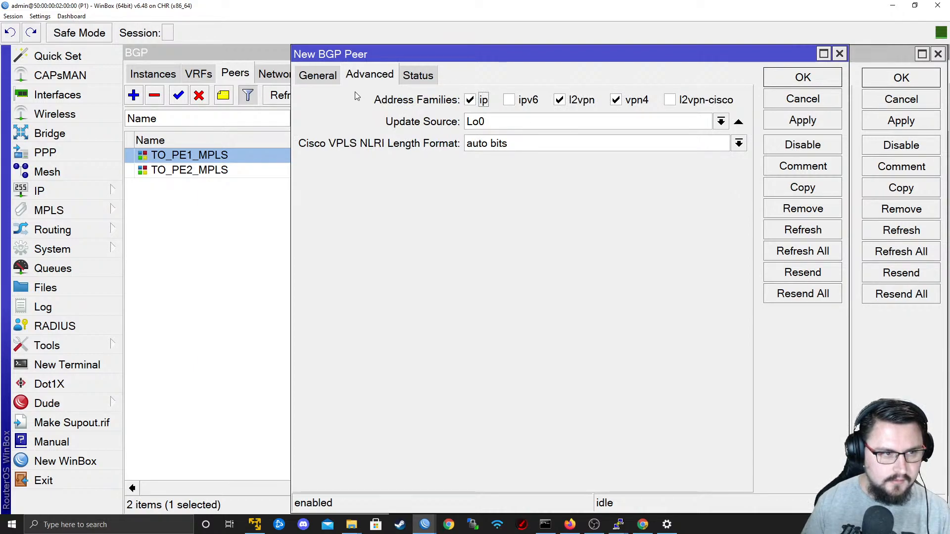
left_click(334, 78)
left_click(802, 120)
left_click(803, 82)
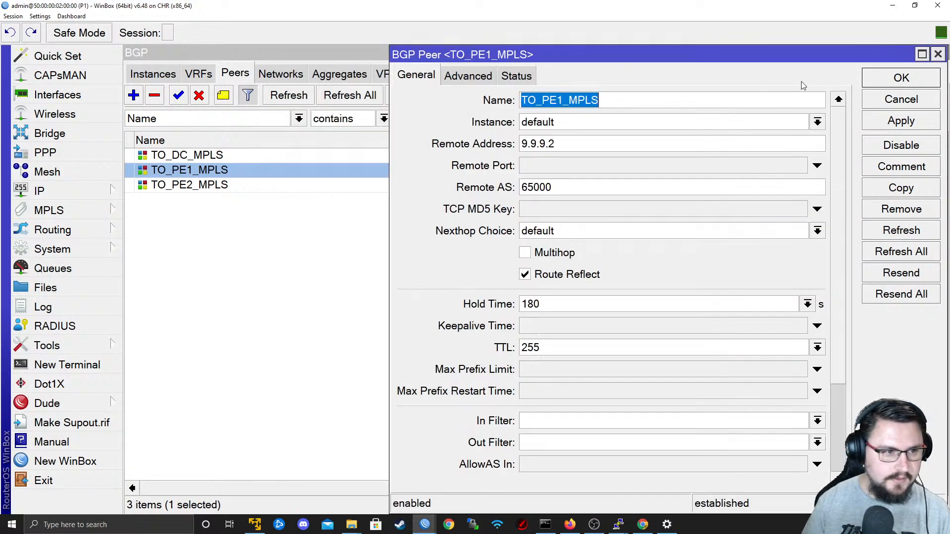
left_click(872, 82)
left_click_drag(562, 494, 558, 441)
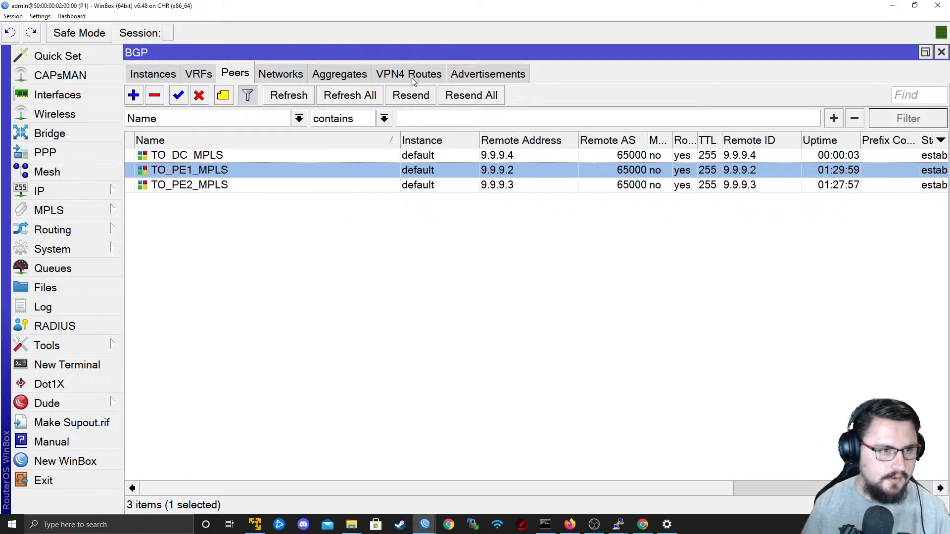
Switch to the DC router's WinBox session and examine its BGP VPN4 routes with the Route Distinguisher column widened.
key("alt+Tab")
left_click(346, 312)
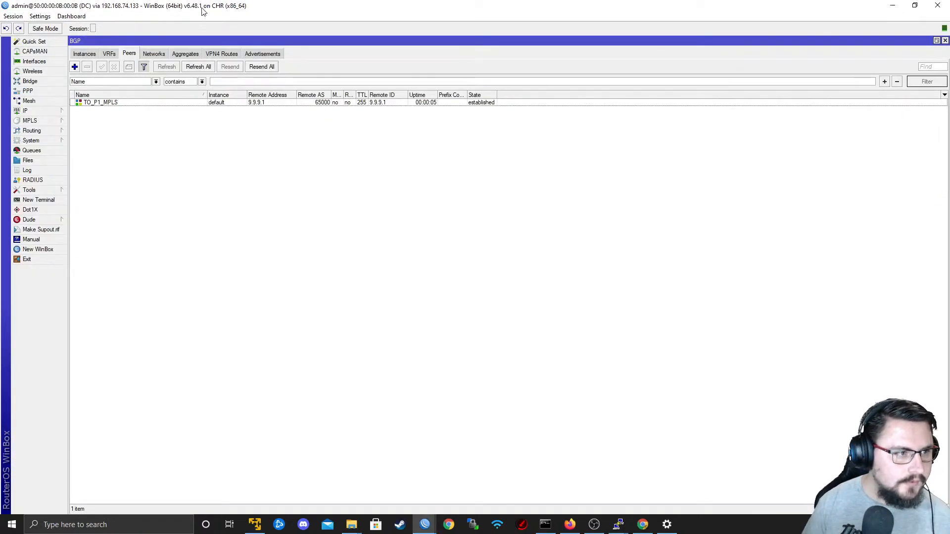
left_click(221, 54)
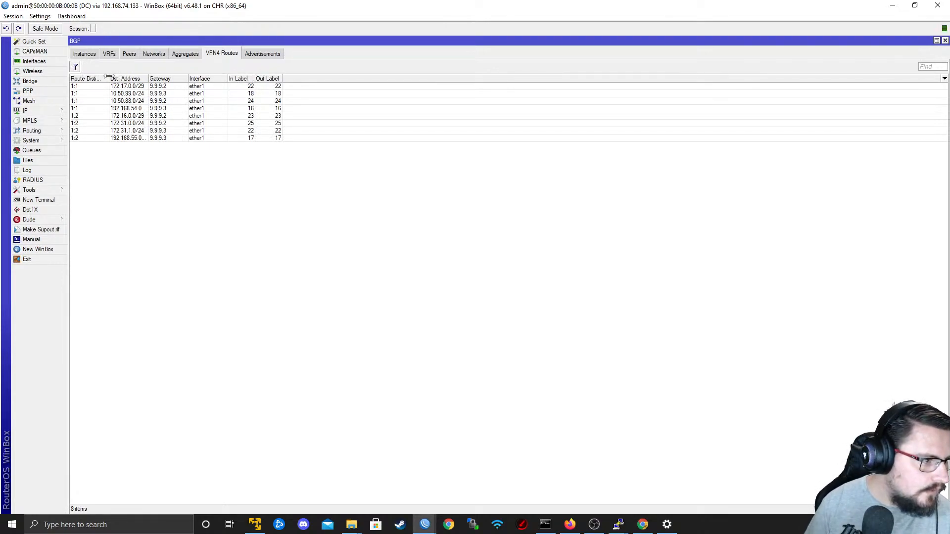
left_click_drag(108, 77, 232, 78)
Switch to the P1 router's session and check its DataCenter_BLUE routes and the list of VRFs.
key("alt+Tab")
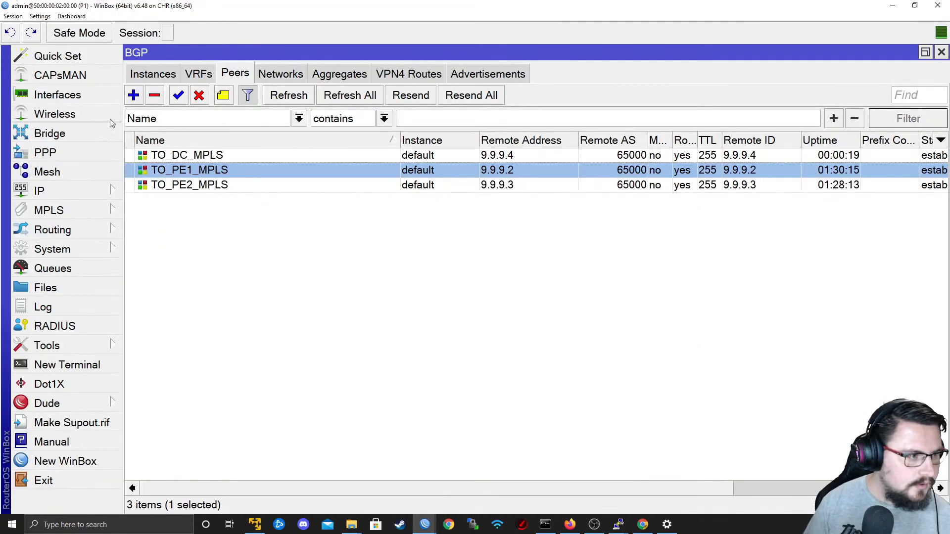
left_click(89, 196)
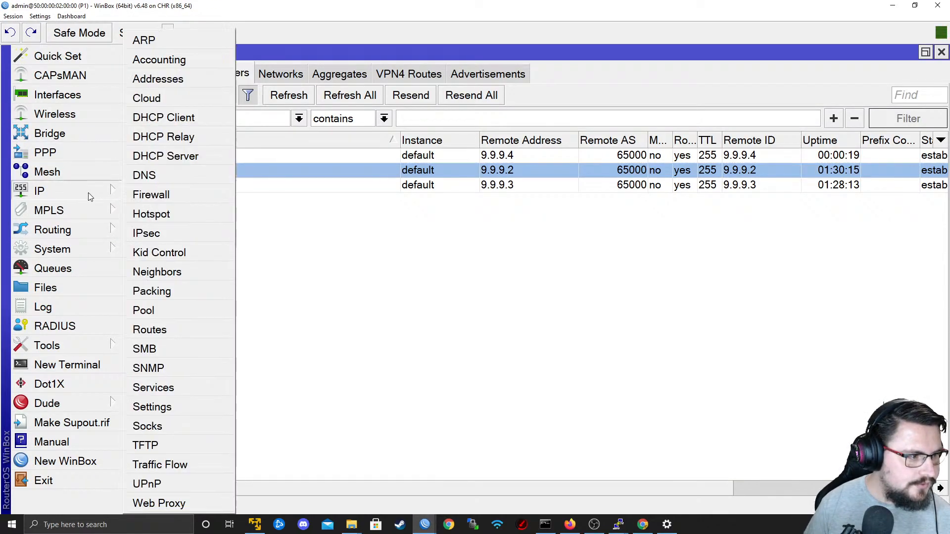
left_click(210, 326)
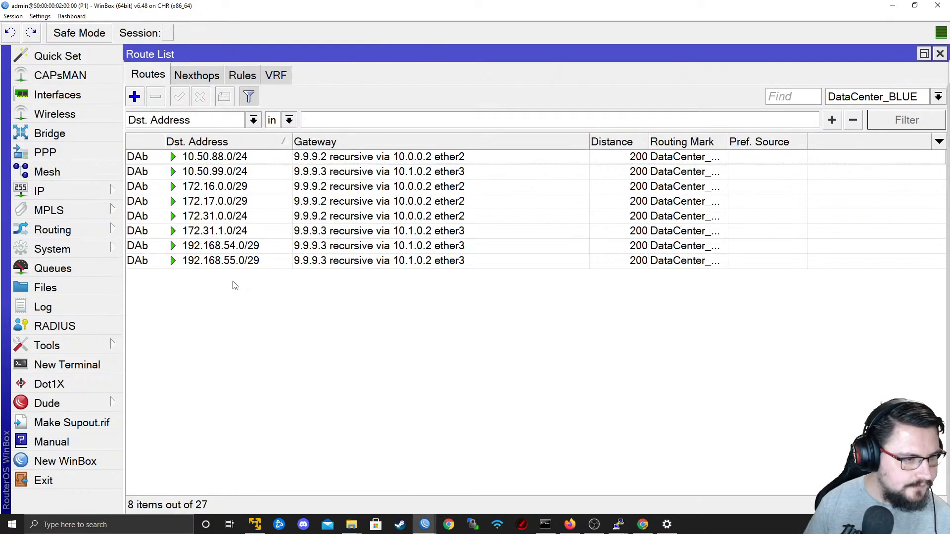
left_click(869, 96)
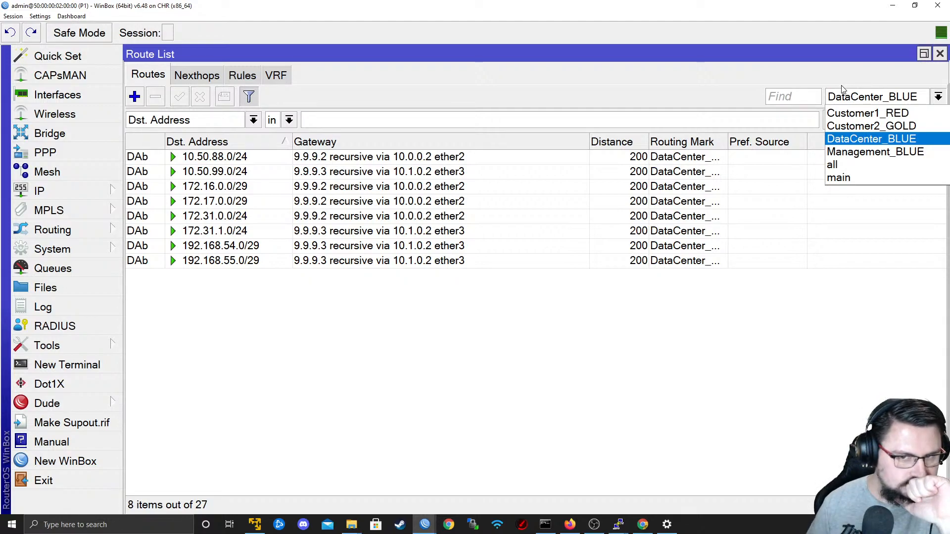
left_click(292, 84)
left_click(275, 75)
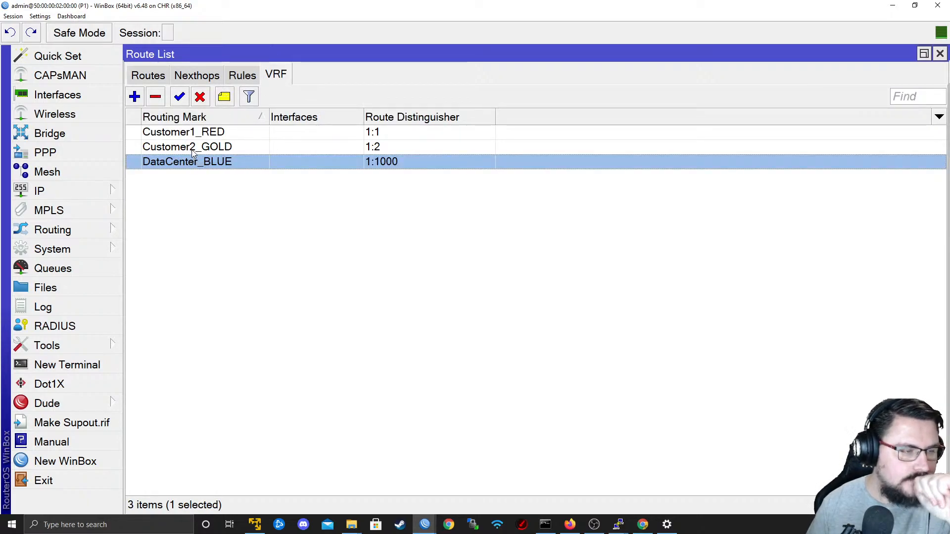
left_click(148, 76)
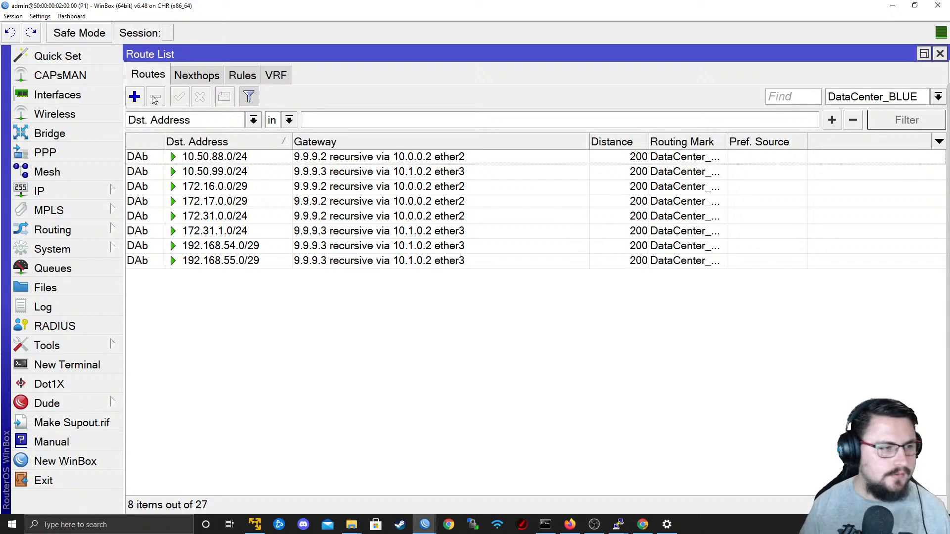
Return to the DC router's session, enlarge its interface text and view the IP route list.
key("alt+Tab")
key("alt+Tab")
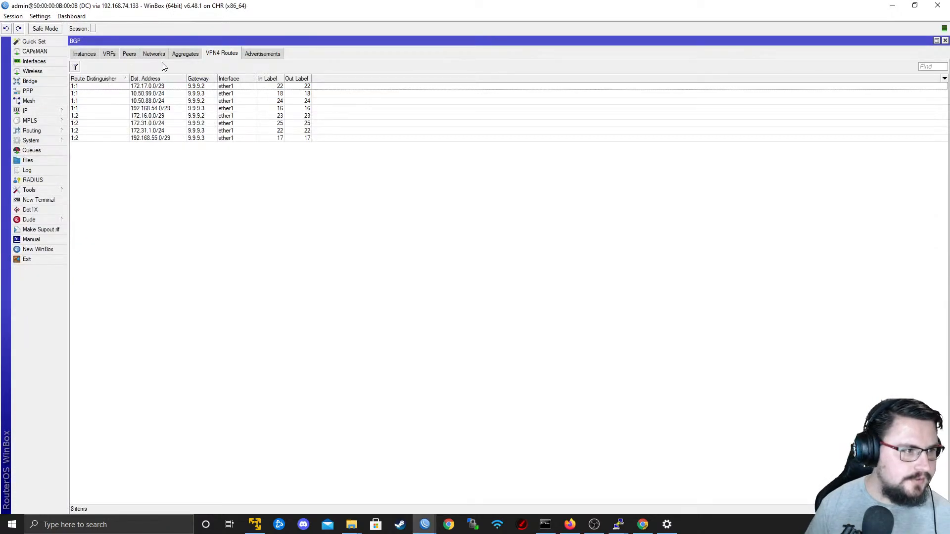
key("ctrl+plus")
key("ctrl+plus")
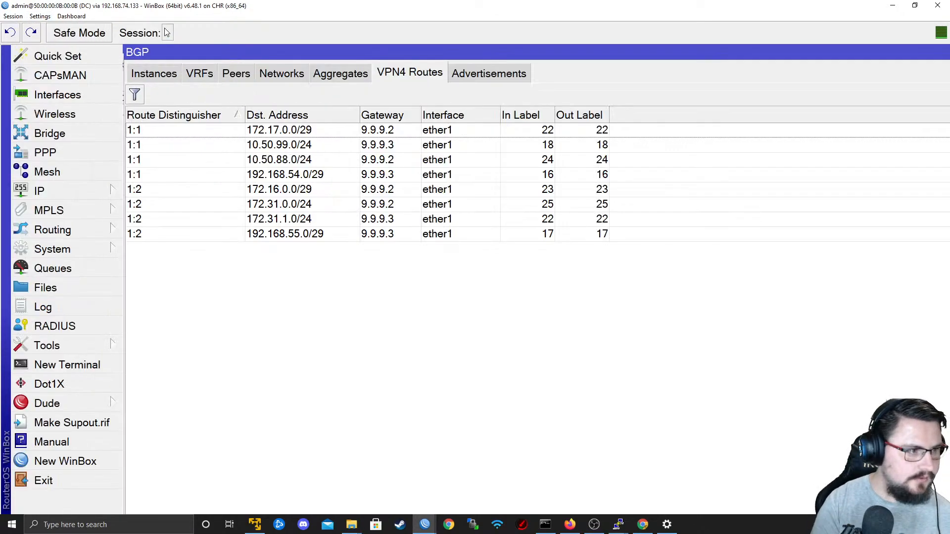
left_click(68, 194)
left_click(205, 327)
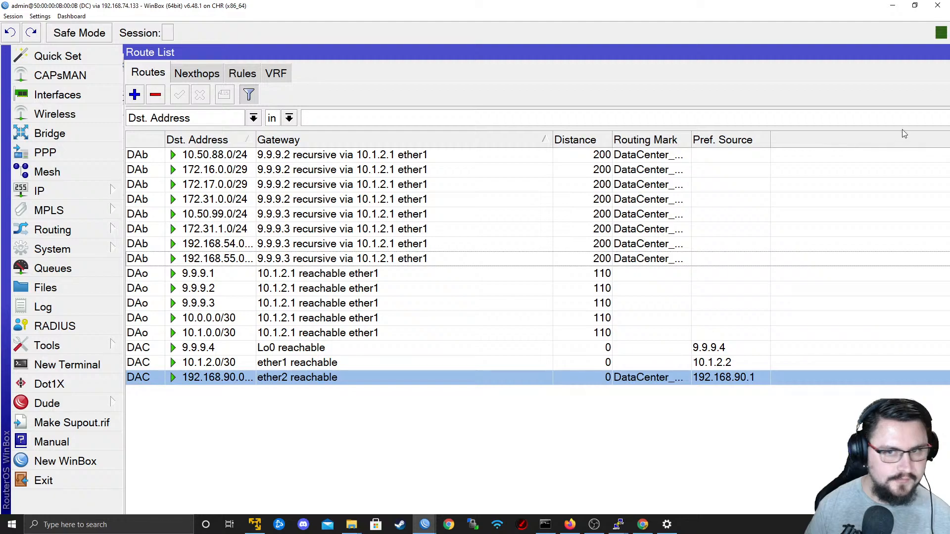
key("Escape")
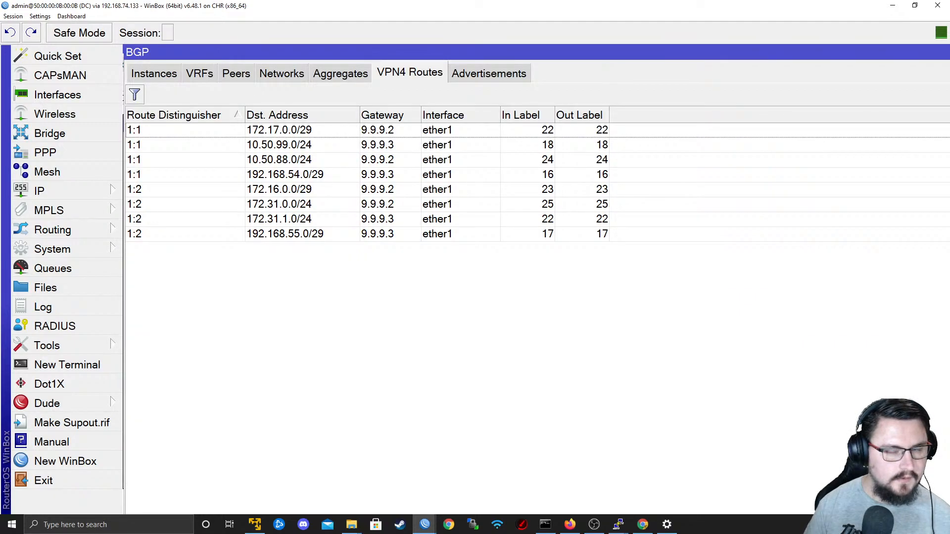
Maximize the DC router's route list and filter it to the DataCenter_BLUE routing table.
double_click(941, 53)
left_click(707, 122)
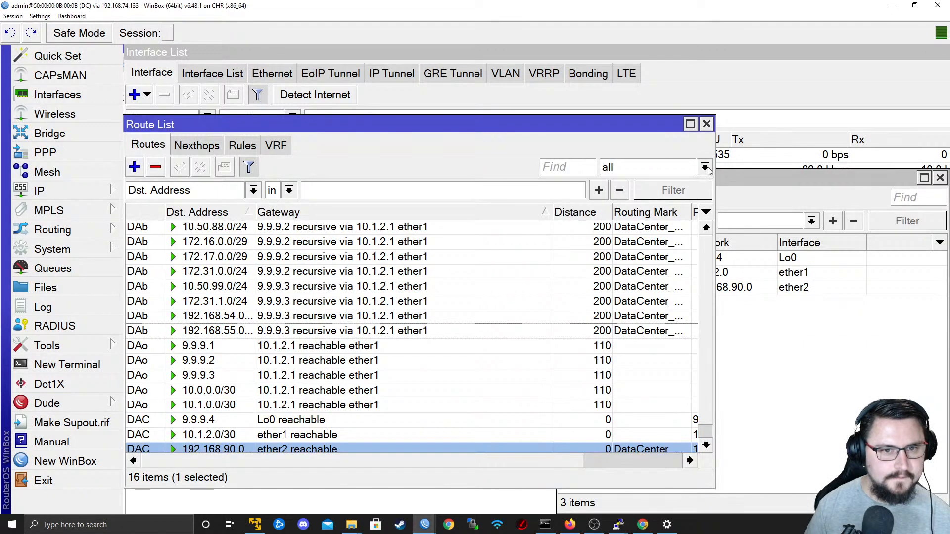
left_click(747, 185)
double_click(440, 124)
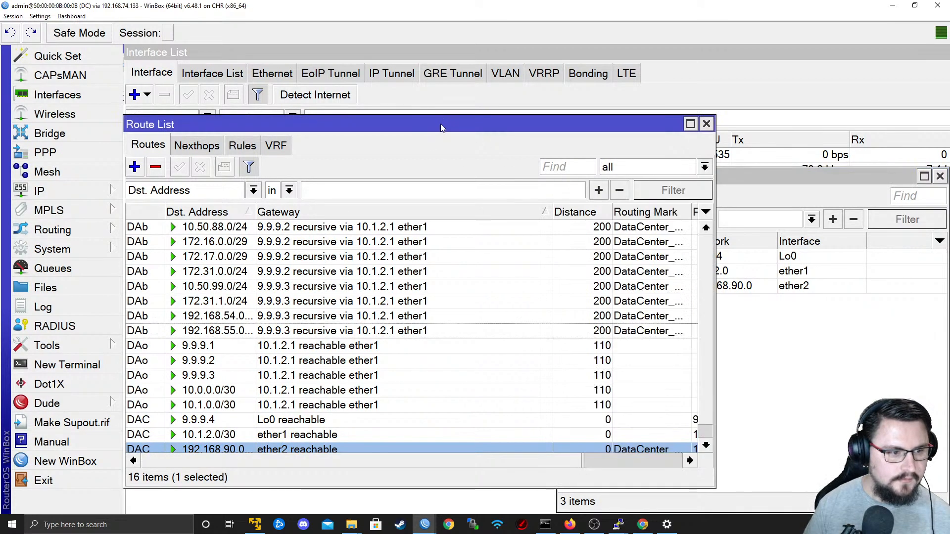
left_click(885, 92)
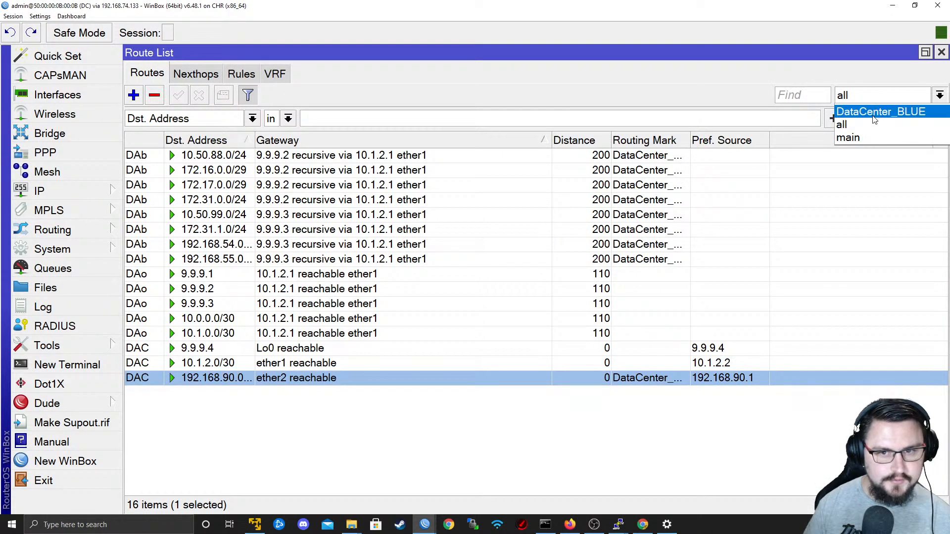
left_click(883, 110)
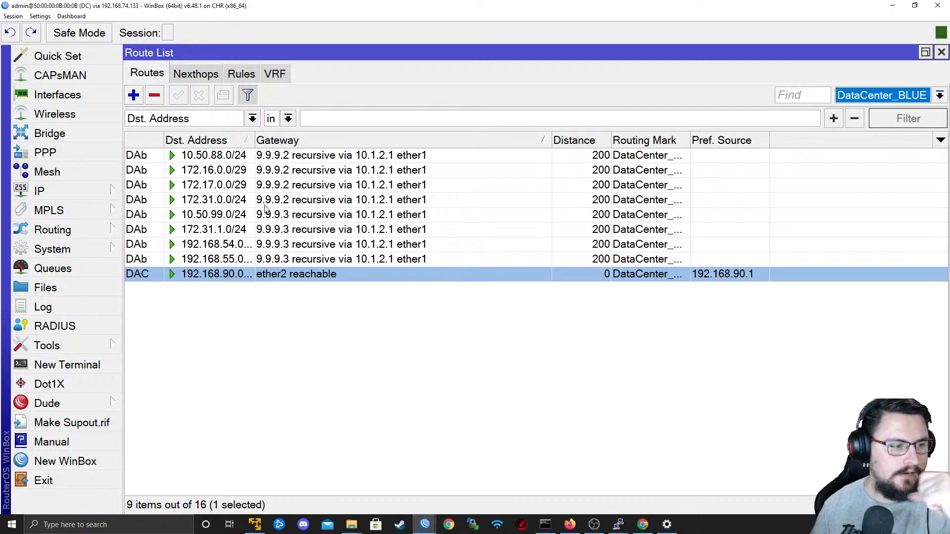
Switch to the PE1 router's session and examine its MPLS LDP settings, forwarding table, and local and remote label bindings.
left_click(425, 526)
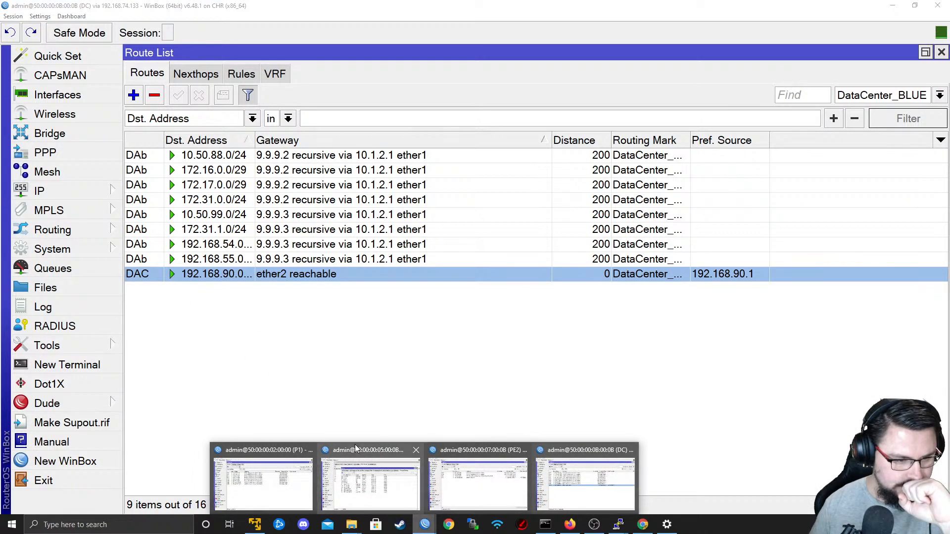
left_click(409, 466)
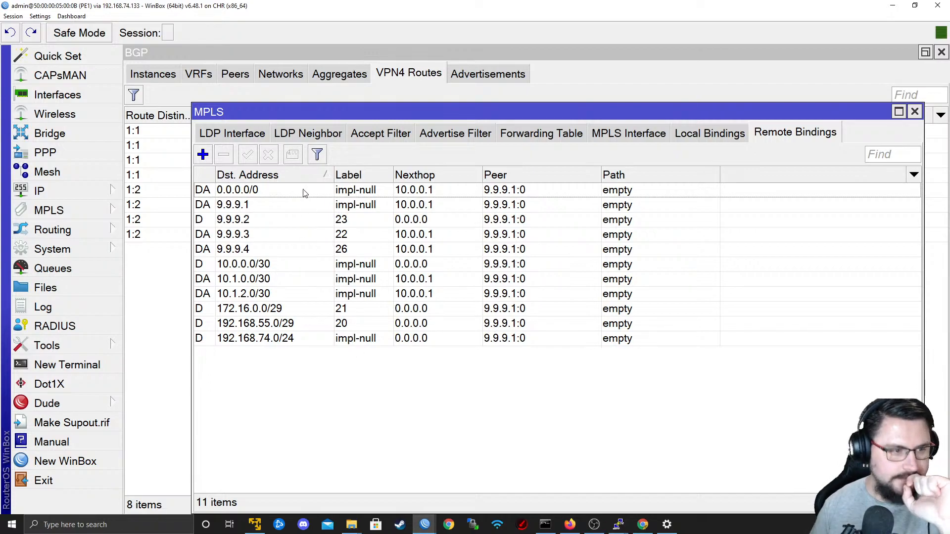
left_click(259, 135)
left_click(294, 137)
left_click(378, 135)
left_click(448, 135)
left_click(542, 134)
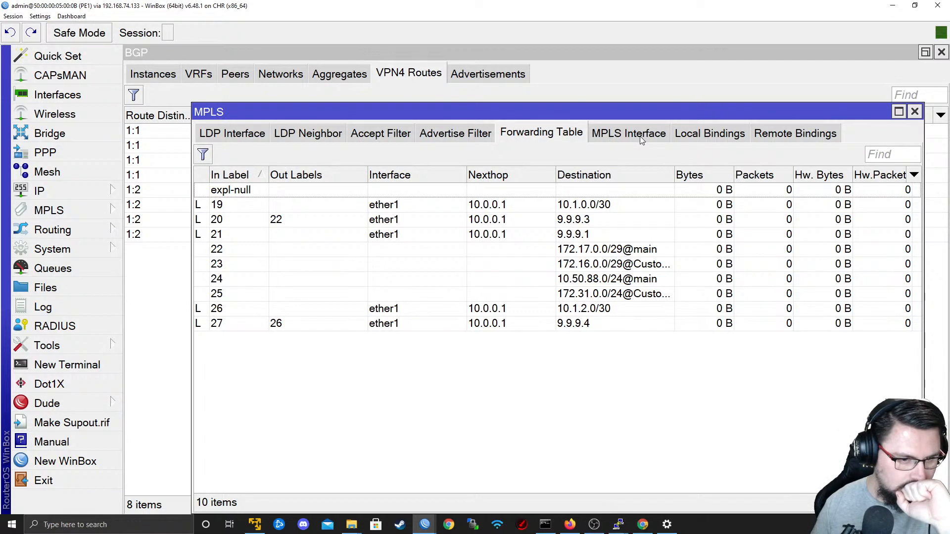
left_click(642, 140)
left_click(691, 134)
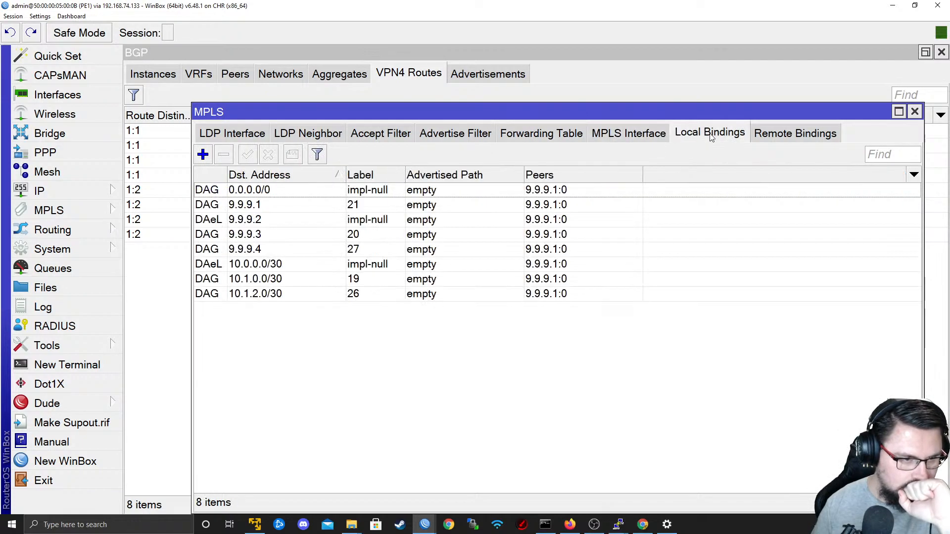
left_click(762, 139)
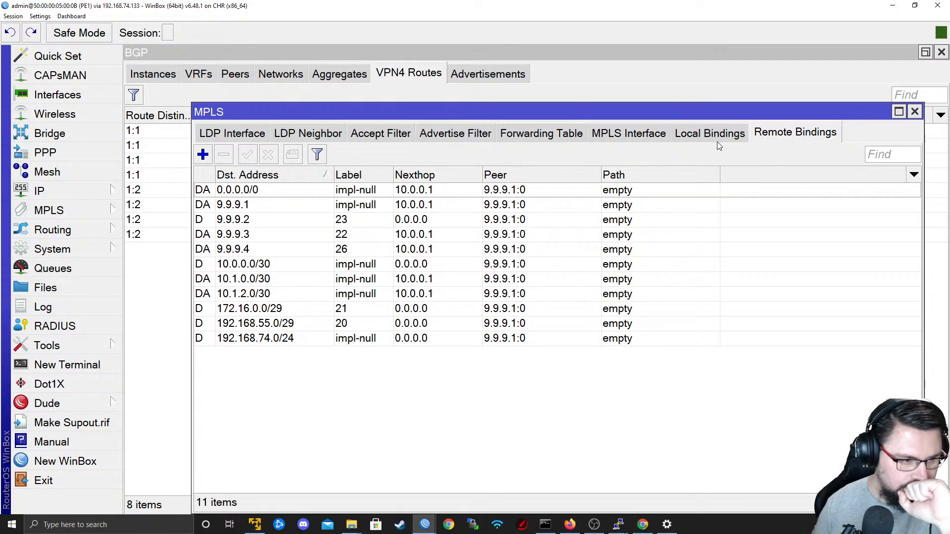
Go back to the P1 router's session, check its DataCenter_BLUE routes and reopen its BGP peer list.
mouse_move(425, 524)
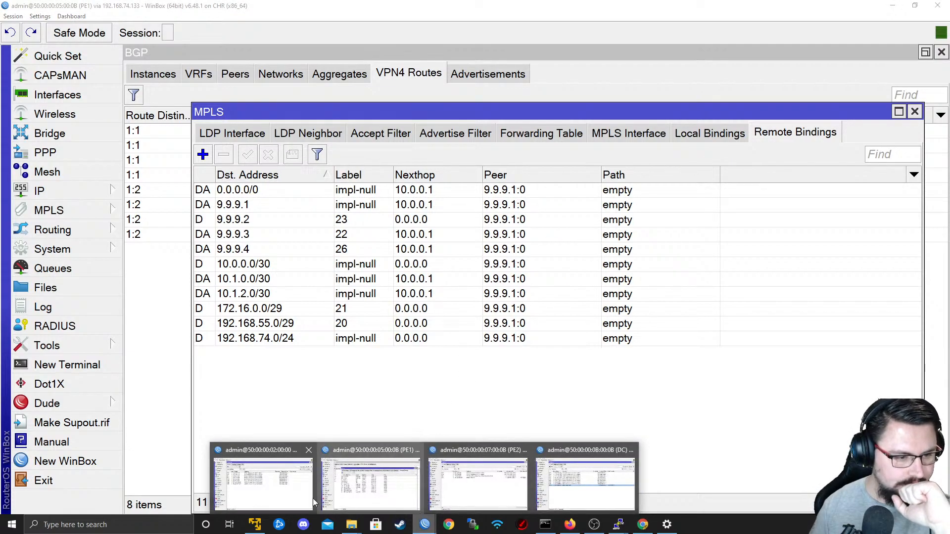
left_click(282, 497)
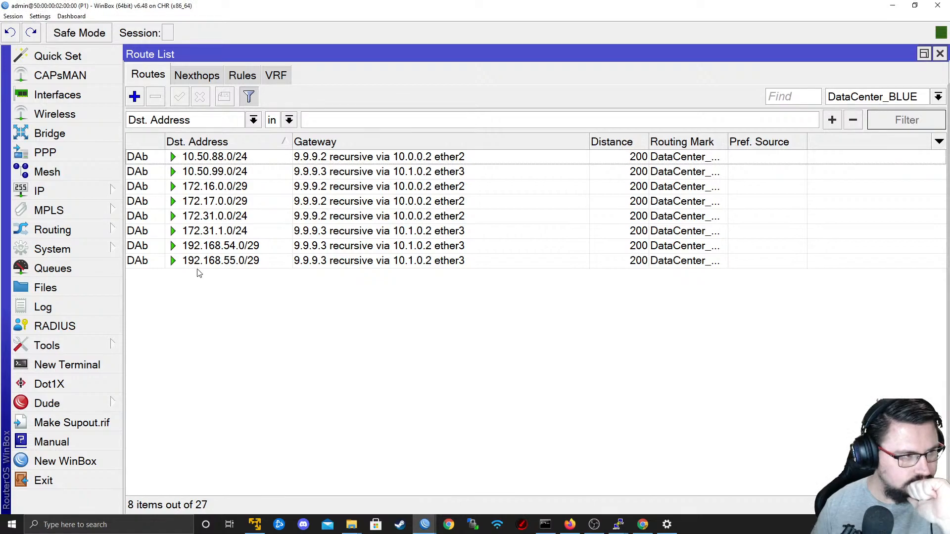
mouse_move(424, 524)
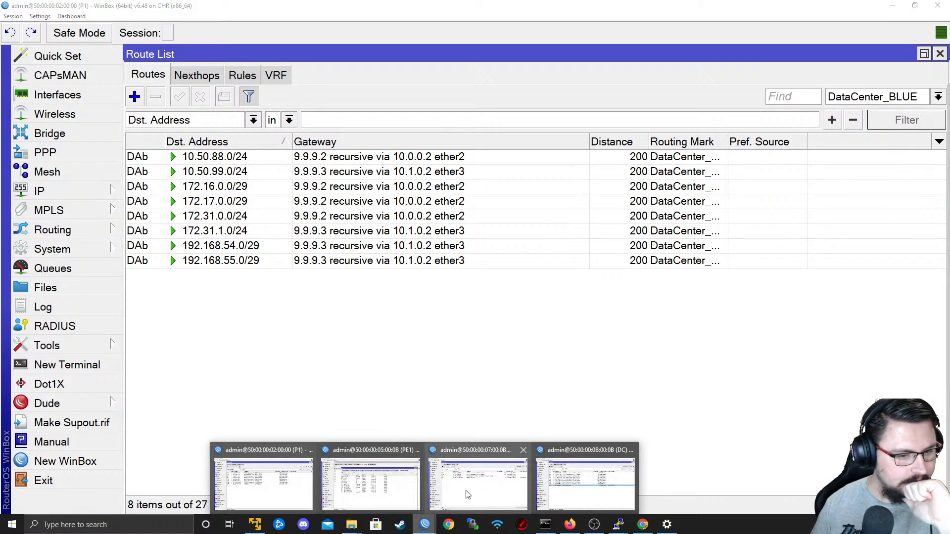
left_click(491, 473)
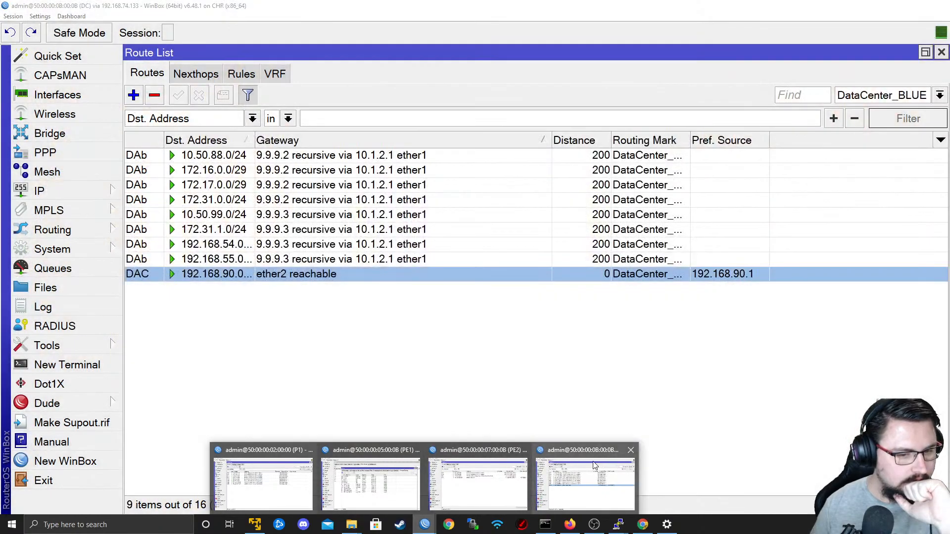
left_click(263, 483)
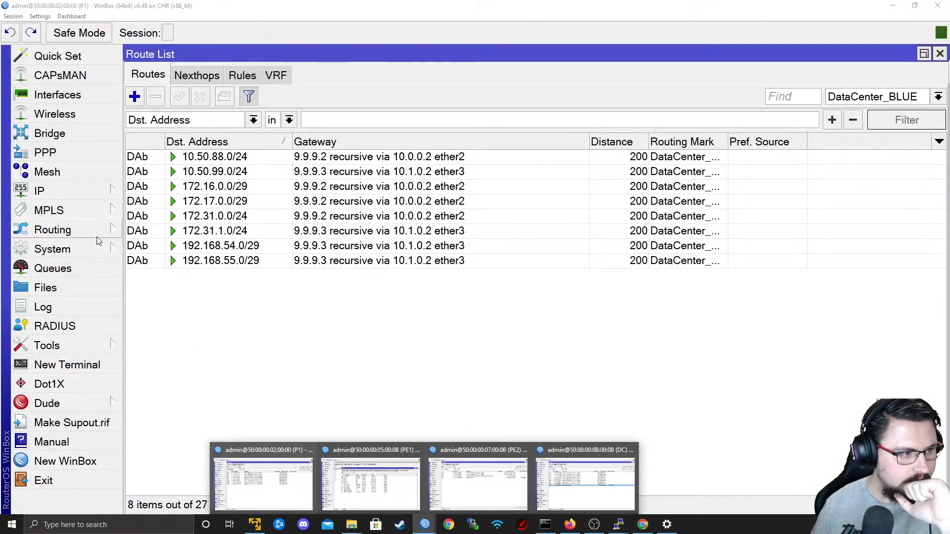
left_click(52, 229)
left_click(180, 255)
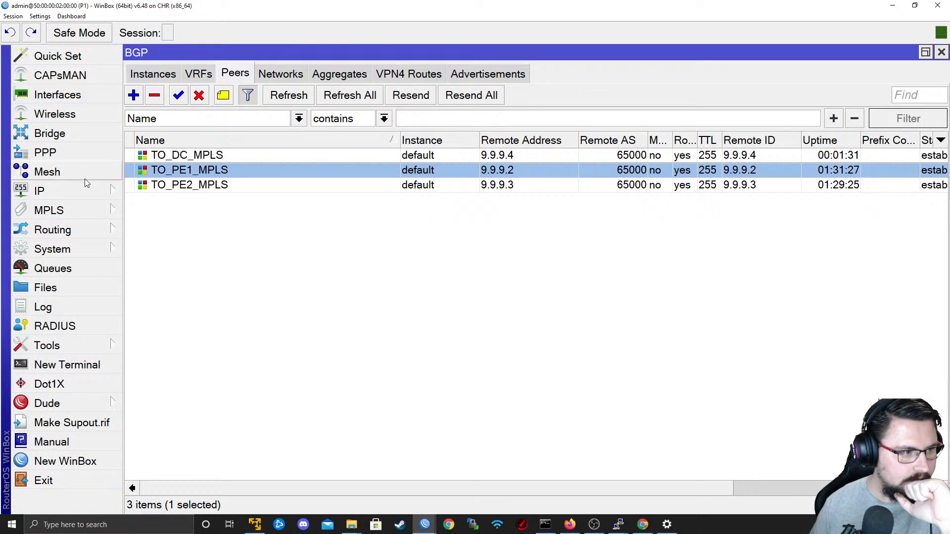
Remove the DataCenter_BLUE VRF entry from the P1 router's BGP configuration.
left_click(199, 76)
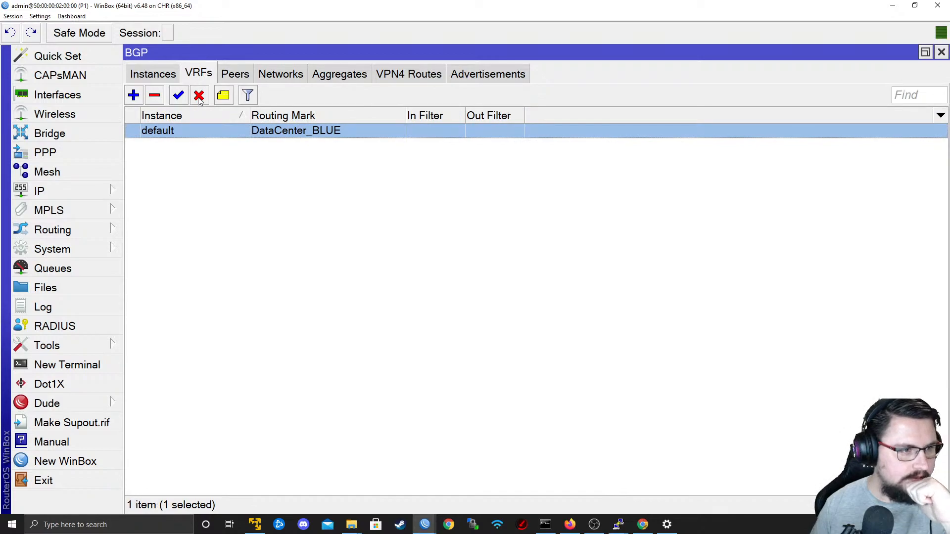
left_click(161, 99)
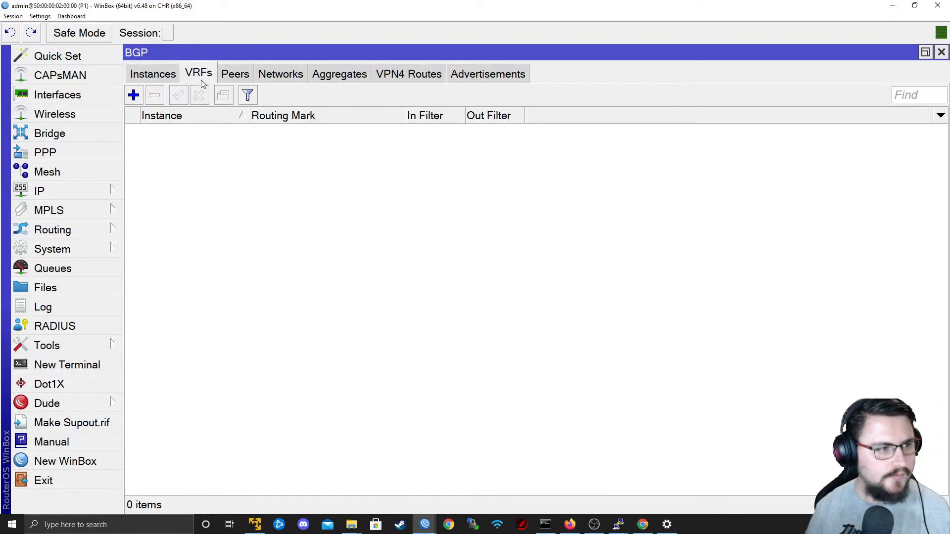
Switch to the PE1 router's session and examine its remote label bindings, BGP VPN4 routes and instances, and Customer1_RED route list.
key("alt+Tab")
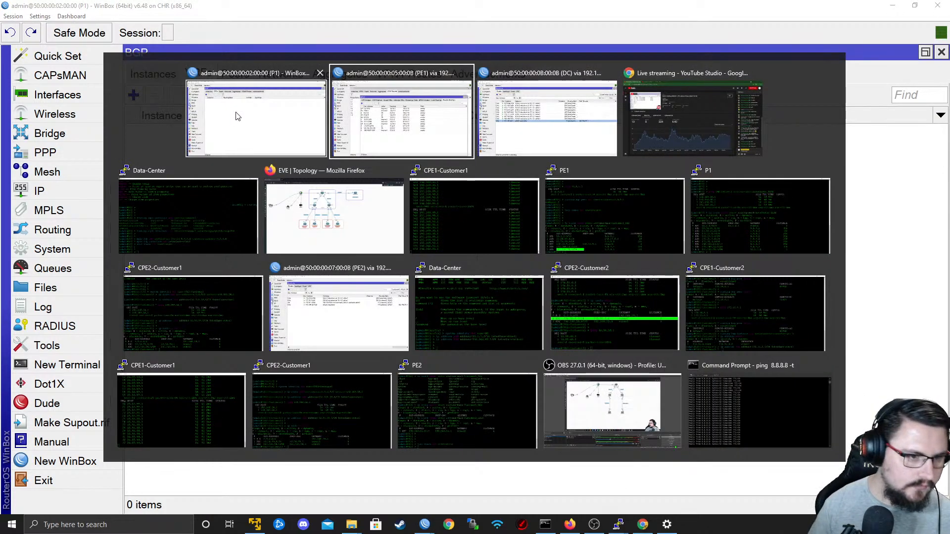
left_click(379, 119)
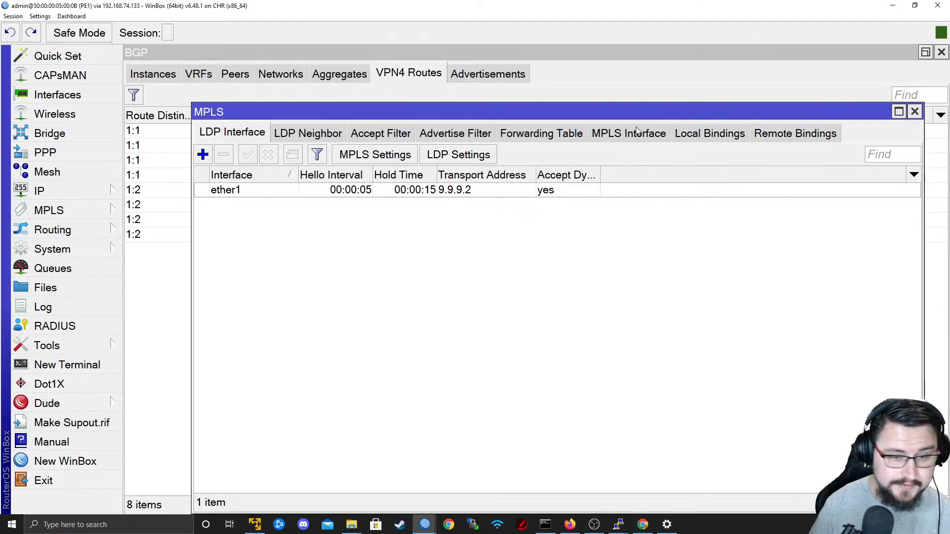
left_click(784, 131)
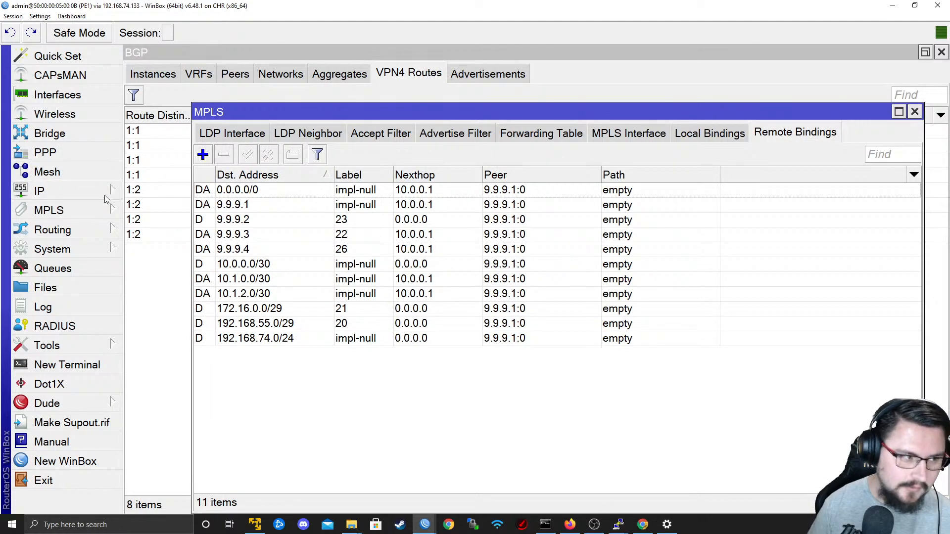
left_click(49, 211)
left_click(53, 230)
left_click(143, 246)
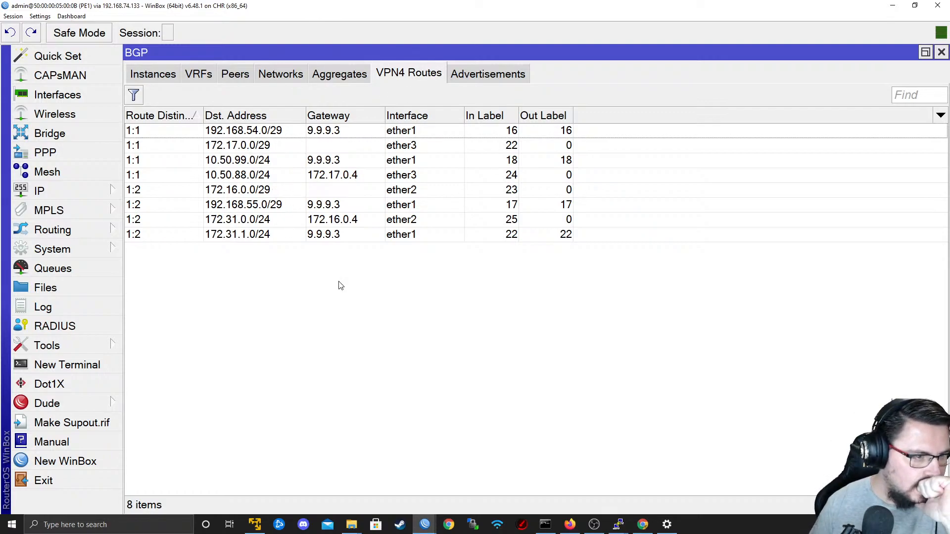
left_click(153, 73)
left_click(39, 191)
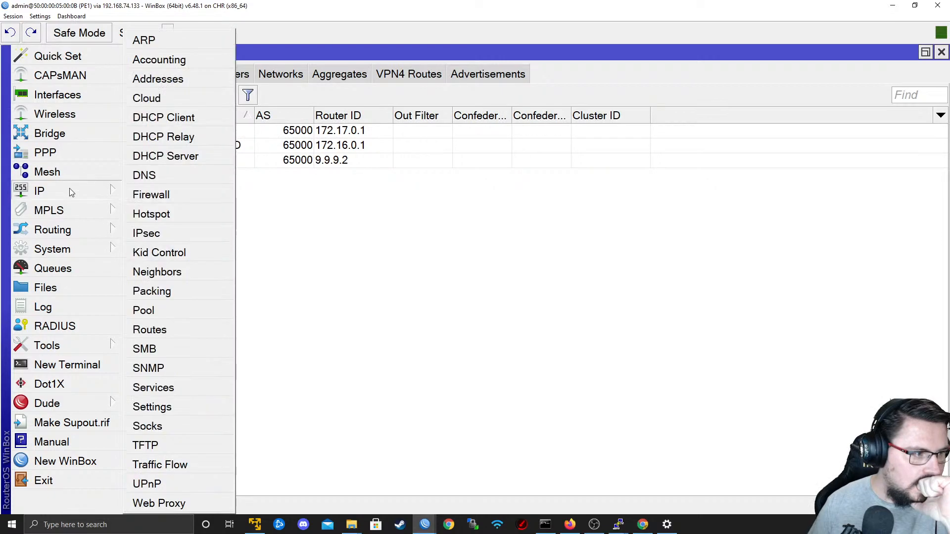
left_click(174, 329)
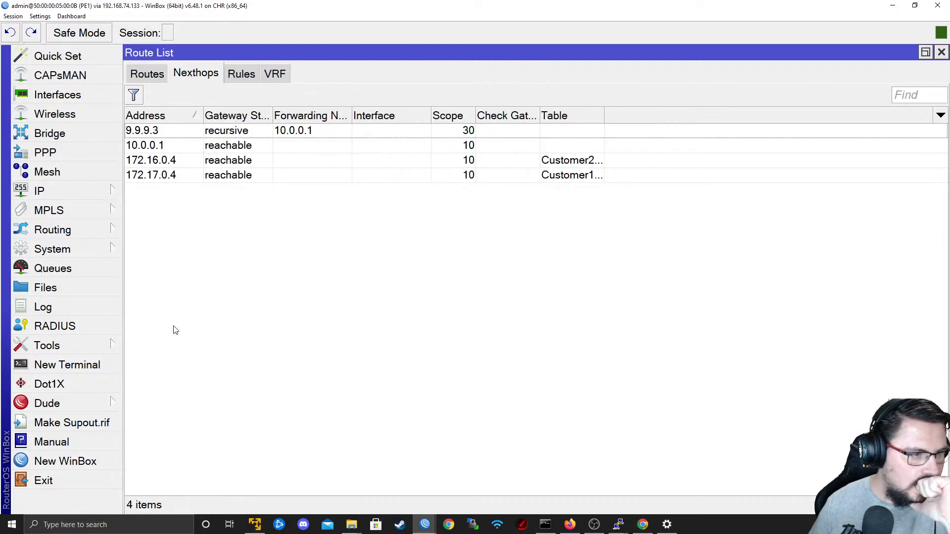
left_click(163, 73)
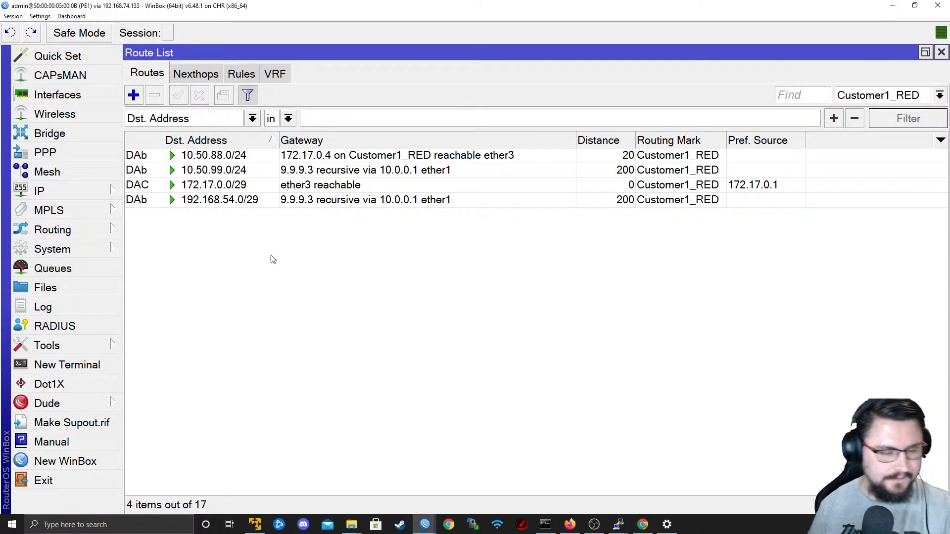
key("alt+Tab")
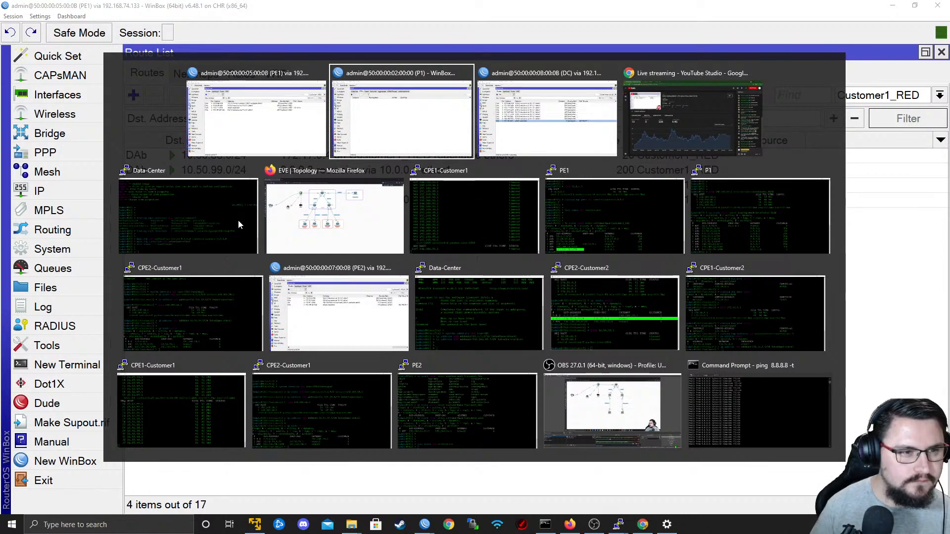
key("alt+Tab")
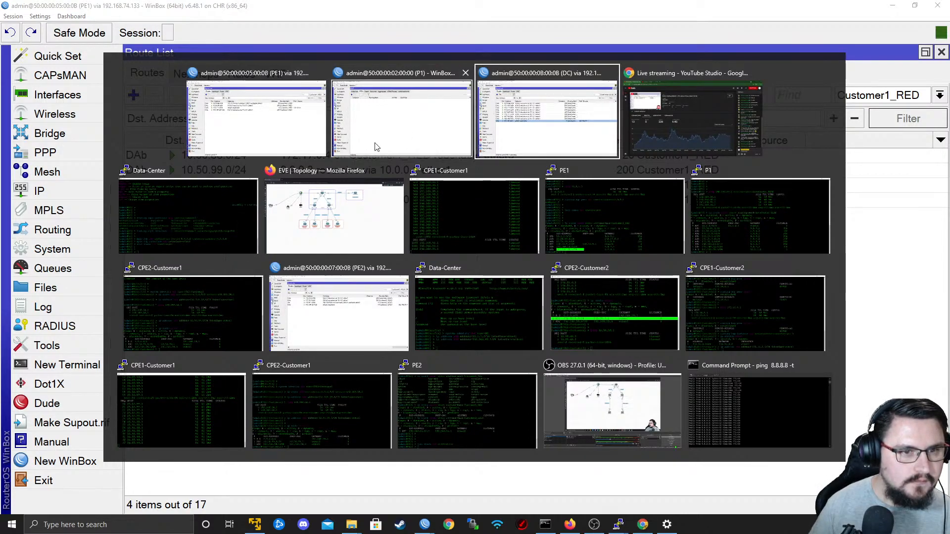
left_click(366, 146)
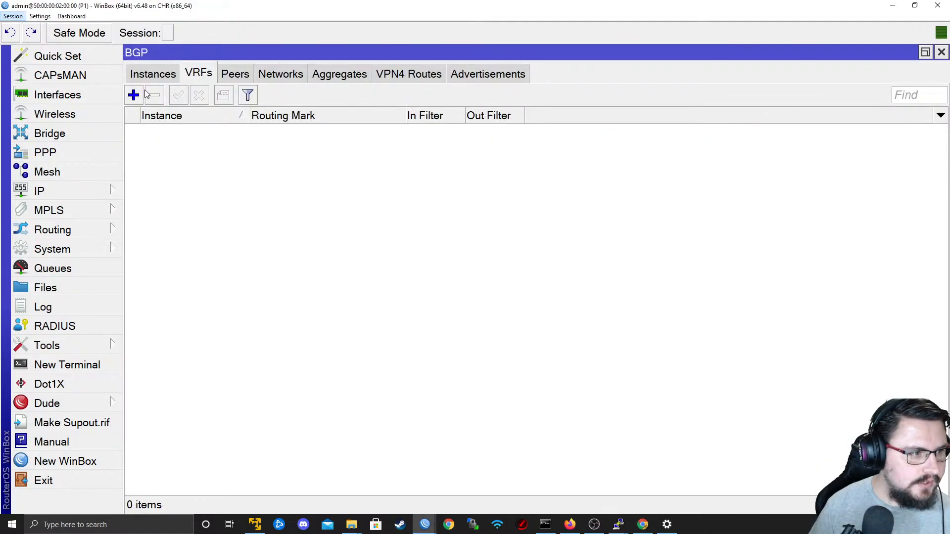
left_click(133, 95)
left_click(474, 188)
left_click(487, 181)
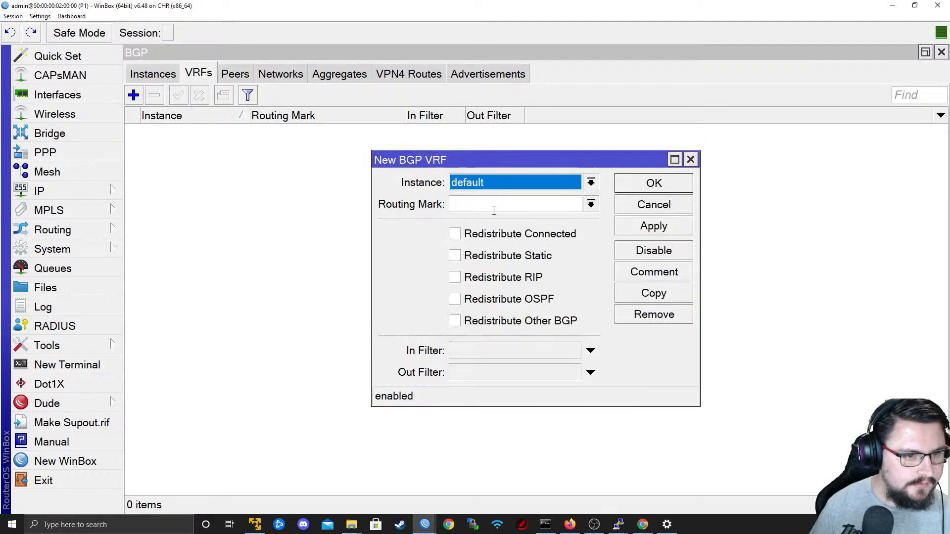
left_click(591, 204)
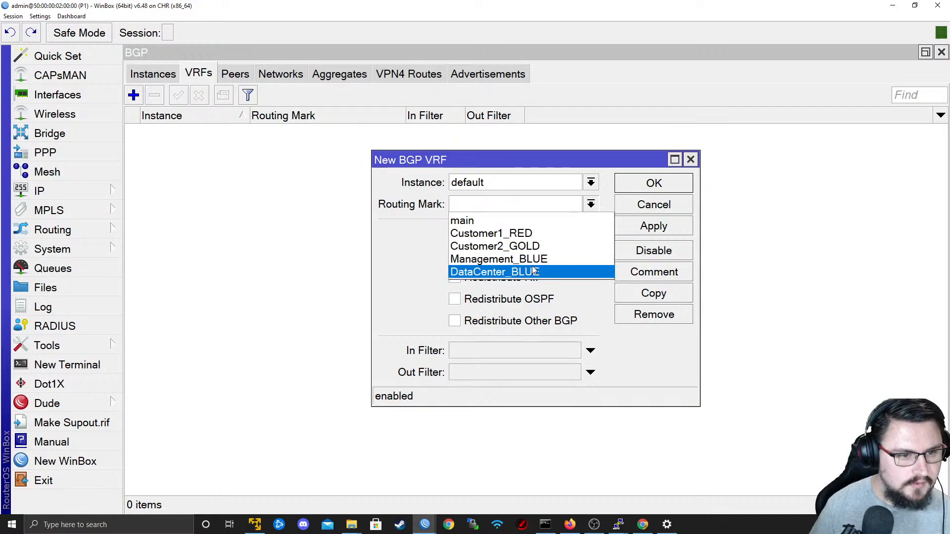
left_click(495, 272)
left_click(520, 235)
left_click(521, 255)
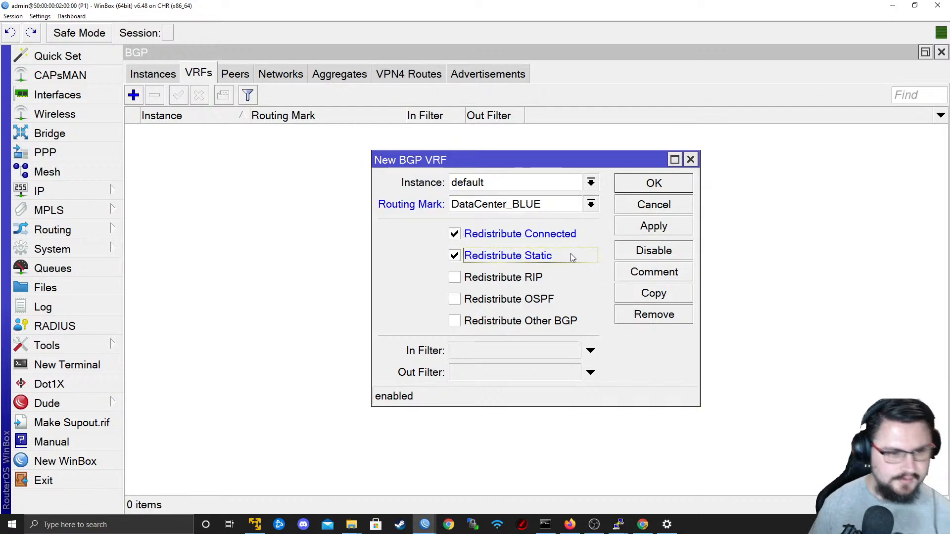
left_click(652, 211)
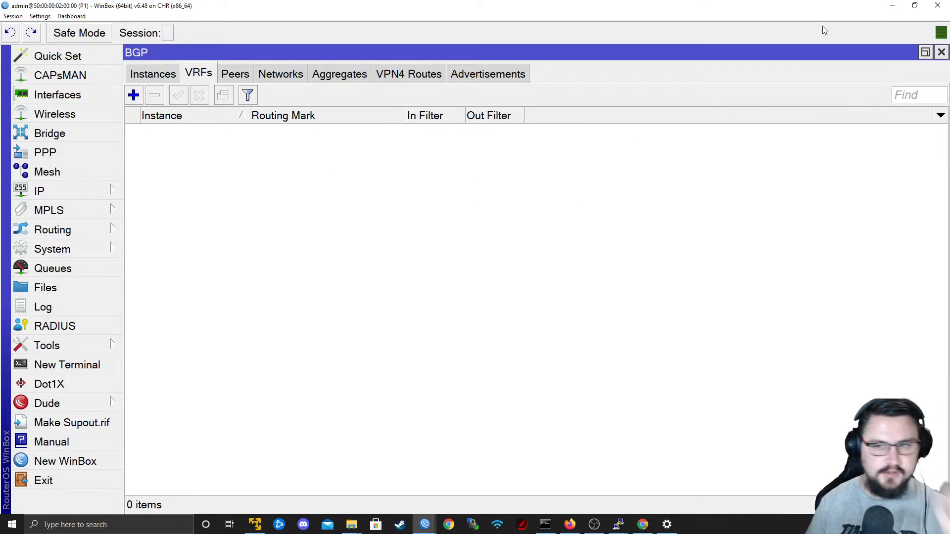
Switch to the DC router's session and open its BGP settings.
key("alt+Tab")
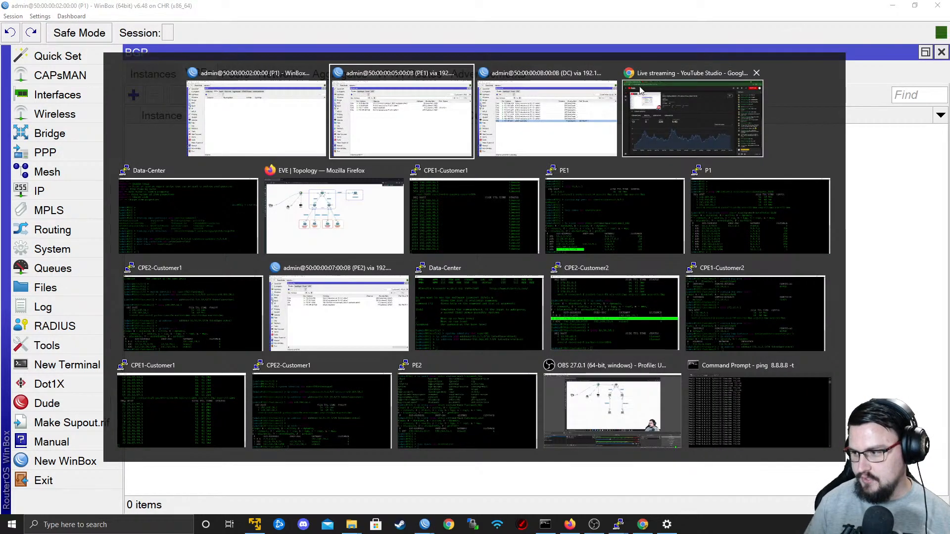
key("alt+Tab")
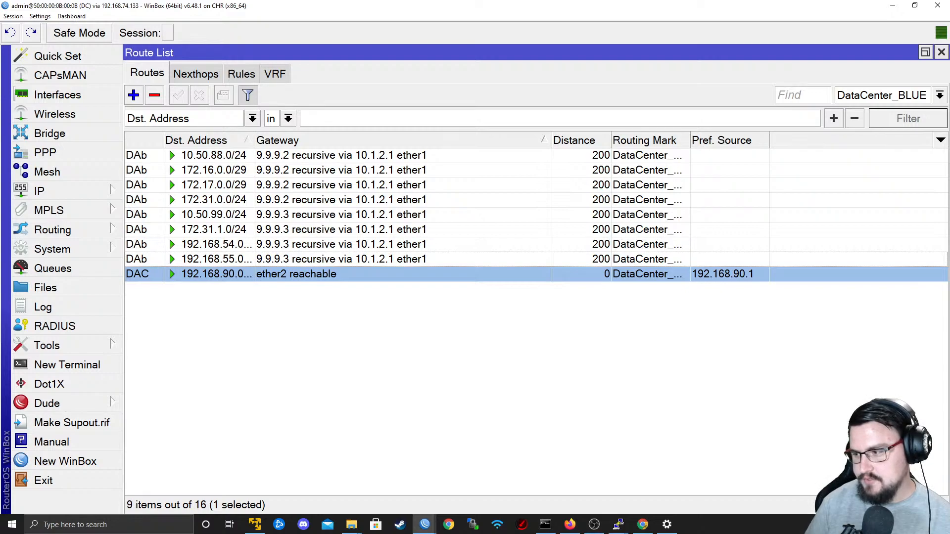
key("alt+Tab")
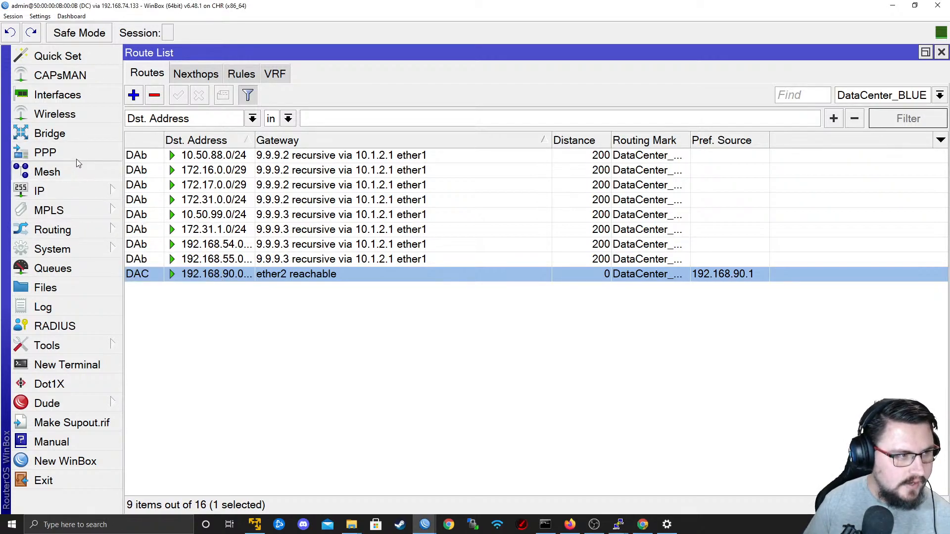
mouse_move(89, 230)
left_click(146, 248)
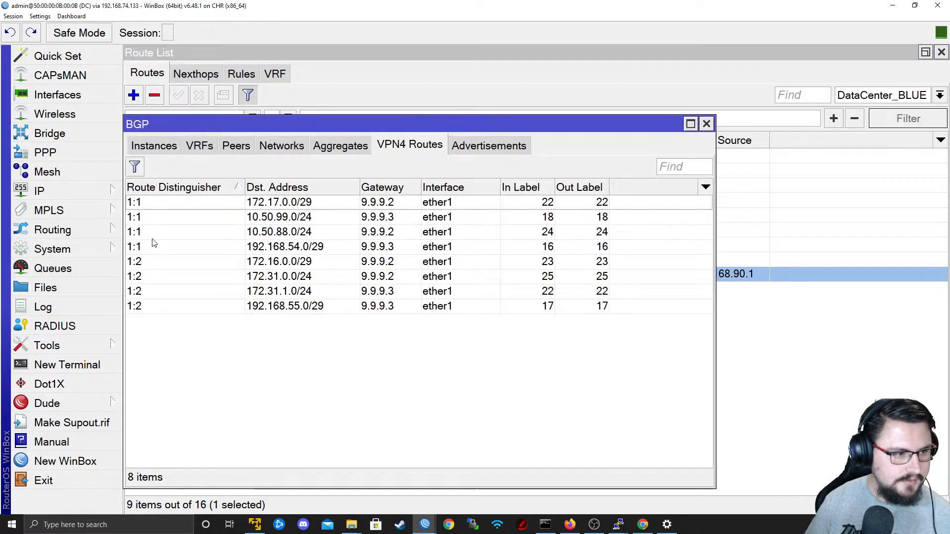
Add a BGP VRF on the DC router's default instance with routing mark DataCenter_BLUE and connected routes redistributed.
left_click(204, 146)
left_click(140, 172)
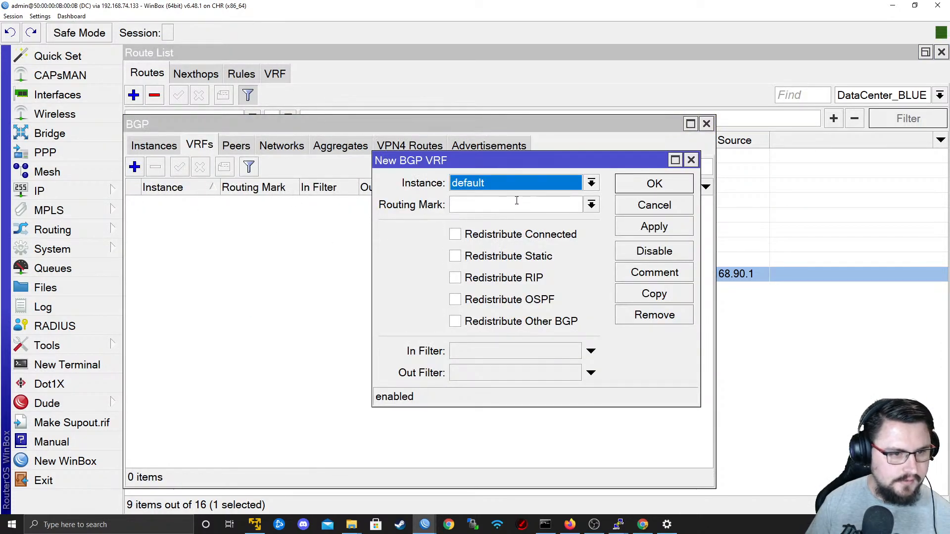
left_click(591, 204)
left_click(495, 233)
left_click(517, 236)
left_click(513, 255)
left_click(508, 257)
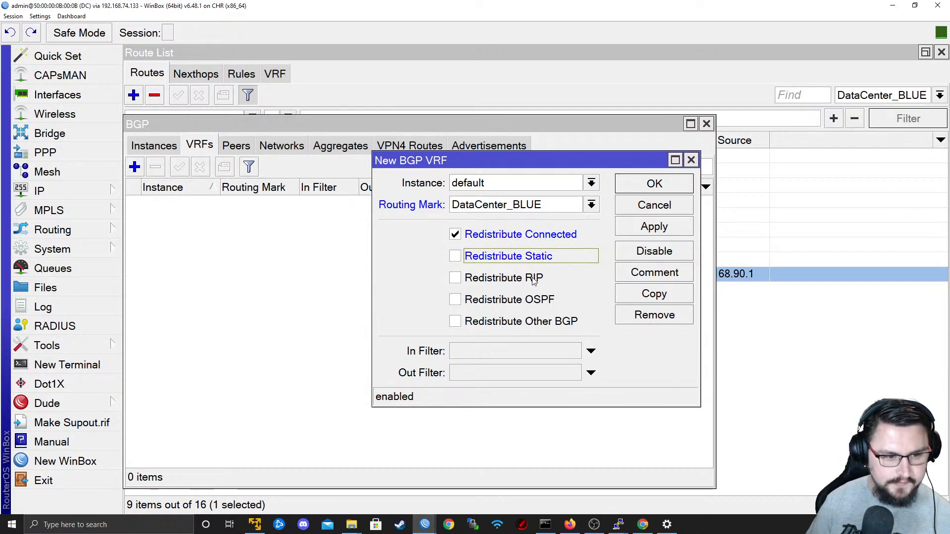
left_click(648, 226)
left_click(654, 184)
left_click(168, 147)
Return to the P1 router's session and open its MPLS settings.
key("alt+Tab")
key("alt+Tab")
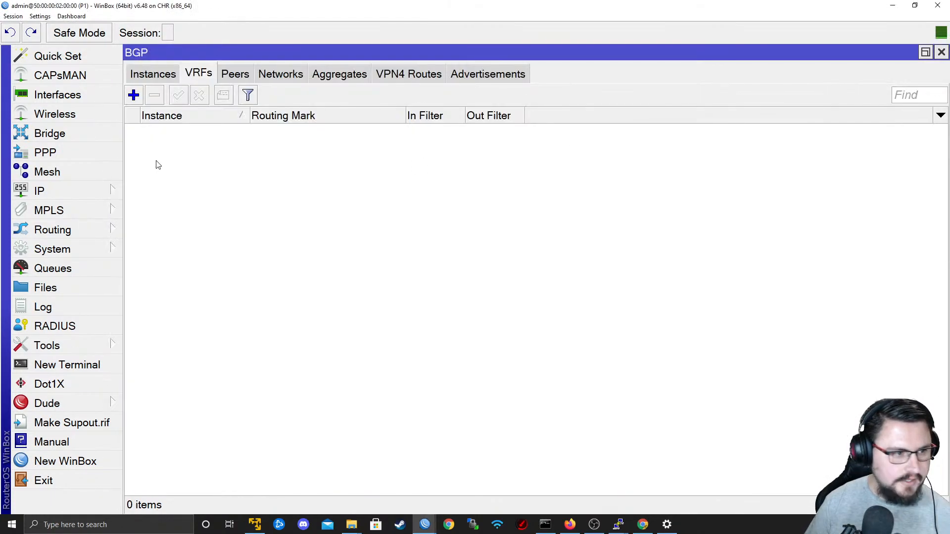
left_click(82, 224)
left_click(108, 211)
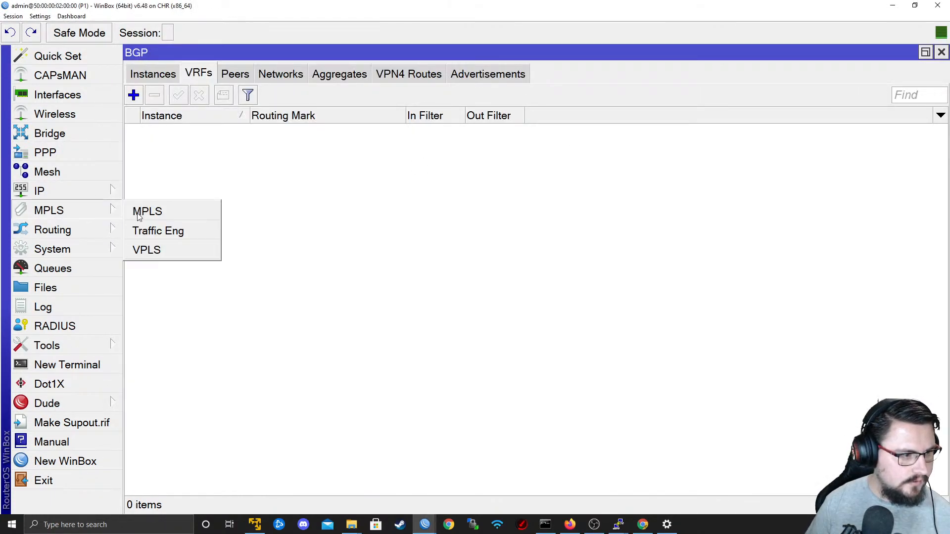
left_click(141, 210)
Add ether4 as an LDP interface on P1 with transport address 9.9.9.1 and check the LDP neighbors.
left_click(177, 165)
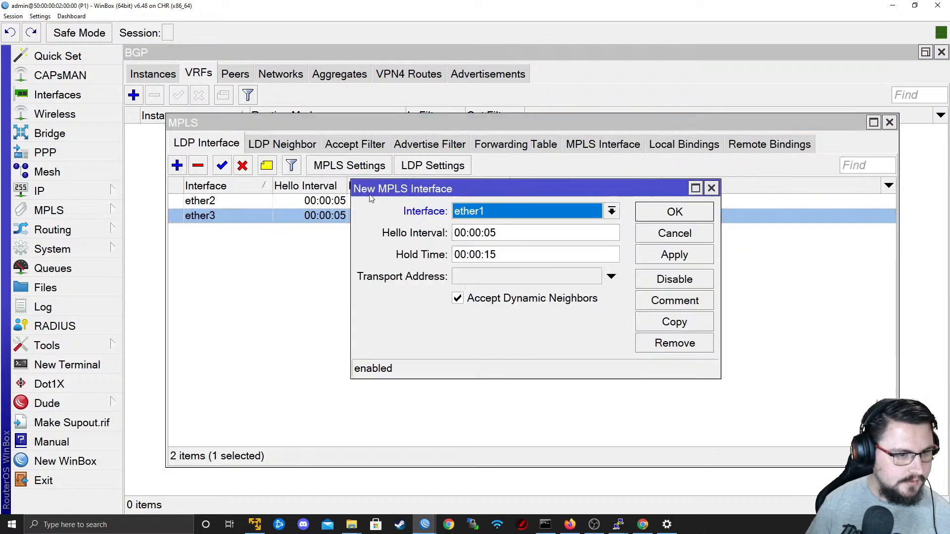
left_click(554, 212)
left_click(500, 277)
left_click(500, 278)
type("9.9.9.1")
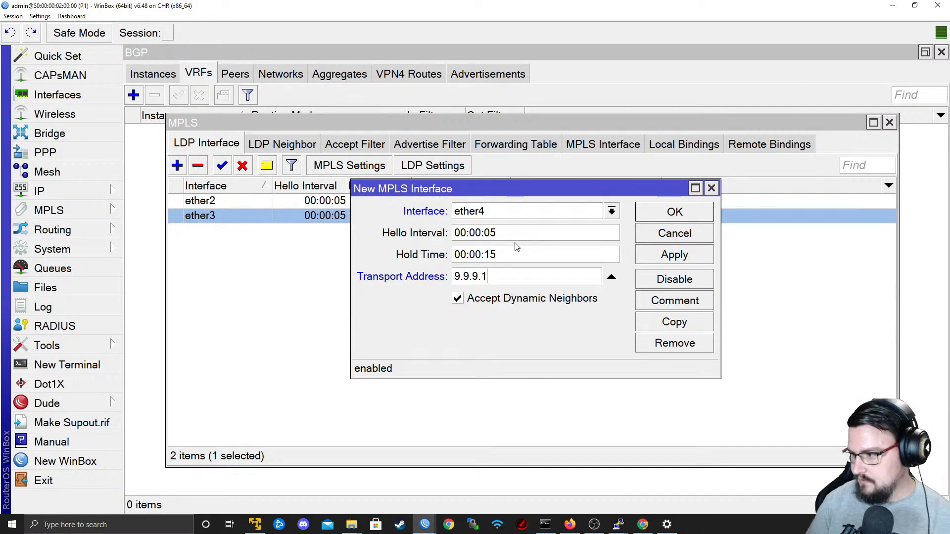
left_click(695, 255)
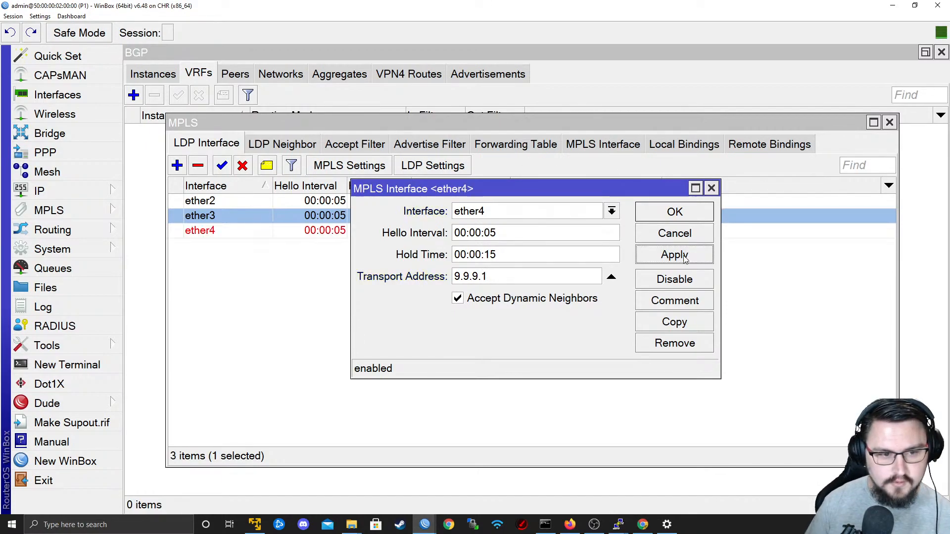
left_click(676, 213)
left_click(254, 144)
left_click(238, 145)
Switch to the PE1 router's session and inspect the 192.168.90.0/24 route in the Customer1_RED routing table.
key("super+Tab")
key("Right")
key("Right")
key("Return")
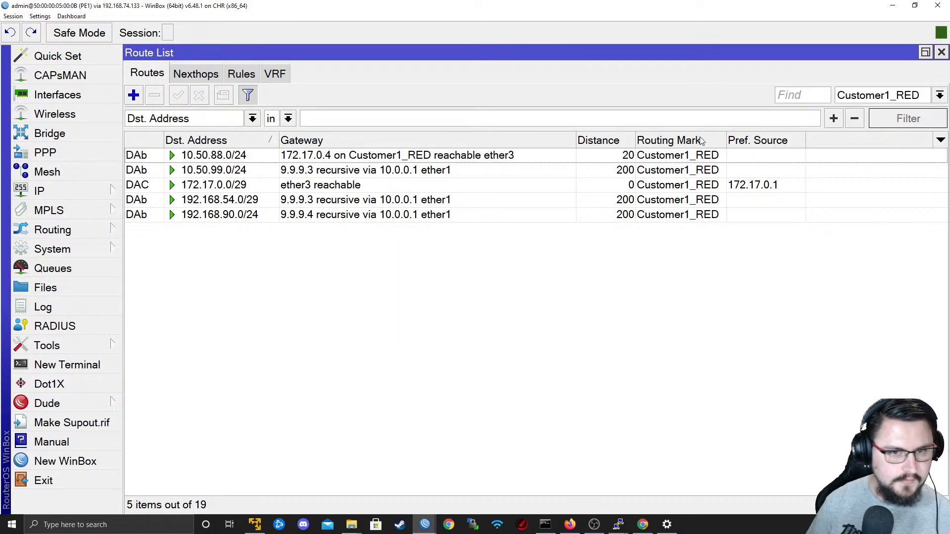
left_click(195, 219)
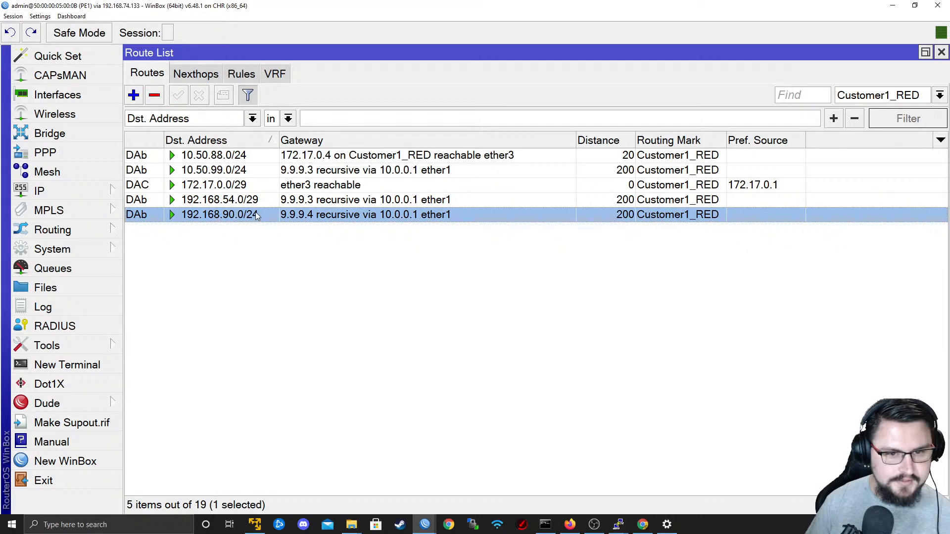
left_click(914, 95)
left_click(914, 95)
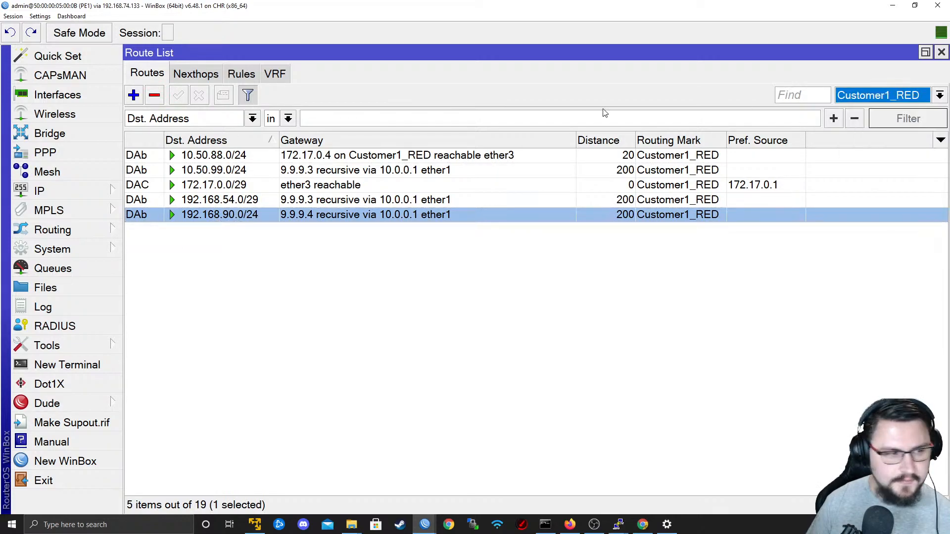
Examine PE1's local and remote MPLS label bindings, closing the MPLS window when done.
left_click(68, 219)
left_click(147, 211)
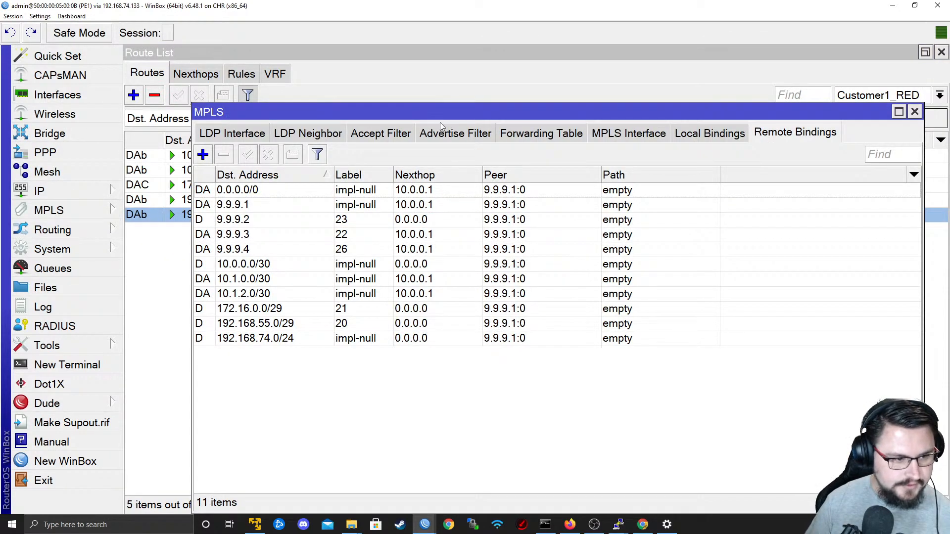
left_click(711, 140)
left_click(759, 139)
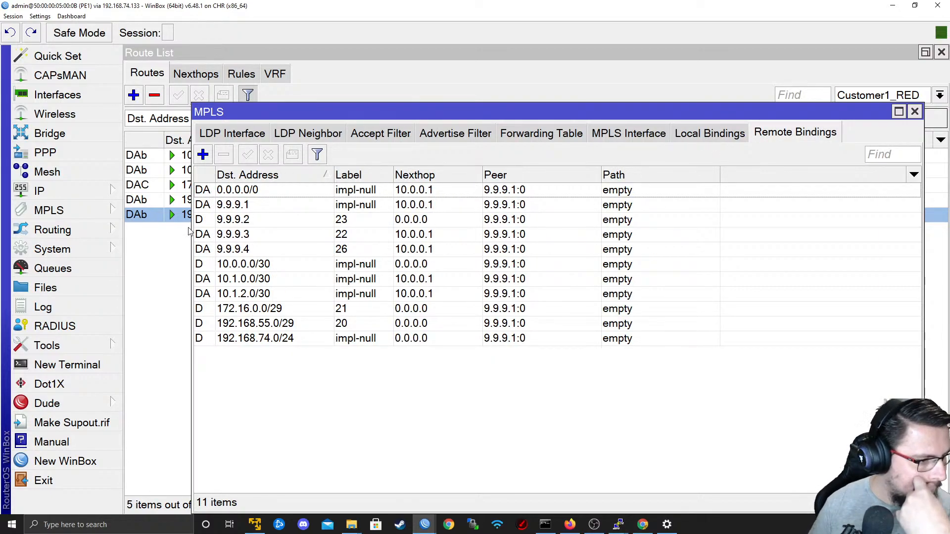
left_click(915, 111)
Switch to the CPE1-Customer1 terminal, highlight the ping replies from 192.168.90.1 and stop the running ping.
key("alt+Tab")
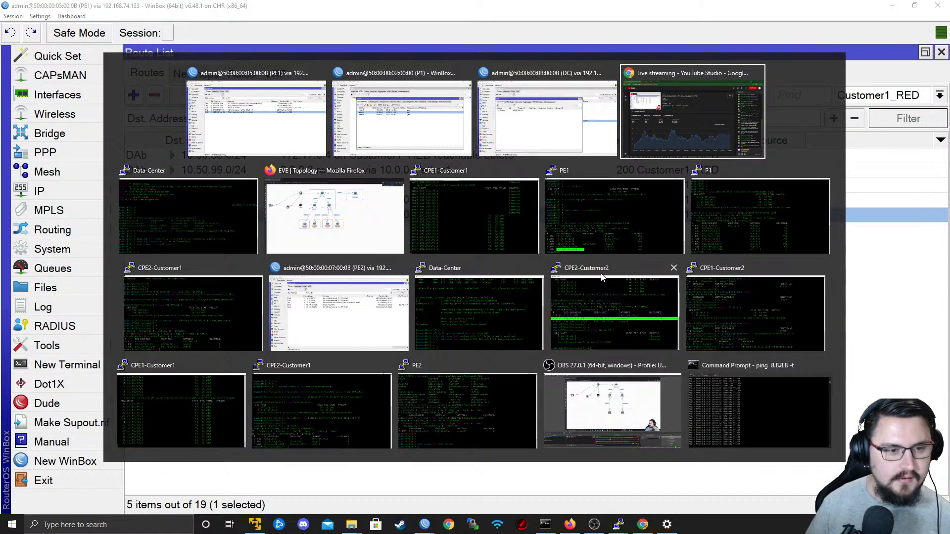
left_click(482, 239)
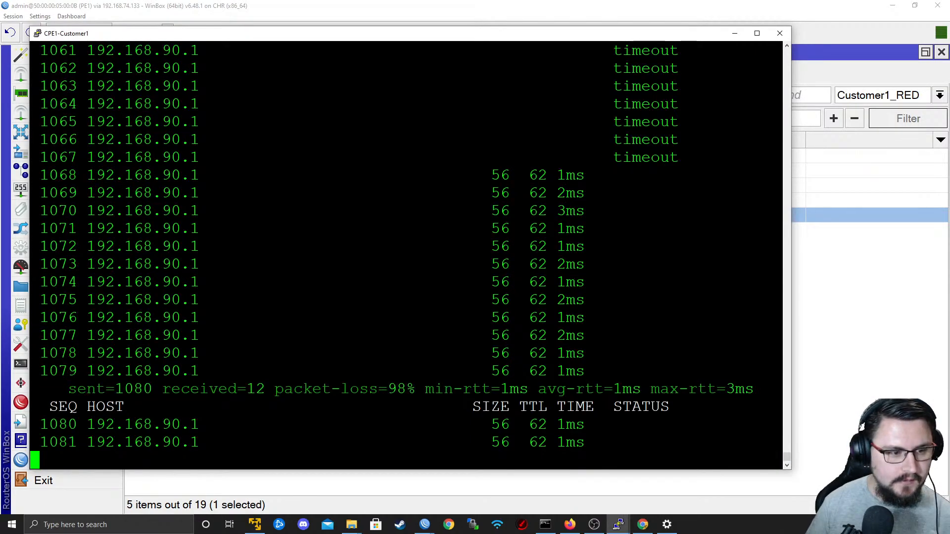
left_click_drag(275, 175, 565, 335)
key("ctrl+c")
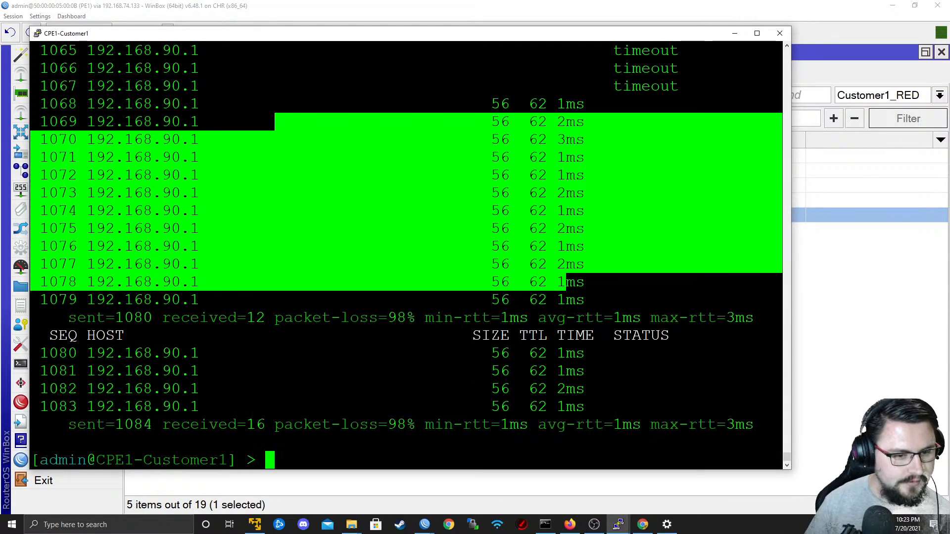
Restart the ping from CPE1-Customer1 to 192.168.90.1 with source address 10.50.88.1.
key("Return")
key("Return")
key("Up")
key("Return")
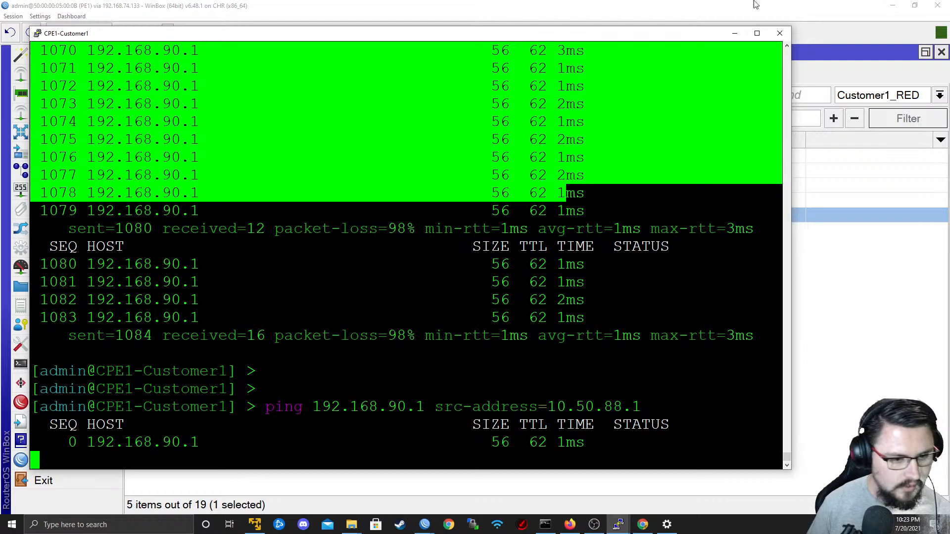
Switch to PE1's WinBox session and review its remote and local MPLS label bindings.
key("alt+Tab")
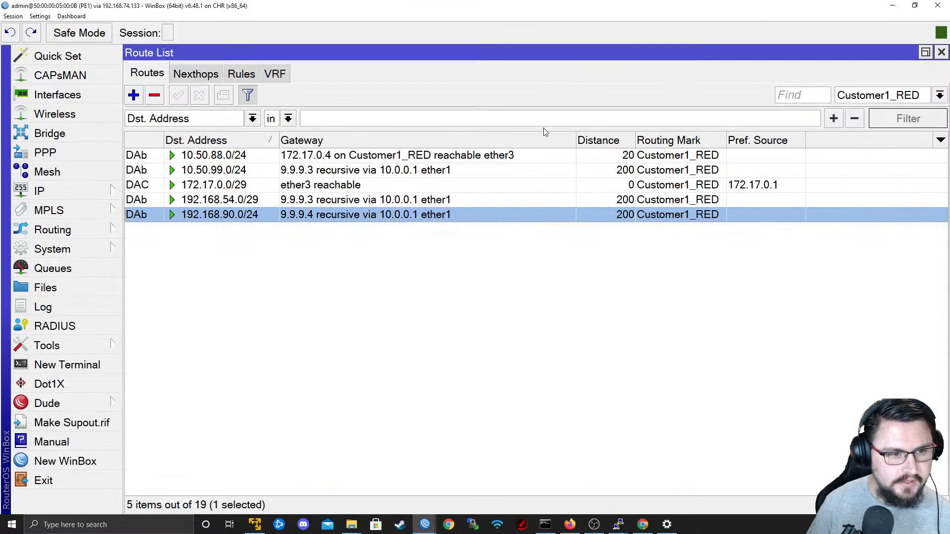
left_click(939, 95)
left_click(870, 111)
left_click(78, 221)
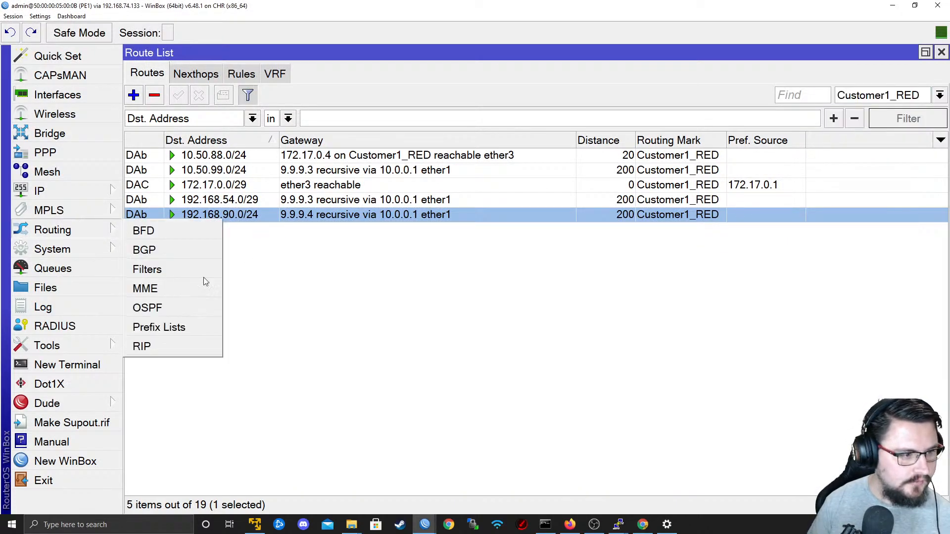
left_click(74, 203)
left_click(148, 213)
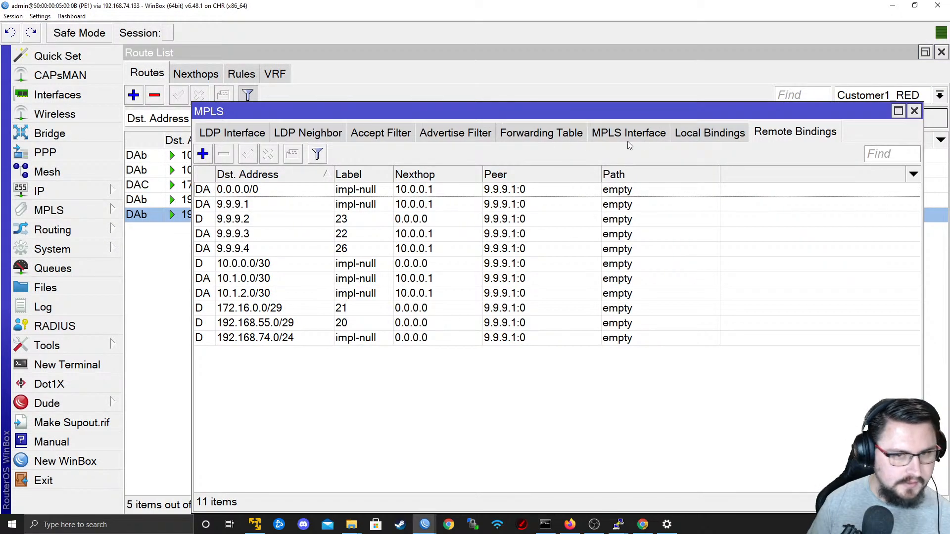
left_click(722, 136)
left_click(762, 133)
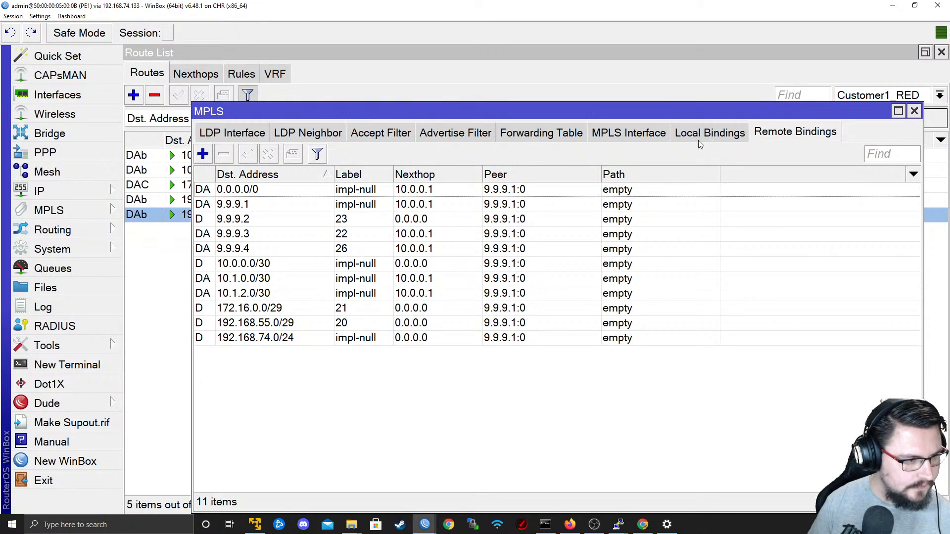
left_click(692, 133)
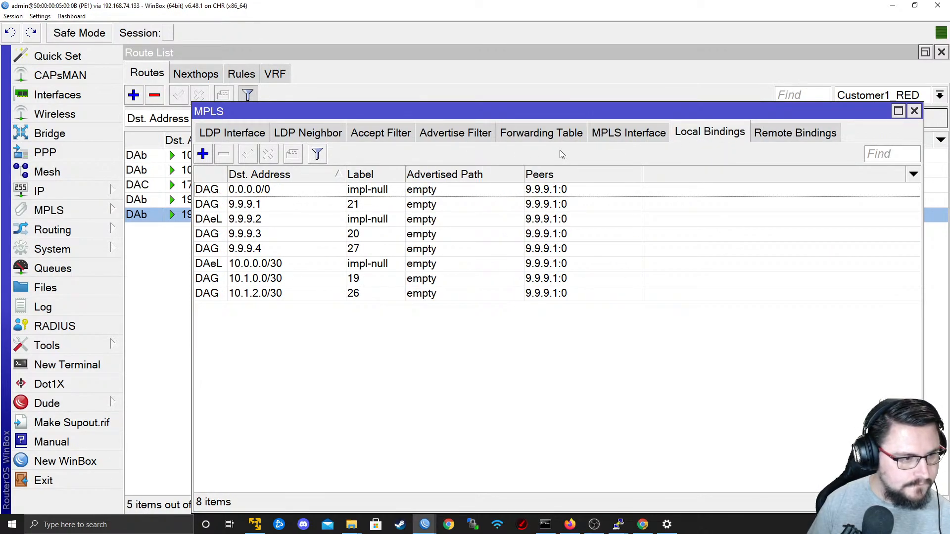
Switch to the DC router's session and check its MPLS remote bindings, local bindings and MPLS interface settings.
key("alt+Tab")
key("alt+Tab")
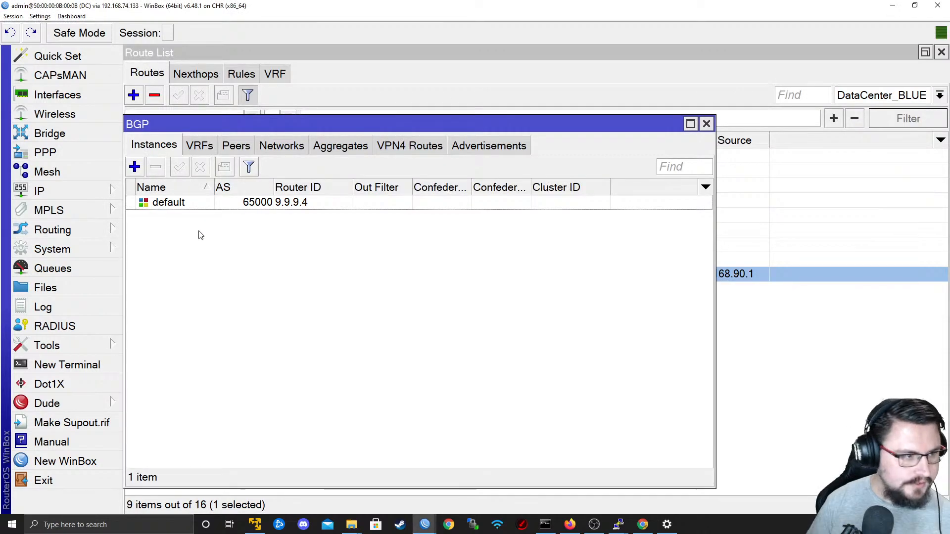
left_click(73, 197)
left_click(49, 210)
left_click(148, 210)
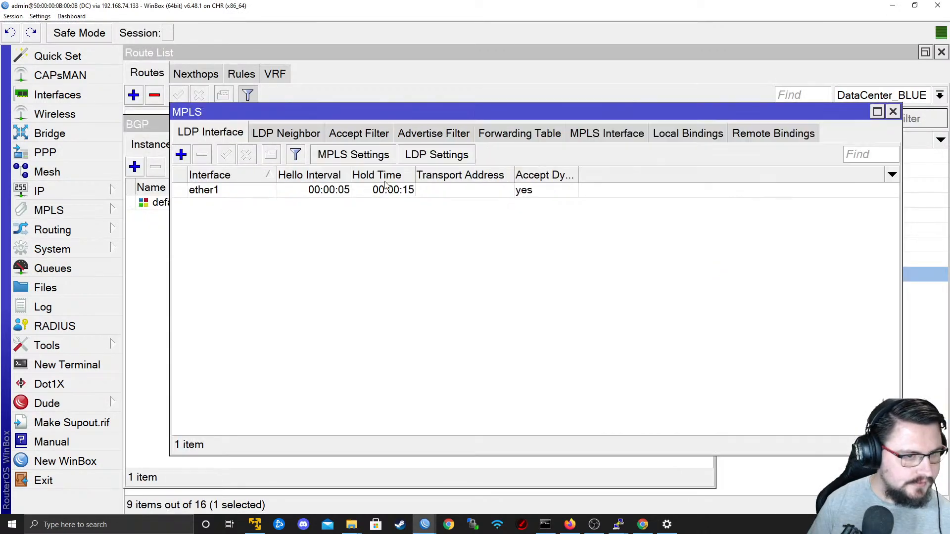
left_click(751, 136)
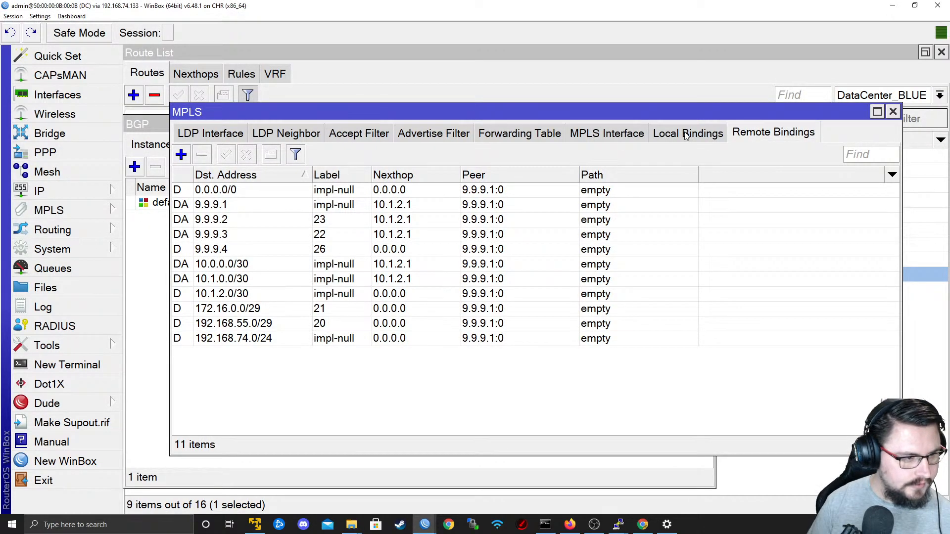
left_click(687, 136)
left_click(627, 138)
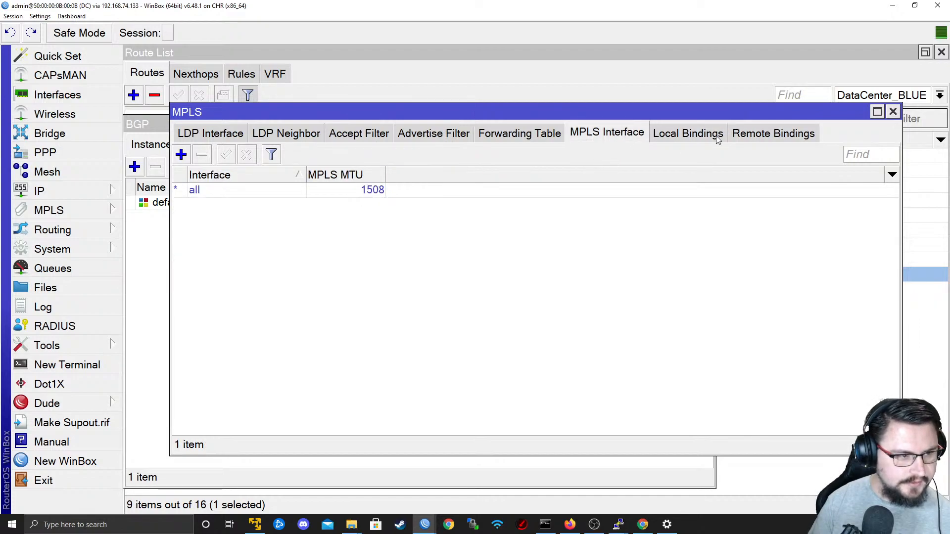
Review DC's MPLS accept and advertise filters, forwarding table and remote bindings, closing the MPLS window when done.
left_click(240, 134)
left_click(346, 135)
left_click(425, 135)
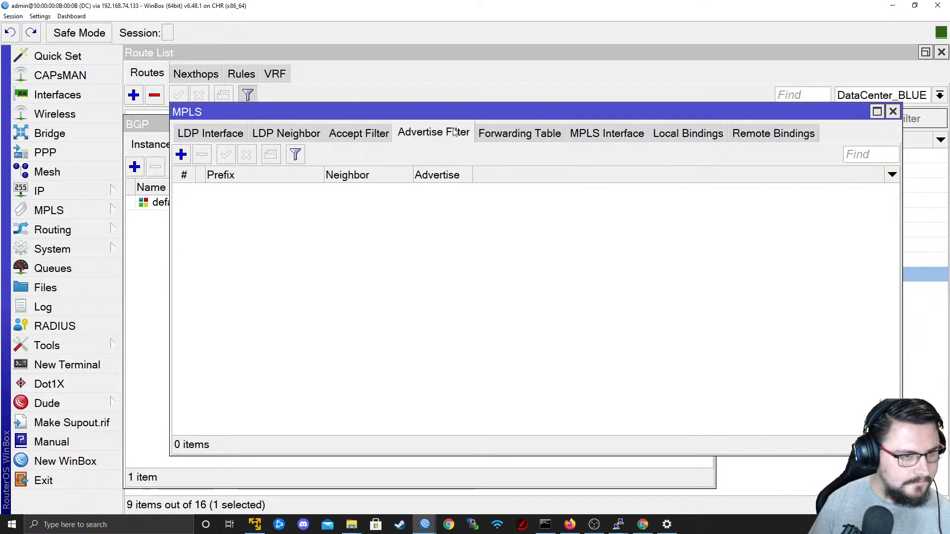
left_click(550, 137)
left_click(752, 139)
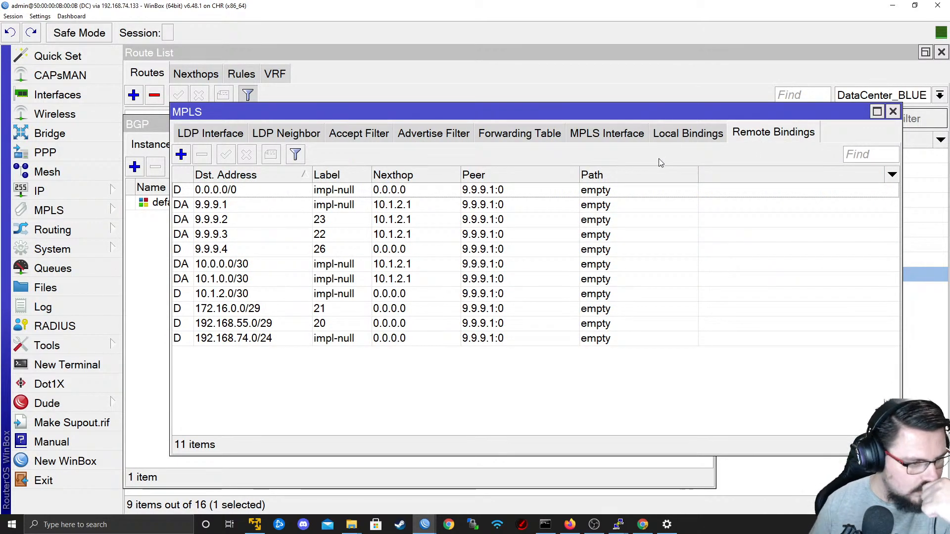
left_click(893, 112)
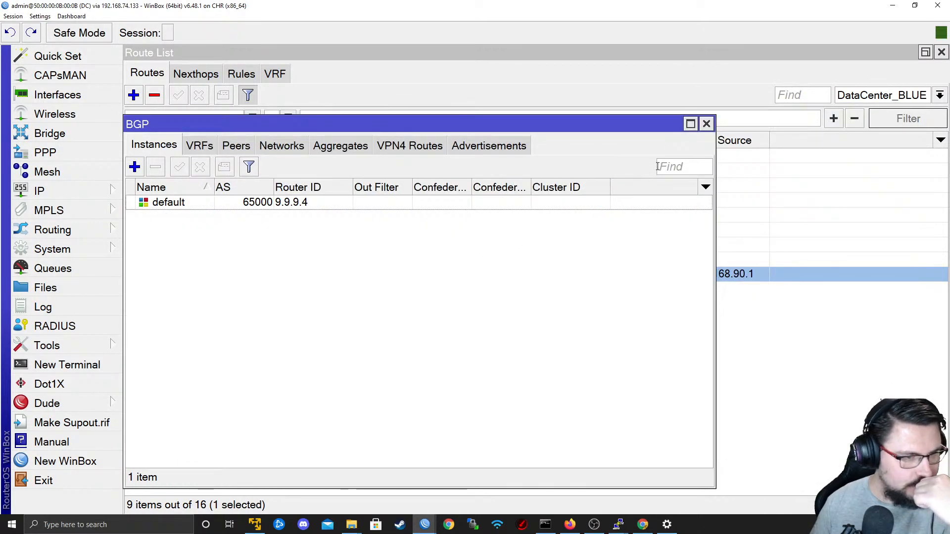
Close the open windows in the DC session, including BGP, Route List and Address List.
left_click(707, 124)
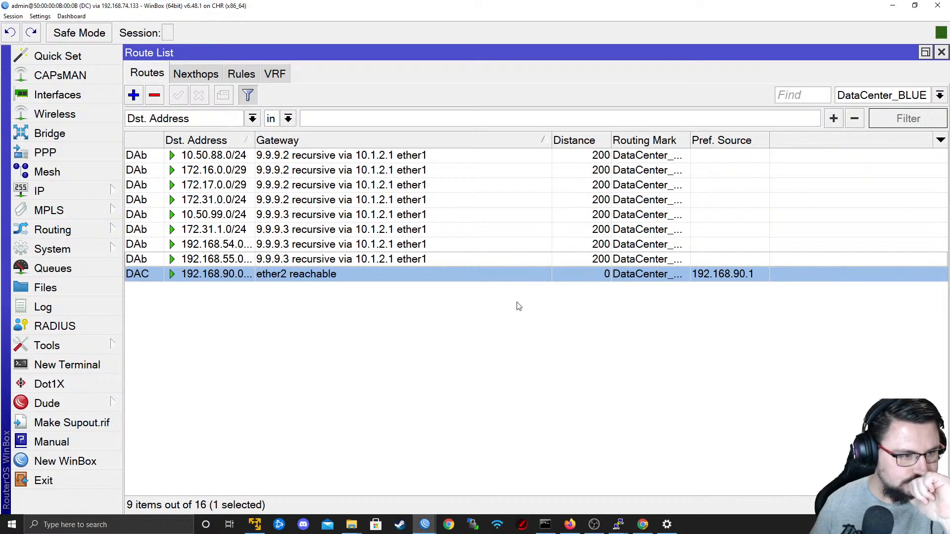
left_click(941, 52)
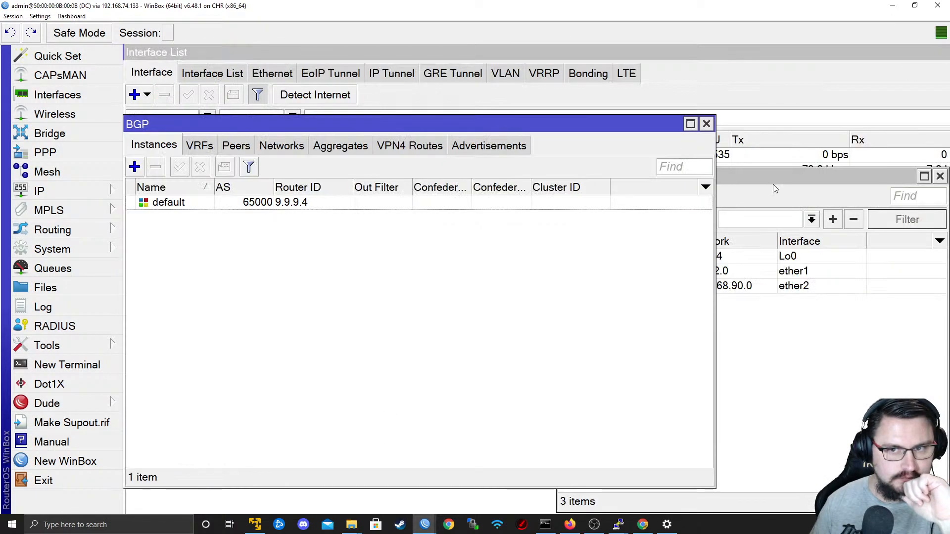
left_click(706, 124)
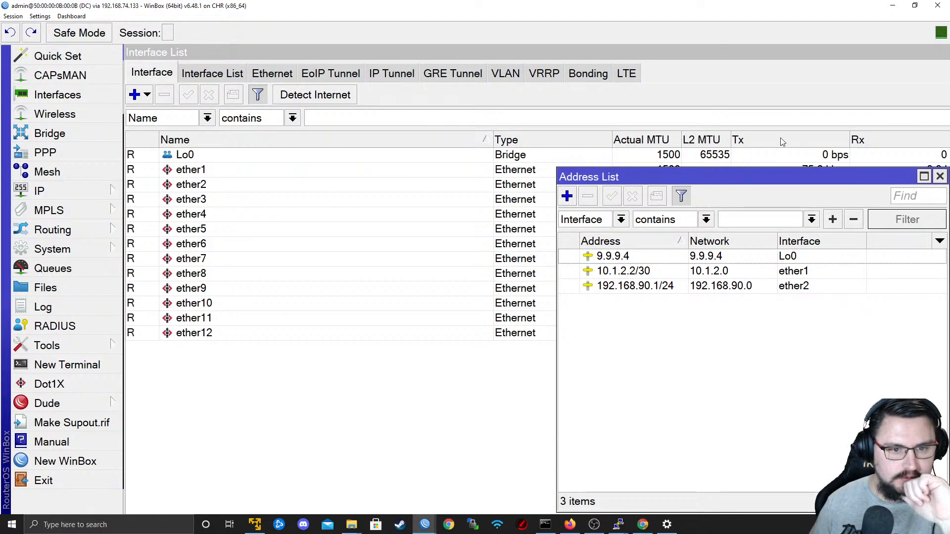
left_click(940, 177)
left_click(14, 17)
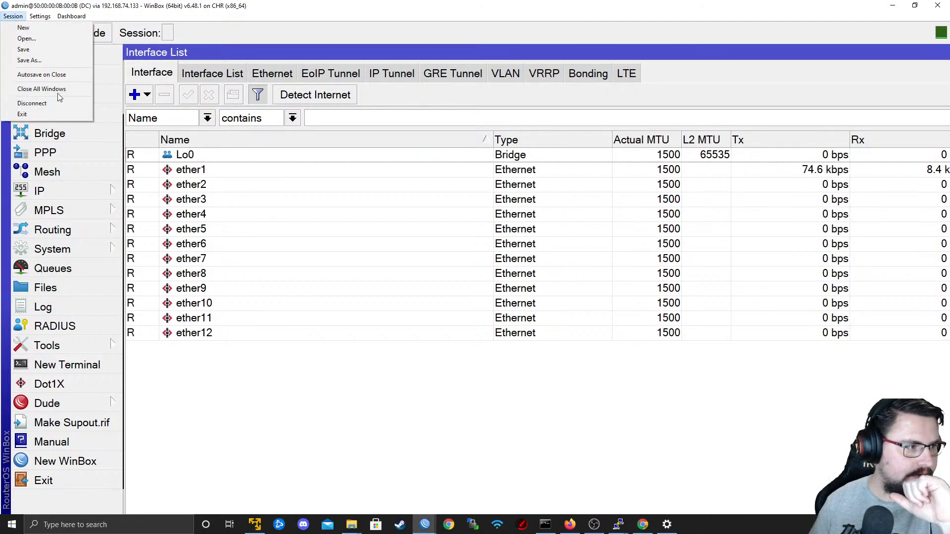
left_click(58, 100)
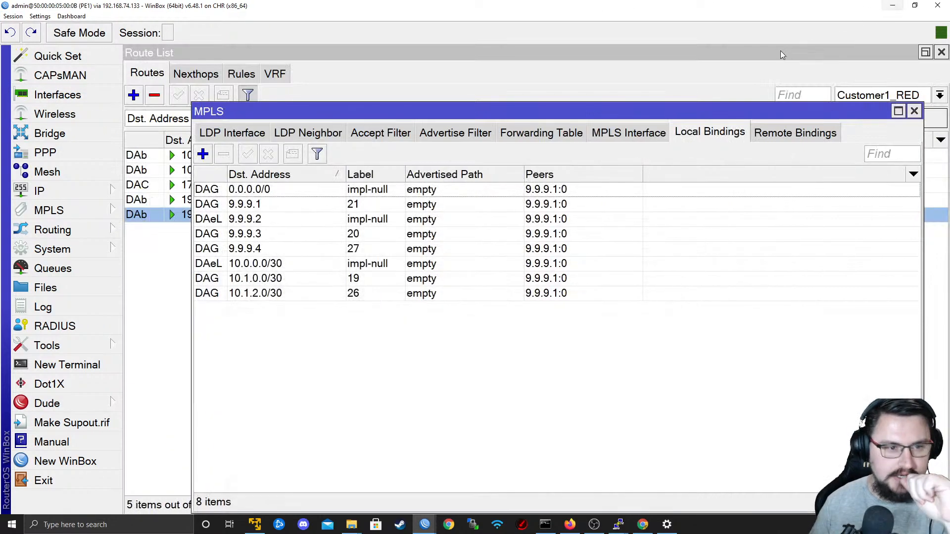
Minimize the PE1 and P1 sessions and switch to the EVE topology diagram in Firefox.
left_click(893, 6)
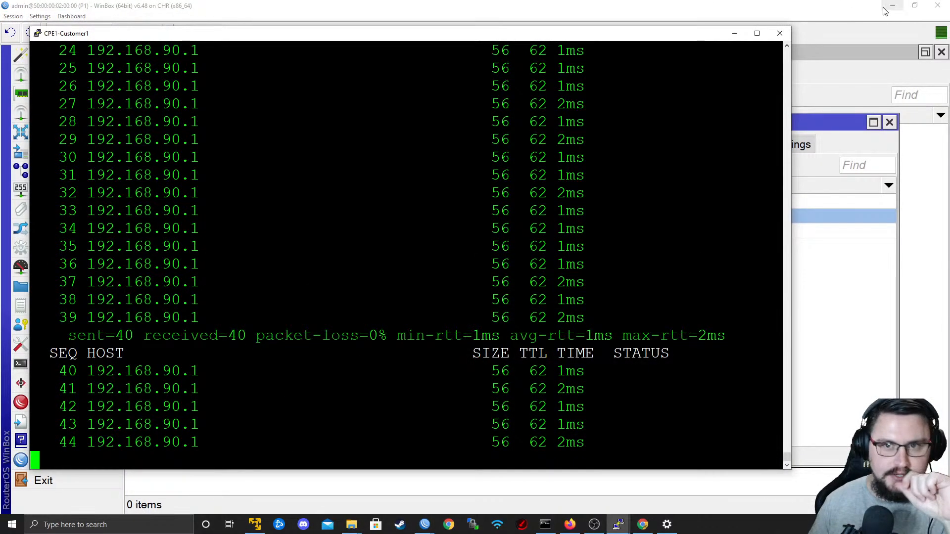
left_click(884, 10)
left_click(570, 525)
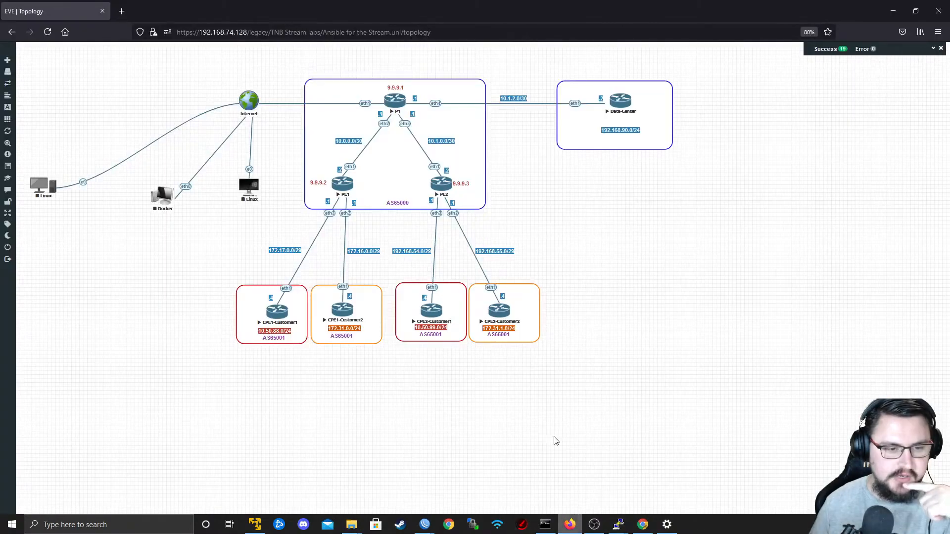
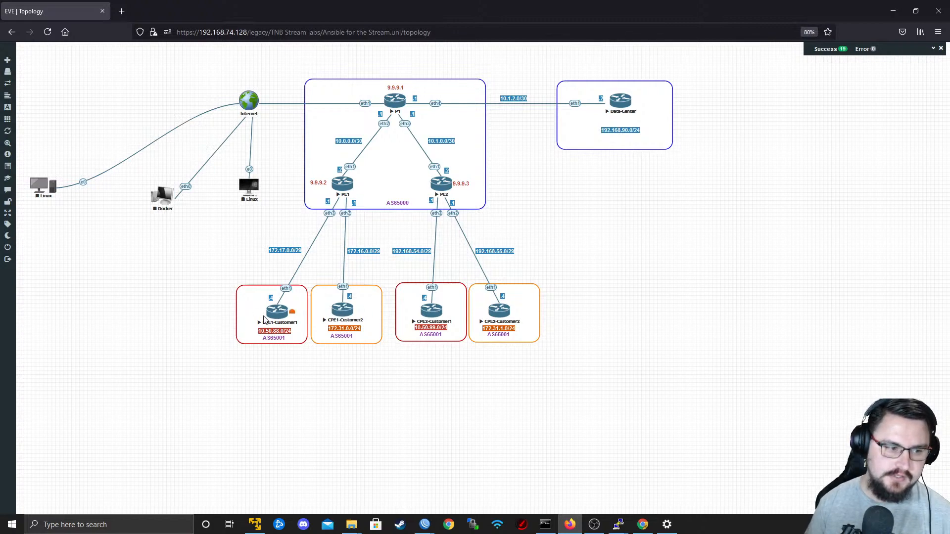
Open CPE1-Customer2's console in PuTTY, ping 192.168.90.1 and stop the ping after a few replies.
left_click(346, 316)
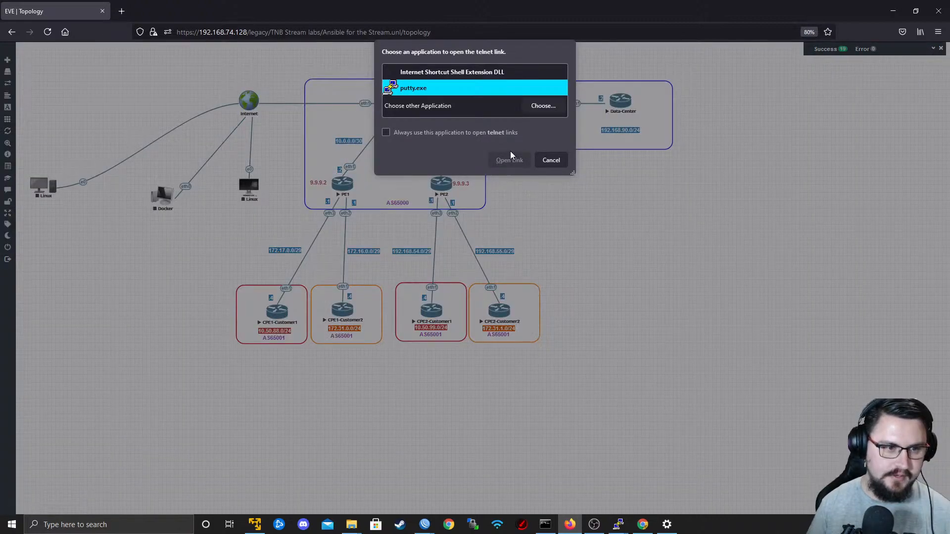
left_click(507, 160)
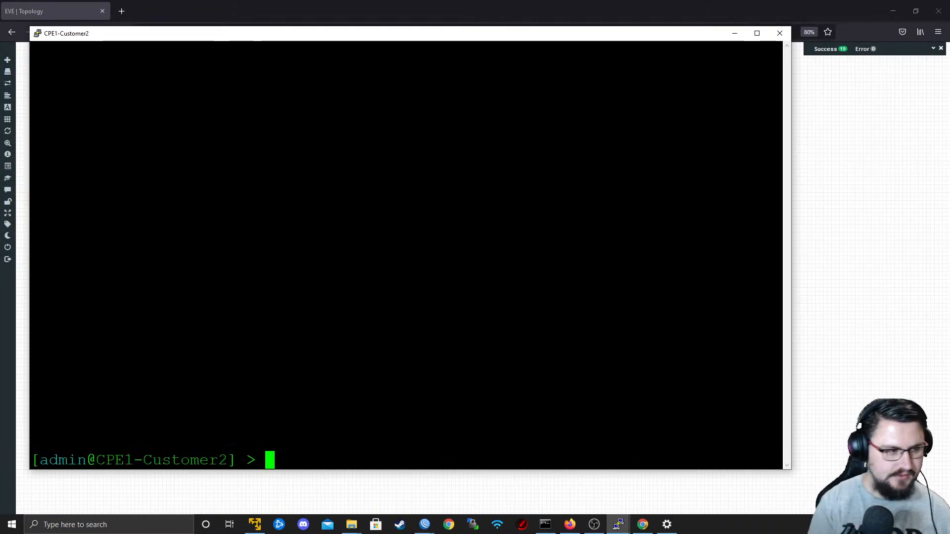
key("Return")
type("ping 192.168")
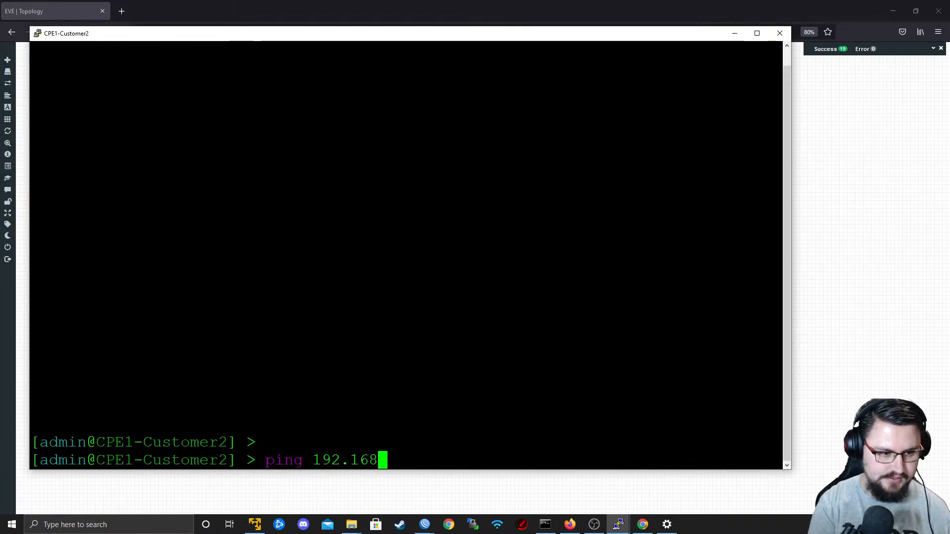
type(".90.1")
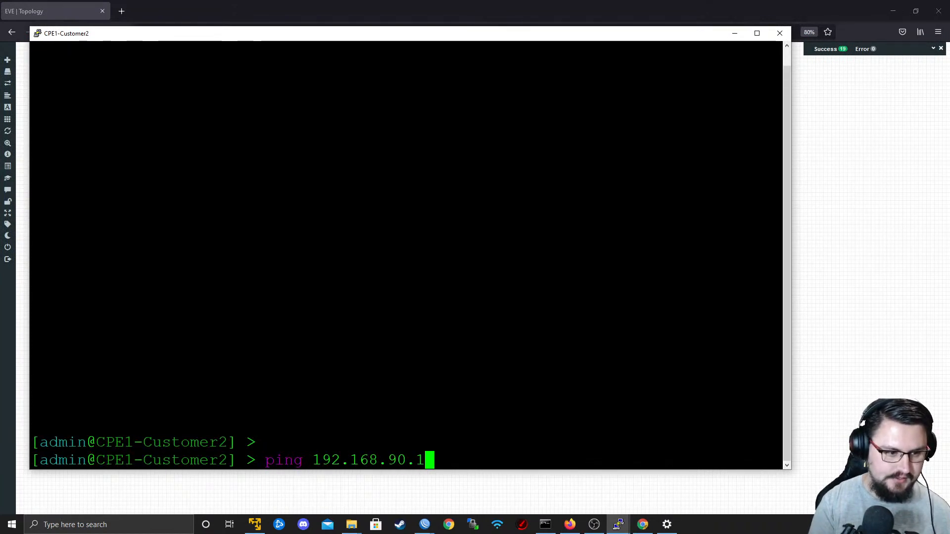
key("Return")
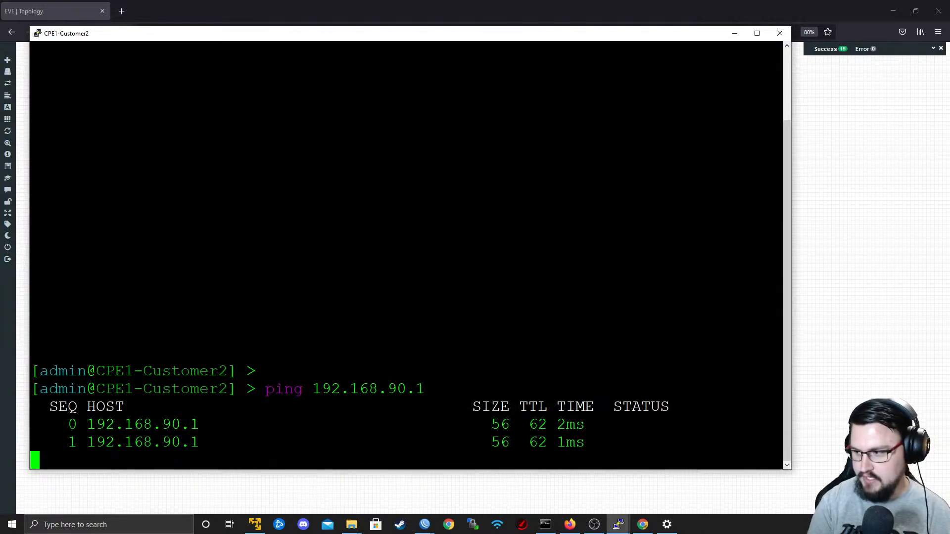
key("ctrl+c")
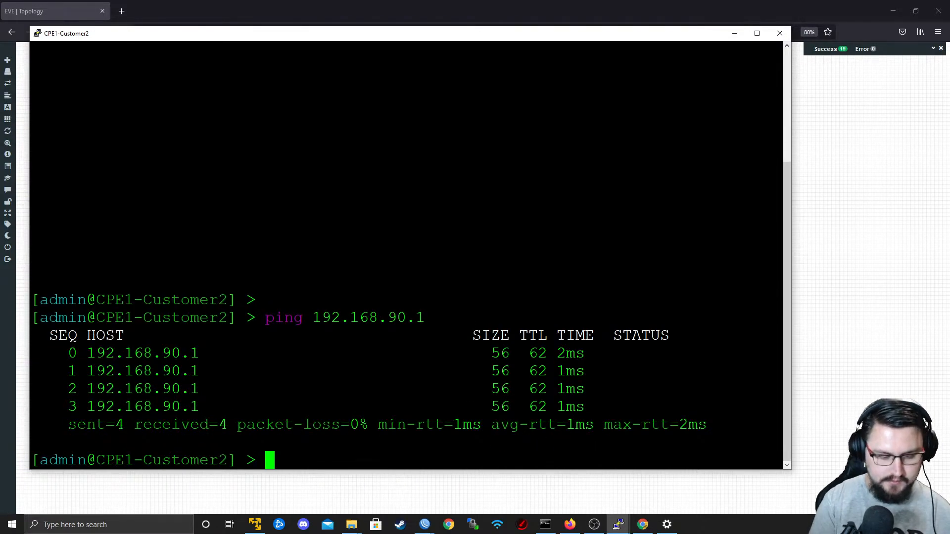
Ping 10.50.88.1 from CPE1-Customer2 to test isolation between customers, and close the terminal window.
type("ping")
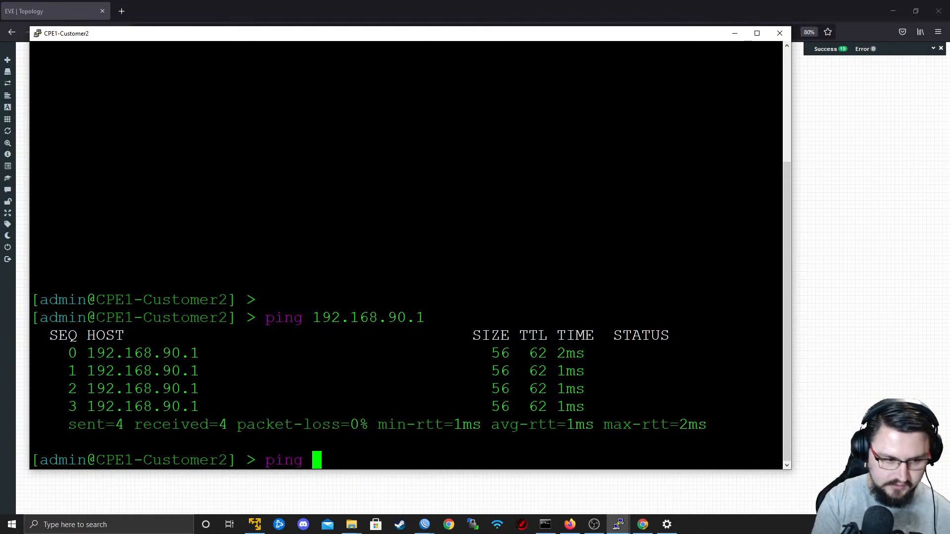
left_click_drag(247, 38, 587, 37)
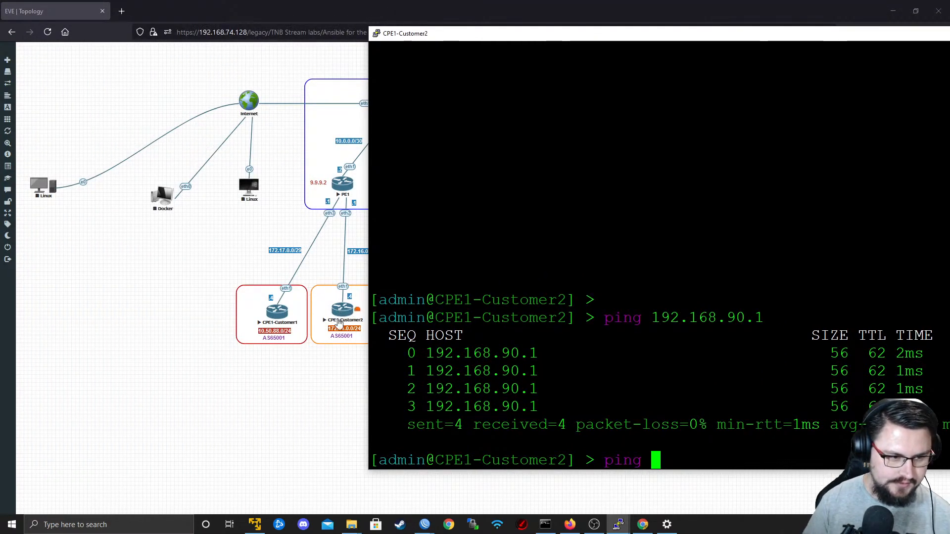
type("10.50.88.1")
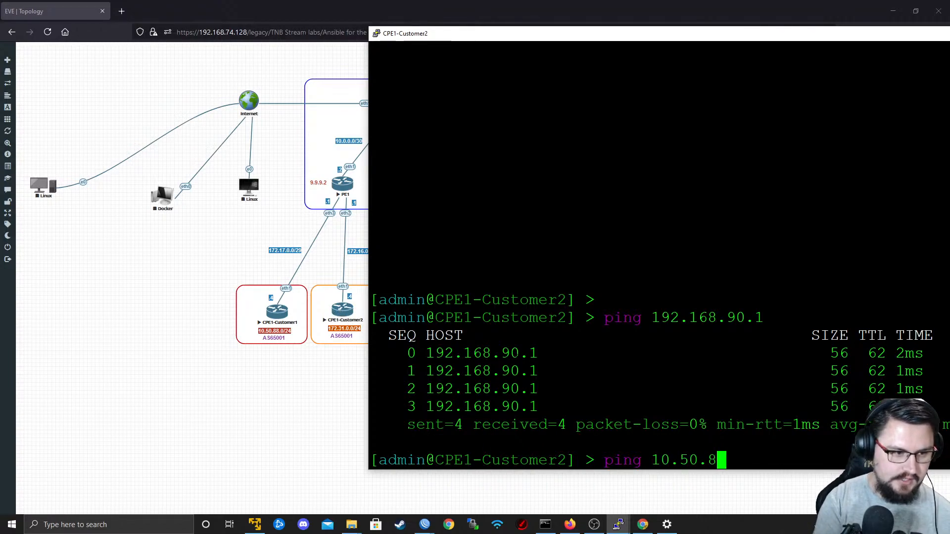
key("Return")
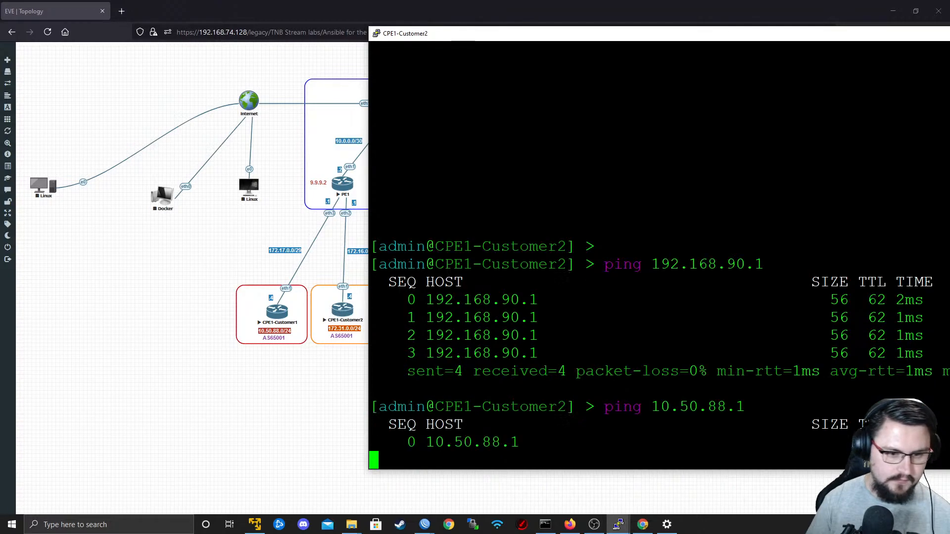
left_click_drag(481, 39, 229, 60)
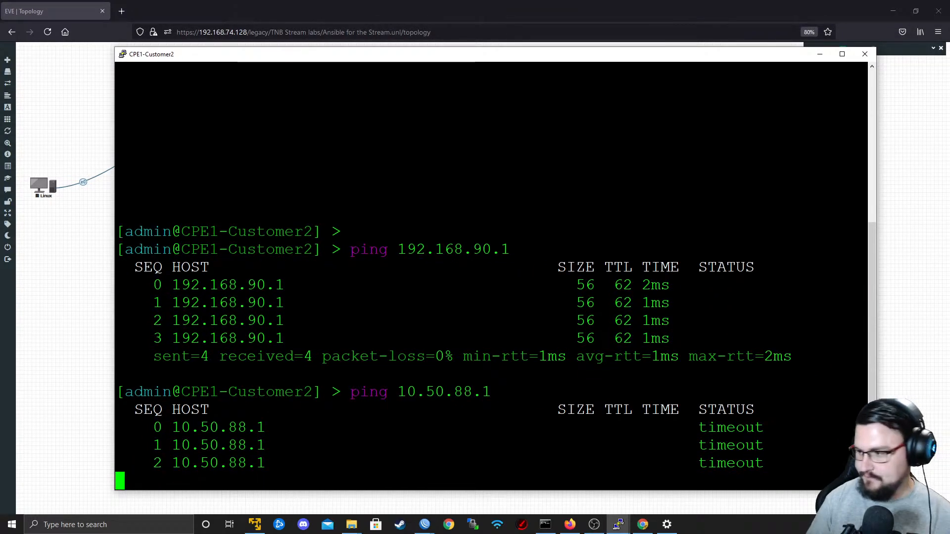
left_click(866, 54)
left_click(490, 298)
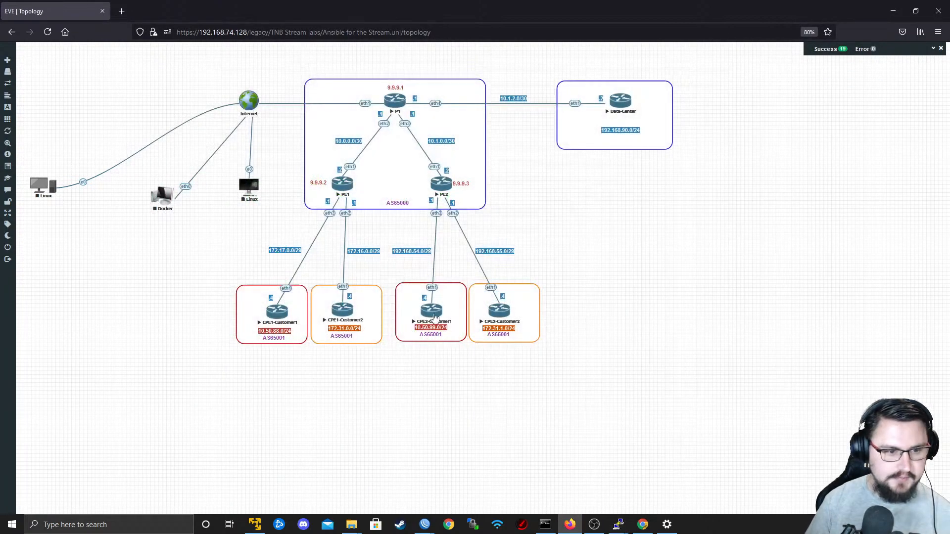
key("alt+Tab")
key("alt+Tab")
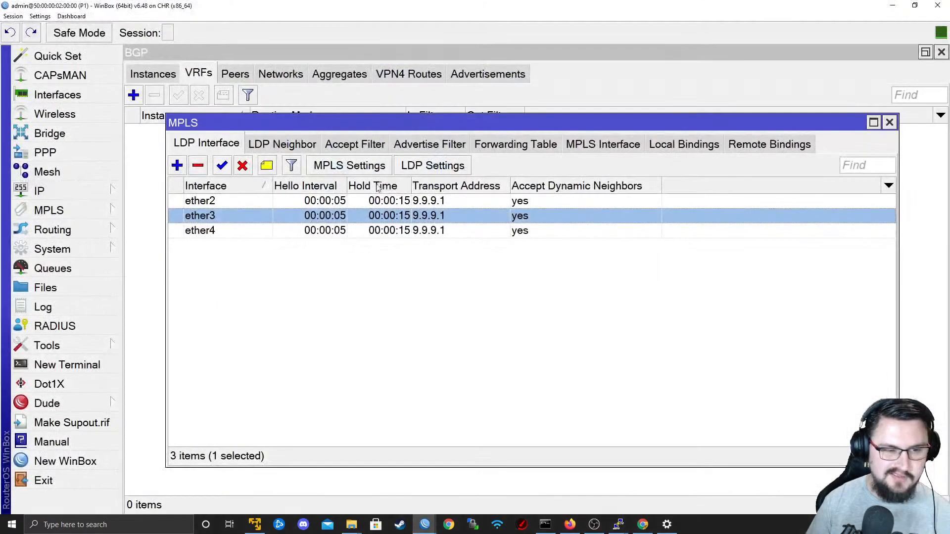
key("alt+Tab")
key("alt+Tab")
key("alt+Tab")
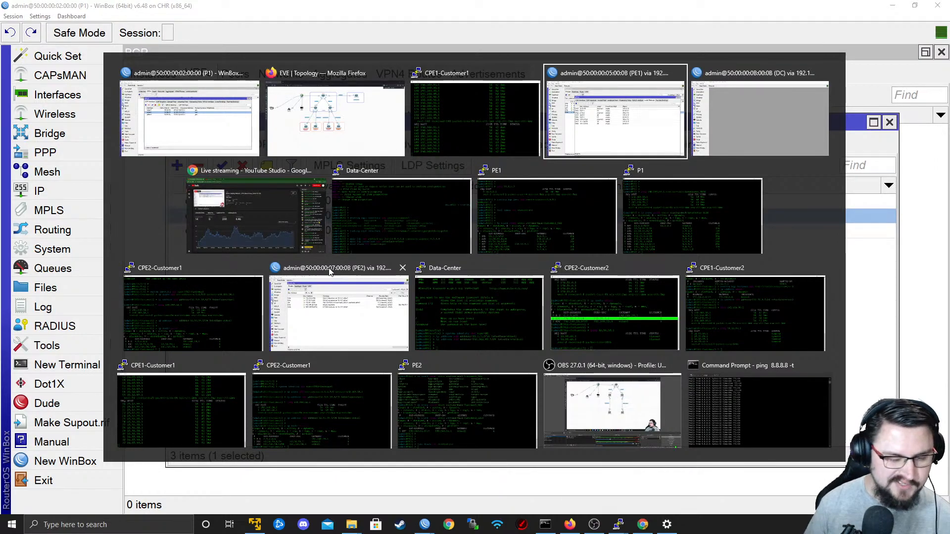
left_click(366, 146)
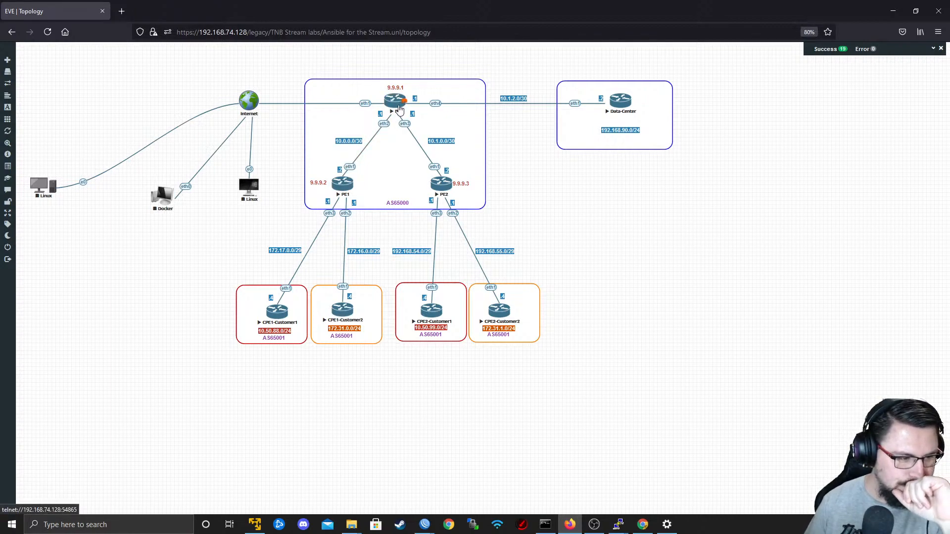
View the lab's startup-configs list, close it and dismiss the success and error notification bar.
mouse_move(10, 113)
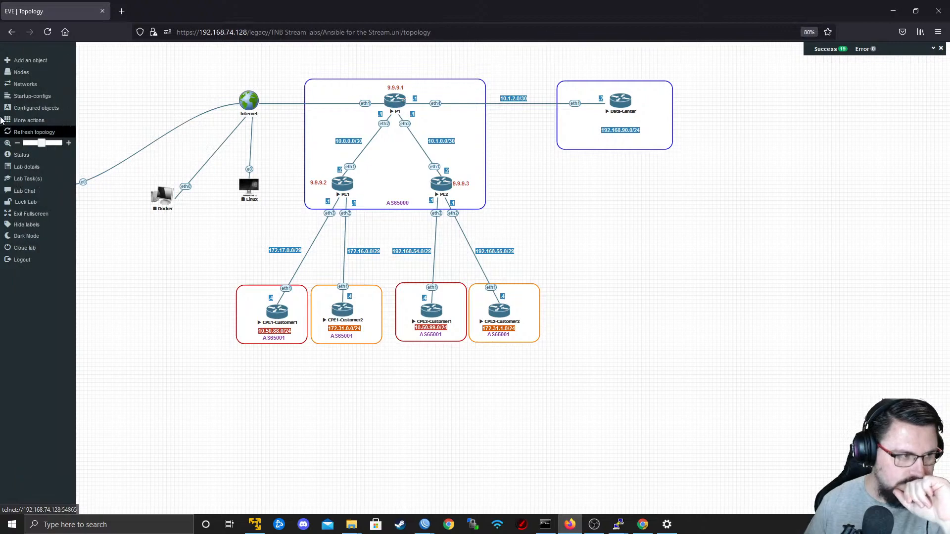
left_click(38, 98)
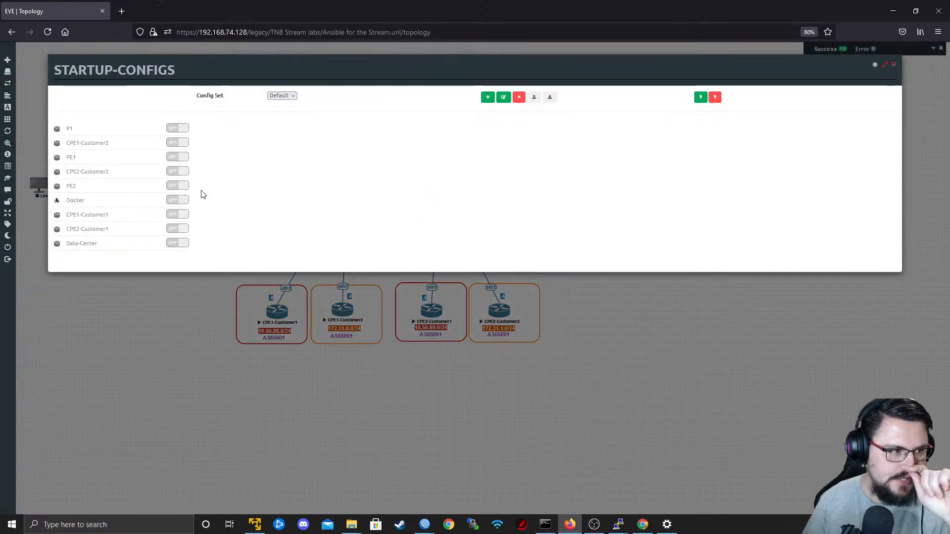
left_click(893, 64)
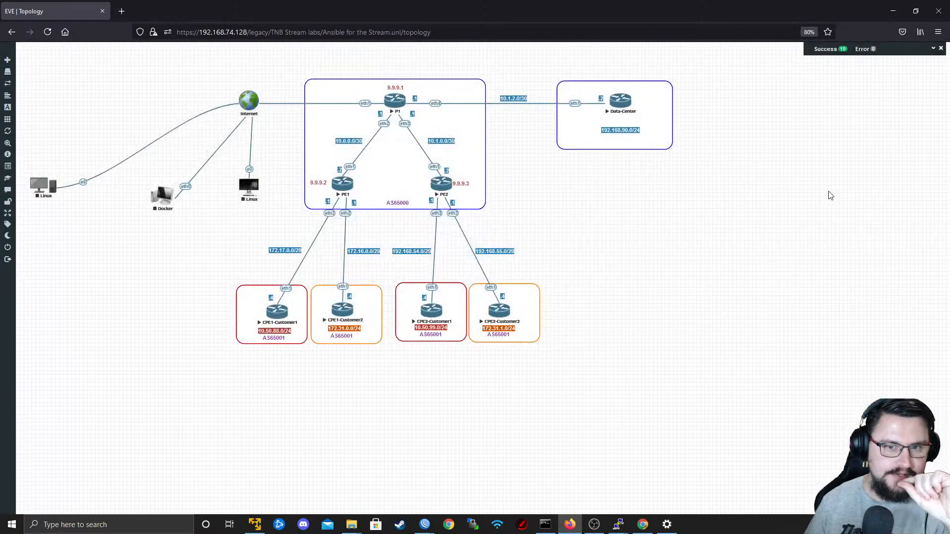
left_click(941, 48)
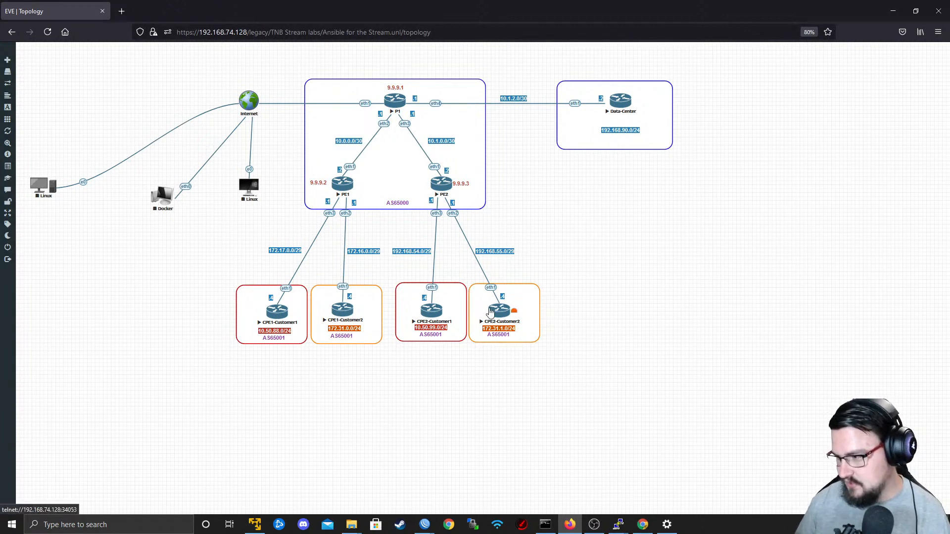
Stop the running ping in CPE1-Customer1's terminal and return to the topology diagram.
key("alt+Tab")
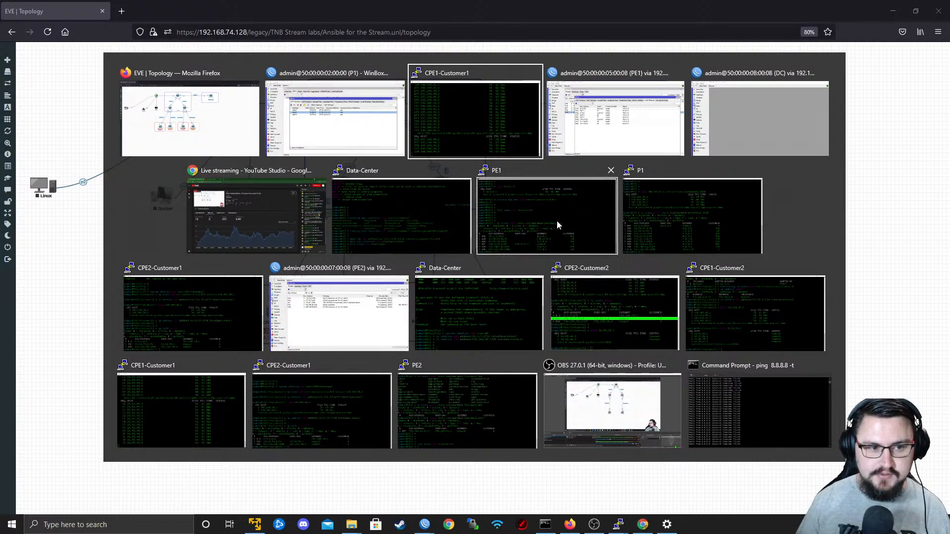
left_click(490, 139)
key("ctrl+c")
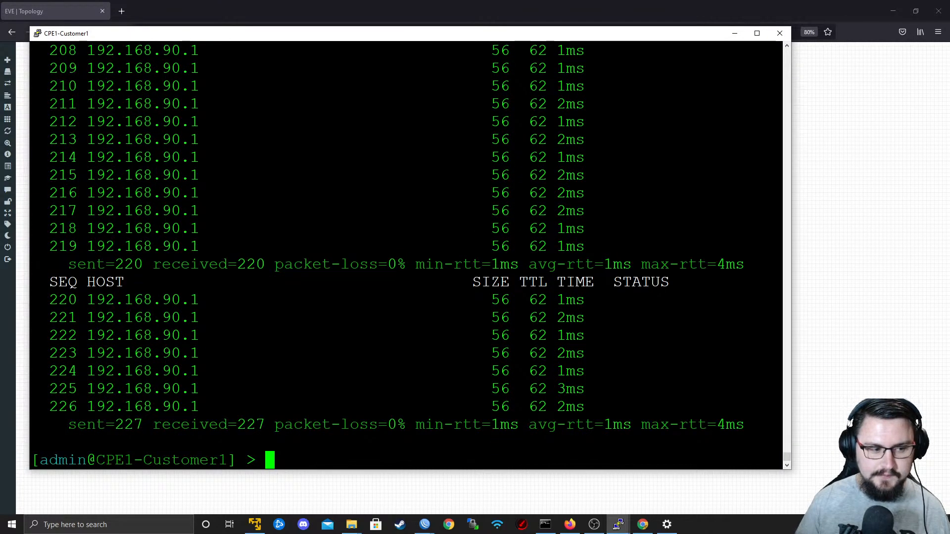
key("alt+Tab")
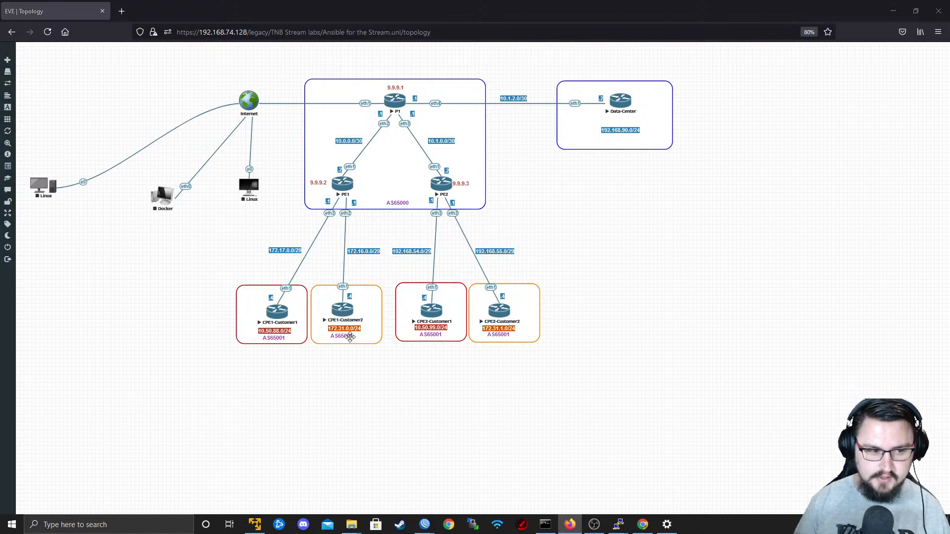
Switch to the maximized CPE1-Customer2 terminal and ping 192.168.90.1 again, stopping it after a few replies.
key("alt+Tab")
key("alt+Tab")
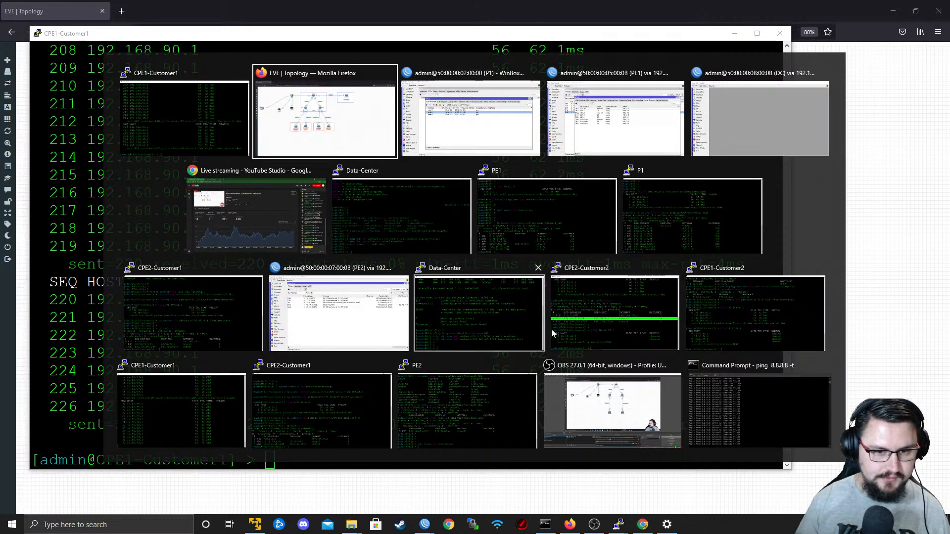
left_click(734, 334)
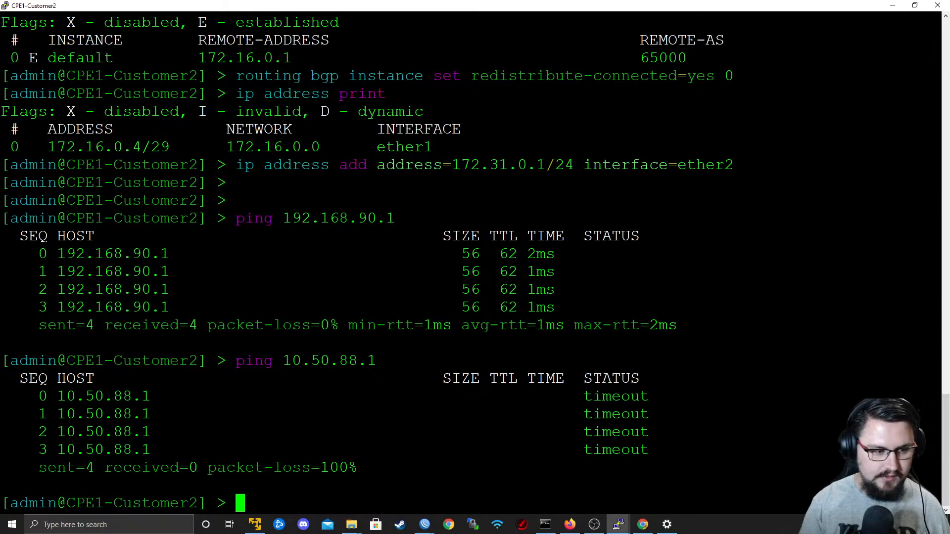
key("Return")
key("Return")
type("ping 192.16")
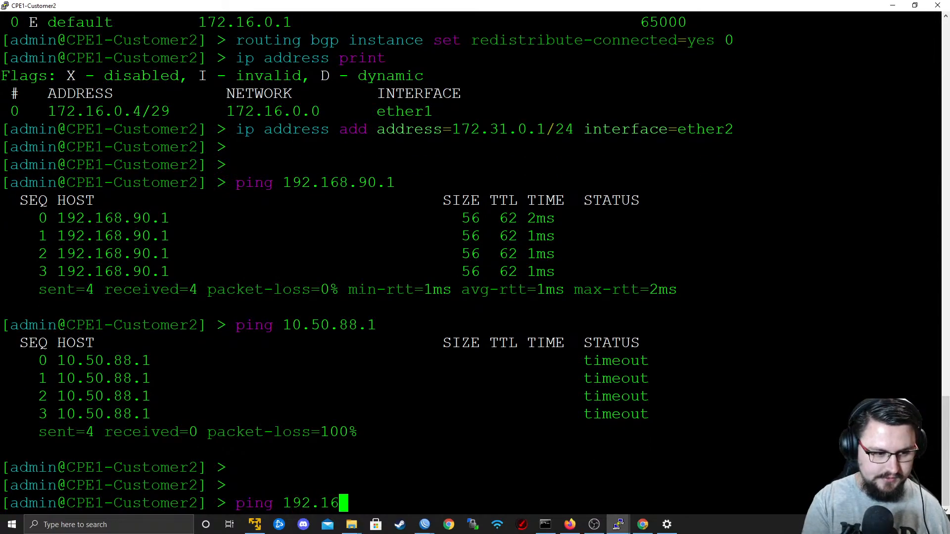
type("8.90.1")
key("Return")
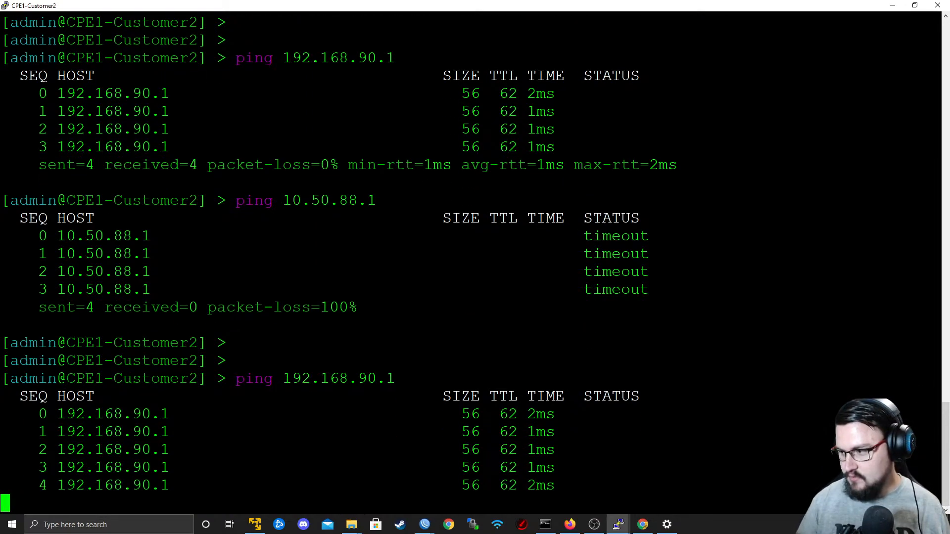
key("ctrl+c")
Switch to CPE1-Customer1's terminal and rerun the ping to 192.168.90.1 with src-address=10.50.88.1.
key("alt+Tab")
key("alt+Tab")
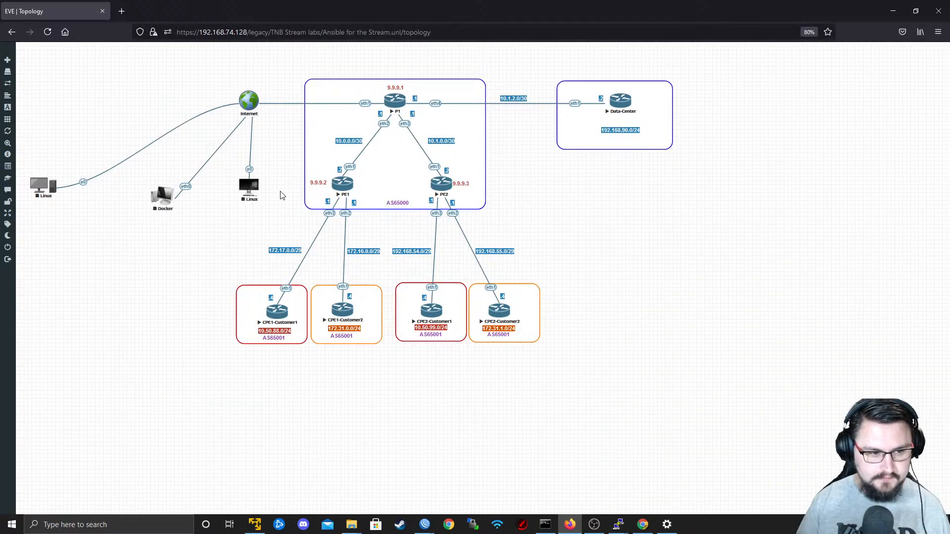
key("alt+Tab")
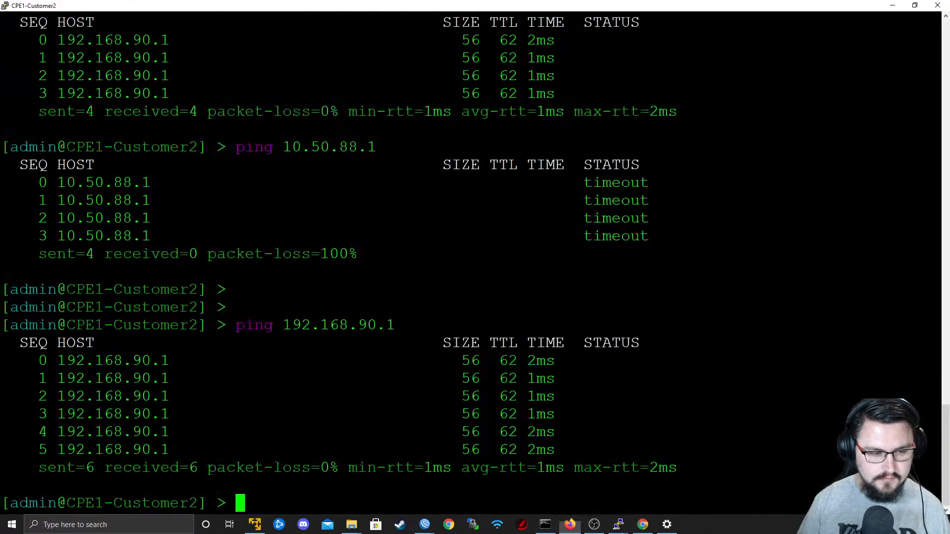
key("alt+Tab")
key("alt+Tab")
key("Up")
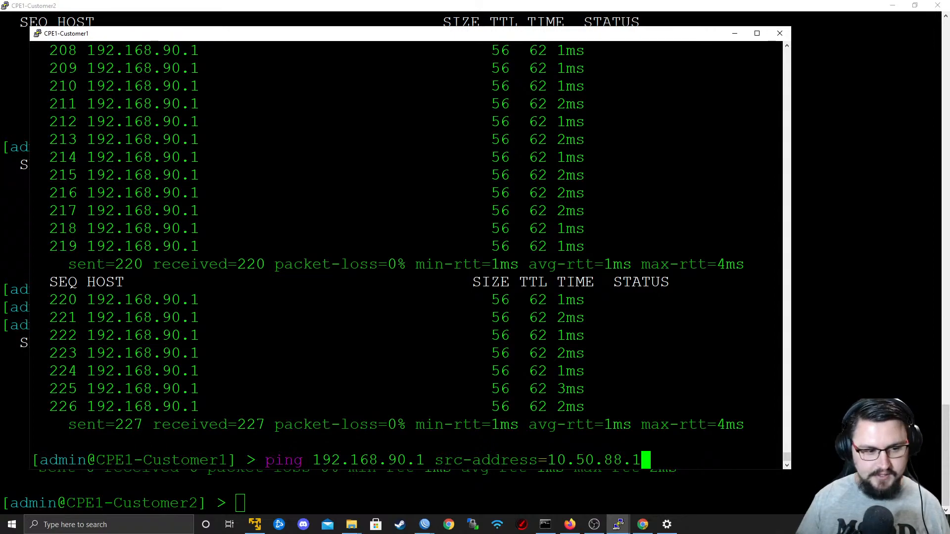
key("Return")
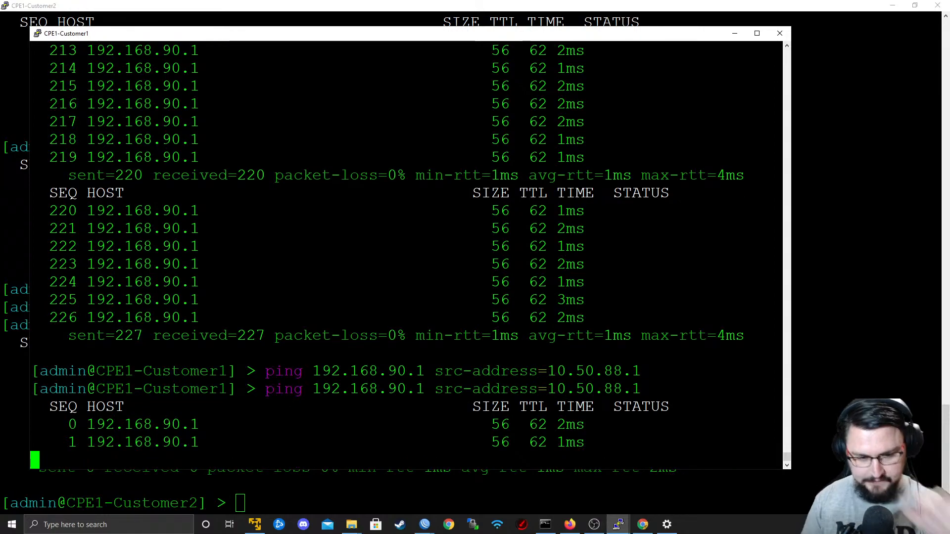
Return to the topology diagram, open CPE2-Customer1's console in PuTTY and ping 192.168.90.1.
key("alt+Tab")
key("Tab")
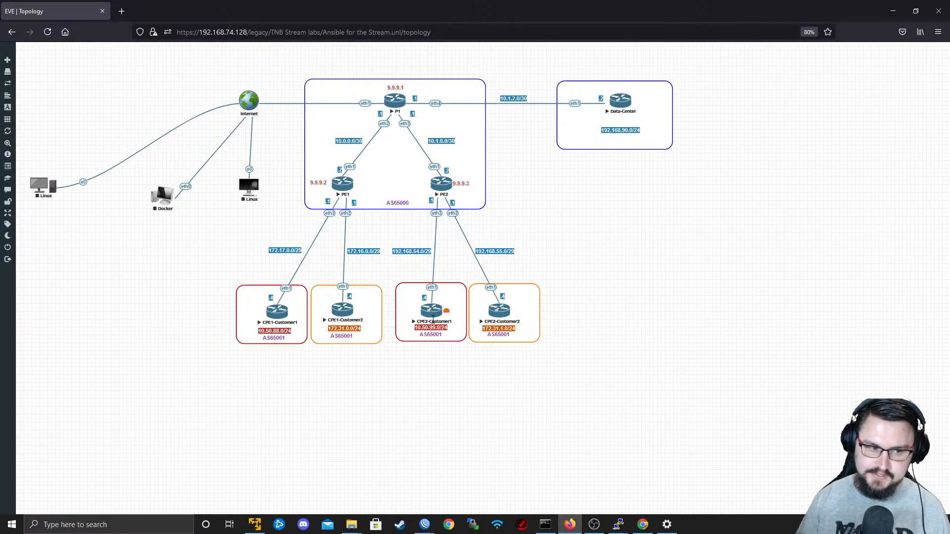
left_click(429, 314)
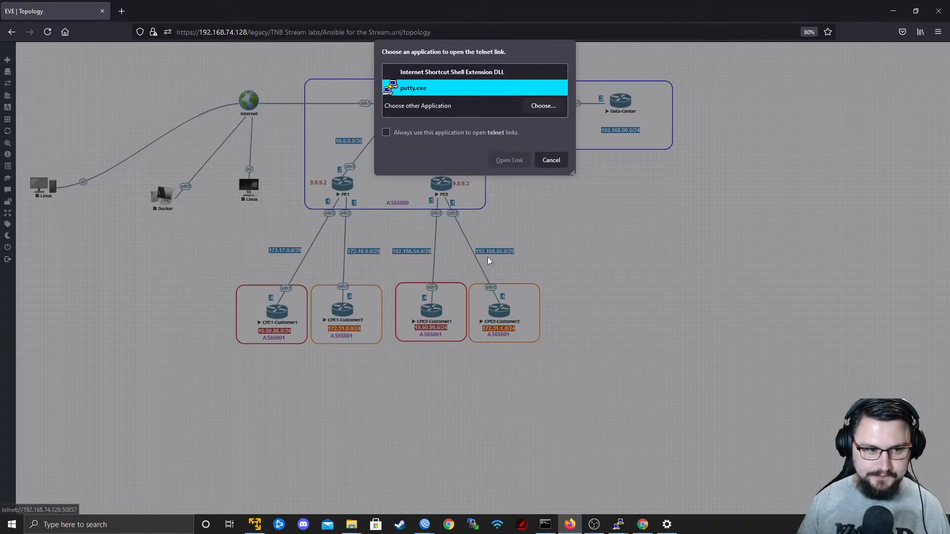
left_click(514, 162)
key("Return")
type("ping 192.168")
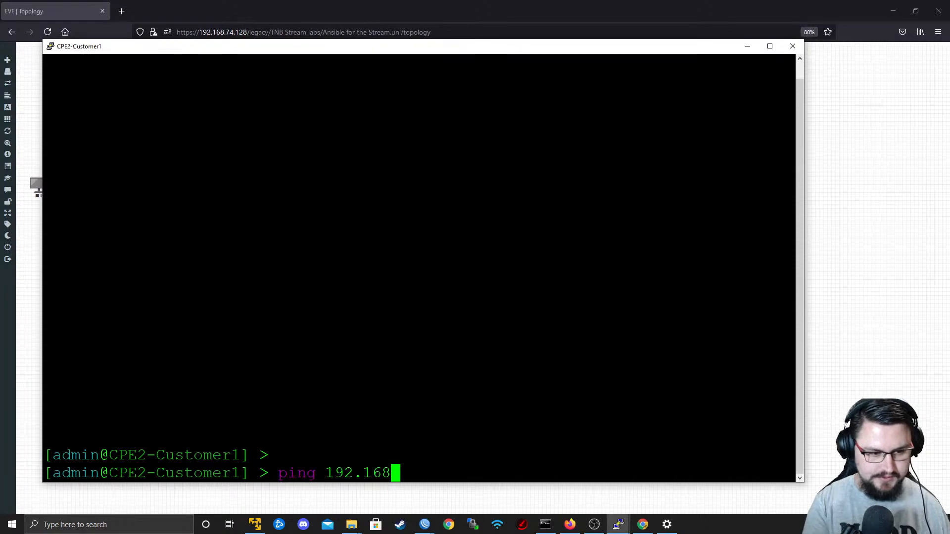
type(".90.1")
key("Return")
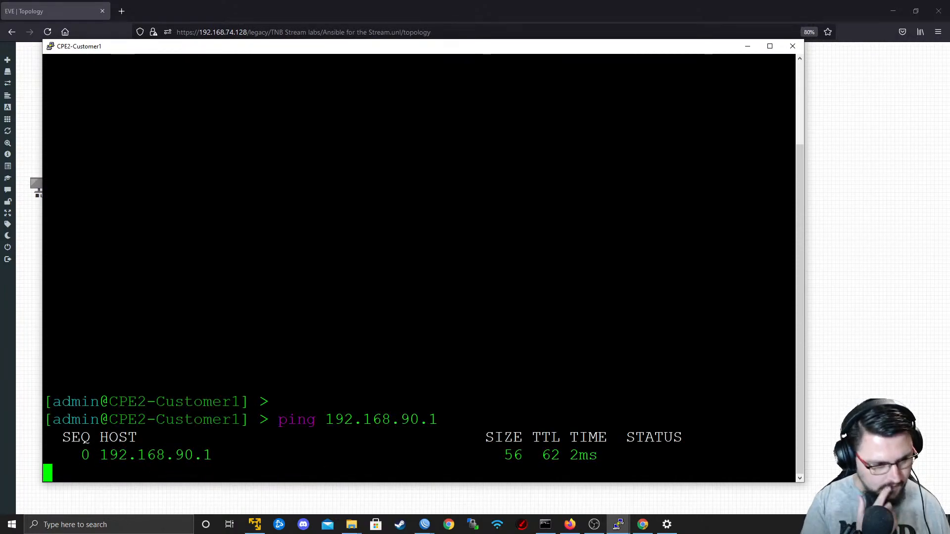
Print CPE2-Customer1's IP addresses, ping 192.168.90.1 with src-address=10.50.99.1, and return to the topology diagram.
type("ip address print")
key("Return")
key("Up")
type("s")
key("Up")
type("s")
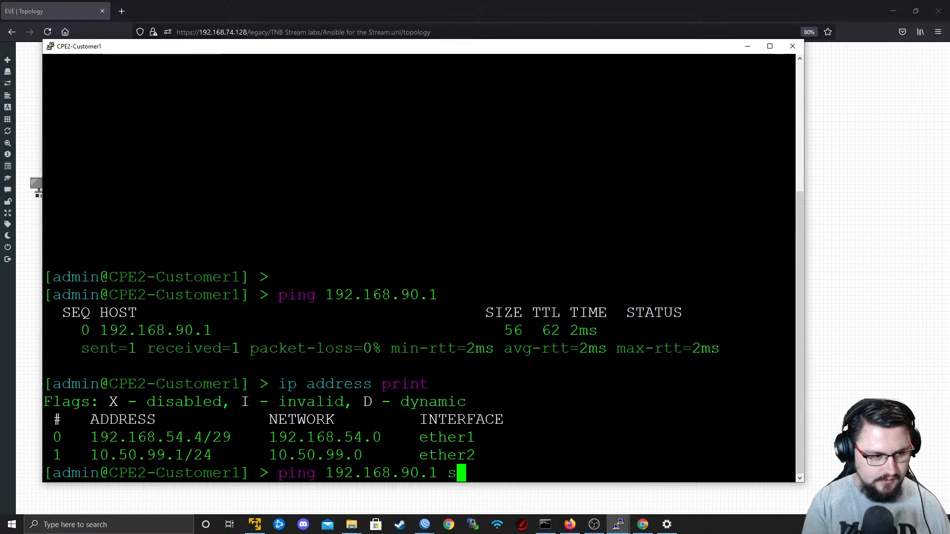
type("rc-address=10.50.99.1")
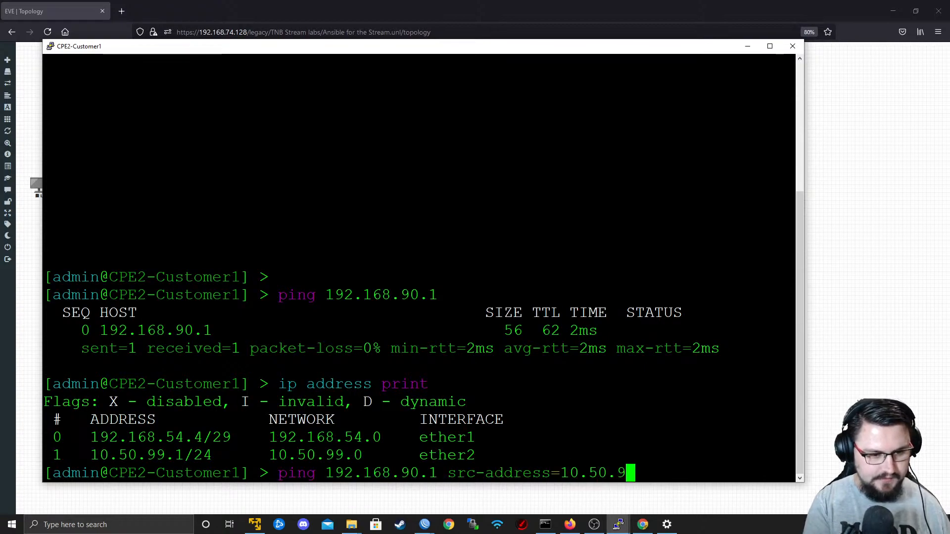
key("Return")
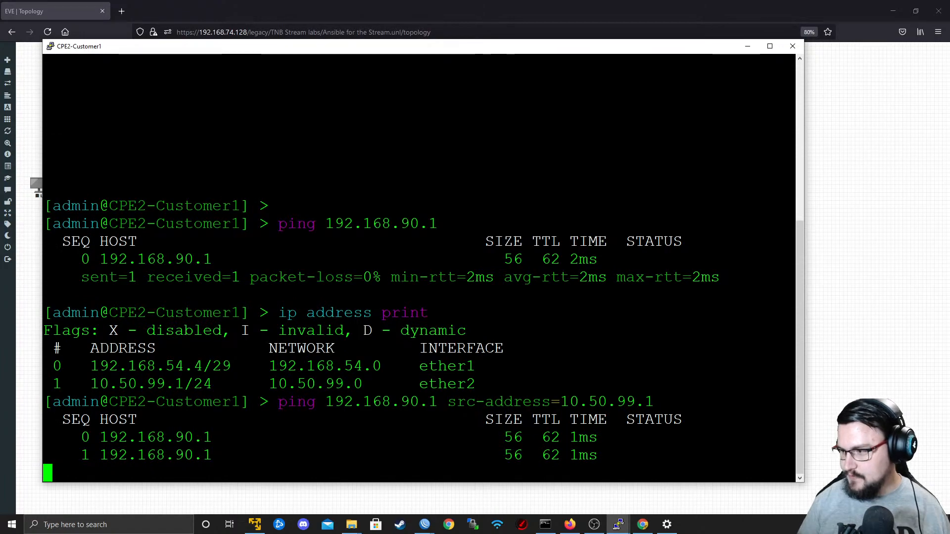
left_click(749, 51)
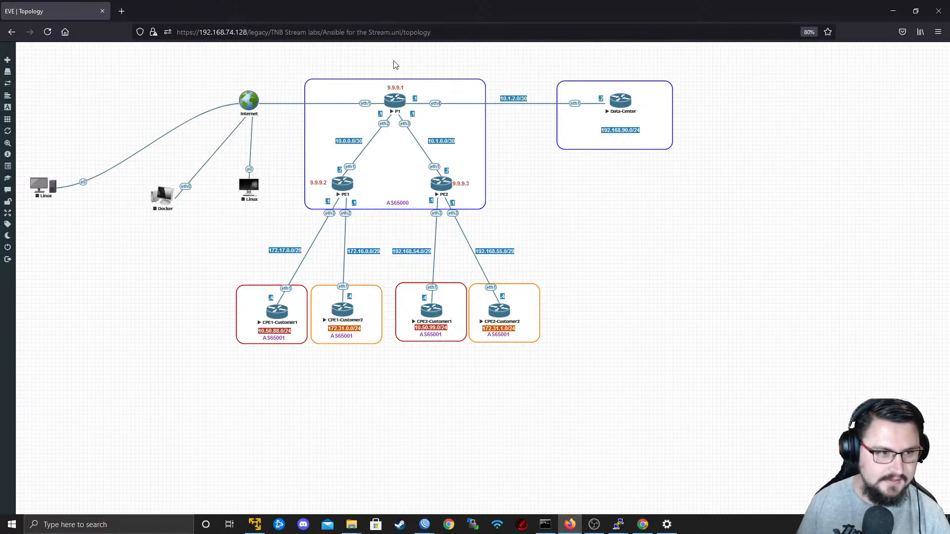
right_click(396, 99)
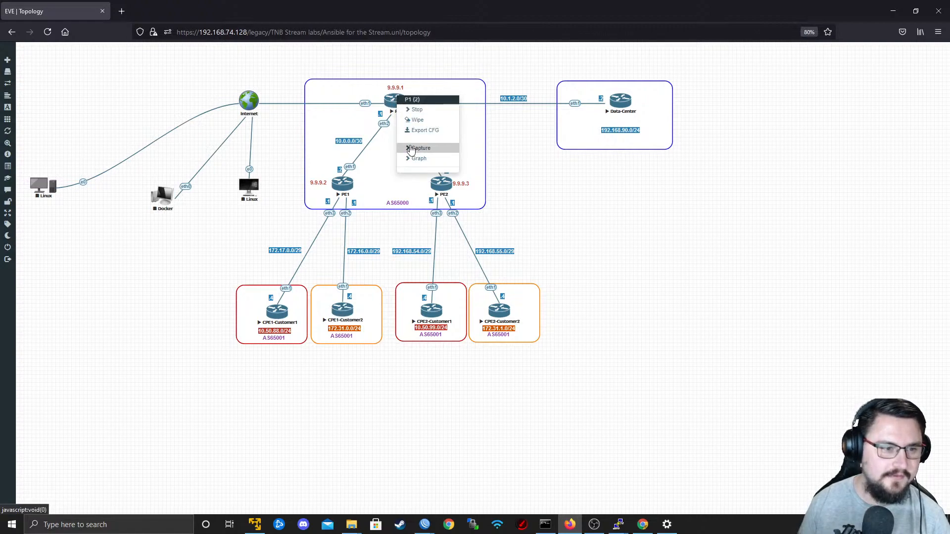
left_click(685, 242)
left_click_drag(671, 392, 524, 218)
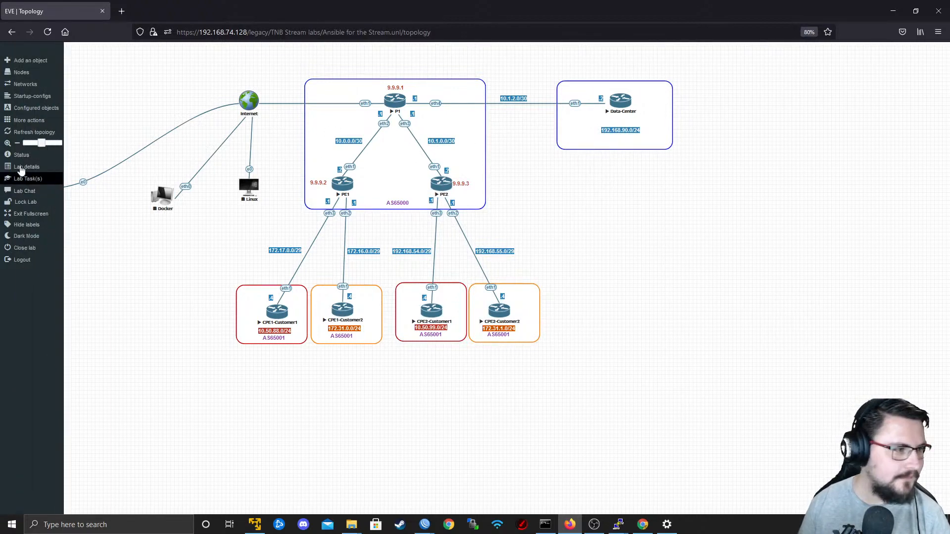
left_click(397, 105)
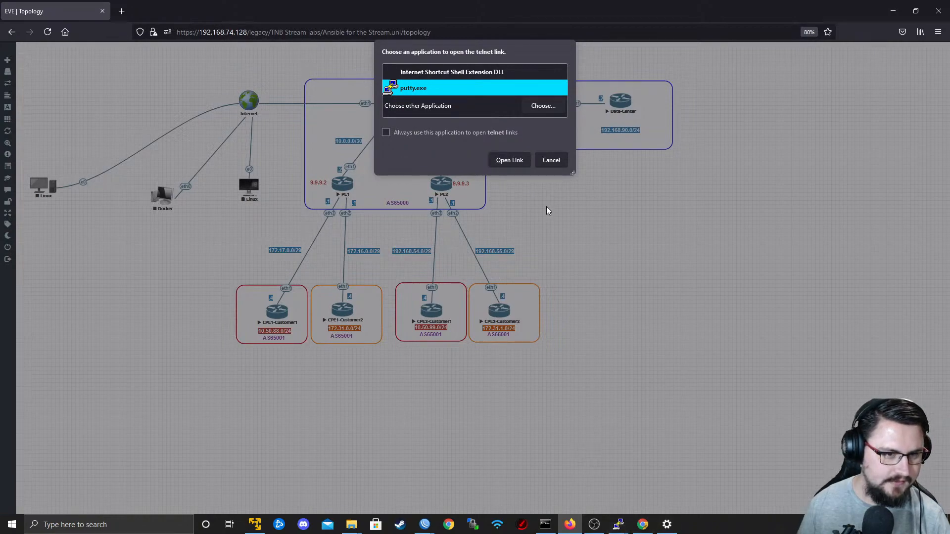
left_click(551, 160)
right_click(624, 524)
left_click(619, 506)
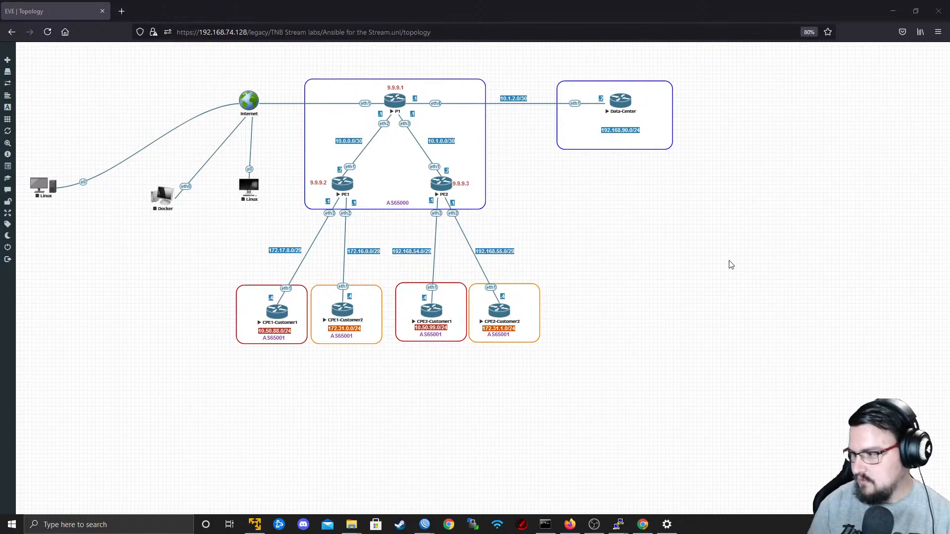
Open CPE2-Customer2's console in PuTTY from the topology diagram and ping 192.168.90.1.
left_click(499, 311)
left_click(512, 159)
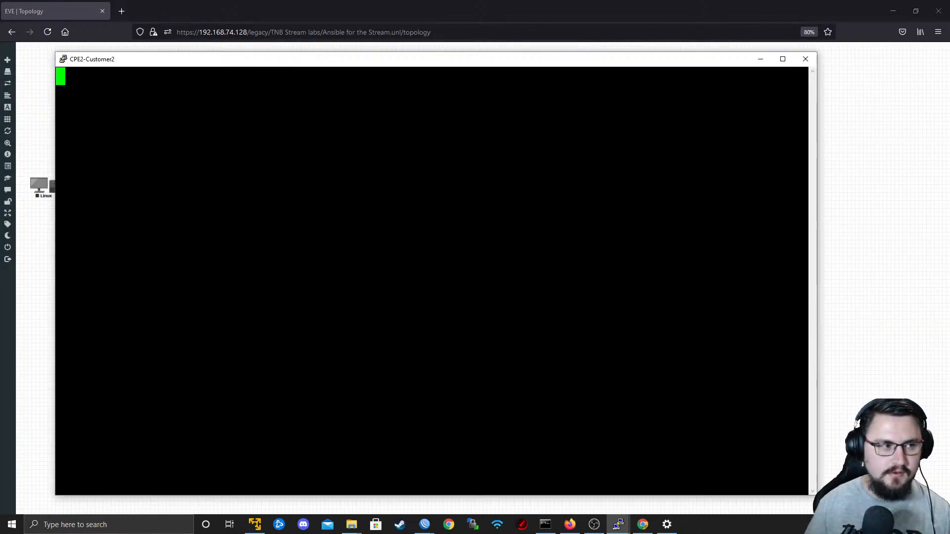
type("ping 1")
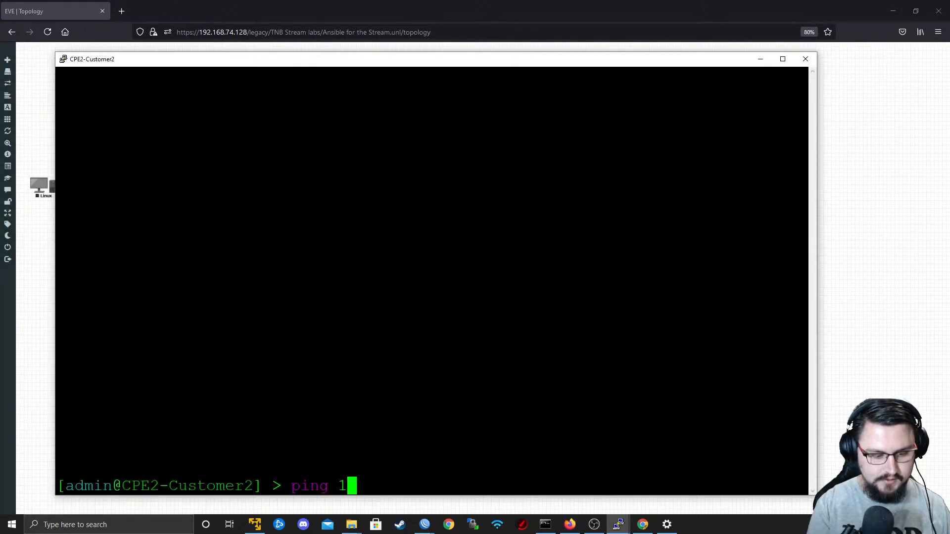
type("92.168.90.1 s")
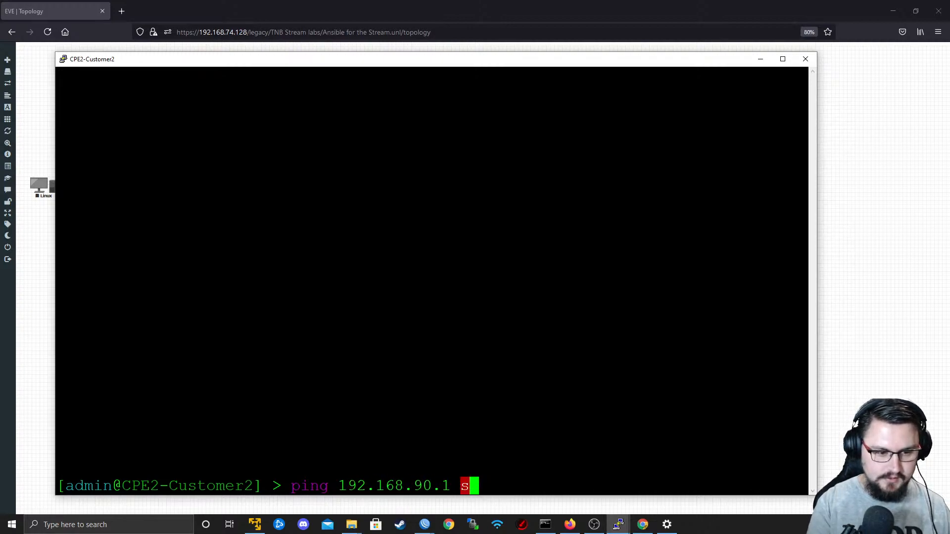
key("Return")
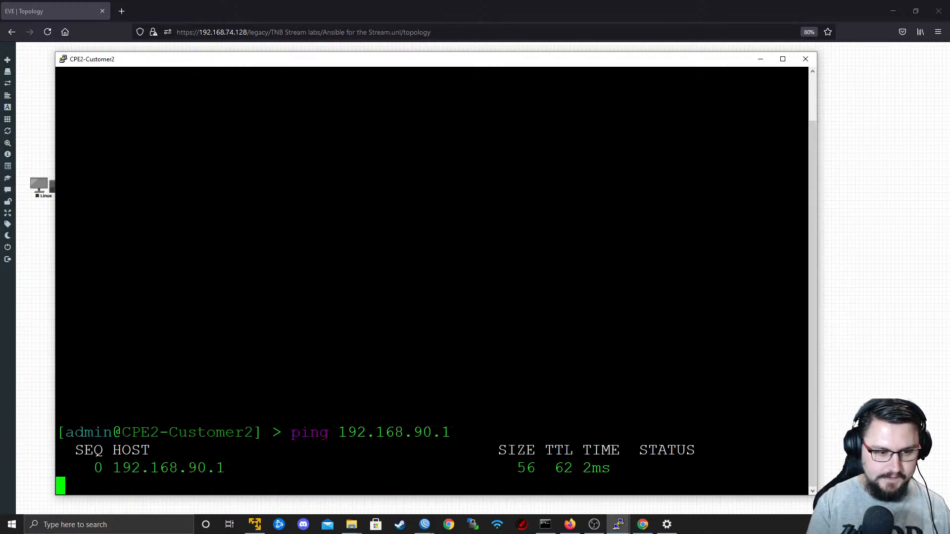
Print CPE2-Customer2's IP addresses, ping 192.168.90.1 with src-address=172.31.1.1, and return to the topology diagram.
type("ip address print")
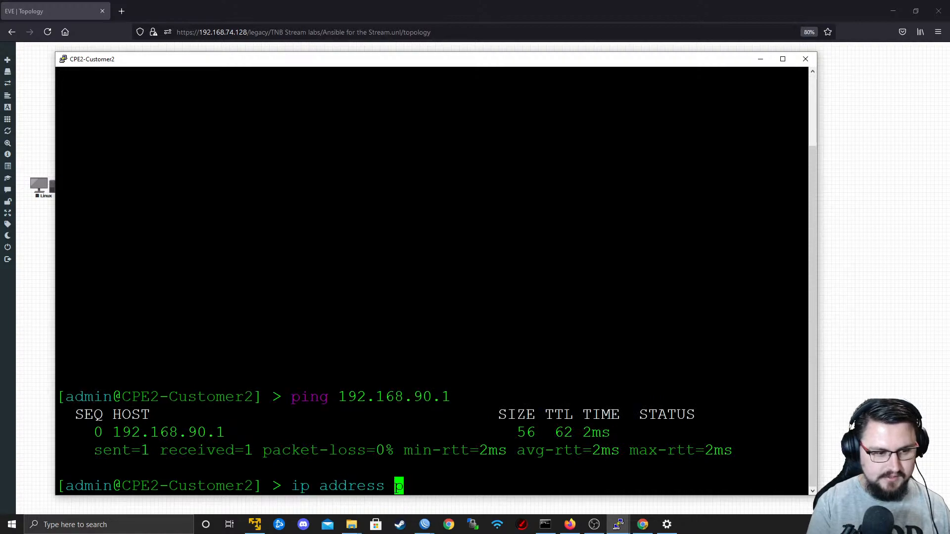
key("Return")
key("Up")
key("Up")
type("src-address=172.31.1.1")
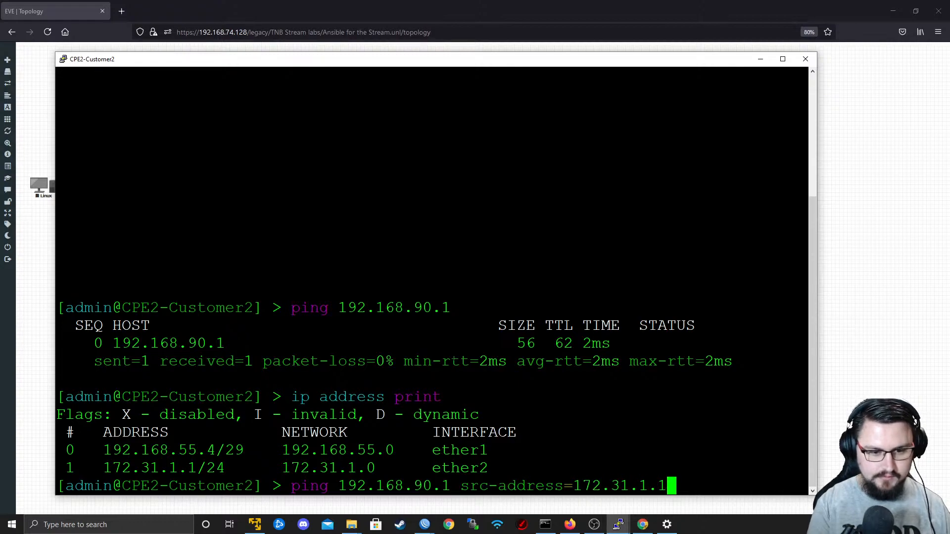
key("Return")
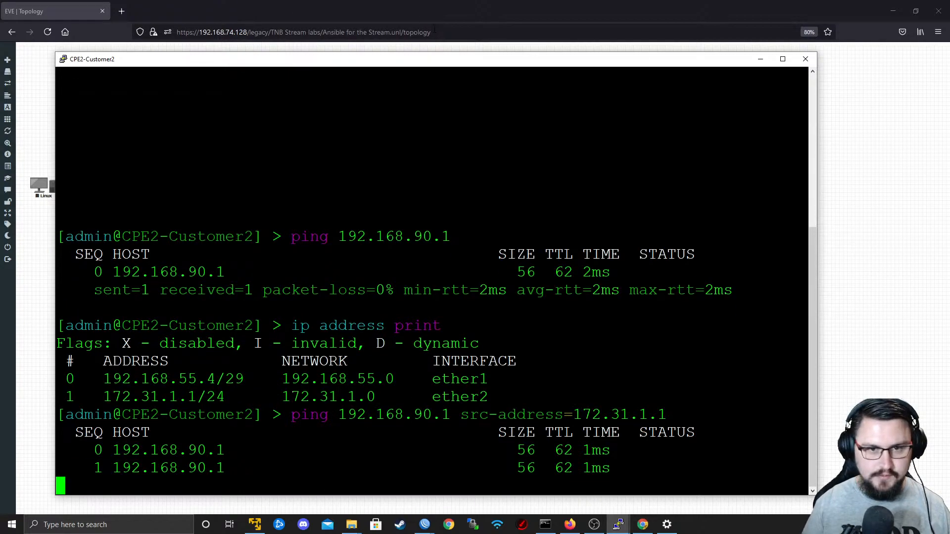
left_click(761, 59)
Switch to the maximized Data-Center terminal, keep its session open, and get a fresh command prompt.
left_click_drag(600, 382, 198, 269)
left_click_drag(563, 66, 561, 50)
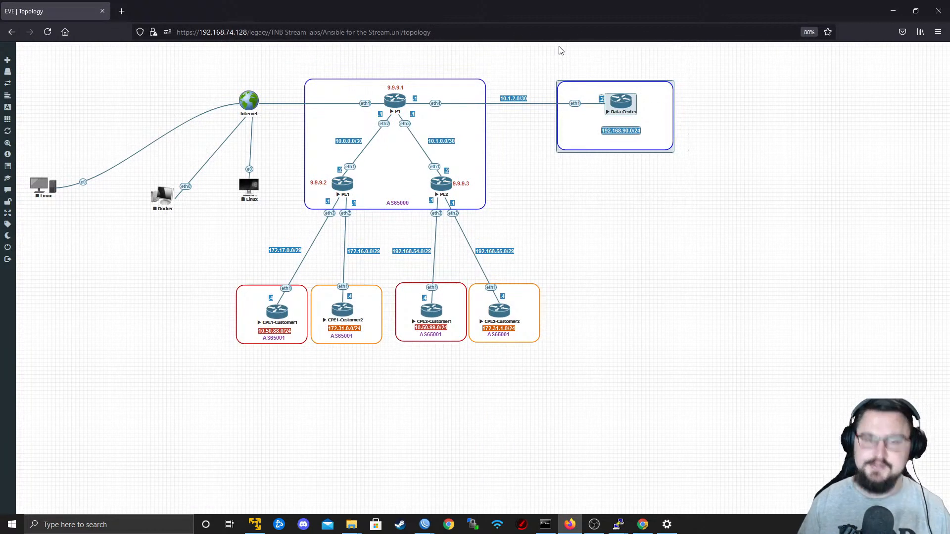
key("alt+Tab")
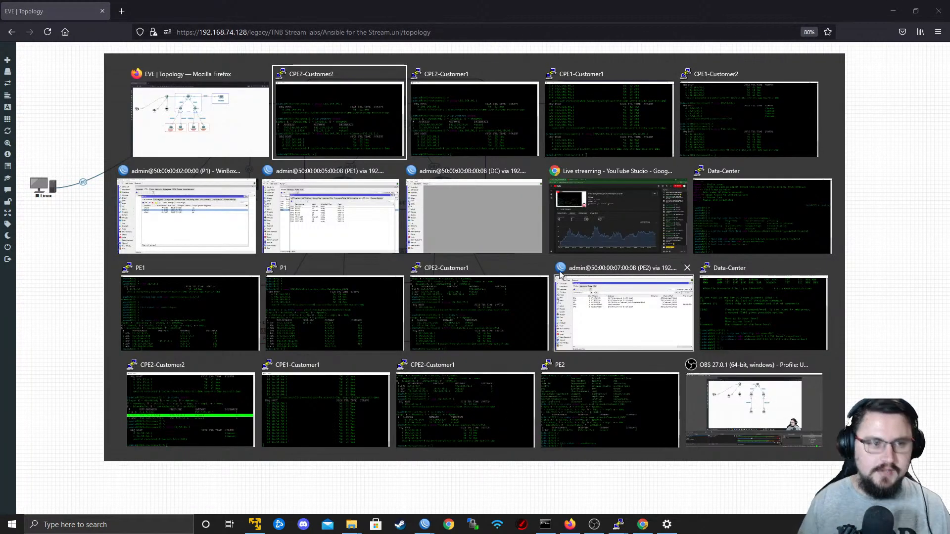
key("alt+Tab")
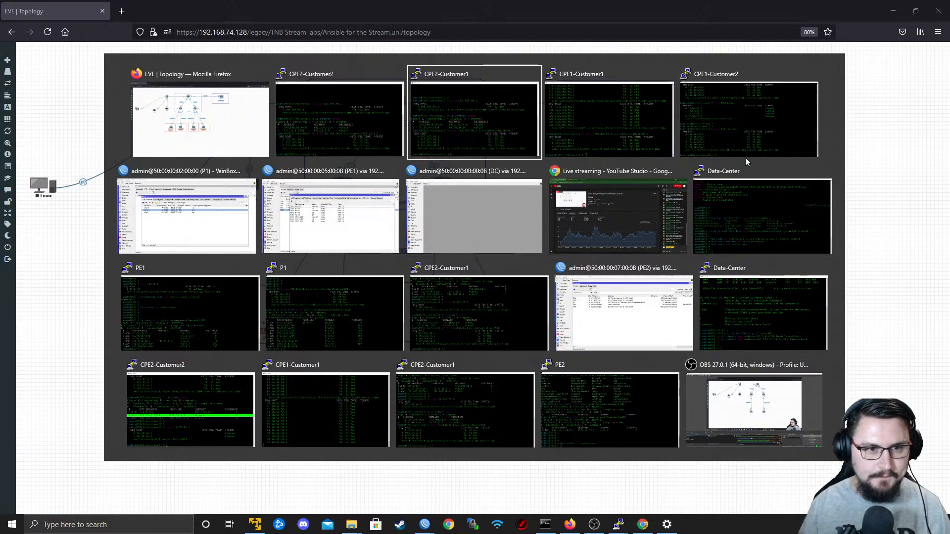
left_click(826, 171)
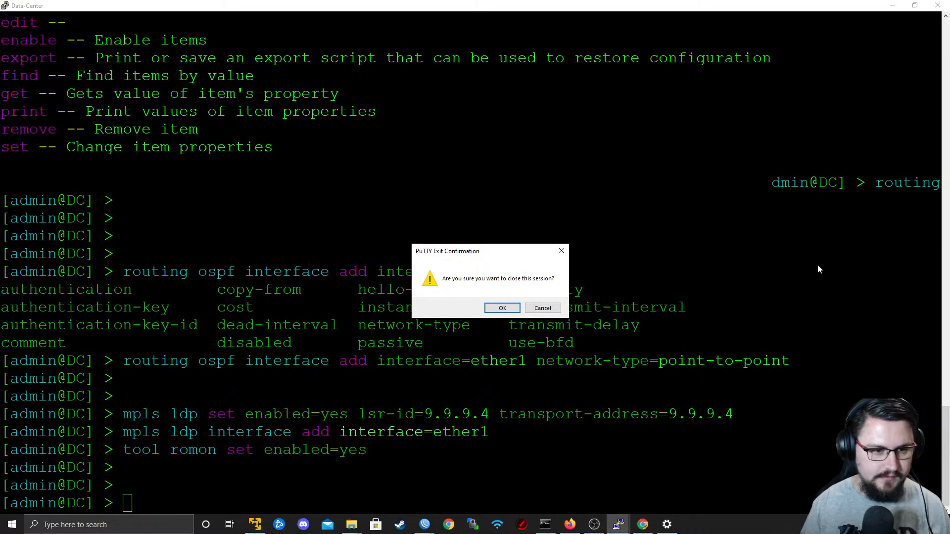
left_click(555, 312)
key("Return")
key("Return")
Ping 172.31.1.1 from the data center router with src-address=192.168.90.1 and routing-table=DataCenter_BLUE, and return to the topology diagram.
type("ping 1")
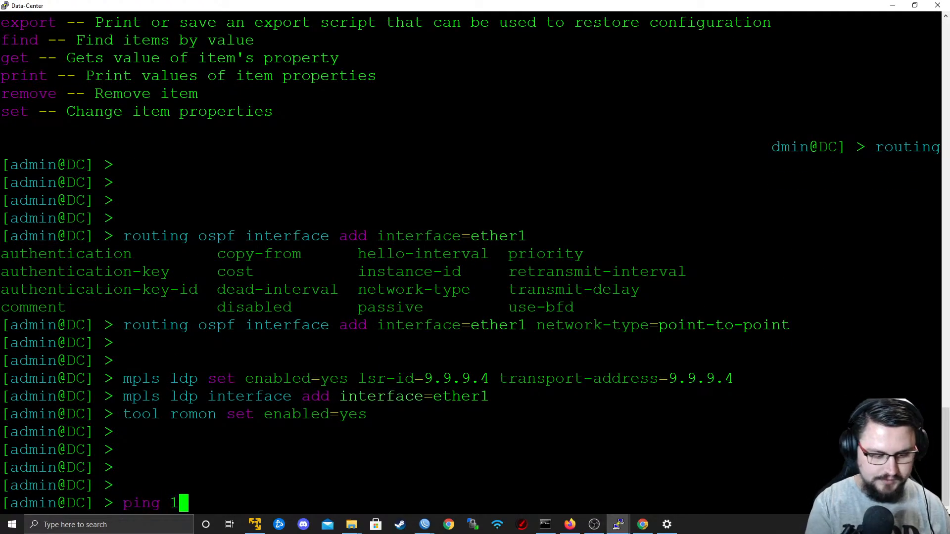
type("72.31.")
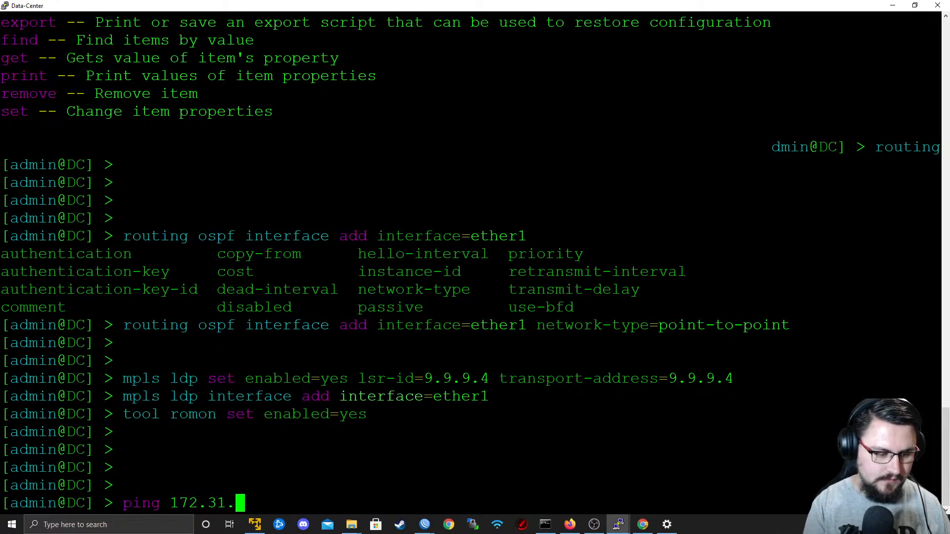
type("1.1 ")
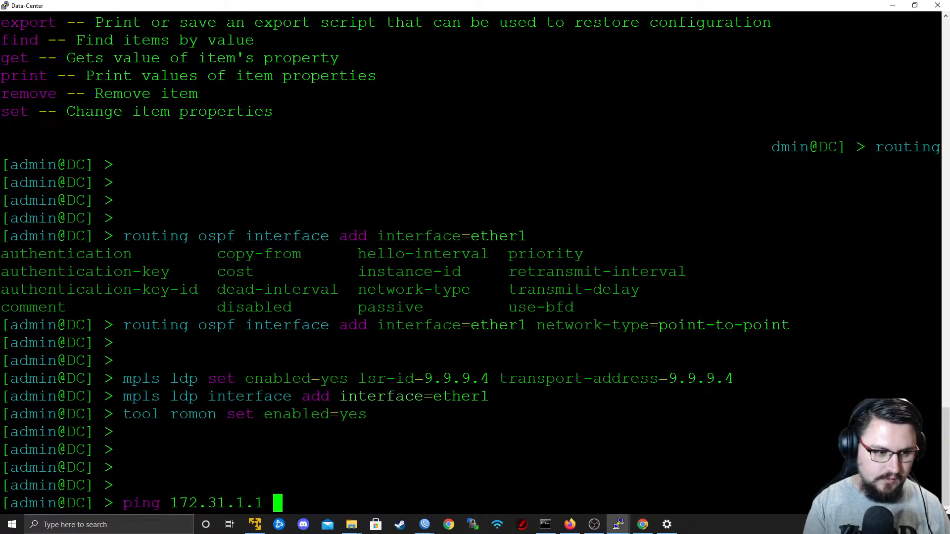
type("sr")
key("Tab")
type("19")
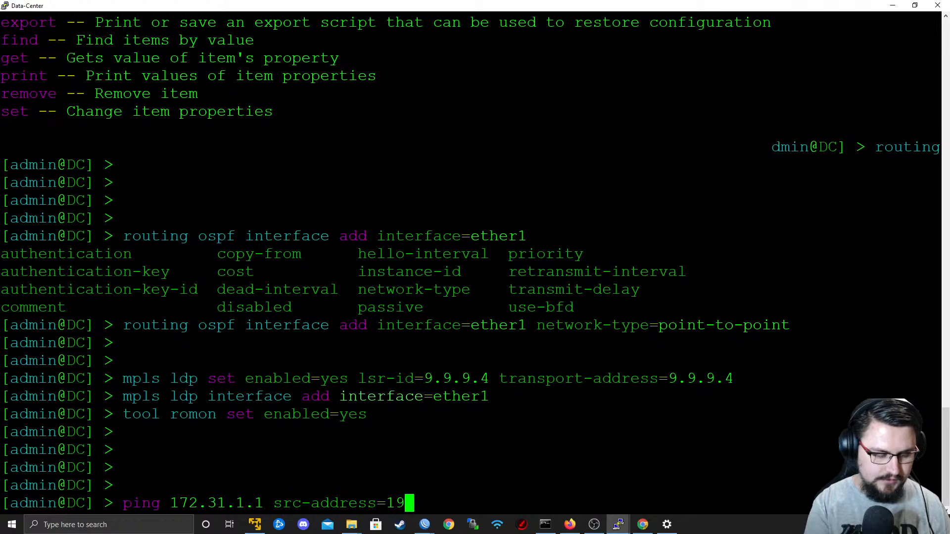
type("2.168.90.1 ")
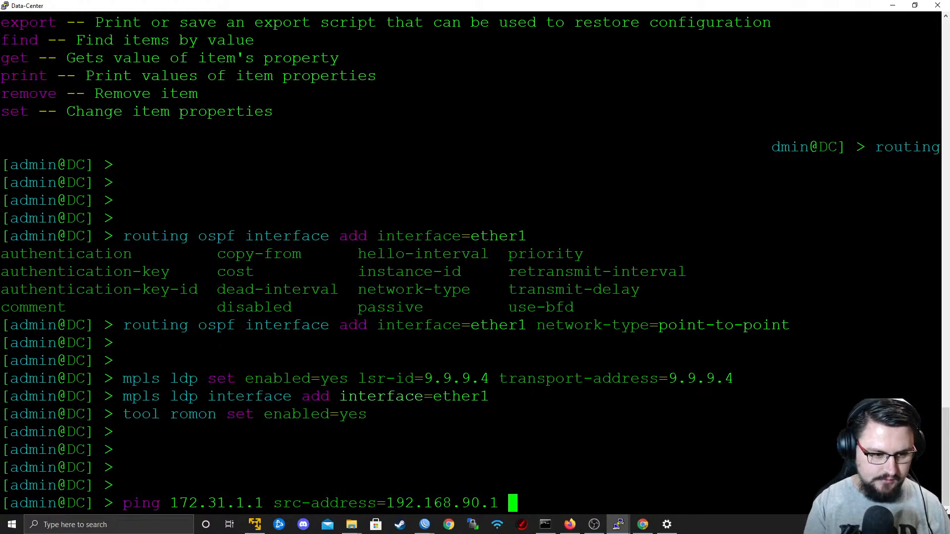
type("r")
key("Tab")
type("VR")
key("BackSpace")
key("BackSpace")
type("Da")
key("Tab")
key("Return")
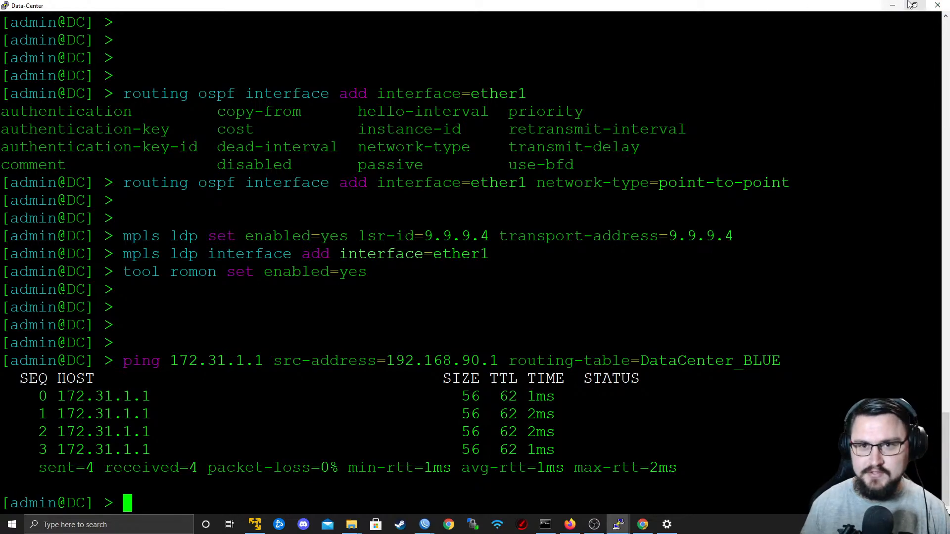
left_click(892, 5)
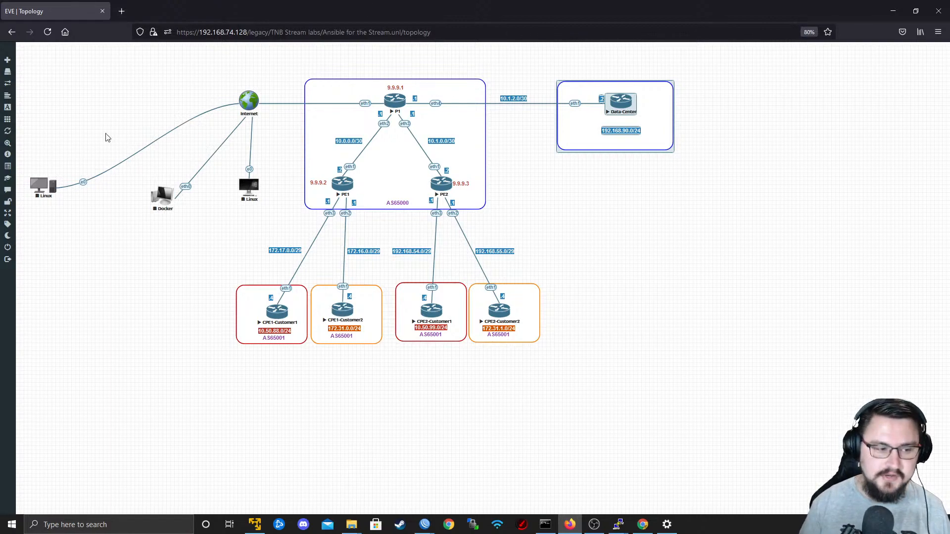
Switch to the CPE2-Customer2 terminal and move it aside to check Customer1's subnets on the topology diagram.
key("alt+Tab")
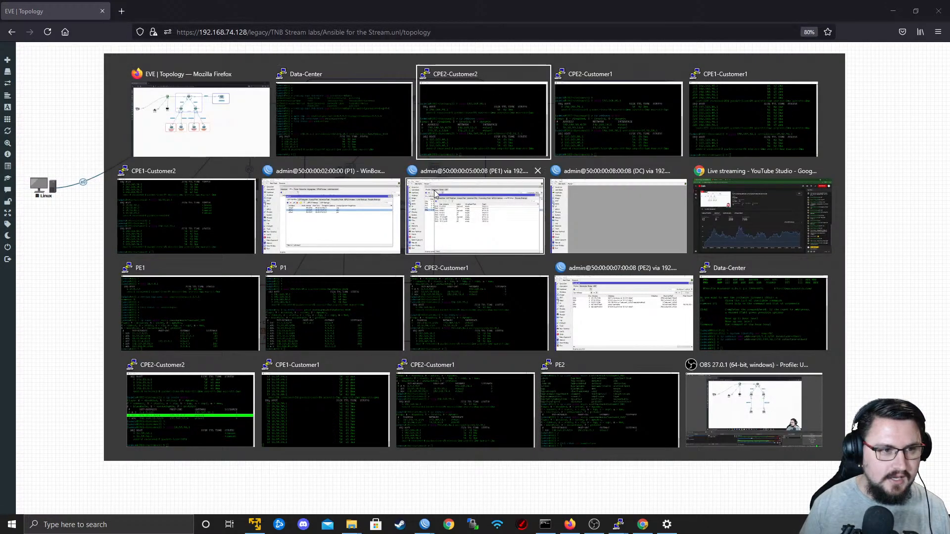
left_click(470, 124)
left_click_drag(407, 65, 611, 60)
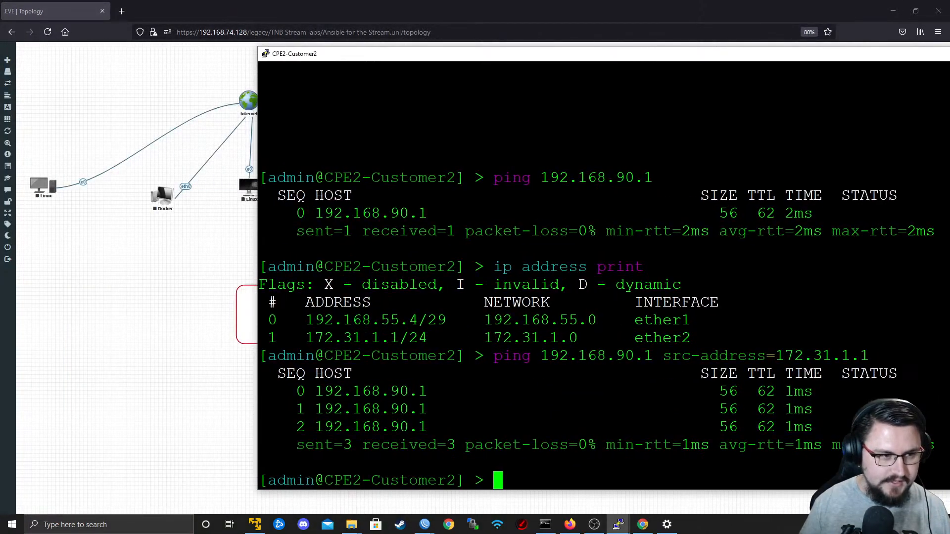
left_click_drag(373, 56, 718, 75)
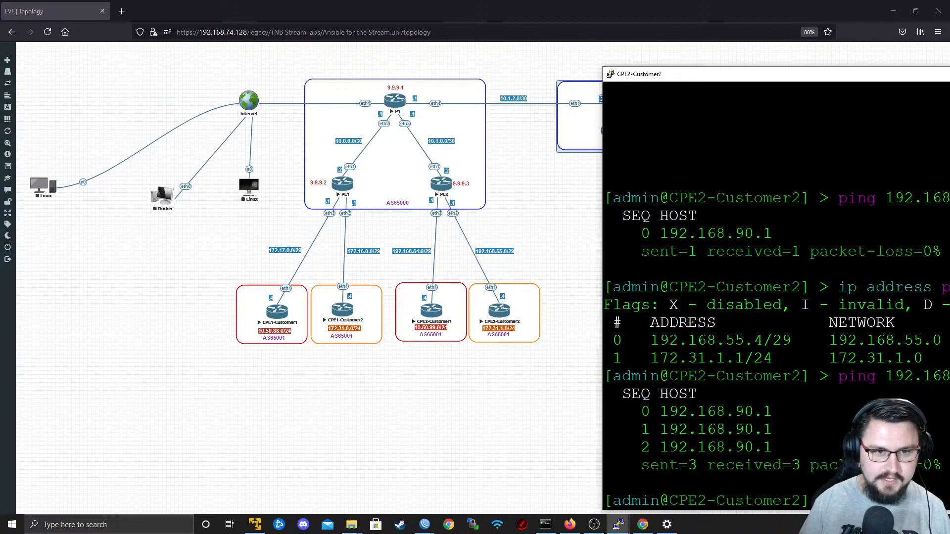
left_click_drag(642, 81, 463, 75)
Ping 10.50.88.1 from CPE2-Customer2 with src-address=172.31.1.1 to test isolation from Customer1, stopping it after a couple of attempts.
type("ping 10")
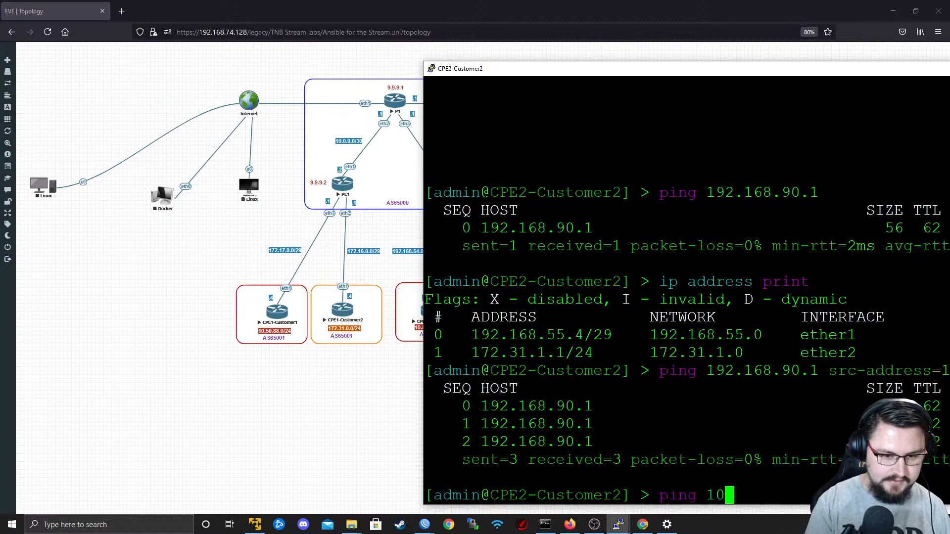
key("Up")
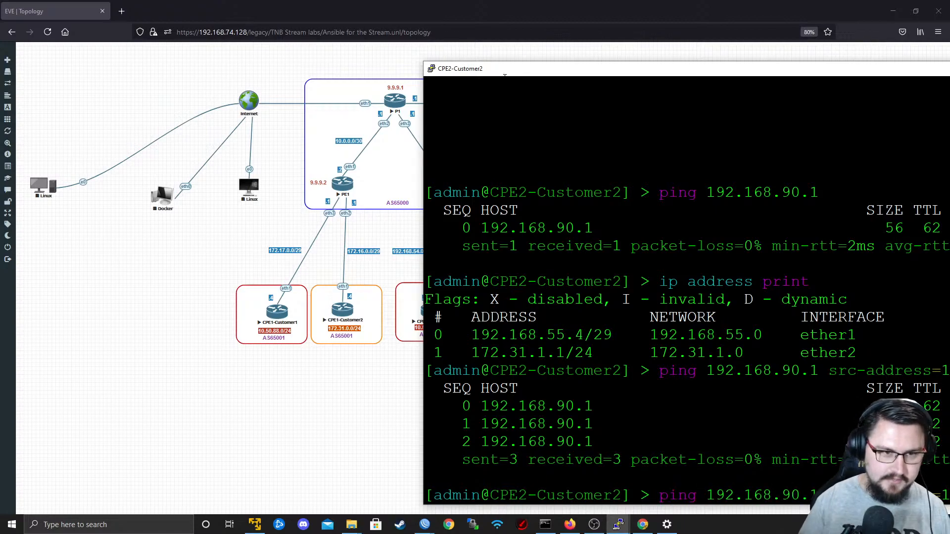
left_click_drag(517, 70, 139, 26)
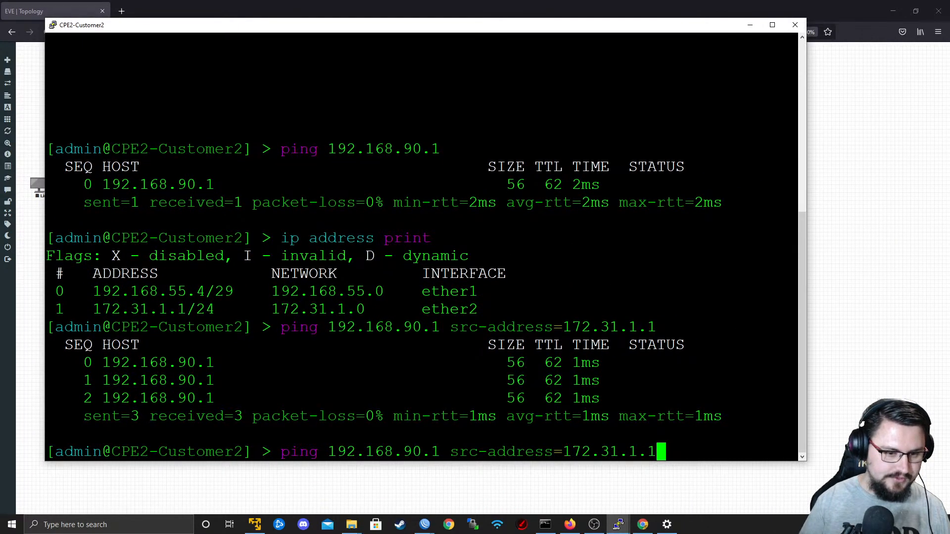
key("Left")
key("Left")
key("Left")
key("Left")
key("Left")
key("Left")
key("Left")
key("Left")
key("Left")
key("Left")
key("Left")
key("Left")
key("Left")
key("Left")
key("Left")
key("Left")
key("Left")
key("Left")
key("Left")
key("Left")
key("BackSpace")
key("BackSpace")
key("BackSpace")
key("BackSpace")
key("BackSpace")
key("BackSpace")
key("BackSpace")
key("BackSpace")
key("BackSpace")
key("BackSpace")
key("BackSpace")
key("BackSpace")
type("10.50.88.1")
key("Return")
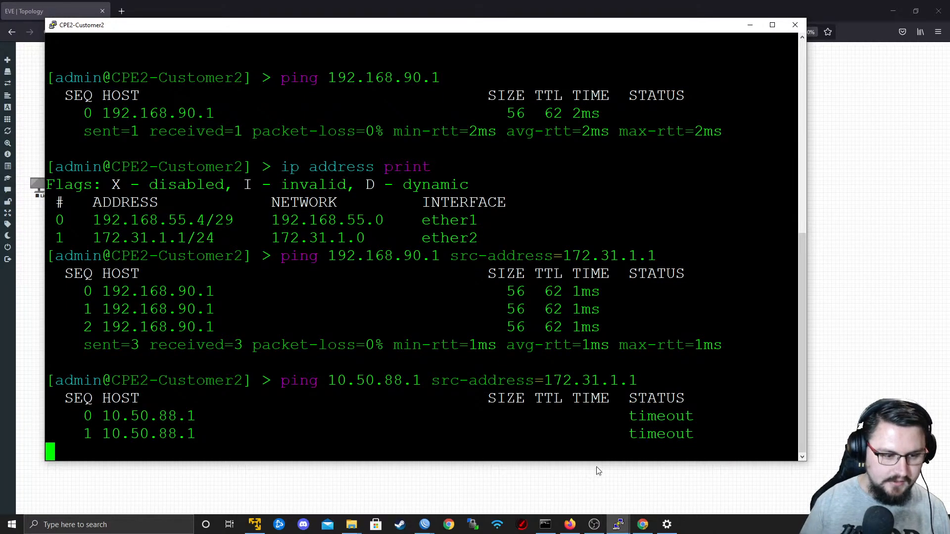
key("ctrl+c")
Switch to the PE2 WinBox session and examine the Customer2_GOLD routes, selecting the 192.168.90.0/24 route.
mouse_move(424, 528)
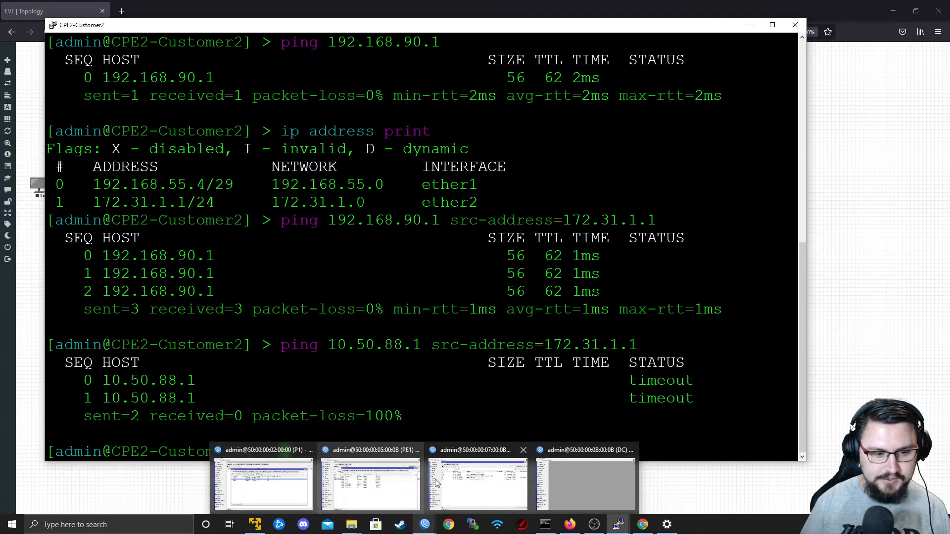
left_click(478, 482)
left_click(880, 100)
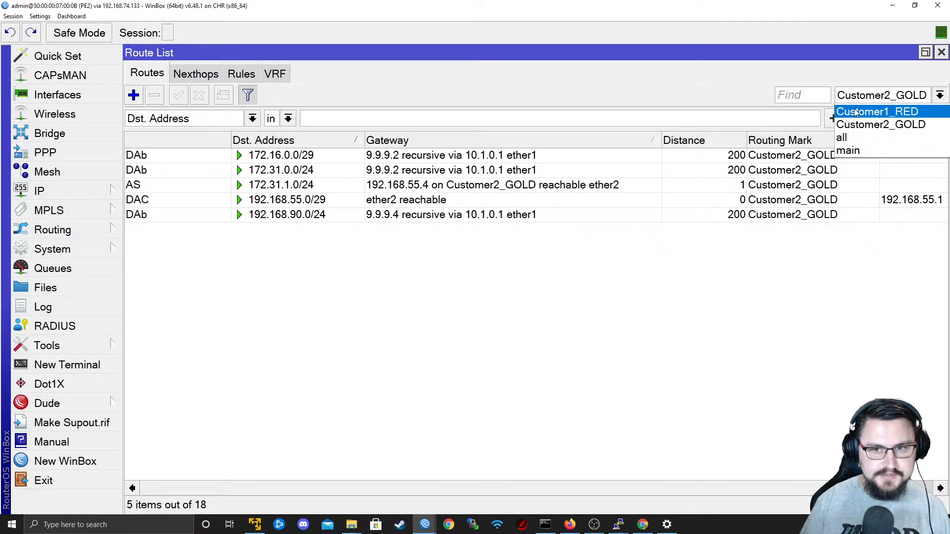
left_click(860, 99)
left_click_drag(447, 487, 297, 484)
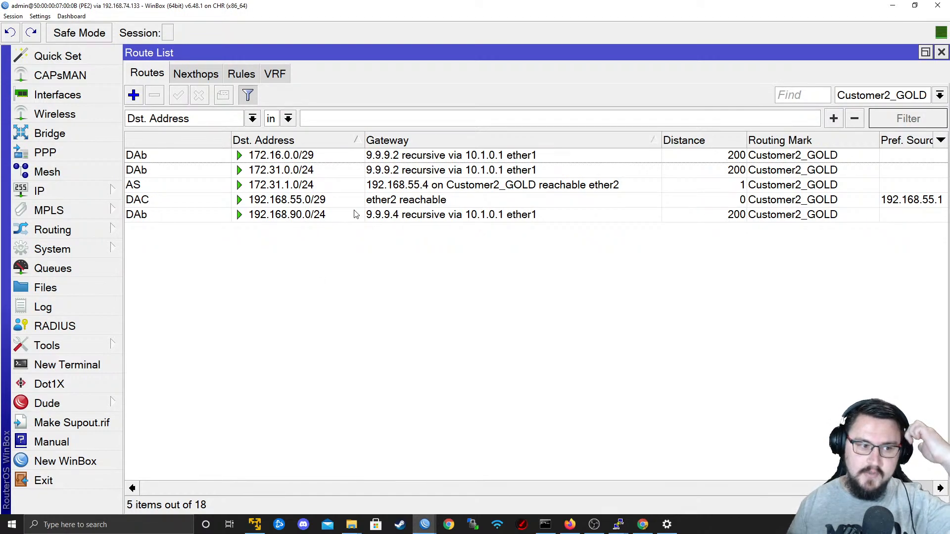
left_click(376, 215)
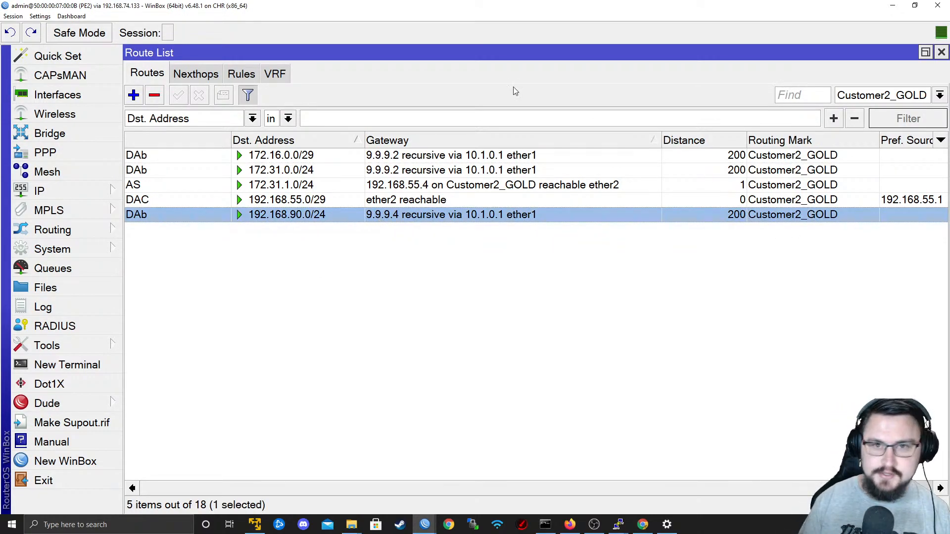
Minimize the PE2 WinBox and CPE2-Customer2 terminal windows to review the topology diagram, and minimize the browser as well.
left_click(892, 5)
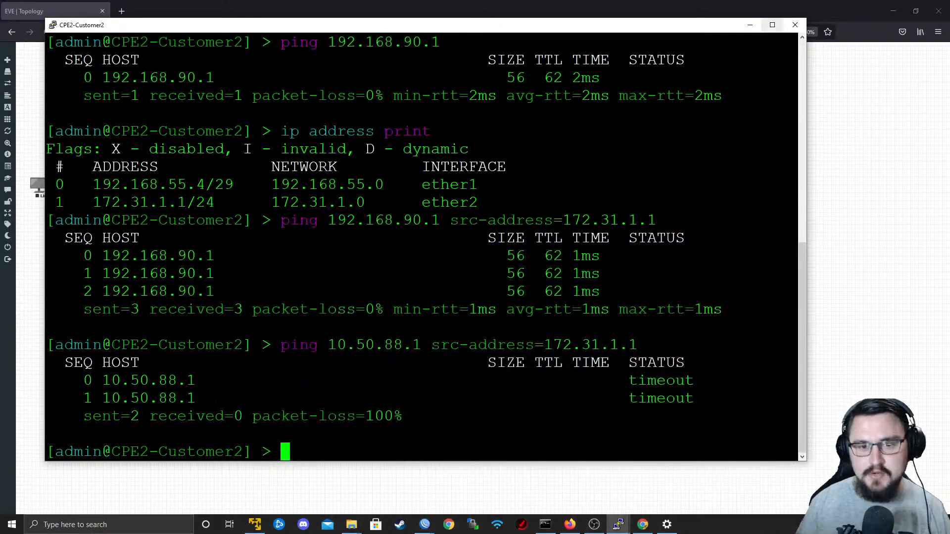
left_click(748, 25)
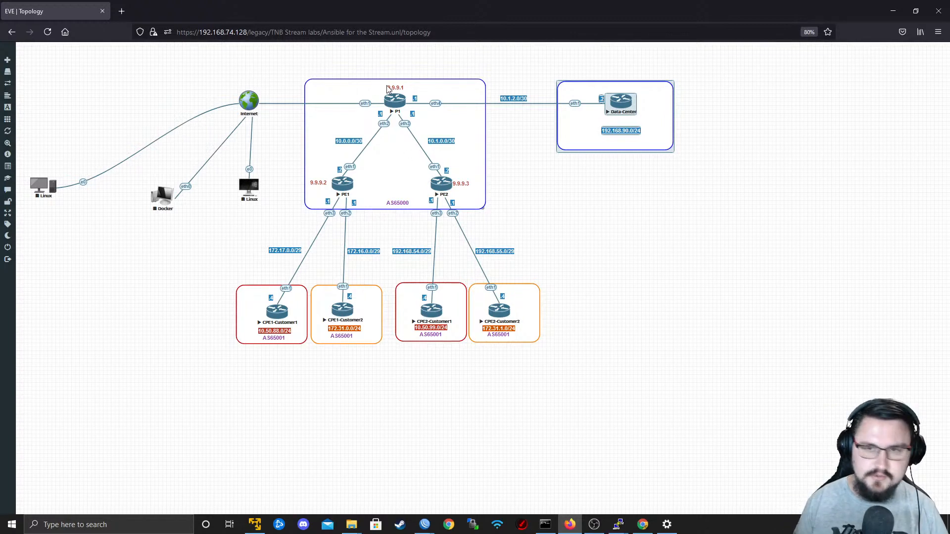
left_click(887, 9)
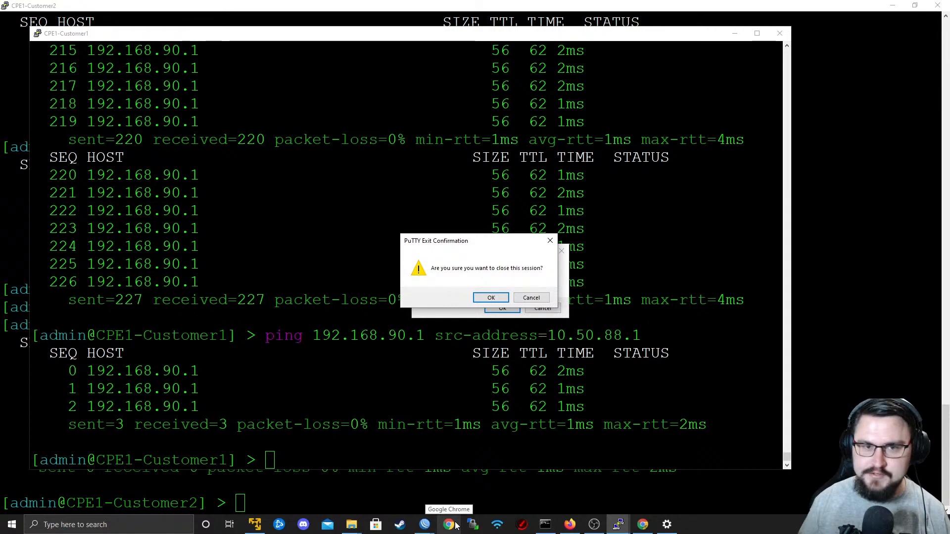
Keep the CPE1-Customer1 session open by declining its exit confirmation, and maximize its terminal.
left_click(543, 299)
left_click(547, 310)
left_click(758, 33)
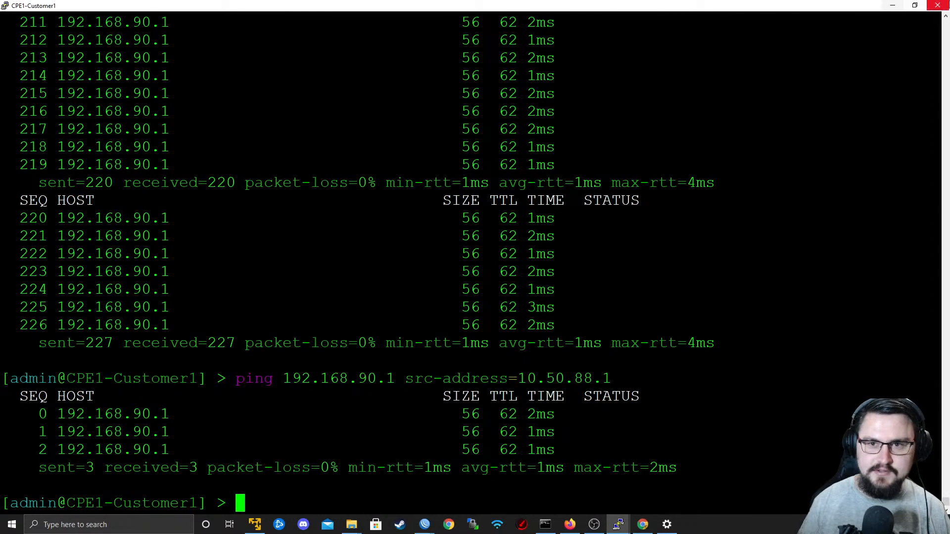
Minimize the CPE1-Customer1 terminal, keep the CPE1-Customer2 session open, and minimize its terminal and the P1 WinBox window.
left_click(894, 5)
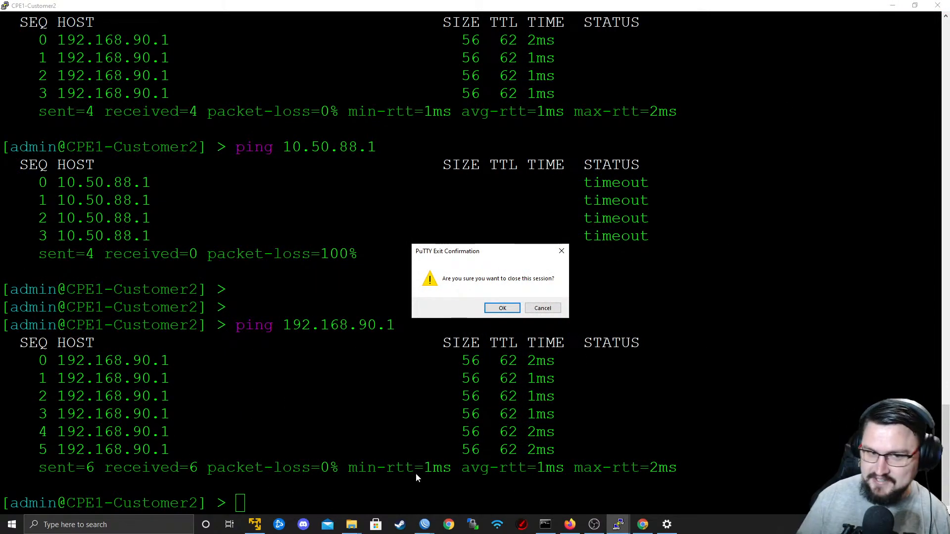
left_click(544, 309)
left_click(894, 6)
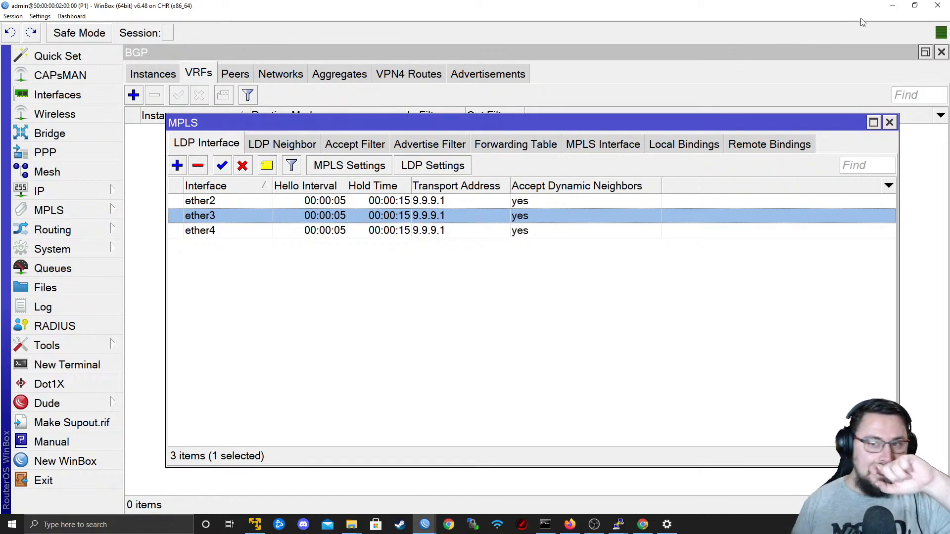
left_click(889, 9)
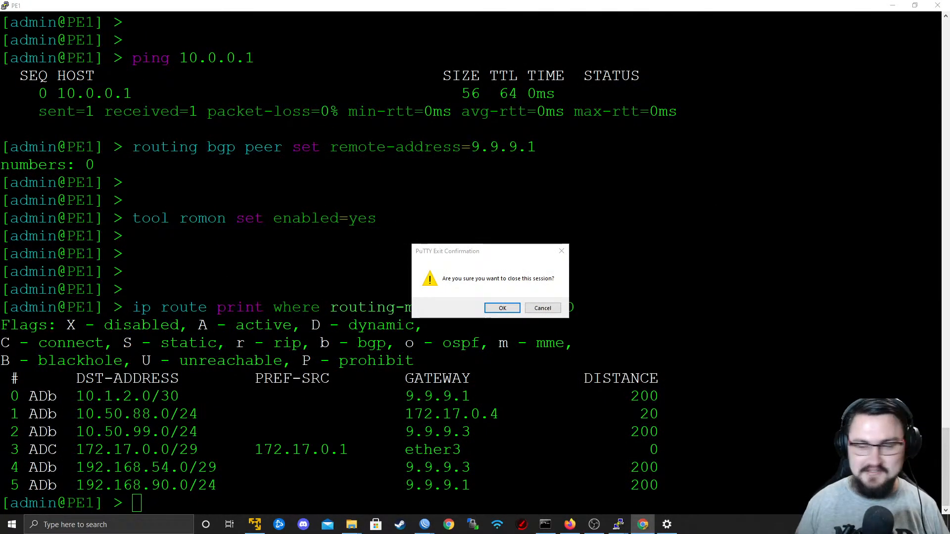